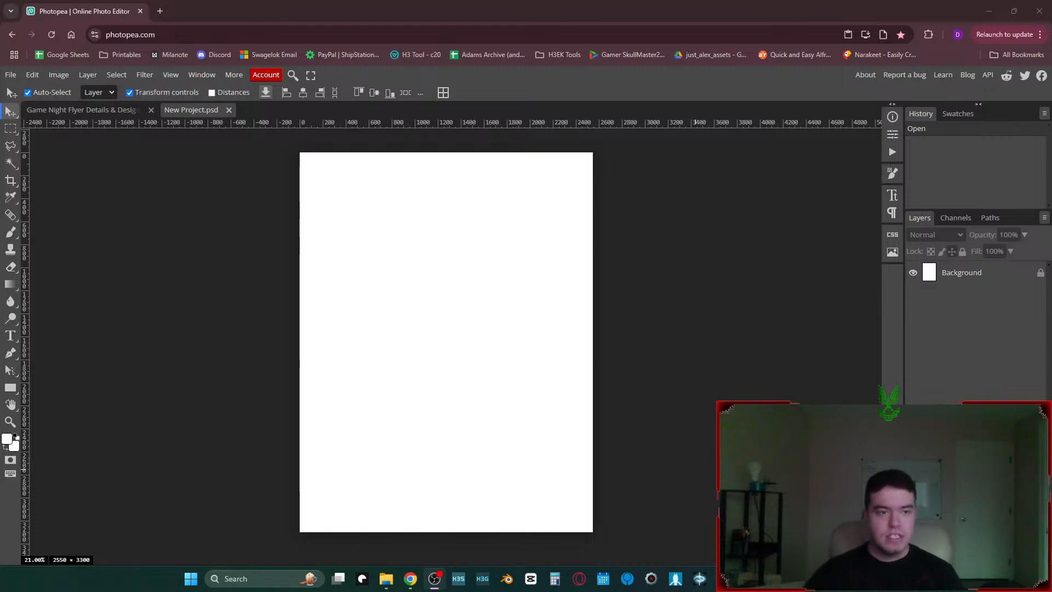
{"action": "left_click", "coordinate": [104, 110]}
{"action": "left_click", "coordinate": [170, 109]}
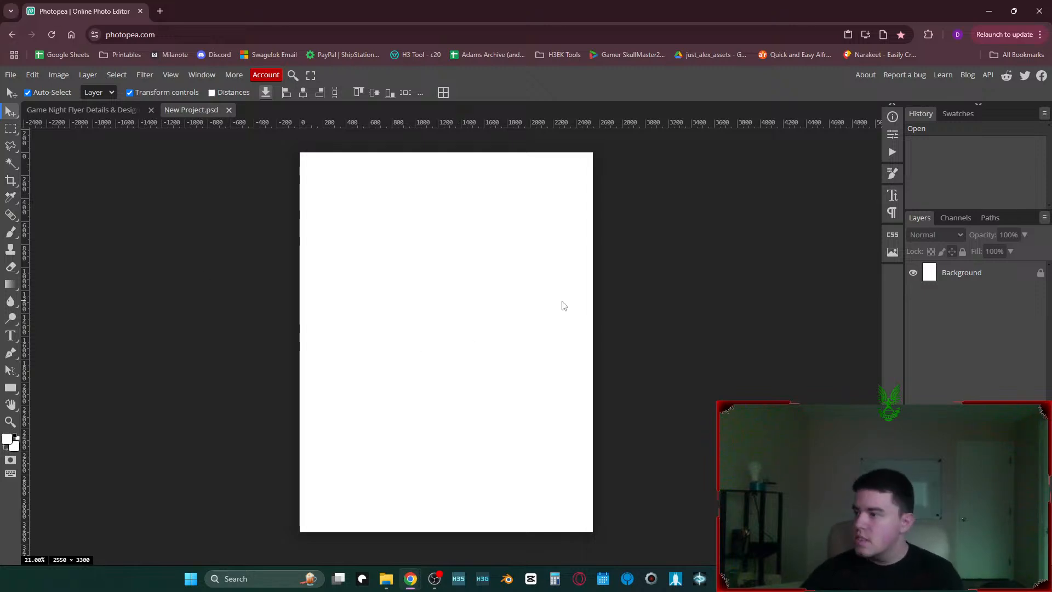
{"action": "key", "text": "l"}
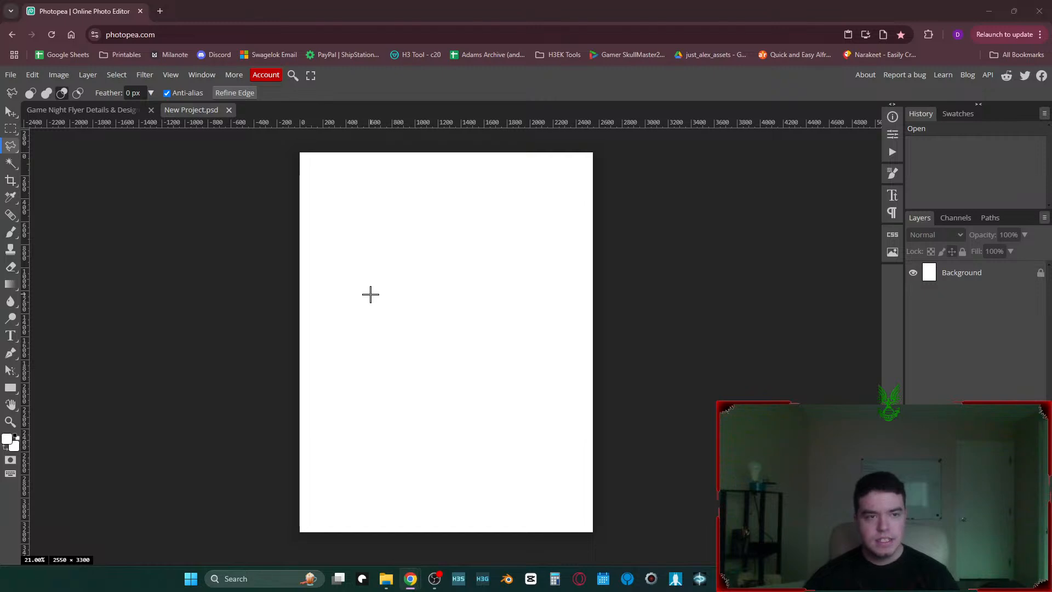
{"action": "left_click", "coordinate": [706, 228]}
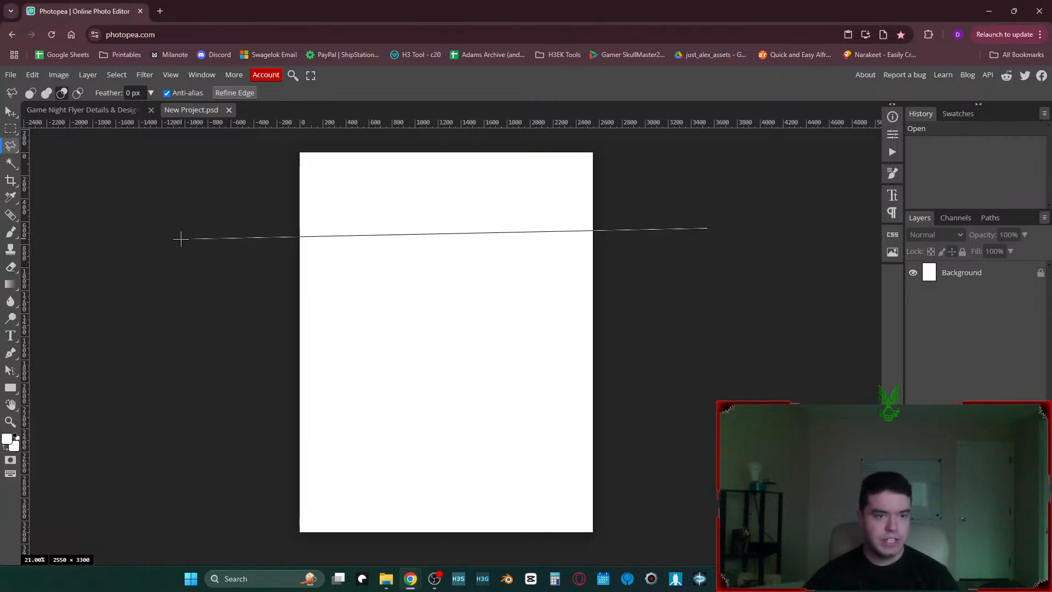
{"action": "key", "text": "Escape"}
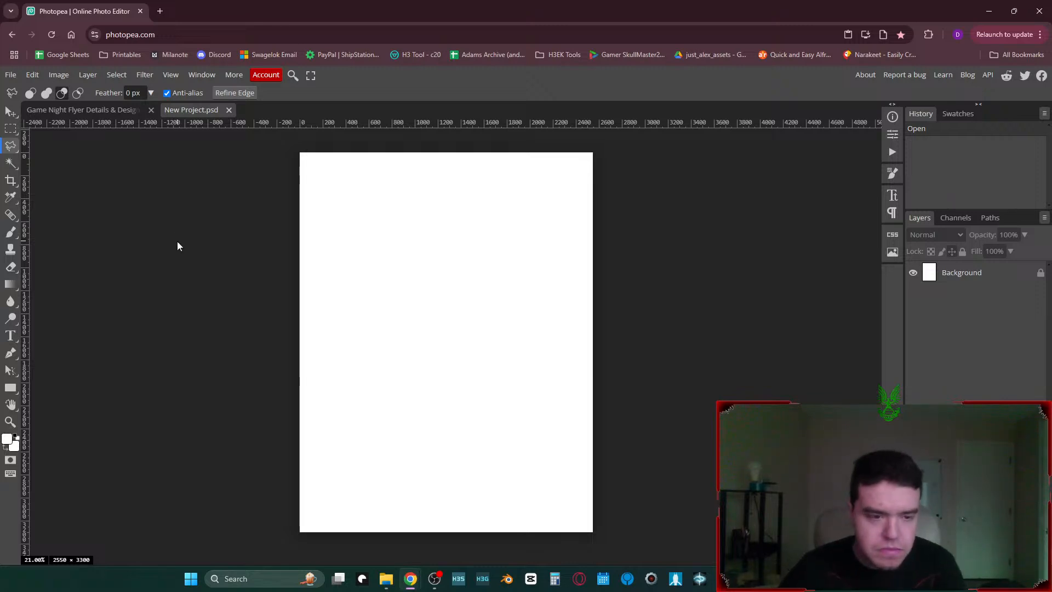
- Make a rectangular marquee selection across the upper half of the blank New Project page, inset from the page edges
{"action": "key", "text": "m"}
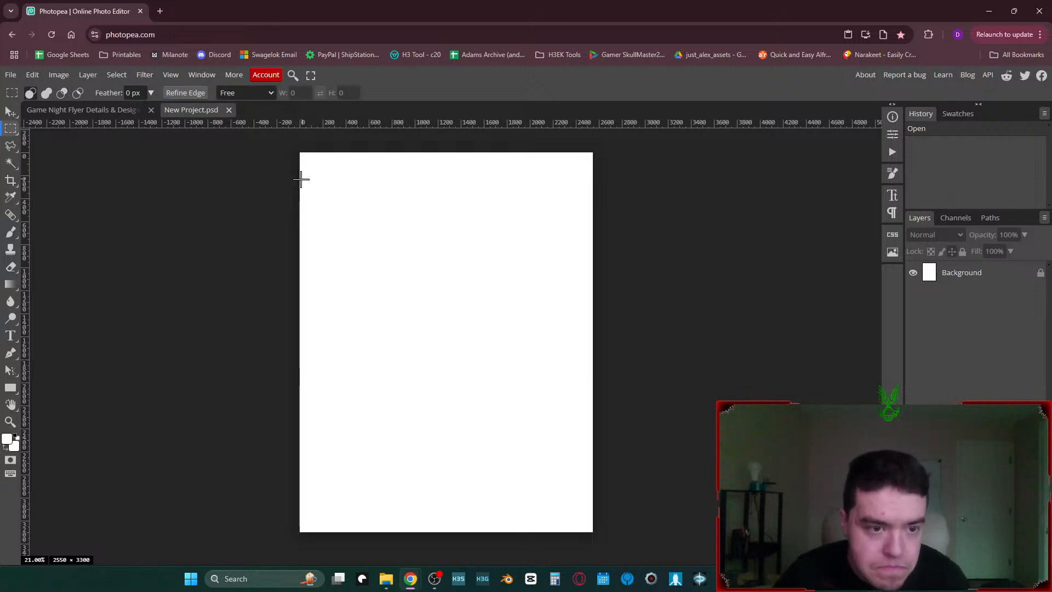
{"action": "left_click_drag", "start_coordinate": [300, 177], "coordinate": [568, 271]}
{"action": "left_click", "coordinate": [406, 154]}
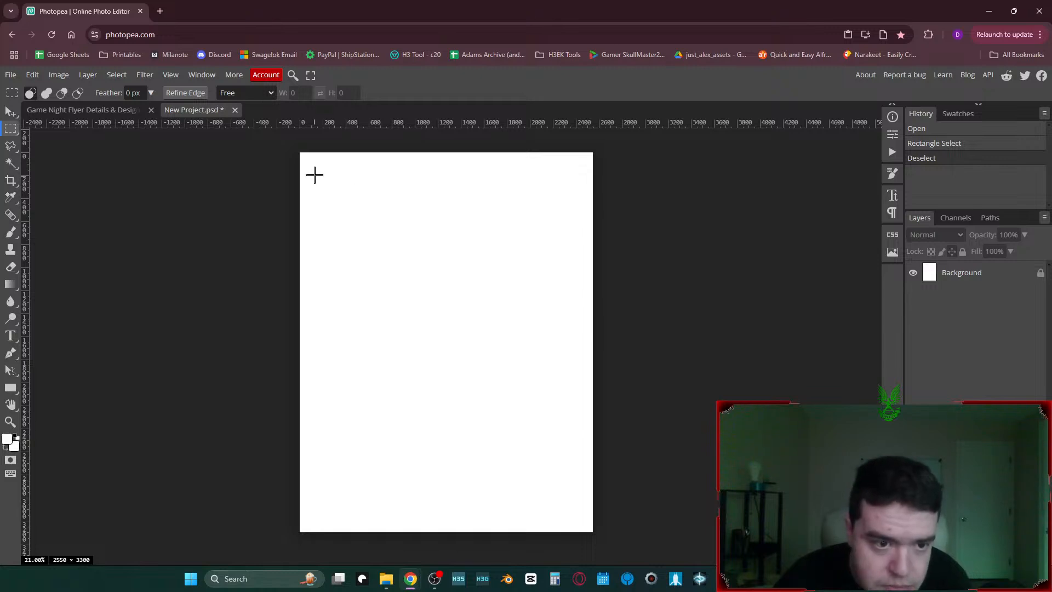
{"action": "right_click", "coordinate": [329, 186]}
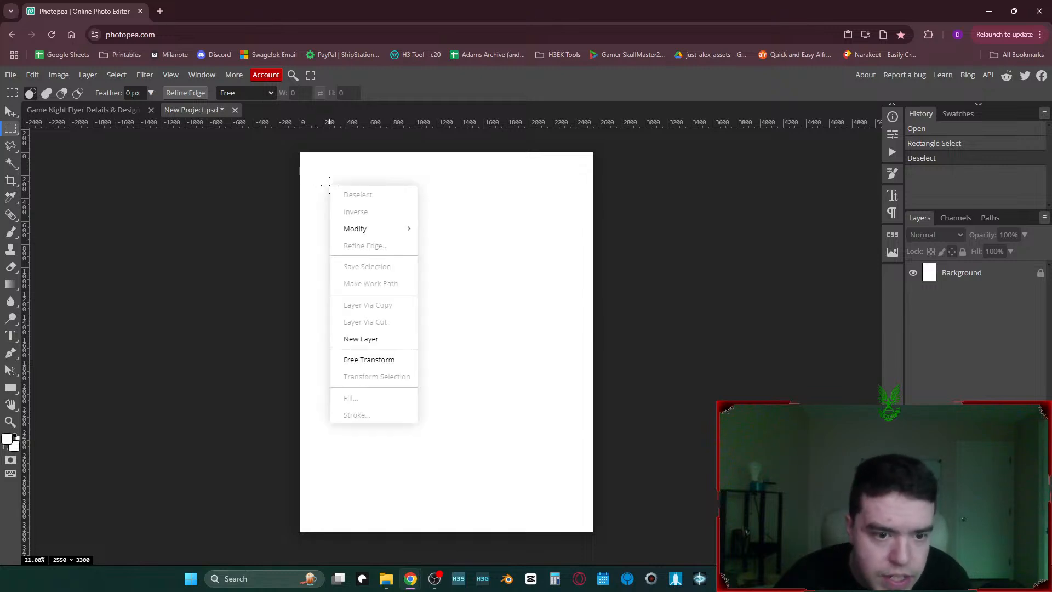
{"action": "left_click", "coordinate": [331, 193]}
{"action": "left_click_drag", "start_coordinate": [322, 175], "coordinate": [568, 324]}
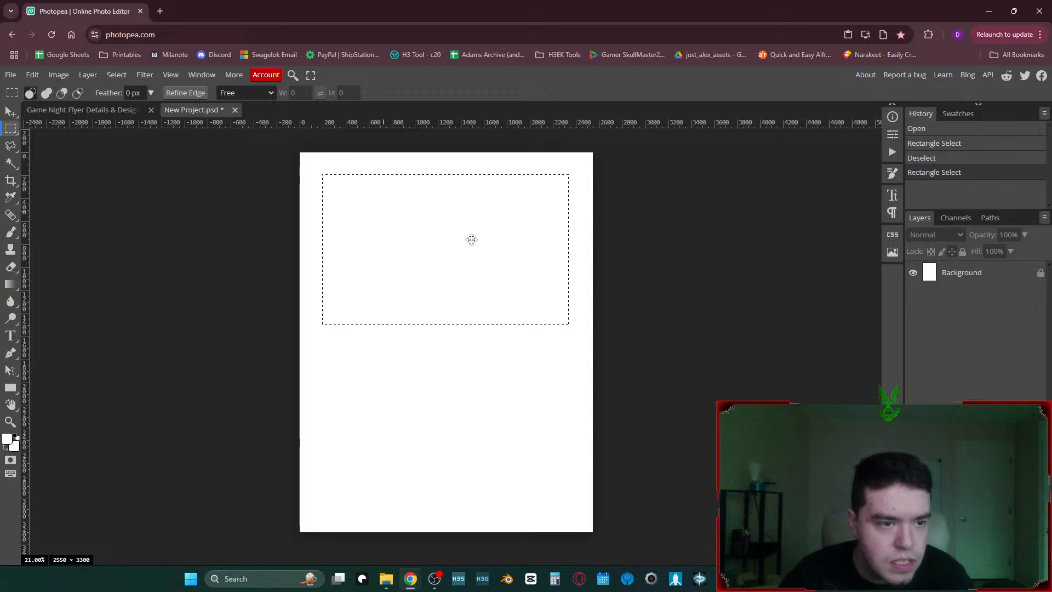
- Review the colours, feather setting and fonts in the Game Night Flyer Details document, and return to New Project
{"action": "left_click", "coordinate": [93, 111]}
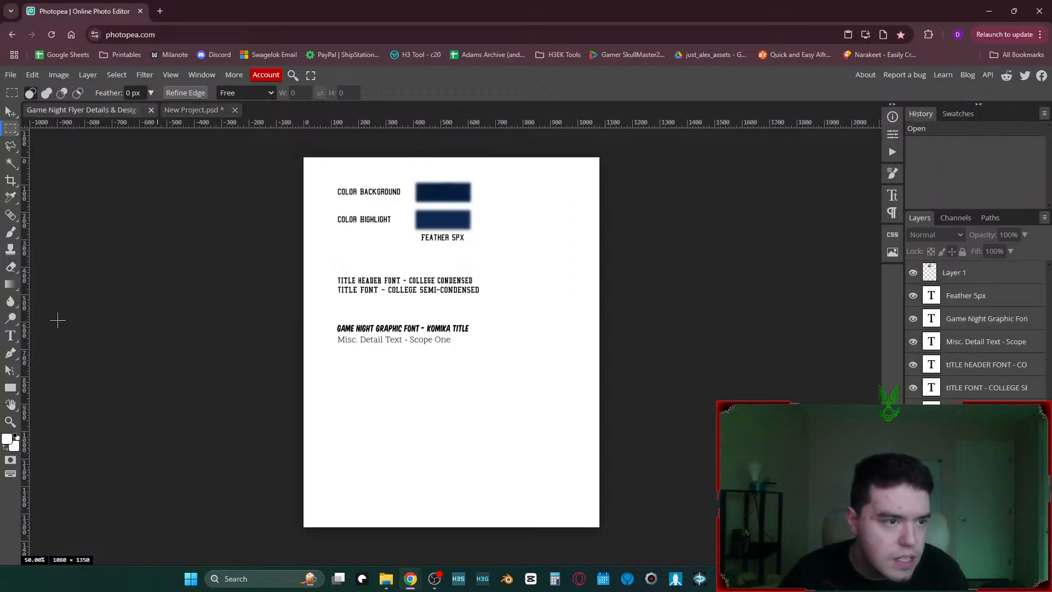
{"action": "left_click", "coordinate": [7, 438]}
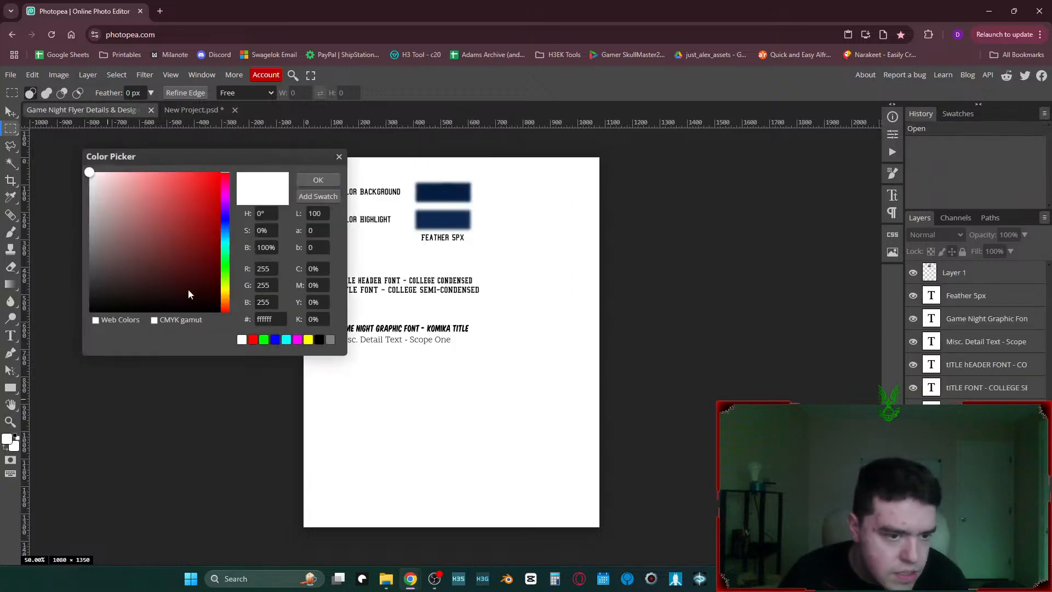
{"action": "left_click", "coordinate": [339, 157]}
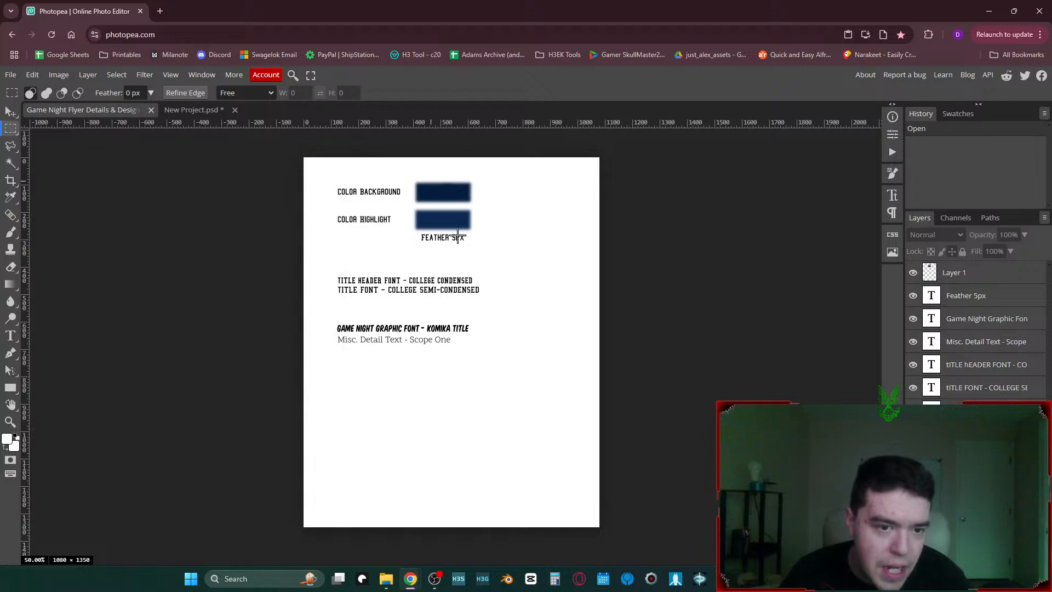
{"action": "left_click", "coordinate": [213, 110]}
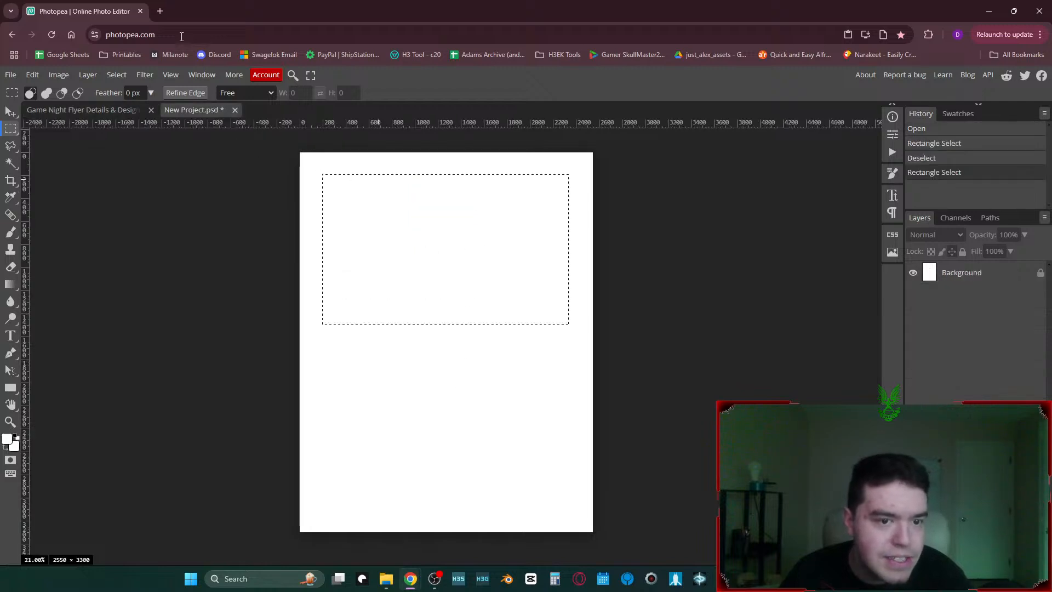
- Open Milanote in a new browser tab and decline the desktop notification request for now
{"action": "left_click", "coordinate": [157, 12]}
{"action": "left_click", "coordinate": [164, 54]}
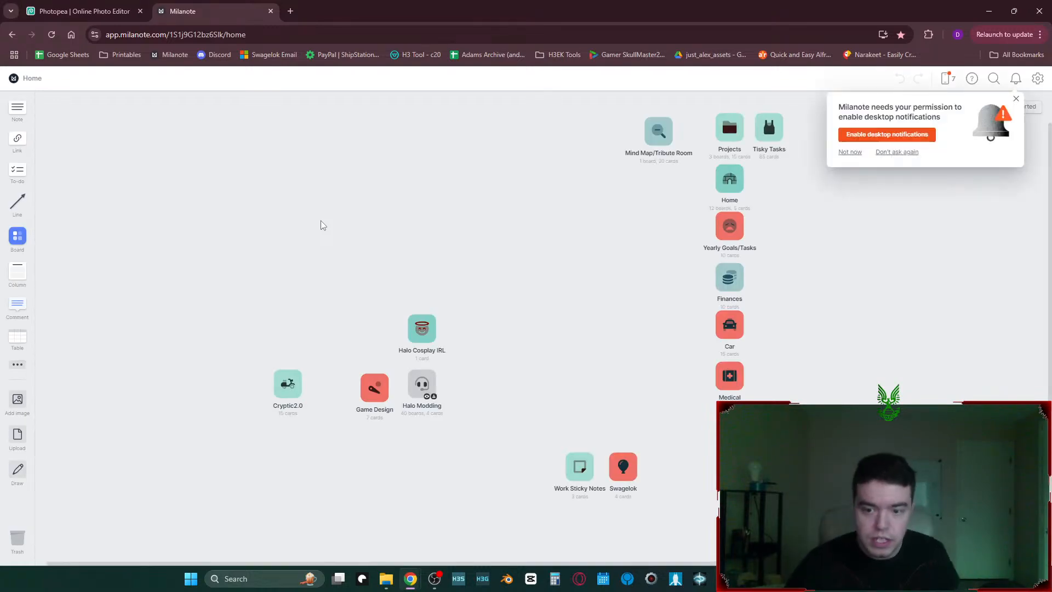
{"action": "left_click", "coordinate": [849, 153]}
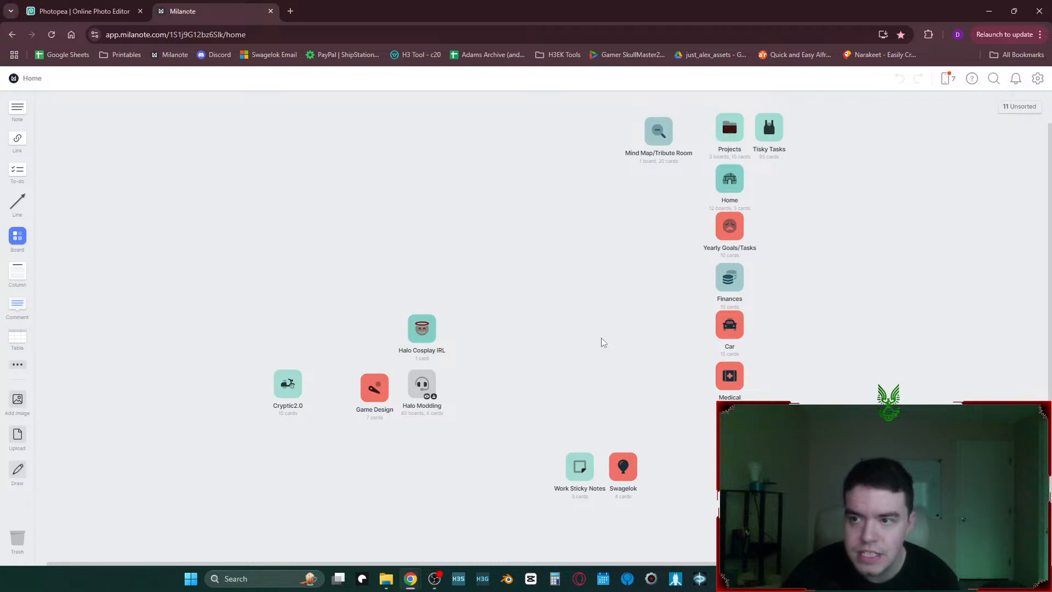
- Open the References board inside Halo Modding's Deathrun Map Tutorial board and delete its two images
{"action": "left_click", "coordinate": [426, 378]}
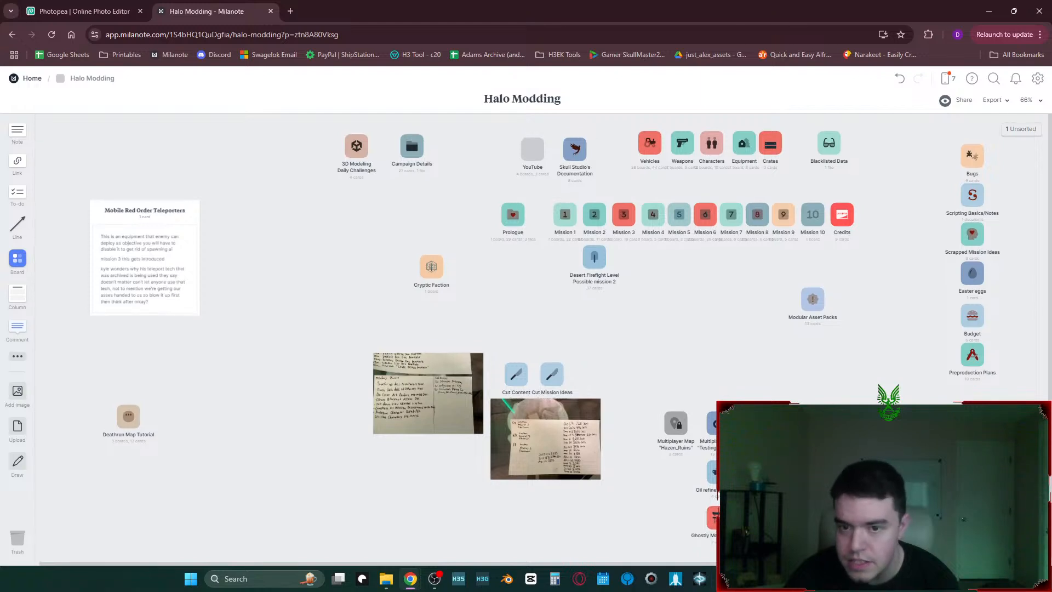
{"action": "left_click", "coordinate": [120, 418]}
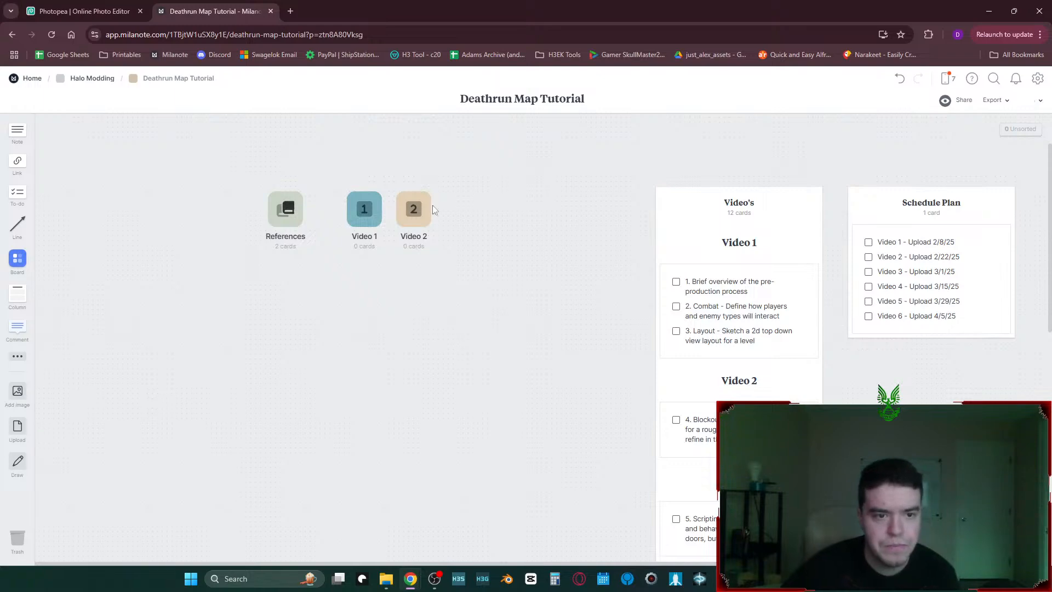
{"action": "left_click", "coordinate": [291, 214]}
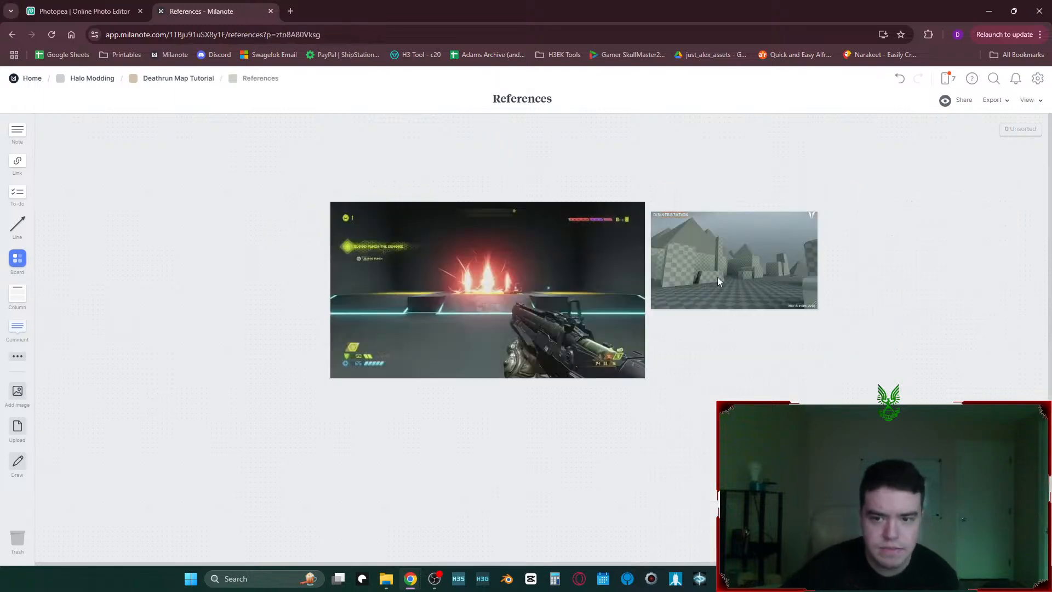
{"action": "left_click_drag", "start_coordinate": [215, 174], "coordinate": [791, 381]}
{"action": "key", "text": "Delete"}
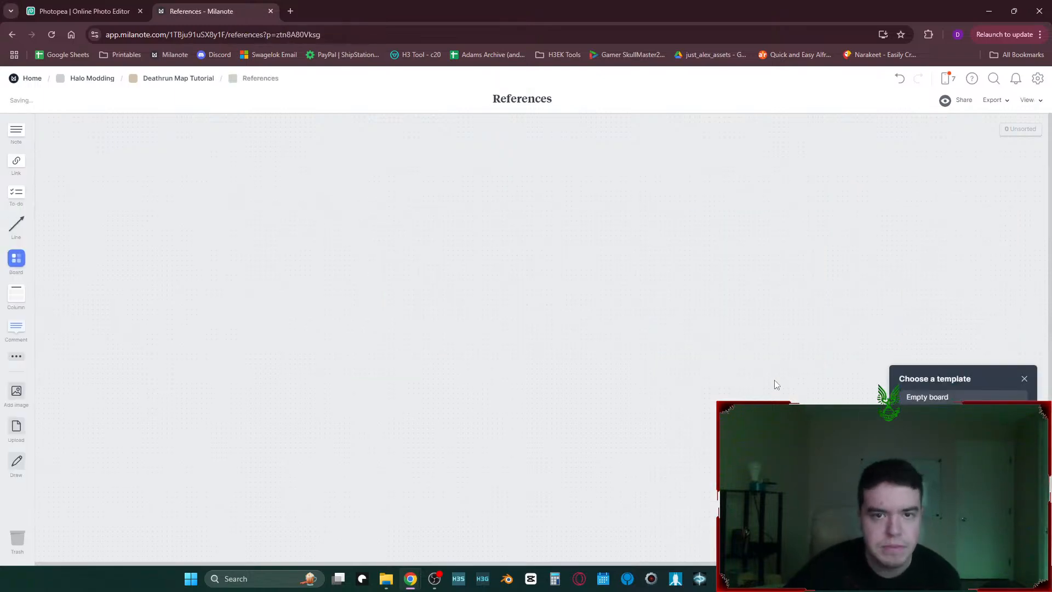
- Search Google Images for "garrys mod death run" in a new browser tab
{"action": "left_click", "coordinate": [290, 11]}
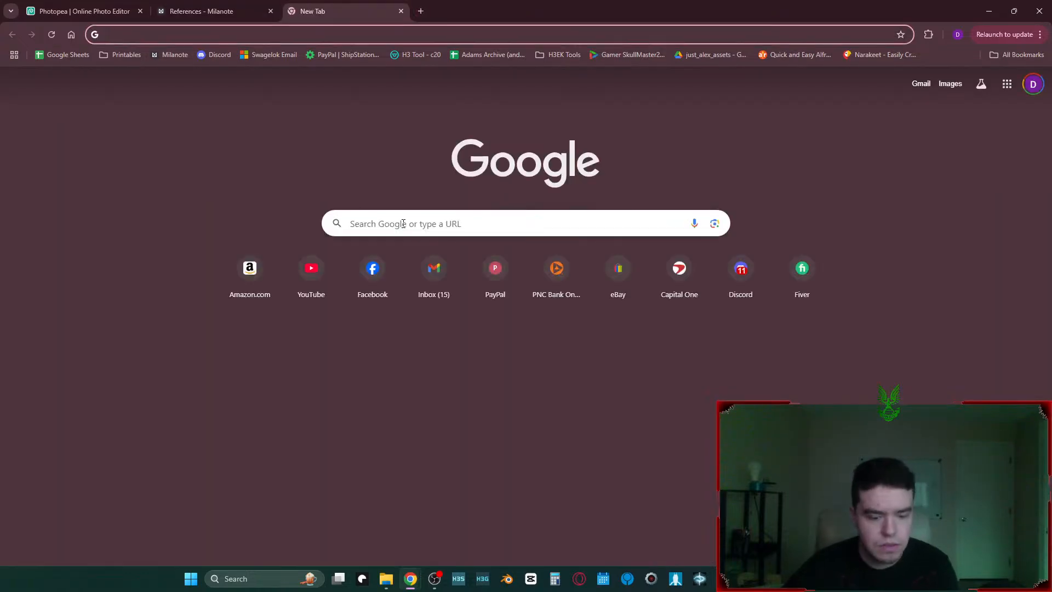
{"action": "type", "text": "ga"}
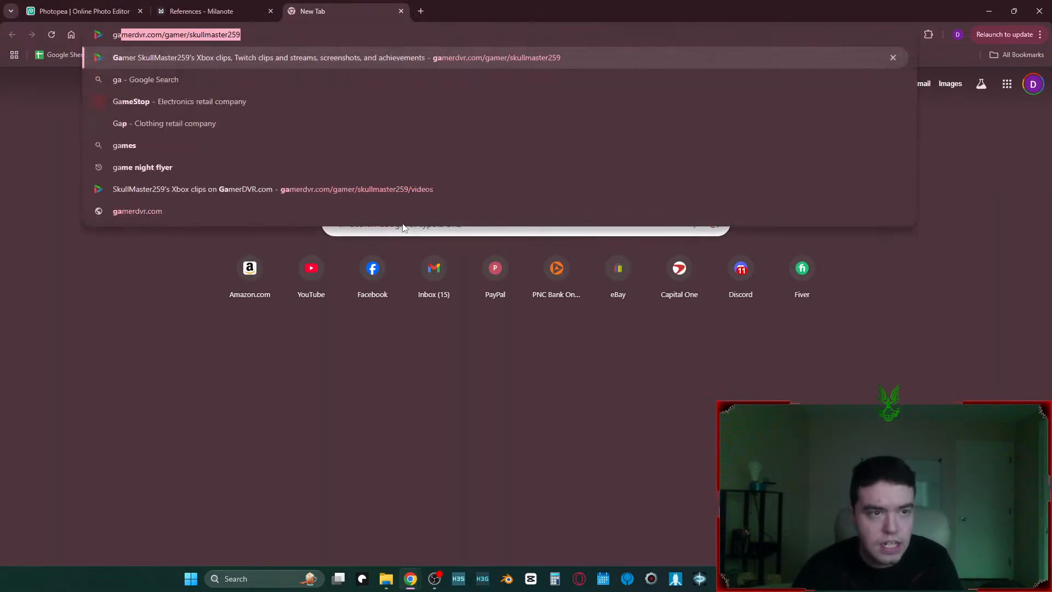
{"action": "type", "text": "rrys mod death run"}
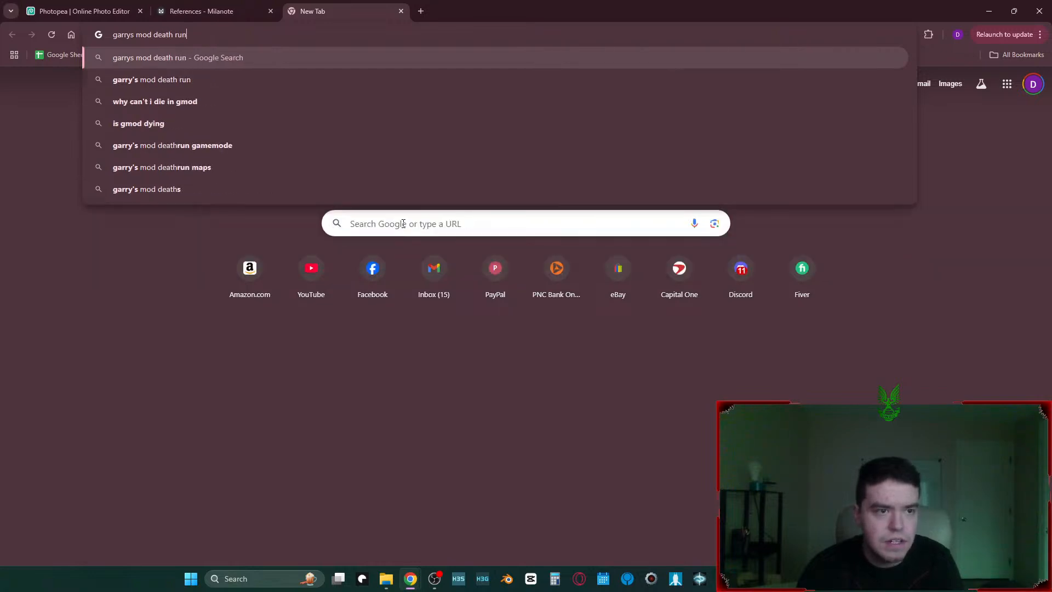
{"action": "key", "text": "Return"}
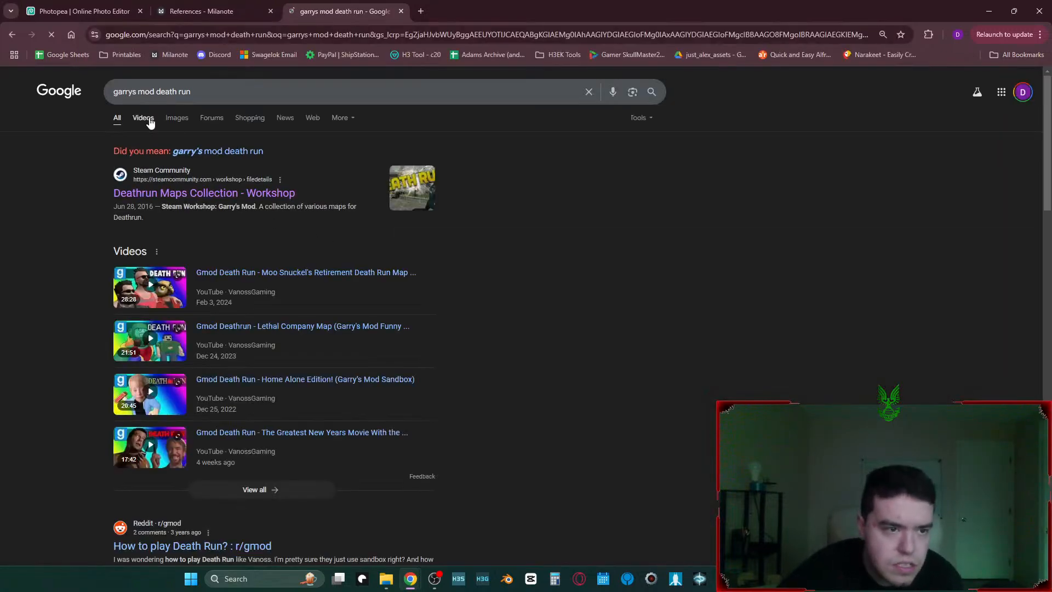
{"action": "left_click", "coordinate": [177, 117]}
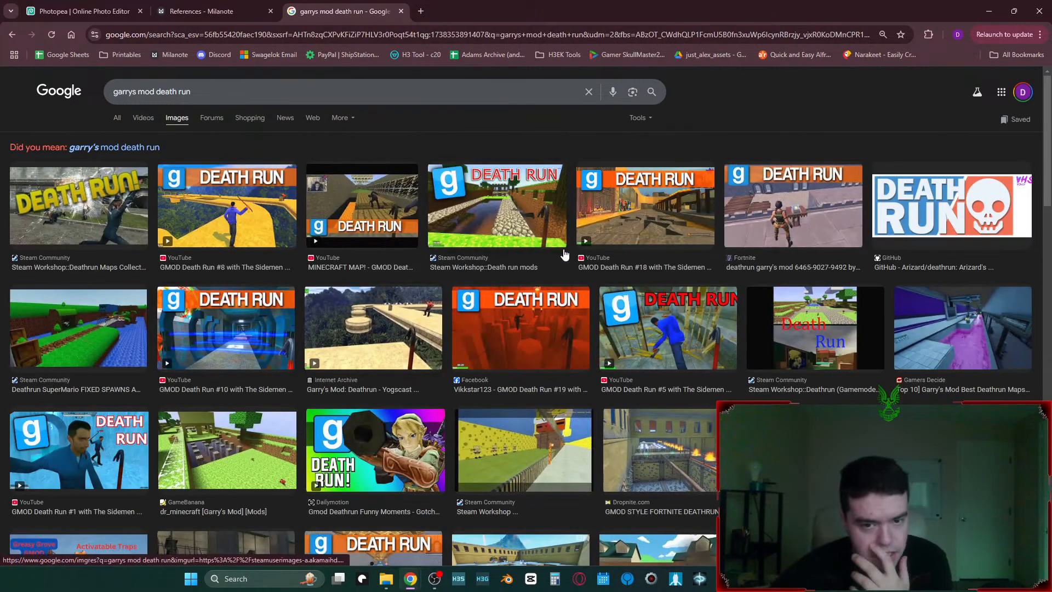
- Copy the "Steam Workshop::Death run mods" image into the Milanote References board and place it on the empty canvas
{"action": "left_click", "coordinate": [485, 213]}
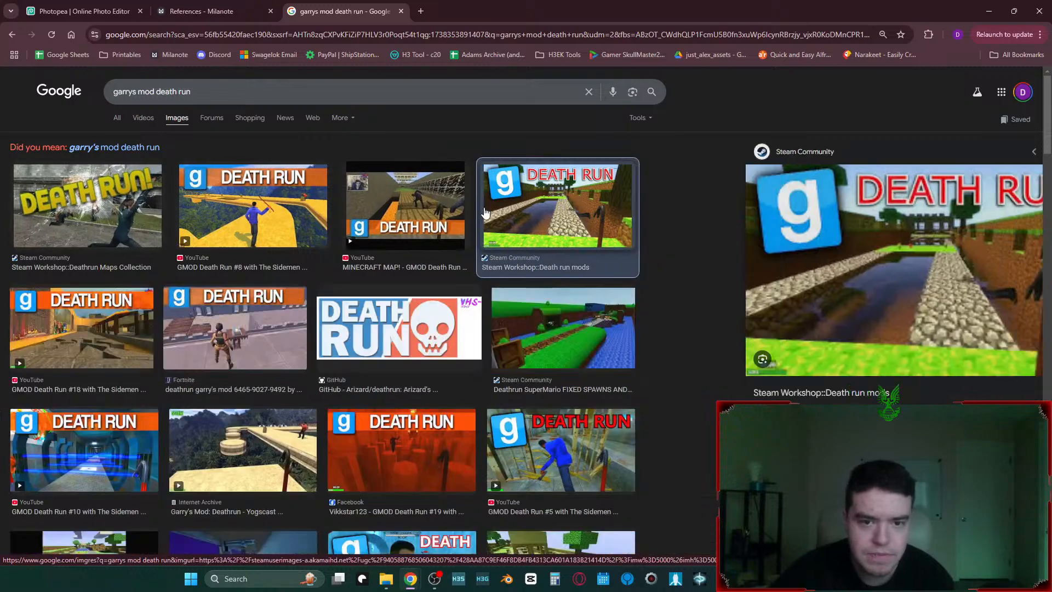
{"action": "right_click", "coordinate": [772, 266]}
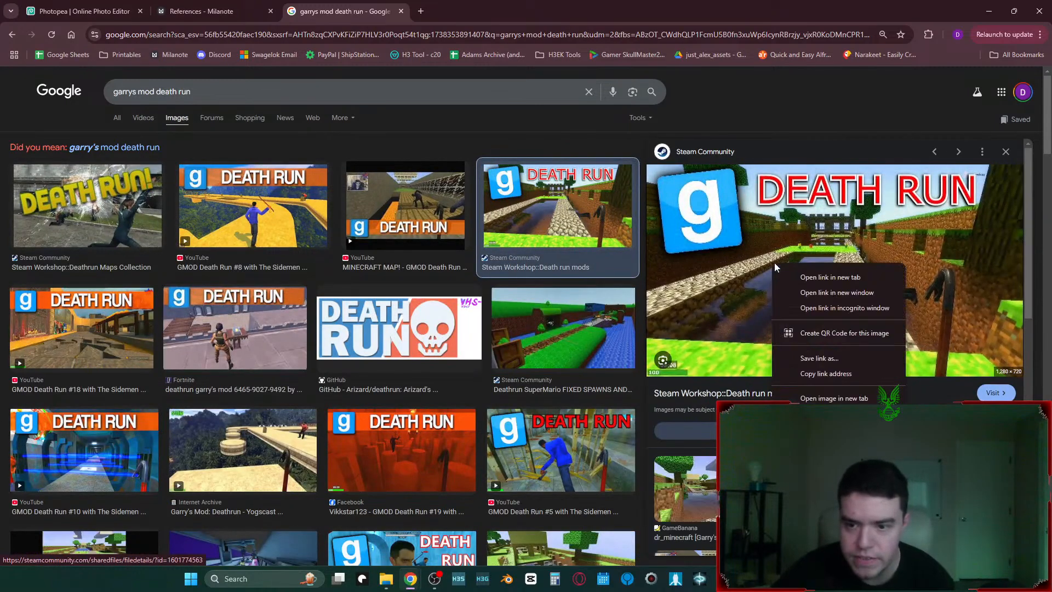
{"action": "left_click", "coordinate": [822, 429]}
{"action": "left_click", "coordinate": [218, 8]}
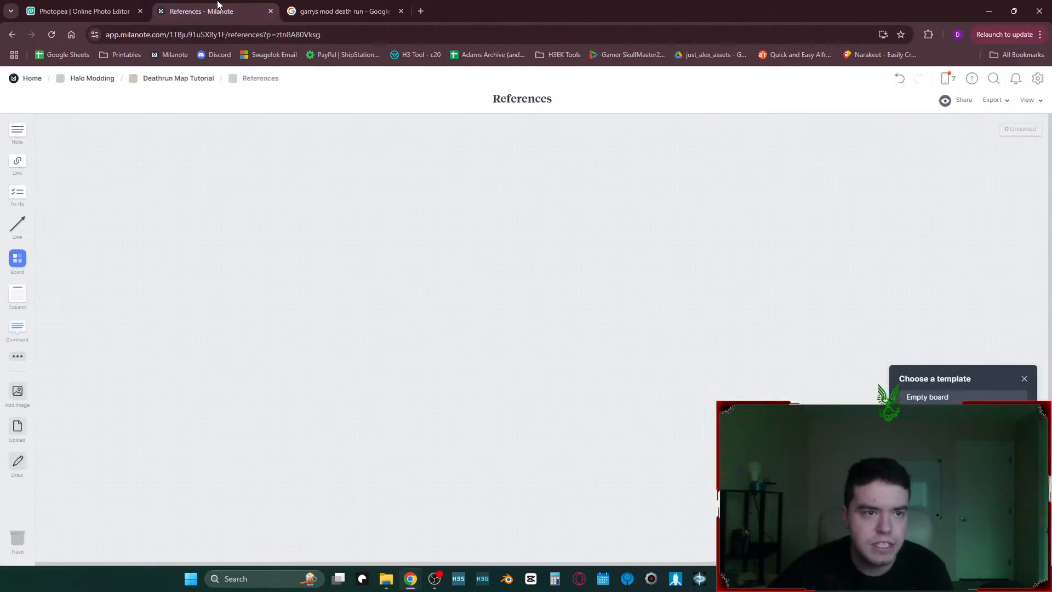
{"action": "key", "text": "ctrl+v"}
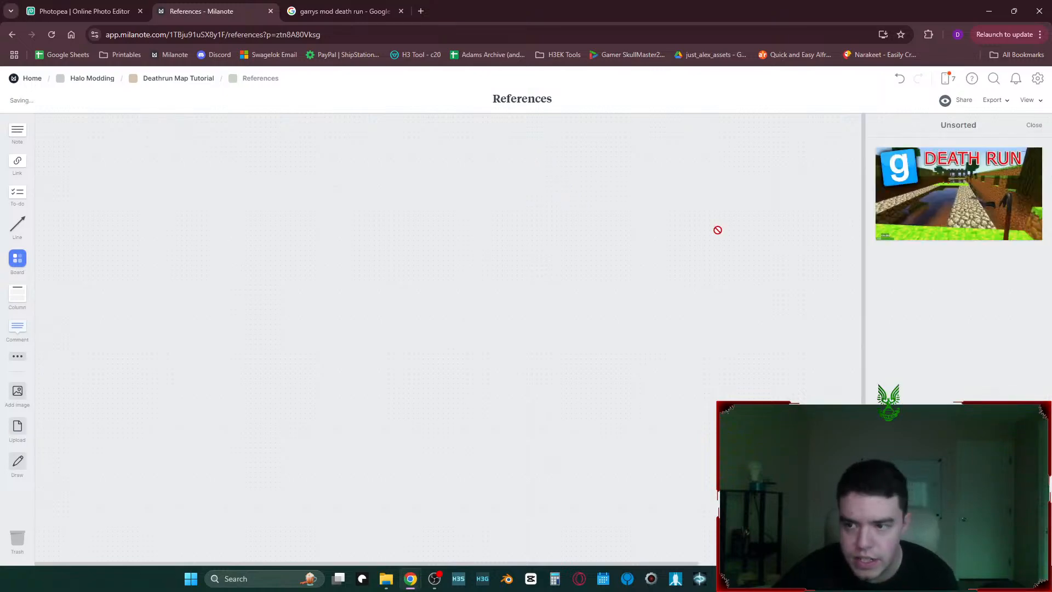
{"action": "left_click_drag", "start_coordinate": [926, 205], "coordinate": [266, 269]}
- Copy the "MINECRAFT MAP! - GMOD Death Run" image into the References board and place it to the right of the first image
{"action": "left_click", "coordinate": [343, 11]}
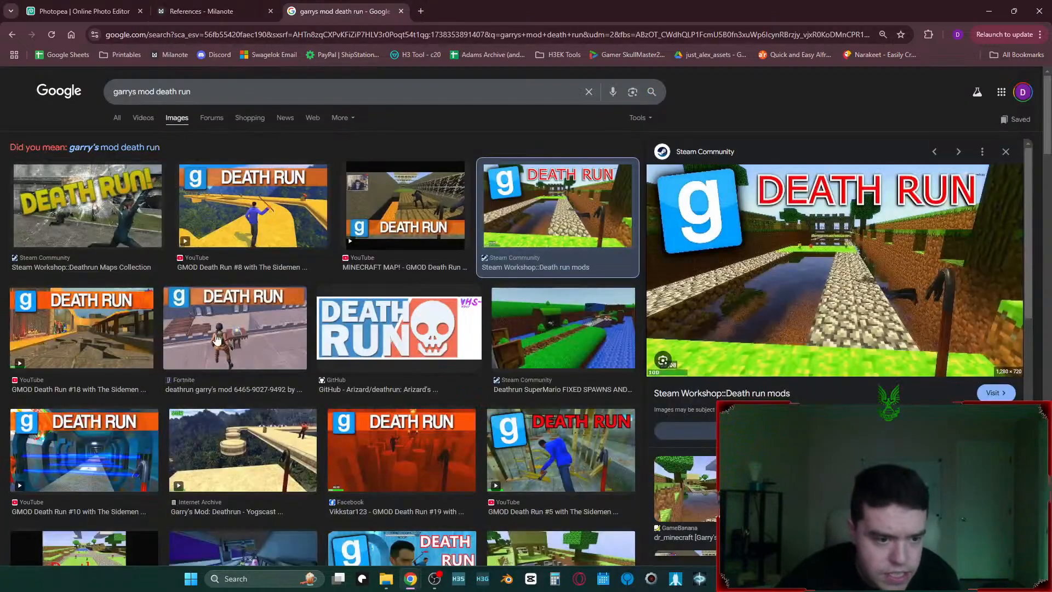
{"action": "left_click", "coordinate": [408, 216]}
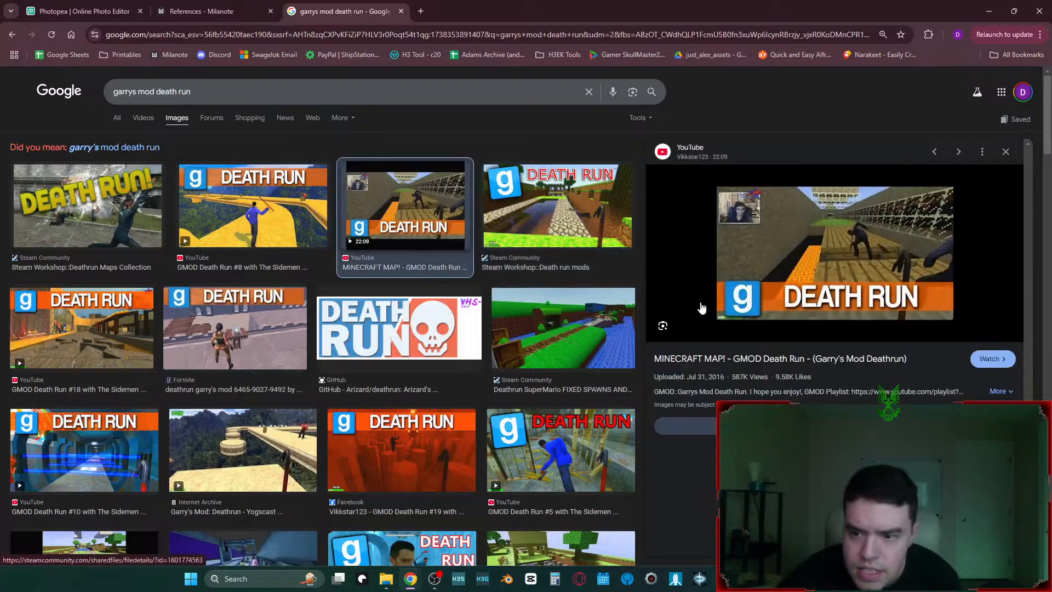
{"action": "right_click", "coordinate": [843, 256]}
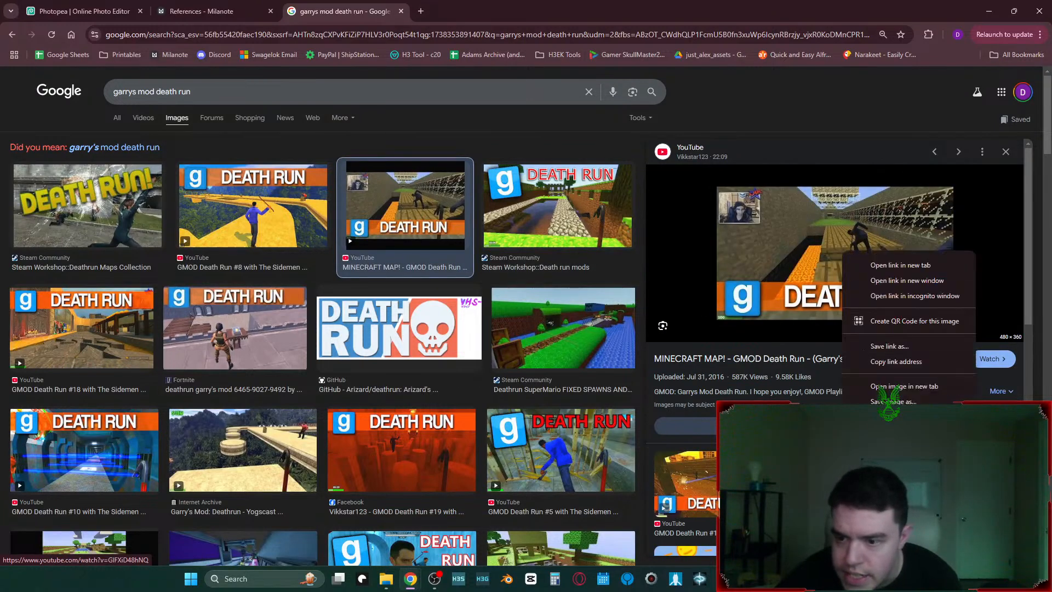
{"action": "left_click", "coordinate": [898, 417]}
{"action": "left_click", "coordinate": [201, 11]}
{"action": "key", "text": "ctrl+v"}
{"action": "left_click_drag", "start_coordinate": [932, 208], "coordinate": [469, 263]}
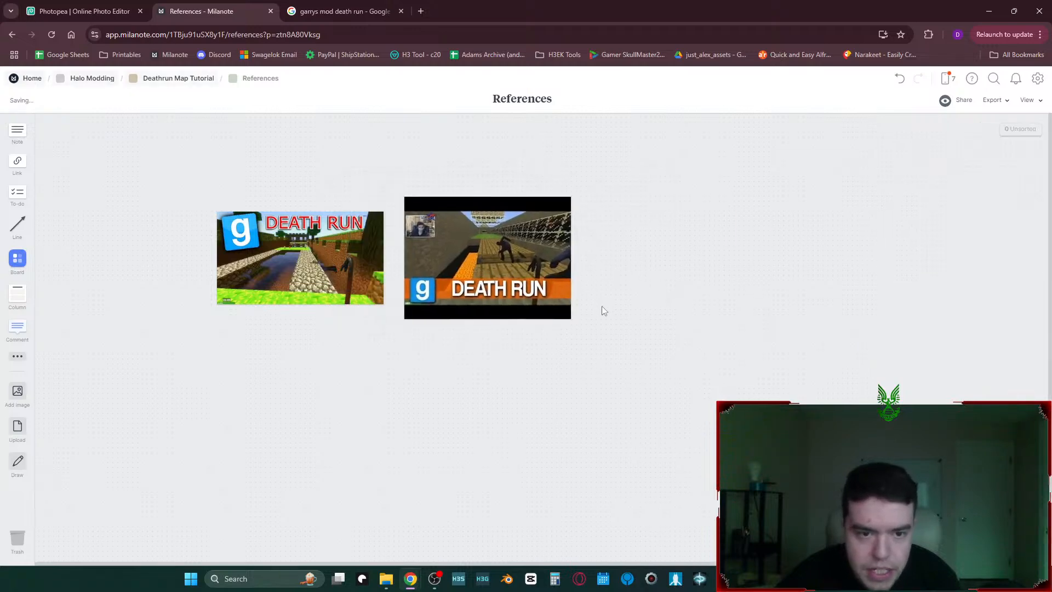
- Enlarge both Death Run images and move the Steam Workshop one flush against the other with their top edges aligned
{"action": "left_click_drag", "start_coordinate": [568, 317], "coordinate": [659, 388]}
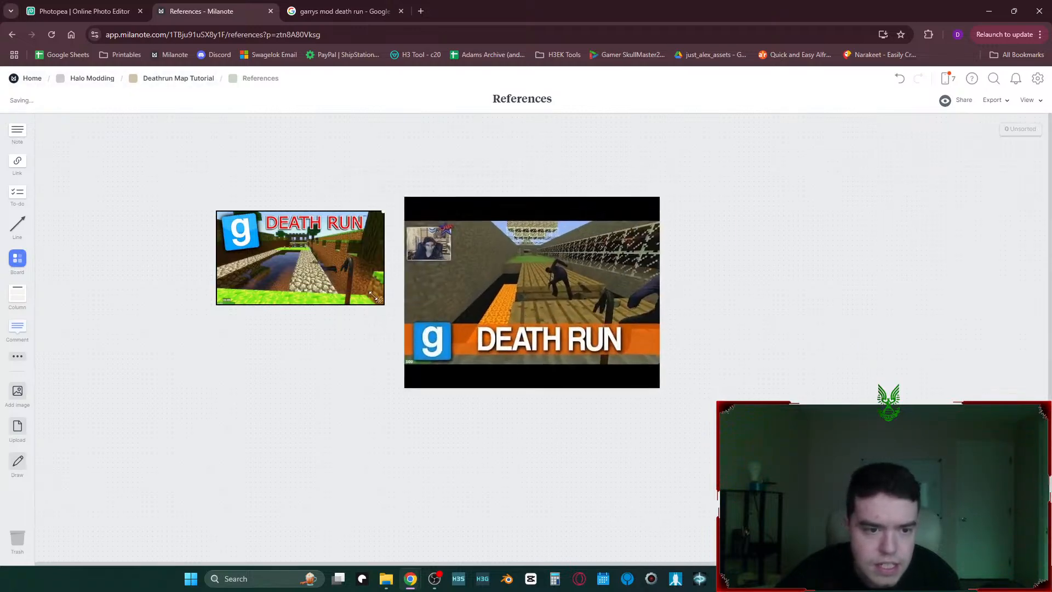
{"action": "left_click", "coordinate": [378, 298]}
{"action": "left_click_drag", "start_coordinate": [380, 301], "coordinate": [359, 278]}
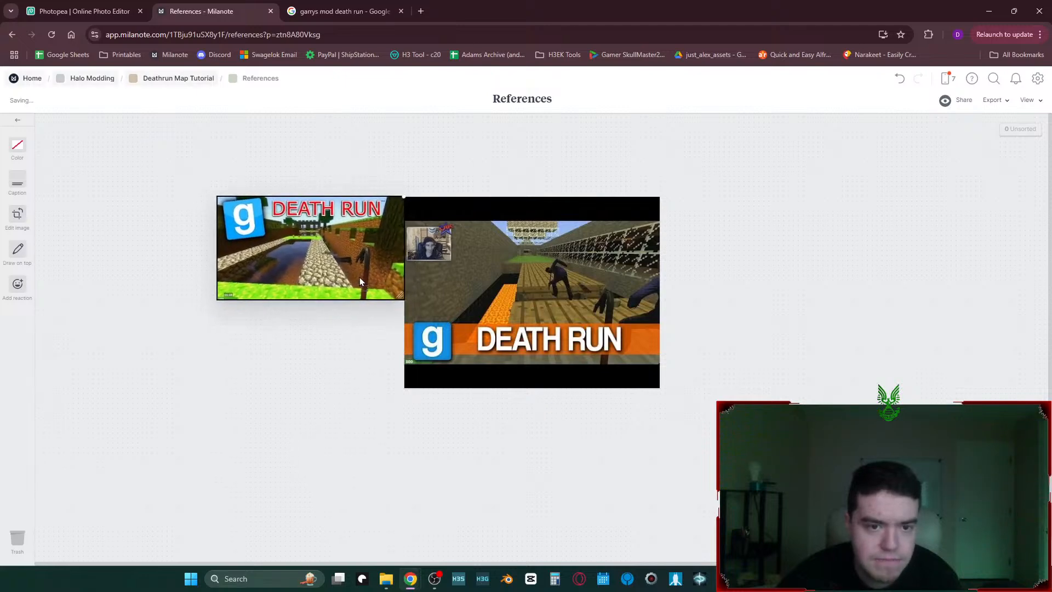
{"action": "left_click", "coordinate": [746, 290]}
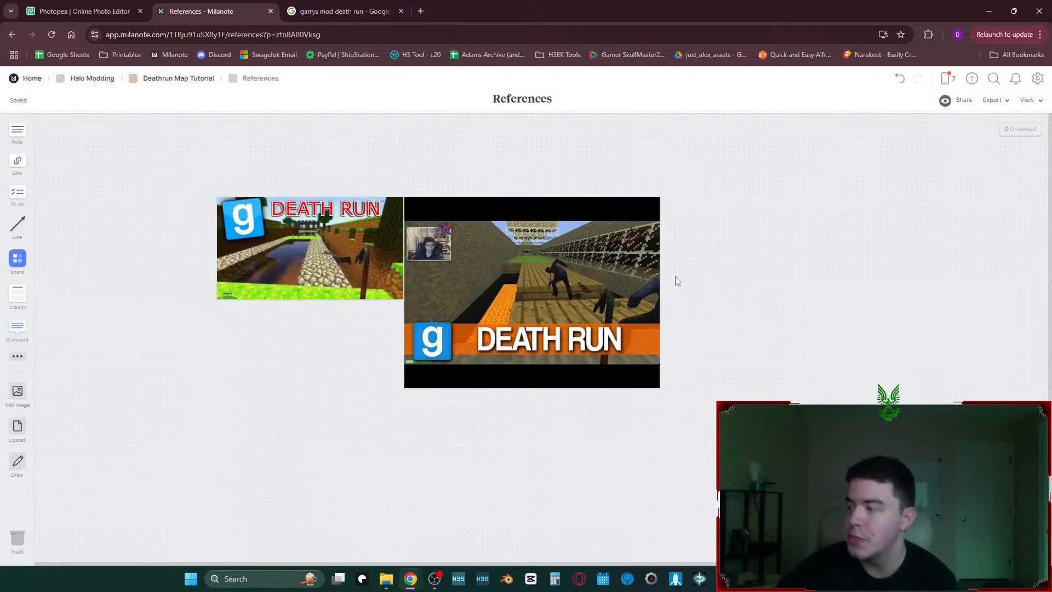
- Copy the GameBanana "dr_minecraft [Garry's Mod]" image into the References board and place it flush right of the large Death Run image, tops aligned
{"action": "left_click", "coordinate": [322, 11]}
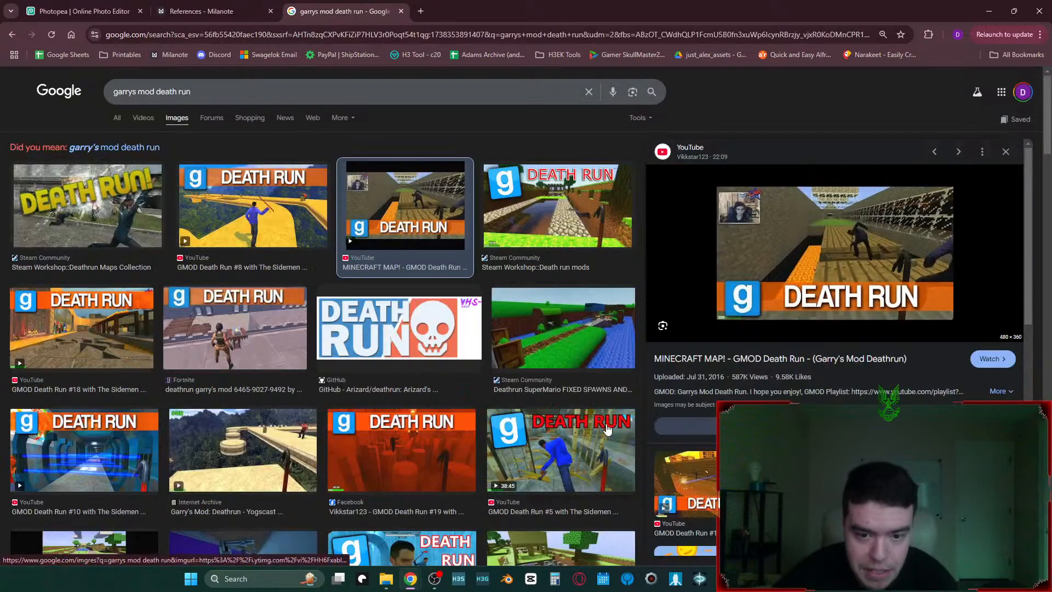
{"action": "scroll", "coordinate": [587, 486], "scroll_direction": "down", "scroll_amount": 5}
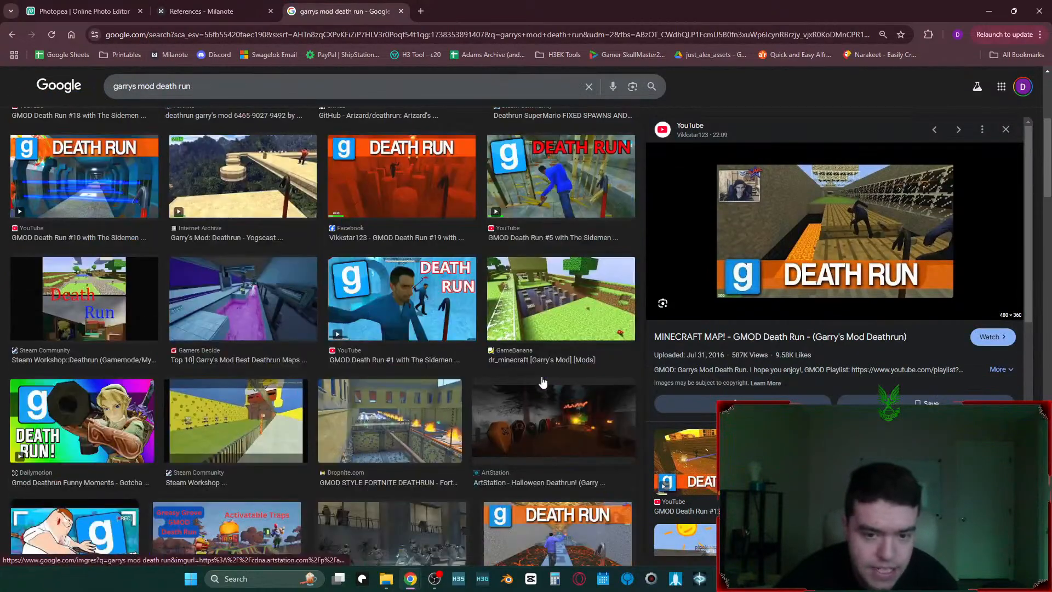
{"action": "left_click", "coordinate": [568, 291]}
{"action": "right_click", "coordinate": [787, 257]}
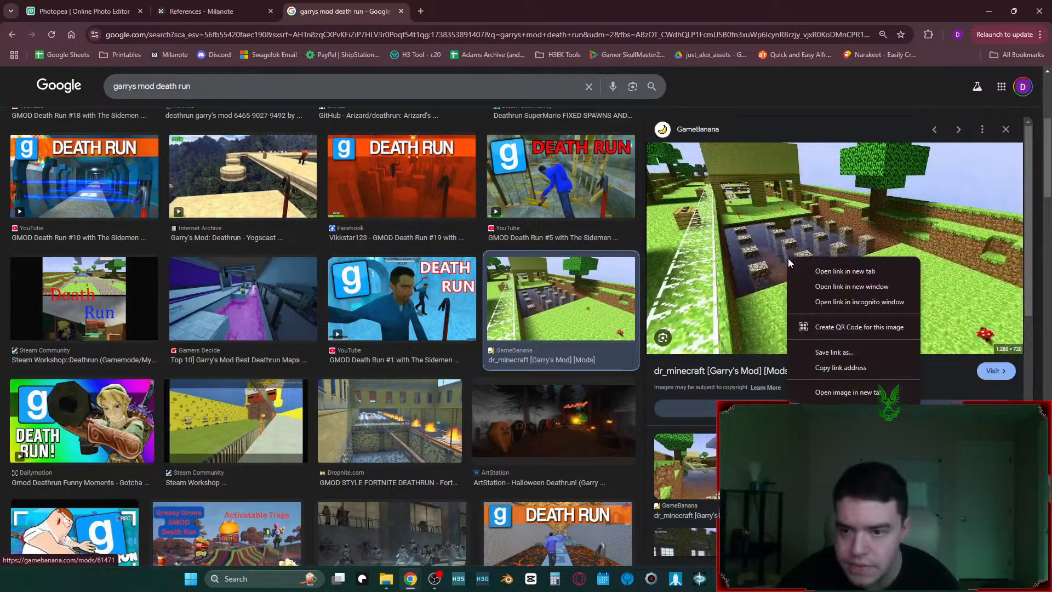
{"action": "left_click", "coordinate": [846, 422]}
{"action": "left_click", "coordinate": [208, 11]}
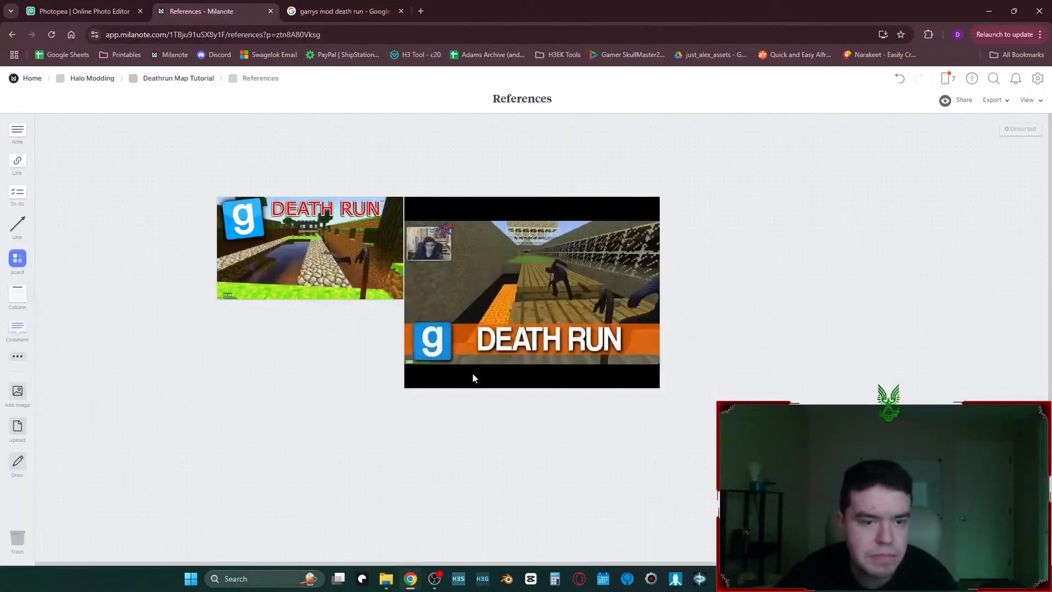
{"action": "key", "text": "ctrl+v"}
{"action": "left_click_drag", "start_coordinate": [968, 188], "coordinate": [765, 240]}
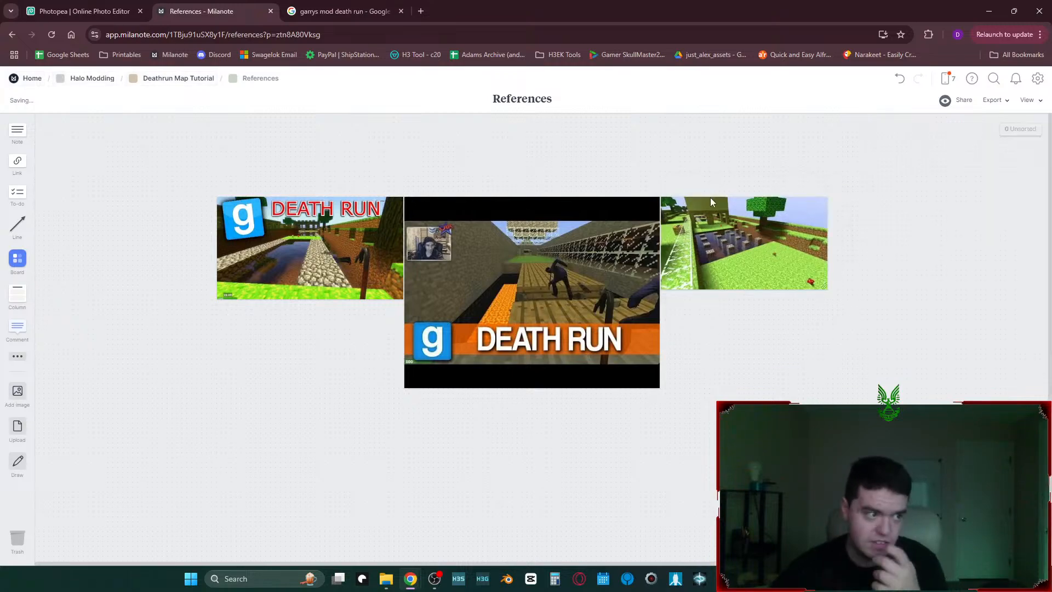
- Look through the Google death run image results and related images for another map reference, previewing the bunny hop and "Deathrun by Arizard" images
{"action": "left_click", "coordinate": [344, 11]}
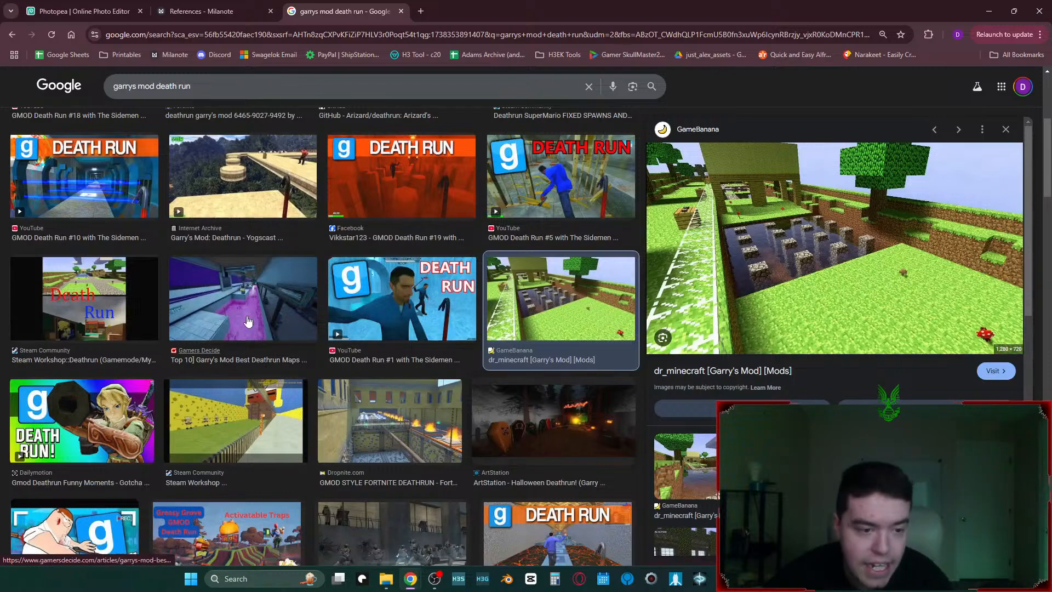
{"action": "scroll", "coordinate": [323, 325], "scroll_direction": "down", "scroll_amount": 5}
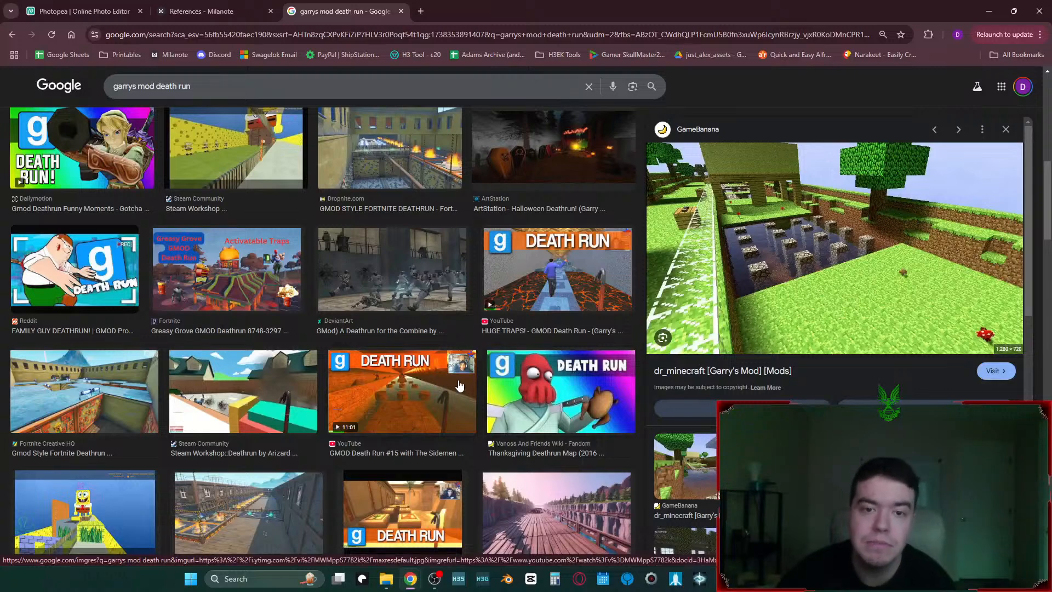
{"action": "scroll", "coordinate": [427, 392], "scroll_direction": "down", "scroll_amount": 4}
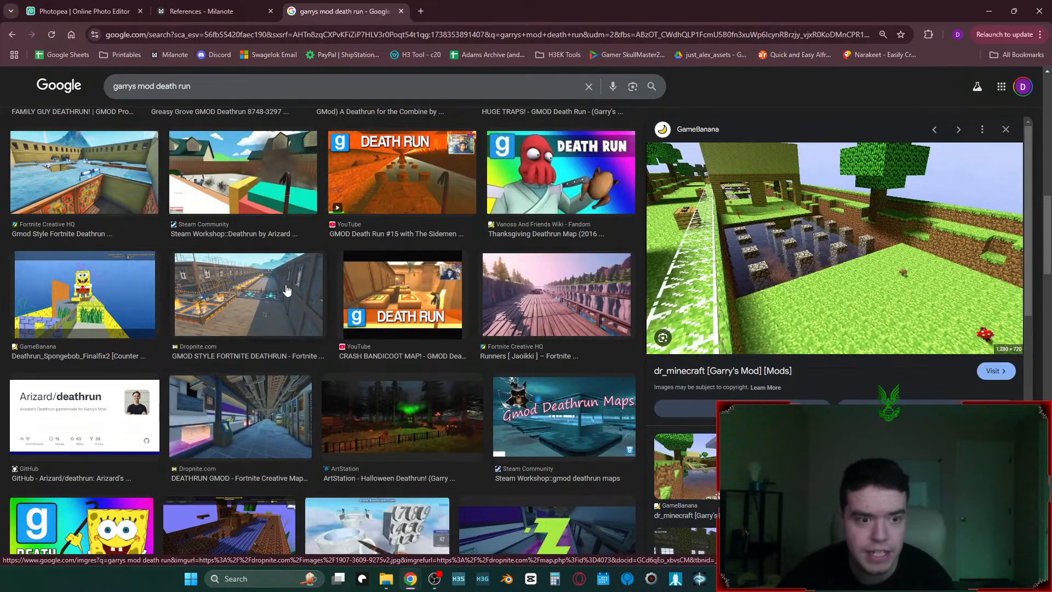
{"action": "scroll", "coordinate": [540, 301], "scroll_direction": "down", "scroll_amount": 3}
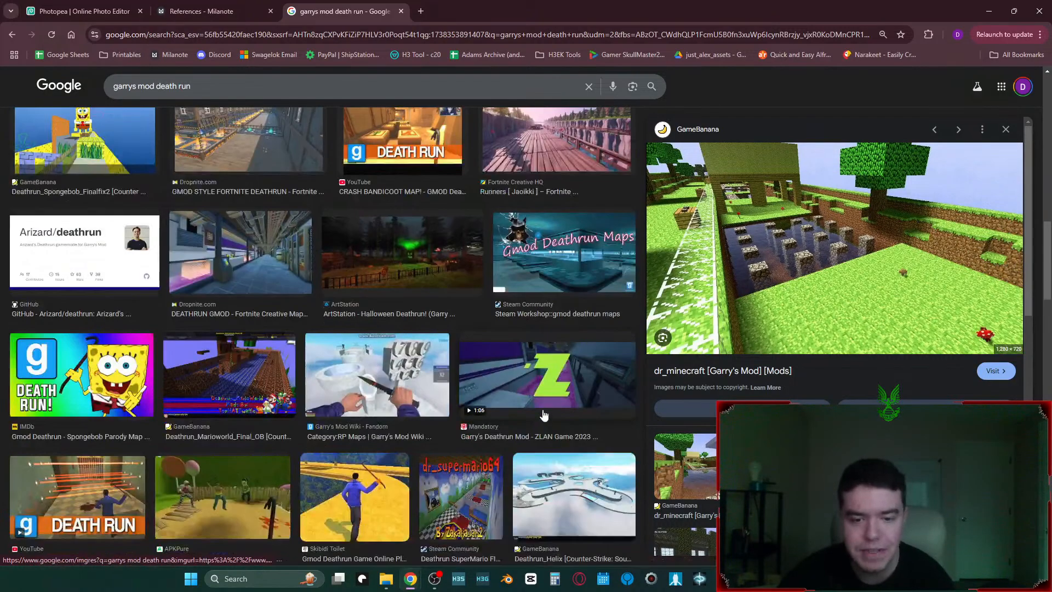
{"action": "scroll", "coordinate": [319, 411], "scroll_direction": "down", "scroll_amount": 7}
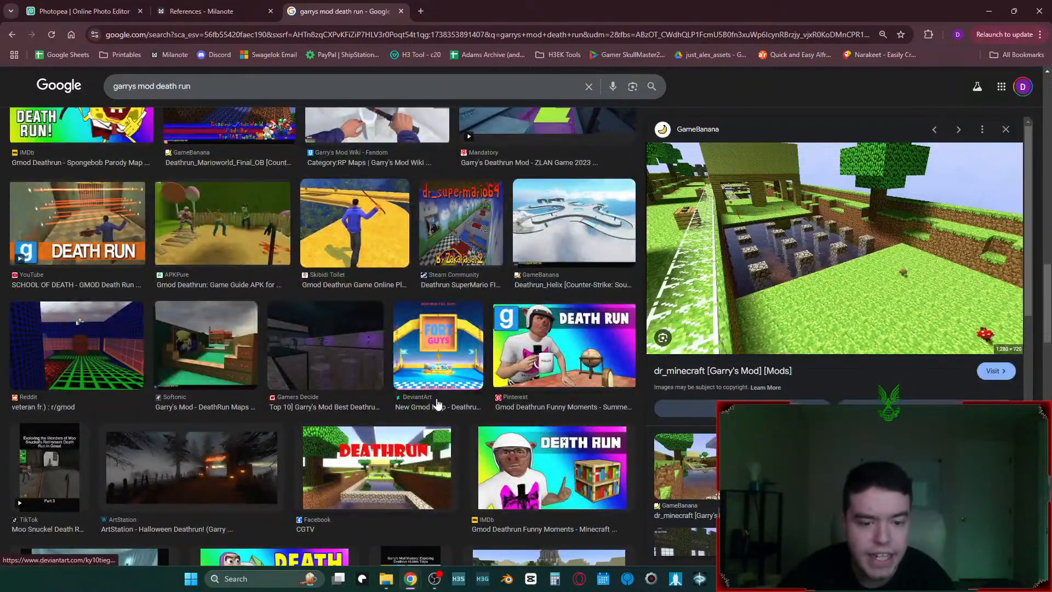
{"action": "scroll", "coordinate": [376, 358], "scroll_direction": "down", "scroll_amount": 5}
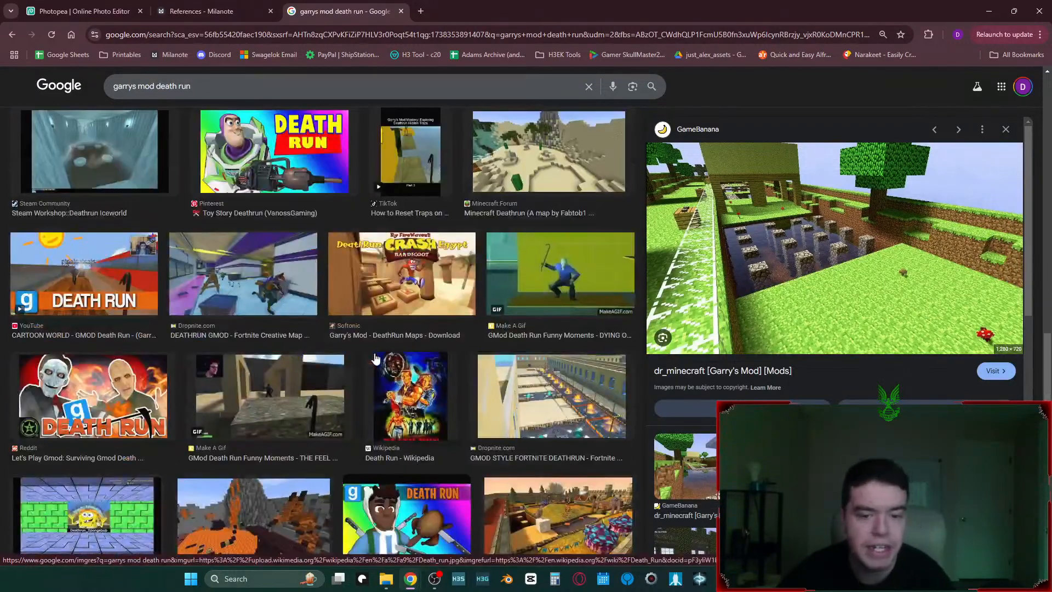
{"action": "scroll", "coordinate": [378, 356], "scroll_direction": "down", "scroll_amount": 3}
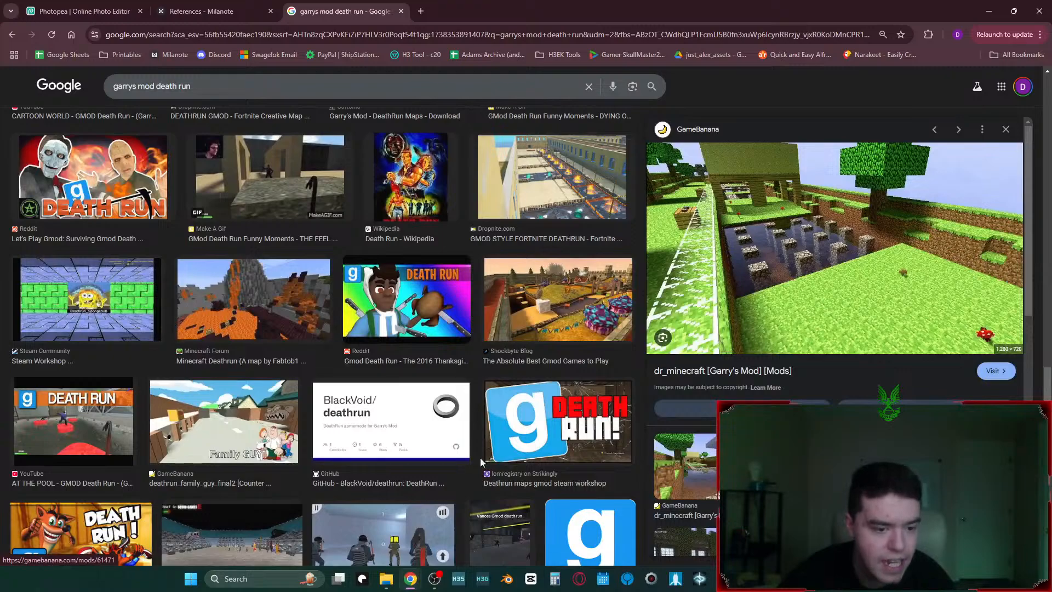
{"action": "scroll", "coordinate": [483, 452], "scroll_direction": "down", "scroll_amount": 3}
{"action": "scroll", "coordinate": [553, 383], "scroll_direction": "up", "scroll_amount": 3}
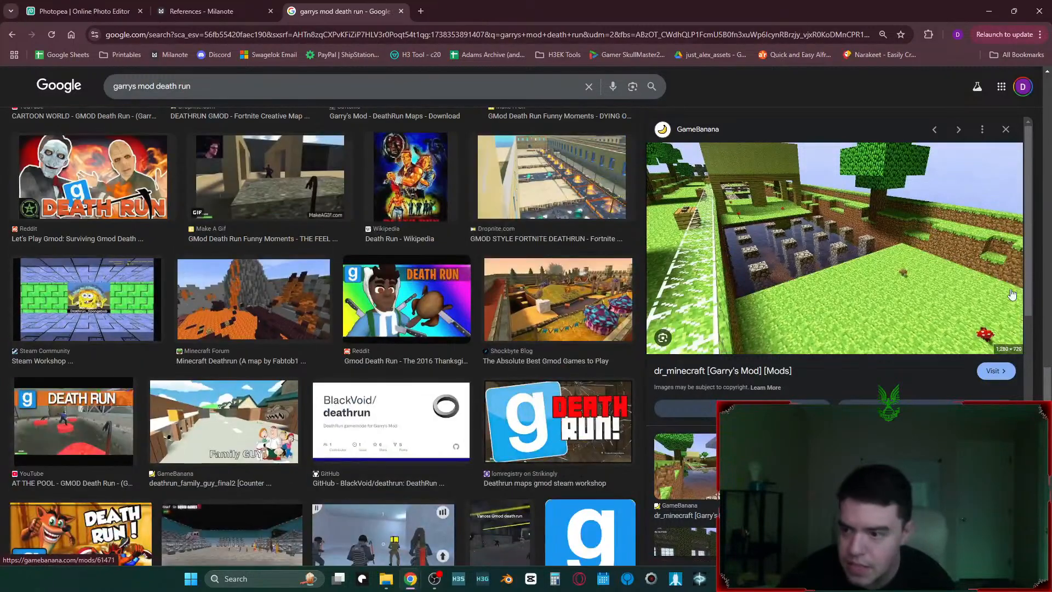
{"action": "scroll", "coordinate": [907, 387], "scroll_direction": "down", "scroll_amount": 5}
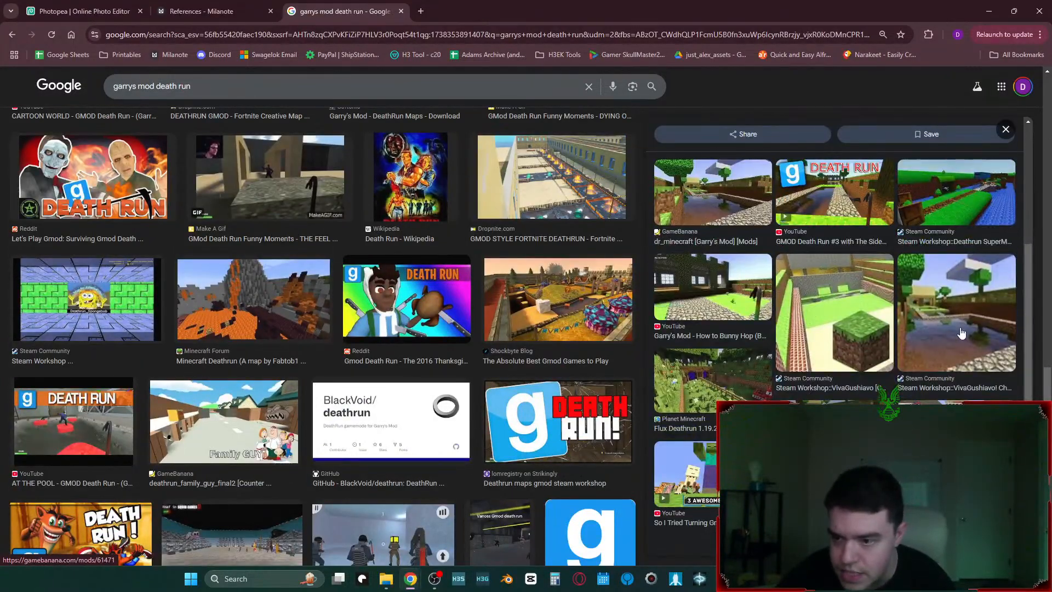
{"action": "left_click", "coordinate": [705, 304]}
{"action": "scroll", "coordinate": [875, 253], "scroll_direction": "down", "scroll_amount": 3}
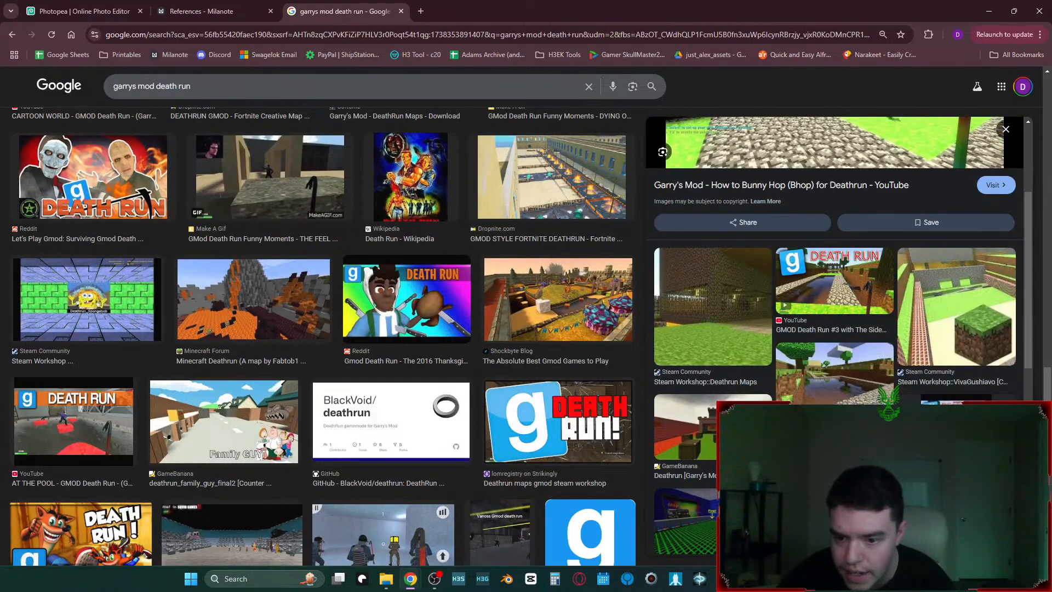
{"action": "scroll", "coordinate": [553, 311], "scroll_direction": "up", "scroll_amount": 4}
{"action": "scroll", "coordinate": [553, 311], "scroll_direction": "up", "scroll_amount": 10}
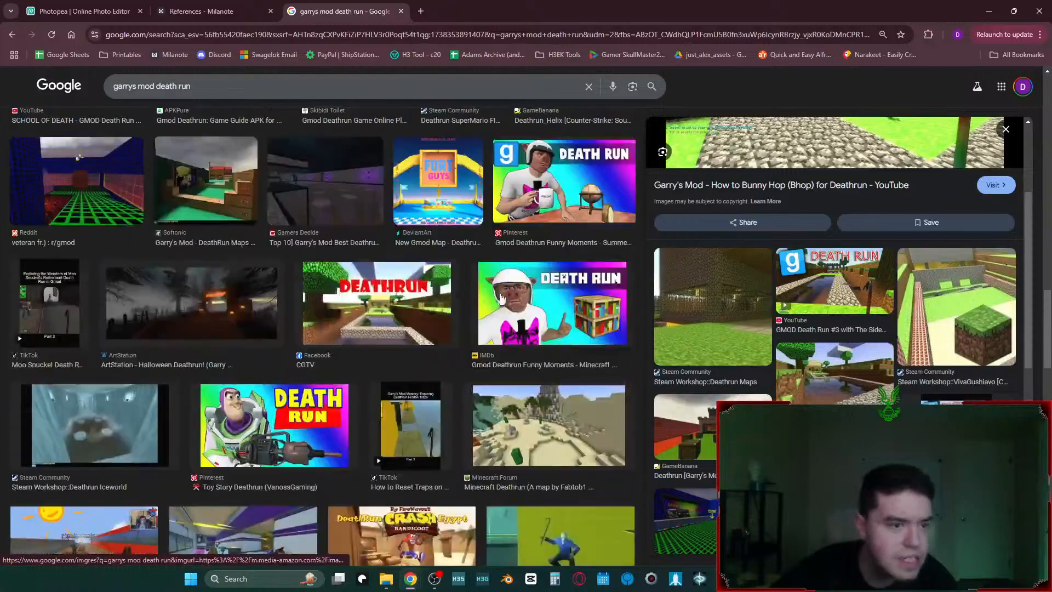
{"action": "scroll", "coordinate": [300, 244], "scroll_direction": "up", "scroll_amount": 1}
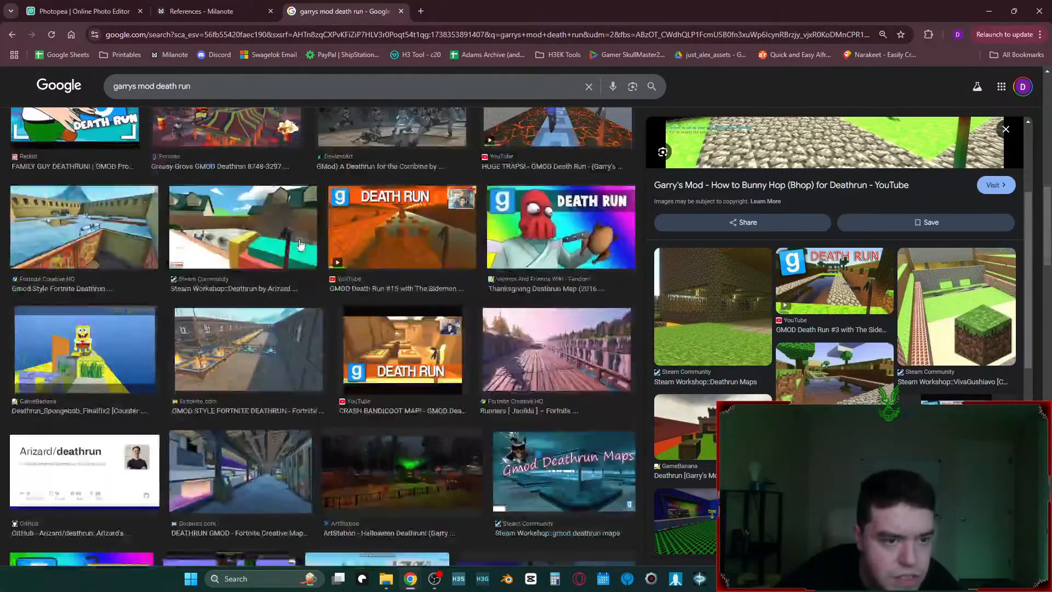
{"action": "left_click", "coordinate": [230, 243]}
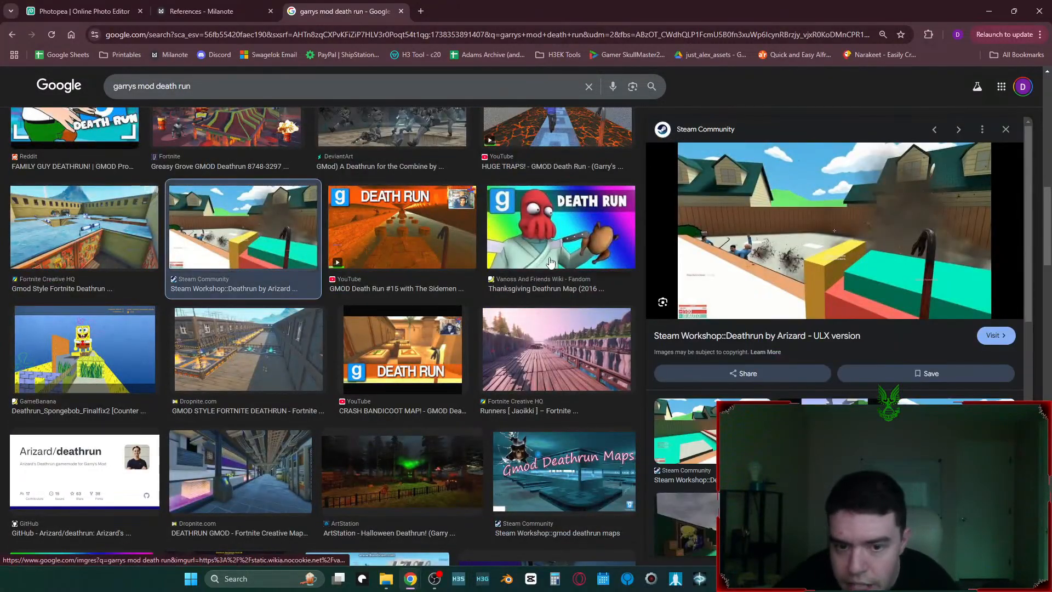
- Copy the "GMOD Death Run #15 with The Sidemen" image into the References board and place it directly below the dr_minecraft image
{"action": "left_click", "coordinate": [385, 218]}
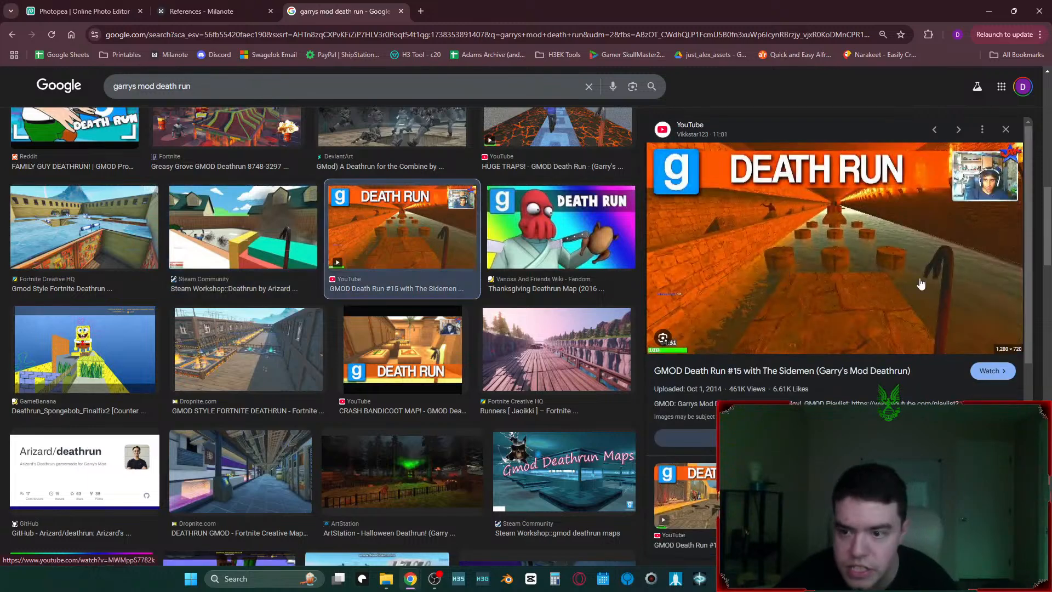
{"action": "right_click", "coordinate": [843, 243]}
{"action": "left_click", "coordinate": [893, 408]}
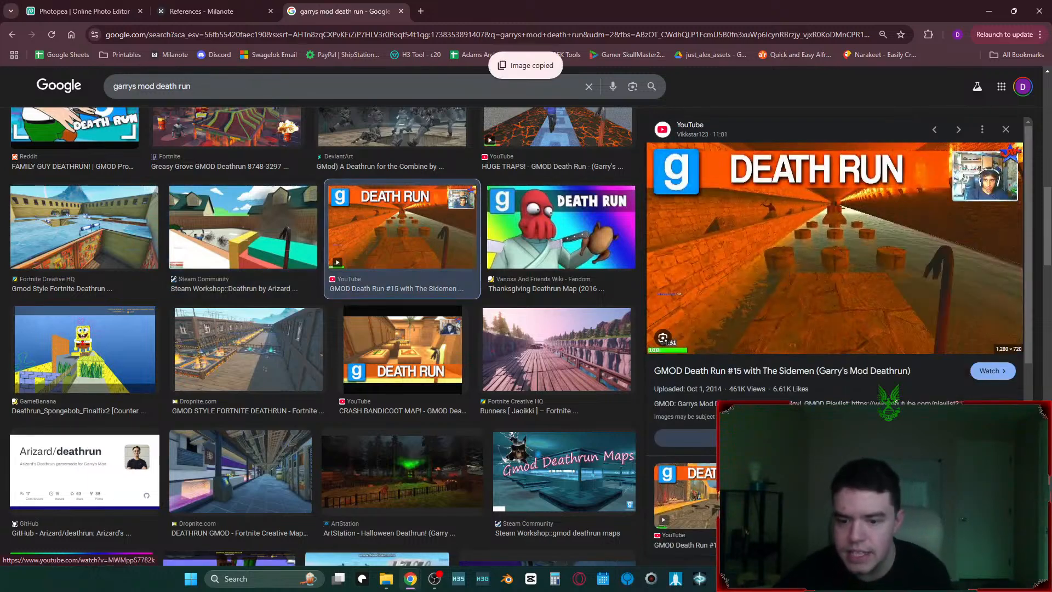
{"action": "left_click", "coordinate": [176, 12]}
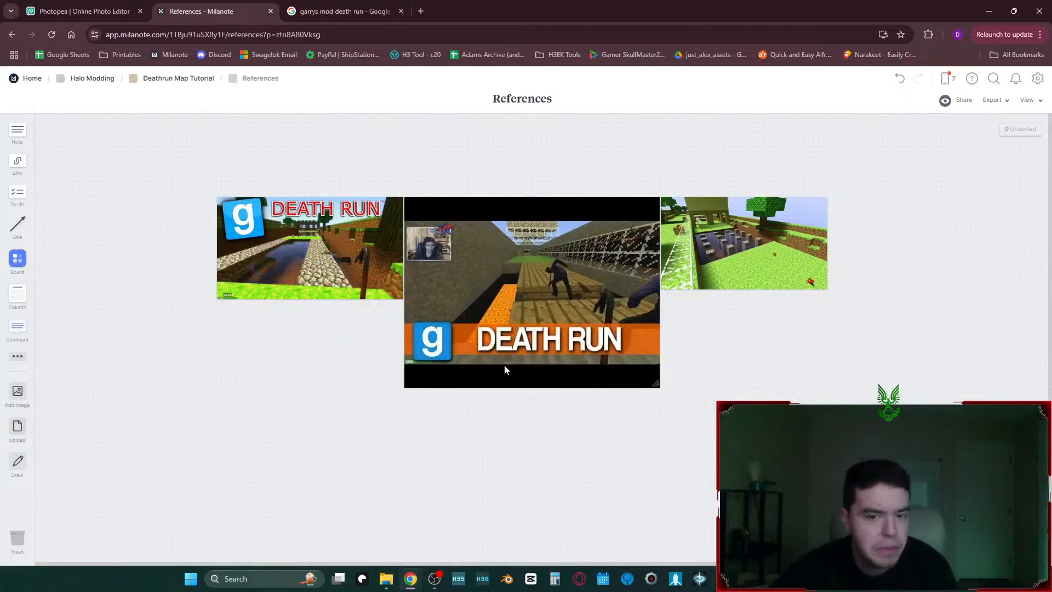
{"action": "key", "text": "ctrl+v"}
{"action": "left_click_drag", "start_coordinate": [916, 198], "coordinate": [745, 336]}
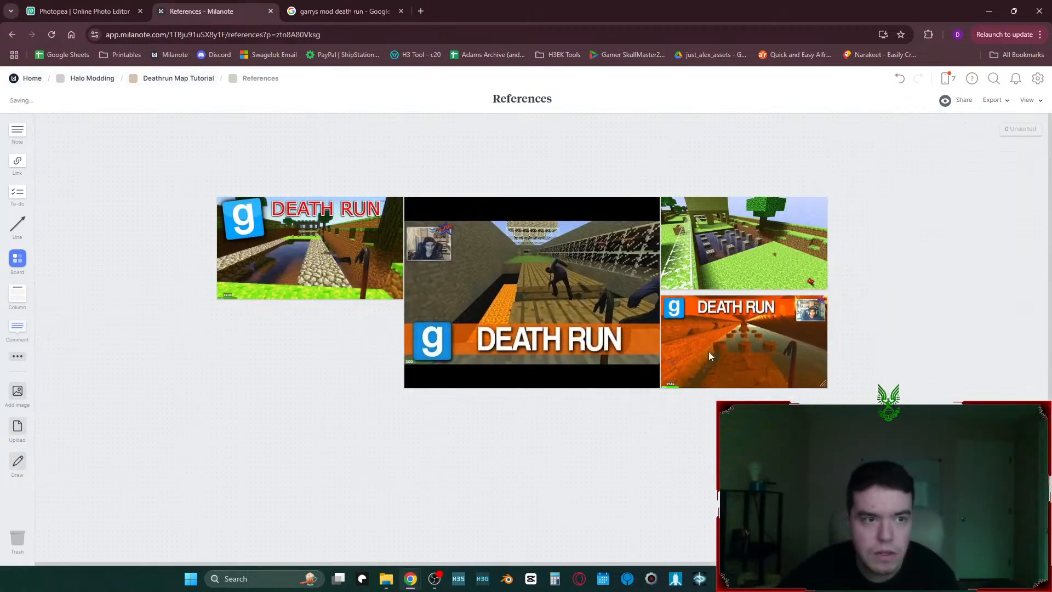
- Return to the Deathrun Map Tutorial board and move the Video's and Schedule Plan columns together farther right to free up canvas space
{"action": "left_click", "coordinate": [180, 78]}
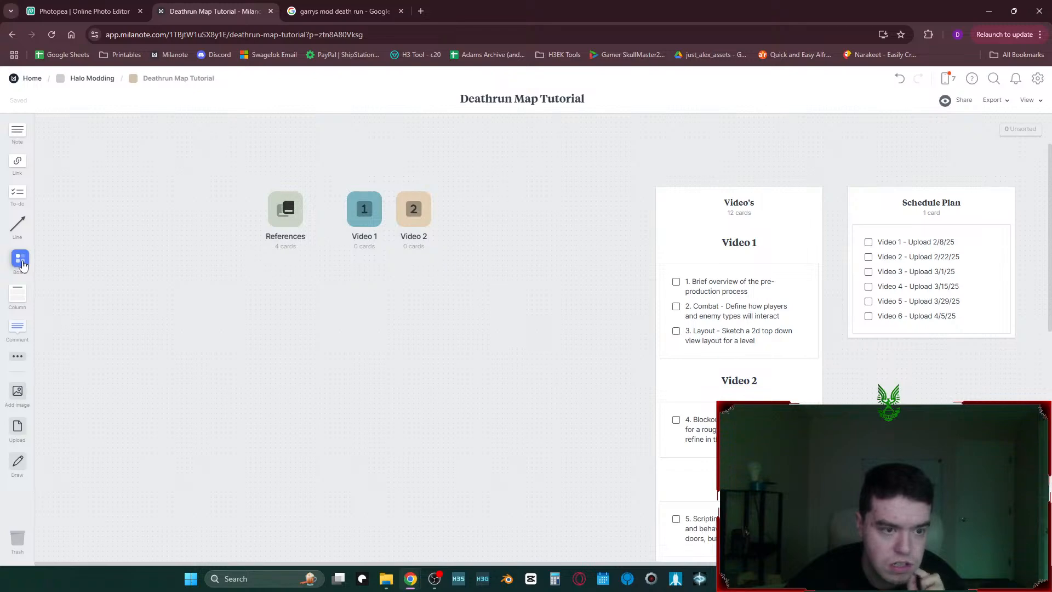
{"action": "scroll", "coordinate": [329, 270], "scroll_direction": "down", "scroll_amount": 2}
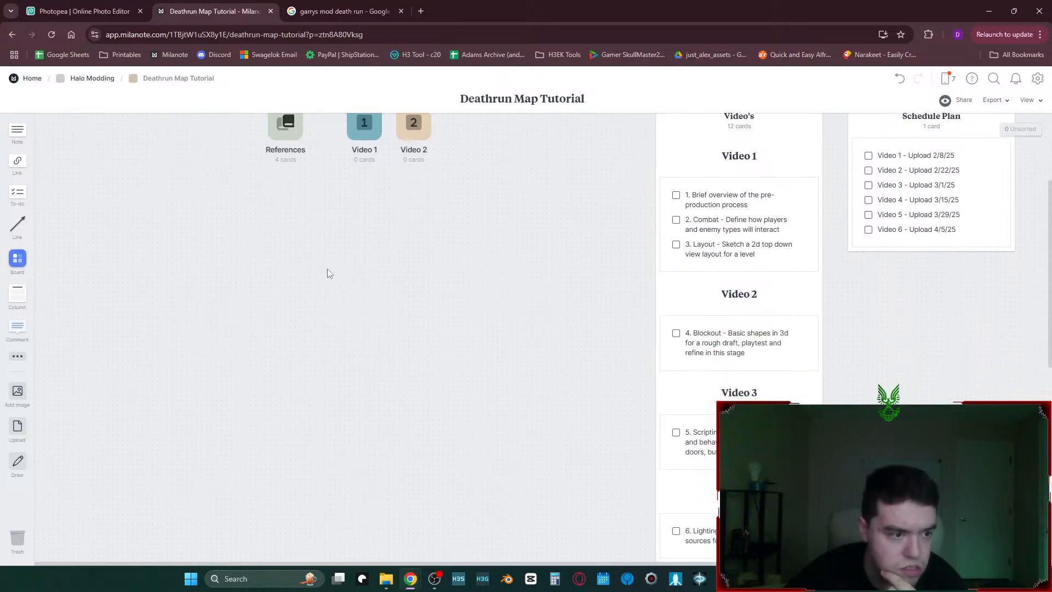
{"action": "middle_click_drag", "start_coordinate": [553, 322], "coordinate": [362, 405]}
{"action": "left_click_drag", "start_coordinate": [569, 189], "coordinate": [968, 263]}
{"action": "left_click", "coordinate": [833, 265]}
{"action": "middle_click_drag", "start_coordinate": [1022, 332], "coordinate": [696, 318]}
{"action": "left_click_drag", "start_coordinate": [549, 216], "coordinate": [953, 426]}
{"action": "left_click_drag", "start_coordinate": [678, 263], "coordinate": [669, 268]}
{"action": "left_click_drag", "start_coordinate": [542, 187], "coordinate": [912, 390]}
{"action": "left_click_drag", "start_coordinate": [649, 227], "coordinate": [803, 235]}
- Move the Video 1 and Video 2 boards together to a row higher than the References board
{"action": "left_click", "coordinate": [272, 267]}
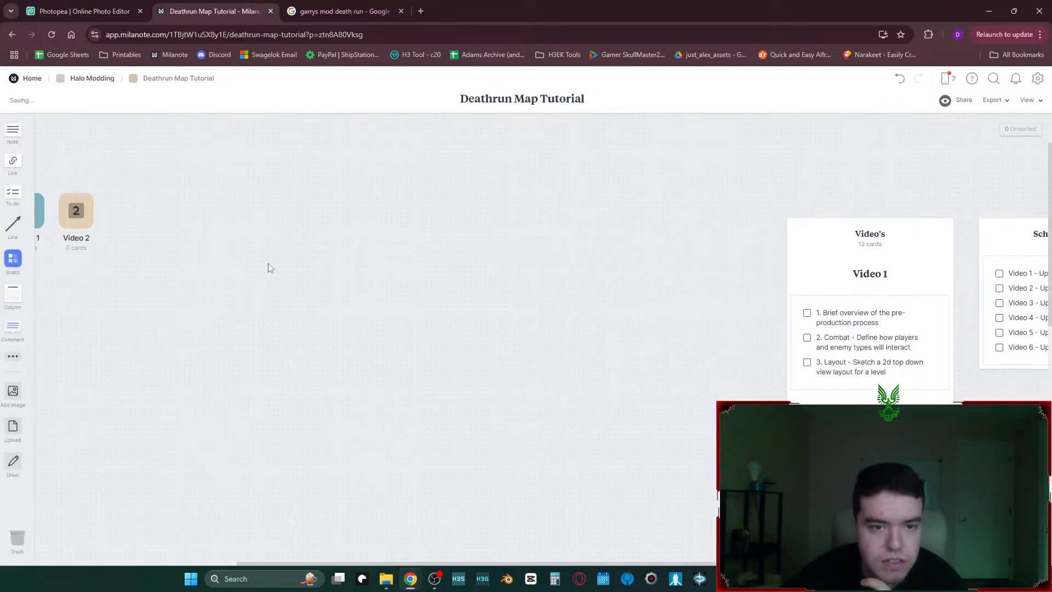
{"action": "middle_click_drag", "start_coordinate": [273, 268], "coordinate": [655, 302]}
{"action": "left_click_drag", "start_coordinate": [531, 207], "coordinate": [386, 271]}
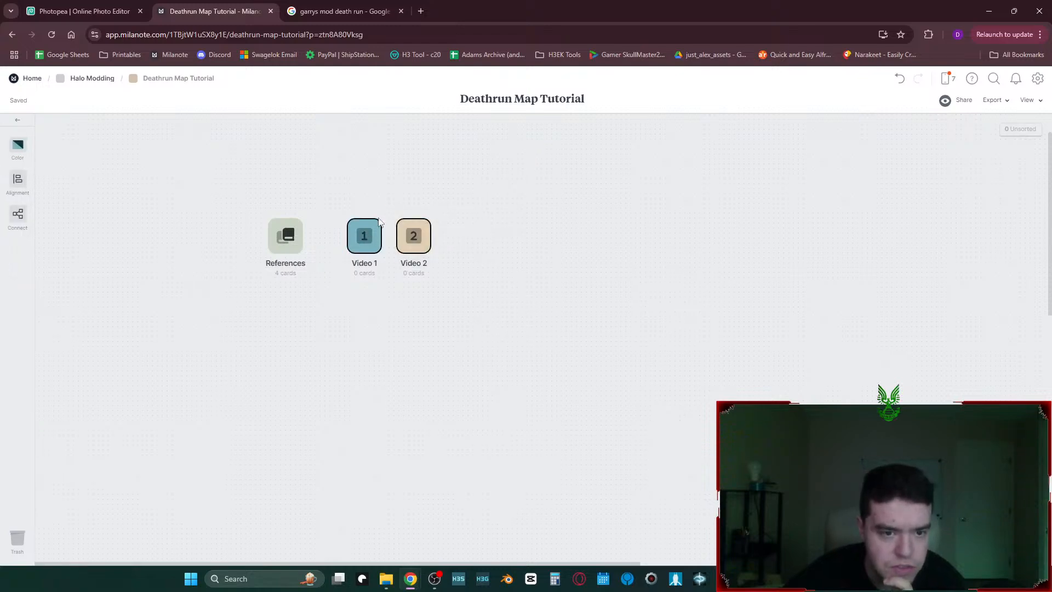
{"action": "left_click_drag", "start_coordinate": [375, 231], "coordinate": [380, 137]}
{"action": "left_click", "coordinate": [598, 336]}
{"action": "middle_click_drag", "start_coordinate": [598, 336], "coordinate": [481, 235]}
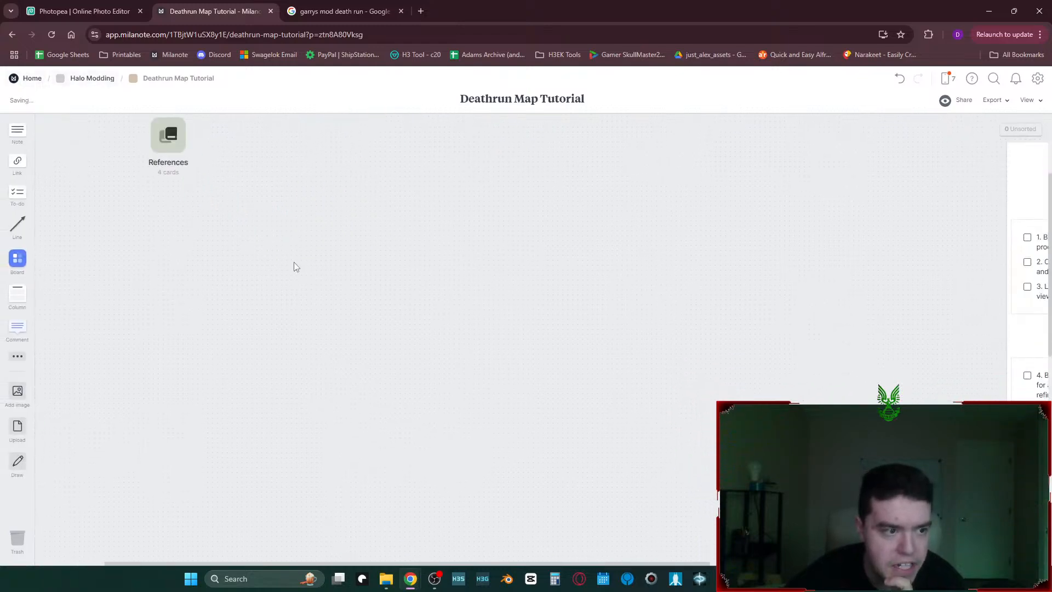
{"action": "left_click", "coordinate": [18, 364]}
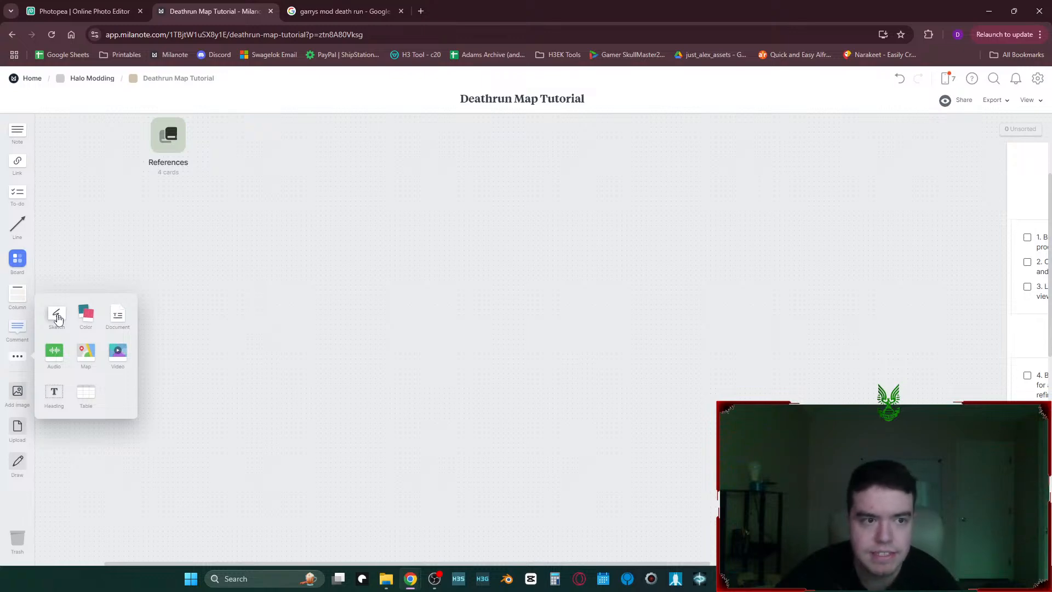
{"action": "scroll", "coordinate": [234, 225], "scroll_direction": "right", "scroll_amount": 8}
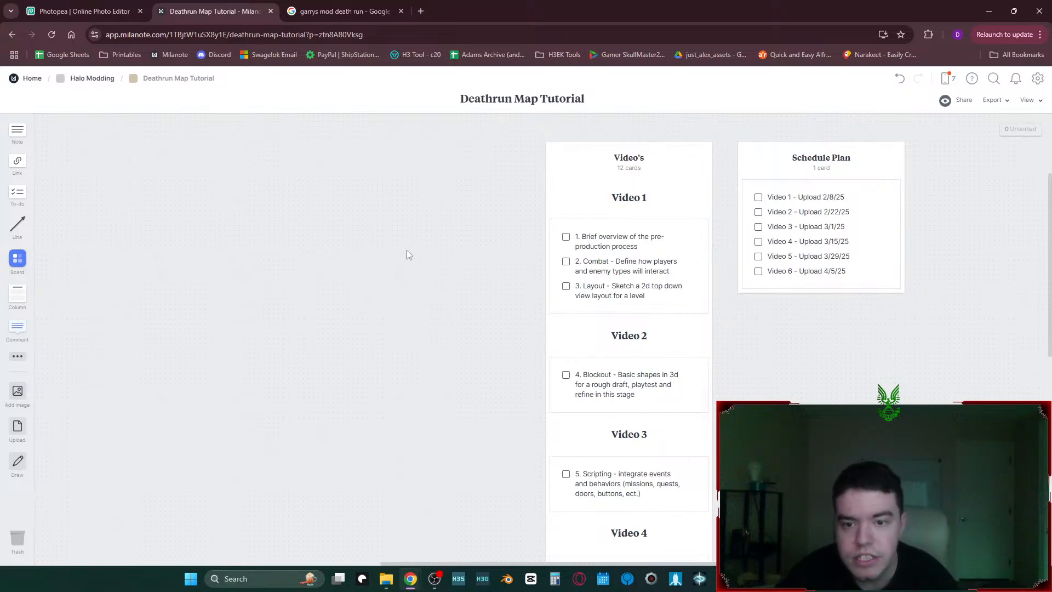
{"action": "left_click_drag", "start_coordinate": [482, 348], "coordinate": [556, 340]}
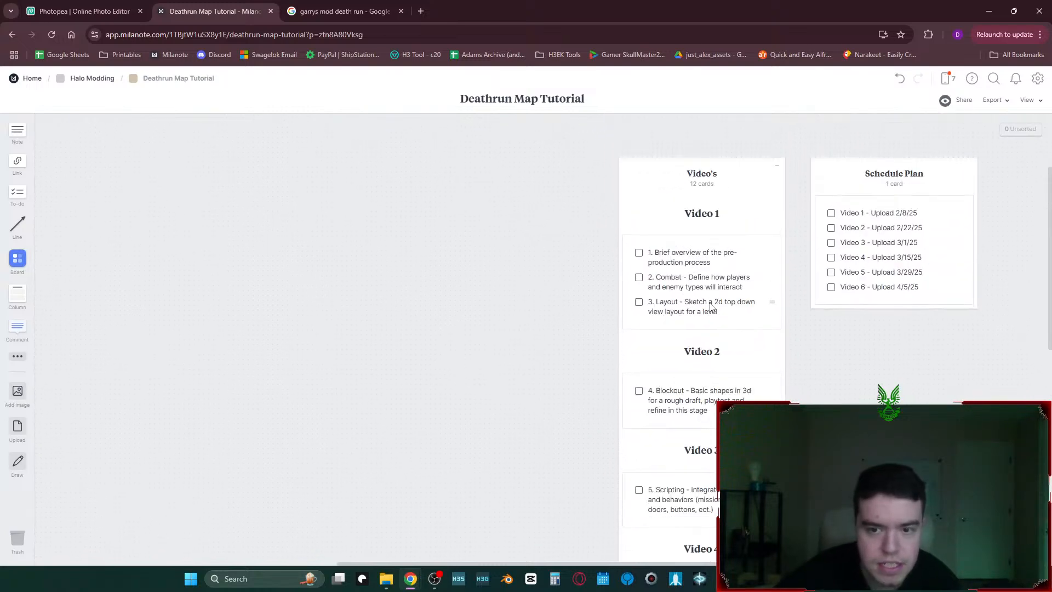
{"action": "left_click_drag", "start_coordinate": [234, 232], "coordinate": [324, 330]}
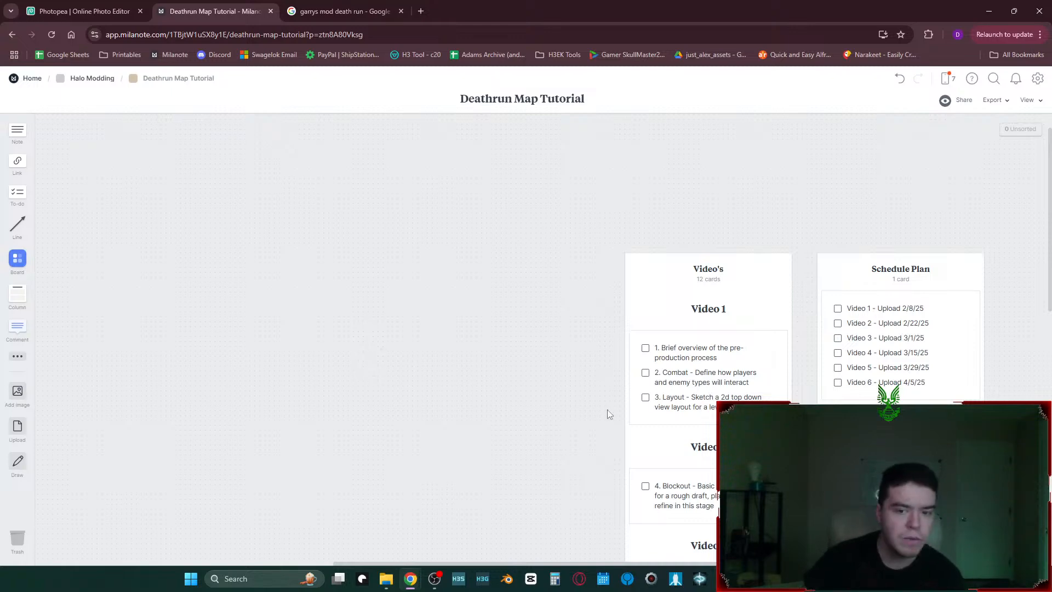
- Create a note below the Video 2 board reading "Gamemode - infection", with a "rules" heading after a blank line
{"action": "left_click_drag", "start_coordinate": [345, 325], "coordinate": [900, 387]}
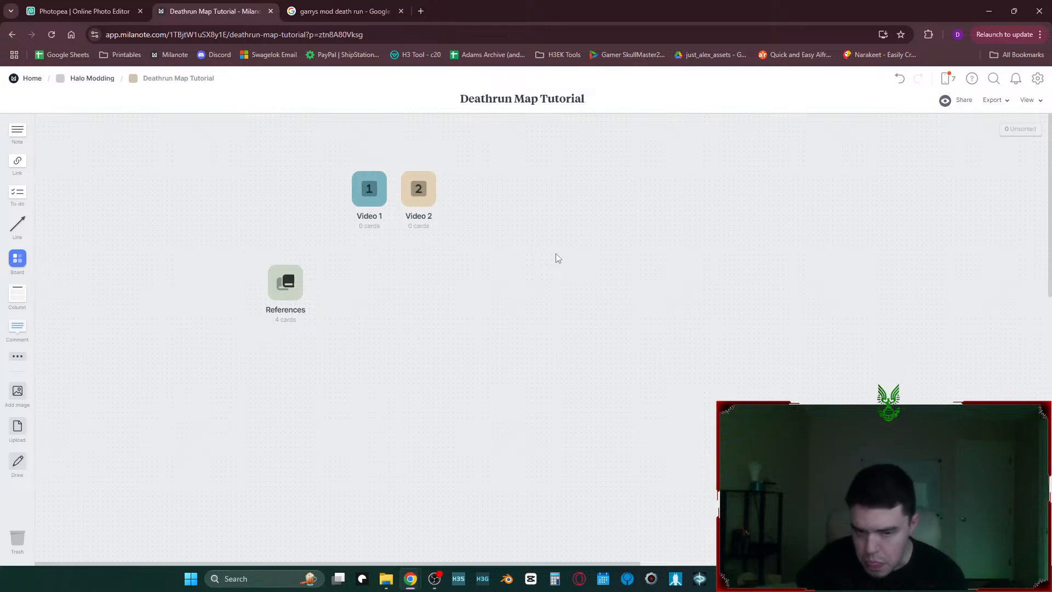
{"action": "double_click", "coordinate": [445, 308]}
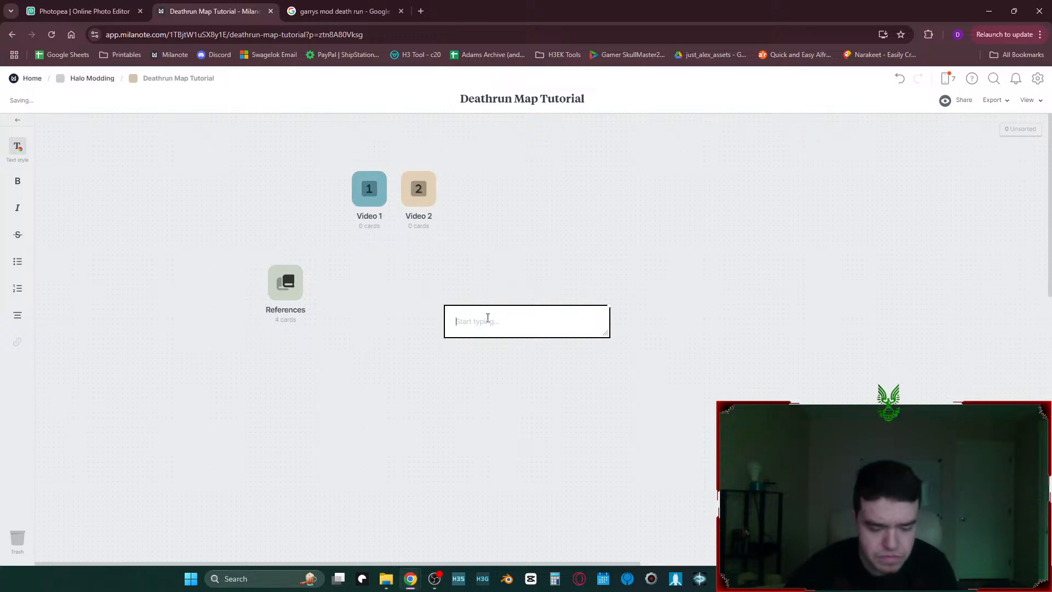
{"action": "type", "text": "Gamemode - "}
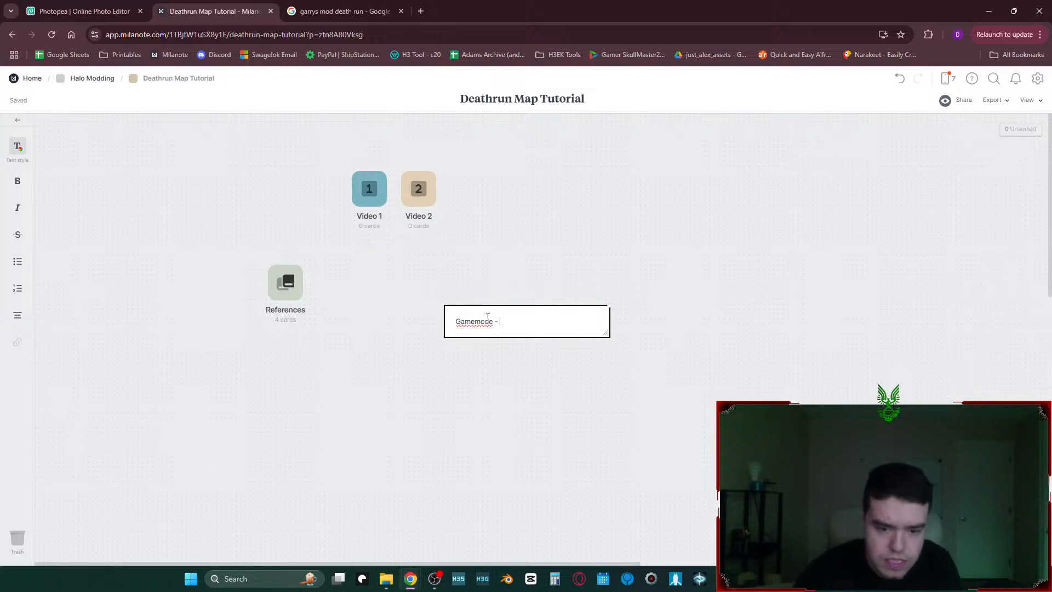
{"action": "type", "text": "infection"}
{"action": "key", "text": "Return"}
{"action": "key", "text": "Return"}
{"action": "type", "text": "rules"}
{"action": "key", "text": "Return"}
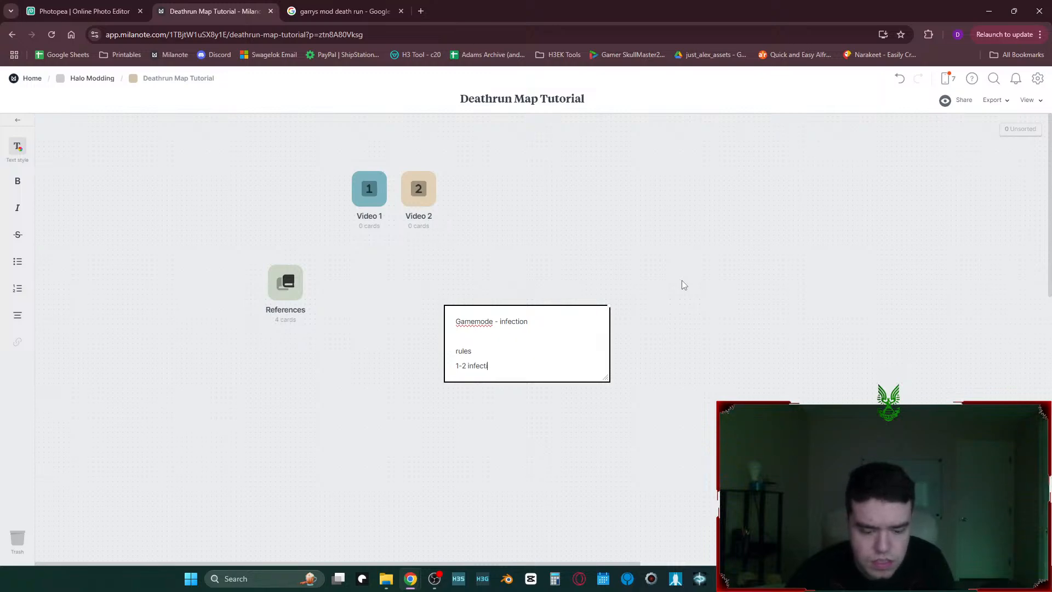
- Rewrite the unfinished line under the "rules" heading as "1 infection"
{"action": "key", "text": "BackSpace"}
{"action": "key", "text": "BackSpace"}
{"action": "key", "text": "BackSpace"}
{"action": "key", "text": "BackSpace"}
{"action": "key", "text": "BackSpace"}
{"action": "key", "text": "BackSpace"}
{"action": "key", "text": "BackSpace"}
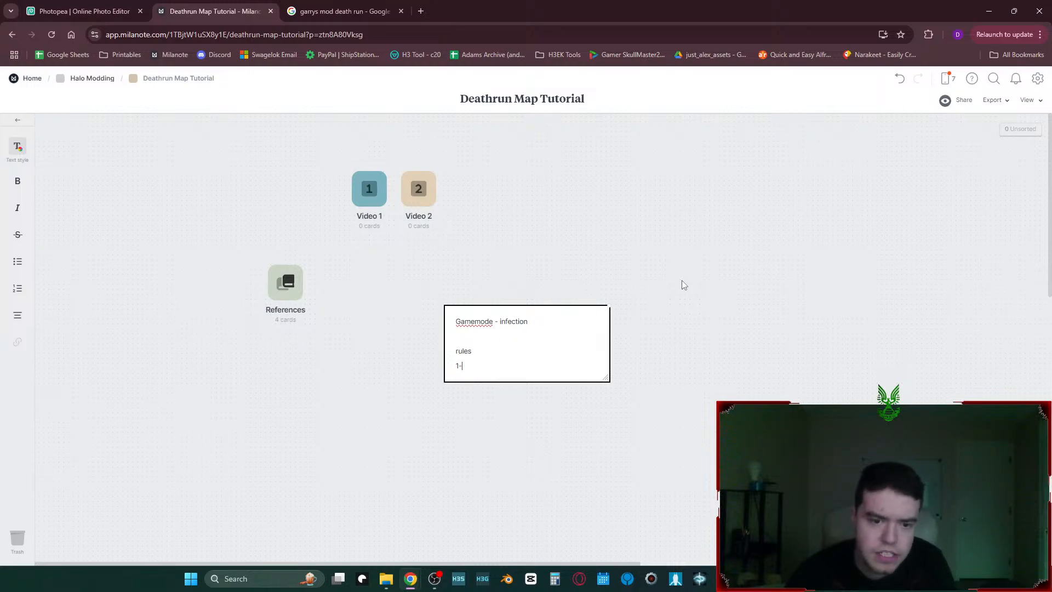
{"action": "type", "text": "fection"}
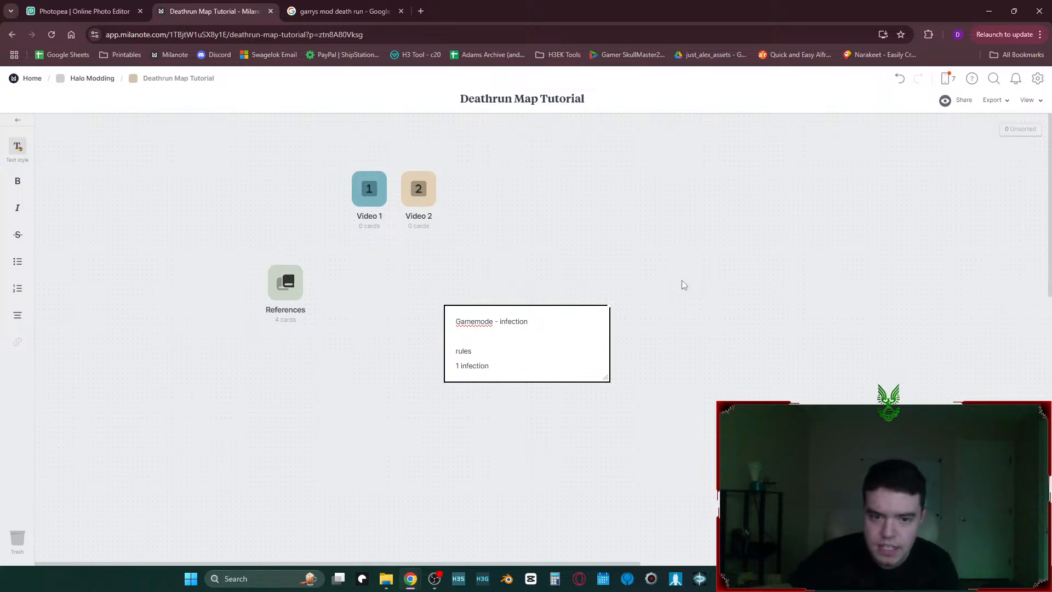
- Add the line "player base built for 12" above the Gamemode line, separated from it by a blank line
{"action": "left_click", "coordinate": [455, 322]}
{"action": "key", "text": "Return"}
{"action": "key", "text": "Return"}
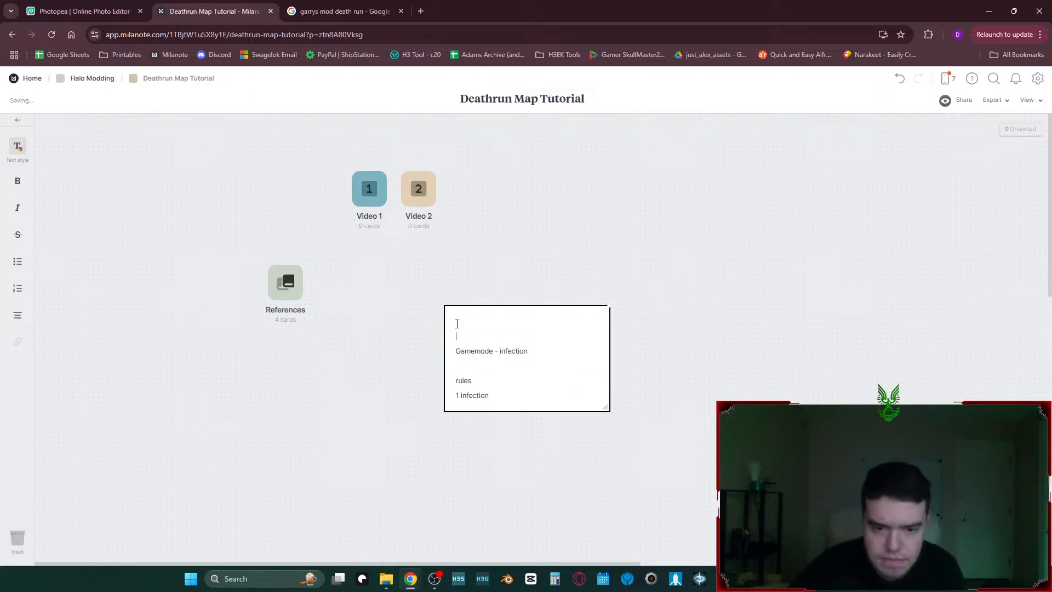
{"action": "type", "text": "player base"}
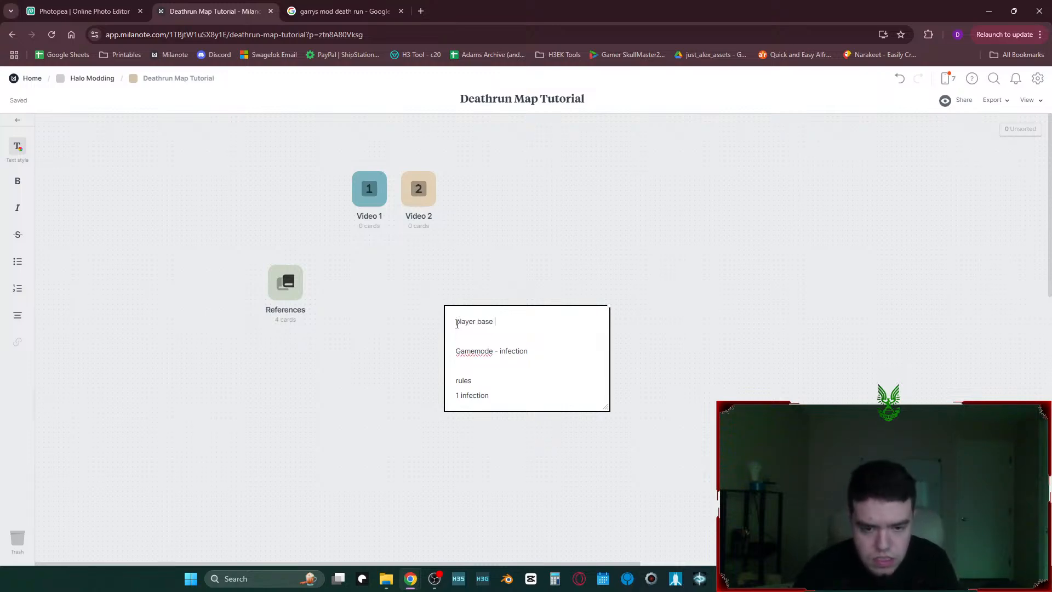
{"action": "type", "text": " built for"}
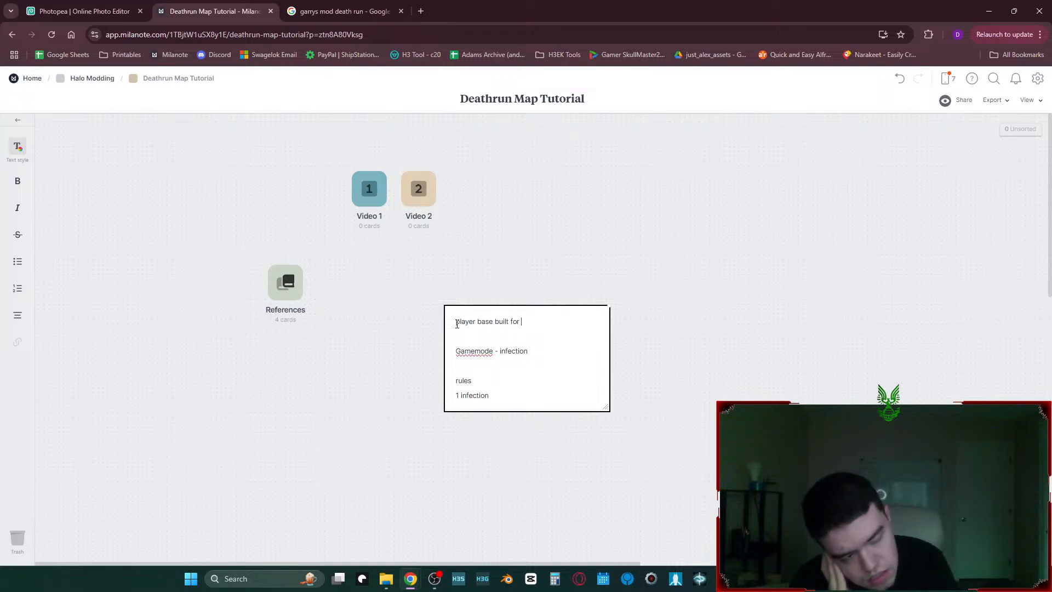
{"action": "type", "text": " 1"}
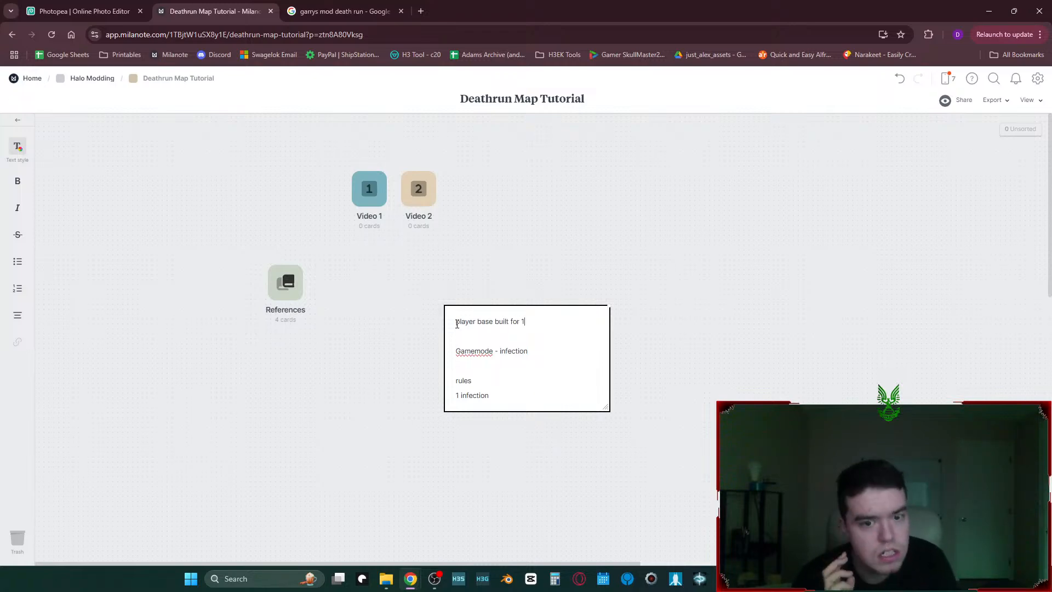
{"action": "type", "text": "2"}
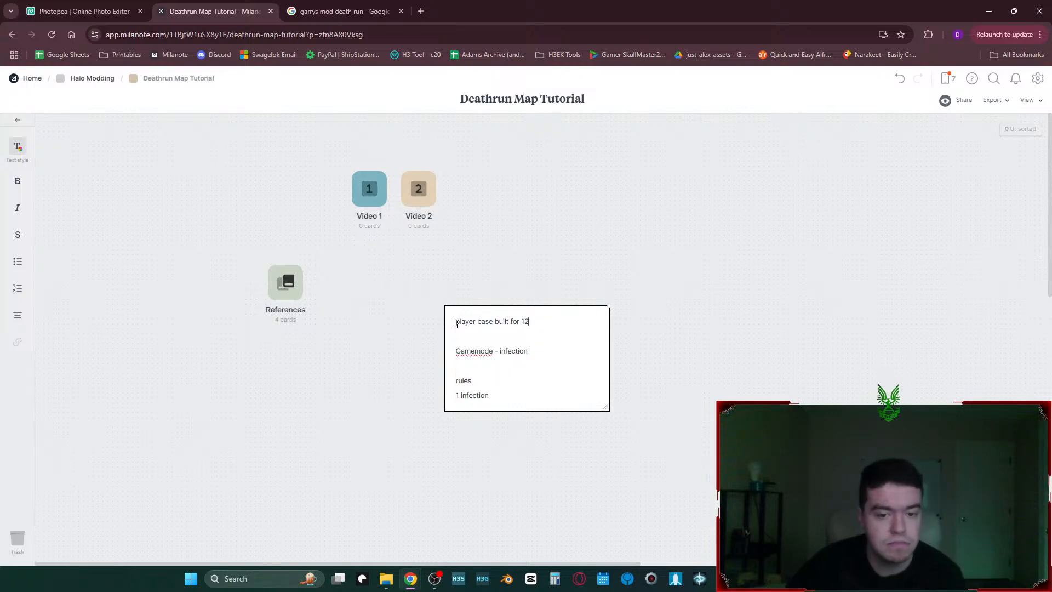
- Change the rule line to "1 infected no lives" and move the finished note well to the right of the boards
{"action": "left_click", "coordinate": [467, 364]}
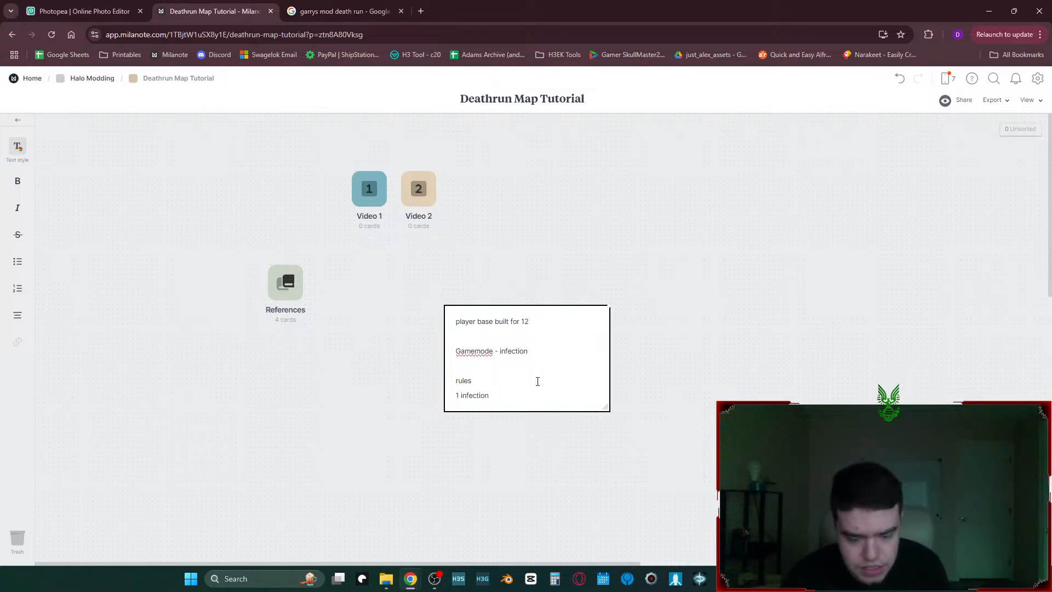
{"action": "key", "text": "BackSpace"}
{"action": "key", "text": "BackSpace"}
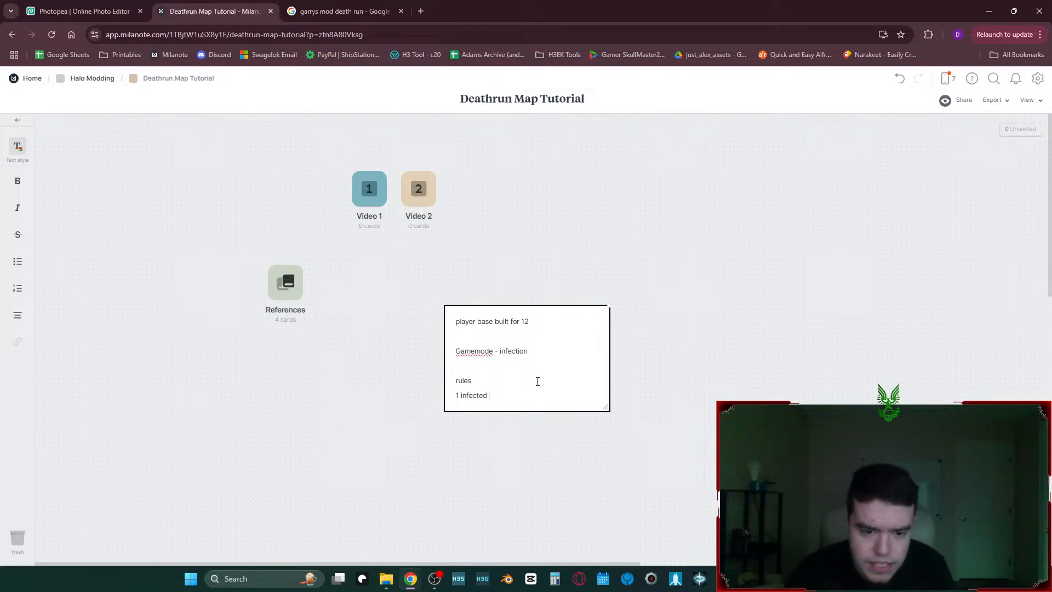
{"action": "type", "text": "ed no lives"}
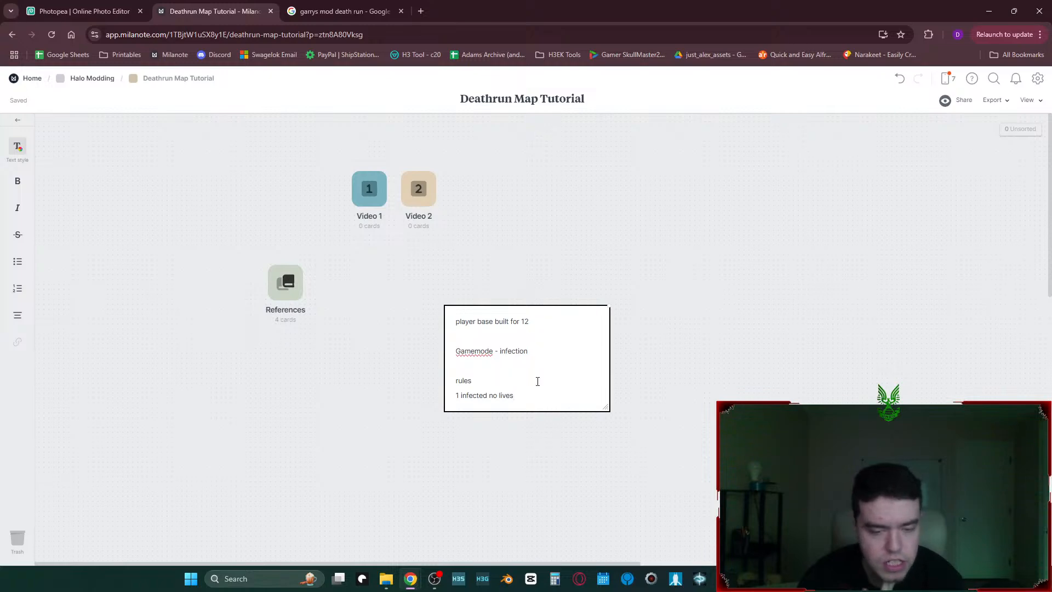
{"action": "key", "text": "Return"}
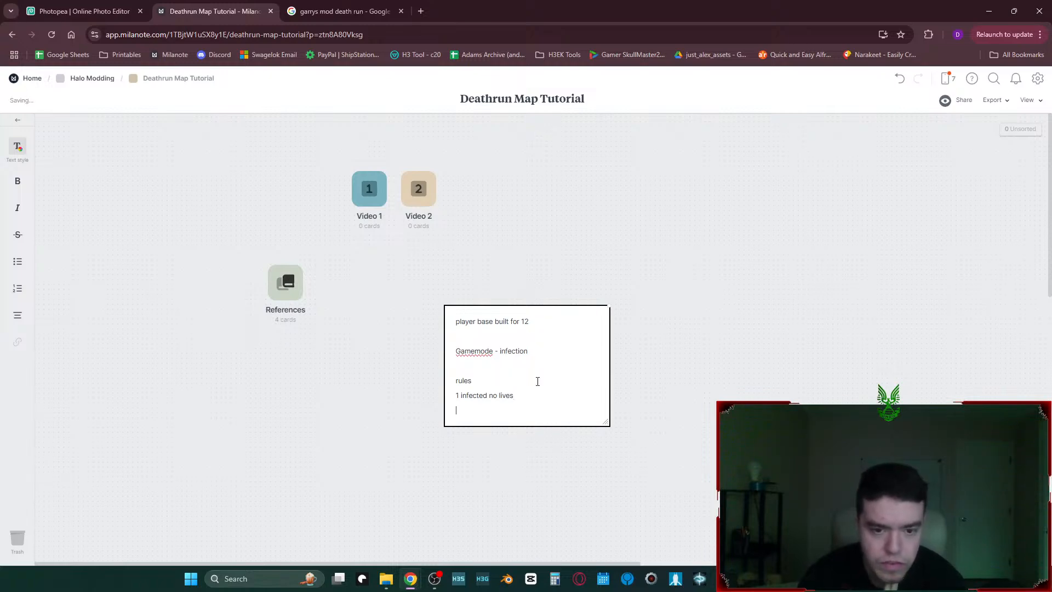
{"action": "key", "text": "BackSpace"}
{"action": "left_click", "coordinate": [540, 292]}
{"action": "left_click_drag", "start_coordinate": [539, 339], "coordinate": [865, 251]}
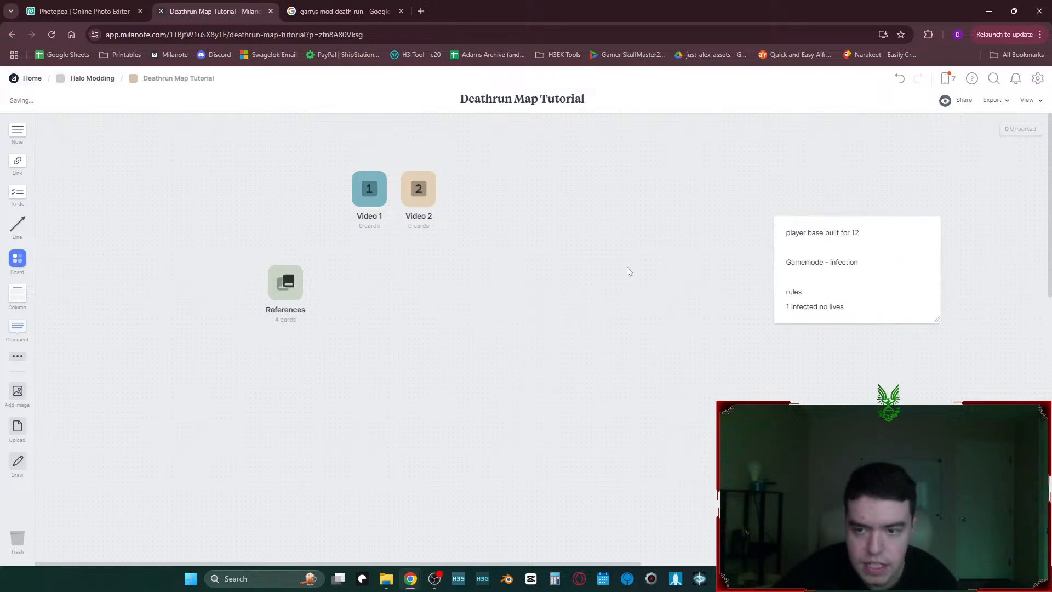
- Create a second note in the empty canvas area below the boards, with the heading "Section A" followed by a blank line
{"action": "double_click", "coordinate": [476, 377]}
{"action": "type", "text": "B"}
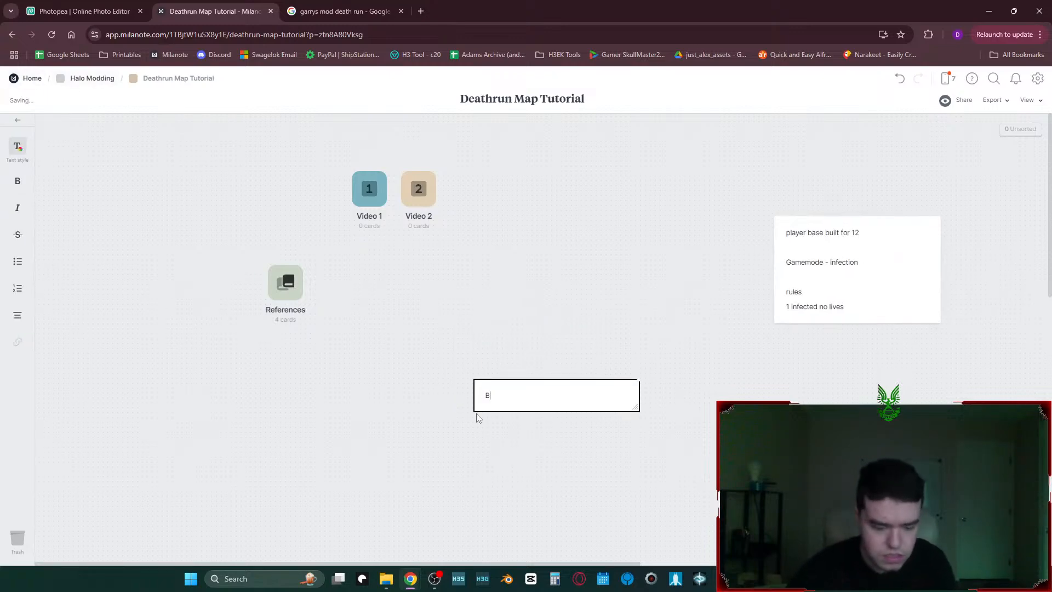
{"action": "key", "text": "BackSpace"}
{"action": "type", "text": "S"}
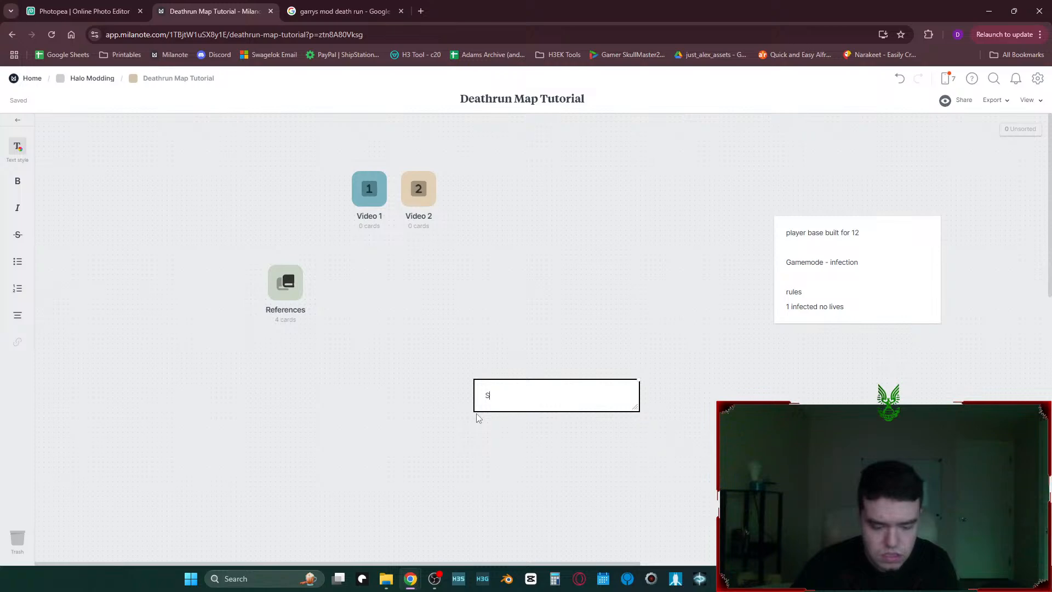
{"action": "type", "text": "ection A"}
{"action": "key", "text": "Return"}
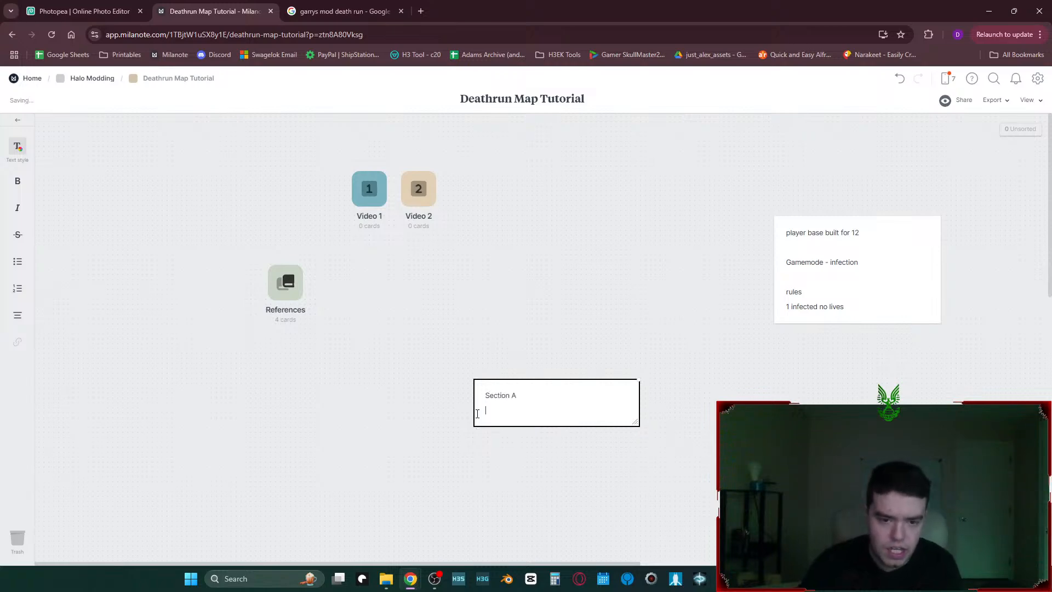
{"action": "key", "text": "Return"}
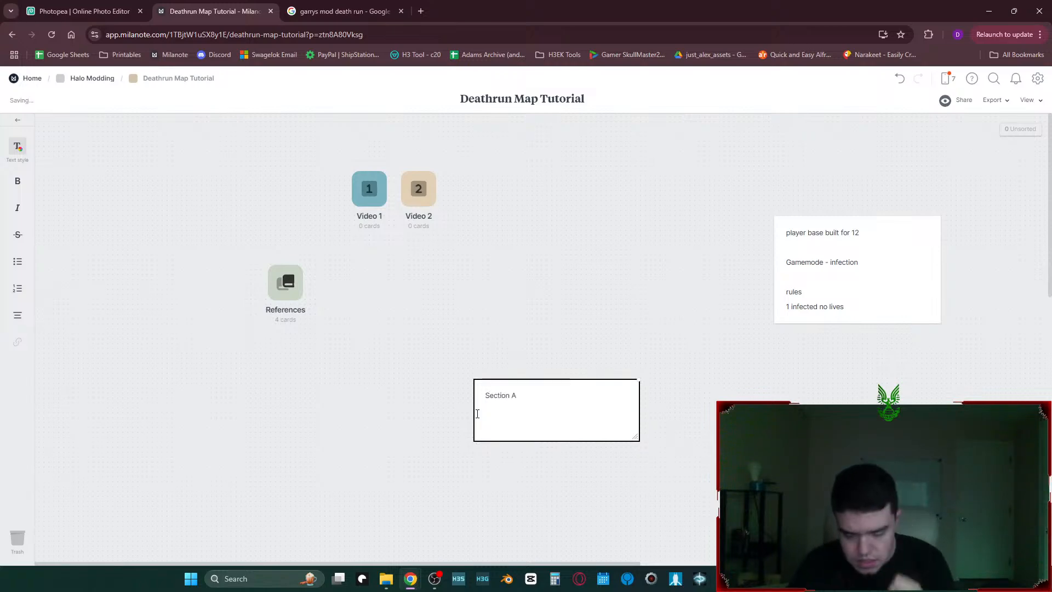
- Write "-platforms can be broken by buttons" and "3 buttons/platforms" on separate lines under Section A
{"action": "type", "text": "-platforms "}
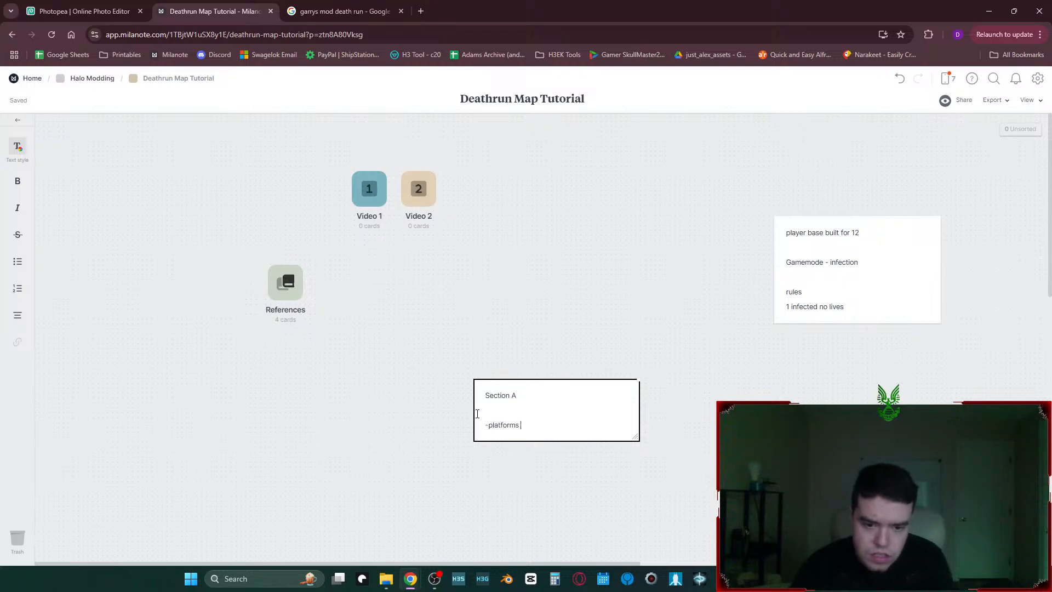
{"action": "type", "text": "can be broken by buttons"}
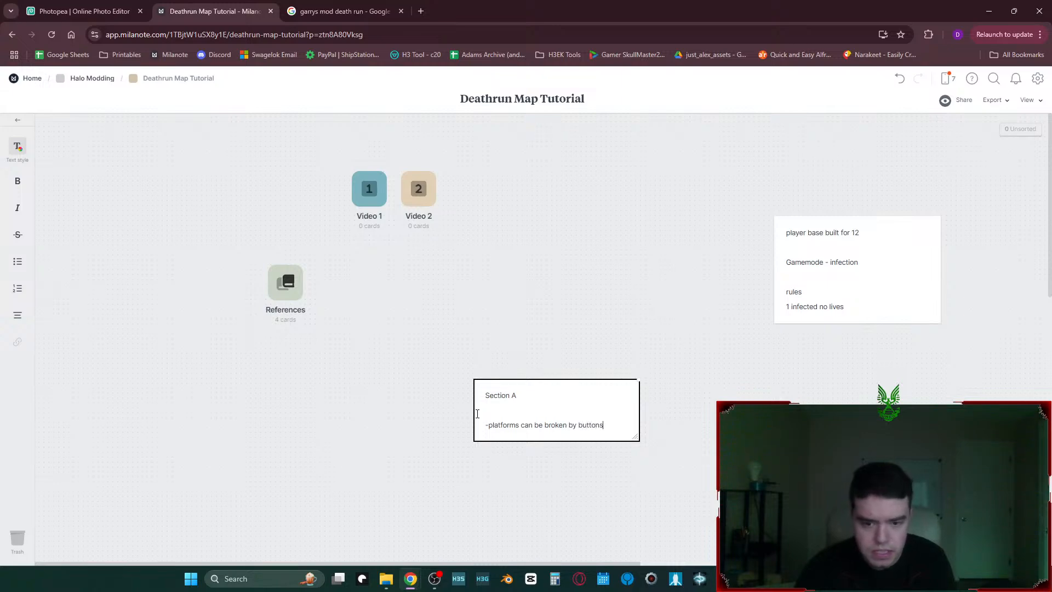
{"action": "key", "text": "Return"}
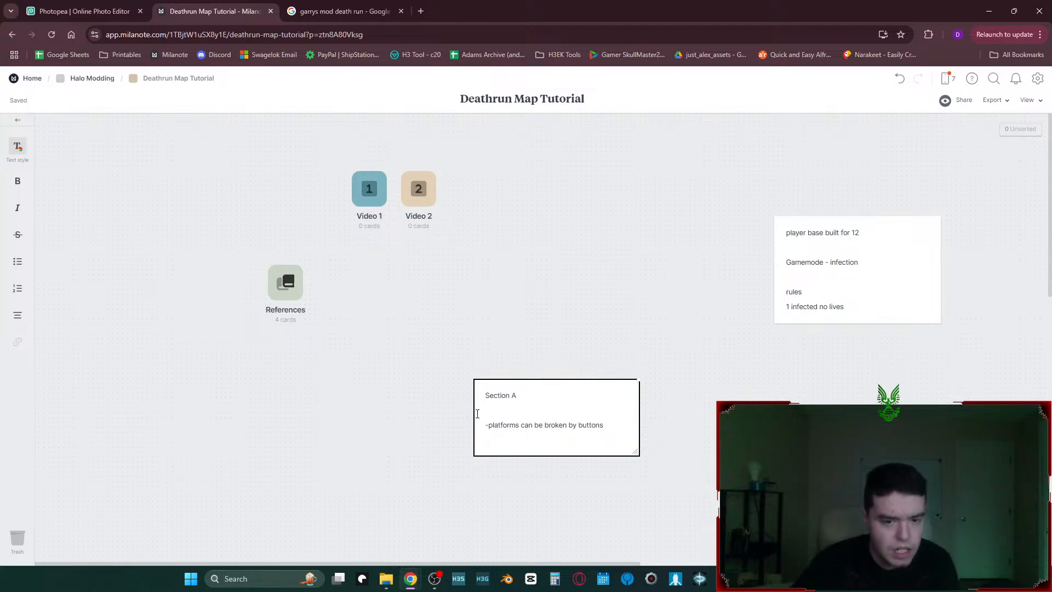
{"action": "type", "text": "3 button"}
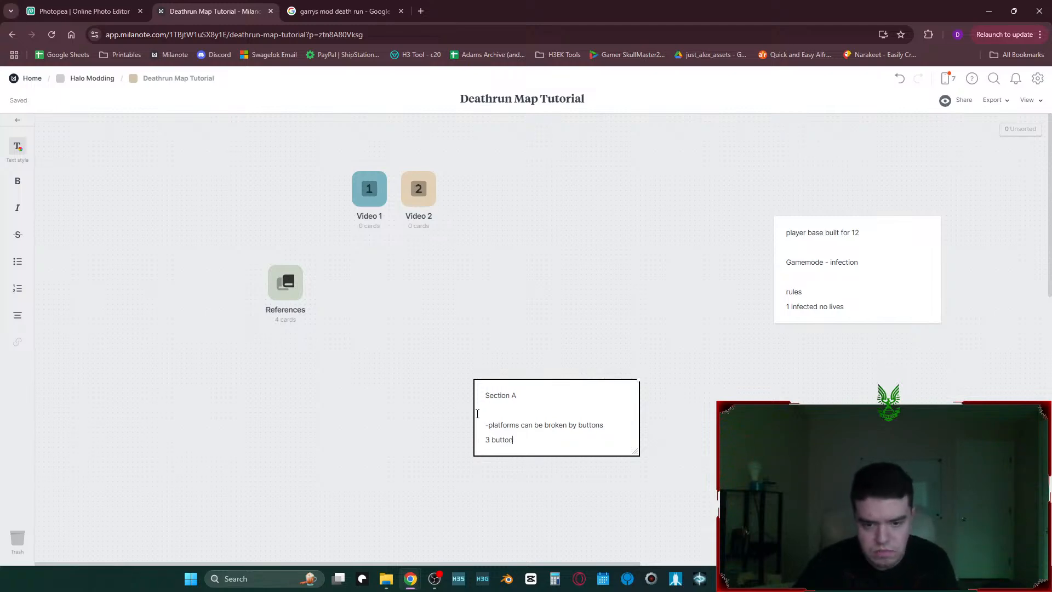
{"action": "type", "text": "s/platfo"}
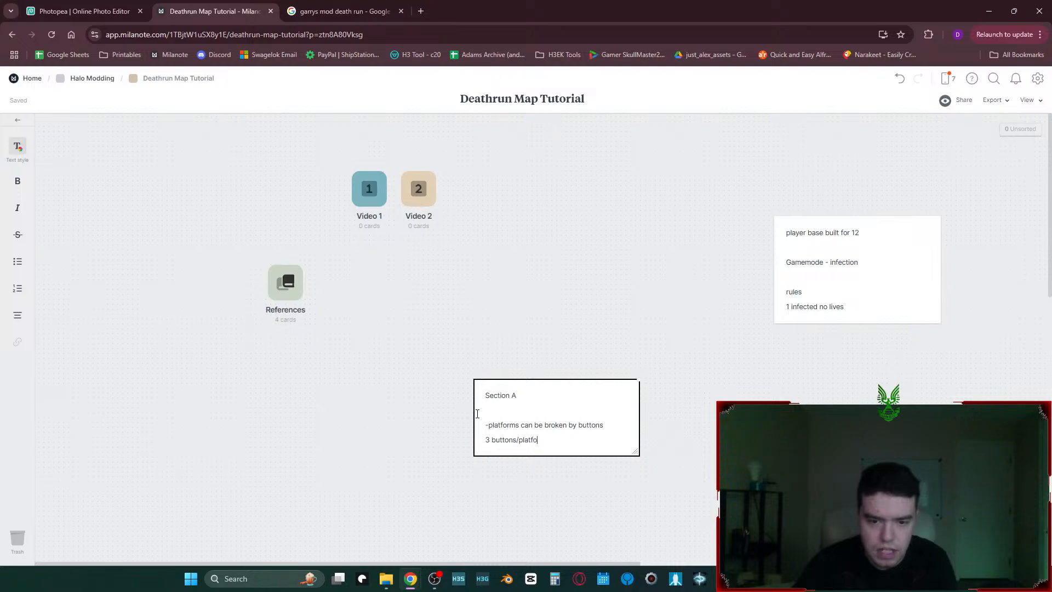
{"action": "type", "text": "rms"}
- Add a "Section B" heading after a blank line, with "Moving platforms side to side" on the line beneath it
{"action": "key", "text": "Return"}
{"action": "key", "text": "Return"}
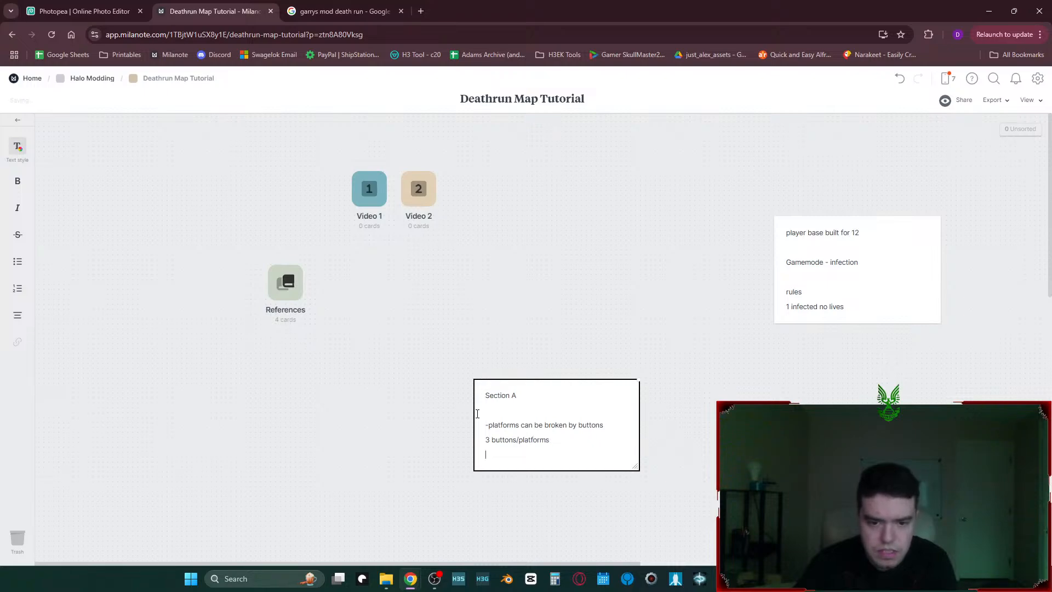
{"action": "type", "text": "Section B"}
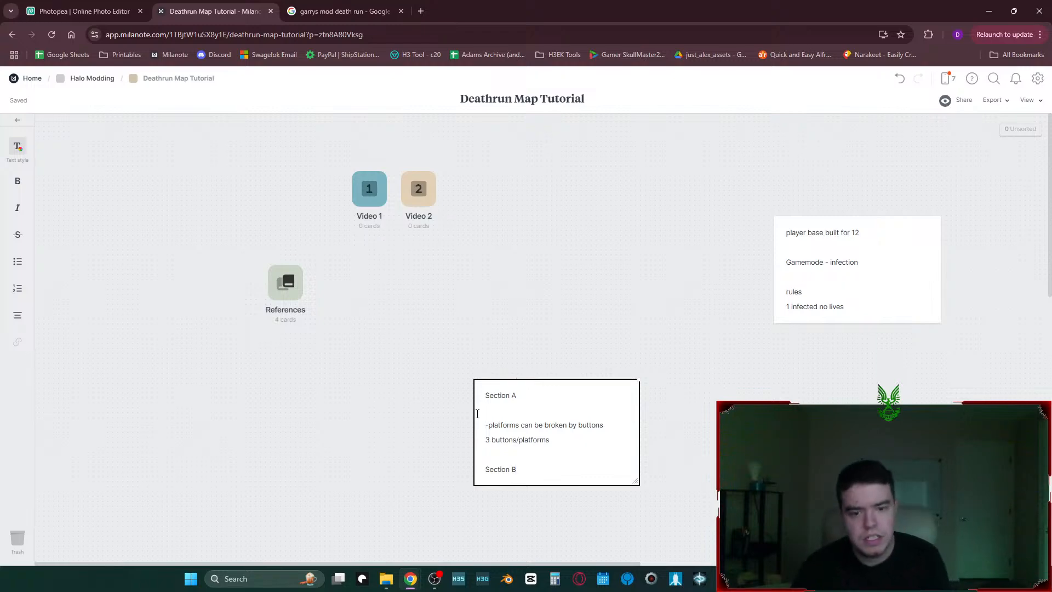
{"action": "key", "text": "Return"}
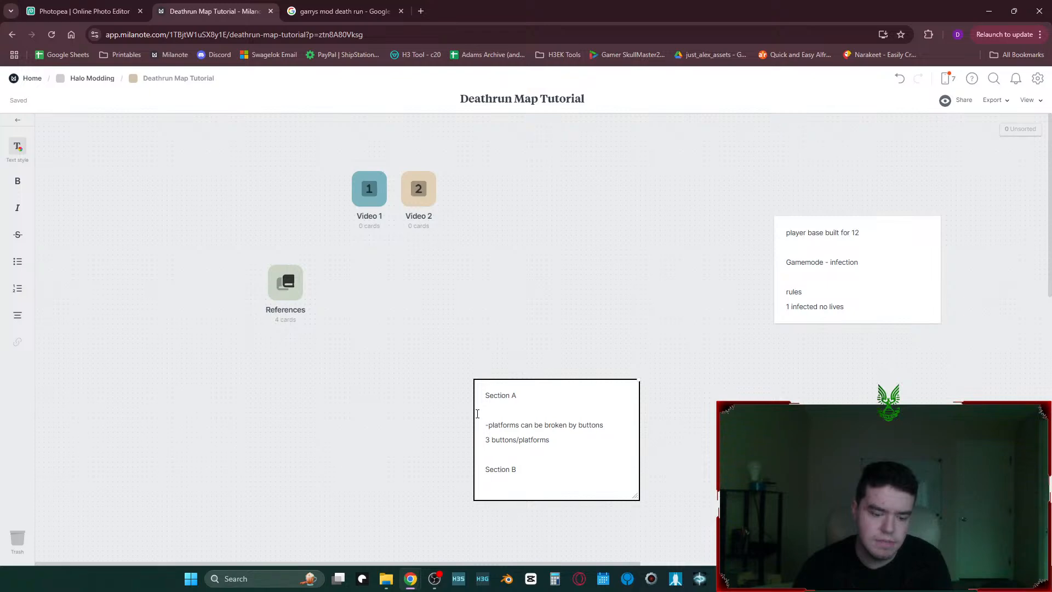
{"action": "type", "text": "Movin"}
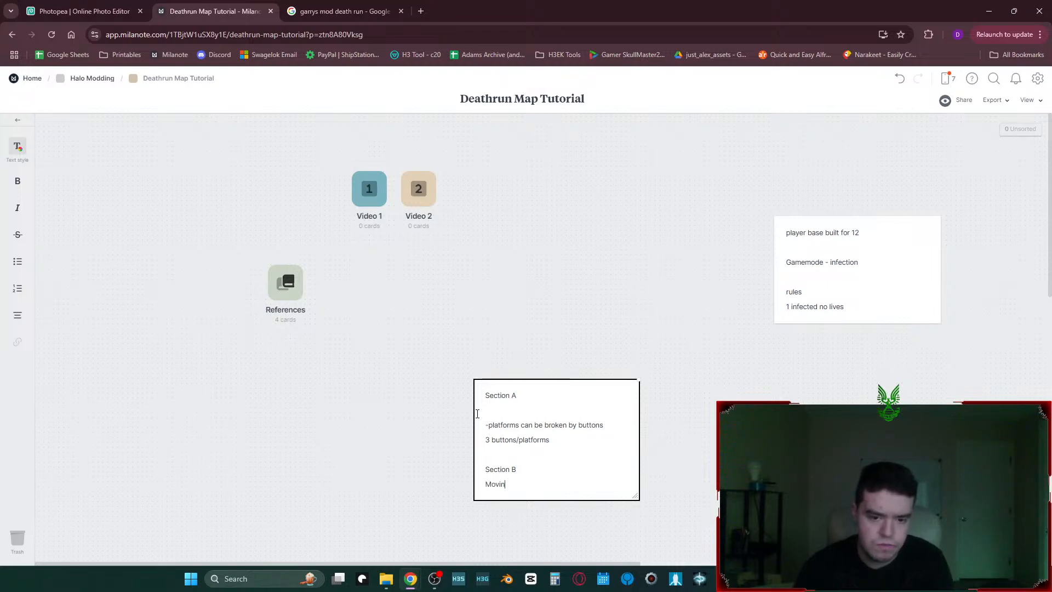
{"action": "type", "text": "g platforms"}
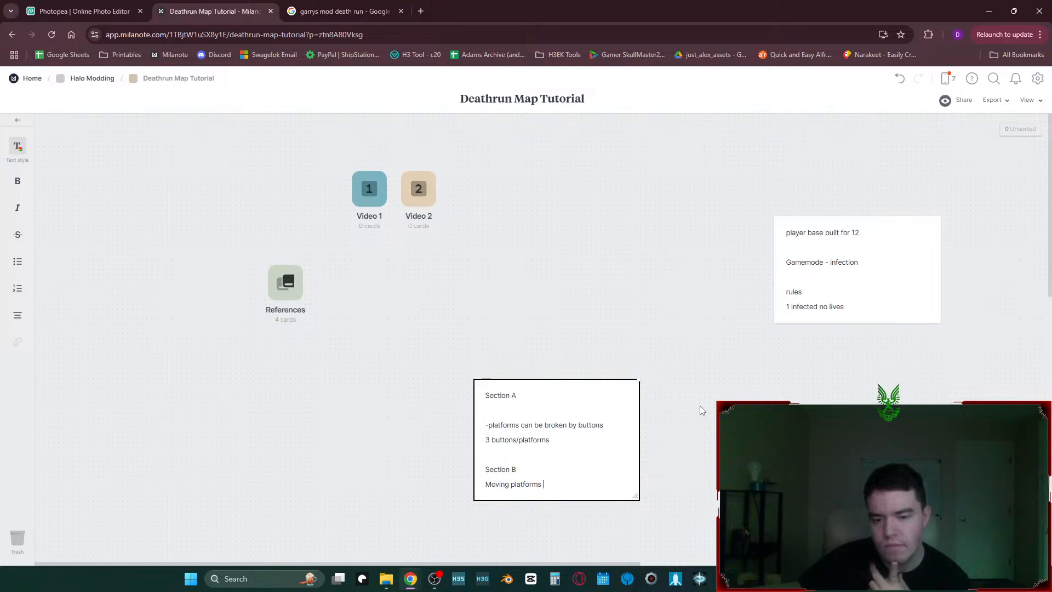
{"action": "type", "text": "side to "}
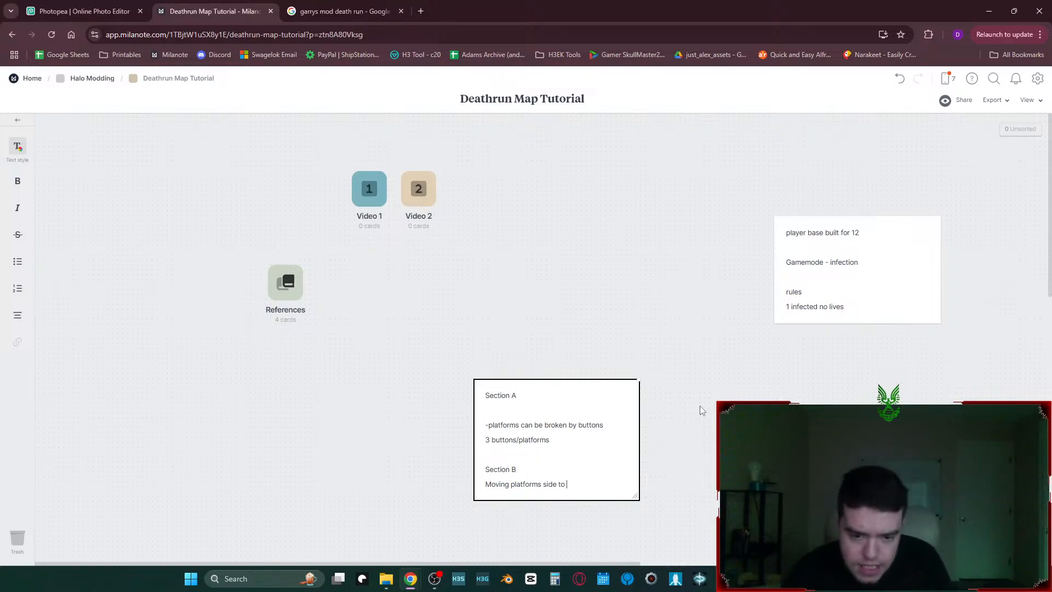
{"action": "type", "text": "side"}
- Write "stable platforms when button pressed will disappear for about 5 seconds then reappear and button will be null" as Section B's second line
{"action": "key", "text": "Return"}
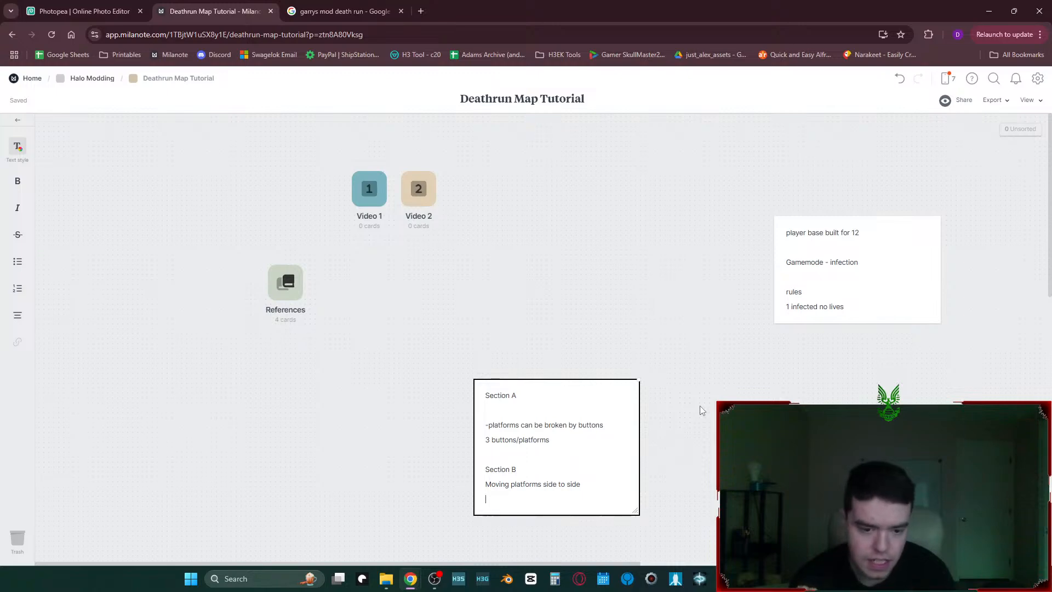
{"action": "type", "text": "stab"}
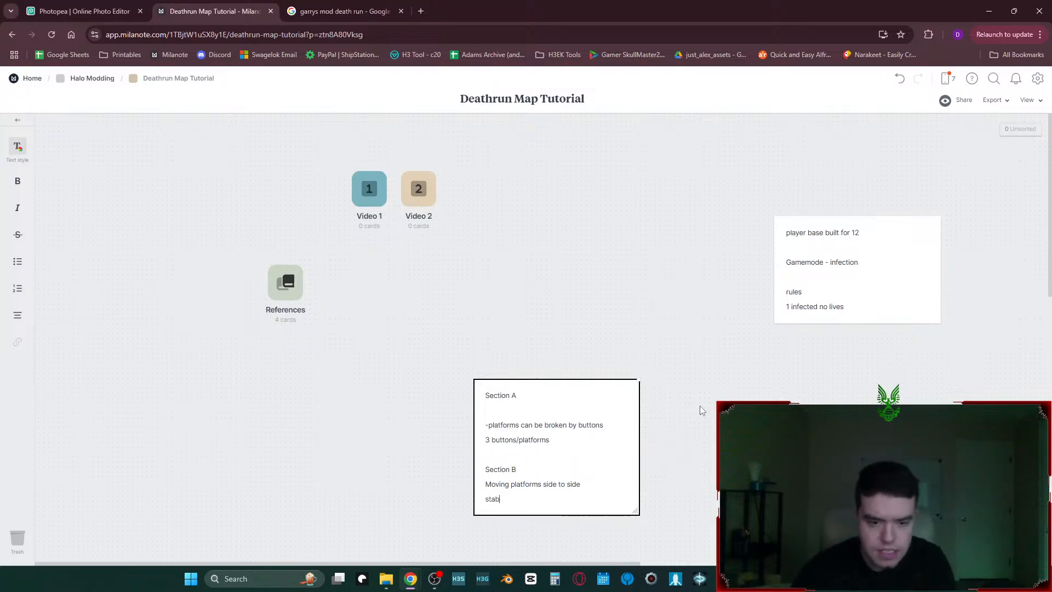
{"action": "type", "text": "le platforms "}
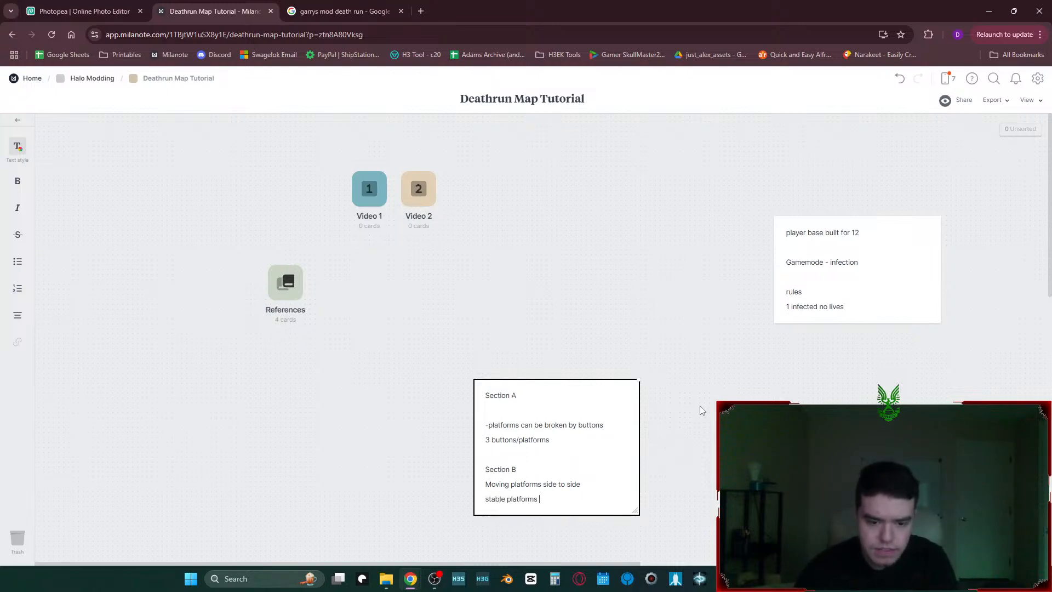
{"action": "type", "text": "when but"}
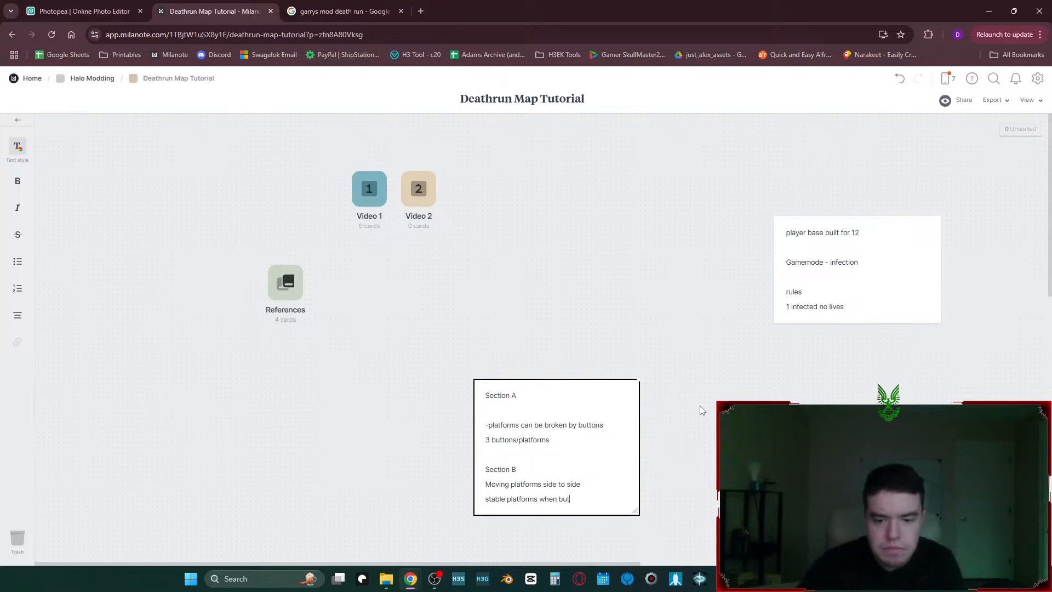
{"action": "type", "text": "ton pressed wil"}
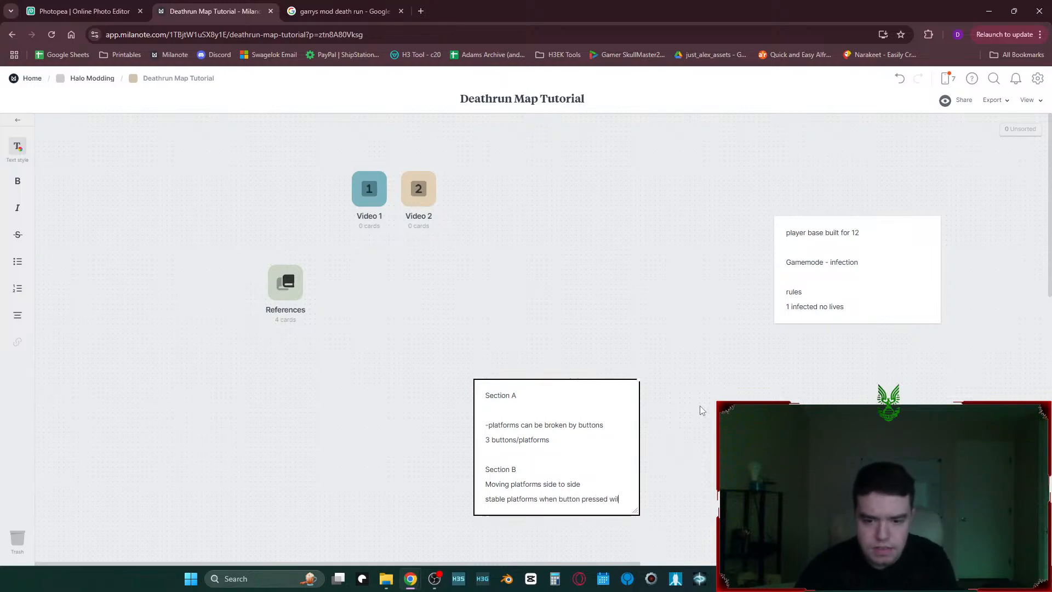
{"action": "type", "text": "l disappear"}
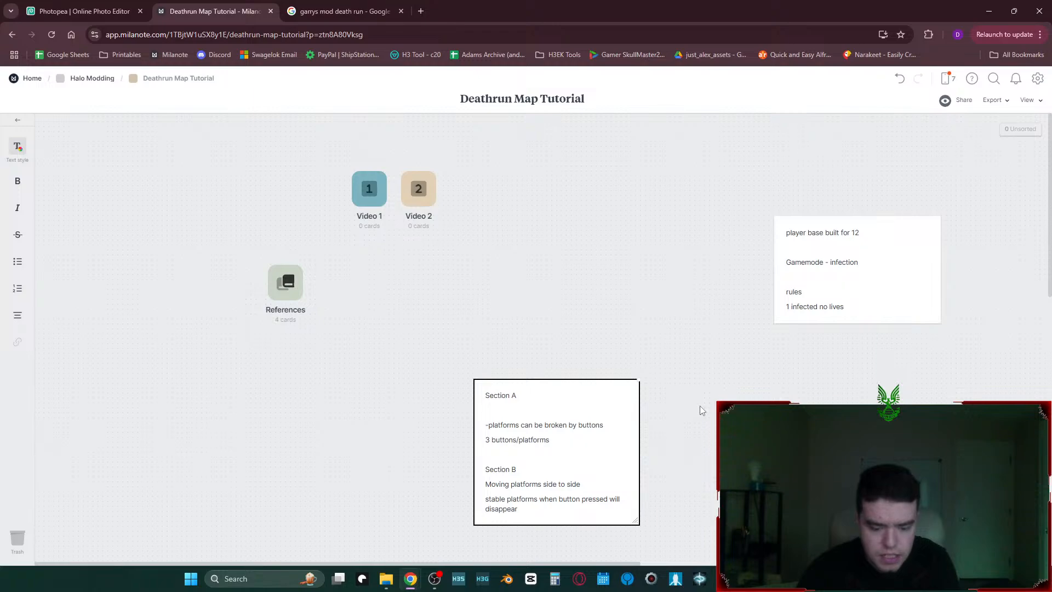
{"action": "type", "text": " for abou"}
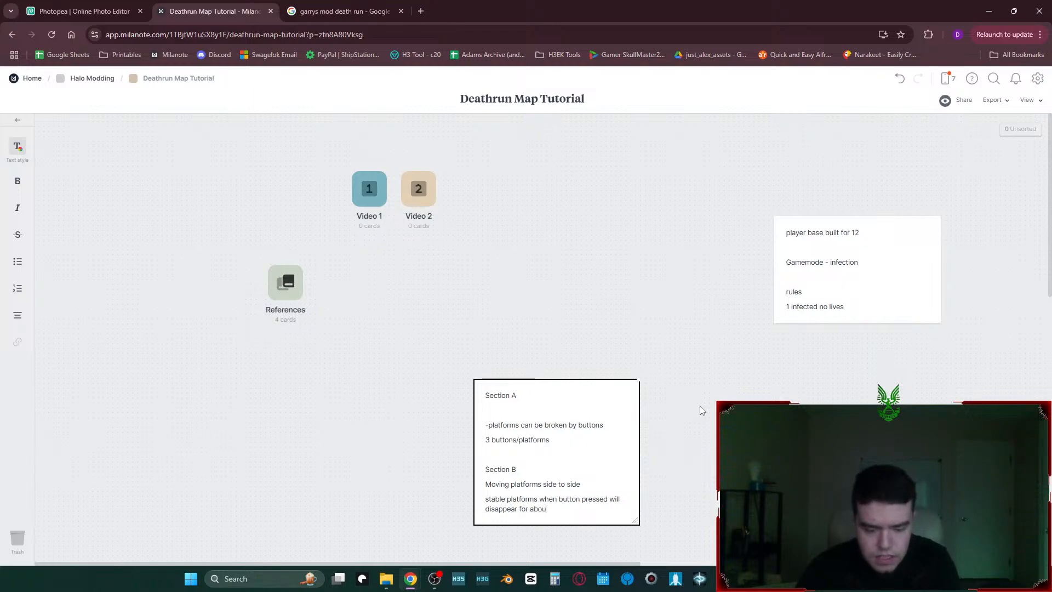
{"action": "type", "text": "t 5 seconds "}
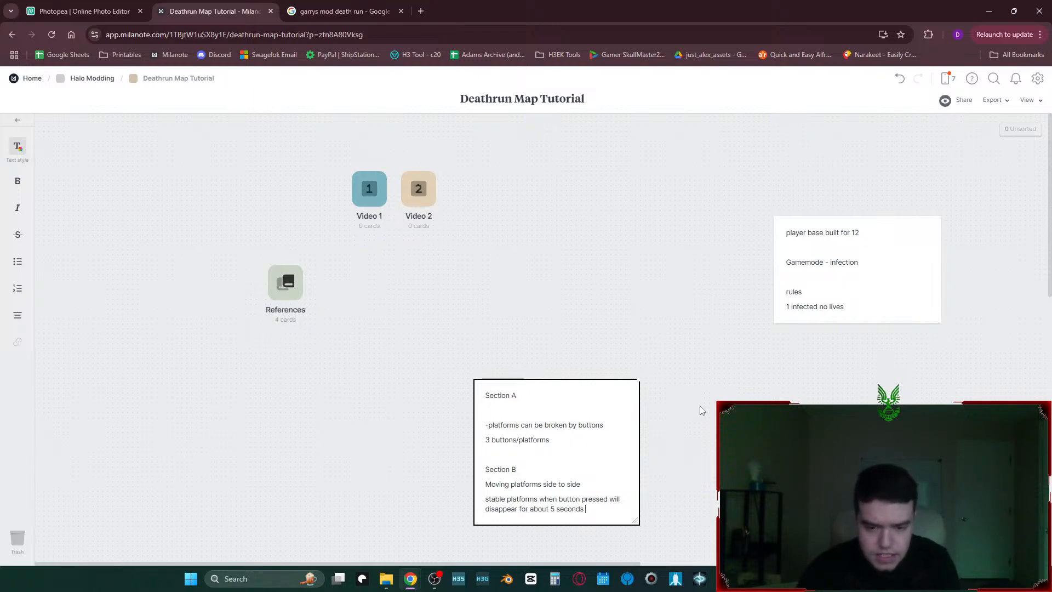
{"action": "type", "text": "then reappear"}
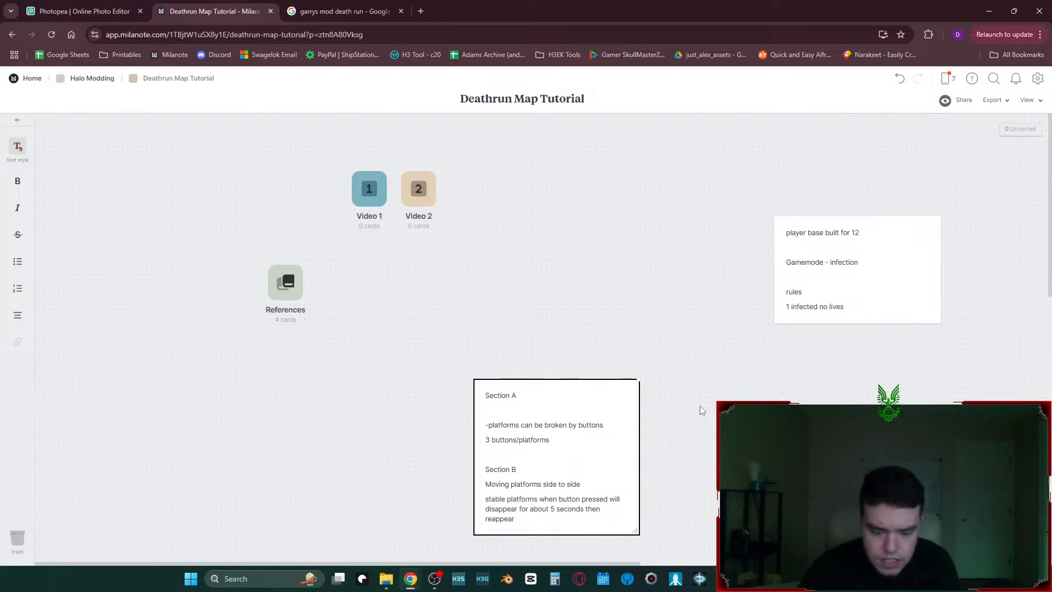
{"action": "type", "text": " and button will be null"}
- Add a "Section C" heading after a blank line, with "Platform jumping, stationary canons shoot power drain orbs" beneath it
{"action": "key", "text": "Return"}
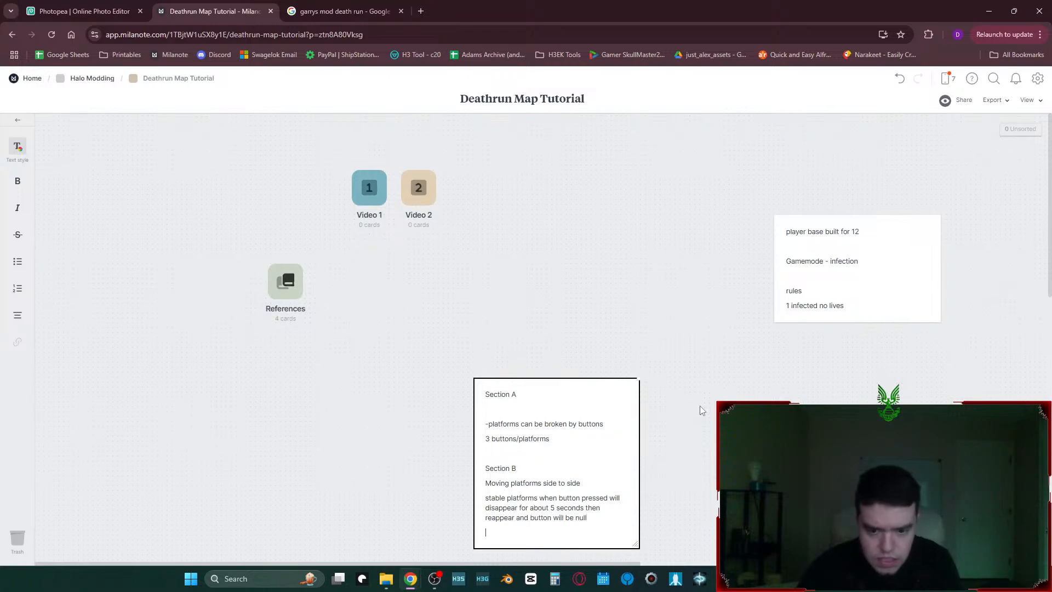
{"action": "key", "text": "Return"}
{"action": "type", "text": "Section C"}
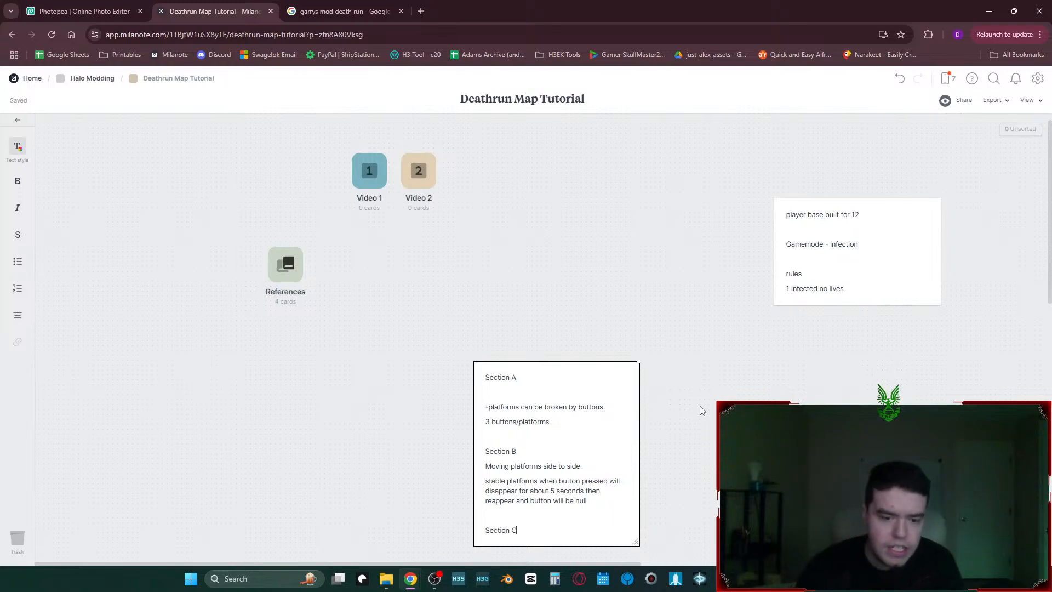
{"action": "key", "text": "Return"}
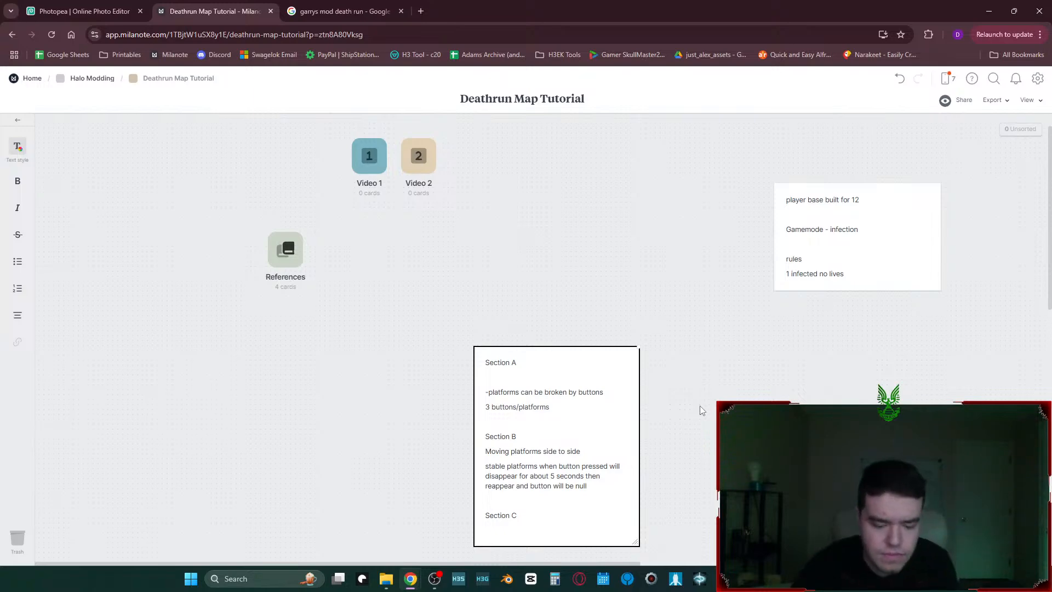
{"action": "type", "text": "Platform jumping"}
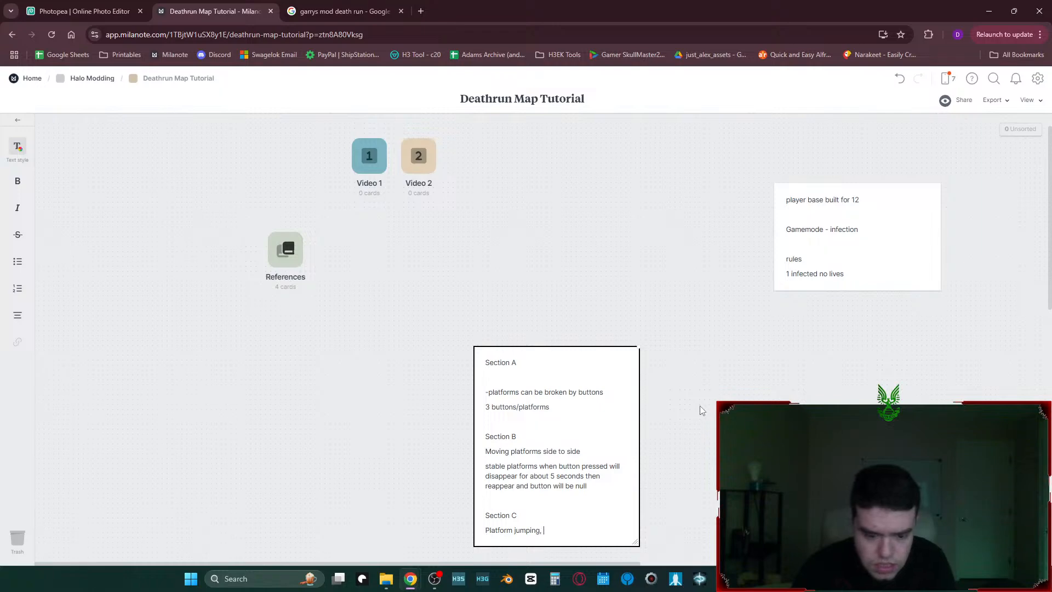
{"action": "type", "text": ", stationary canon"}
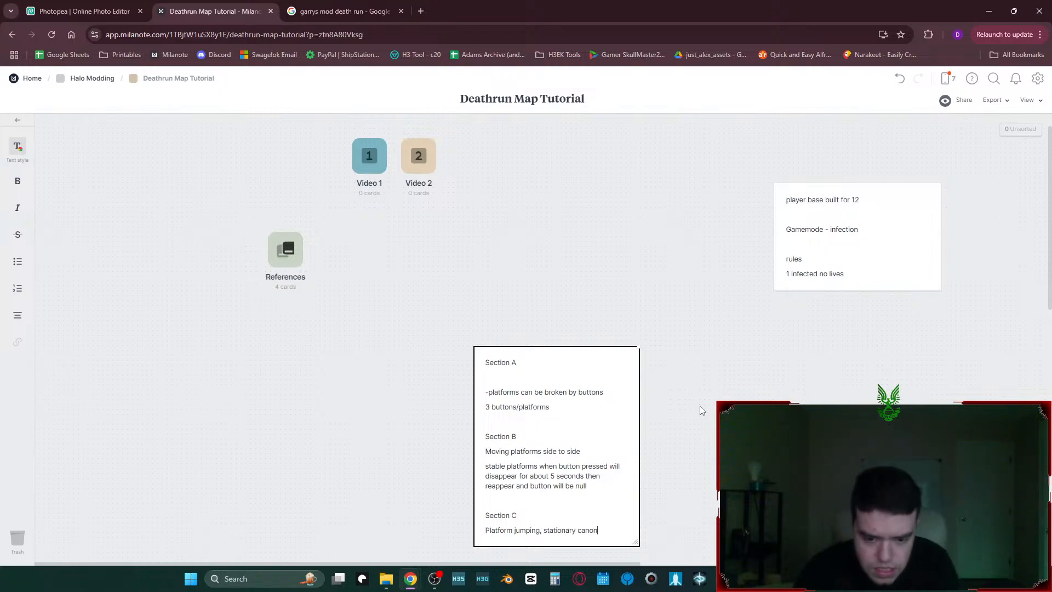
{"action": "type", "text": "s shoot p"}
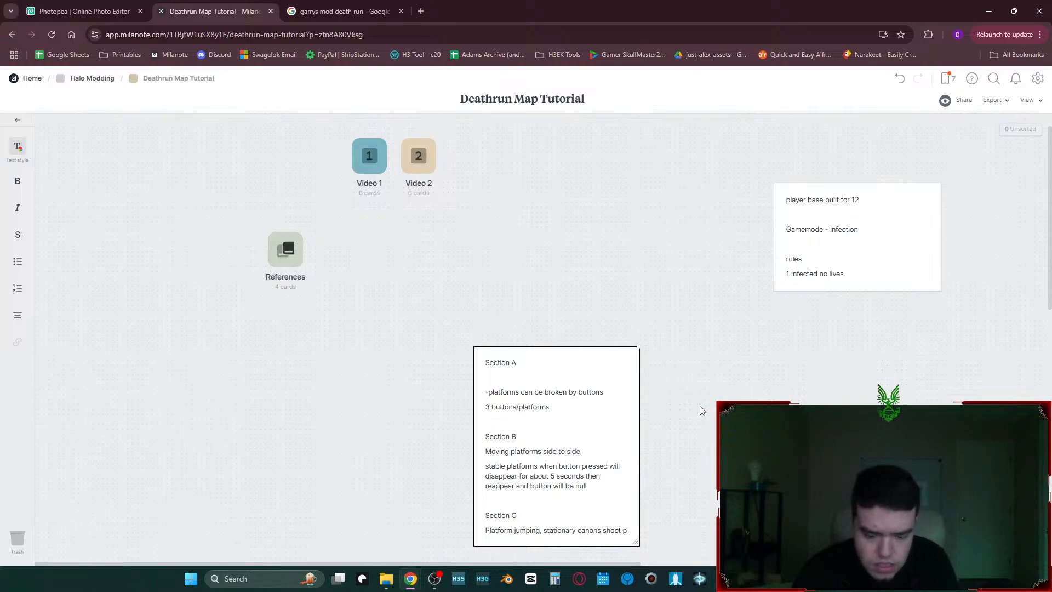
{"action": "type", "text": "ower drain orbs"}
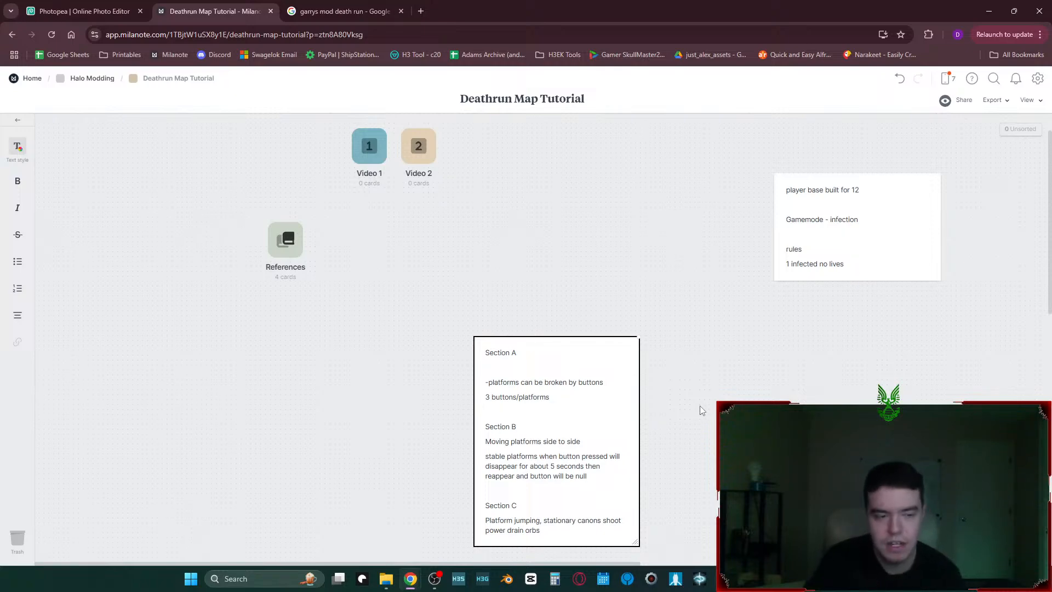
- Add a "Section D" heading after a blank line, with "Button shoots tank down while player tries to jump the gap" beneath it
{"action": "key", "text": "Return"}
{"action": "key", "text": "Return"}
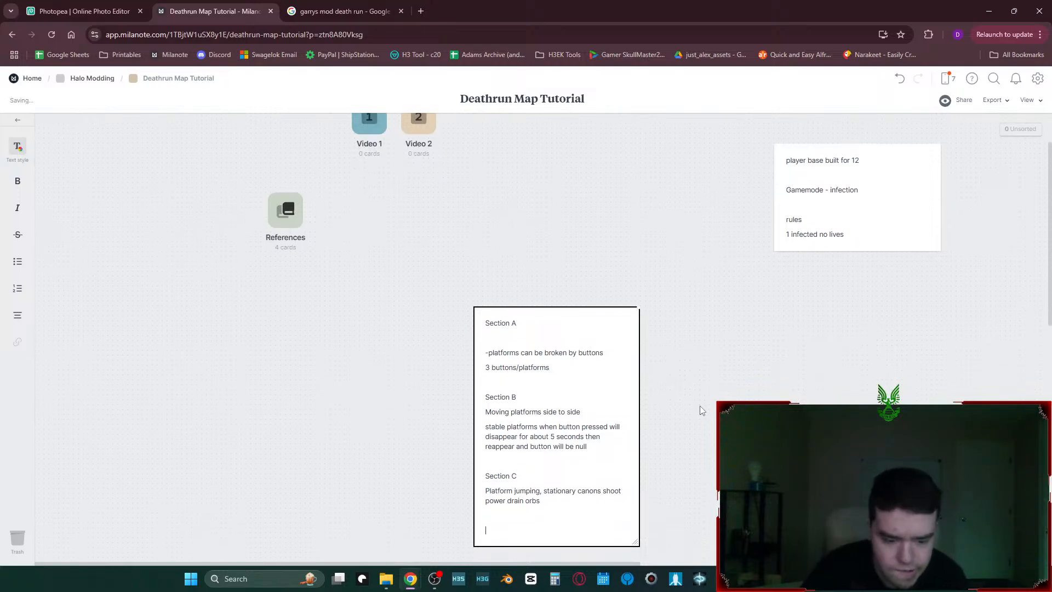
{"action": "type", "text": "Section D"}
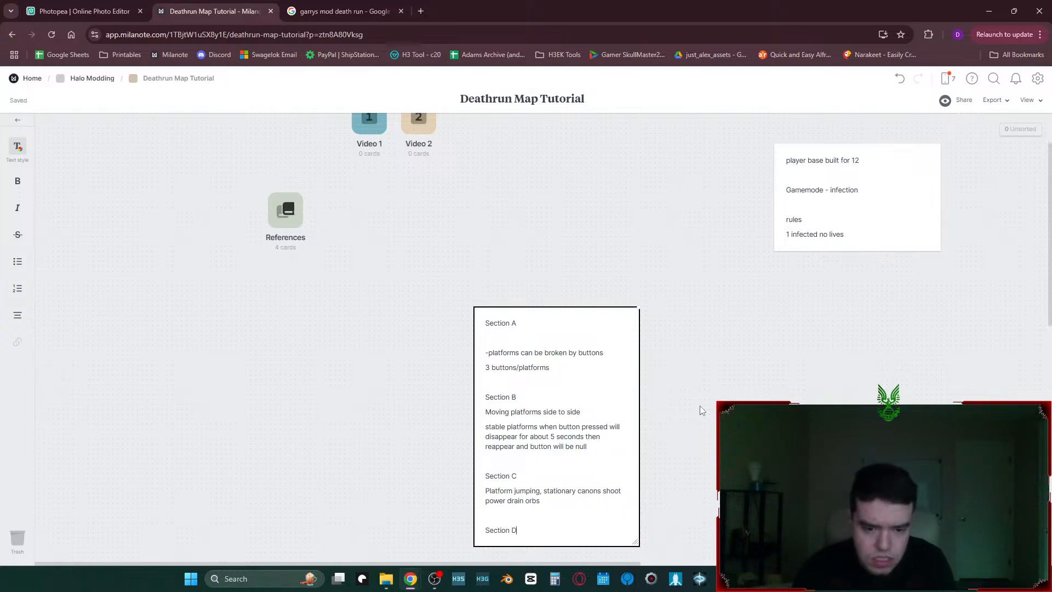
{"action": "key", "text": "Return"}
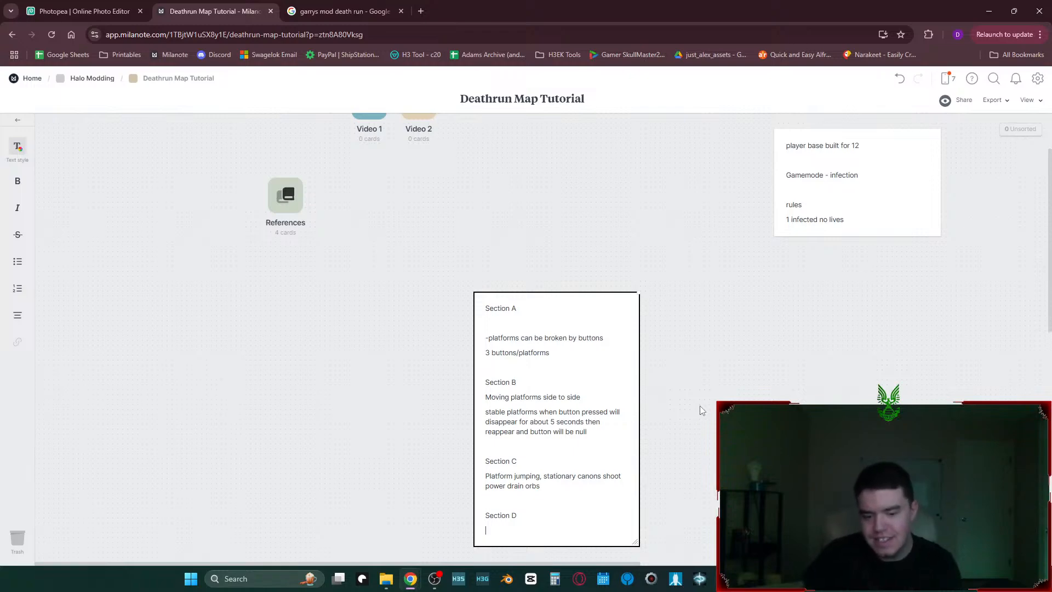
{"action": "type", "text": "Button shoots tank"}
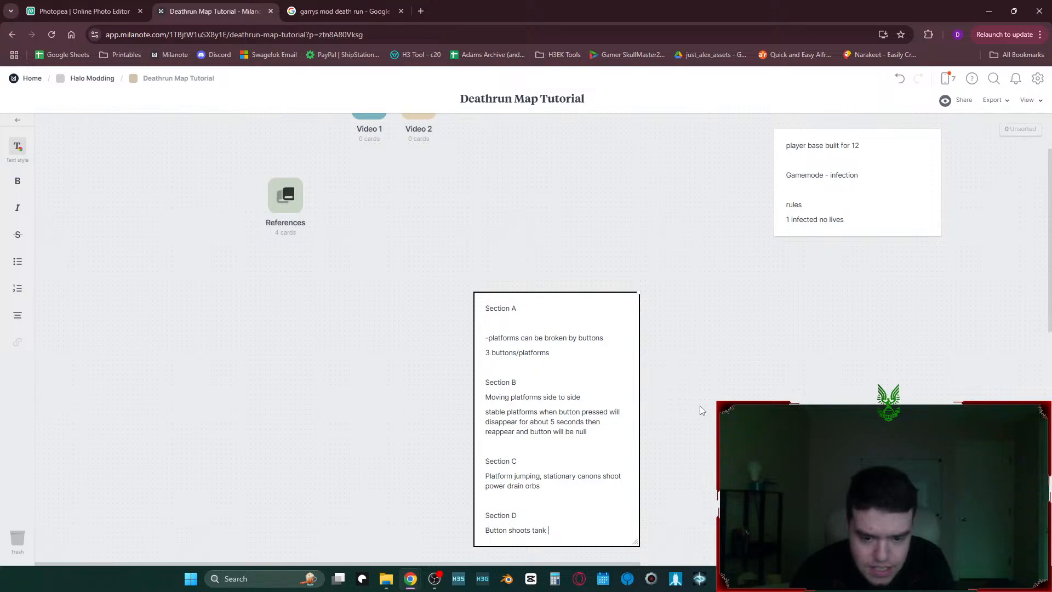
{"action": "type", "text": " down while"}
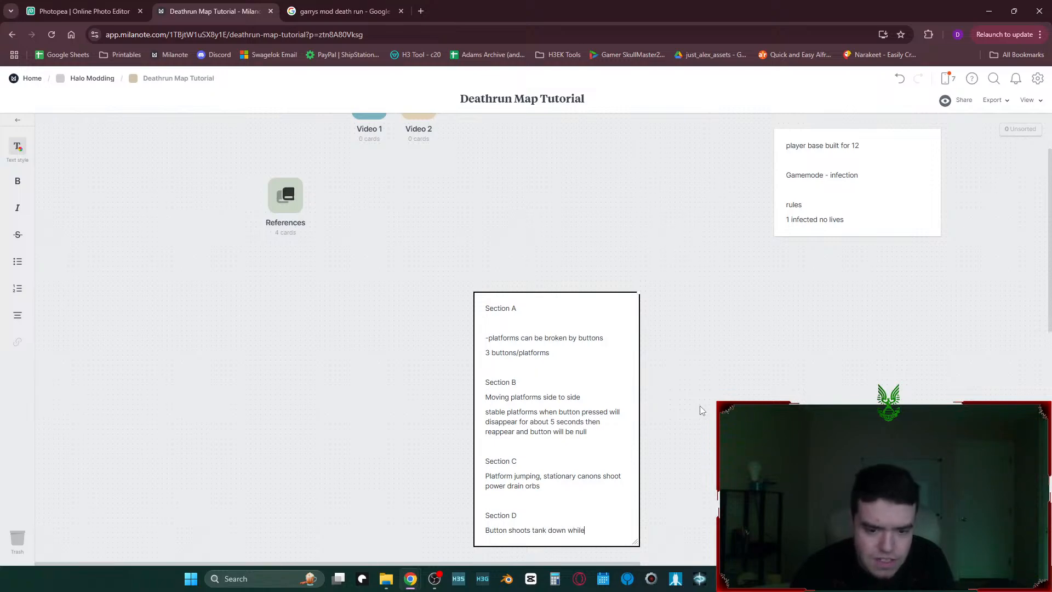
{"action": "type", "text": " player tries to jump the gap"}
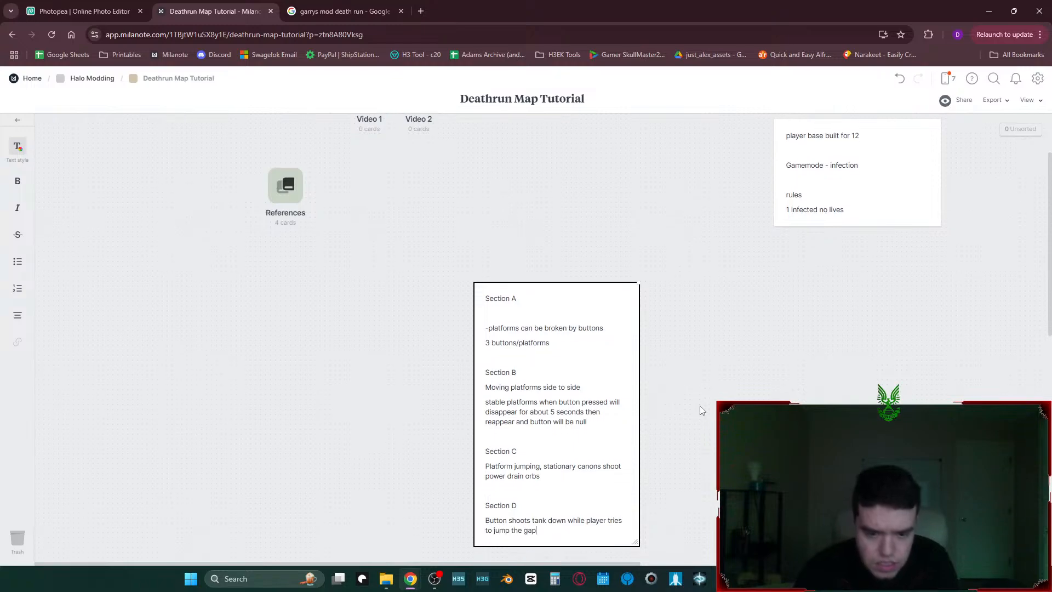
- Number the Section D trap by inserting "1." after the word "Button"
{"action": "key", "text": "Return"}
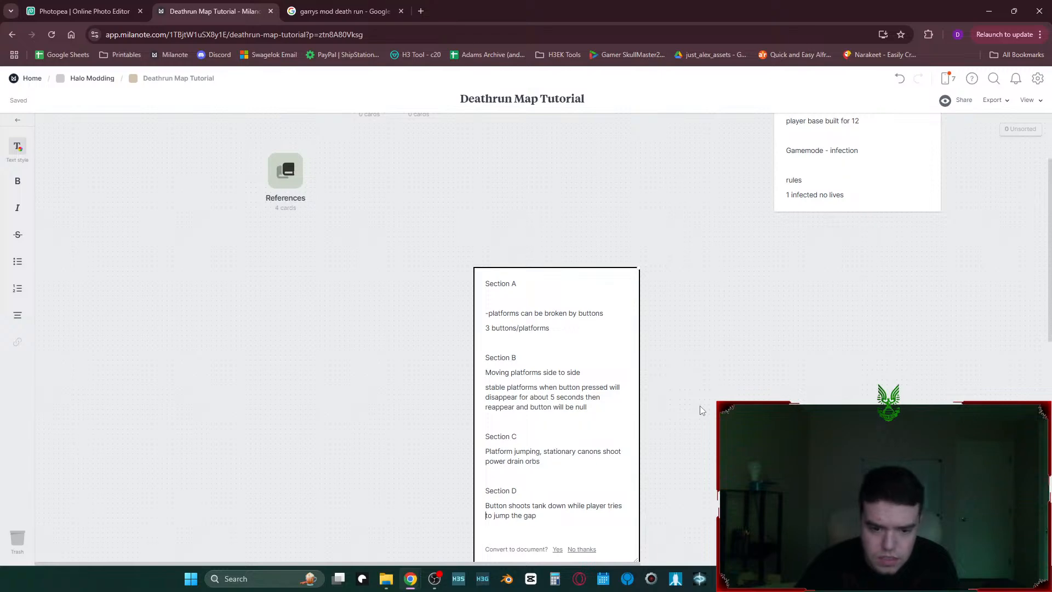
{"action": "type", "text": "1."}
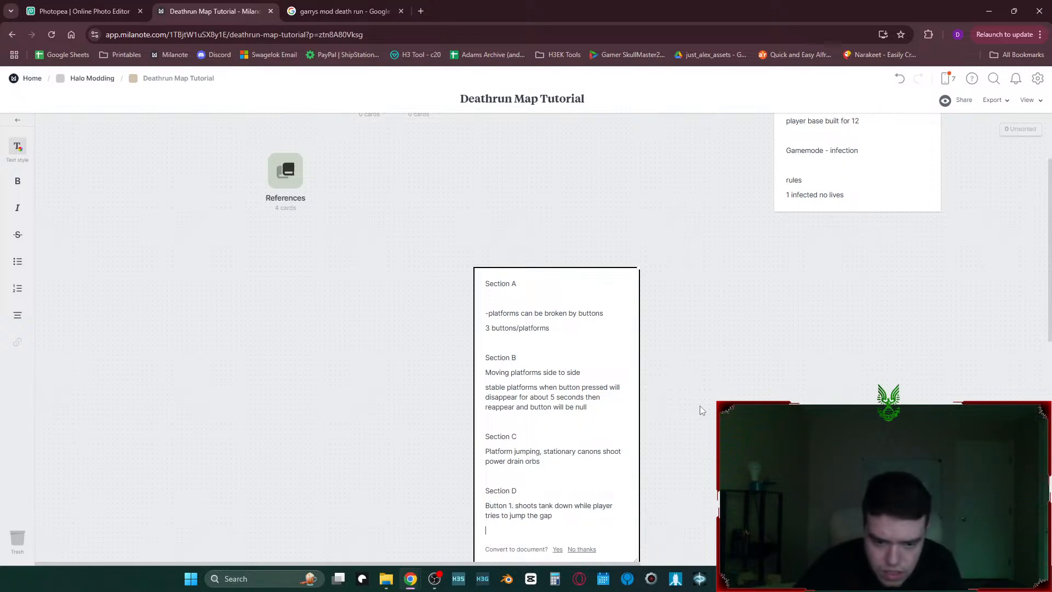
{"action": "key", "text": "Down"}
- Add "Button 2. shoot warthog across not up/down" to Section D, separated from the first trap by a blank line
{"action": "key", "text": "Return"}
{"action": "type", "text": "Button 2. shoot "}
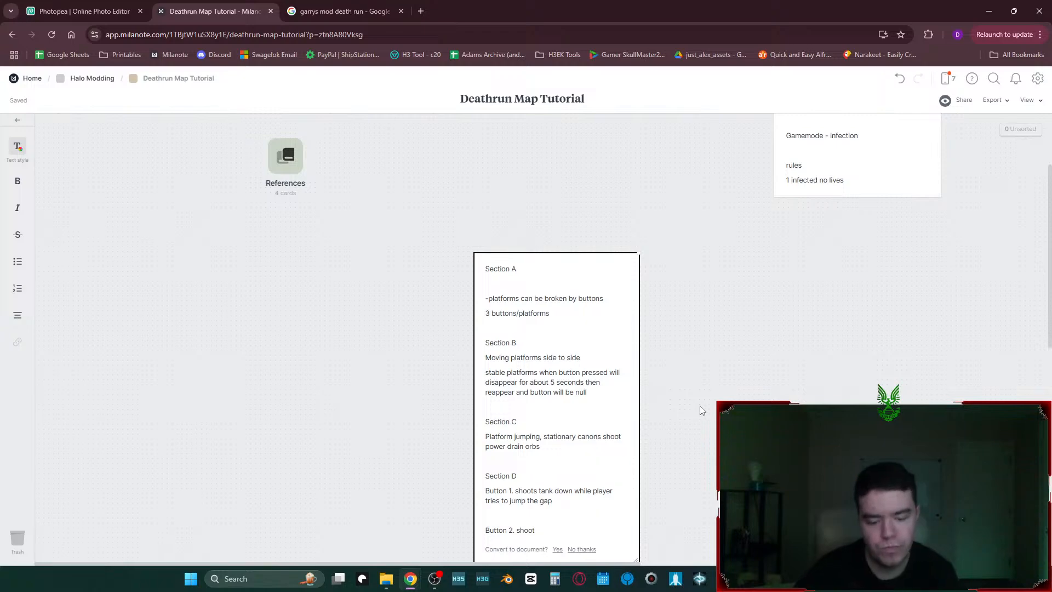
{"action": "type", "text": "wraith"}
{"action": "key", "text": "BackSpace"}
{"action": "key", "text": "BackSpace"}
{"action": "key", "text": "BackSpace"}
{"action": "type", "text": "arthog"}
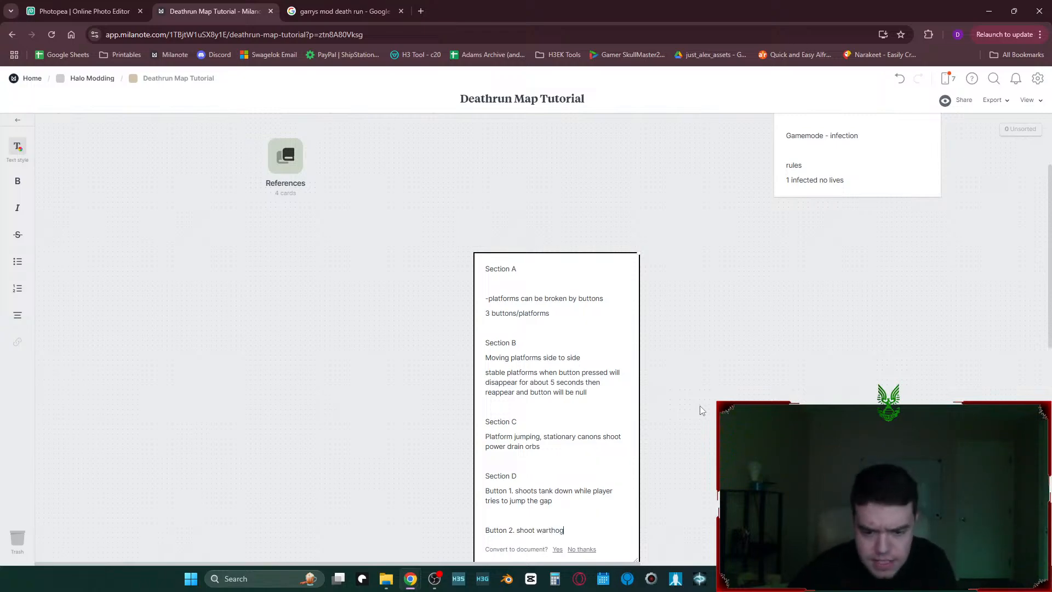
{"action": "type", "text": " across "}
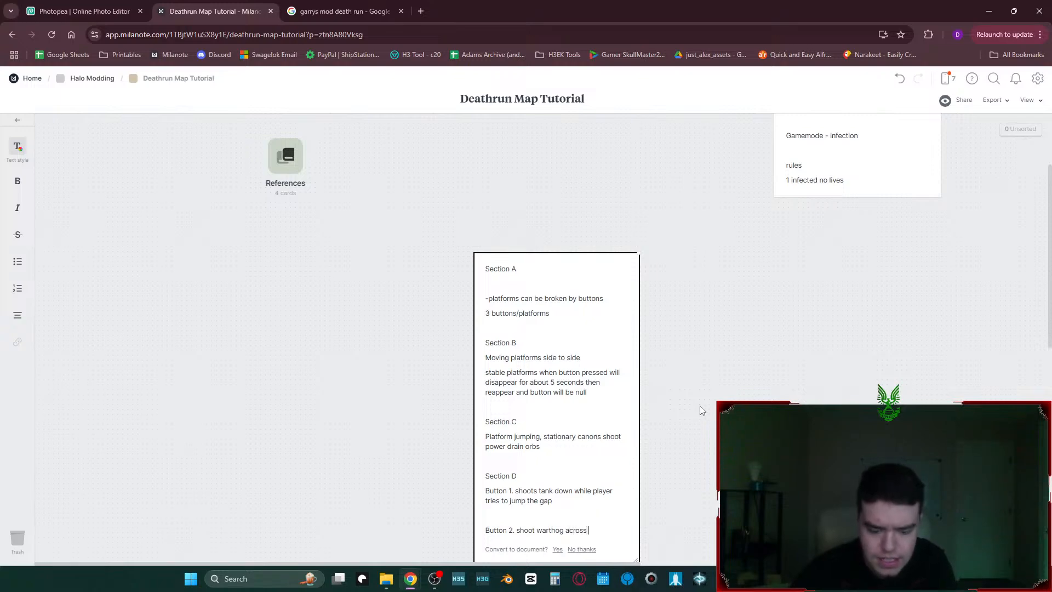
{"action": "type", "text": "not "}
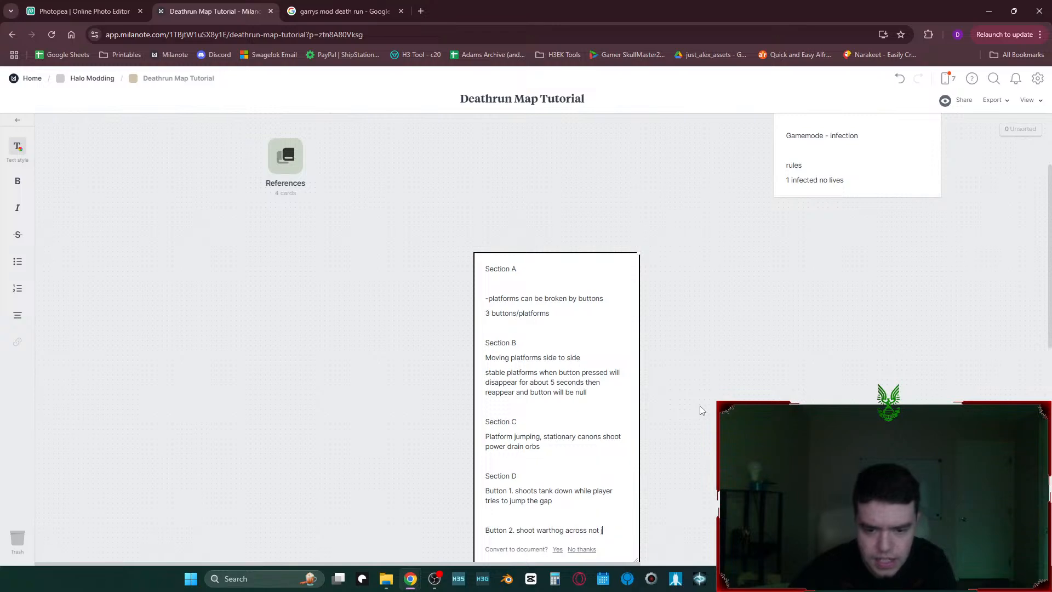
{"action": "type", "text": "up/down"}
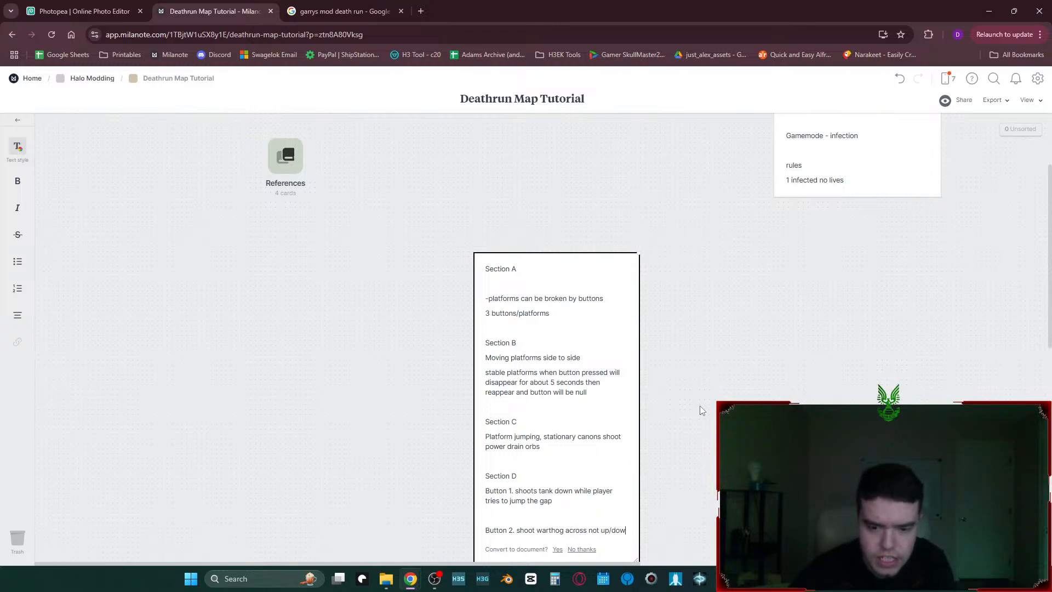
- Add a "Section E" heading after a blank line and start an empty line beneath it
{"action": "key", "text": "Return"}
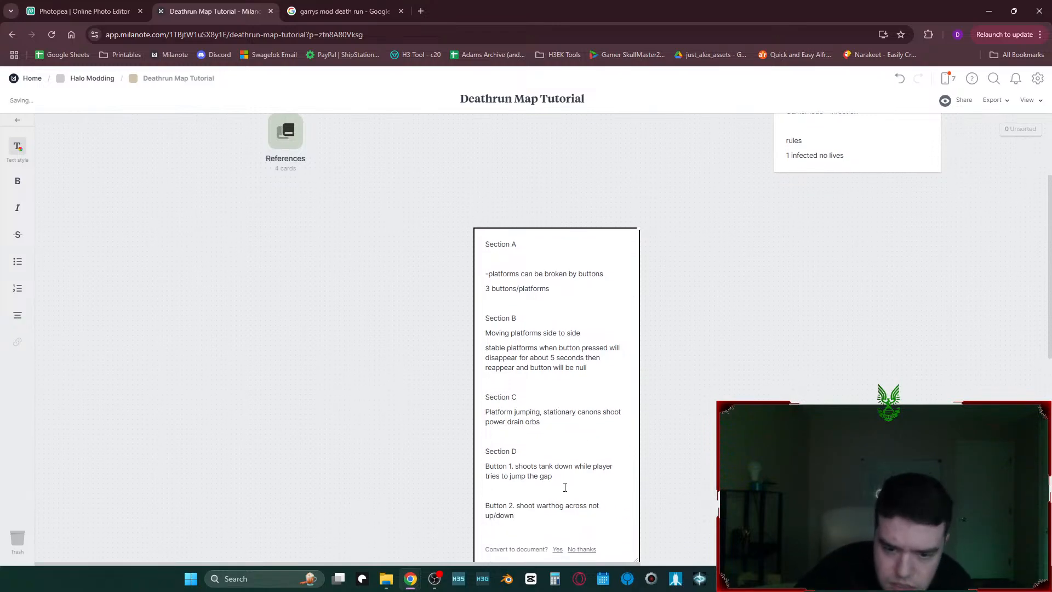
{"action": "key", "text": "Return"}
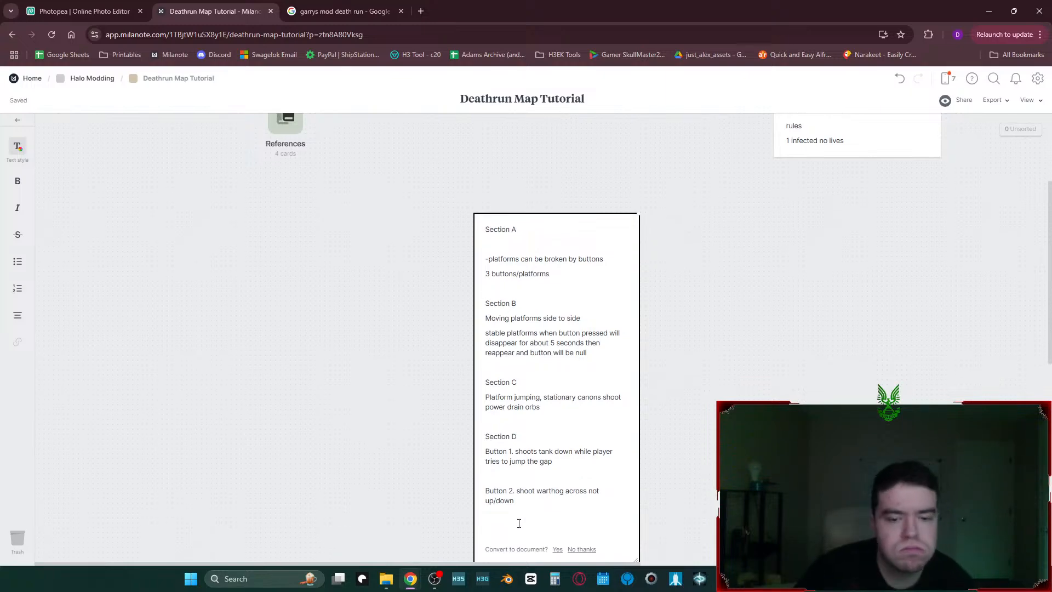
{"action": "type", "text": "Sec"}
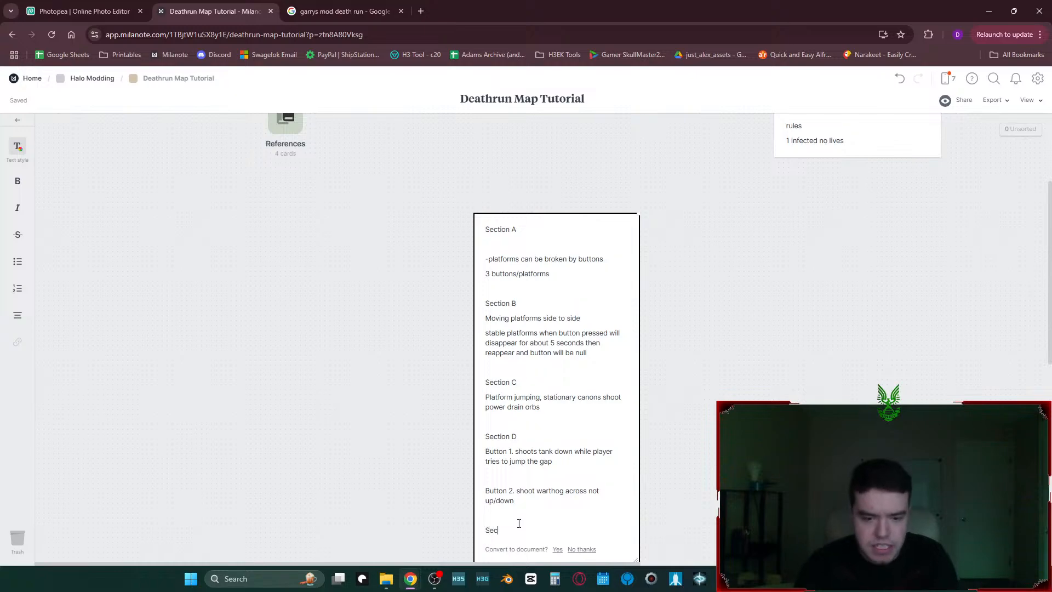
{"action": "type", "text": "tion E"}
{"action": "key", "text": "Return"}
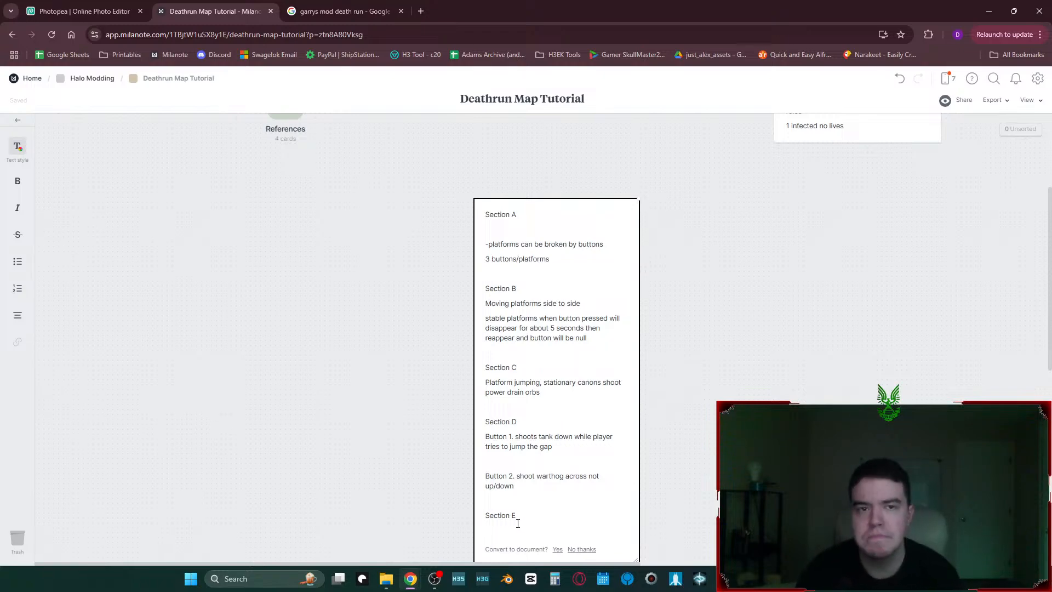
- Look through the Garry's Mod death run image results, examining the Family Guy deathrun map pictures and their related images for trap ideas
{"action": "left_click", "coordinate": [340, 11]}
{"action": "scroll", "coordinate": [445, 192], "scroll_direction": "up", "scroll_amount": 5}
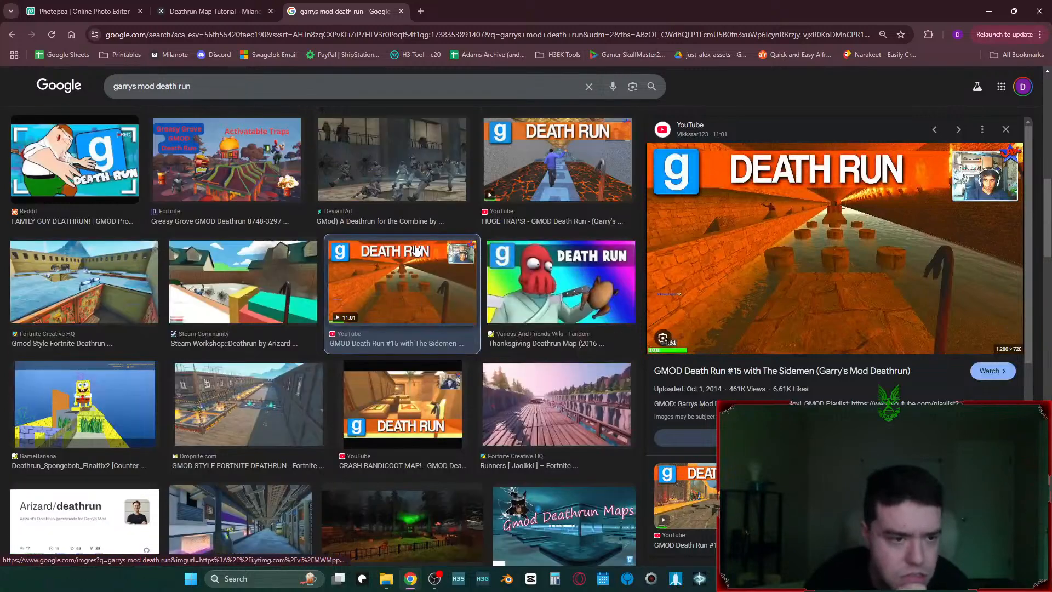
{"action": "left_click", "coordinate": [76, 373]}
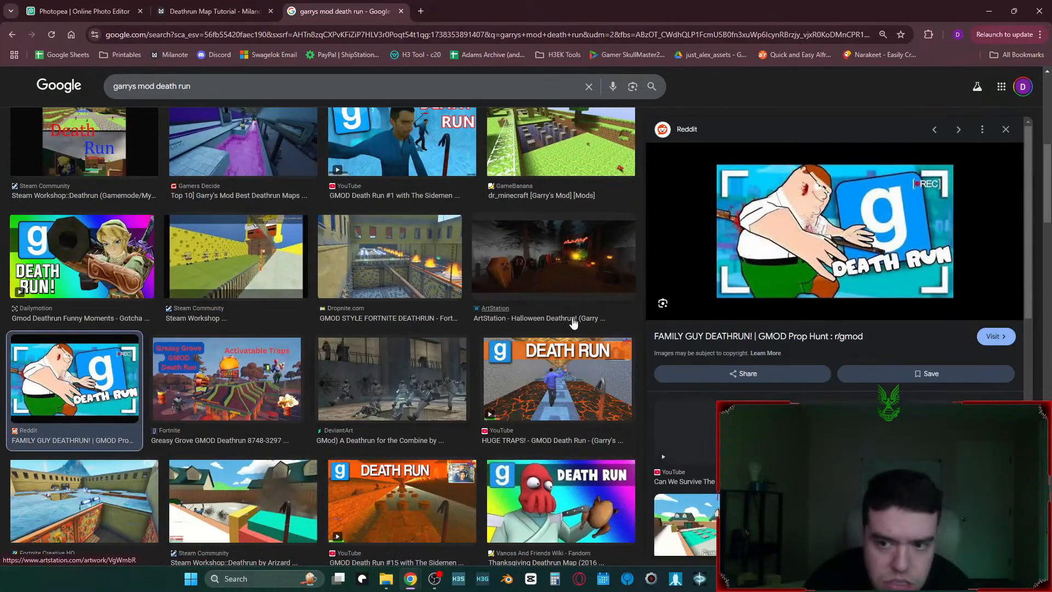
{"action": "scroll", "coordinate": [868, 310], "scroll_direction": "down", "scroll_amount": 2}
{"action": "left_click", "coordinate": [833, 319]}
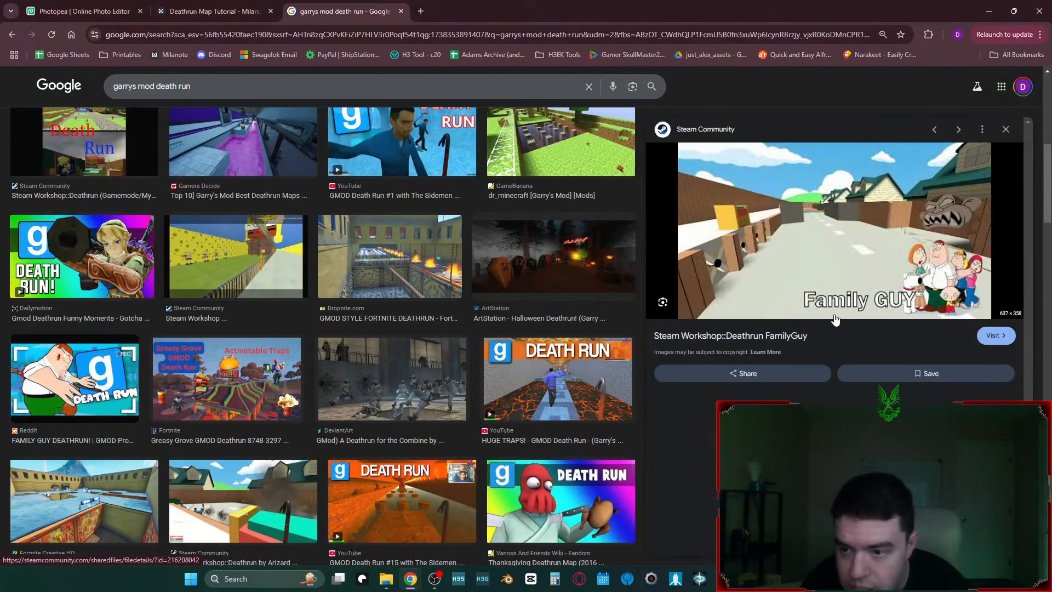
{"action": "scroll", "coordinate": [891, 372], "scroll_direction": "down", "scroll_amount": 2}
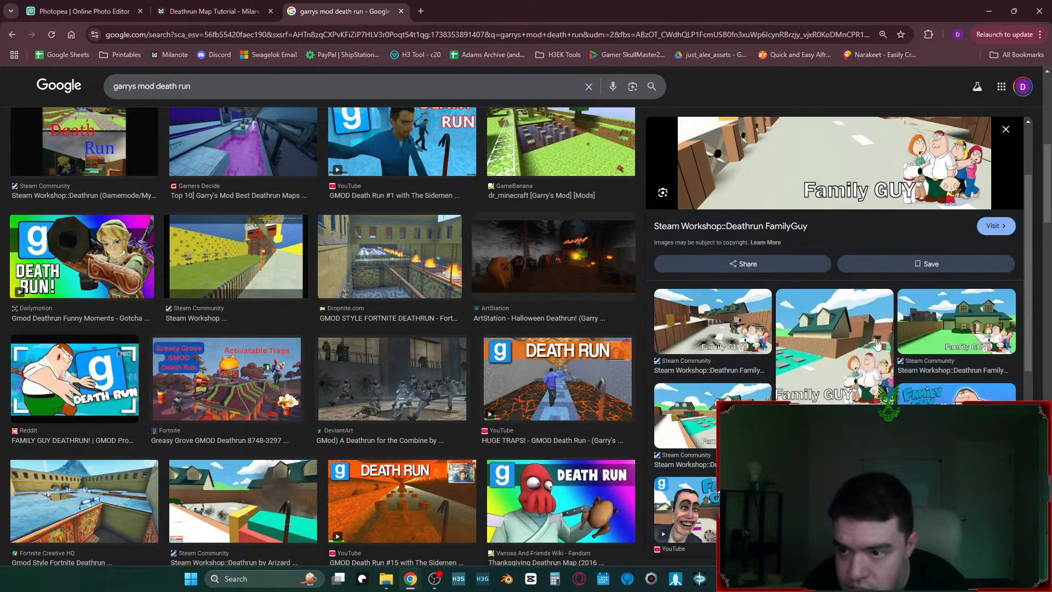
{"action": "left_click", "coordinate": [837, 335]}
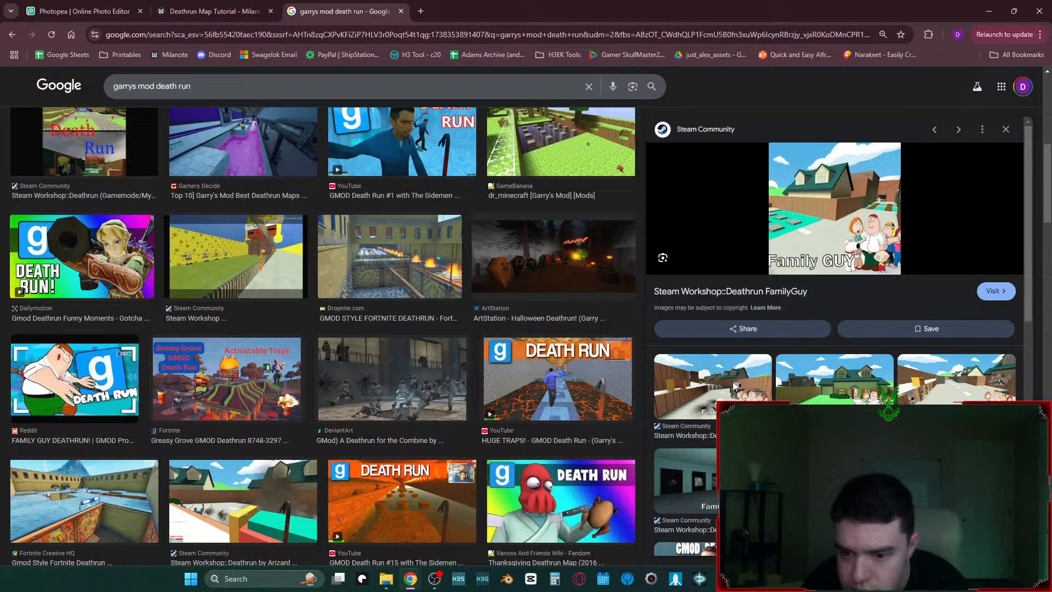
{"action": "left_click", "coordinate": [734, 386]}
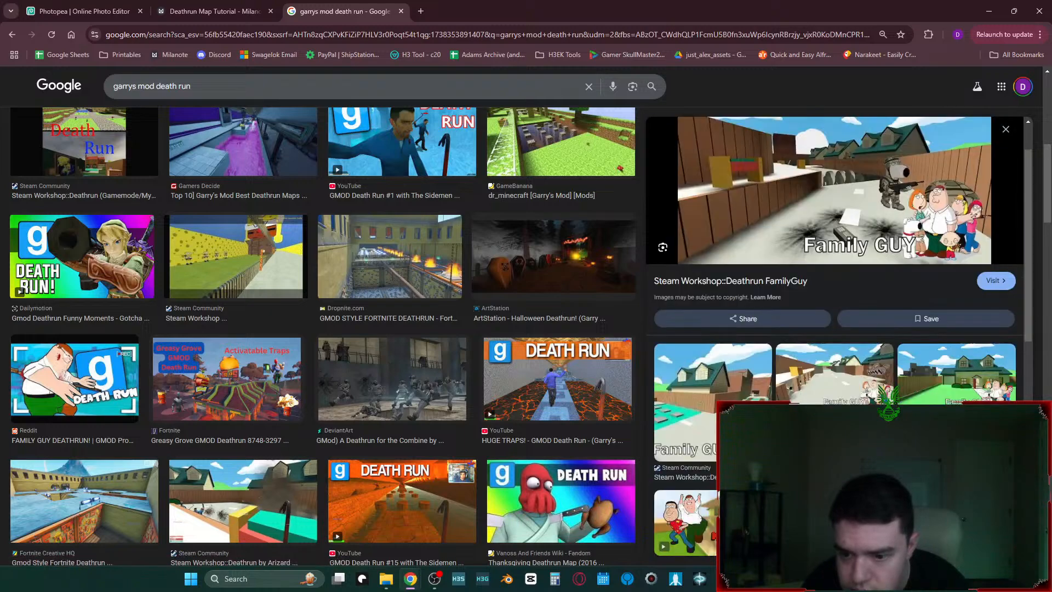
{"action": "scroll", "coordinate": [863, 391], "scroll_direction": "down", "scroll_amount": 3}
{"action": "scroll", "coordinate": [860, 375], "scroll_direction": "down", "scroll_amount": 4}
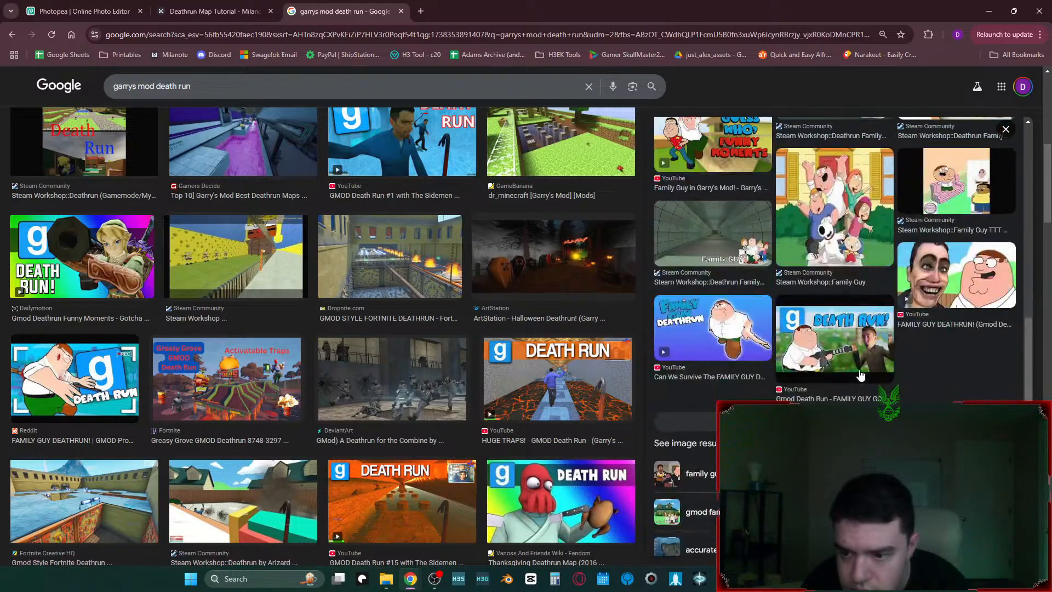
{"action": "scroll", "coordinate": [860, 375], "scroll_direction": "up", "scroll_amount": 4}
{"action": "scroll", "coordinate": [859, 371], "scroll_direction": "up", "scroll_amount": 3}
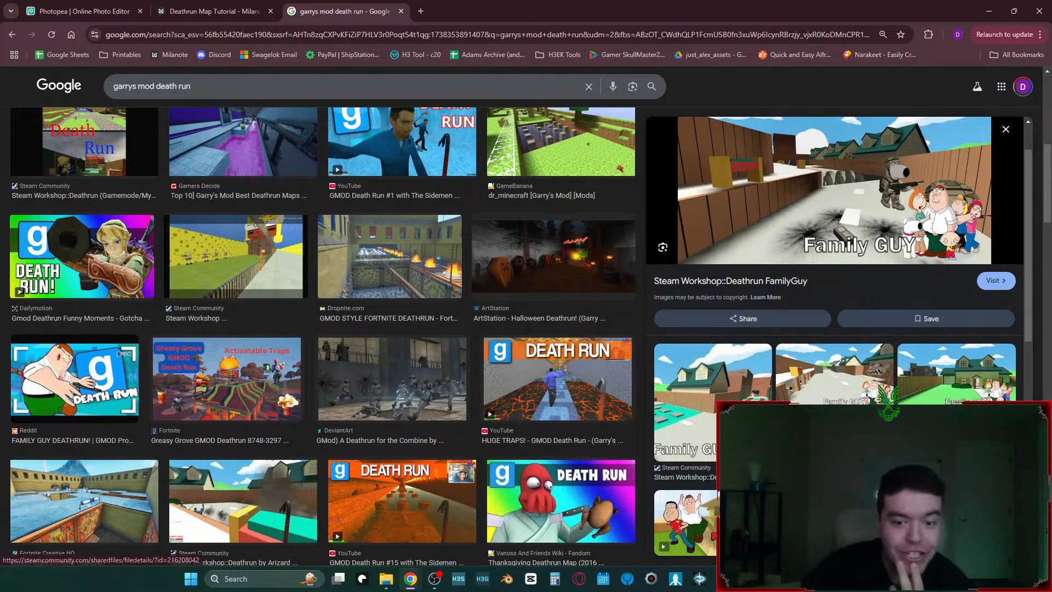
- Back in Milanote, write "Button pressed - Miranda screams + Giant Lord Hood Face Appears and kills on platform" under Section E, followed by blank lines
{"action": "left_click", "coordinate": [220, 11]}
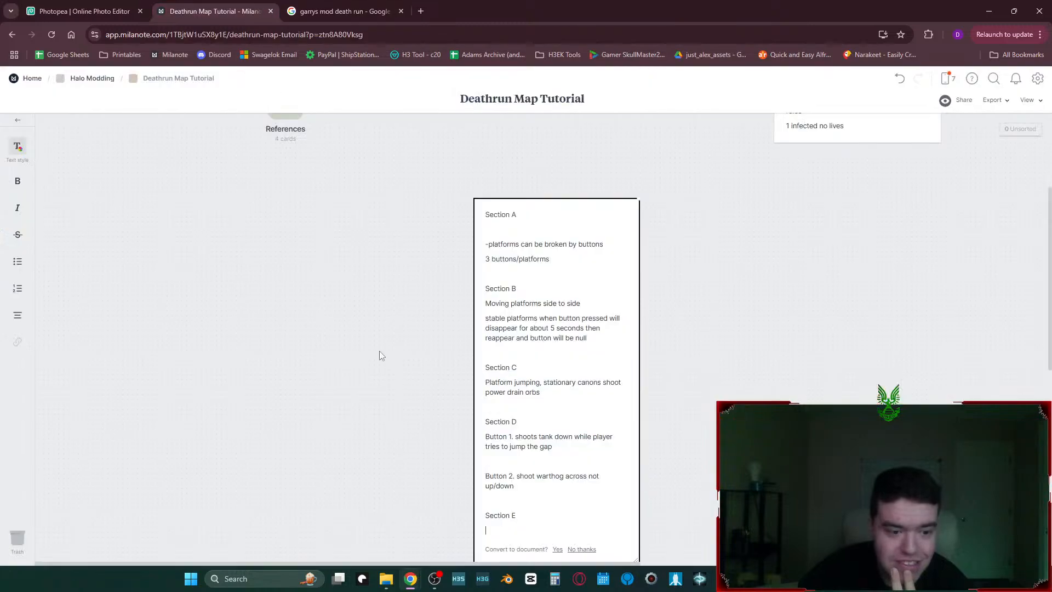
{"action": "type", "text": "bu"}
{"action": "key", "text": "BackSpace"}
{"action": "key", "text": "BackSpace"}
{"action": "type", "text": "Button"}
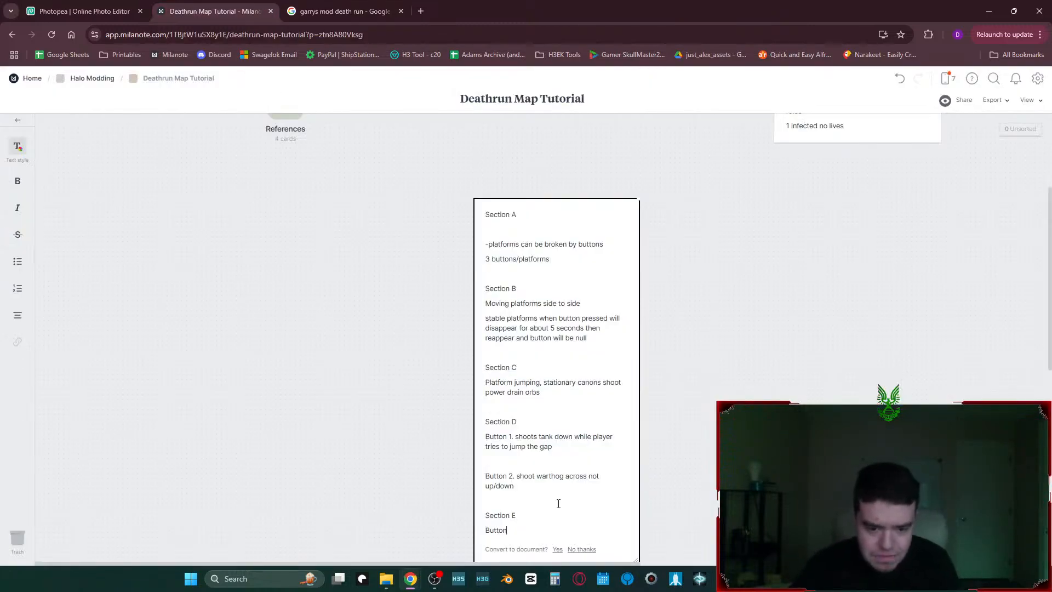
{"action": "type", "text": " pressed - Miranda s"}
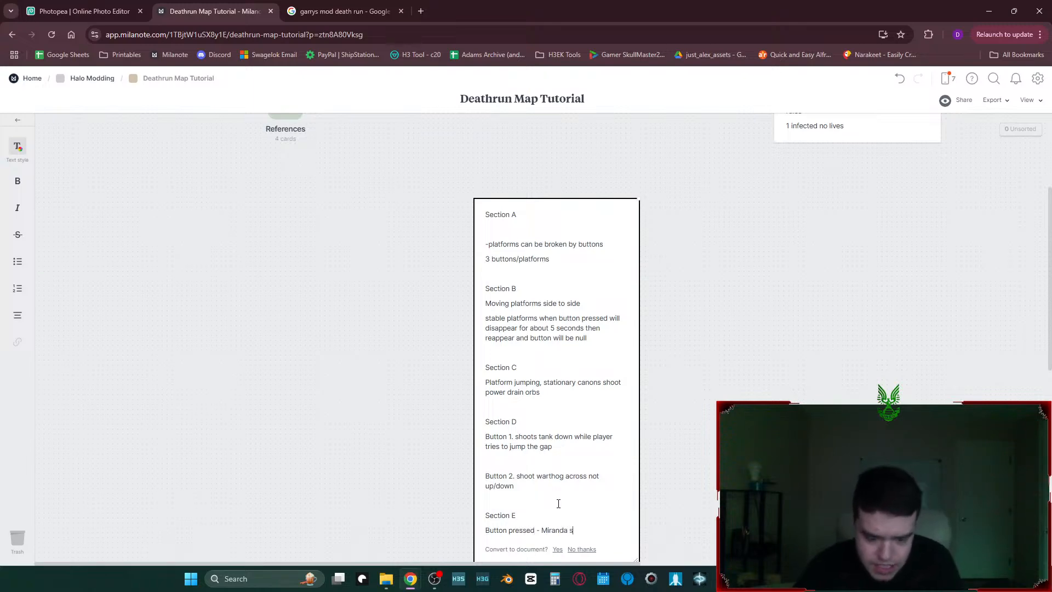
{"action": "type", "text": "creams + L"}
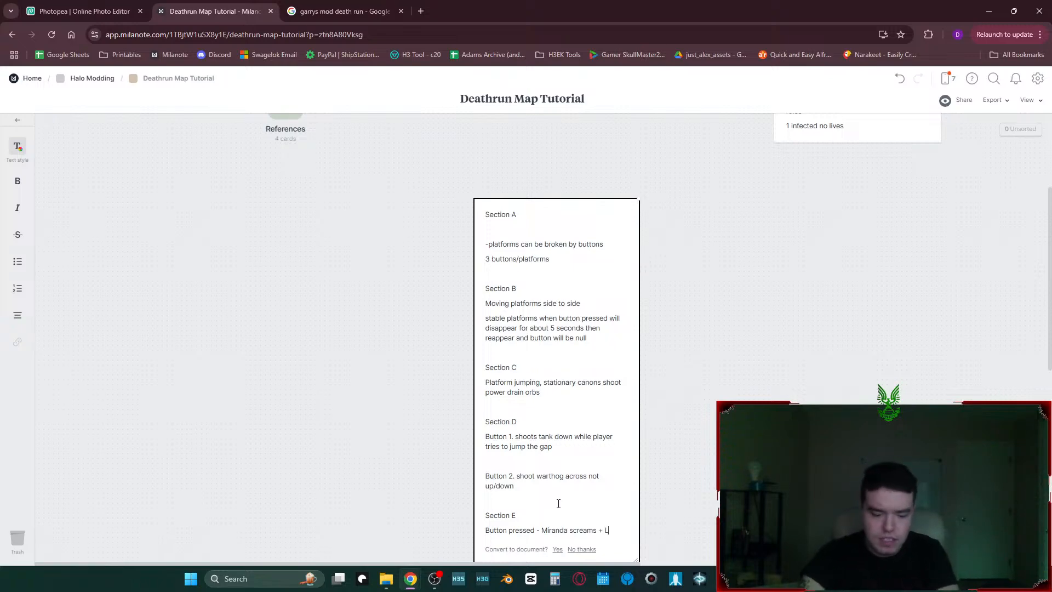
{"action": "key", "text": "BackSpace"}
{"action": "type", "text": "Gia"}
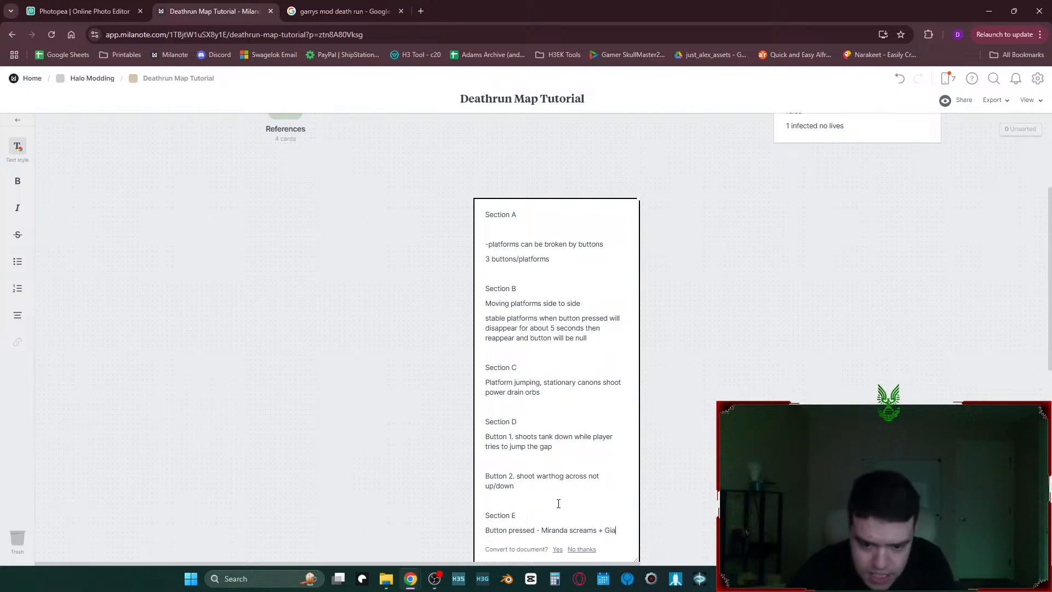
{"action": "type", "text": "tnnt Lord Ho"}
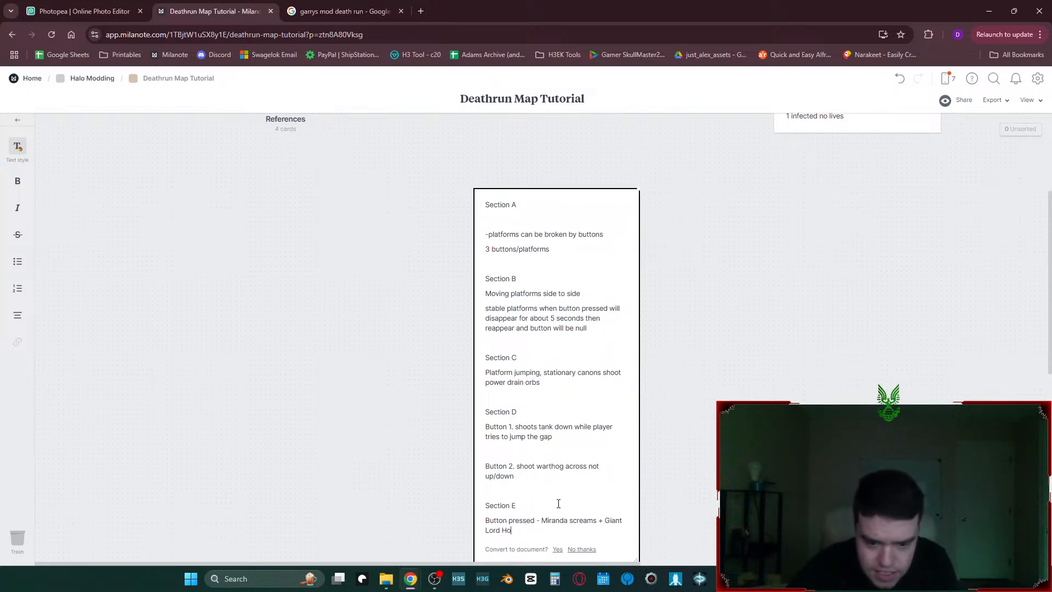
{"action": "type", "text": "od Face"}
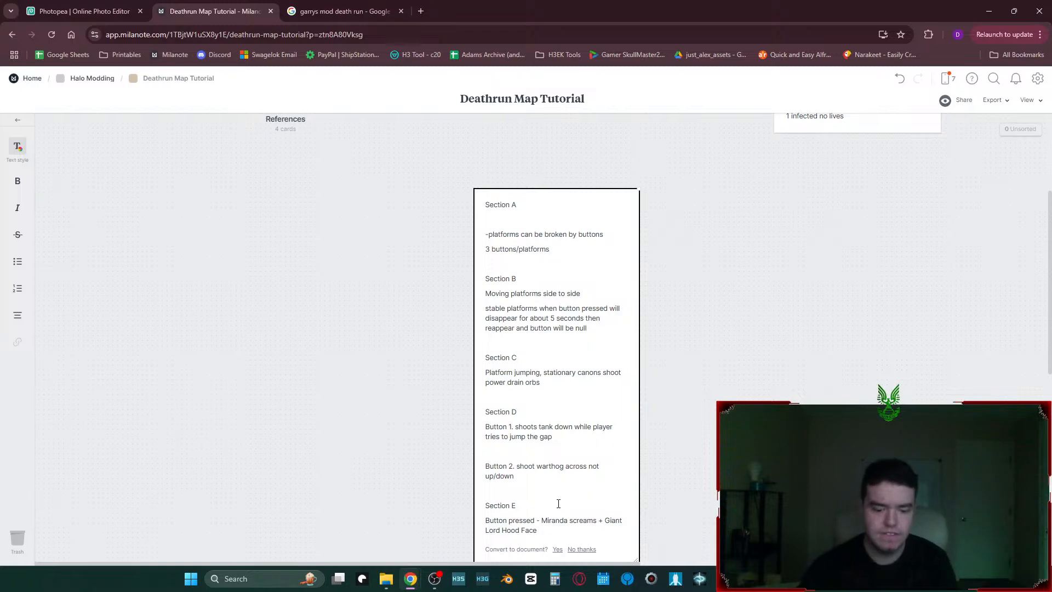
{"action": "type", "text": " Appears and kills on"}
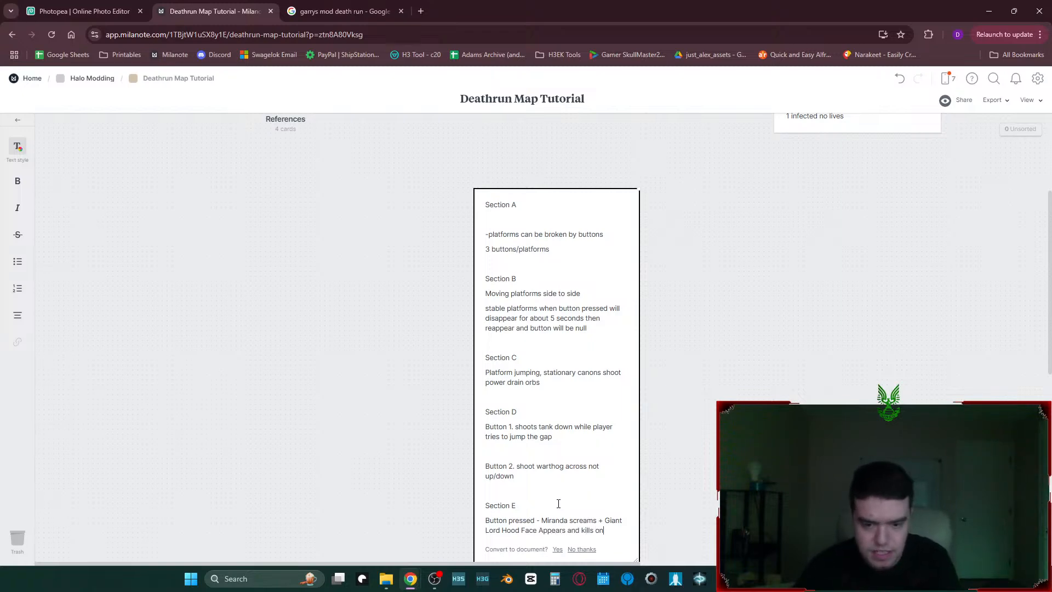
{"action": "type", "text": " platform"}
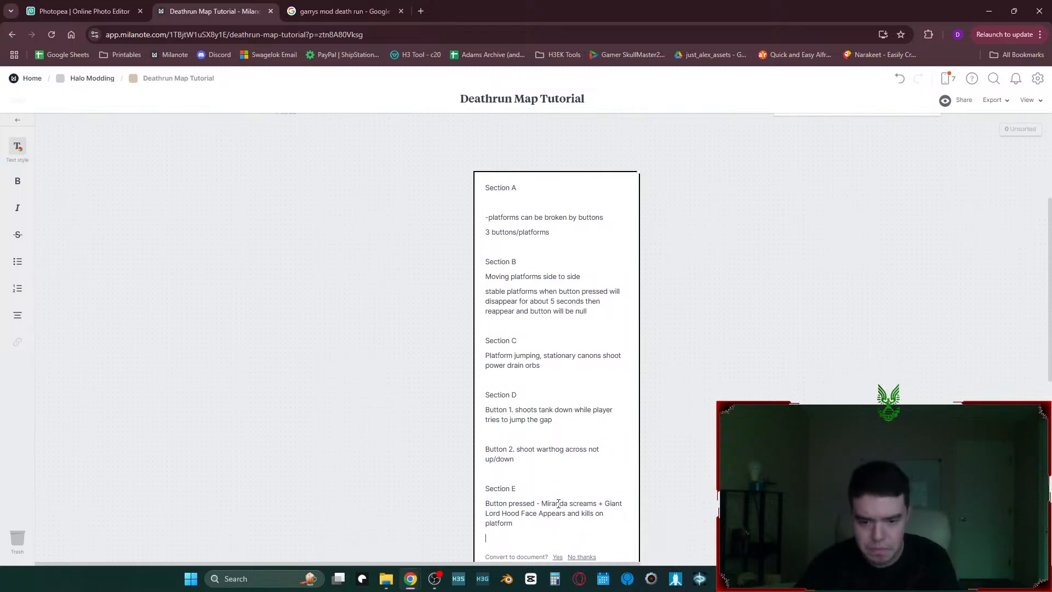
{"action": "key", "text": "Return"}
{"action": "key", "text": "Return"}
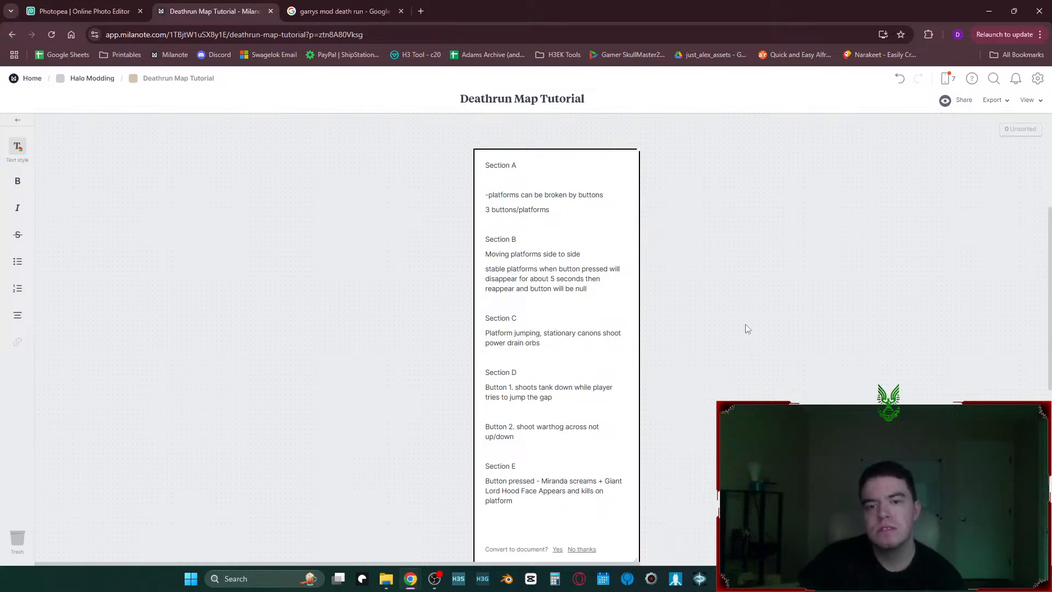
{"action": "left_click", "coordinate": [737, 291]}
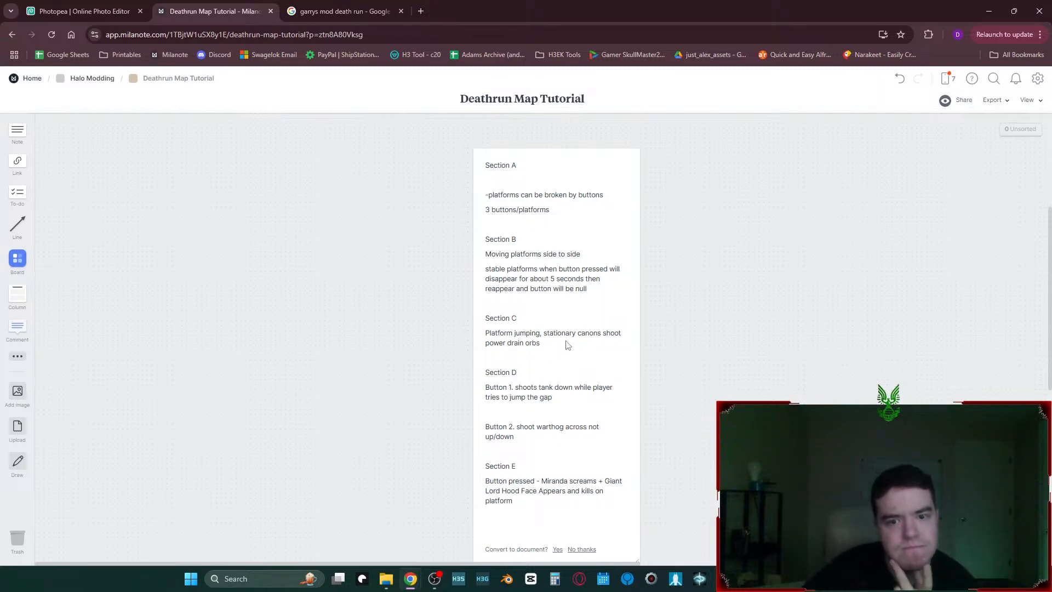
- Add a column titled "Possible Ideas in future" in the empty area beside the section notes
{"action": "left_click_drag", "start_coordinate": [17, 294], "coordinate": [91, 208]}
{"action": "type", "text": "Possible Ideas"}
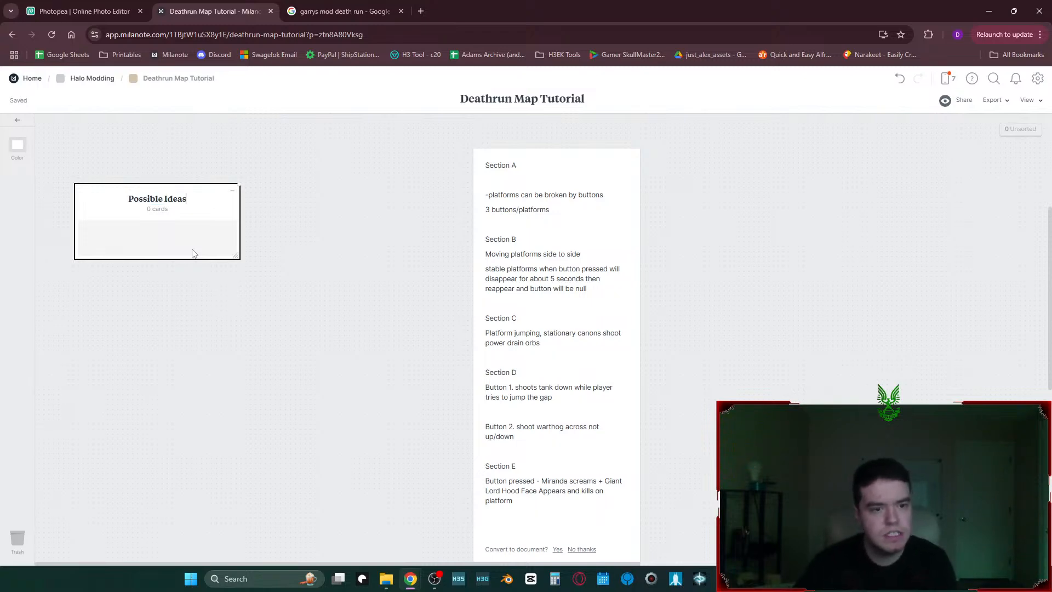
{"action": "type", "text": " in future"}
{"action": "key", "text": "Return"}
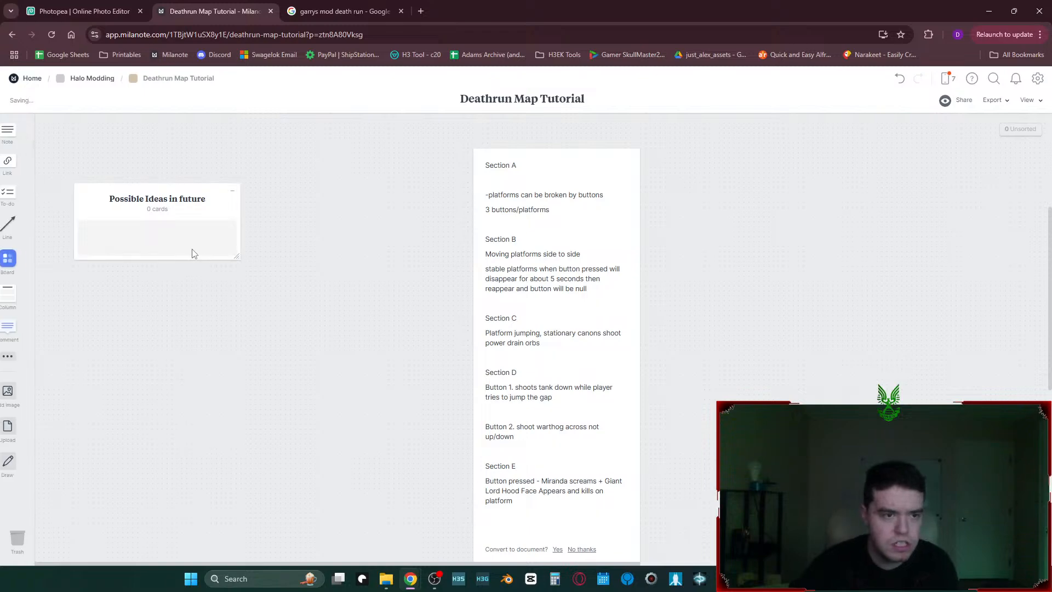
- Place a to-do list in the "Possible Ideas in future" column with the task "Death Infection is a flood biped?" and an empty second task
{"action": "left_click", "coordinate": [192, 253]}
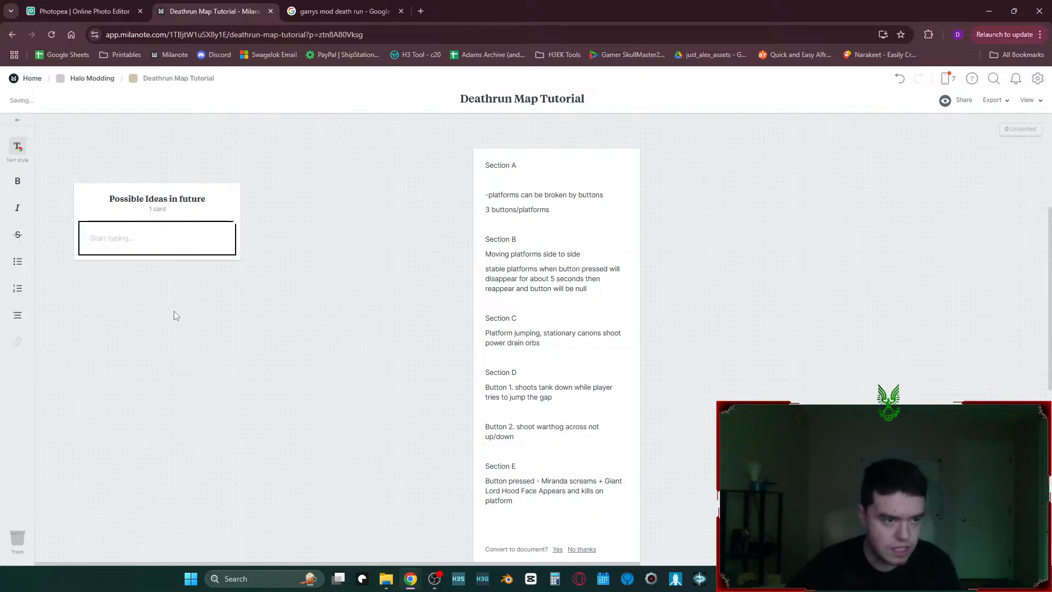
{"action": "key", "text": "Escape"}
{"action": "left_click_drag", "start_coordinate": [17, 193], "coordinate": [87, 230]}
{"action": "type", "text": "Death Infection"}
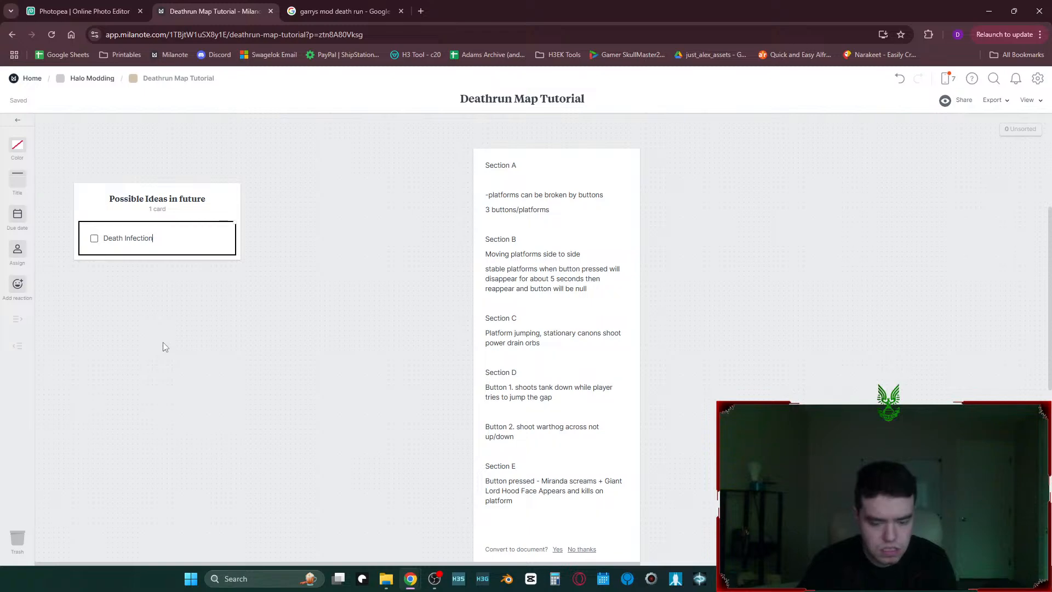
{"action": "type", "text": " is a fl"}
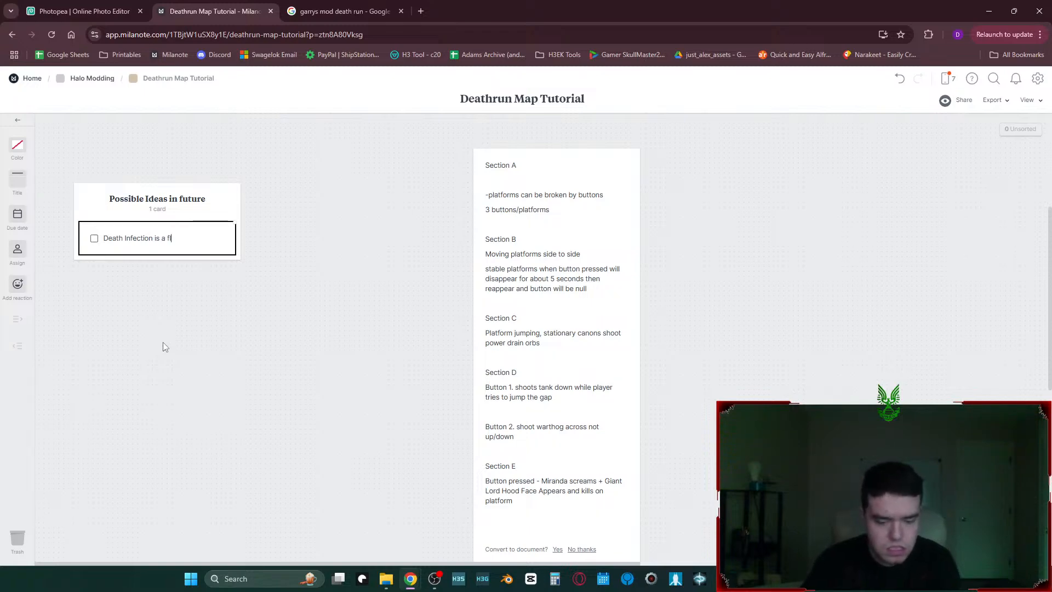
{"action": "type", "text": "ood biped?"}
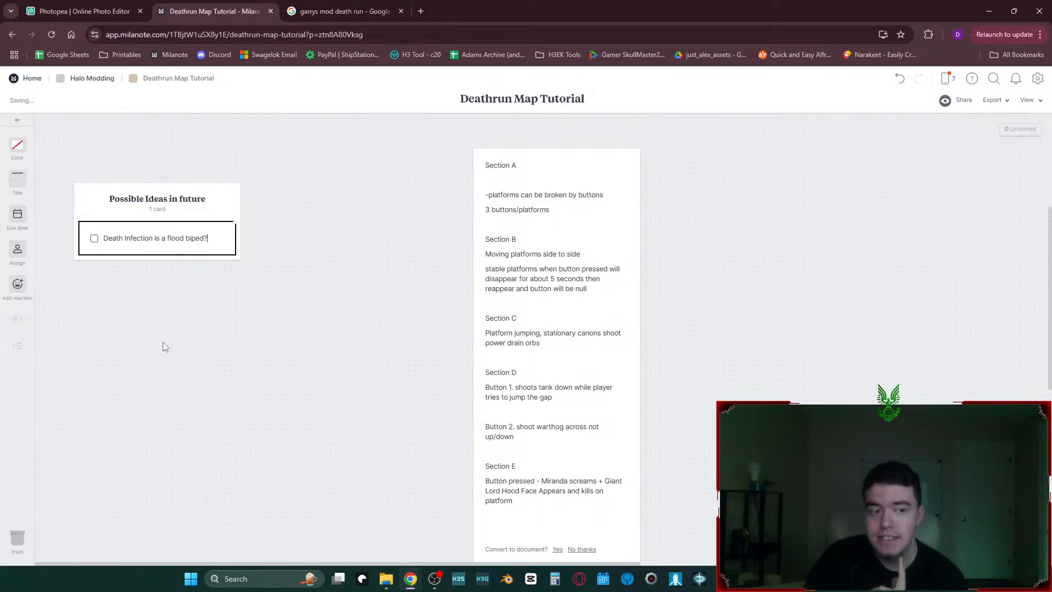
{"action": "key", "text": "Return"}
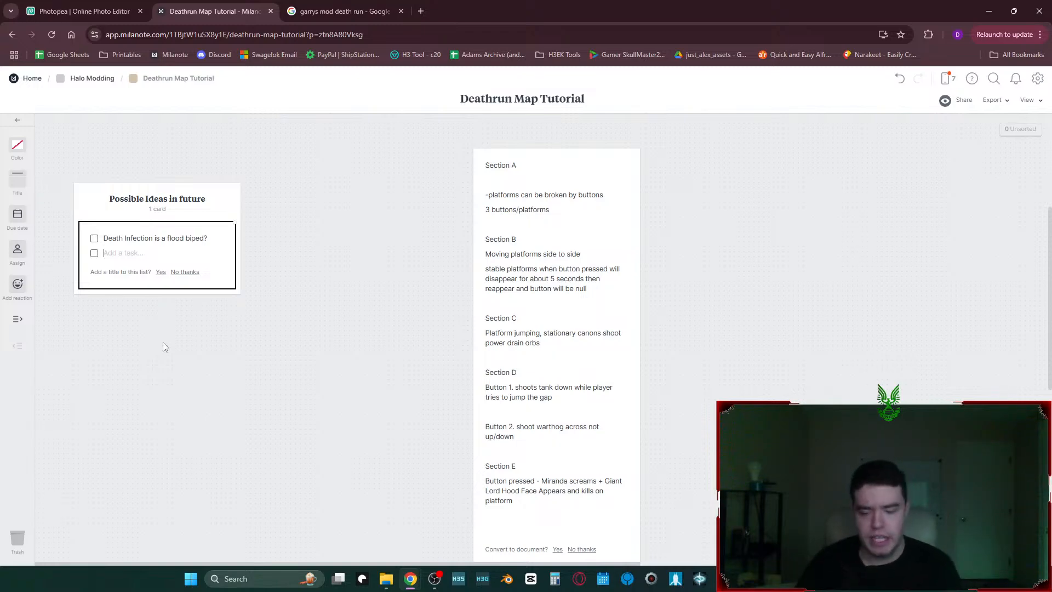
- Add the rule "infected ppl have 150 speed" below "1 infected no lives" in the gamemode note
{"action": "left_click", "coordinate": [780, 328]}
{"action": "scroll", "coordinate": [571, 289], "scroll_direction": "up", "scroll_amount": 3}
{"action": "left_click_drag", "start_coordinate": [570, 289], "coordinate": [304, 274]}
{"action": "left_click_drag", "start_coordinate": [719, 397], "coordinate": [291, 354]}
{"action": "left_click_drag", "start_coordinate": [397, 369], "coordinate": [793, 467]}
{"action": "left_click", "coordinate": [584, 321]}
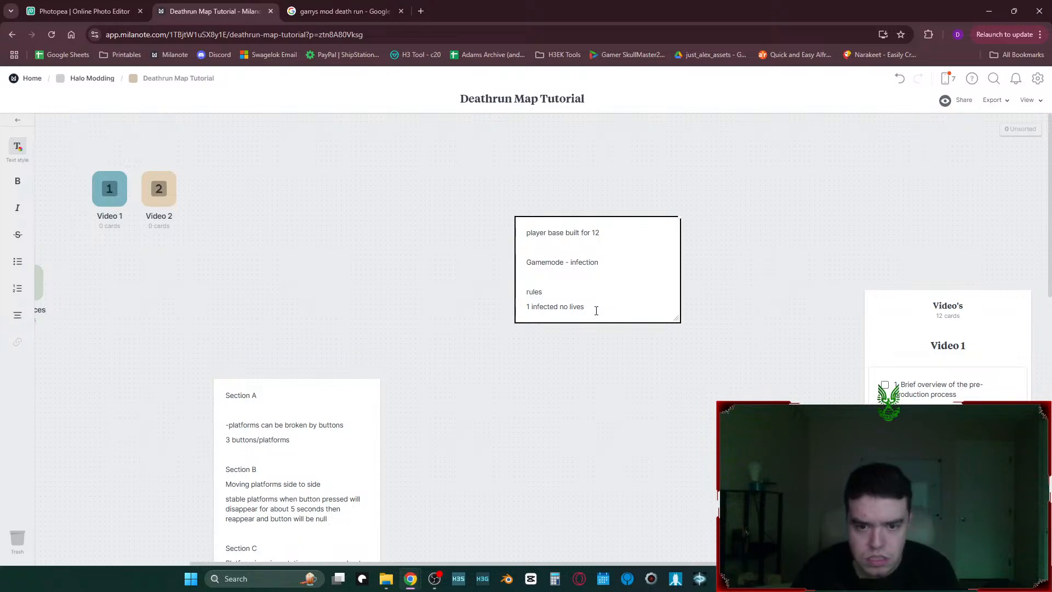
{"action": "key", "text": "Return"}
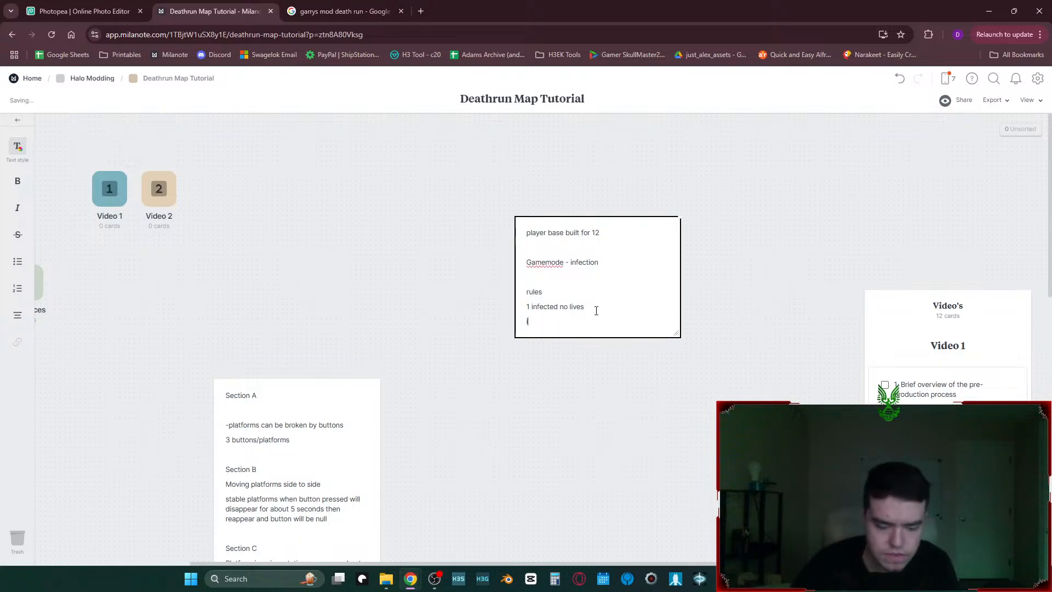
{"action": "type", "text": "infected ppl ar"}
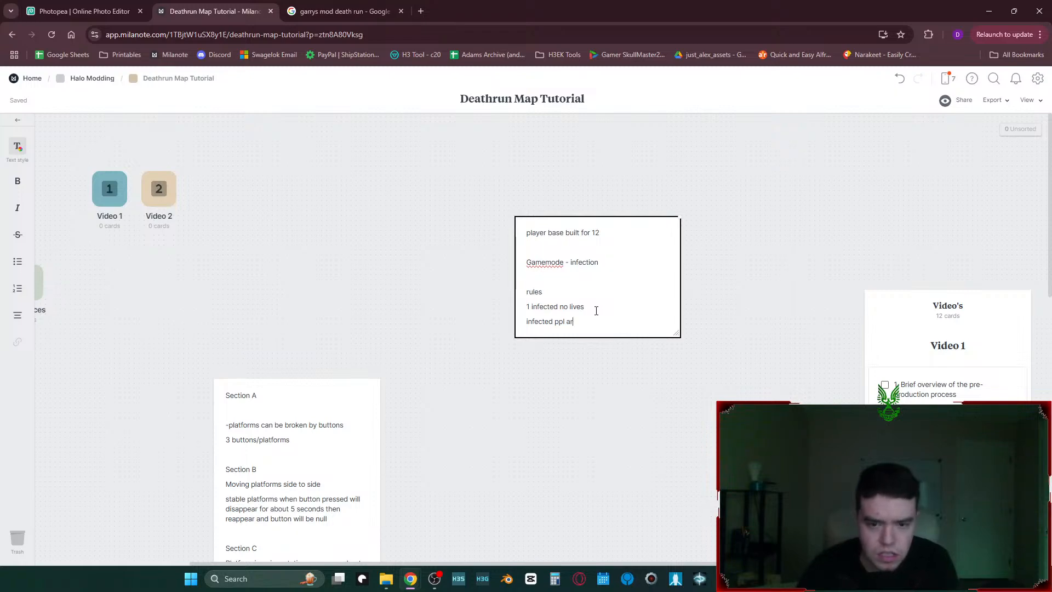
{"action": "key", "text": "BackSpace"}
{"action": "type", "text": "have 150 m"}
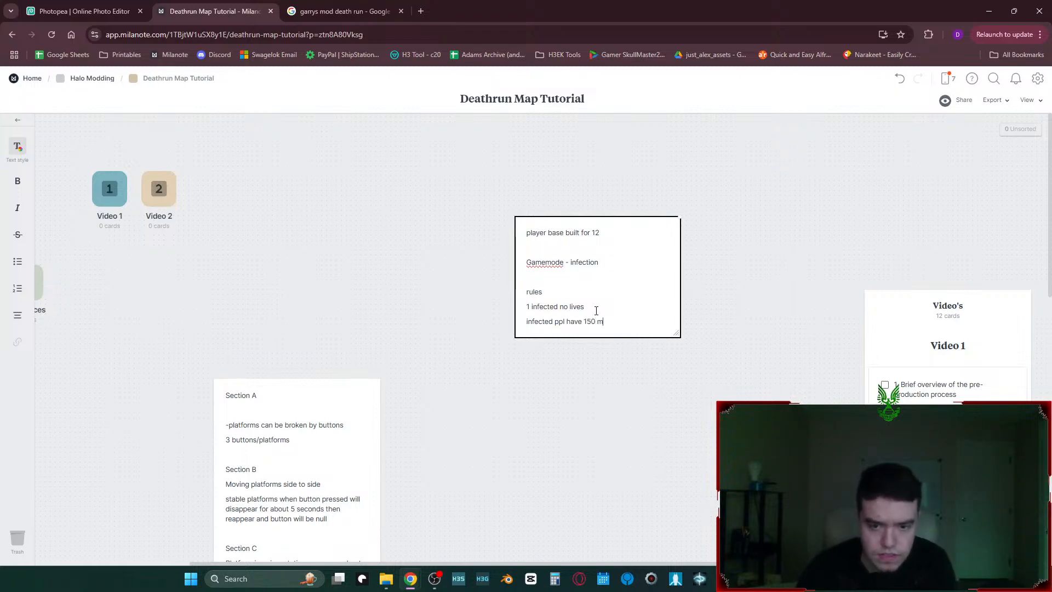
{"action": "key", "text": "BackSpace"}
{"action": "type", "text": "speed"}
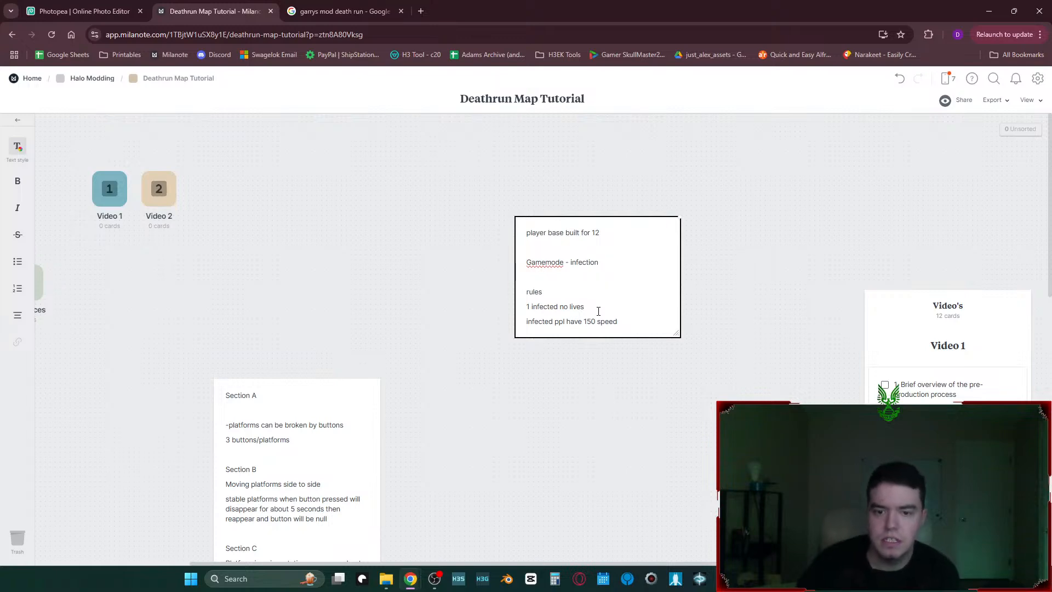
{"action": "left_click", "coordinate": [576, 378]}
- Open the section note for editing on the blank line below the Section E trap, and switch to Blender
{"action": "middle_click_drag", "start_coordinate": [451, 380], "coordinate": [798, 310]}
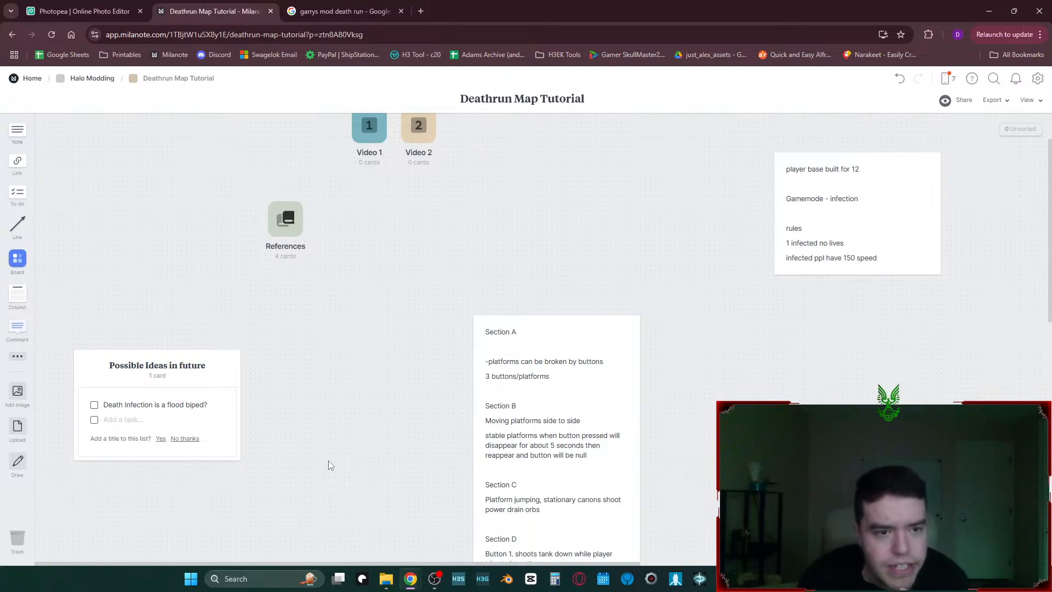
{"action": "middle_click_drag", "start_coordinate": [678, 456], "coordinate": [581, 289]}
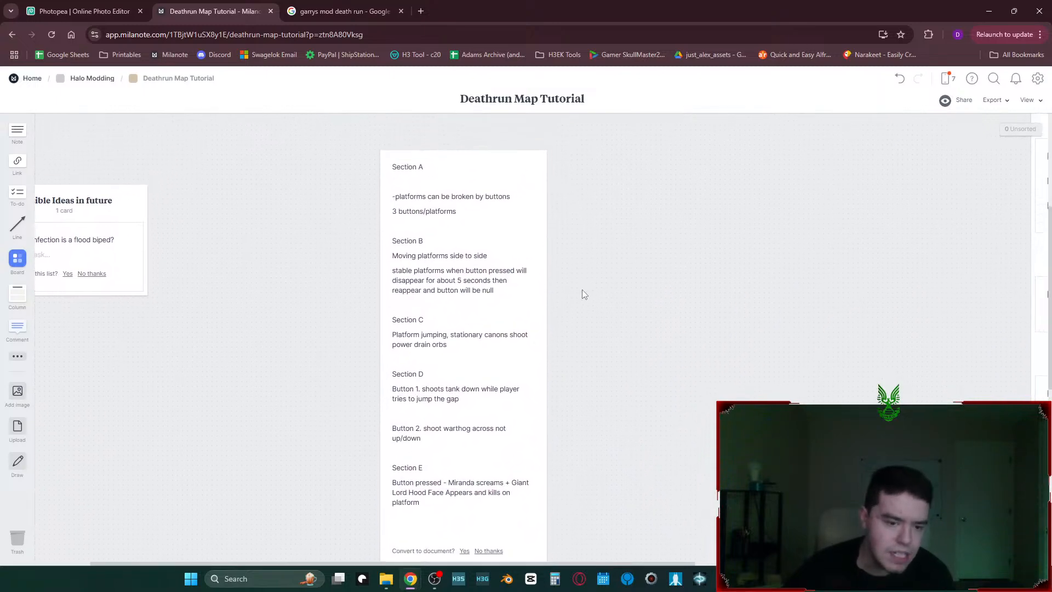
{"action": "double_click", "coordinate": [477, 536]}
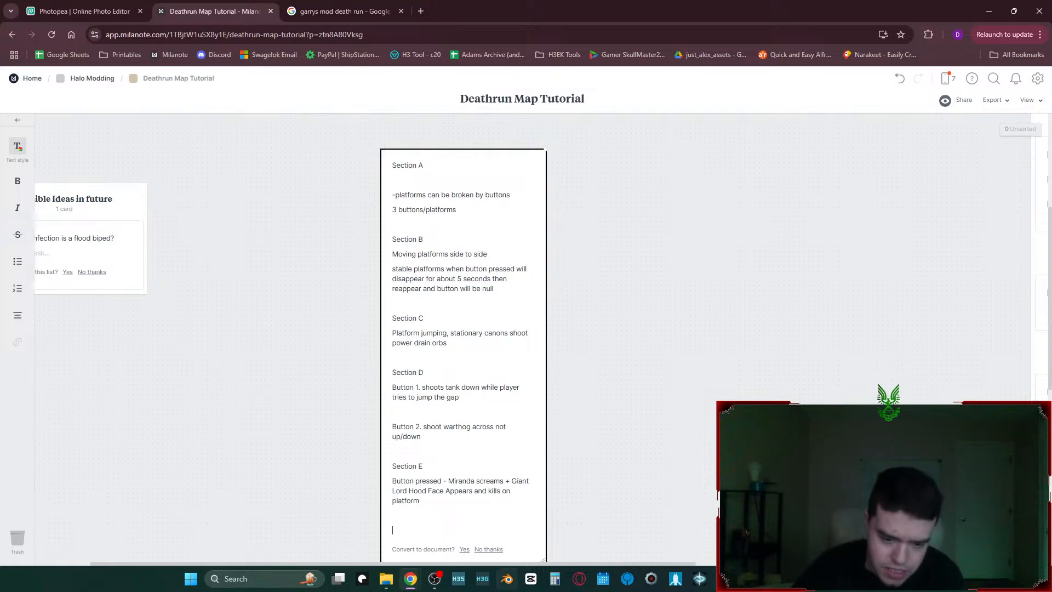
{"action": "left_click", "coordinate": [503, 584]}
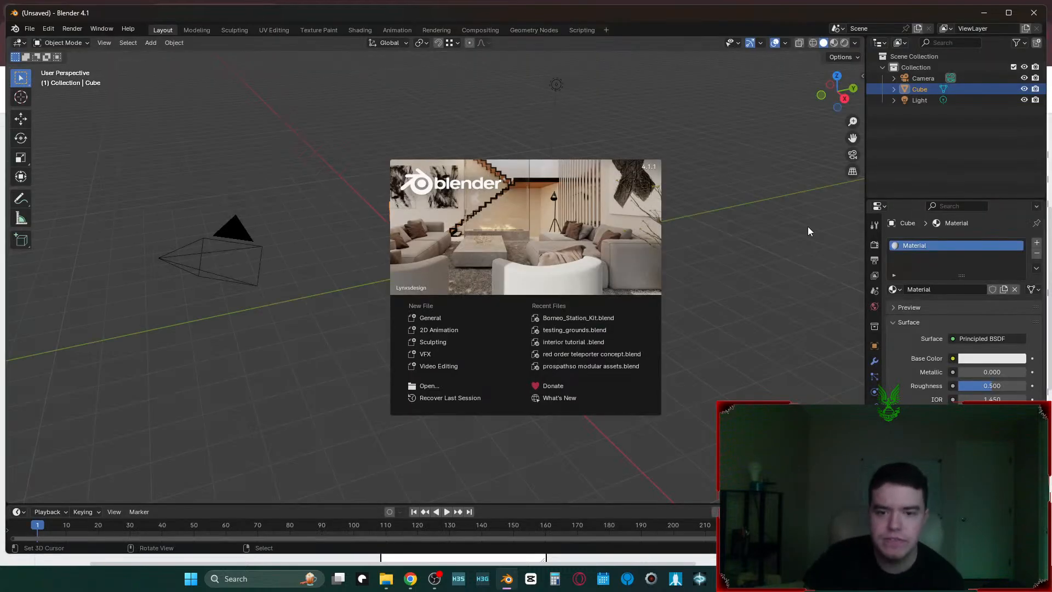
- Open the recent file Borneo_Station_Kit.blend and maximize the Blender window
{"action": "left_click", "coordinate": [578, 318]}
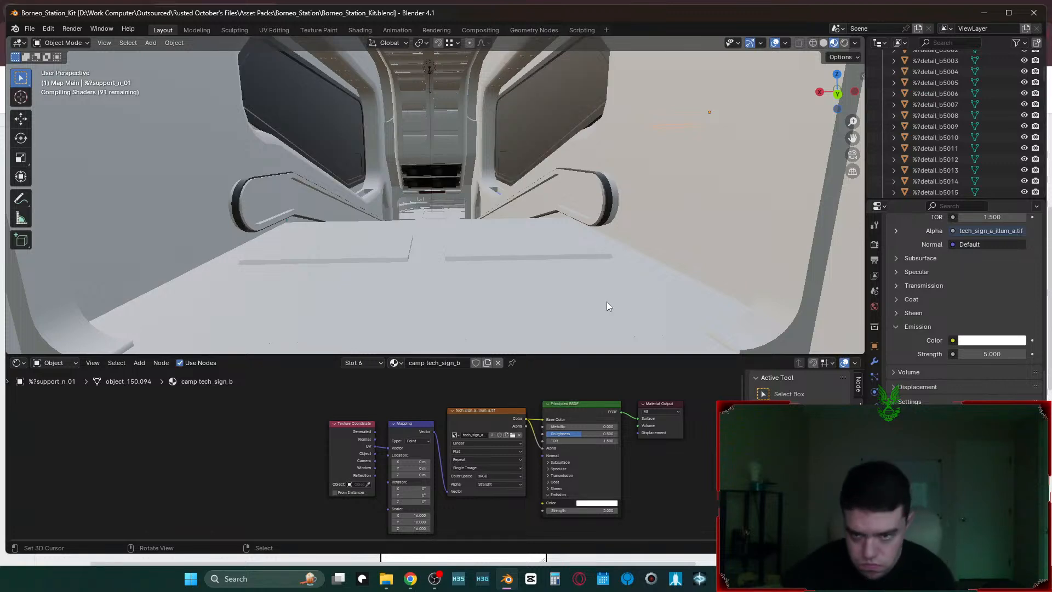
{"action": "left_click", "coordinate": [1008, 13]}
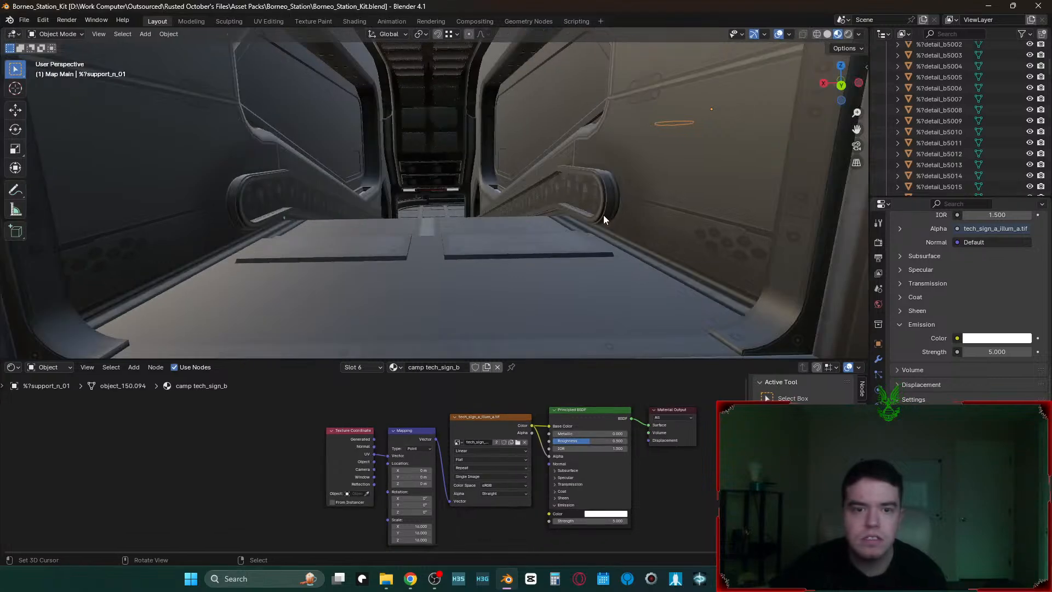
- Examine the escalator corridor, its stair treads and the landings at both ends of the station map
{"action": "key", "text": "shift+grave"}
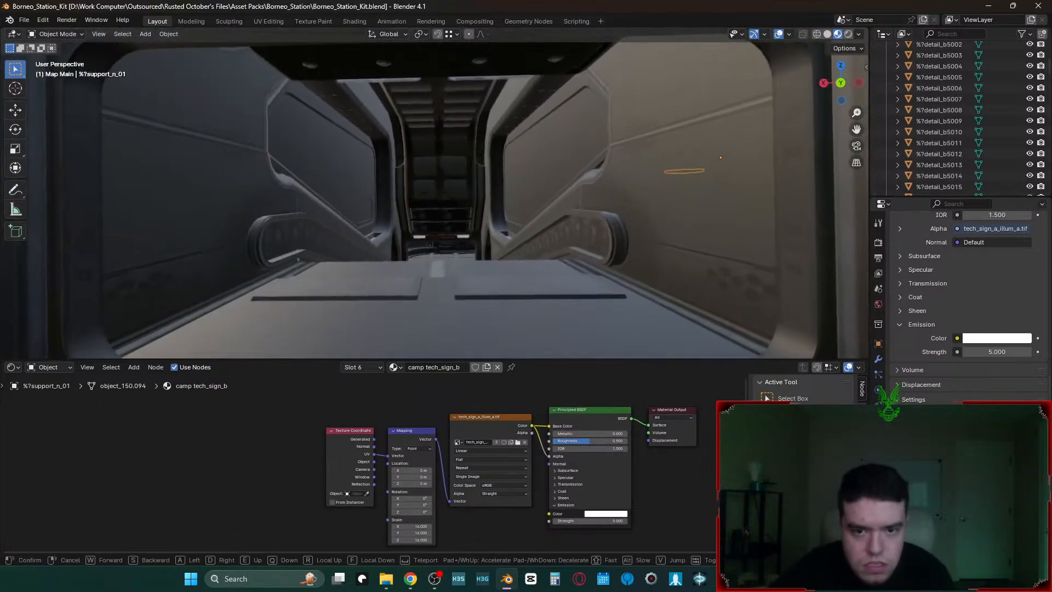
{"action": "left_click", "coordinate": [560, 238]}
{"action": "key", "text": "shift+grave"}
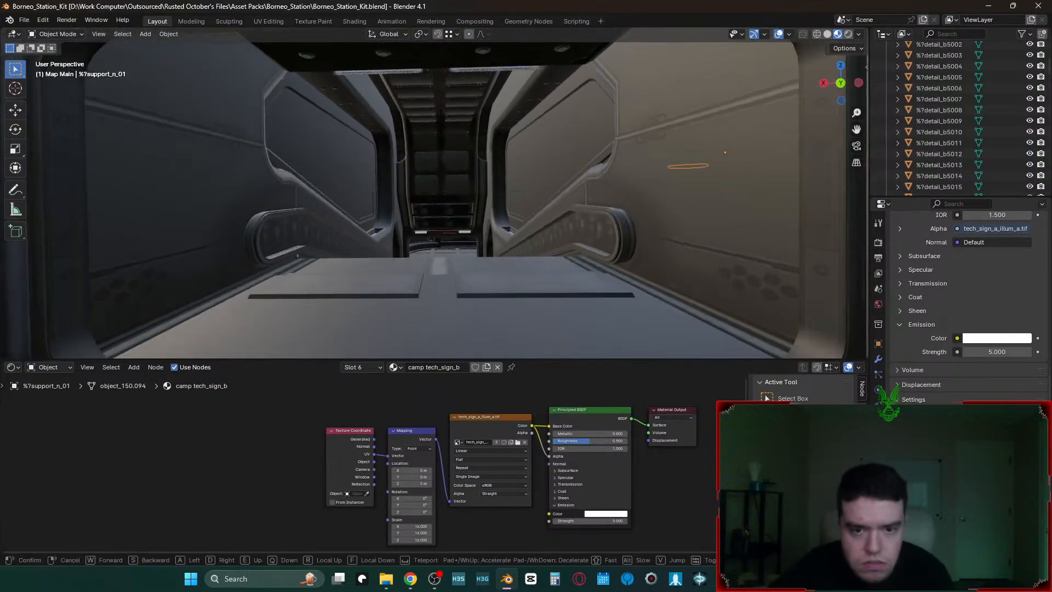
{"action": "key", "text": "w"}
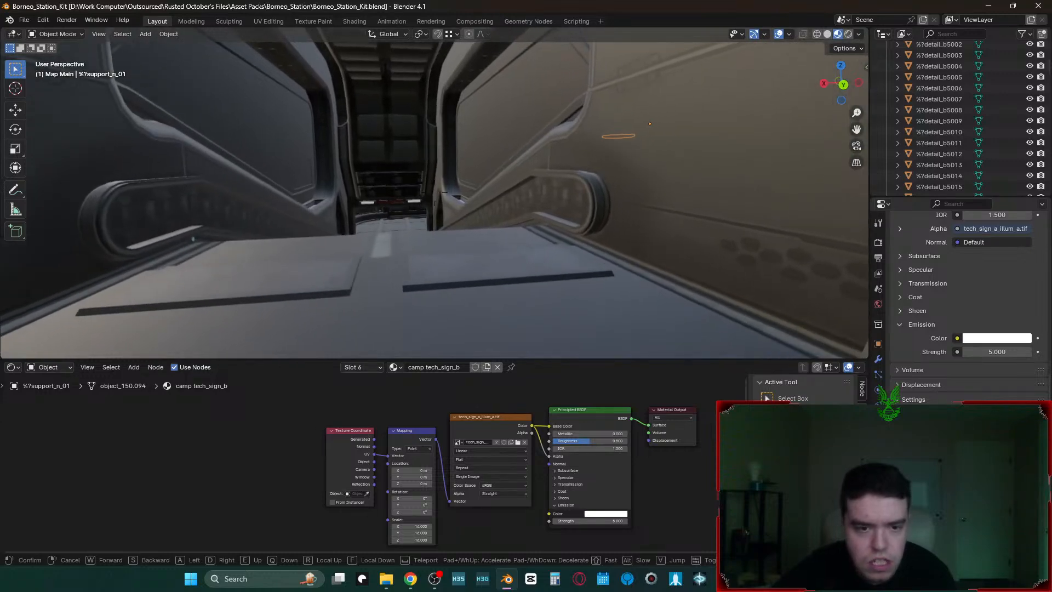
{"action": "key", "text": "w"}
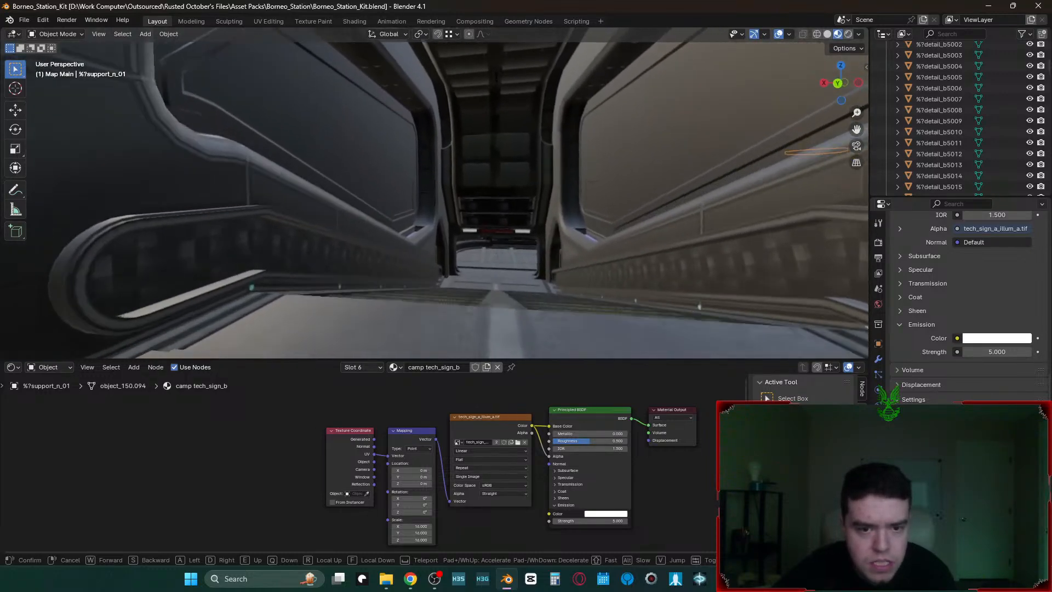
{"action": "key", "text": "w"}
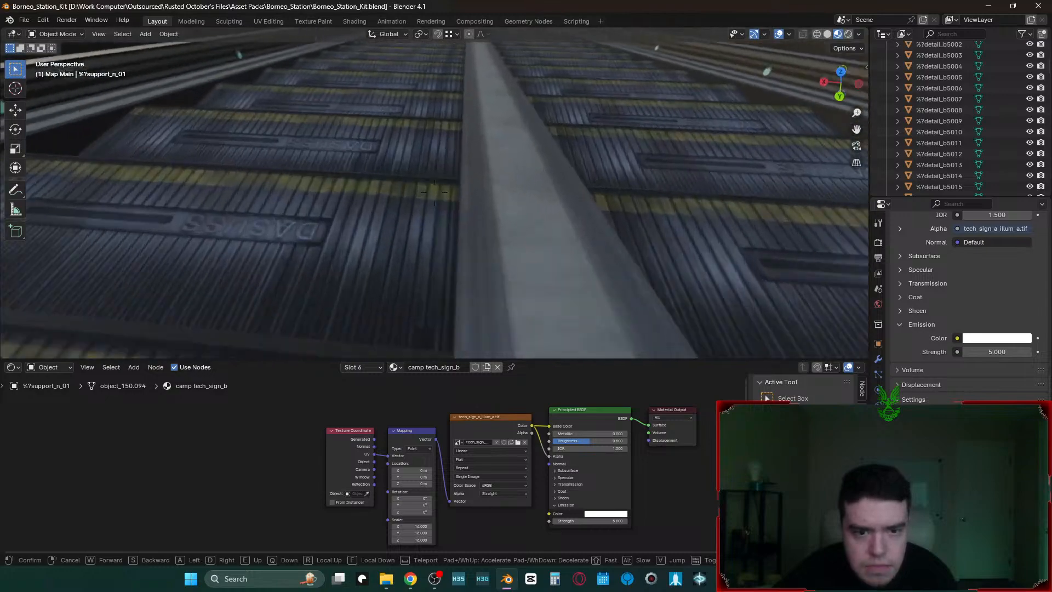
{"action": "key", "text": "w"}
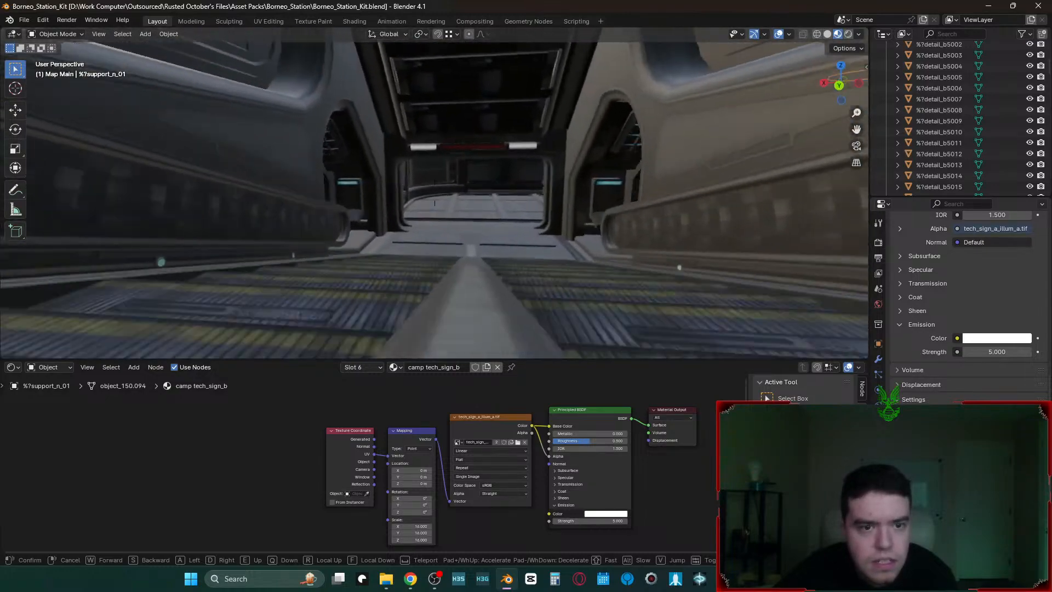
{"action": "key", "text": "w"}
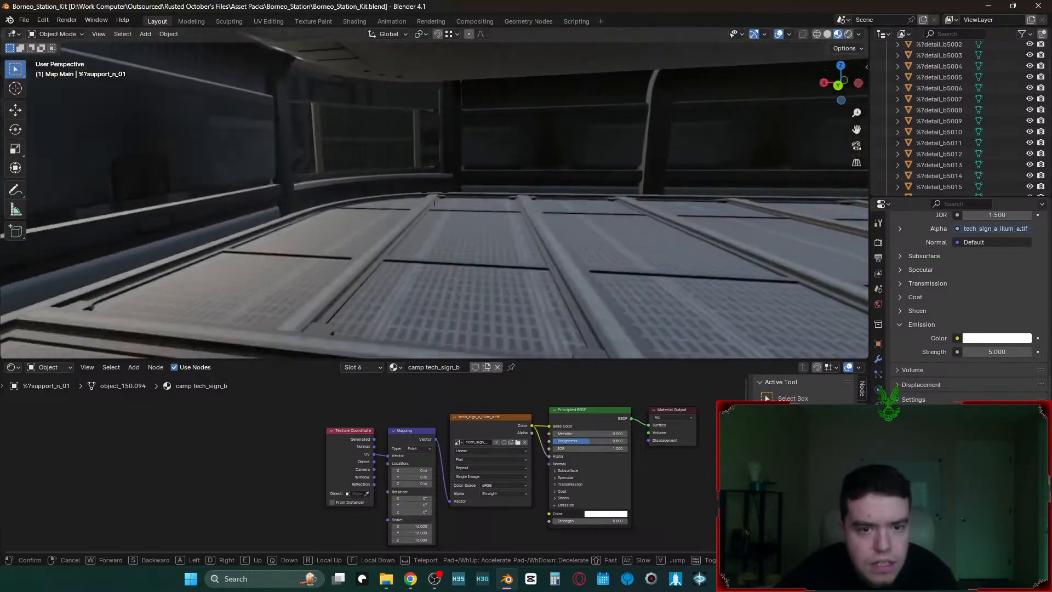
{"action": "key", "text": "w"}
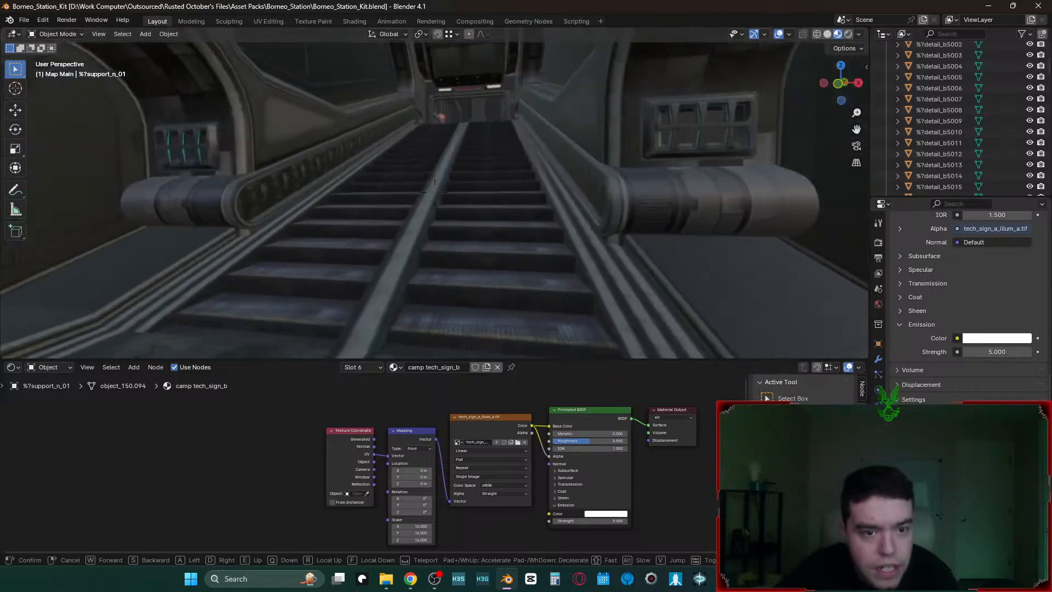
{"action": "key", "text": "w"}
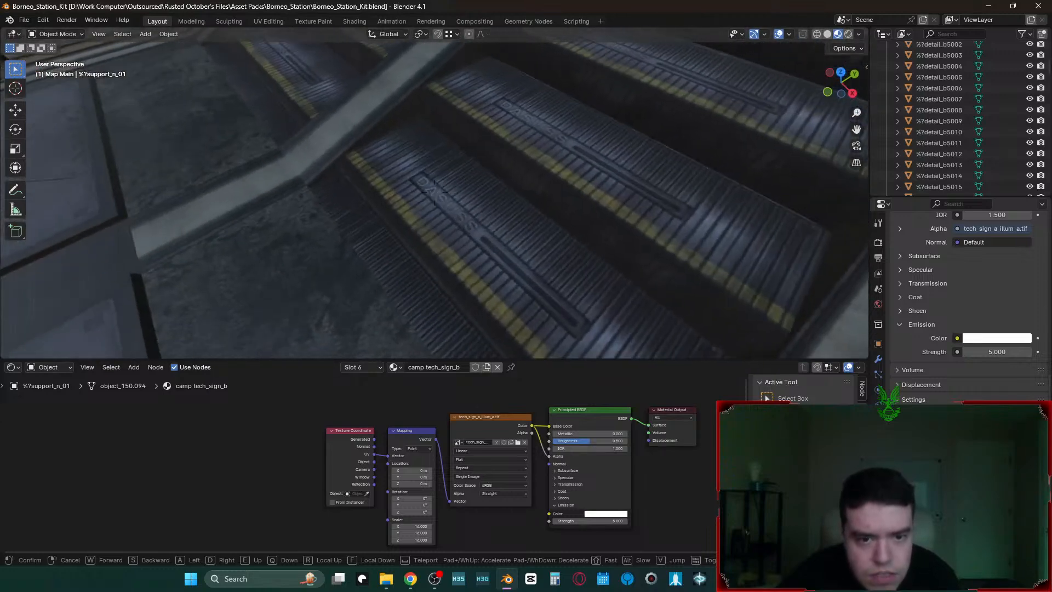
{"action": "key", "text": "a"}
{"action": "left_click", "coordinate": [560, 237]}
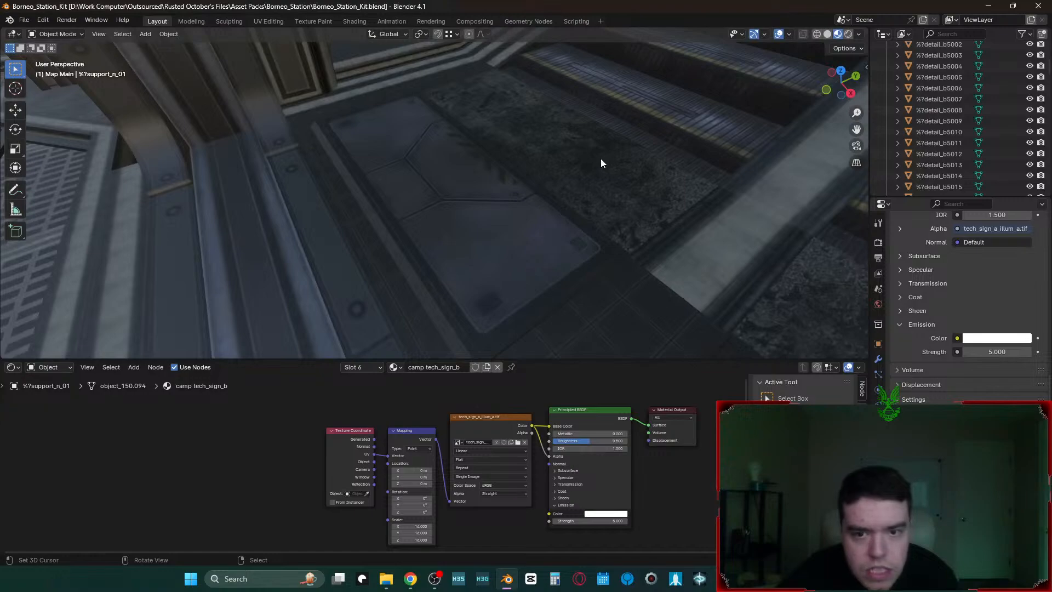
- Examine the grated walkway and the surrounding rooms, ending at the round inscribed emblem on the floor
{"action": "key", "text": "shift+grave"}
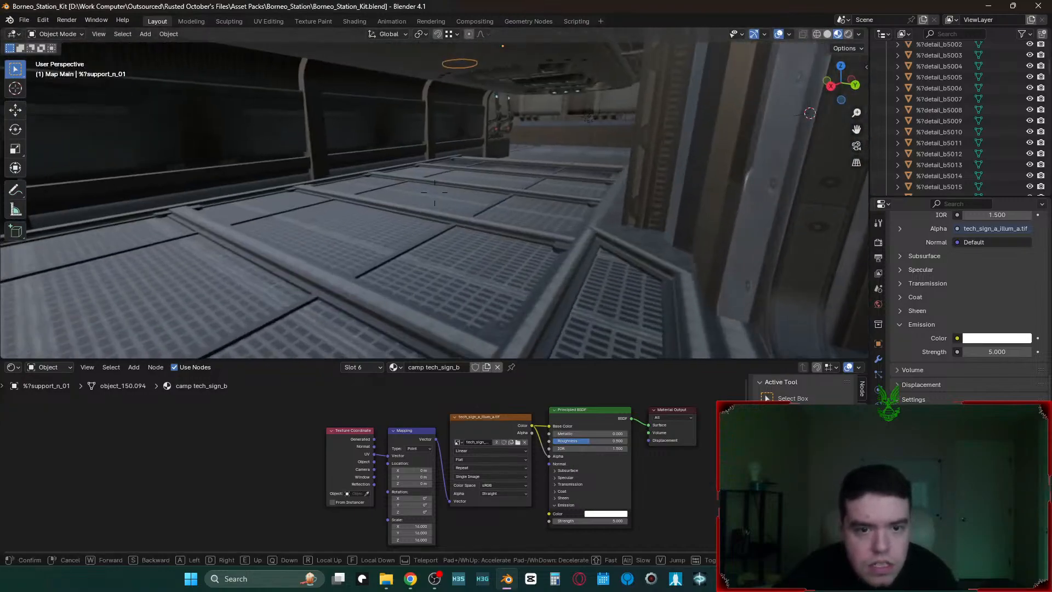
{"action": "key", "text": "w"}
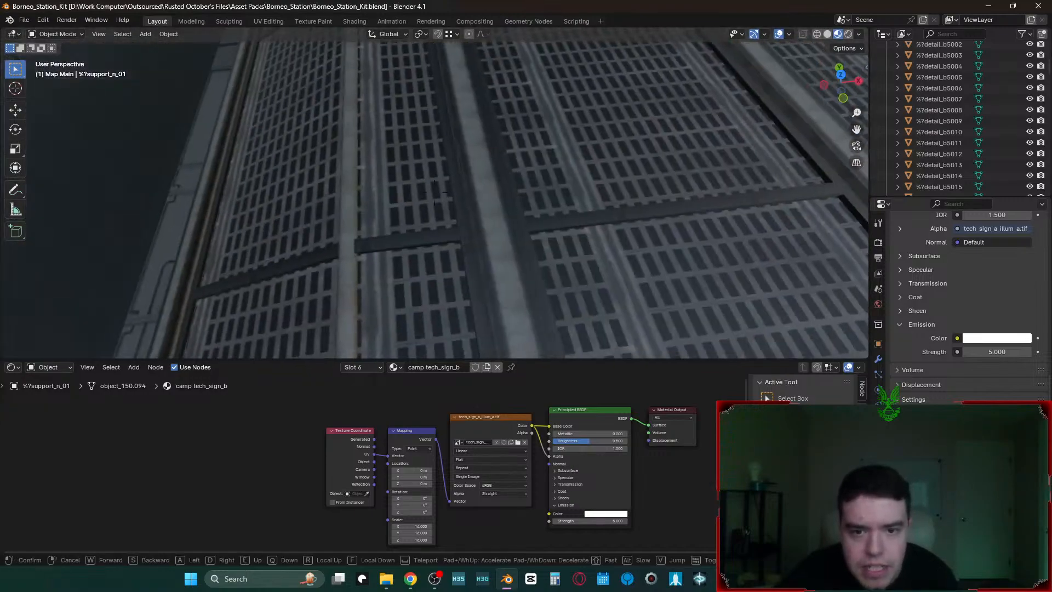
{"action": "left_click", "coordinate": [603, 124]}
{"action": "key", "text": "shift+grave"}
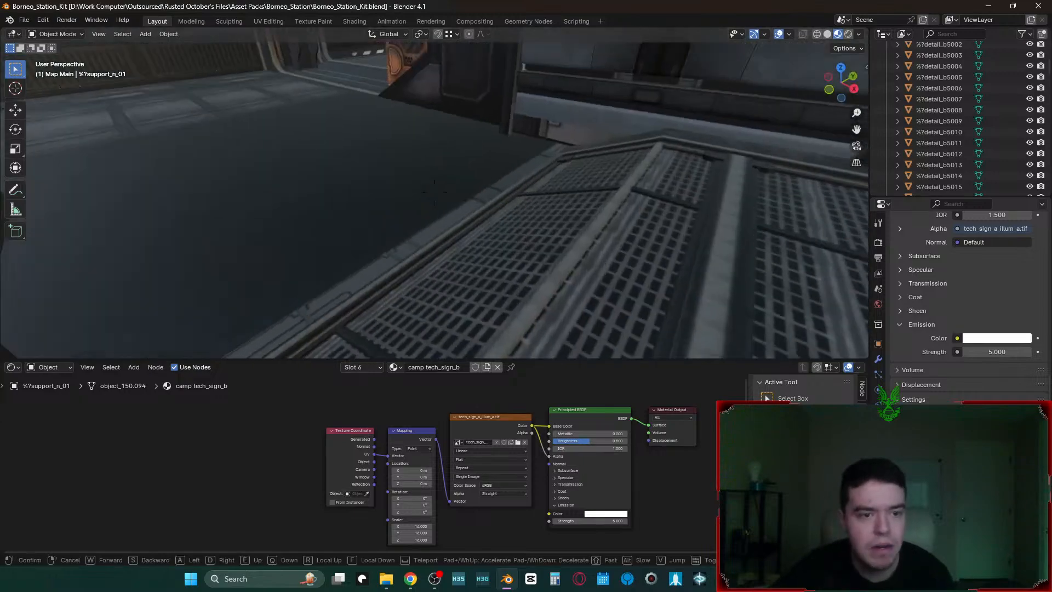
{"action": "key", "text": "w"}
{"action": "key", "text": "w"}
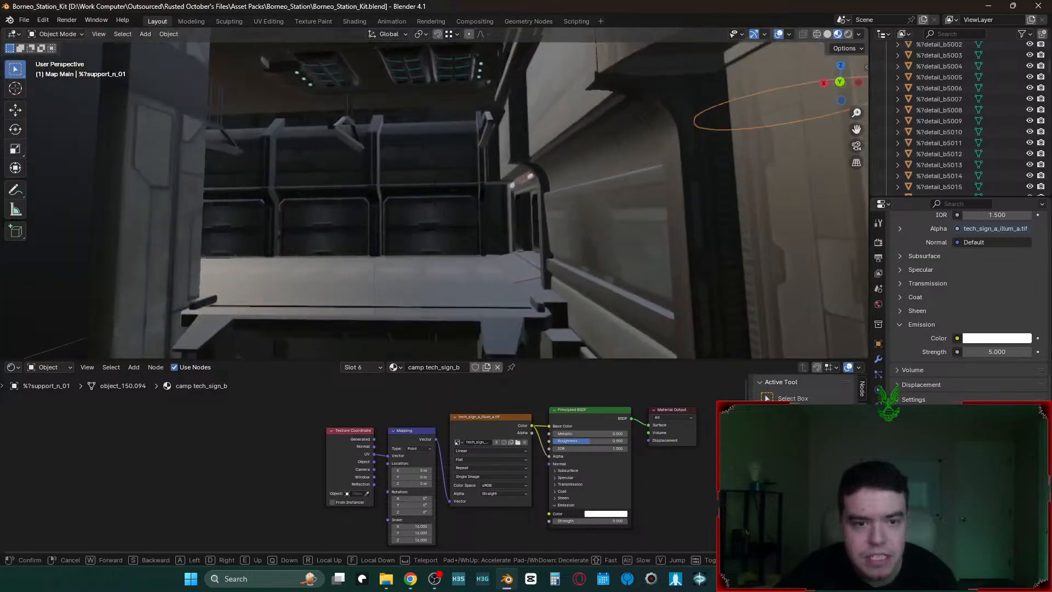
{"action": "key", "text": "w"}
{"action": "key", "text": "w"}
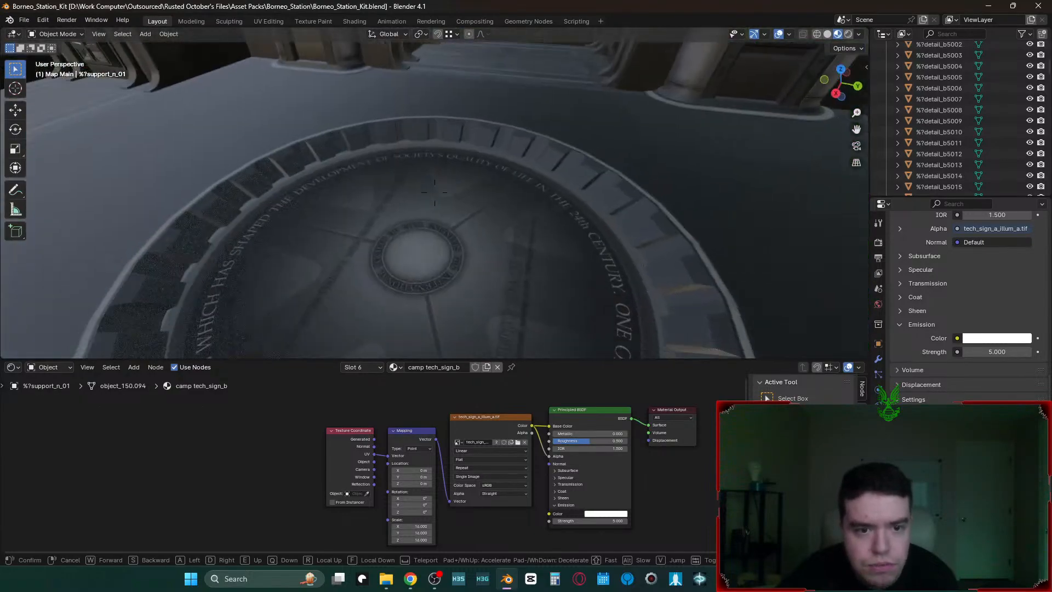
{"action": "key", "text": "d"}
{"action": "left_click", "coordinate": [645, 218]}
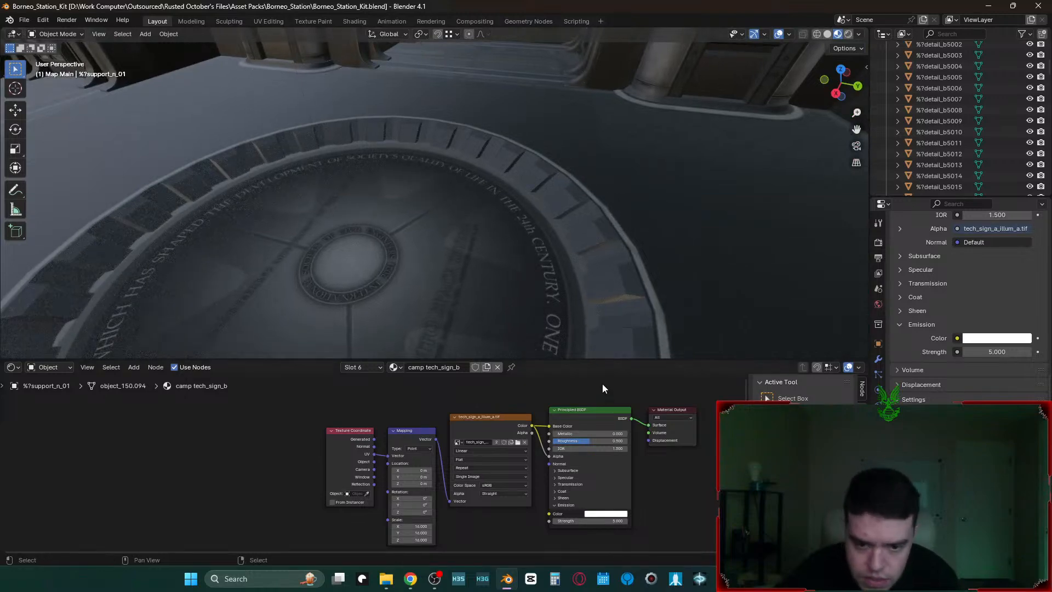
- Enlarge the Shader Editor, check the material list, and preview the camp tech_sign_b material on a flat plane
{"action": "left_click_drag", "start_coordinate": [600, 361], "coordinate": [394, 256]}
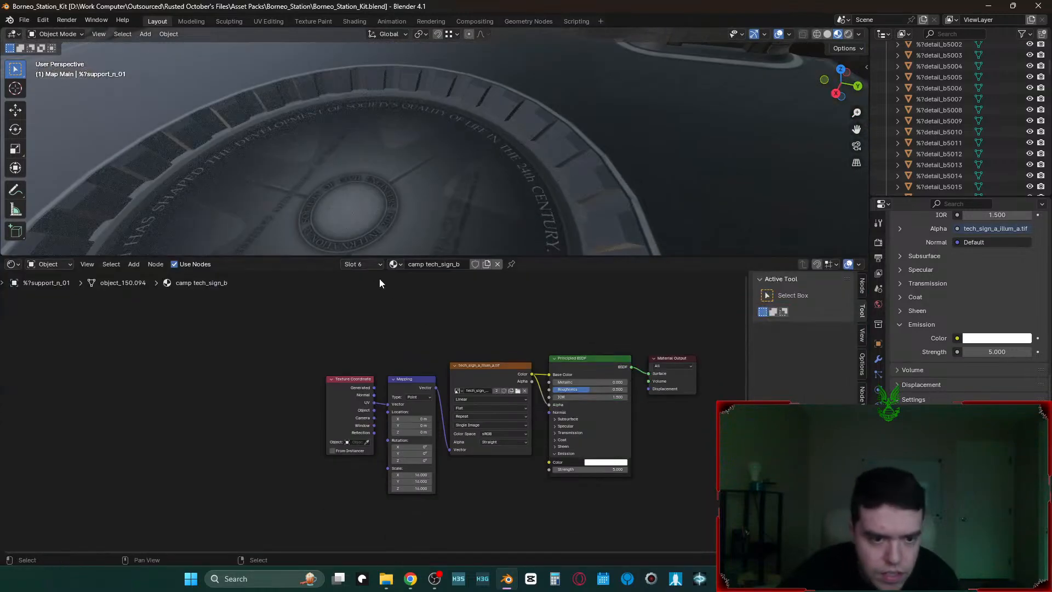
{"action": "left_click", "coordinate": [394, 265]}
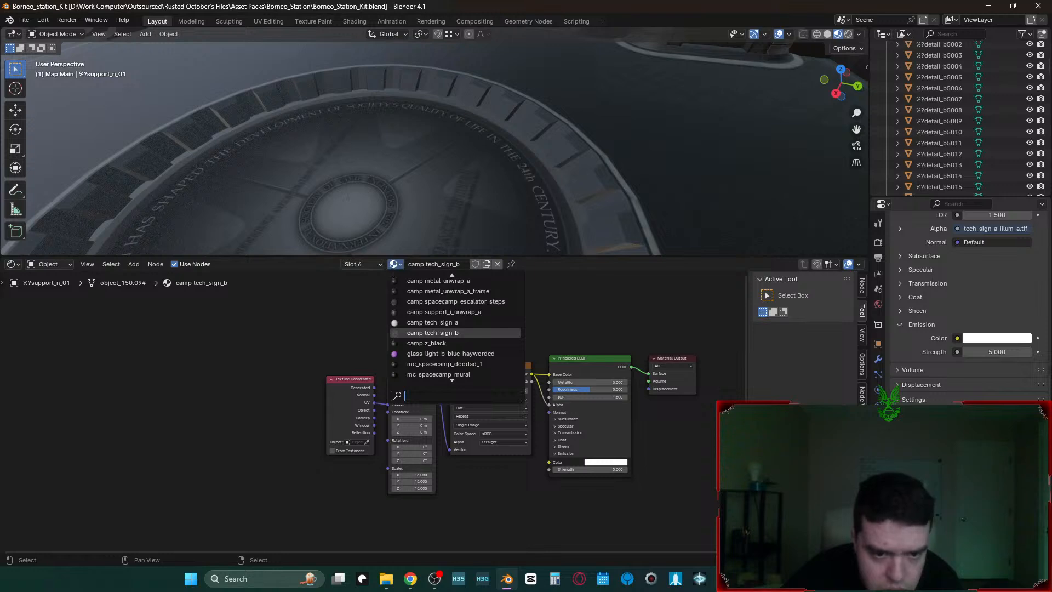
{"action": "scroll", "coordinate": [942, 293], "scroll_direction": "up", "scroll_amount": 7}
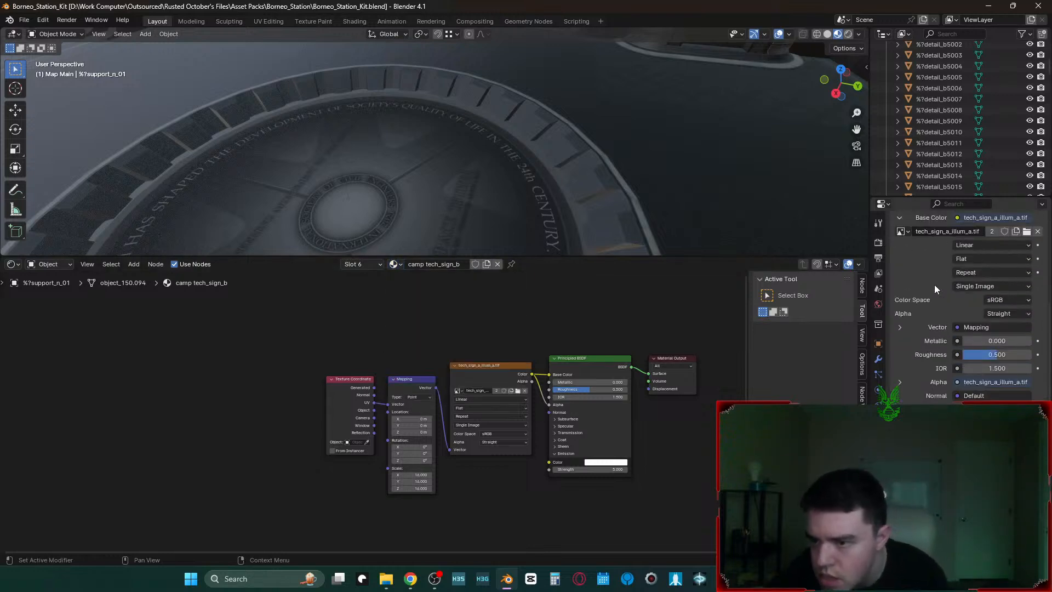
{"action": "scroll", "coordinate": [938, 304], "scroll_direction": "up", "scroll_amount": 8}
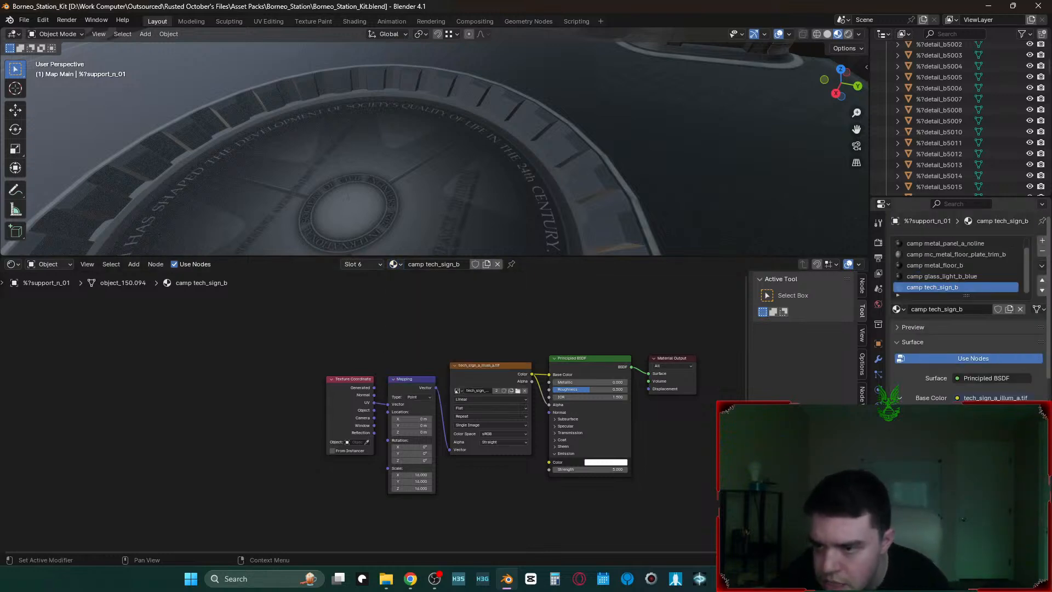
{"action": "left_click", "coordinate": [907, 327]}
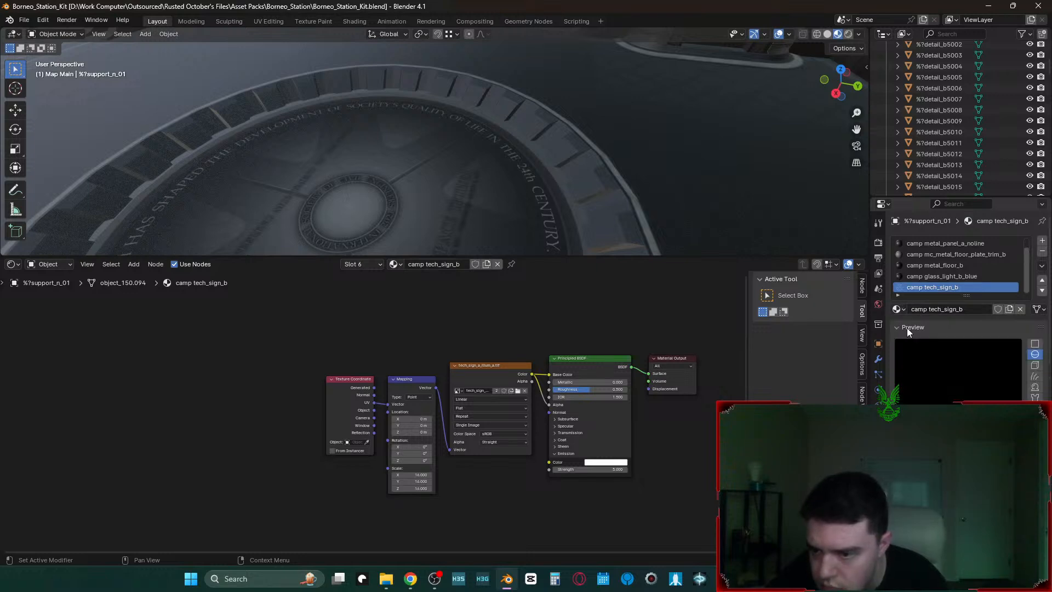
{"action": "left_click", "coordinate": [1035, 345]}
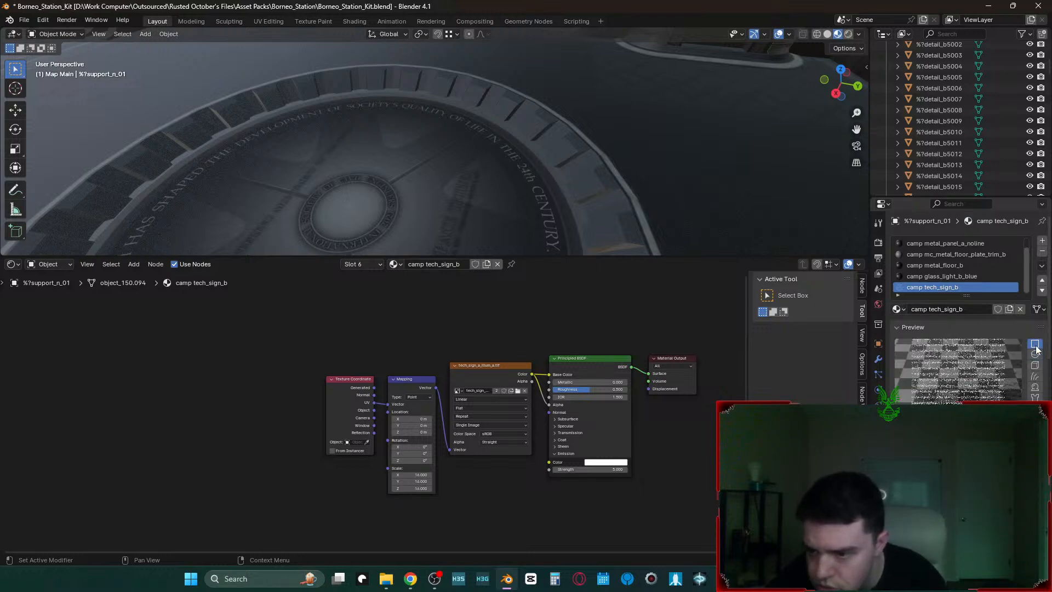
- Examine the selected support's other materials one by one, previewing camp metal_floor_b on a cube
{"action": "left_click", "coordinate": [959, 274]}
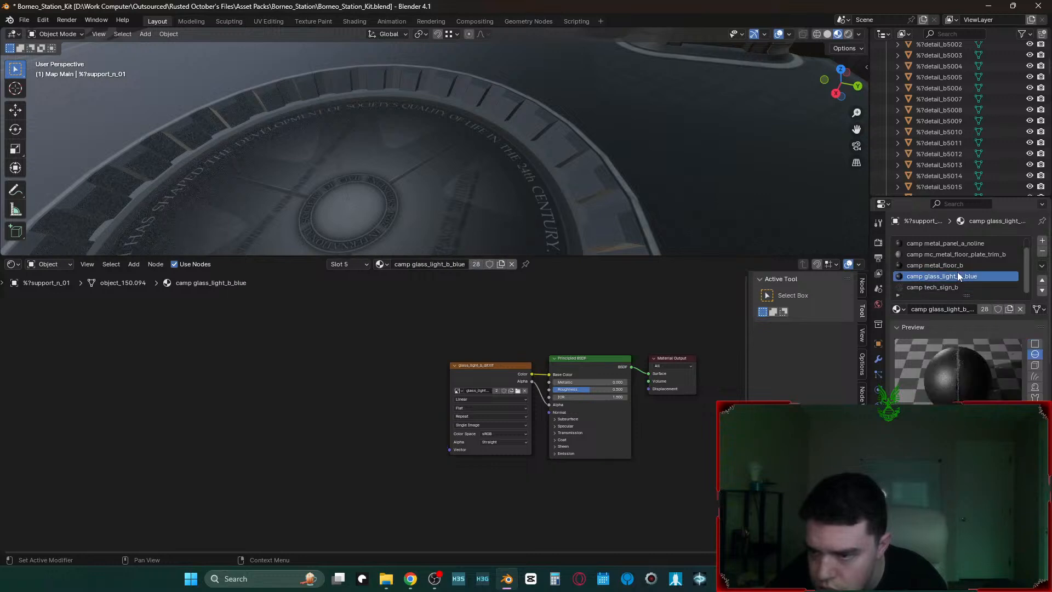
{"action": "left_click", "coordinate": [962, 265]}
{"action": "left_click", "coordinate": [1034, 364]}
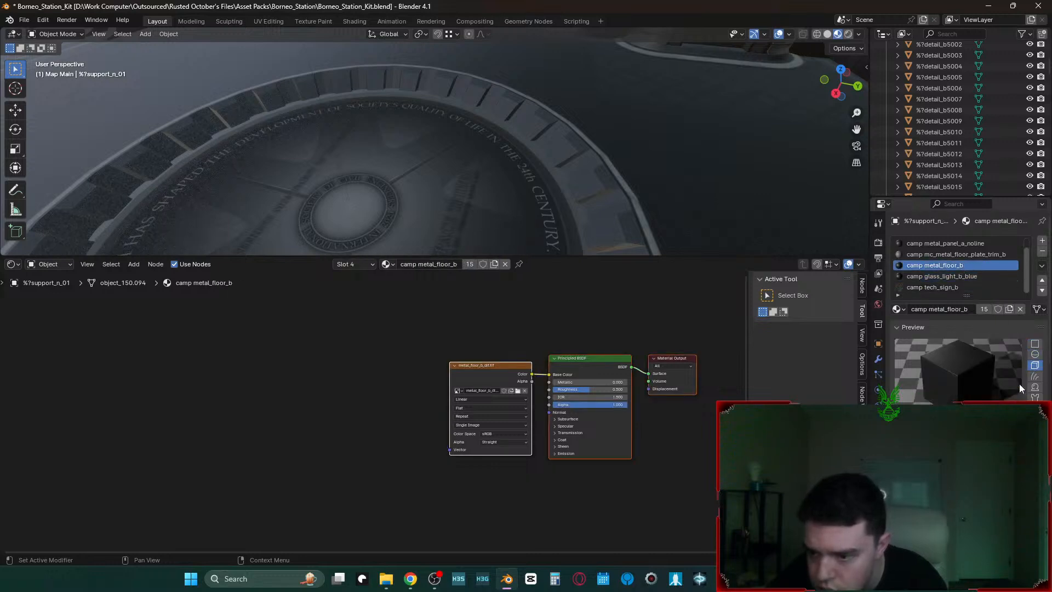
{"action": "left_click", "coordinate": [948, 255]}
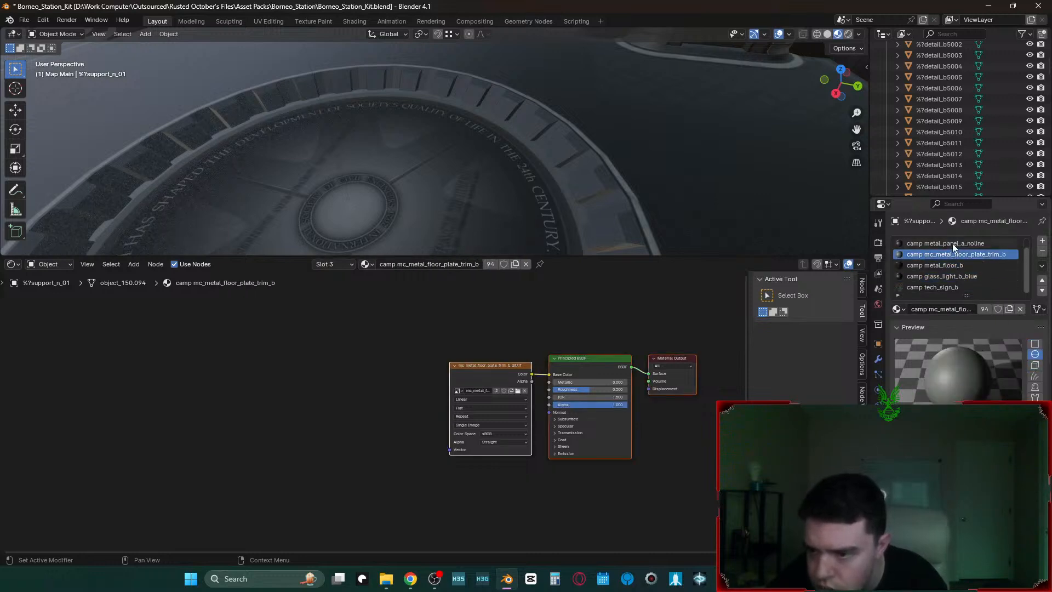
{"action": "left_click", "coordinate": [952, 243]}
{"action": "left_click", "coordinate": [952, 254]}
{"action": "scroll", "coordinate": [953, 255], "scroll_direction": "up", "scroll_amount": 1}
{"action": "left_click", "coordinate": [959, 243]}
{"action": "scroll", "coordinate": [959, 247], "scroll_direction": "down", "scroll_amount": 1}
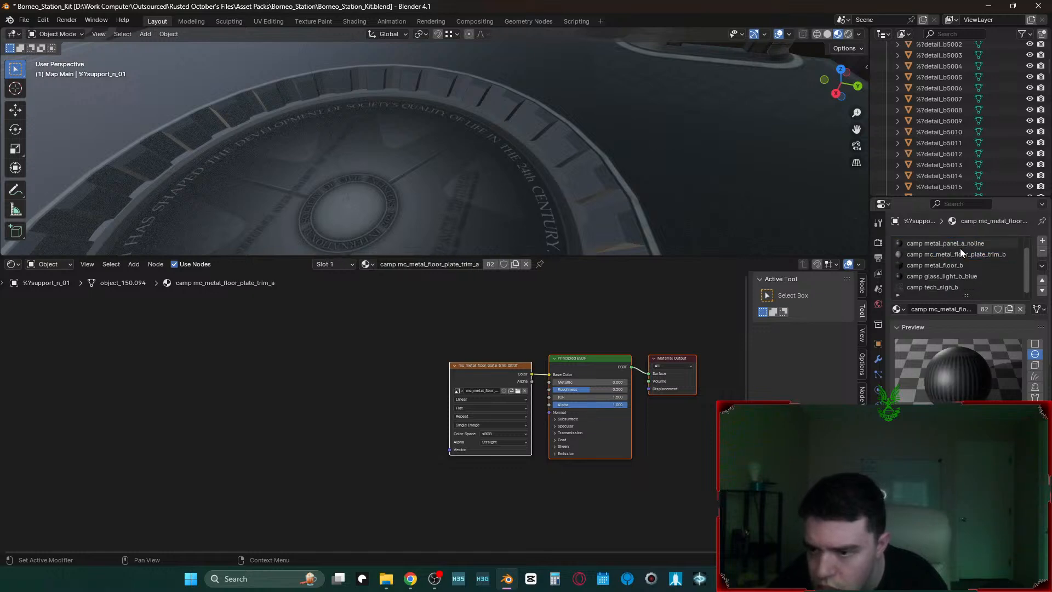
- Select the hallway floor beside the round emblem, choose its camp metal_floor_b material and browse the texture images available for it
{"action": "left_click", "coordinate": [659, 169]}
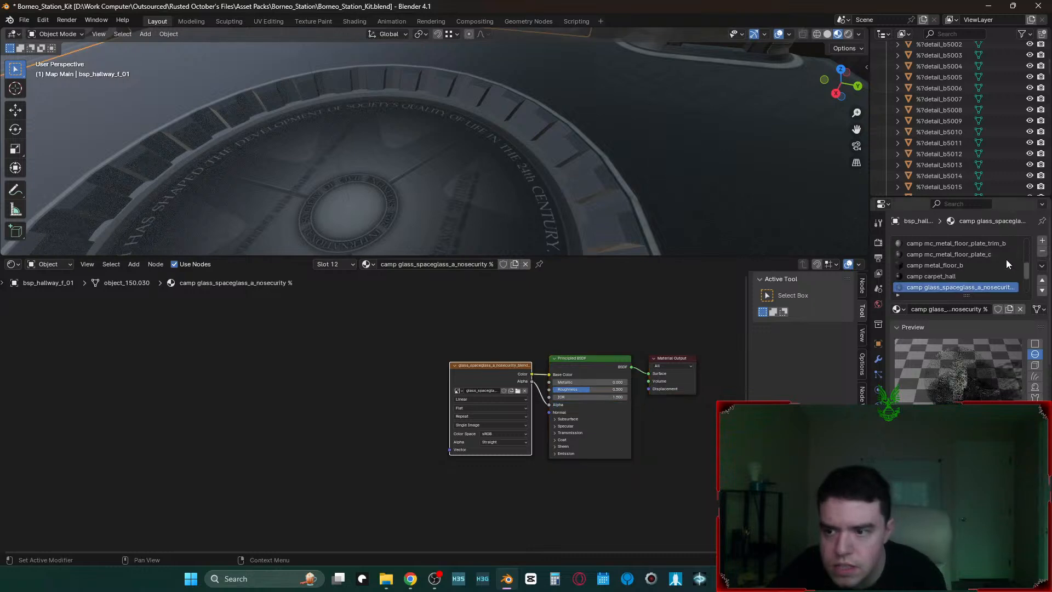
{"action": "left_click", "coordinate": [972, 265]}
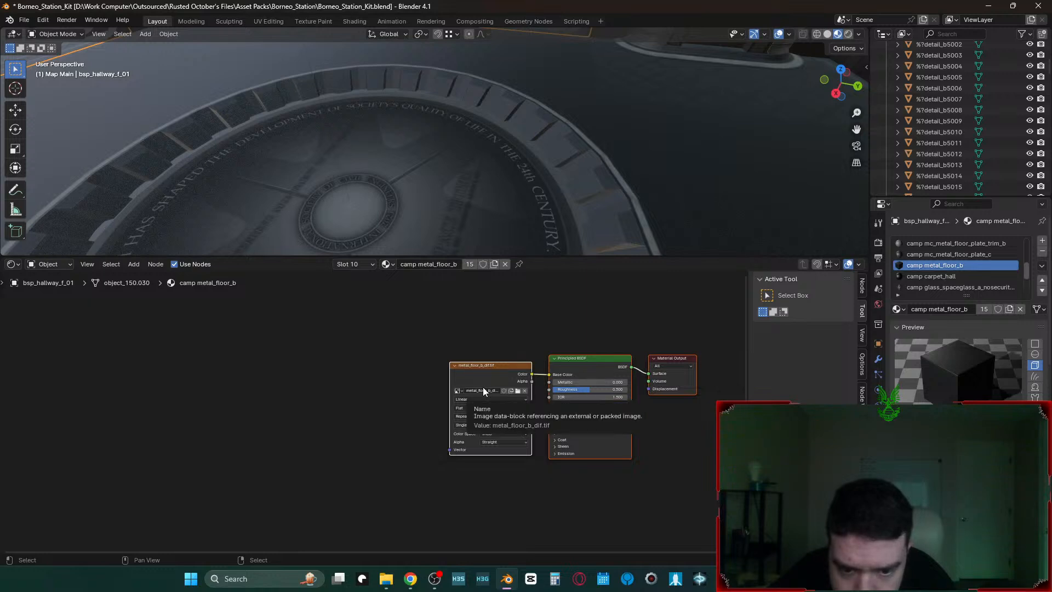
{"action": "left_click", "coordinate": [457, 390]}
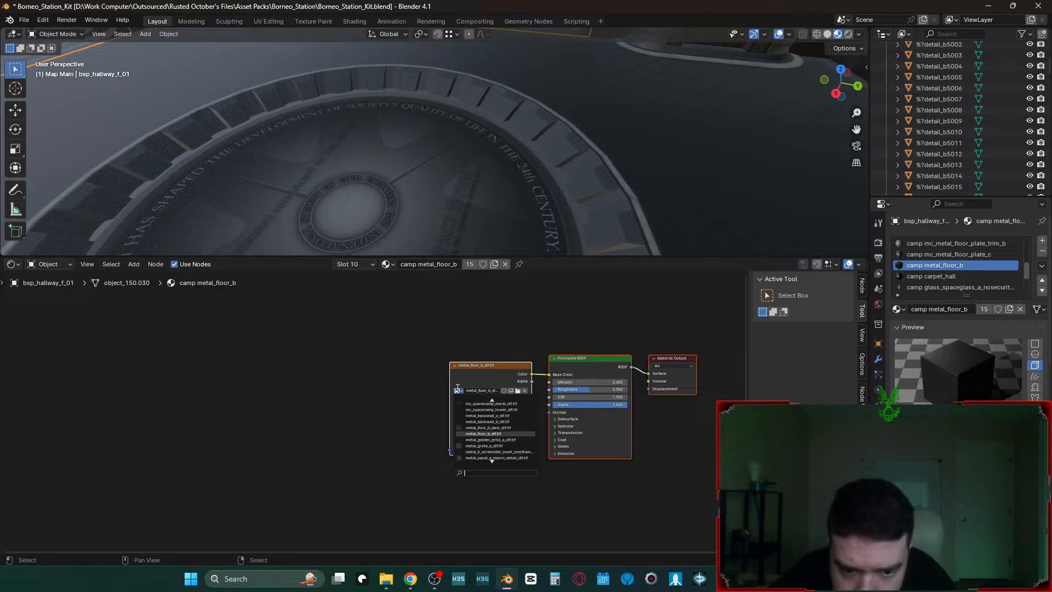
- Examine the station hallway's wall panels, window frames and door frames around the round emblem, out to the long corridor
{"action": "key", "text": "shift+grave"}
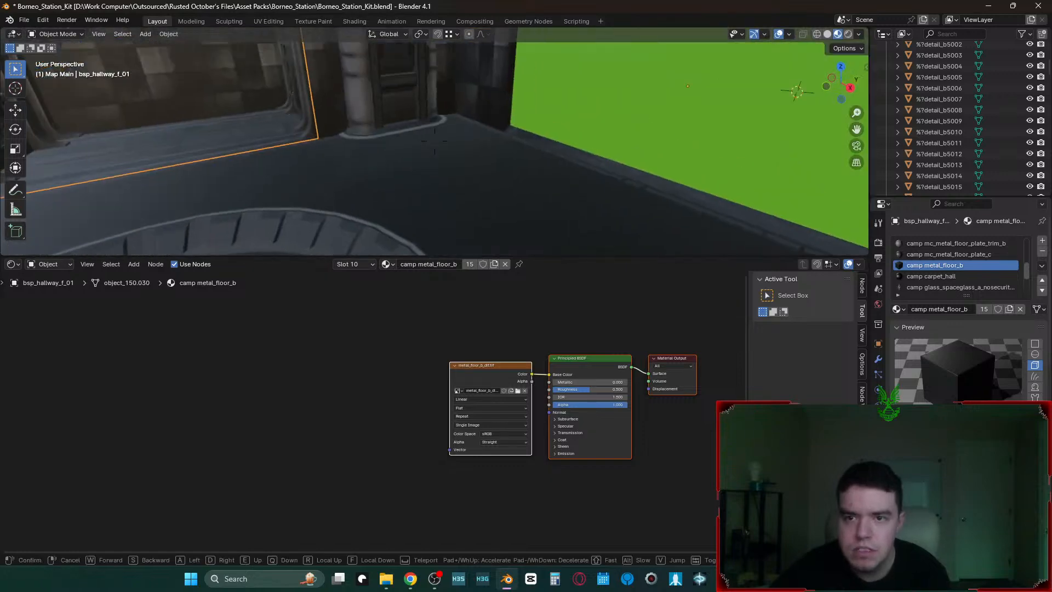
{"action": "key", "text": "w"}
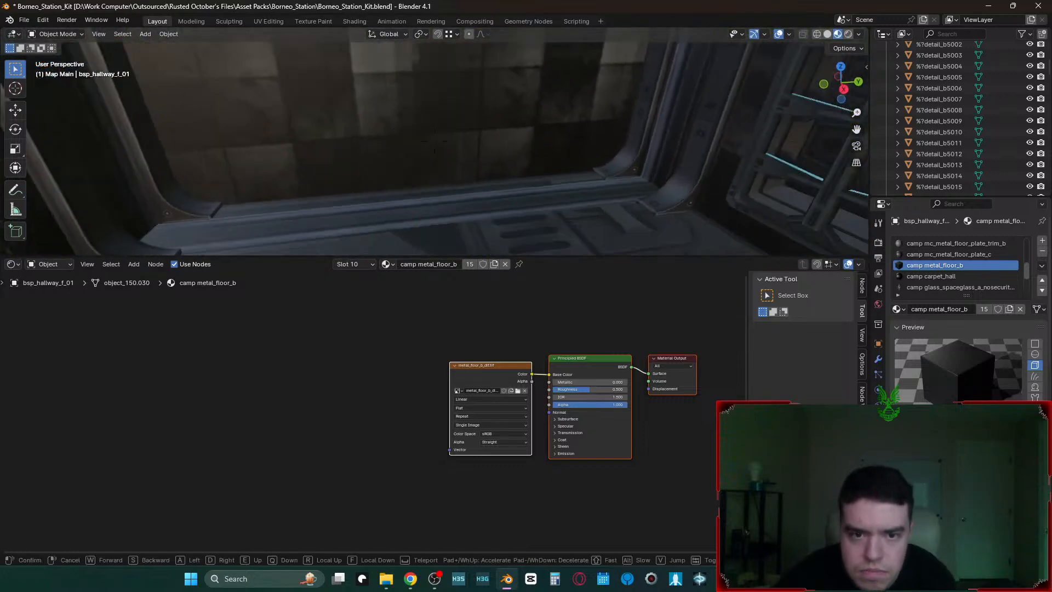
{"action": "key", "text": "w"}
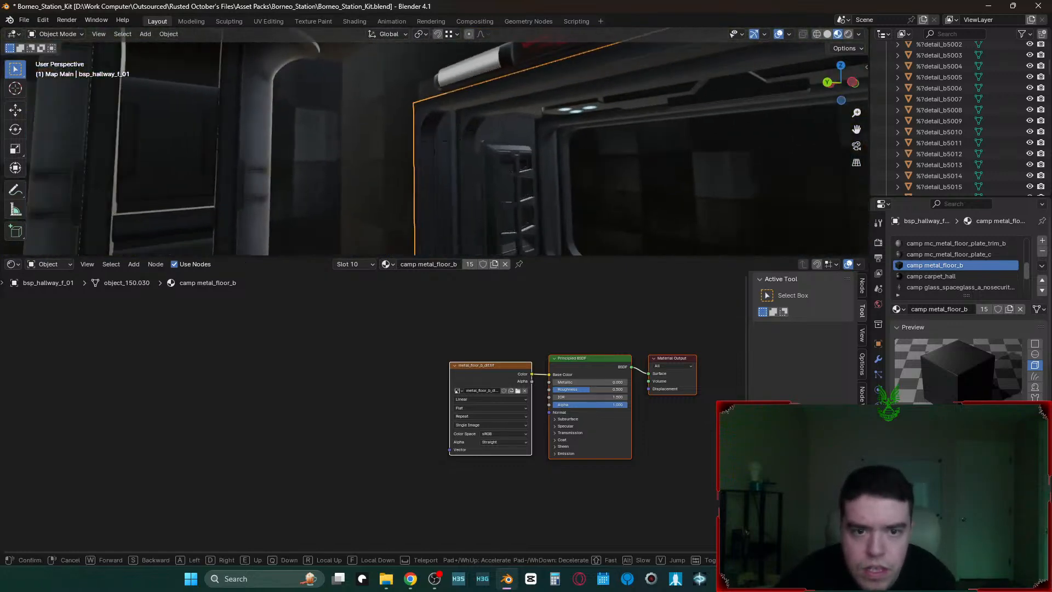
{"action": "key", "text": "w"}
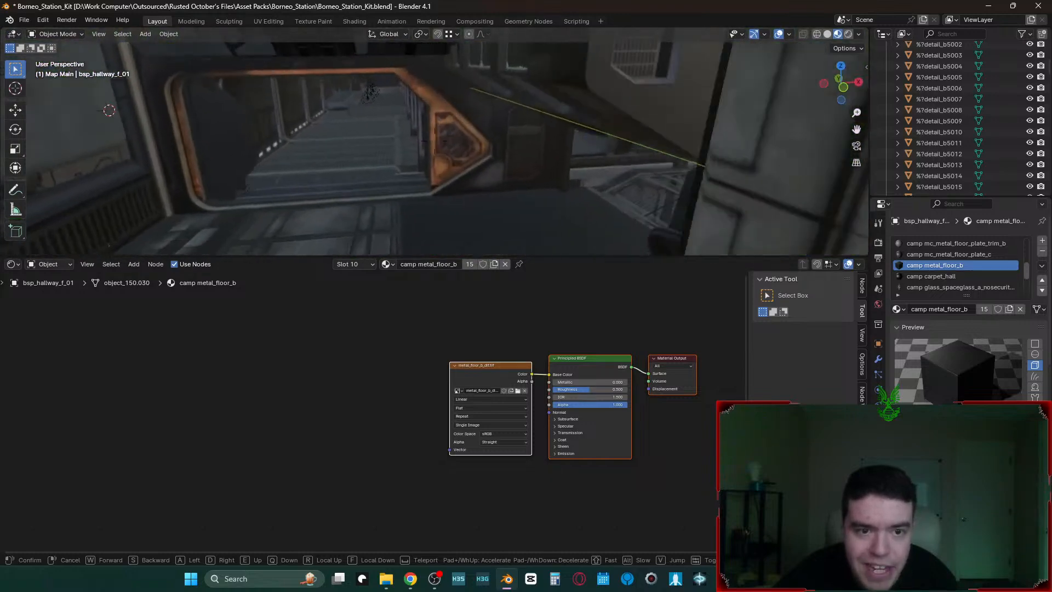
{"action": "key", "text": "w"}
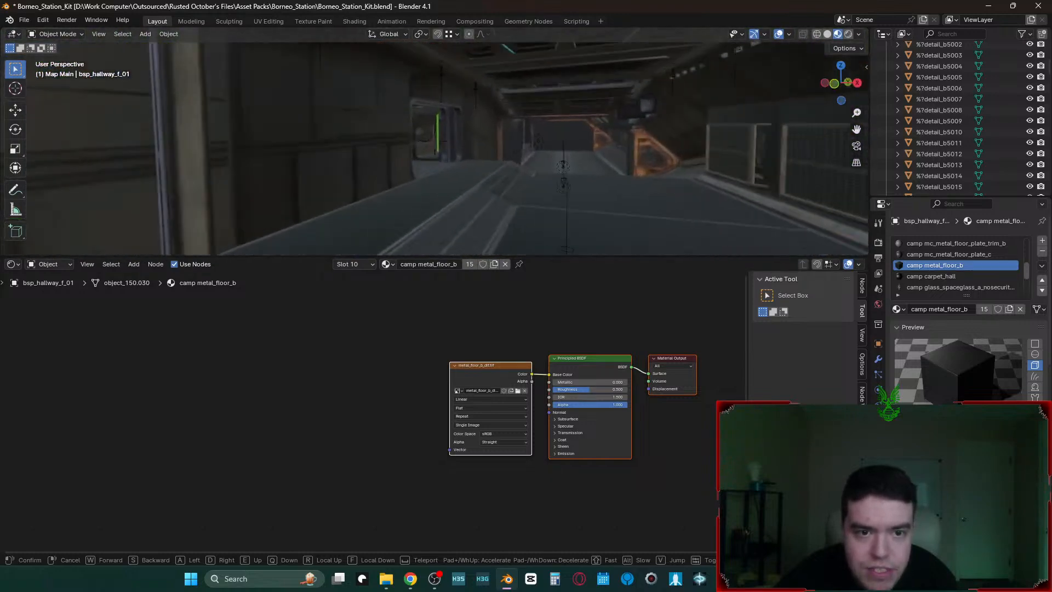
{"action": "key", "text": "Return"}
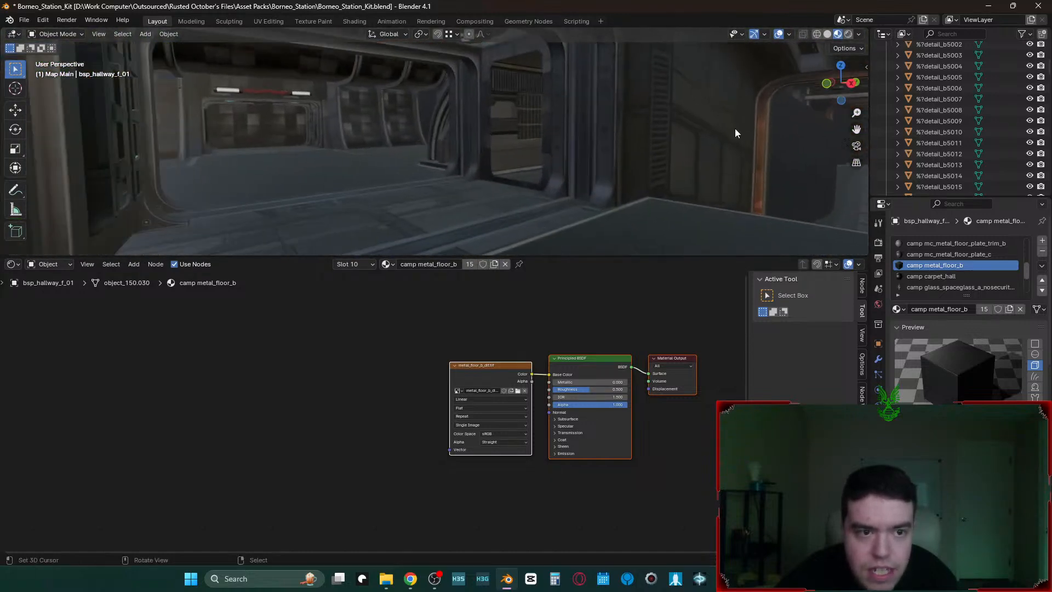
- Open the recent file 040_voi assets.blend in place of the Borneo station kit
{"action": "left_click", "coordinate": [24, 20]}
{"action": "mouse_move", "coordinate": [50, 57]}
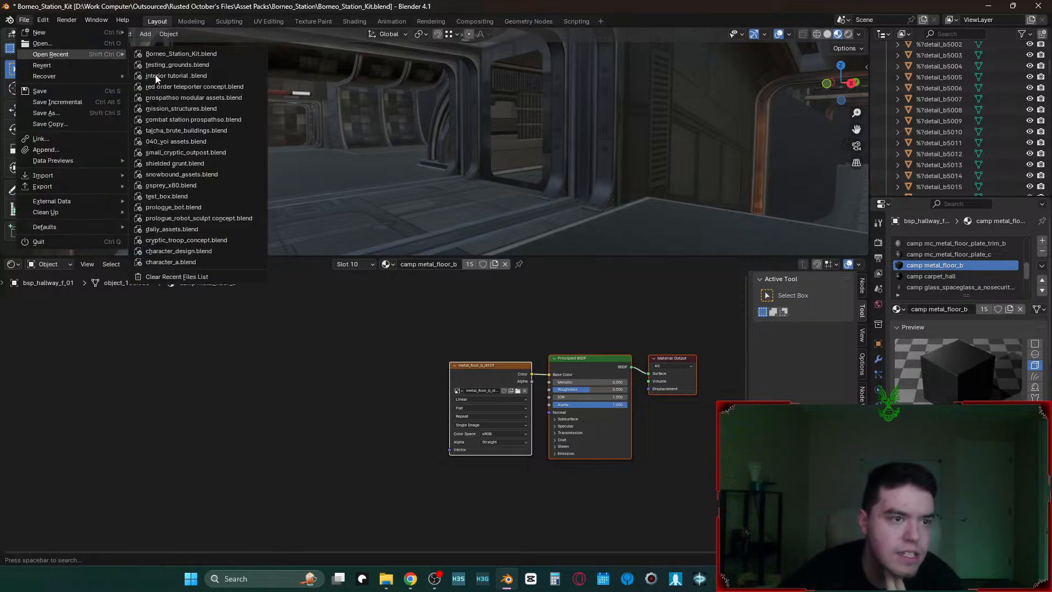
{"action": "left_click", "coordinate": [187, 142]}
{"action": "left_click", "coordinate": [479, 308]}
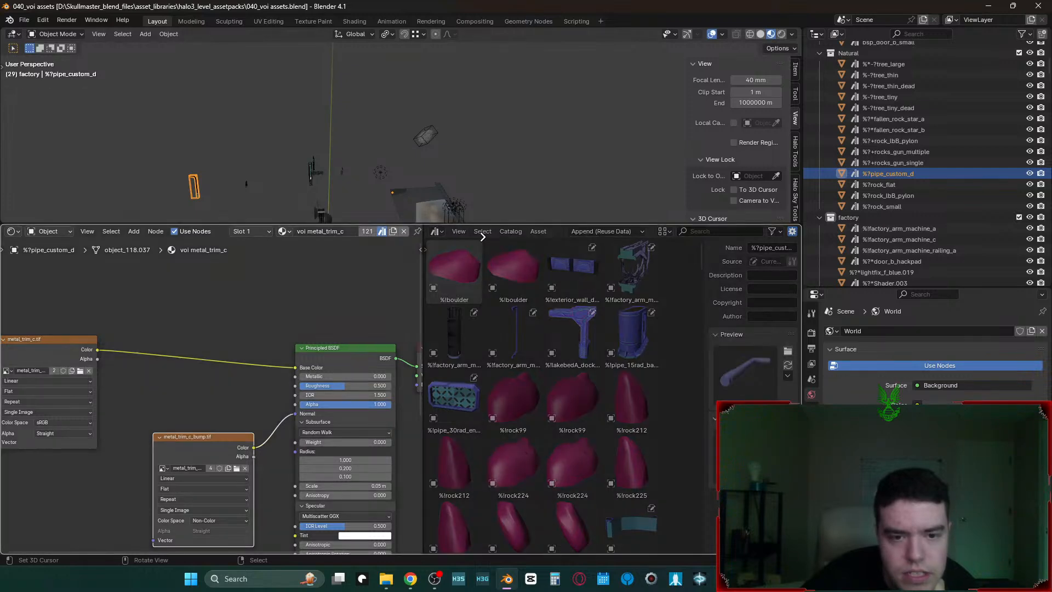
- Remove the asset browser area by expanding the Shader Editor over it, and enlarge the 3D viewport
{"action": "left_click_drag", "start_coordinate": [483, 237], "coordinate": [553, 376]}
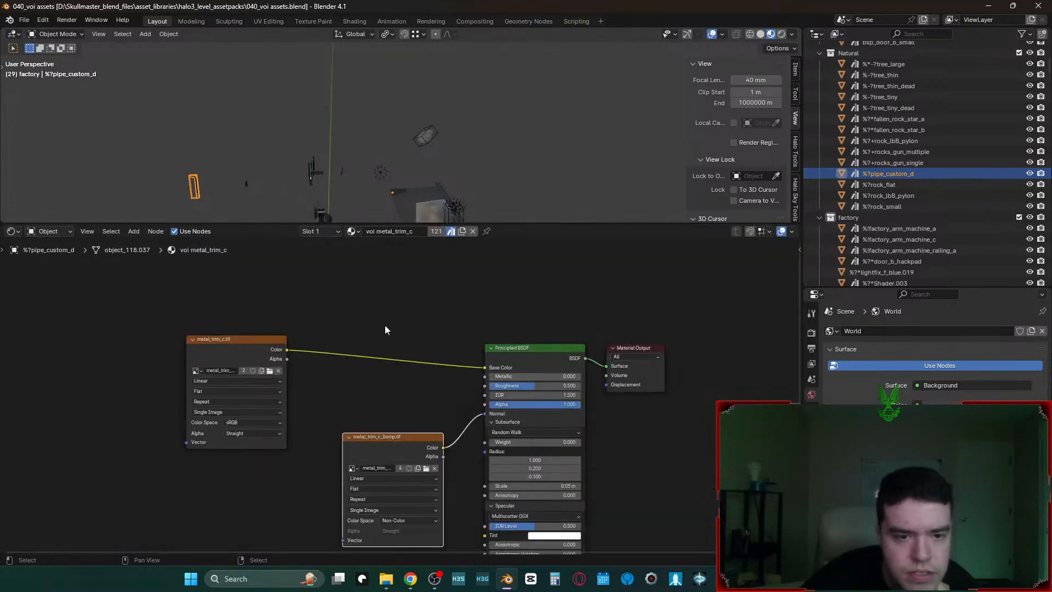
{"action": "left_click_drag", "start_coordinate": [502, 224], "coordinate": [500, 375]}
{"action": "middle_click_drag", "start_coordinate": [497, 267], "coordinate": [463, 286]}
- Examine the factory's roofs, towers and surrounding ground, ending close above the pale concrete strip along the outer edge
{"action": "key", "text": "shift+grave"}
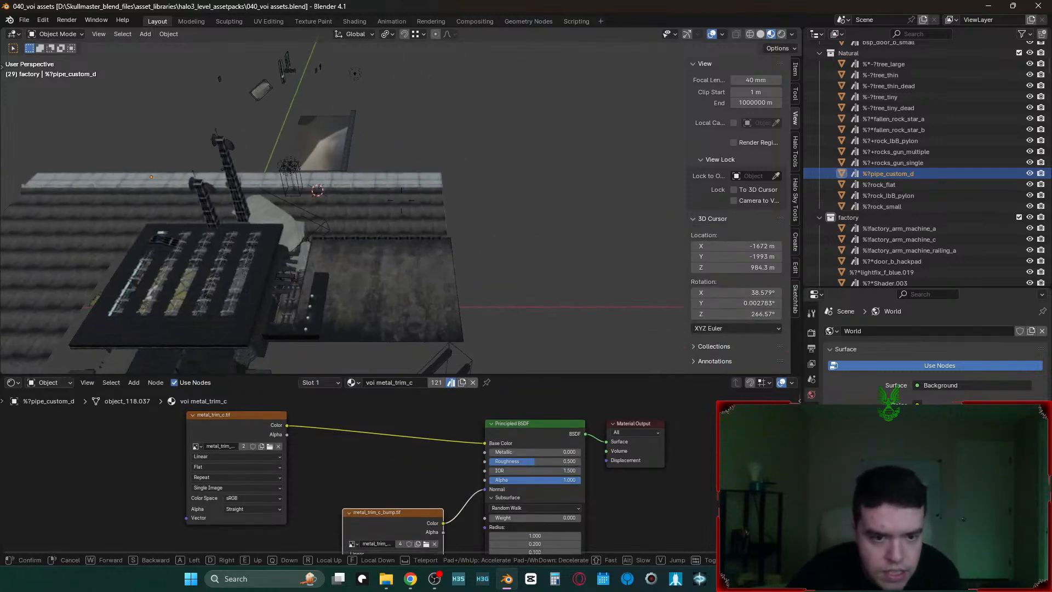
{"action": "key", "text": "d"}
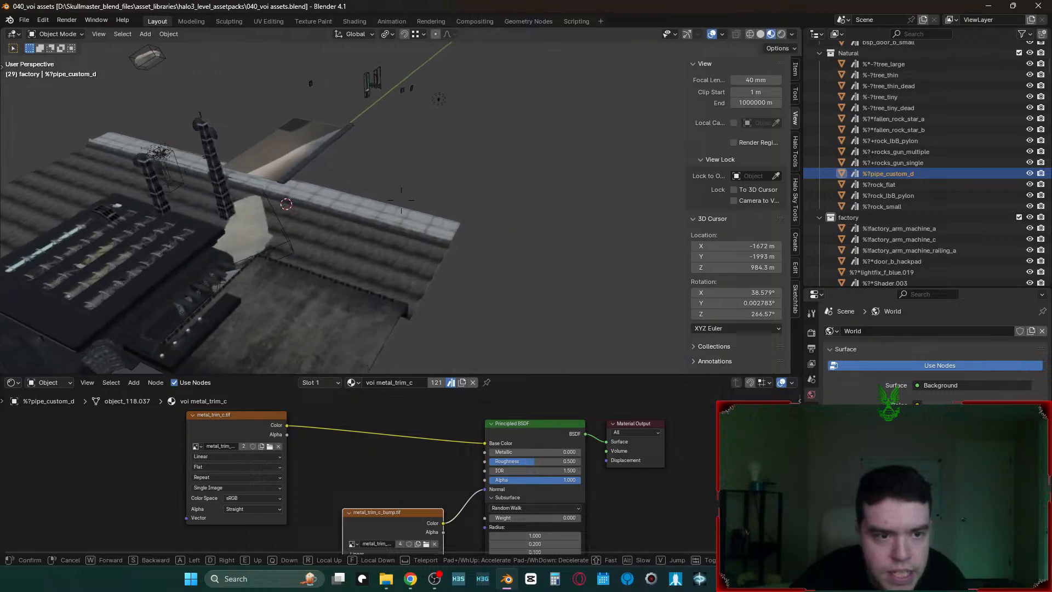
{"action": "key", "text": "w"}
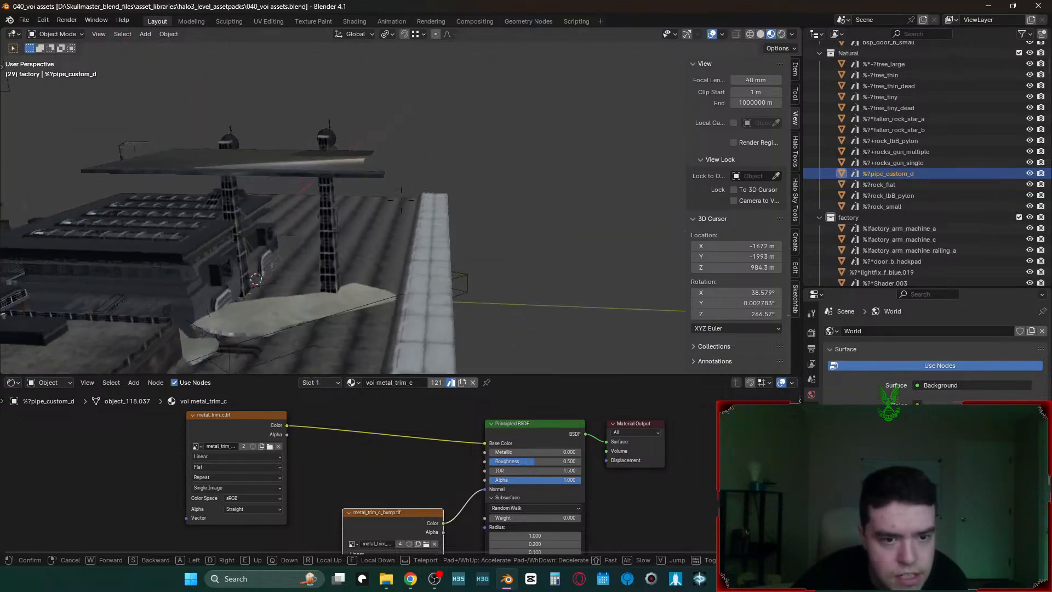
{"action": "key", "text": "w"}
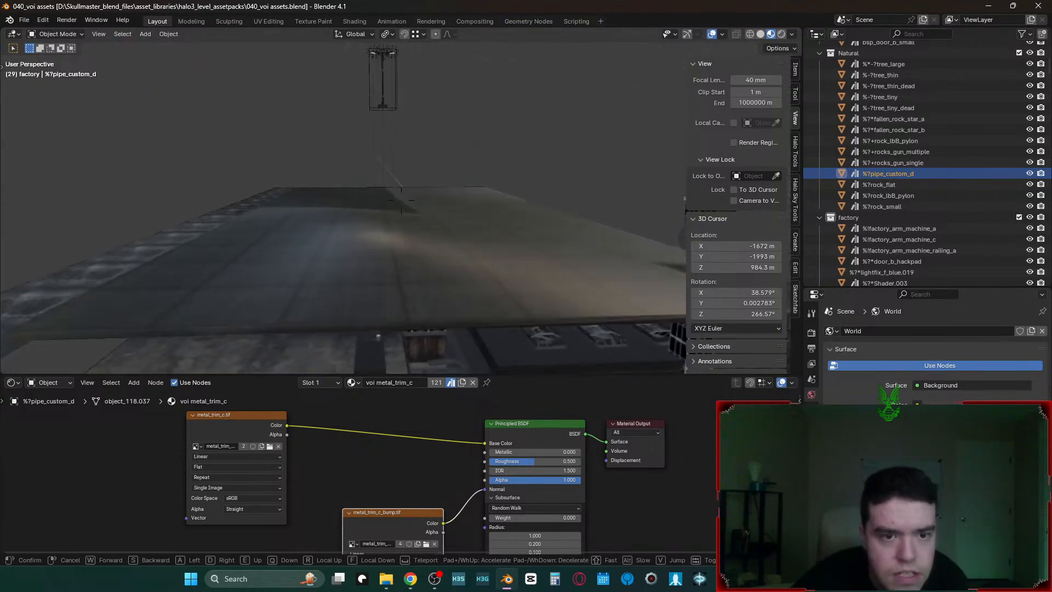
{"action": "key", "text": "s"}
{"action": "key", "text": "w"}
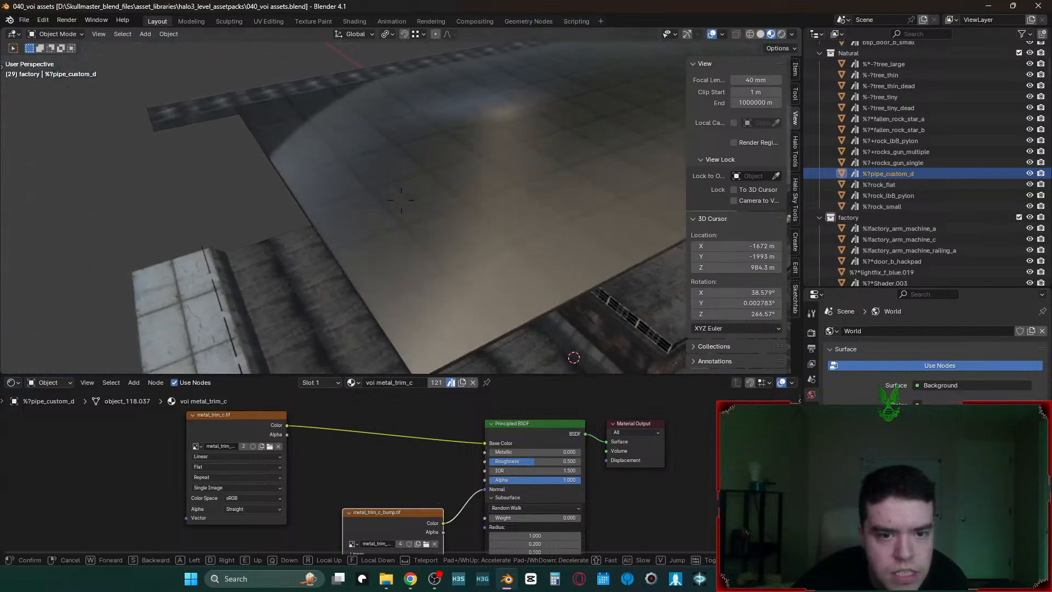
{"action": "key", "text": "s"}
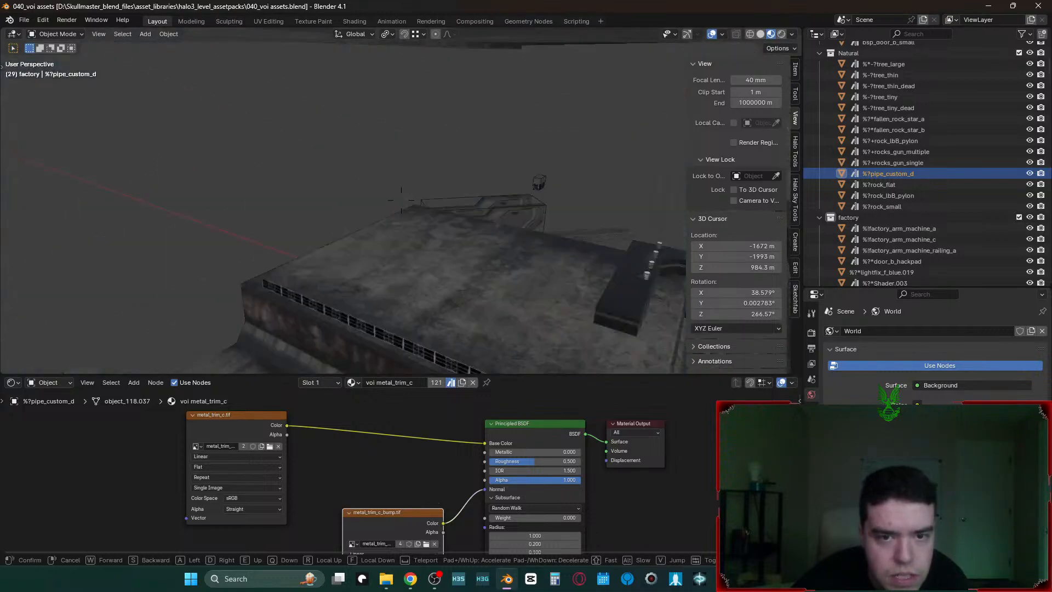
{"action": "key", "text": "w"}
{"action": "key", "text": "w"}
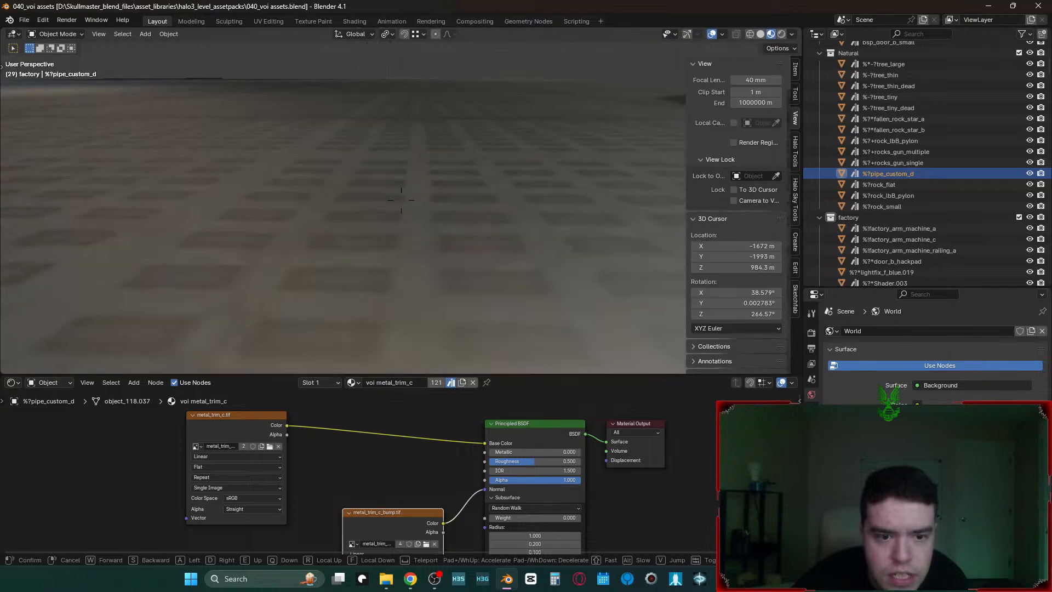
{"action": "key", "text": "s"}
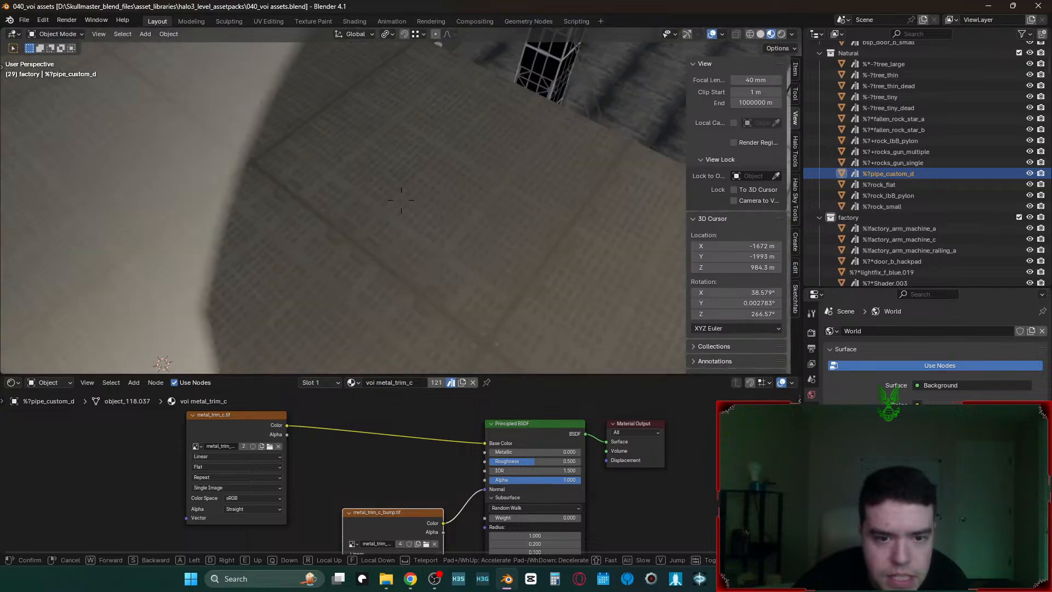
{"action": "key", "text": "s"}
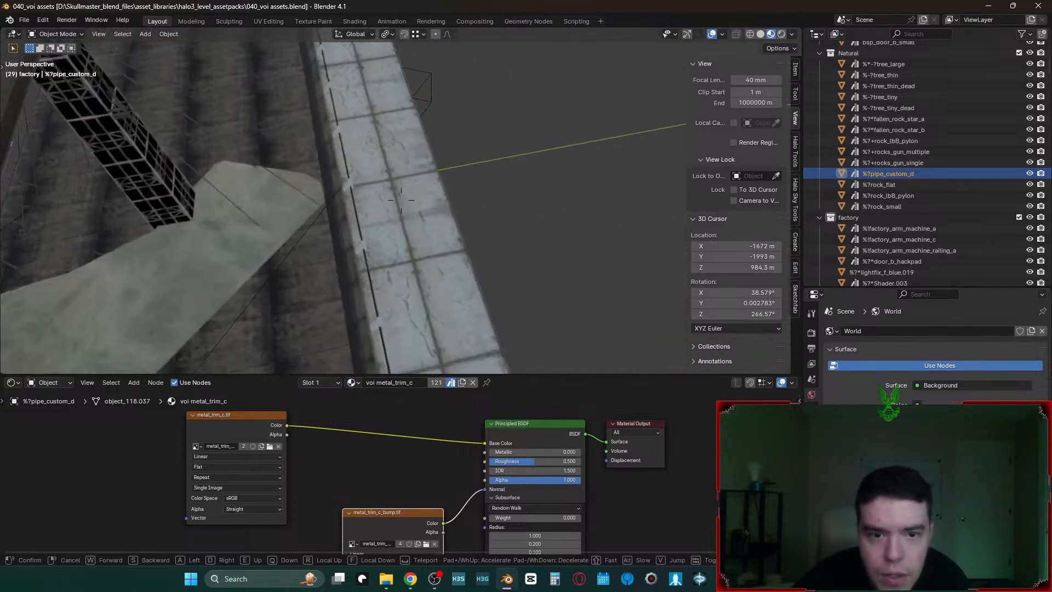
{"action": "key", "text": "w"}
{"action": "key", "text": "w"}
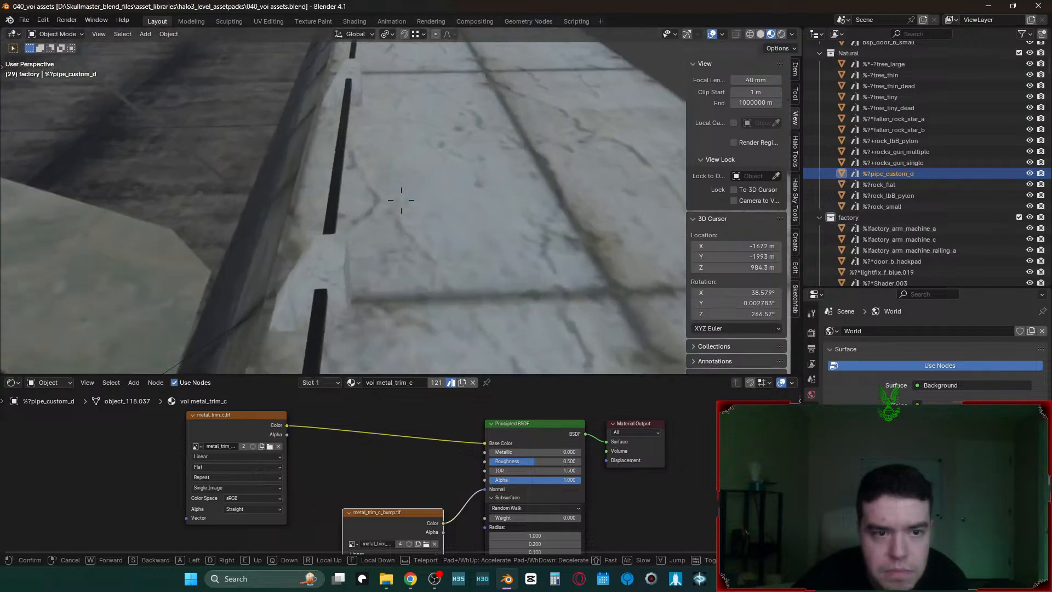
{"action": "key", "text": "s"}
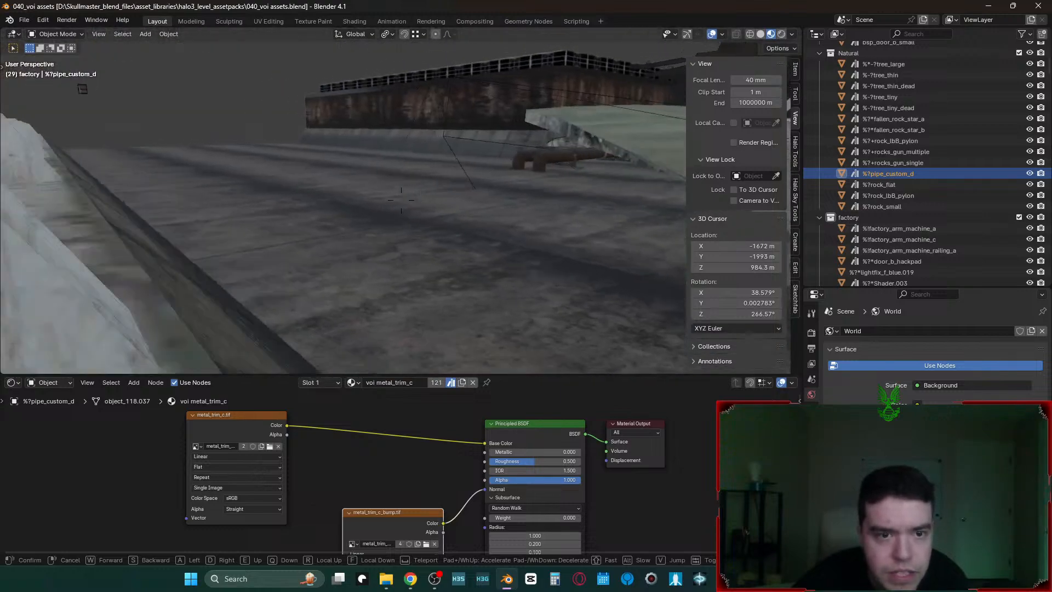
{"action": "left_click", "coordinate": [462, 282]}
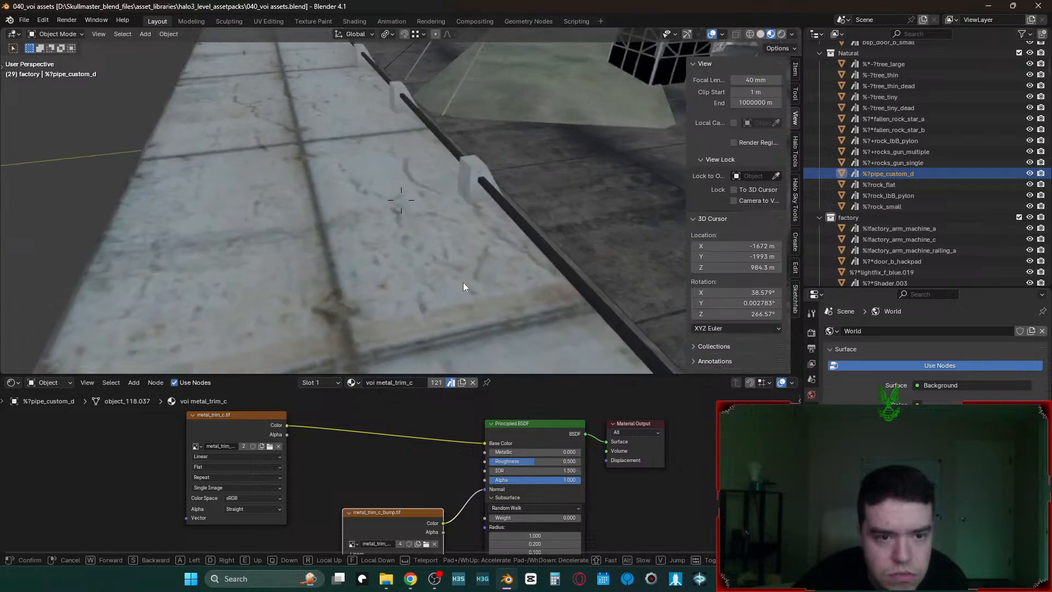
- Select the BSP mesh and pick the pale concrete strip's face to make its voi concrete_c material active
{"action": "right_click", "coordinate": [377, 211]}
{"action": "key", "text": "Tab"}
{"action": "left_click", "coordinate": [376, 210]}
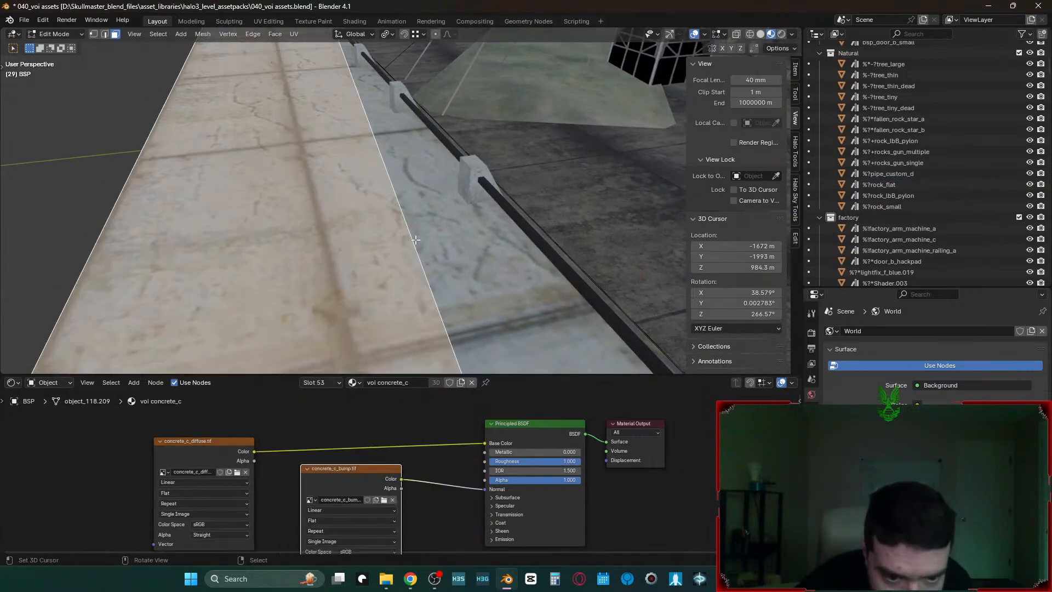
{"action": "key", "text": "Tab"}
{"action": "scroll", "coordinate": [425, 169], "scroll_direction": "down", "scroll_amount": 6}
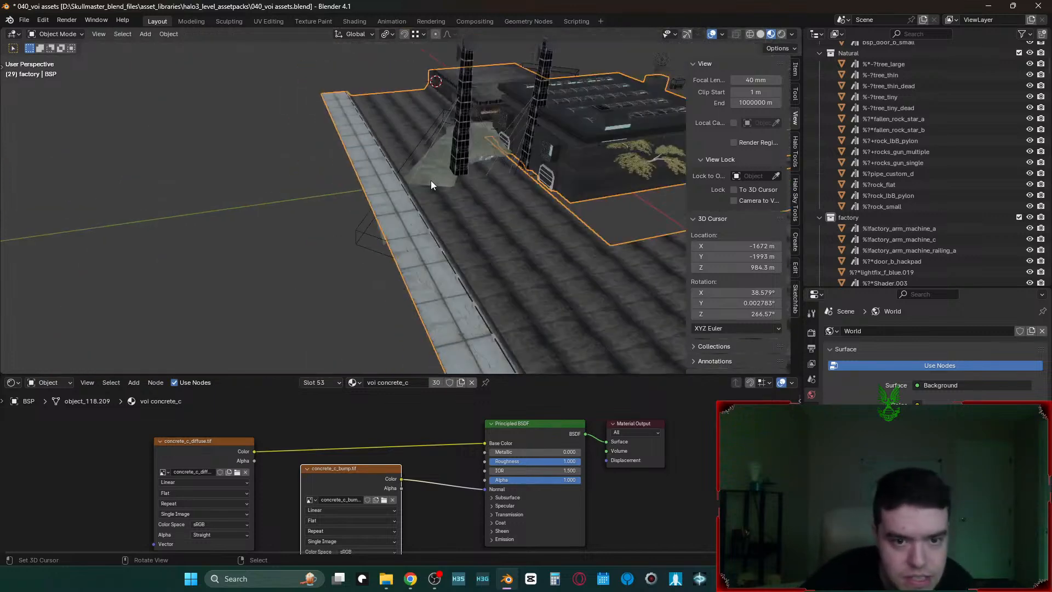
{"action": "scroll", "coordinate": [431, 178], "scroll_direction": "down", "scroll_amount": 2}
{"action": "scroll", "coordinate": [431, 178], "scroll_direction": "up", "scroll_amount": 4}
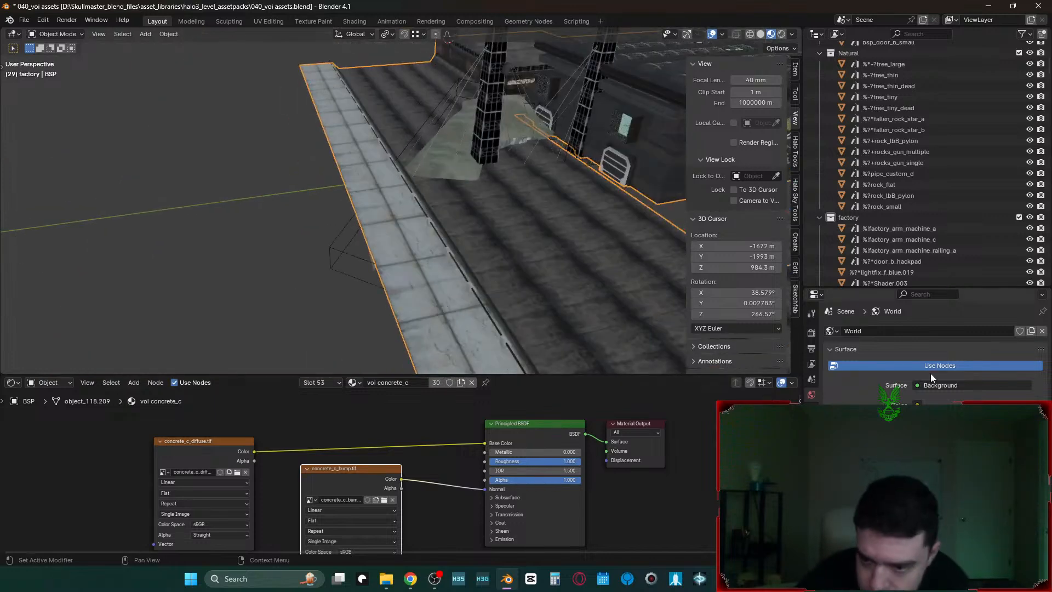
- Display the BSP mesh's material list and mark the voi concrete_c material as an asset
{"action": "left_click", "coordinate": [811, 525]}
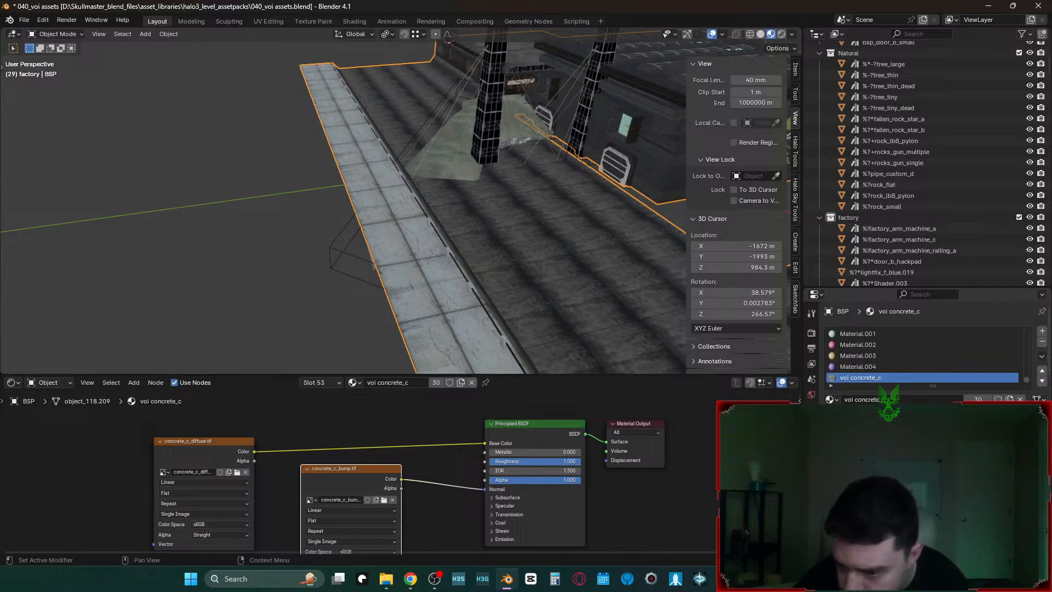
{"action": "scroll", "coordinate": [926, 351], "scroll_direction": "down", "scroll_amount": 1}
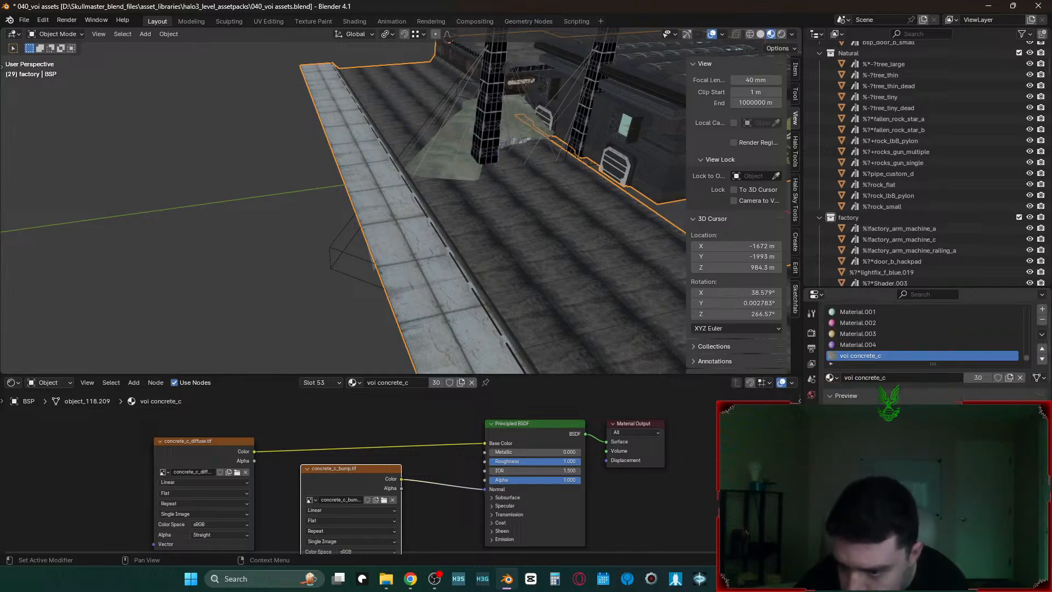
{"action": "scroll", "coordinate": [926, 350], "scroll_direction": "up", "scroll_amount": 1}
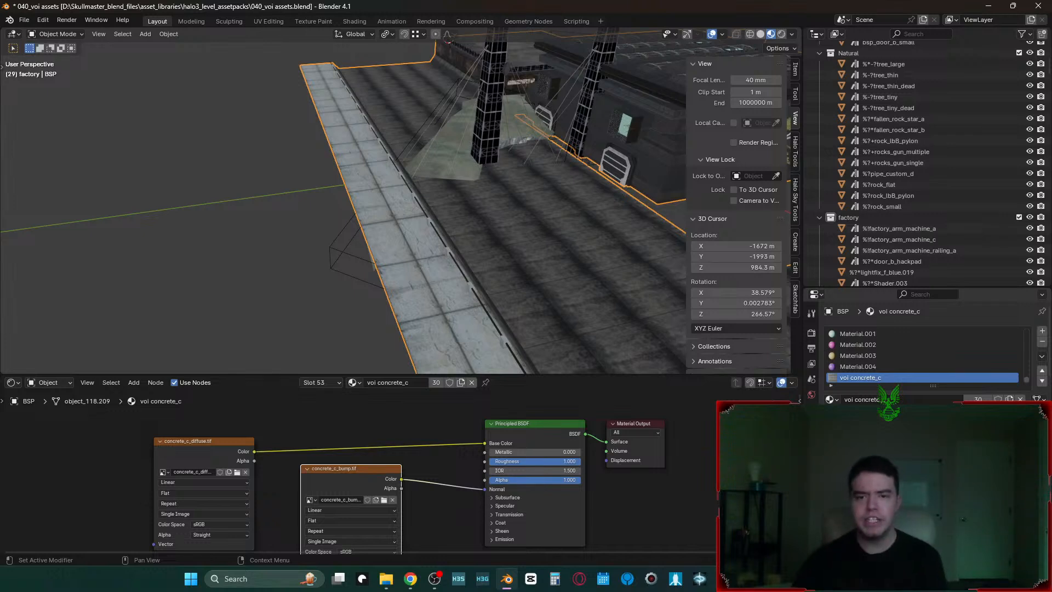
{"action": "right_click", "coordinate": [854, 377]}
{"action": "left_click", "coordinate": [843, 425]}
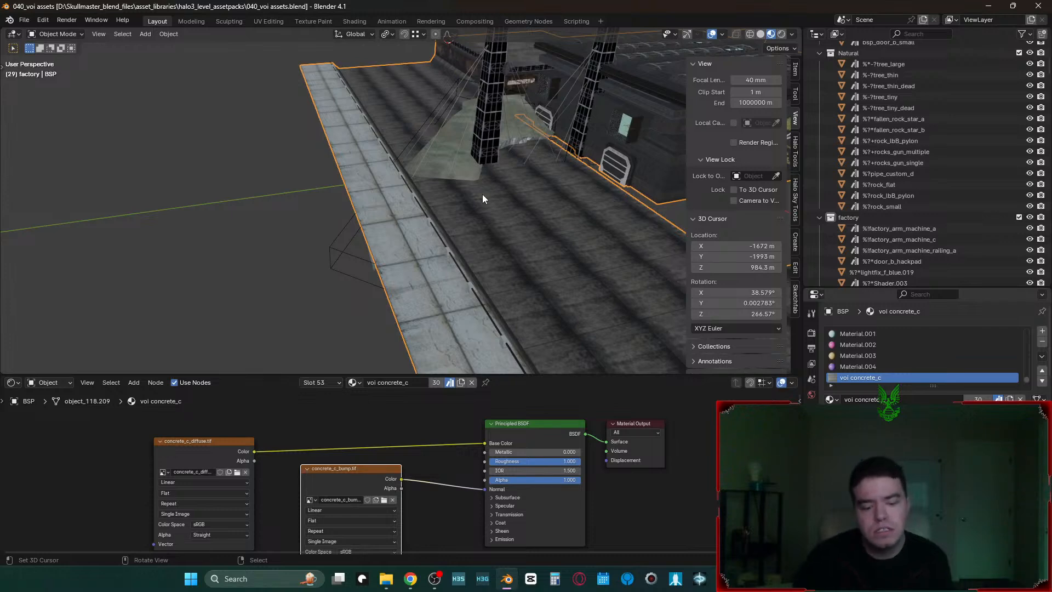
- Examine the factory building's exterior and enter the concrete-walled corridor with the metal plate floor
{"action": "key", "text": "shift+grave"}
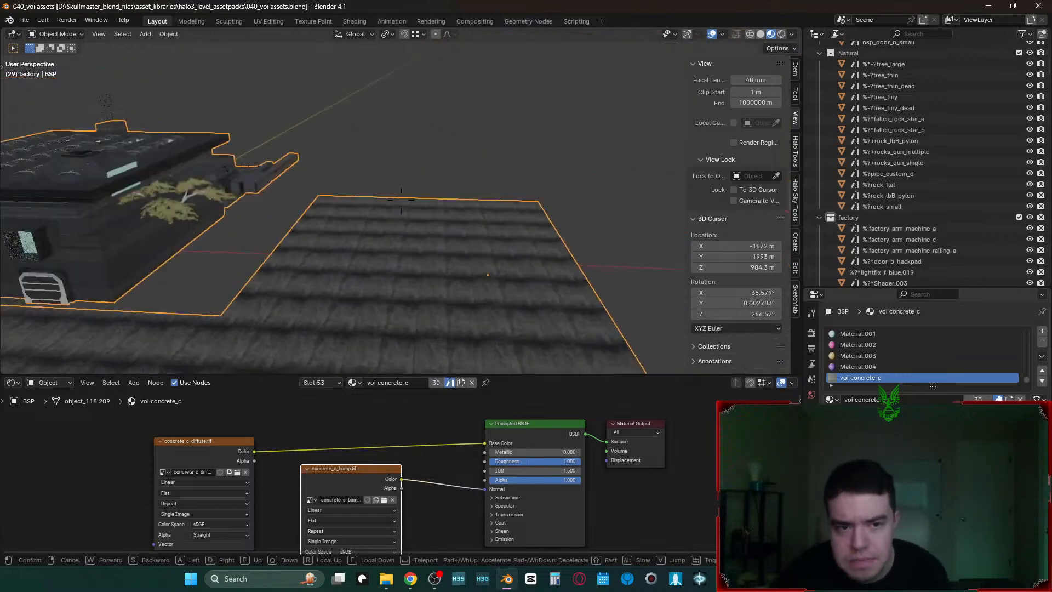
{"action": "key", "text": "w"}
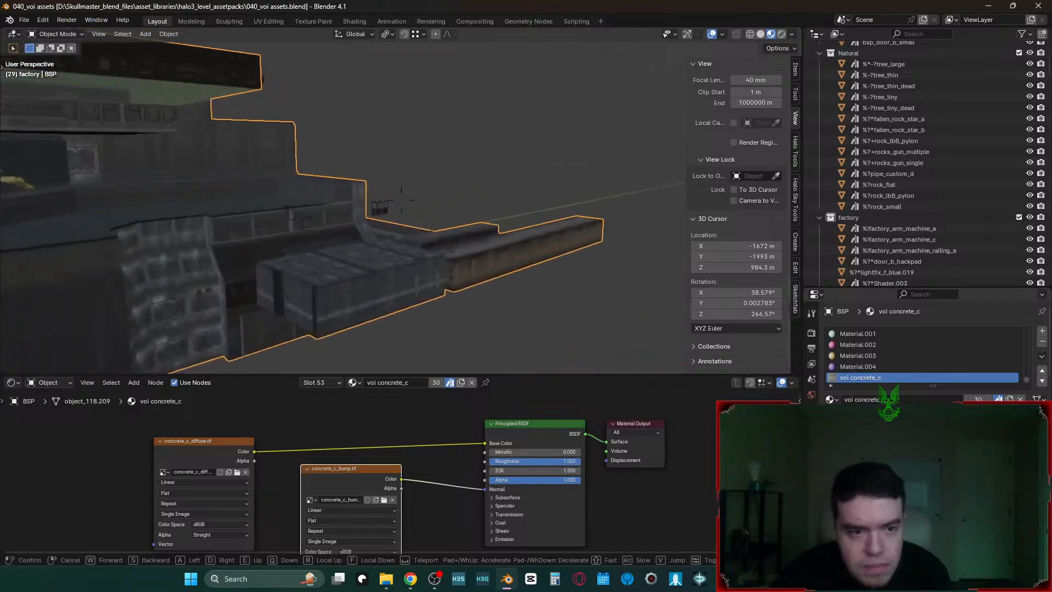
{"action": "key", "text": "w"}
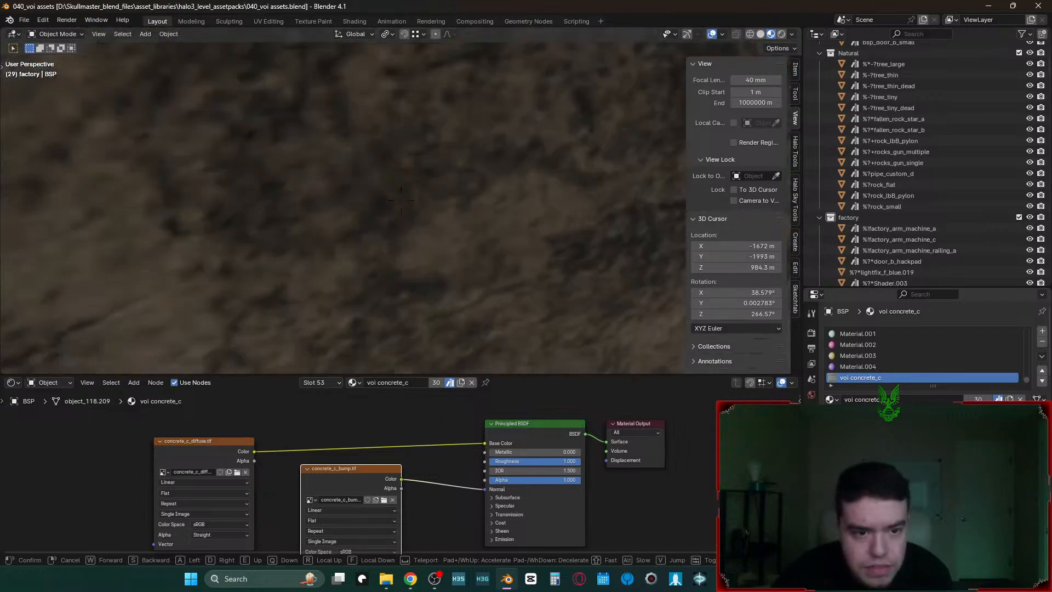
{"action": "key", "text": "w"}
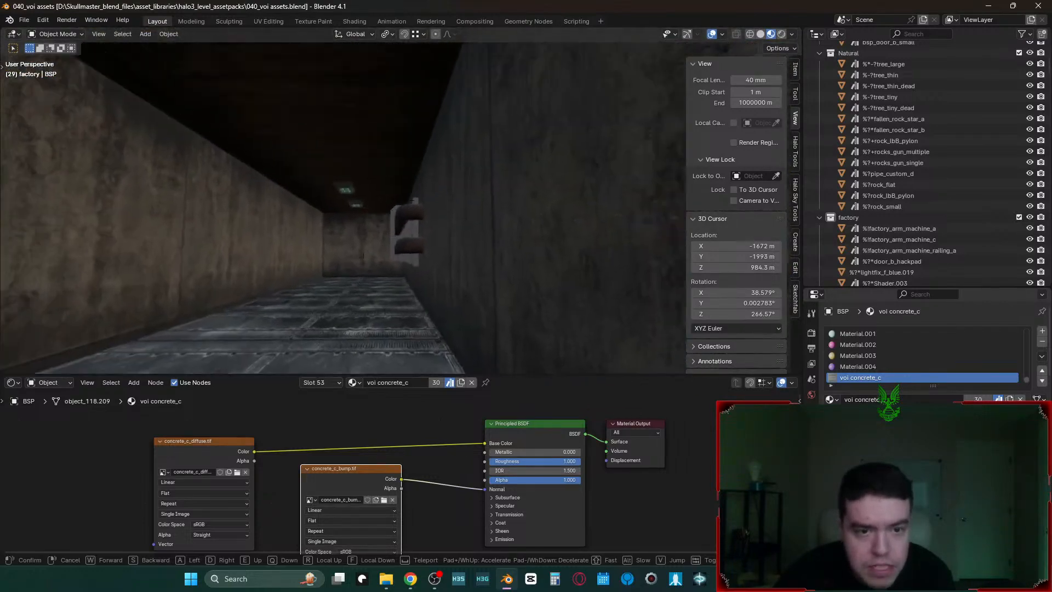
{"action": "left_click", "coordinate": [482, 194]}
- Select the corridor's stained concrete wall face and check its voi concrete_g_moldybrick material in the material list
{"action": "key", "text": "Tab"}
{"action": "left_click", "coordinate": [344, 227]}
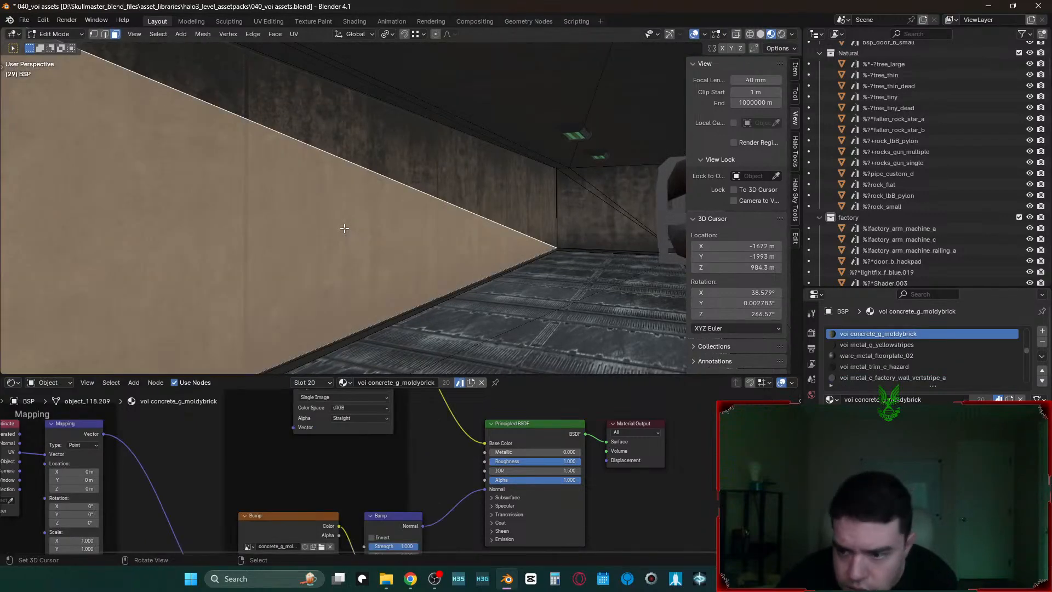
{"action": "key", "text": "Tab"}
{"action": "right_click", "coordinate": [827, 347]}
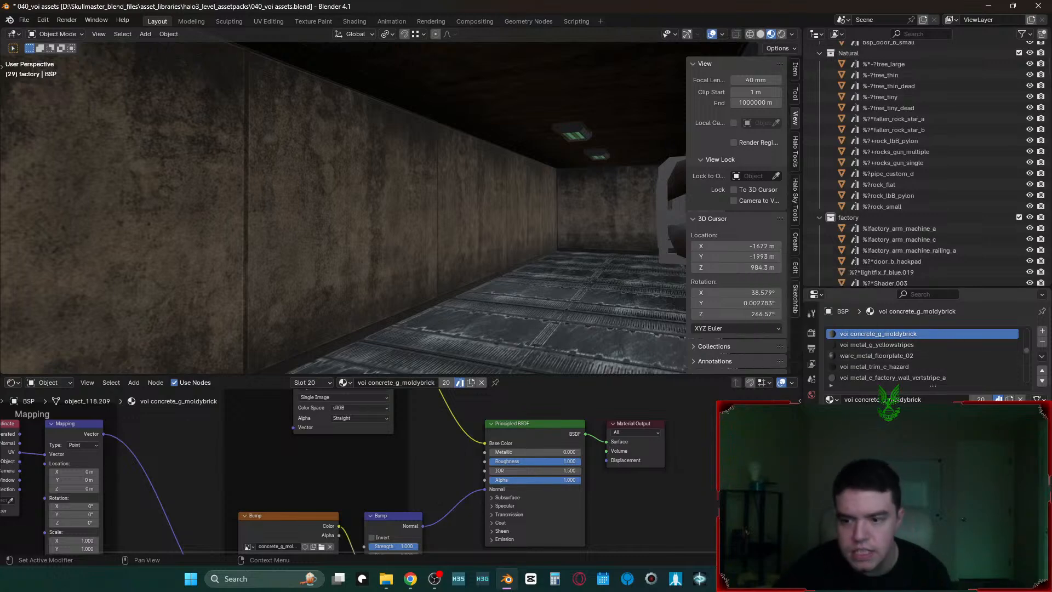
- Examine the factory's corridors and walkways, and move outside to an overview of the entire building
{"action": "key", "text": "shift+grave"}
{"action": "key", "text": "w"}
{"action": "key", "text": "w"}
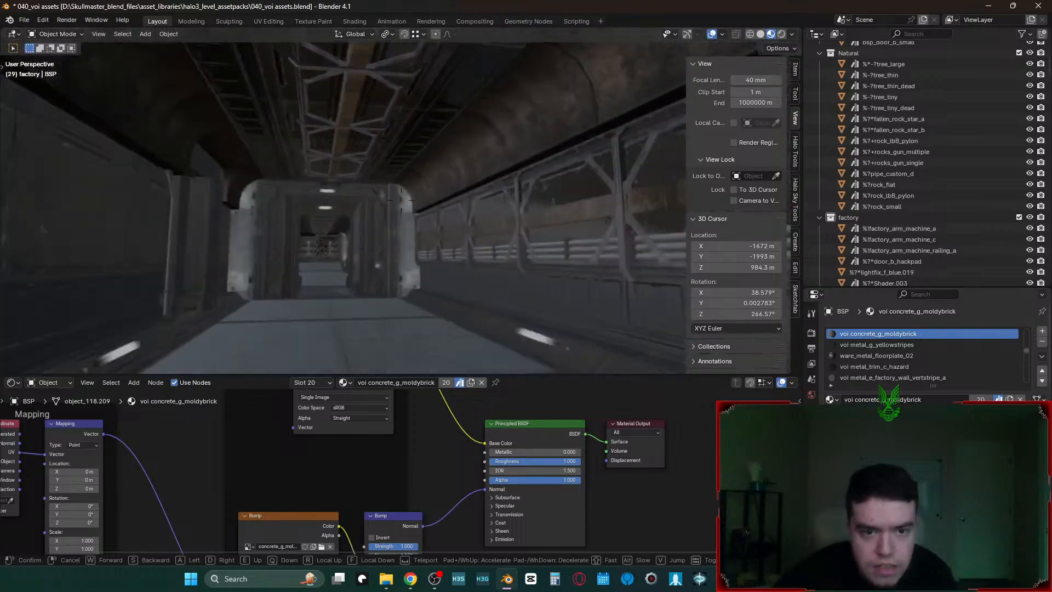
{"action": "key", "text": "w"}
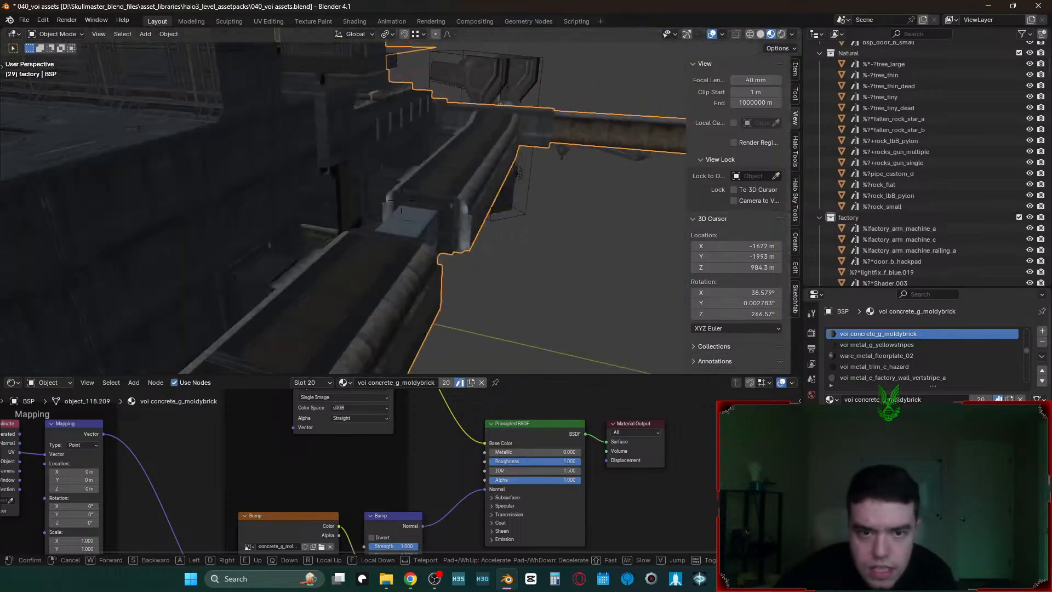
{"action": "key", "text": "s"}
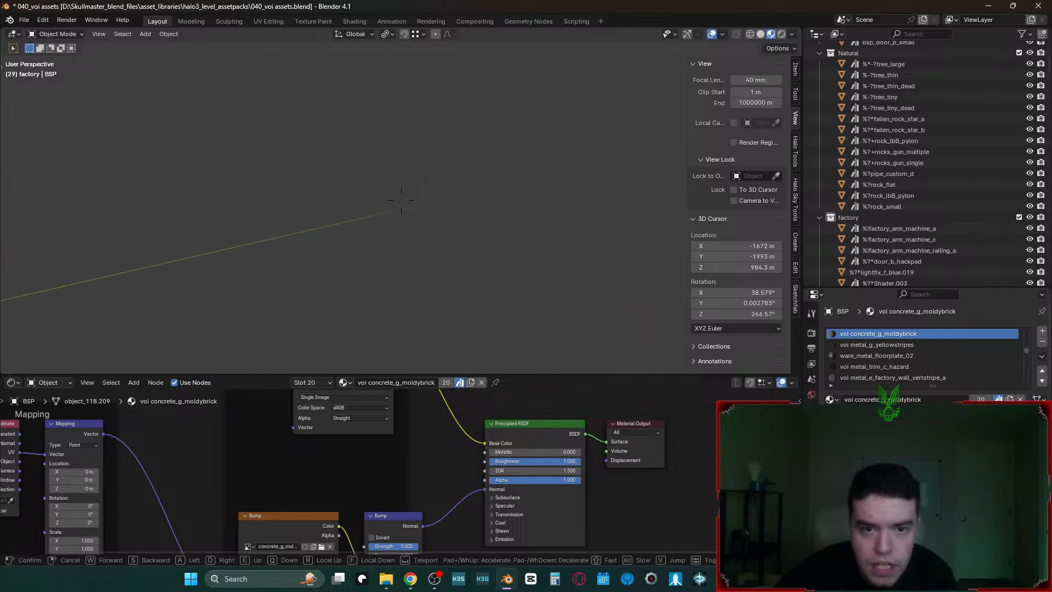
{"action": "left_click", "coordinate": [453, 307]}
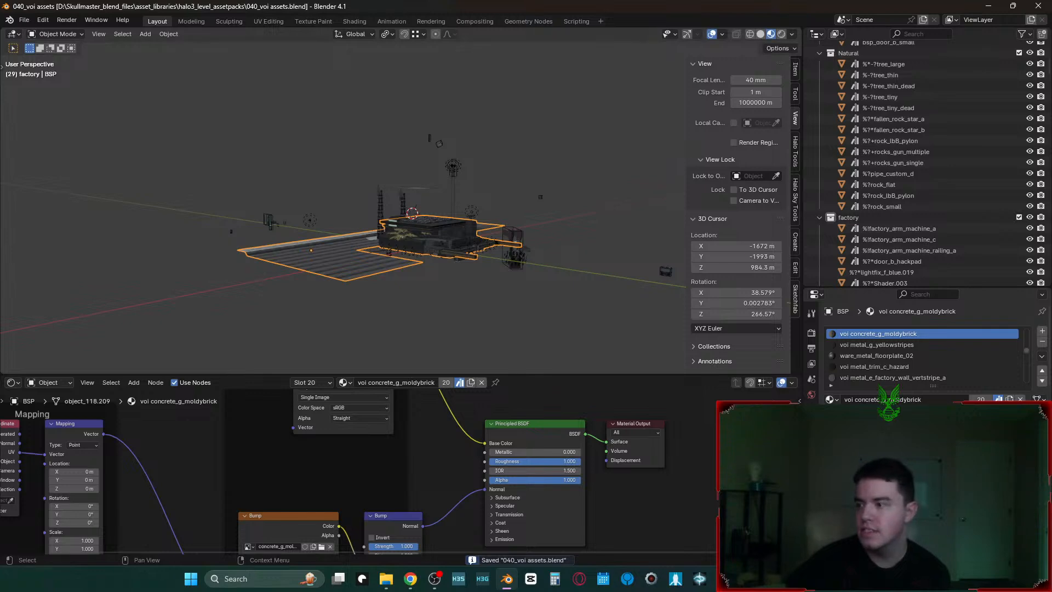
- Start a new default scene and delete its cube
{"action": "left_click", "coordinate": [24, 19]}
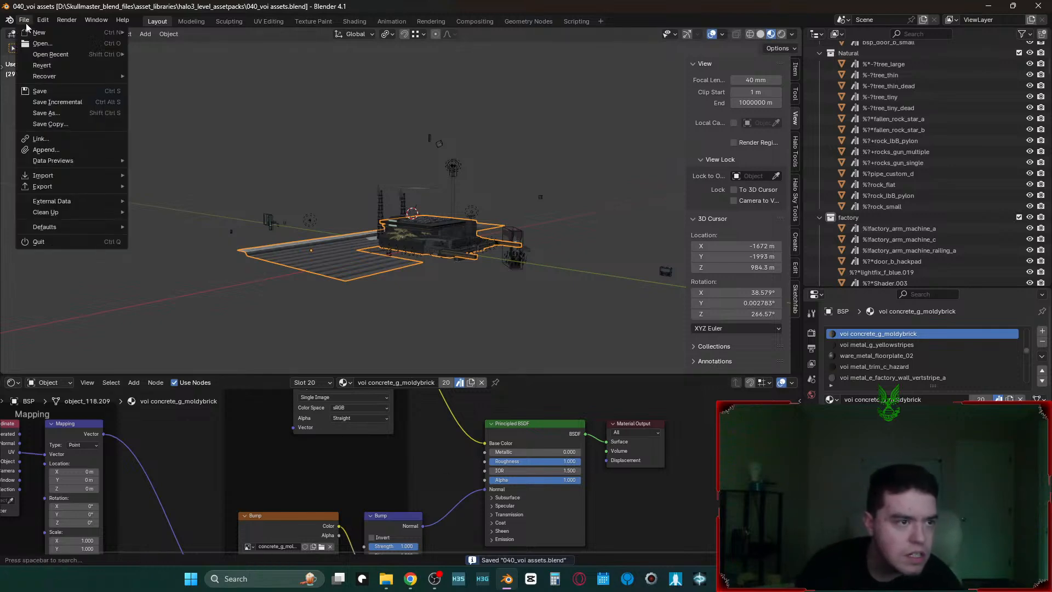
{"action": "mouse_move", "coordinate": [60, 33]}
{"action": "left_click", "coordinate": [156, 33]}
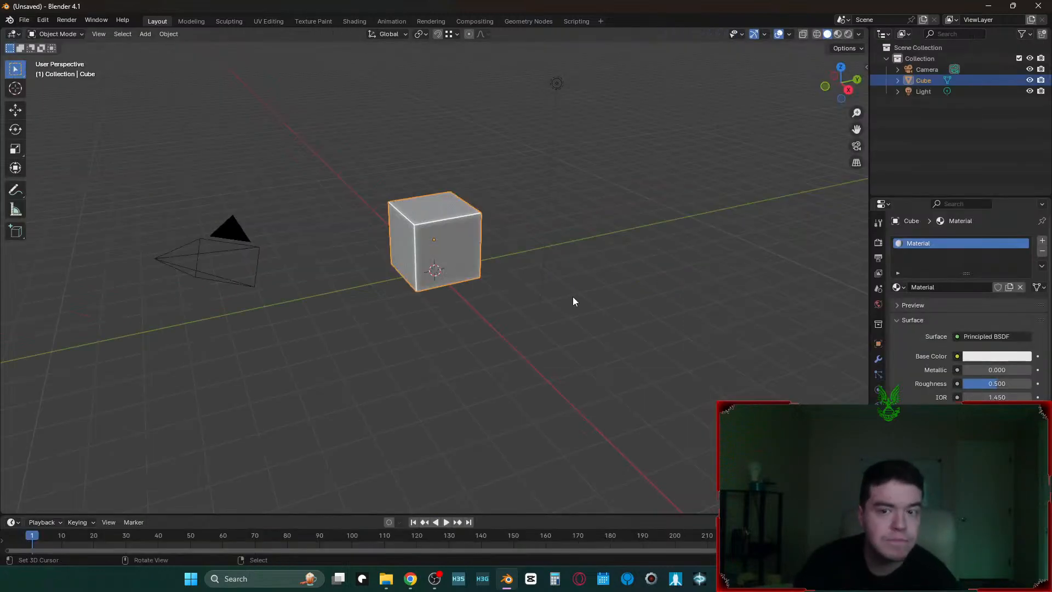
{"action": "key", "text": "n"}
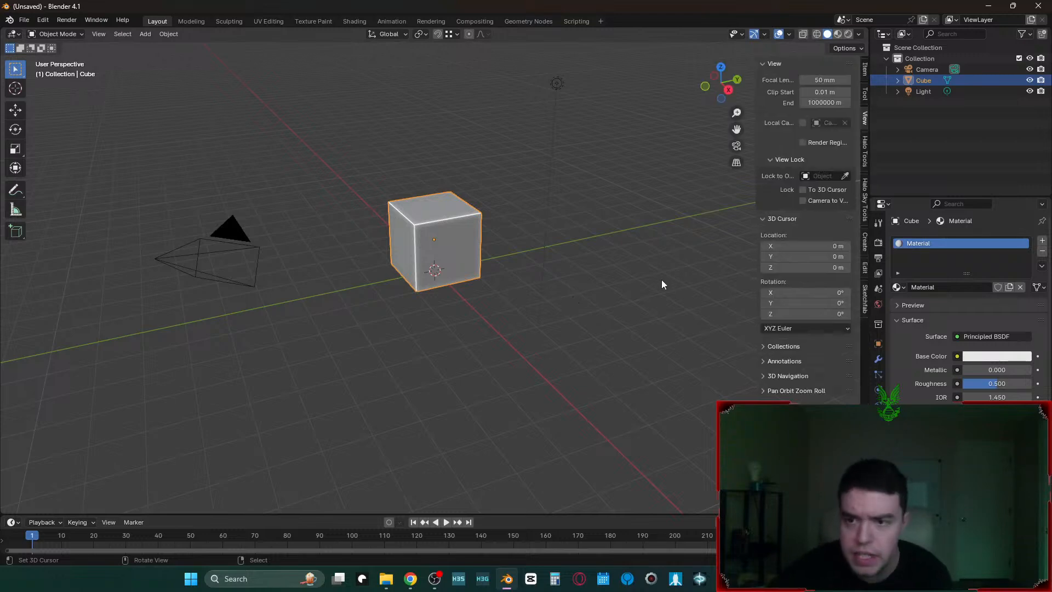
{"action": "key", "text": "n"}
{"action": "key", "text": "x"}
{"action": "left_click", "coordinate": [437, 250]}
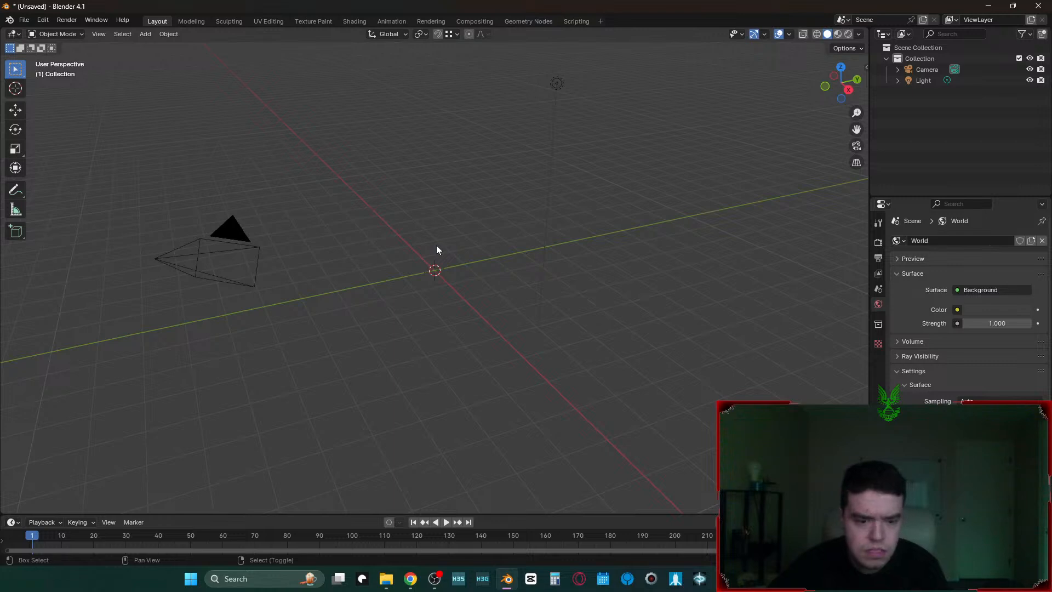
- Add a mesh cube at the world origin with a size of 300 m
{"action": "key", "text": "shift+a"}
{"action": "type", "text": "cu"}
{"action": "key", "text": "Return"}
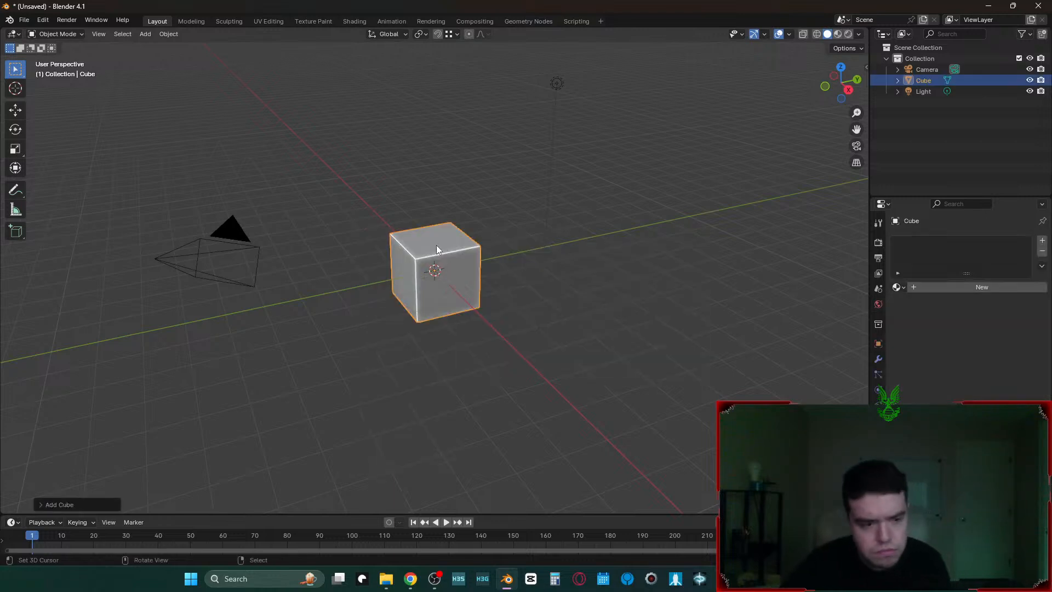
{"action": "left_click", "coordinate": [87, 503]}
{"action": "left_click", "coordinate": [133, 408]}
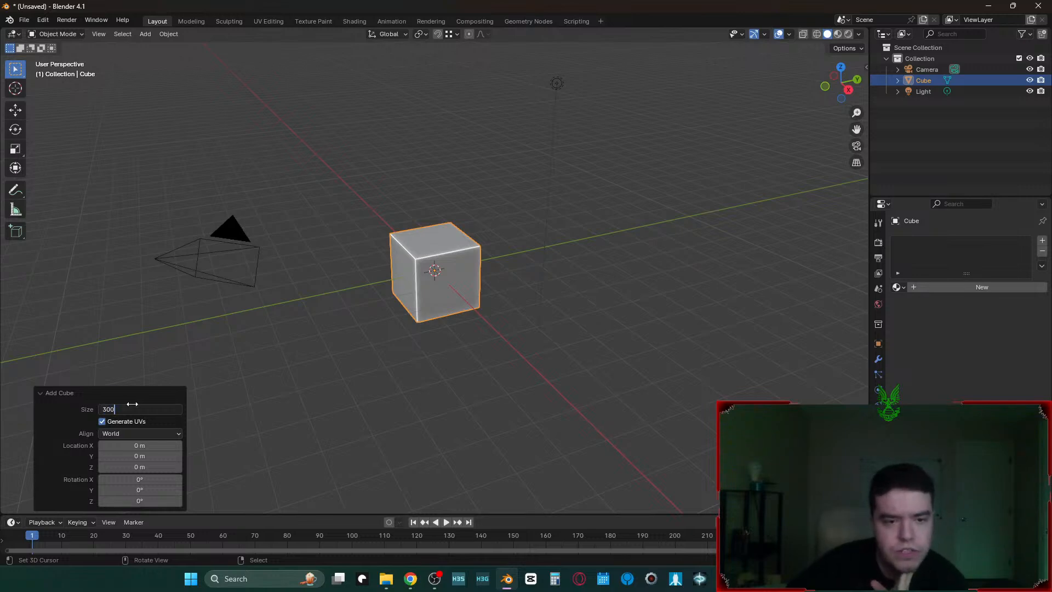
{"action": "key", "text": "Return"}
- Delete the scene's default camera and light
{"action": "left_click", "coordinate": [223, 252]}
{"action": "left_click", "coordinate": [554, 80], "text": "shift"}
{"action": "key", "text": "Delete"}
- Add a UV sphere at the world origin and rename it b_level_root
{"action": "key", "text": "shift+a"}
{"action": "type", "text": "u"}
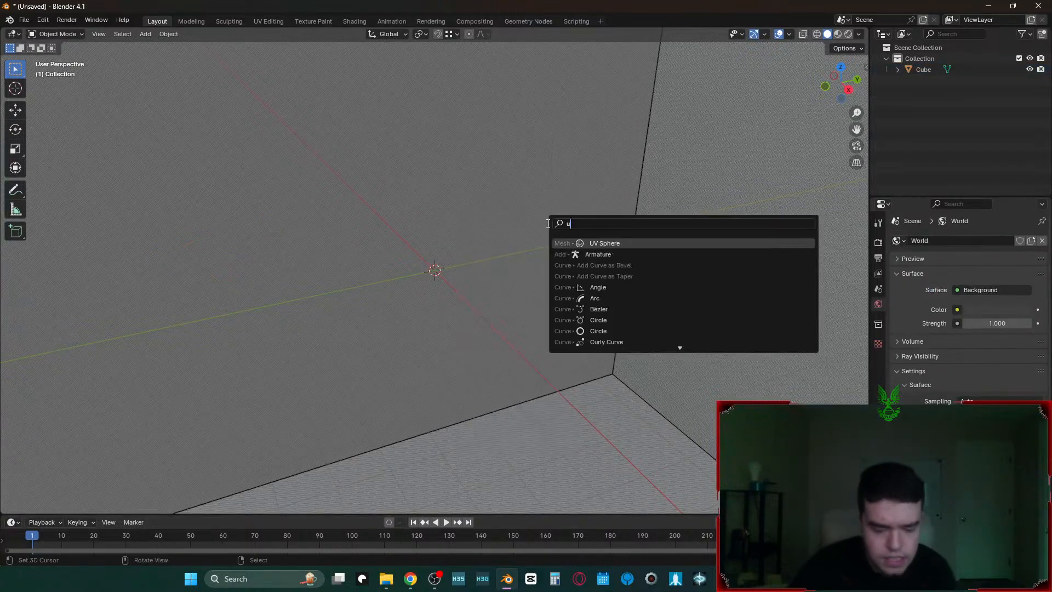
{"action": "key", "text": "Return"}
{"action": "key", "text": "F2"}
{"action": "type", "text": "b_"}
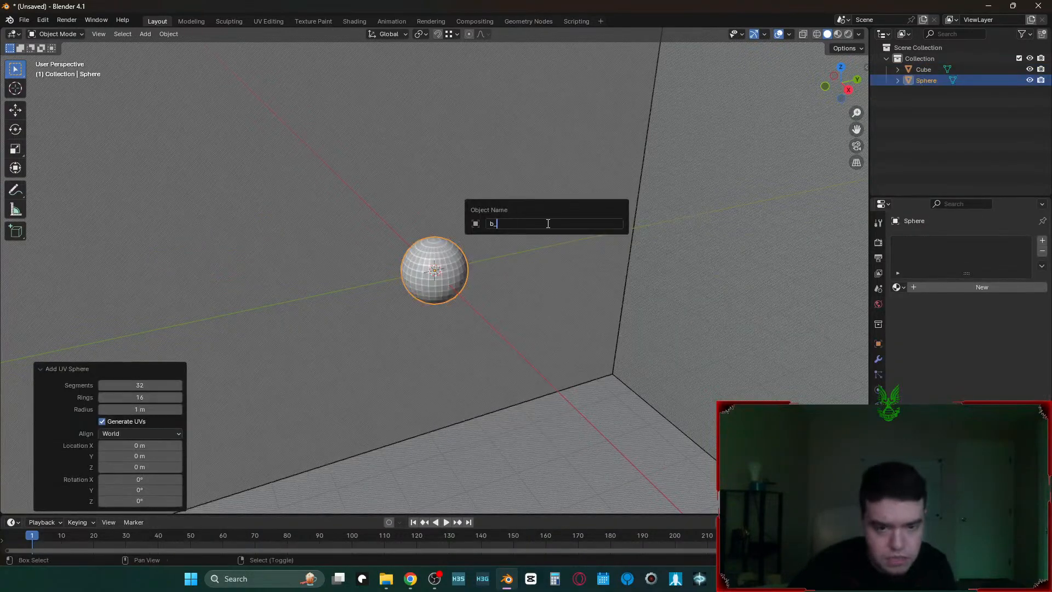
{"action": "type", "text": "level_root"}
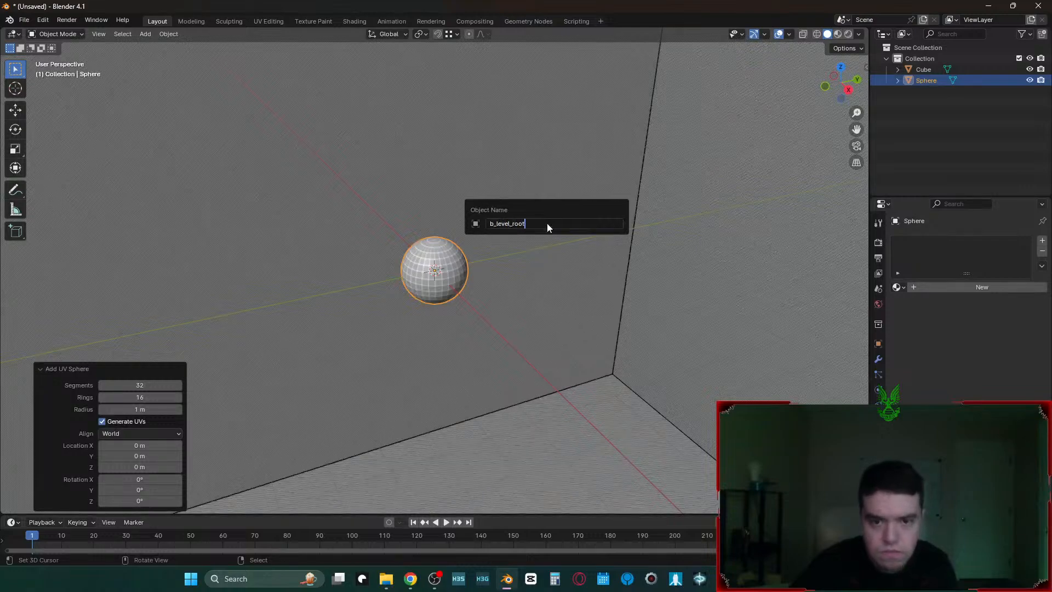
{"action": "key", "text": "Return"}
- Rename the large cube object as Platform
{"action": "left_click", "coordinate": [924, 80]}
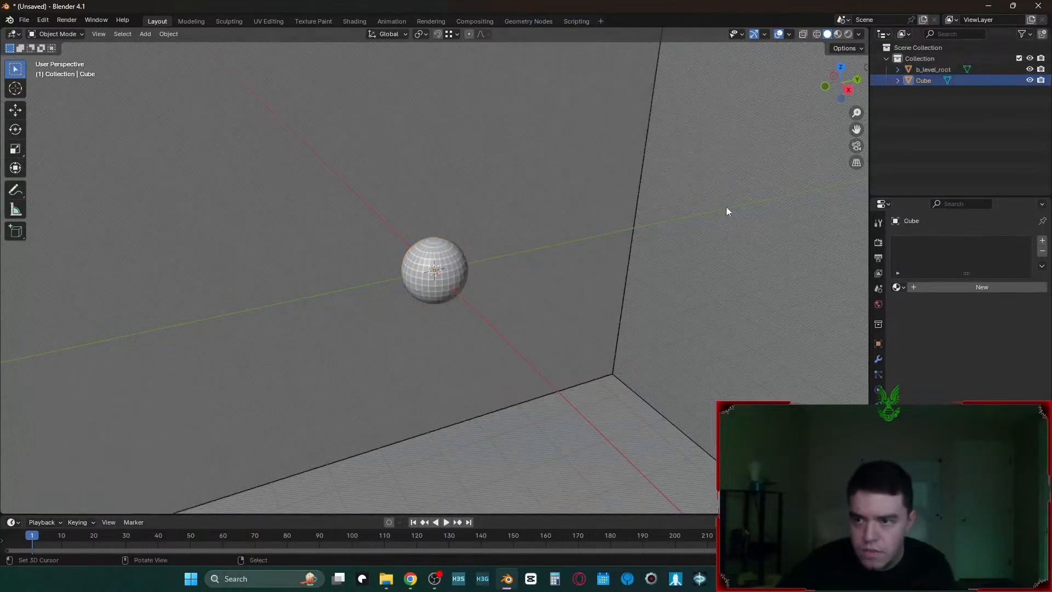
{"action": "key", "text": "F2"}
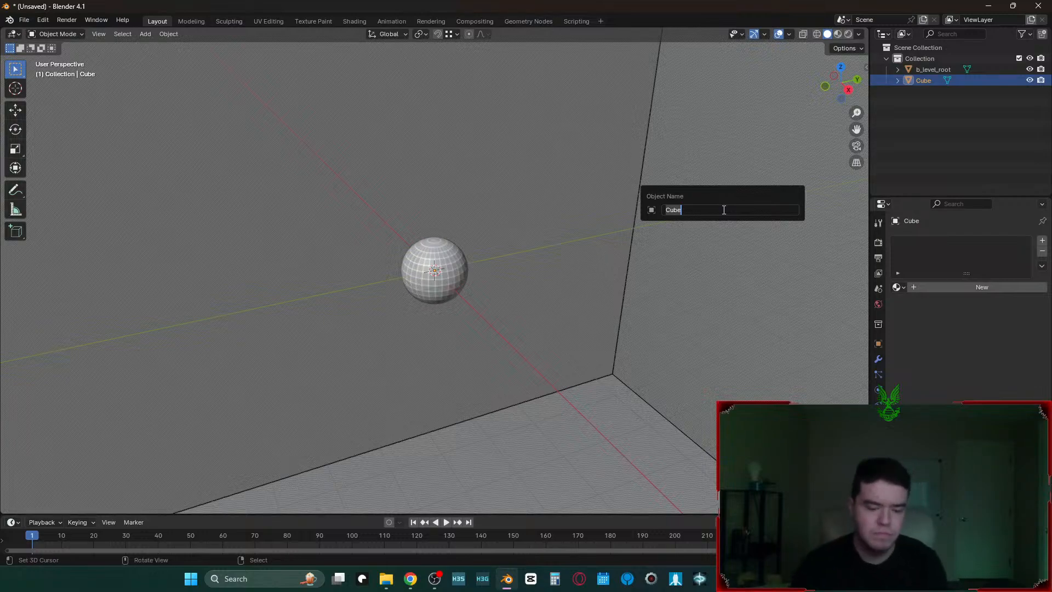
{"action": "type", "text": "P"}
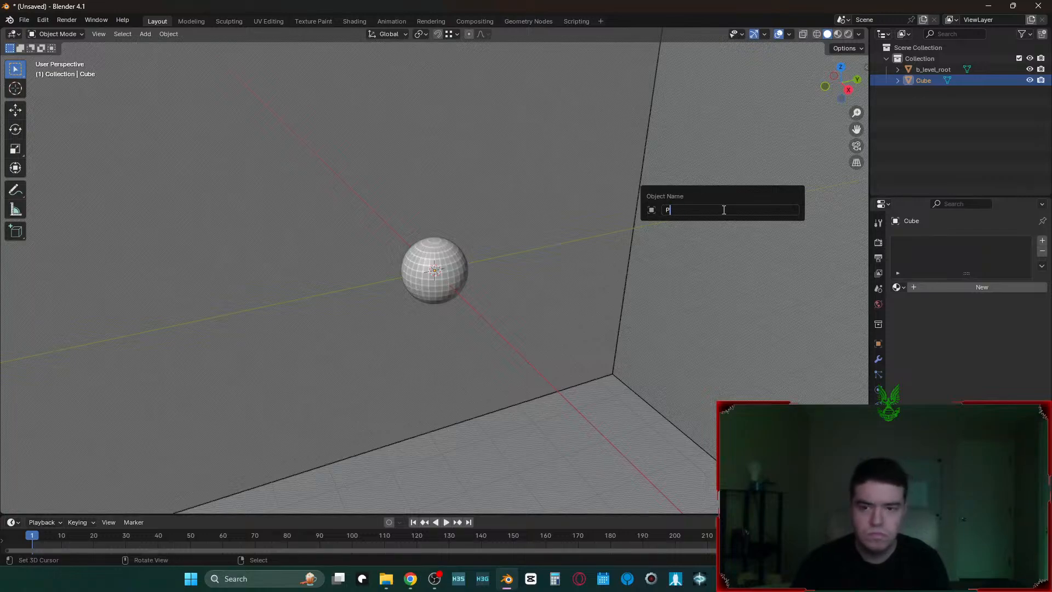
{"action": "type", "text": "latform"}
{"action": "key", "text": "Return"}
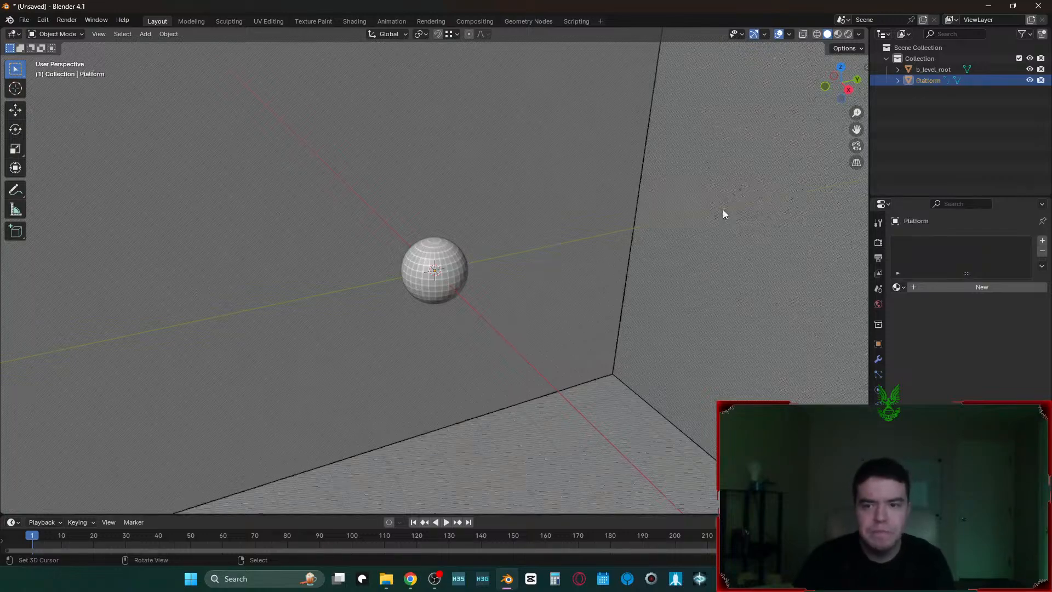
- Set the viewport's clip start to 1 m and open the Platform cube in Edit Mode
{"action": "scroll", "coordinate": [564, 208], "scroll_direction": "down", "scroll_amount": 3}
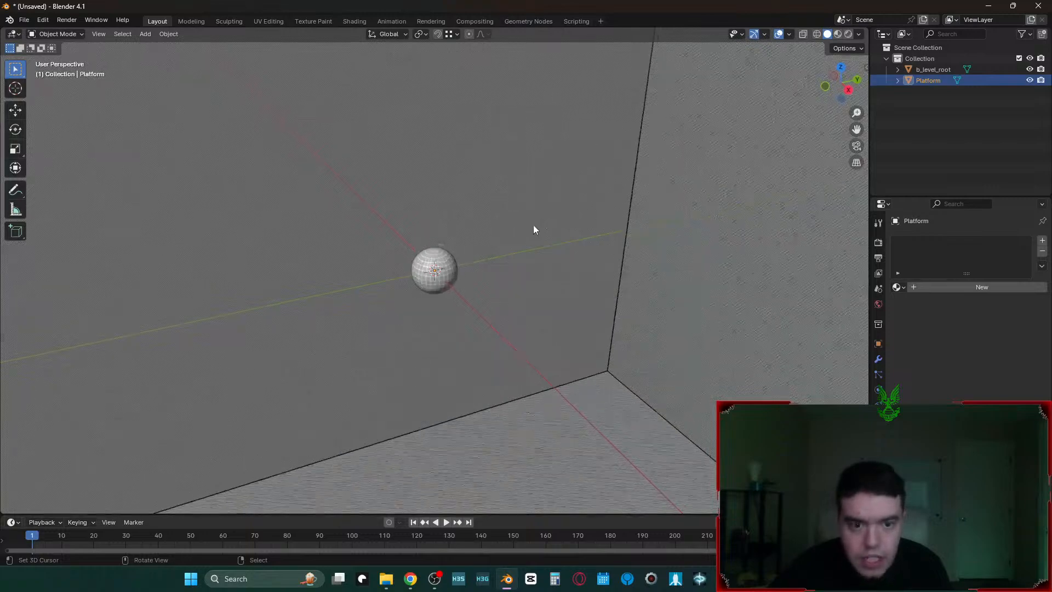
{"action": "scroll", "coordinate": [526, 224], "scroll_direction": "down", "scroll_amount": 5}
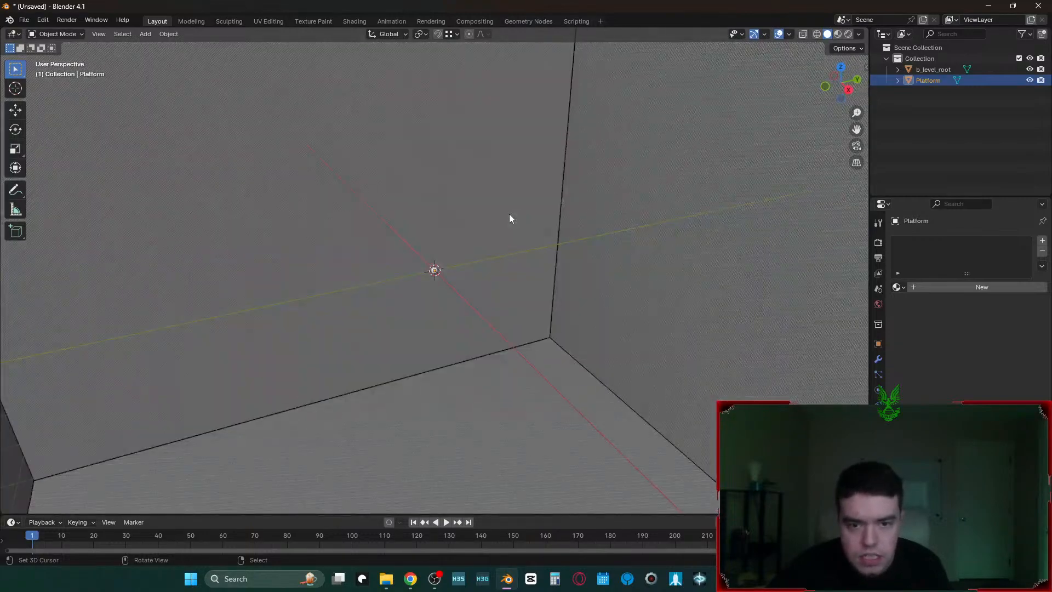
{"action": "scroll", "coordinate": [510, 214], "scroll_direction": "down", "scroll_amount": 4}
{"action": "key", "text": "n"}
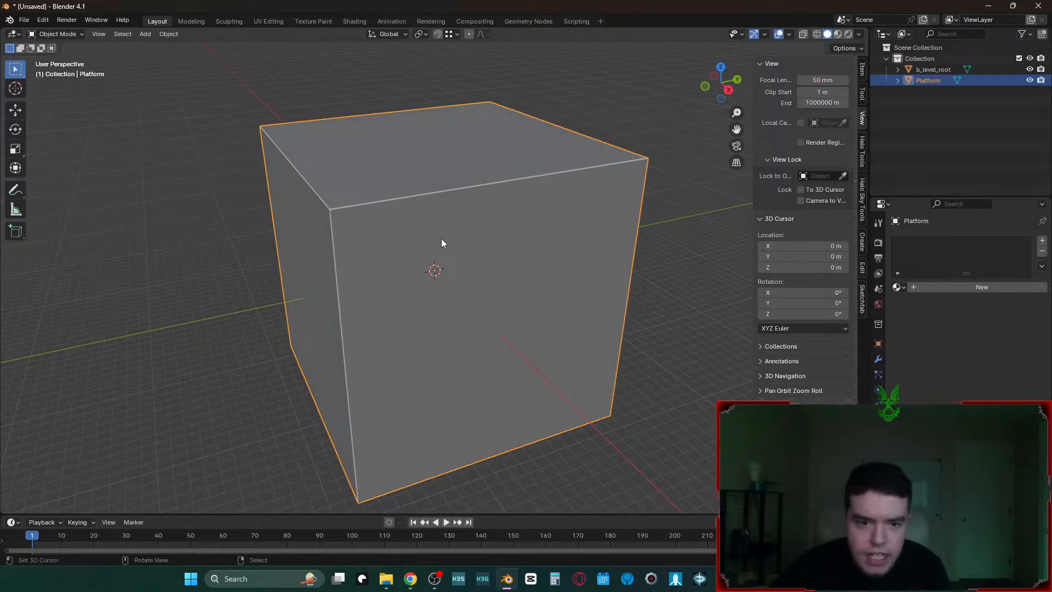
{"action": "key", "text": "Tab"}
{"action": "key", "text": "alt+a"}
{"action": "key", "text": "a"}
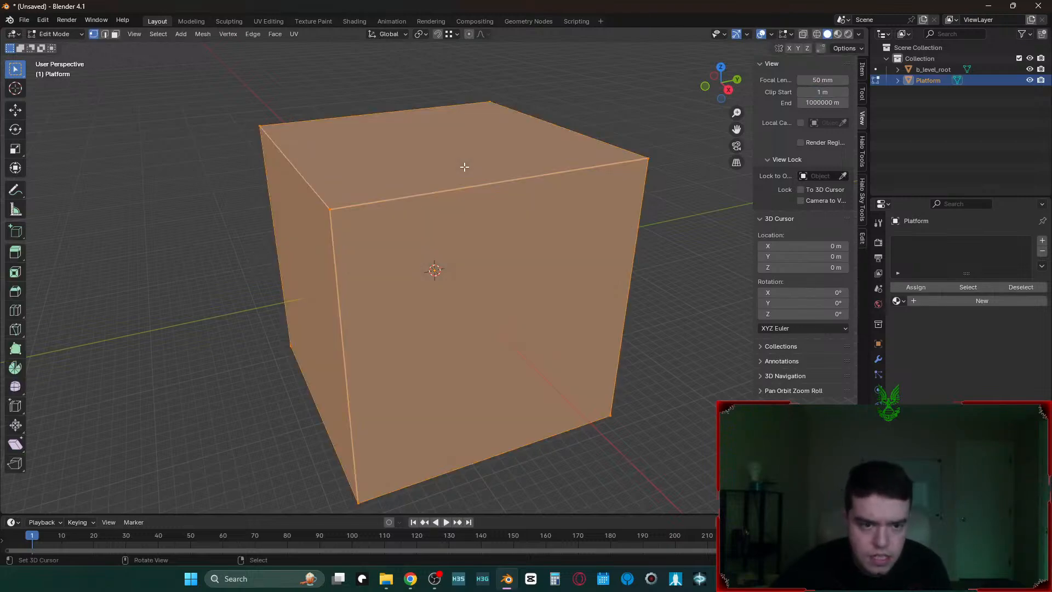
{"action": "key", "text": "s"}
{"action": "key", "text": "z"}
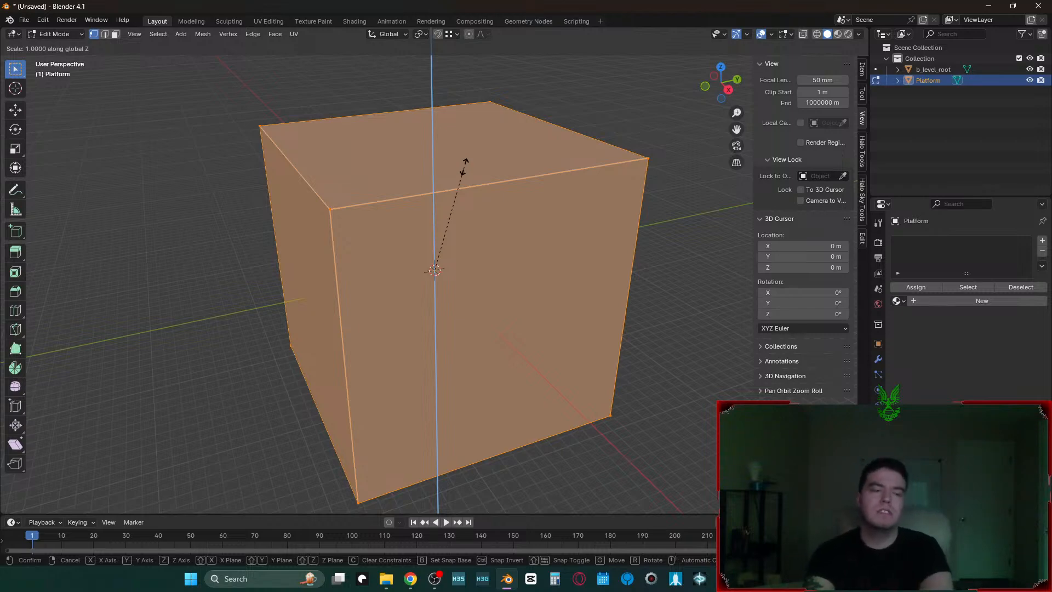
{"action": "right_click", "coordinate": [464, 167]}
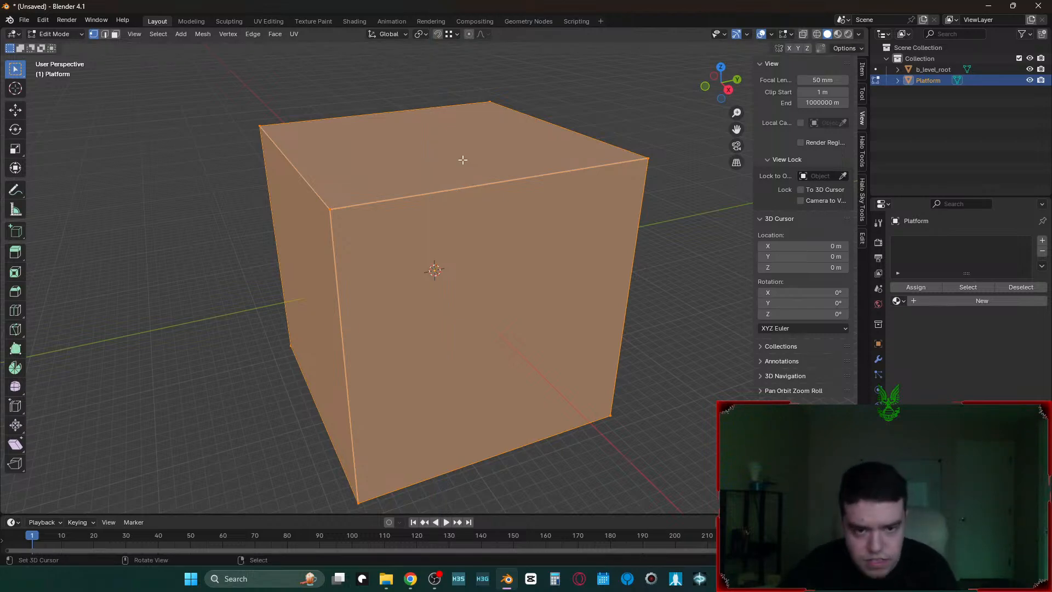
- Move the Platform's upper face by -200 m along Z to flatten the cube into a slab
{"action": "left_click", "coordinate": [463, 159]}
{"action": "type", "text": "gz"}
{"action": "type", "text": "-200"}
{"action": "key", "text": "Return"}
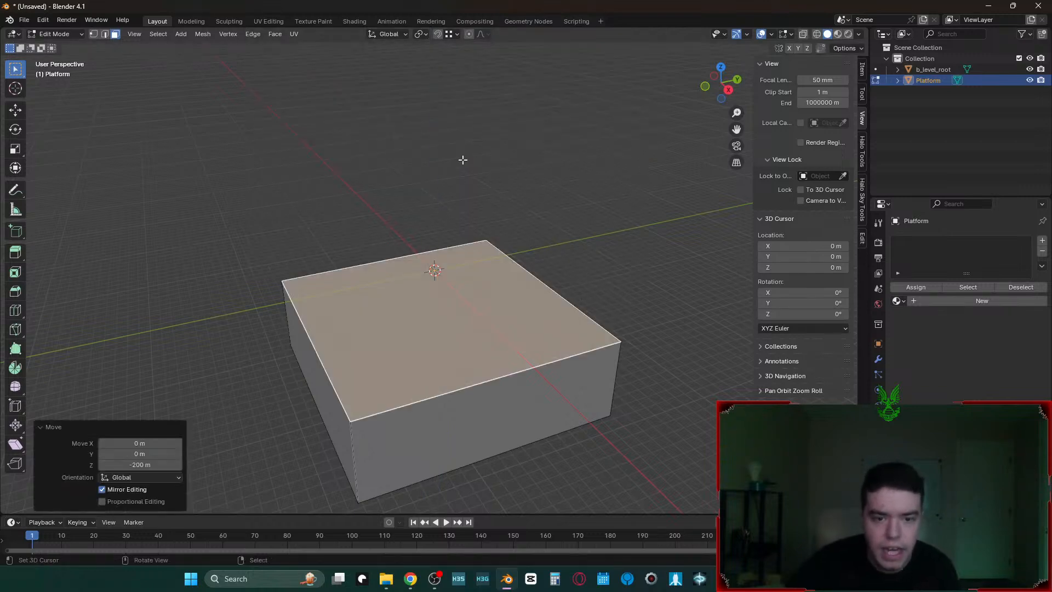
{"action": "left_click", "coordinate": [645, 296]}
- Return to Object Mode and set the Platform's origin to its geometry
{"action": "key", "text": "shift+grave"}
{"action": "key", "text": "s"}
{"action": "key", "text": "w"}
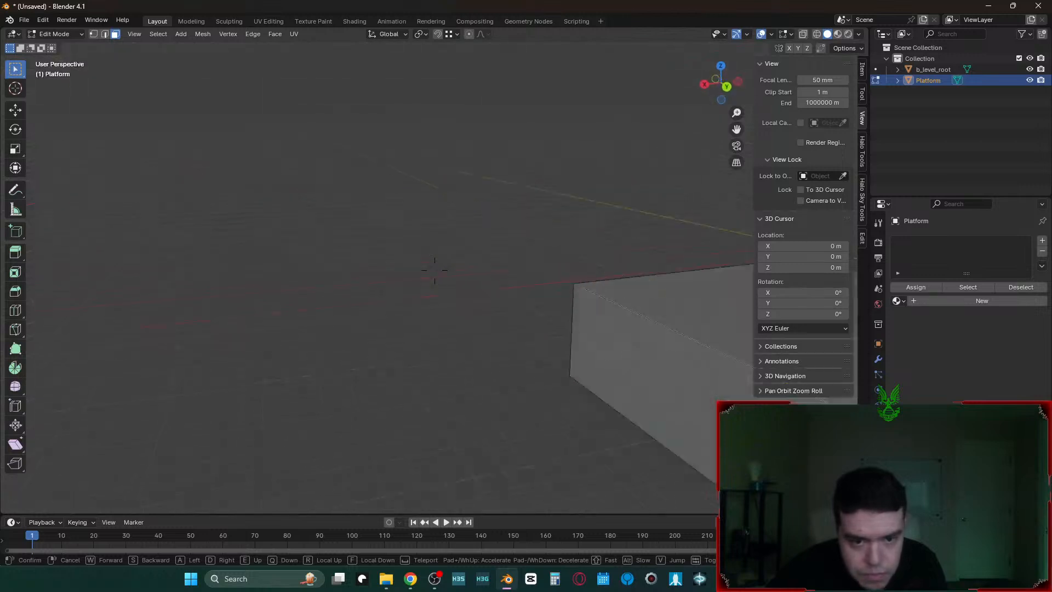
{"action": "key", "text": "Escape"}
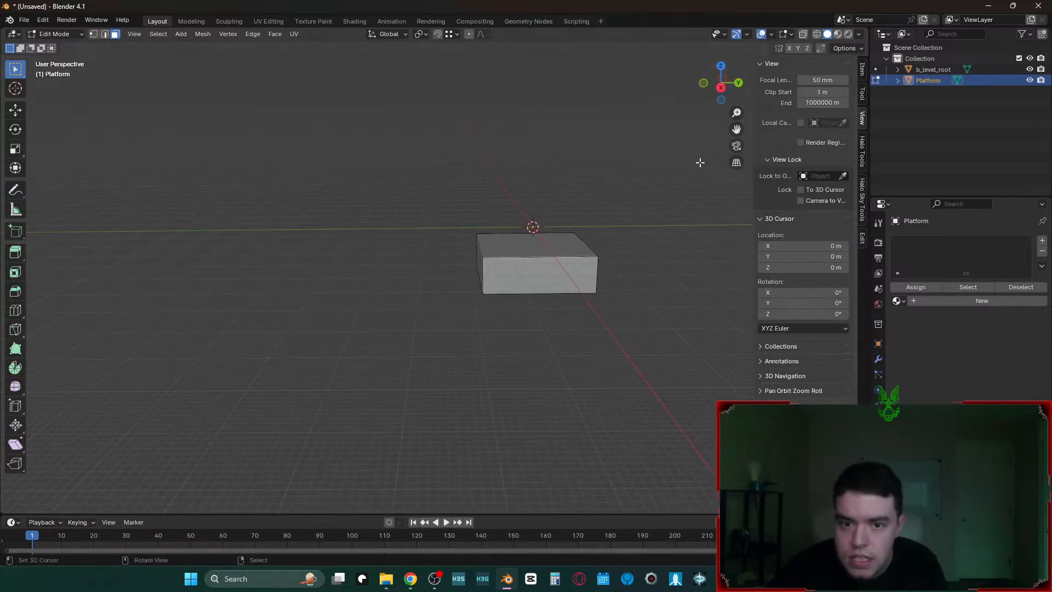
{"action": "key", "text": "Tab"}
{"action": "key", "text": "g"}
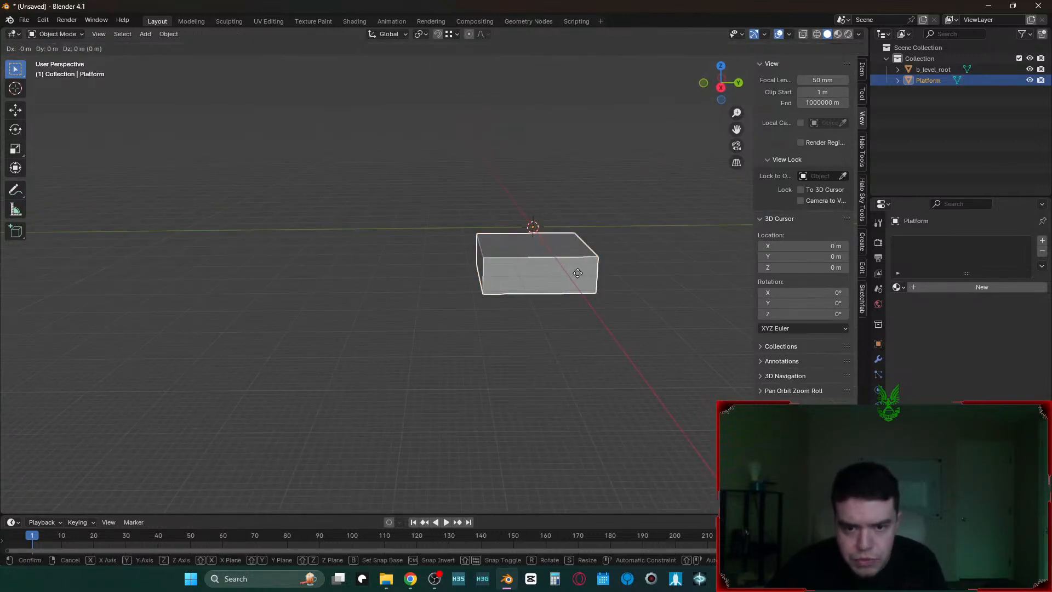
{"action": "key", "text": "z"}
{"action": "right_click", "coordinate": [577, 273]}
{"action": "key", "text": "q"}
{"action": "left_click", "coordinate": [578, 273]}
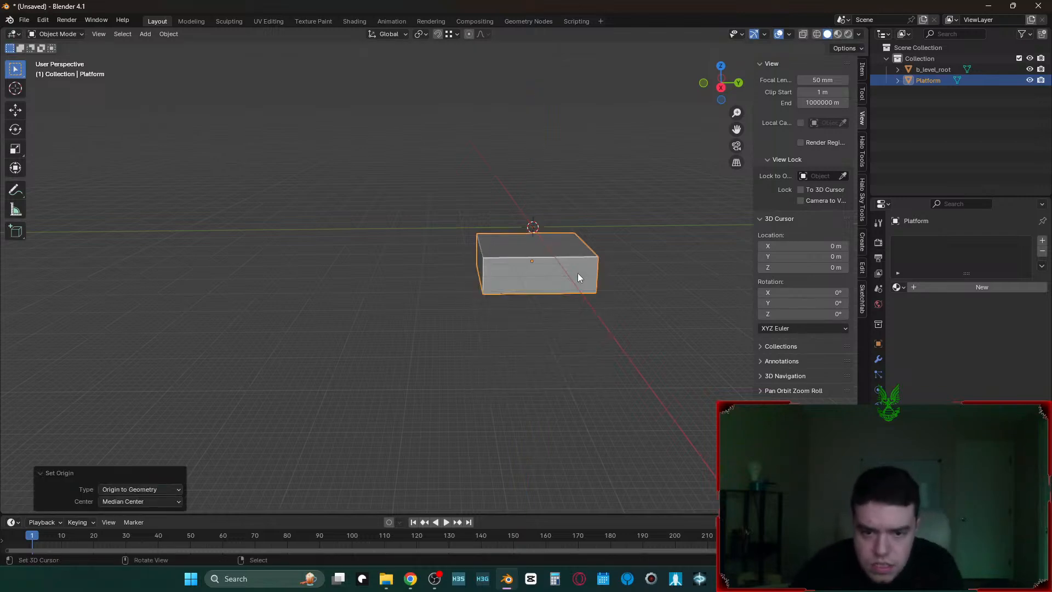
- Move the Platform up 300 m along the global Z axis
{"action": "type", "text": "gz"}
{"action": "type", "text": "300"}
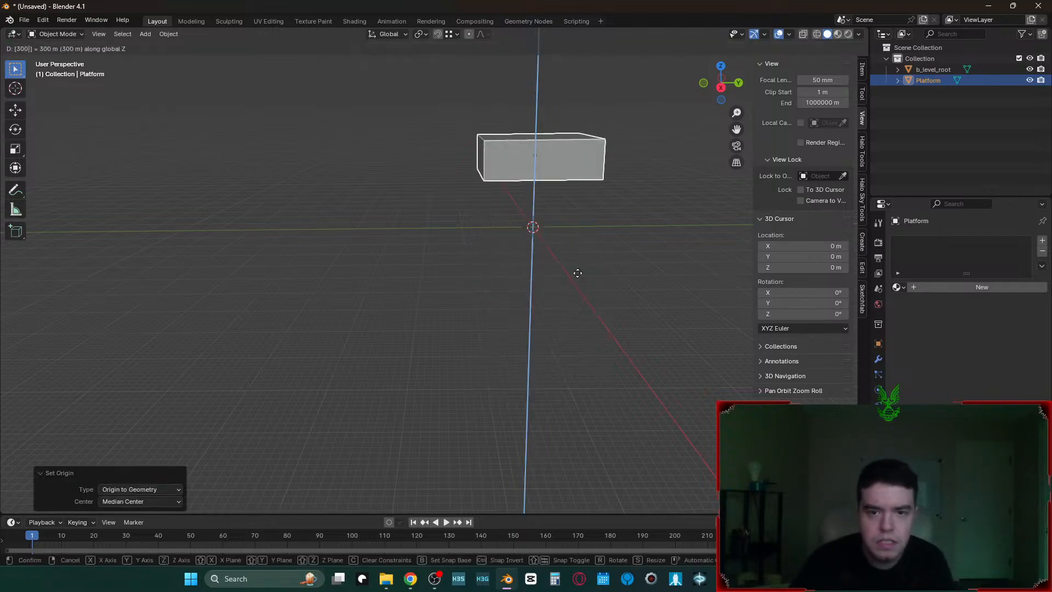
{"action": "key", "text": "Return"}
{"action": "middle_click_drag", "start_coordinate": [581, 275], "coordinate": [544, 298]}
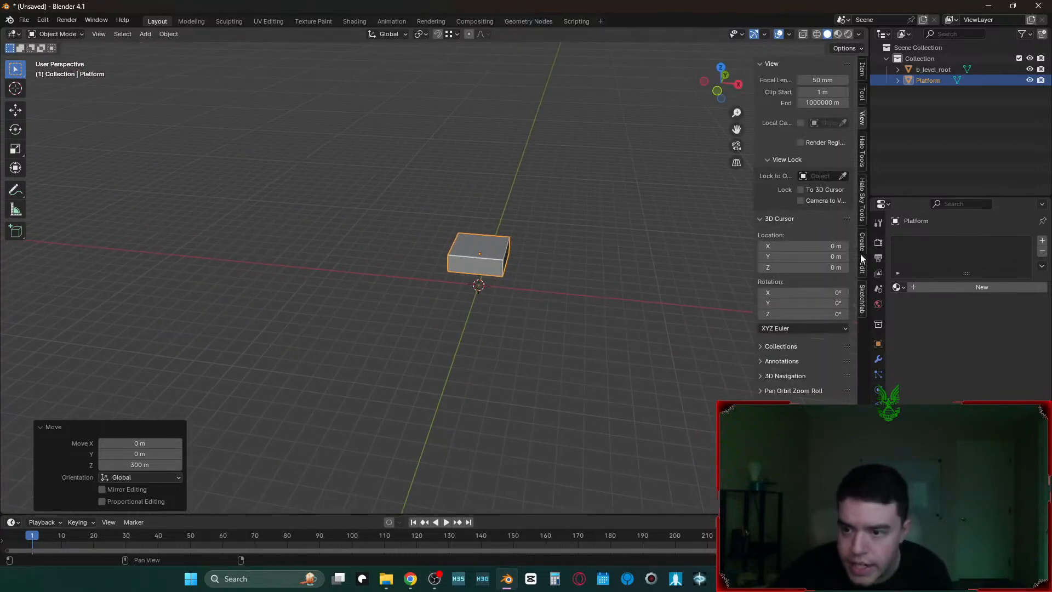
- Configure the Halo Tools Scale Model Helper for the Halo 3 character model Master Chief
{"action": "left_click", "coordinate": [864, 154]}
{"action": "left_click", "coordinate": [794, 144]}
{"action": "left_click", "coordinate": [824, 184]}
{"action": "left_click", "coordinate": [837, 200]}
{"action": "left_click", "coordinate": [829, 184]}
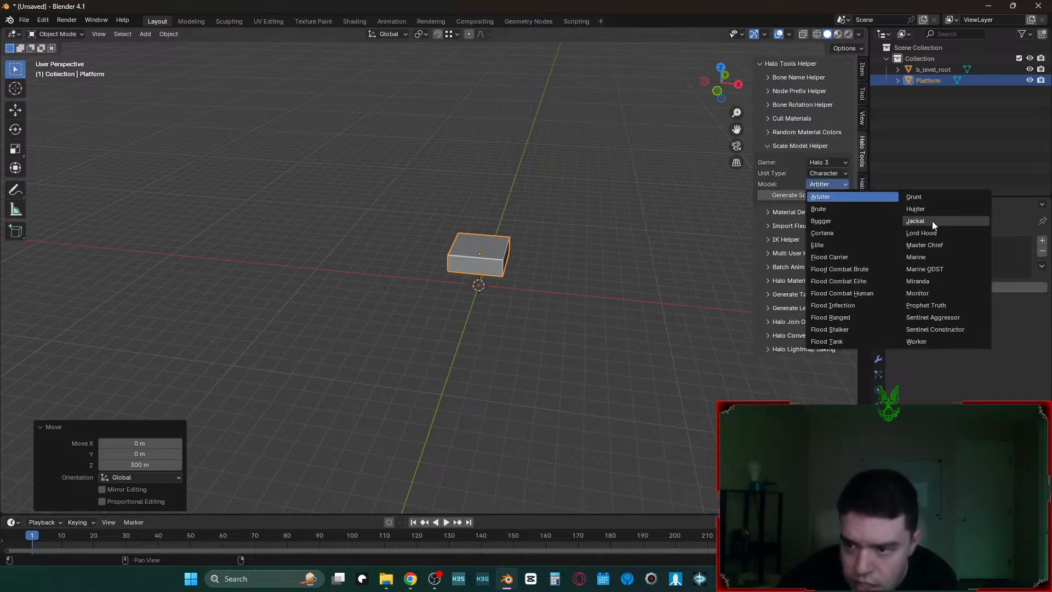
{"action": "left_click", "coordinate": [931, 240]}
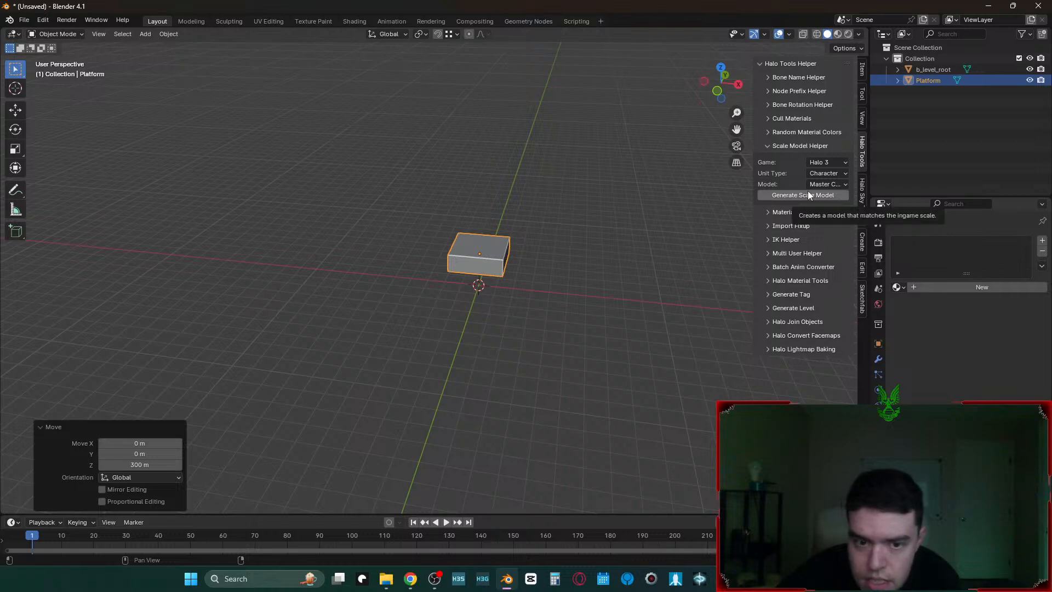
- Try resetting the Platform's origin and snapping the Platform to the 3D cursor with its offset kept
{"action": "key", "text": "q"}
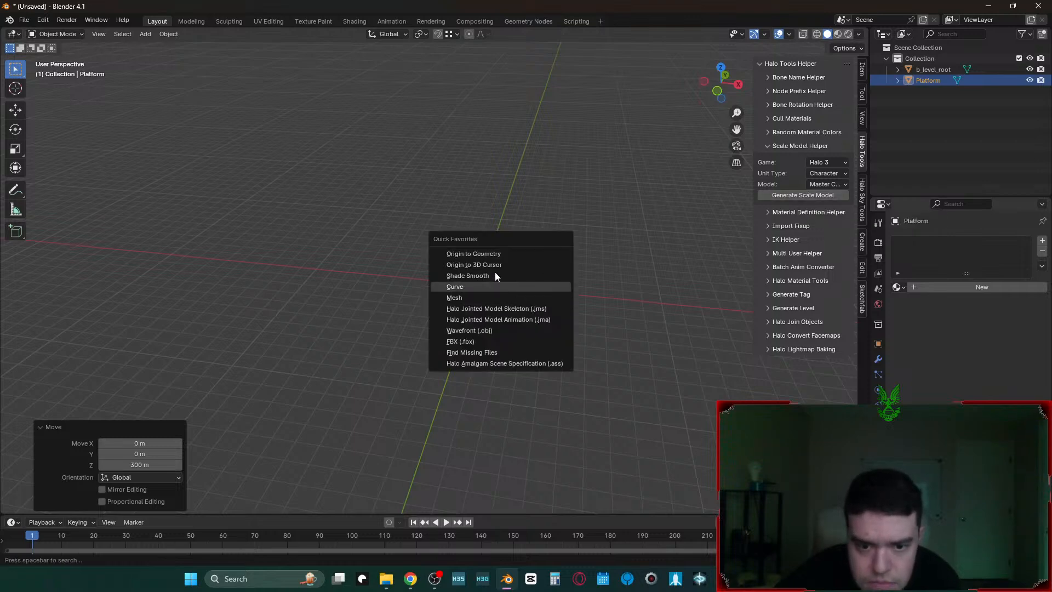
{"action": "left_click", "coordinate": [485, 264]}
{"action": "key", "text": "q"}
{"action": "left_click", "coordinate": [561, 270]}
{"action": "key", "text": "shift+s"}
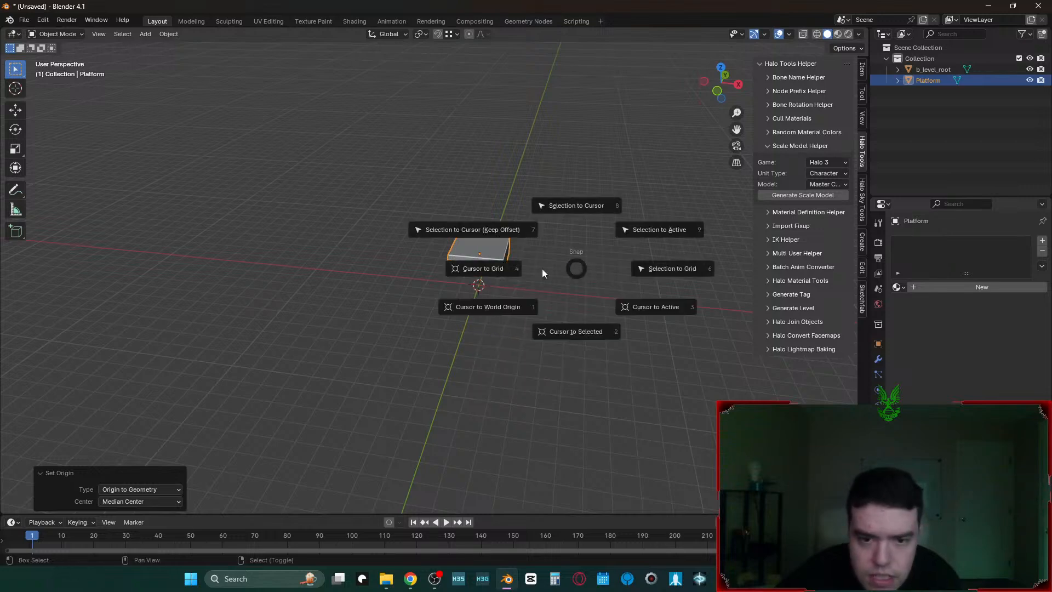
{"action": "left_click", "coordinate": [496, 229]}
{"action": "key", "text": "ctrl+z"}
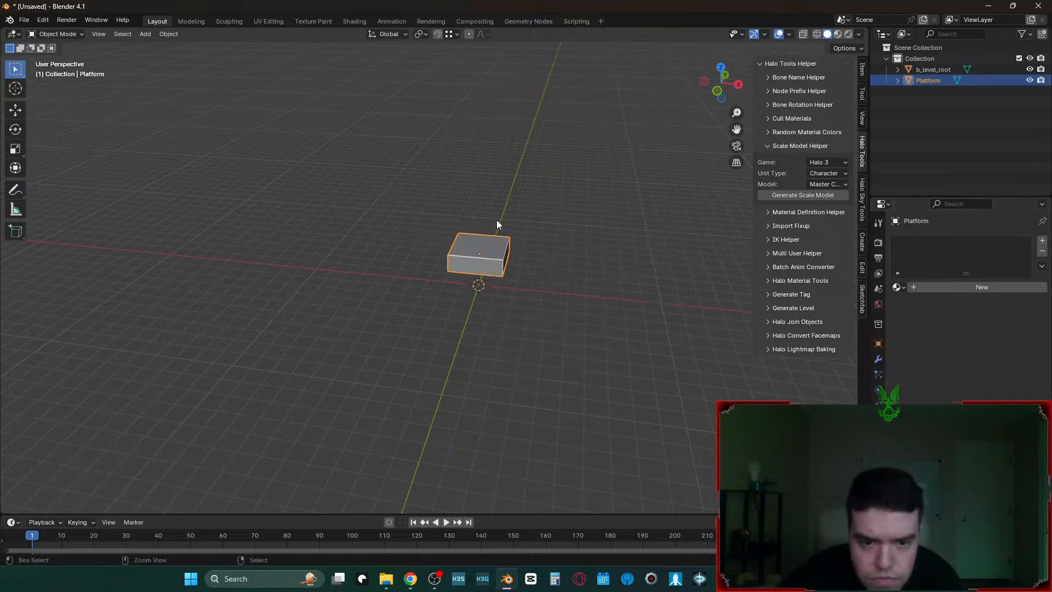
- Snap the 3D cursor to the Platform and generate the Halo 3 Master Chief scale model there
{"action": "key", "text": "shift+s"}
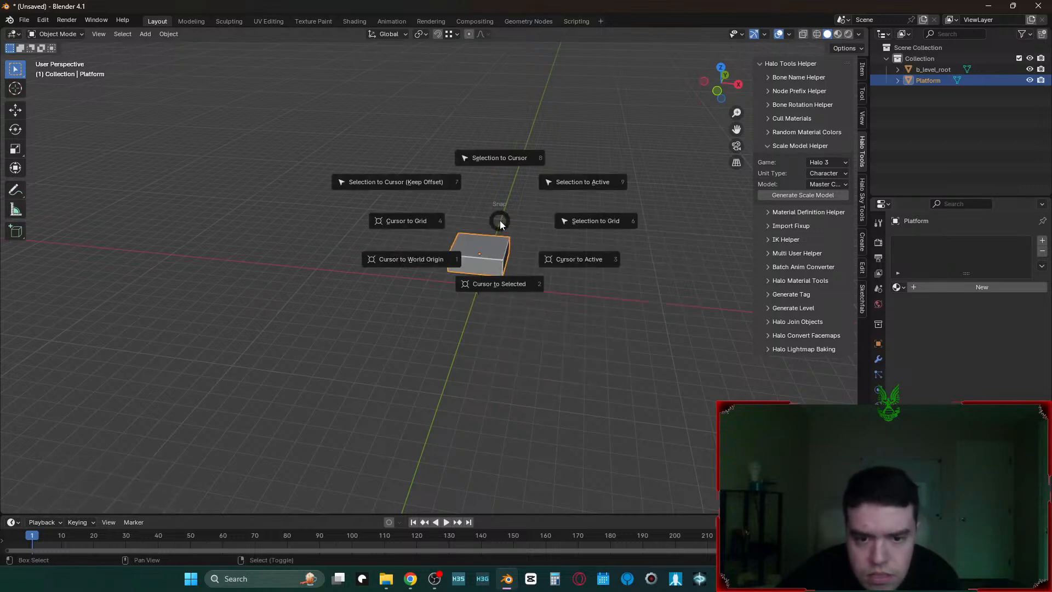
{"action": "left_click", "coordinate": [501, 300]}
{"action": "left_click", "coordinate": [800, 195]}
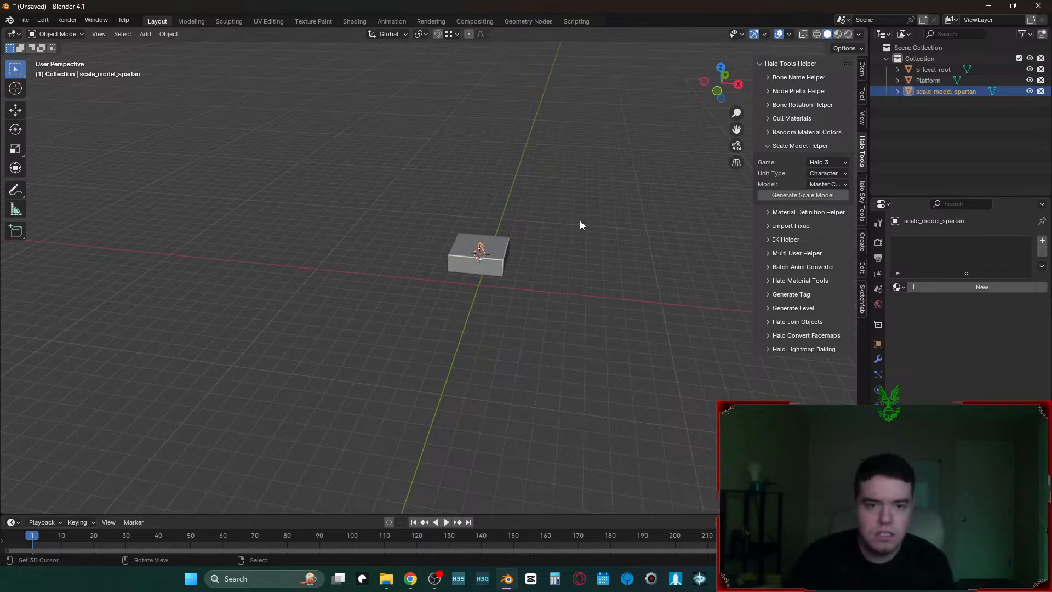
{"action": "scroll", "coordinate": [578, 221], "scroll_direction": "up", "scroll_amount": 4}
{"action": "key", "text": "shift+grave"}
{"action": "key", "text": "w"}
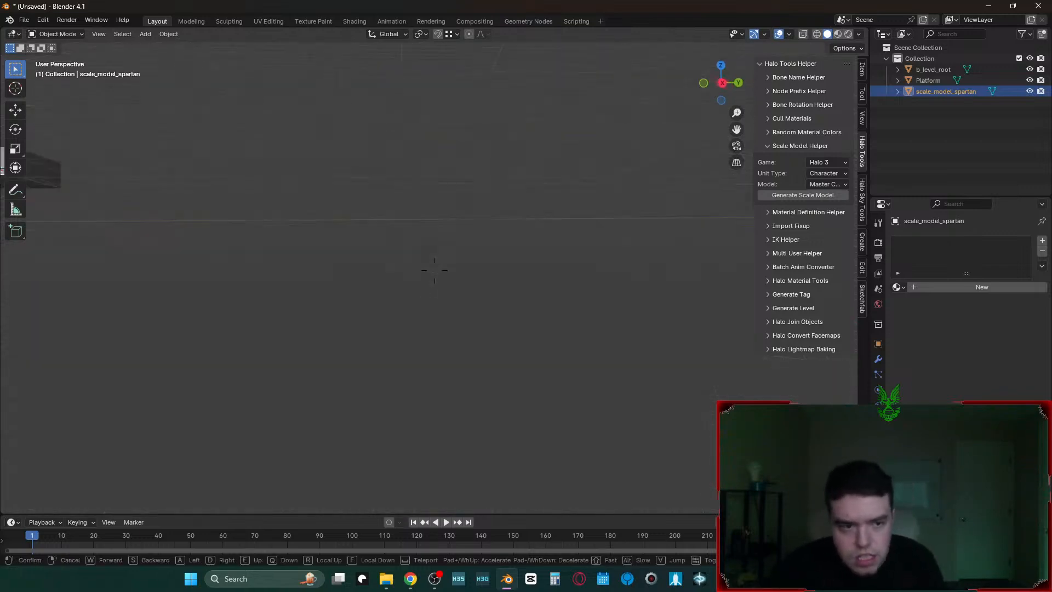
{"action": "key", "text": "s"}
{"action": "left_click", "coordinate": [581, 236]}
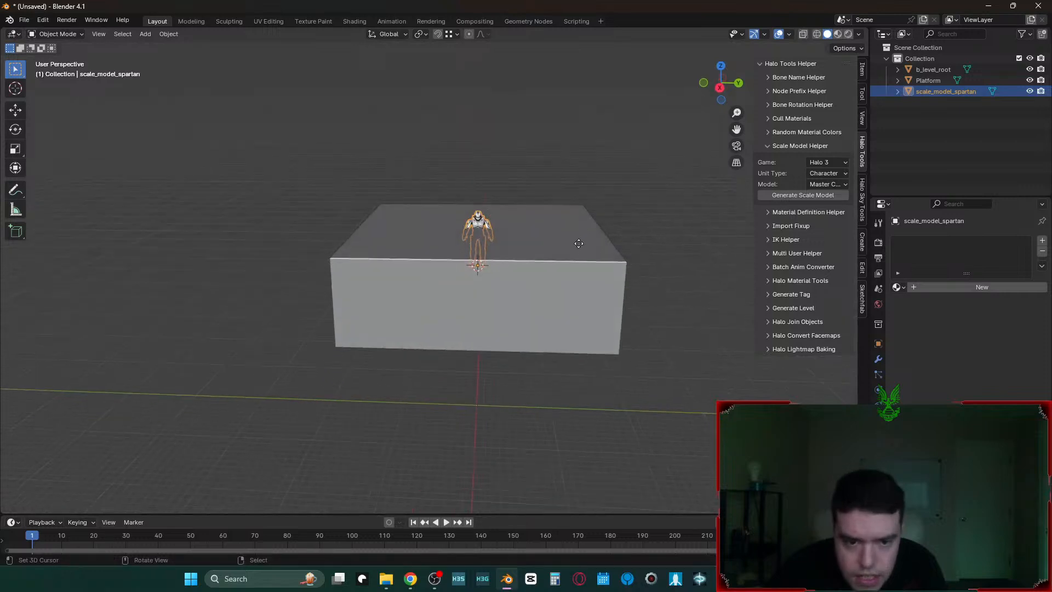
- Raise the spartan scale model along the global Z axis to stand on the Platform's upper surface
{"action": "key", "text": "g"}
{"action": "key", "text": "z"}
{"action": "left_click", "coordinate": [583, 184]}
{"action": "key", "text": "g"}
{"action": "key", "text": "z"}
{"action": "left_click", "coordinate": [622, 268]}
{"action": "key", "text": "shift+grave"}
{"action": "key", "text": "w"}
{"action": "key", "text": "s"}
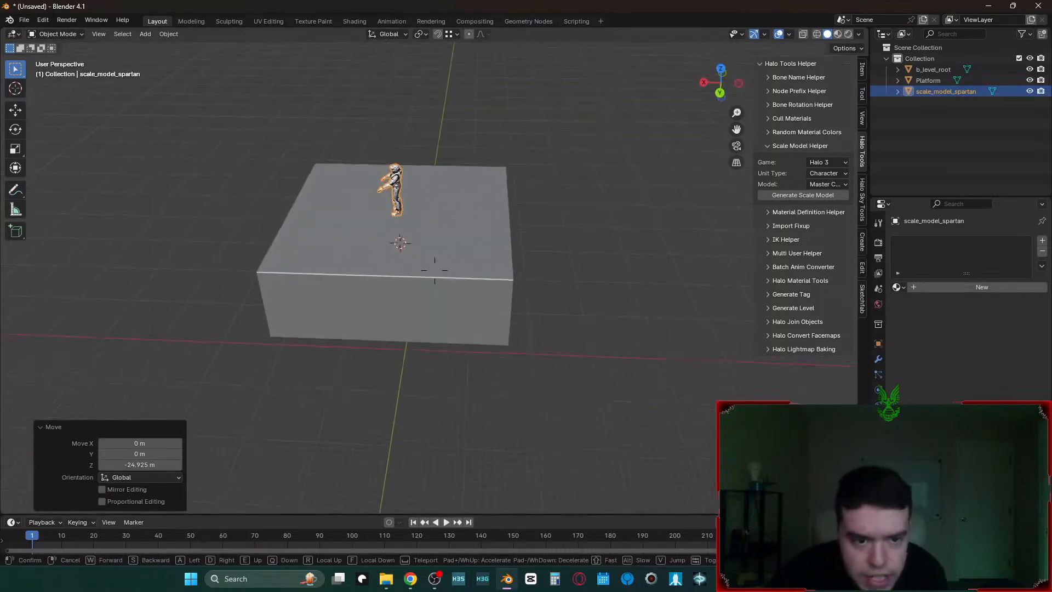
{"action": "key", "text": "a"}
{"action": "key", "text": "w"}
{"action": "left_click", "coordinate": [632, 229]}
{"action": "key", "text": "g"}
{"action": "left_click", "coordinate": [579, 344]}
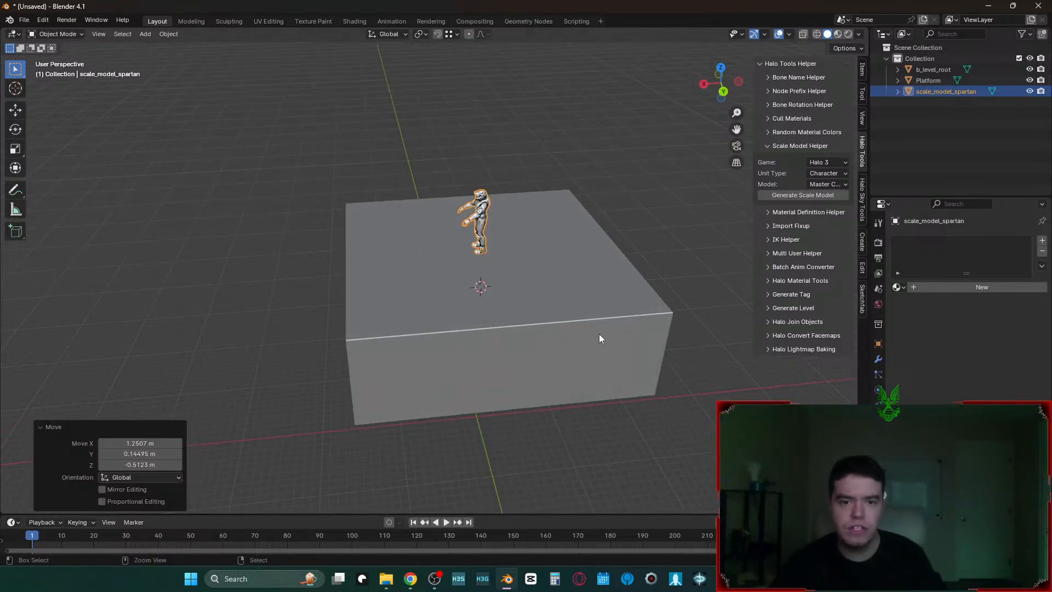
{"action": "key", "text": "ctrl+z"}
- Enter Edit Mode on the Platform and select three of its side faces
{"action": "left_click", "coordinate": [620, 390]}
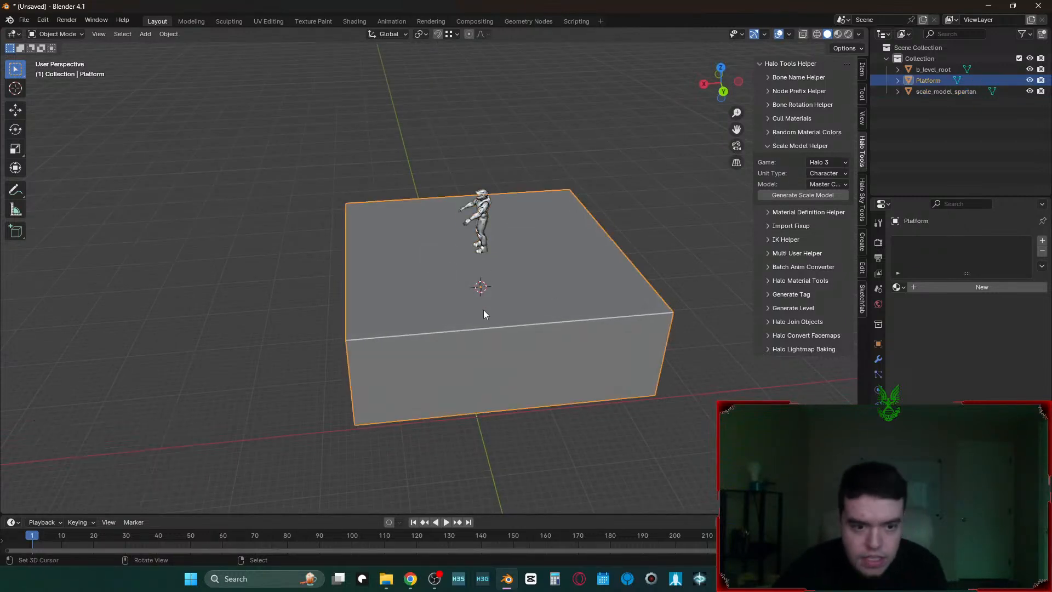
{"action": "key", "text": "Tab"}
{"action": "scroll", "coordinate": [372, 273], "scroll_direction": "down", "scroll_amount": 4}
{"action": "middle_click_drag", "start_coordinate": [383, 328], "coordinate": [322, 340]}
{"action": "left_click", "coordinate": [322, 340]}
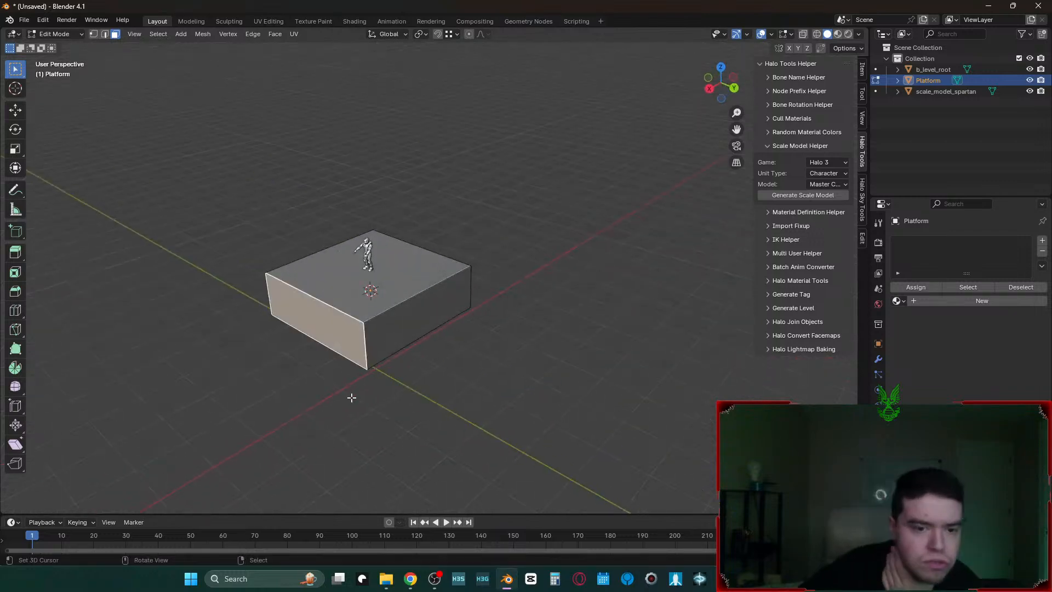
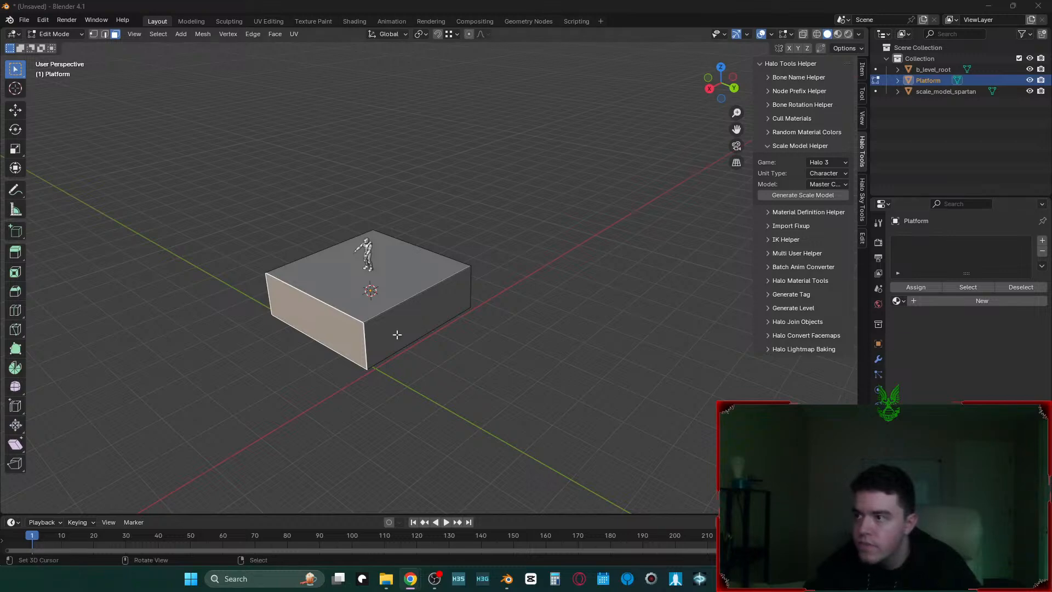
{"action": "left_click", "coordinate": [479, 300]}
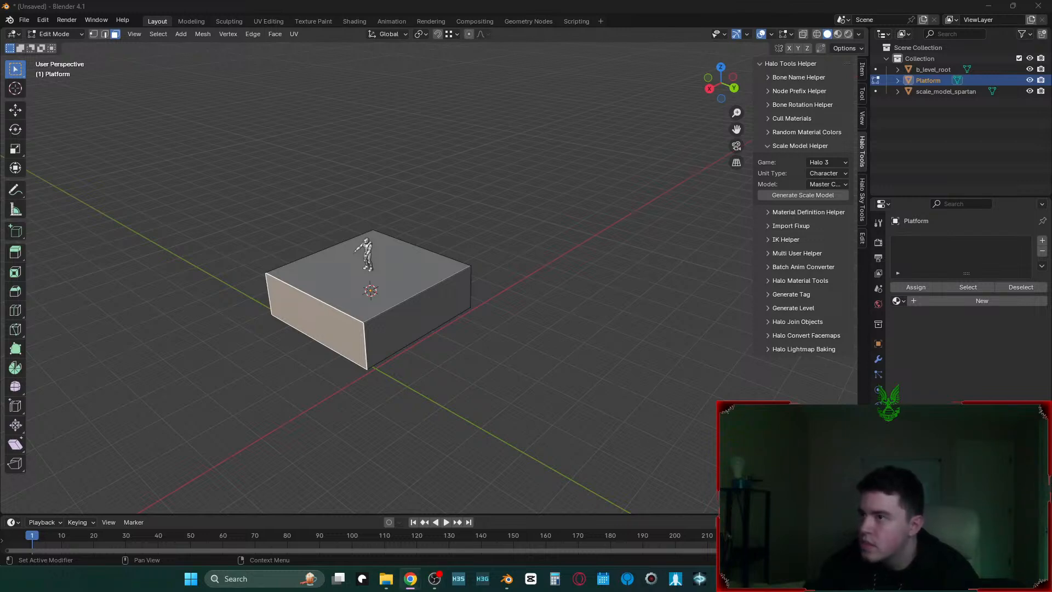
{"action": "middle_click_drag", "start_coordinate": [351, 250], "coordinate": [380, 280]}
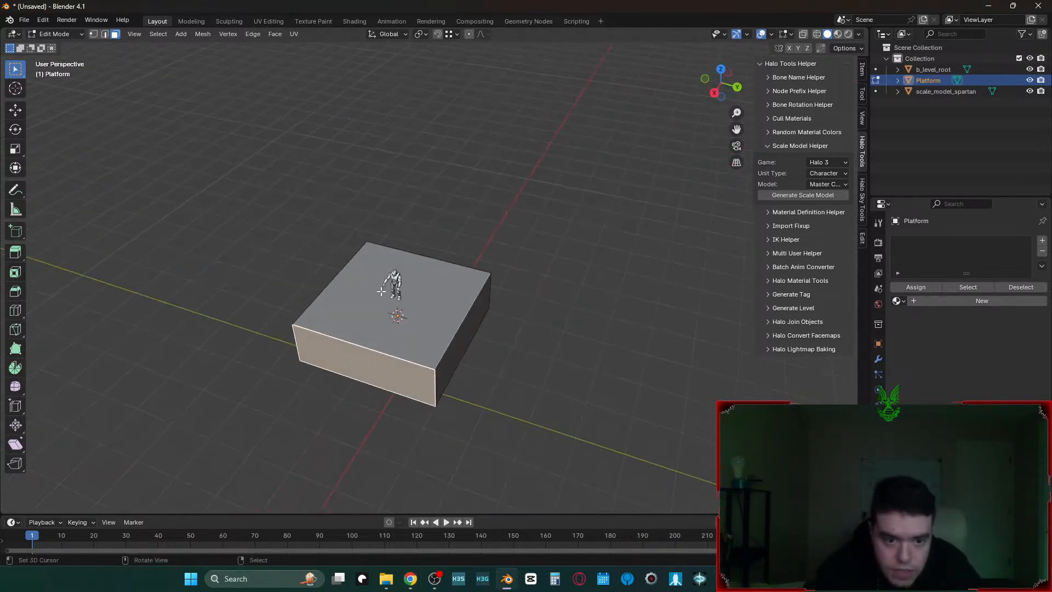
{"action": "middle_click_drag", "start_coordinate": [359, 353], "coordinate": [538, 299]}
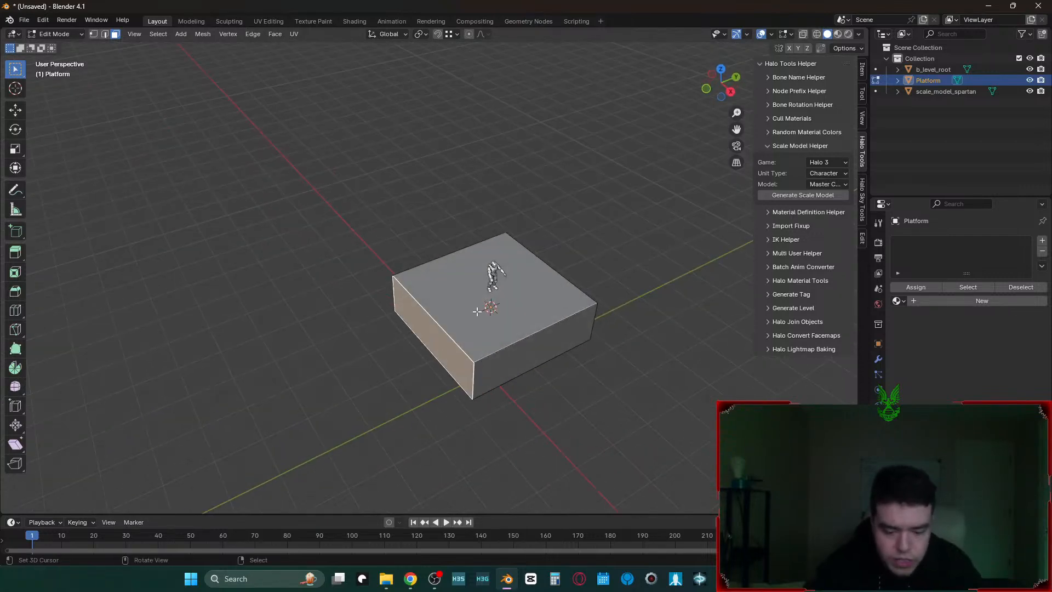
{"action": "middle_click_drag", "start_coordinate": [477, 311], "coordinate": [527, 264]}
{"action": "middle_click_drag", "start_coordinate": [375, 291], "coordinate": [427, 285]}
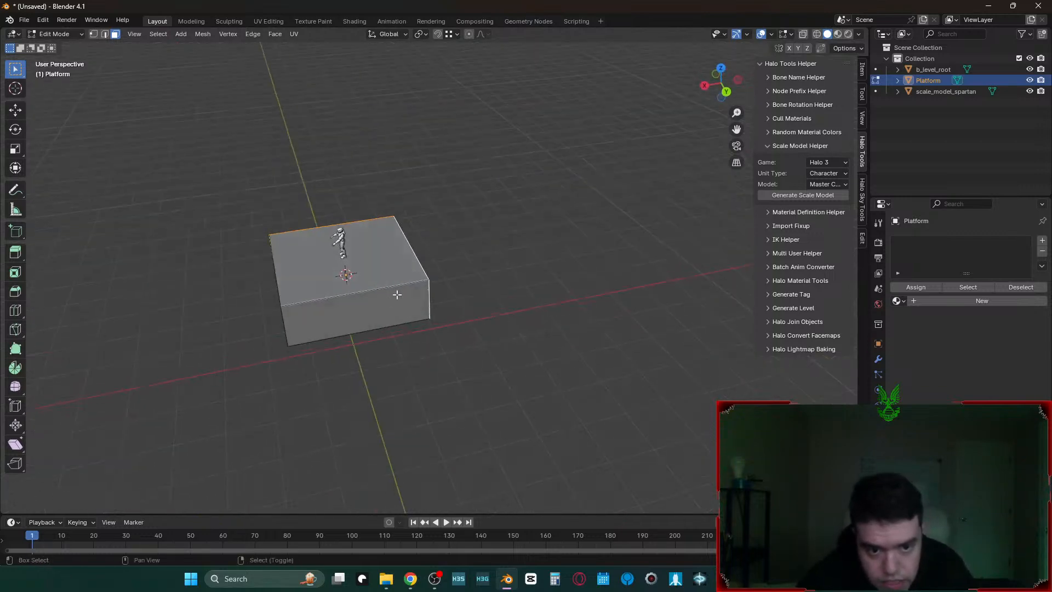
- Extrude the three side faces along their normals by 15 m with Offset Even enabled
{"action": "key", "text": "alt+e"}
{"action": "left_click", "coordinate": [377, 313]}
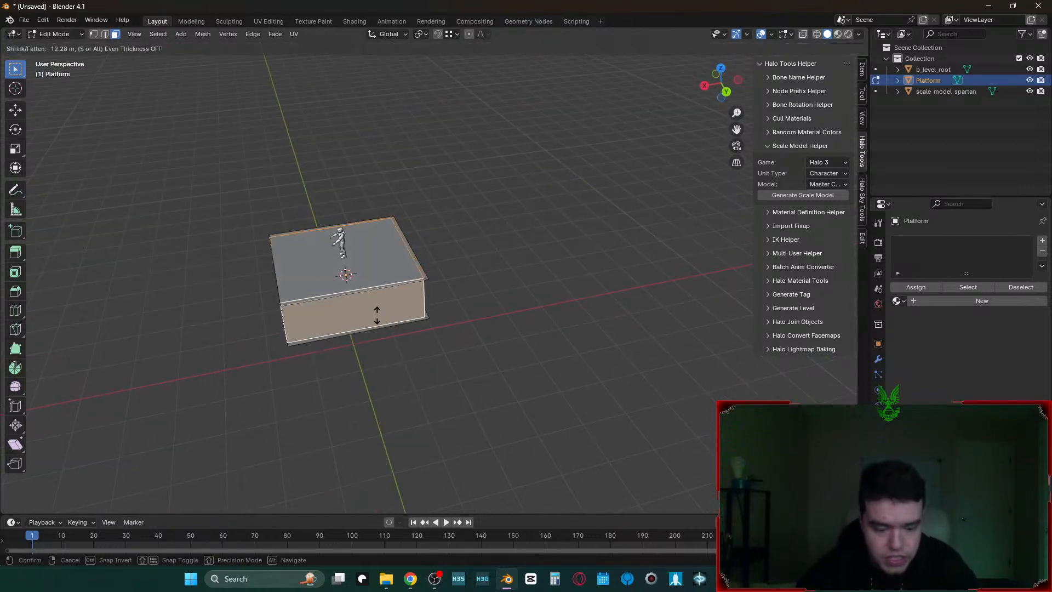
{"action": "type", "text": "15"}
{"action": "key", "text": "Return"}
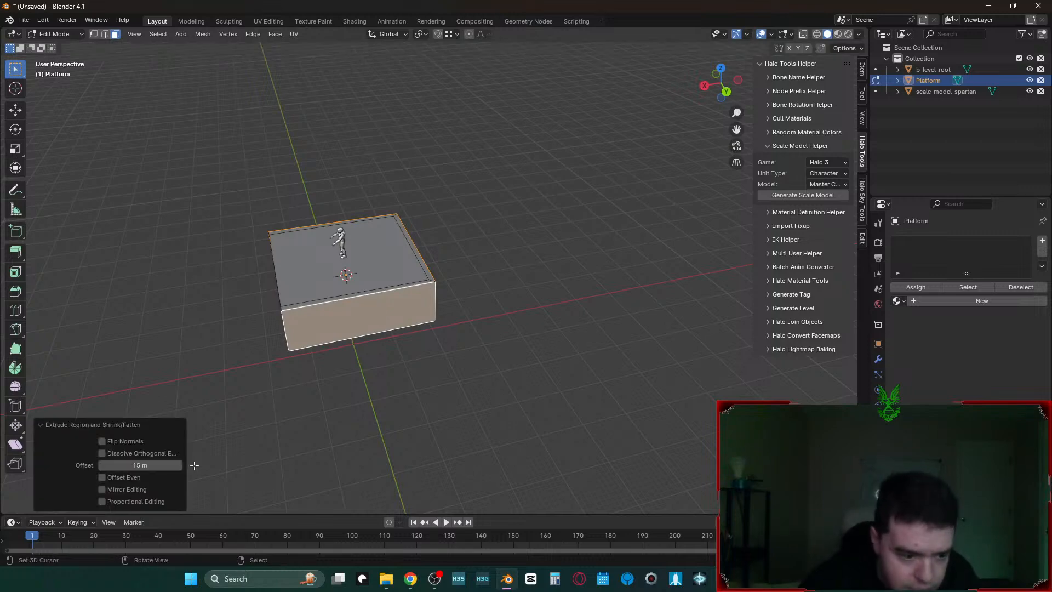
{"action": "left_click", "coordinate": [114, 479]}
- Examine the extruded border's corner edge and the viewport overlay options
{"action": "middle_click_drag", "start_coordinate": [416, 296], "coordinate": [472, 313]}
{"action": "scroll", "coordinate": [538, 371], "scroll_direction": "up", "scroll_amount": 5}
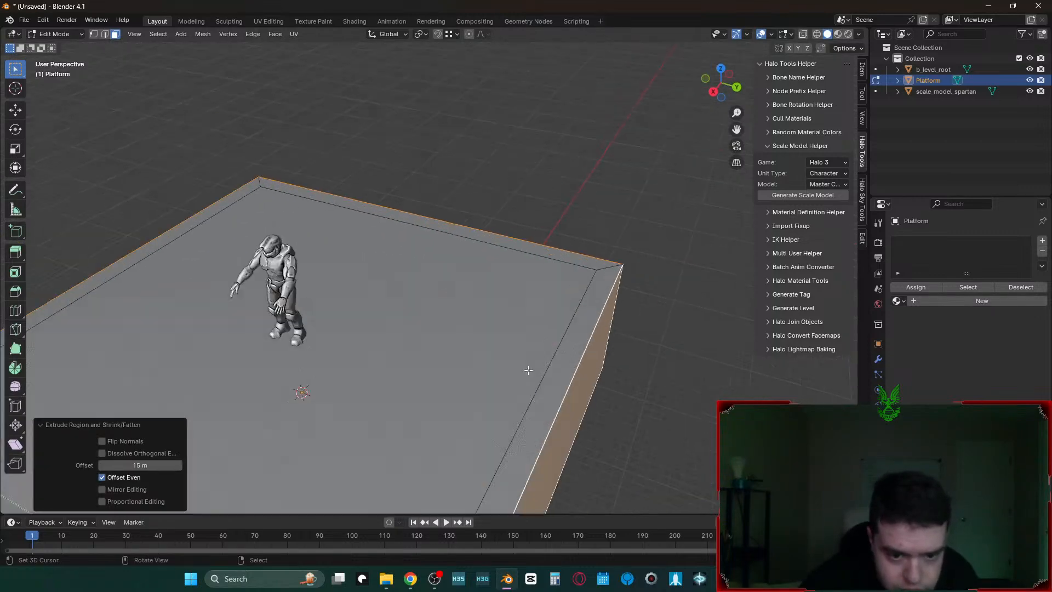
{"action": "middle_click_drag", "start_coordinate": [521, 394], "coordinate": [562, 302], "text": "shift"}
{"action": "key", "text": "2"}
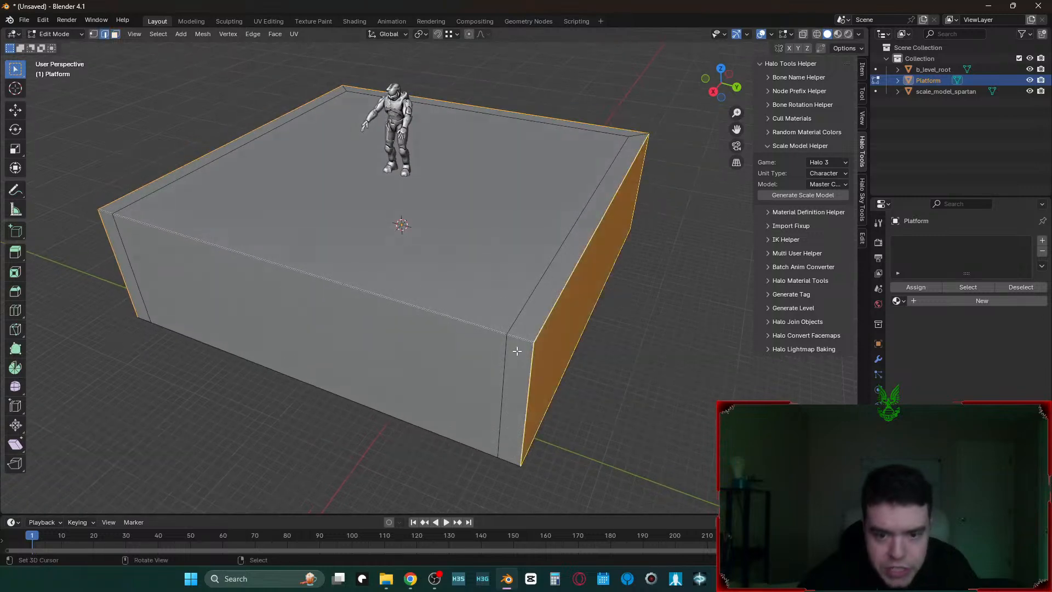
{"action": "left_click", "coordinate": [517, 340]}
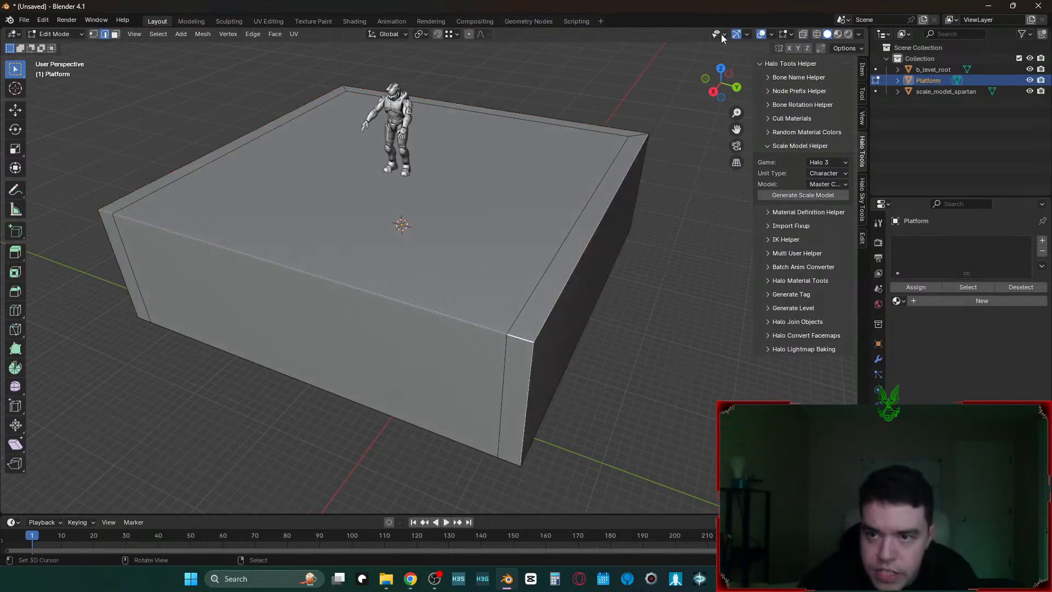
{"action": "left_click", "coordinate": [770, 33]}
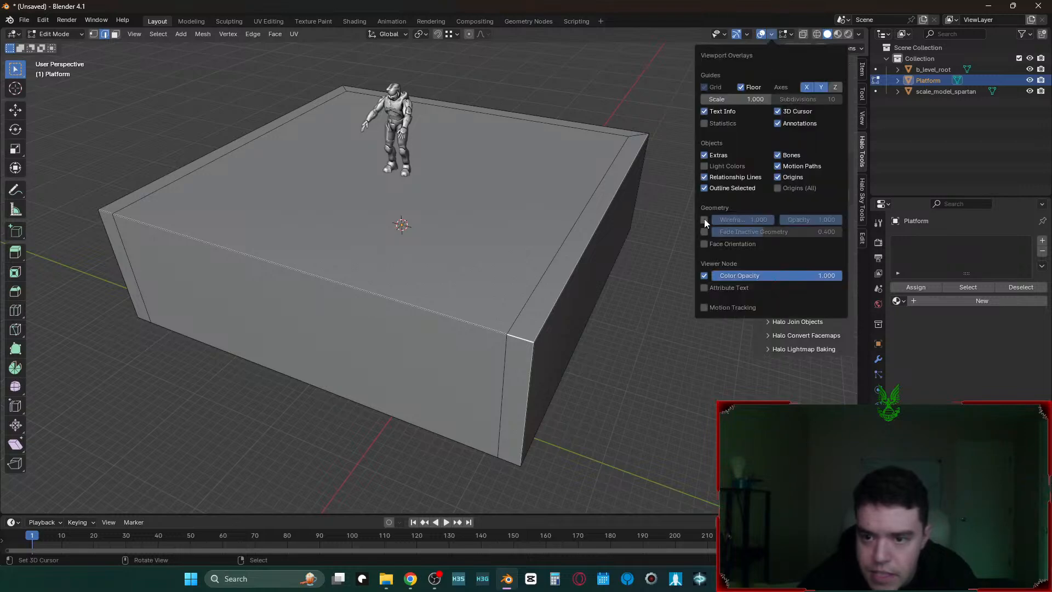
{"action": "left_click", "coordinate": [790, 34]}
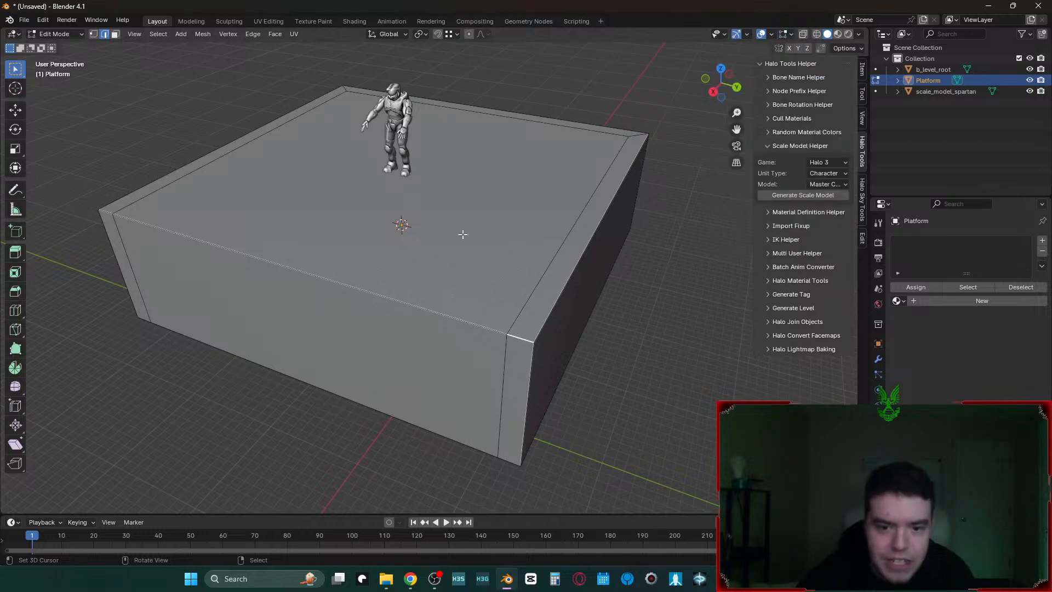
- Return to face selection and knife-cut the border's upper face along Y from its inner corner to the outer edge
{"action": "key", "text": "3"}
{"action": "middle_click_drag", "start_coordinate": [364, 326], "coordinate": [432, 316]}
{"action": "right_click", "coordinate": [341, 216]}
{"action": "scroll", "coordinate": [419, 269], "scroll_direction": "down", "scroll_amount": 3}
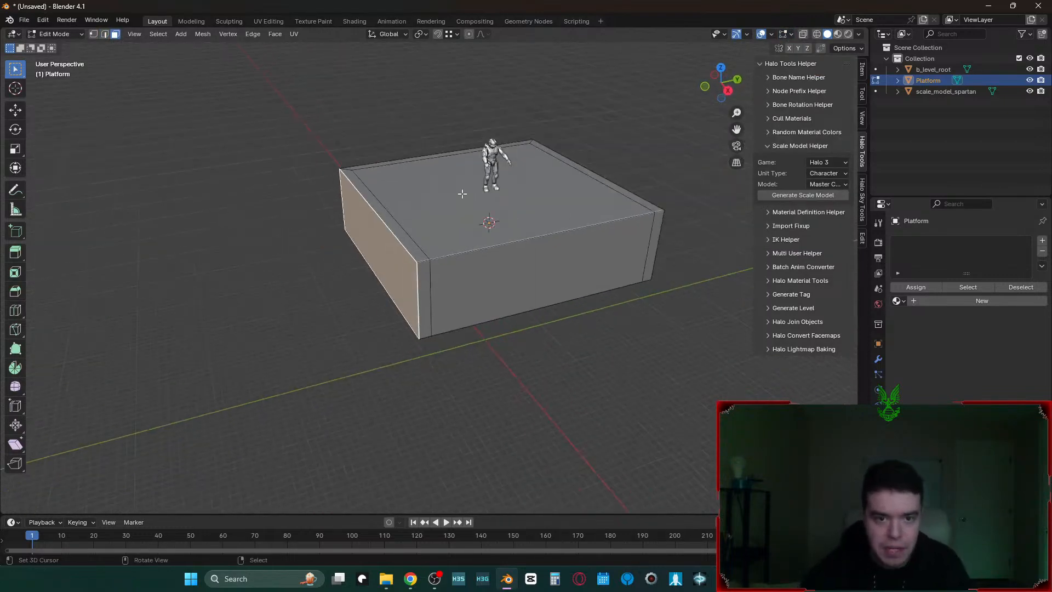
{"action": "scroll", "coordinate": [281, 282], "scroll_direction": "down", "scroll_amount": 5}
{"action": "middle_click_drag", "start_coordinate": [396, 265], "coordinate": [375, 306]}
{"action": "scroll", "coordinate": [428, 291], "scroll_direction": "up", "scroll_amount": 2}
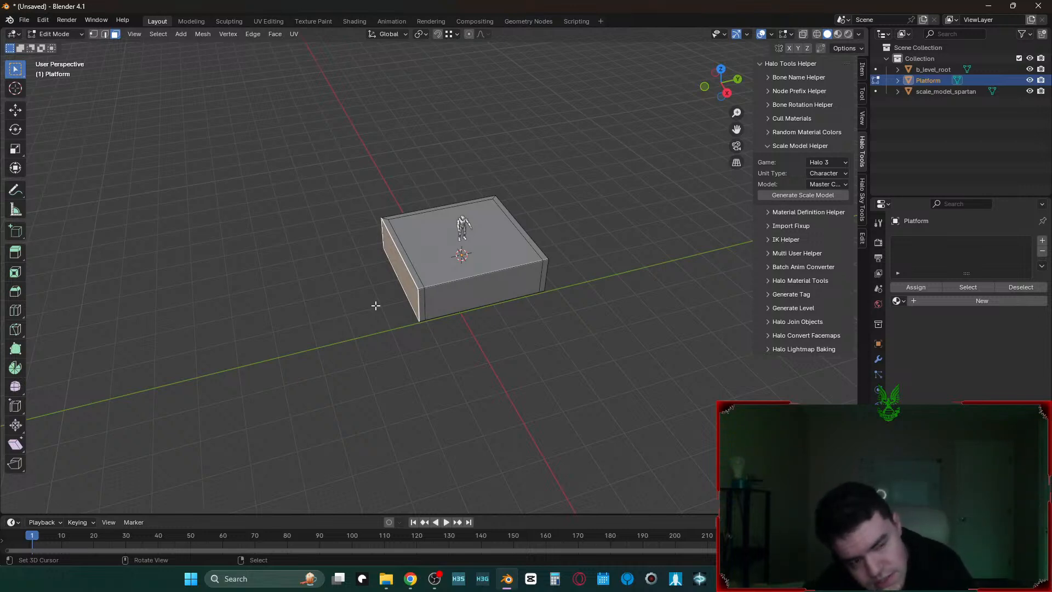
{"action": "middle_click_drag", "start_coordinate": [358, 263], "coordinate": [455, 263]}
{"action": "scroll", "coordinate": [447, 247], "scroll_direction": "up", "scroll_amount": 6}
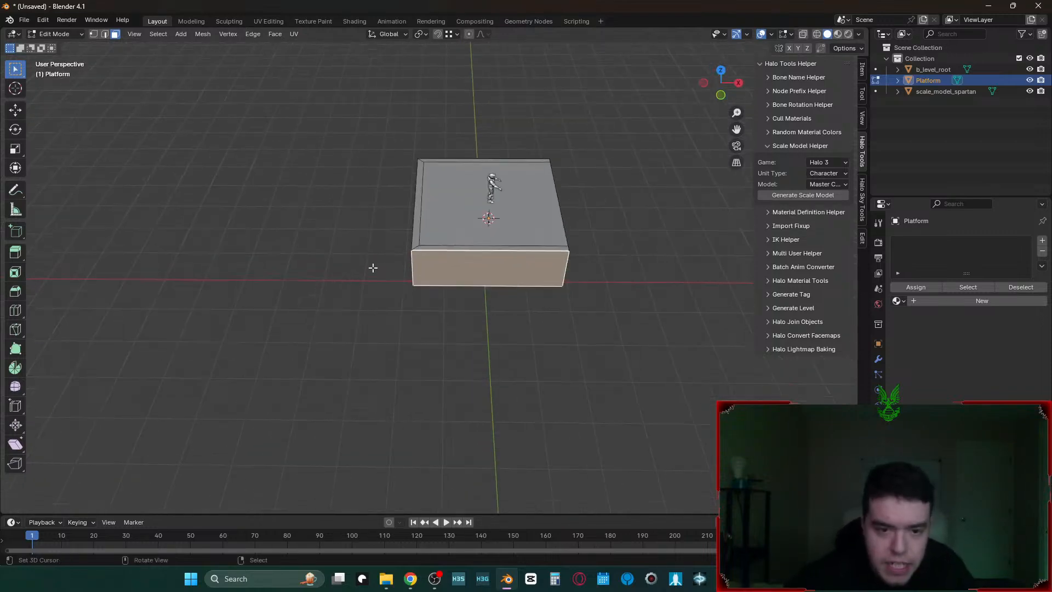
{"action": "key", "text": "k"}
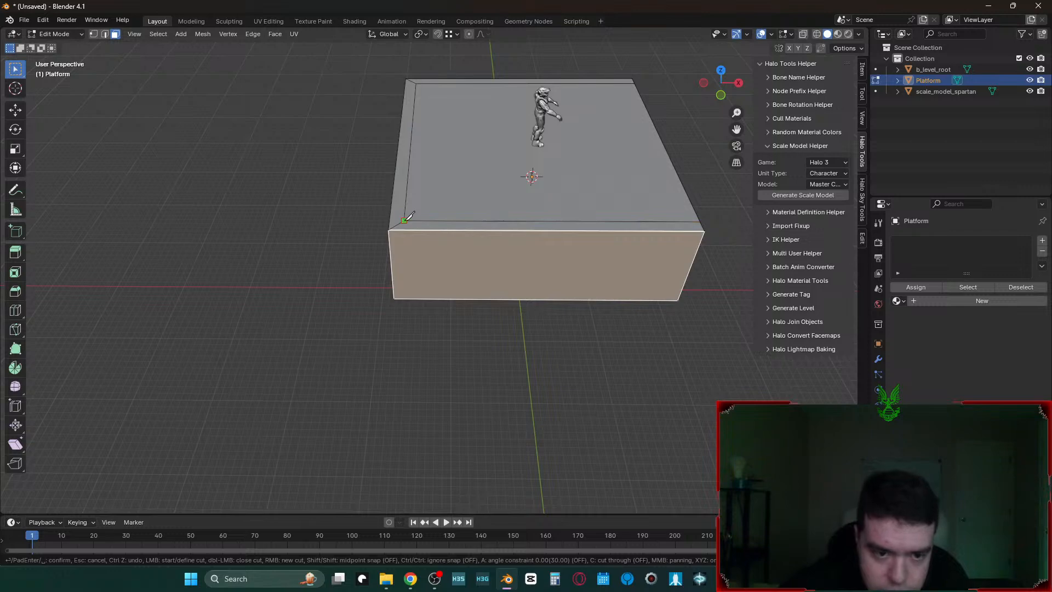
{"action": "left_click", "coordinate": [403, 221]}
{"action": "key", "text": "y"}
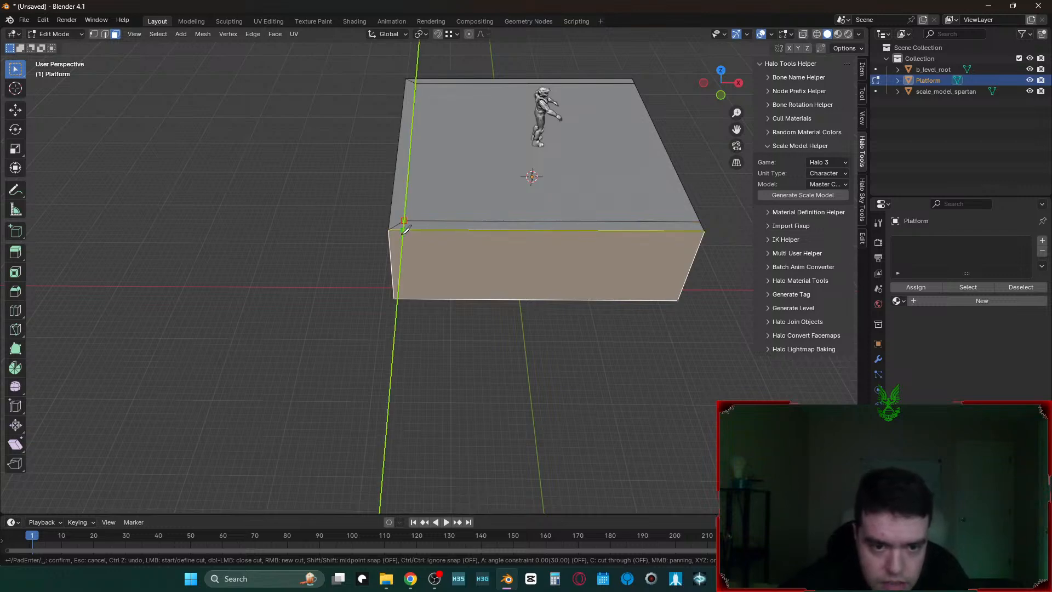
{"action": "key", "text": "Return"}
- Knife-cut the adjoining side face along Z from the end of the corner cut down to its lower edge
{"action": "key", "text": "k"}
{"action": "left_click", "coordinate": [404, 231]}
{"action": "key", "text": "z"}
{"action": "left_click", "coordinate": [406, 298]}
{"action": "key", "text": "Return"}
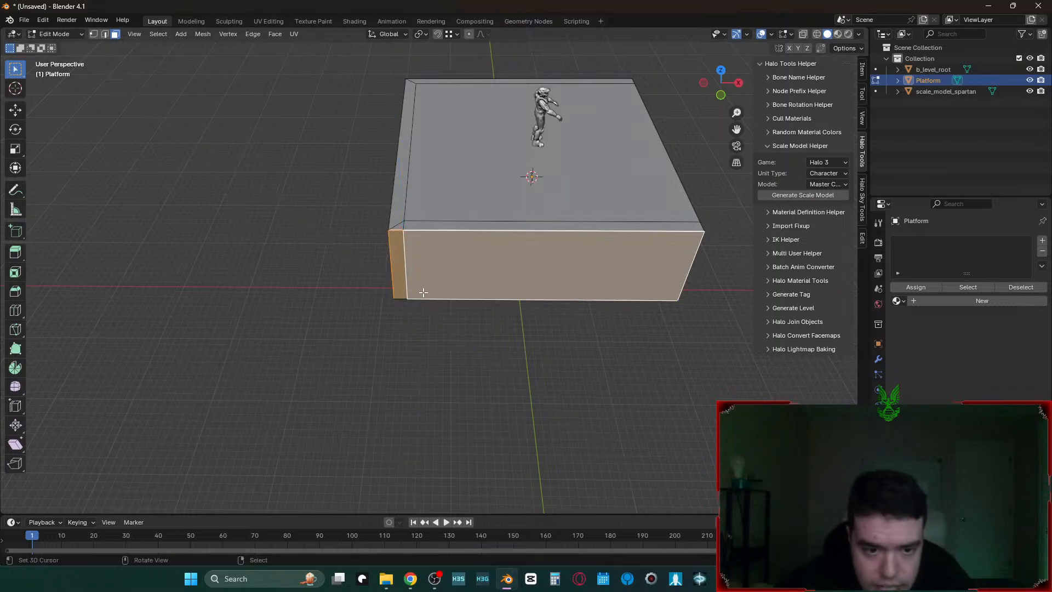
- Extrude both parts of the divided side face outward by 150 m
{"action": "left_click", "coordinate": [401, 265]}
{"action": "left_click", "coordinate": [470, 265], "text": "shift"}
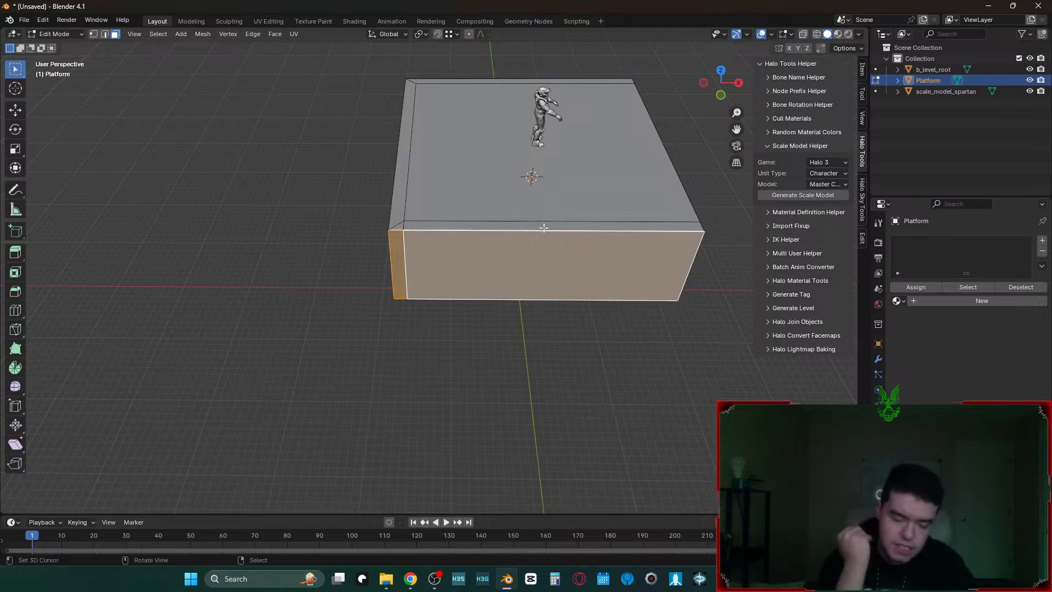
{"action": "type", "text": "e150"}
{"action": "key", "text": "Return"}
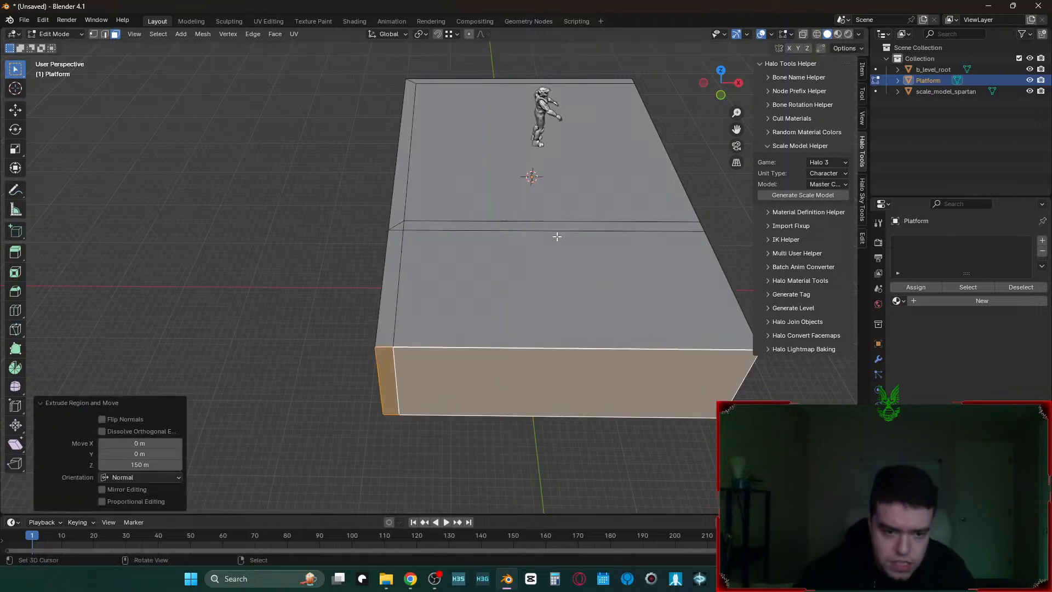
- Extrude the two end faces of the new section by another 15 m
{"action": "left_click", "coordinate": [386, 367]}
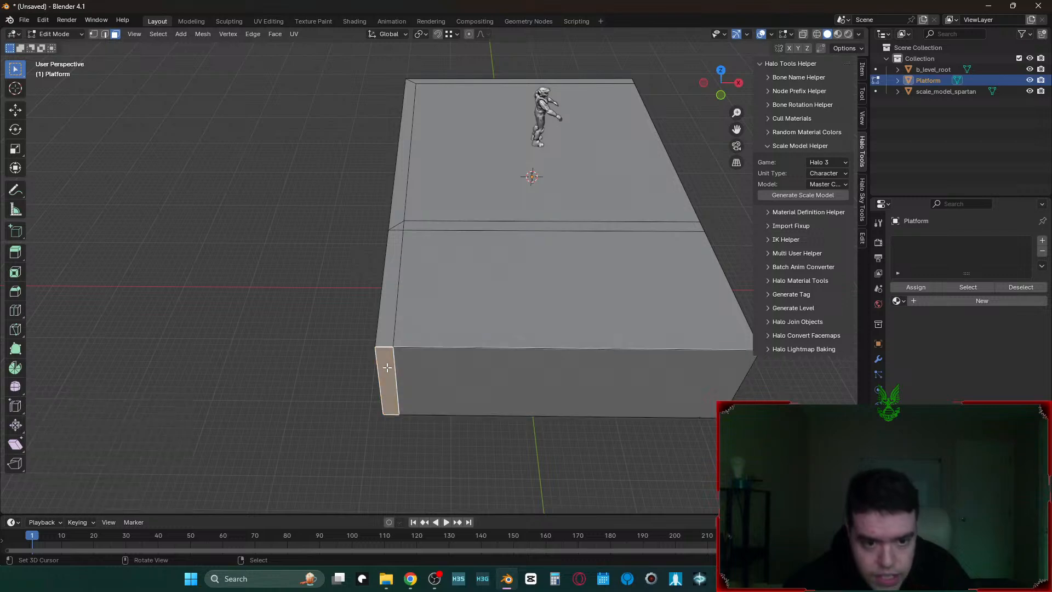
{"action": "left_click", "coordinate": [423, 374], "text": "shift"}
{"action": "type", "text": "e15"}
{"action": "key", "text": "Return"}
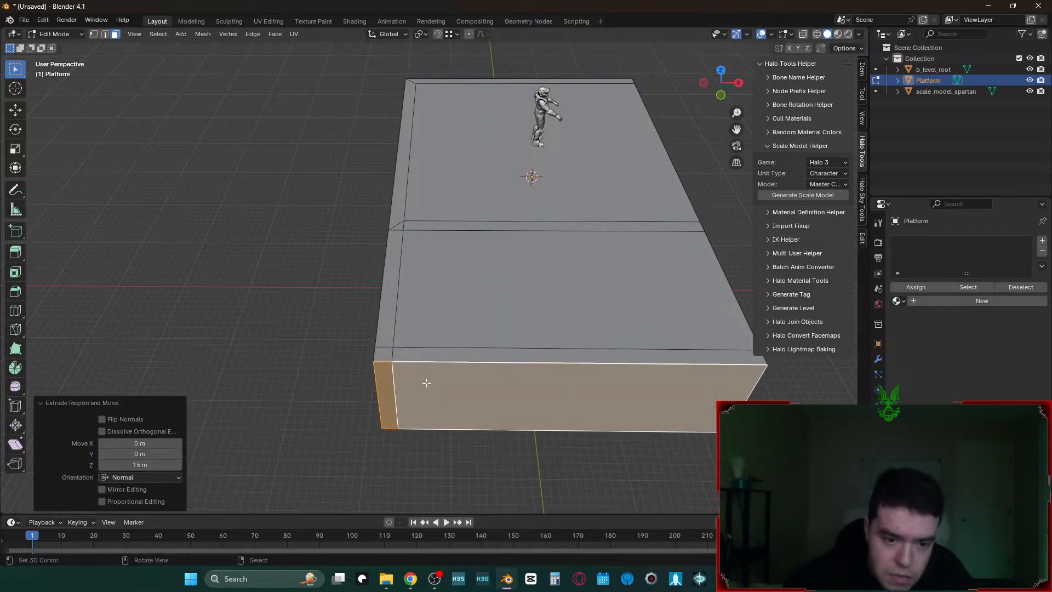
- Examine the upper faces and border corners where the new section meets the original platform
{"action": "left_click", "coordinate": [275, 379]}
{"action": "key", "text": "d"}
{"action": "left_click", "coordinate": [495, 363]}
{"action": "key", "text": "3"}
{"action": "right_click", "coordinate": [454, 384]}
{"action": "right_click", "coordinate": [408, 323]}
{"action": "middle_click_drag", "start_coordinate": [408, 324], "coordinate": [430, 323]}
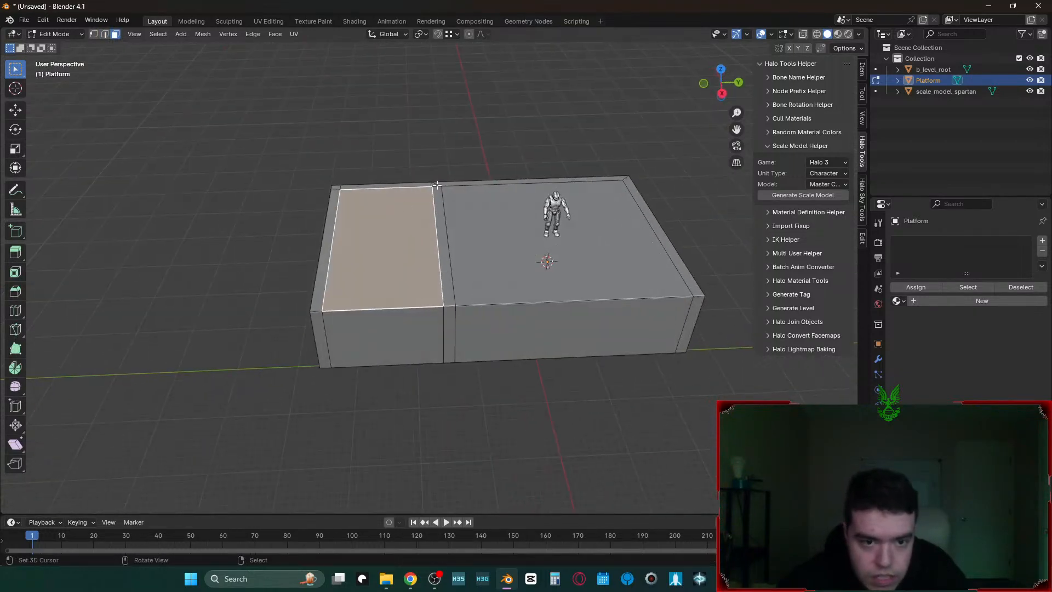
{"action": "key", "text": "alt+a"}
{"action": "key", "text": "d"}
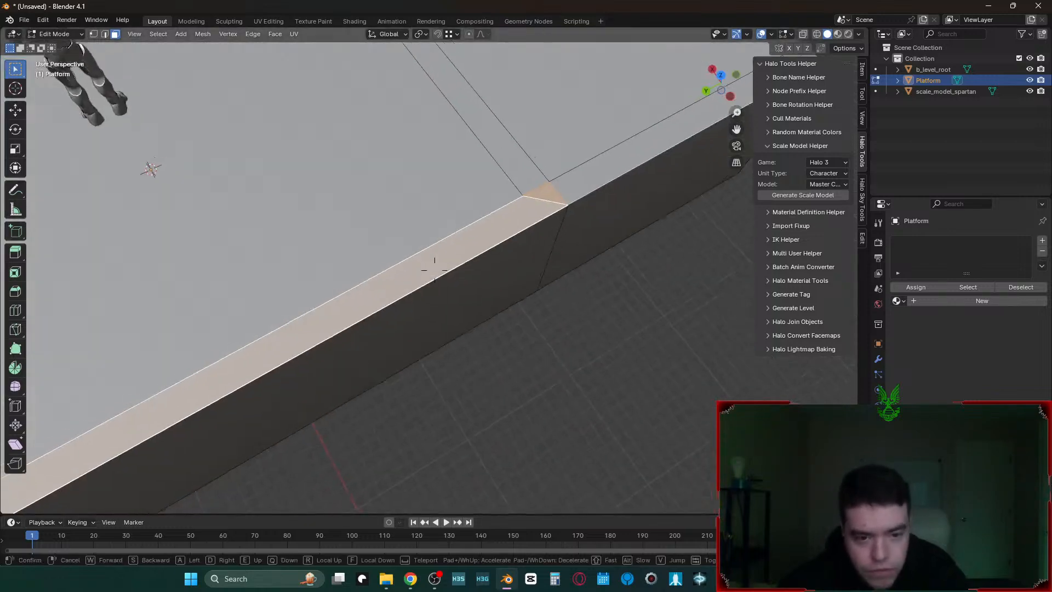
{"action": "key", "text": "w"}
{"action": "left_click", "coordinate": [694, 321]}
- Clear the selection and knife-cut the upper border along X from the inner corner at the section junction to the outer edge
{"action": "key", "text": "alt+a"}
{"action": "key", "text": "shift+grave"}
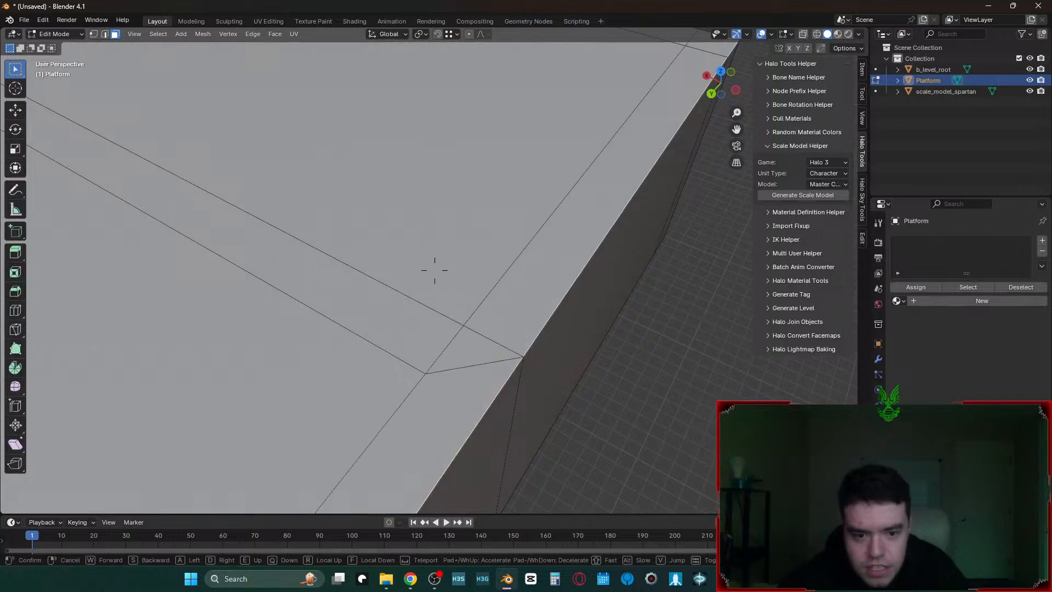
{"action": "key", "text": "s"}
{"action": "left_click", "coordinate": [705, 325]}
{"action": "key", "text": "k"}
{"action": "left_click", "coordinate": [431, 318]}
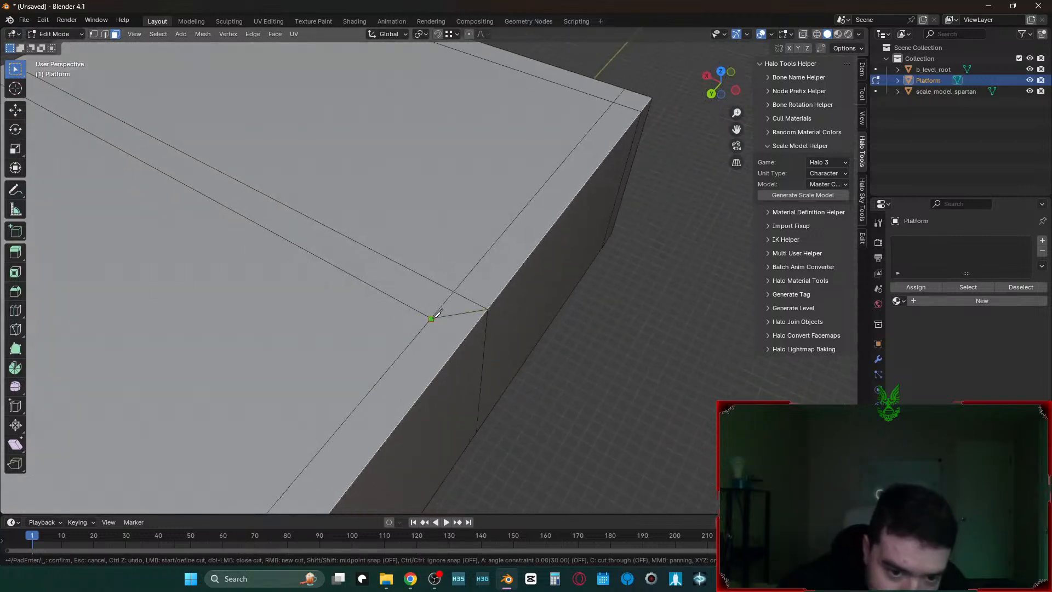
{"action": "key", "text": "x"}
{"action": "left_click", "coordinate": [466, 336]}
{"action": "key", "text": "Return"}
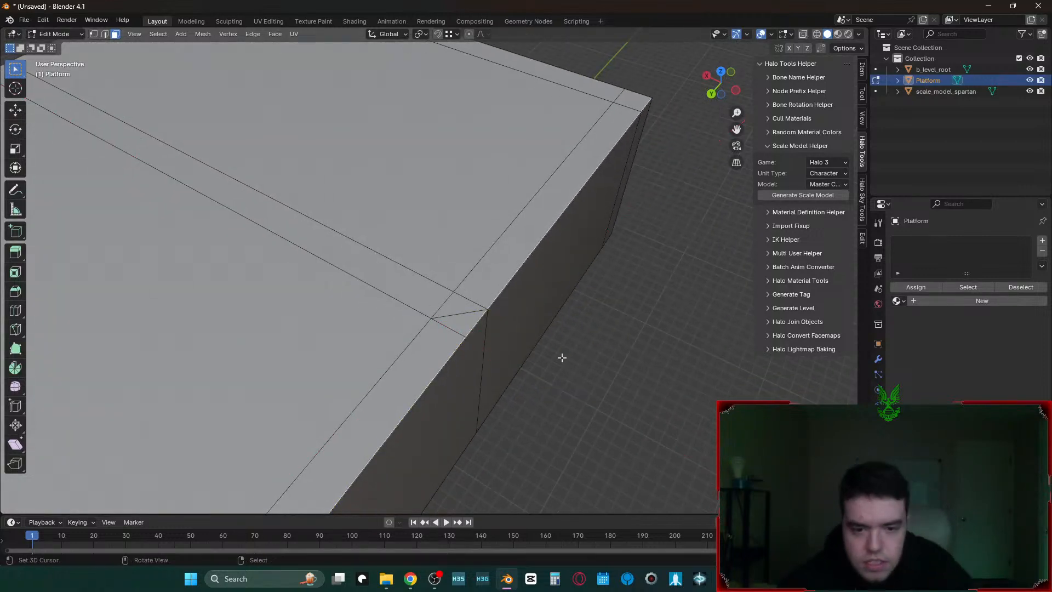
- Select the three side faces of the new section: the wide middle face and the narrow border faces at its ends
{"action": "key", "text": "shift+grave"}
{"action": "key", "text": "s"}
{"action": "key", "text": "w"}
{"action": "key", "text": "d"}
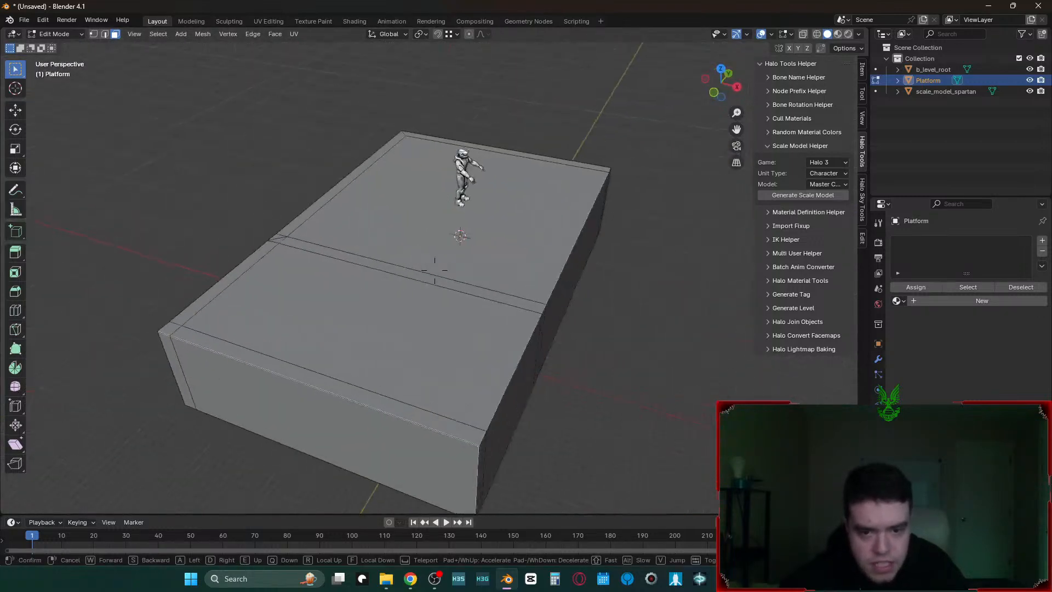
{"action": "left_click", "coordinate": [435, 270]}
{"action": "right_click", "coordinate": [452, 372]}
{"action": "right_click", "coordinate": [403, 407], "text": "shift"}
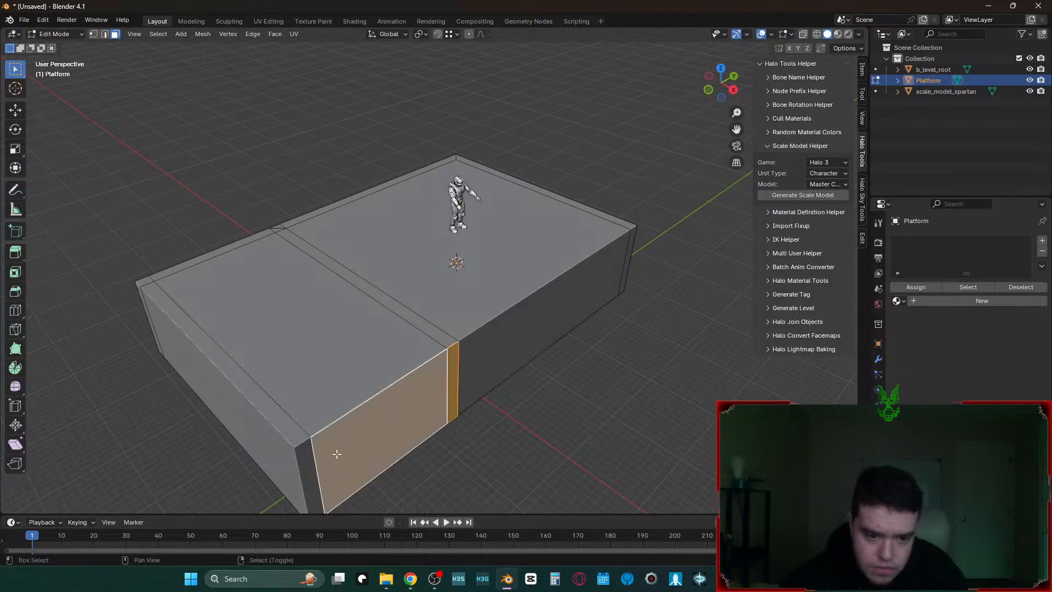
{"action": "right_click", "coordinate": [312, 459], "text": "shift"}
{"action": "scroll", "coordinate": [459, 367], "scroll_direction": "down", "scroll_amount": 1}
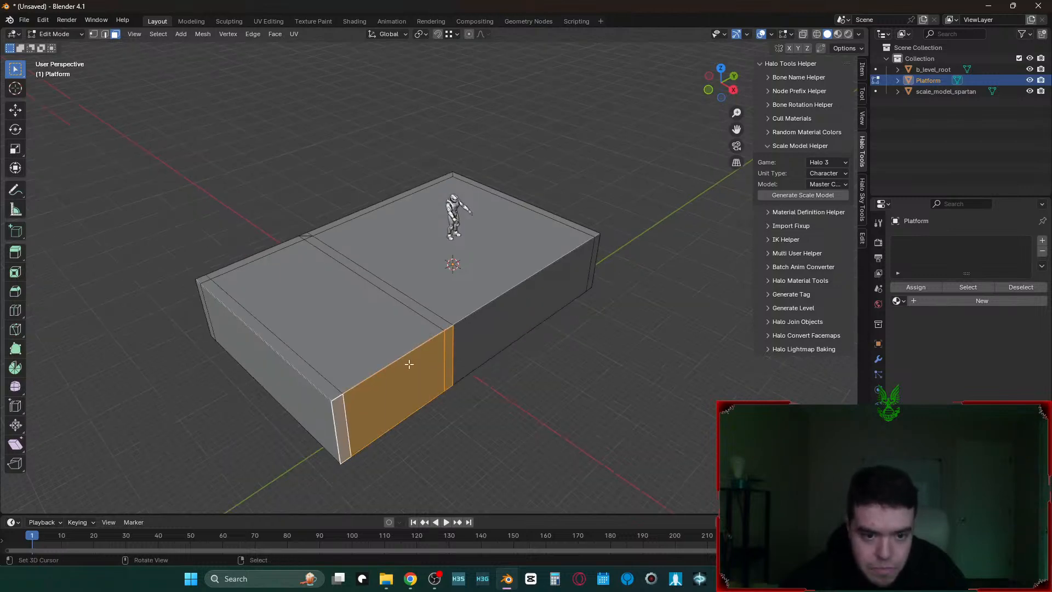
- Try extruding the three selected side faces outward by 800 m, and undo the extrusion
{"action": "key", "text": "shift+grave"}
{"action": "key", "text": "s"}
{"action": "left_click", "coordinate": [435, 269]}
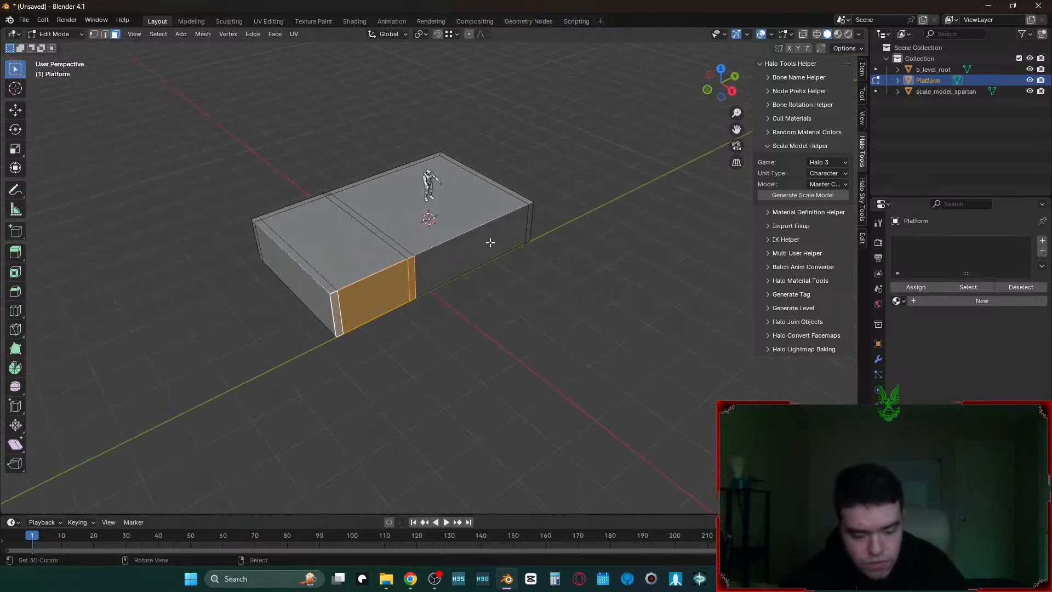
{"action": "key", "text": "e"}
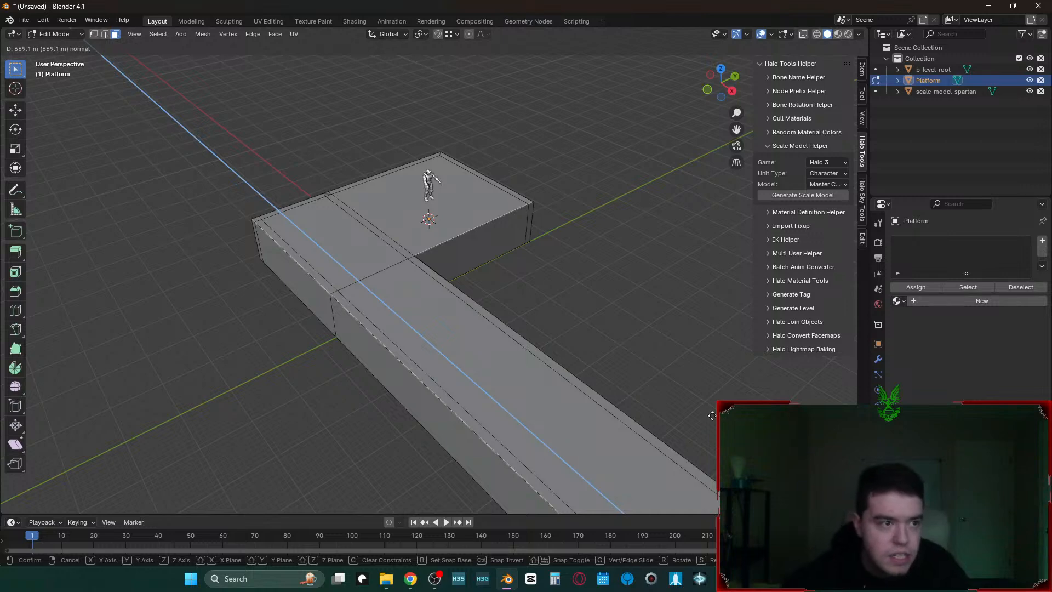
{"action": "type", "text": "800"}
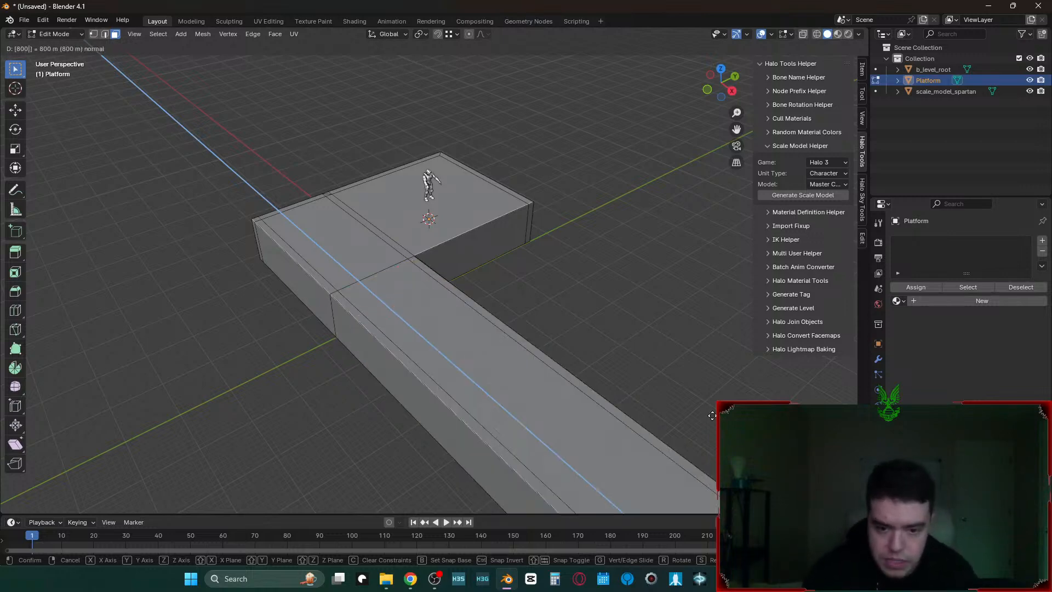
{"action": "key", "text": "Return"}
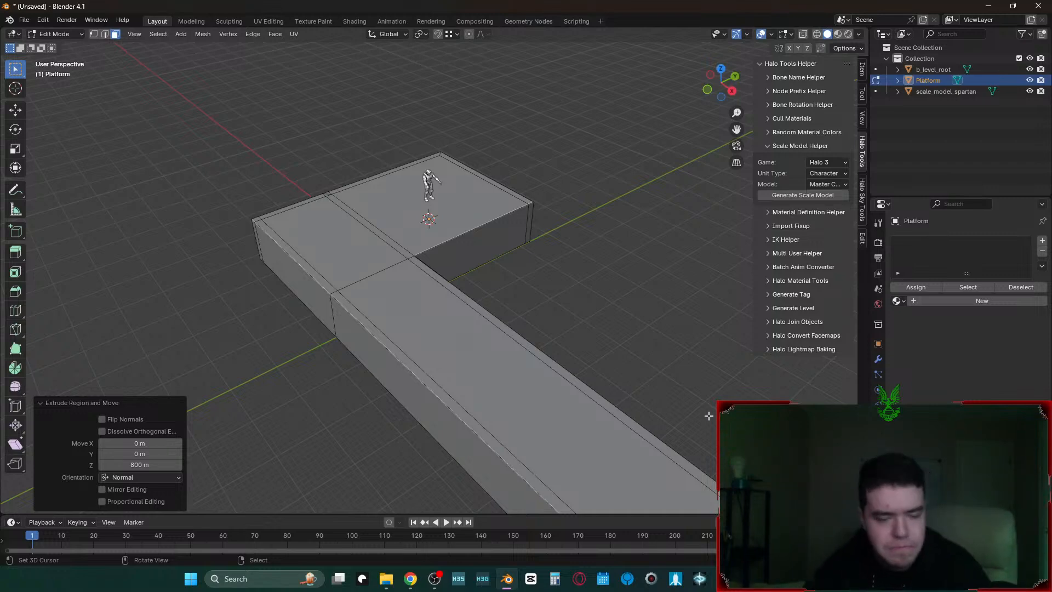
{"action": "key", "text": "shift+grave"}
{"action": "key", "text": "s"}
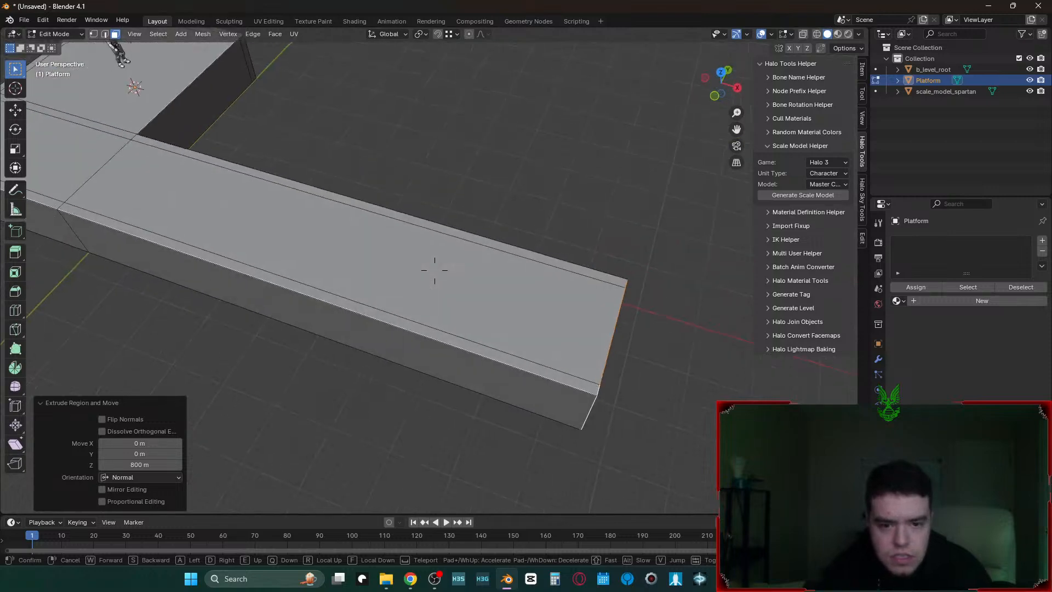
{"action": "left_click", "coordinate": [466, 267]}
{"action": "key", "text": "ctrl+z"}
- Extrude the three selected side faces outward by 1500 m to form a long corridor
{"action": "key", "text": "e"}
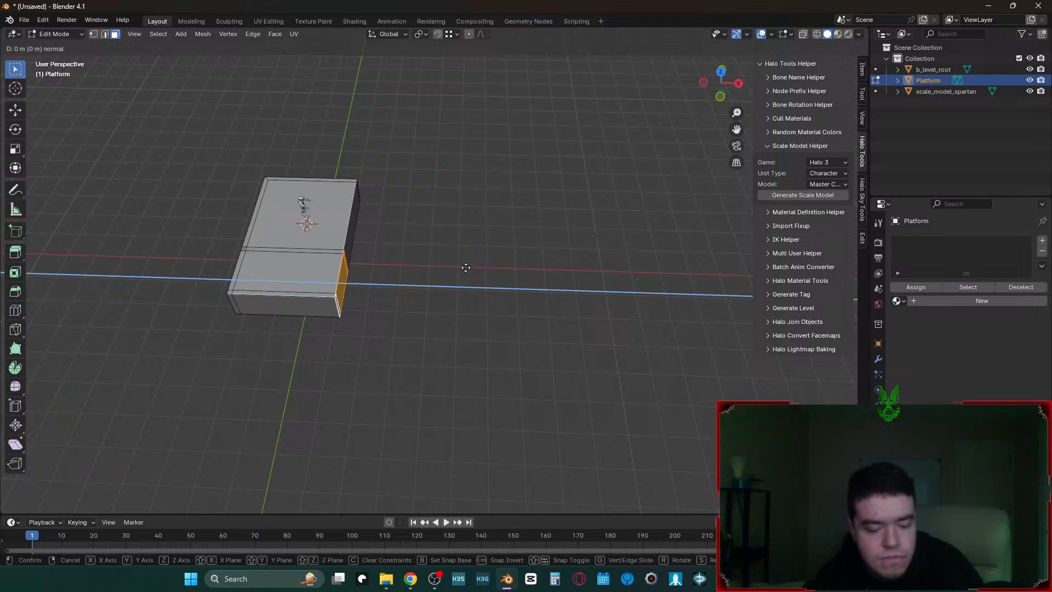
{"action": "type", "text": "1500"}
{"action": "key", "text": "Return"}
- Extrude the three faces at the far end of the corridor by another 15 m and clear the selection
{"action": "key", "text": "shift+grave"}
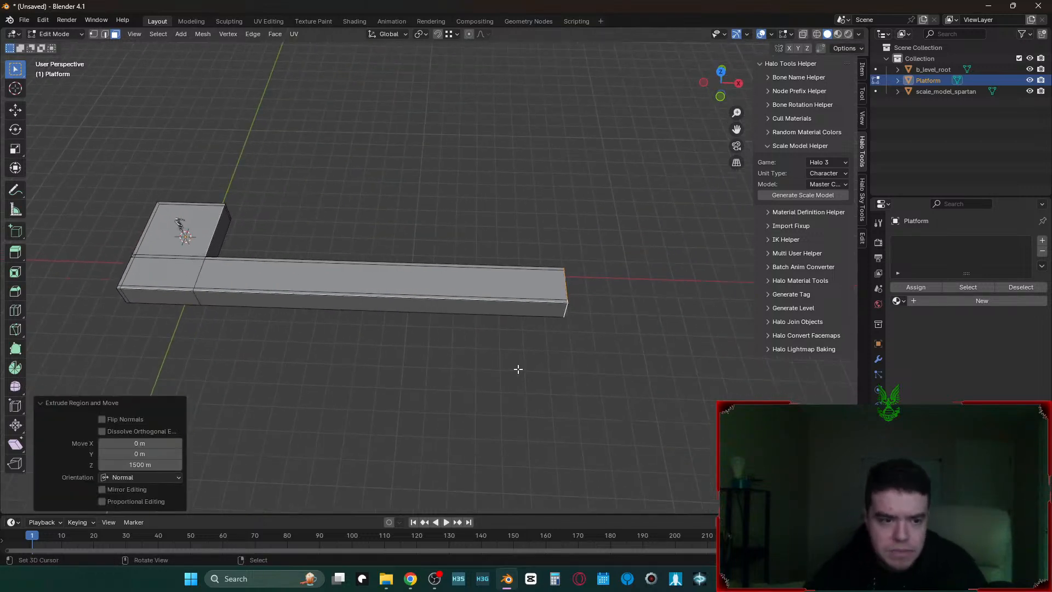
{"action": "key", "text": "w"}
{"action": "key", "text": "d"}
{"action": "left_click", "coordinate": [434, 270]}
{"action": "left_click", "coordinate": [553, 329]}
{"action": "left_click", "coordinate": [460, 335], "text": "shift"}
{"action": "left_click", "coordinate": [365, 346], "text": "shift"}
{"action": "type", "text": "e15"}
{"action": "key", "text": "Return"}
{"action": "left_click", "coordinate": [683, 373]}
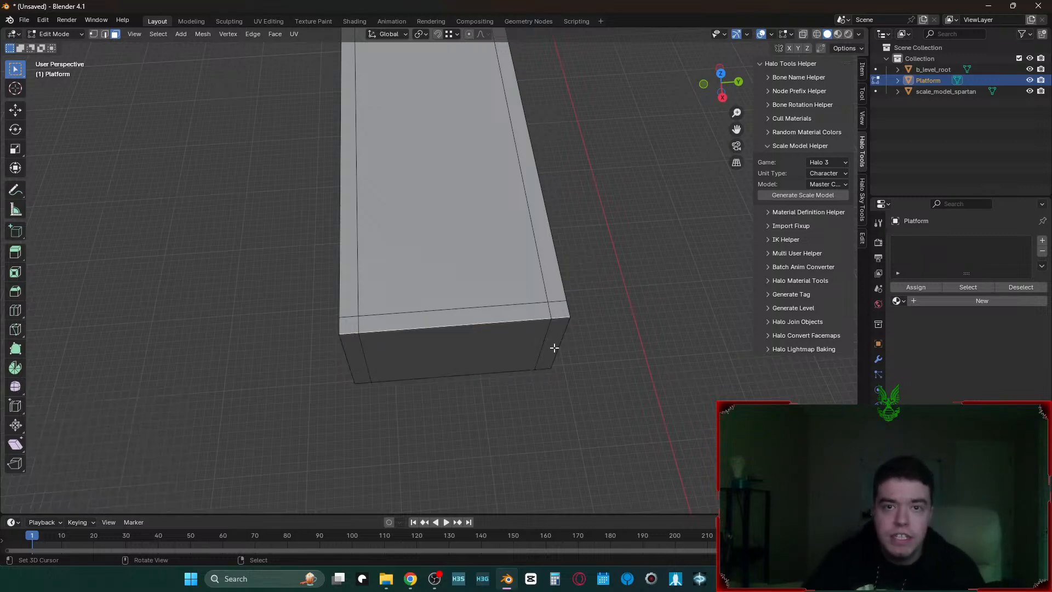
- Examine the corridor's far end, its narrow side border face and the corridor's length relative to the starting platform
{"action": "key", "text": "shift+grave"}
{"action": "key", "text": "d"}
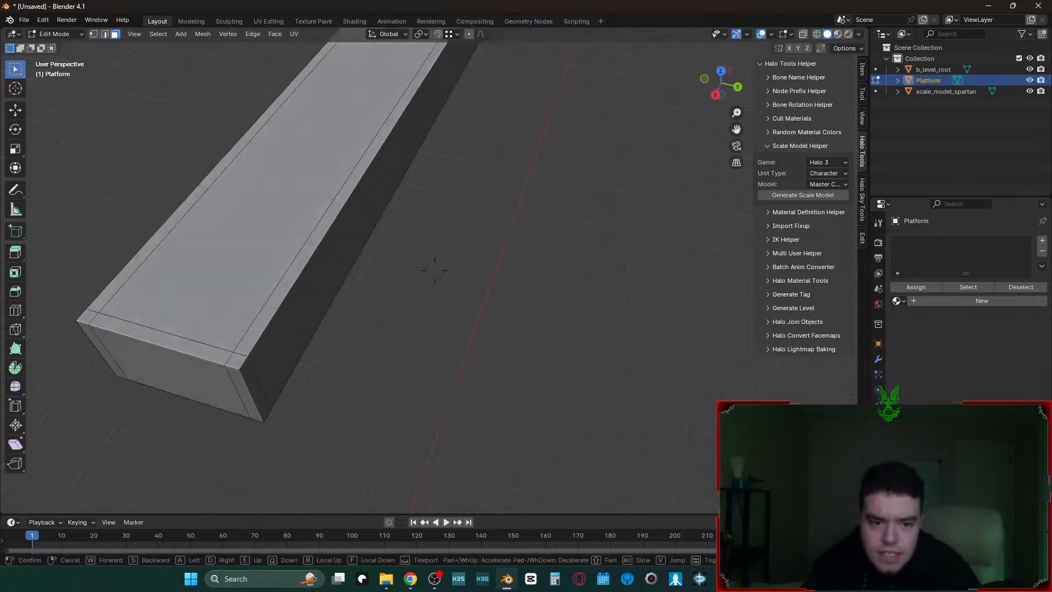
{"action": "left_click", "coordinate": [555, 346]}
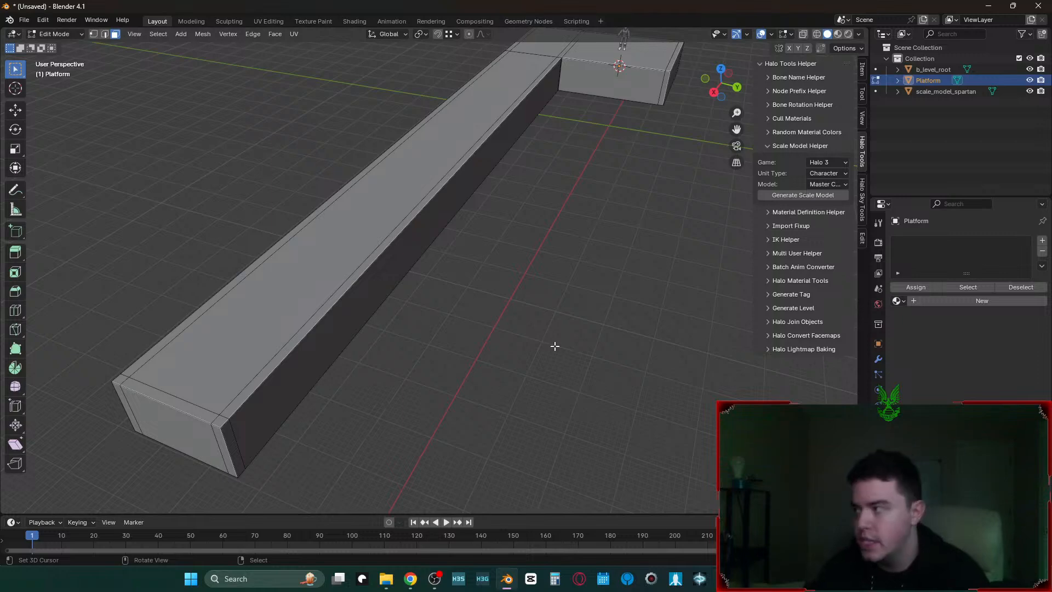
{"action": "scroll", "coordinate": [474, 384], "scroll_direction": "down", "scroll_amount": 2}
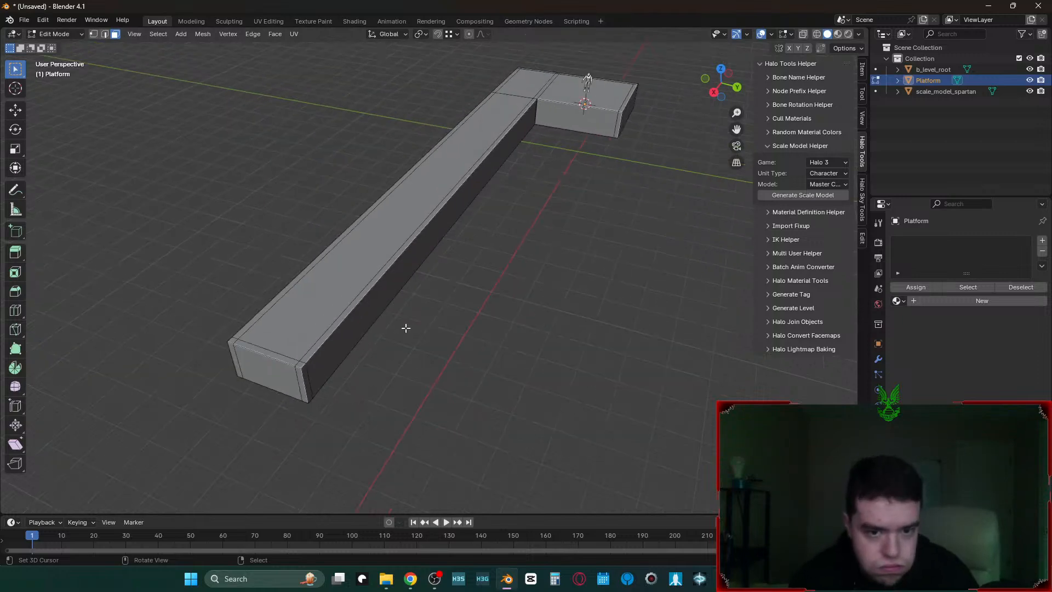
{"action": "left_click", "coordinate": [305, 373]}
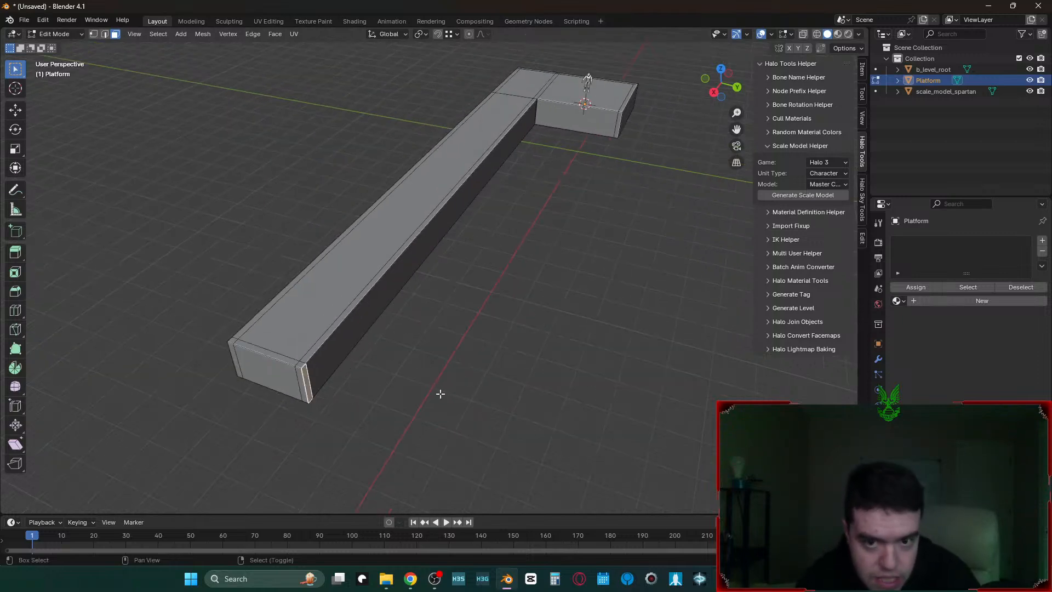
{"action": "scroll", "coordinate": [443, 394], "scroll_direction": "up", "scroll_amount": 2}
{"action": "middle_click_drag", "start_coordinate": [443, 394], "coordinate": [608, 378]}
{"action": "mouse_move", "coordinate": [443, 395]}
{"action": "middle_mouse_down"}
{"action": "mouse_move", "coordinate": [400, 383]}
{"action": "mouse_move", "coordinate": [443, 395]}
{"action": "middle_mouse_up"}
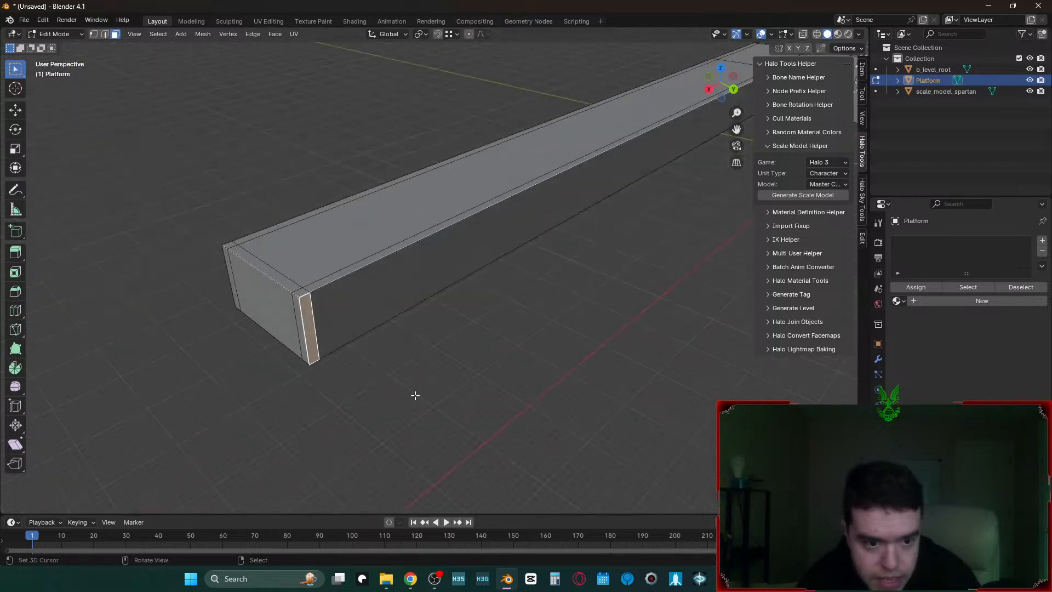
{"action": "right_click", "coordinate": [558, 296]}
{"action": "key", "text": "shift+grave"}
{"action": "key", "text": "s"}
{"action": "key", "text": "Return"}
- Switch to the Deathrun Map Tutorial board in Milanote, review the Section A to E notes, and return to Blender
{"action": "mouse_move", "coordinate": [410, 578]}
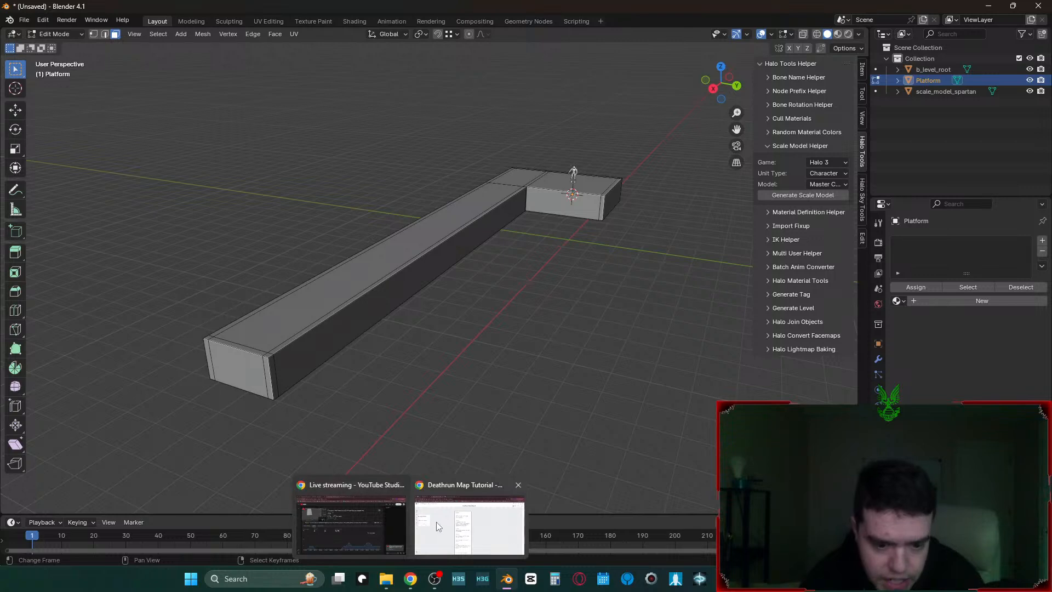
{"action": "left_click", "coordinate": [469, 525]}
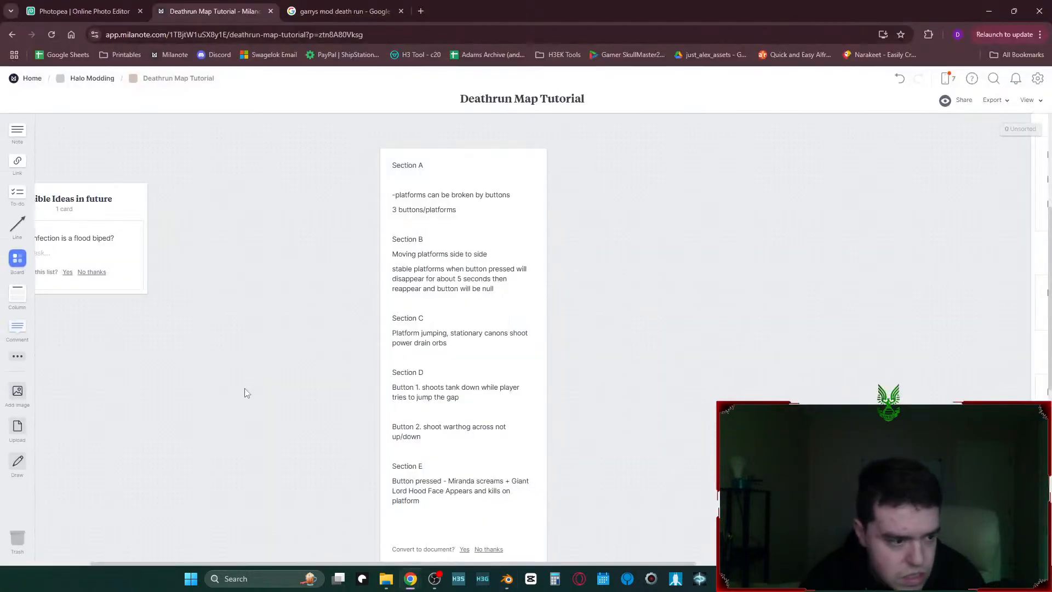
{"action": "scroll", "coordinate": [241, 391], "scroll_direction": "down", "scroll_amount": 3}
{"action": "middle_click_drag", "start_coordinate": [473, 338], "coordinate": [251, 477]}
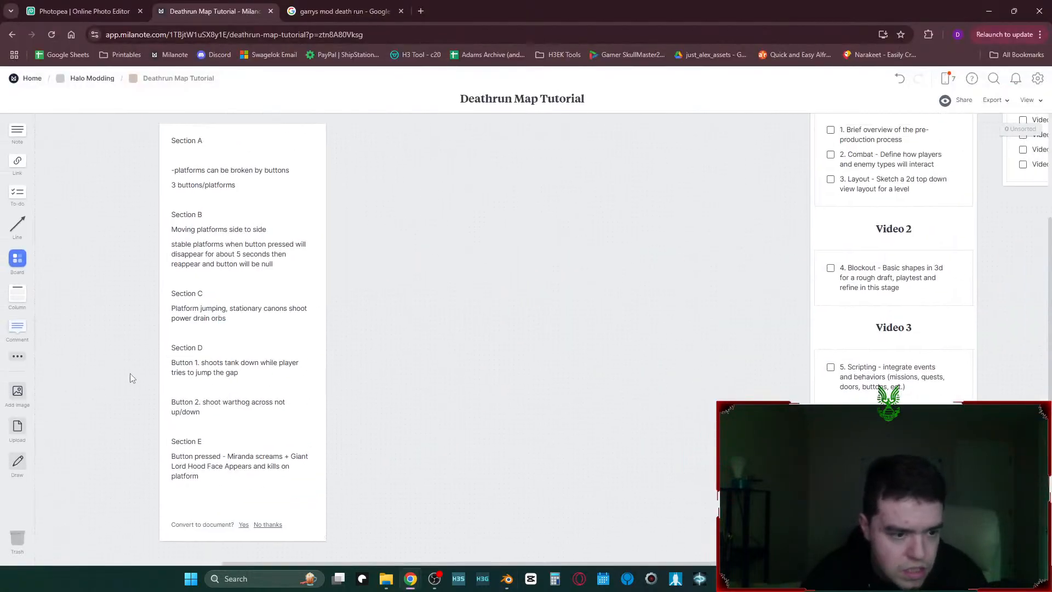
{"action": "scroll", "coordinate": [130, 374], "scroll_direction": "down", "scroll_amount": 2}
{"action": "scroll", "coordinate": [132, 373], "scroll_direction": "down", "scroll_amount": 5, "text": "ctrl"}
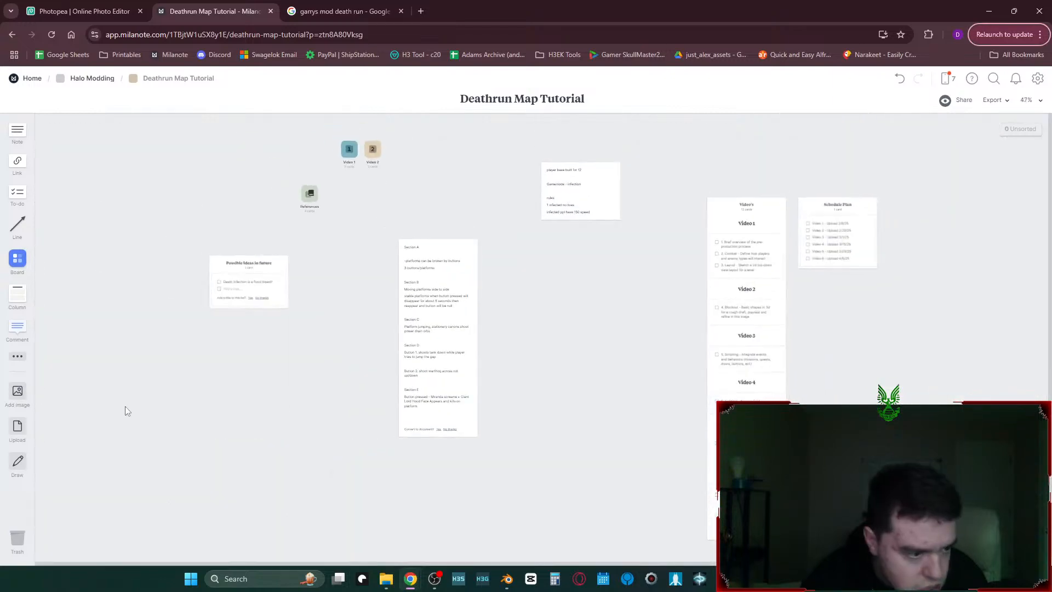
{"action": "left_click", "coordinate": [19, 361]}
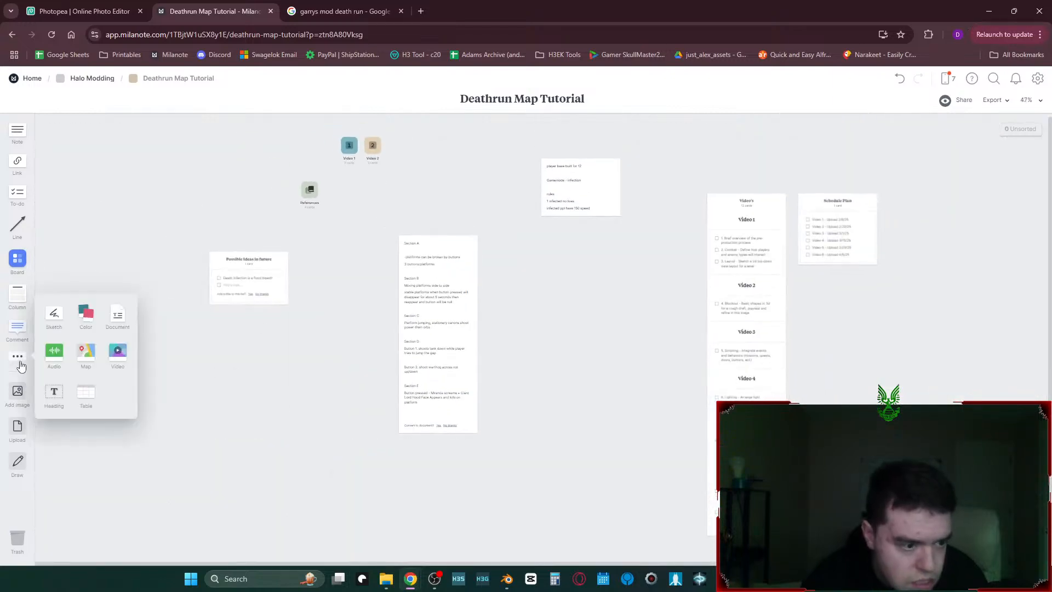
{"action": "left_click", "coordinate": [21, 364]}
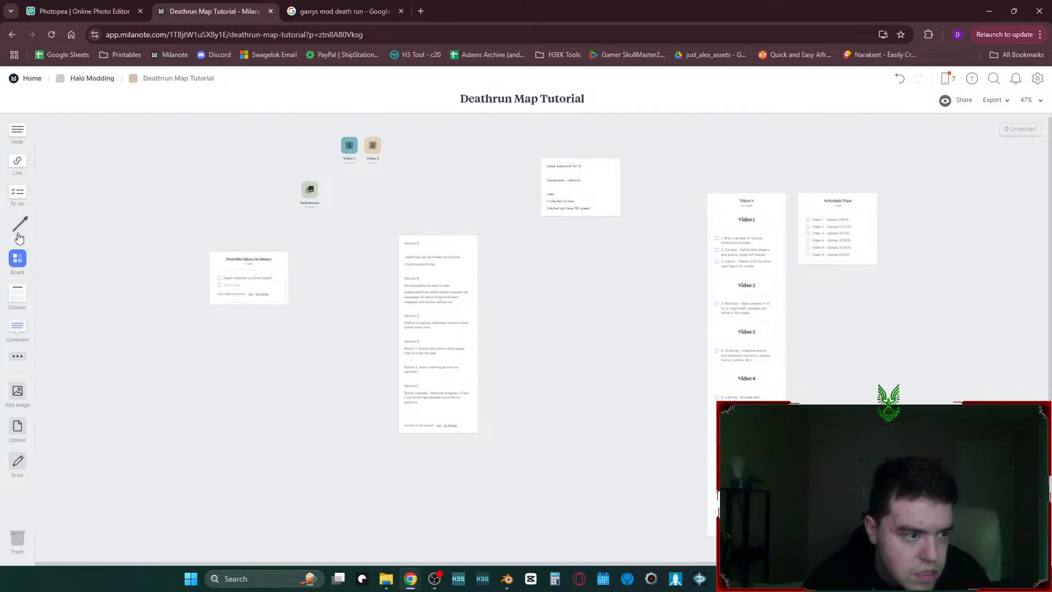
{"action": "scroll", "coordinate": [334, 318], "scroll_direction": "up", "scroll_amount": 2, "text": "ctrl"}
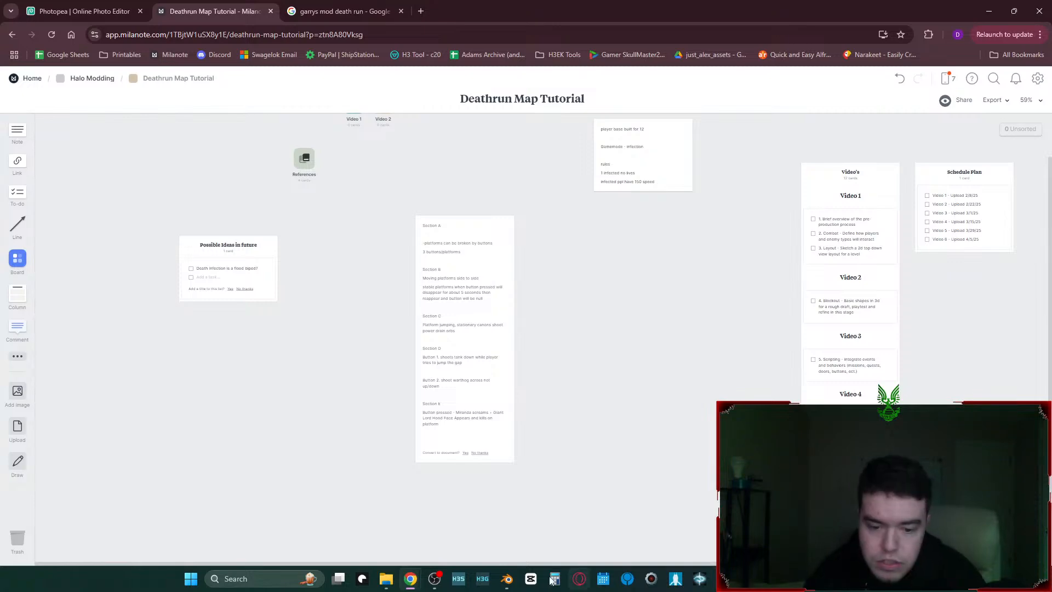
{"action": "left_click", "coordinate": [507, 578]}
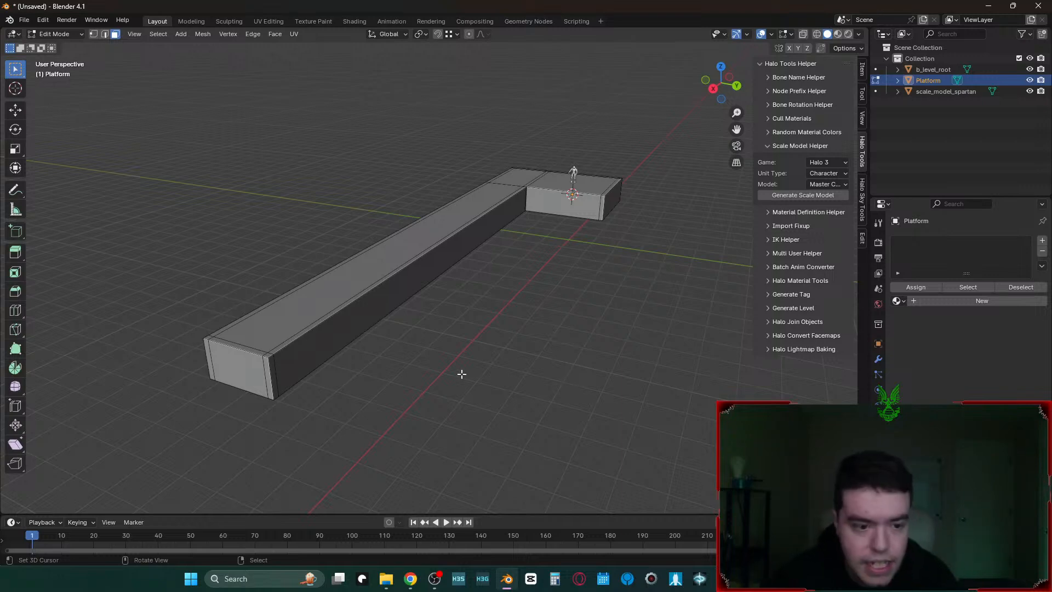
- Select the wide middle face and both narrow border faces at the far end of the corridor
{"action": "scroll", "coordinate": [465, 367], "scroll_direction": "down", "scroll_amount": 1}
{"action": "left_click", "coordinate": [288, 365]}
{"action": "key", "text": "shift+grave"}
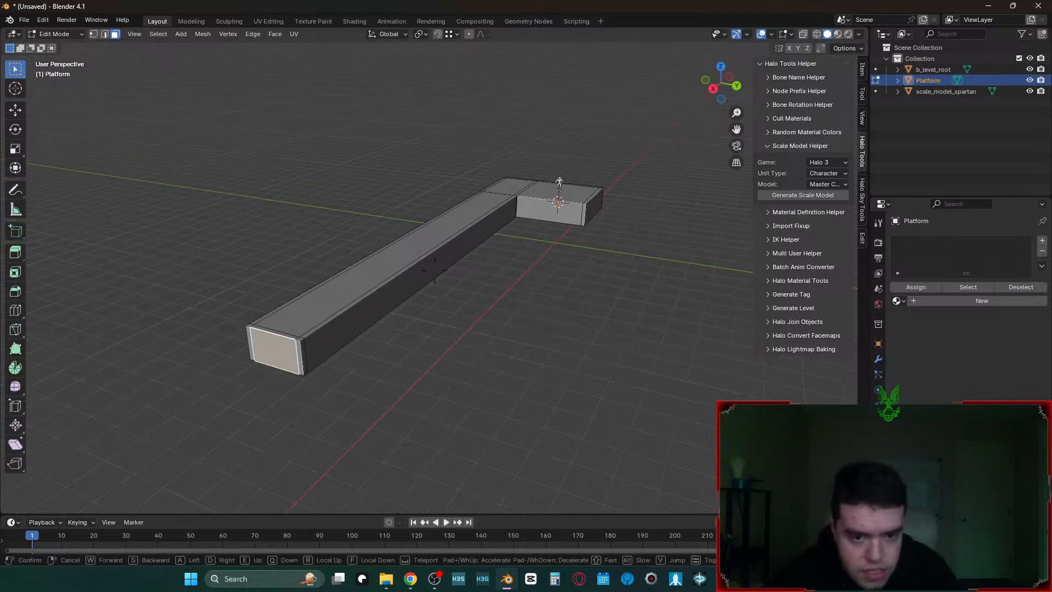
{"action": "key", "text": "d"}
{"action": "left_click", "coordinate": [440, 330]}
{"action": "key", "text": "shift+grave"}
{"action": "key", "text": "w"}
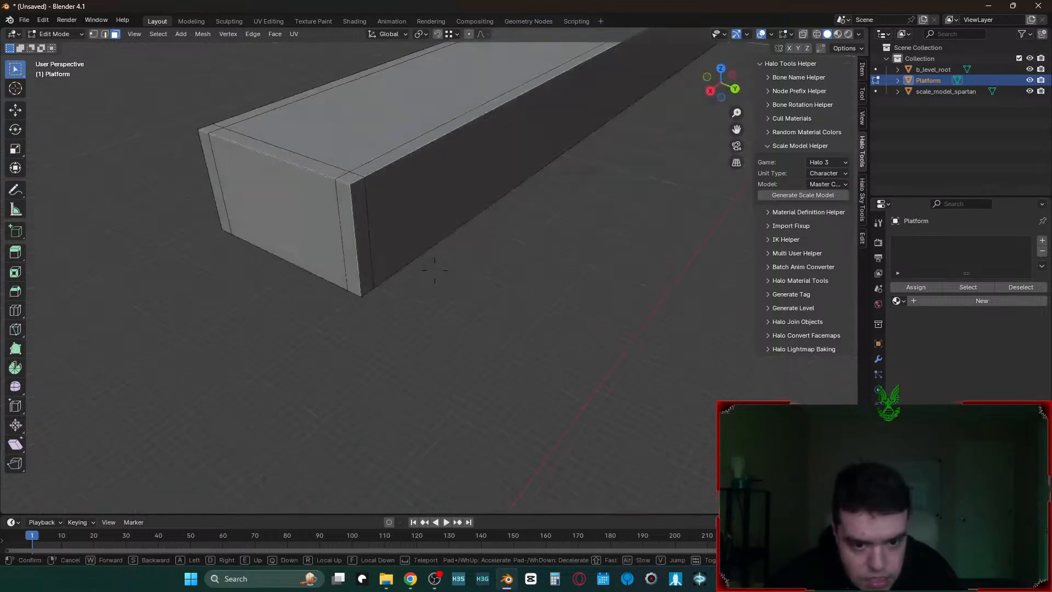
{"action": "key", "text": "a"}
{"action": "left_click", "coordinate": [472, 277]}
{"action": "key", "text": "c"}
{"action": "left_click", "coordinate": [598, 265]}
{"action": "left_click", "coordinate": [453, 236]}
{"action": "right_click", "coordinate": [452, 235]}
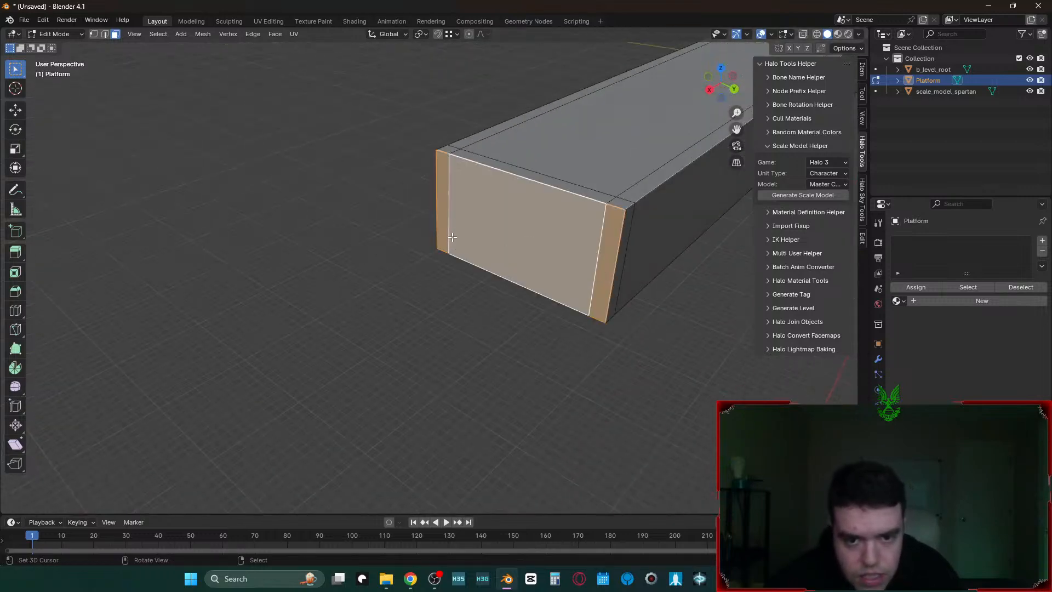
{"action": "key", "text": "shift+grave"}
{"action": "key", "text": "s"}
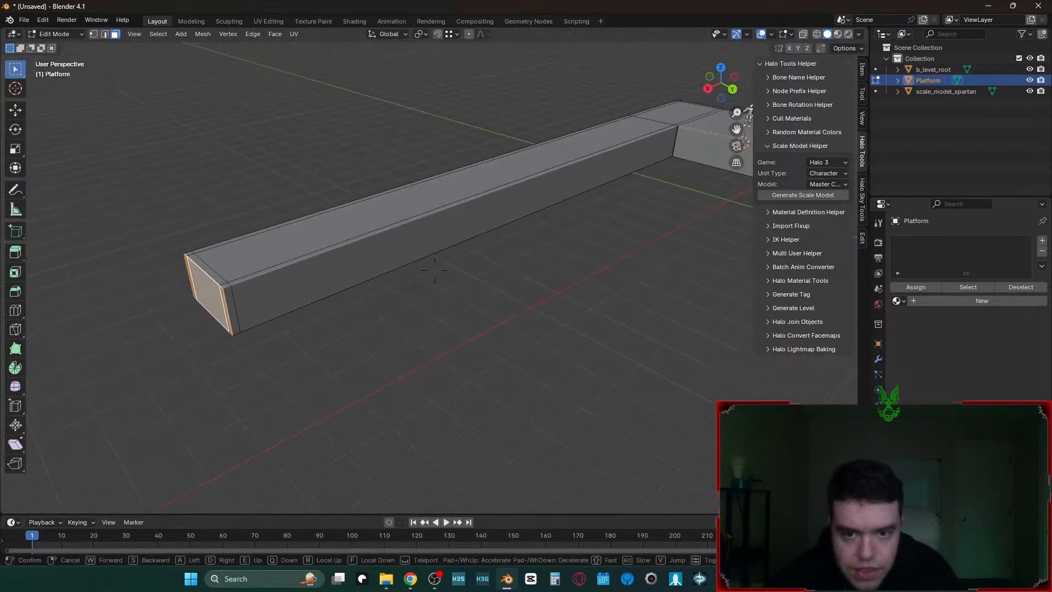
{"action": "left_click", "coordinate": [434, 269]}
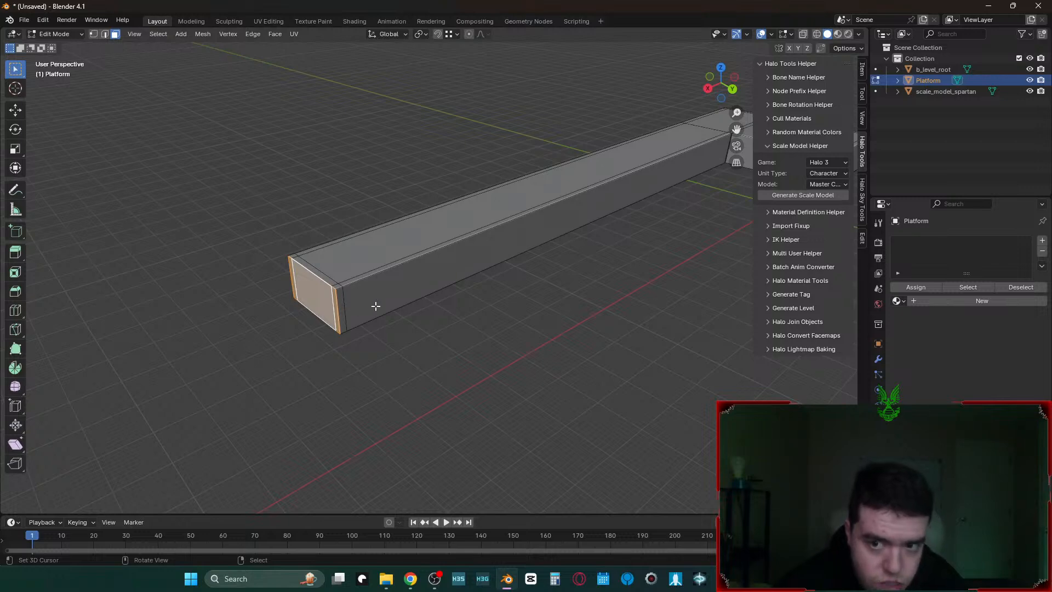
- Replace the end-face selection with the narrow border face on the corridor's inner side at its far end
{"action": "left_click", "coordinate": [342, 303], "text": "shift"}
{"action": "middle_click_drag", "start_coordinate": [340, 305], "coordinate": [364, 308]}
{"action": "right_click", "coordinate": [311, 419]}
{"action": "left_click", "coordinate": [235, 371]}
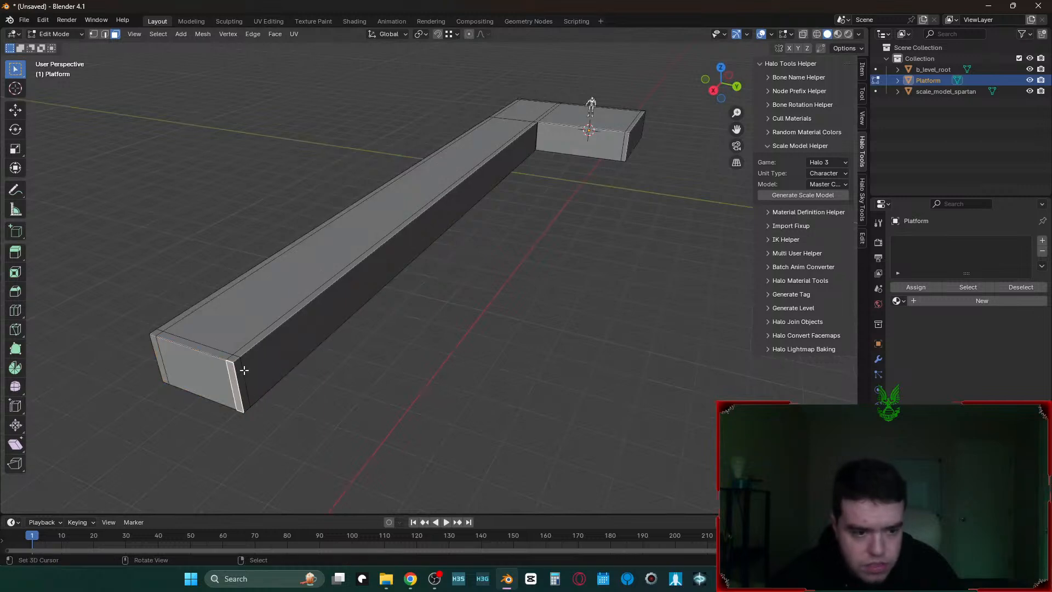
{"action": "left_click", "coordinate": [243, 372]}
{"action": "left_click", "coordinate": [239, 370]}
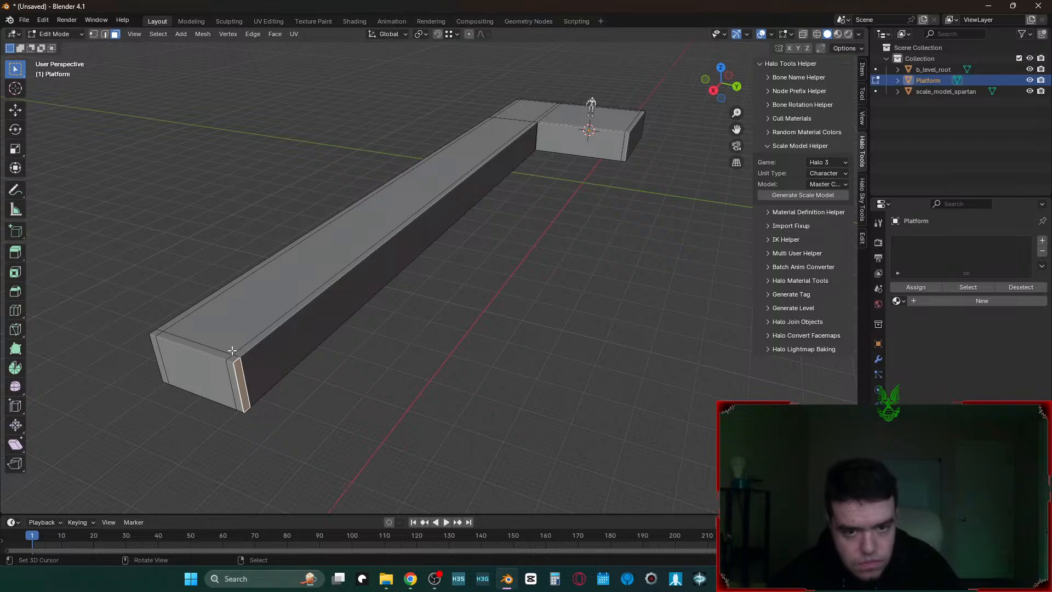
- Examine the corridor from the starting platform and Spartan to its narrow border faces at the far end
{"action": "key", "text": "shift+grave"}
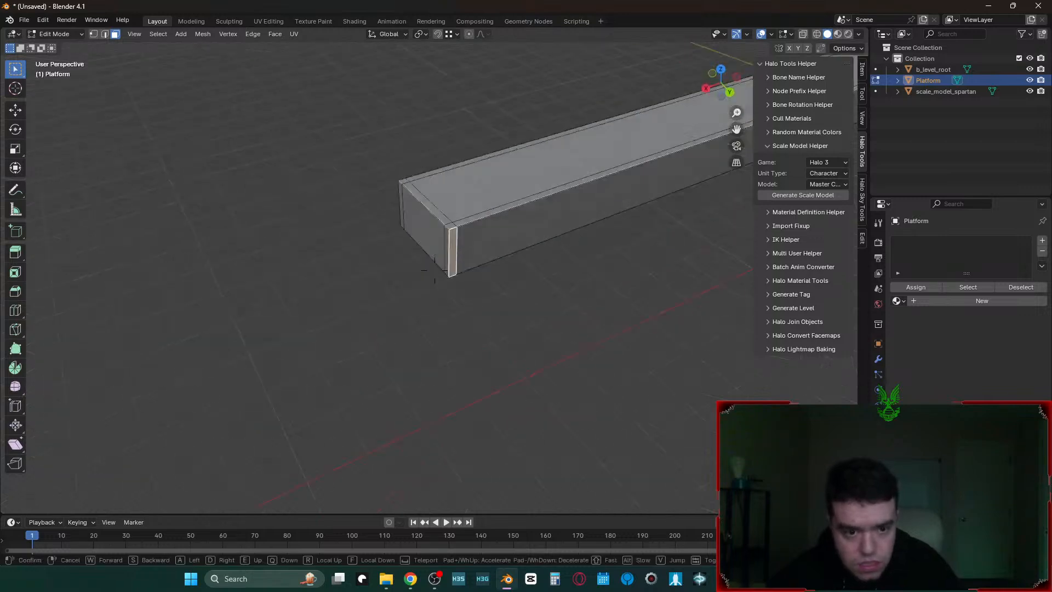
{"action": "key", "text": "w"}
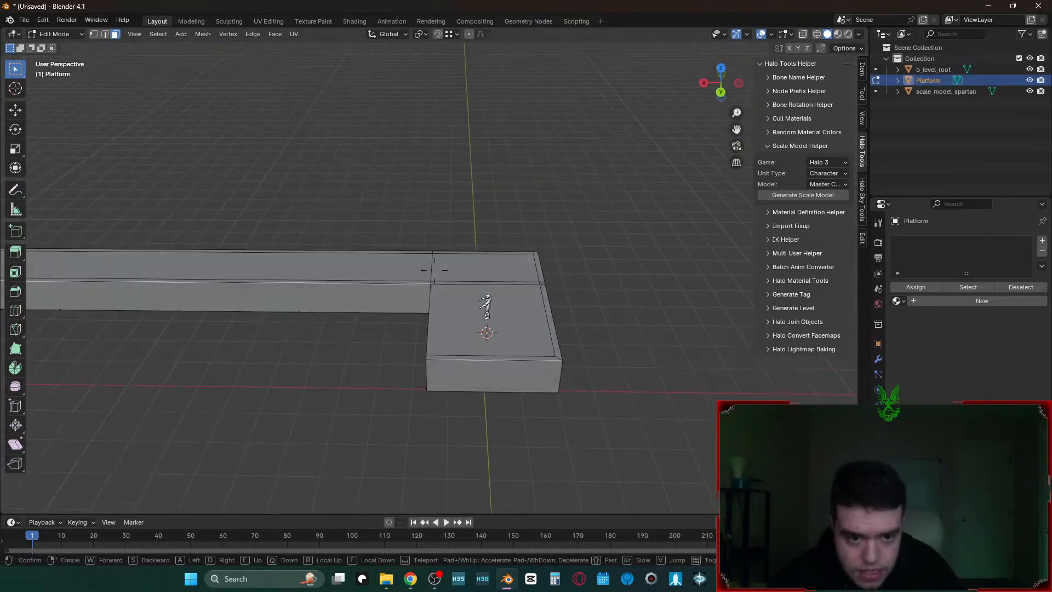
{"action": "key", "text": "a"}
{"action": "key", "text": "s"}
{"action": "key", "text": "d"}
{"action": "left_click", "coordinate": [370, 353]}
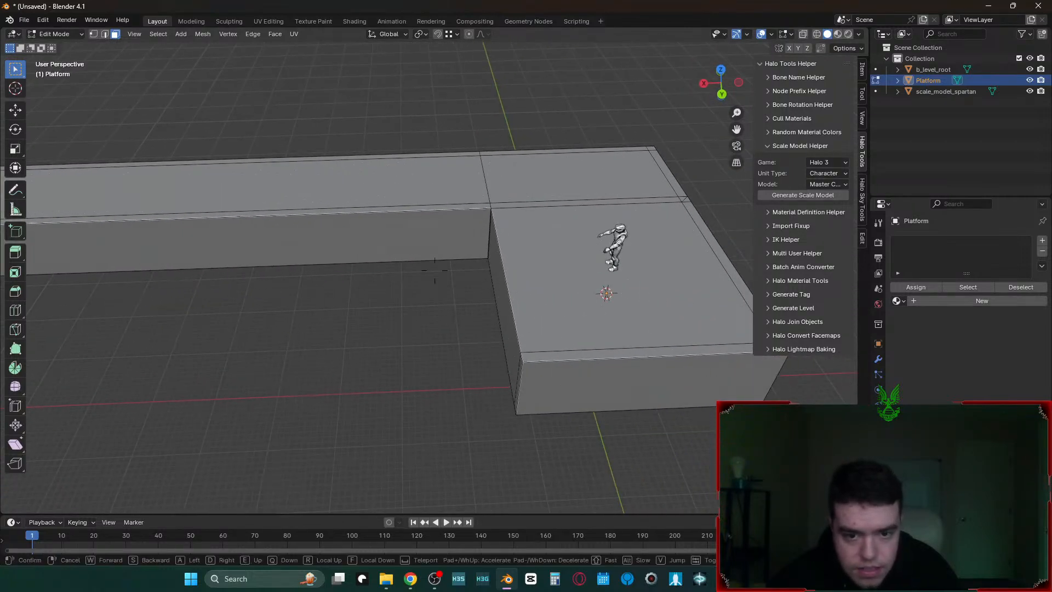
{"action": "key", "text": "shift+grave"}
{"action": "key", "text": "s"}
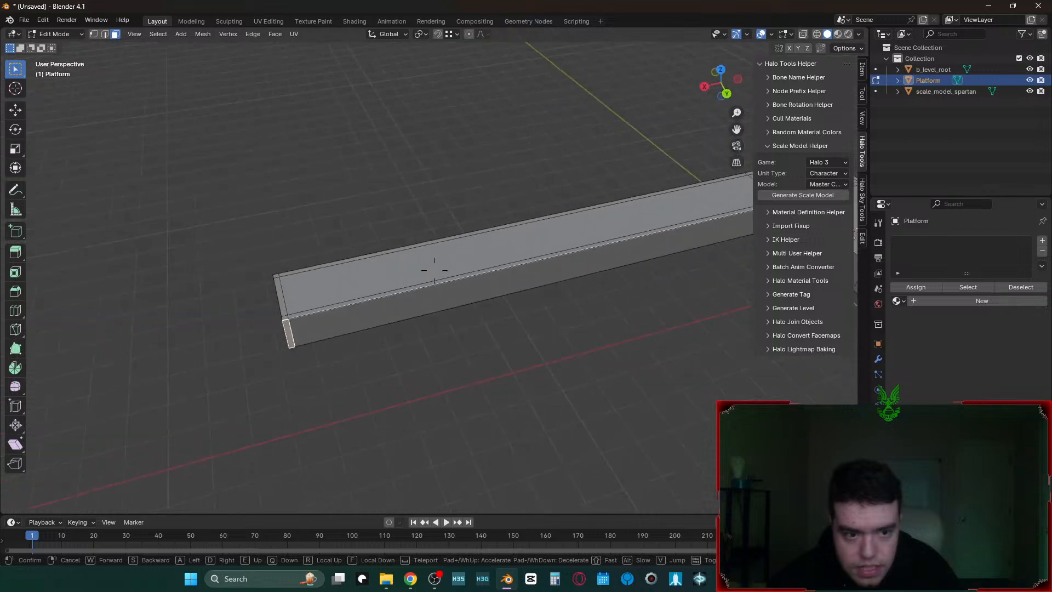
{"action": "key", "text": "a"}
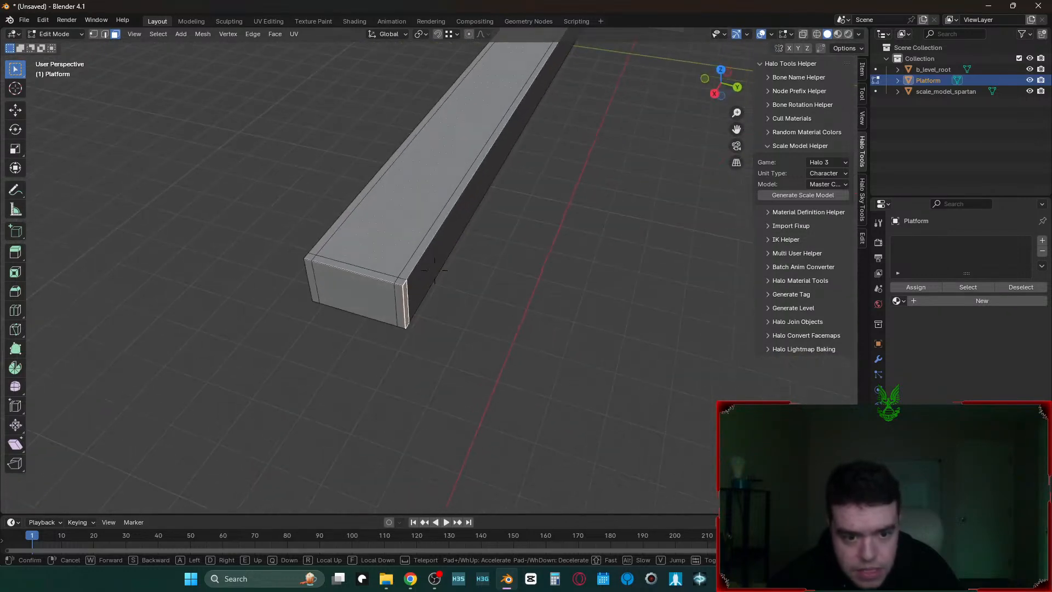
{"action": "left_click", "coordinate": [513, 307]}
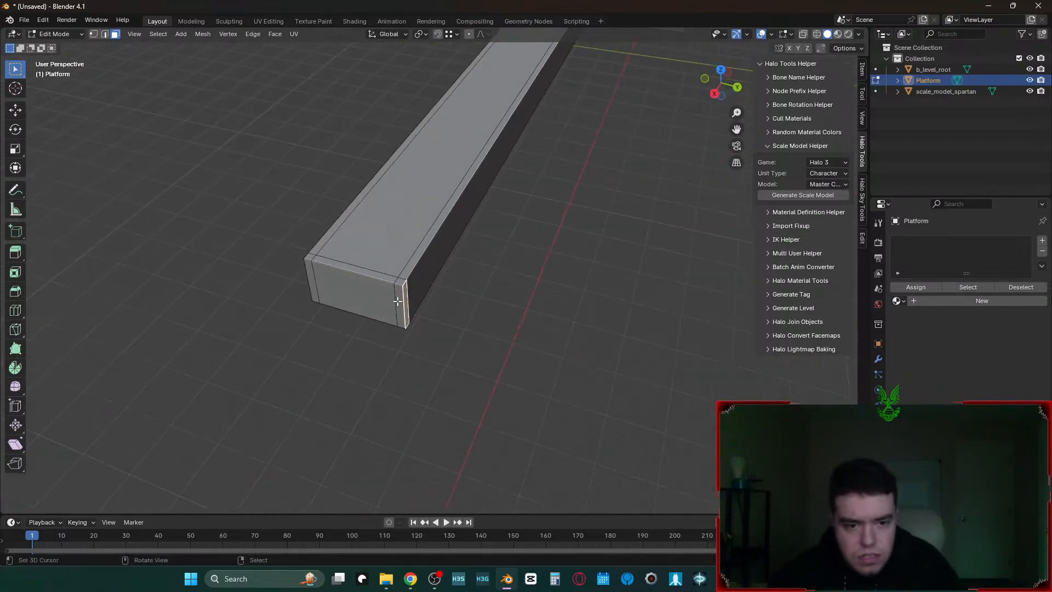
- Extrude the wide middle face and both narrow border faces at the corridor's far end outward by 250 m
{"action": "right_click_drag", "start_coordinate": [398, 300], "coordinate": [393, 300]}
{"action": "key", "text": "ctrl+z"}
{"action": "right_click", "coordinate": [400, 299]}
{"action": "right_click", "coordinate": [352, 297], "text": "shift"}
{"action": "right_click", "coordinate": [354, 295], "text": "shift"}
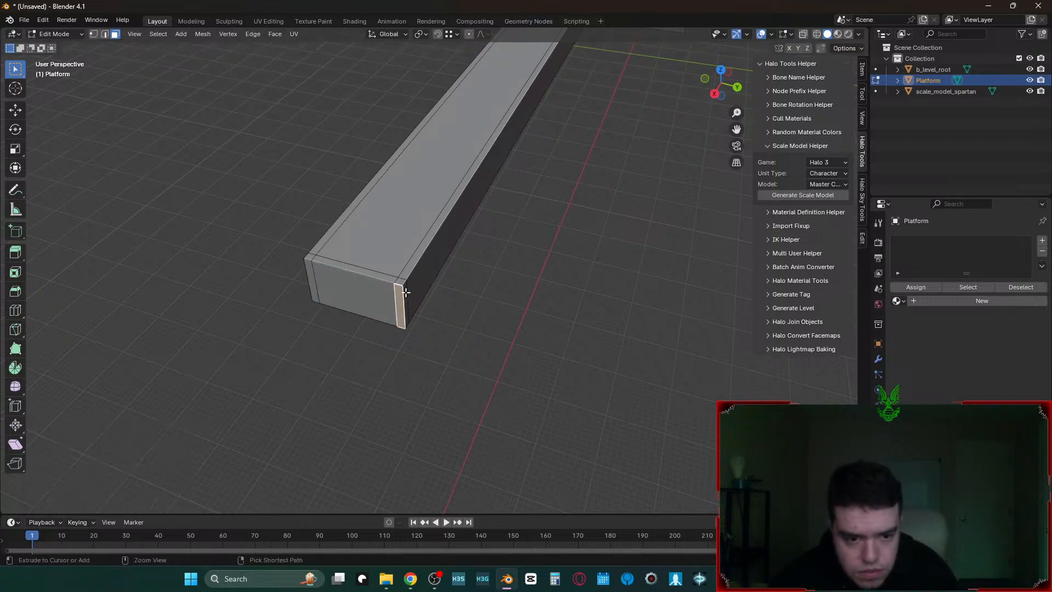
{"action": "right_click", "coordinate": [338, 291], "text": "shift"}
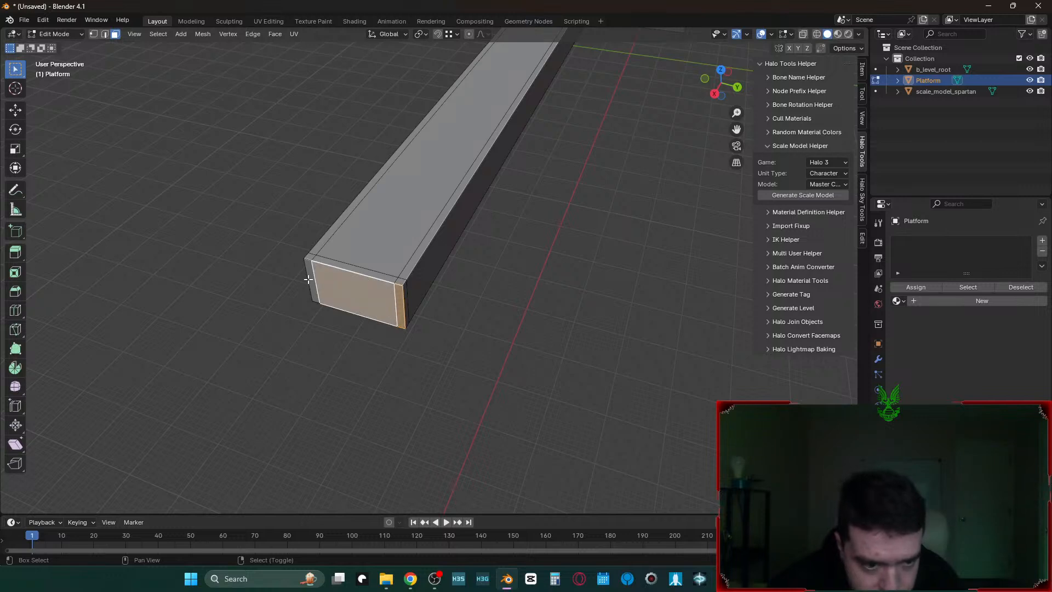
{"action": "right_click", "coordinate": [310, 278], "text": "shift"}
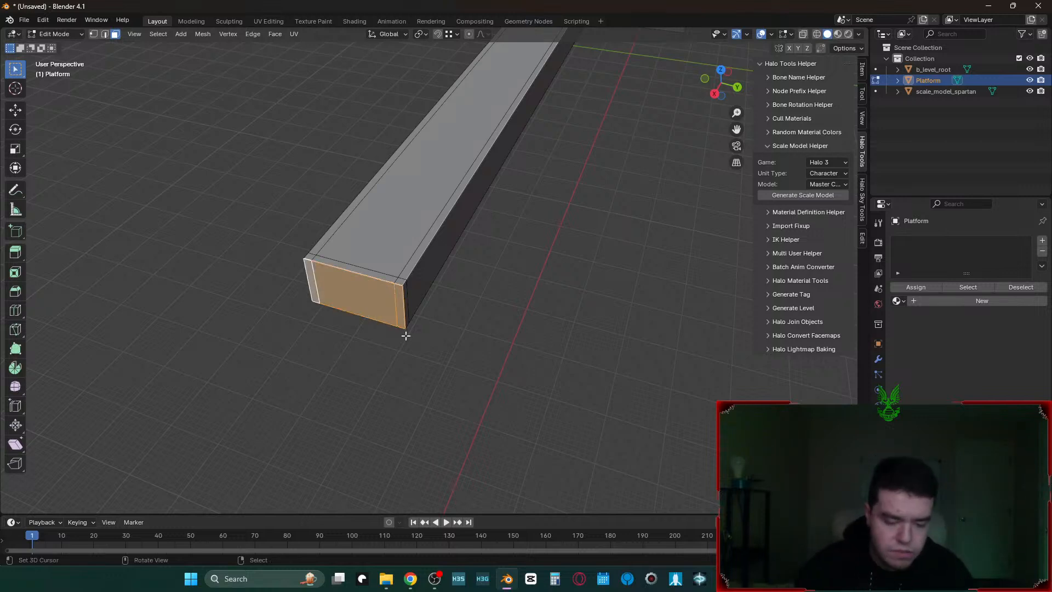
{"action": "type", "text": "e250"}
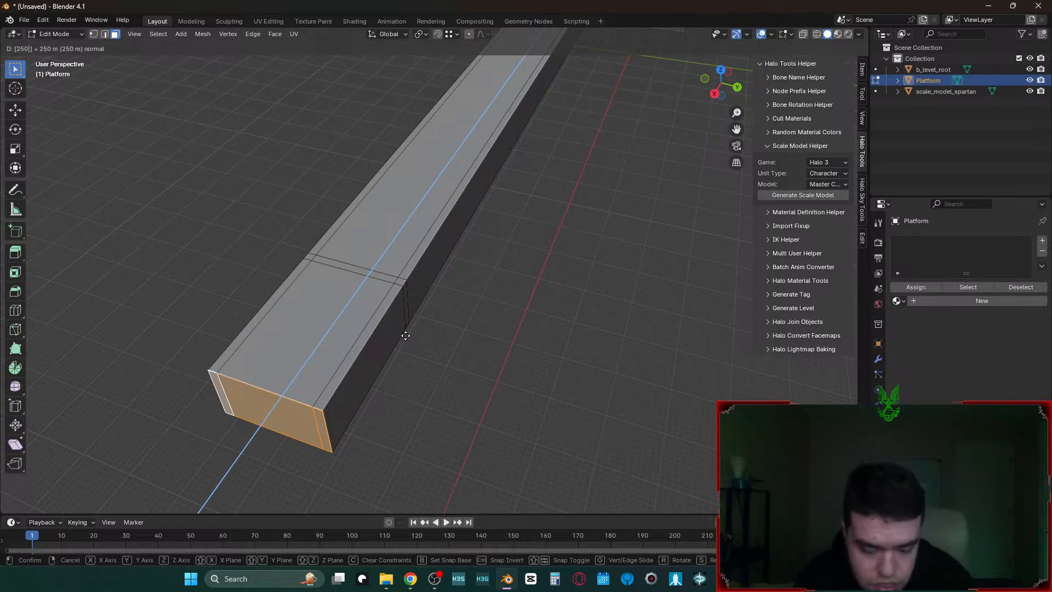
{"action": "key", "text": "Return"}
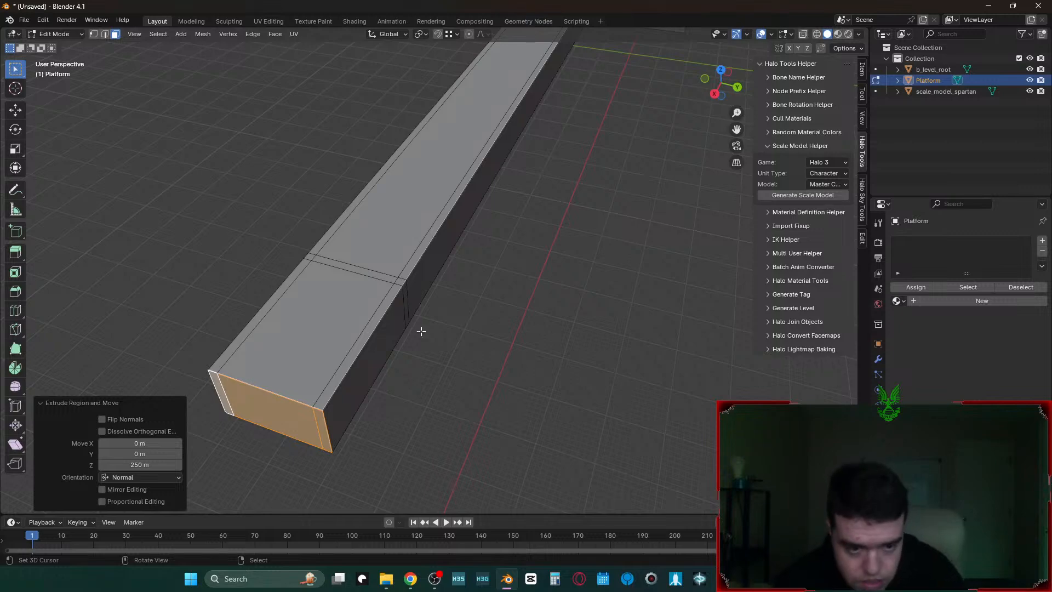
- Check the extended corridor end and undo the 250 m extrusion
{"action": "key", "text": "shift+grave"}
{"action": "key", "text": "d"}
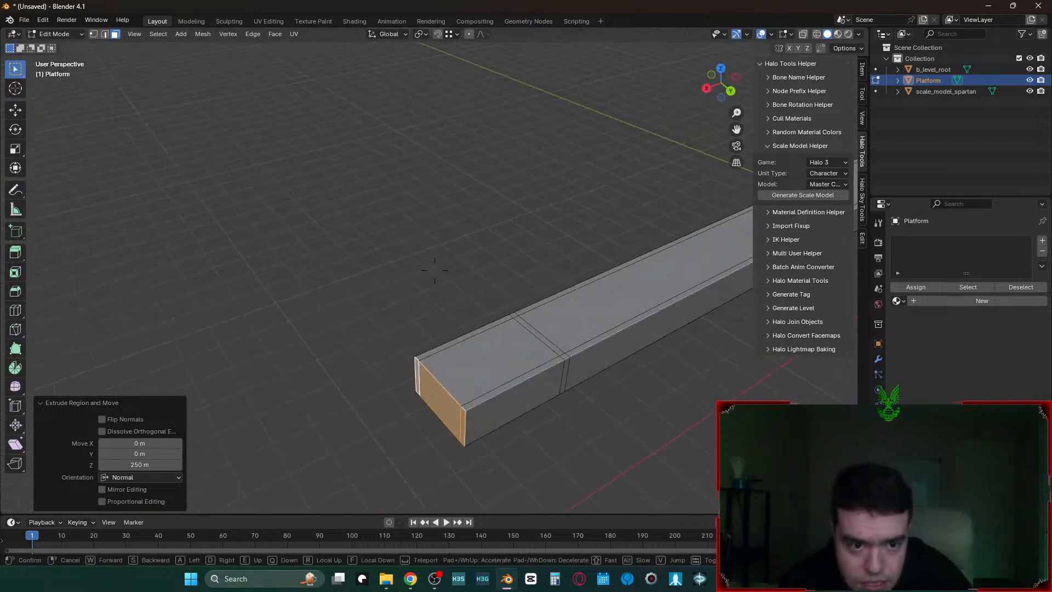
{"action": "key", "text": "a"}
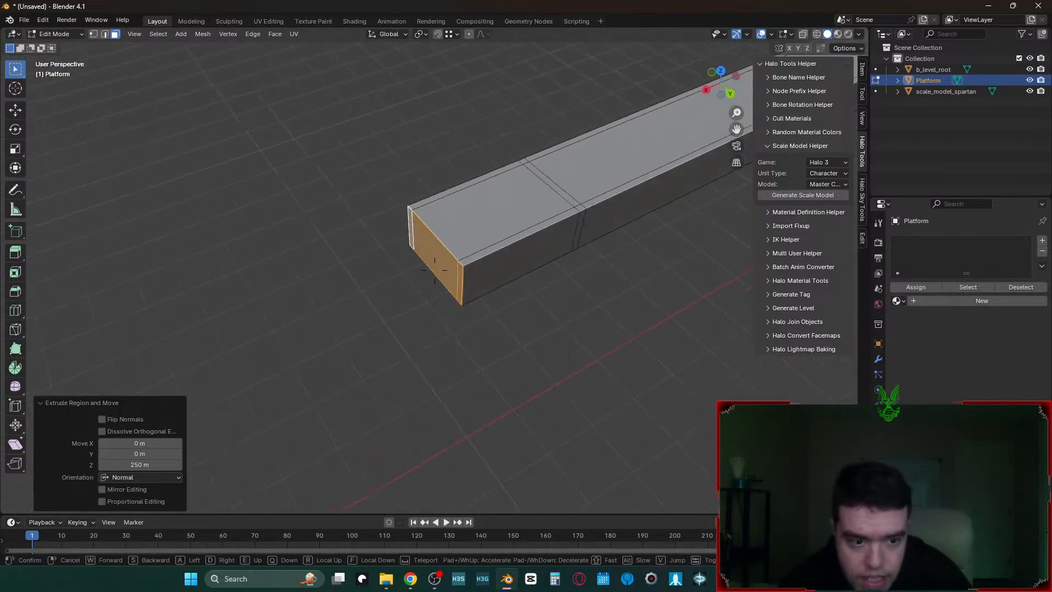
{"action": "key", "text": "a"}
{"action": "left_click", "coordinate": [435, 334]}
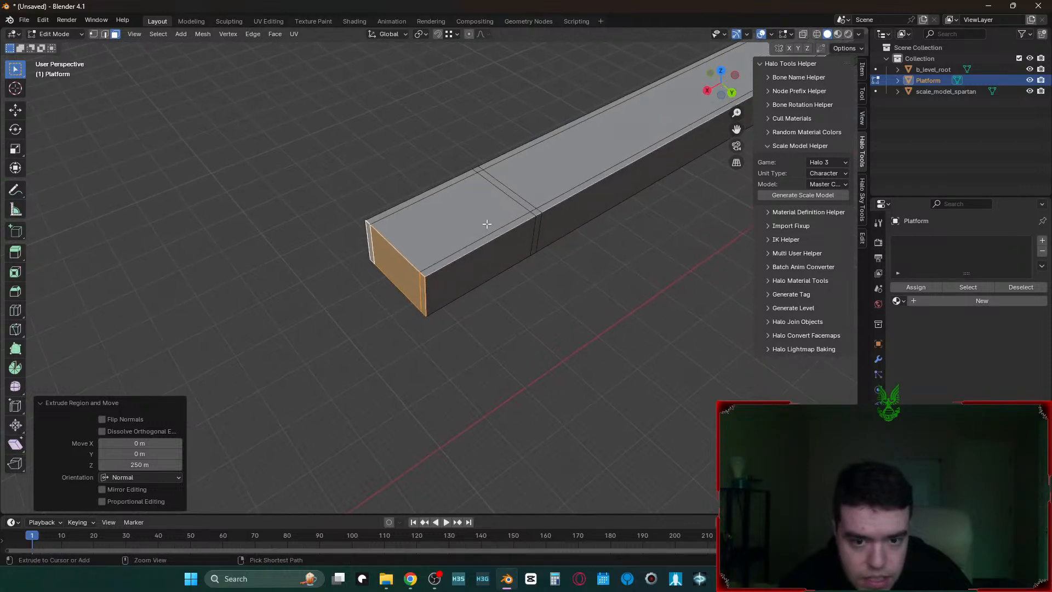
{"action": "key", "text": "ctrl+z"}
- Duplicate the starting platform's wide front face and move the copy along X, flush with the inner corner of the corridor's far end
{"action": "key", "text": "Tab"}
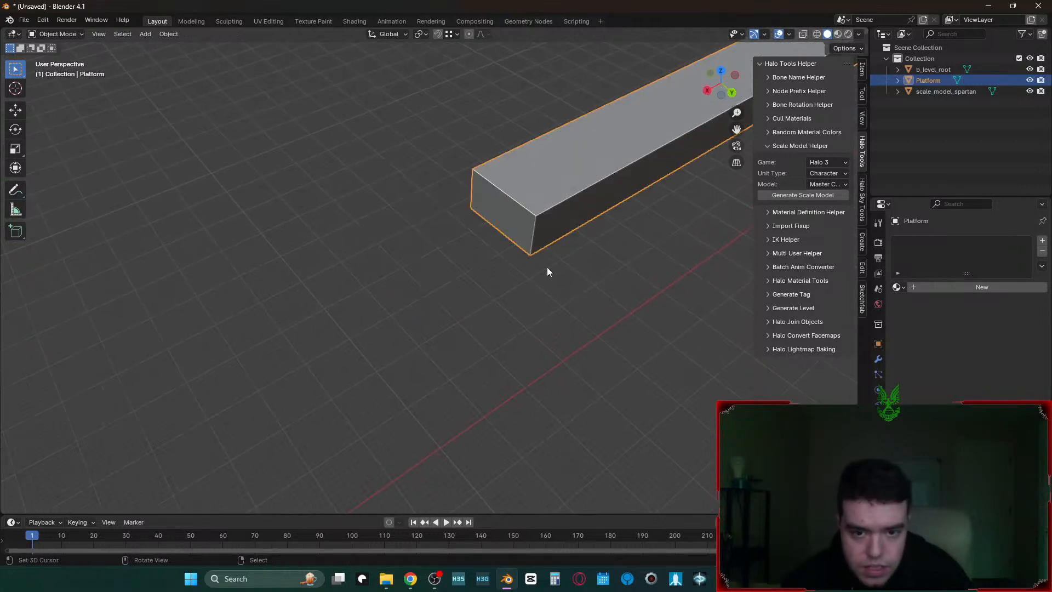
{"action": "key", "text": "shift+grave"}
{"action": "left_click", "coordinate": [434, 268]}
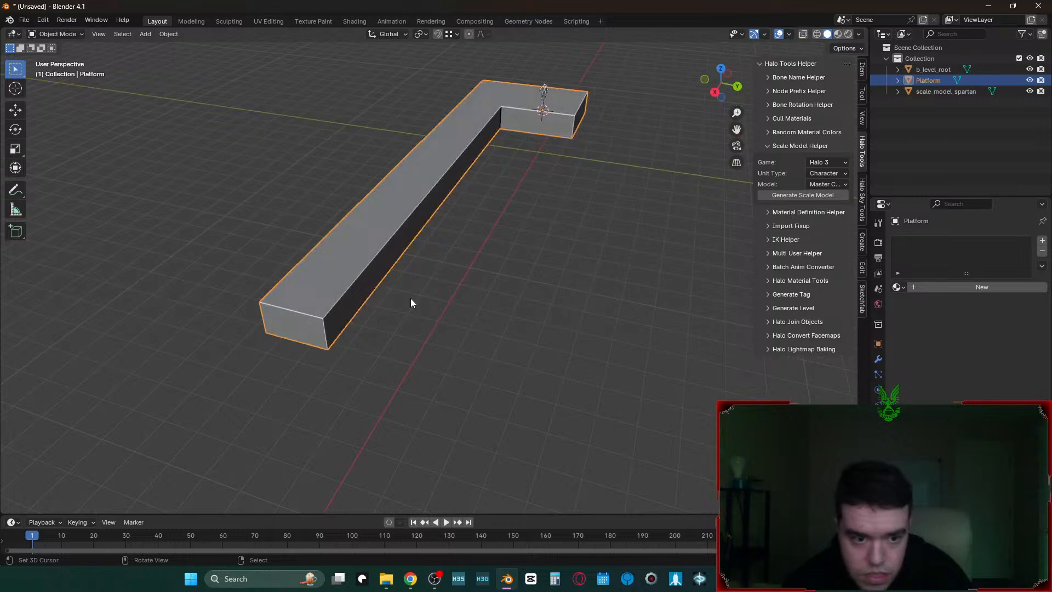
{"action": "key", "text": "Tab"}
{"action": "left_click", "coordinate": [305, 324]}
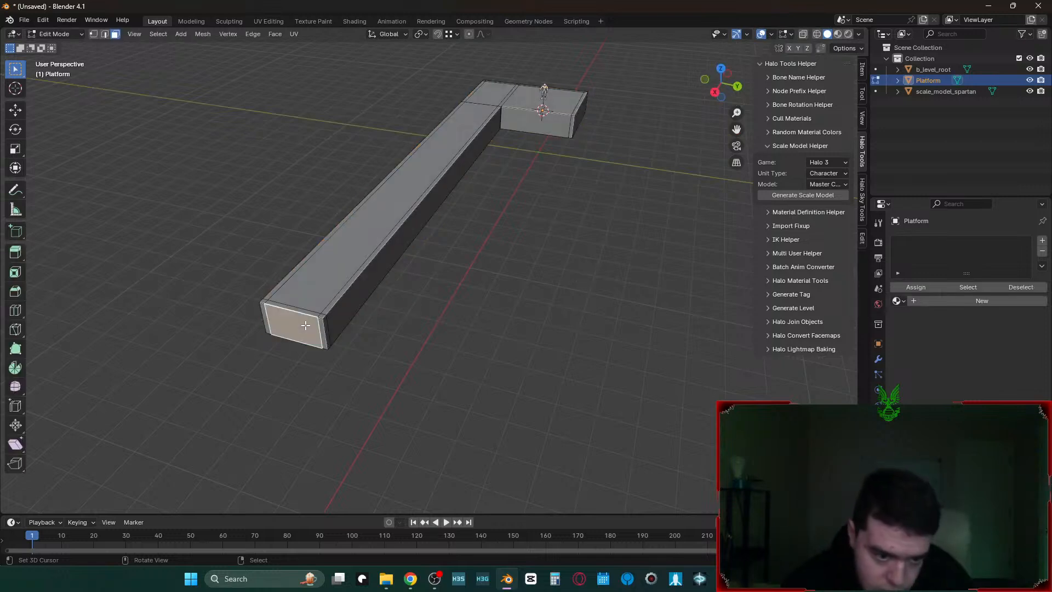
{"action": "left_click", "coordinate": [553, 113]}
{"action": "key", "text": "shift+d"}
{"action": "key", "text": "x"}
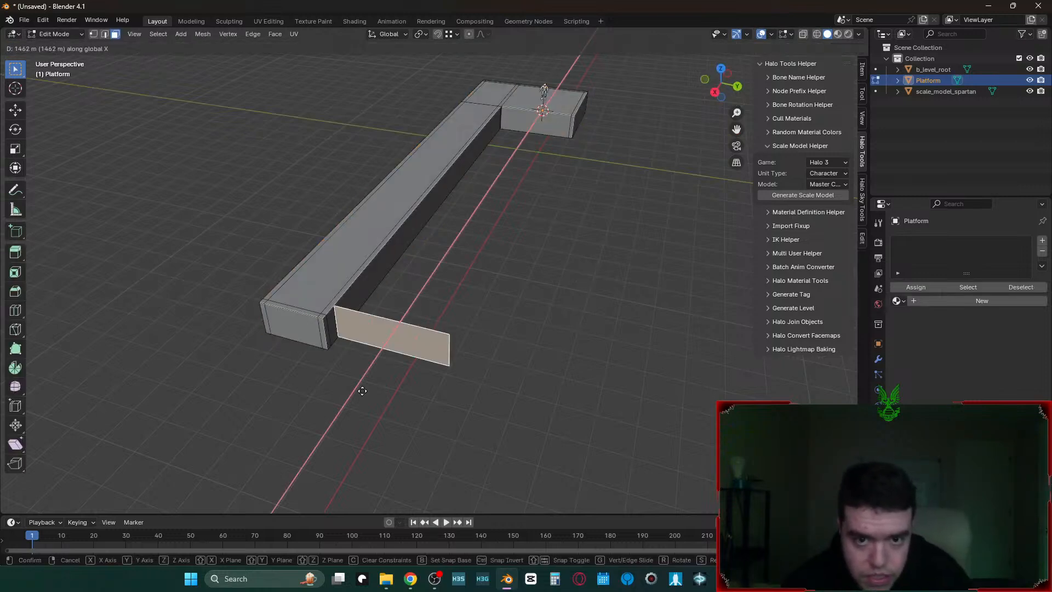
{"action": "left_click", "coordinate": [337, 422]}
{"action": "left_click", "coordinate": [325, 320]}
- Separate the duplicated face into its own object and open that object in Edit Mode
{"action": "key", "text": "p"}
{"action": "left_click", "coordinate": [323, 320]}
{"action": "key", "text": "Tab"}
{"action": "left_click", "coordinate": [360, 350]}
{"action": "key", "text": "Tab"}
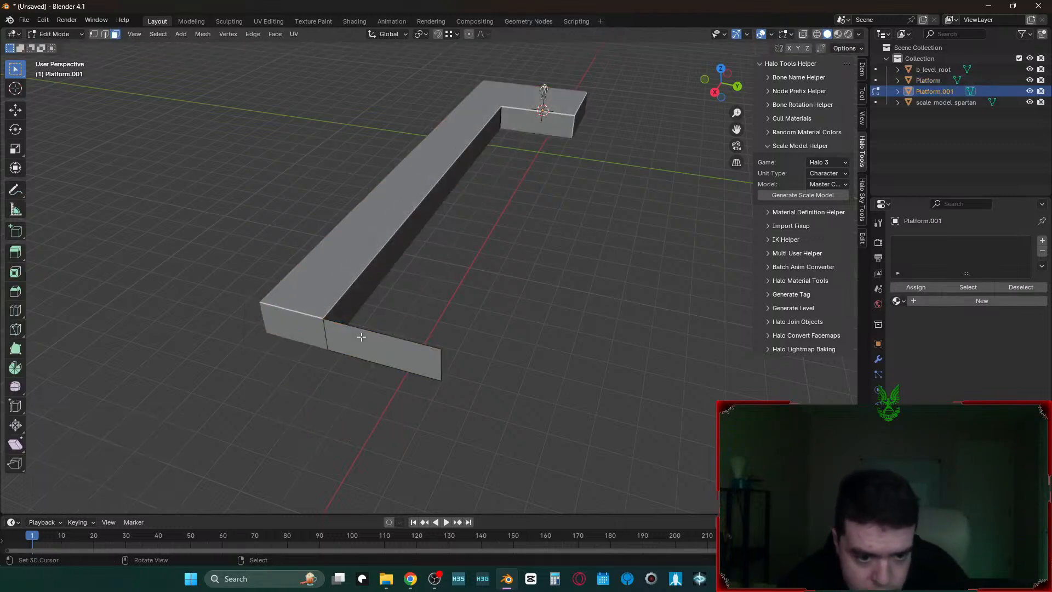
- Extrude the separated face 250 m outward to form a block beside the corridor's far end
{"action": "left_click", "coordinate": [361, 336]}
{"action": "type", "text": "e"}
{"action": "type", "text": "25"}
{"action": "type", "text": "0"}
{"action": "key", "text": "Return"}
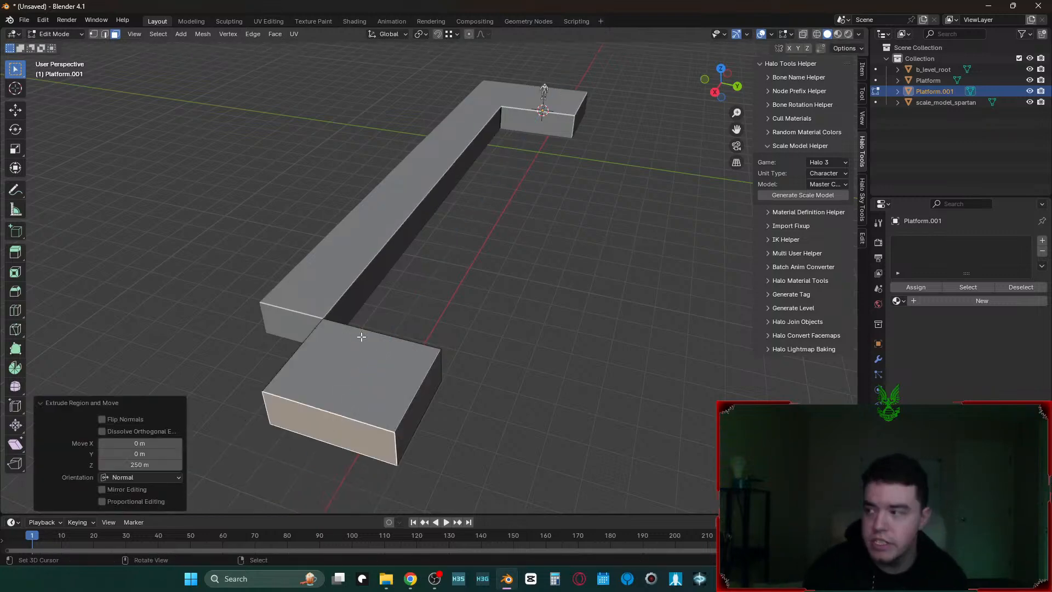
{"action": "key", "text": "a"}
{"action": "key", "text": "alt+a"}
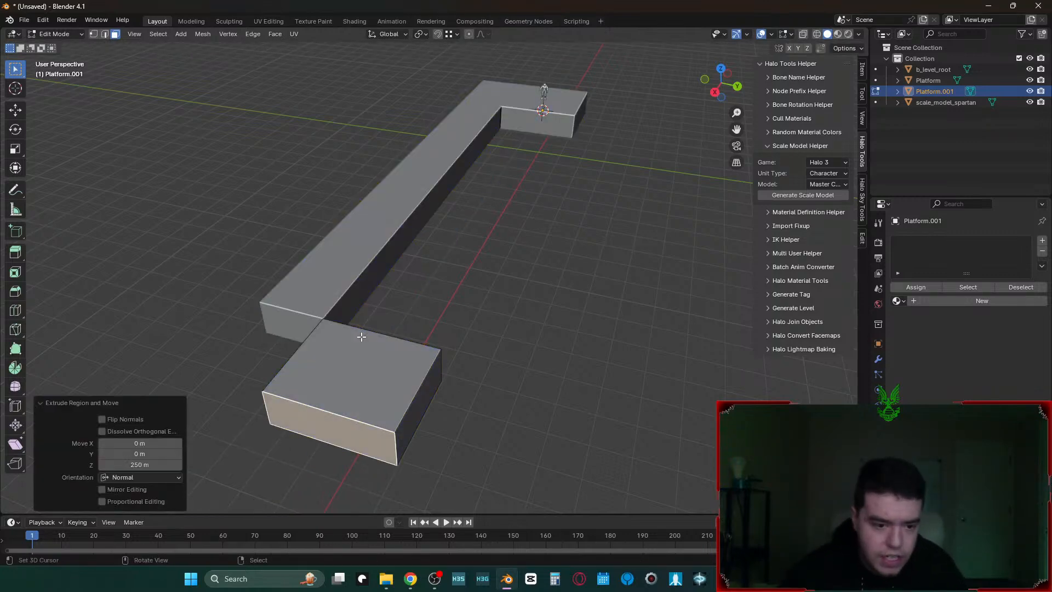
- Extrude the new block's front face by 25 m and again by 250 m
{"action": "key", "text": "shift+grave"}
{"action": "key", "text": "w"}
{"action": "key", "text": "Escape"}
{"action": "left_click", "coordinate": [364, 325]}
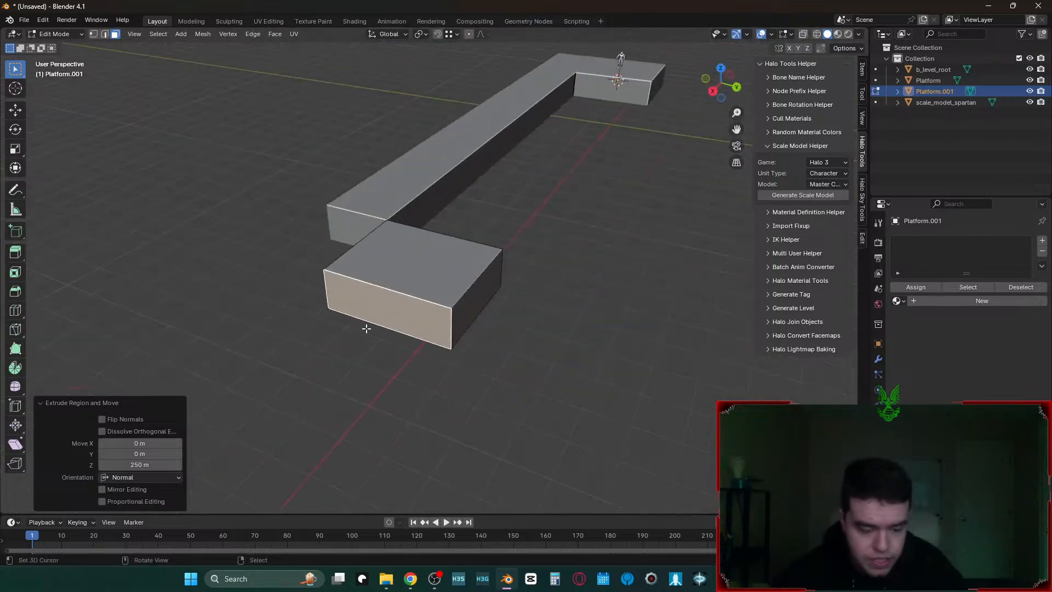
{"action": "type", "text": "e25"}
{"action": "key", "text": "Return"}
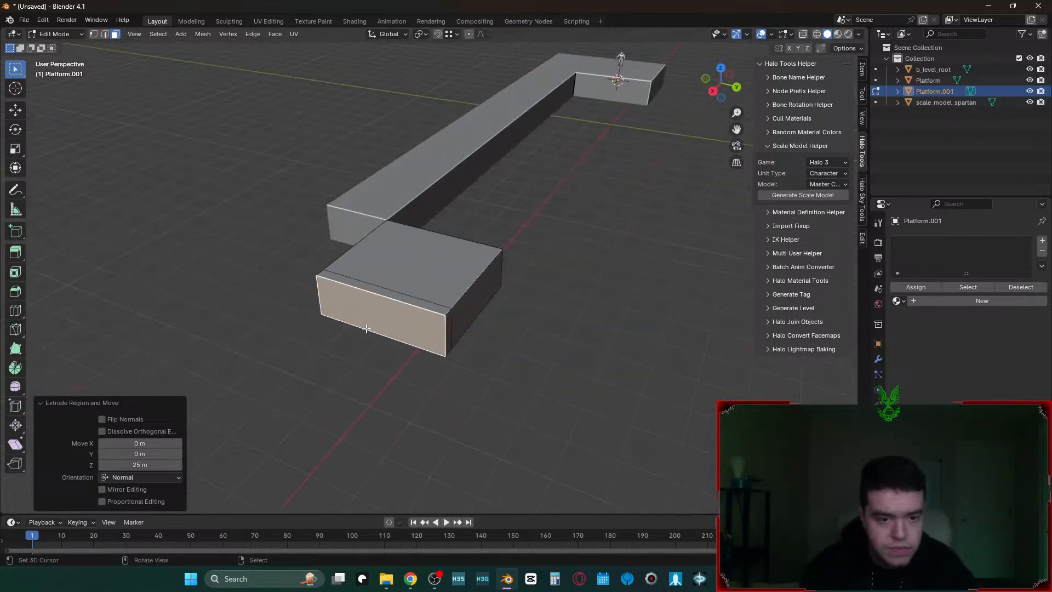
{"action": "type", "text": "e250"}
{"action": "key", "text": "Return"}
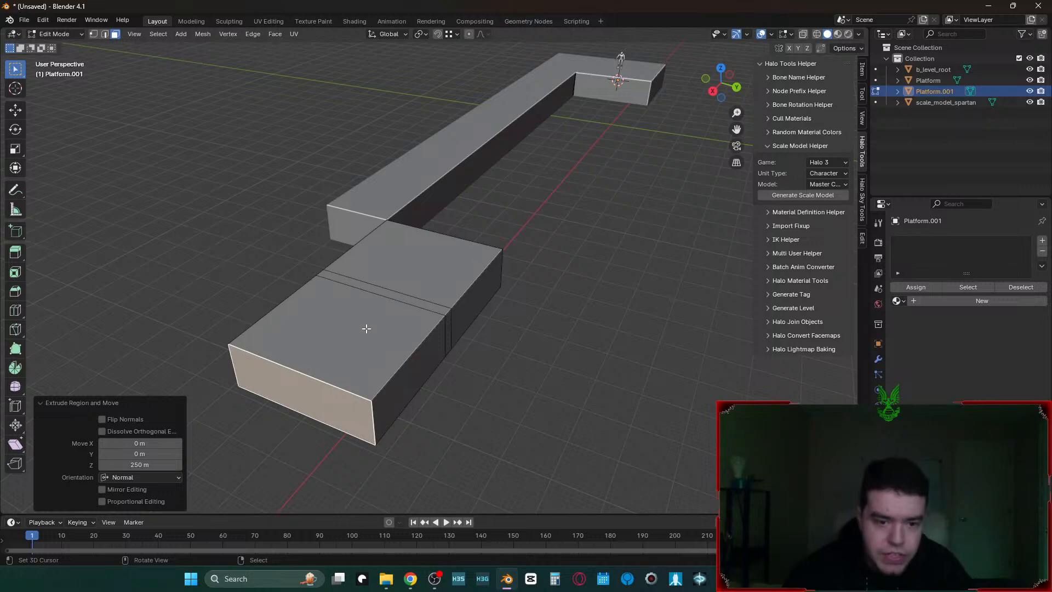
- Add one centered lengthwise loop cut through the new block and start beveling it
{"action": "left_click", "coordinate": [509, 398]}
{"action": "key", "text": "ctrl+r"}
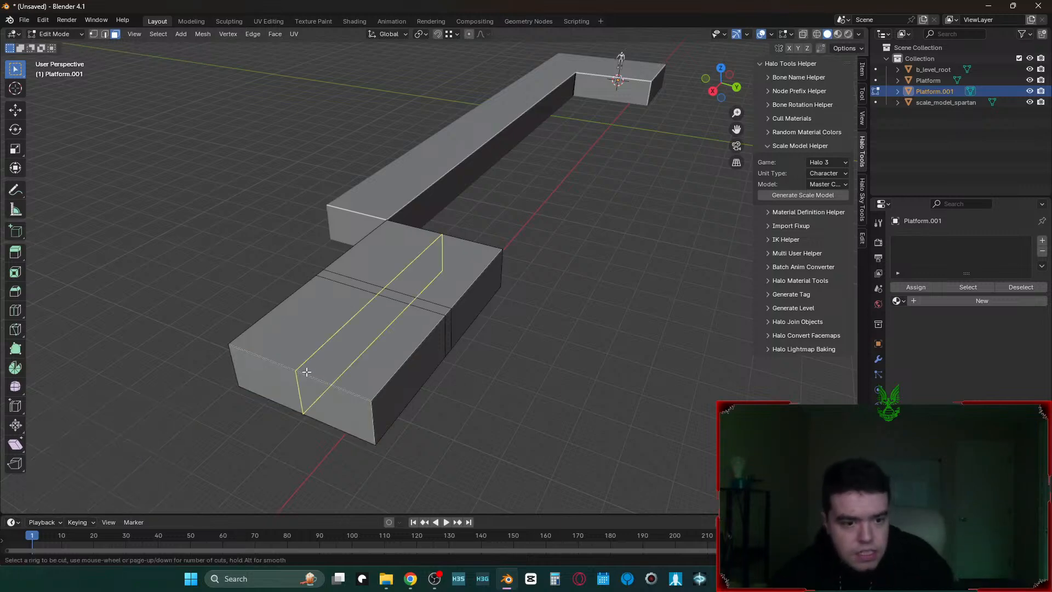
{"action": "left_click", "coordinate": [307, 372]}
{"action": "right_click", "coordinate": [306, 370]}
{"action": "key", "text": "ctrl+b"}
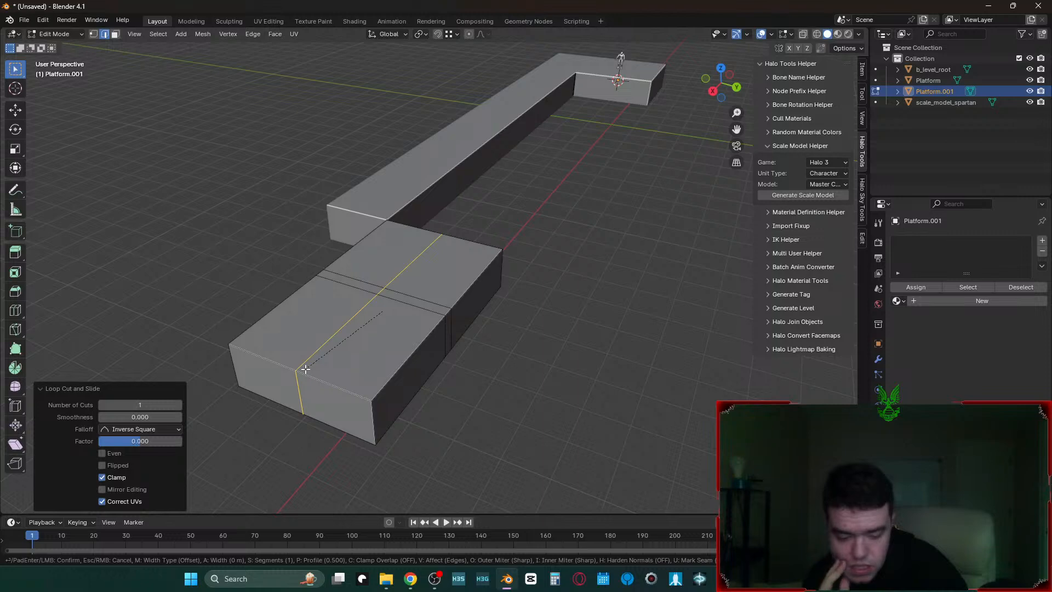
- Try bevel widths of 1.25 m, 25 m and 50 m on the center loop
{"action": "type", "text": "1.25"}
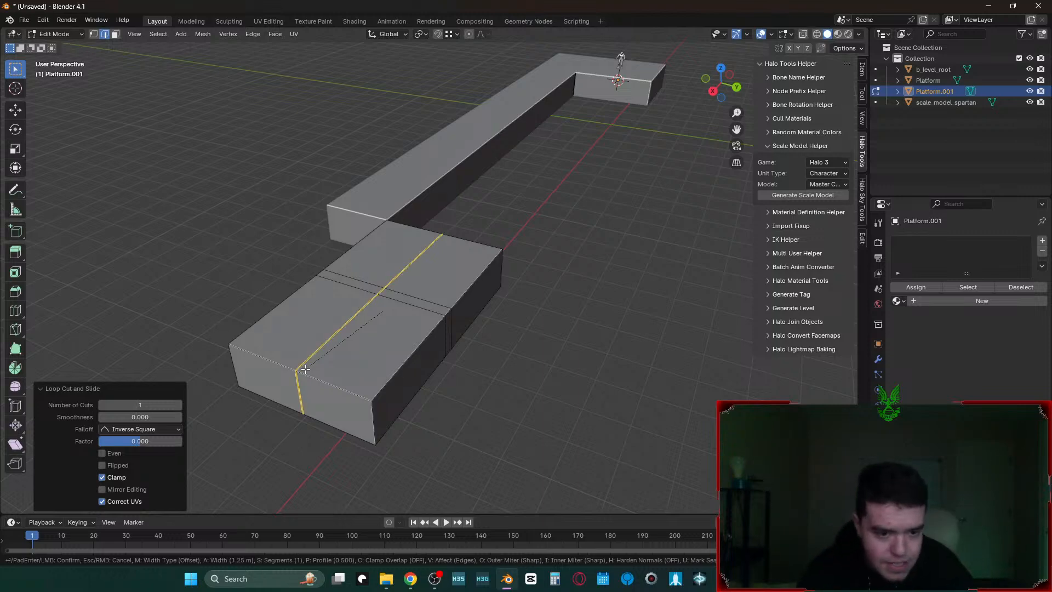
{"action": "key", "text": "BackSpace"}
{"action": "key", "text": "BackSpace"}
{"action": "key", "text": "BackSpace"}
{"action": "key", "text": "BackSpace"}
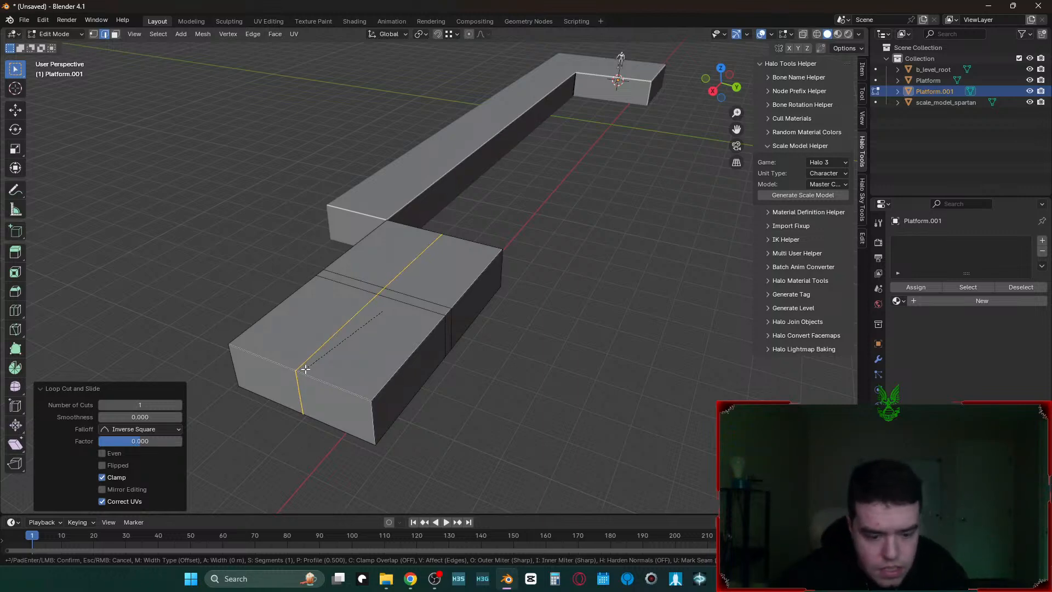
{"action": "type", "text": "125"}
{"action": "key", "text": "BackSpace"}
{"action": "key", "text": "BackSpace"}
{"action": "key", "text": "BackSpace"}
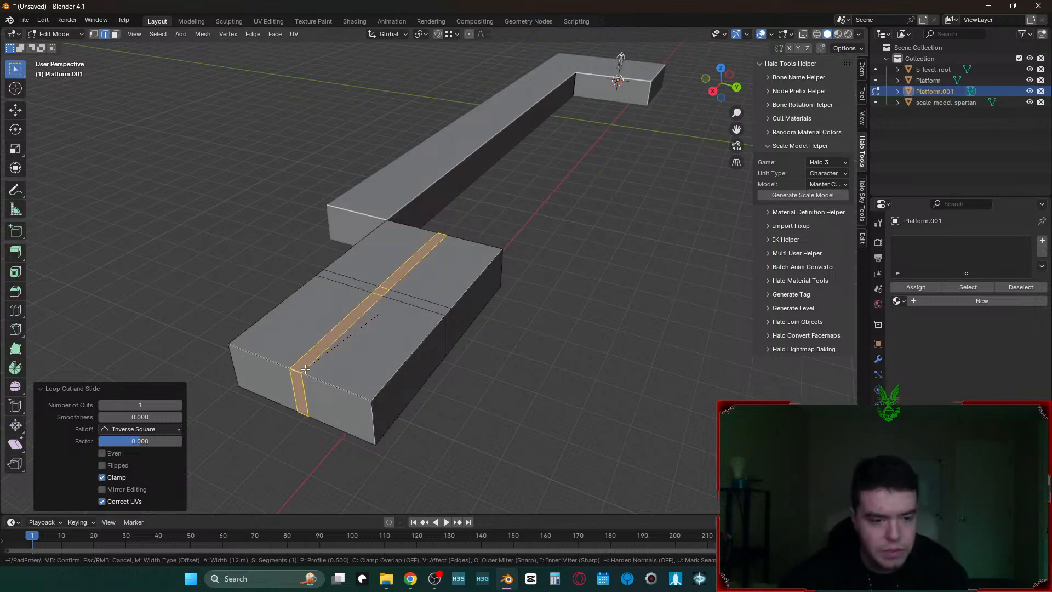
{"action": "type", "text": "25"}
{"action": "key", "text": "BackSpace"}
{"action": "key", "text": "BackSpace"}
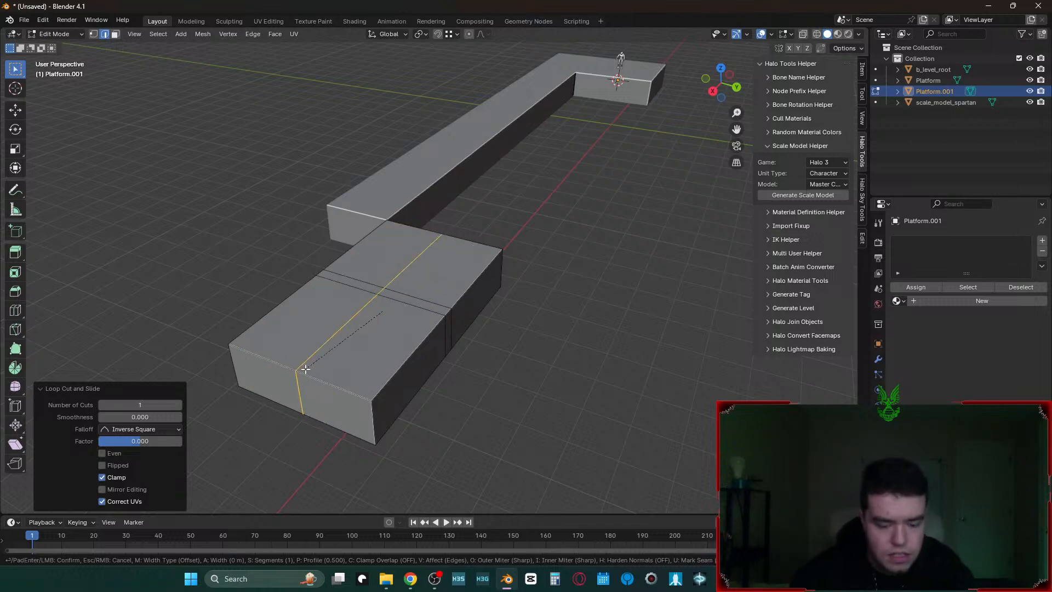
{"action": "type", "text": "50"}
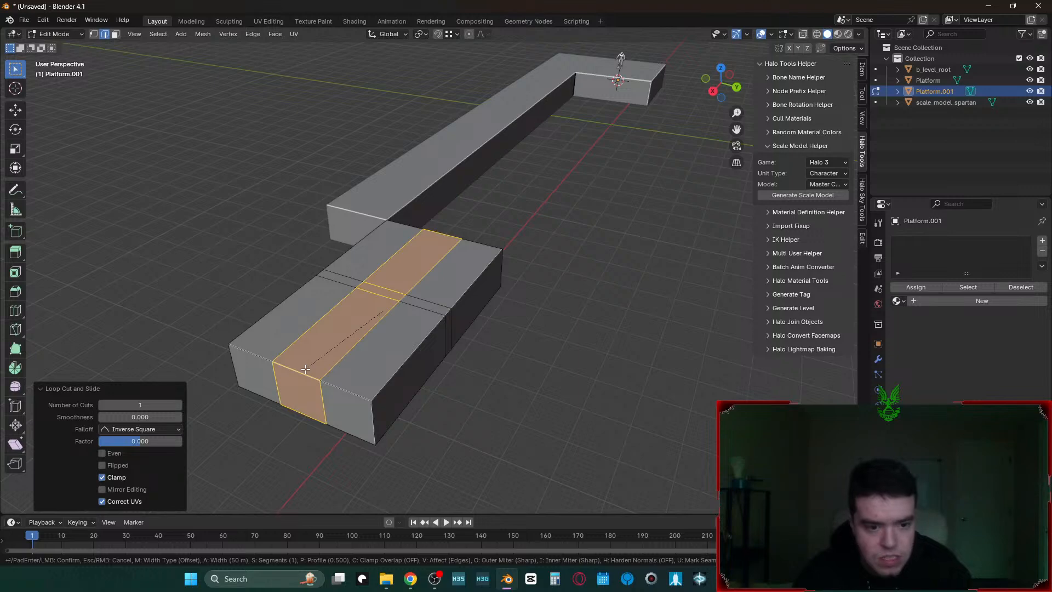
{"action": "key", "text": "BackSpace"}
{"action": "key", "text": "BackSpace"}
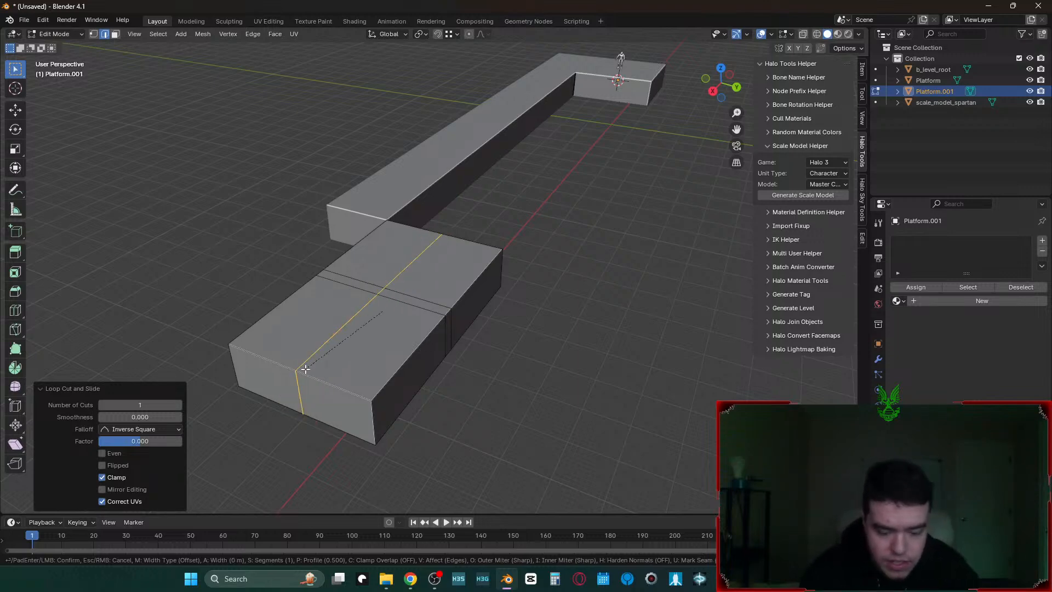
- Bevel the center loop with a width of 75 m and display the length of the middle front edge
{"action": "type", "text": "75"}
{"action": "key", "text": "Return"}
{"action": "left_click", "coordinate": [303, 370]}
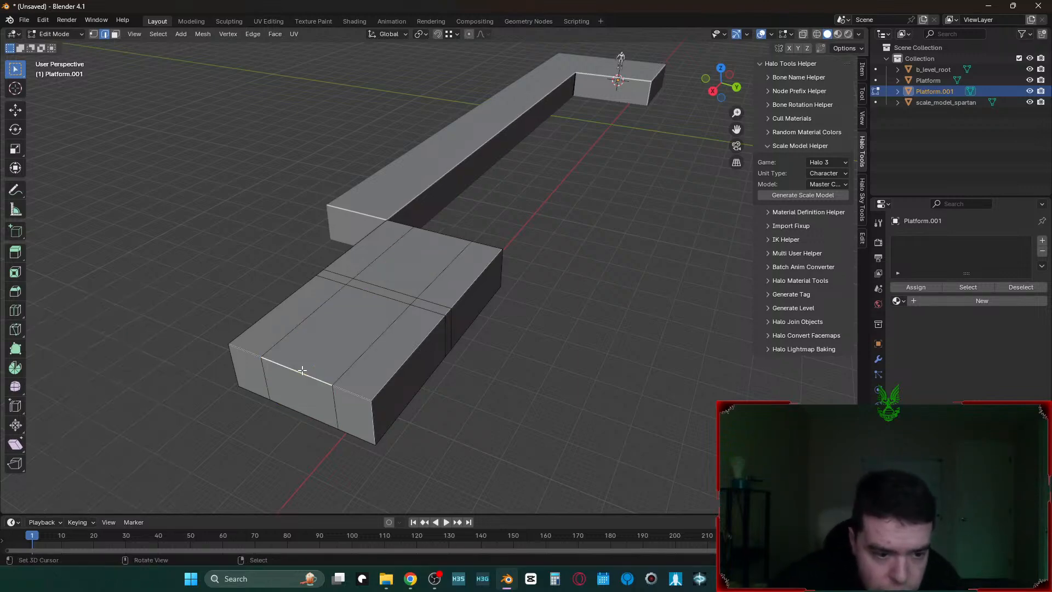
{"action": "left_click", "coordinate": [786, 34]}
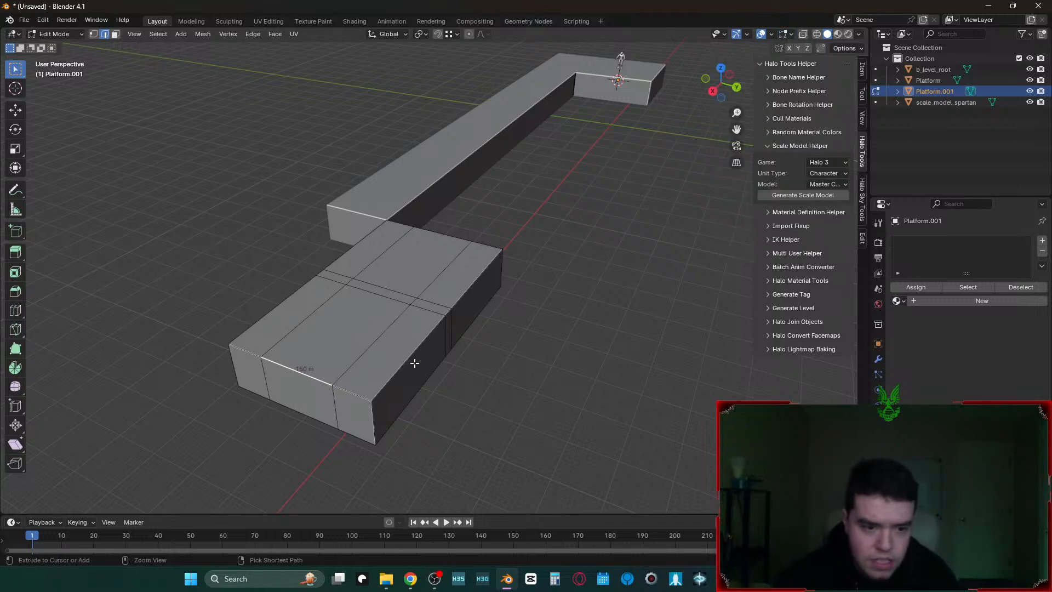
- Move the block's lengthwise edge loop on the positive Y side 12.5 m inward along Y
{"action": "middle_click_drag", "start_coordinate": [498, 466], "coordinate": [537, 475], "text": "shift"}
{"action": "scroll", "coordinate": [499, 466], "scroll_direction": "up", "scroll_amount": 2}
{"action": "right_click", "coordinate": [509, 286], "text": "alt"}
{"action": "right_click", "coordinate": [382, 278], "text": "alt+shift"}
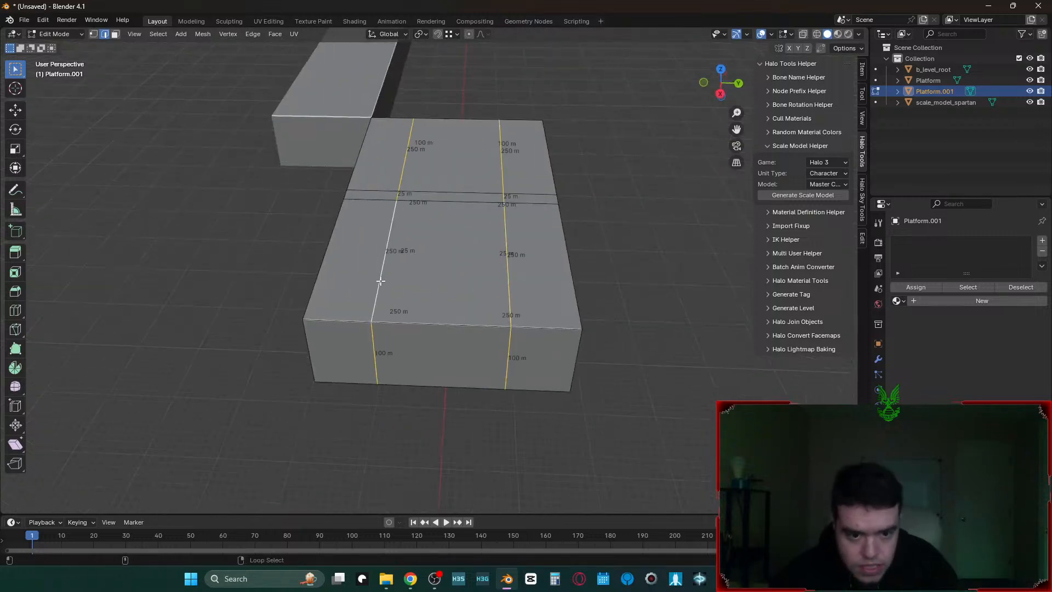
{"action": "right_click", "coordinate": [570, 281]}
{"action": "right_click", "coordinate": [508, 281], "text": "alt"}
{"action": "key", "text": "g"}
{"action": "key", "text": "x"}
{"action": "key", "text": "y"}
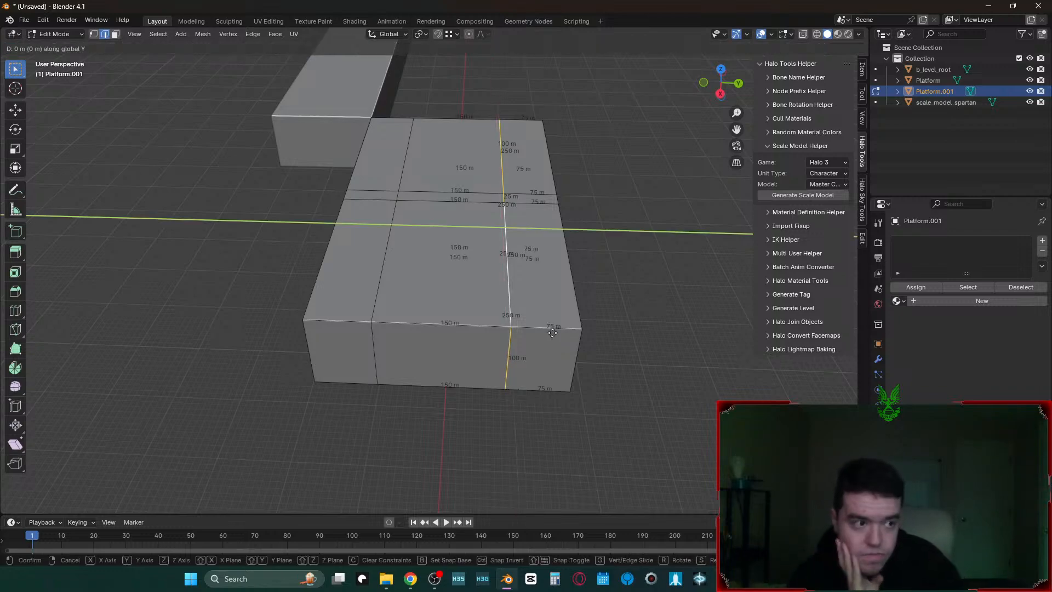
{"action": "type", "text": "12.5"}
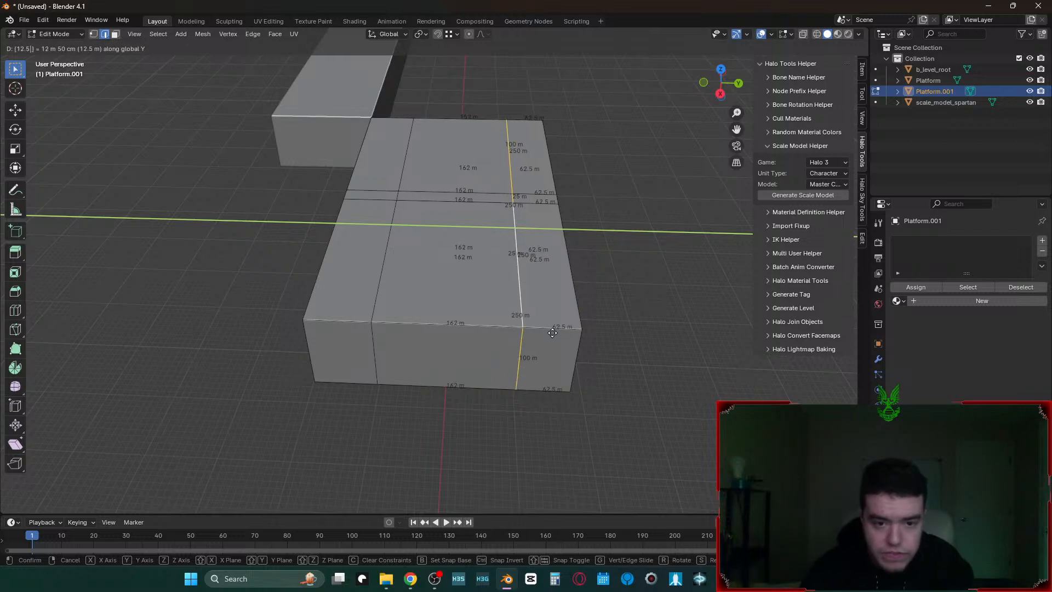
{"action": "key", "text": "Return"}
- Move the opposite lengthwise edge loop 12.5 m inward along Y and deselect it
{"action": "key", "text": "alt+a"}
{"action": "left_click", "coordinate": [380, 300], "text": "alt"}
{"action": "type", "text": "gy12.5"}
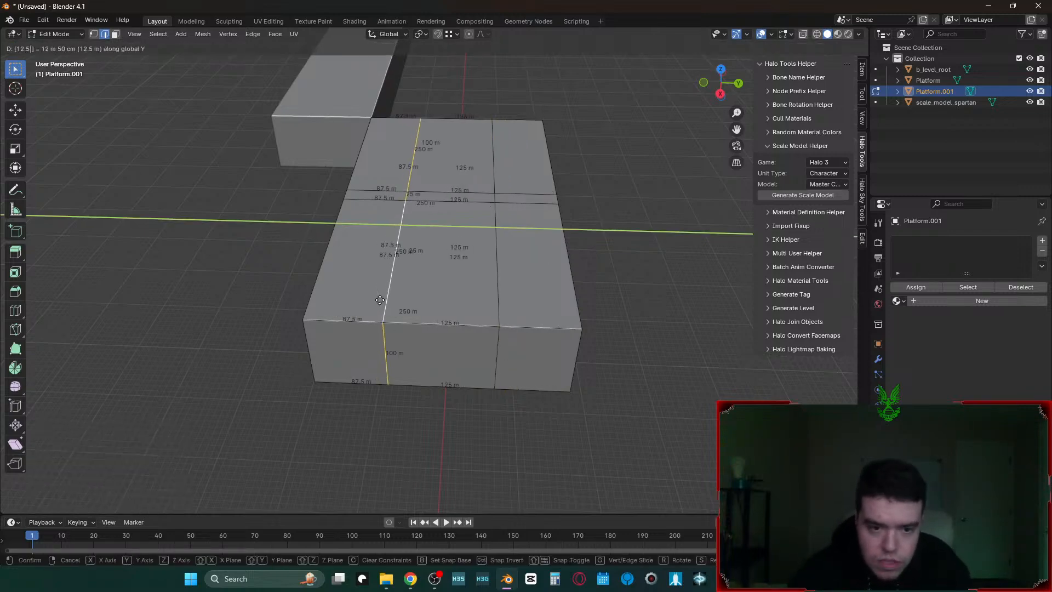
{"action": "key", "text": "Return"}
{"action": "left_click", "coordinate": [502, 481]}
- Pick the narrow side face and expand the selection to all linked faces to check the block's edge lengths
{"action": "key", "text": "3"}
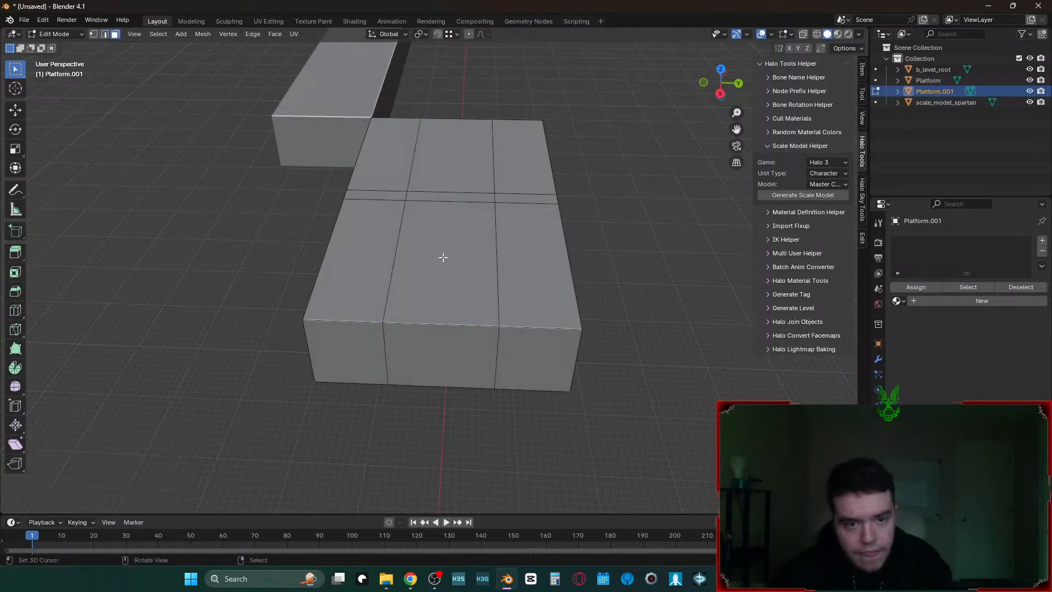
{"action": "middle_click_drag", "start_coordinate": [469, 193], "coordinate": [526, 300]}
{"action": "left_click", "coordinate": [481, 296]}
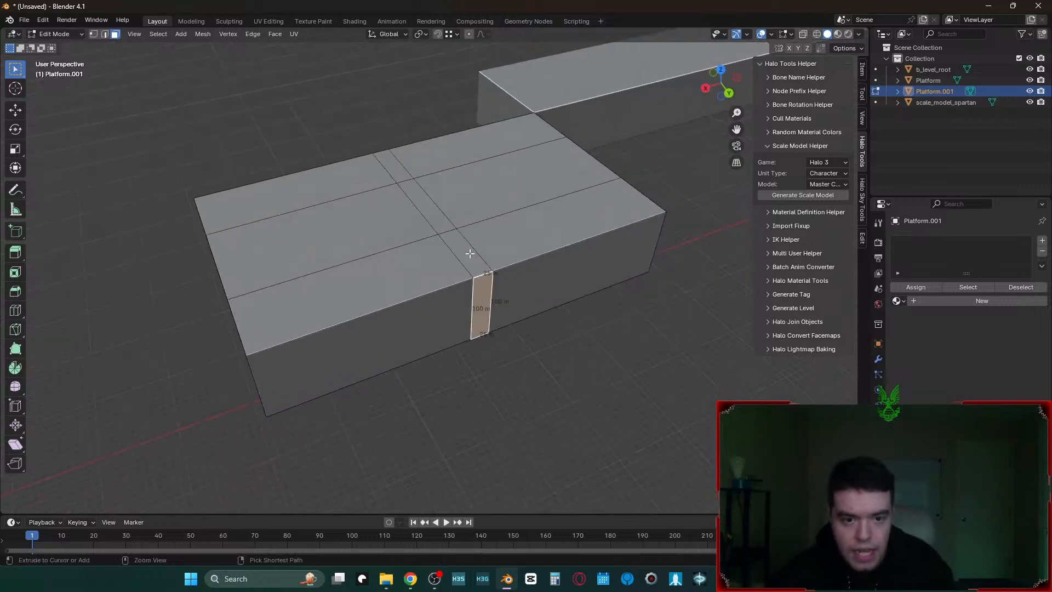
{"action": "key", "text": "shift+grave"}
{"action": "left_click", "coordinate": [434, 270]}
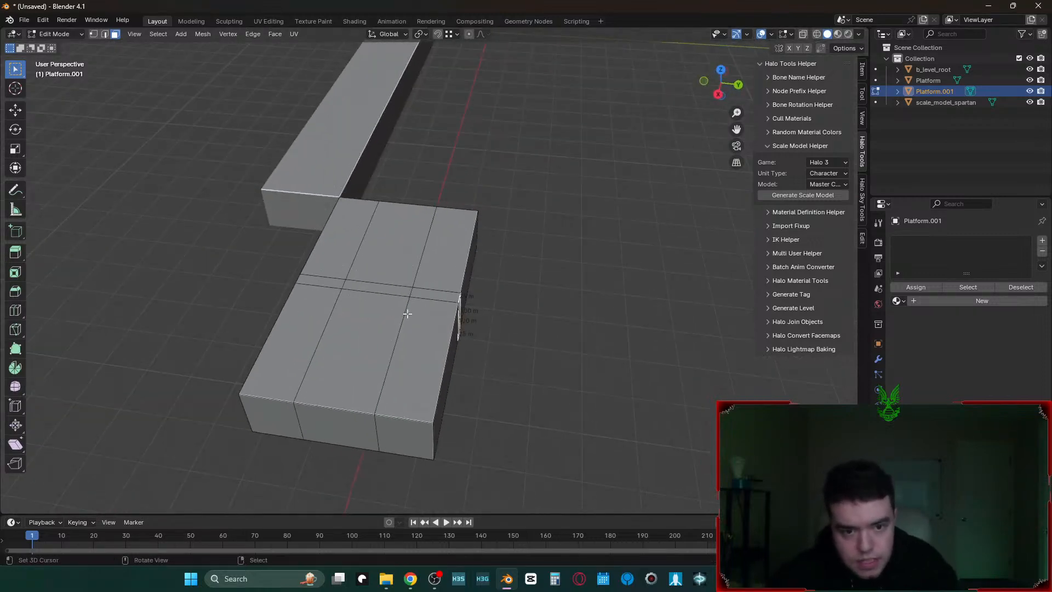
{"action": "key", "text": "shift+grave"}
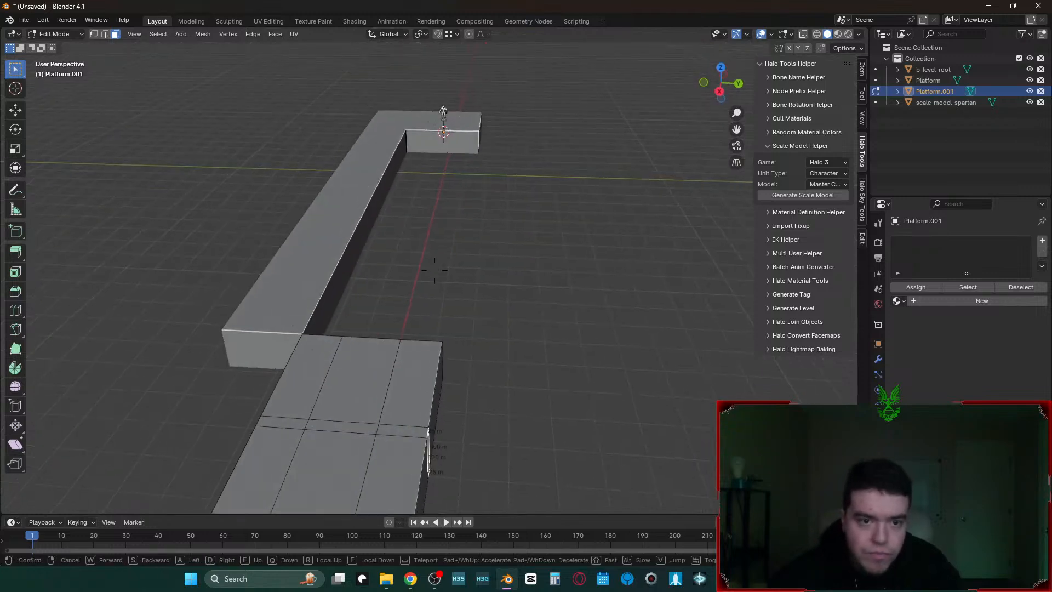
{"action": "left_click", "coordinate": [478, 298]}
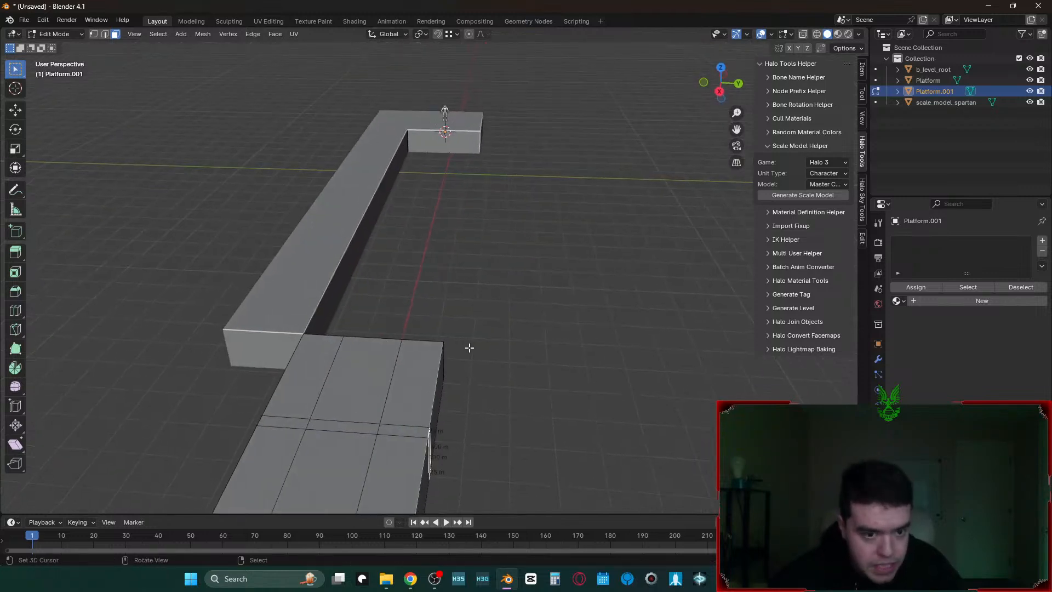
{"action": "key", "text": "ctrl+l"}
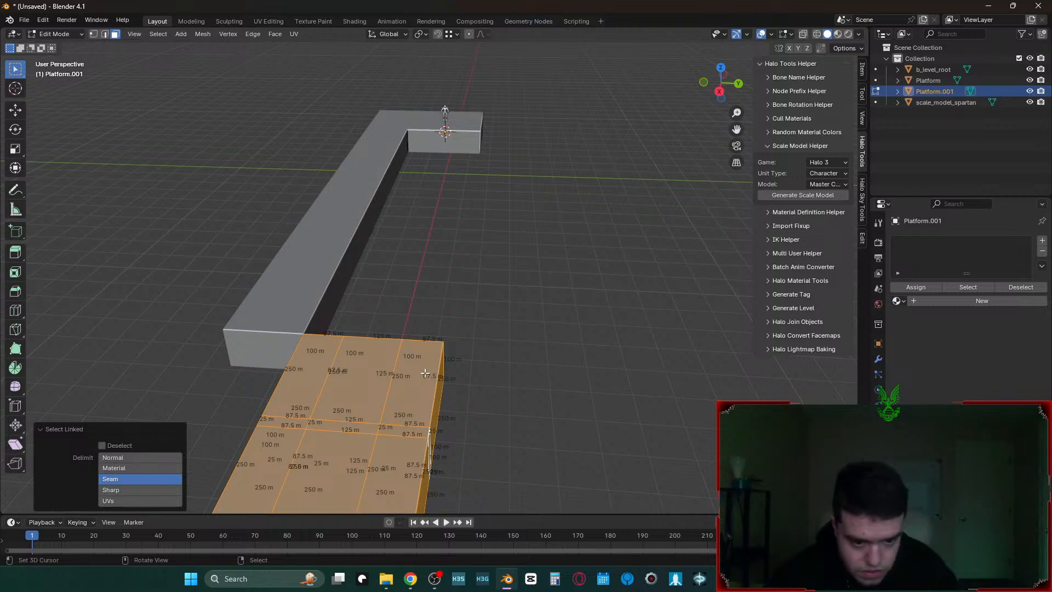
- Turn off the edge length display and deselect the block
{"action": "left_click", "coordinate": [783, 34]}
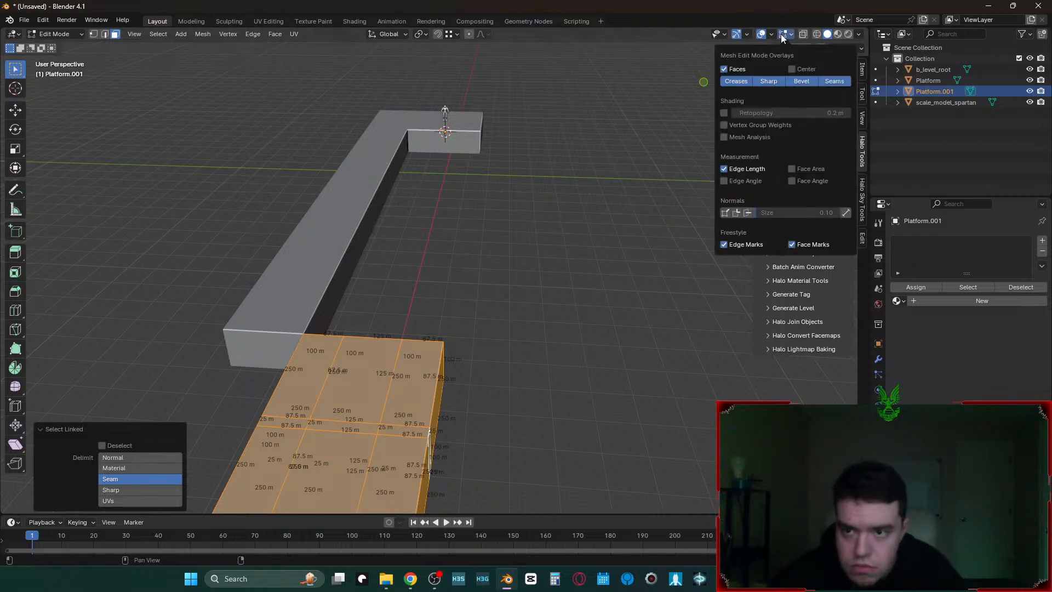
{"action": "left_click", "coordinate": [724, 169]}
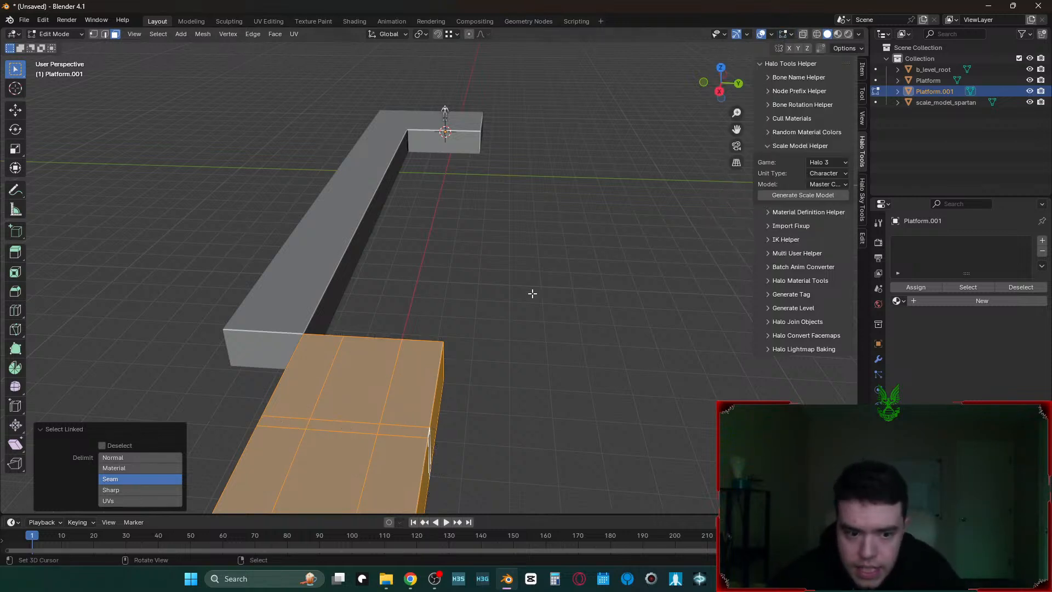
{"action": "left_click", "coordinate": [528, 342]}
{"action": "key", "text": "shift+grave"}
{"action": "left_click", "coordinate": [528, 343]}
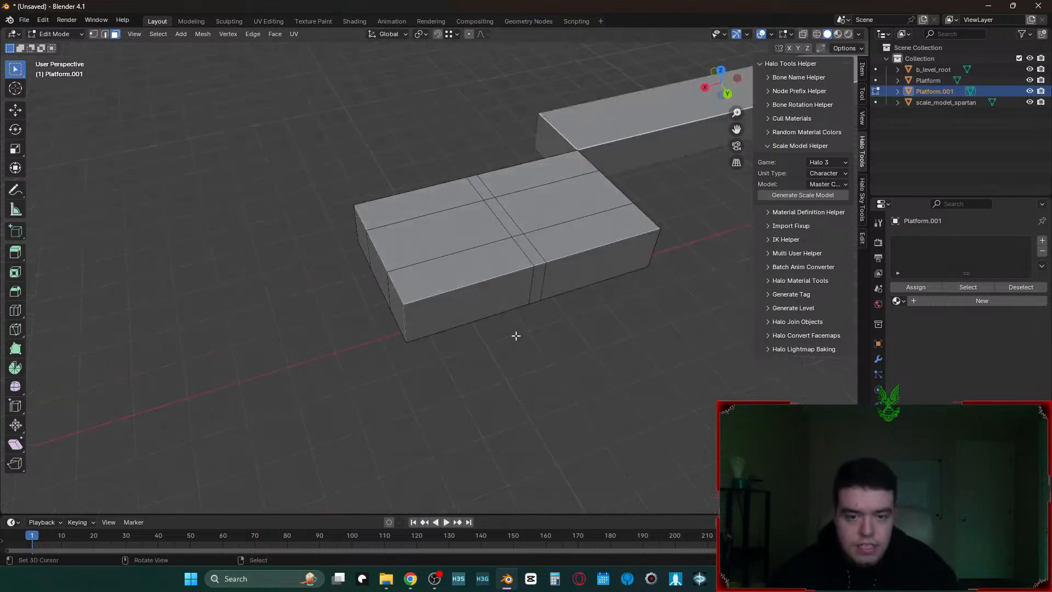
- Hide the sidebar and extrude the three faces on the block's positive Y side outward by 100 m
{"action": "key", "text": "n"}
{"action": "right_click", "coordinate": [550, 271]}
{"action": "right_click", "coordinate": [530, 277], "text": "shift"}
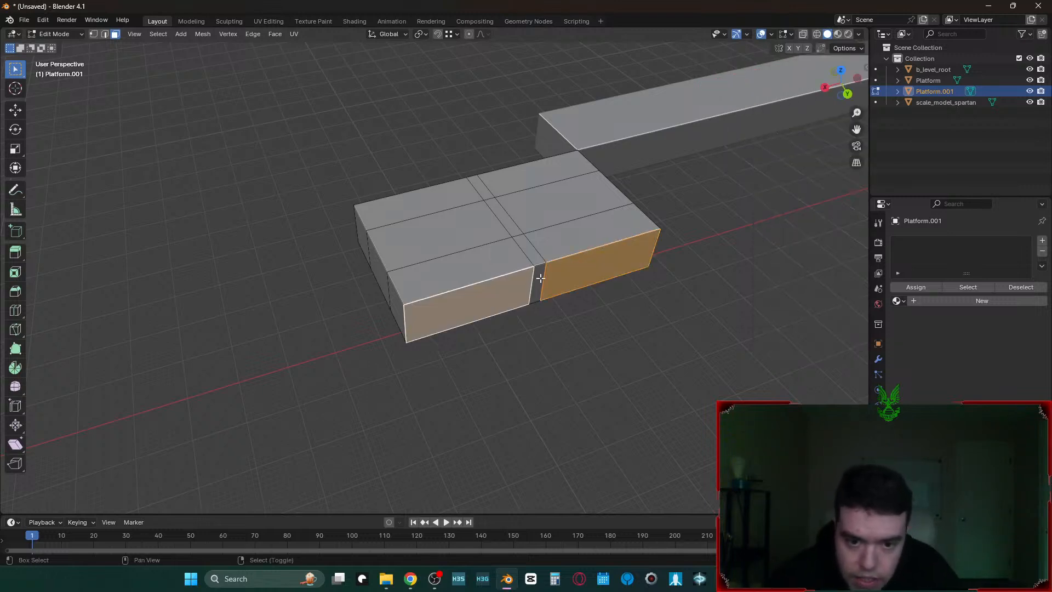
{"action": "right_click", "coordinate": [540, 280], "text": "shift"}
{"action": "key", "text": "shift+grave"}
{"action": "left_click", "coordinate": [435, 270]}
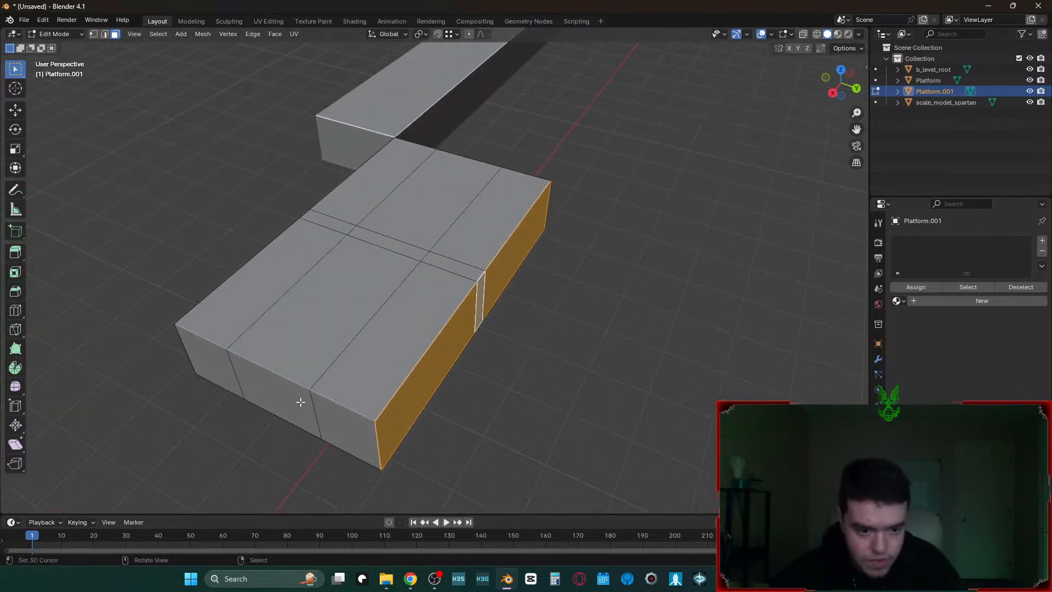
{"action": "key", "text": "g"}
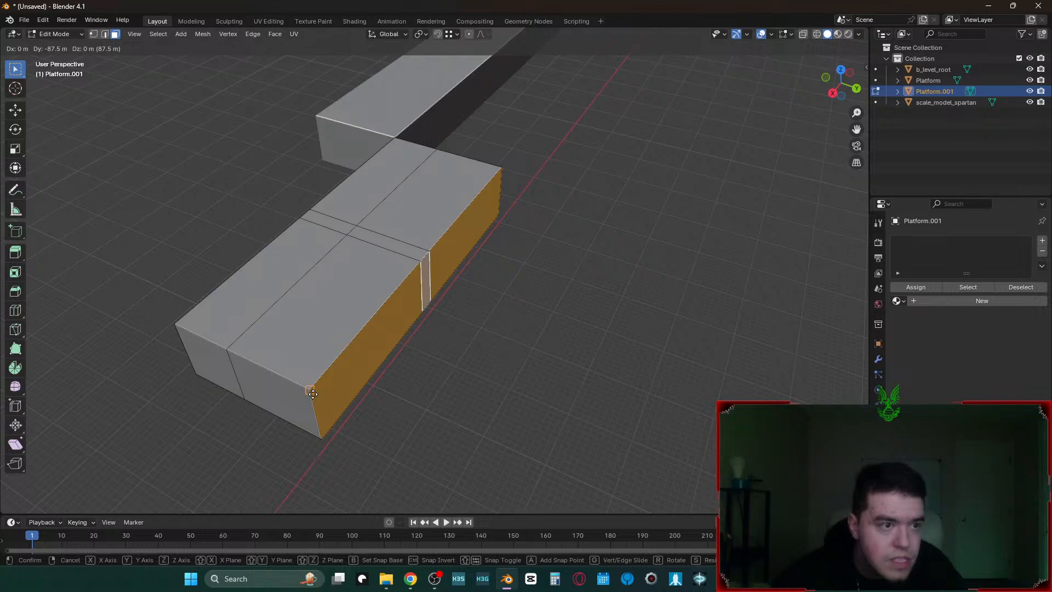
{"action": "right_click", "coordinate": [313, 394]}
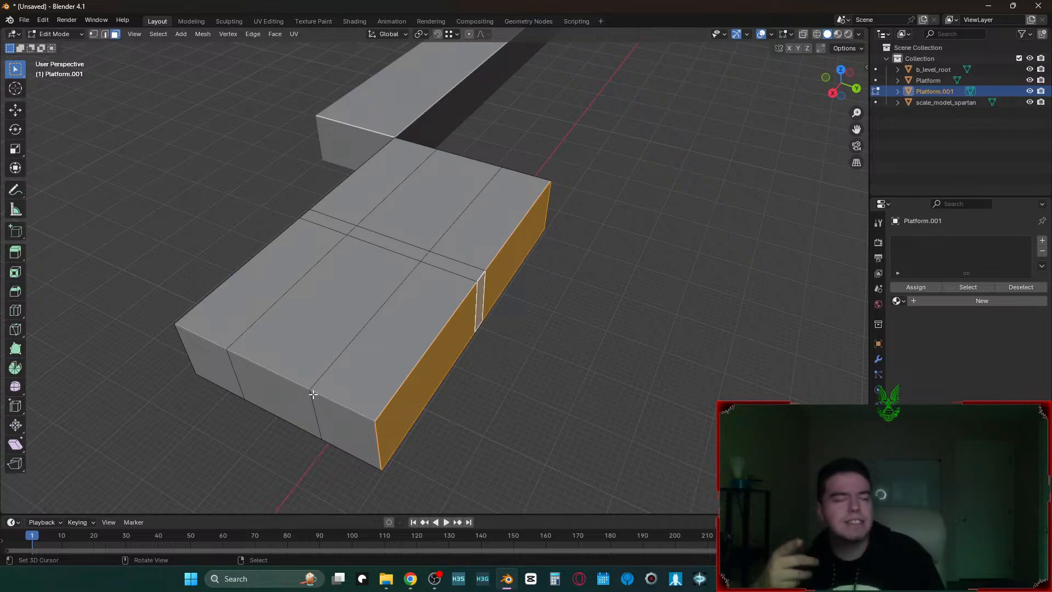
{"action": "type", "text": "e"}
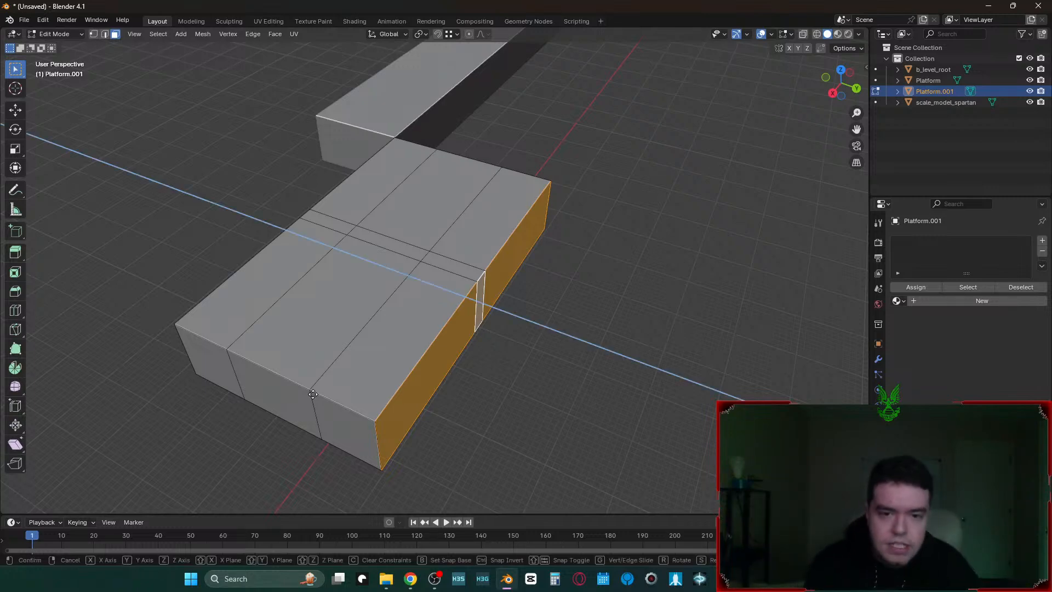
{"action": "type", "text": "100"}
{"action": "key", "text": "Return"}
- Circle-select the three faces on the opposite long side, extrude them outward by 100 m and deselect
{"action": "key", "text": "shift+grave"}
{"action": "left_click", "coordinate": [228, 441]}
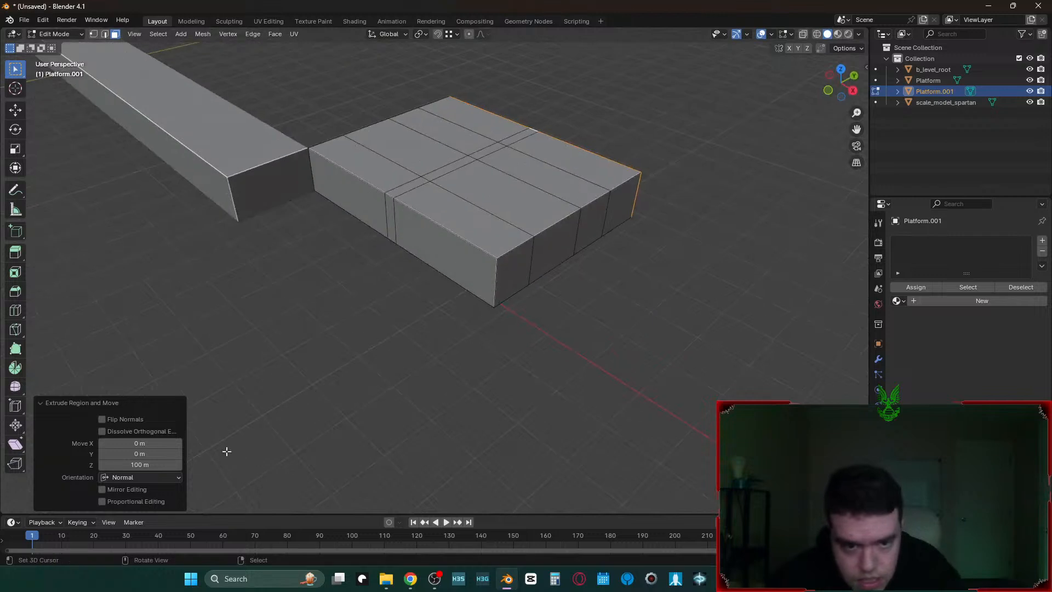
{"action": "key", "text": "alt+a"}
{"action": "key", "text": "c"}
{"action": "left_click_drag", "start_coordinate": [363, 234], "coordinate": [396, 238]}
{"action": "right_click", "coordinate": [396, 241]}
{"action": "key", "text": "alt+a"}
{"action": "key", "text": "c"}
{"action": "left_click", "coordinate": [387, 220]}
{"action": "right_click", "coordinate": [386, 221]}
{"action": "type", "text": "e100"}
{"action": "key", "text": "Return"}
{"action": "middle_click_drag", "start_coordinate": [386, 221], "coordinate": [603, 335]}
{"action": "key", "text": "alt+a"}
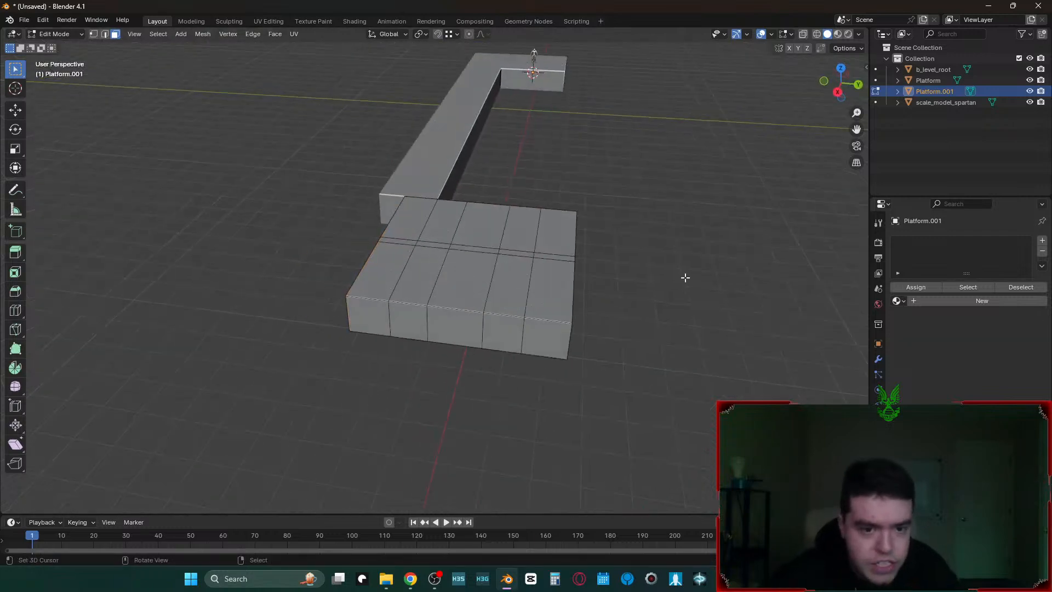
- Return to Object Mode and set the widened platform's origin to its geometry
{"action": "key", "text": "shift+grave"}
{"action": "key", "text": "d"}
{"action": "left_click", "coordinate": [685, 277]}
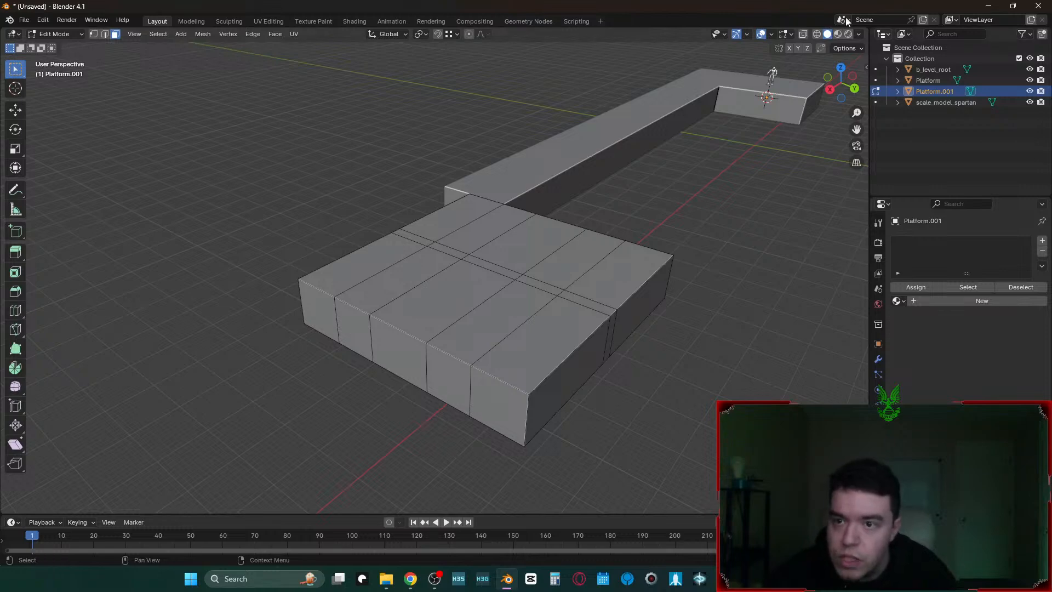
{"action": "key", "text": "Tab"}
{"action": "key", "text": "q"}
{"action": "left_click", "coordinate": [570, 291]}
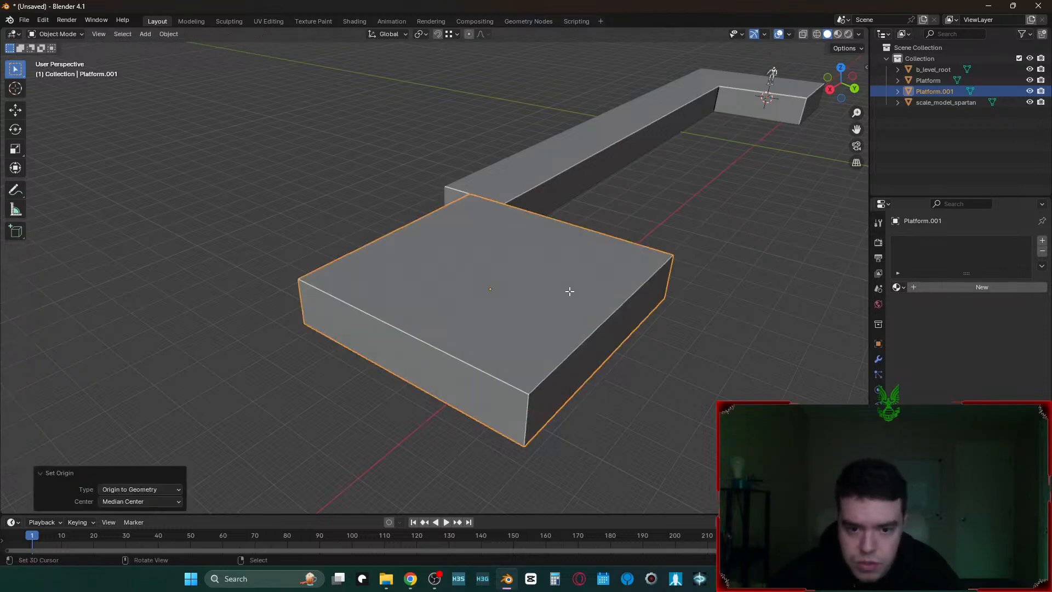
- Enter Edit Mode on Platform.001, set mesh mirroring to the Y axis and test it by moving a side face
{"action": "key", "text": "Tab"}
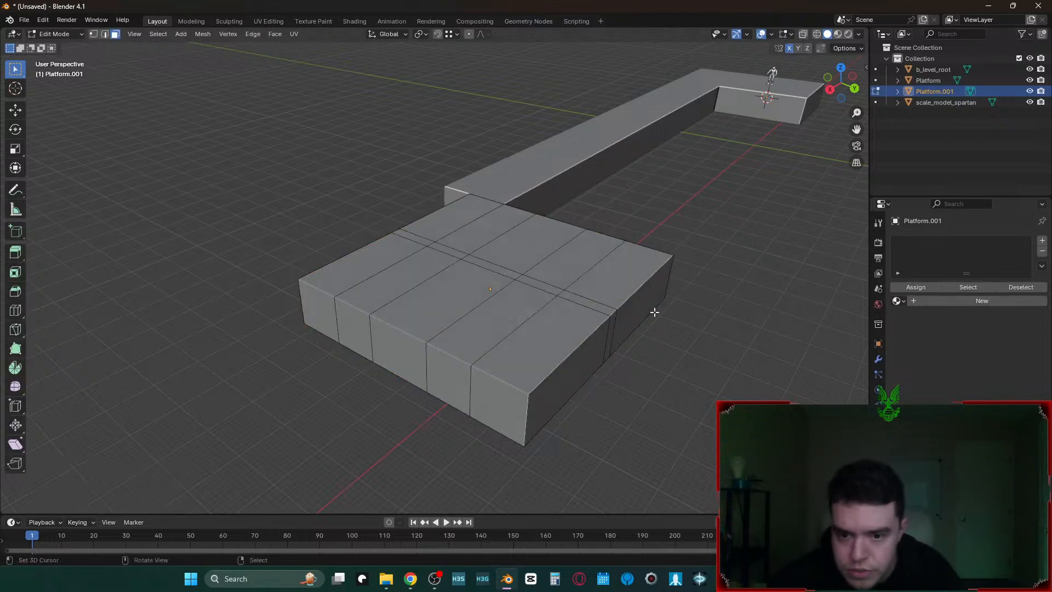
{"action": "right_click", "coordinate": [617, 322]}
{"action": "key", "text": "g"}
{"action": "right_click", "coordinate": [614, 308]}
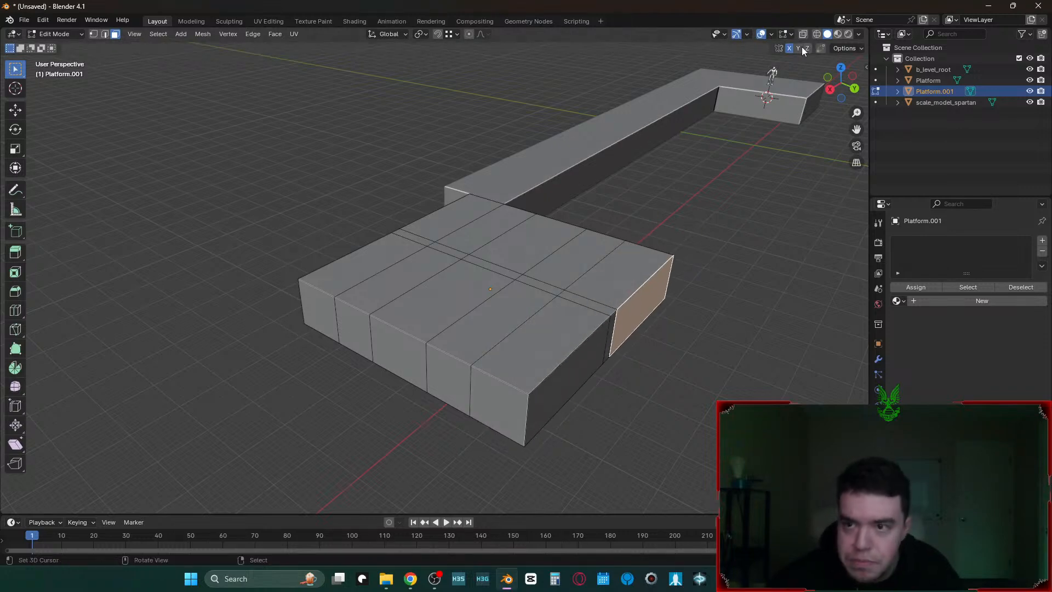
{"action": "key", "text": "g"}
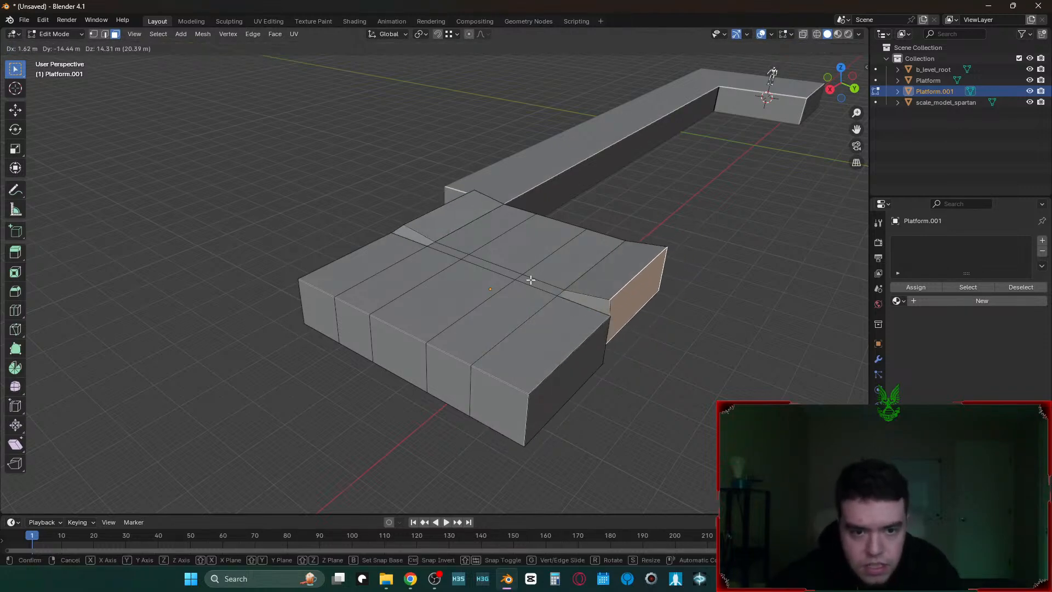
{"action": "right_click", "coordinate": [532, 279]}
{"action": "key", "text": "alt+a"}
- Scale the narrow middle face on the platform's side by 5 along the X axis
{"action": "middle_click_drag", "start_coordinate": [751, 325], "coordinate": [733, 332]}
{"action": "scroll", "coordinate": [733, 332], "scroll_direction": "up", "scroll_amount": 2}
{"action": "key", "text": "2"}
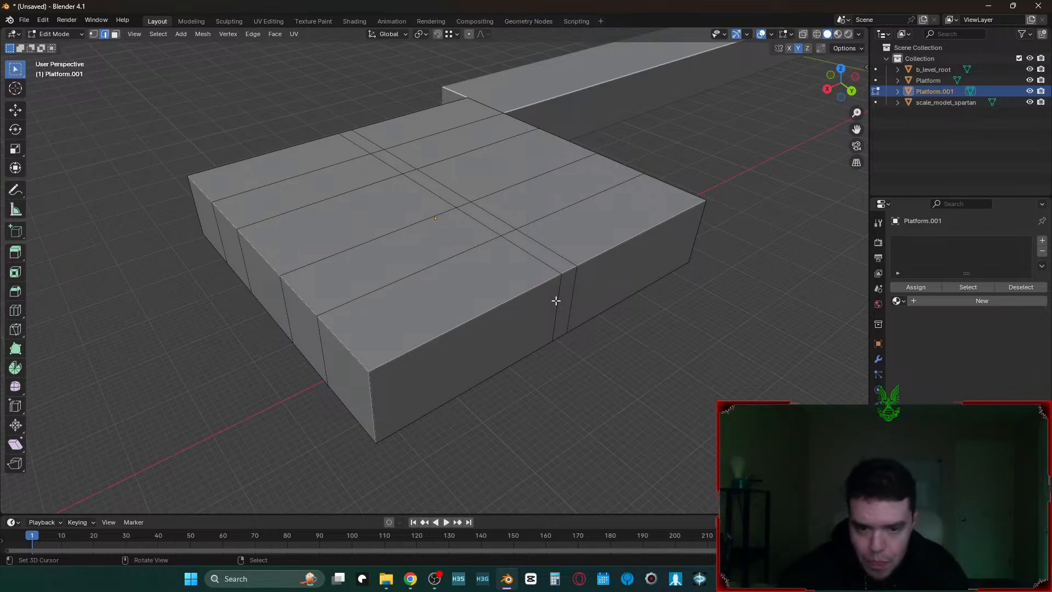
{"action": "key", "text": "3"}
{"action": "left_click", "coordinate": [564, 278]}
{"action": "key", "text": "s"}
{"action": "key", "text": "x"}
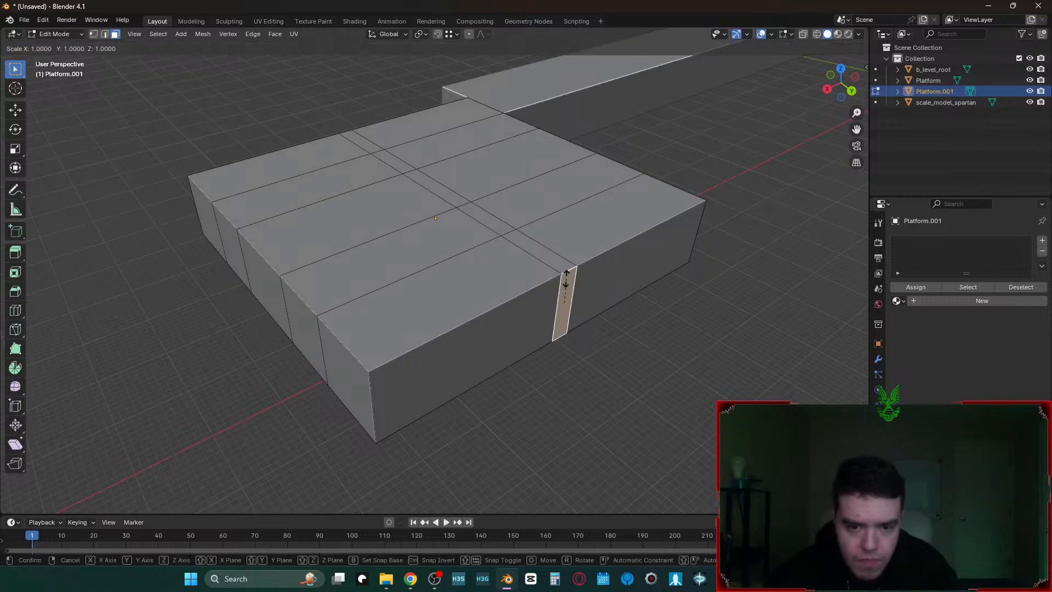
{"action": "type", "text": "1."}
{"action": "key", "text": "BackSpace"}
{"action": "key", "text": "BackSpace"}
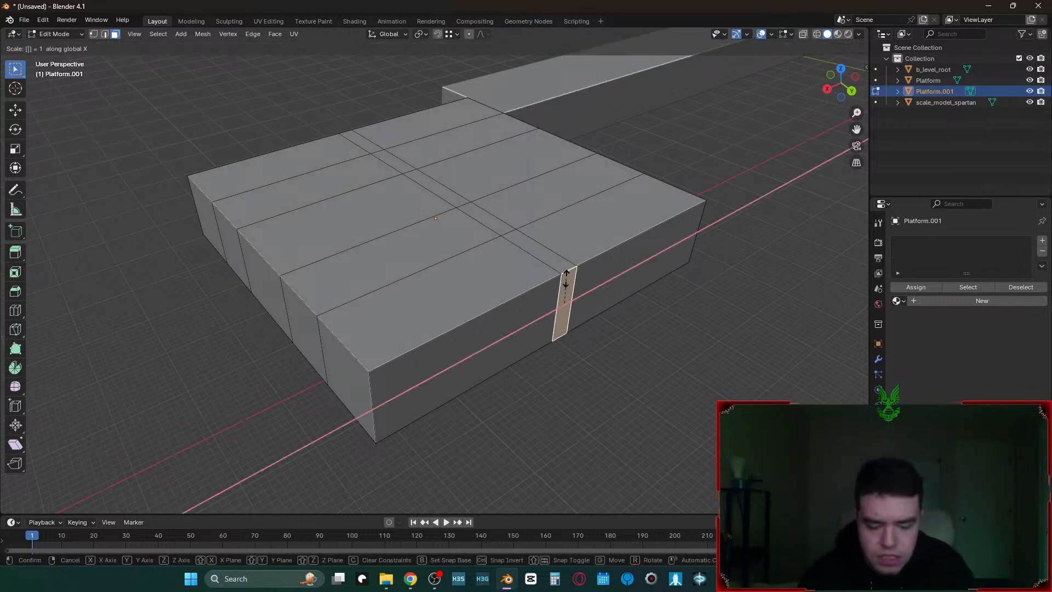
{"action": "type", "text": "5"}
{"action": "key", "text": "Return"}
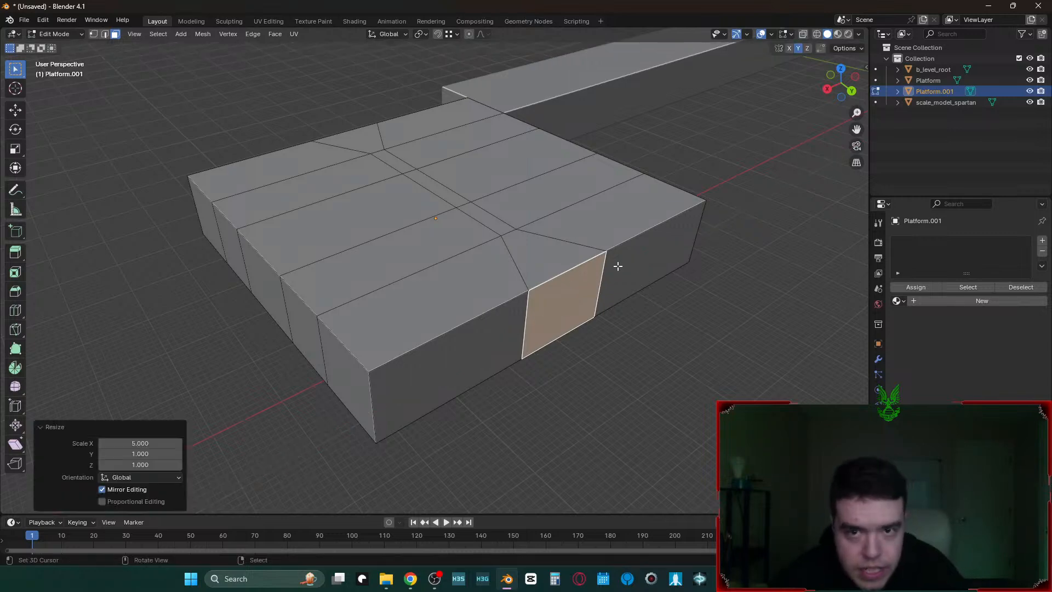
- Show the edge lengths of the widened side face
{"action": "left_click", "coordinate": [786, 34]}
{"action": "left_click", "coordinate": [724, 169]}
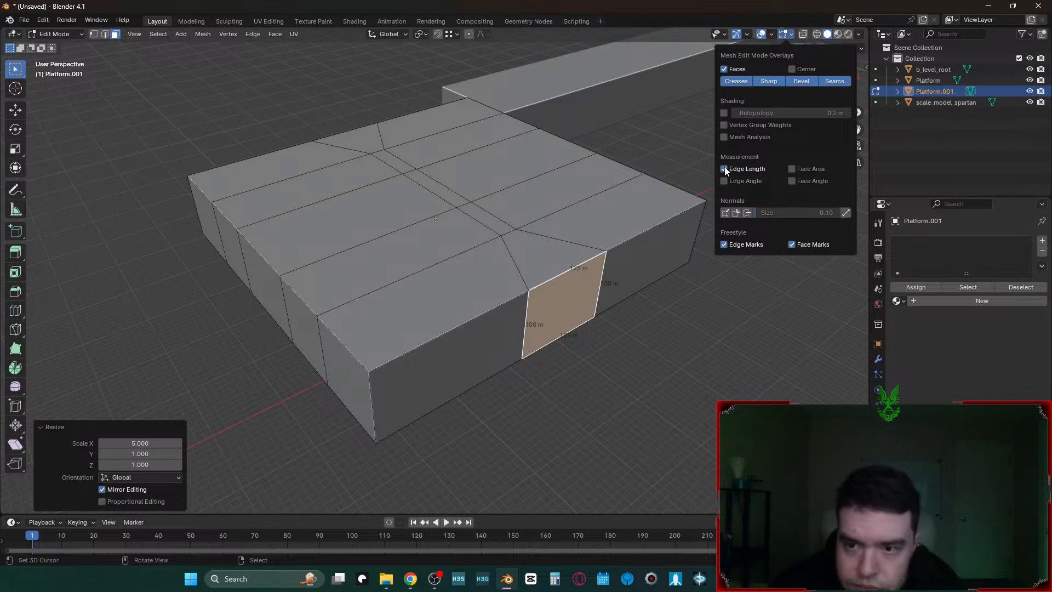
{"action": "left_click", "coordinate": [662, 345]}
- Select the three side faces along one mirrored side of the platform
{"action": "middle_click_drag", "start_coordinate": [465, 364], "coordinate": [458, 274], "text": "shift"}
{"action": "middle_click_drag", "start_coordinate": [457, 273], "coordinate": [386, 270]}
{"action": "middle_click_drag", "start_coordinate": [386, 269], "coordinate": [659, 345], "text": "shift"}
{"action": "key", "text": "c"}
{"action": "left_click", "coordinate": [728, 388]}
{"action": "left_click", "coordinate": [652, 380]}
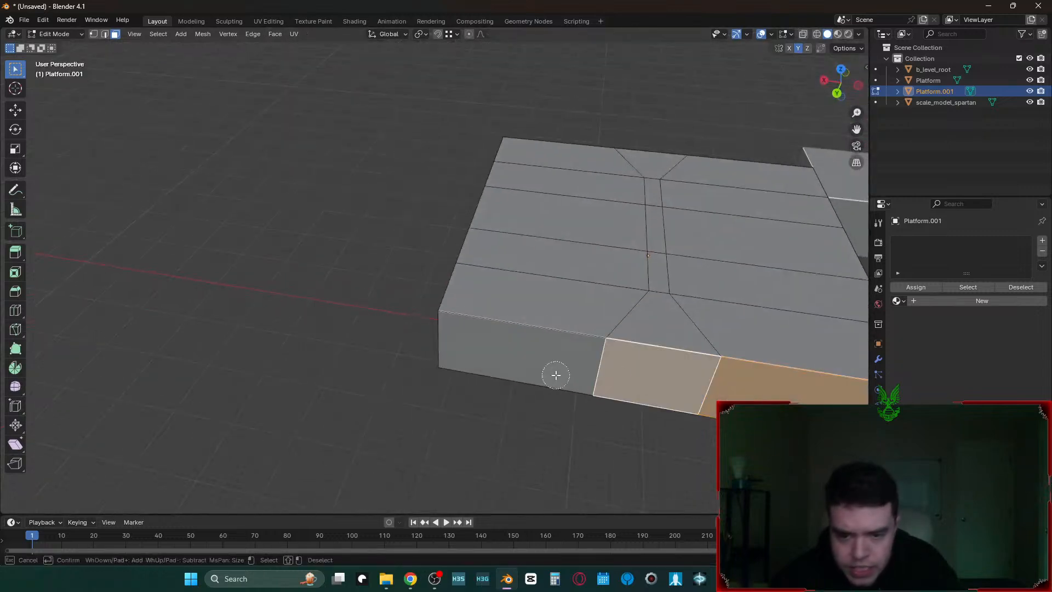
{"action": "left_click", "coordinate": [556, 375]}
{"action": "type", "text": "e15"}
{"action": "key", "text": "Return"}
- Add the three faces on the opposite side to the selection and try extruding both sides by 15 m
{"action": "middle_click_drag", "start_coordinate": [556, 373], "coordinate": [157, 367], "text": "shift"}
{"action": "left_click", "coordinate": [577, 373]}
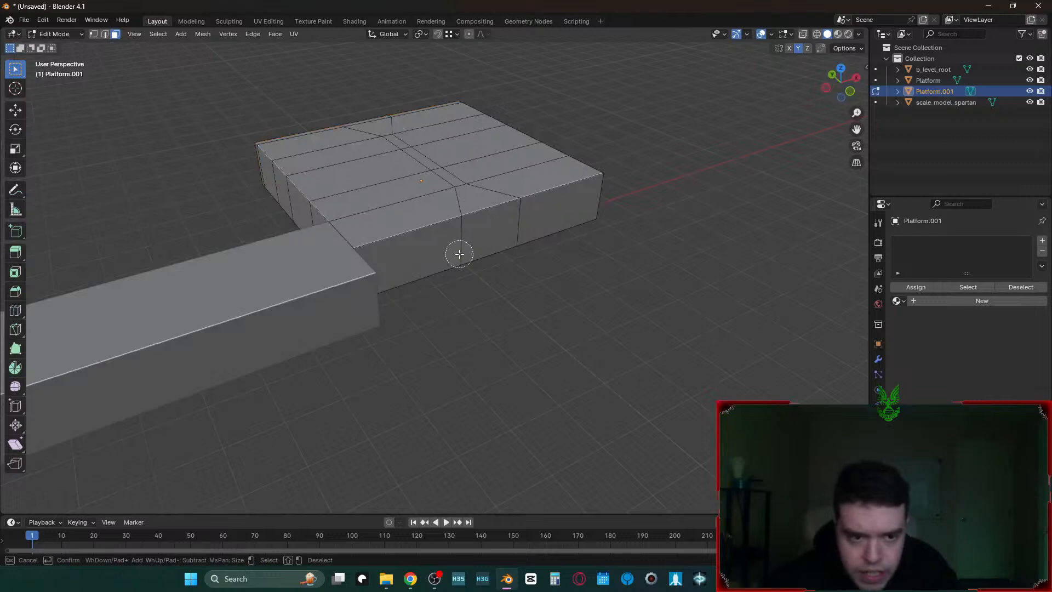
{"action": "key", "text": "c"}
{"action": "left_click", "coordinate": [459, 254]}
{"action": "right_click", "coordinate": [497, 242]}
{"action": "key", "text": "c"}
{"action": "left_click", "coordinate": [517, 241]}
{"action": "right_click", "coordinate": [516, 241]}
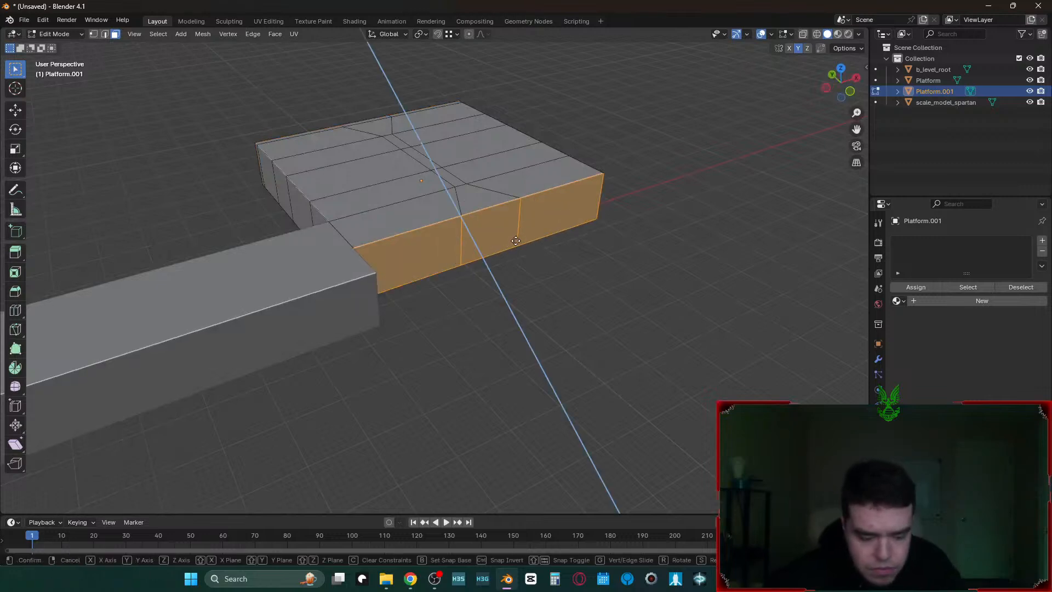
{"action": "type", "text": "e15"}
{"action": "key", "text": "Return"}
{"action": "type", "text": "e15"}
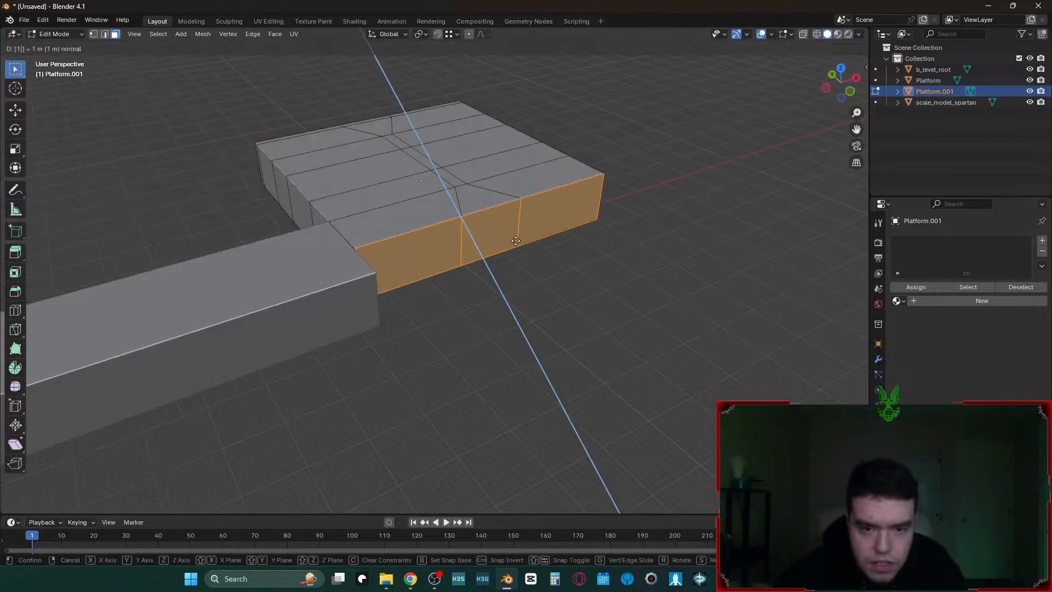
{"action": "key", "text": "Return"}
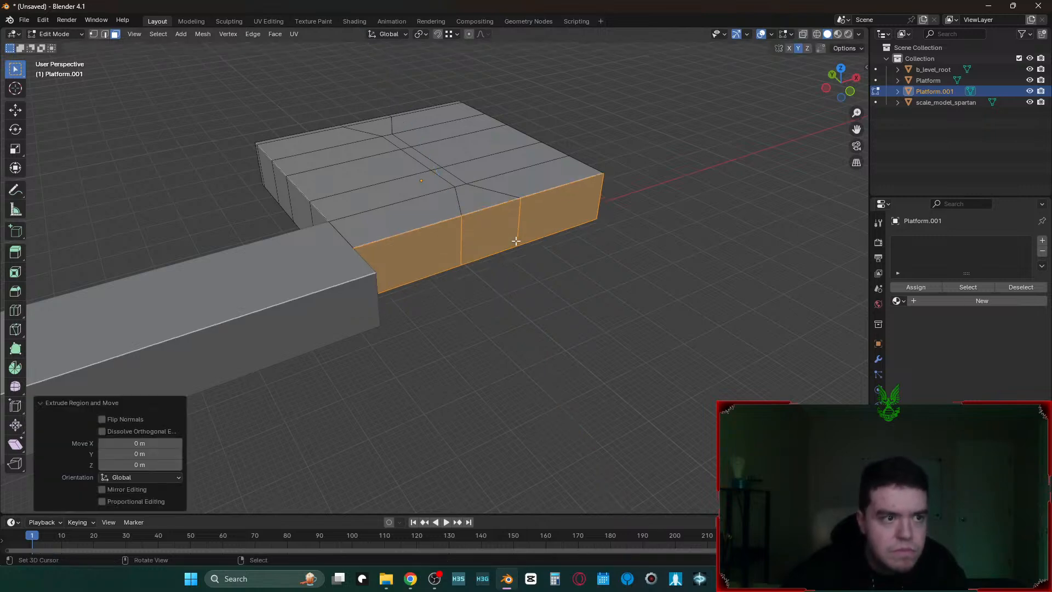
{"action": "key", "text": "shift+grave"}
{"action": "left_click", "coordinate": [434, 269]}
{"action": "type", "text": "e15"}
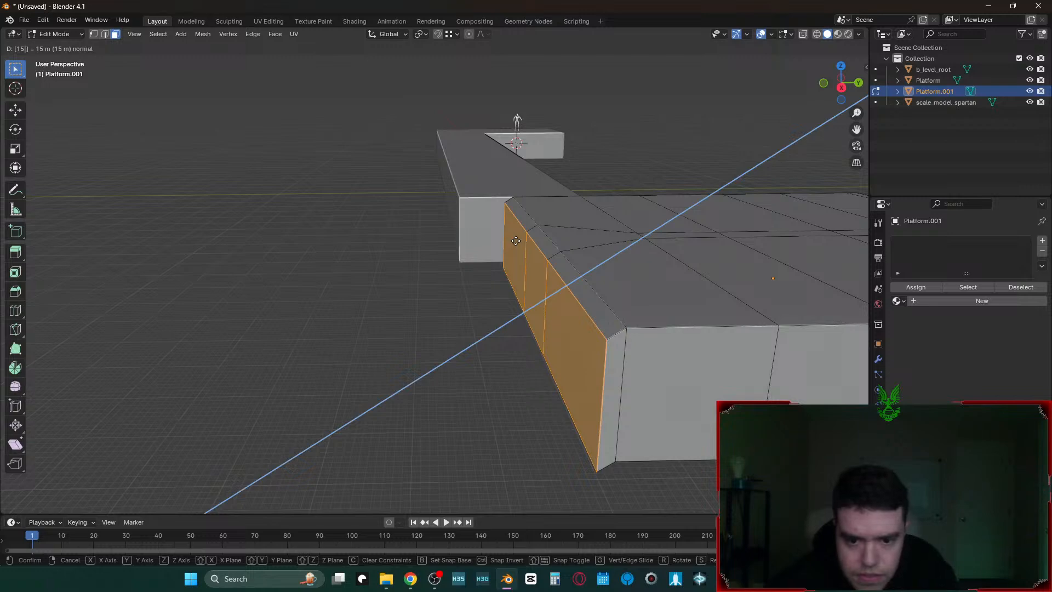
{"action": "key", "text": "Escape"}
{"action": "key", "text": "shift+grave"}
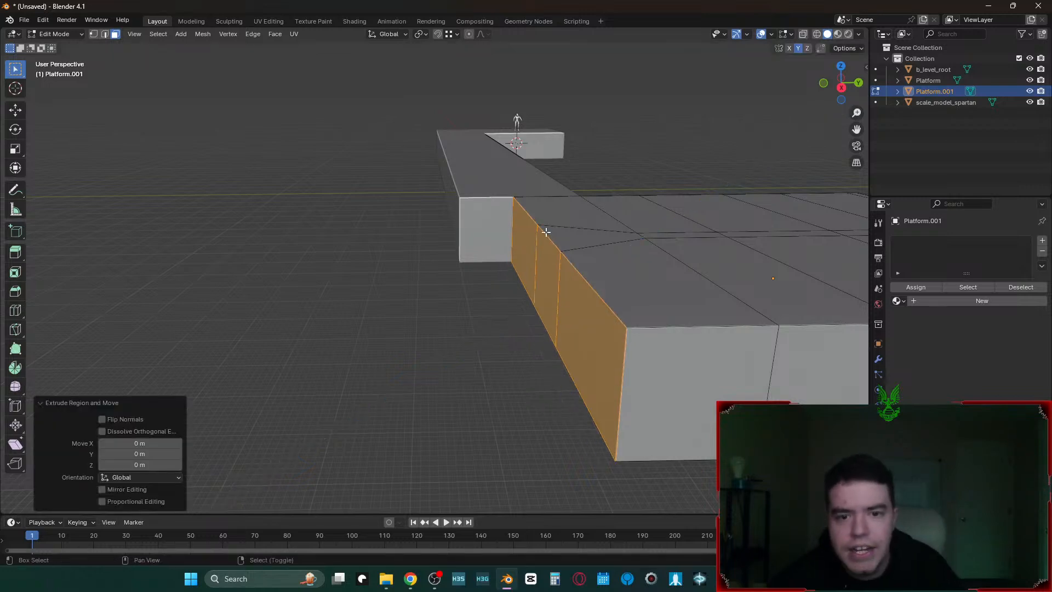
{"action": "key", "text": "w"}
{"action": "key", "text": "Escape"}
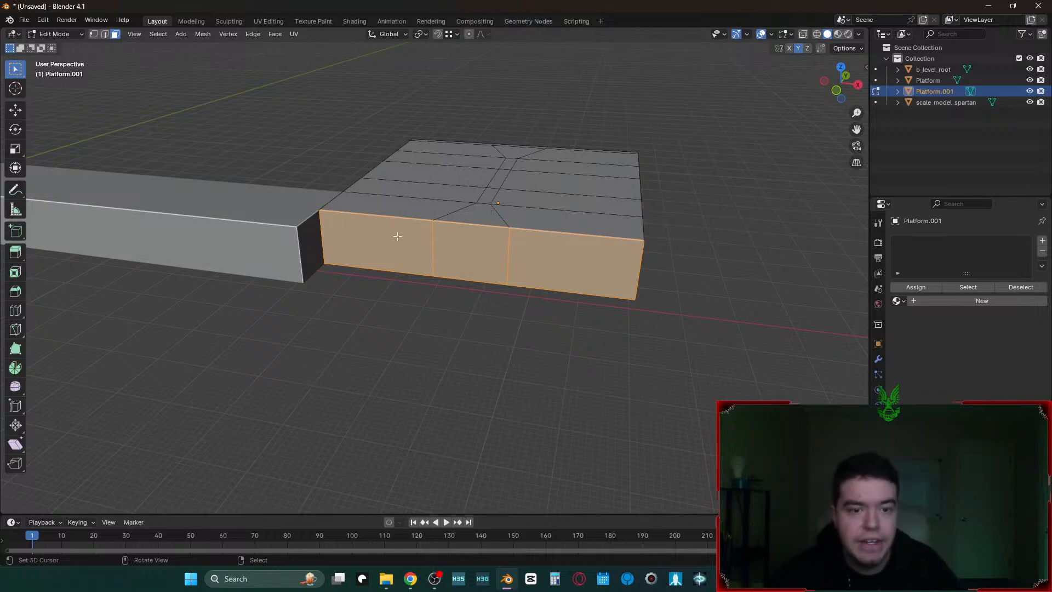
- Check the platform's selected side faces in wireframe shading and return to solid shading
{"action": "key", "text": "z"}
{"action": "left_click", "coordinate": [361, 243]}
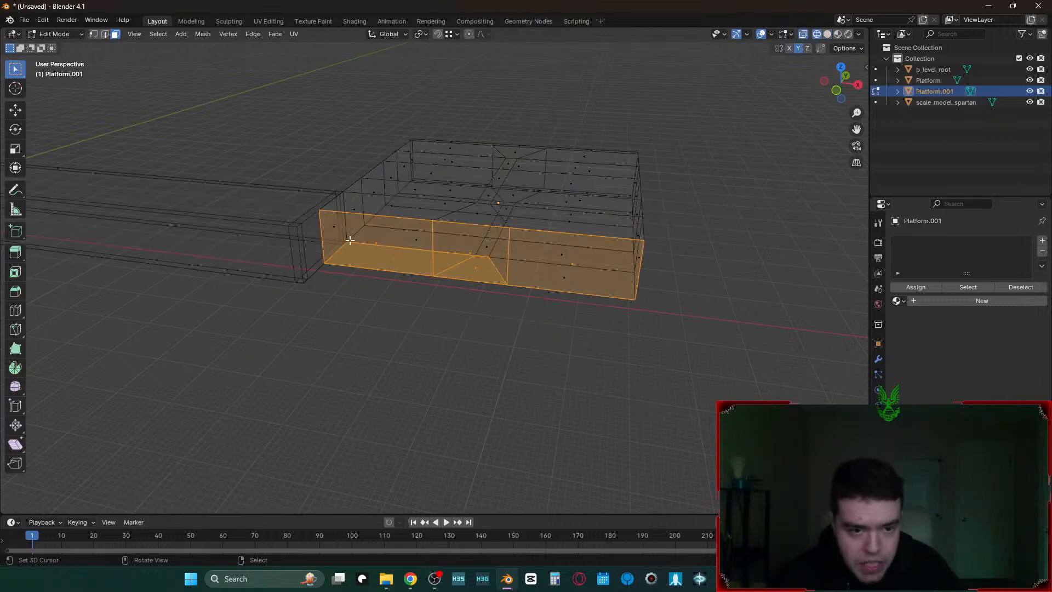
{"action": "key", "text": "z"}
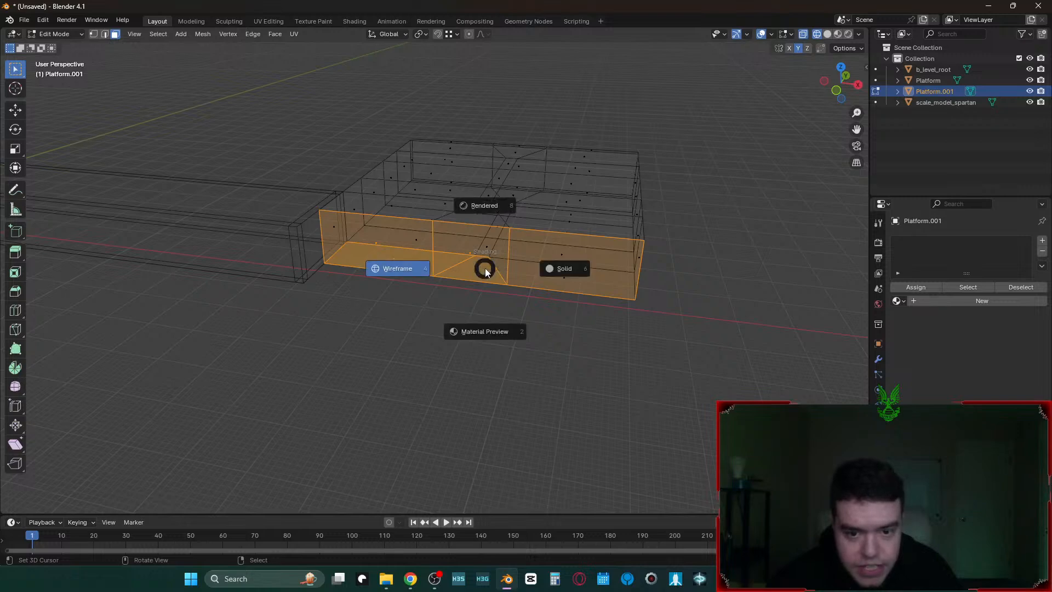
{"action": "left_click", "coordinate": [434, 254]}
- Extrude the three faces on one side of the platform outward by 15 m with Y mirroring
{"action": "right_click", "coordinate": [406, 241]}
{"action": "right_click", "coordinate": [470, 242], "text": "shift"}
{"action": "right_click", "coordinate": [533, 243], "text": "shift"}
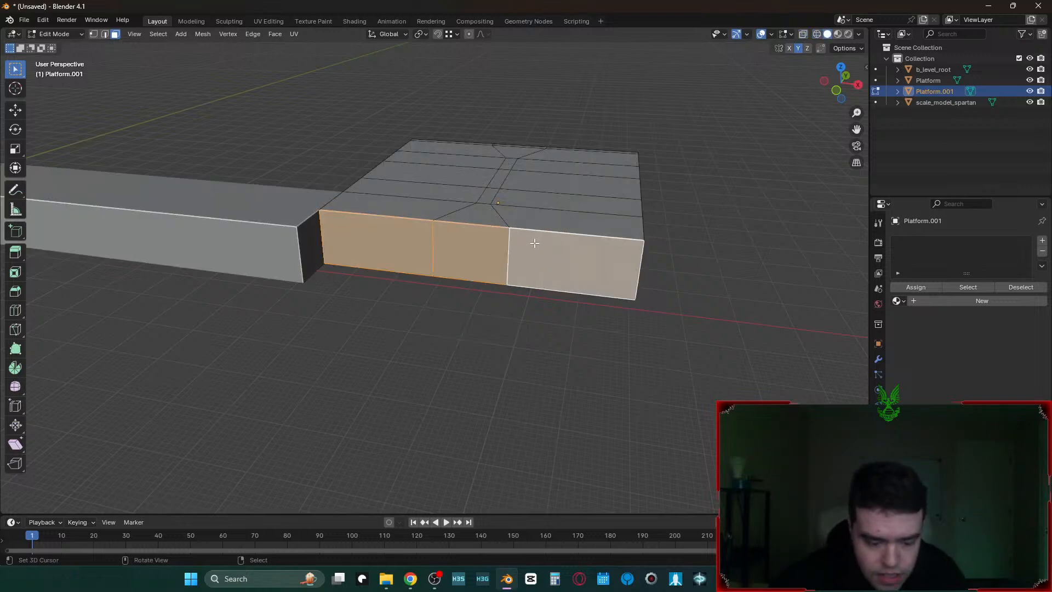
{"action": "type", "text": "e15"}
{"action": "key", "text": "Return"}
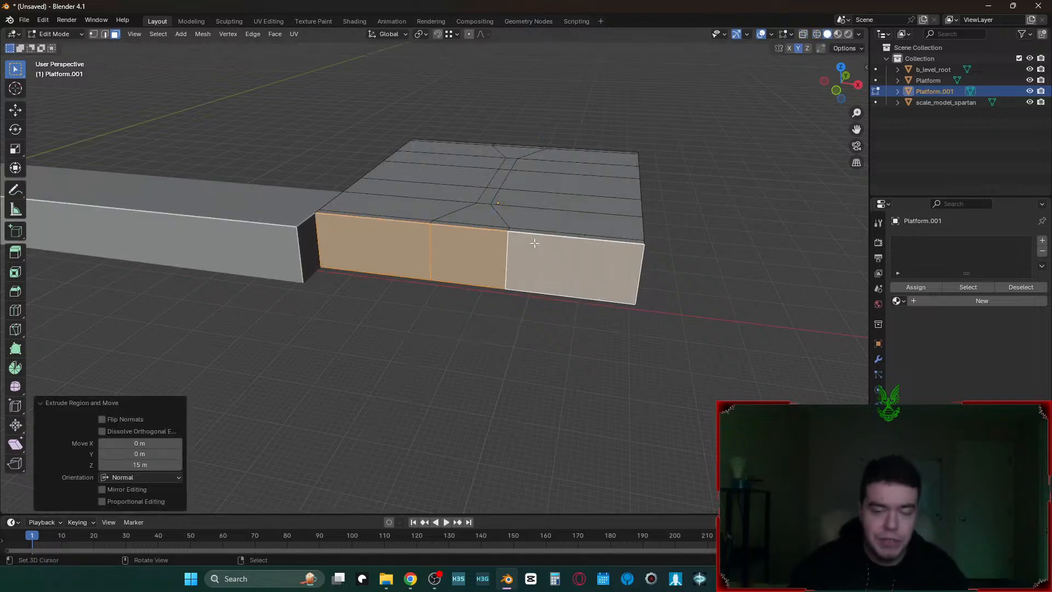
- Select the wall footprint on one half of the platform's top: the inner narrow face, the flared face and the outer edge strip
{"action": "key", "text": "shift+grave"}
{"action": "key", "text": "d"}
{"action": "left_click", "coordinate": [496, 243]}
{"action": "right_click", "coordinate": [559, 330]}
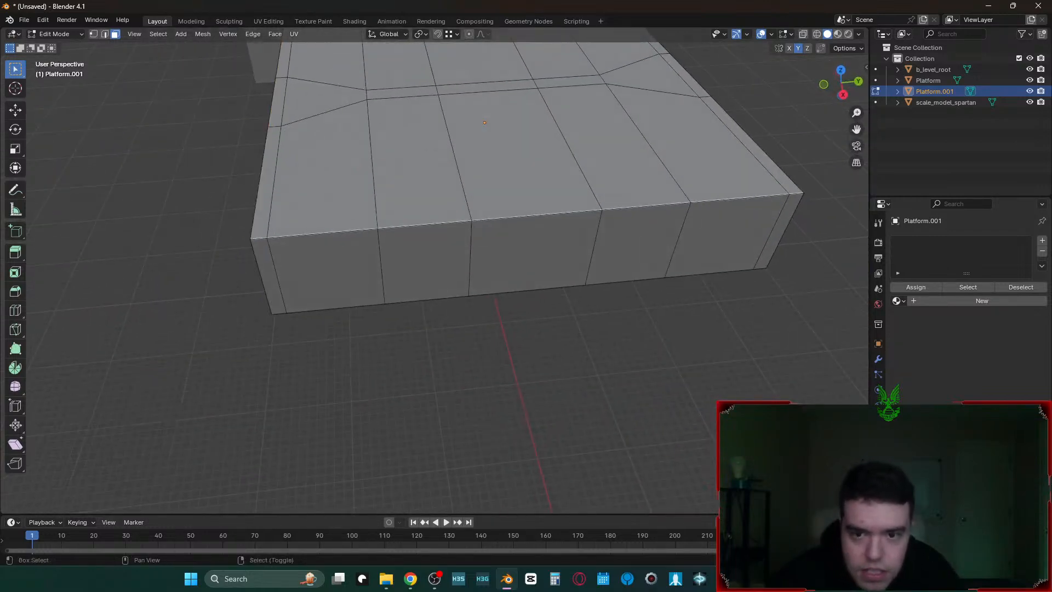
{"action": "key", "text": "shift+grave"}
{"action": "key", "text": "s"}
{"action": "key", "text": "w"}
{"action": "left_click", "coordinate": [559, 330]}
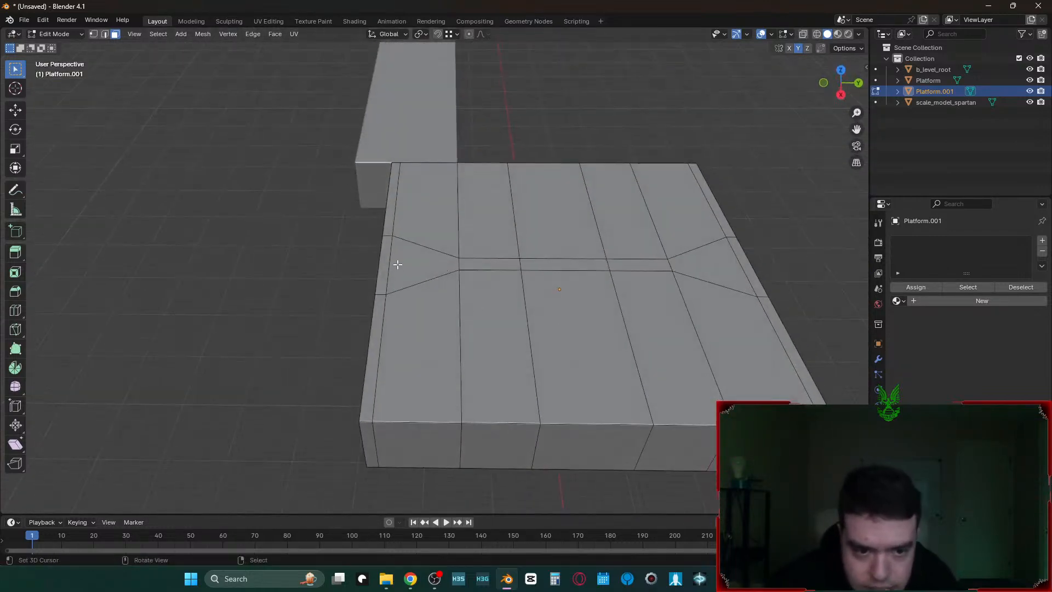
{"action": "right_click", "coordinate": [424, 268]}
{"action": "right_click", "coordinate": [782, 234]}
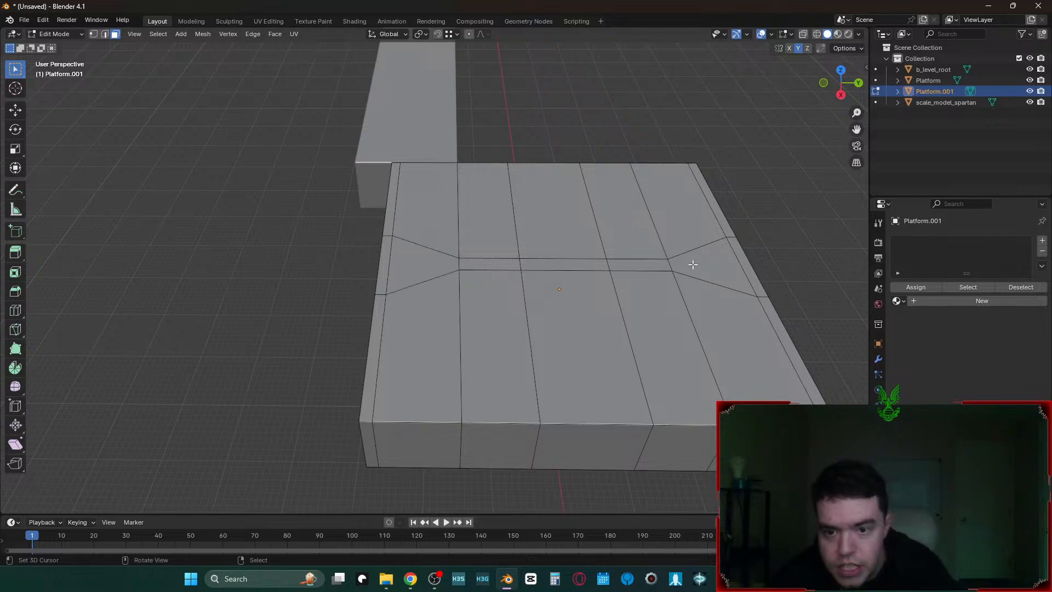
{"action": "right_click", "coordinate": [667, 268]}
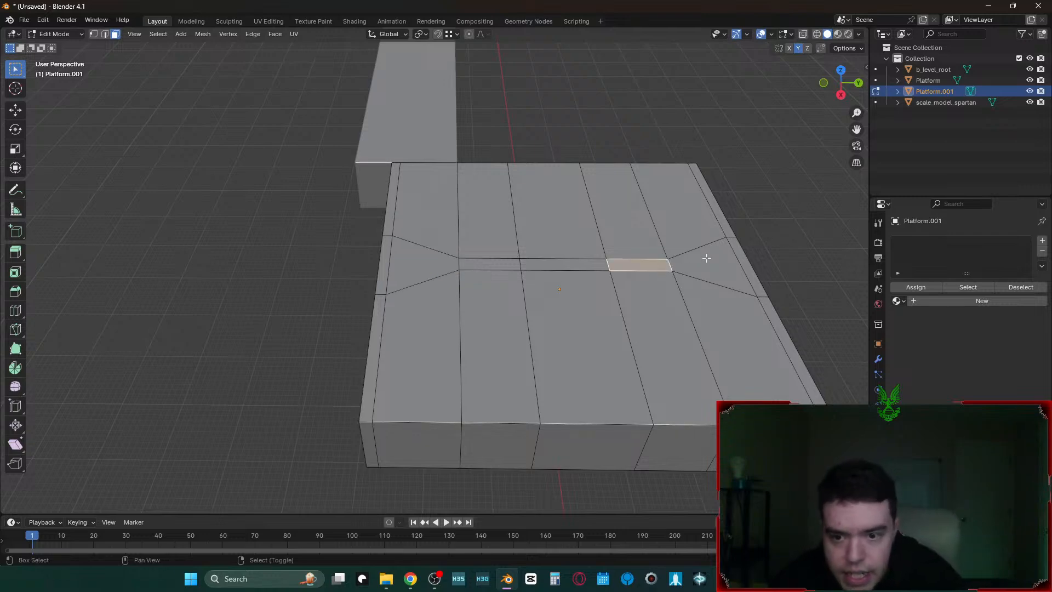
{"action": "right_click", "coordinate": [702, 254], "text": "shift"}
{"action": "right_click", "coordinate": [746, 253], "text": "shift"}
{"action": "right_click", "coordinate": [741, 230], "text": "shift"}
{"action": "right_click", "coordinate": [775, 300], "text": "shift"}
{"action": "key", "text": "c"}
{"action": "left_click", "coordinate": [697, 355], "text": "shift"}
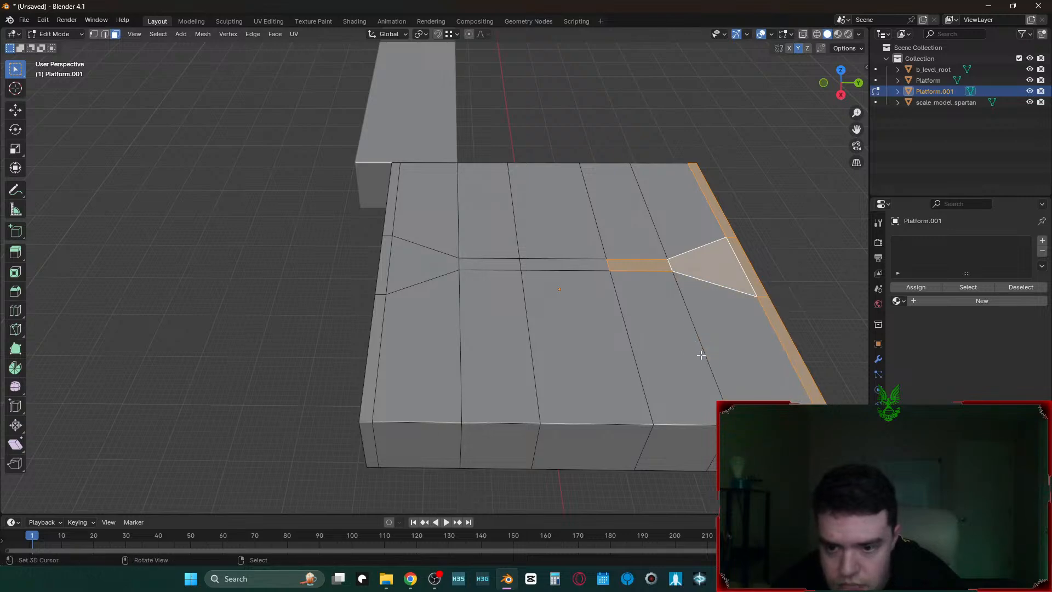
- Add the flared face and outer edge strip on the opposite half of the platform's top to the selection
{"action": "mouse_move", "coordinate": [368, 254]}
{"action": "left_mouse_down"}
{"action": "mouse_move", "coordinate": [368, 277]}
{"action": "mouse_move", "coordinate": [369, 222]}
{"action": "left_mouse_up"}
{"action": "key", "text": "Escape"}
{"action": "key", "text": "shift+grave"}
{"action": "key", "text": "s"}
{"action": "left_click", "coordinate": [401, 246]}
{"action": "key", "text": "c"}
{"action": "left_click", "coordinate": [462, 326], "text": "shift"}
{"action": "key", "text": "Escape"}
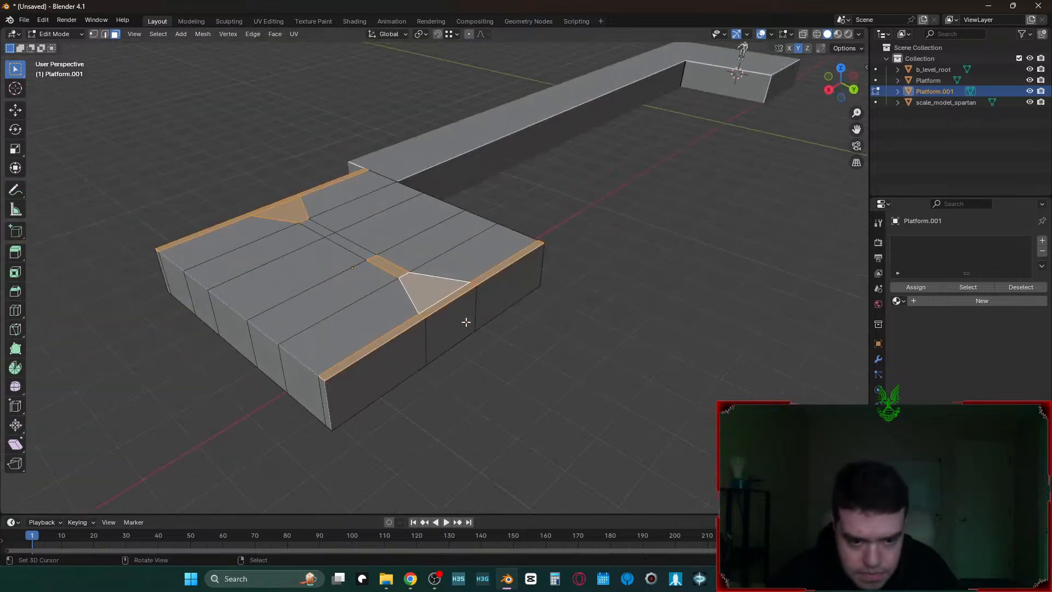
- Add the remaining narrow face beside the central opening and extrude the whole wall footprint up by 100 m
{"action": "key", "text": "shift+grave"}
{"action": "key", "text": "w"}
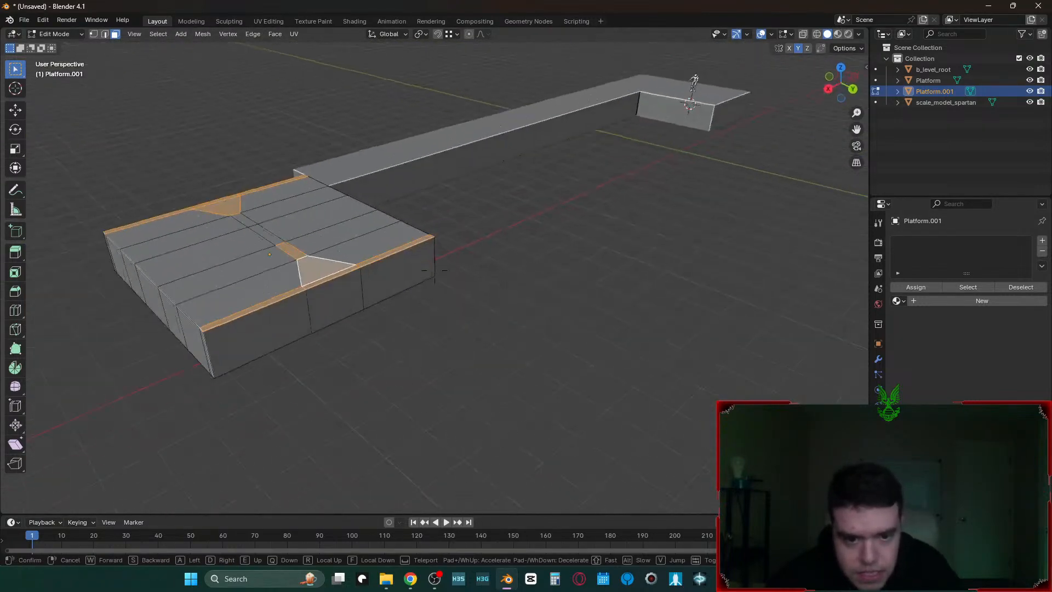
{"action": "left_click", "coordinate": [434, 269]}
{"action": "left_click", "coordinate": [375, 275], "text": "shift"}
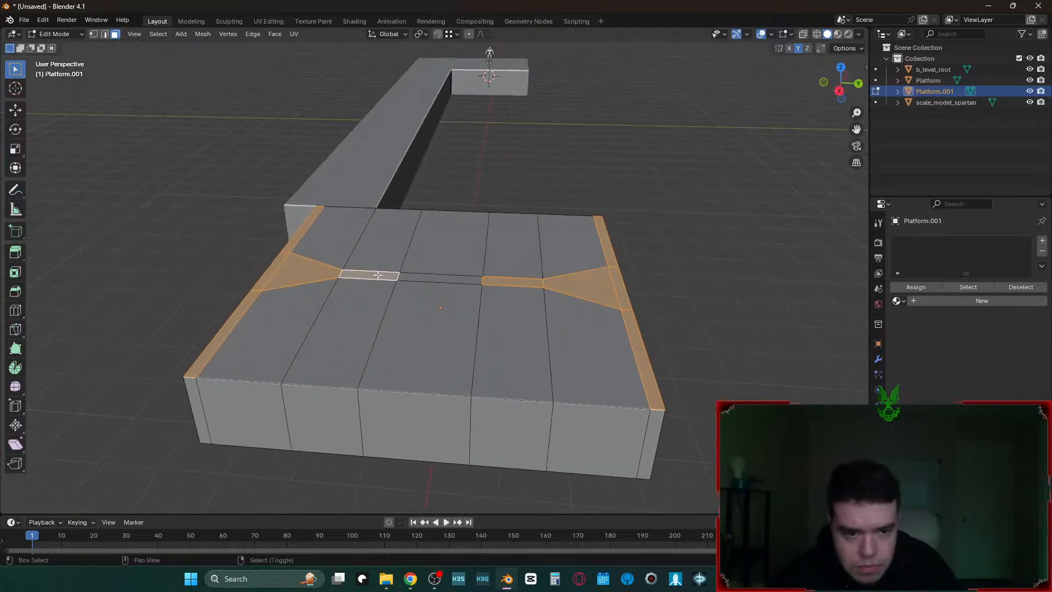
{"action": "type", "text": "e100"}
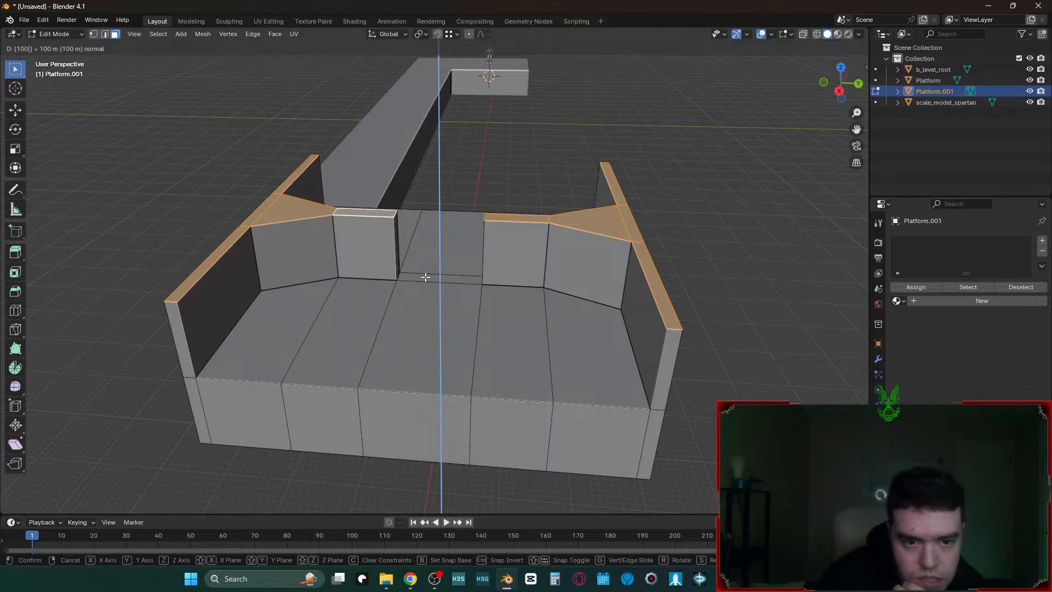
{"action": "key", "text": "Return"}
- Duplicate the spartan scale model in Object Mode and place the copy about 1916 m along X, between the walls
{"action": "key", "text": "shift+grave"}
{"action": "key", "text": "s"}
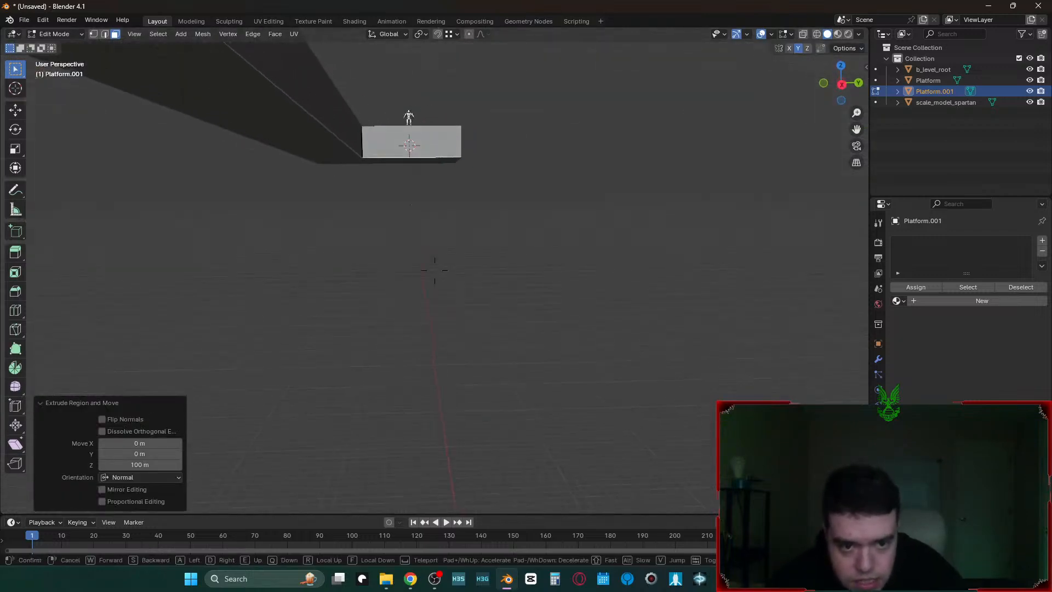
{"action": "key", "text": "w"}
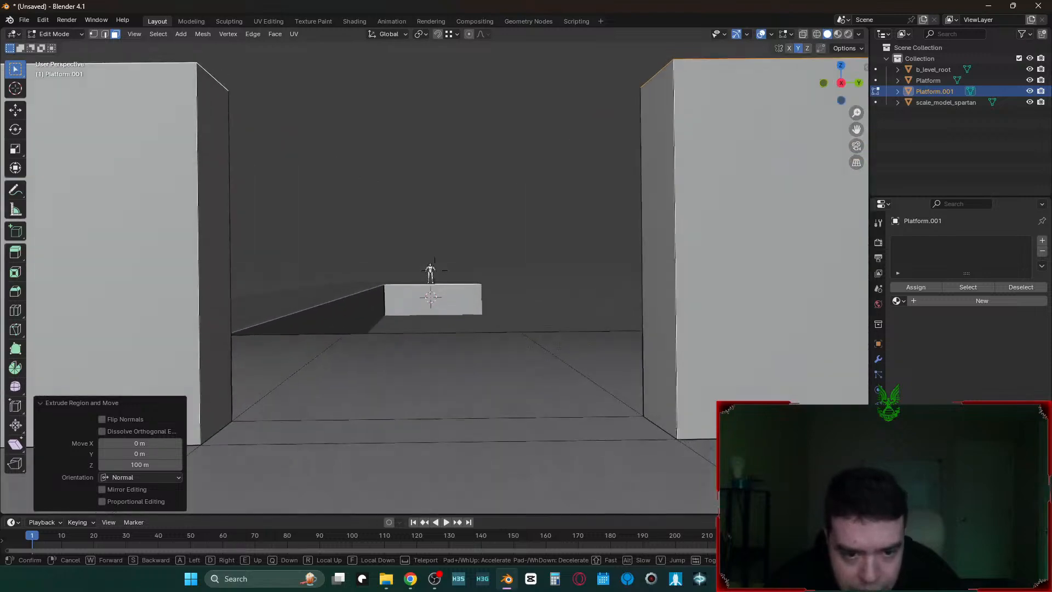
{"action": "key", "text": "s"}
{"action": "left_click", "coordinate": [434, 270]}
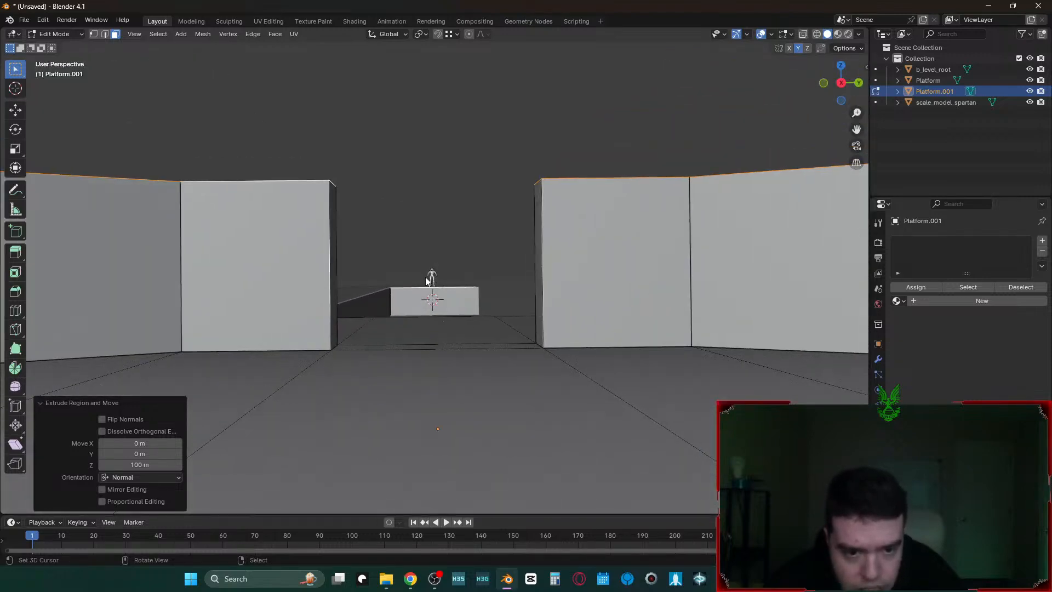
{"action": "key", "text": "Tab"}
{"action": "left_click", "coordinate": [431, 273]}
{"action": "key", "text": "shift+d"}
{"action": "key", "text": "x"}
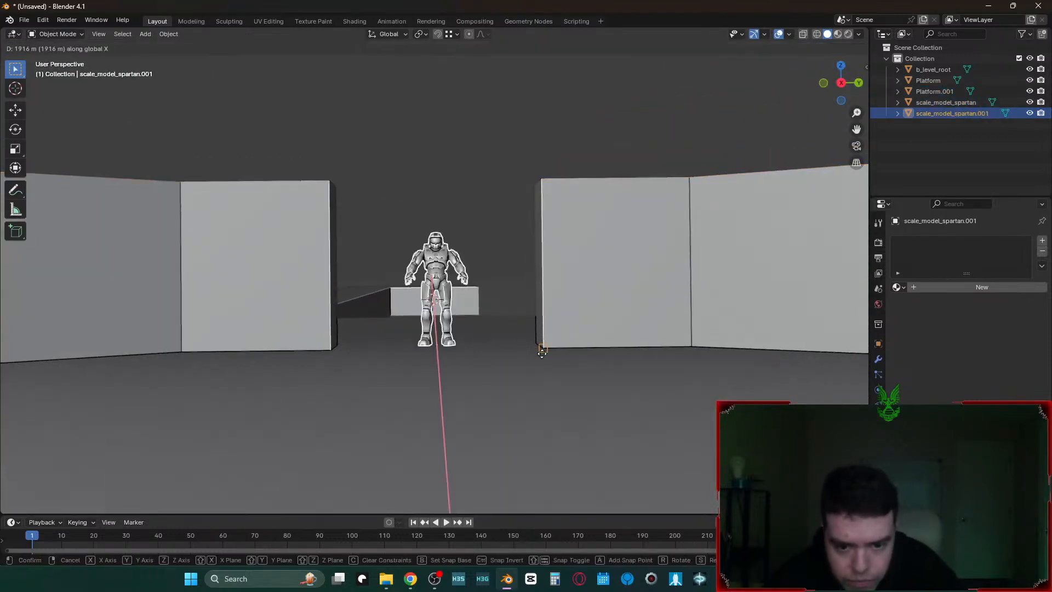
{"action": "left_click", "coordinate": [539, 354]}
- Select the walled platform again and enter Edit Mode on it
{"action": "key", "text": "shift+grave"}
{"action": "key", "text": "s"}
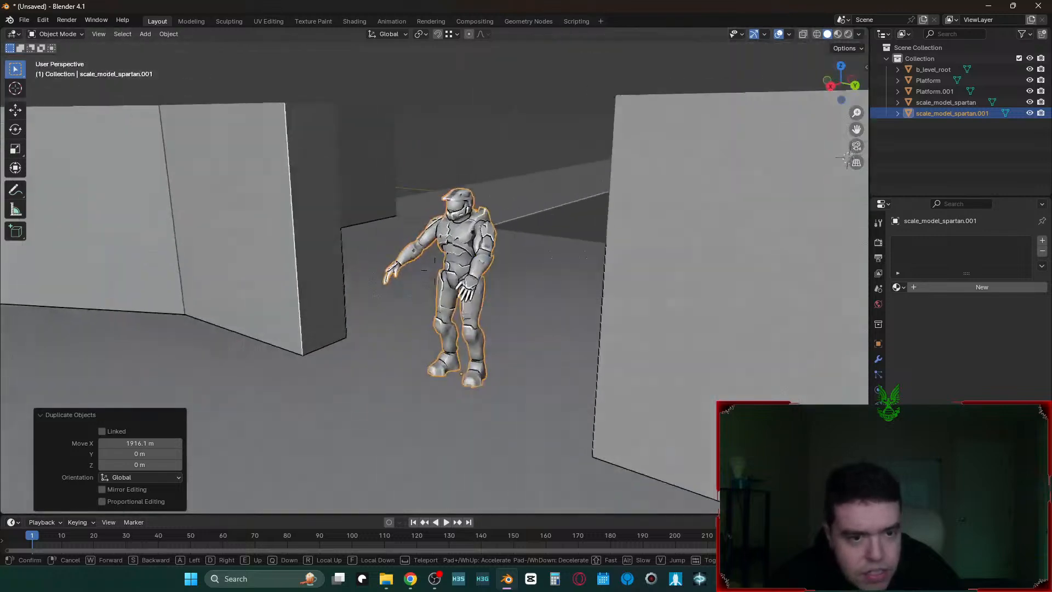
{"action": "left_click", "coordinate": [435, 270]}
{"action": "right_click", "coordinate": [386, 184]}
{"action": "key", "text": "Tab"}
{"action": "key", "text": "s"}
{"action": "right_click_drag", "start_coordinate": [386, 185], "coordinate": [385, 185]}
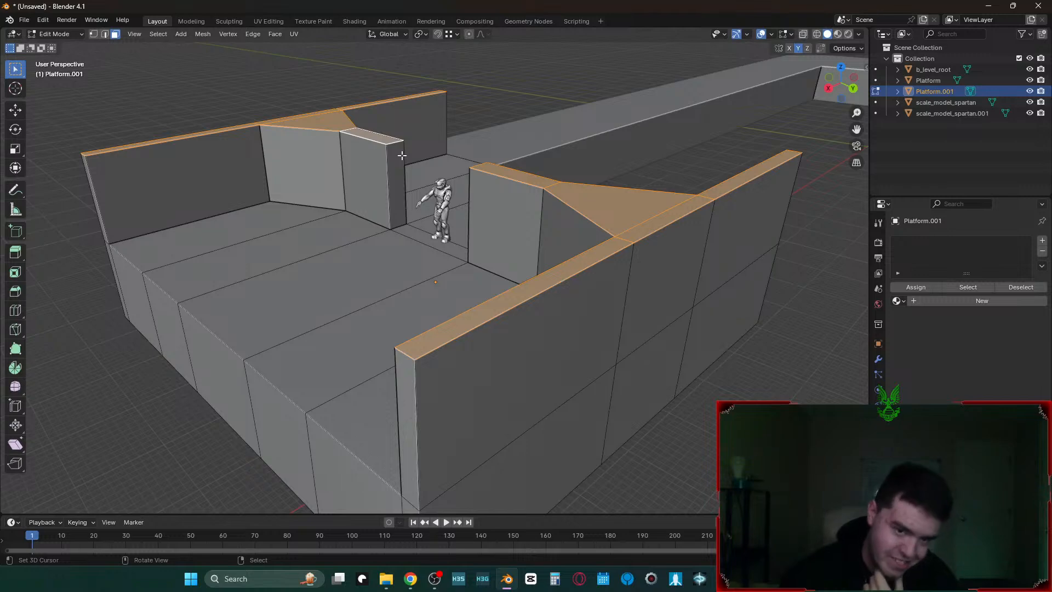
- Try moving the selected wall-top faces up 25 m along Z, then undo the move
{"action": "key", "text": "Tab"}
{"action": "key", "text": "Tab"}
{"action": "type", "text": "gz"}
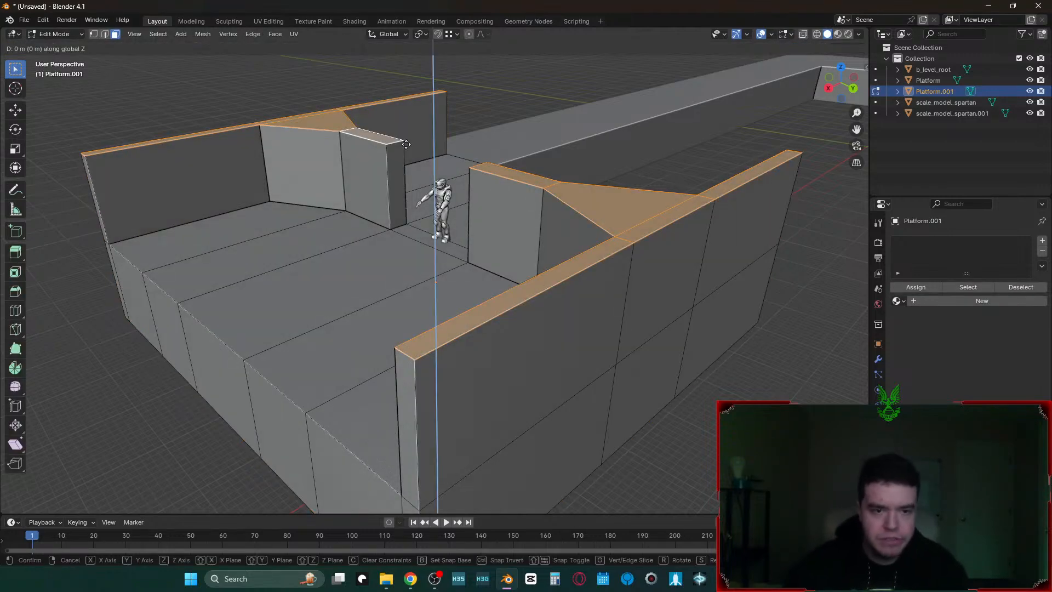
{"action": "type", "text": "25"}
{"action": "key", "text": "Return"}
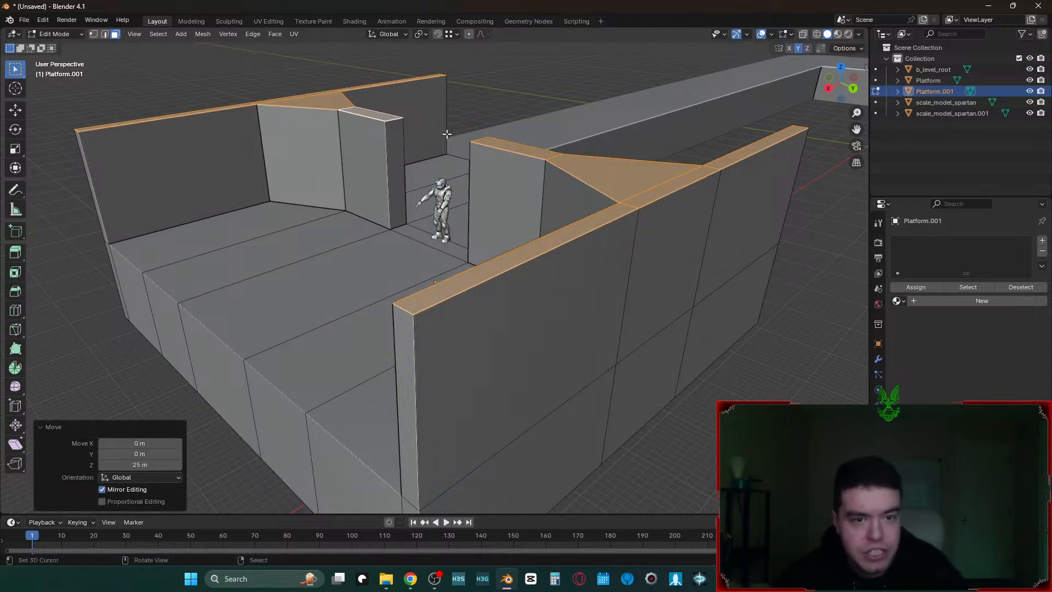
{"action": "key", "text": "ctrl+z"}
- Extrude the selected wall-top faces upward by 25 m
{"action": "key", "text": "g"}
{"action": "key", "text": "z"}
{"action": "key", "text": "z"}
{"action": "type", "text": "25"}
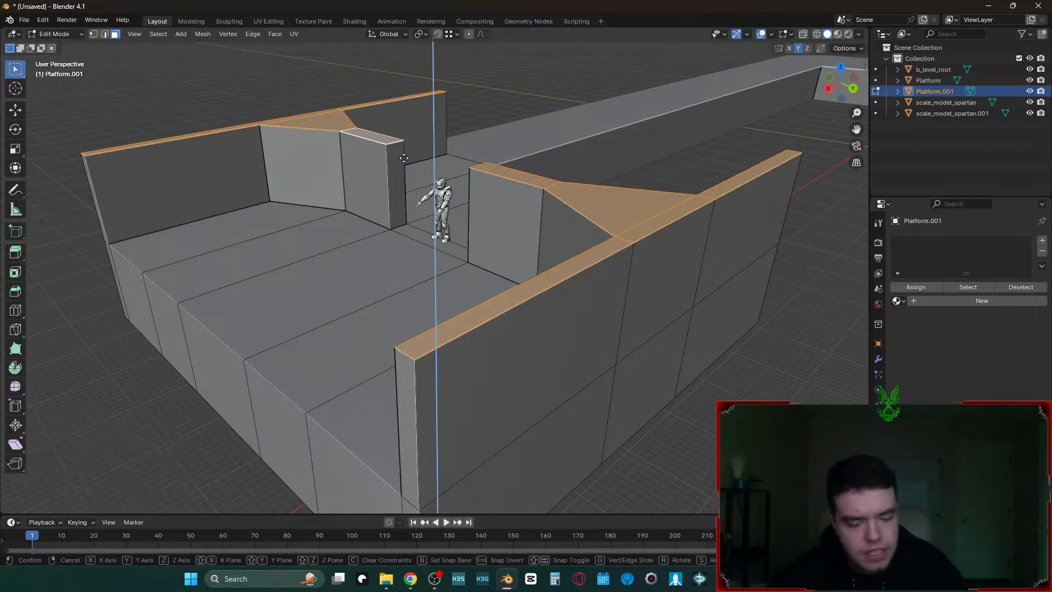
{"action": "key", "text": "Return"}
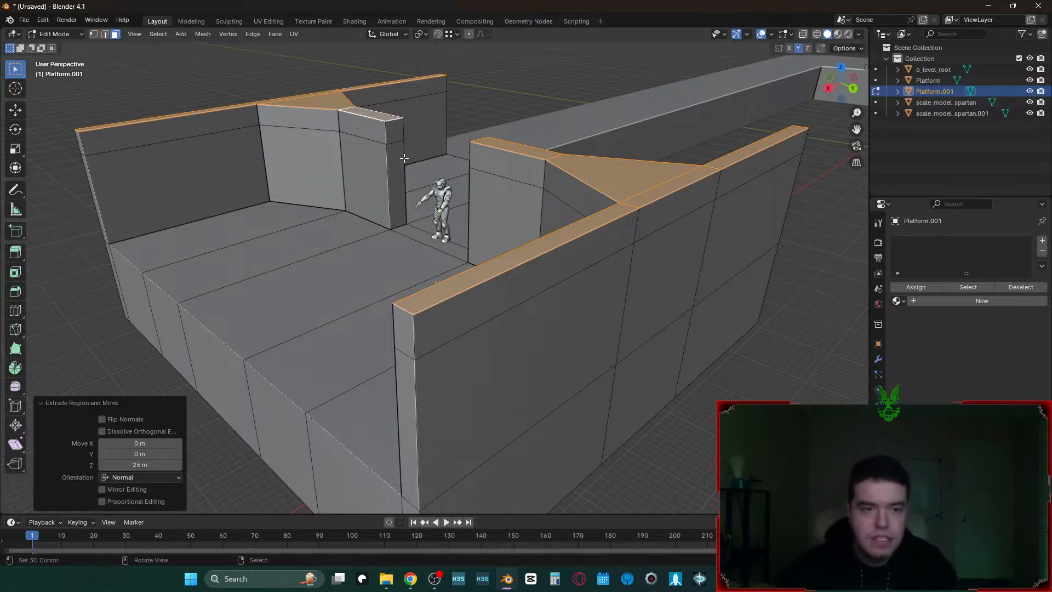
- Delete the two facing end faces of the upper wall band on either side of the central opening
{"action": "key", "text": "shift+grave"}
{"action": "key", "text": "w"}
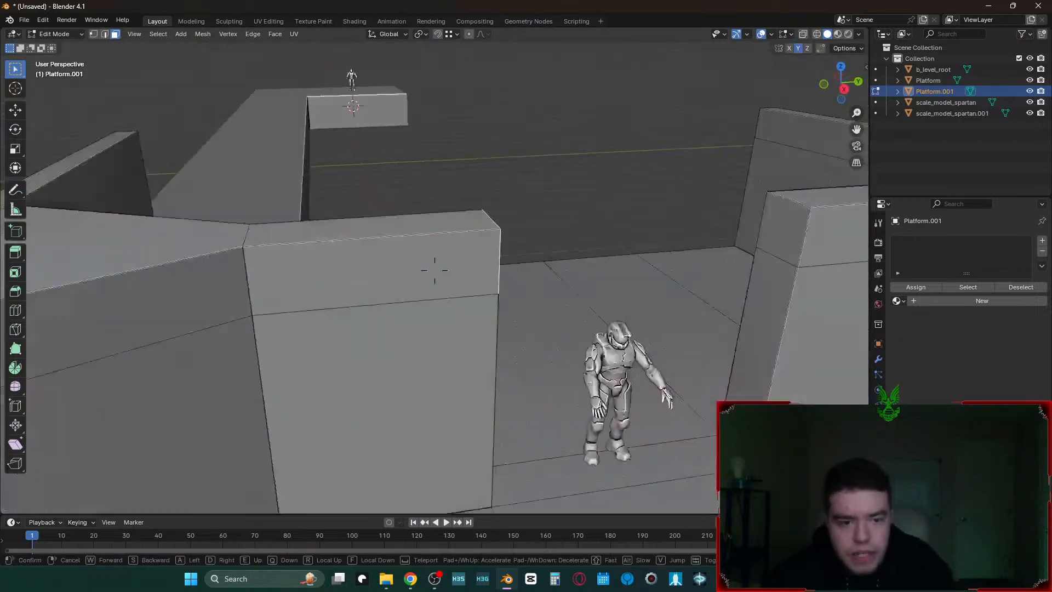
{"action": "left_click", "coordinate": [470, 134]}
{"action": "key", "text": "x"}
{"action": "key", "text": "Escape"}
{"action": "left_click", "coordinate": [552, 200], "text": "shift"}
{"action": "key", "text": "x"}
{"action": "left_click", "coordinate": [524, 222]}
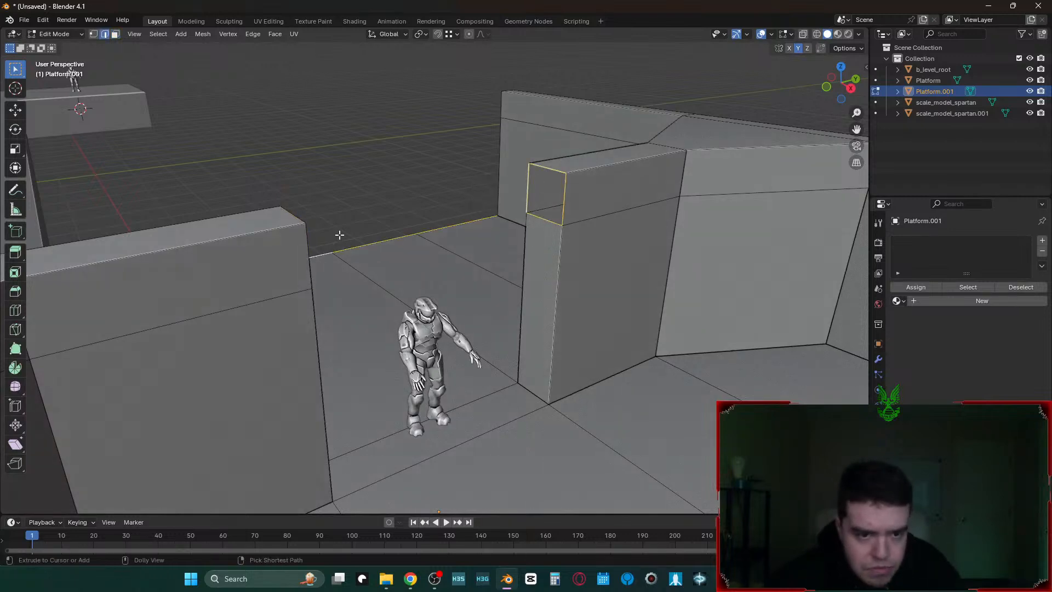
- Select both open edge loops above the central opening and bridge them to form a lintel across it
{"action": "left_click", "coordinate": [308, 251], "text": "alt+shift"}
{"action": "key", "text": "ctrl+e"}
{"action": "left_click", "coordinate": [364, 148]}
{"action": "left_click", "coordinate": [364, 148]}
- Bevel the two upper inner corner edges of the doorway with a width of 25 m and one segment
{"action": "mouse_move", "coordinate": [364, 149]}
{"action": "right_mouse_down"}
{"action": "mouse_move", "coordinate": [351, 156]}
{"action": "mouse_move", "coordinate": [365, 150]}
{"action": "right_mouse_up"}
{"action": "key", "text": "s"}
{"action": "key", "text": "d"}
{"action": "right_click_drag", "start_coordinate": [430, 179], "coordinate": [430, 182]}
{"action": "key", "text": "w"}
{"action": "right_click_drag", "start_coordinate": [435, 270], "coordinate": [435, 219]}
{"action": "left_click", "coordinate": [202, 276], "text": "shift"}
{"action": "right_click", "coordinate": [182, 265]}
{"action": "right_click", "coordinate": [685, 268], "text": "shift"}
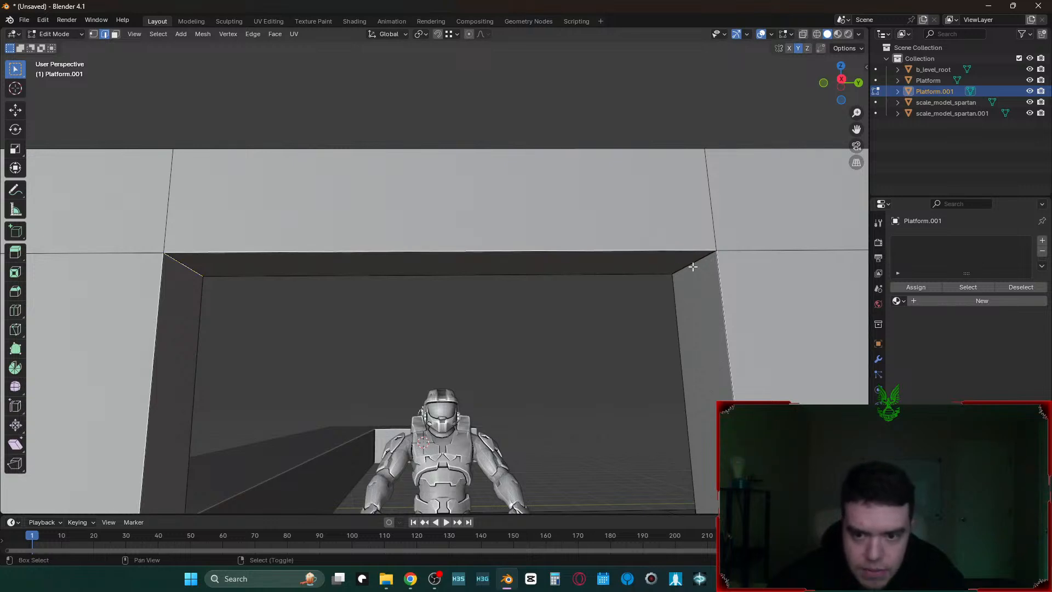
{"action": "key", "text": "ctrl+b"}
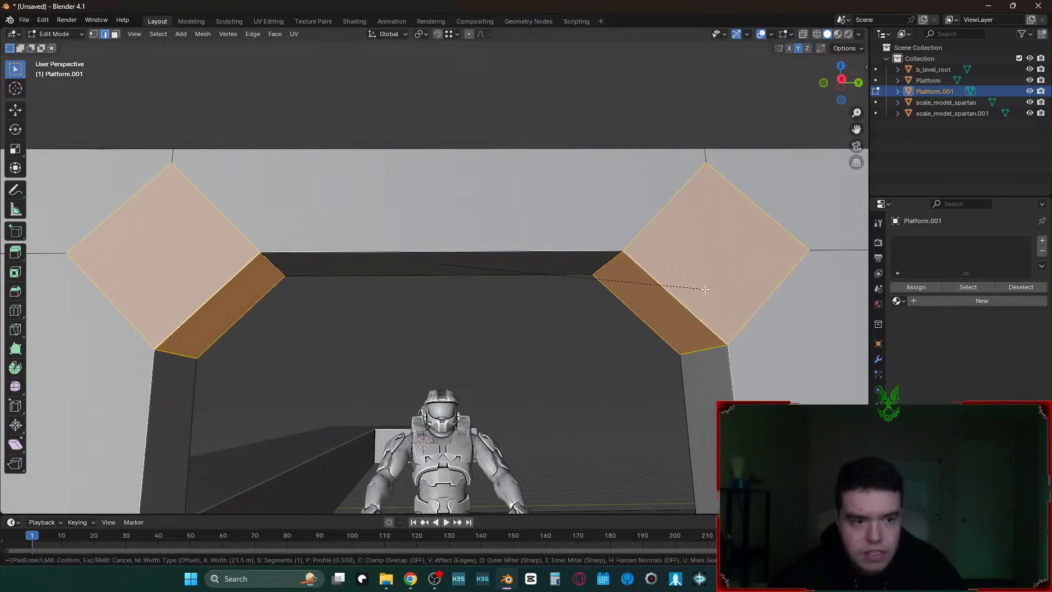
{"action": "key", "text": "2"}
{"action": "key", "text": "5"}
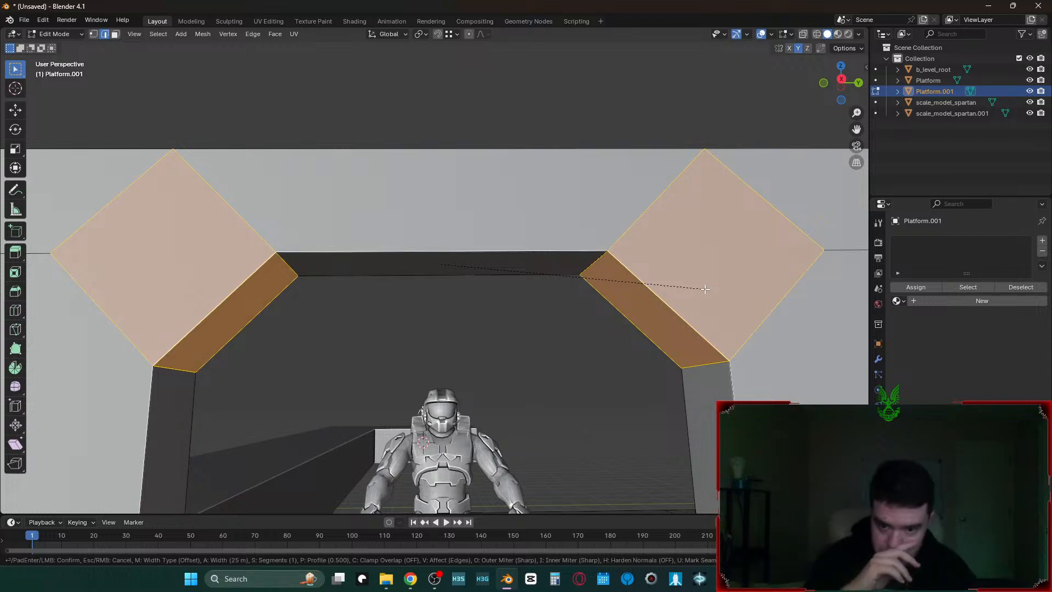
{"action": "key", "text": "Return"}
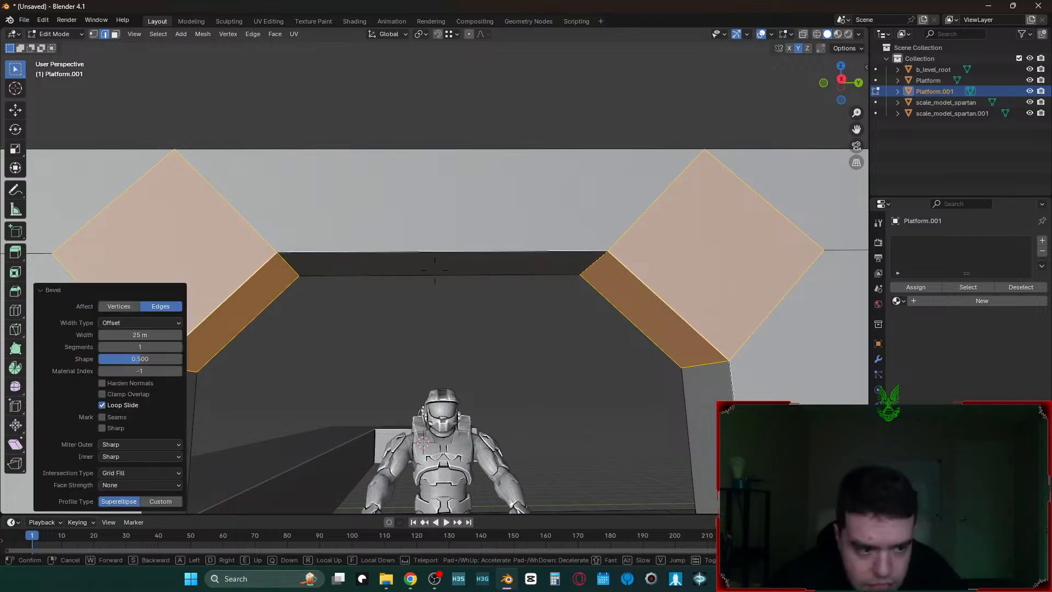
- Move the edges at the lower ends of the doorway's corner bevels down by 15 m along Z
{"action": "scroll", "coordinate": [704, 288], "scroll_direction": "down", "scroll_amount": 2}
{"action": "right_click", "coordinate": [624, 283]}
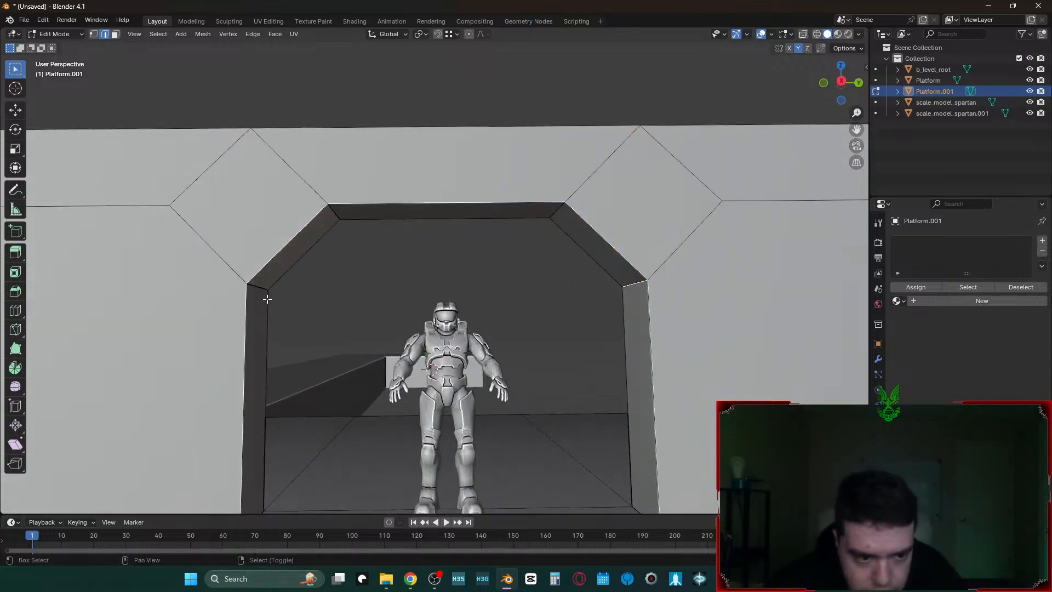
{"action": "scroll", "coordinate": [249, 303], "scroll_direction": "down", "scroll_amount": 4}
{"action": "key", "text": "g"}
{"action": "key", "text": "z"}
{"action": "type", "text": "-15"}
{"action": "key", "text": "Return"}
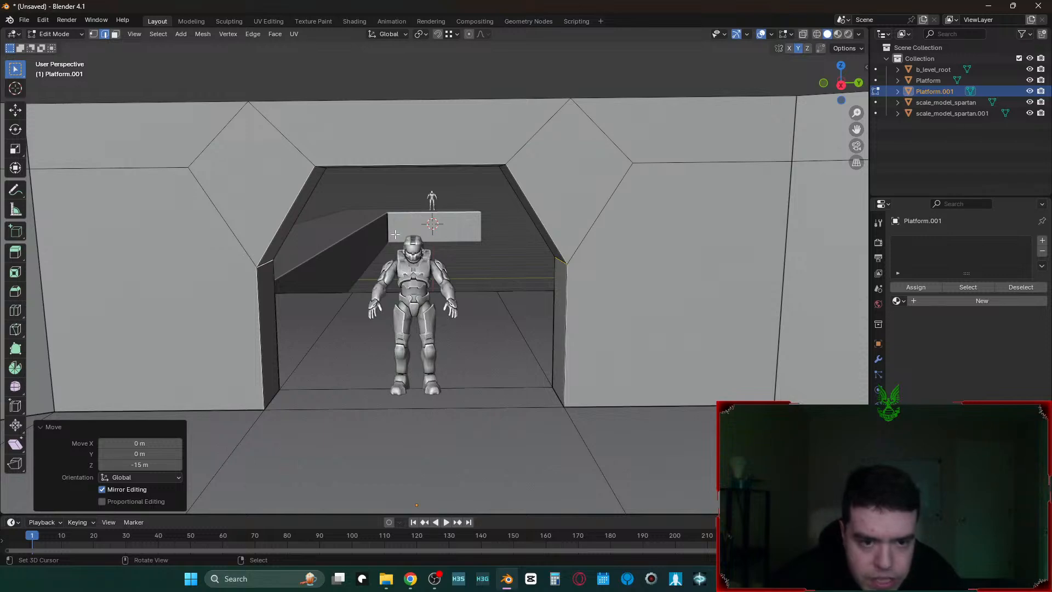
- Move the upper corner edge of the doorway -10 m along Y with mirror editing, narrowing its top symmetrically
{"action": "left_click", "coordinate": [517, 164]}
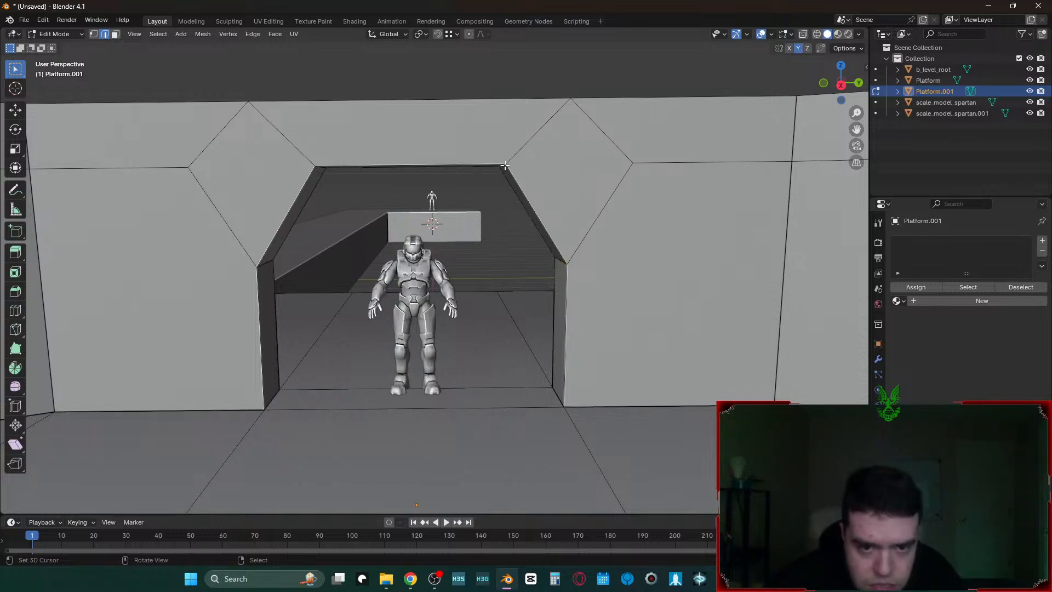
{"action": "scroll", "coordinate": [493, 192], "scroll_direction": "up", "scroll_amount": 4}
{"action": "type", "text": "gxy-10"}
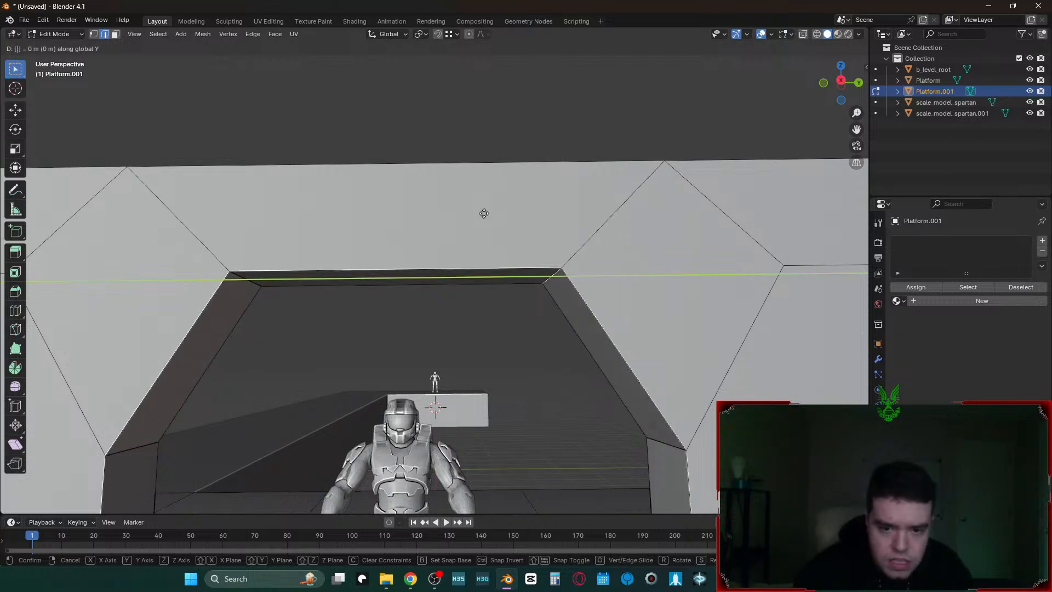
{"action": "key", "text": "Return"}
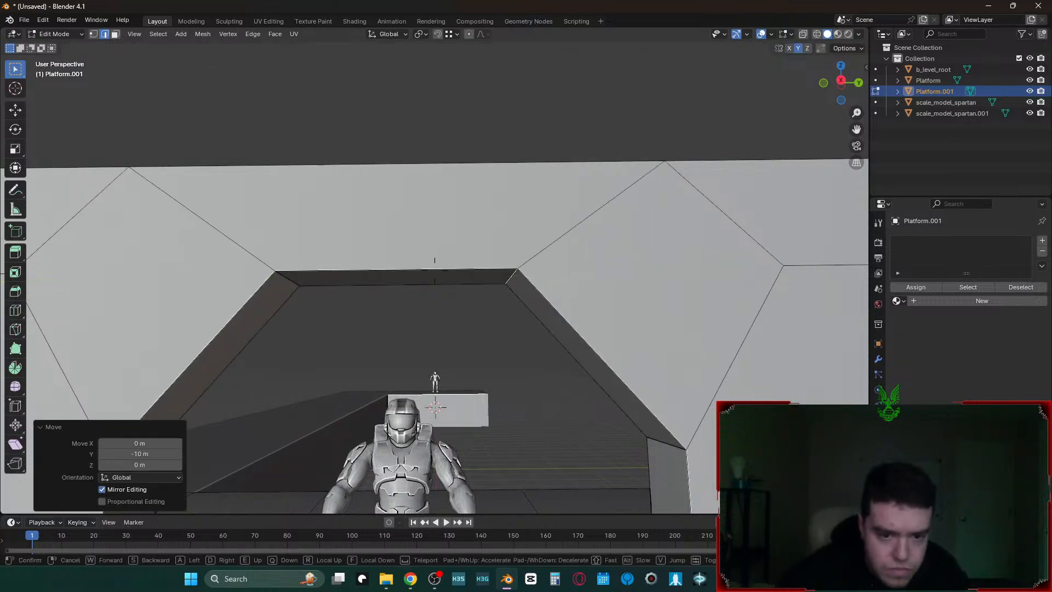
{"action": "key", "text": "shift+grave"}
{"action": "key", "text": "s"}
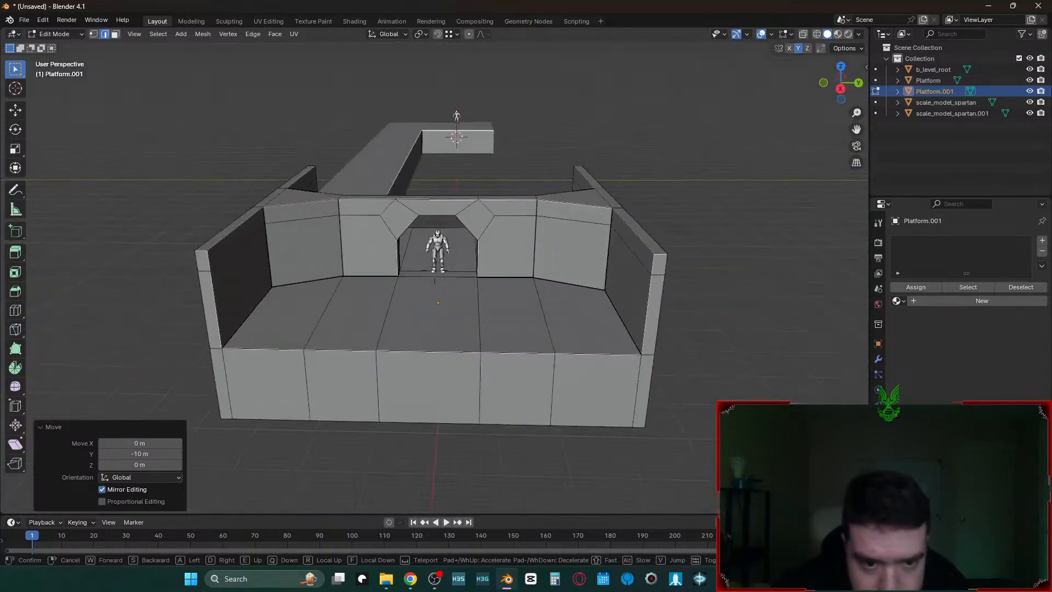
{"action": "left_click", "coordinate": [483, 213]}
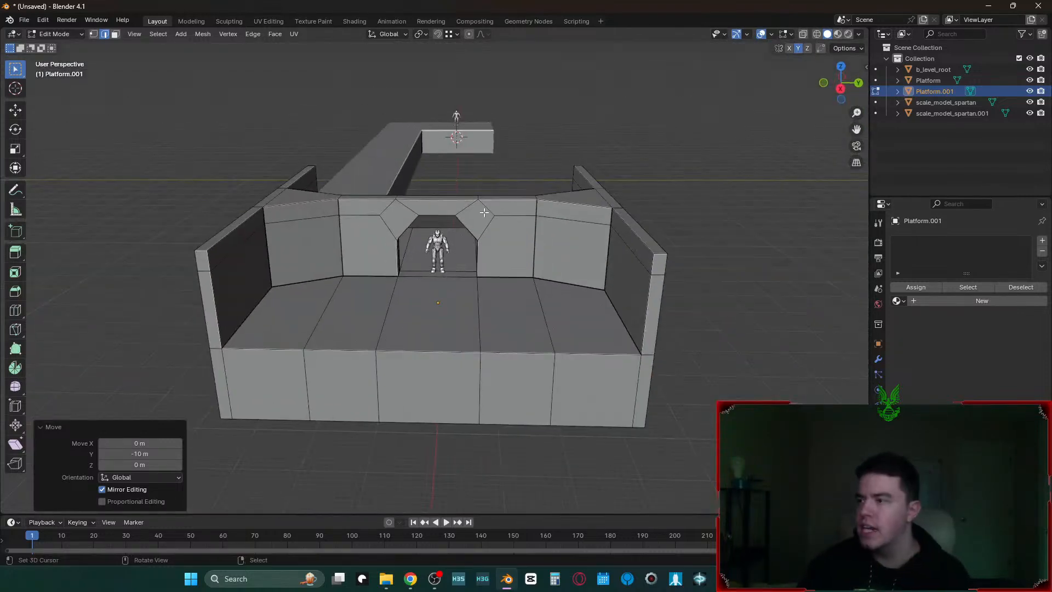
- Add one centred loop cut running around the inner faces of the doorway, including its floor threshold
{"action": "key", "text": "shift+grave"}
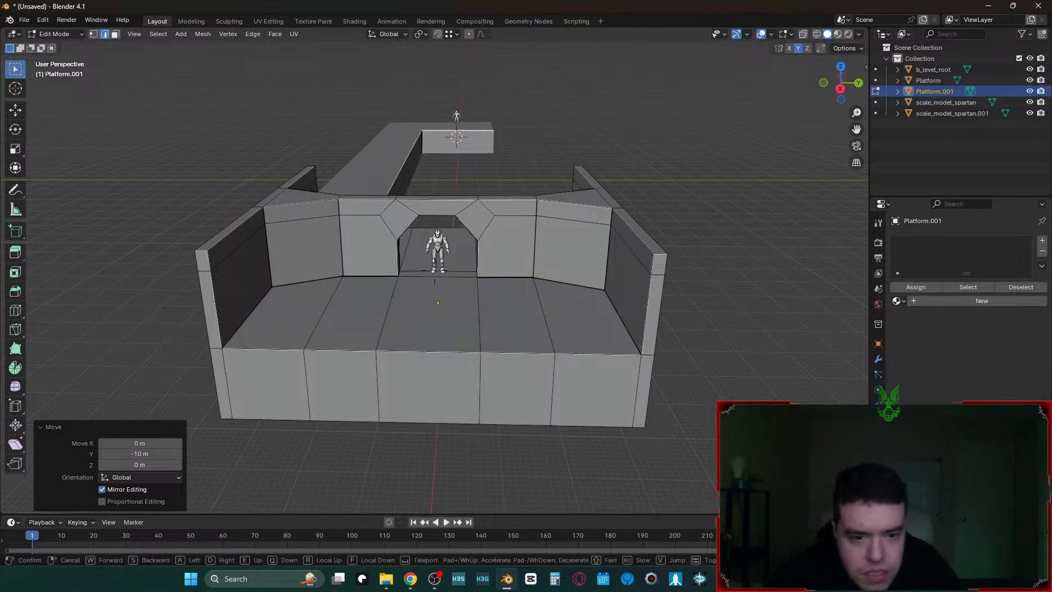
{"action": "key", "text": "w"}
{"action": "key", "text": "s"}
{"action": "left_click", "coordinate": [417, 306]}
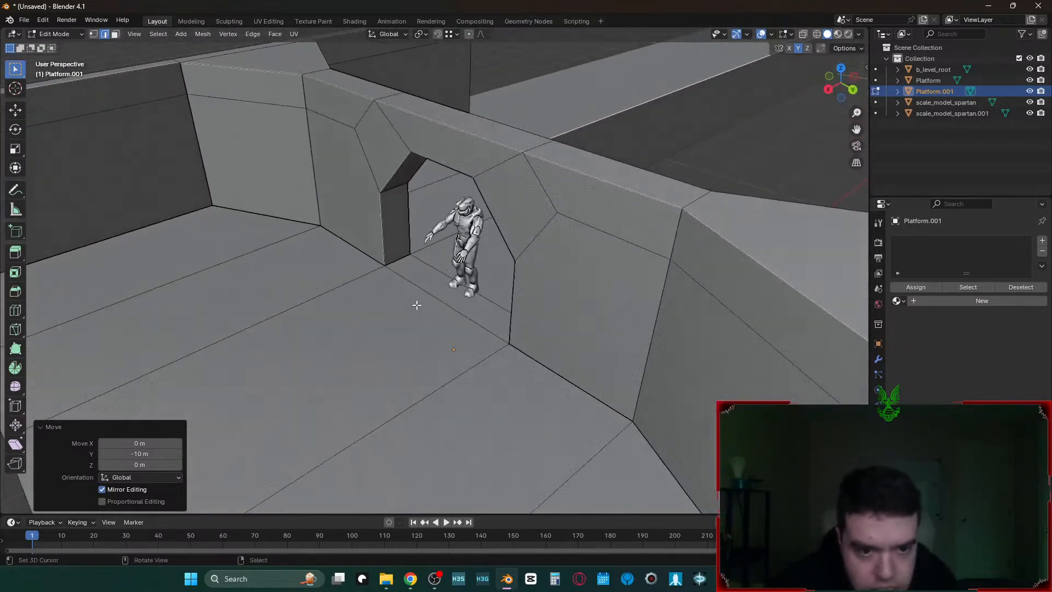
{"action": "key", "text": "3"}
{"action": "left_click", "coordinate": [425, 284]}
{"action": "key", "text": "shift+grave"}
{"action": "key", "text": "w"}
{"action": "key", "text": "s"}
{"action": "left_click", "coordinate": [445, 292]}
{"action": "key", "text": "ctrl+r"}
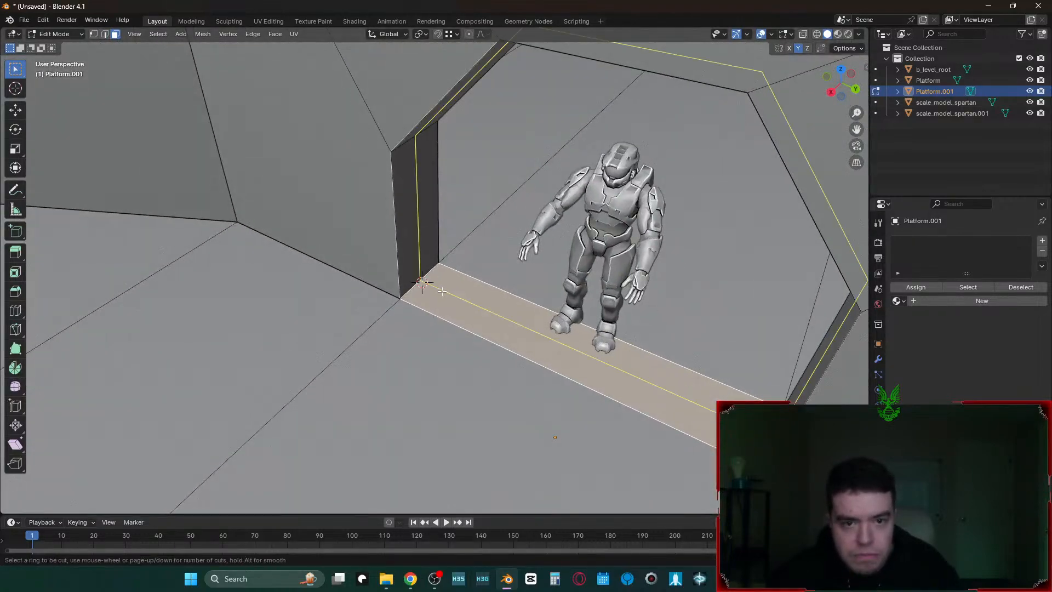
{"action": "left_click", "coordinate": [441, 291]}
{"action": "right_click", "coordinate": [441, 291]}
- Bevel the new doorway loop by 5 m to make a middle strip around the opening
{"action": "key", "text": "ctrl+b"}
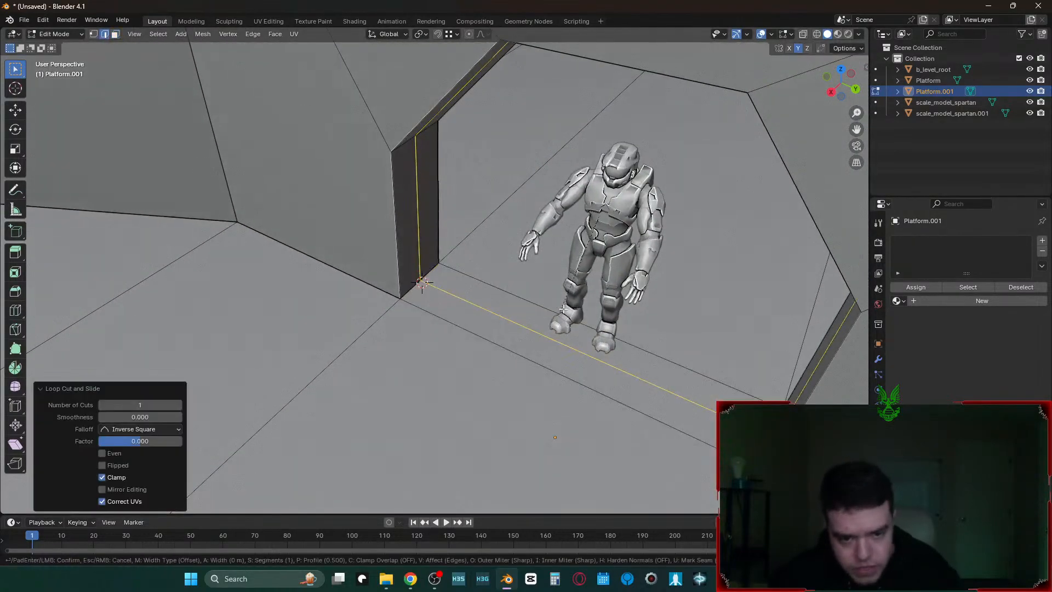
{"action": "type", "text": "15"}
{"action": "key", "text": "BackSpace"}
{"action": "key", "text": "BackSpace"}
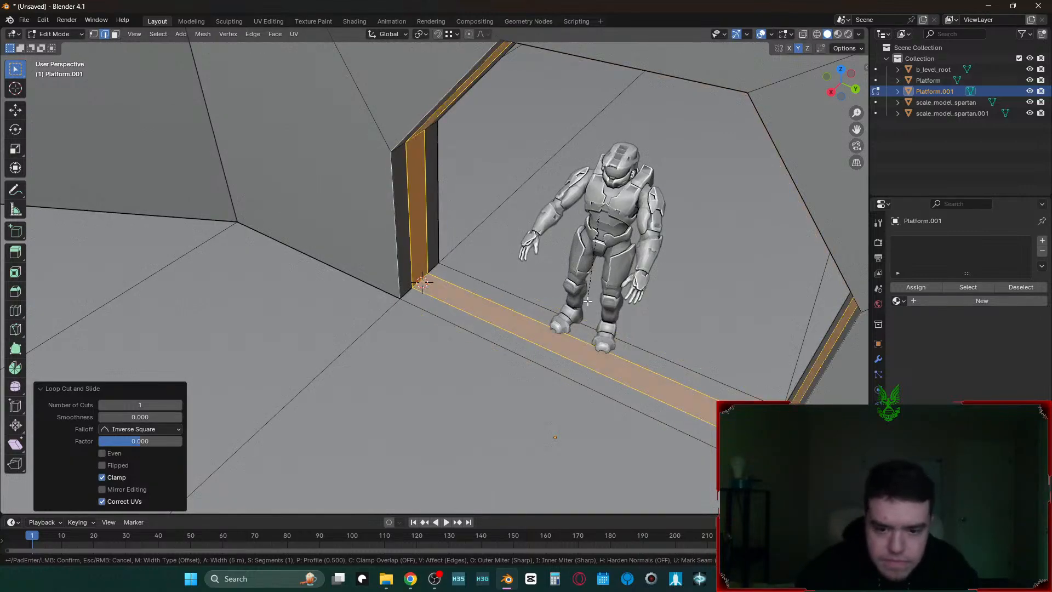
{"action": "type", "text": "5"}
{"action": "key", "text": "Return"}
- Try raising the middle strip of the doorway threshold by 5 m along Z
{"action": "key", "text": "3"}
{"action": "left_click", "coordinate": [539, 343]}
{"action": "type", "text": "gz"}
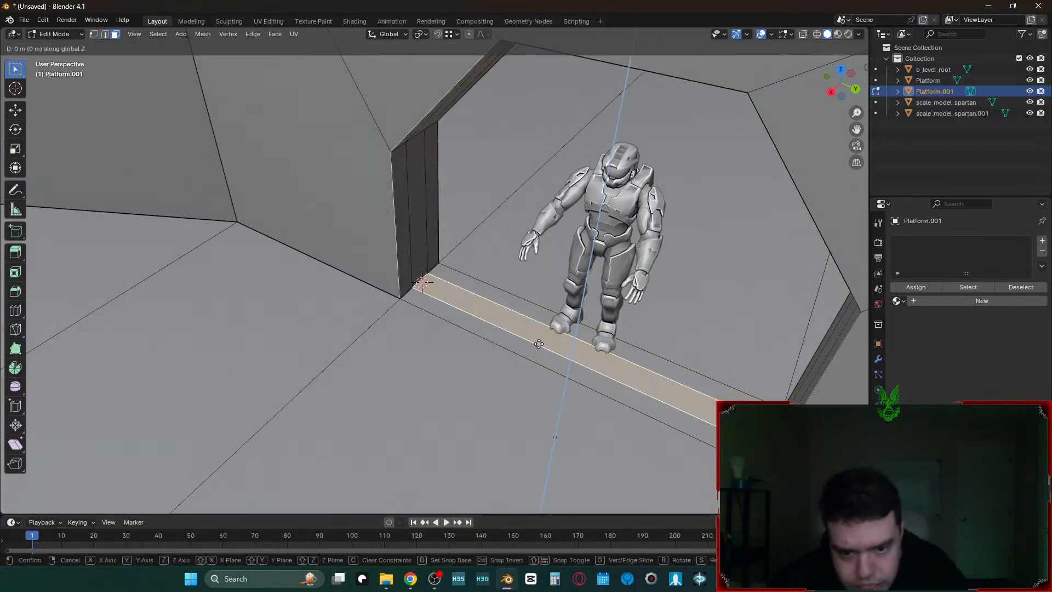
{"action": "type", "text": "5"}
{"action": "key", "text": "Return"}
{"action": "key", "text": "shift+grave"}
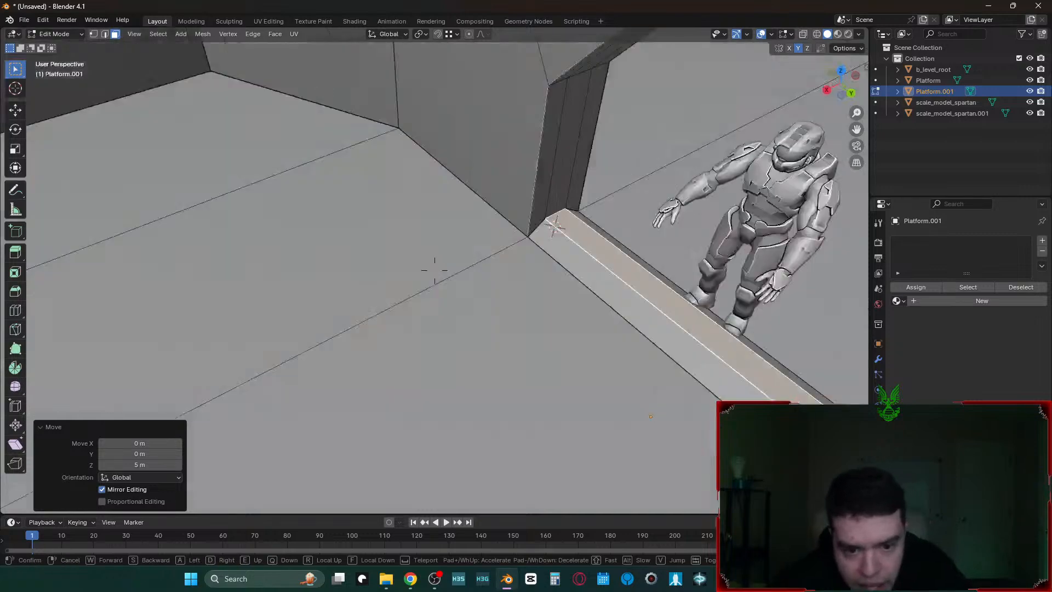
{"action": "key", "text": "Escape"}
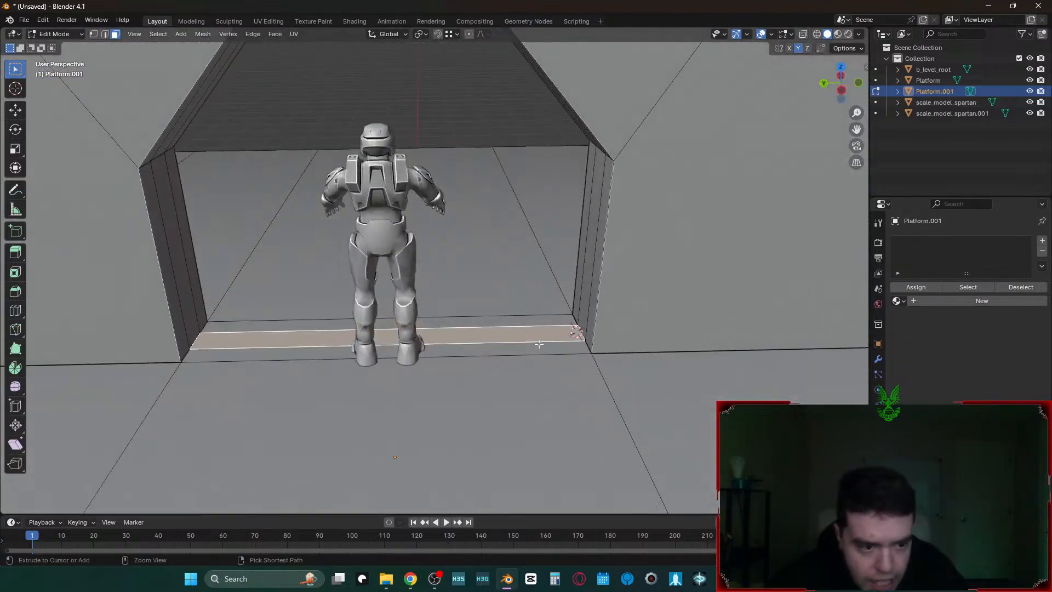
- Try sinking the threshold's middle strip by 5 m along Z, then undo the move
{"action": "type", "text": "gz5"}
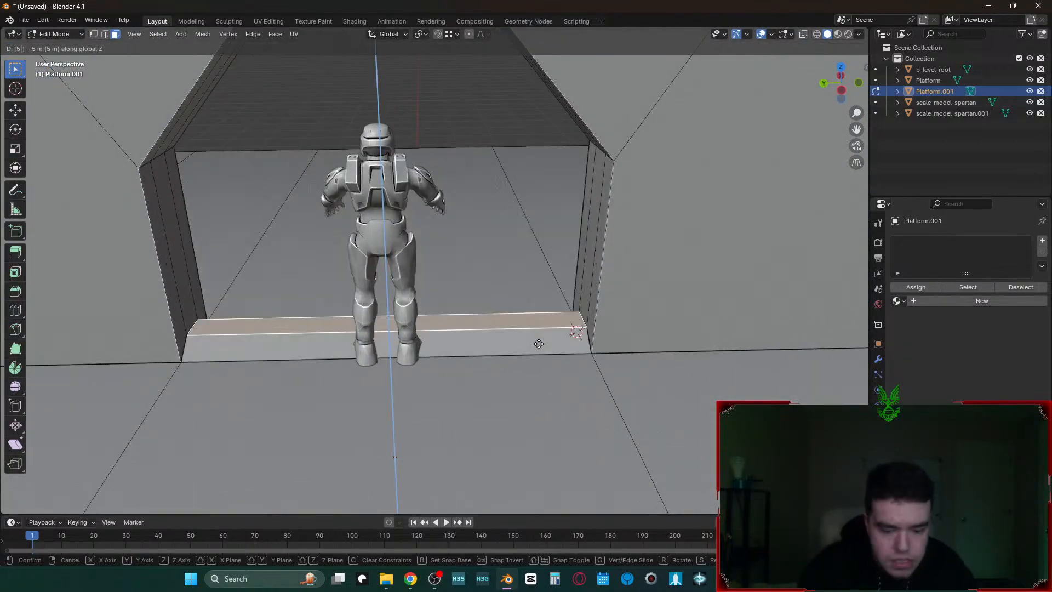
{"action": "type", "text": "-"}
{"action": "key", "text": "Return"}
{"action": "key", "text": "shift+grave"}
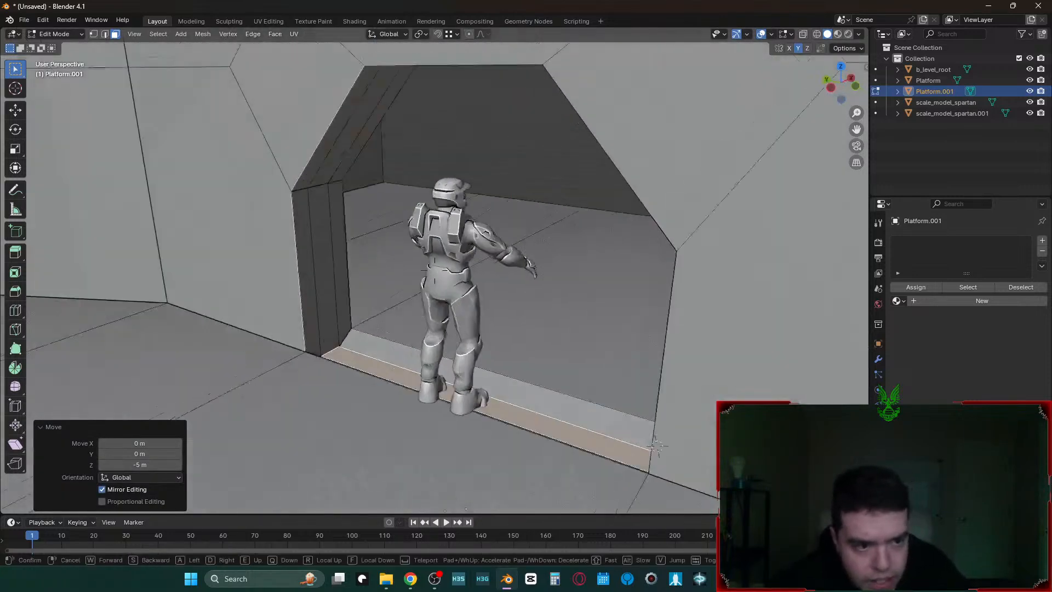
{"action": "key", "text": "w"}
{"action": "left_click", "coordinate": [434, 270]}
{"action": "key", "text": "ctrl+z"}
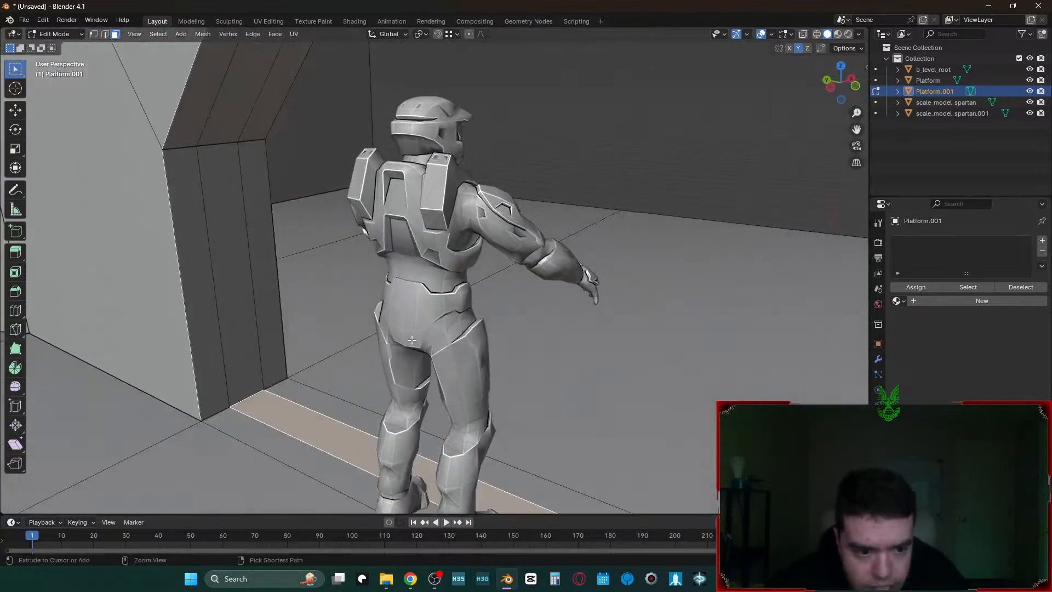
- Select the whole middle strip face loop around the doorway and set the transform orientation to Normal
{"action": "left_click", "coordinate": [249, 397], "text": "alt"}
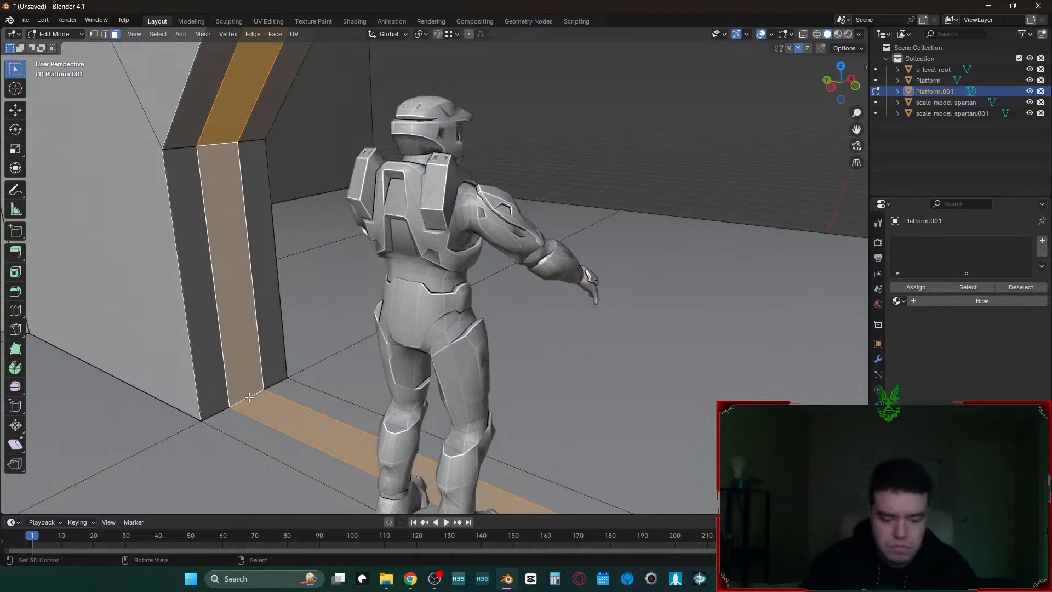
{"action": "key", "text": "comma"}
{"action": "left_click", "coordinate": [256, 482]}
- Try the Individual Origins pivot point for moving the doorway strip along its normals
{"action": "key", "text": "g"}
{"action": "key", "text": "x"}
{"action": "key", "text": "z"}
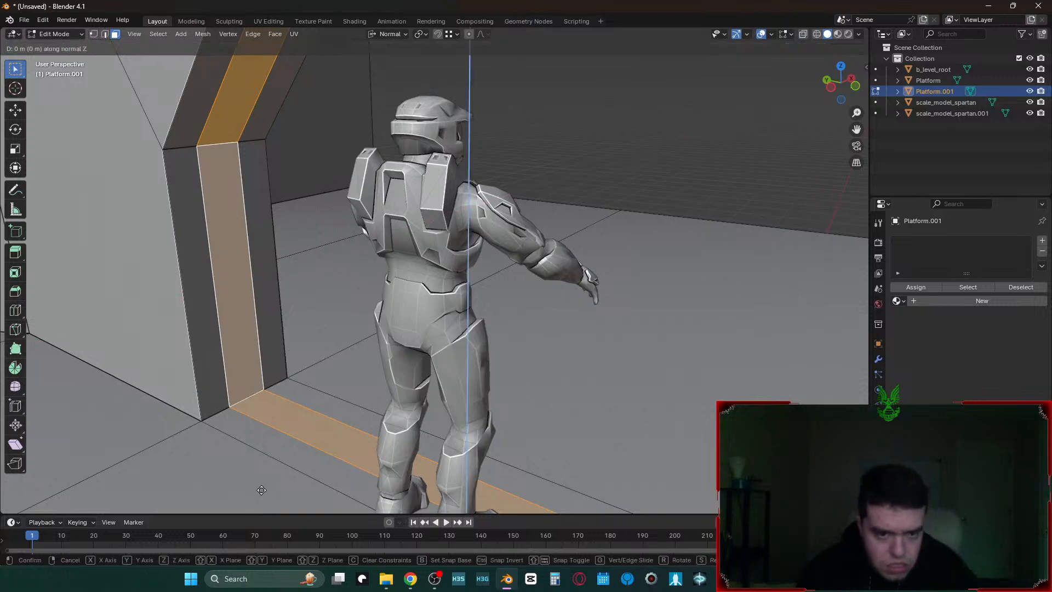
{"action": "right_click", "coordinate": [262, 490]}
{"action": "key", "text": "period"}
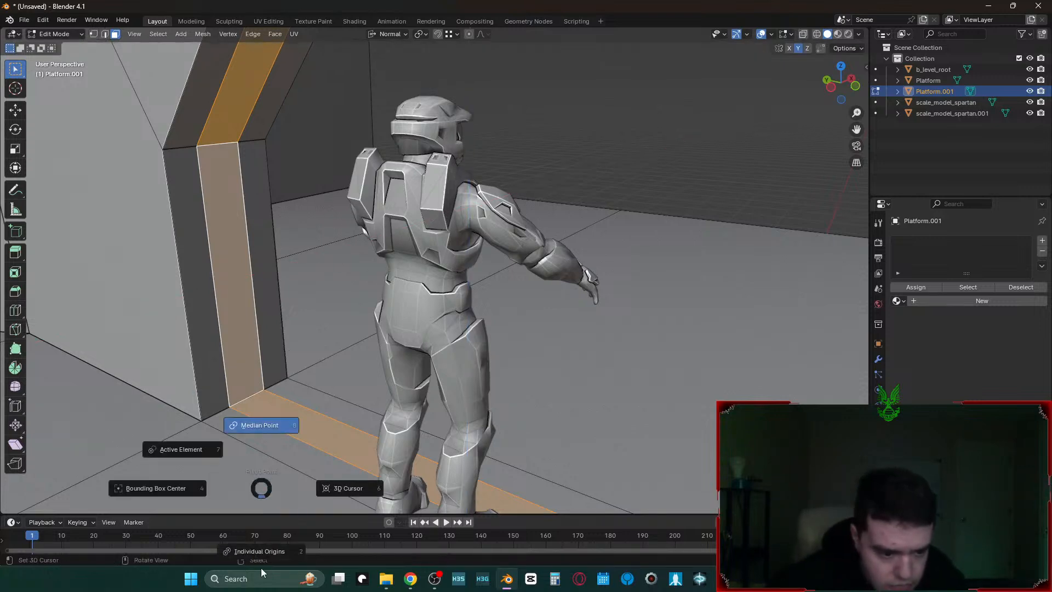
{"action": "left_click", "coordinate": [261, 564]}
{"action": "key", "text": "period"}
{"action": "left_click", "coordinate": [330, 461]}
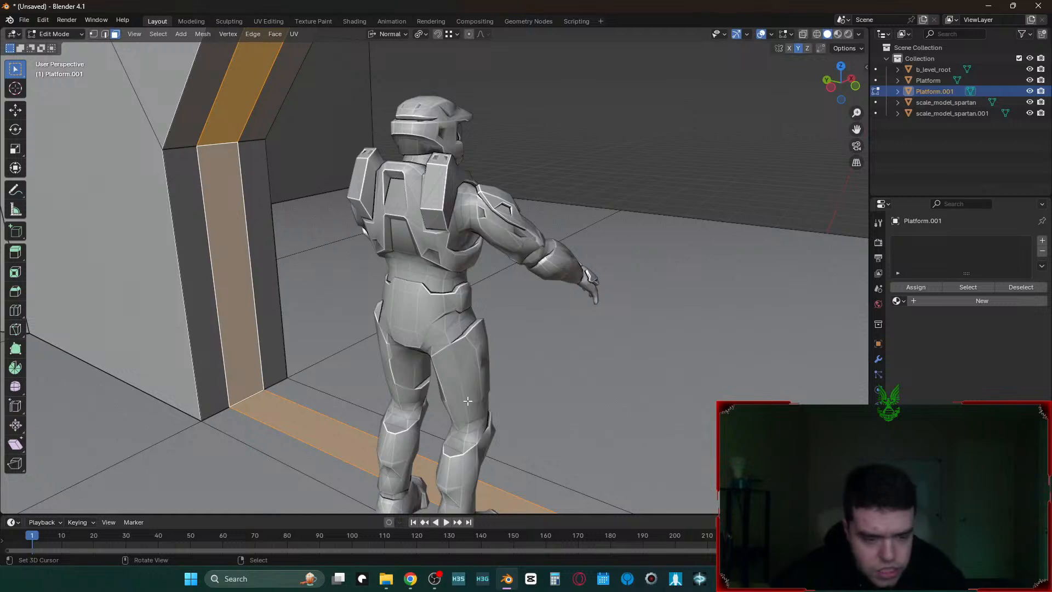
- Try moving the doorway strip 1 m along normal Z and 2 m along normal X, cancelling both moves
{"action": "key", "text": "g"}
{"action": "key", "text": "z"}
{"action": "key", "text": "1"}
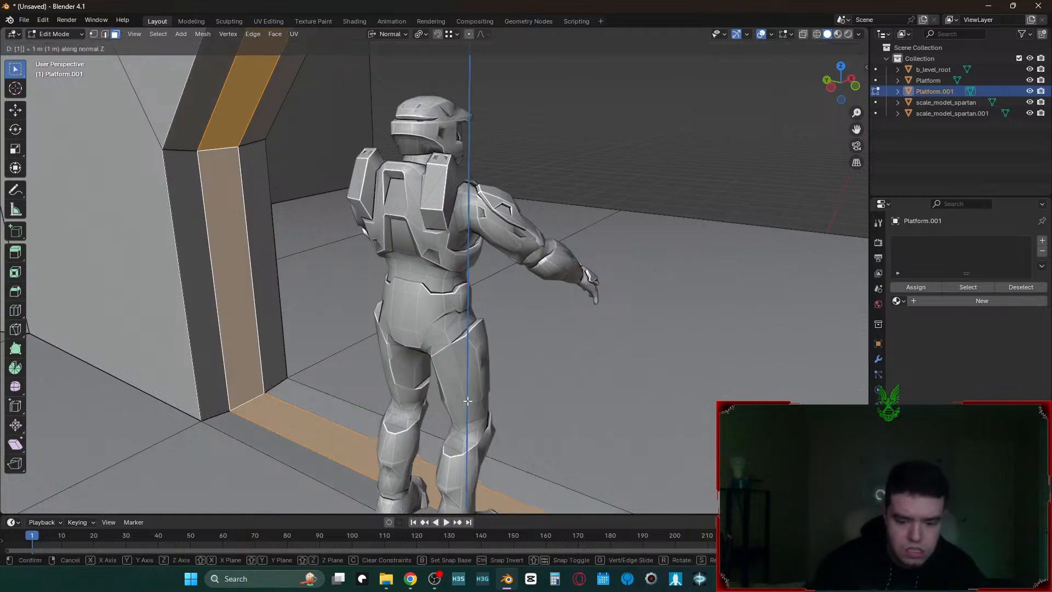
{"action": "right_click", "coordinate": [467, 401]}
{"action": "key", "text": "g"}
{"action": "key", "text": "y"}
{"action": "key", "text": "2"}
{"action": "key", "text": "x"}
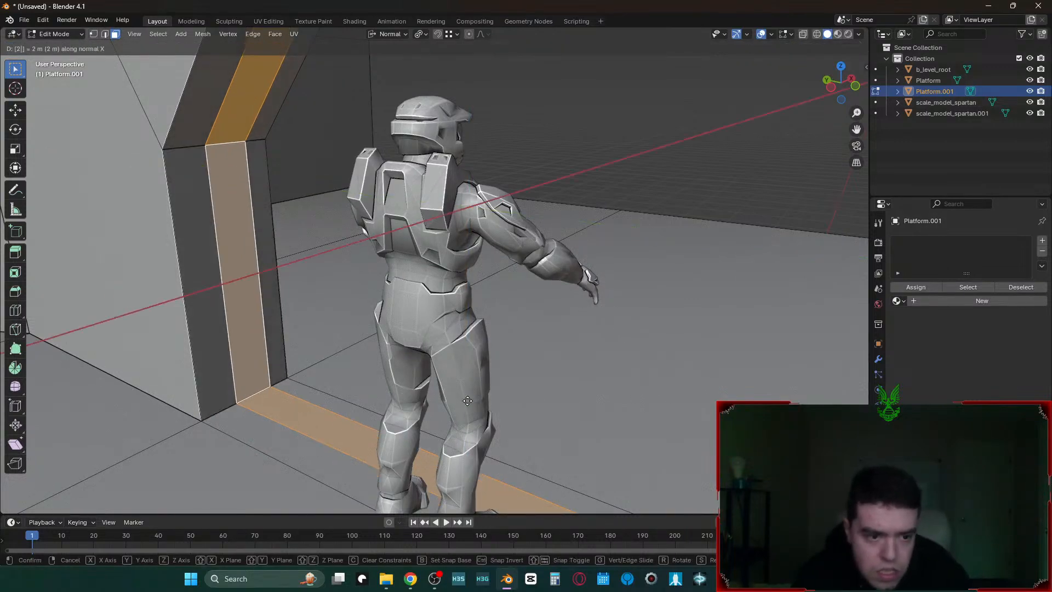
{"action": "right_click", "coordinate": [467, 401]}
{"action": "key", "text": "comma"}
{"action": "right_click", "coordinate": [468, 401]}
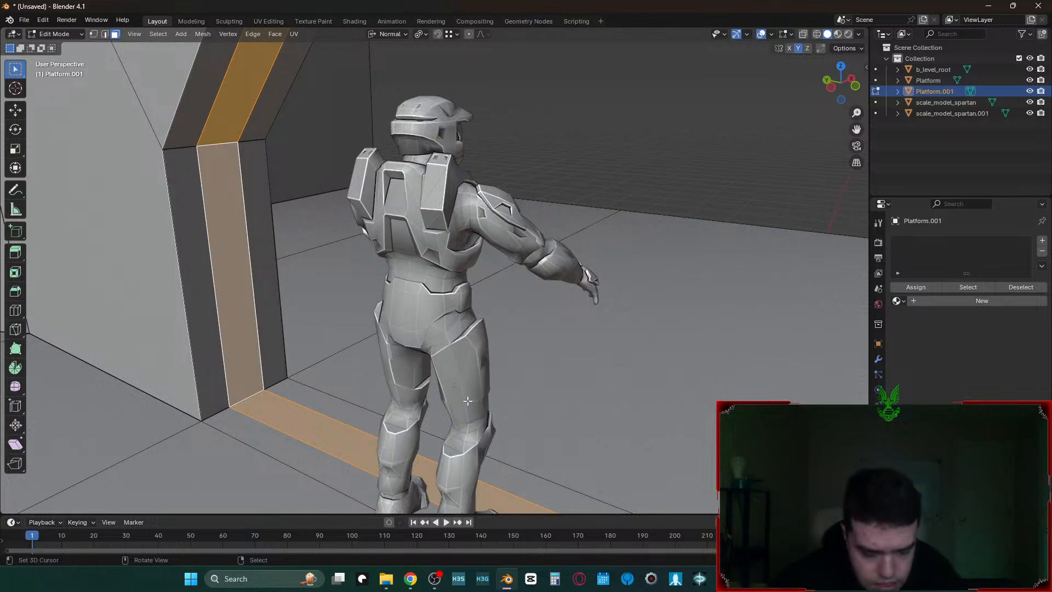
- Try moving the doorway strip along X with the transform orientation set to Global, cancelling the move
{"action": "key", "text": "comma"}
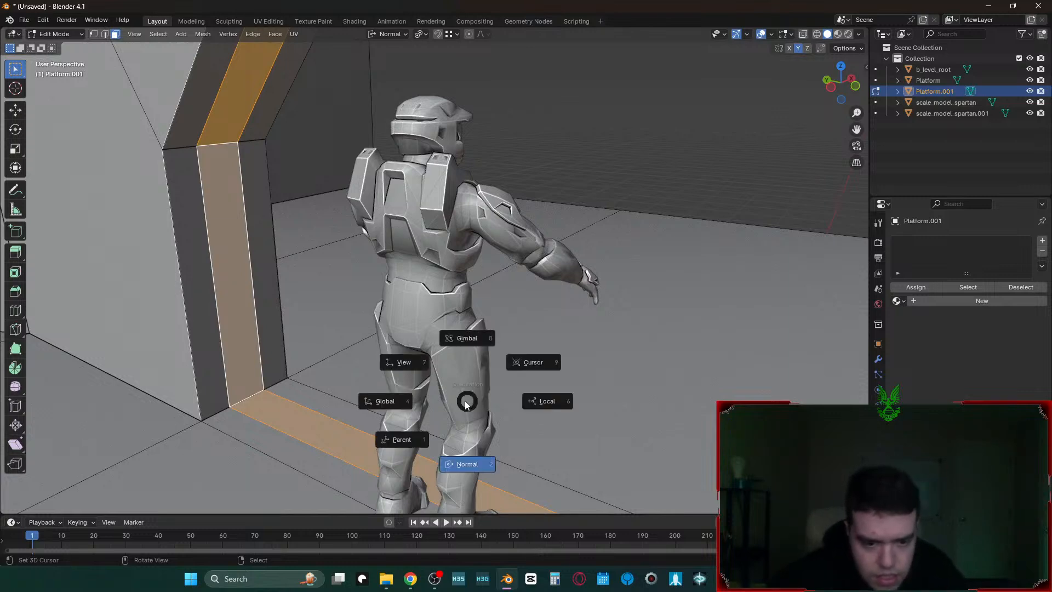
{"action": "left_click", "coordinate": [394, 400]}
{"action": "key", "text": "g"}
{"action": "key", "text": "x"}
{"action": "right_click", "coordinate": [371, 387]}
{"action": "middle_click_drag", "start_coordinate": [371, 386], "coordinate": [399, 360]}
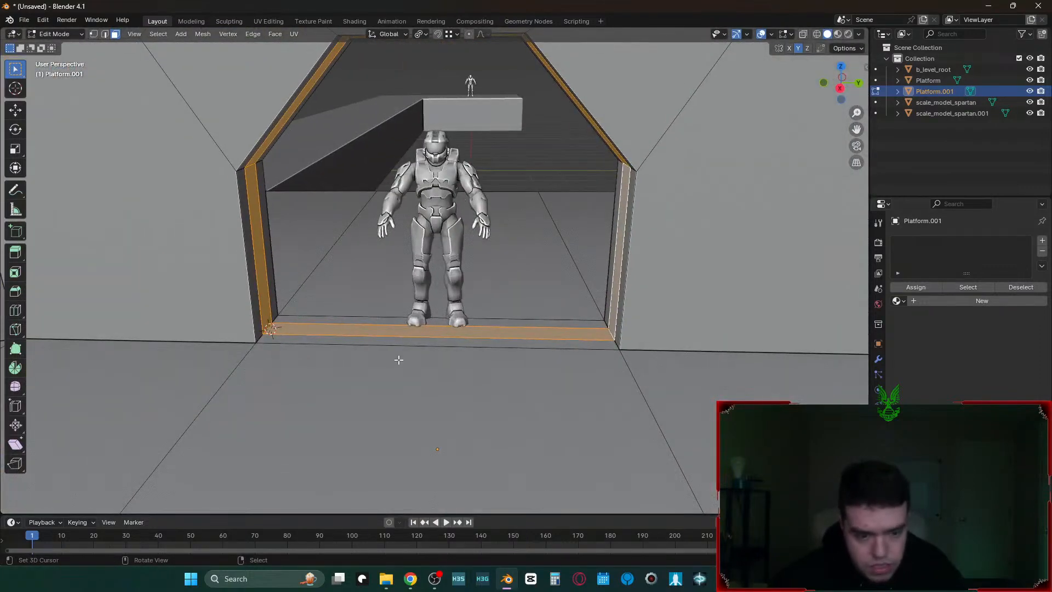
- Switch the orientation back to Normal and try a free move and a scale on the doorway strip, cancelling both
{"action": "key", "text": "comma"}
{"action": "left_click", "coordinate": [403, 396]}
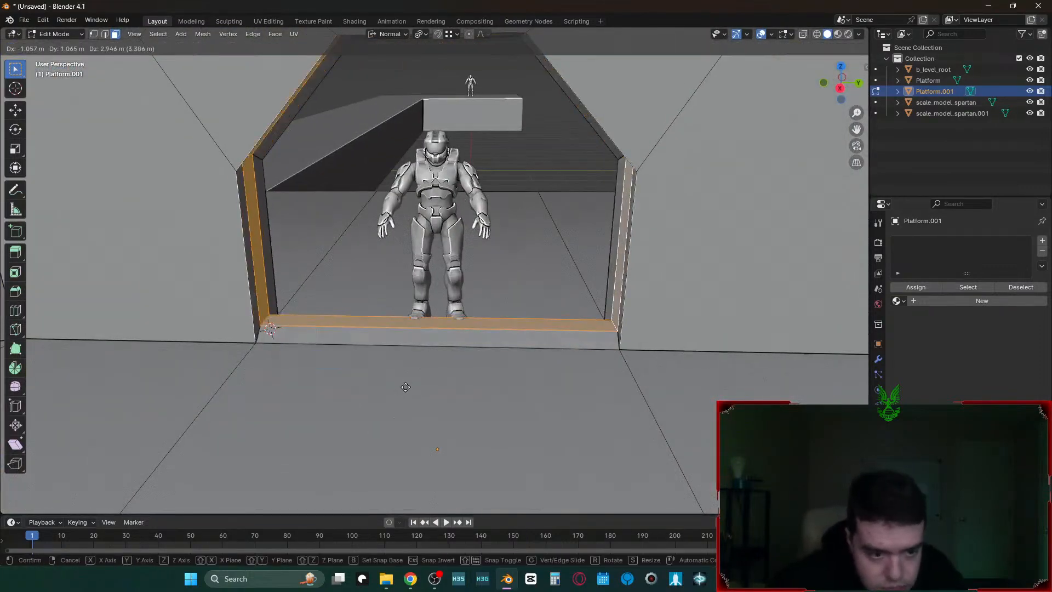
{"action": "key", "text": "shift+f"}
{"action": "key", "text": "alt+f"}
{"action": "key", "text": "alt+s"}
{"action": "right_click", "coordinate": [412, 396]}
{"action": "key", "text": "period"}
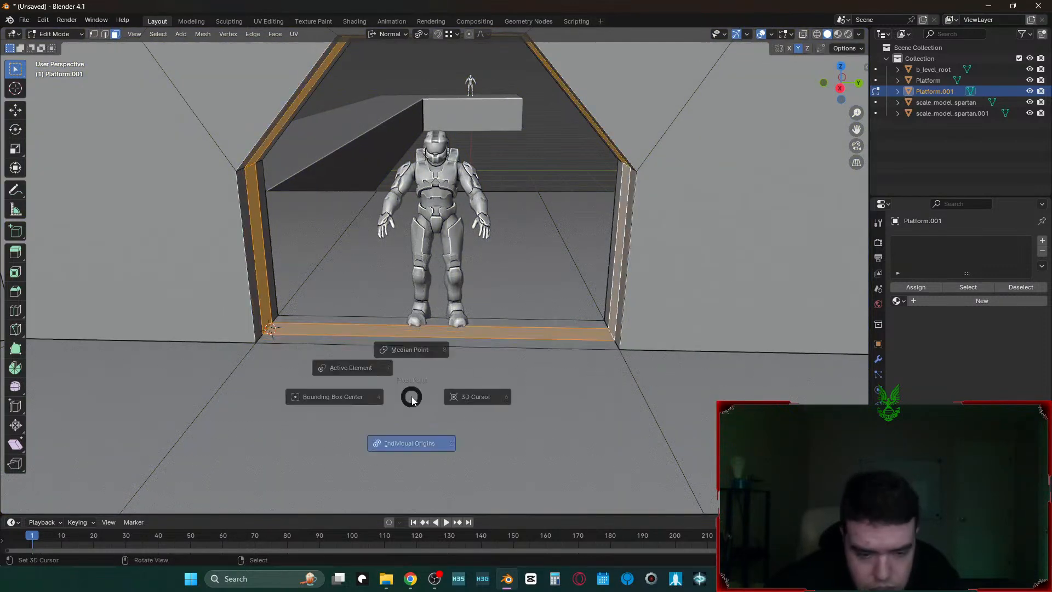
{"action": "key", "text": "s"}
{"action": "right_click", "coordinate": [436, 380]}
- Move the selected doorway strip faces -5 m along normal Y
{"action": "key", "text": "g"}
{"action": "key", "text": "z"}
{"action": "key", "text": "x"}
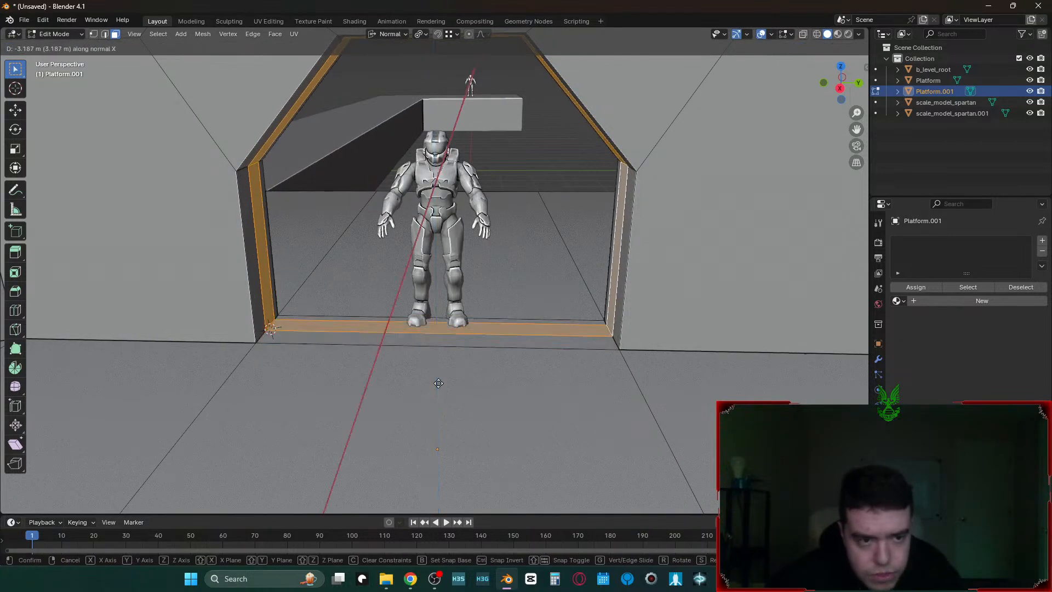
{"action": "key", "text": "y"}
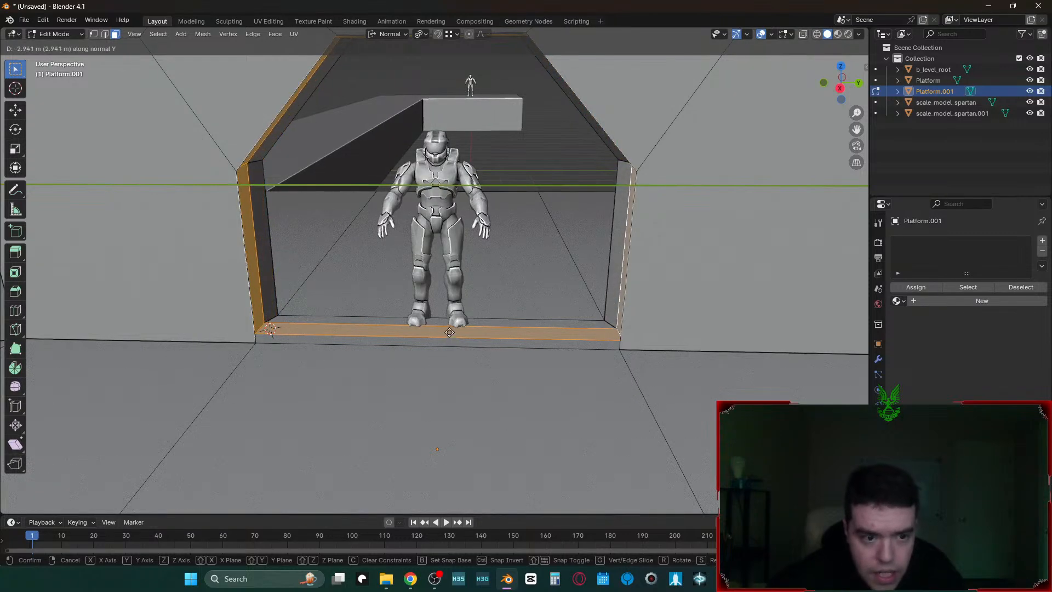
{"action": "type", "text": "-5"}
{"action": "key", "text": "Return"}
- Select only the middle strip face on the underside of the doorway's top edge
{"action": "key", "text": "shift+grave"}
{"action": "key", "text": "w"}
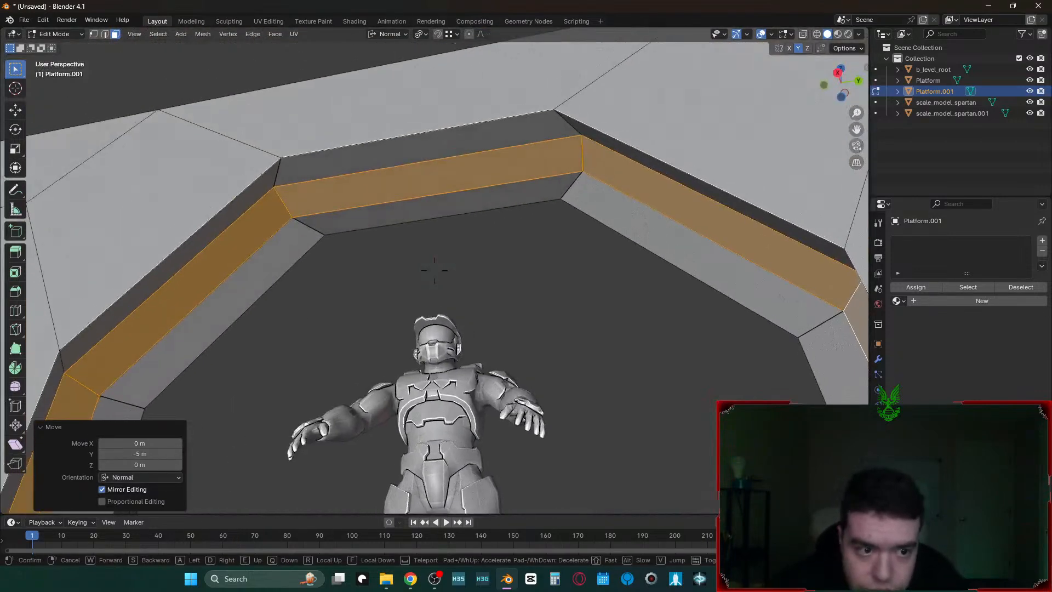
{"action": "left_click", "coordinate": [441, 351]}
{"action": "left_click", "coordinate": [452, 192]}
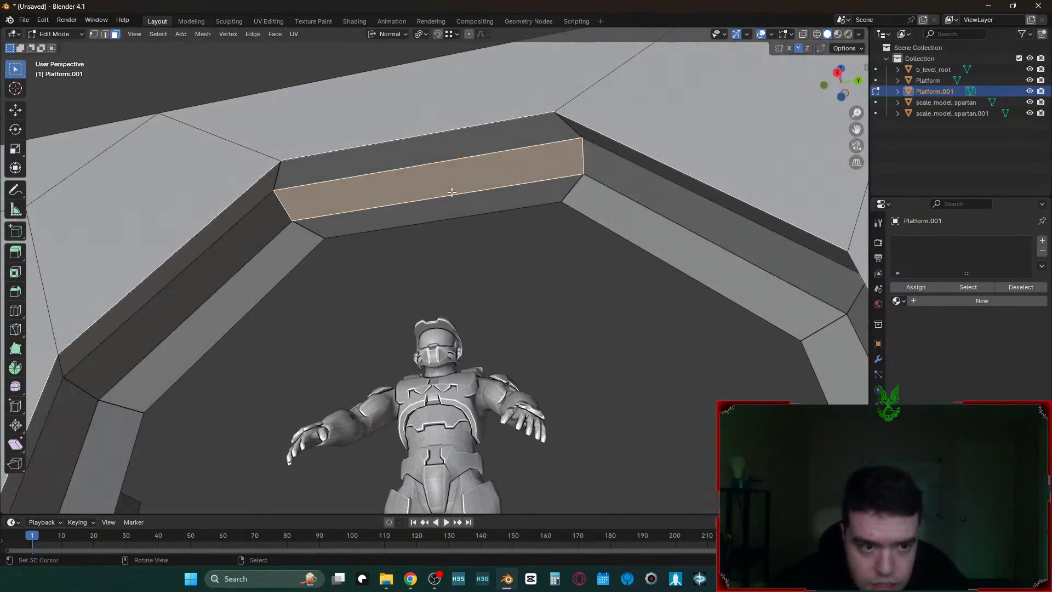
- Try moving the doorway's top strip face -2.5 m along normal Z, then undo the move
{"action": "type", "text": "e5"}
{"action": "type", "text": "-"}
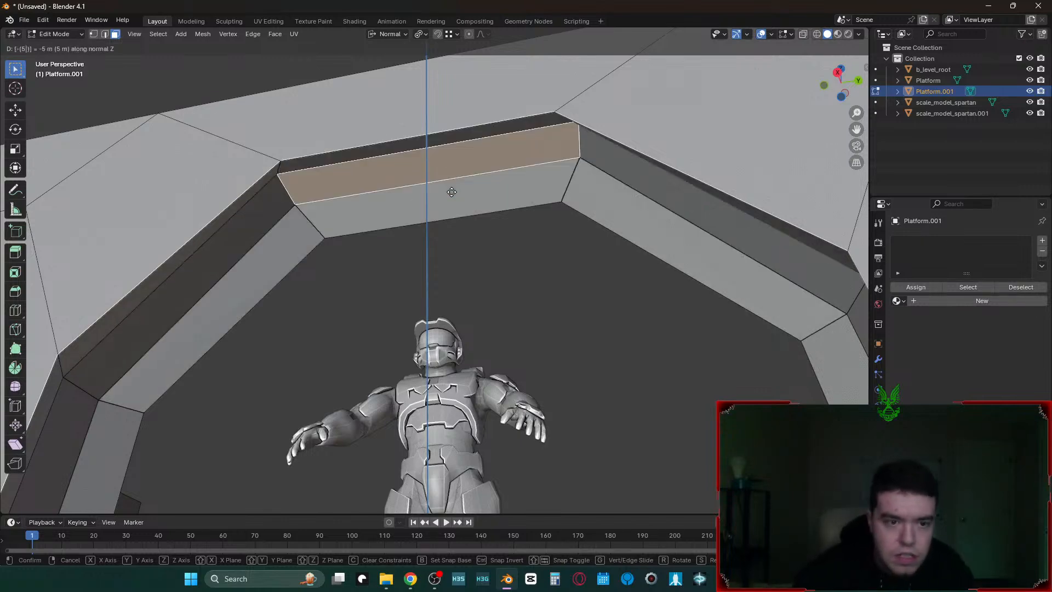
{"action": "key", "text": "BackSpace"}
{"action": "type", "text": "2.5"}
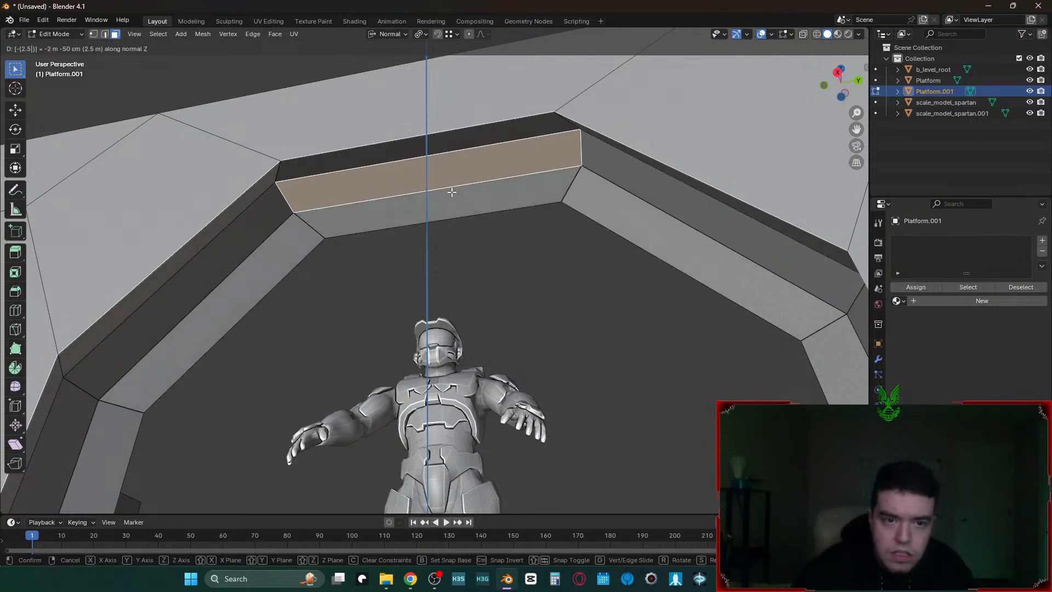
{"action": "key", "text": "Return"}
{"action": "key", "text": "shift+grave"}
{"action": "key", "text": "w"}
{"action": "key", "text": "s"}
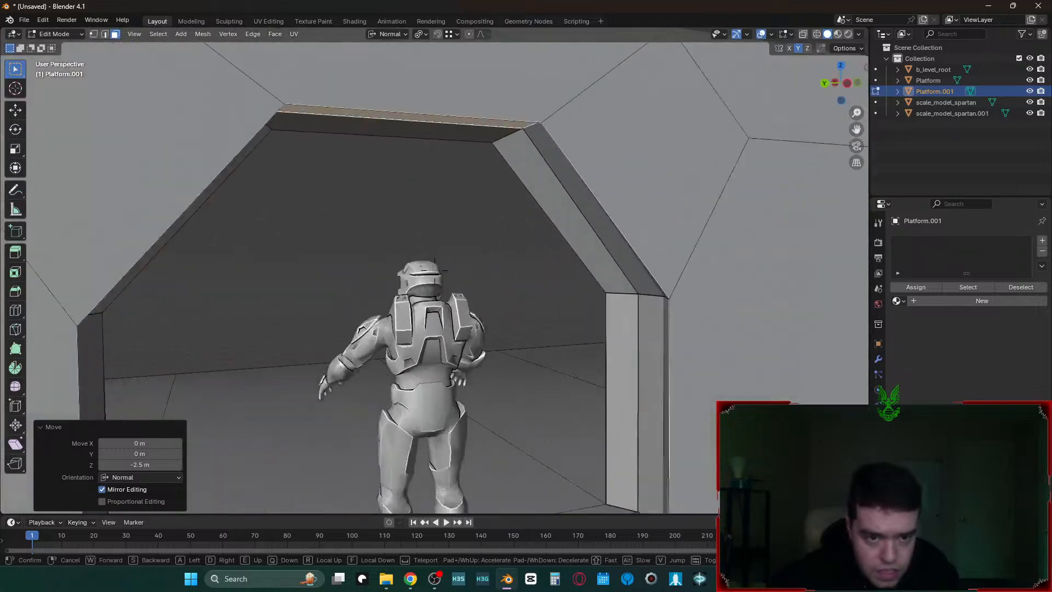
{"action": "key", "text": "w"}
{"action": "left_click", "coordinate": [452, 192]}
{"action": "key", "text": "ctrl+z"}
- Set the transform orientation to Global, leaving the pivot point at Individual Origins
{"action": "key", "text": "shift+grave"}
{"action": "key", "text": "w"}
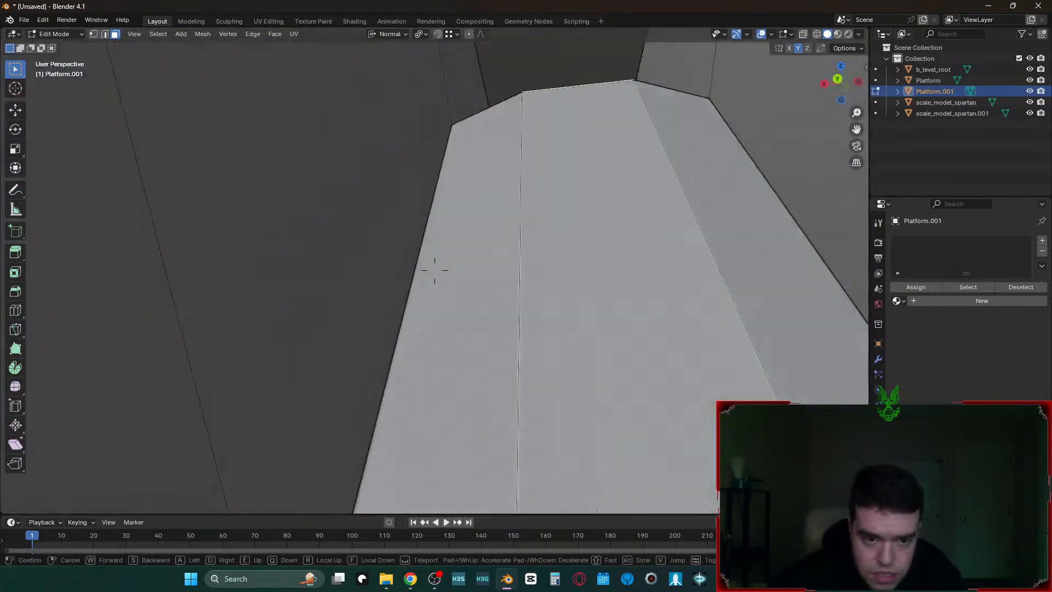
{"action": "key", "text": "s"}
{"action": "left_click", "coordinate": [466, 202]}
{"action": "key", "text": "period"}
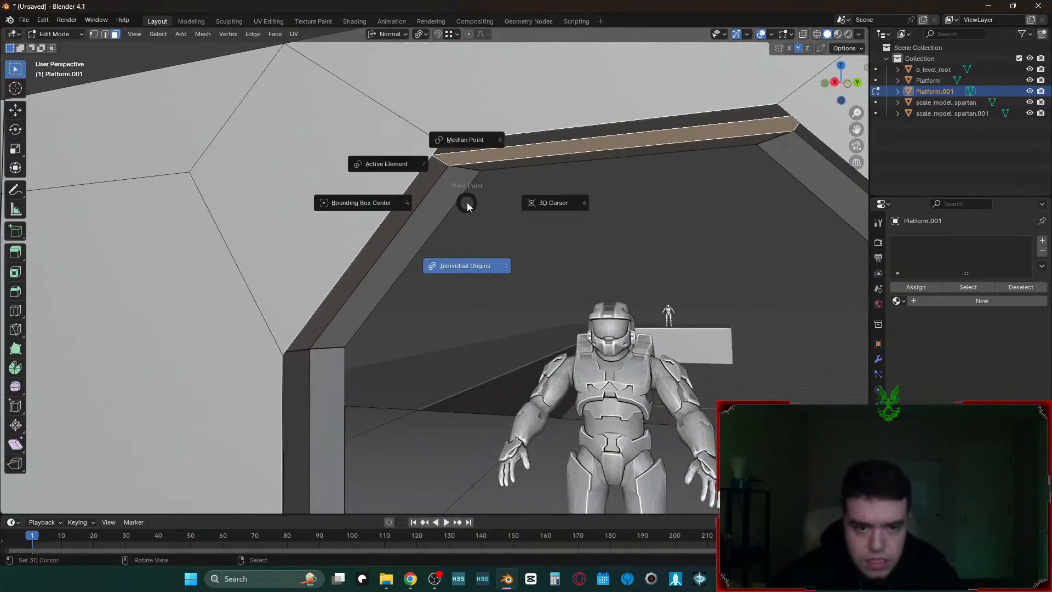
{"action": "key", "text": "Escape"}
{"action": "key", "text": "period"}
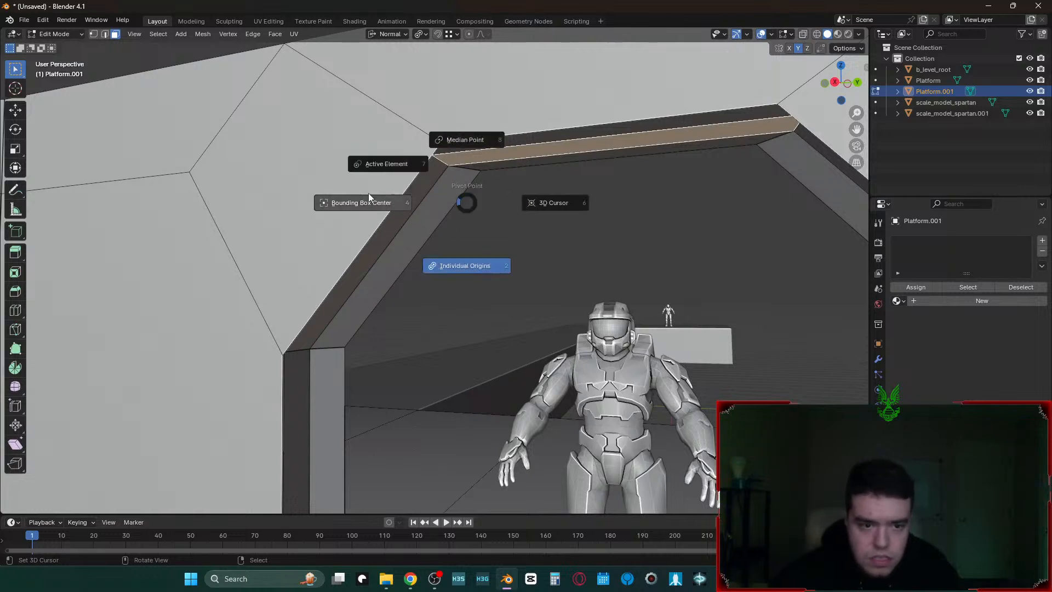
{"action": "key", "text": "Escape"}
{"action": "key", "text": "comma"}
{"action": "left_click", "coordinate": [423, 183]}
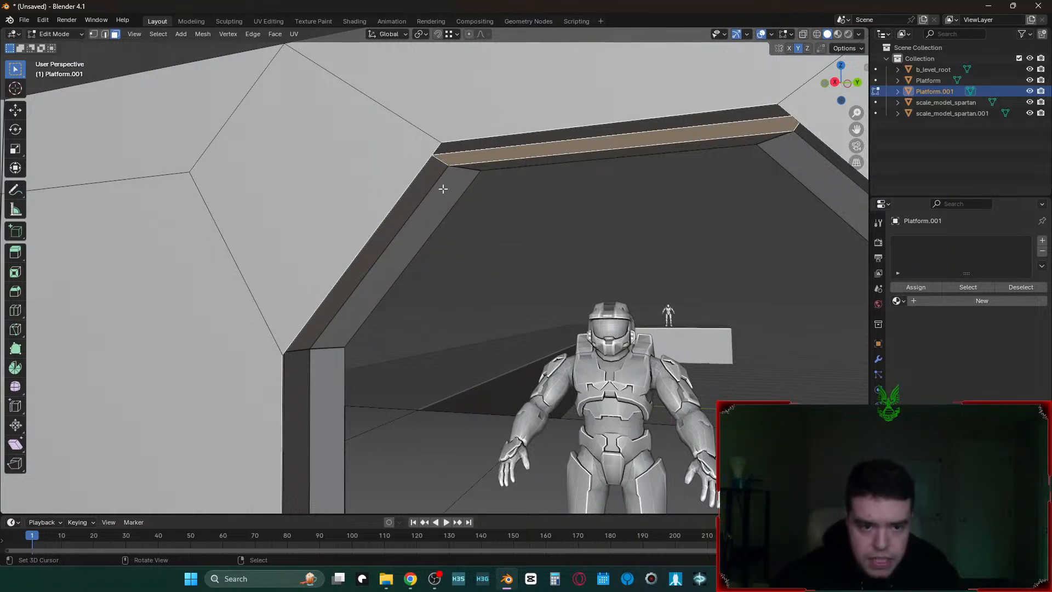
- Try raising the doorway's top strip face 5 m along global Z, then undo the move
{"action": "key", "text": "g"}
{"action": "key", "text": "z"}
{"action": "left_click", "coordinate": [434, 135], "text": "ctrl"}
{"action": "key", "text": "g"}
{"action": "key", "text": "z"}
{"action": "key", "text": "5"}
{"action": "key", "text": "Return"}
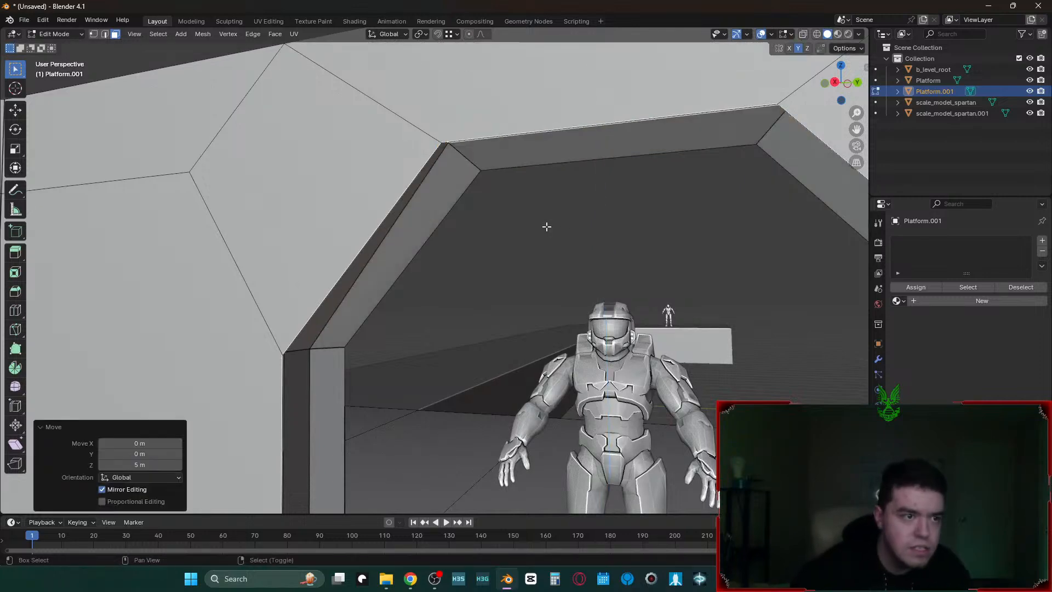
{"action": "key", "text": "shift+grave"}
{"action": "key", "text": "w"}
{"action": "key", "text": "s"}
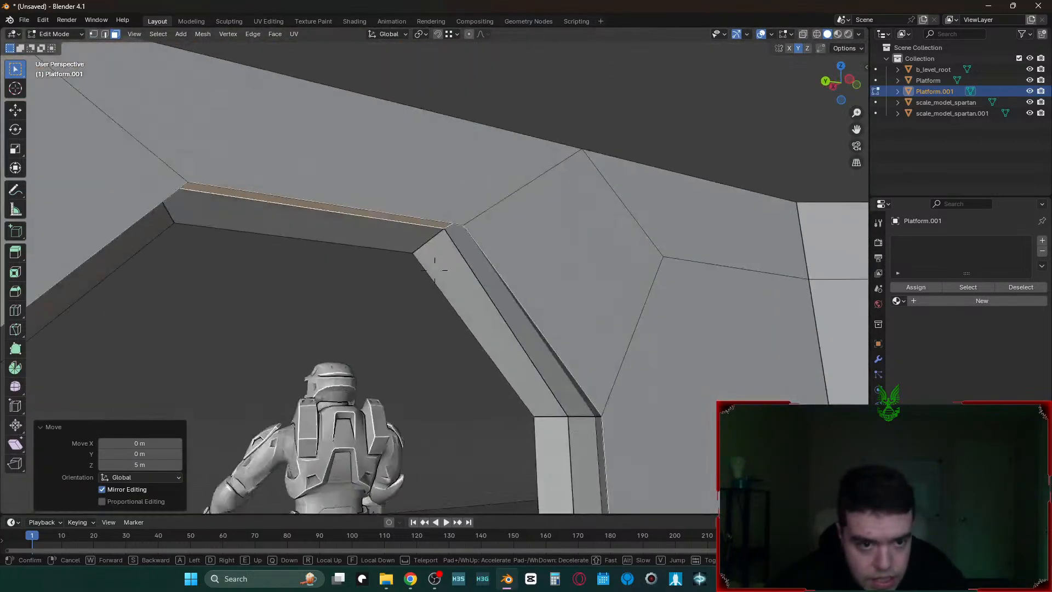
{"action": "left_click", "coordinate": [546, 226]}
{"action": "key", "text": "ctrl+z"}
- Raise the doorway's top strip face 3.5 m along global Z
{"action": "type", "text": "gz3.5"}
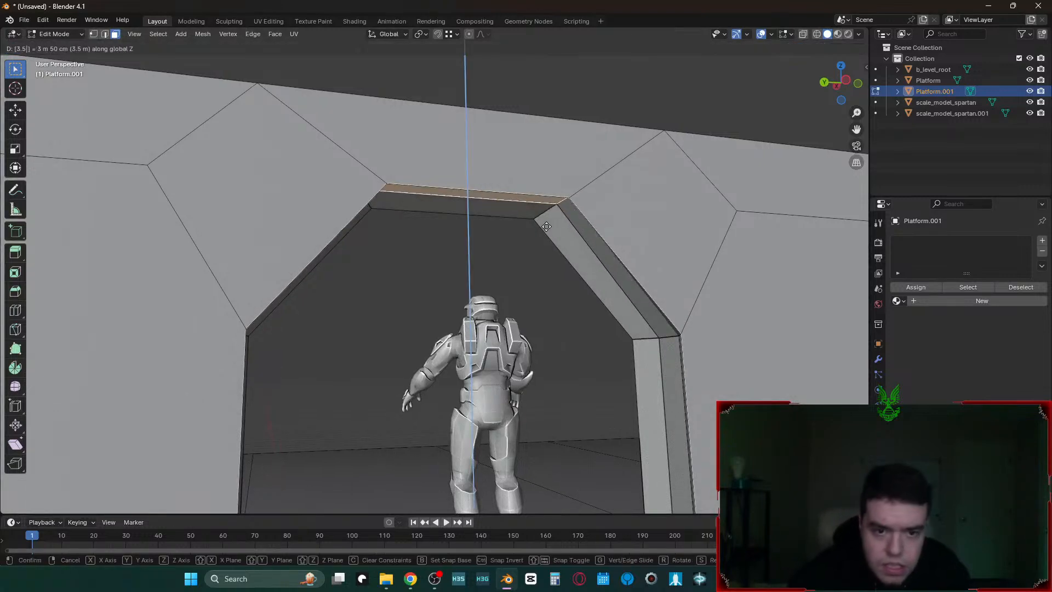
{"action": "key", "text": "Return"}
- Select the threshold's middle strip face and move it -3.5 m along global Z
{"action": "key", "text": "shift+grave"}
{"action": "key", "text": "w"}
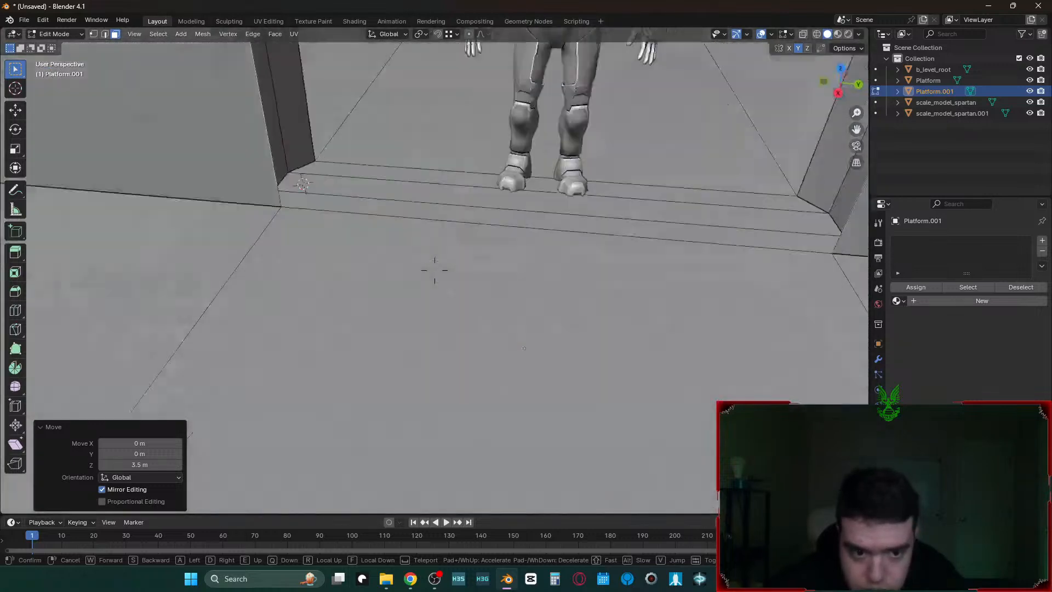
{"action": "left_click", "coordinate": [544, 225]}
{"action": "left_click", "coordinate": [458, 241]}
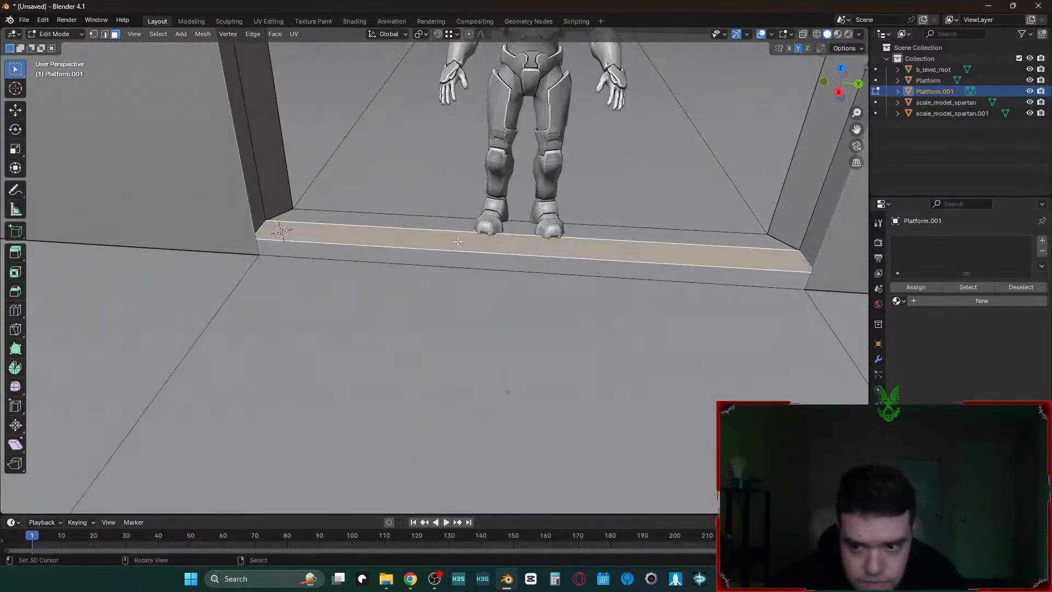
{"action": "type", "text": "gz"}
{"action": "type", "text": "5"}
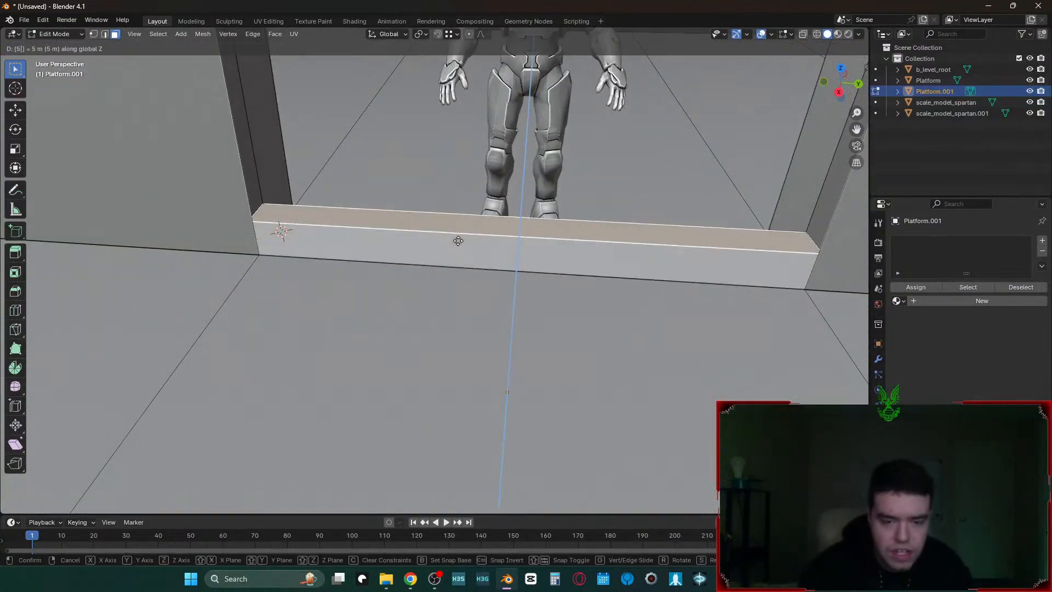
{"action": "key", "text": "minus"}
{"action": "key", "text": "BackSpace"}
{"action": "type", "text": "3.5"}
{"action": "key", "text": "Return"}
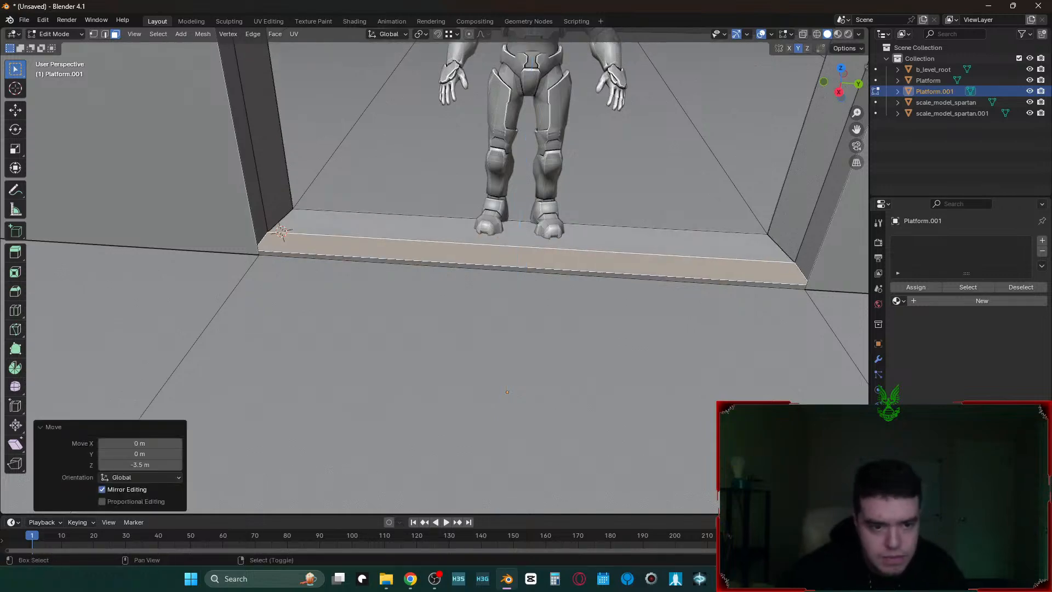
- Examine the recessed strips around the doorway, return to Object Mode and view the whole walled platform
{"action": "key", "text": "shift+grave"}
{"action": "key", "text": "s"}
{"action": "key", "text": "w"}
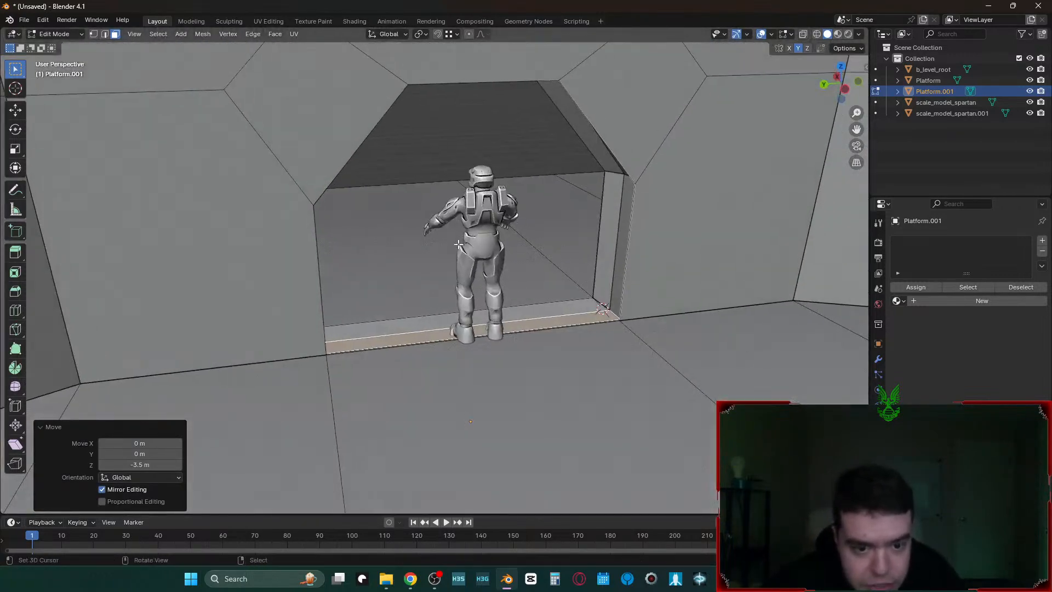
{"action": "key", "text": "w"}
{"action": "key", "text": "s"}
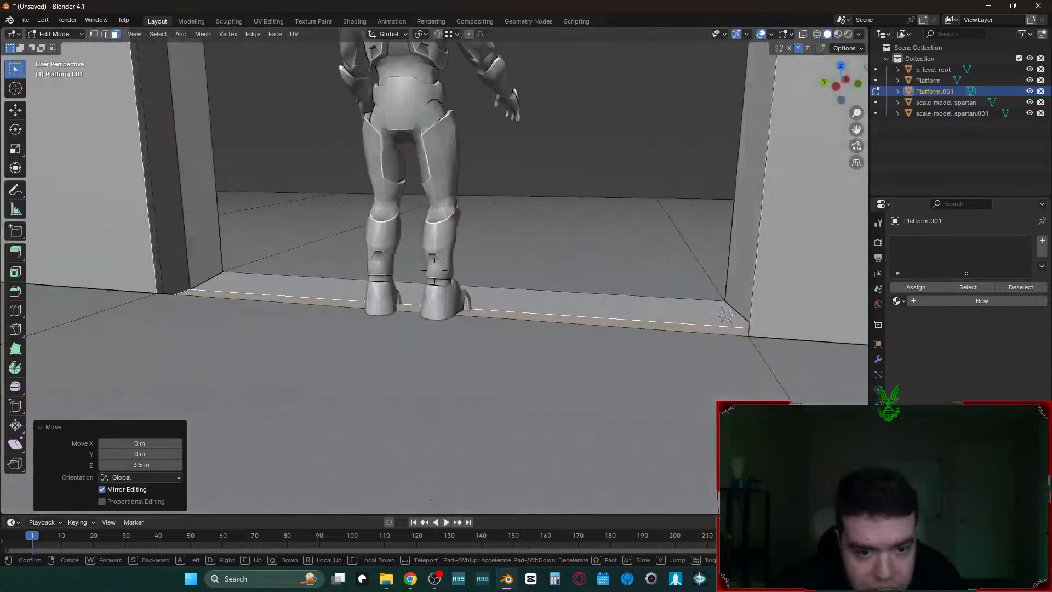
{"action": "key", "text": "s"}
{"action": "key", "text": "Tab"}
{"action": "key", "text": "w"}
{"action": "key", "text": "s"}
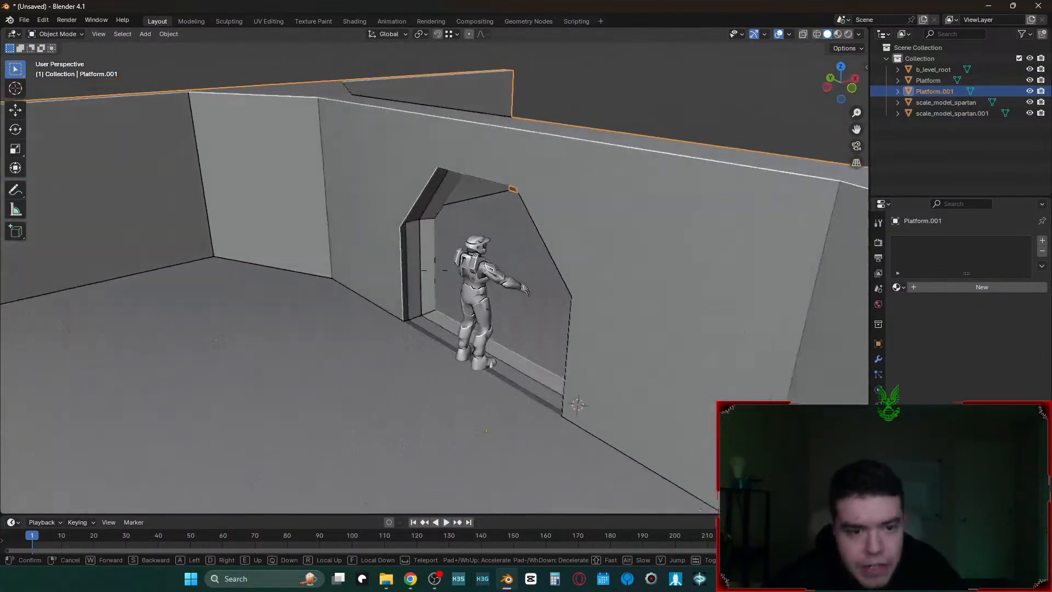
{"action": "key", "text": "Return"}
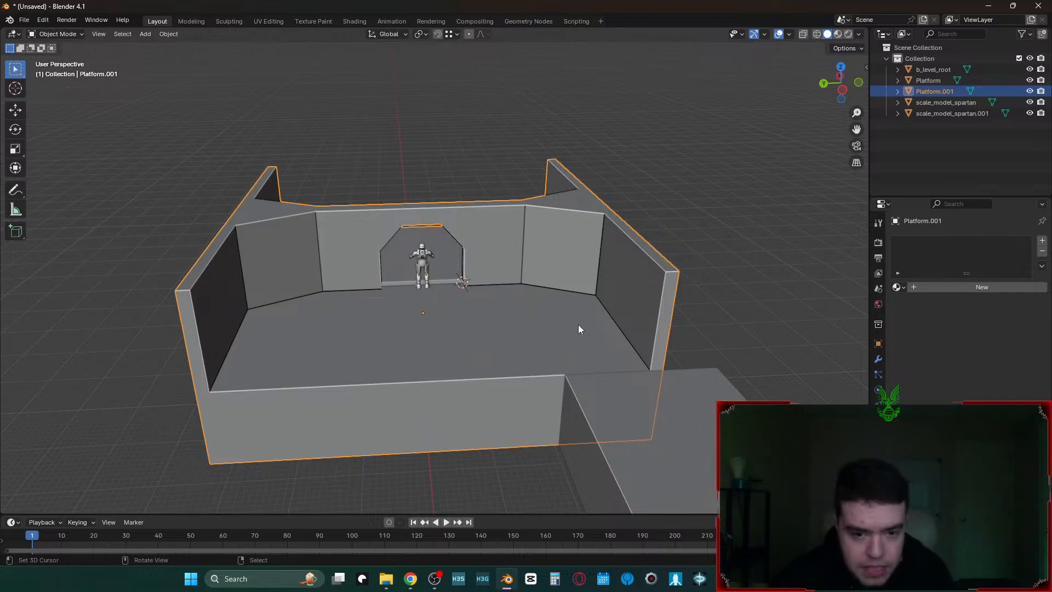
- Compare the platform in Material Preview and Solid shading, and check the viewport shading options
{"action": "left_click", "coordinate": [840, 34]}
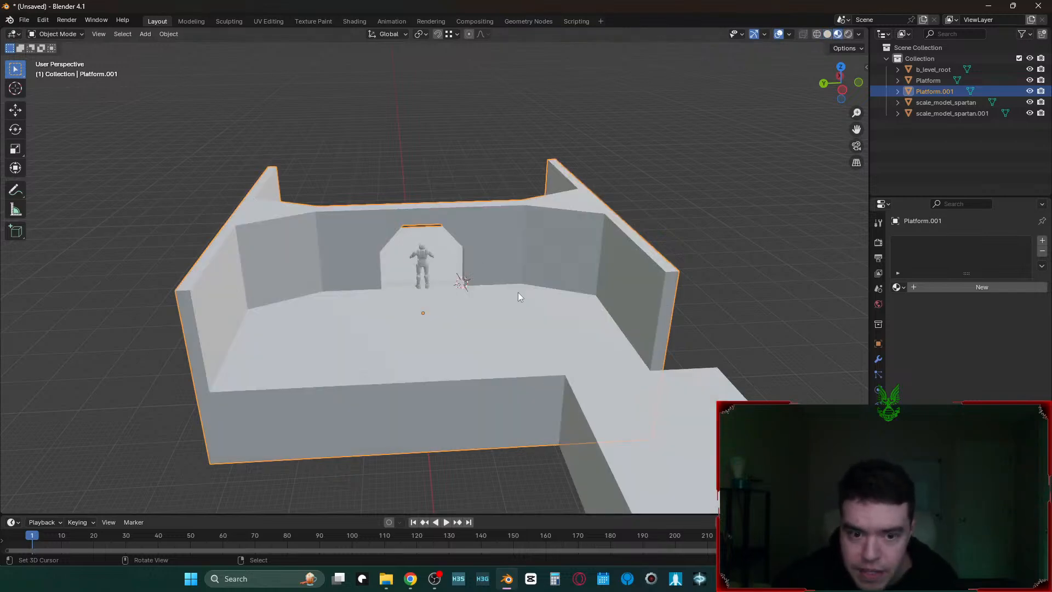
{"action": "mouse_move", "coordinate": [665, 250]}
{"action": "middle_mouse_down"}
{"action": "mouse_move", "coordinate": [540, 258]}
{"action": "mouse_move", "coordinate": [703, 204]}
{"action": "middle_mouse_up"}
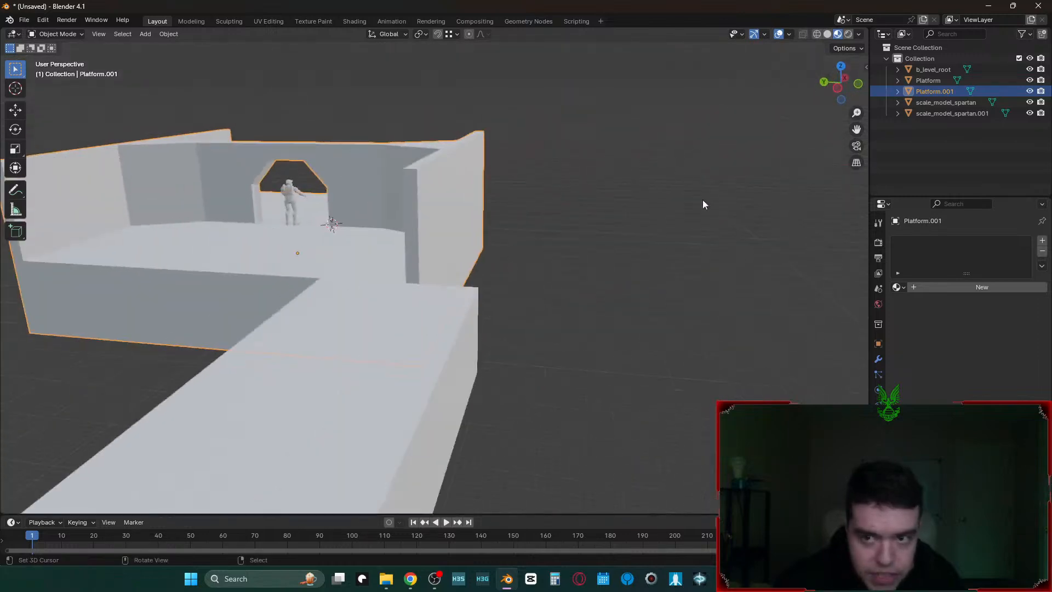
{"action": "left_click", "coordinate": [827, 34]}
{"action": "left_click", "coordinate": [858, 34]}
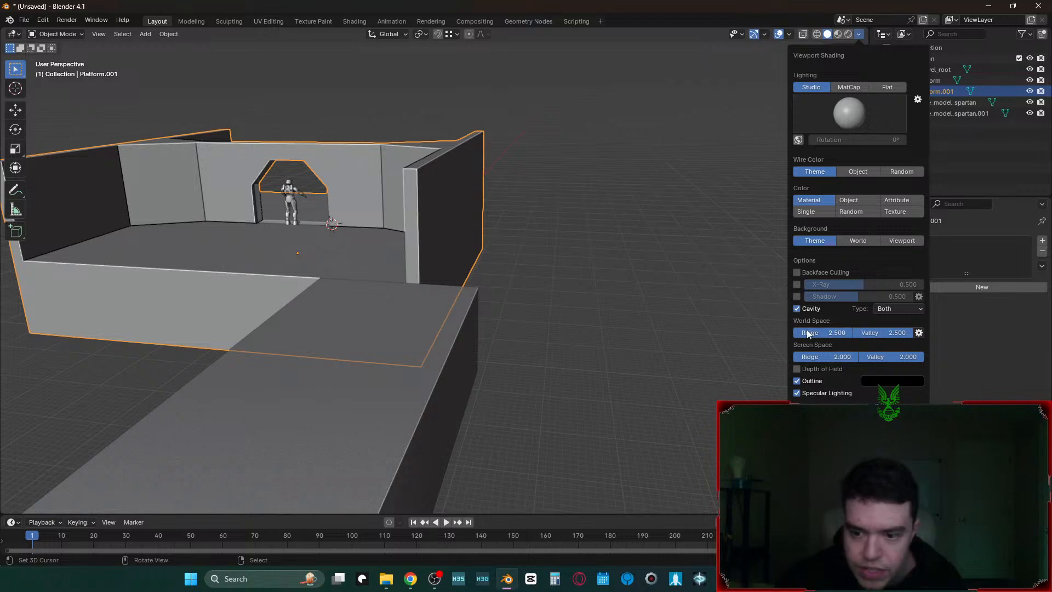
{"action": "mouse_move", "coordinate": [321, 271]}
{"action": "middle_mouse_down", "text": "shift"}
{"action": "mouse_move", "coordinate": [482, 305]}
{"action": "mouse_move", "coordinate": [619, 304]}
{"action": "middle_mouse_up", "text": "shift"}
{"action": "middle_click_drag", "start_coordinate": [452, 299], "coordinate": [384, 248]}
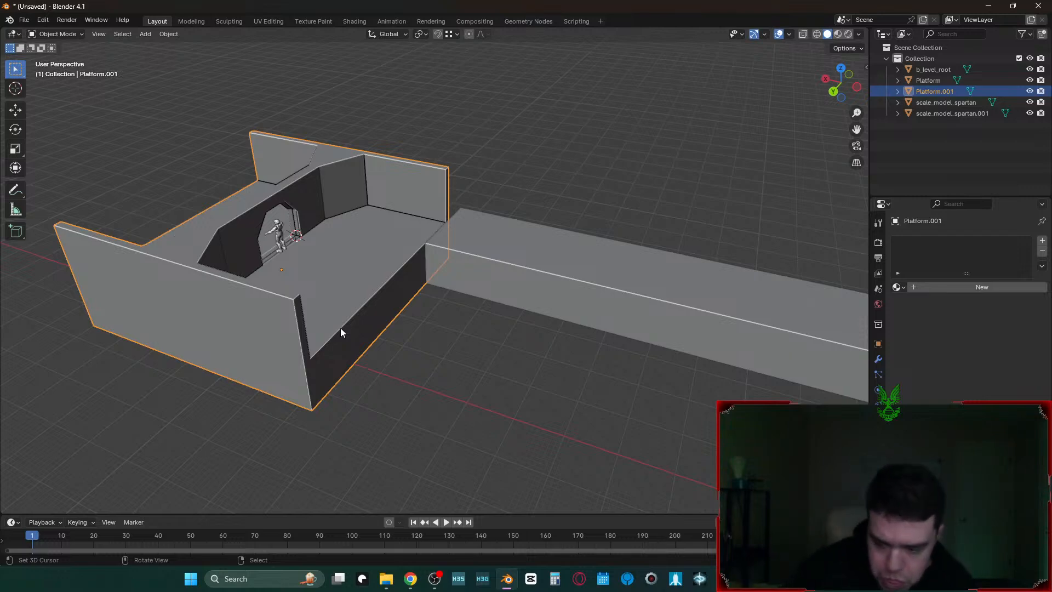
- Rename the walled platform object to "Section Connector"
{"action": "left_click", "coordinate": [433, 356]}
{"action": "left_click", "coordinate": [354, 300]}
{"action": "key", "text": "F2"}
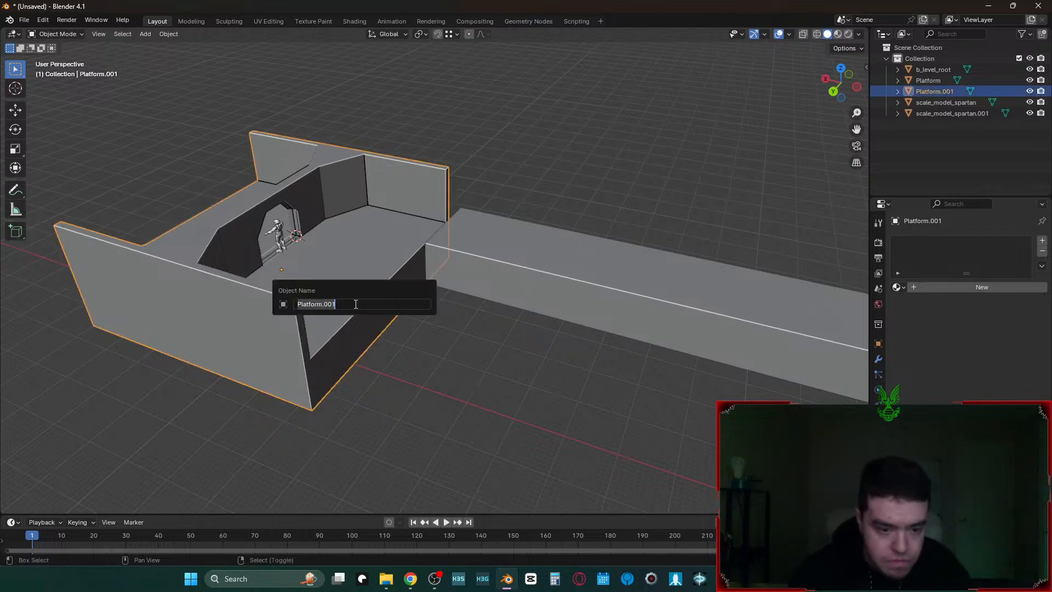
{"action": "type", "text": "Section"}
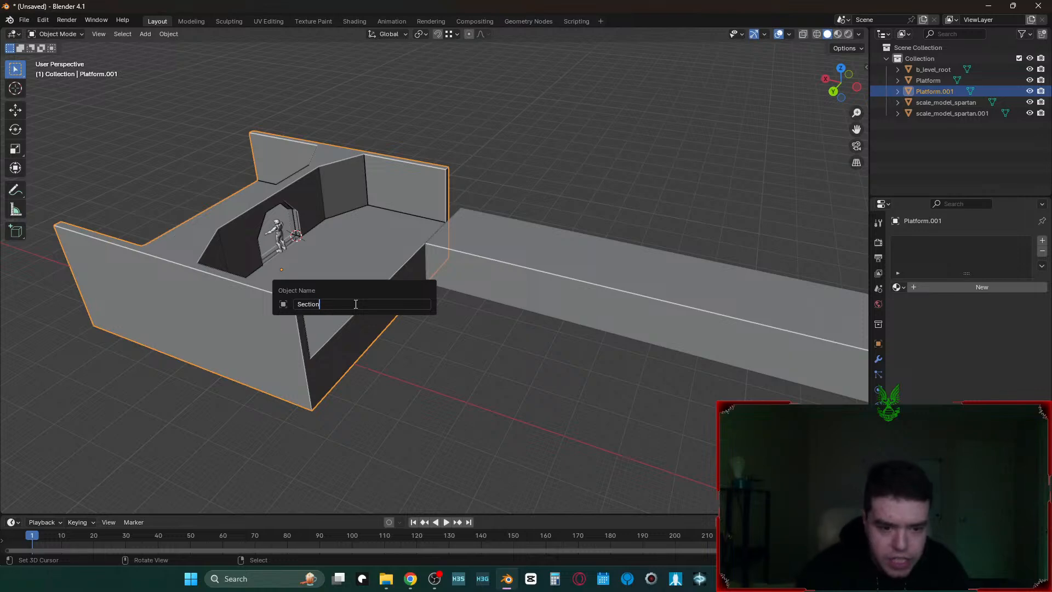
{"action": "type", "text": " Connector"}
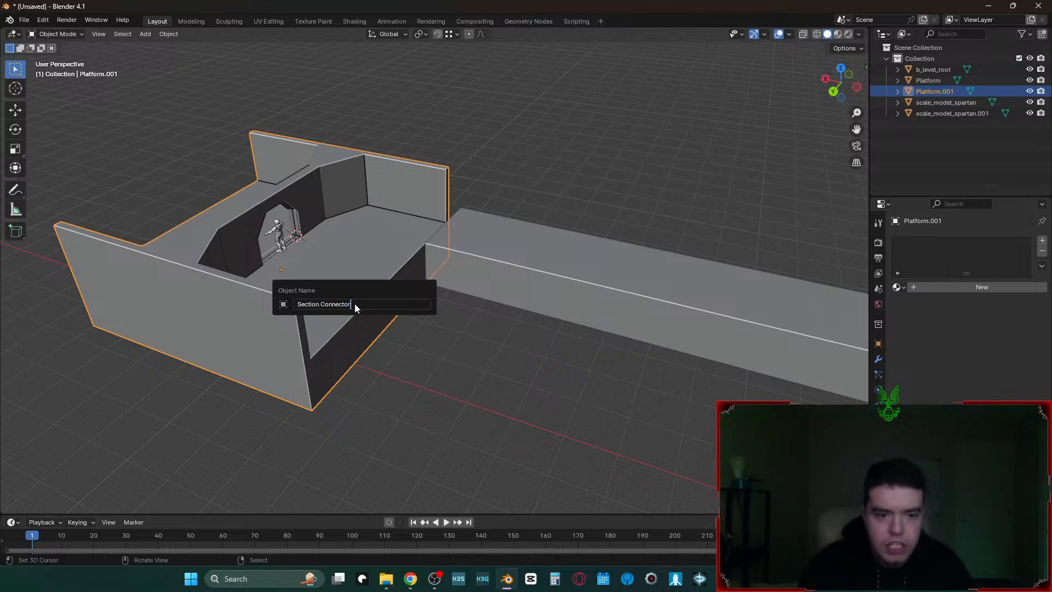
{"action": "key", "text": "Return"}
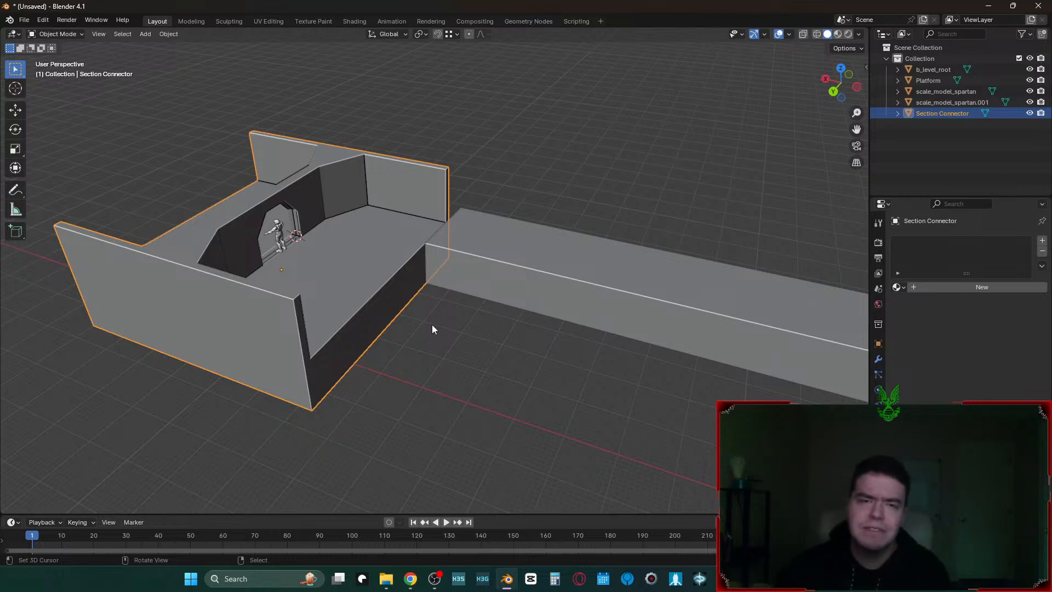
{"action": "key", "text": "shift+grave"}
{"action": "key", "text": "w"}
{"action": "key", "text": "a"}
{"action": "left_click", "coordinate": [434, 270]}
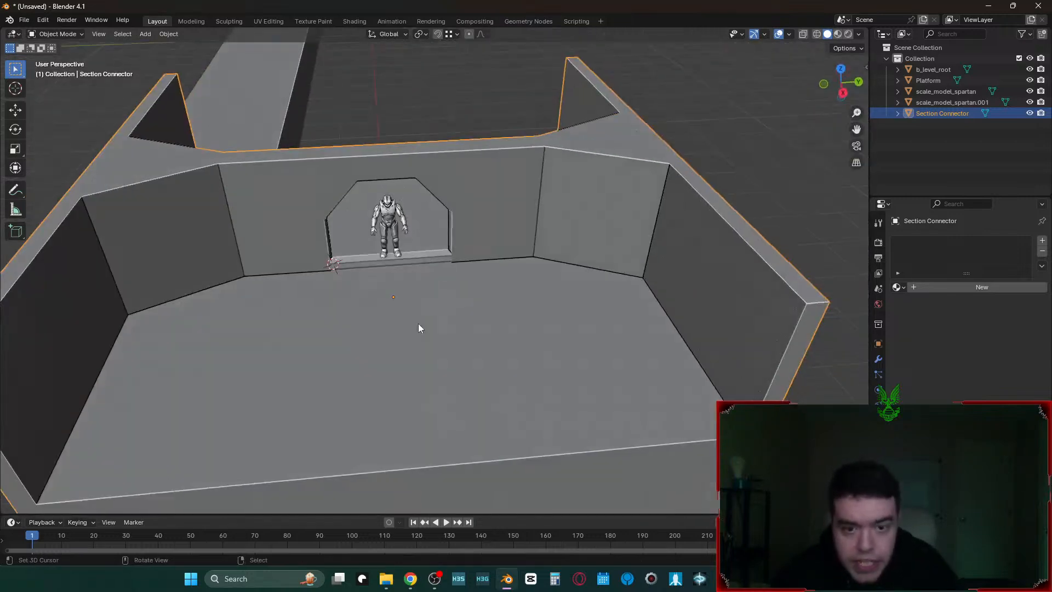
- Examine the Section Connector from outside, select the Platform object and inspect its long walkway and side extension
{"action": "key", "text": "shift+grave"}
{"action": "key", "text": "s"}
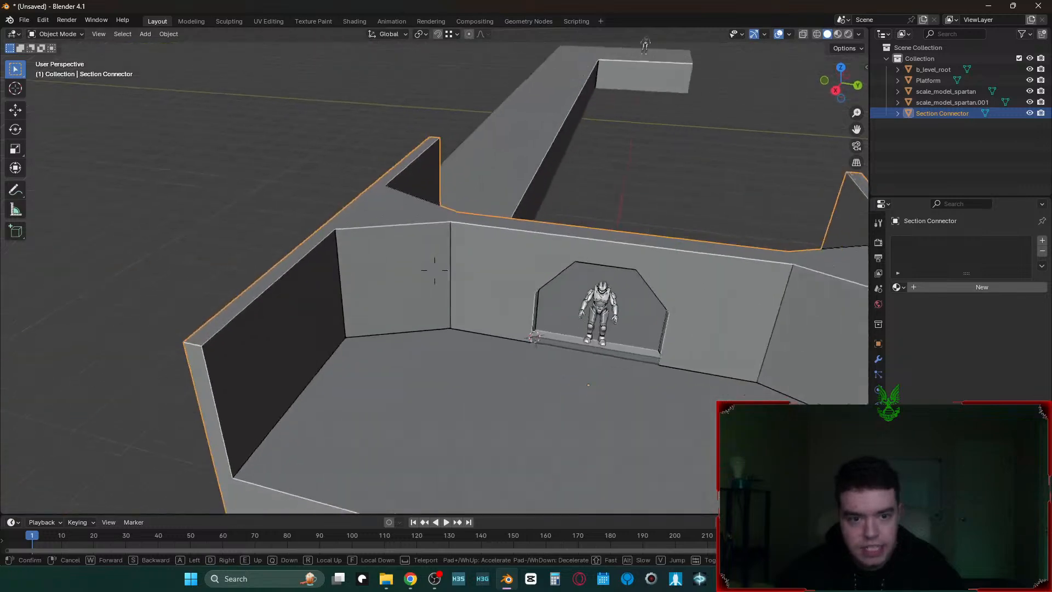
{"action": "left_click", "coordinate": [487, 258]}
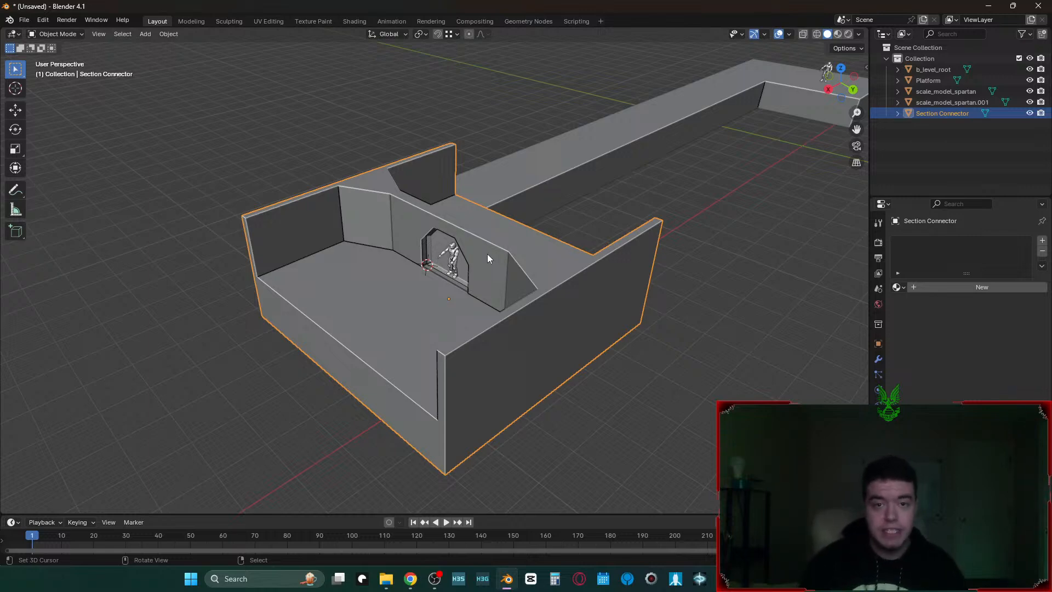
{"action": "left_click", "coordinate": [603, 162]}
{"action": "key", "text": "shift+grave"}
{"action": "key", "text": "d"}
{"action": "left_click", "coordinate": [657, 245]}
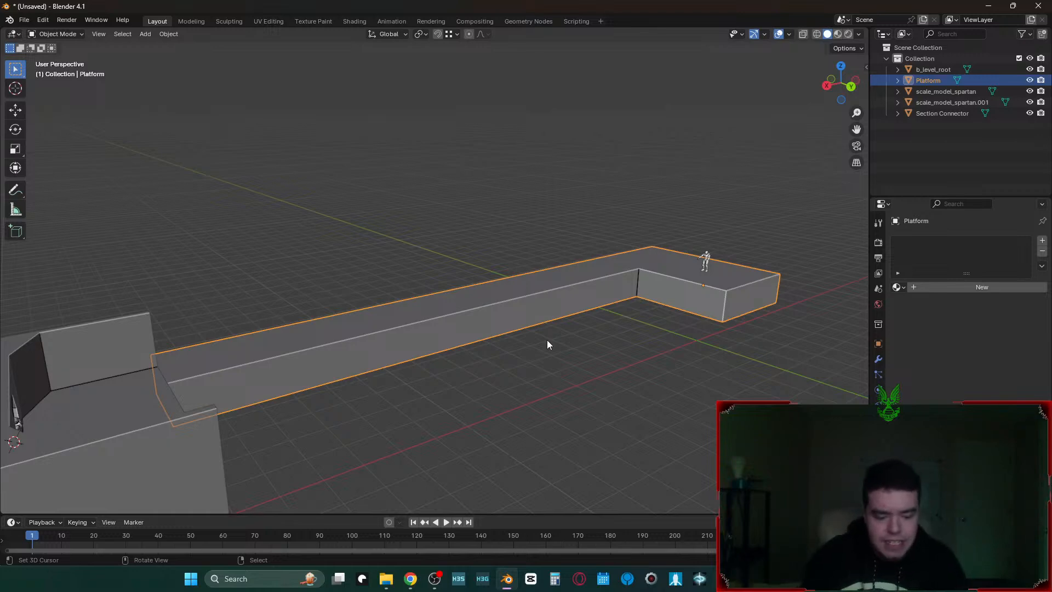
{"action": "key", "text": "shift+grave"}
{"action": "key", "text": "w"}
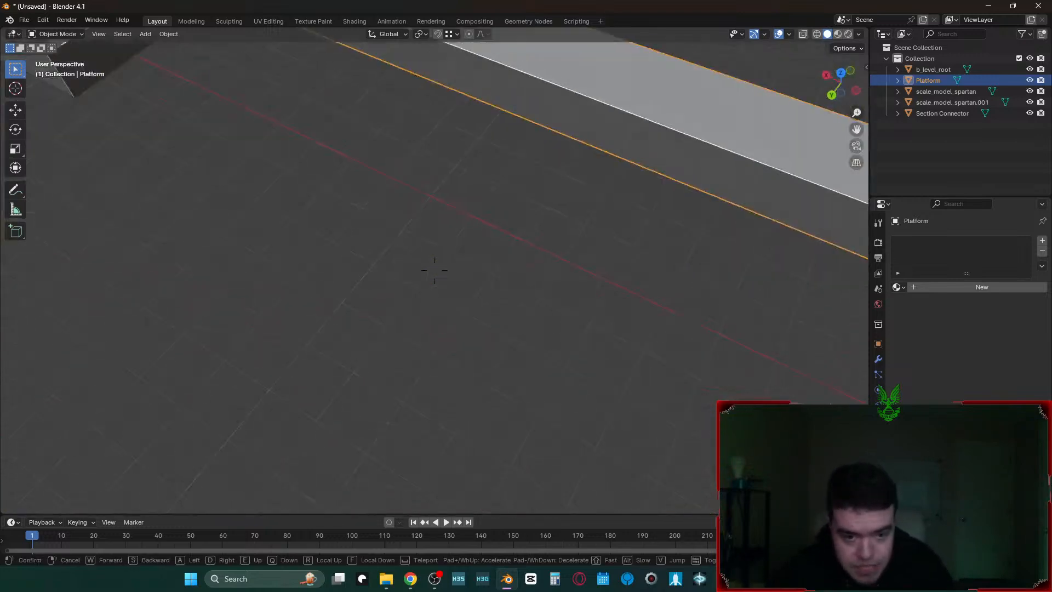
{"action": "key", "text": "Escape"}
{"action": "left_click", "coordinate": [251, 176]}
{"action": "left_click", "coordinate": [376, 200]}
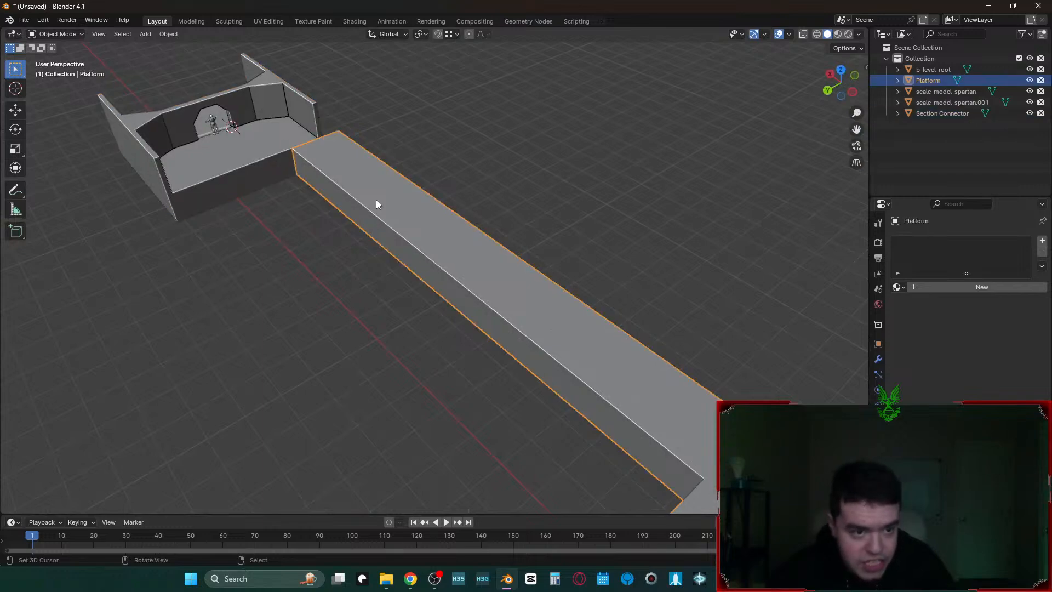
{"action": "key", "text": "shift+grave"}
{"action": "left_click", "coordinate": [422, 311]}
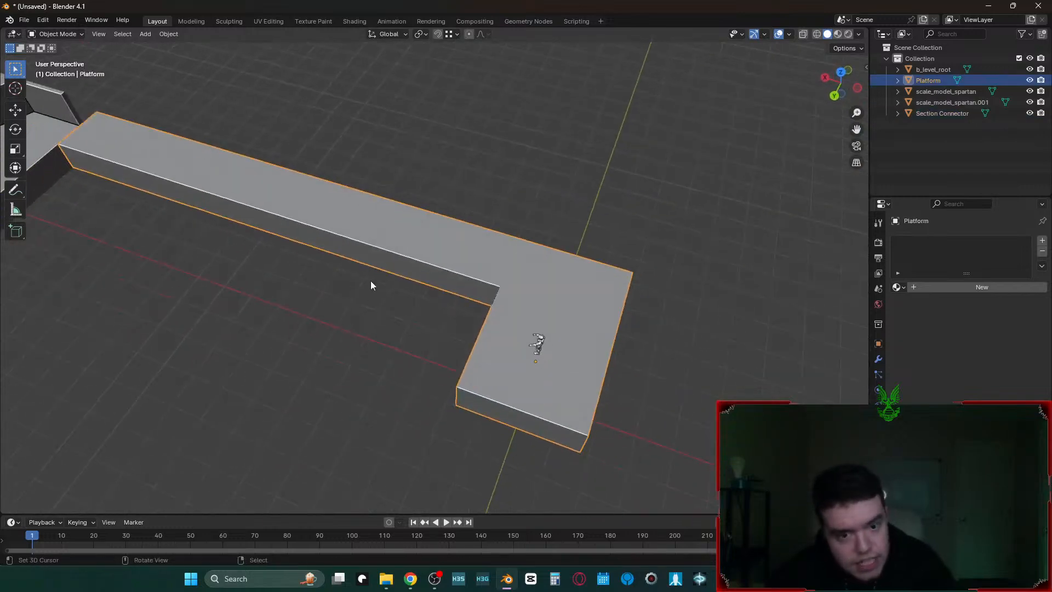
- Enter Edit Mode on the Platform and delete the top and outer end faces of its side extension beneath the spartan
{"action": "key", "text": "Tab"}
{"action": "key", "text": "shift+grave"}
{"action": "key", "text": "d"}
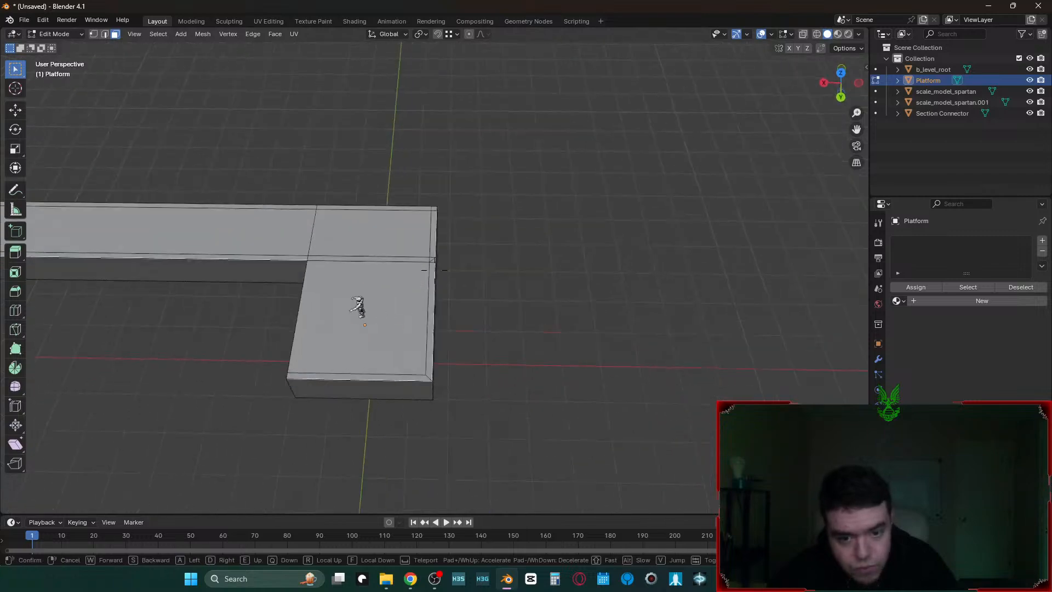
{"action": "left_click", "coordinate": [580, 362]}
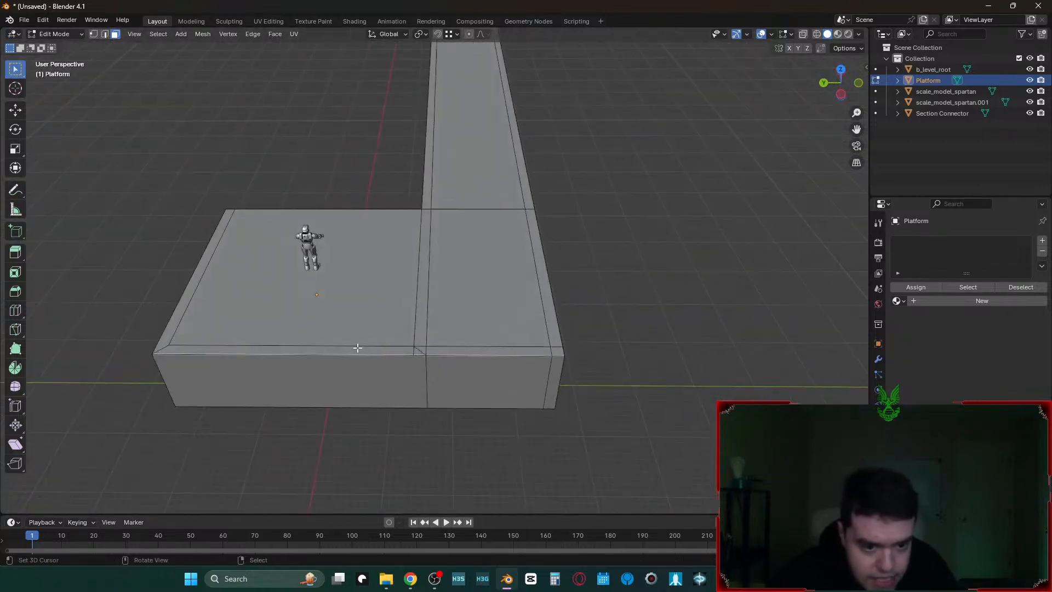
{"action": "key", "text": "c"}
{"action": "mouse_move", "coordinate": [364, 345]}
{"action": "left_mouse_down"}
{"action": "mouse_move", "coordinate": [206, 335]}
{"action": "mouse_move", "coordinate": [168, 349]}
{"action": "left_mouse_up"}
{"action": "key", "text": "Escape"}
{"action": "key", "text": "x"}
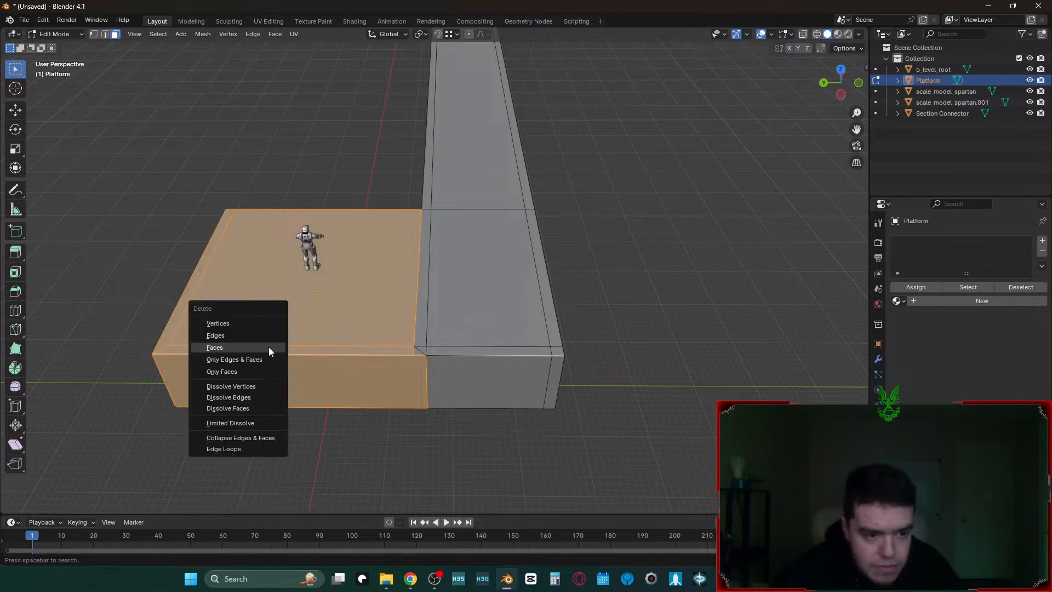
{"action": "left_click", "coordinate": [254, 343]}
- Delete the remaining floor and wall faces of the Platform's side extension
{"action": "key", "text": "c"}
{"action": "mouse_move", "coordinate": [270, 298]}
{"action": "left_mouse_down"}
{"action": "mouse_move", "coordinate": [230, 331]}
{"action": "mouse_move", "coordinate": [226, 407]}
{"action": "left_mouse_up"}
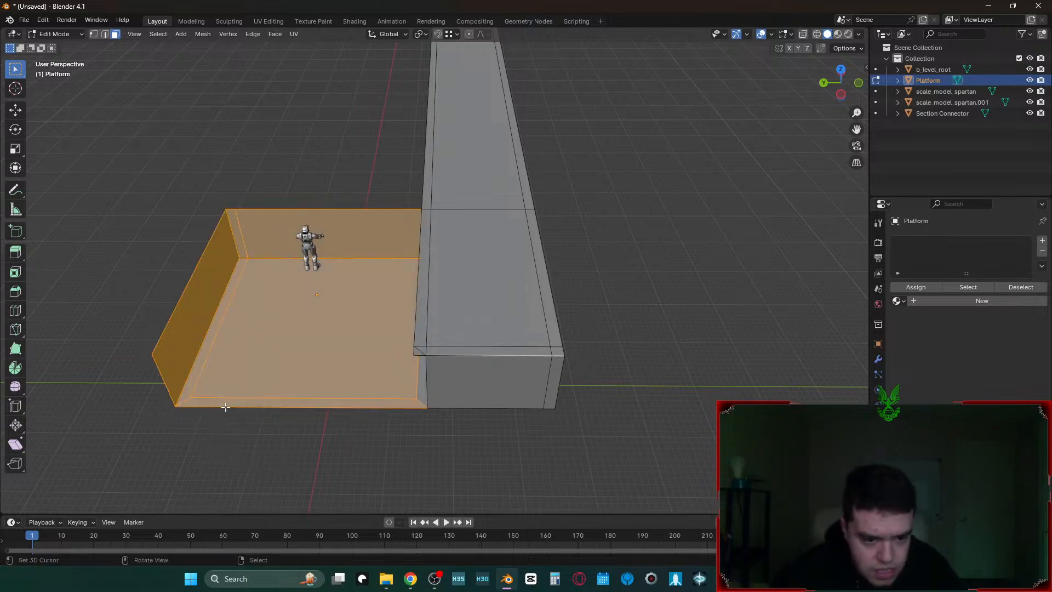
{"action": "key", "text": "Escape"}
{"action": "key", "text": "x"}
{"action": "left_click", "coordinate": [239, 412]}
- Move the lower corner vertex at the Platform's opened side -15 m along global X
{"action": "middle_click_drag", "start_coordinate": [239, 411], "coordinate": [518, 291]}
{"action": "key", "text": "1"}
{"action": "left_click", "coordinate": [513, 277]}
{"action": "type", "text": "gx-15"}
{"action": "key", "text": "Return"}
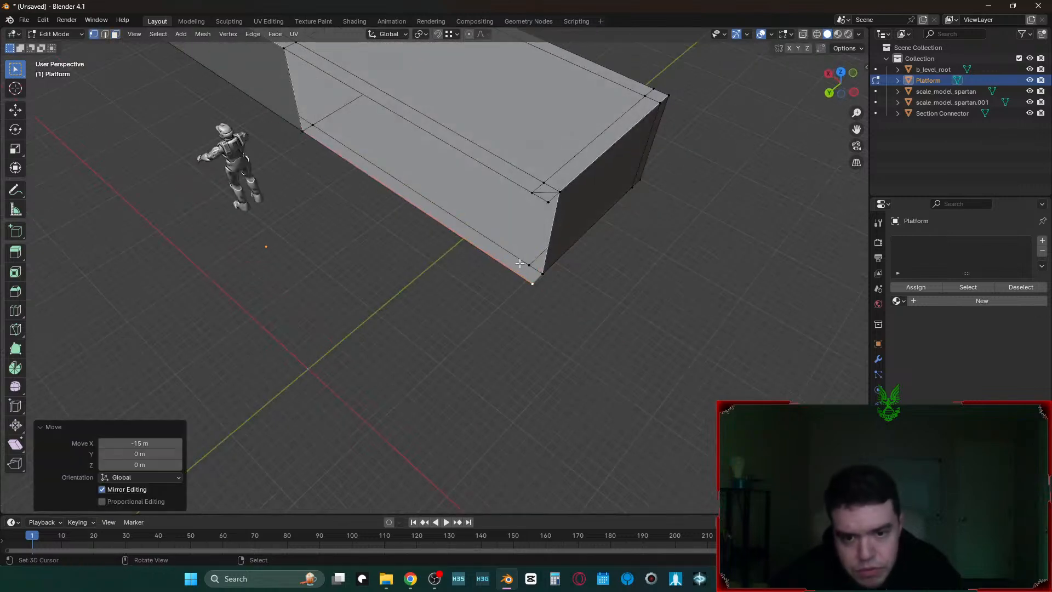
- Dissolve the short diagonal edge at the upper corner of the Platform's opened side
{"action": "key", "text": "2"}
{"action": "left_click", "coordinate": [545, 193]}
{"action": "key", "text": "x"}
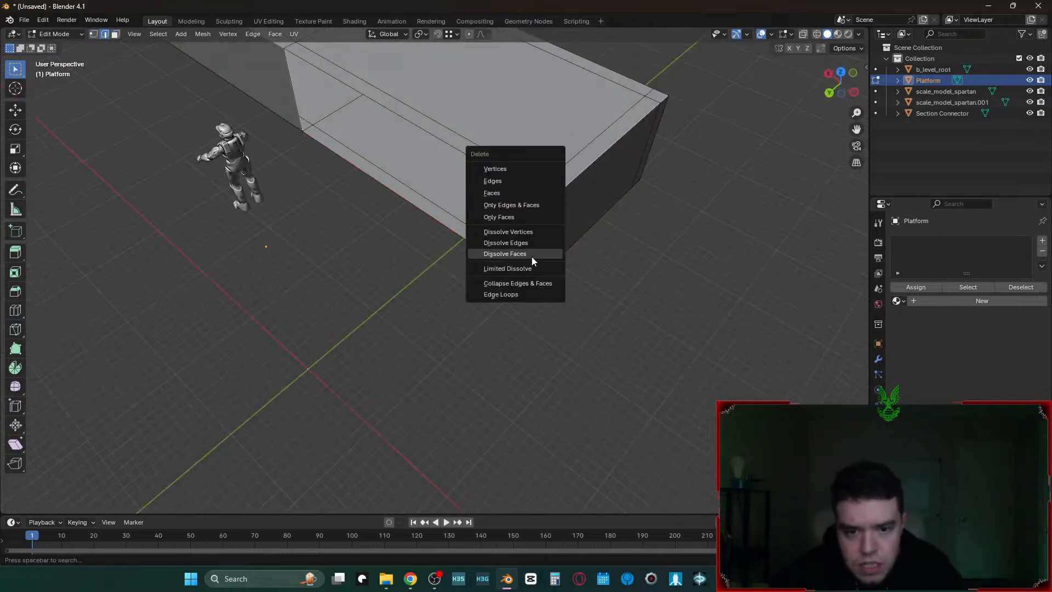
{"action": "left_click", "coordinate": [523, 243]}
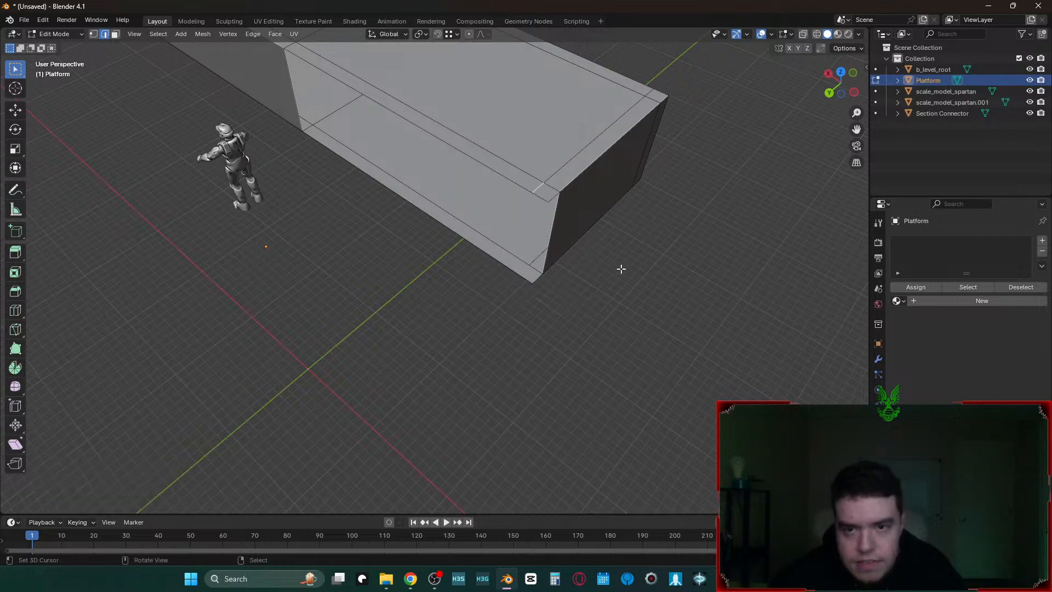
{"action": "key", "text": "x"}
{"action": "left_click", "coordinate": [535, 190]}
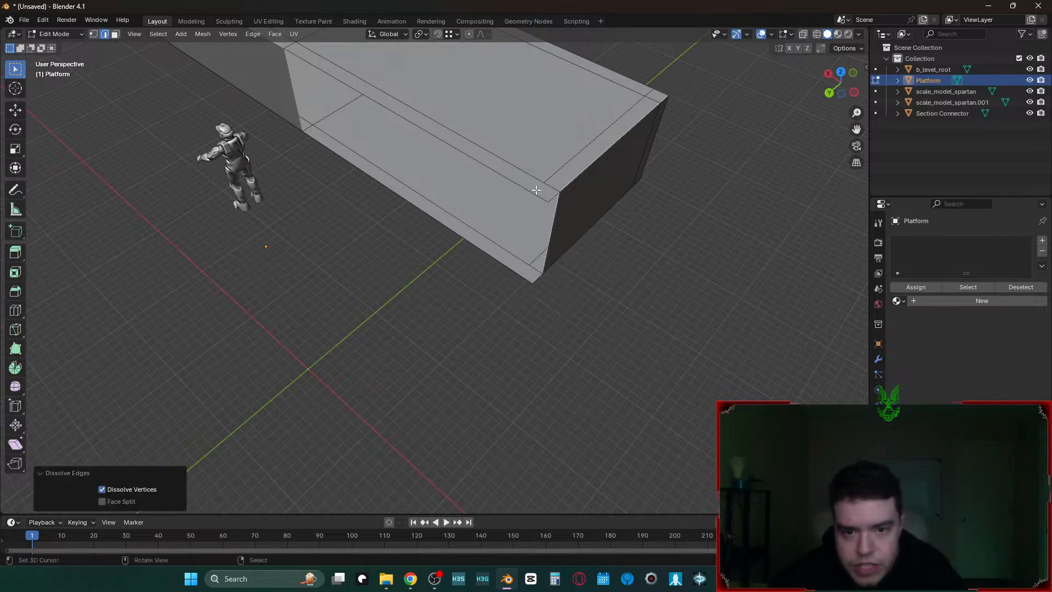
{"action": "right_click", "coordinate": [554, 197]}
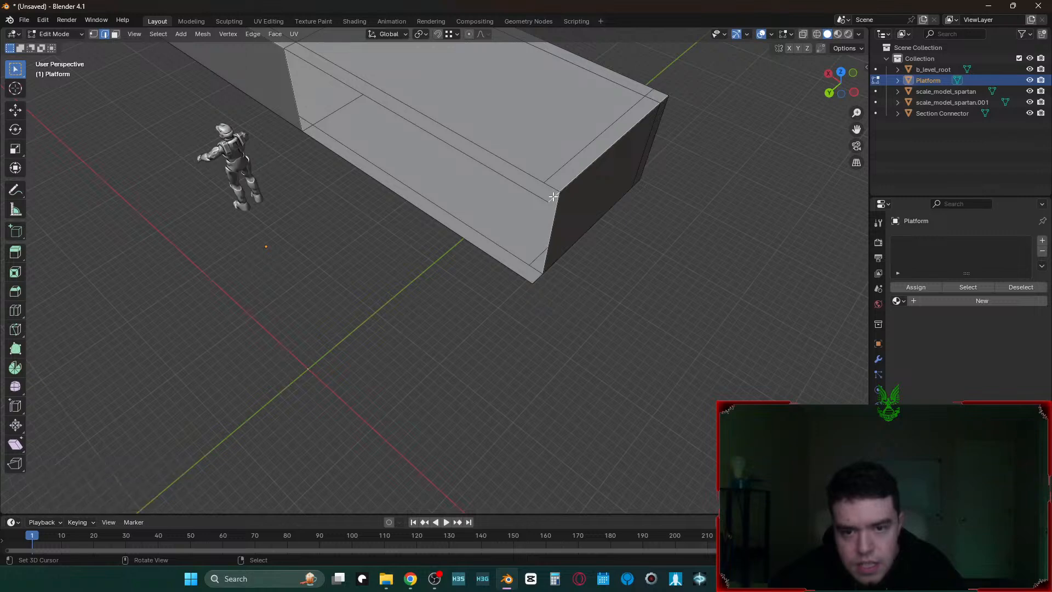
- Fill the Platform's open side wall and the narrow gap along its upper edge with new faces
{"action": "key", "text": "shift+grave"}
{"action": "key", "text": "d"}
{"action": "left_click", "coordinate": [434, 271]}
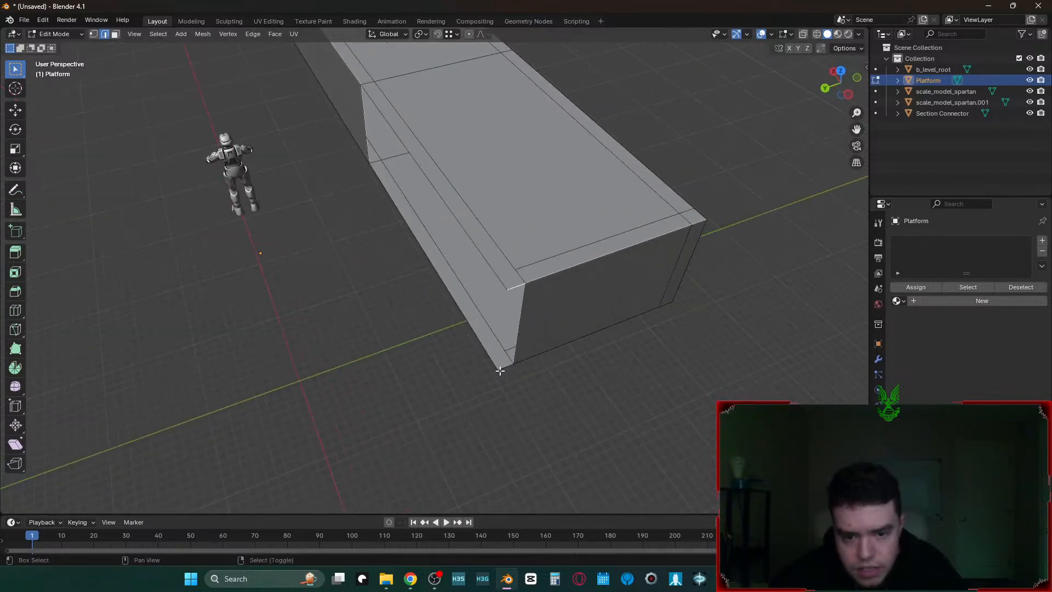
{"action": "right_click", "coordinate": [519, 333], "text": "shift"}
{"action": "key", "text": "f"}
{"action": "right_click", "coordinate": [496, 268], "text": "alt"}
{"action": "right_click", "coordinate": [495, 268], "text": "alt"}
{"action": "key", "text": "f"}
{"action": "key", "text": "alt+a"}
- Inspect the filled side of the Platform with X-ray and in Object Mode, and return to Edit Mode
{"action": "key", "text": "shift+grave"}
{"action": "key", "text": "s"}
{"action": "key", "text": "a"}
{"action": "left_click", "coordinate": [435, 271]}
{"action": "key", "text": "alt+z"}
{"action": "key", "text": "alt+z"}
{"action": "scroll", "coordinate": [381, 367], "scroll_direction": "down", "scroll_amount": 4}
{"action": "key", "text": "Tab"}
{"action": "key", "text": "shift+grave"}
{"action": "left_click", "coordinate": [435, 271]}
{"action": "key", "text": "Tab"}
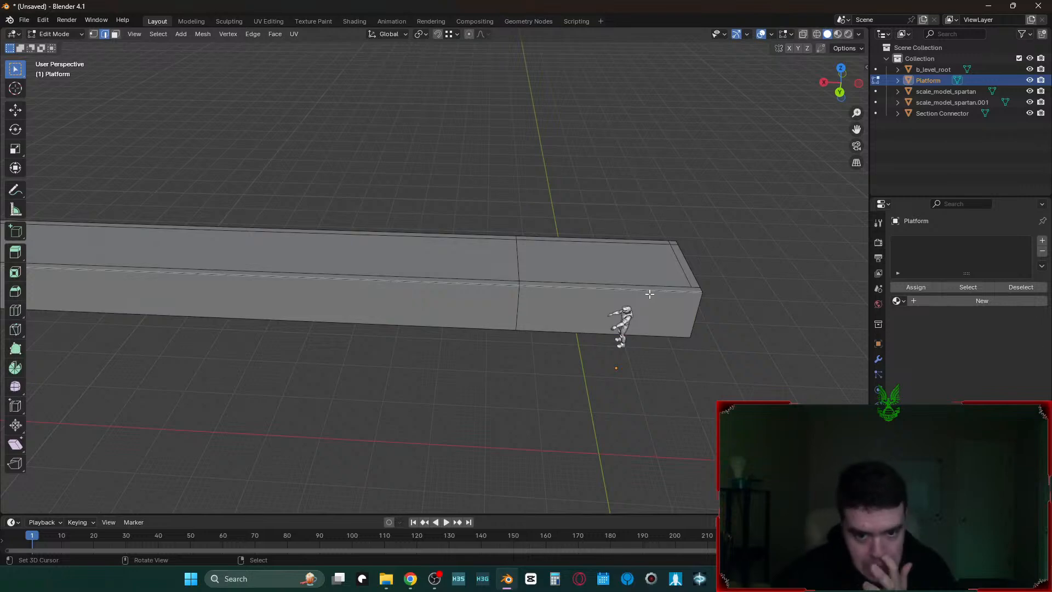
- Select the inner top face of the Platform's end section and turn on the Edge Length measurement overlay
{"action": "key", "text": "shift+grave"}
{"action": "key", "text": "w"}
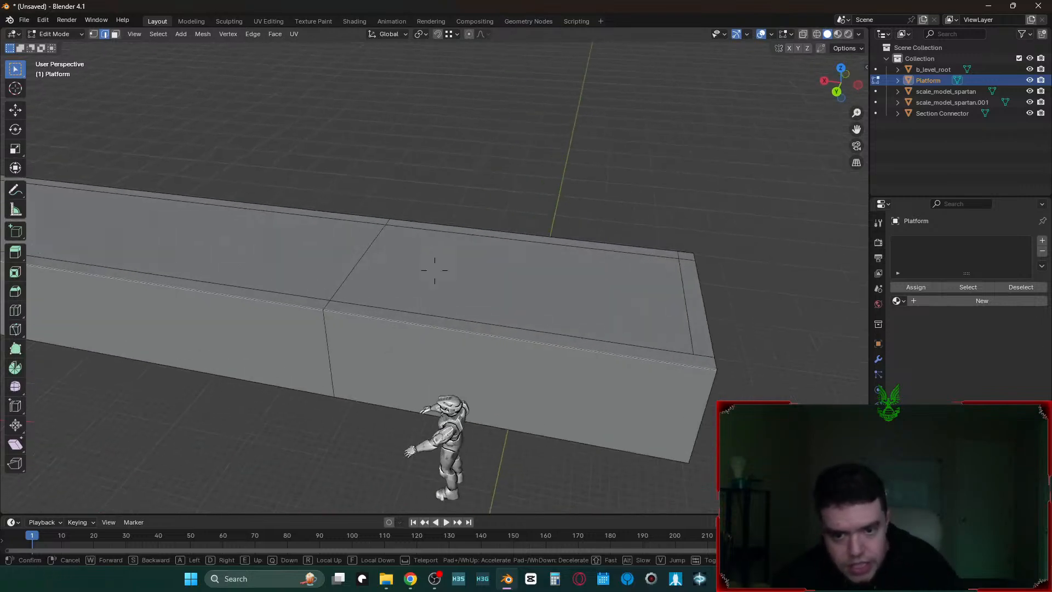
{"action": "left_click", "coordinate": [435, 270]}
{"action": "key", "text": "3"}
{"action": "left_click", "coordinate": [340, 219]}
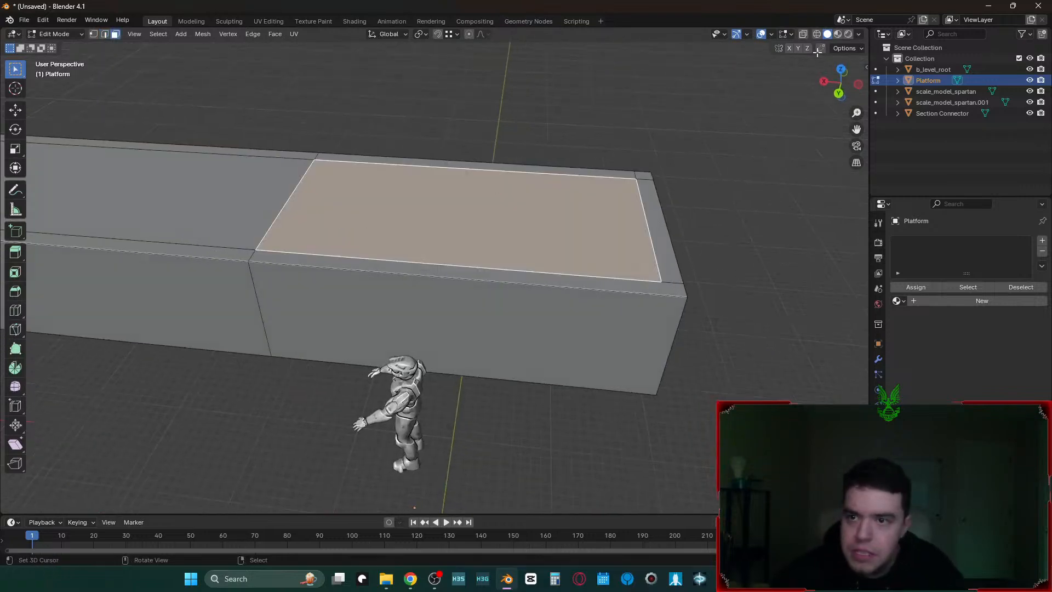
{"action": "left_click", "coordinate": [786, 35]}
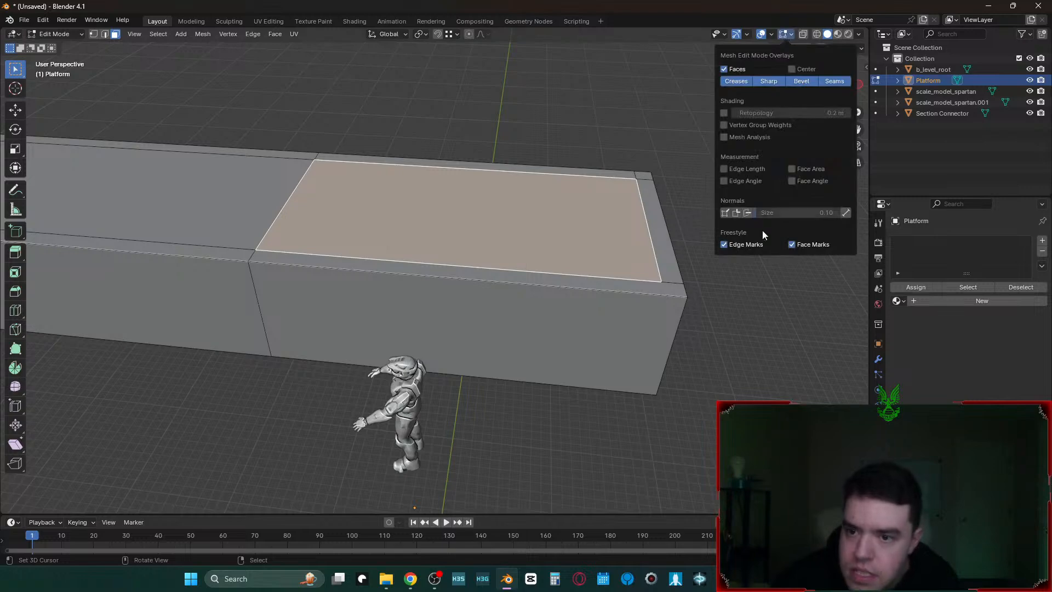
{"action": "left_click", "coordinate": [724, 169]}
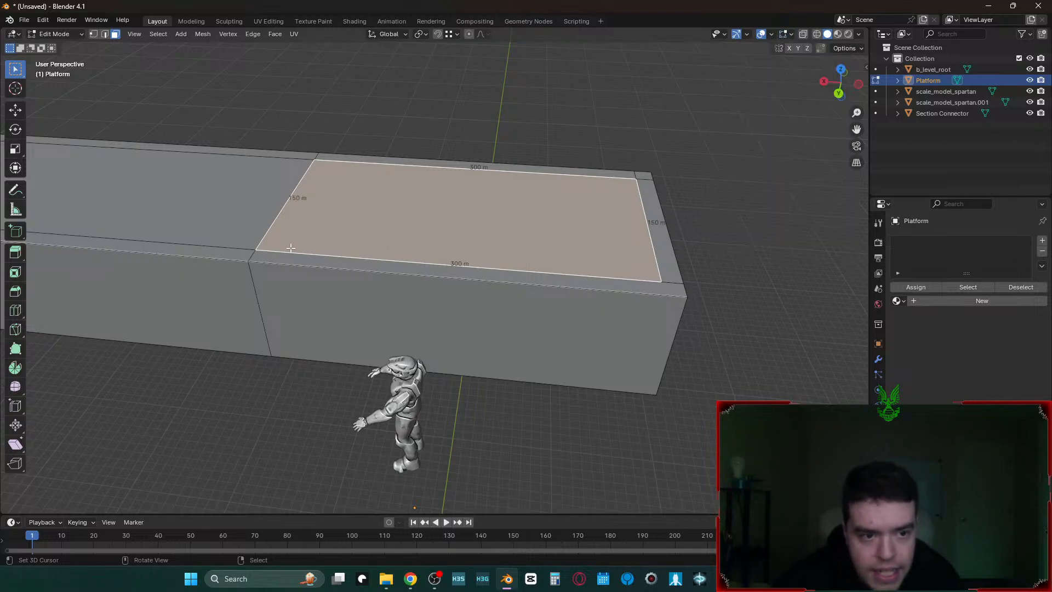
- Examine the walkway up to the Section Connector and check the edge lengths of the end section's top face and junction loop
{"action": "key", "text": "shift+grave"}
{"action": "left_click", "coordinate": [434, 270]}
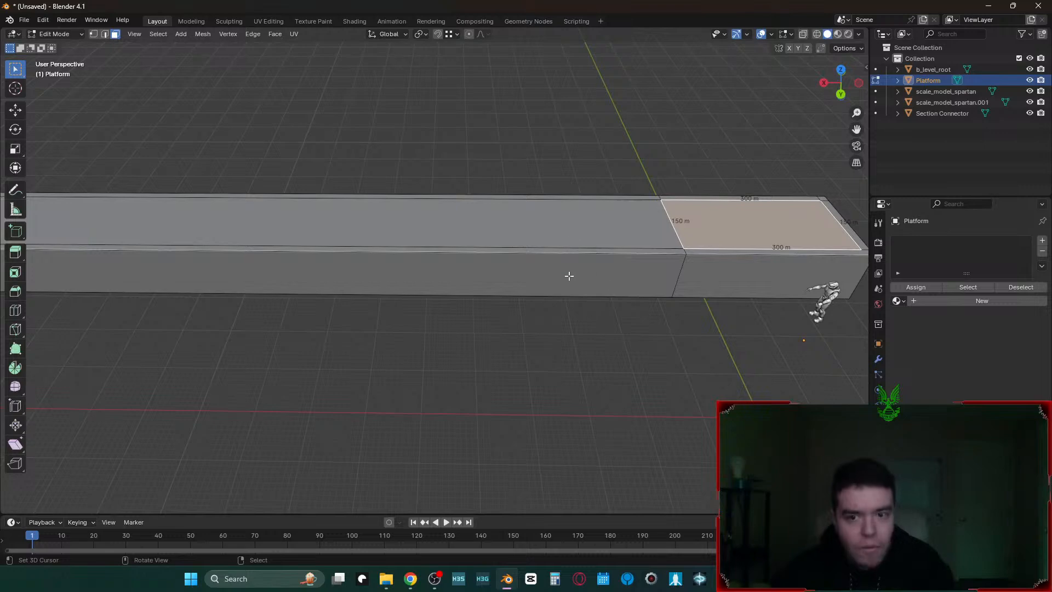
{"action": "key", "text": "shift+grave"}
{"action": "key", "text": "s"}
{"action": "key", "text": "a"}
{"action": "key", "text": "a"}
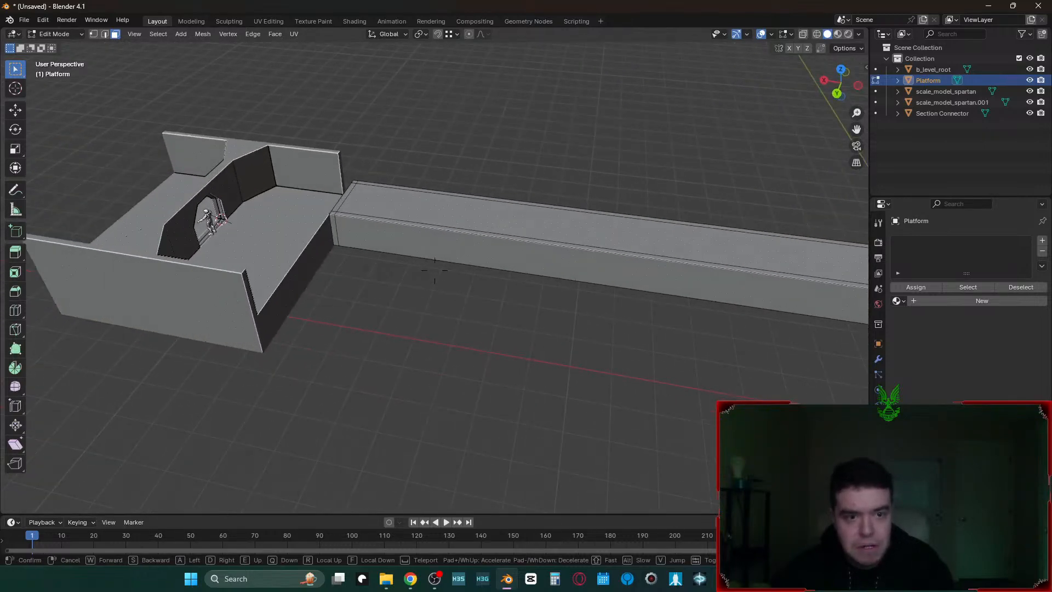
{"action": "key", "text": "w"}
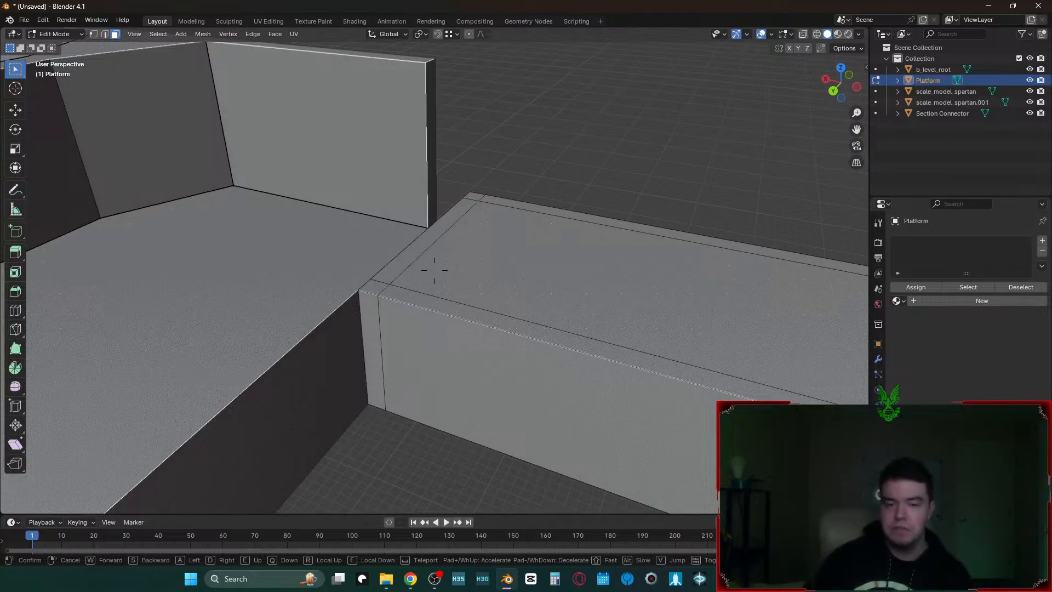
{"action": "key", "text": "s"}
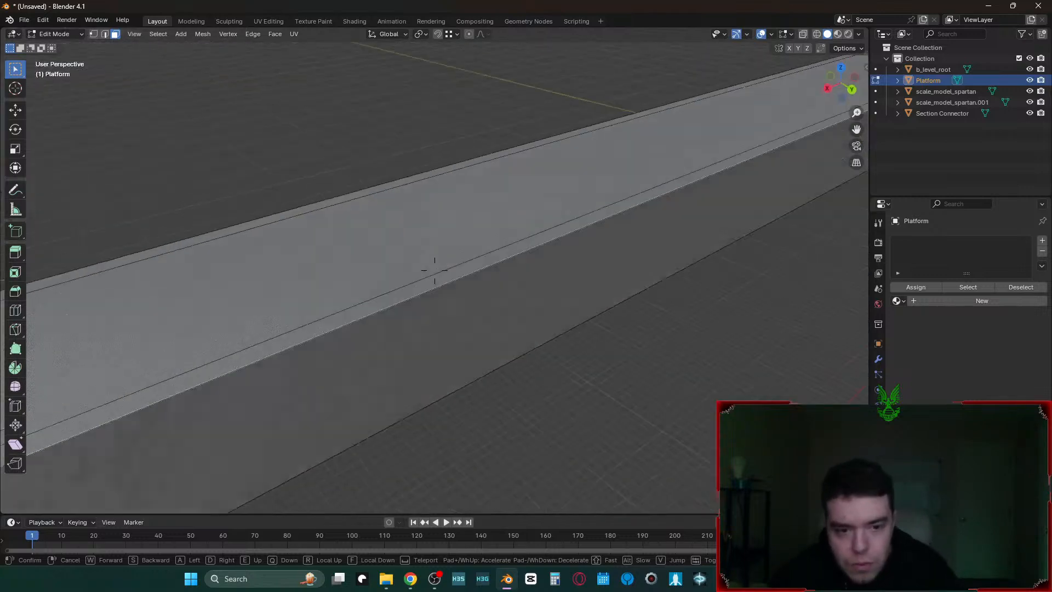
{"action": "key", "text": "w"}
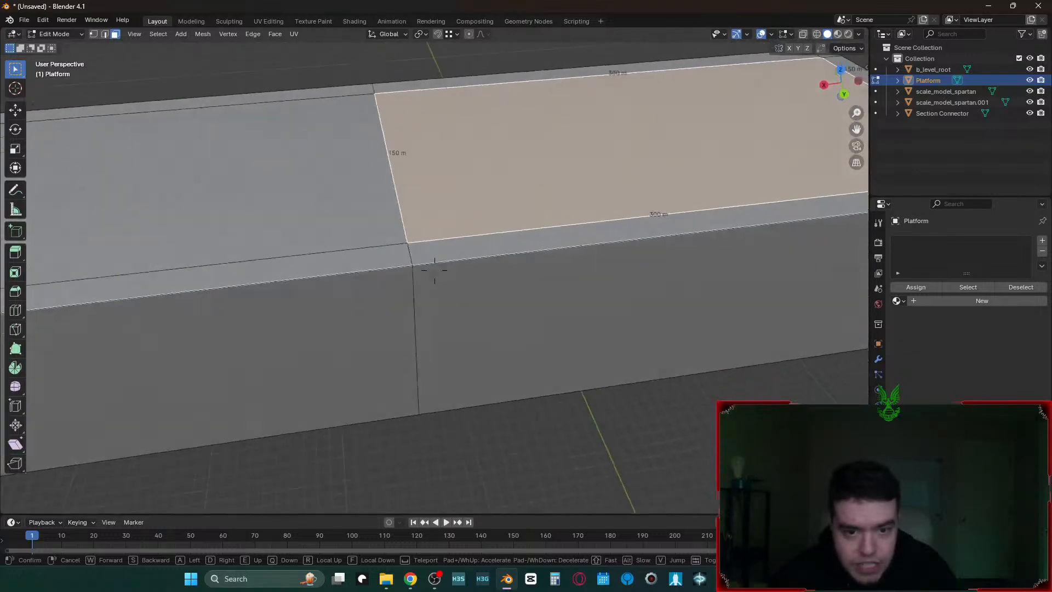
{"action": "key", "text": "s"}
{"action": "left_click", "coordinate": [438, 267]}
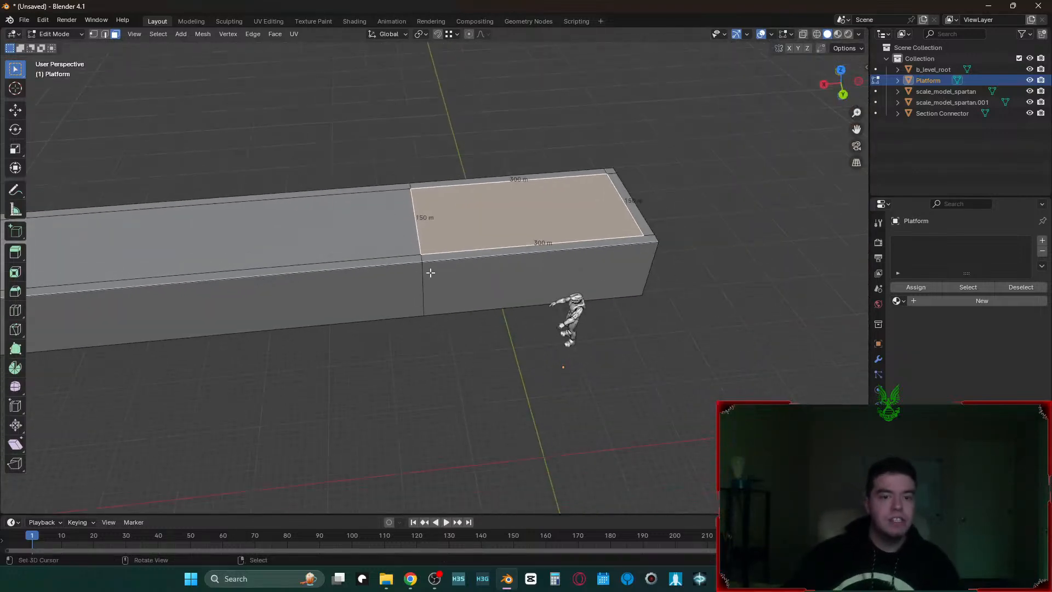
{"action": "left_click", "coordinate": [458, 334]}
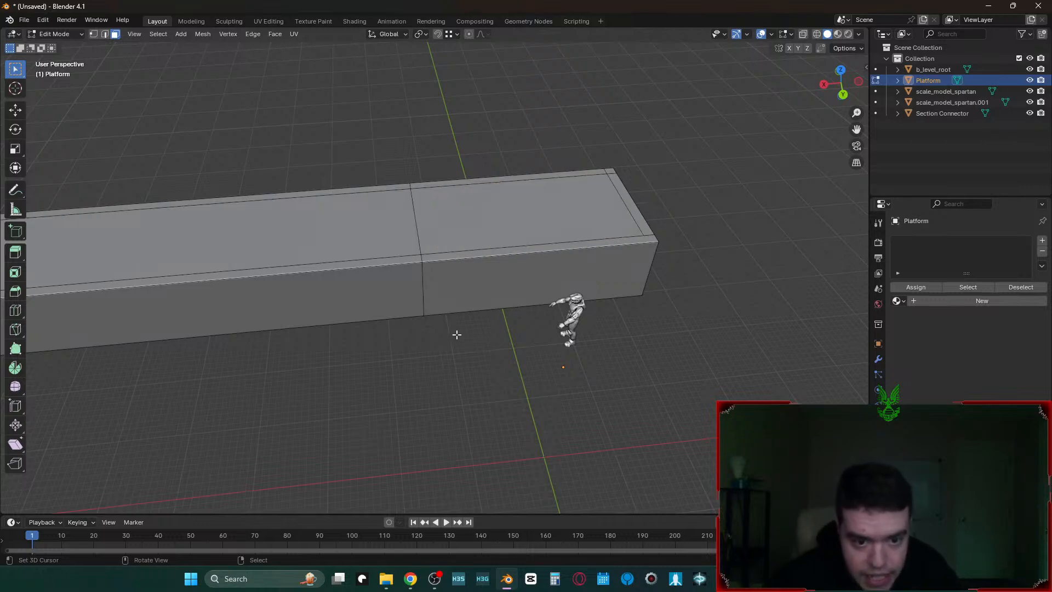
{"action": "key", "text": "2"}
{"action": "left_click", "coordinate": [423, 296], "text": "alt"}
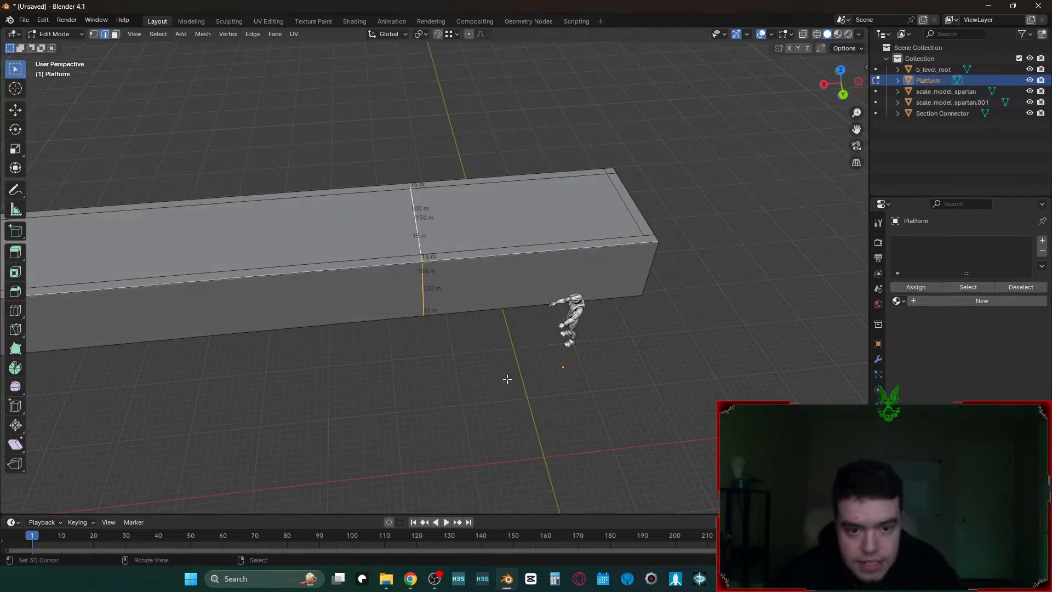
{"action": "left_click", "coordinate": [466, 403]}
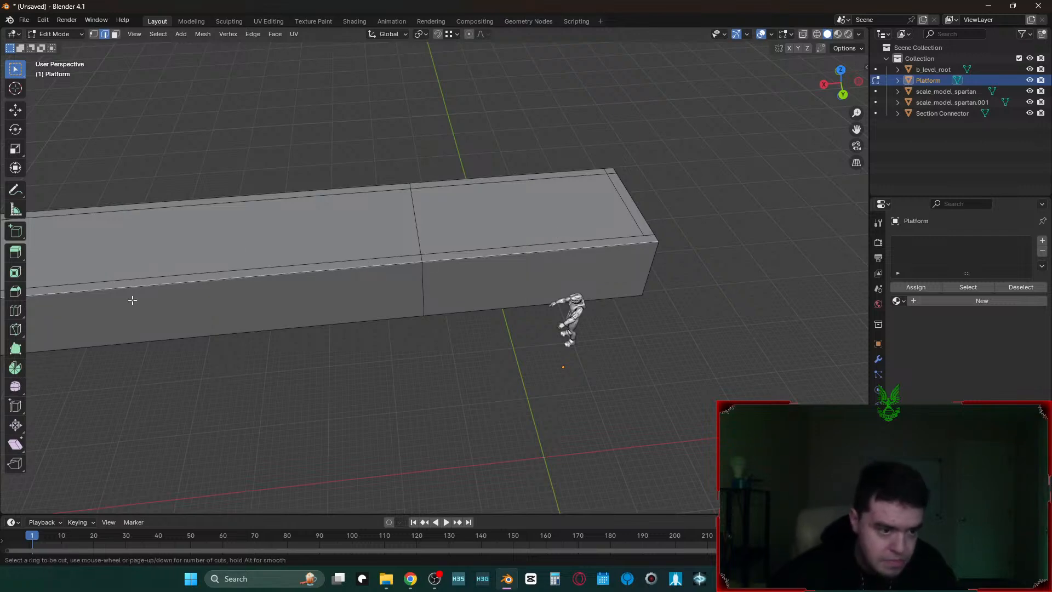
- Add one centred loop cut across the long walkway and move it -750 m along global X onto the end section's junction loop
{"action": "middle_click_drag", "start_coordinate": [263, 266], "coordinate": [482, 387], "text": "shift"}
{"action": "middle_click_drag", "start_coordinate": [483, 387], "coordinate": [431, 371]}
{"action": "key", "text": "ctrl+r"}
{"action": "left_click", "coordinate": [425, 344]}
{"action": "right_click", "coordinate": [433, 345]}
{"action": "key", "text": "g"}
{"action": "key", "text": "y"}
{"action": "right_click", "coordinate": [651, 406]}
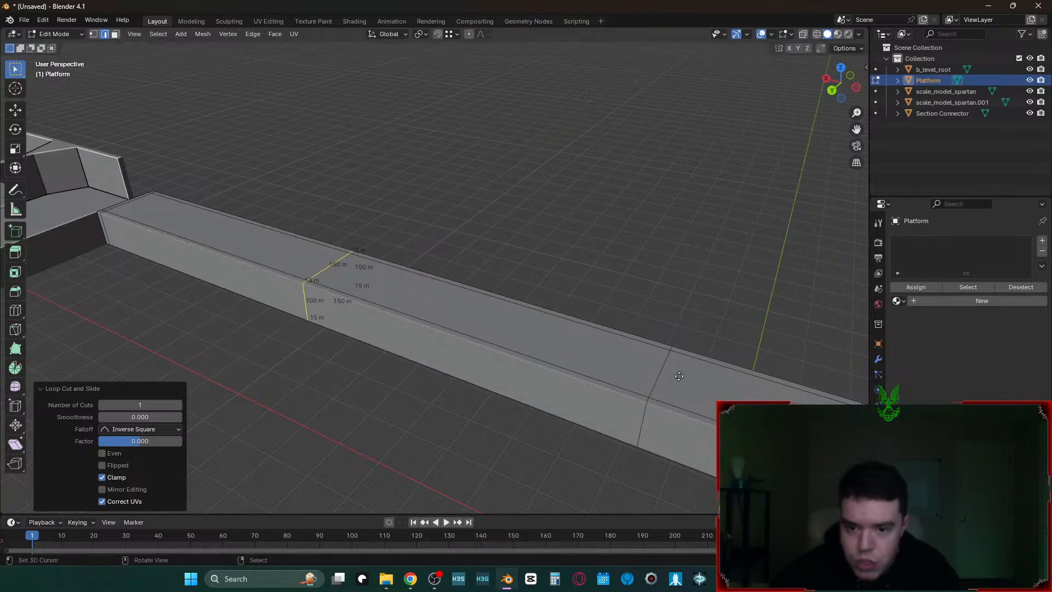
{"action": "key", "text": "g"}
{"action": "key", "text": "x"}
{"action": "left_click", "coordinate": [650, 401]}
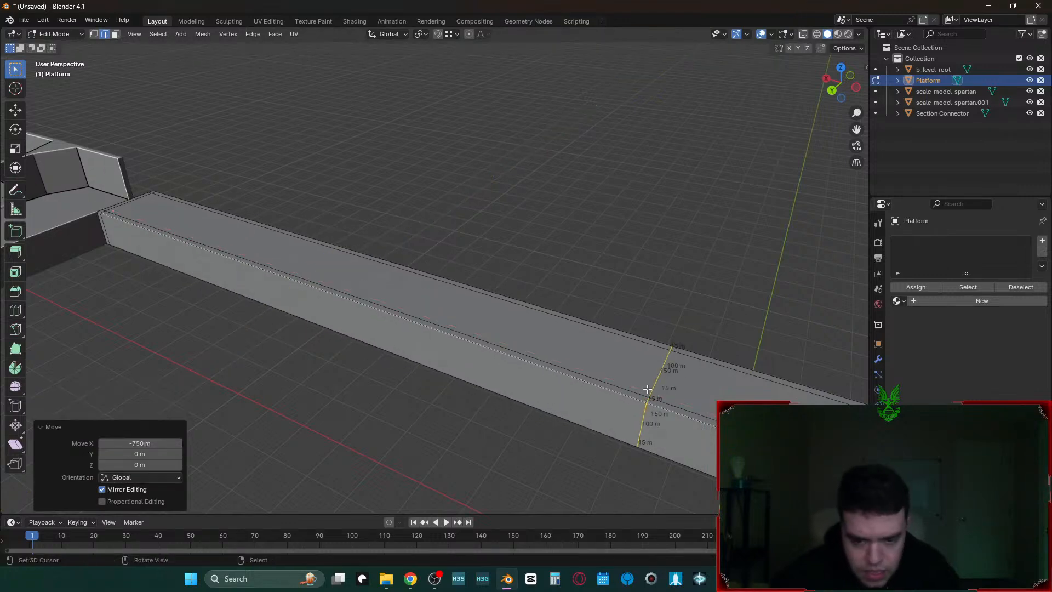
- Offset the new edge loop 15 m along global X from the junction to form a thin strip
{"action": "type", "text": "gx15"}
{"action": "key", "text": "Return"}
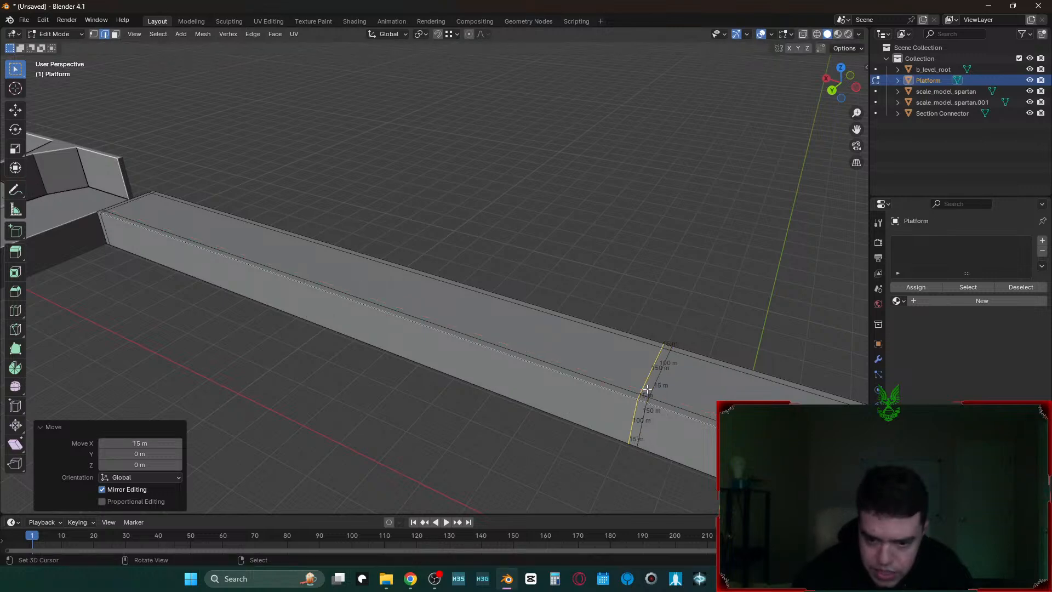
{"action": "key", "text": "3"}
{"action": "left_click", "coordinate": [648, 410], "text": "alt"}
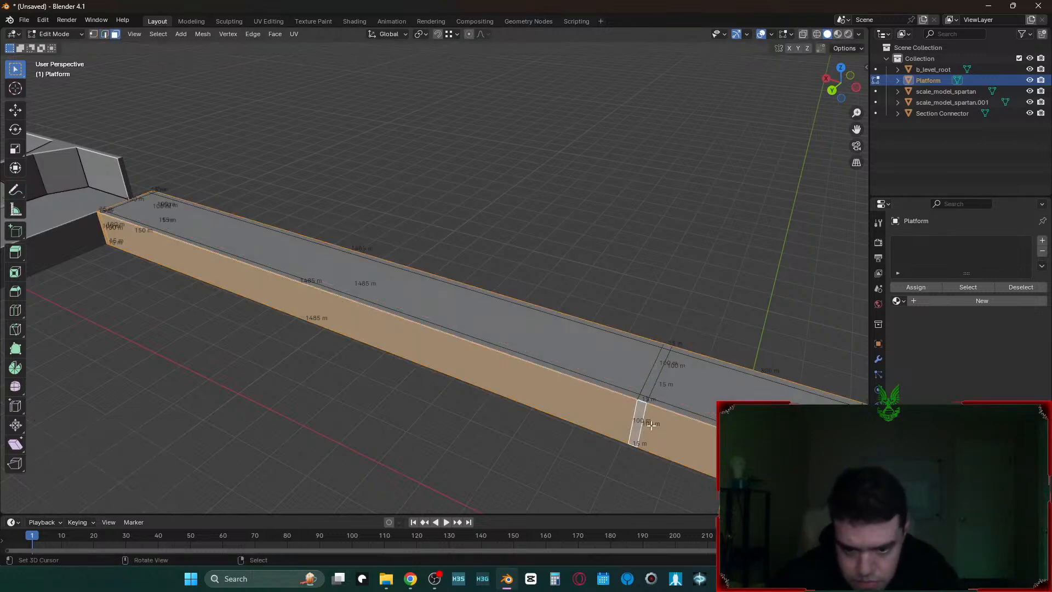
{"action": "right_click", "coordinate": [604, 495]}
- Select all vertices of the Platform's end section, including the hidden ones, and move them 15 m along global X
{"action": "middle_click_drag", "start_coordinate": [605, 493], "coordinate": [646, 506]}
{"action": "key", "text": "1"}
{"action": "key", "text": "z"}
{"action": "left_click", "coordinate": [585, 356]}
{"action": "left_click_drag", "start_coordinate": [616, 416], "coordinate": [406, 172]}
{"action": "middle_click_drag", "start_coordinate": [405, 175], "coordinate": [394, 314]}
{"action": "key", "text": "c"}
{"action": "left_click", "coordinate": [398, 313], "text": "shift"}
{"action": "left_click", "coordinate": [397, 268], "text": "shift"}
{"action": "left_click", "coordinate": [399, 272]}
{"action": "left_click_drag", "start_coordinate": [402, 273], "coordinate": [432, 361]}
{"action": "key", "text": "Escape"}
{"action": "key", "text": "z"}
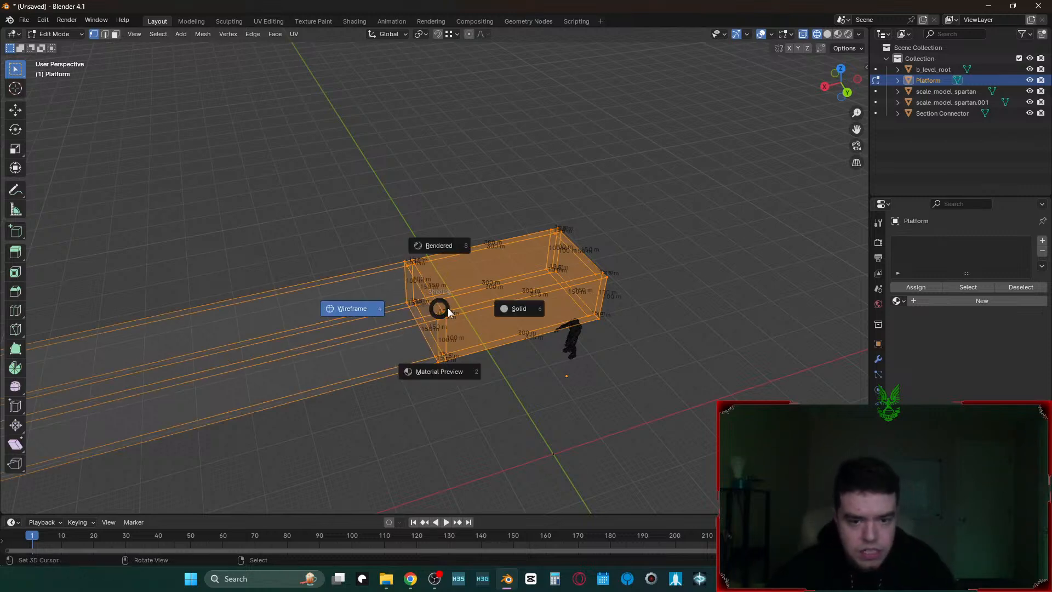
{"action": "left_click", "coordinate": [516, 302]}
{"action": "type", "text": "gy"}
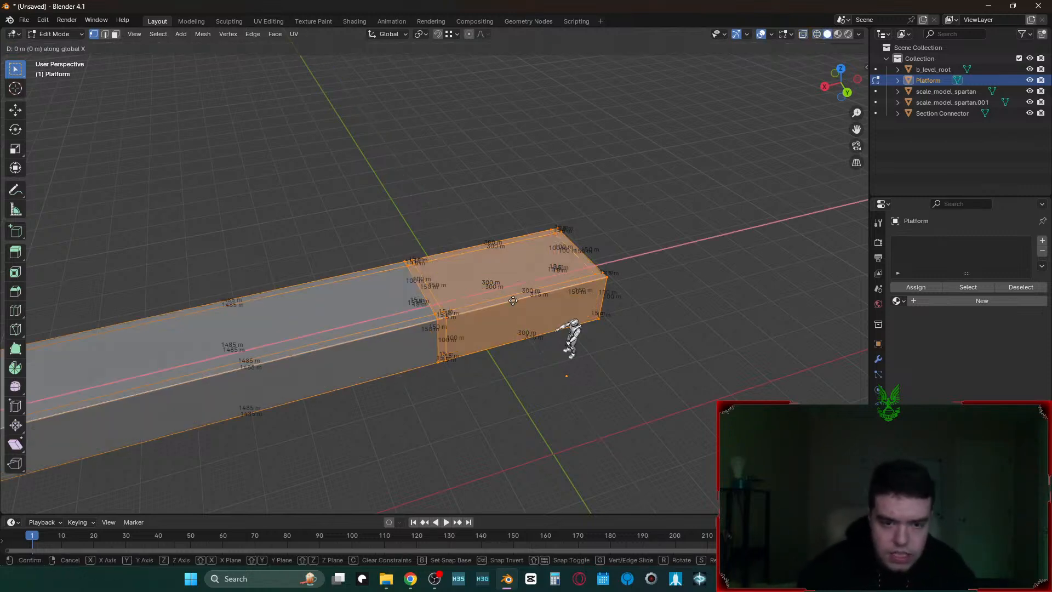
{"action": "type", "text": "x15"}
{"action": "key", "text": "Return"}
{"action": "mouse_move", "coordinate": [512, 300]}
{"action": "middle_mouse_down"}
{"action": "mouse_move", "coordinate": [493, 306]}
{"action": "mouse_move", "coordinate": [509, 303]}
{"action": "middle_mouse_up"}
- Set the Platform's origin to the centre of its geometry
{"action": "key", "text": "Tab"}
{"action": "key", "text": "q"}
{"action": "left_click", "coordinate": [508, 304]}
{"action": "key", "text": "Tab"}
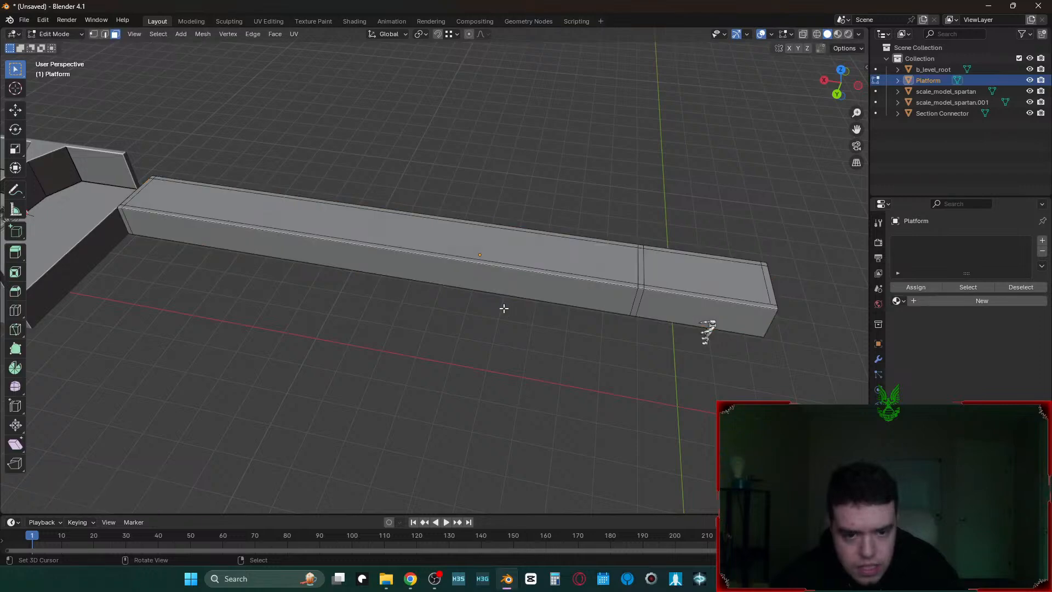
- Rename the Platform object as DeathRunner
{"action": "key", "text": "shift+grave"}
{"action": "left_click", "coordinate": [504, 308]}
{"action": "key", "text": "Tab"}
{"action": "key", "text": "F2"}
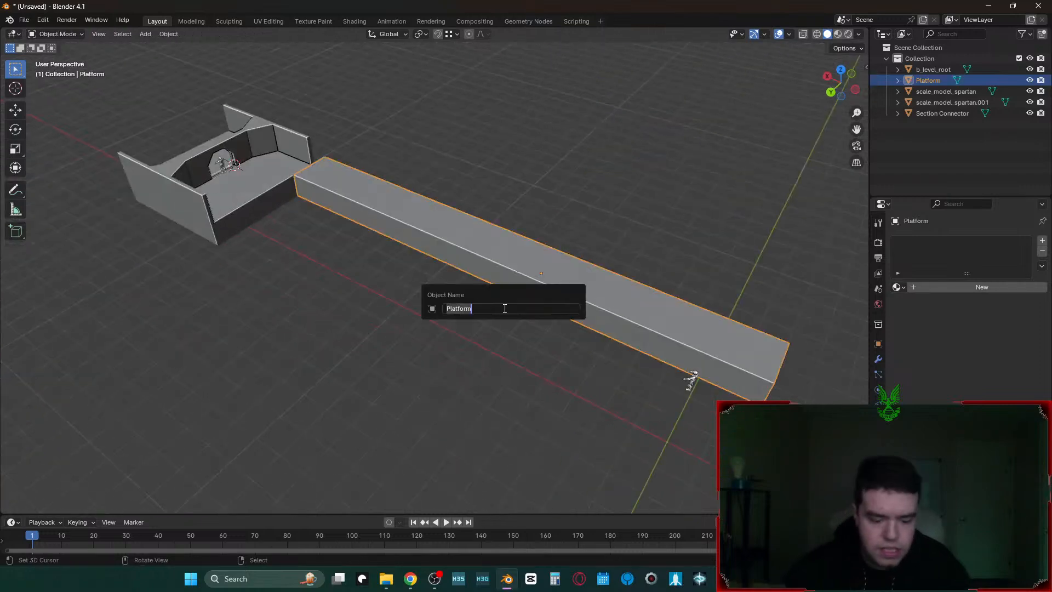
{"action": "type", "text": "DeathRu"}
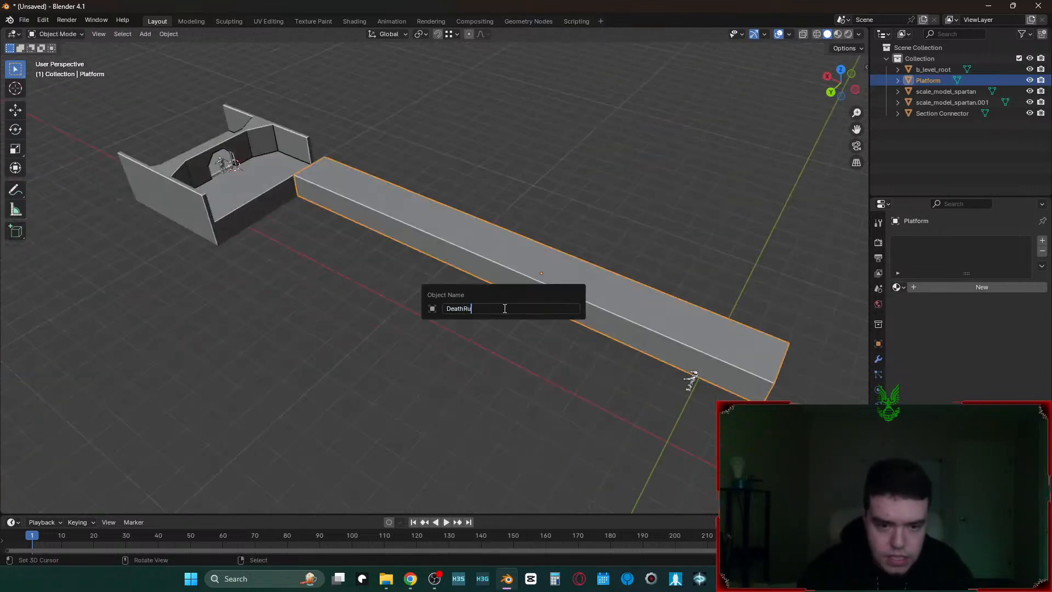
{"action": "key", "text": "Return"}
- Move DeathRunner along global Y until its end corner meets the outer side of Section Connector
{"action": "left_click", "coordinate": [639, 357]}
{"action": "left_click", "coordinate": [420, 238]}
{"action": "key", "text": "g"}
{"action": "key", "text": "y"}
{"action": "left_click", "coordinate": [359, 119]}
{"action": "key", "text": "g"}
{"action": "key", "text": "y"}
{"action": "left_click", "coordinate": [318, 174]}
{"action": "middle_click_drag", "start_coordinate": [320, 174], "coordinate": [287, 266], "text": "shift"}
{"action": "middle_click_drag", "start_coordinate": [457, 235], "coordinate": [384, 224]}
{"action": "scroll", "coordinate": [384, 224], "scroll_direction": "up", "scroll_amount": 2}
{"action": "key", "text": "g"}
{"action": "key", "text": "y"}
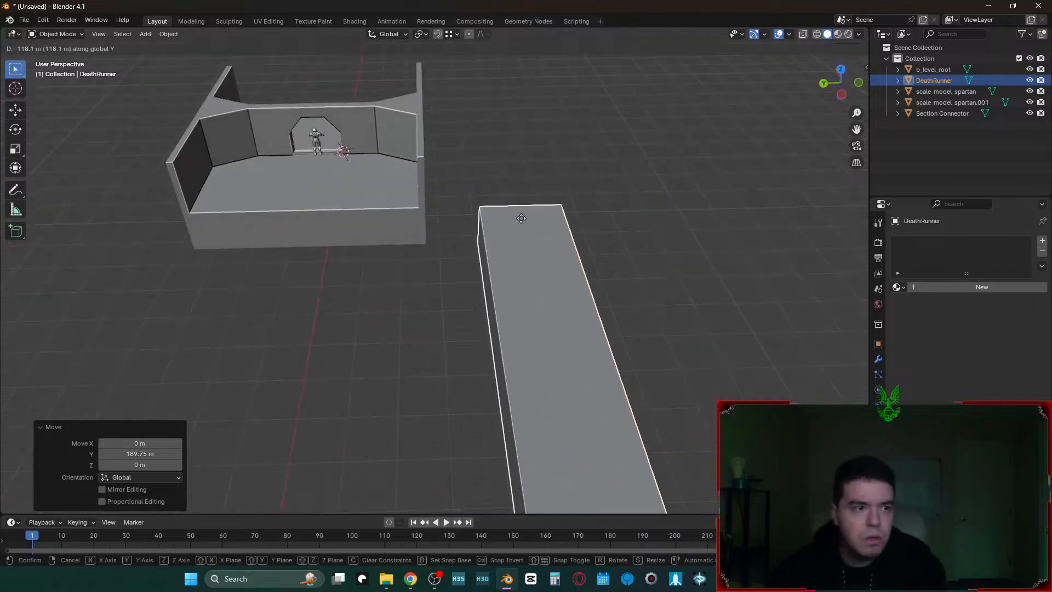
{"action": "left_click", "coordinate": [393, 202]}
- Enter Edit Mode on Section Connector and check the edge lengths of the outer wall faces beside DeathRunner
{"action": "left_click", "coordinate": [394, 202]}
{"action": "key", "text": "Tab"}
{"action": "key", "text": "shift+grave"}
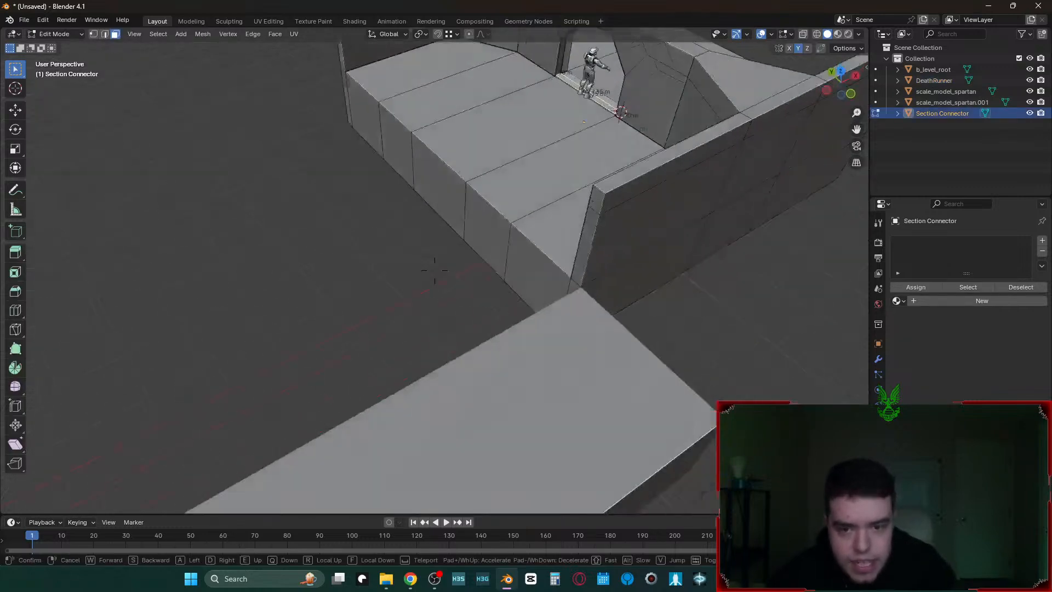
{"action": "key", "text": "Escape"}
{"action": "key", "text": "c"}
{"action": "left_click_drag", "start_coordinate": [500, 214], "coordinate": [498, 264]}
{"action": "key", "text": "Escape"}
{"action": "key", "text": "shift+grave"}
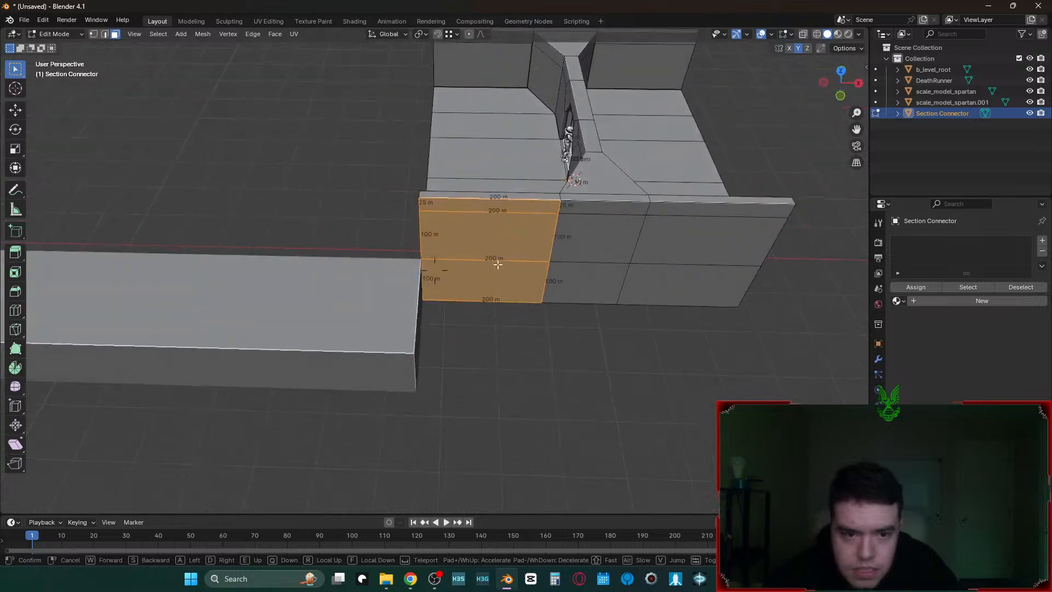
{"action": "left_click", "coordinate": [434, 270]}
{"action": "key", "text": "alt+a"}
- Add one centred loop cut across Section Connector's half nearest DeathRunner and flatten it by scaling to 0 along global X
{"action": "key", "text": "ctrl+r"}
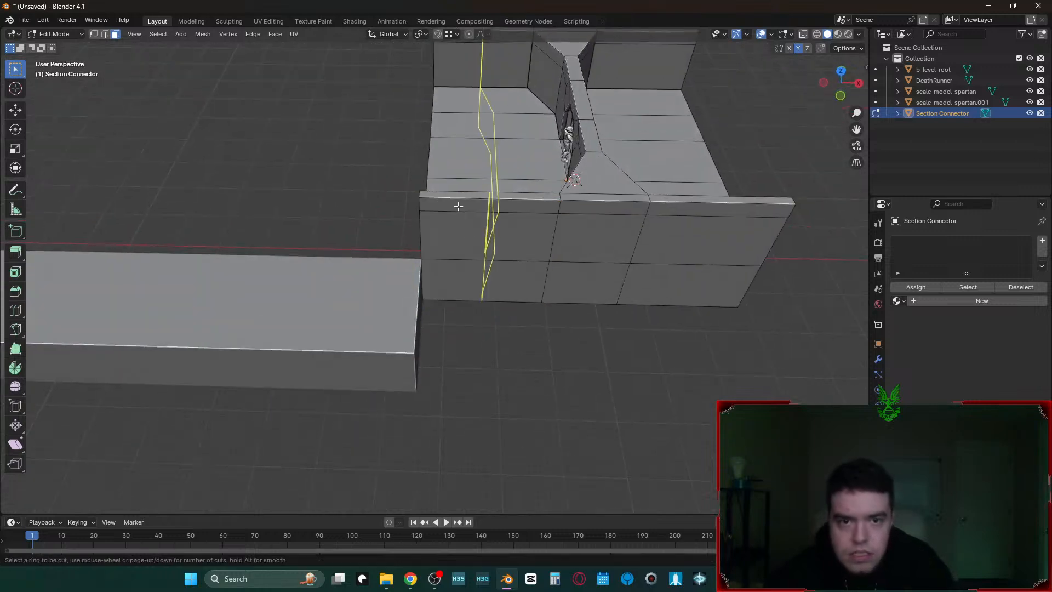
{"action": "key", "text": "Escape"}
{"action": "key", "text": "ctrl+r"}
{"action": "left_click", "coordinate": [466, 213]}
{"action": "right_click", "coordinate": [466, 213]}
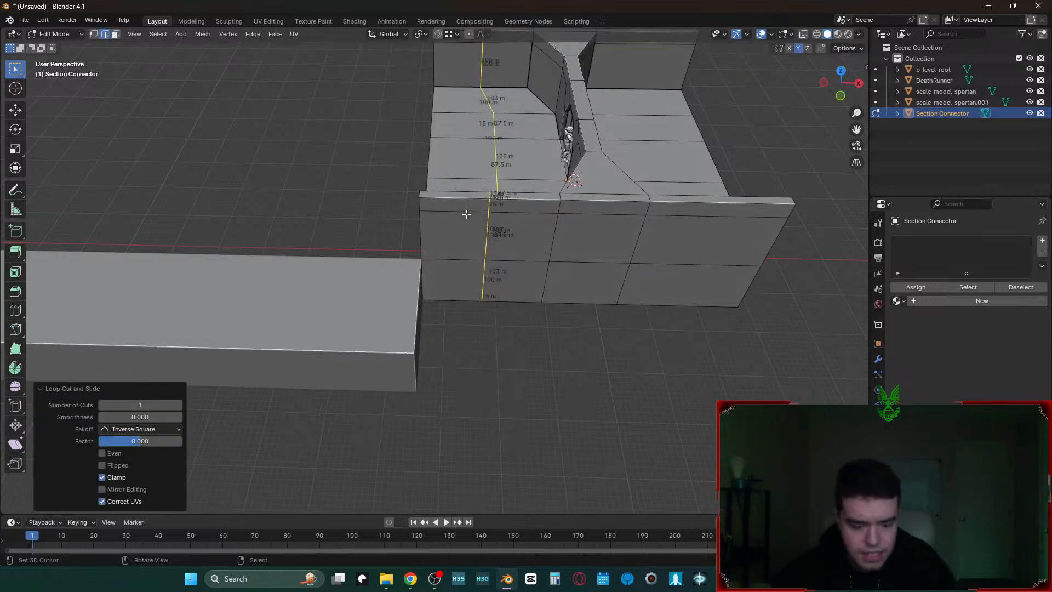
{"action": "type", "text": "syx"}
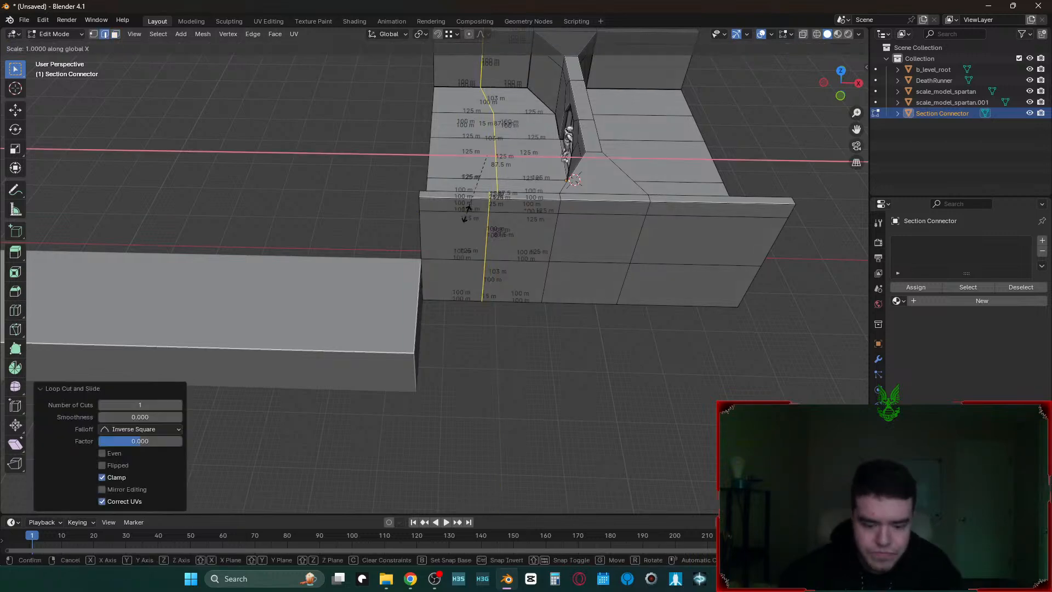
{"action": "type", "text": "0"}
{"action": "key", "text": "Return"}
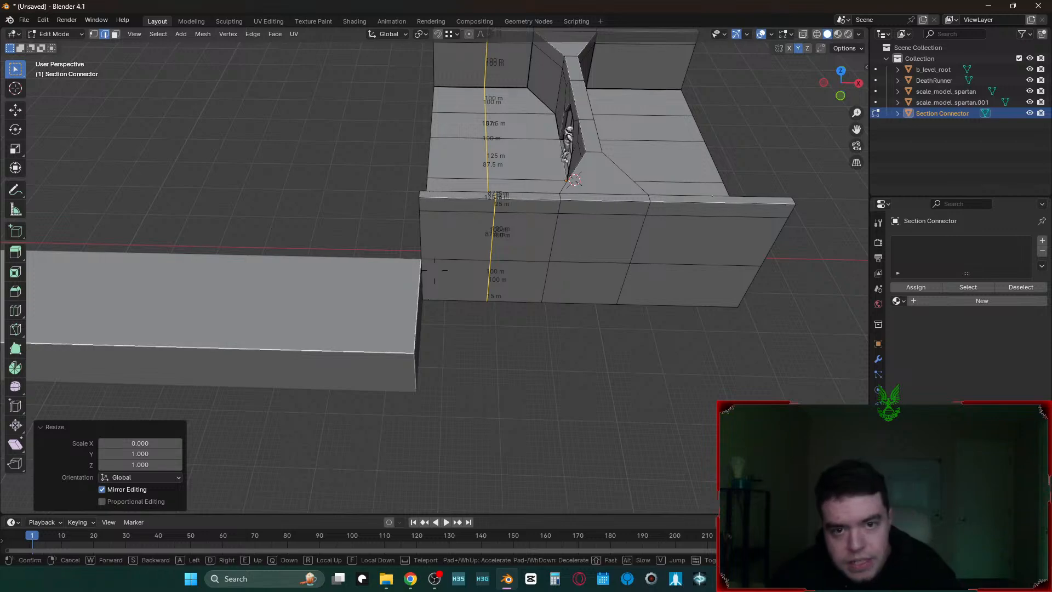
- Try to move the flattened loop along global X onto Section Connector's open end, and undo the move
{"action": "middle_click_drag", "start_coordinate": [466, 214], "coordinate": [482, 158]}
{"action": "key", "text": "g"}
{"action": "key", "text": "x"}
{"action": "right_click", "coordinate": [515, 302]}
{"action": "key", "text": "g"}
{"action": "key", "text": "x"}
{"action": "left_click", "coordinate": [522, 326], "text": "ctrl"}
{"action": "key", "text": "g"}
{"action": "right_click", "coordinate": [522, 326]}
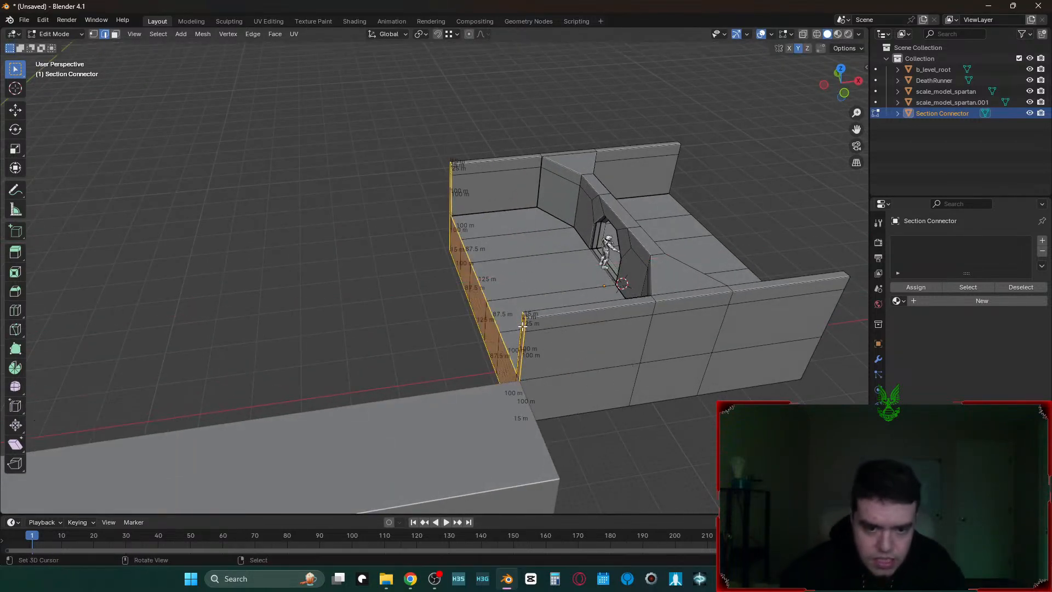
{"action": "key", "text": "ctrl+z"}
- Try to move the loop onto the open end and offset it 15 m along global X, undoing it together with the flattening
{"action": "key", "text": "g"}
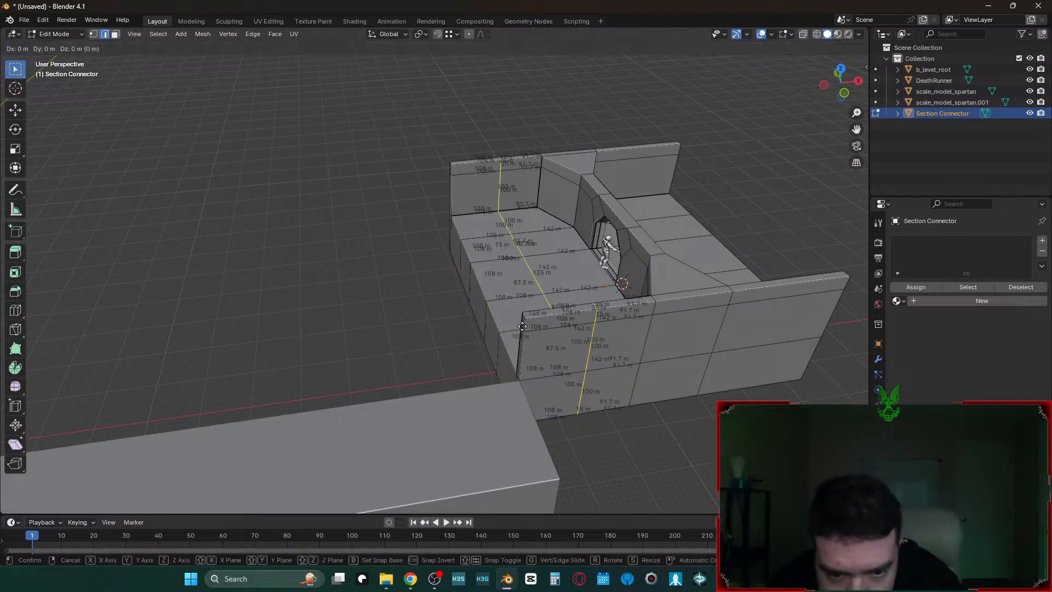
{"action": "key", "text": "x"}
{"action": "left_click", "coordinate": [522, 327]}
{"action": "type", "text": "gx15"}
{"action": "key", "text": "Escape"}
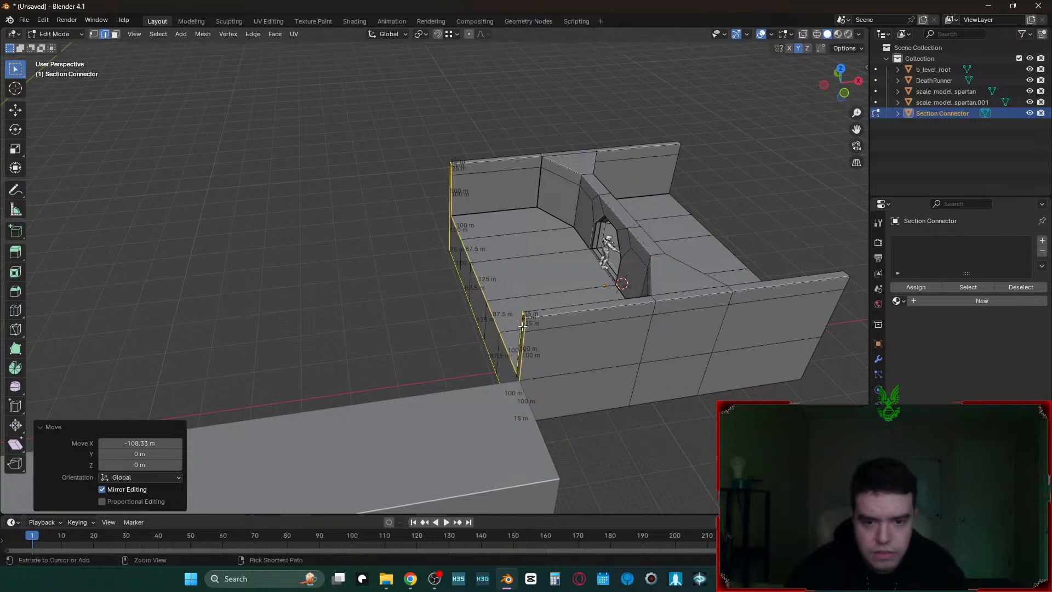
{"action": "key", "text": "ctrl+z"}
{"action": "key", "text": "g"}
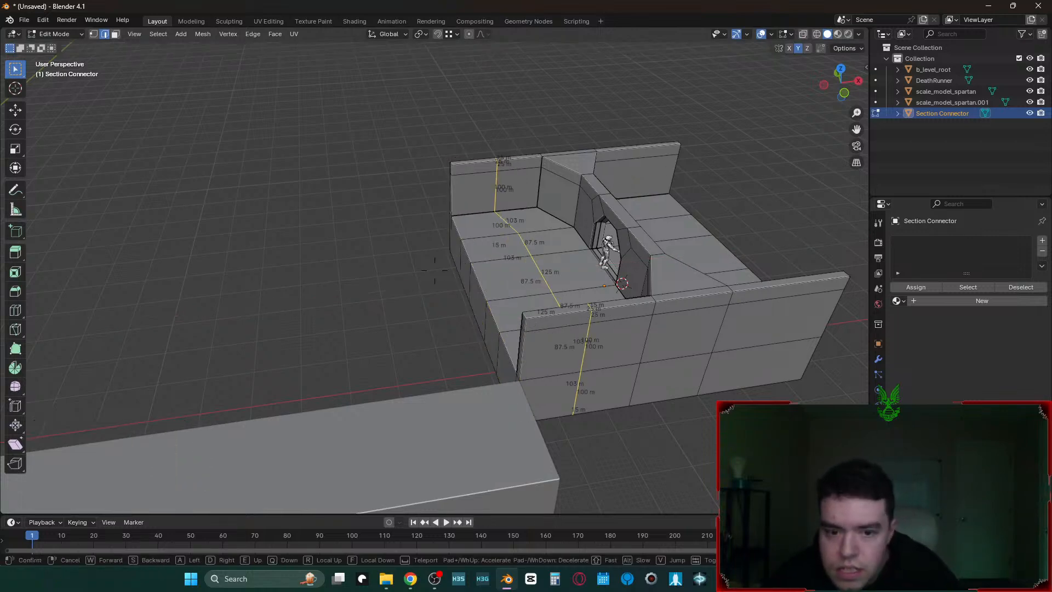
{"action": "scroll", "coordinate": [655, 196], "scroll_direction": "up", "scroll_amount": 1}
{"action": "right_click", "coordinate": [653, 197]}
{"action": "key", "text": "g"}
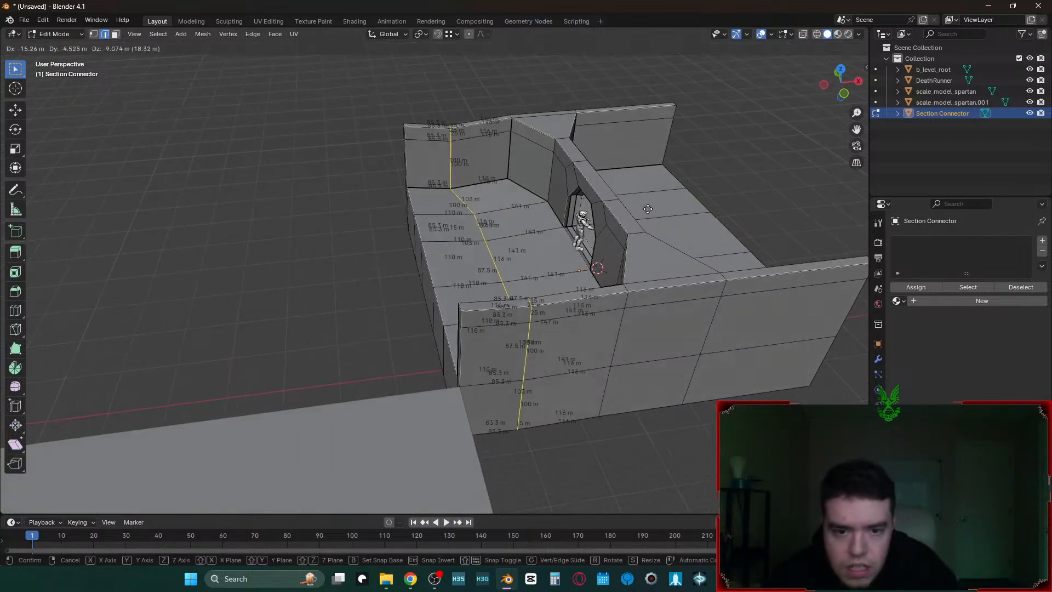
{"action": "key", "text": "Escape"}
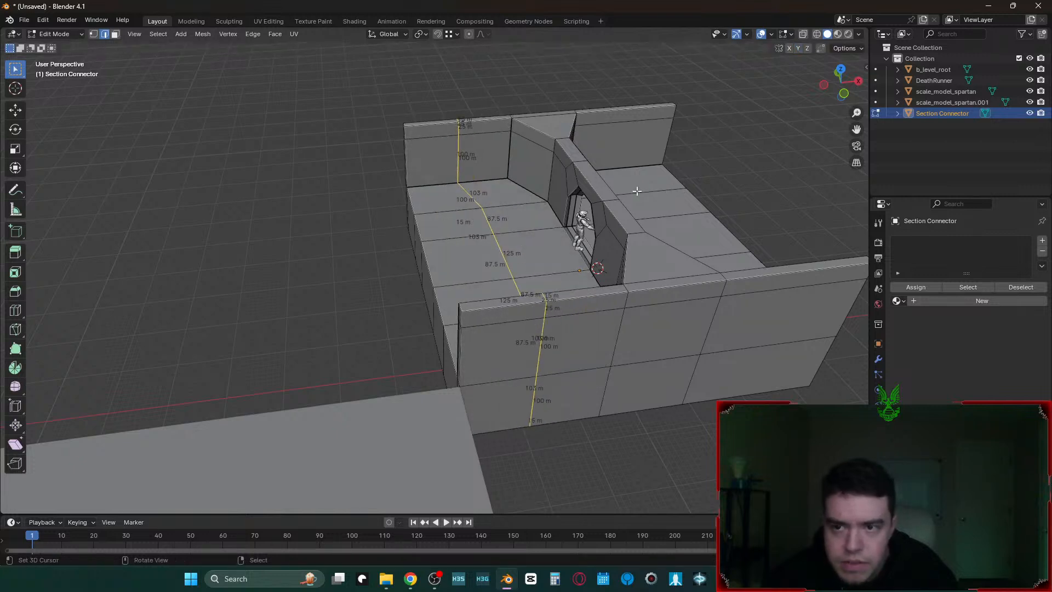
- Flatten the new edge loop by scaling it to 0 along global X and check its full course through the mesh
{"action": "key", "text": "s"}
{"action": "key", "text": "x"}
{"action": "key", "text": "0"}
{"action": "key", "text": "Return"}
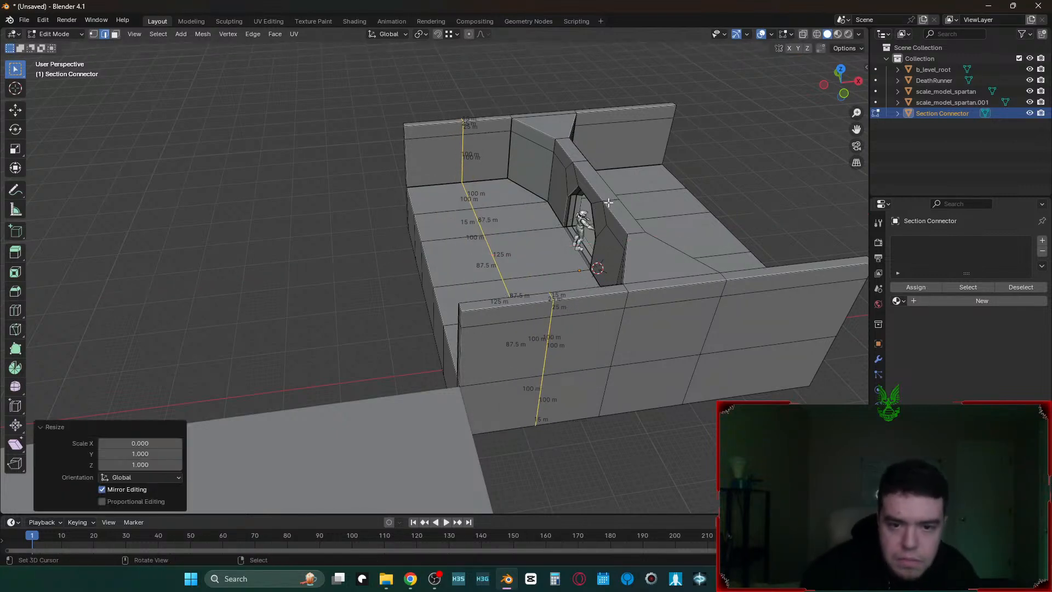
{"action": "key", "text": "alt+z"}
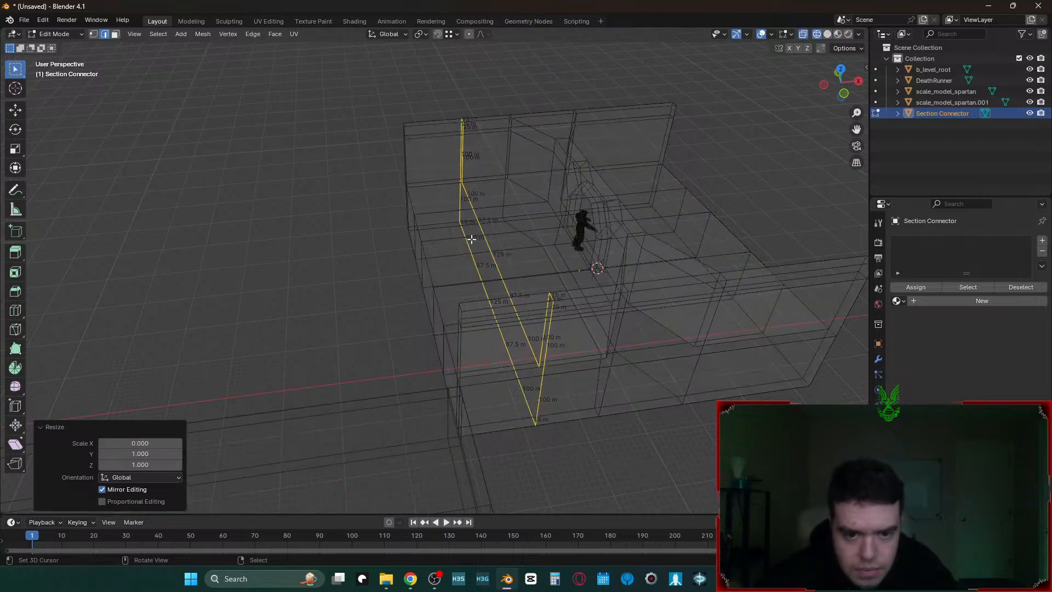
{"action": "key", "text": "z"}
{"action": "left_click", "coordinate": [465, 297]}
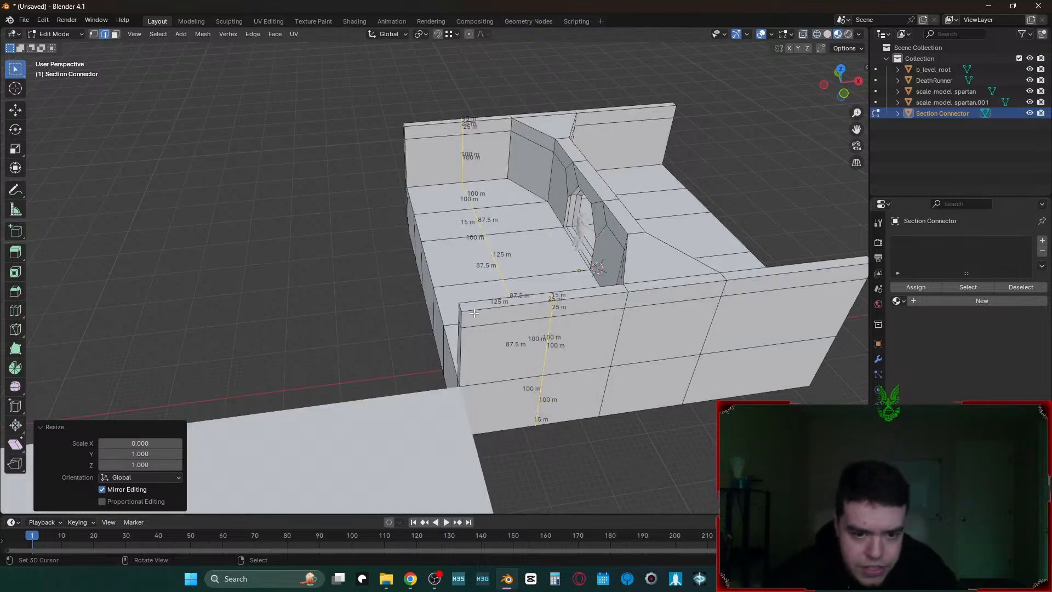
- Move the loop -108.33 m along global X onto the open end and offset it back 15 m to form a thin strip
{"action": "key", "text": "g"}
{"action": "key", "text": "x"}
{"action": "left_click", "coordinate": [449, 300]}
{"action": "key", "text": "g"}
{"action": "key", "text": "x"}
{"action": "key", "text": "1"}
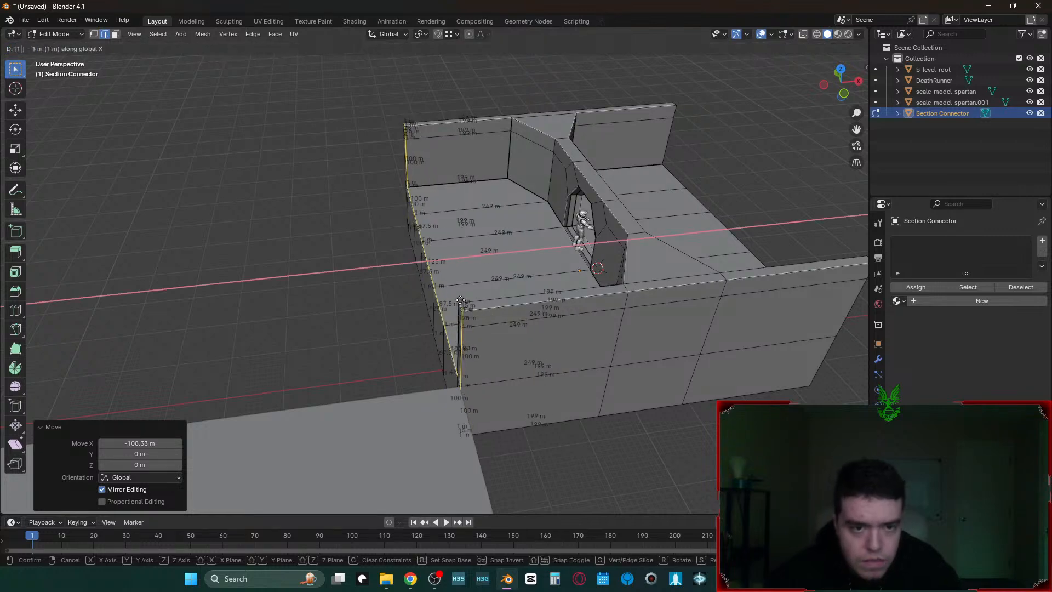
{"action": "key", "text": "5"}
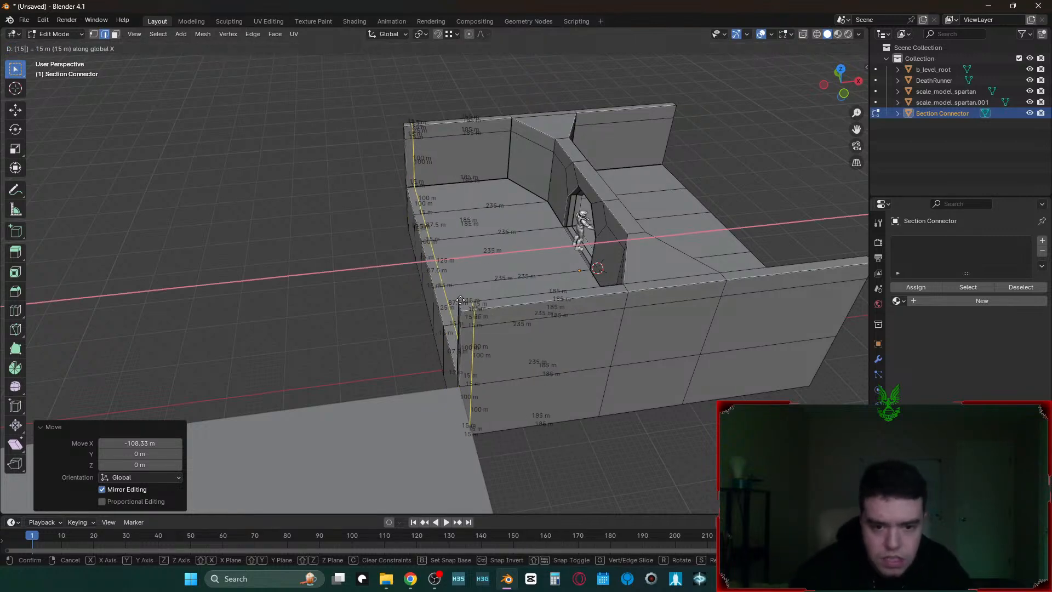
{"action": "left_click", "coordinate": [460, 300]}
- Add one centred loop cut across Section Connector's opposite half and flatten it by scaling to 0 along global X
{"action": "key", "text": "shift+grave"}
{"action": "key", "text": "s"}
{"action": "key", "text": "d"}
{"action": "left_click", "coordinate": [460, 300]}
{"action": "right_click", "coordinate": [600, 211]}
{"action": "key", "text": "ctrl+r"}
{"action": "left_click", "coordinate": [521, 292]}
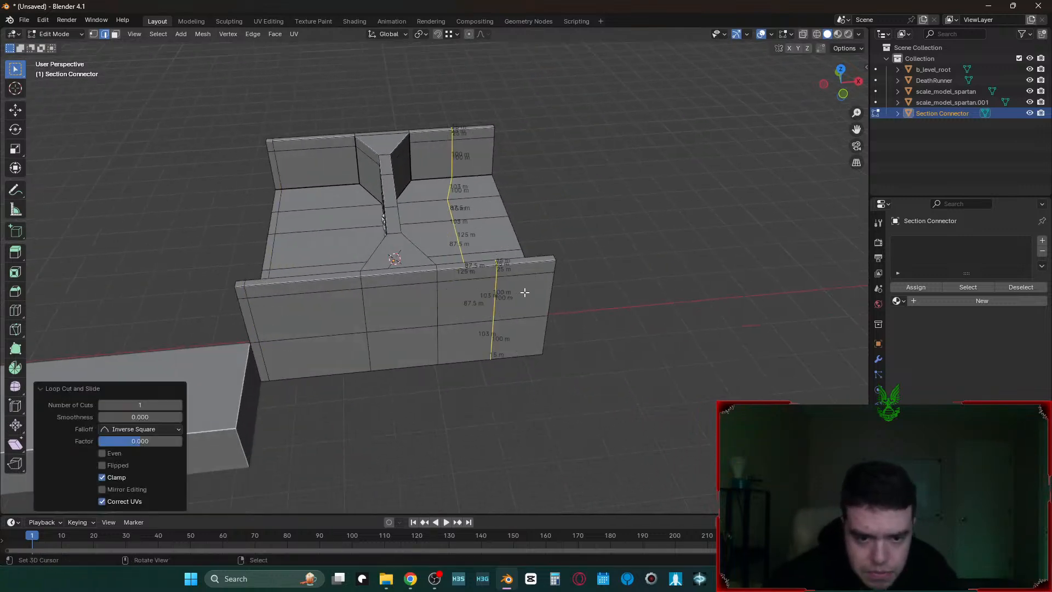
{"action": "key", "text": "s"}
{"action": "key", "text": "x"}
{"action": "key", "text": "0"}
{"action": "left_click", "coordinate": [524, 293]}
- Move the loop along global X onto the opposite open end and offset it -15 m to form a matching strip
{"action": "key", "text": "g"}
{"action": "key", "text": "x"}
{"action": "left_click", "coordinate": [535, 291], "text": "ctrl"}
{"action": "key", "text": "g"}
{"action": "key", "text": "x"}
{"action": "key", "text": "minus"}
{"action": "key", "text": "1"}
{"action": "key", "text": "5"}
{"action": "left_click", "coordinate": [535, 288]}
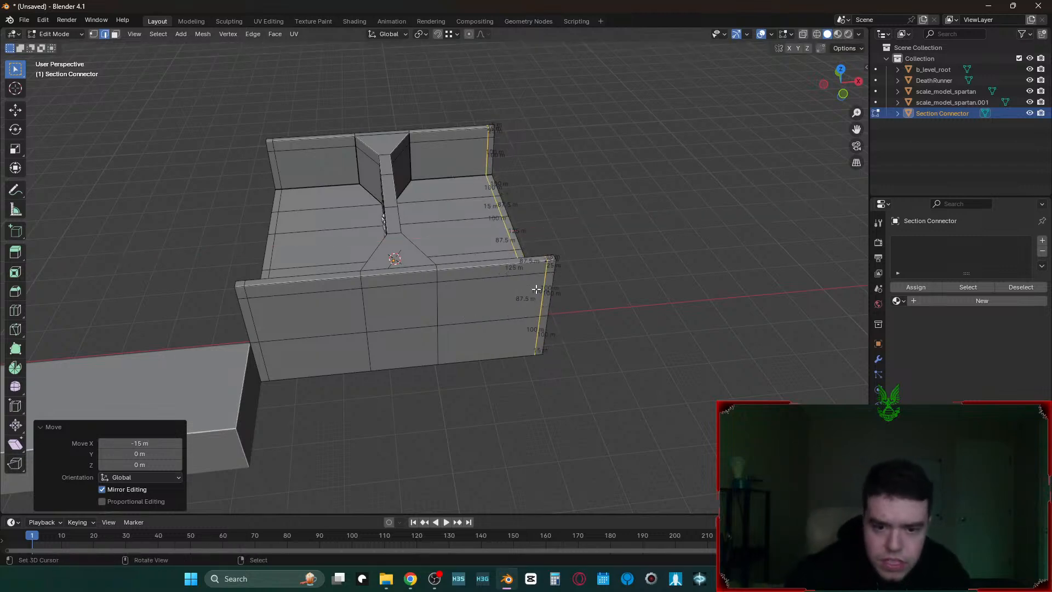
- Select the narrow strip faces on the side wall's outer face at the end nearest DeathRunner
{"action": "key", "text": "3"}
{"action": "middle_click_drag", "start_coordinate": [446, 293], "coordinate": [475, 210]}
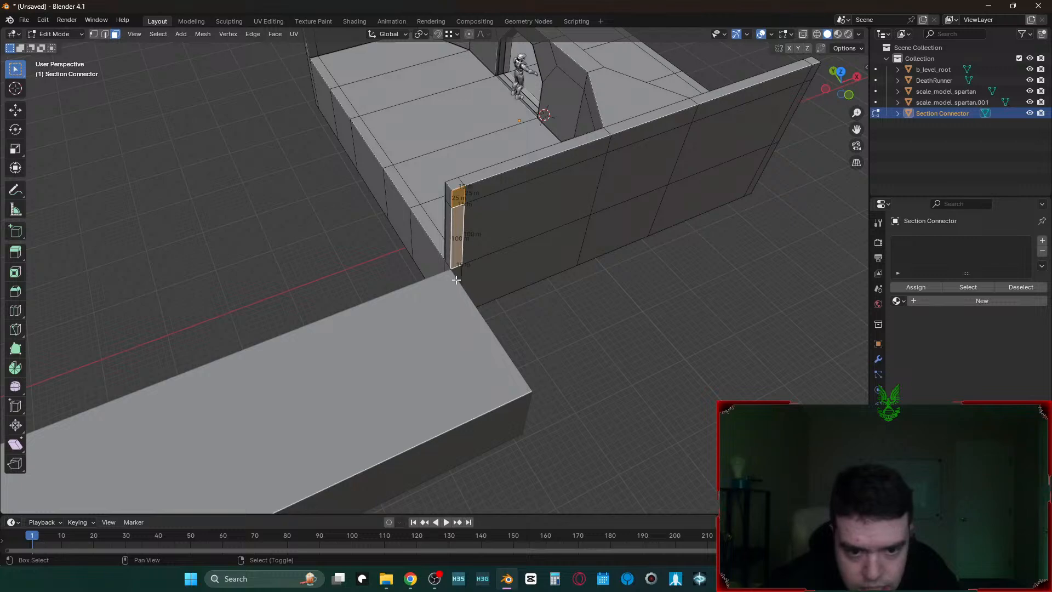
{"action": "scroll", "coordinate": [456, 280], "scroll_direction": "down", "scroll_amount": 6}
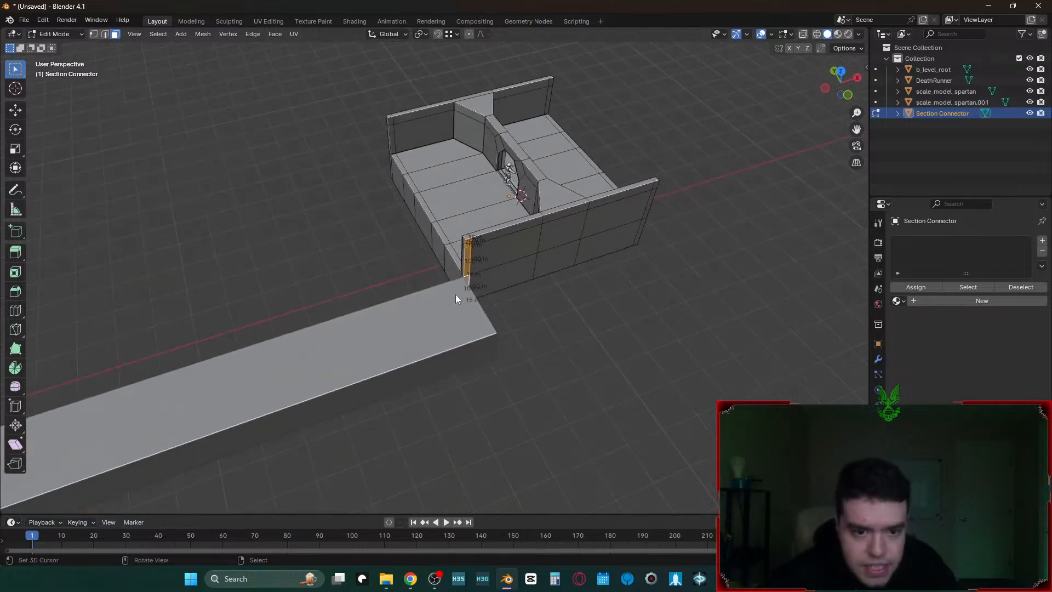
- Move the DeathRunner object about -268 m along global Y, away from Section Connector
{"action": "key", "text": "Tab"}
{"action": "left_click", "coordinate": [443, 307]}
{"action": "key", "text": "g"}
{"action": "key", "text": "x"}
{"action": "key", "text": "y"}
{"action": "left_click", "coordinate": [539, 430]}
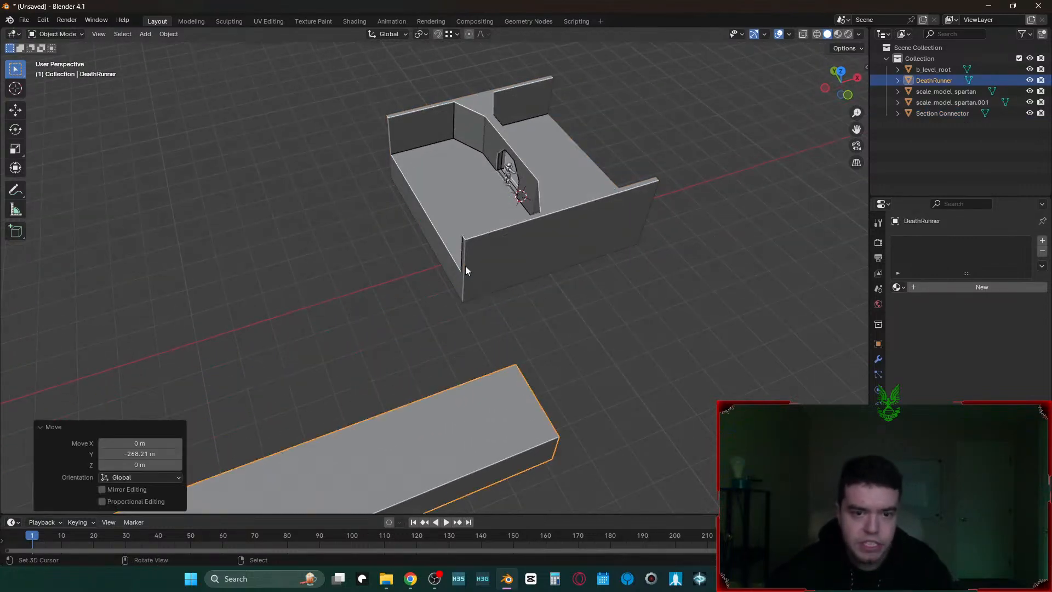
- Extrude Section Connector's selected strip faces outward 250 m to form a new side wall
{"action": "right_click", "coordinate": [465, 267]}
{"action": "key", "text": "Tab"}
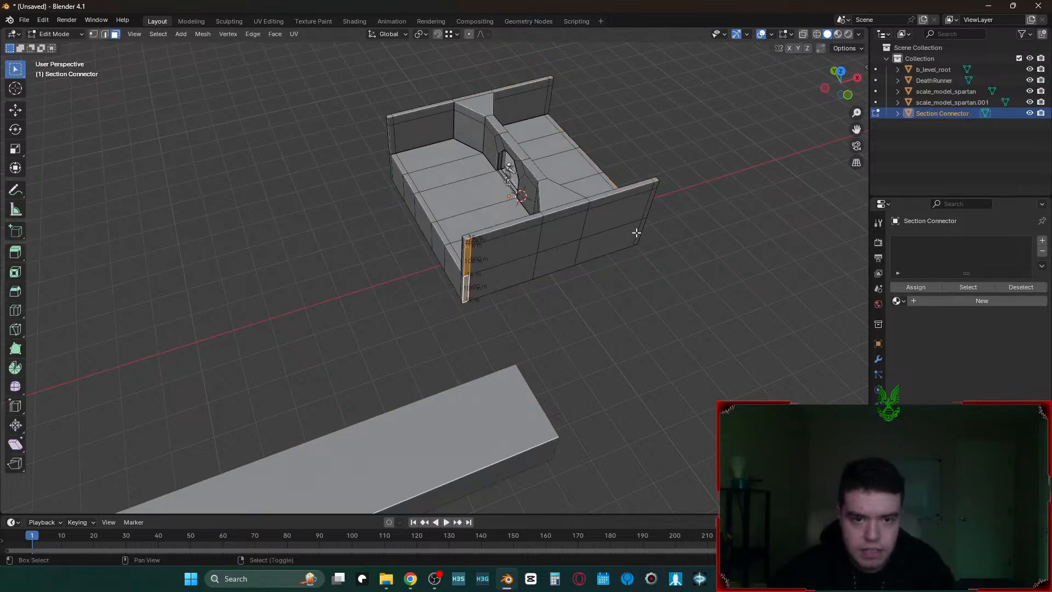
{"action": "scroll", "coordinate": [639, 229], "scroll_direction": "up", "scroll_amount": 5}
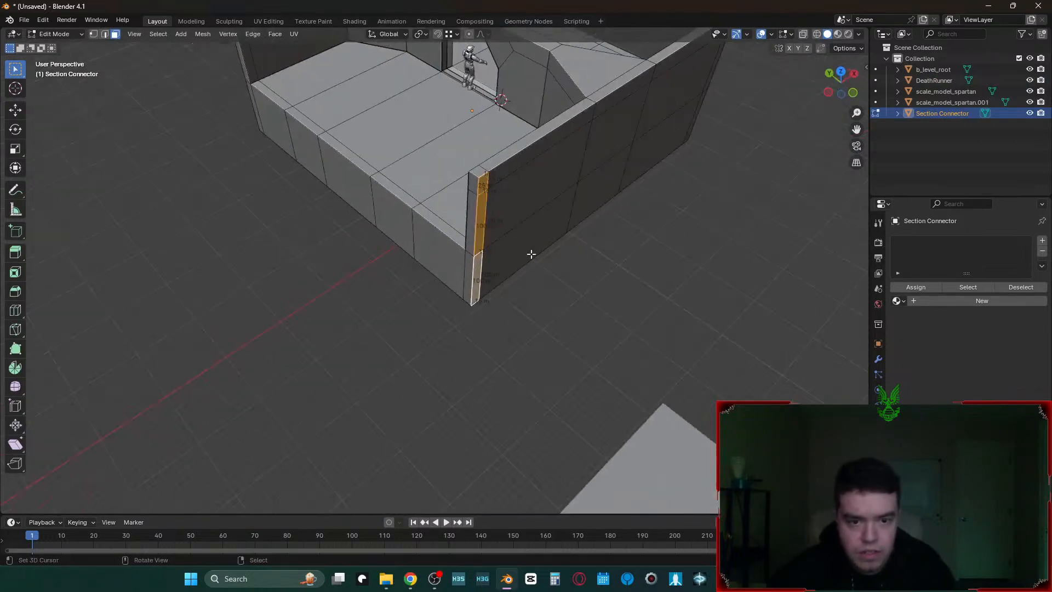
{"action": "key", "text": "shift+grave"}
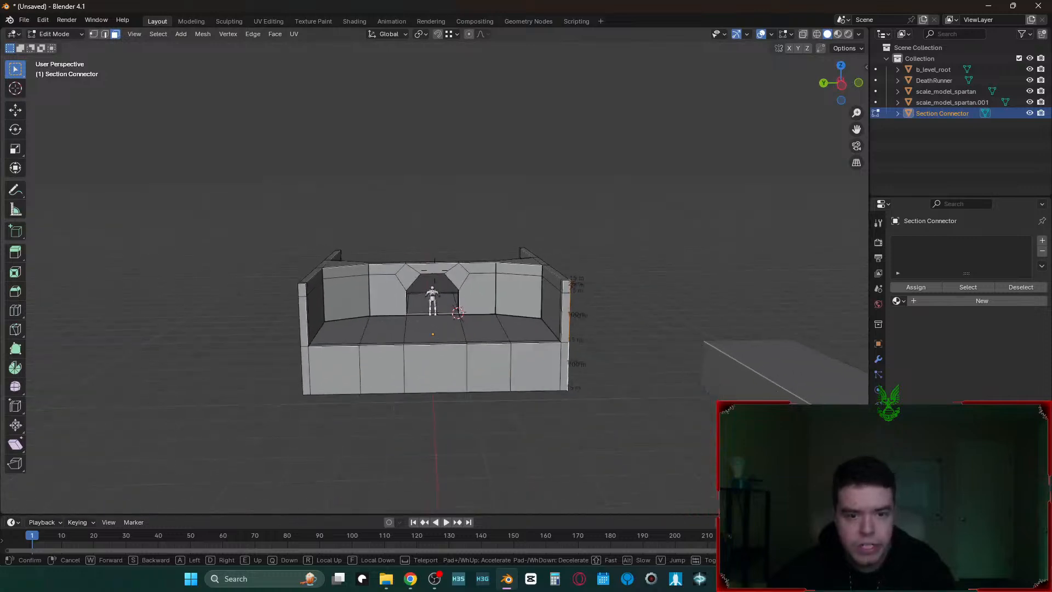
{"action": "key", "text": "d"}
{"action": "key", "text": "a"}
{"action": "key", "text": "d"}
{"action": "key", "text": "w"}
{"action": "key", "text": "s"}
{"action": "left_click", "coordinate": [526, 262]}
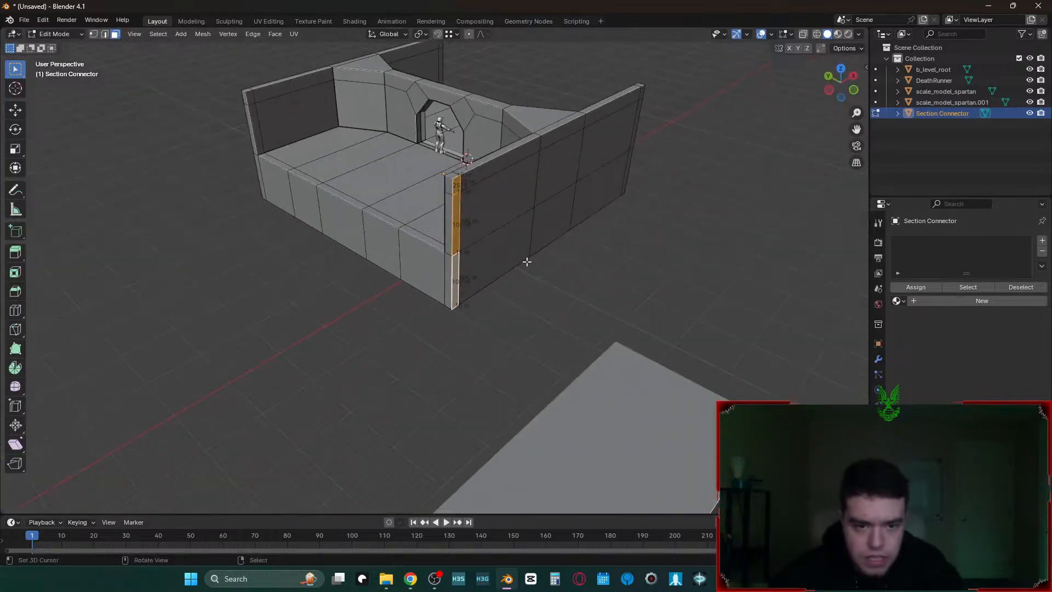
{"action": "key", "text": "e"}
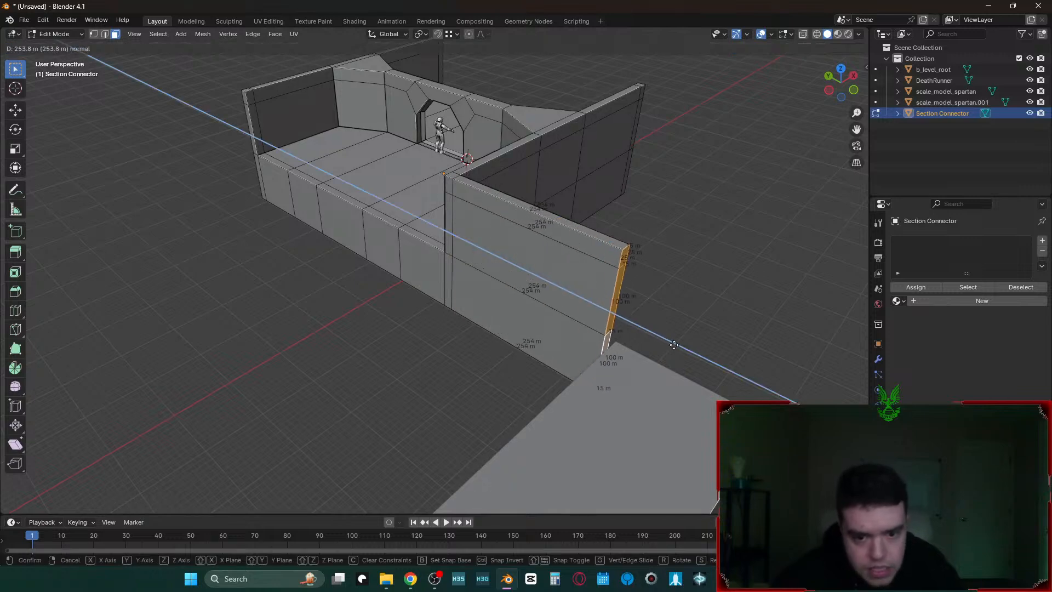
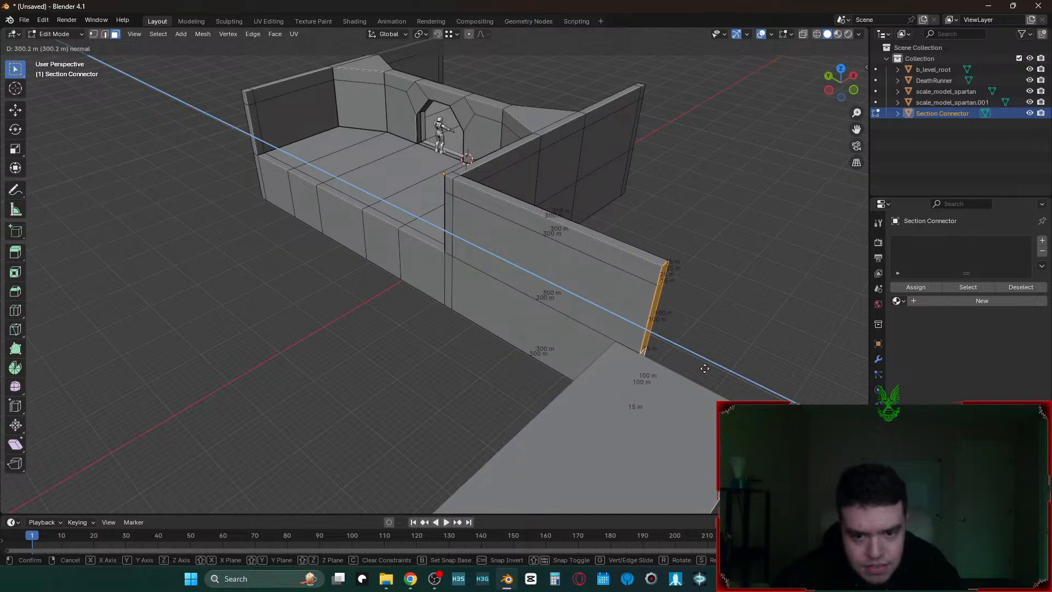
{"action": "type", "text": "250"}
{"action": "key", "text": "Return"}
- Select the narrow strip faces on the same side wall's other end and extrude them outward 250 m
{"action": "middle_click_drag", "start_coordinate": [844, 408], "coordinate": [706, 376], "text": "shift"}
{"action": "right_click", "coordinate": [739, 300]}
{"action": "right_click", "coordinate": [734, 291]}
{"action": "right_click", "coordinate": [738, 290]}
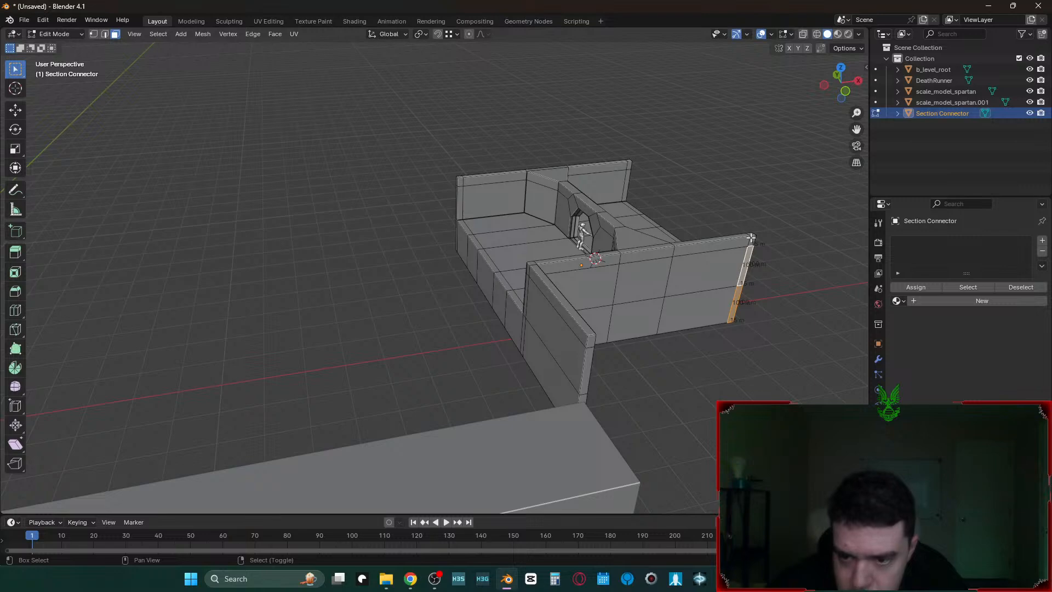
{"action": "key", "text": "shift+r"}
- Select the strip faces at one end of Section Connector's opposite side wall and repeat the 250 m outward extrusion
{"action": "key", "text": "shift+grave"}
{"action": "key", "text": "a"}
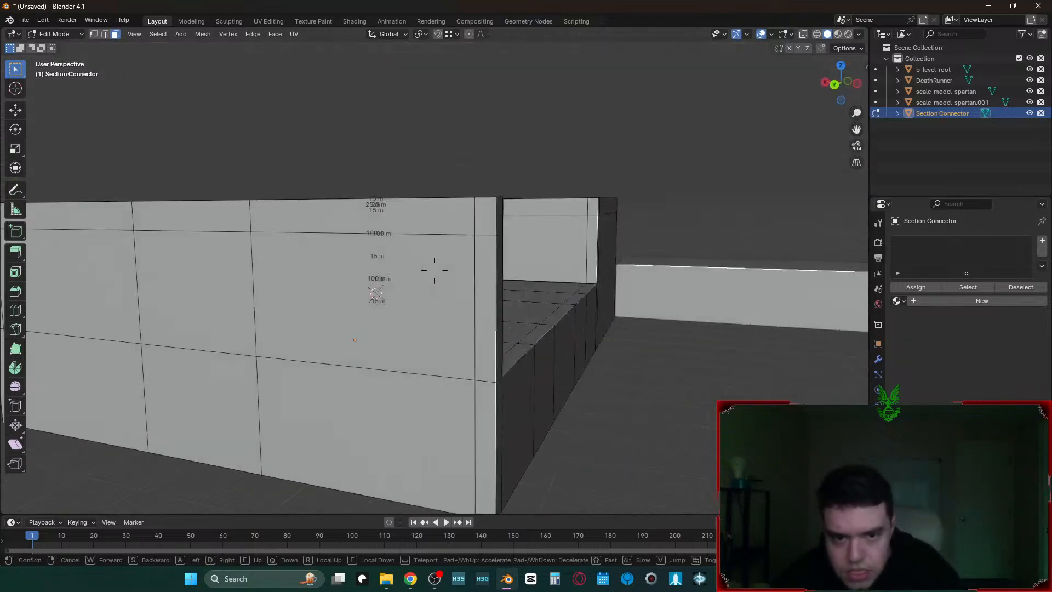
{"action": "left_click", "coordinate": [612, 217]}
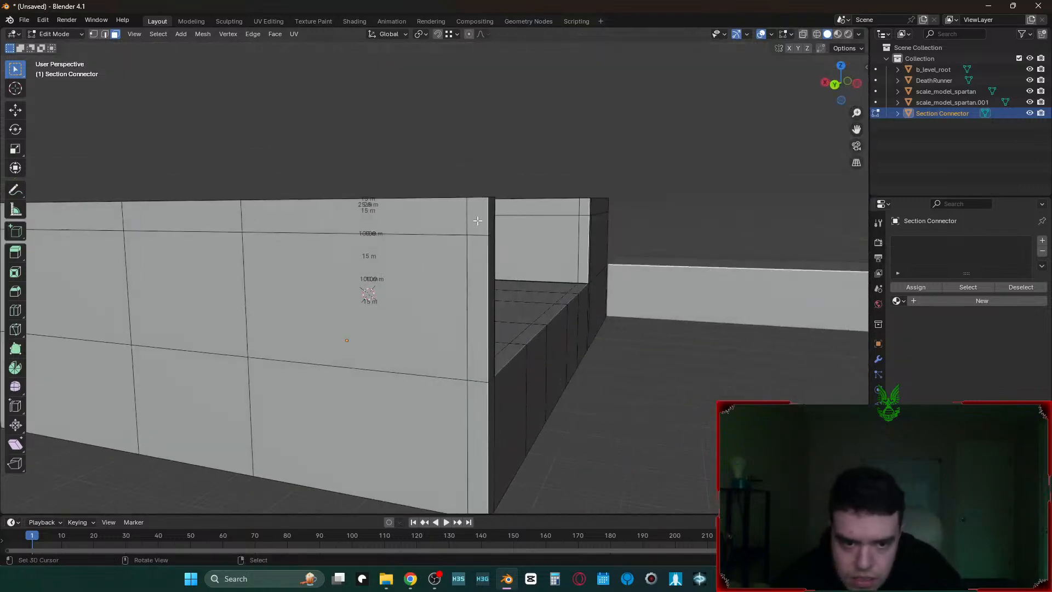
{"action": "right_click", "coordinate": [493, 314], "text": "shift"}
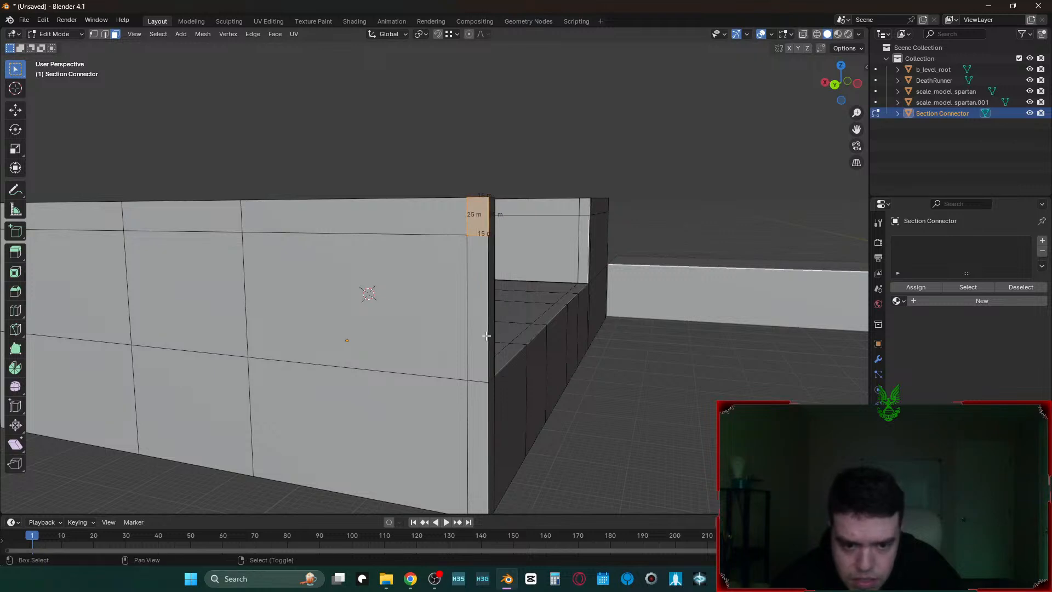
{"action": "key", "text": "shift+r"}
- Select the last remaining end's strip faces on the opposite side wall and extrude them outward 250 m as well
{"action": "key", "text": "shift+grave"}
{"action": "key", "text": "a"}
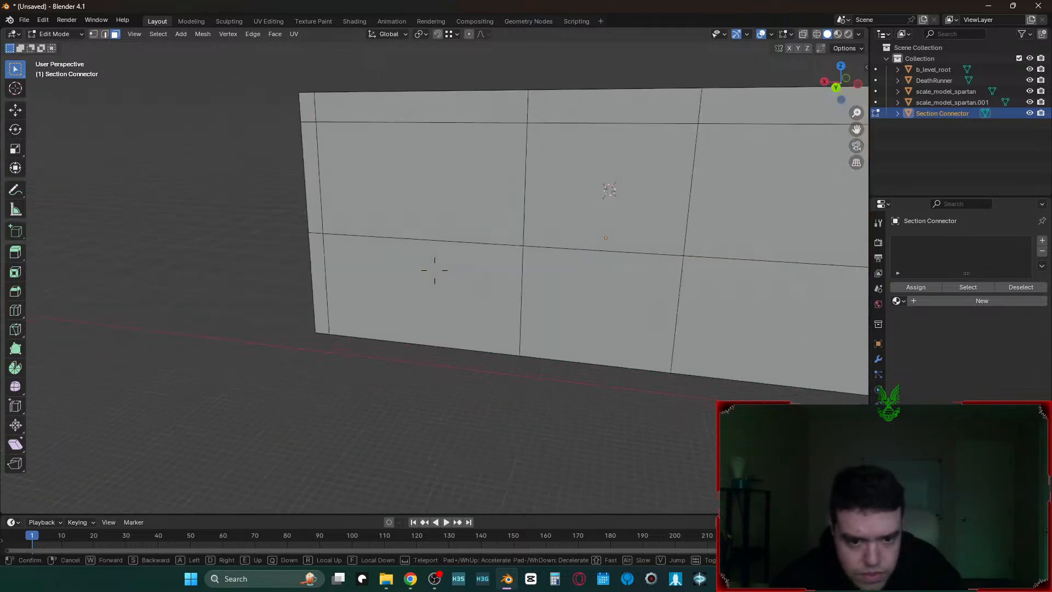
{"action": "left_click", "coordinate": [463, 281]}
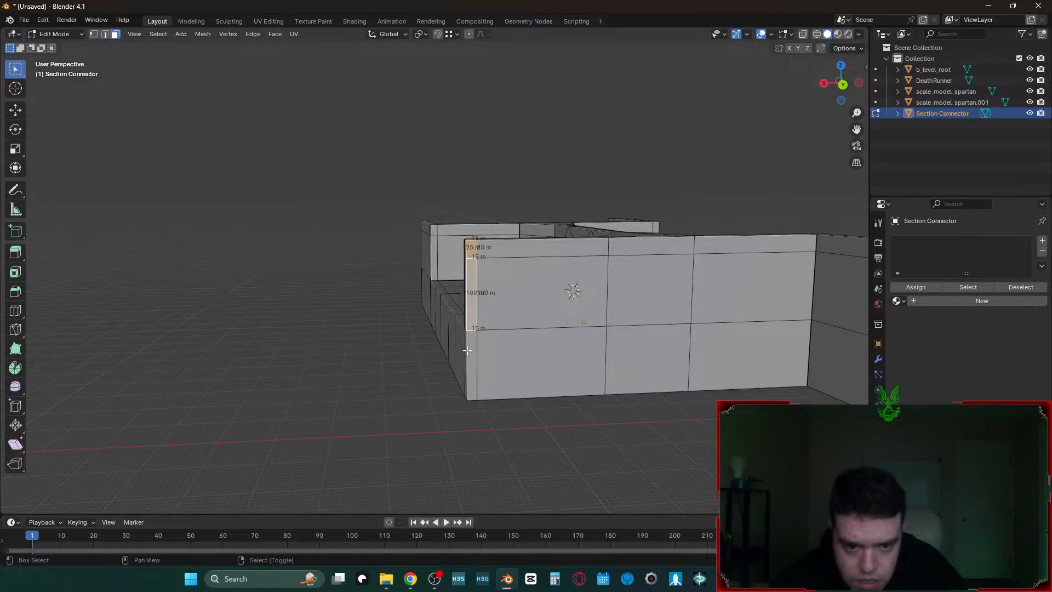
{"action": "key", "text": "shift+r"}
{"action": "key", "text": "shift+grave"}
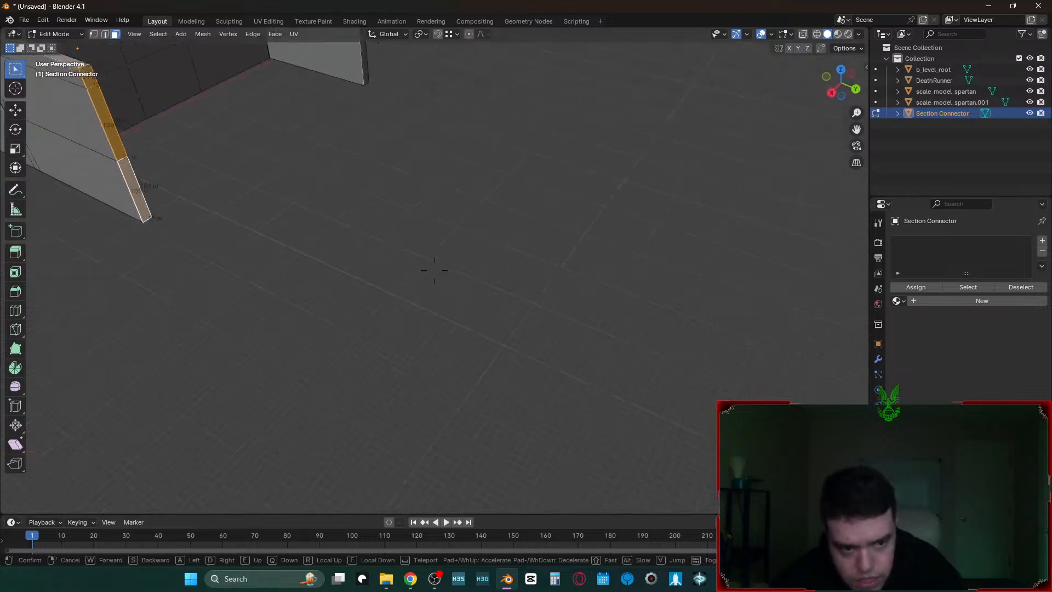
{"action": "key", "text": "s"}
{"action": "left_click", "coordinate": [714, 126]}
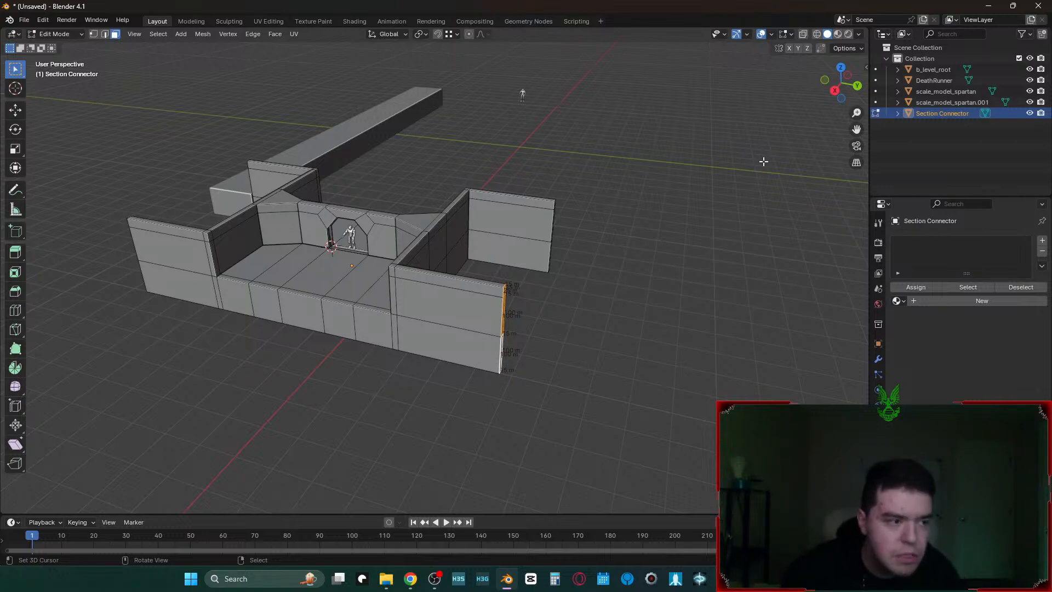
- Examine Section Connector's four extended walls and the open bays between them, including the wall's lower middle face, from all sides
{"action": "key", "text": "shift+grave"}
{"action": "key", "text": "w"}
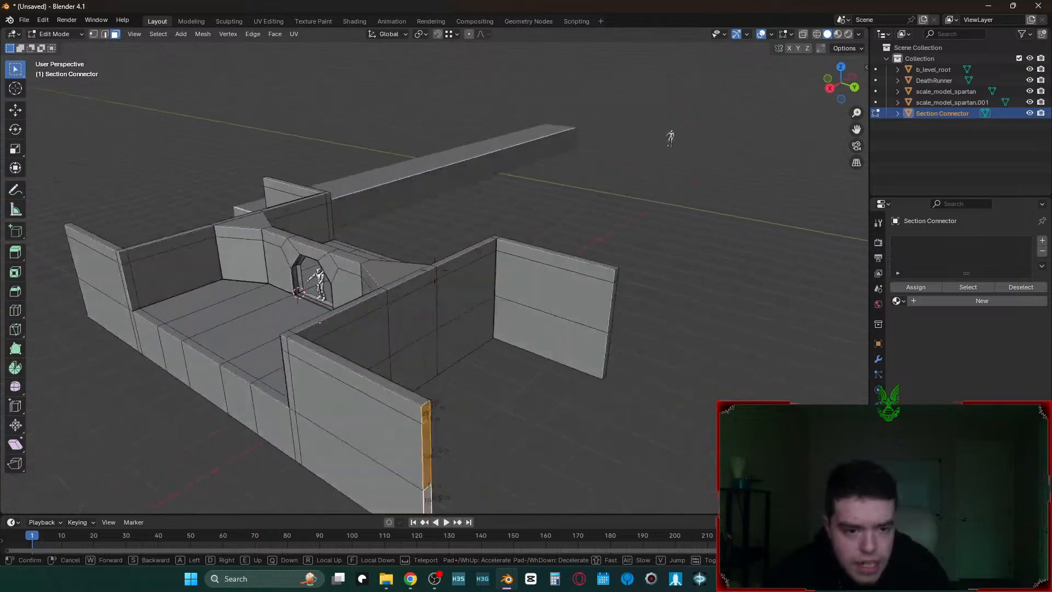
{"action": "key", "text": "d"}
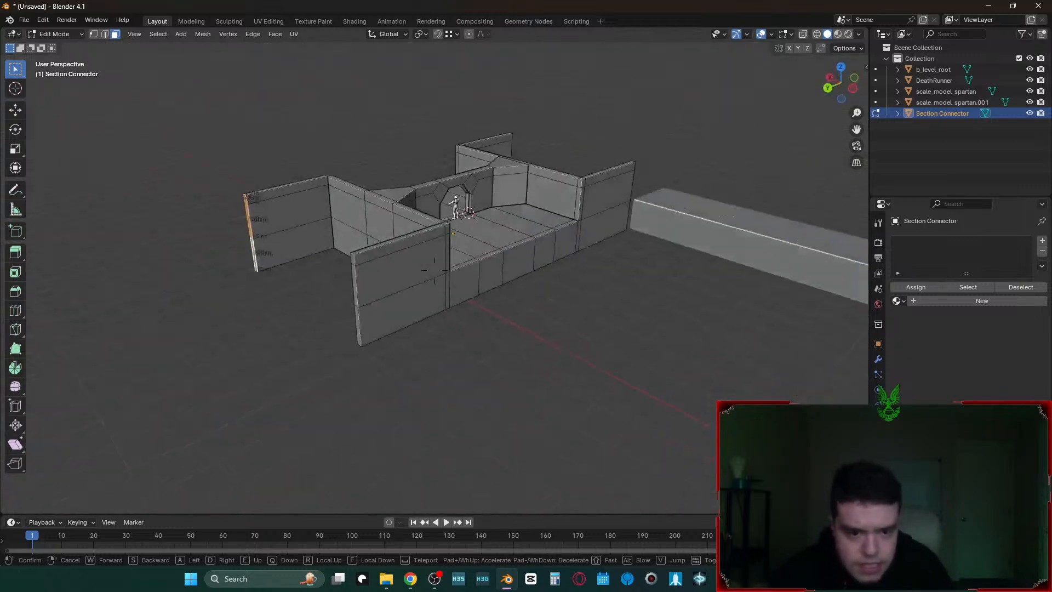
{"action": "key", "text": "w"}
{"action": "key", "text": "d"}
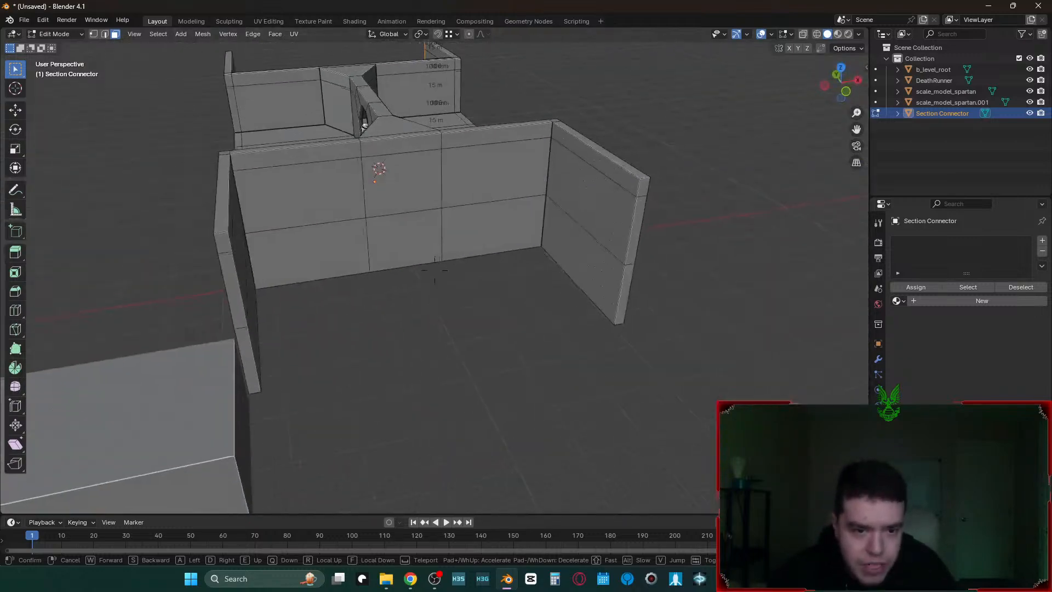
{"action": "left_click", "coordinate": [761, 336]}
{"action": "left_click", "coordinate": [383, 219]}
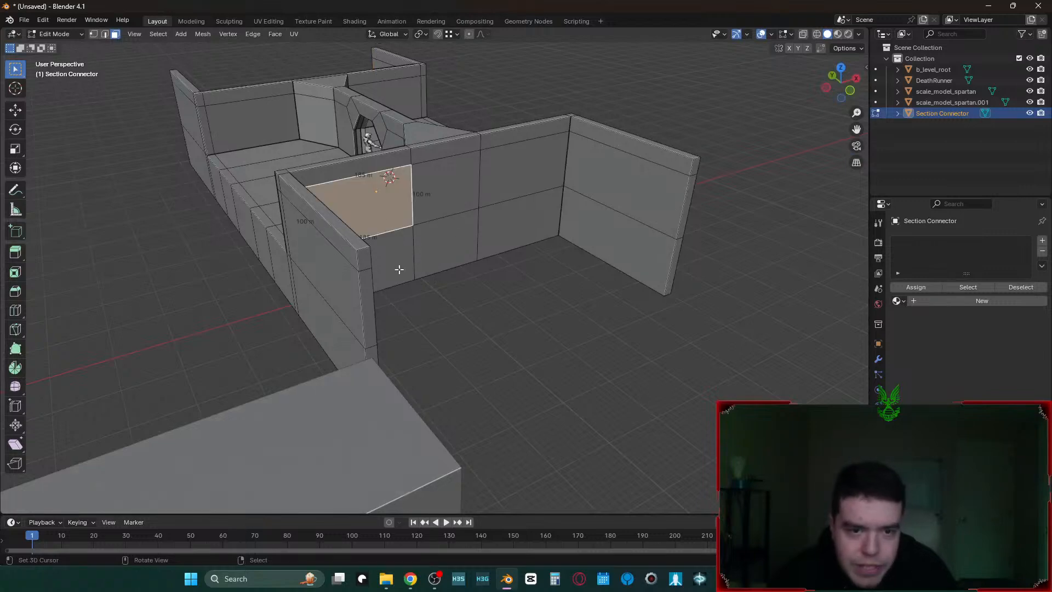
{"action": "left_click", "coordinate": [439, 222]}
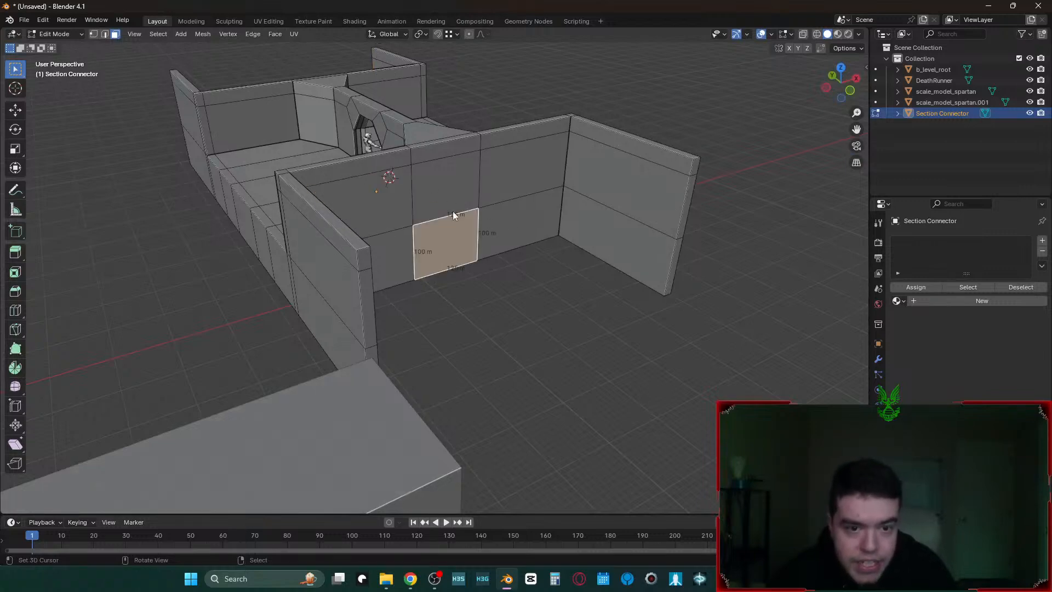
{"action": "key", "text": "Tab"}
{"action": "key", "text": "Tab"}
{"action": "key", "text": "shift+grave"}
{"action": "key", "text": "d"}
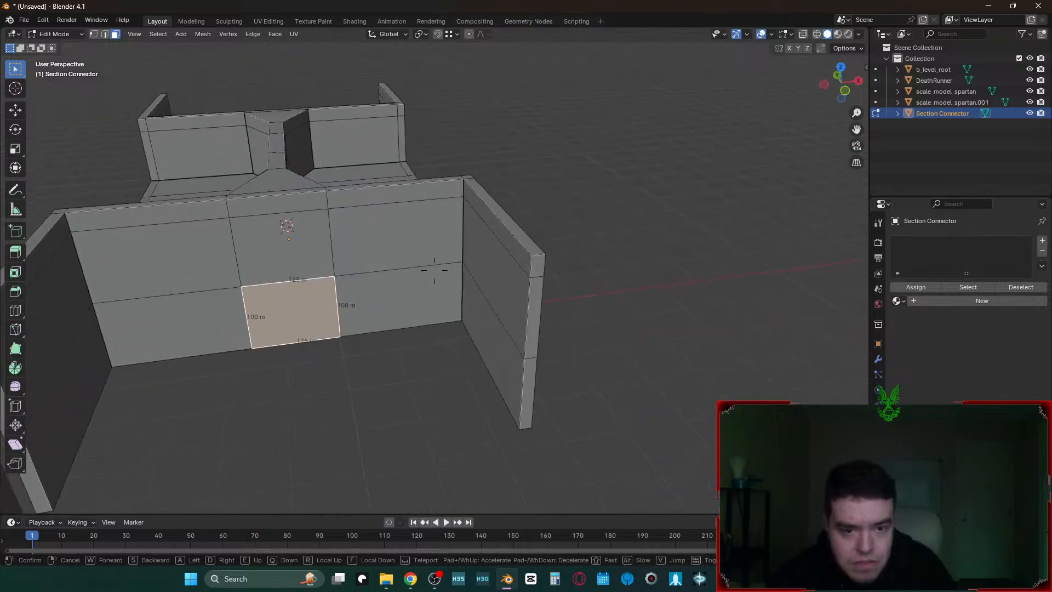
{"action": "key", "text": "w"}
{"action": "key", "text": "w"}
{"action": "key", "text": "s"}
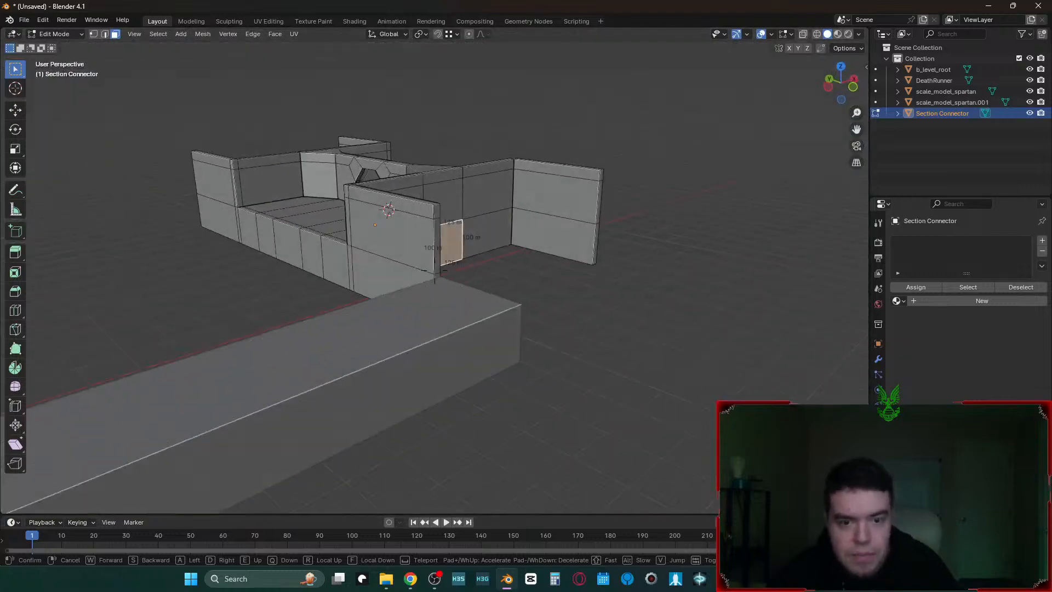
{"action": "key", "text": "w"}
{"action": "left_click", "coordinate": [403, 217]}
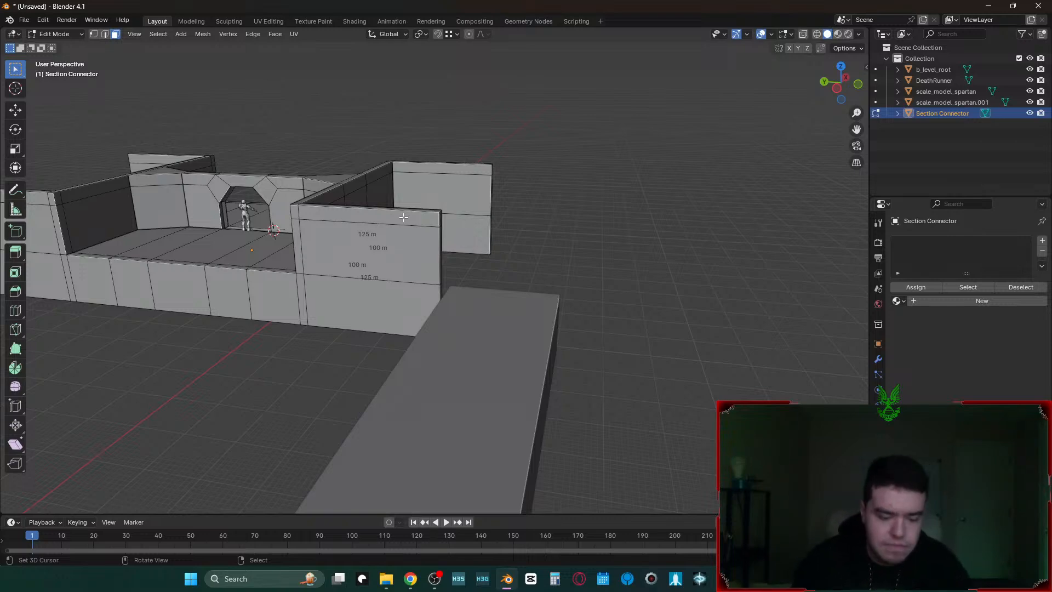
- Examine Section Connector in Object Mode beside DeathRunner and from a low viewpoint facing the doorway and spartan
{"action": "key", "text": "shift+grave"}
{"action": "key", "text": "w"}
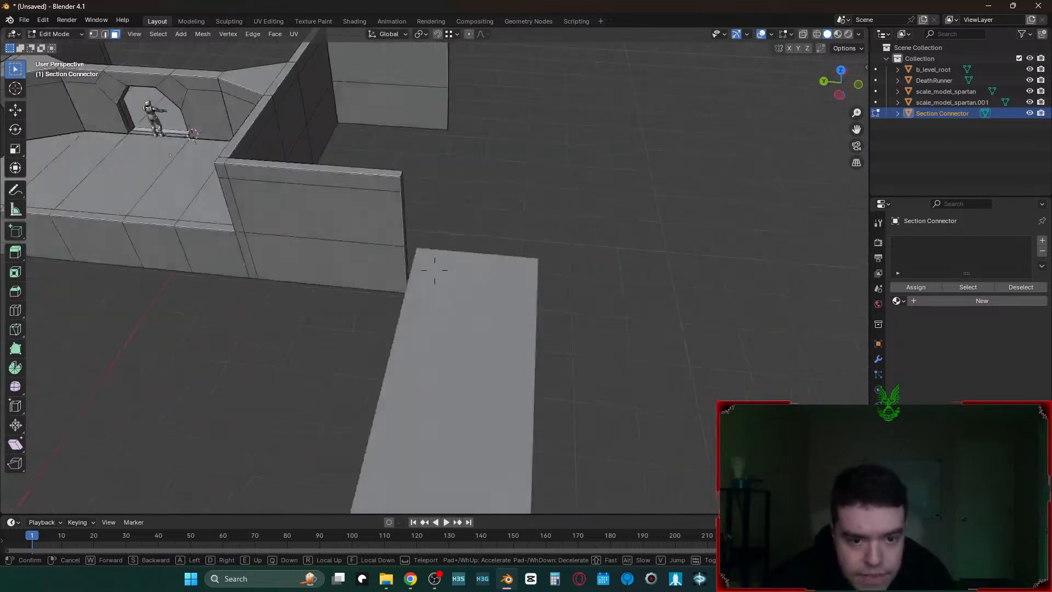
{"action": "left_click", "coordinate": [643, 246]}
{"action": "key", "text": "Tab"}
{"action": "left_click", "coordinate": [515, 274]}
{"action": "left_click", "coordinate": [404, 196]}
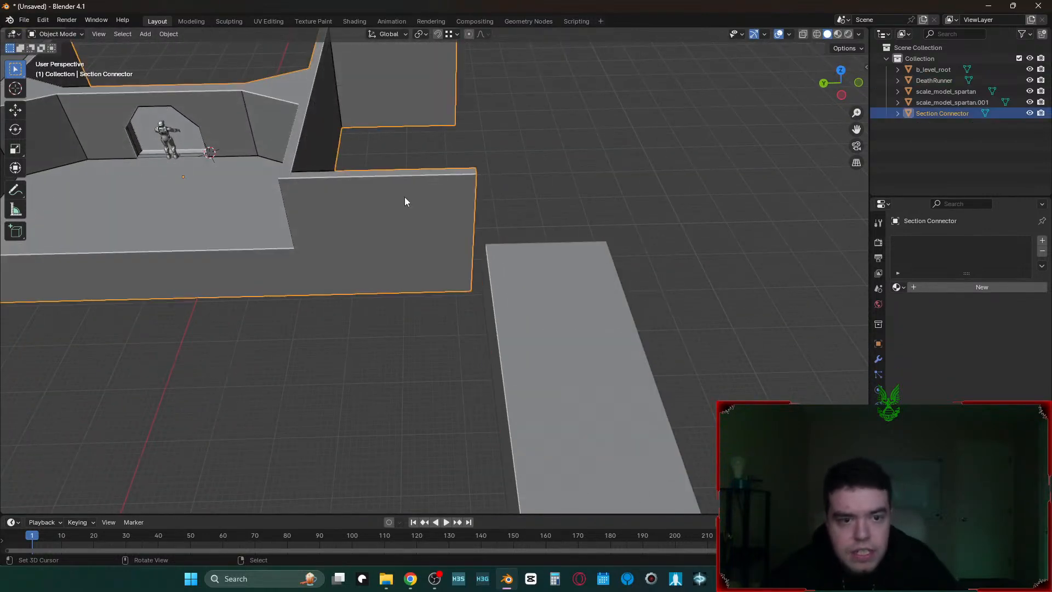
{"action": "key", "text": "shift+grave"}
{"action": "key", "text": "w"}
{"action": "key", "text": "s"}
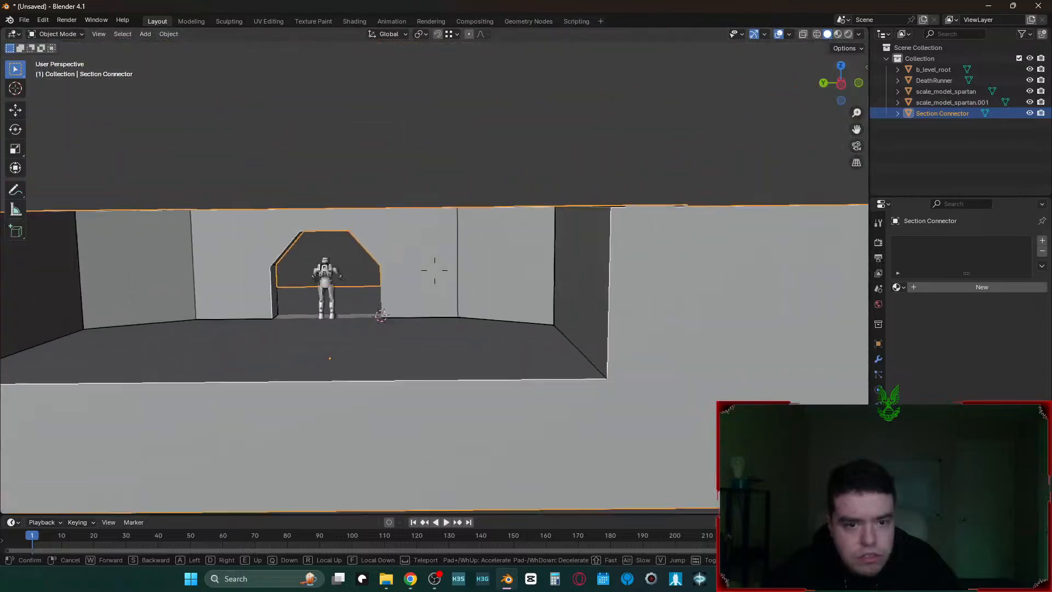
{"action": "key", "text": "w"}
{"action": "key", "text": "Escape"}
- In Edit Mode, snap the 3D cursor to the top face above the doorway and add a 300 m cube there
{"action": "key", "text": "Tab"}
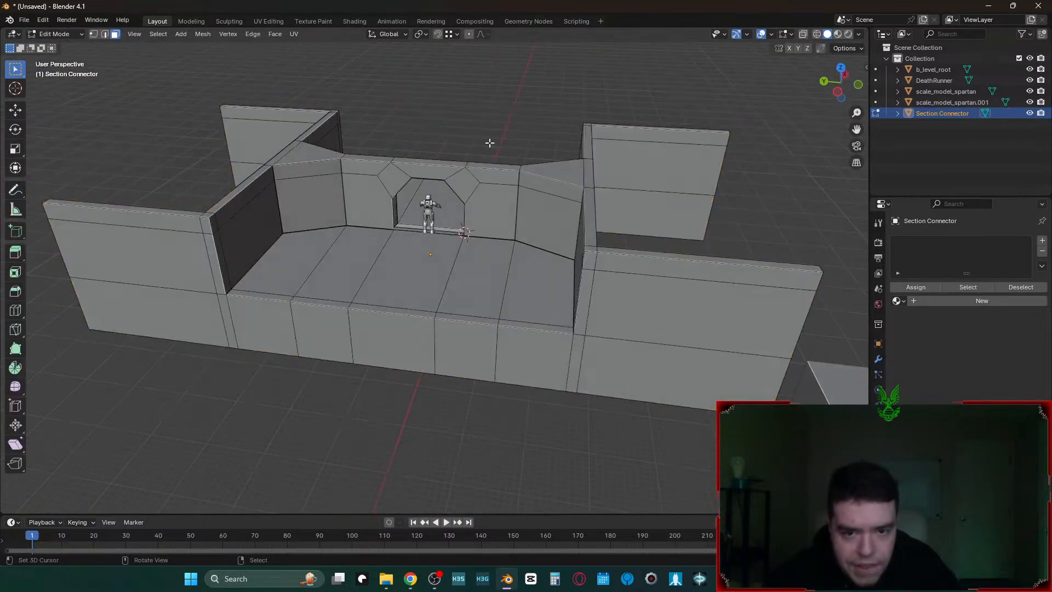
{"action": "right_click", "coordinate": [431, 163]}
{"action": "key", "text": "shift+s"}
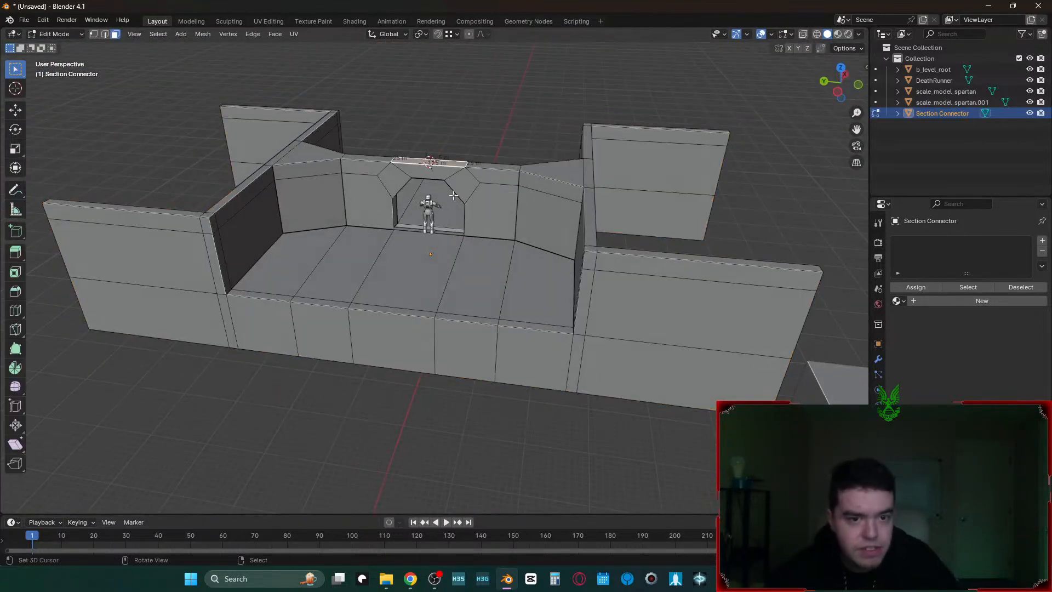
{"action": "key", "text": "shift+a"}
{"action": "type", "text": "cu"}
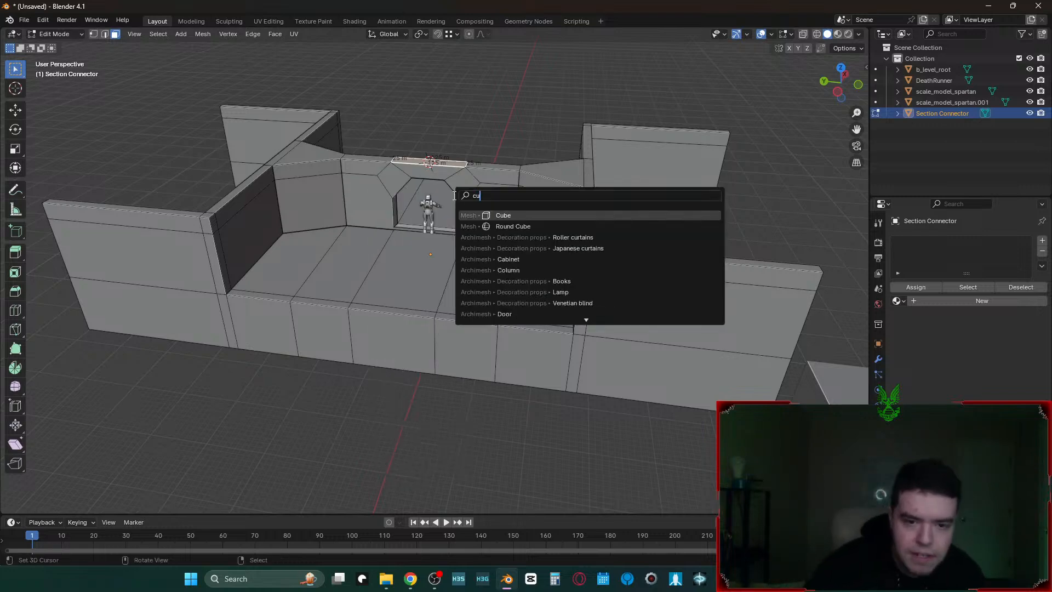
{"action": "key", "text": "Return"}
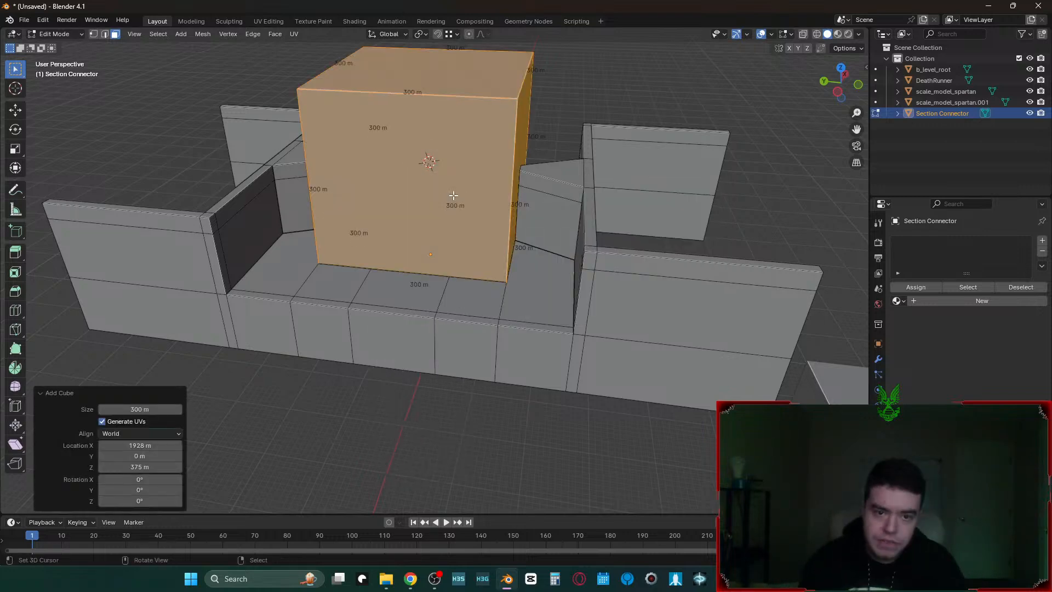
- Raise the new cube 150 m along global Z
{"action": "type", "text": "gz"}
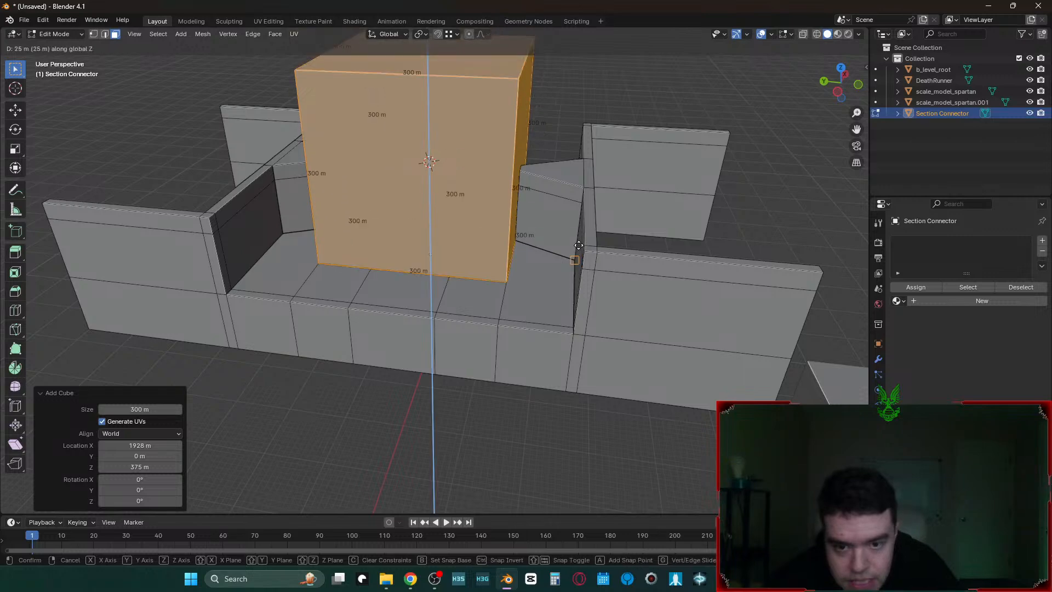
{"action": "type", "text": "150"}
{"action": "key", "text": "Return"}
- Move the cube's side face nearest DeathRunner -365 m along global Y to line up with the extended walls' outer end
{"action": "scroll", "coordinate": [580, 233], "scroll_direction": "down", "scroll_amount": 3}
{"action": "middle_click_drag", "start_coordinate": [580, 233], "coordinate": [560, 226]}
{"action": "left_click", "coordinate": [504, 215]}
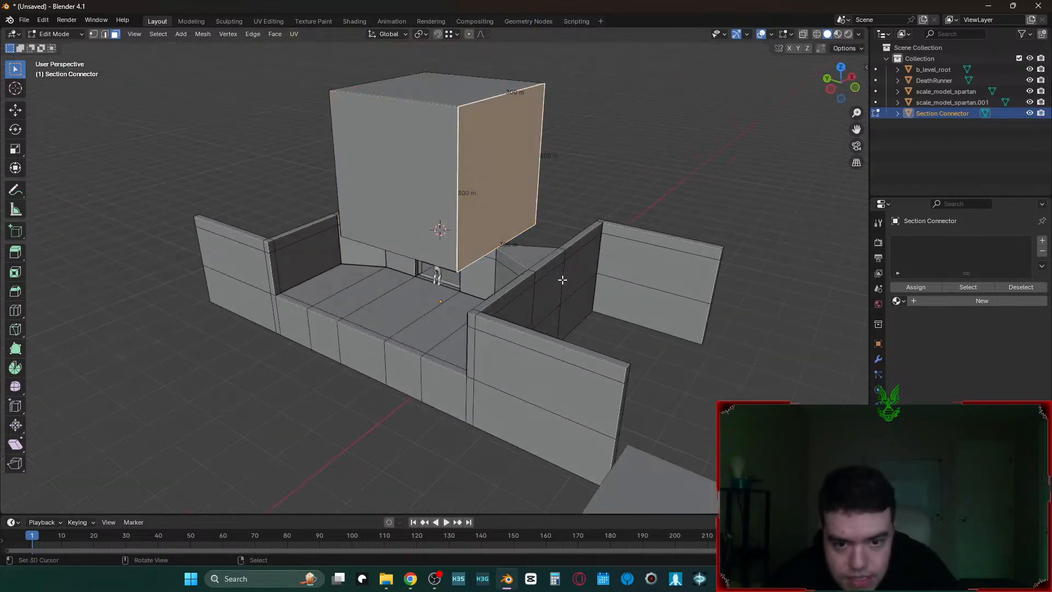
{"action": "key", "text": "g"}
{"action": "key", "text": "y"}
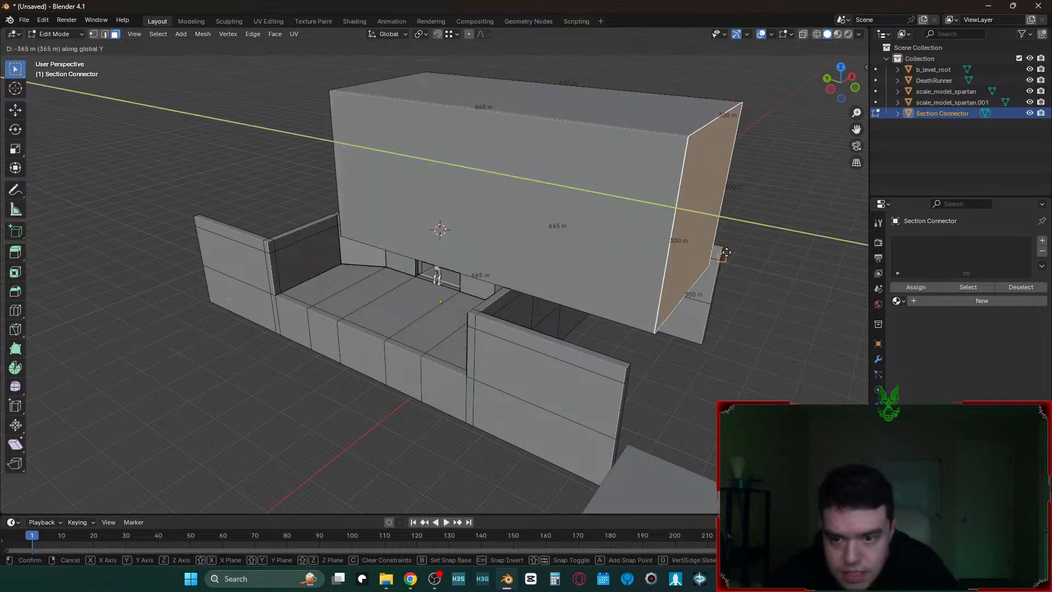
{"action": "left_click", "coordinate": [726, 252]}
- Move the block's opposite side face outward along global Y to the other walls' outer end, making the block 1030 m long
{"action": "middle_click_drag", "start_coordinate": [726, 252], "coordinate": [565, 230]}
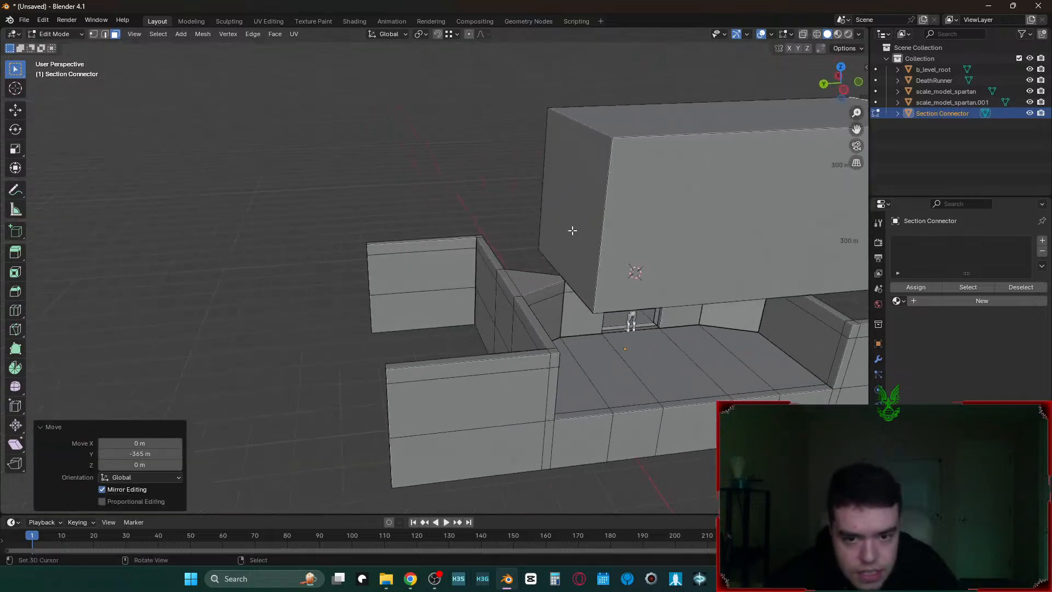
{"action": "right_click", "coordinate": [568, 230]}
{"action": "key", "text": "g"}
{"action": "key", "text": "y"}
{"action": "left_click", "coordinate": [370, 241]}
- Extrude one long side face of the block outward 112.5 m to the top corner of the wall below
{"action": "right_click", "coordinate": [512, 256]}
{"action": "middle_click_drag", "start_coordinate": [514, 256], "coordinate": [423, 361]}
{"action": "key", "text": "e"}
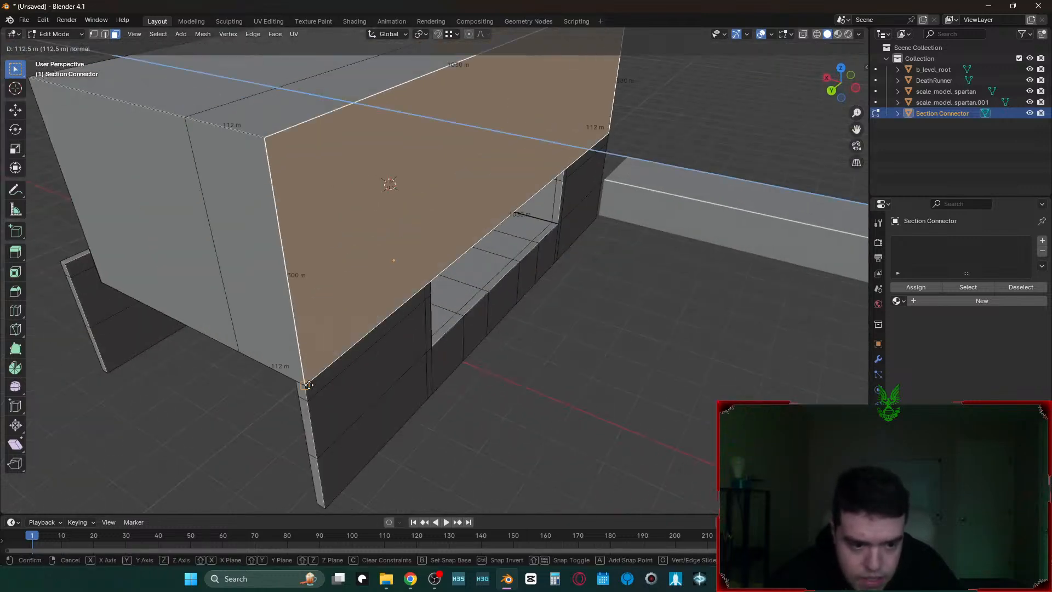
{"action": "left_click", "coordinate": [307, 383], "text": "ctrl"}
- Extrude the block's opposite long side face outward 112.5 m to the matching wall corner
{"action": "key", "text": "shift+grave"}
{"action": "key", "text": "a"}
{"action": "left_click", "coordinate": [434, 270]}
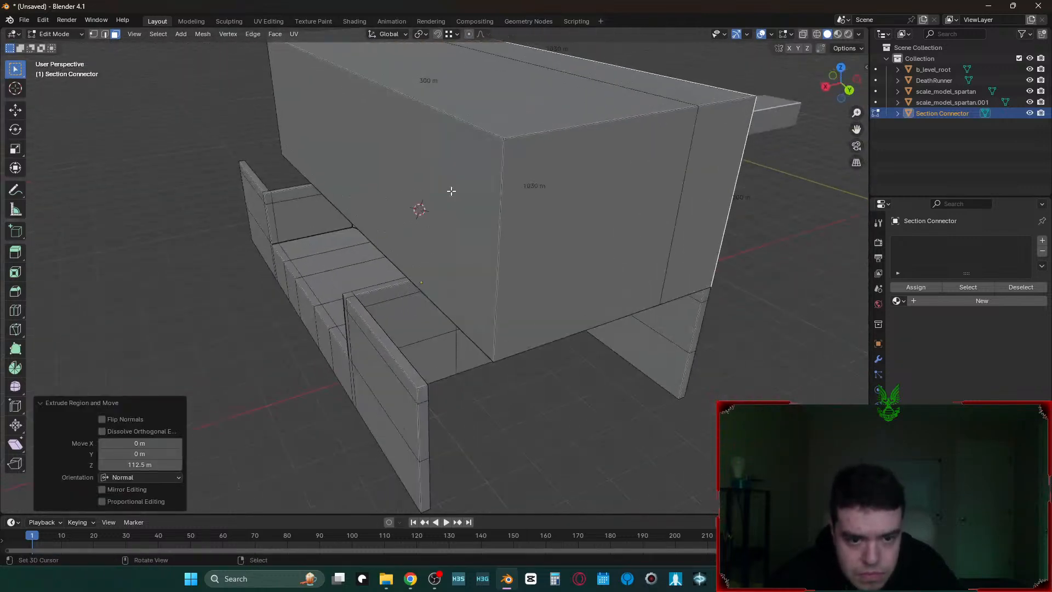
{"action": "right_click", "coordinate": [455, 284]}
{"action": "key", "text": "e"}
{"action": "left_click", "coordinate": [421, 386], "text": "ctrl"}
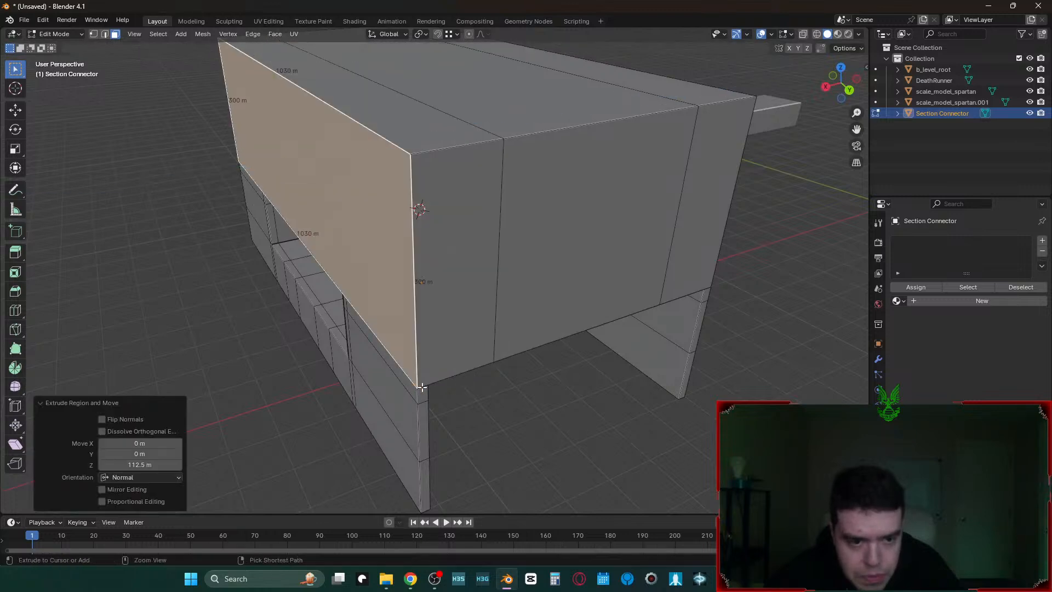
{"action": "key", "text": "2"}
{"action": "left_click", "coordinate": [375, 120]}
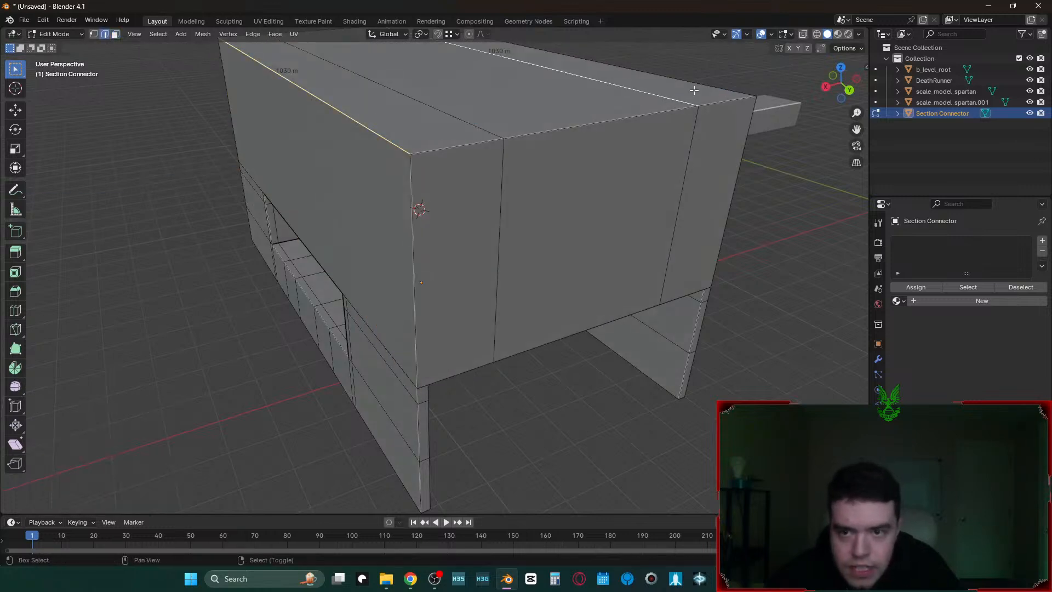
{"action": "key", "text": "shift+grave"}
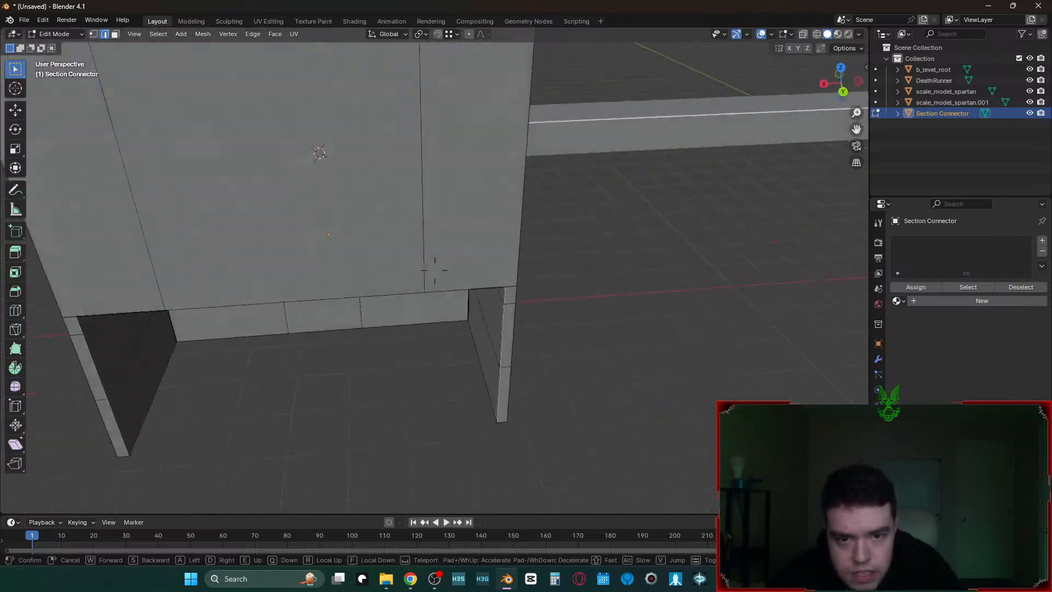
{"action": "key", "text": "Return"}
{"action": "key", "text": "ctrl+b"}
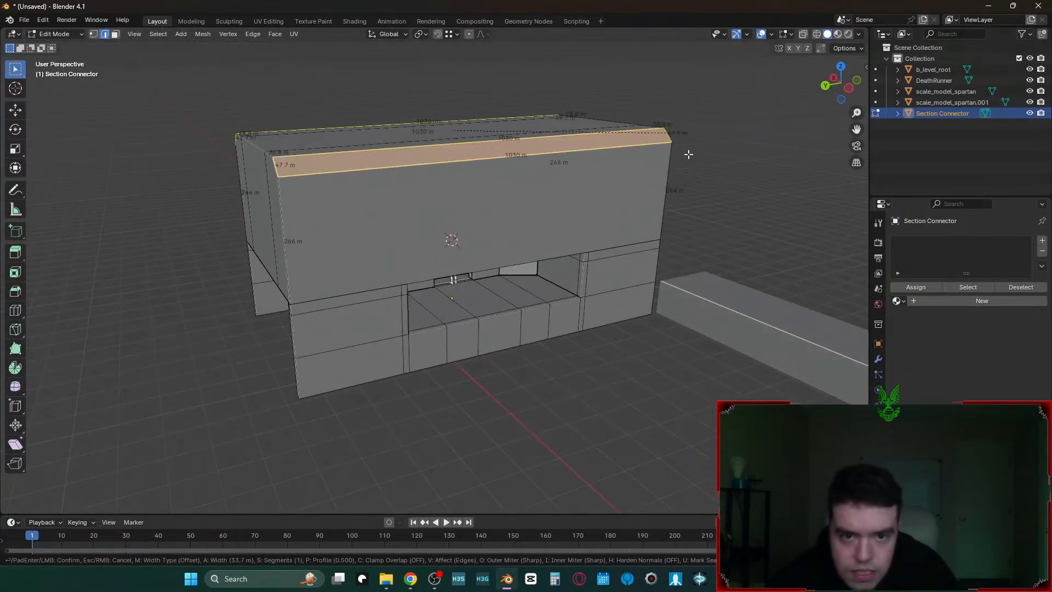
{"action": "right_click", "coordinate": [724, 238]}
- Lower the roof block's top faces 150 m along global Z
{"action": "key", "text": "3"}
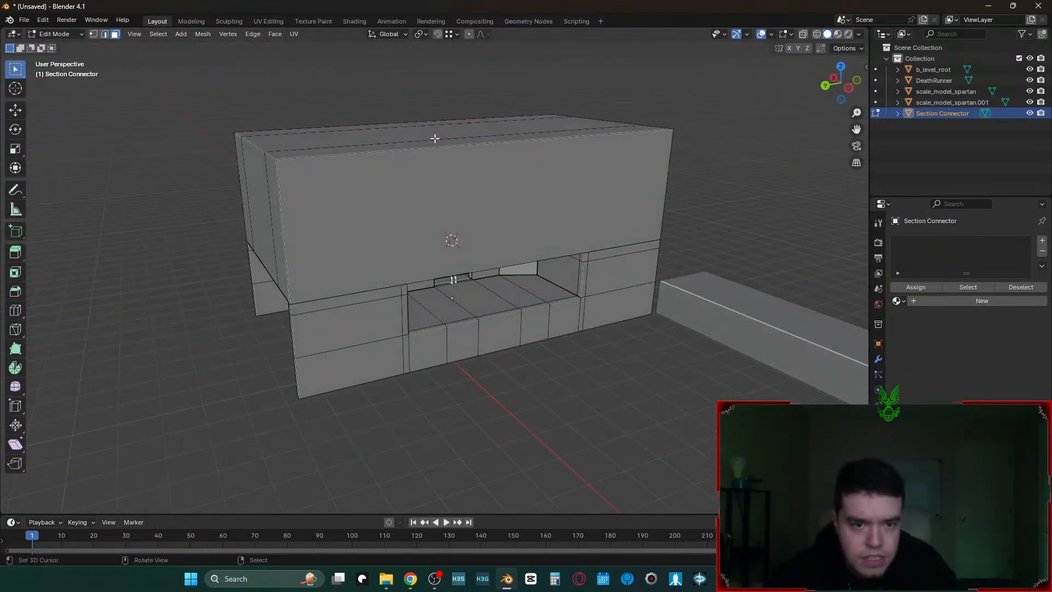
{"action": "left_click", "coordinate": [421, 130]}
{"action": "key", "text": "Return"}
{"action": "key", "text": "g"}
{"action": "key", "text": "z"}
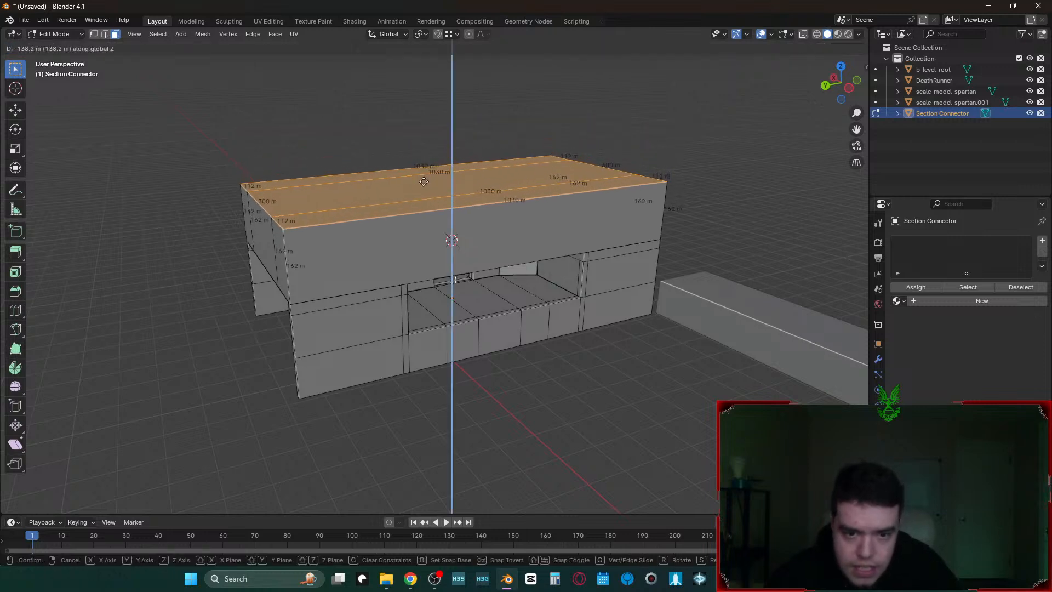
{"action": "left_click", "coordinate": [424, 188]}
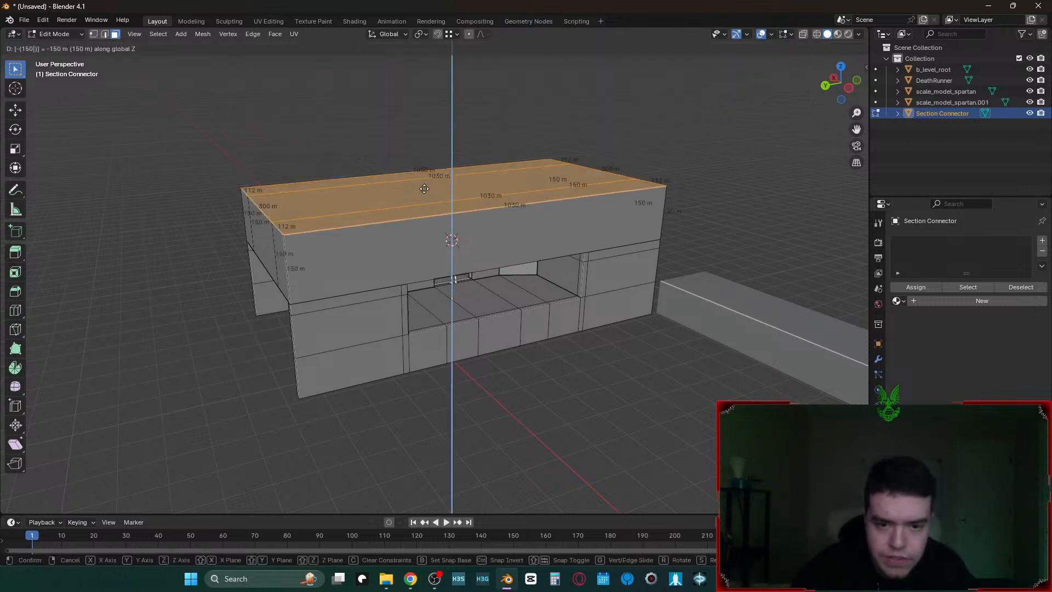
- Bevel the roof block's two long outer top edges with a width of 75 m and a single segment
{"action": "key", "text": "2"}
{"action": "left_click", "coordinate": [506, 217]}
{"action": "left_click", "coordinate": [438, 162], "text": "shift"}
{"action": "key", "text": "ctrl+b"}
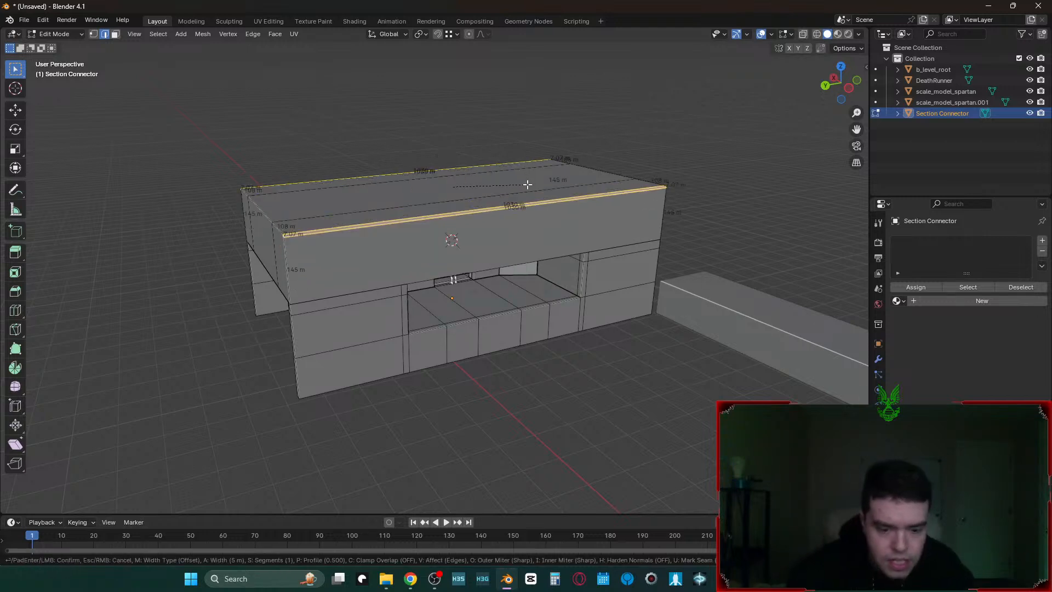
{"action": "type", "text": "100"}
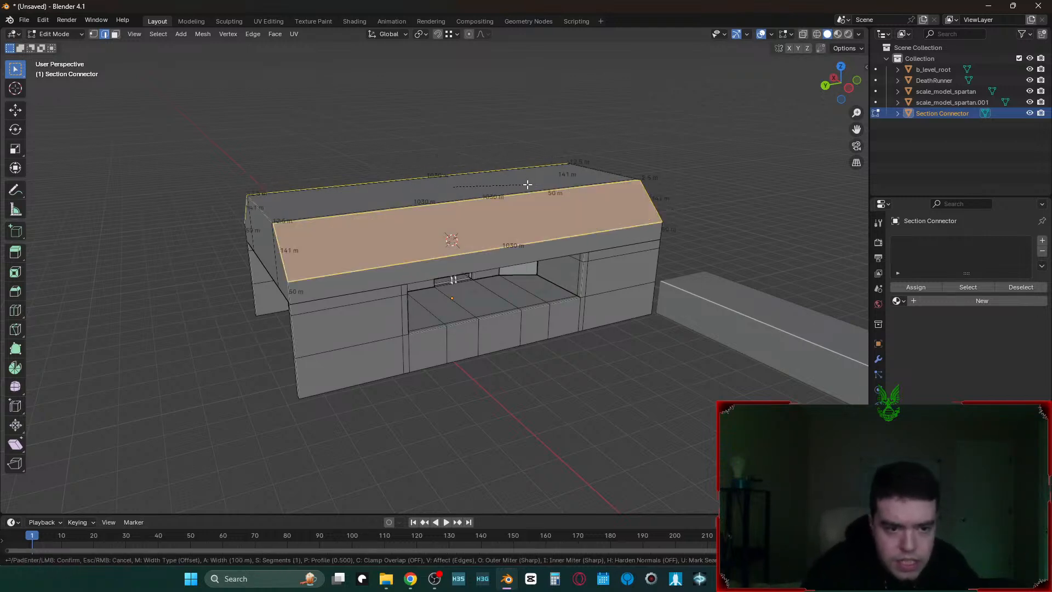
{"action": "key", "text": "BackSpace"}
{"action": "key", "text": "BackSpace"}
{"action": "type", "text": "75"}
{"action": "key", "text": "Return"}
{"action": "key", "text": "shift+grave"}
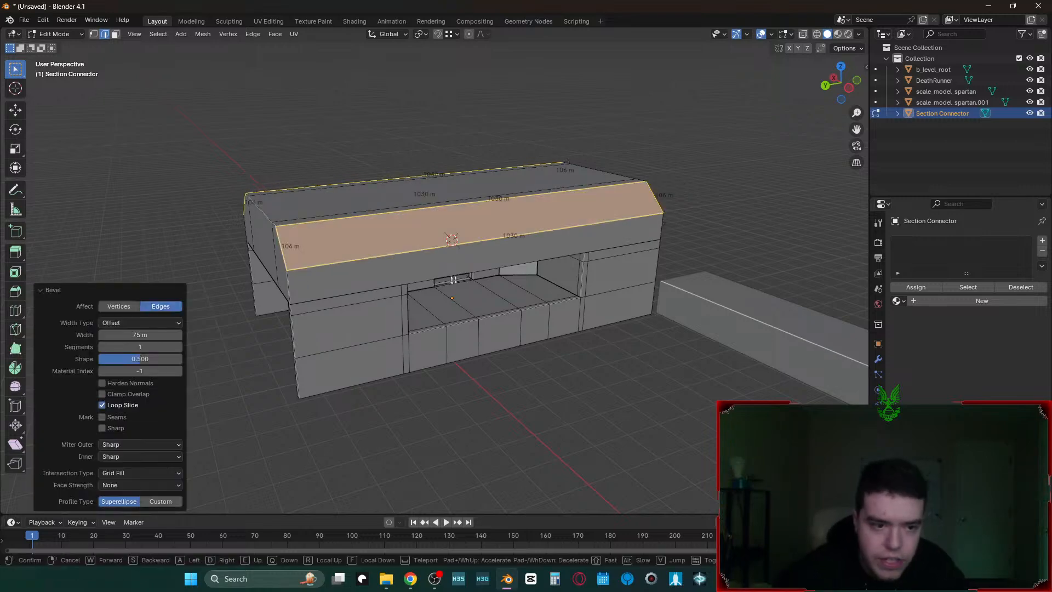
{"action": "left_click", "coordinate": [434, 270]}
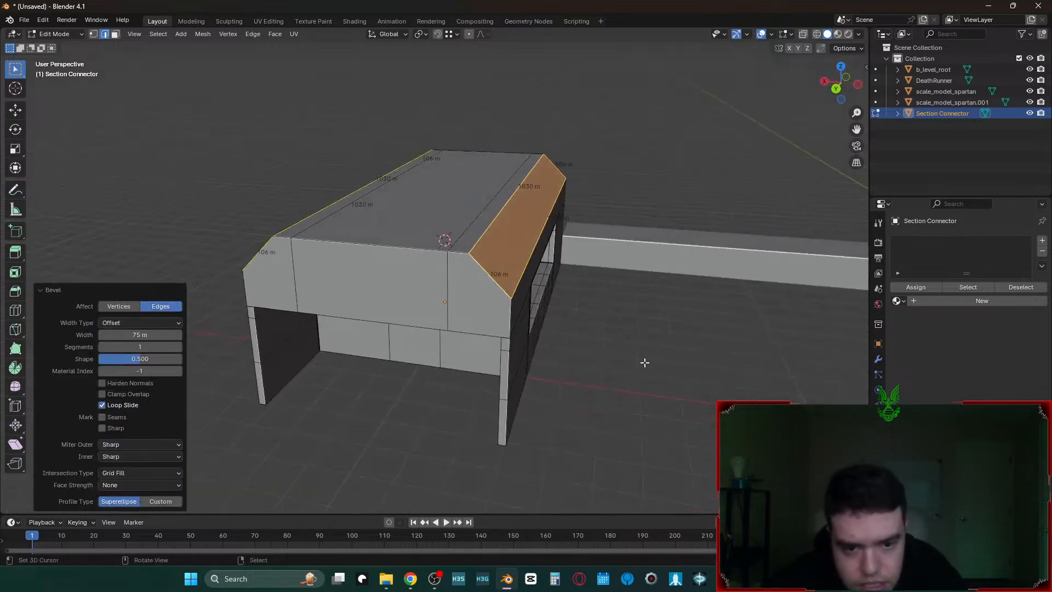
- Add a centred loop cut across the roof block and bevel it 250 m to form a middle section above the opening
{"action": "key", "text": "shift+grave"}
{"action": "key", "text": "w"}
{"action": "key", "text": "s"}
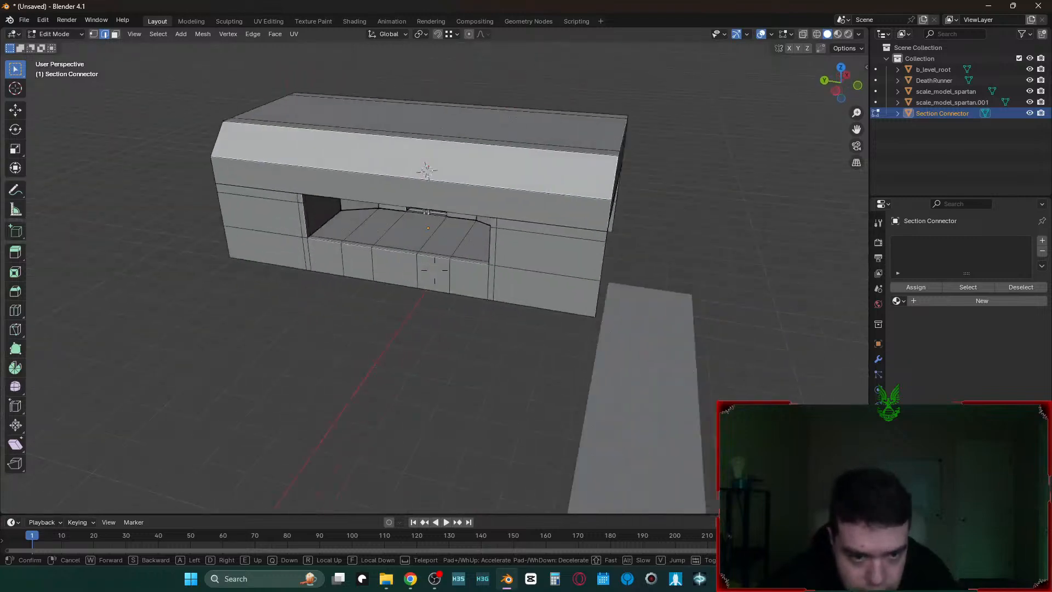
{"action": "key", "text": "w"}
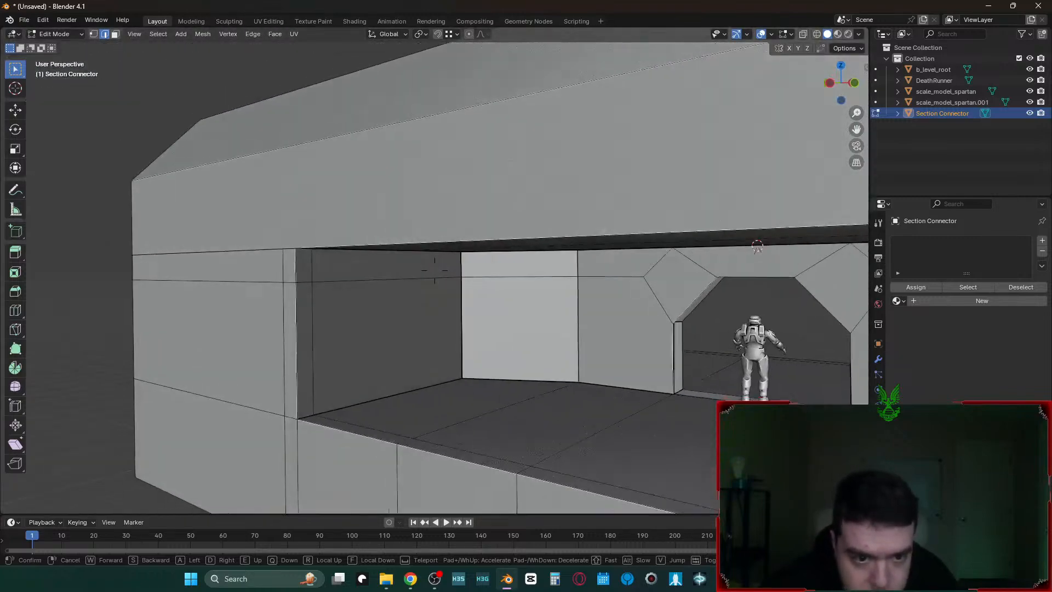
{"action": "left_click", "coordinate": [539, 339]}
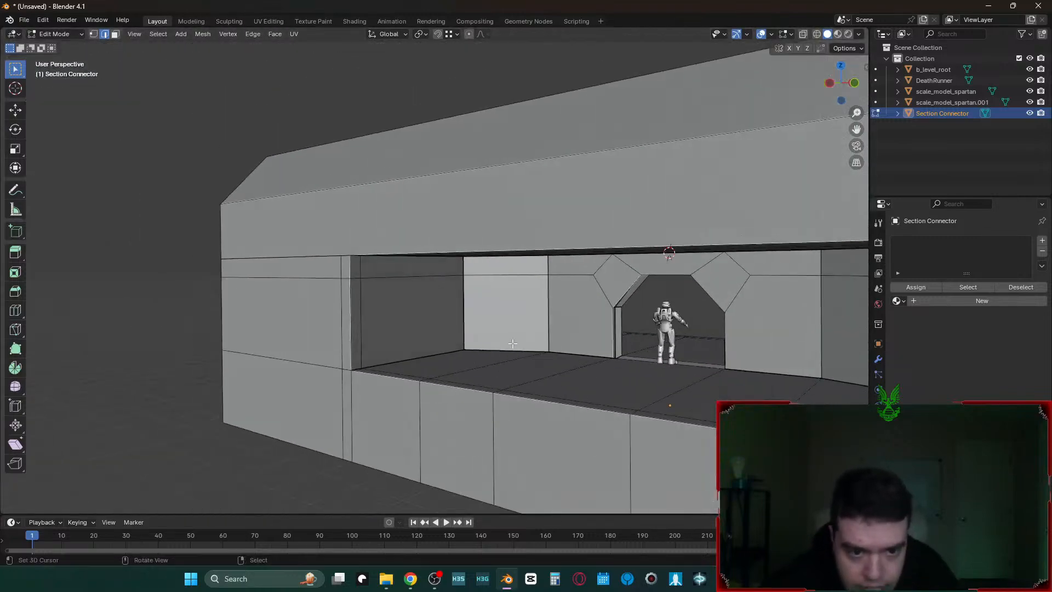
{"action": "left_click", "coordinate": [591, 146]}
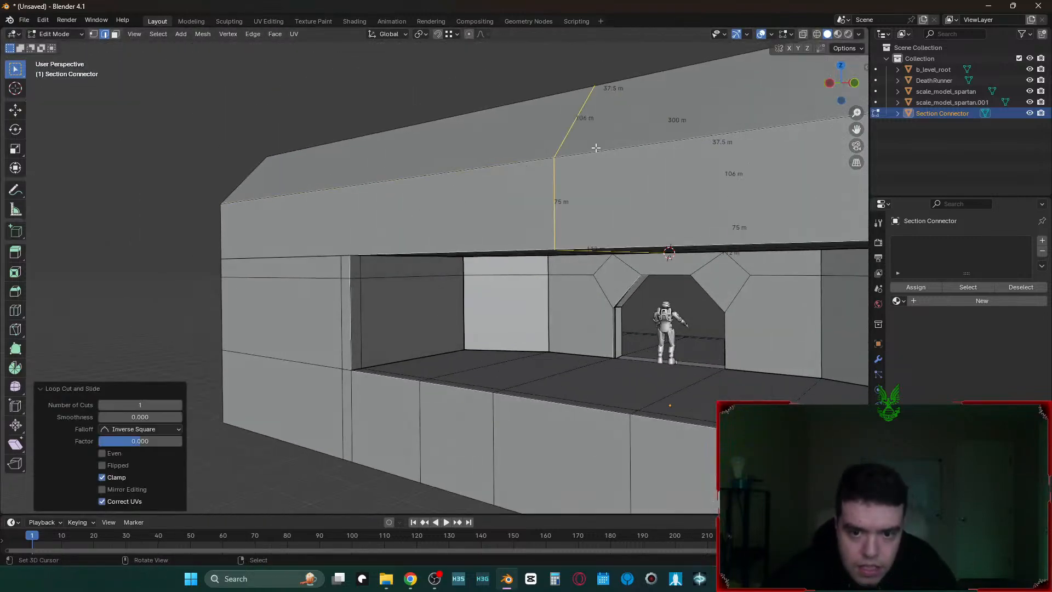
{"action": "key", "text": "ctrl+b"}
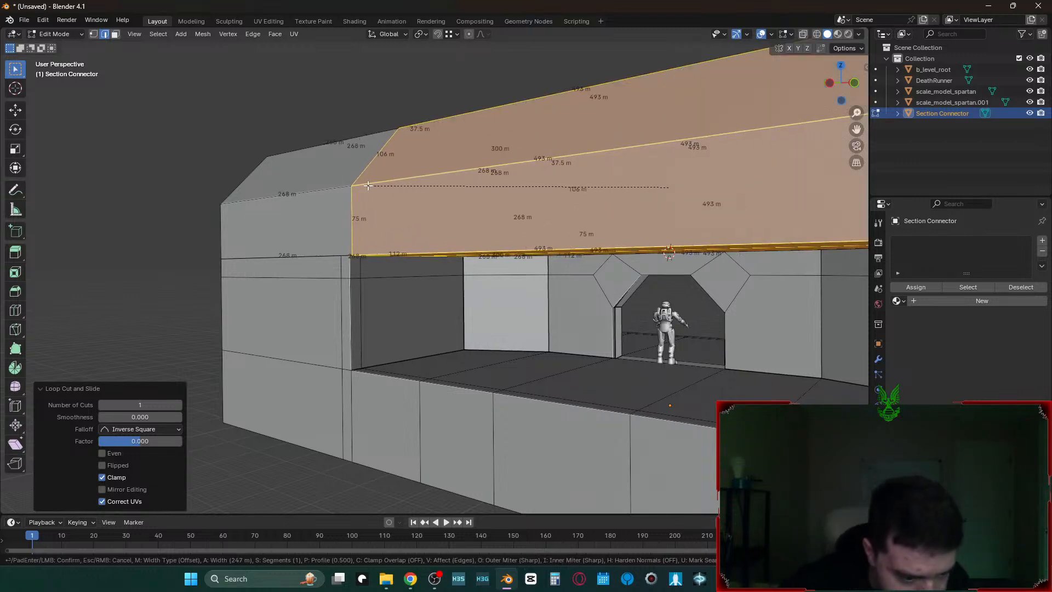
{"action": "type", "text": "250"}
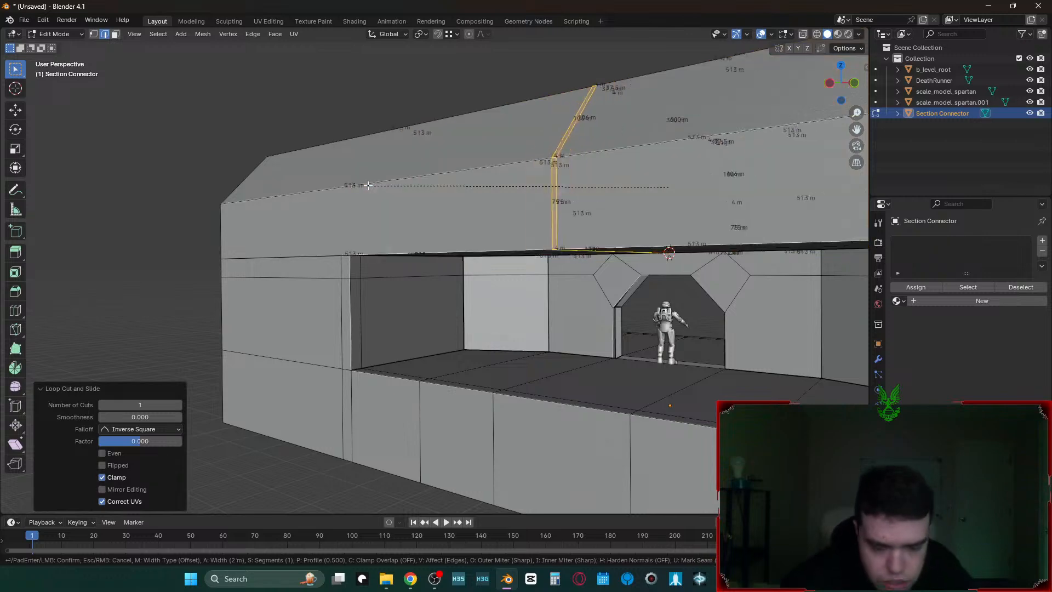
{"action": "key", "text": "Return"}
- Examine how the roof's middle section and its lower edge line up with the walls around the wide opening
{"action": "key", "text": "shift+grave"}
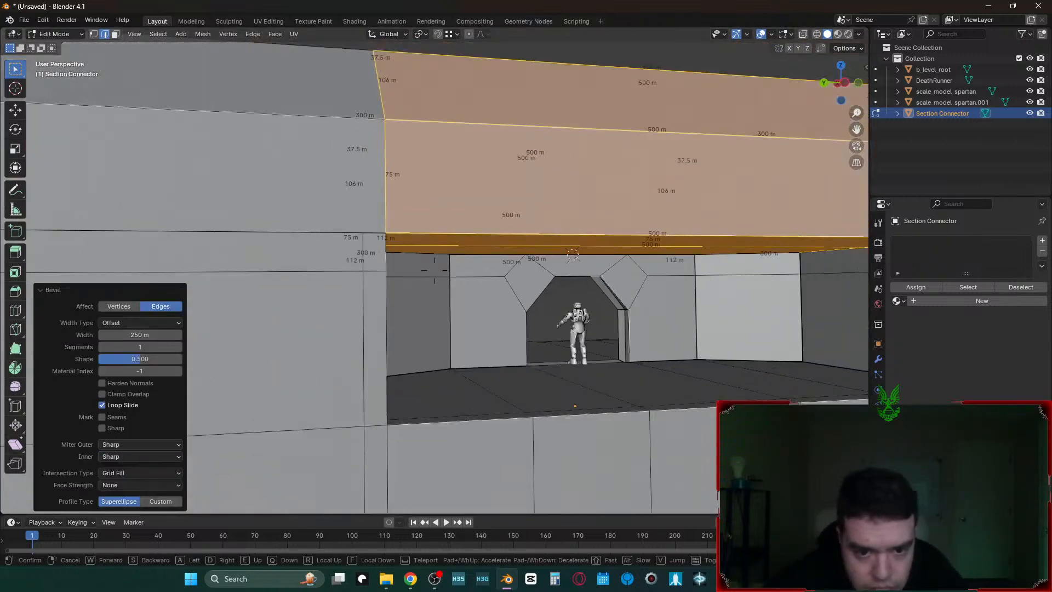
{"action": "key", "text": "s"}
{"action": "left_click", "coordinate": [435, 270]}
{"action": "right_click", "coordinate": [368, 21]}
{"action": "right_click", "coordinate": [472, 97]}
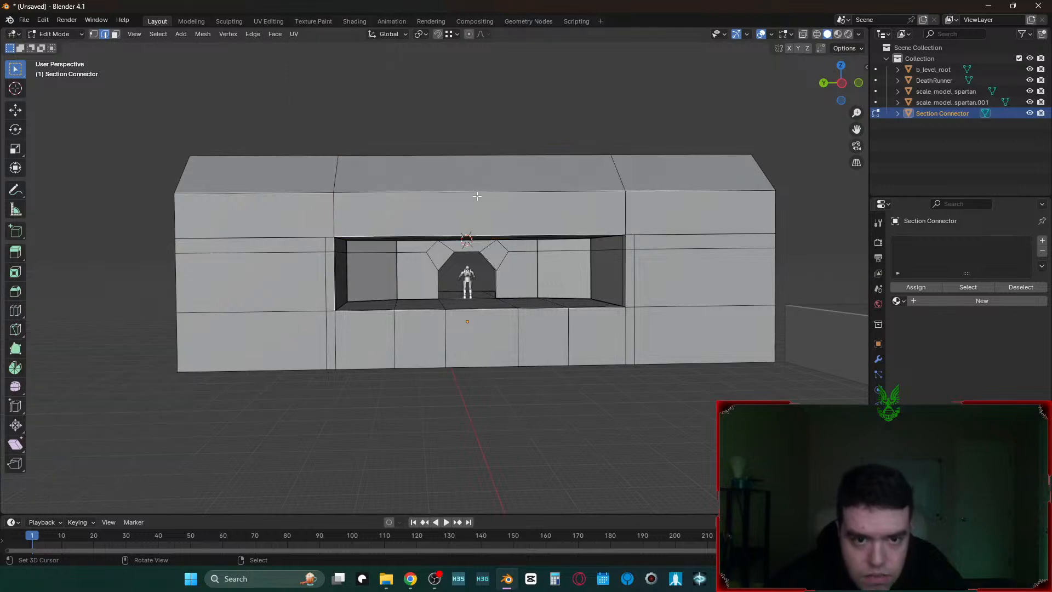
{"action": "right_click", "coordinate": [450, 236]}
{"action": "key", "text": "shift+grave"}
{"action": "key", "text": "a"}
{"action": "key", "text": "w"}
{"action": "left_click", "coordinate": [450, 236]}
{"action": "key", "text": "ctrl+b"}
{"action": "key", "text": "shift+grave"}
{"action": "key", "text": "w"}
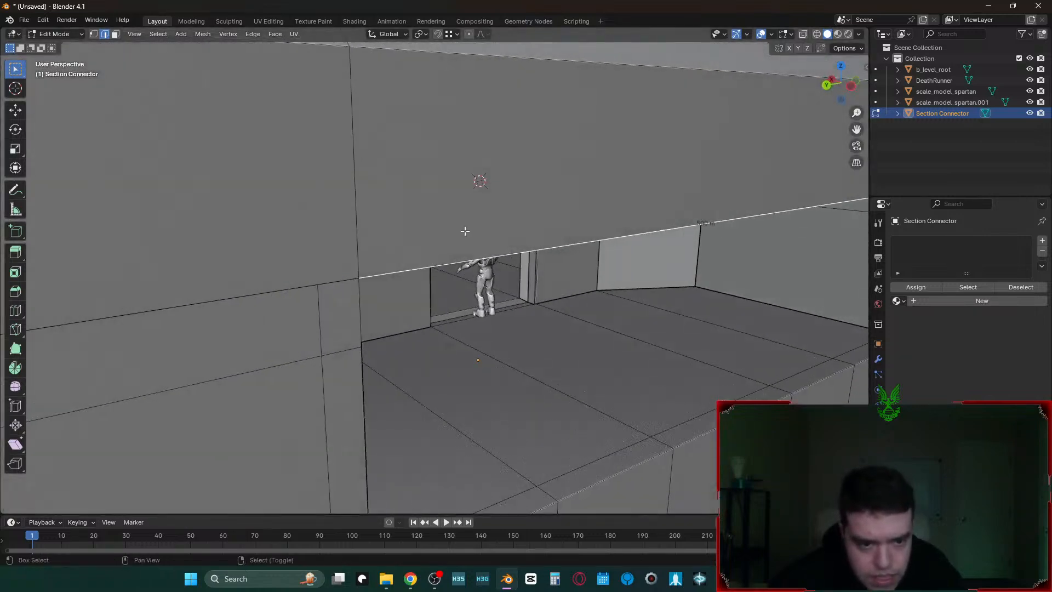
{"action": "key", "text": "w"}
{"action": "key", "text": "Escape"}
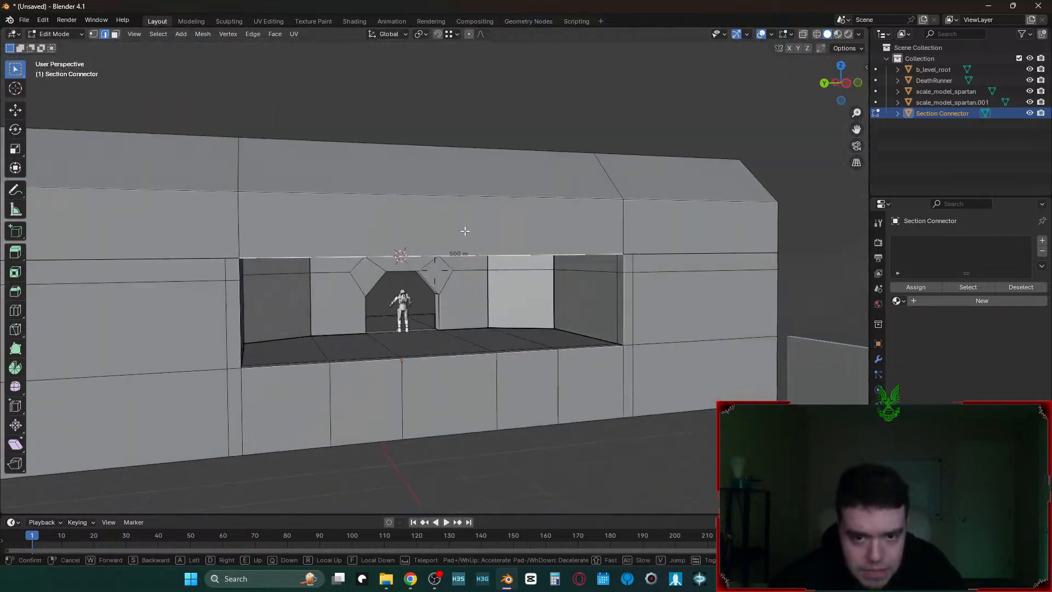
- Merge all vertices of the mesh by distance and clear the selection
{"action": "key", "text": "a"}
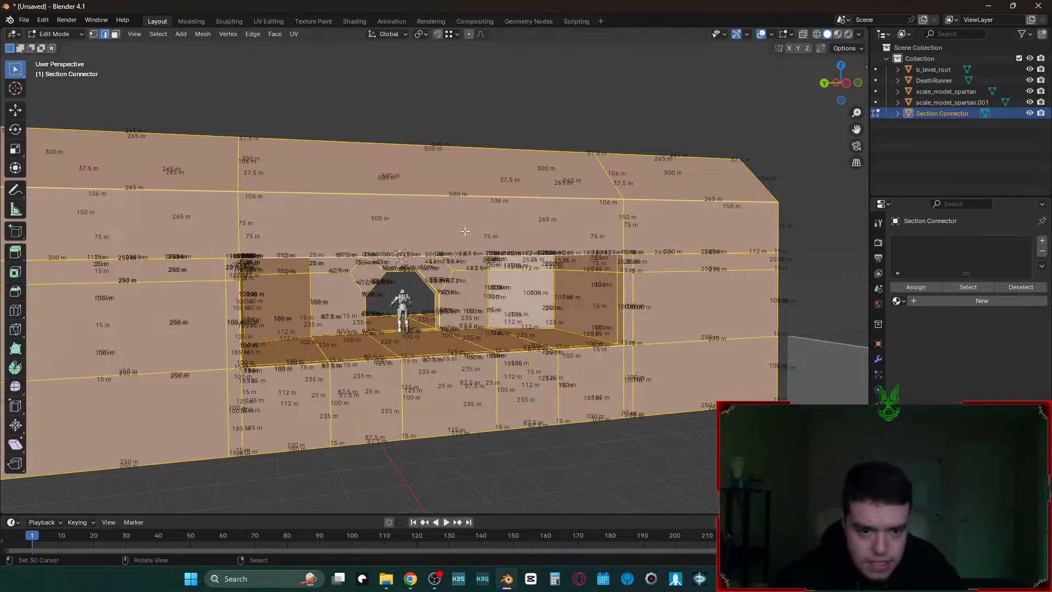
{"action": "key", "text": "m"}
{"action": "left_click", "coordinate": [433, 271]}
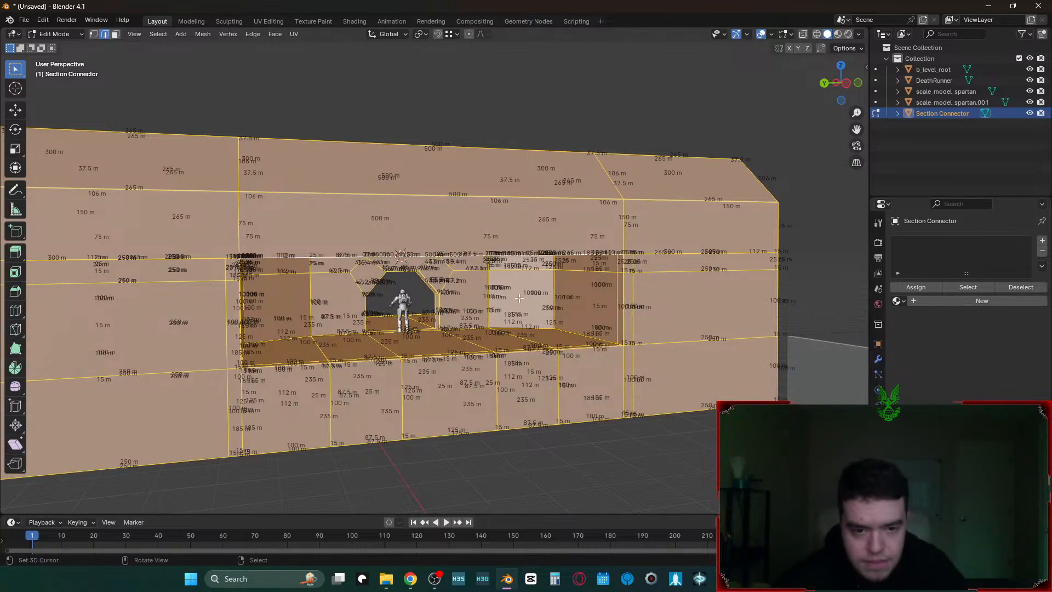
{"action": "key", "text": "alt+a"}
{"action": "key", "text": "g"}
{"action": "key", "text": "Return"}
- Duplicate the Section Connector object and move the copy about 891 m up along global Z
{"action": "key", "text": "Tab"}
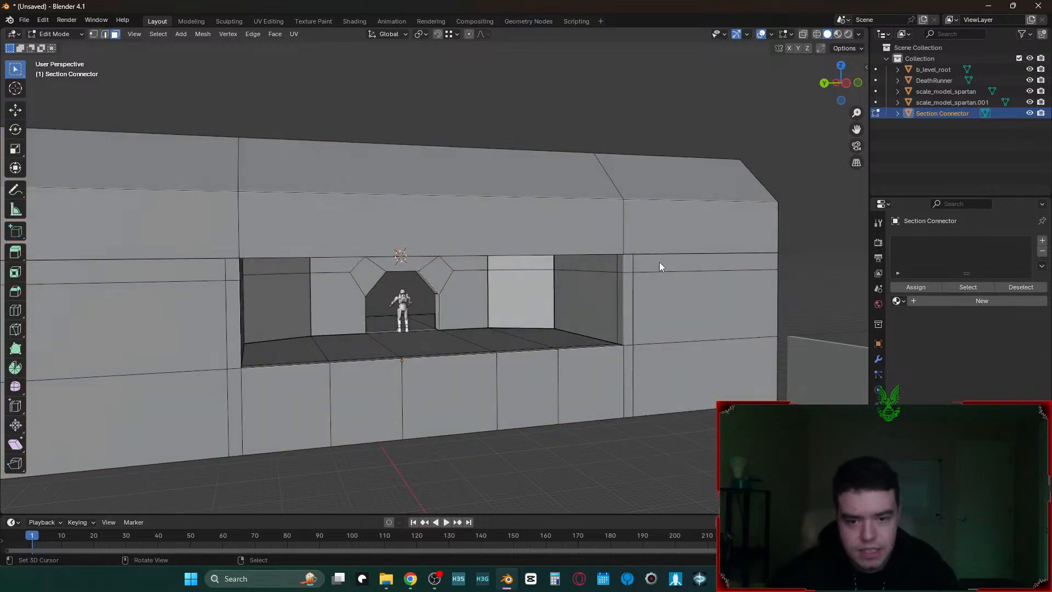
{"action": "scroll", "coordinate": [598, 367], "scroll_direction": "down", "scroll_amount": 10}
{"action": "key", "text": "shift+d"}
{"action": "key", "text": "z"}
{"action": "left_click", "coordinate": [593, 100]}
{"action": "middle_click_drag", "start_coordinate": [594, 100], "coordinate": [600, 74]}
{"action": "scroll", "coordinate": [624, 228], "scroll_direction": "down", "scroll_amount": 2}
- Rename the duplicate as Section Connector BACKUP and hide it from view
{"action": "key", "text": "F2"}
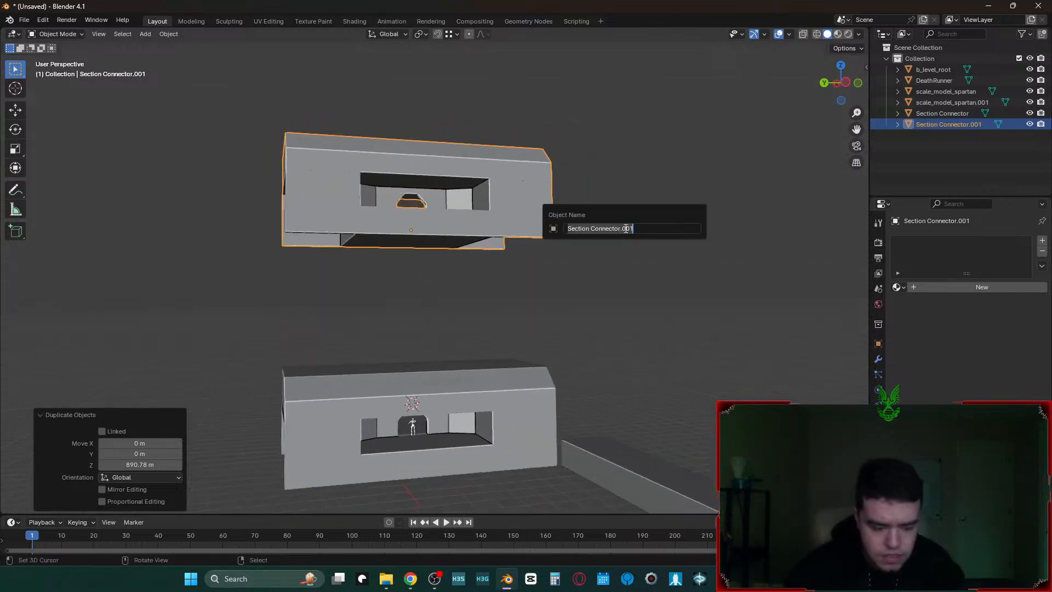
{"action": "type", "text": "S"}
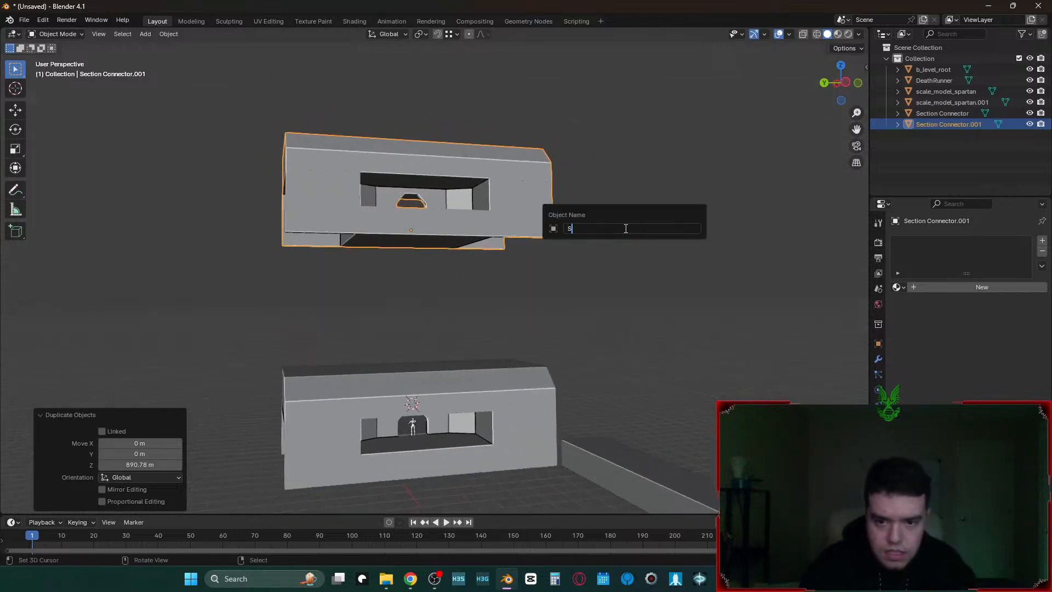
{"action": "type", "text": "ection Connecto"}
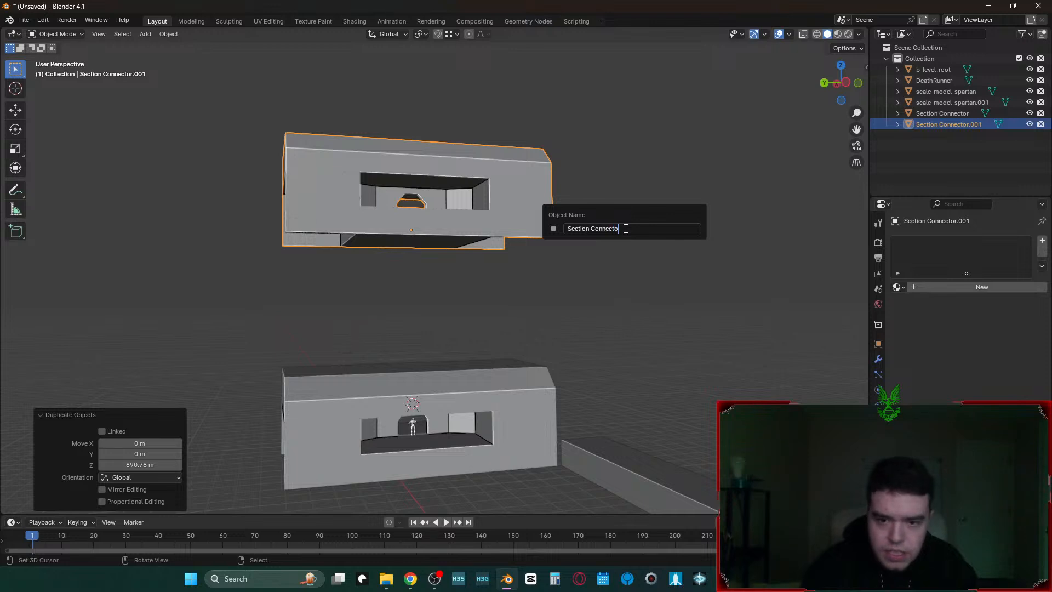
{"action": "type", "text": "r BACKUP"}
{"action": "key", "text": "Return"}
{"action": "key", "text": "h"}
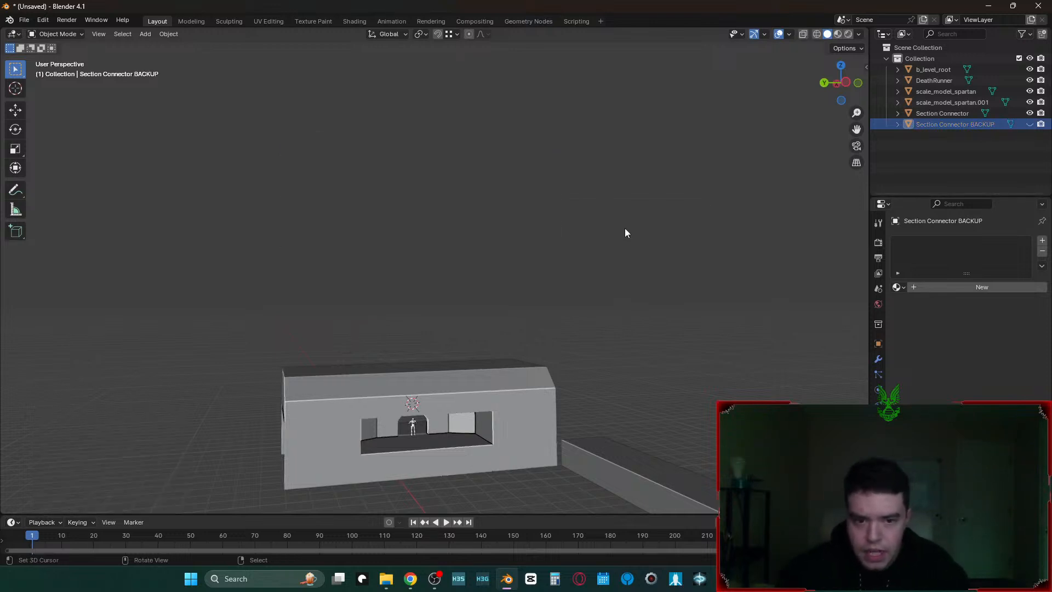
- Reopen the original Section Connector's mesh for editing and merge all its vertices by distance
{"action": "left_click", "coordinate": [539, 371]}
{"action": "key", "text": "Tab"}
{"action": "scroll", "coordinate": [543, 368], "scroll_direction": "up", "scroll_amount": 4}
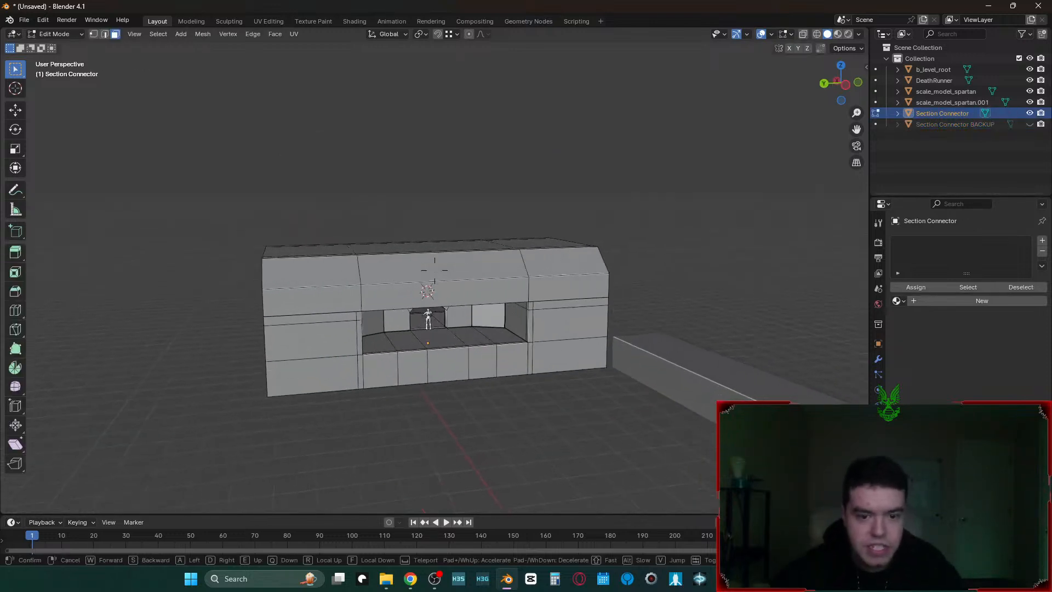
{"action": "key", "text": "a"}
{"action": "key", "text": "m"}
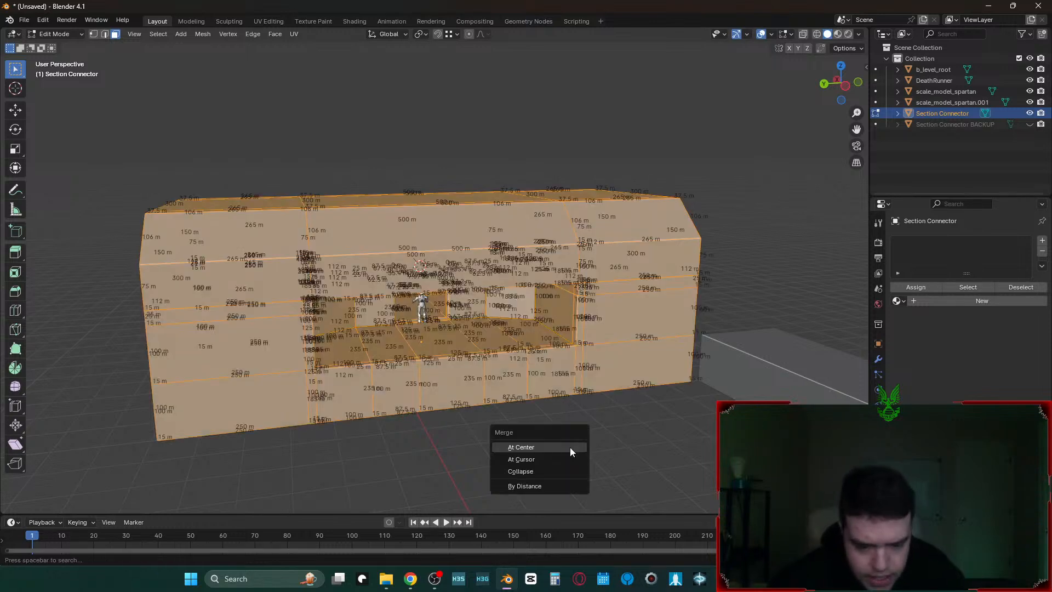
{"action": "left_click", "coordinate": [547, 486]}
- Turn off the Edge Length measurement overlay and add that option to Quick Favorites
{"action": "left_click", "coordinate": [791, 34]}
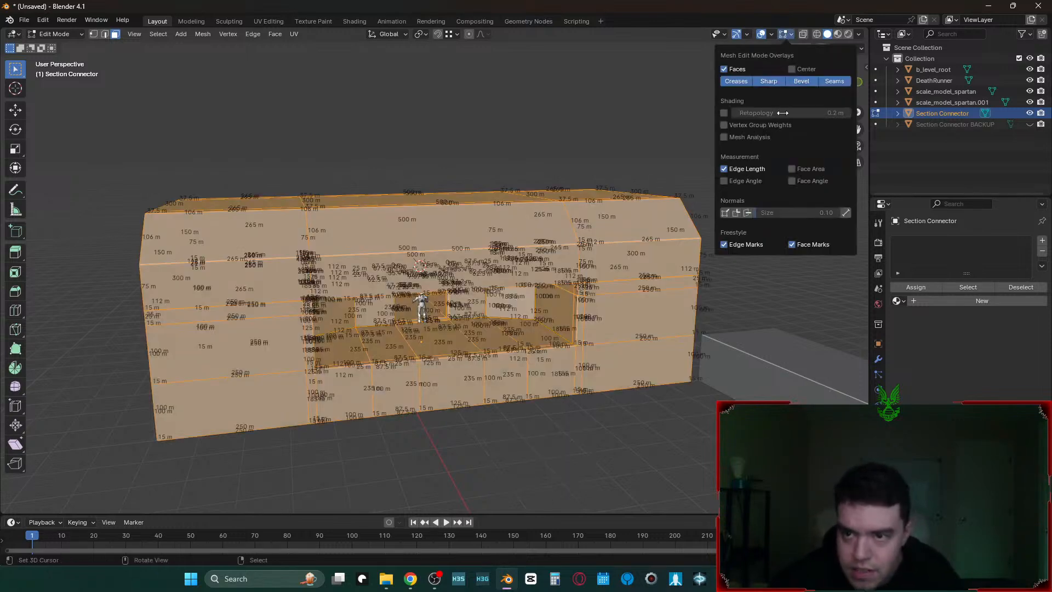
{"action": "left_click", "coordinate": [722, 170]}
{"action": "right_click", "coordinate": [721, 172]}
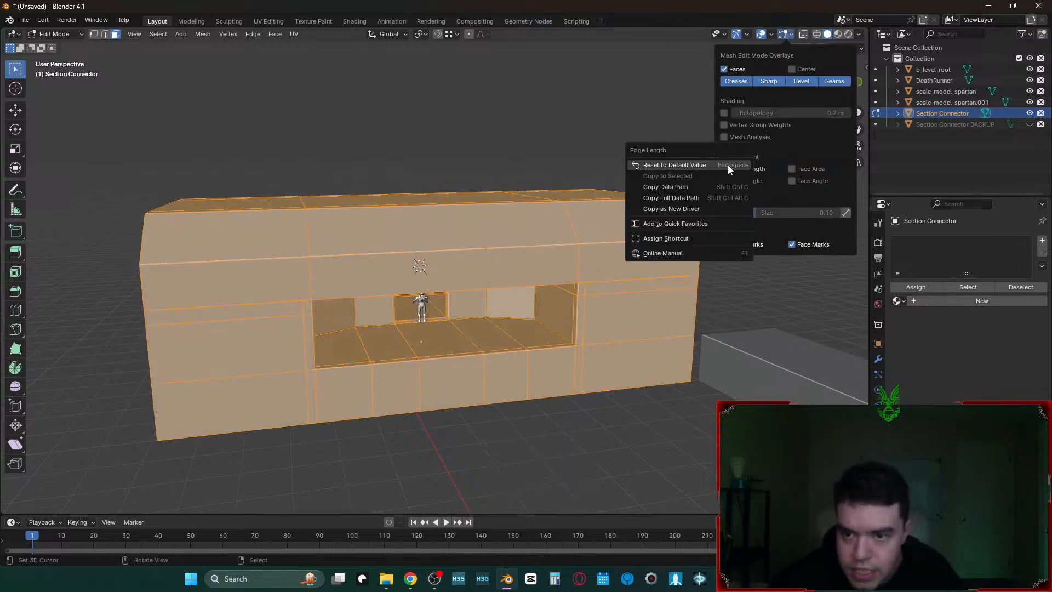
{"action": "left_click", "coordinate": [692, 222]}
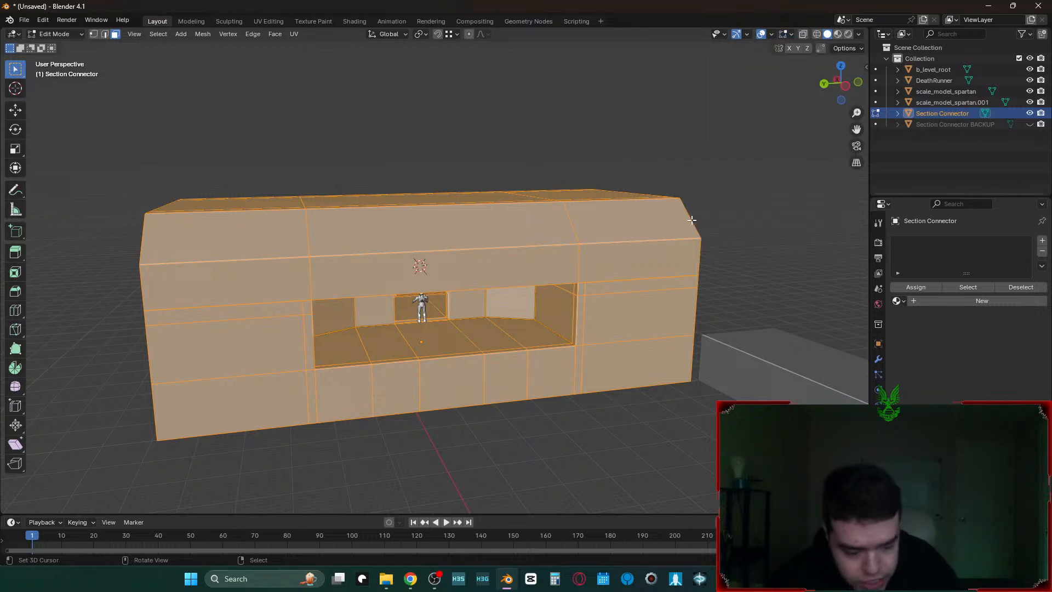
- Remove the Edge Length option from Quick Favorites and try to assign a shortcut to it
{"action": "left_click", "coordinate": [845, 48]}
{"action": "left_click", "coordinate": [792, 34]}
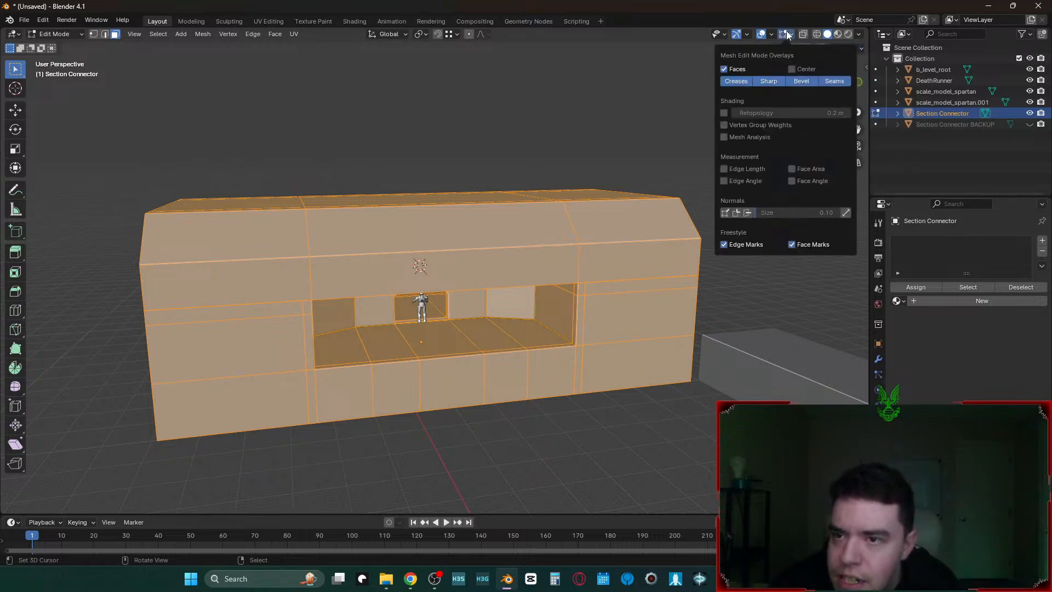
{"action": "right_click", "coordinate": [740, 171]}
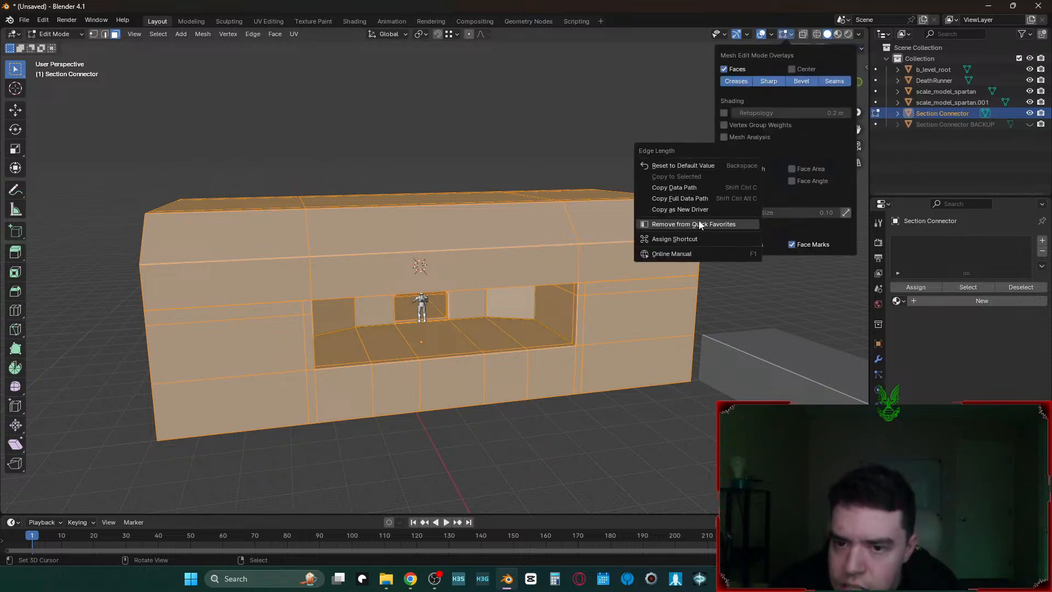
{"action": "left_click", "coordinate": [697, 223]}
{"action": "right_click", "coordinate": [742, 171]}
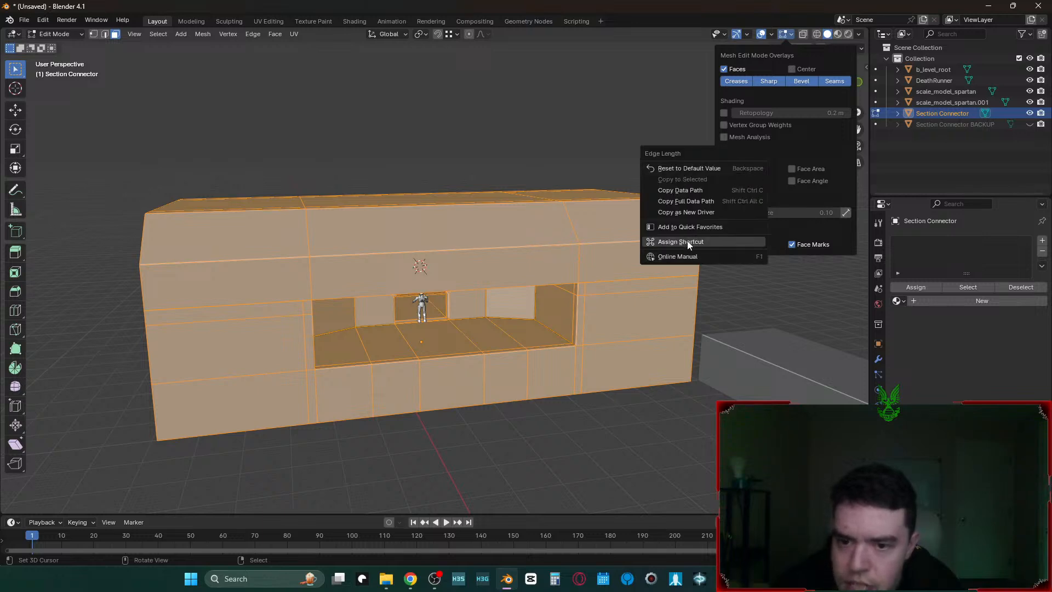
{"action": "left_click", "coordinate": [691, 240]}
{"action": "key", "text": "Escape"}
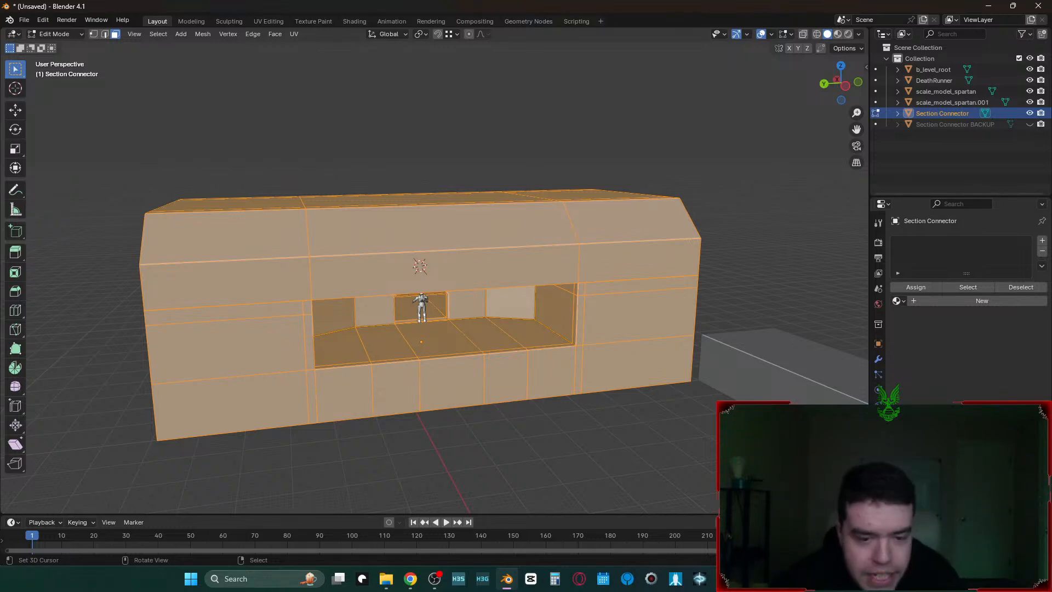
- Clear the selection and test the Edge Length shortcut with the centre wall face below the front opening selected
{"action": "left_click", "coordinate": [625, 440]}
{"action": "scroll", "coordinate": [526, 366], "scroll_direction": "up", "scroll_amount": 5}
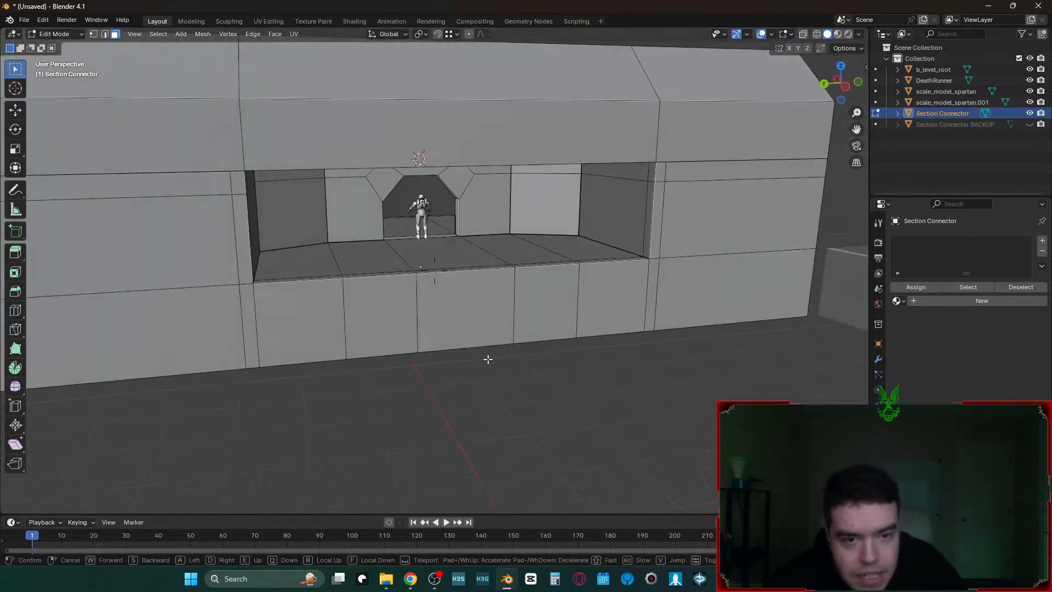
{"action": "left_click", "coordinate": [472, 317]}
{"action": "key", "text": "shift+2"}
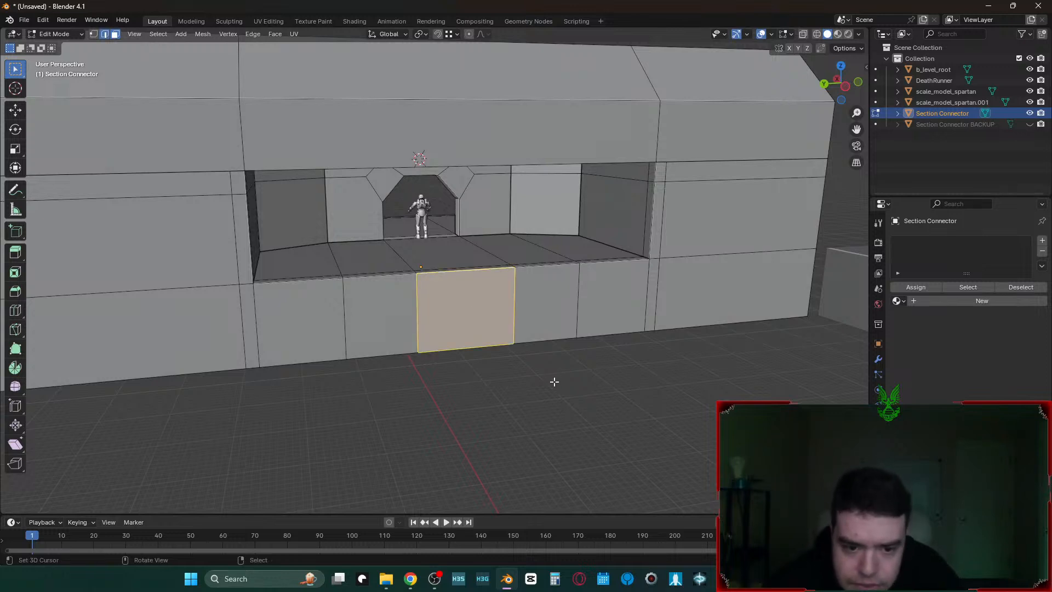
{"action": "key", "text": "2"}
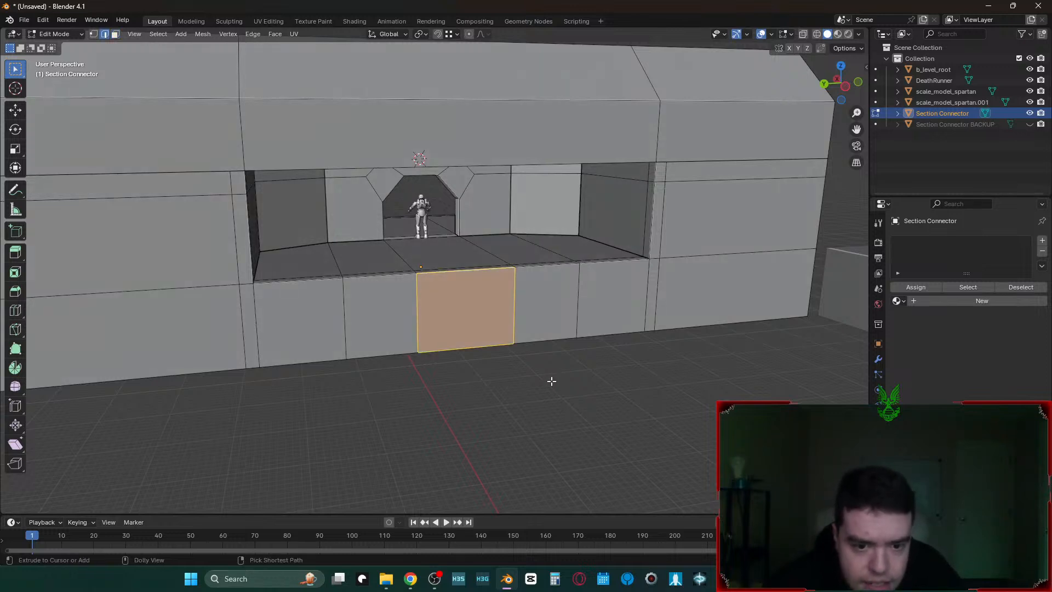
{"action": "left_click", "coordinate": [551, 381]}
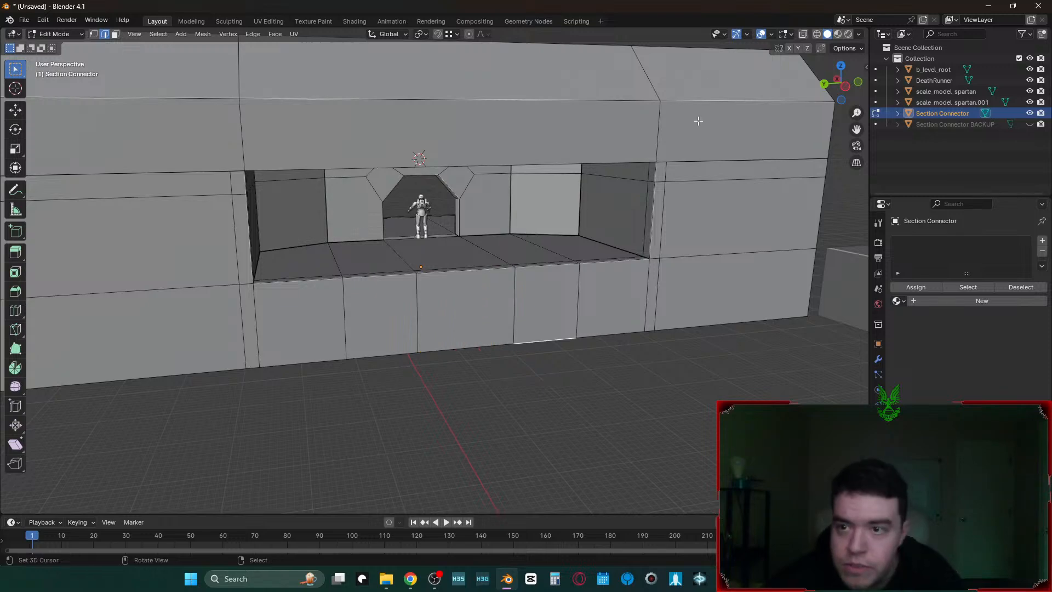
- Try to change the shortcut of the Edge Length measurement overlay to Ctrl+Shift+E
{"action": "left_click", "coordinate": [787, 35]}
{"action": "right_click", "coordinate": [723, 169]}
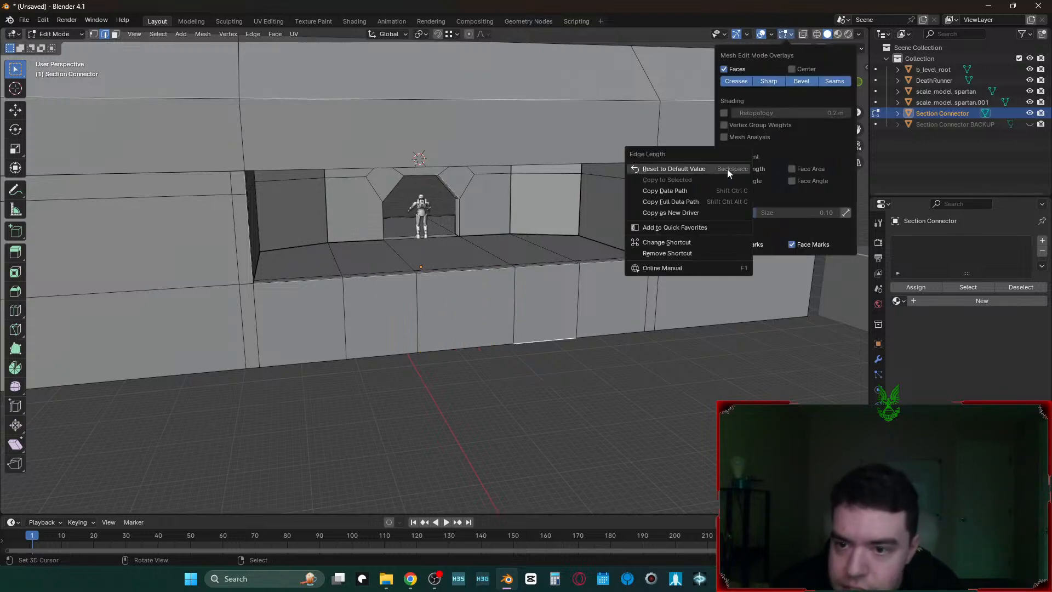
{"action": "left_click", "coordinate": [685, 239]}
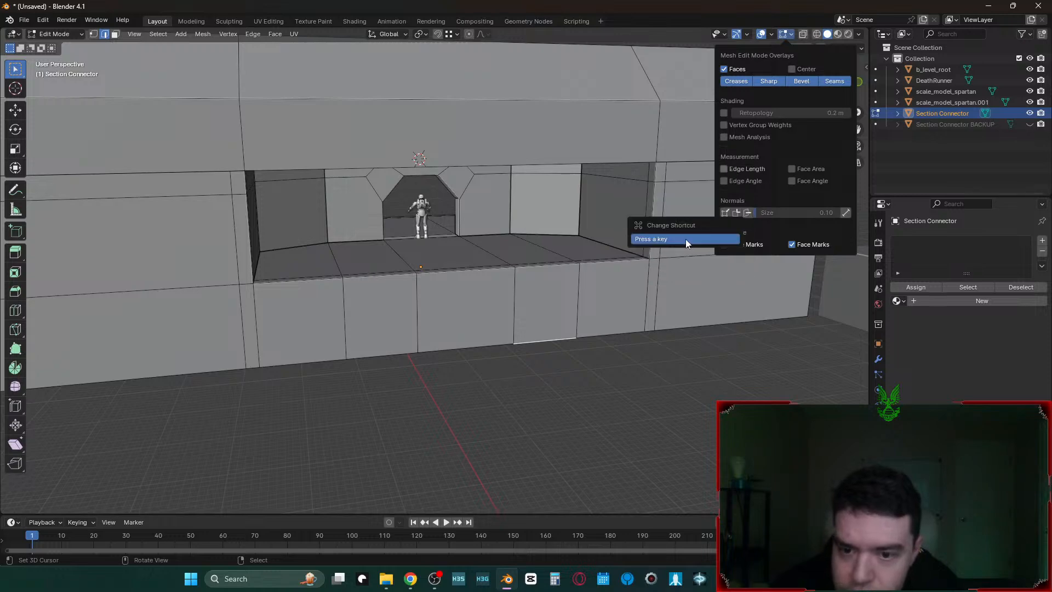
{"action": "key", "text": "shift+ctrl"}
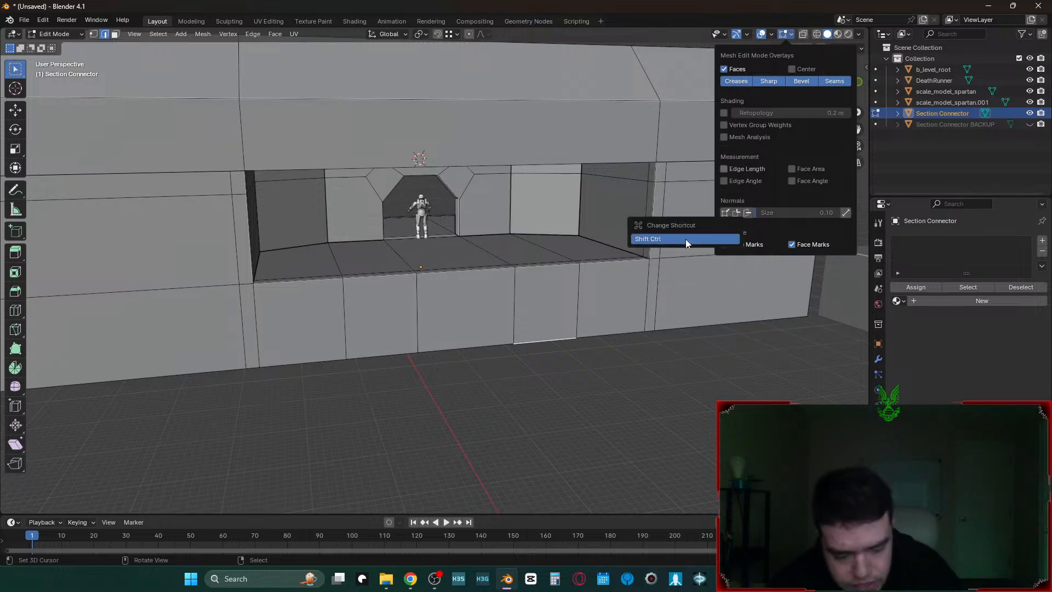
{"action": "key", "text": "ctrl+shift+e"}
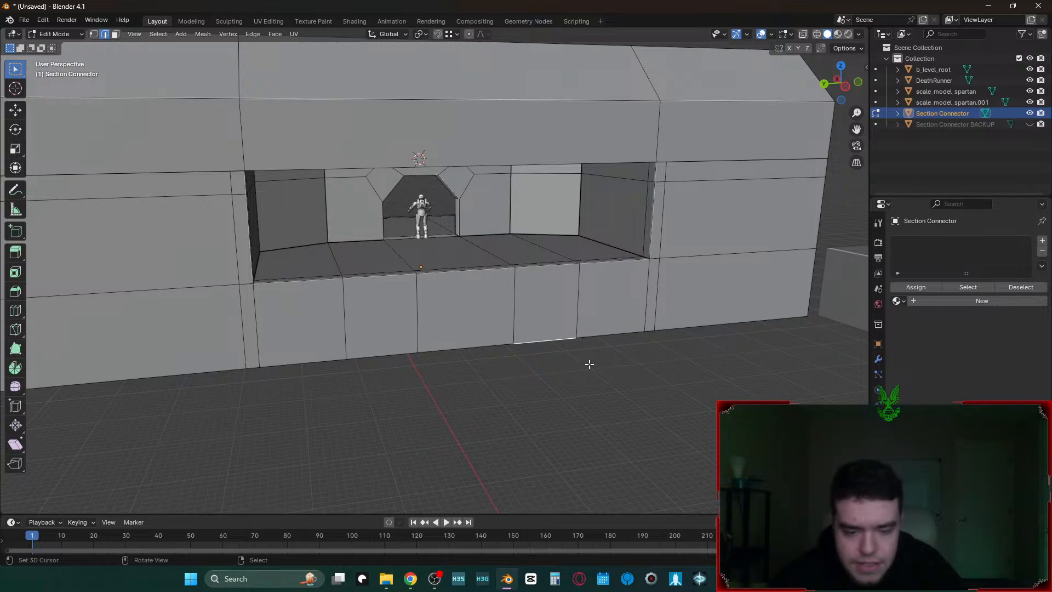
- Test the Edge Length shortcut on a wall face below the opening and cancel the export file dialog
{"action": "key", "text": "shift+3"}
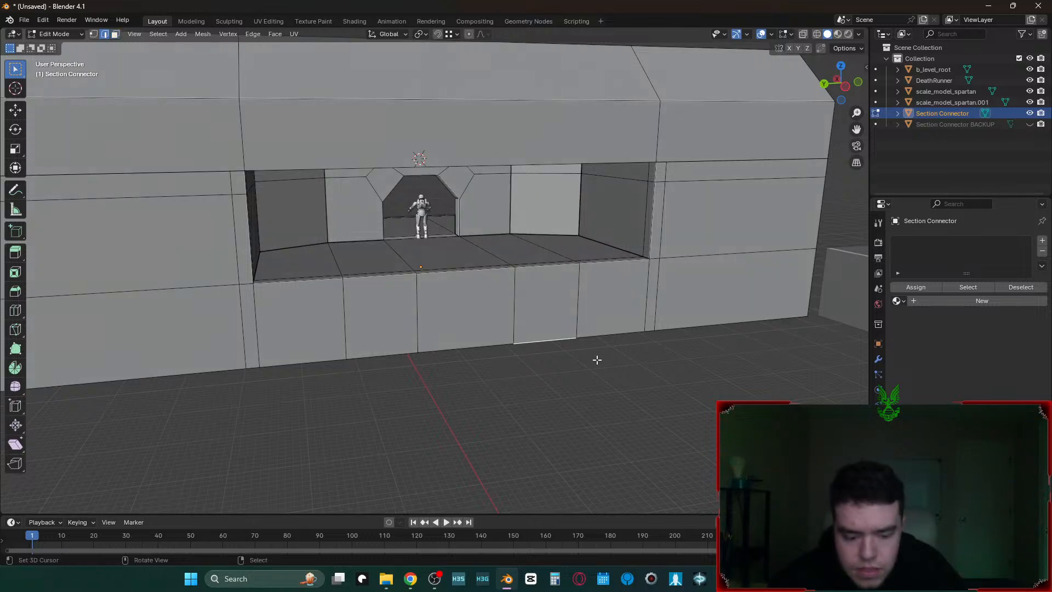
{"action": "key", "text": "3"}
{"action": "left_click", "coordinate": [564, 302]}
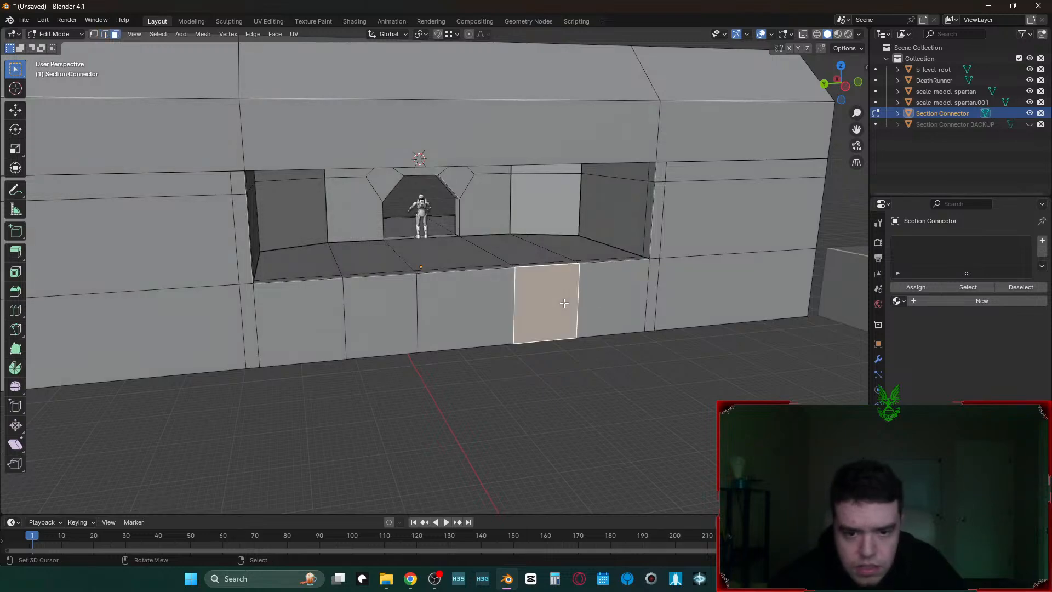
{"action": "key", "text": "ctrl+o"}
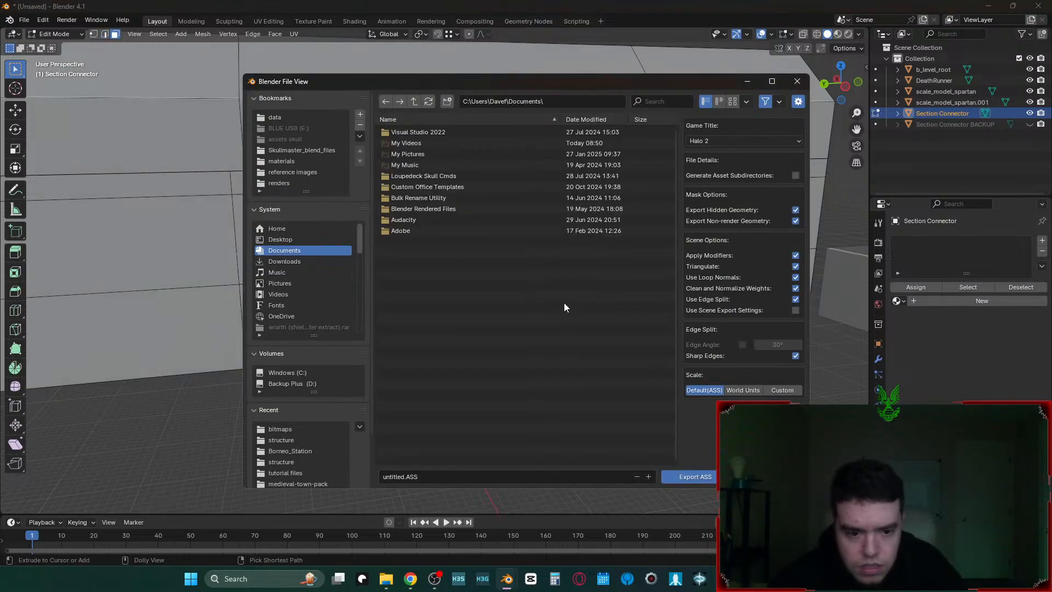
{"action": "key", "text": "Escape"}
{"action": "key", "text": "Tab"}
{"action": "key", "text": "Tab"}
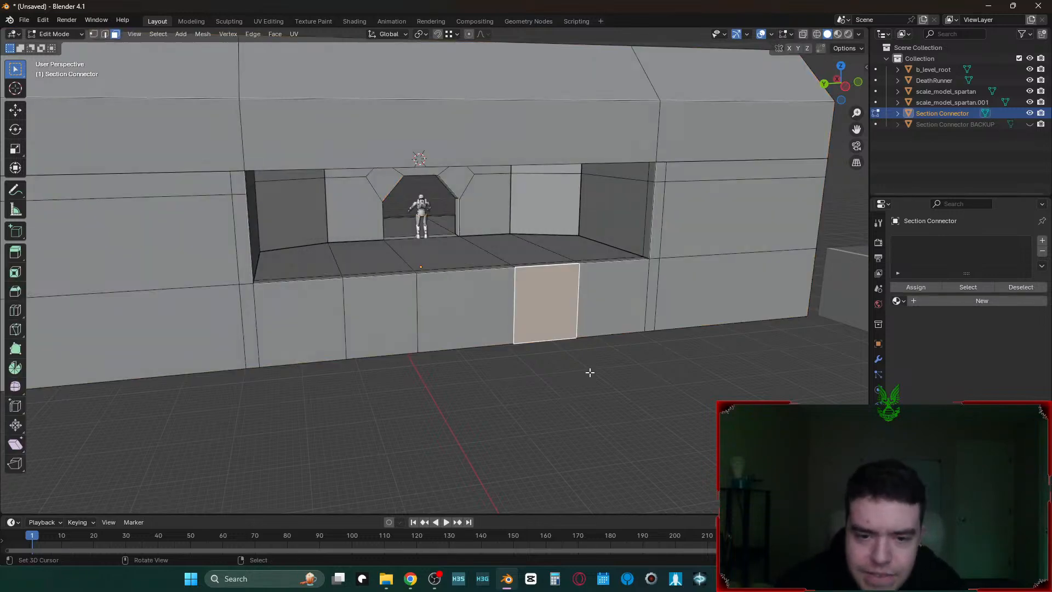
- Change the Edge Length overlay's shortcut to Alt 2 and select the upper edge of the front opening in edge mode
{"action": "key", "text": "alt+a"}
{"action": "middle_click_drag", "start_coordinate": [749, 315], "coordinate": [733, 323]}
{"action": "key", "text": "alt+f"}
{"action": "key", "text": "alt+f"}
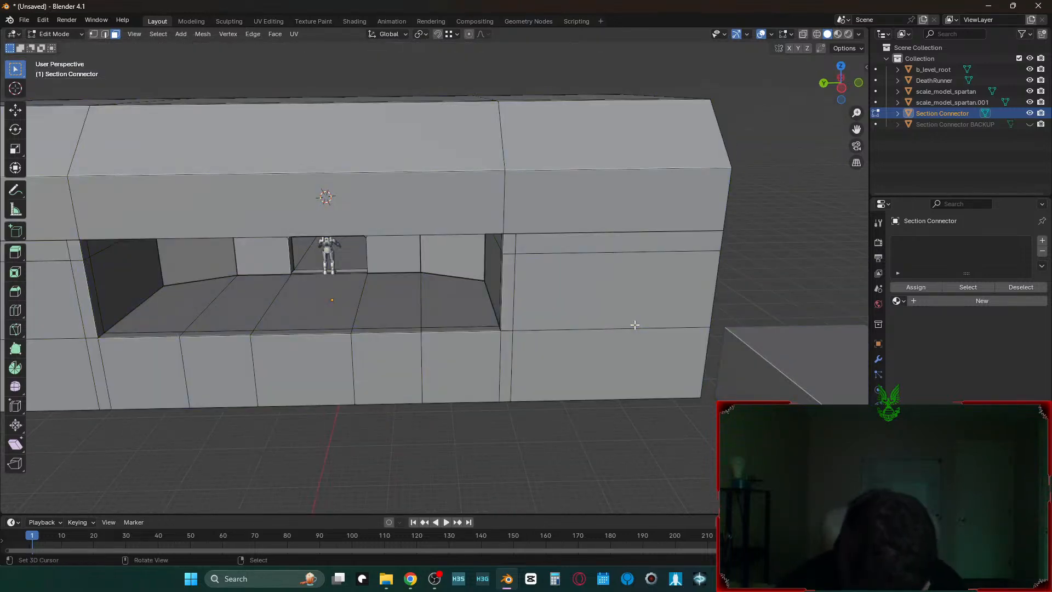
{"action": "left_click", "coordinate": [791, 34]}
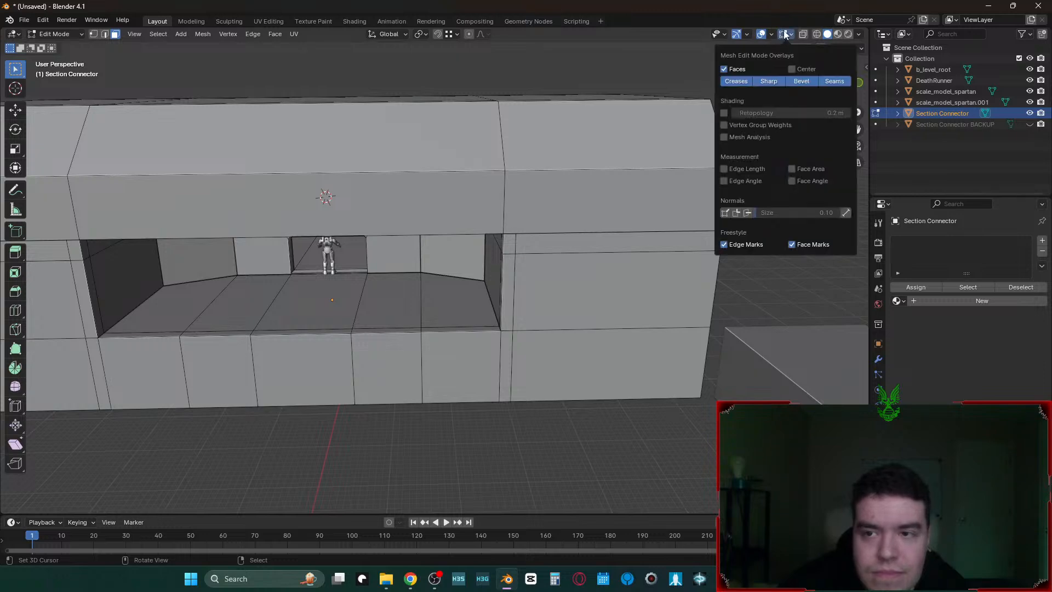
{"action": "right_click", "coordinate": [742, 167]}
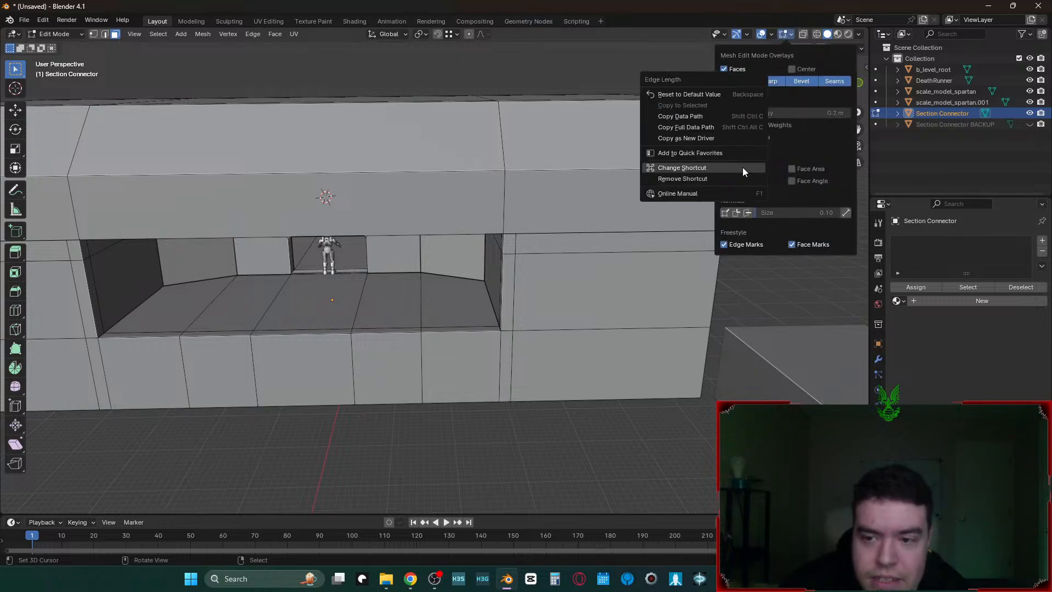
{"action": "right_click", "coordinate": [749, 170]}
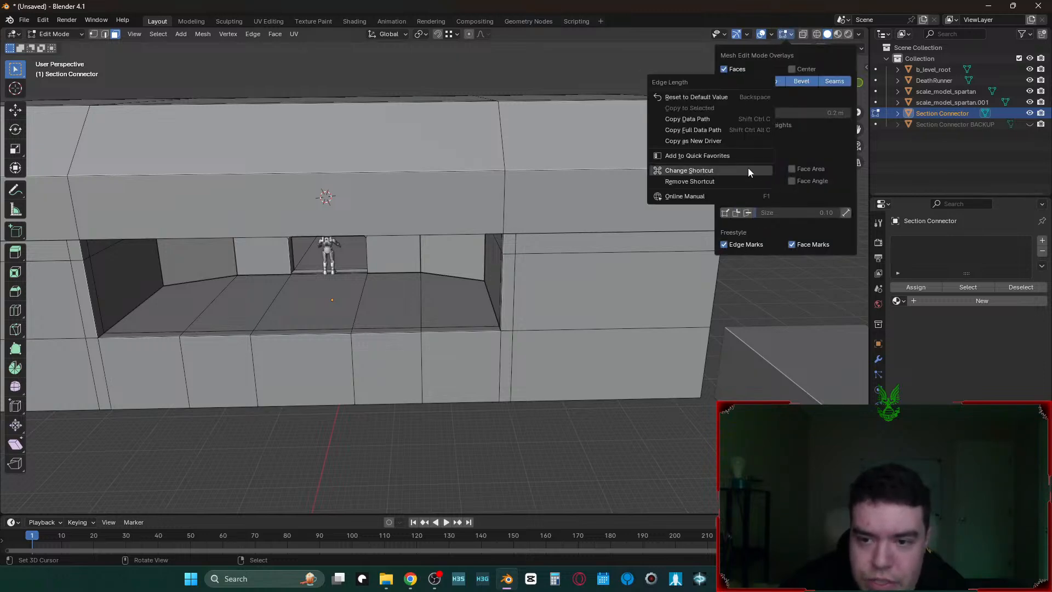
{"action": "left_click", "coordinate": [748, 167]}
{"action": "key", "text": "Escape"}
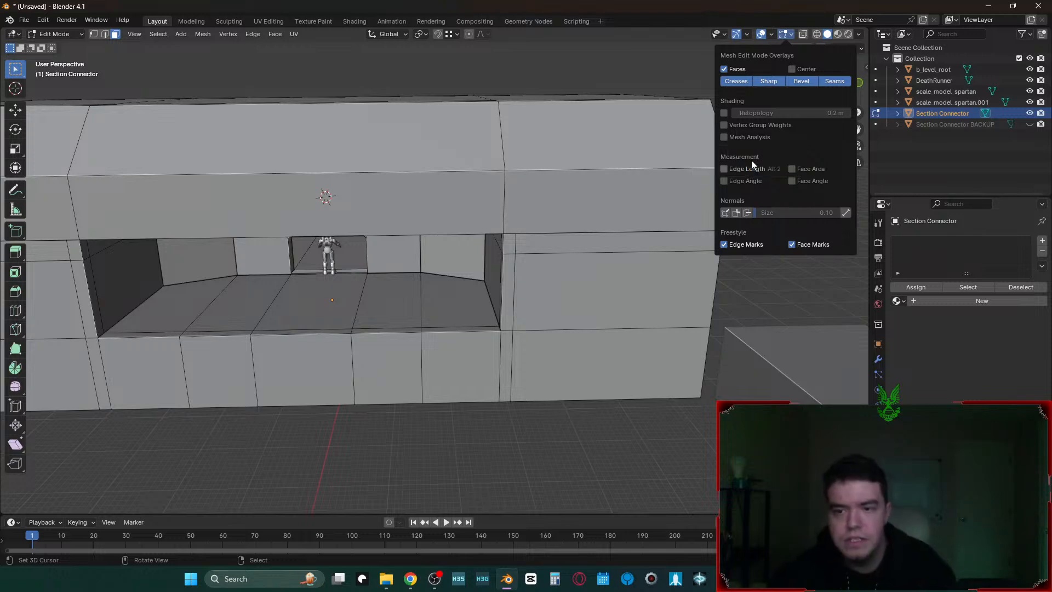
{"action": "key", "text": "2"}
{"action": "left_click", "coordinate": [400, 219], "text": "alt"}
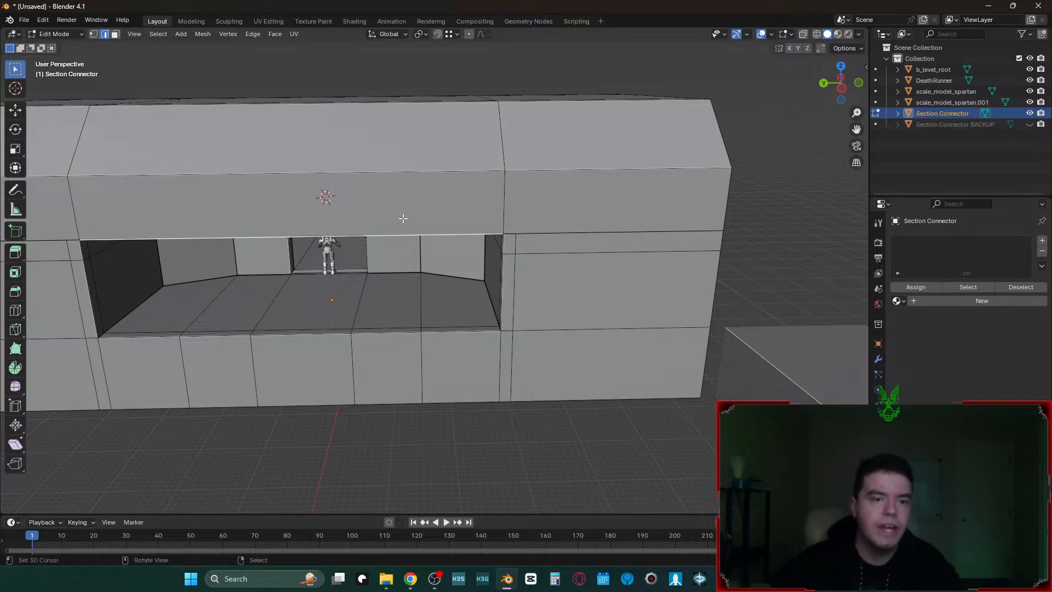
- Start saving the scene and browse to the levels folder inside the H3EK data folder
{"action": "key", "text": "ctrl+s"}
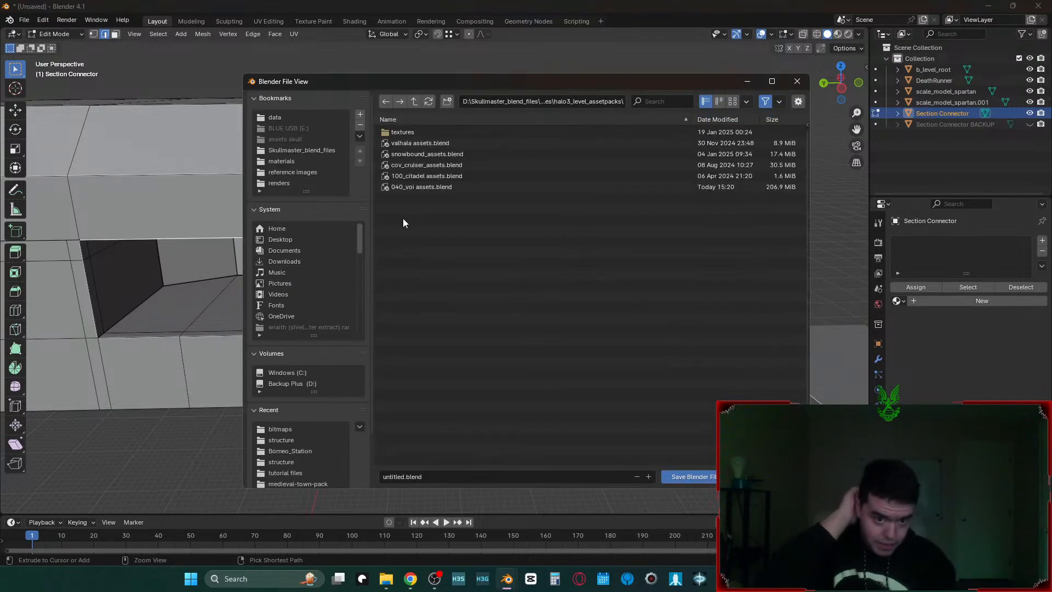
{"action": "left_click", "coordinate": [415, 104]}
{"action": "left_click", "coordinate": [285, 118]}
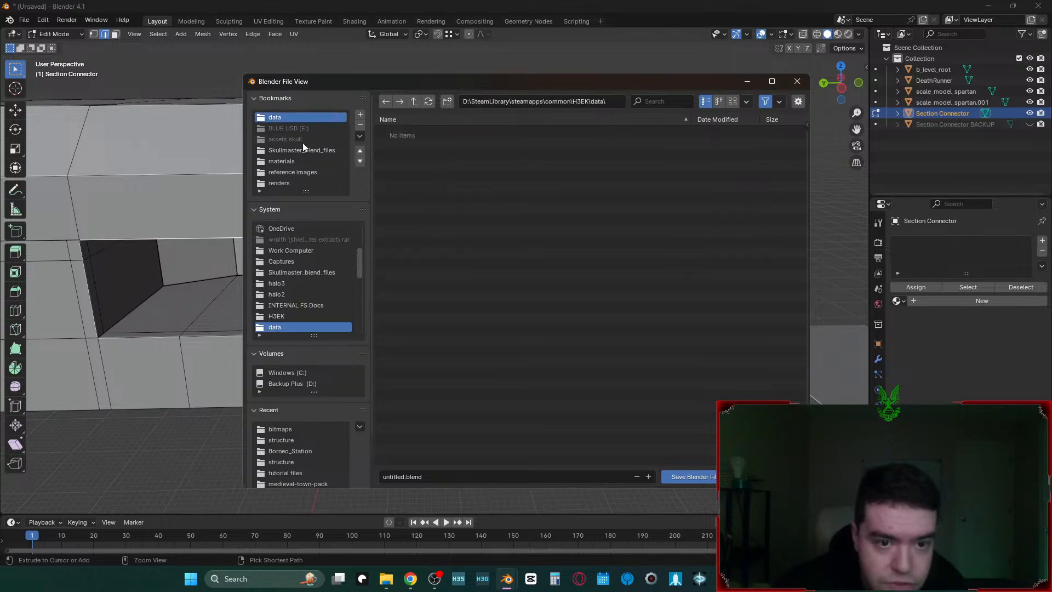
{"action": "double_click", "coordinate": [409, 220]}
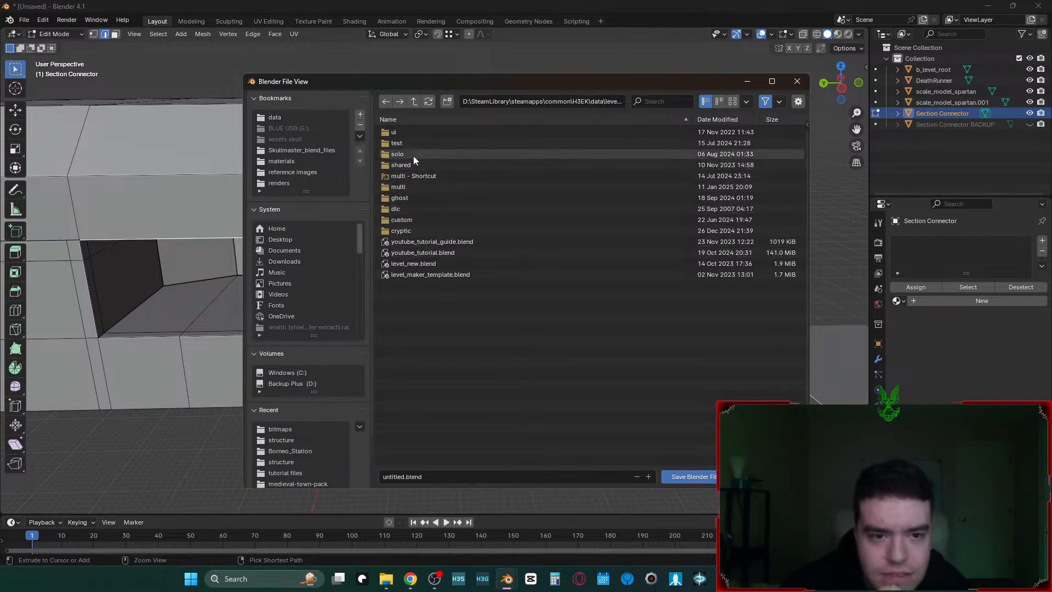
{"action": "left_click", "coordinate": [422, 187]}
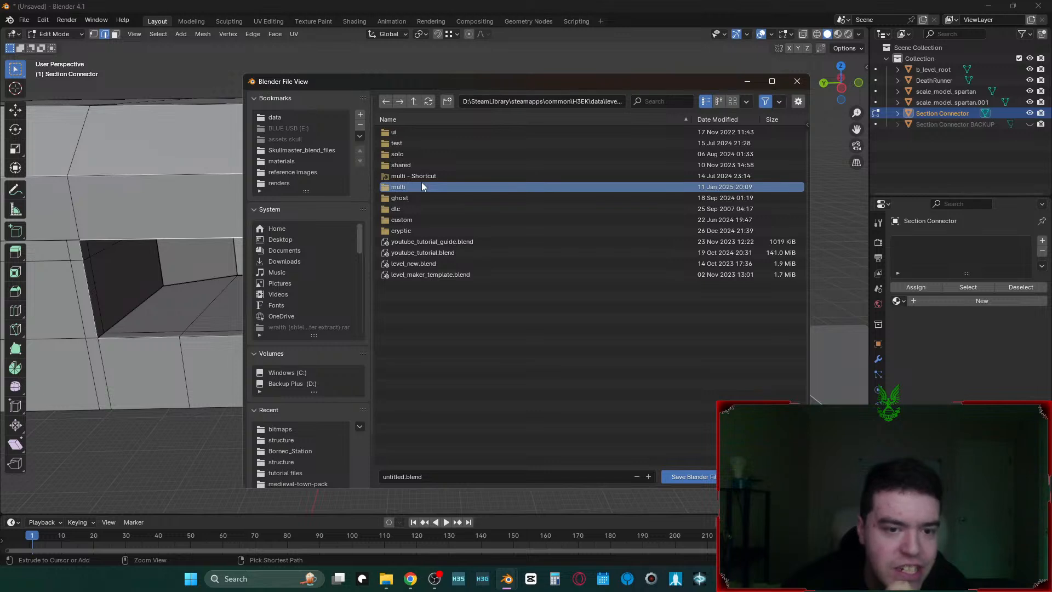
{"action": "left_click", "coordinate": [449, 326]}
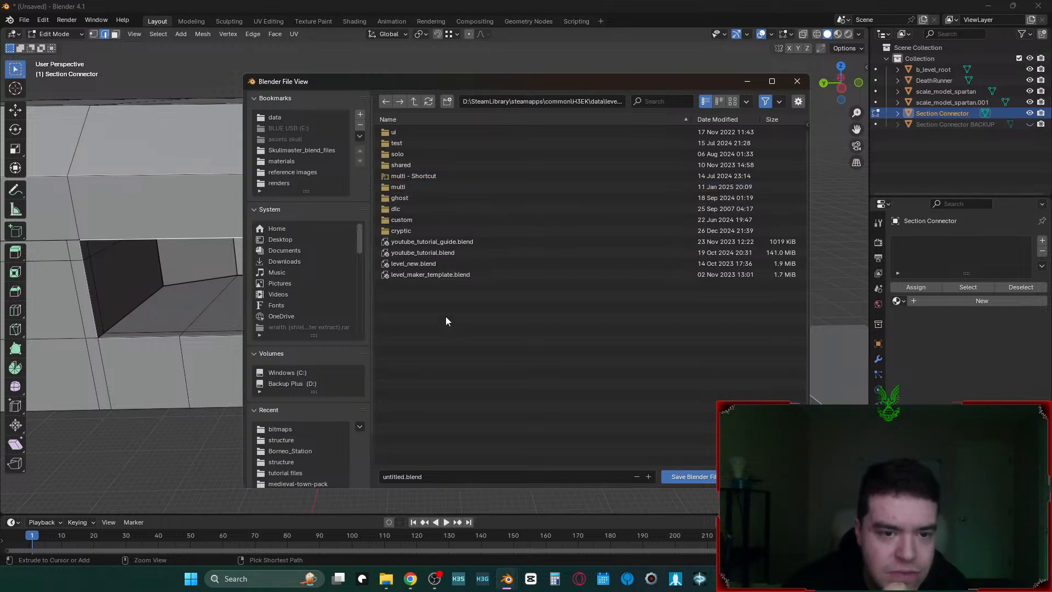
- Create a folder named minigames inside the levels folder
{"action": "left_click", "coordinate": [441, 101]}
{"action": "type", "text": "minigames"}
{"action": "key", "text": "Return"}
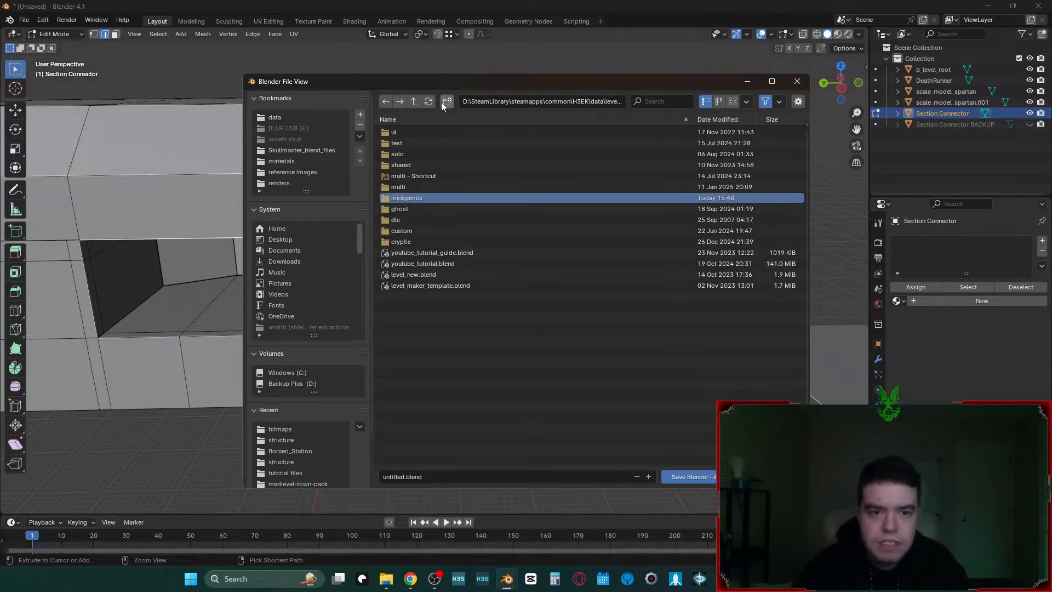
{"action": "left_click", "coordinate": [441, 102]}
{"action": "key", "text": "Delete"}
{"action": "left_click", "coordinate": [457, 241]}
{"action": "left_click", "coordinate": [569, 337]}
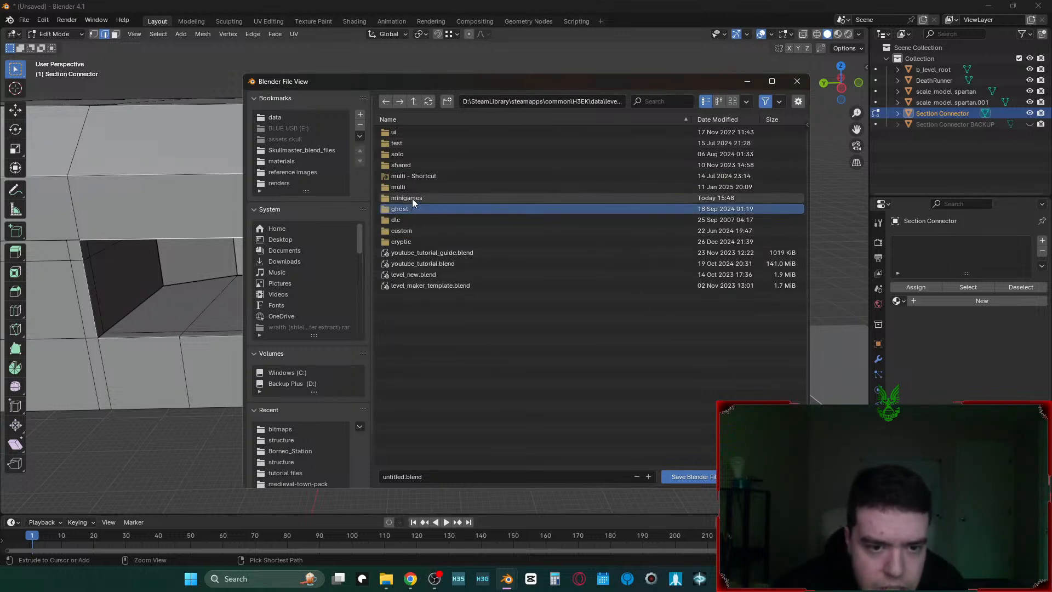
- Open the minigames folder and create a folder named deathrun_exodus inside it
{"action": "double_click", "coordinate": [412, 198]}
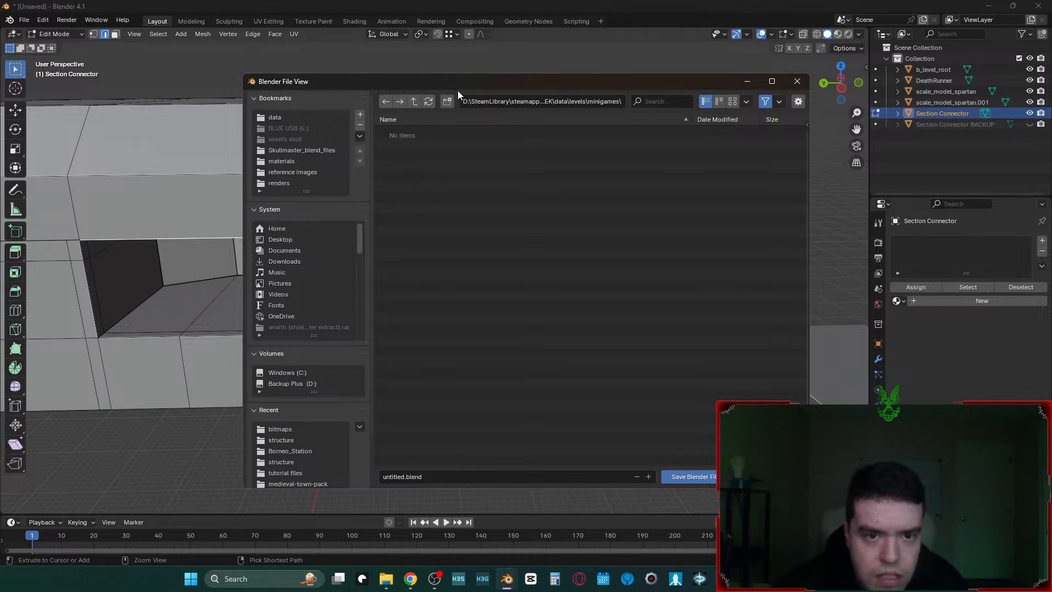
{"action": "left_click", "coordinate": [447, 101]}
{"action": "type", "text": "deathrun"}
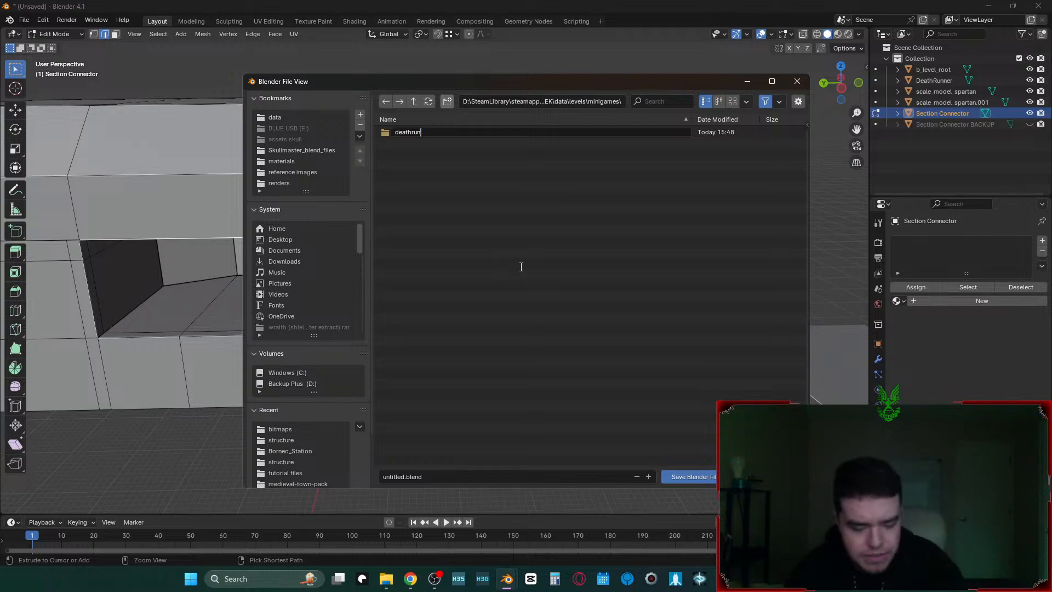
{"action": "type", "text": "xodus"}
{"action": "key", "text": "Return"}
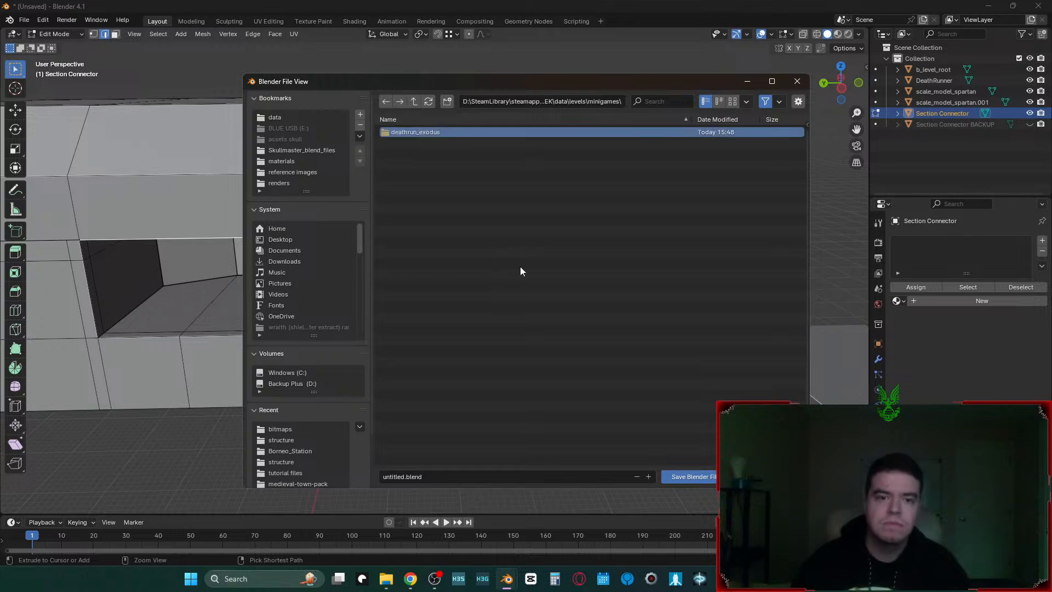
- Open the deathrun_exodus folder and create a structure folder inside it
{"action": "double_click", "coordinate": [457, 133]}
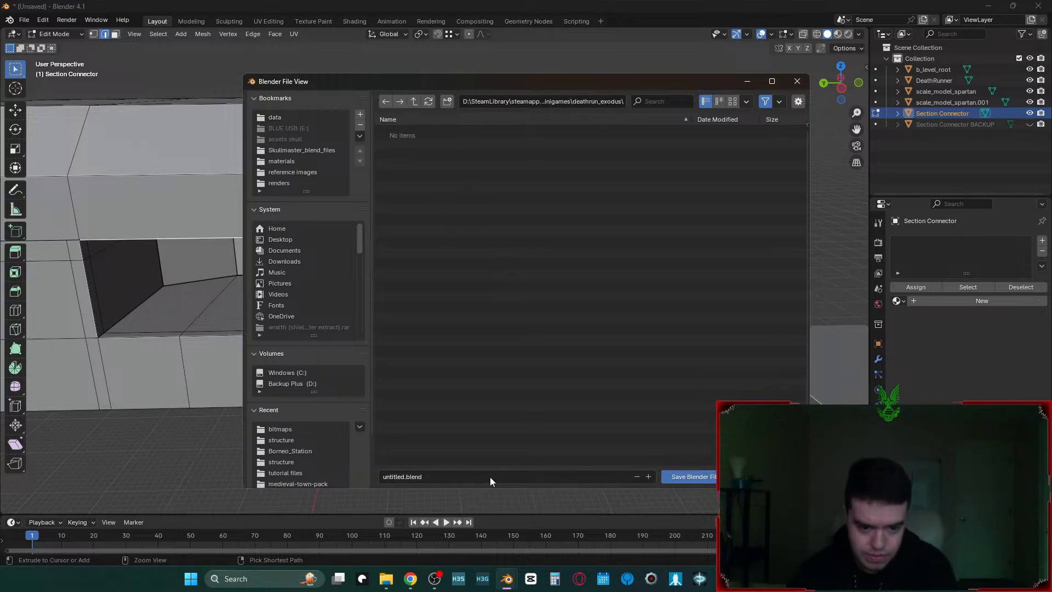
{"action": "left_click", "coordinate": [447, 101]}
{"action": "type", "text": "structure"}
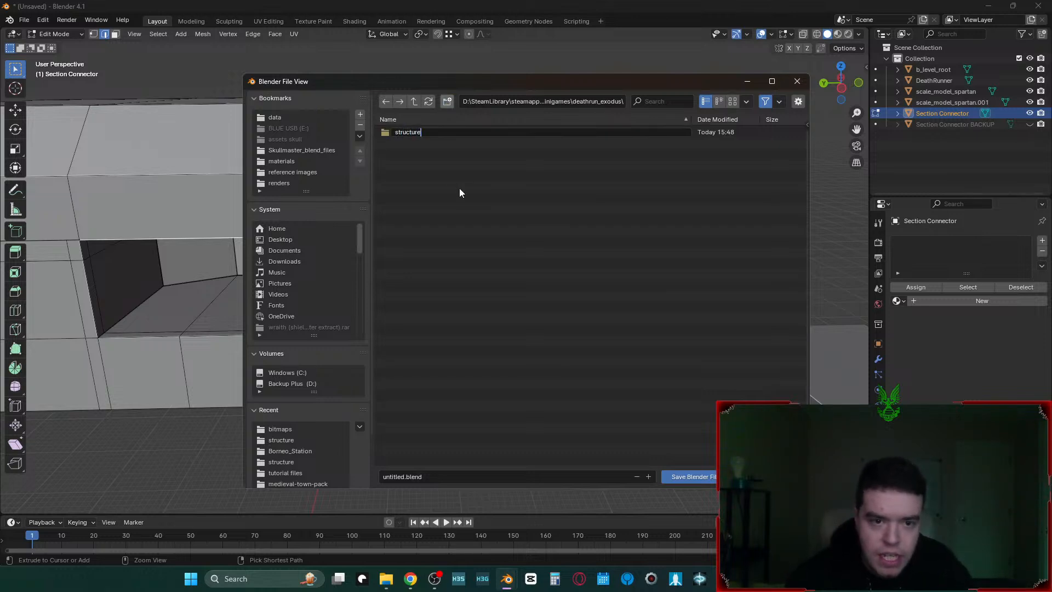
{"action": "key", "text": "Return"}
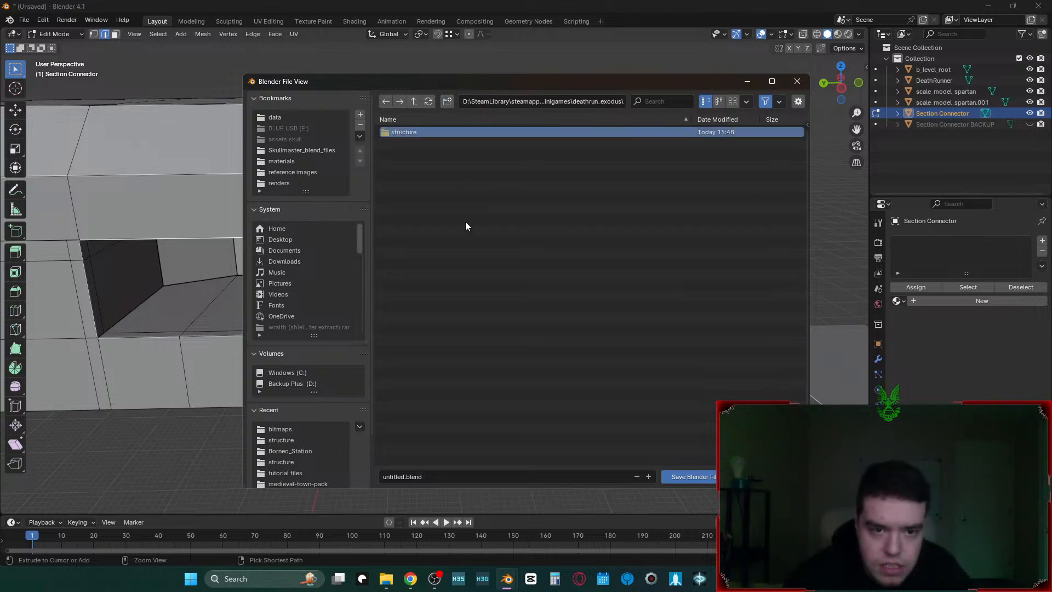
- Save the scene in the deathrun_exodus folder as deathrun_exodus.blend
{"action": "left_click", "coordinate": [451, 476]}
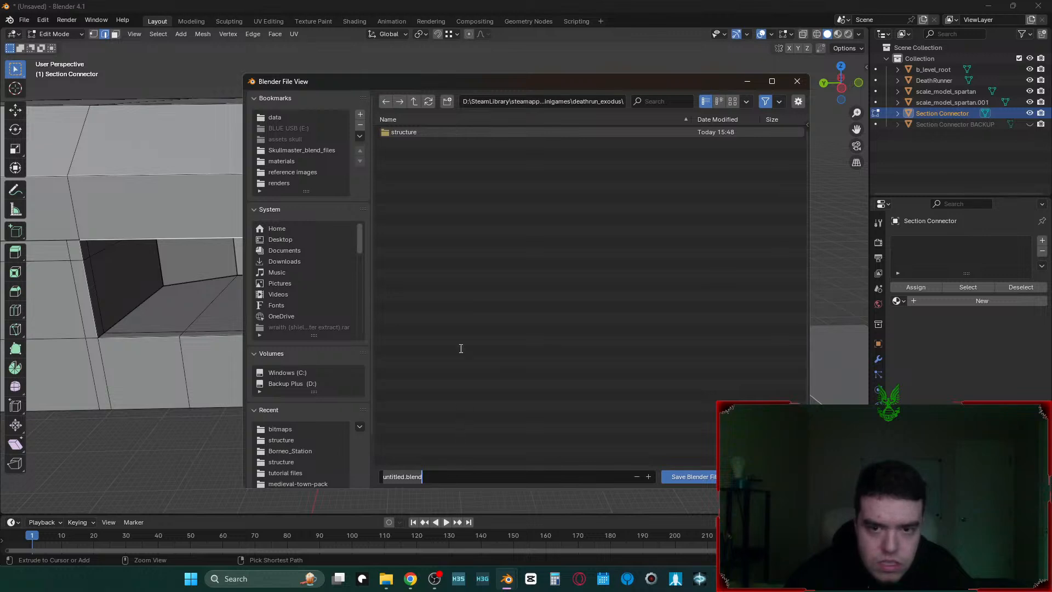
{"action": "type", "text": "deathrun_exodus"}
{"action": "key", "text": "Return"}
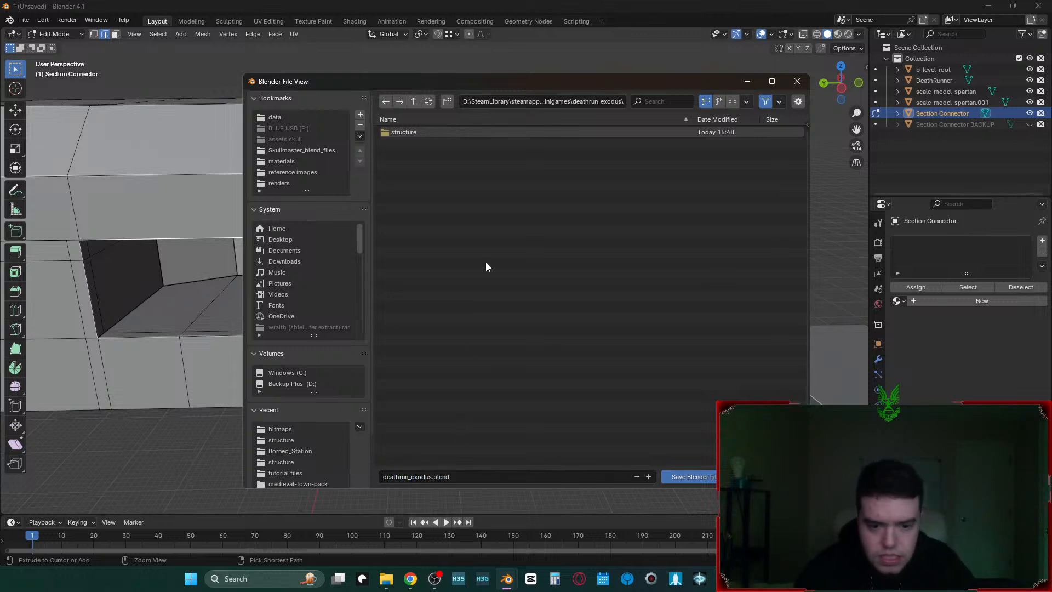
{"action": "left_click", "coordinate": [413, 102]}
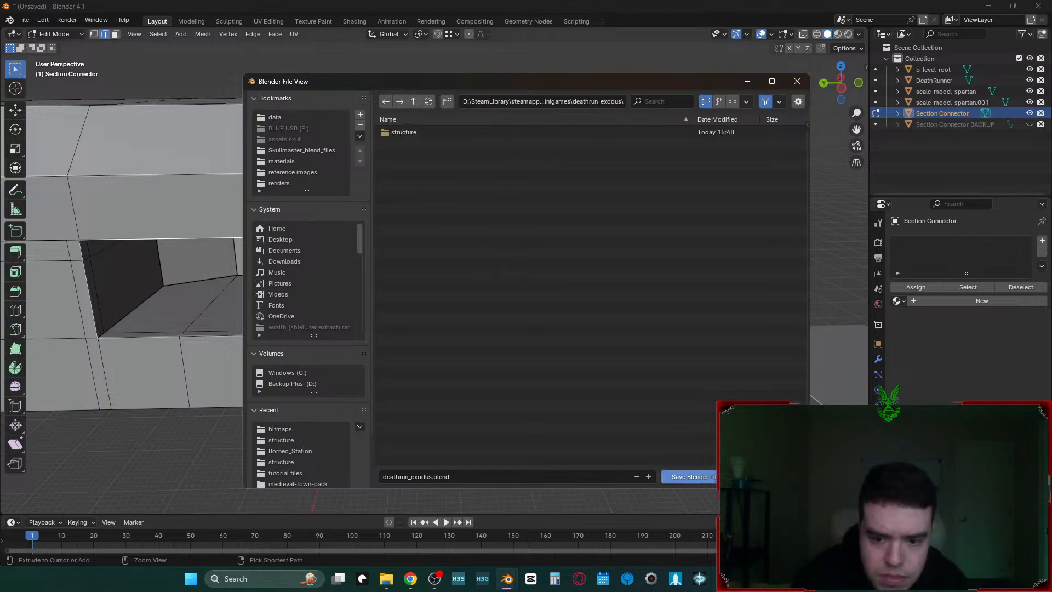
{"action": "left_click", "coordinate": [689, 476]}
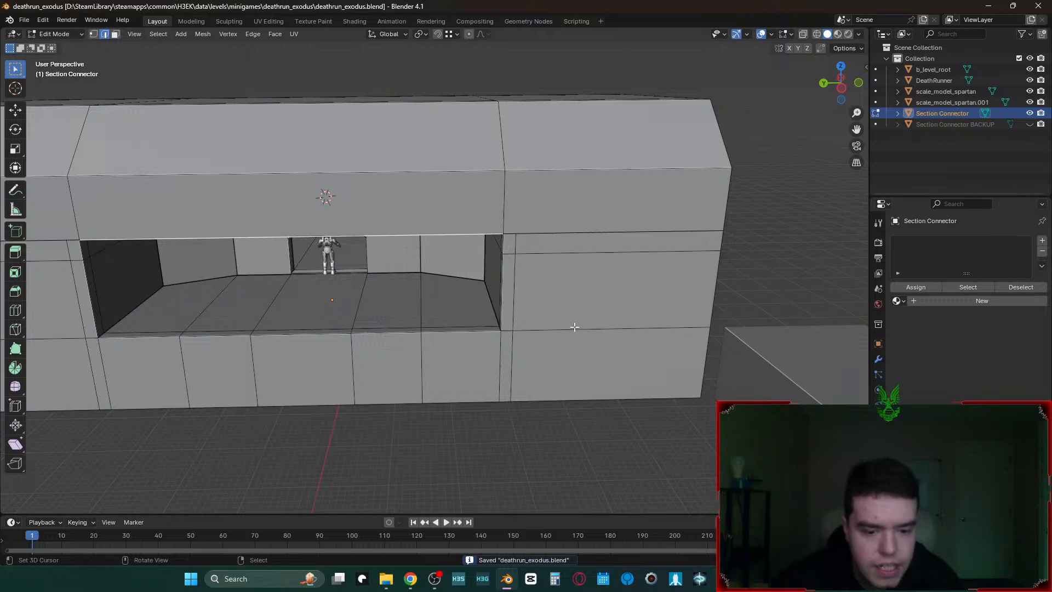
- Save the file with the whole Section Connector mesh selected and merge its vertices by distance at 0.0001 m
{"action": "key", "text": "shift+grave"}
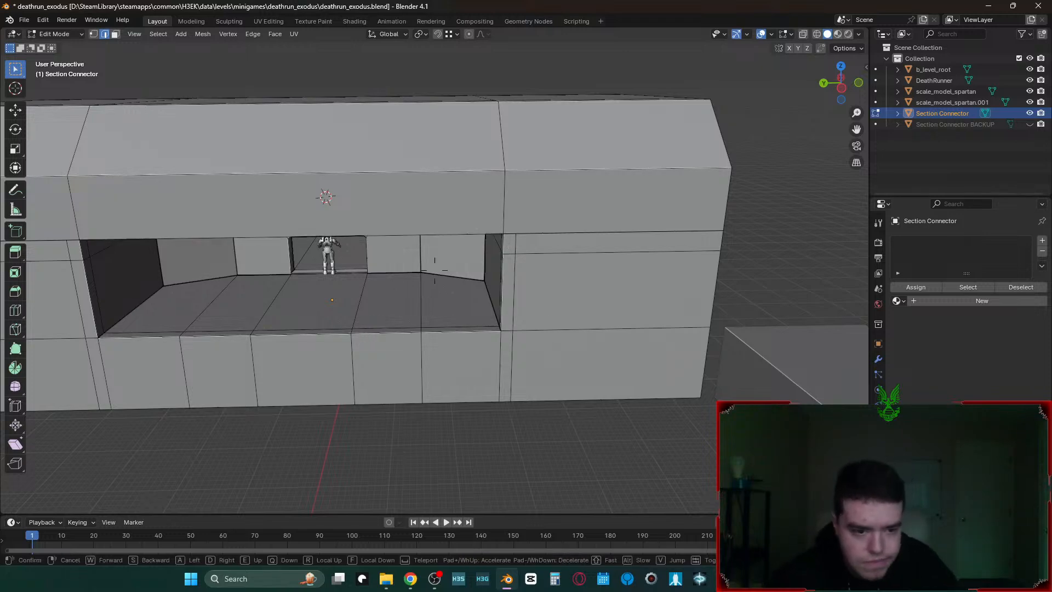
{"action": "key", "text": "w"}
{"action": "key", "text": "d"}
{"action": "key", "text": "w"}
{"action": "left_click", "coordinate": [405, 453]}
{"action": "key", "text": "a"}
{"action": "key", "text": "ctrl+s"}
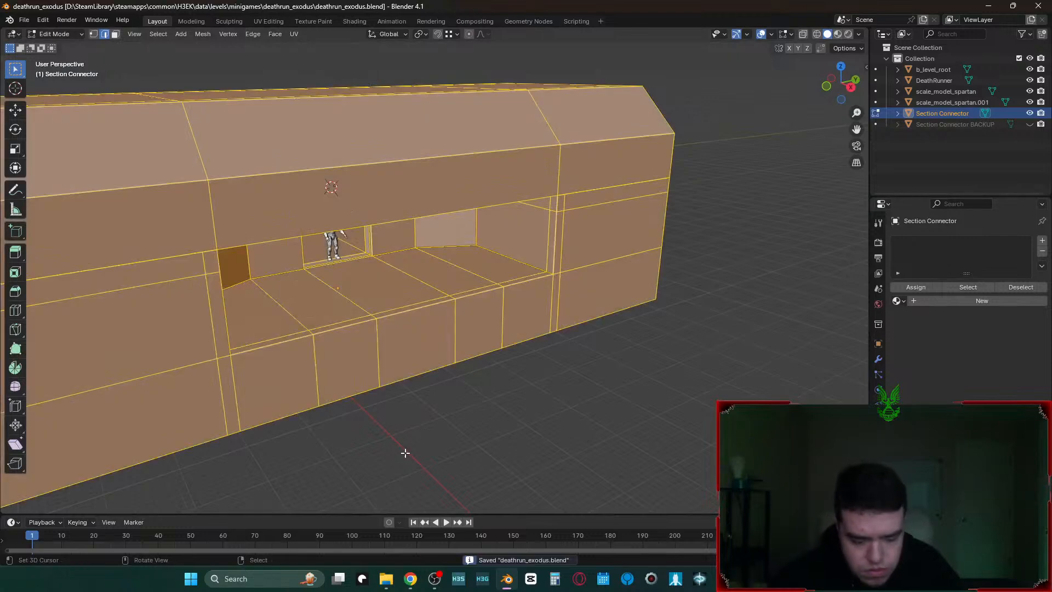
{"action": "key", "text": "m"}
{"action": "left_click", "coordinate": [408, 491]}
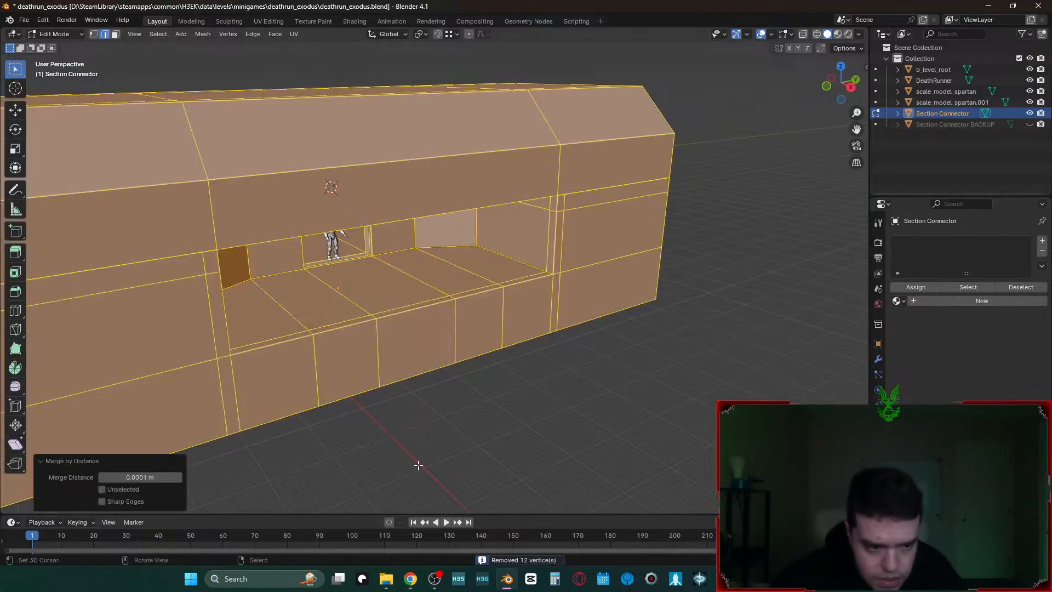
- Try to bevel the top edge of the wall opening, toggling Clamp Overlap
{"action": "left_click", "coordinate": [527, 427]}
{"action": "middle_click_drag", "start_coordinate": [457, 319], "coordinate": [482, 349], "text": "shift"}
{"action": "left_click", "coordinate": [382, 250], "text": "alt"}
{"action": "key", "text": "ctrl+b"}
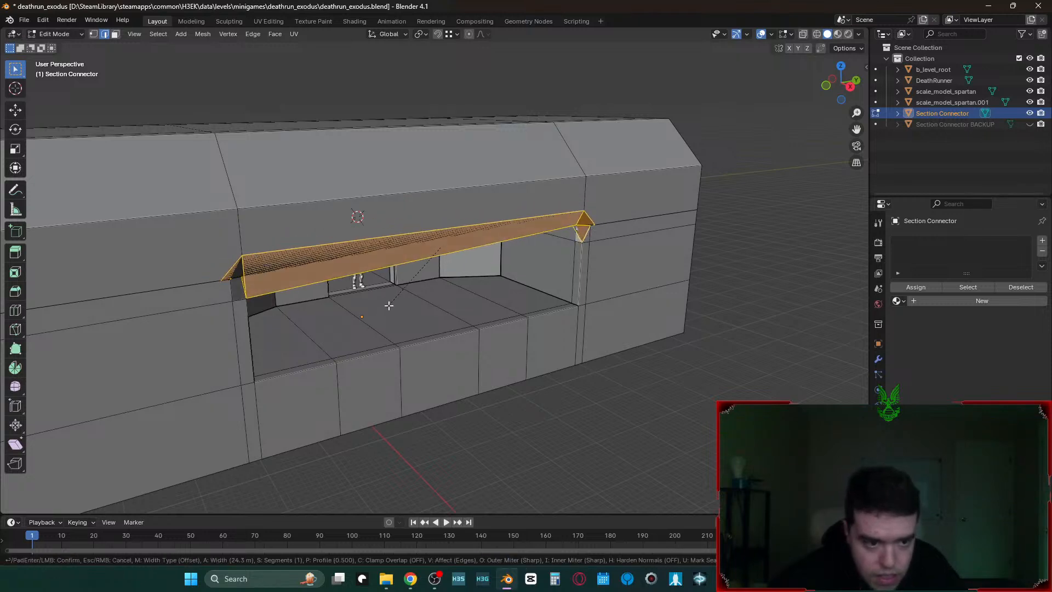
{"action": "key", "text": "c"}
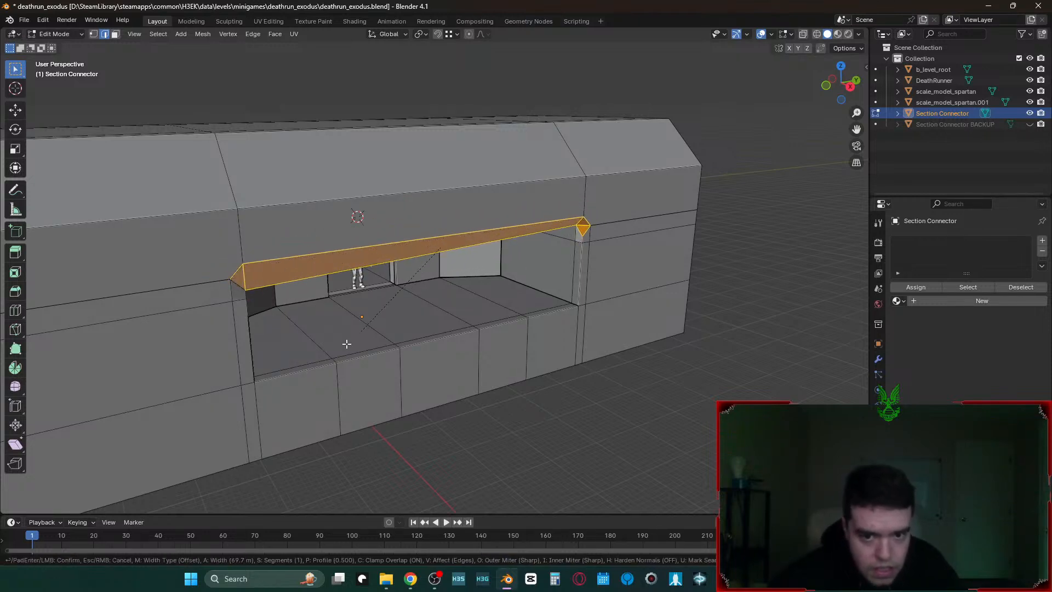
{"action": "key", "text": "Escape"}
- Test-move the opening's top edge to check its connection to the wall, and select the ceiling edge behind it
{"action": "key", "text": "shift+grave"}
{"action": "key", "text": "w"}
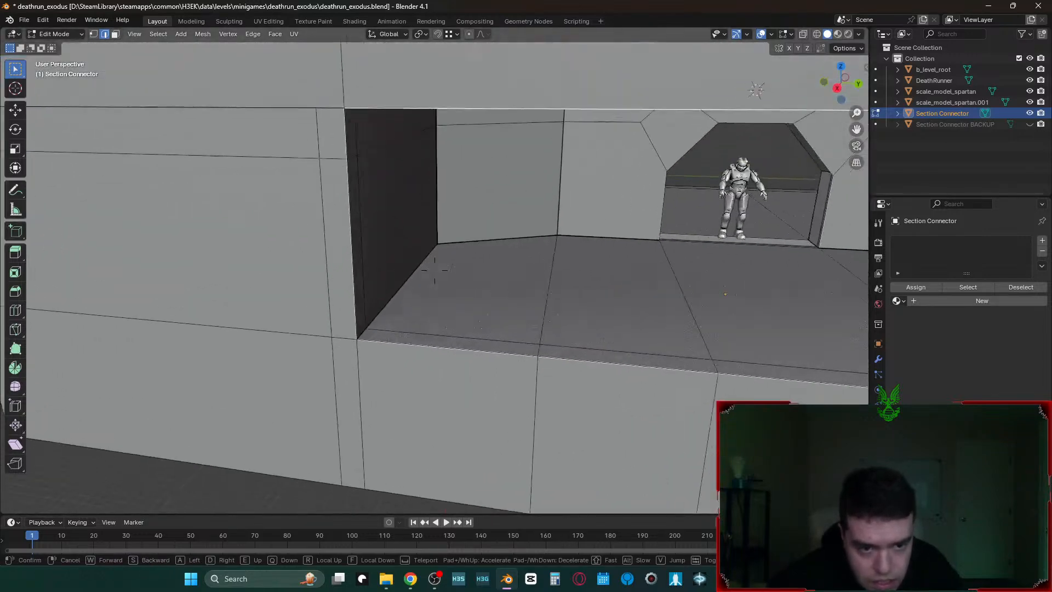
{"action": "left_click", "coordinate": [434, 270]}
{"action": "key", "text": "g"}
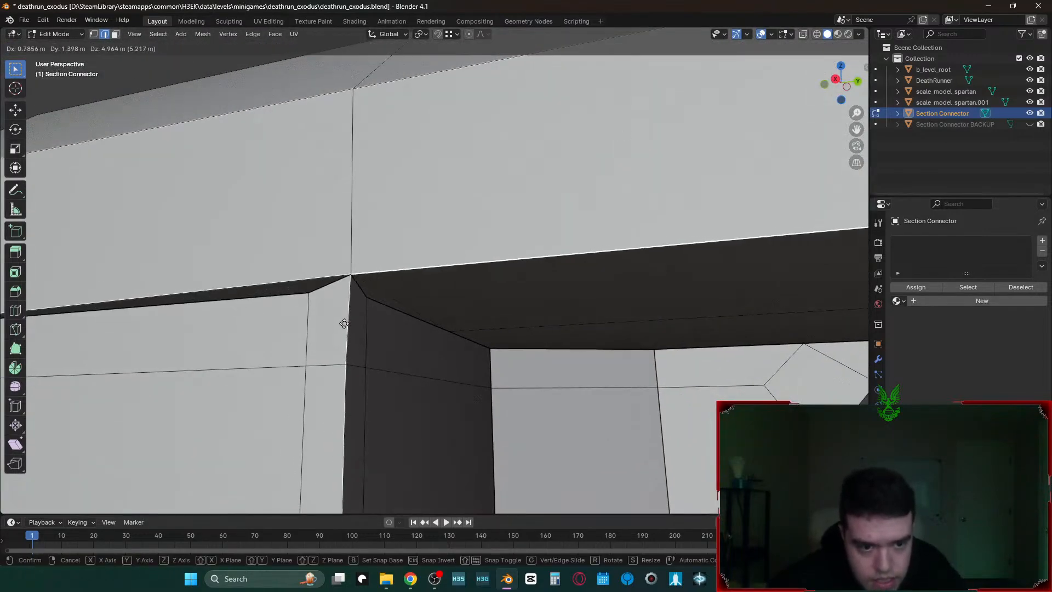
{"action": "key", "text": "Escape"}
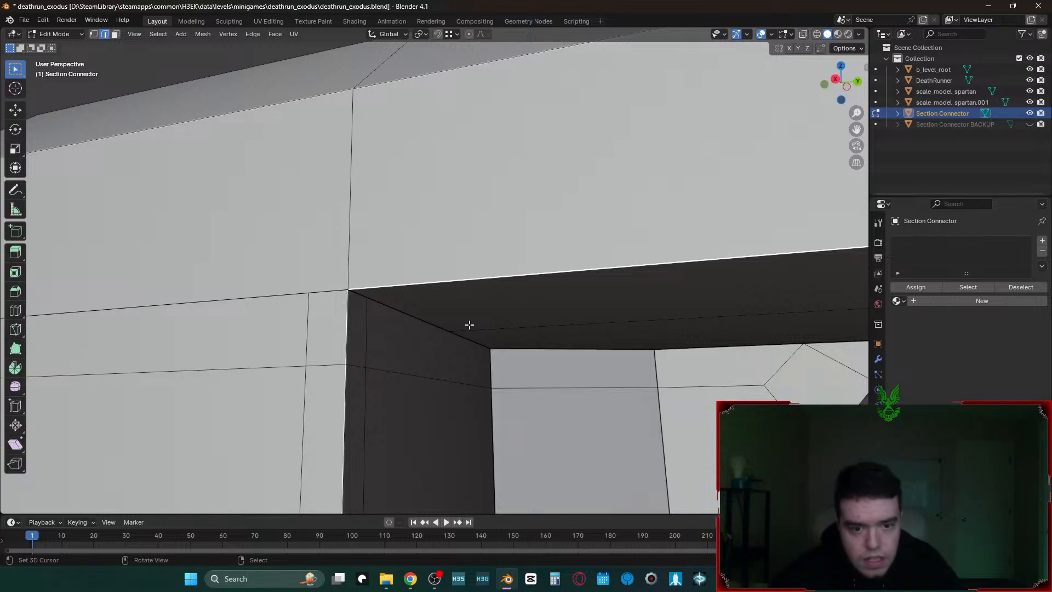
{"action": "left_click", "coordinate": [456, 332], "text": "alt"}
{"action": "key", "text": "1"}
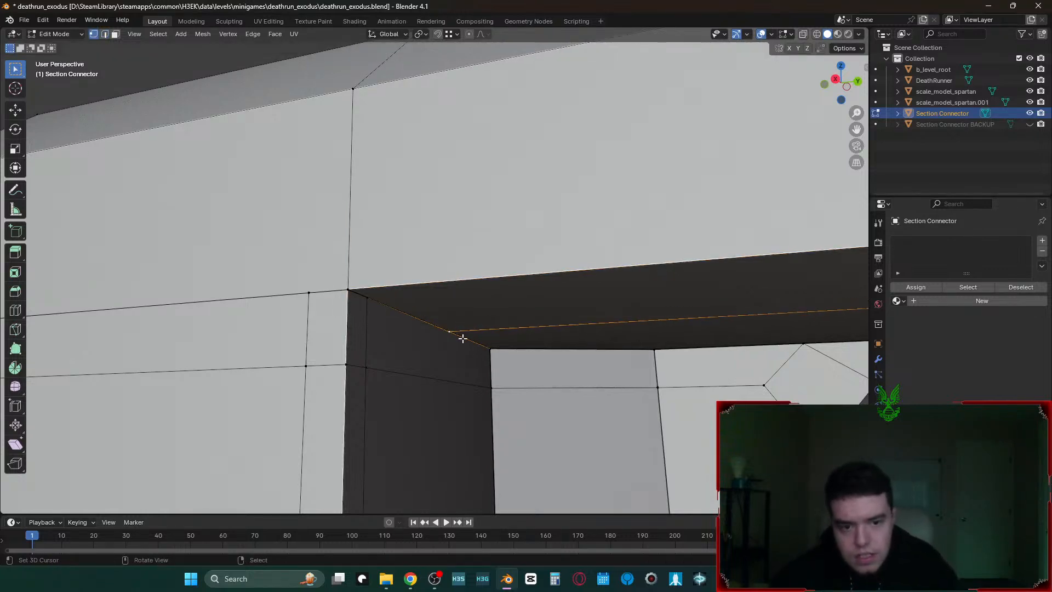
- Undo the recent selections and the vertex merge on the Section Connector, and return to Object Mode
{"action": "key", "text": "ctrl+z"}
{"action": "key", "text": "ctrl+z"}
{"action": "key", "text": "ctrl+z"}
{"action": "key", "text": "ctrl+z"}
{"action": "key", "text": "ctrl+z"}
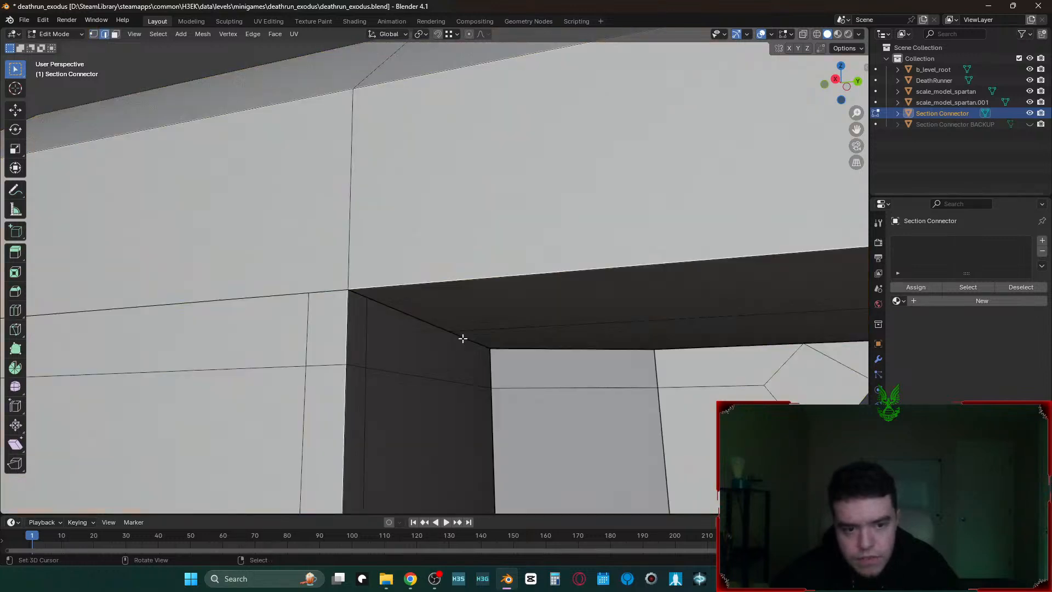
{"action": "key", "text": "shift+grave"}
{"action": "key", "text": "s"}
{"action": "left_click", "coordinate": [463, 338]}
{"action": "key", "text": "Tab"}
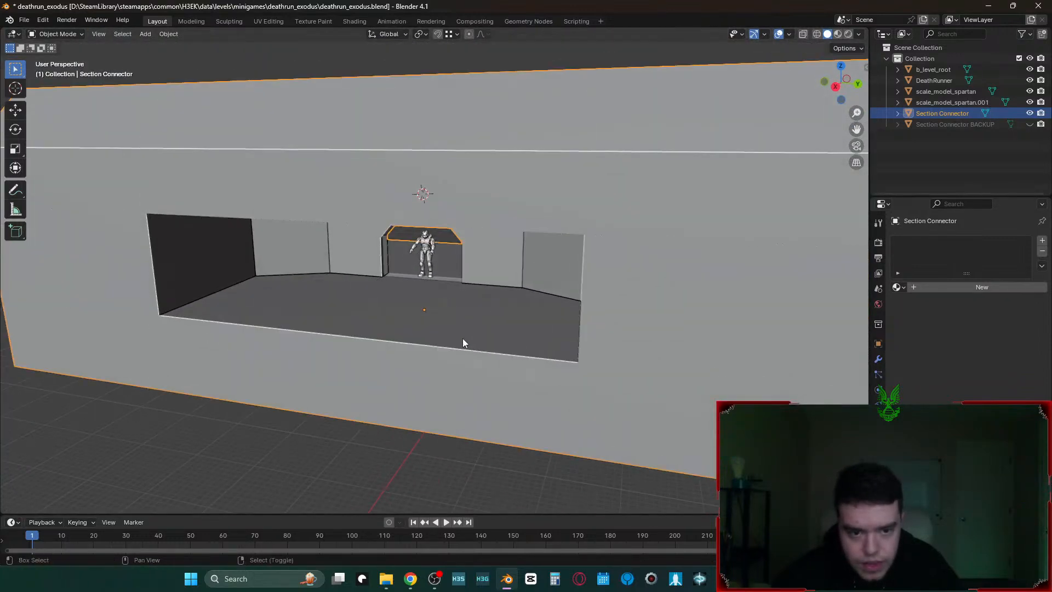
{"action": "key", "text": "shift+grave"}
{"action": "key", "text": "w"}
{"action": "key", "text": "s"}
{"action": "left_click", "coordinate": [462, 338]}
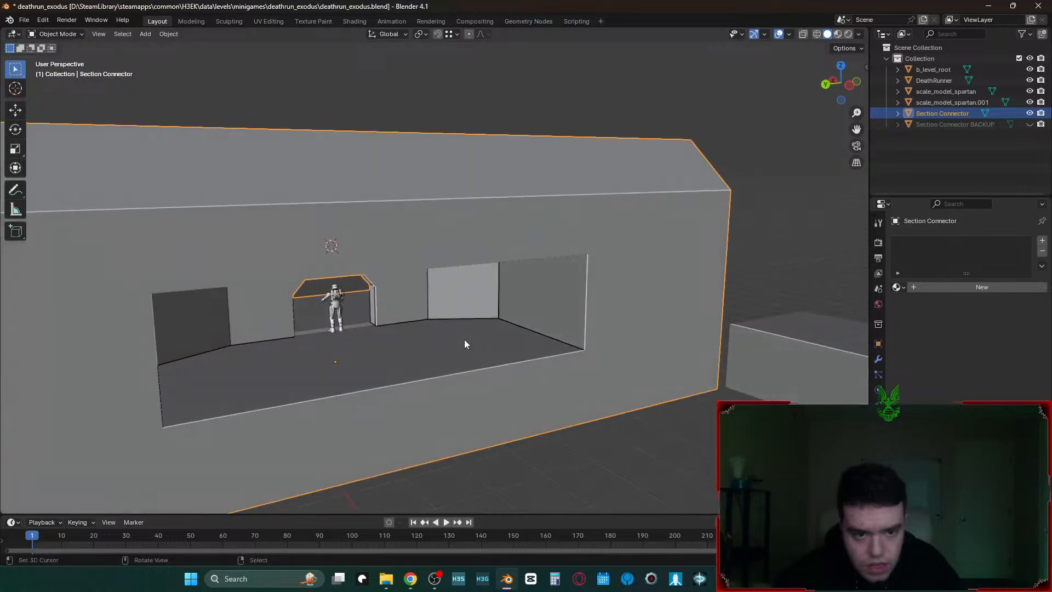
- Select all faces linked to the front roof band of the Section Connector and separate them into their own object
{"action": "key", "text": "Tab"}
{"action": "key", "text": "3"}
{"action": "left_click", "coordinate": [495, 263]}
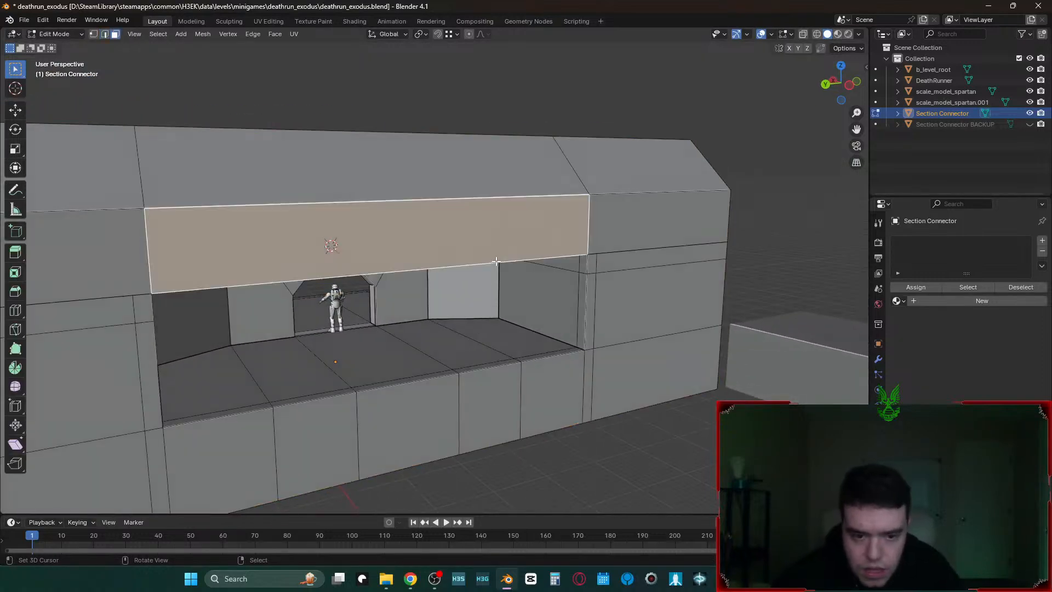
{"action": "key", "text": "ctrl+l"}
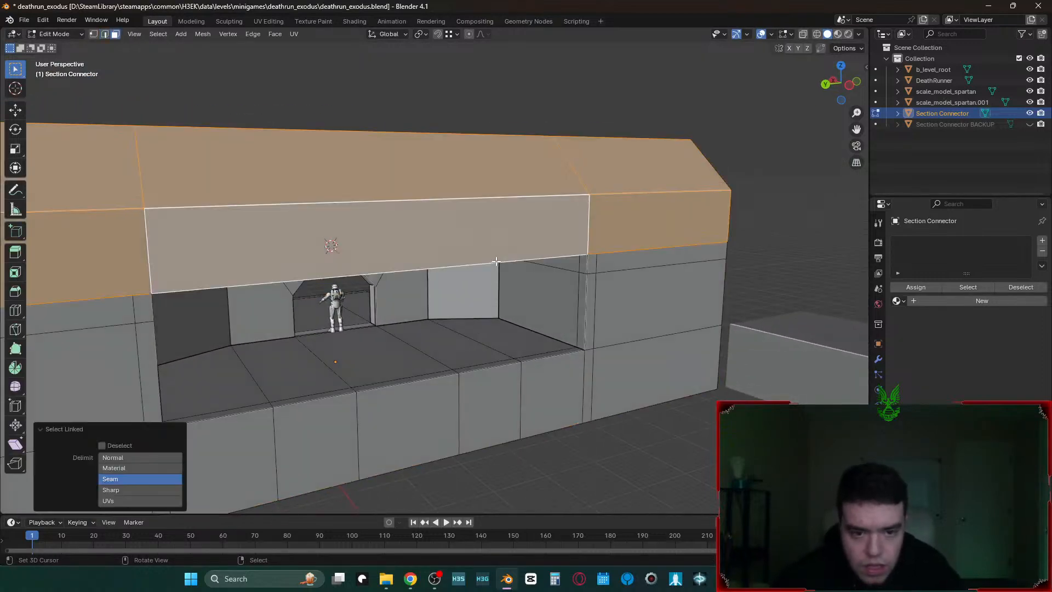
{"action": "key", "text": "p"}
{"action": "left_click", "coordinate": [542, 303]}
{"action": "key", "text": "Tab"}
{"action": "left_click", "coordinate": [586, 227]}
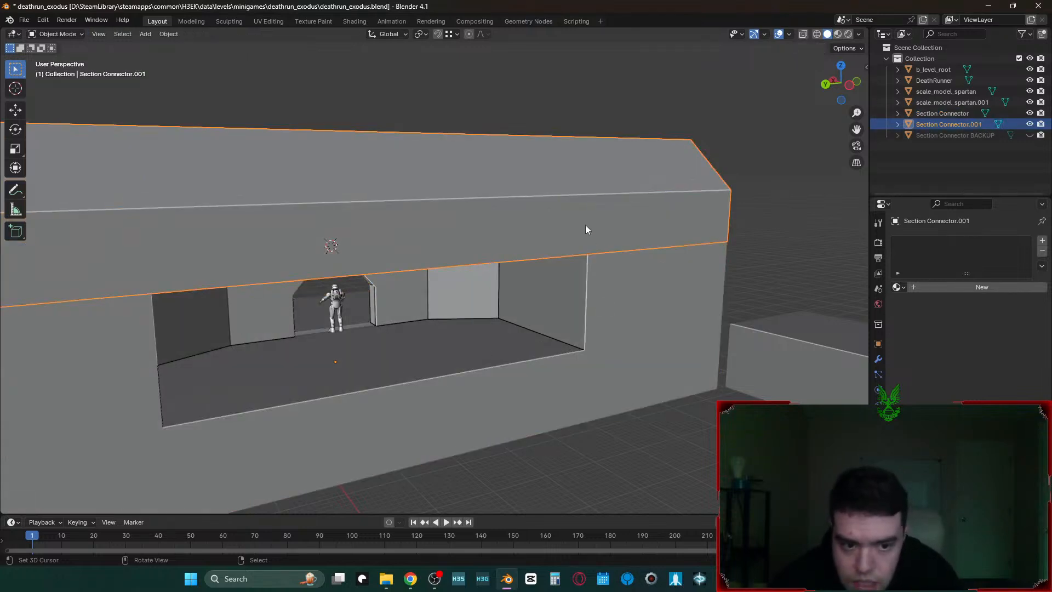
- Add a Boolean modifier to the Section Connector, set to Union with the separated roof Section Connector.001 as its object
{"action": "left_click", "coordinate": [643, 310]}
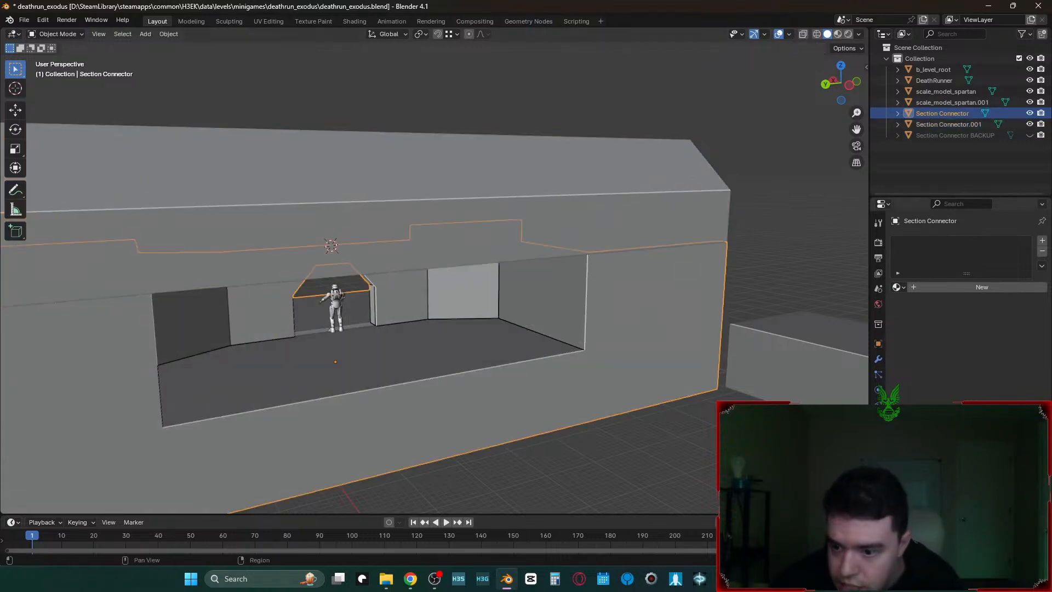
{"action": "left_click", "coordinate": [876, 354]}
{"action": "left_click", "coordinate": [910, 237]}
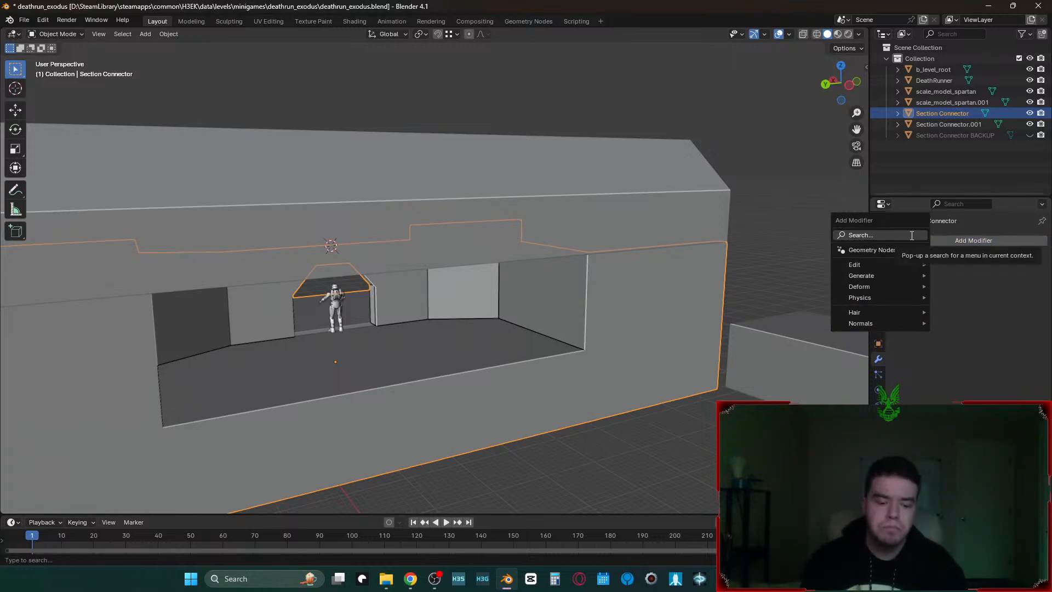
{"action": "type", "text": "boo"}
{"action": "key", "text": "Return"}
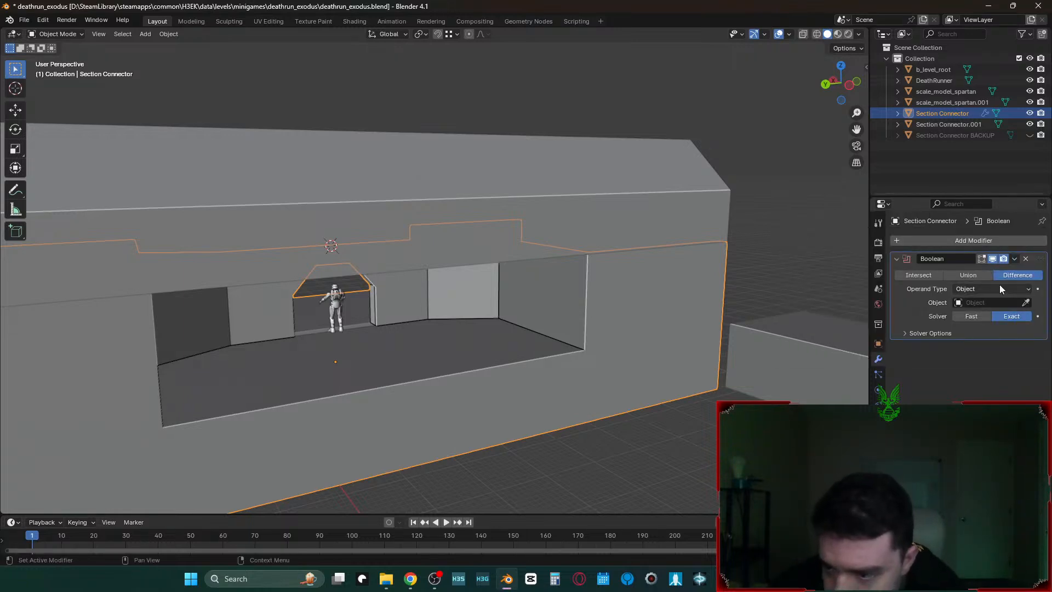
{"action": "left_click", "coordinate": [1024, 302]}
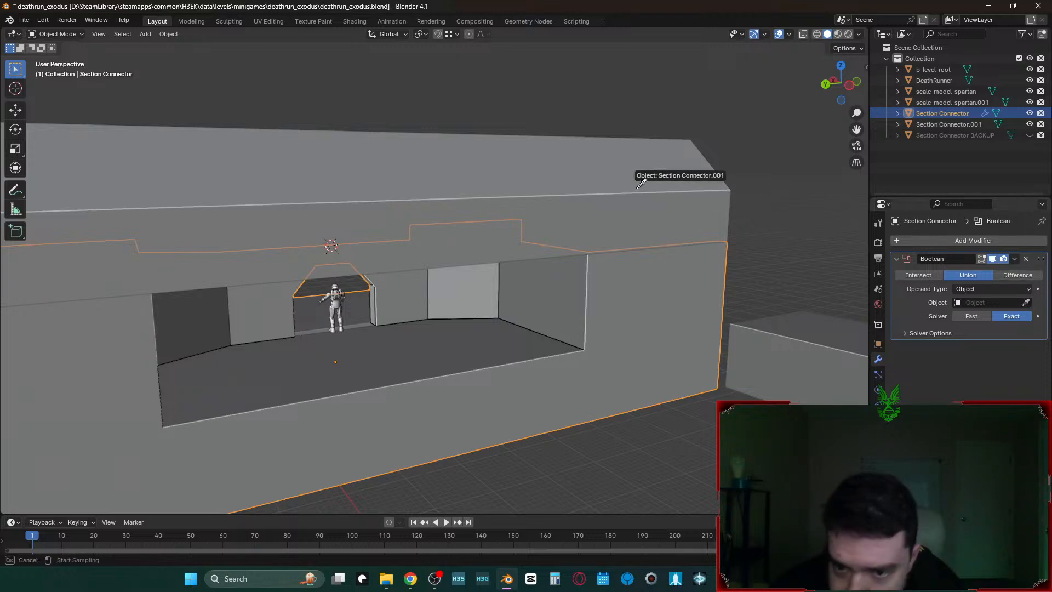
{"action": "left_click", "coordinate": [640, 232]}
- Hide the separated roof object and apply the Boolean modifier on the Section Connector
{"action": "key", "text": "h"}
{"action": "left_click", "coordinate": [661, 297]}
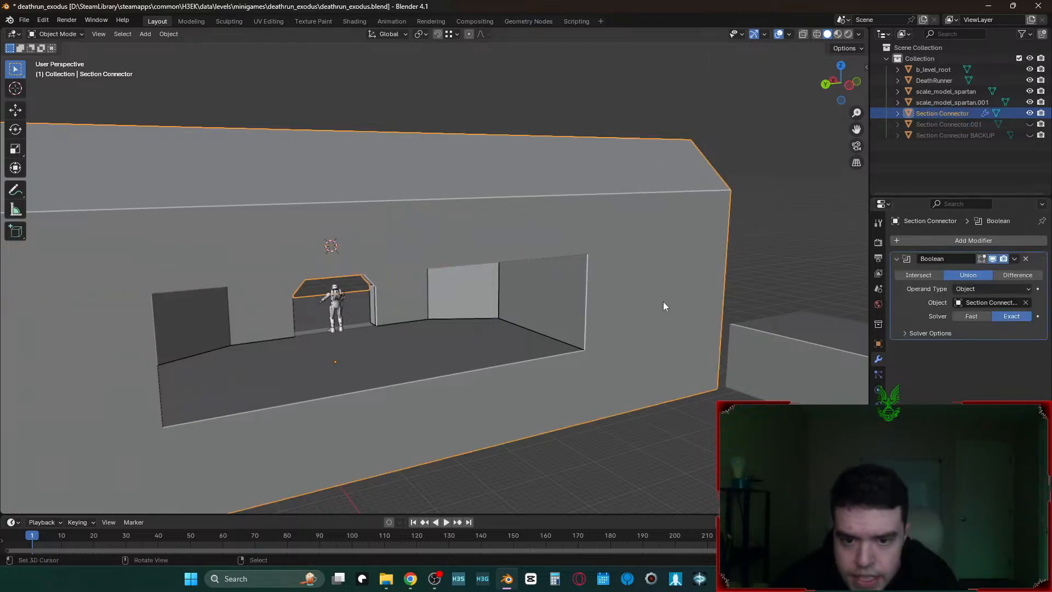
{"action": "left_click", "coordinate": [1014, 259]}
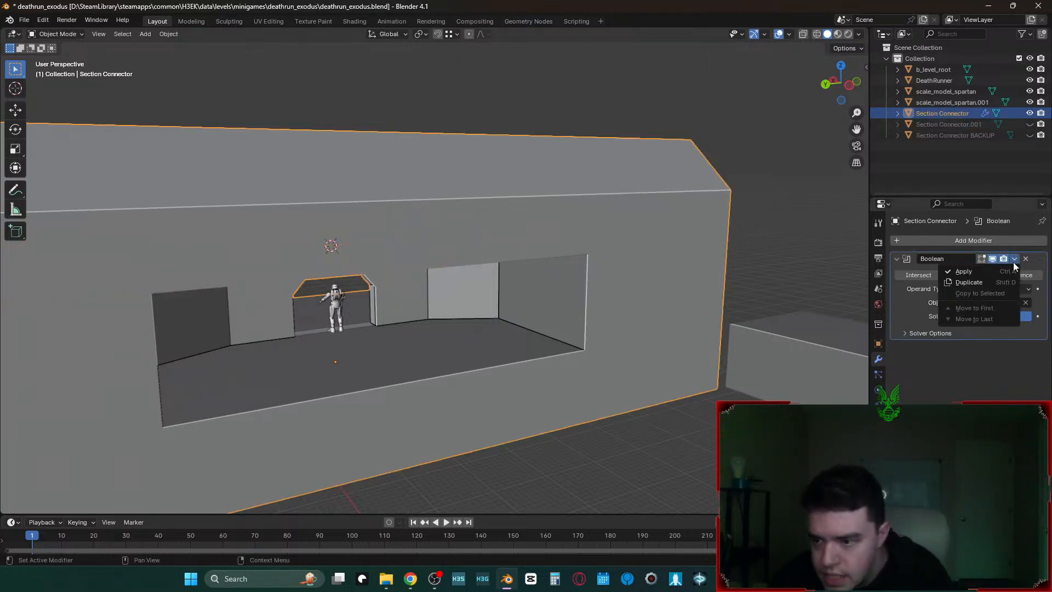
{"action": "left_click", "coordinate": [963, 271]}
- Test-move the opening's upper corner vertex and try to extrude its top edge
{"action": "key", "text": "Tab"}
{"action": "key", "text": "g"}
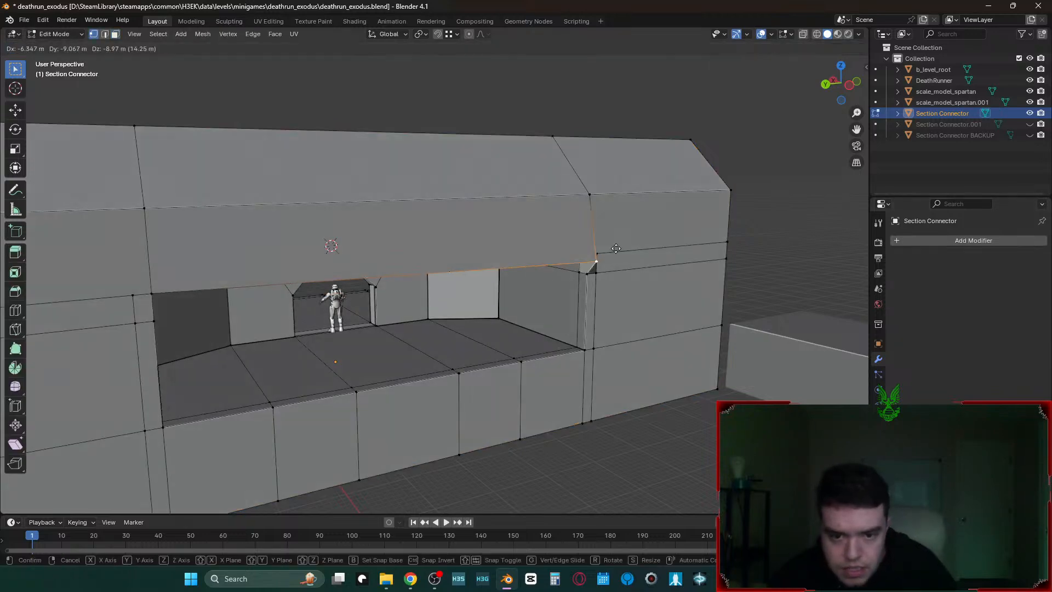
{"action": "right_click", "coordinate": [605, 227]}
{"action": "scroll", "coordinate": [439, 273], "scroll_direction": "up", "scroll_amount": 4}
{"action": "middle_click_drag", "start_coordinate": [439, 273], "coordinate": [430, 251]}
{"action": "key", "text": "2"}
{"action": "right_click", "coordinate": [591, 242]}
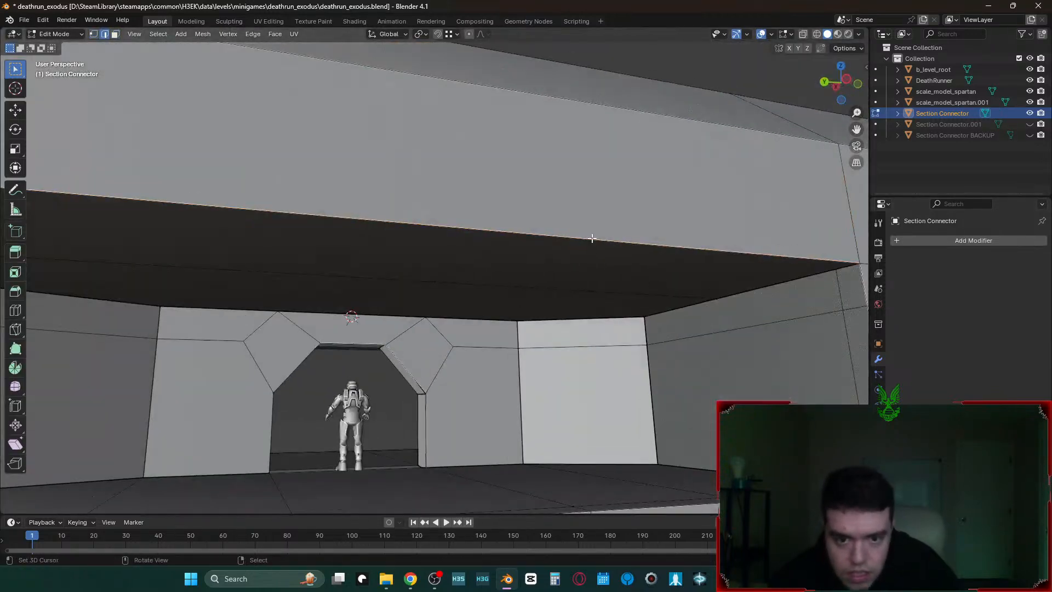
{"action": "key", "text": "e"}
{"action": "right_click", "coordinate": [648, 160]}
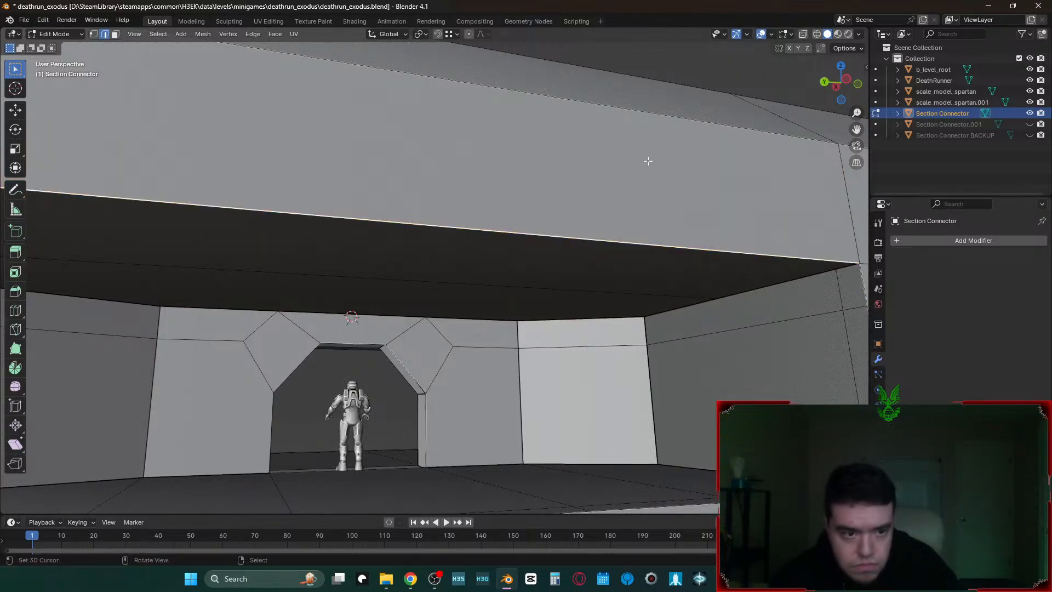
- Try to bevel the opening's top edge on the united mesh
{"action": "key", "text": "shift+grave"}
{"action": "key", "text": "s"}
{"action": "left_click", "coordinate": [627, 223]}
{"action": "key", "text": "ctrl+b"}
{"action": "right_click", "coordinate": [675, 179]}
- Test-move a wall face beside the opening to check how it connects to its neighbours
{"action": "key", "text": "shift+grave"}
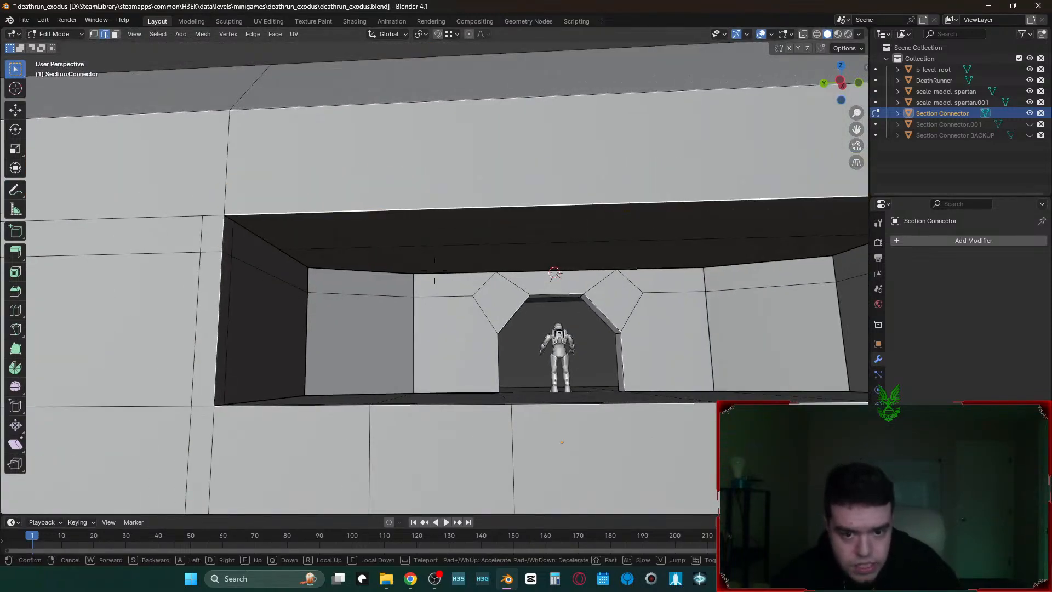
{"action": "key", "text": "a"}
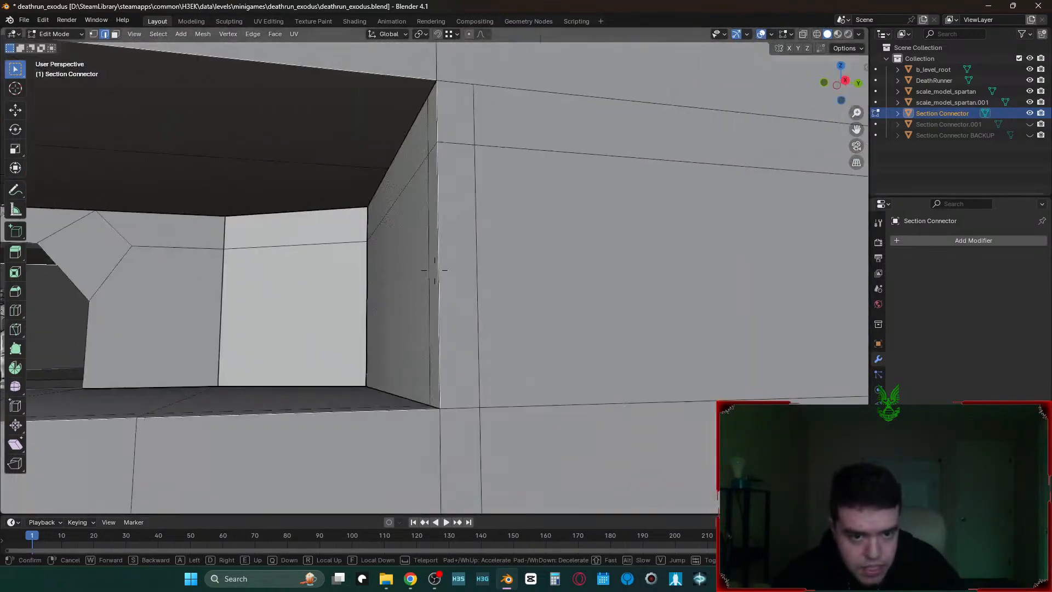
{"action": "left_click", "coordinate": [595, 272]}
{"action": "key", "text": "3"}
{"action": "right_click", "coordinate": [591, 250]}
{"action": "key", "text": "g"}
{"action": "right_click", "coordinate": [505, 233]}
- Retry the bevel on the top edge of the wall opening
{"action": "key", "text": "shift+grave"}
{"action": "key", "text": "s"}
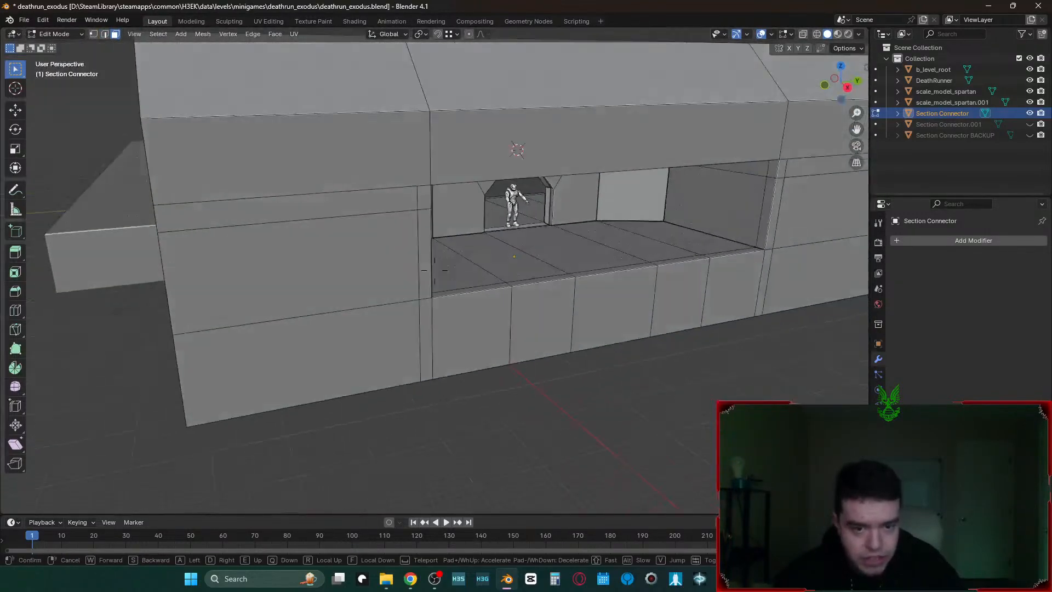
{"action": "left_click", "coordinate": [434, 271]}
{"action": "key", "text": "2"}
{"action": "left_click", "coordinate": [462, 202]}
{"action": "key", "text": "ctrl+b"}
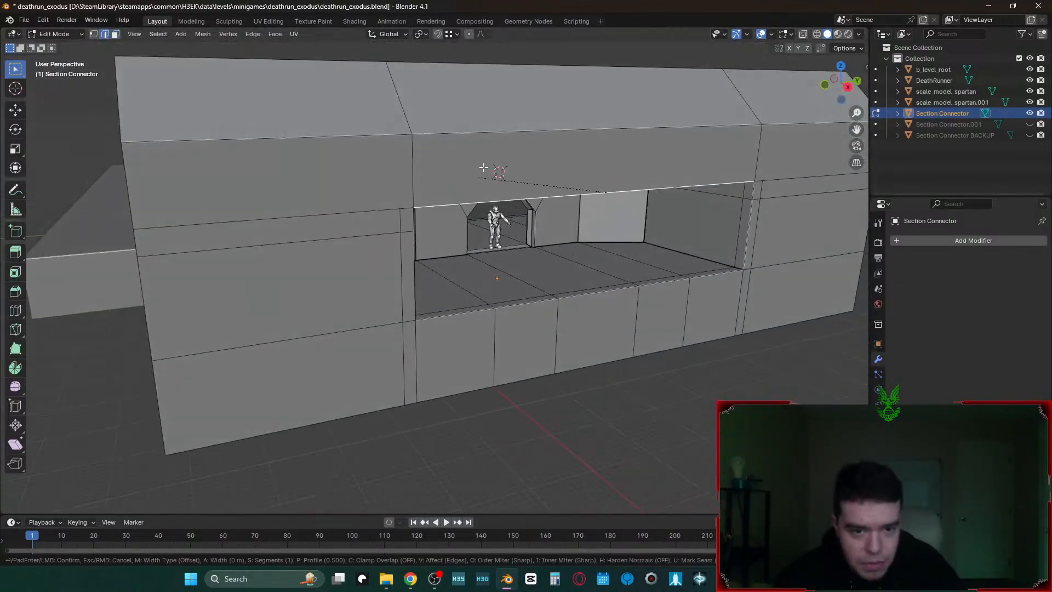
{"action": "right_click", "coordinate": [422, 80]}
- Examine the opening's top edge and its corner vertices for how they connect to the surrounding wall
{"action": "key", "text": "shift+grave"}
{"action": "key", "text": "d"}
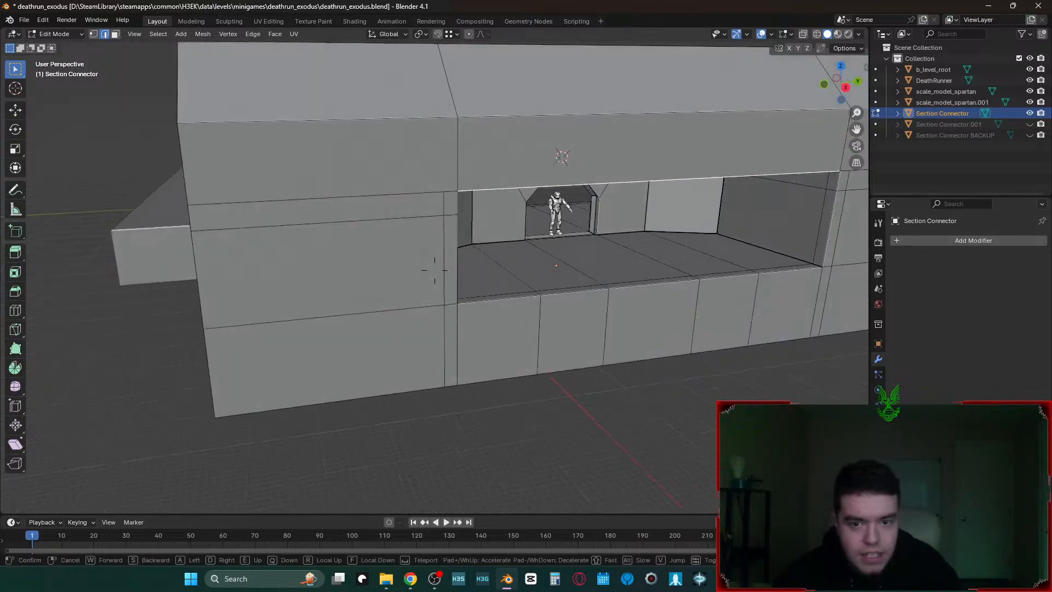
{"action": "key", "text": "s"}
{"action": "key", "text": "w"}
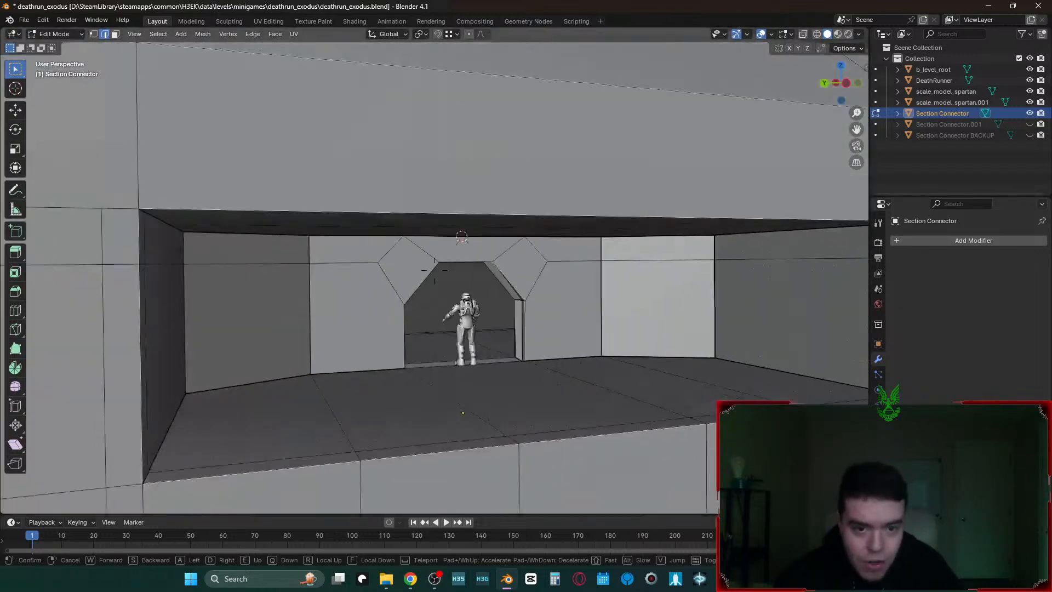
{"action": "left_click", "coordinate": [482, 201]}
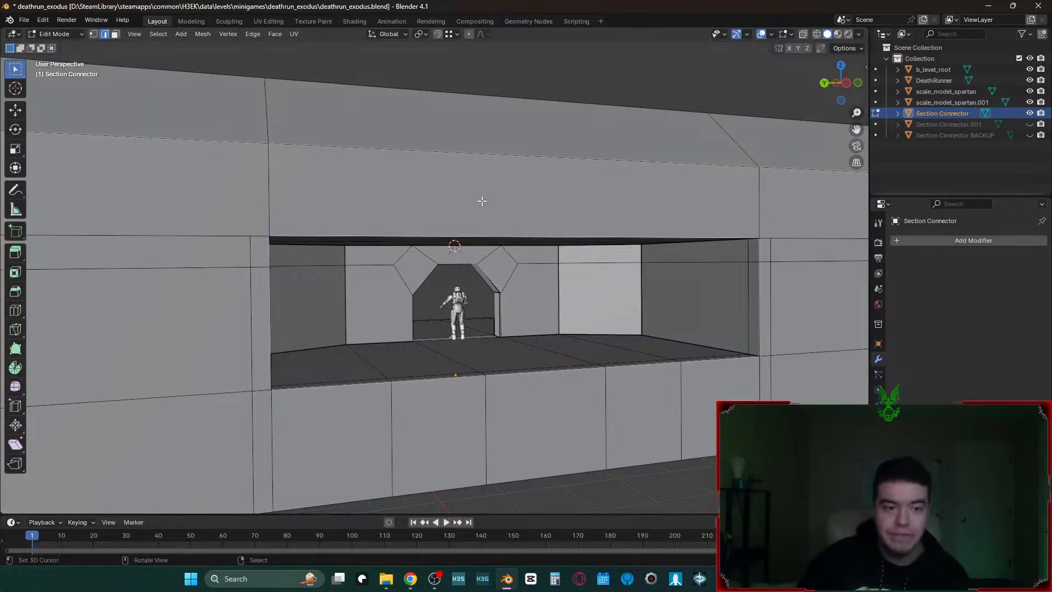
{"action": "left_click", "coordinate": [495, 217]}
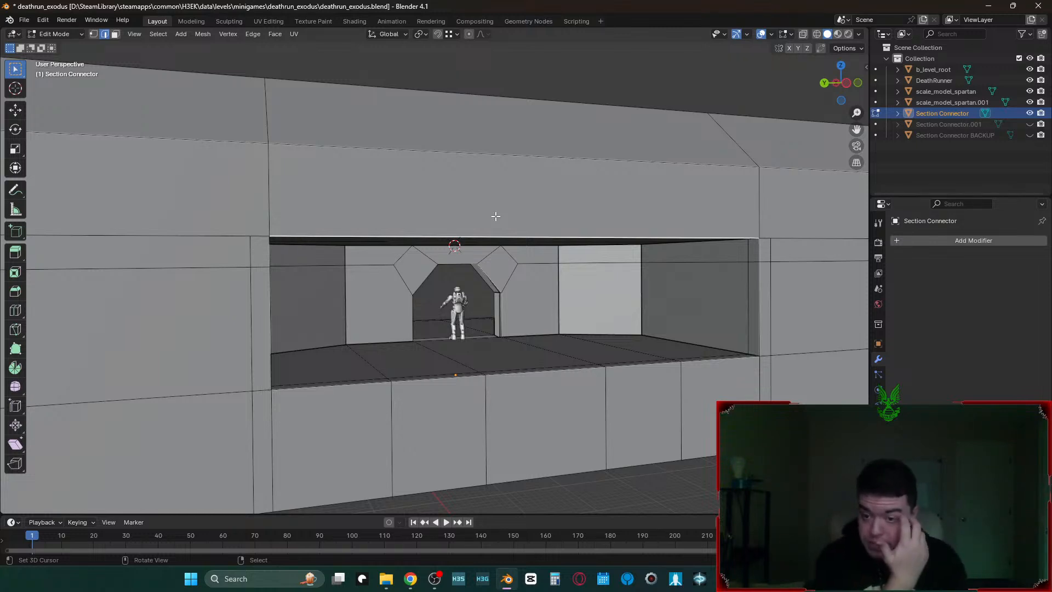
{"action": "key", "text": "1"}
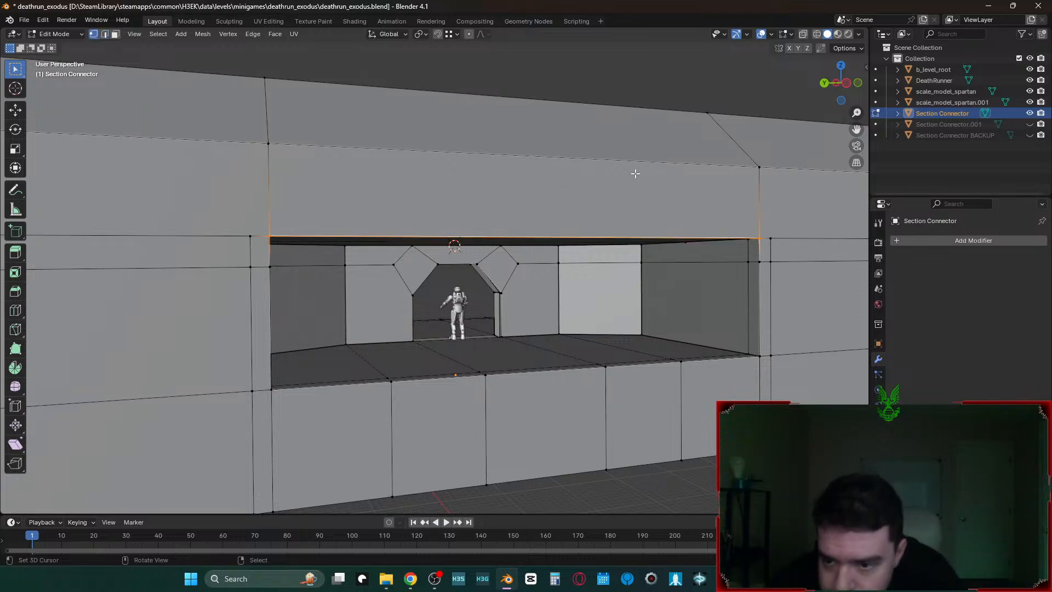
- Bevel the wall opening's top edge with 3 segments and a width of 159 m
{"action": "key", "text": "2"}
{"action": "left_click", "coordinate": [423, 215]}
{"action": "key", "text": "shift+grave"}
{"action": "key", "text": "w"}
{"action": "key", "text": "s"}
{"action": "left_click", "coordinate": [434, 270]}
{"action": "right_click", "coordinate": [349, 181], "text": "shift"}
{"action": "right_click", "coordinate": [366, 161], "text": "shift"}
{"action": "right_click", "coordinate": [324, 220], "text": "shift"}
{"action": "key", "text": "shift+grave"}
{"action": "key", "text": "w"}
{"action": "key", "text": "s"}
{"action": "left_click", "coordinate": [434, 271]}
{"action": "right_click", "coordinate": [349, 161], "text": "shift"}
{"action": "key", "text": "ctrl+b"}
{"action": "scroll", "coordinate": [278, 164], "scroll_direction": "up", "scroll_amount": 1}
{"action": "scroll", "coordinate": [278, 164], "scroll_direction": "up", "scroll_amount": 1}
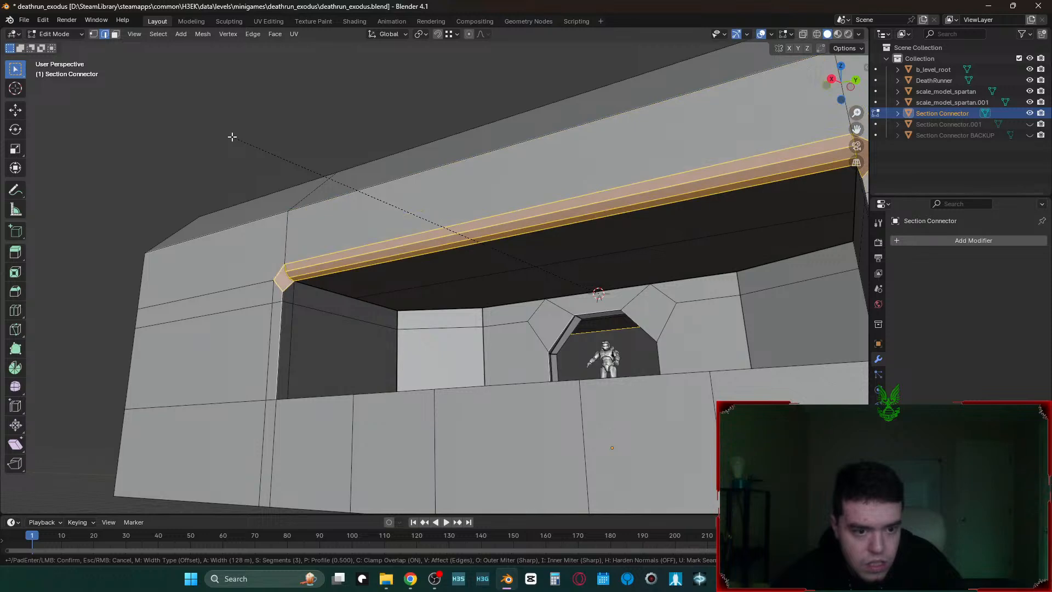
{"action": "left_click", "coordinate": [206, 136]}
{"action": "key", "text": "shift+grave"}
{"action": "key", "text": "w"}
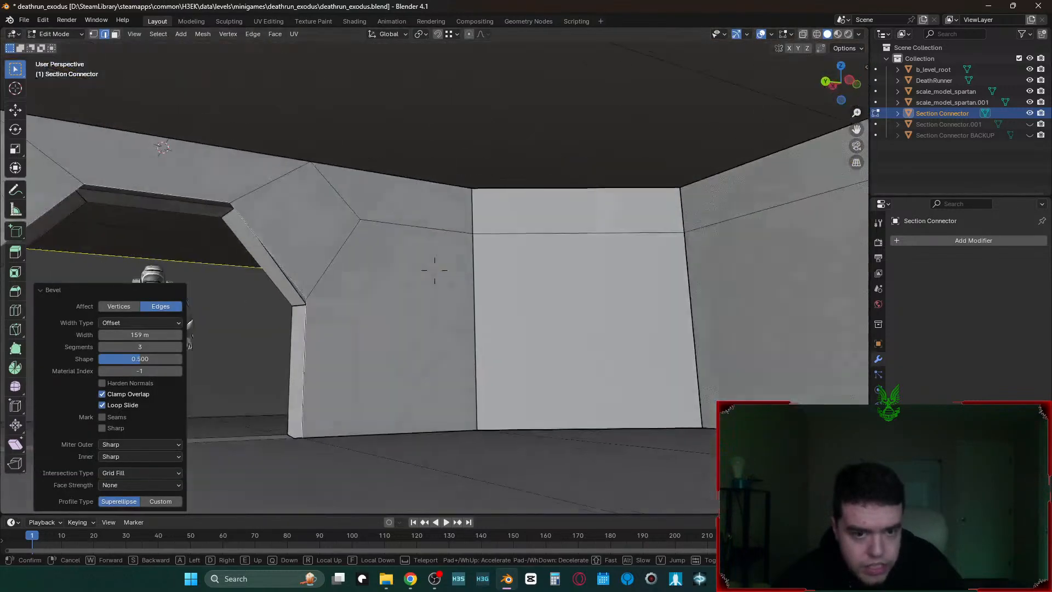
- Move the stray bevel vertex at the wall opening's left upper corner, seen from outside, -15 m along Y
{"action": "key", "text": "s"}
{"action": "key", "text": "w"}
{"action": "key", "text": "s"}
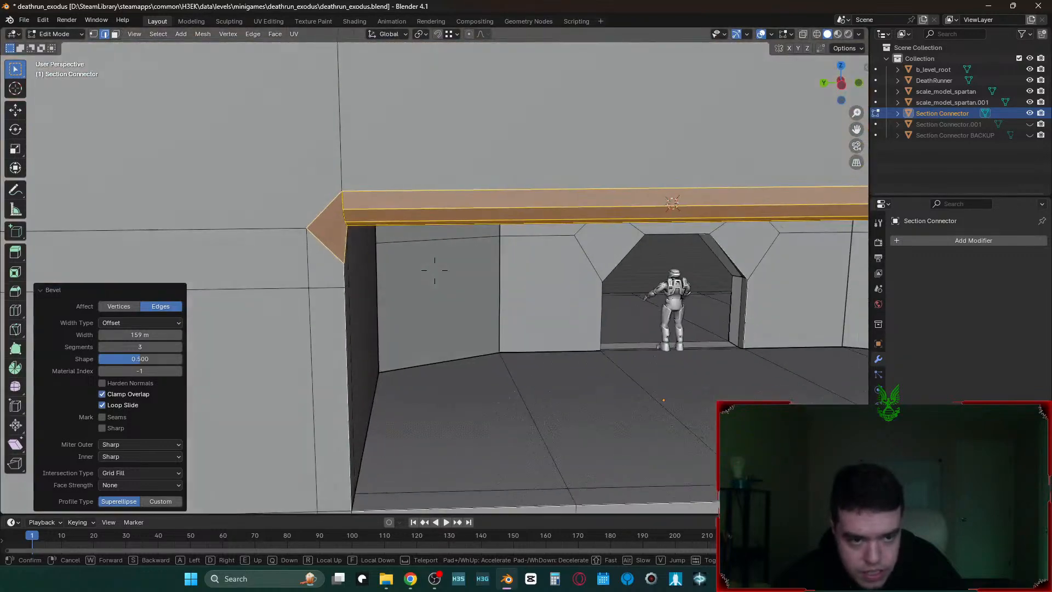
{"action": "left_click", "coordinate": [434, 270]}
{"action": "key", "text": "1"}
{"action": "left_click", "coordinate": [316, 234]}
{"action": "key", "text": "g"}
{"action": "key", "text": "x"}
{"action": "key", "text": "y"}
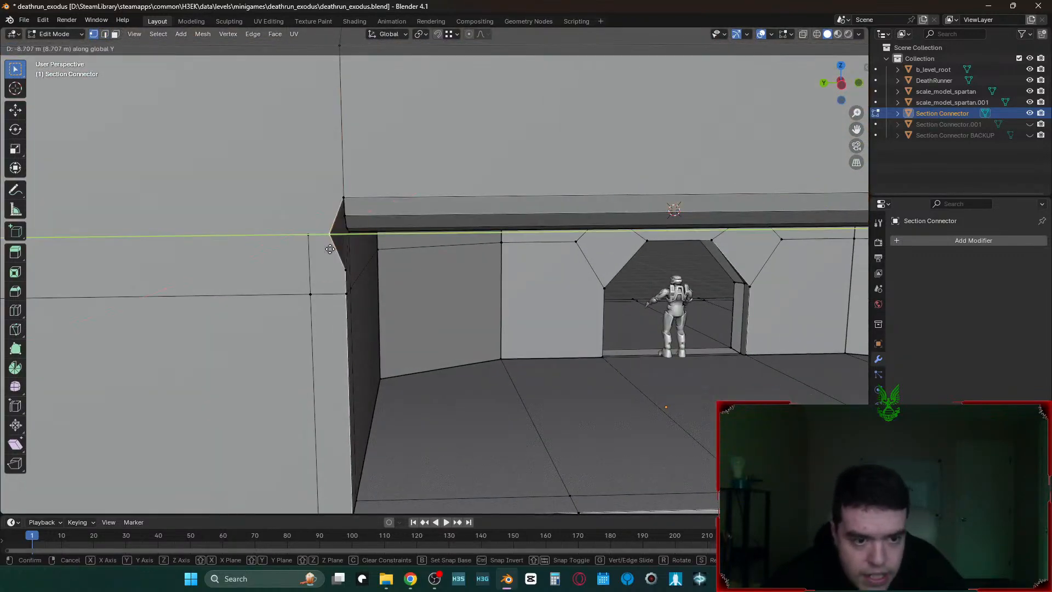
{"action": "left_click", "coordinate": [347, 271]}
{"action": "type", "text": "g"}
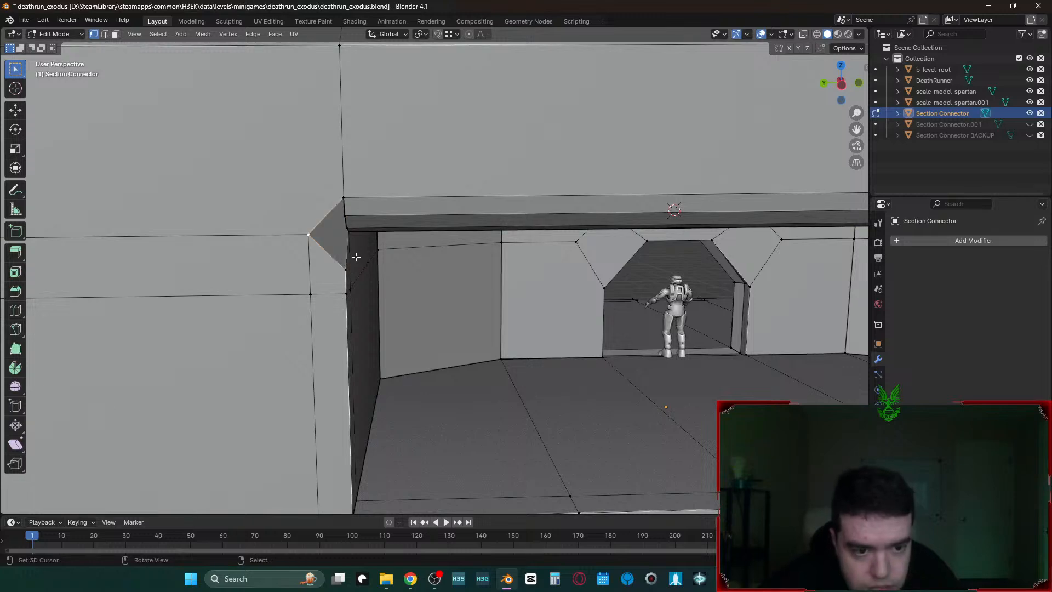
{"action": "type", "text": "y-15"}
{"action": "left_click", "coordinate": [346, 270]}
- Move the matching bevel vertex at the same opening's right upper corner 15 m along Y
{"action": "key", "text": "shift+grave"}
{"action": "left_click", "coordinate": [434, 270]}
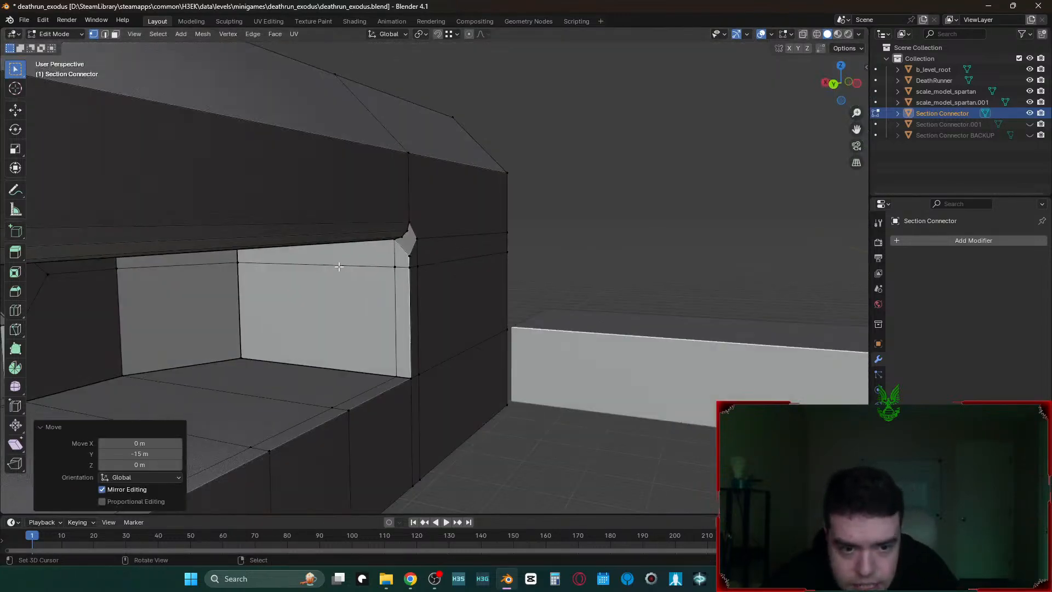
{"action": "type", "text": "gy15"}
{"action": "left_click", "coordinate": [424, 237]}
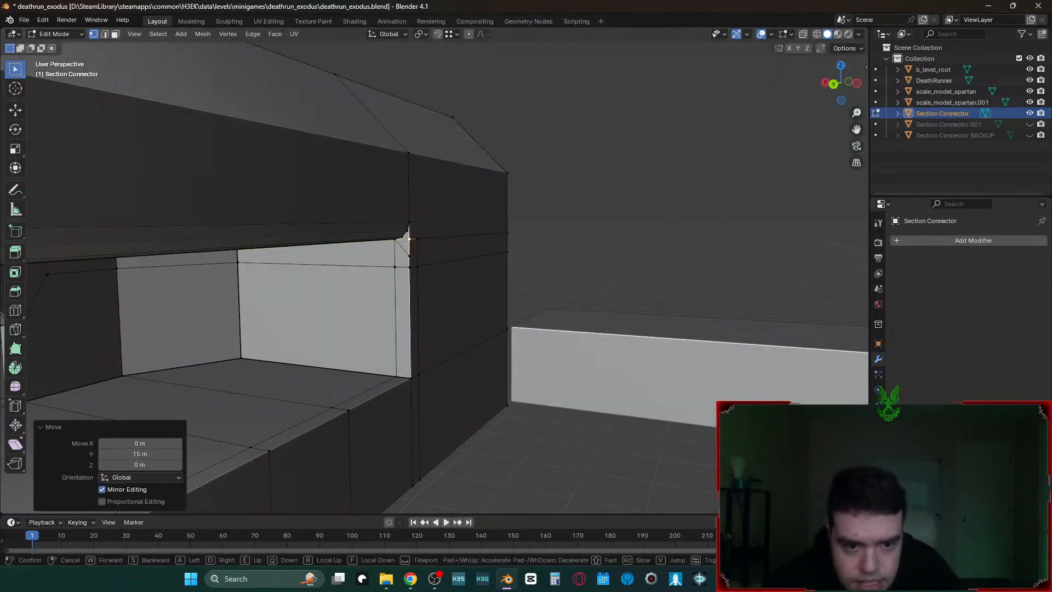
- On the opposite wall's opening, move the left upper corner's stray bevel vertex 15 m along Y
{"action": "key", "text": "shift+grave"}
{"action": "key", "text": "s"}
{"action": "left_click", "coordinate": [441, 257]}
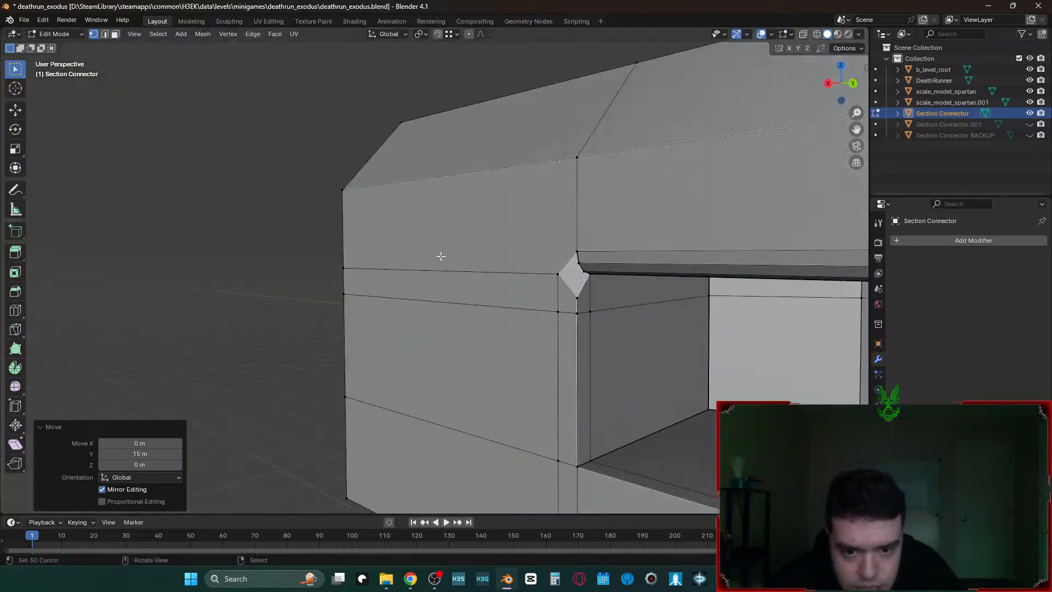
{"action": "right_click", "coordinate": [563, 274]}
{"action": "type", "text": "gy15"}
{"action": "left_click", "coordinate": [585, 301]}
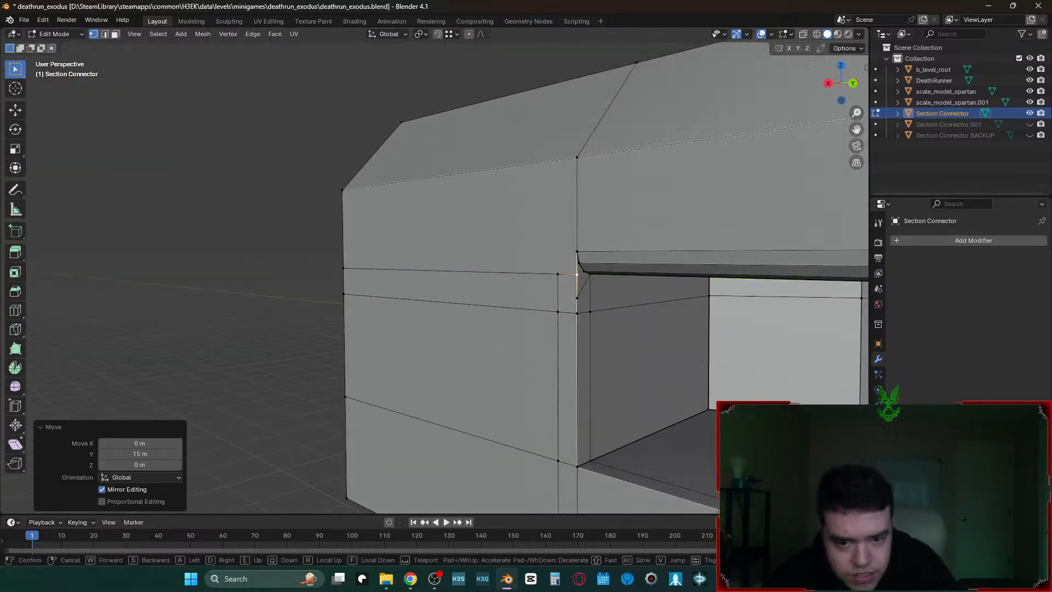
- Move the bevel vertex at the opposite opening's right upper corner -15 m along Y, and save the file
{"action": "key", "text": "shift+grave"}
{"action": "key", "text": "d"}
{"action": "left_click", "coordinate": [558, 236]}
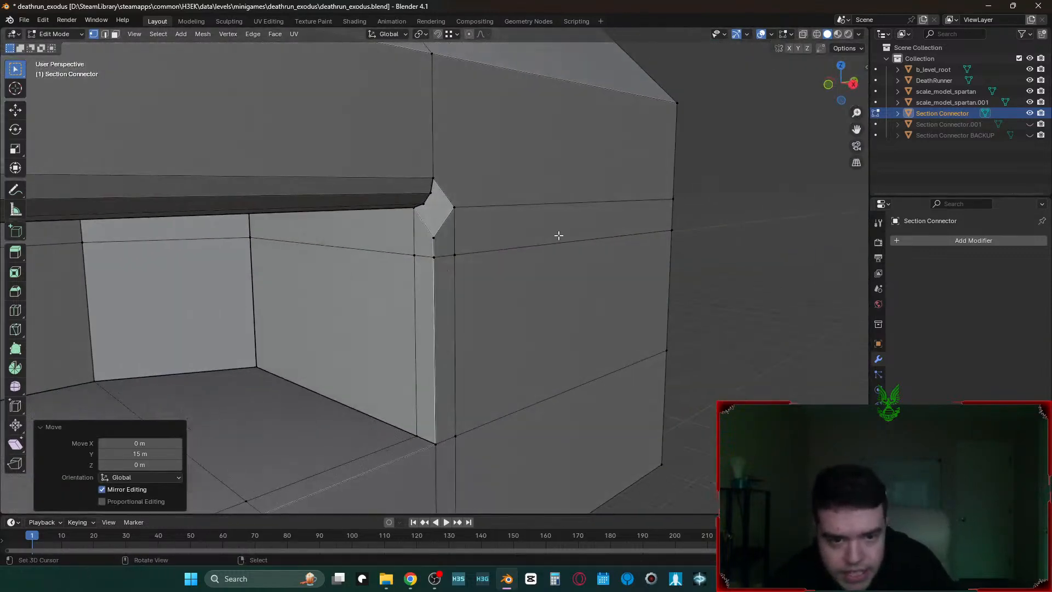
{"action": "right_click", "coordinate": [457, 205]}
{"action": "type", "text": "gy-15"}
{"action": "left_click", "coordinate": [513, 150]}
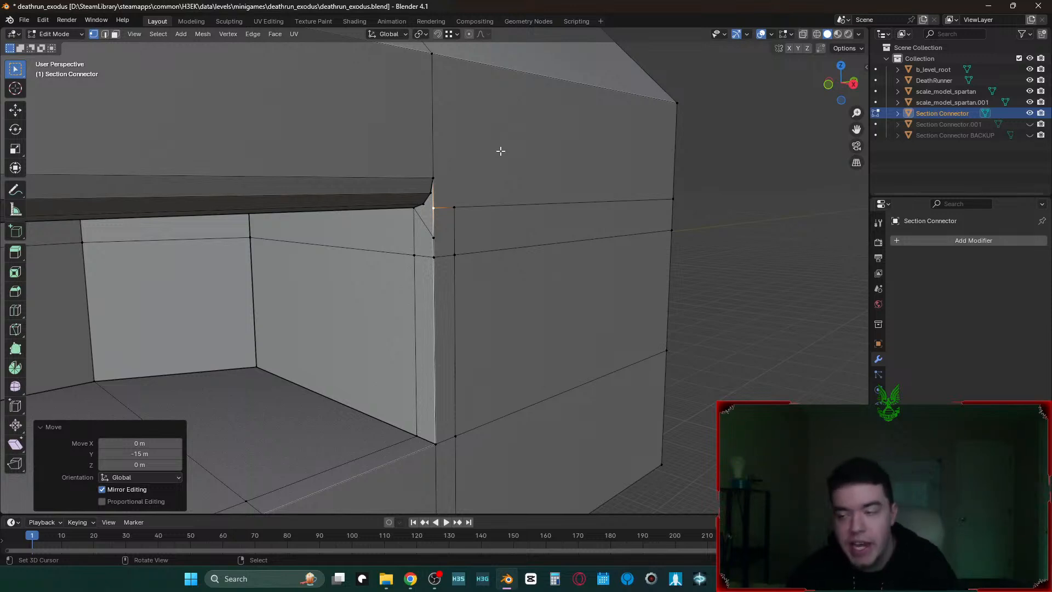
{"action": "key", "text": "3"}
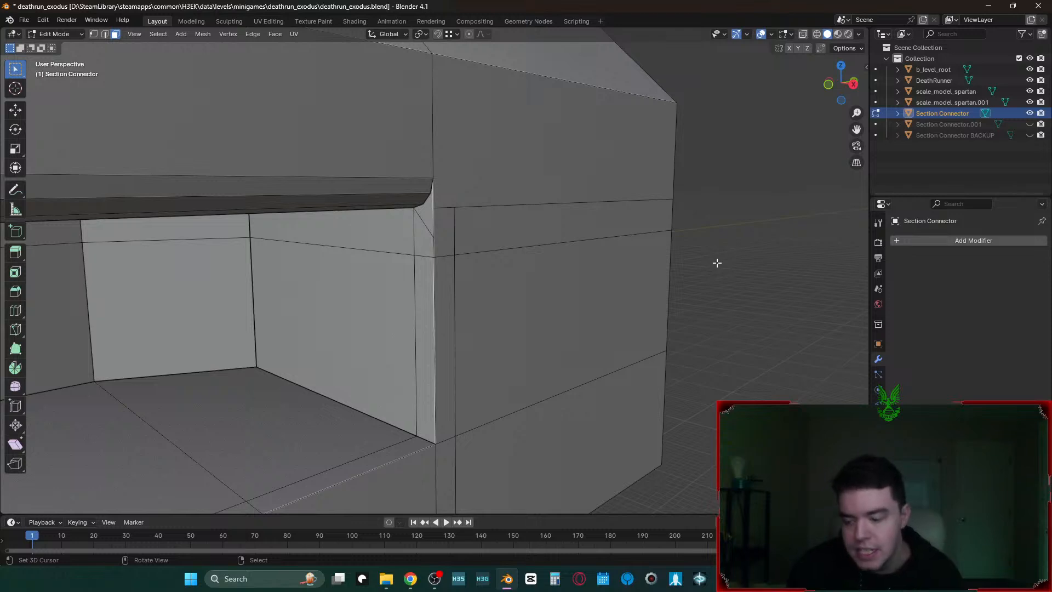
{"action": "key", "text": "ctrl+s"}
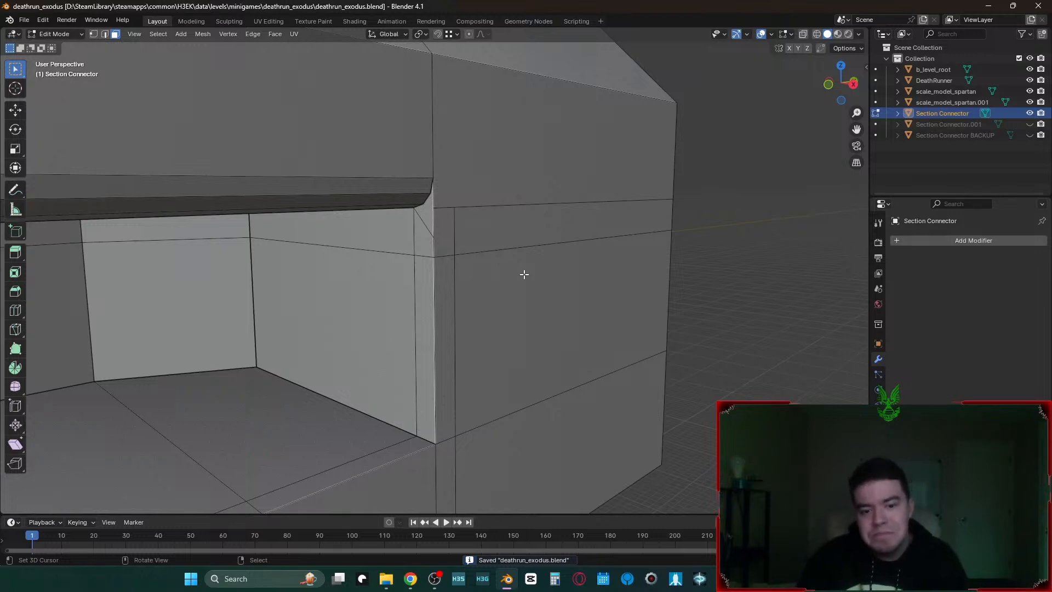
- Raise the vertex just below that right upper corner 15 m along Z, snapping it to the corner vertex
{"action": "scroll", "coordinate": [531, 282], "scroll_direction": "down", "scroll_amount": 4}
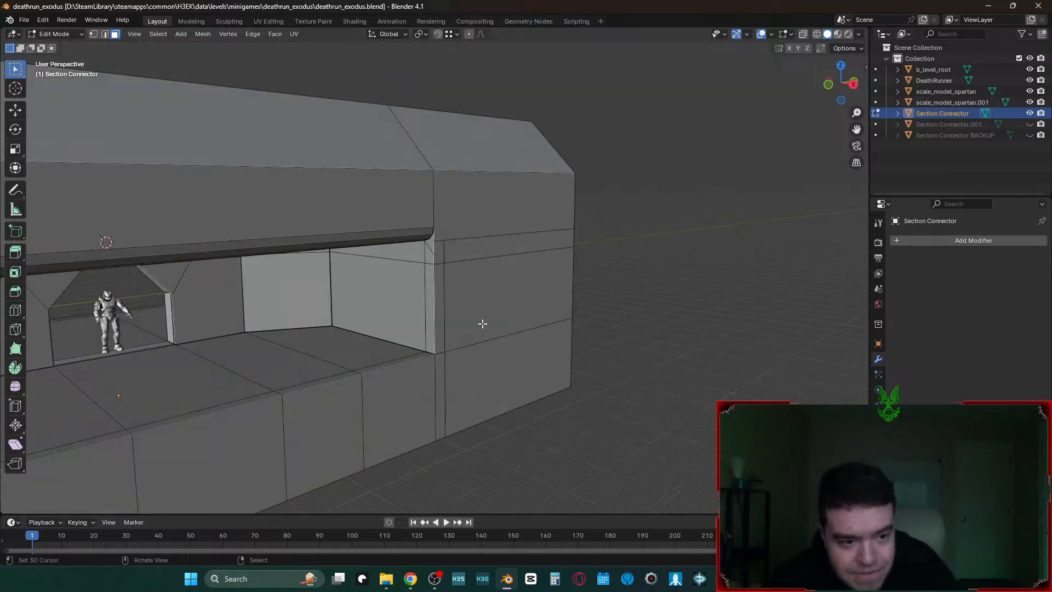
{"action": "key", "text": "1"}
{"action": "key", "text": "shift+grave"}
{"action": "key", "text": "w"}
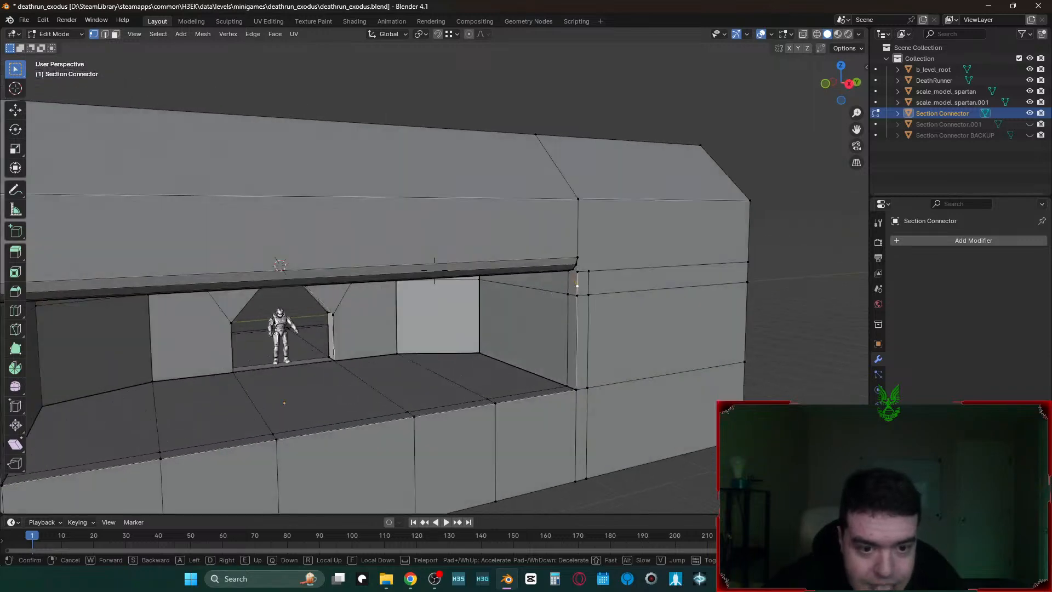
{"action": "key", "text": "a"}
{"action": "left_click", "coordinate": [610, 273]}
{"action": "key", "text": "g"}
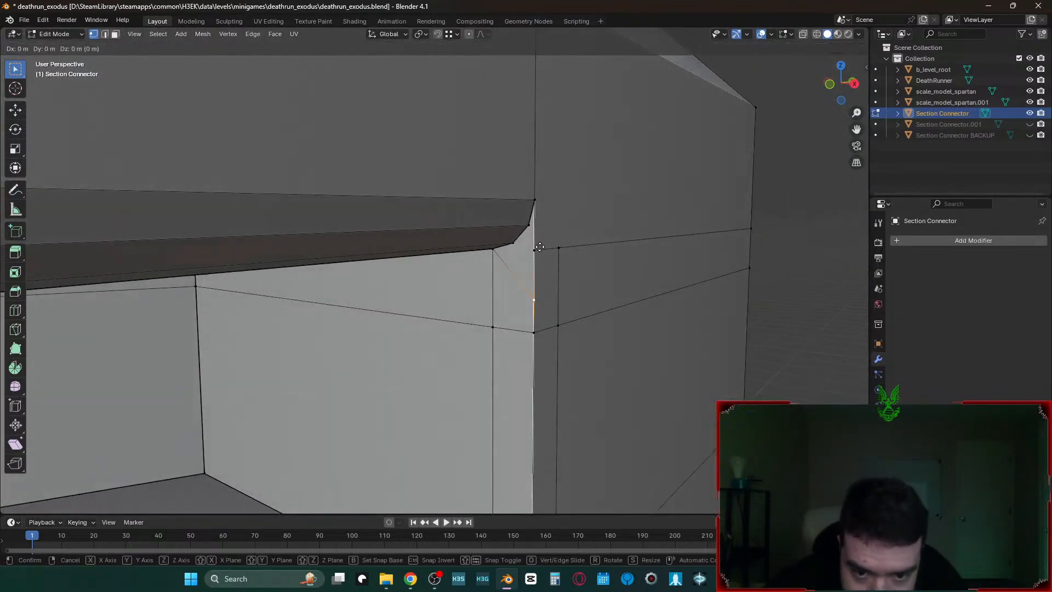
{"action": "key", "text": "z"}
{"action": "left_click", "coordinate": [540, 247], "text": "ctrl"}
- Raise the vertex below the same opening's left upper corner 15 m along Z, snapped to the corner vertex
{"action": "key", "text": "shift+grave"}
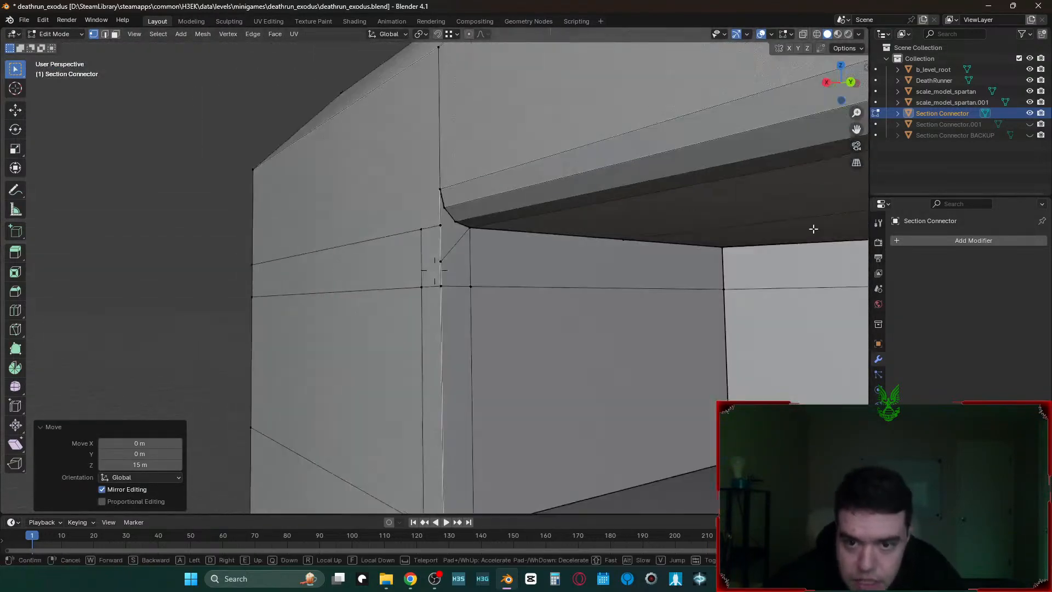
{"action": "left_click", "coordinate": [484, 250]}
{"action": "right_click", "coordinate": [440, 259]}
{"action": "key", "text": "g"}
{"action": "left_click", "coordinate": [445, 225], "text": "ctrl"}
{"action": "key", "text": "ctrl+z"}
{"action": "key", "text": "g"}
{"action": "key", "text": "z"}
{"action": "left_click", "coordinate": [440, 225], "text": "ctrl"}
- Back on the first opening, snap the vertex below the right upper corner 15 m up along Z
{"action": "key", "text": "shift+grave"}
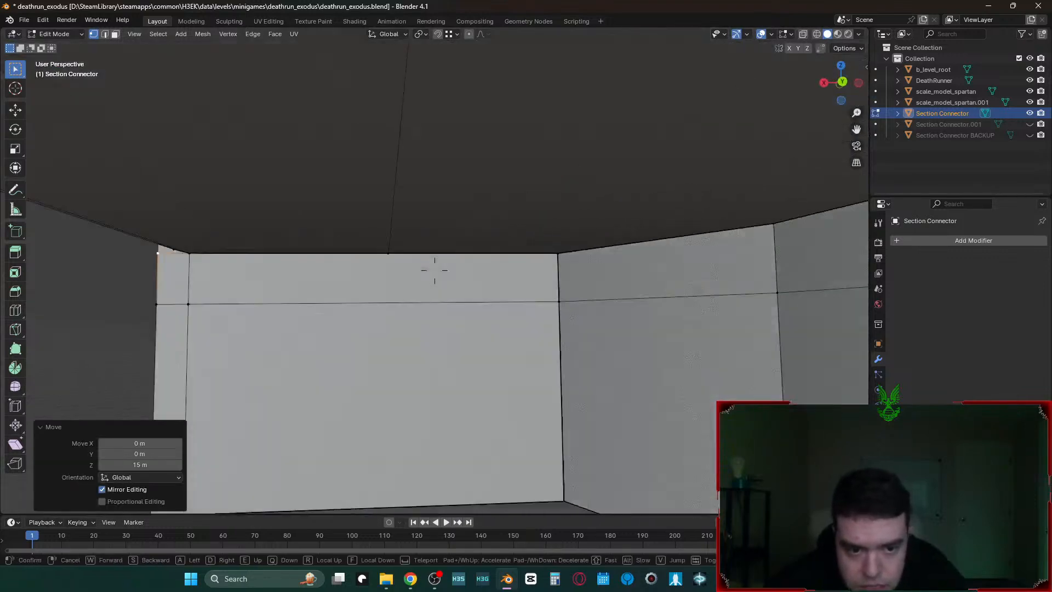
{"action": "key", "text": "w"}
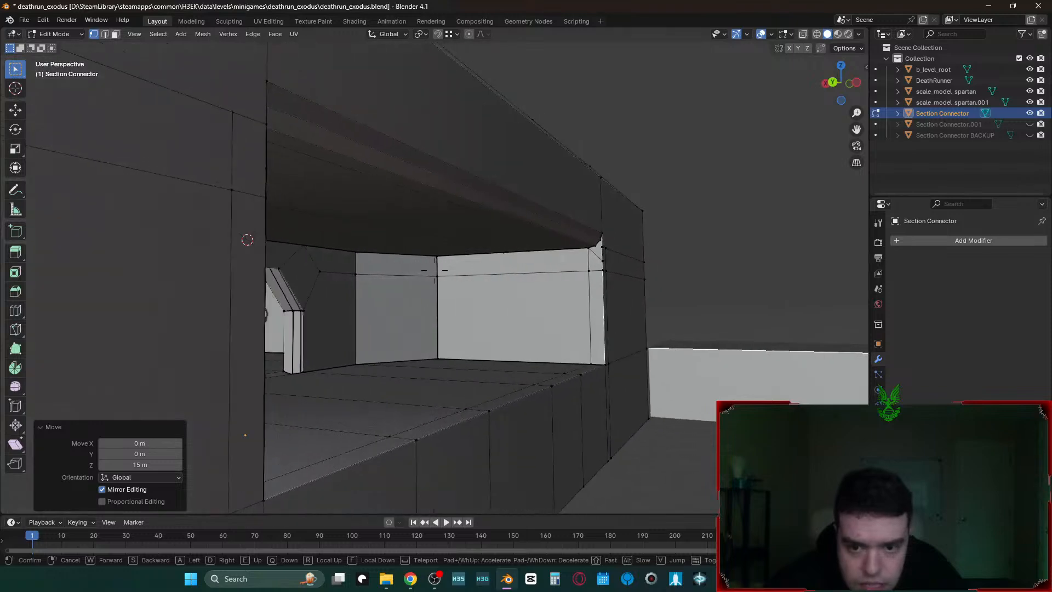
{"action": "left_click", "coordinate": [498, 268]}
{"action": "key", "text": "g"}
{"action": "key", "text": "z"}
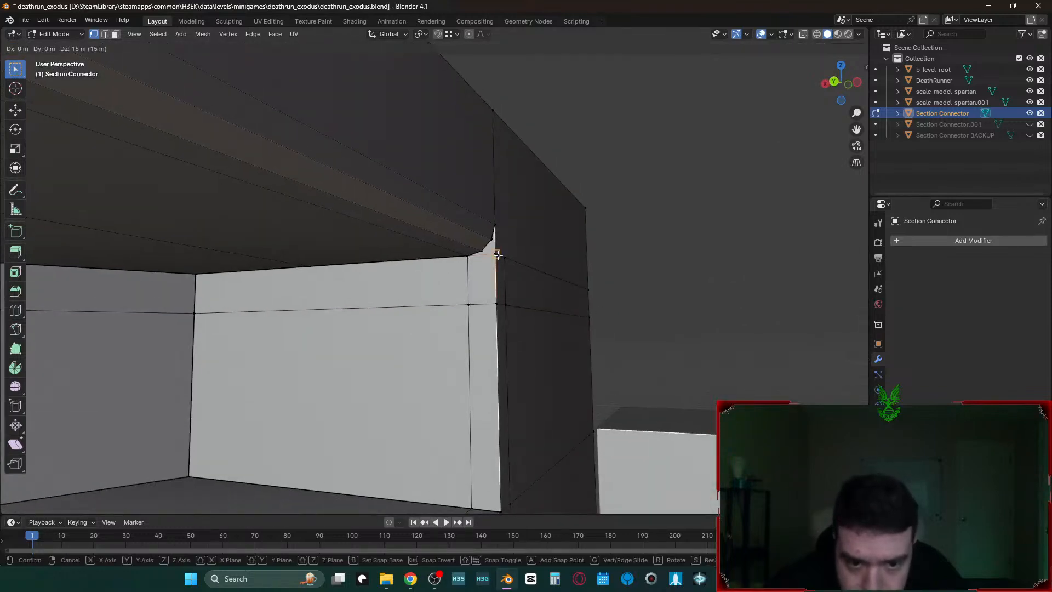
{"action": "left_click", "coordinate": [497, 253], "text": "ctrl"}
- Snap the vertex below the first opening's left upper corner up onto the corner vertex
{"action": "key", "text": "shift+grave"}
{"action": "left_click", "coordinate": [499, 257]}
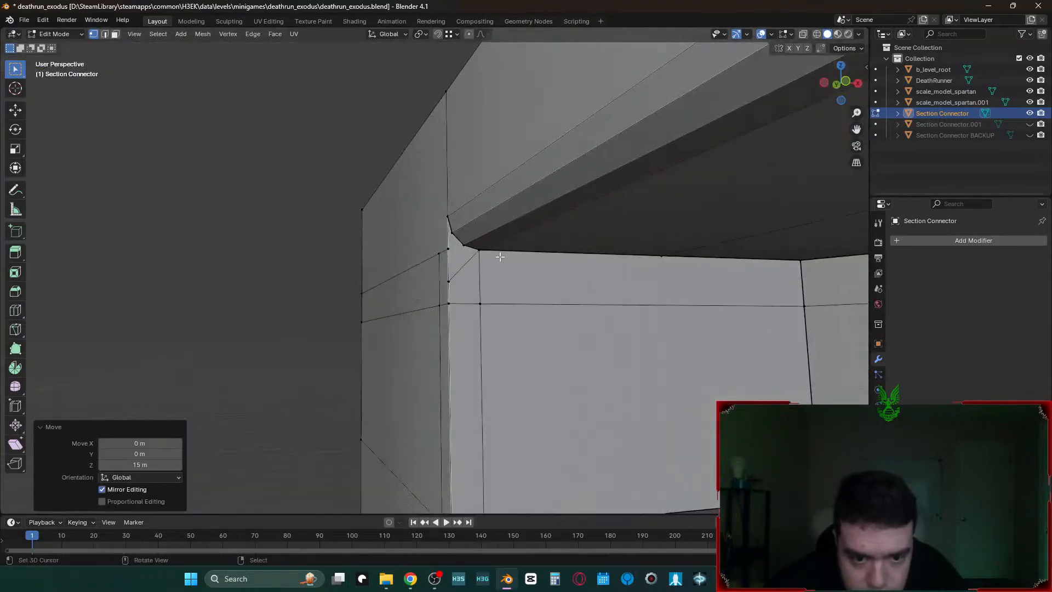
{"action": "right_click", "coordinate": [450, 285]}
{"action": "key", "text": "g"}
{"action": "left_click", "coordinate": [452, 253], "text": "ctrl"}
- Select the whole Section Connector mesh and merge its overlapping vertices by distance
{"action": "key", "text": "a"}
{"action": "key", "text": "m"}
{"action": "left_click", "coordinate": [463, 275]}
- Examine the Section Connector from outside and inside, checking the wall openings and the cleaned-up corners
{"action": "key", "text": "shift+grave"}
{"action": "key", "text": "s"}
{"action": "left_click", "coordinate": [461, 274]}
{"action": "key", "text": "3"}
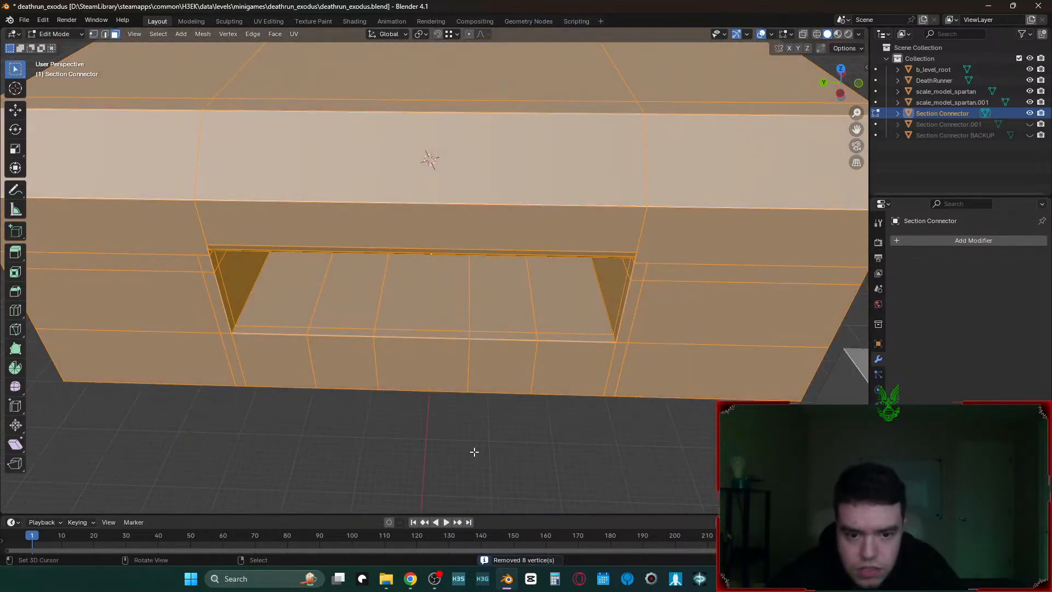
{"action": "right_click", "coordinate": [474, 452]}
{"action": "key", "text": "shift+grave"}
{"action": "key", "text": "s"}
{"action": "key", "text": "d"}
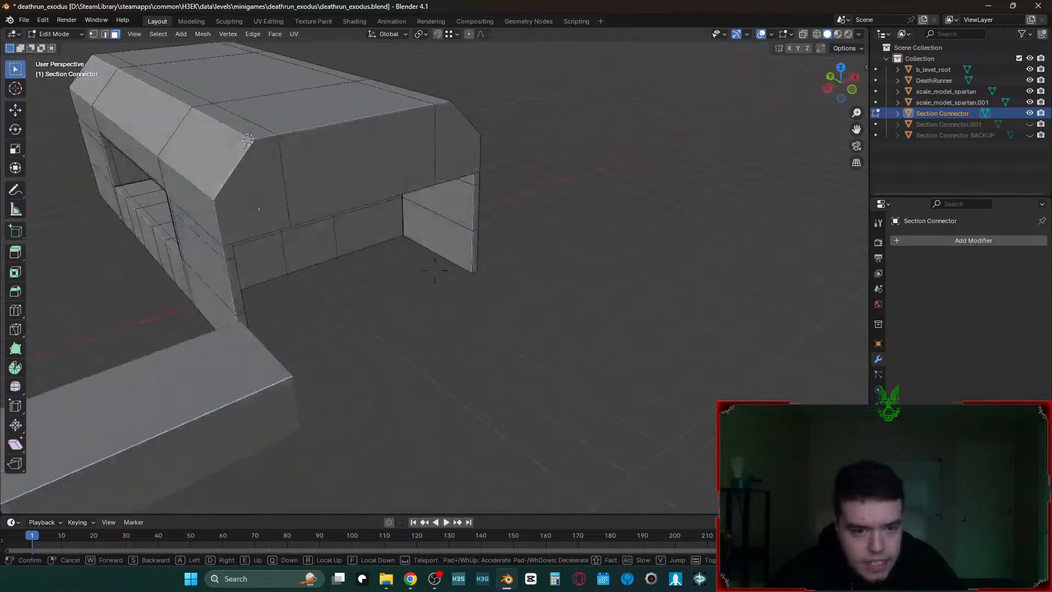
{"action": "key", "text": "w"}
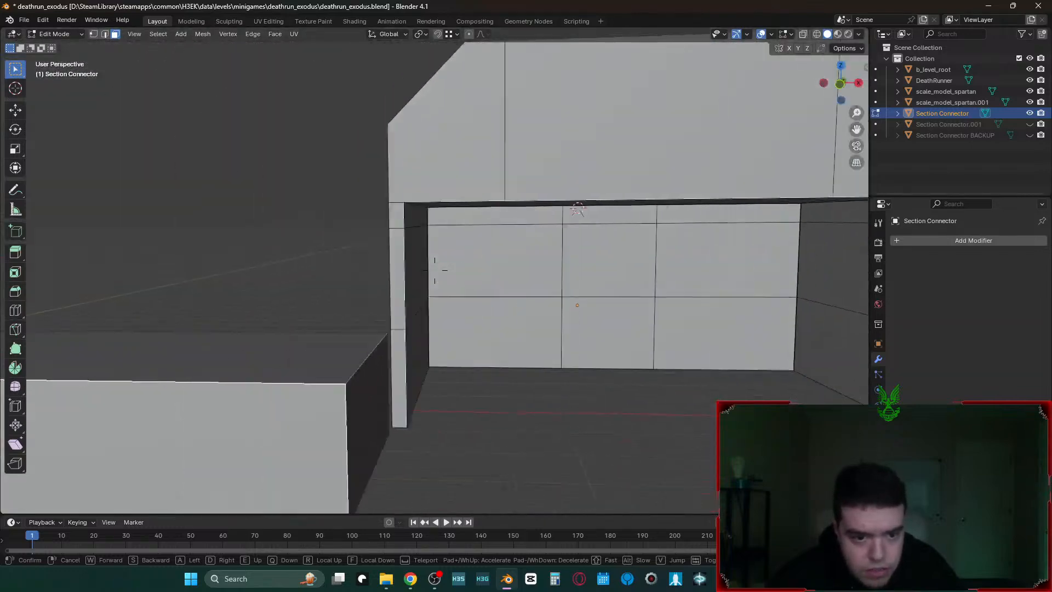
{"action": "key", "text": "a"}
{"action": "key", "text": "w"}
{"action": "key", "text": "s"}
{"action": "key", "text": "s"}
{"action": "left_click", "coordinate": [488, 436]}
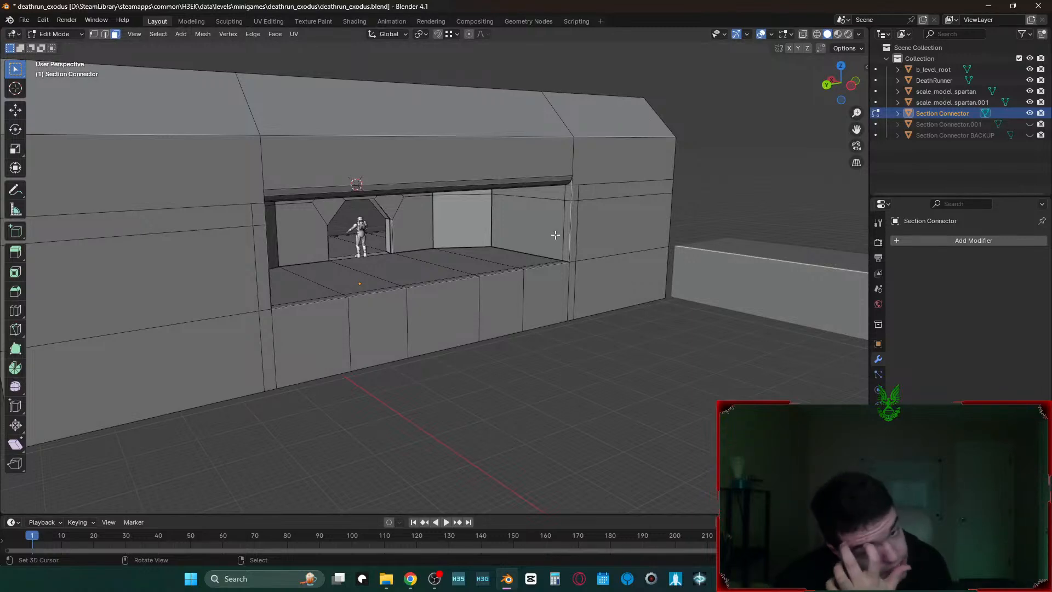
- Duplicate the large side wall face inside the opening and offset the copy 100 m along Y
{"action": "left_click", "coordinate": [555, 234]}
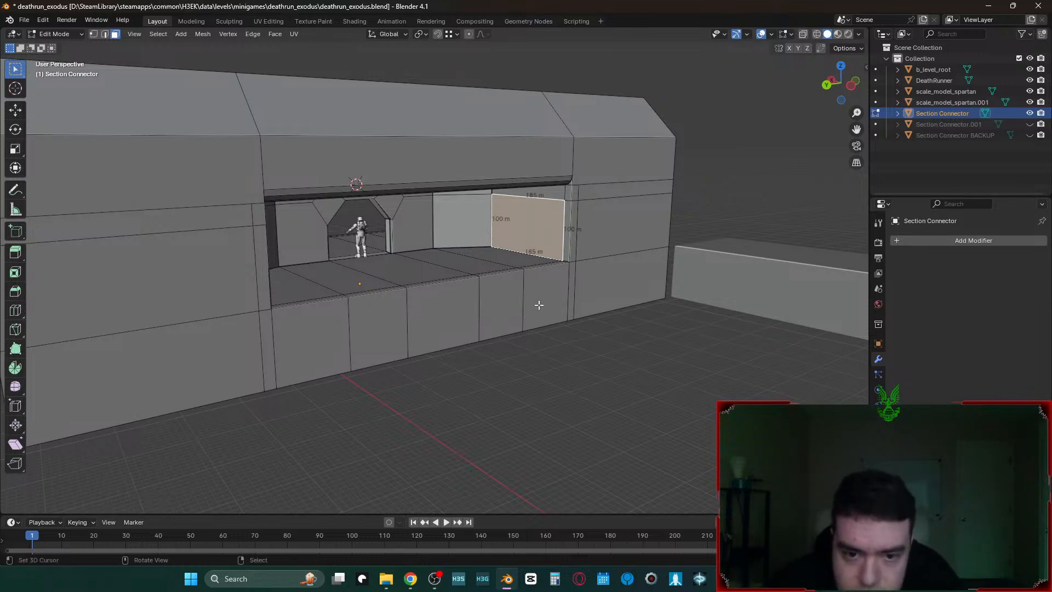
{"action": "key", "text": "shift+d"}
{"action": "key", "text": "x"}
{"action": "key", "text": "y"}
{"action": "key", "text": "ctrl"}
{"action": "left_click", "coordinate": [524, 268]}
- Scale the duplicated face to 0.5 along Z and 0.85 along X
{"action": "type", "text": "s"}
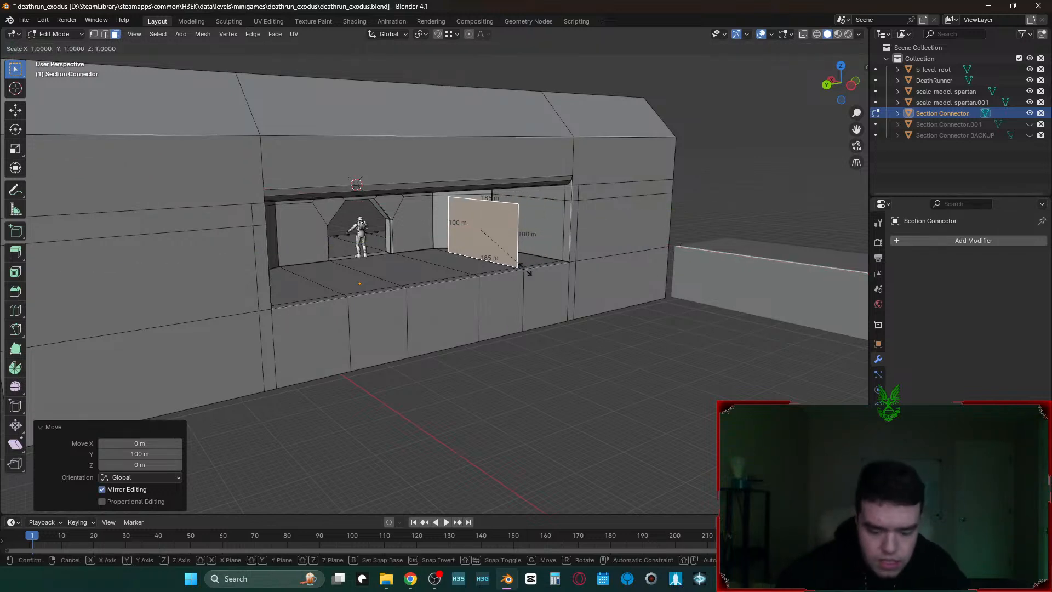
{"action": "type", "text": "z.5"}
{"action": "key", "text": "Return"}
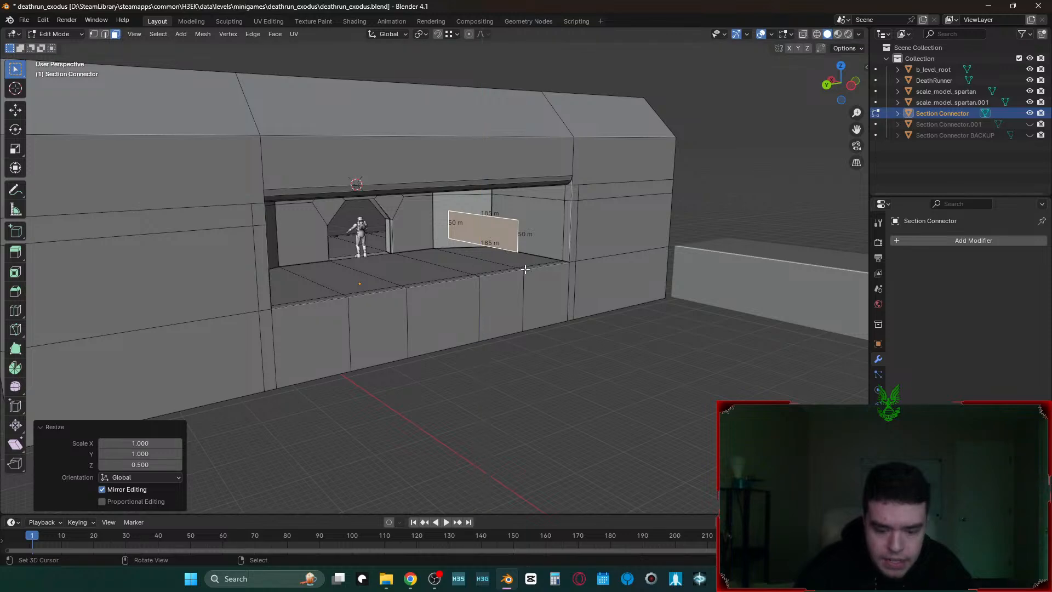
{"action": "type", "text": "sx"}
{"action": "type", "text": "."}
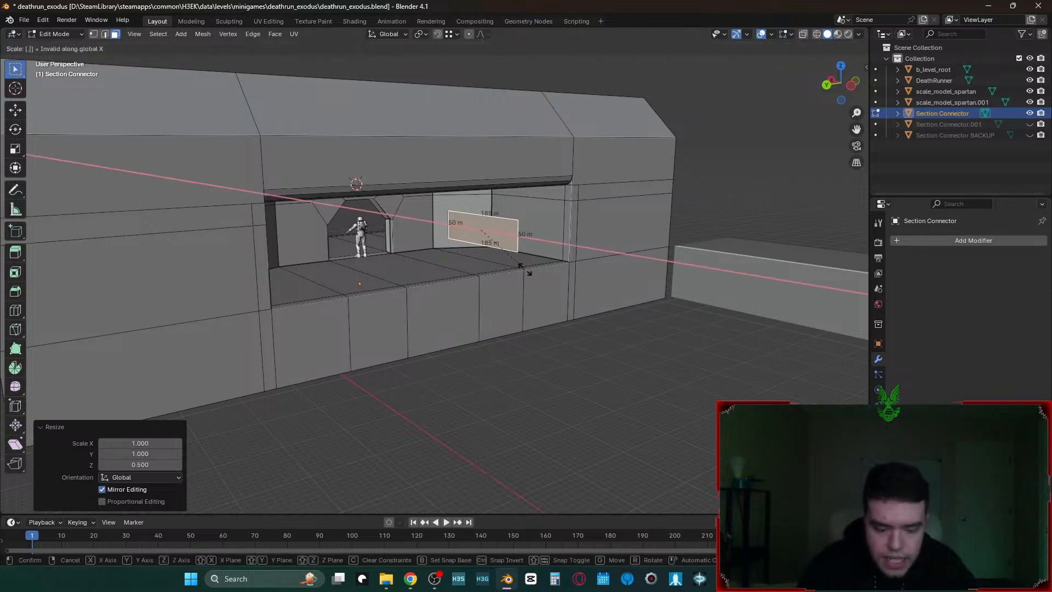
{"action": "type", "text": "85"}
{"action": "key", "text": "Return"}
- Try extruding the duplicated face by 7.5 m, and undo the extrusion
{"action": "key", "text": "shift+grave"}
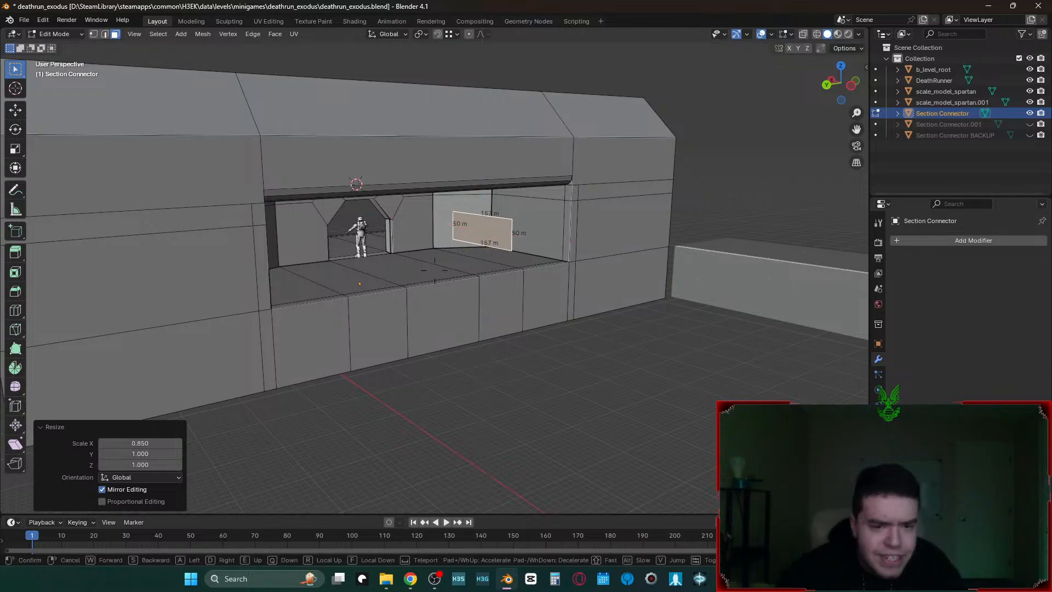
{"action": "key", "text": "w"}
{"action": "left_click", "coordinate": [525, 270]}
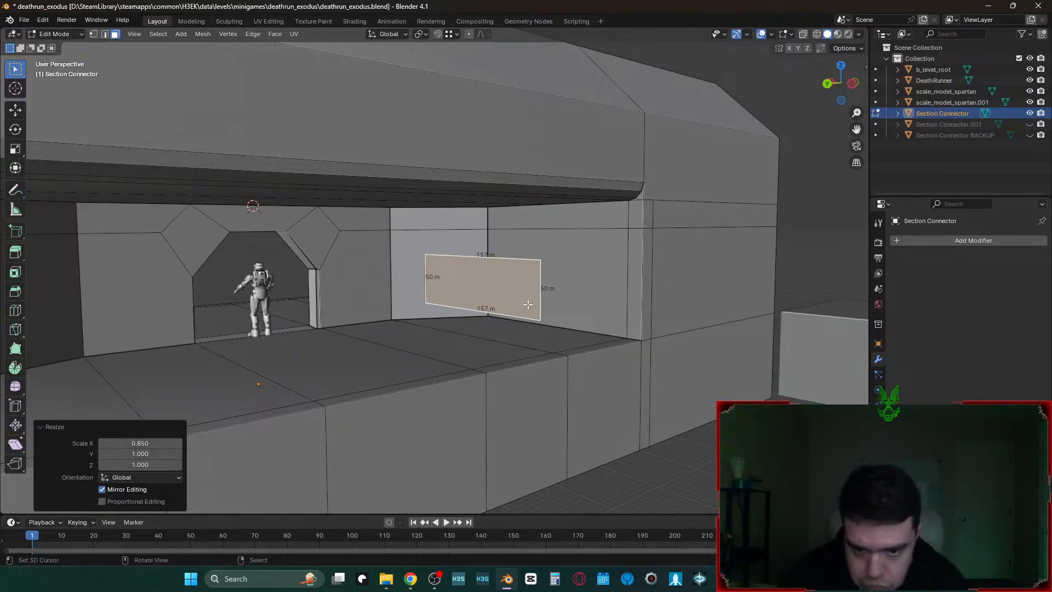
{"action": "middle_click_drag", "start_coordinate": [527, 304], "coordinate": [495, 382], "text": "shift"}
{"action": "scroll", "coordinate": [529, 373], "scroll_direction": "up", "scroll_amount": 2}
{"action": "middle_click_drag", "start_coordinate": [496, 382], "coordinate": [520, 304], "text": "shift"}
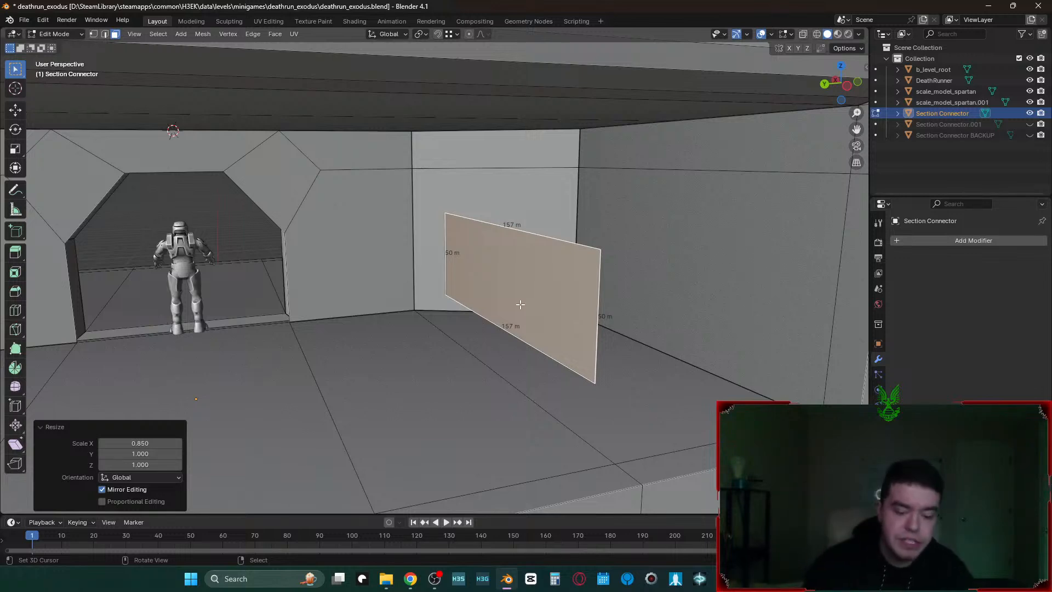
{"action": "type", "text": "e7.5"}
{"action": "key", "text": "Return"}
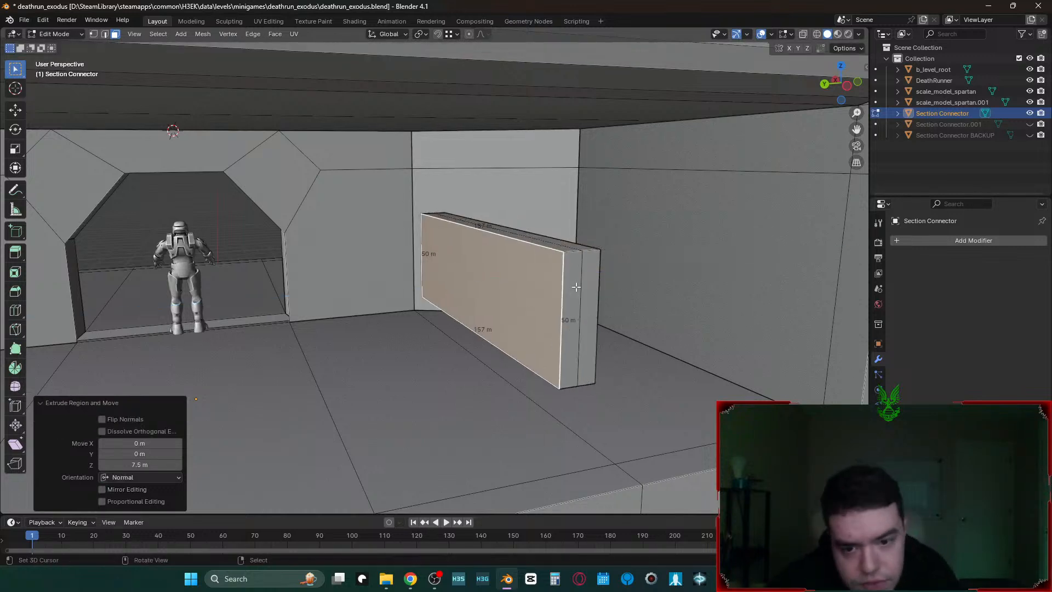
{"action": "key", "text": "shift+grave"}
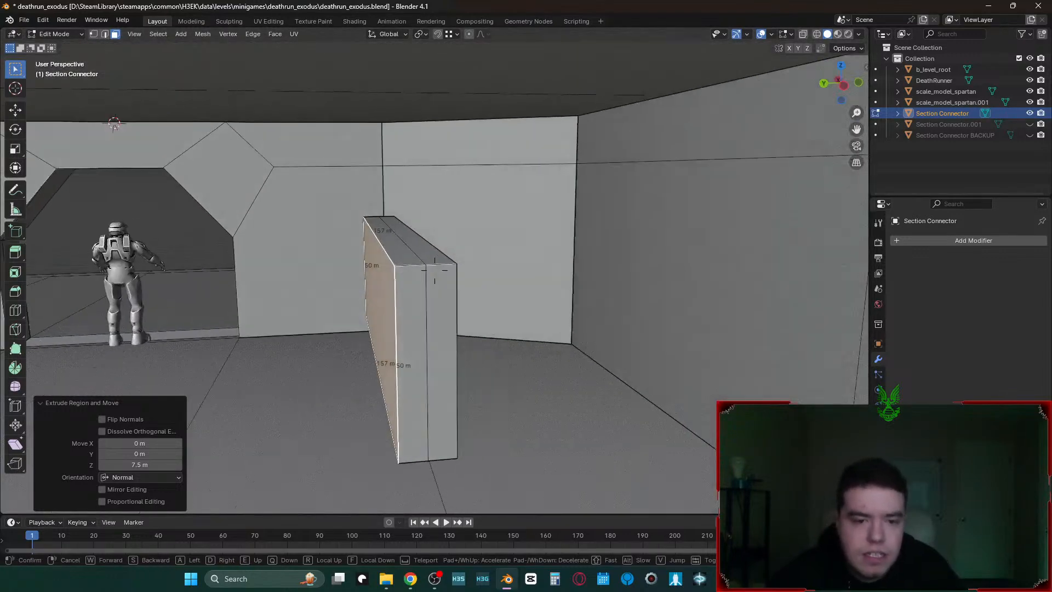
{"action": "left_click", "coordinate": [429, 238]}
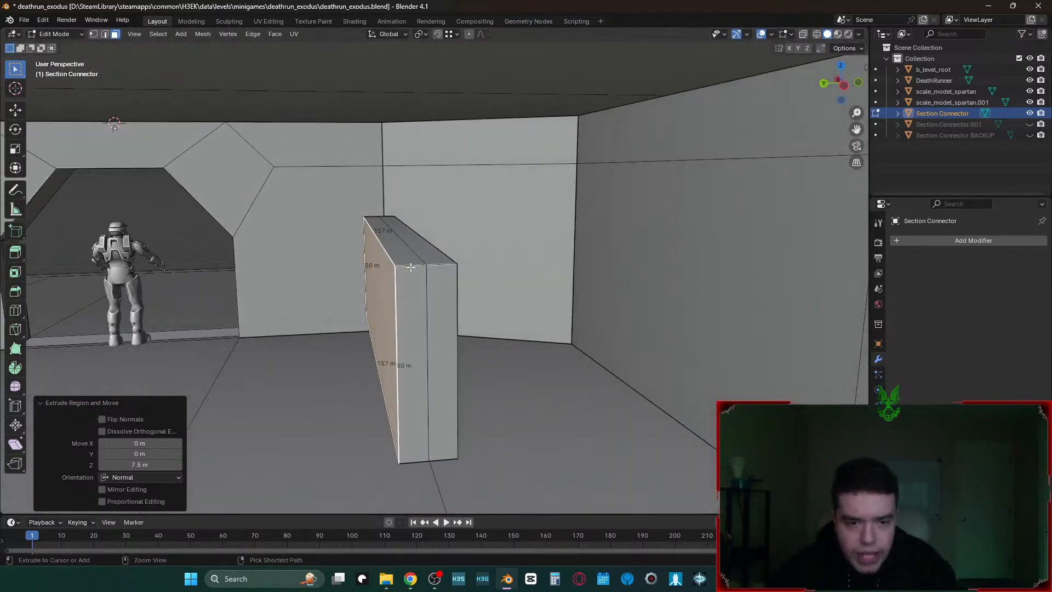
{"action": "key", "text": "ctrl+z"}
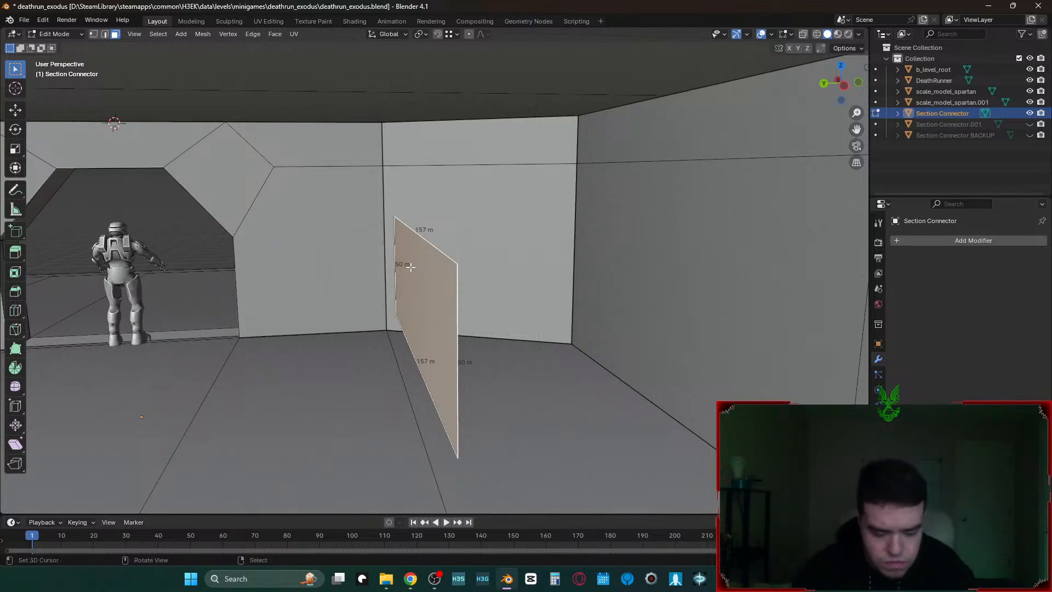
- Extrude the duplicated face into a slab in four successive segments of 2.5 m, 5 m, 5 m and 2.5 m
{"action": "type", "text": "e2.5"}
{"action": "key", "text": "Return"}
{"action": "type", "text": "e5"}
{"action": "key", "text": "Return"}
{"action": "type", "text": "e"}
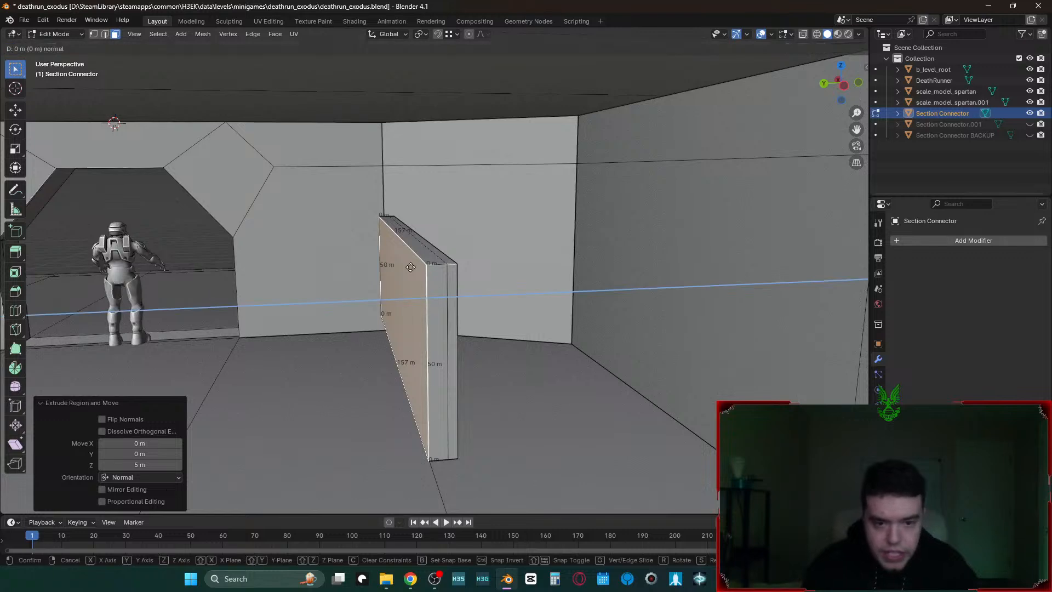
{"action": "type", "text": "5"}
{"action": "key", "text": "Return"}
{"action": "type", "text": "e2.5"}
{"action": "key", "text": "Return"}
- Extrude the slab's two outermost edge face loops 5 m outward along their normals with Offset Even enabled
{"action": "left_click", "coordinate": [533, 268]}
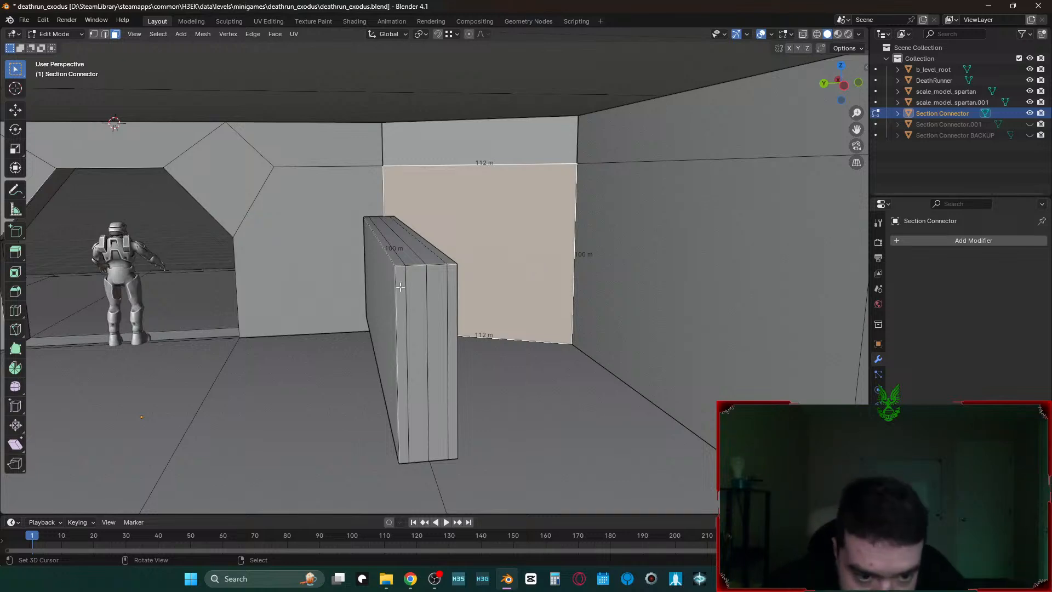
{"action": "left_click", "coordinate": [400, 265], "text": "alt"}
{"action": "left_click", "coordinate": [452, 268], "text": "alt+shift"}
{"action": "key", "text": "alt+e"}
{"action": "left_click", "coordinate": [452, 266]}
{"action": "type", "text": "5"}
{"action": "key", "text": "Return"}
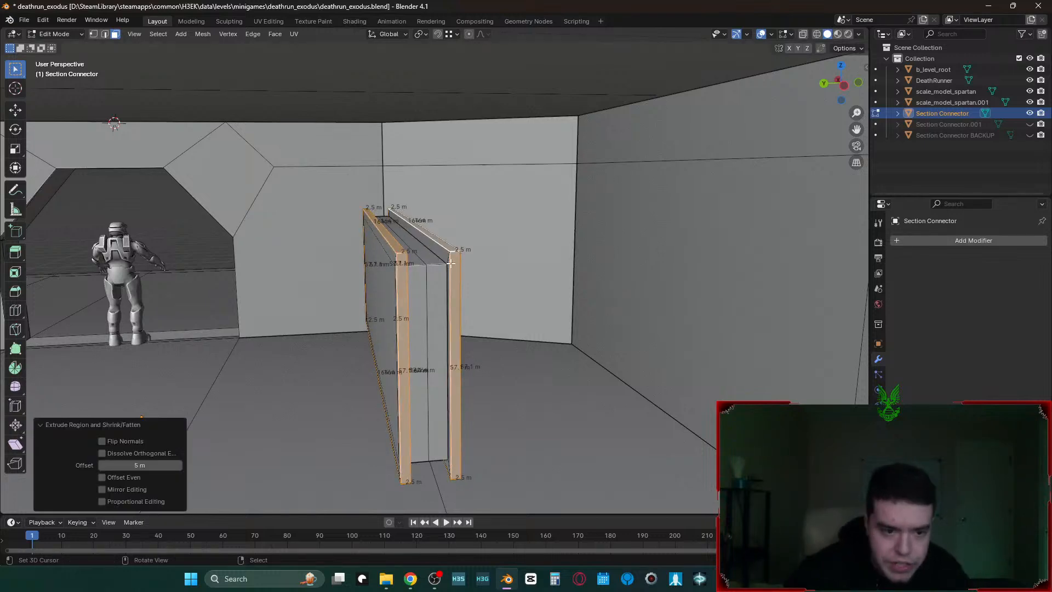
{"action": "left_click", "coordinate": [108, 478]}
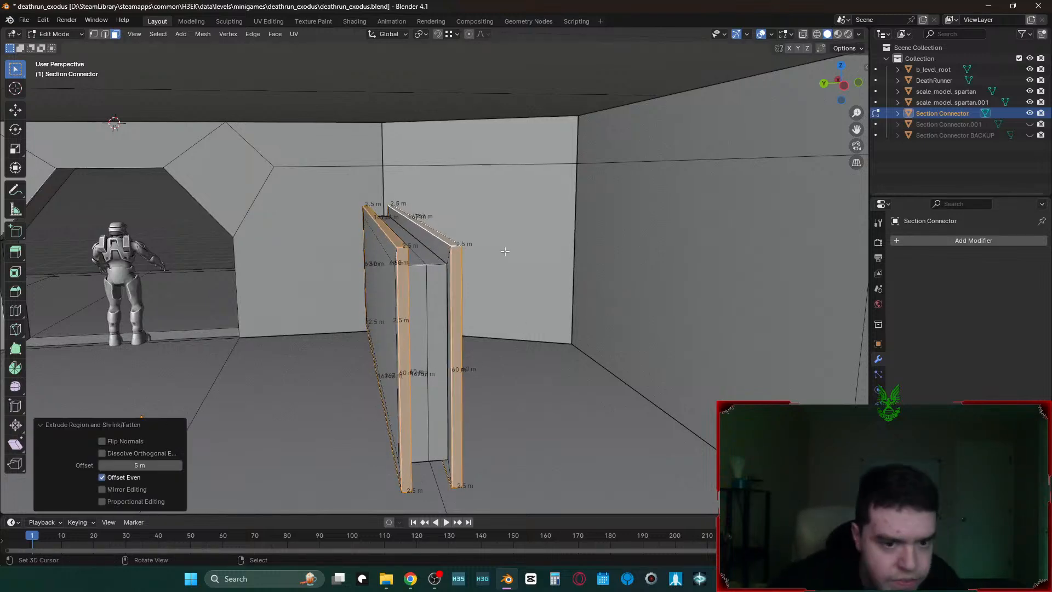
- Separate the whole linked slab from the Section Connector into its own object and return to Object Mode
{"action": "mouse_move", "coordinate": [544, 275]}
{"action": "middle_mouse_down"}
{"action": "mouse_move", "coordinate": [526, 276]}
{"action": "mouse_move", "coordinate": [544, 275]}
{"action": "middle_mouse_up"}
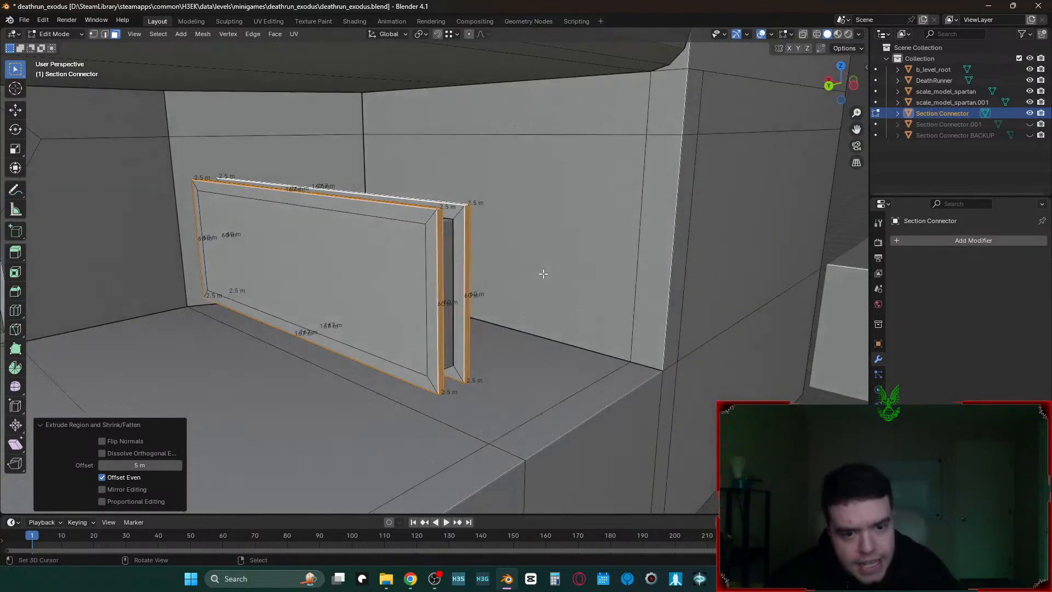
{"action": "key", "text": "alt+a"}
{"action": "key", "text": "ctrl+z"}
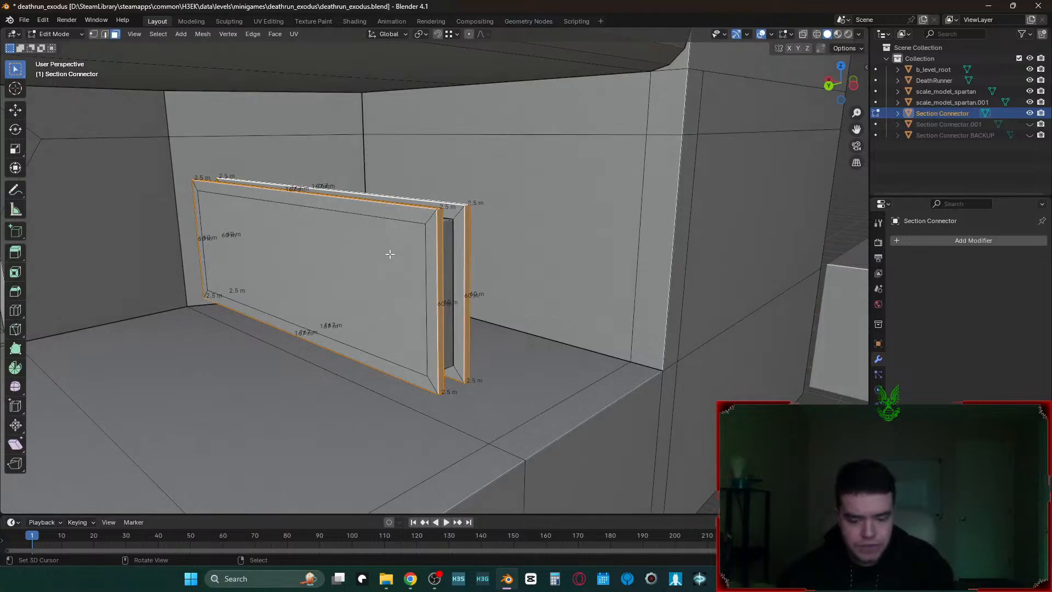
{"action": "key", "text": "ctrl+l"}
{"action": "key", "text": "p"}
{"action": "left_click", "coordinate": [390, 255]}
{"action": "key", "text": "Tab"}
{"action": "right_click", "coordinate": [389, 254]}
{"action": "key", "text": "q"}
{"action": "left_click", "coordinate": [390, 254]}
{"action": "scroll", "coordinate": [390, 254], "scroll_direction": "down", "scroll_amount": 5}
{"action": "left_click", "coordinate": [415, 254]}
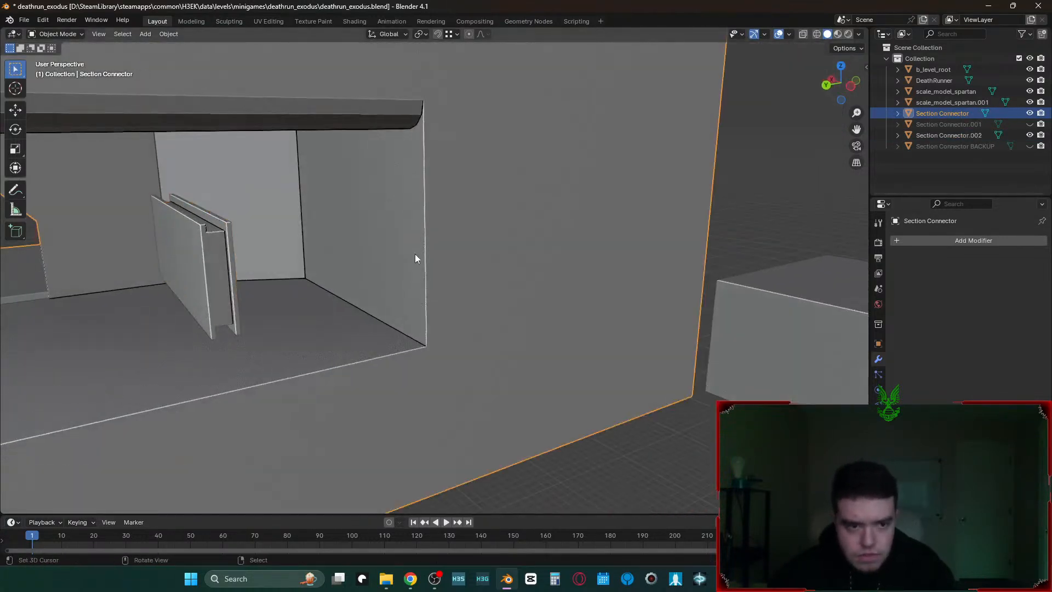
- Rename the separated slab object to "Window Cookie Cutter"
{"action": "left_click", "coordinate": [193, 267]}
{"action": "key", "text": "F2"}
{"action": "type", "text": "W"}
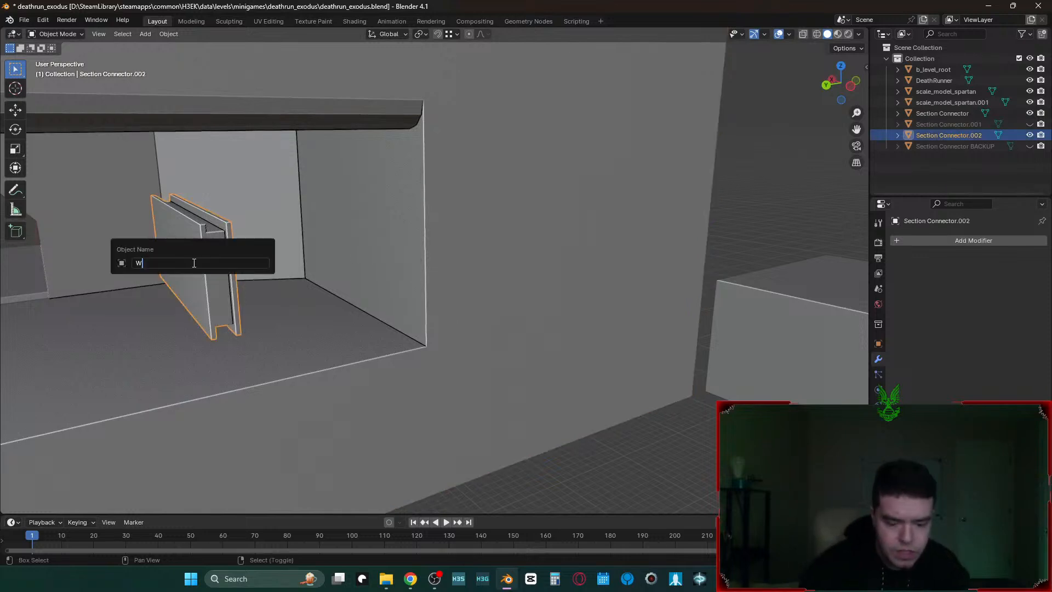
{"action": "type", "text": "indow Cookl"}
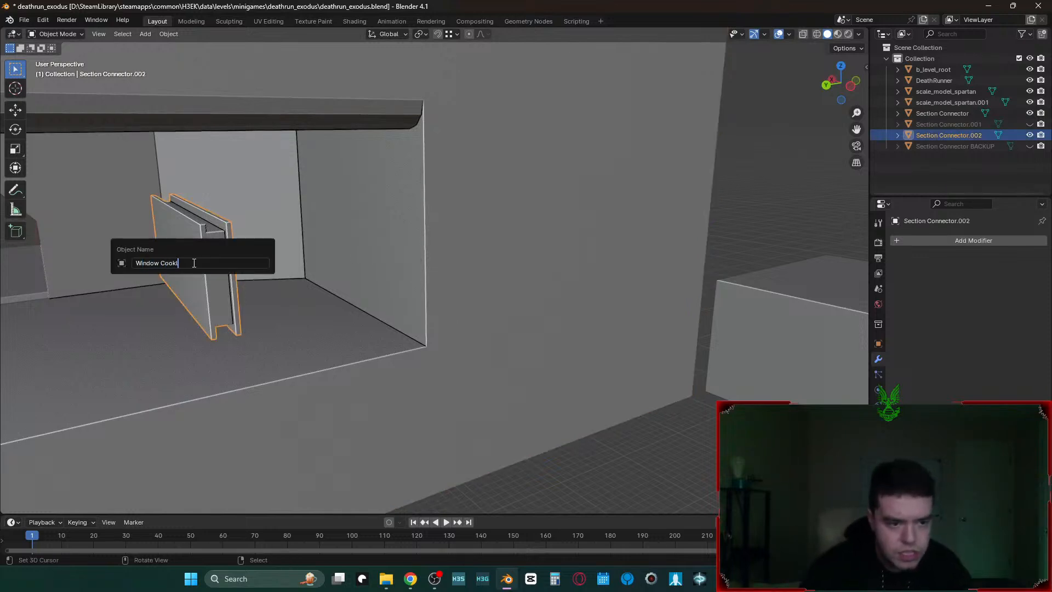
{"action": "type", "text": "e Cutter"}
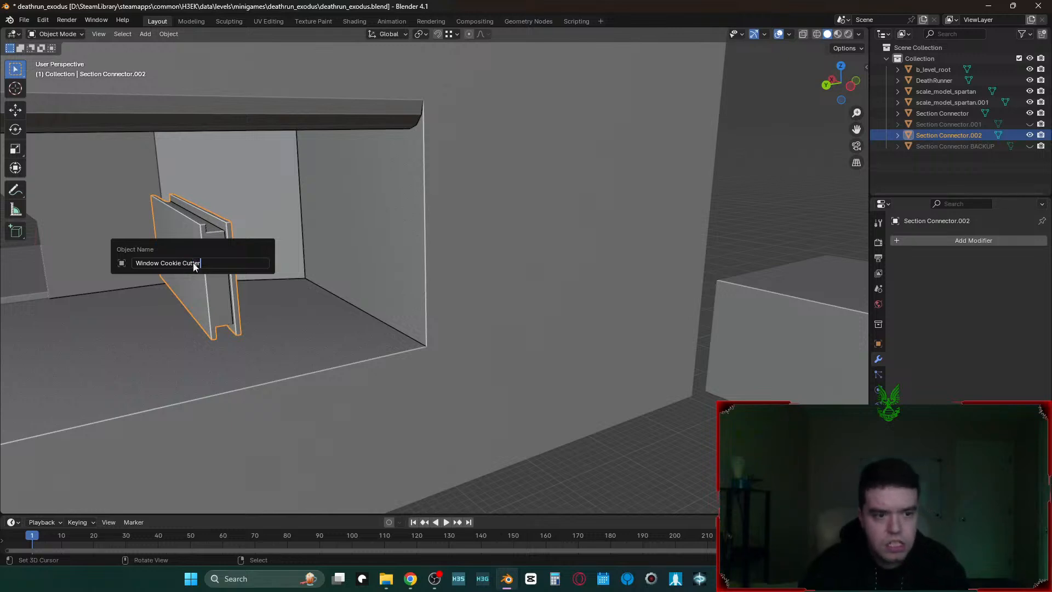
{"action": "key", "text": "Return"}
- Add a Boolean modifier in Difference mode to the Section Connector, using the Window Cookie Cutter as its object
{"action": "left_click", "coordinate": [393, 234]}
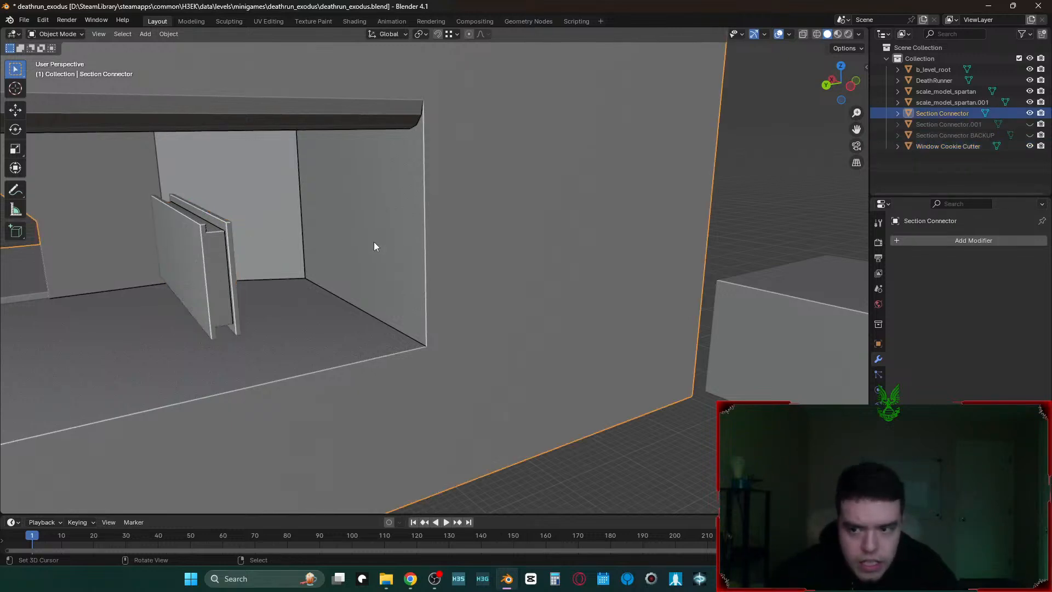
{"action": "left_click", "coordinate": [952, 240]}
{"action": "type", "text": "bool"}
{"action": "key", "text": "Return"}
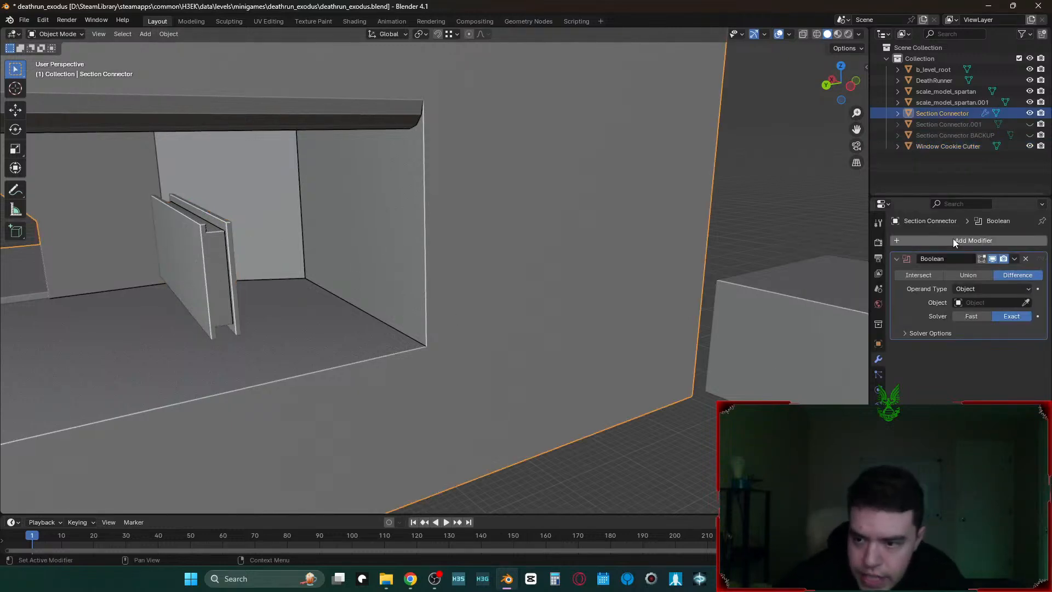
{"action": "left_click", "coordinate": [1026, 304]}
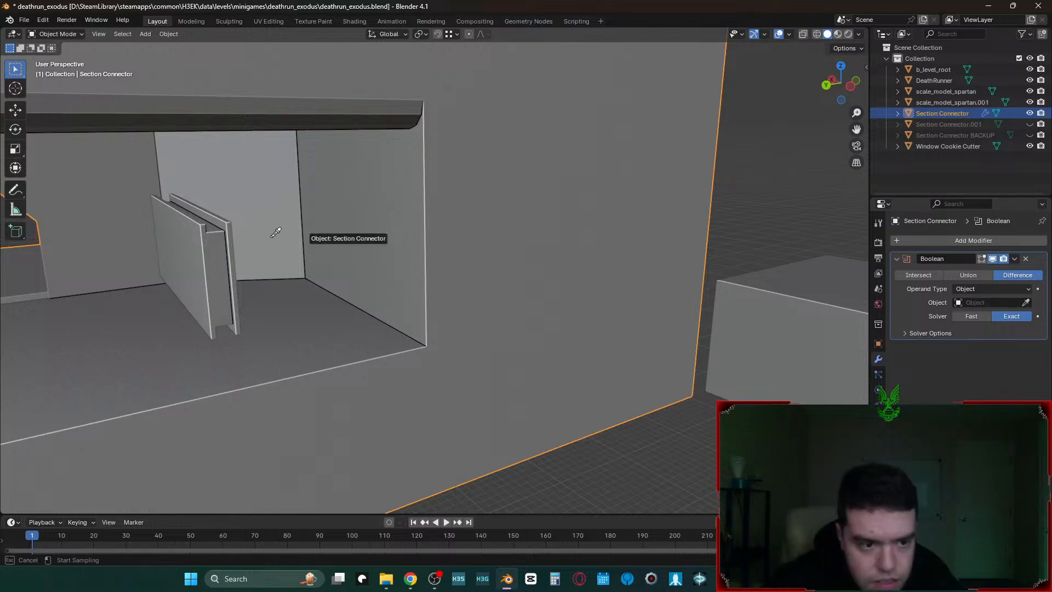
{"action": "left_click", "coordinate": [202, 230]}
{"action": "key", "text": "g"}
{"action": "key", "text": "x"}
{"action": "key", "text": "y"}
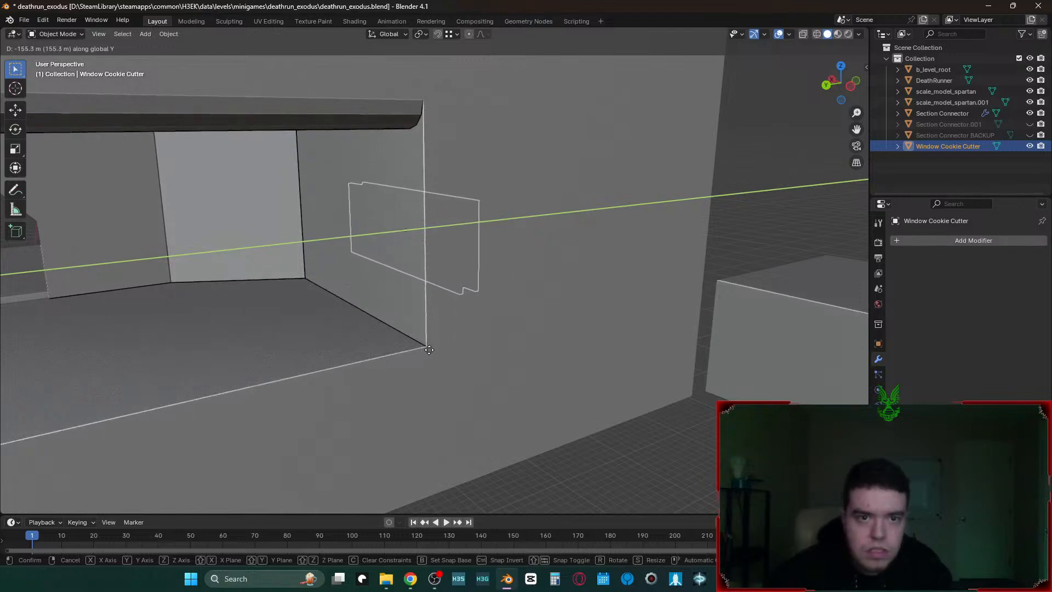
{"action": "right_click", "coordinate": [429, 349]}
{"action": "middle_click_drag", "start_coordinate": [298, 282], "coordinate": [362, 307], "text": "shift"}
{"action": "key", "text": "g"}
{"action": "key", "text": "y"}
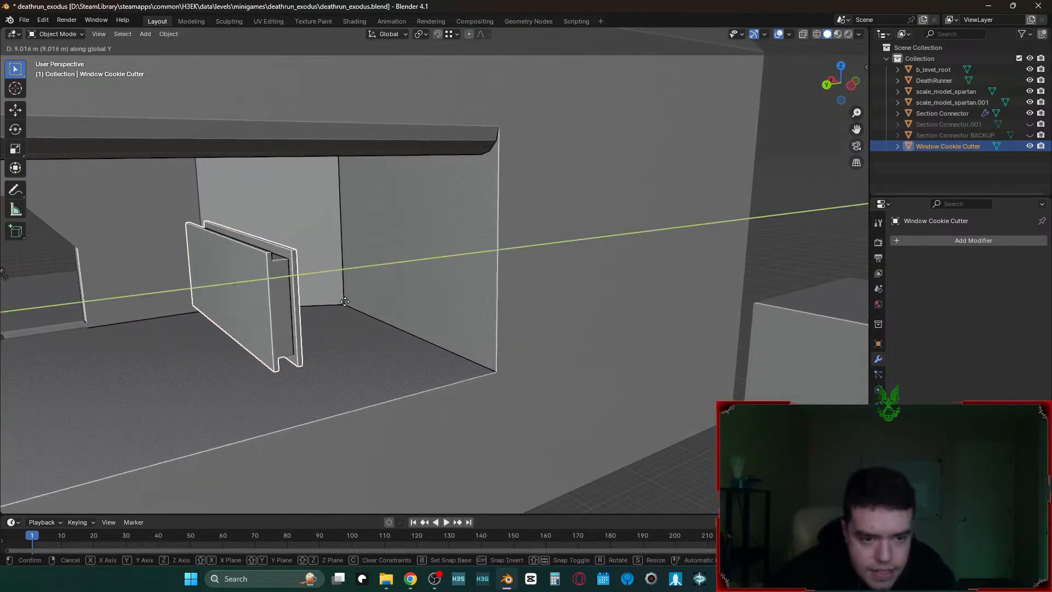
{"action": "right_click", "coordinate": [493, 137]}
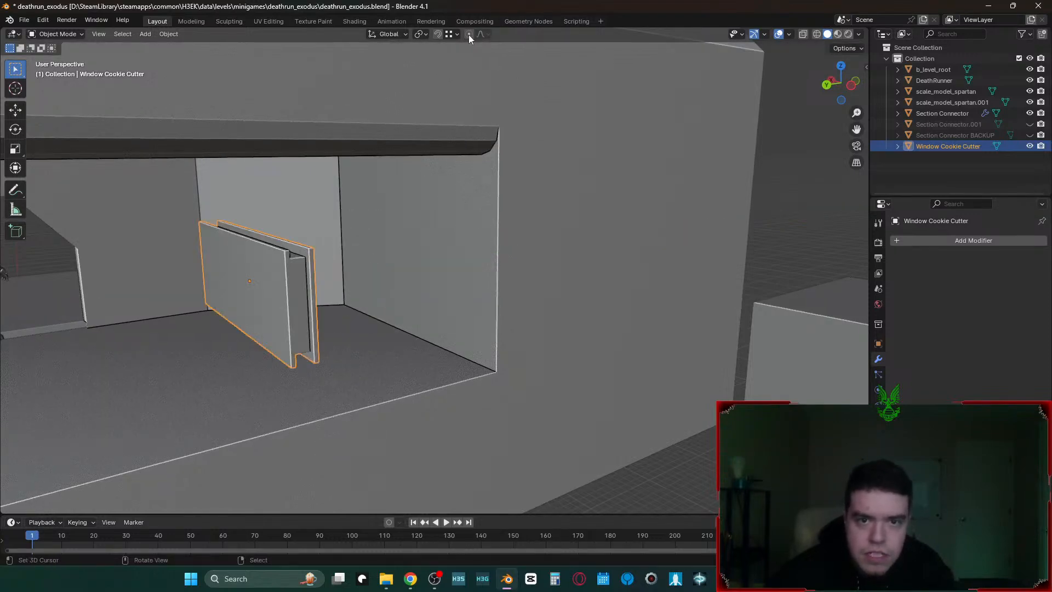
{"action": "left_click", "coordinate": [457, 34]}
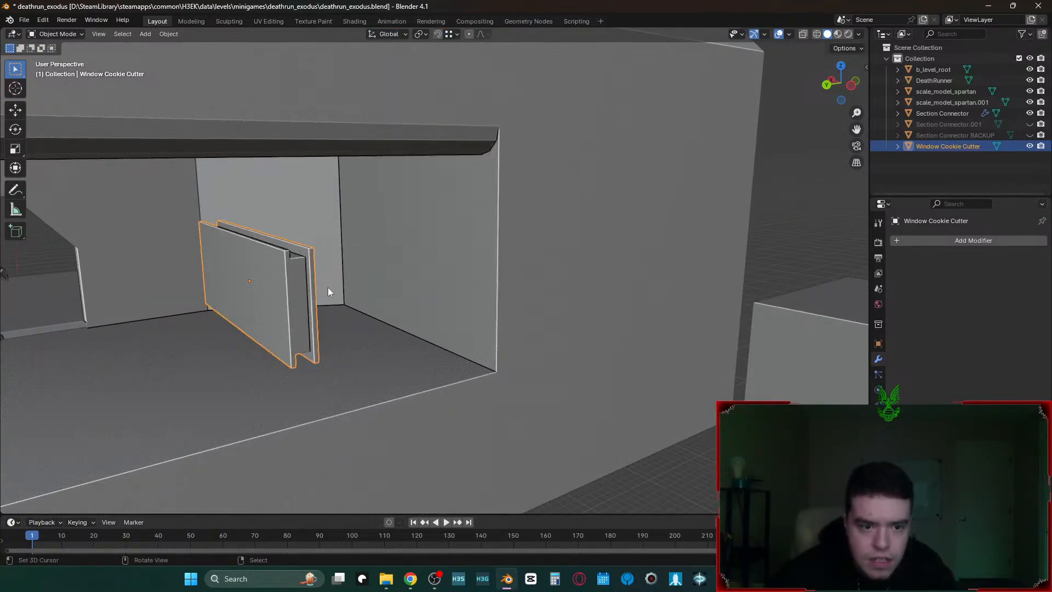
{"action": "key", "text": "g"}
{"action": "key", "text": "y"}
{"action": "right_click", "coordinate": [343, 310]}
- In Edit Mode, move all of the cutter's geometry -100 m along Y and another 15 m into the side wall
{"action": "key", "text": "Tab"}
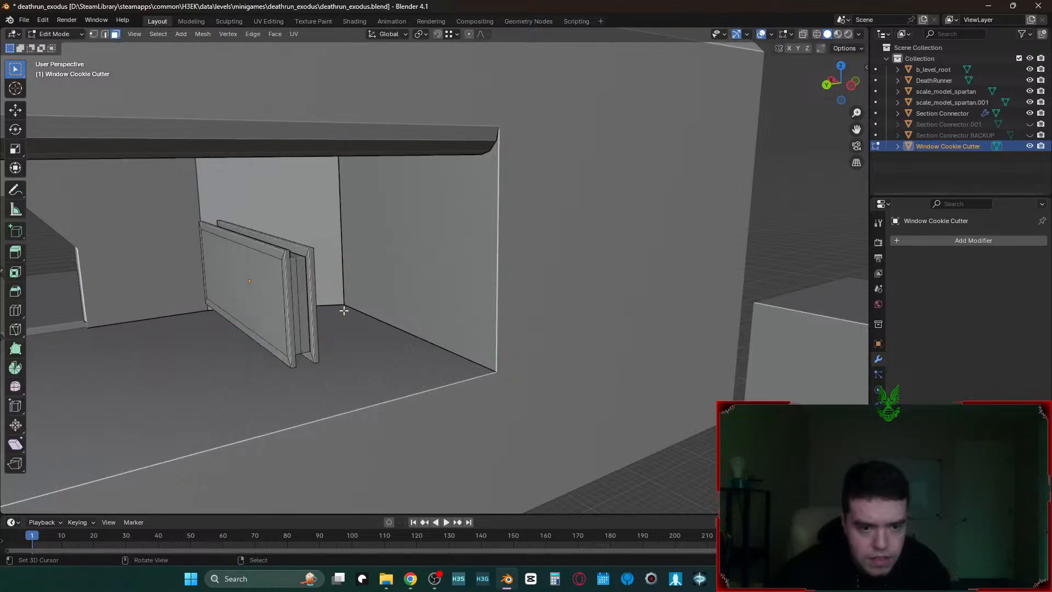
{"action": "type", "text": "agy-100"}
{"action": "key", "text": "Return"}
{"action": "type", "text": "gy15"}
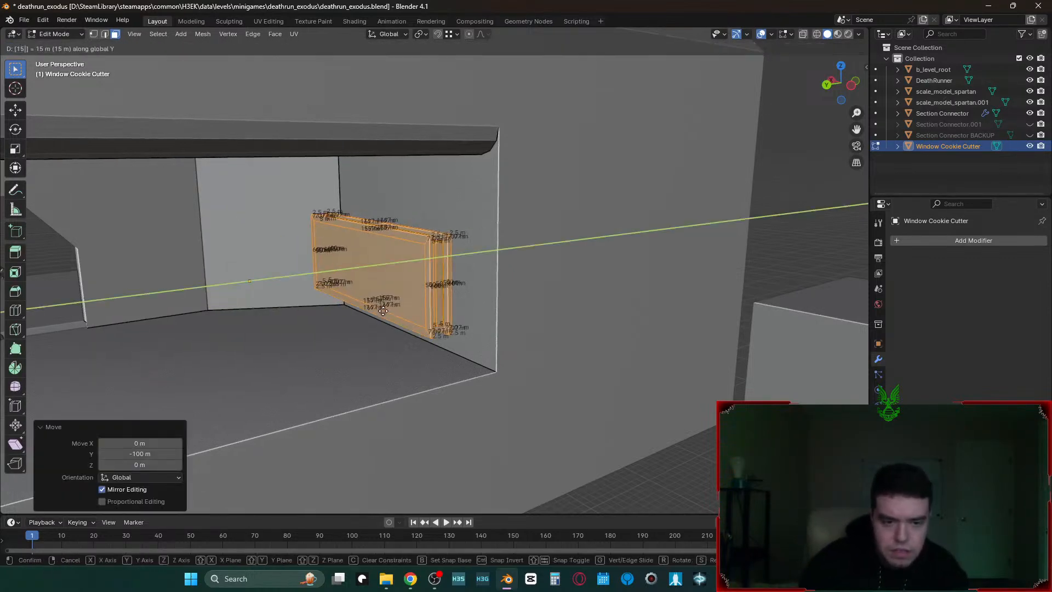
{"action": "key", "text": "Return"}
{"action": "key", "text": "Tab"}
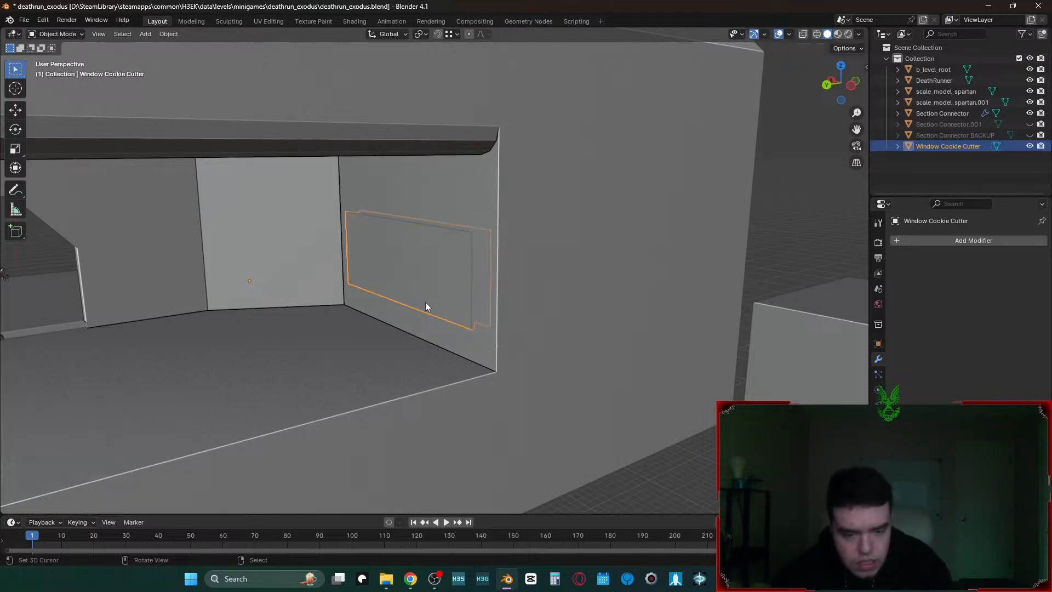
- Temporarily hide the cutter and examine the window cut from inside and outside the side wall
{"action": "mouse_move", "coordinate": [416, 304]}
{"action": "middle_mouse_down"}
{"action": "mouse_move", "coordinate": [435, 270]}
{"action": "mouse_move", "coordinate": [431, 290]}
{"action": "middle_mouse_up"}
{"action": "scroll", "coordinate": [430, 289], "scroll_direction": "up", "scroll_amount": 4}
{"action": "key", "text": "h"}
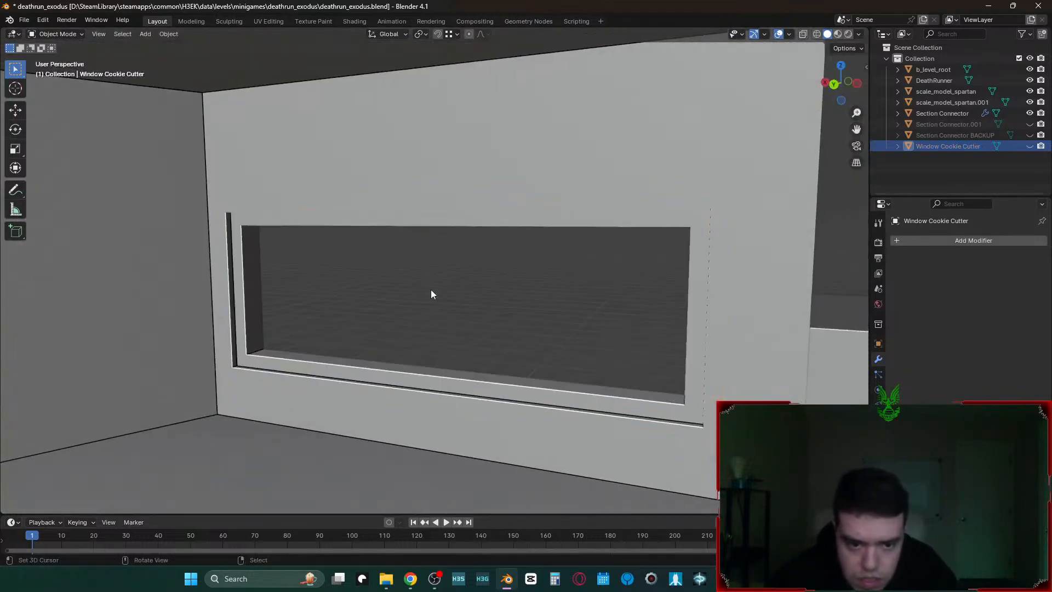
{"action": "key", "text": "shift+grave"}
{"action": "key", "text": "w"}
{"action": "key", "text": "s"}
{"action": "key", "text": "w"}
{"action": "key", "text": "s"}
{"action": "key", "text": "s"}
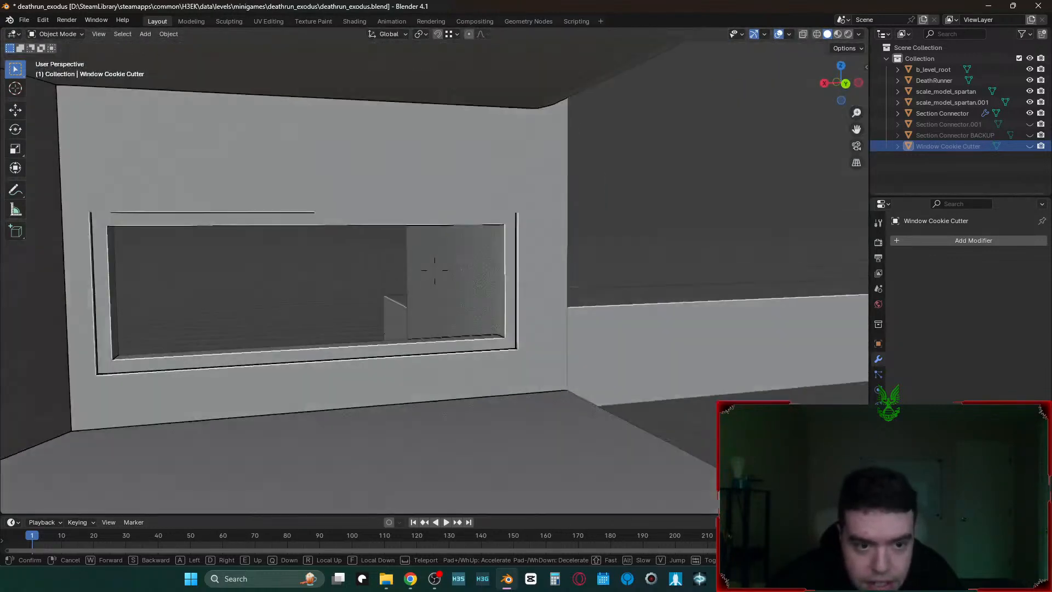
{"action": "key", "text": "w"}
{"action": "key", "text": "s"}
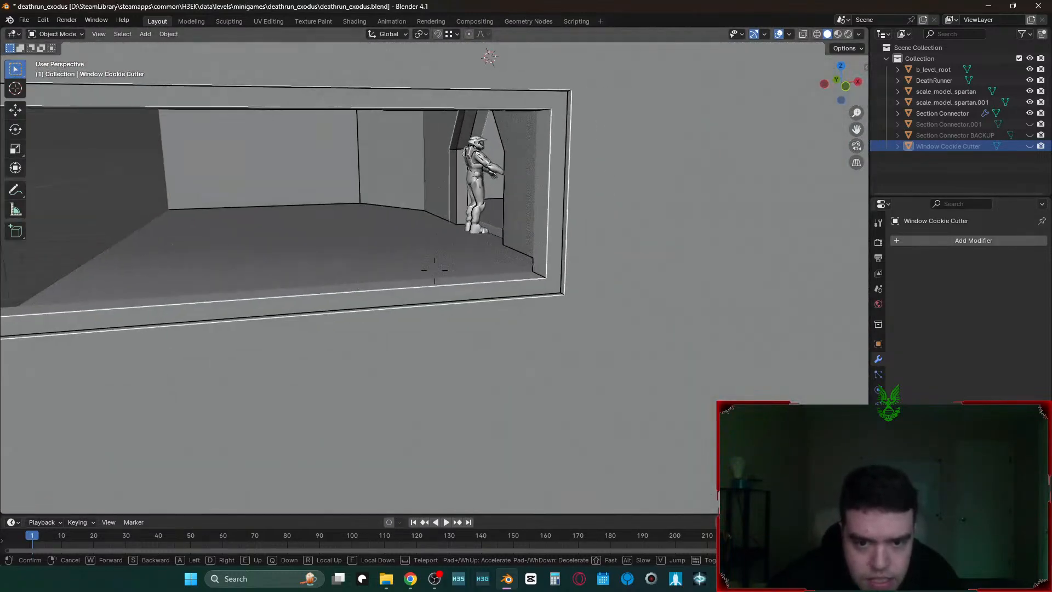
{"action": "key", "text": "s"}
{"action": "key", "text": "w"}
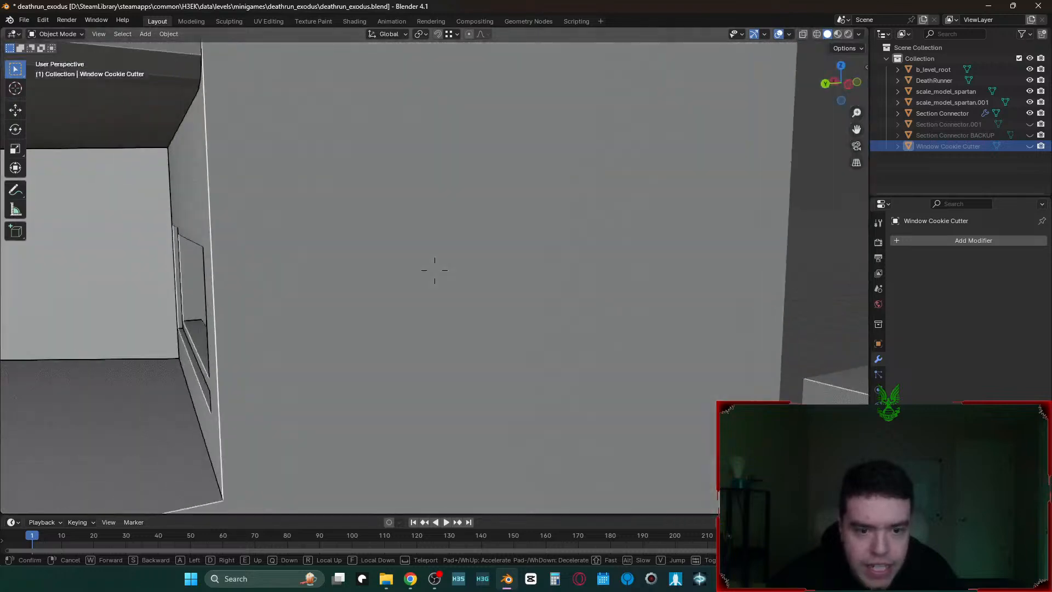
{"action": "key", "text": "s"}
{"action": "left_click", "coordinate": [431, 289]}
{"action": "key", "text": "ctrl+z"}
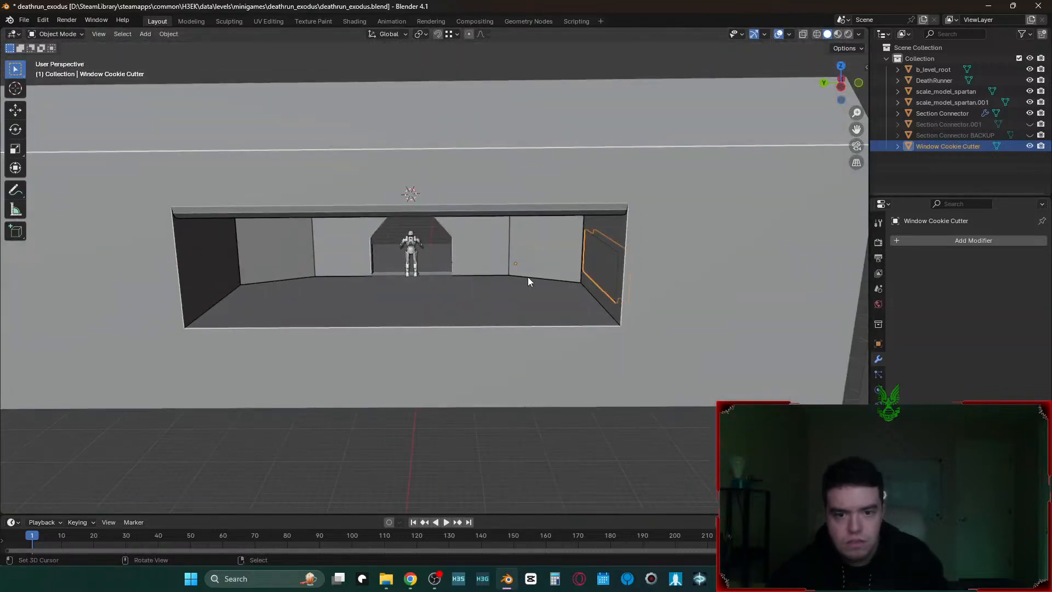
- Duplicate the Window Cookie Cutter and place the copy about 259 m along Y, near the middle of the opening
{"action": "key", "text": "shift+d"}
{"action": "key", "text": "y"}
{"action": "key", "text": "y"}
{"action": "left_click", "coordinate": [370, 269]}
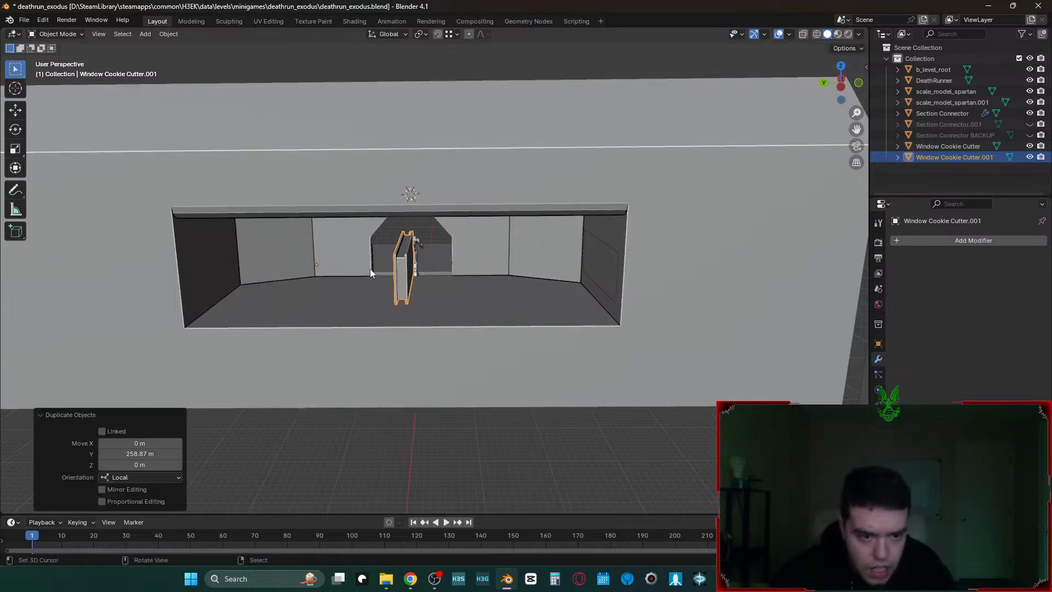
- Set the origin of both the copied cutter and the original cutter to their geometry
{"action": "right_click", "coordinate": [316, 265]}
{"action": "left_click", "coordinate": [430, 265]}
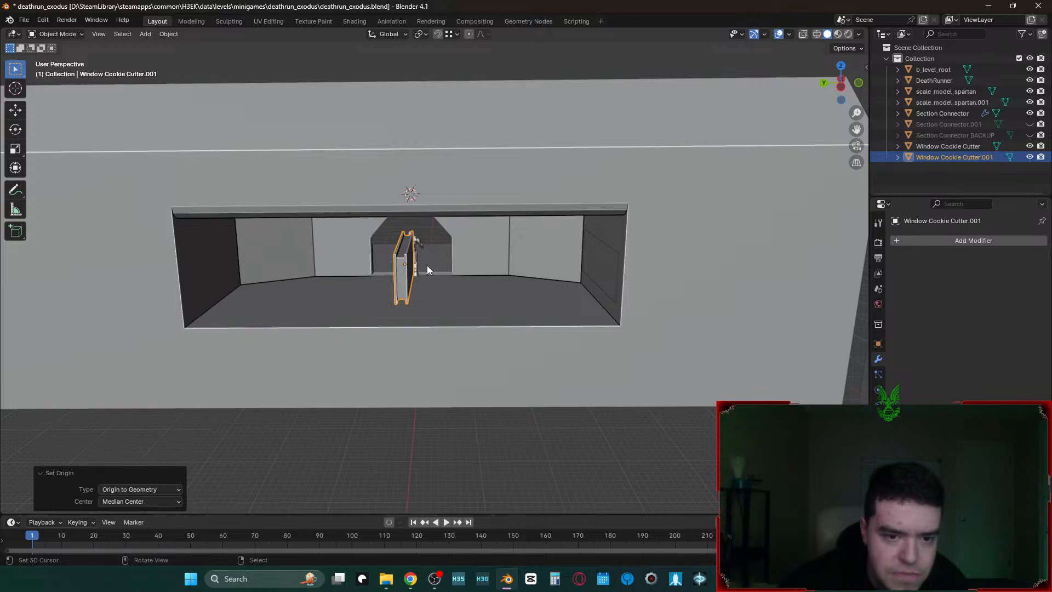
{"action": "right_click", "coordinate": [613, 264]}
{"action": "key", "text": "q"}
{"action": "left_click", "coordinate": [612, 264]}
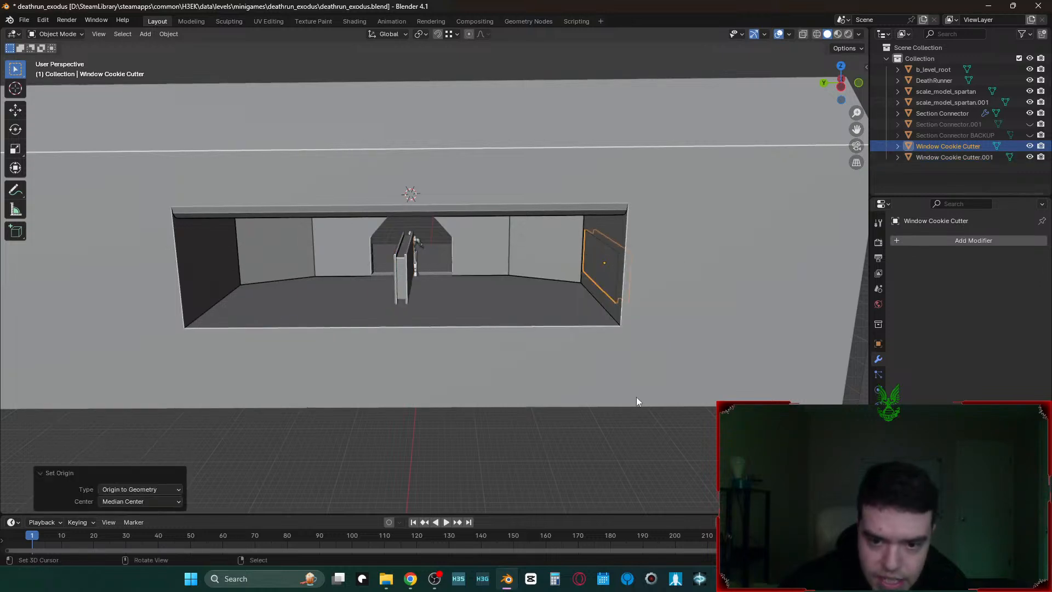
{"action": "left_click", "coordinate": [661, 484]}
- Move the copied cutter about 241 m along Y to the opposite side wall and another 15 m into it
{"action": "left_click", "coordinate": [409, 258]}
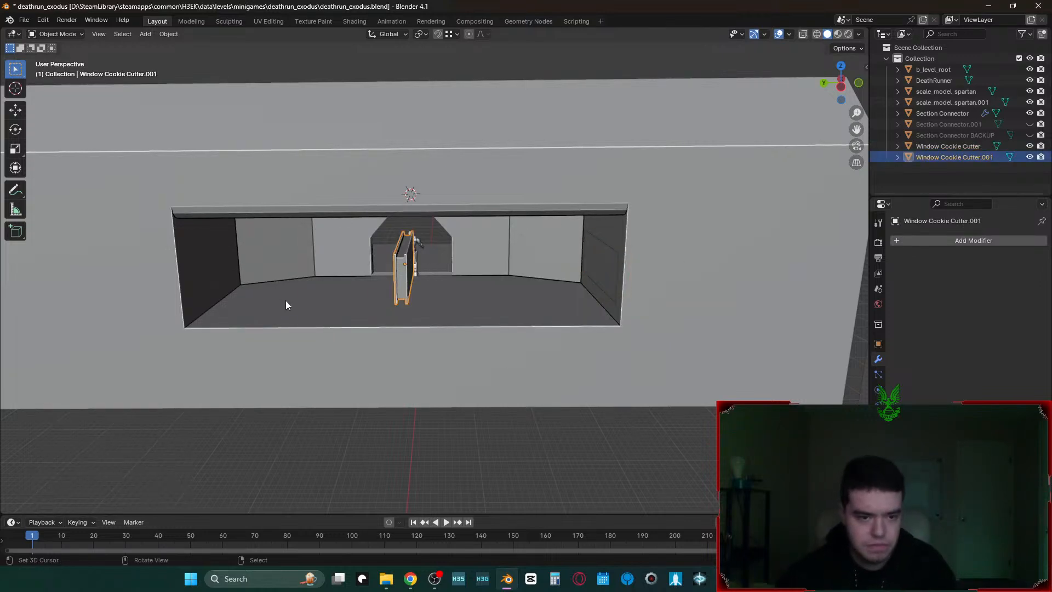
{"action": "key", "text": "g"}
{"action": "key", "text": "x"}
{"action": "key", "text": "y"}
{"action": "left_click", "coordinate": [232, 282]}
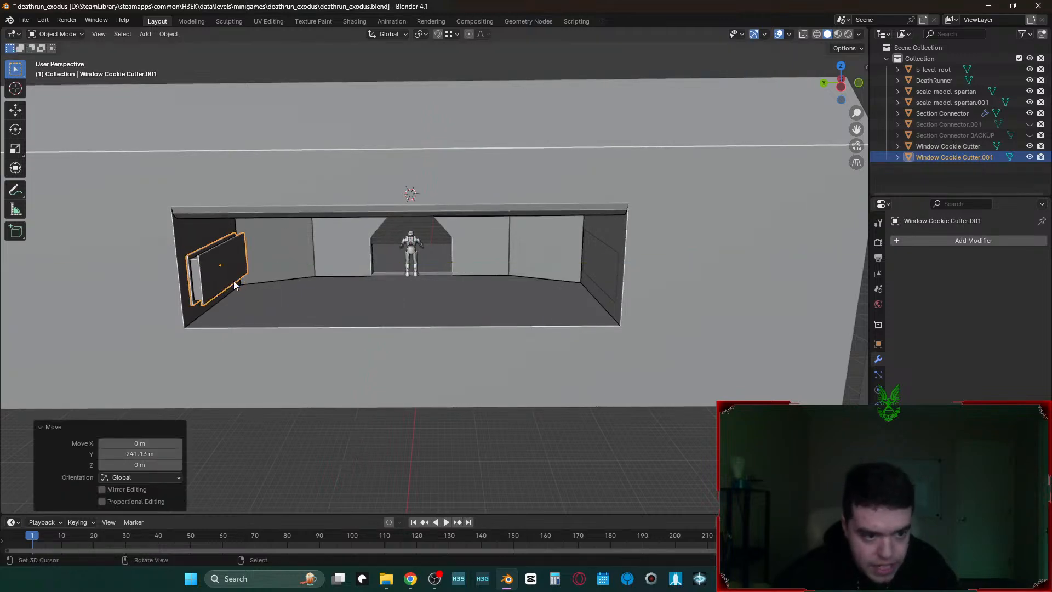
{"action": "key", "text": "g"}
{"action": "key", "text": "y"}
{"action": "left_click", "coordinate": [223, 281]}
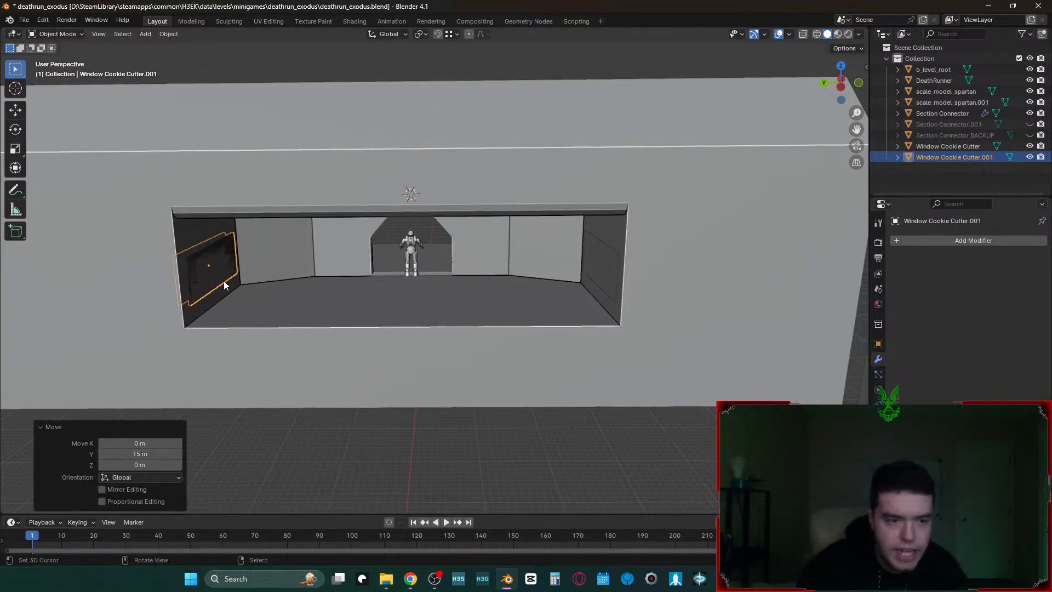
- Briefly hide the copied cutter to check the wall behind it, restore it, and select the original cutter
{"action": "key", "text": "Tab"}
{"action": "key", "text": "Tab"}
{"action": "key", "text": "h"}
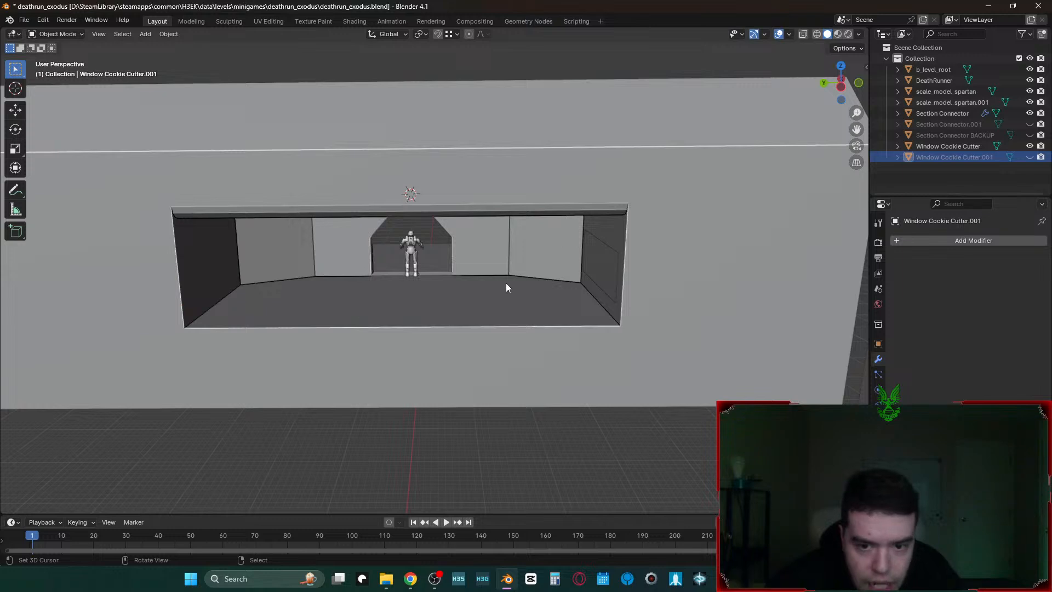
{"action": "key", "text": "alt+h"}
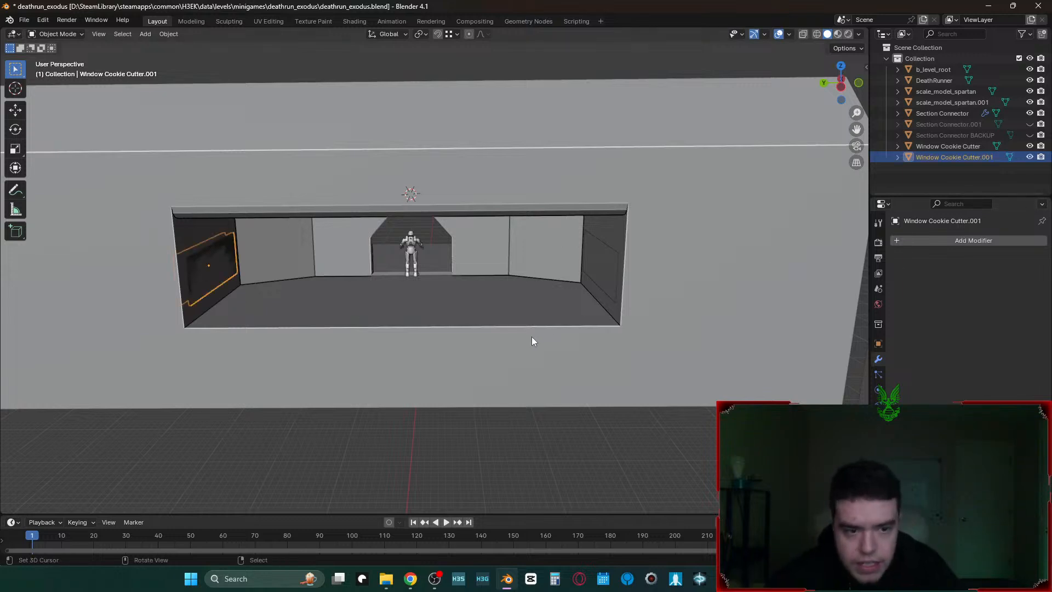
{"action": "left_click", "coordinate": [606, 251], "text": "shift"}
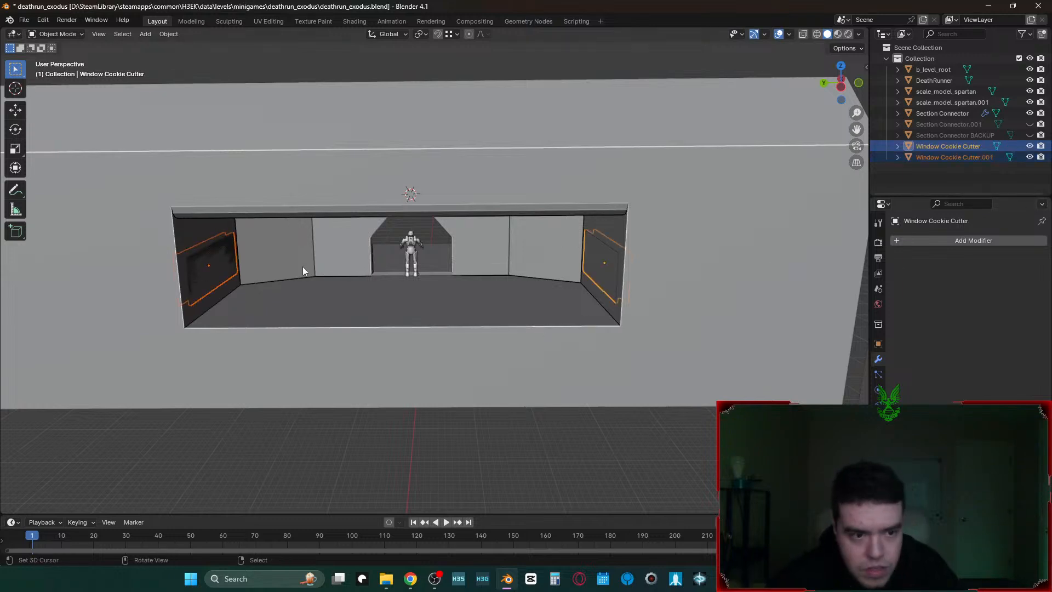
{"action": "left_click", "coordinate": [605, 264]}
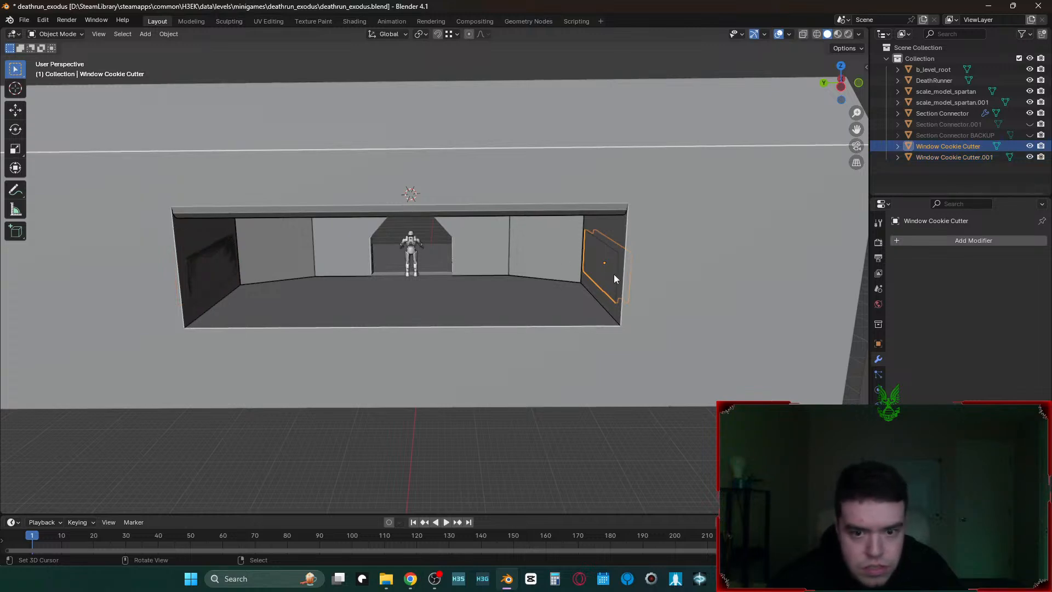
{"action": "key", "text": "shift+d"}
{"action": "key", "text": "z"}
{"action": "left_click", "coordinate": [616, 135]}
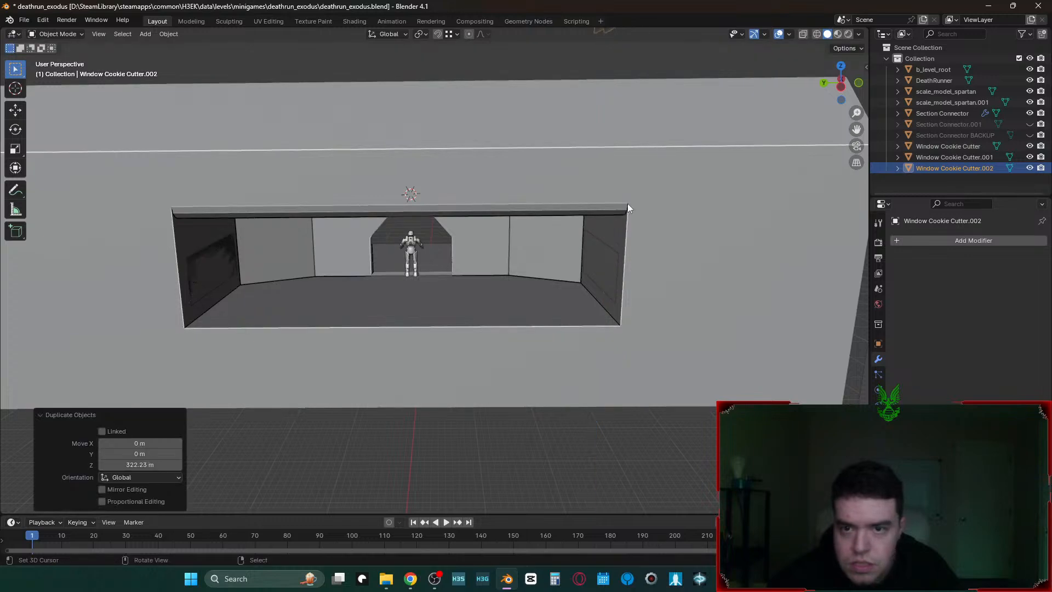
{"action": "key", "text": "ctrl+z"}
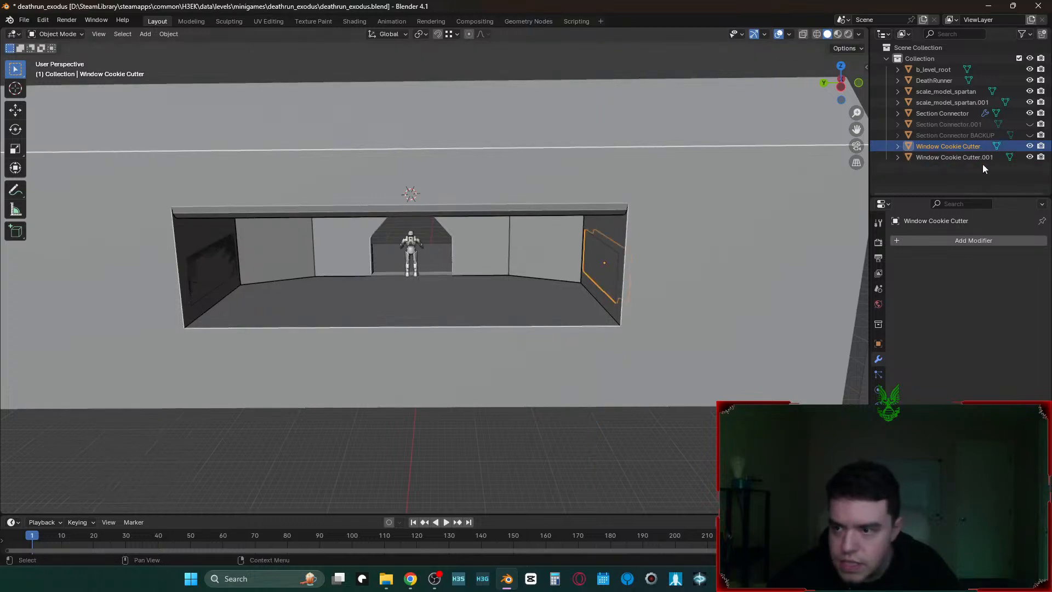
- Rename the original window cutter as Window Cookie Cutter_01
{"action": "key", "text": "F2"}
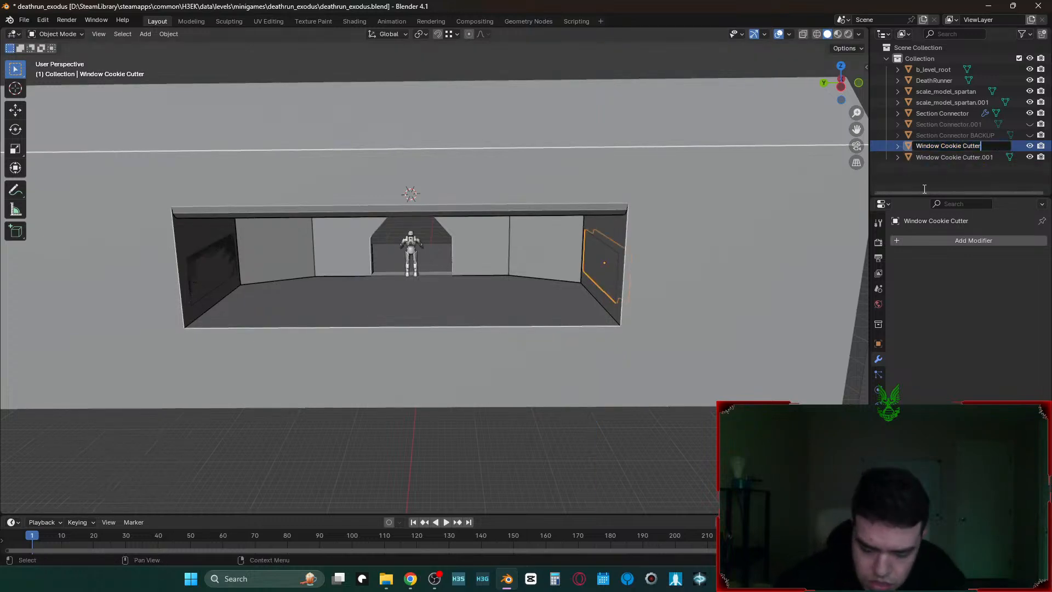
{"action": "type", "text": "_01"}
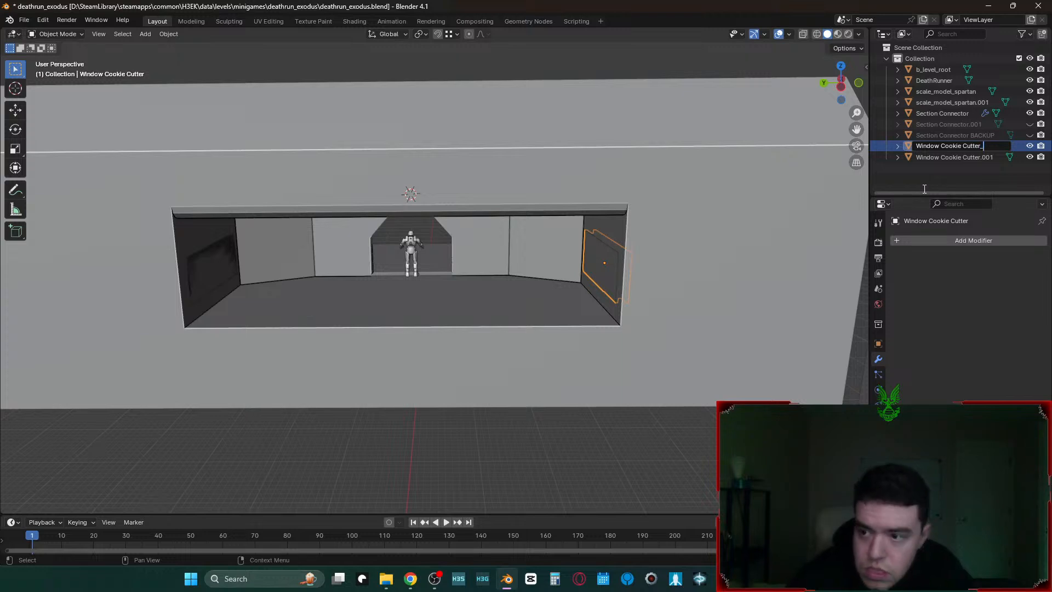
{"action": "key", "text": "Return"}
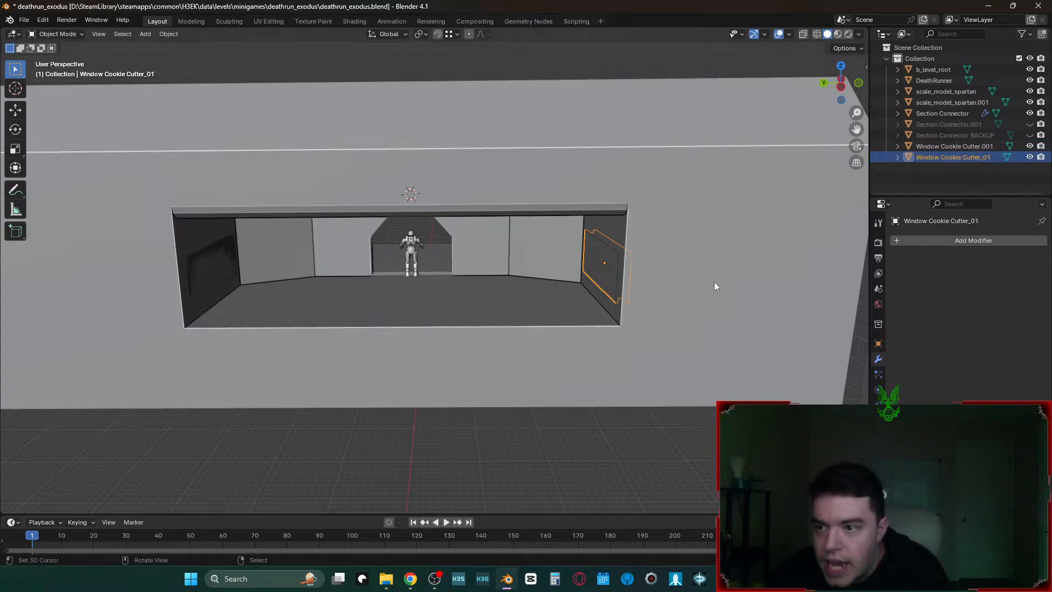
{"action": "key", "text": "g"}
{"action": "key", "text": "z"}
{"action": "right_click", "coordinate": [714, 183]}
- Move Window Cookie Cutter_01 straight up 300 m along the global Z axis, out of the side wall
{"action": "type", "text": "gz"}
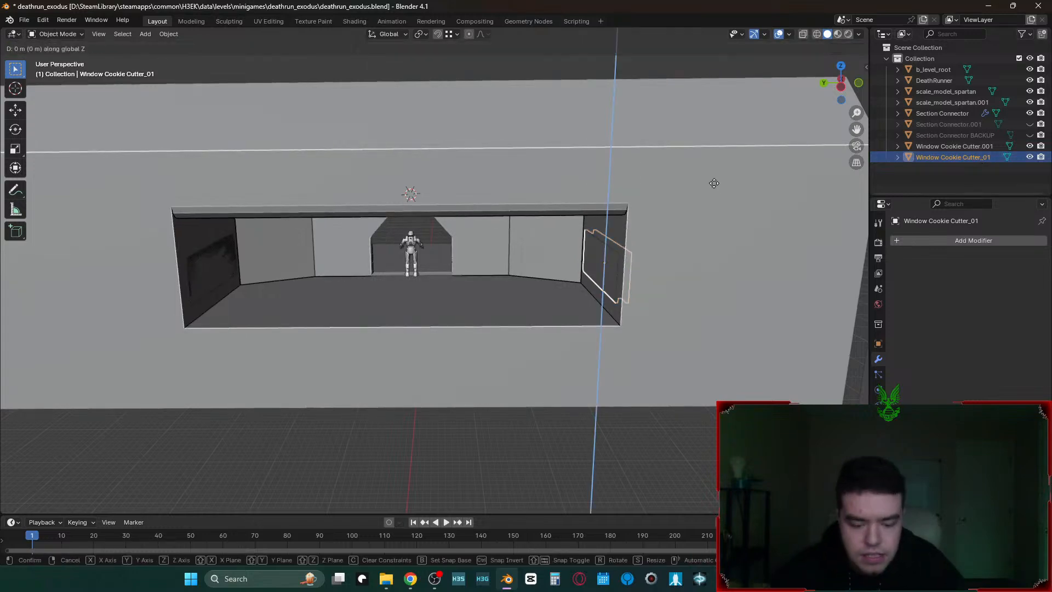
{"action": "type", "text": "300"}
{"action": "key", "text": "Return"}
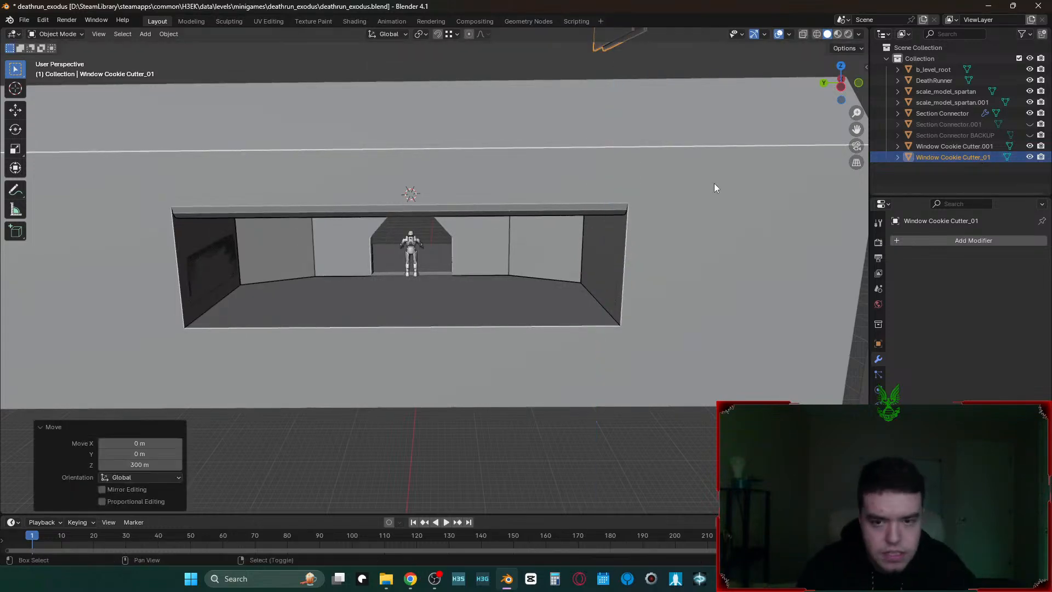
- Duplicate Window Cookie Cutter_01 with a -300 m Z offset and join the copy into Window Cookie Cutter.001
{"action": "key", "text": "shift+d"}
{"action": "type", "text": "z-300"}
{"action": "key", "text": "Return"}
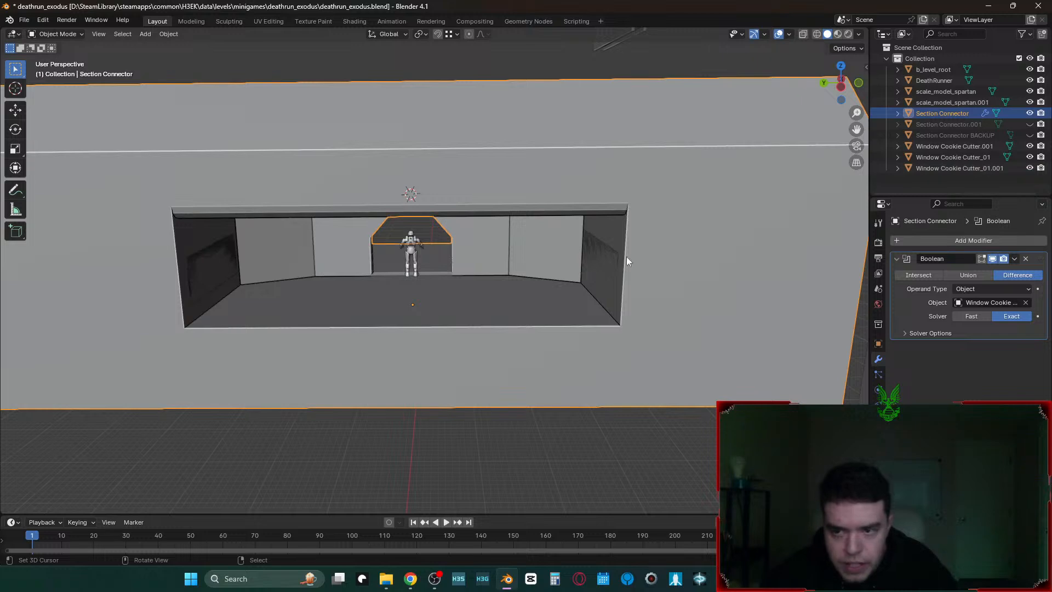
{"action": "left_click", "coordinate": [977, 168]}
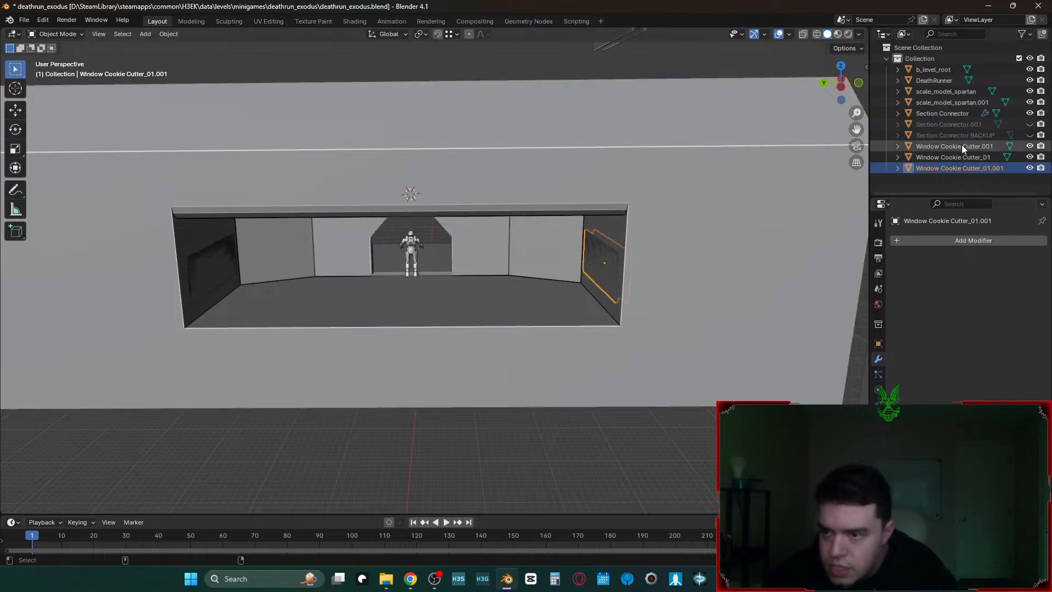
{"action": "left_click", "coordinate": [961, 146], "text": "ctrl"}
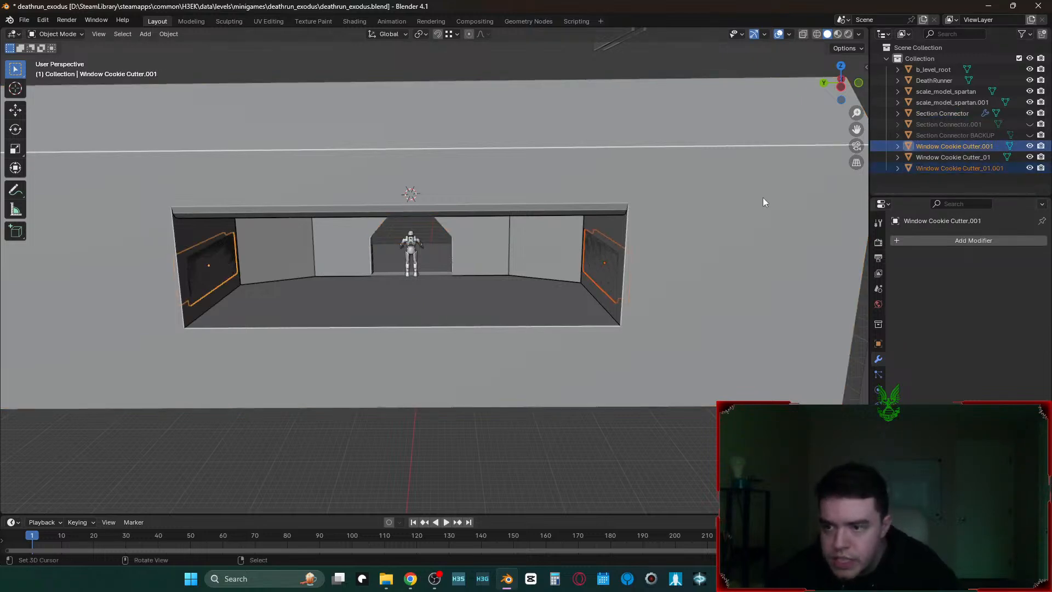
{"action": "key", "text": "ctrl+j"}
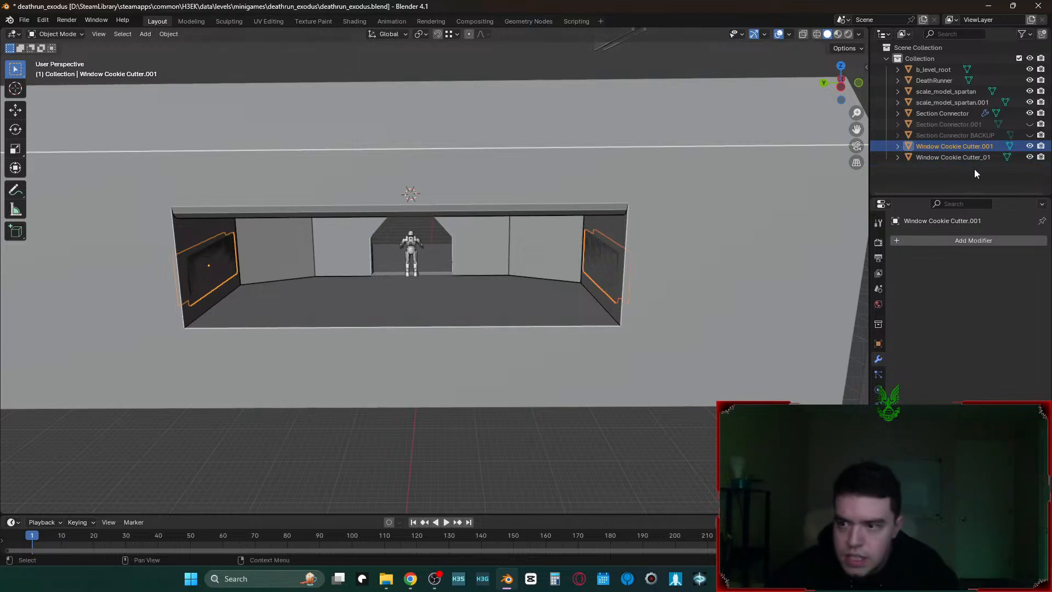
- Rename Window Cookie Cutter_01 as Window Cookie Cutter_A and mark it as an asset
{"action": "left_click", "coordinate": [982, 157]}
{"action": "key", "text": "F2"}
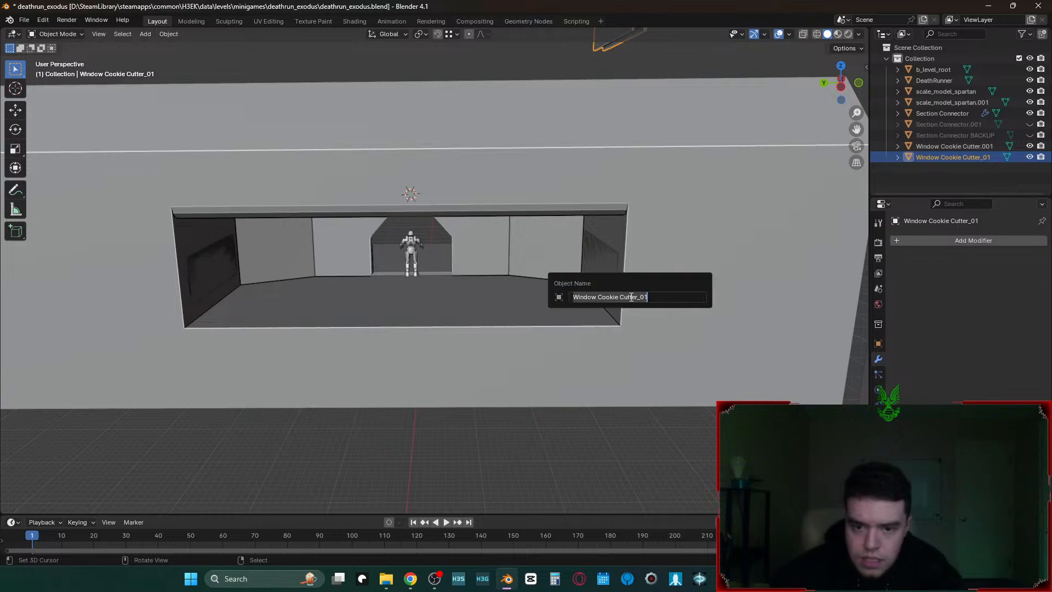
{"action": "key", "text": "End"}
{"action": "key", "text": "BackSpace"}
{"action": "key", "text": "BackSpace"}
{"action": "type", "text": "A"}
{"action": "key", "text": "Return"}
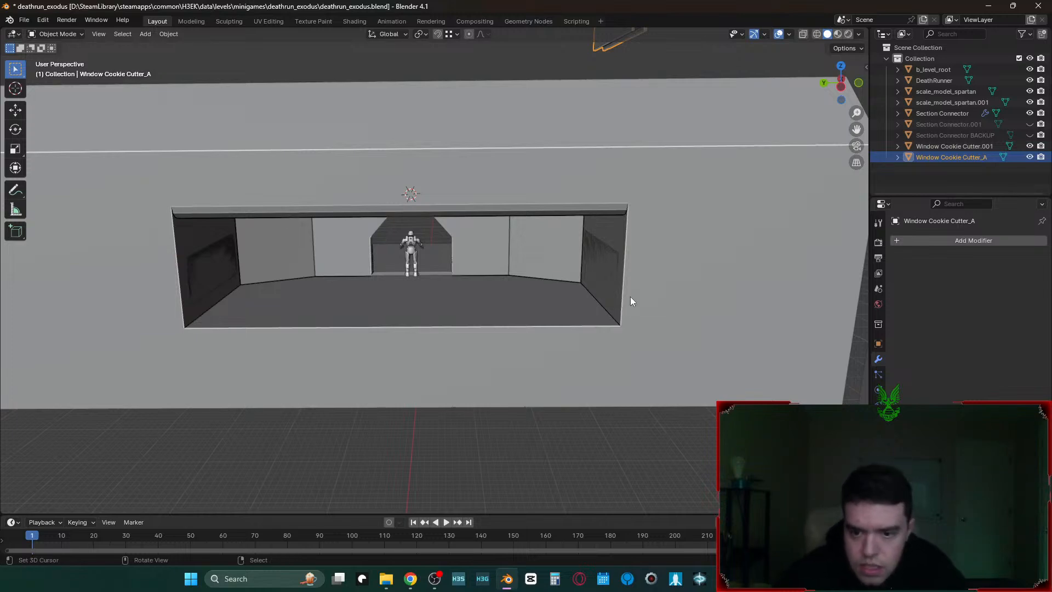
{"action": "right_click", "coordinate": [949, 156]}
{"action": "left_click", "coordinate": [901, 288]}
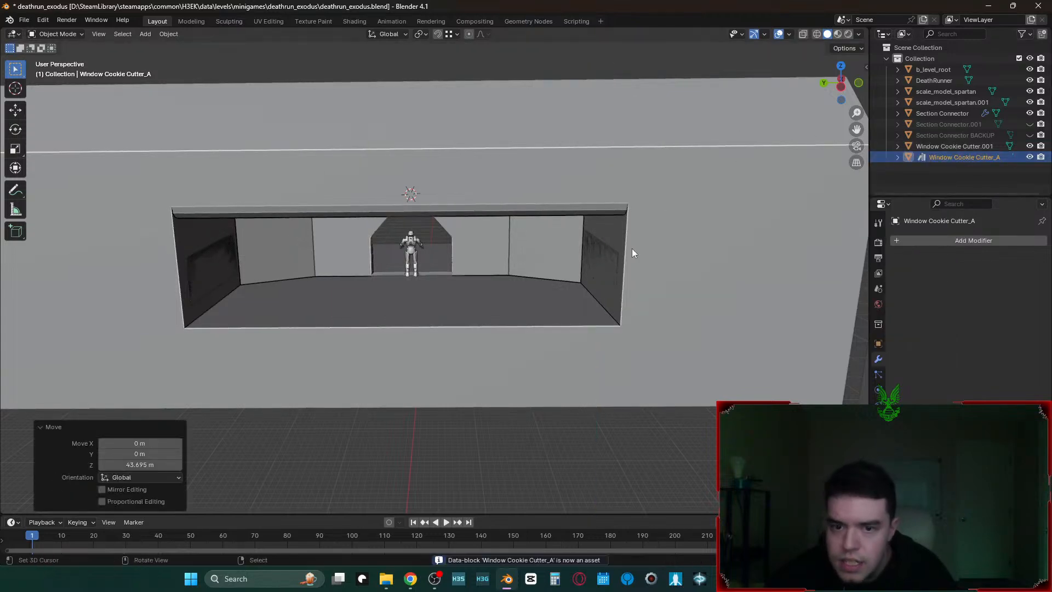
- Set the Section Connector's Boolean difference object to Window Cookie Cutter.001
{"action": "left_click", "coordinate": [948, 146]}
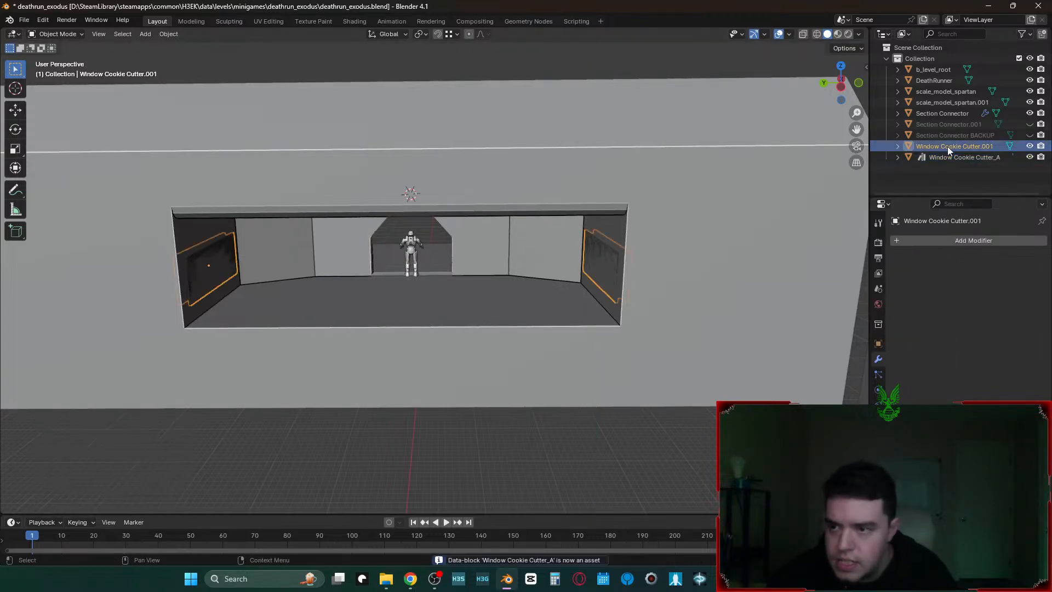
{"action": "left_click", "coordinate": [767, 317]}
{"action": "left_click", "coordinate": [994, 302]}
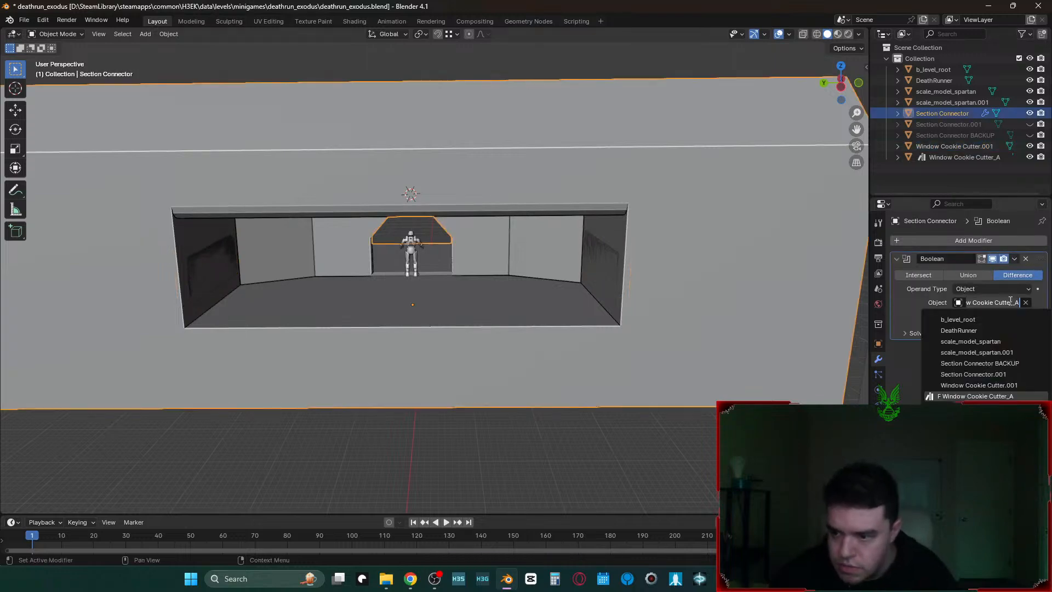
{"action": "left_click", "coordinate": [1001, 385]}
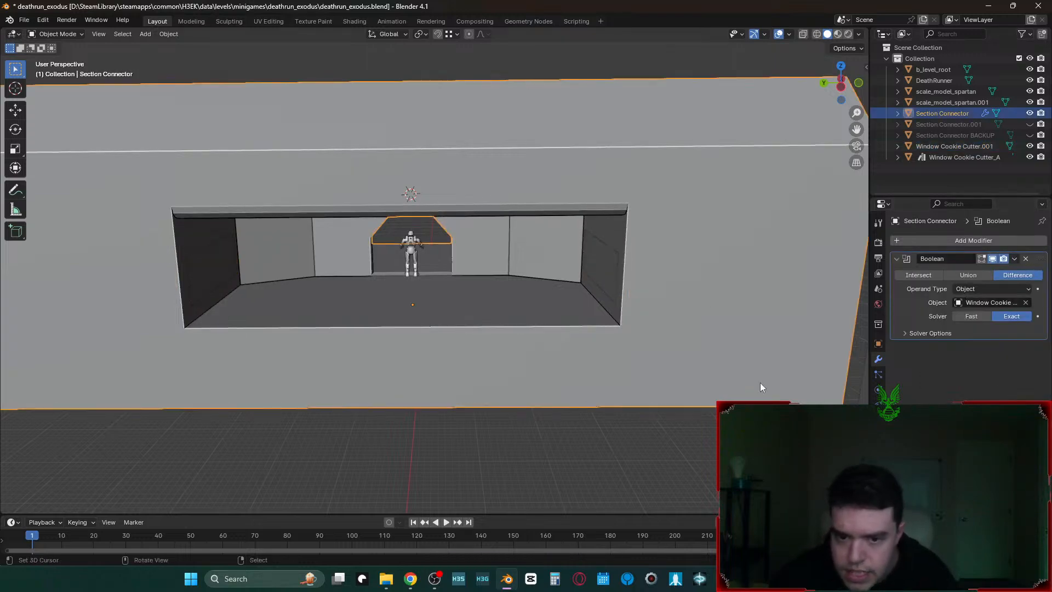
- Hide Window Cookie Cutter.001 and inspect the openings cut into the section's walls
{"action": "left_click", "coordinate": [608, 264]}
{"action": "key", "text": "shift+grave"}
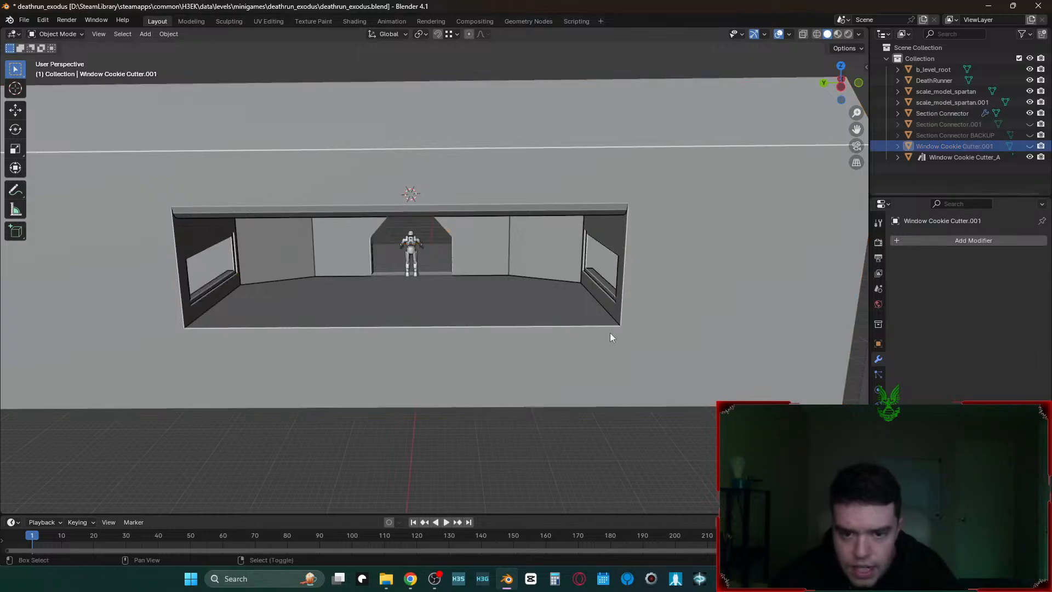
{"action": "key", "text": "w"}
{"action": "key", "text": "w"}
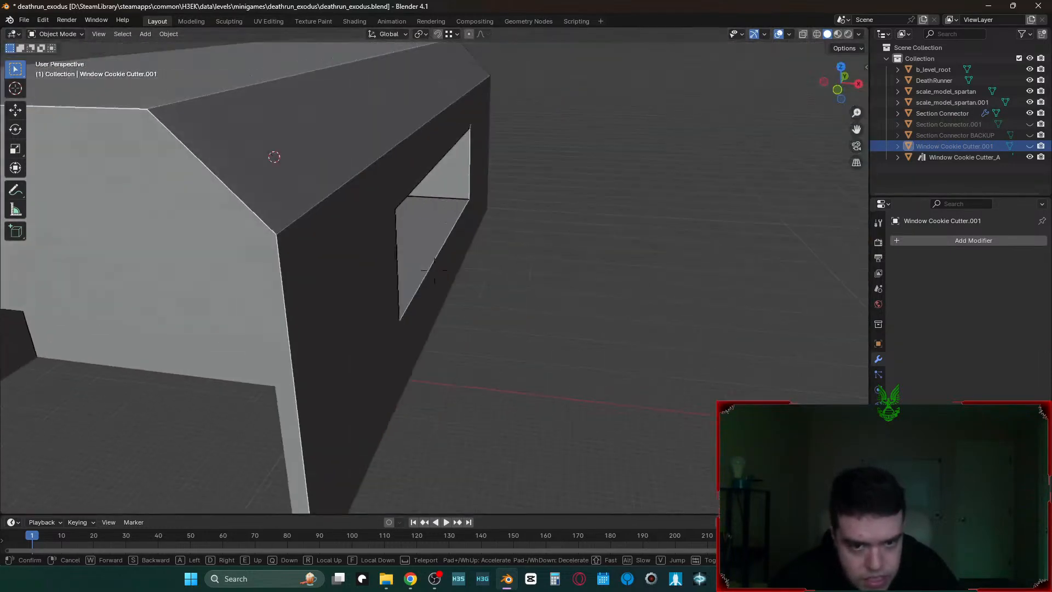
{"action": "key", "text": "Escape"}
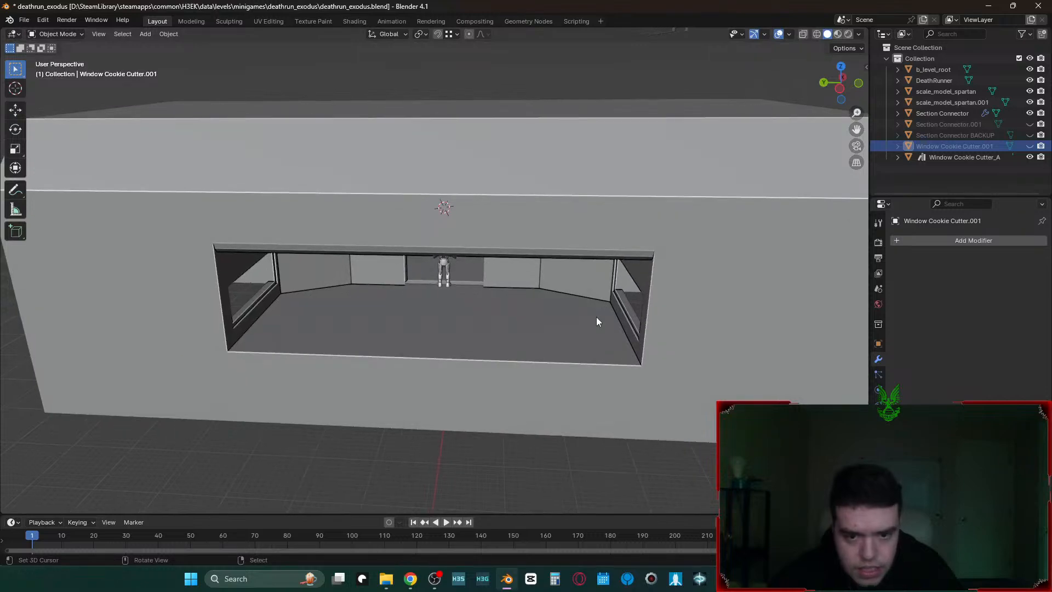
{"action": "middle_click_drag", "start_coordinate": [597, 320], "coordinate": [598, 318]}
- Examine the placement of Window Cookie Cutter.001's geometry in Edit Mode and return to Object Mode
{"action": "key", "text": "Tab"}
{"action": "key", "text": "shift+grave"}
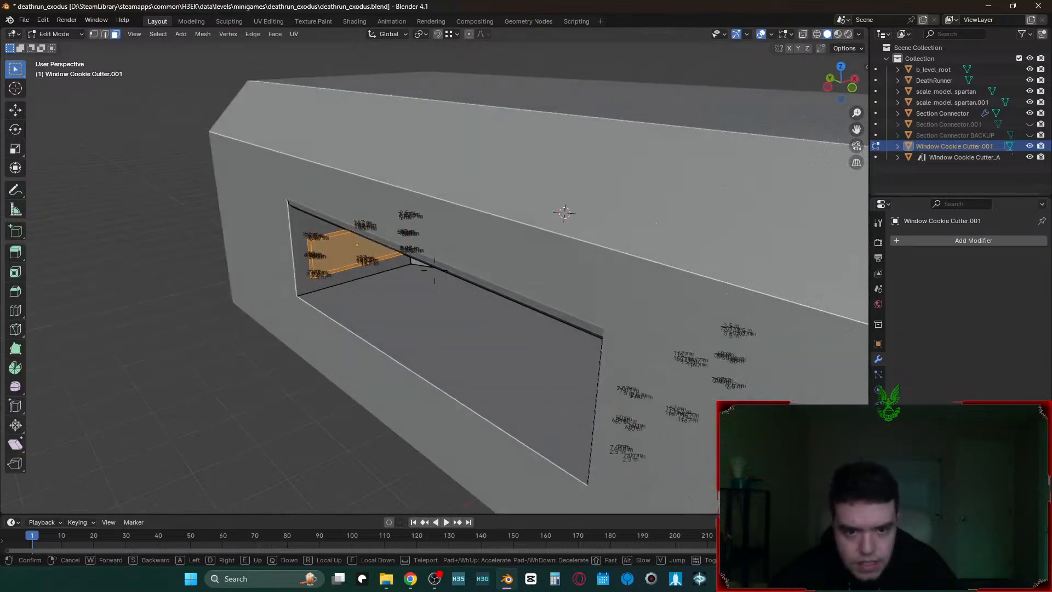
{"action": "key", "text": "w"}
{"action": "left_click", "coordinate": [598, 319]}
{"action": "key", "text": "Tab"}
{"action": "key", "text": "shift+grave"}
{"action": "key", "text": "s"}
{"action": "left_click", "coordinate": [598, 317]}
- Snap the 3D cursor to the Section Connector's origin and set the transform pivot point to 3D Cursor
{"action": "left_click", "coordinate": [494, 281]}
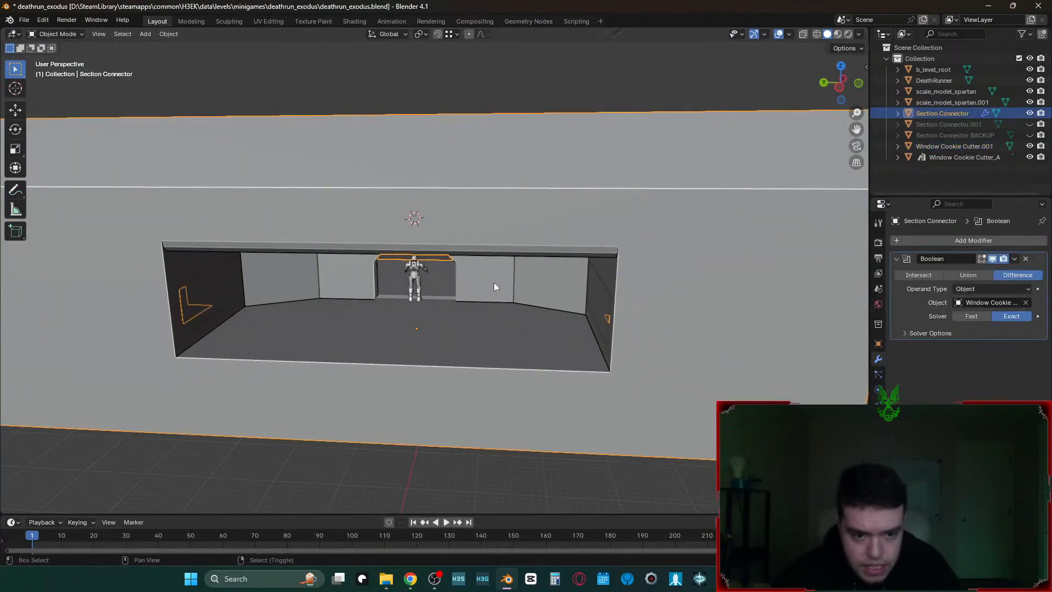
{"action": "key", "text": "shift+grave"}
{"action": "key", "text": "w"}
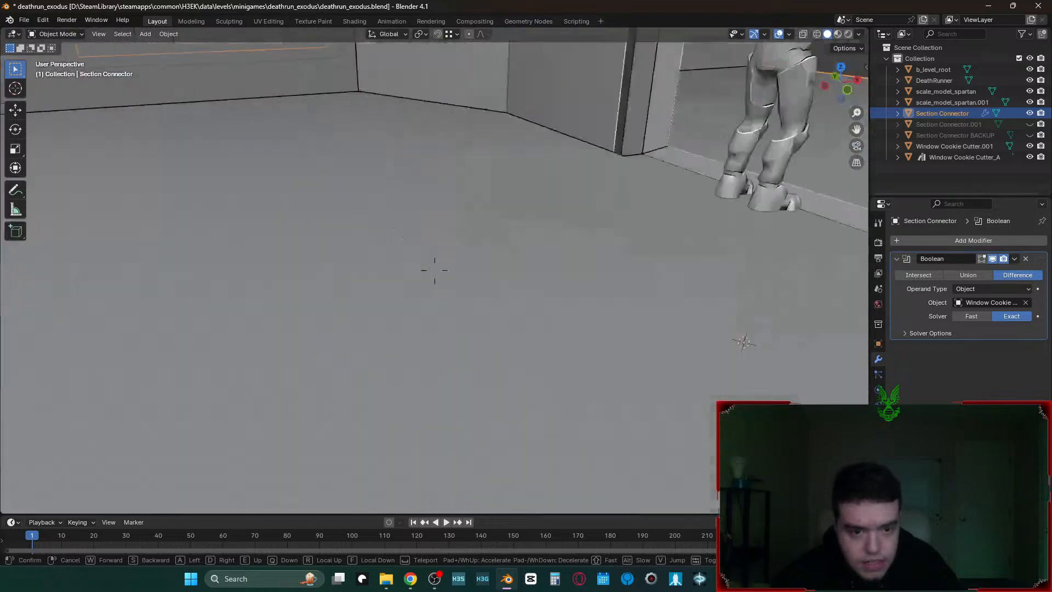
{"action": "key", "text": "s"}
{"action": "key", "text": "w"}
{"action": "left_click", "coordinate": [486, 361]}
{"action": "key", "text": "period"}
{"action": "left_click", "coordinate": [573, 363]}
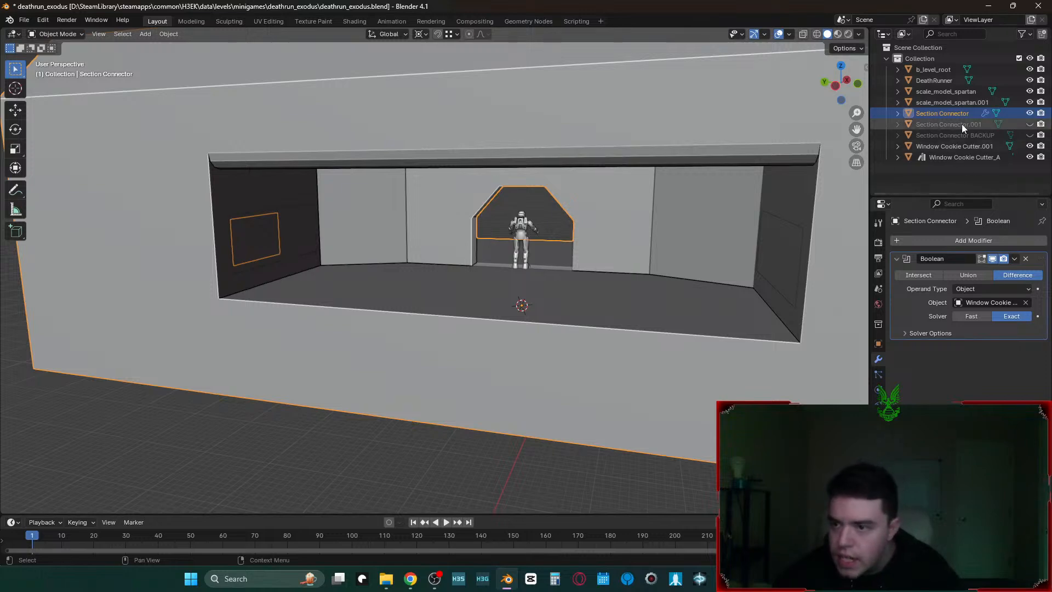
- Duplicate all of Window Cookie Cutter.001's geometry in place in Edit Mode and mirror the copy with an X scale of -1
{"action": "left_click", "coordinate": [976, 146]}
{"action": "key", "text": "Tab"}
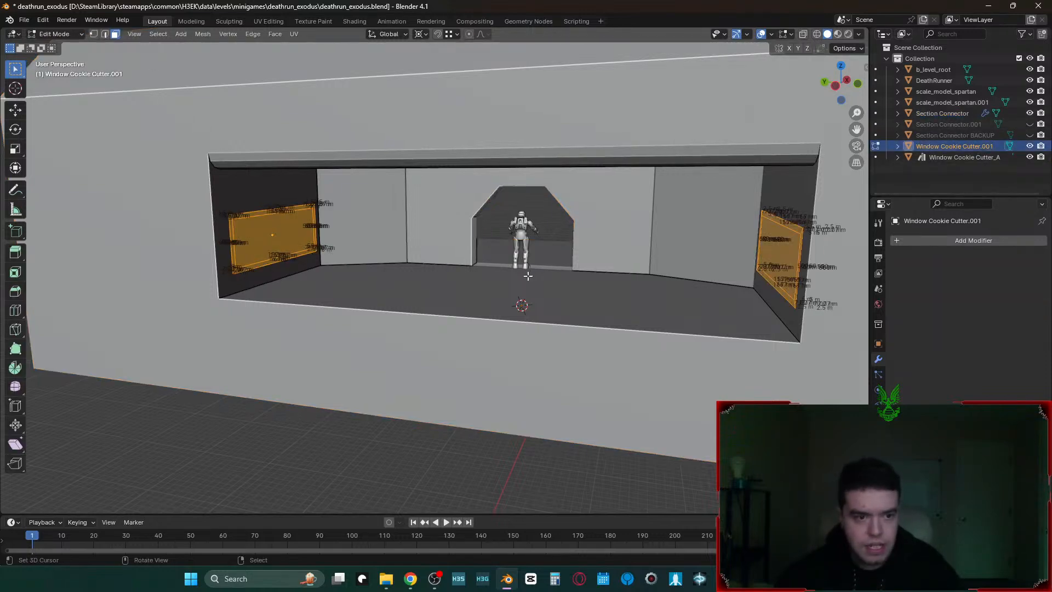
{"action": "key", "text": "shift+d"}
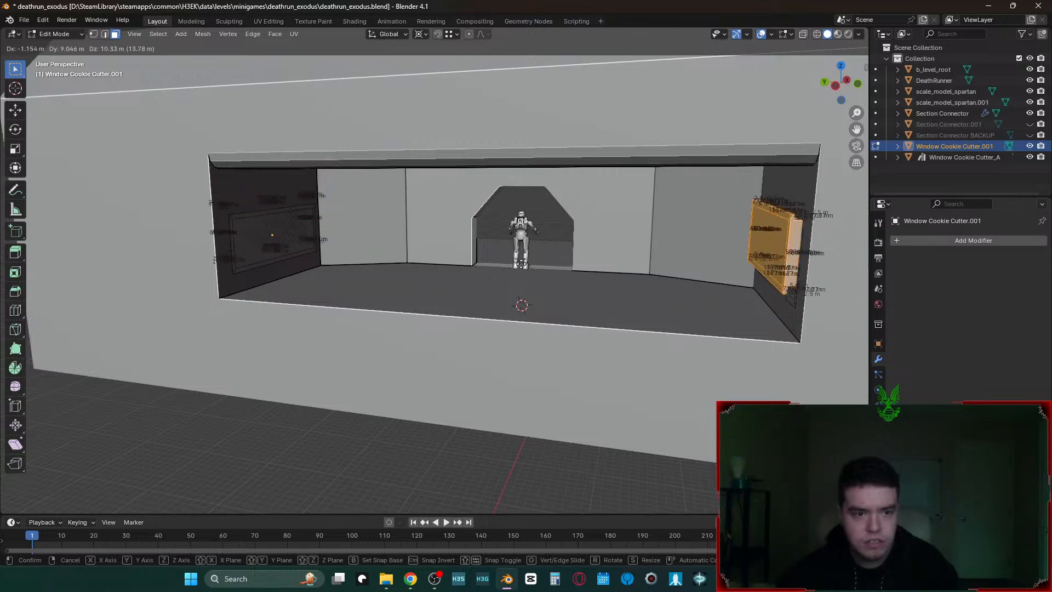
{"action": "key", "text": "Escape"}
{"action": "key", "text": "s"}
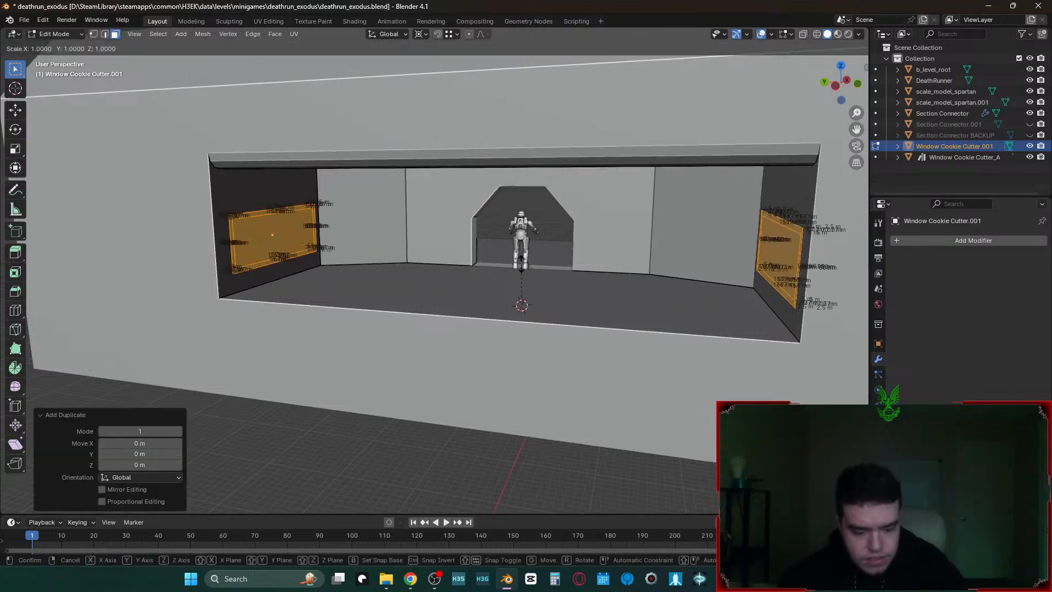
{"action": "key", "text": "y"}
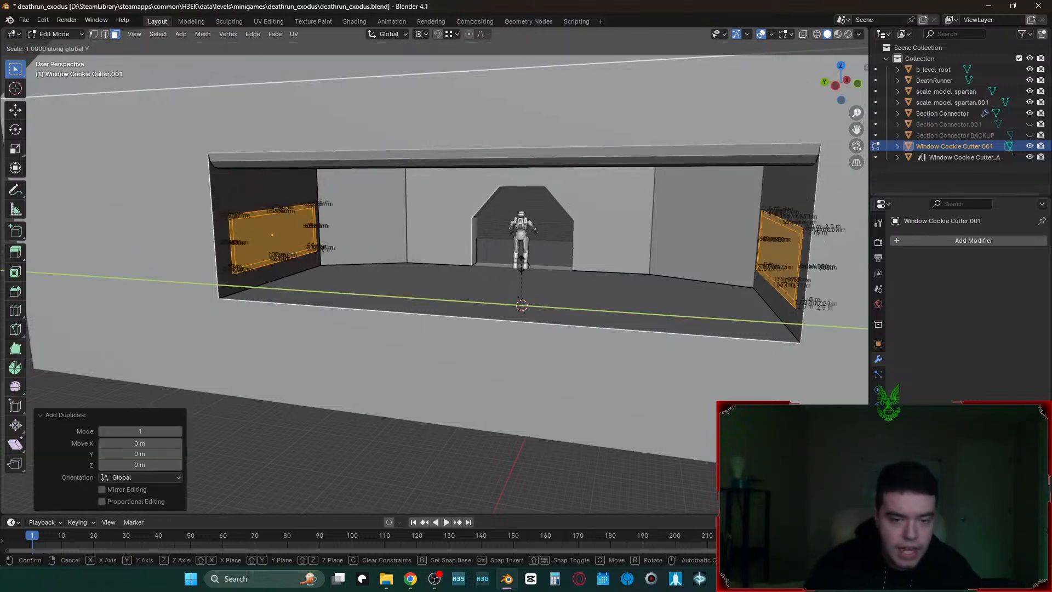
{"action": "type", "text": "x-1"}
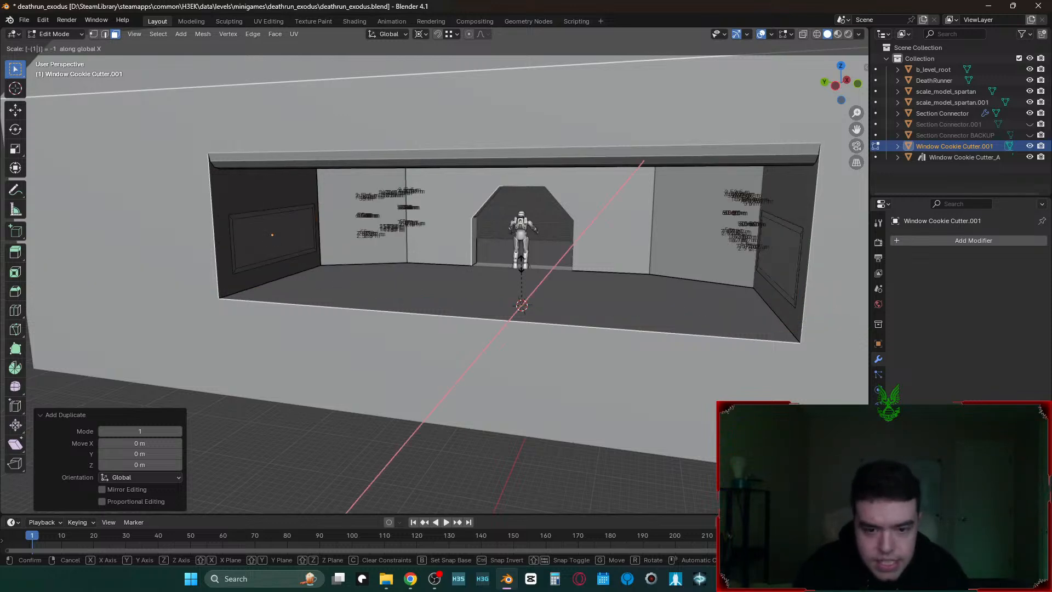
{"action": "key", "text": "Return"}
- Enable the face orientation display and flip the normals of the mirrored window cutters
{"action": "key", "text": "shift+grave"}
{"action": "key", "text": "d"}
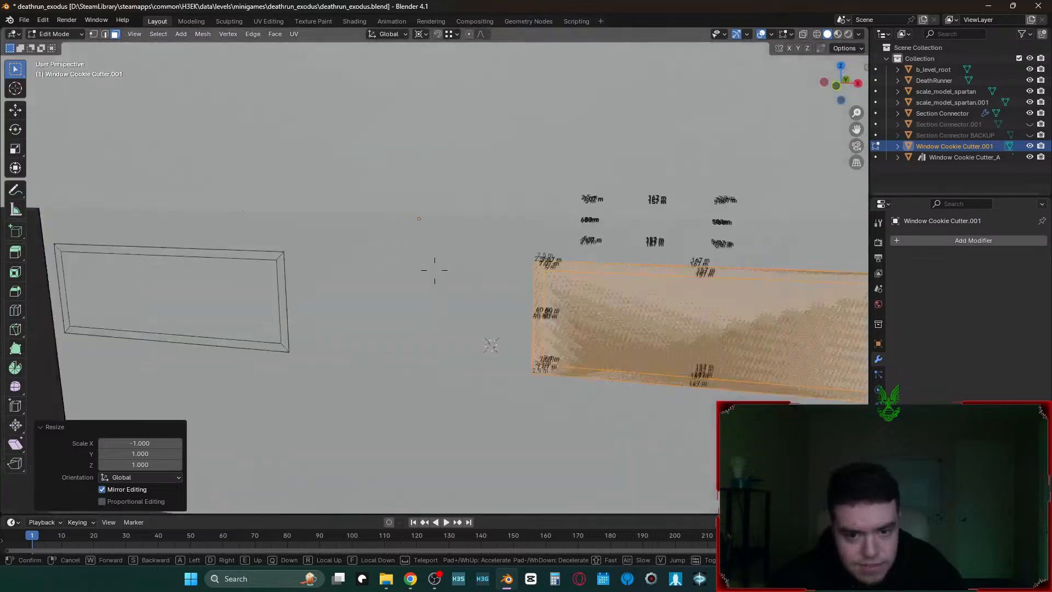
{"action": "left_click", "coordinate": [521, 264]}
{"action": "key", "text": "alt+f"}
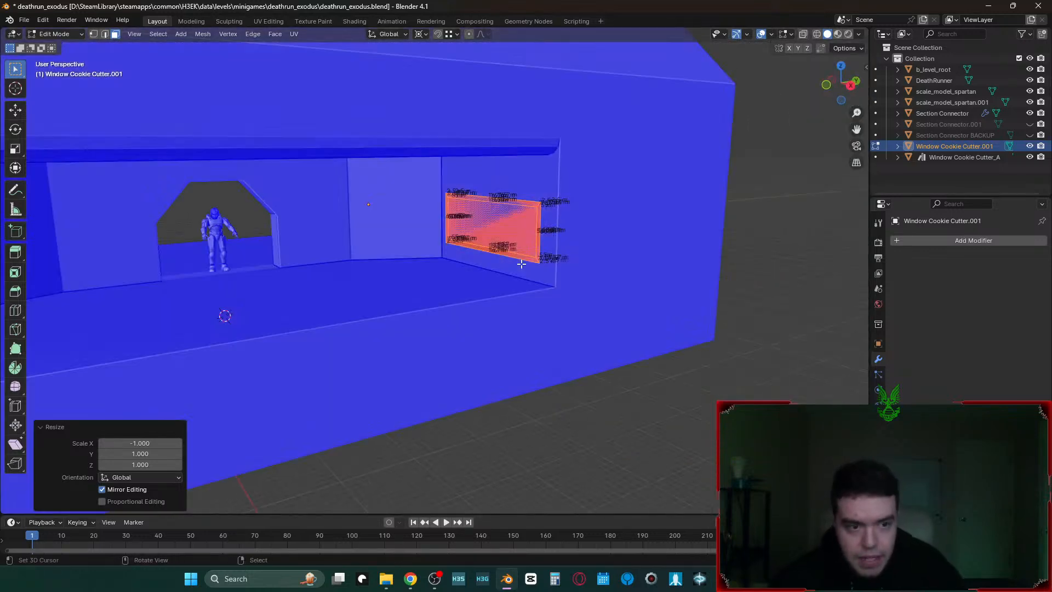
{"action": "key", "text": "shift+grave"}
{"action": "key", "text": "w"}
{"action": "left_click", "coordinate": [536, 246]}
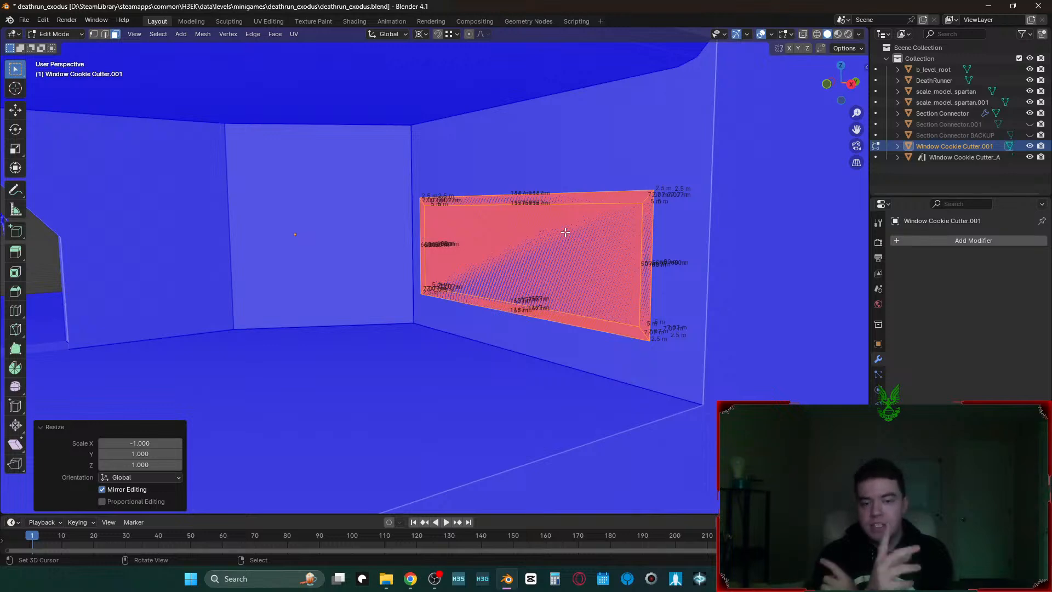
{"action": "key", "text": "alt+n"}
{"action": "left_click", "coordinate": [564, 230]}
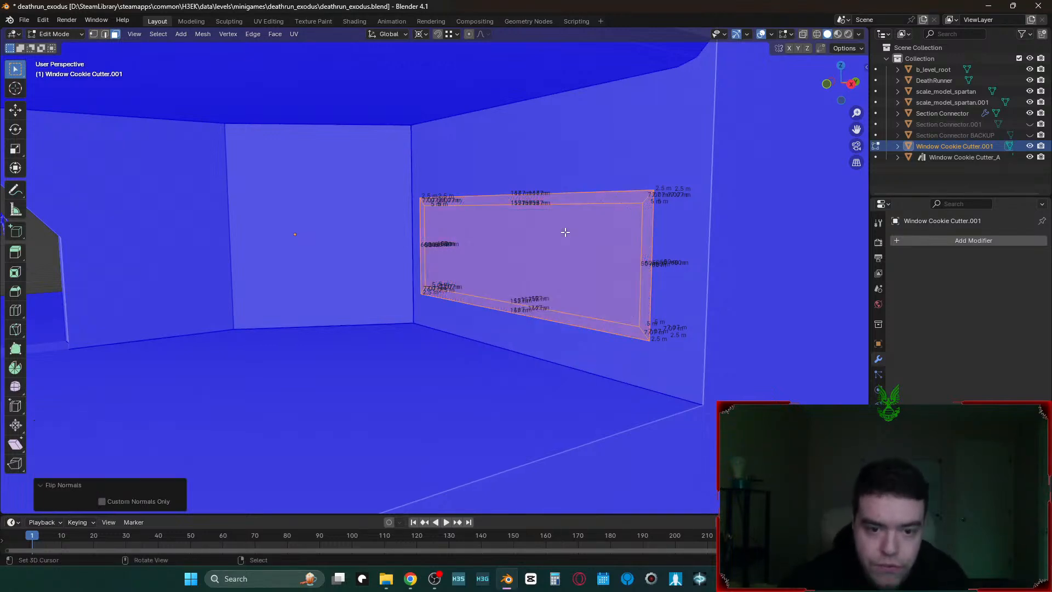
- Return to Object Mode, hide Window Cookie Cutter.001, and check the window cutouts on both sides of the section
{"action": "key", "text": "Tab"}
{"action": "key", "text": "h"}
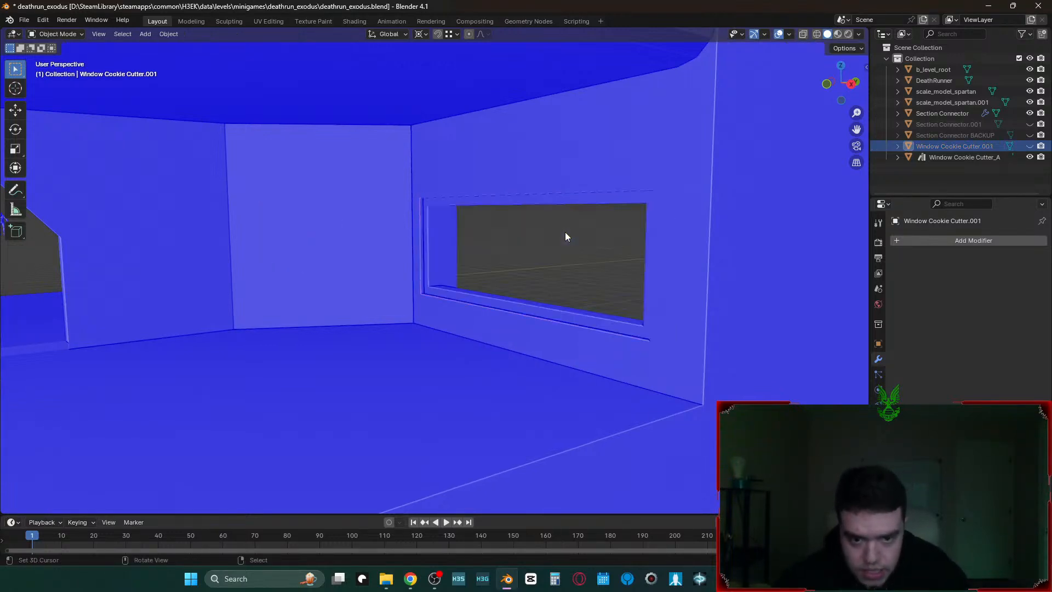
{"action": "key", "text": "shift+grave"}
{"action": "key", "text": "s"}
{"action": "key", "text": "d"}
{"action": "key", "text": "w"}
{"action": "left_click", "coordinate": [516, 231]}
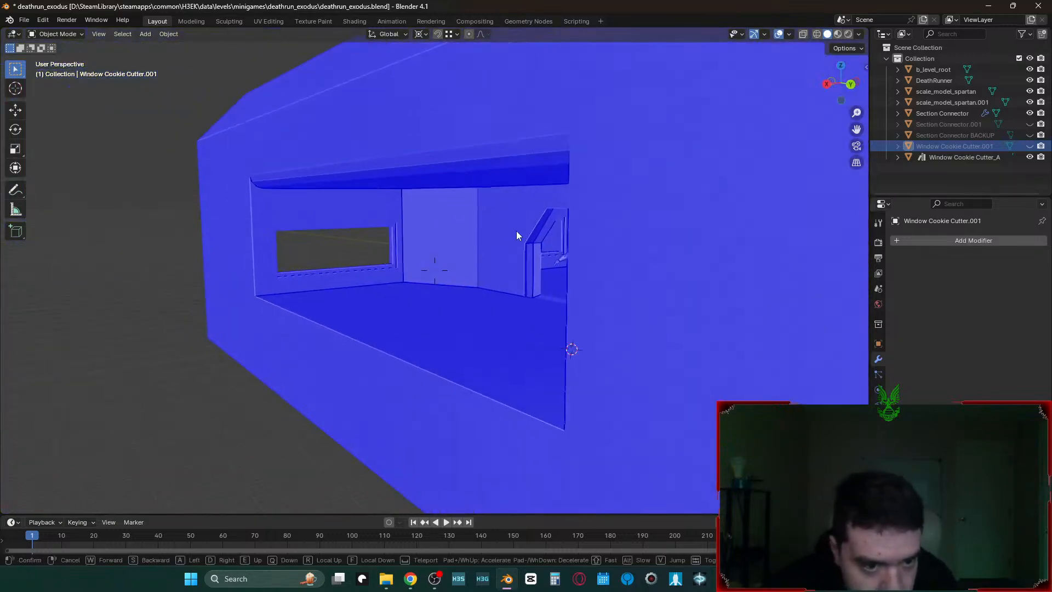
{"action": "right_click", "coordinate": [426, 261]}
- Turn off the face orientation display and select the Section Connector
{"action": "key", "text": "Tab"}
{"action": "key", "text": "alt+shift+f"}
{"action": "key", "text": "Tab"}
{"action": "key", "text": "shift+grave"}
{"action": "key", "text": "s"}
{"action": "left_click", "coordinate": [406, 381]}
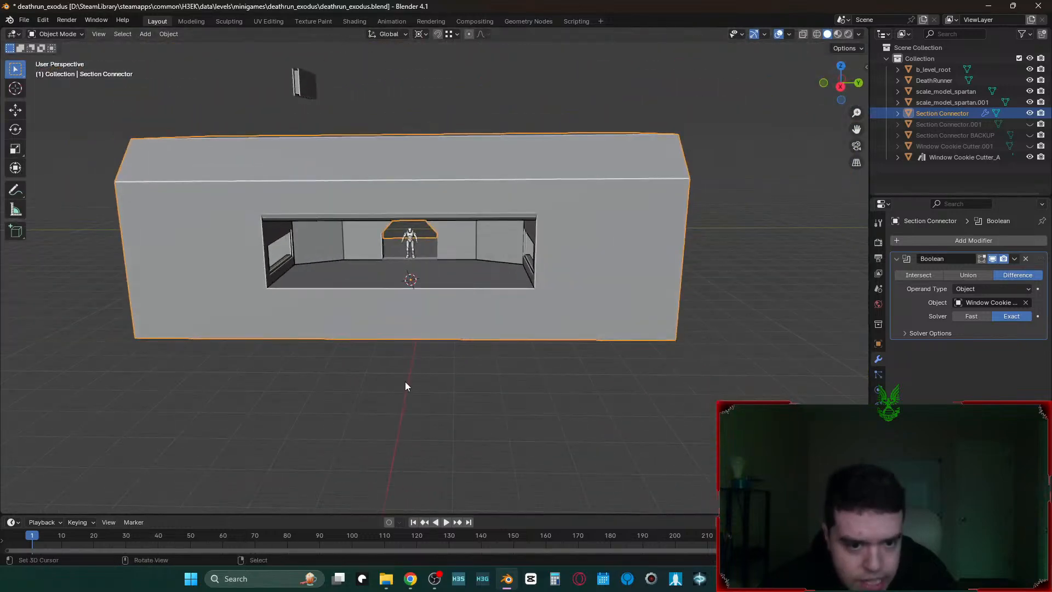
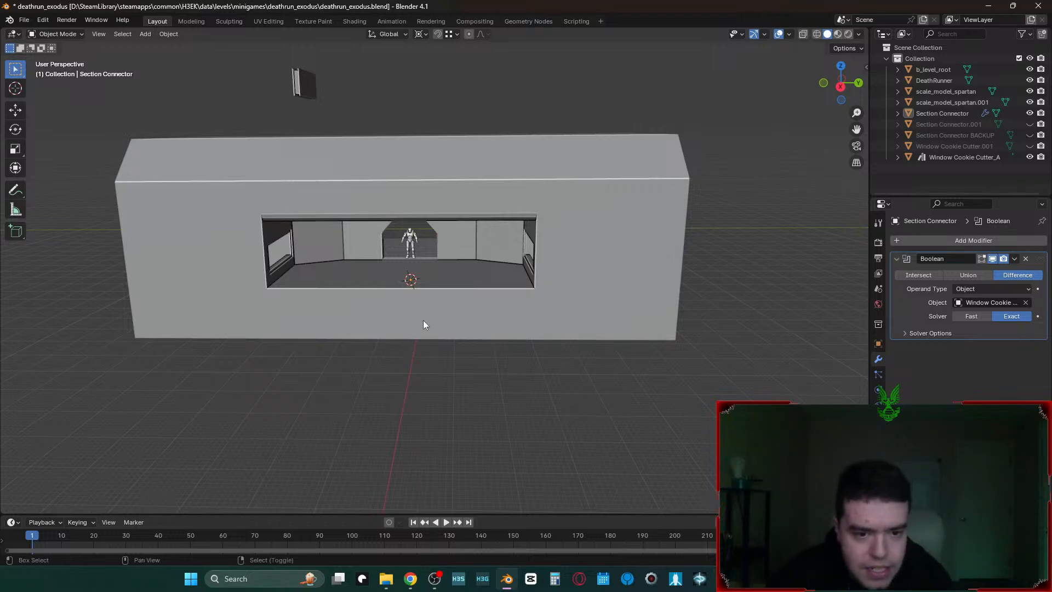
- Inspect the Section Connector's window openings, outer walls and roof from several angles
{"action": "key", "text": "shift+grave"}
{"action": "key", "text": "d"}
{"action": "key", "text": "w"}
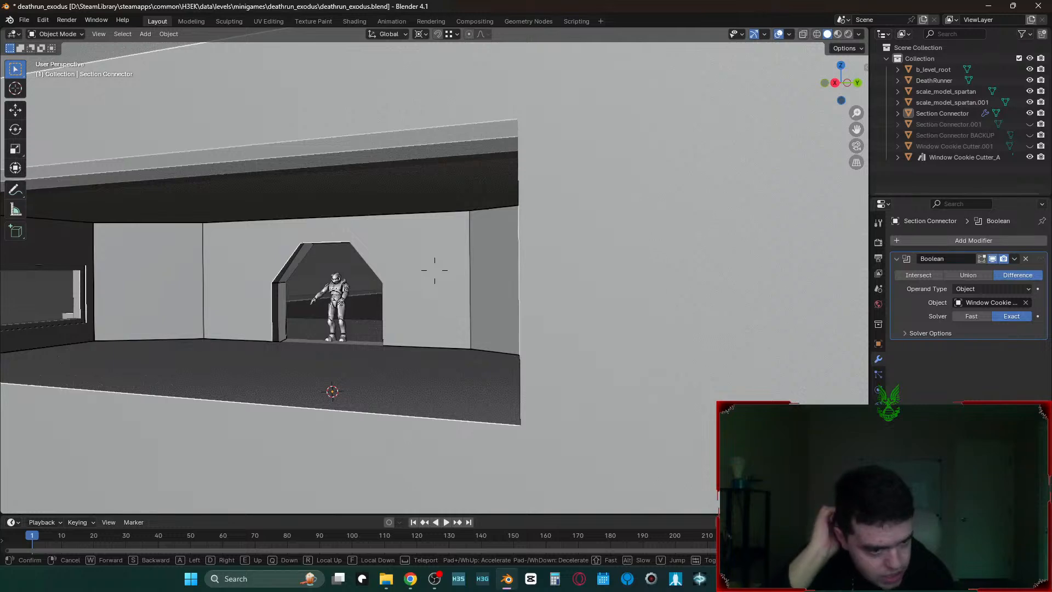
{"action": "key", "text": "s"}
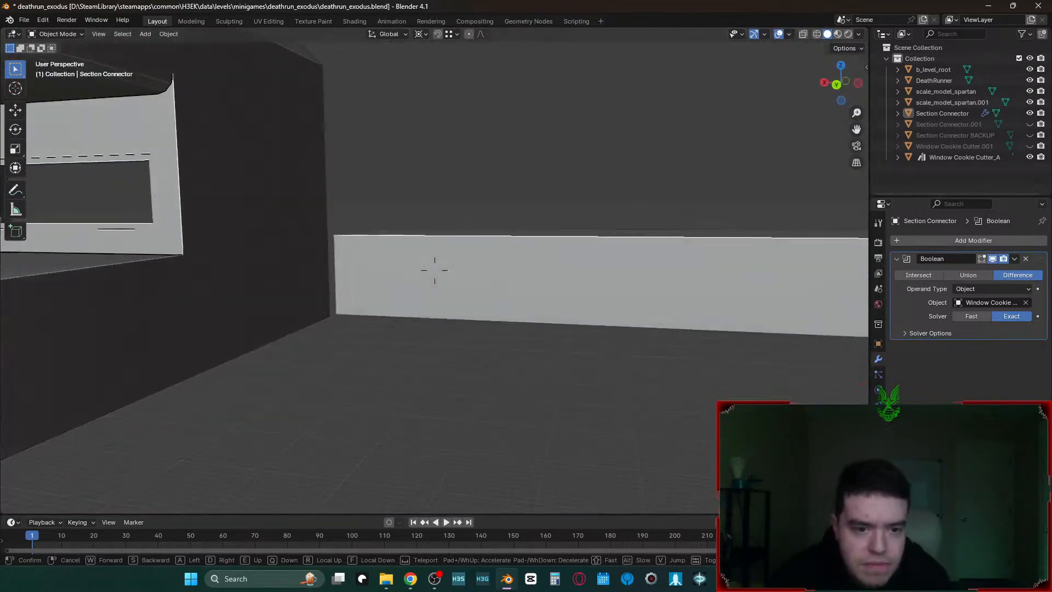
{"action": "key", "text": "w"}
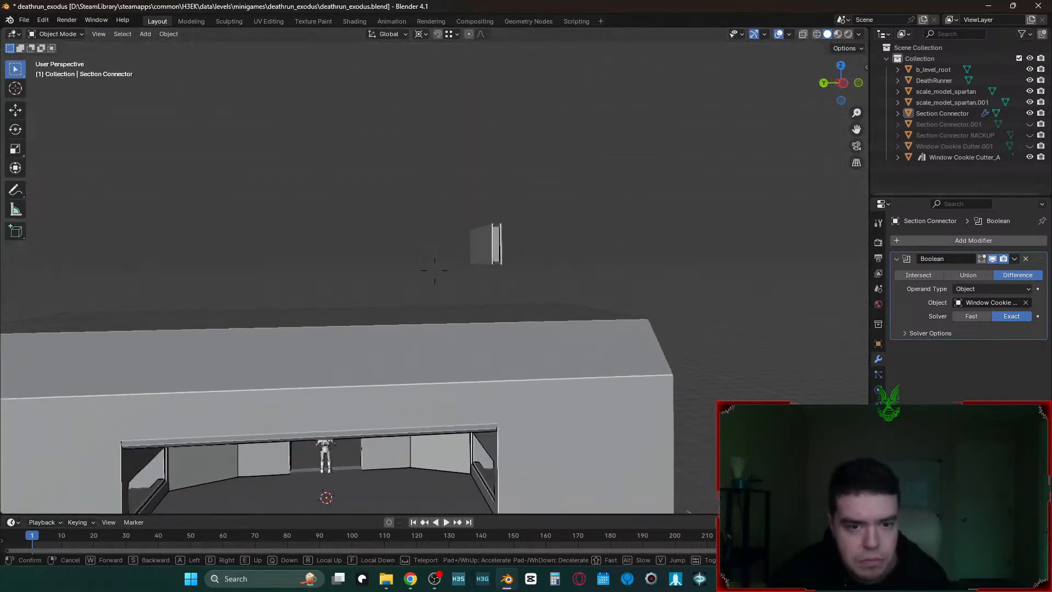
{"action": "key", "text": "w"}
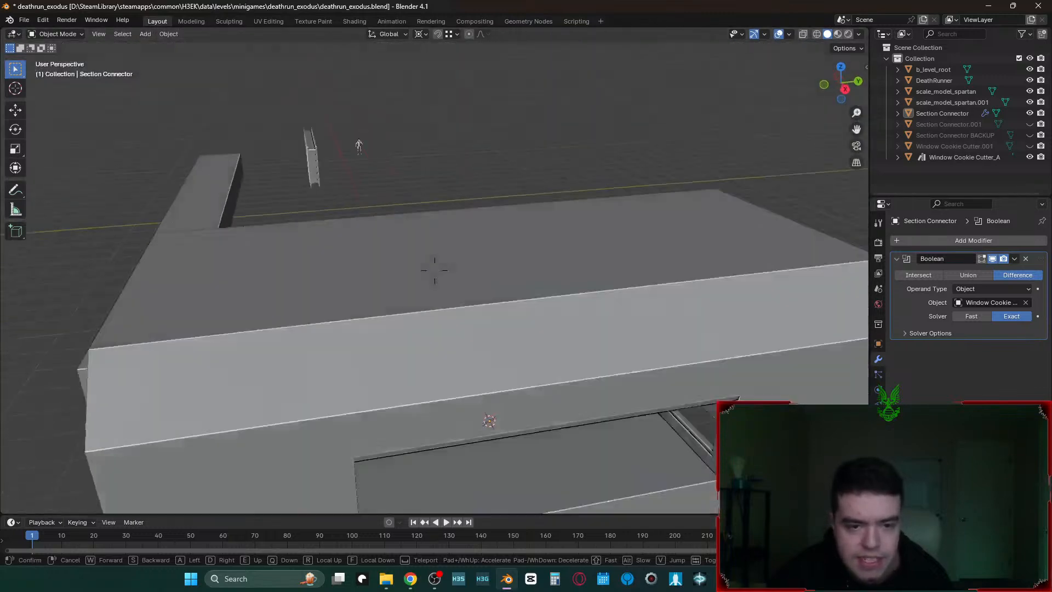
{"action": "key", "text": "s"}
{"action": "left_click", "coordinate": [434, 270]}
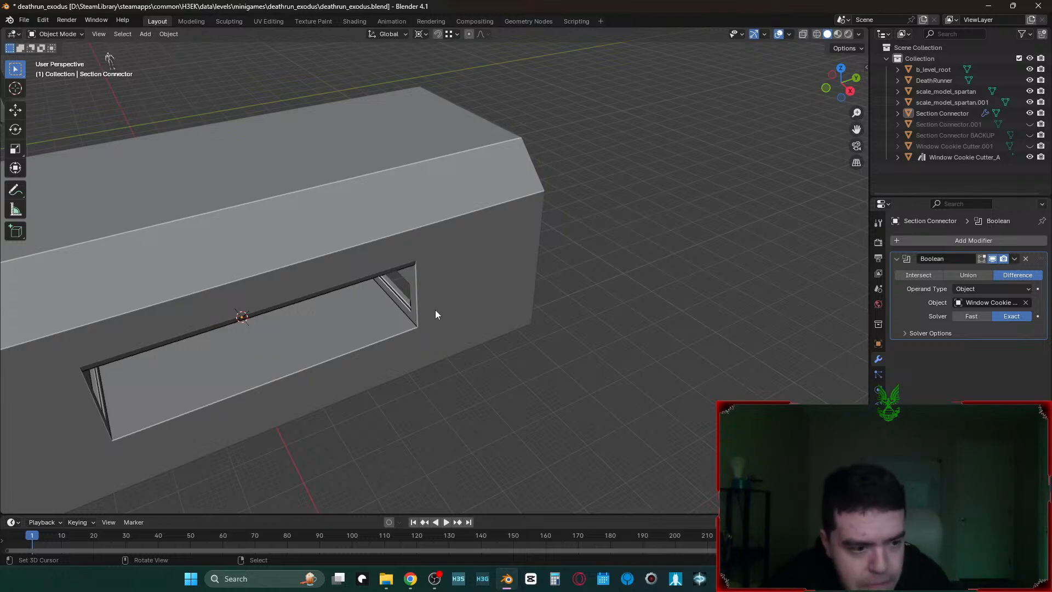
- Fly through the Section Connector to examine its doorway, side windows and open ends from inside and outside
{"action": "key", "text": "shift+grave"}
{"action": "key", "text": "w"}
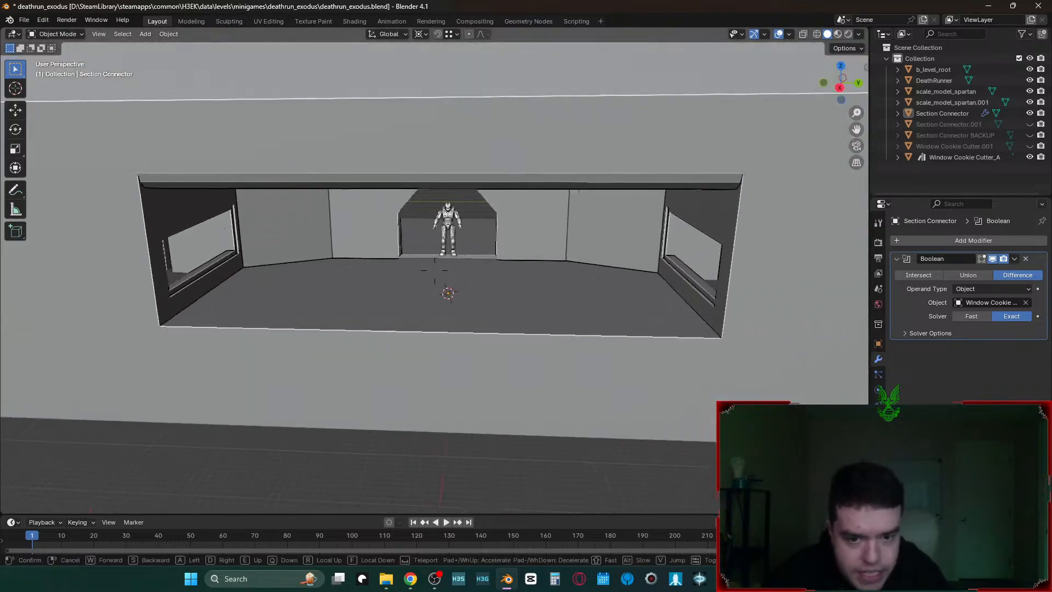
{"action": "left_click", "coordinate": [551, 350]}
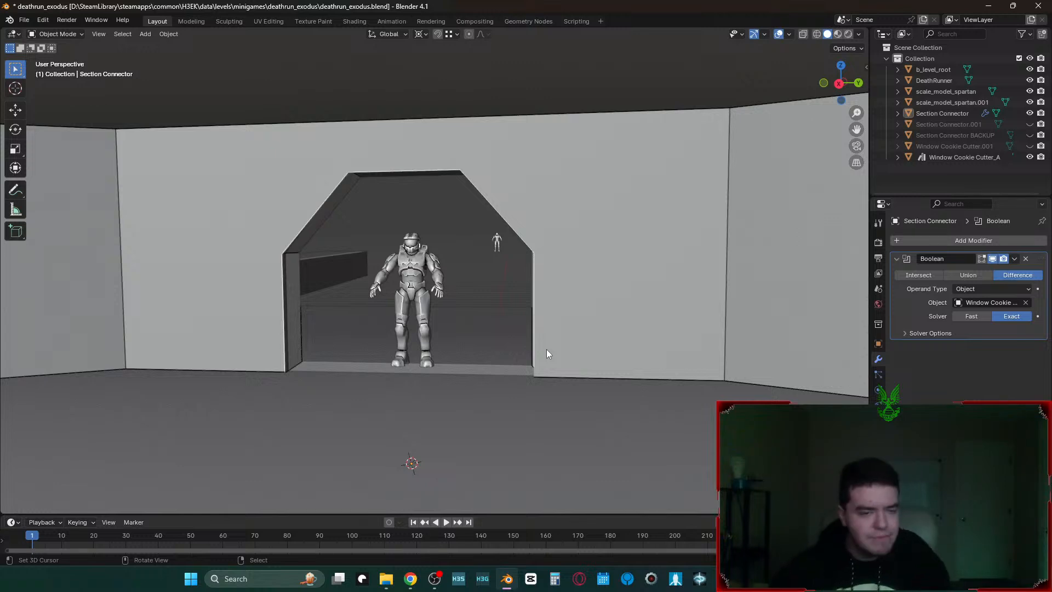
{"action": "key", "text": "shift+grave"}
{"action": "key", "text": "w"}
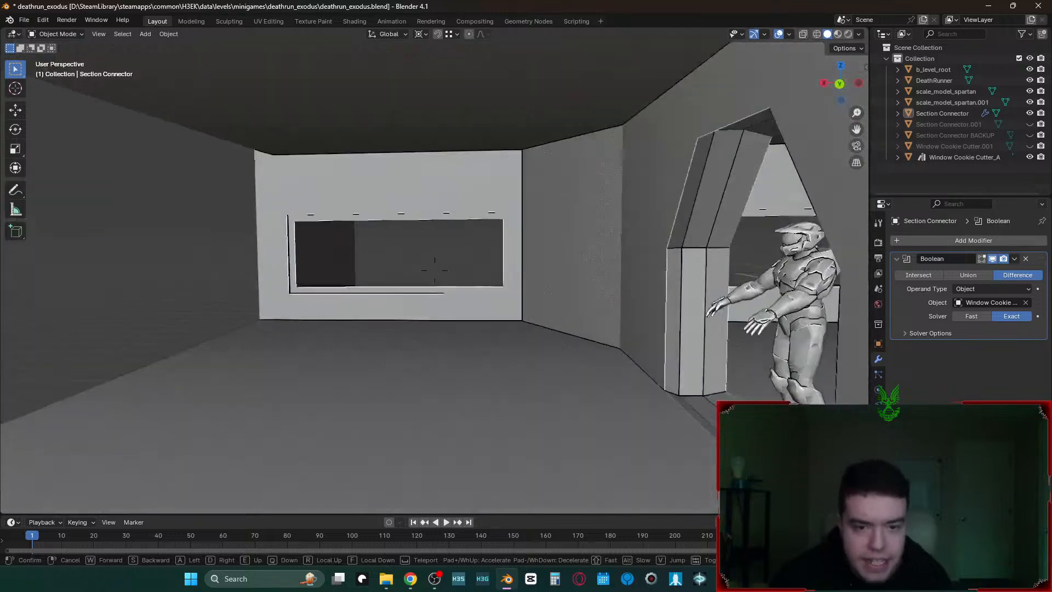
{"action": "key", "text": "s"}
{"action": "key", "text": "w"}
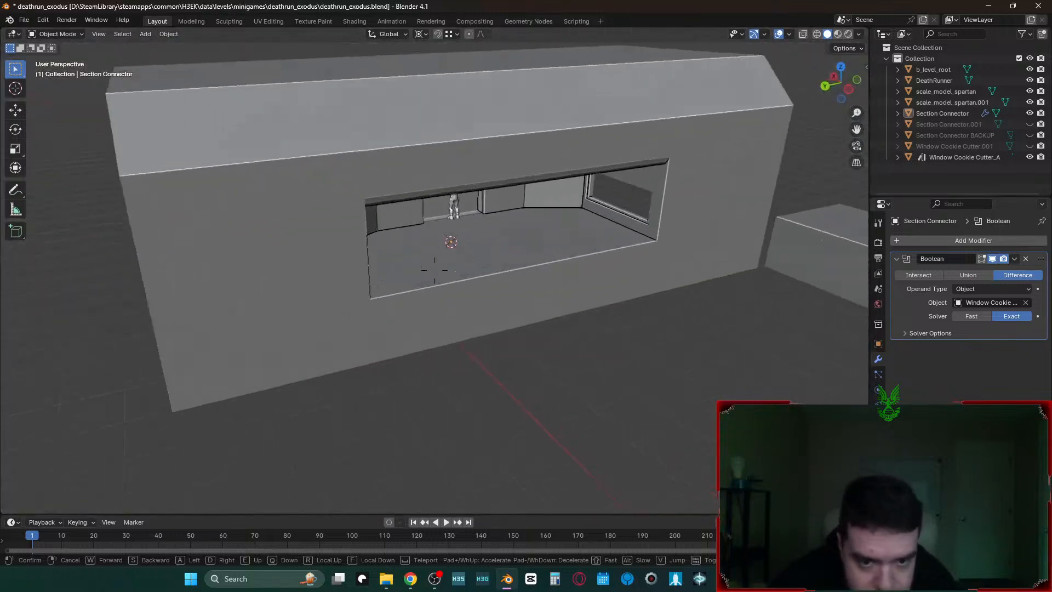
{"action": "key", "text": "s"}
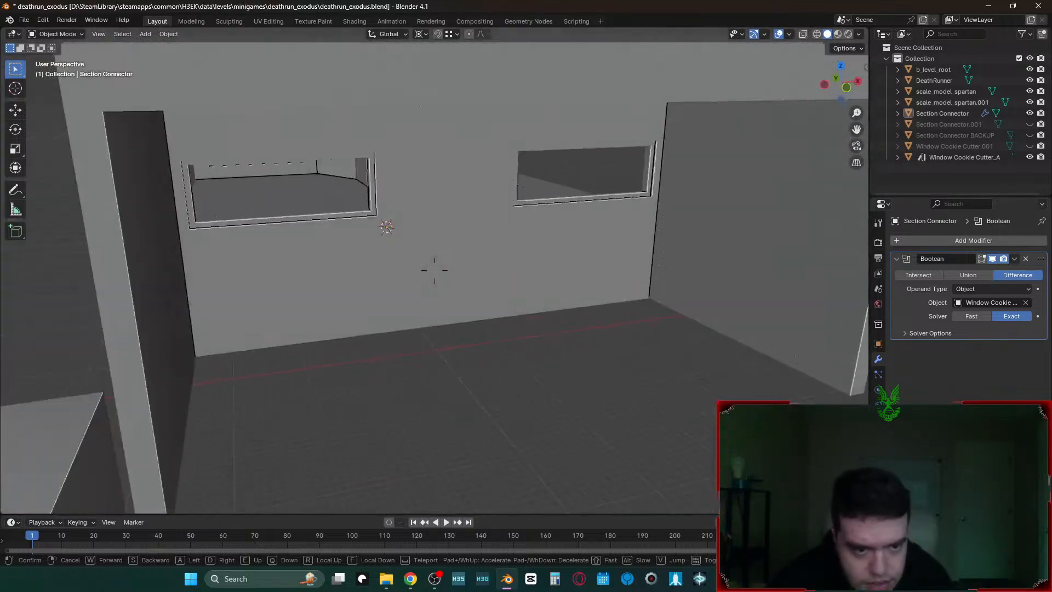
{"action": "left_click", "coordinate": [468, 271]}
- Extrude the lower inner side face of the Section Connector's open end across the gap in segments of 185, 125 and 185 m
{"action": "left_click", "coordinate": [448, 250]}
{"action": "key", "text": "Tab"}
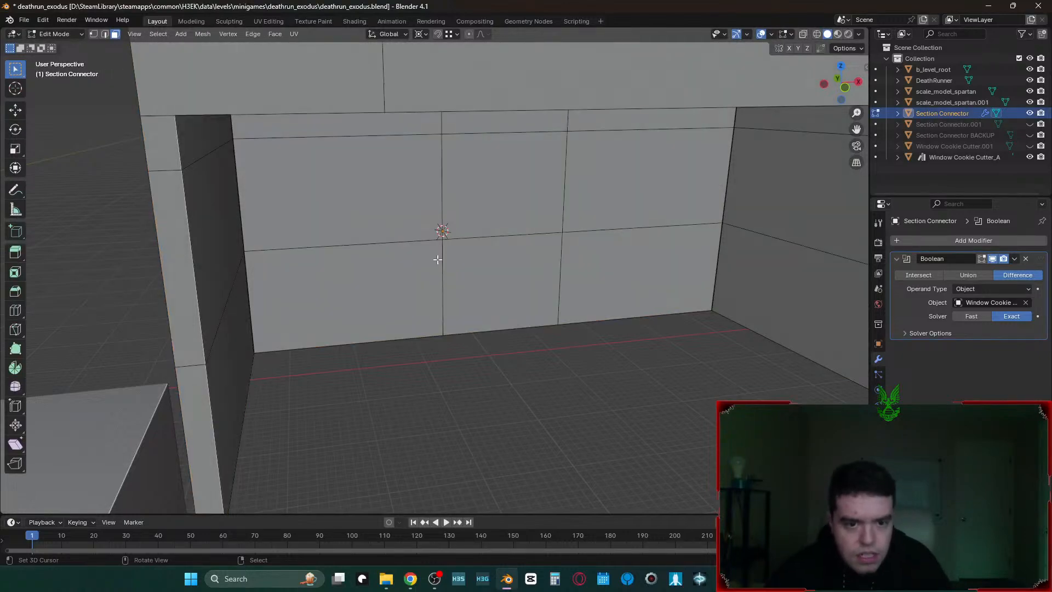
{"action": "left_click", "coordinate": [387, 280]}
{"action": "left_click", "coordinate": [243, 355]}
{"action": "middle_click_drag", "start_coordinate": [393, 289], "coordinate": [429, 272]}
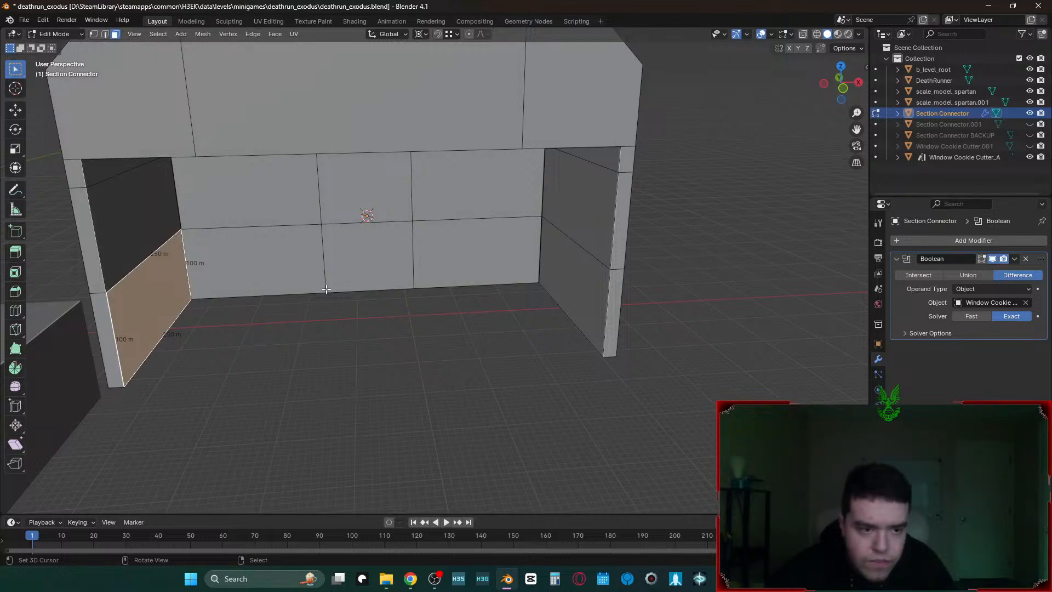
{"action": "key", "text": "e"}
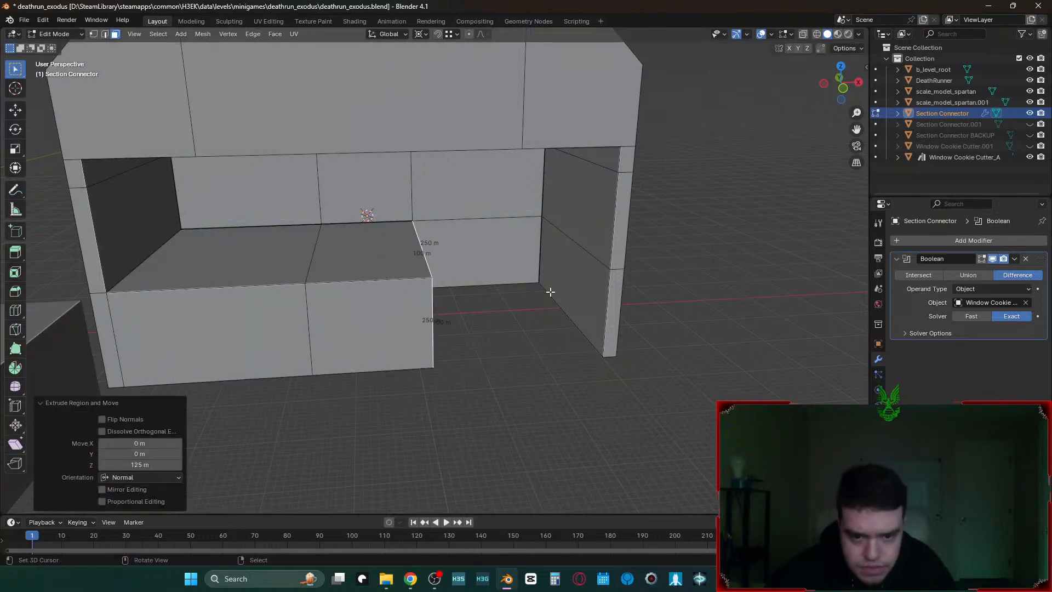
{"action": "left_click", "coordinate": [542, 287]}
- Close the lower part of the opposite open end by extruding its inner side face across in three segments, ending with 185 m
{"action": "key", "text": "shift+grave"}
{"action": "key", "text": "w"}
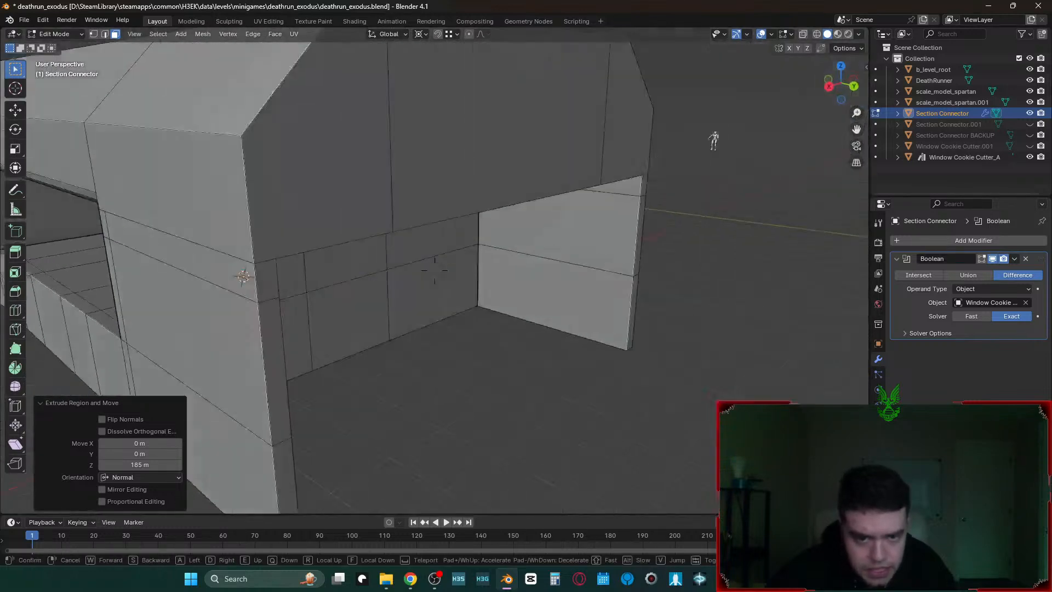
{"action": "key", "text": "d"}
{"action": "left_click", "coordinate": [542, 286]}
{"action": "left_click", "coordinate": [500, 270]}
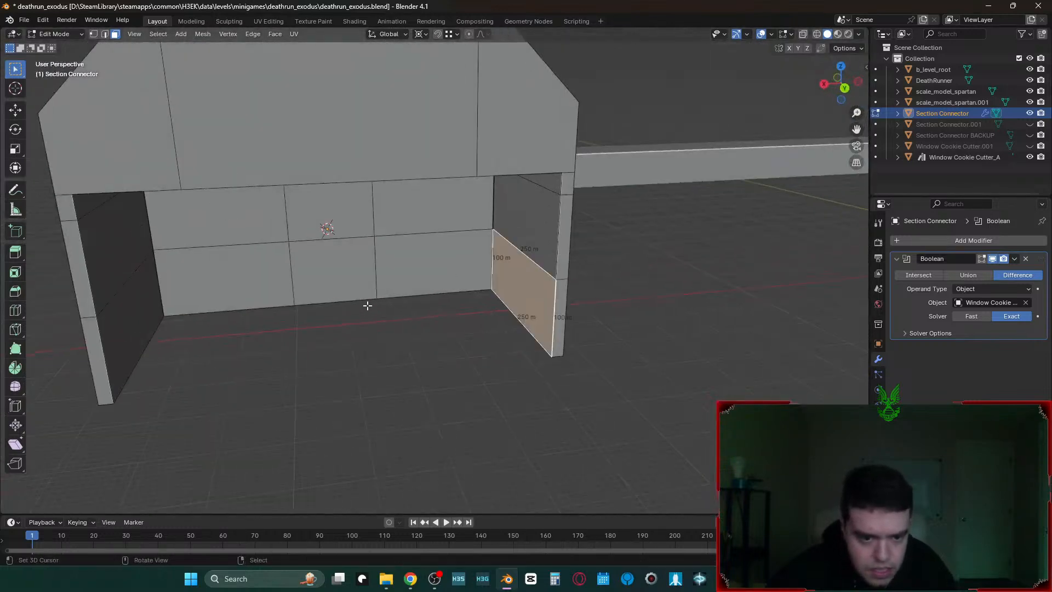
{"action": "key", "text": "e"}
{"action": "left_click", "coordinate": [363, 295], "text": "ctrl"}
{"action": "left_click", "coordinate": [288, 299], "text": "ctrl"}
{"action": "left_click", "coordinate": [158, 312], "text": "ctrl"}
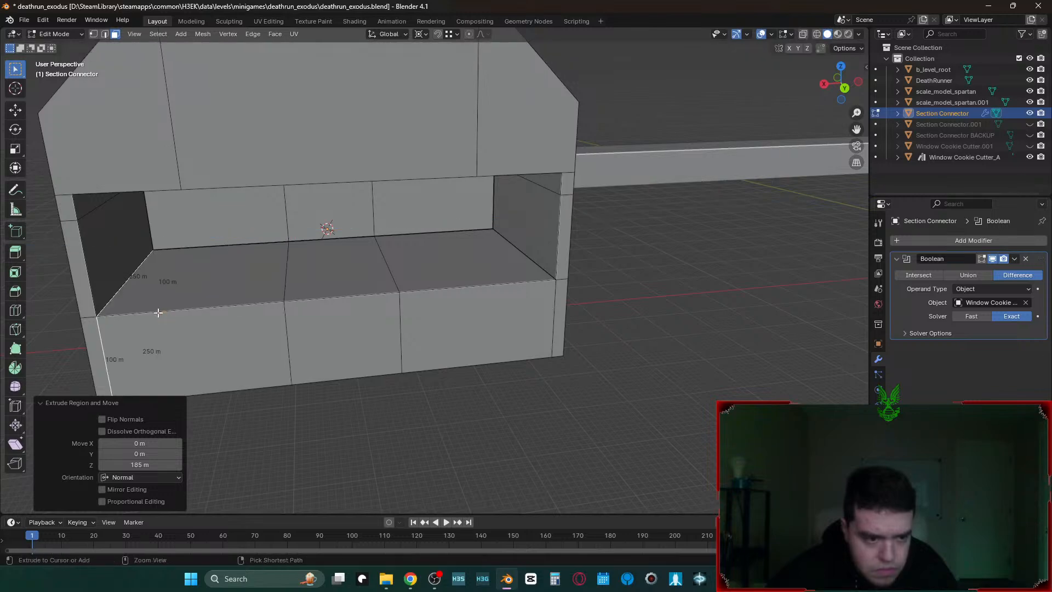
- Merge all vertices of the Section Connector by distance at 0.0001 m
{"action": "key", "text": "a"}
{"action": "key", "text": "m"}
{"action": "left_click", "coordinate": [162, 312]}
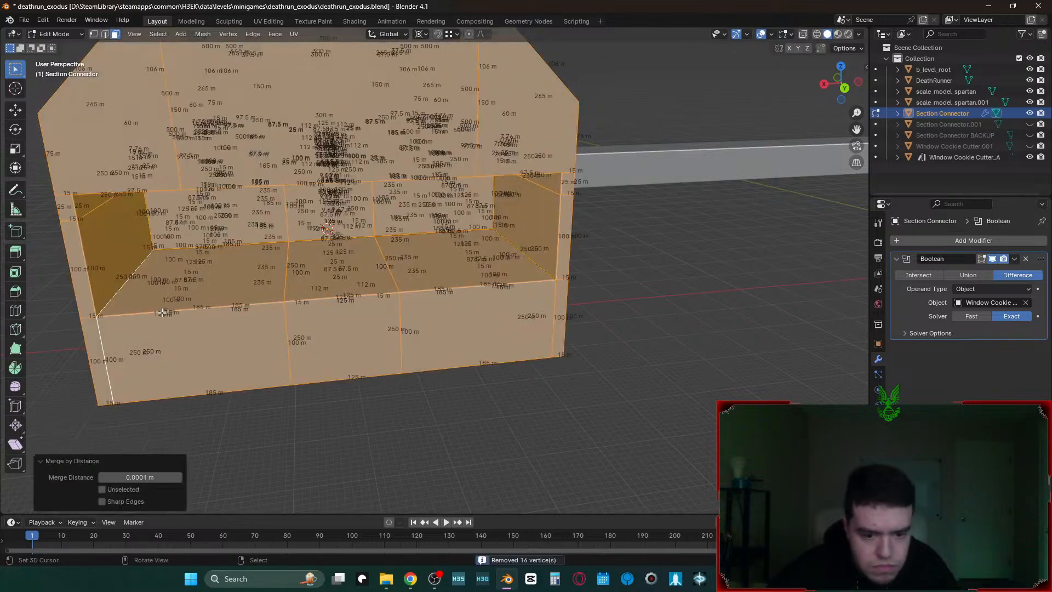
- Delete the three covered wall faces inside the Section Connector where the nearer extruded block meets the body
{"action": "right_click", "coordinate": [584, 413]}
{"action": "key", "text": "shift+grave"}
{"action": "key", "text": "w"}
{"action": "left_click", "coordinate": [595, 413]}
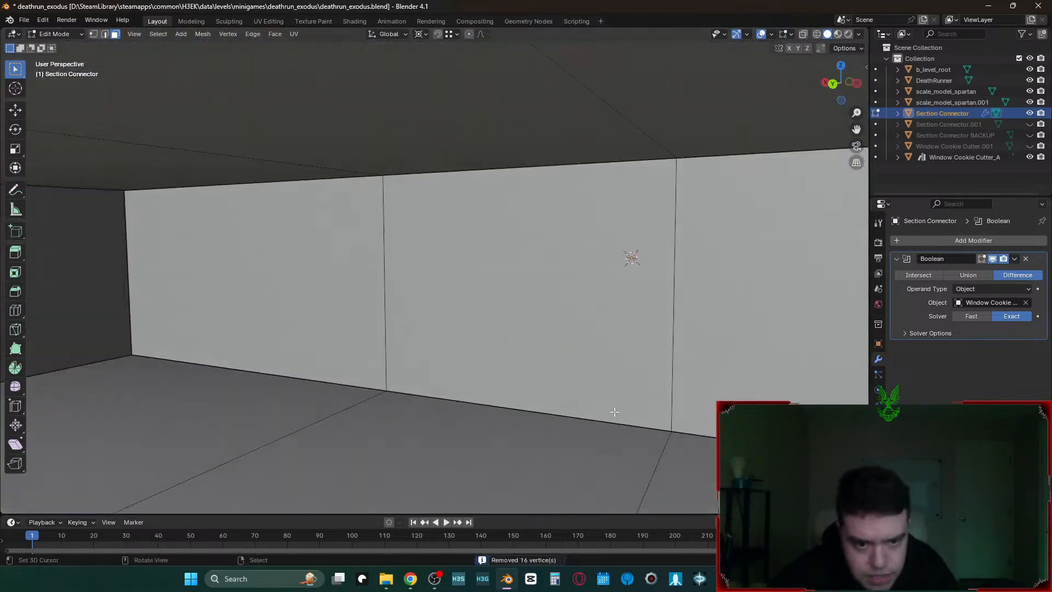
{"action": "key", "text": "c"}
{"action": "left_click", "coordinate": [668, 332]}
{"action": "left_click", "coordinate": [353, 309]}
{"action": "right_click", "coordinate": [353, 309]}
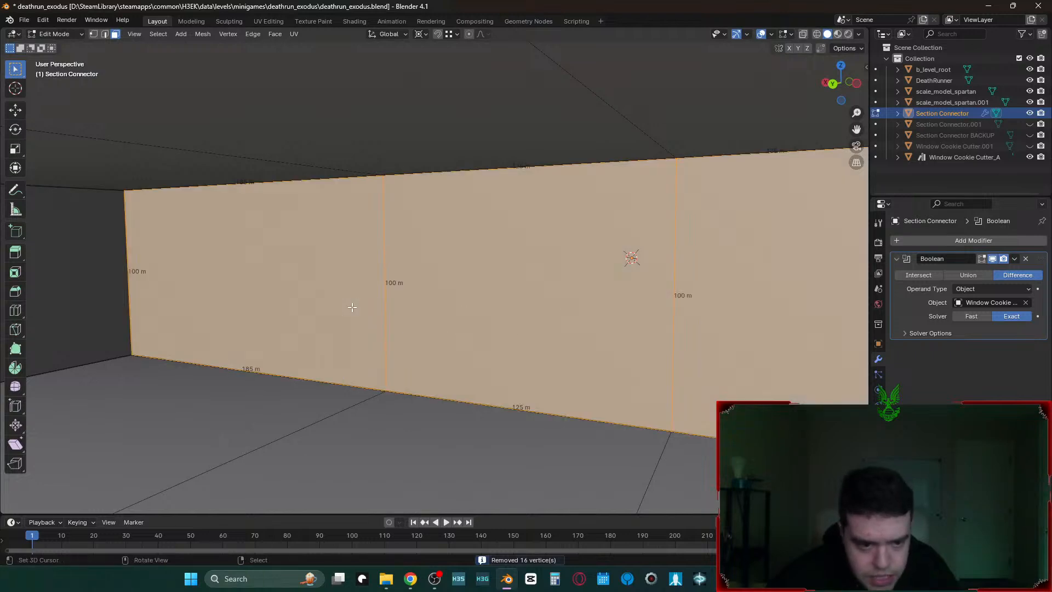
{"action": "key", "text": "x"}
{"action": "left_click", "coordinate": [299, 258]}
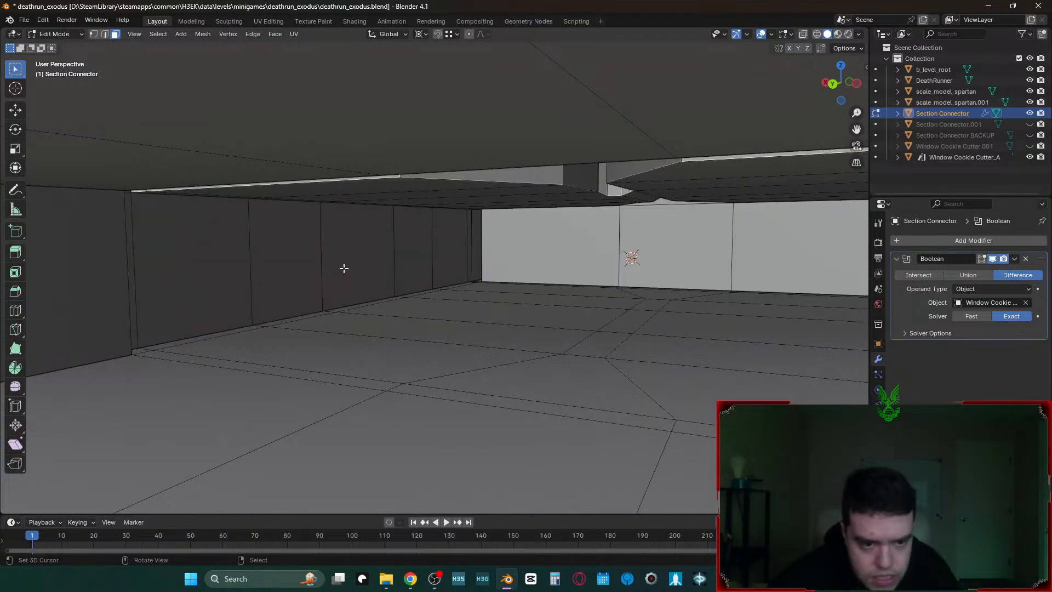
- Delete the three matching covered wall faces at the far end of the Section Connector and return to Object Mode
{"action": "left_click_drag", "start_coordinate": [608, 244], "coordinate": [777, 245]}
{"action": "right_click", "coordinate": [777, 245]}
{"action": "key", "text": "x"}
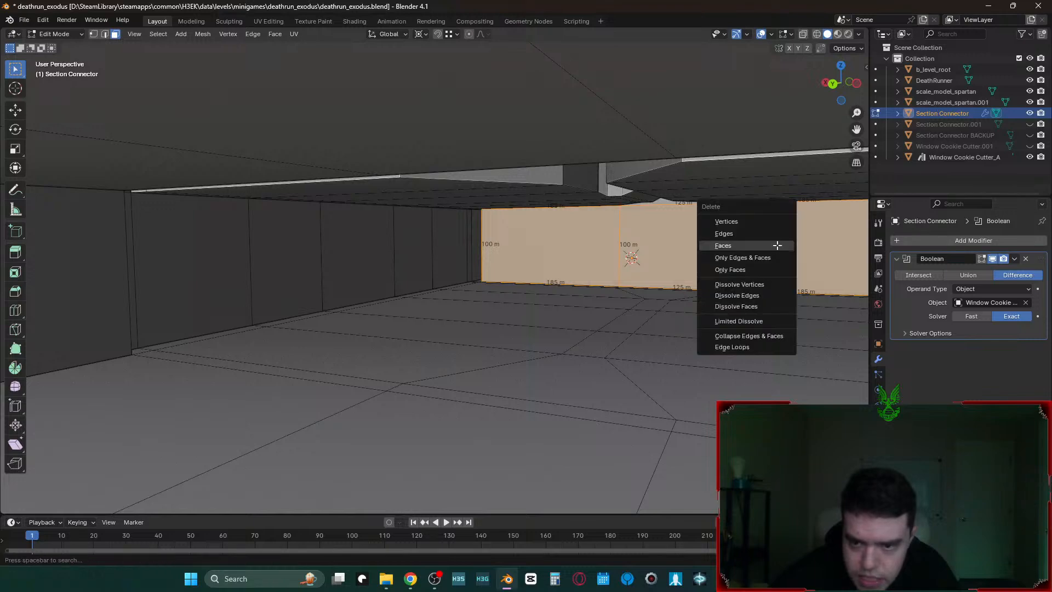
{"action": "left_click", "coordinate": [777, 245]}
{"action": "key", "text": "shift+grave"}
{"action": "key", "text": "s"}
{"action": "key", "text": "a"}
{"action": "key", "text": "w"}
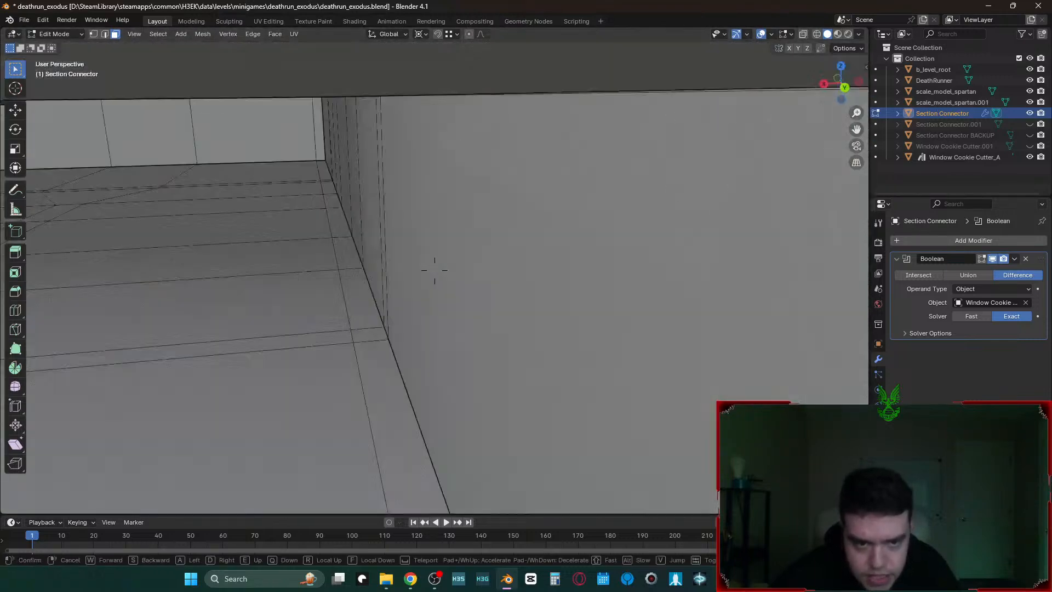
{"action": "left_click", "coordinate": [777, 245]}
{"action": "key", "text": "Tab"}
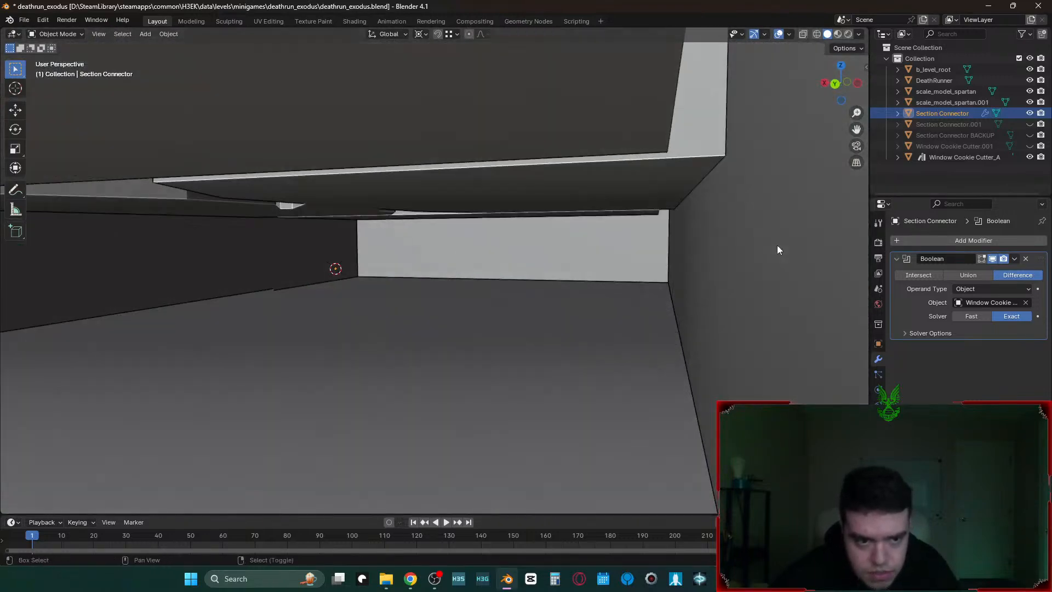
- Check the Section Connector's window cutouts through the long opening and at the extruded end
{"action": "key", "text": "shift+grave"}
{"action": "key", "text": "s"}
{"action": "key", "text": "d"}
{"action": "key", "text": "w"}
{"action": "key", "text": "s"}
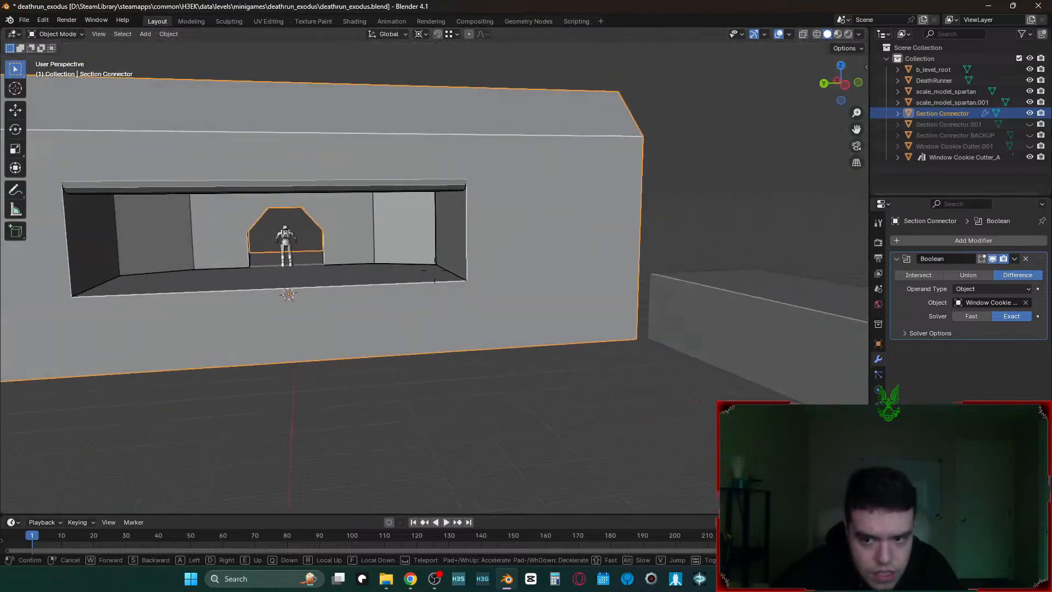
{"action": "left_click", "coordinate": [778, 249]}
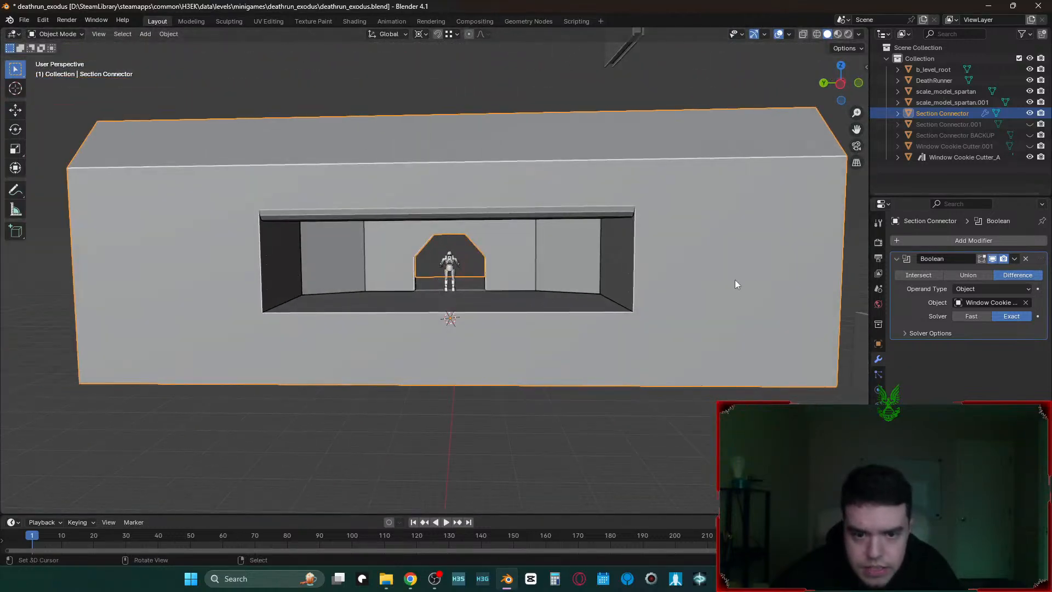
{"action": "key", "text": "shift+grave"}
{"action": "key", "text": "w"}
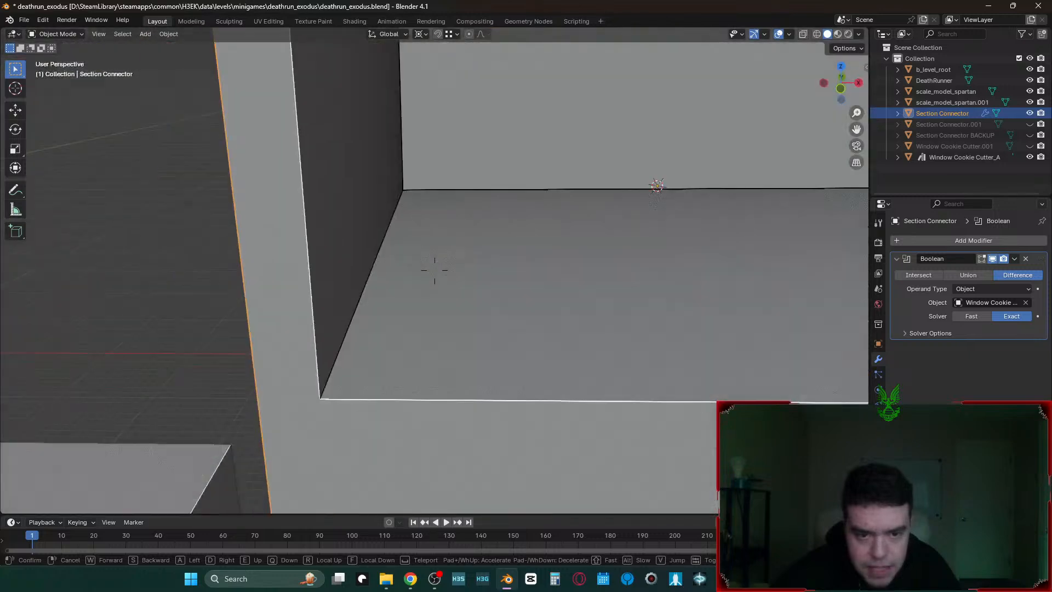
{"action": "key", "text": "s"}
{"action": "key", "text": "d"}
{"action": "left_click", "coordinate": [477, 304]}
- Try moving the inner vertex where the end ledge meets the wall, cancel the move and return to Object Mode
{"action": "key", "text": "Tab"}
{"action": "key", "text": "1"}
{"action": "right_click", "coordinate": [384, 253]}
{"action": "key", "text": "g"}
{"action": "right_click", "coordinate": [388, 228]}
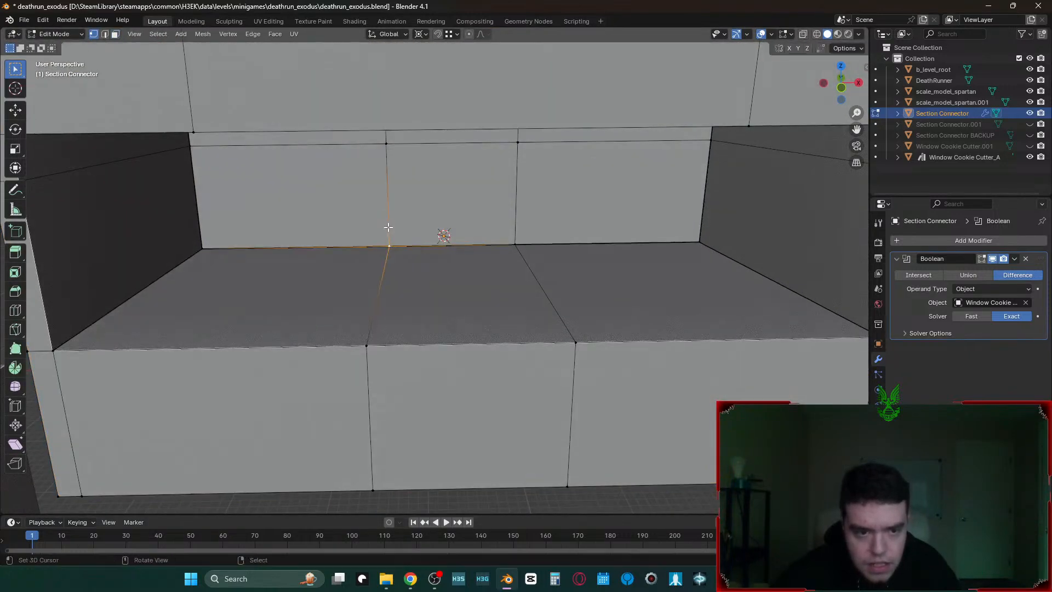
{"action": "key", "text": "Tab"}
- Try the Boolean modifier's Fast solver, examine the cutouts from several sides and set the solver back to Exact
{"action": "key", "text": "shift+grave"}
{"action": "key", "text": "s"}
{"action": "left_click", "coordinate": [744, 262]}
{"action": "left_click", "coordinate": [970, 316]}
{"action": "key", "text": "shift+grave"}
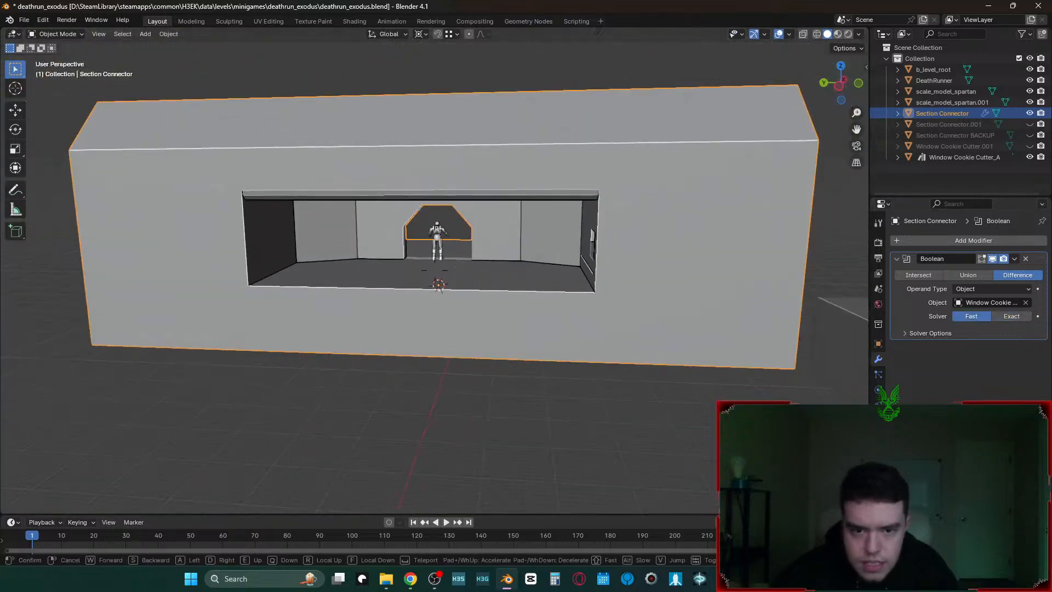
{"action": "key", "text": "w"}
{"action": "key", "text": "w"}
{"action": "key", "text": "a"}
{"action": "key", "text": "d"}
{"action": "key", "text": "s"}
{"action": "left_click", "coordinate": [566, 326]}
{"action": "left_click", "coordinate": [1011, 316]}
- Examine the Section Connector's face orientation at the extruded end in Edit Mode and Object Mode
{"action": "key", "text": "Tab"}
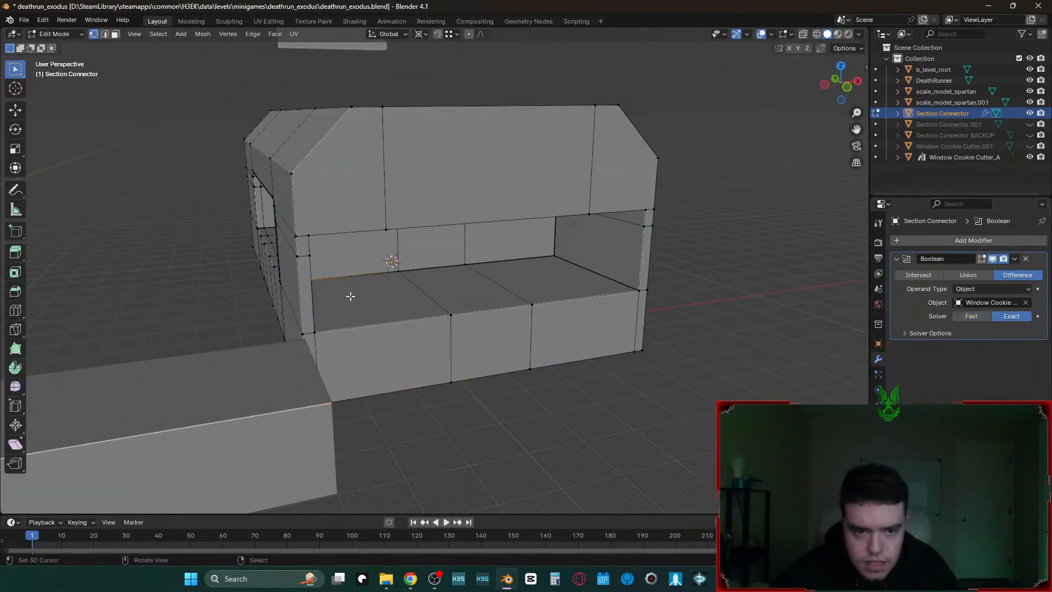
{"action": "key", "text": "a"}
{"action": "key", "text": "shift+grave"}
{"action": "key", "text": "w"}
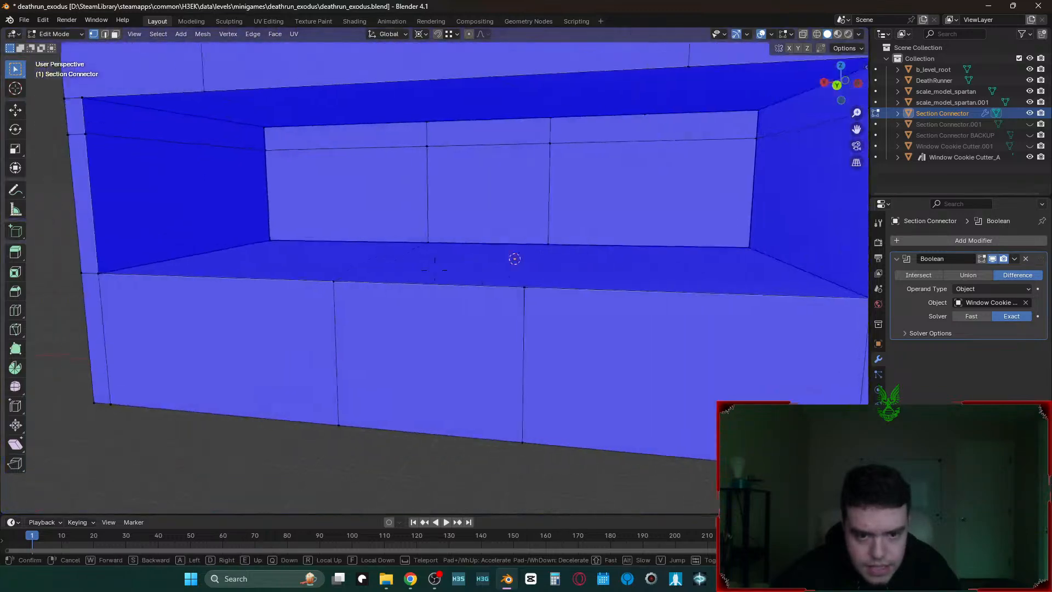
{"action": "key", "text": "a"}
{"action": "left_click", "coordinate": [586, 379]}
{"action": "key", "text": "Tab"}
{"action": "key", "text": "Tab"}
{"action": "key", "text": "3"}
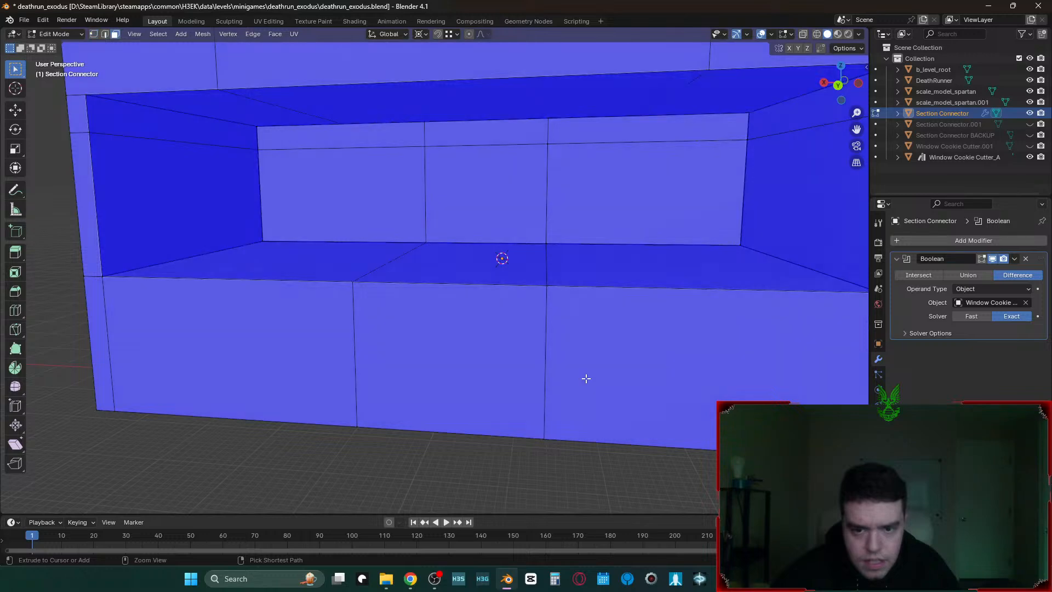
- Undo the face deletions, merge and end extrusions, and check the Section Connector's window openings and base mesh
{"action": "key", "text": "ctrl+z"}
{"action": "key", "text": "ctrl+z"}
{"action": "key", "text": "ctrl+z"}
{"action": "key", "text": "ctrl+z"}
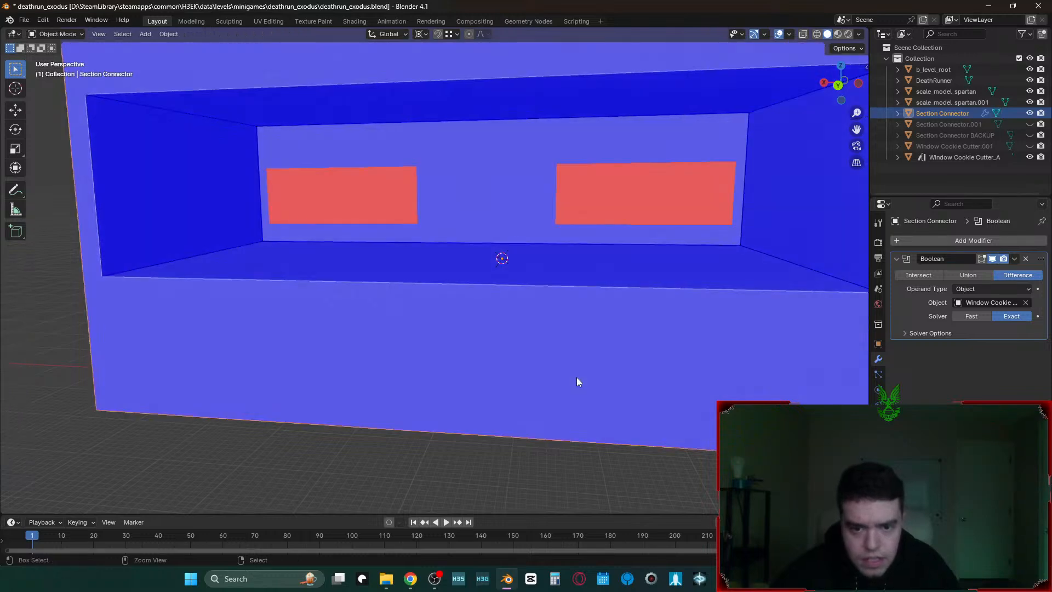
{"action": "key", "text": "ctrl+z"}
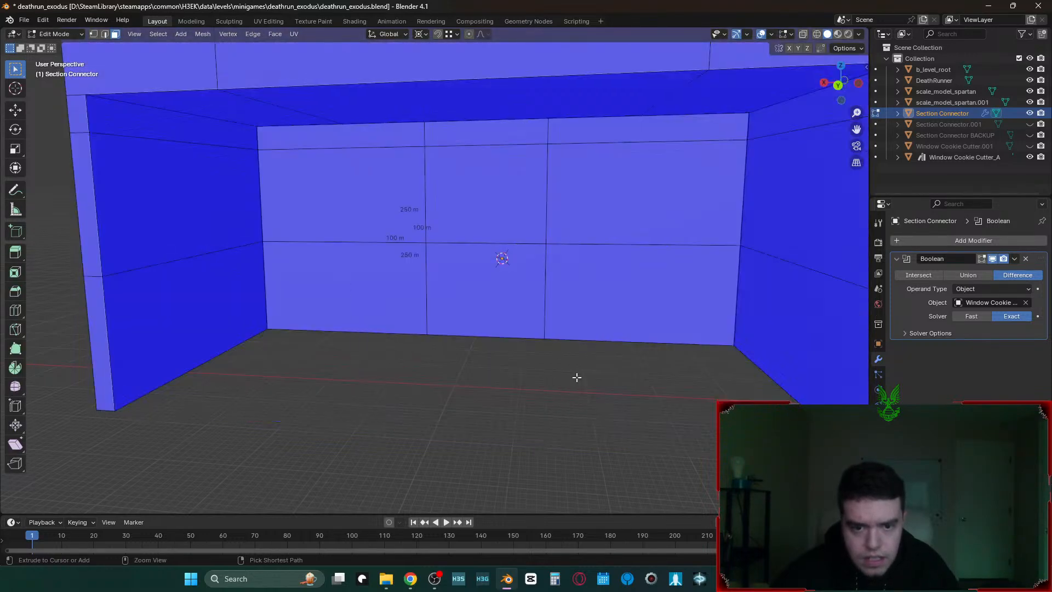
{"action": "key", "text": "Tab"}
{"action": "key", "text": "shift+grave"}
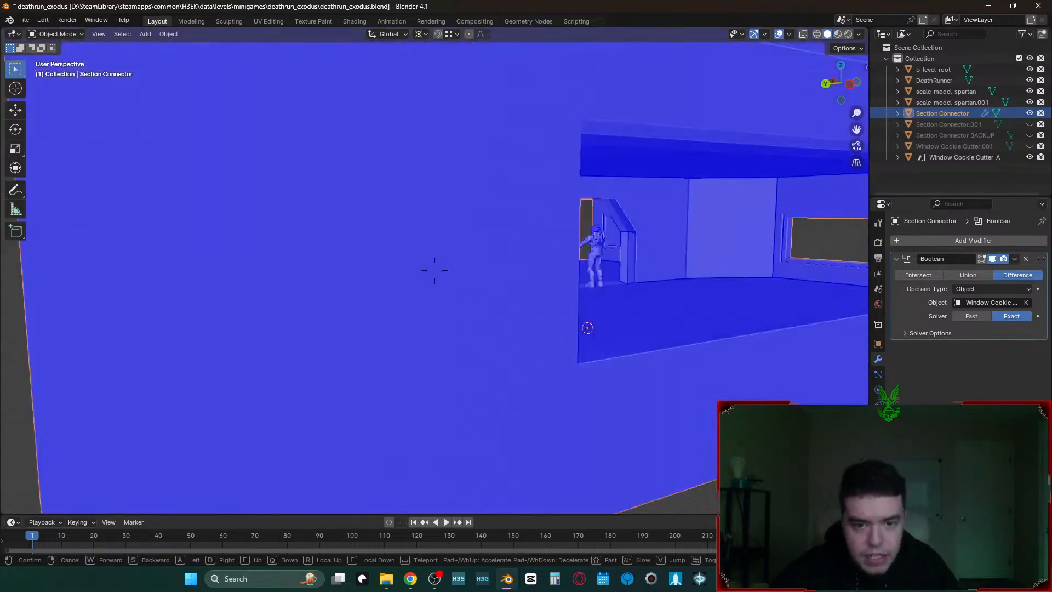
{"action": "key", "text": "d"}
{"action": "left_click", "coordinate": [576, 377]}
{"action": "key", "text": "Tab"}
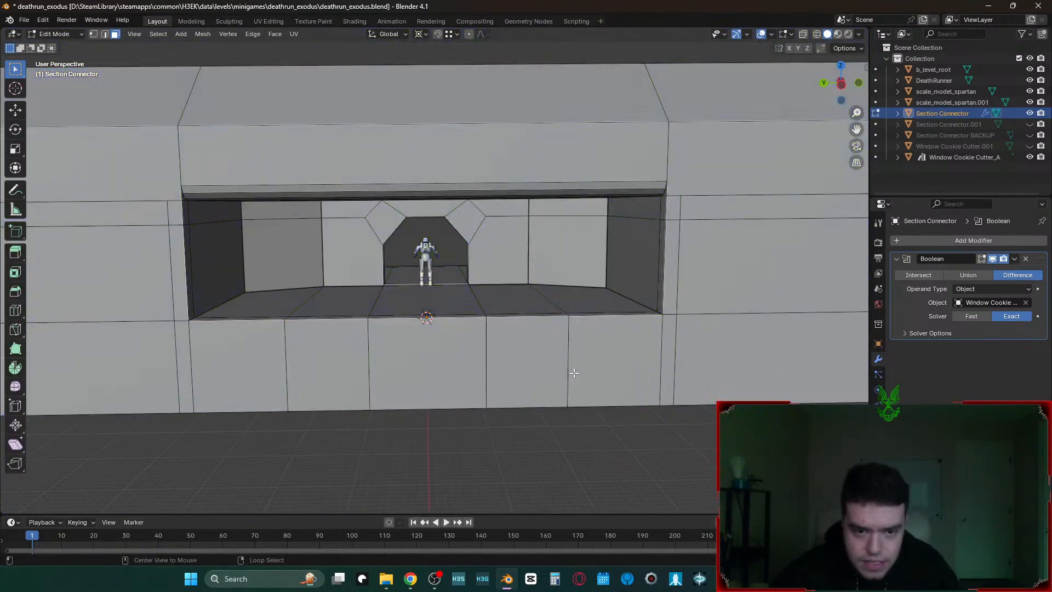
{"action": "key", "text": "Tab"}
{"action": "key", "text": "shift+d"}
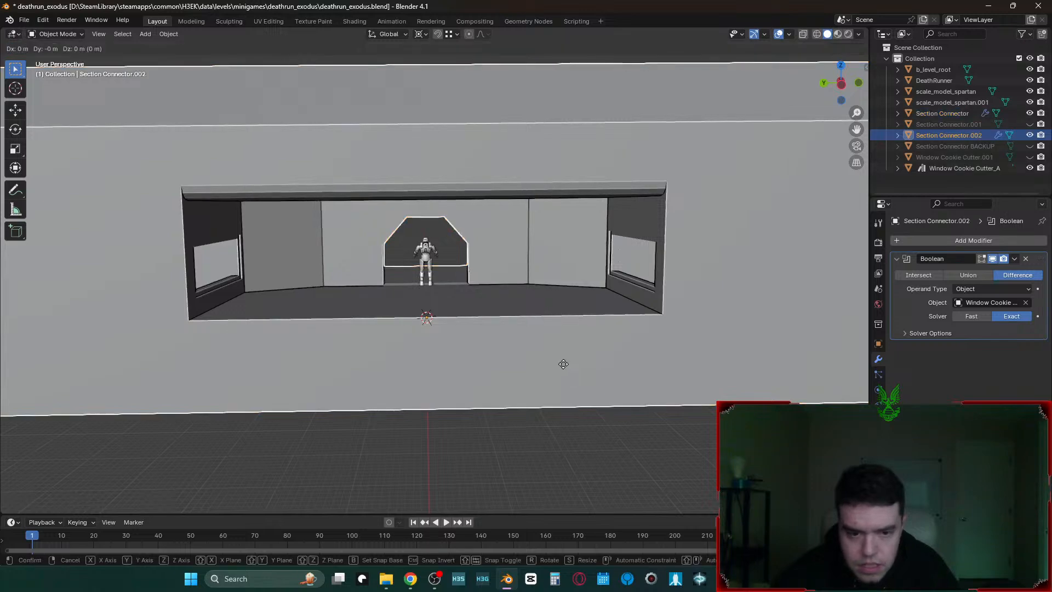
{"action": "right_click", "coordinate": [576, 278]}
{"action": "key", "text": "ctrl+z"}
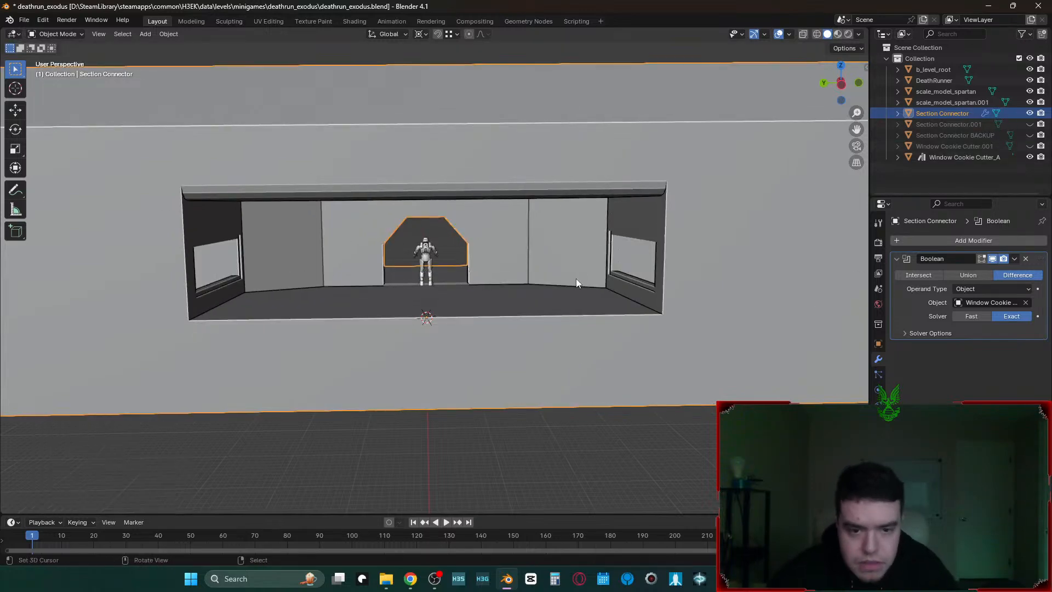
- Examine the Section Connector's end opening and windows from several sides, comparing the base mesh in Edit Mode with the Boolean result
{"action": "key", "text": "shift+grave"}
{"action": "key", "text": "s"}
{"action": "left_click", "coordinate": [434, 269]}
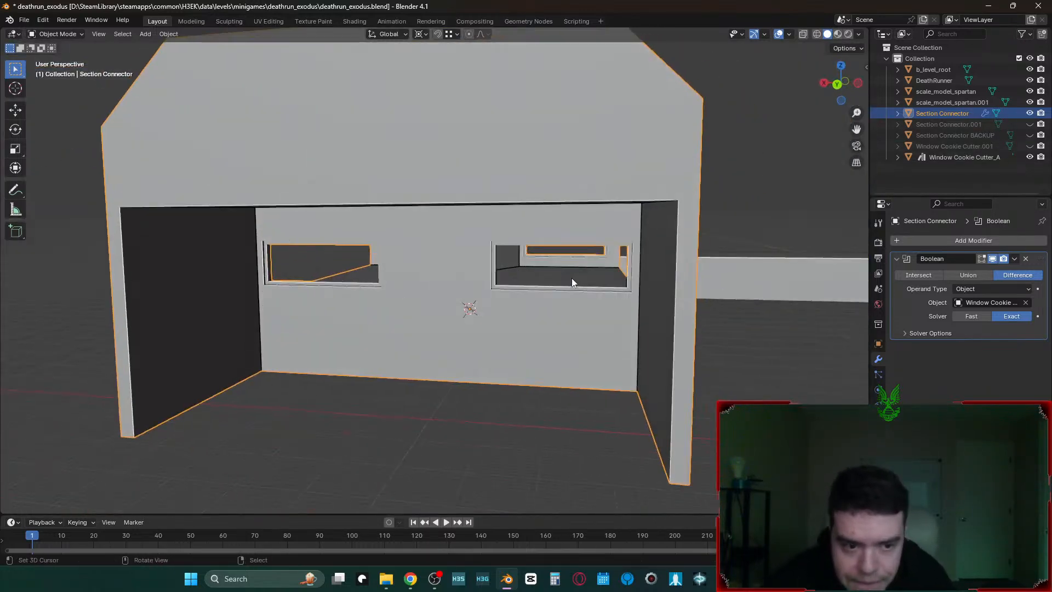
{"action": "key", "text": "Tab"}
{"action": "key", "text": "2"}
{"action": "left_click", "coordinate": [355, 296]}
{"action": "key", "text": "Tab"}
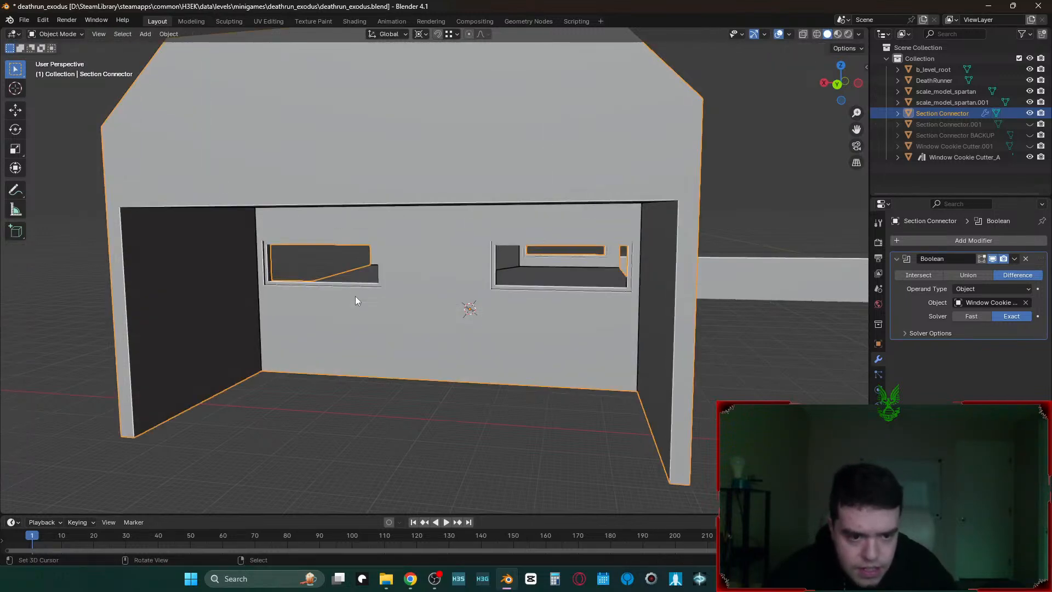
{"action": "key", "text": "Tab"}
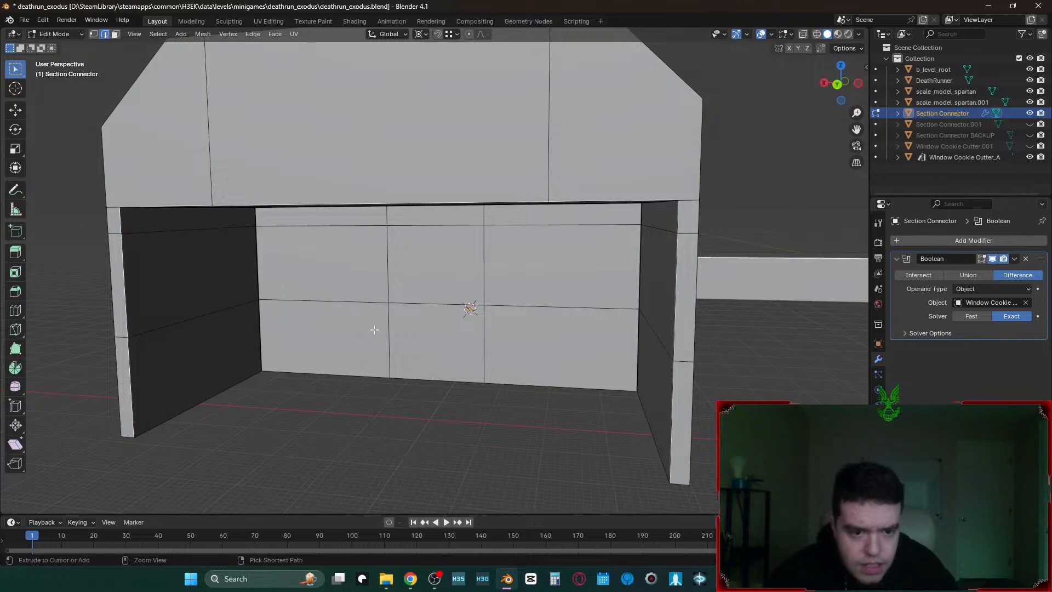
{"action": "key", "text": "Tab"}
{"action": "key", "text": "shift+grave"}
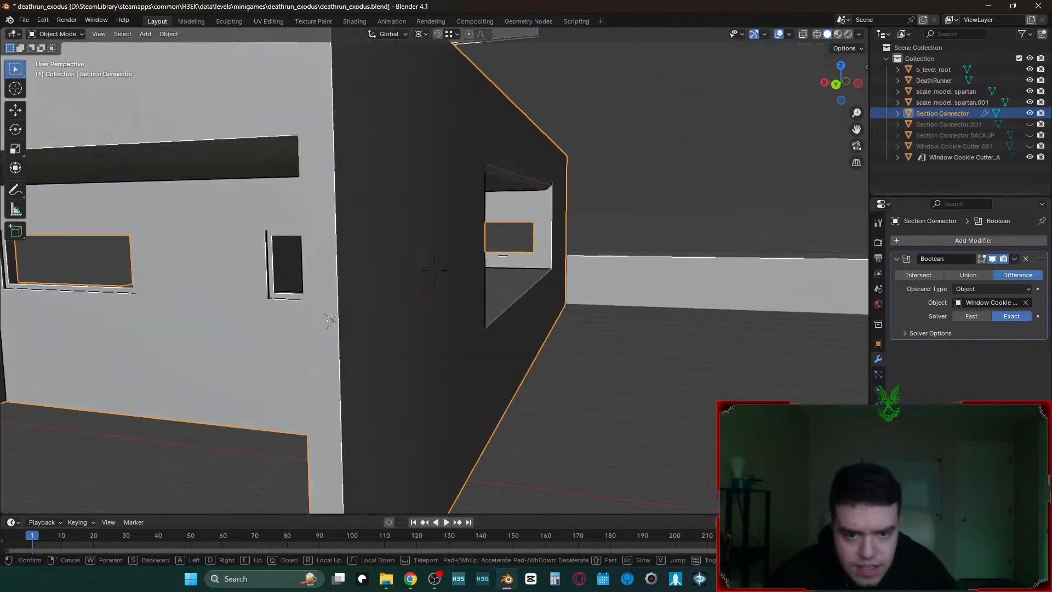
{"action": "key", "text": "Escape"}
- Apply the Section Connector's Boolean modifier and enter Edit Mode with all geometry deselected
{"action": "left_click", "coordinate": [1014, 259]}
{"action": "left_click", "coordinate": [966, 269]}
{"action": "key", "text": "Tab"}
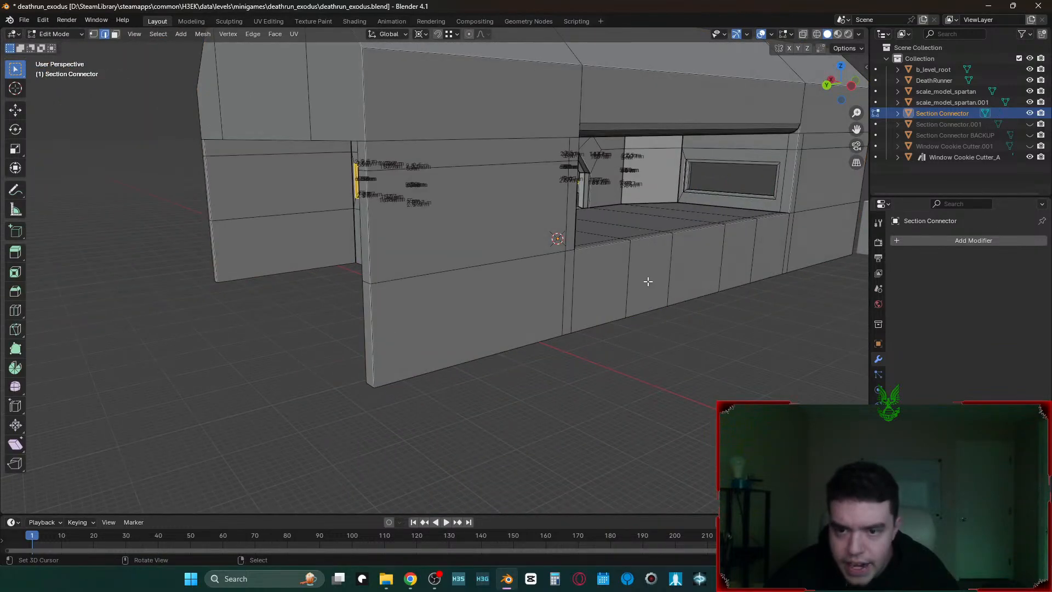
{"action": "key", "text": "alt+a"}
- Fill one end's lower opening by extruding the side wall's lower inner face across it, snapped to the back wall's vertical edges
{"action": "key", "text": "shift+grave"}
{"action": "key", "text": "w"}
{"action": "left_click", "coordinate": [744, 343]}
{"action": "key", "text": "alt+f"}
{"action": "key", "text": "alt+f"}
{"action": "key", "text": "shift+grave"}
{"action": "key", "text": "s"}
{"action": "left_click", "coordinate": [737, 334]}
{"action": "key", "text": "c"}
{"action": "left_click_drag", "start_coordinate": [573, 220], "coordinate": [446, 228]}
{"action": "left_click", "coordinate": [321, 227]}
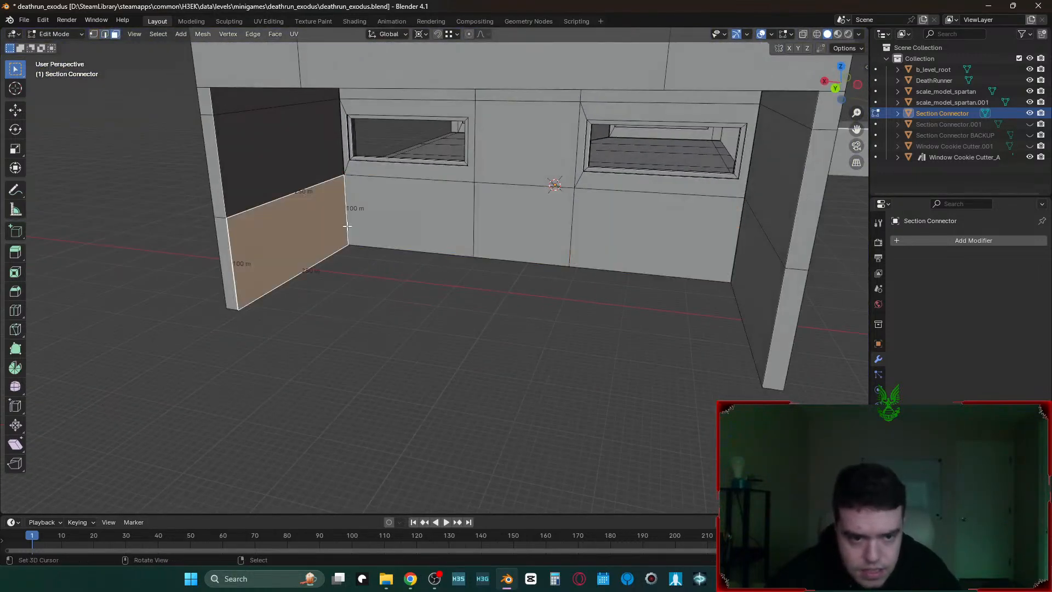
{"action": "key", "text": "e"}
{"action": "left_click", "coordinate": [548, 256]}
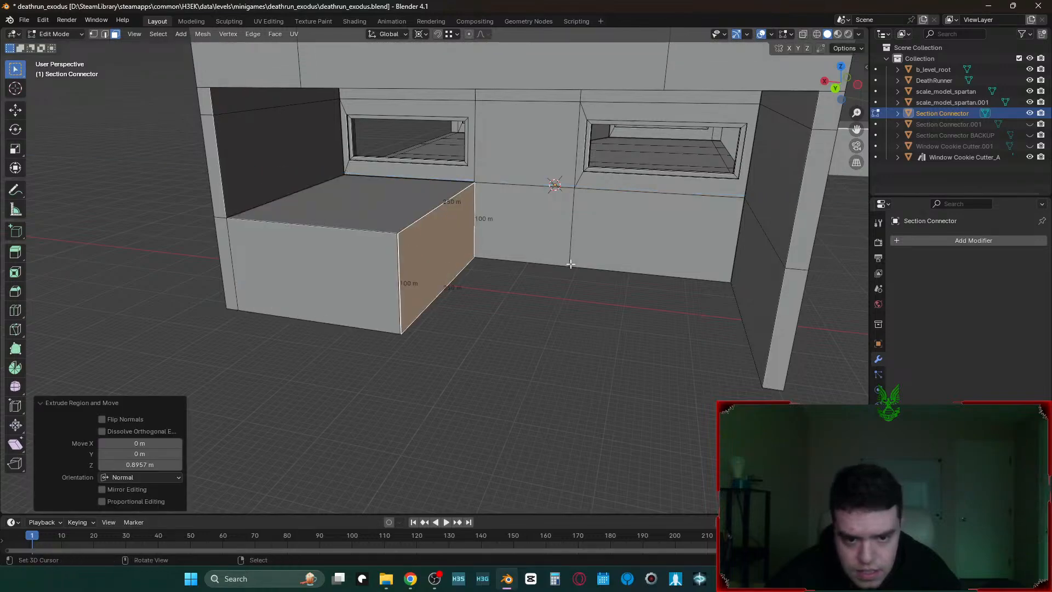
{"action": "key", "text": "g"}
{"action": "key", "text": "x"}
{"action": "left_click", "coordinate": [570, 264], "text": "ctrl"}
{"action": "key", "text": "ctrl+z"}
- Extrude the opposite end's lower inner side-wall face across the opening in sections of 185 m, 125 m and 185 m
{"action": "key", "text": "shift+grave"}
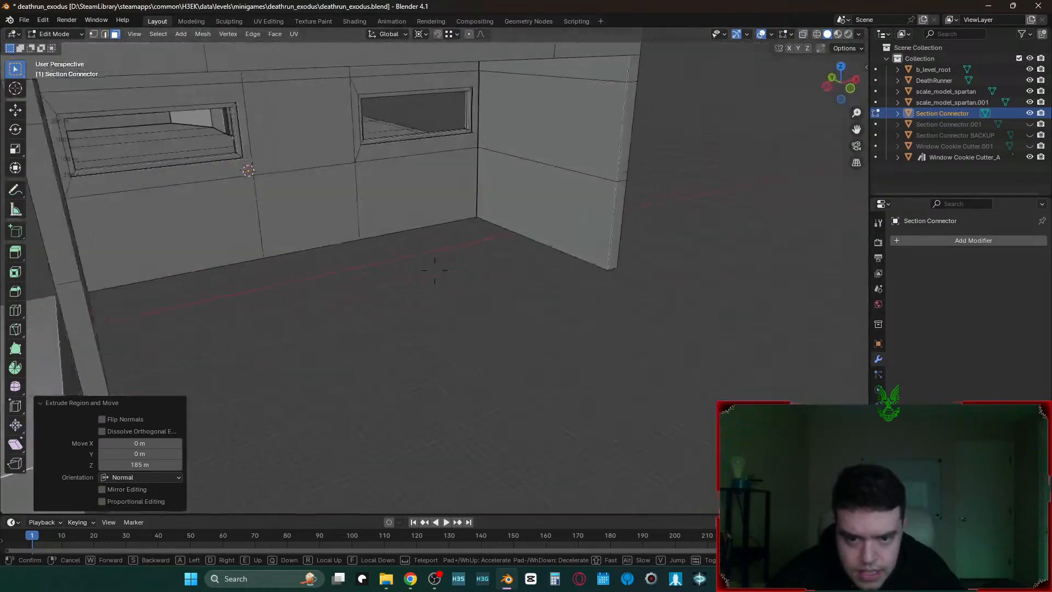
{"action": "left_click", "coordinate": [435, 270]}
{"action": "right_click", "coordinate": [527, 202]}
{"action": "key", "text": "shift+r"}
{"action": "key", "text": "e"}
{"action": "left_click", "coordinate": [265, 248], "text": "ctrl"}
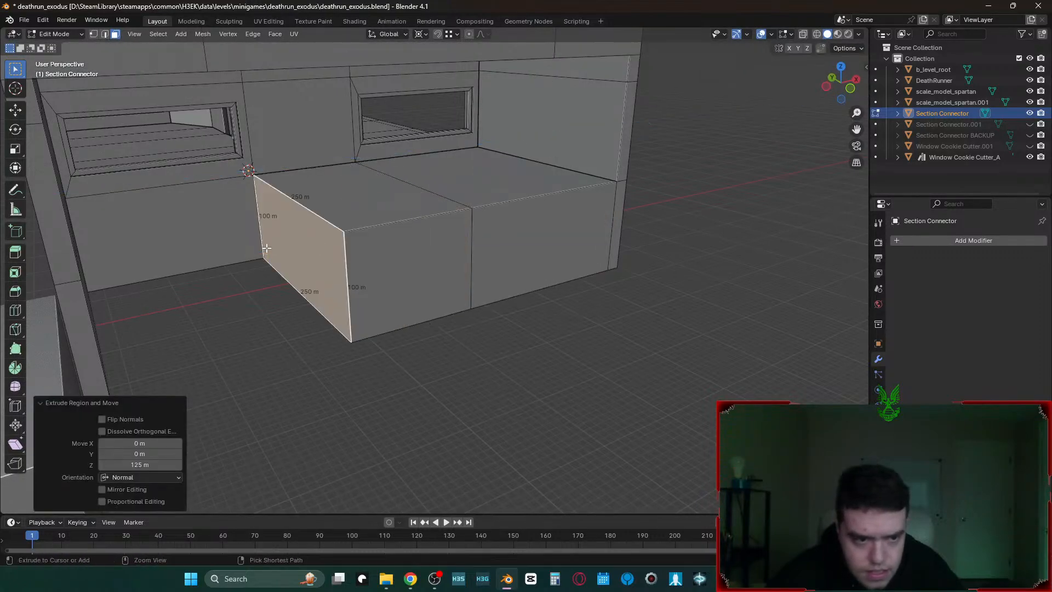
{"action": "key", "text": "shift+grave"}
{"action": "left_click", "coordinate": [434, 270]}
{"action": "key", "text": "e"}
{"action": "right_click", "coordinate": [240, 244]}
{"action": "key", "text": "g"}
{"action": "left_click", "coordinate": [257, 240]}
- Merge all of the Section Connector's vertices by distance and clear the selection
{"action": "key", "text": "a"}
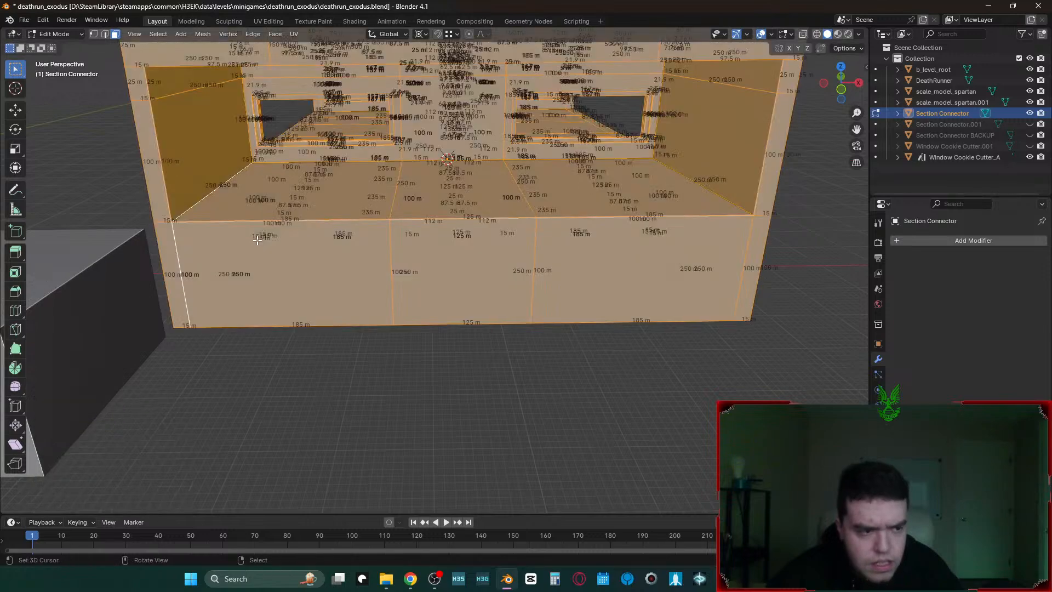
{"action": "key", "text": "m"}
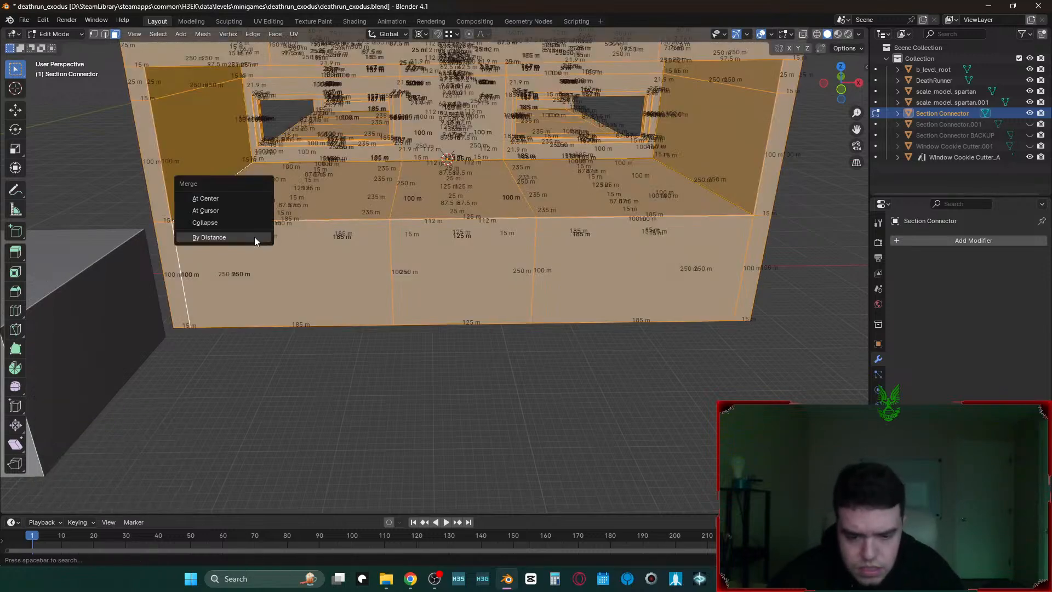
{"action": "left_click", "coordinate": [254, 237]}
{"action": "key", "text": "alt+a"}
- Delete the leftover interior faces enclosed by the newly filled ledge at this end
{"action": "key", "text": "shift+grave"}
{"action": "key", "text": "w"}
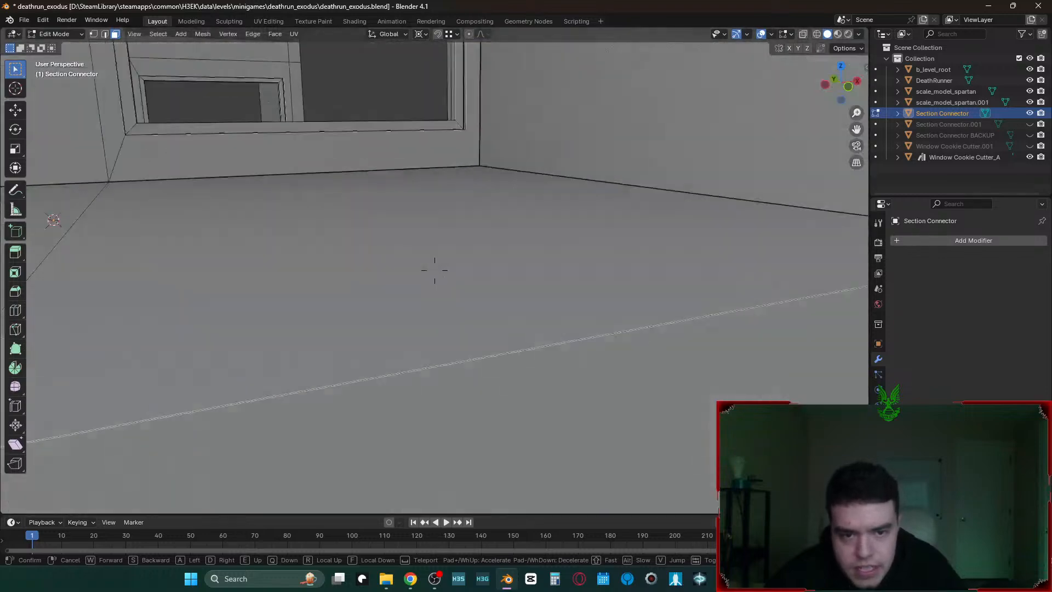
{"action": "left_click", "coordinate": [434, 270]}
{"action": "left_click", "coordinate": [645, 393], "text": "shift"}
{"action": "left_click", "coordinate": [471, 340], "text": "shift"}
{"action": "left_click", "coordinate": [306, 322], "text": "shift"}
{"action": "key", "text": "x"}
{"action": "left_click", "coordinate": [308, 323]}
- Delete the remaining leftover interior faces of the end fills and save the file
{"action": "key", "text": "c"}
{"action": "left_click", "coordinate": [697, 264]}
{"action": "left_click", "coordinate": [843, 277]}
{"action": "right_click", "coordinate": [842, 276]}
{"action": "key", "text": "x"}
{"action": "left_click", "coordinate": [842, 278]}
{"action": "key", "text": "shift+grave"}
{"action": "key", "text": "s"}
{"action": "left_click", "coordinate": [843, 277]}
{"action": "key", "text": "ctrl+s"}
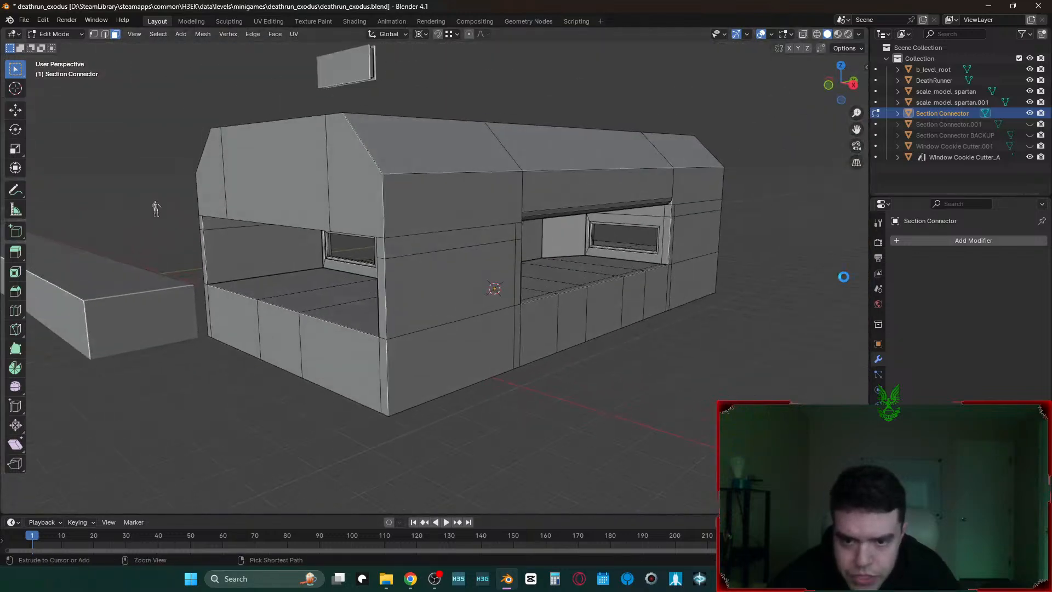
- Examine the filled Section Connector in Object Mode from outside and from inside near its windows
{"action": "key", "text": "shift+grave"}
{"action": "key", "text": "w"}
{"action": "key", "text": "a"}
{"action": "key", "text": "s"}
{"action": "left_click", "coordinate": [605, 291]}
{"action": "key", "text": "Tab"}
{"action": "key", "text": "shift+grave"}
{"action": "key", "text": "s"}
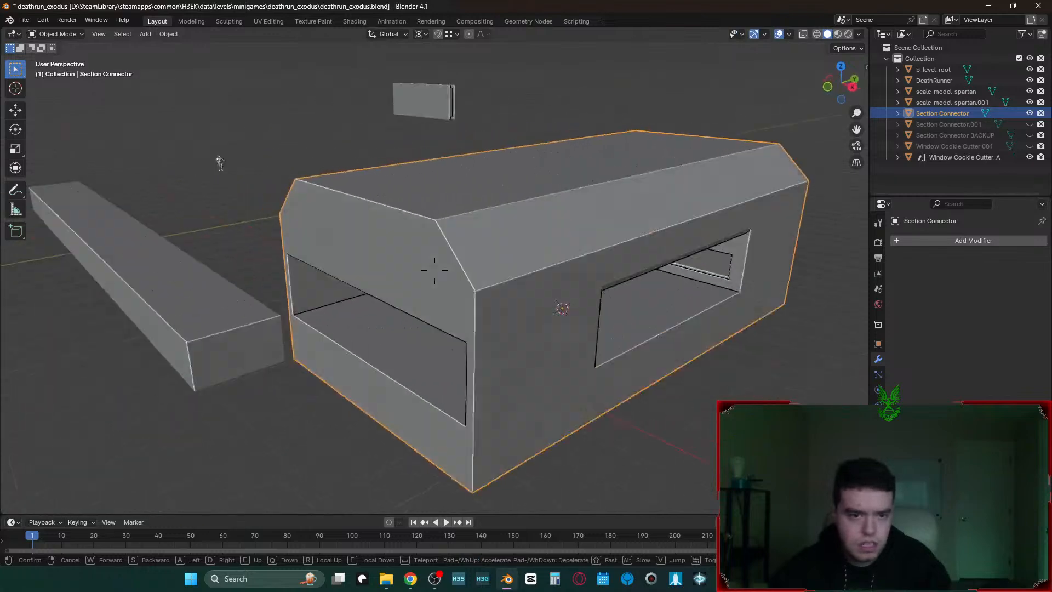
{"action": "key", "text": "w"}
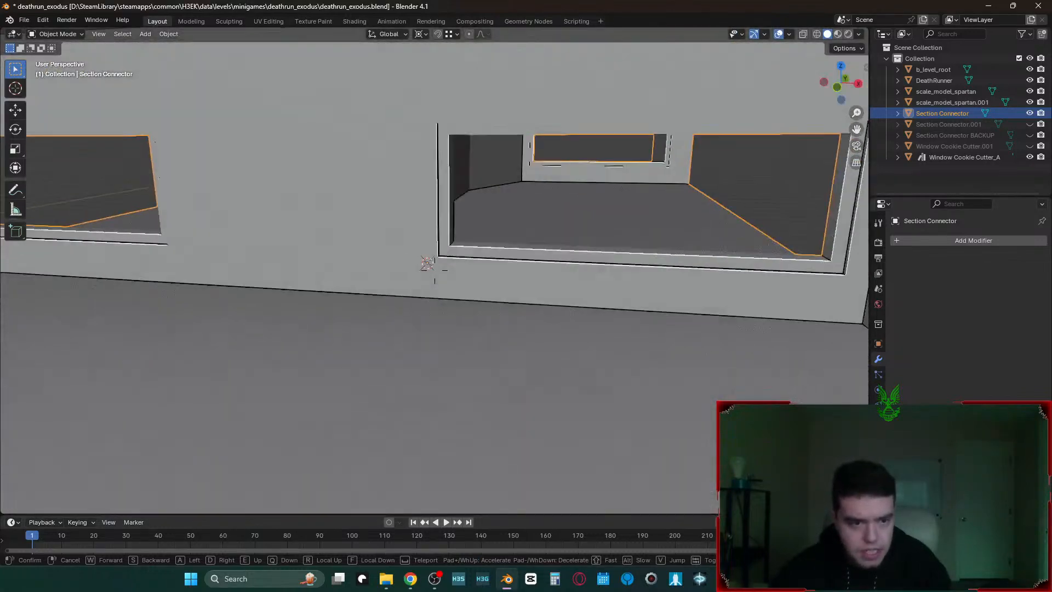
{"action": "left_click", "coordinate": [606, 292]}
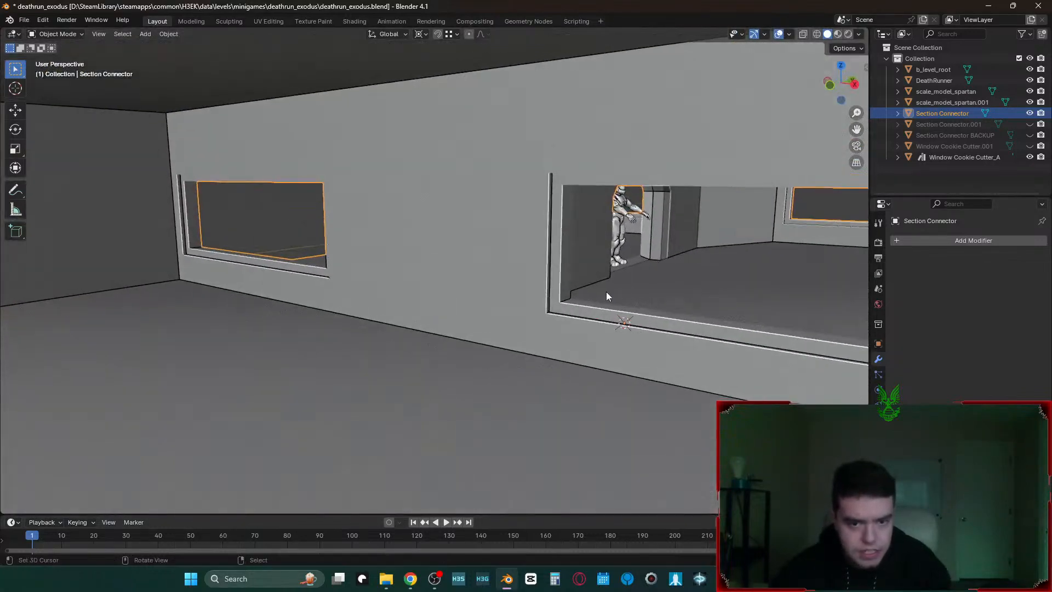
- Select the wall panel between the two end windows in Edit Mode
{"action": "key", "text": "Tab"}
{"action": "right_click", "coordinate": [415, 250]}
{"action": "key", "text": "shift+grave"}
{"action": "key", "text": "w"}
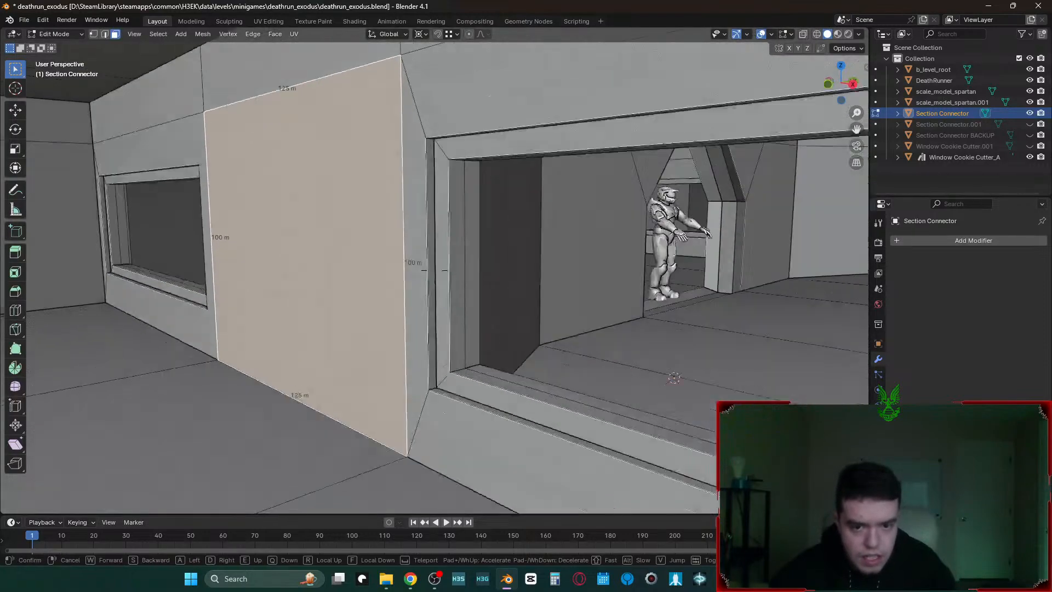
{"action": "key", "text": "s"}
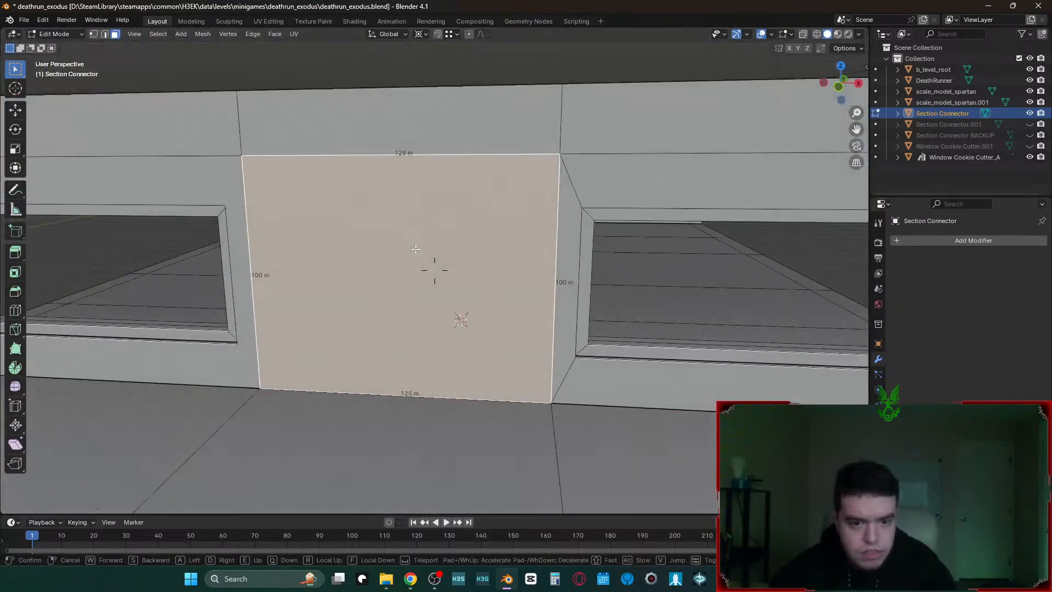
{"action": "left_click", "coordinate": [434, 270]}
- Try to inset and extrude the wall panel between the windows, cancelling both operations
{"action": "key", "text": "i"}
{"action": "right_click", "coordinate": [599, 351]}
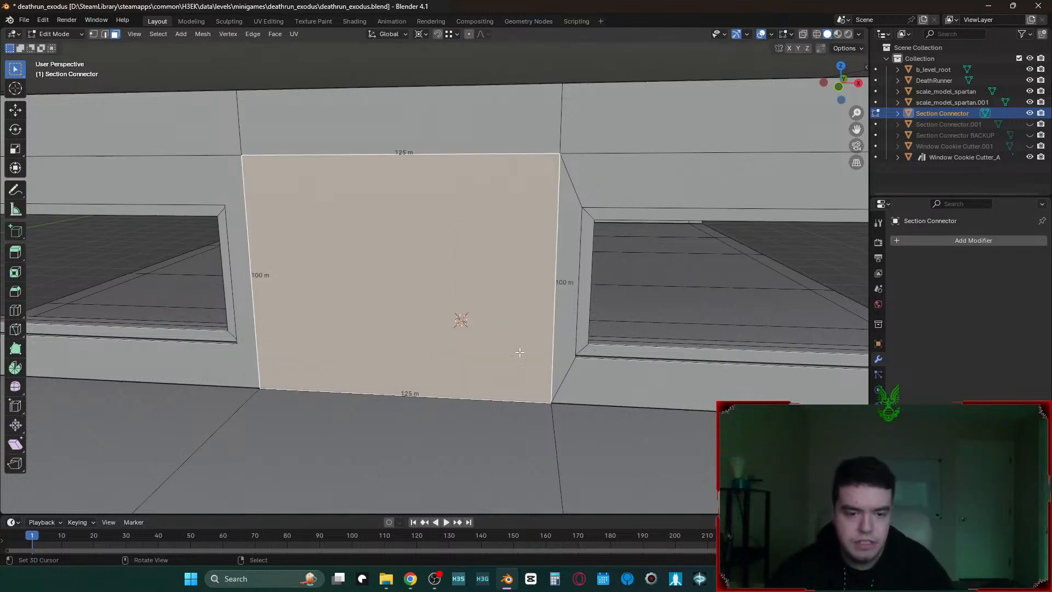
{"action": "key", "text": "e"}
{"action": "right_click", "coordinate": [521, 335]}
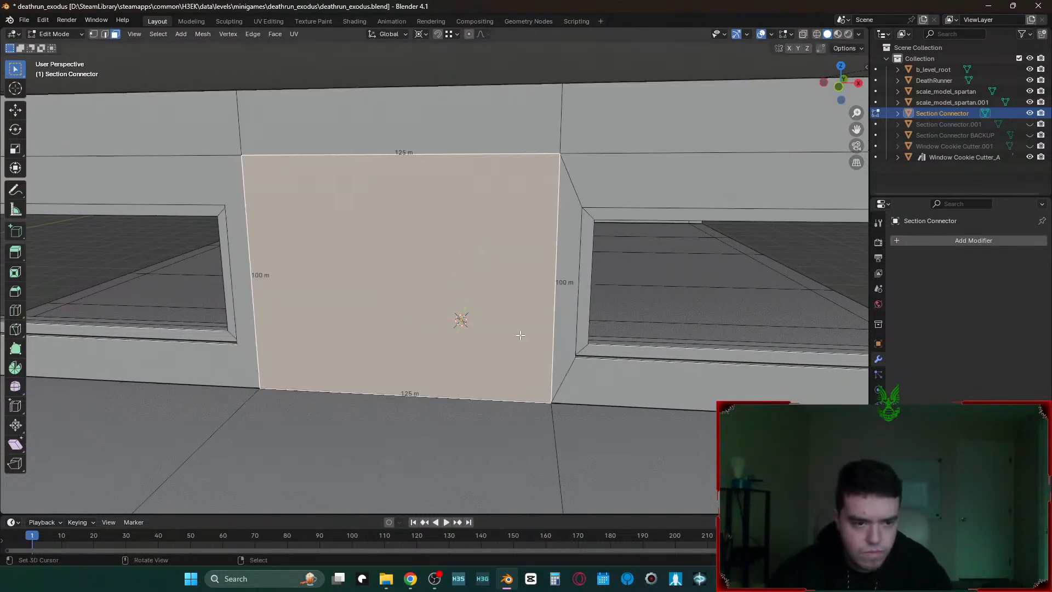
- Try a centred vertical loop cut through the panel between the windows, inspect its path and undo it
{"action": "left_click", "coordinate": [390, 146]}
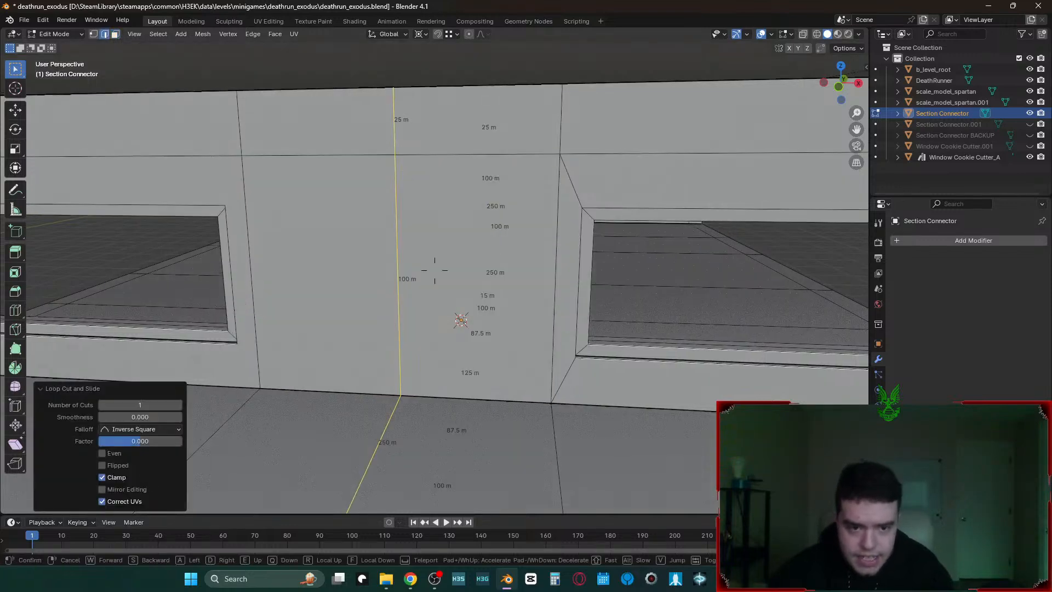
{"action": "key", "text": "shift+grave"}
{"action": "key", "text": "s"}
{"action": "key", "text": "w"}
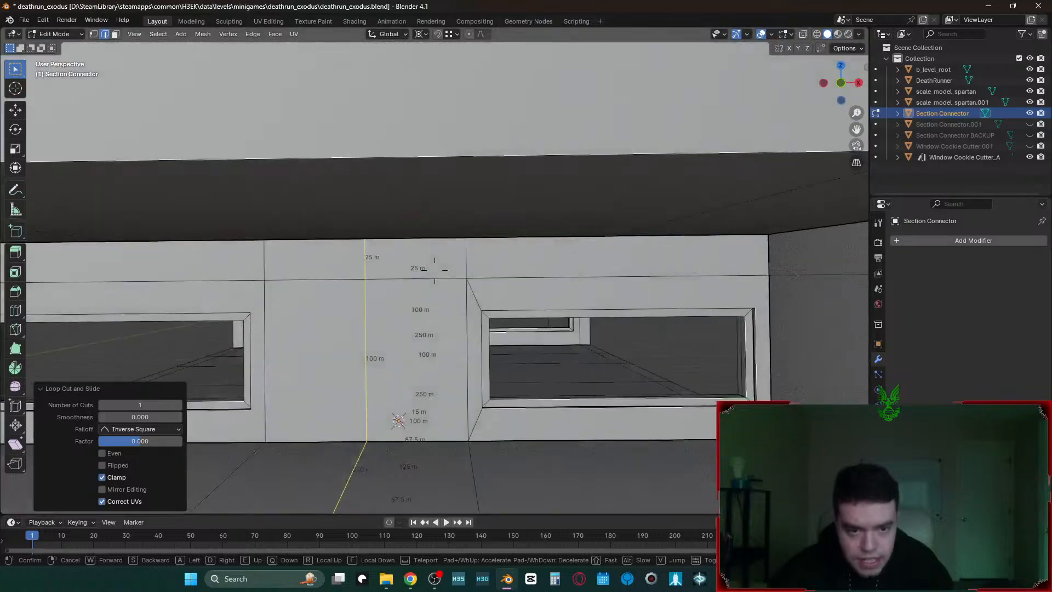
{"action": "key", "text": "s"}
{"action": "key", "text": "w"}
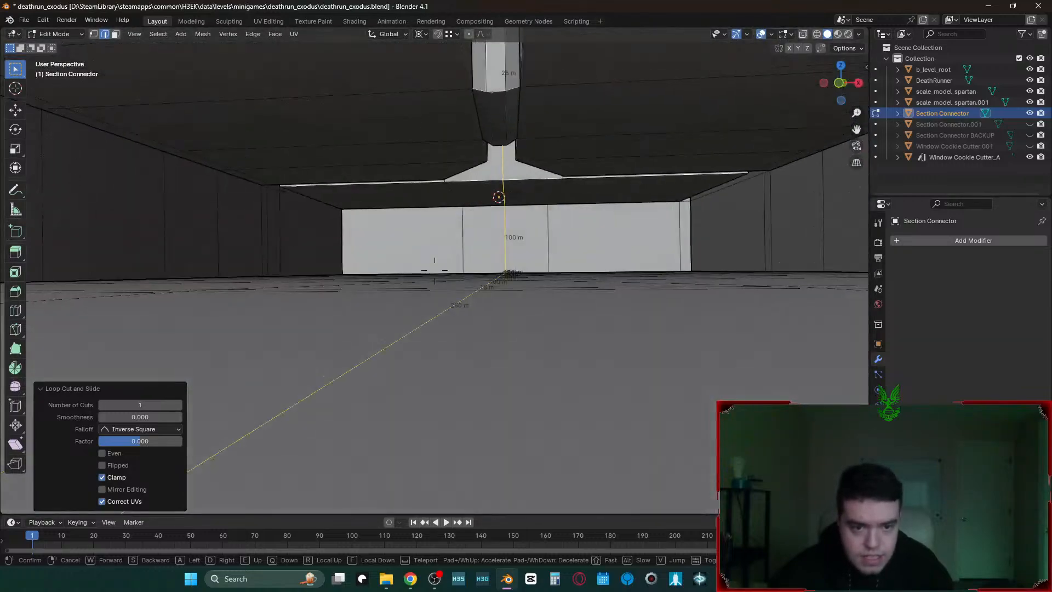
{"action": "key", "text": "s"}
{"action": "key", "text": "w"}
{"action": "left_click", "coordinate": [498, 250]}
{"action": "key", "text": "ctrl+z"}
- Snap the 3D cursor to the centre of the panel between the windows and knife a vertical cut down the panel
{"action": "key", "text": "shift+grave"}
{"action": "key", "text": "w"}
{"action": "left_click", "coordinate": [501, 249]}
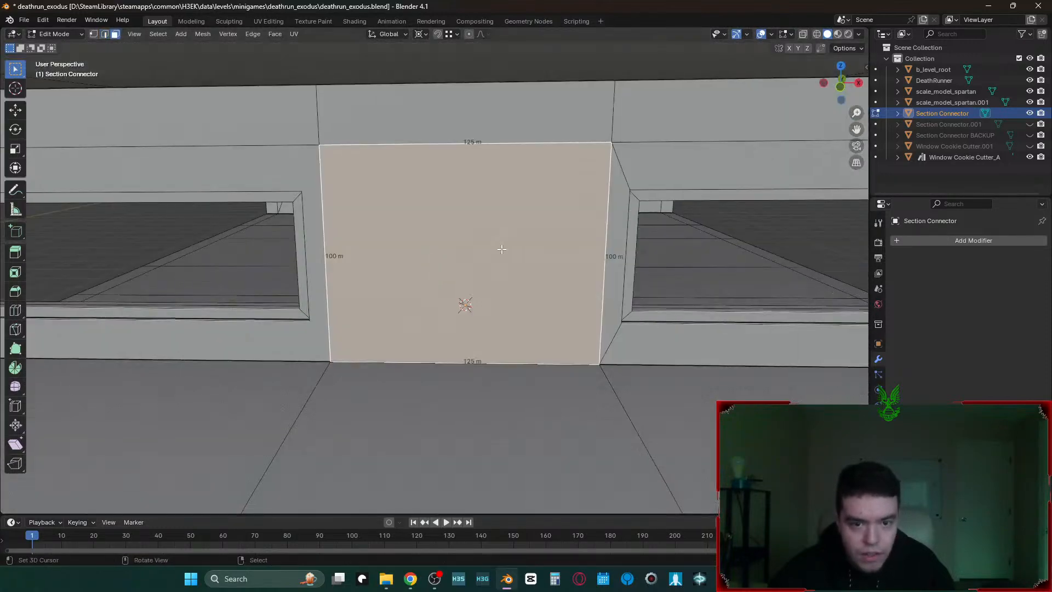
{"action": "key", "text": "shift+s"}
{"action": "key", "text": "k"}
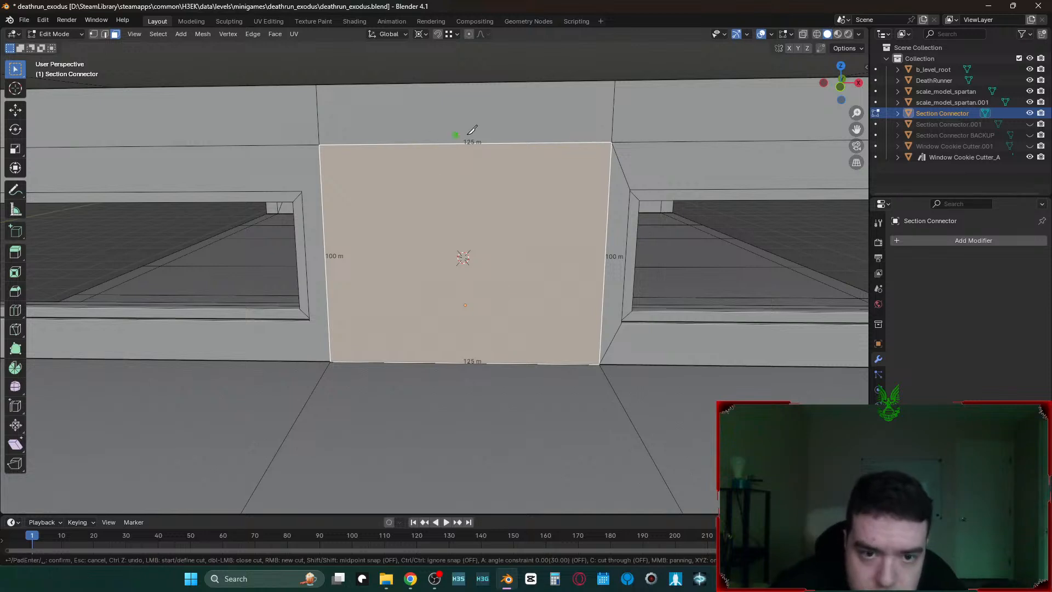
{"action": "left_click", "coordinate": [472, 359]}
{"action": "key", "text": "Return"}
- Centre the new vertical edge on the panel by snapping it to the 3D cursor with offset kept, then align it along Z and X
{"action": "key", "text": "2"}
{"action": "left_click", "coordinate": [467, 292]}
{"action": "key", "text": "shift+s"}
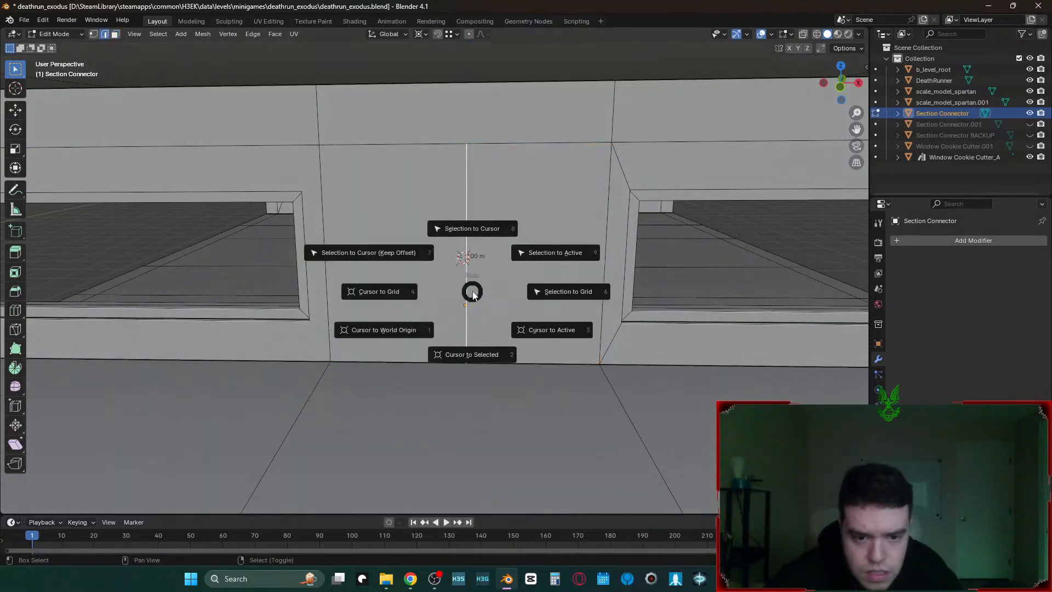
{"action": "left_click", "coordinate": [408, 254]}
{"action": "key", "text": "g"}
{"action": "key", "text": "z"}
{"action": "left_click", "coordinate": [602, 366]}
{"action": "key", "text": "g"}
{"action": "key", "text": "x"}
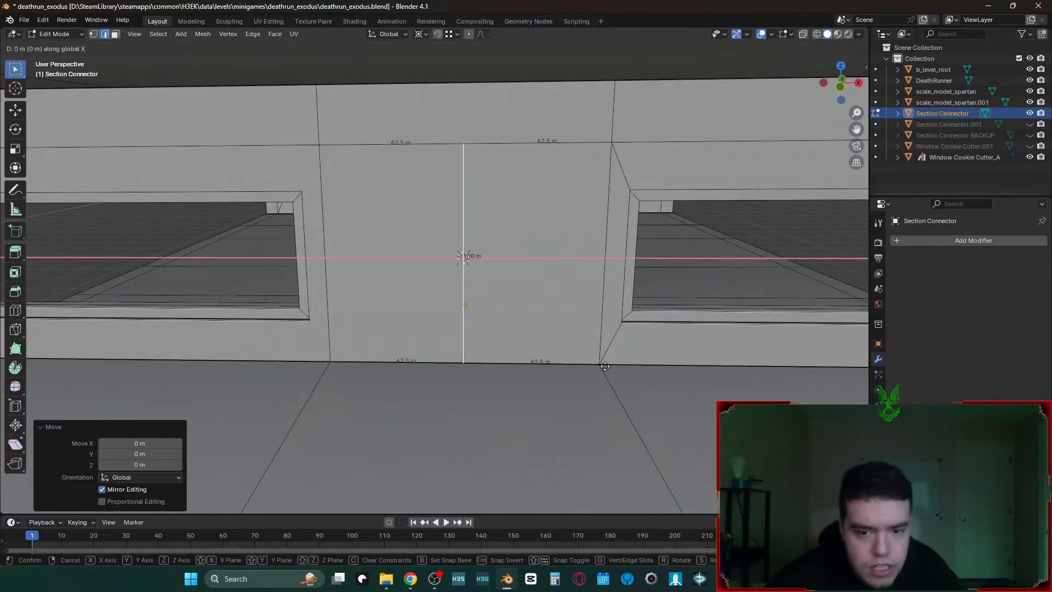
{"action": "left_click", "coordinate": [605, 367], "text": "ctrl"}
- Knife a vertical cut down the middle of the matching wall panel at the opposite end
{"action": "key", "text": "shift+grave"}
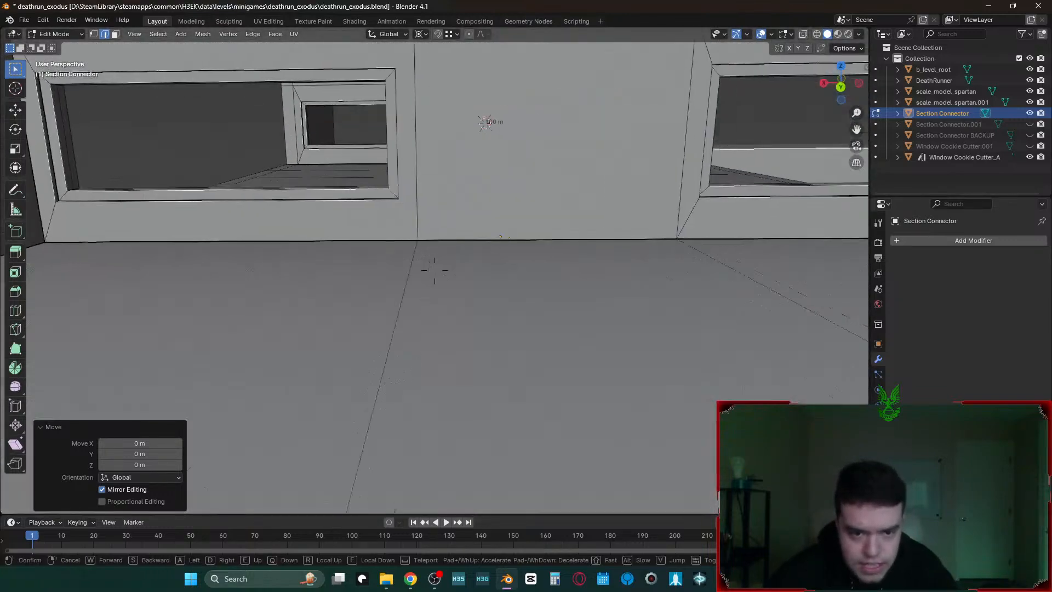
{"action": "key", "text": "s"}
{"action": "key", "text": "d"}
{"action": "left_click", "coordinate": [435, 270]}
{"action": "key", "text": "k"}
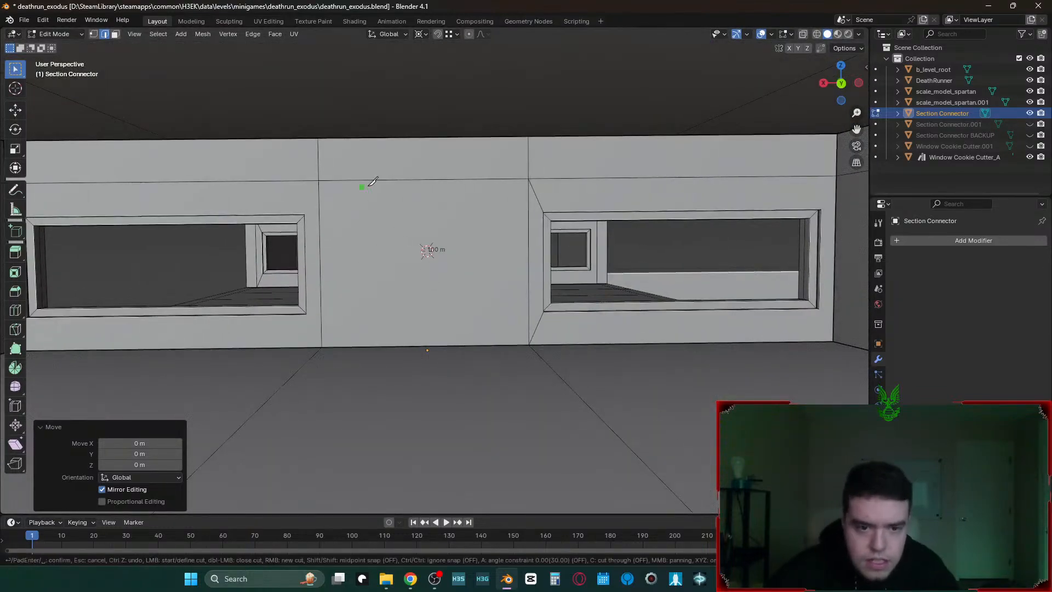
{"action": "left_click", "coordinate": [420, 179]}
{"action": "key", "text": "x"}
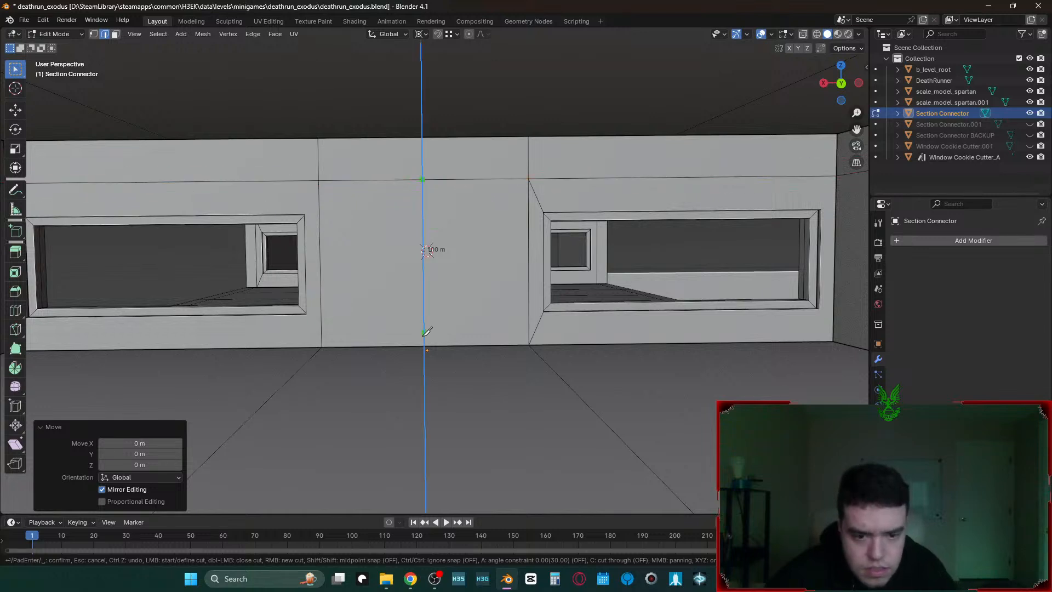
{"action": "left_click", "coordinate": [432, 343]}
{"action": "key", "text": "Return"}
- Place the 3D cursor at the centre of the opposite panel's two halves and snap the new vertical edge to it, keeping offset
{"action": "key", "text": "3"}
{"action": "left_click", "coordinate": [463, 273]}
{"action": "left_click", "coordinate": [394, 277], "text": "shift"}
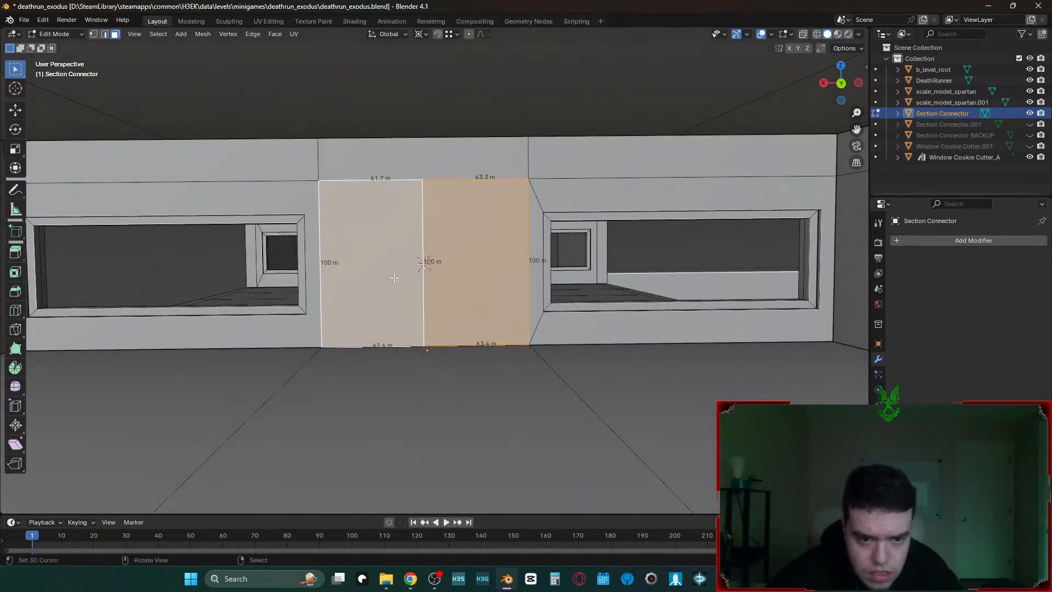
{"action": "key", "text": "2"}
{"action": "left_click", "coordinate": [423, 262]}
{"action": "key", "text": "shift+s"}
{"action": "left_click", "coordinate": [340, 222]}
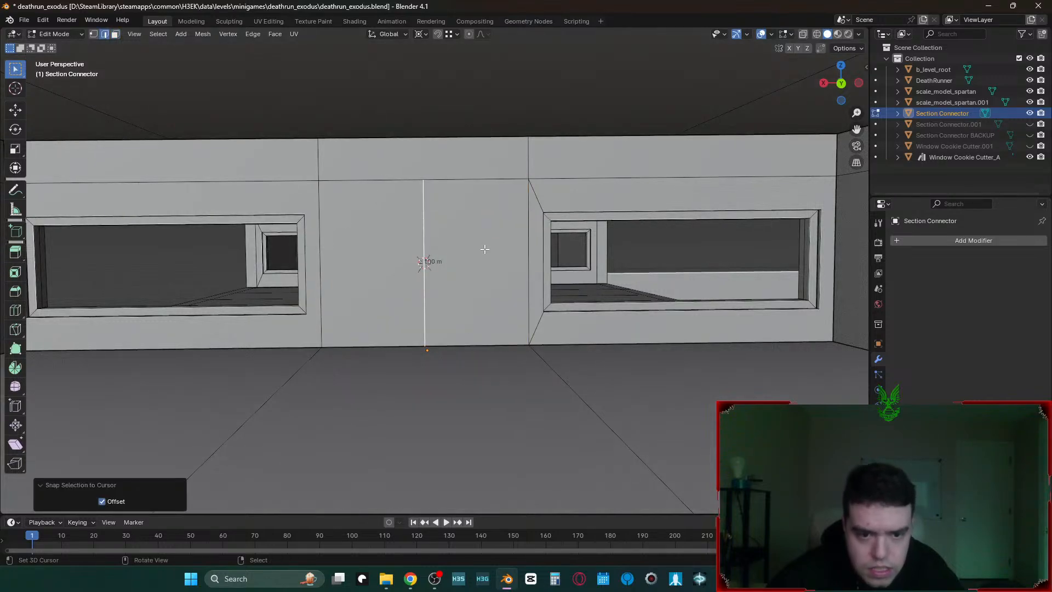
- Try beveling the centred vertical edge, cancel the bevel and check the mesh in wireframe view
{"action": "scroll", "coordinate": [439, 265], "scroll_direction": "up", "scroll_amount": 2}
{"action": "middle_click_drag", "start_coordinate": [439, 265], "coordinate": [531, 207]}
{"action": "scroll", "coordinate": [434, 270], "scroll_direction": "down", "scroll_amount": 3}
{"action": "key", "text": "ctrl+b"}
{"action": "key", "text": "Escape"}
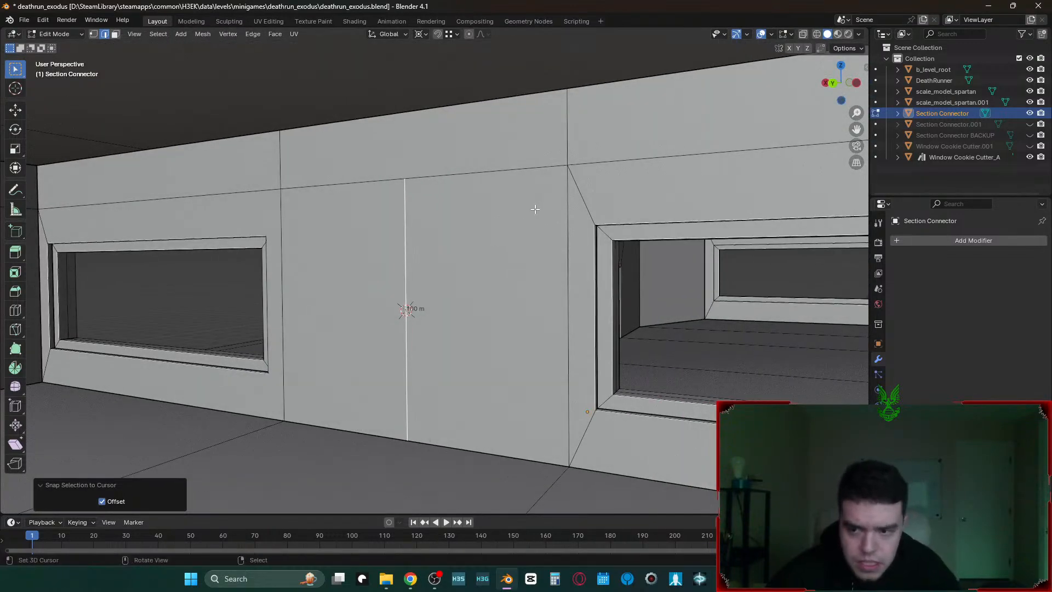
{"action": "key", "text": "shift+z"}
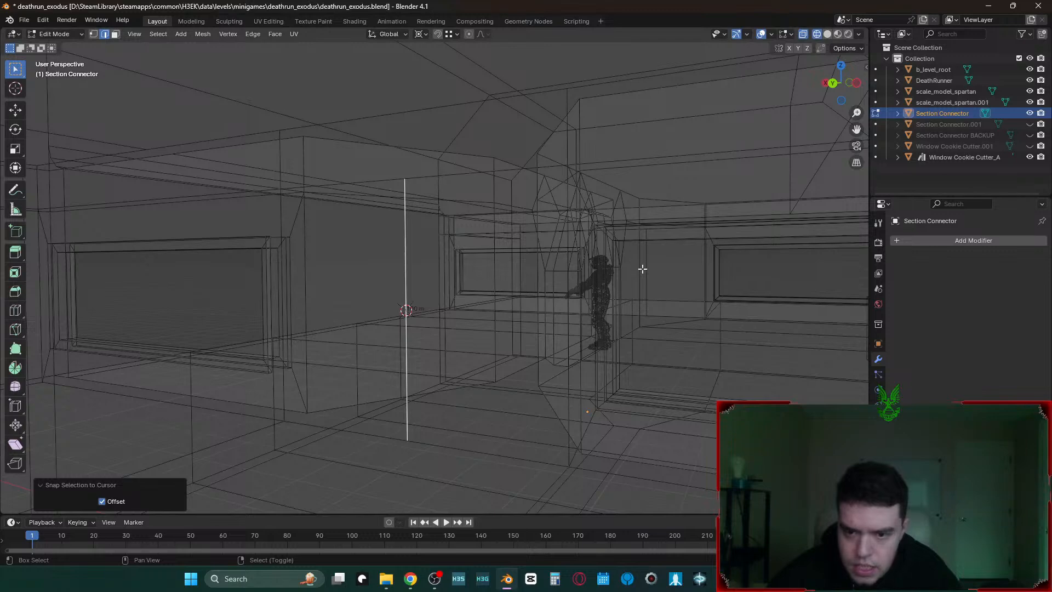
{"action": "key", "text": "shift+z"}
- Bevel the centred vertical edges of both wall panels into flat door-shaped strips with a bevel width of 35 m
{"action": "key", "text": "shift+grave"}
{"action": "key", "text": "w"}
{"action": "left_click", "coordinate": [580, 281]}
{"action": "left_click", "coordinate": [363, 271]}
{"action": "key", "text": "ctrl+b"}
{"action": "scroll", "coordinate": [452, 216], "scroll_direction": "down", "scroll_amount": 1}
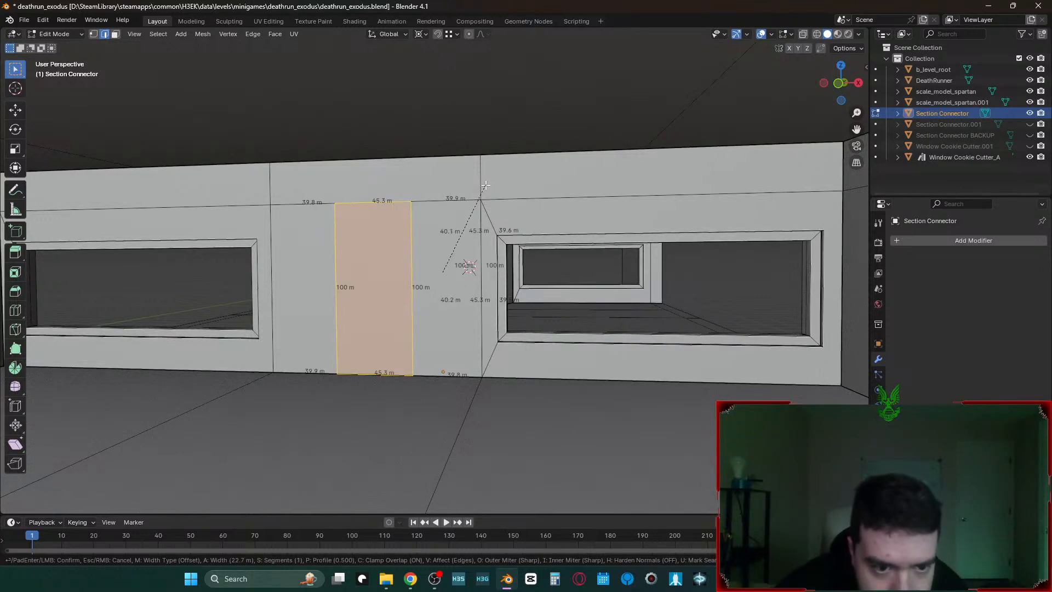
{"action": "type", "text": "25"}
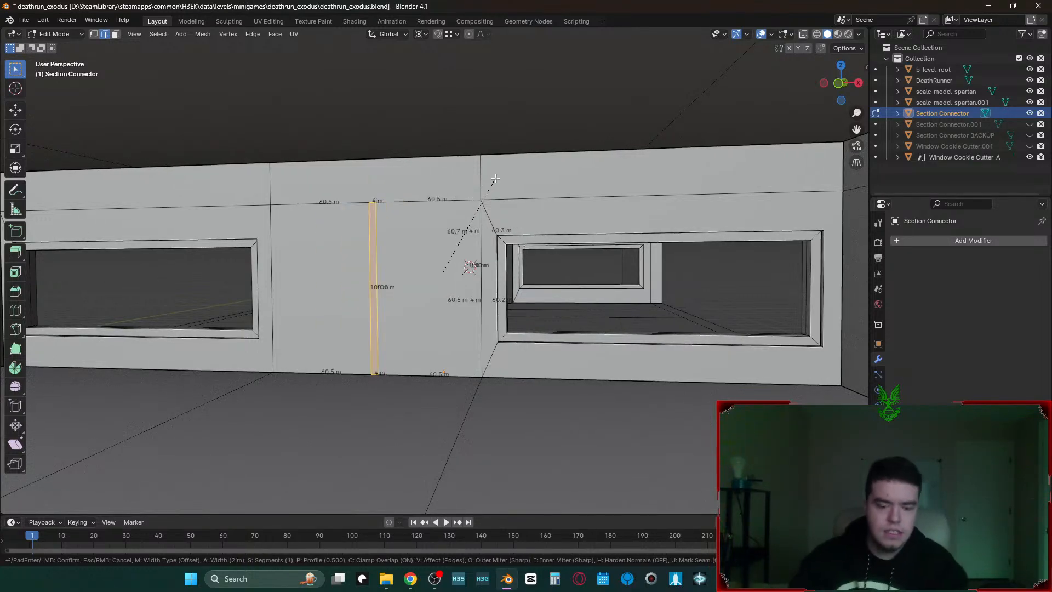
{"action": "key", "text": "BackSpace"}
{"action": "key", "text": "BackSpace"}
{"action": "type", "text": "50"}
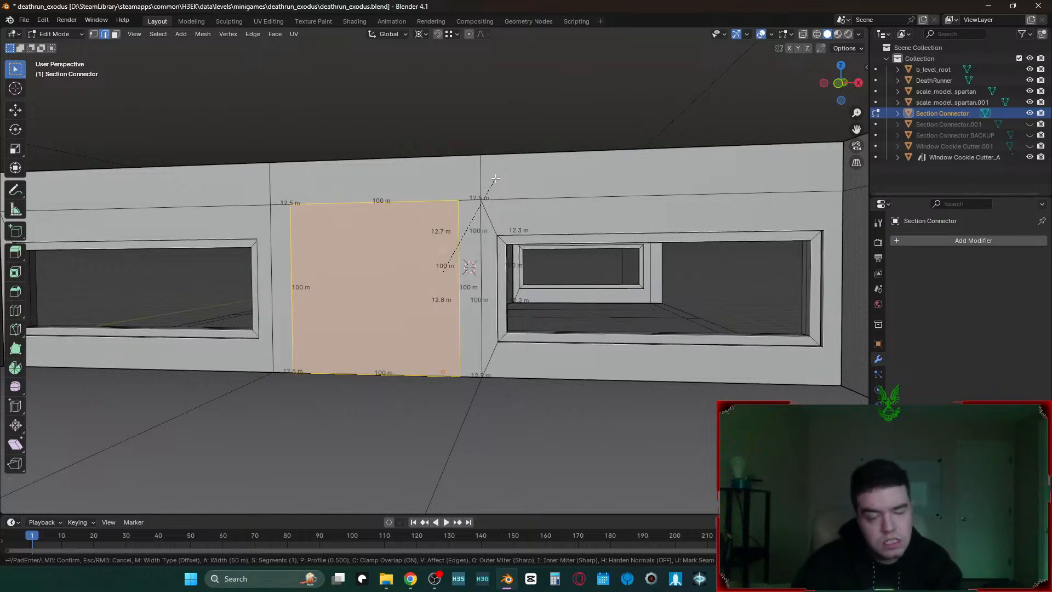
{"action": "key", "text": "BackSpace"}
{"action": "key", "text": "BackSpace"}
{"action": "type", "text": "35"}
{"action": "key", "text": "Return"}
- Select only the near door-shaped face in face mode and try moving it along Y
{"action": "key", "text": "shift+grave"}
{"action": "key", "text": "w"}
{"action": "left_click", "coordinate": [435, 270]}
{"action": "key", "text": "3"}
{"action": "right_click", "coordinate": [503, 171]}
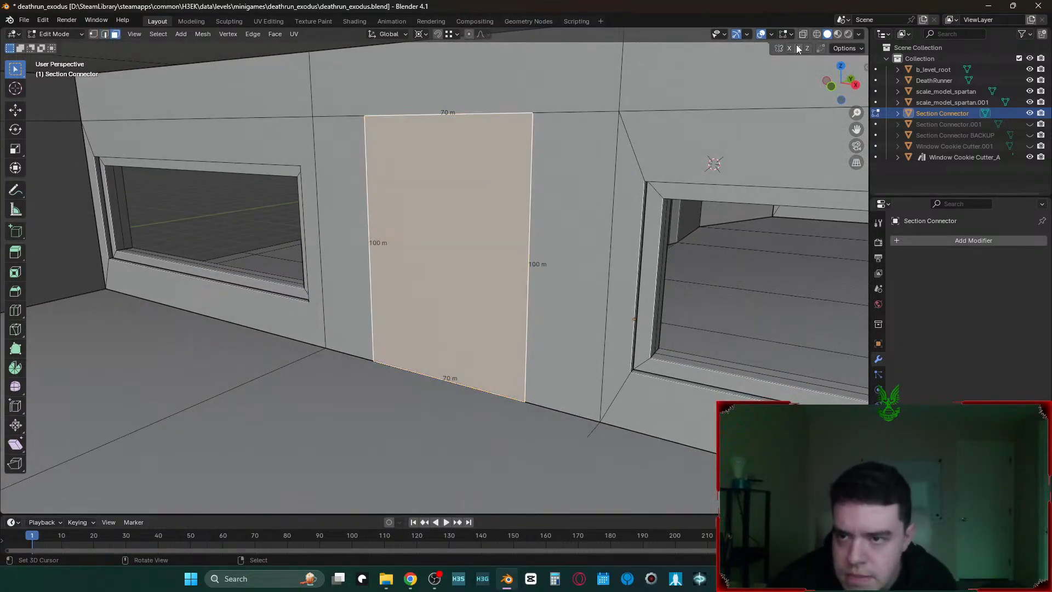
{"action": "key", "text": "g"}
{"action": "key", "text": "y"}
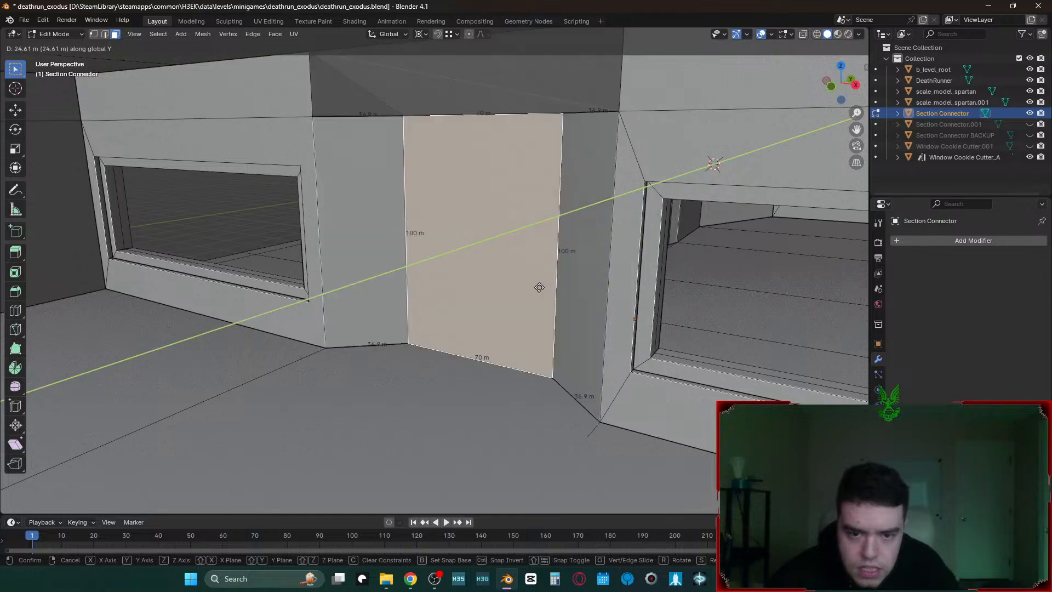
{"action": "right_click", "coordinate": [539, 287]}
{"action": "key", "text": "shift+grave"}
{"action": "left_click", "coordinate": [539, 287]}
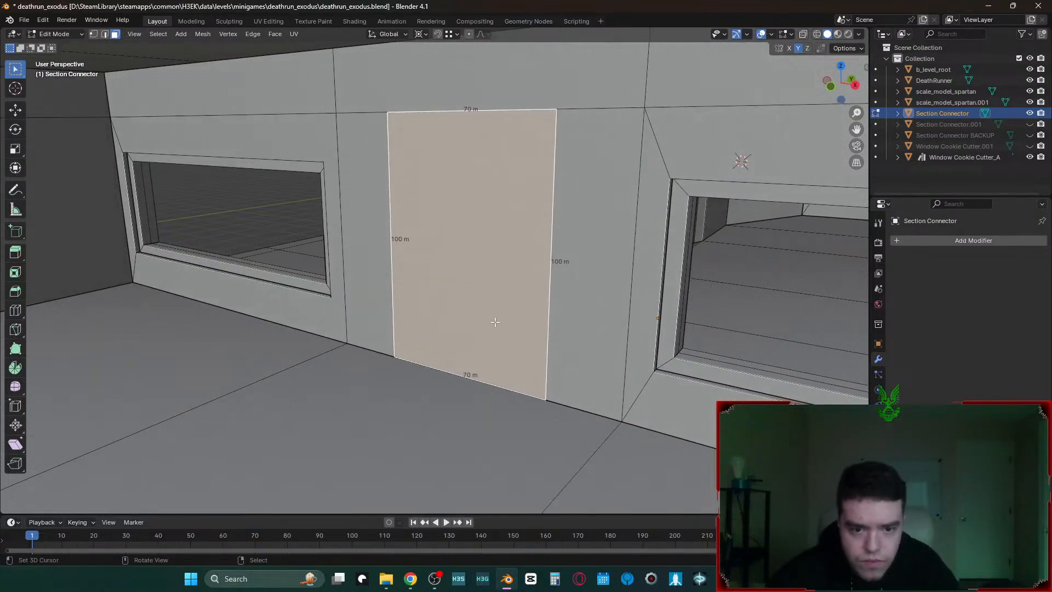
- Extrude the near door-shaped face inward by -25 m along its normal
{"action": "key", "text": "g"}
{"action": "key", "text": "z"}
{"action": "key", "text": "z"}
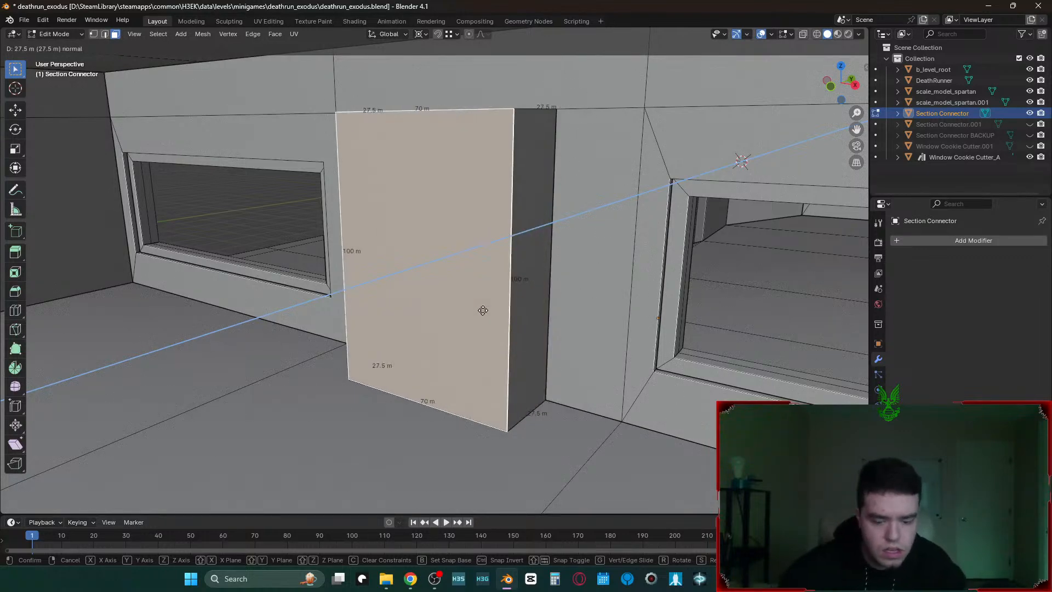
{"action": "type", "text": "-25"}
{"action": "key", "text": "Return"}
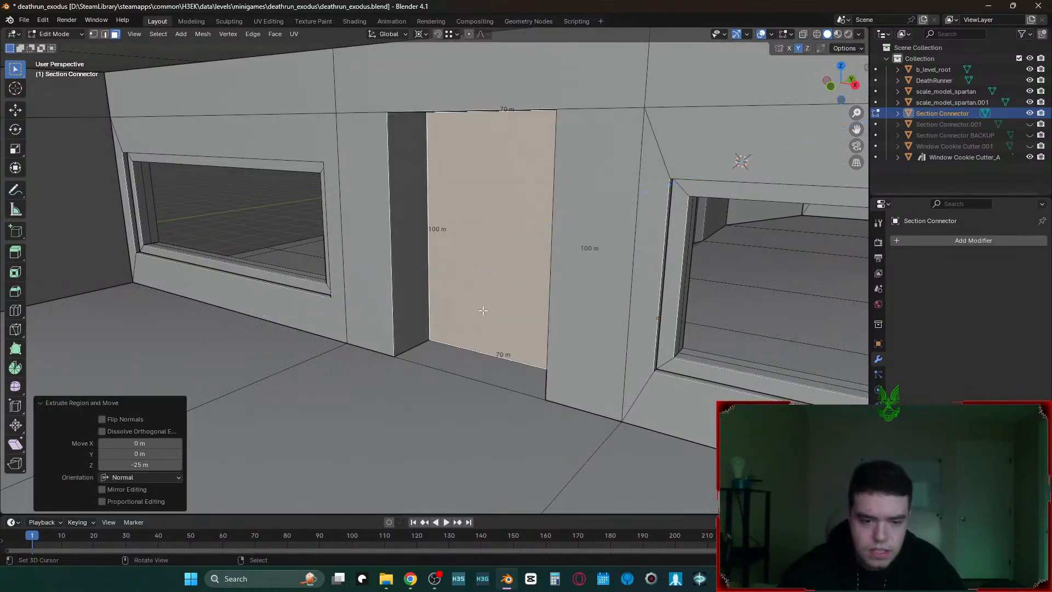
- Try scaling the recessed door face along X, cancel it and undo the extrusion, returning to both door faces selected
{"action": "middle_click_drag", "start_coordinate": [438, 264], "coordinate": [433, 266]}
{"action": "key", "text": "s"}
{"action": "key", "text": "x"}
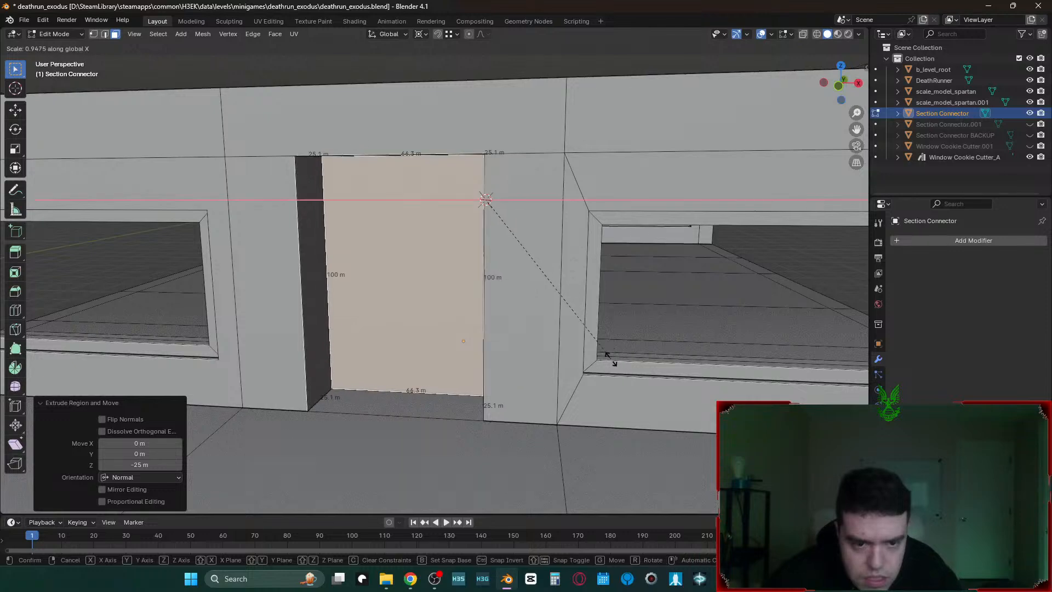
{"action": "key", "text": "Escape"}
{"action": "key", "text": "ctrl+z"}
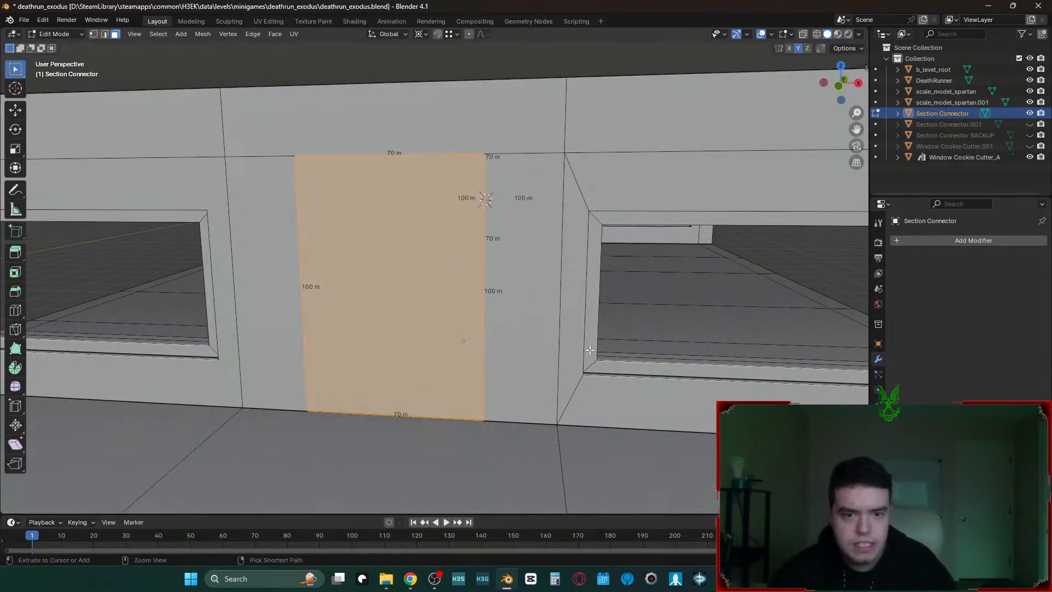
- Switch the transform pivot point away from the 3D cursor and try moving both door faces along X and Y
{"action": "key", "text": "period"}
{"action": "left_click", "coordinate": [520, 276]}
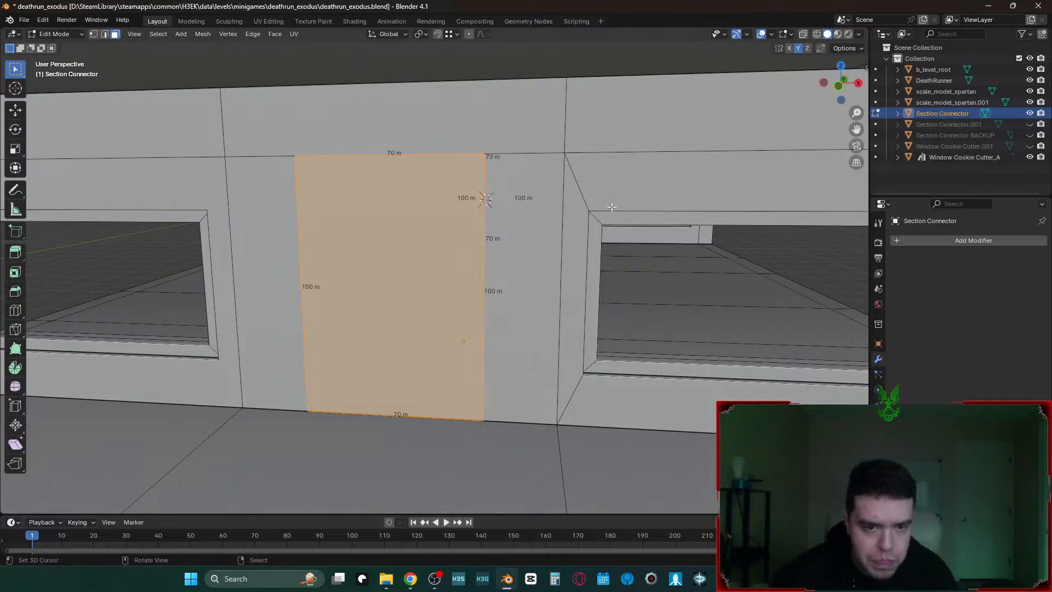
{"action": "key", "text": "g"}
{"action": "key", "text": "x"}
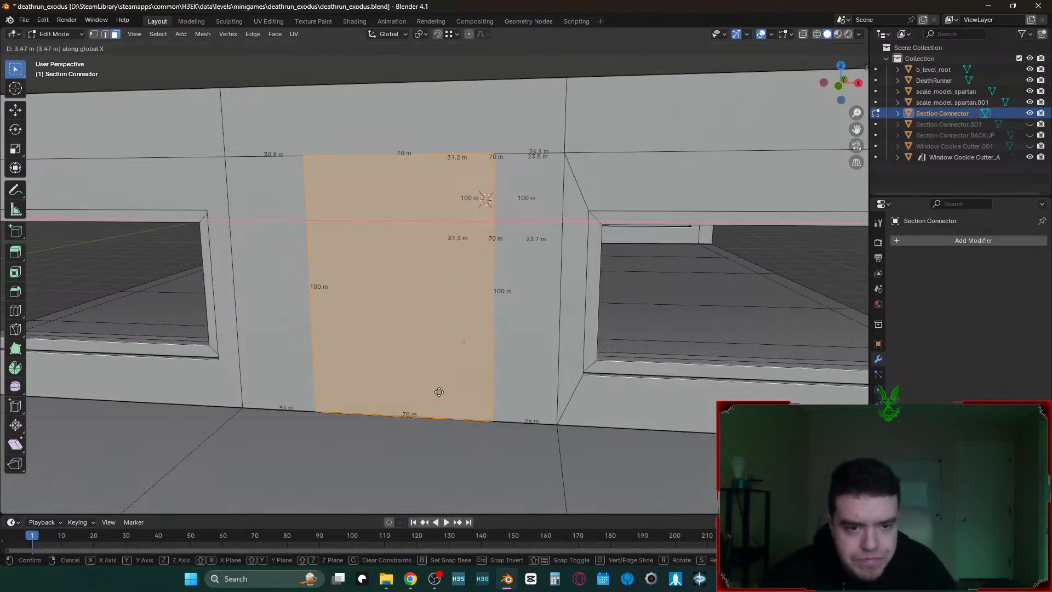
{"action": "key", "text": "y"}
{"action": "right_click", "coordinate": [445, 384]}
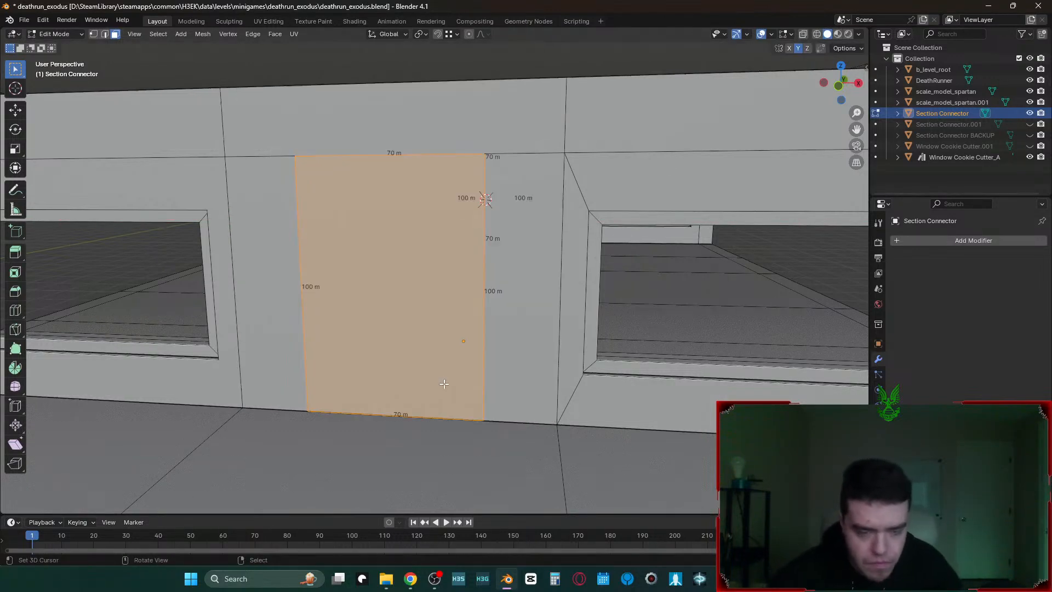
- Extrude both selected door faces together by 45 m along global Y
{"action": "key", "text": "g"}
{"action": "key", "text": "z"}
{"action": "key", "text": "y"}
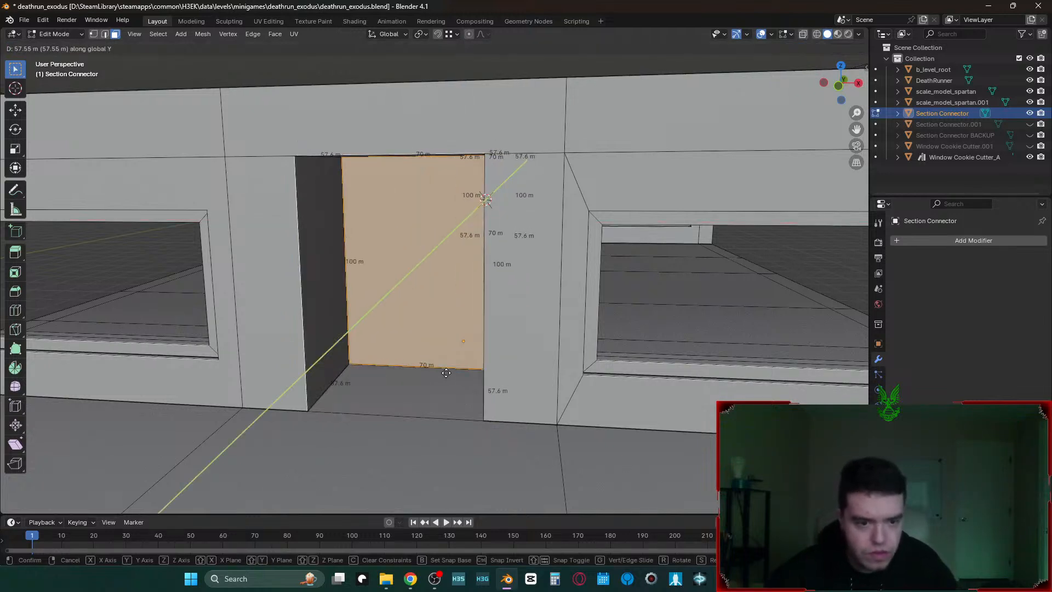
{"action": "type", "text": "45"}
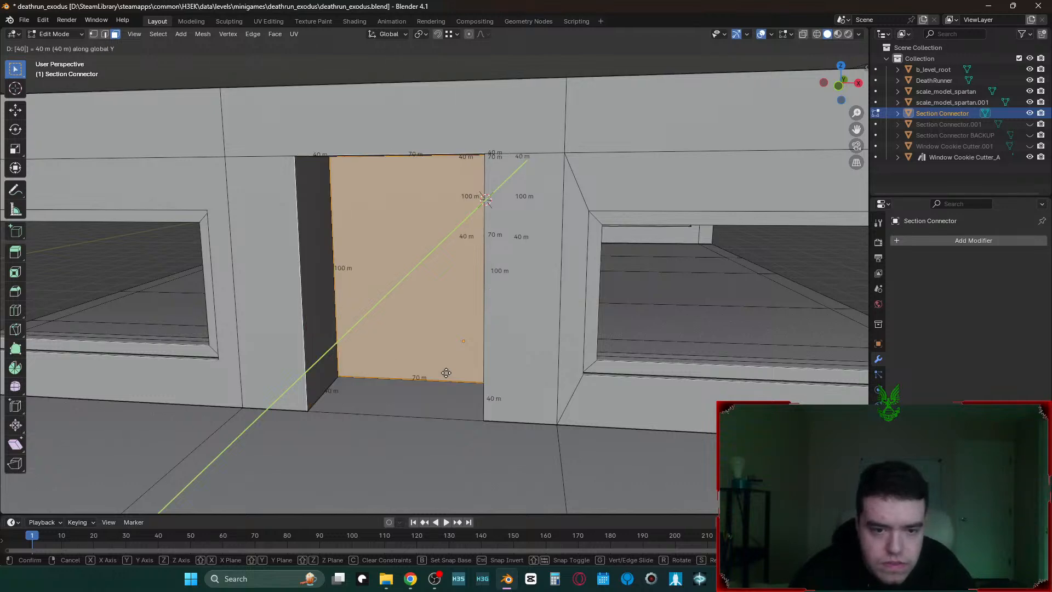
{"action": "key", "text": "Return"}
- Scale both extruded door faces to 0.5 along X
{"action": "key", "text": "shift+grave"}
{"action": "key", "text": "w"}
{"action": "key", "text": "a"}
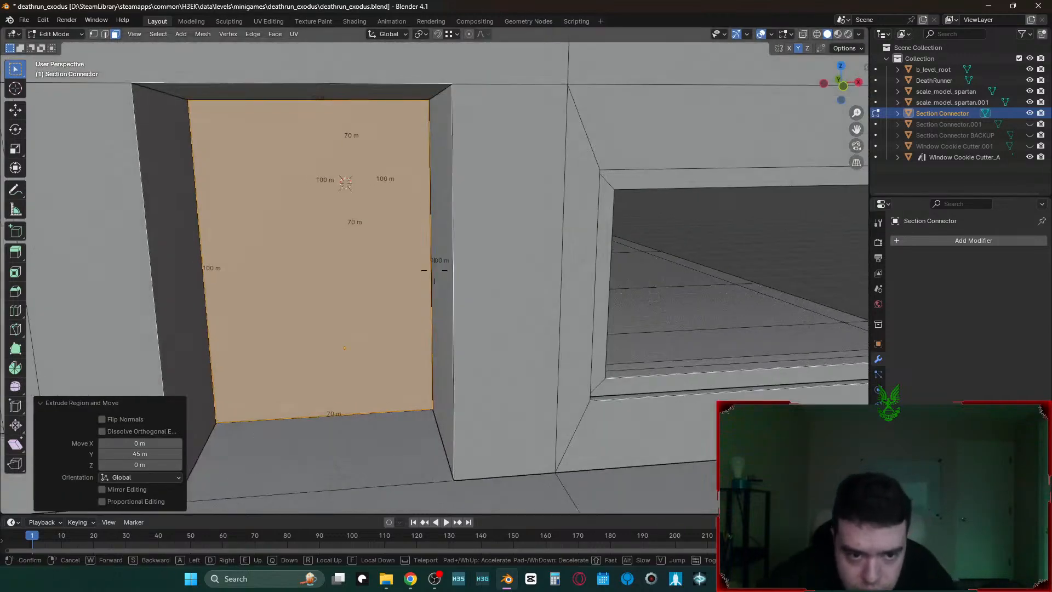
{"action": "left_click", "coordinate": [446, 373]}
{"action": "type", "text": "sx"}
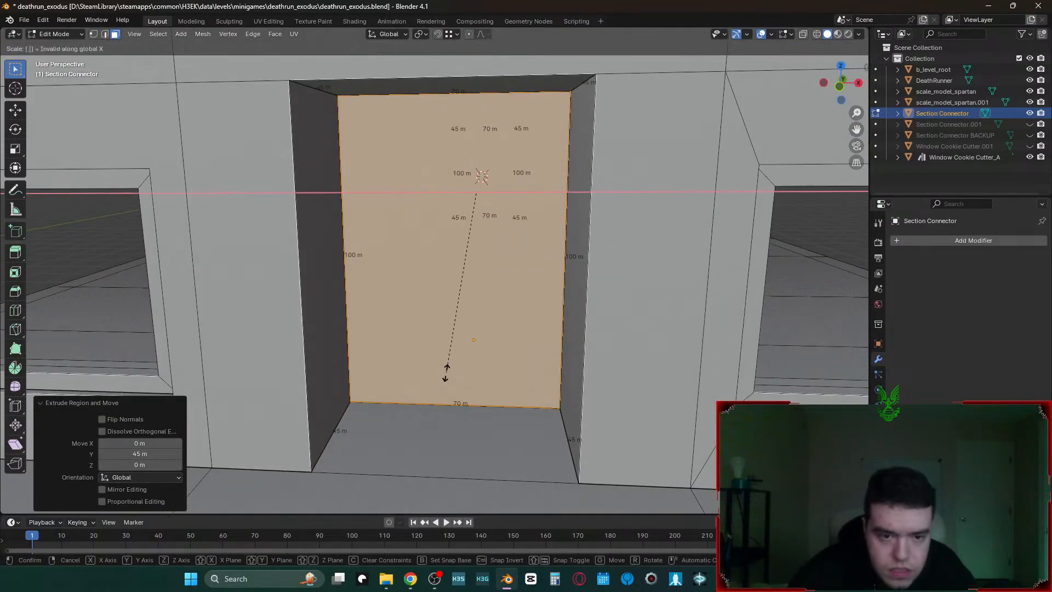
{"action": "type", "text": ".5"}
{"action": "key", "text": "Return"}
- Check the opposite door panel, then undo the X scaling and the Y extrusion of both door faces
{"action": "key", "text": "shift+grave"}
{"action": "key", "text": "w"}
{"action": "key", "text": "s"}
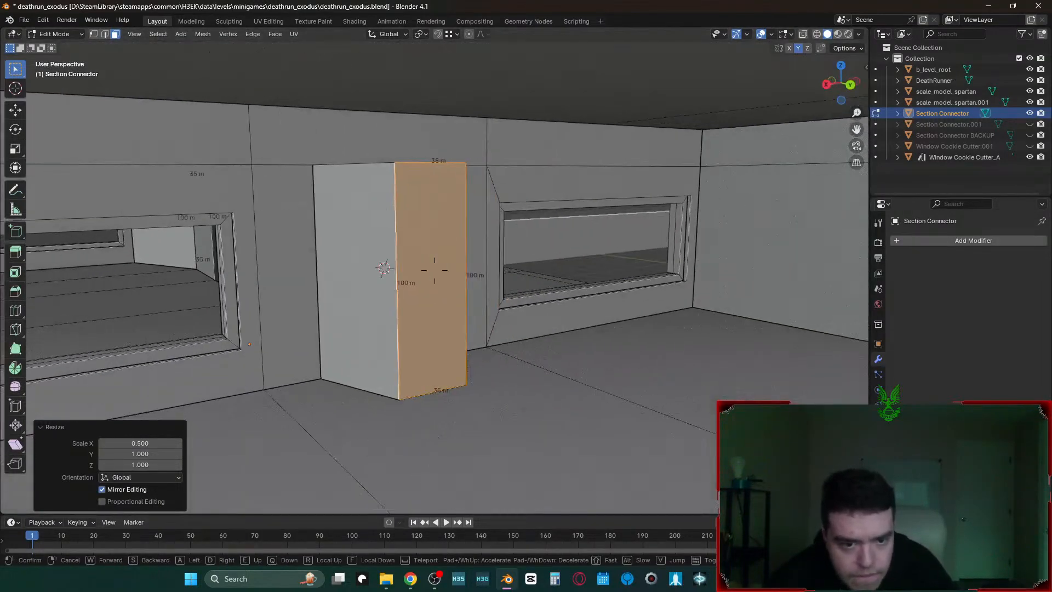
{"action": "left_click", "coordinate": [431, 378]}
{"action": "key", "text": "ctrl+z"}
{"action": "key", "text": "ctrl+z"}
{"action": "key", "text": "ctrl+z"}
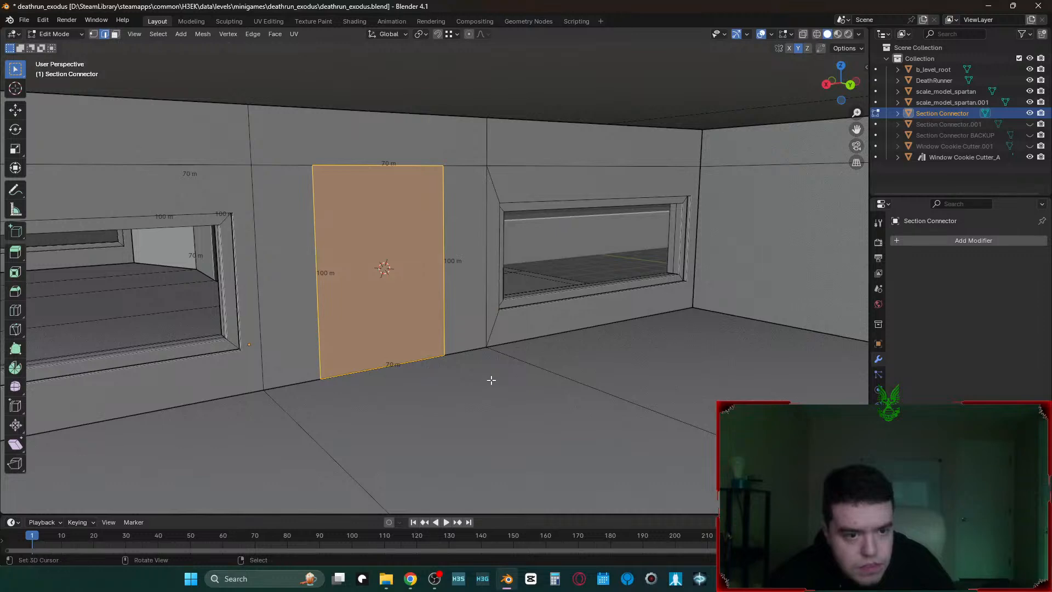
- Select the opposite panel's door-shaped face on its own and extrude it into the wall by -45 m along its normal
{"action": "right_click", "coordinate": [524, 385]}
{"action": "right_click", "coordinate": [383, 296]}
{"action": "key", "text": "3"}
{"action": "right_click", "coordinate": [381, 295]}
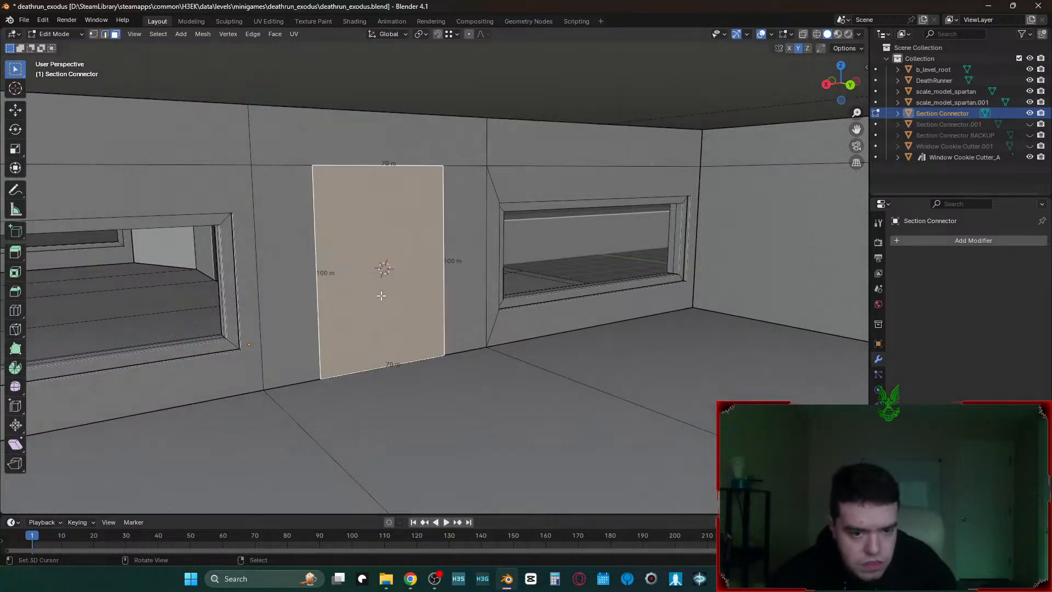
{"action": "type", "text": "e"}
{"action": "type", "text": "45"}
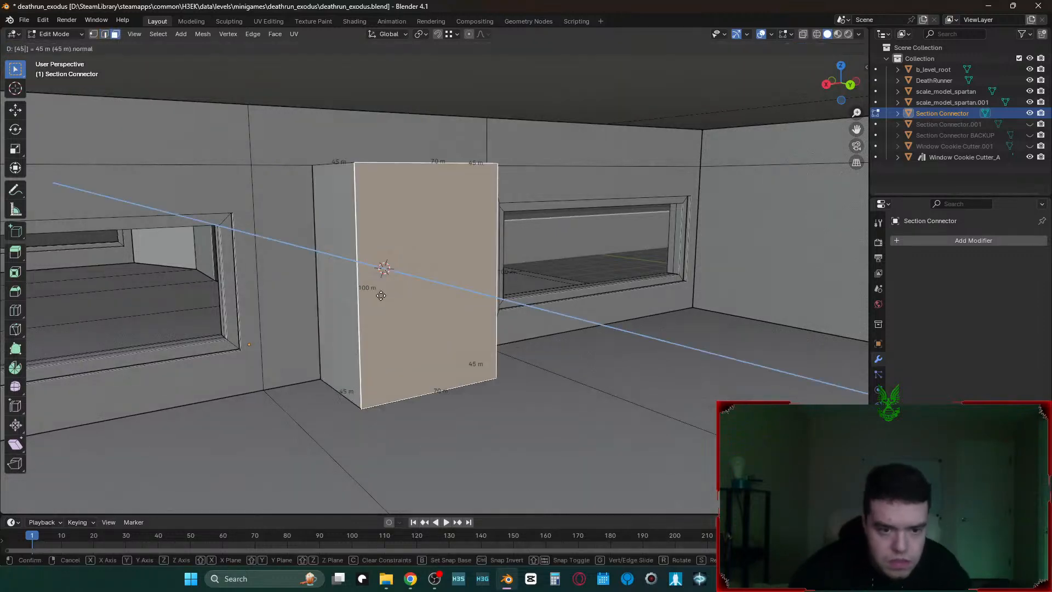
{"action": "key", "text": "minus"}
{"action": "key", "text": "Return"}
- Select the remaining door-shaped face on the other window wall and extrude it inward by -45 m along its normal
{"action": "key", "text": "shift+grave"}
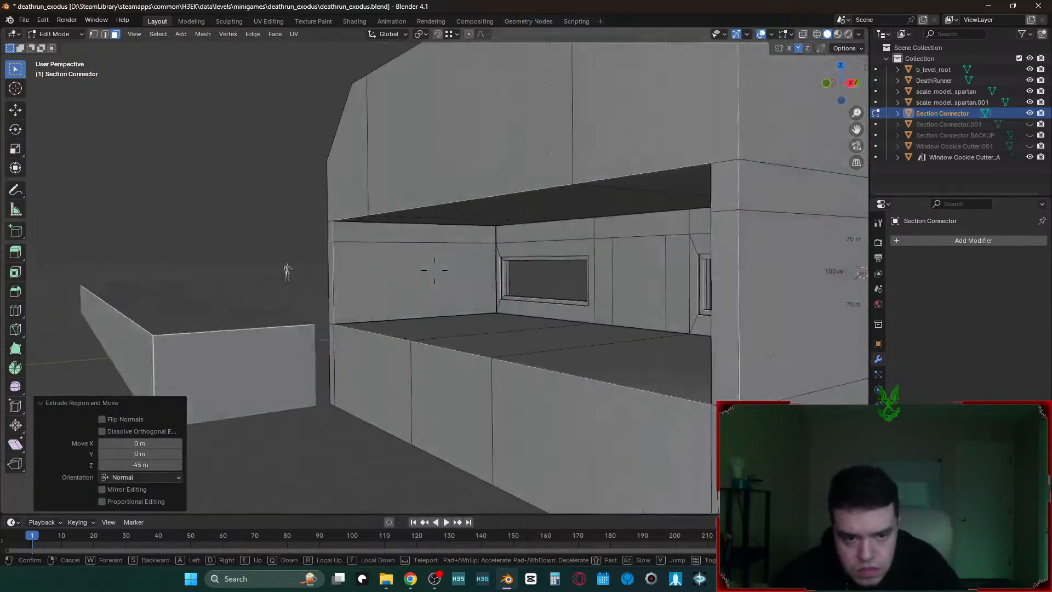
{"action": "key", "text": "w"}
{"action": "left_click", "coordinate": [381, 294]}
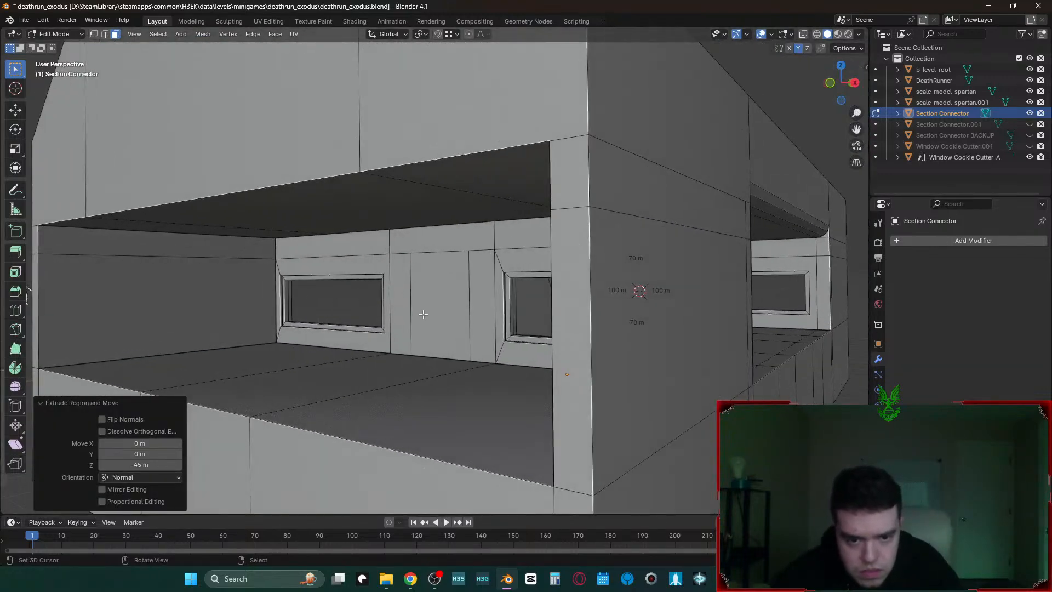
{"action": "left_click", "coordinate": [422, 314]}
{"action": "type", "text": "e45"}
{"action": "key", "text": "minus"}
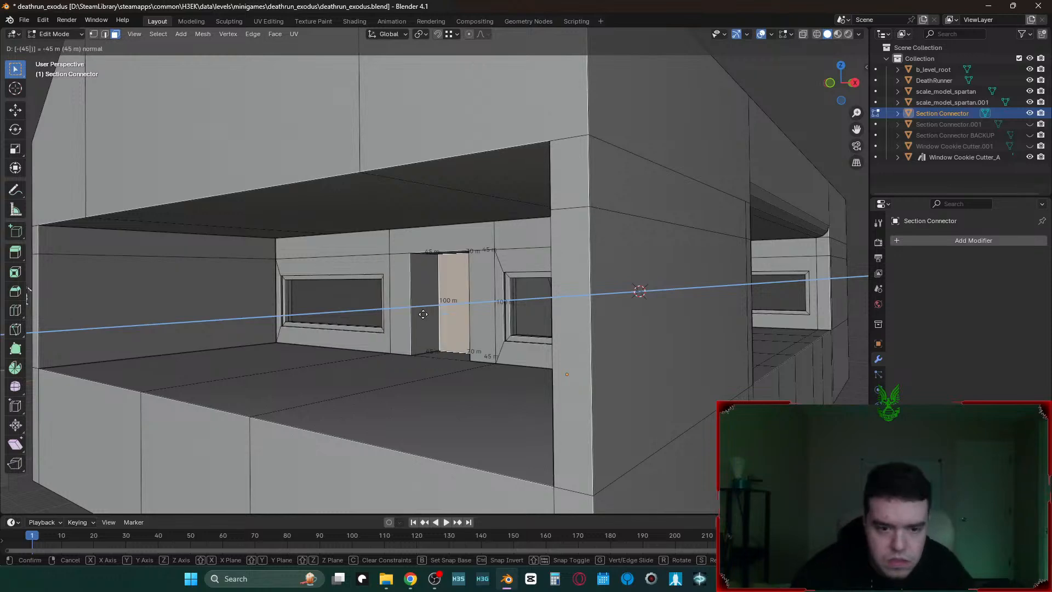
{"action": "key", "text": "Return"}
- Select the back faces of both door recesses and scale them to 0.5 along X
{"action": "key", "text": "shift+grave"}
{"action": "key", "text": "w"}
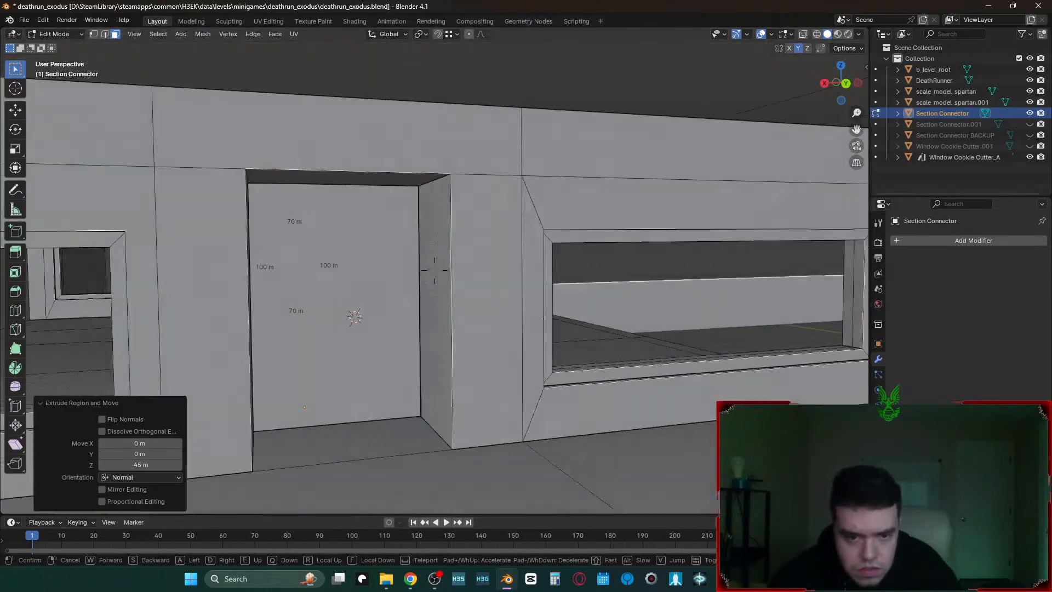
{"action": "key", "text": "d"}
{"action": "left_click", "coordinate": [434, 314]}
{"action": "left_click", "coordinate": [371, 290]}
{"action": "type", "text": "sx"}
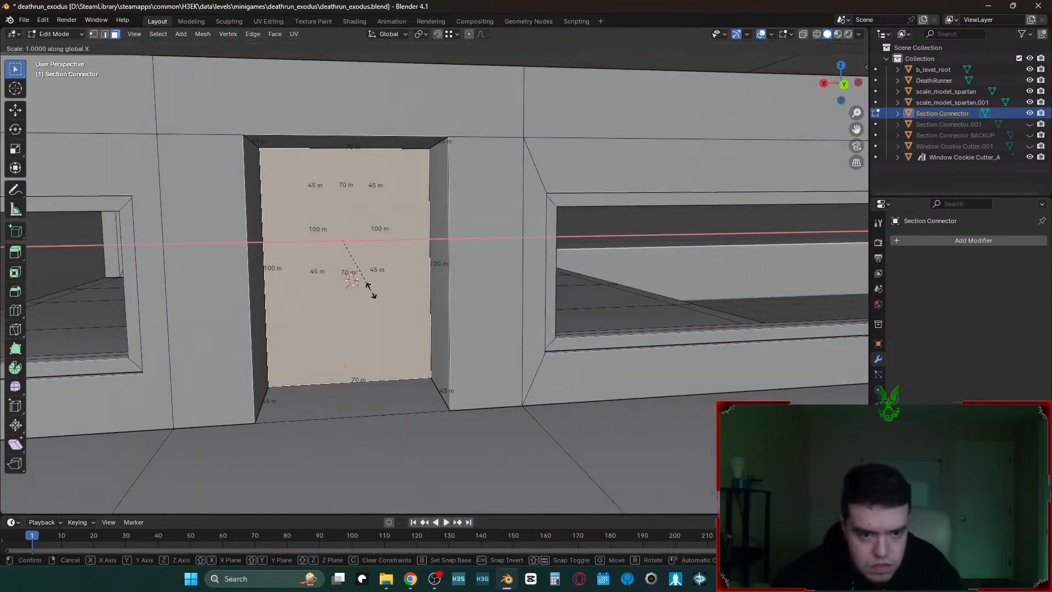
{"action": "type", "text": ".5"}
{"action": "key", "text": "Return"}
- Examine the tapered door recesses and the Section Connector's interior and exterior, switching to object mode for a cleaner view
{"action": "key", "text": "shift+grave"}
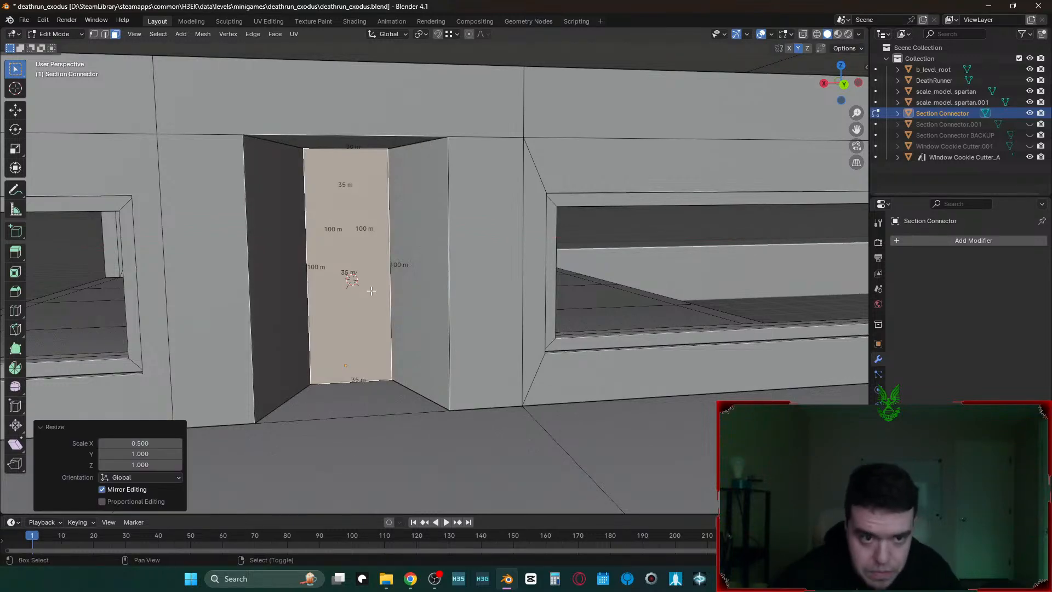
{"action": "key", "text": "w"}
{"action": "key", "text": "s"}
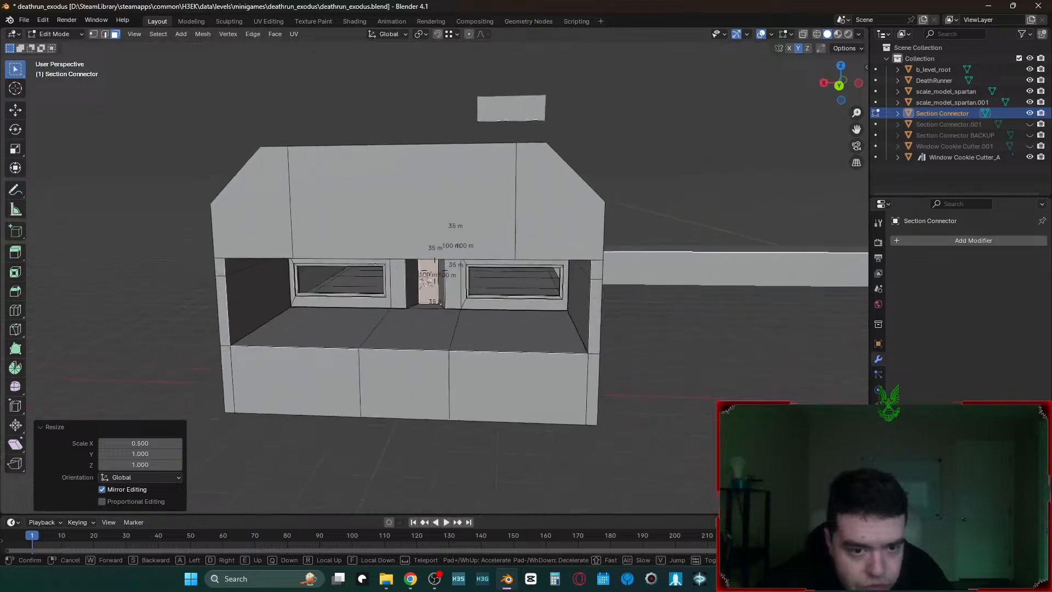
{"action": "key", "text": "w"}
{"action": "key", "text": "s"}
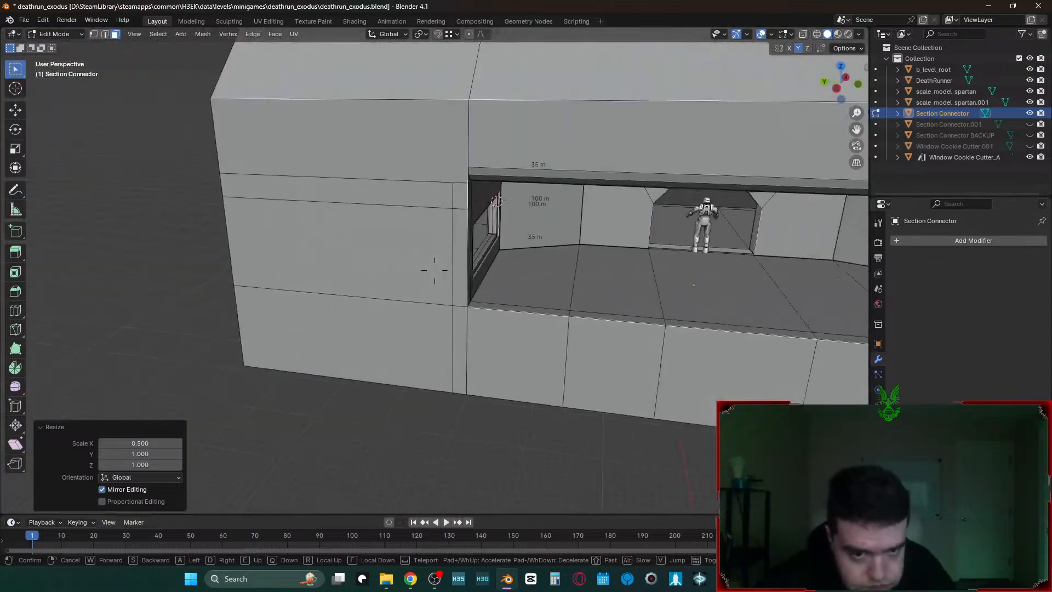
{"action": "left_click", "coordinate": [375, 289]}
{"action": "key", "text": "Tab"}
{"action": "key", "text": "shift+grave"}
{"action": "key", "text": "w"}
{"action": "key", "text": "s"}
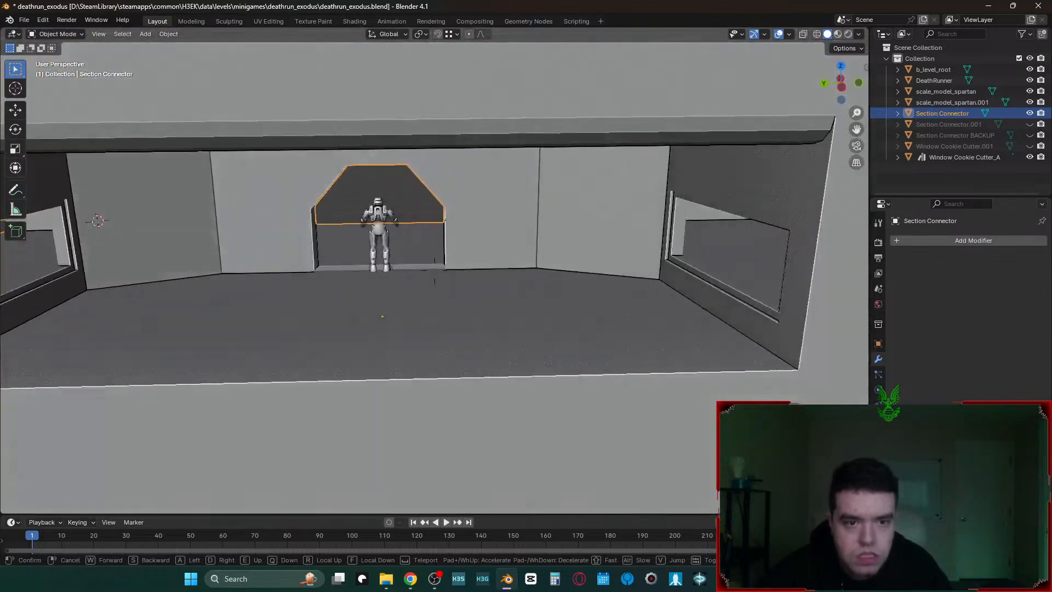
{"action": "left_click", "coordinate": [742, 237]}
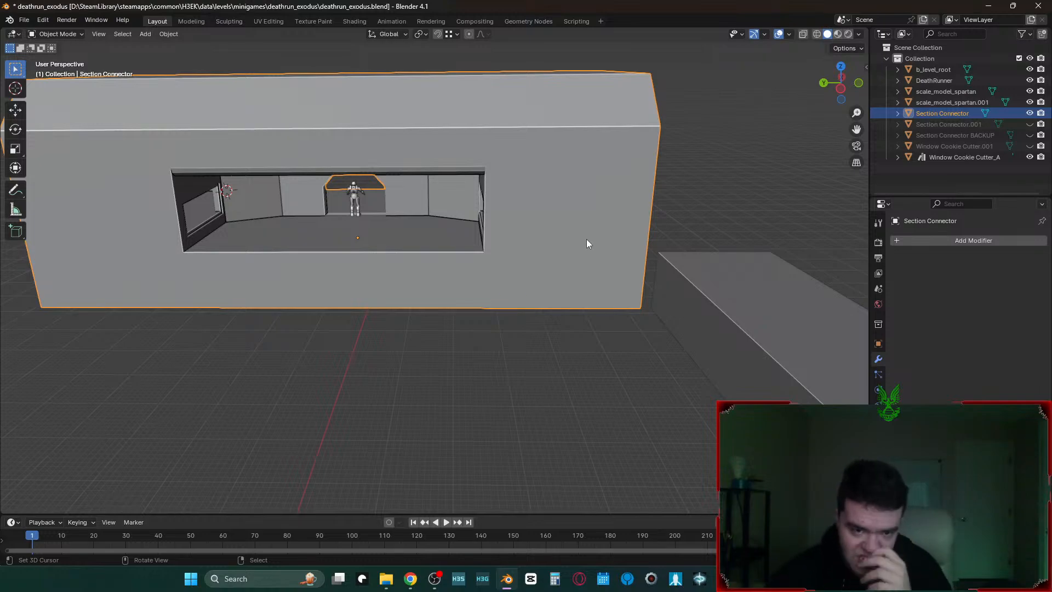
- Enter edit mode on the Section Connector and try to loop-select the narrow faces along one long wall's bottom edge
{"action": "key", "text": "Tab"}
{"action": "key", "text": "shift+grave"}
{"action": "key", "text": "w"}
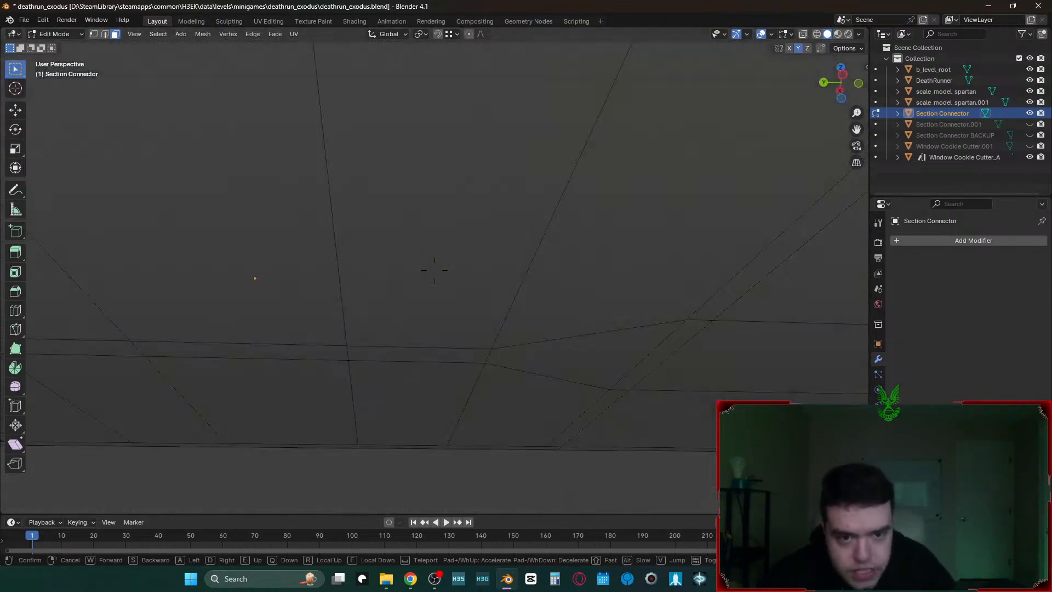
{"action": "key", "text": "Escape"}
{"action": "key", "text": "c"}
{"action": "mouse_move", "coordinate": [356, 176]}
{"action": "left_mouse_down"}
{"action": "mouse_move", "coordinate": [282, 228]}
{"action": "mouse_move", "coordinate": [345, 247]}
{"action": "mouse_move", "coordinate": [352, 237]}
{"action": "left_mouse_up"}
{"action": "key", "text": "Escape"}
{"action": "left_click", "coordinate": [425, 168]}
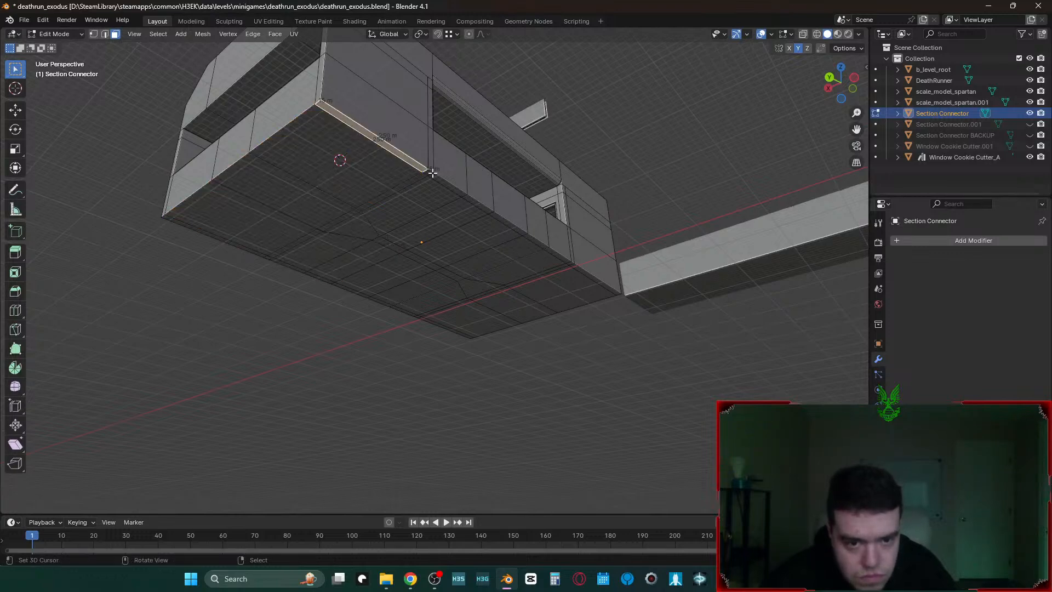
{"action": "right_click", "coordinate": [427, 170], "text": "alt"}
{"action": "right_click", "coordinate": [426, 169], "text": "alt"}
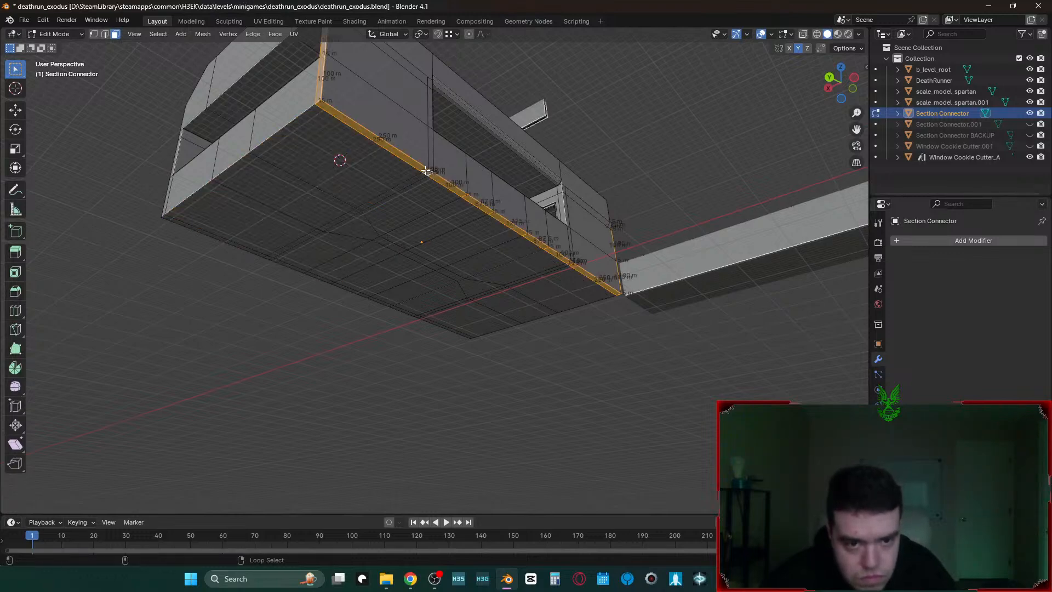
{"action": "right_click", "coordinate": [564, 414]}
- Select the full strips of narrow bottom faces under both long outer walls of the Section Connector
{"action": "key", "text": "shift+grave"}
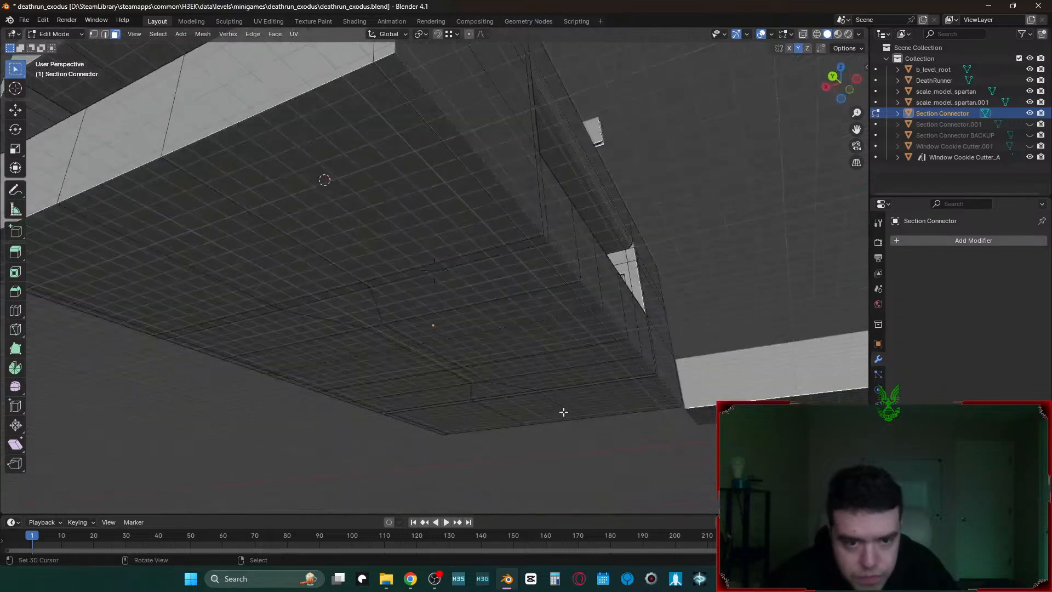
{"action": "left_click", "coordinate": [540, 237]}
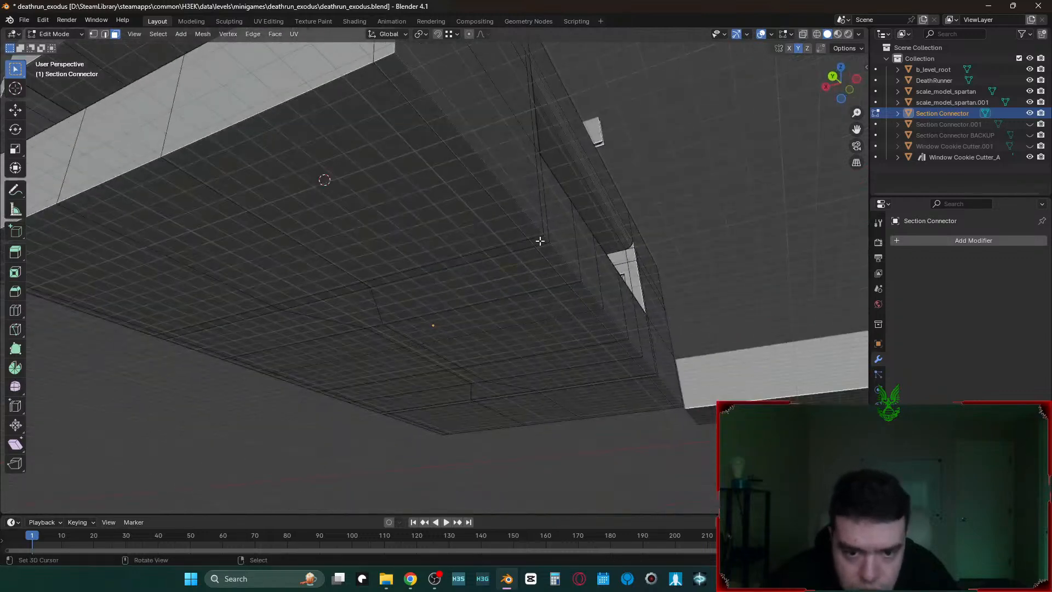
{"action": "right_click", "coordinate": [537, 237], "text": "alt"}
{"action": "right_click", "coordinate": [581, 295], "text": "shift"}
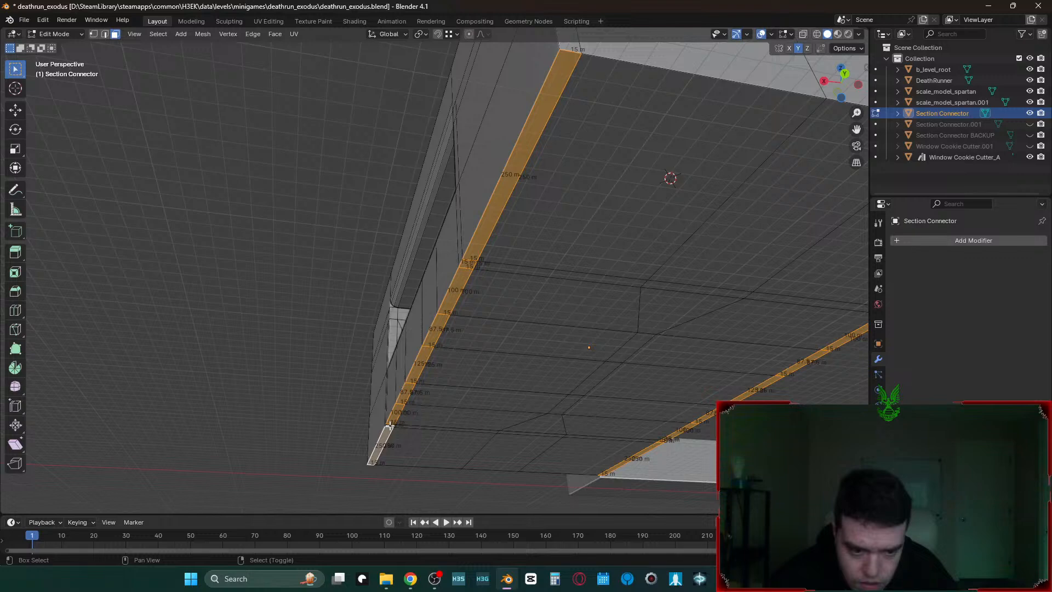
{"action": "key", "text": "shift+grave"}
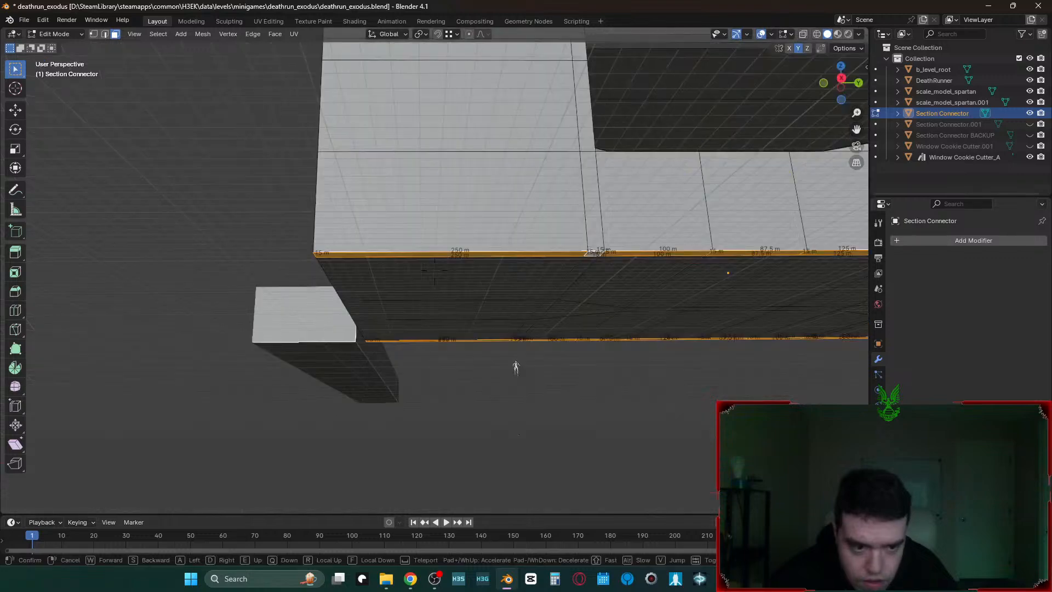
{"action": "key", "text": "w"}
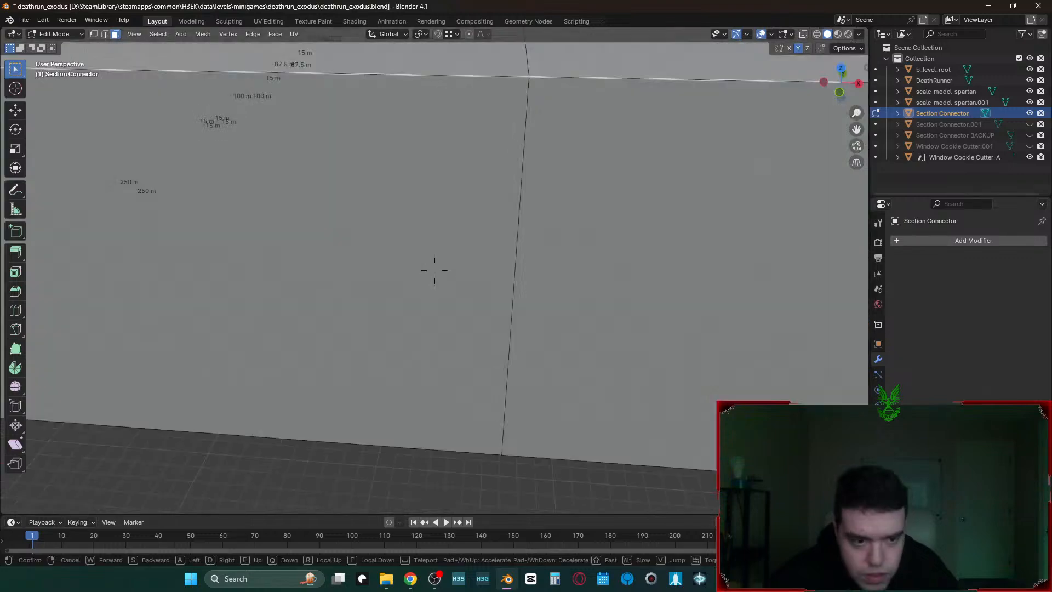
{"action": "key", "text": "Escape"}
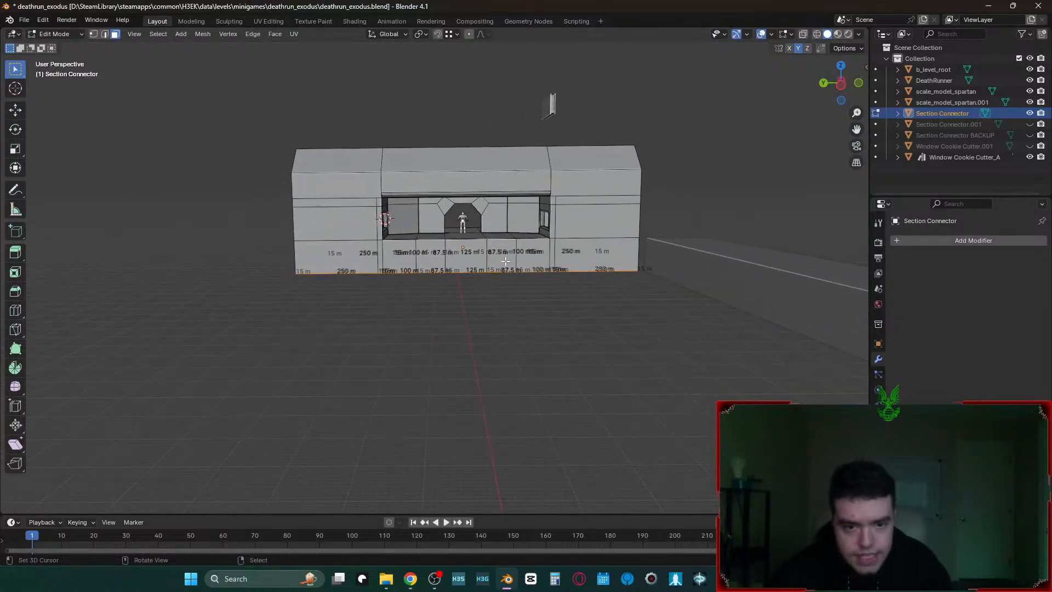
- Try to extrude both bottom strips downward by 650 m along their normals, and undo that extrusion
{"action": "key", "text": "shift+grave"}
{"action": "key", "text": "w"}
{"action": "key", "text": "s"}
{"action": "left_click", "coordinate": [513, 252]}
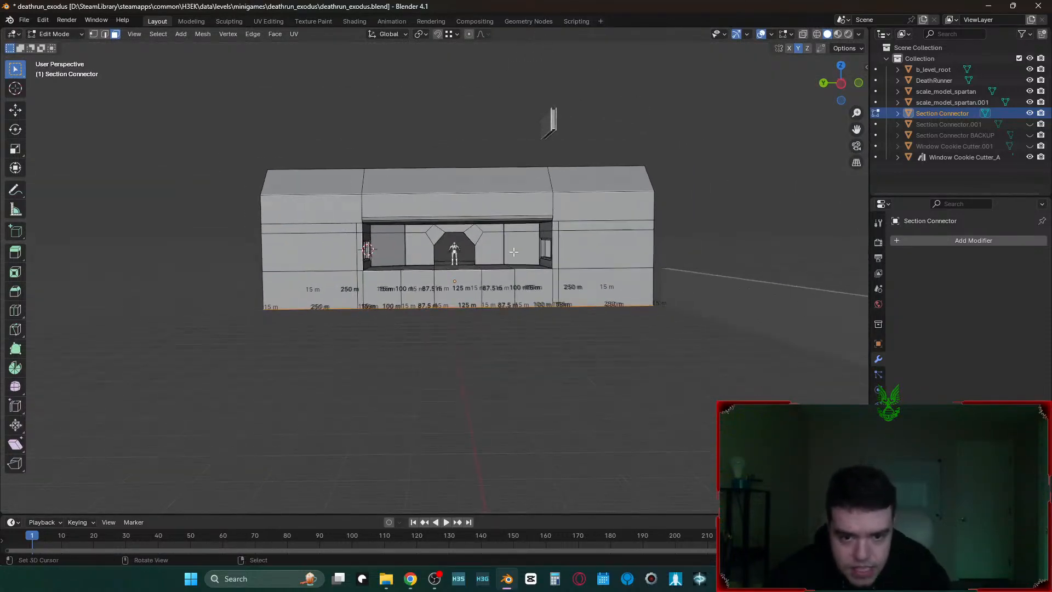
{"action": "key", "text": "e"}
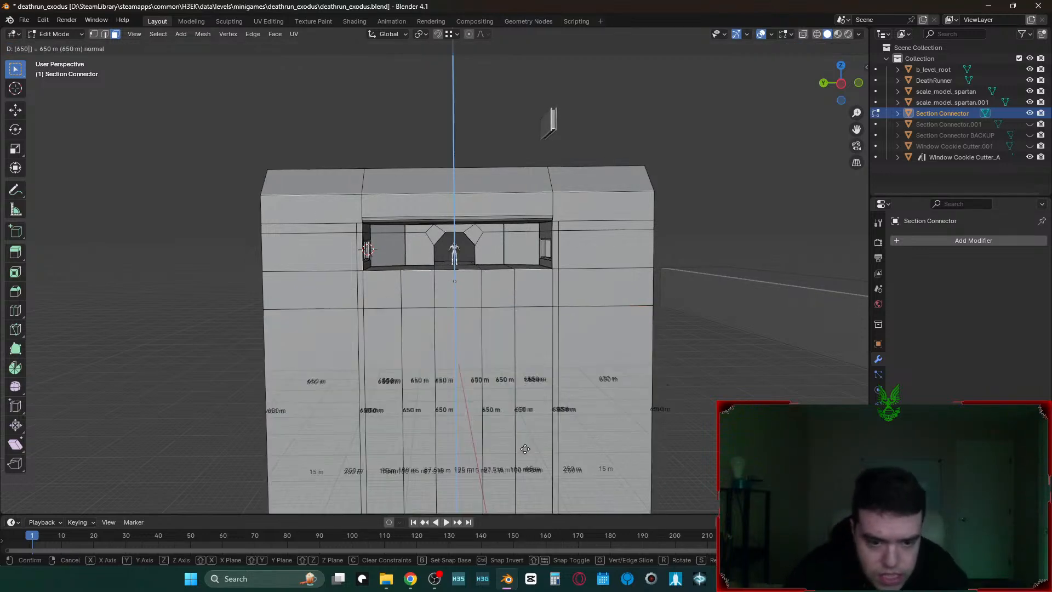
{"action": "left_click", "coordinate": [525, 448]}
{"action": "key", "text": "shift+grave"}
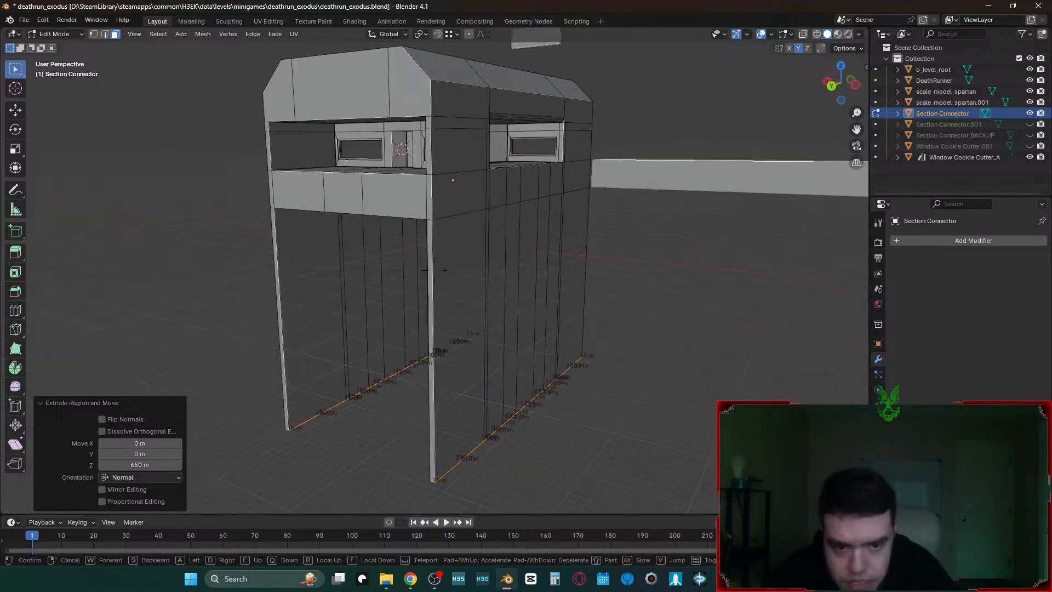
{"action": "left_click", "coordinate": [673, 455]}
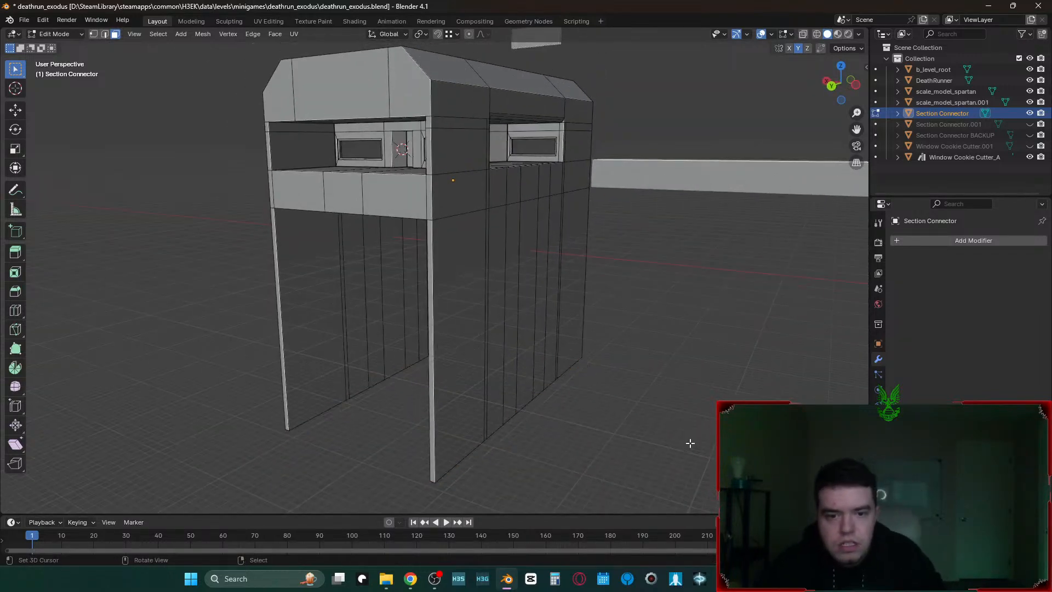
{"action": "key", "text": "shift+grave"}
{"action": "left_click", "coordinate": [682, 442]}
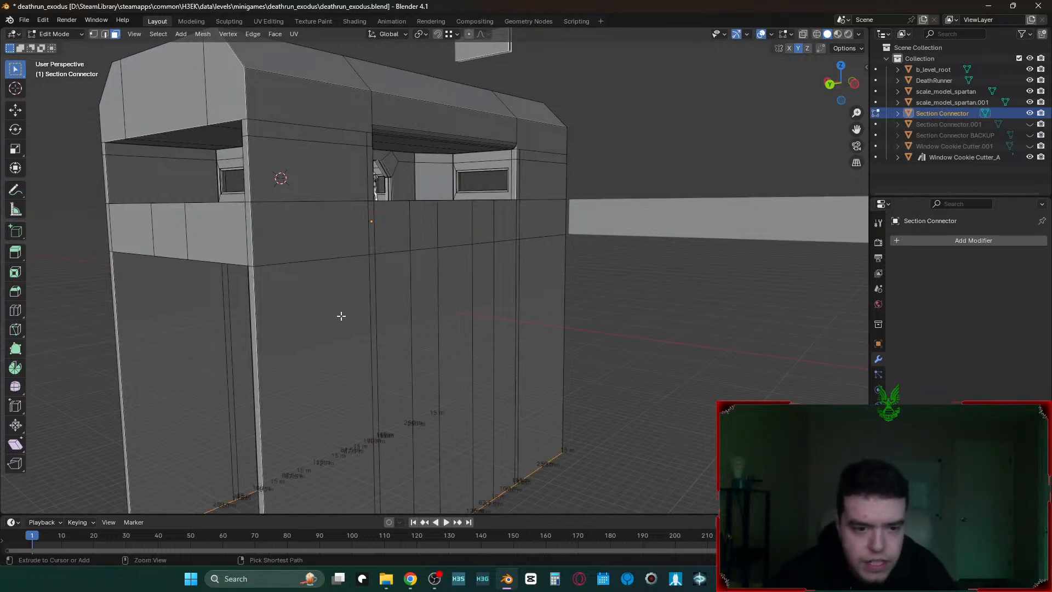
{"action": "key", "text": "ctrl+z"}
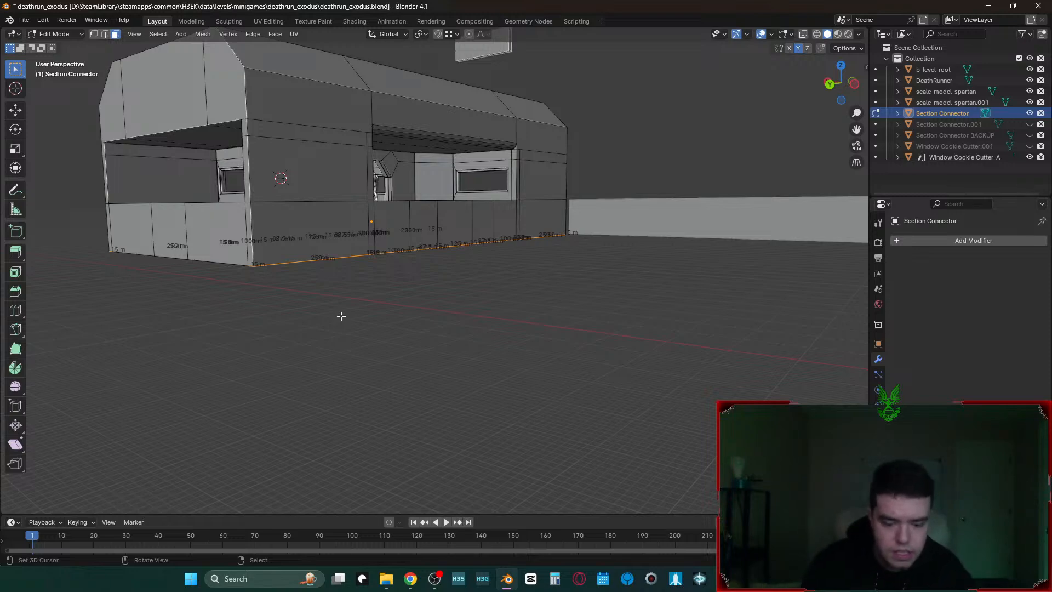
- Extrude the bottom strips of both long walls downward by 25 m, cancelling any scaling of the new faces
{"action": "type", "text": "e25"}
{"action": "key", "text": "Return"}
{"action": "mouse_move", "coordinate": [340, 316]}
{"action": "middle_mouse_down"}
{"action": "mouse_move", "coordinate": [323, 316]}
{"action": "mouse_move", "coordinate": [340, 316]}
{"action": "middle_mouse_up"}
{"action": "key", "text": "s"}
{"action": "key", "text": "y"}
{"action": "key", "text": "x"}
{"action": "key", "text": "Escape"}
{"action": "middle_click_drag", "start_coordinate": [341, 317], "coordinate": [415, 322]}
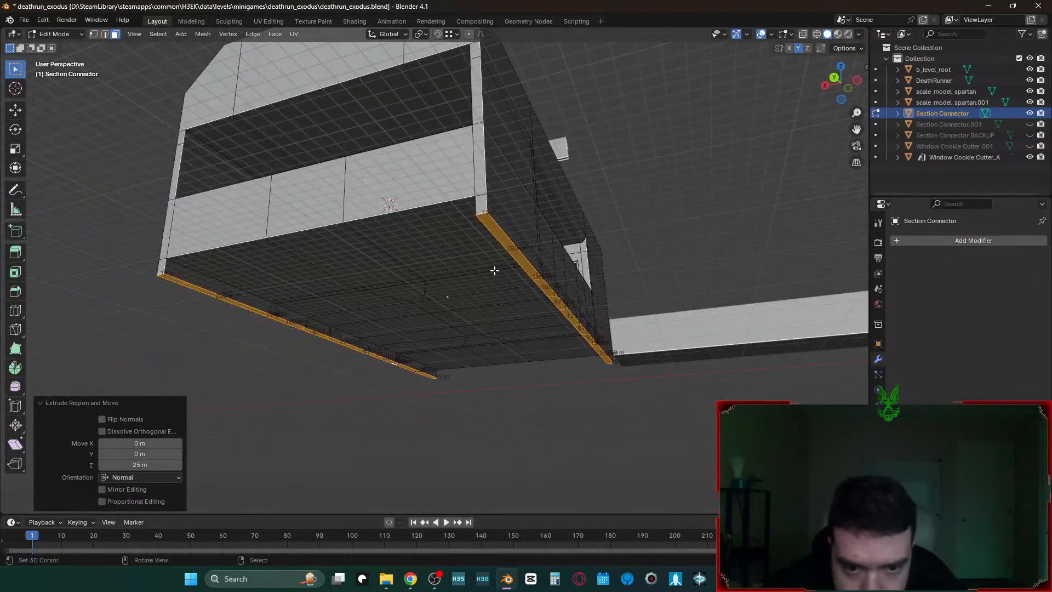
- Deselect the strip under the opposite wall so only one wall's bottom faces stay selected, cancelling any trial move
{"action": "key", "text": "c"}
{"action": "mouse_move", "coordinate": [188, 284]}
{"action": "middle_mouse_down"}
{"action": "mouse_move", "coordinate": [330, 349]}
{"action": "mouse_move", "coordinate": [455, 379]}
{"action": "middle_mouse_up"}
{"action": "right_click", "coordinate": [457, 376]}
{"action": "key", "text": "g"}
{"action": "key", "text": "y"}
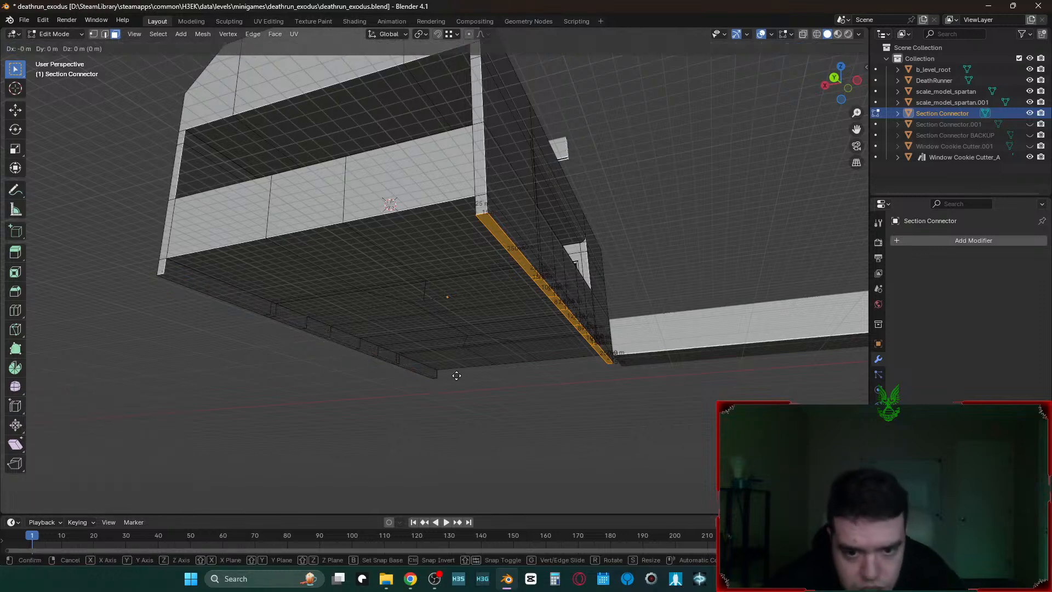
{"action": "key", "text": "x"}
{"action": "right_click", "coordinate": [432, 376]}
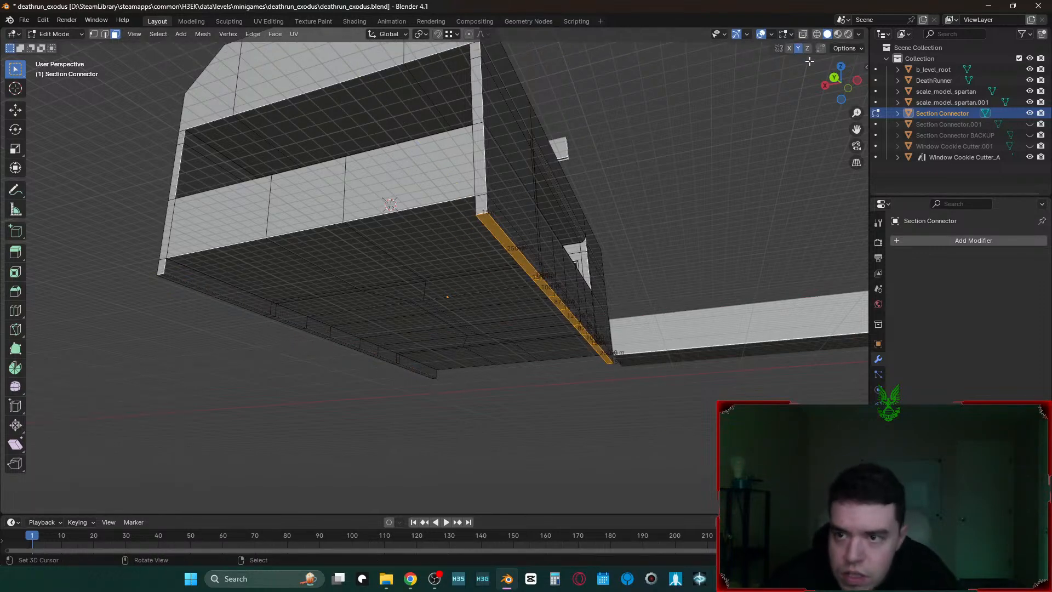
- Enable X mirror editing and move the selected bottom strip 25 m along X to slant both lower lips inward
{"action": "key", "text": "g"}
{"action": "key", "text": "x"}
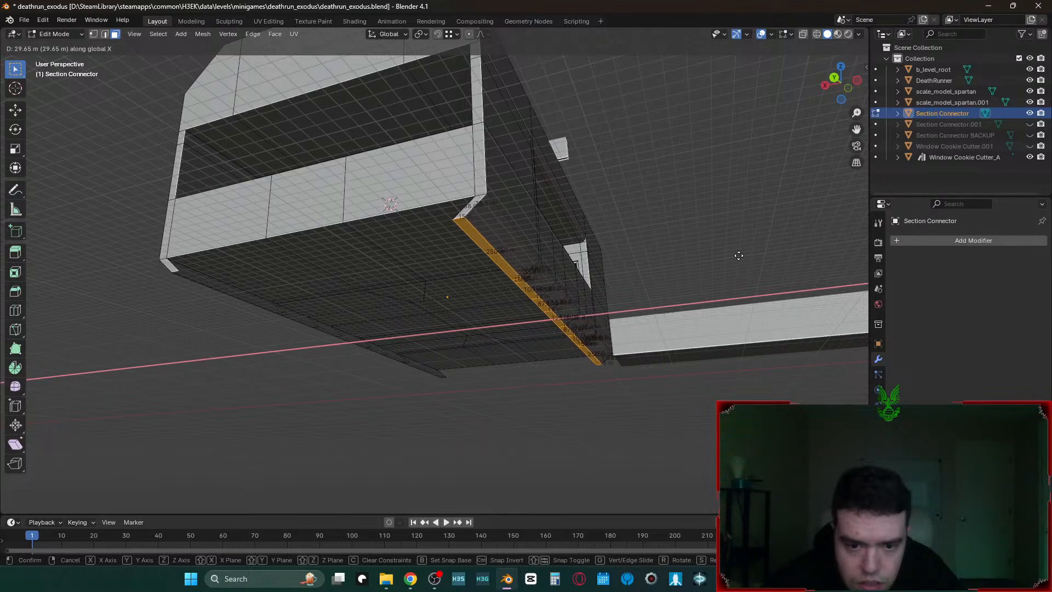
{"action": "type", "text": "25"}
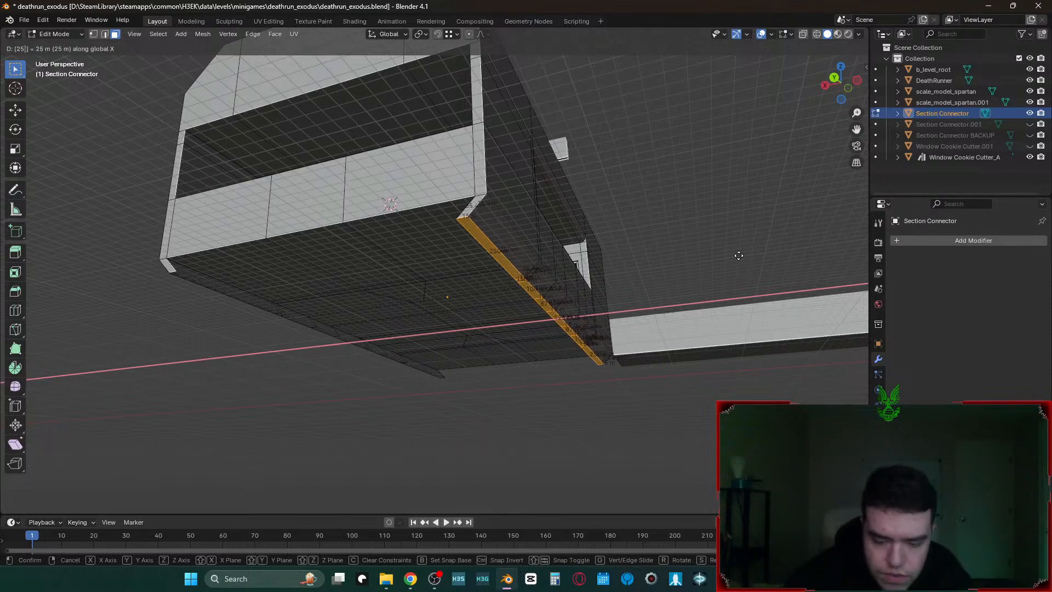
{"action": "key", "text": "BackSpace"}
{"action": "key", "text": "BackSpace"}
{"action": "type", "text": "15"}
{"action": "key", "text": "BackSpace"}
{"action": "key", "text": "BackSpace"}
{"action": "type", "text": "25"}
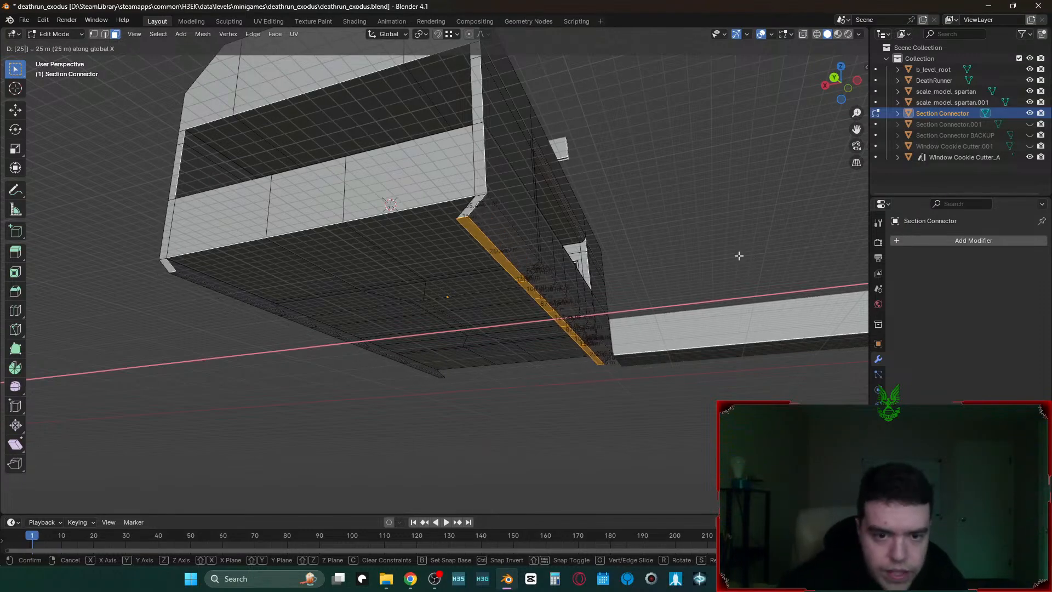
{"action": "key", "text": "Return"}
- Add the matching bottom faces along the opposite wall's slanted lip to the selection
{"action": "key", "text": "shift+grave"}
{"action": "key", "text": "w"}
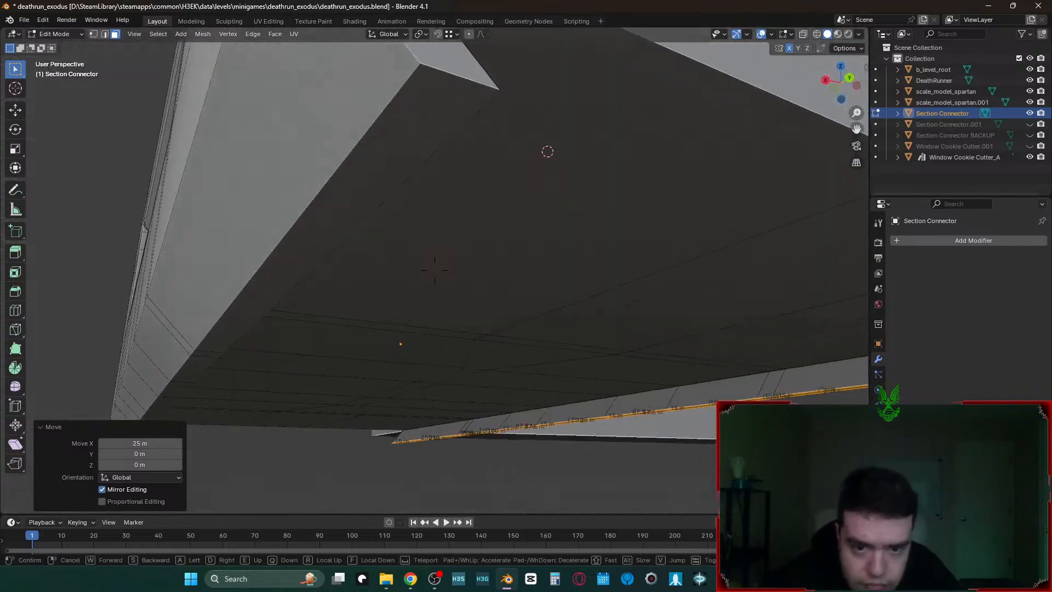
{"action": "left_click", "coordinate": [435, 269]}
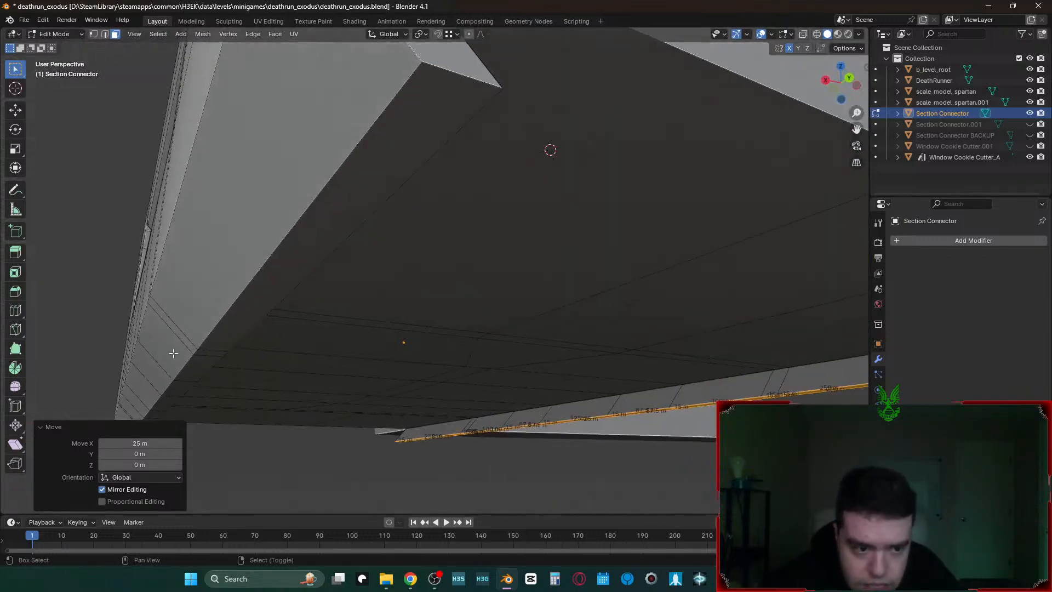
{"action": "left_click", "coordinate": [215, 336]}
{"action": "left_click", "coordinate": [193, 365], "text": "shift"}
{"action": "left_click", "coordinate": [174, 390], "text": "shift"}
{"action": "left_click", "coordinate": [160, 407], "text": "shift"}
{"action": "left_click", "coordinate": [153, 417], "text": "shift"}
{"action": "key", "text": "shift+grave"}
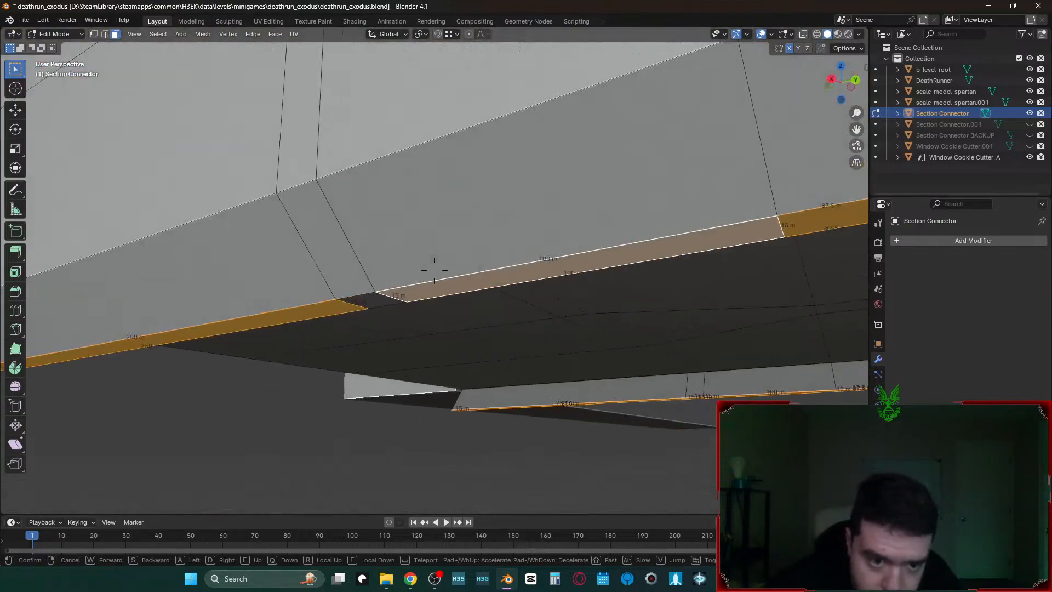
{"action": "left_click", "coordinate": [434, 269]}
{"action": "key", "text": "shift+grave"}
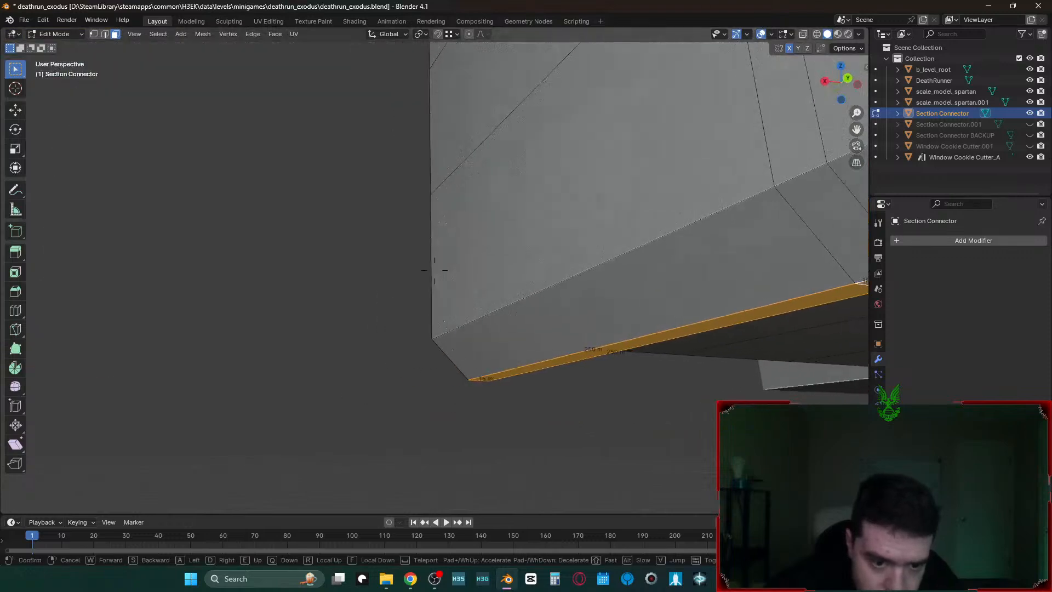
{"action": "key", "text": "s"}
{"action": "left_click", "coordinate": [434, 269]}
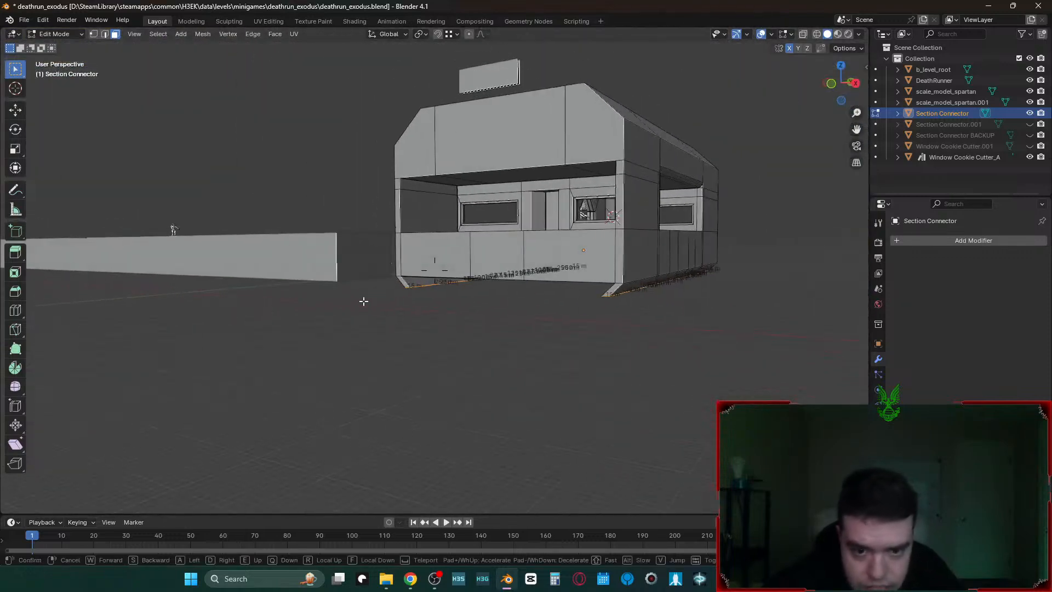
- Extrude the bottom strips of both slanted lips downward by 650 m along their normals and clear the selection
{"action": "type", "text": "e"}
{"action": "type", "text": "650"}
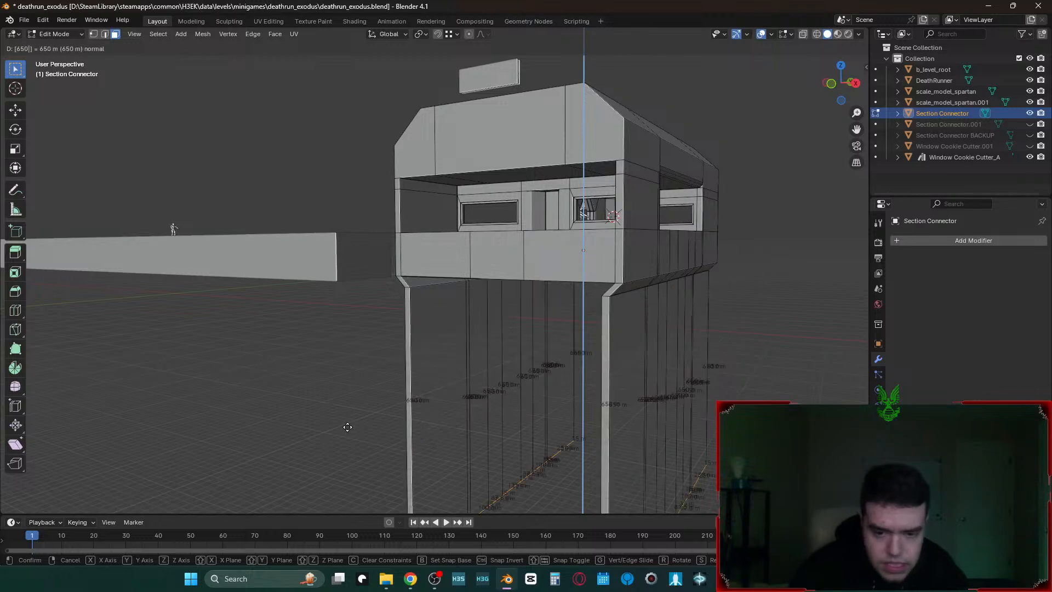
{"action": "key", "text": "Return"}
{"action": "key", "text": "shift+grave"}
{"action": "key", "text": "w"}
{"action": "key", "text": "a"}
{"action": "key", "text": "s"}
{"action": "left_click", "coordinate": [435, 269]}
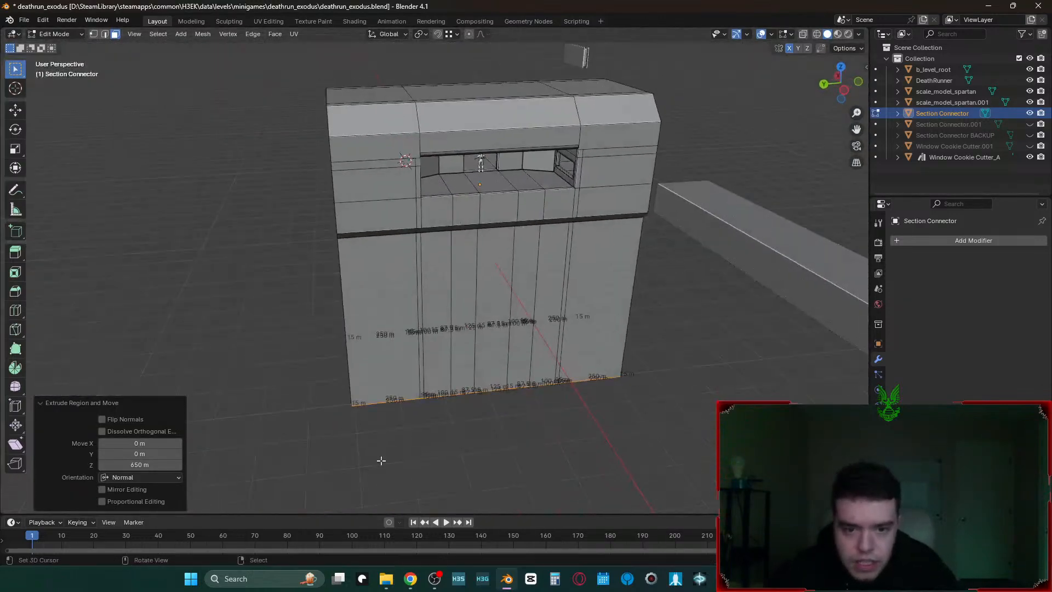
{"action": "left_click", "coordinate": [579, 482]}
{"action": "key", "text": "shift+grave"}
{"action": "key", "text": "w"}
{"action": "key", "text": "d"}
{"action": "left_click", "coordinate": [560, 457]}
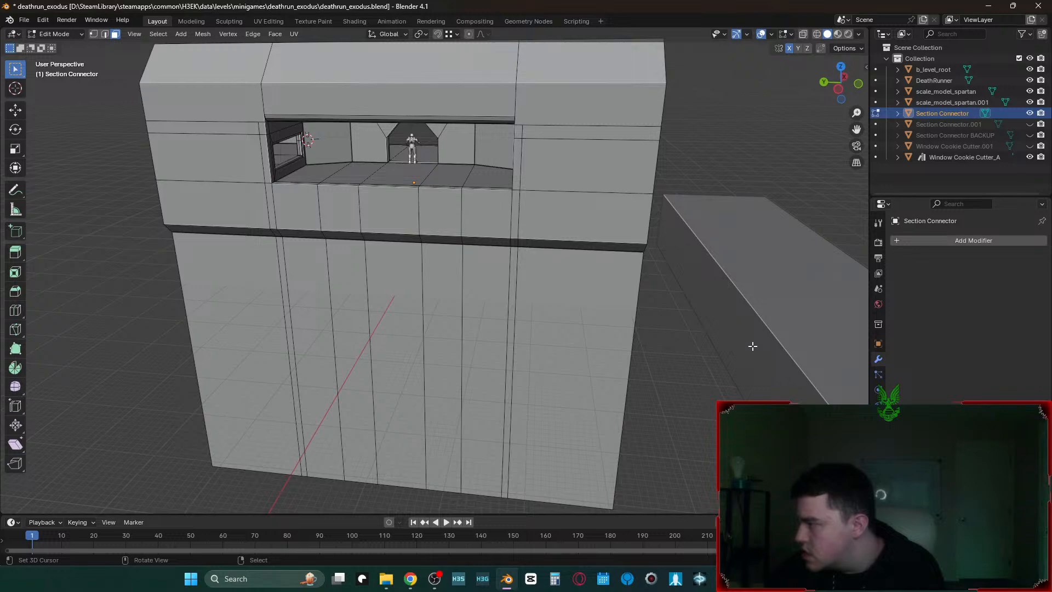
- Examine the Spartan scale model in the inner doorway from behind and from the side, leaving Edit Mode for a clean view
{"action": "left_click", "coordinate": [396, 193]}
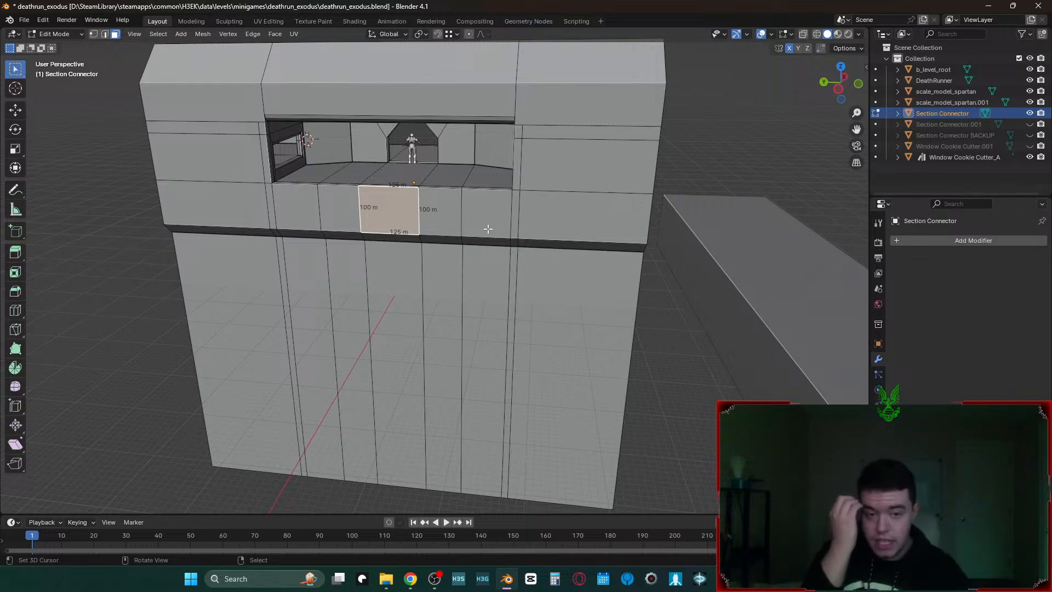
{"action": "left_click", "coordinate": [786, 34]}
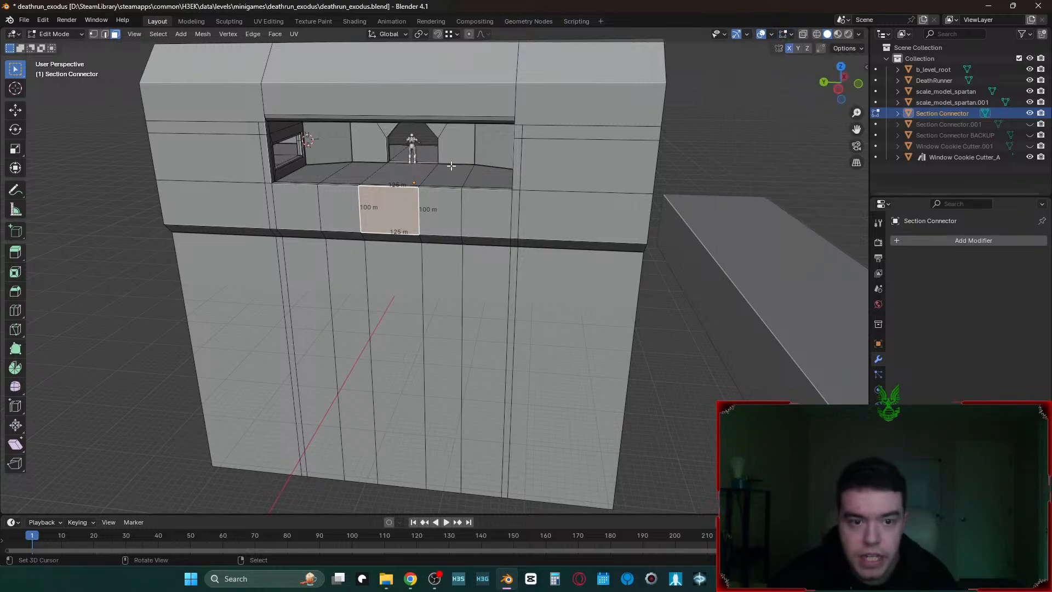
{"action": "key", "text": "shift+grave"}
{"action": "key", "text": "w"}
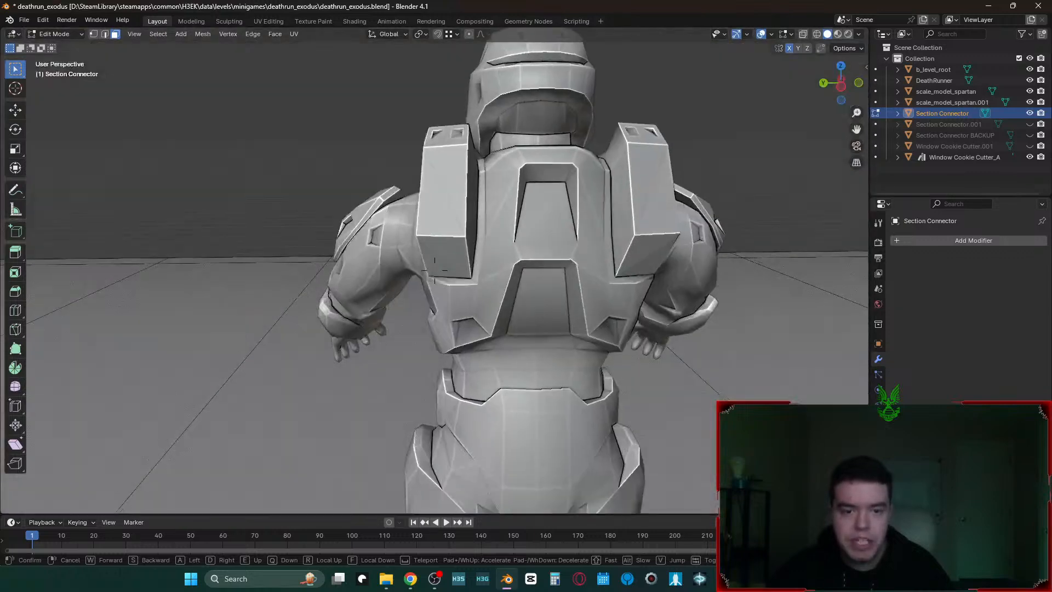
{"action": "key", "text": "s"}
{"action": "left_click", "coordinate": [453, 165]}
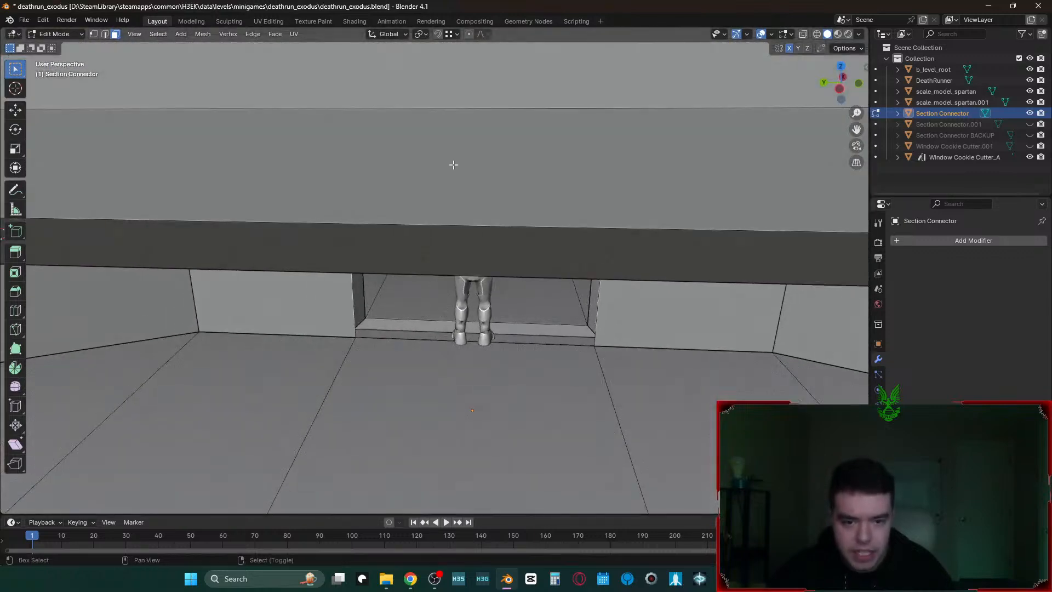
{"action": "key", "text": "shift+grave"}
{"action": "key", "text": "w"}
{"action": "left_click", "coordinate": [426, 260]}
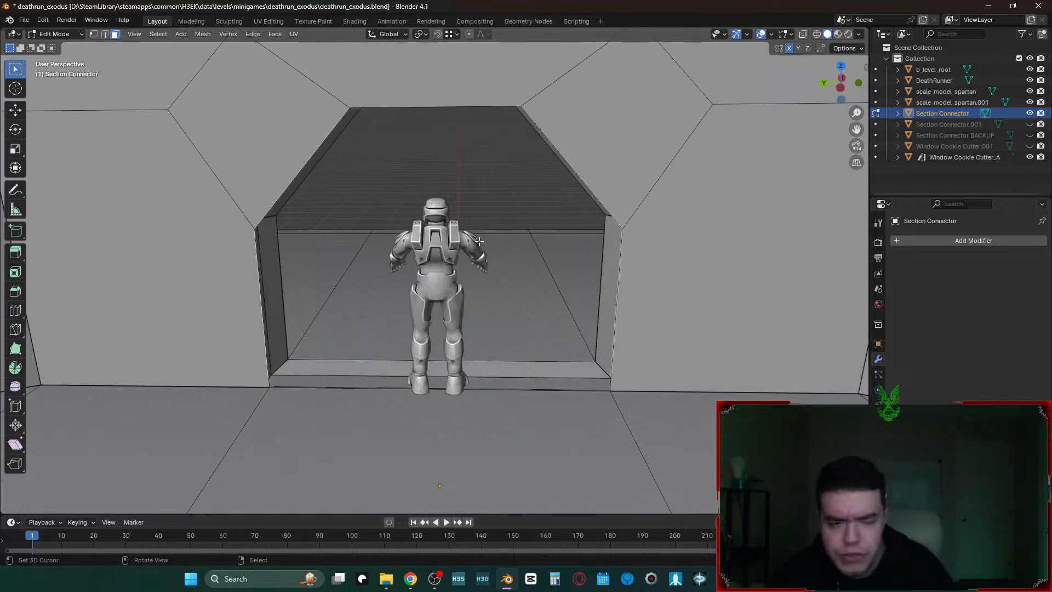
{"action": "key", "text": "Tab"}
{"action": "key", "text": "shift+grave"}
{"action": "key", "text": "w"}
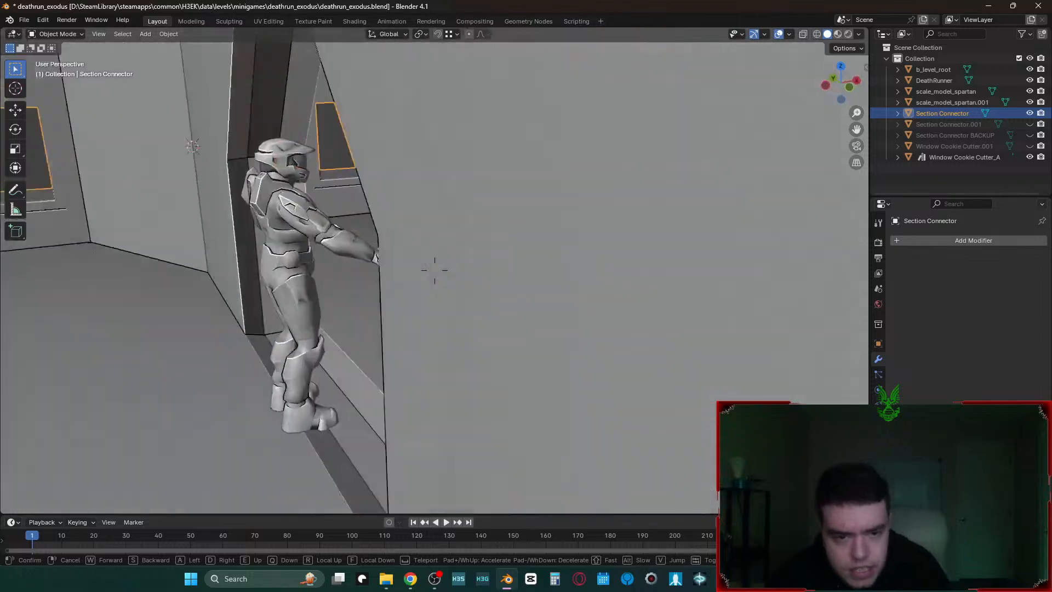
{"action": "key", "text": "a"}
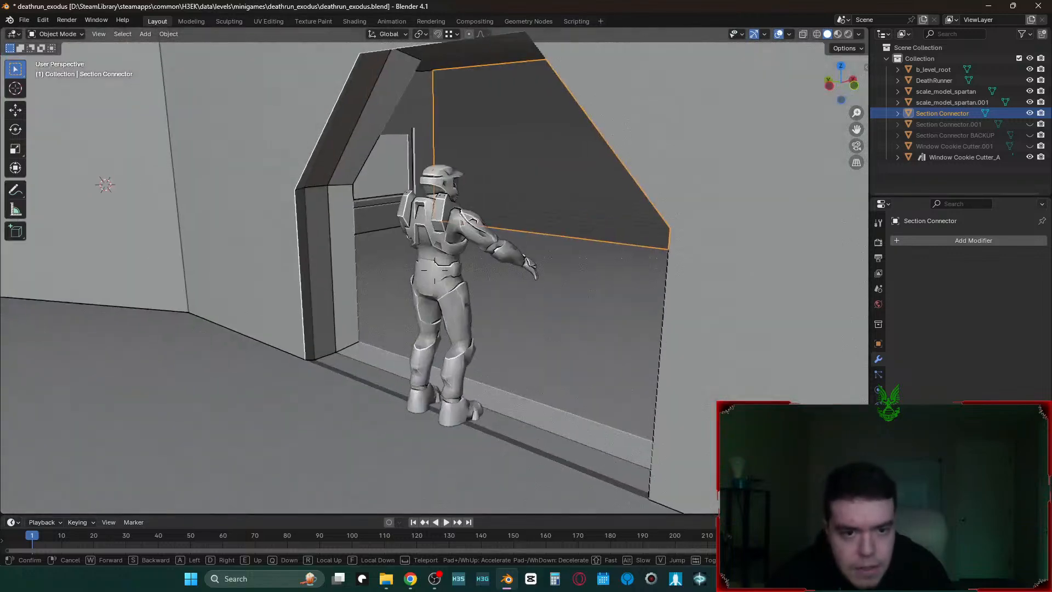
{"action": "left_click", "coordinate": [446, 237]}
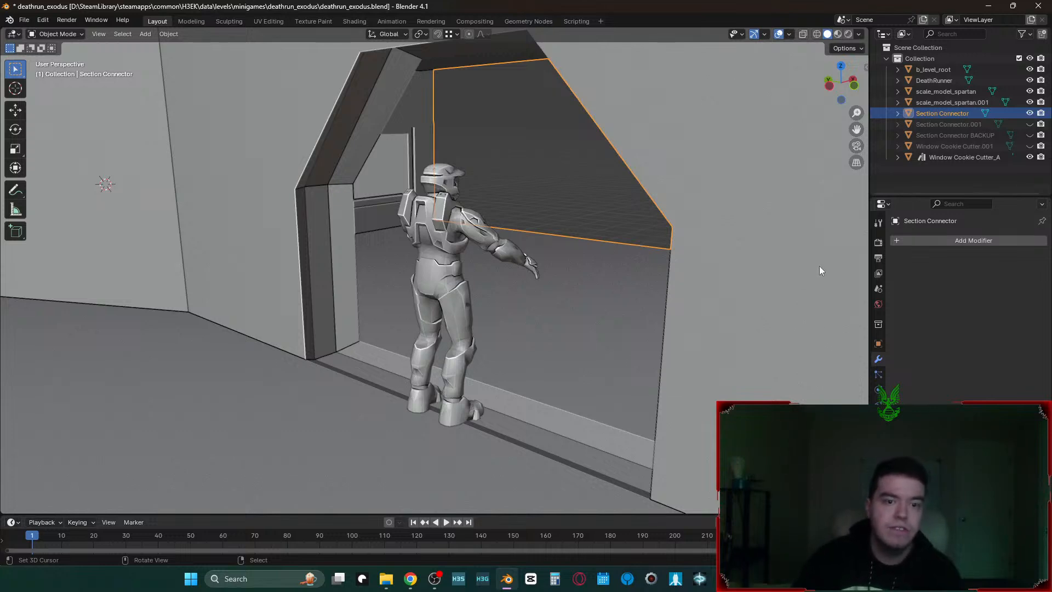
- Examine the Section Connector's exterior from all around, including the window wall, lower walls and open end
{"action": "scroll", "coordinate": [463, 182], "scroll_direction": "down", "scroll_amount": 8}
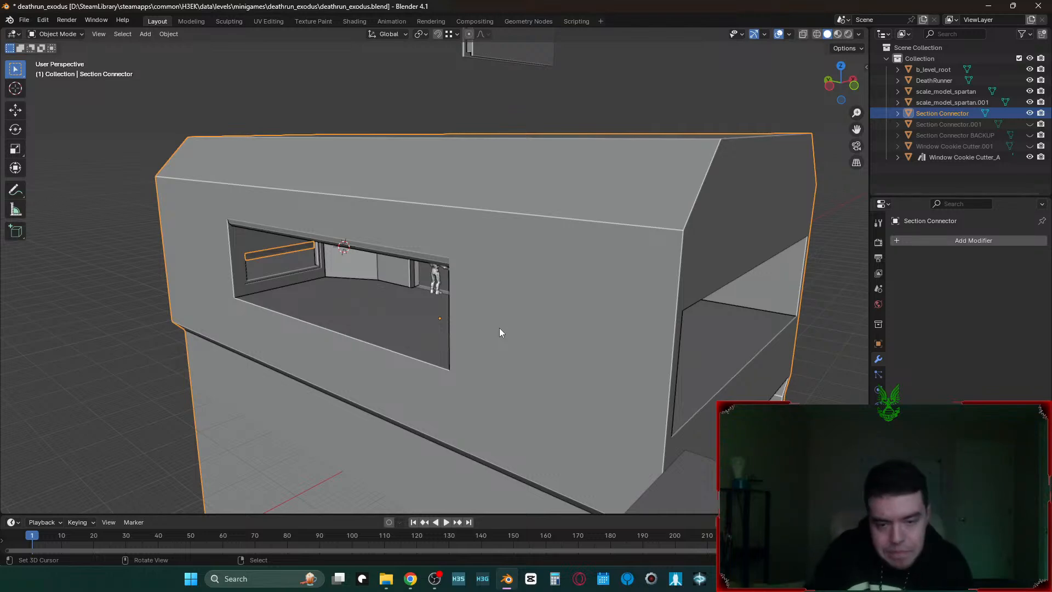
{"action": "scroll", "coordinate": [458, 328], "scroll_direction": "down", "scroll_amount": 5}
{"action": "mouse_move", "coordinate": [458, 329]}
{"action": "middle_mouse_down"}
{"action": "mouse_move", "coordinate": [435, 314]}
{"action": "mouse_move", "coordinate": [511, 310]}
{"action": "mouse_move", "coordinate": [468, 317]}
{"action": "middle_mouse_up"}
{"action": "key", "text": "shift+grave"}
{"action": "key", "text": "w"}
{"action": "key", "text": "a"}
{"action": "key", "text": "s"}
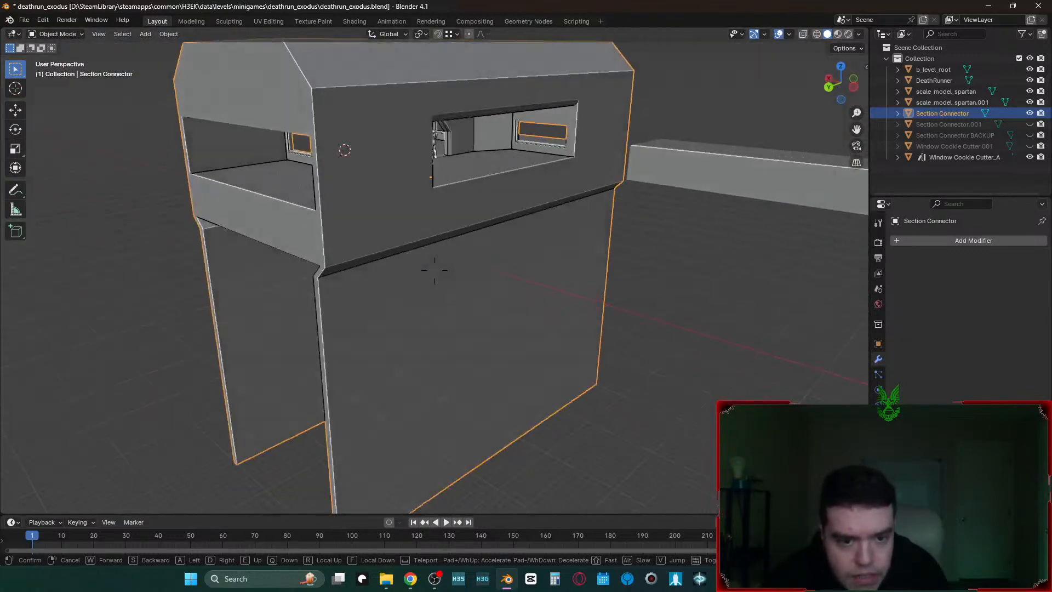
{"action": "key", "text": "d"}
{"action": "key", "text": "w"}
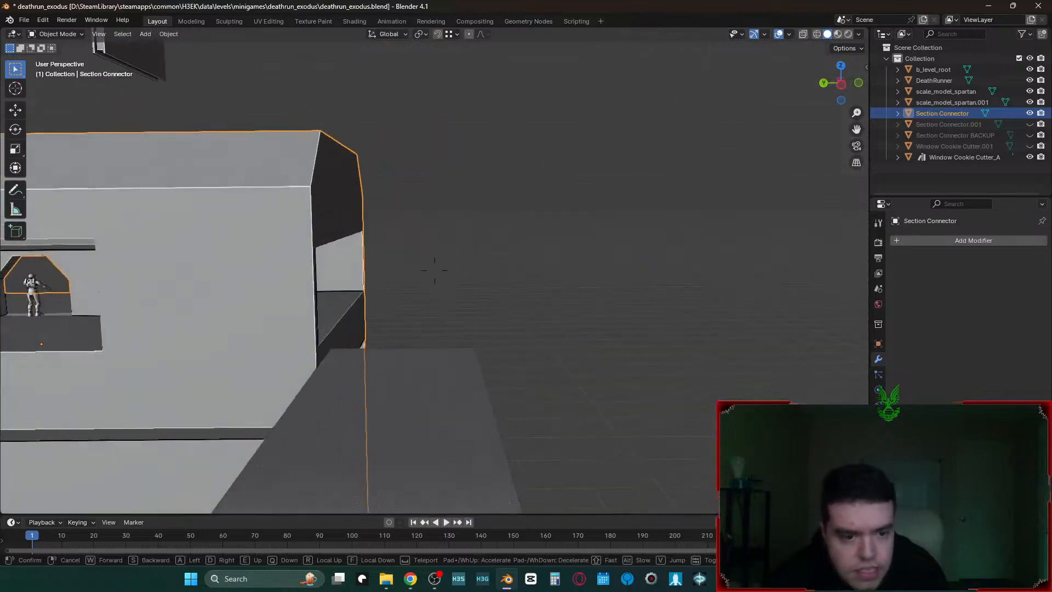
{"action": "key", "text": "d"}
{"action": "key", "text": "s"}
{"action": "left_click", "coordinate": [468, 317]}
- Examine how the DeathRunner block lines up with the Section Connector's open end from several sides
{"action": "left_click", "coordinate": [582, 282]}
{"action": "key", "text": "shift+grave"}
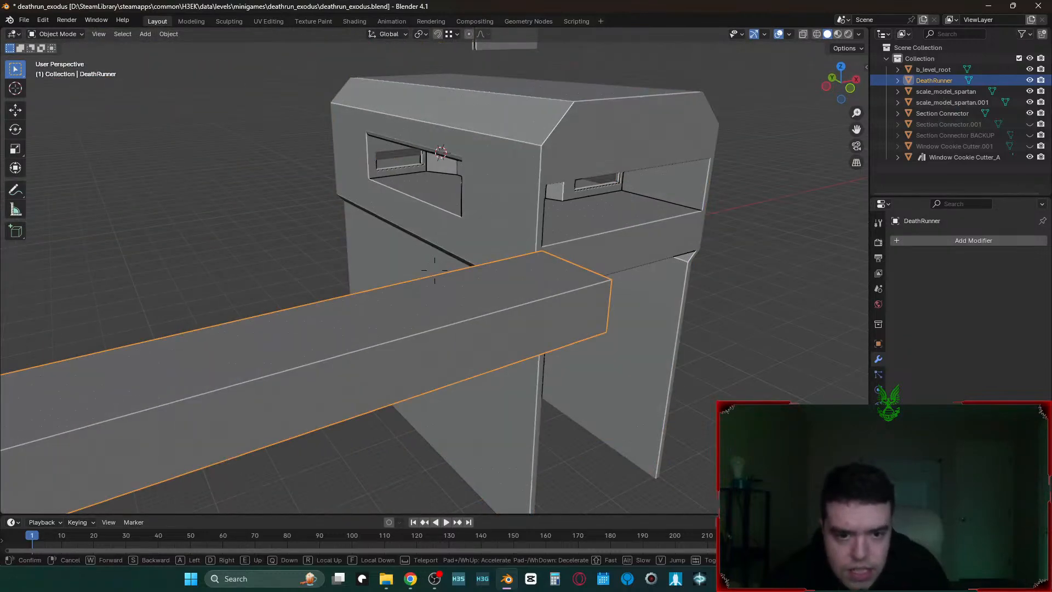
{"action": "key", "text": "s"}
{"action": "key", "text": "a"}
{"action": "left_click", "coordinate": [399, 263]}
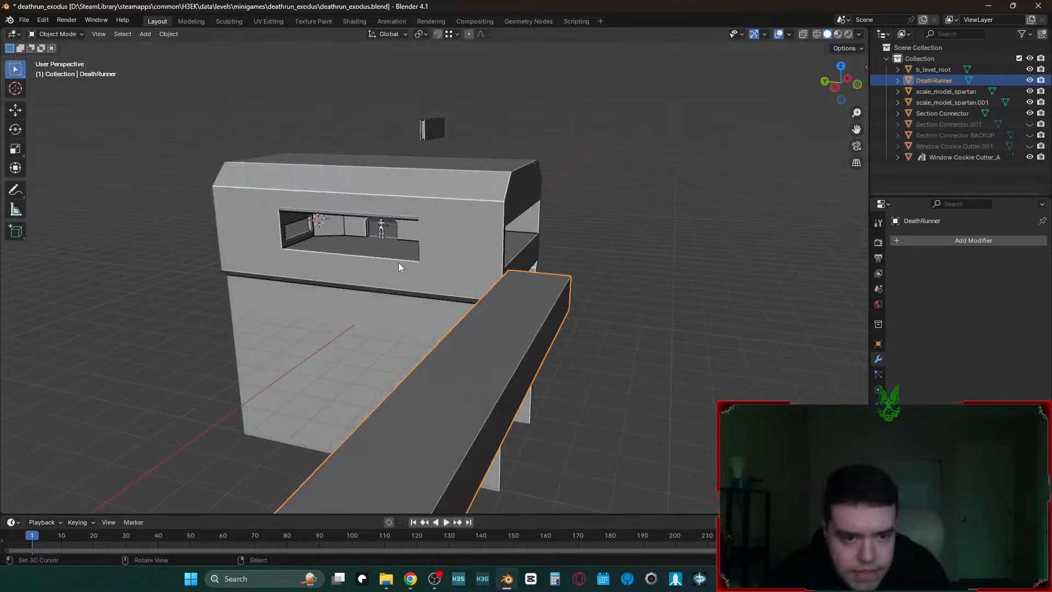
{"action": "left_click", "coordinate": [399, 262]}
{"action": "key", "text": "shift+grave"}
{"action": "key", "text": "w"}
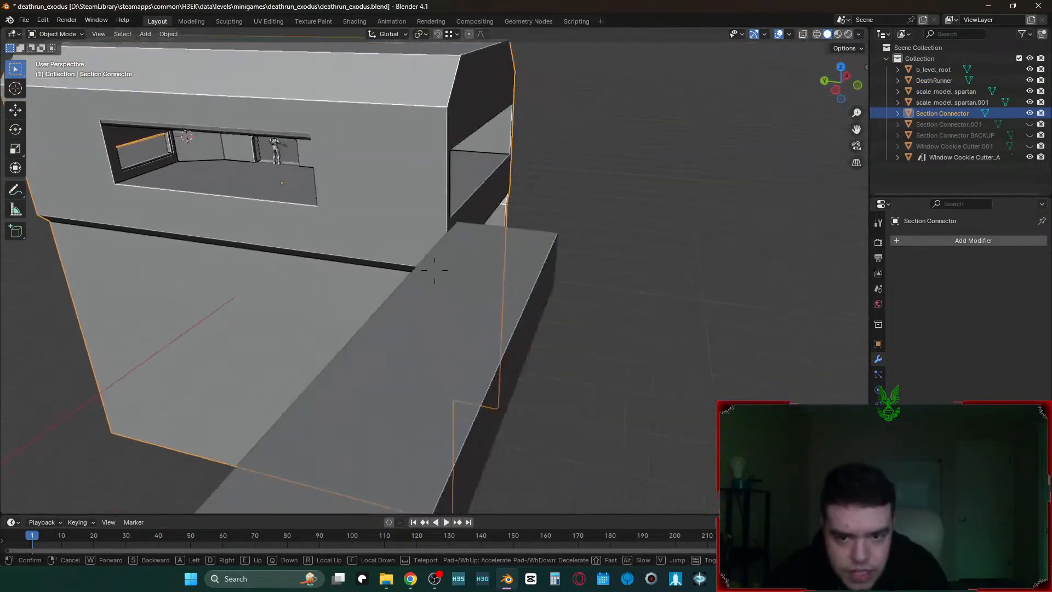
{"action": "left_click", "coordinate": [399, 266]}
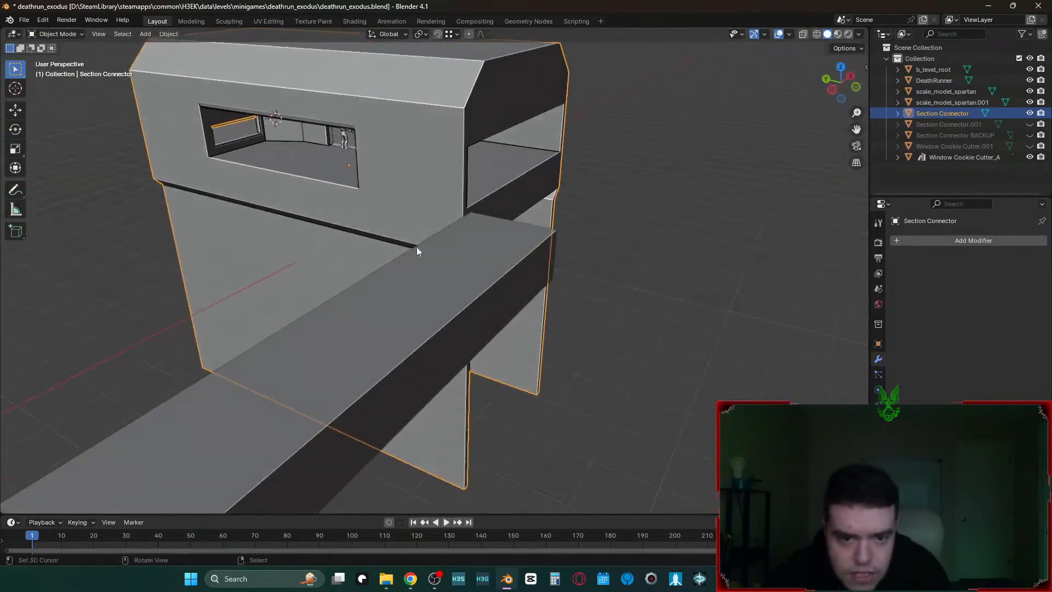
{"action": "key", "text": "shift+grave"}
{"action": "key", "text": "w"}
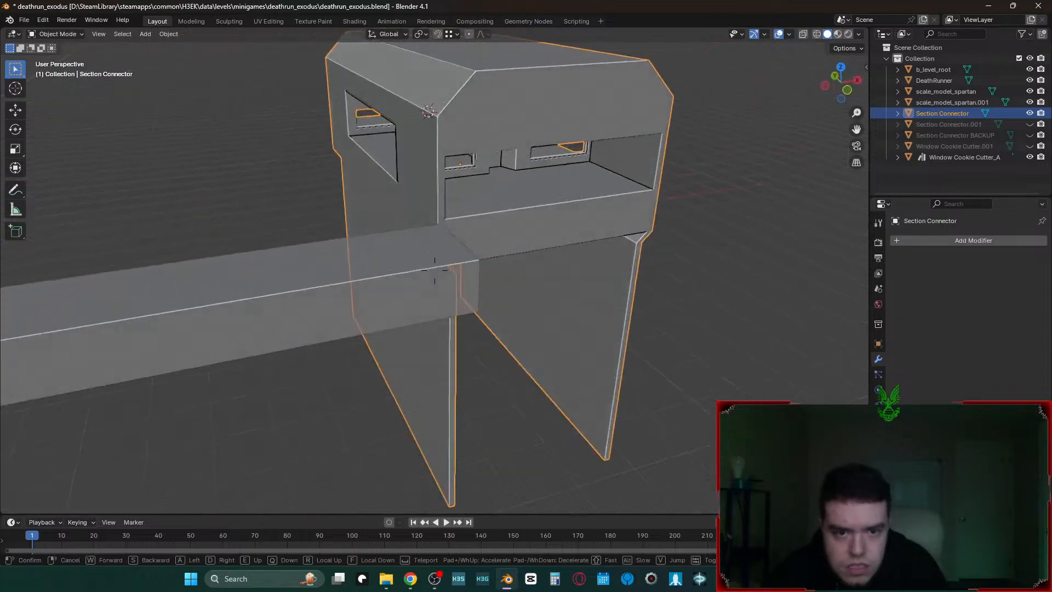
{"action": "left_click", "coordinate": [435, 270]}
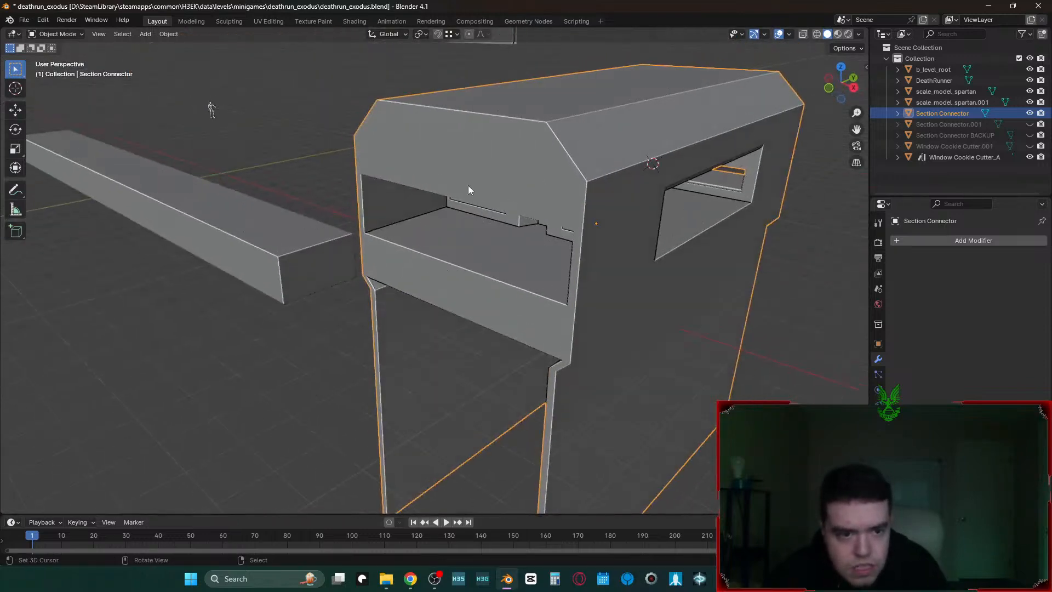
{"action": "left_click", "coordinate": [320, 237]}
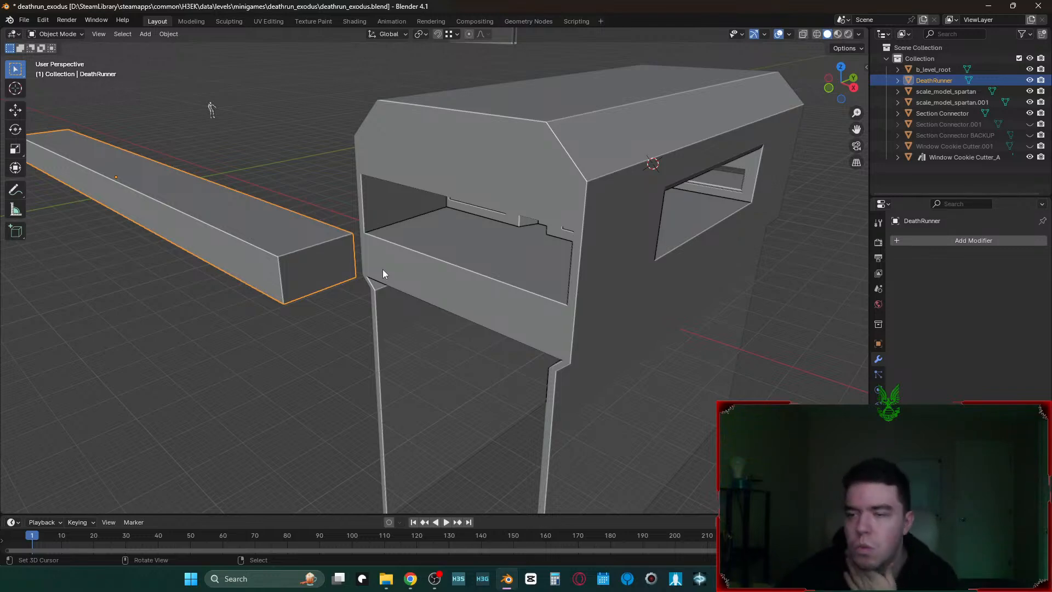
{"action": "left_click", "coordinate": [382, 268]}
{"action": "key", "text": "shift+grave"}
{"action": "left_click", "coordinate": [434, 270]}
{"action": "left_click", "coordinate": [495, 274]}
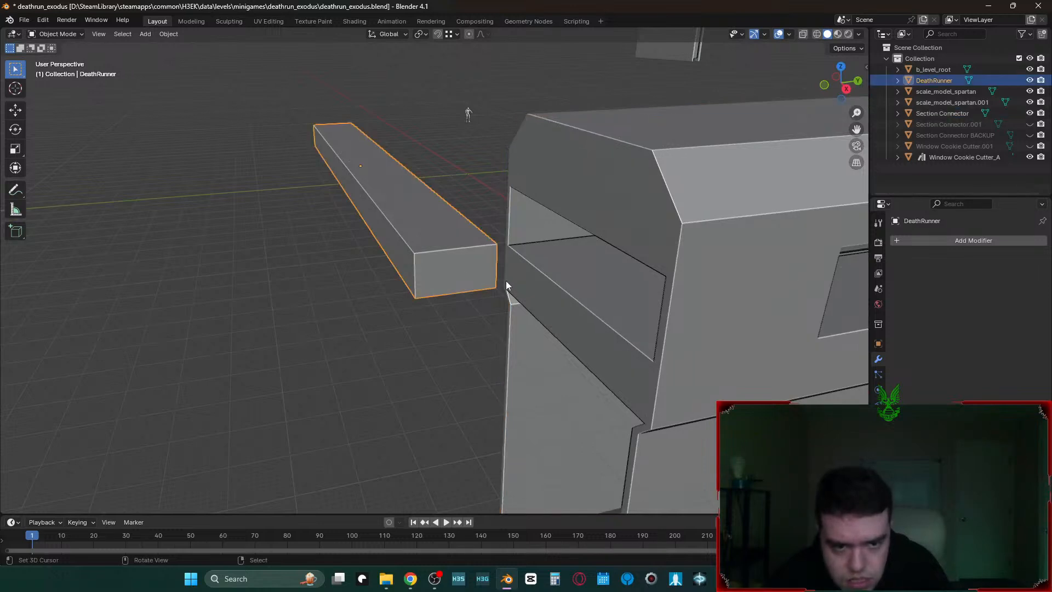
- Edit the Section Connector's mesh and select the three faces below the open end plus the narrow faces of the nearer jamb
{"action": "left_click", "coordinate": [541, 288]}
{"action": "key", "text": "Tab"}
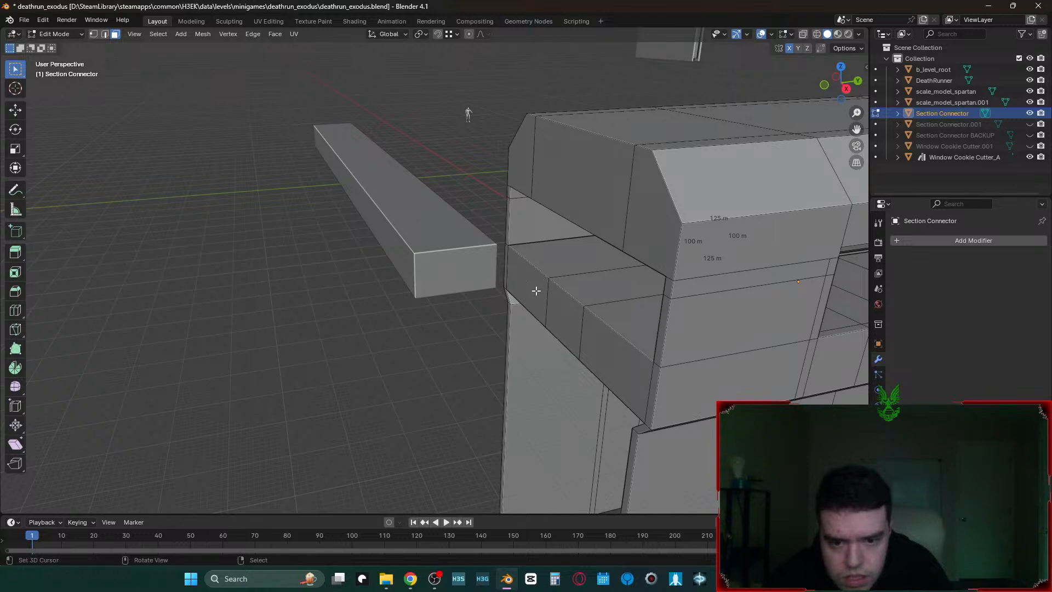
{"action": "left_click", "coordinate": [566, 308]}
{"action": "left_click", "coordinate": [520, 288], "text": "shift"}
{"action": "left_click", "coordinate": [643, 372], "text": "shift"}
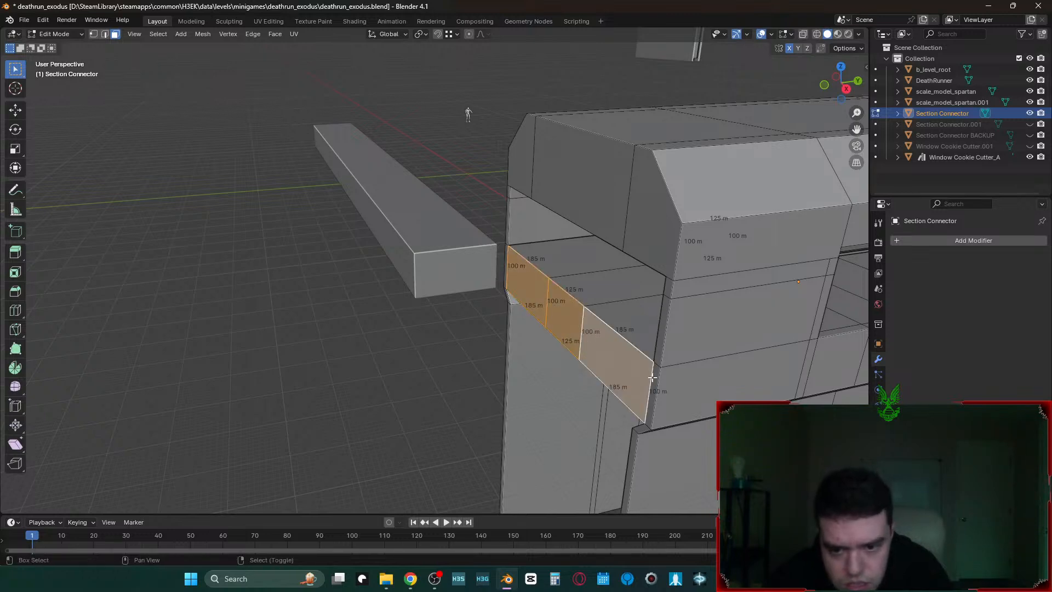
{"action": "left_click", "coordinate": [655, 371], "text": "shift"}
{"action": "left_click", "coordinate": [661, 326], "text": "shift"}
{"action": "left_click", "coordinate": [667, 292], "text": "shift"}
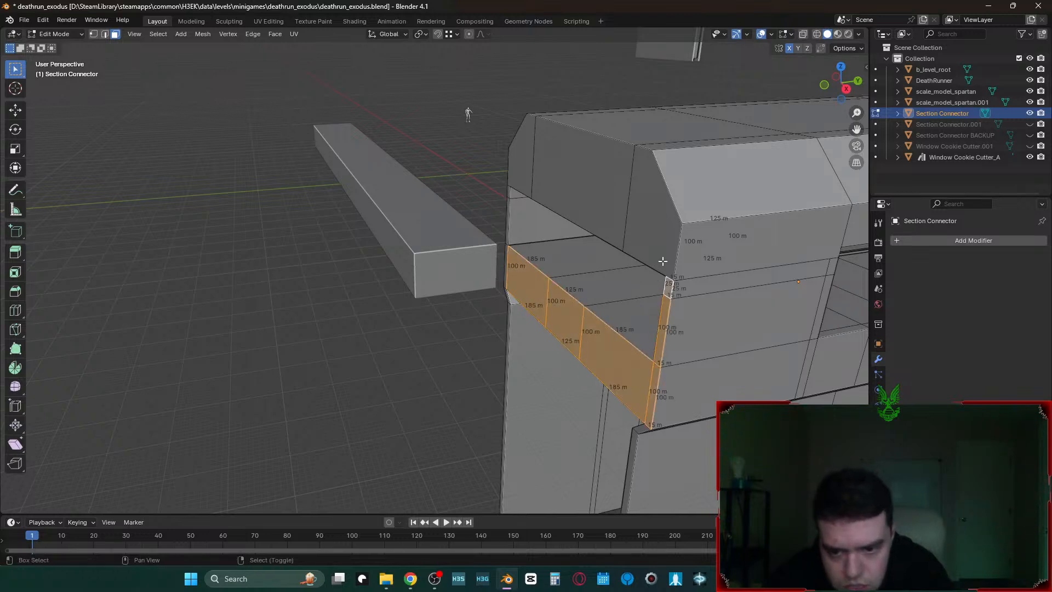
- Add the upper end faces and the opposite jamb's narrow faces to the selection to complete the ring around the opening
{"action": "left_click", "coordinate": [652, 241], "text": "shift"}
{"action": "left_click", "coordinate": [528, 171], "text": "shift"}
{"action": "left_click", "coordinate": [564, 174], "text": "shift"}
{"action": "key", "text": "shift+grave"}
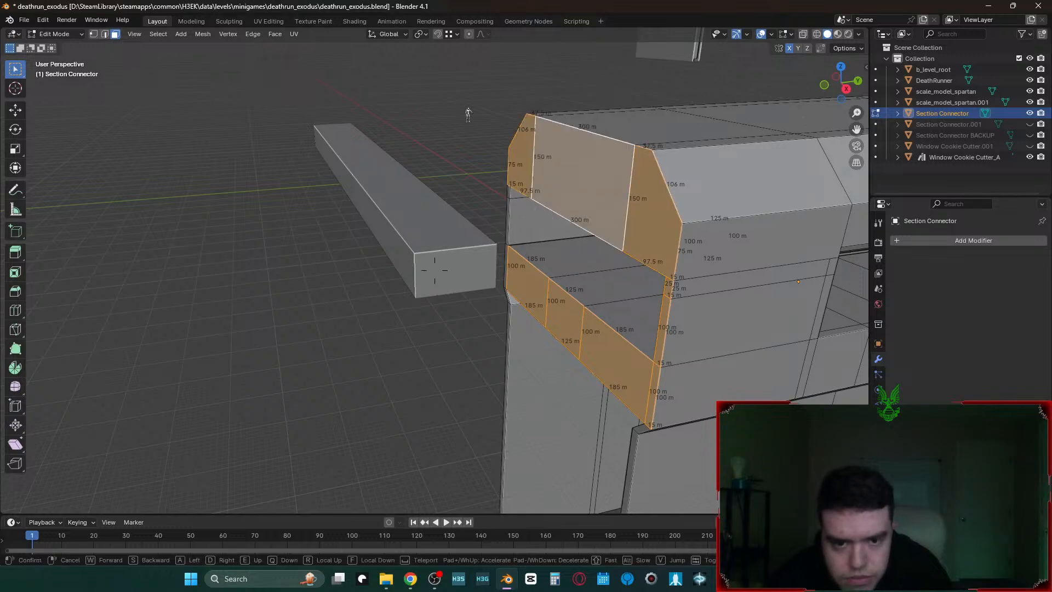
{"action": "key", "text": "w"}
{"action": "left_click", "coordinate": [485, 261]}
{"action": "key", "text": "c"}
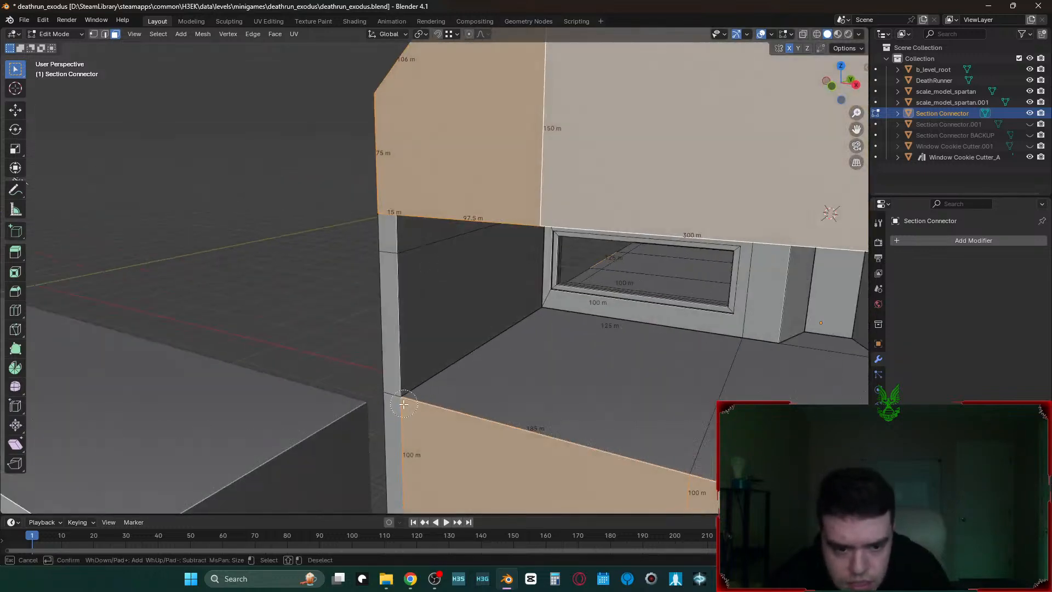
{"action": "left_click", "coordinate": [377, 390]}
{"action": "left_click", "coordinate": [369, 245]}
{"action": "key", "text": "Escape"}
- Deselect the stray square face below the long wall's window, keeping only the open end's faces selected
{"action": "key", "text": "shift+grave"}
{"action": "key", "text": "s"}
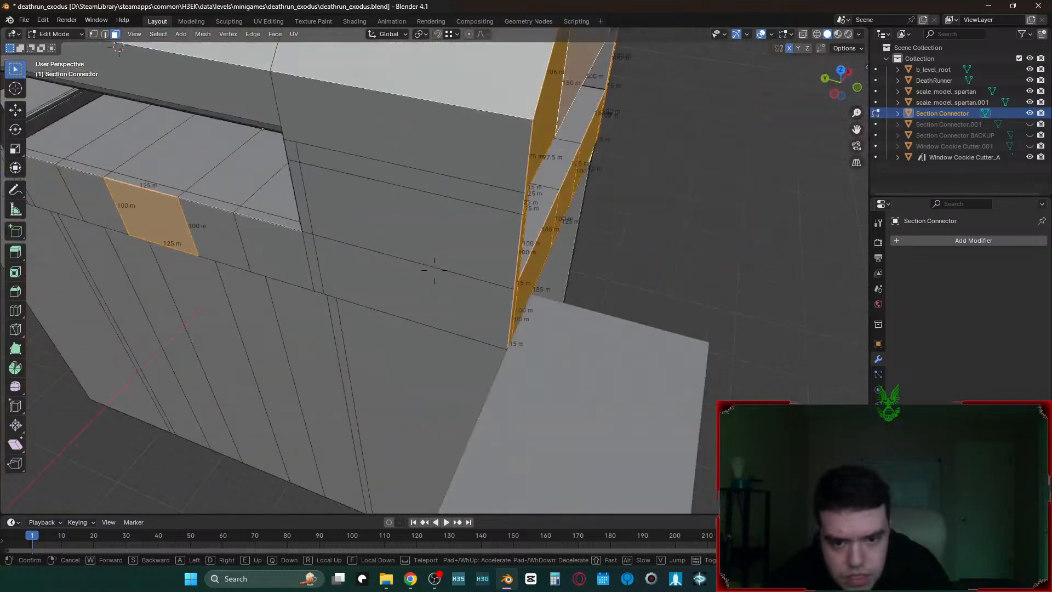
{"action": "left_click", "coordinate": [434, 270]}
{"action": "key", "text": "c"}
{"action": "middle_click", "coordinate": [133, 218]}
{"action": "key", "text": "Escape"}
- Check the open end's face selection in wireframe for stray faces and return to solid shading
{"action": "key", "text": "shift+grave"}
{"action": "key", "text": "s"}
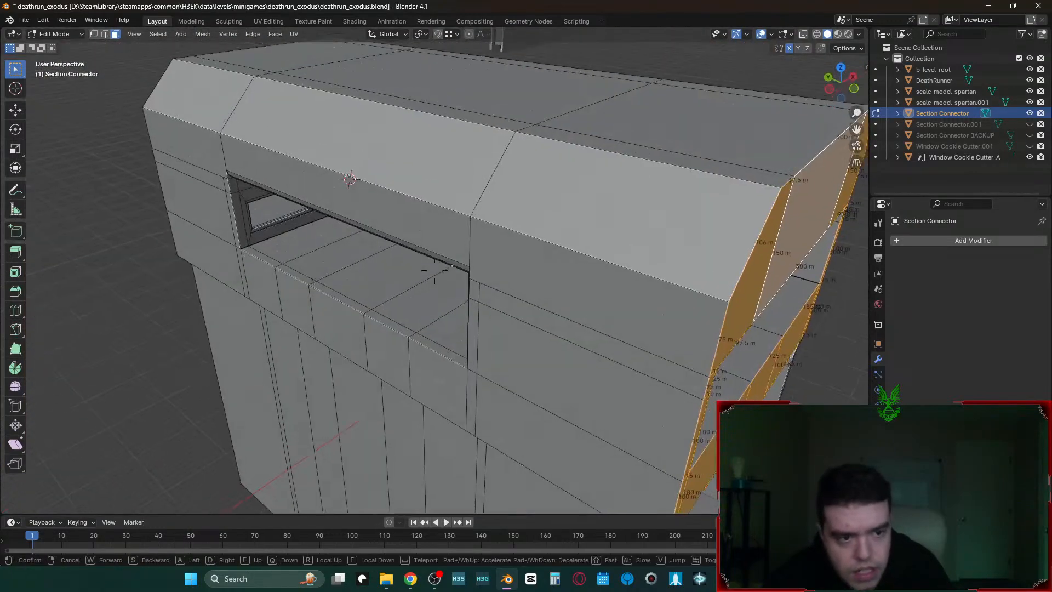
{"action": "key", "text": "d"}
{"action": "left_click", "coordinate": [434, 270]}
{"action": "key", "text": "z"}
{"action": "left_click", "coordinate": [25, 214]}
{"action": "key", "text": "shift+grave"}
{"action": "left_click", "coordinate": [435, 270]}
{"action": "key", "text": "z"}
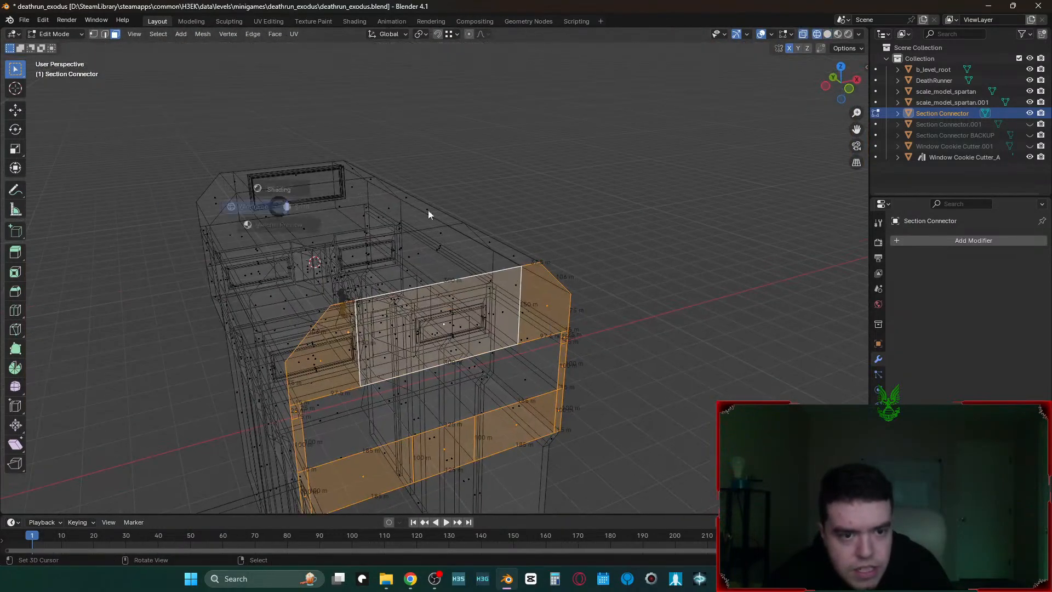
{"action": "left_click", "coordinate": [345, 213]}
- Extrude the selected ring of faces around the open end outward by 15 m
{"action": "key", "text": "shift+grave"}
{"action": "key", "text": "w"}
{"action": "key", "text": "d"}
{"action": "left_click", "coordinate": [435, 270]}
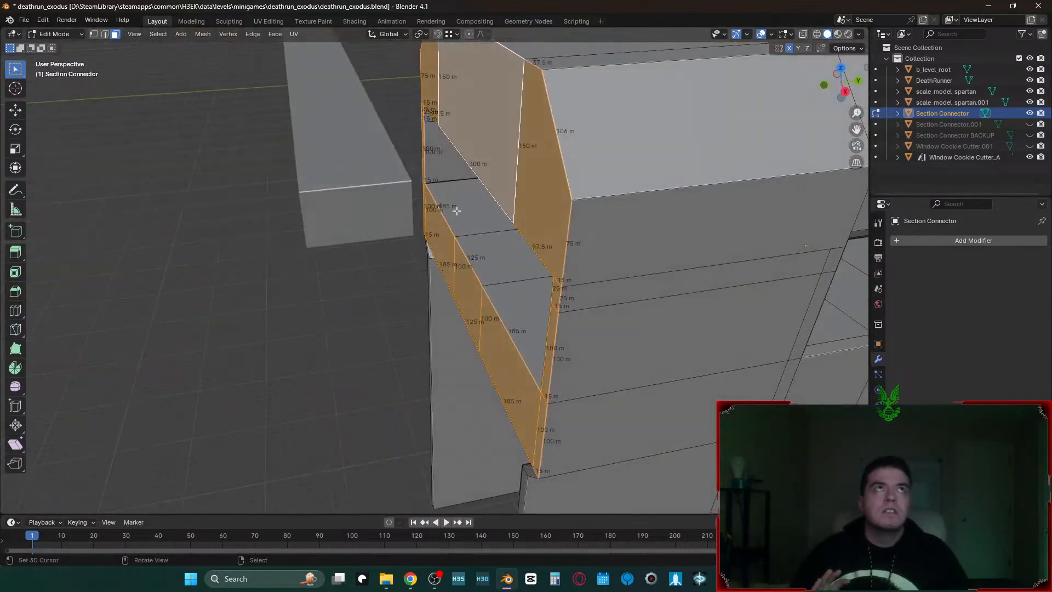
{"action": "type", "text": "e15"}
{"action": "key", "text": "Return"}
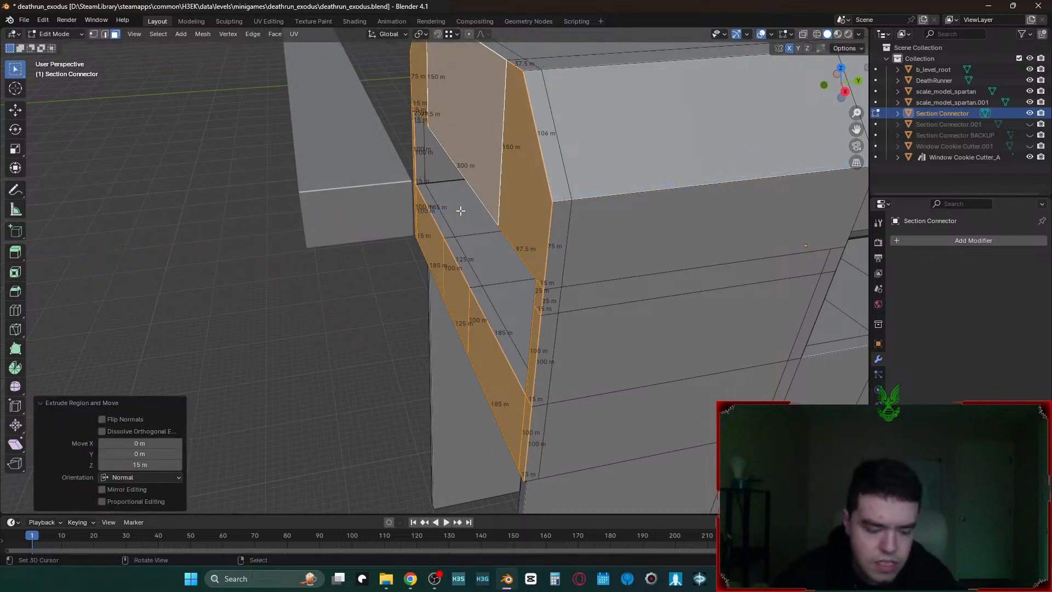
- Try extruding the open end's faces outward by a further 150 m
{"action": "type", "text": "e150"}
{"action": "key", "text": "Return"}
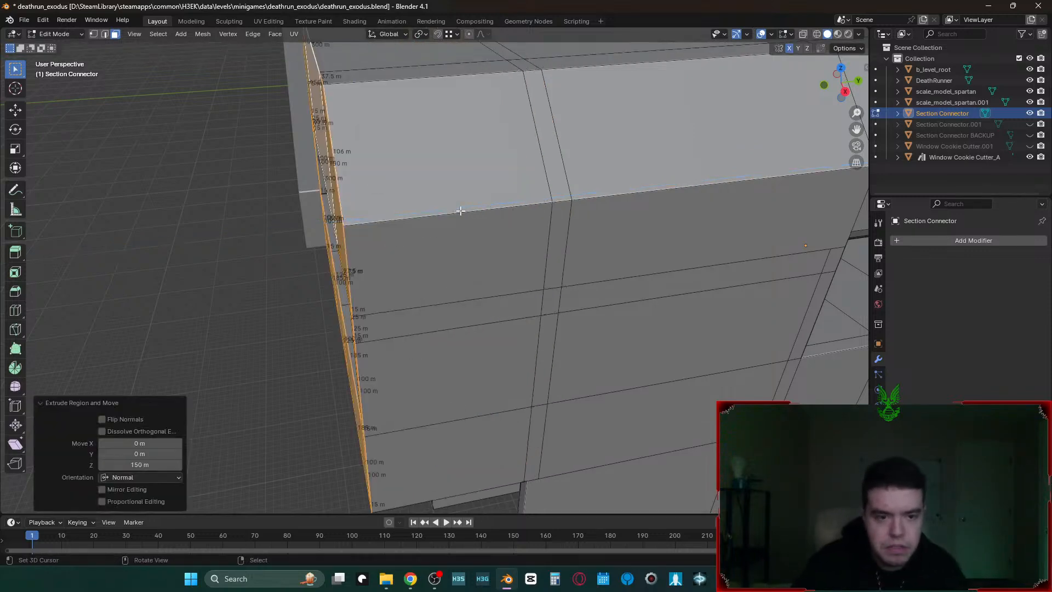
{"action": "key", "text": "ctrl+z"}
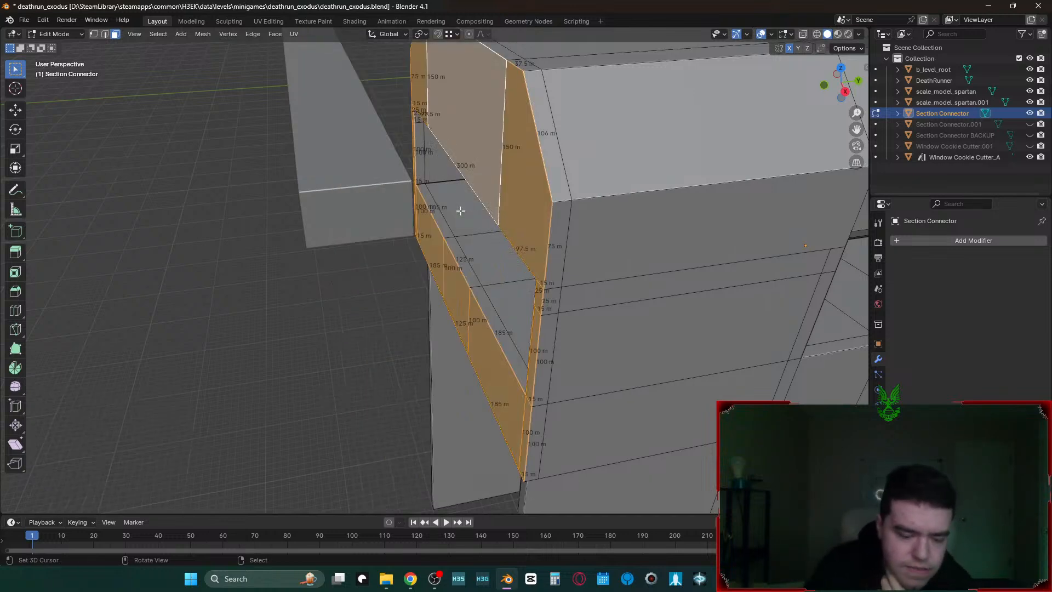
{"action": "key", "text": "ctrl+shift+z"}
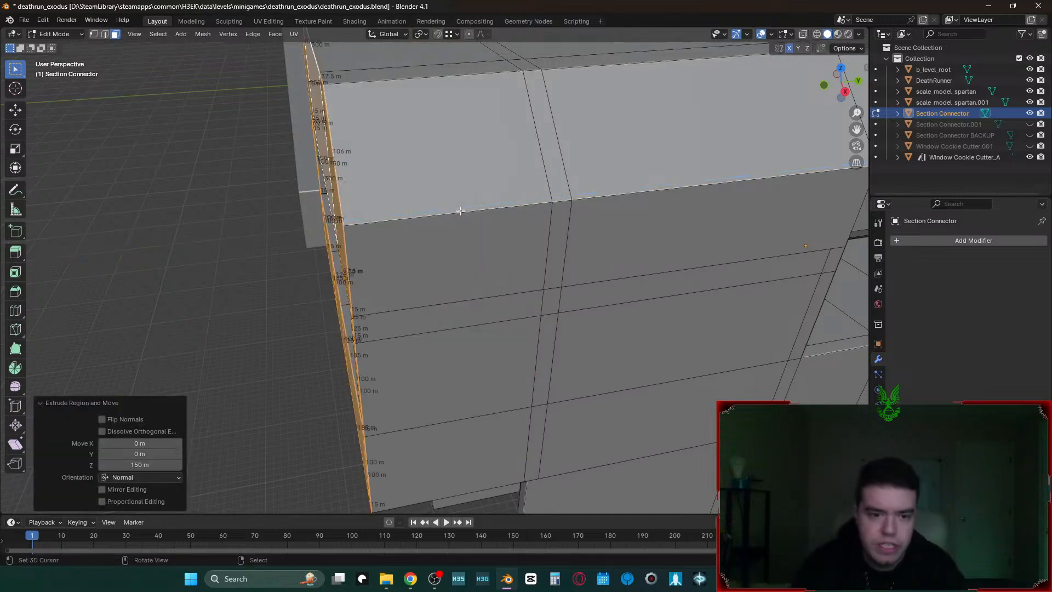
{"action": "key", "text": "ctrl+z"}
- Extrude the three narrow faces along the floor's outer edge at the open end upward by 100 m
{"action": "key", "text": "shift+grave"}
{"action": "key", "text": "a"}
{"action": "left_click", "coordinate": [461, 212]}
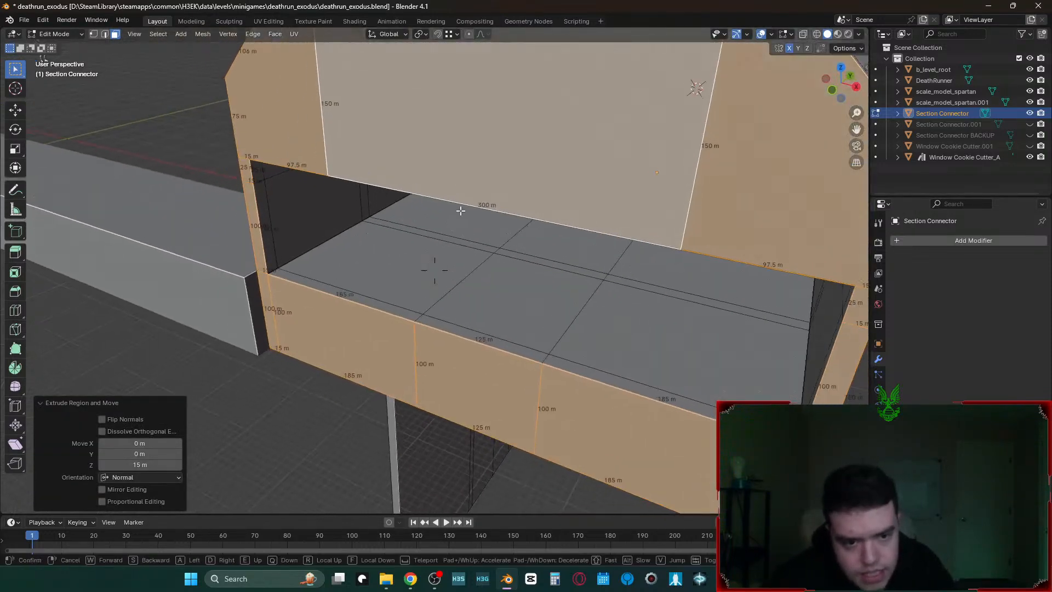
{"action": "left_click", "coordinate": [267, 249]}
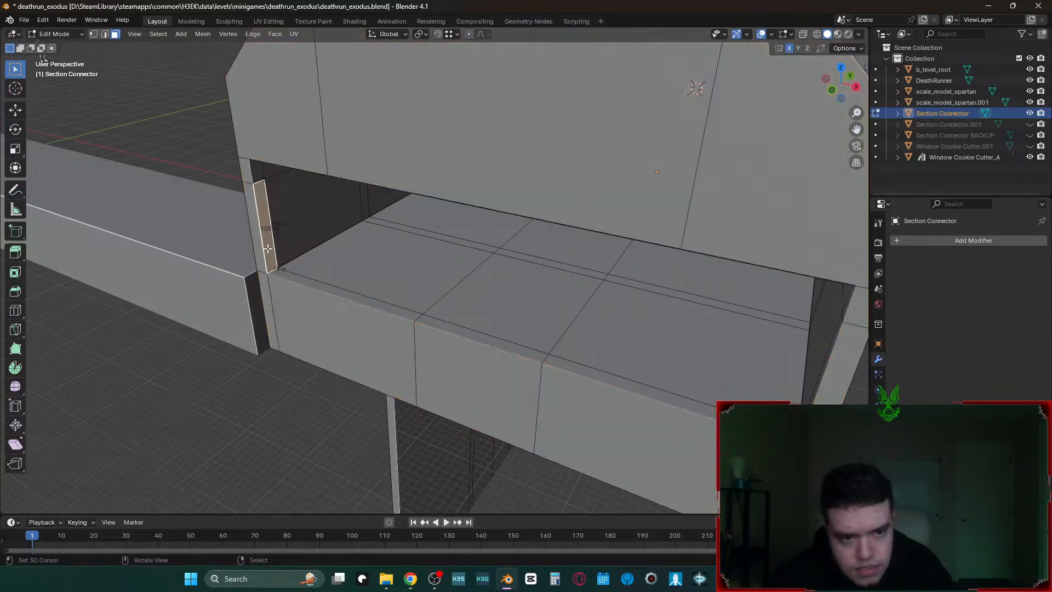
{"action": "left_click", "coordinate": [325, 285]}
{"action": "left_click", "coordinate": [486, 345], "text": "shift"}
{"action": "left_click", "coordinate": [596, 377], "text": "shift"}
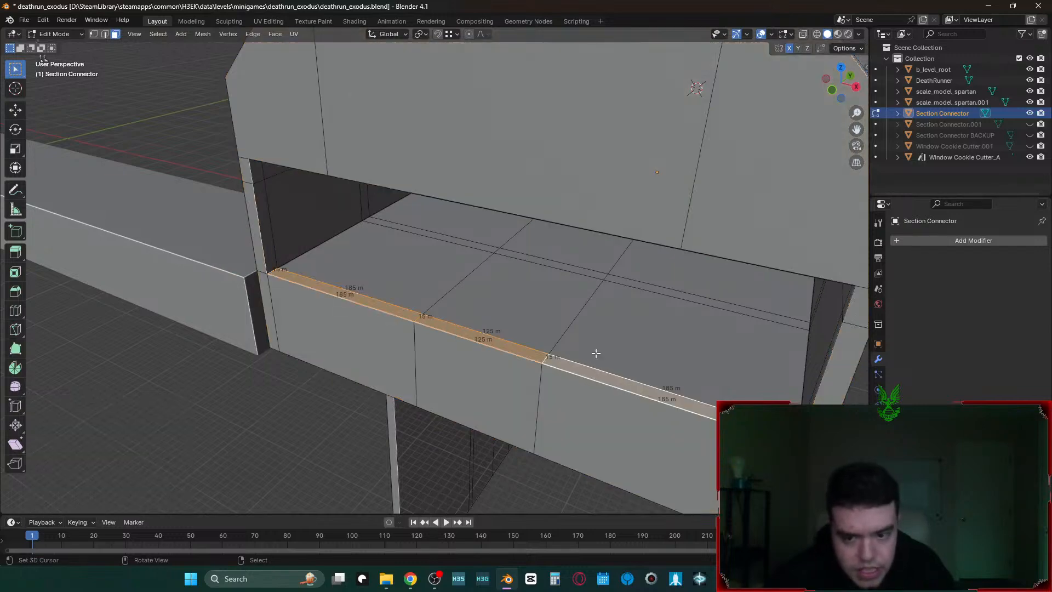
{"action": "key", "text": "shift+grave"}
{"action": "key", "text": "w"}
{"action": "left_click", "coordinate": [435, 270]}
{"action": "key", "text": "shift+grave"}
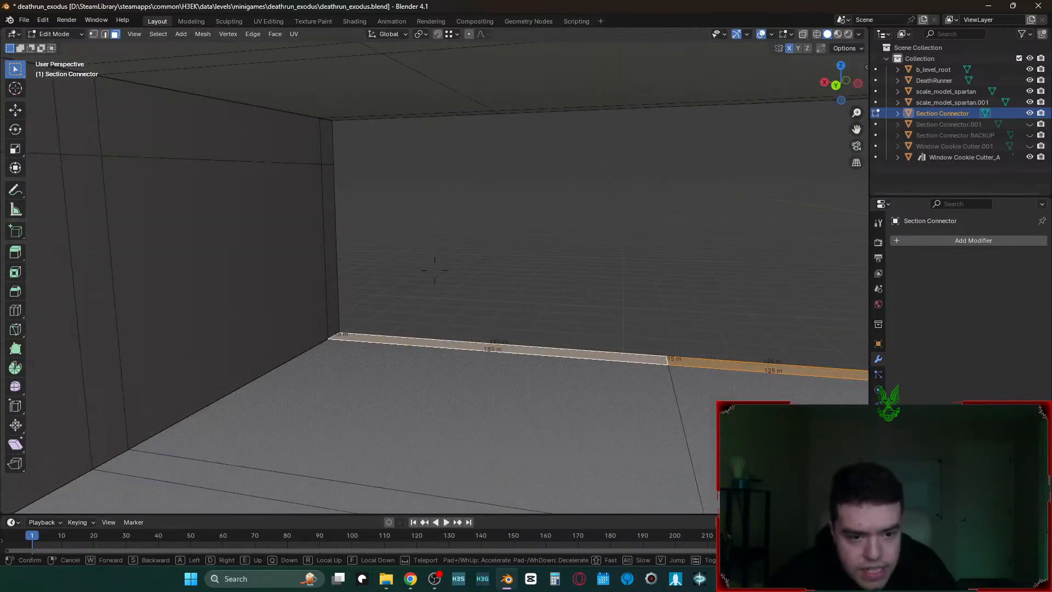
{"action": "left_click", "coordinate": [445, 257]}
{"action": "key", "text": "e"}
{"action": "left_click", "coordinate": [560, 202], "text": "ctrl"}
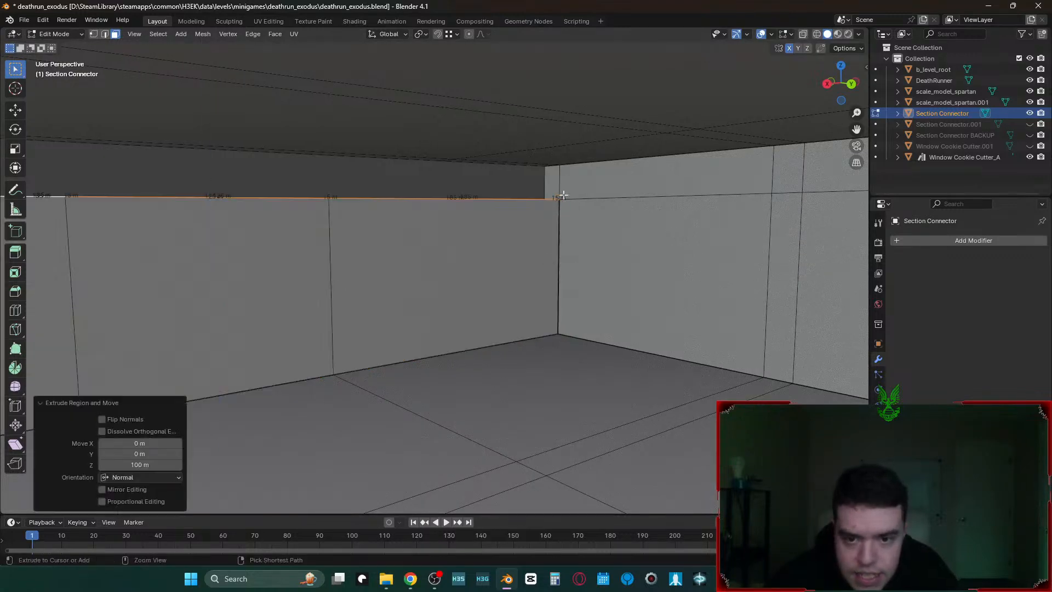
- Extrude the new end wall's top faces up another 25 m to the ceiling and merge all vertices by distance
{"action": "key", "text": "e"}
{"action": "left_click", "coordinate": [560, 164], "text": "ctrl"}
{"action": "key", "text": "a"}
{"action": "key", "text": "m"}
{"action": "left_click", "coordinate": [551, 190]}
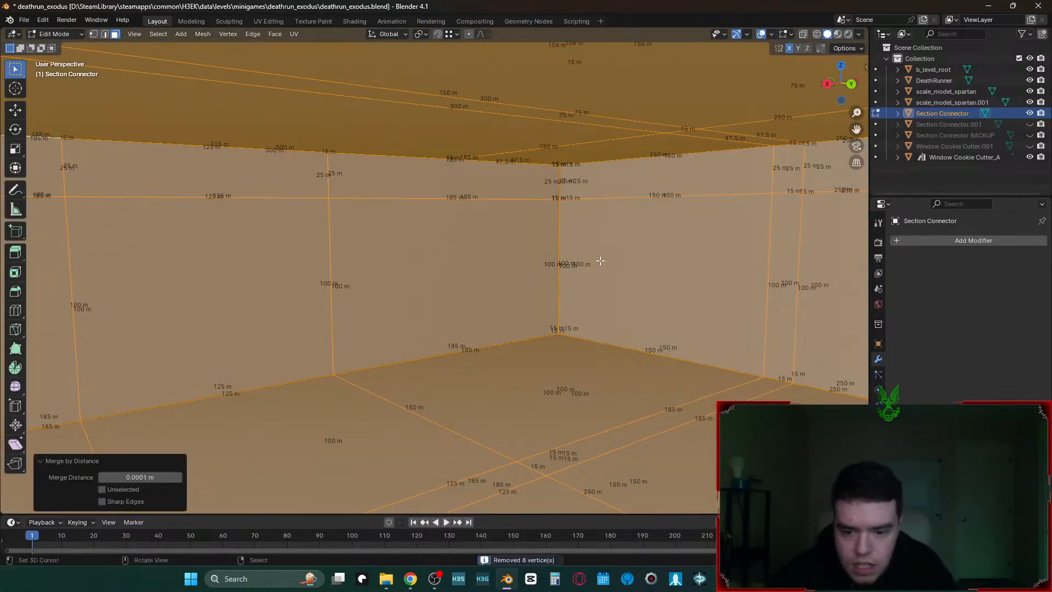
- Delete the hidden ceiling strip face that overlaps the top of the new end wall
{"action": "key", "text": "shift+grave"}
{"action": "key", "text": "w"}
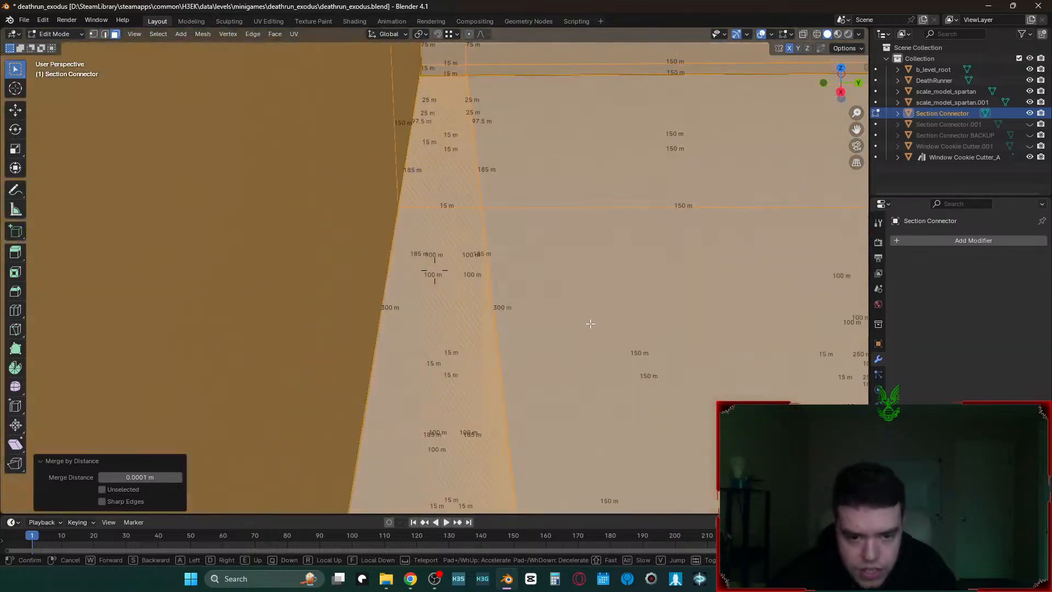
{"action": "left_click", "coordinate": [434, 270]}
{"action": "left_click", "coordinate": [458, 173]}
{"action": "key", "text": "x"}
{"action": "left_click", "coordinate": [458, 172]}
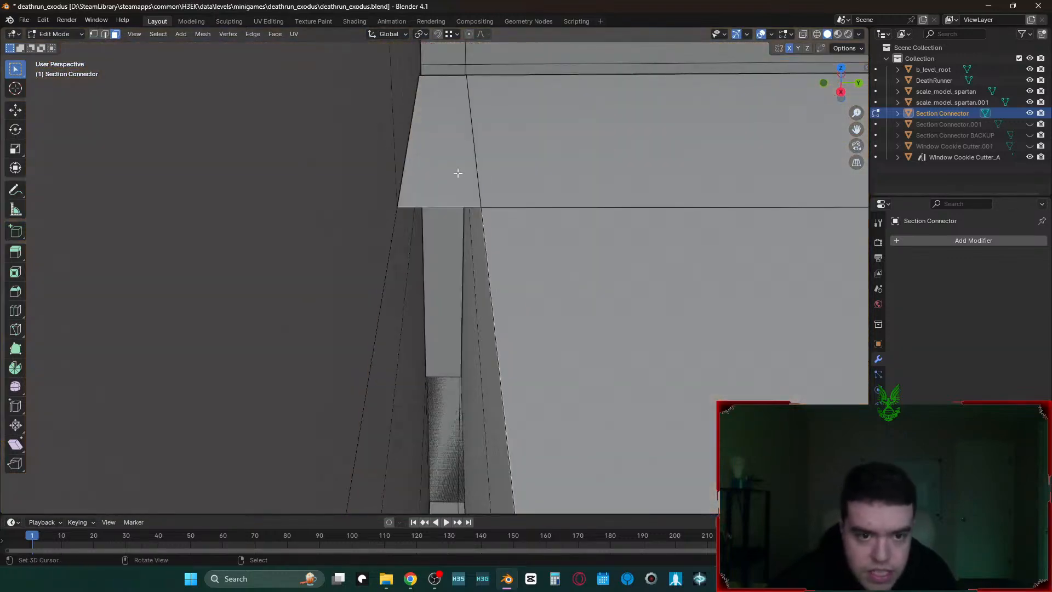
- Delete the hidden 125 m and 185 m long strip faces along the top of the new end wall
{"action": "key", "text": "shift+grave"}
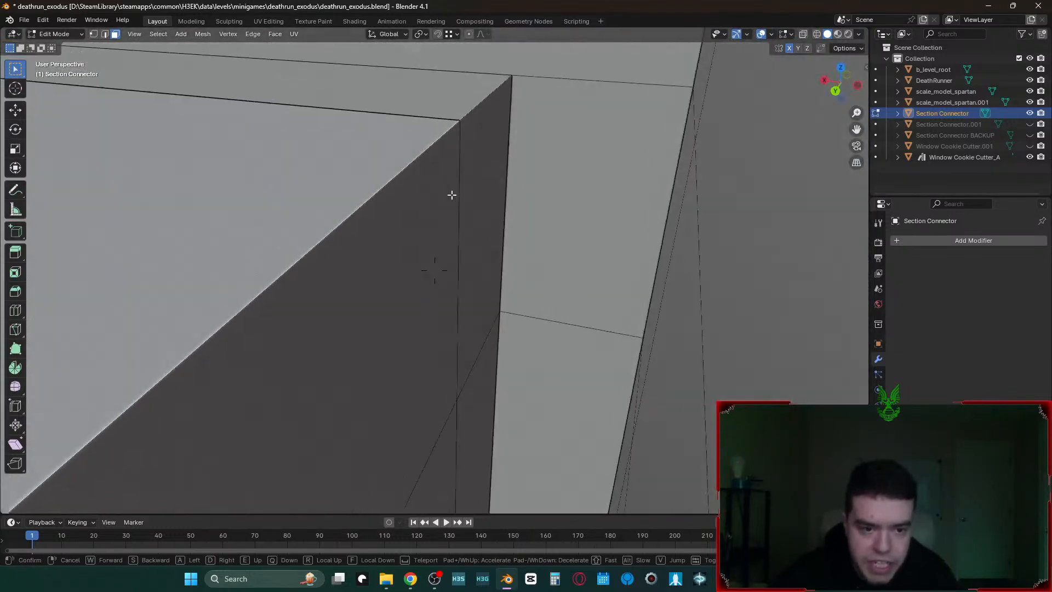
{"action": "left_click", "coordinate": [484, 364]}
{"action": "left_click", "coordinate": [484, 363]}
{"action": "key", "text": "shift+grave"}
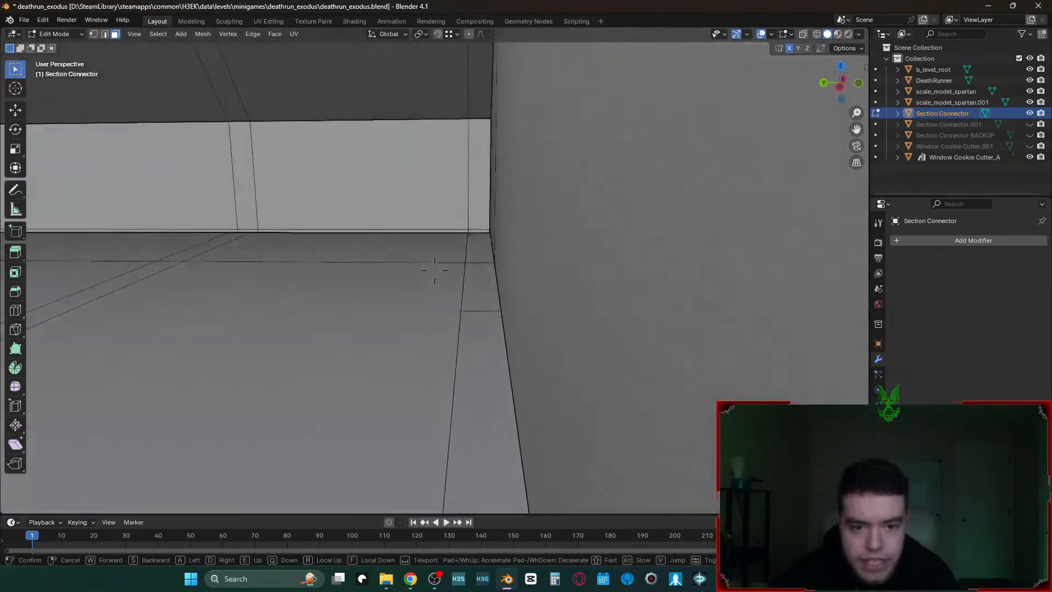
{"action": "left_click", "coordinate": [483, 364]}
{"action": "left_click", "coordinate": [462, 231]}
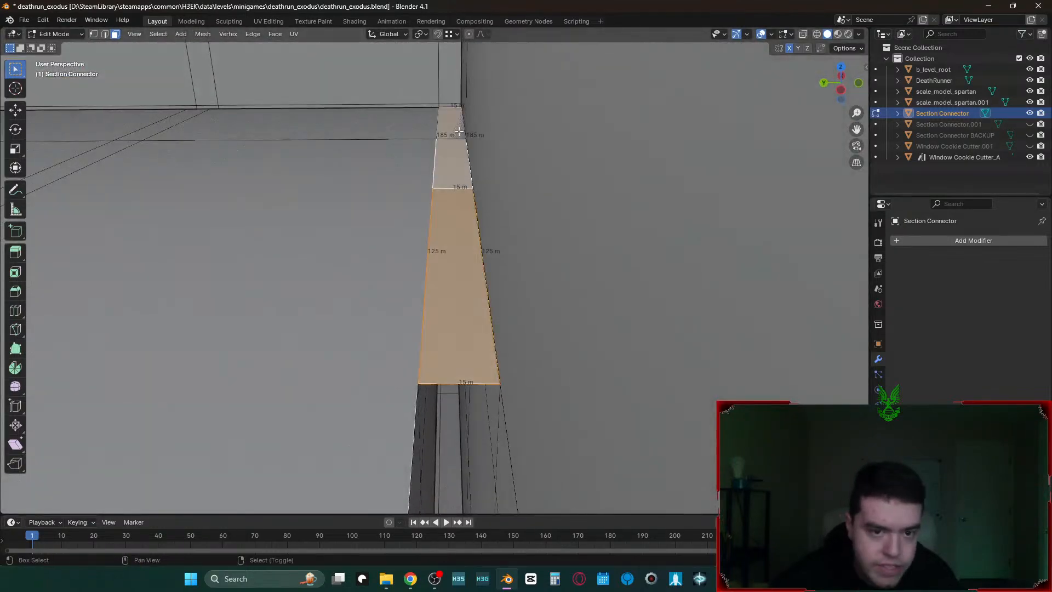
{"action": "left_click", "coordinate": [455, 159], "text": "shift"}
{"action": "key", "text": "x"}
{"action": "left_click", "coordinate": [455, 158]}
- Delete the leftover internal faces inside the hollow of the extended end section
{"action": "key", "text": "shift+grave"}
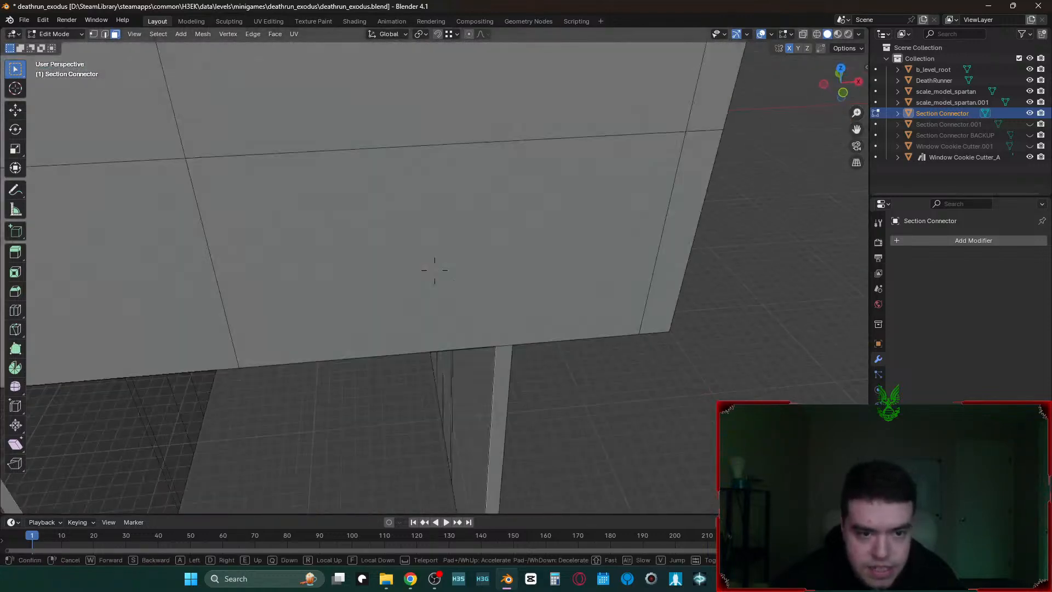
{"action": "key", "text": "d"}
{"action": "key", "text": "w"}
{"action": "key", "text": "e"}
{"action": "key", "text": "w"}
{"action": "left_click", "coordinate": [410, 224]}
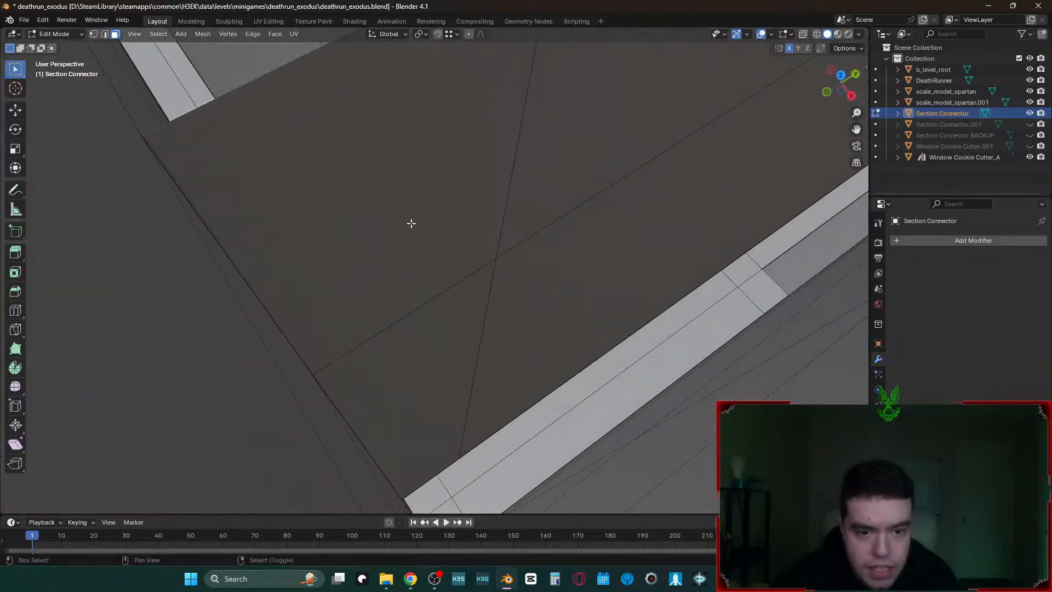
{"action": "left_click", "coordinate": [410, 224]}
{"action": "left_click", "coordinate": [408, 322], "text": "shift"}
{"action": "key", "text": "x"}
- Select the full ring of faces around the Section Connector's opposite open end, including the lower slab, side strips and upper panels
{"action": "key", "text": "shift+grave"}
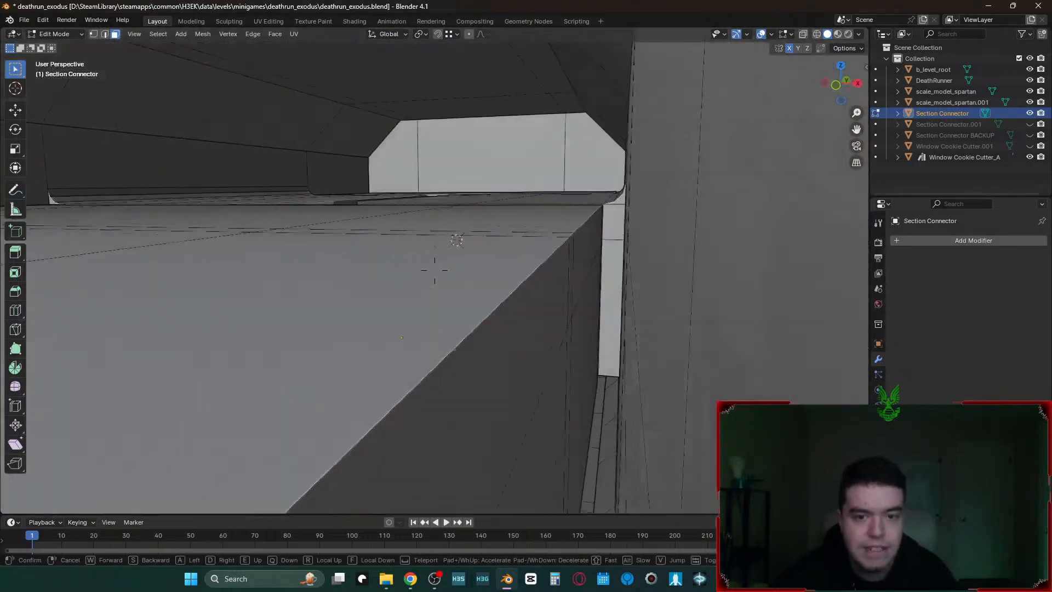
{"action": "key", "text": "w"}
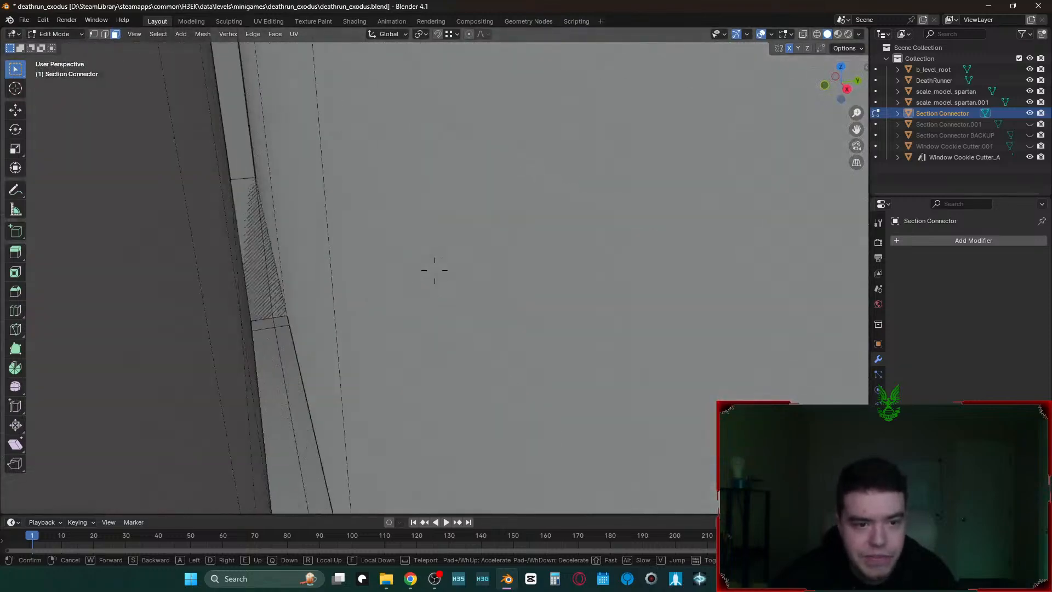
{"action": "key", "text": "s"}
{"action": "key", "text": "s"}
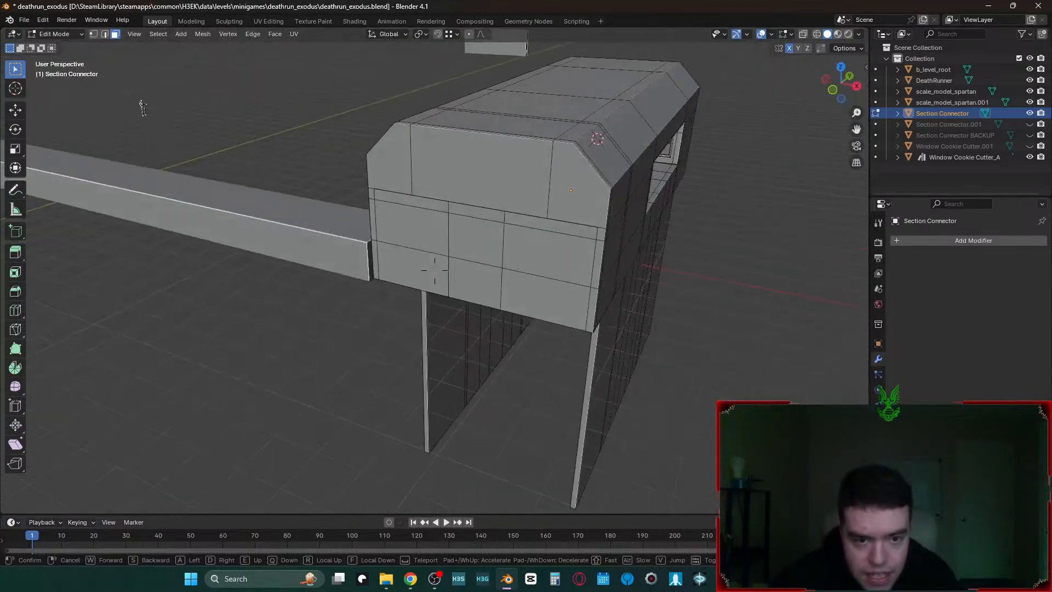
{"action": "key", "text": "d"}
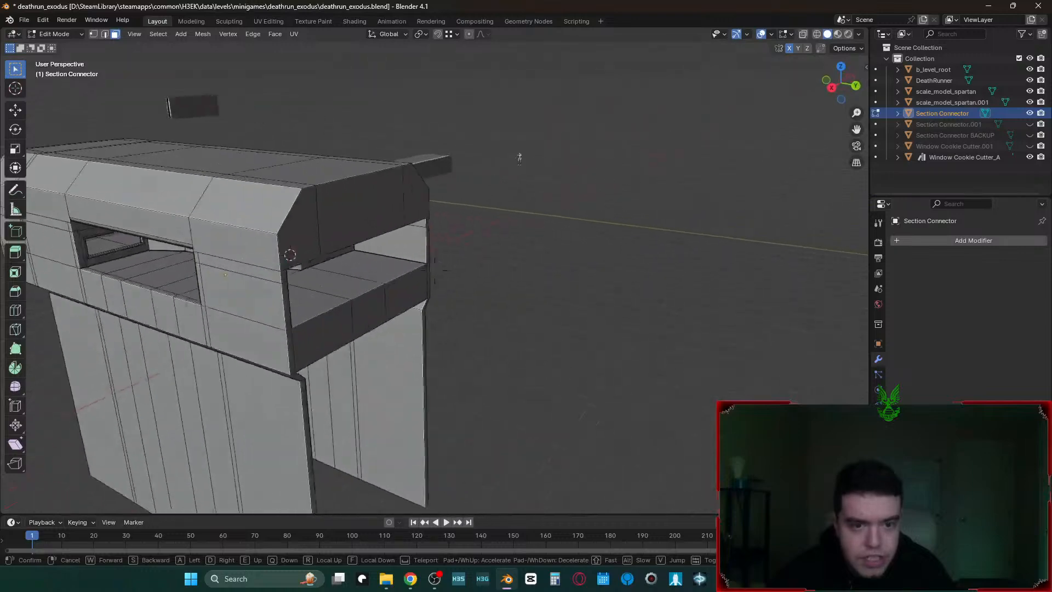
{"action": "key", "text": "w"}
{"action": "left_click", "coordinate": [434, 270]}
{"action": "right_click", "coordinate": [432, 364]}
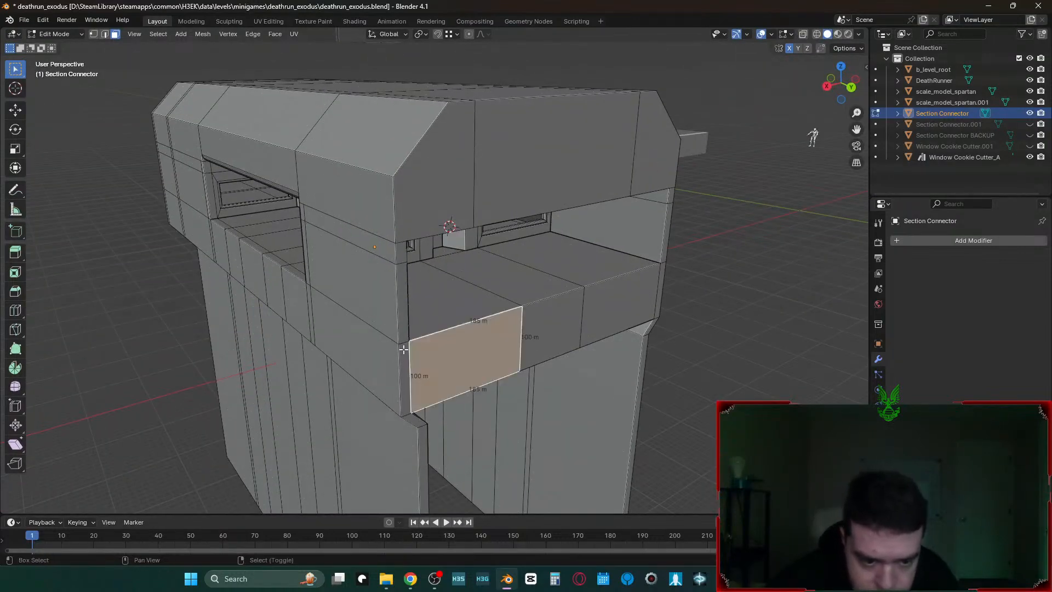
{"action": "left_click", "coordinate": [400, 317], "text": "shift"}
{"action": "left_click", "coordinate": [424, 204], "text": "shift"}
{"action": "left_click", "coordinate": [402, 250], "text": "shift"}
{"action": "left_click", "coordinate": [509, 183], "text": "shift"}
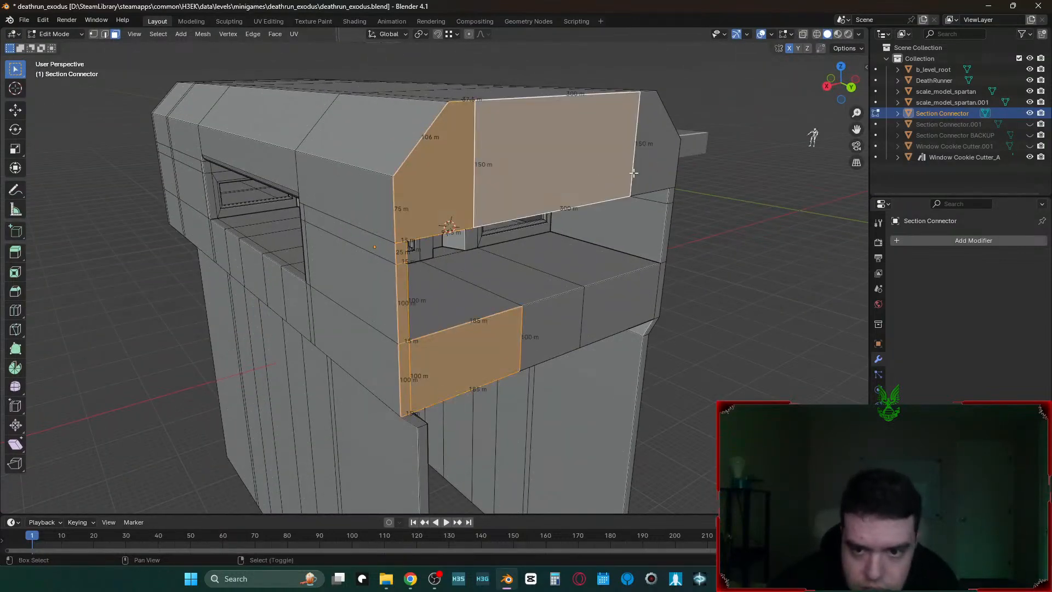
{"action": "left_click", "coordinate": [649, 168], "text": "shift"}
{"action": "left_click", "coordinate": [670, 194], "text": "shift"}
{"action": "left_click", "coordinate": [667, 229], "text": "shift"}
{"action": "left_click", "coordinate": [652, 287], "text": "shift"}
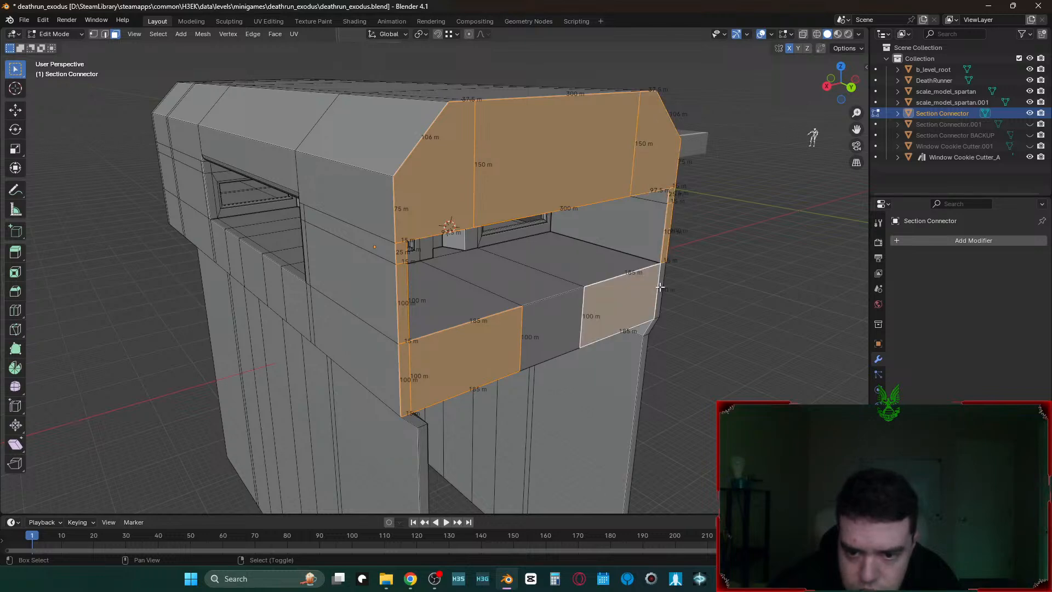
{"action": "left_click", "coordinate": [545, 322], "text": "shift"}
- Extrude the selected ring of faces outward three times in succession, by 15 m, 150 m and 15 m
{"action": "type", "text": "e5"}
{"action": "key", "text": "Return"}
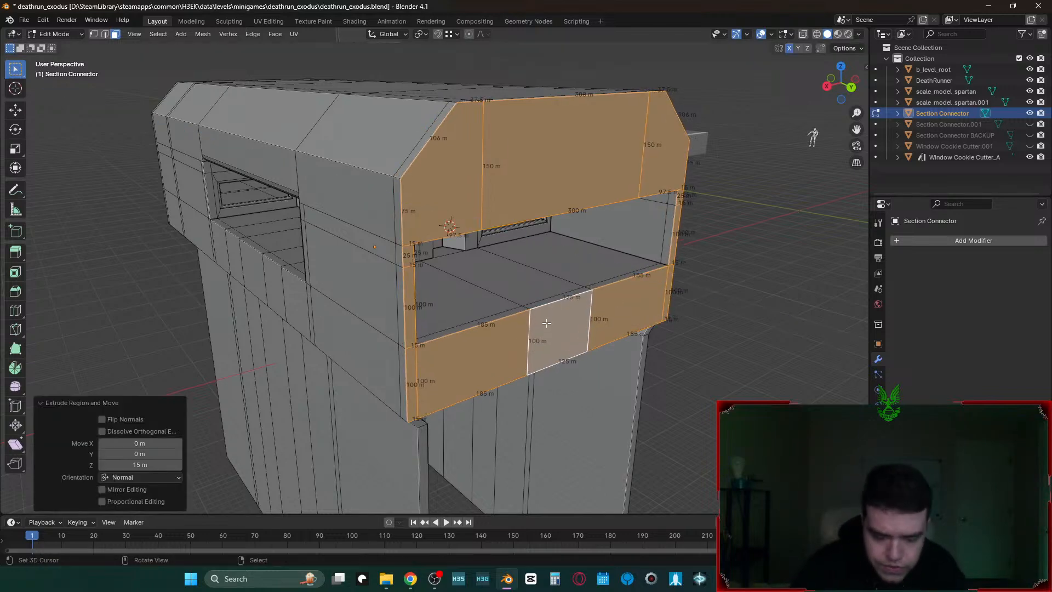
{"action": "type", "text": "e150"}
{"action": "key", "text": "Return"}
{"action": "type", "text": "e15"}
{"action": "key", "text": "Return"}
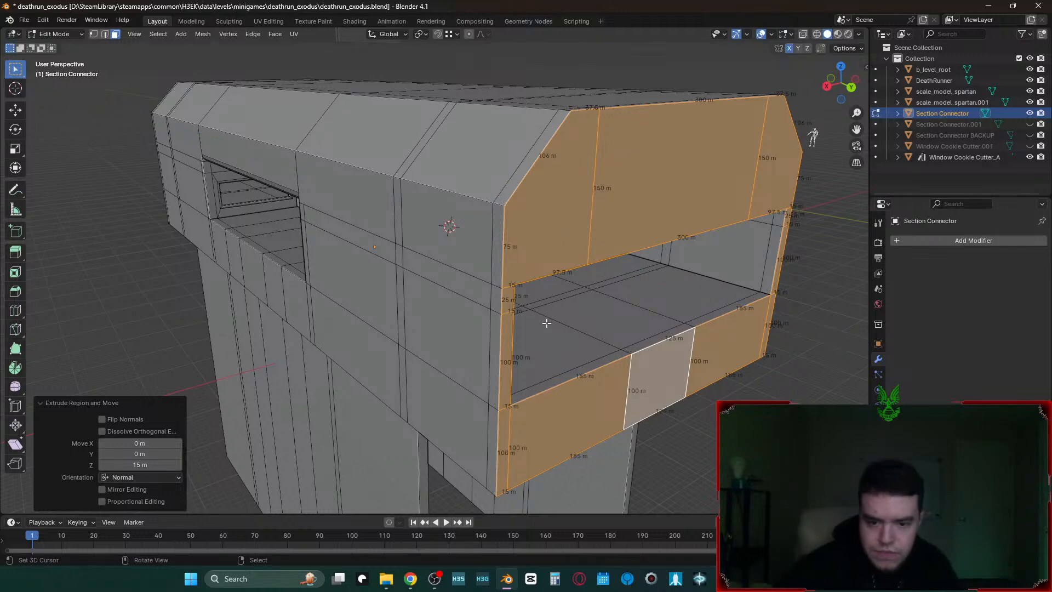
- Extrude the three narrow faces along the floor's outer edge at this second end upward by 100 m
{"action": "key", "text": "alt+a"}
{"action": "key", "text": "shift+grave"}
{"action": "left_click", "coordinate": [782, 346]}
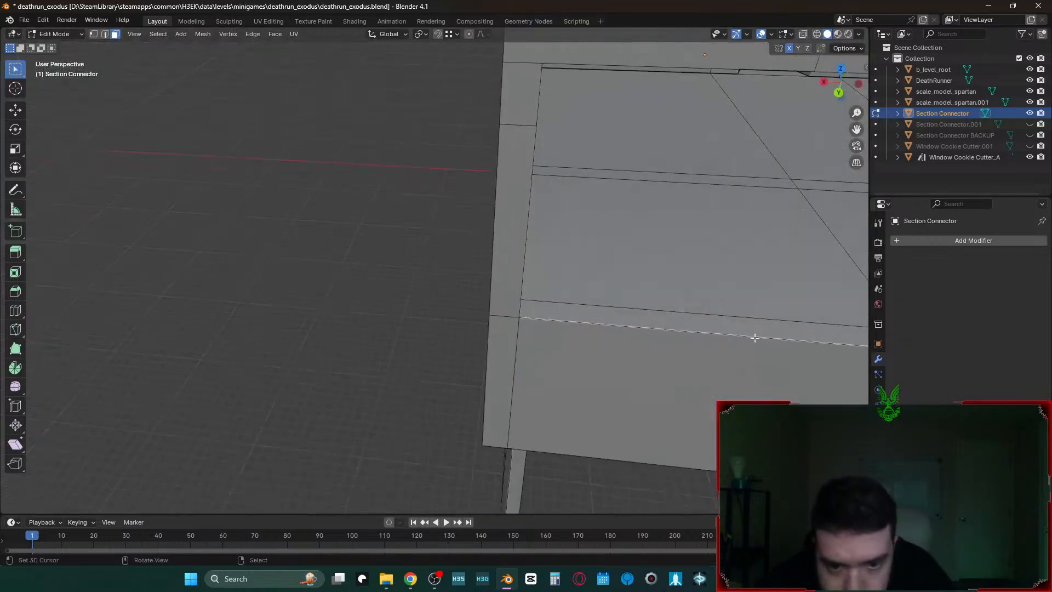
{"action": "right_click", "coordinate": [652, 321]}
{"action": "key", "text": "shift+grave"}
{"action": "left_click", "coordinate": [580, 314]}
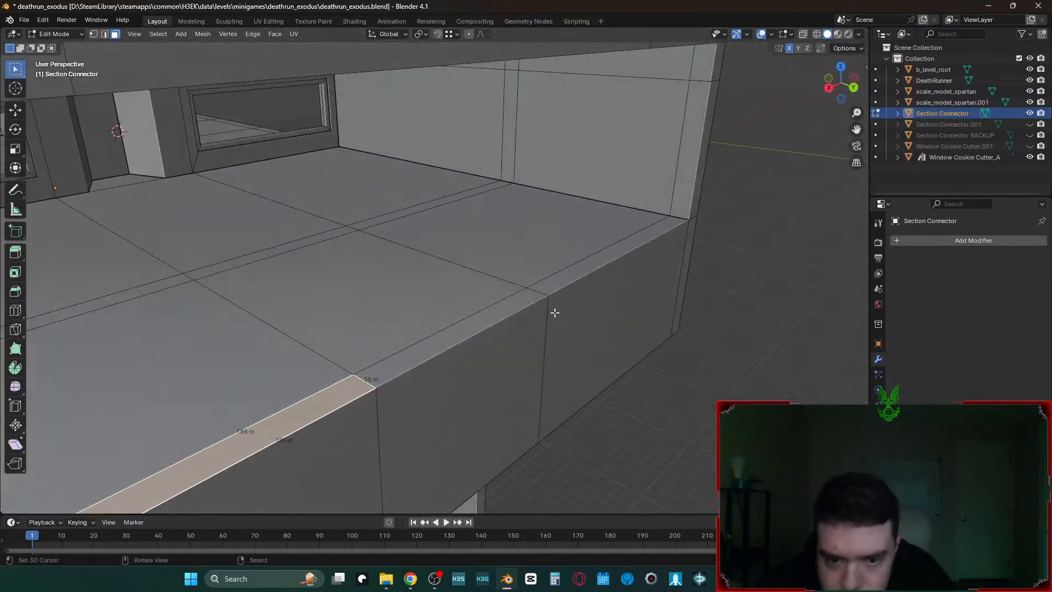
{"action": "key", "text": "c"}
{"action": "right_click", "coordinate": [534, 298]}
{"action": "right_click", "coordinate": [541, 293], "text": "shift"}
{"action": "right_click", "coordinate": [584, 277], "text": "shift"}
{"action": "right_click", "coordinate": [554, 288], "text": "shift"}
{"action": "right_click", "coordinate": [524, 304], "text": "shift"}
{"action": "right_click", "coordinate": [578, 301], "text": "shift"}
{"action": "type", "text": "e"}
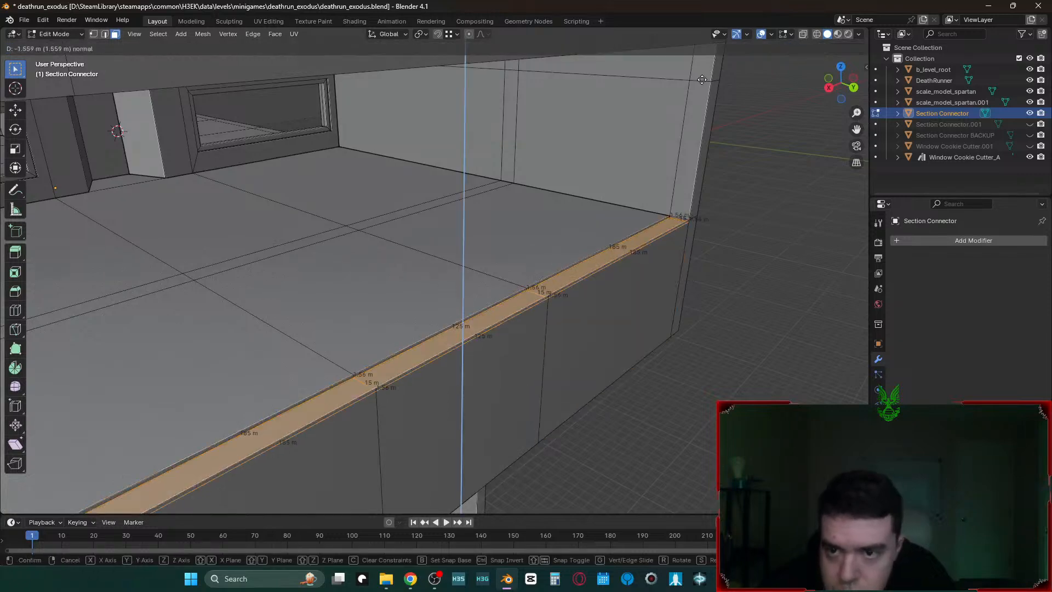
{"action": "type", "text": "100"}
{"action": "key", "text": "Return"}
- Extrude the second end wall's top faces a further 25 m upward, merge all vertices by distance and clear the selection
{"action": "key", "text": "shift+grave"}
{"action": "left_click", "coordinate": [739, 66]}
{"action": "type", "text": "e25"}
{"action": "key", "text": "Return"}
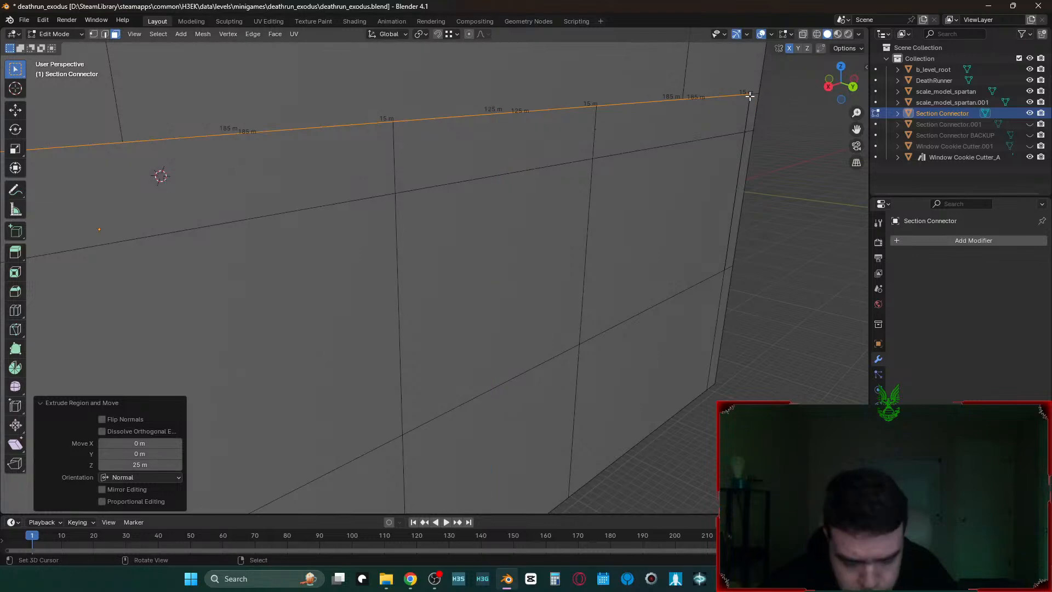
{"action": "key", "text": "a"}
{"action": "key", "text": "m"}
{"action": "left_click", "coordinate": [749, 97]}
{"action": "key", "text": "alt+a"}
- Delete the hidden strip faces where the second end wall meets the underside of the upper section
{"action": "key", "text": "shift+grave"}
{"action": "key", "text": "w"}
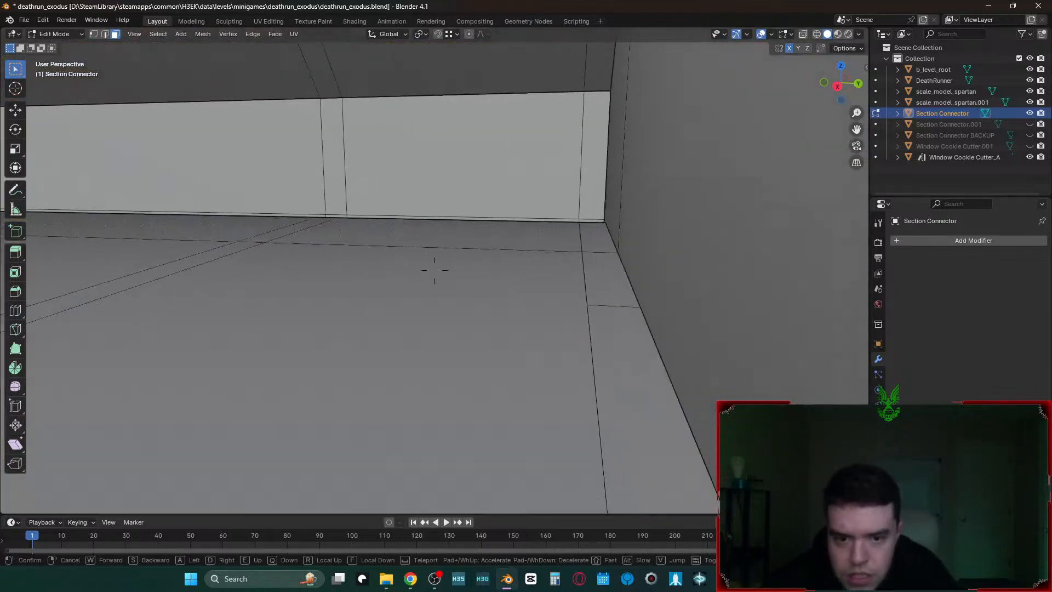
{"action": "left_click", "coordinate": [676, 349]}
{"action": "left_click", "coordinate": [575, 267], "text": "alt"}
{"action": "key", "text": "x"}
{"action": "left_click", "coordinate": [569, 229]}
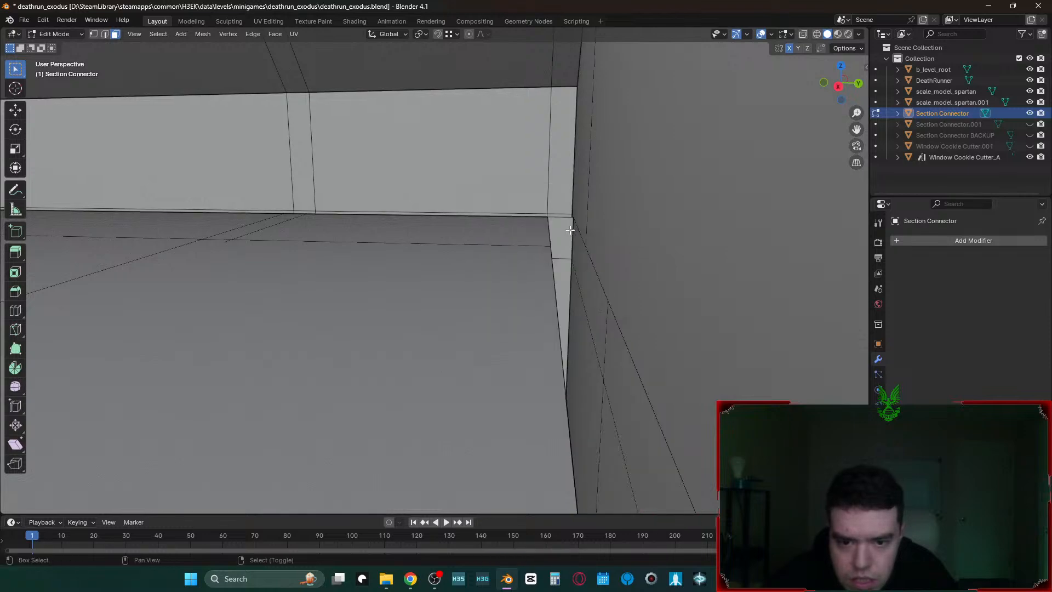
{"action": "left_click", "coordinate": [563, 234]}
{"action": "key", "text": "x"}
{"action": "left_click", "coordinate": [564, 275]}
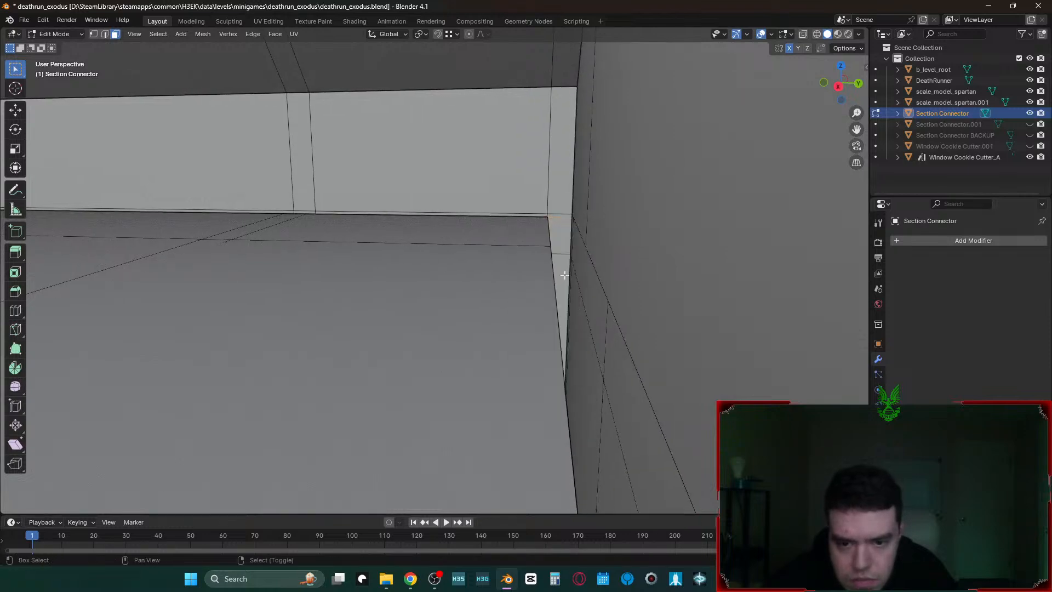
- Delete the remaining leftover internal faces around the corners and hollow of the second end section
{"action": "key", "text": "shift+grave"}
{"action": "left_click", "coordinate": [564, 274]}
{"action": "left_click", "coordinate": [673, 216]}
{"action": "key", "text": "x"}
{"action": "left_click", "coordinate": [688, 202]}
{"action": "key", "text": "x"}
{"action": "right_click", "coordinate": [688, 201]}
{"action": "right_click", "coordinate": [634, 282]}
{"action": "key", "text": "x"}
{"action": "left_click", "coordinate": [637, 281]}
{"action": "right_click", "coordinate": [713, 239]}
{"action": "key", "text": "x"}
{"action": "left_click", "coordinate": [712, 239]}
{"action": "key", "text": "shift+grave"}
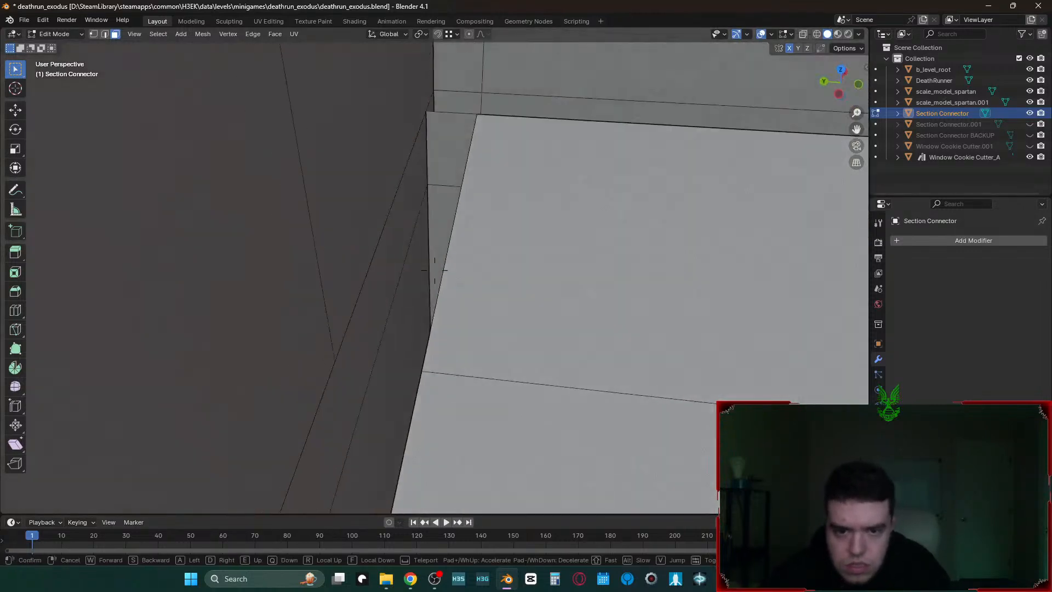
{"action": "left_click", "coordinate": [685, 249]}
{"action": "left_click", "coordinate": [422, 293]}
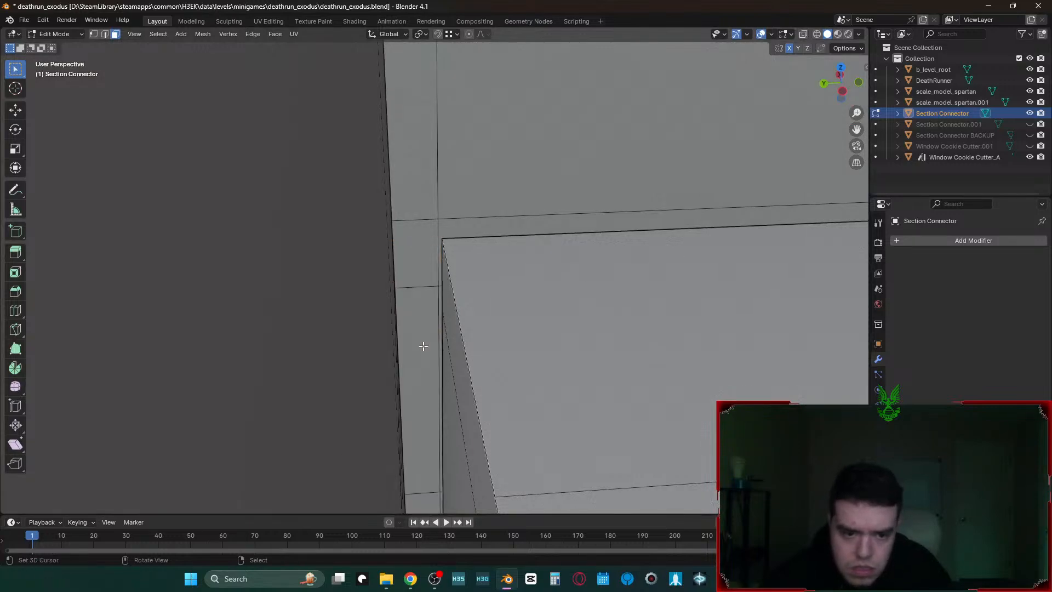
- Merge all of the Section Connector's vertices by distance with a 0.001 m threshold and switch to vertex selection
{"action": "key", "text": "shift+grave"}
{"action": "left_click", "coordinate": [435, 270]}
{"action": "key", "text": "a"}
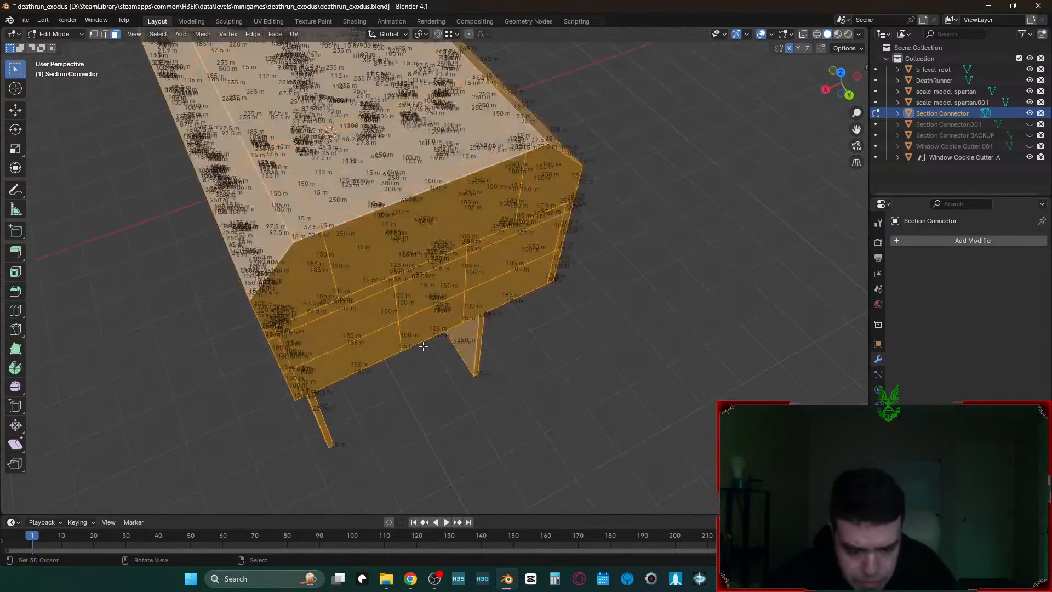
{"action": "key", "text": "m"}
{"action": "left_click", "coordinate": [423, 346]}
{"action": "left_click", "coordinate": [133, 477]}
{"action": "left_click_drag", "start_coordinate": [112, 477], "coordinate": [116, 477]}
{"action": "key", "text": "BackSpace"}
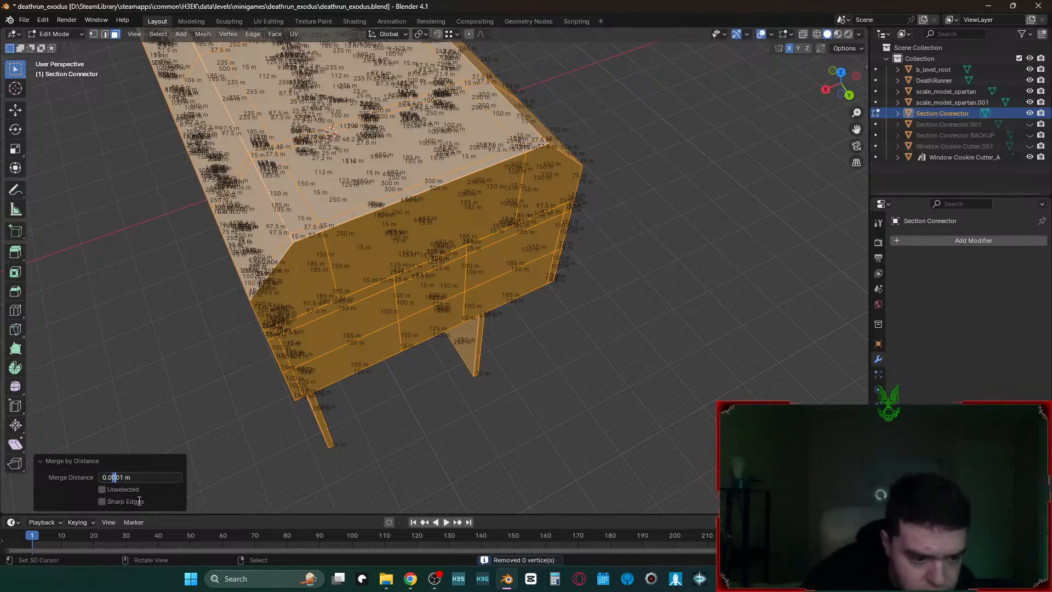
{"action": "key", "text": "Return"}
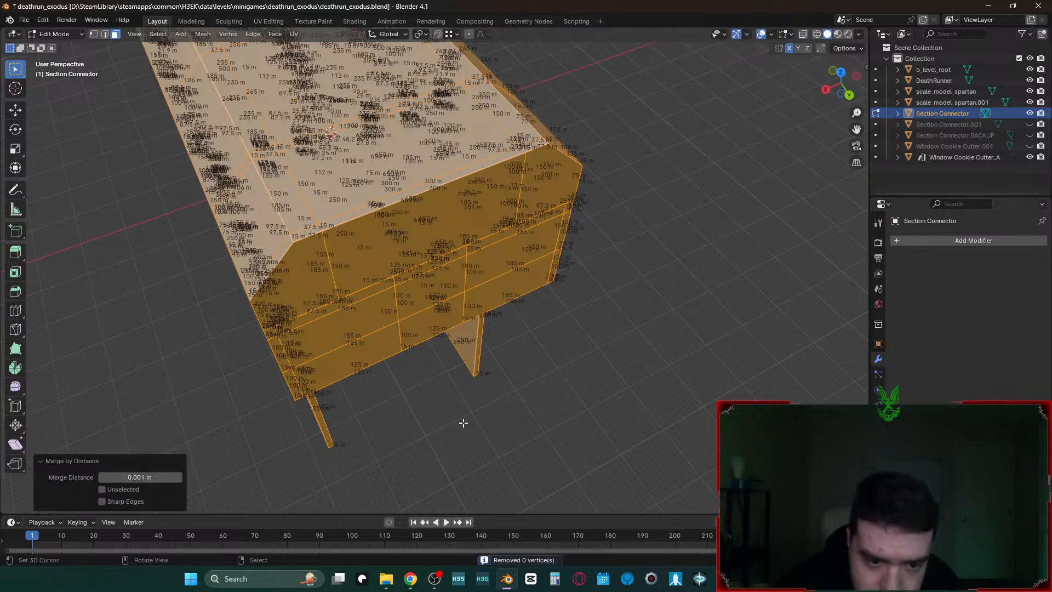
{"action": "left_click", "coordinate": [418, 430]}
{"action": "key", "text": "1"}
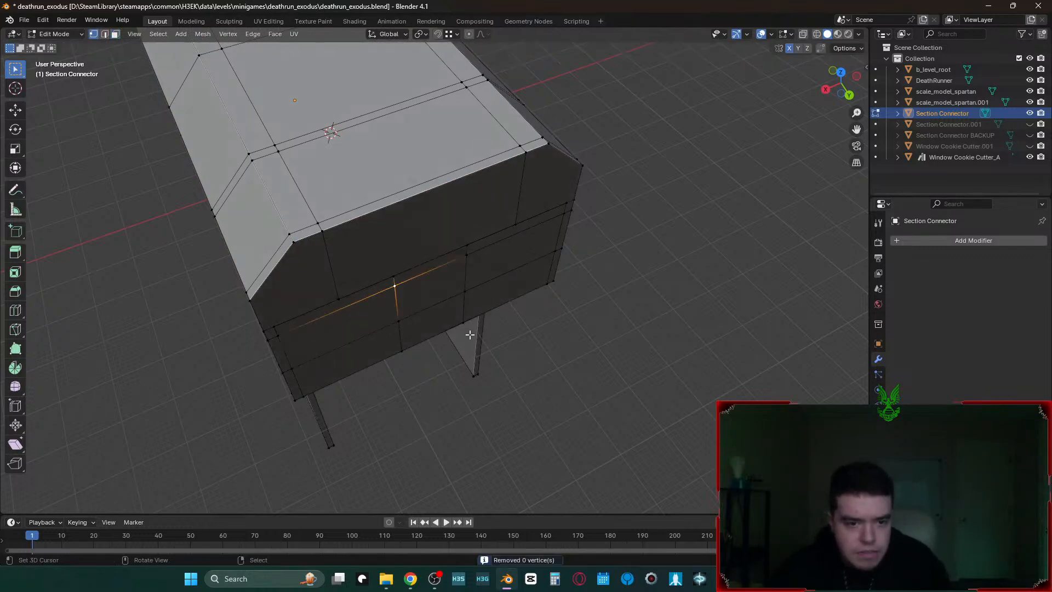
- Inspect the closed end section of the connector from both sides after merging its vertices
{"action": "key", "text": "shift+grave"}
{"action": "left_click", "coordinate": [435, 270]}
{"action": "key", "text": "shift+f"}
{"action": "key", "text": "shift+f"}
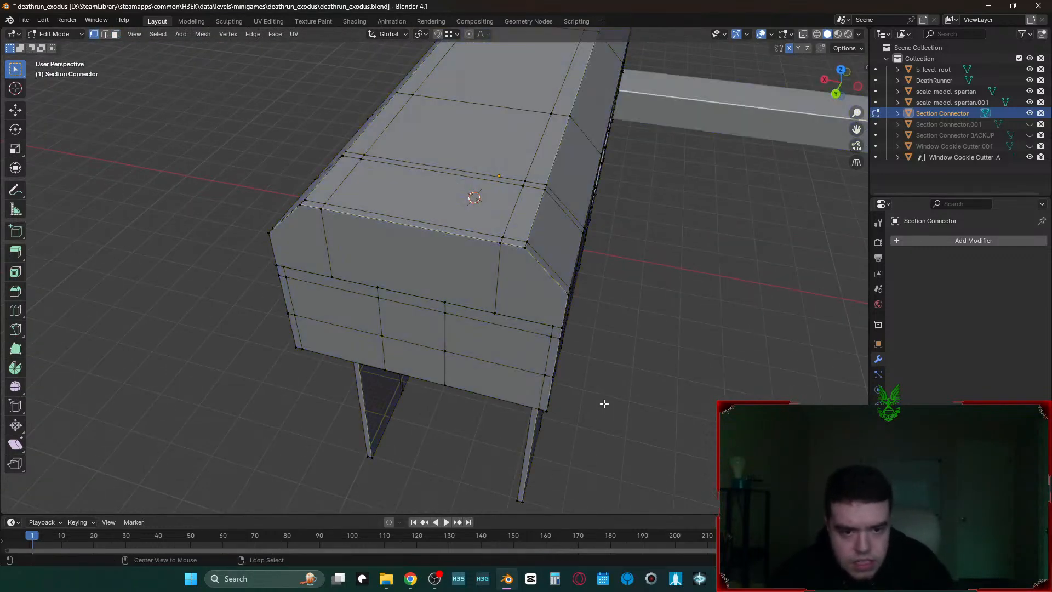
{"action": "key", "text": "shift+grave"}
{"action": "key", "text": "d"}
{"action": "left_click", "coordinate": [434, 270]}
- Duplicate the 150 by 100 m outer side-wall face beside the connector's end corner, leaving the copy in place
{"action": "key", "text": "3"}
{"action": "key", "text": "shift+grave"}
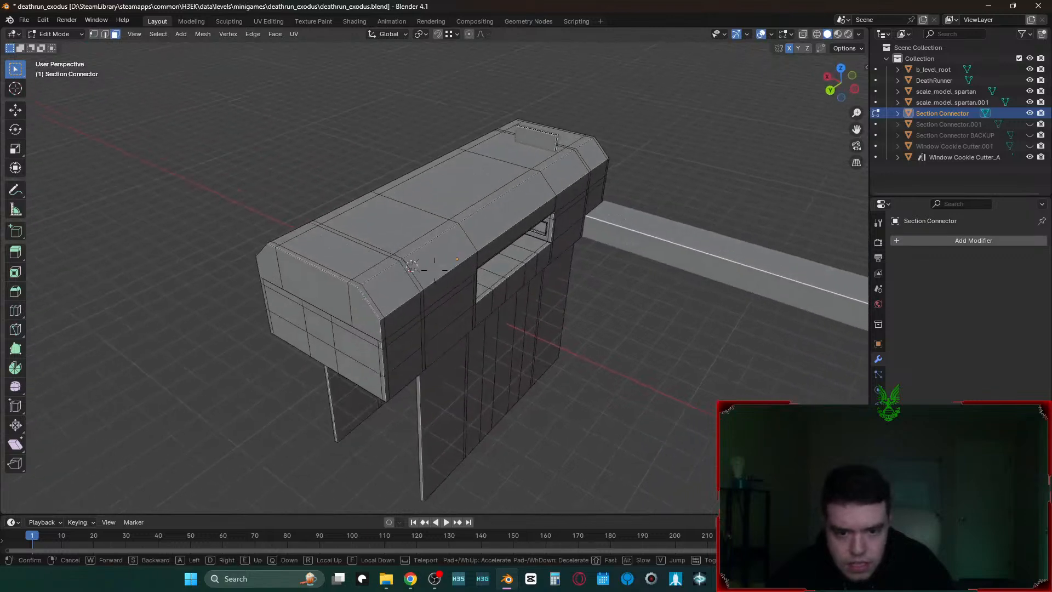
{"action": "key", "text": "w"}
{"action": "key", "text": "d"}
{"action": "key", "text": "a"}
{"action": "key", "text": "s"}
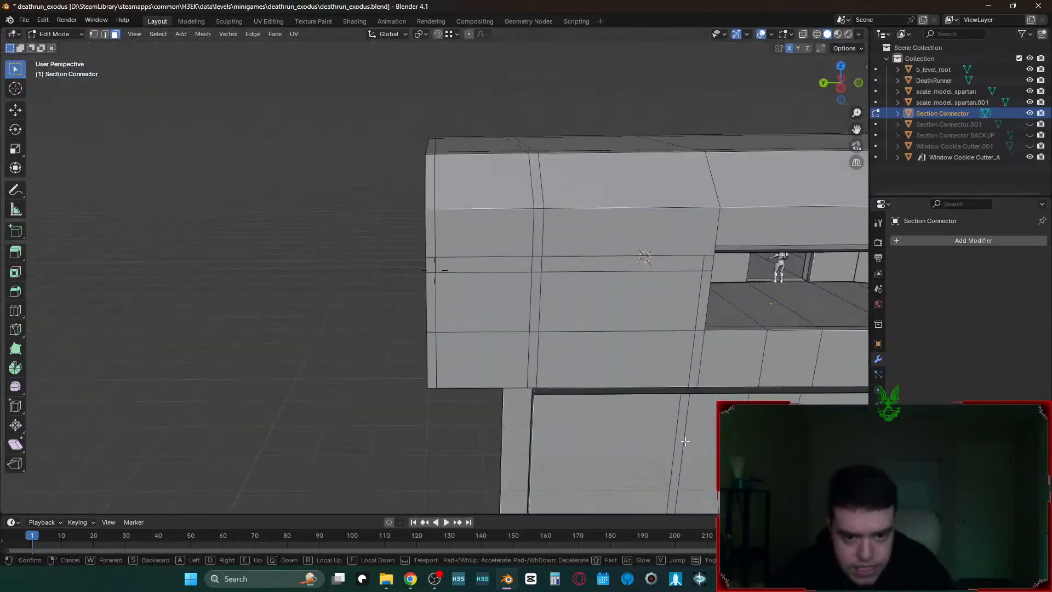
{"action": "left_click", "coordinate": [435, 270]}
{"action": "left_click", "coordinate": [517, 285]}
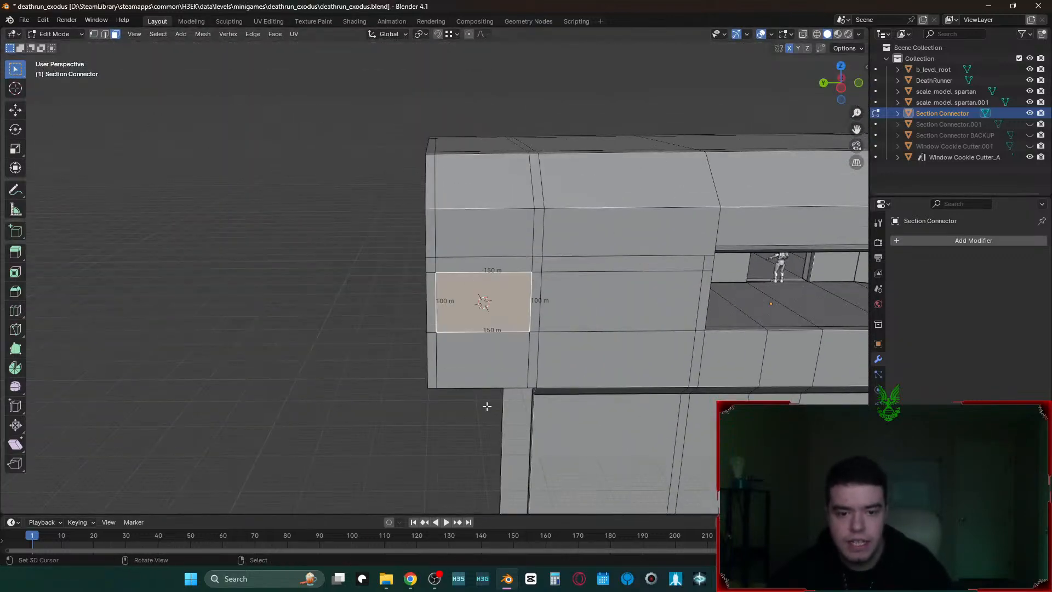
{"action": "key", "text": "shift+grave"}
{"action": "key", "text": "w"}
{"action": "key", "text": "a"}
{"action": "left_click", "coordinate": [434, 270]}
{"action": "key", "text": "shift+d"}
{"action": "right_click", "coordinate": [523, 372]}
- Try to move the duplicated face 50 m along the X axis and undo it
{"action": "key", "text": "g"}
{"action": "key", "text": "y"}
{"action": "type", "text": "x"}
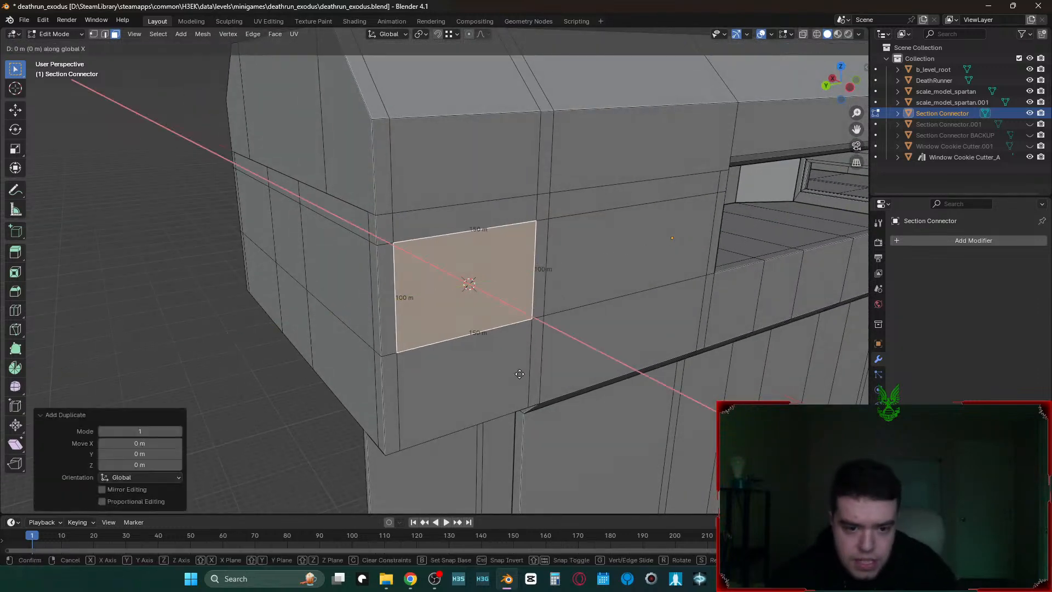
{"action": "type", "text": "50"}
{"action": "key", "text": "Return"}
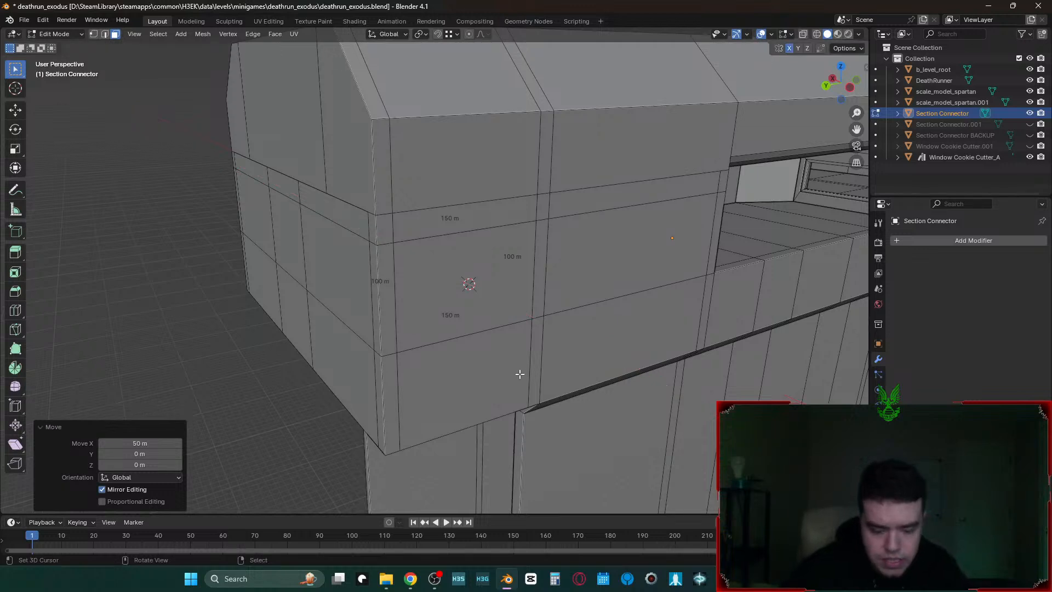
{"action": "key", "text": "ctrl+z"}
- Move the duplicated face -50 m along the X axis and extrude it 15 m into a slab
{"action": "type", "text": "gx"}
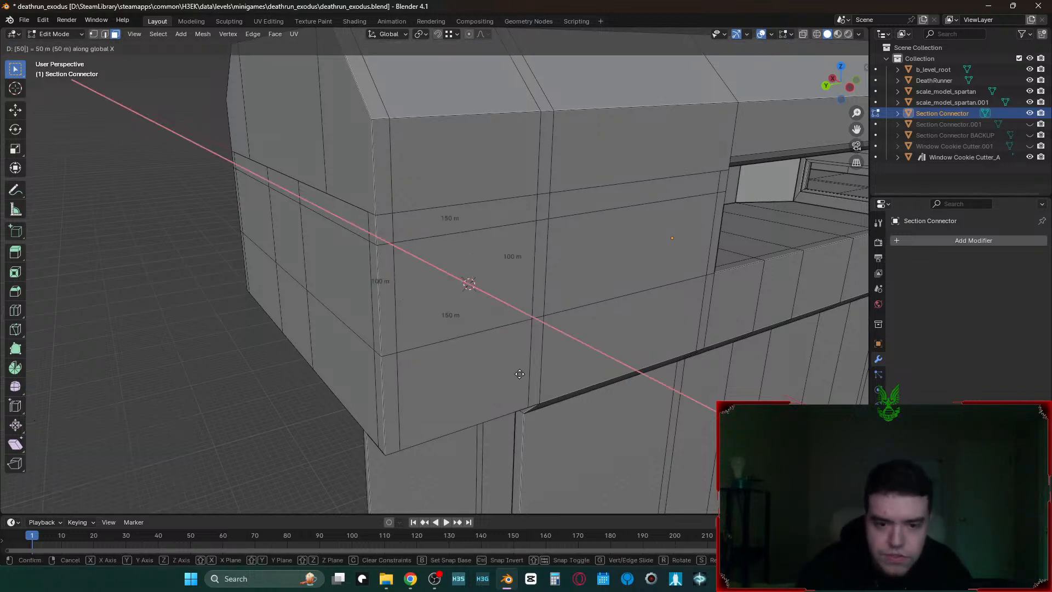
{"action": "type", "text": "-50"}
{"action": "key", "text": "Return"}
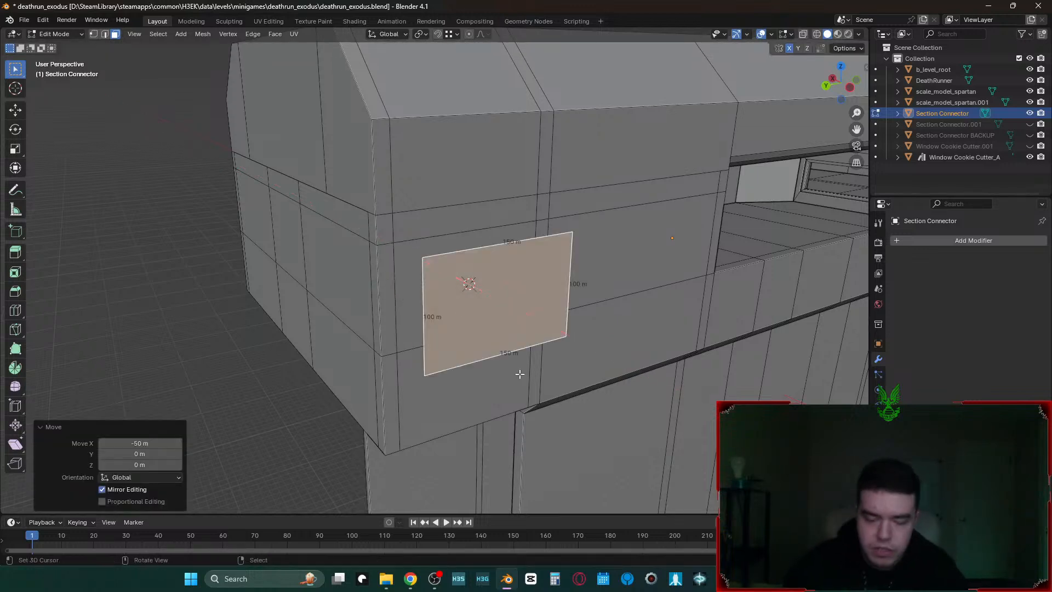
{"action": "type", "text": "e15"}
{"action": "key", "text": "Return"}
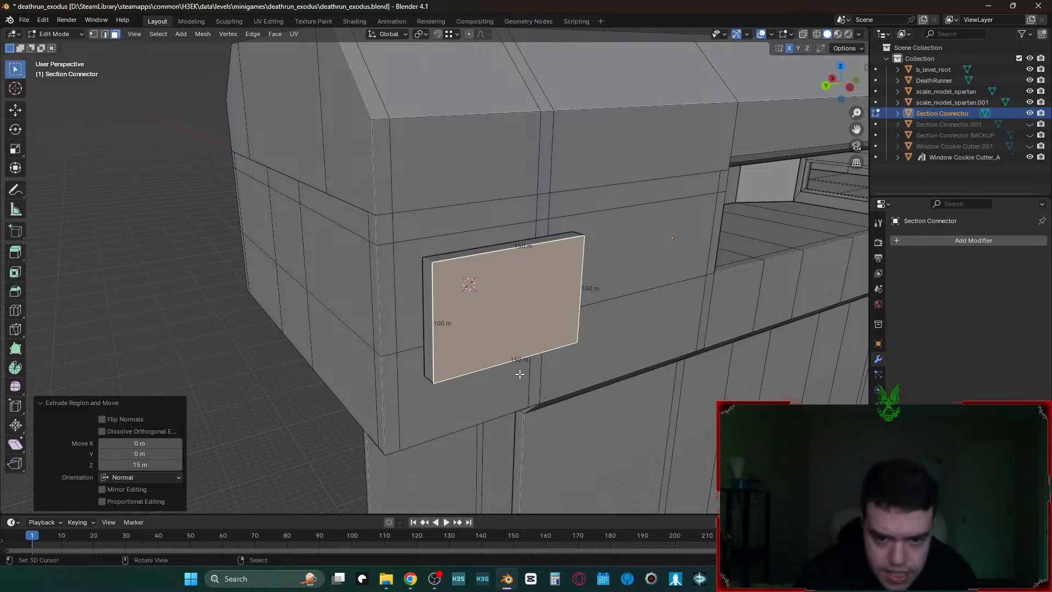
- Select all geometry linked to the extruded slab and separate it into its own object
{"action": "key", "text": "ctrl+l"}
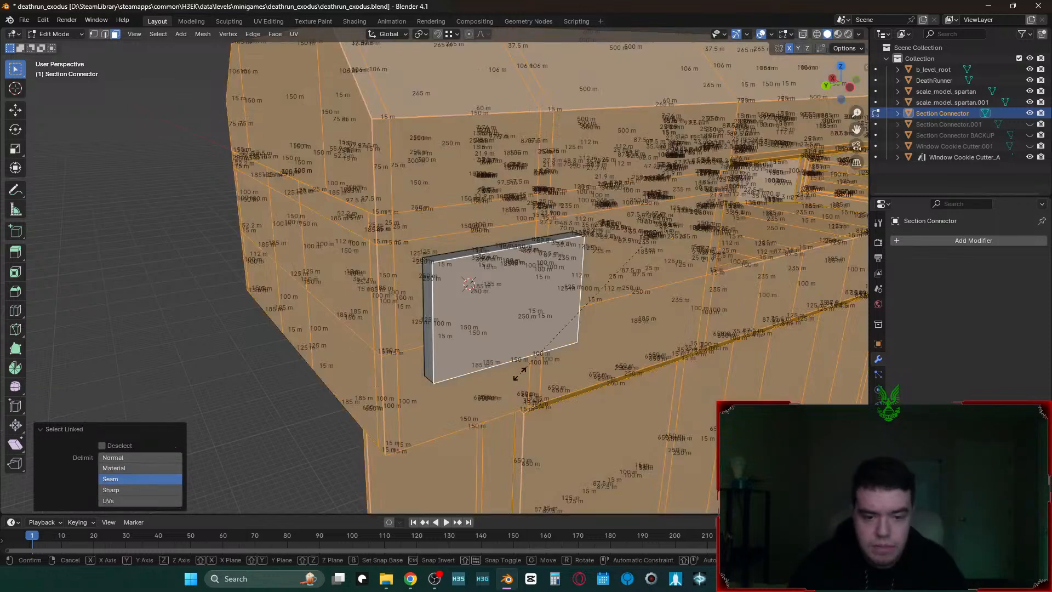
{"action": "key", "text": "ctrl+z"}
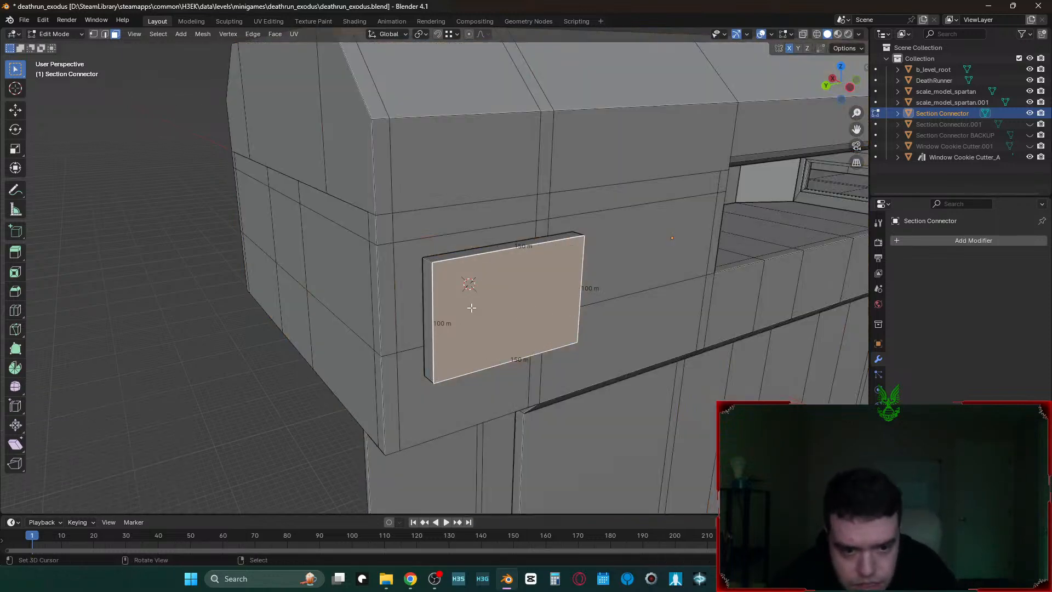
{"action": "key", "text": "ctrl+l"}
{"action": "key", "text": "p"}
{"action": "left_click", "coordinate": [471, 307]}
{"action": "key", "text": "Tab"}
- Select the separated slab object and set its origin to the centre of its geometry
{"action": "left_click", "coordinate": [479, 284]}
{"action": "key", "text": "q"}
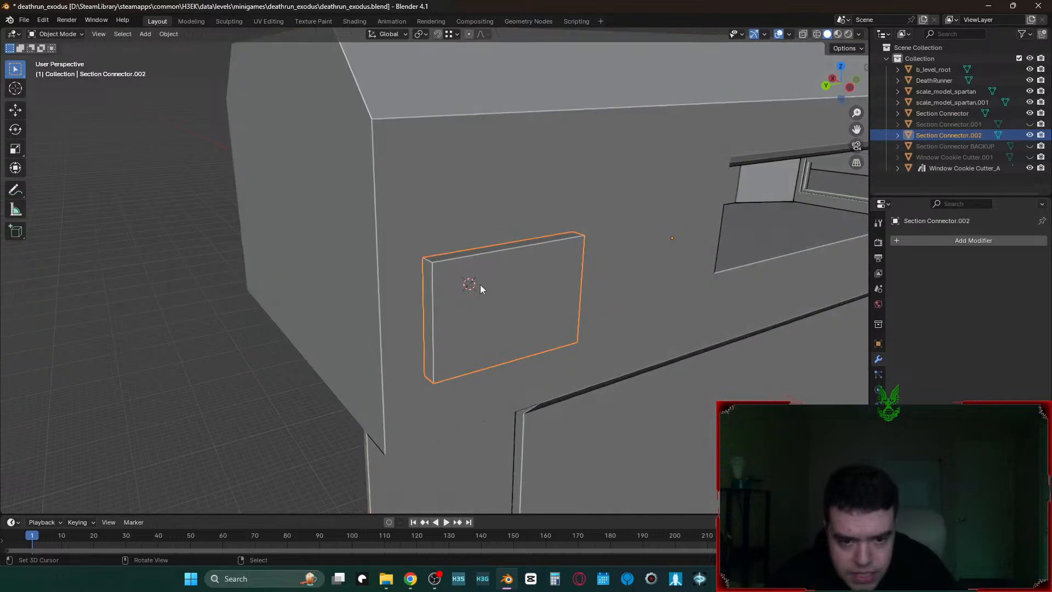
{"action": "left_click", "coordinate": [480, 284]}
{"action": "key", "text": "Tab"}
{"action": "key", "text": "a"}
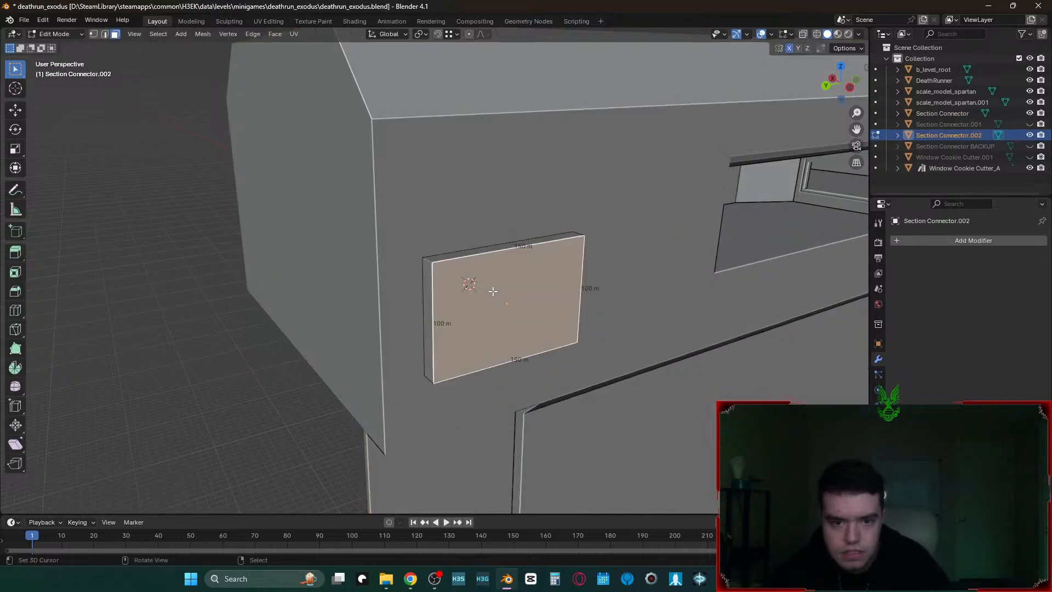
{"action": "key", "text": "Tab"}
- Rename the separated slab object as Door_Cookie_Cutter_A
{"action": "key", "text": "F2"}
{"action": "type", "text": "c"}
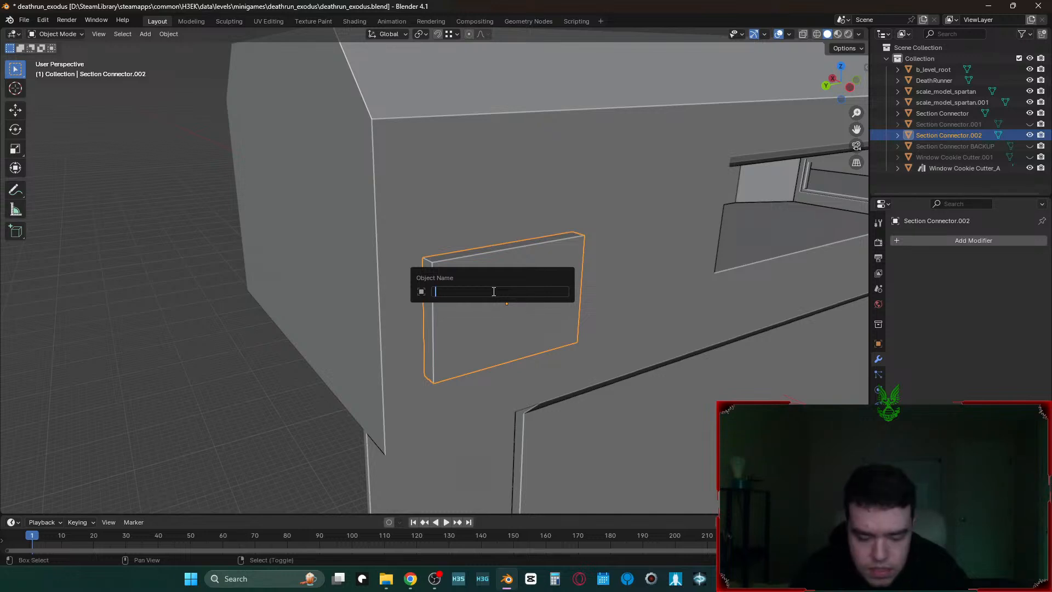
{"action": "type", "text": "Door Co"}
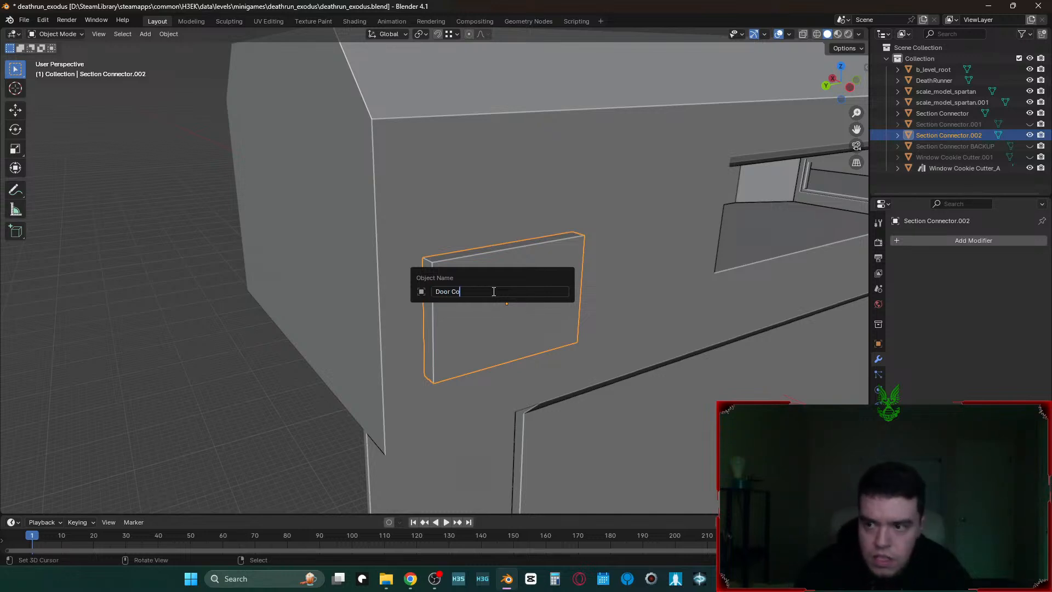
{"action": "type", "text": "okie C"}
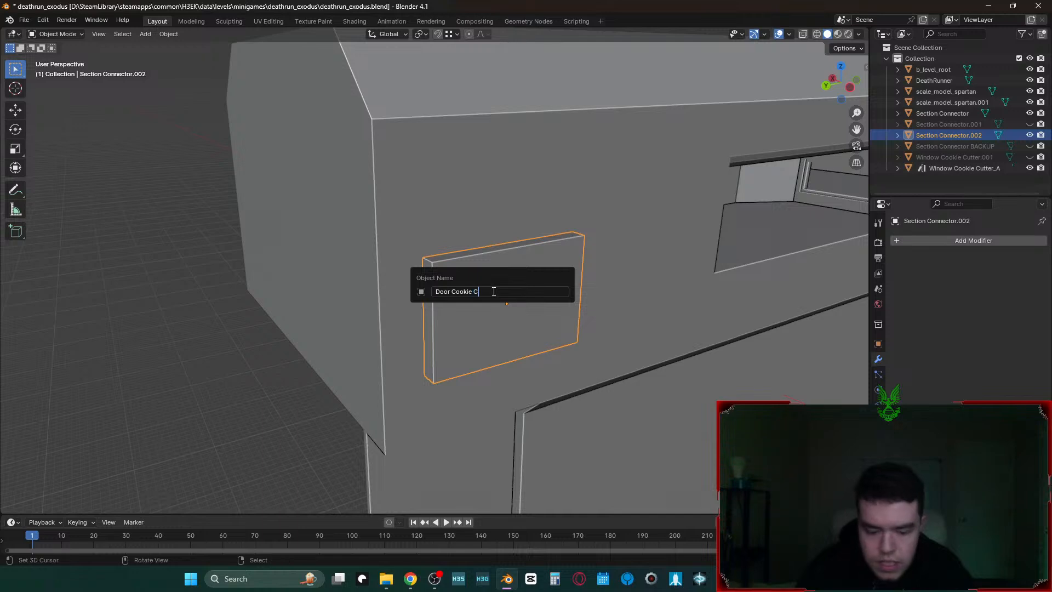
{"action": "type", "text": "utter"}
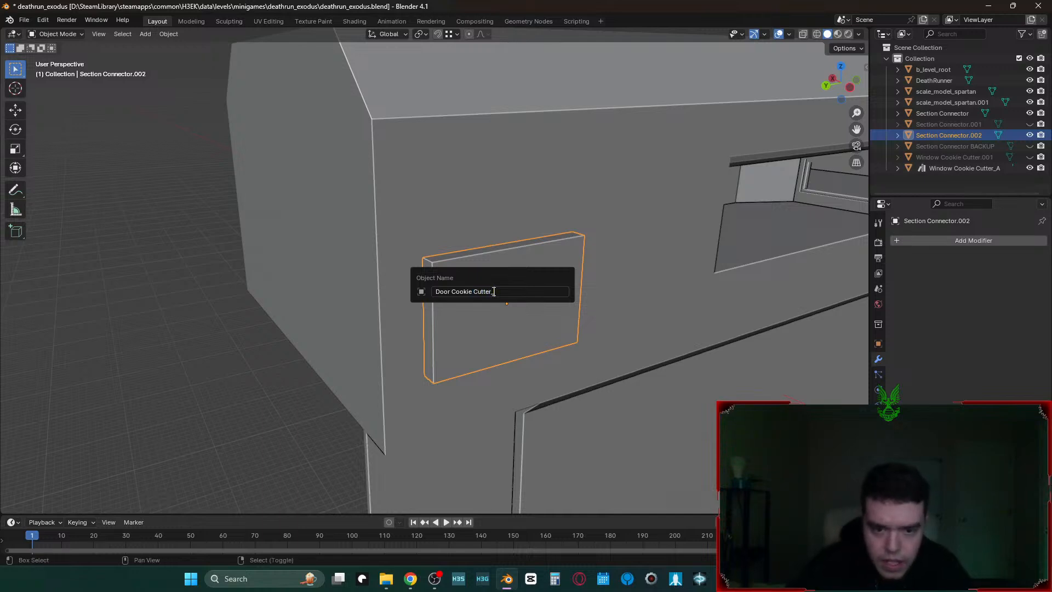
{"action": "type", "text": "_A"}
{"action": "type", "text": "_"}
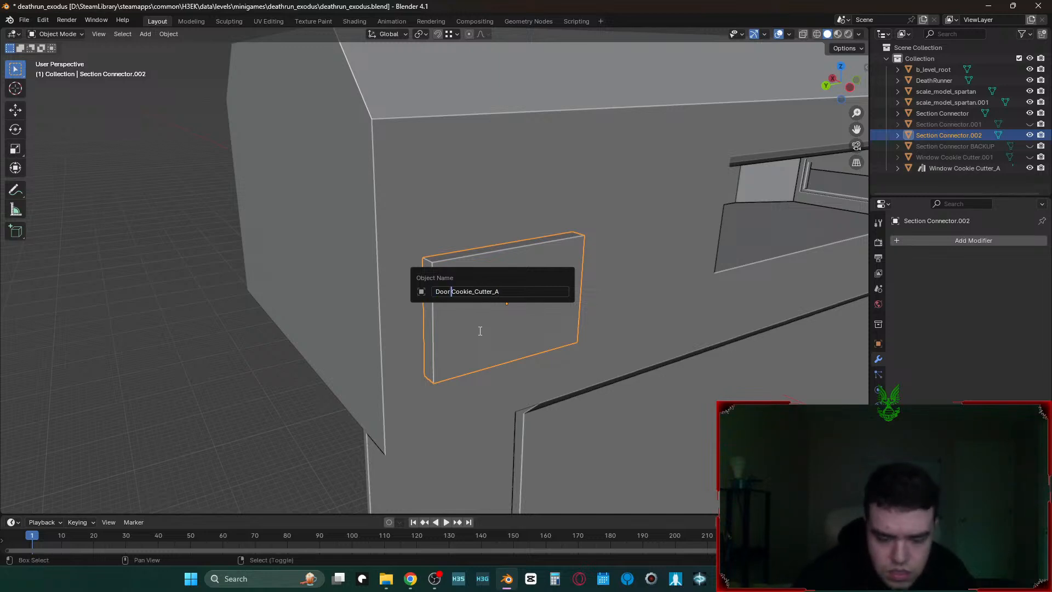
{"action": "type", "text": "_"}
{"action": "key", "text": "Return"}
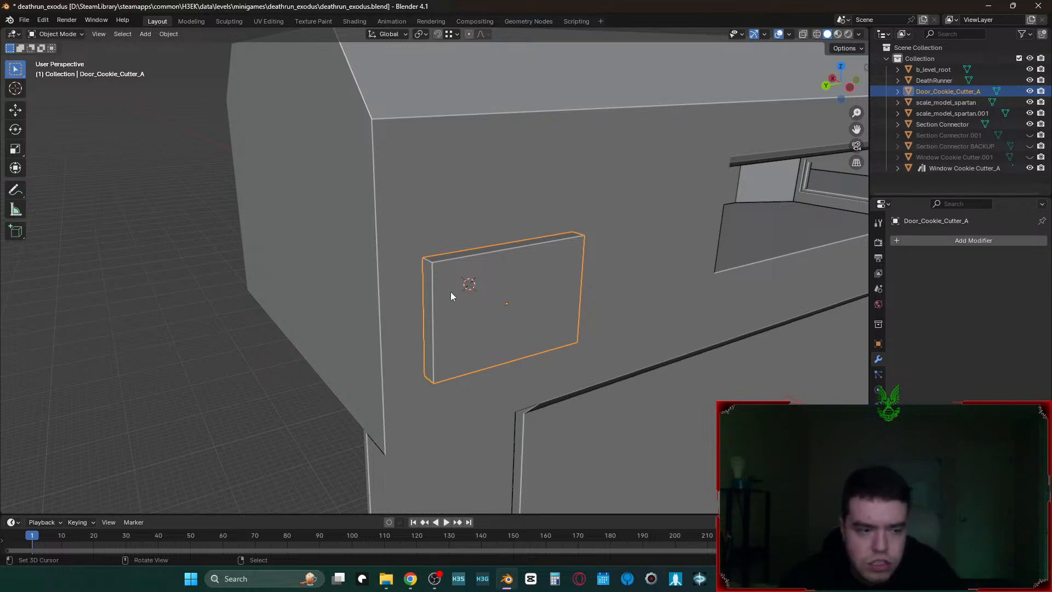
- Compare the door cutter slab with the window opening and the Spartan scale model inside the connector
{"action": "key", "text": "Tab"}
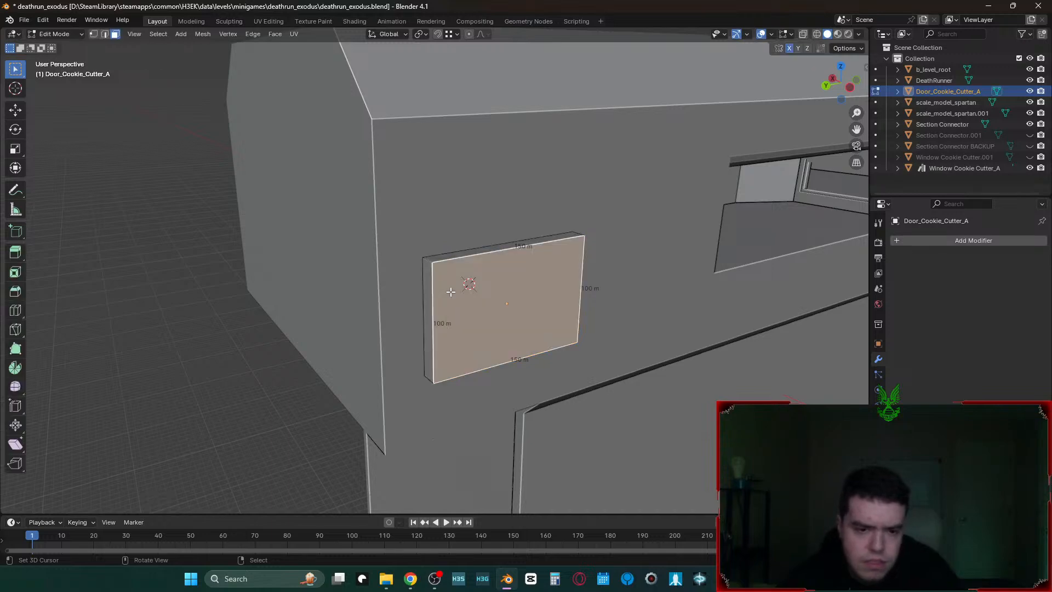
{"action": "key", "text": "alt+a"}
{"action": "key", "text": "shift+grave"}
{"action": "key", "text": "d"}
{"action": "key", "text": "a"}
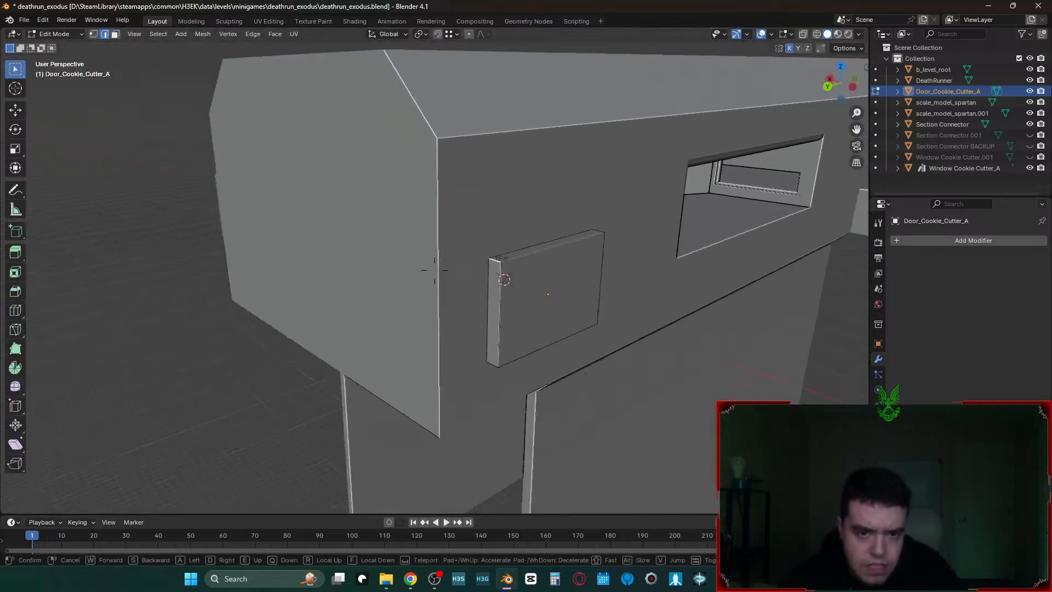
{"action": "key", "text": "w"}
{"action": "key", "text": "d"}
{"action": "key", "text": "d"}
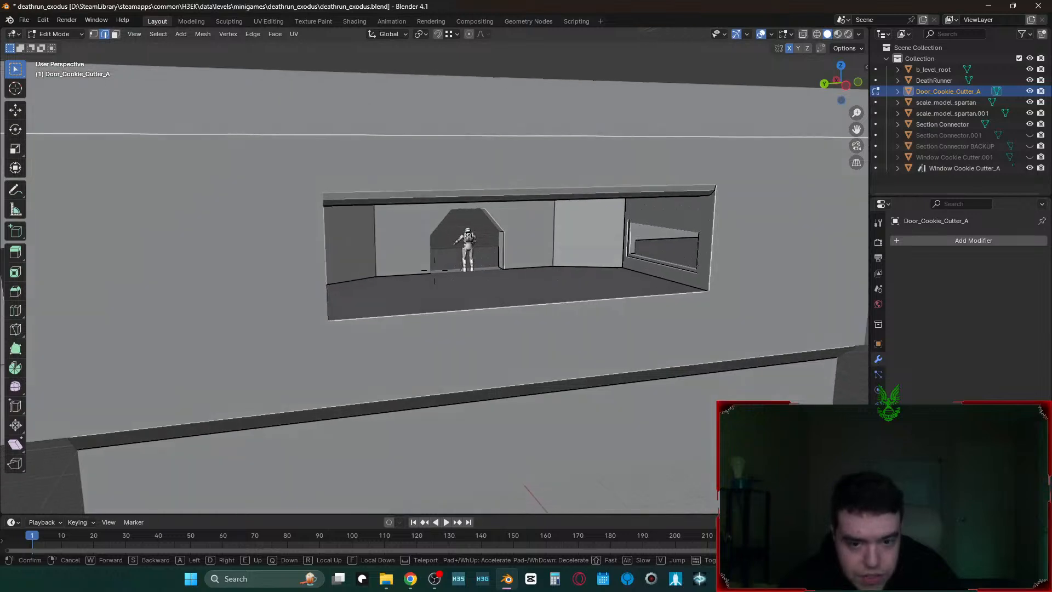
{"action": "key", "text": "a"}
{"action": "left_click", "coordinate": [434, 270]}
{"action": "key", "text": "shift+grave"}
{"action": "key", "text": "a"}
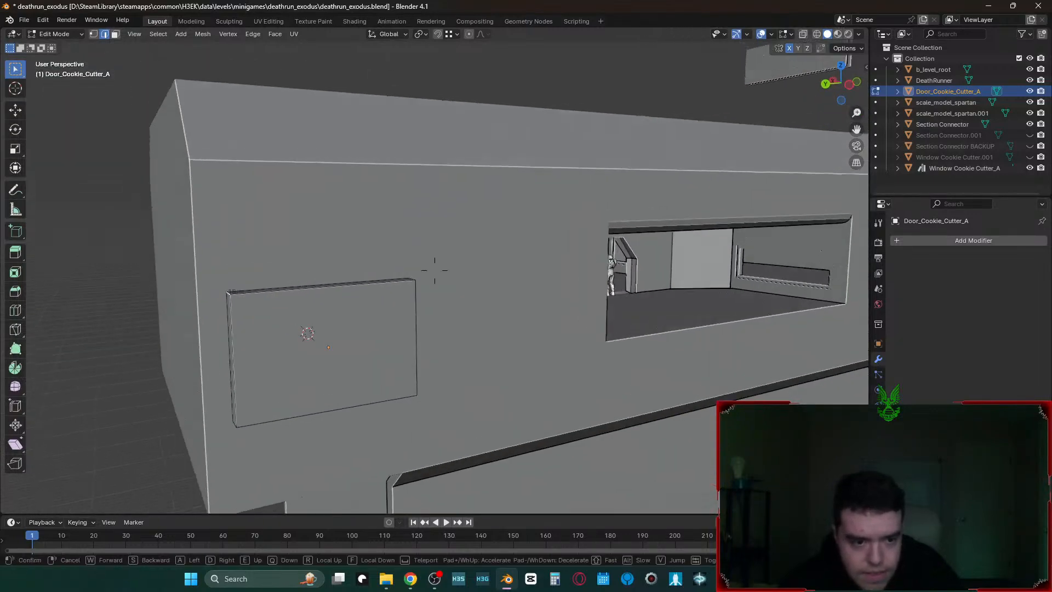
{"action": "left_click", "coordinate": [434, 270]}
- Select the whole door cutter slab and scale it by 0.5 along the Y axis
{"action": "key", "text": "3"}
{"action": "left_click", "coordinate": [339, 303]}
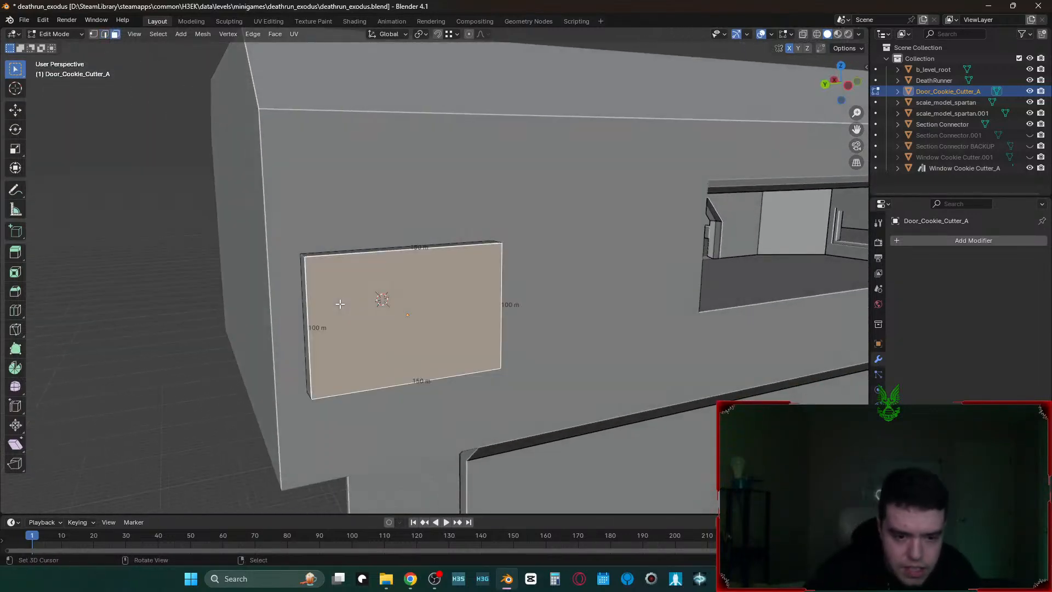
{"action": "key", "text": "ctrl+l"}
{"action": "type", "text": "sxy"}
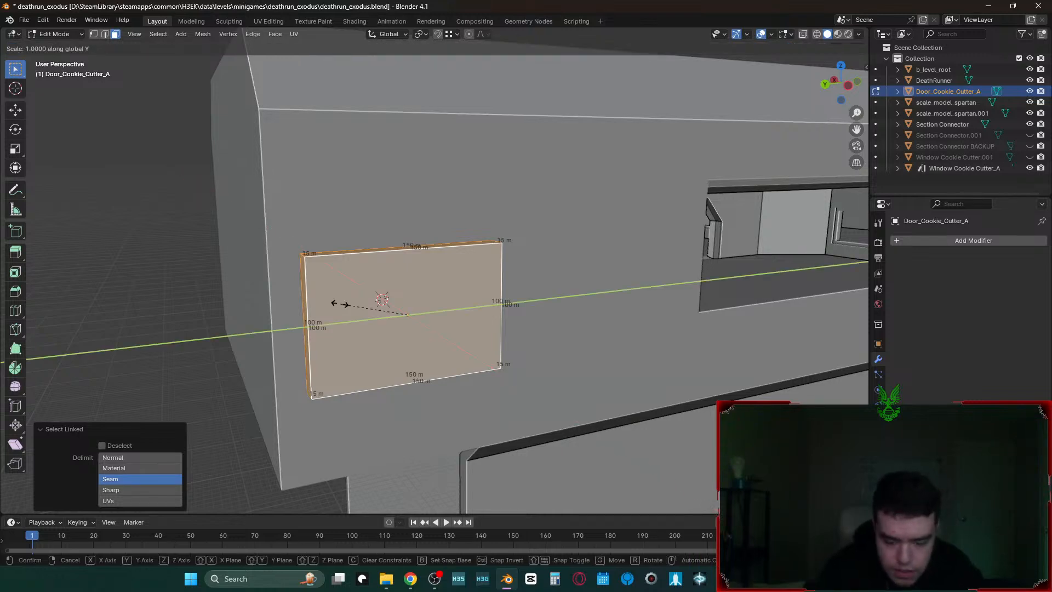
{"action": "type", "text": ".5"}
{"action": "key", "text": "Return"}
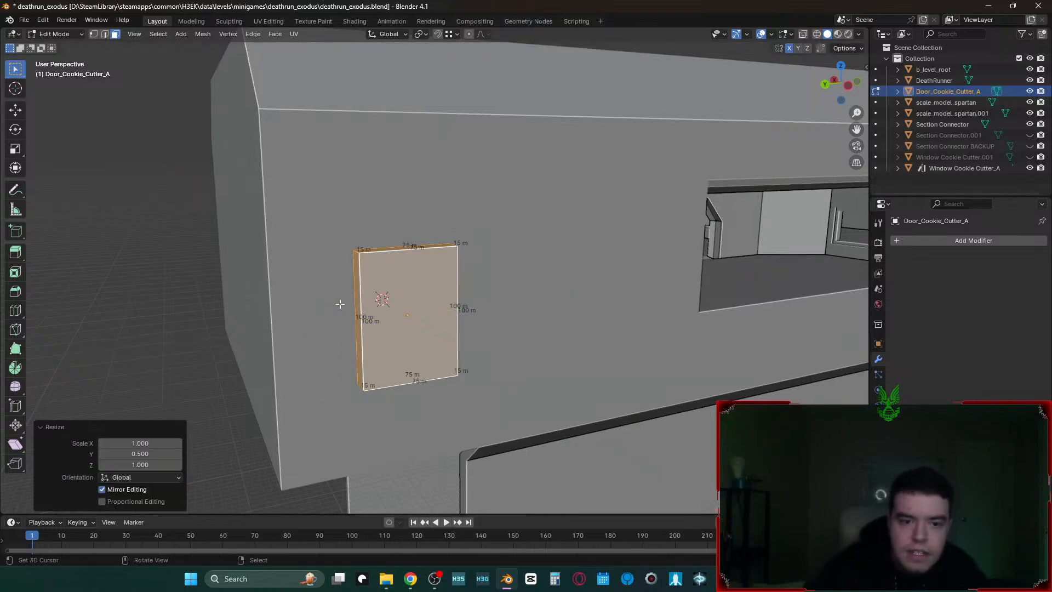
- Bevel the door cutter's two upper corner edges by 15 m with one segment and return to Object Mode
{"action": "key", "text": "shift+grave"}
{"action": "key", "text": "w"}
{"action": "left_click", "coordinate": [432, 224]}
{"action": "left_click", "coordinate": [439, 202]}
{"action": "left_click", "coordinate": [638, 209], "text": "shift"}
{"action": "key", "text": "ctrl+b"}
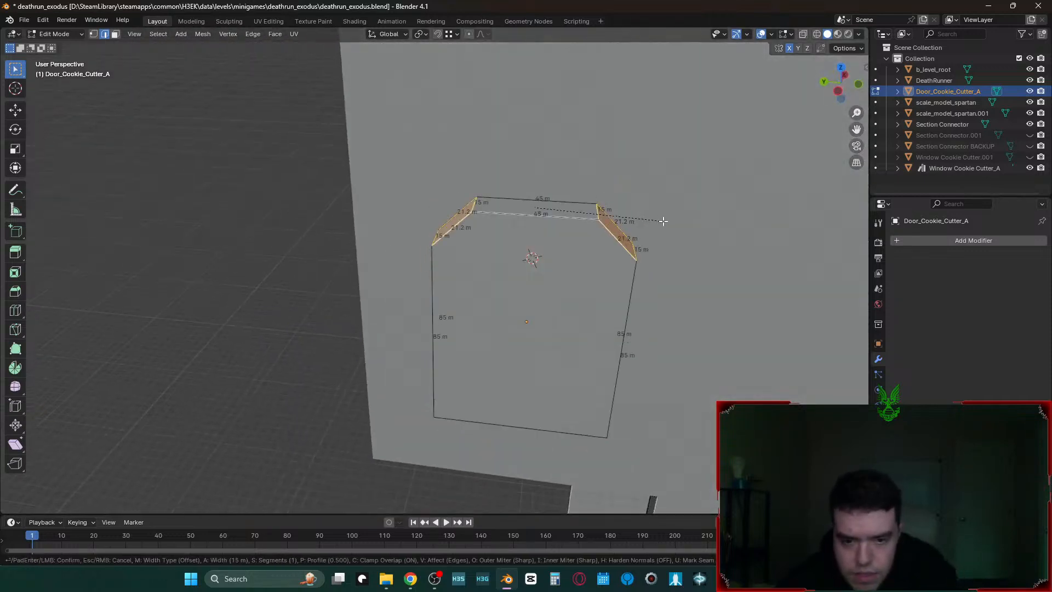
{"action": "left_click", "coordinate": [664, 220]}
{"action": "left_click", "coordinate": [598, 275]}
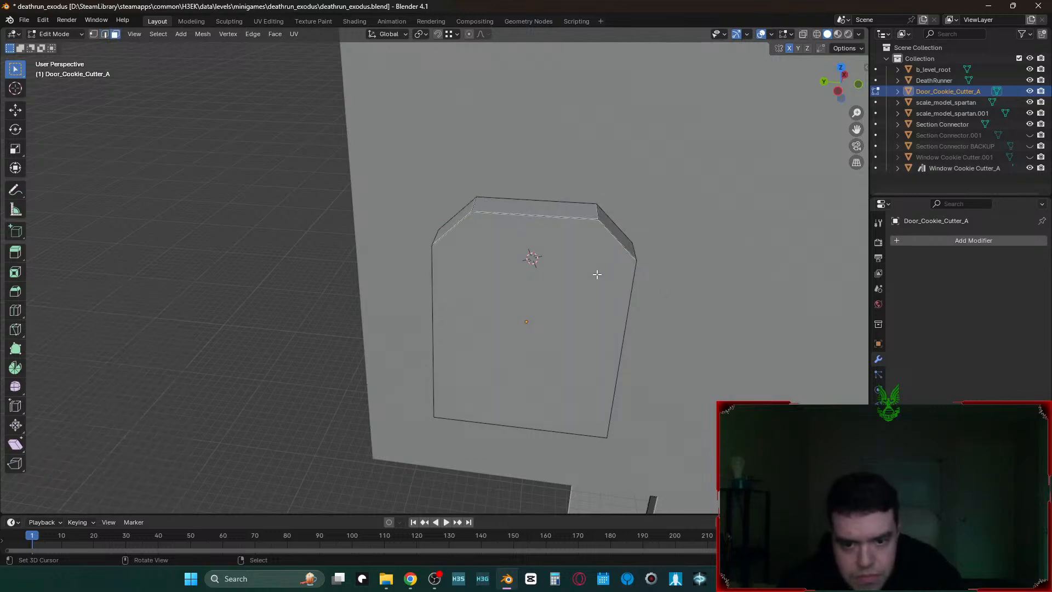
{"action": "key", "text": "l"}
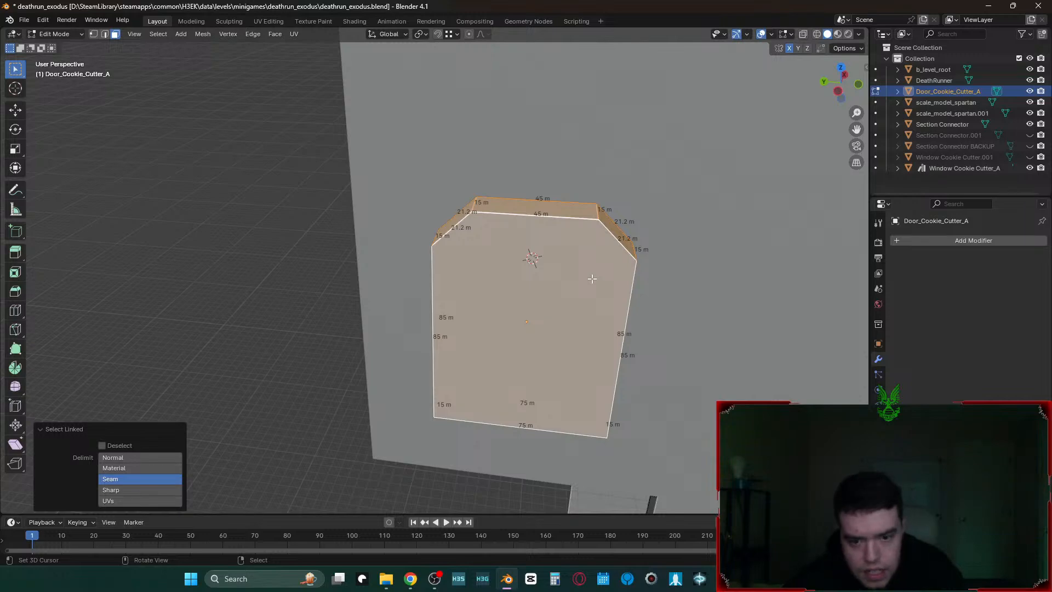
{"action": "key", "text": "Tab"}
{"action": "middle_click_drag", "start_coordinate": [591, 279], "coordinate": [592, 283]}
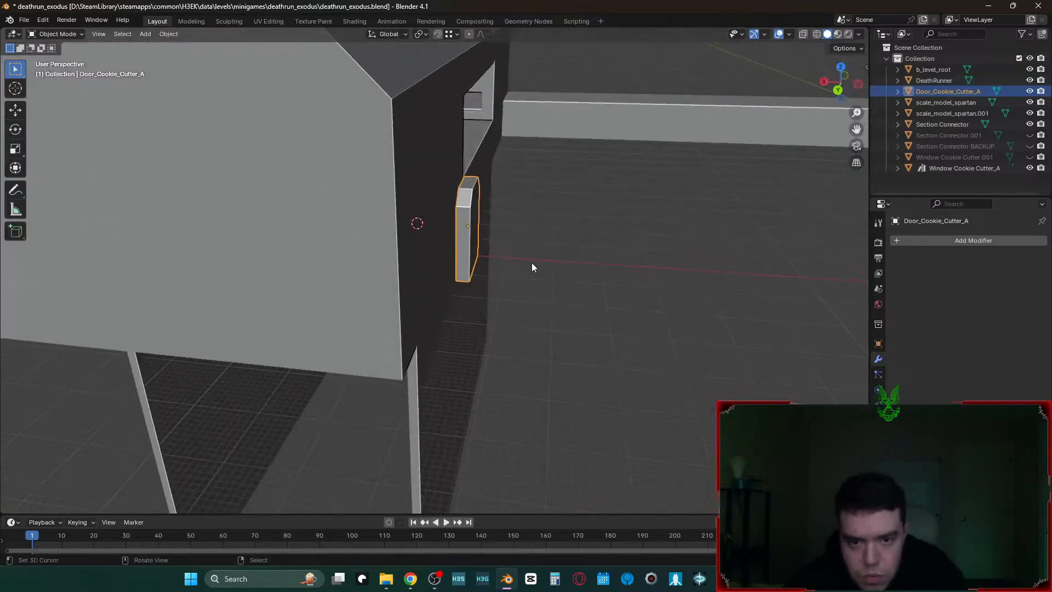
{"action": "left_click", "coordinate": [340, 218]}
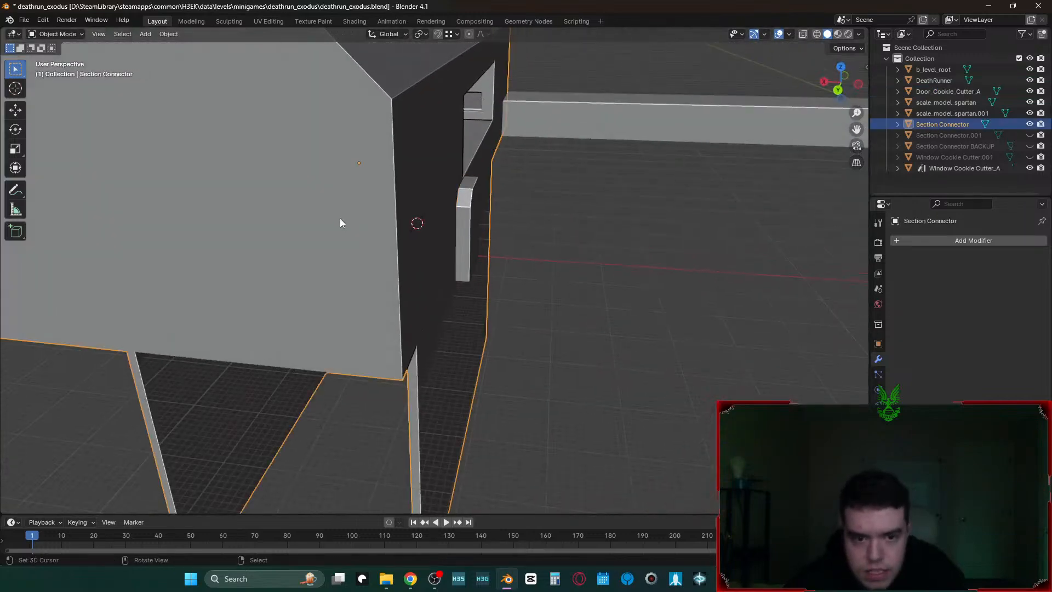
{"action": "left_click", "coordinate": [957, 242]}
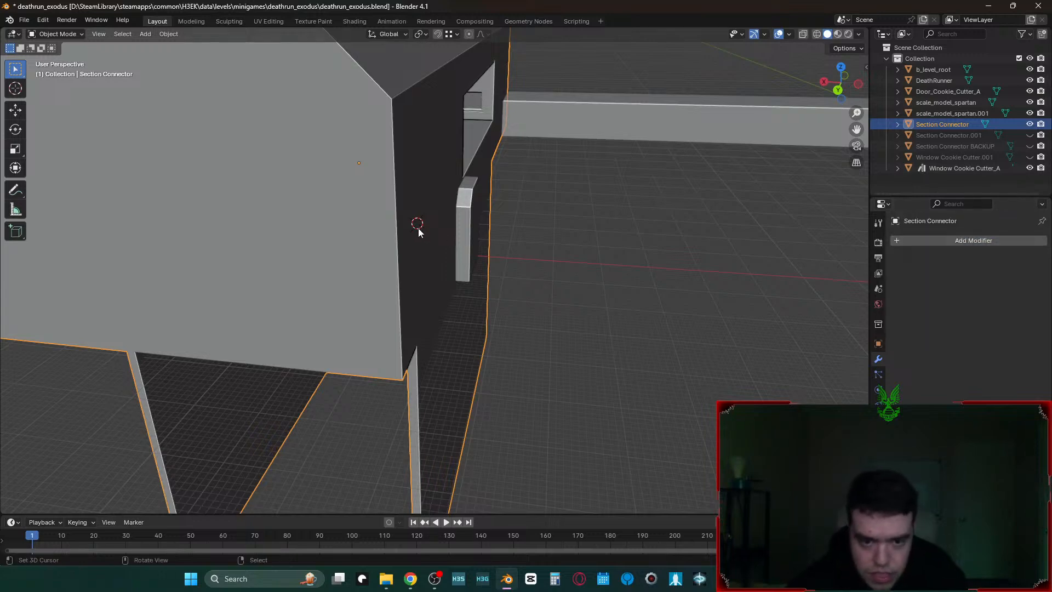
{"action": "left_click", "coordinate": [466, 225]}
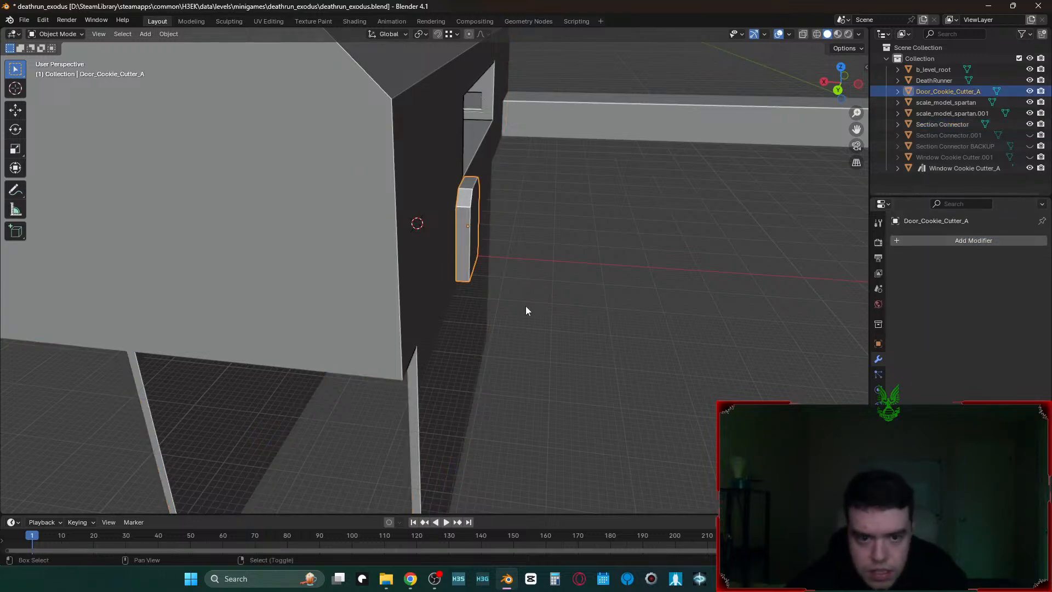
- Move the door cutter about 301 m up along the Z axis, above the Section Connector
{"action": "scroll", "coordinate": [525, 303], "scroll_direction": "down", "scroll_amount": 4}
{"action": "key", "text": "g"}
{"action": "key", "text": "z"}
{"action": "left_click", "coordinate": [498, 203]}
- Duplicate the raised door cutter and lower the copy about 477 m along the Z axis beside the connector wall
{"action": "key", "text": "shift+d"}
{"action": "key", "text": "z"}
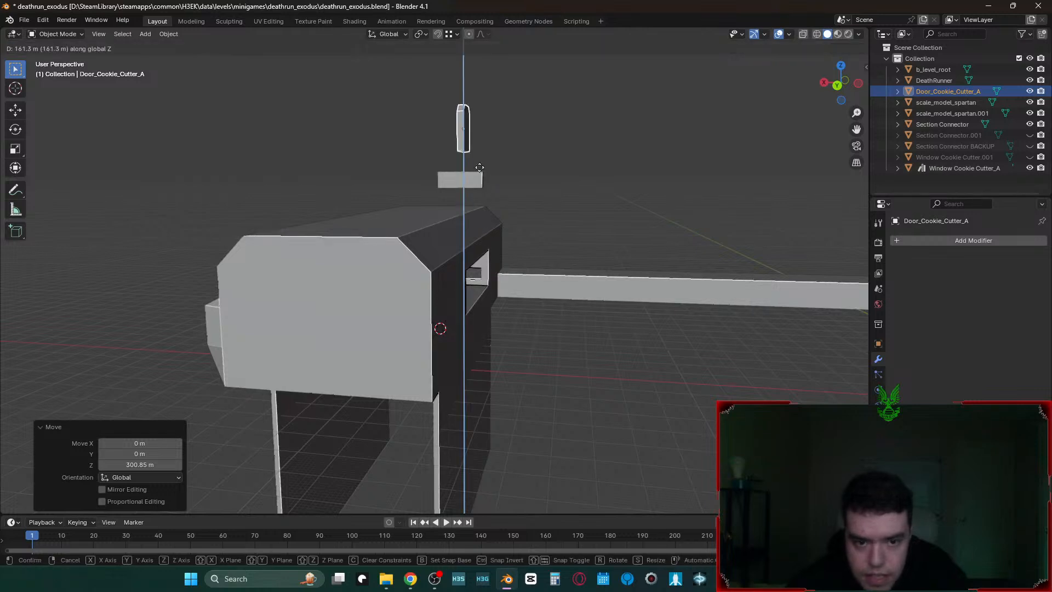
{"action": "left_click", "coordinate": [477, 397]}
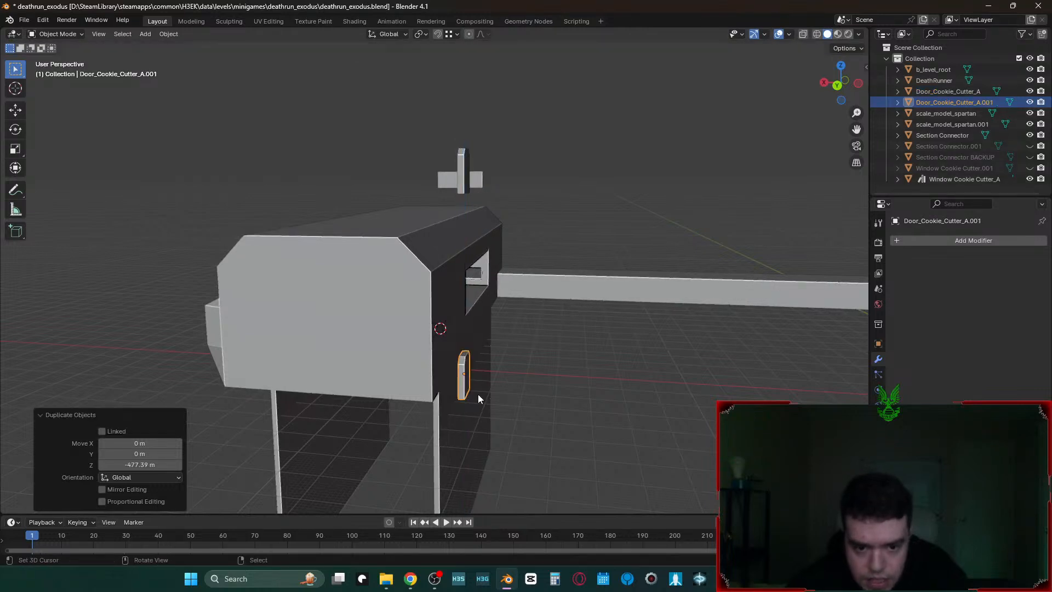
- Lower the duplicated door cutter about 92 m along the Z axis beside the connector wall
{"action": "scroll", "coordinate": [478, 392], "scroll_direction": "up", "scroll_amount": 5}
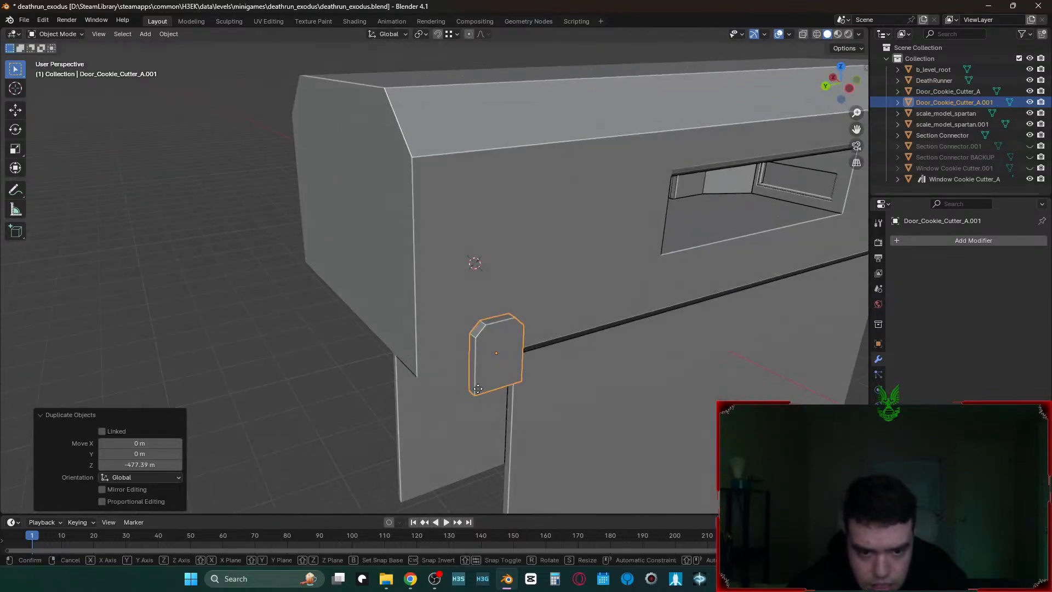
{"action": "key", "text": "z"}
{"action": "left_click", "coordinate": [662, 251]}
{"action": "key", "text": "shift+grave"}
{"action": "left_click", "coordinate": [653, 262]}
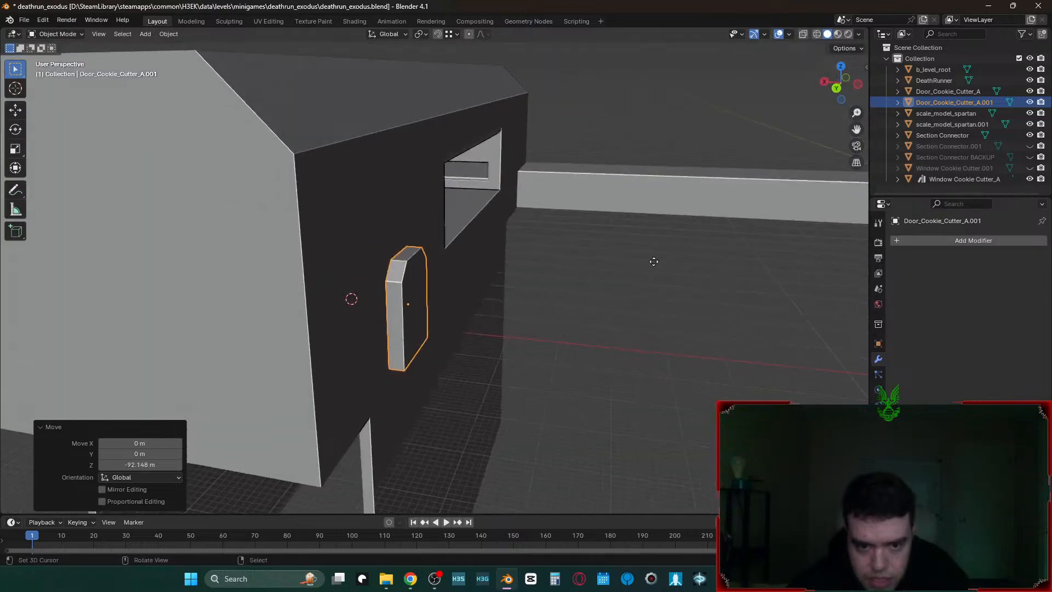
- Move the door cutter copy along the X axis into the connector wall, by 50 m and by another 15 m
{"action": "type", "text": "gx"}
{"action": "type", "text": "50"}
{"action": "key", "text": "Return"}
{"action": "type", "text": "gz15y"}
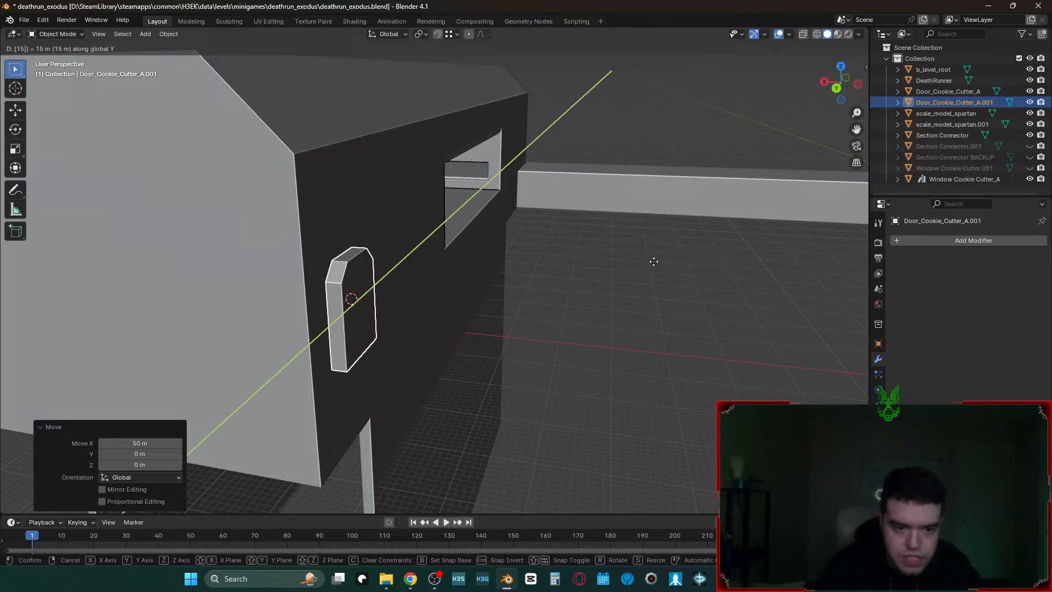
{"action": "type", "text": "x"}
{"action": "key", "text": "Return"}
{"action": "key", "text": "Tab"}
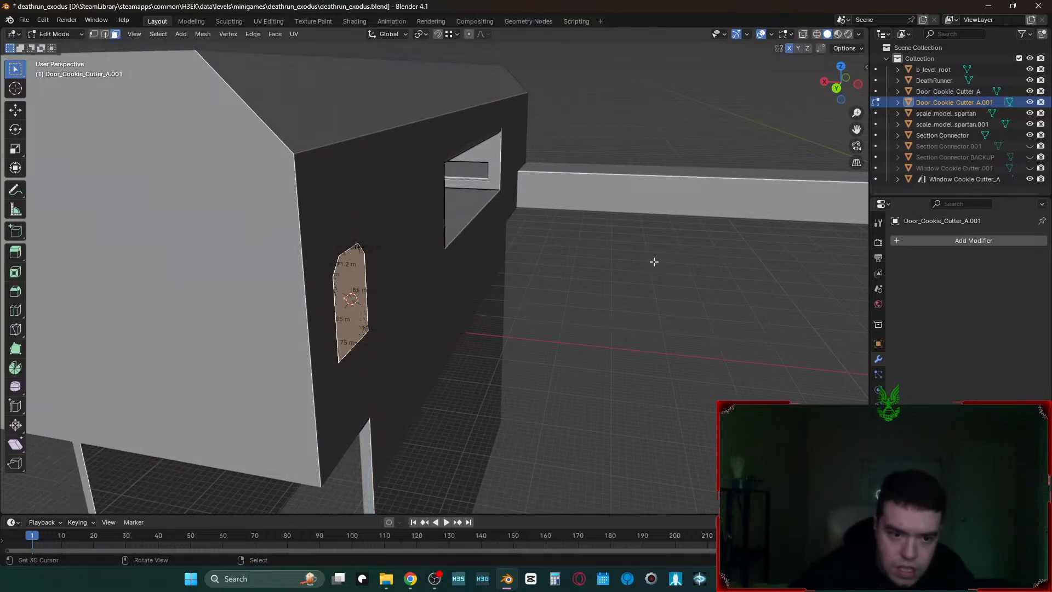
{"action": "key", "text": "shift+grave"}
{"action": "key", "text": "s"}
{"action": "left_click", "coordinate": [652, 261]}
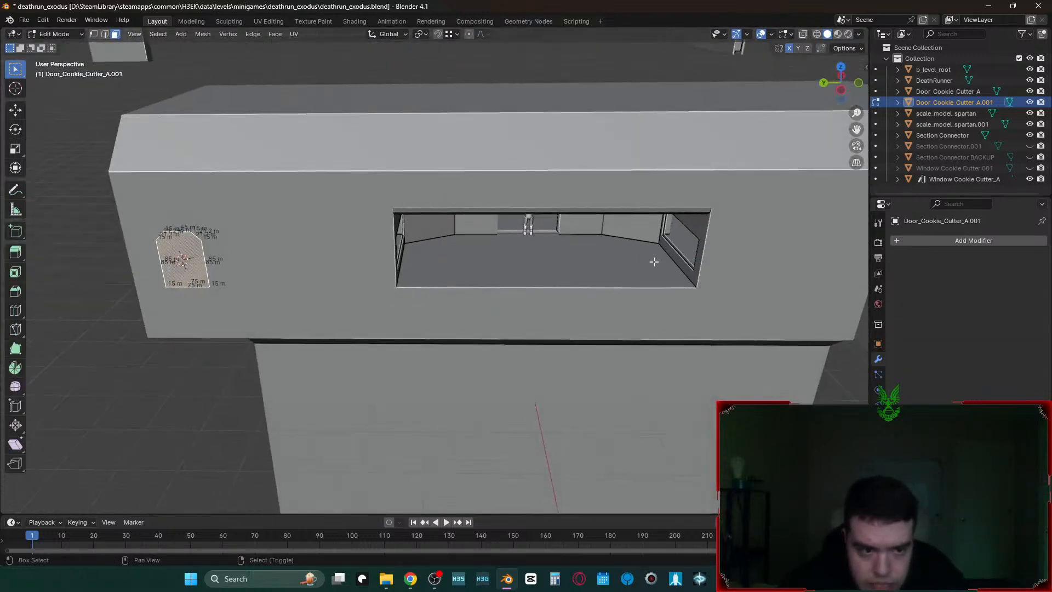
{"action": "key", "text": "g"}
{"action": "key", "text": "x"}
{"action": "left_click", "coordinate": [654, 261]}
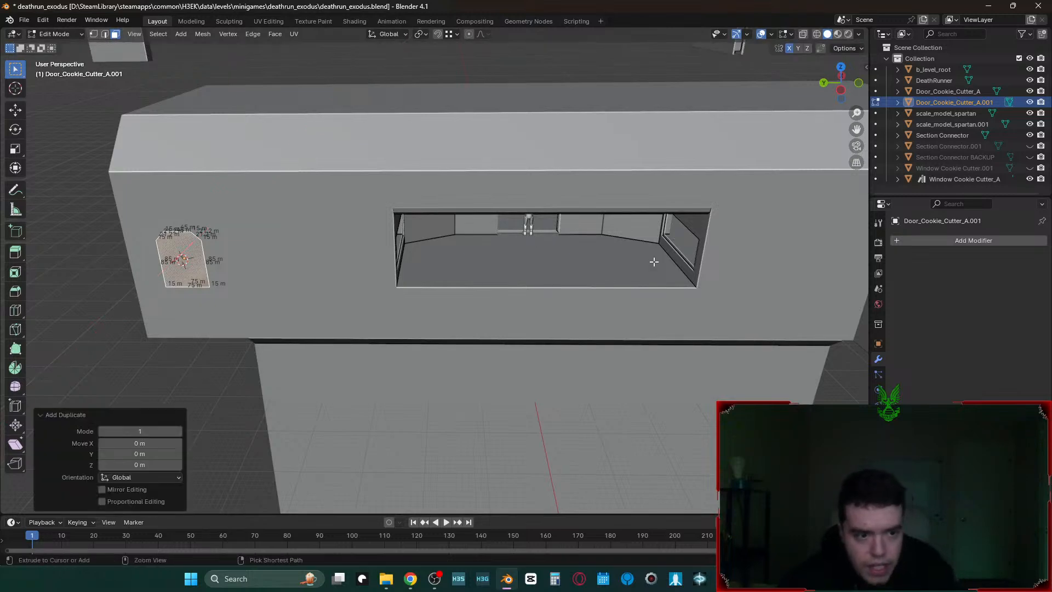
{"action": "key", "text": "Tab"}
- Select the Section Connector and snap the 3D cursor to its origin
{"action": "left_click", "coordinate": [457, 269]}
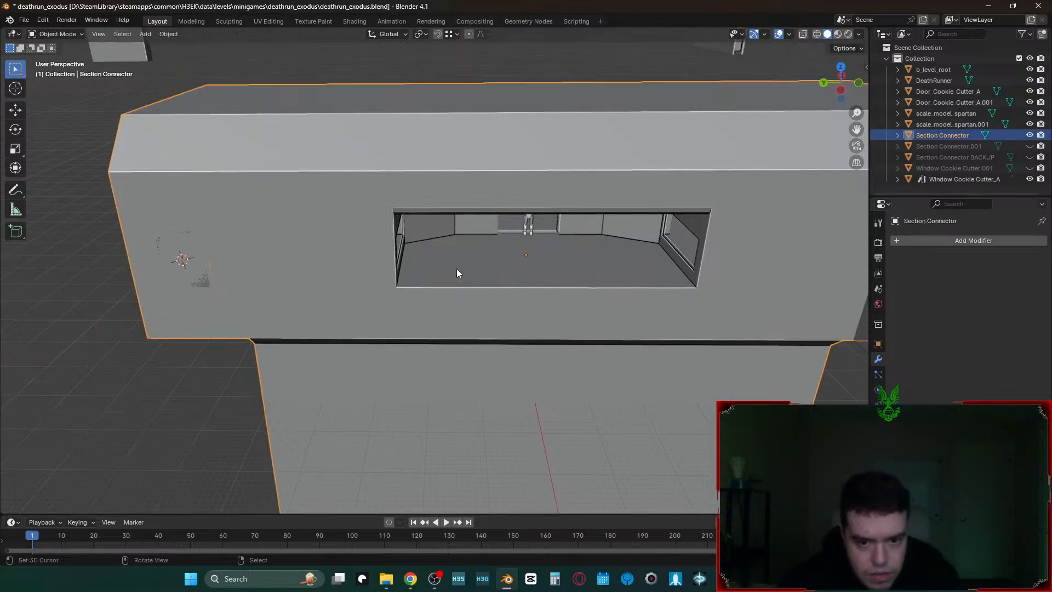
{"action": "key", "text": "Tab"}
{"action": "key", "text": "Tab"}
{"action": "key", "text": "shift+s"}
{"action": "left_click", "coordinate": [482, 345]}
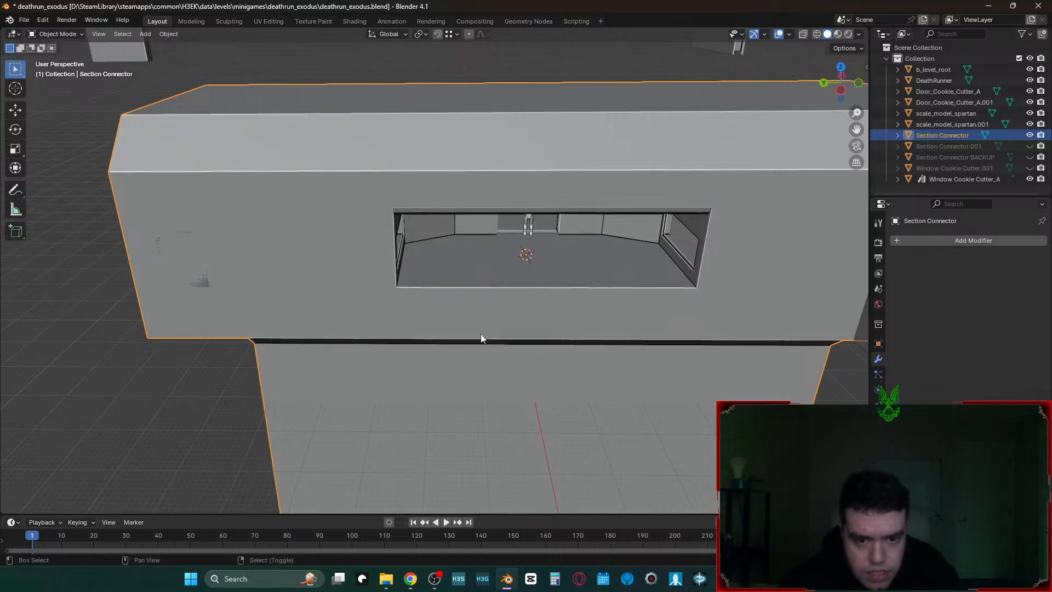
{"action": "key", "text": "Tab"}
{"action": "key", "text": "Tab"}
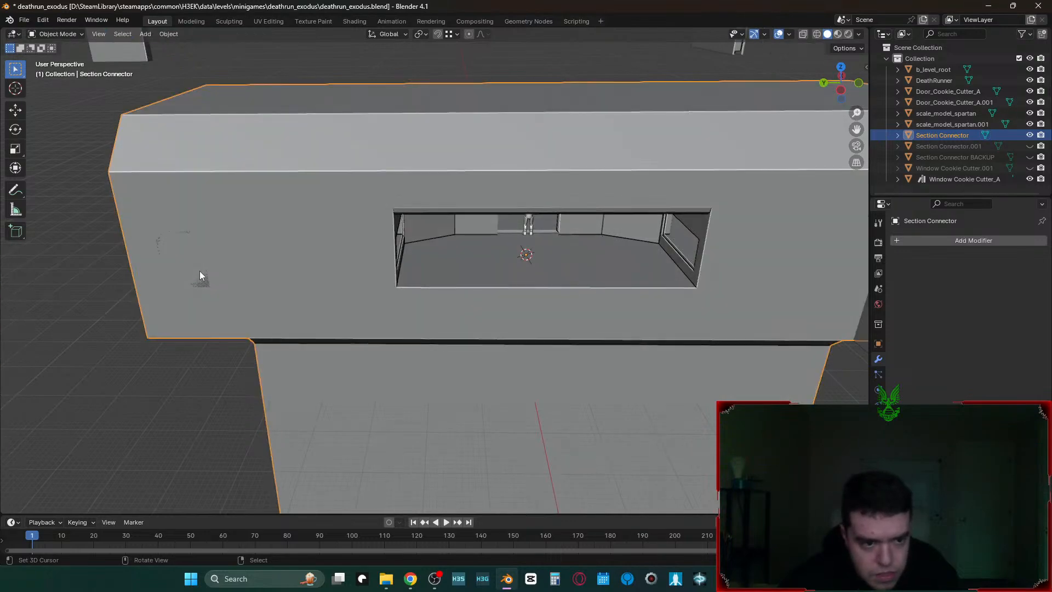
- Select the door cutter copy in the wall and set the transform pivot point to the 3D cursor
{"action": "left_click", "coordinate": [199, 268]}
{"action": "key", "text": "period"}
{"action": "left_click", "coordinate": [310, 270]}
- Try to mirror a duplicate of the door cutter mesh across the 3D cursor with a -1 scale along Y
{"action": "key", "text": "shift+d"}
{"action": "right_click", "coordinate": [385, 272]}
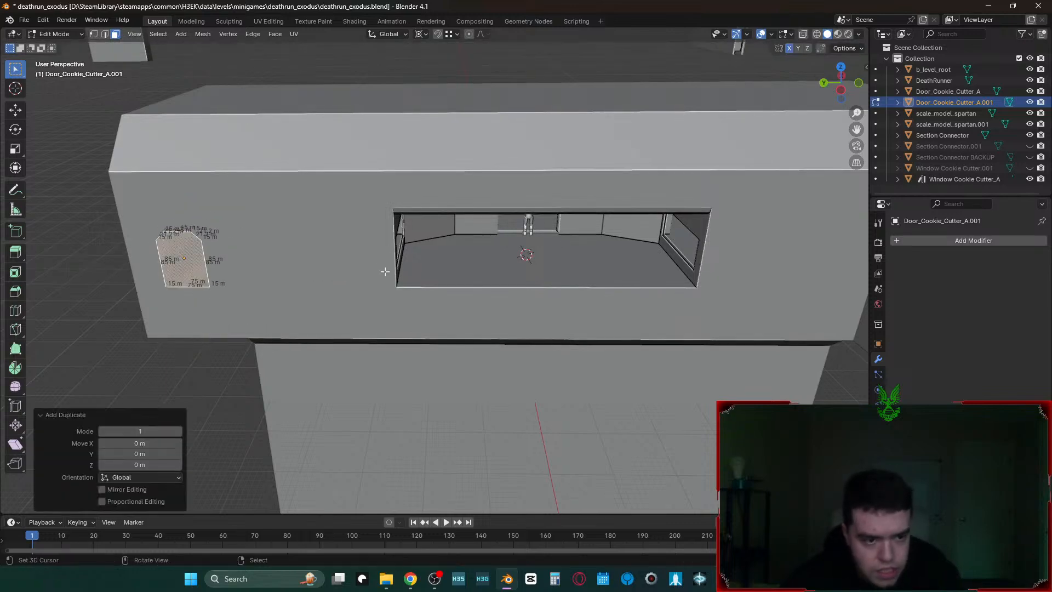
{"action": "type", "text": "sy"}
{"action": "type", "text": "-1"}
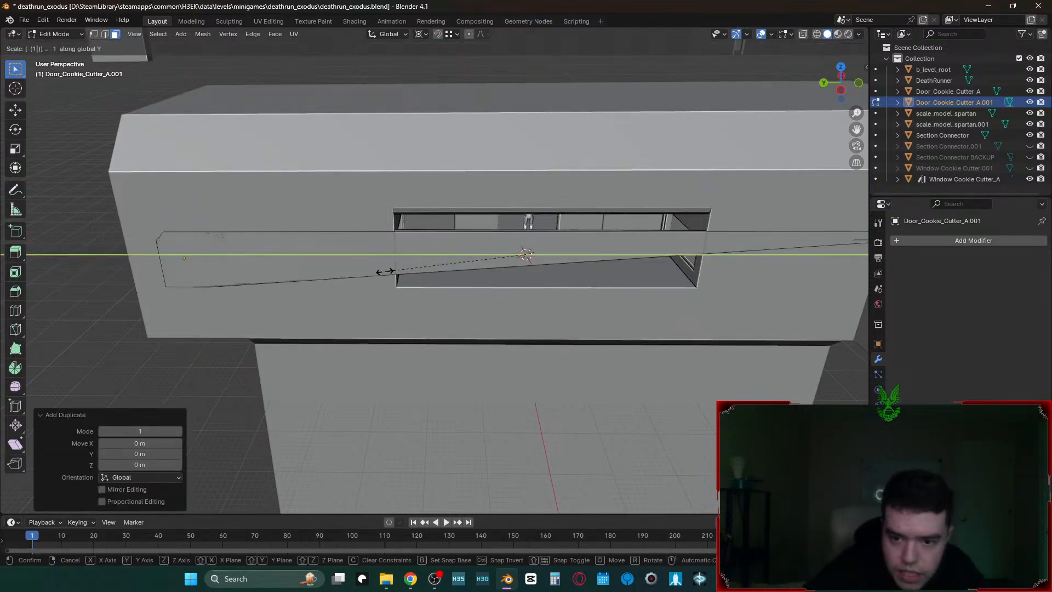
{"action": "key", "text": "Return"}
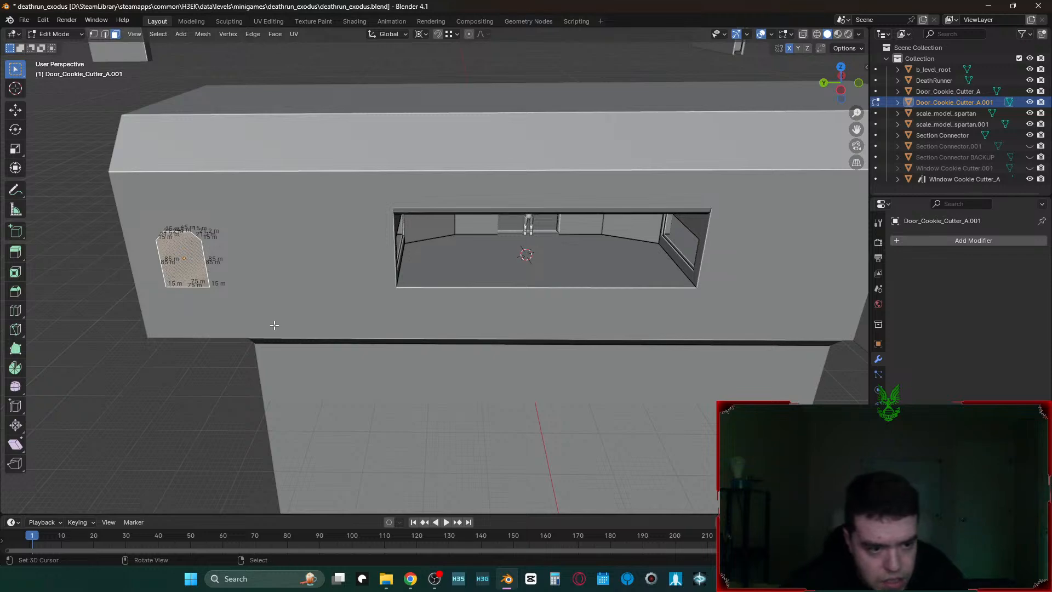
- In wireframe view, select the linked cutter mesh and retry mirroring its duplicate with a Y scale of -1
{"action": "left_click", "coordinate": [193, 266]}
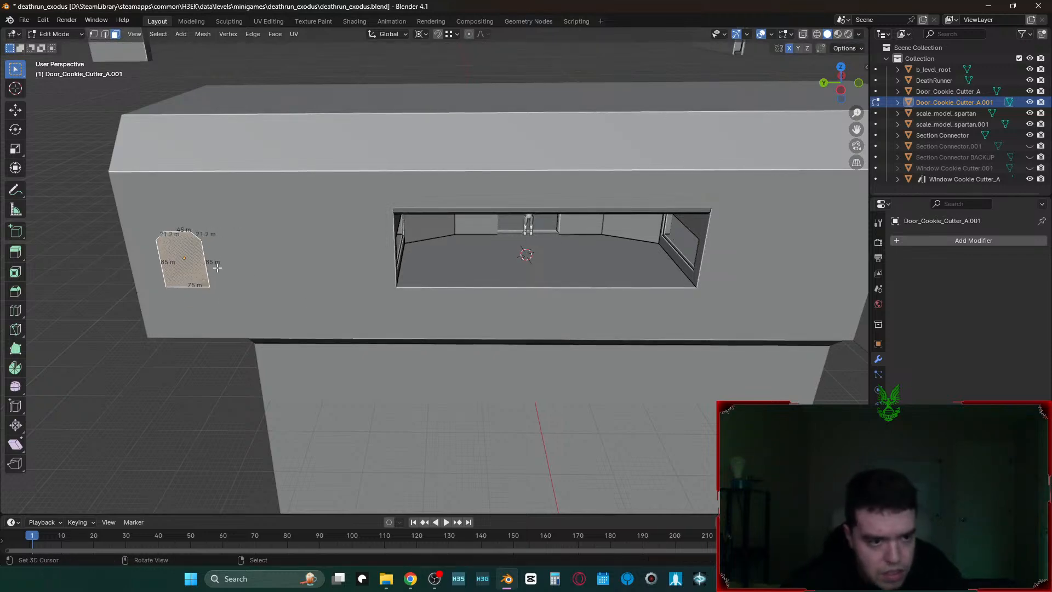
{"action": "key", "text": "shift+z"}
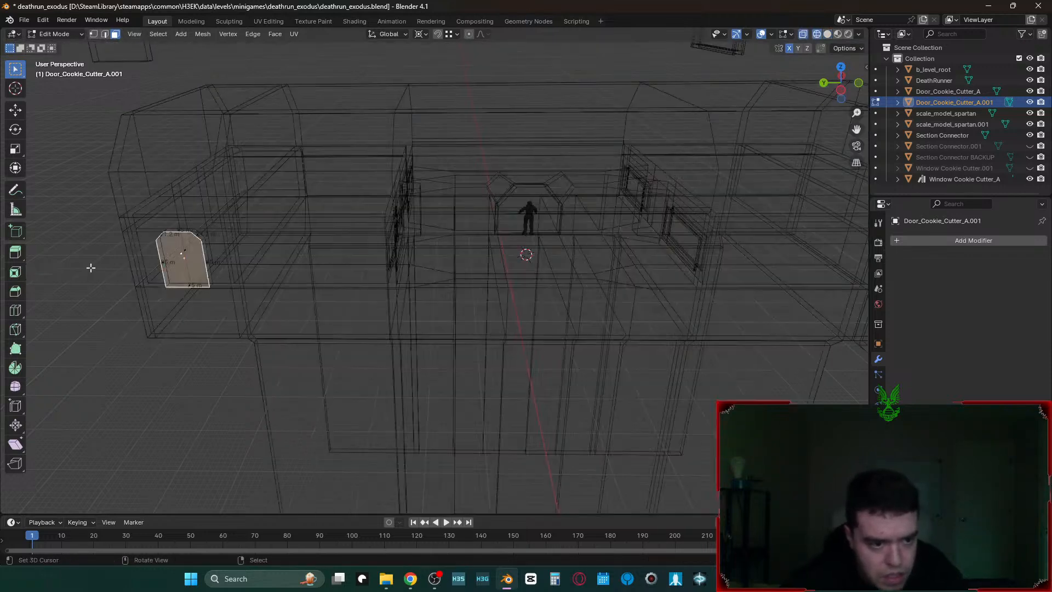
{"action": "key", "text": "l"}
{"action": "key", "text": "shift+d"}
{"action": "right_click", "coordinate": [184, 265]}
{"action": "key", "text": "shift+d"}
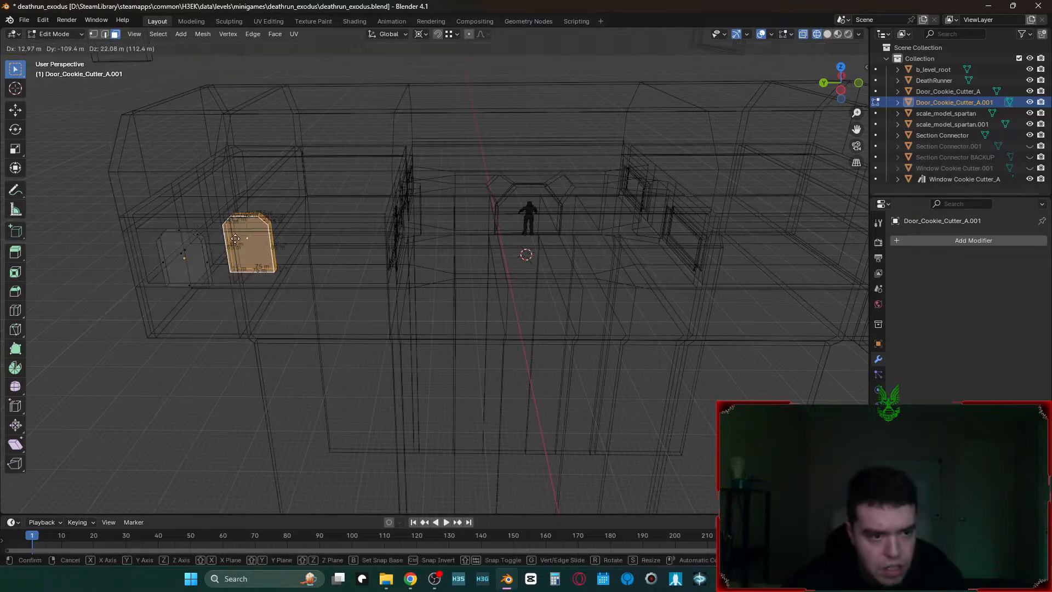
{"action": "right_click", "coordinate": [210, 234]}
{"action": "type", "text": "sy"}
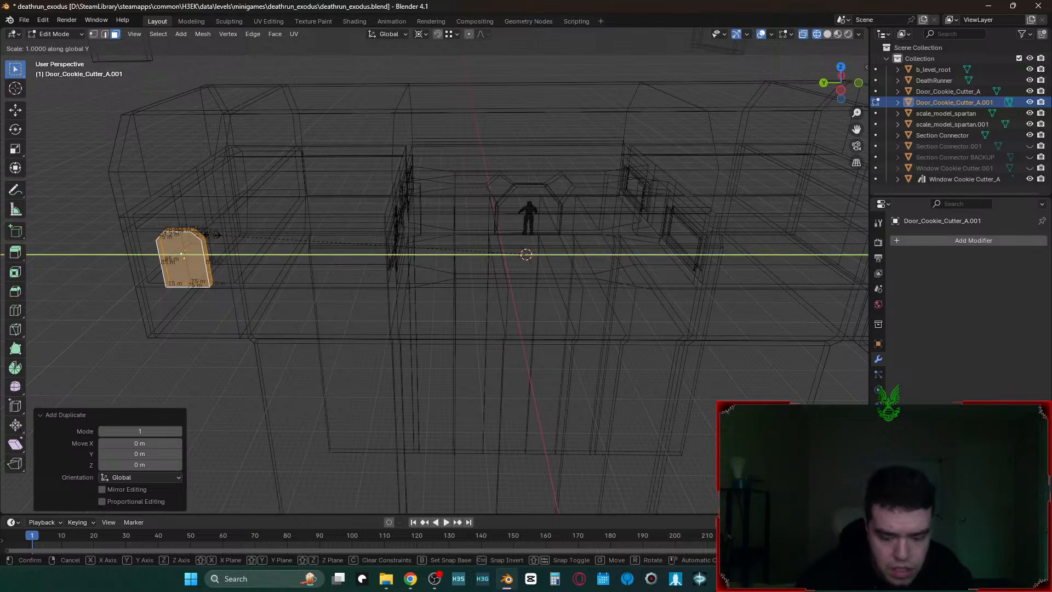
{"action": "type", "text": "-1"}
{"action": "key", "text": "Return"}
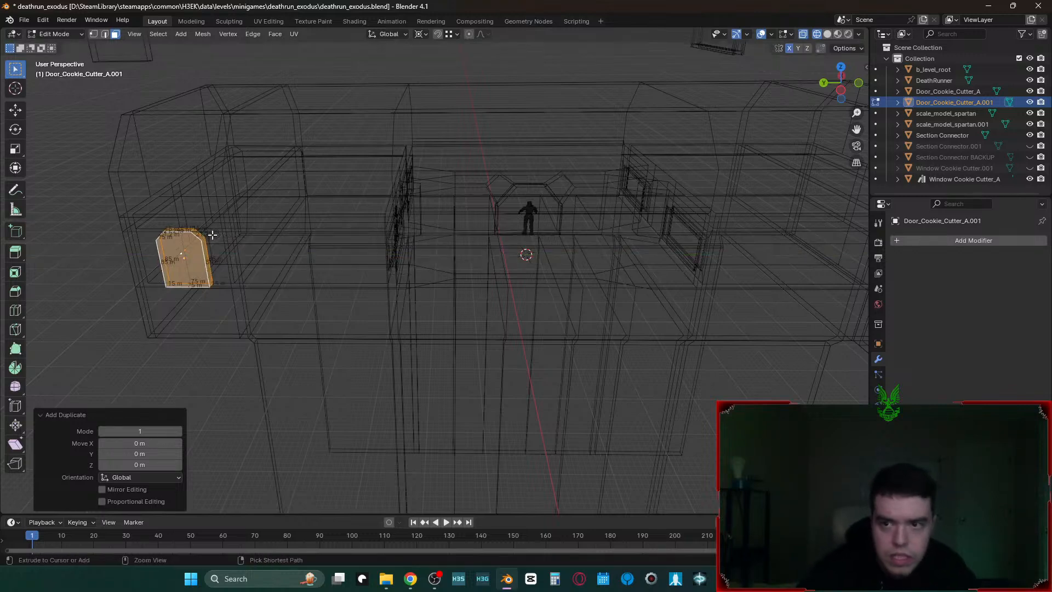
{"action": "key", "text": "a"}
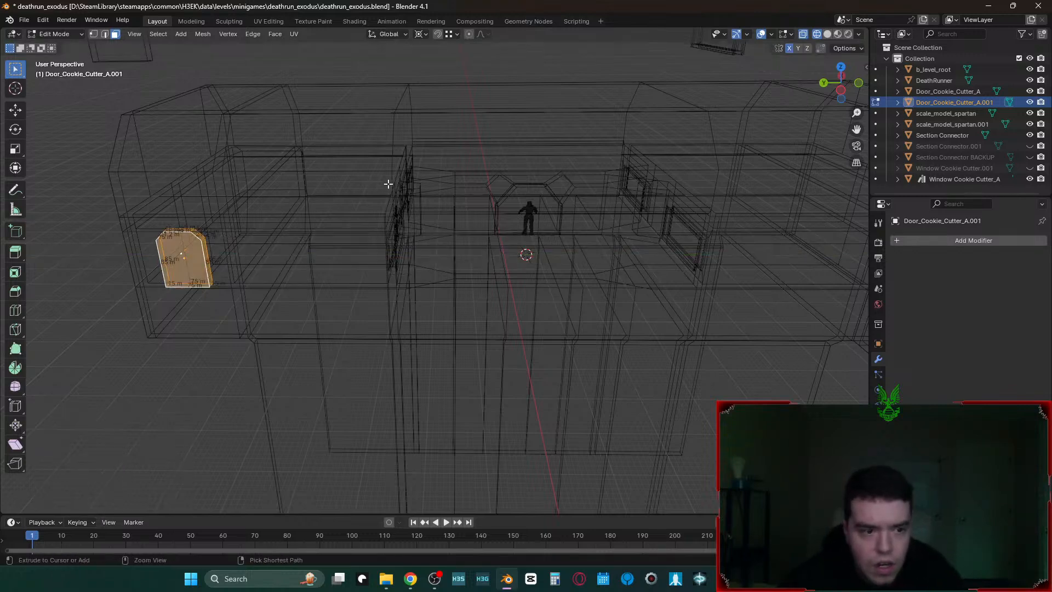
- With X mirror editing turned off, duplicate the whole door cutter mesh in place and scale the duplicate by -1 along Y
{"action": "key", "text": "alt+a"}
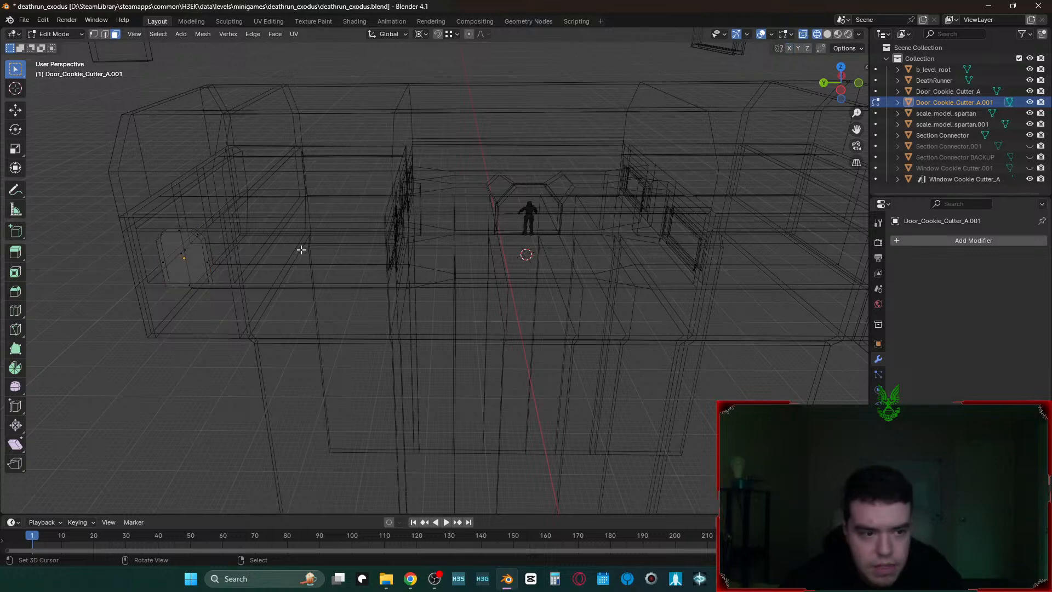
{"action": "key", "text": "ctrl+z"}
{"action": "key", "text": "ctrl+z"}
{"action": "key", "text": "alt+a"}
{"action": "key", "text": "a"}
{"action": "key", "text": "g"}
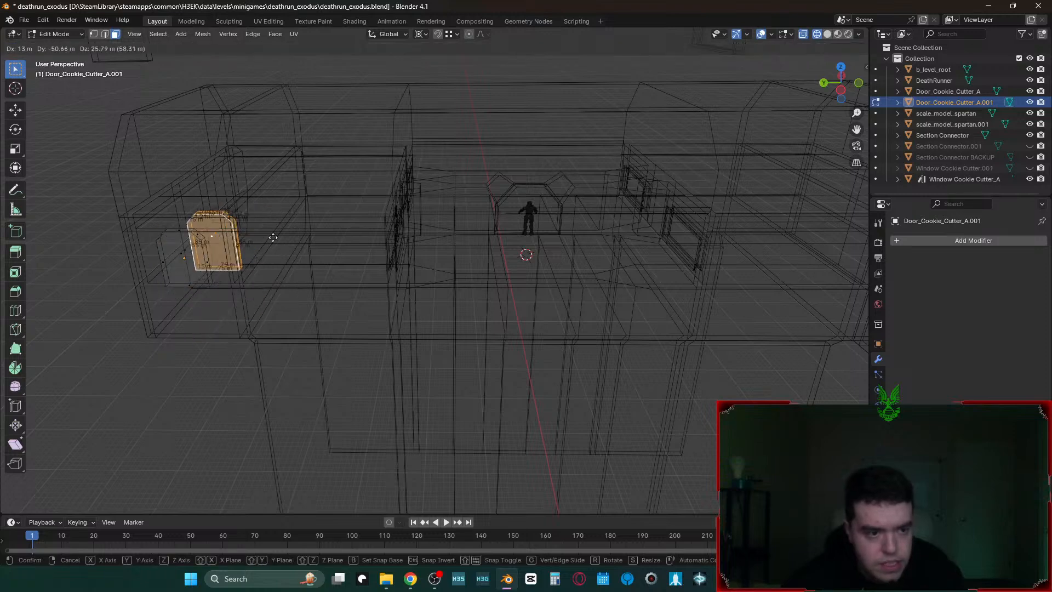
{"action": "left_click", "coordinate": [277, 240]}
{"action": "type", "text": "sx"}
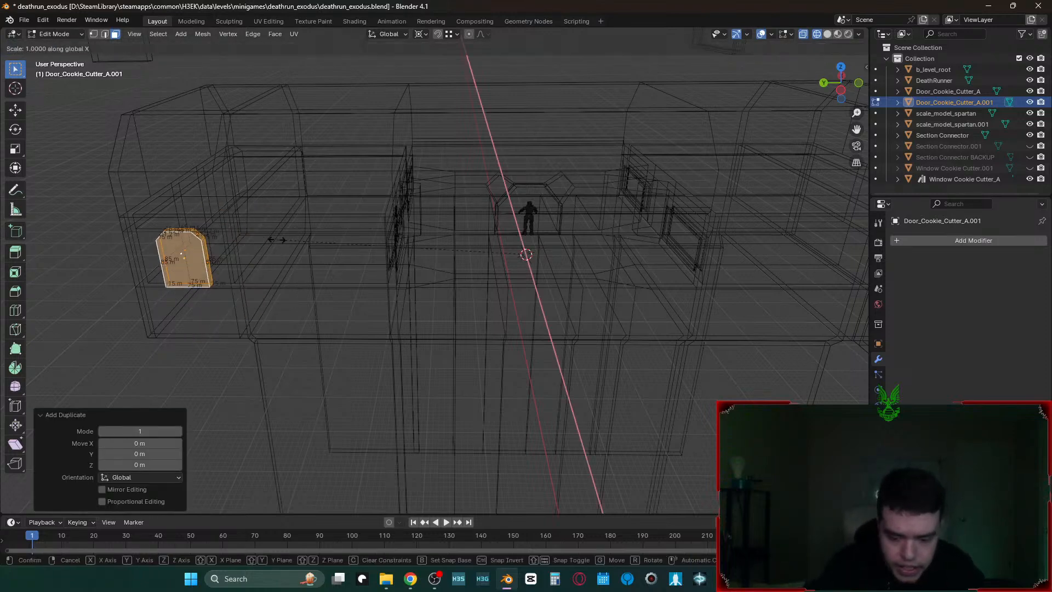
{"action": "type", "text": "-1y"}
{"action": "key", "text": "Return"}
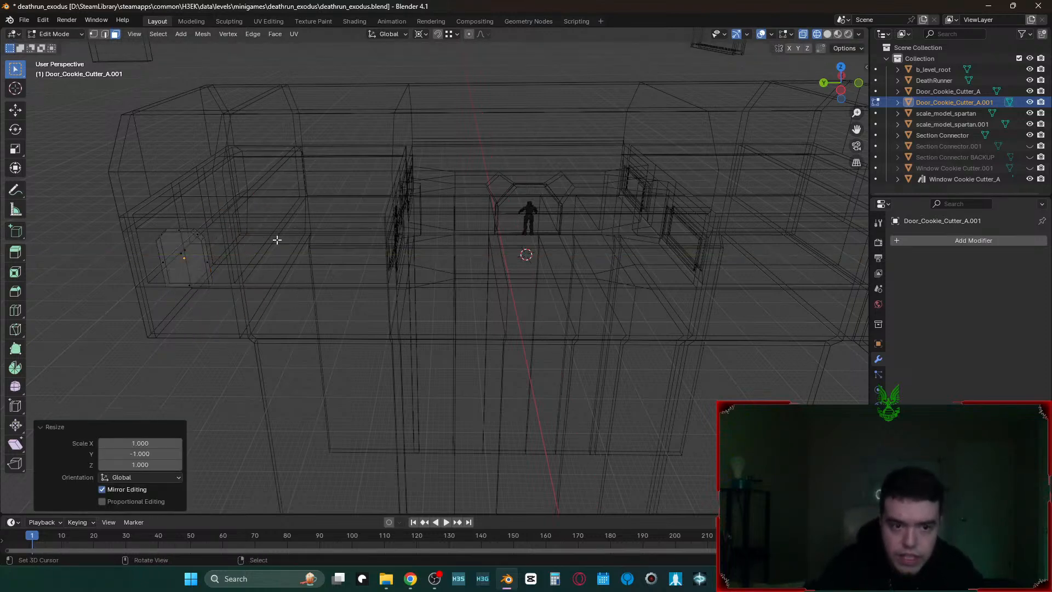
- Flip the normals of the mirrored door cutter mesh
{"action": "left_click", "coordinate": [210, 260]}
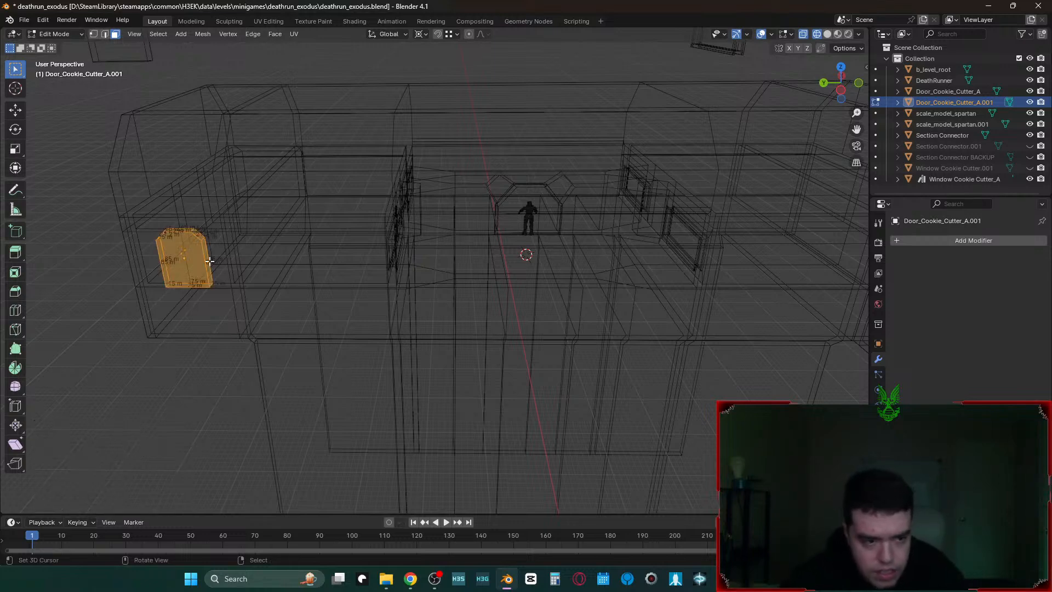
{"action": "middle_click_drag", "start_coordinate": [308, 296], "coordinate": [314, 295]}
{"action": "key", "text": "alt+n"}
{"action": "left_click", "coordinate": [317, 295]}
- Duplicate both door cutter meshes, scale the duplicates by -1 along X, flip their normals and return to Object Mode
{"action": "key", "text": "a"}
{"action": "key", "text": "shift+d"}
{"action": "left_click", "coordinate": [324, 286]}
{"action": "type", "text": "s"}
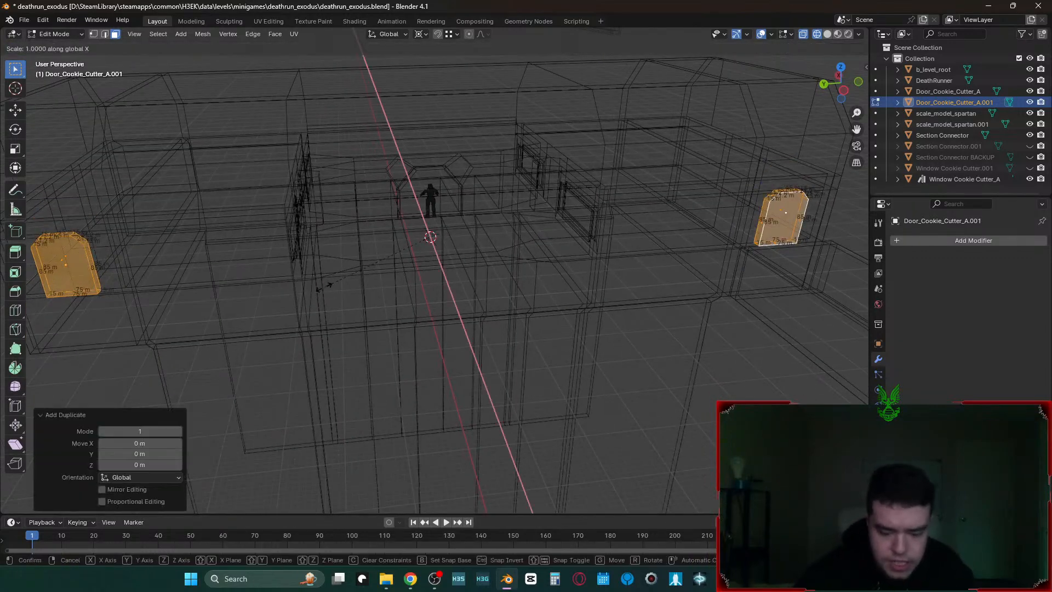
{"action": "type", "text": "x-1"}
{"action": "key", "text": "Return"}
{"action": "key", "text": "q"}
{"action": "left_click", "coordinate": [324, 287]}
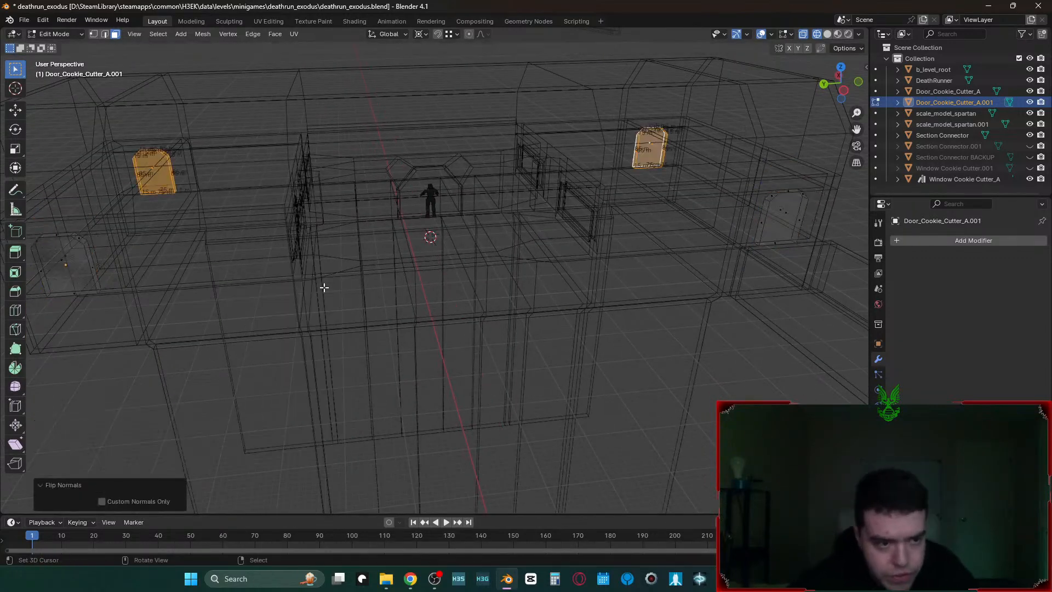
{"action": "key", "text": "Tab"}
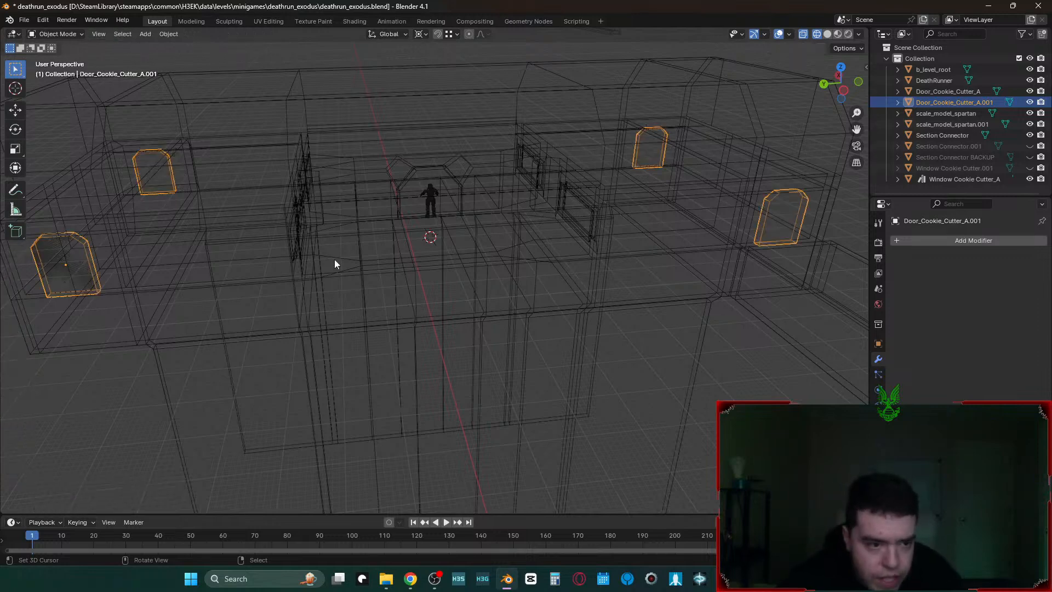
- Add a Boolean Difference modifier to the Section Connector with Door_Cookie_Cutter_A.001 as its object
{"action": "left_click", "coordinate": [327, 252]}
{"action": "left_click", "coordinate": [951, 240]}
{"action": "type", "text": "b"}
{"action": "key", "text": "Return"}
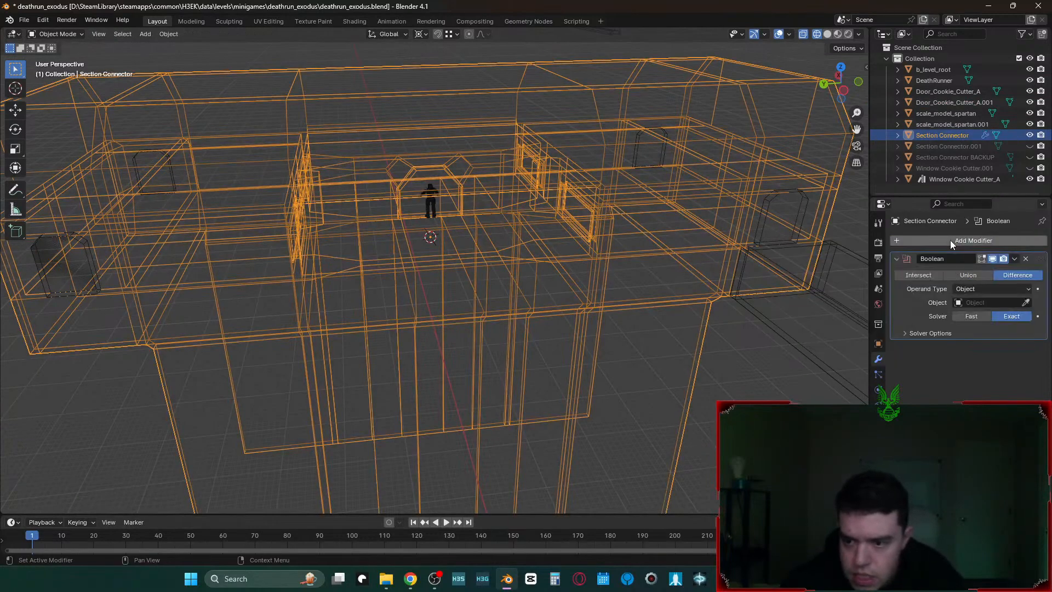
{"action": "left_click", "coordinate": [1025, 303]}
{"action": "left_click", "coordinate": [796, 212]}
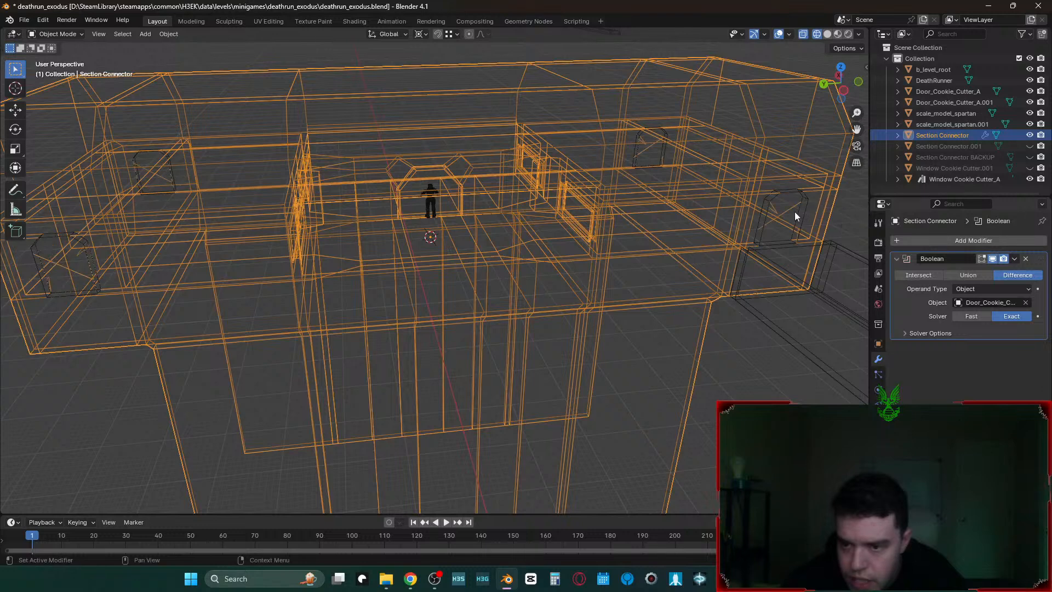
- Hide the Door_Cookie_Cutter_A.001 object and switch the view back to solid shading
{"action": "right_click", "coordinate": [797, 212]}
{"action": "key", "text": "h"}
{"action": "left_click", "coordinate": [803, 256]}
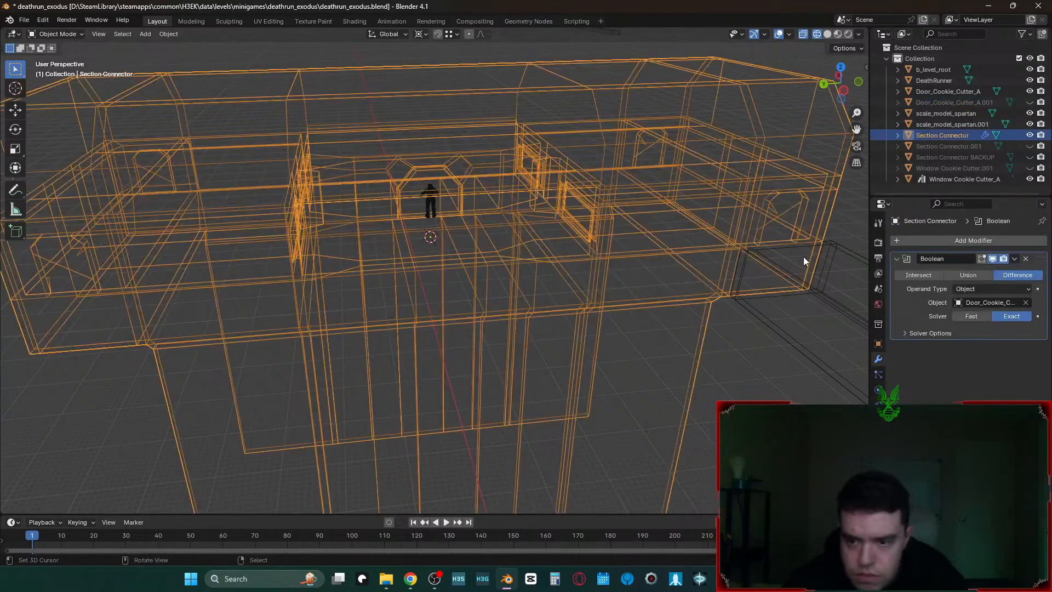
{"action": "key", "text": "Tab"}
{"action": "key", "text": "shift+z"}
{"action": "key", "text": "alt+z"}
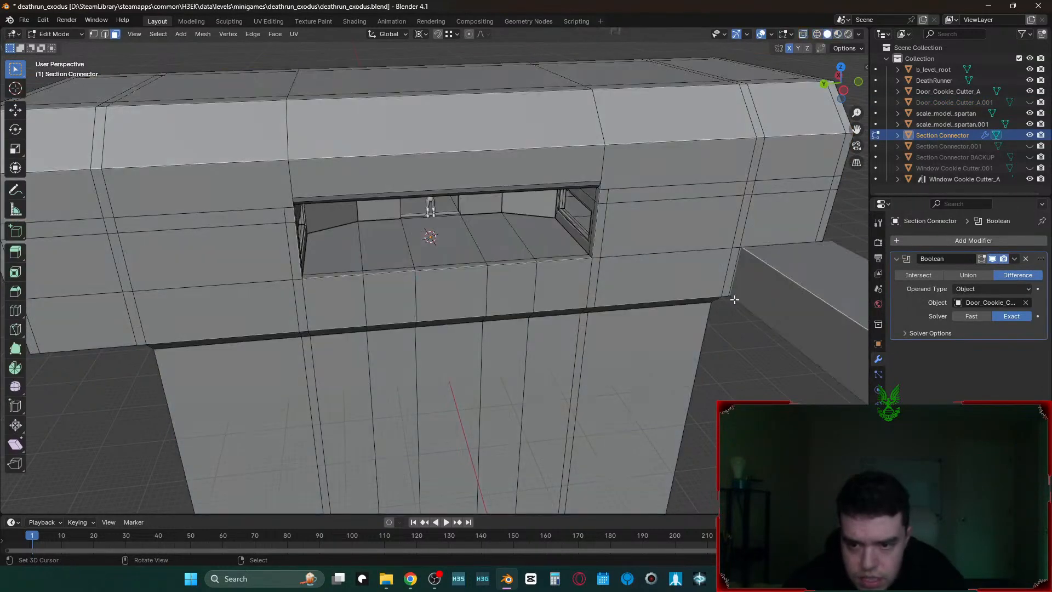
- Hide the DeathRunner object and reselect the Section Connector, with its Boolean solver set to Exact
{"action": "key", "text": "Tab"}
{"action": "left_click", "coordinate": [778, 290]}
{"action": "key", "text": "h"}
{"action": "left_click", "coordinate": [777, 241]}
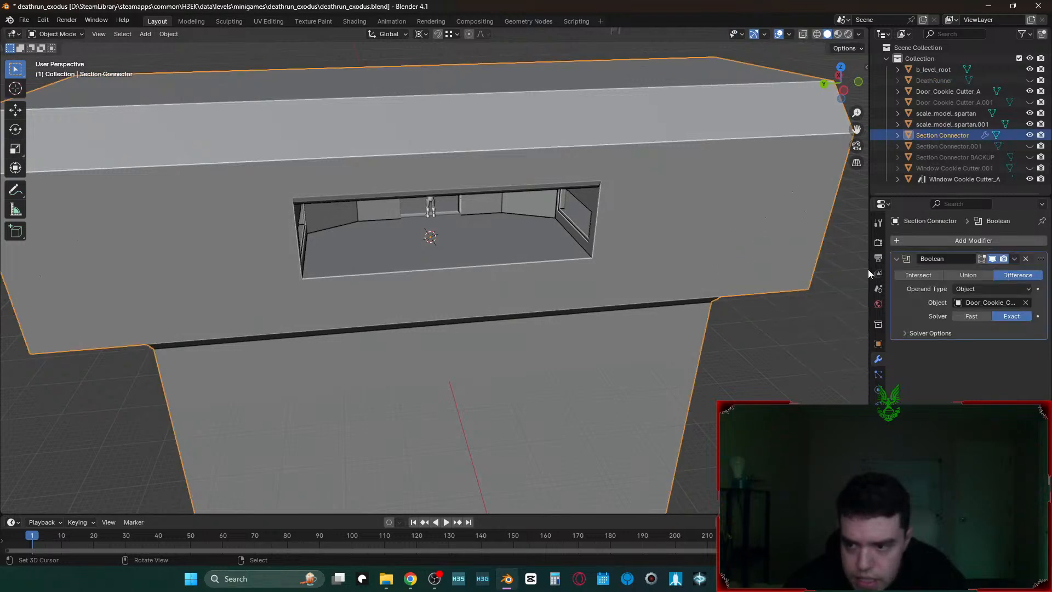
{"action": "left_click", "coordinate": [1011, 316]}
- Examine the Section Connector's mesh in Edit Mode and its walls in Object Mode for the expected door cuts
{"action": "key", "text": "Tab"}
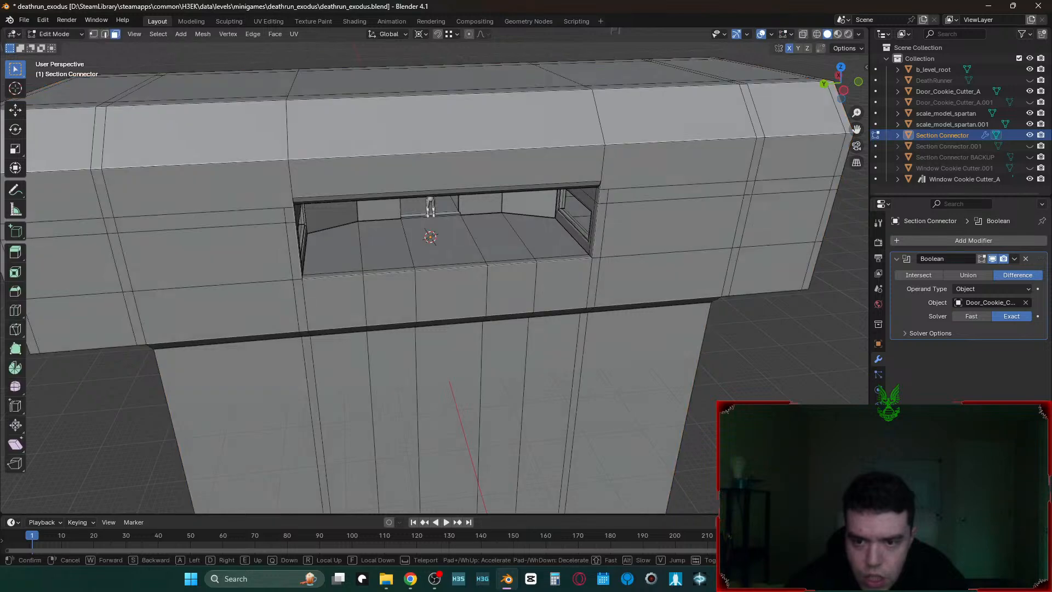
{"action": "key", "text": "shift+grave"}
{"action": "key", "text": "w"}
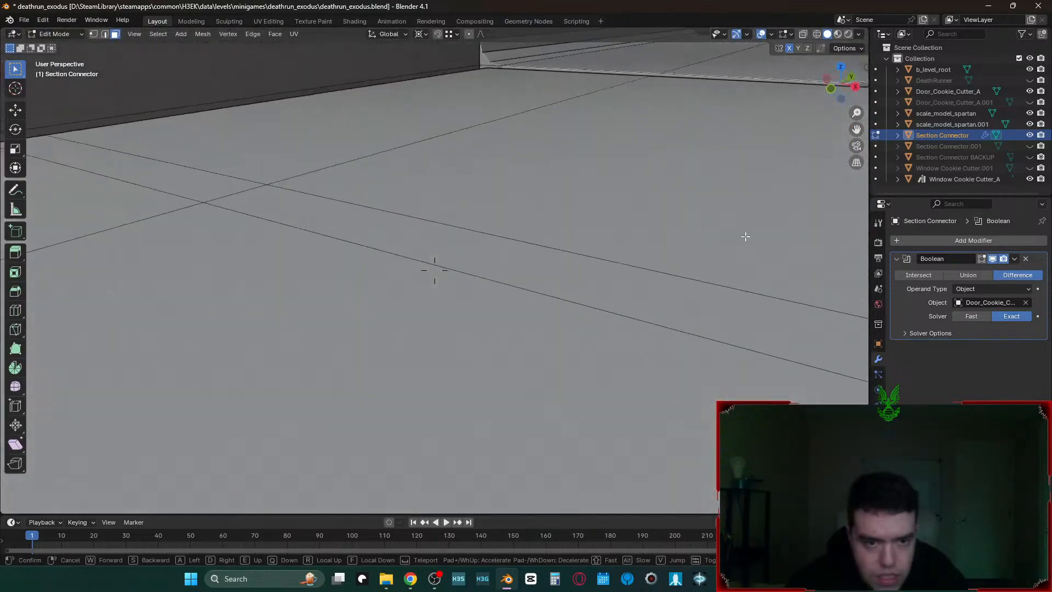
{"action": "left_click", "coordinate": [745, 237]}
{"action": "key", "text": "Tab"}
{"action": "key", "text": "shift+grave"}
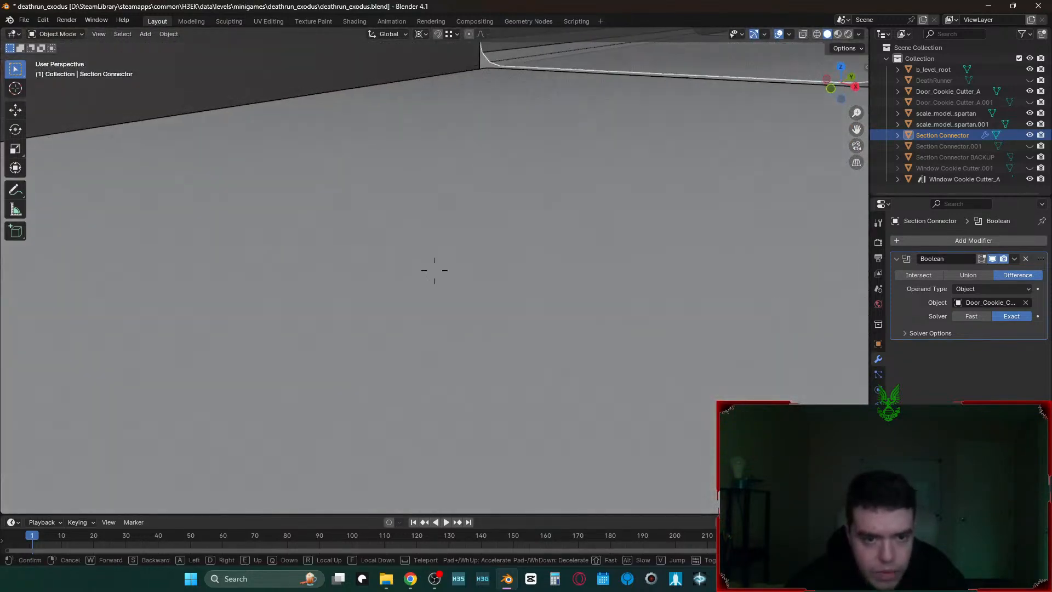
{"action": "key", "text": "w"}
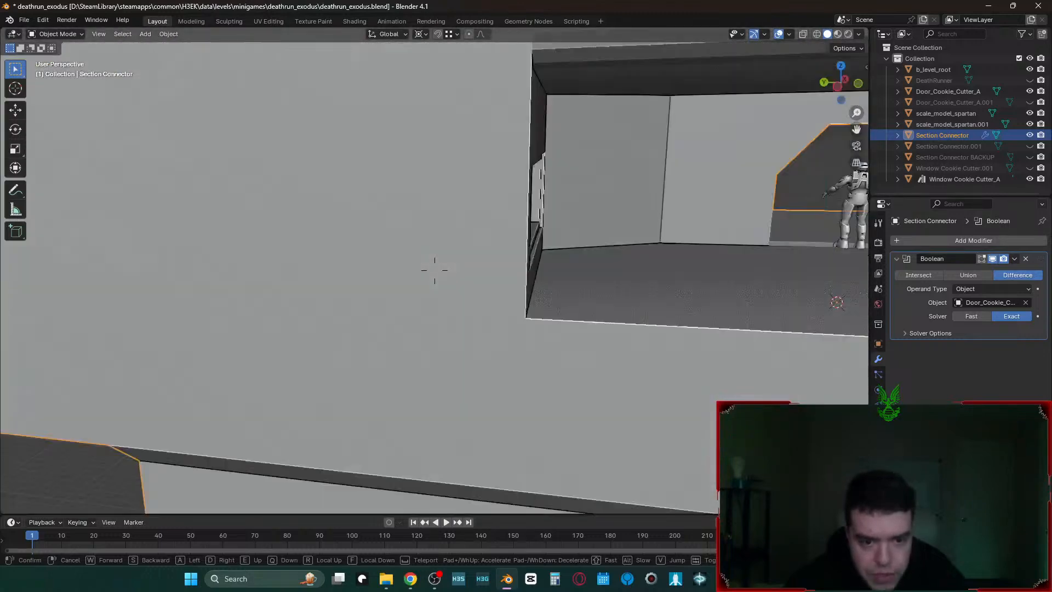
{"action": "key", "text": "s"}
{"action": "key", "text": "a"}
{"action": "left_click", "coordinate": [745, 237]}
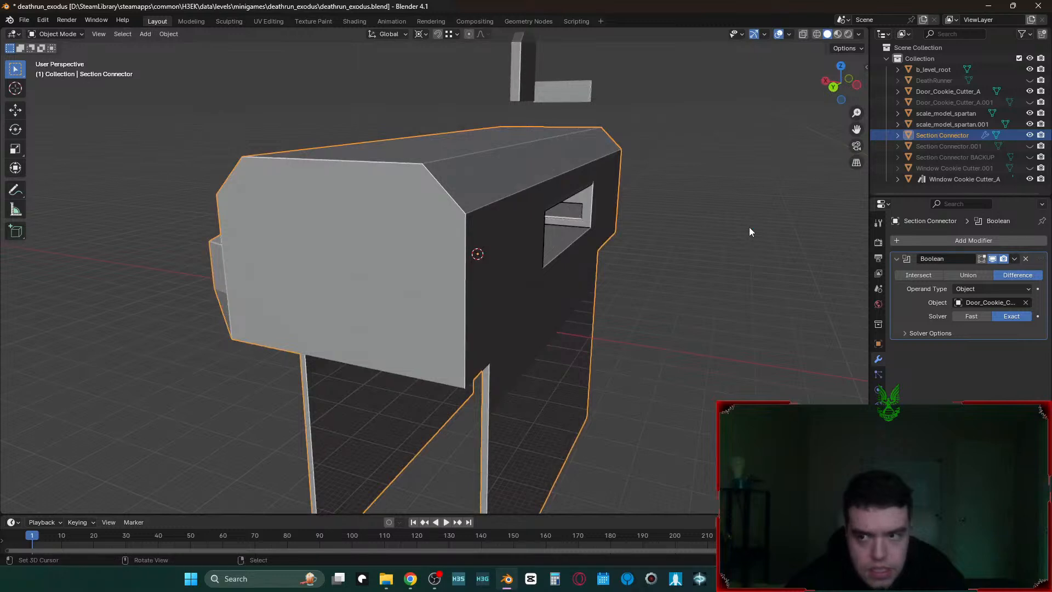
- Reveal Section Connector.001 and Window Cookie Cutter.001 in turn to examine them, hiding each again
{"action": "left_click", "coordinate": [984, 146]}
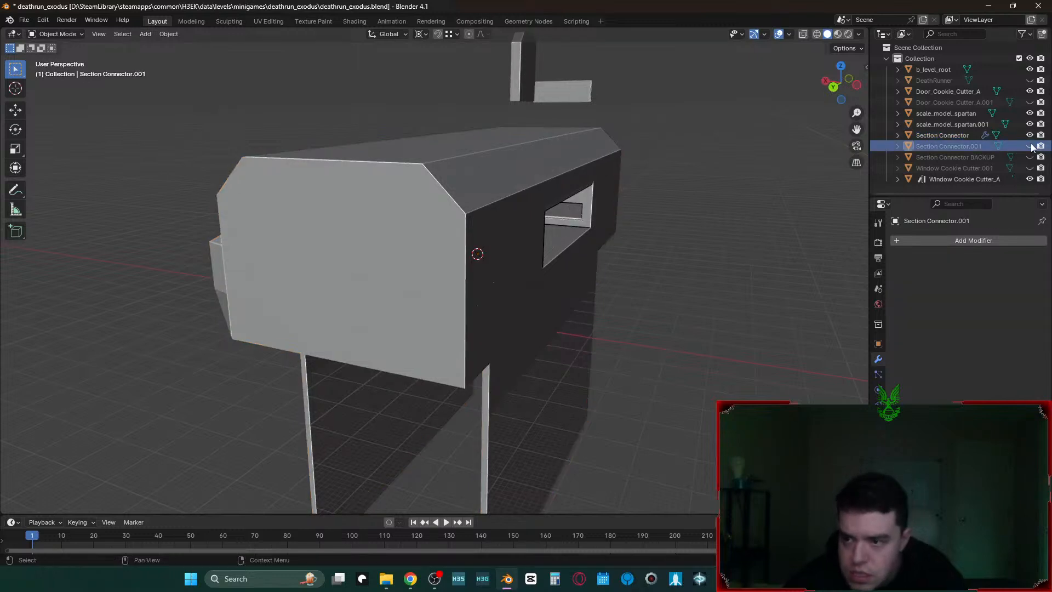
{"action": "left_click", "coordinate": [1029, 145]}
{"action": "left_click", "coordinate": [510, 257]}
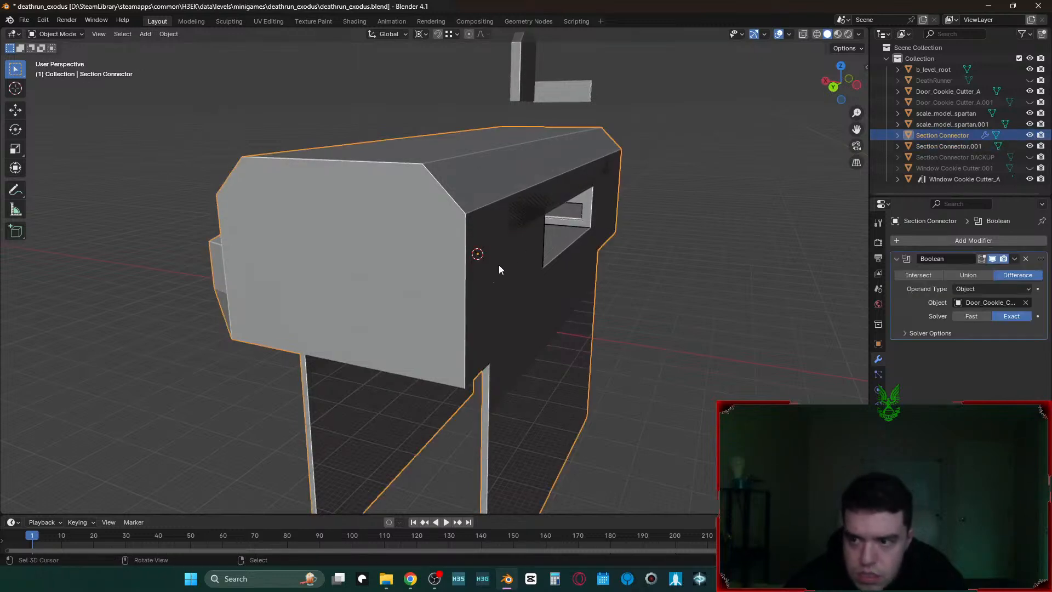
{"action": "left_click", "coordinate": [931, 146]}
{"action": "key", "text": "Tab"}
{"action": "key", "text": "Tab"}
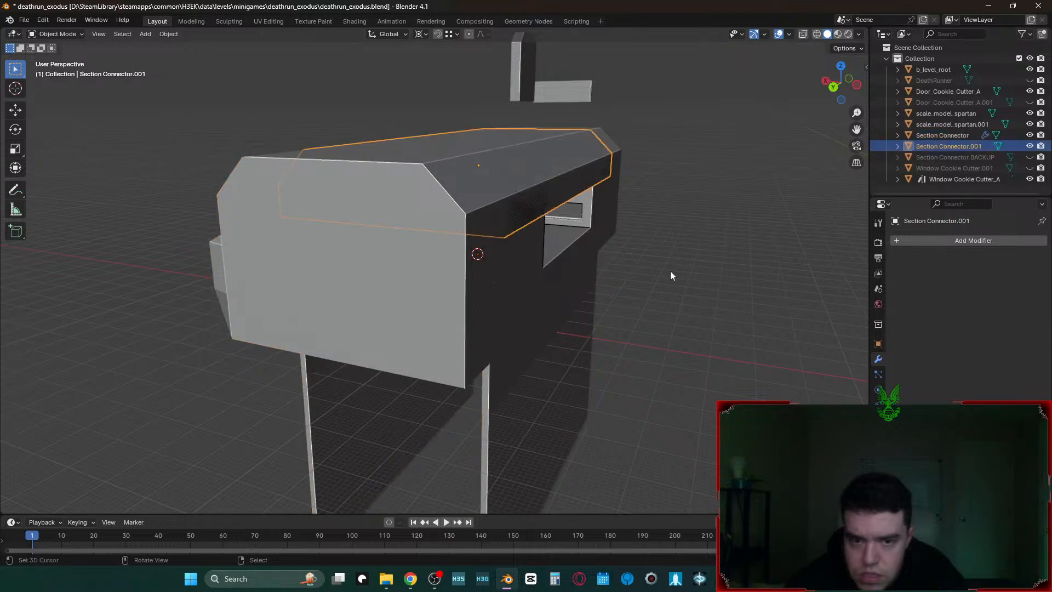
{"action": "key", "text": "Tab"}
{"action": "key", "text": "Tab"}
{"action": "left_click", "coordinate": [1029, 146]}
{"action": "left_click", "coordinate": [1029, 168]}
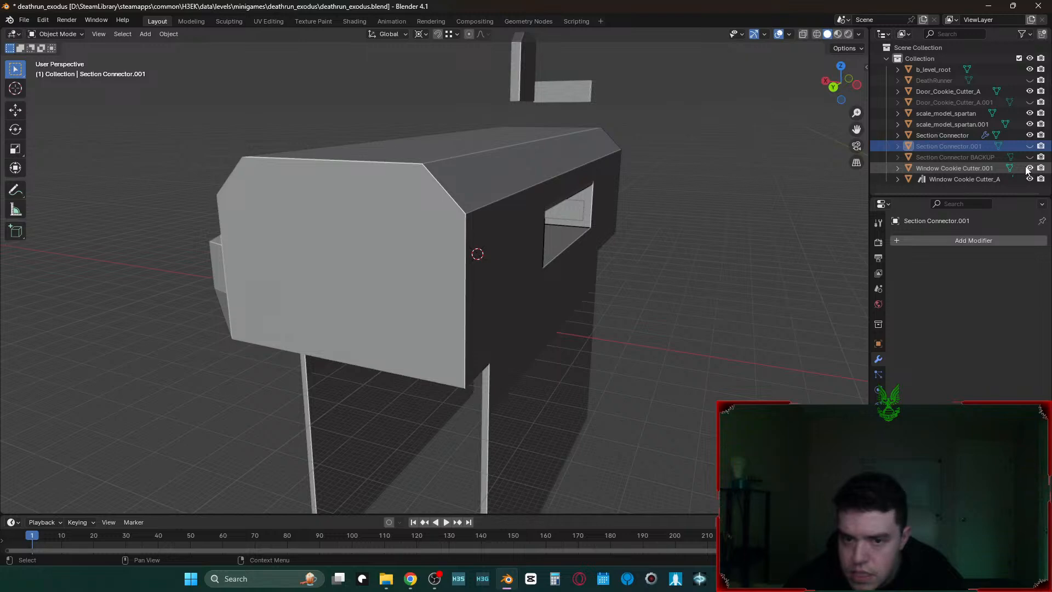
{"action": "left_click", "coordinate": [1029, 168]}
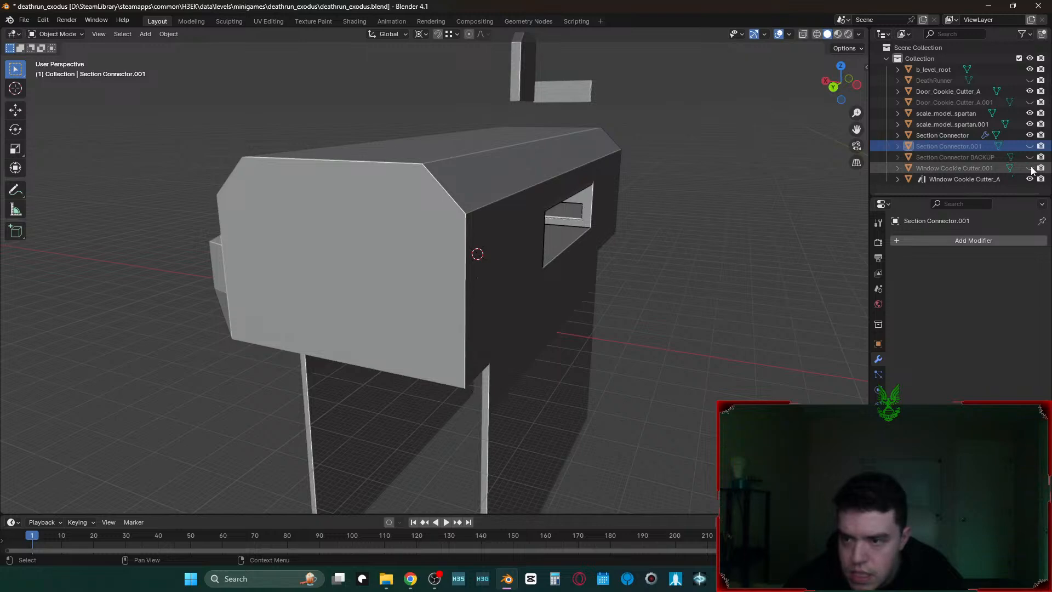
- Unhide Door_Cookie_Cutter_A.001 and select all of its geometry in Edit Mode
{"action": "left_click", "coordinate": [956, 102]}
{"action": "left_click", "coordinate": [1029, 102]}
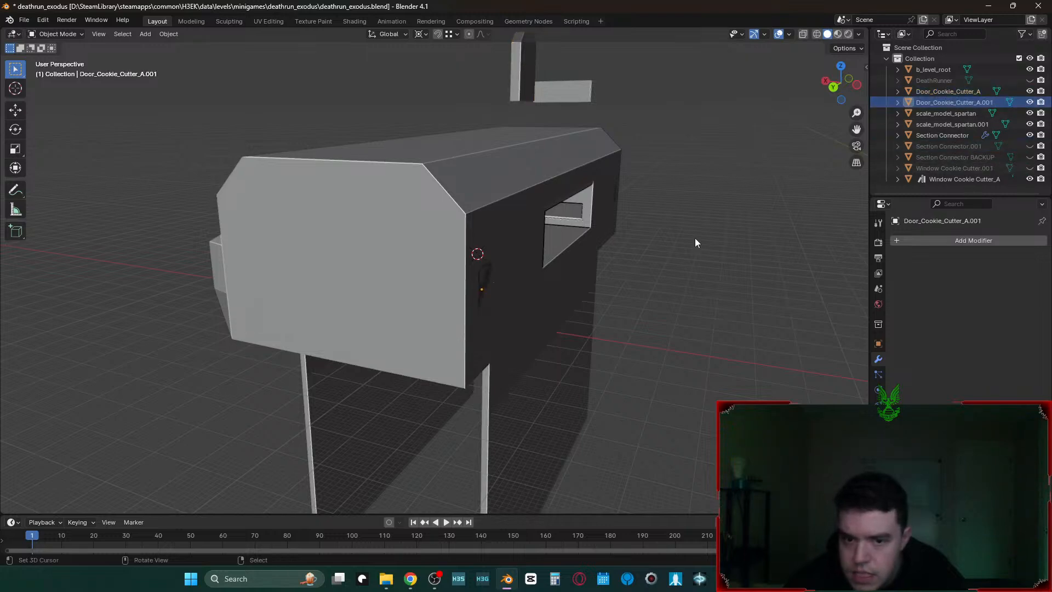
{"action": "key", "text": "Tab"}
{"action": "key", "text": "a"}
{"action": "key", "text": "alt+a"}
{"action": "key", "text": "shift+grave"}
{"action": "key", "text": "w"}
{"action": "key", "text": "d"}
{"action": "left_click", "coordinate": [635, 300]}
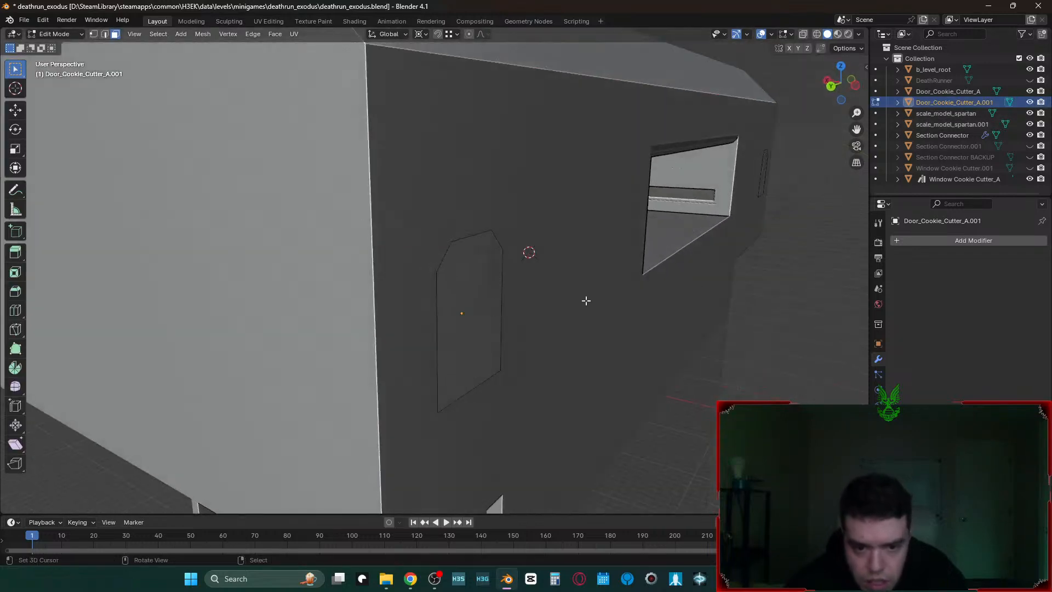
{"action": "key", "text": "a"}
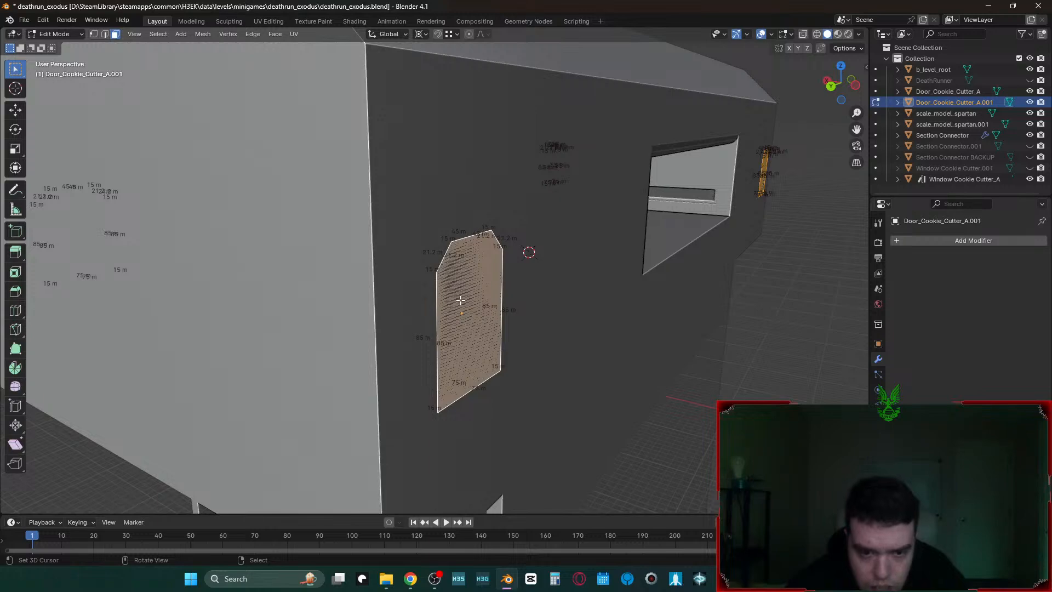
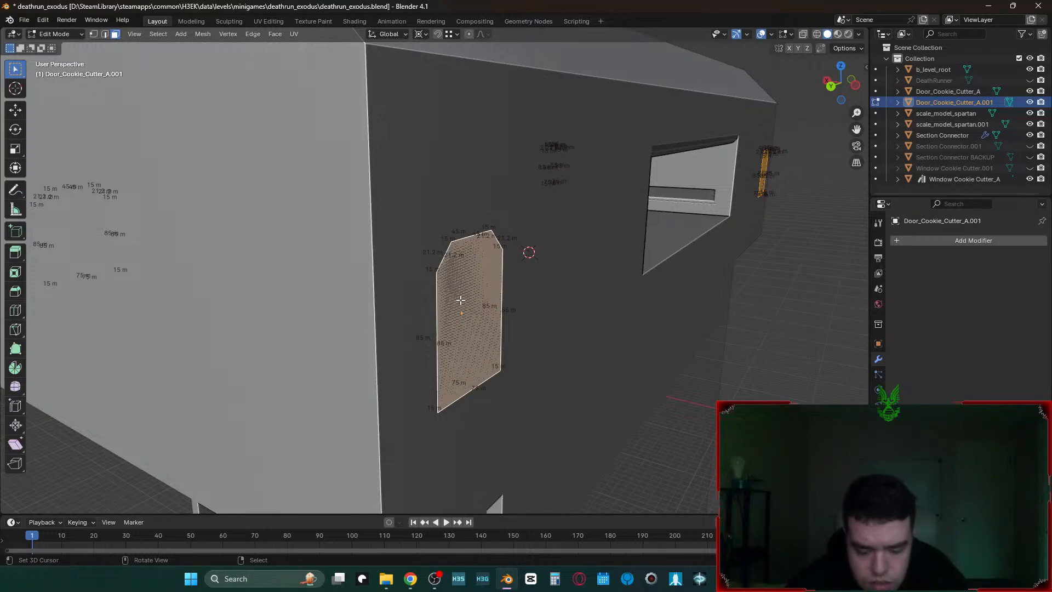
- Try to move the selected door cutter meshes along X, then along Z
{"action": "right_click", "coordinate": [460, 300]}
{"action": "key", "text": "g"}
{"action": "key", "text": "x"}
{"action": "right_click", "coordinate": [463, 301]}
{"action": "key", "text": "shift+grave"}
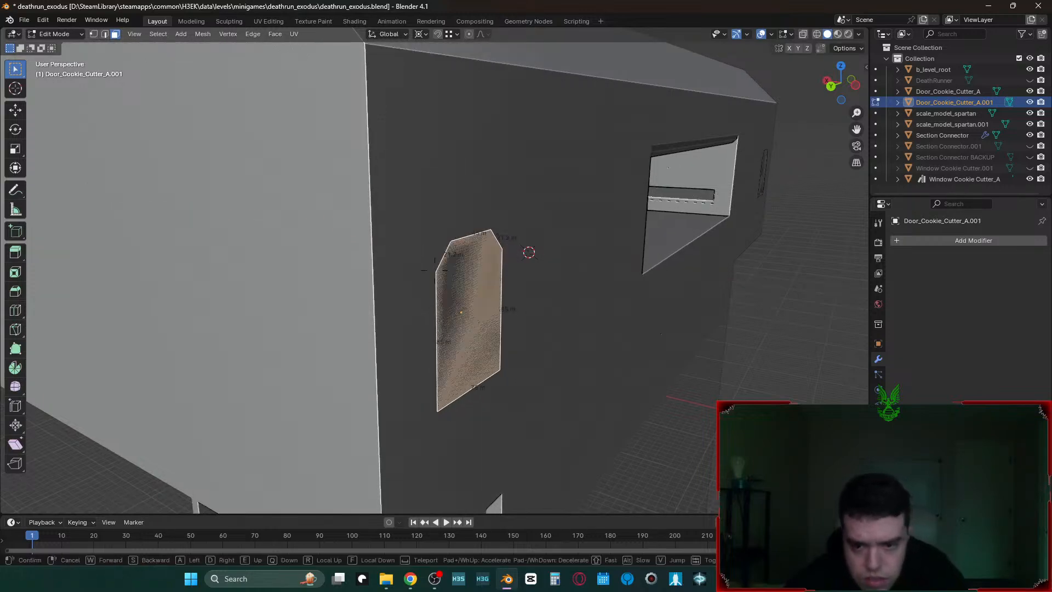
{"action": "key", "text": "d"}
{"action": "key", "text": "s"}
{"action": "left_click", "coordinate": [434, 270]}
{"action": "key", "text": "g"}
{"action": "key", "text": "z"}
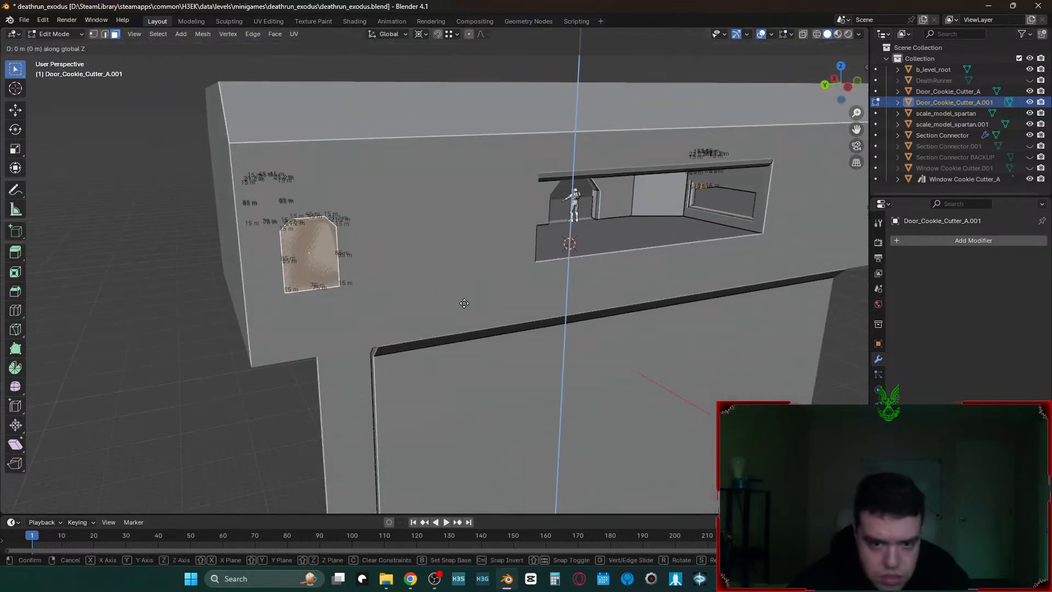
{"action": "left_click", "coordinate": [464, 303]}
- Hide Door_Cookie_Cutter_A.001 in Object Mode, then undo the hiding
{"action": "key", "text": "Tab"}
{"action": "key", "text": "h"}
{"action": "key", "text": "ctrl+z"}
{"action": "key", "text": "Tab"}
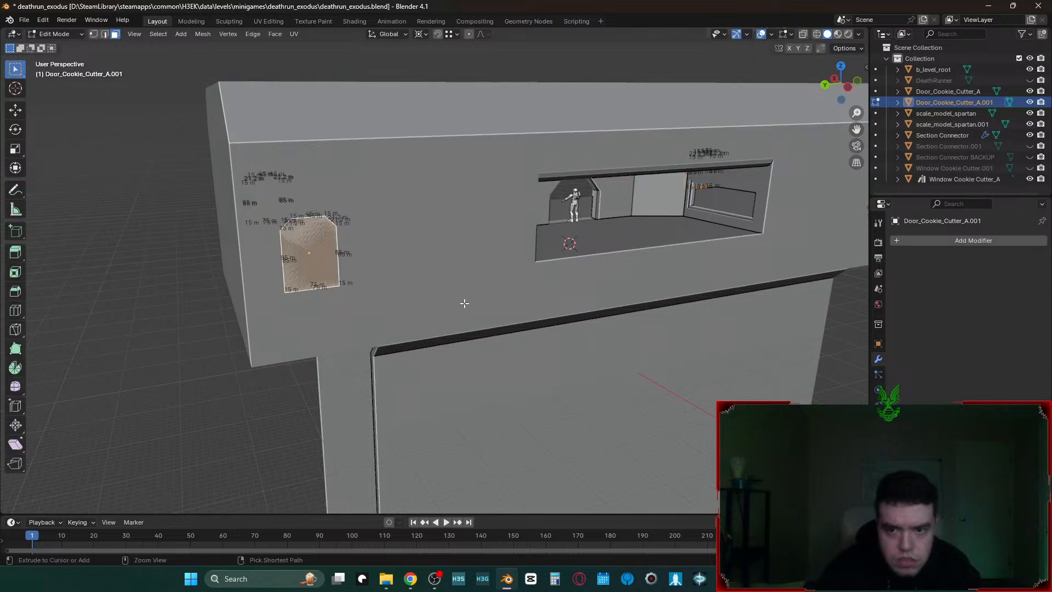
{"action": "key", "text": "Tab"}
- Try setting the origin of Door_Cookie_Cutter_A.001 to its geometry, then undo back to the Section Connector selection
{"action": "left_click", "coordinate": [475, 299]}
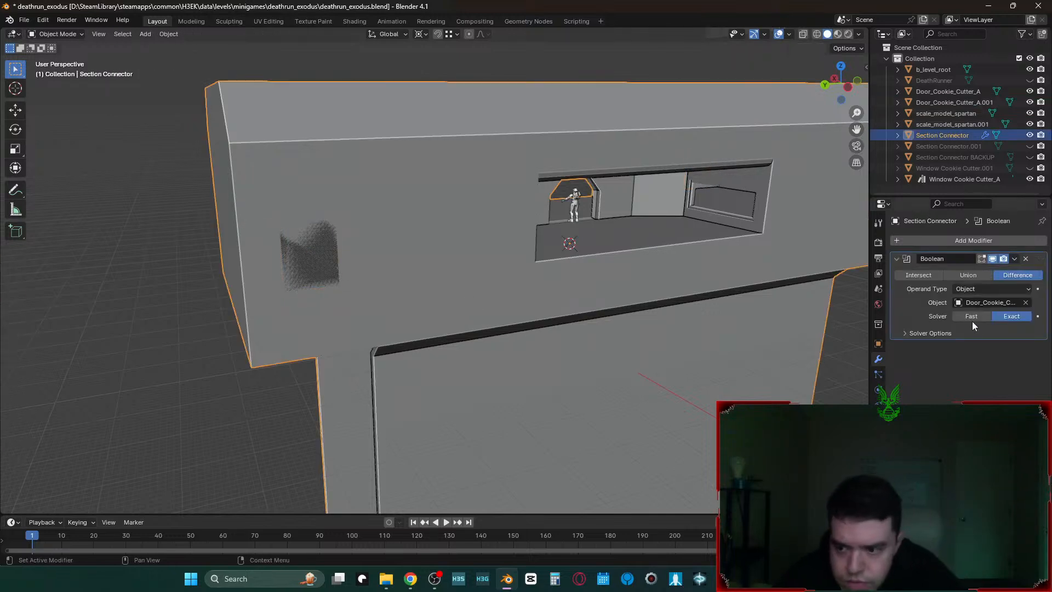
{"action": "key", "text": "alt+h"}
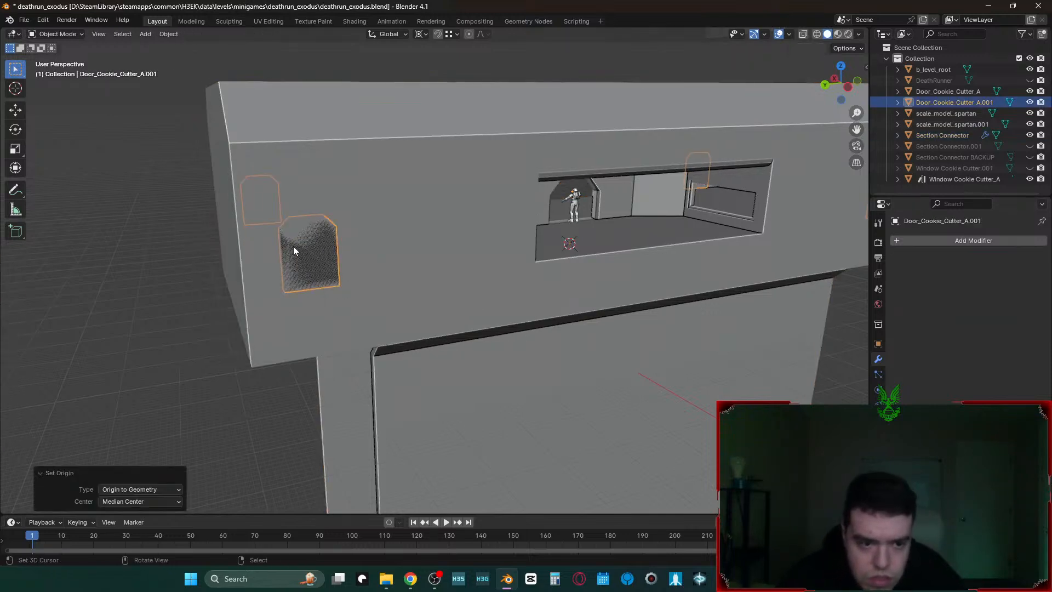
{"action": "key", "text": "ctrl+z"}
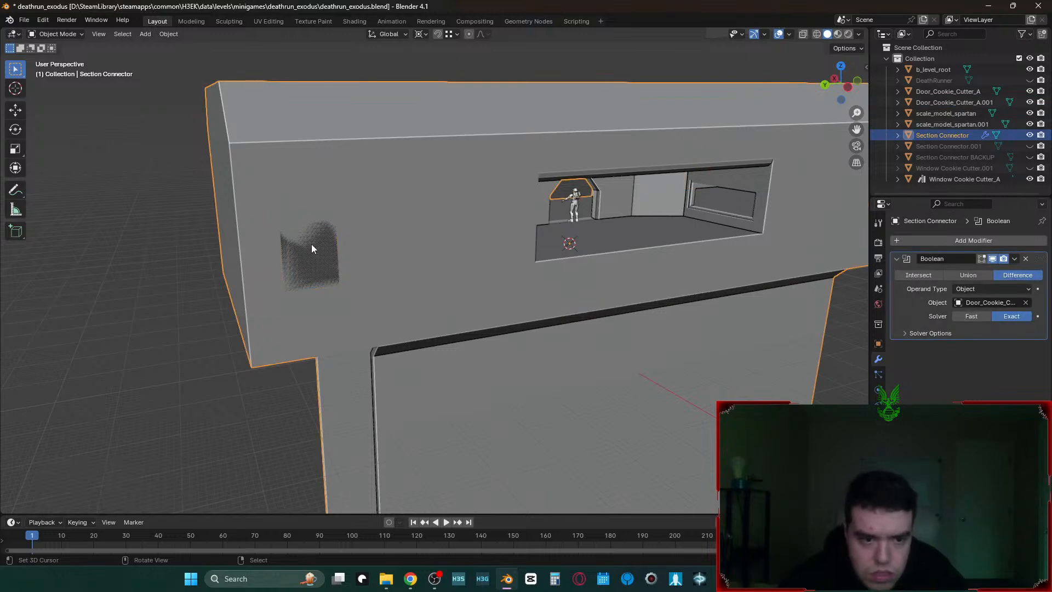
{"action": "key", "text": "alt+h"}
{"action": "key", "text": "ctrl+z"}
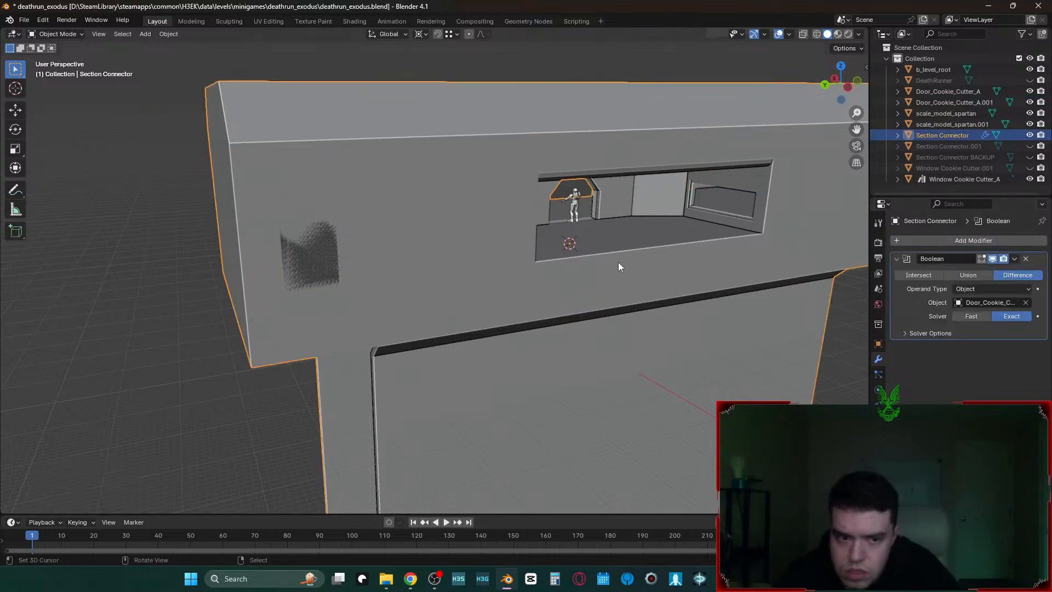
- Try the Boolean modifier's Fast solver with overlap thresholds of 0.01 m and 0.1 m, then return the solver to Exact
{"action": "left_click", "coordinate": [971, 316]}
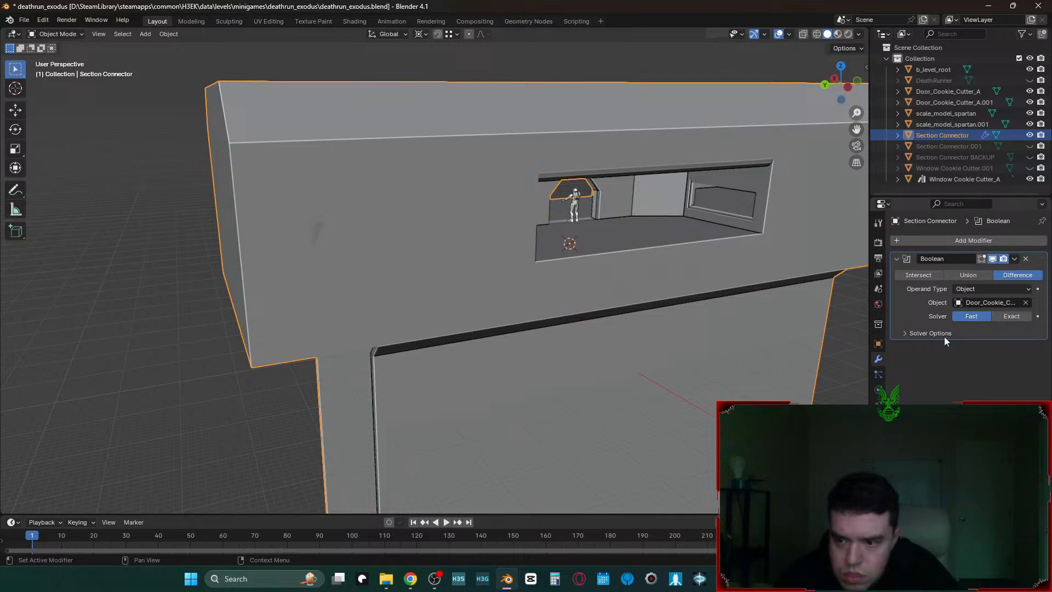
{"action": "left_click", "coordinate": [914, 331]}
{"action": "left_click", "coordinate": [1000, 349]}
{"action": "left_click", "coordinate": [966, 349]}
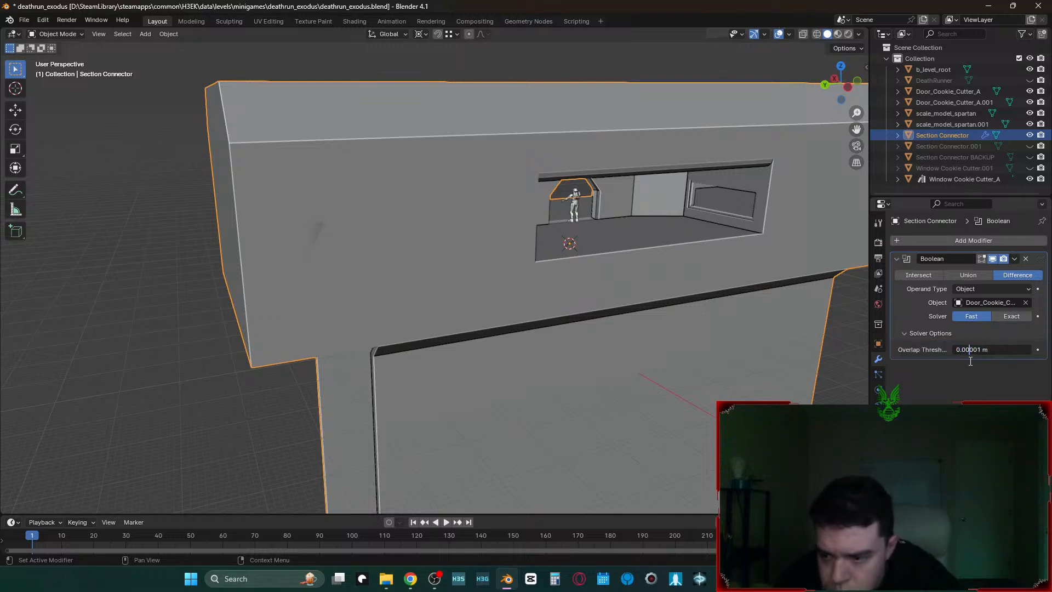
{"action": "key", "text": "Return"}
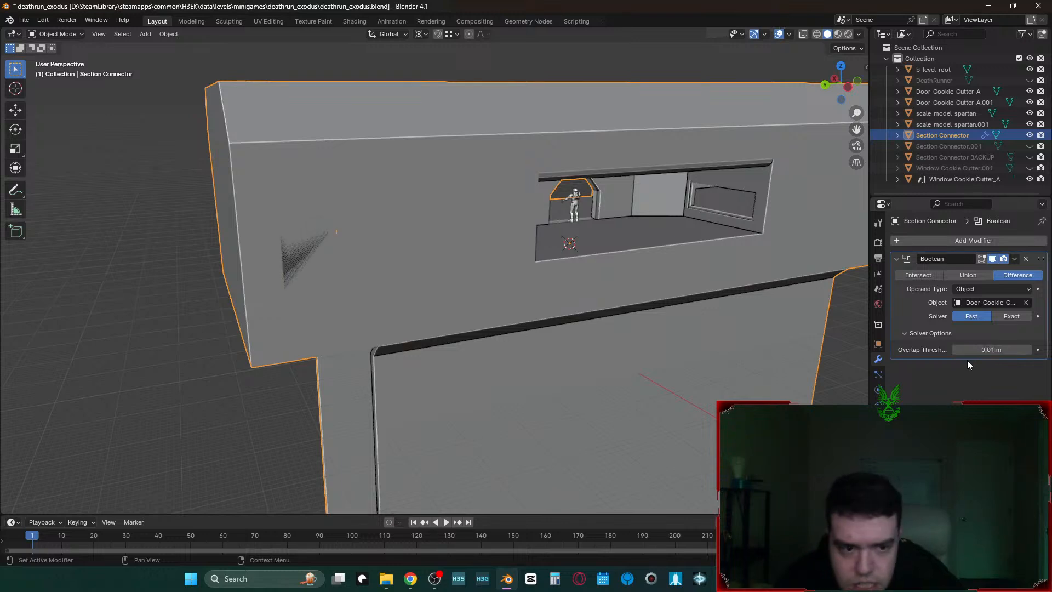
{"action": "left_click", "coordinate": [982, 349]}
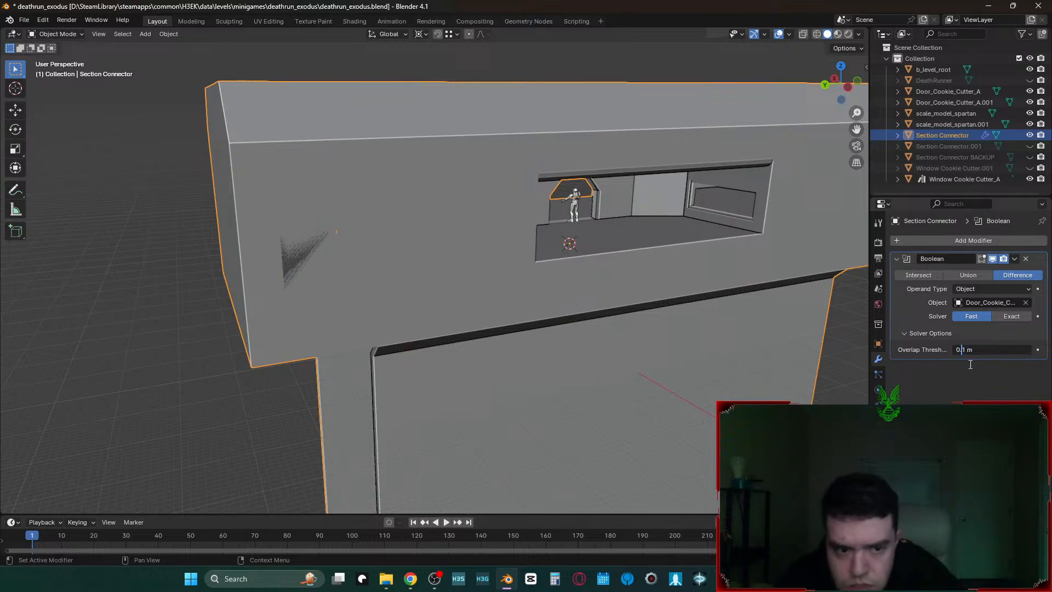
{"action": "key", "text": "Return"}
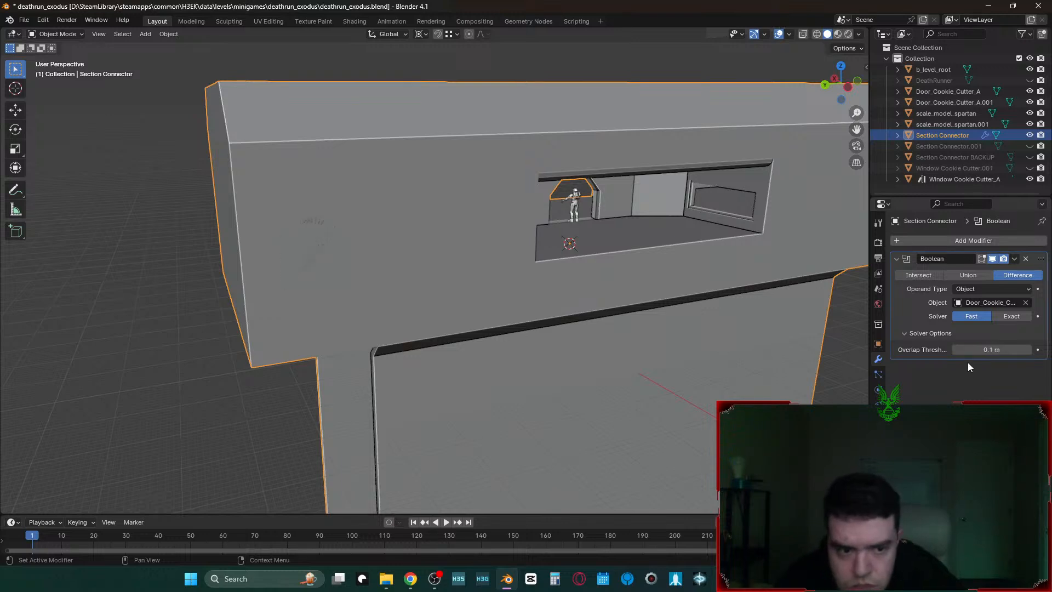
{"action": "left_click", "coordinate": [1016, 315]}
- Select Door_Cookie_Cutter_A.001 and set its origin to its geometry
{"action": "left_click", "coordinate": [288, 264]}
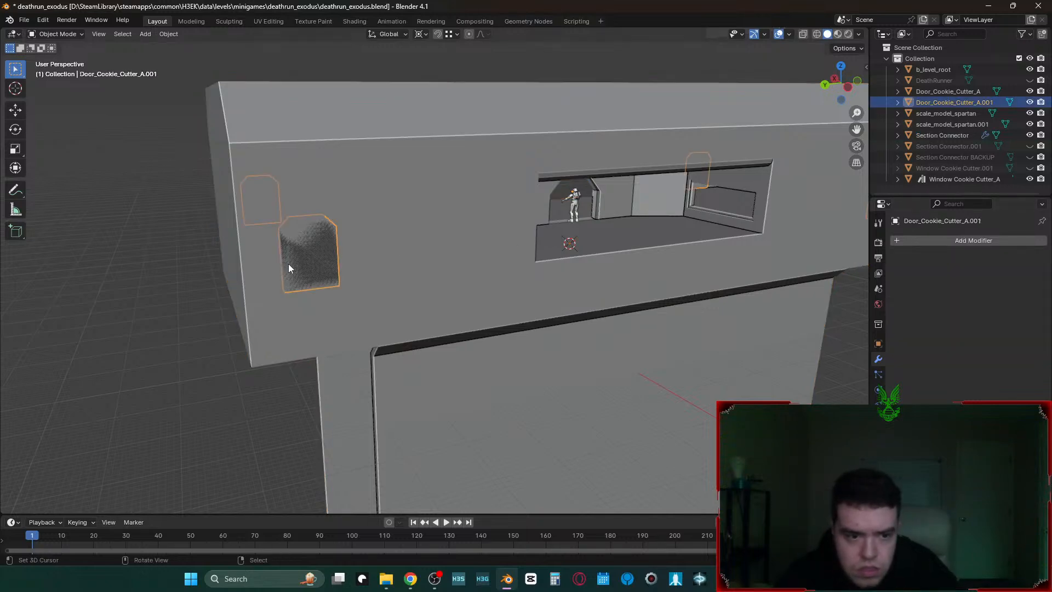
{"action": "key", "text": "shift+g"}
{"action": "key", "text": "shift+grave"}
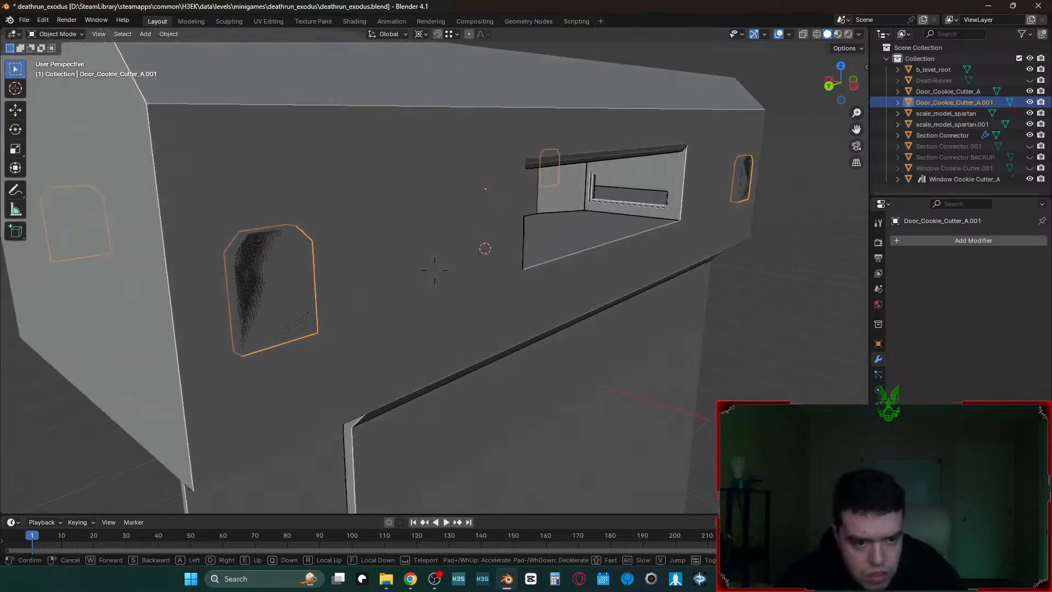
{"action": "left_click", "coordinate": [357, 294]}
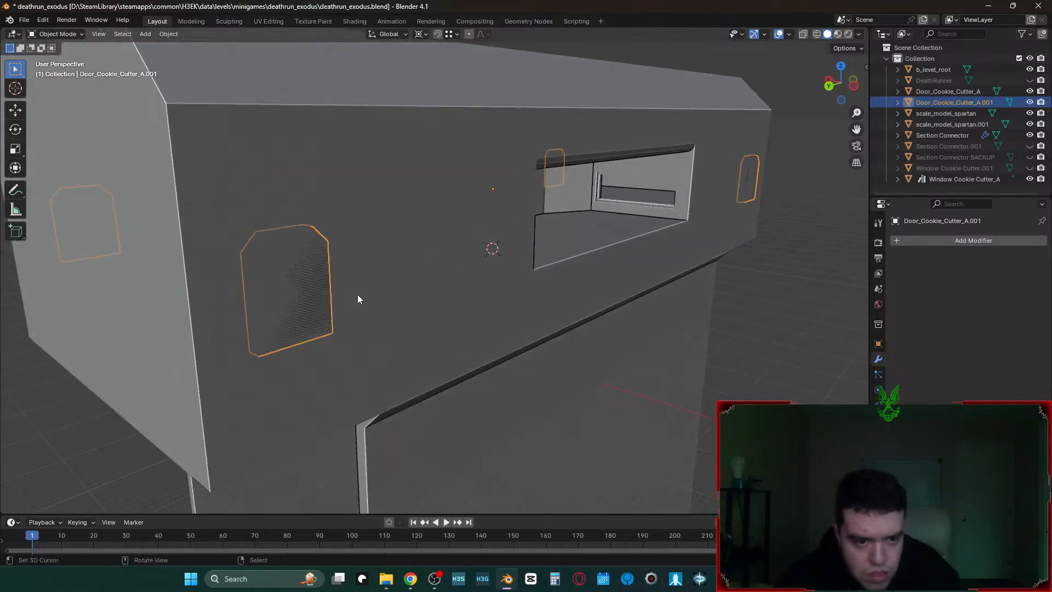
- Select the linked geometry of the near door cutter block and scale it by 1.1 along X around its median point
{"action": "key", "text": "Tab"}
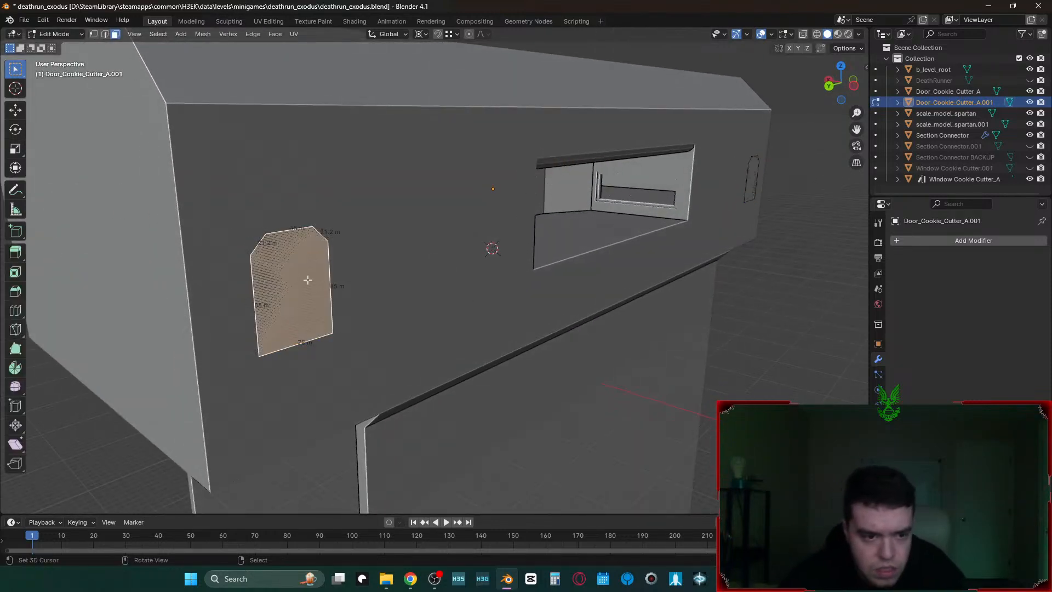
{"action": "key", "text": "ctrl+l"}
{"action": "key", "text": "s"}
{"action": "key", "text": "x"}
{"action": "key", "text": "Escape"}
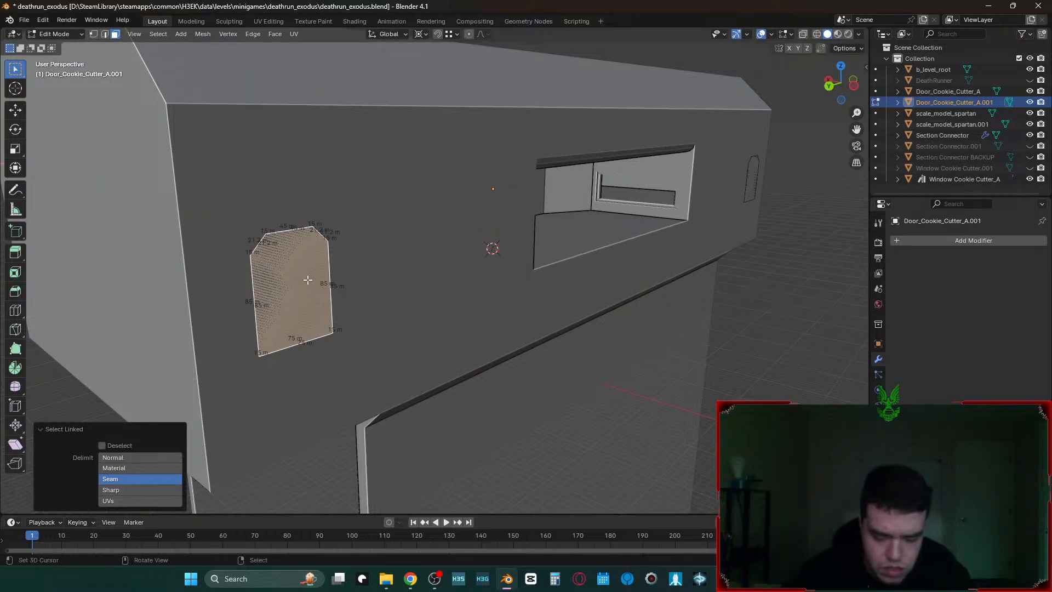
{"action": "key", "text": "period"}
{"action": "left_click", "coordinate": [316, 209]}
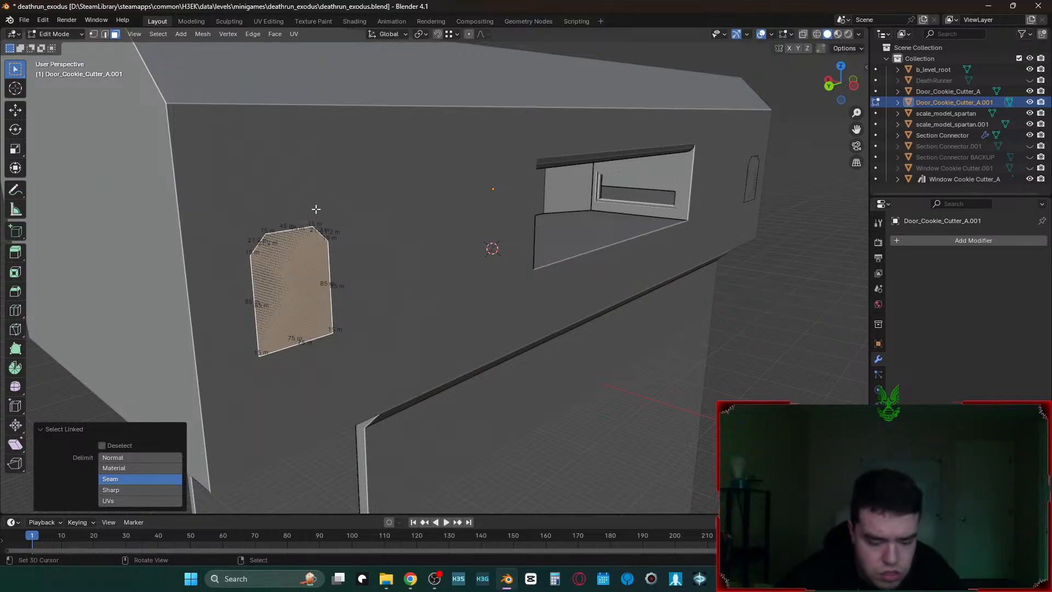
{"action": "key", "text": "s"}
{"action": "key", "text": "x"}
{"action": "key", "text": "Escape"}
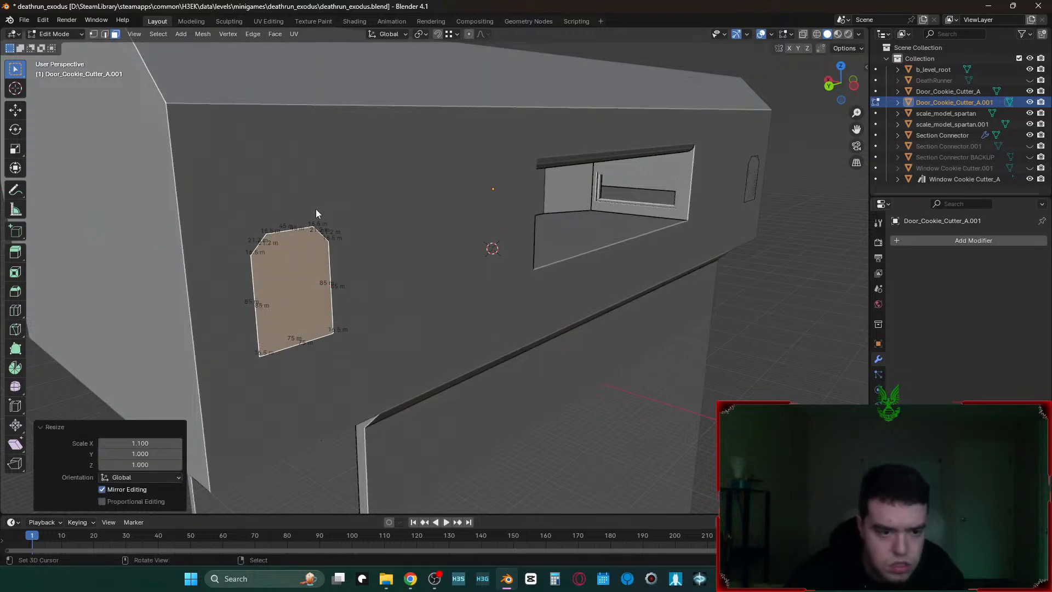
- Return to Object Mode, hide Door_Cookie_Cutter_A.001 and examine the door opening in the Section Connector's wall
{"action": "key", "text": "Tab"}
{"action": "key", "text": "h"}
{"action": "key", "text": "shift+grave"}
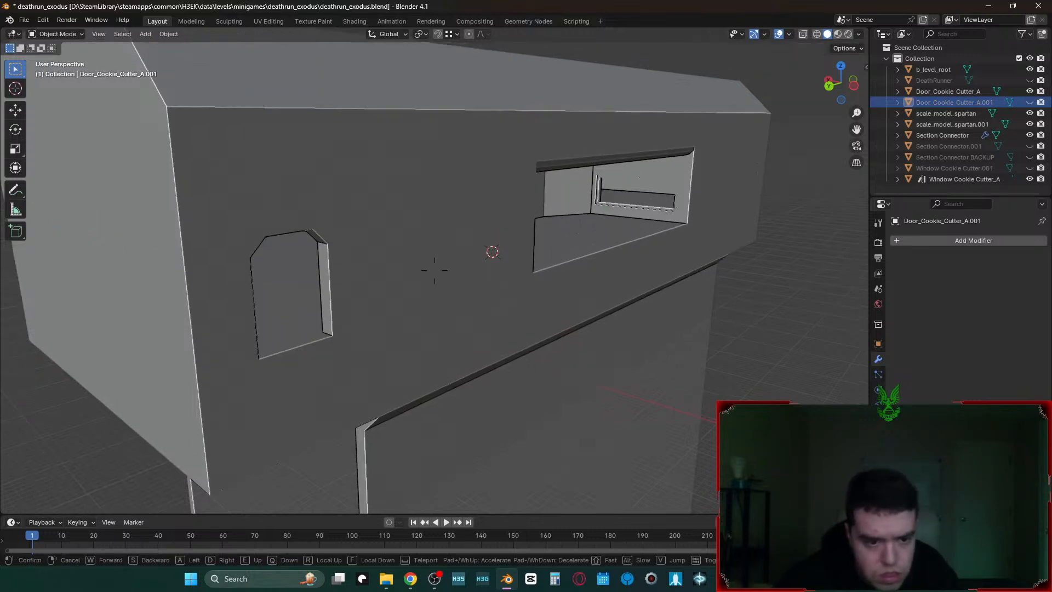
{"action": "key", "text": "w"}
{"action": "key", "text": "s"}
{"action": "key", "text": "w"}
{"action": "key", "text": "s"}
{"action": "left_click", "coordinate": [320, 234]}
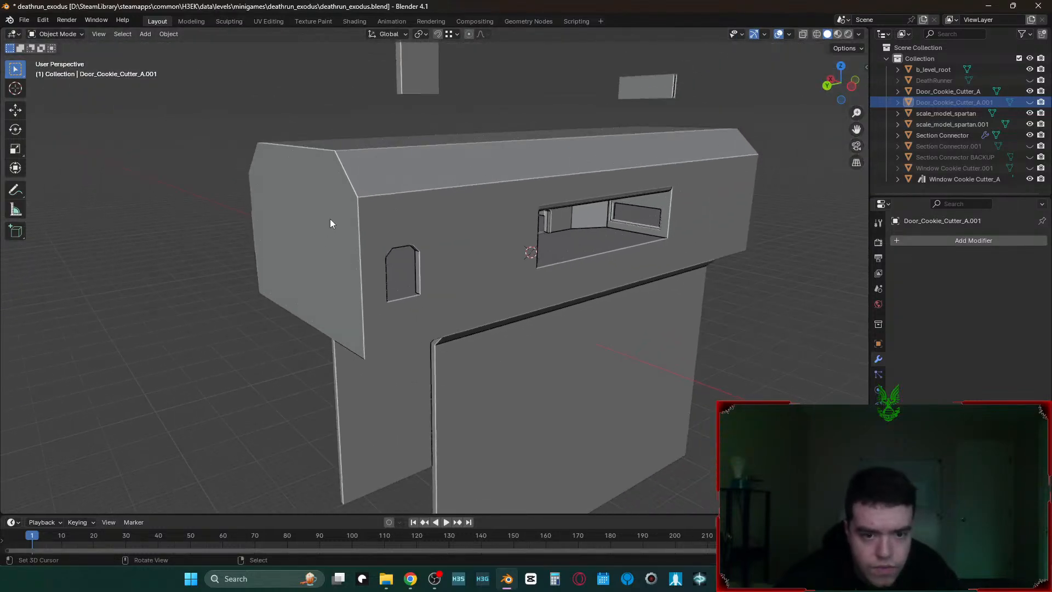
- Unhide Door_Cookie_Cutter_A.001 and scale the linked geometry of its near door block by 1.1 along X
{"action": "key", "text": "alt+h"}
{"action": "key", "text": "Tab"}
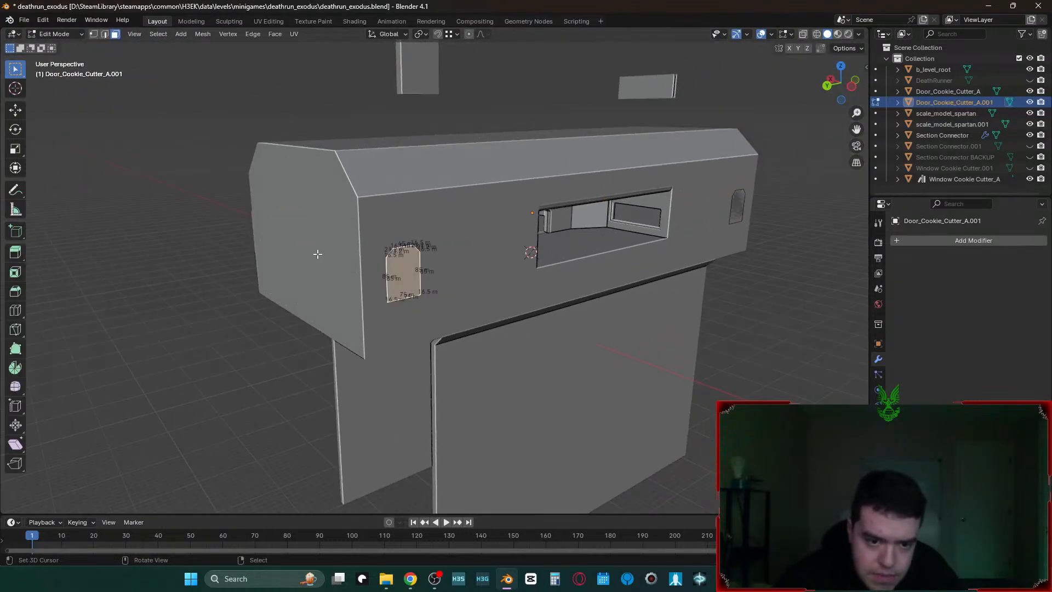
{"action": "key", "text": "Tab"}
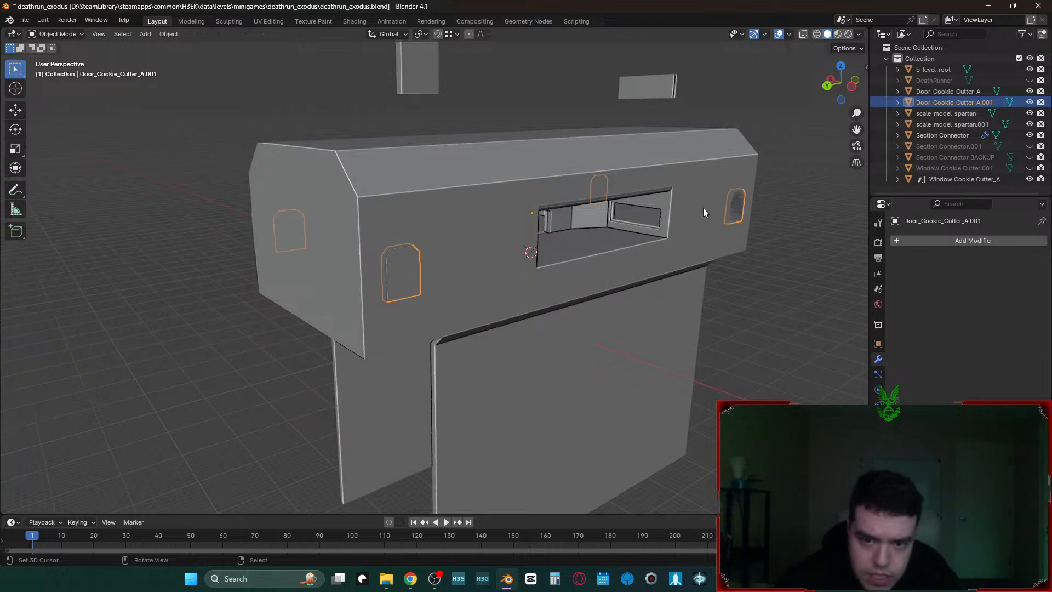
{"action": "key", "text": "Tab"}
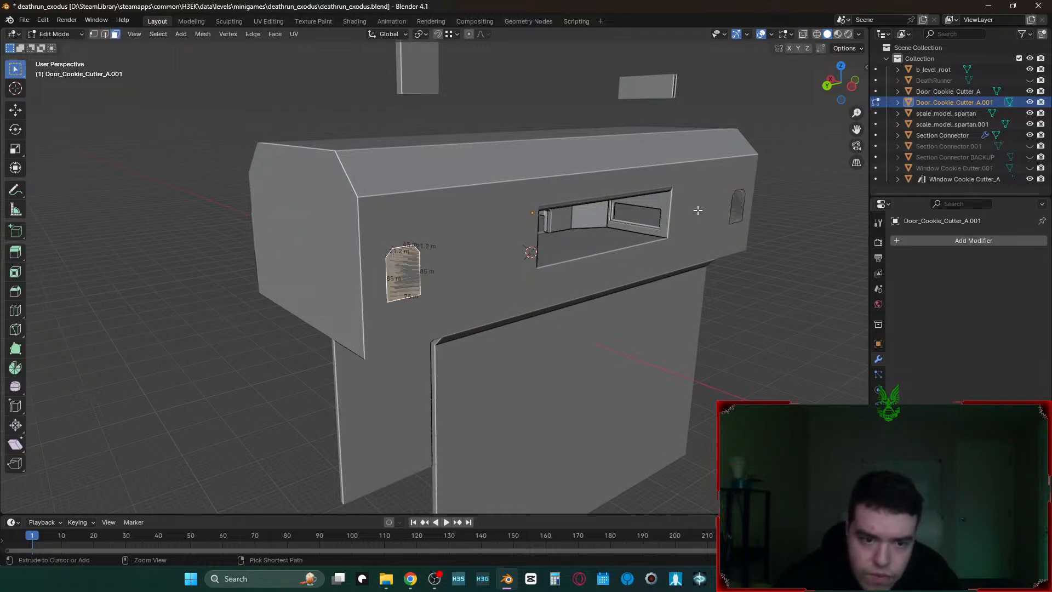
{"action": "key", "text": "a"}
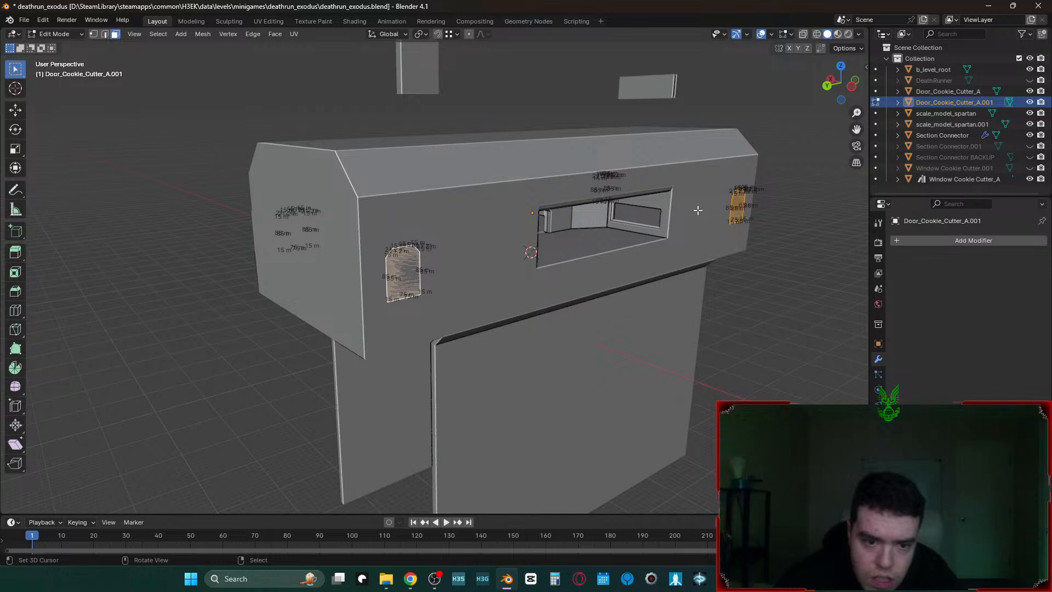
{"action": "key", "text": "period"}
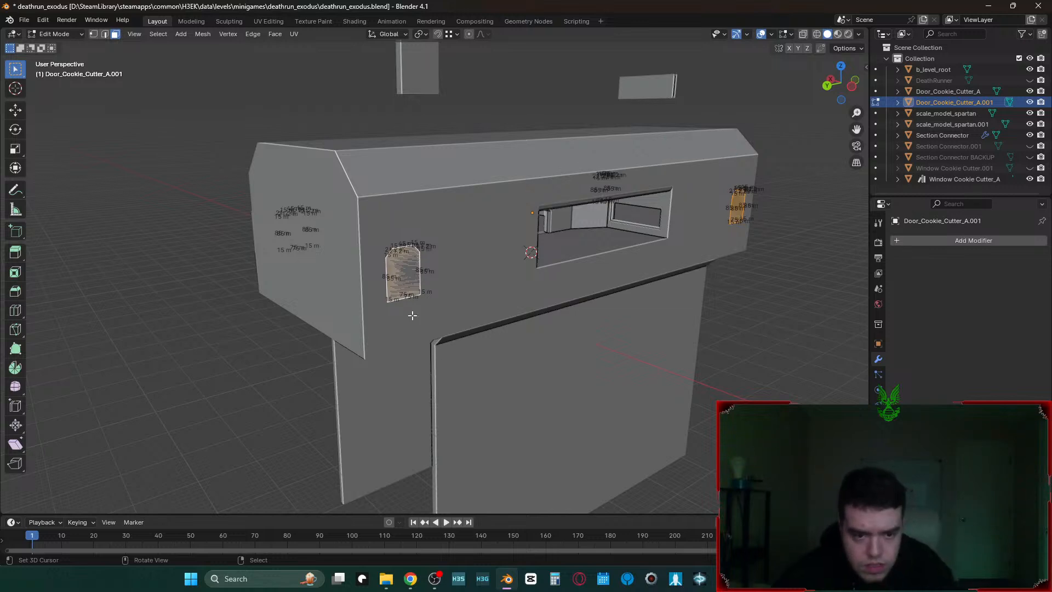
{"action": "left_click", "coordinate": [407, 265]}
{"action": "key", "text": "l"}
{"action": "type", "text": "sx"}
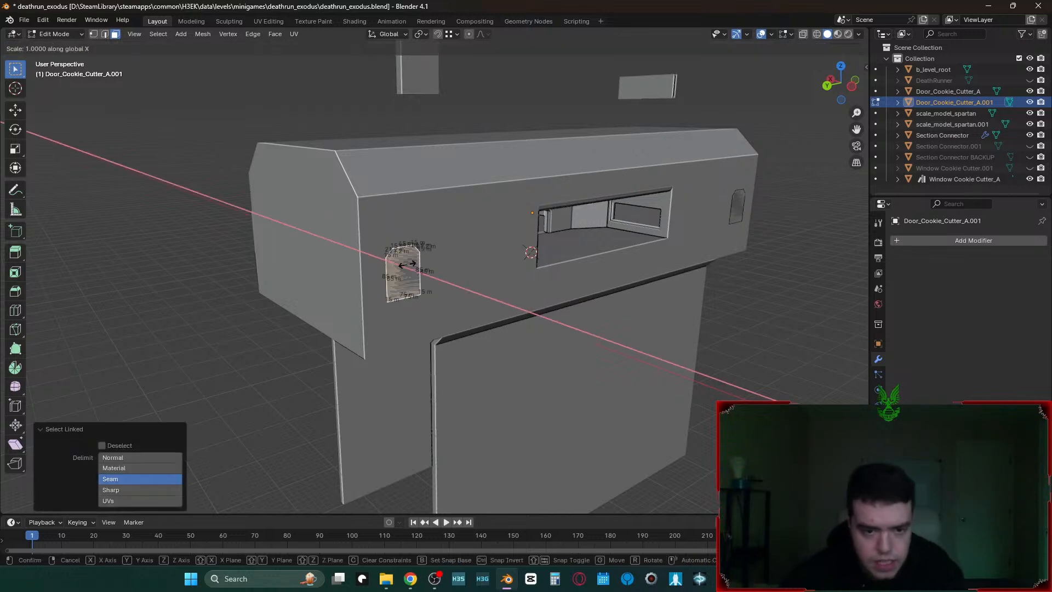
{"action": "type", "text": "1.1"}
{"action": "key", "text": "Return"}
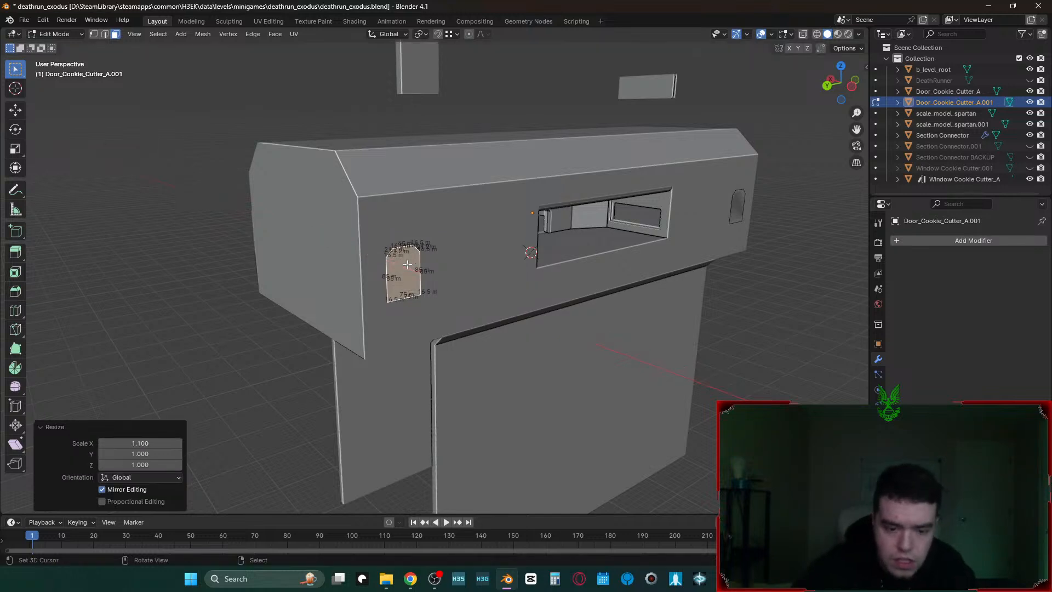
- Select the linked geometry of the far door cutter block and scale it by 1.1 along X
{"action": "left_click", "coordinate": [741, 282]}
{"action": "left_click", "coordinate": [737, 218]}
{"action": "key", "text": "l"}
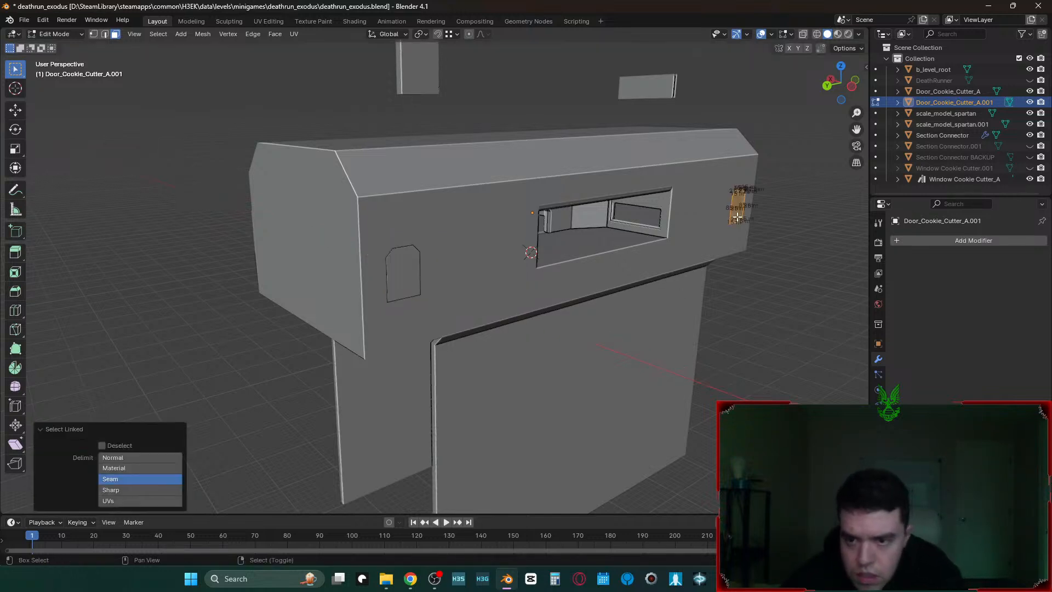
{"action": "left_click", "coordinate": [735, 256]}
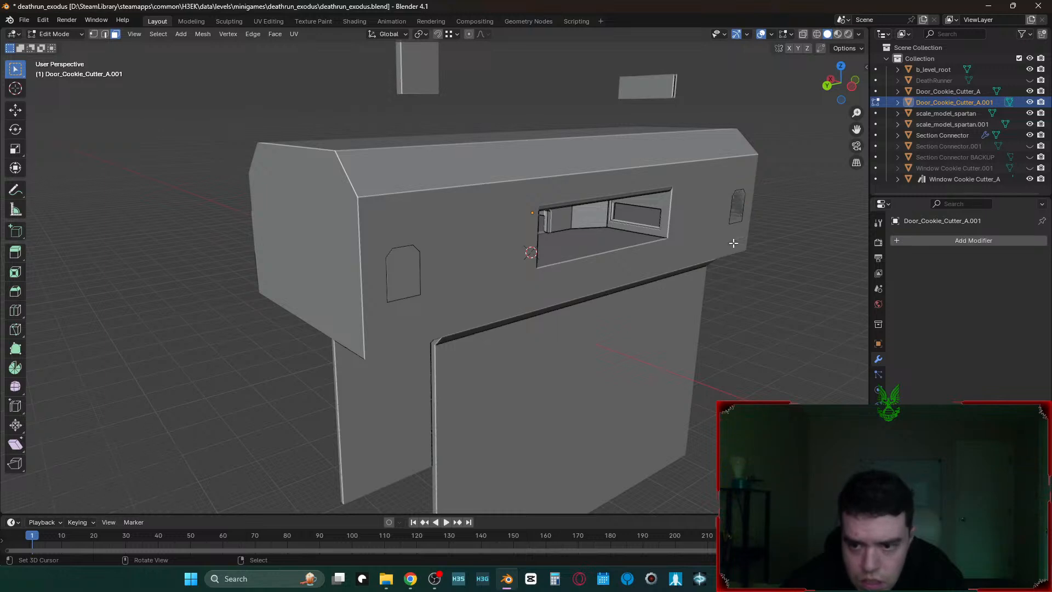
{"action": "key", "text": "l"}
{"action": "key", "text": "s"}
{"action": "key", "text": "x"}
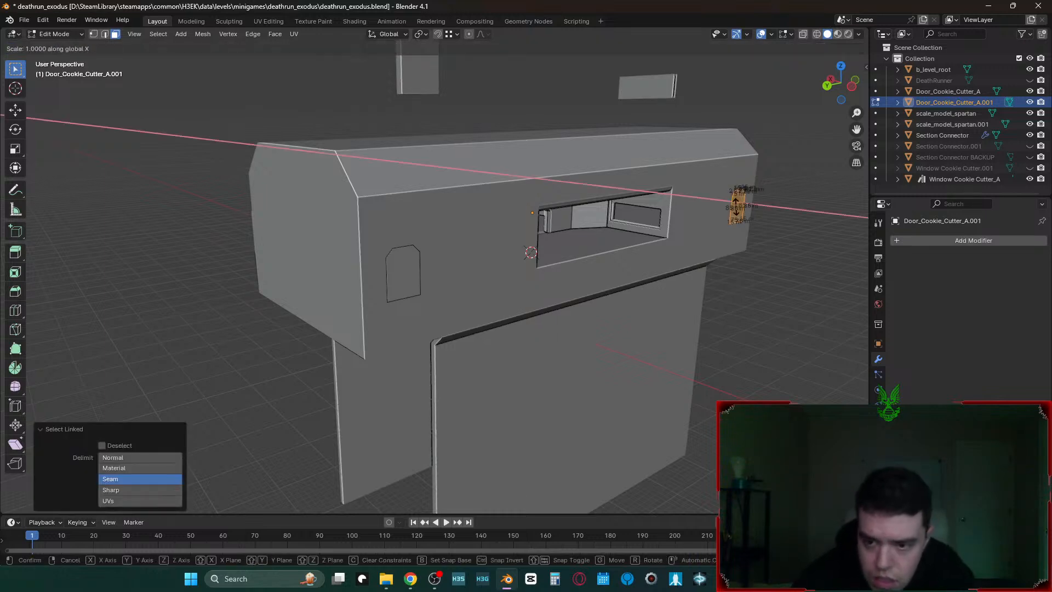
{"action": "key", "text": "Return"}
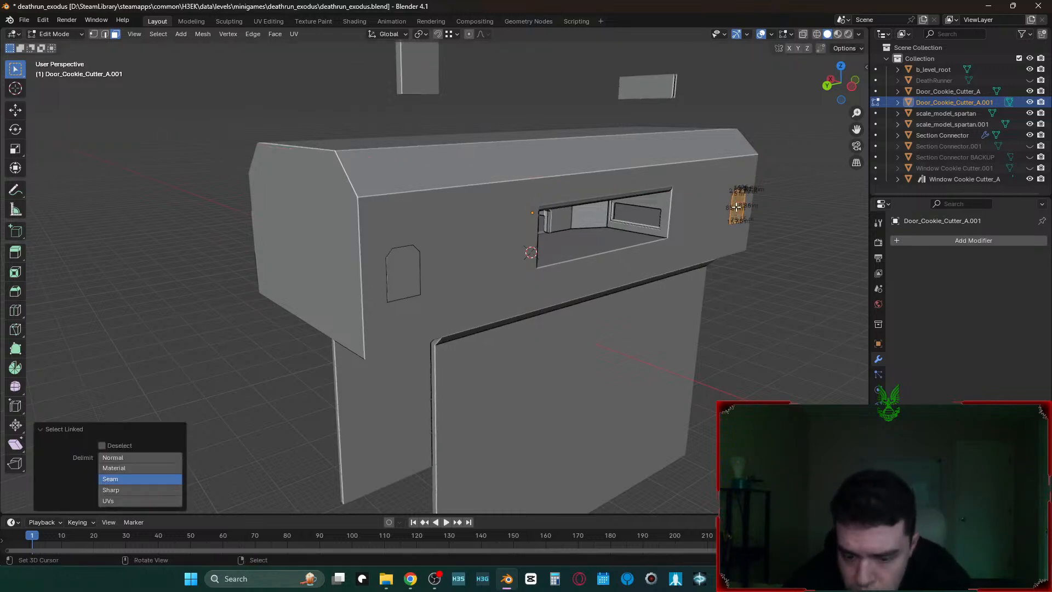
{"action": "type", "text": "sx1.1"}
{"action": "key", "text": "Return"}
- Undo the door cutter block scalings and the origin change of Door_Cookie_Cutter_A.001
{"action": "key", "text": "shift+grave"}
{"action": "key", "text": "w"}
{"action": "key", "text": "a"}
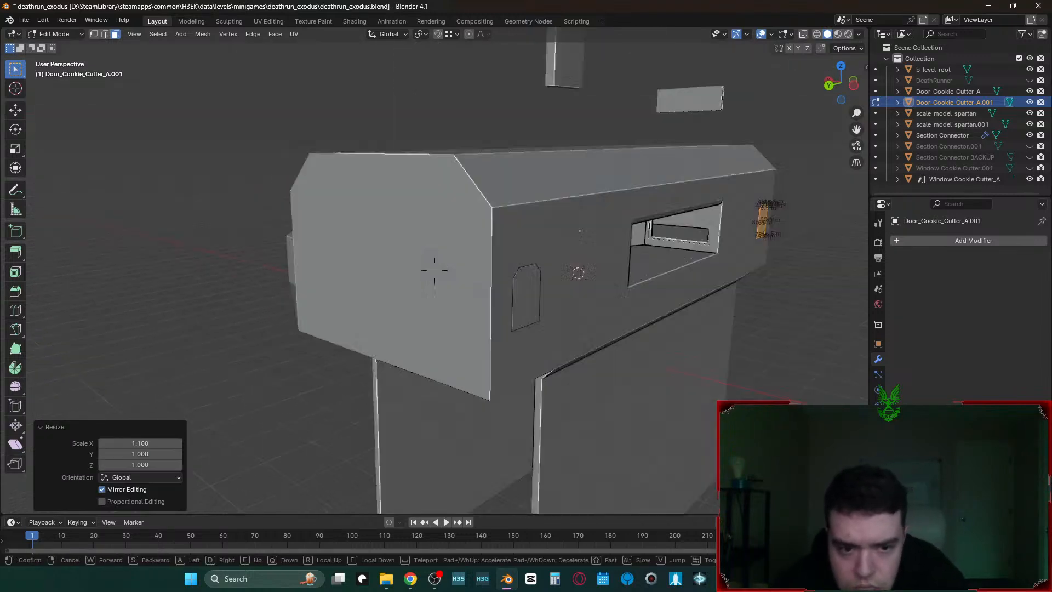
{"action": "left_click", "coordinate": [734, 207]}
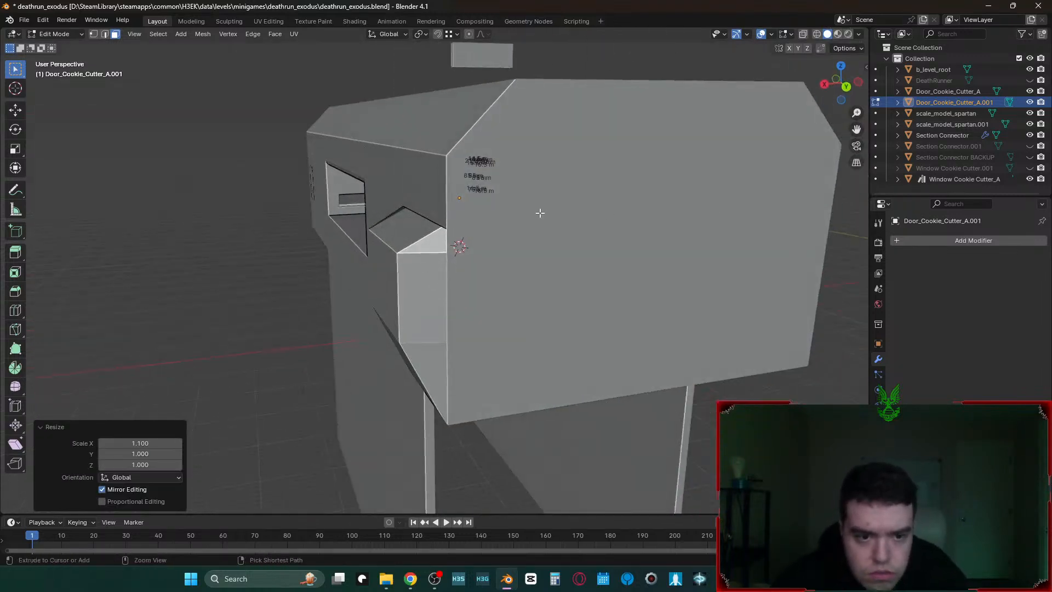
{"action": "key", "text": "ctrl+z"}
{"action": "key", "text": "ctrl+z"}
{"action": "key", "text": "ctrl+z"}
{"action": "key", "text": "ctrl+z"}
{"action": "key", "text": "ctrl+z"}
{"action": "key", "text": "ctrl+z"}
{"action": "key", "text": "ctrl+z"}
{"action": "key", "text": "ctrl+z"}
{"action": "key", "text": "ctrl+z"}
{"action": "key", "text": "ctrl+z"}
{"action": "key", "text": "ctrl+z"}
{"action": "key", "text": "ctrl+z"}
{"action": "key", "text": "ctrl+z"}
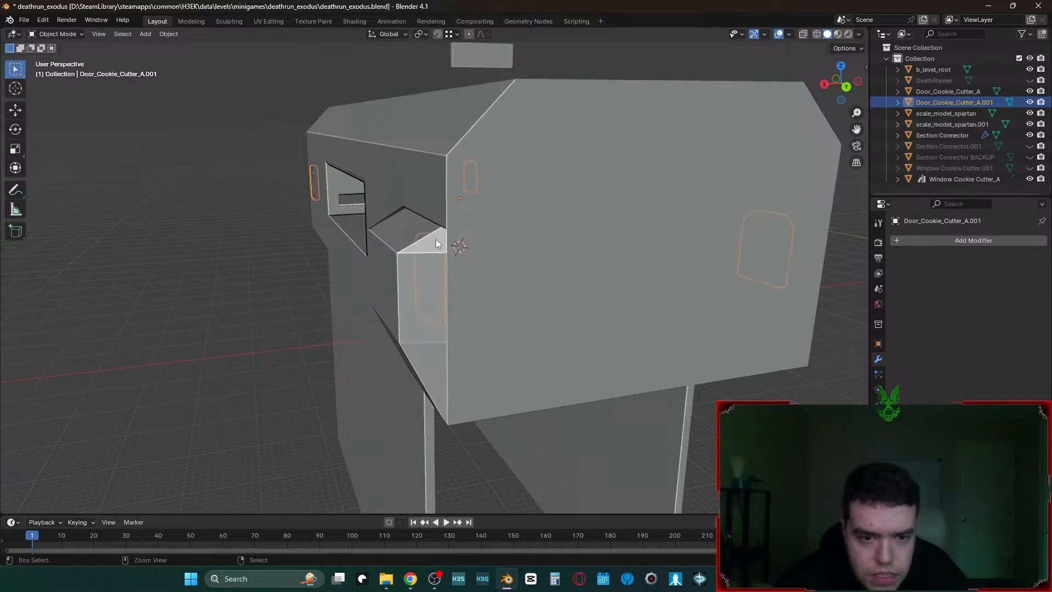
{"action": "key", "text": "ctrl+z"}
{"action": "key", "text": "ctrl+z"}
{"action": "key", "text": "ctrl+z"}
{"action": "key", "text": "ctrl+z"}
{"action": "key", "text": "ctrl+z"}
{"action": "key", "text": "ctrl+z"}
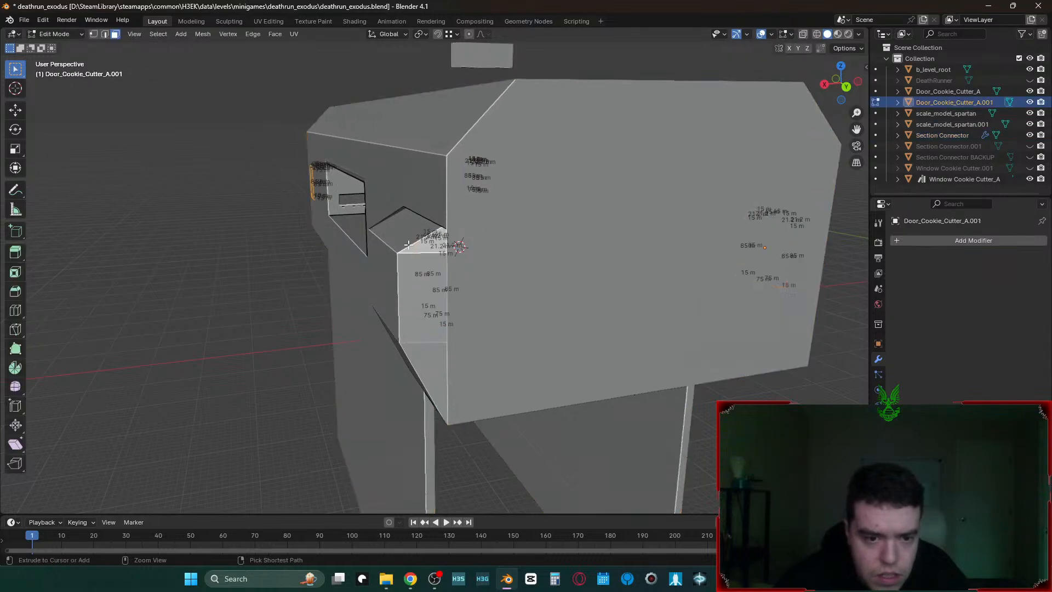
{"action": "key", "text": "ctrl+z"}
{"action": "key", "text": "ctrl+z"}
{"action": "key", "text": "ctrl+z"}
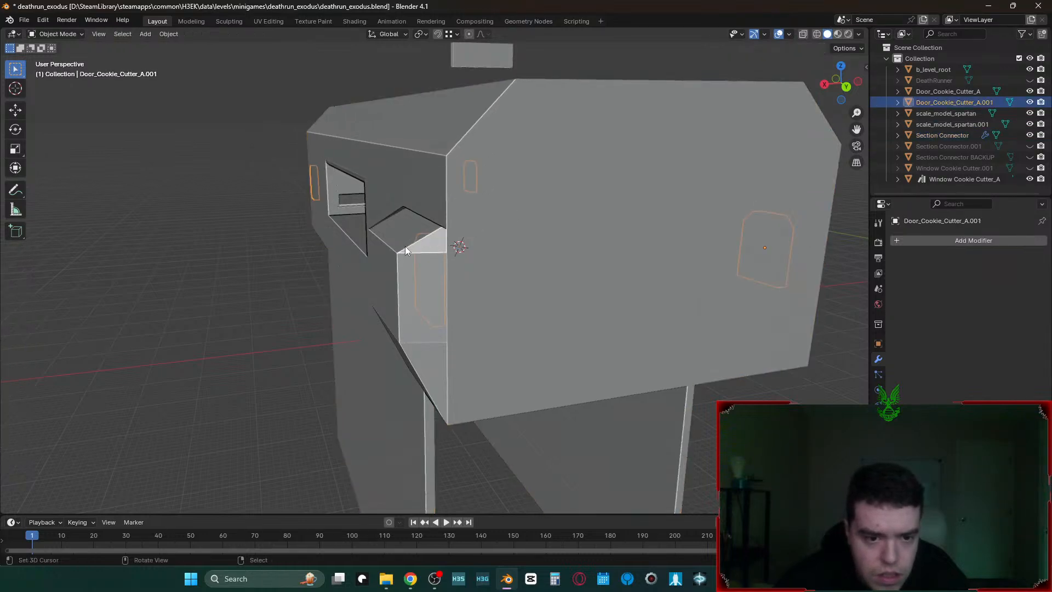
- Try moving the outer face of the Section Connector's protruding block by -65 m along X, undo it and return to Object Mode
{"action": "left_click", "coordinate": [409, 220]}
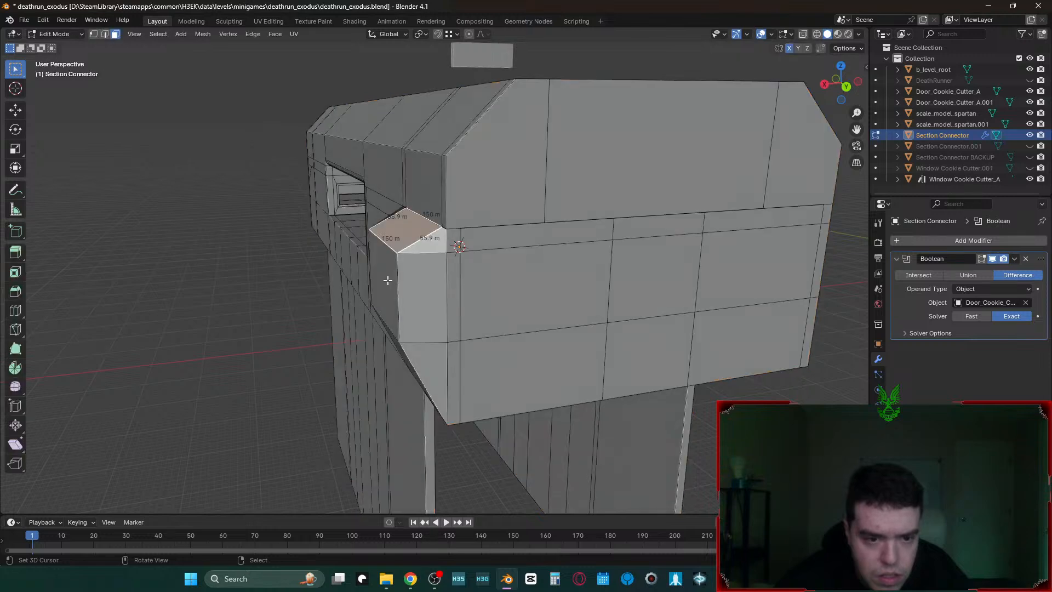
{"action": "key", "text": "g"}
{"action": "key", "text": "x"}
{"action": "left_click", "coordinate": [449, 248]}
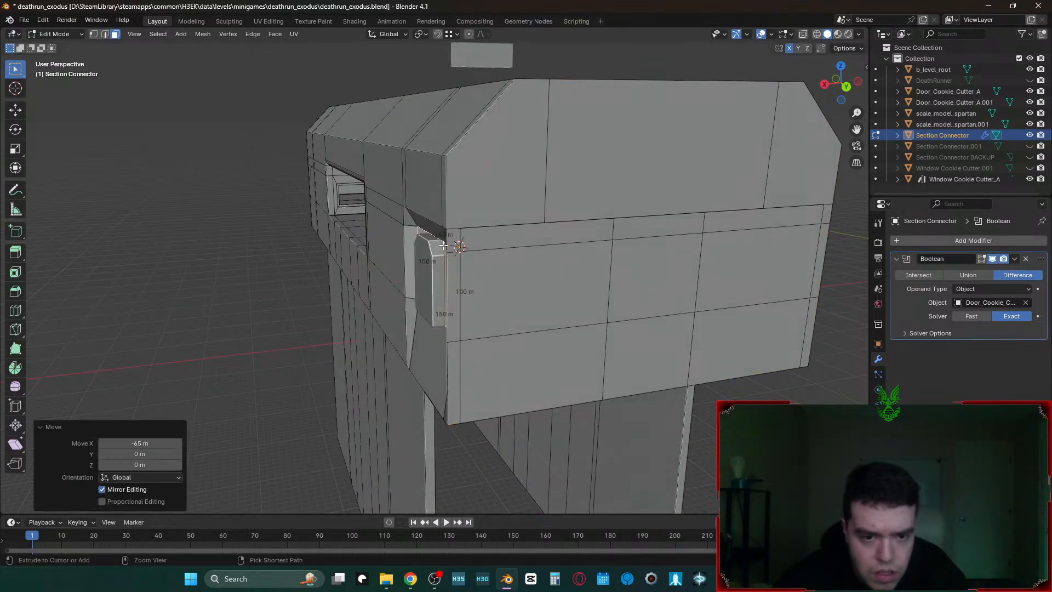
{"action": "key", "text": "ctrl+z"}
{"action": "key", "text": "g"}
{"action": "key", "text": "x"}
{"action": "key", "text": "Escape"}
{"action": "key", "text": "Tab"}
- Hide Door_Cookie_Cutter_A.001 to inspect the near door cut, and undo the hiding
{"action": "key", "text": "shift+grave"}
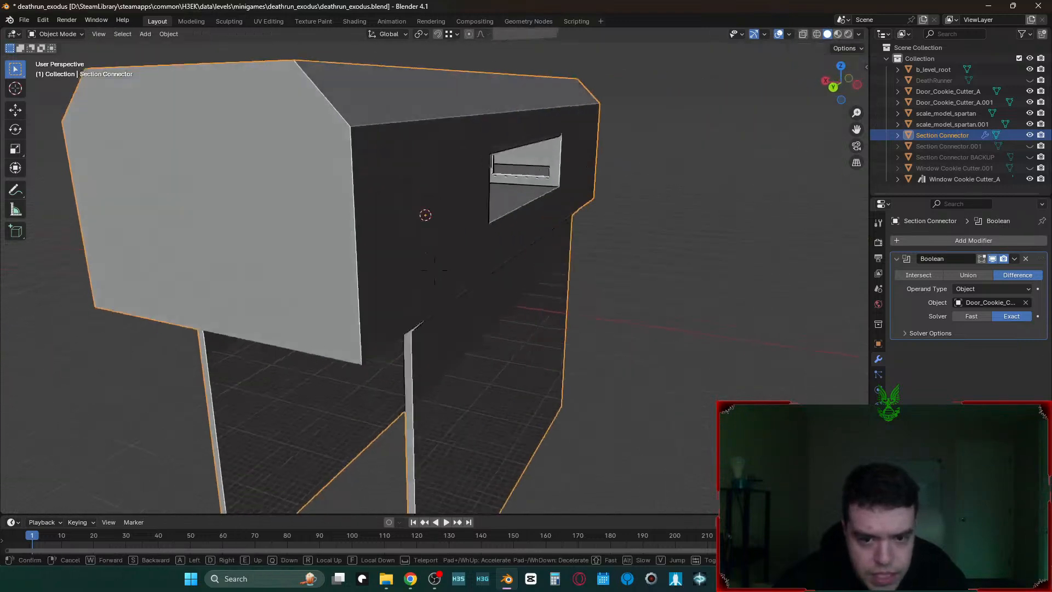
{"action": "left_click", "coordinate": [449, 246]}
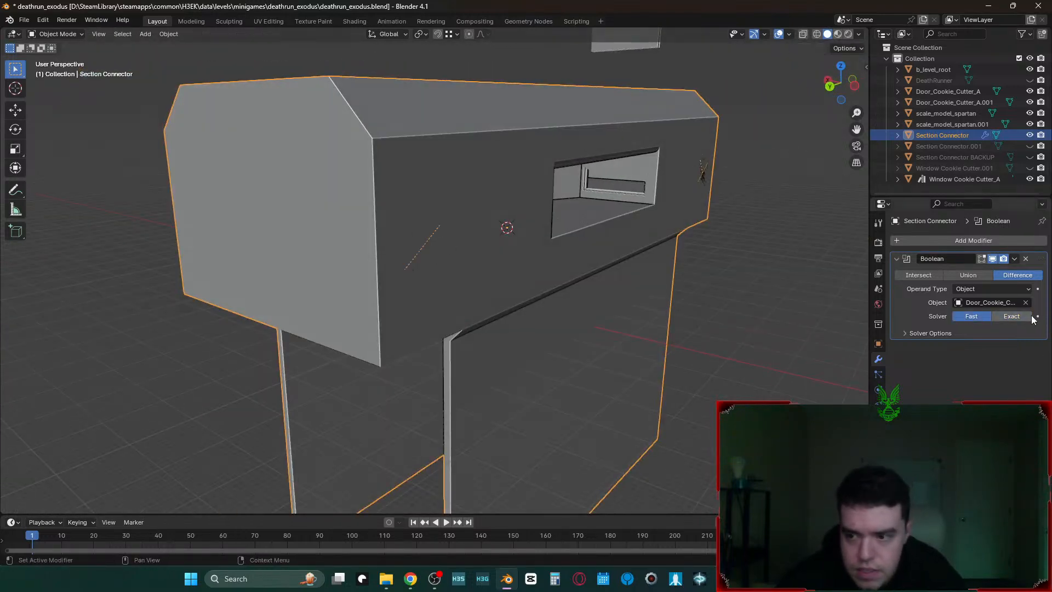
{"action": "left_click", "coordinate": [416, 240]}
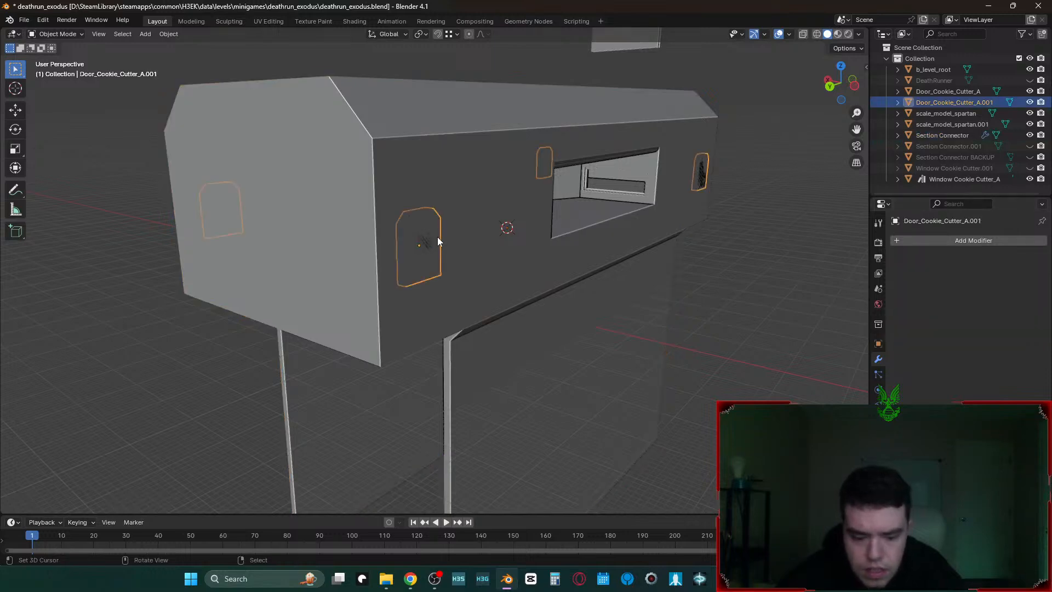
{"action": "key", "text": "h"}
{"action": "right_click", "coordinate": [458, 235]}
{"action": "key", "text": "ctrl+z"}
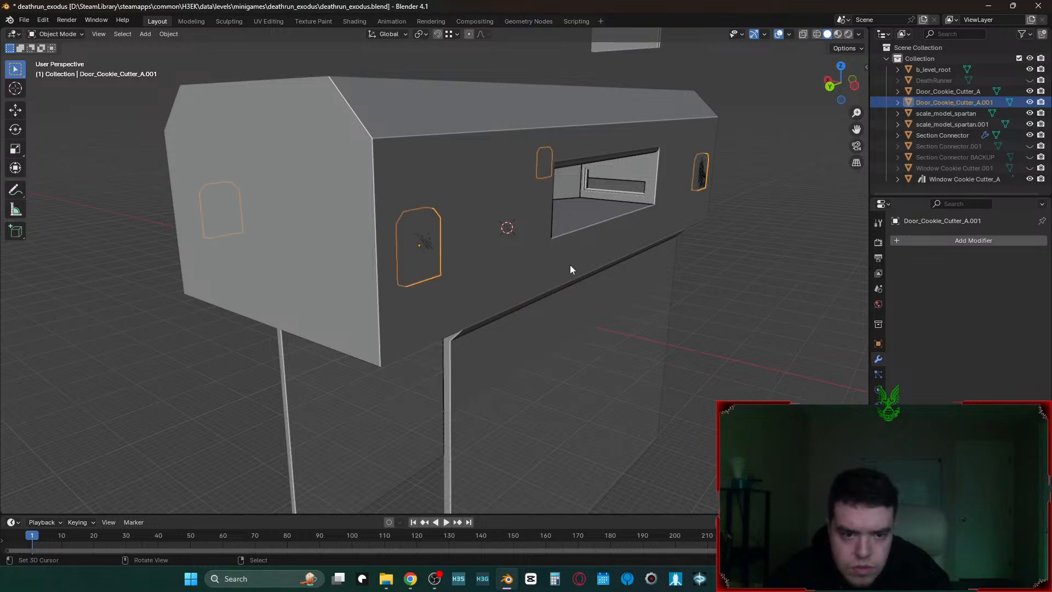
- Try the Section Connector's Boolean with the Fast solver and with the Collection operand type, restoring Exact and Object
{"action": "left_click", "coordinate": [597, 224]}
{"action": "left_click", "coordinate": [963, 317]}
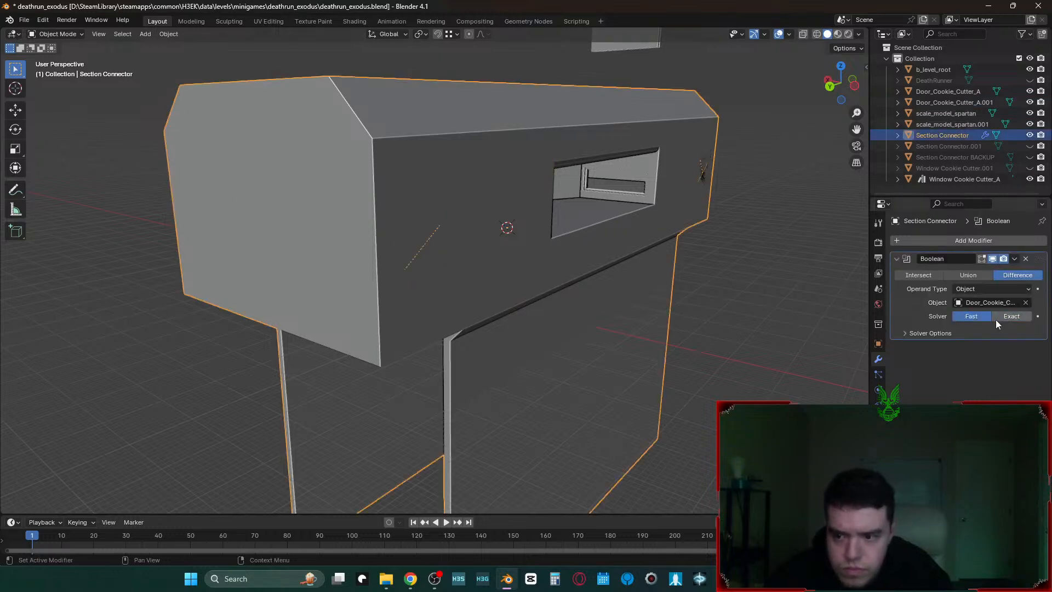
{"action": "left_click", "coordinate": [998, 314]}
{"action": "left_click", "coordinate": [974, 285]}
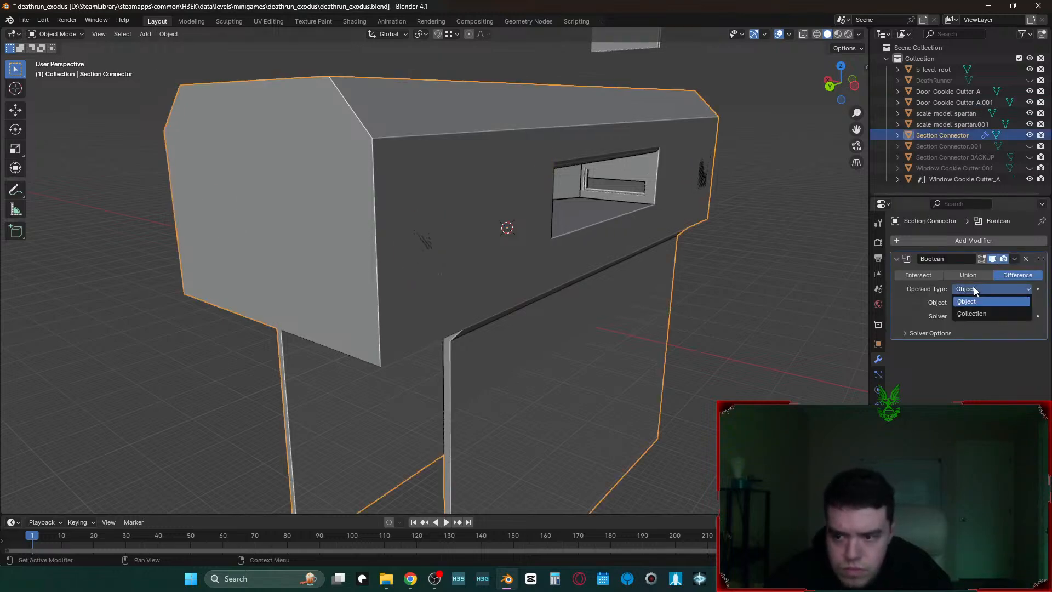
{"action": "left_click", "coordinate": [973, 311]}
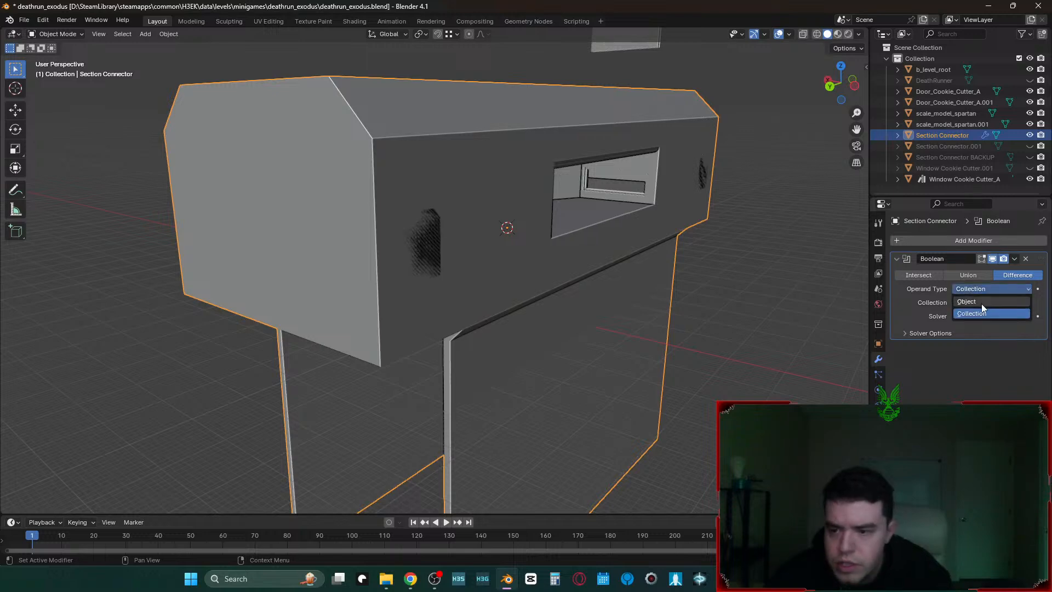
{"action": "key", "text": "ctrl+z"}
- In the Exact solver's options, try the other Materials mode, return to Index Based and enable Self Intersection
{"action": "left_click", "coordinate": [924, 335]}
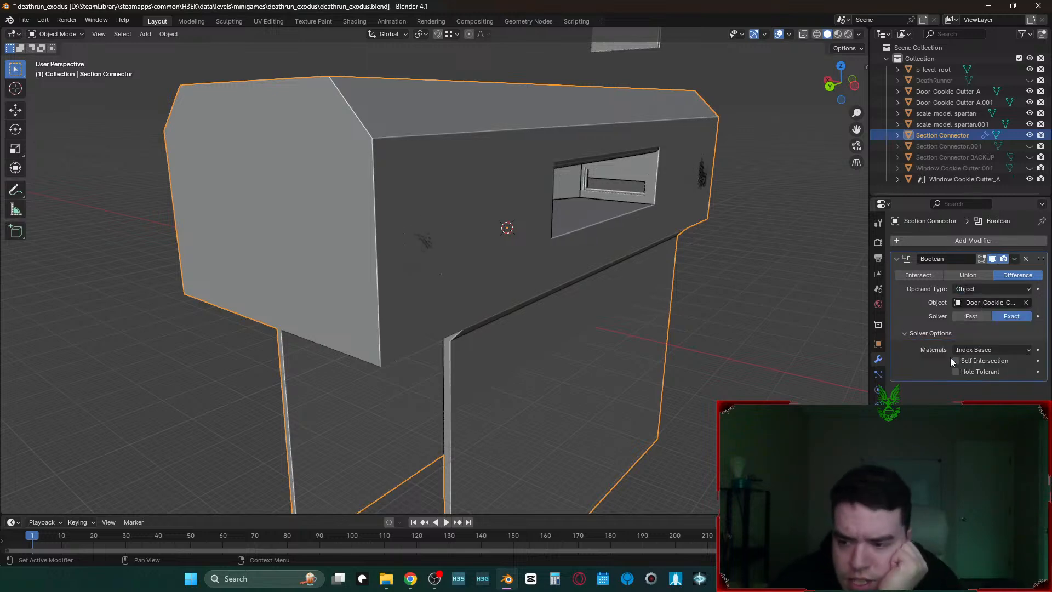
{"action": "left_click", "coordinate": [963, 348]}
{"action": "left_click", "coordinate": [969, 373]}
{"action": "left_click", "coordinate": [972, 350]}
{"action": "left_click", "coordinate": [971, 363]}
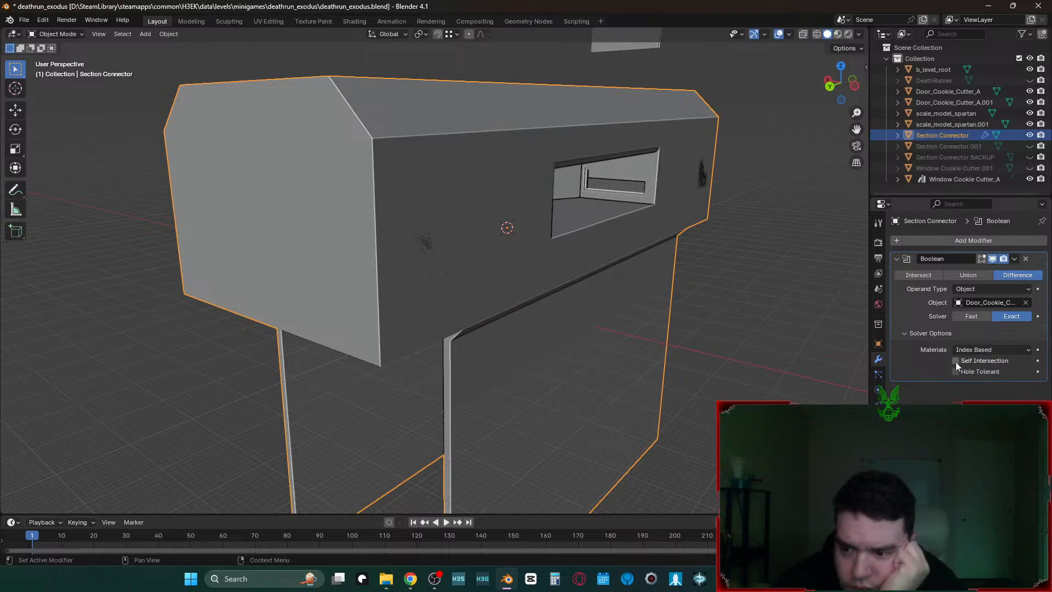
{"action": "left_click", "coordinate": [960, 361]}
{"action": "left_click", "coordinate": [957, 360]}
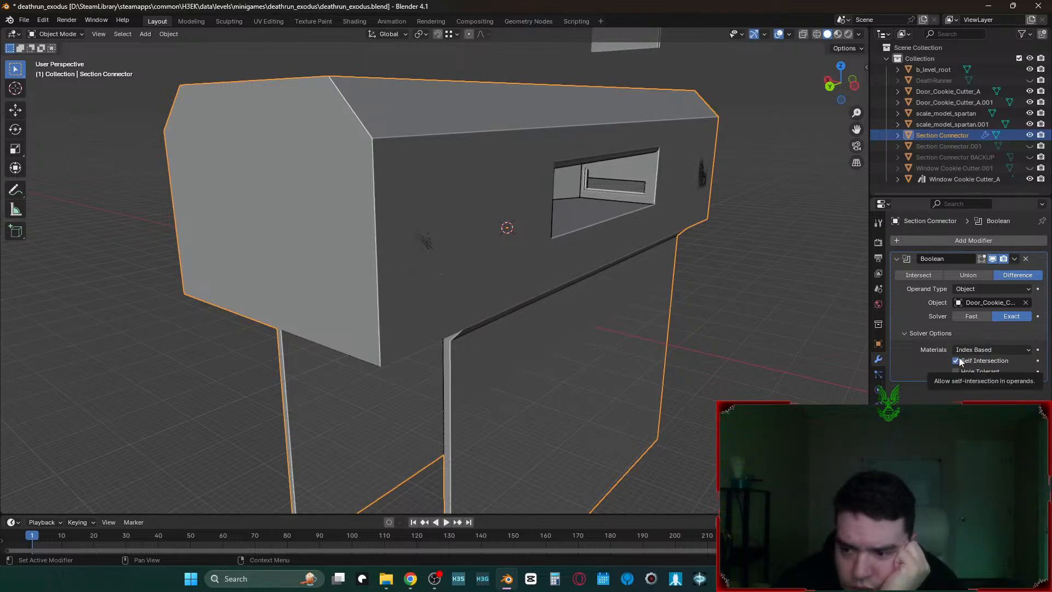
- Switch the Boolean solver to Fast and try overlap thresholds of 0.1 m and 0.5 m
{"action": "left_click", "coordinate": [973, 317]}
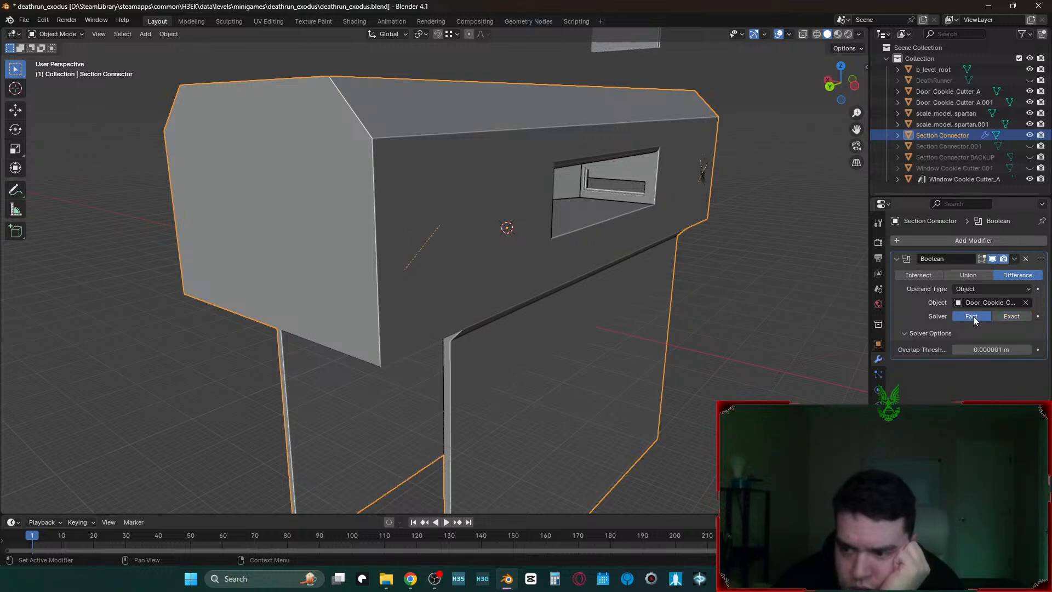
{"action": "left_click", "coordinate": [986, 349]}
{"action": "left_click_drag", "start_coordinate": [973, 352], "coordinate": [955, 353]}
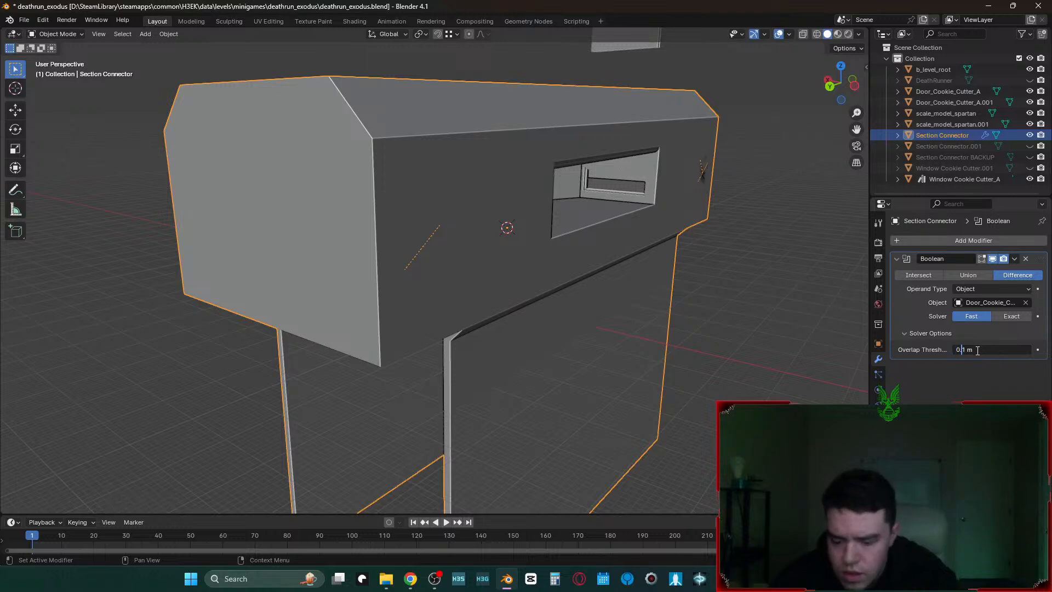
{"action": "key", "text": "Return"}
{"action": "left_click", "coordinate": [996, 352]}
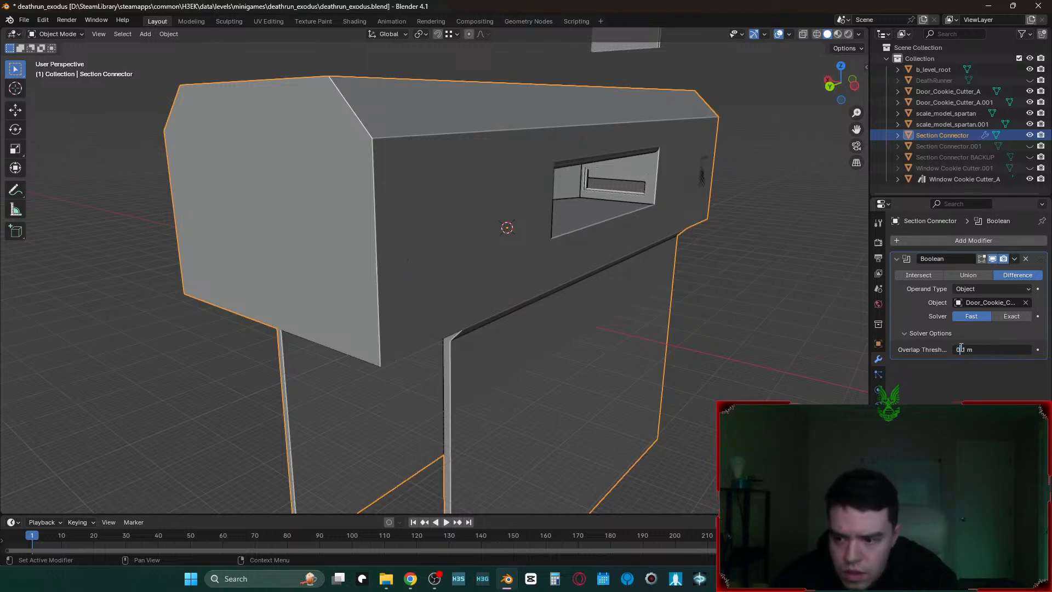
{"action": "key", "text": "shift+Right"}
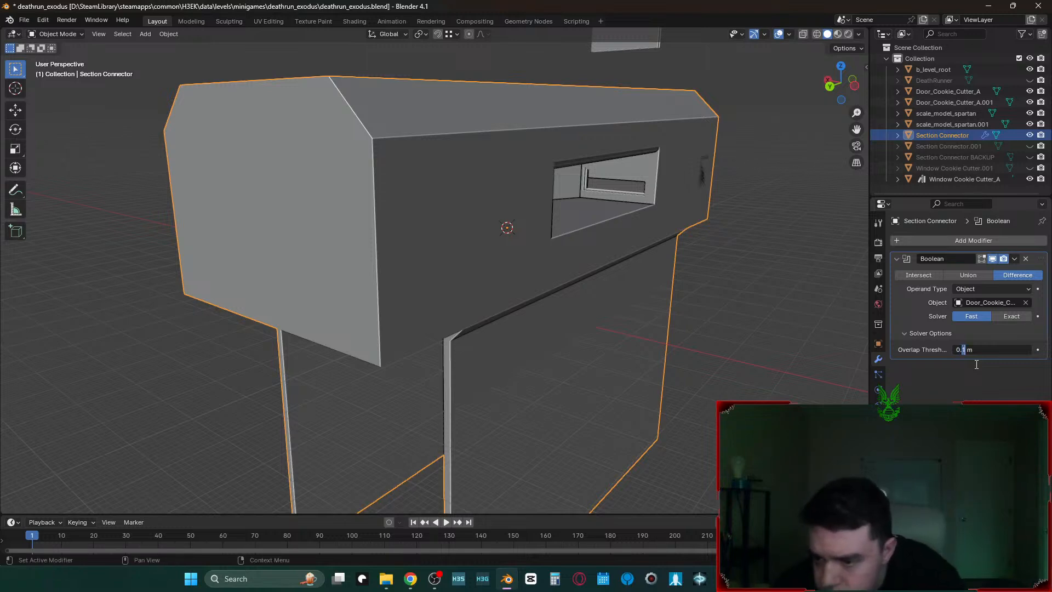
{"action": "type", "text": "5"}
{"action": "key", "text": "Return"}
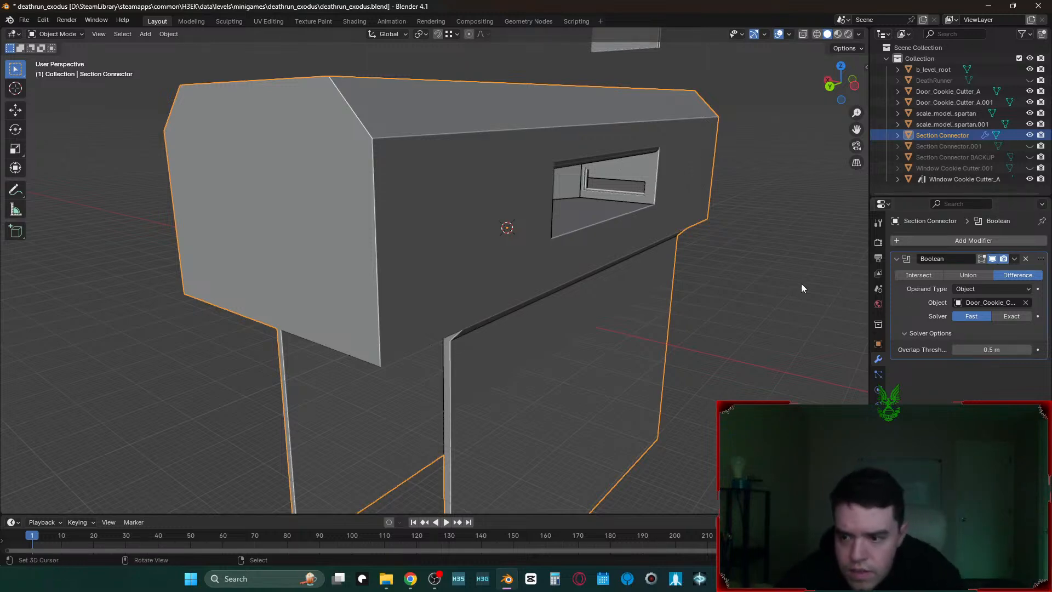
- Set the Fast solver's overlap threshold to 0 m
{"action": "left_click", "coordinate": [987, 351]}
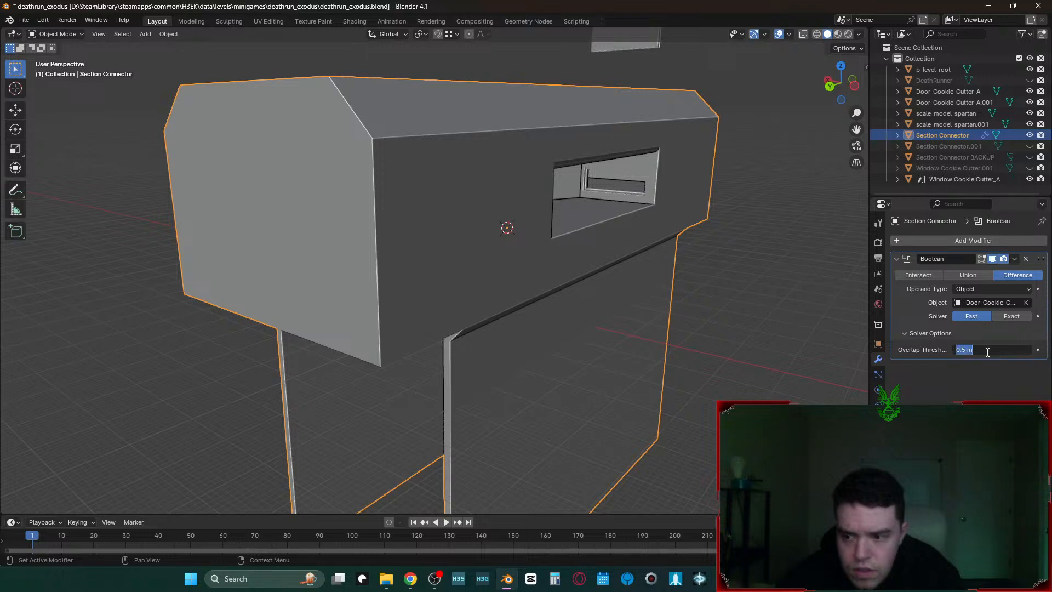
{"action": "type", "text": "0"}
{"action": "key", "text": "Return"}
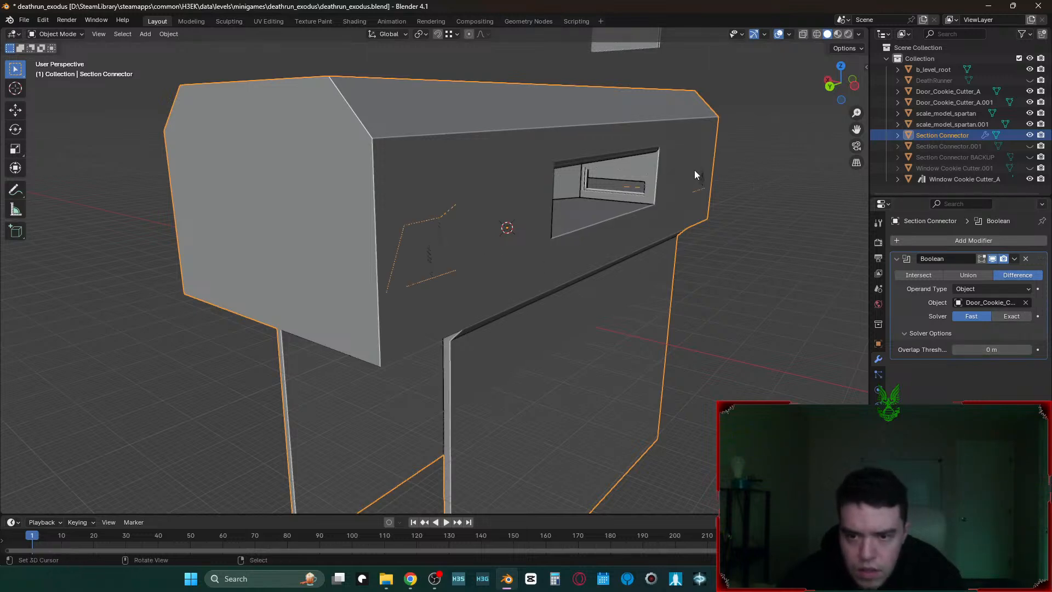
- Switch the Section Connector's Boolean solver back to Exact
{"action": "left_click", "coordinate": [760, 351]}
{"action": "left_click", "coordinate": [422, 232]}
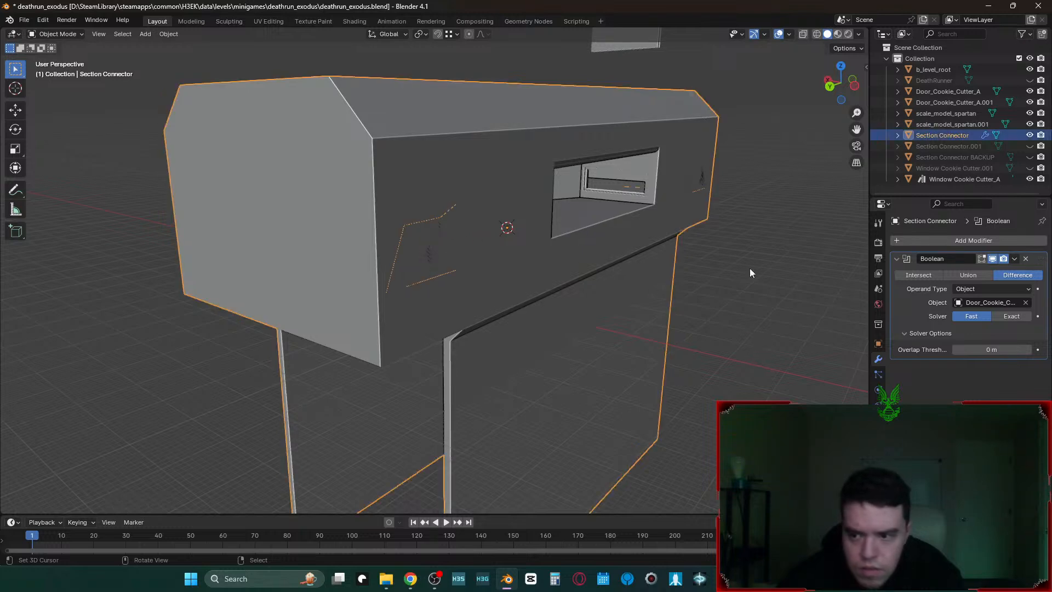
{"action": "left_click", "coordinate": [1011, 316]}
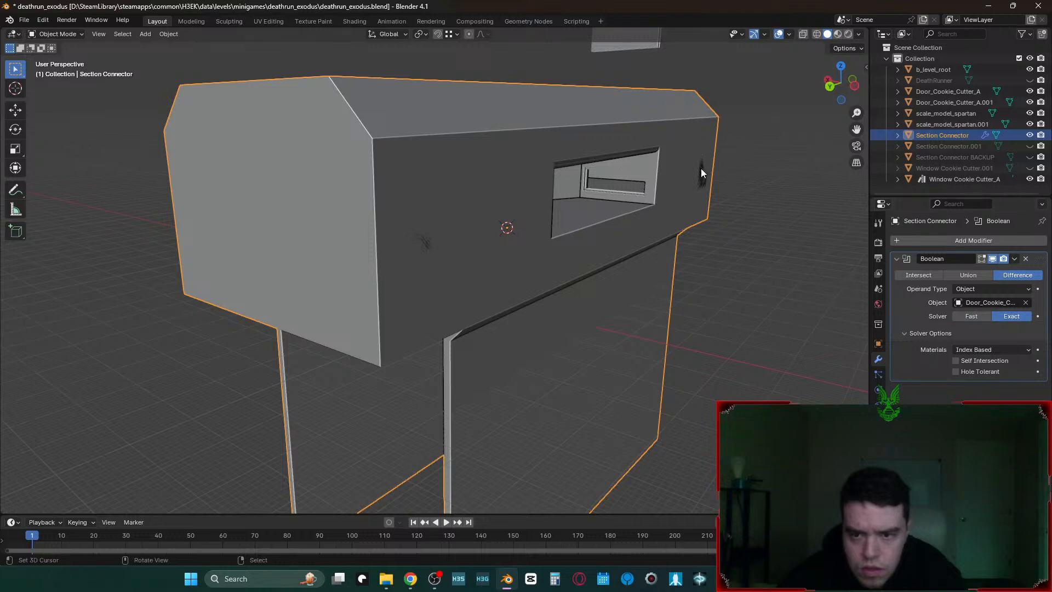
- Open the Door_Cookie_Cutter_A.001 mesh for editing and select all of its geometry
{"action": "left_click", "coordinate": [963, 149]}
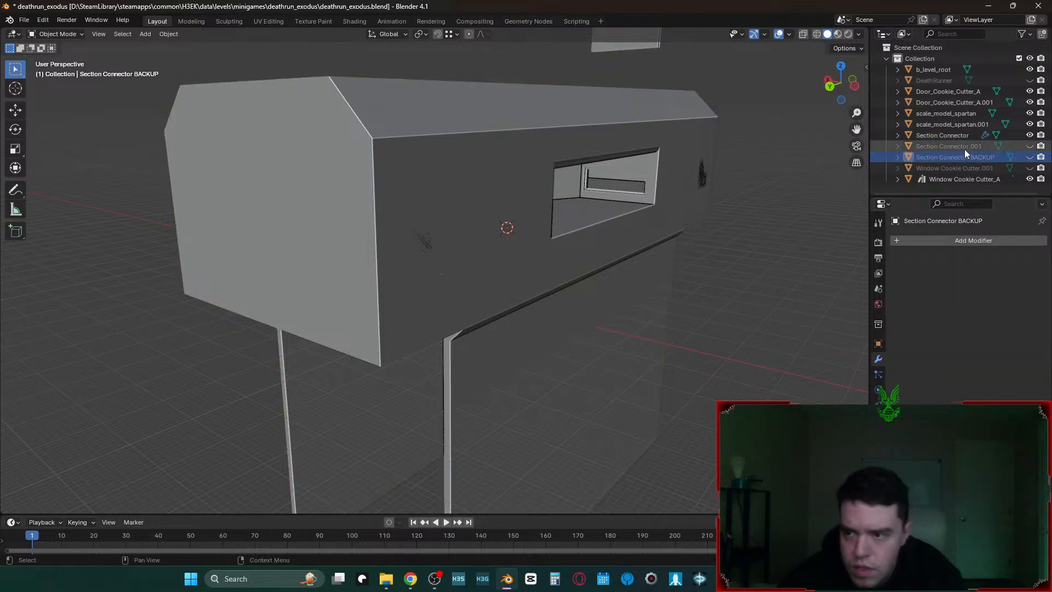
{"action": "left_click", "coordinate": [1028, 145]}
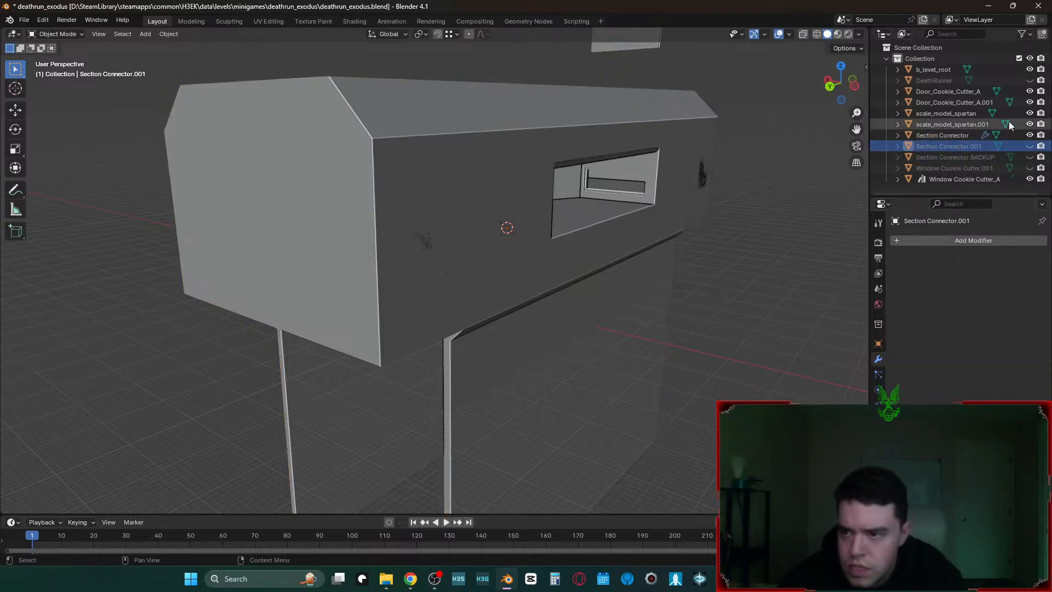
{"action": "left_click", "coordinate": [960, 103]}
{"action": "key", "text": "Tab"}
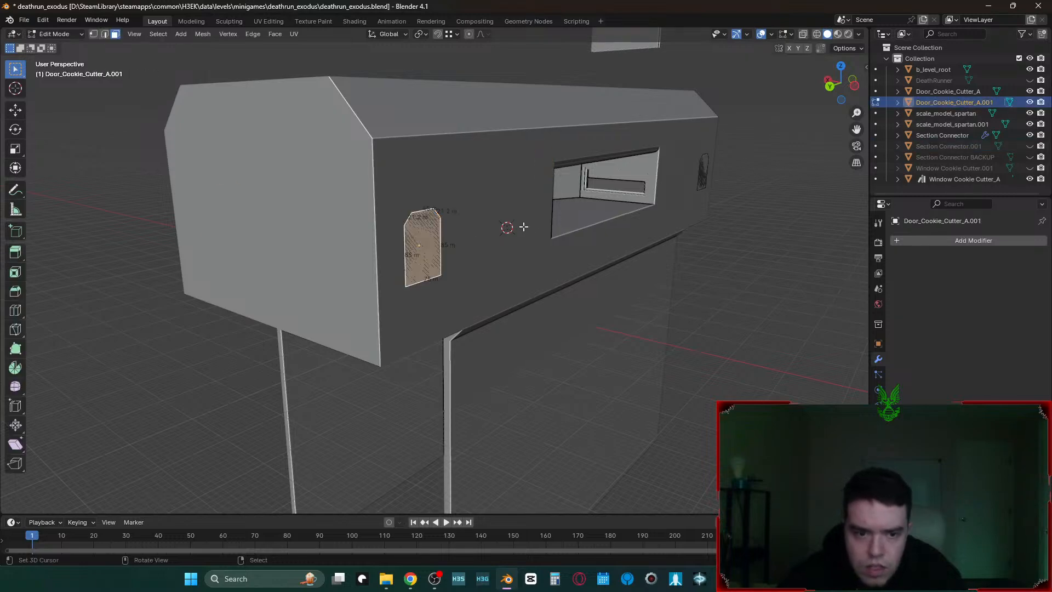
{"action": "key", "text": "a"}
{"action": "key", "text": "s"}
{"action": "key", "text": "x"}
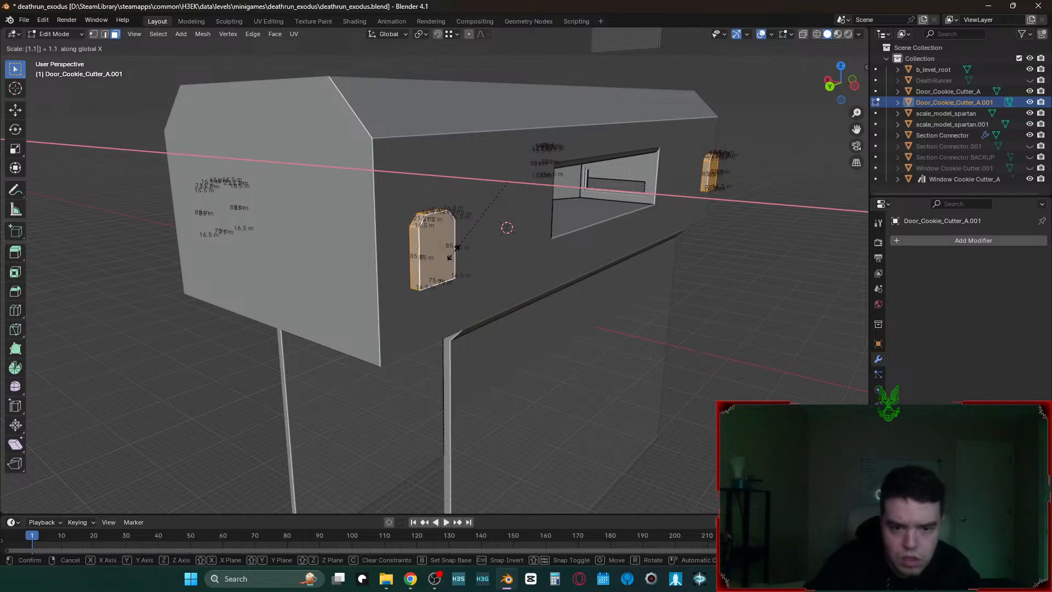
{"action": "key", "text": "Escape"}
- Scale the door cutter volumes by 1.1 along X about their individual origins, return to Object Mode and hide the cutter
{"action": "key", "text": "period"}
{"action": "key", "text": "Escape"}
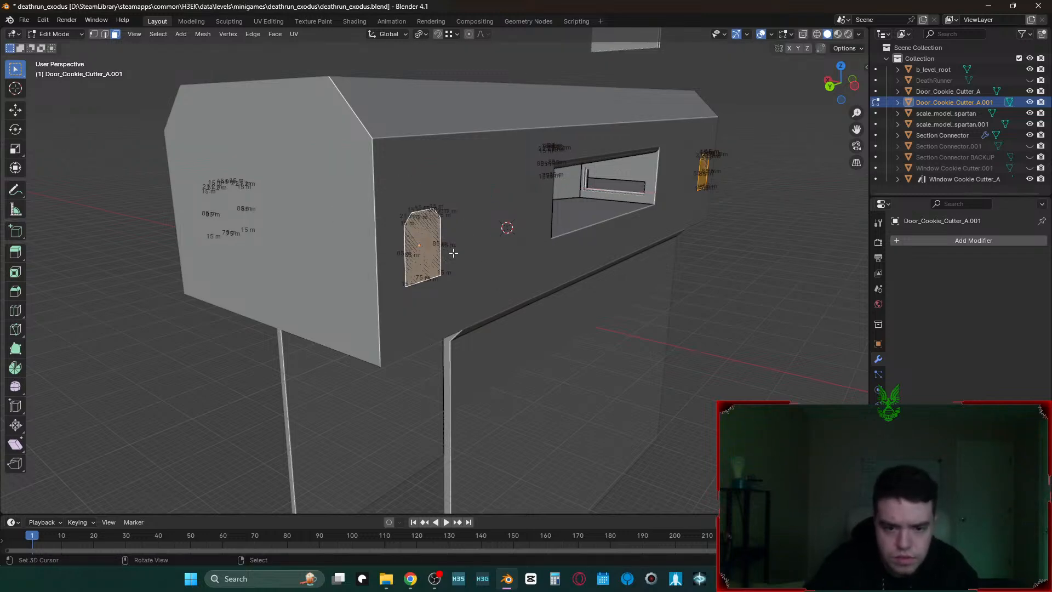
{"action": "type", "text": "sx1.1"}
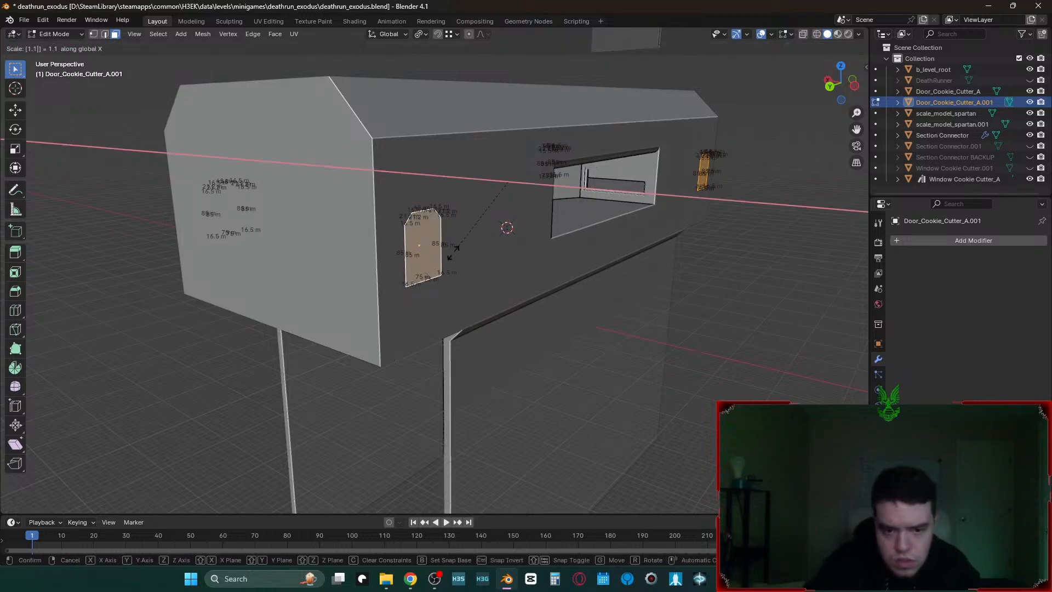
{"action": "key", "text": "Return"}
{"action": "key", "text": "Tab"}
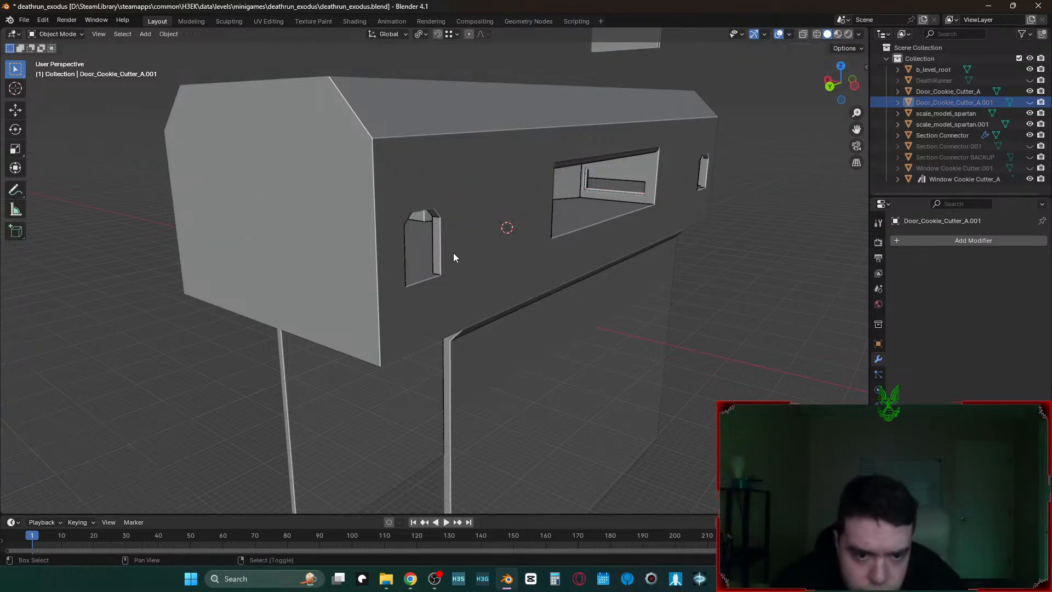
- Check the door openings up close and apply the Boolean modifier on the Section Connector
{"action": "key", "text": "shift+grave"}
{"action": "key", "text": "w"}
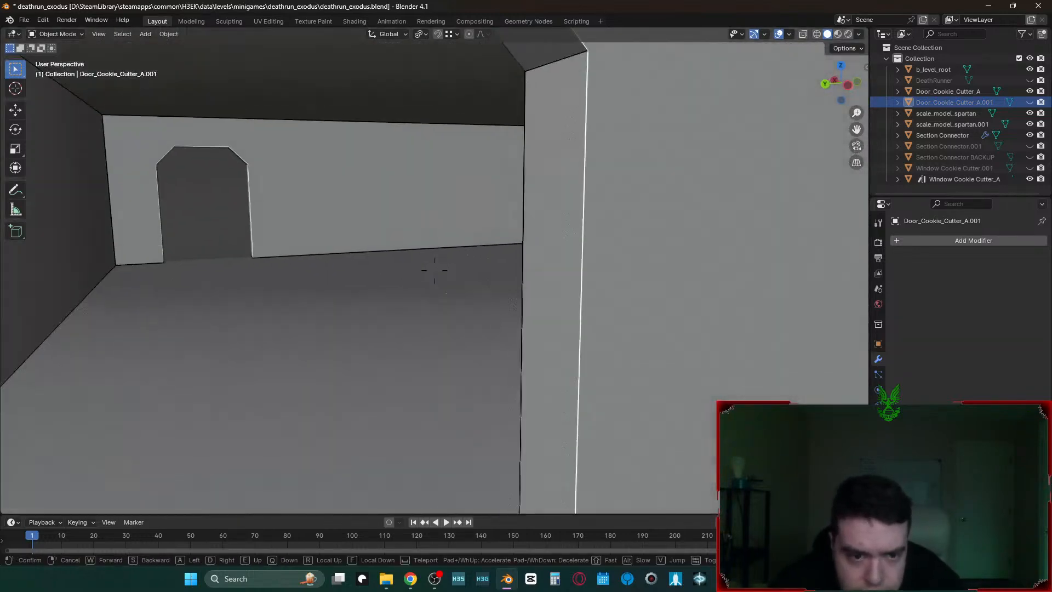
{"action": "key", "text": "s"}
{"action": "key", "text": "w"}
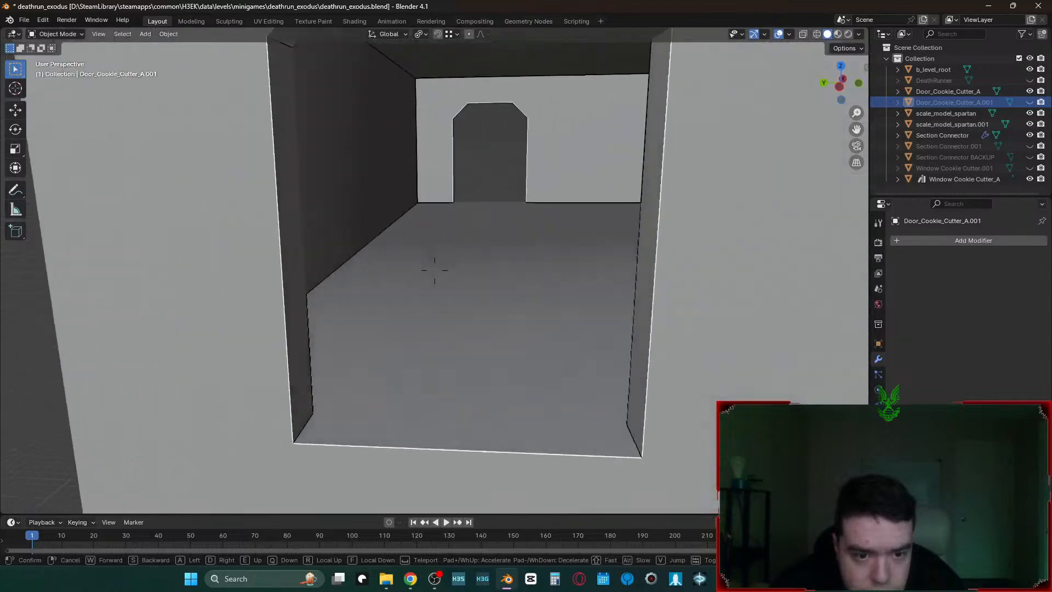
{"action": "key", "text": "s"}
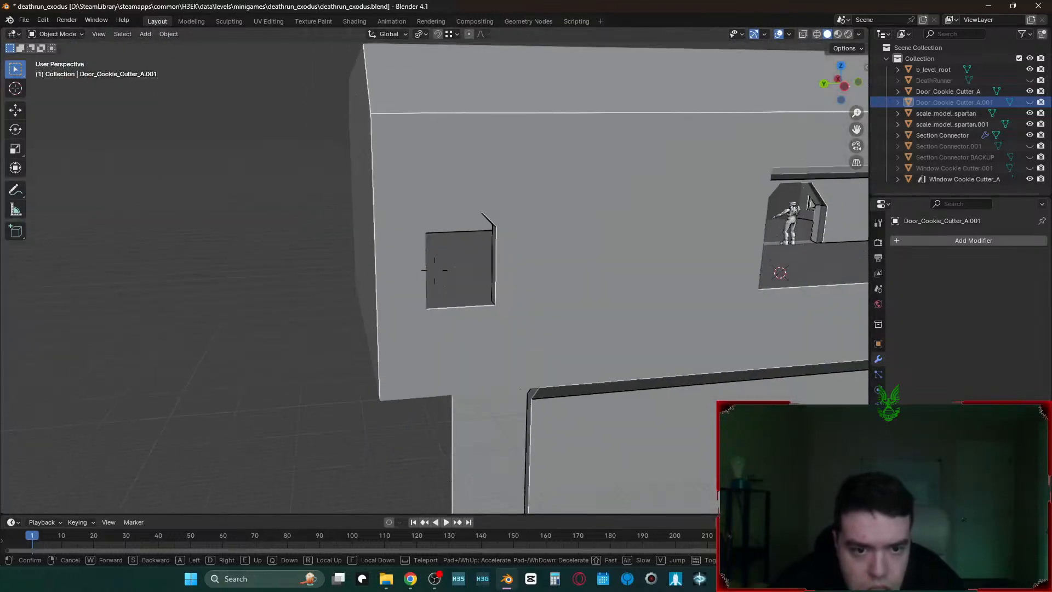
{"action": "left_click", "coordinate": [453, 256]}
{"action": "left_click", "coordinate": [760, 304]}
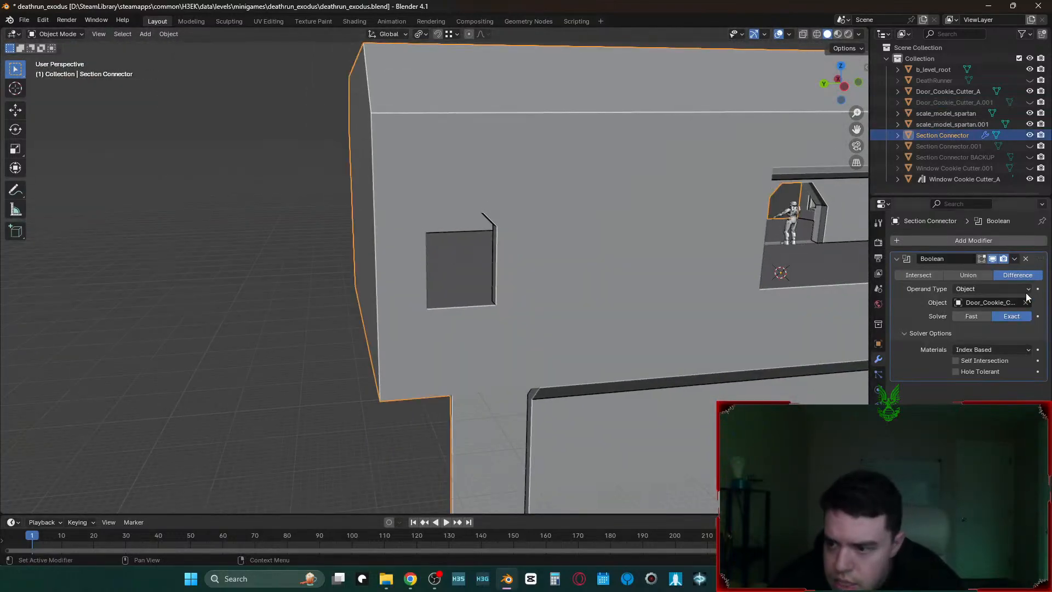
{"action": "left_click", "coordinate": [1014, 258]}
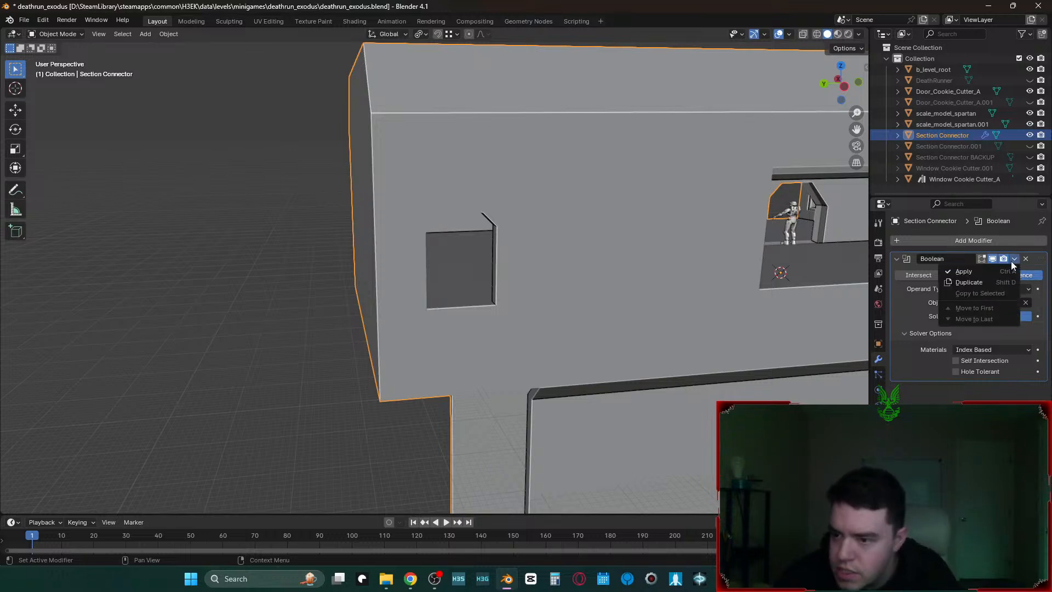
{"action": "left_click", "coordinate": [979, 272]}
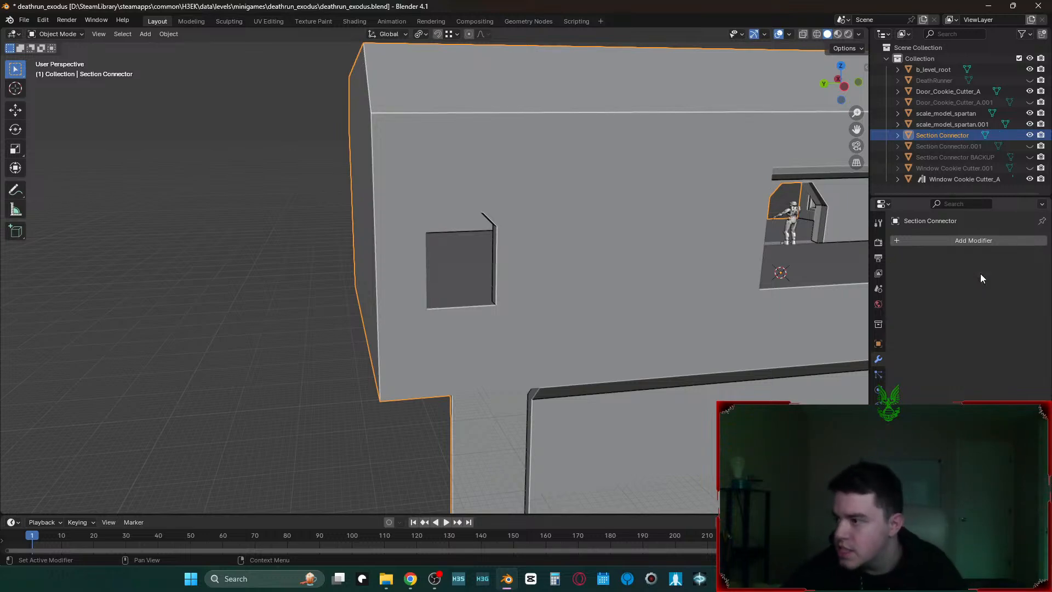
- In the Section Connector mesh, enable Auto Merge and snap the offset edge along the door opening's threshold onto the adjacent corner
{"action": "key", "text": "Tab"}
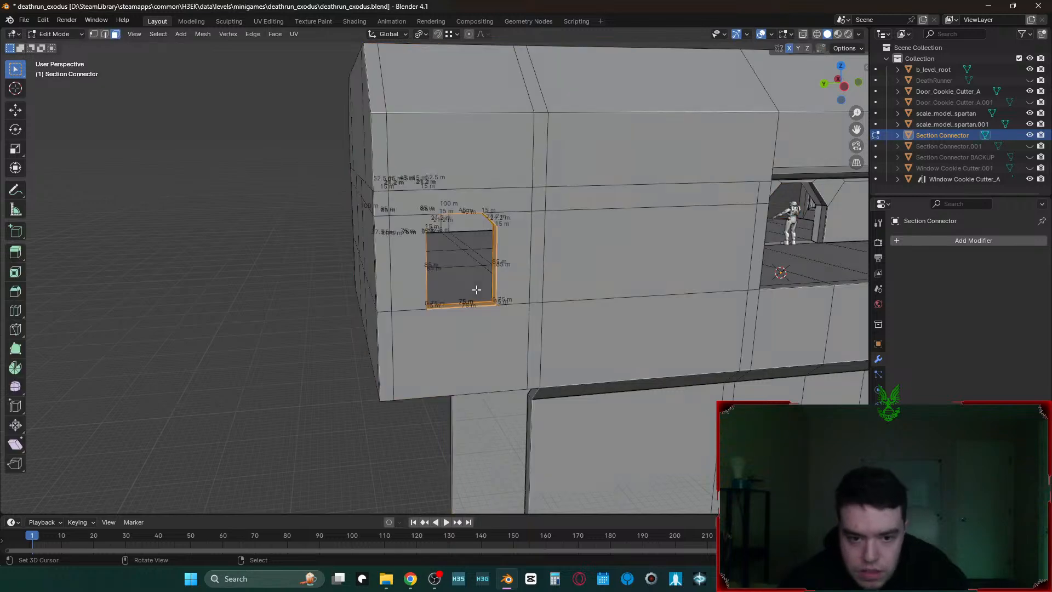
{"action": "key", "text": "shift+grave"}
{"action": "key", "text": "w"}
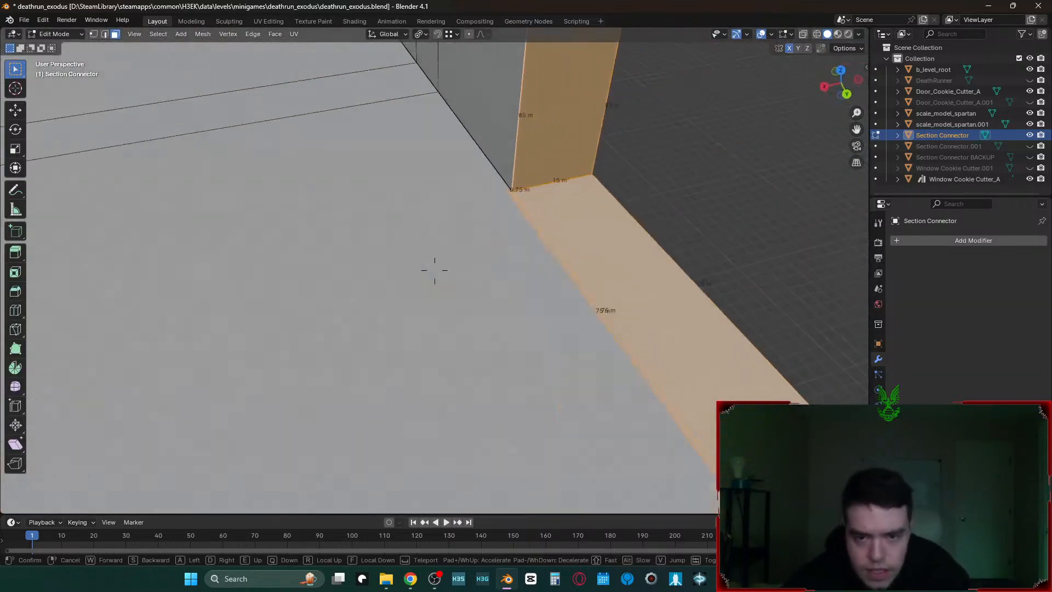
{"action": "left_click", "coordinate": [434, 270]}
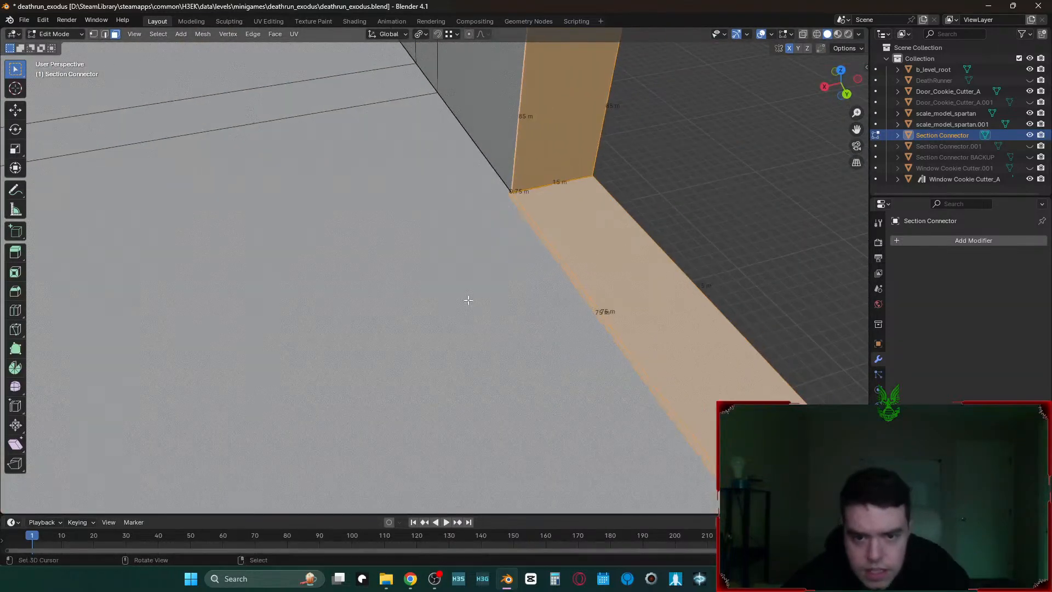
{"action": "right_click", "coordinate": [511, 206]}
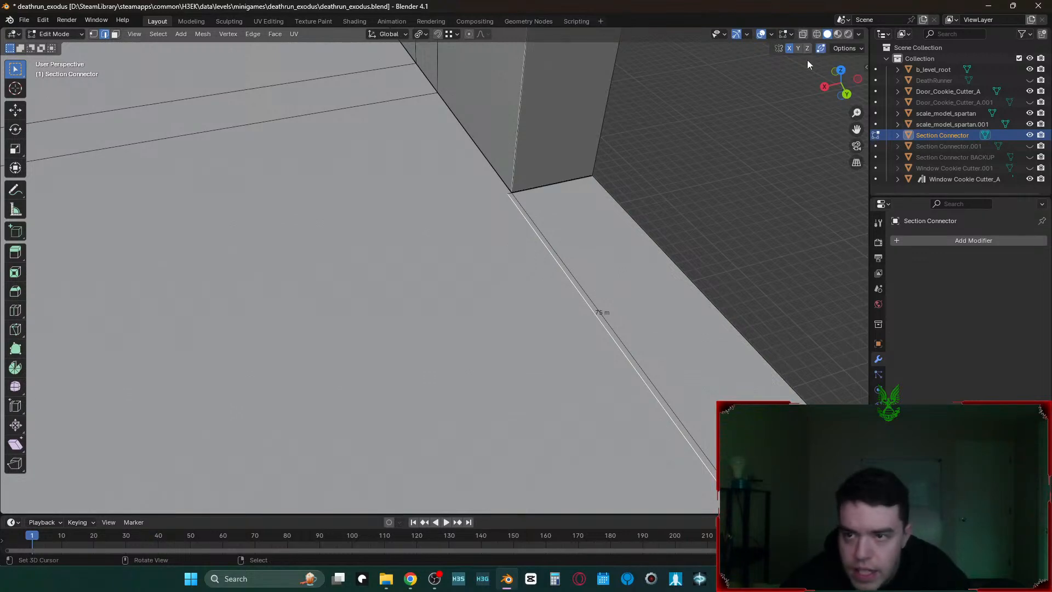
{"action": "key", "text": "g"}
{"action": "left_click", "coordinate": [517, 190], "text": "ctrl"}
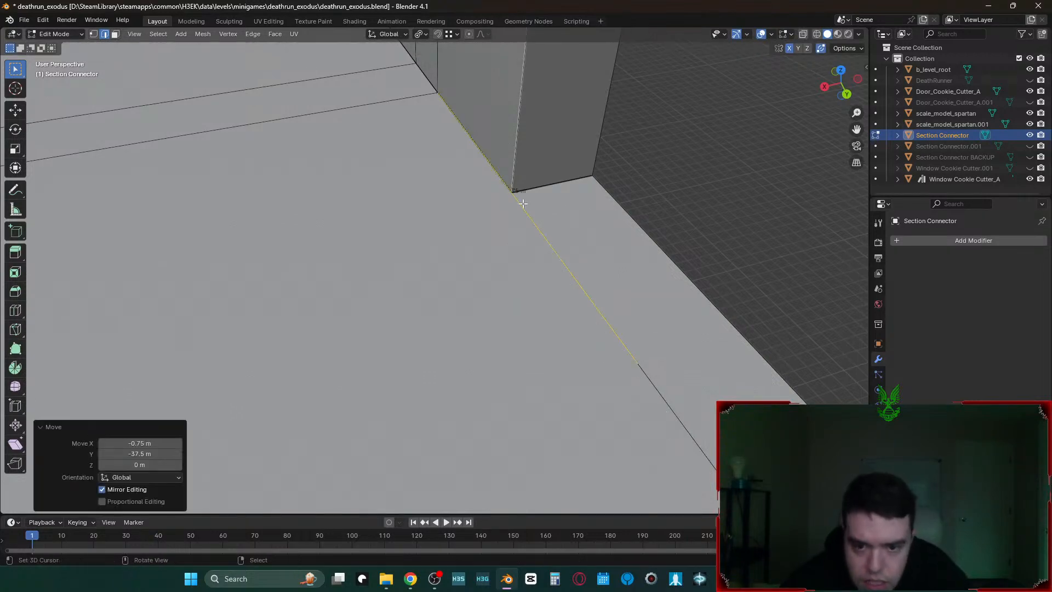
{"action": "right_click", "coordinate": [523, 204]}
{"action": "key", "text": "g"}
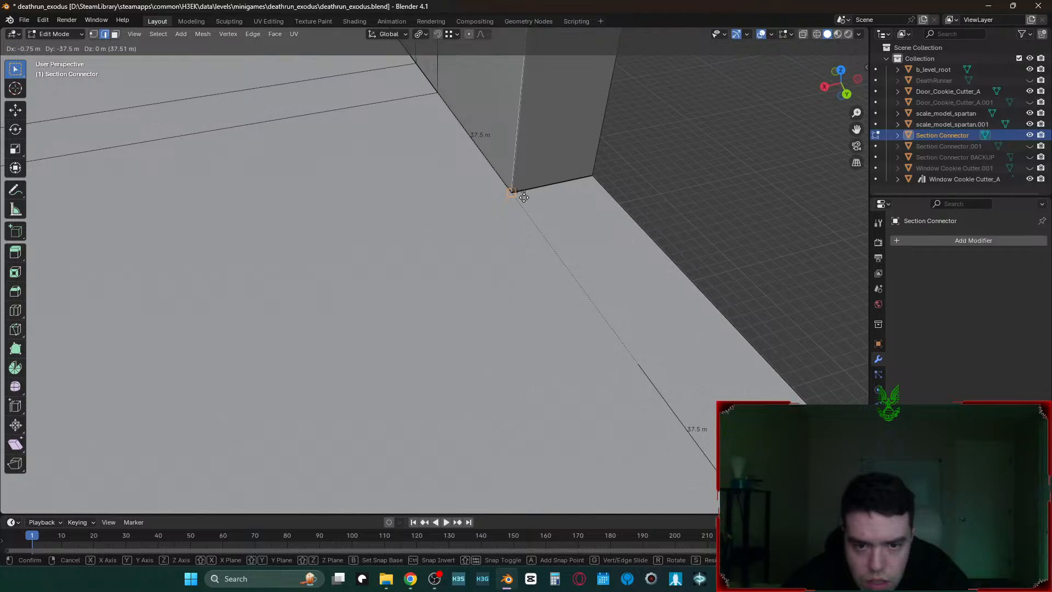
{"action": "right_click", "coordinate": [524, 197]}
{"action": "middle_click_drag", "start_coordinate": [603, 310], "coordinate": [530, 252]}
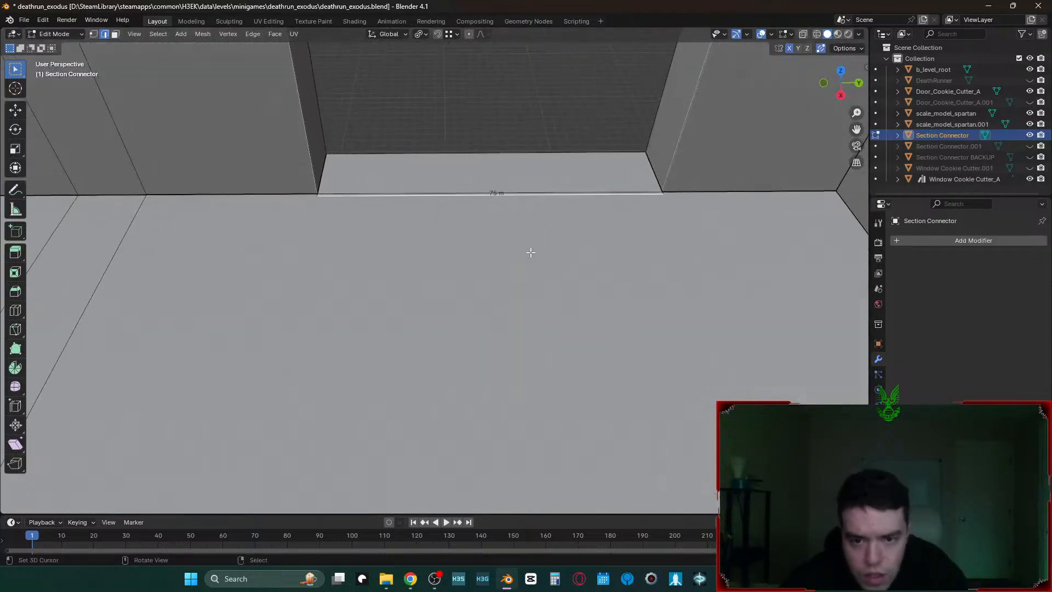
{"action": "key", "text": "g"}
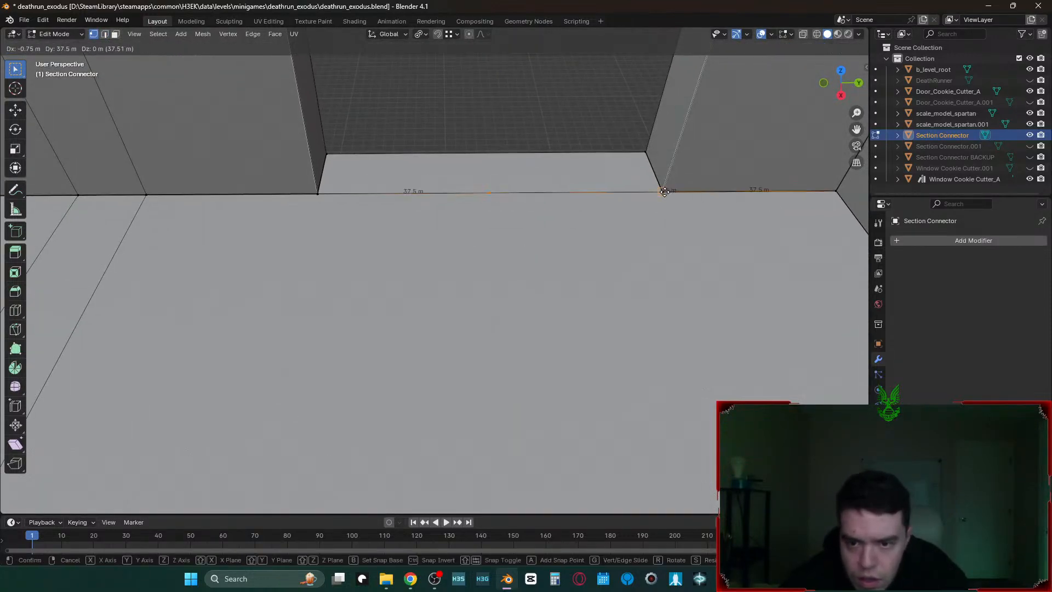
{"action": "right_click", "coordinate": [656, 193]}
- Move the 75 m floor edge at the wall opening -0.75 m along X, snapping it to the wall corner
{"action": "key", "text": "period"}
{"action": "left_click", "coordinate": [652, 133]}
{"action": "key", "text": "g"}
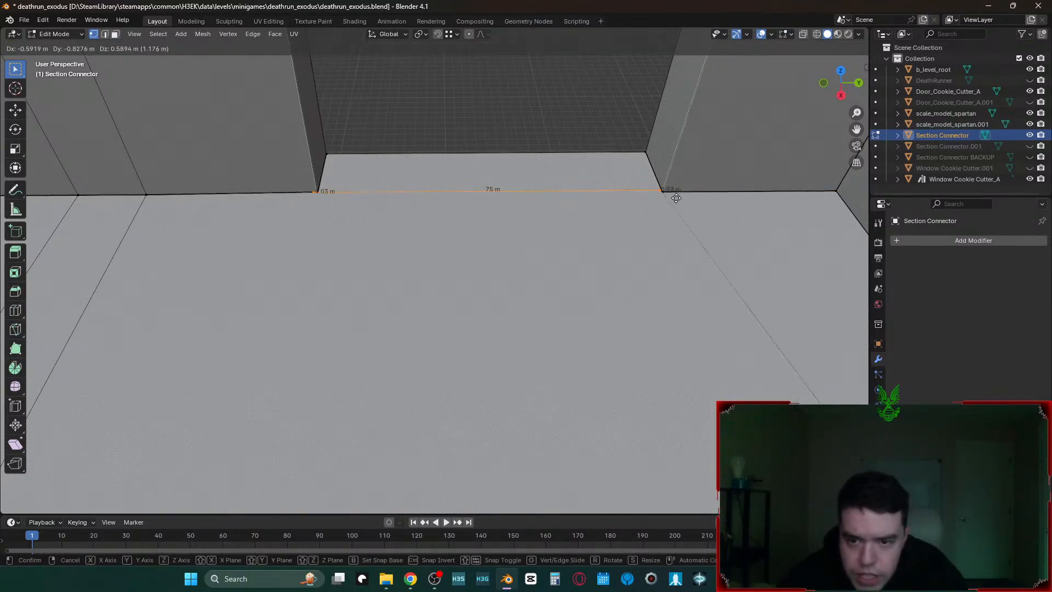
{"action": "left_click", "coordinate": [664, 192], "text": "ctrl"}
- Try to snap the floor edge of the next wall opening into place, and undo the move
{"action": "key", "text": "shift+grave"}
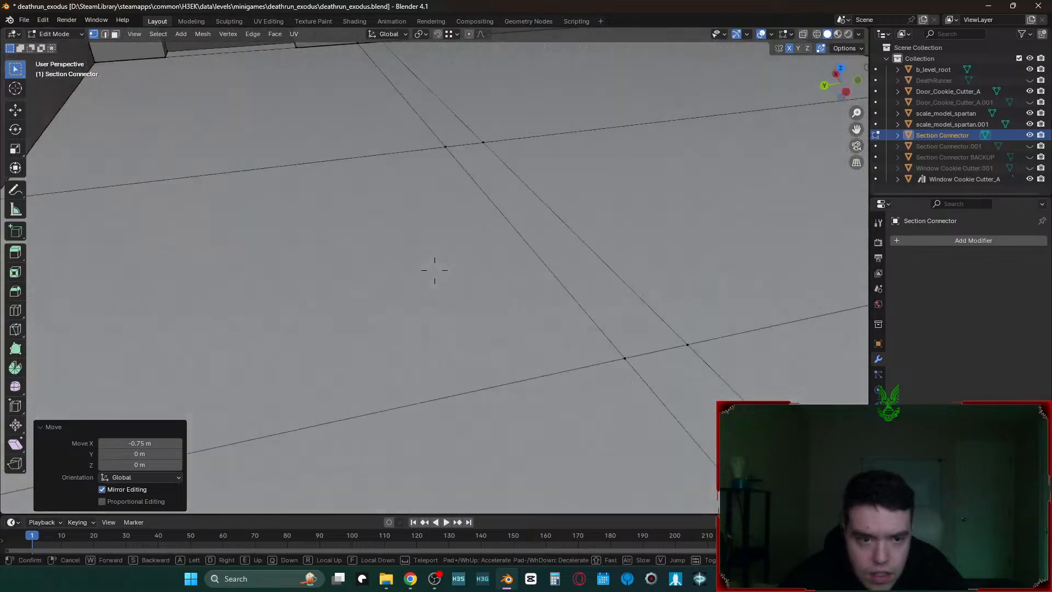
{"action": "left_click", "coordinate": [645, 258]}
{"action": "key", "text": "2"}
{"action": "key", "text": "g"}
{"action": "left_click", "coordinate": [501, 303], "text": "ctrl"}
{"action": "key", "text": "ctrl+z"}
- Move the 75 m floor edge at the second opening in the same wall -0.75 m along X
{"action": "key", "text": "shift+grave"}
{"action": "key", "text": "w"}
{"action": "key", "text": "w"}
{"action": "key", "text": "w"}
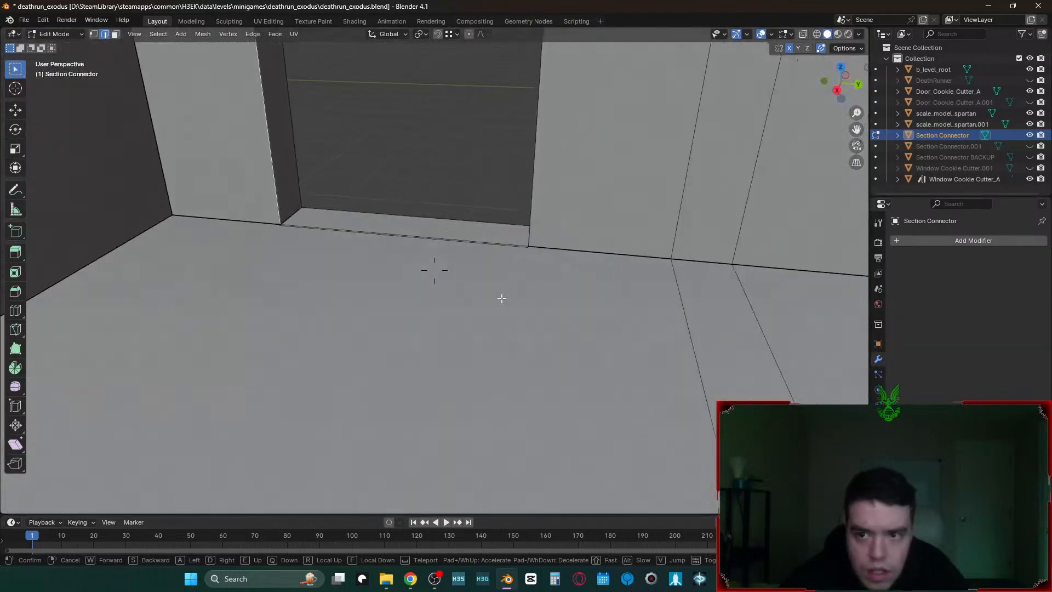
{"action": "left_click", "coordinate": [471, 273]}
{"action": "type", "text": "gx-.75"}
{"action": "key", "text": "Return"}
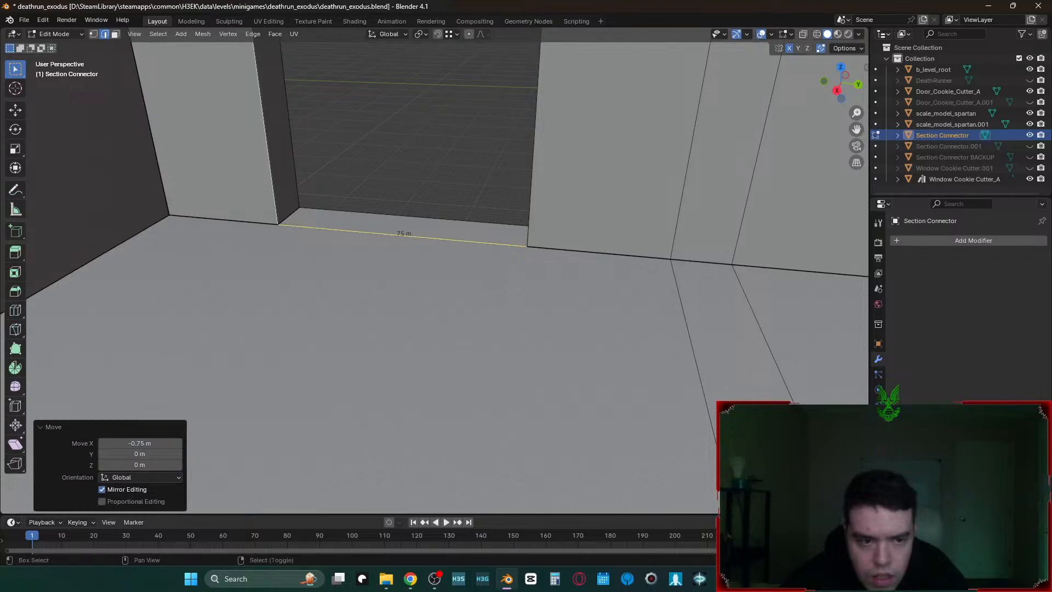
- Examine the exterior of the Section Connector from all sides in Object Mode
{"action": "key", "text": "shift+grave"}
{"action": "left_click", "coordinate": [434, 272]}
{"action": "key", "text": "shift+grave"}
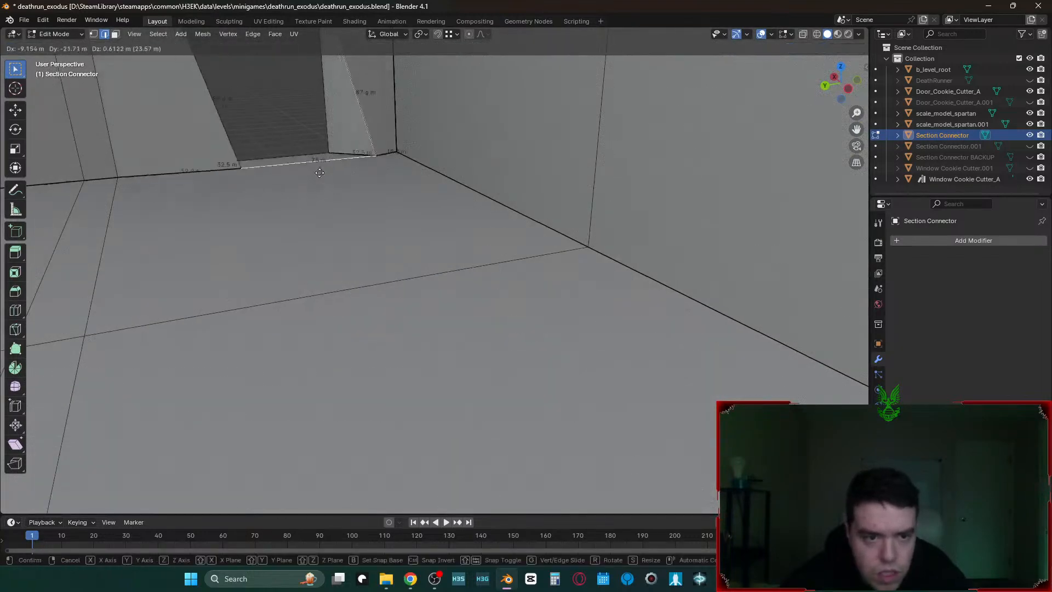
{"action": "key", "text": "s"}
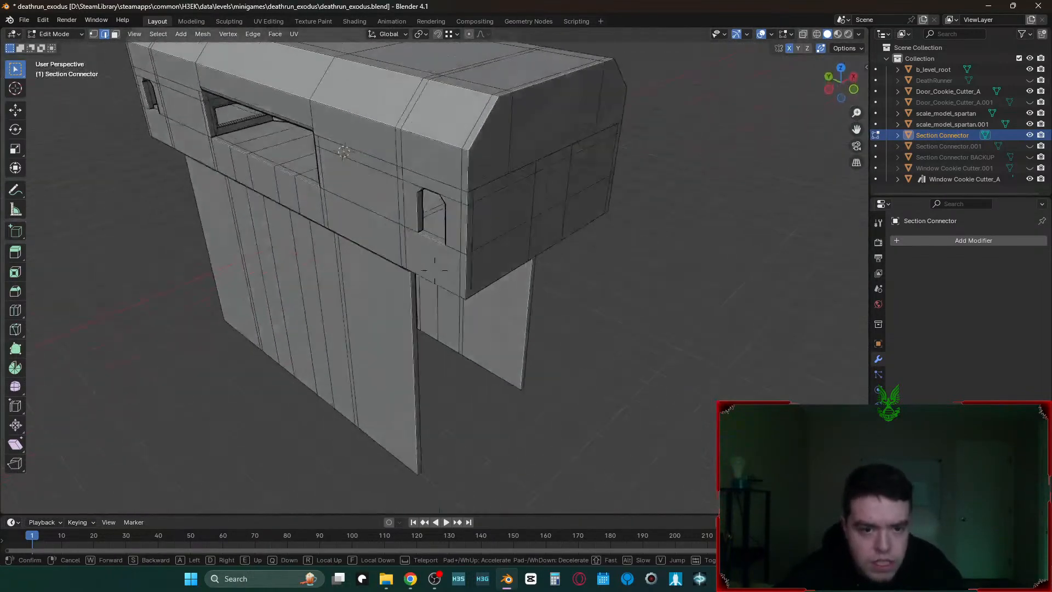
{"action": "left_click", "coordinate": [434, 269]}
{"action": "key", "text": "Tab"}
{"action": "key", "text": "shift+grave"}
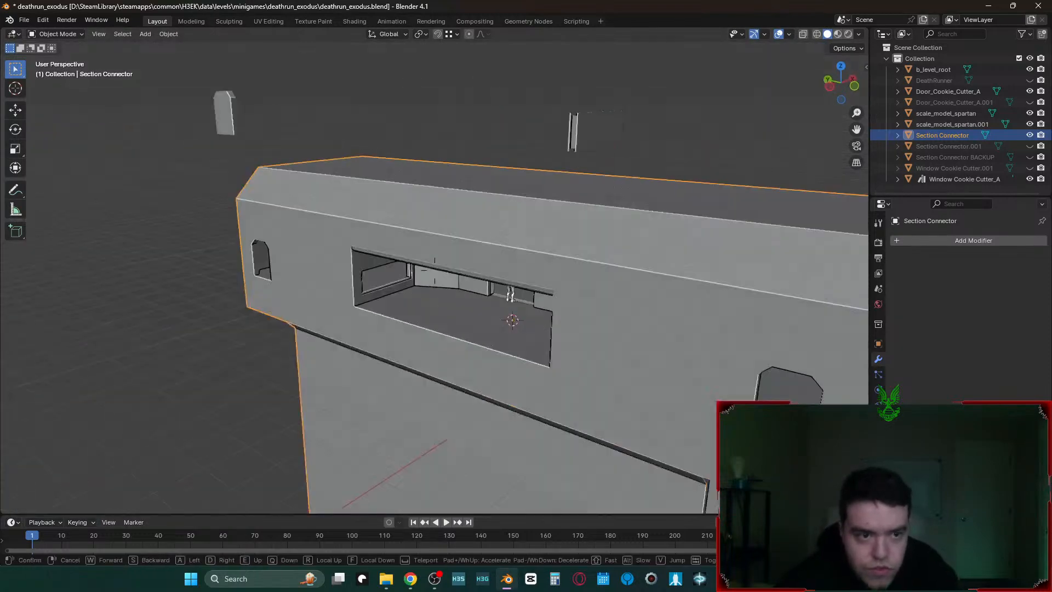
{"action": "key", "text": "d"}
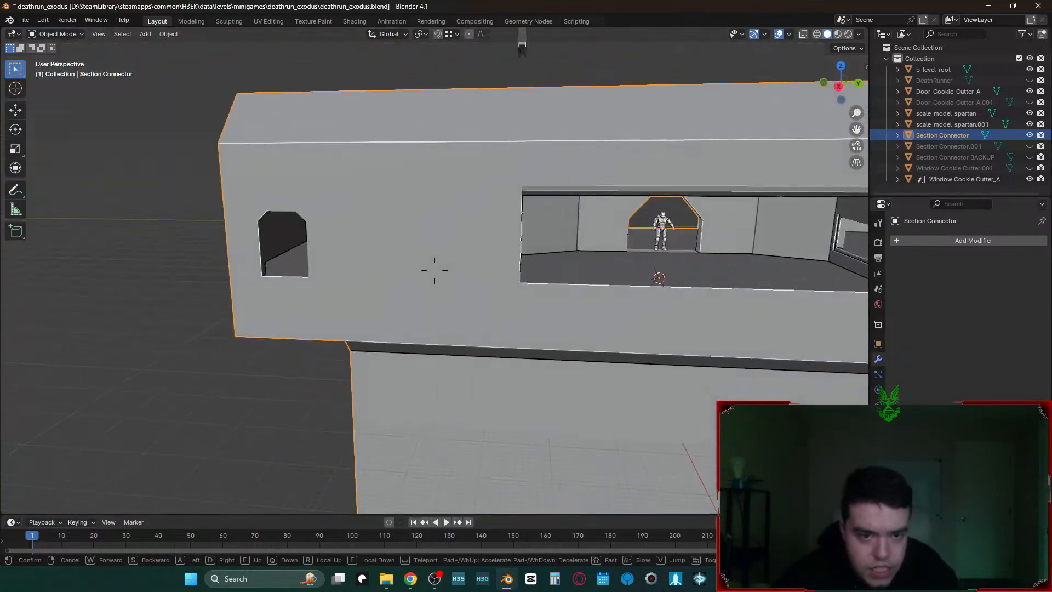
{"action": "key", "text": "d"}
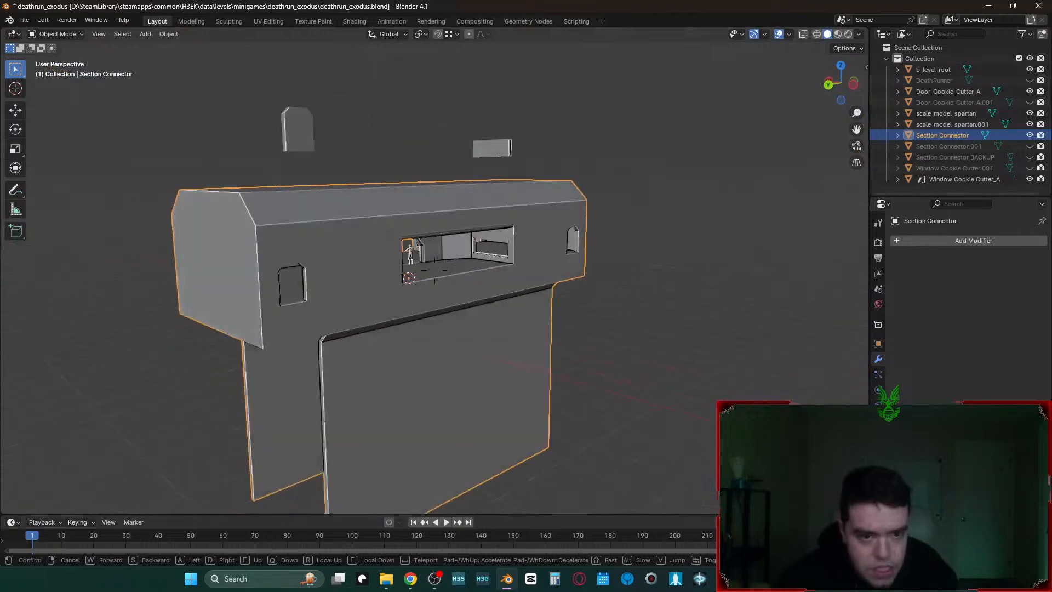
{"action": "key", "text": "d"}
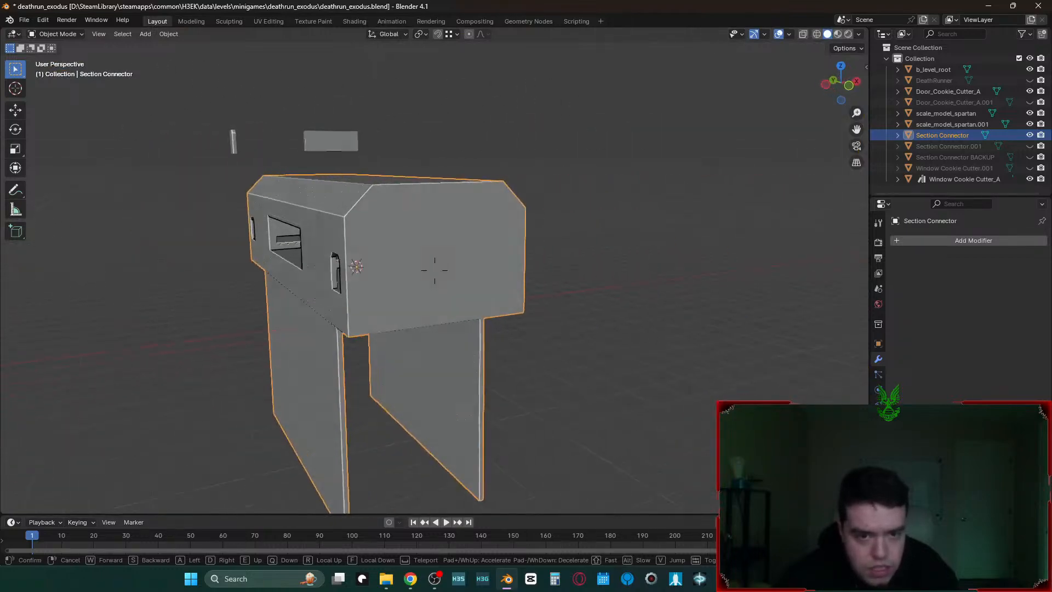
{"action": "key", "text": "a"}
{"action": "key", "text": "w"}
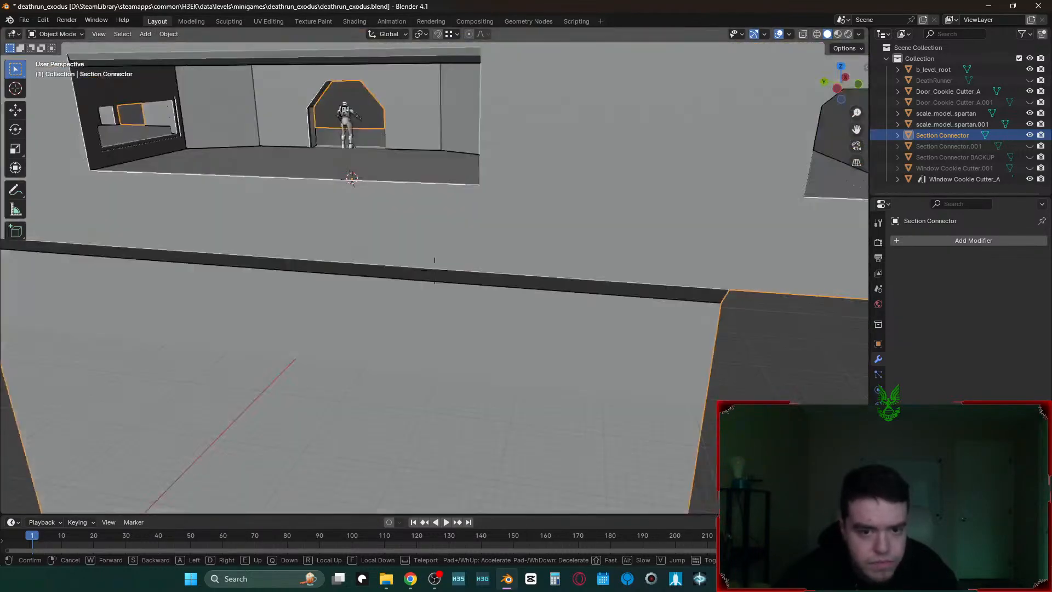
{"action": "key", "text": "s"}
{"action": "left_click", "coordinate": [508, 210]}
- Select the two 100 m wide wall strips below the ends of the long window, including the sloped ledge and square faces above each
{"action": "key", "text": "Tab"}
{"action": "right_click", "coordinate": [421, 254]}
{"action": "key", "text": "shift+grave"}
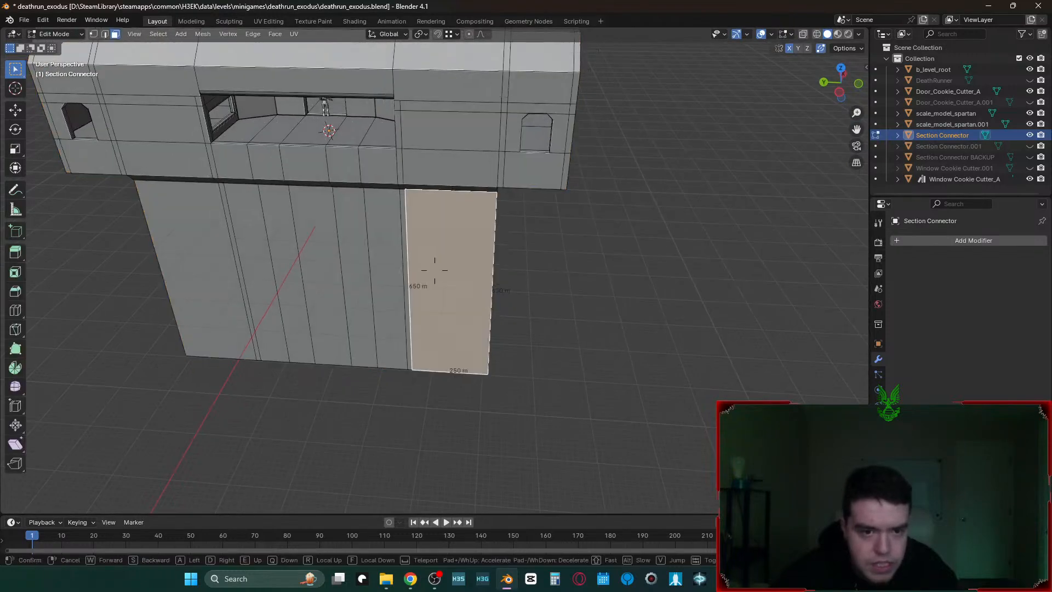
{"action": "key", "text": "a"}
{"action": "left_click", "coordinate": [489, 255]}
{"action": "right_click", "coordinate": [532, 246]}
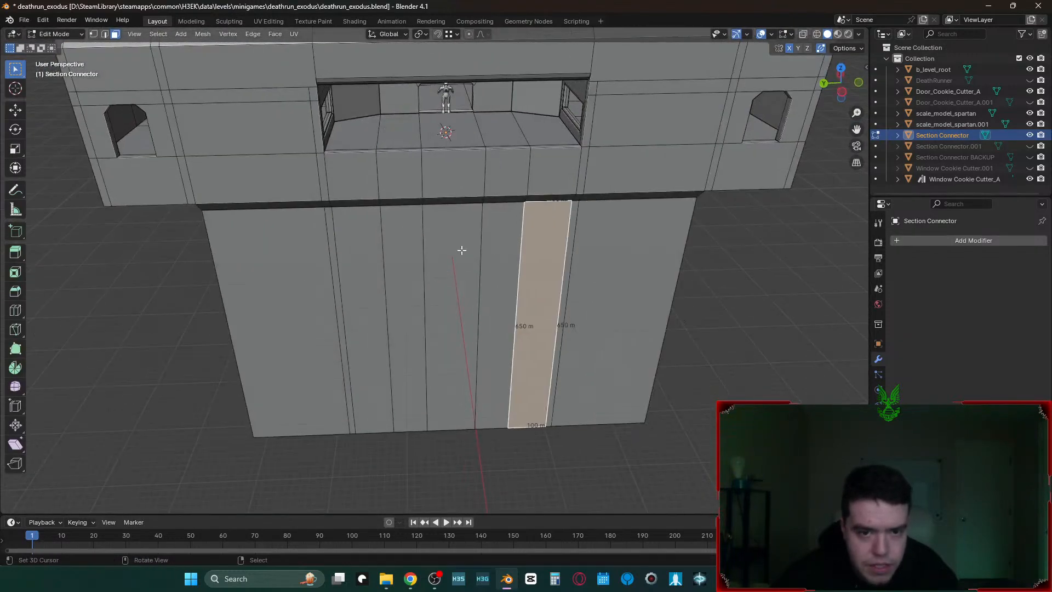
{"action": "left_click", "coordinate": [364, 273], "text": "shift"}
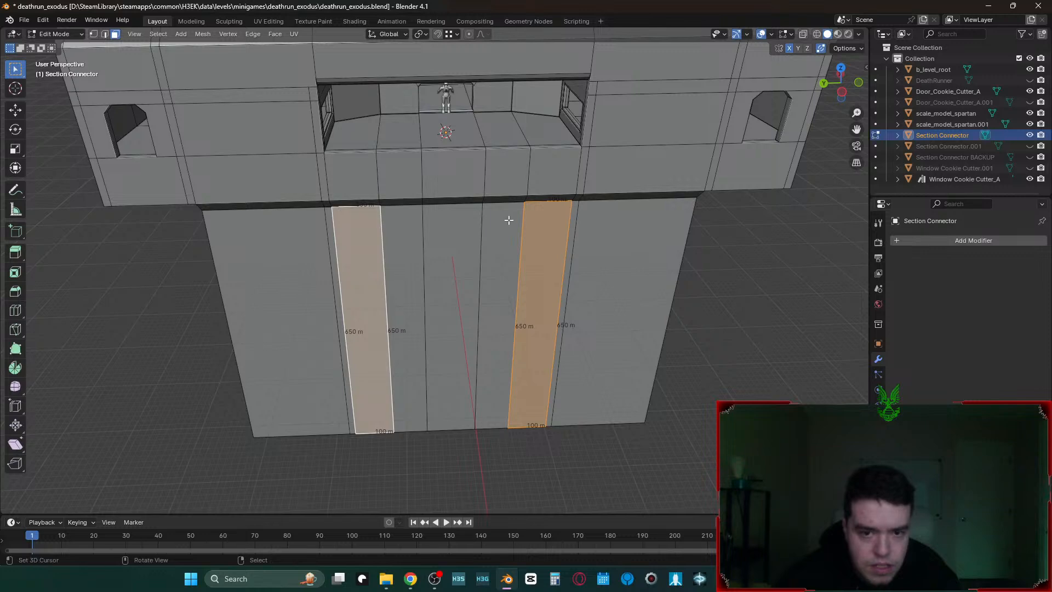
{"action": "left_click", "coordinate": [540, 195], "text": "shift"}
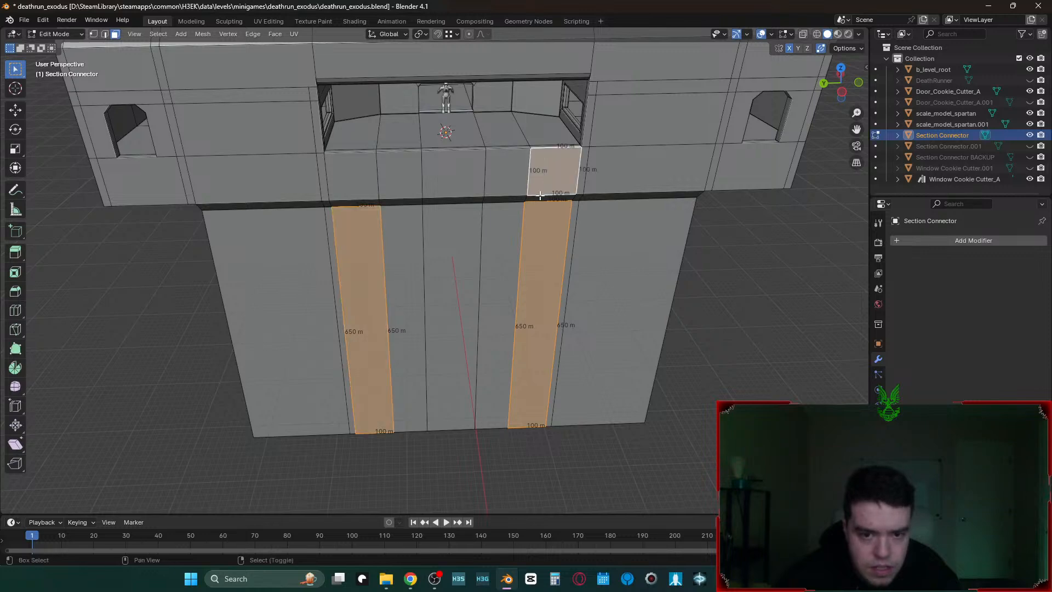
{"action": "left_click", "coordinate": [367, 191], "text": "shift"}
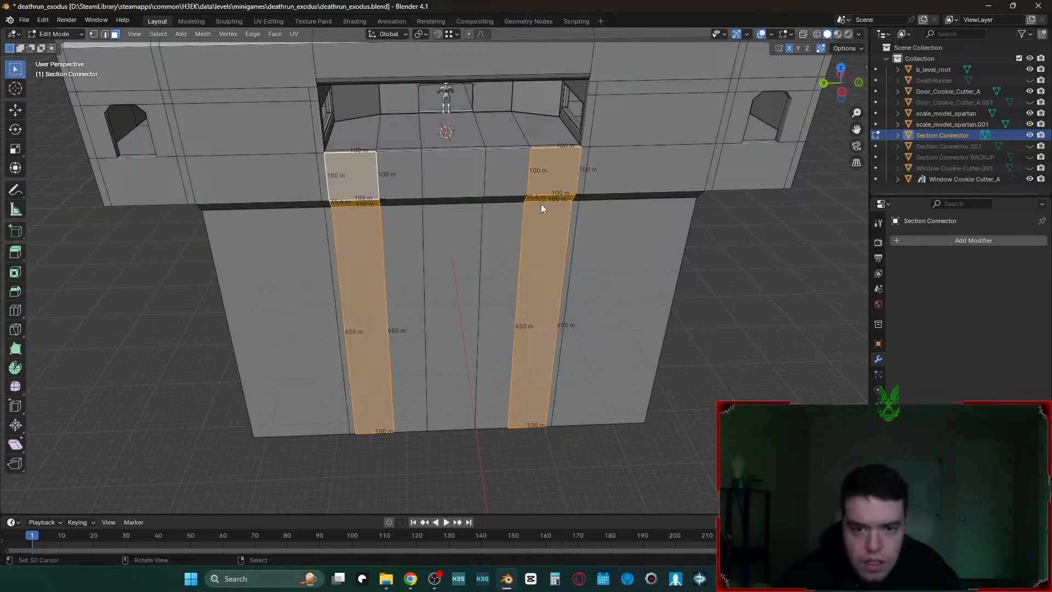
- Duplicate the whole Section Connector object and place the copy about 2455.6 m away along X
{"action": "key", "text": "Tab"}
{"action": "scroll", "coordinate": [541, 208], "scroll_direction": "down", "scroll_amount": 3}
{"action": "middle_click_drag", "start_coordinate": [575, 215], "coordinate": [526, 219]}
{"action": "key", "text": "shift+d"}
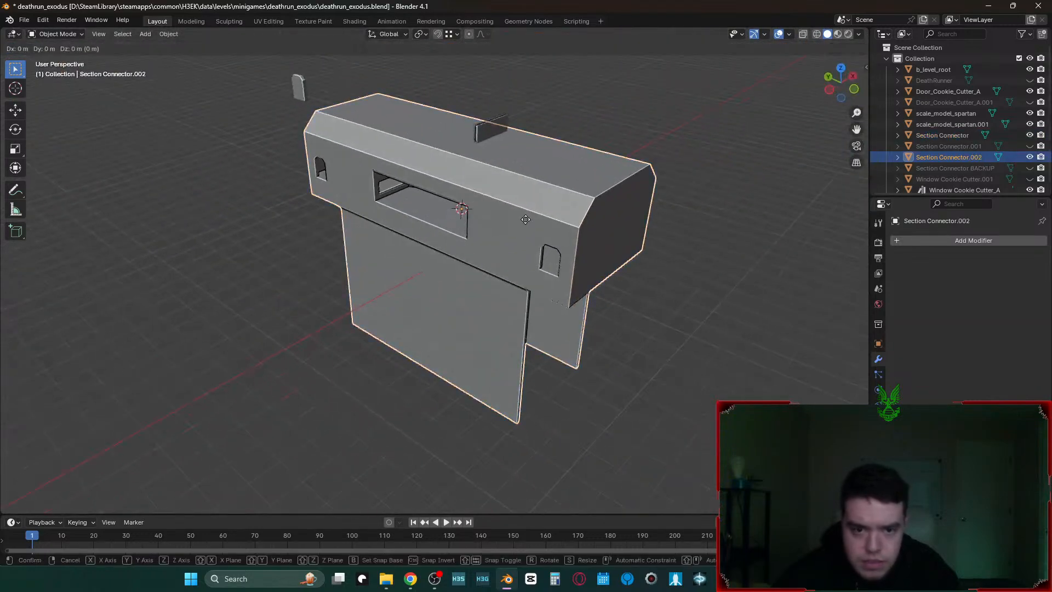
{"action": "key", "text": "x"}
{"action": "left_click", "coordinate": [775, 135]}
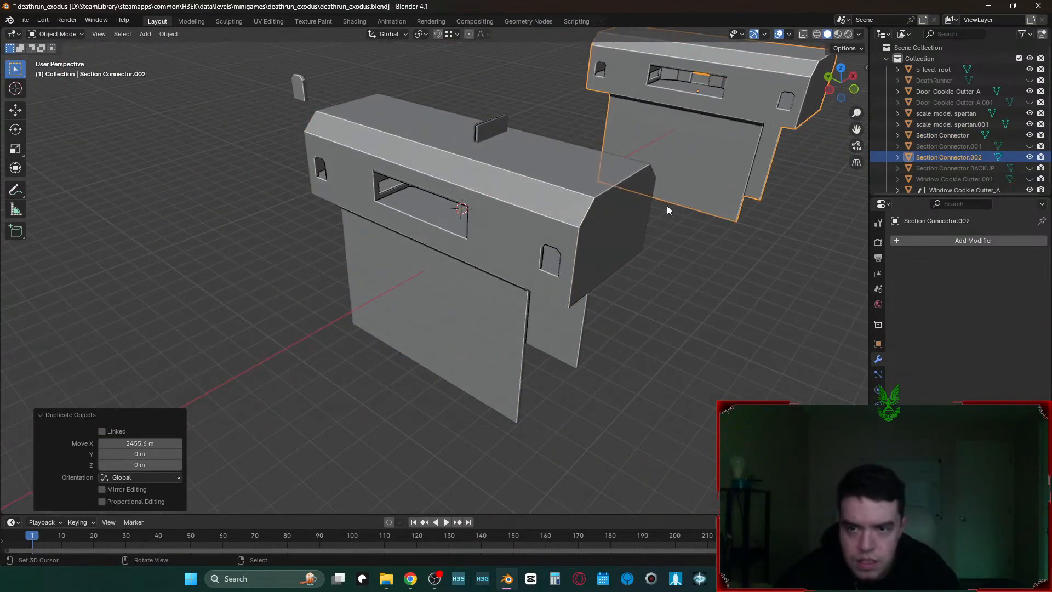
- Reselect the original Section Connector and enter Edit Mode near its selected wall strips
{"action": "left_click", "coordinate": [523, 214]}
{"action": "key", "text": "Tab"}
{"action": "key", "text": "shift+grave"}
{"action": "key", "text": "w"}
{"action": "left_click", "coordinate": [525, 215]}
- Try to extrude the selected wall strips outward by 25 m
{"action": "type", "text": "e25"}
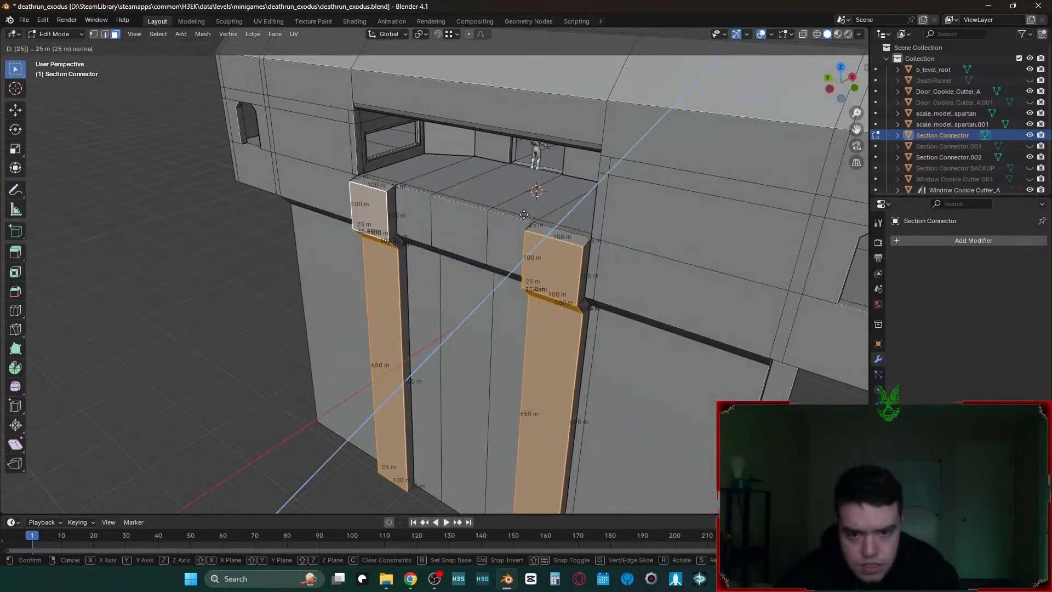
{"action": "key", "text": "Return"}
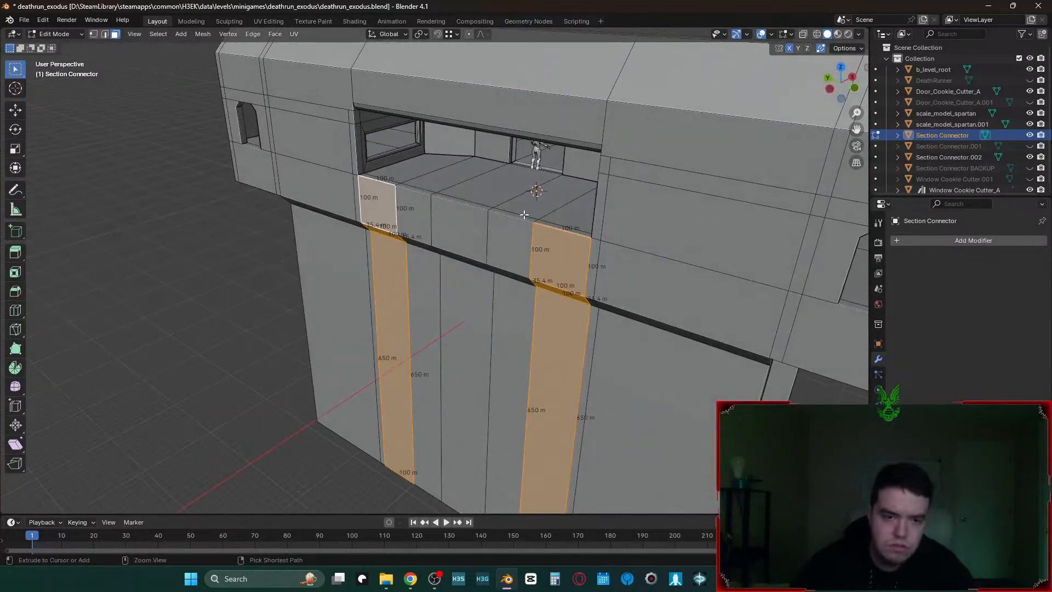
- Examine the selected strips and the wall structure behind them in wireframe shading, and return to solid shading
{"action": "key", "text": "z"}
{"action": "left_click", "coordinate": [412, 226]}
{"action": "key", "text": "shift+grave"}
{"action": "key", "text": "s"}
{"action": "key", "text": "d"}
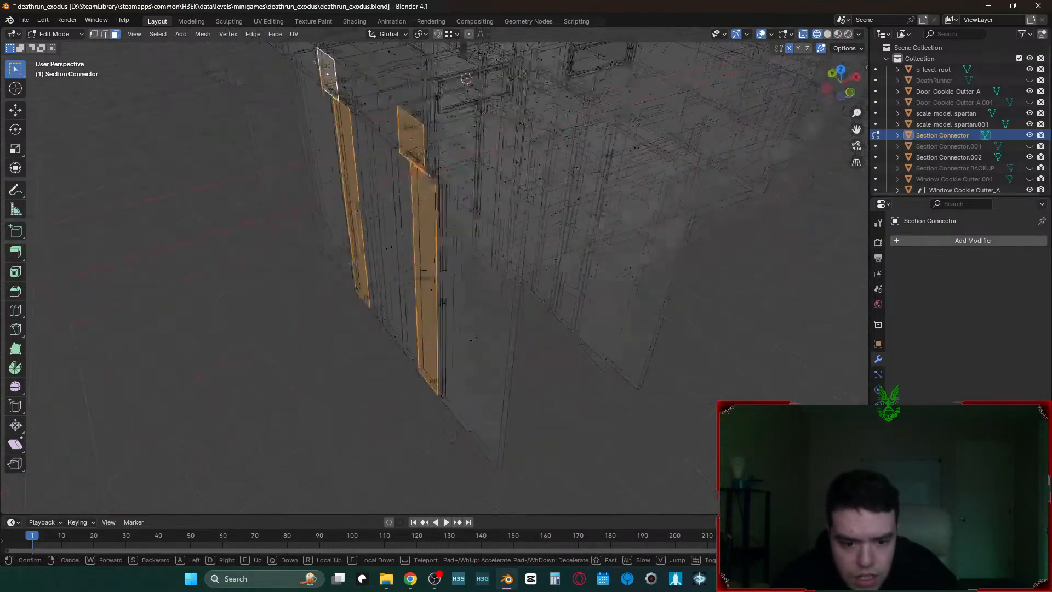
{"action": "key", "text": "w"}
{"action": "key", "text": "a"}
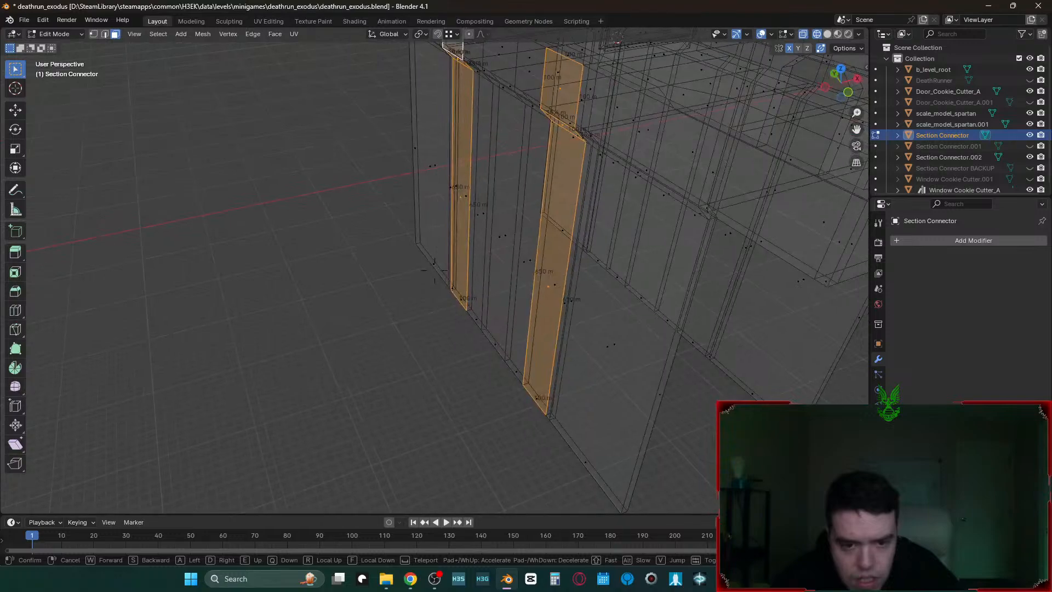
{"action": "key", "text": "a"}
{"action": "key", "text": "Return"}
{"action": "key", "text": "z"}
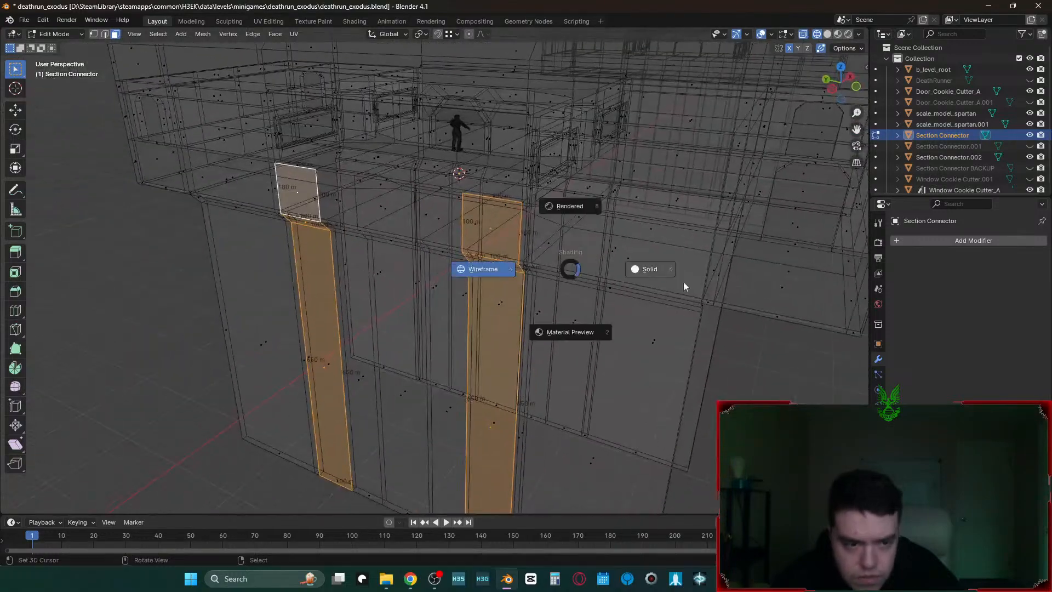
{"action": "left_click", "coordinate": [704, 282]}
- Extrude the selected wall strips outward by 50 m to form two pillars
{"action": "type", "text": "e15"}
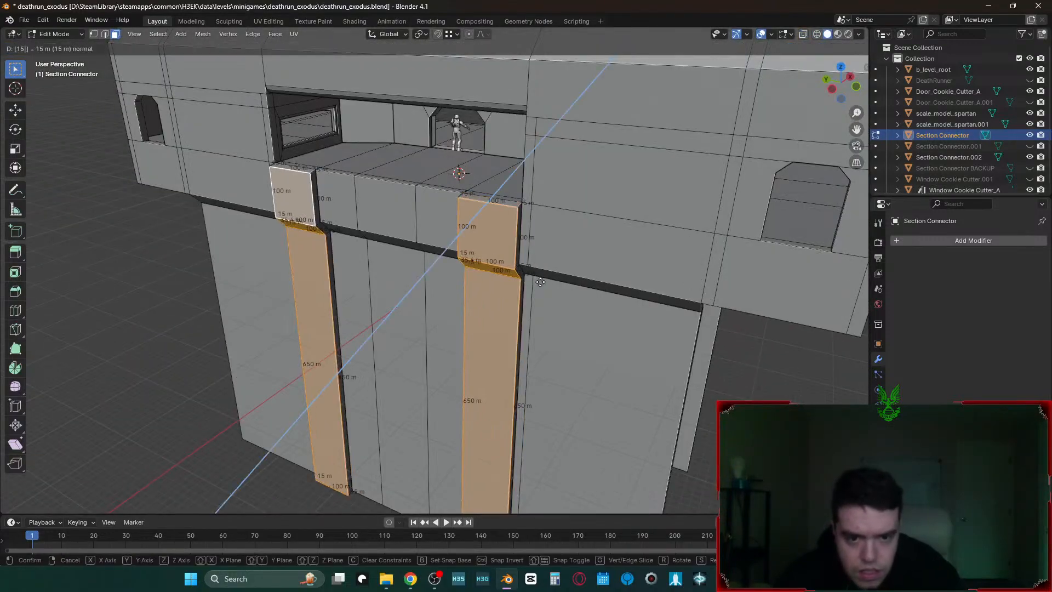
{"action": "key", "text": "BackSpace"}
{"action": "key", "text": "BackSpace"}
{"action": "type", "text": "50"}
{"action": "key", "text": "Return"}
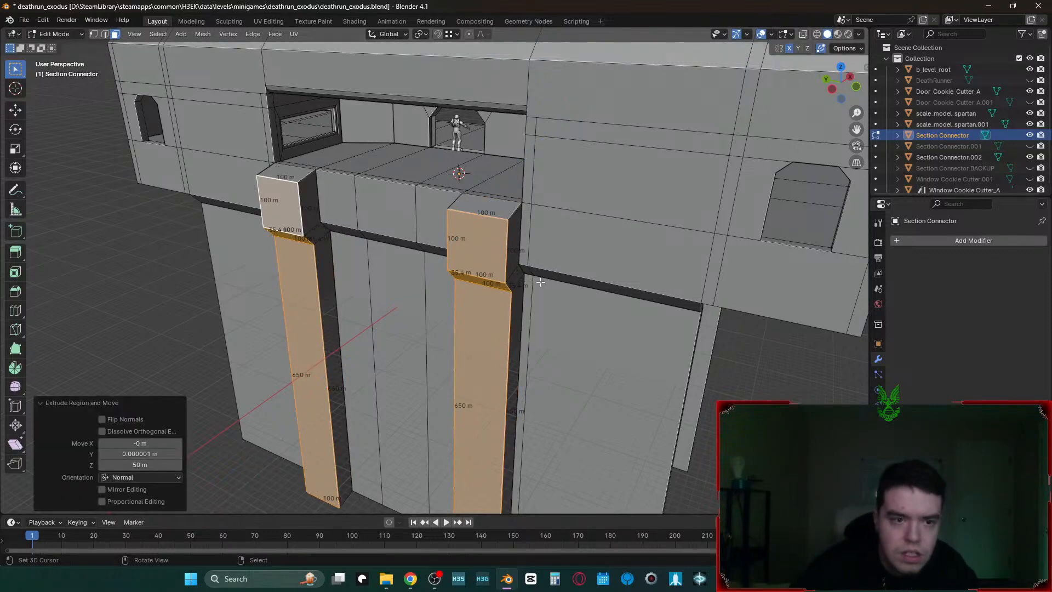
- Move the extruded pillar faces up about 12.64 m along Z, snapping them level with the window floor
{"action": "mouse_move", "coordinate": [518, 218]}
{"action": "middle_mouse_down"}
{"action": "mouse_move", "coordinate": [575, 208]}
{"action": "mouse_move", "coordinate": [519, 218]}
{"action": "middle_mouse_up"}
{"action": "key", "text": "g"}
{"action": "key", "text": "z"}
{"action": "left_click", "coordinate": [694, 158], "text": "ctrl"}
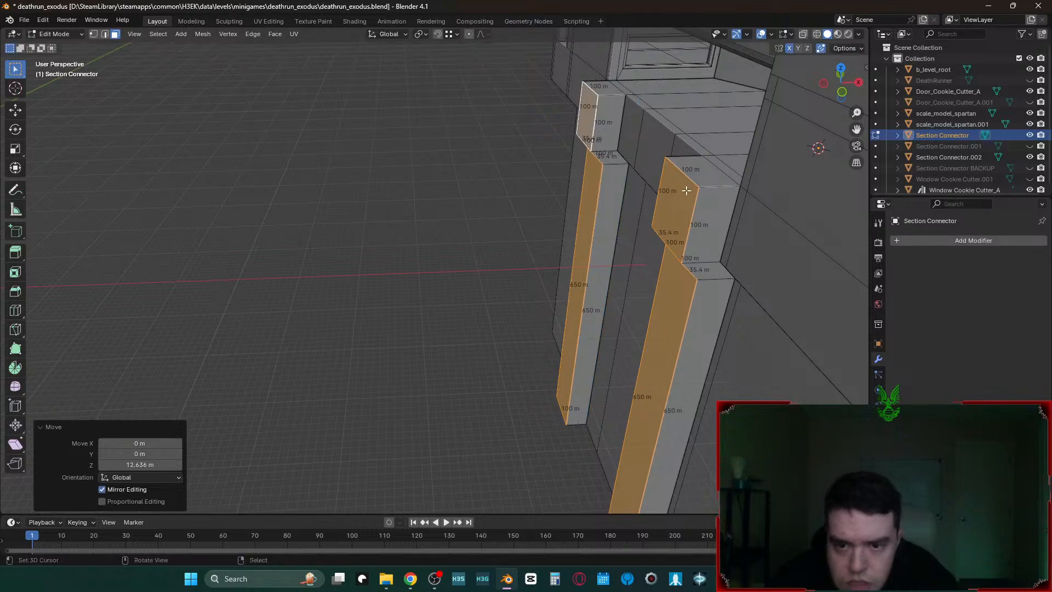
- Bevel the top front edges of both pillars with a width of 25 m
{"action": "key", "text": "2"}
{"action": "right_click", "coordinate": [676, 171]}
{"action": "key", "text": "ctrl+b"}
{"action": "type", "text": "0"}
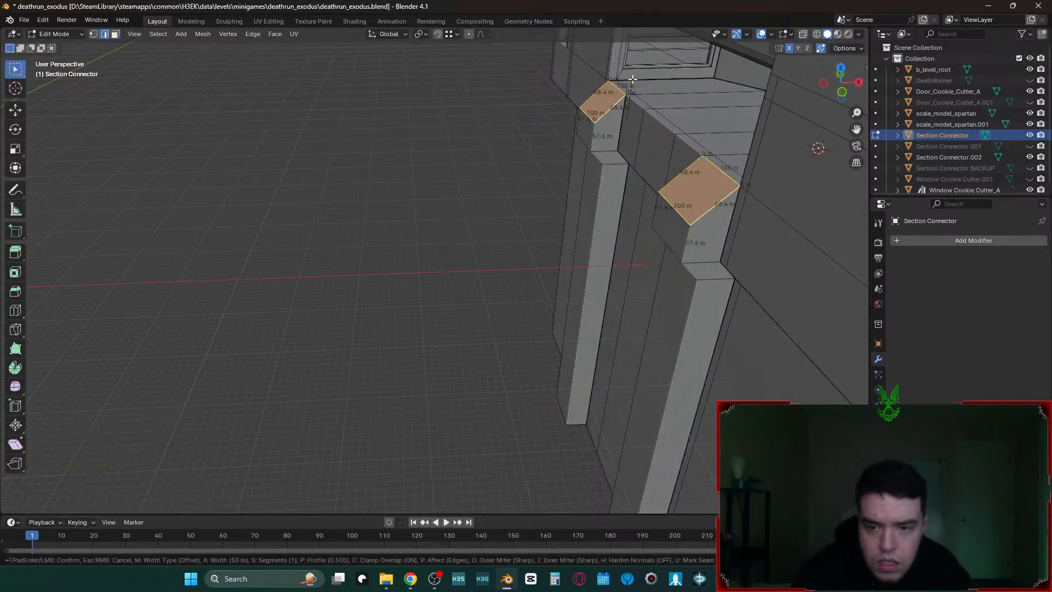
{"action": "key", "text": "BackSpace"}
{"action": "key", "text": "BackSpace"}
{"action": "type", "text": "25"}
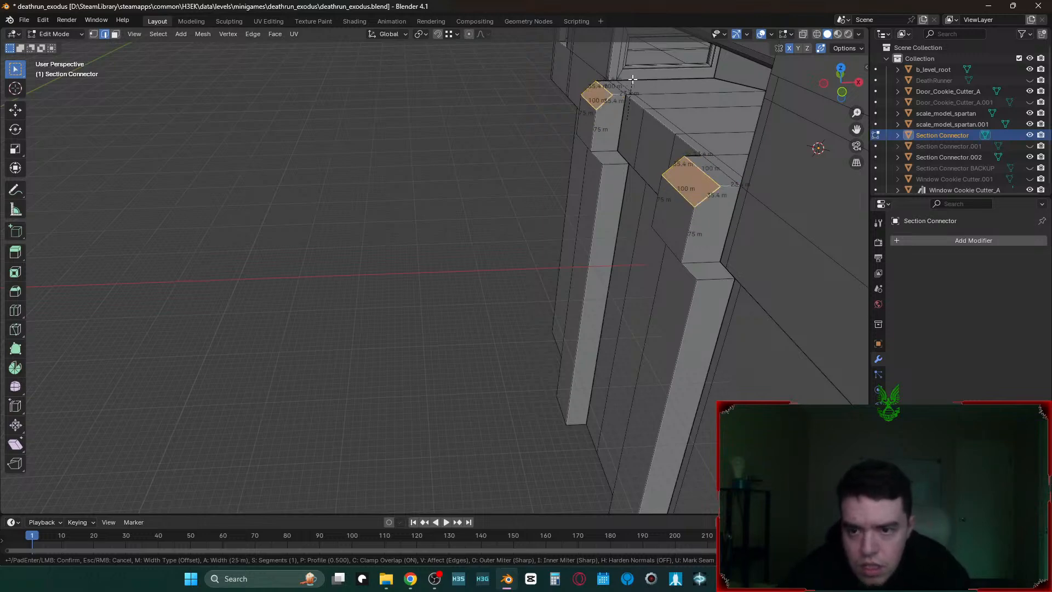
{"action": "key", "text": "Return"}
- Select the two vertical face strips under the opposite long window: ledge face, sloped underside and lower wall face of each
{"action": "key", "text": "shift+grave"}
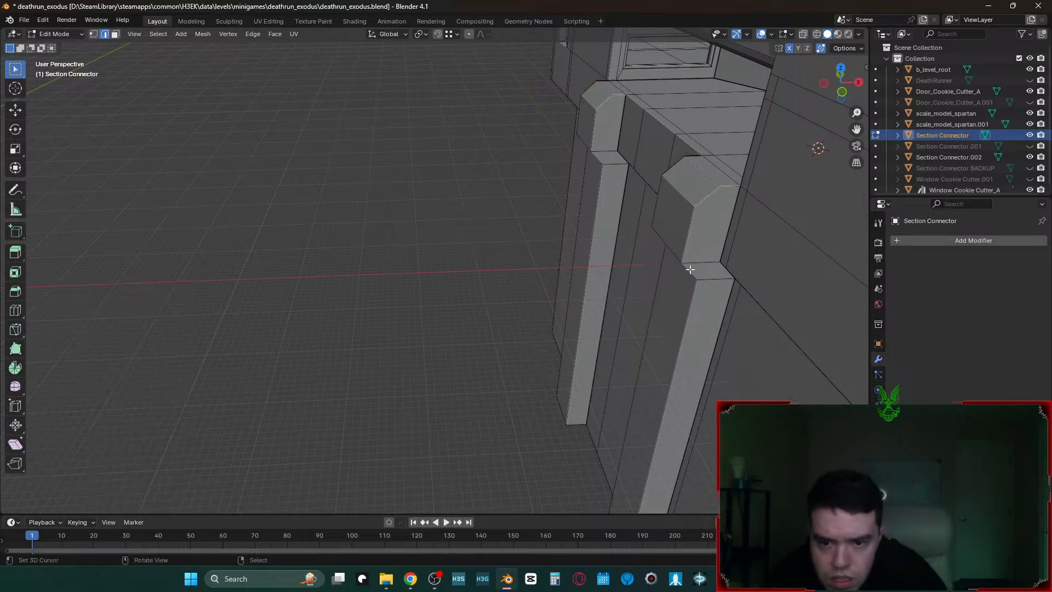
{"action": "key", "text": "w"}
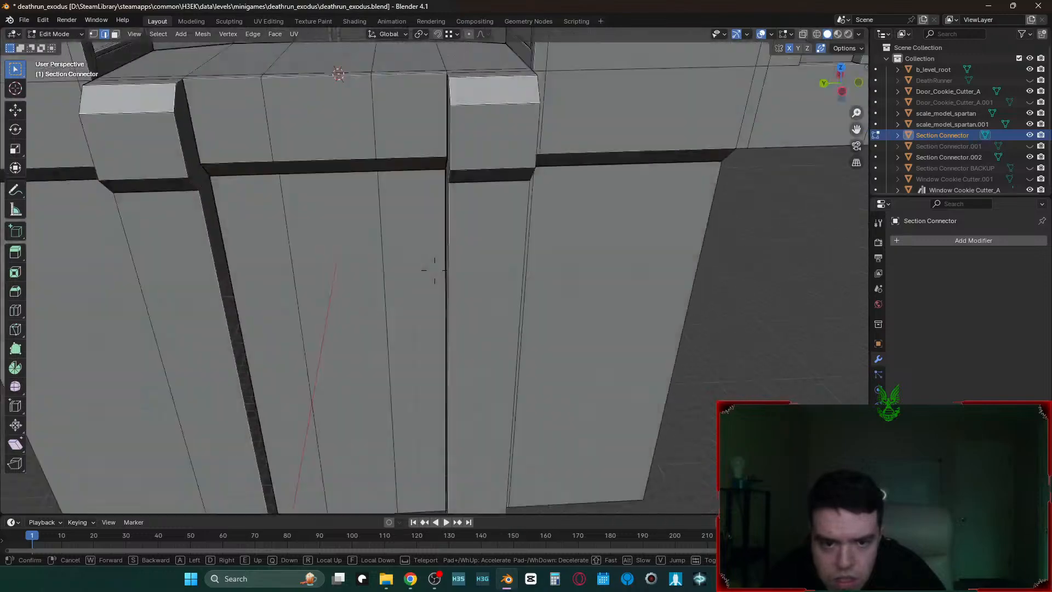
{"action": "key", "text": "s"}
{"action": "key", "text": "d"}
{"action": "left_click", "coordinate": [672, 270]}
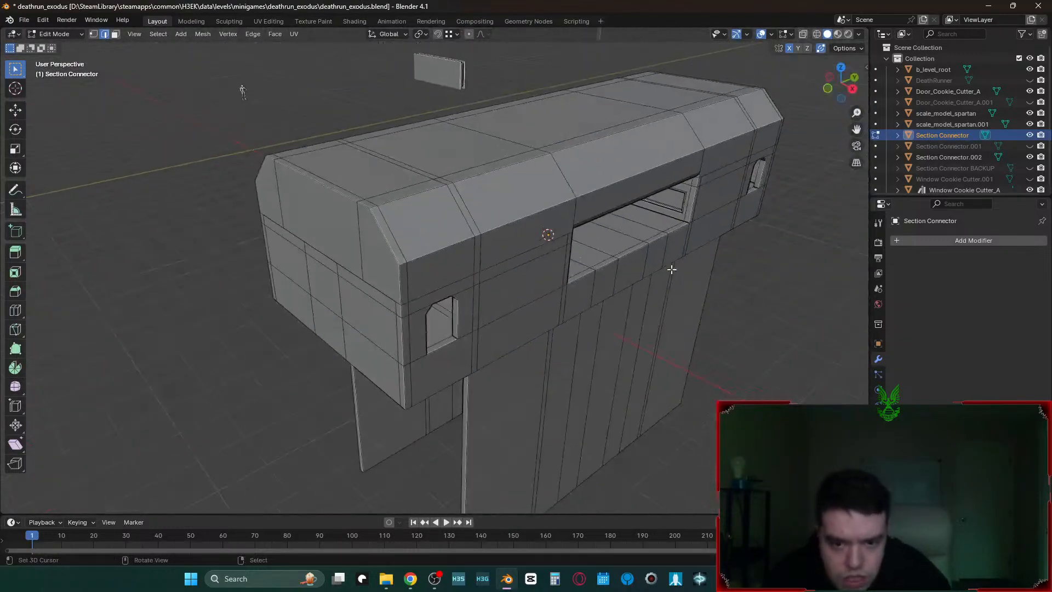
{"action": "left_click", "coordinate": [674, 240]}
{"action": "key", "text": "shift+grave"}
{"action": "key", "text": "w"}
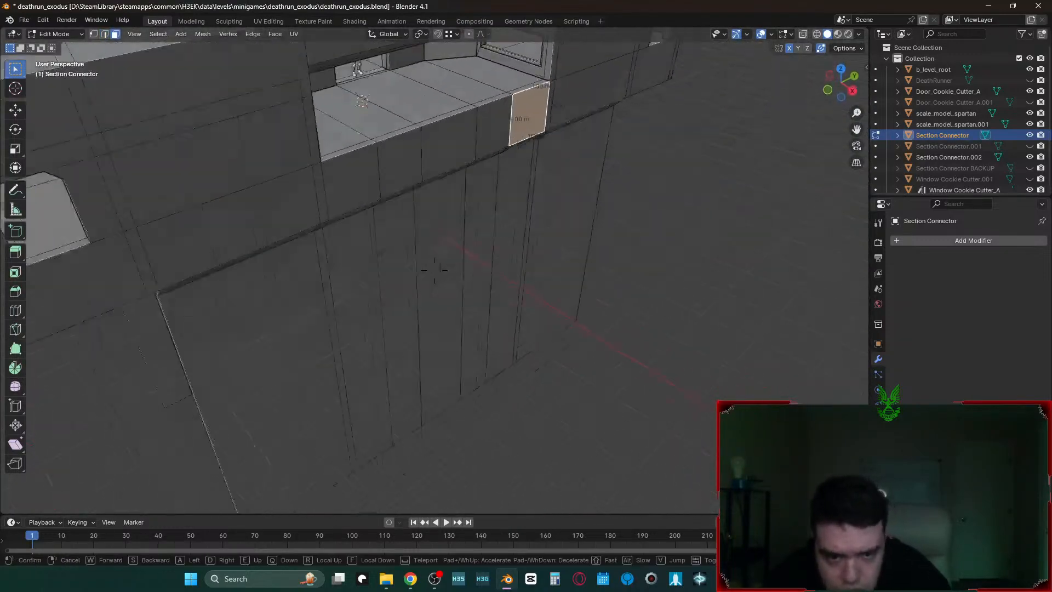
{"action": "key", "text": "s"}
{"action": "left_click", "coordinate": [676, 237]}
{"action": "left_click", "coordinate": [546, 253], "text": "shift"}
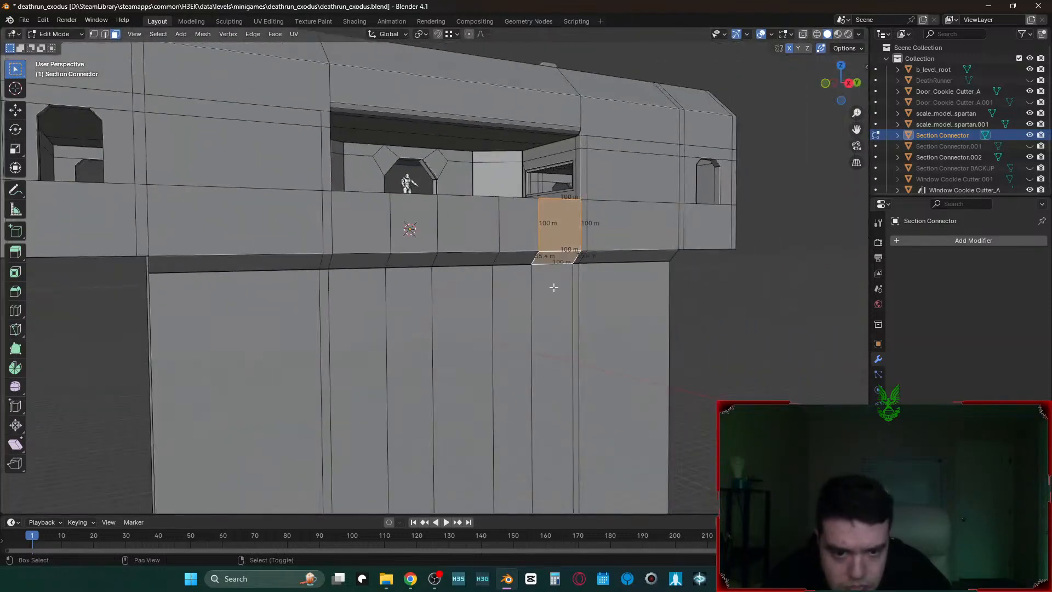
{"action": "left_click", "coordinate": [554, 288], "text": "shift"}
{"action": "left_click", "coordinate": [365, 285], "text": "shift"}
{"action": "left_click", "coordinate": [376, 262], "text": "shift"}
{"action": "left_click", "coordinate": [382, 240], "text": "shift"}
- Extrude the selected wall strips outward by 50 m, matching the pillars already built on the other side
{"action": "key", "text": "shift+grave"}
{"action": "key", "text": "w"}
{"action": "key", "text": "s"}
{"action": "key", "text": "w"}
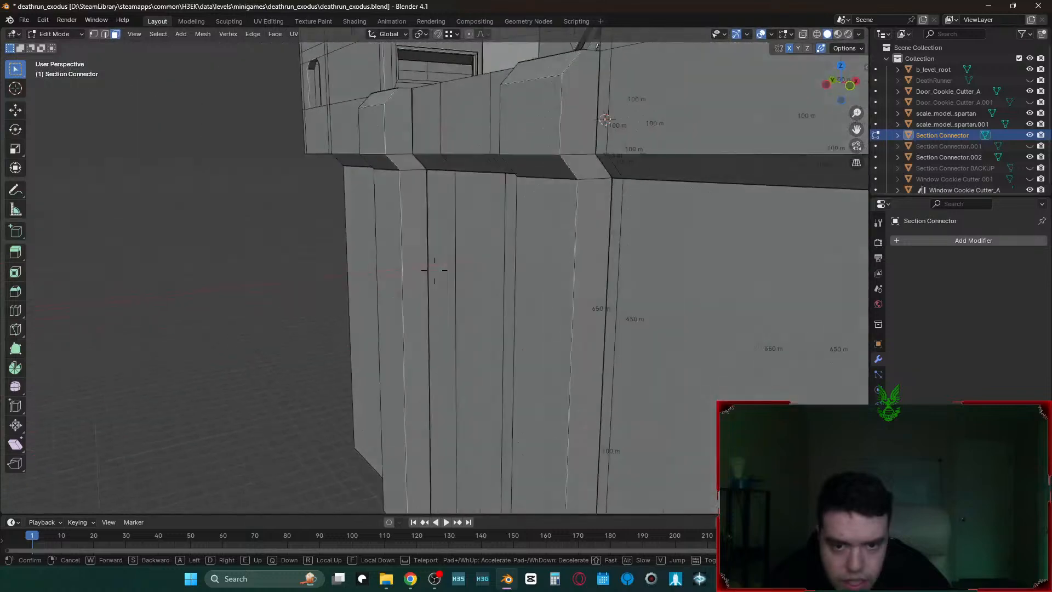
{"action": "key", "text": "s"}
{"action": "left_click", "coordinate": [434, 269]}
{"action": "type", "text": "e25"}
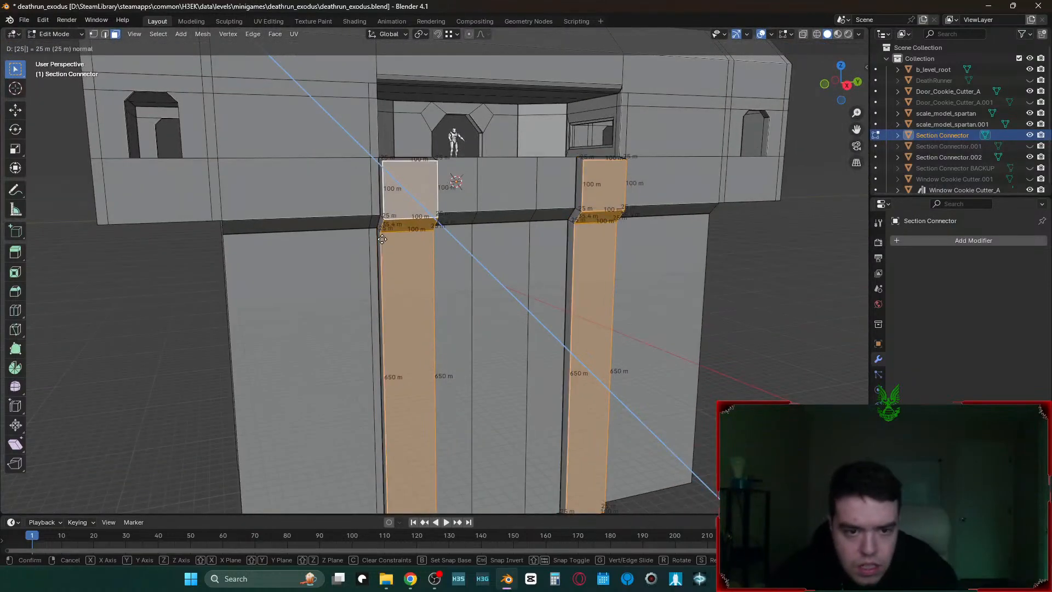
{"action": "key", "text": "BackSpace"}
{"action": "key", "text": "BackSpace"}
{"action": "type", "text": "50"}
{"action": "key", "text": "Return"}
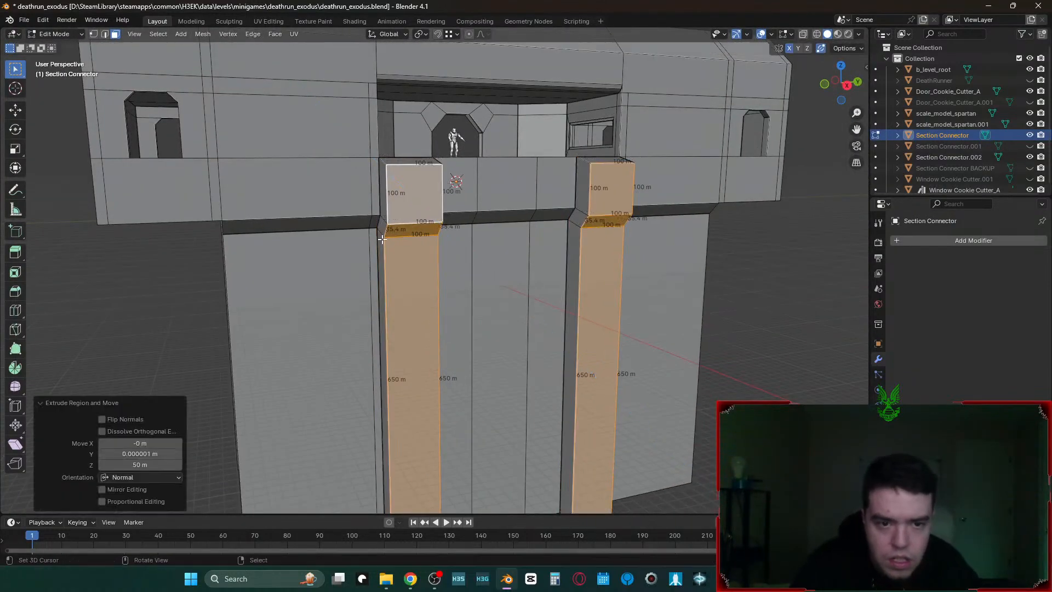
- Try to snap the extruded pillar faces upward along Z to the window floor level
{"action": "key", "text": "g"}
{"action": "key", "text": "z"}
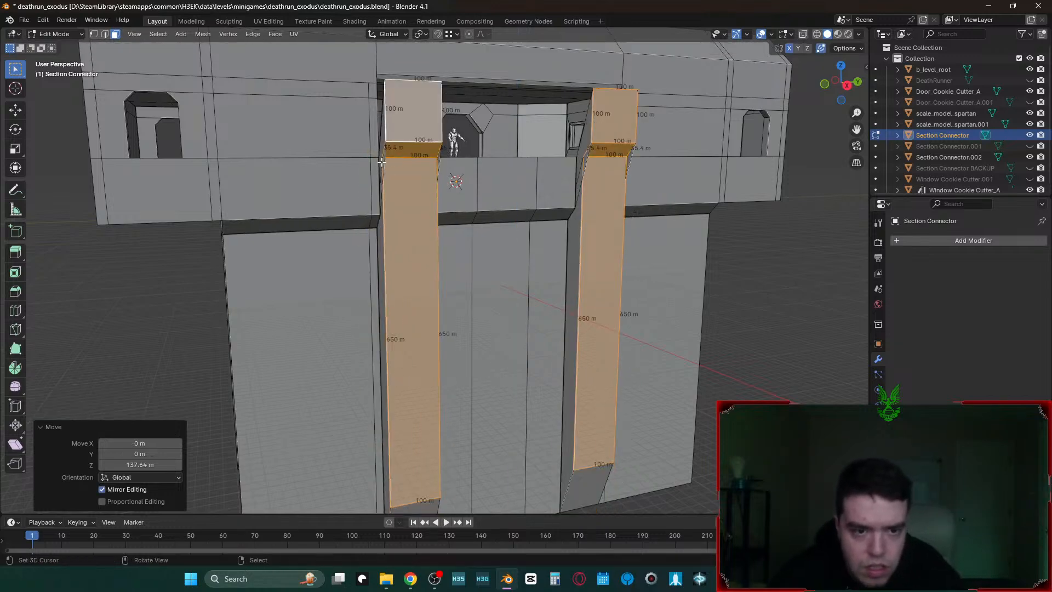
{"action": "key", "text": "Escape"}
{"action": "key", "text": "ctrl+z"}
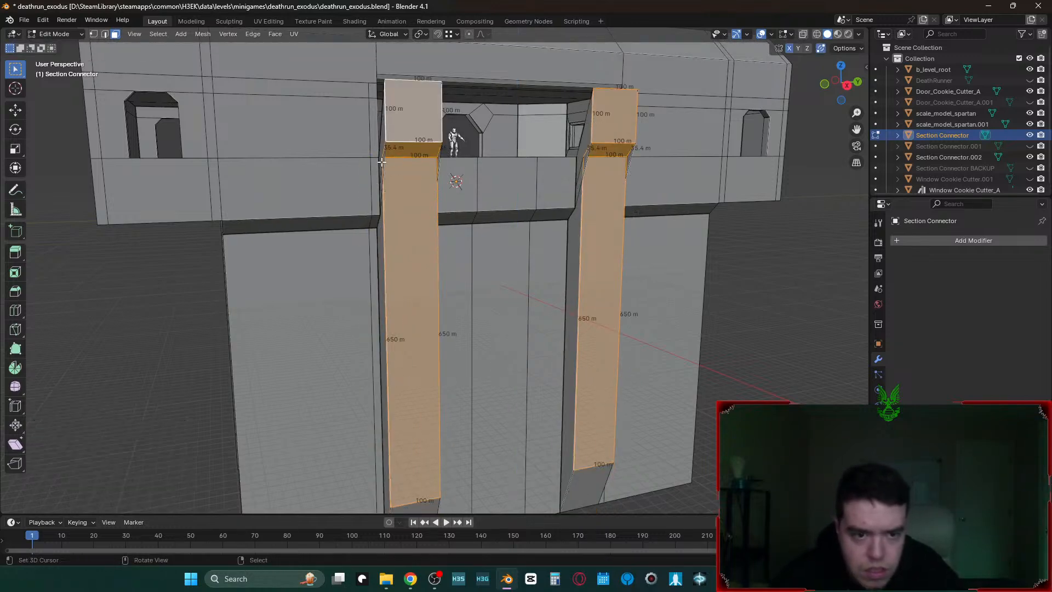
{"action": "key", "text": "ctrl+z"}
{"action": "key", "text": "g"}
{"action": "key", "text": "z"}
{"action": "left_click", "coordinate": [383, 162], "text": "ctrl"}
{"action": "key", "text": "ctrl+z"}
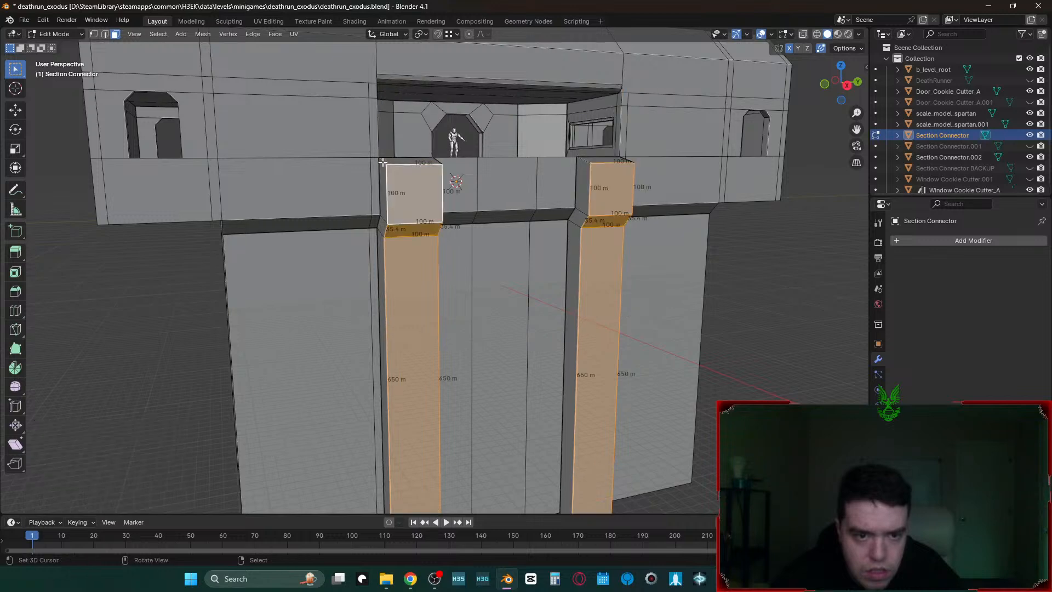
- Move the extruded pillar faces up about 12.64 m along Z to level their tops with the window floor
{"action": "key", "text": "g"}
{"action": "key", "text": "z"}
{"action": "left_click", "coordinate": [426, 149]}
- Bevel the top front edges of both new pillars with a width of 25 m
{"action": "key", "text": "shift+grave"}
{"action": "key", "text": "s"}
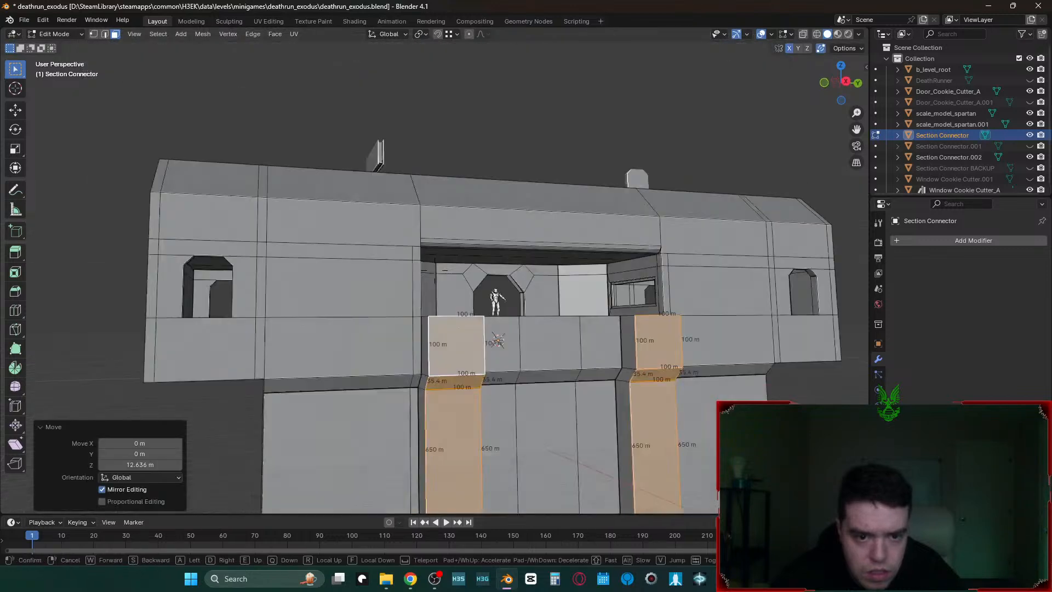
{"action": "left_click", "coordinate": [434, 271]}
{"action": "key", "text": "2"}
{"action": "left_click", "coordinate": [562, 133]}
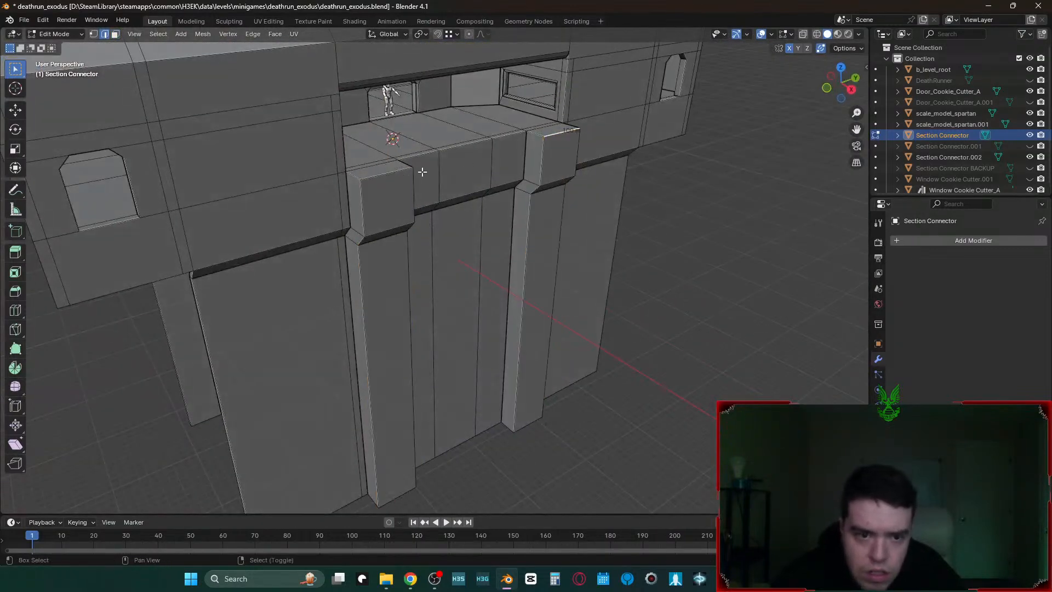
{"action": "key", "text": "ctrl+b"}
{"action": "type", "text": "25"}
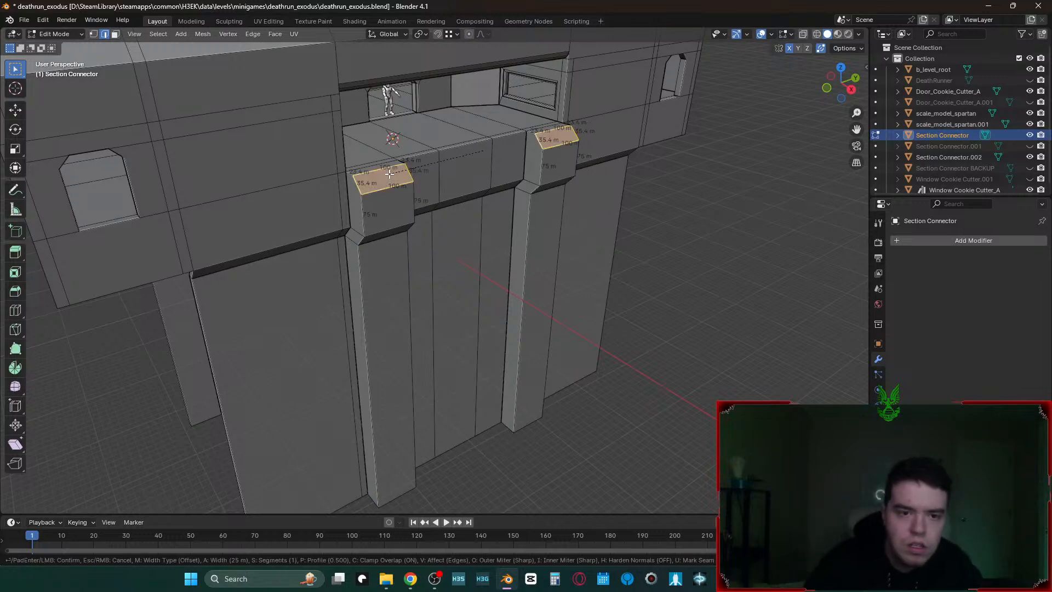
{"action": "key", "text": "Return"}
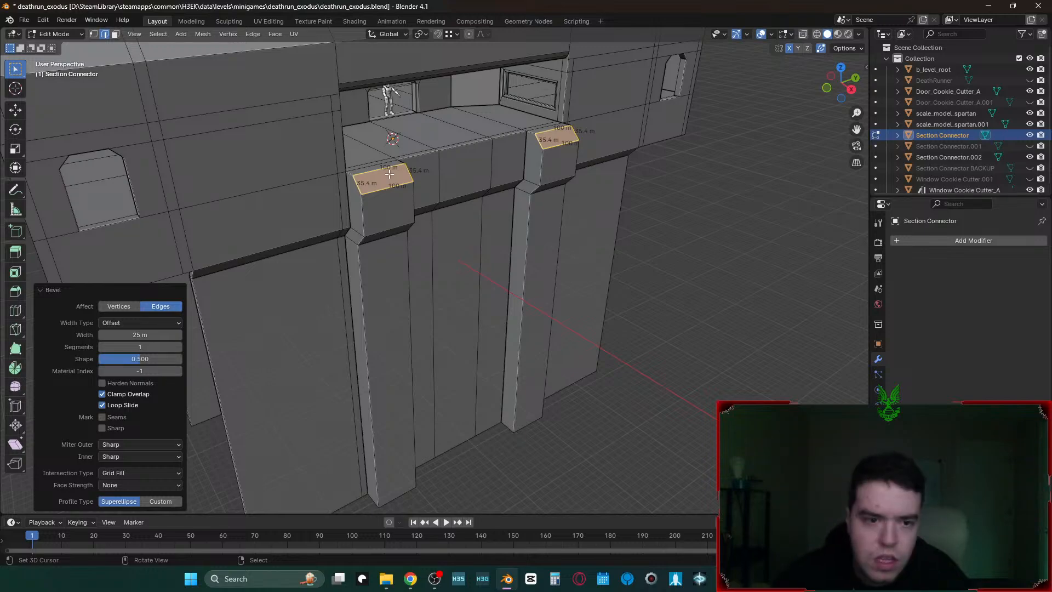
- Select the side edge loops along the front of both pillars on this side, from the bevelled tops down to the base
{"action": "key", "text": "shift+grave"}
{"action": "key", "text": "w"}
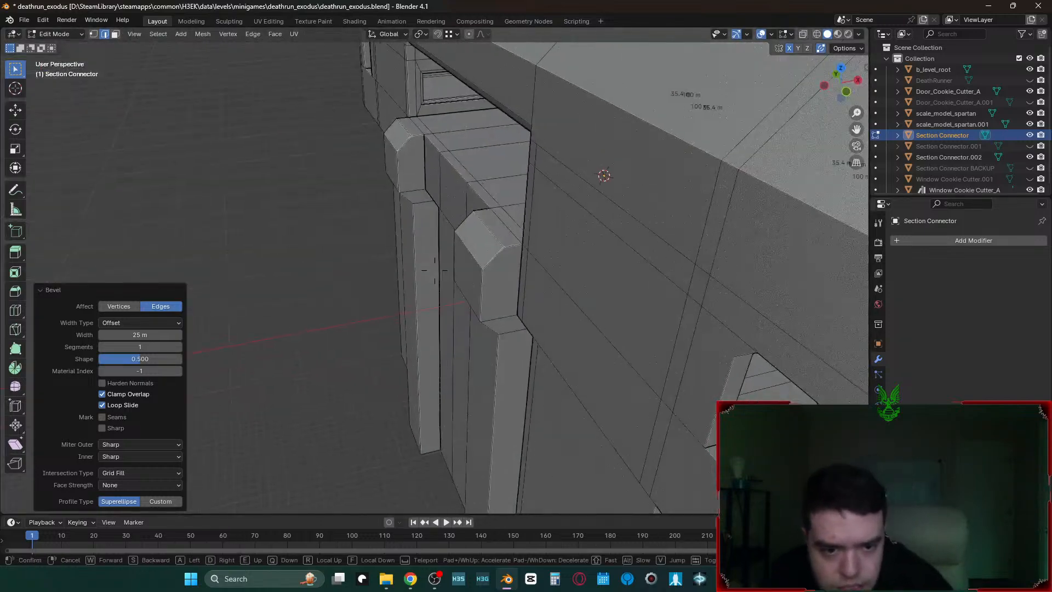
{"action": "key", "text": "w"}
{"action": "key", "text": "w"}
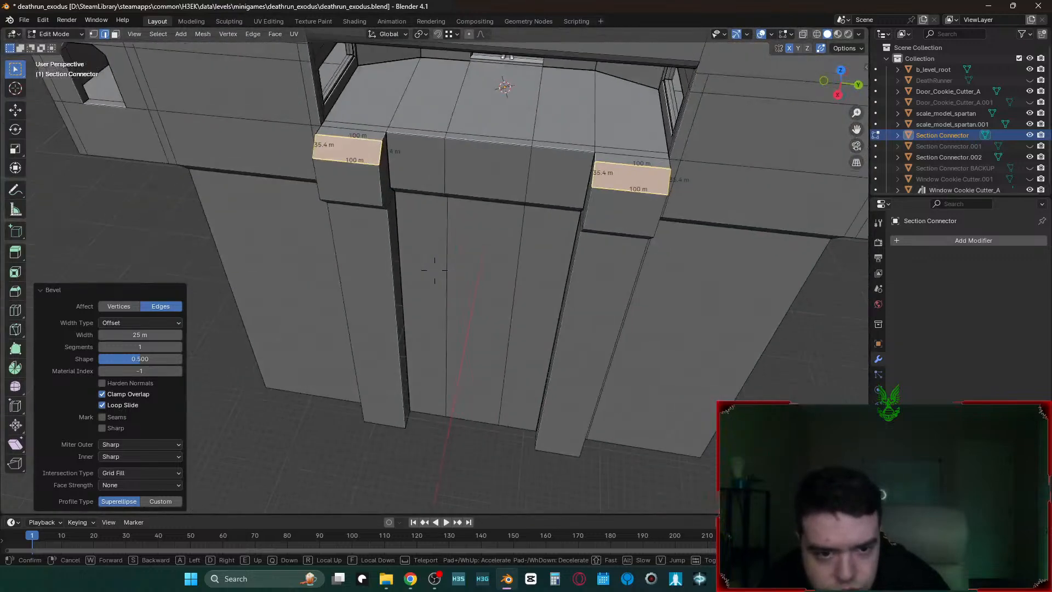
{"action": "left_click", "coordinate": [434, 269]}
{"action": "key", "text": "alt+a"}
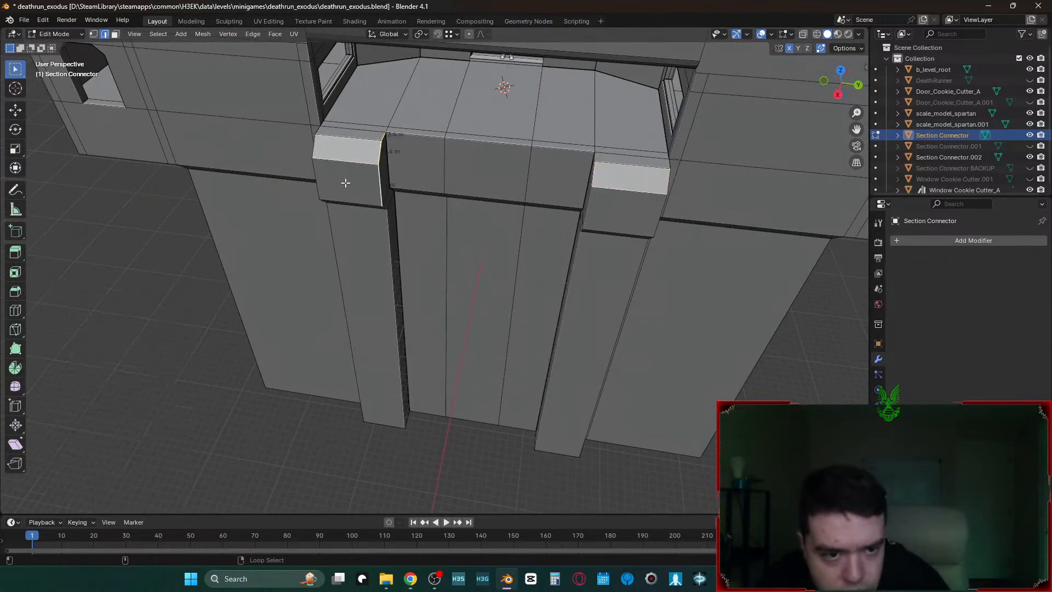
{"action": "left_click", "coordinate": [339, 245], "text": "alt"}
{"action": "left_click", "coordinate": [385, 245], "text": "alt+shift"}
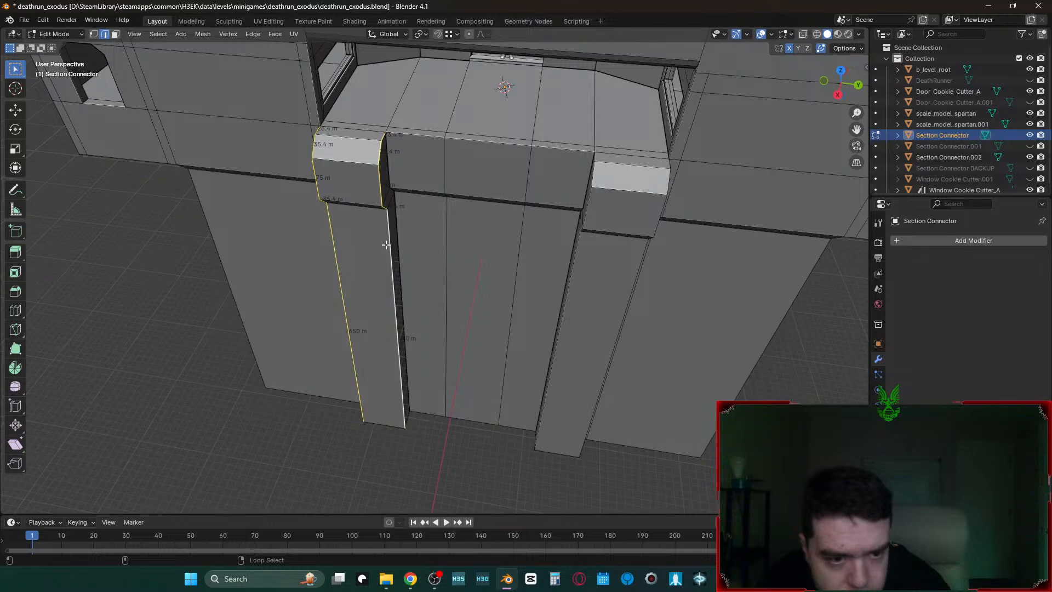
{"action": "left_click", "coordinate": [589, 198], "text": "alt+shift"}
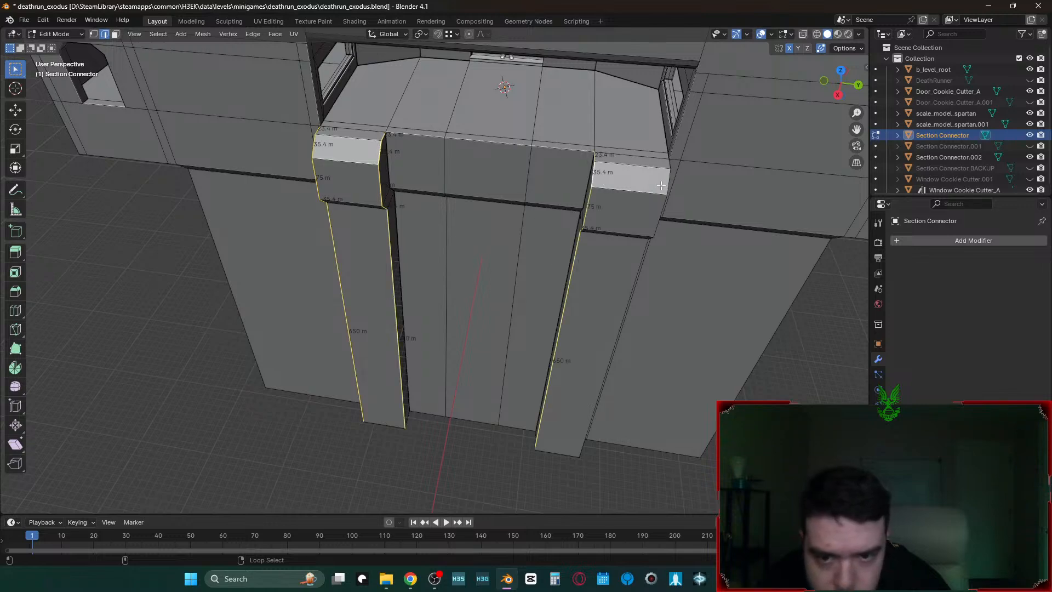
{"action": "left_click", "coordinate": [630, 271], "text": "alt+shift"}
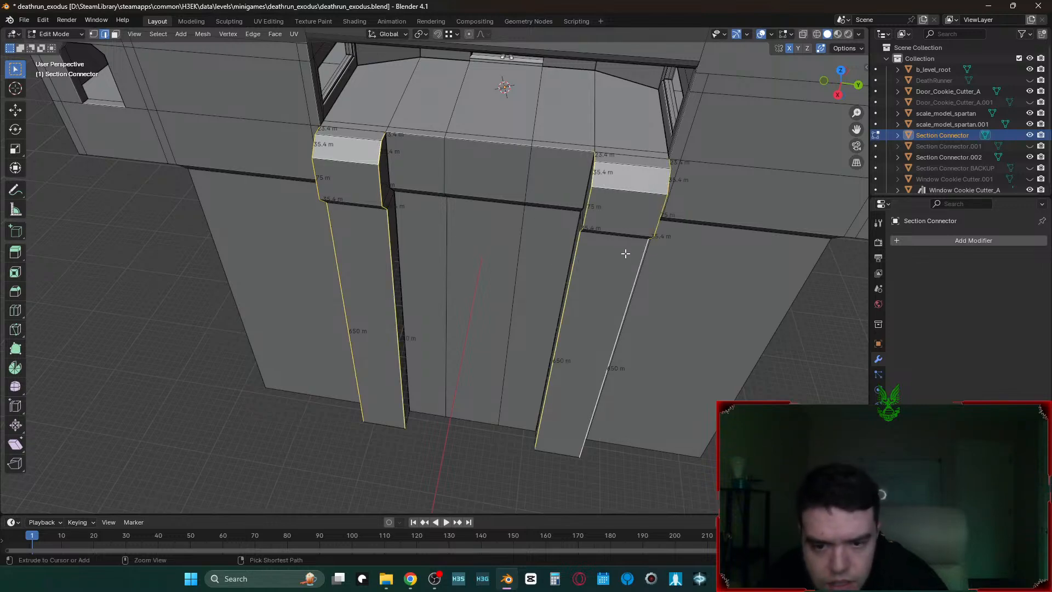
{"action": "key", "text": "ctrl+b"}
{"action": "left_click", "coordinate": [643, 254]}
- Add the matching edge loops of the opposite side's two pillars to the selection and bevel them all 15 m wide
{"action": "key", "text": "shift+grave"}
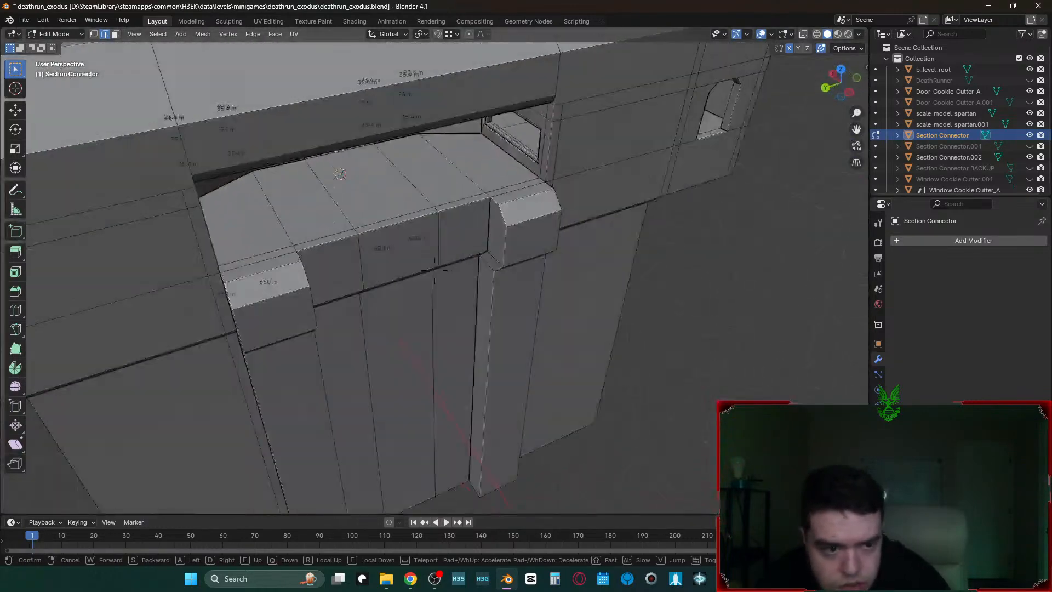
{"action": "left_click", "coordinate": [309, 320]}
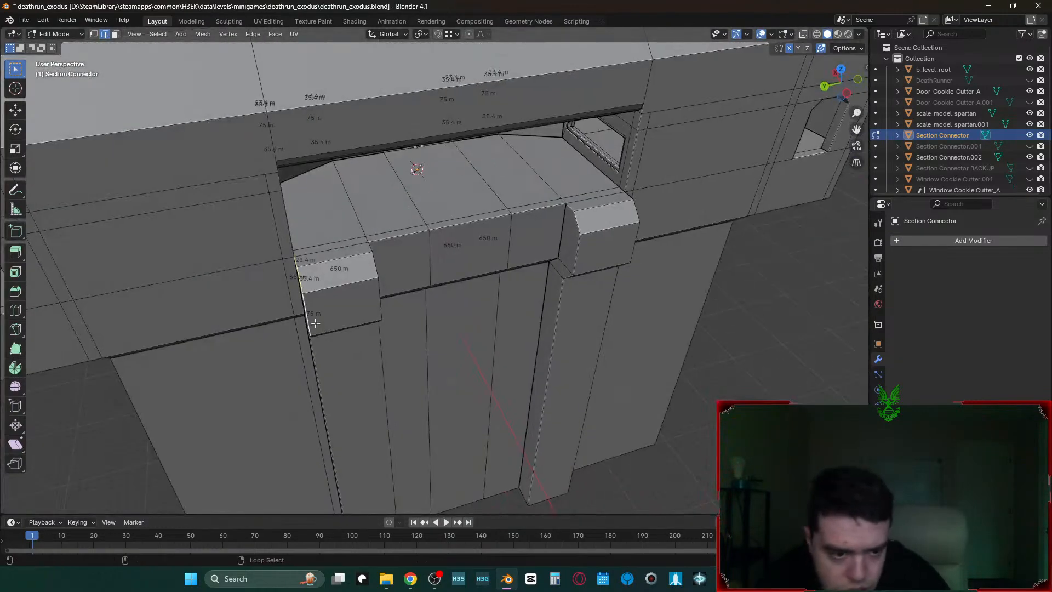
{"action": "left_click", "coordinate": [331, 378], "text": "alt+shift"}
{"action": "left_click", "coordinate": [375, 368], "text": "alt+shift"}
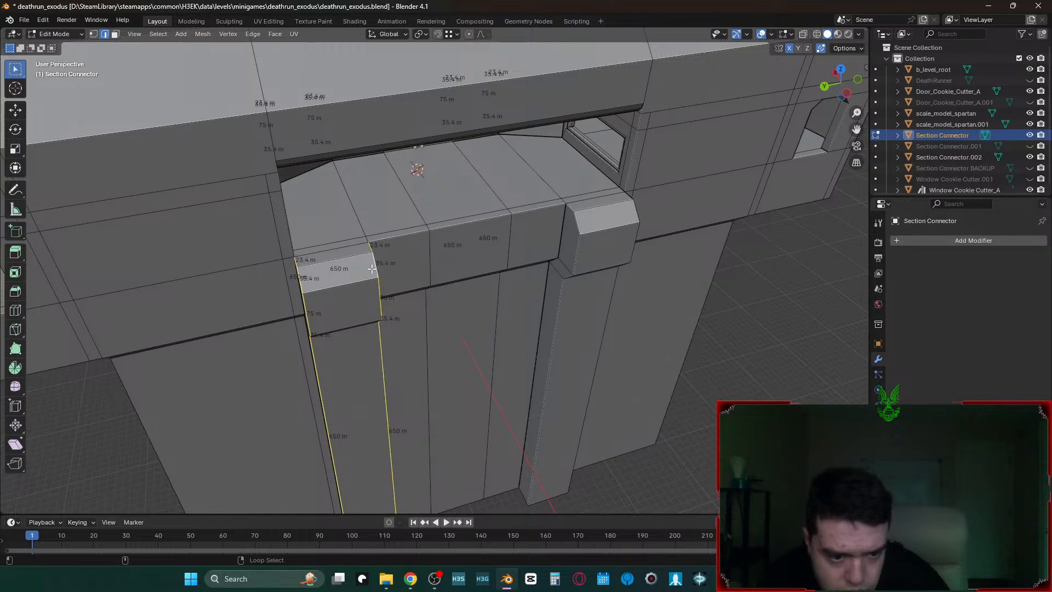
{"action": "left_click", "coordinate": [373, 265], "text": "shift"}
{"action": "left_click", "coordinate": [563, 294], "text": "alt+shift"}
{"action": "left_click", "coordinate": [622, 259], "text": "alt+shift"}
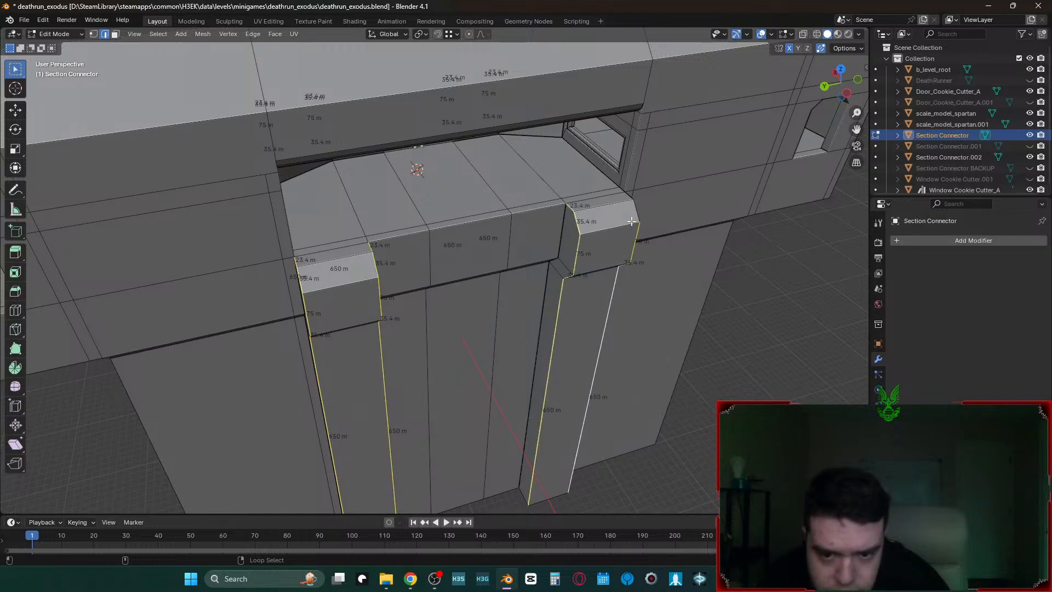
{"action": "key", "text": "ctrl+b"}
{"action": "left_click", "coordinate": [626, 252]}
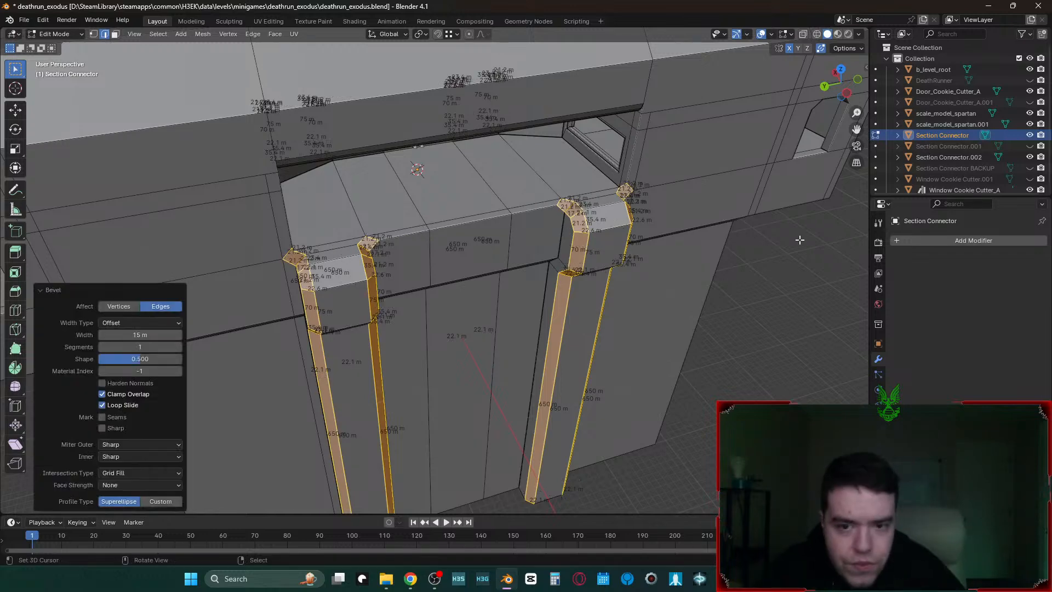
- Move the floor-side corner vertex of the pillar top's bevel -15 m along X, in line with the ledge edge
{"action": "right_click", "coordinate": [802, 315]}
{"action": "key", "text": "1"}
{"action": "key", "text": "shift+grave"}
{"action": "key", "text": "w"}
{"action": "left_click", "coordinate": [743, 323]}
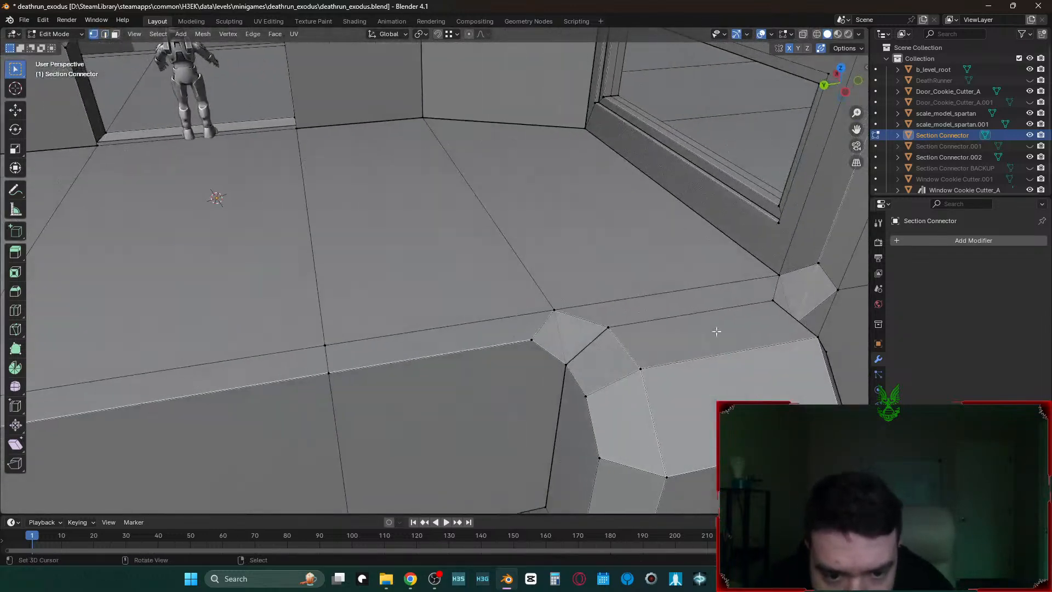
{"action": "right_click", "coordinate": [563, 328]}
{"action": "key", "text": "g"}
{"action": "key", "text": "x"}
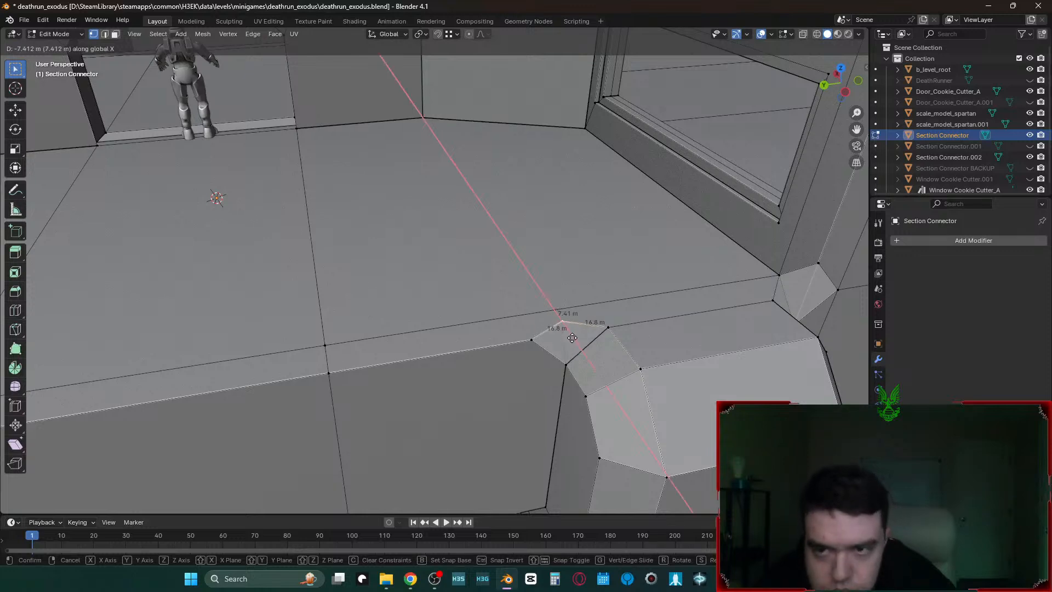
{"action": "right_click", "coordinate": [572, 338]}
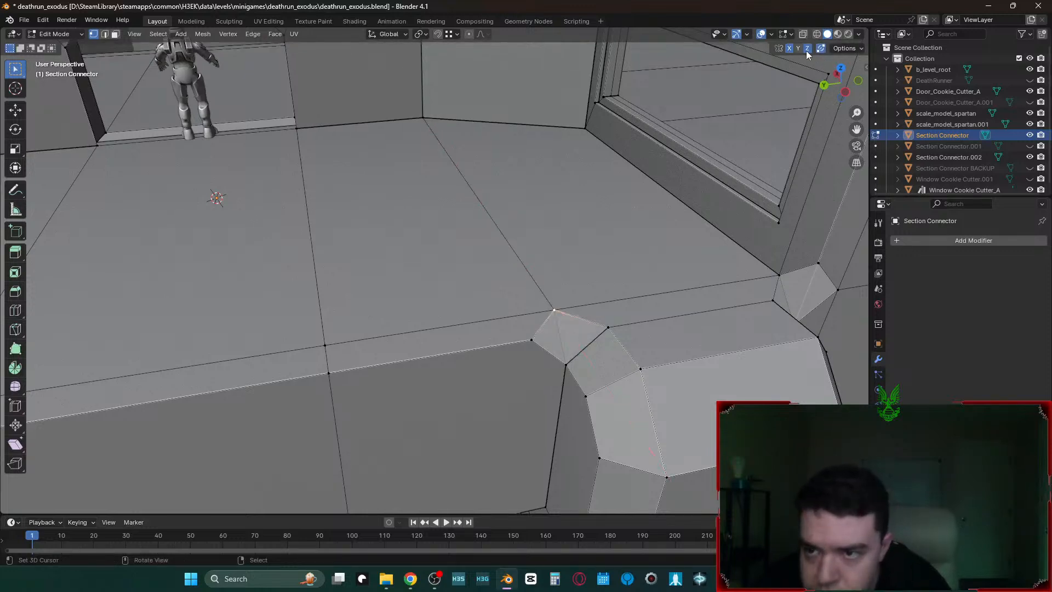
{"action": "type", "text": "gx-15"}
{"action": "key", "text": "Return"}
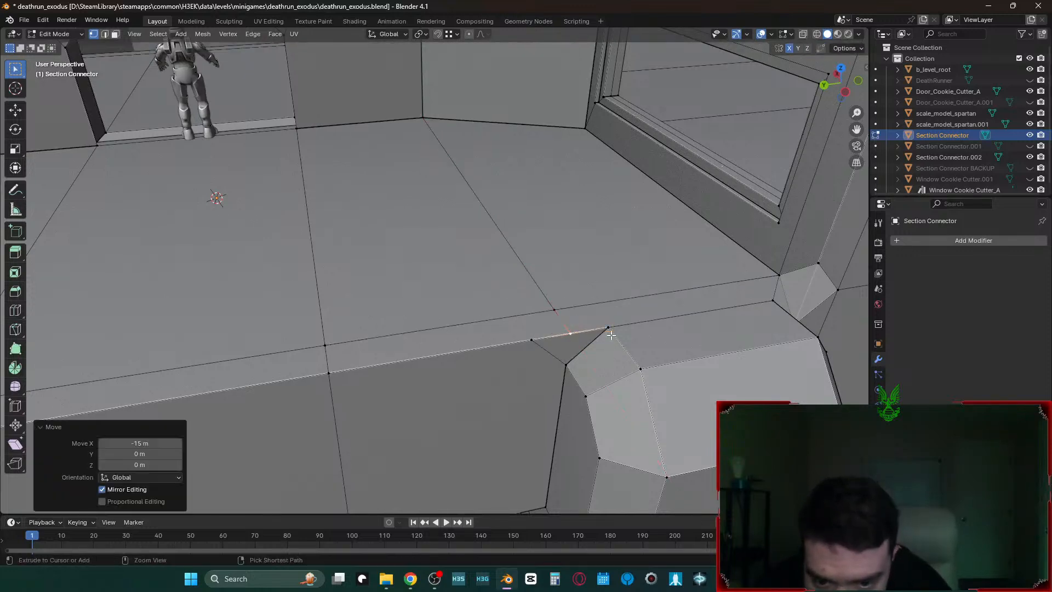
- Move the wall-side corner vertex of the same pillar top's bevel 15 m along Y, towards the pillar
{"action": "right_click", "coordinate": [816, 263]}
{"action": "key", "text": "shift+grave"}
{"action": "key", "text": "d"}
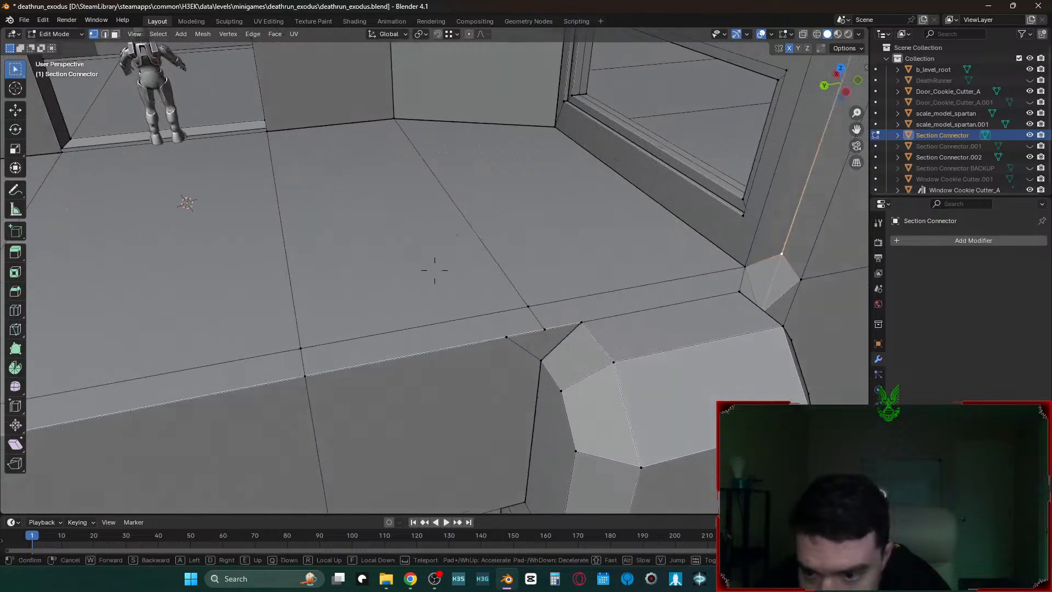
{"action": "left_click", "coordinate": [817, 317]}
{"action": "type", "text": "gx"}
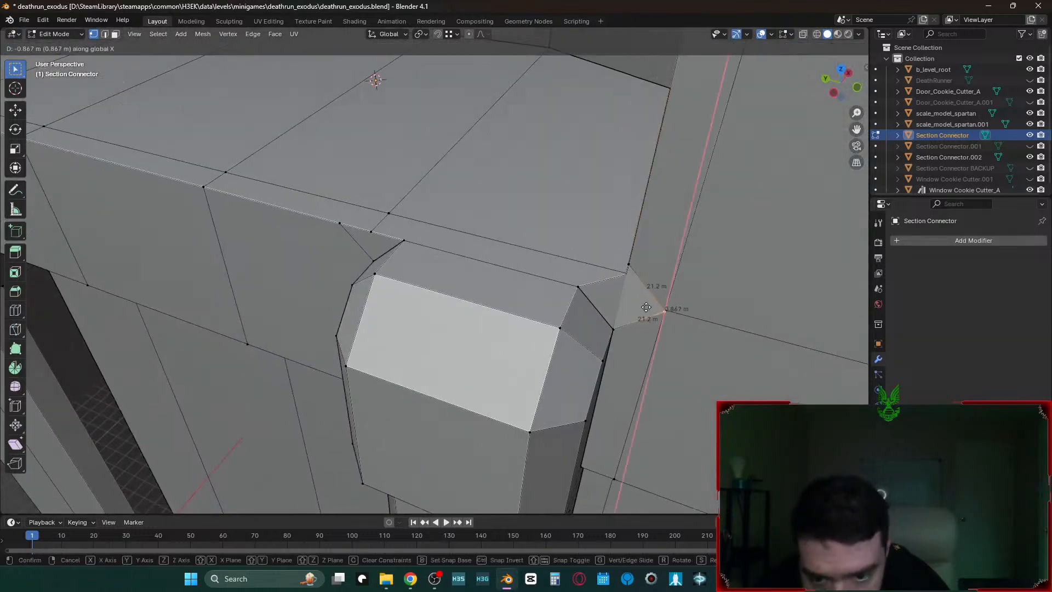
{"action": "type", "text": "y15"}
{"action": "key", "text": "Return"}
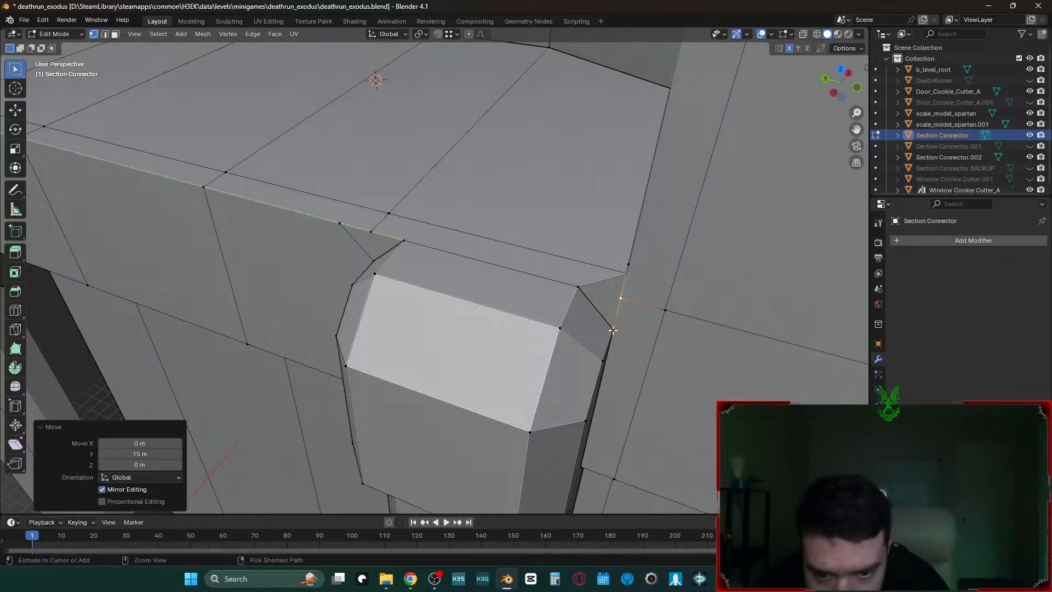
{"action": "key", "text": "shift+grave"}
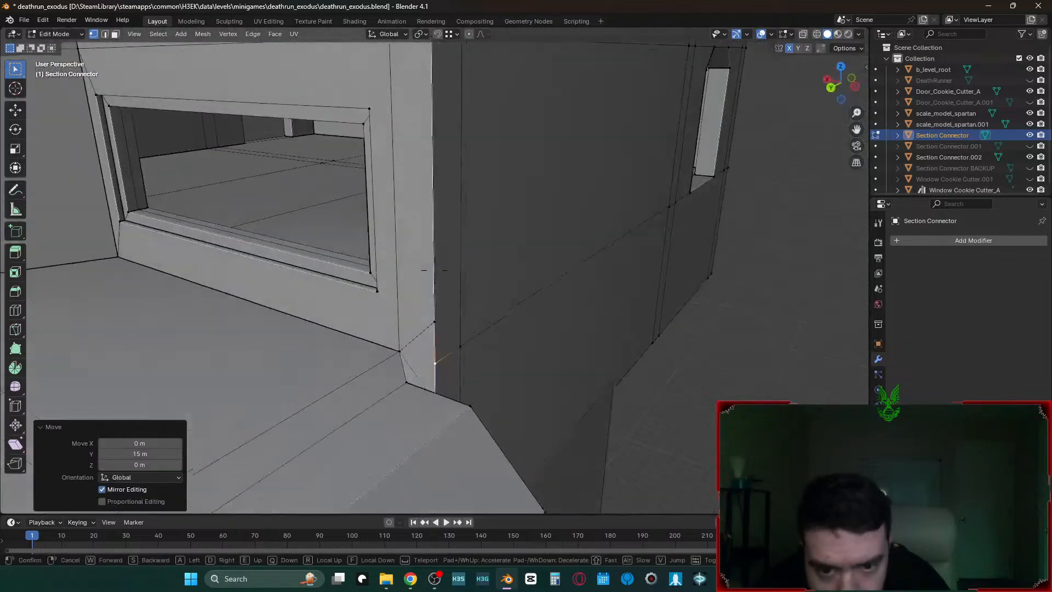
{"action": "key", "text": "d"}
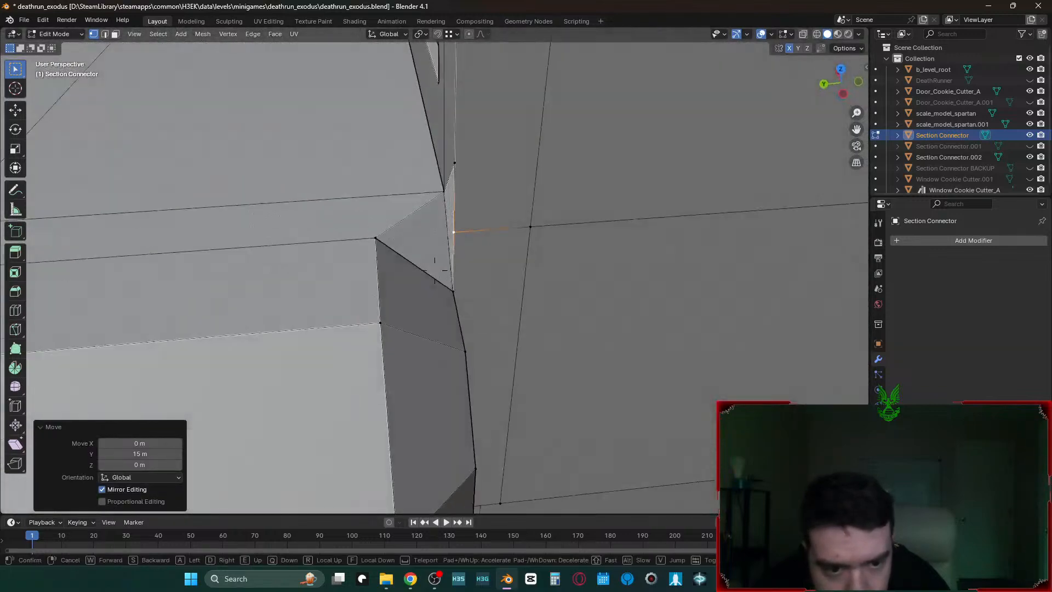
- Move the stray wall-side corner vertex at the next pillar top -15 m along Y, in line with the window wall's corner
{"action": "key", "text": "a"}
{"action": "key", "text": "d"}
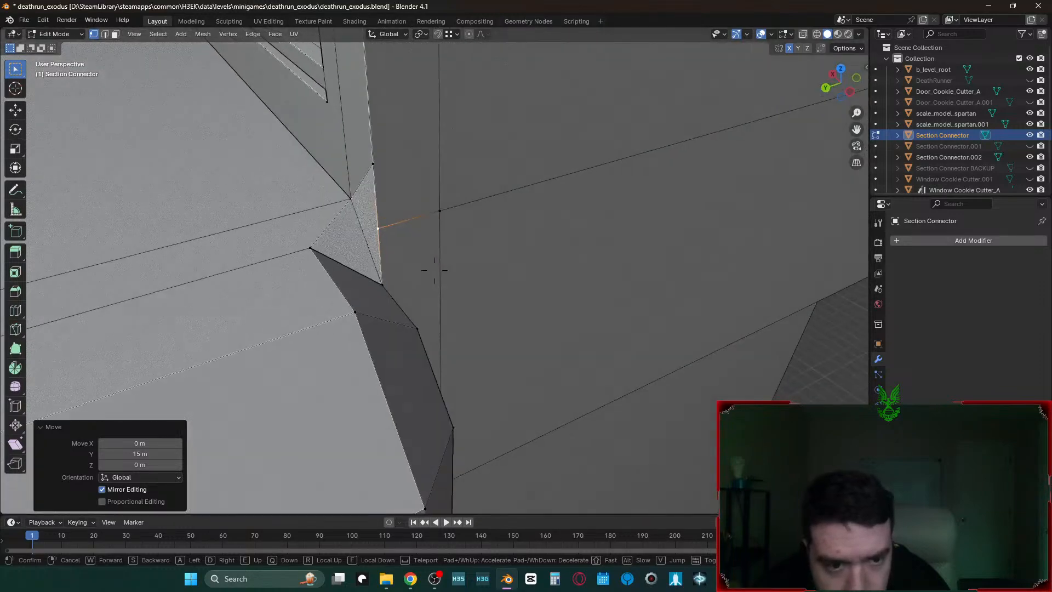
{"action": "left_click", "coordinate": [434, 270]}
{"action": "left_click", "coordinate": [399, 289]}
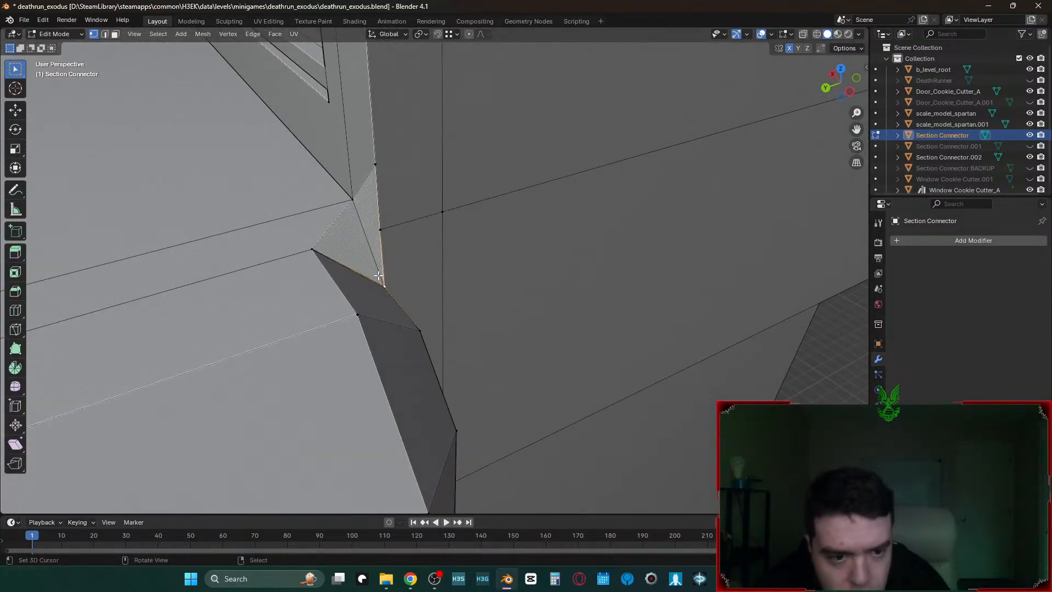
{"action": "key", "text": "shift+grave"}
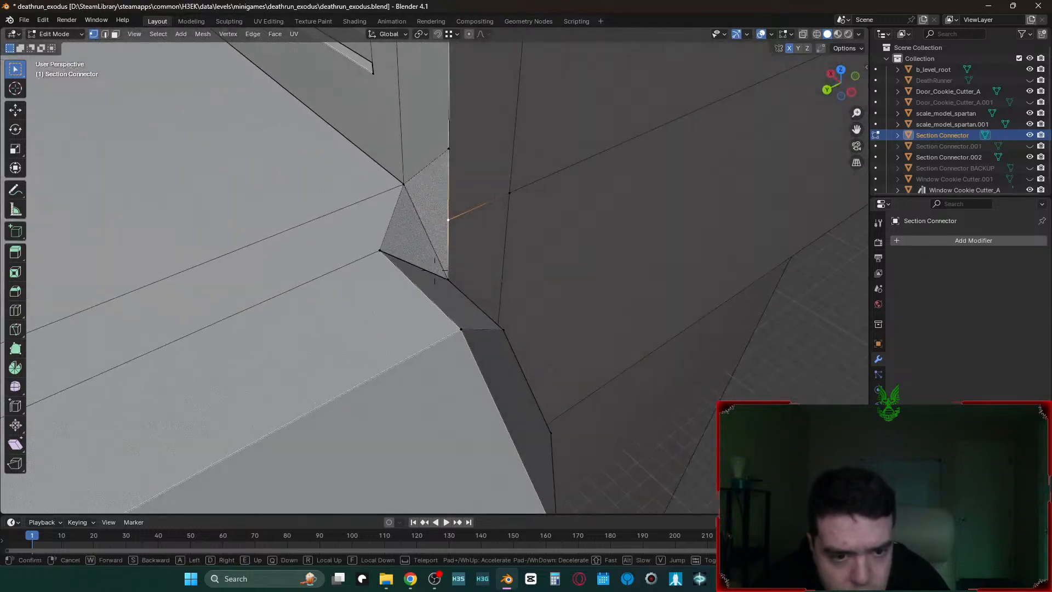
{"action": "left_click", "coordinate": [369, 238]}
{"action": "key", "text": "shift+grave"}
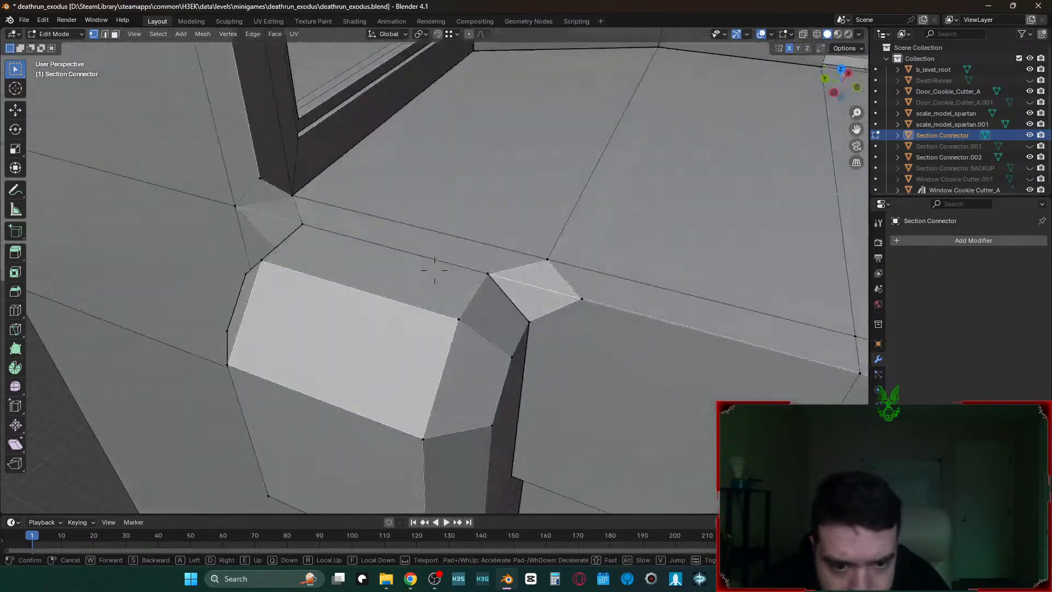
{"action": "left_click", "coordinate": [366, 236]}
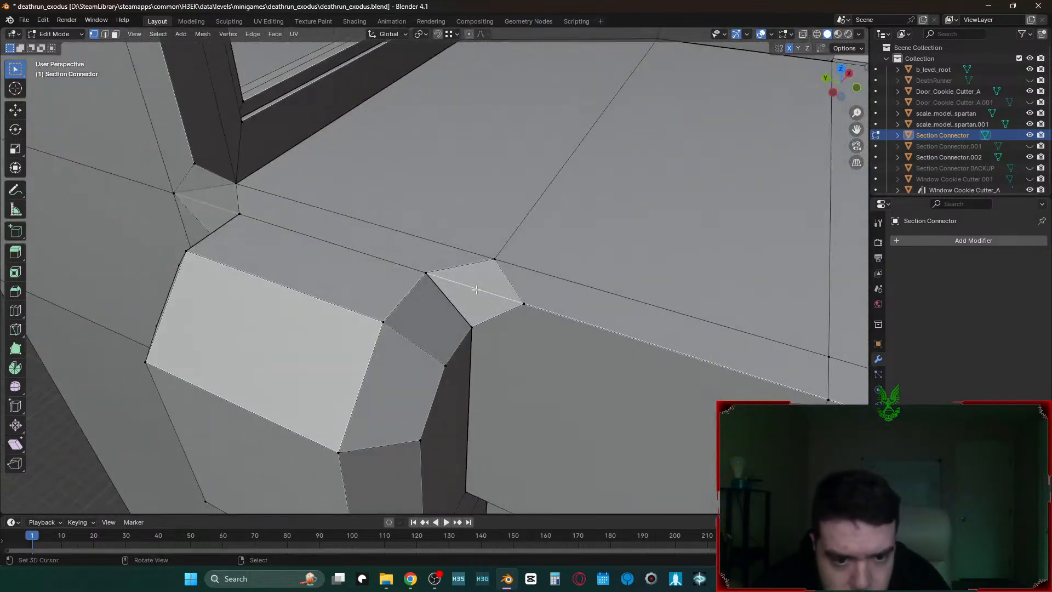
{"action": "key", "text": "shift+grave"}
{"action": "key", "text": "a"}
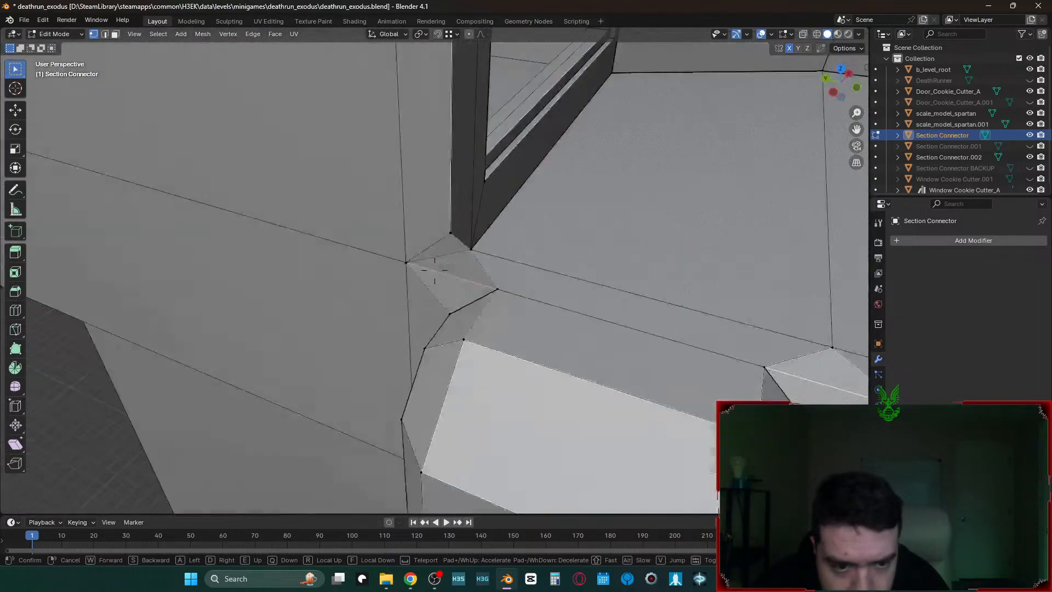
{"action": "left_click", "coordinate": [448, 273]}
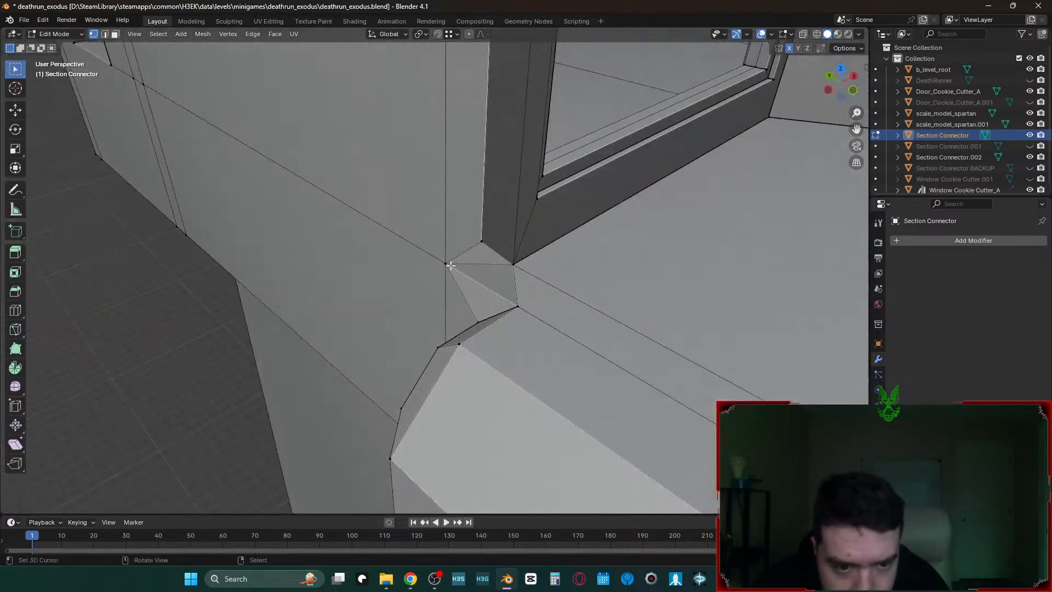
{"action": "left_click", "coordinate": [449, 265]}
{"action": "key", "text": "g"}
{"action": "key", "text": "x"}
{"action": "key", "text": "y"}
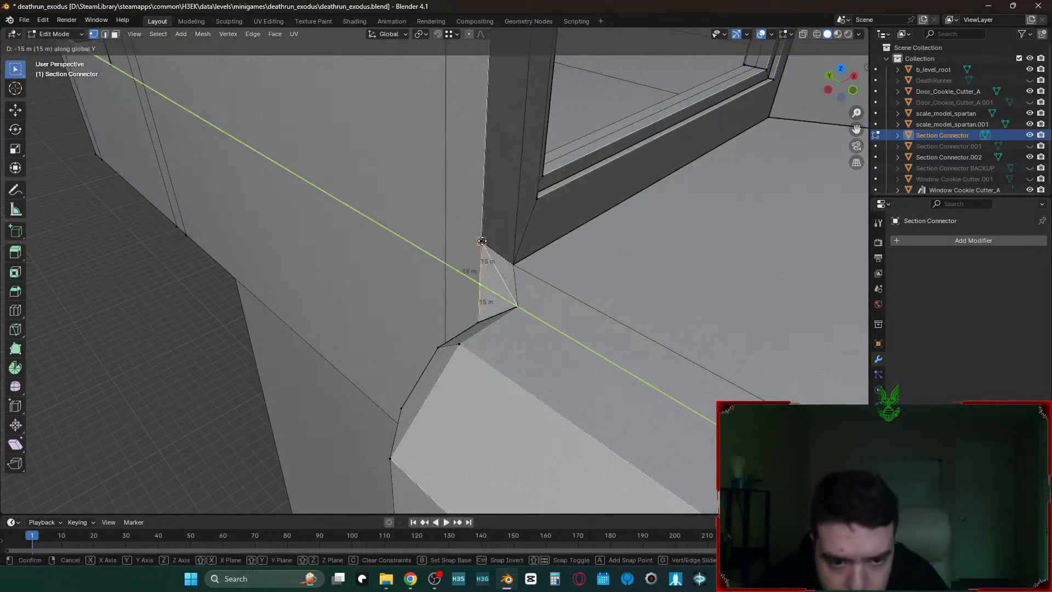
{"action": "key", "text": "Return"}
- Move the window wall's lower corner vertex above this pillar top -15 m along Z
{"action": "key", "text": "shift+grave"}
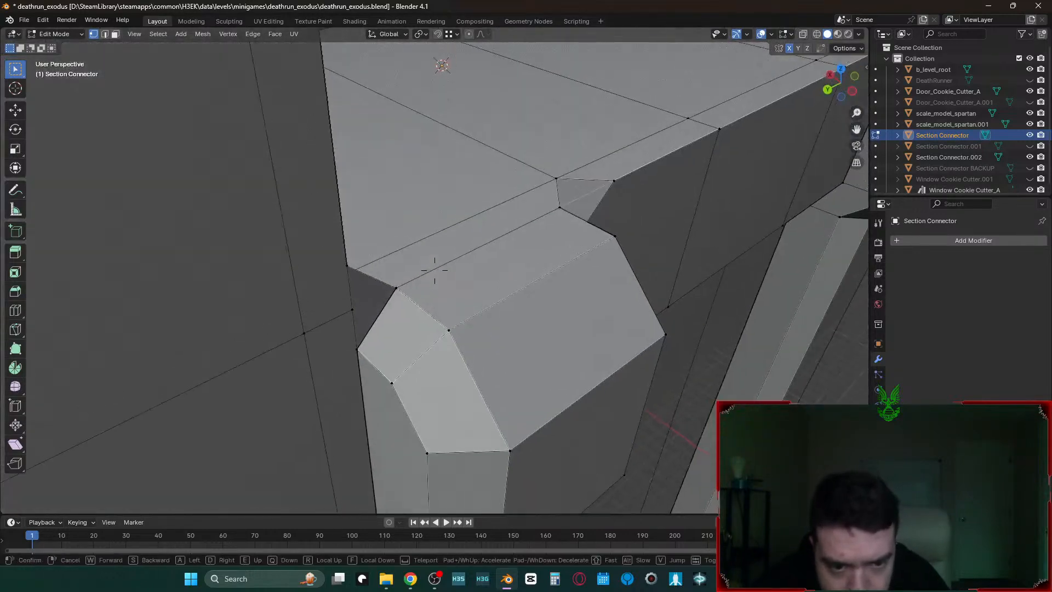
{"action": "key", "text": "w"}
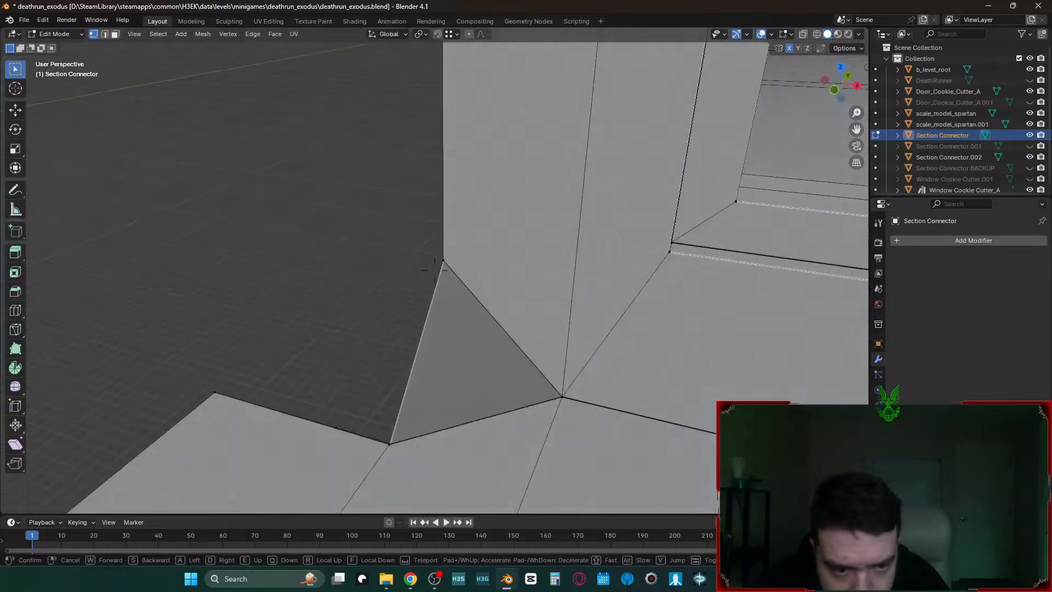
{"action": "key", "text": "a"}
{"action": "left_click", "coordinate": [612, 231]}
{"action": "type", "text": "gz"}
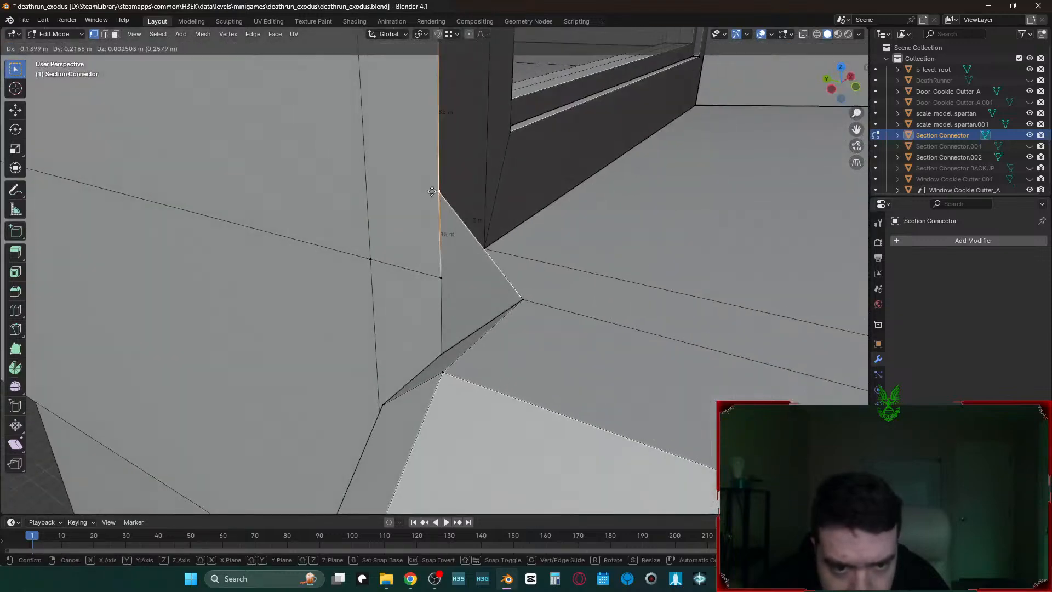
{"action": "type", "text": "-15"}
{"action": "key", "text": "Return"}
- Move the window wall's lower corner vertex at the opposite end of the ledge -15 m along Z to match
{"action": "key", "text": "shift+grave"}
{"action": "key", "text": "s"}
{"action": "left_click", "coordinate": [505, 301]}
{"action": "key", "text": "shift+grave"}
{"action": "key", "text": "s"}
{"action": "key", "text": "w"}
{"action": "left_click", "coordinate": [512, 293]}
{"action": "type", "text": "gz-15"}
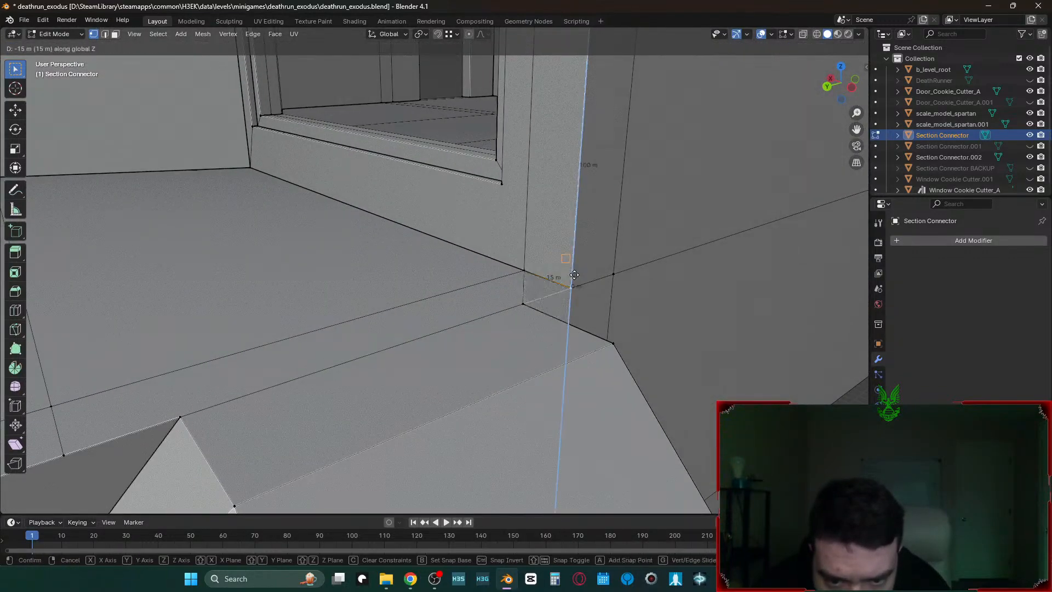
{"action": "key", "text": "Return"}
- Snap the ledge-side corner vertex of the other window's pillar top along Y into line with the floor edge
{"action": "key", "text": "shift+grave"}
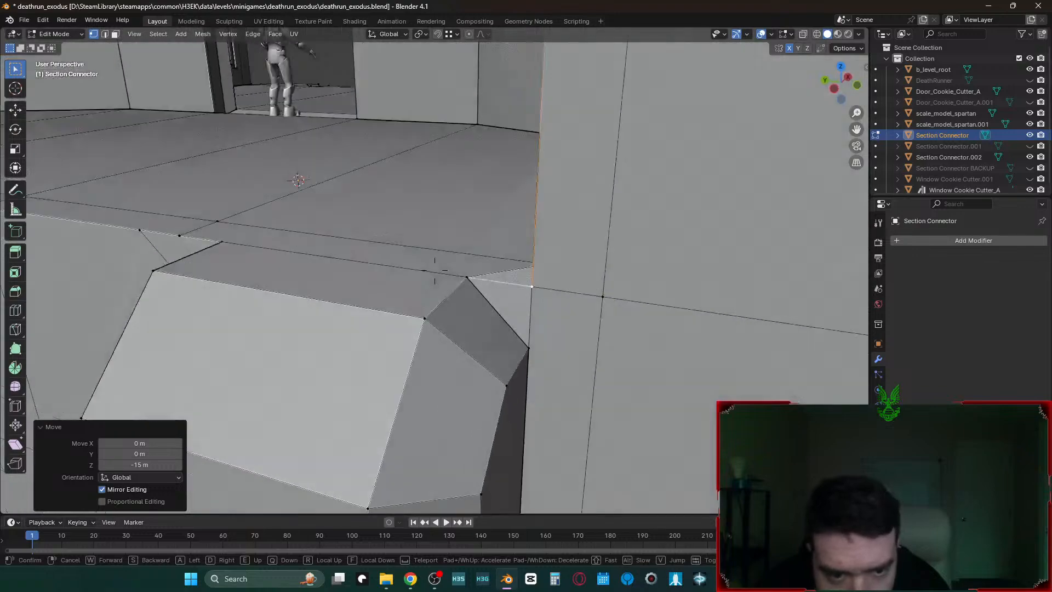
{"action": "key", "text": "w"}
{"action": "key", "text": "s"}
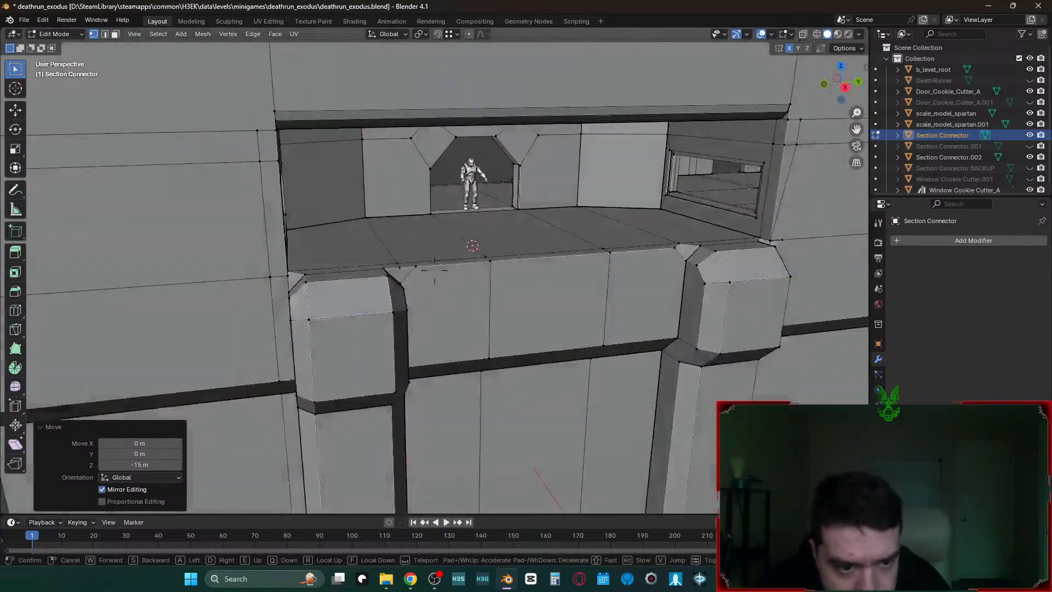
{"action": "key", "text": "d"}
{"action": "key", "text": "w"}
{"action": "key", "text": "d"}
{"action": "left_click", "coordinate": [570, 282]}
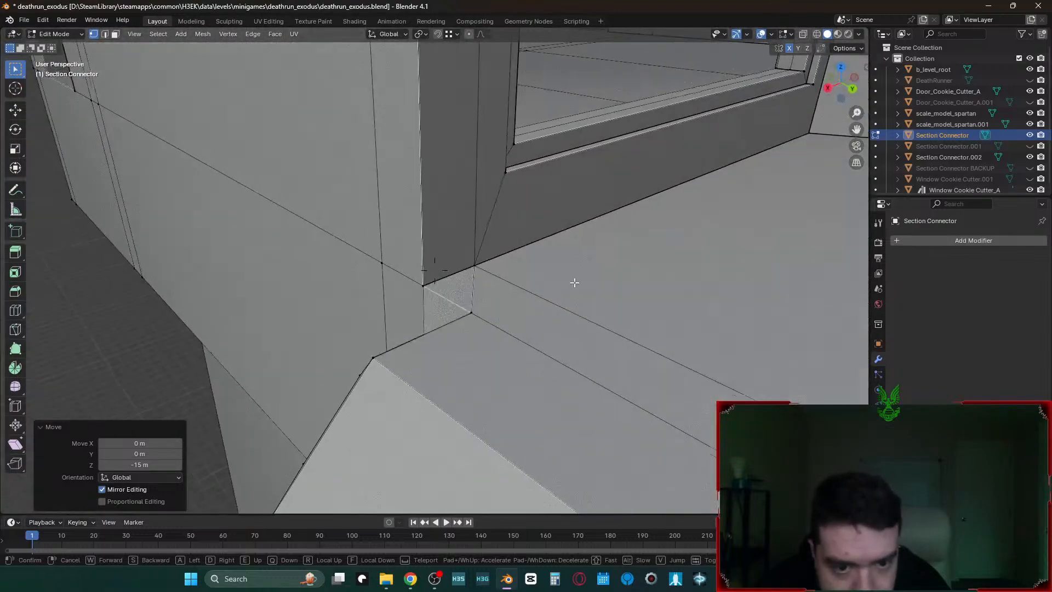
{"action": "key", "text": "shift+grave"}
{"action": "key", "text": "s"}
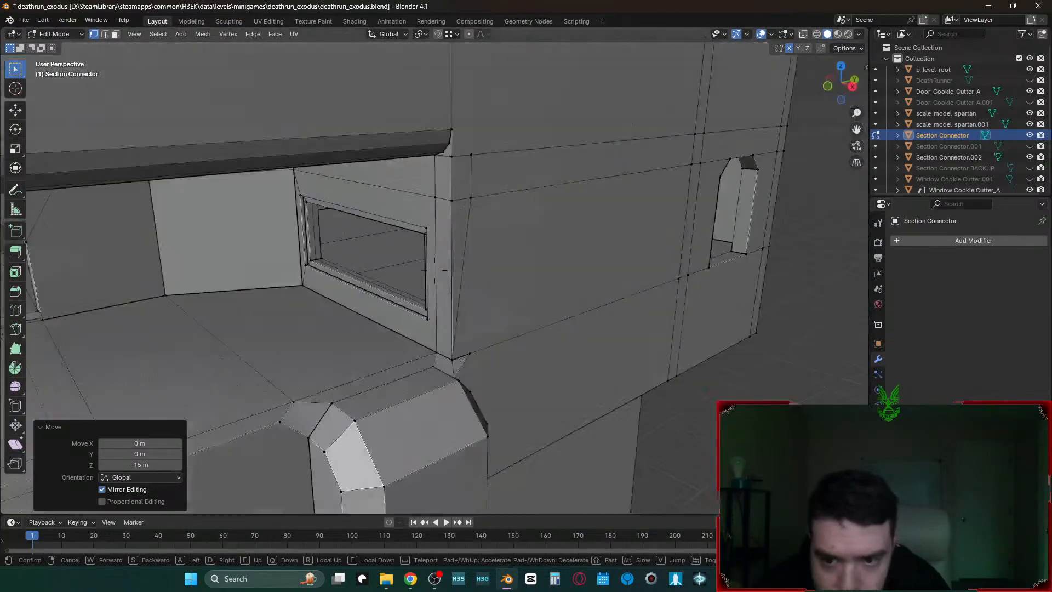
{"action": "key", "text": "w"}
{"action": "key", "text": "s"}
{"action": "left_click", "coordinate": [414, 278]}
{"action": "right_click", "coordinate": [432, 278]}
{"action": "key", "text": "g"}
{"action": "key", "text": "x"}
{"action": "key", "text": "y"}
{"action": "left_click", "coordinate": [468, 293], "text": "ctrl"}
- Select the whole Section Connector mesh, merge its vertices by distance, and clear the selection
{"action": "right_click", "coordinate": [576, 258]}
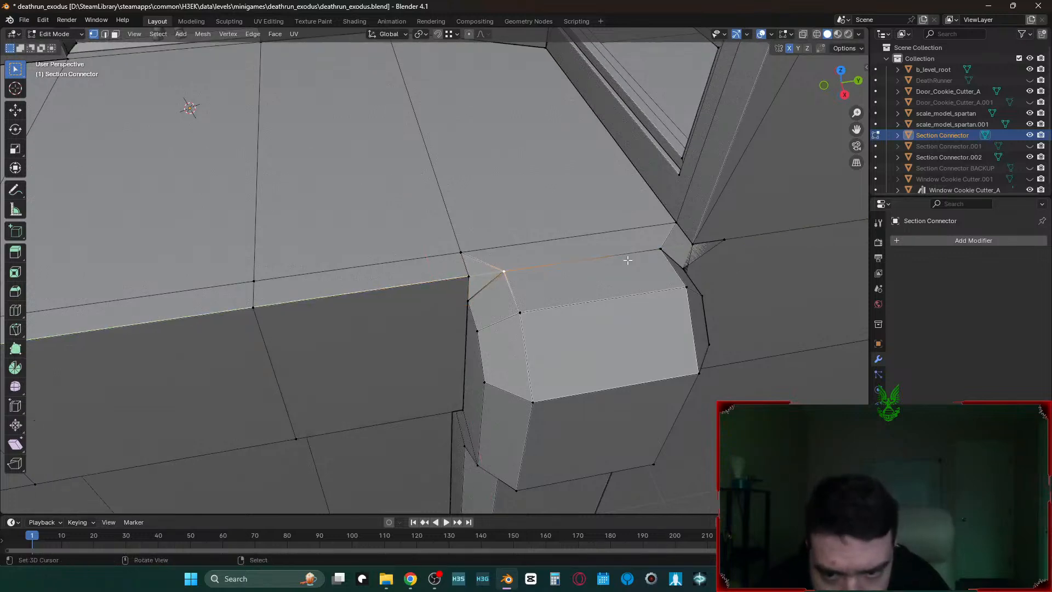
{"action": "right_click", "coordinate": [694, 243]}
{"action": "key", "text": "shift+grave"}
{"action": "key", "text": "d"}
{"action": "left_click", "coordinate": [694, 236]}
{"action": "key", "text": "a"}
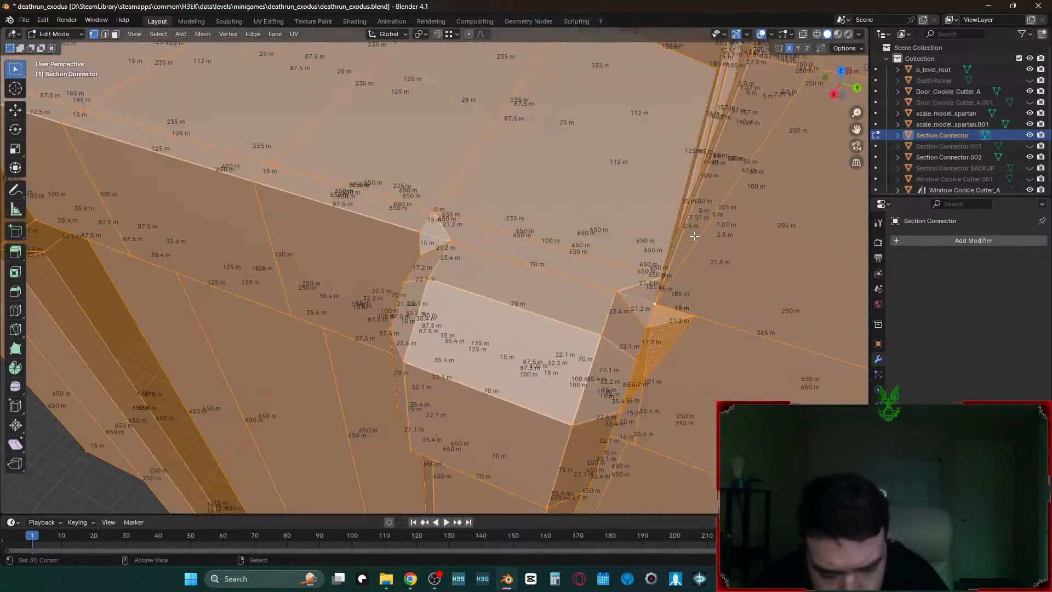
{"action": "key", "text": "m"}
{"action": "left_click", "coordinate": [694, 237]}
{"action": "key", "text": "alt+a"}
{"action": "key", "text": "shift+grave"}
{"action": "key", "text": "w"}
{"action": "left_click", "coordinate": [505, 386]}
{"action": "right_click", "coordinate": [538, 372]}
{"action": "key", "text": "g"}
{"action": "right_click", "coordinate": [573, 358]}
{"action": "key", "text": "alt+a"}
{"action": "key", "text": "a"}
{"action": "key", "text": "alt+a"}
- Move the wall vertex beside the pillar top 15 m along Y, away from the window corner
{"action": "right_click", "coordinate": [532, 124]}
{"action": "key", "text": "2"}
{"action": "right_click", "coordinate": [538, 238]}
{"action": "key", "text": "1"}
{"action": "key", "text": "c"}
{"action": "middle_click", "coordinate": [532, 382]}
{"action": "key", "text": "Escape"}
{"action": "key", "text": "g"}
{"action": "key", "text": "y"}
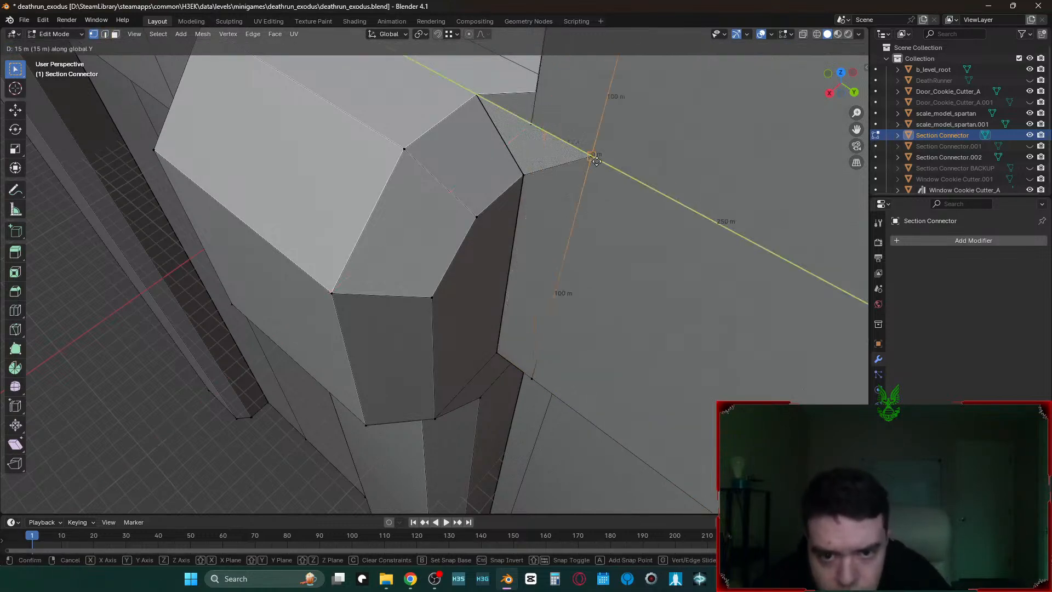
{"action": "left_click", "coordinate": [596, 159]}
- Move the wall-side corner vertex of the pillar top's bevel -15 m along Y, onto the window wall's corner
{"action": "key", "text": "shift+grave"}
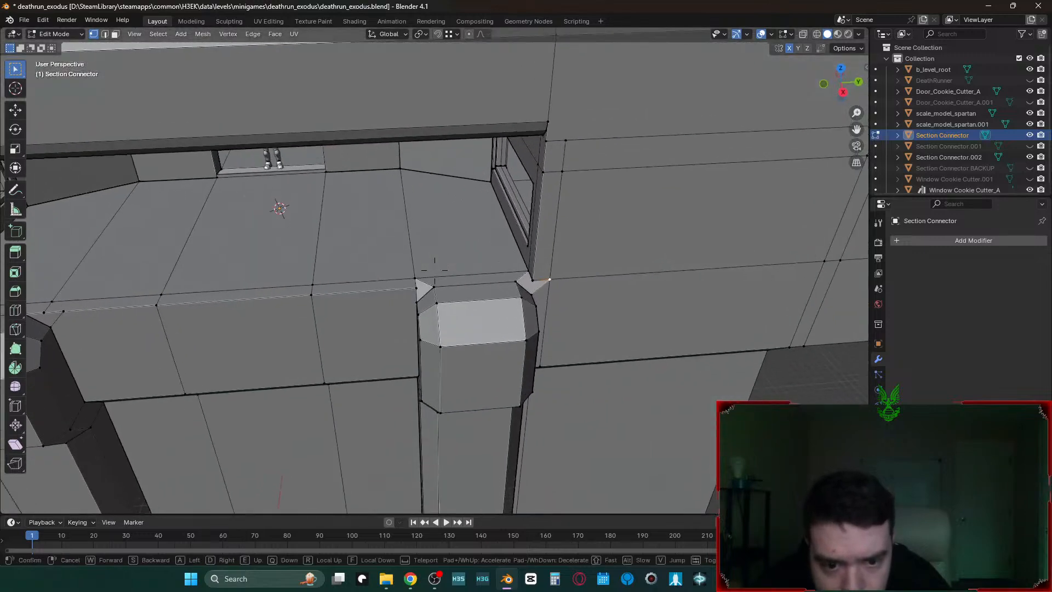
{"action": "key", "text": "w"}
{"action": "left_click", "coordinate": [603, 155]}
{"action": "key", "text": "g"}
{"action": "key", "text": "x"}
{"action": "key", "text": "y"}
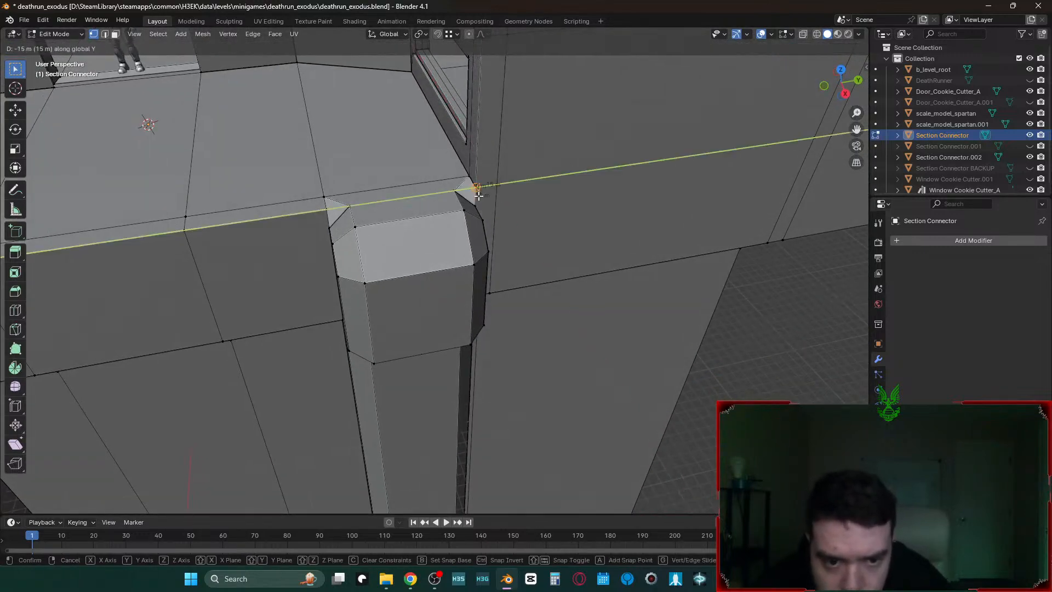
{"action": "left_click", "coordinate": [478, 196]}
- Examine the pillar-top corners along the ledges beneath both windows for misplaced vertices
{"action": "key", "text": "shift+grave"}
{"action": "key", "text": "a"}
{"action": "key", "text": "w"}
{"action": "key", "text": "d"}
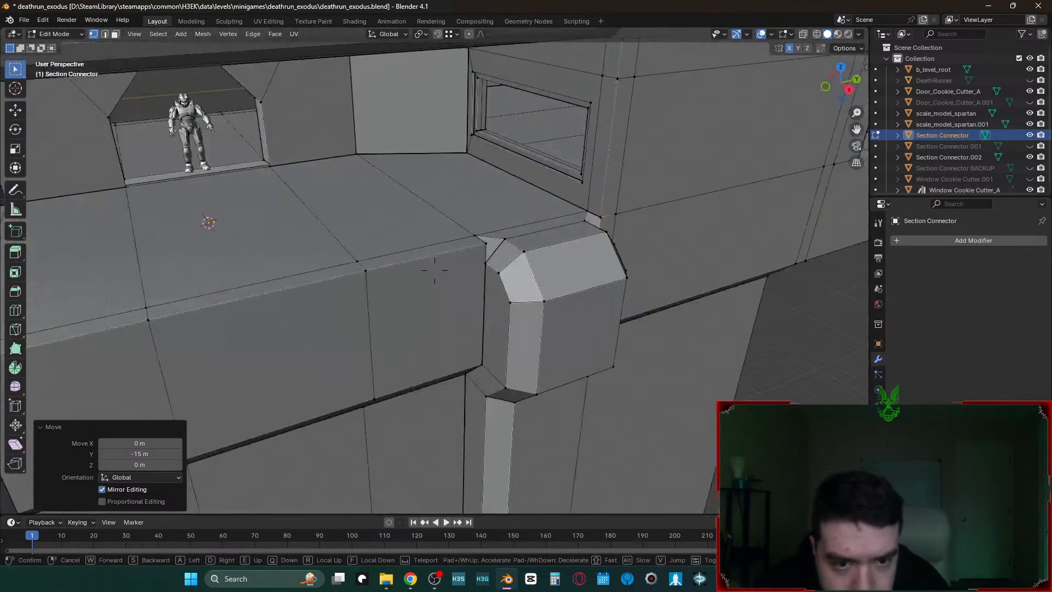
{"action": "key", "text": "w"}
{"action": "key", "text": "w"}
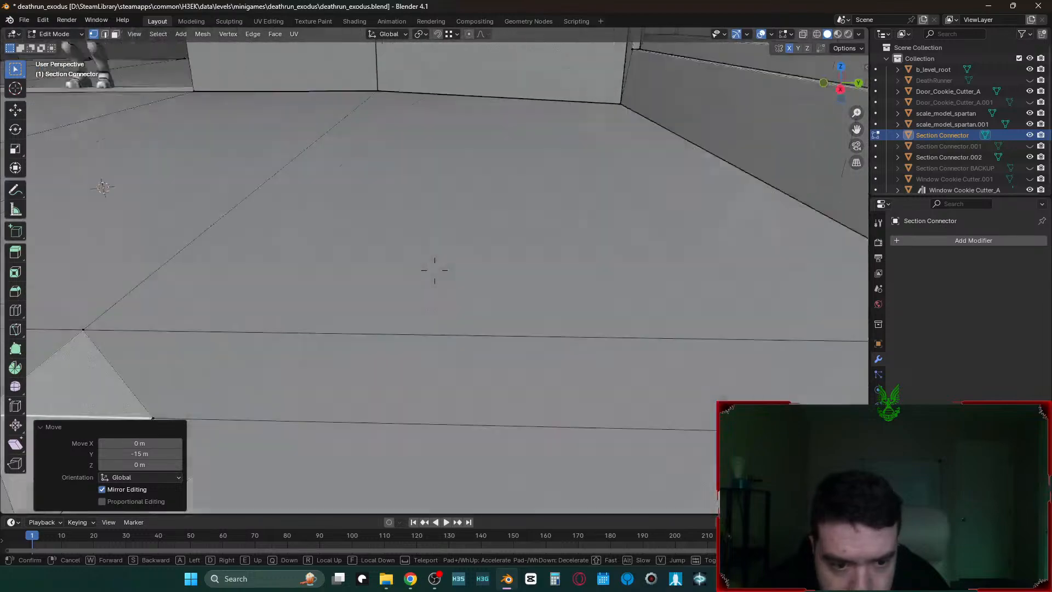
{"action": "key", "text": "s"}
{"action": "key", "text": "s"}
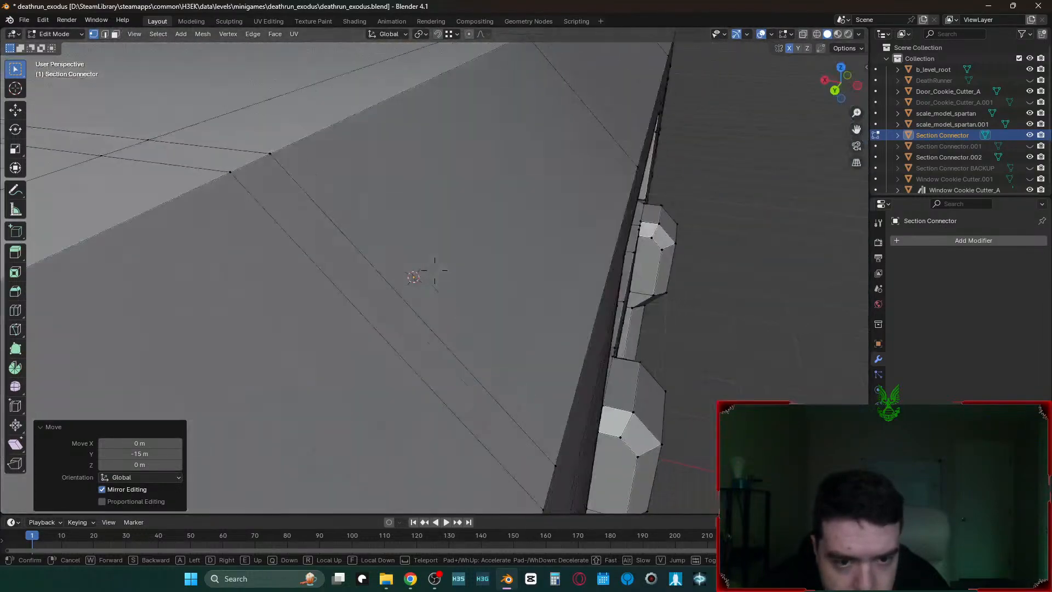
{"action": "key", "text": "w"}
{"action": "key", "text": "w"}
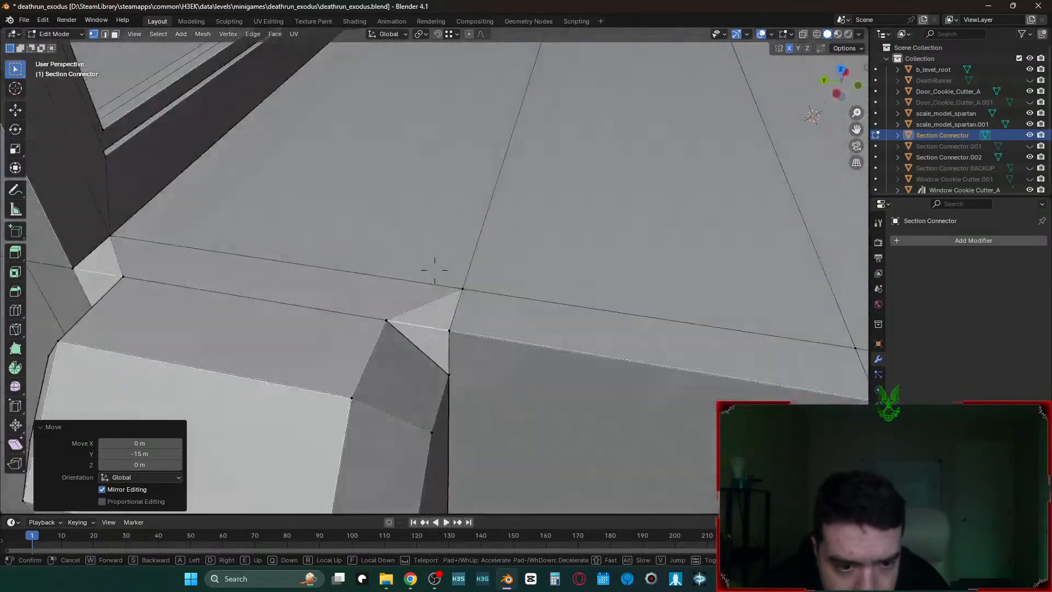
{"action": "key", "text": "w"}
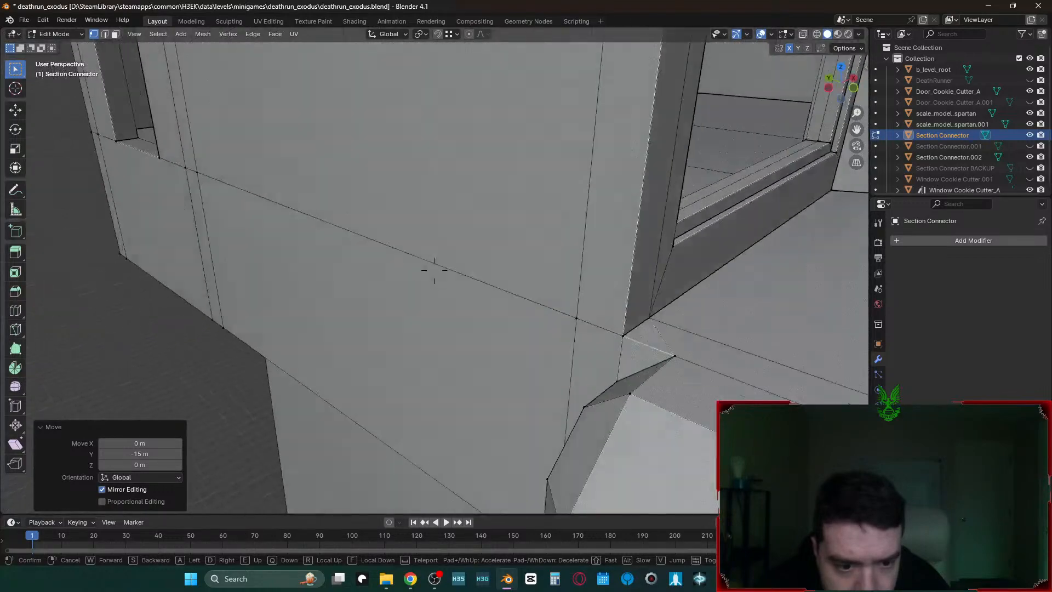
{"action": "key", "text": "d"}
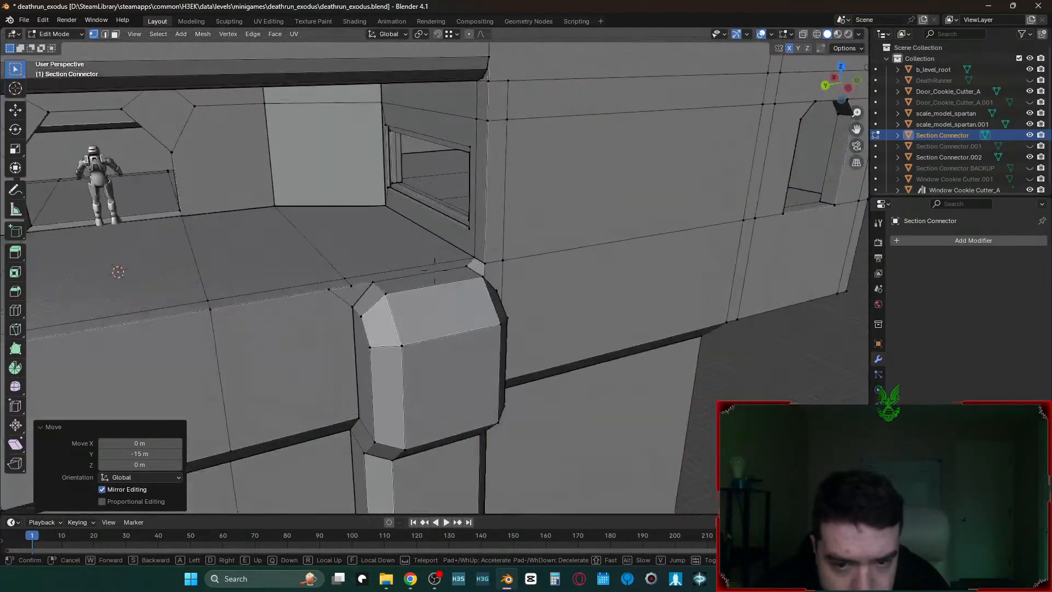
{"action": "key", "text": "w"}
{"action": "key", "text": "w"}
{"action": "key", "text": "s"}
{"action": "key", "text": "a"}
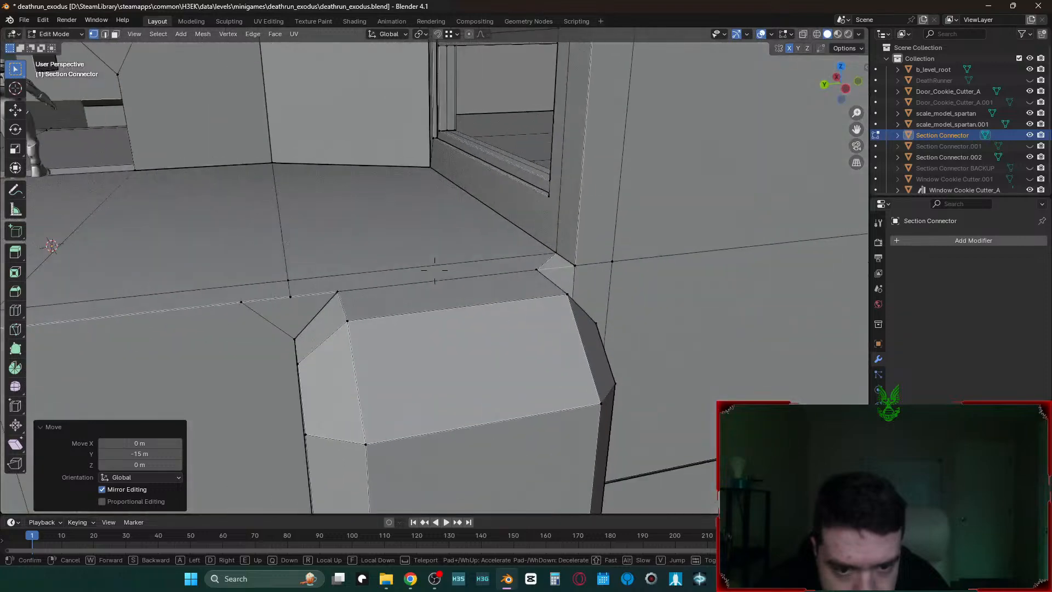
- Merge all vertices of the mesh by distance with a 0.001 m threshold and clear the selection
{"action": "left_click", "coordinate": [434, 270]}
{"action": "key", "text": "a"}
{"action": "key", "text": "m"}
{"action": "left_click", "coordinate": [542, 247]}
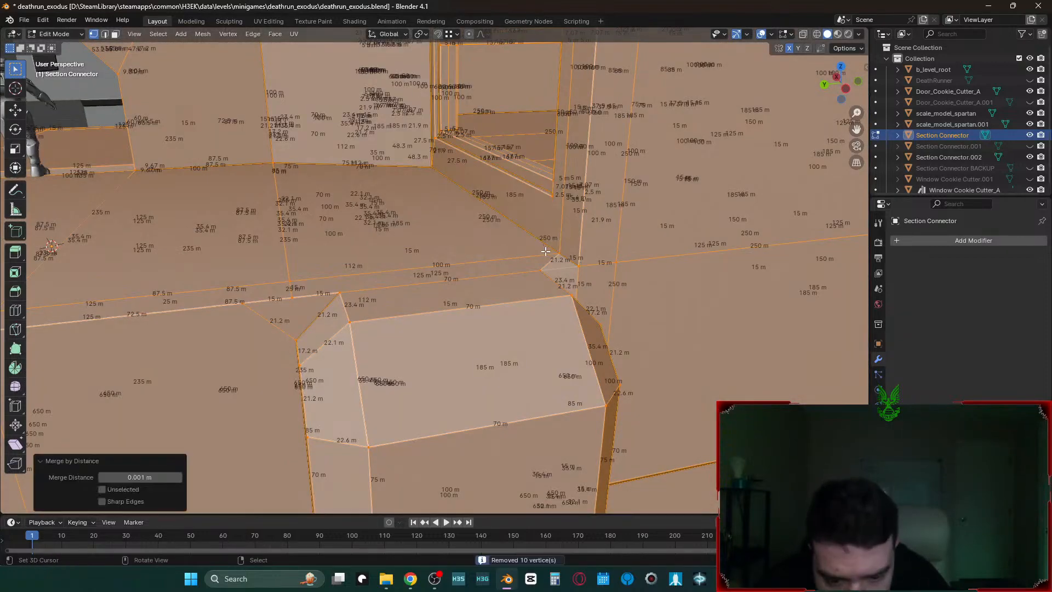
{"action": "key", "text": "alt+a"}
- Move the stray vertex on the ledge's front edge onto the neighbouring ledge corner beside the pillar top
{"action": "key", "text": "k"}
{"action": "key", "text": "Escape"}
{"action": "key", "text": "shift+grave"}
{"action": "key", "text": "w"}
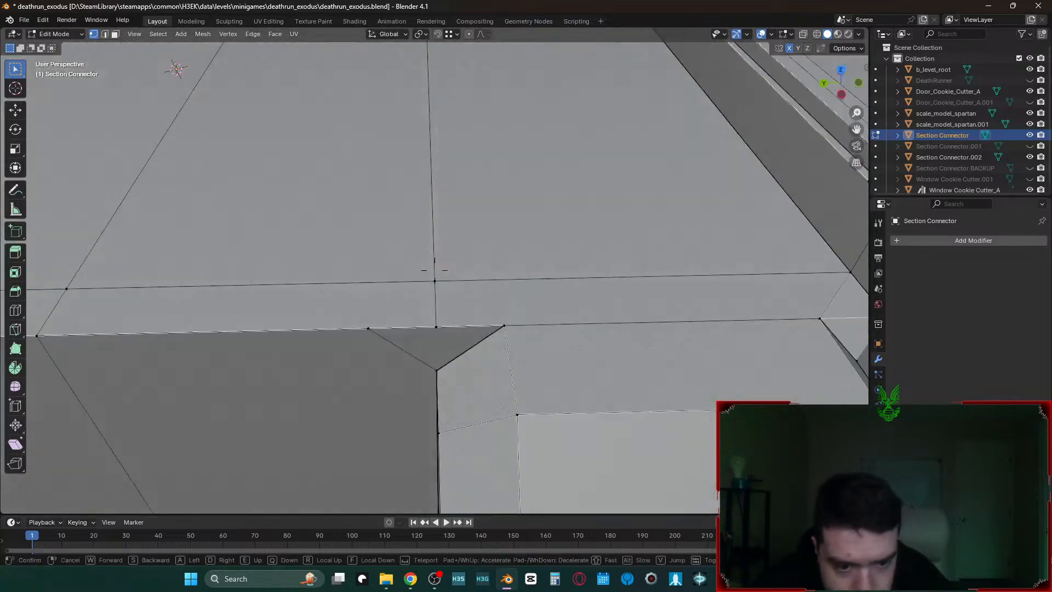
{"action": "left_click", "coordinate": [435, 270]}
{"action": "right_click", "coordinate": [378, 330]}
{"action": "key", "text": "g"}
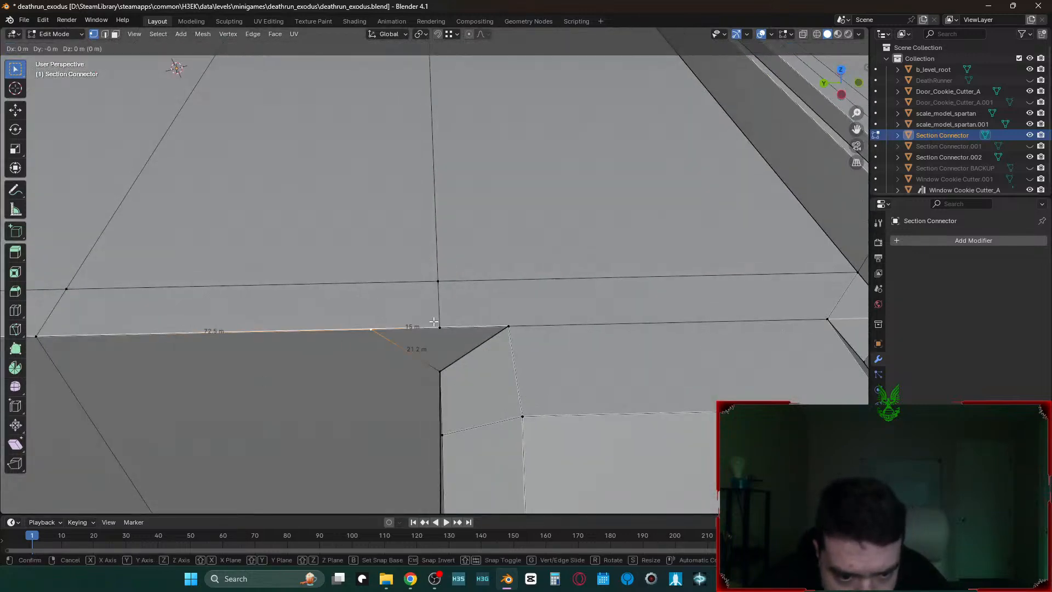
{"action": "left_click", "coordinate": [436, 321]}
{"action": "key", "text": "g"}
{"action": "left_click", "coordinate": [449, 324]}
- Knife-cut an edge from the same pillar top's wall-side bevel corner to the window wall's corner vertex
{"action": "key", "text": "shift+grave"}
{"action": "key", "text": "d"}
{"action": "key", "text": "a"}
{"action": "left_click", "coordinate": [448, 323]}
{"action": "right_click", "coordinate": [589, 309]}
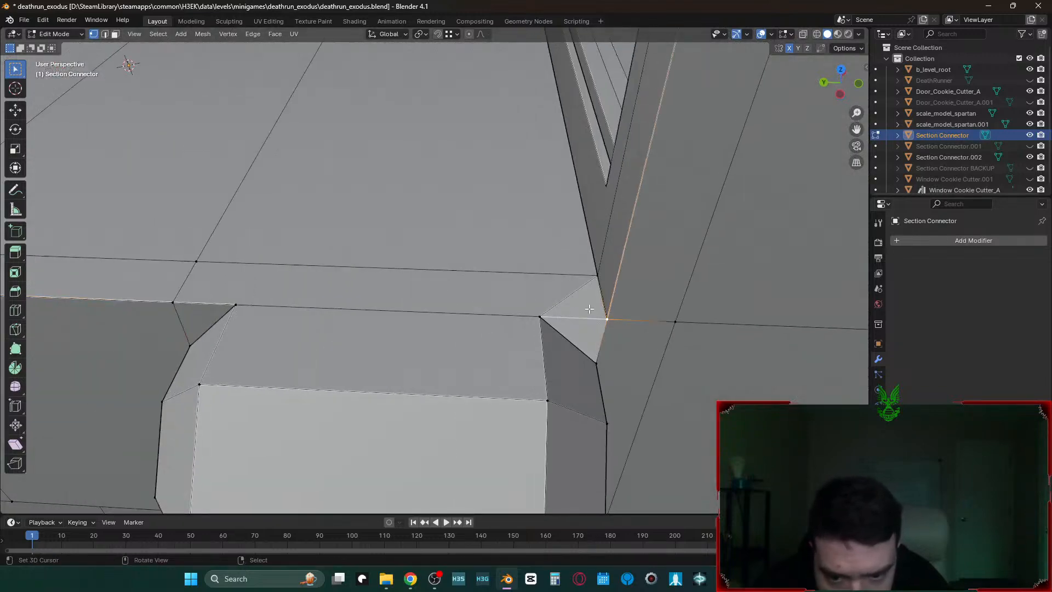
{"action": "key", "text": "2"}
{"action": "right_click", "coordinate": [578, 321]}
{"action": "key", "text": "1"}
{"action": "key", "text": "k"}
{"action": "key", "text": "x"}
{"action": "key", "text": "y"}
{"action": "left_click", "coordinate": [607, 317]}
{"action": "key", "text": "Return"}
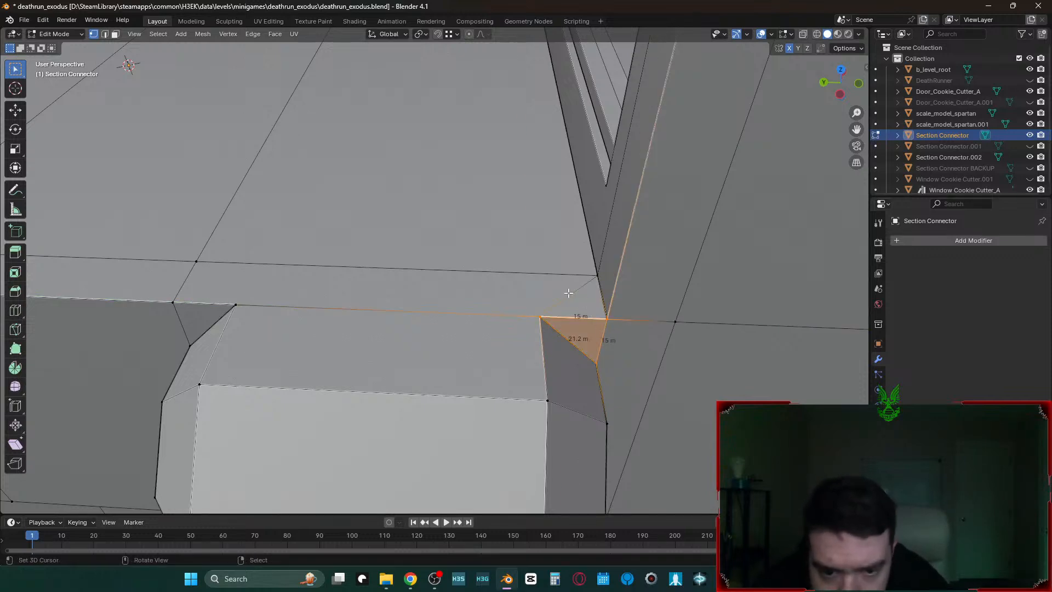
- Knife-cut an edge from the other pillar top's ledge-side bevel corner to the adjacent ledge corner vertex
{"action": "key", "text": "shift+grave"}
{"action": "key", "text": "a"}
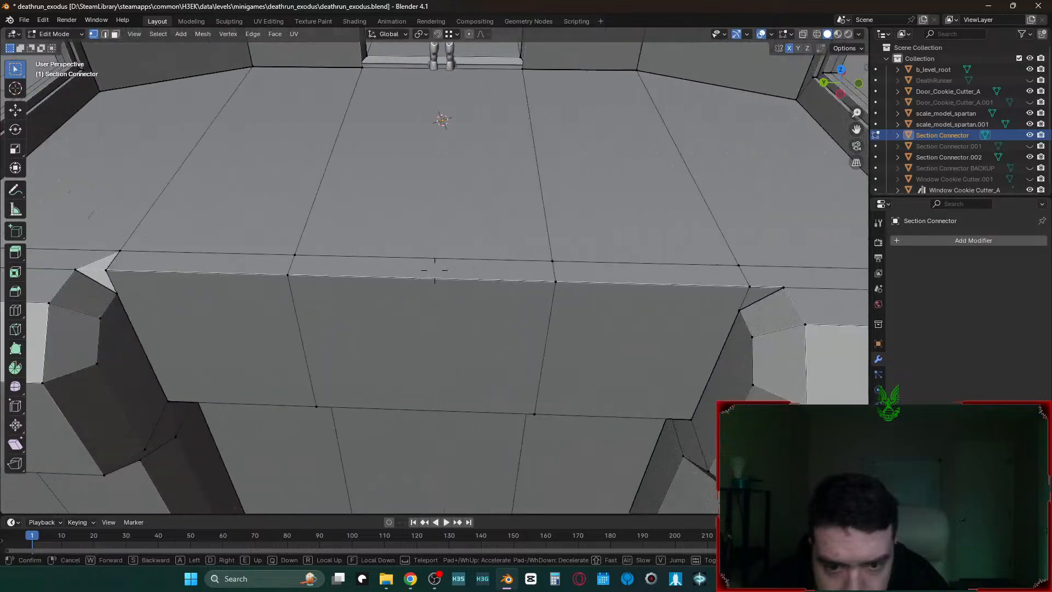
{"action": "key", "text": "s"}
{"action": "key", "text": "w"}
{"action": "left_click", "coordinate": [560, 278]}
{"action": "key", "text": "k"}
{"action": "left_click", "coordinate": [490, 299]}
{"action": "left_click", "coordinate": [579, 306]}
{"action": "key", "text": "Return"}
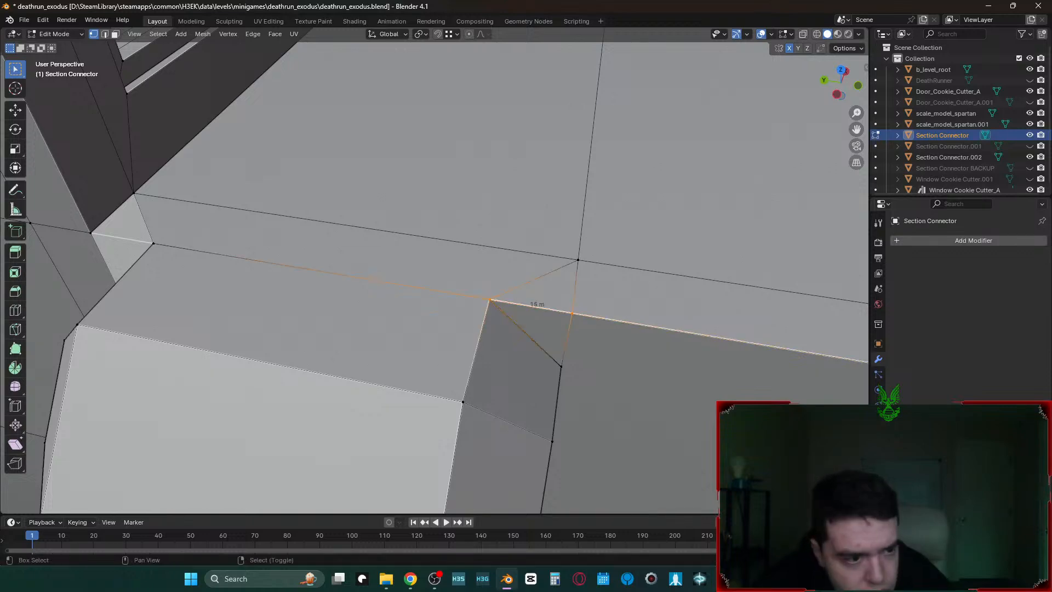
- Knife-cut an edge from this pillar top's wall-side bevel corner to the window wall's corner vertex
{"action": "key", "text": "shift+grave"}
{"action": "left_click", "coordinate": [526, 324]}
{"action": "key", "text": "k"}
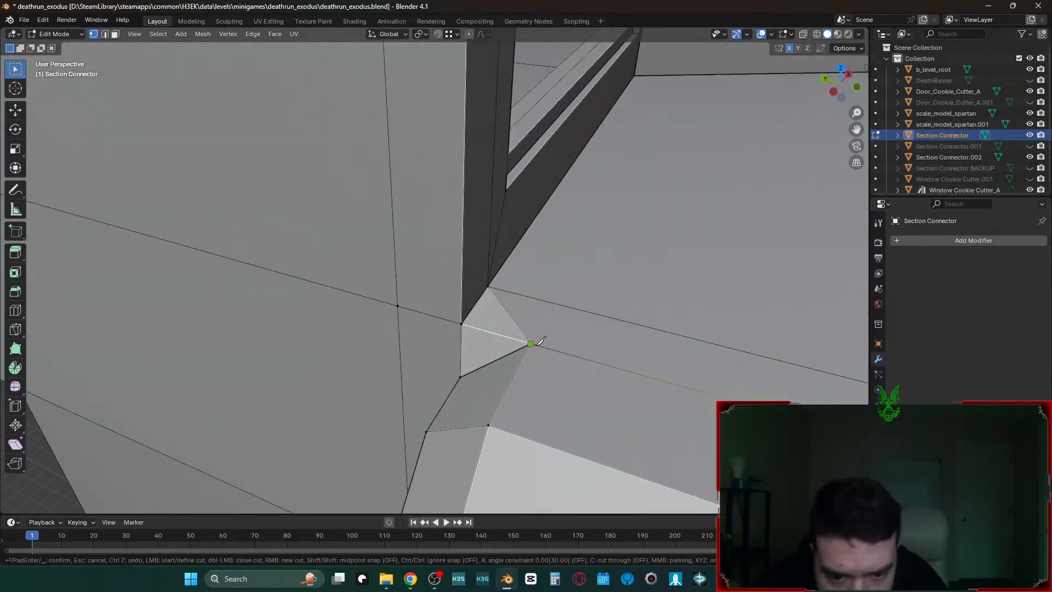
{"action": "left_click", "coordinate": [464, 321]}
{"action": "key", "text": "Return"}
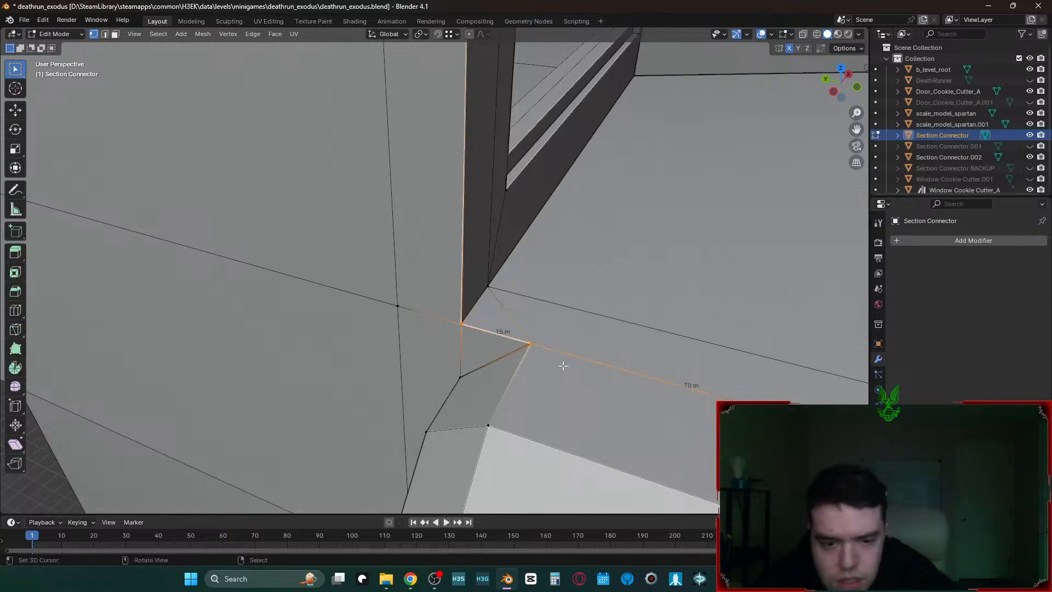
- On the opposite facade, knife-cut an edge from the first pillar top's wall-side bevel corner to the window wall's corner vertex
{"action": "key", "text": "shift+grave"}
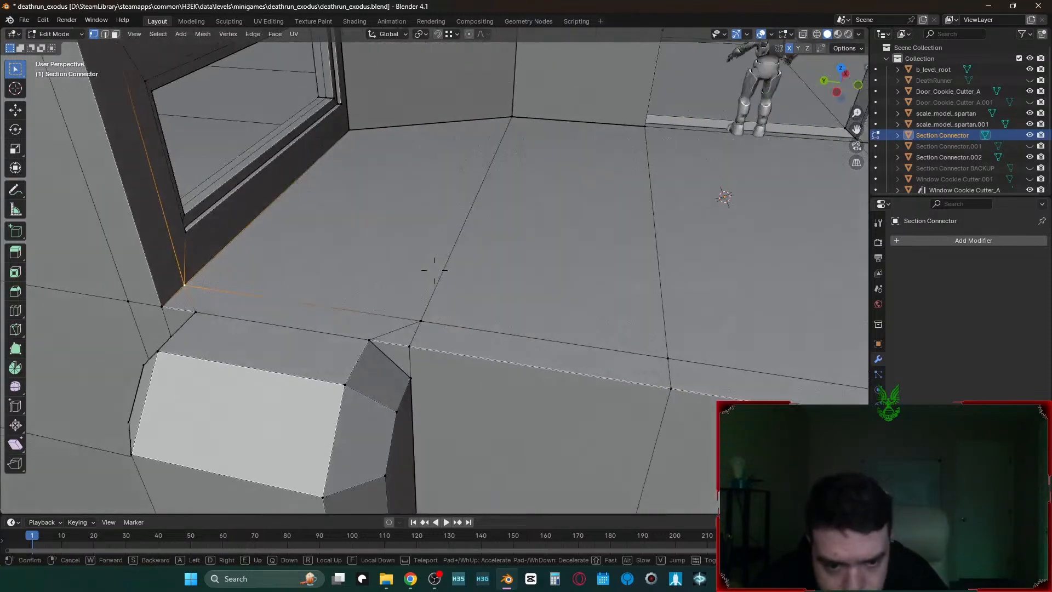
{"action": "key", "text": "s"}
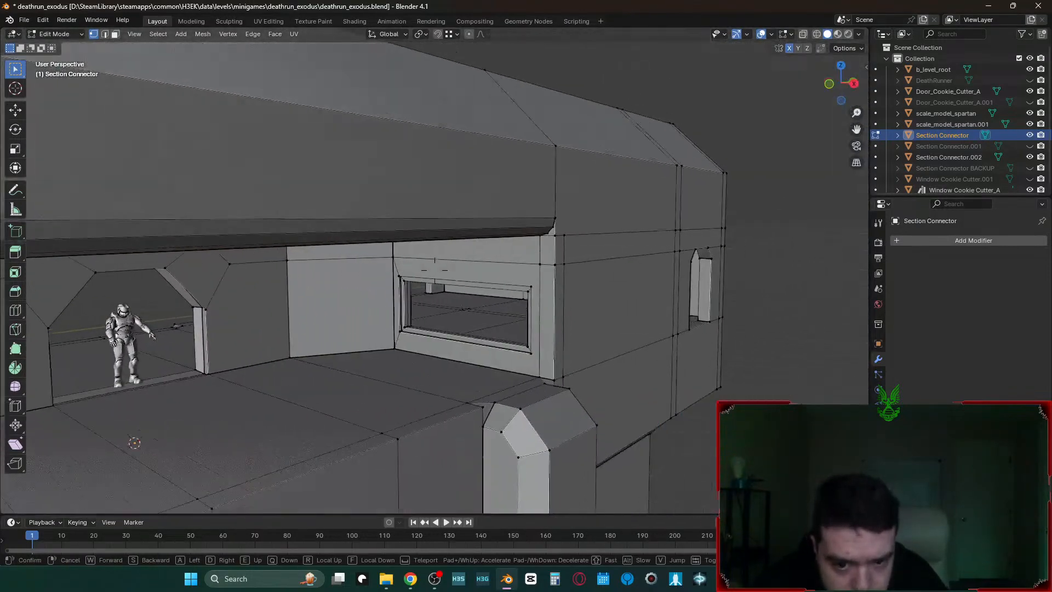
{"action": "key", "text": "w"}
{"action": "key", "text": "d"}
{"action": "left_click", "coordinate": [563, 324]}
{"action": "key", "text": "k"}
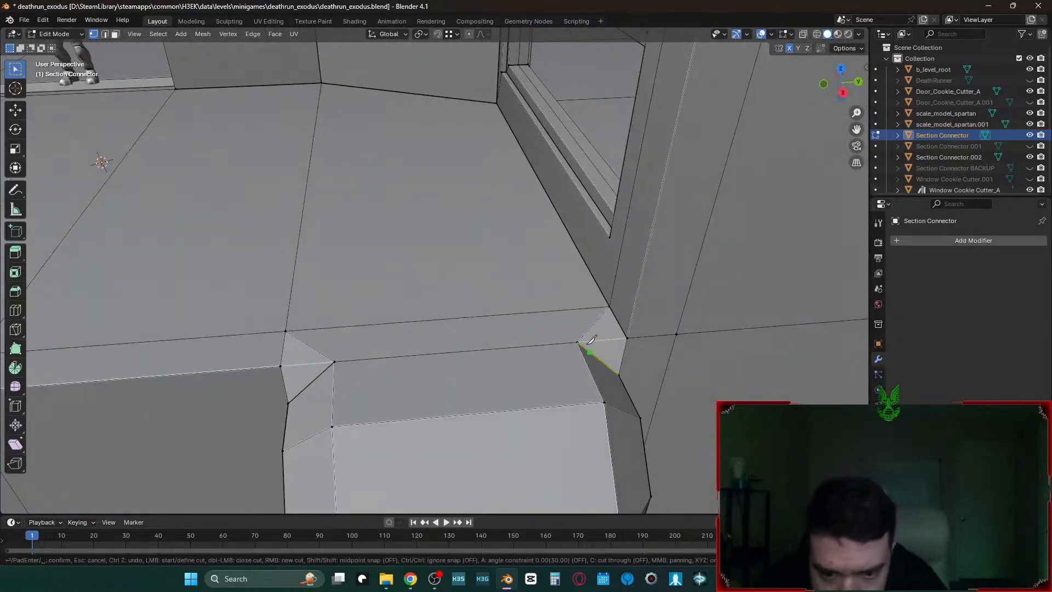
{"action": "left_click", "coordinate": [626, 338]}
{"action": "key", "text": "Return"}
- Knife-cut an edge from the same pillar top's ledge-side bevel corner to the adjacent ledge corner vertex
{"action": "key", "text": "k"}
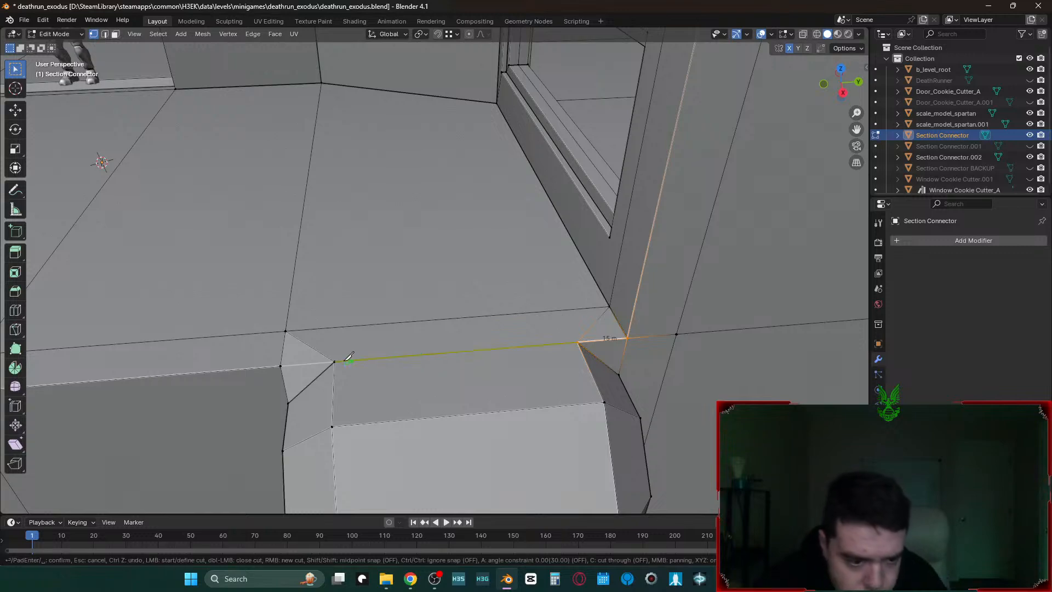
{"action": "left_click", "coordinate": [280, 366]}
{"action": "key", "text": "Return"}
- Knife-cut an edge between the window wall's corner vertex and the second pillar top's wall-side bevel corner on this facade
{"action": "key", "text": "shift+grave"}
{"action": "key", "text": "a"}
{"action": "key", "text": "s"}
{"action": "key", "text": "w"}
{"action": "key", "text": "d"}
{"action": "left_click", "coordinate": [435, 270]}
{"action": "key", "text": "k"}
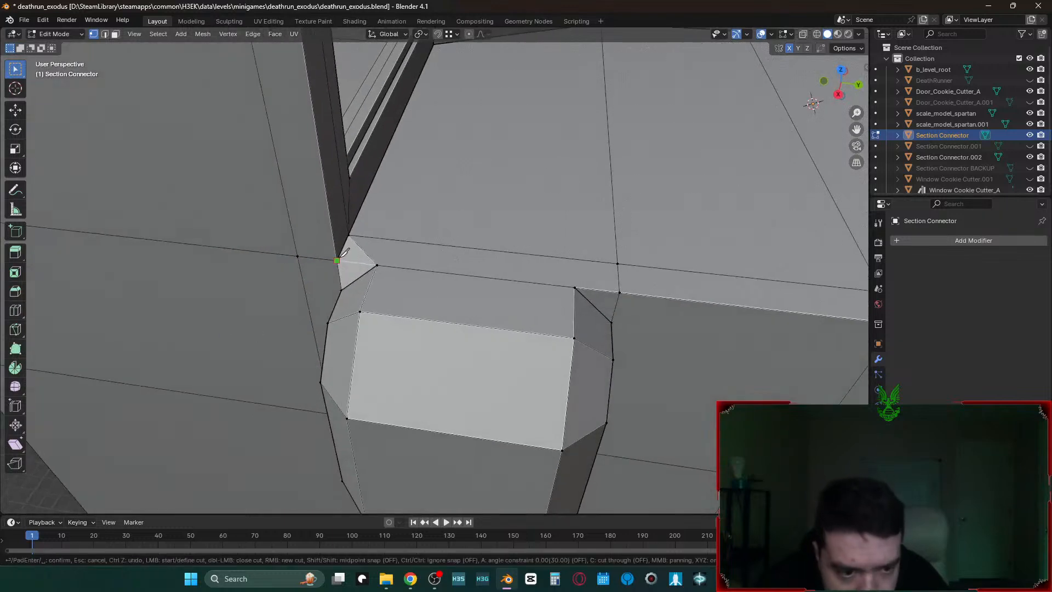
{"action": "left_click", "coordinate": [377, 265]}
{"action": "key", "text": "Return"}
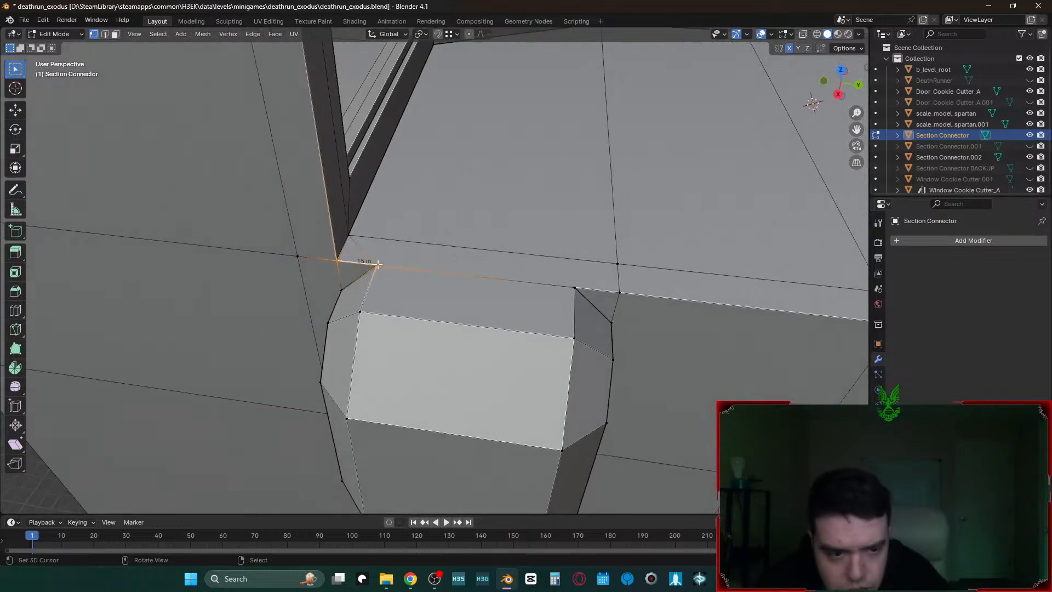
{"action": "key", "text": "k"}
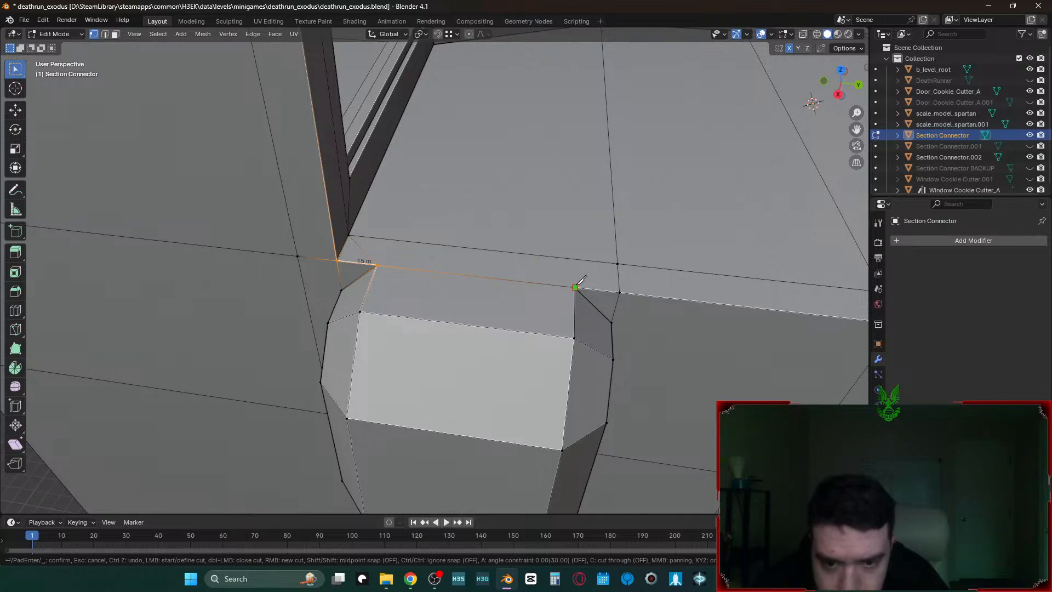
{"action": "key", "text": "Escape"}
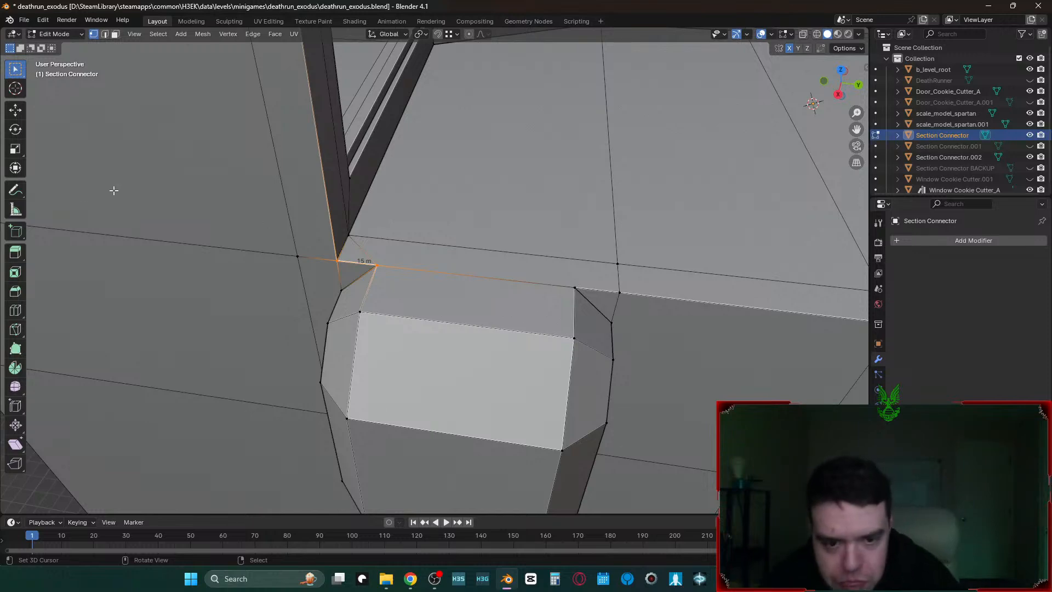
- Leave mesh editing and examine the Section Connector's facades, pillars, windows and end walls from all sides
{"action": "key", "text": "Tab"}
{"action": "key", "text": "shift+grave"}
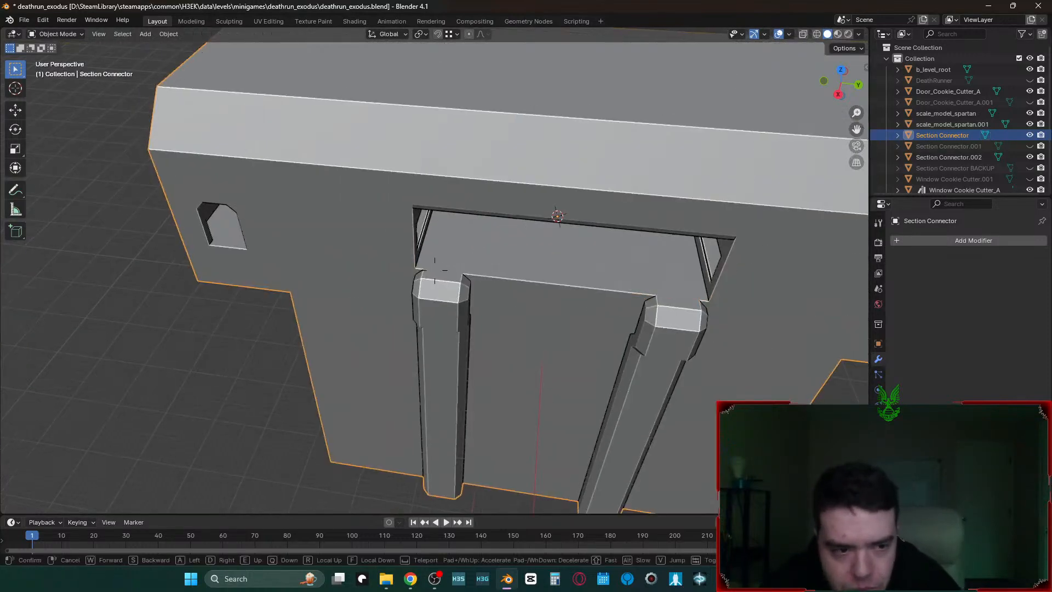
{"action": "key", "text": "s"}
{"action": "key", "text": "w"}
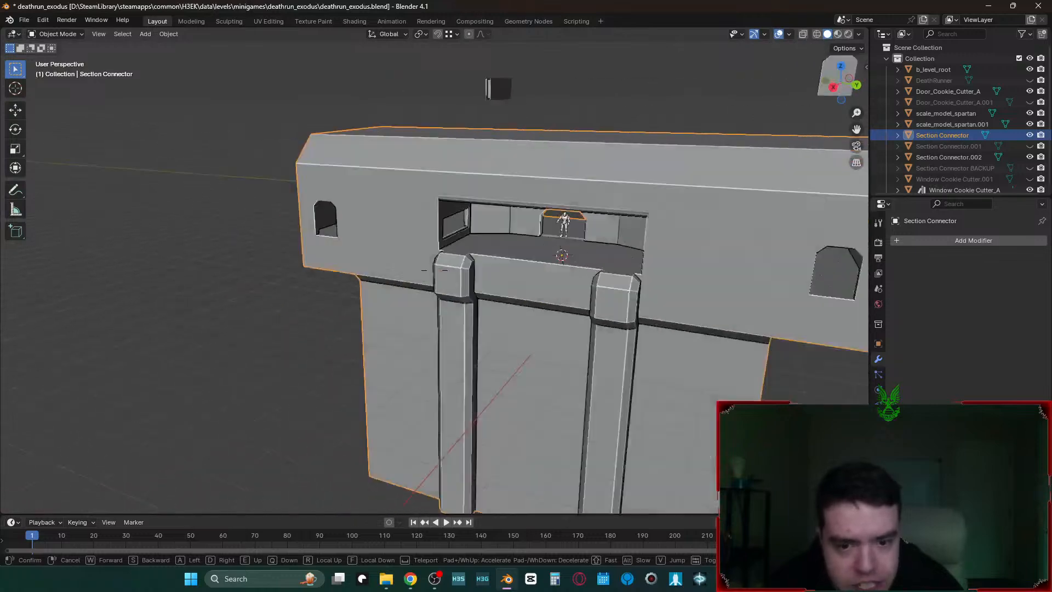
{"action": "key", "text": "s"}
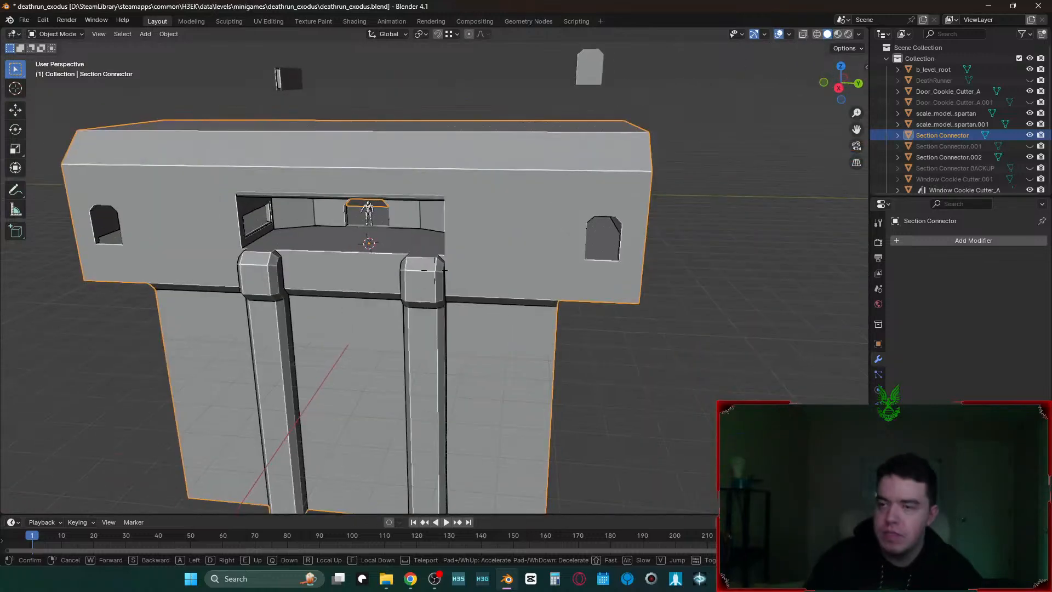
{"action": "key", "text": "w"}
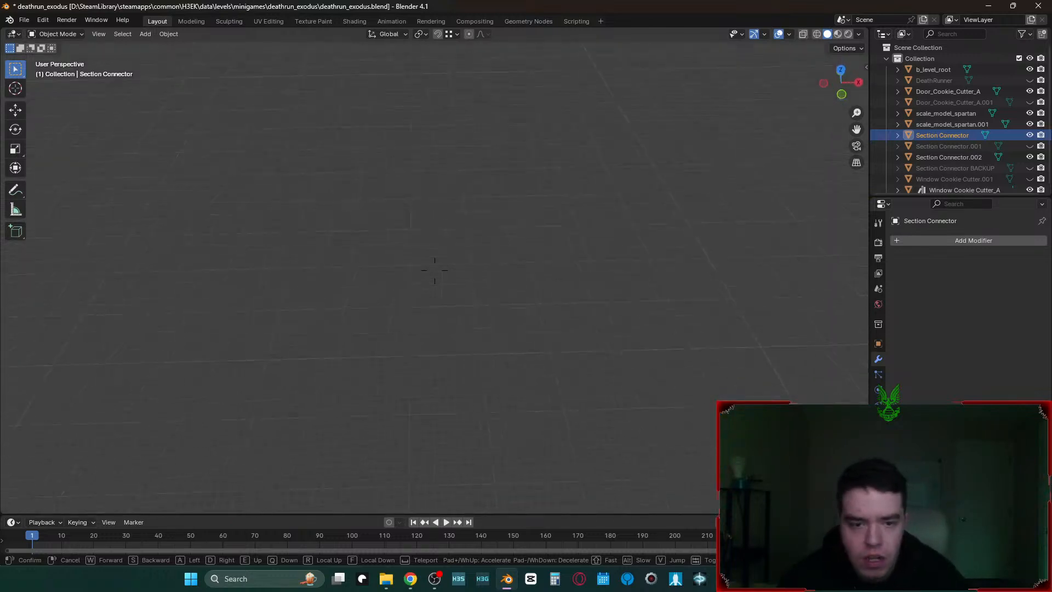
{"action": "key", "text": "Escape"}
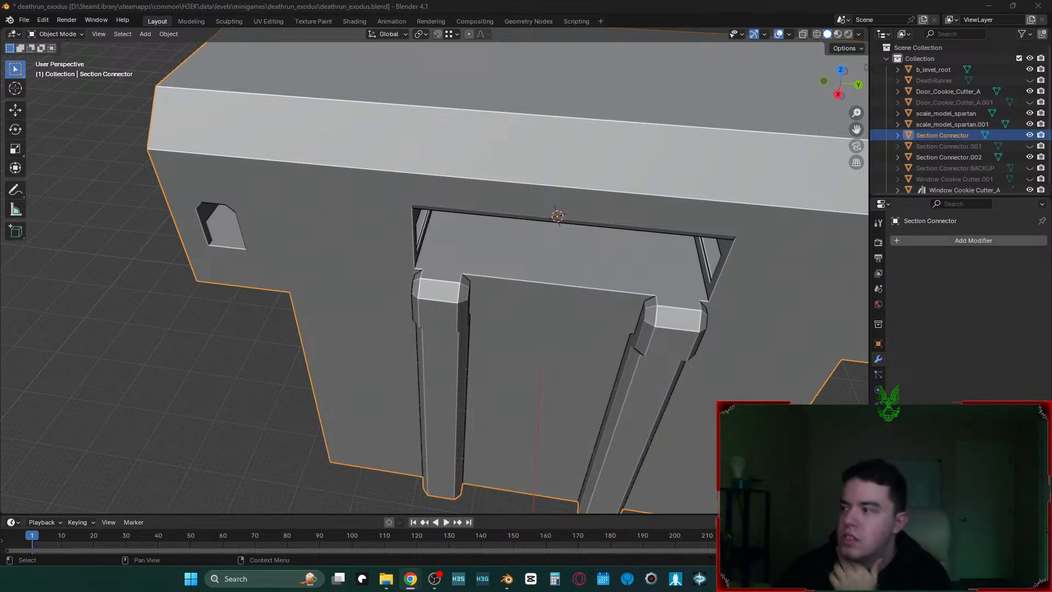
{"action": "key", "text": "shift+grave"}
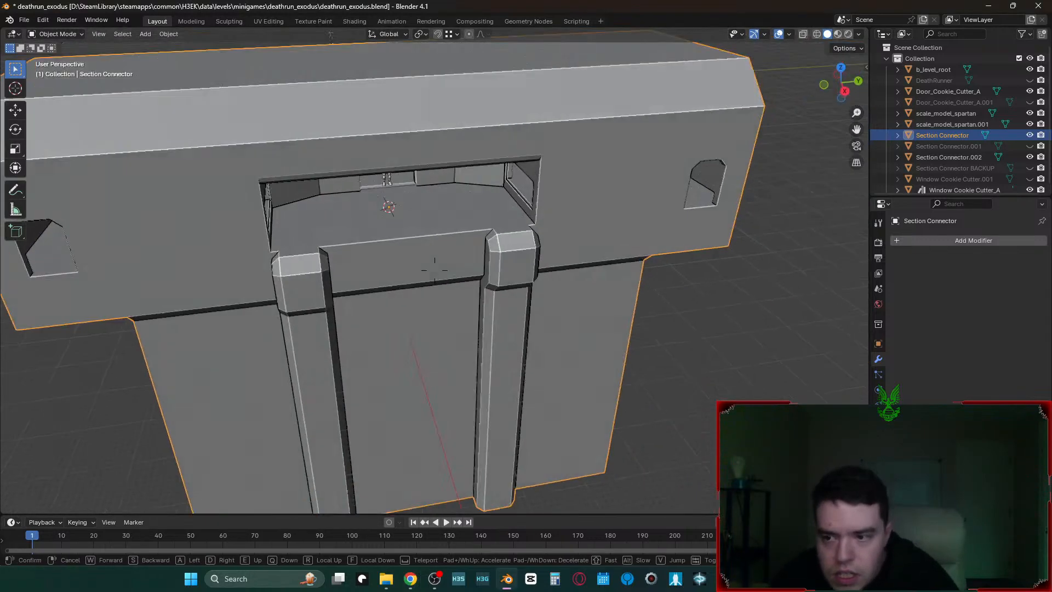
{"action": "key", "text": "s"}
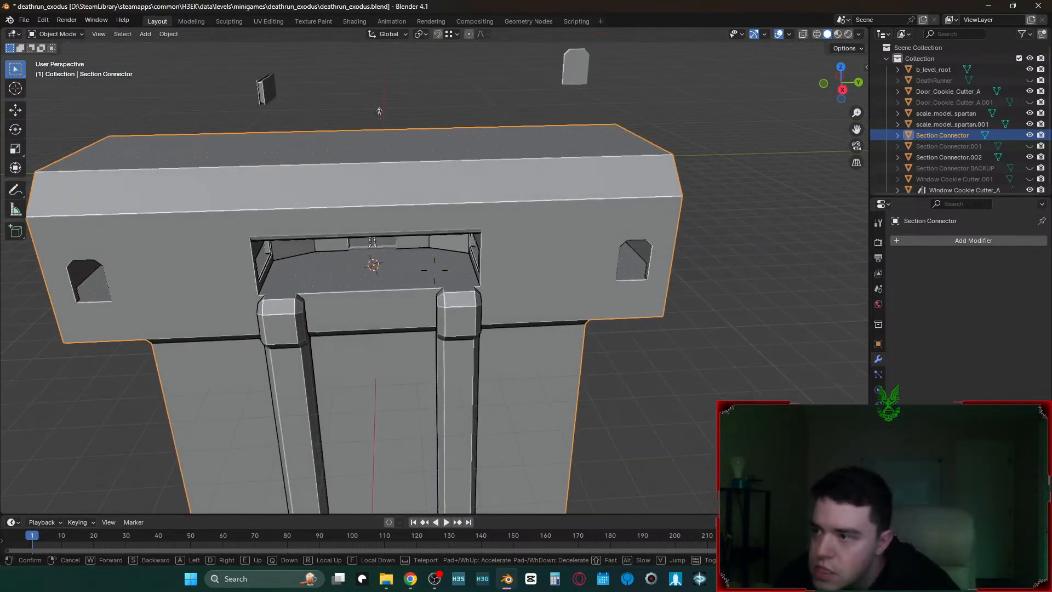
{"action": "key", "text": "d"}
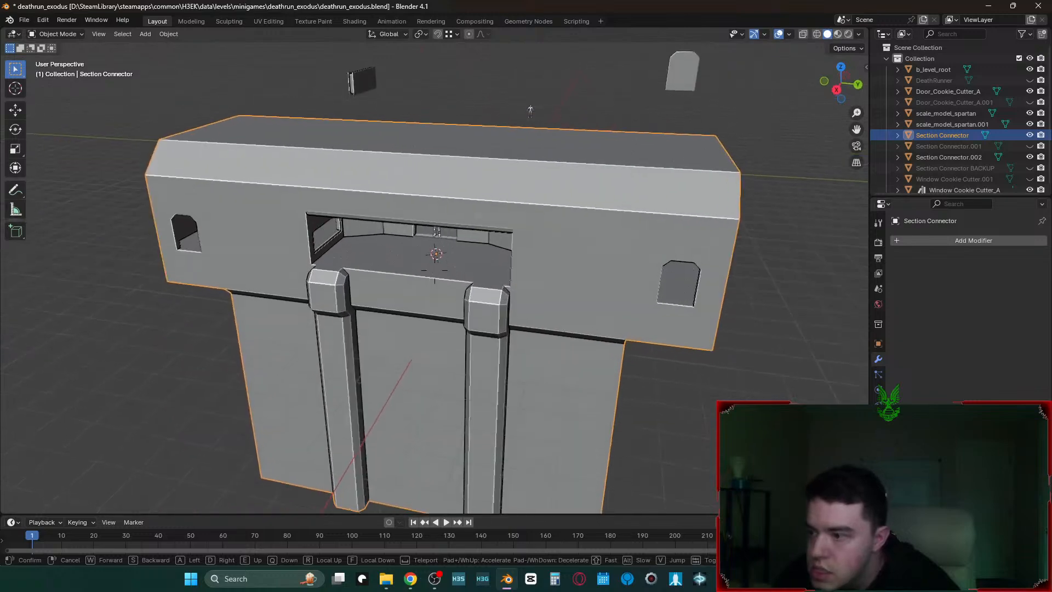
{"action": "key", "text": "d"}
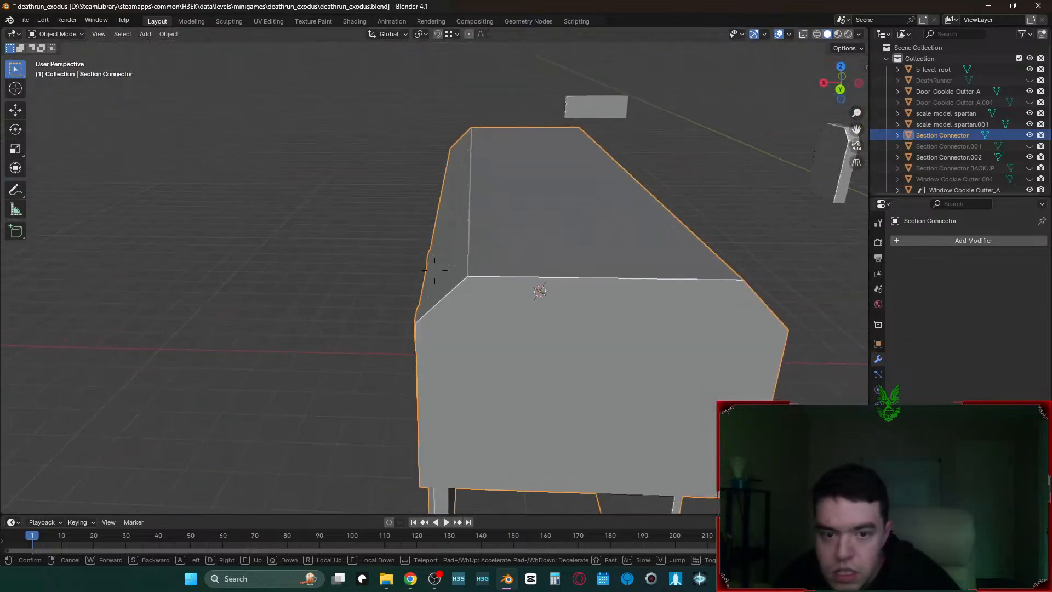
{"action": "key", "text": "w"}
{"action": "key", "text": "s"}
{"action": "key", "text": "d"}
{"action": "key", "text": "w"}
{"action": "key", "text": "d"}
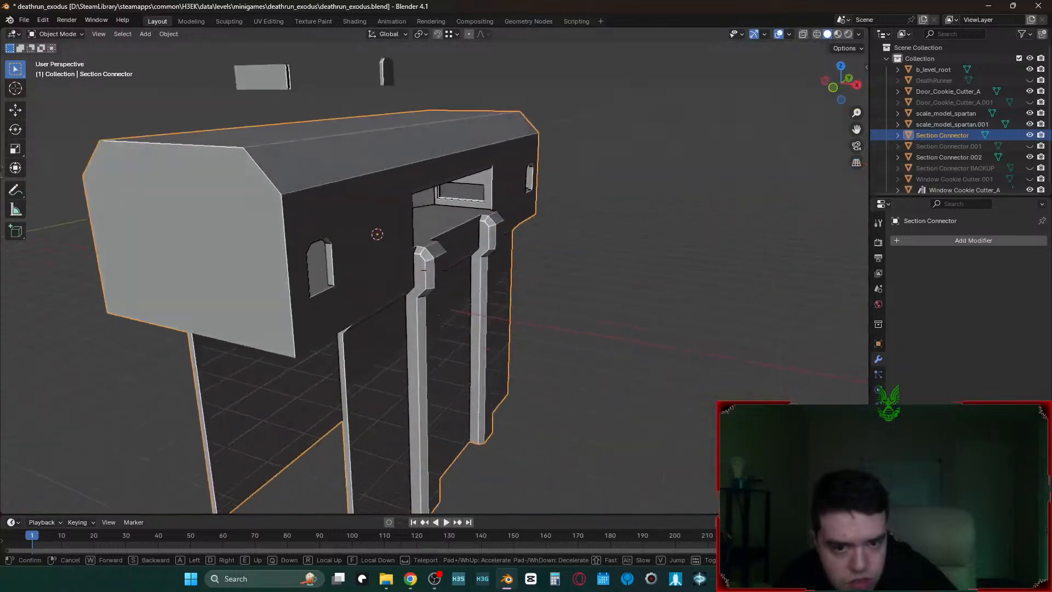
{"action": "key", "text": "w"}
{"action": "key", "text": "s"}
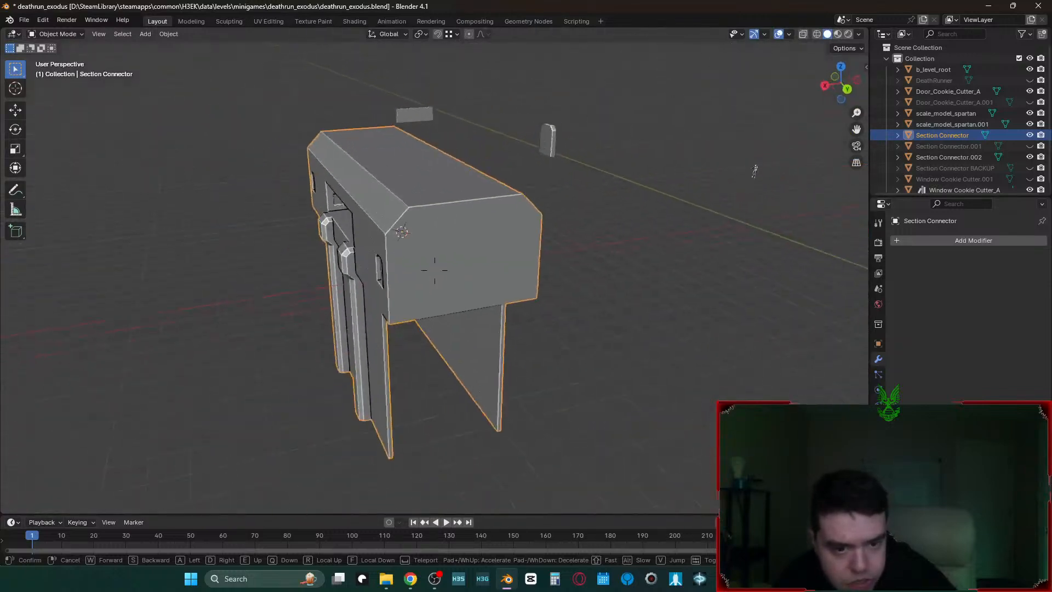
{"action": "key", "text": "d"}
{"action": "key", "text": "w"}
{"action": "key", "text": "s"}
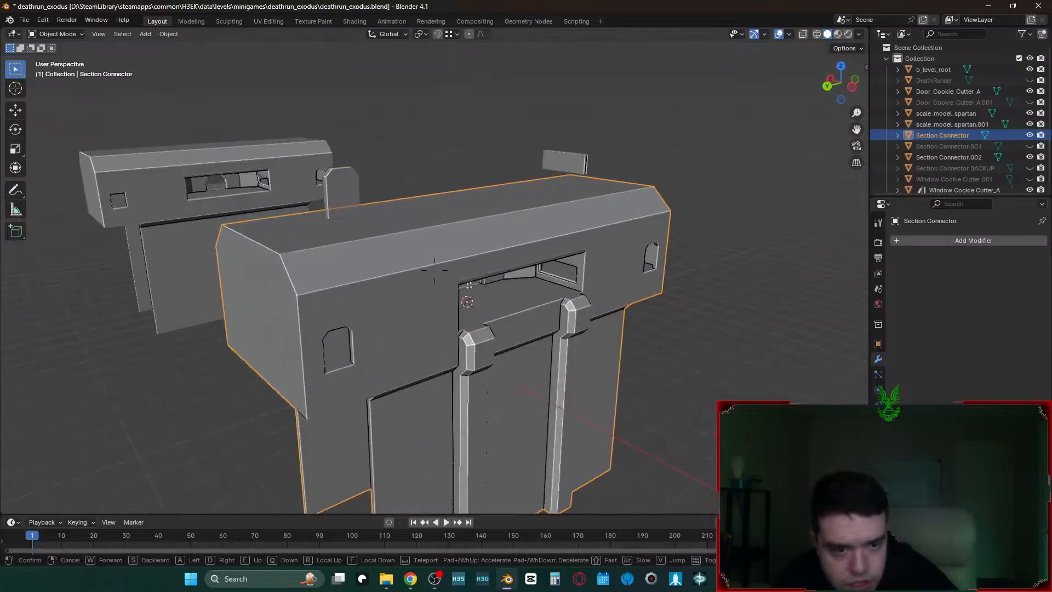
{"action": "key", "text": "d"}
{"action": "key", "text": "w"}
{"action": "key", "text": "s"}
{"action": "key", "text": "d"}
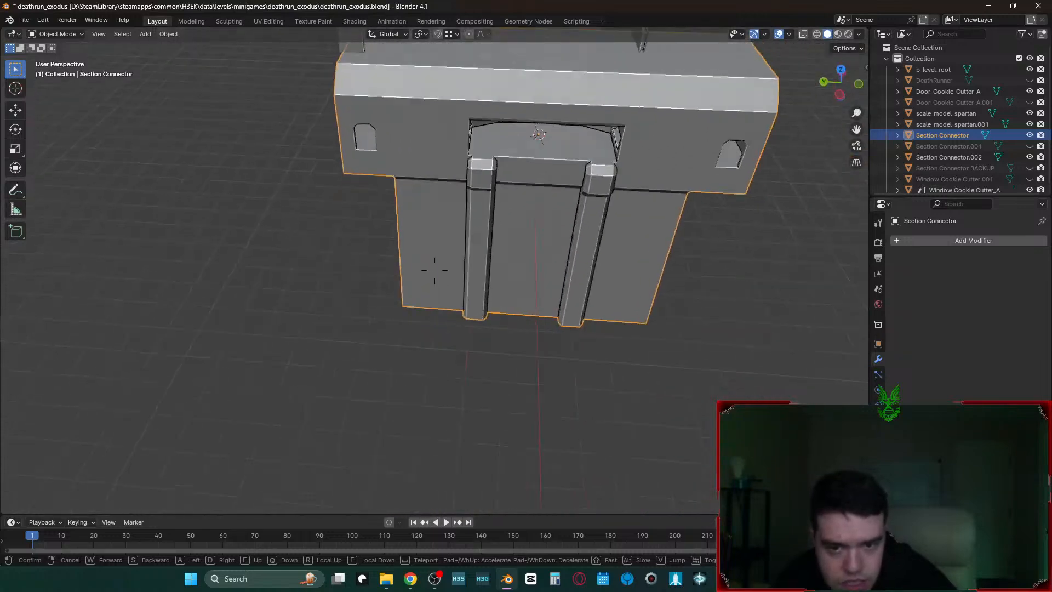
{"action": "key", "text": "a"}
{"action": "key", "text": "w"}
{"action": "key", "text": "w"}
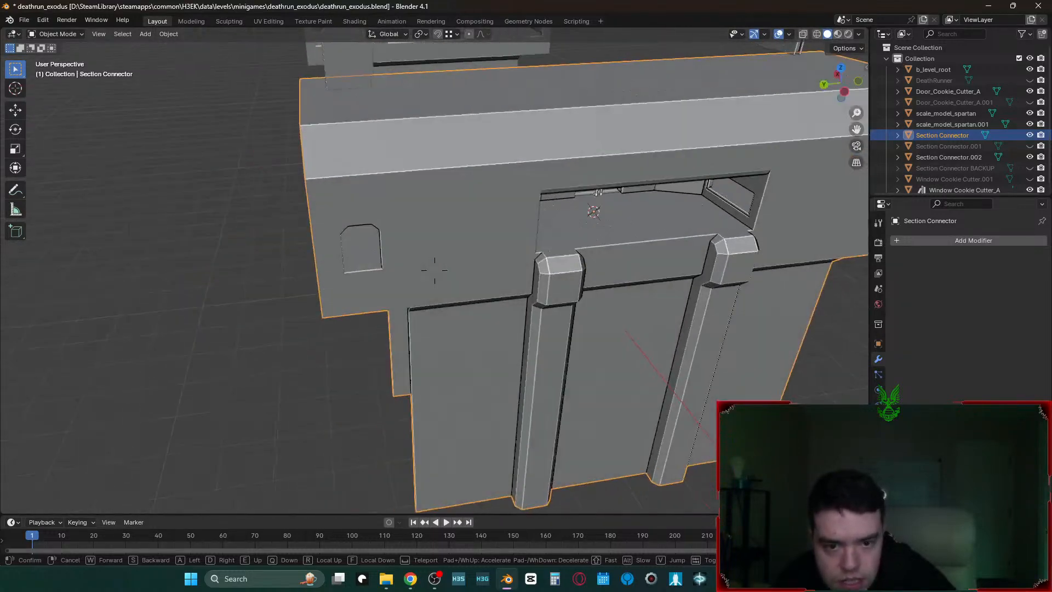
{"action": "left_click", "coordinate": [424, 267]}
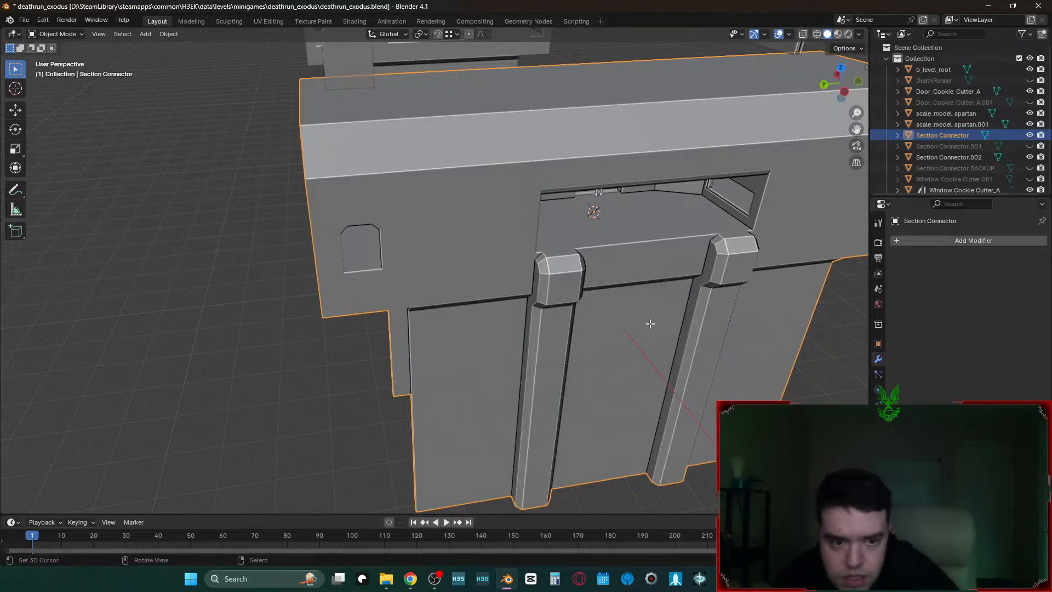
- Select the wall faces surrounding the small arched opening at the facade's end, including the narrow border strips
{"action": "key", "text": "Tab"}
{"action": "left_click", "coordinate": [382, 305]}
{"action": "key", "text": "KP_Decimal"}
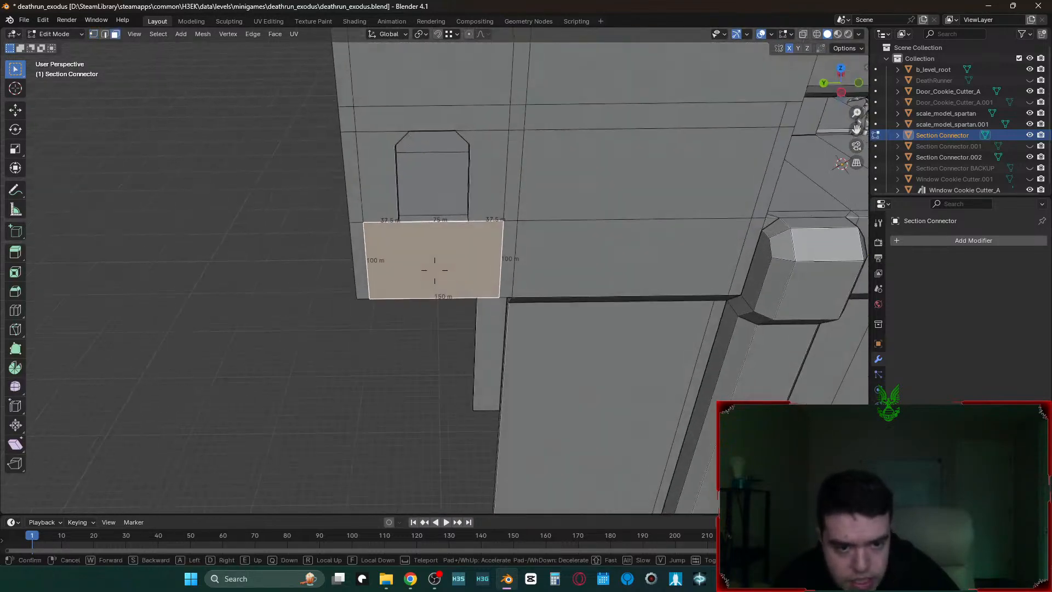
{"action": "key", "text": "c"}
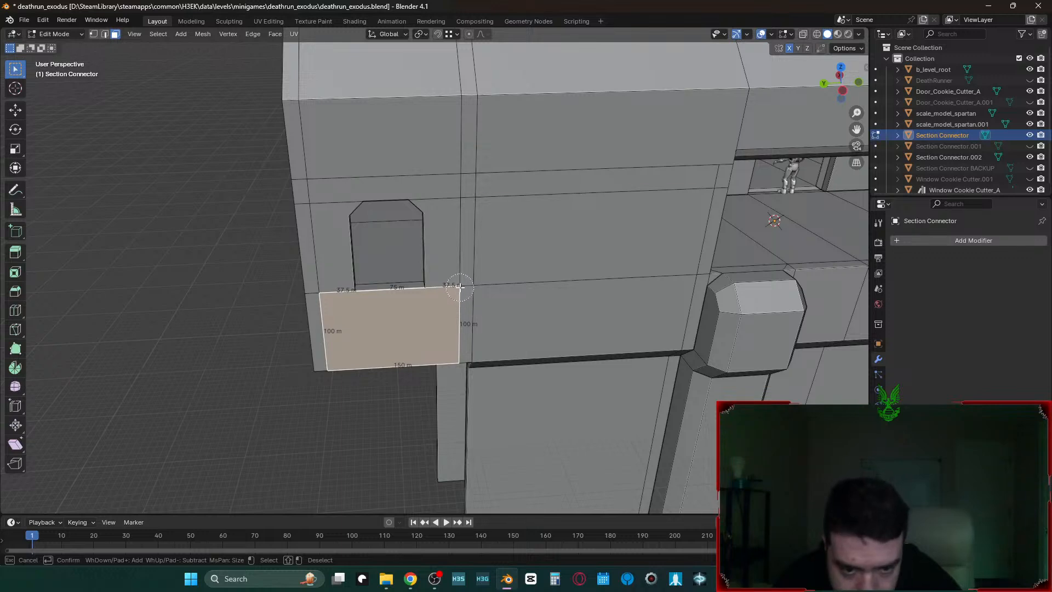
{"action": "left_click", "coordinate": [462, 289]}
{"action": "left_click_drag", "start_coordinate": [580, 262], "coordinate": [580, 295], "text": "shift"}
{"action": "left_click", "coordinate": [453, 199]}
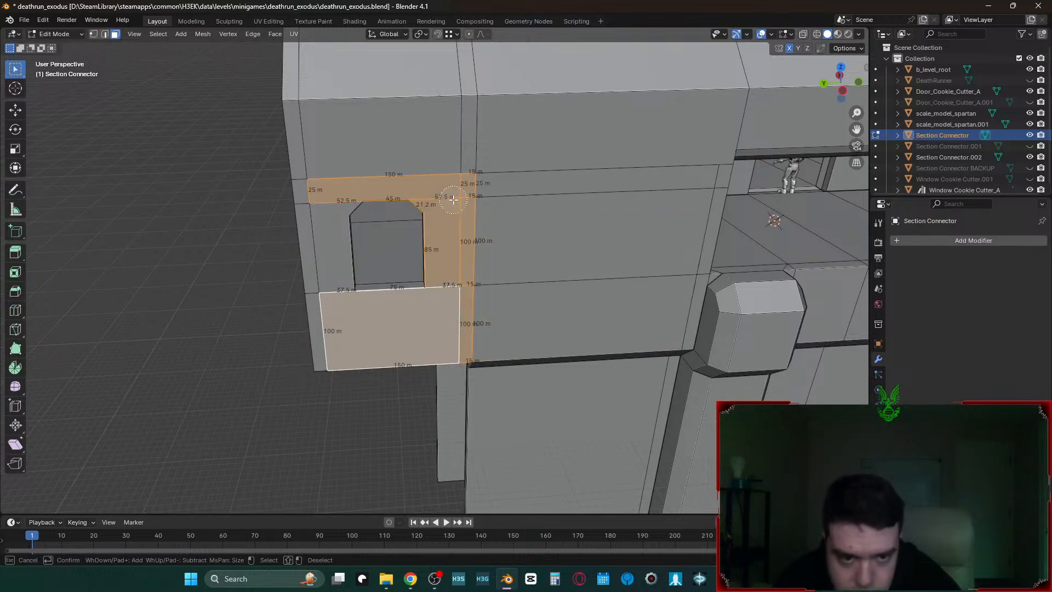
{"action": "left_click_drag", "start_coordinate": [307, 212], "coordinate": [317, 210]}
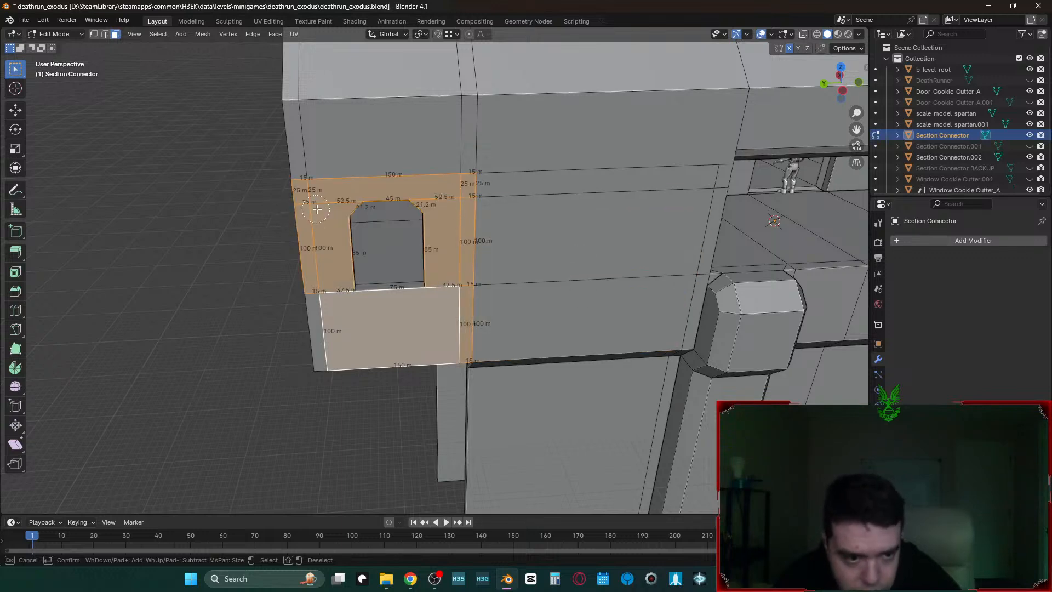
{"action": "left_click", "coordinate": [321, 314]}
{"action": "key", "text": "Escape"}
- Add the inner reveal faces of the arched opening to the face selection
{"action": "key", "text": "shift+grave"}
{"action": "key", "text": "w"}
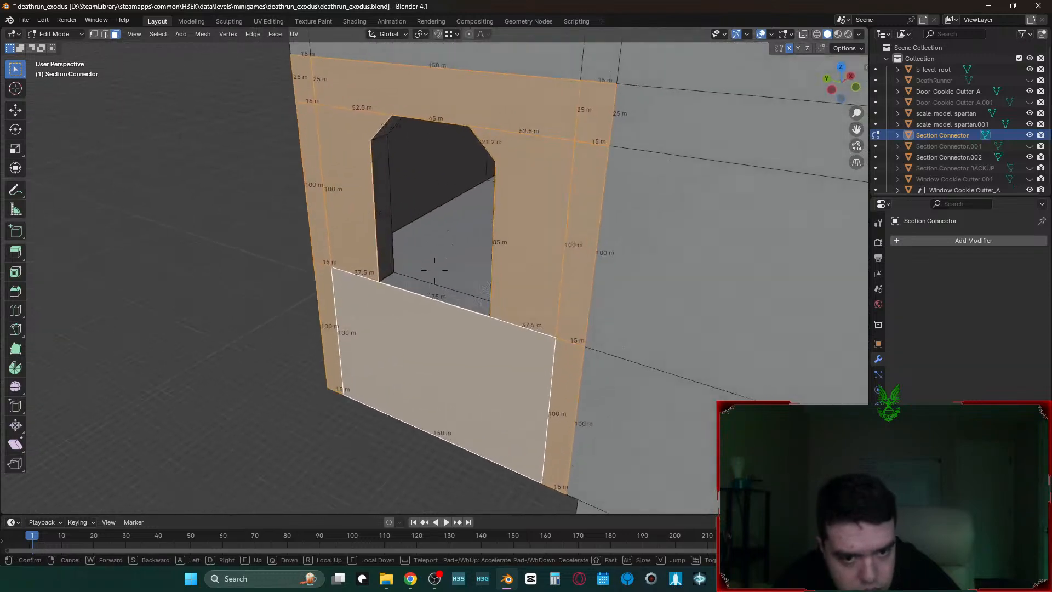
{"action": "left_click", "coordinate": [335, 310]}
{"action": "key", "text": "shift+grave"}
{"action": "key", "text": "s"}
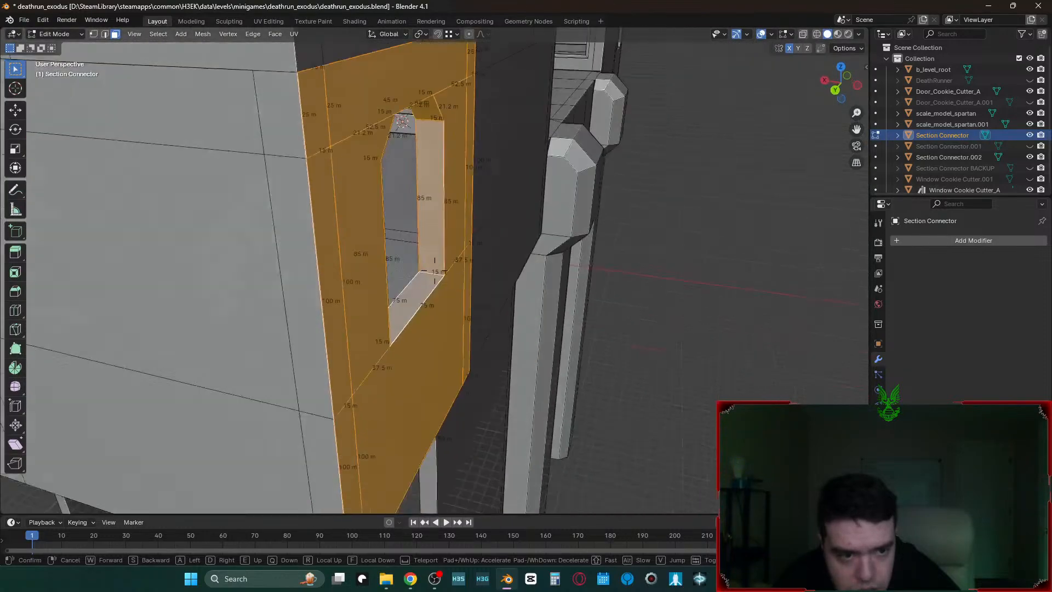
{"action": "left_click", "coordinate": [407, 344]}
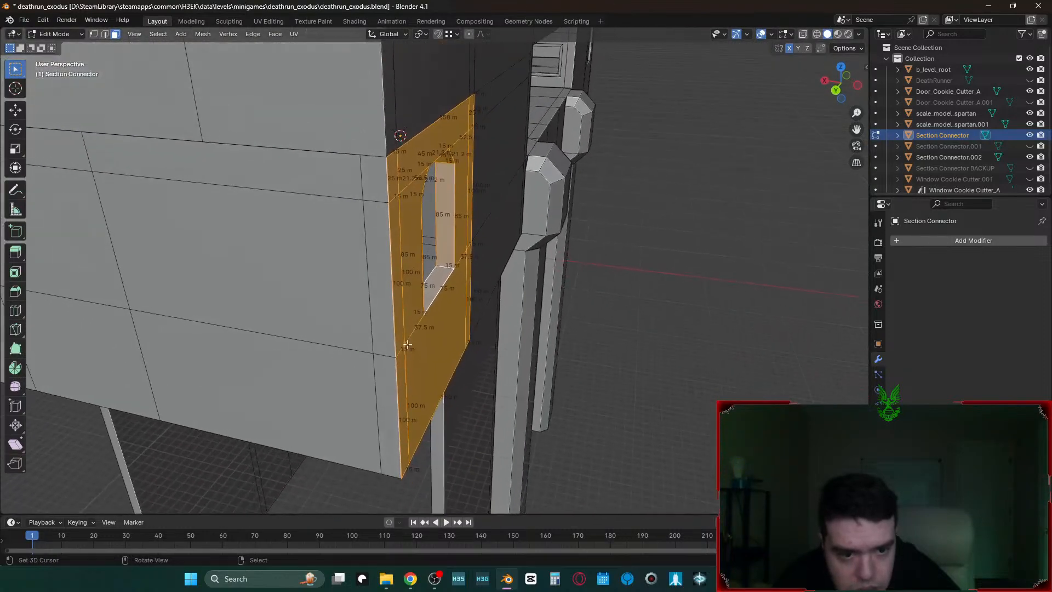
- Add the narrow vertical strip of end-wall faces beside the facade corner to the selection
{"action": "right_click", "coordinate": [380, 182], "text": "shift"}
{"action": "right_click", "coordinate": [381, 258], "text": "shift"}
{"action": "right_click", "coordinate": [389, 392], "text": "shift"}
- Add the narrow underside faces below the arched opening's wall section, including both corner squares, to the selection
{"action": "key", "text": "shift+grave"}
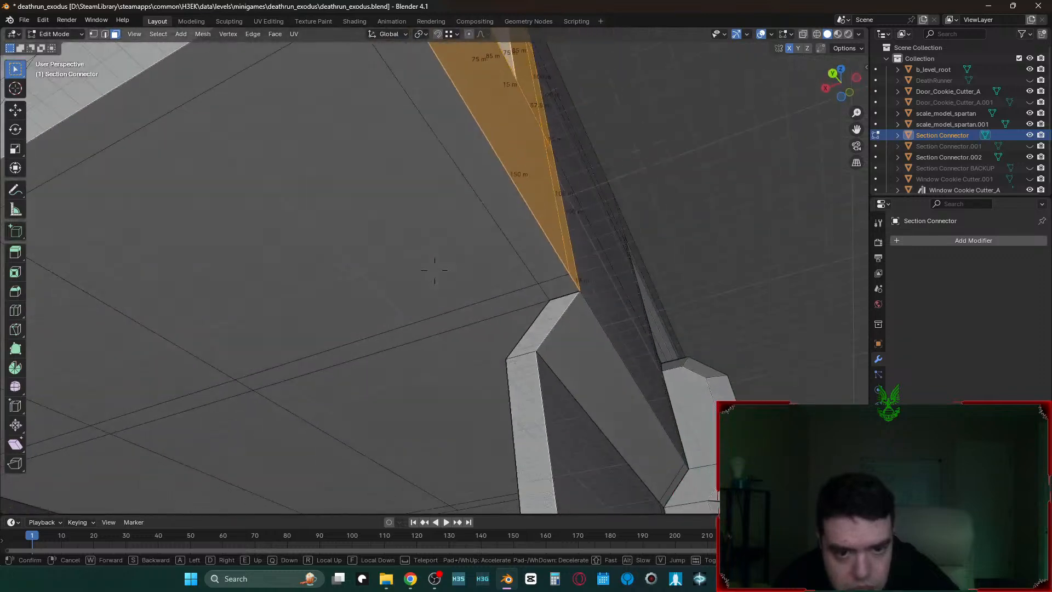
{"action": "left_click", "coordinate": [582, 385]}
{"action": "right_click", "coordinate": [557, 281], "text": "shift"}
{"action": "right_click", "coordinate": [546, 261], "text": "shift"}
{"action": "key", "text": "shift+grave"}
{"action": "left_click", "coordinate": [463, 248]}
{"action": "right_click", "coordinate": [458, 248], "text": "shift"}
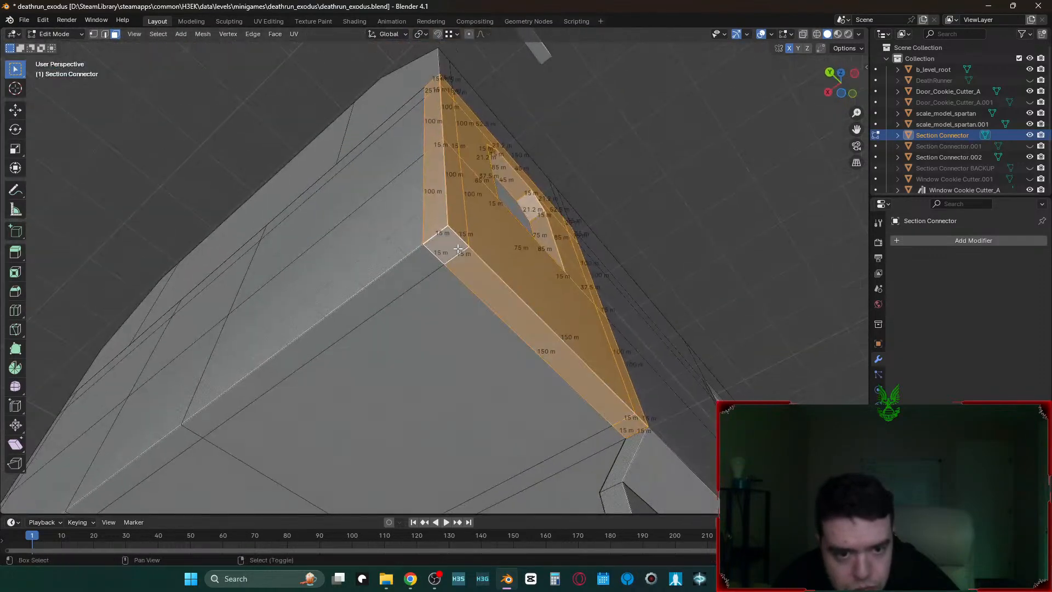
{"action": "key", "text": "shift+grave"}
{"action": "left_click", "coordinate": [458, 232]}
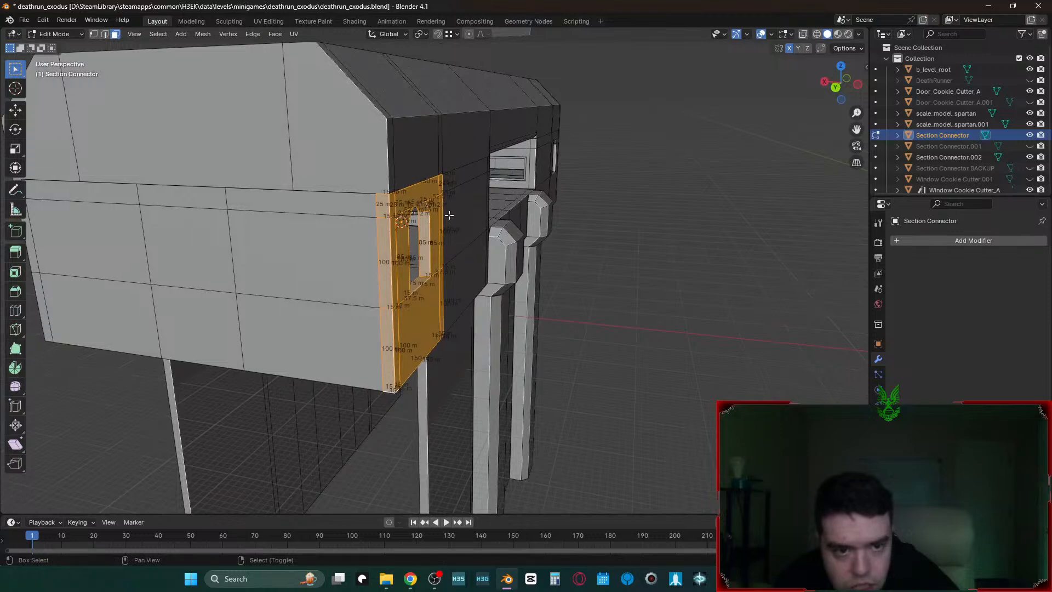
{"action": "key", "text": "g"}
{"action": "key", "text": "x"}
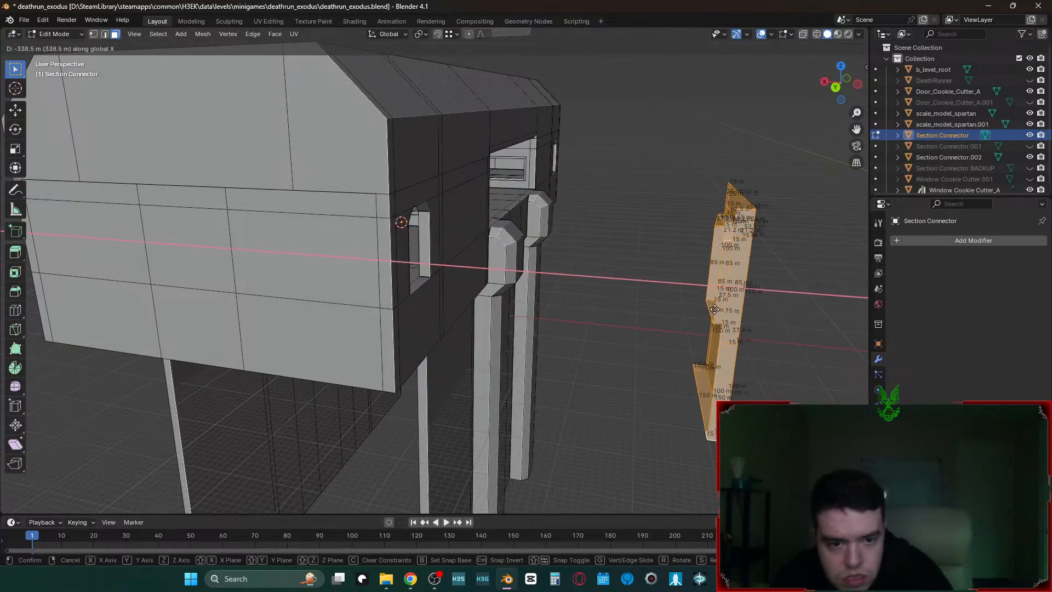
{"action": "right_click", "coordinate": [714, 310]}
{"action": "key", "text": "ctrl+z"}
- Add the interior wall faces around the arched opening to the face selection
{"action": "key", "text": "shift+grave"}
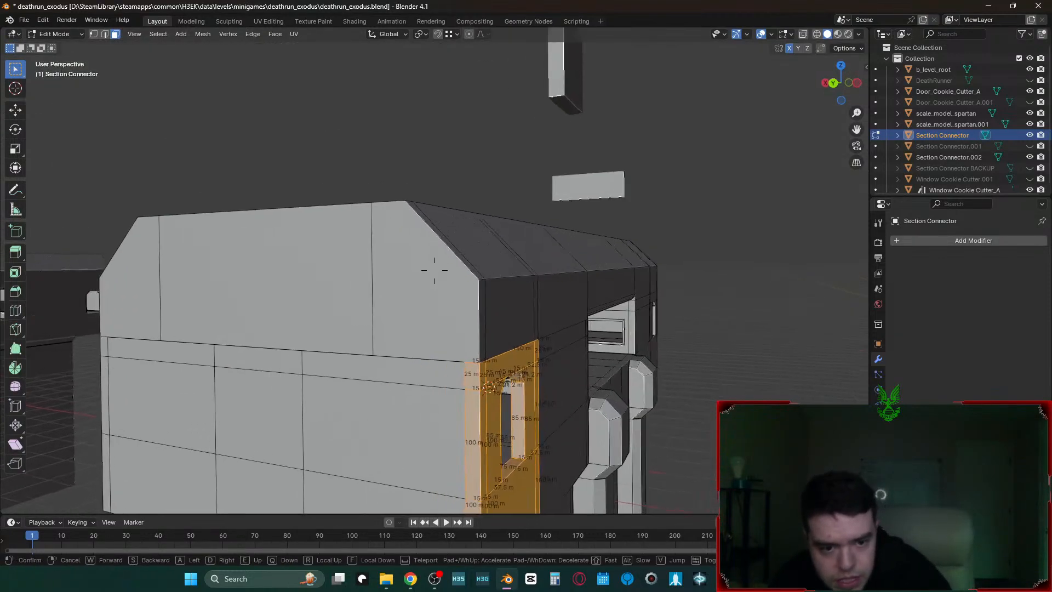
{"action": "key", "text": "w"}
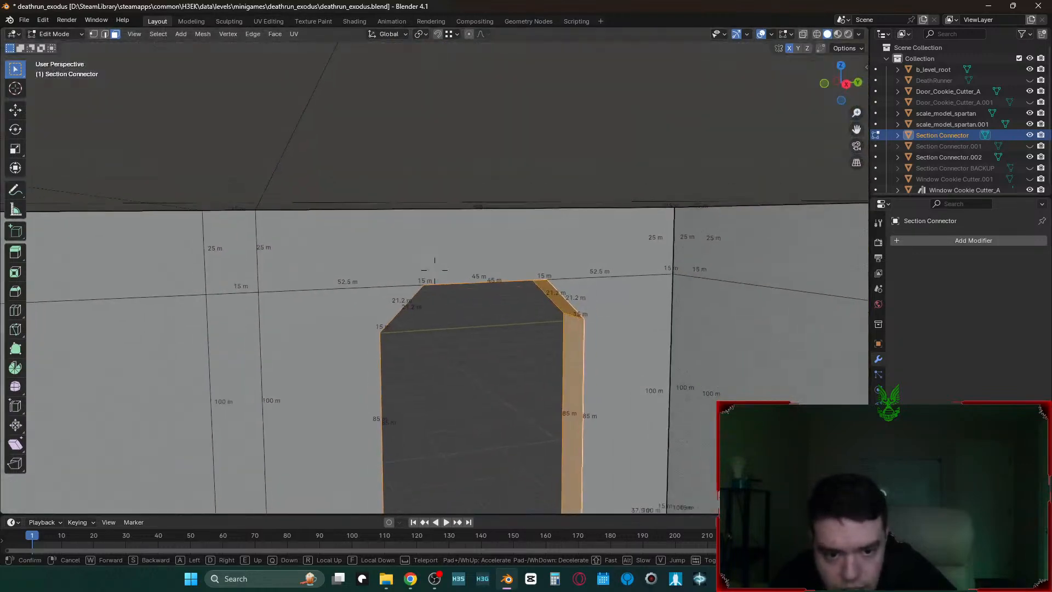
{"action": "left_click", "coordinate": [434, 270]}
{"action": "key", "text": "c"}
{"action": "left_click_drag", "start_coordinate": [605, 272], "coordinate": [534, 252]}
{"action": "left_click", "coordinate": [355, 297]}
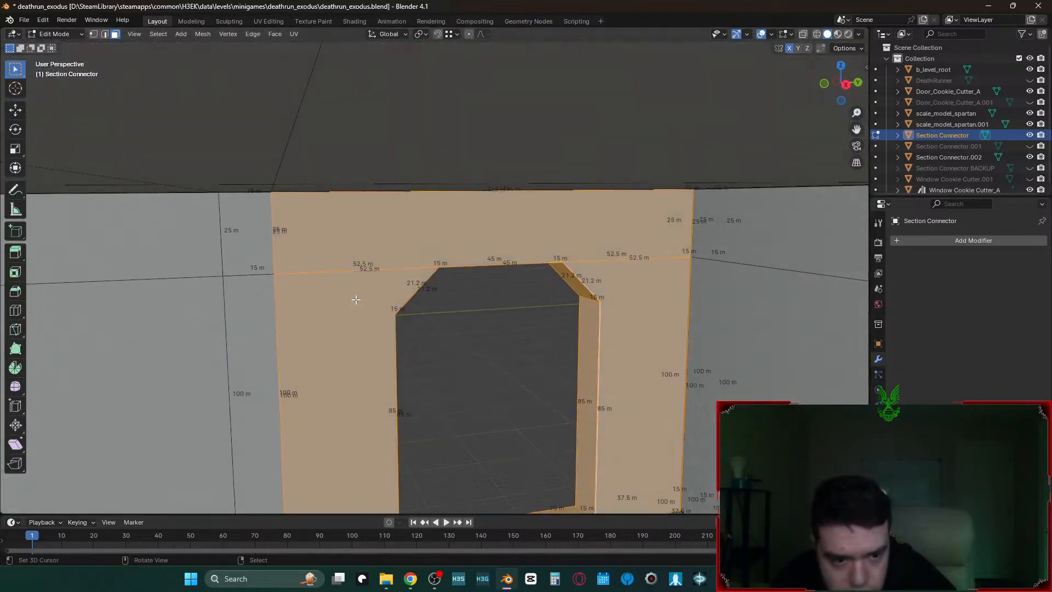
{"action": "right_click", "coordinate": [355, 297]}
- Add the narrow interior wall strip beside the arched section to the face selection
{"action": "key", "text": "shift+grave"}
{"action": "key", "text": "d"}
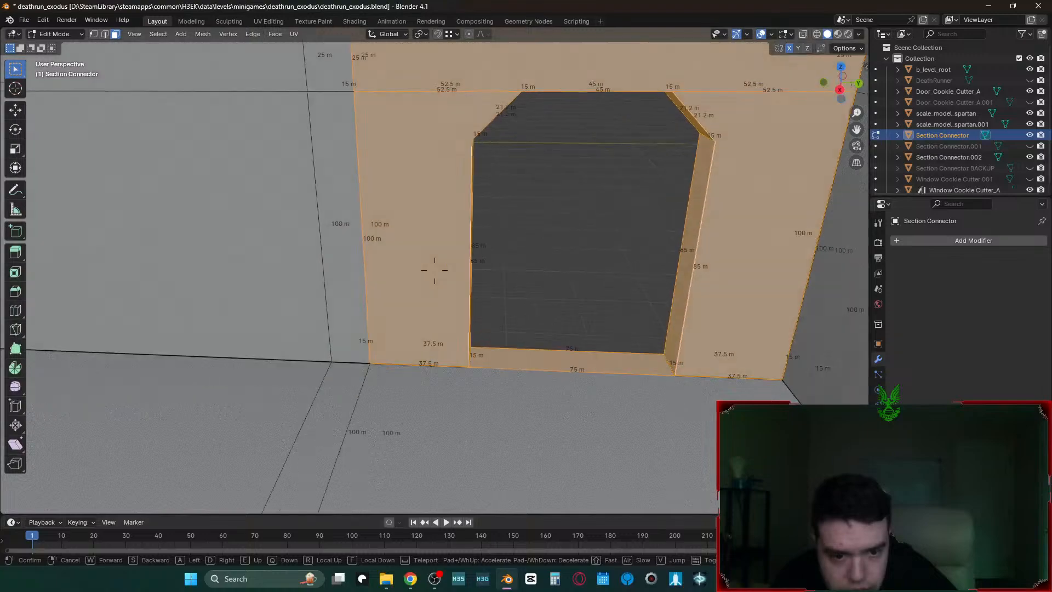
{"action": "key", "text": "s"}
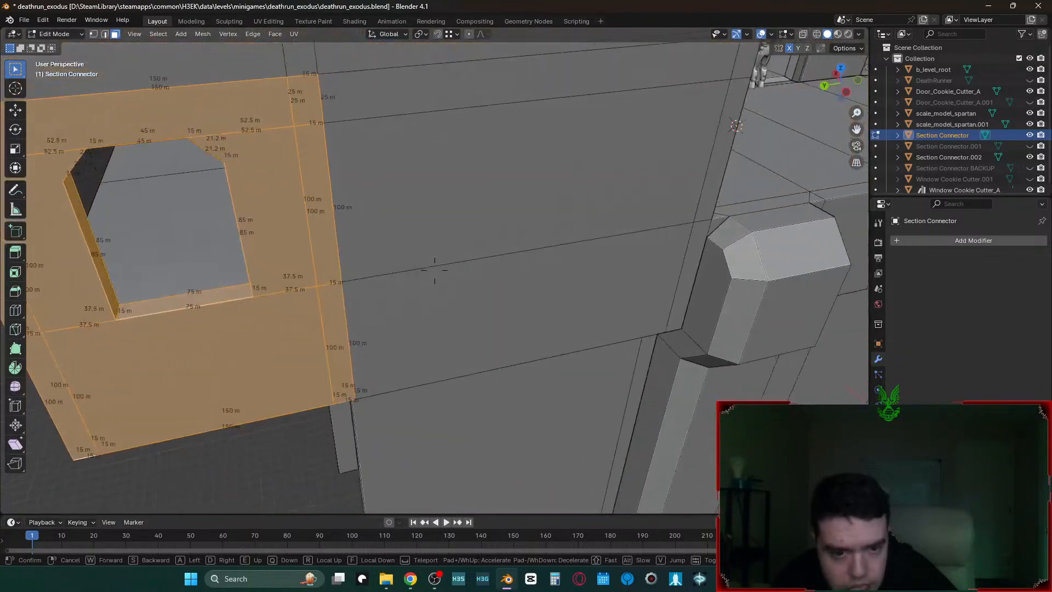
{"action": "key", "text": "w"}
{"action": "key", "text": "Escape"}
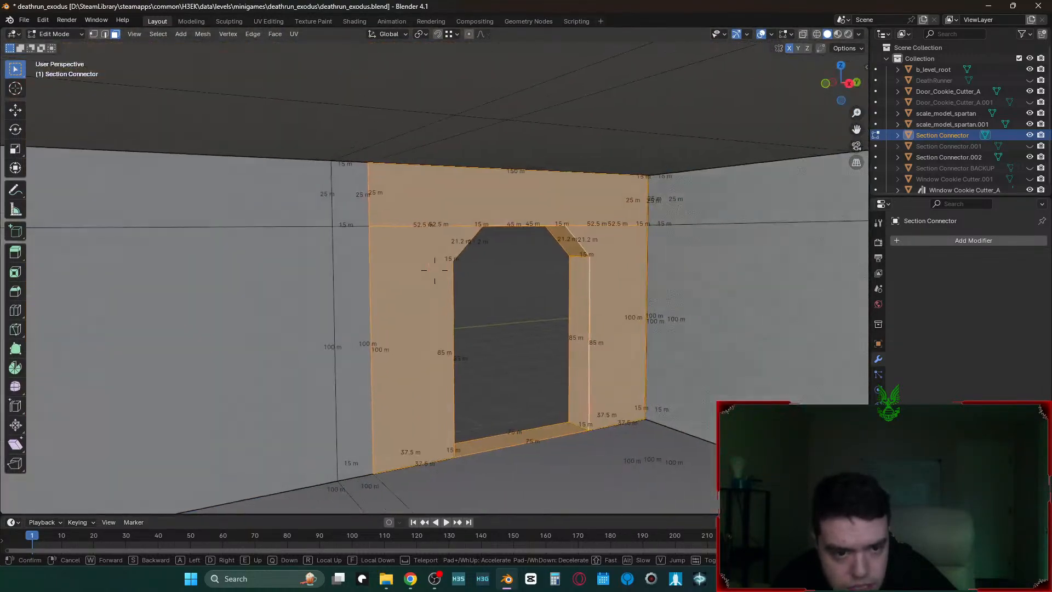
{"action": "key", "text": "c"}
{"action": "left_click", "coordinate": [396, 224]}
{"action": "key", "text": "Escape"}
- Try to duplicate the selected arched wall section with a 500 m offset along the X axis
{"action": "key", "text": "shift+grave"}
{"action": "key", "text": "s"}
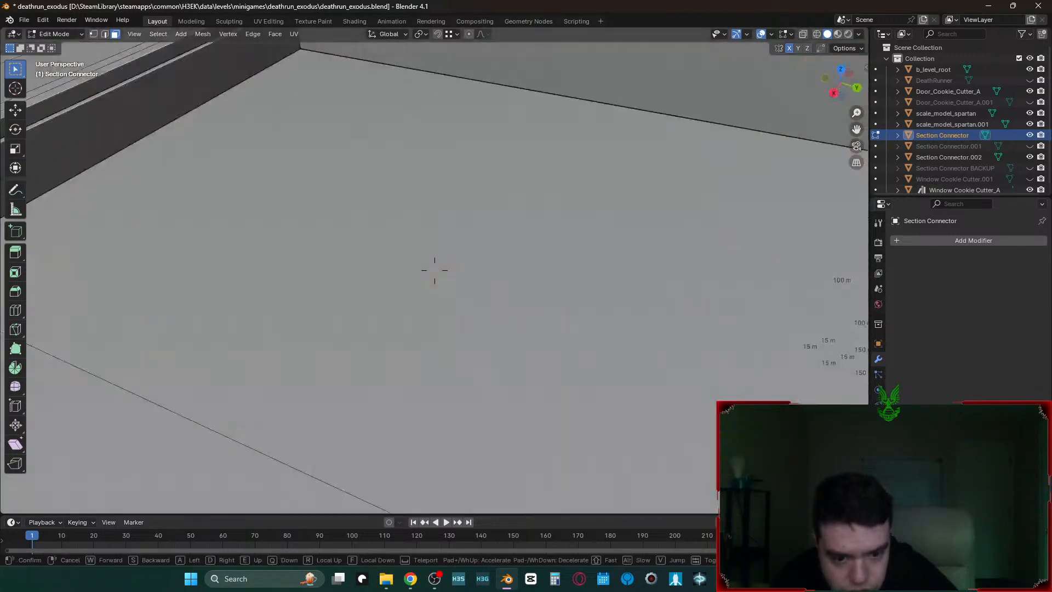
{"action": "key", "text": "d"}
{"action": "key", "text": "Return"}
{"action": "key", "text": "g"}
{"action": "key", "text": "x"}
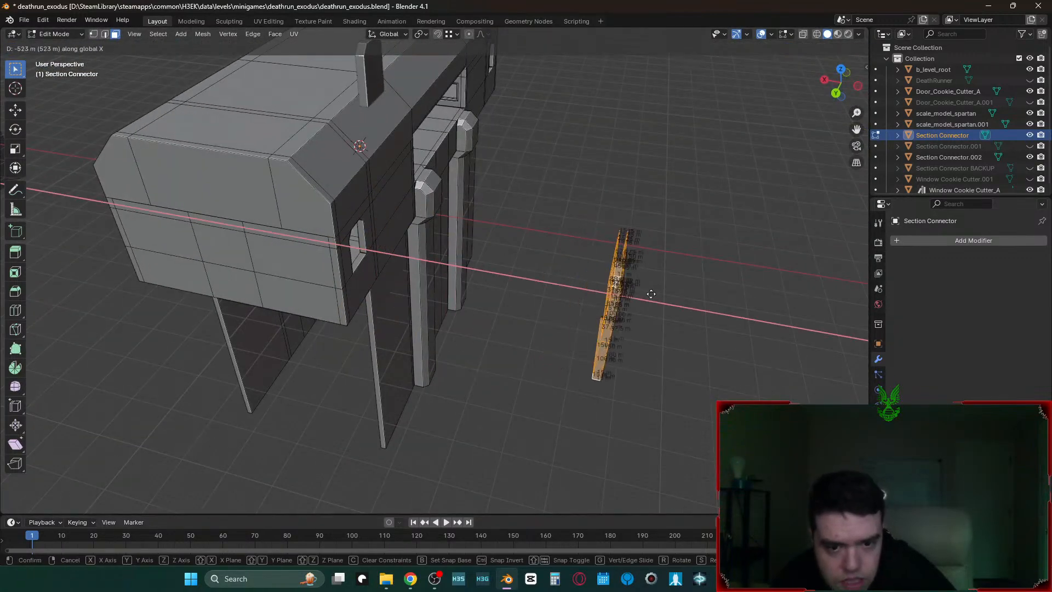
{"action": "type", "text": "500"}
{"action": "key", "text": "Return"}
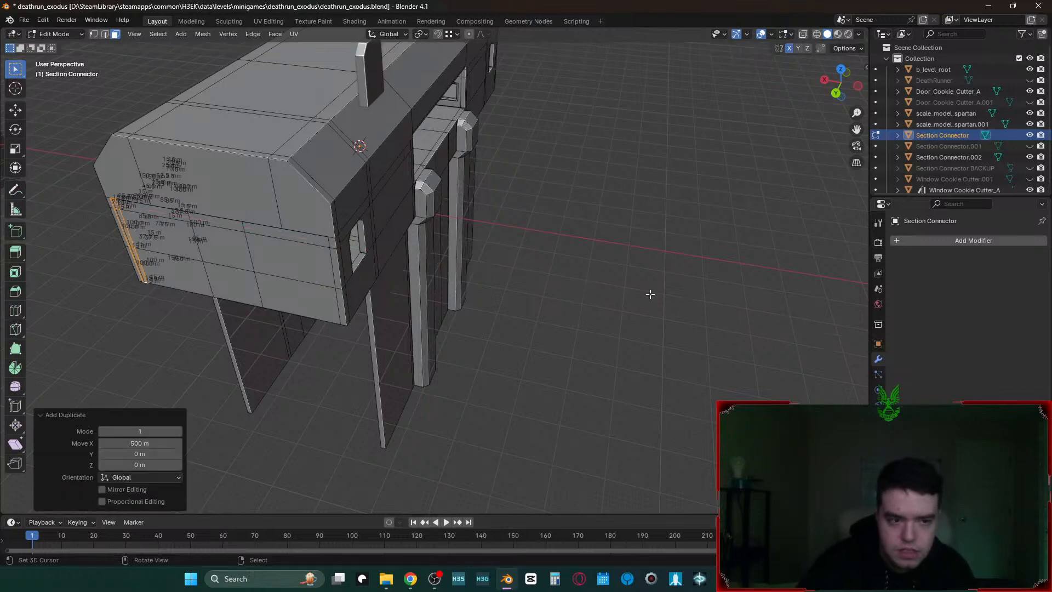
{"action": "key", "text": "ctrl+z"}
- Duplicate the selected wall section along the X axis to clear ground outside the building and separate the copy into its own object
{"action": "key", "text": "shift+d"}
{"action": "right_click", "coordinate": [649, 293]}
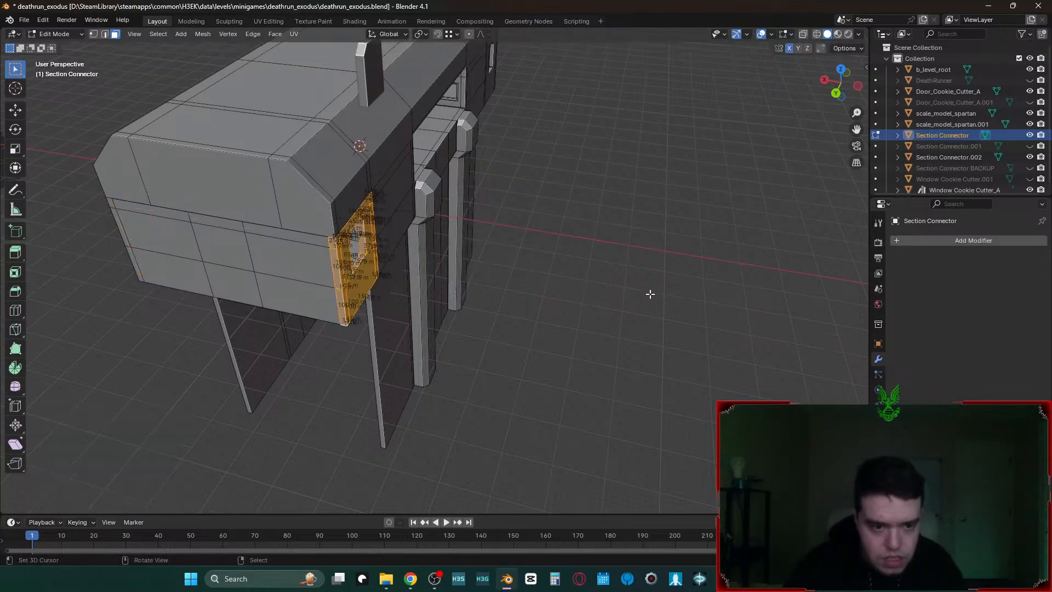
{"action": "key", "text": "g"}
{"action": "right_click", "coordinate": [712, 274]}
{"action": "key", "text": "shift+d"}
{"action": "key", "text": "x"}
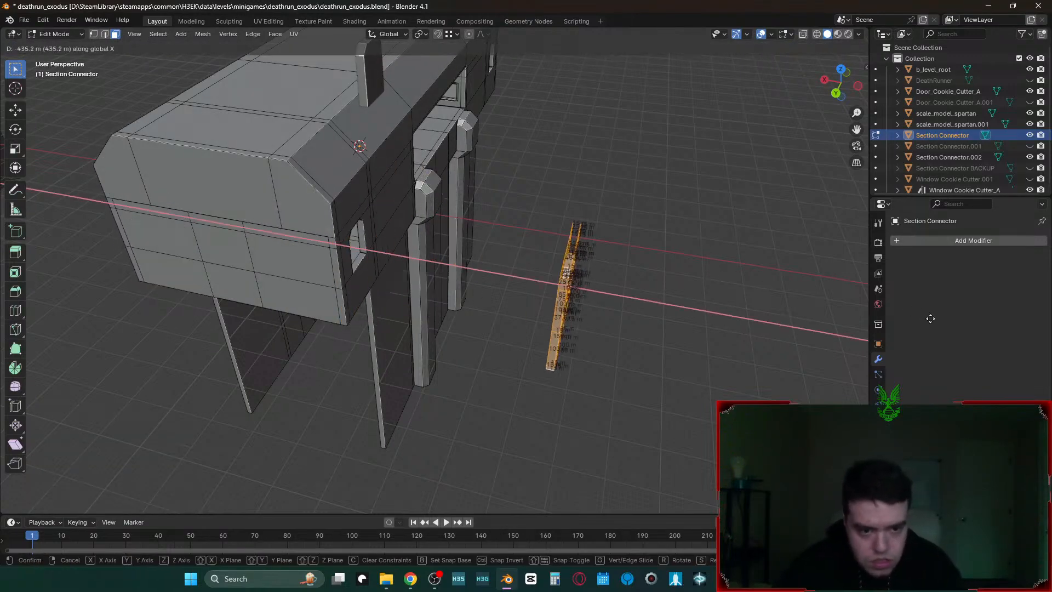
{"action": "left_click", "coordinate": [884, 312]}
{"action": "key", "text": "p"}
{"action": "left_click", "coordinate": [597, 310]}
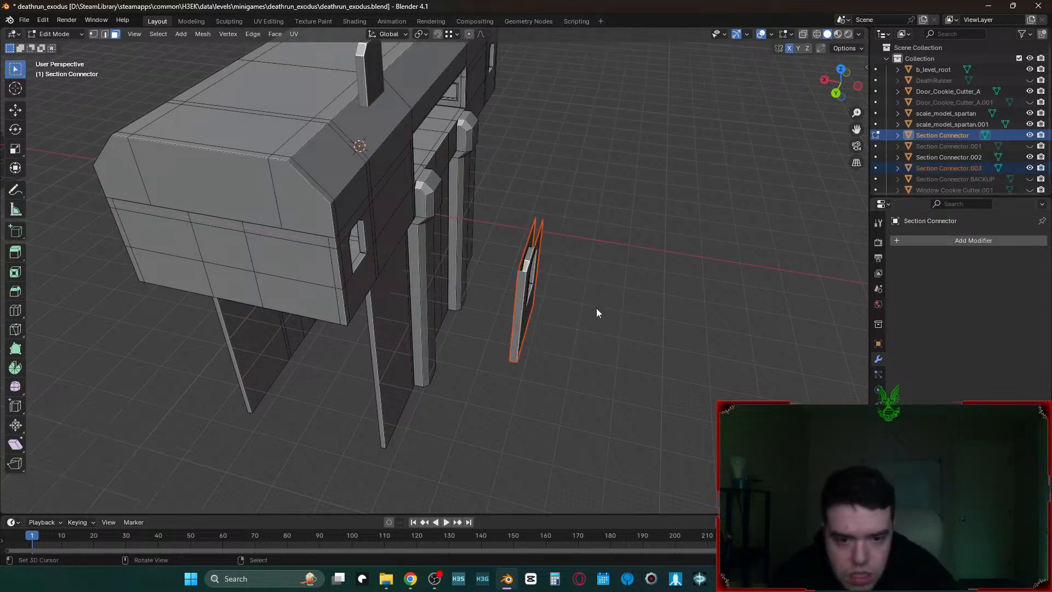
- Select the separated wall panel in Object Mode and rename it Deathrun_Hallway_A
{"action": "key", "text": "Tab"}
{"action": "left_click", "coordinate": [520, 296]}
{"action": "key", "text": "Tab"}
{"action": "key", "text": "Tab"}
{"action": "key", "text": "F2"}
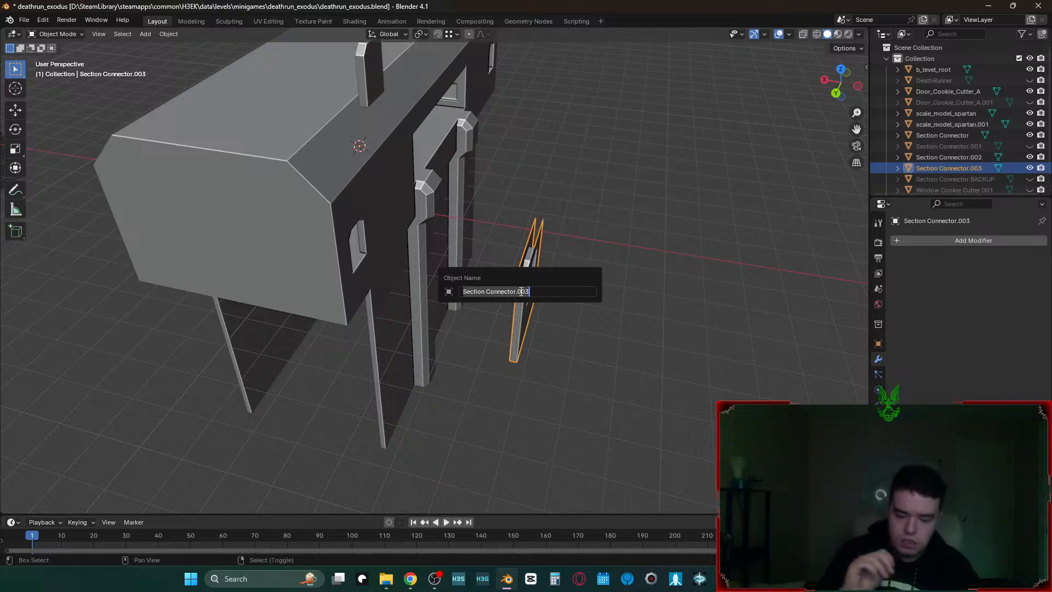
{"action": "type", "text": "Deathrun_Hallw"}
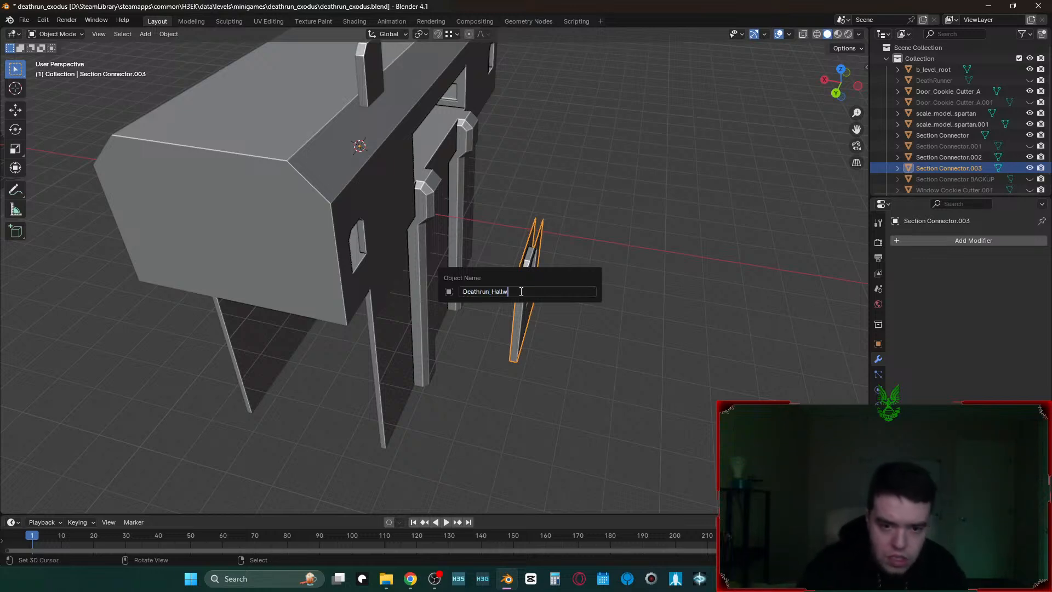
{"action": "type", "text": "ay_A"}
{"action": "key", "text": "Return"}
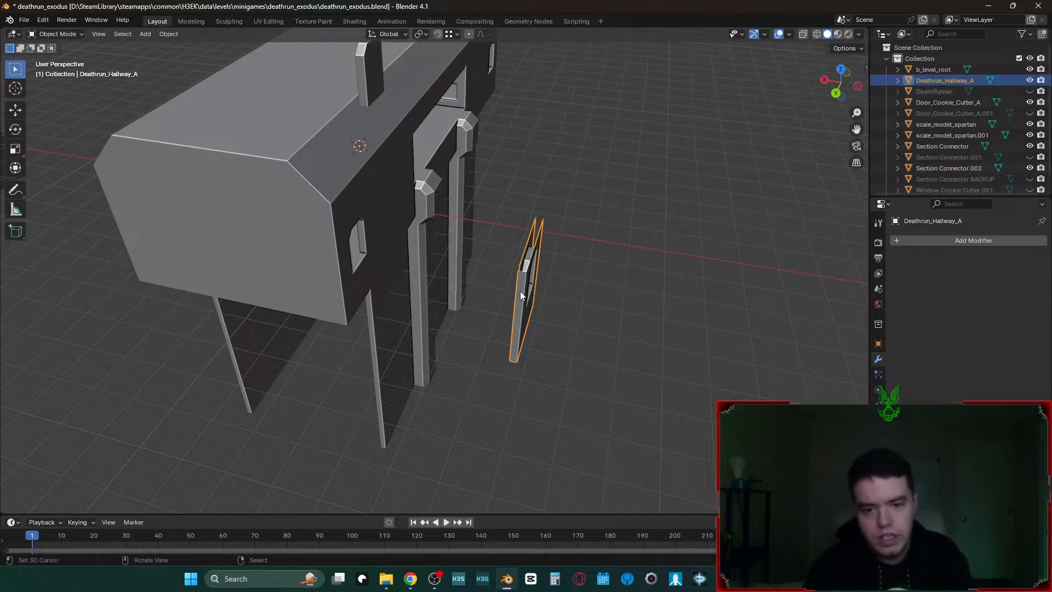
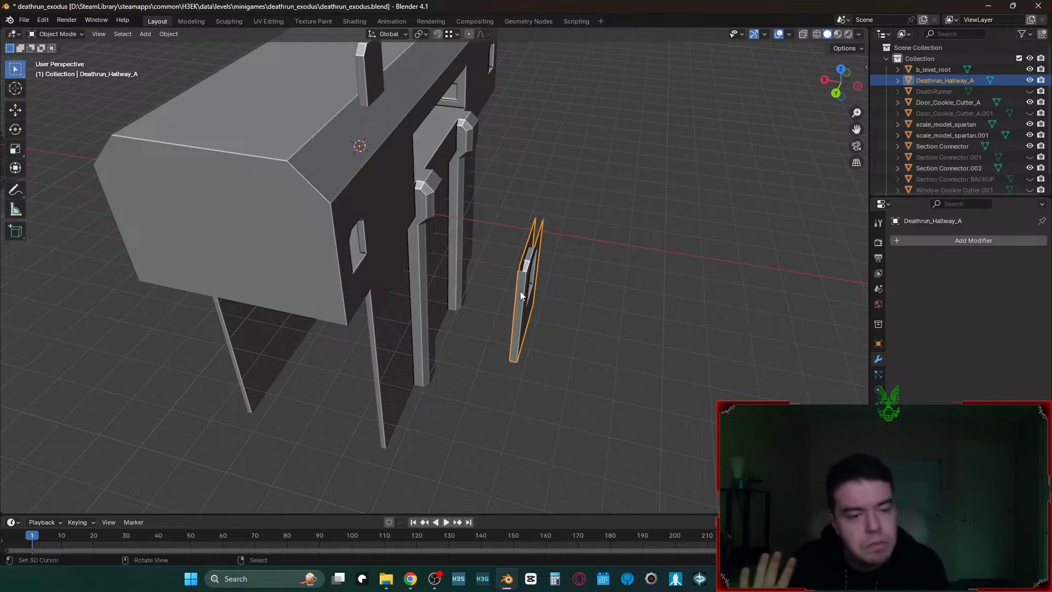
- Open the wall panel's mesh for editing and examine its open top, end and inner edges from both sides
{"action": "key", "text": "Tab"}
{"action": "middle_click_drag", "start_coordinate": [529, 299], "coordinate": [500, 293]}
{"action": "scroll", "coordinate": [530, 286], "scroll_direction": "up", "scroll_amount": 1}
{"action": "right_click", "coordinate": [504, 277], "text": "alt"}
{"action": "key", "text": "shift+grave"}
{"action": "key", "text": "w"}
{"action": "key", "text": "d"}
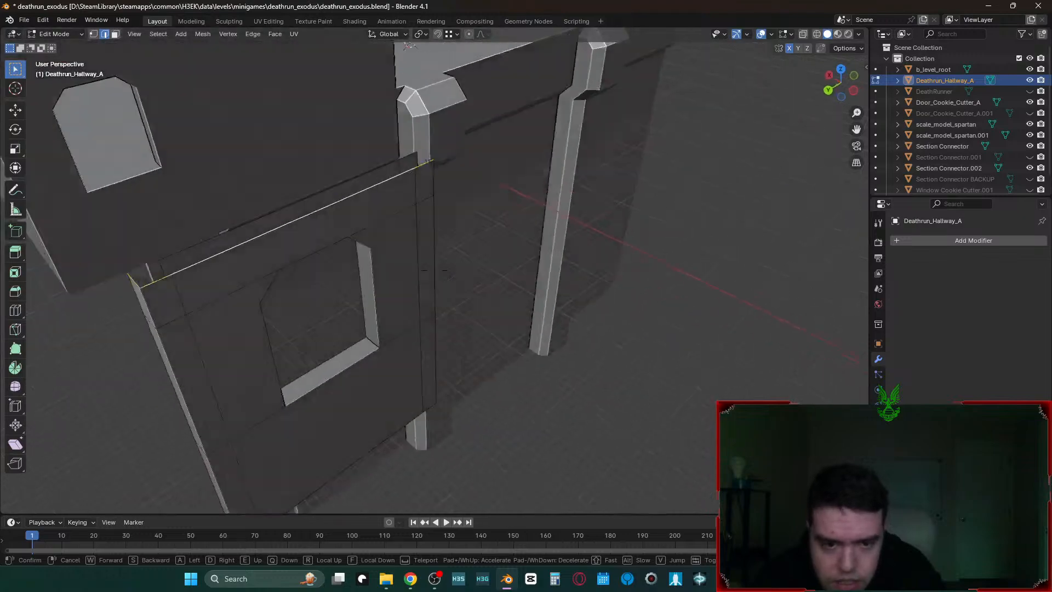
{"action": "left_click", "coordinate": [504, 277]}
{"action": "key", "text": "shift+grave"}
{"action": "key", "text": "s"}
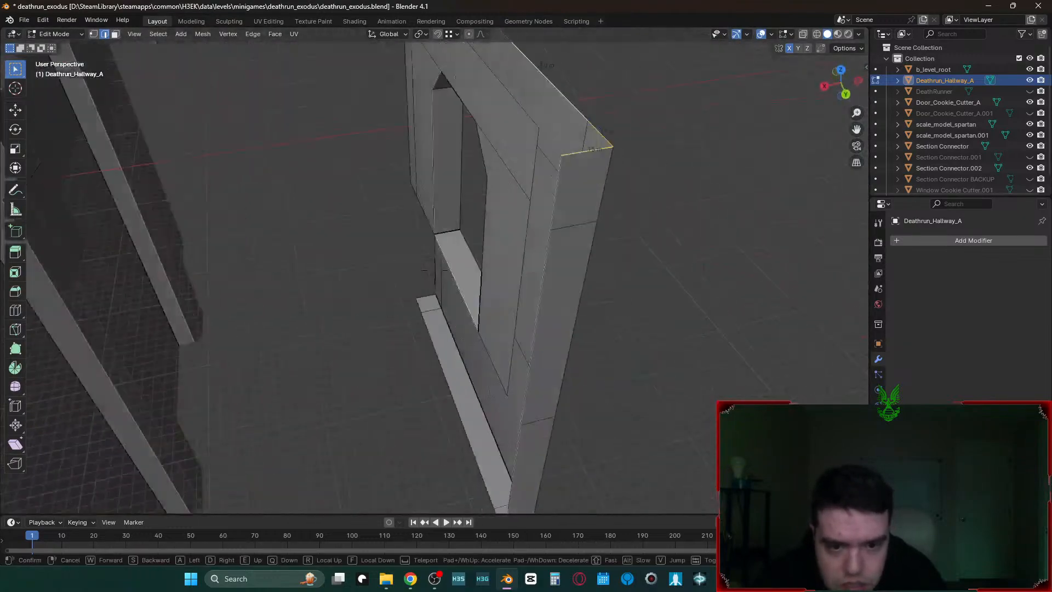
{"action": "key", "text": "a"}
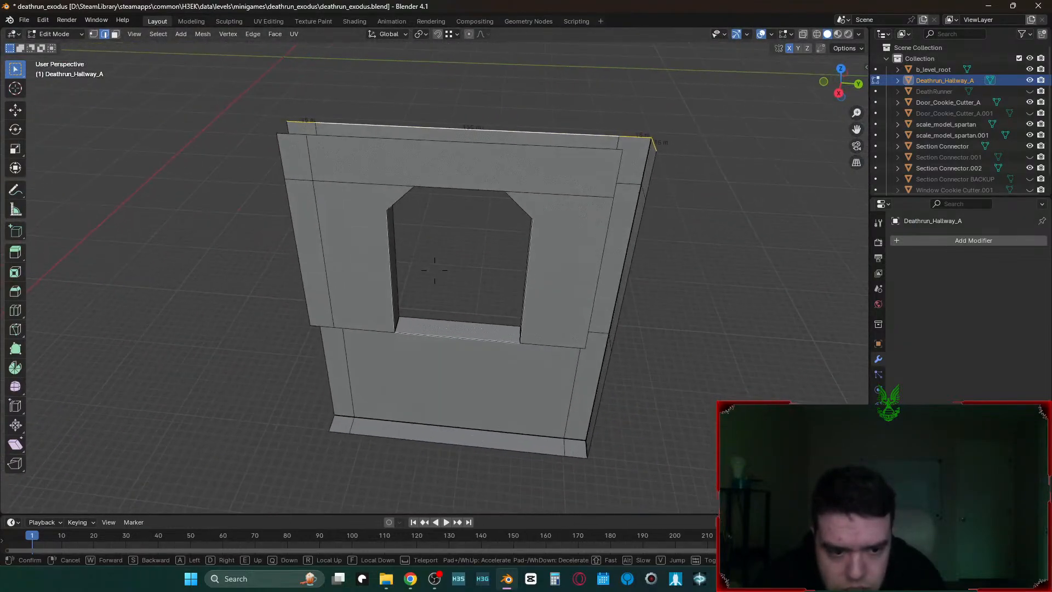
{"action": "key", "text": "w"}
{"action": "left_click", "coordinate": [447, 278]}
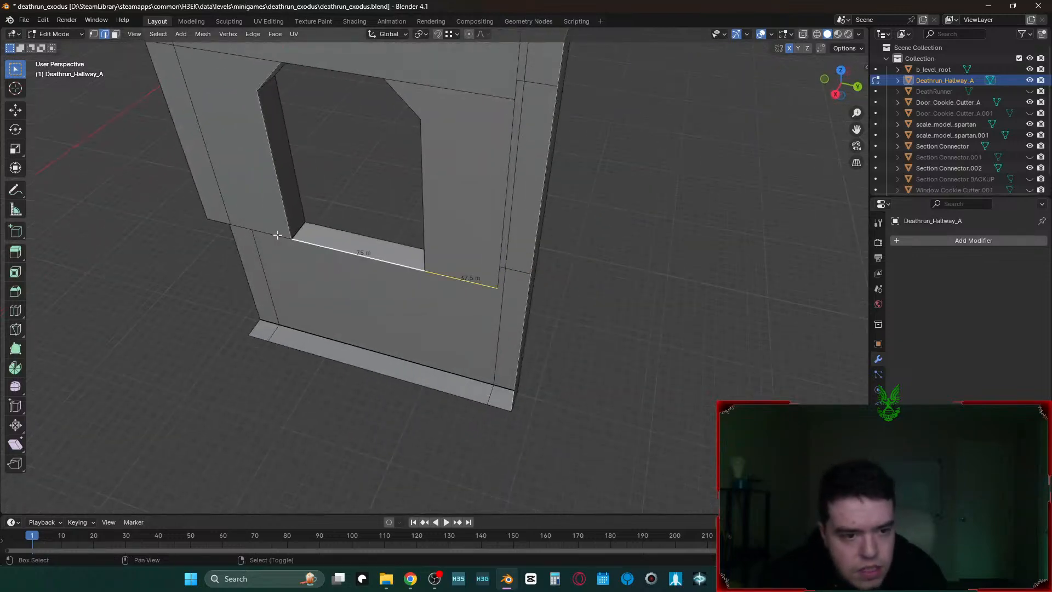
- Select the run of edges along the bottom of the inner wall beneath the arched opening
{"action": "key", "text": "shift+grave"}
{"action": "key", "text": "s"}
{"action": "key", "text": "d"}
{"action": "key", "text": "a"}
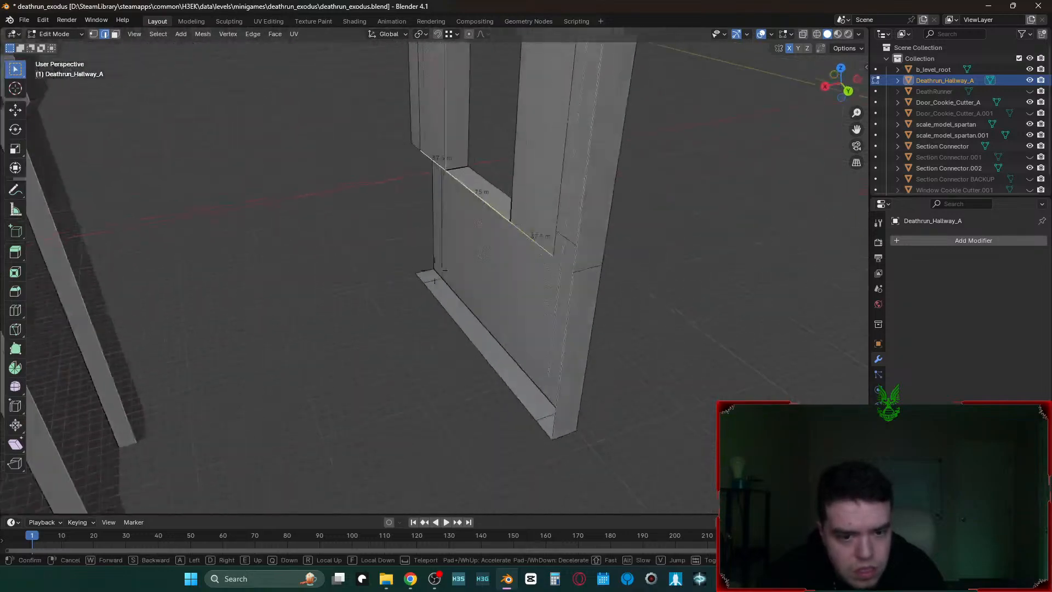
{"action": "left_click", "coordinate": [354, 364]}
{"action": "key", "text": "shift+grave"}
{"action": "key", "text": "w"}
{"action": "left_click", "coordinate": [354, 363]}
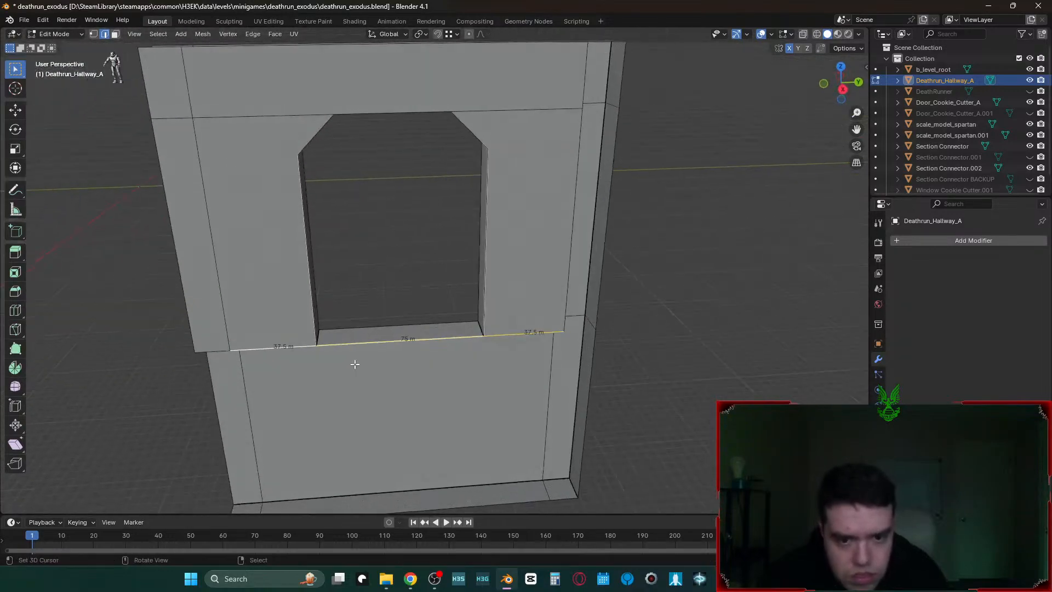
- Fill the missing narrow border strip of the inner wall beside the arched opening, including its short upper part
{"action": "left_click", "coordinate": [630, 163]}
{"action": "left_click", "coordinate": [578, 171], "text": "shift"}
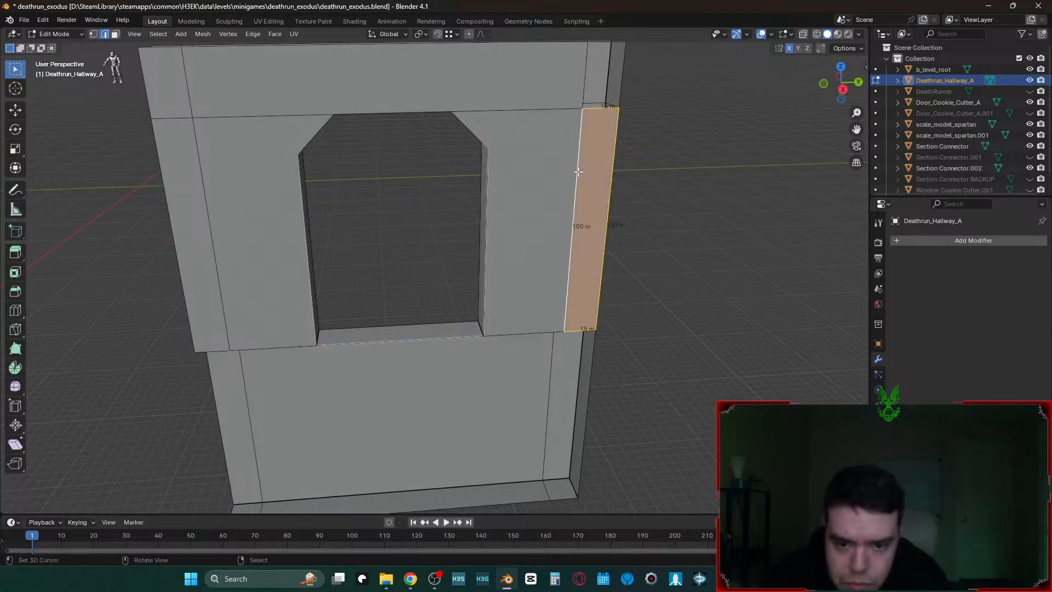
{"action": "left_click", "coordinate": [613, 89]}
{"action": "middle_click_drag", "start_coordinate": [602, 81], "coordinate": [517, 130], "text": "shift"}
{"action": "left_click", "coordinate": [569, 121], "text": "shift"}
- Fill the first corner square and the long middle face across the panel's open top
{"action": "left_click", "coordinate": [377, 205]}
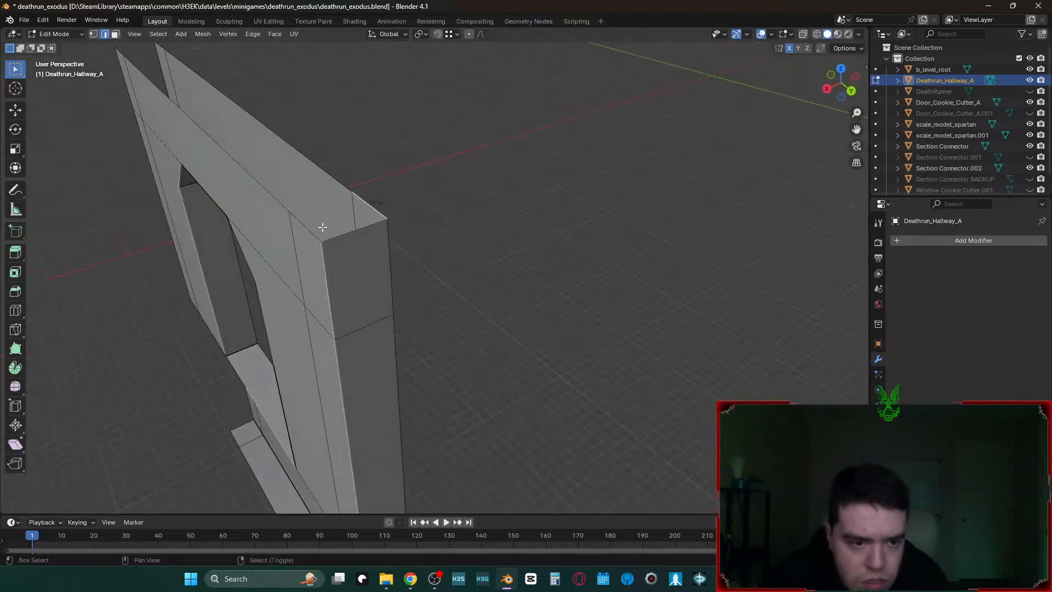
{"action": "key", "text": "f"}
{"action": "right_click", "coordinate": [316, 201]}
{"action": "right_click", "coordinate": [221, 158], "text": "shift"}
{"action": "right_click", "coordinate": [284, 136], "text": "shift"}
{"action": "key", "text": "f"}
- Fill the remaining corner square at the far end of the panel's top
{"action": "key", "text": "shift+grave"}
{"action": "key", "text": "a"}
{"action": "key", "text": "w"}
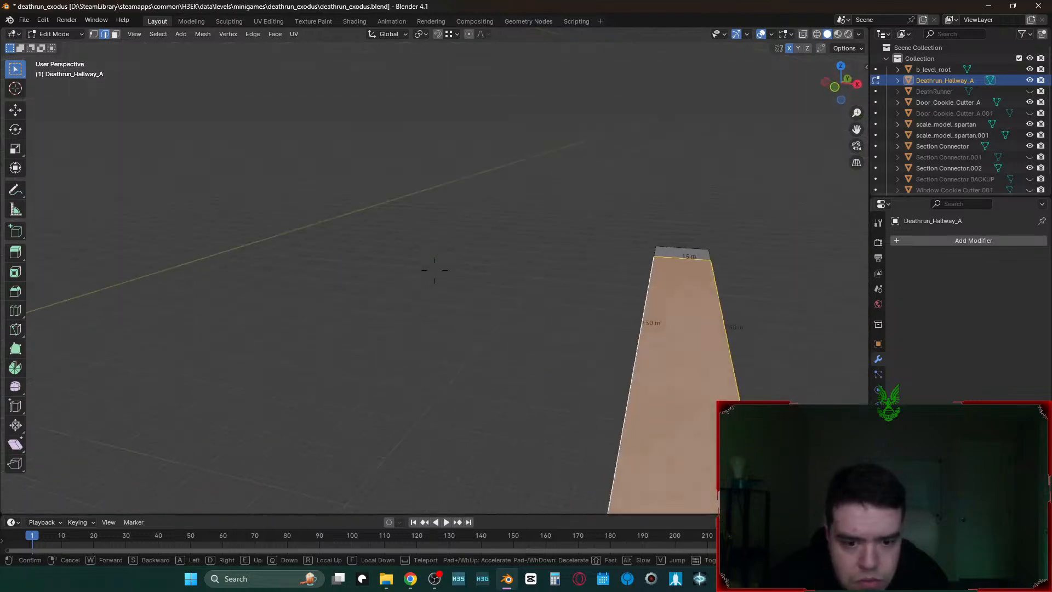
{"action": "left_click", "coordinate": [458, 280]}
{"action": "right_click", "coordinate": [477, 290]}
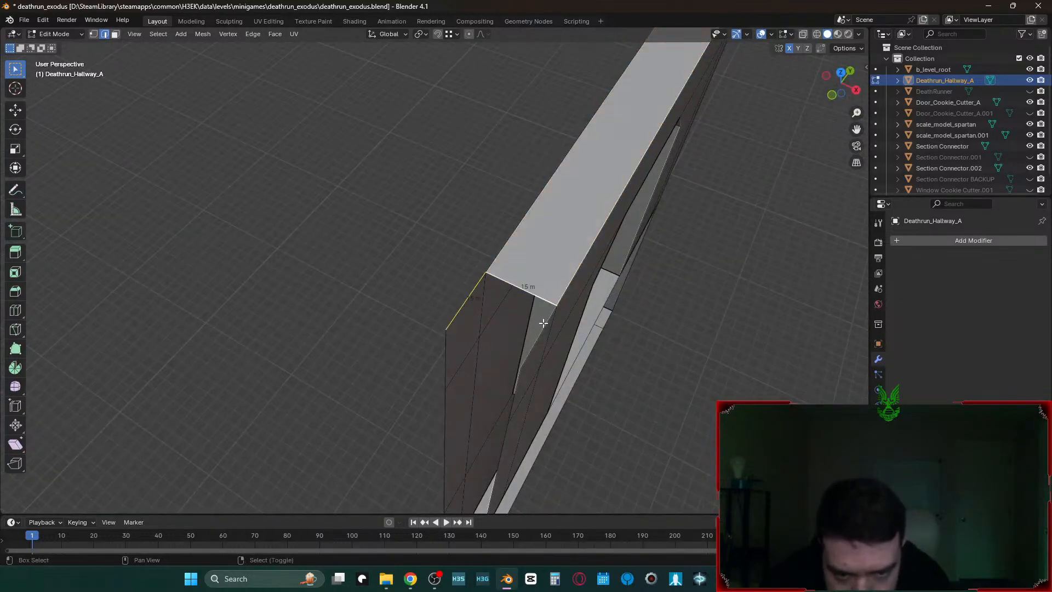
{"action": "key", "text": "f"}
- Close the panel's open end with a short upper face and a taller face beside the arched opening
{"action": "key", "text": "shift+grave"}
{"action": "key", "text": "w"}
{"action": "key", "text": "s"}
{"action": "left_click", "coordinate": [557, 323]}
{"action": "right_click", "coordinate": [530, 180]}
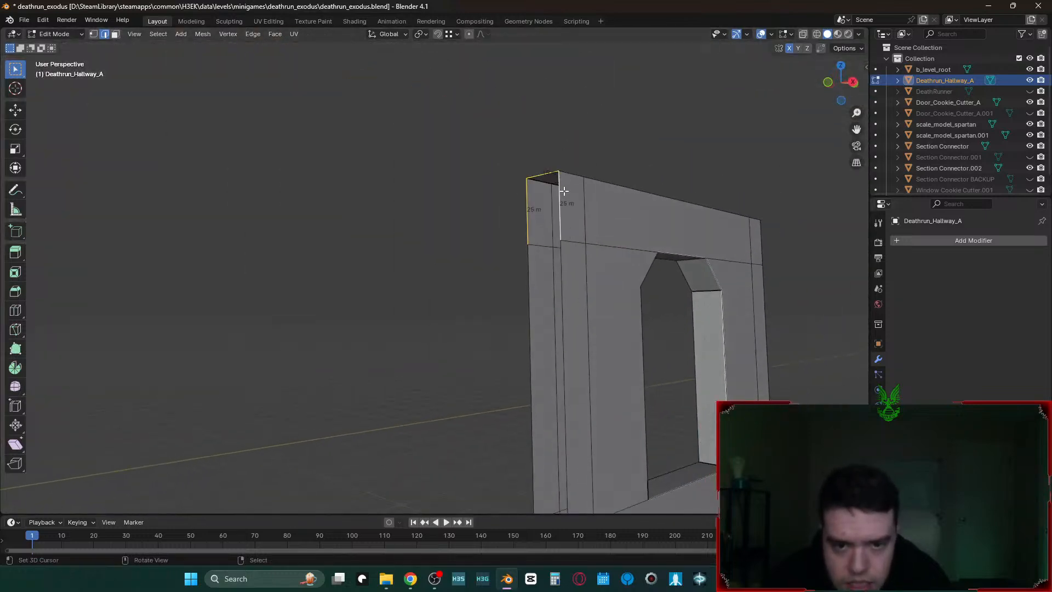
{"action": "key", "text": "f"}
{"action": "right_click", "coordinate": [539, 241]}
{"action": "right_click", "coordinate": [535, 272], "text": "shift"}
{"action": "key", "text": "f"}
- Extrude the open end's lower vertical edge 15 m along X, and extrude the resulting edge 15 m along Y
{"action": "middle_click_drag", "start_coordinate": [564, 276], "coordinate": [569, 273]}
{"action": "right_click", "coordinate": [568, 281]}
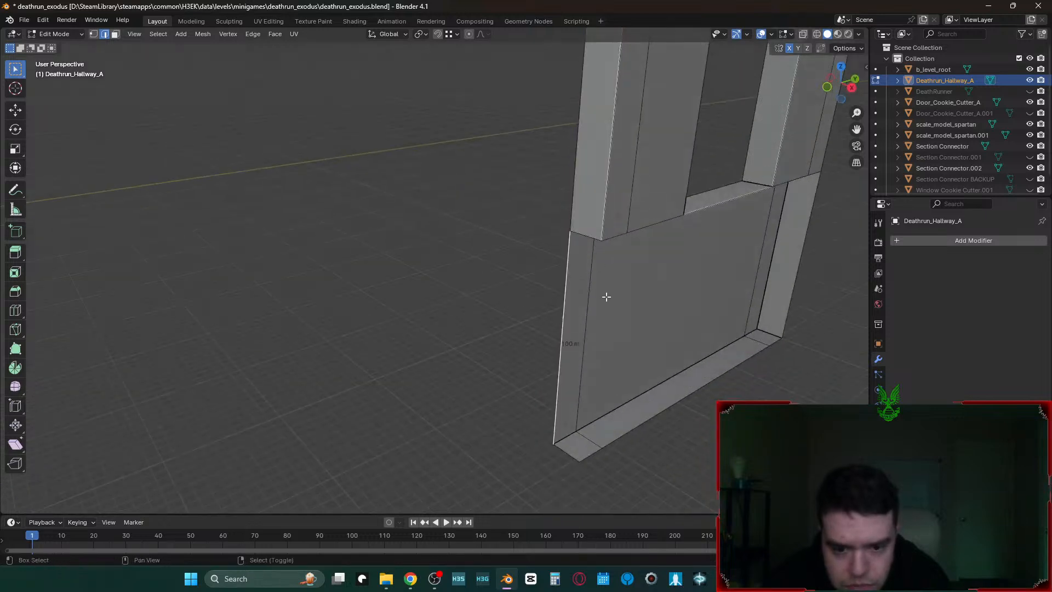
{"action": "type", "text": "ex15"}
{"action": "key", "text": "Return"}
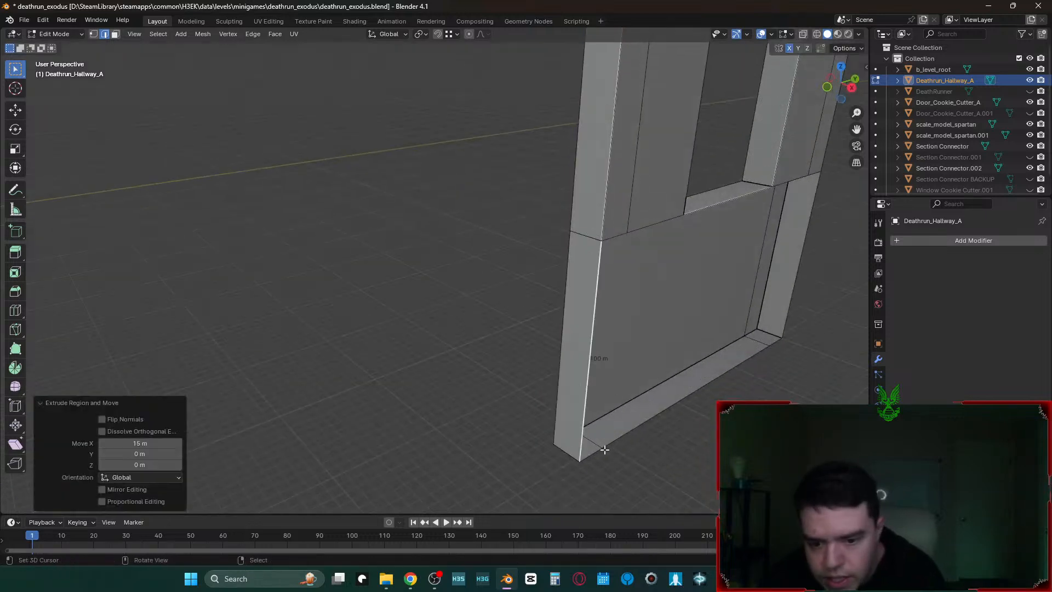
{"action": "type", "text": "ey15"}
{"action": "key", "text": "Return"}
- Extrude the lower vertical edge at the panel's opposite end -15 m along Y
{"action": "key", "text": "shift+grave"}
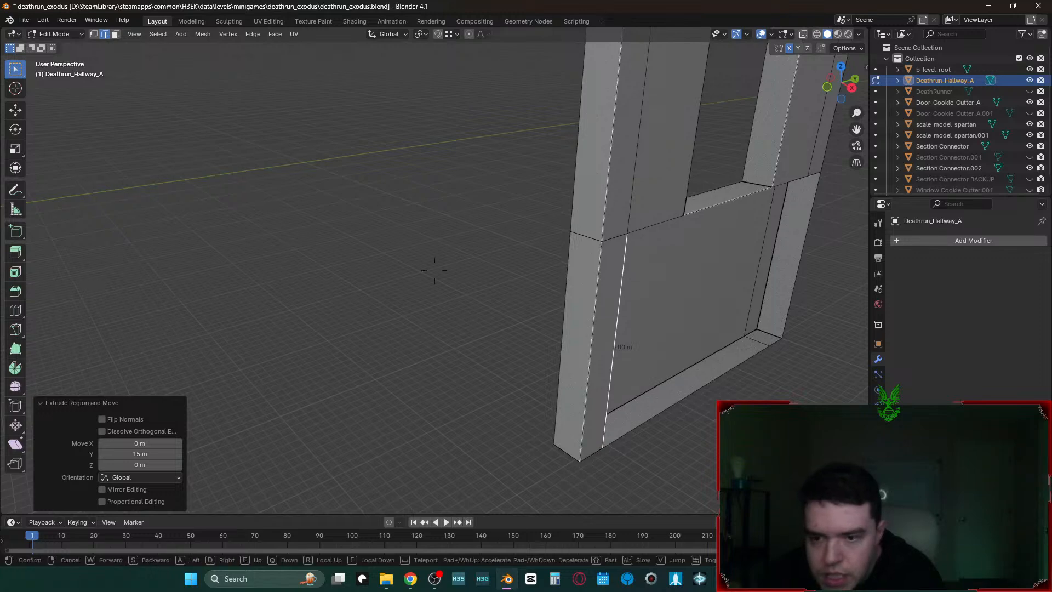
{"action": "left_click", "coordinate": [648, 300]}
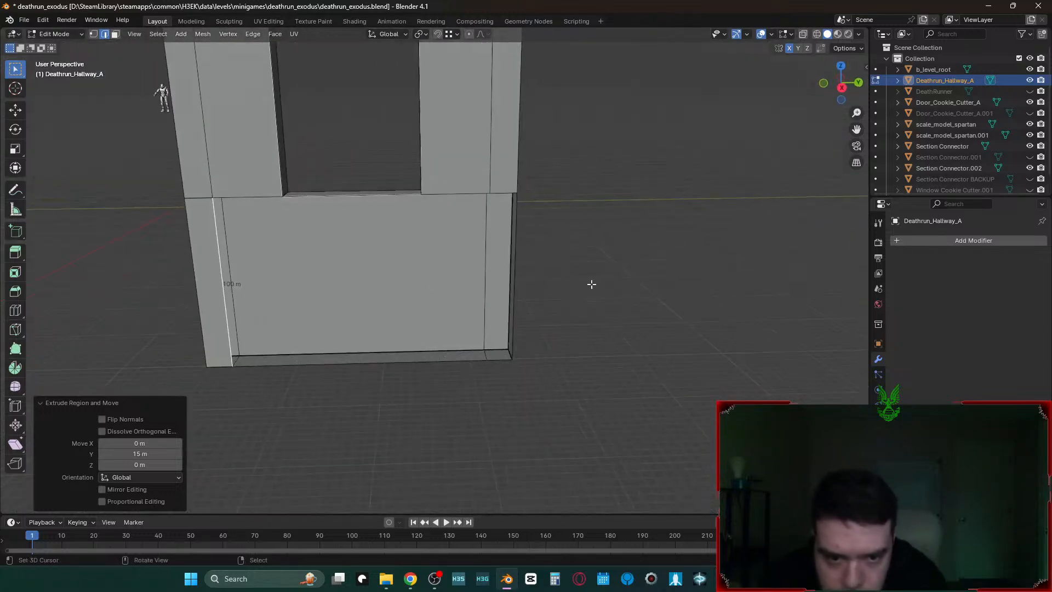
{"action": "right_click", "coordinate": [518, 246]}
{"action": "key", "text": "e"}
{"action": "key", "text": "y"}
{"action": "left_click", "coordinate": [489, 189], "text": "ctrl"}
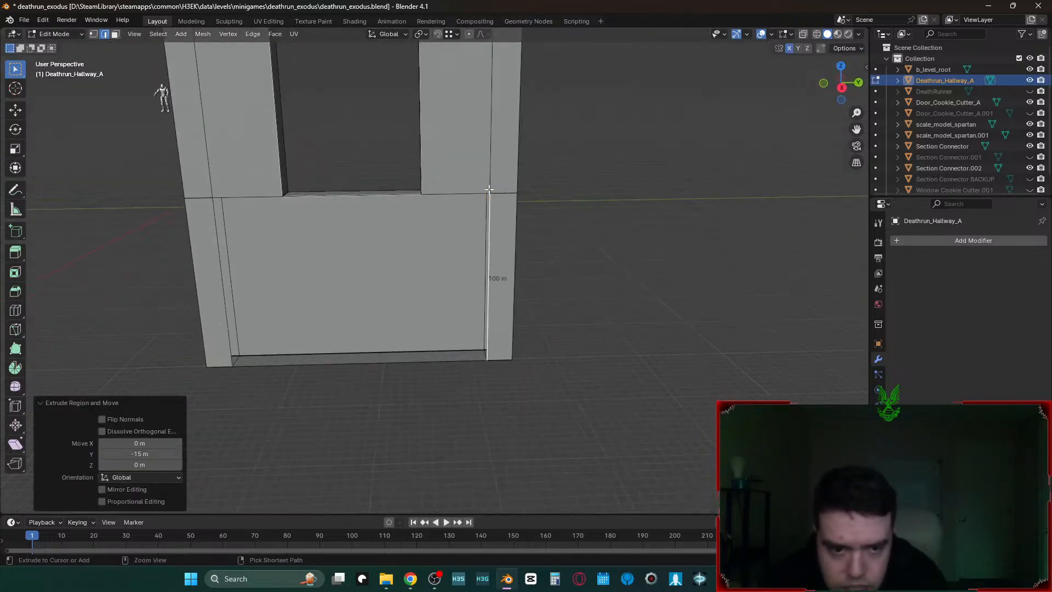
- Merge the whole panel's overlapping vertices by distance and clear the selection
{"action": "key", "text": "a"}
{"action": "key", "text": "m"}
{"action": "left_click", "coordinate": [460, 188]}
{"action": "key", "text": "alt+a"}
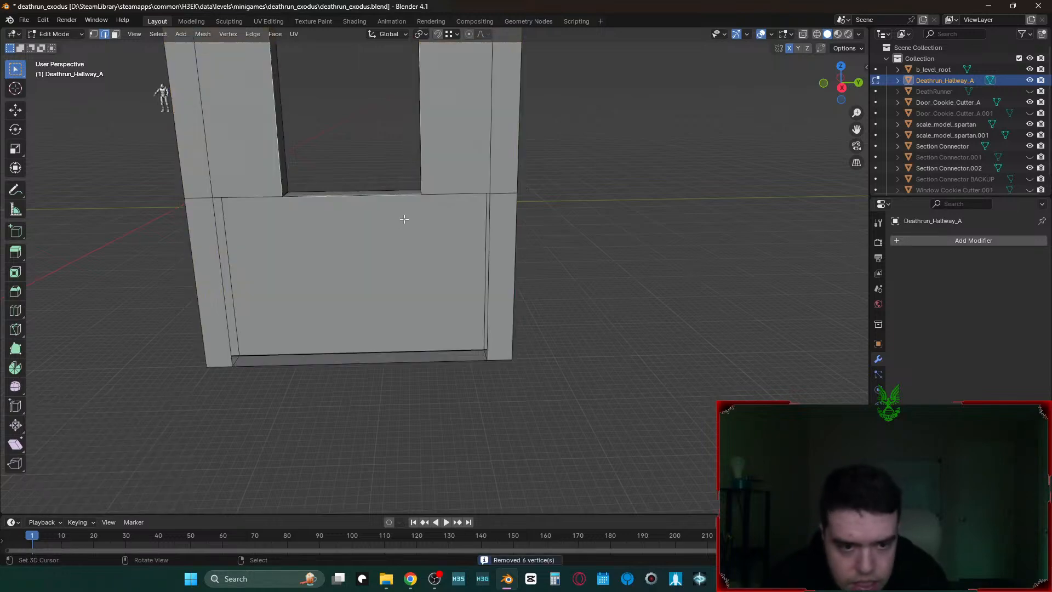
- Fill the open recess below the arched opening on the inner wall and switch to face selection
{"action": "left_click", "coordinate": [453, 193], "text": "alt"}
{"action": "key", "text": "f"}
{"action": "key", "text": "alt+a"}
{"action": "key", "text": "shift+grave"}
{"action": "key", "text": "d"}
{"action": "left_click", "coordinate": [684, 257]}
{"action": "key", "text": "3"}
{"action": "middle_click_drag", "start_coordinate": [684, 258], "coordinate": [697, 253]}
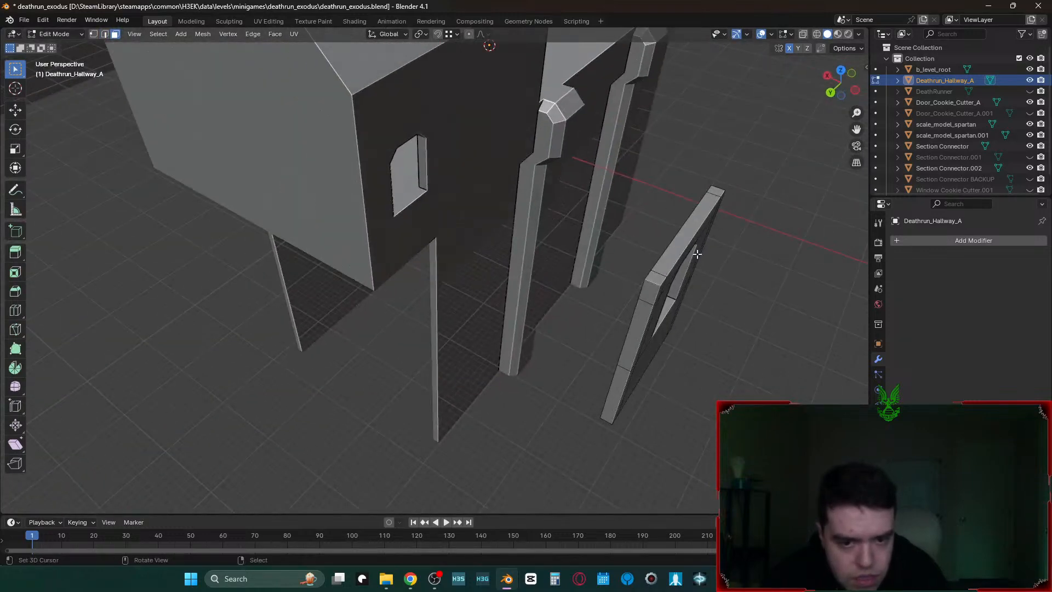
- Set the wall panel's origin to its geometry and duplicate the panel about 316 m upward along Z
{"action": "key", "text": "Tab"}
{"action": "key", "text": "q"}
{"action": "left_click", "coordinate": [696, 321]}
{"action": "key", "text": "shift+d"}
{"action": "key", "text": "z"}
{"action": "left_click", "coordinate": [706, 183]}
{"action": "key", "text": "shift+grave"}
{"action": "key", "text": "d"}
{"action": "key", "text": "s"}
{"action": "left_click", "coordinate": [710, 254]}
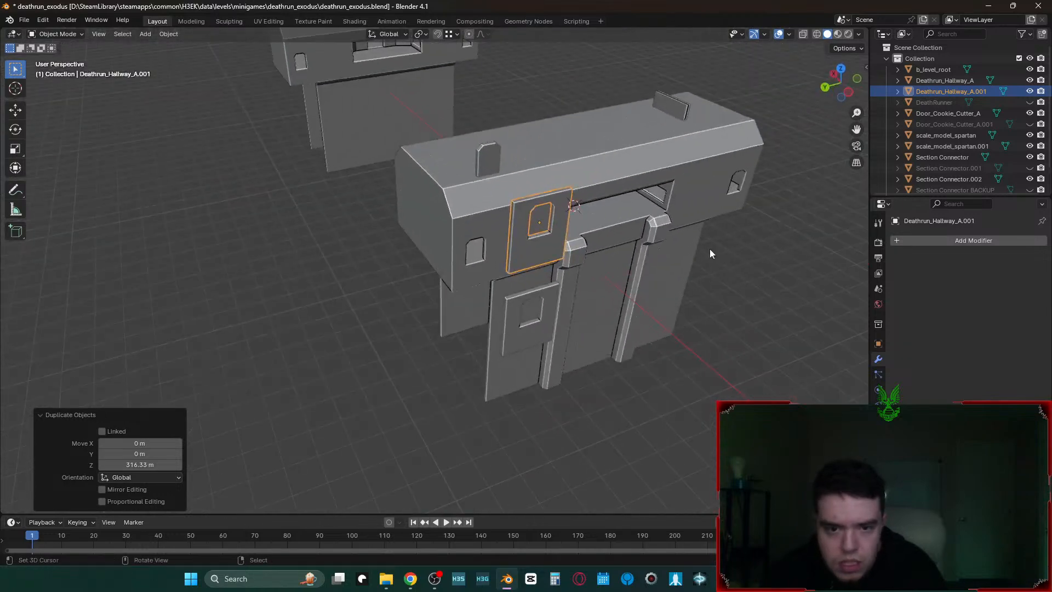
- Rename the duplicated panel Deathrun_Hallway_A_Doorway
{"action": "key", "text": "F2"}
{"action": "key", "text": "Right"}
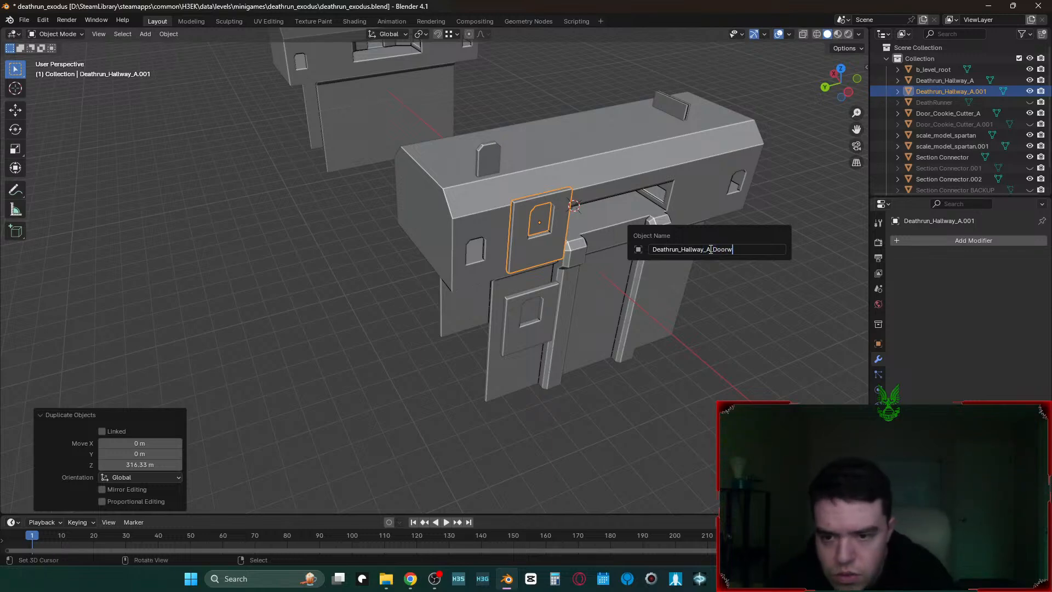
{"action": "key", "text": "Return"}
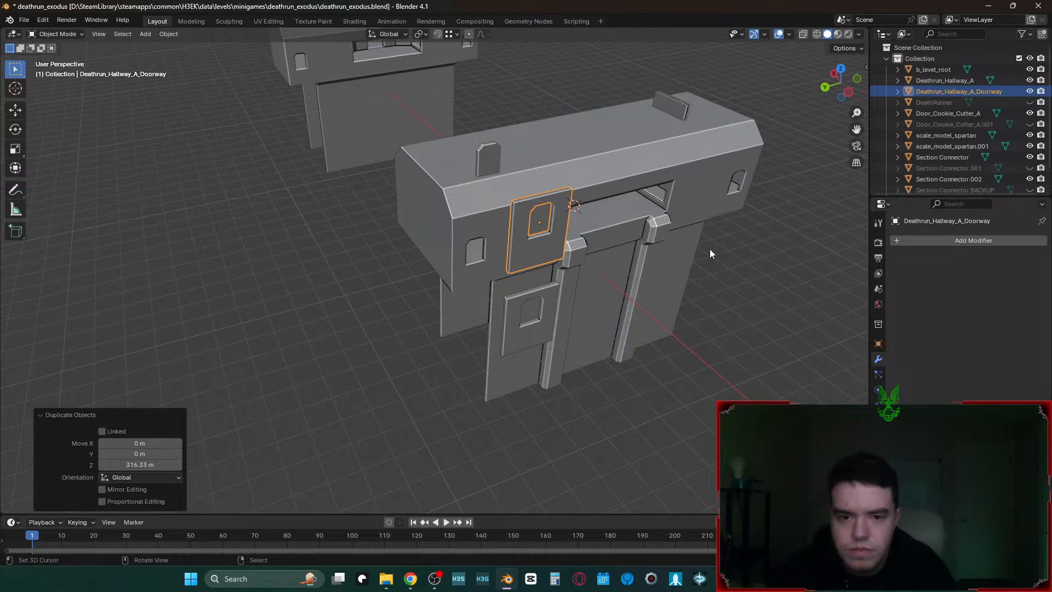
- Open the original lower panel for mesh editing and select the wide face below its arched opening
{"action": "left_click", "coordinate": [655, 411]}
{"action": "left_click", "coordinate": [556, 320]}
{"action": "key", "text": "Tab"}
{"action": "key", "text": "shift+grave"}
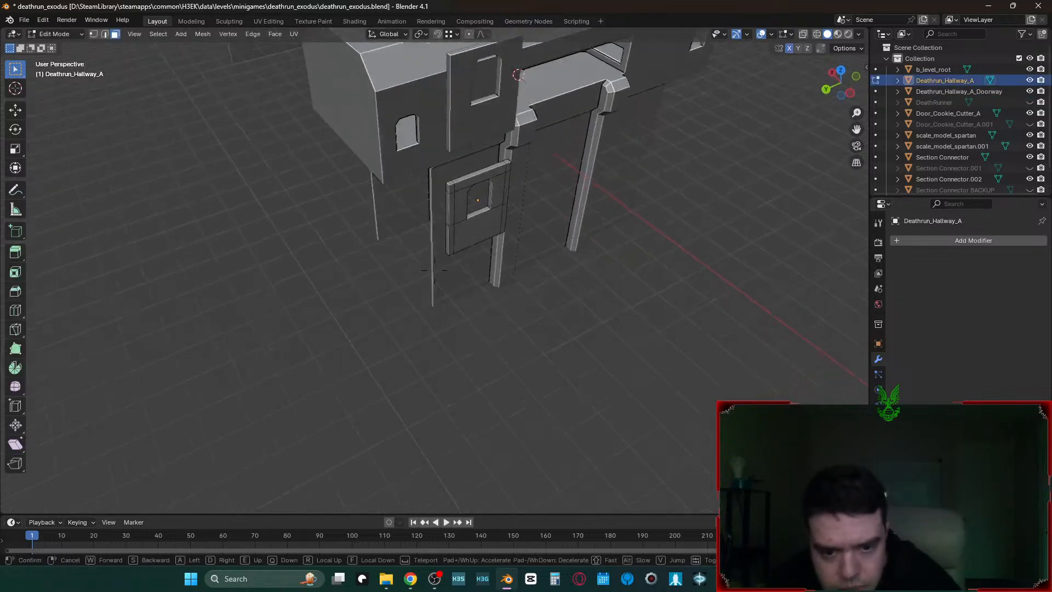
{"action": "key", "text": "w"}
{"action": "left_click", "coordinate": [531, 344]}
{"action": "left_click", "coordinate": [469, 350]}
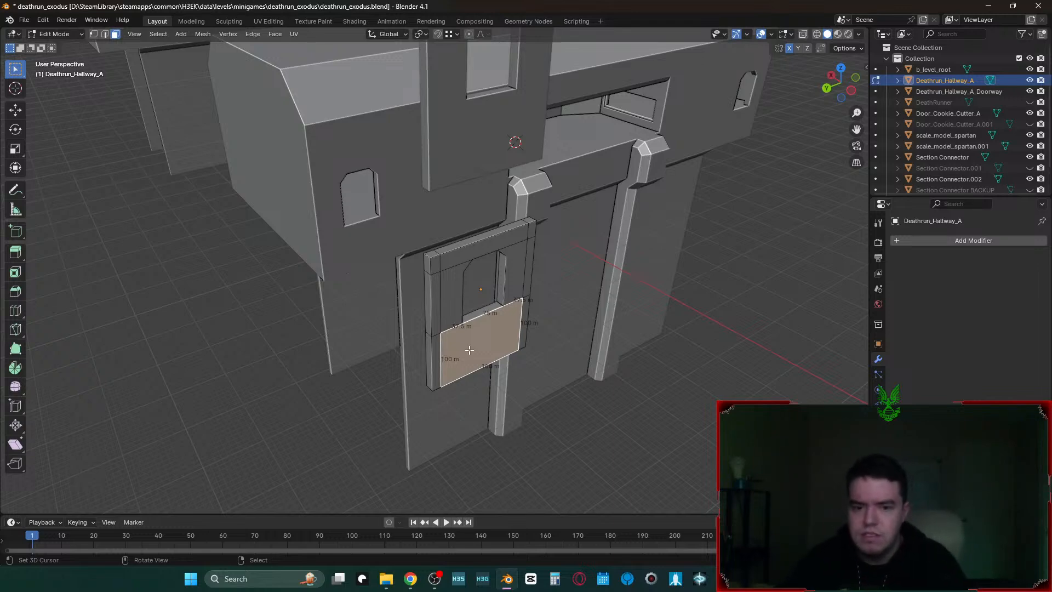
{"action": "key", "text": "shift+grave"}
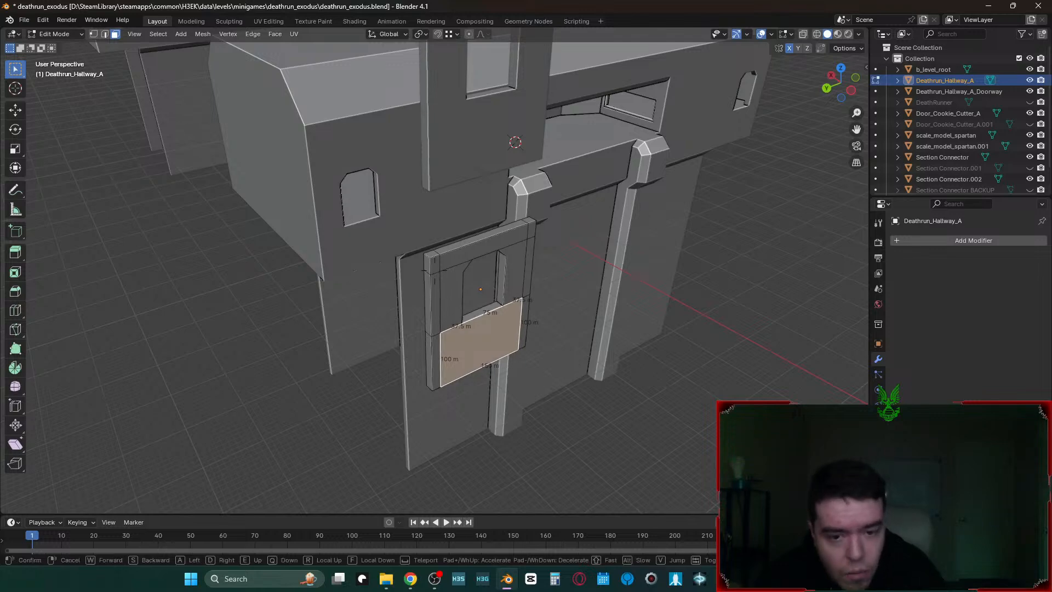
{"action": "key", "text": "a"}
{"action": "key", "text": "d"}
{"action": "key", "text": "w"}
{"action": "left_click", "coordinate": [476, 341]}
- Add the side-strip, corner and top faces framing the arched wall to the face selection
{"action": "left_click", "coordinate": [435, 340], "text": "shift"}
{"action": "left_click", "coordinate": [438, 209], "text": "shift"}
{"action": "left_click", "coordinate": [438, 175], "text": "shift"}
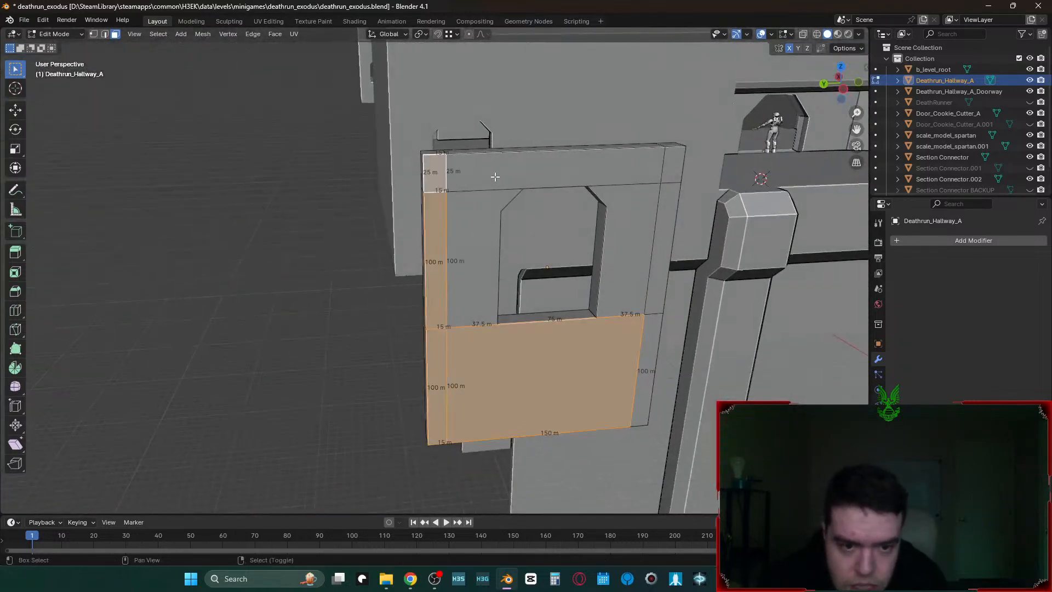
{"action": "left_click", "coordinate": [495, 178], "text": "shift"}
{"action": "left_click", "coordinate": [672, 164], "text": "shift"}
{"action": "left_click", "coordinate": [658, 257], "text": "shift"}
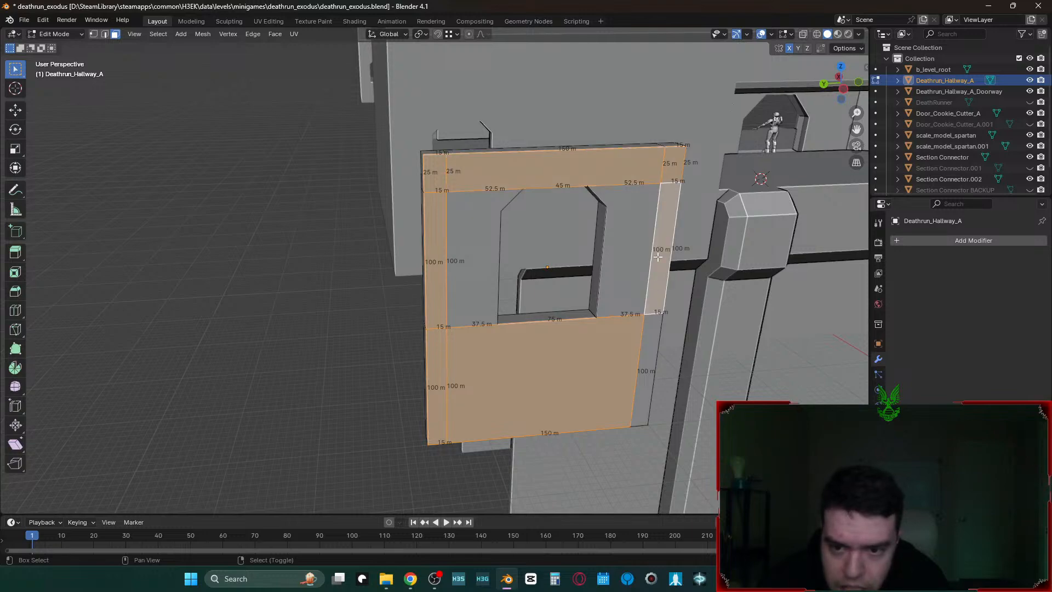
{"action": "left_click", "coordinate": [651, 360], "text": "shift"}
{"action": "key", "text": "shift+grave"}
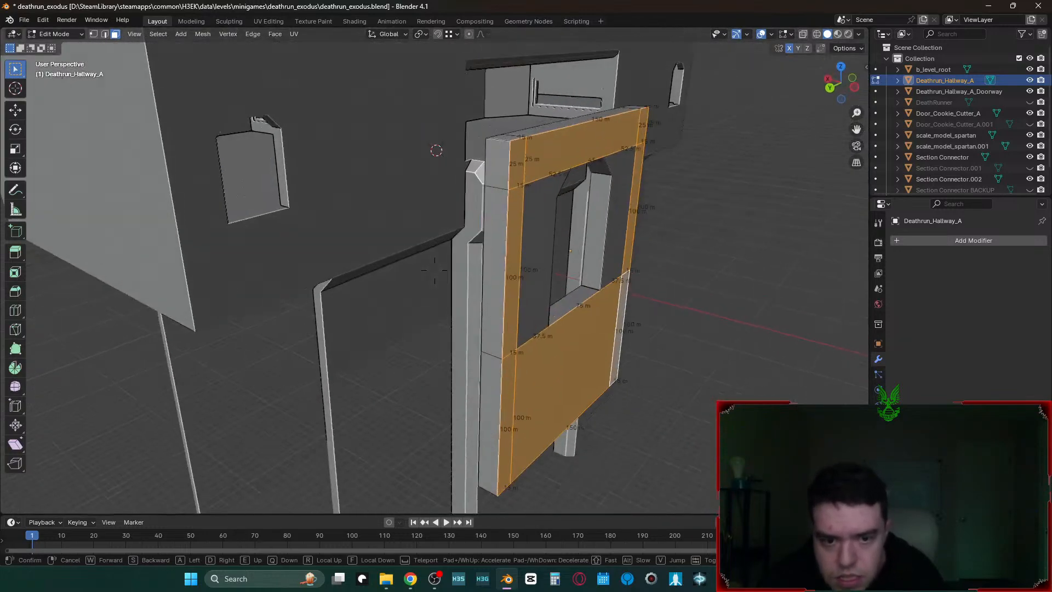
{"action": "key", "text": "s"}
{"action": "left_click", "coordinate": [547, 288]}
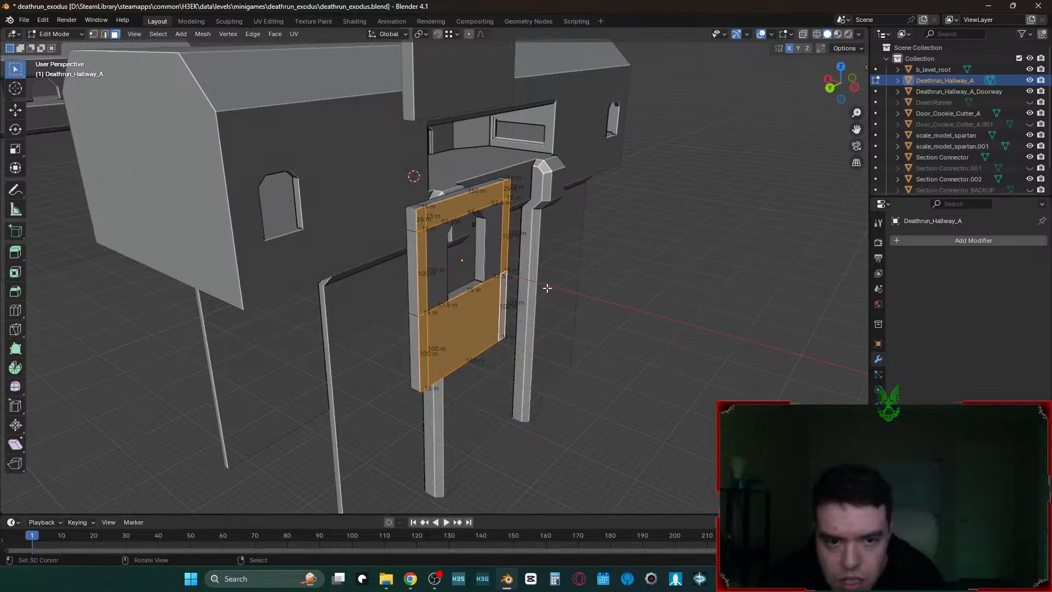
- Try to extrude the selected frame faces 1500 m along their normal
{"action": "type", "text": "e"}
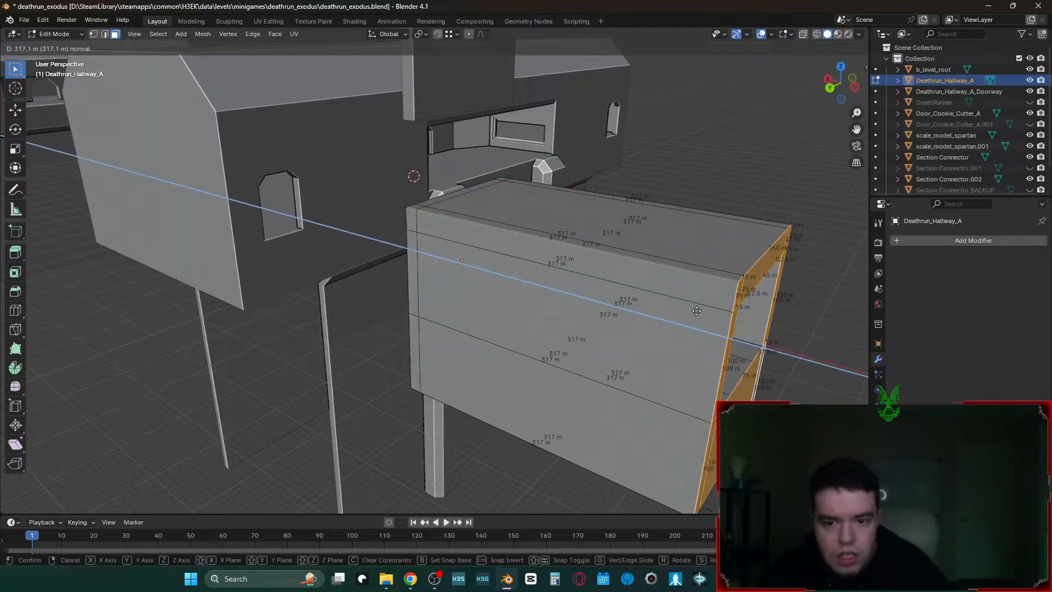
{"action": "type", "text": "1500"}
{"action": "key", "text": "Return"}
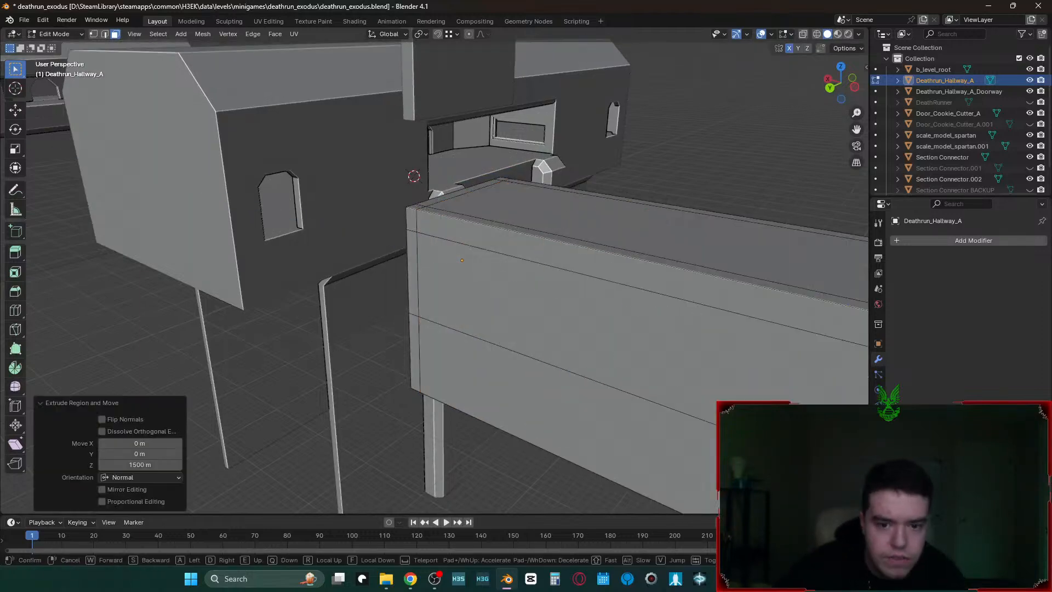
{"action": "key", "text": "shift+grave"}
{"action": "key", "text": "w"}
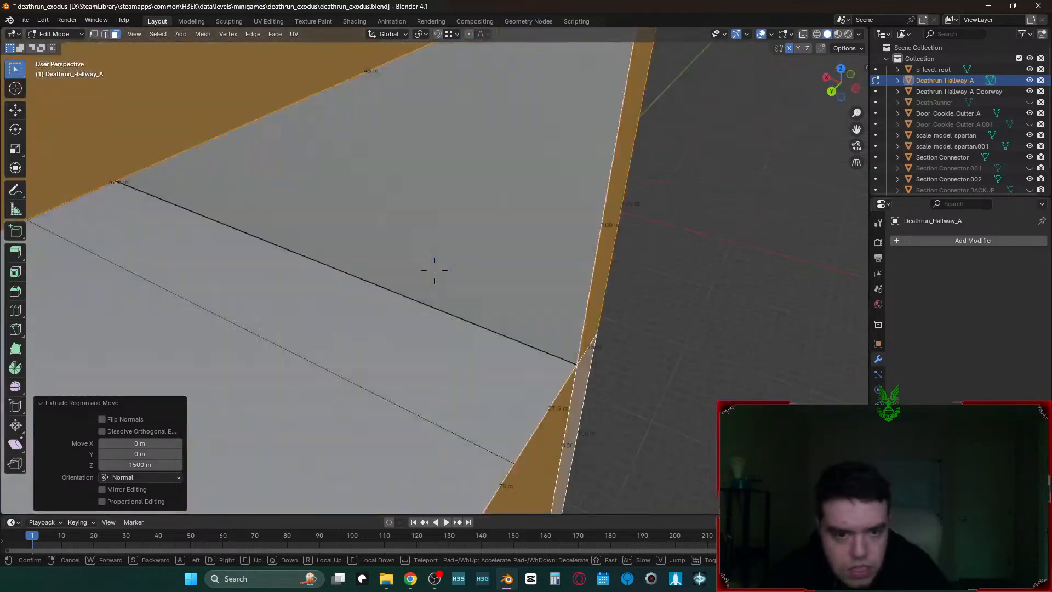
{"action": "key", "text": "s"}
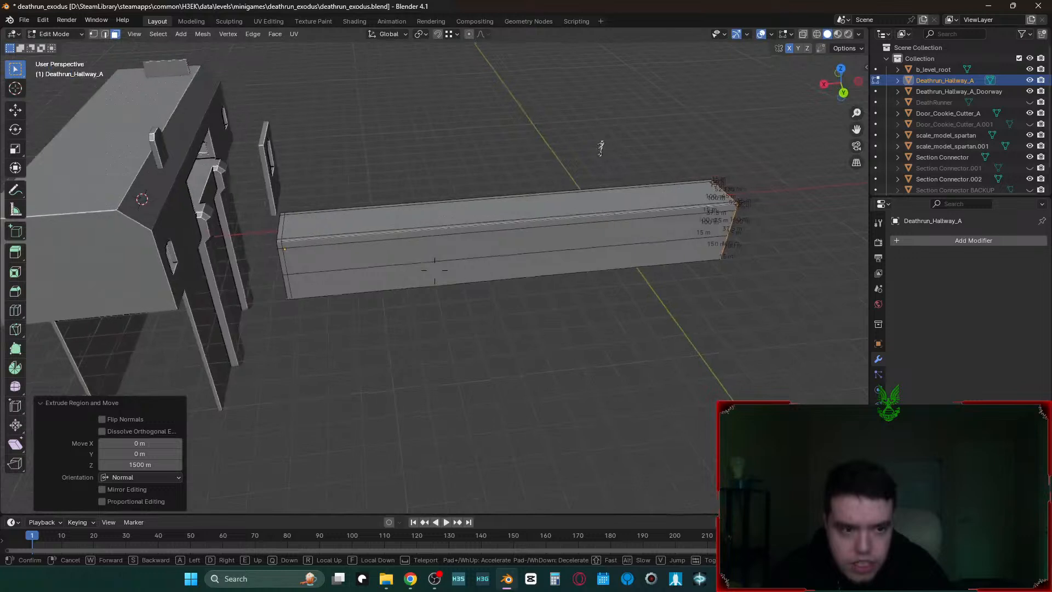
{"action": "left_click", "coordinate": [434, 270]}
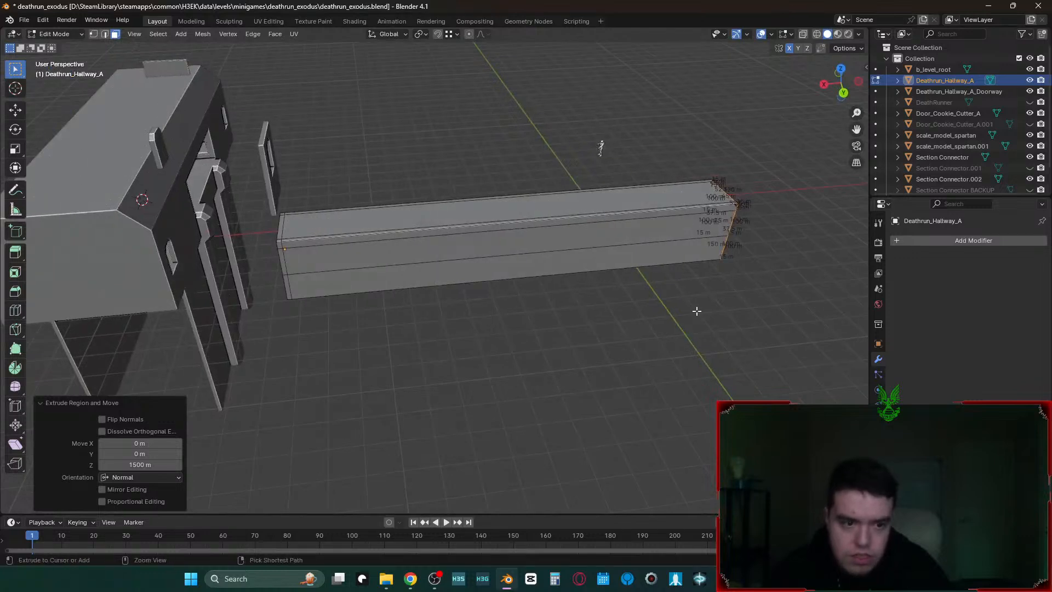
{"action": "key", "text": "ctrl+z"}
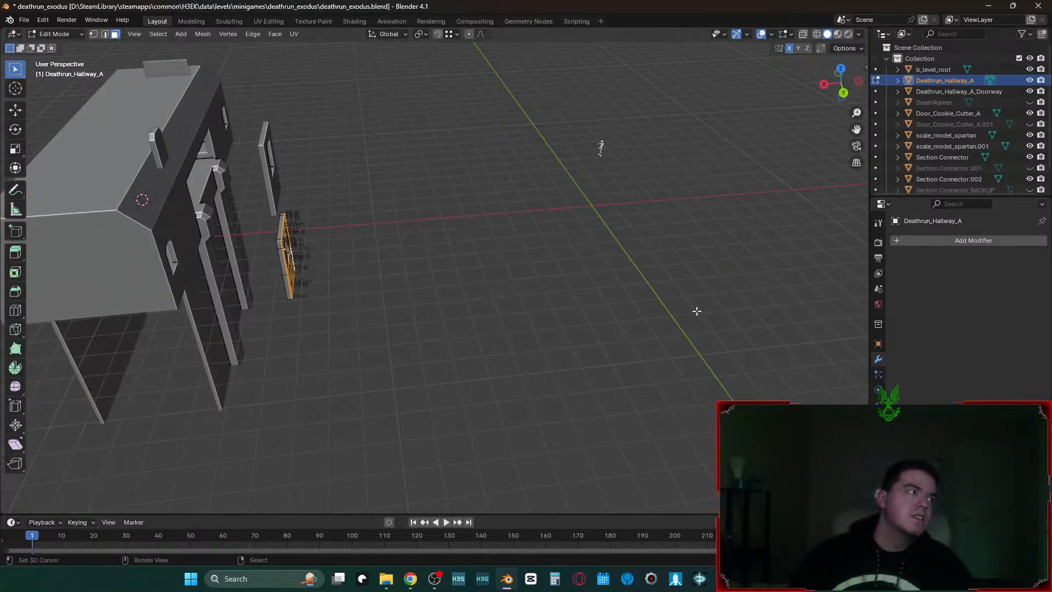
- Extrude the selected frame faces 750 m along their normal
{"action": "type", "text": "e"}
{"action": "type", "text": "750"}
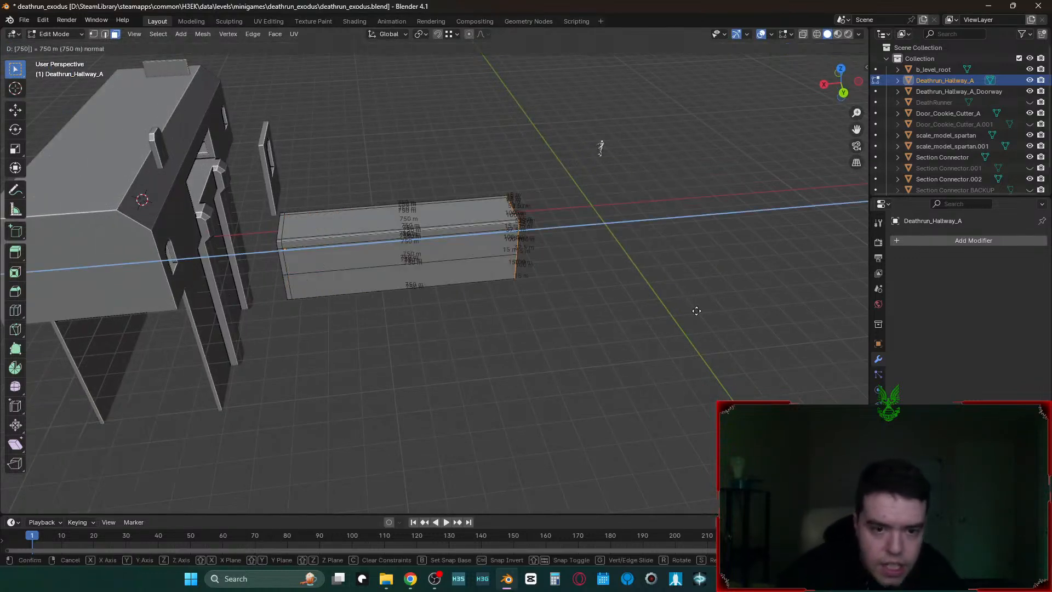
{"action": "key", "text": "Return"}
- Snap the 3D cursor to the extruded end faces and set the hallway's origin to the cursor
{"action": "key", "text": "shift+s"}
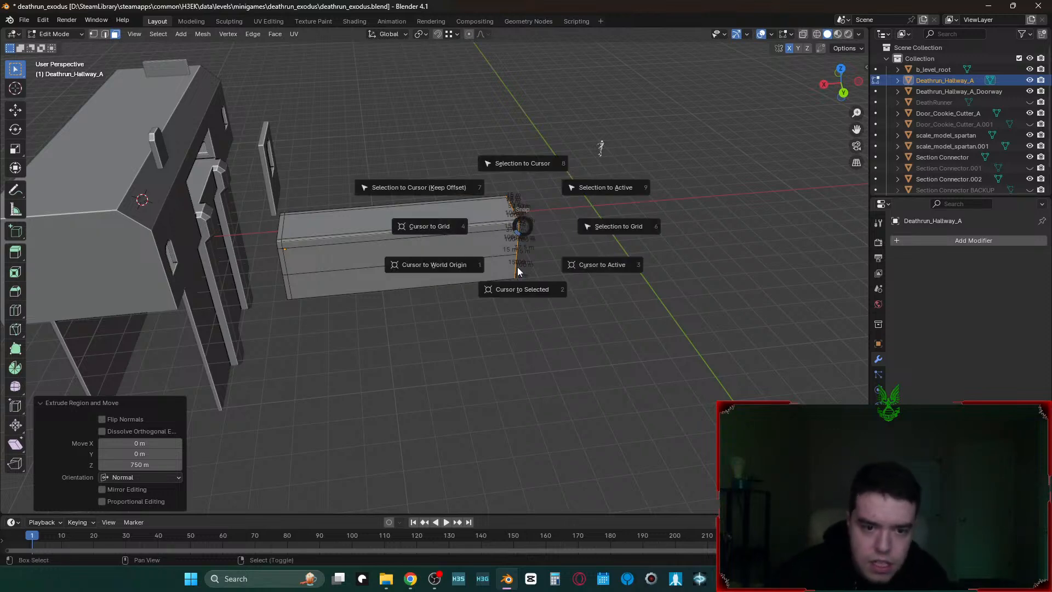
{"action": "left_click", "coordinate": [510, 280]}
{"action": "key", "text": "Tab"}
{"action": "key", "text": "q"}
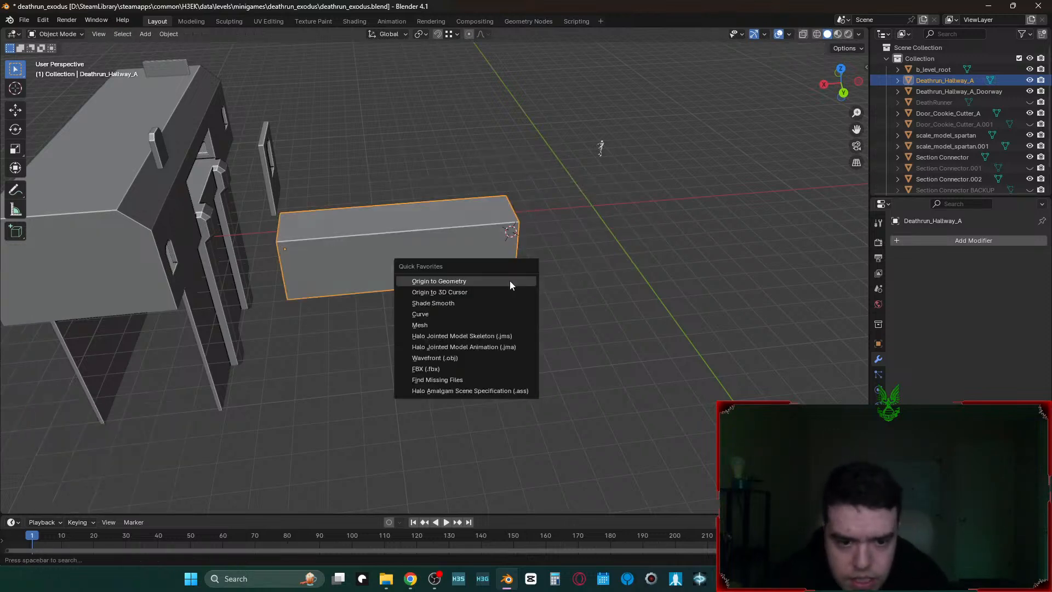
{"action": "left_click", "coordinate": [495, 290]}
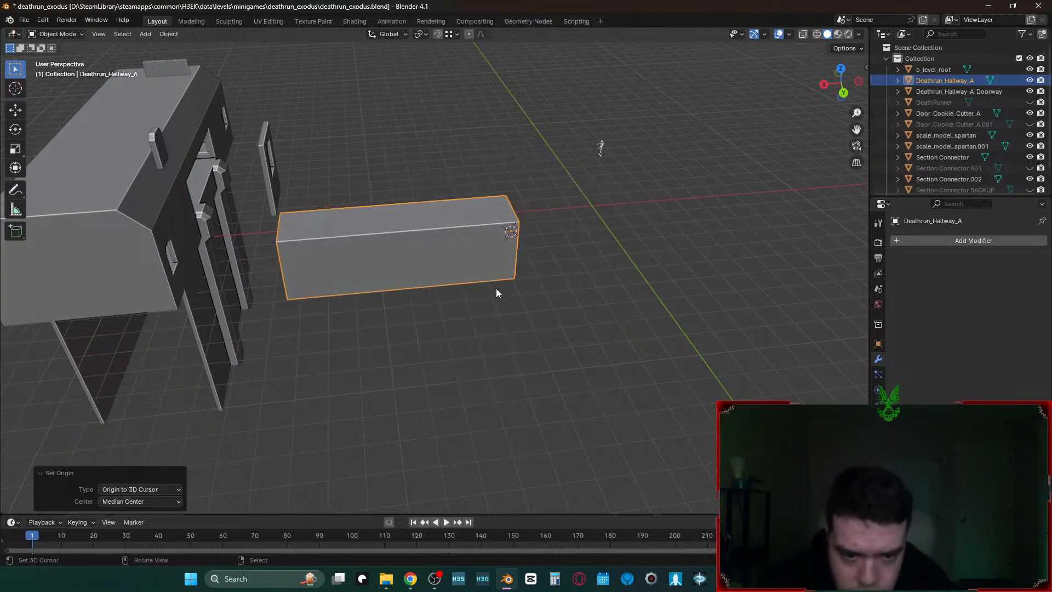
- Mirror the hallway across X with a Mirror modifier using clipping and apply the modifier
{"action": "left_click", "coordinate": [989, 243]}
{"action": "type", "text": "mirror"}
{"action": "key", "text": "Return"}
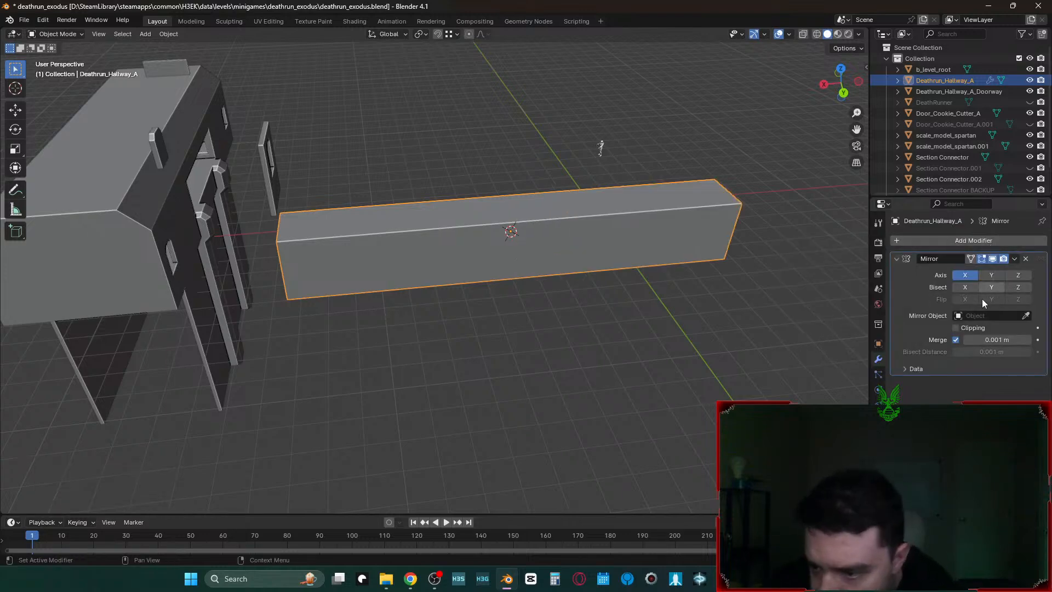
{"action": "left_click", "coordinate": [1014, 259]}
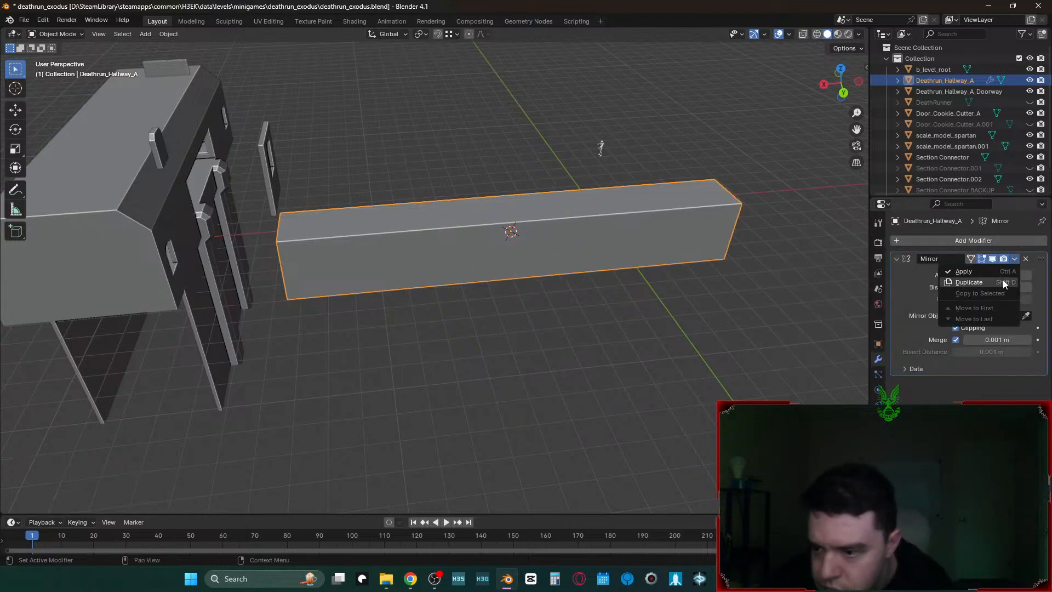
{"action": "left_click", "coordinate": [997, 271]}
- Delete the leftover selected faces at the hallway's middle seam
{"action": "key", "text": "Tab"}
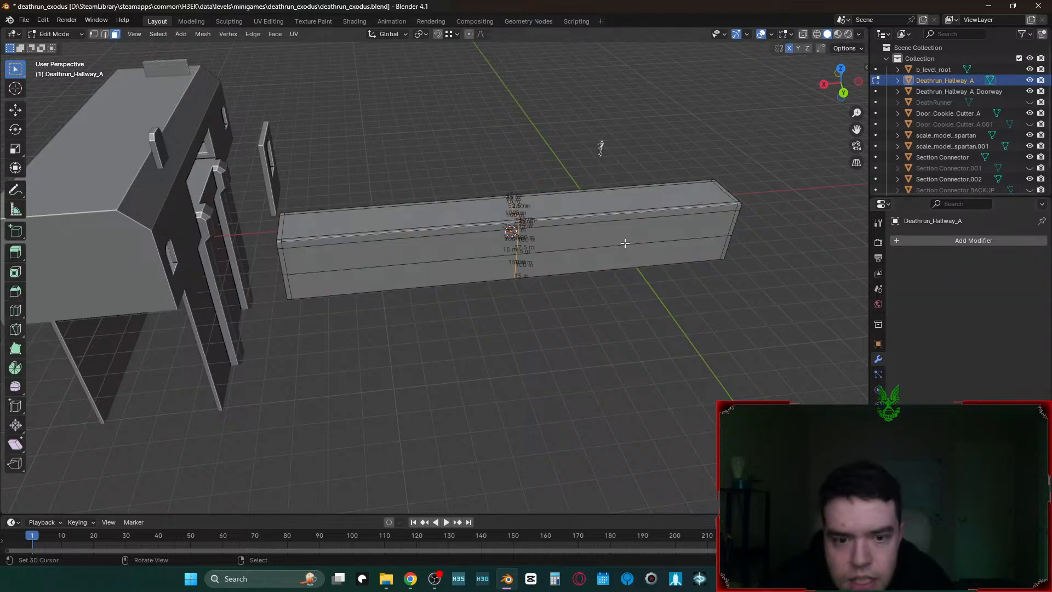
{"action": "key", "text": "shift+grave"}
{"action": "key", "text": "w"}
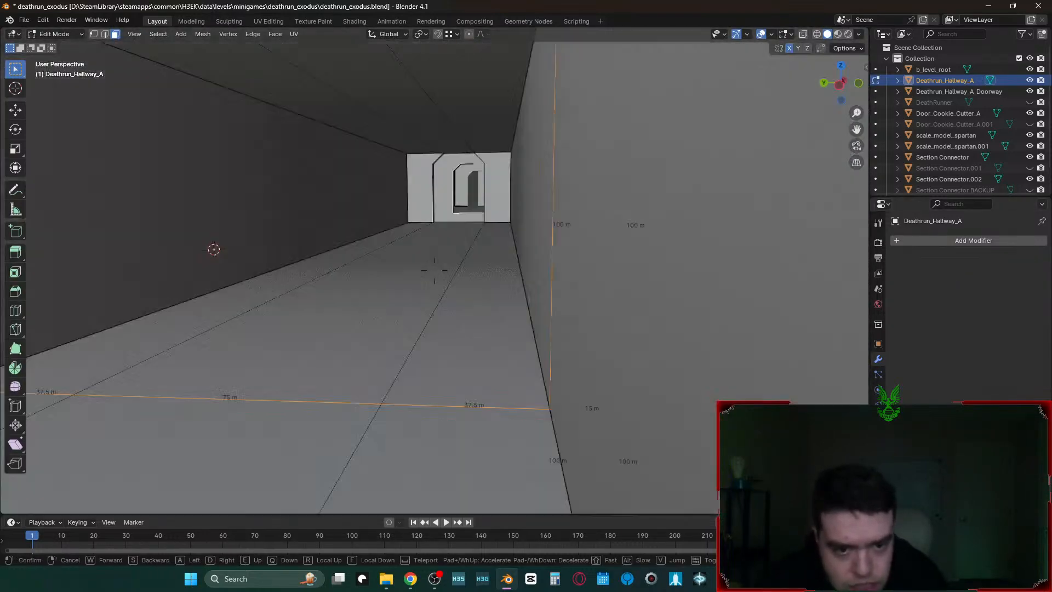
{"action": "left_click", "coordinate": [625, 243]}
{"action": "key", "text": "x"}
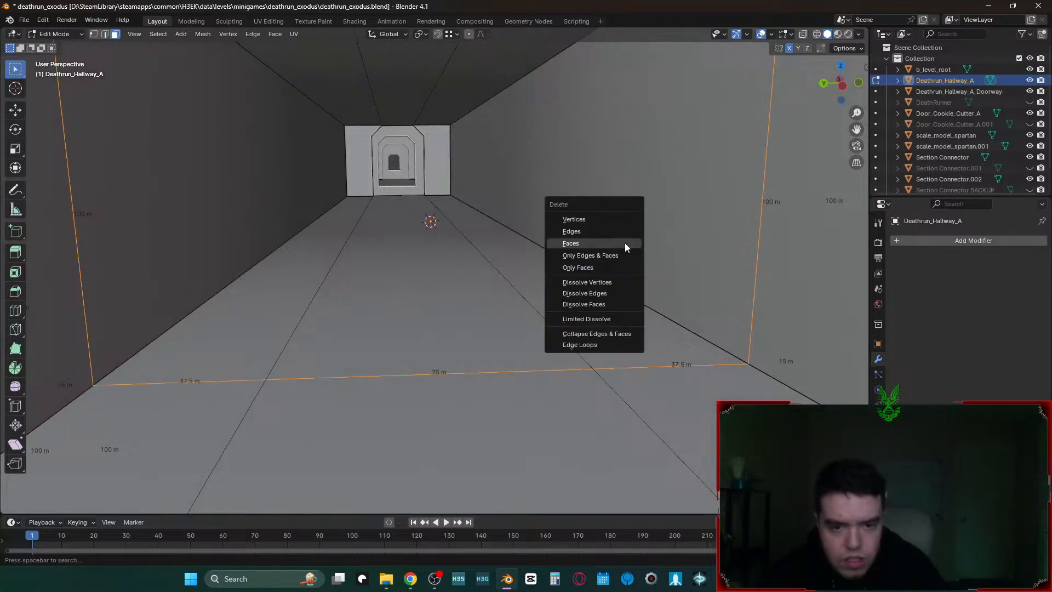
{"action": "left_click", "coordinate": [626, 247]}
- Merge the entire hallway's vertices by distance and clear the selection
{"action": "key", "text": "shift+grave"}
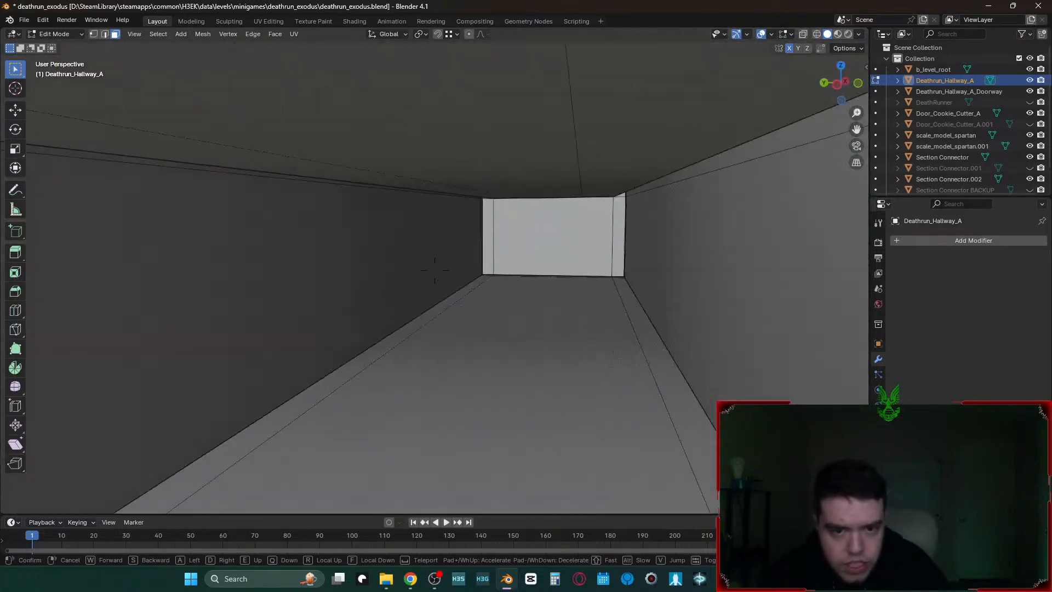
{"action": "left_click", "coordinate": [435, 270]}
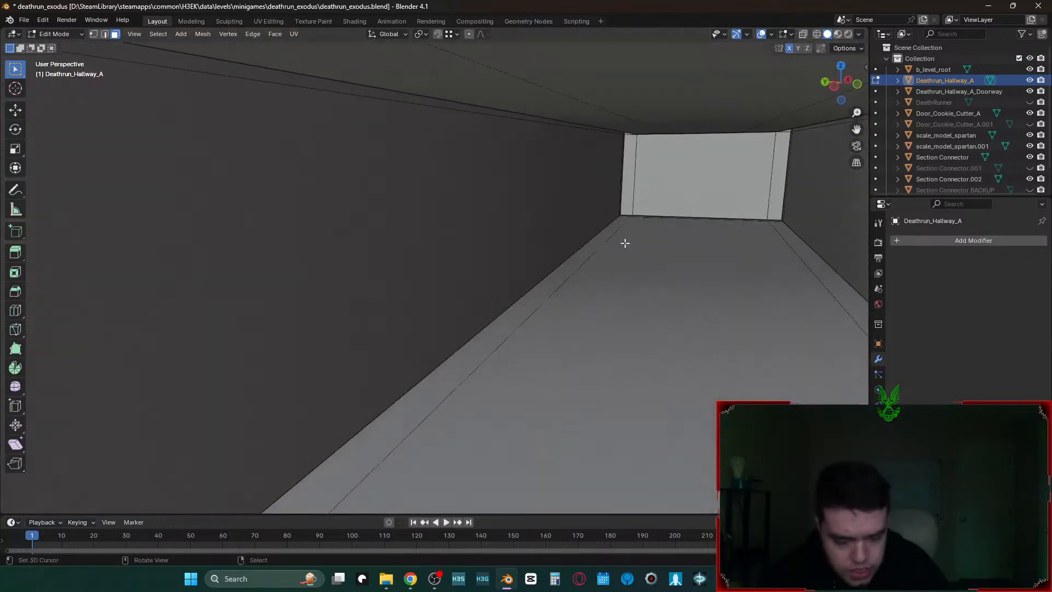
{"action": "key", "text": "a"}
{"action": "key", "text": "m"}
{"action": "left_click", "coordinate": [626, 247]}
{"action": "key", "text": "shift+grave"}
{"action": "key", "text": "s"}
{"action": "left_click", "coordinate": [434, 270]}
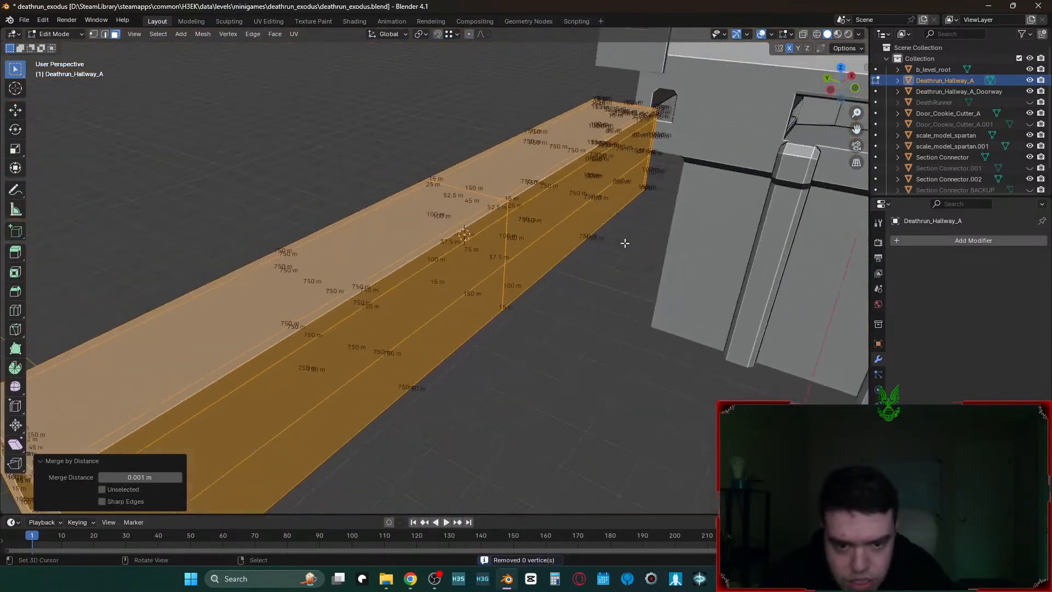
{"action": "key", "text": "alt+a"}
- Select the two long 100 m high upper faces on the hallway's outer side
{"action": "key", "text": "shift+grave"}
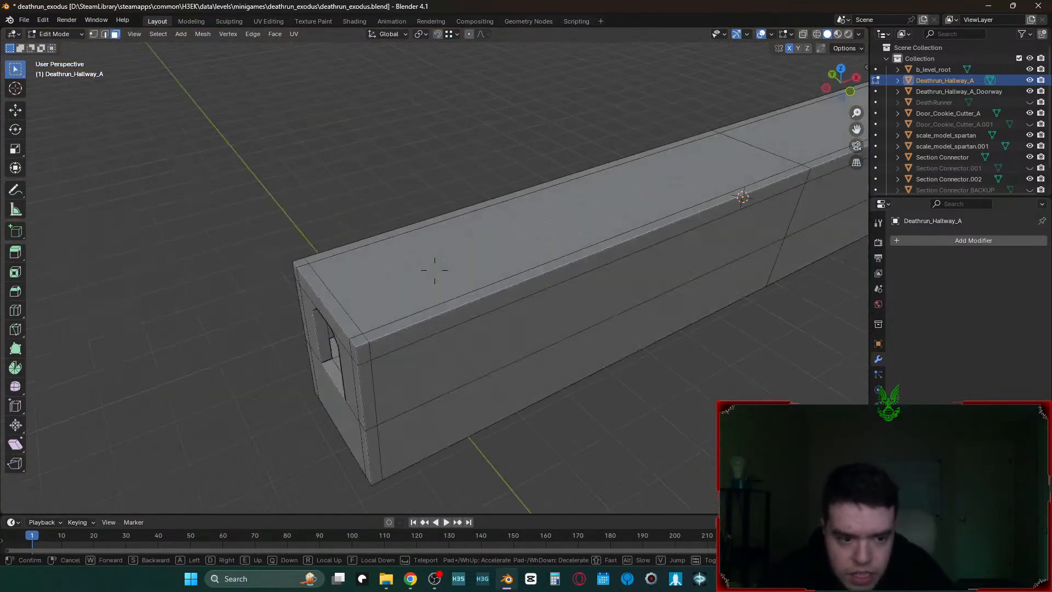
{"action": "key", "text": "w"}
{"action": "key", "text": "s"}
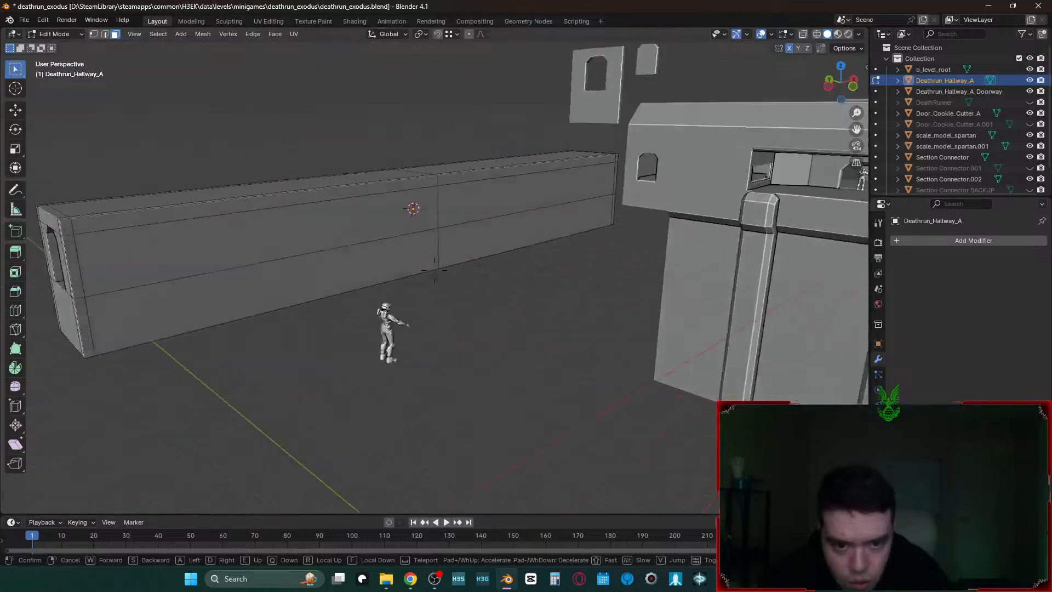
{"action": "left_click", "coordinate": [434, 270]}
{"action": "left_click", "coordinate": [470, 242]}
{"action": "left_click", "coordinate": [391, 242], "text": "shift"}
{"action": "key", "text": "shift+grave"}
{"action": "key", "text": "w"}
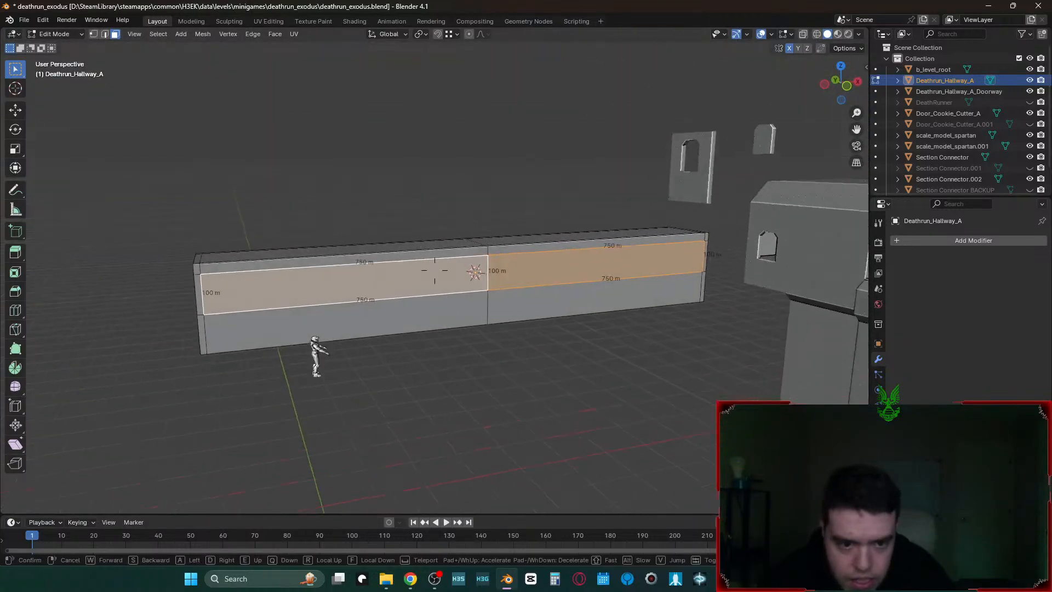
{"action": "key", "text": "Escape"}
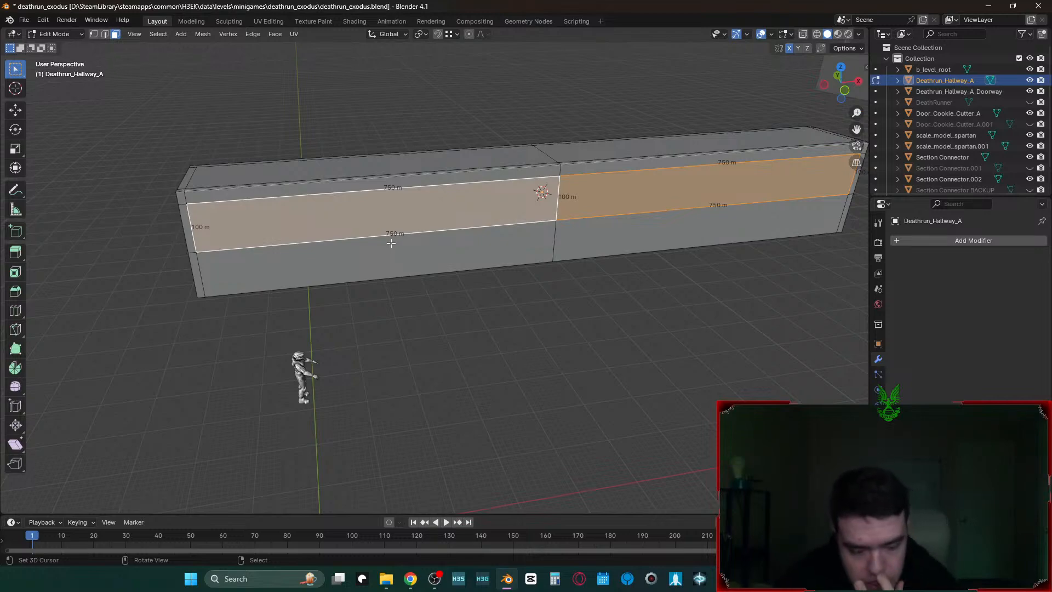
- Duplicate the hallway about 561 m upward along Z and move the copy further up
{"action": "key", "text": "Tab"}
{"action": "key", "text": "shift+d"}
{"action": "key", "text": "z"}
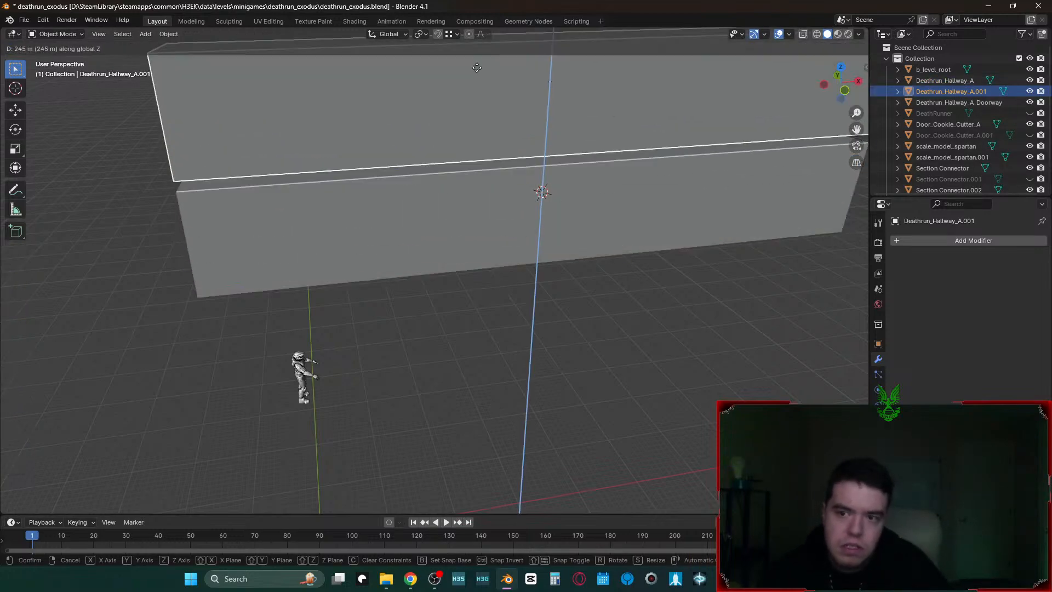
{"action": "left_click", "coordinate": [576, 132]}
{"action": "key", "text": "shift+grave"}
{"action": "key", "text": "s"}
{"action": "left_click", "coordinate": [576, 131]}
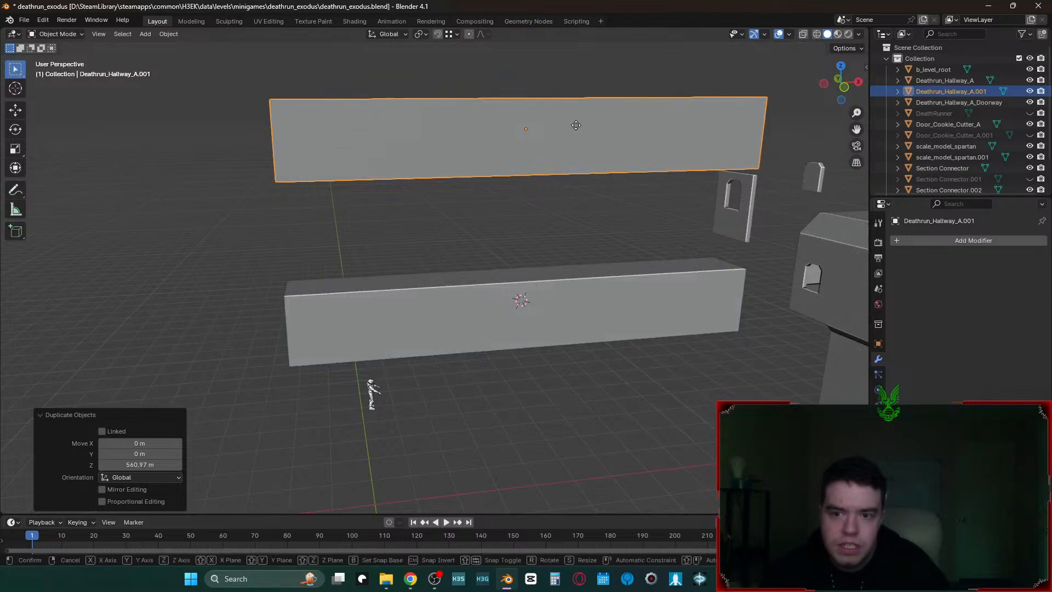
{"action": "key", "text": "g"}
{"action": "key", "text": "z"}
{"action": "left_click", "coordinate": [576, 101]}
- Place the raised hallway copy and open the original lower hallway's mesh for editing
{"action": "left_click", "coordinate": [606, 356]}
{"action": "left_click", "coordinate": [581, 318]}
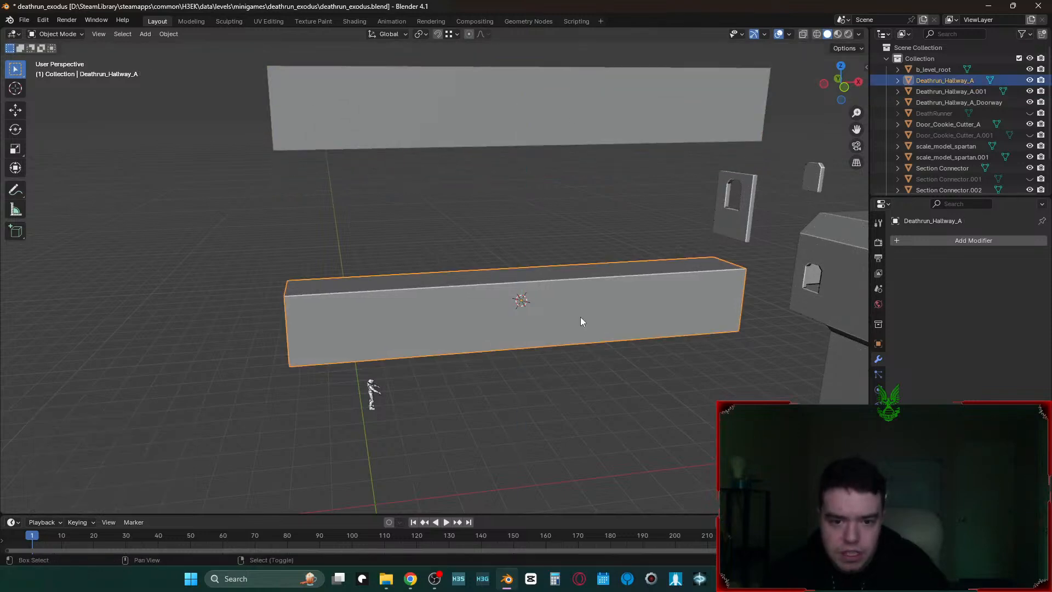
{"action": "key", "text": "shift+grave"}
{"action": "key", "text": "w"}
{"action": "left_click", "coordinate": [580, 317]}
{"action": "key", "text": "Tab"}
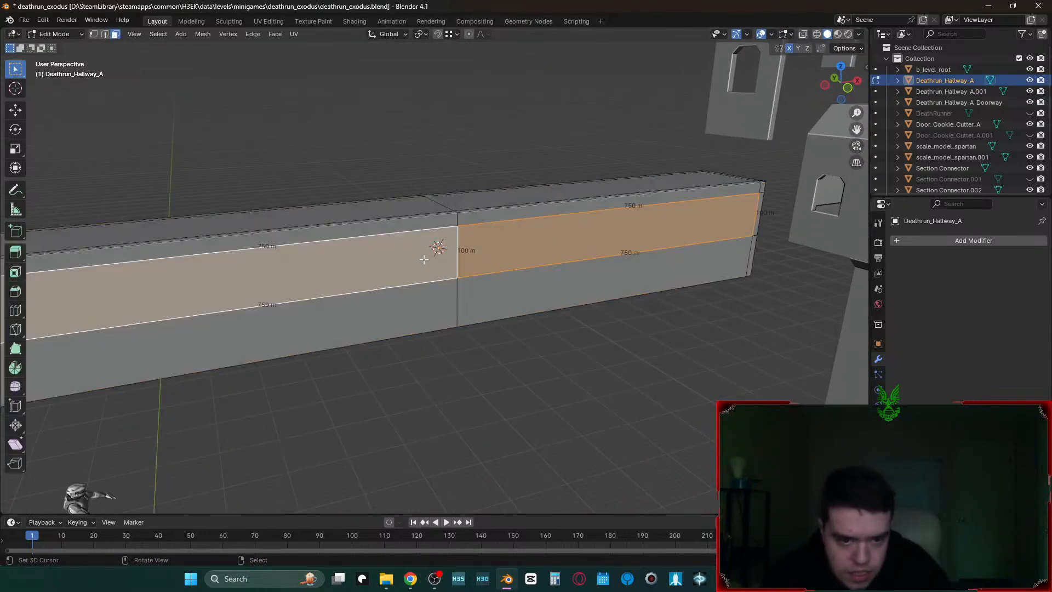
- Duplicate the two selected outer side faces in place and scale the duplicate to 0.5 along Z
{"action": "key", "text": "shift+grave"}
{"action": "key", "text": "a"}
{"action": "left_click", "coordinate": [424, 259]}
{"action": "key", "text": "shift+grave"}
{"action": "key", "text": "a"}
{"action": "left_click", "coordinate": [424, 259]}
{"action": "key", "text": "shift+d"}
{"action": "right_click", "coordinate": [425, 258]}
{"action": "type", "text": "sz.5"}
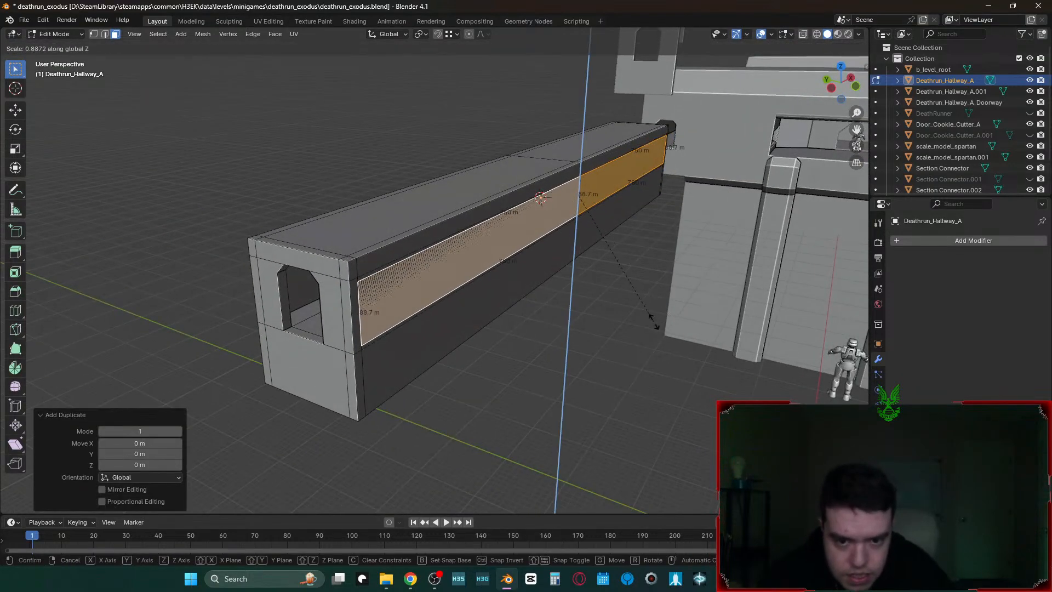
{"action": "key", "text": "Return"}
- Scale the duplicated side faces to 0.95 along X
{"action": "type", "text": "sx.85"}
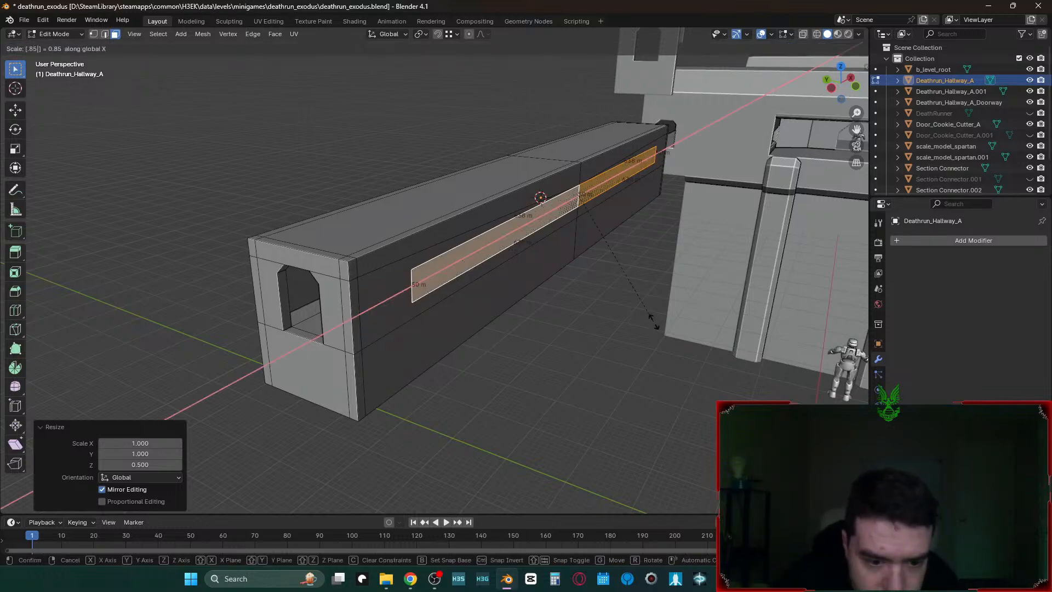
{"action": "key", "text": "BackSpace"}
{"action": "key", "text": "BackSpace"}
{"action": "type", "text": "95"}
{"action": "key", "text": "Return"}
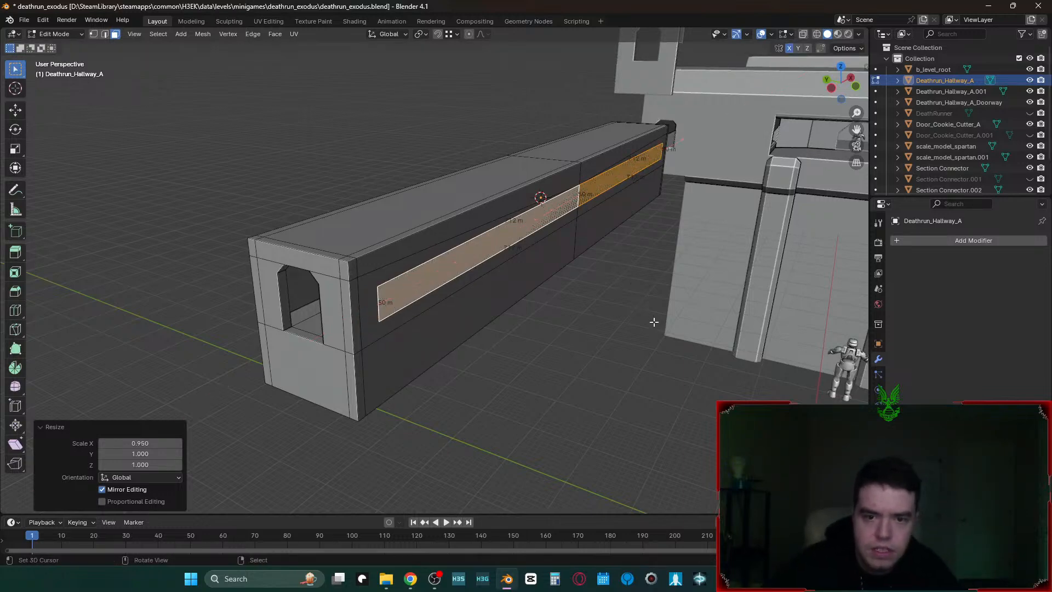
- Try to extrude the duplicated side faces 15 m outward in a single segment
{"action": "type", "text": "e15"}
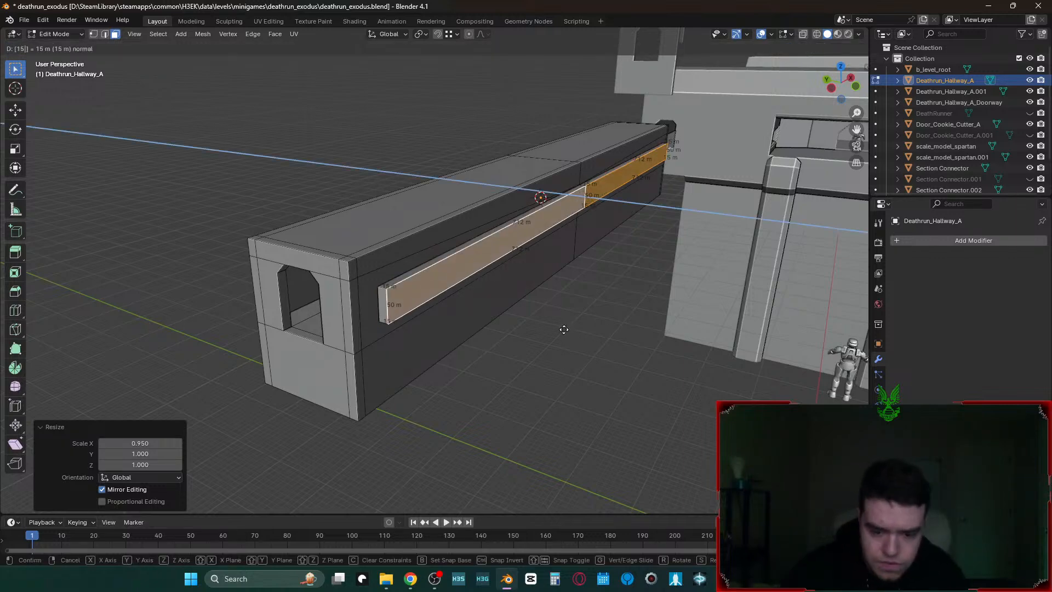
{"action": "key", "text": "Return"}
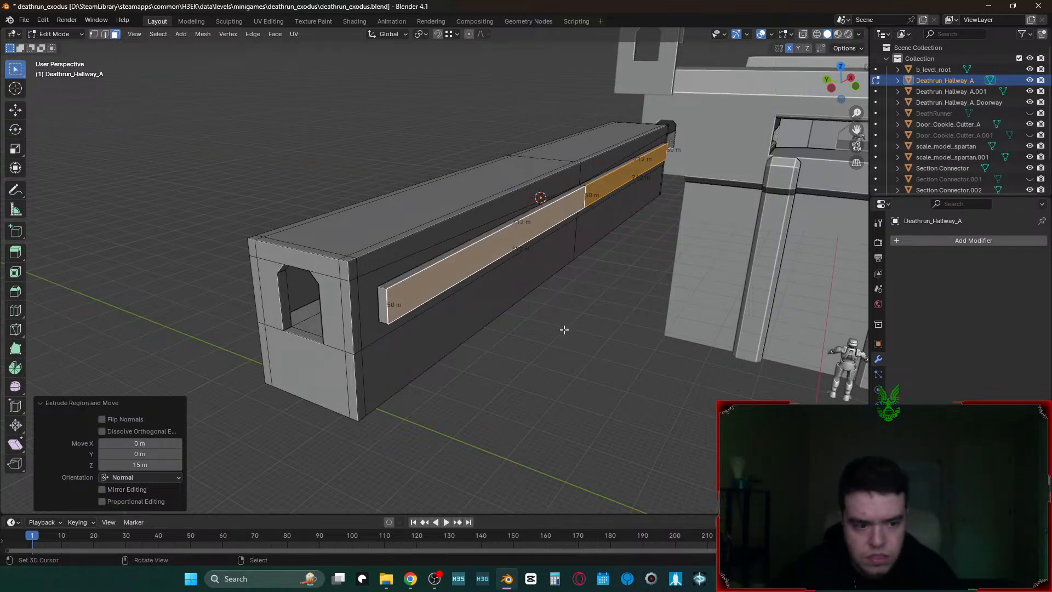
{"action": "key", "text": "shift+grave"}
{"action": "key", "text": "w"}
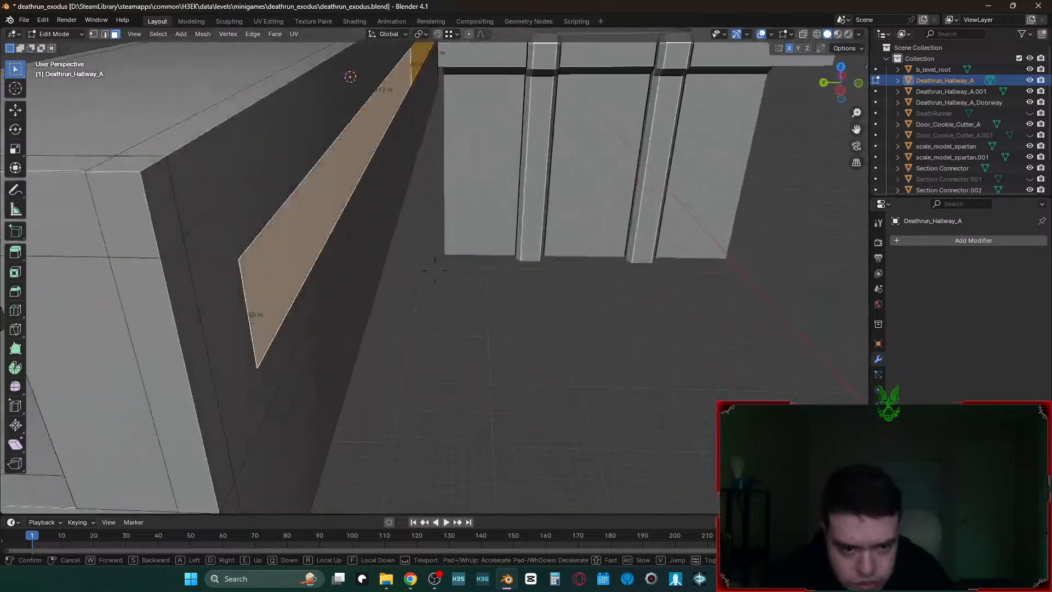
{"action": "key", "text": "a"}
{"action": "left_click", "coordinate": [564, 330]}
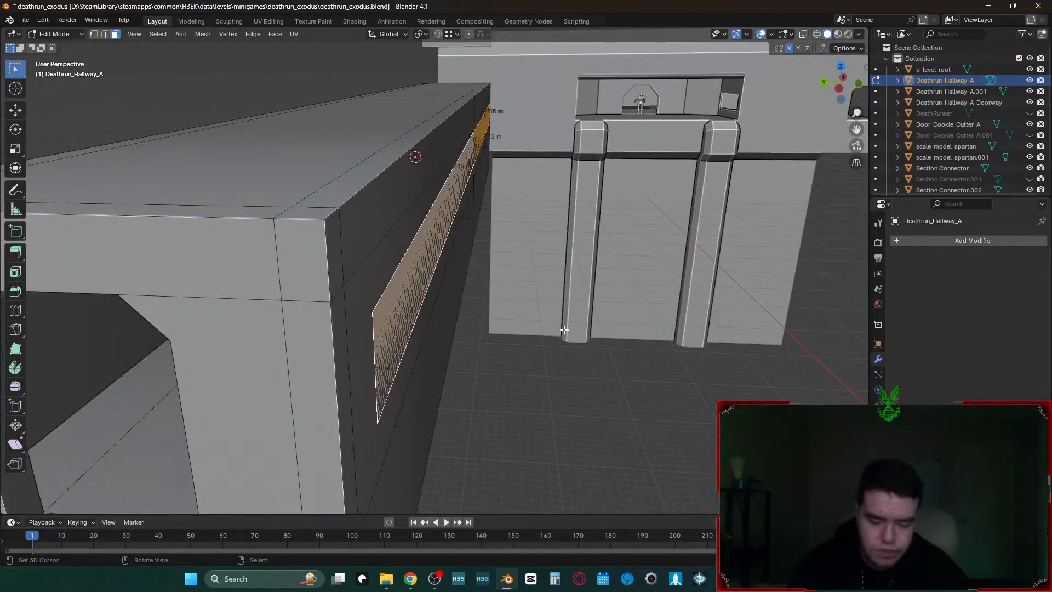
- Extrude the duplicated side faces outward in four consecutive segments of 2.5, 5, 5 and 2.5 m
{"action": "key", "text": "e"}
{"action": "key", "text": "5"}
{"action": "key", "text": "Return"}
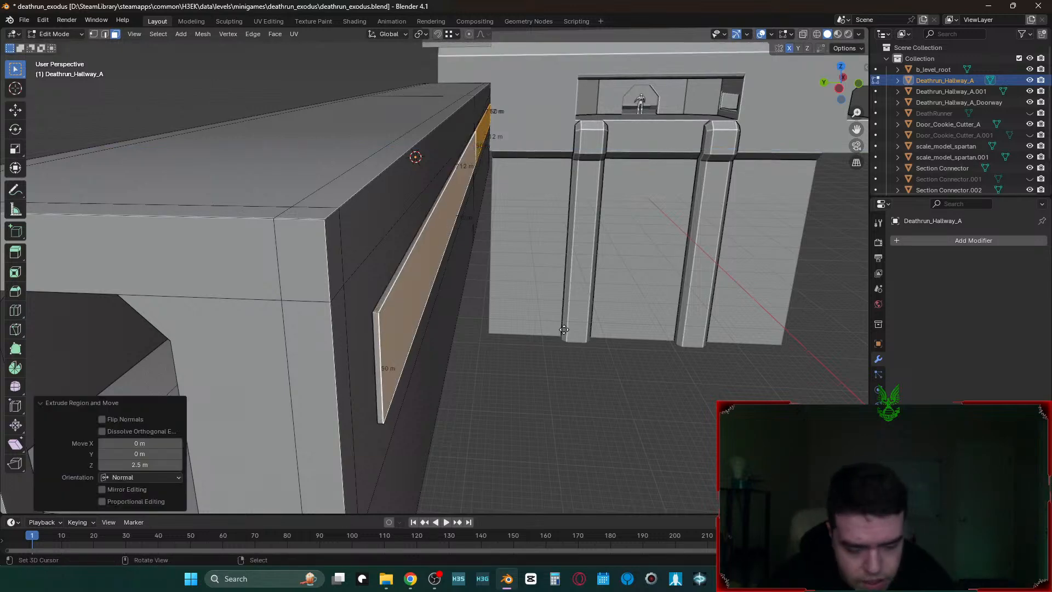
{"action": "type", "text": "e5"}
{"action": "key", "text": "Return"}
{"action": "type", "text": "e"}
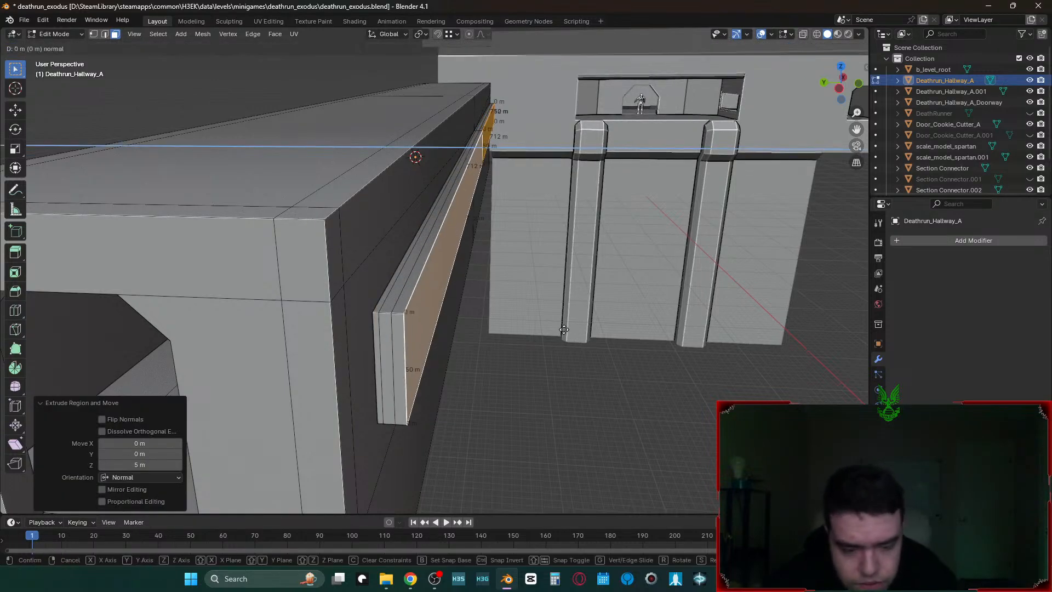
{"action": "type", "text": "2.5"}
{"action": "key", "text": "Return"}
- Extrude the face loops around the strip's innermost and outermost 2.5 m segments along their normals by 15 m
{"action": "key", "text": "shift+grave"}
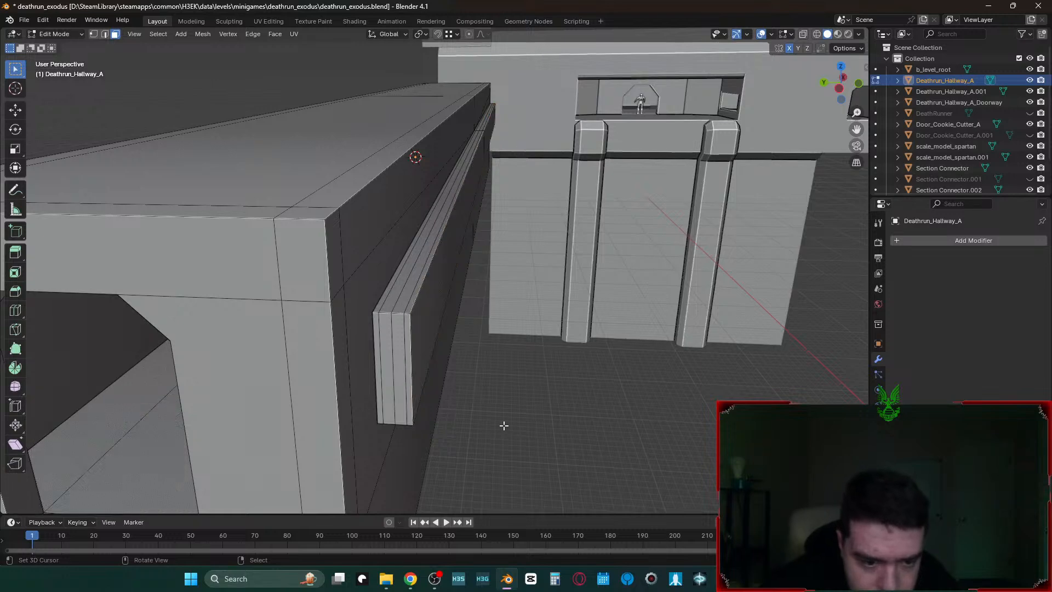
{"action": "key", "text": "w"}
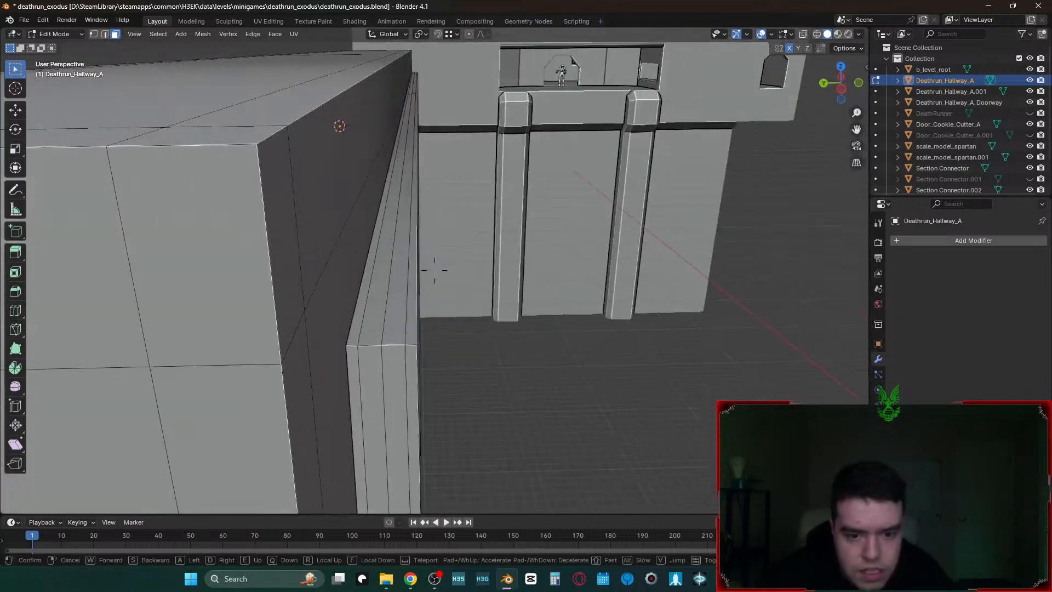
{"action": "left_click", "coordinate": [403, 335]}
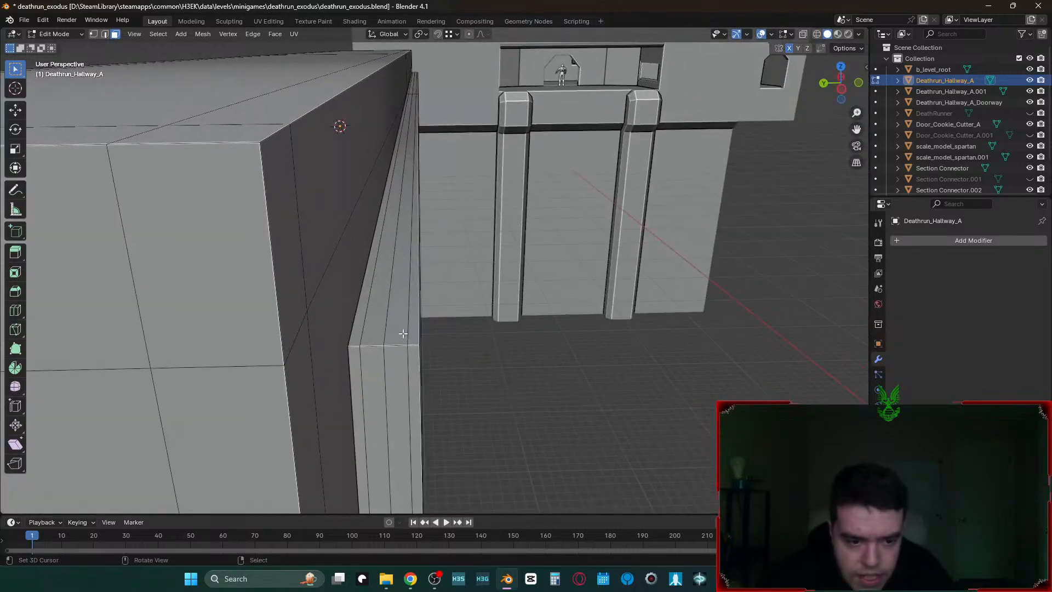
{"action": "left_click", "coordinate": [411, 346], "text": "alt"}
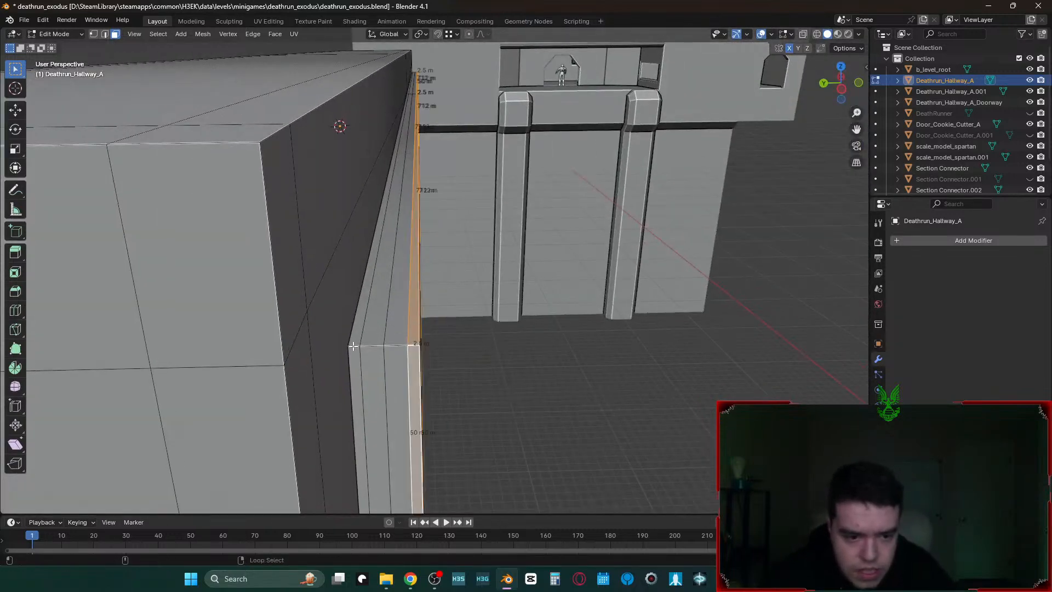
{"action": "left_click", "coordinate": [353, 345], "text": "alt+shift"}
{"action": "key", "text": "alt+e"}
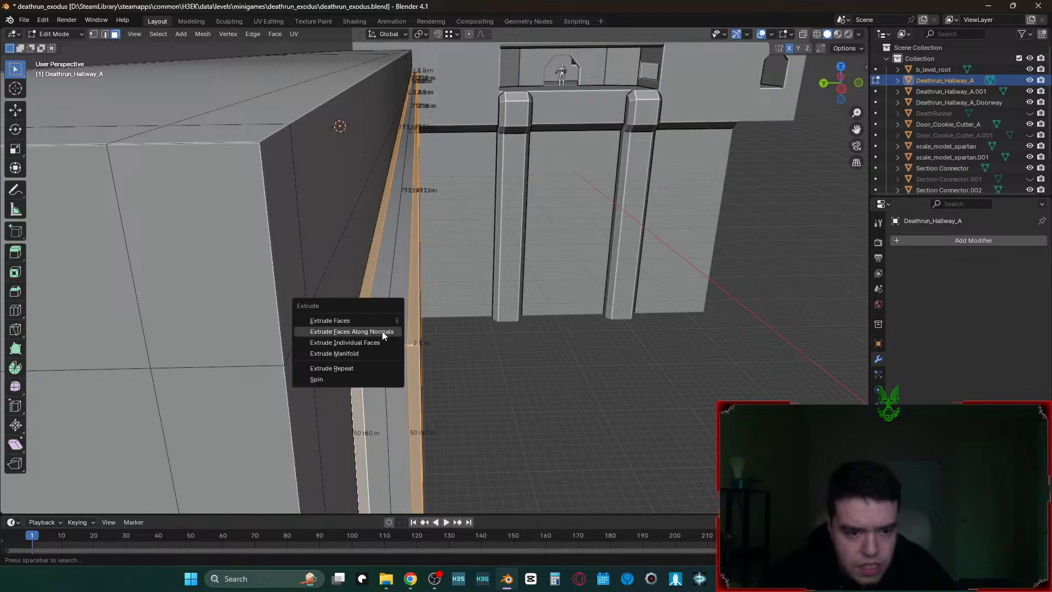
{"action": "left_click", "coordinate": [382, 331]}
{"action": "type", "text": "5"}
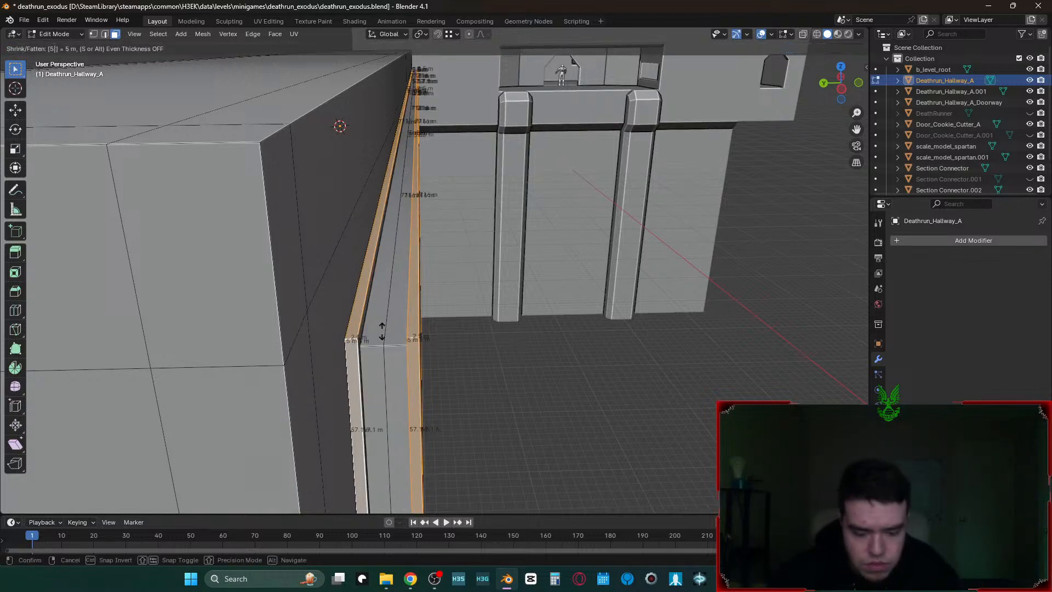
{"action": "key", "text": "BackSpace"}
{"action": "type", "text": "15"}
{"action": "key", "text": "Return"}
{"action": "left_click", "coordinate": [111, 481]}
{"action": "right_click", "coordinate": [630, 413]}
- Separate all geometry linked to the flanged window block from the hallway into its own object
{"action": "key", "text": "shift+grave"}
{"action": "key", "text": "d"}
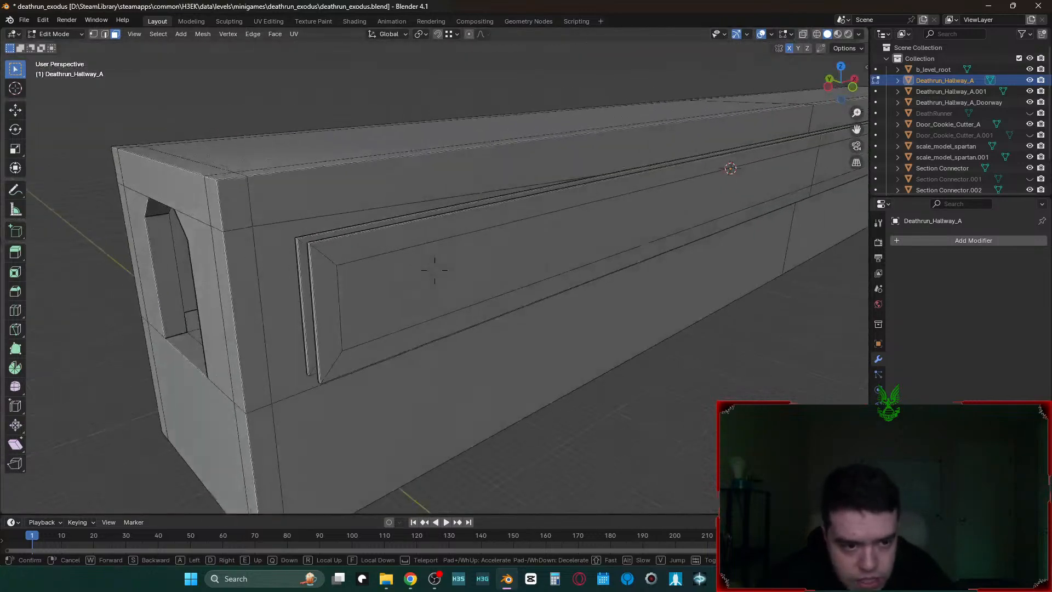
{"action": "key", "text": "a"}
{"action": "left_click", "coordinate": [631, 413]}
{"action": "left_click", "coordinate": [546, 339]}
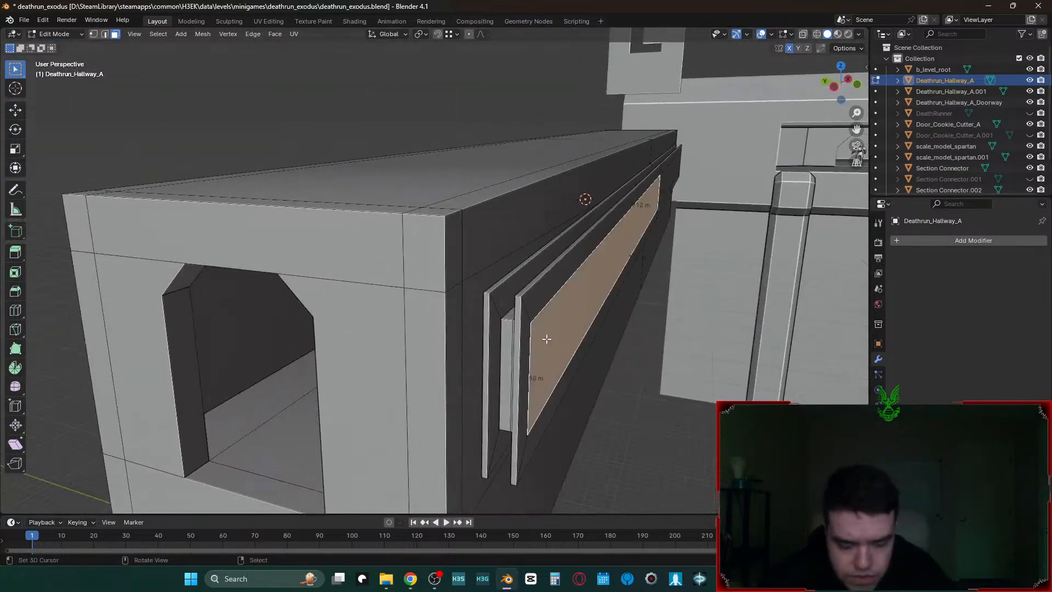
{"action": "key", "text": "ctrl+l"}
{"action": "key", "text": "p"}
{"action": "left_click", "coordinate": [547, 340]}
{"action": "key", "text": "Tab"}
- Rename the separated window block to Cookie_Cutter_Deathrun_Hallway_A_Window
{"action": "left_click", "coordinate": [547, 338]}
{"action": "key", "text": "F2"}
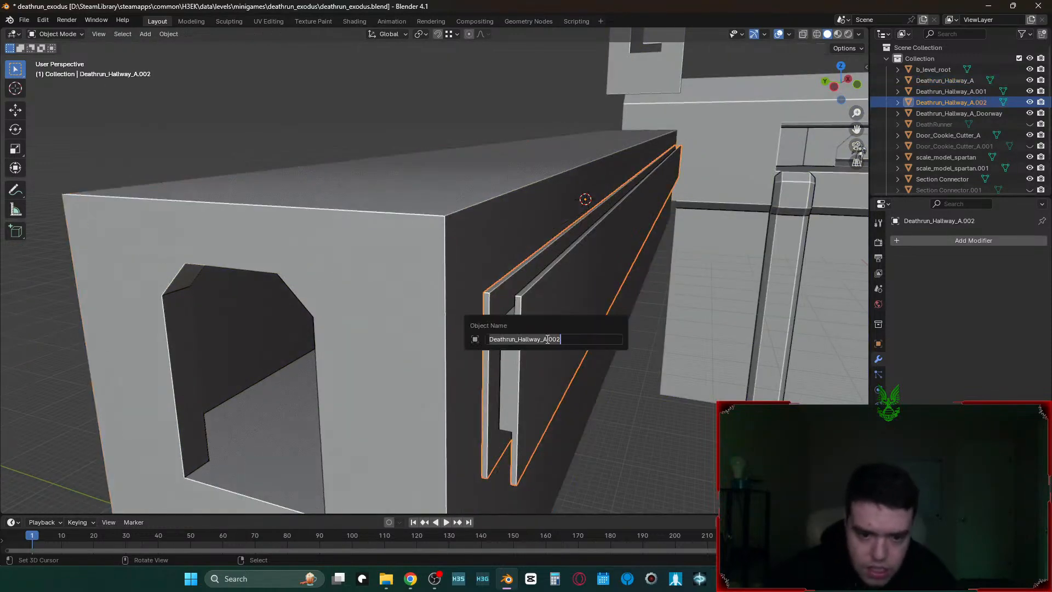
{"action": "key", "text": "Right"}
{"action": "key", "text": "shift+Left"}
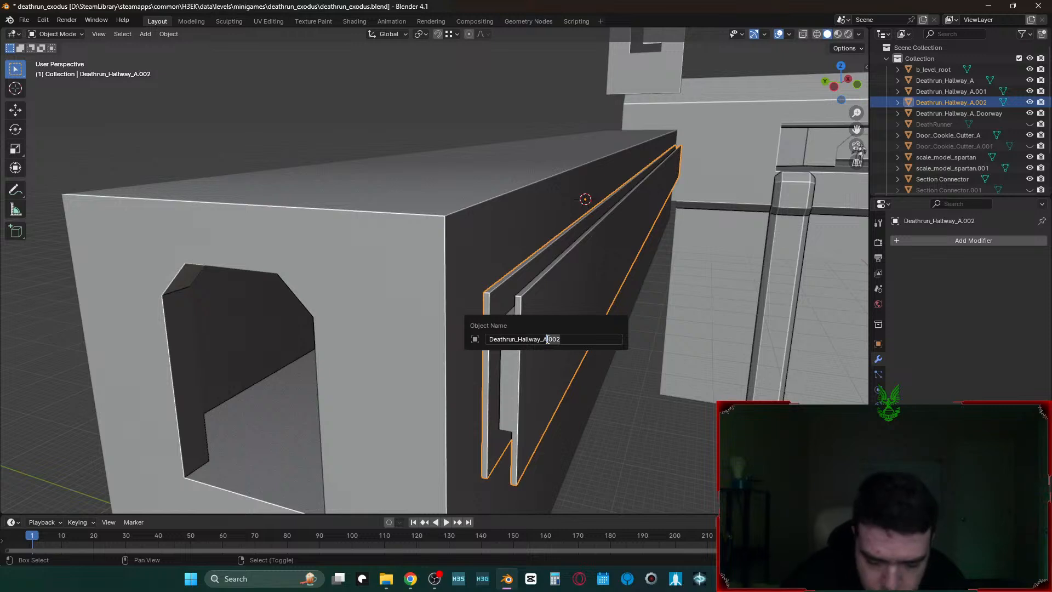
{"action": "type", "text": "_Window"}
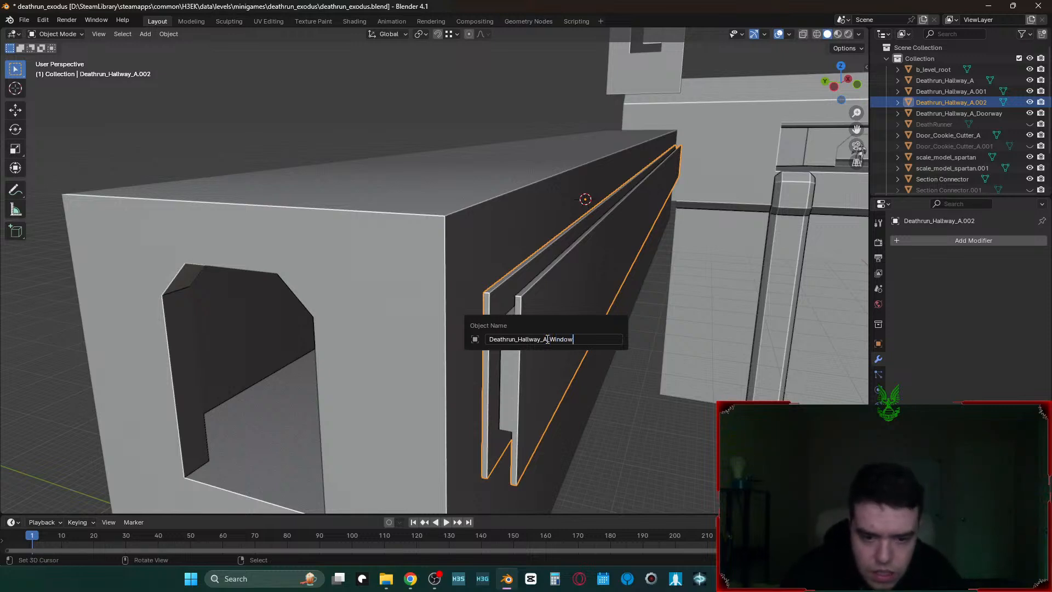
{"action": "type", "text": "Cookie"}
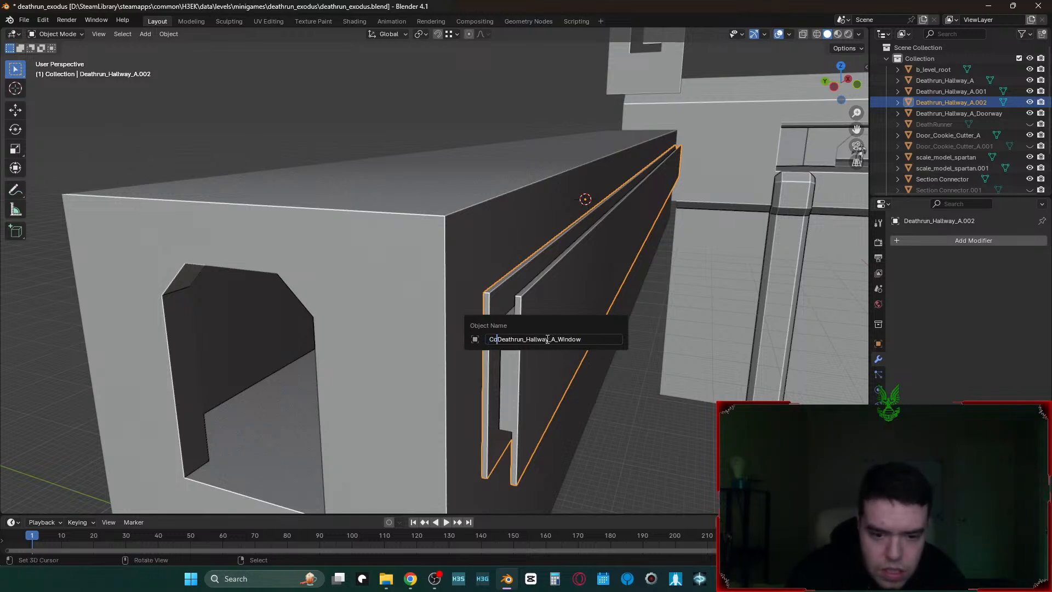
{"action": "type", "text": "_Cutter_"}
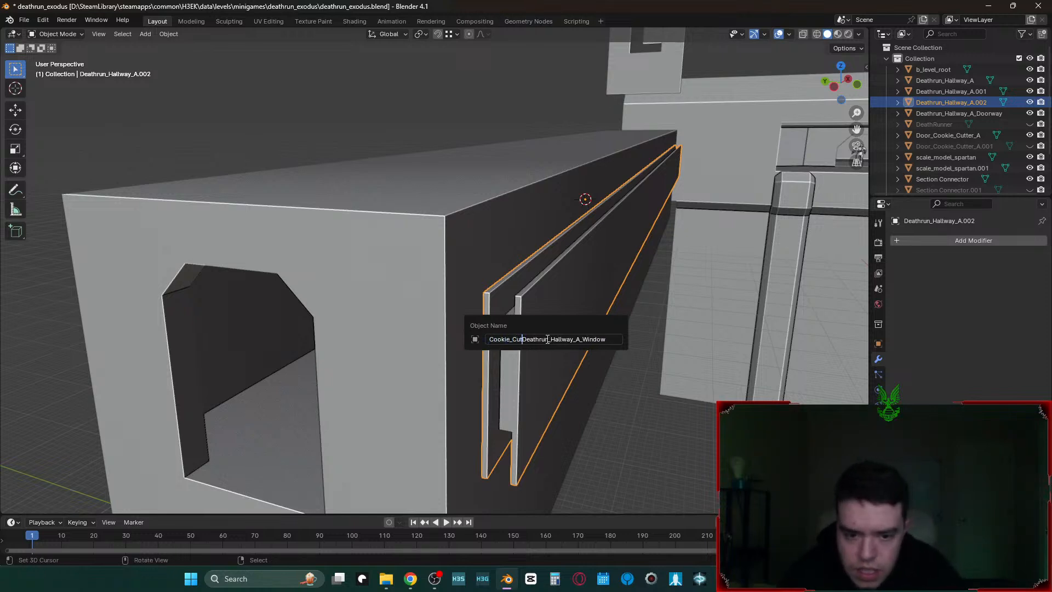
{"action": "key", "text": "Return"}
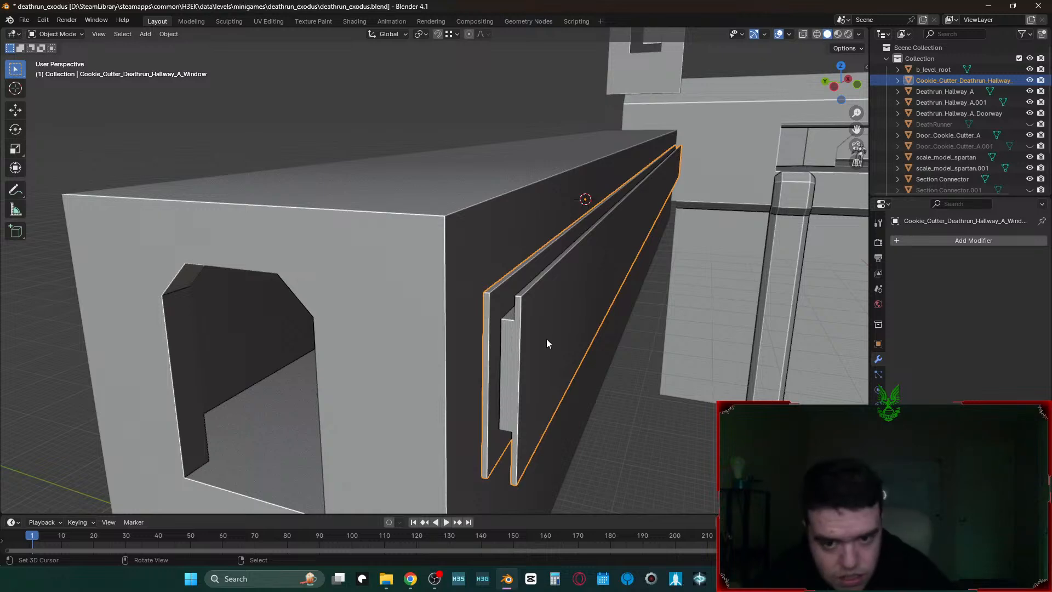
- Set the window cutter's origin to its geometry
{"action": "key", "text": "Tab"}
{"action": "key", "text": "Tab"}
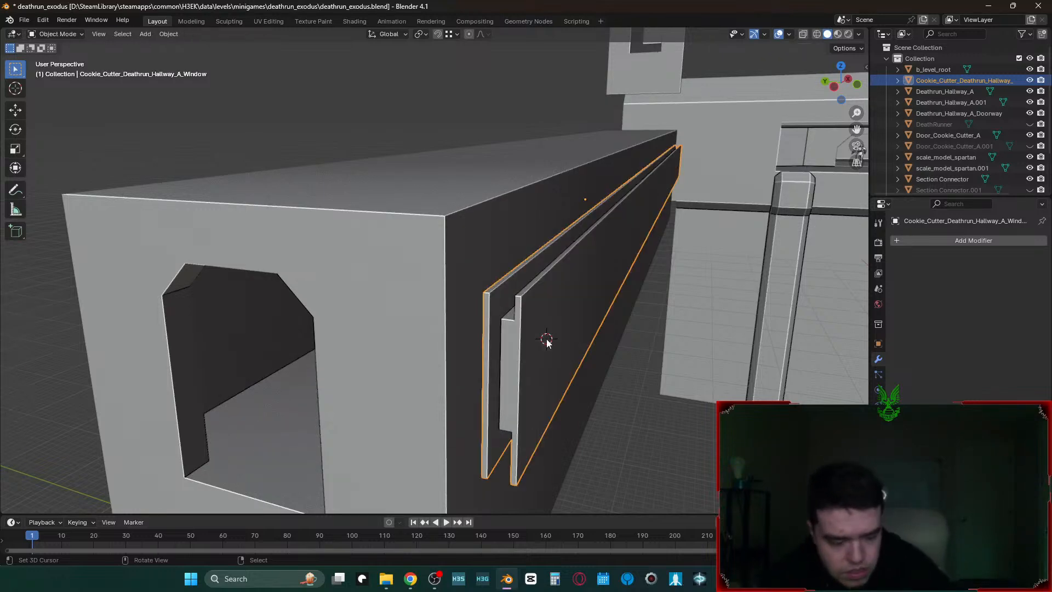
{"action": "key", "text": "q"}
{"action": "left_click", "coordinate": [545, 340]}
{"action": "key", "text": "q"}
{"action": "left_click", "coordinate": [542, 328]}
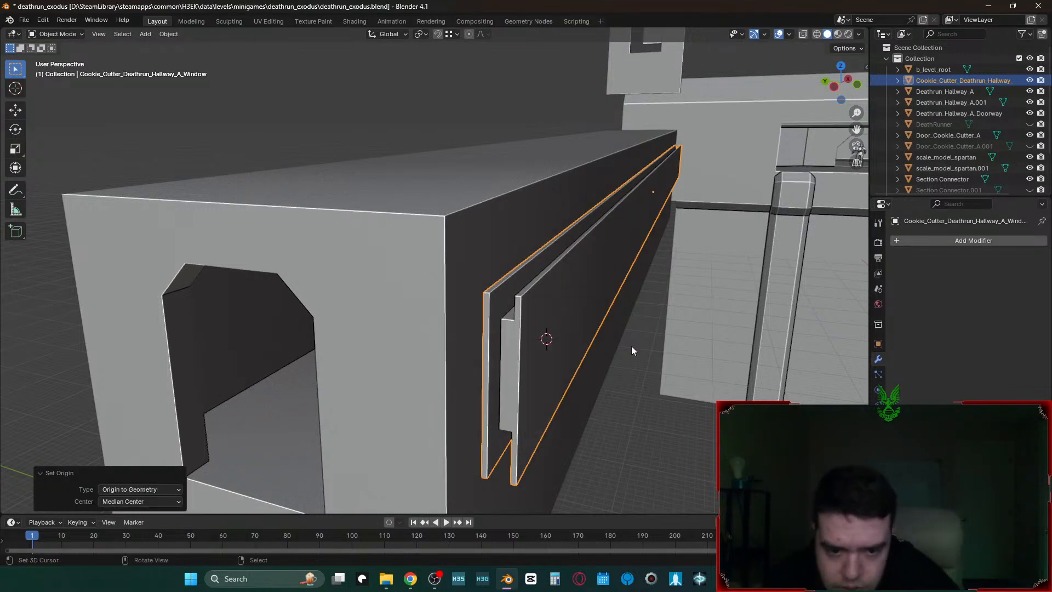
{"action": "key", "text": "g"}
{"action": "key", "text": "x"}
{"action": "key", "text": "y"}
{"action": "key", "text": "b"}
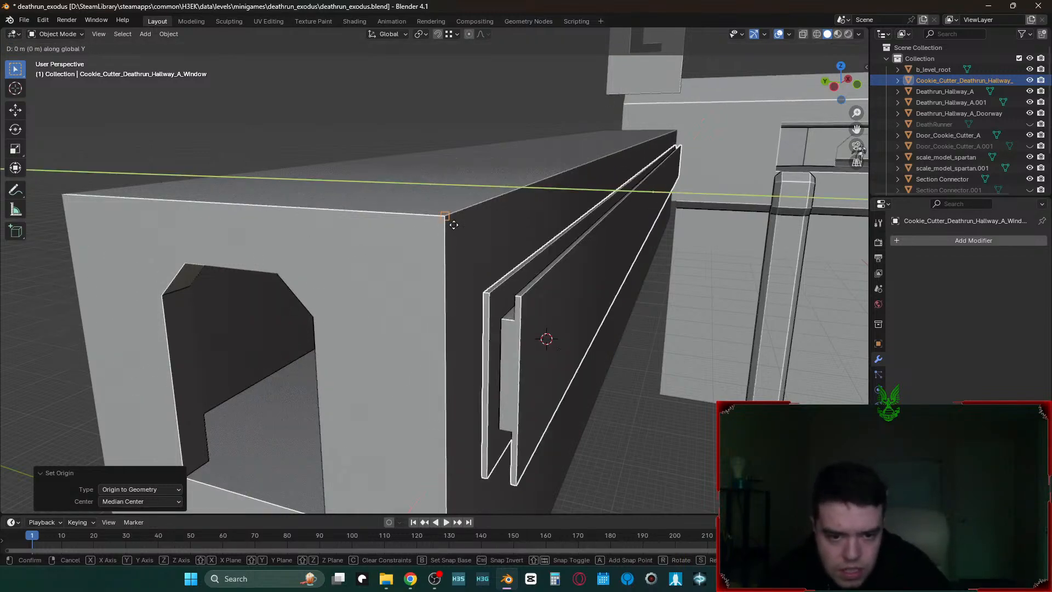
{"action": "left_click", "coordinate": [452, 220]}
{"action": "right_click", "coordinate": [456, 228]}
- Move the window cutter along Y using a snap base point, and shift it a further 15 m along Y into the hallway wall
{"action": "key", "text": "g"}
{"action": "key", "text": "y"}
{"action": "key", "text": "b"}
{"action": "left_click", "coordinate": [448, 213]}
{"action": "type", "text": "gy-15-"}
{"action": "key", "text": "Return"}
- Add a Boolean Difference modifier to Deathrun_Hallway_A with the window cutter as its object
{"action": "key", "text": "shift+grave"}
{"action": "key", "text": "s"}
{"action": "key", "text": "d"}
{"action": "left_click", "coordinate": [648, 358]}
{"action": "left_click", "coordinate": [509, 276]}
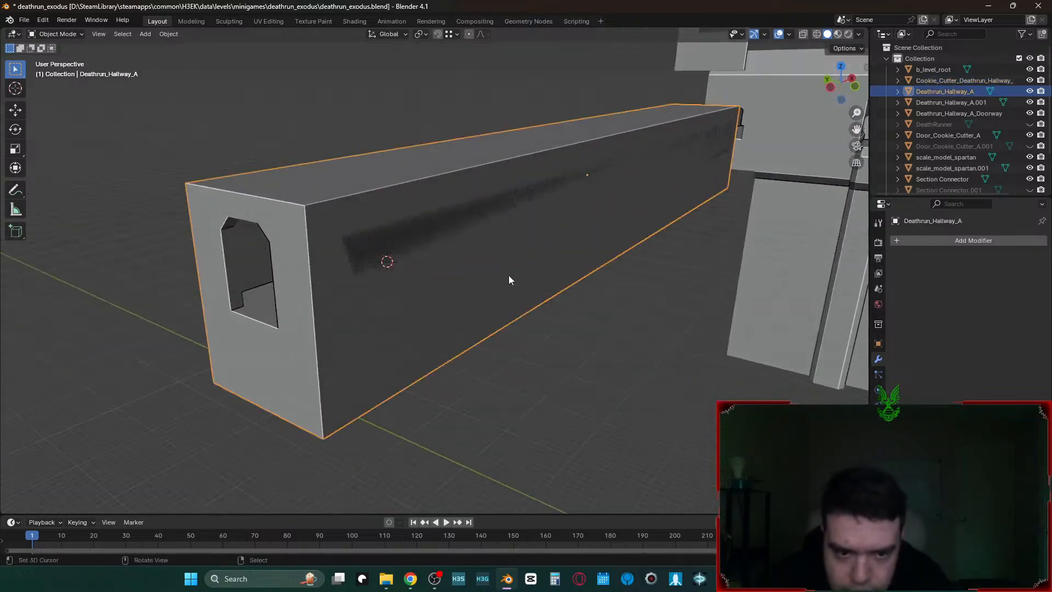
{"action": "left_click", "coordinate": [970, 240]}
{"action": "type", "text": "bo"}
{"action": "key", "text": "Return"}
{"action": "left_click", "coordinate": [1024, 303]}
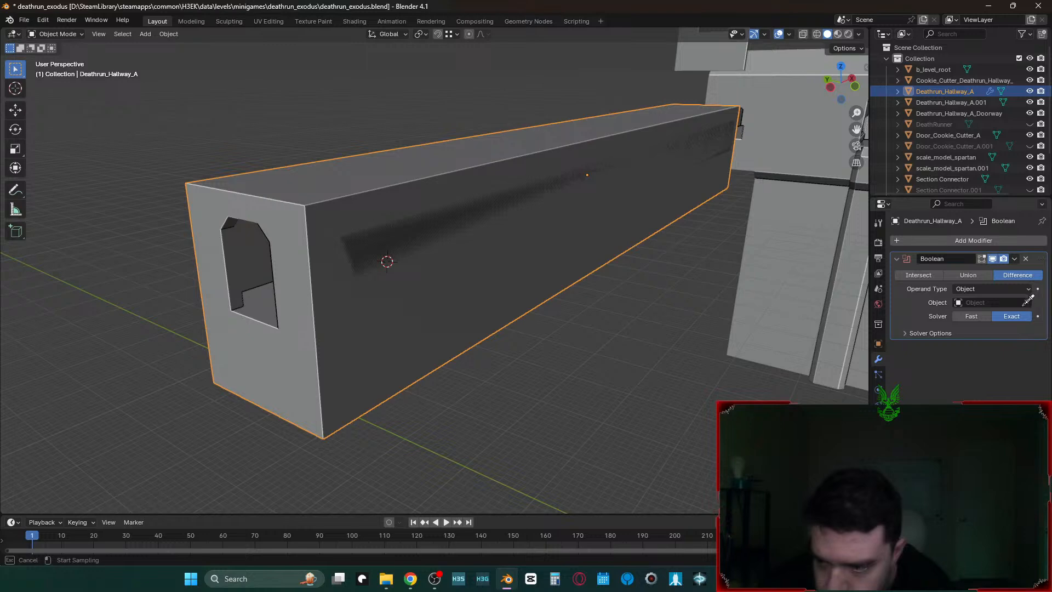
{"action": "left_click", "coordinate": [539, 194]}
- Hide the window cutter and select the hallway
{"action": "left_click", "coordinate": [540, 194]}
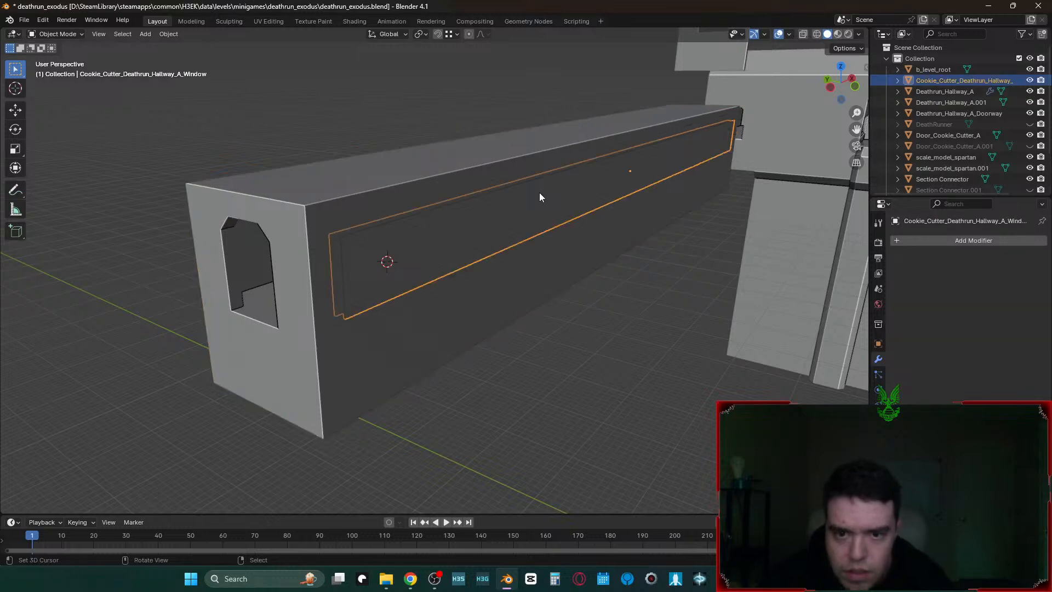
{"action": "key", "text": "h"}
{"action": "left_click", "coordinate": [478, 298]}
- Fly through the hallway to examine the long window opening from inside and outside
{"action": "key", "text": "shift+grave"}
{"action": "key", "text": "w"}
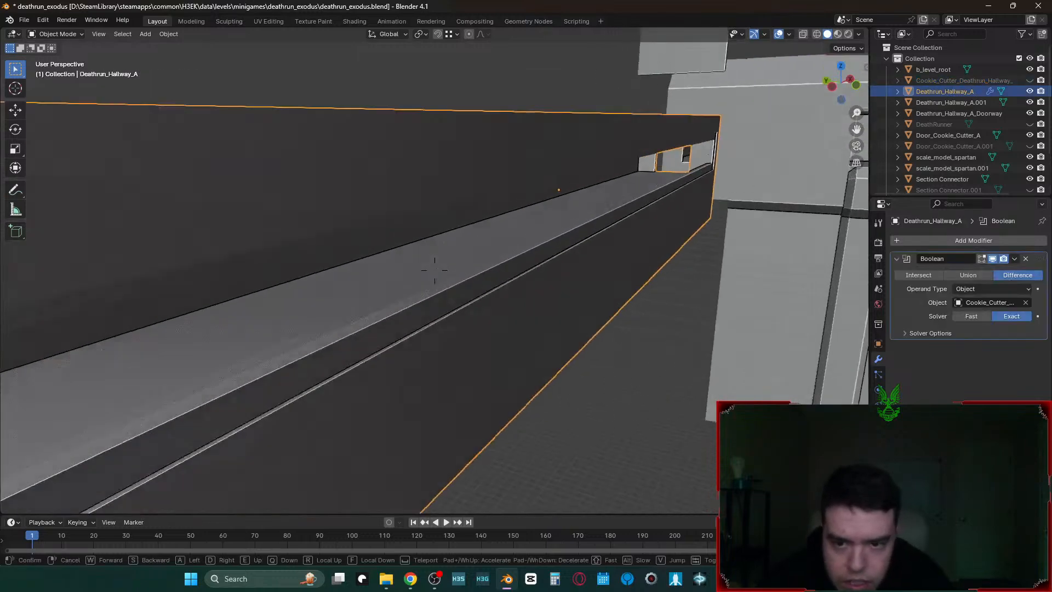
{"action": "key", "text": "w"}
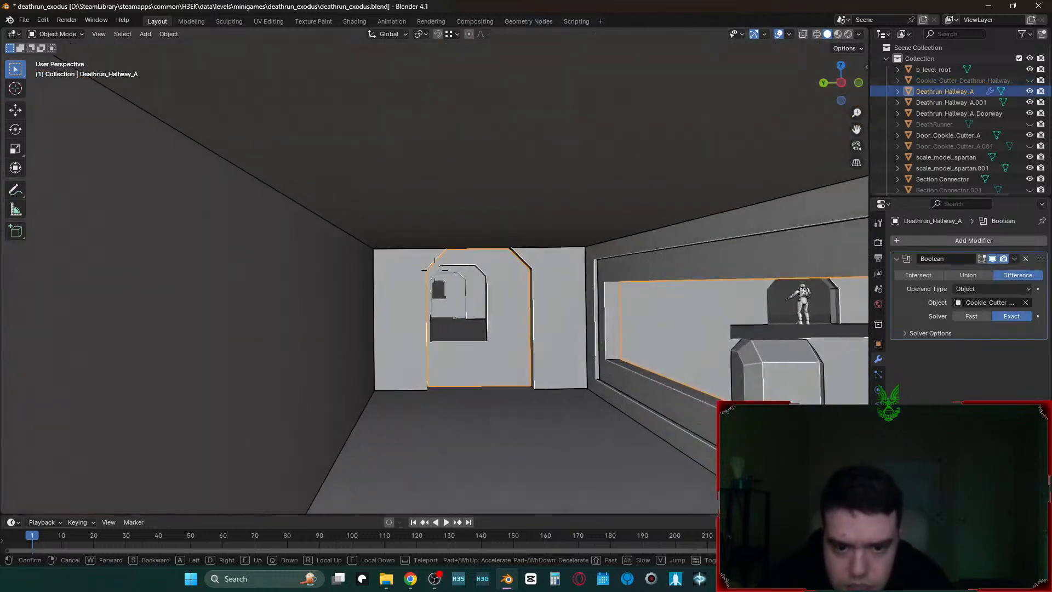
{"action": "key", "text": "w"}
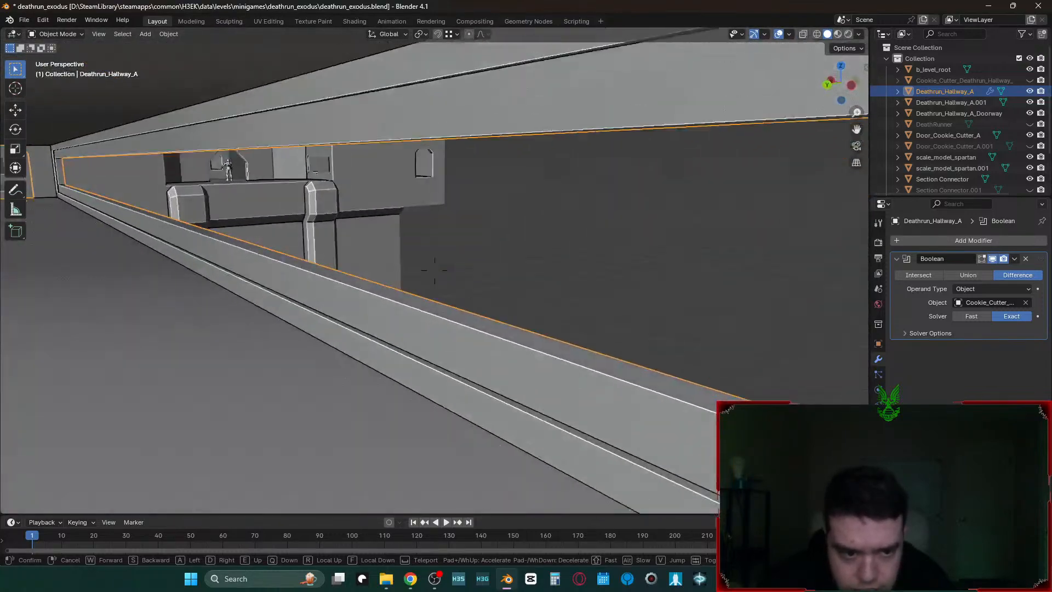
{"action": "key", "text": "w"}
{"action": "key", "text": "q"}
{"action": "key", "text": "w"}
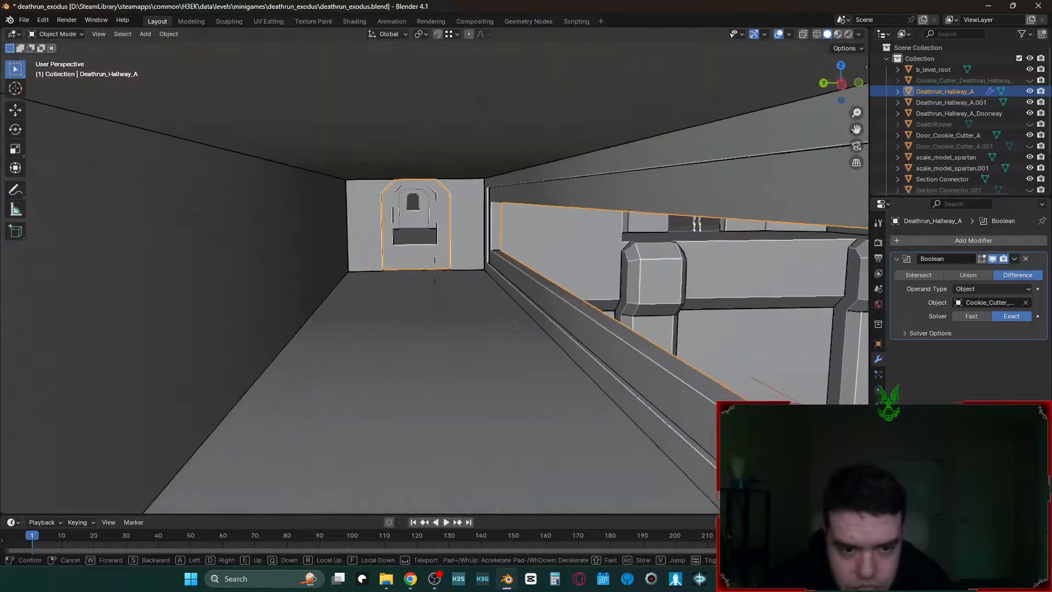
{"action": "key", "text": "s"}
{"action": "key", "text": "s"}
{"action": "key", "text": "a"}
{"action": "key", "text": "d"}
{"action": "left_click", "coordinate": [478, 294]}
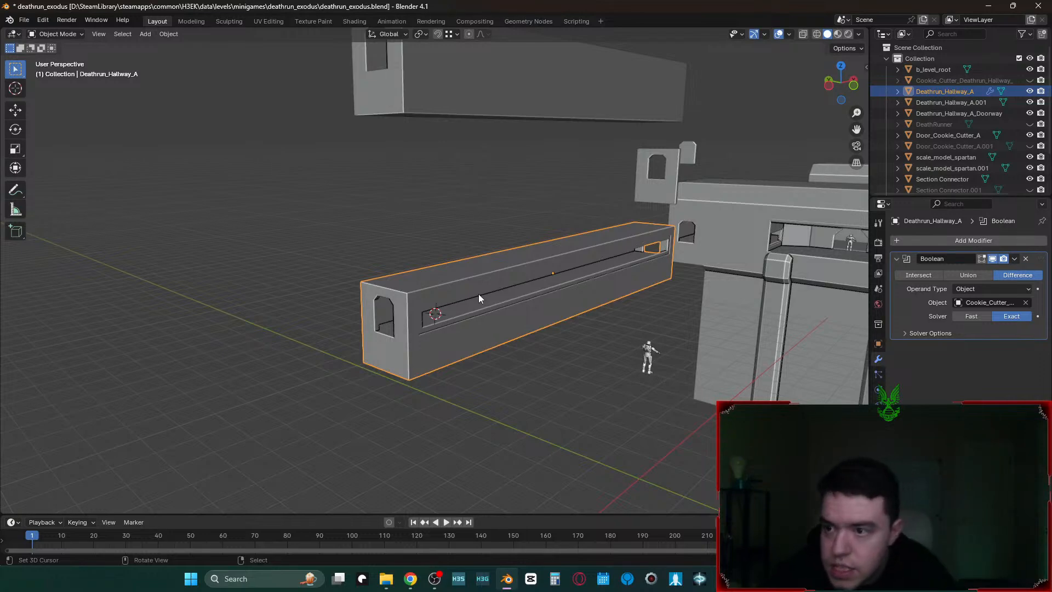
- Apply the Boolean modifier on Deathrun_Hallway_A to make the window cut permanent
{"action": "left_click", "coordinate": [953, 80]}
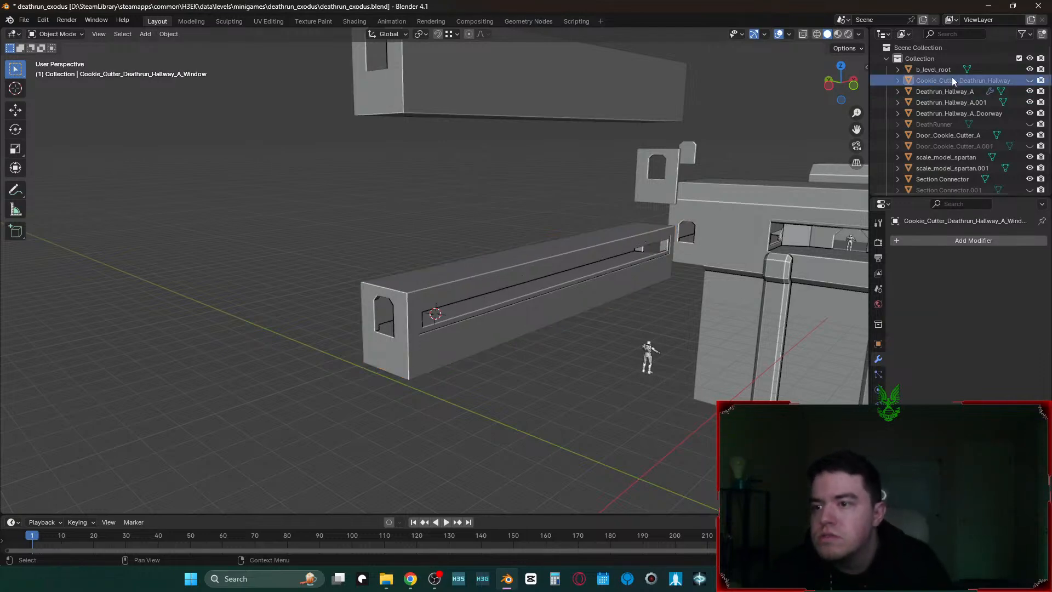
{"action": "left_click", "coordinate": [608, 278]}
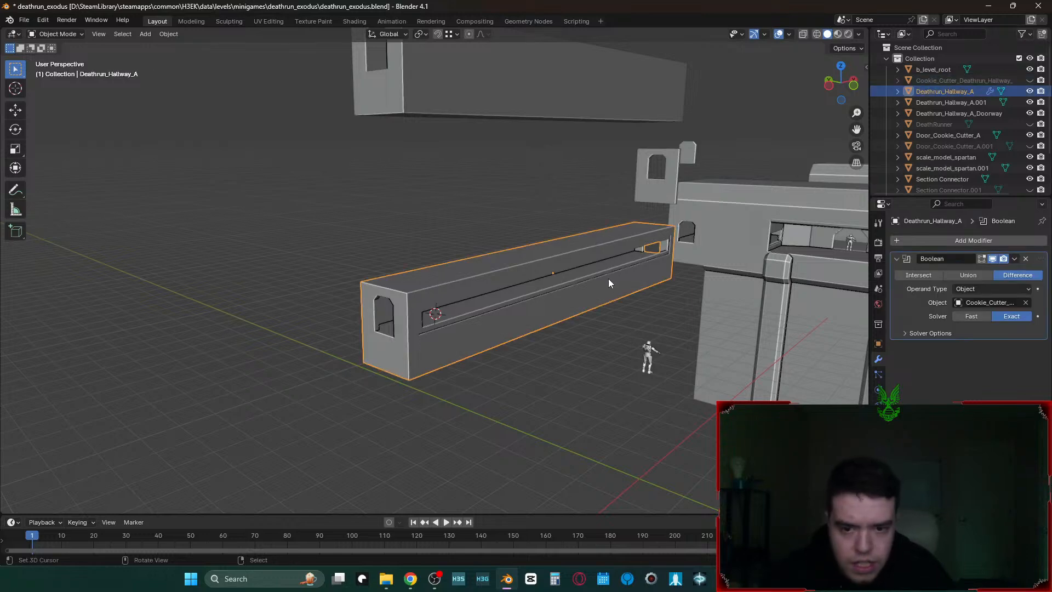
{"action": "left_click", "coordinate": [1014, 258]}
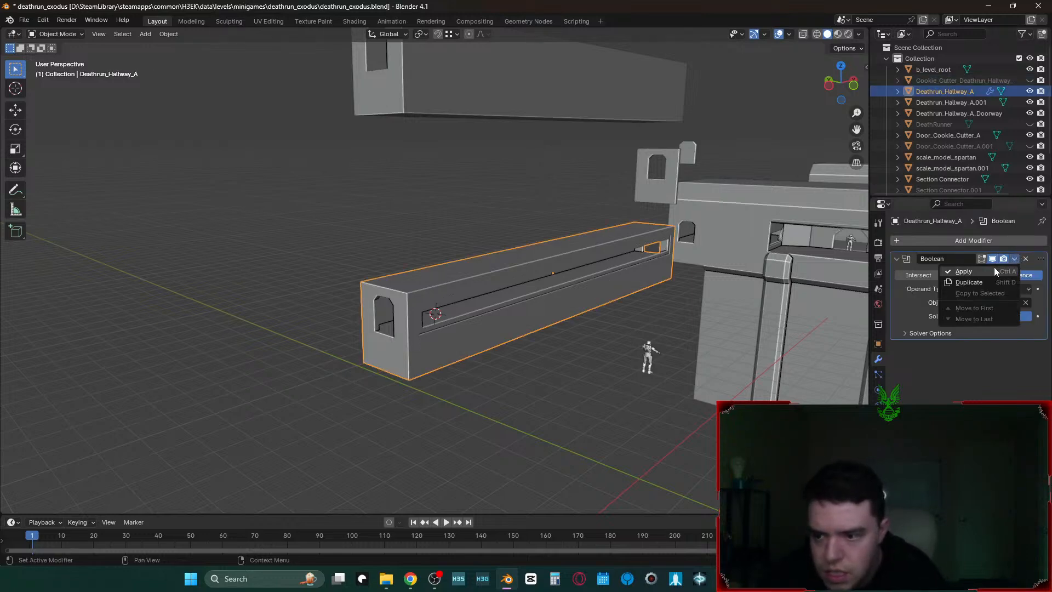
{"action": "left_click", "coordinate": [993, 269]}
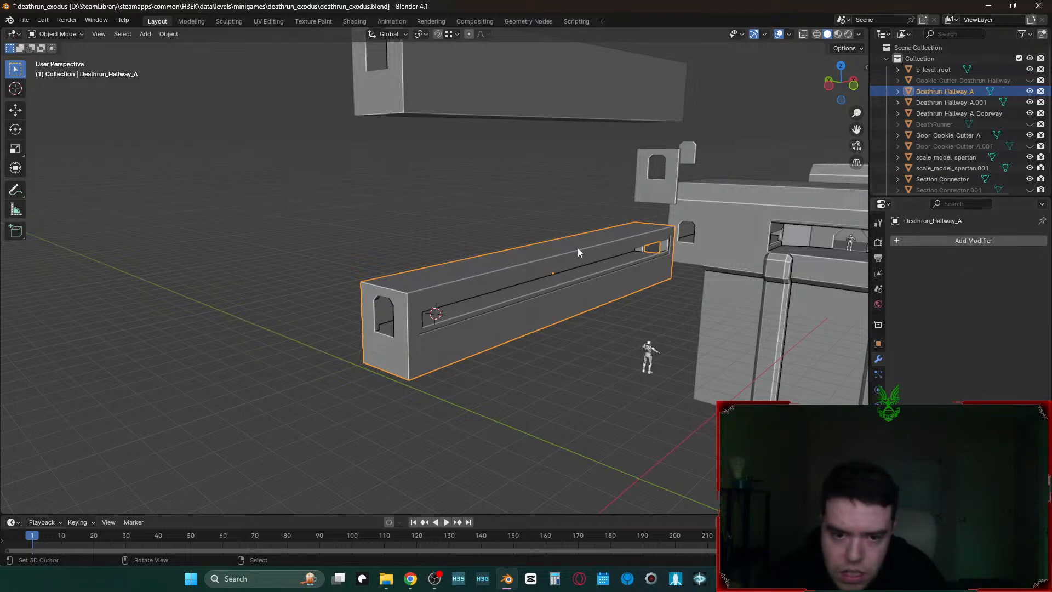
- Duplicate the windowless hallway Deathrun_Hallway_A.001 and lower the copy along Z to between the two hallways
{"action": "left_click", "coordinate": [593, 74]}
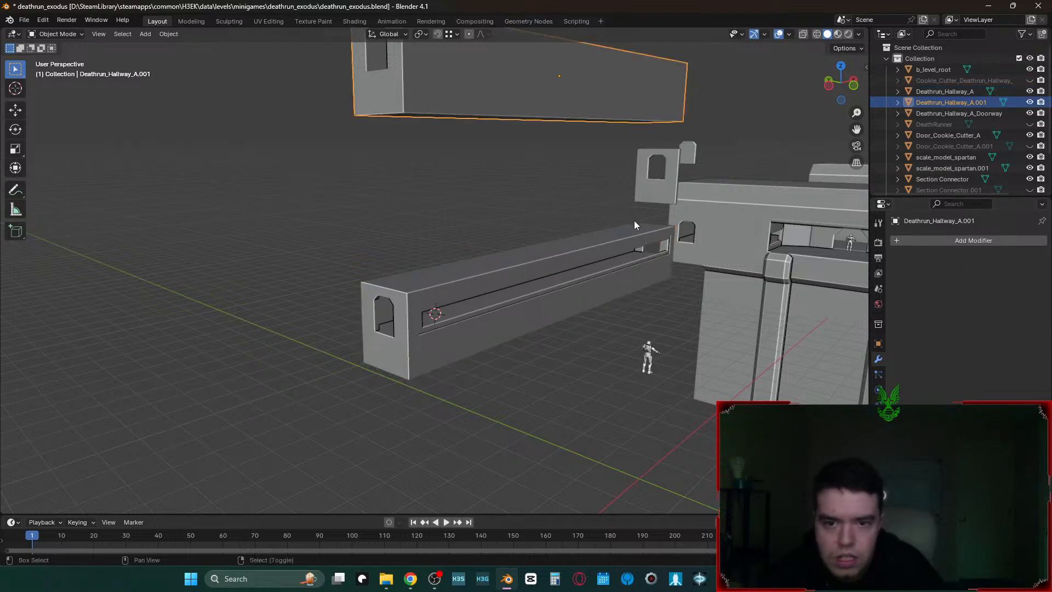
{"action": "mouse_move", "coordinate": [562, 275]}
{"action": "middle_mouse_down"}
{"action": "mouse_move", "coordinate": [542, 273]}
{"action": "mouse_move", "coordinate": [562, 271]}
{"action": "middle_mouse_up"}
{"action": "key", "text": "shift+d"}
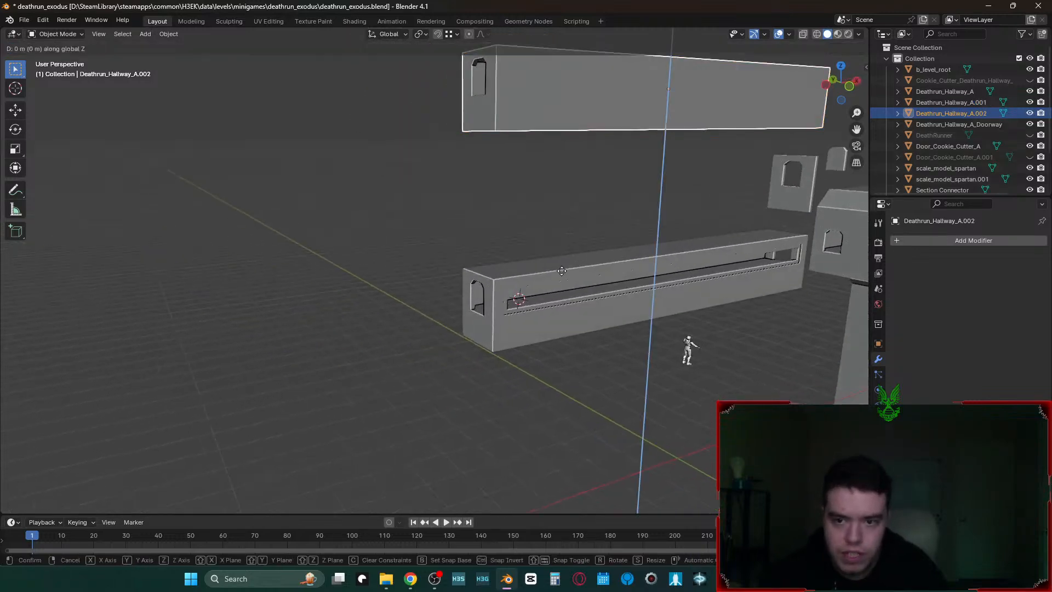
{"action": "key", "text": "z"}
{"action": "left_click", "coordinate": [552, 367]}
{"action": "right_click", "coordinate": [538, 301]}
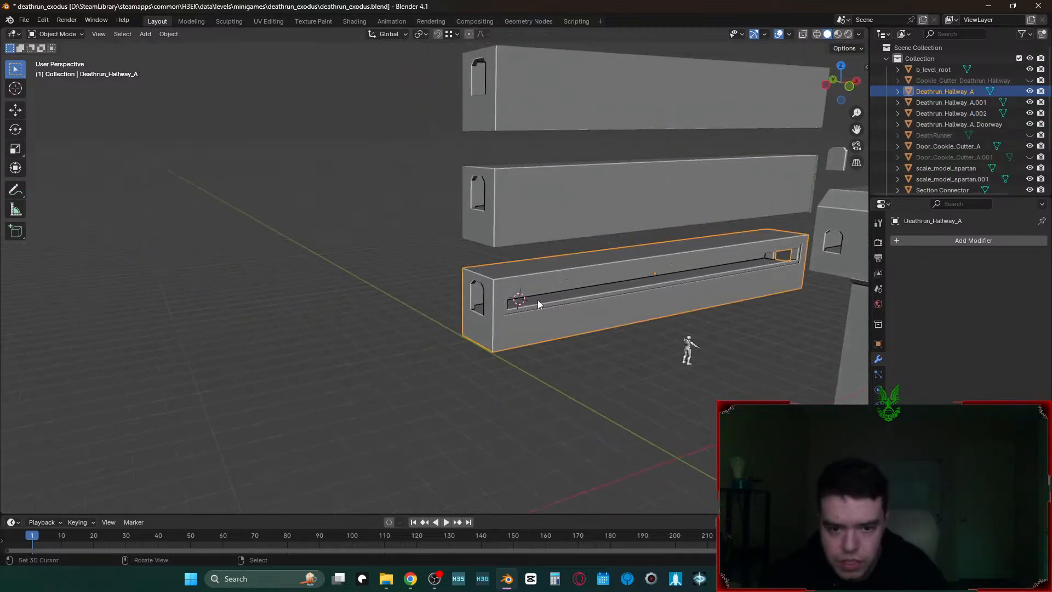
{"action": "key", "text": "g"}
{"action": "key", "text": "z"}
{"action": "right_click", "coordinate": [656, 304]}
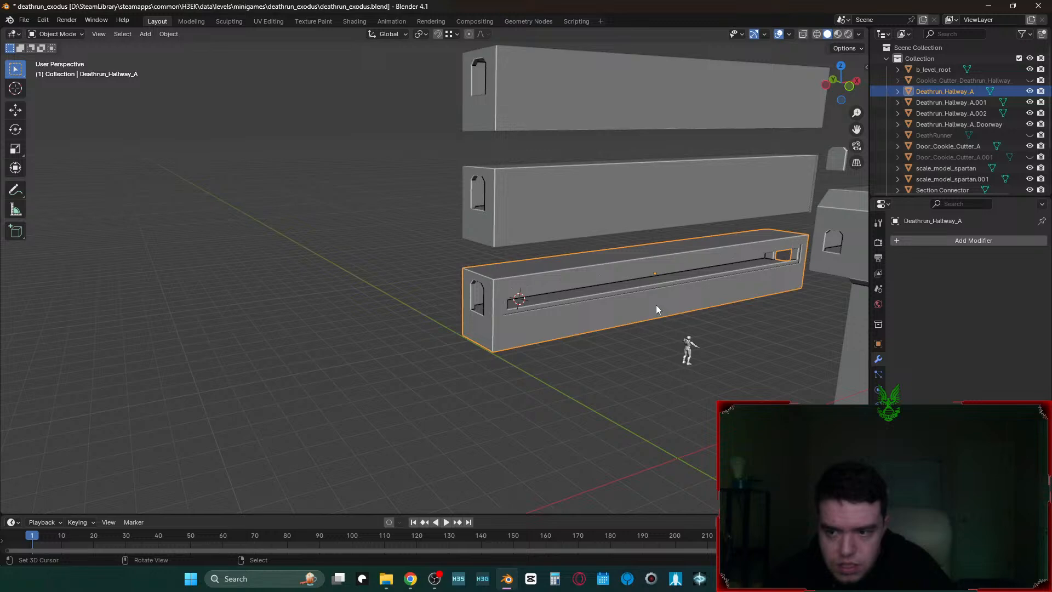
{"action": "left_click", "coordinate": [712, 155]}
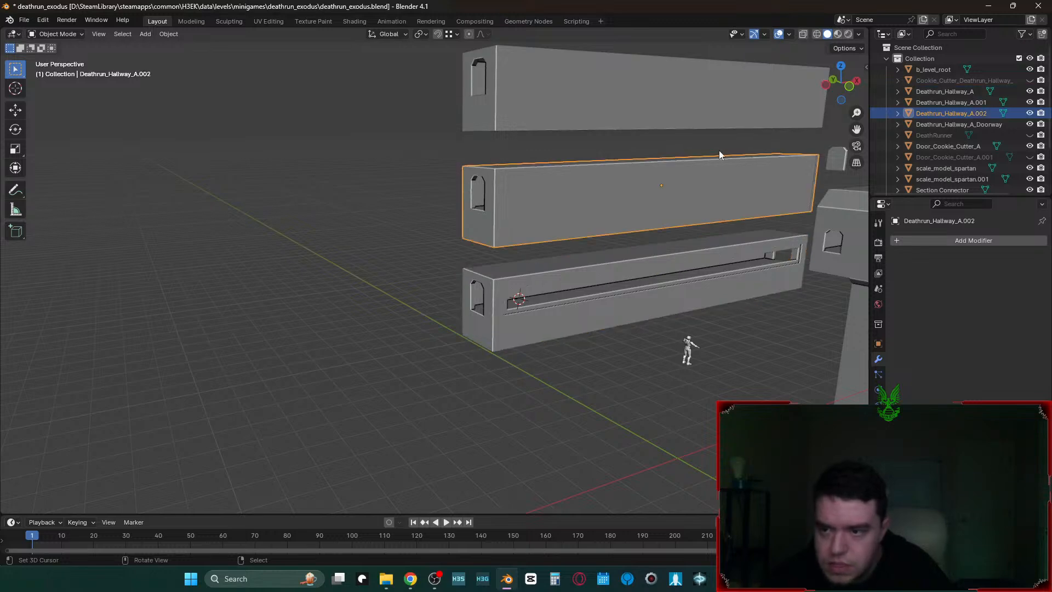
- Unhide the window cutter and duplicate it about 303 m up along Z onto the middle hallway's side wall
{"action": "left_click", "coordinate": [963, 81]}
{"action": "left_click", "coordinate": [1030, 80]}
{"action": "left_click", "coordinate": [739, 267]}
{"action": "key", "text": "shift+d"}
{"action": "key", "text": "z"}
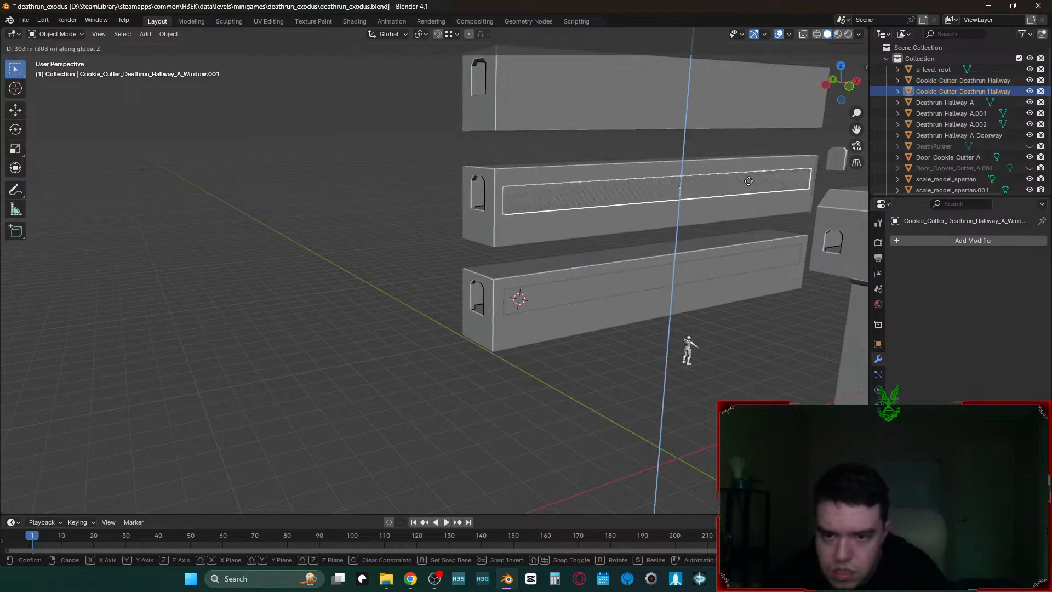
{"action": "left_click", "coordinate": [748, 181]}
- Move the original window cutter out of the lowest hallway into free space beside it
{"action": "left_click", "coordinate": [641, 292]}
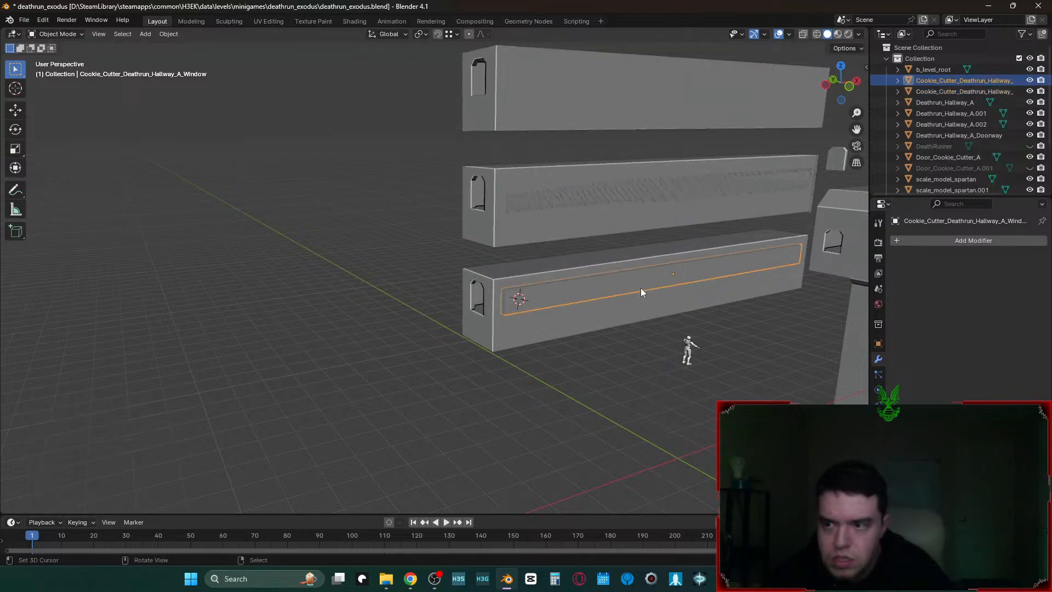
{"action": "key", "text": "shift+grave"}
{"action": "key", "text": "s"}
{"action": "left_click", "coordinate": [641, 291]}
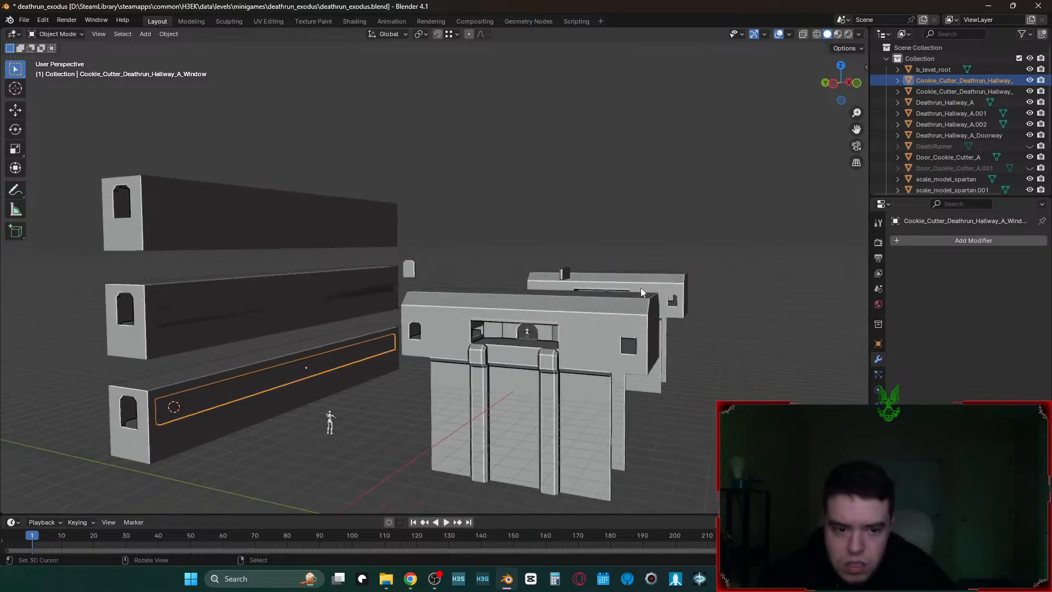
{"action": "key", "text": "g"}
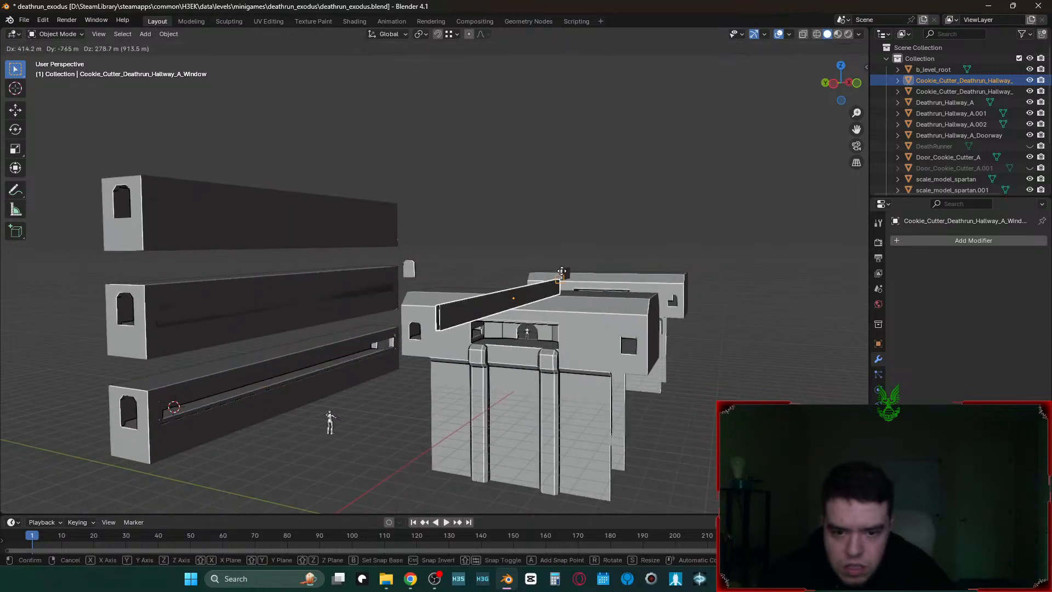
{"action": "left_click", "coordinate": [620, 222]}
{"action": "right_click", "coordinate": [620, 222]}
- Open the duplicated window cutter on the middle hallway in Edit Mode and select its whole mesh
{"action": "key", "text": "shift+grave"}
{"action": "key", "text": "w"}
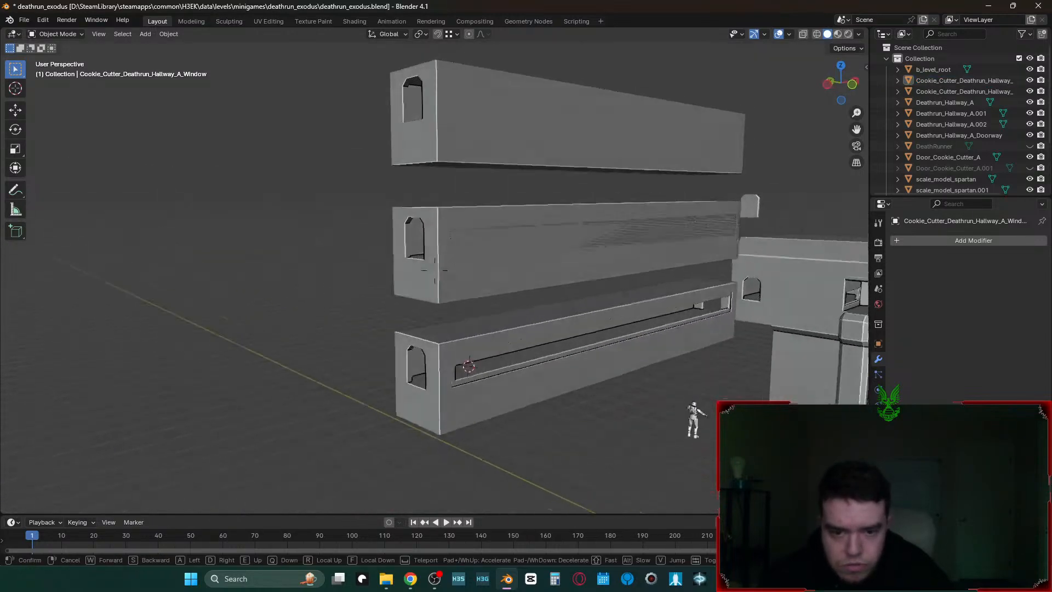
{"action": "key", "text": "d"}
{"action": "left_click", "coordinate": [562, 156]}
{"action": "left_click", "coordinate": [562, 155]}
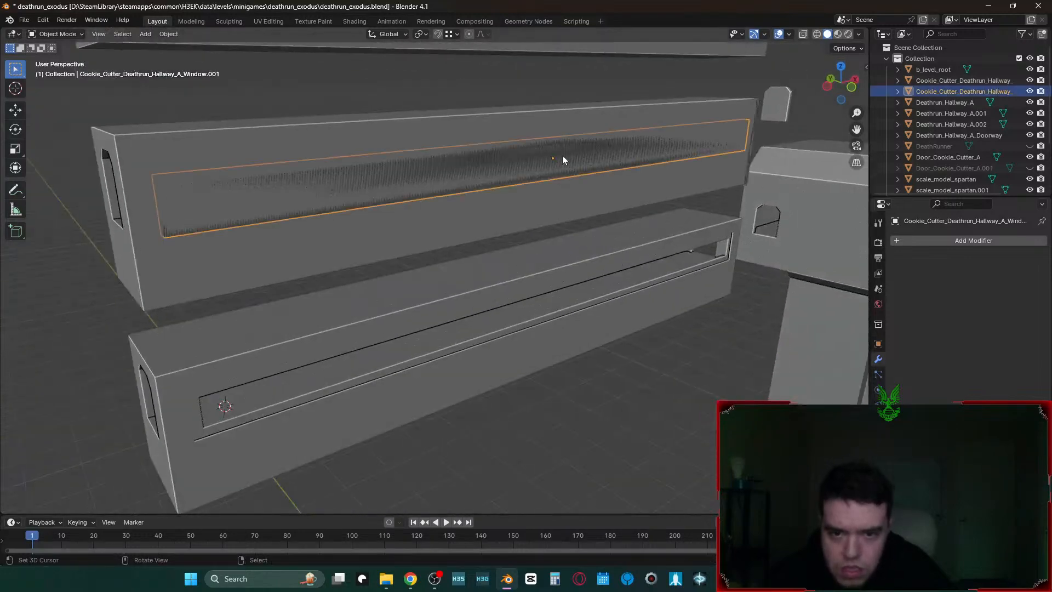
{"action": "key", "text": "Tab"}
{"action": "key", "text": "a"}
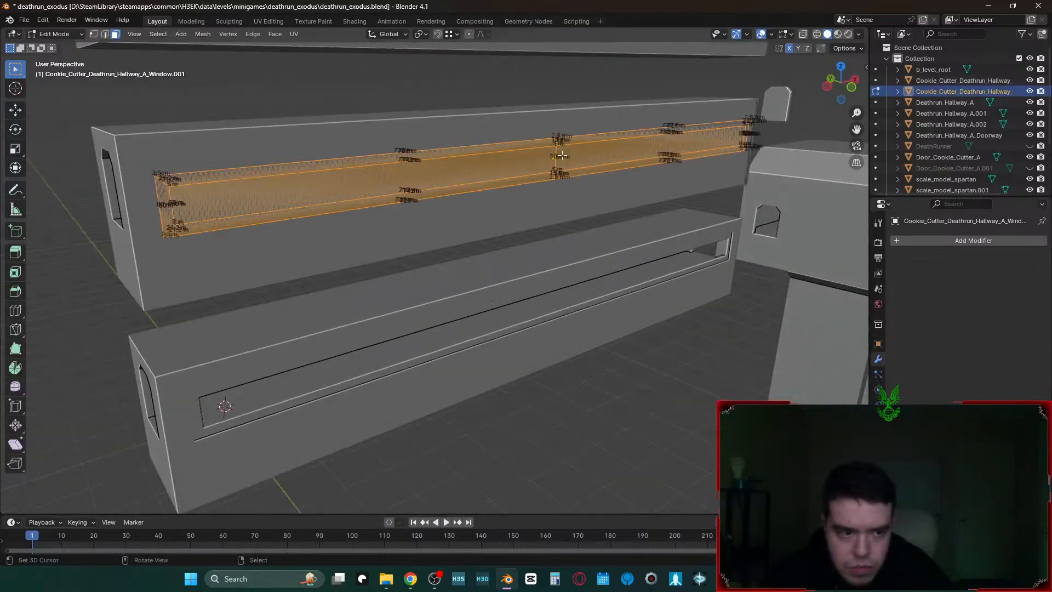
{"action": "key", "text": "s"}
{"action": "key", "text": "x"}
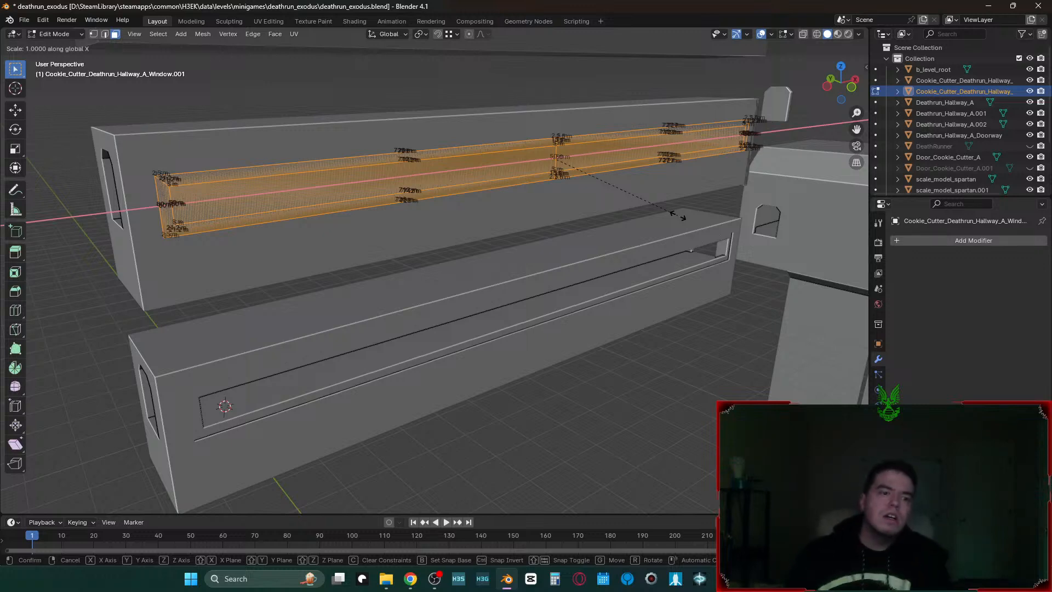
{"action": "right_click", "coordinate": [677, 216]}
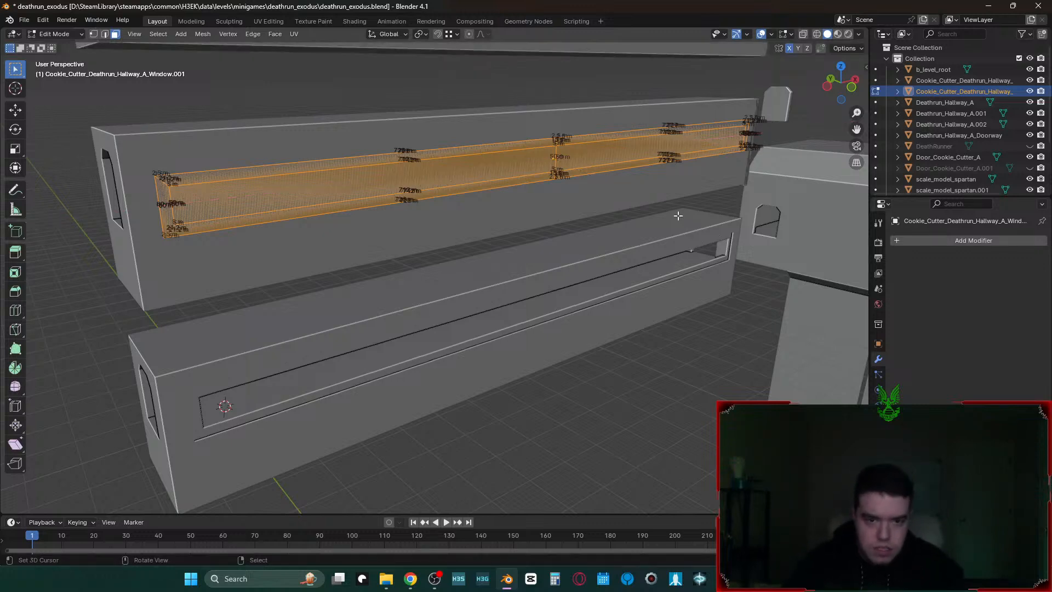
- Switch to vertex selection and try a Vertex Slide on all of the duplicated cutter's vertices
{"action": "key", "text": "1"}
{"action": "middle_click_drag", "start_coordinate": [677, 216], "coordinate": [662, 243]}
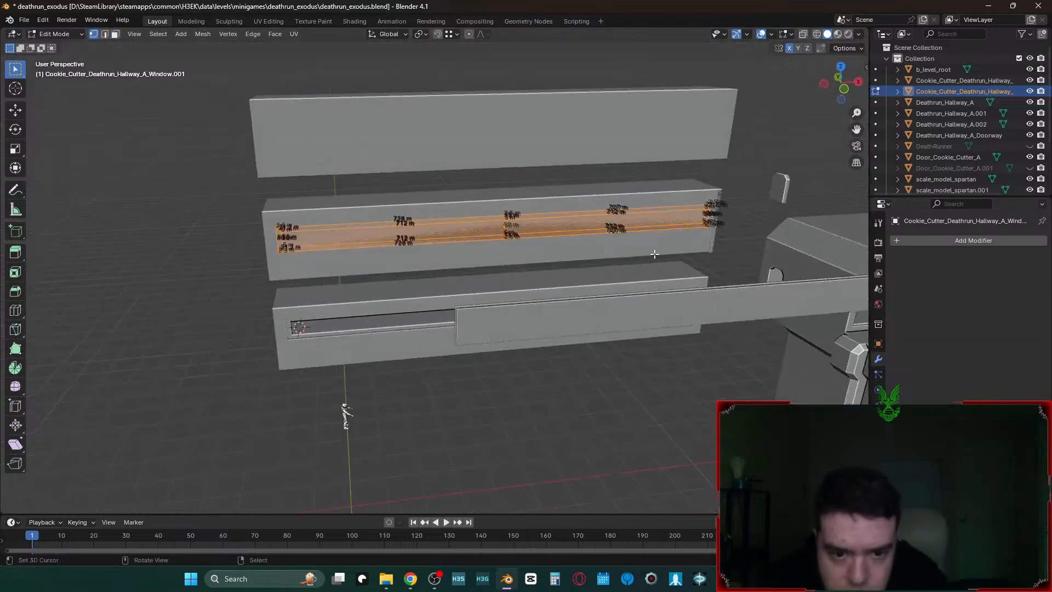
{"action": "left_click", "coordinate": [578, 279]}
{"action": "key", "text": "a"}
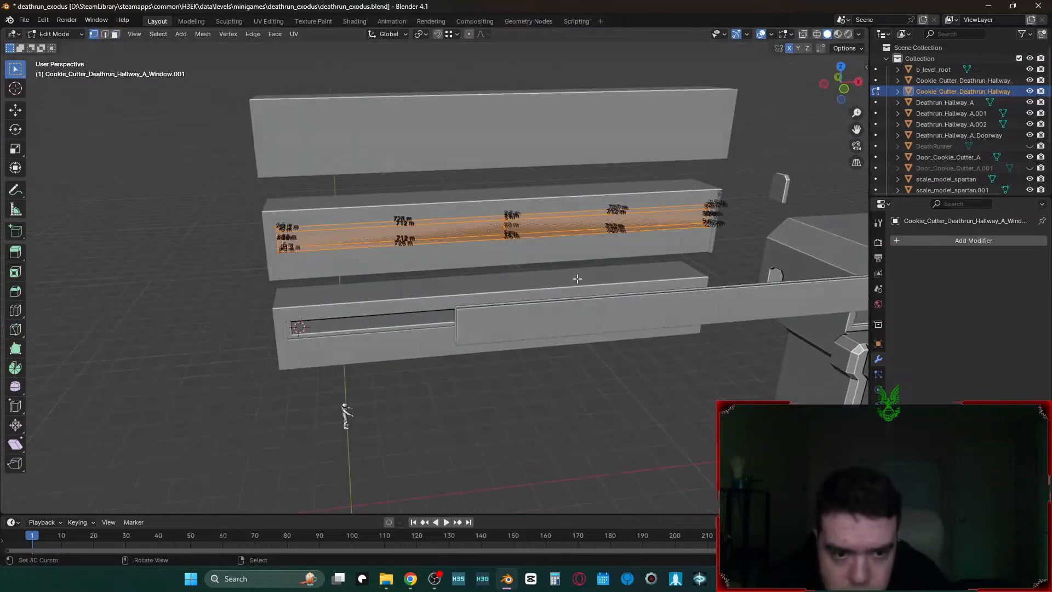
{"action": "key", "text": "shift+v"}
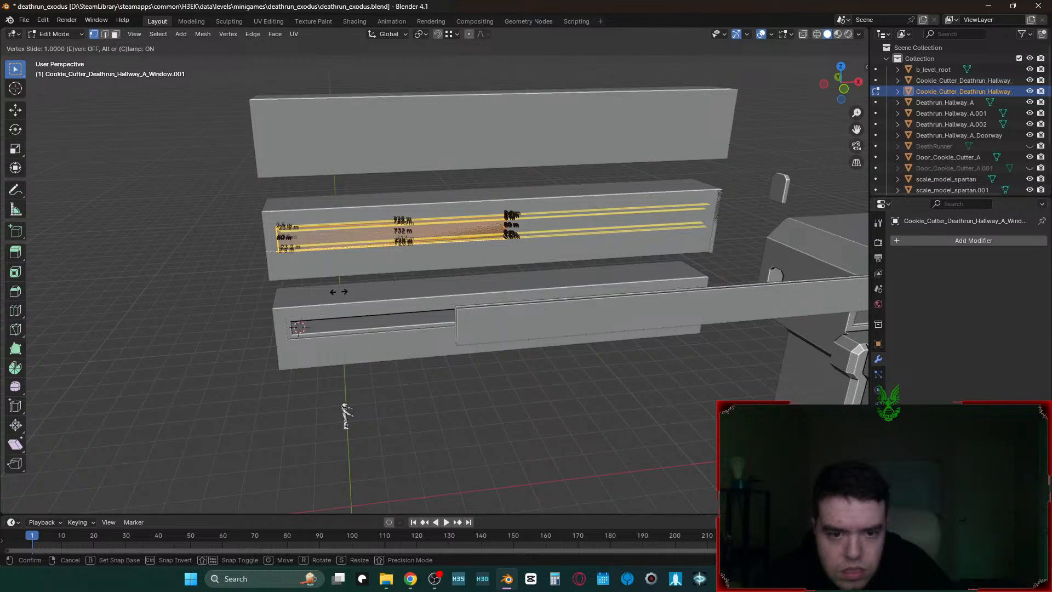
{"action": "key", "text": "Escape"}
- Show the scene in wireframe and select only the duplicated cutter's vertices at its middle and +X end
{"action": "key", "text": "alt+a"}
{"action": "key", "text": "z"}
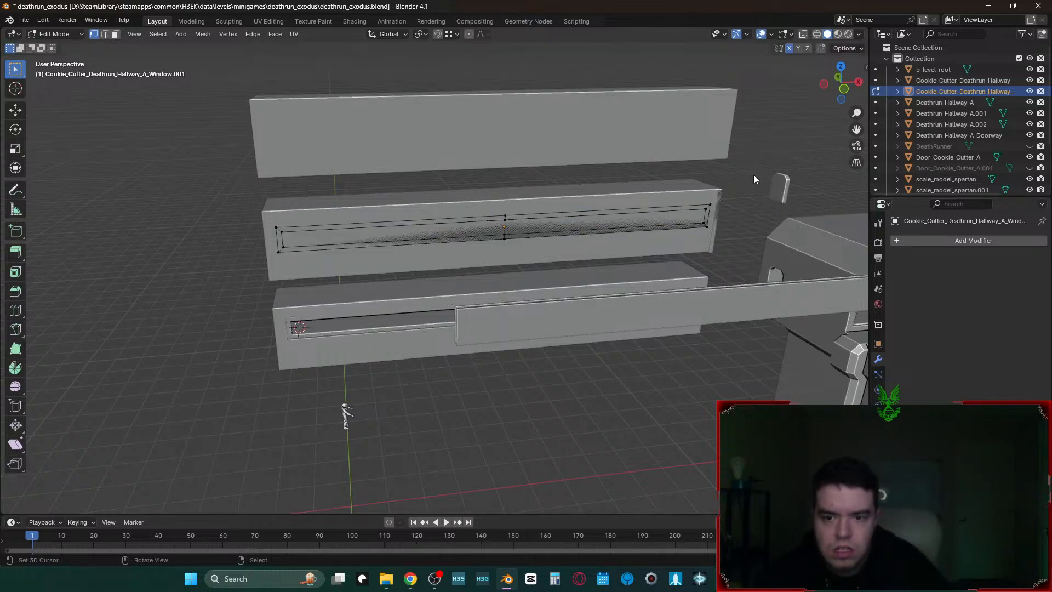
{"action": "key", "text": "shift+z"}
{"action": "left_click_drag", "start_coordinate": [772, 152], "coordinate": [437, 287]}
{"action": "key", "text": "ctrl+l"}
{"action": "key", "text": "g"}
{"action": "key", "text": "x"}
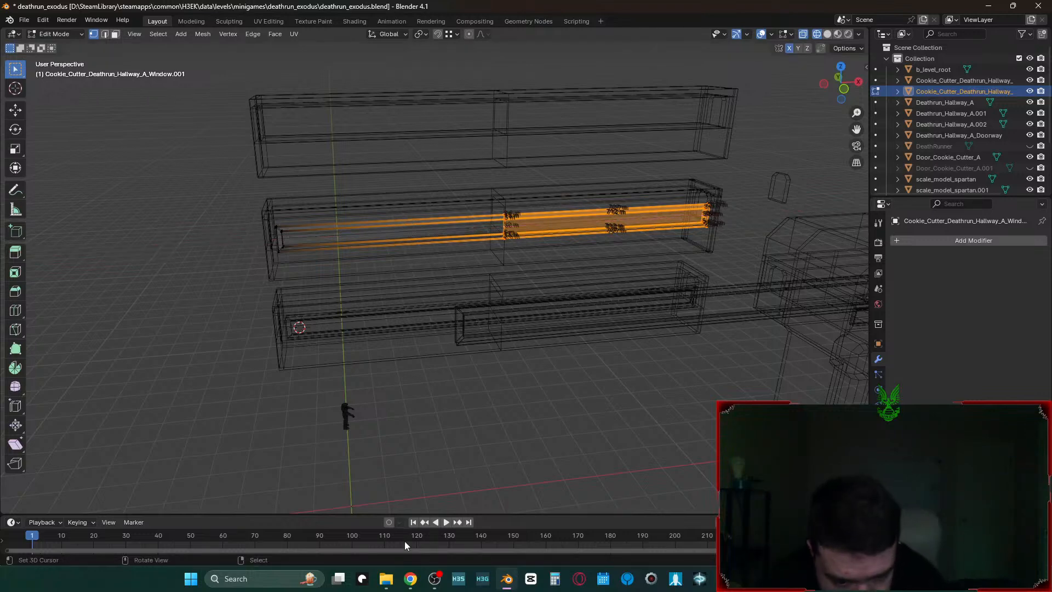
- Bring up the Calculator, enter 72, and return to Blender
{"action": "left_click", "coordinate": [555, 579]}
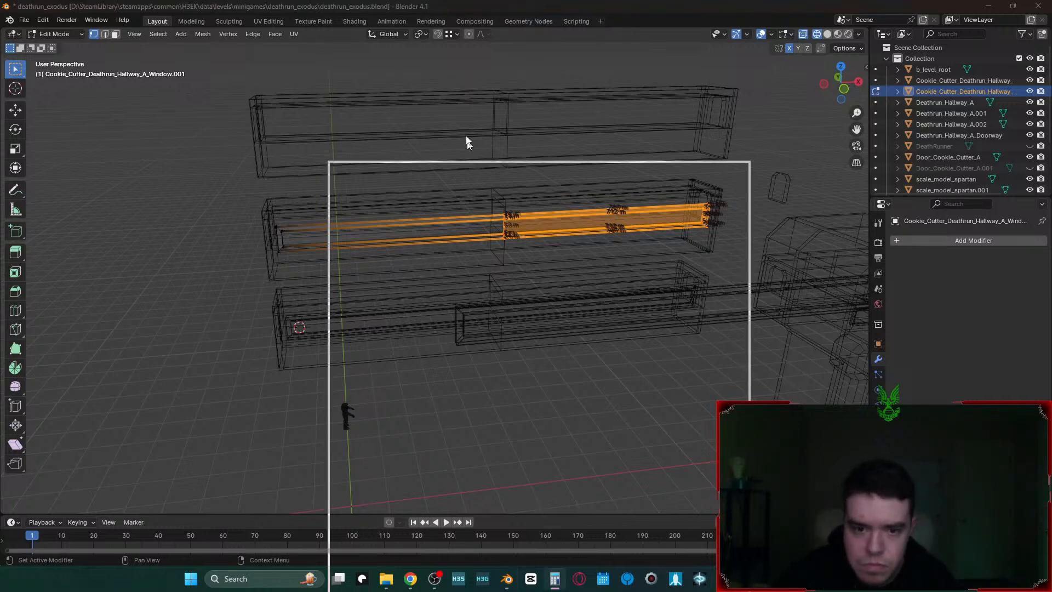
{"action": "left_click_drag", "start_coordinate": [490, 36], "coordinate": [492, 51]}
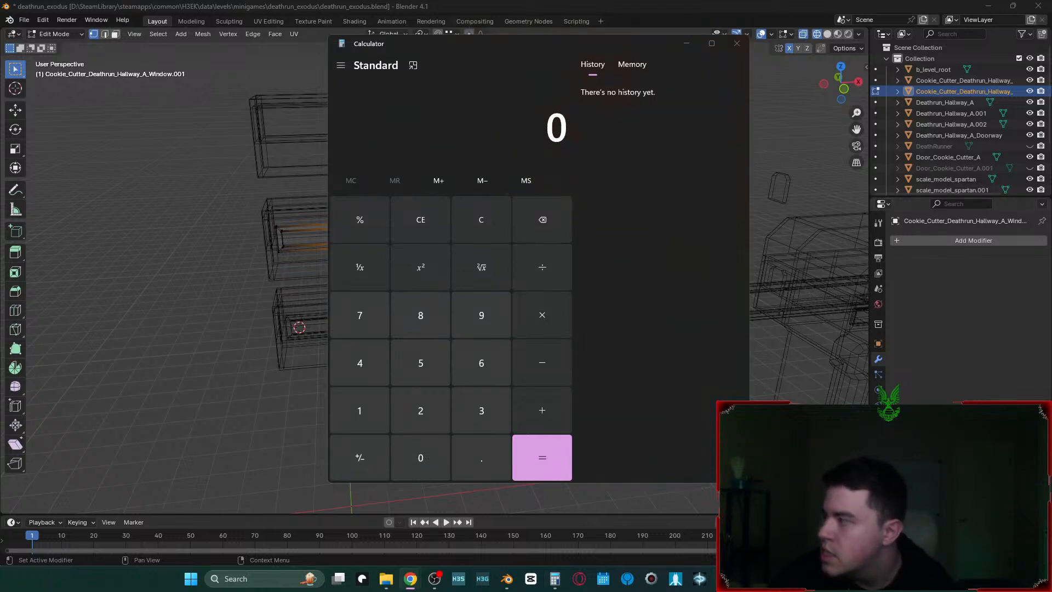
{"action": "left_click", "coordinate": [545, 115]}
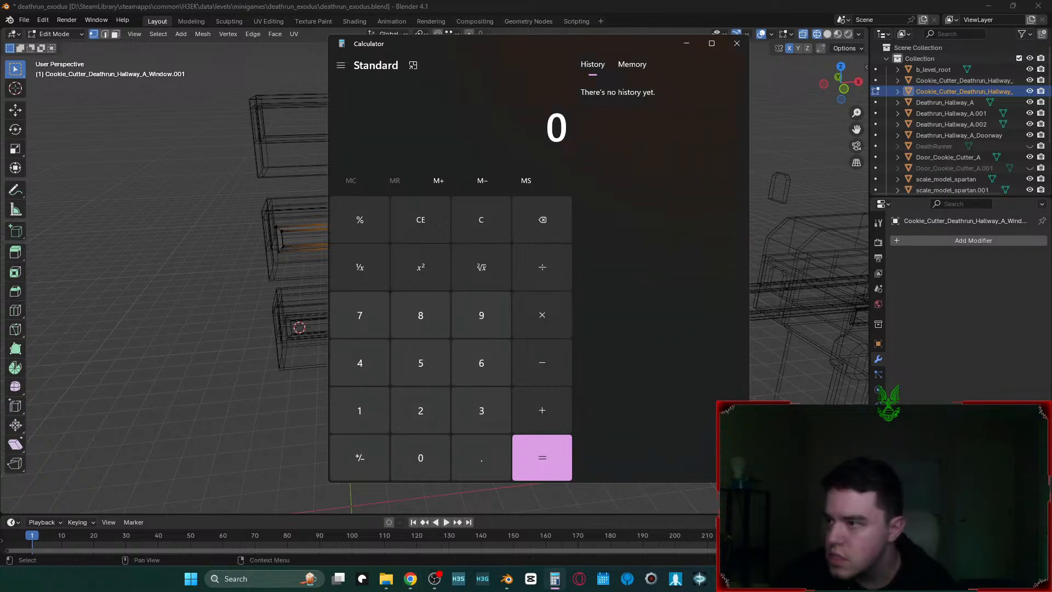
{"action": "left_click", "coordinate": [497, 124]}
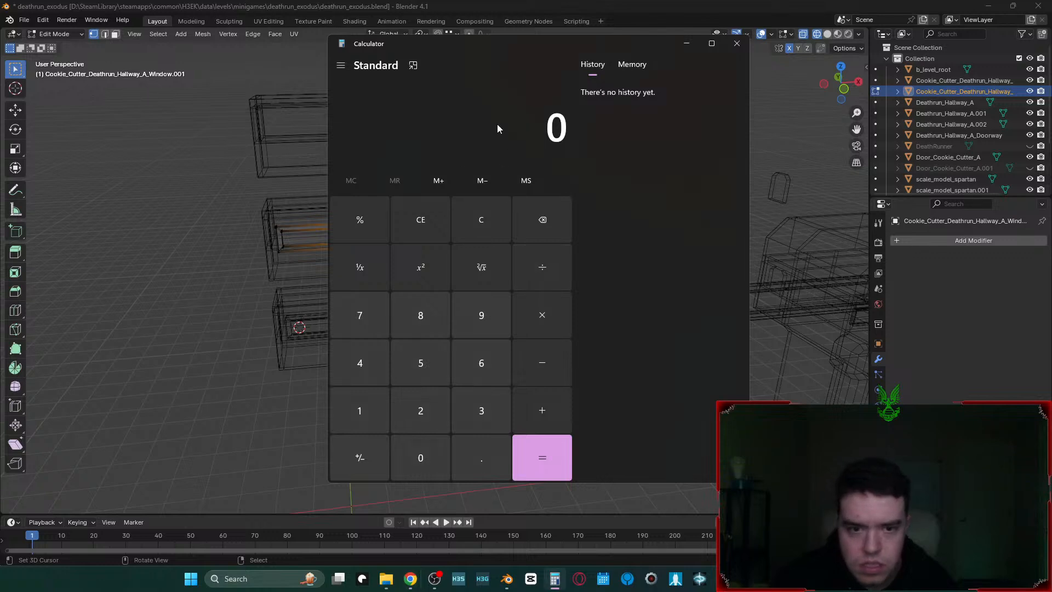
{"action": "key", "text": "7"}
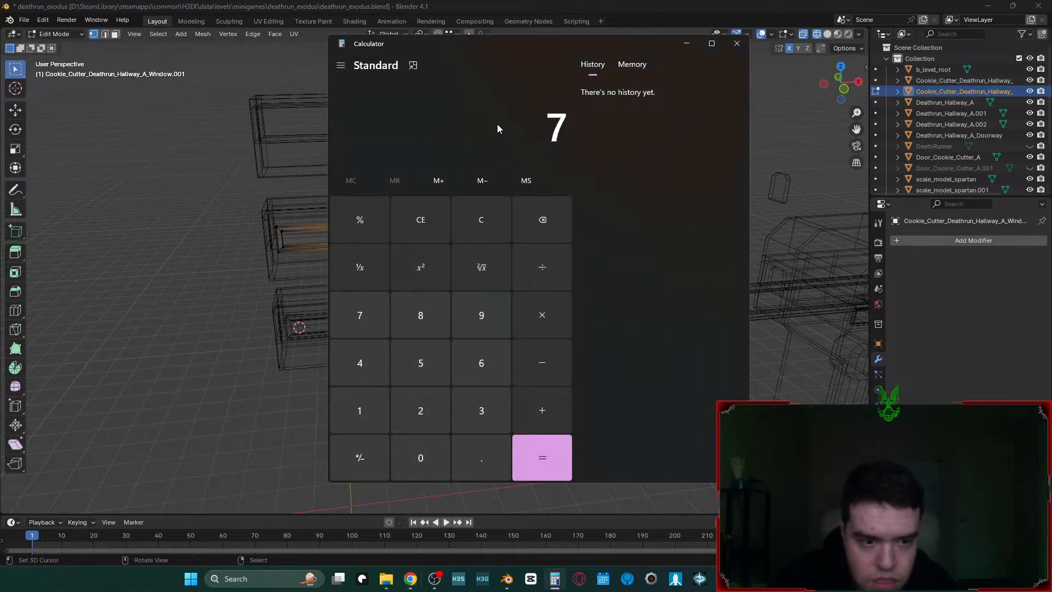
{"action": "key", "text": "2"}
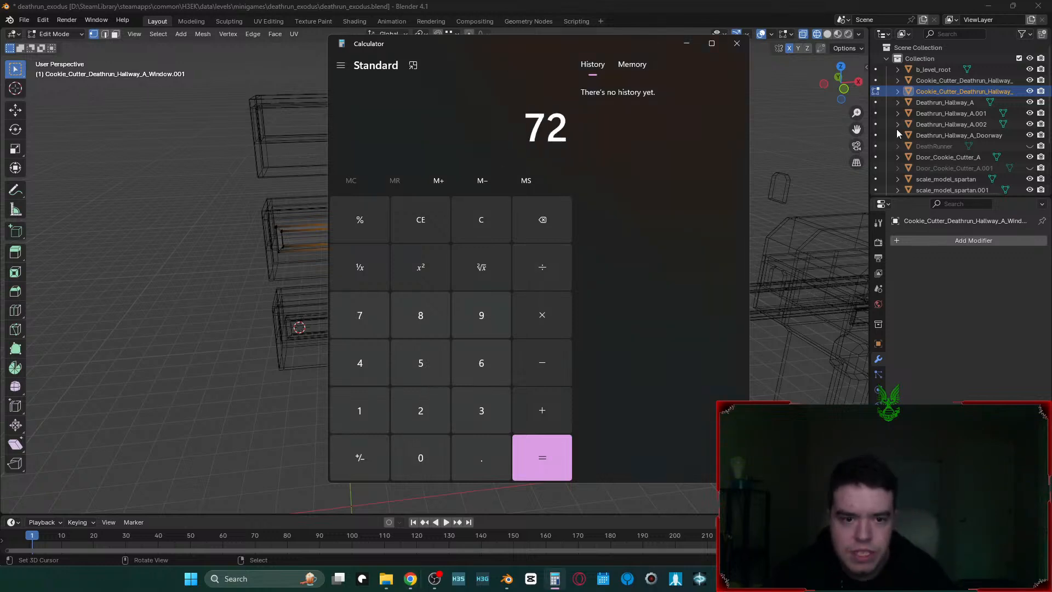
{"action": "left_click", "coordinate": [1017, 367]}
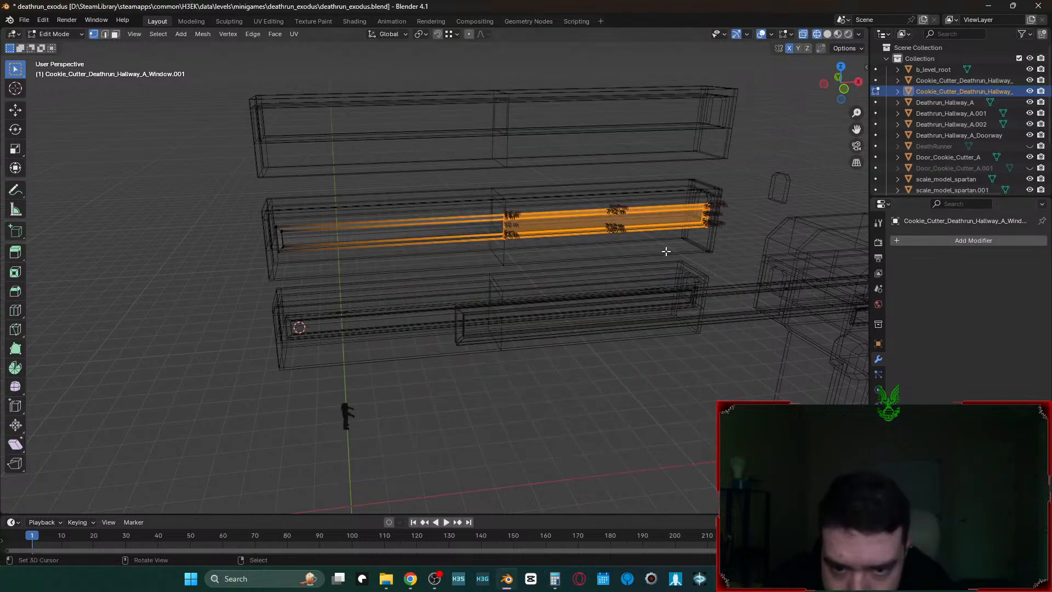
- Inspect the edge-length labels along the selected +X half of the duplicated window cutter up close
{"action": "scroll", "coordinate": [664, 270], "scroll_direction": "up", "scroll_amount": 3}
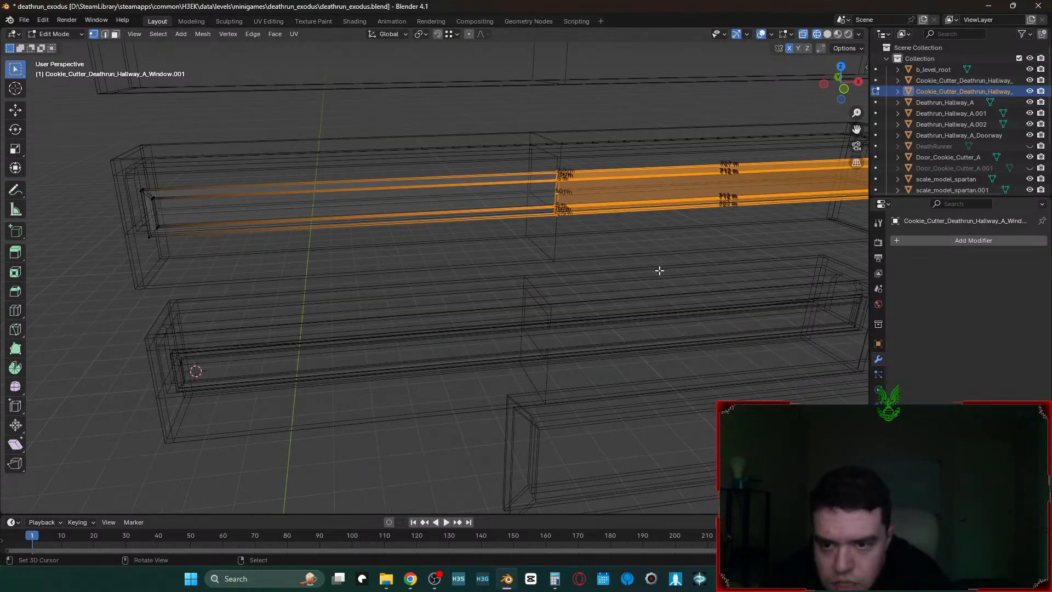
{"action": "key", "text": "shift+grave"}
{"action": "key", "text": "w"}
{"action": "key", "text": "w"}
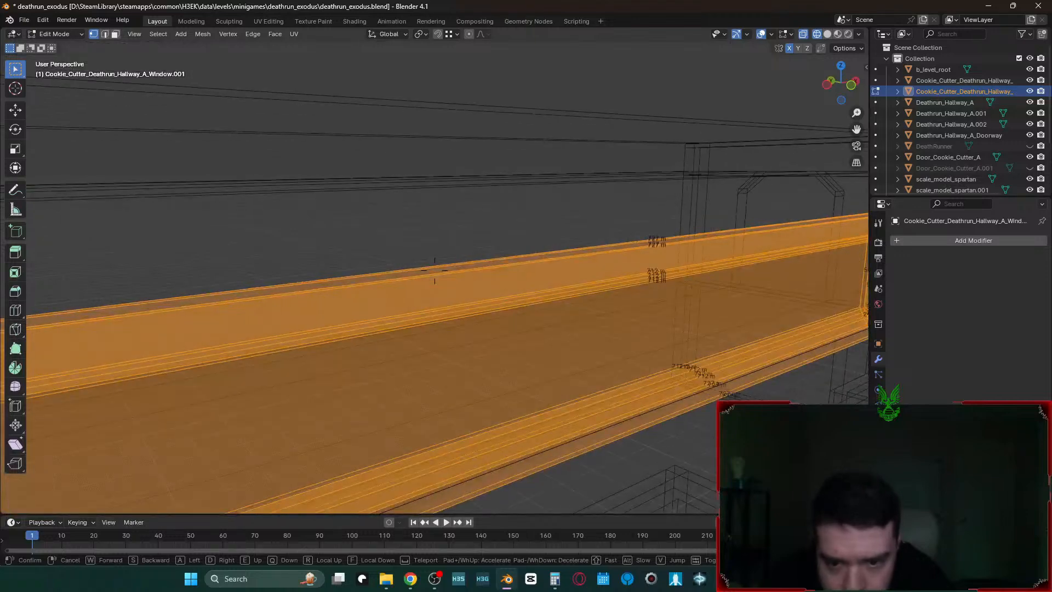
{"action": "key", "text": "s"}
{"action": "left_click", "coordinate": [658, 270]}
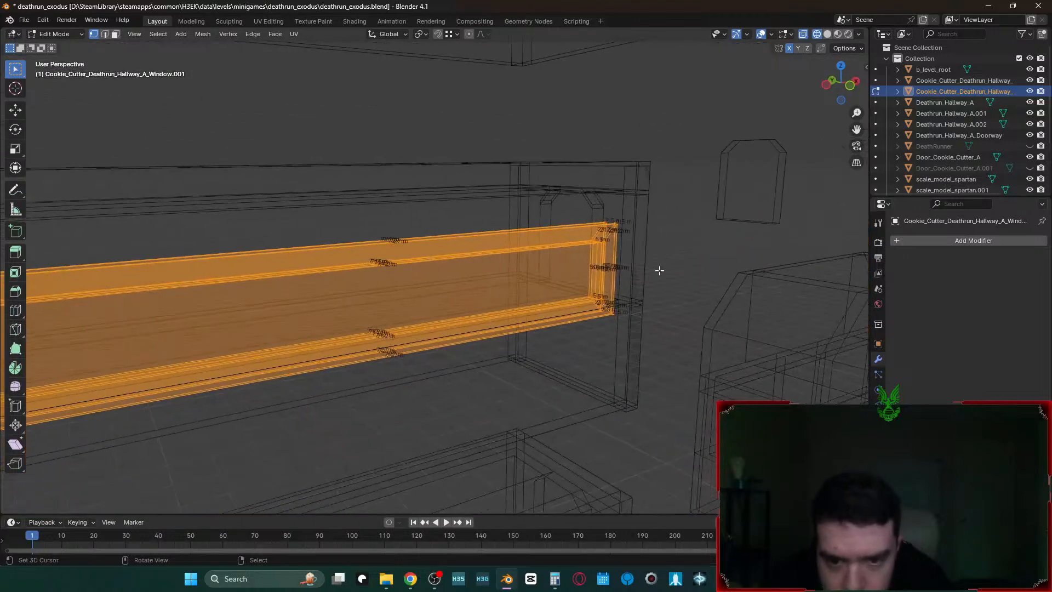
{"action": "key", "text": "shift+grave"}
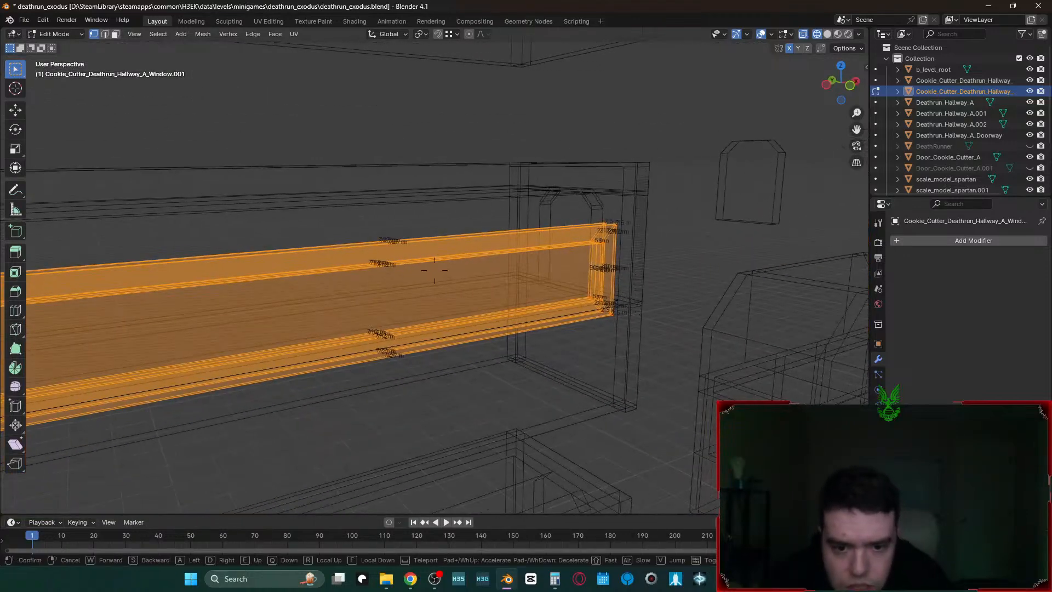
{"action": "key", "text": "w"}
{"action": "left_click", "coordinate": [586, 280]}
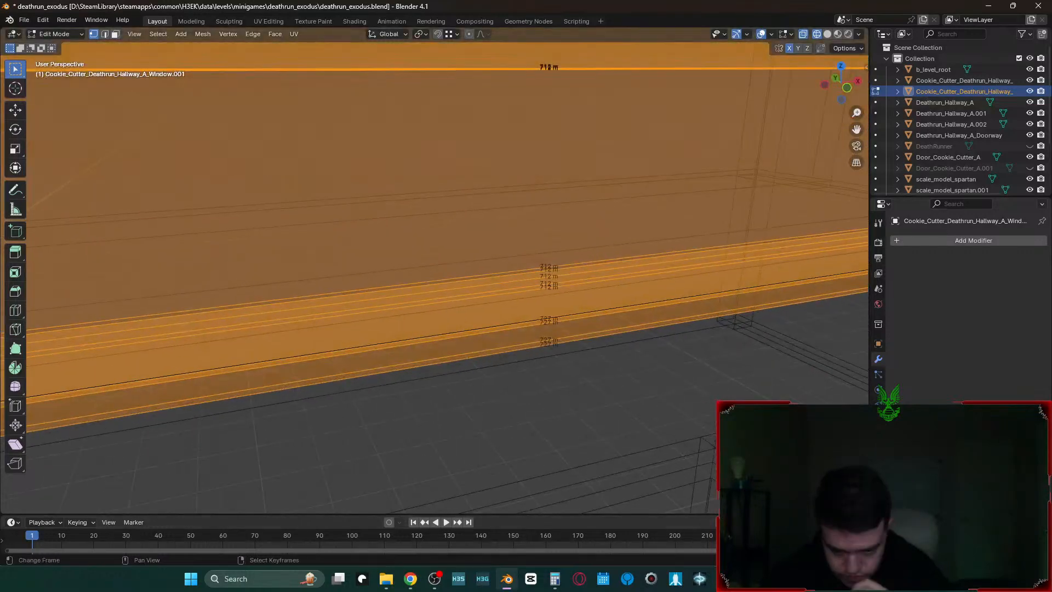
- Bring up the Calculator, multiply 712 by 2, divide the result by 5 and again by 2, and close it
{"action": "left_click", "coordinate": [554, 578]}
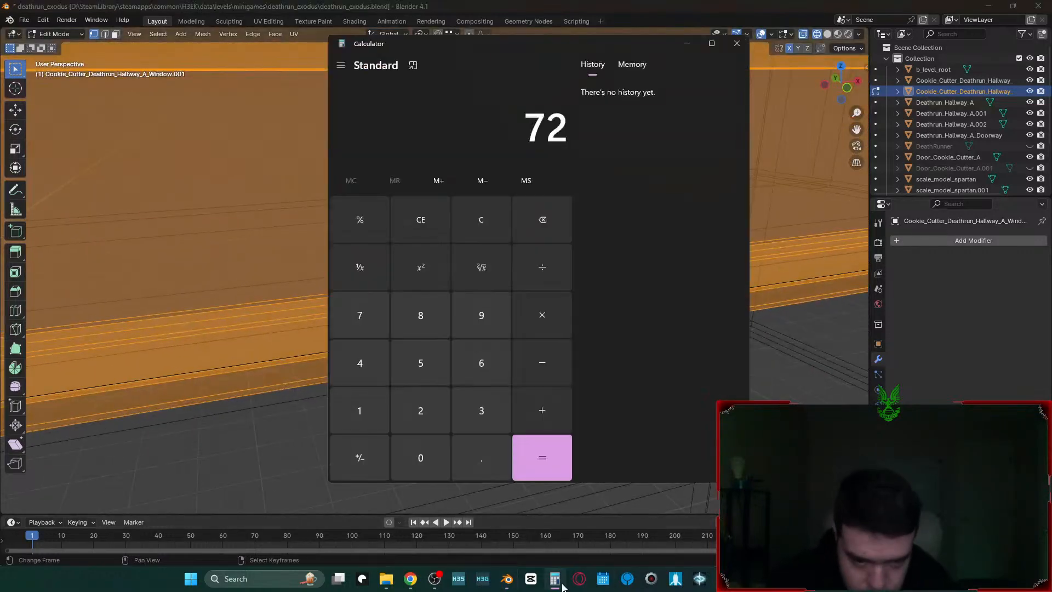
{"action": "left_click", "coordinate": [474, 230]}
{"action": "type", "text": "712"}
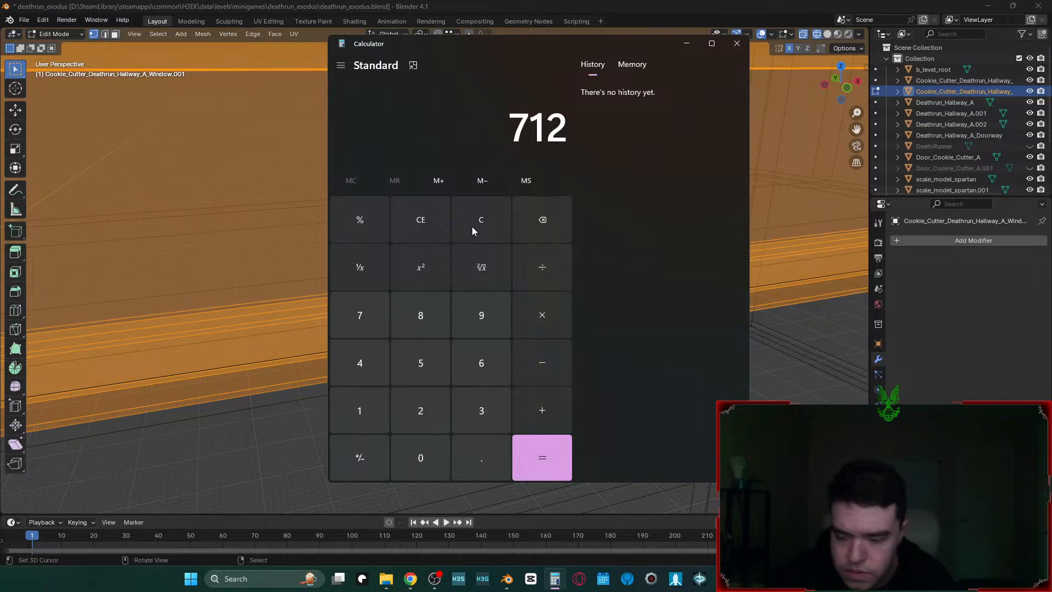
{"action": "type", "text": "*2"}
{"action": "key", "text": "Return"}
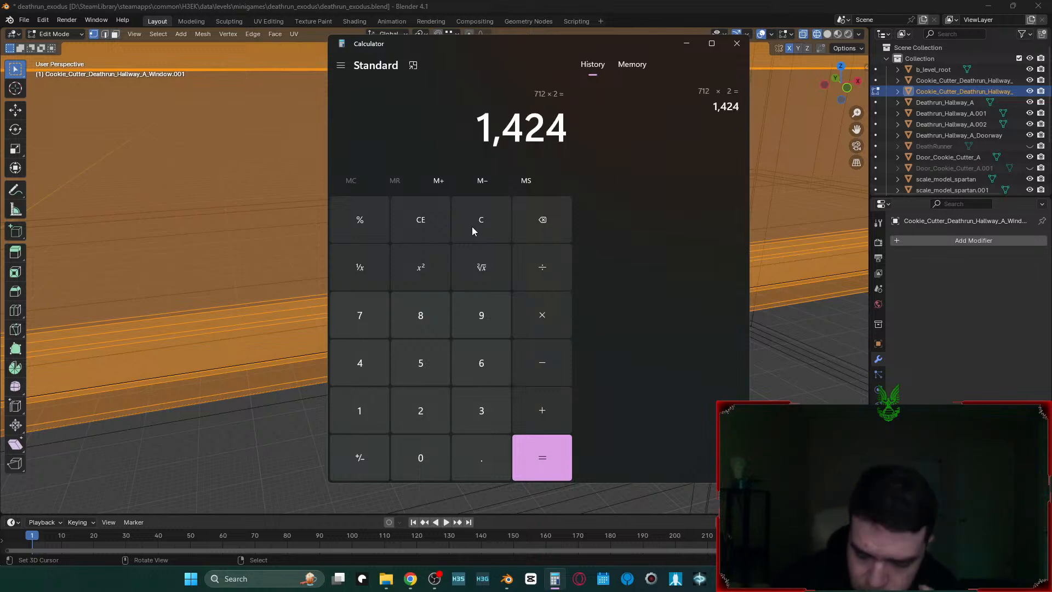
{"action": "type", "text": "/"}
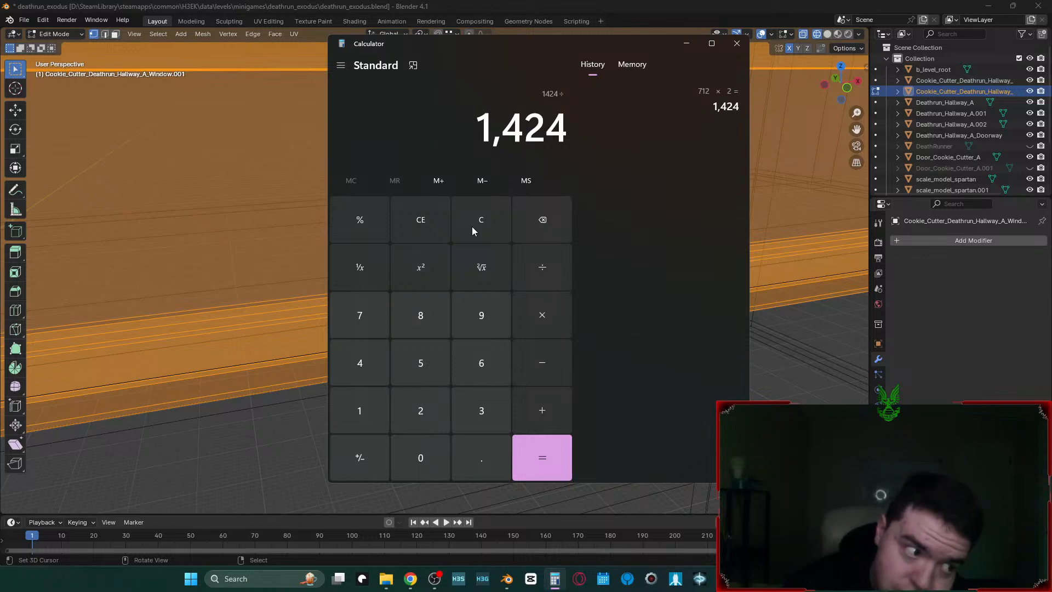
{"action": "type", "text": "5"}
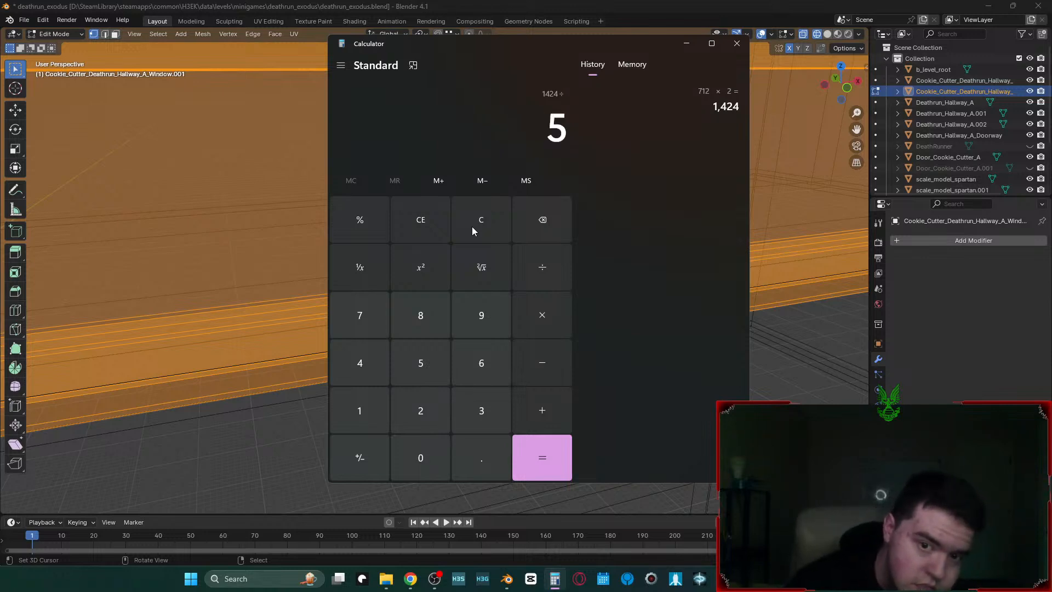
{"action": "key", "text": "Return"}
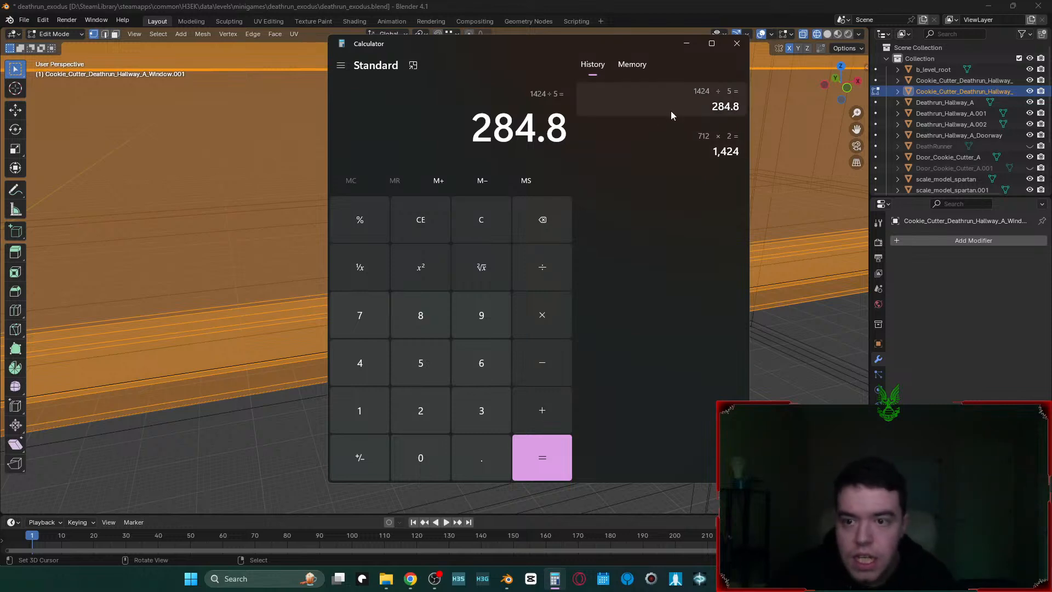
{"action": "key", "text": "slash"}
{"action": "type", "text": "2"}
{"action": "key", "text": "Return"}
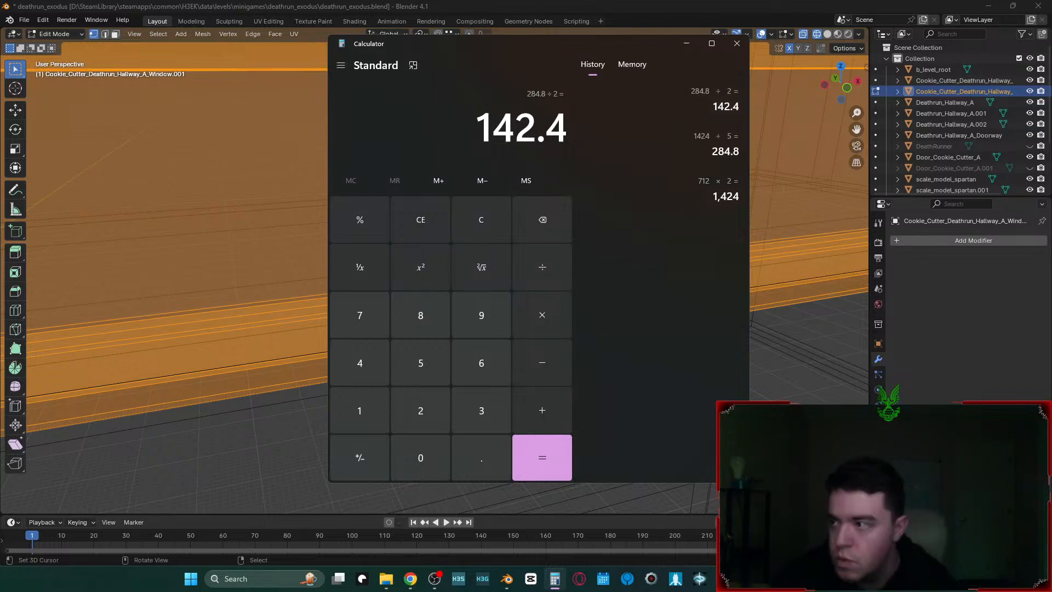
{"action": "left_click", "coordinate": [737, 43]}
- Try to move the duplicated cutter's selected middle and +X end vertices along the X axis
{"action": "scroll", "coordinate": [562, 214], "scroll_direction": "down", "scroll_amount": 10}
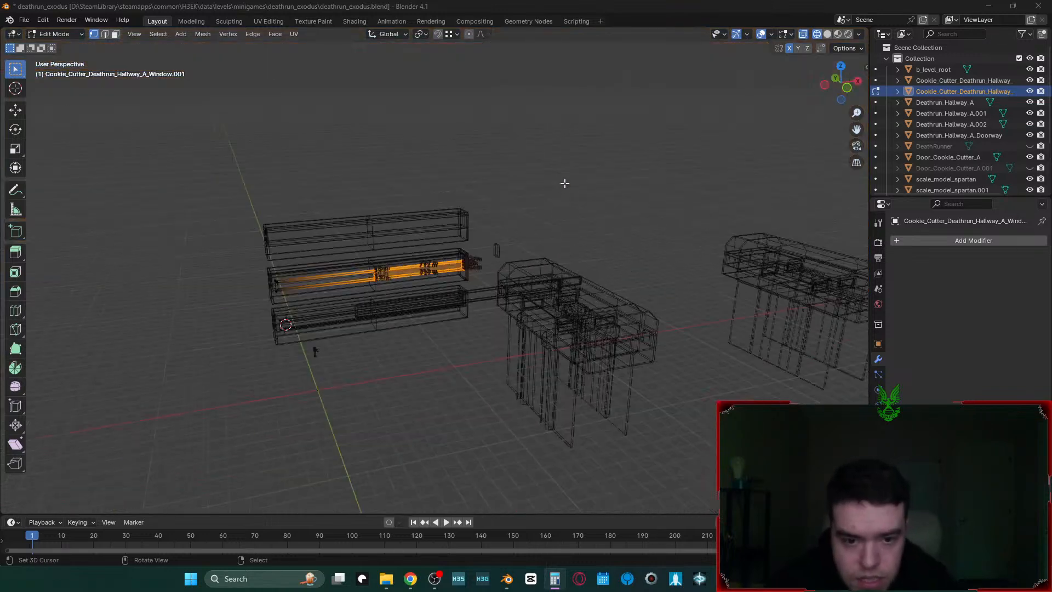
{"action": "scroll", "coordinate": [558, 190], "scroll_direction": "up", "scroll_amount": 6}
{"action": "left_click", "coordinate": [482, 334]}
{"action": "middle_click_drag", "start_coordinate": [378, 348], "coordinate": [432, 347], "text": "shift"}
{"action": "scroll", "coordinate": [435, 336], "scroll_direction": "down", "scroll_amount": 2}
{"action": "key", "text": "g"}
{"action": "key", "text": "x"}
{"action": "left_click", "coordinate": [420, 339]}
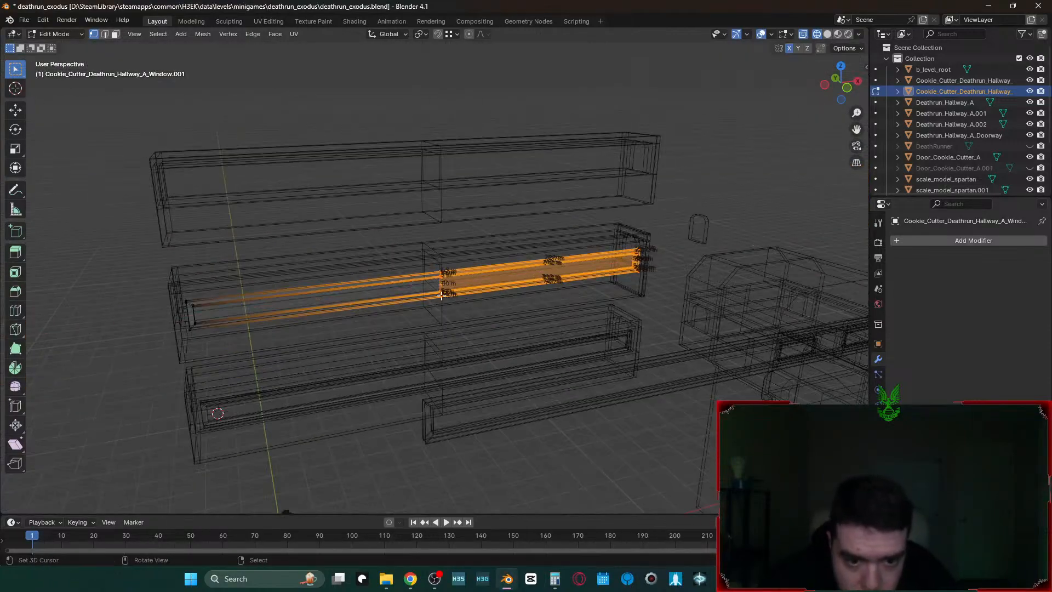
{"action": "key", "text": "g"}
{"action": "key", "text": "x"}
{"action": "right_click", "coordinate": [406, 300]}
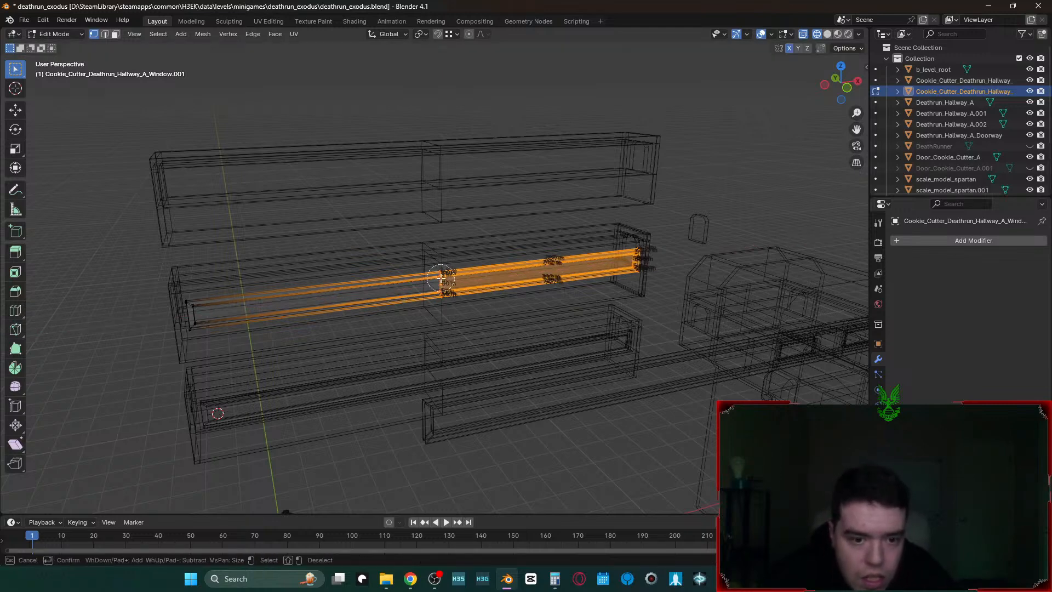
{"action": "key", "text": "g"}
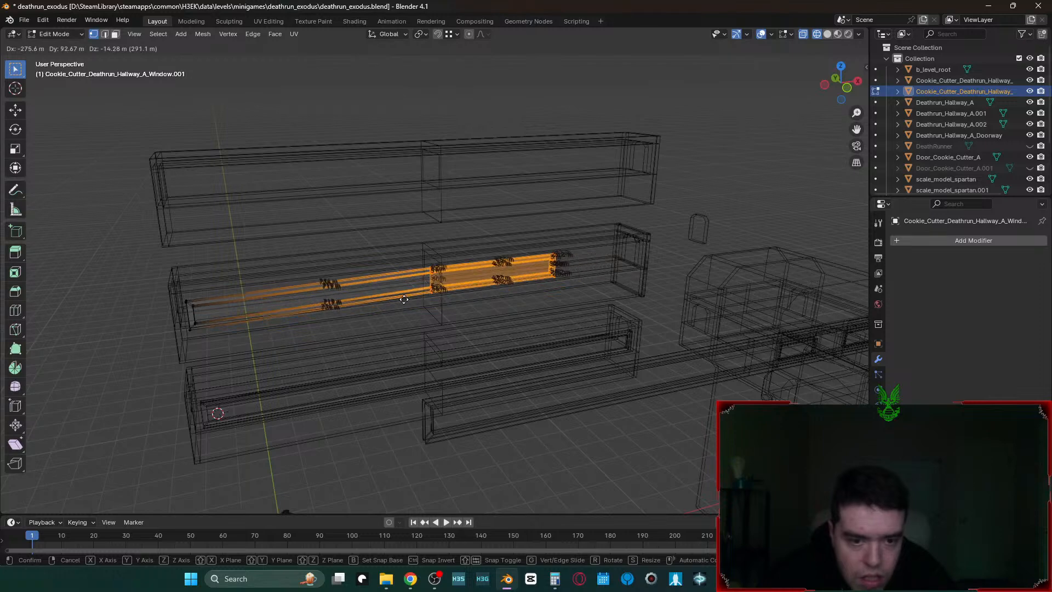
{"action": "right_click", "coordinate": [403, 301]}
{"action": "key", "text": "period"}
{"action": "key", "text": "Escape"}
{"action": "key", "text": "period"}
{"action": "key", "text": "Escape"}
{"action": "key", "text": "comma"}
{"action": "key", "text": "Escape"}
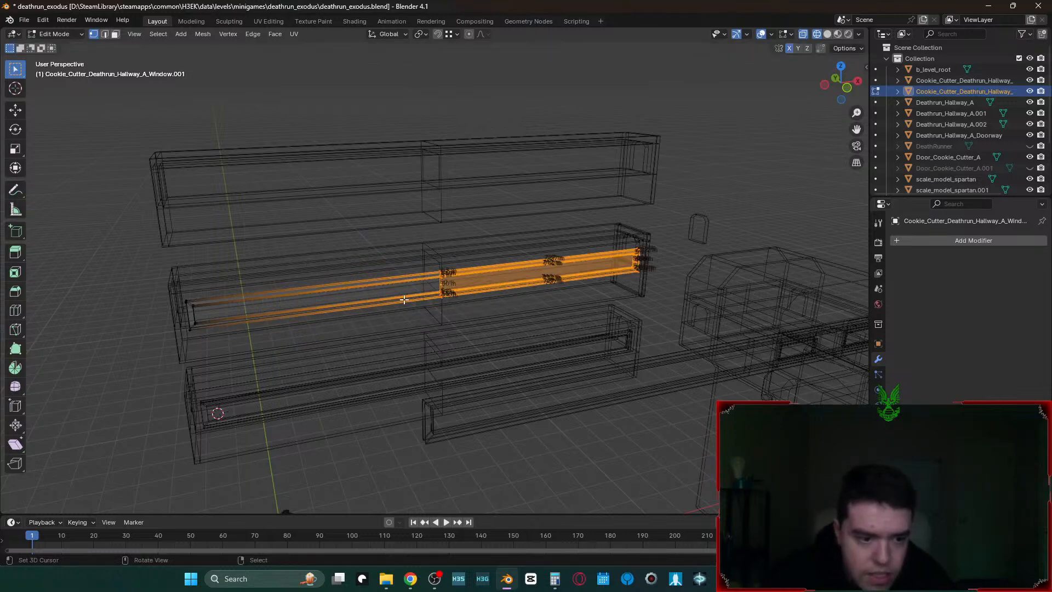
{"action": "key", "text": "g"}
{"action": "key", "text": "x"}
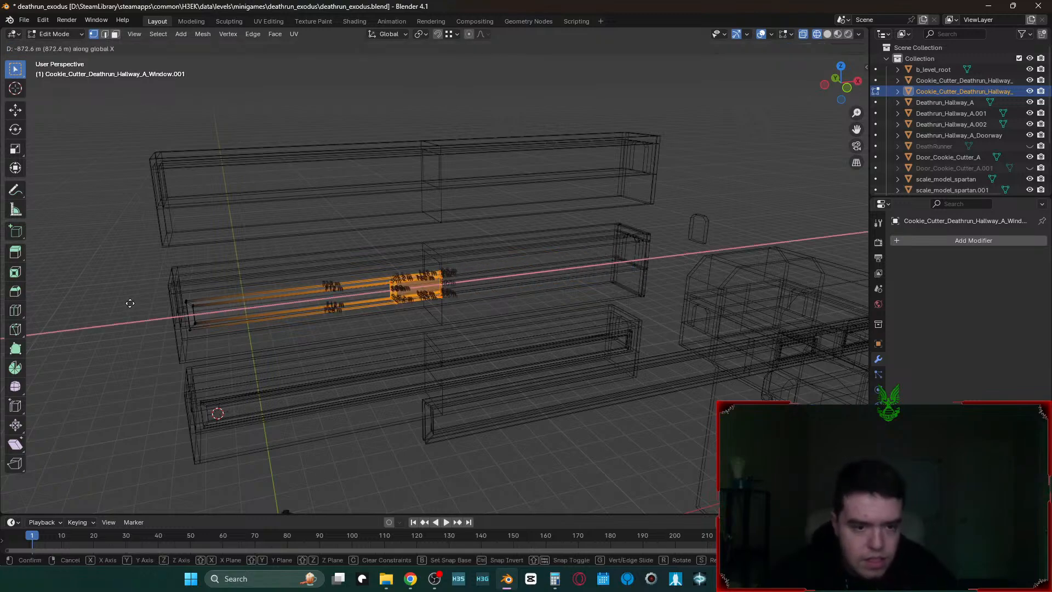
{"action": "left_click", "coordinate": [580, 235]}
{"action": "key", "text": "shift+grave"}
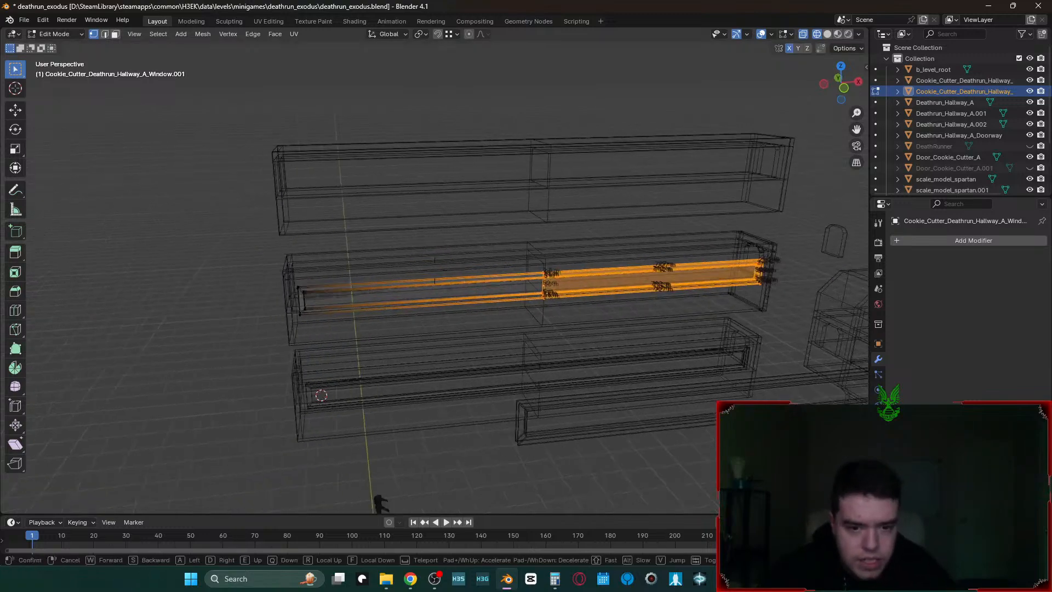
{"action": "key", "text": "w"}
{"action": "key", "text": "d"}
{"action": "key", "text": "w"}
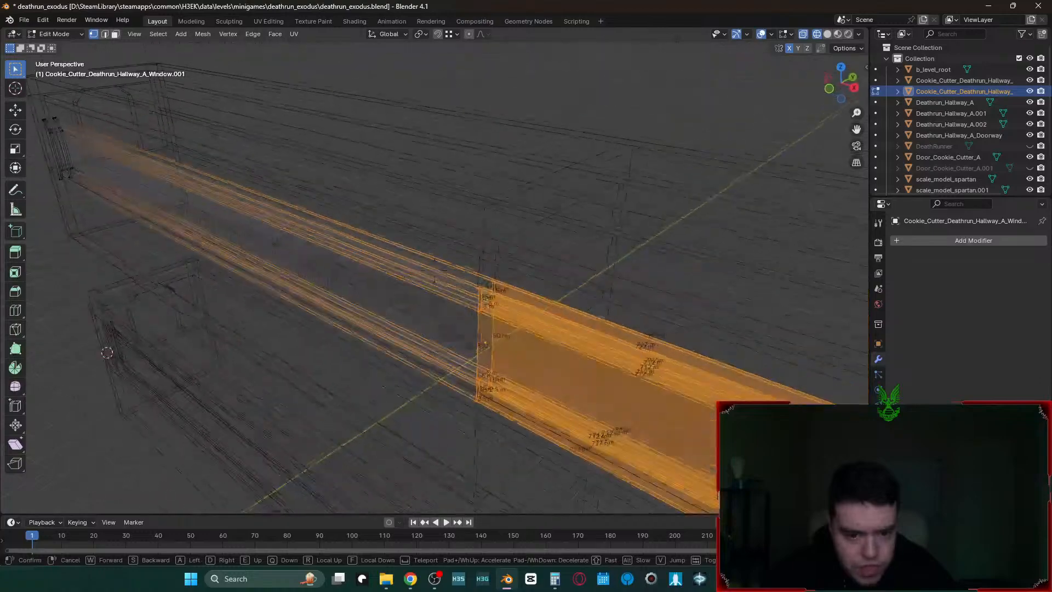
{"action": "left_click", "coordinate": [581, 236]}
{"action": "key", "text": "g"}
{"action": "key", "text": "y"}
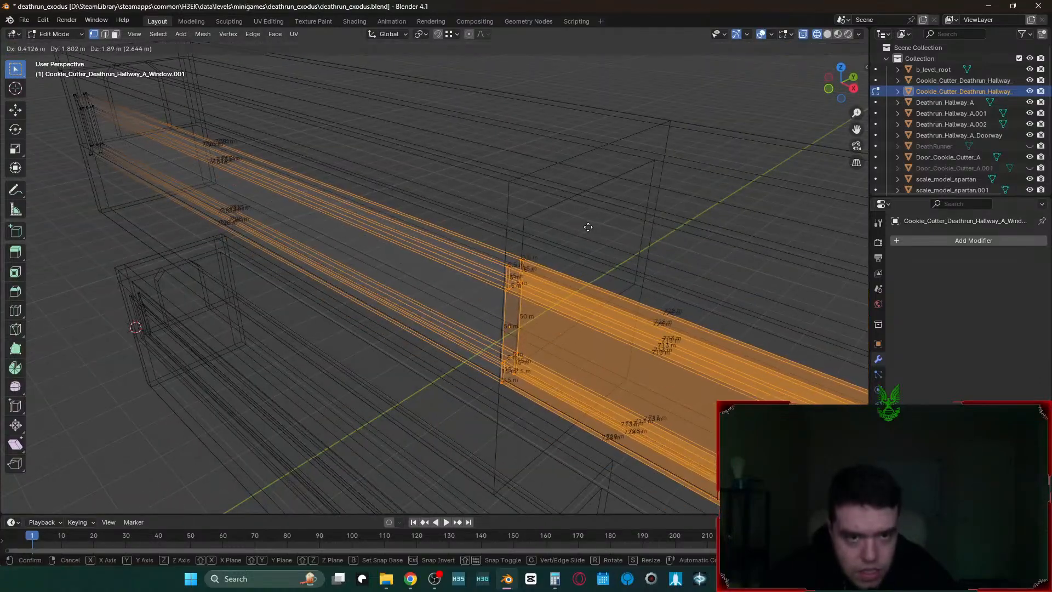
{"action": "right_click", "coordinate": [588, 227]}
{"action": "key", "text": "g"}
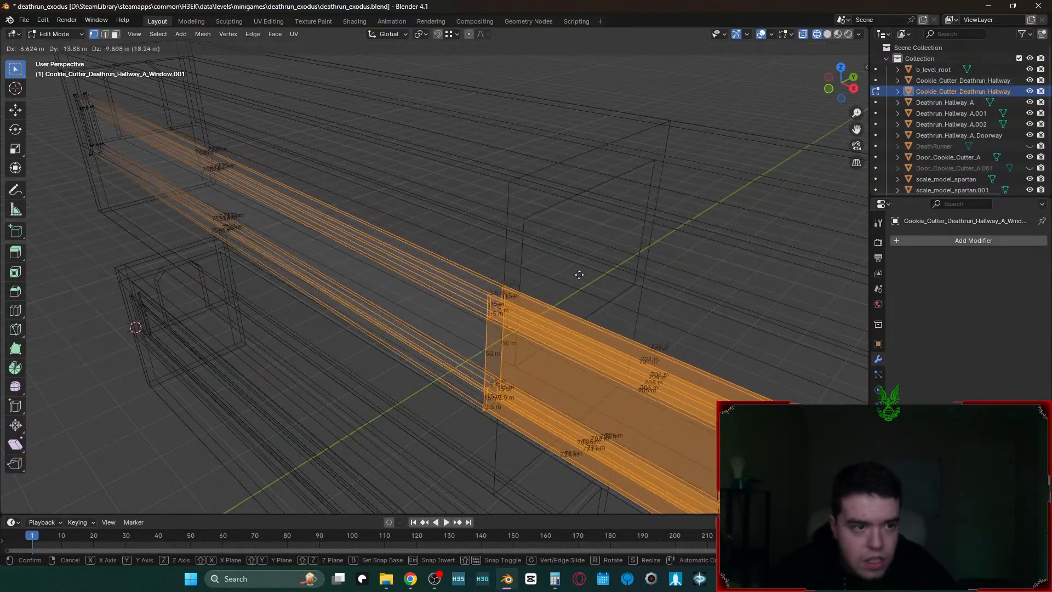
{"action": "left_click", "coordinate": [582, 193]}
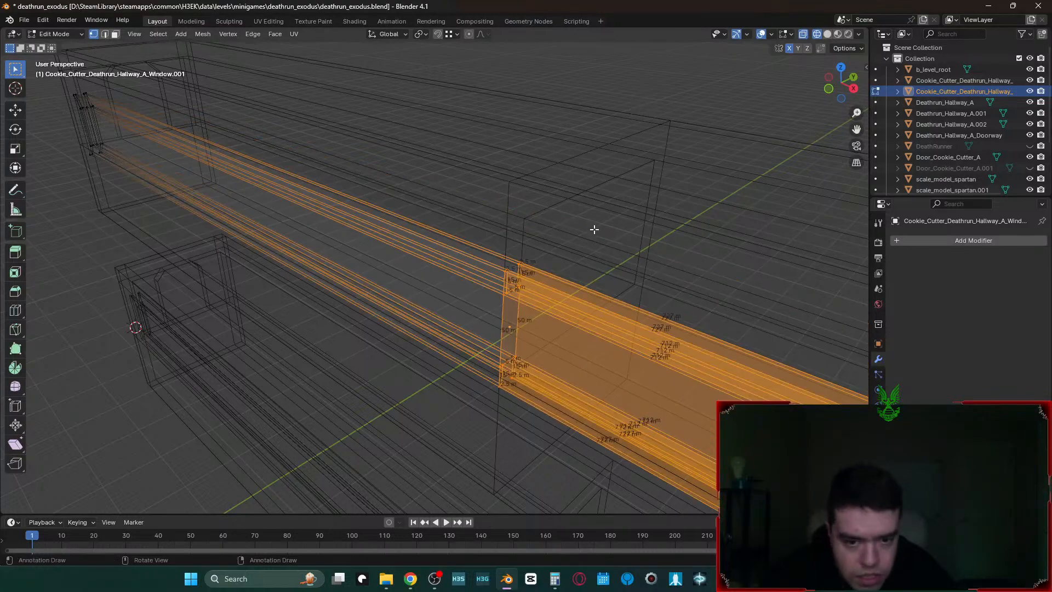
{"action": "mouse_move", "coordinate": [592, 231]}
{"action": "middle_mouse_down"}
{"action": "mouse_move", "coordinate": [646, 219]}
{"action": "mouse_move", "coordinate": [593, 225]}
{"action": "middle_mouse_up"}
{"action": "scroll", "coordinate": [629, 220], "scroll_direction": "down", "scroll_amount": 5}
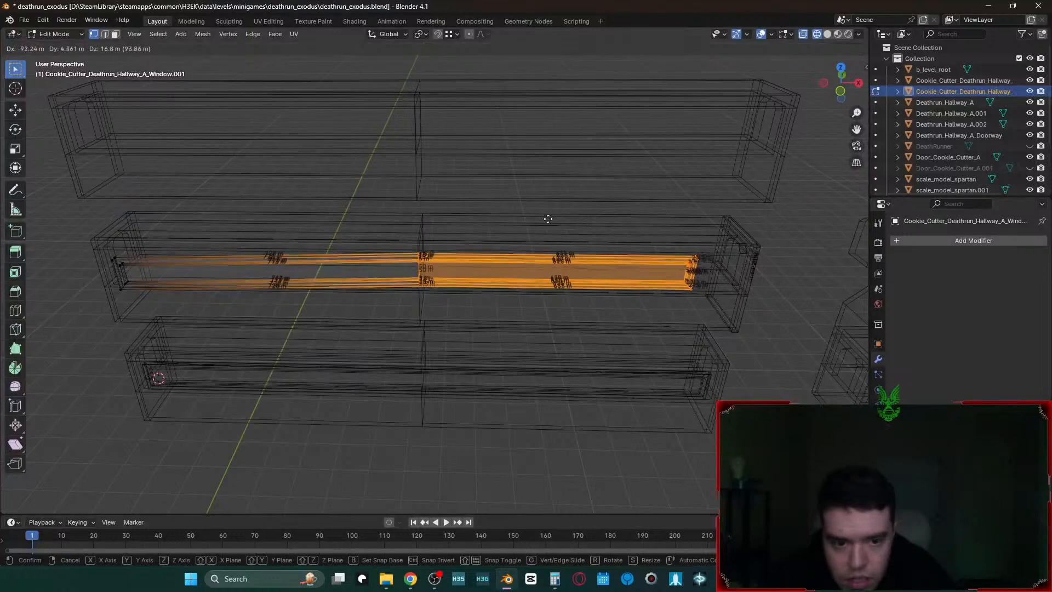
- Clear the selection and select only the vertices at the duplicated cutter's +X end
{"action": "key", "text": "alt+a"}
{"action": "key", "text": "c"}
{"action": "key", "text": "Escape"}
{"action": "left_click_drag", "start_coordinate": [798, 237], "coordinate": [703, 323]}
{"action": "key", "text": "g"}
{"action": "key", "text": "x"}
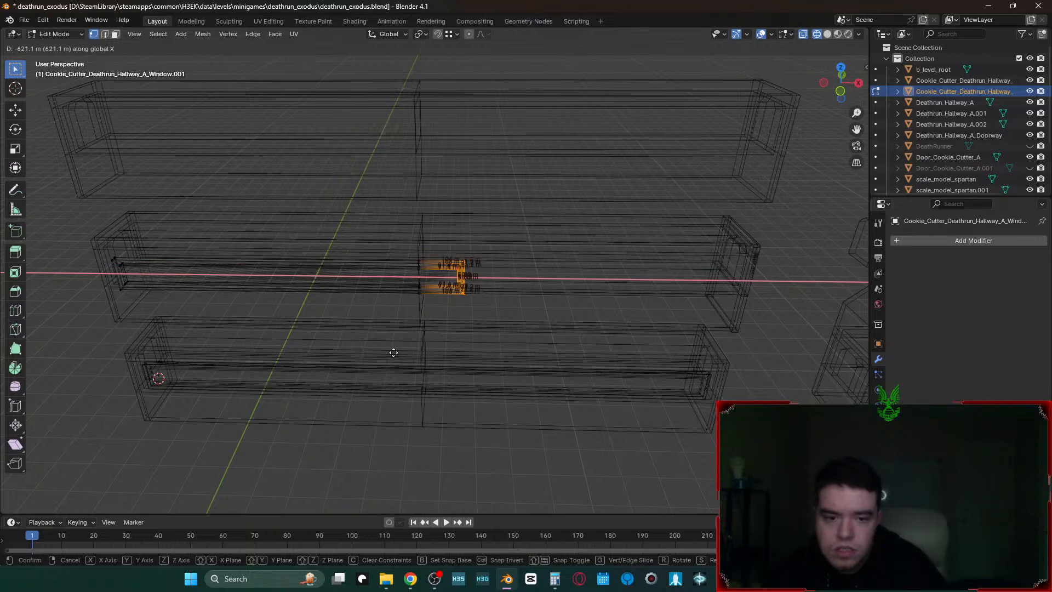
{"action": "right_click", "coordinate": [394, 352]}
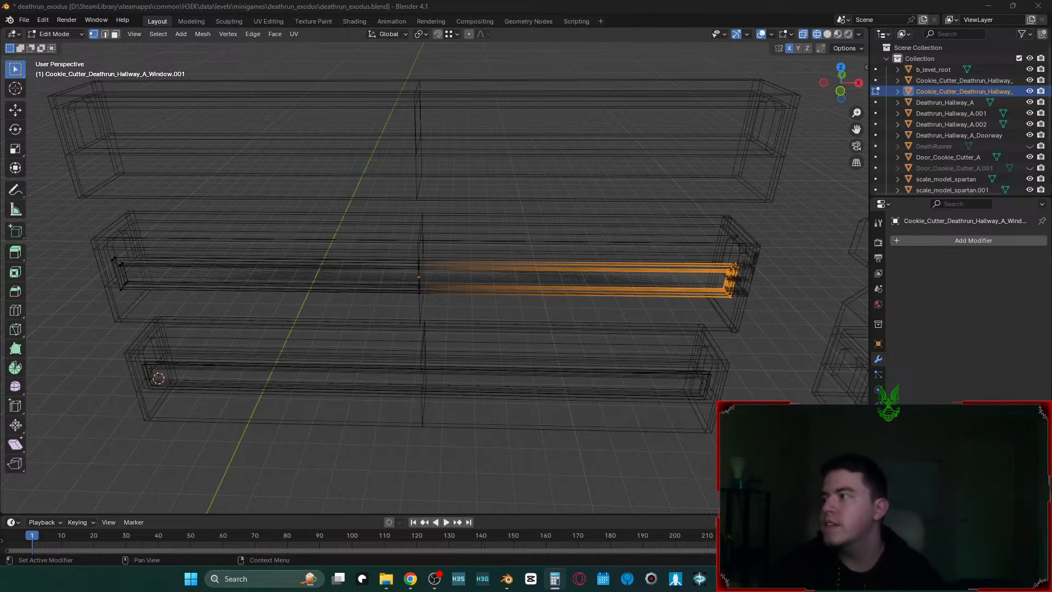
- Move the cutter's selected +X end vertices by -569.6 m along the X axis
{"action": "mouse_move", "coordinate": [750, 206]}
{"action": "middle_mouse_down"}
{"action": "mouse_move", "coordinate": [734, 219]}
{"action": "mouse_move", "coordinate": [745, 217]}
{"action": "middle_mouse_up"}
{"action": "key", "text": "g"}
{"action": "key", "text": "y"}
{"action": "key", "text": "x"}
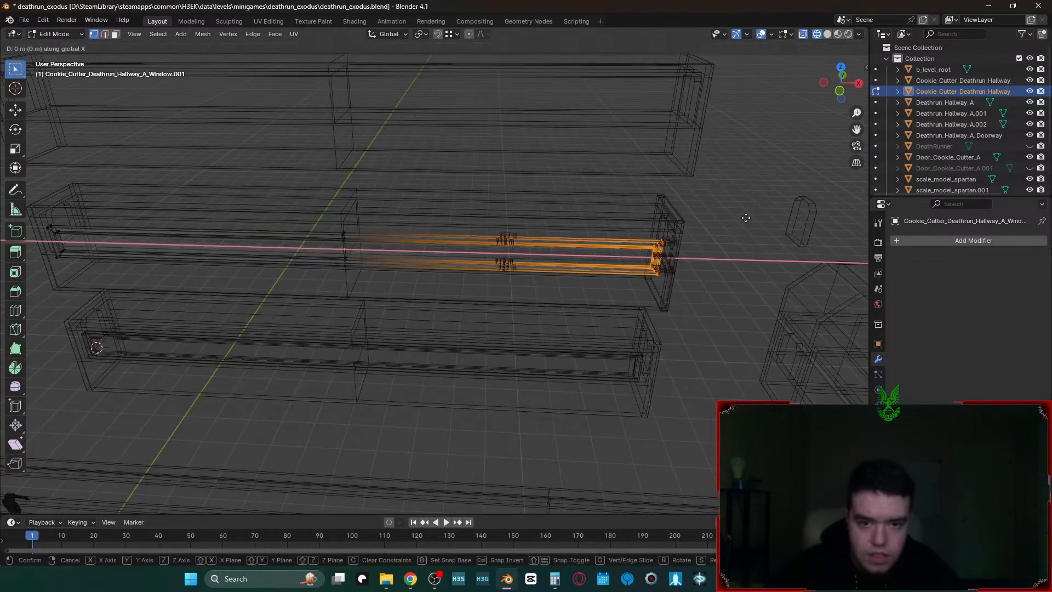
{"action": "type", "text": "56"}
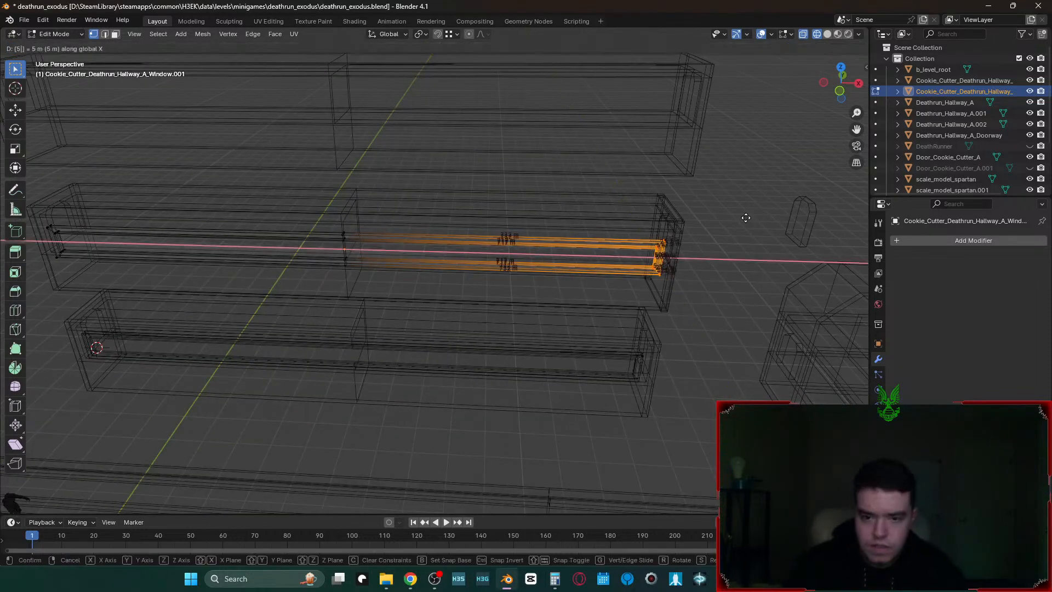
{"action": "type", "text": "9.6"}
{"action": "key", "text": "minus"}
{"action": "key", "text": "Return"}
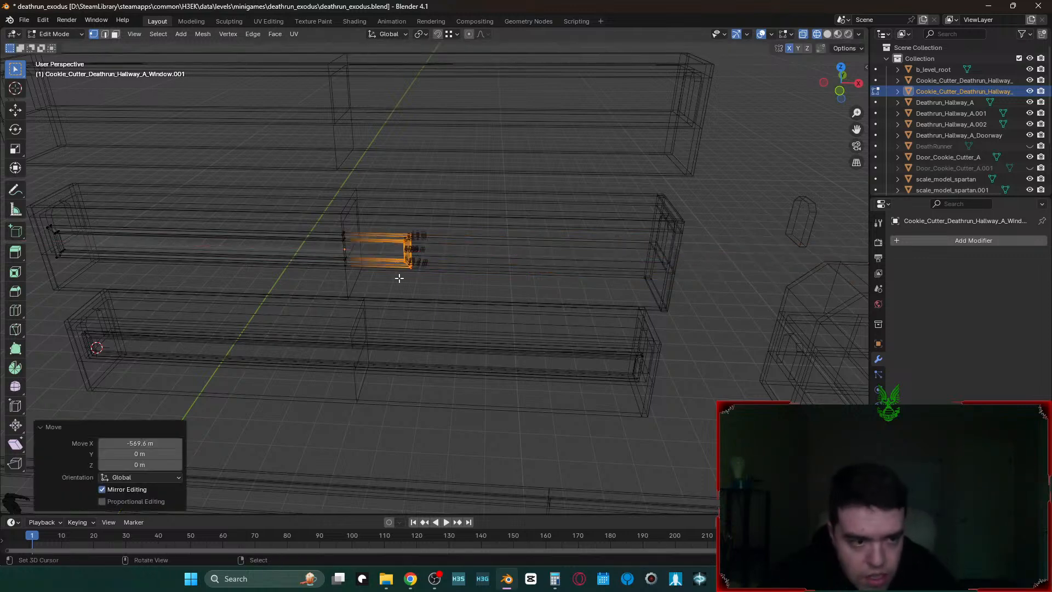
- Select the vertices at the cutter's -X end and move them 569.6 m along the X axis
{"action": "left_click_drag", "start_coordinate": [180, 171], "coordinate": [23, 323]}
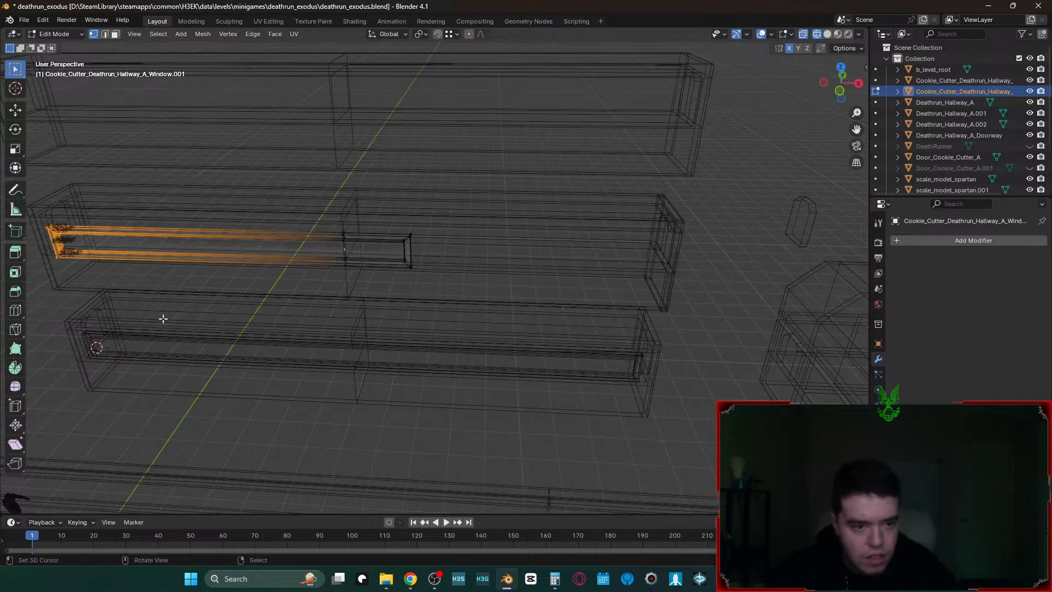
{"action": "type", "text": "gx569.6"}
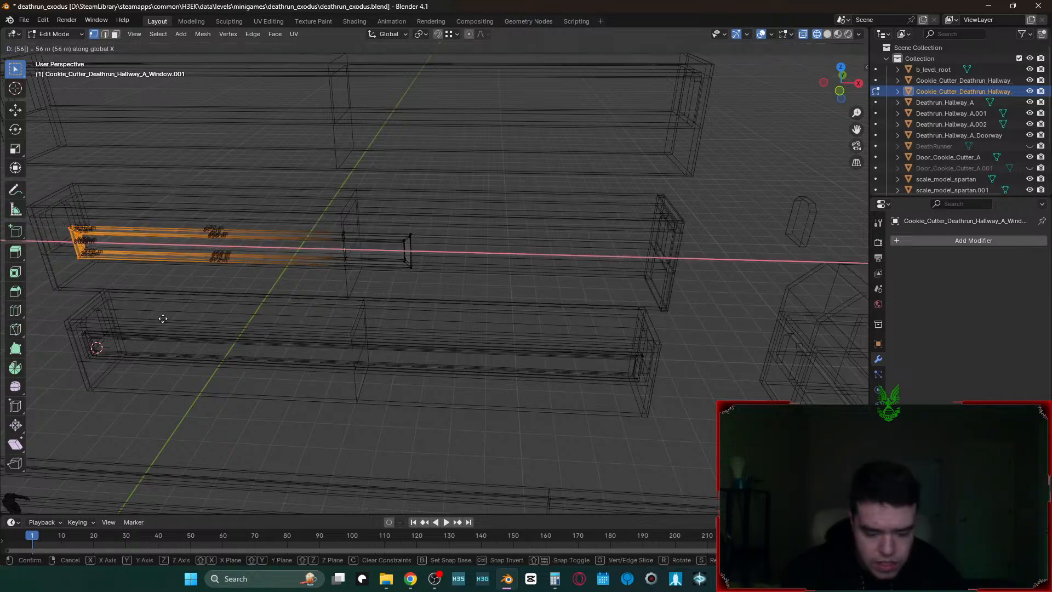
{"action": "key", "text": "Return"}
- Select the shortened cutter's whole mesh, frame it in view and return to Object Mode
{"action": "key", "text": "a"}
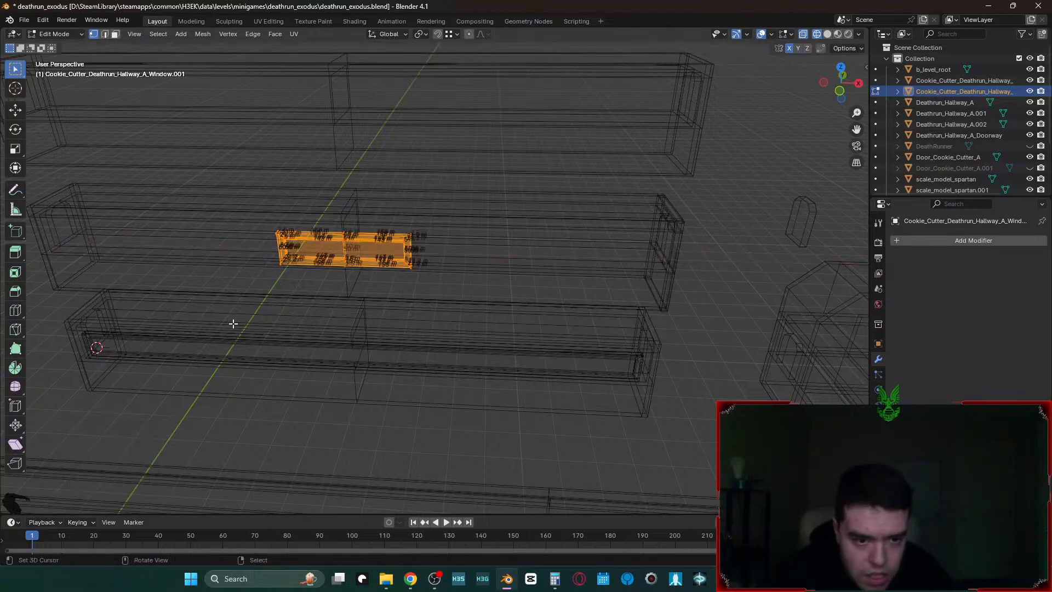
{"action": "key", "text": "KP_Decimal"}
{"action": "key", "text": "Tab"}
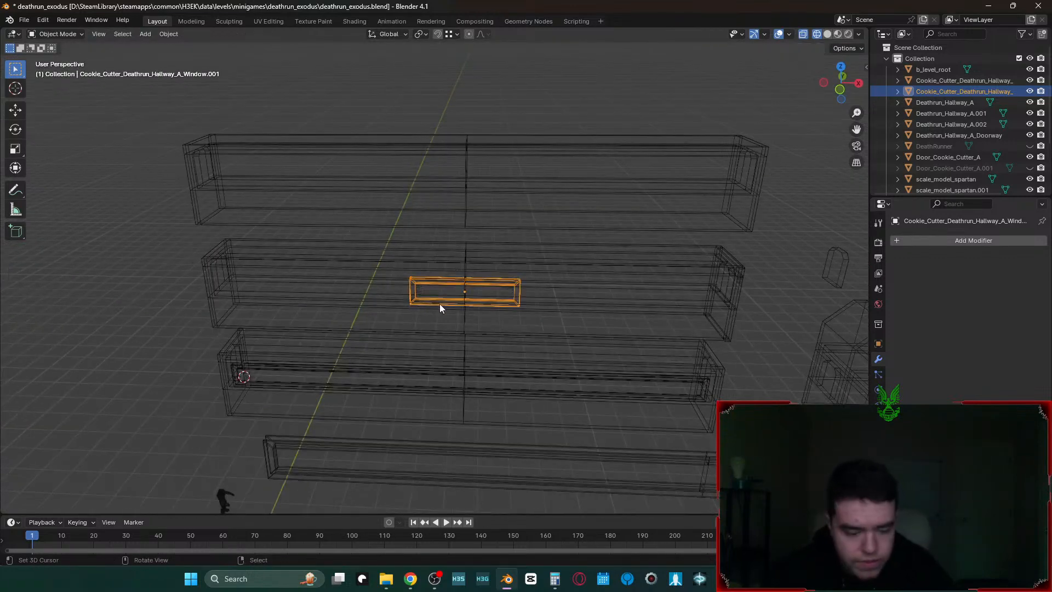
- Switch the viewport from wireframe to Solid shading
{"action": "key", "text": "z"}
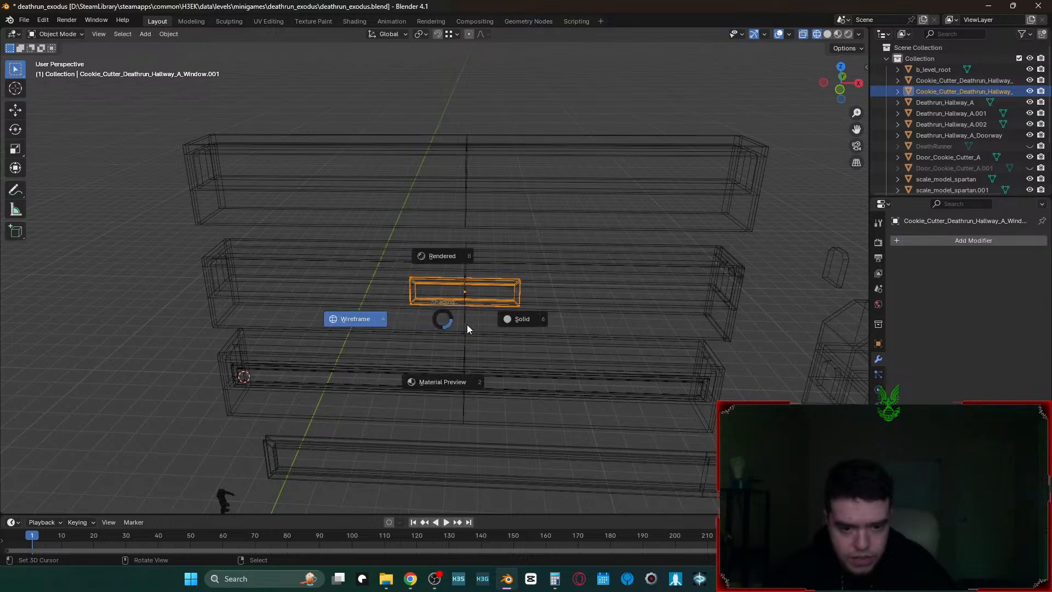
{"action": "left_click", "coordinate": [472, 323]}
{"action": "key", "text": "z"}
{"action": "left_click", "coordinate": [480, 389]}
{"action": "key", "text": "z"}
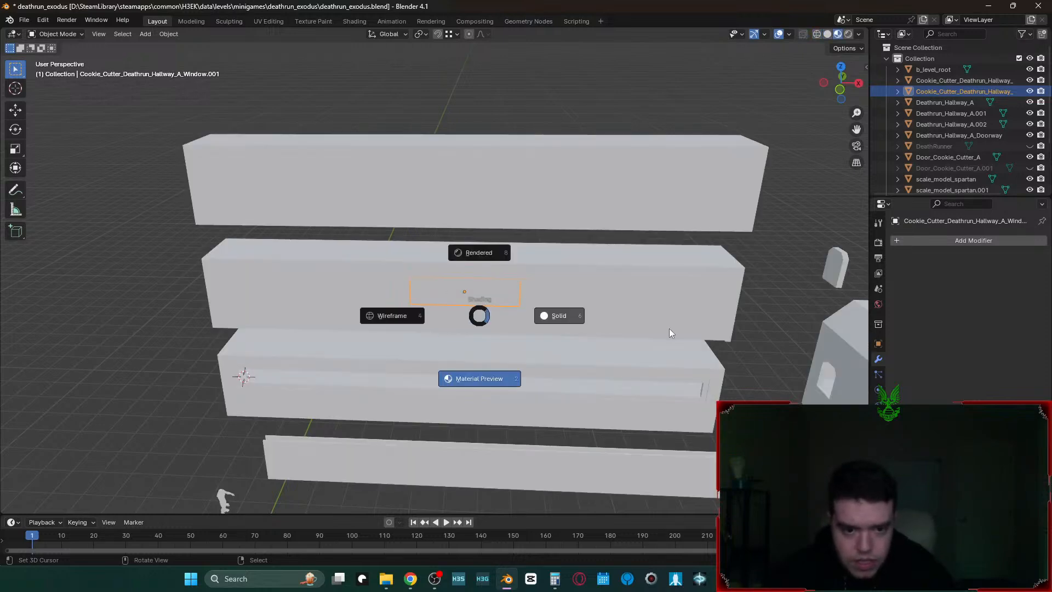
{"action": "left_click", "coordinate": [704, 327]}
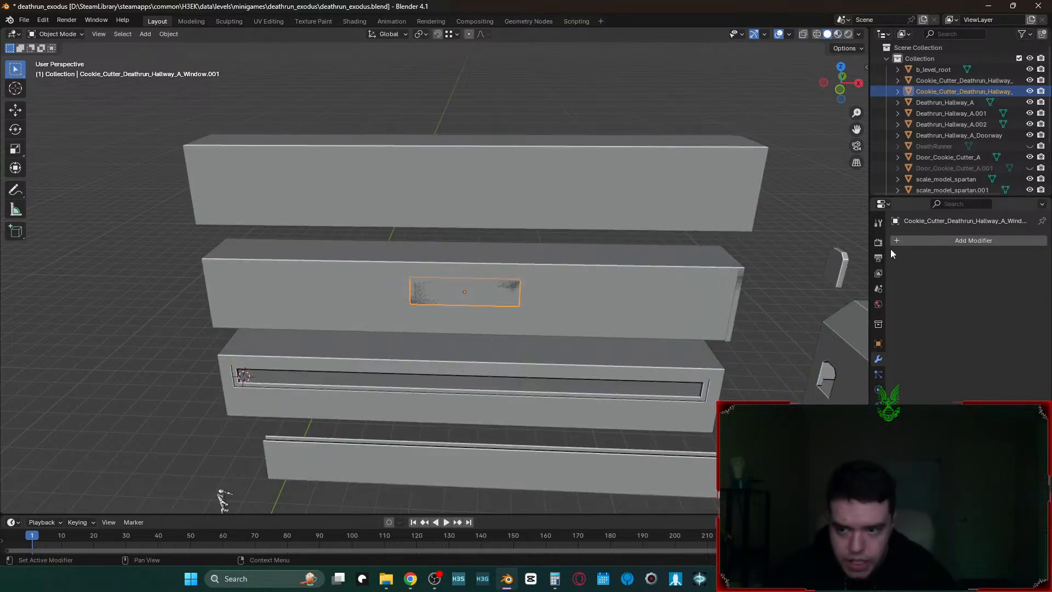
- Add an Array modifier to the shortened window cutter with a count of 4 and a relative X factor of 1.15
{"action": "left_click", "coordinate": [916, 240]}
{"action": "type", "text": "ar"}
{"action": "key", "text": "Return"}
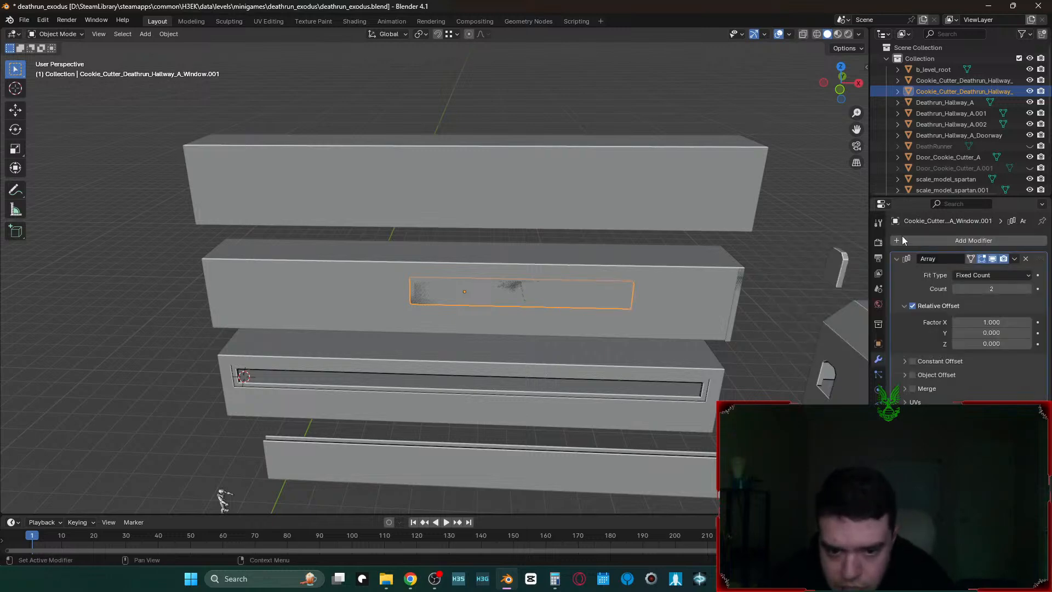
{"action": "left_click", "coordinate": [993, 321]}
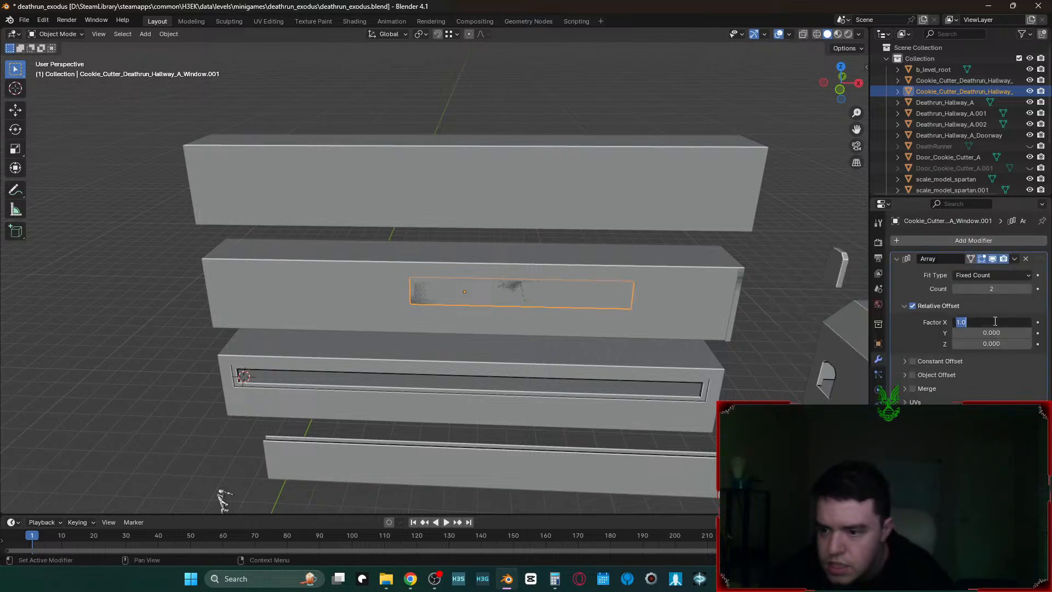
{"action": "type", "text": "1.15"}
{"action": "key", "text": "Return"}
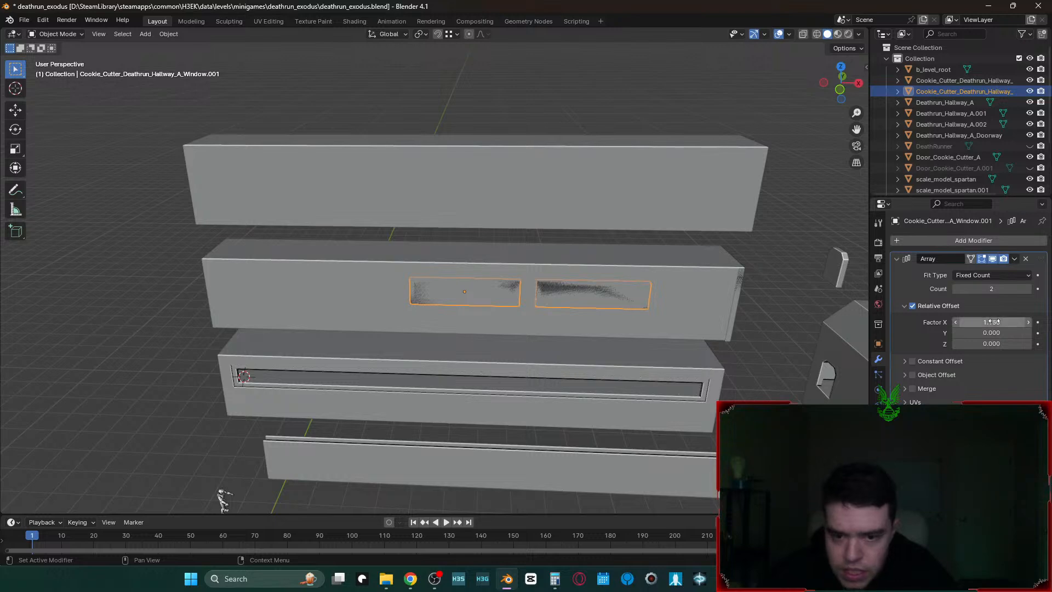
{"action": "left_click", "coordinate": [1028, 290]}
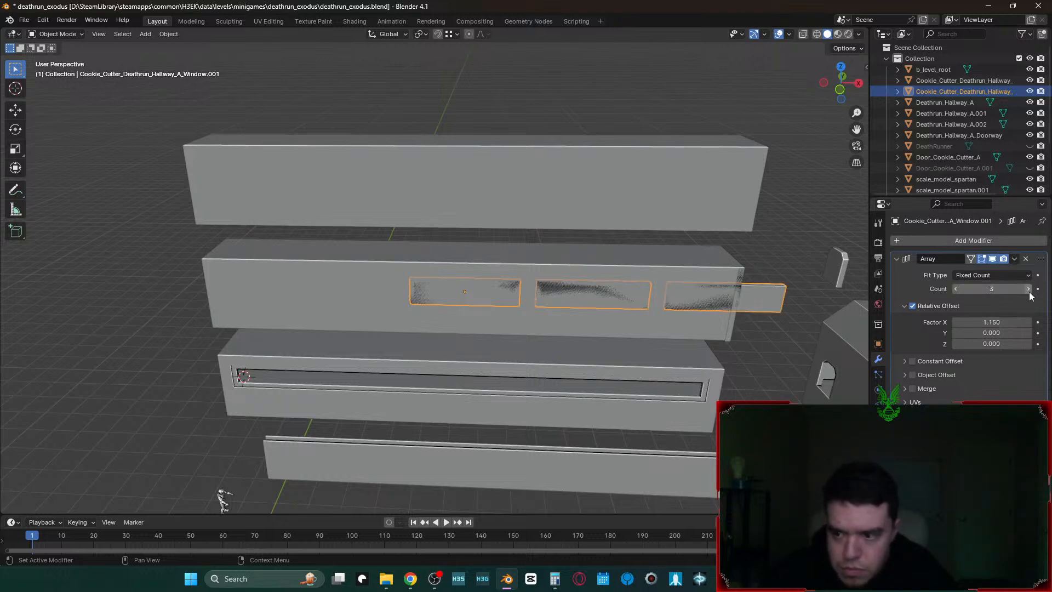
{"action": "left_click", "coordinate": [1028, 289]}
- Move the arrayed window cutter by -569.6 m along the X axis
{"action": "key", "text": "g"}
{"action": "key", "text": "x"}
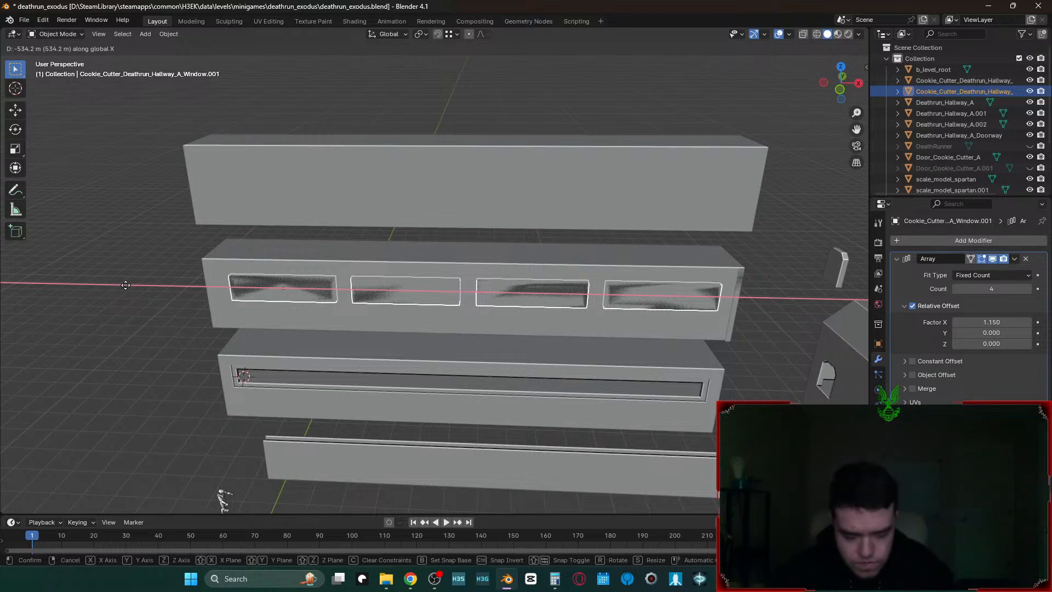
{"action": "type", "text": "569.6"}
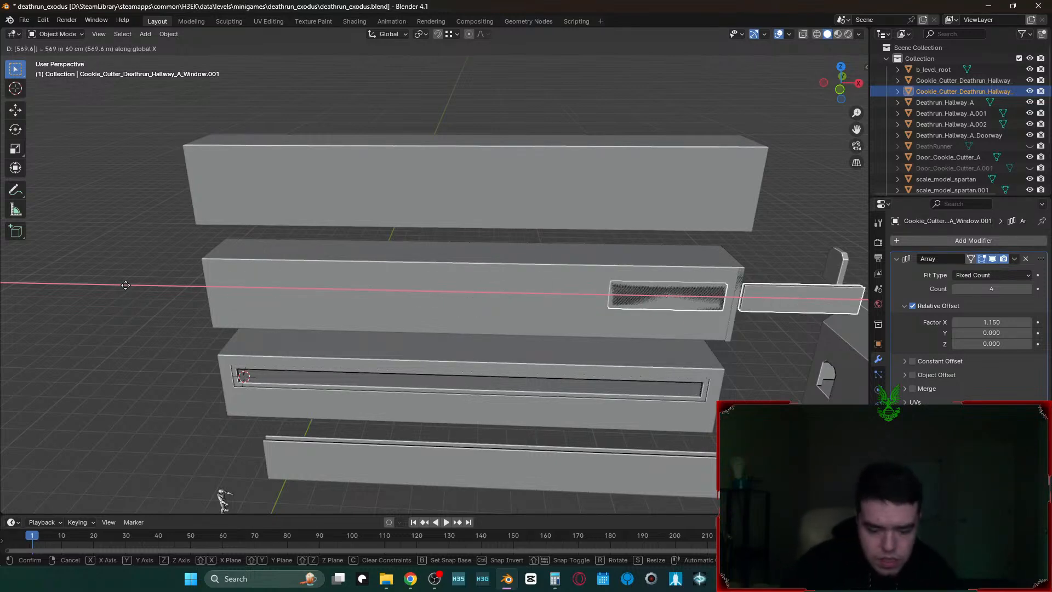
{"action": "type", "text": "-"}
{"action": "key", "text": "Return"}
- Apply the cutter's Array modifier and set its origin to its geometry
{"action": "mouse_move", "coordinate": [395, 267]}
{"action": "middle_mouse_down"}
{"action": "mouse_move", "coordinate": [406, 265]}
{"action": "mouse_move", "coordinate": [384, 258]}
{"action": "mouse_move", "coordinate": [399, 264]}
{"action": "middle_mouse_up"}
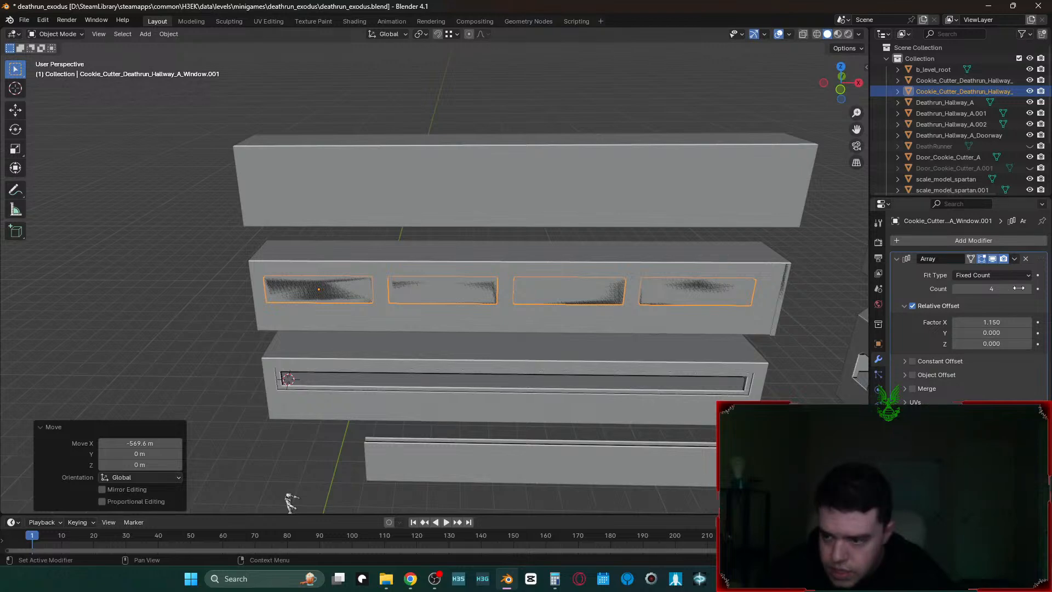
{"action": "left_click", "coordinate": [1013, 258]}
{"action": "left_click", "coordinate": [999, 269]}
{"action": "right_click", "coordinate": [539, 311]}
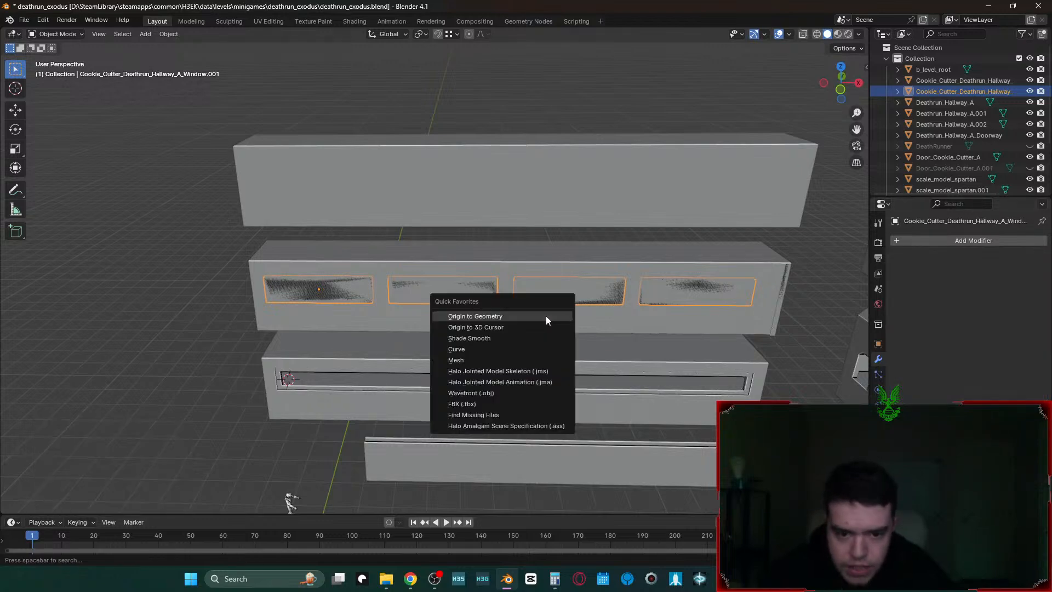
{"action": "left_click", "coordinate": [545, 317]}
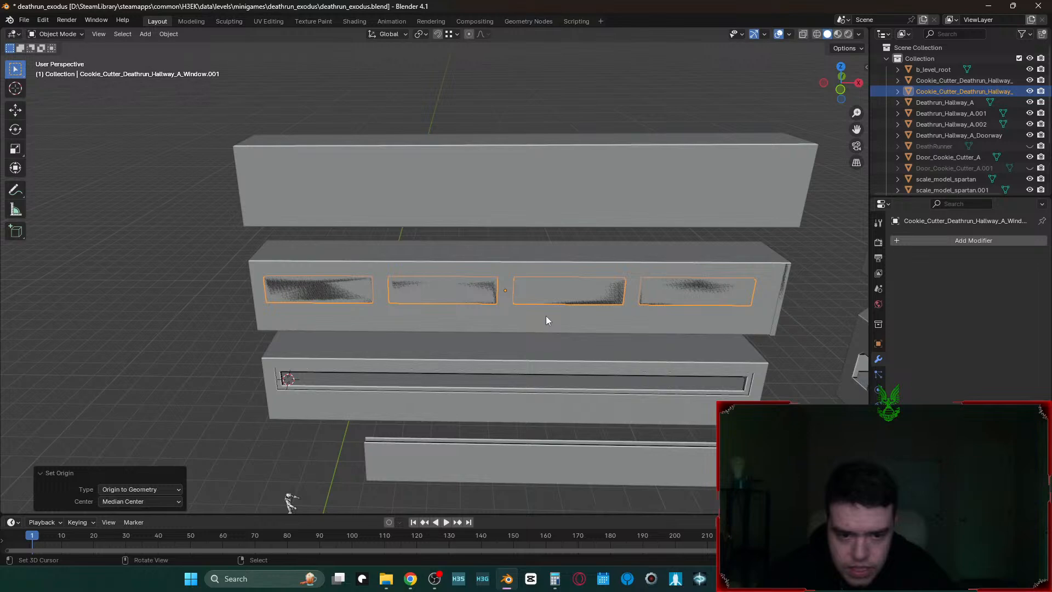
- Select the middle hallway and snap the 3D cursor to it
{"action": "left_click", "coordinate": [510, 308]}
{"action": "key", "text": "shift+s"}
{"action": "left_click", "coordinate": [510, 370]}
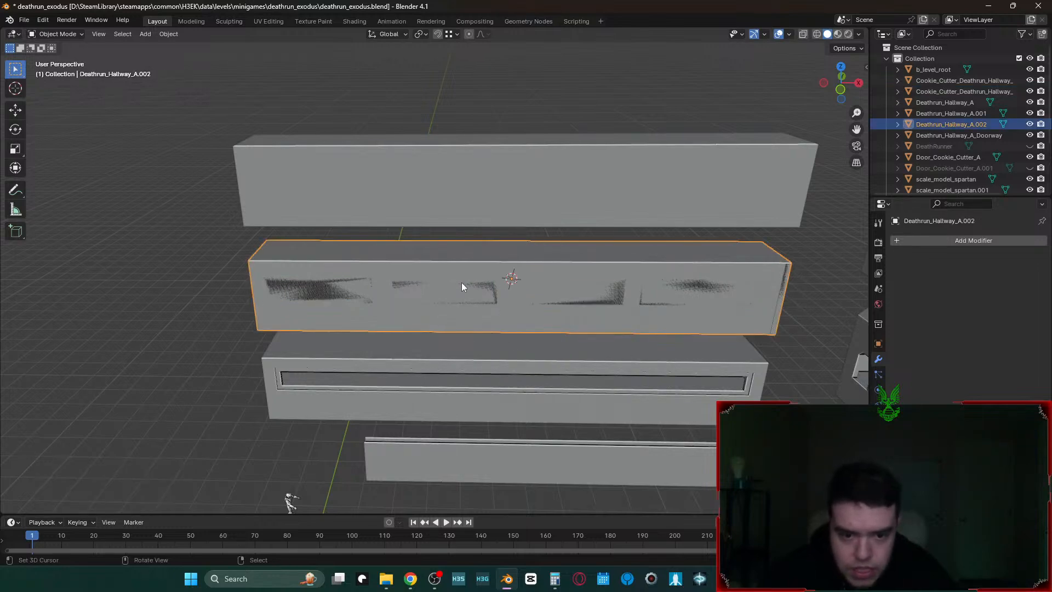
- Select the four-window cutter inside the middle hallway and snap it to the 3D cursor, keeping its offset
{"action": "left_click", "coordinate": [969, 136]}
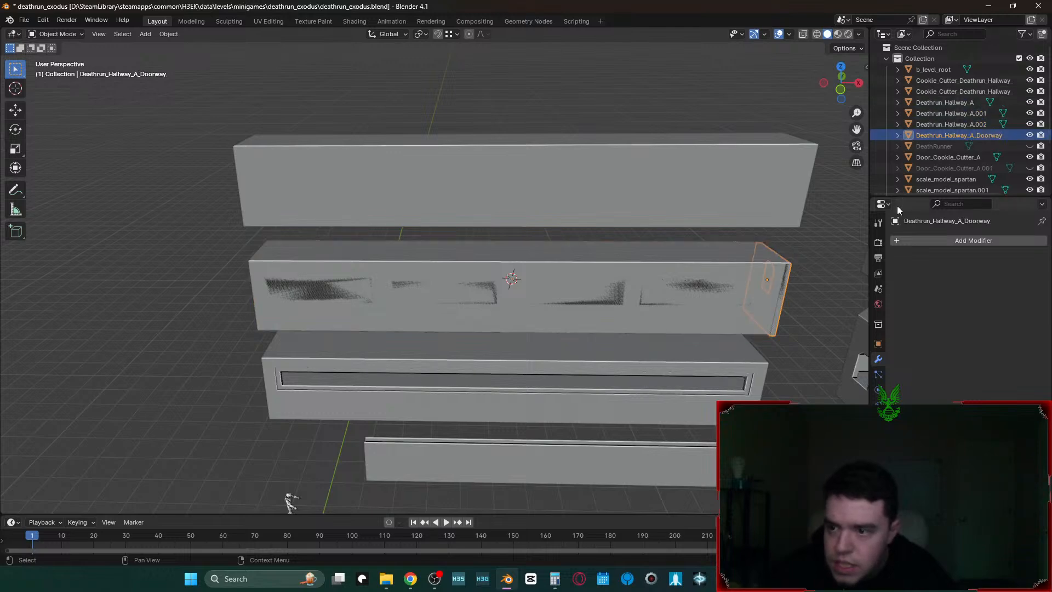
{"action": "scroll", "coordinate": [951, 174], "scroll_direction": "down", "scroll_amount": 4}
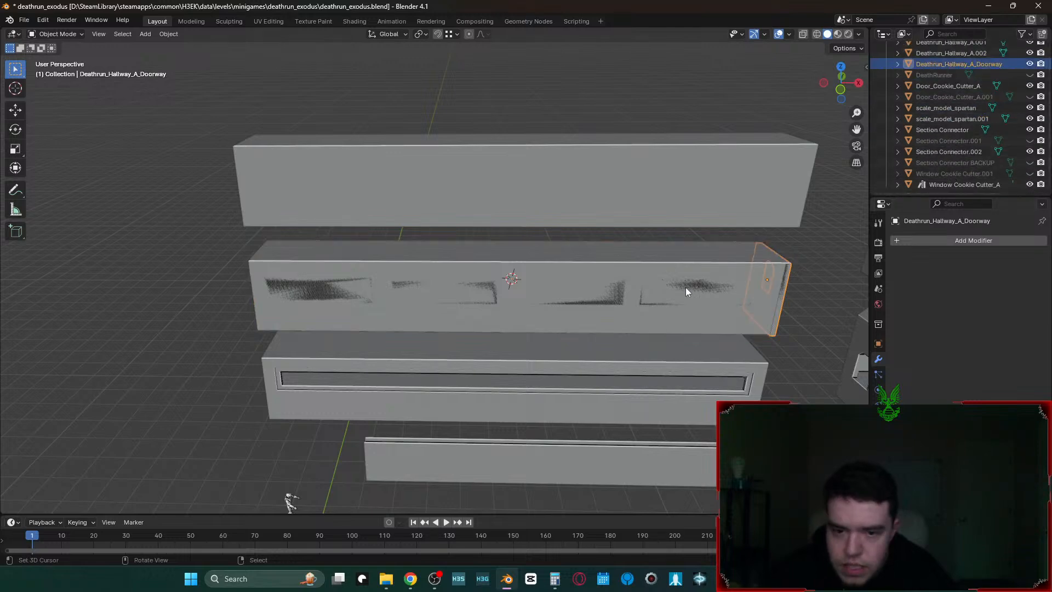
{"action": "key", "text": "shift+z"}
{"action": "left_click", "coordinate": [425, 290]}
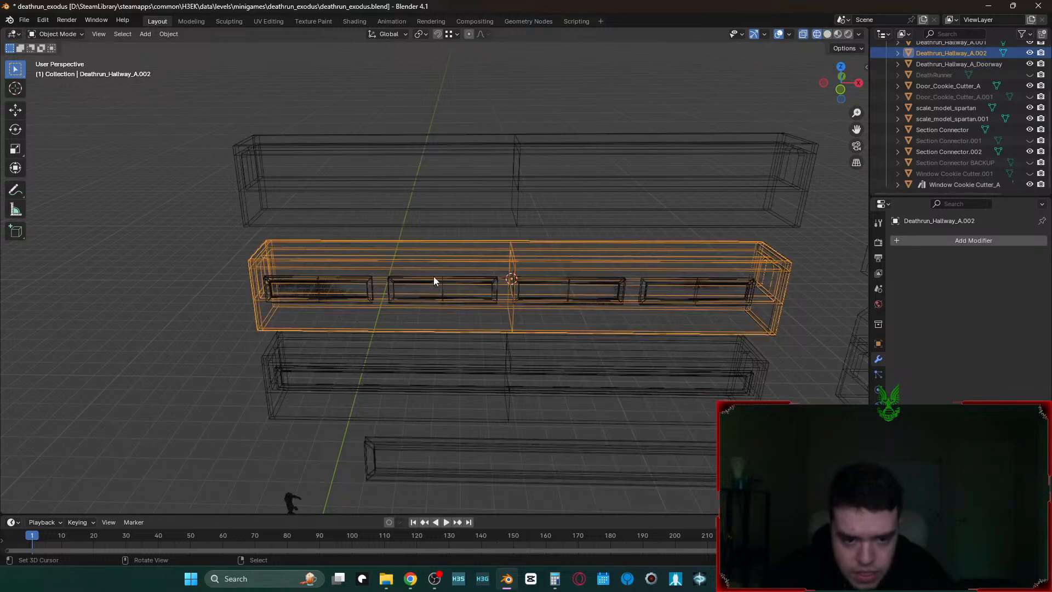
{"action": "left_click", "coordinate": [433, 277]}
{"action": "key", "text": "shift+z"}
{"action": "key", "text": "shift+s"}
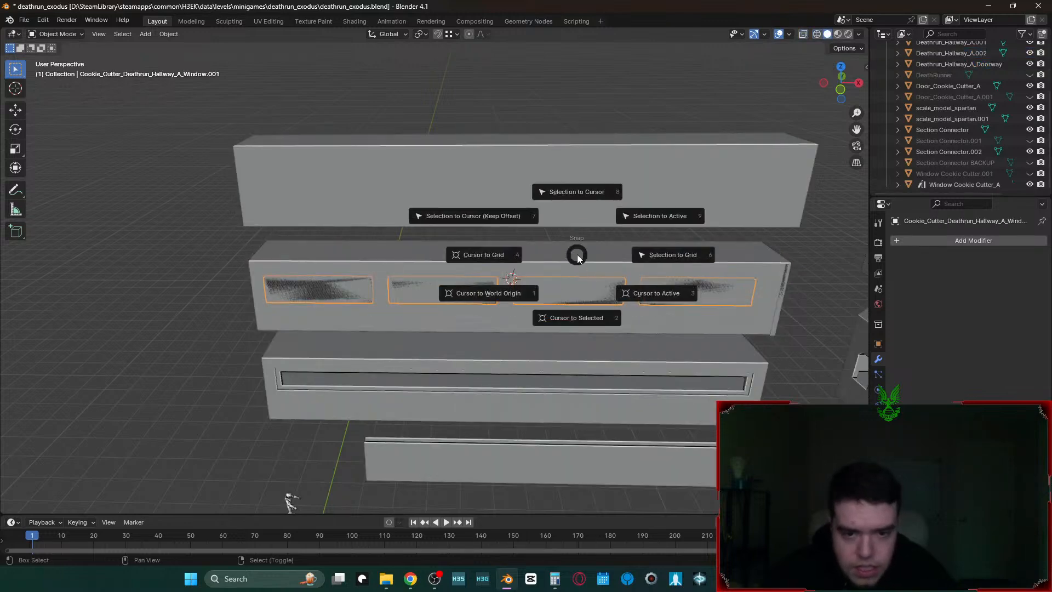
{"action": "left_click", "coordinate": [494, 214]}
- Move the four-window cutter about -215.6 m along the Y axis, clear of the middle hallway
{"action": "key", "text": "shift+grave"}
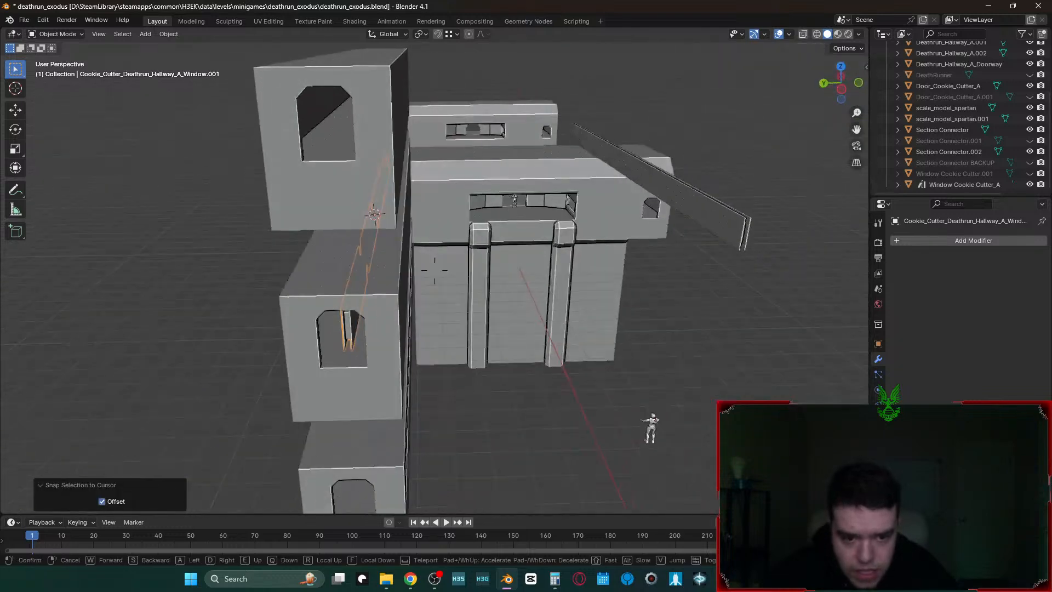
{"action": "left_click", "coordinate": [434, 269]}
{"action": "key", "text": "g"}
{"action": "key", "text": "x"}
{"action": "key", "text": "y"}
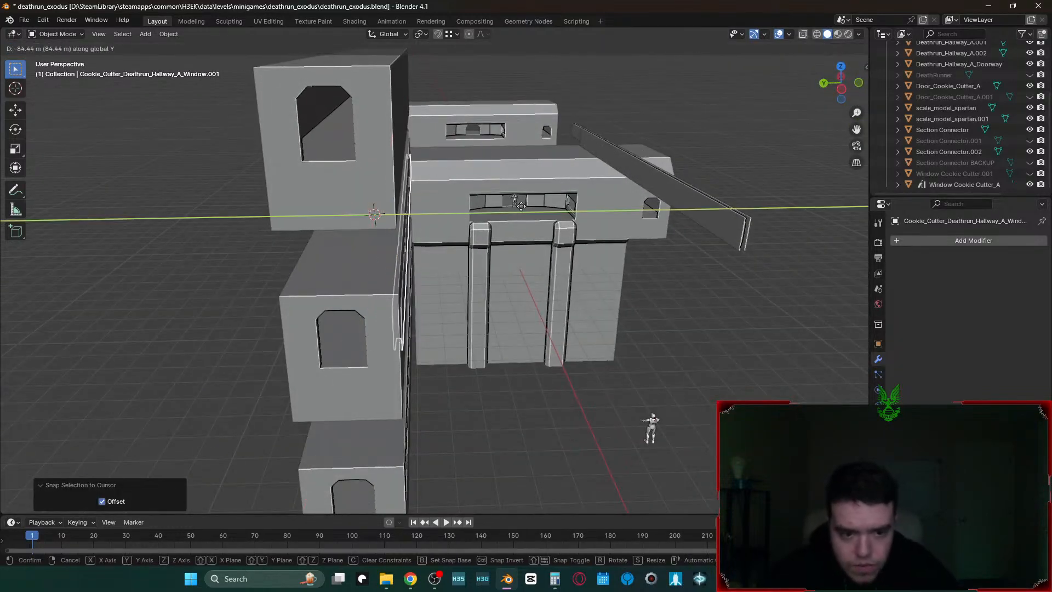
{"action": "left_click", "coordinate": [566, 213]}
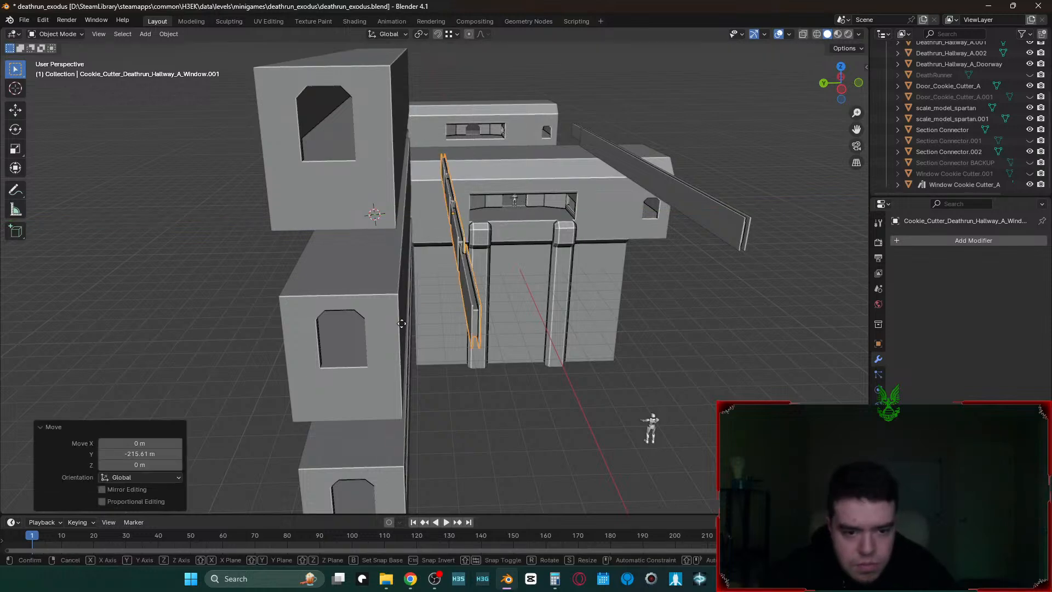
- Bring the cutter back along Y to the middle hallway's side wall, then move it another 15 m along Y
{"action": "key", "text": "g"}
{"action": "key", "text": "y"}
{"action": "left_click", "coordinate": [394, 292]}
{"action": "type", "text": "gy15"}
{"action": "key", "text": "Return"}
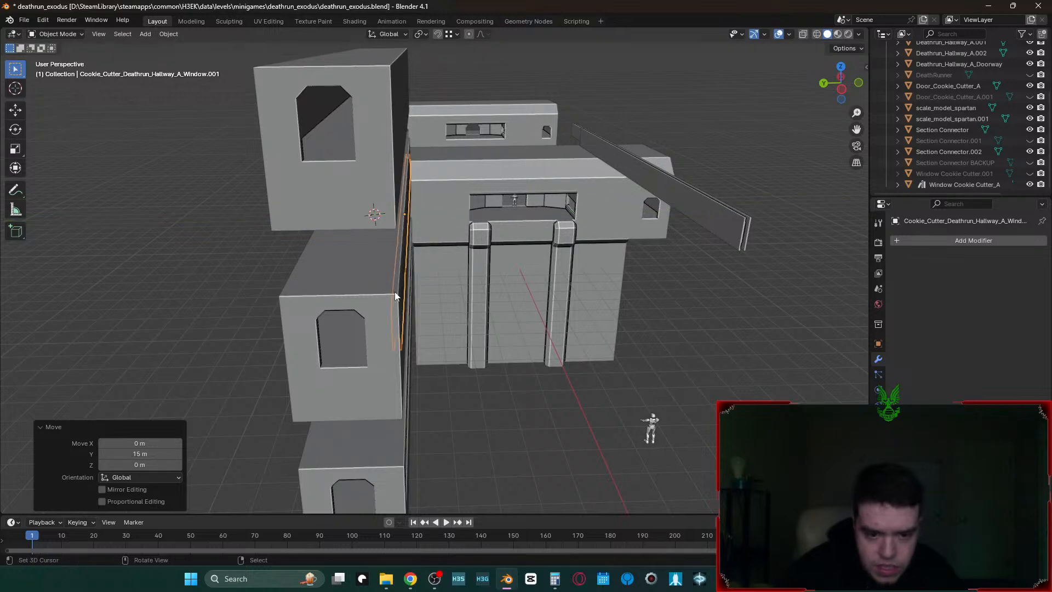
- Add a Boolean Difference modifier to the middle hallway with the four-window cutter as its object
{"action": "key", "text": "shift+grave"}
{"action": "key", "text": "w"}
{"action": "left_click", "coordinate": [607, 313]}
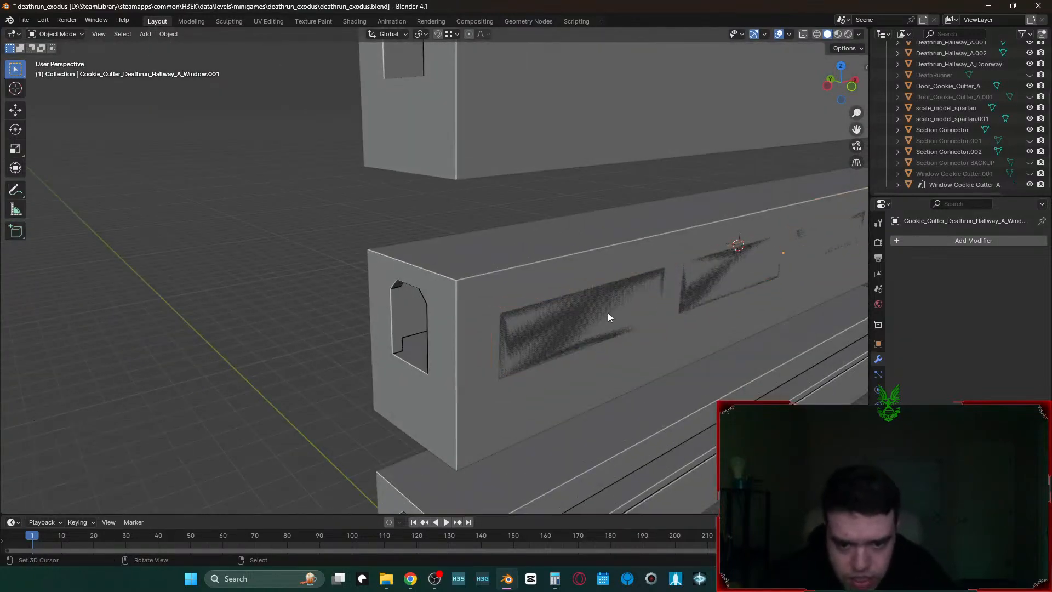
{"action": "left_click", "coordinate": [567, 251]}
{"action": "left_click", "coordinate": [941, 242]}
{"action": "type", "text": "b"}
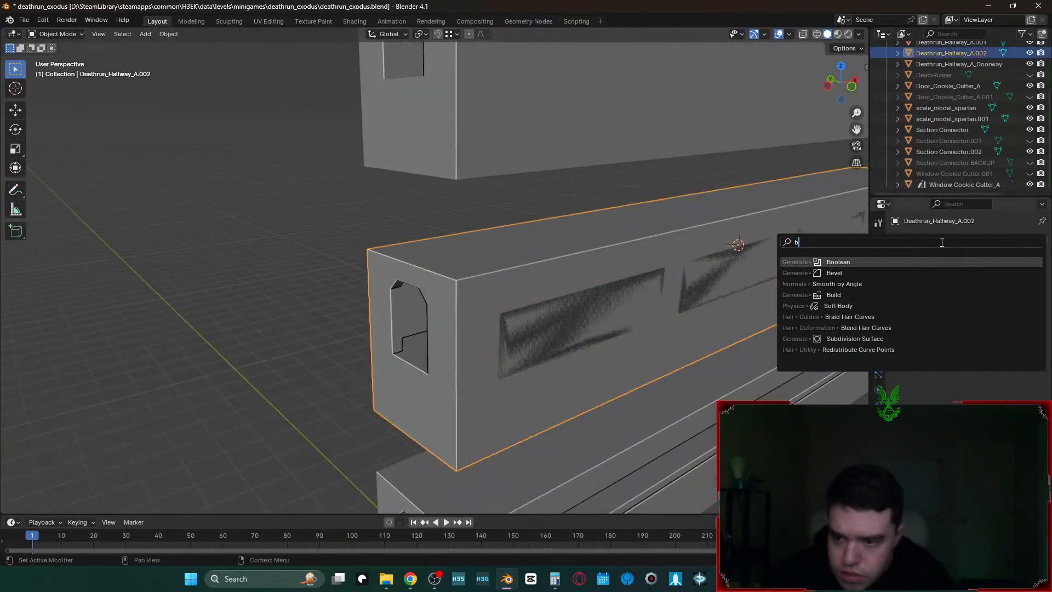
{"action": "key", "text": "Return"}
{"action": "left_click", "coordinate": [1025, 302]}
{"action": "left_click", "coordinate": [709, 277]}
{"action": "left_click", "coordinate": [1026, 304]}
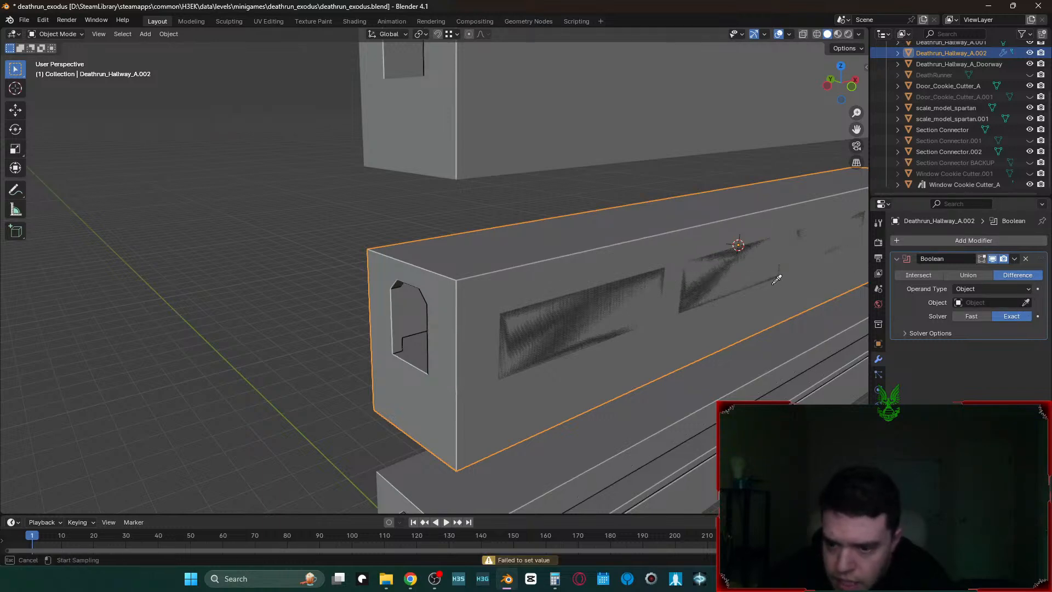
{"action": "left_click", "coordinate": [718, 276]}
{"action": "left_click", "coordinate": [1025, 303]}
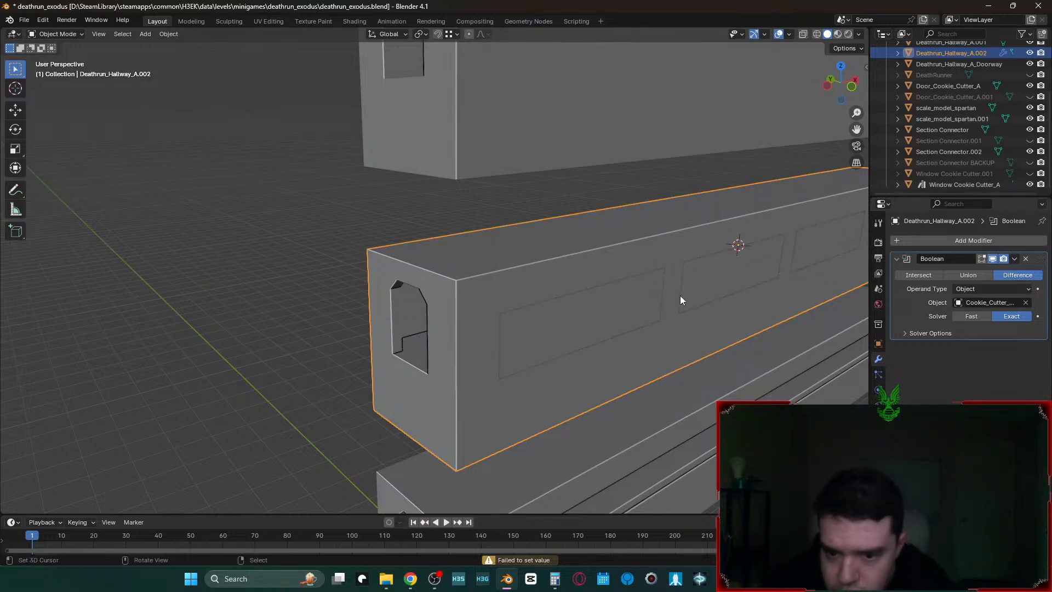
- Hide the four-window cutter and inspect the cut windows from inside the middle hallway
{"action": "left_click", "coordinate": [629, 292]}
{"action": "key", "text": "h"}
{"action": "key", "text": "shift+grave"}
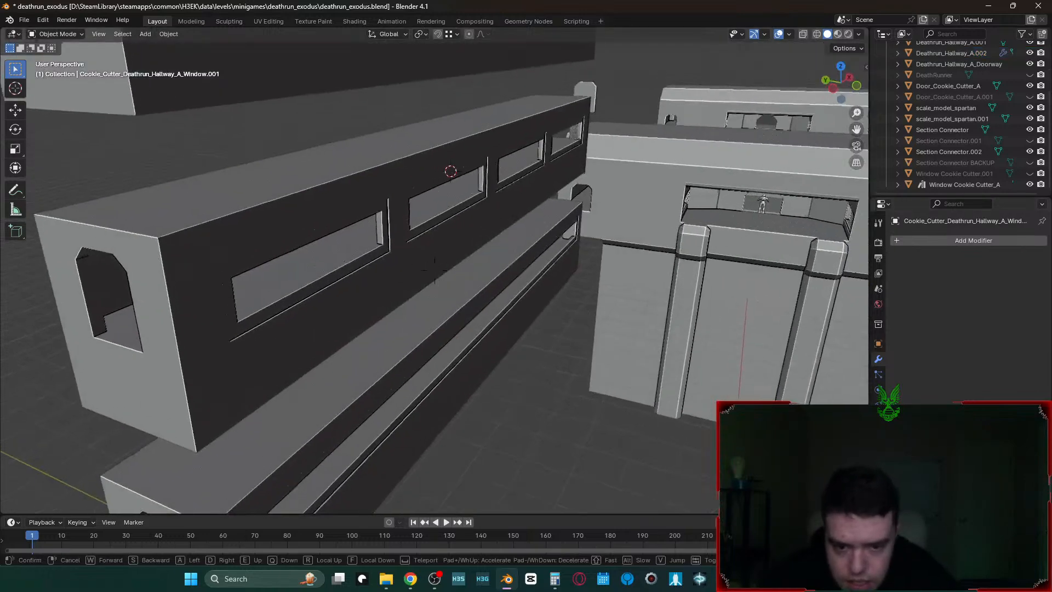
{"action": "key", "text": "w"}
{"action": "key", "text": "w"}
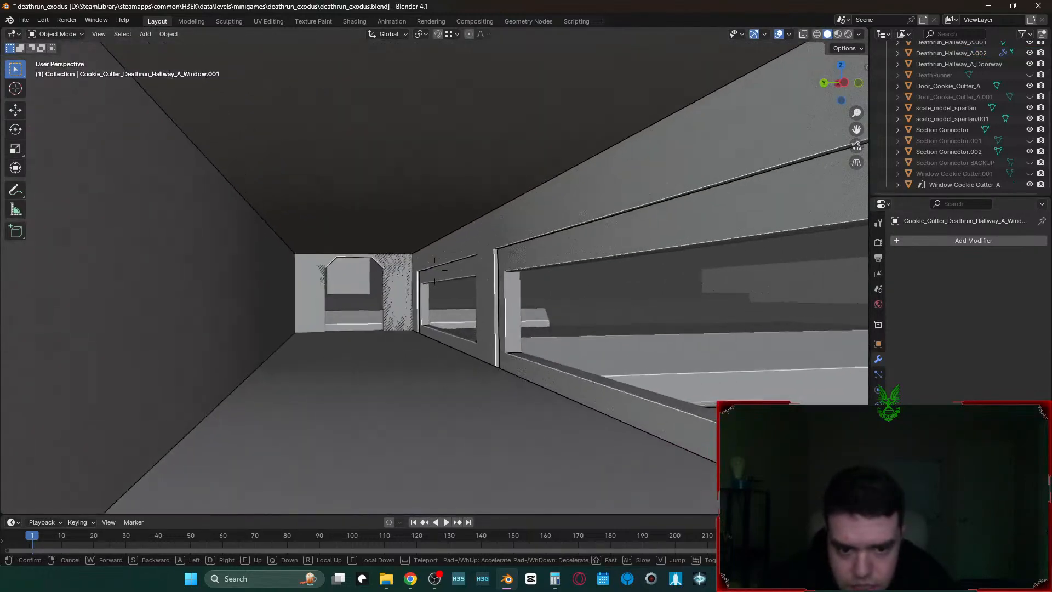
{"action": "left_click", "coordinate": [629, 287]}
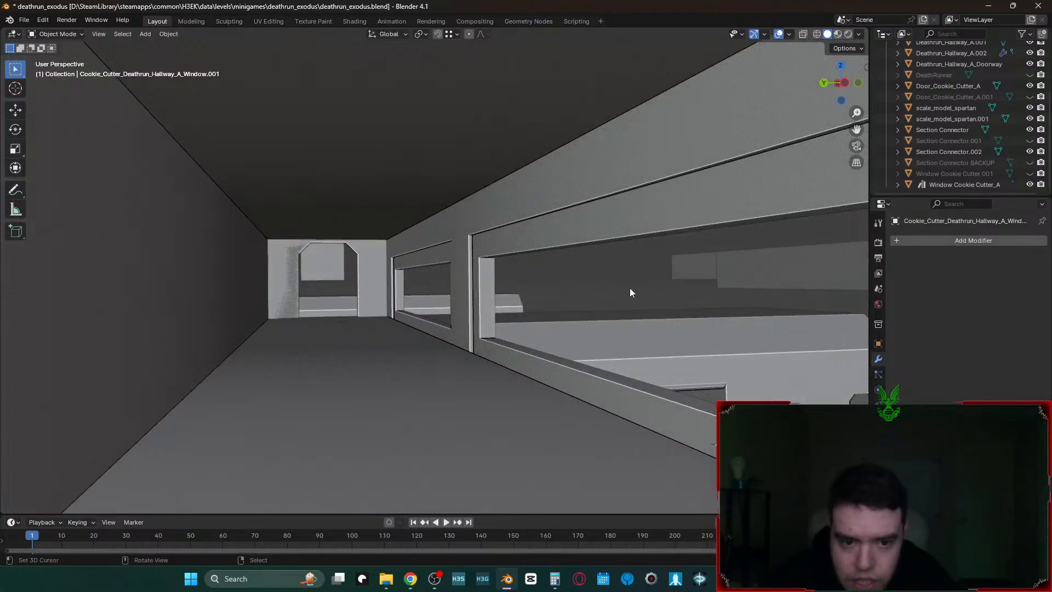
- In face selection of the middle hallway's mesh, snap the 3D cursor to its windowed side wall, then return to Object Mode
{"action": "left_click", "coordinate": [467, 230]}
{"action": "key", "text": "shift+grave"}
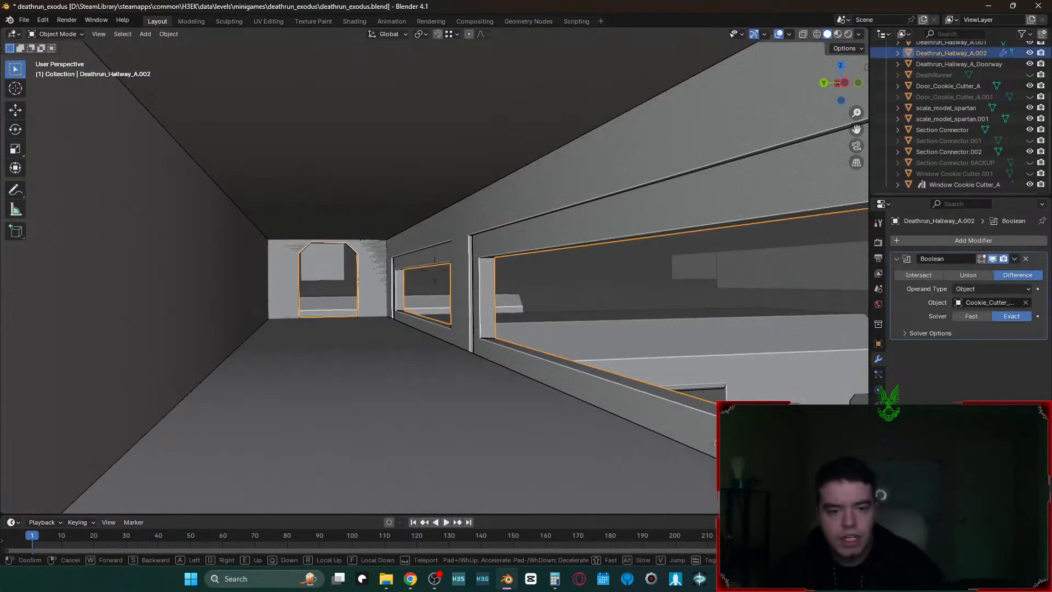
{"action": "key", "text": "d"}
{"action": "key", "text": "s"}
{"action": "left_click", "coordinate": [497, 272]}
{"action": "key", "text": "Tab"}
{"action": "key", "text": "3"}
{"action": "key", "text": "shift+s"}
{"action": "left_click", "coordinate": [500, 295]}
{"action": "key", "text": "Tab"}
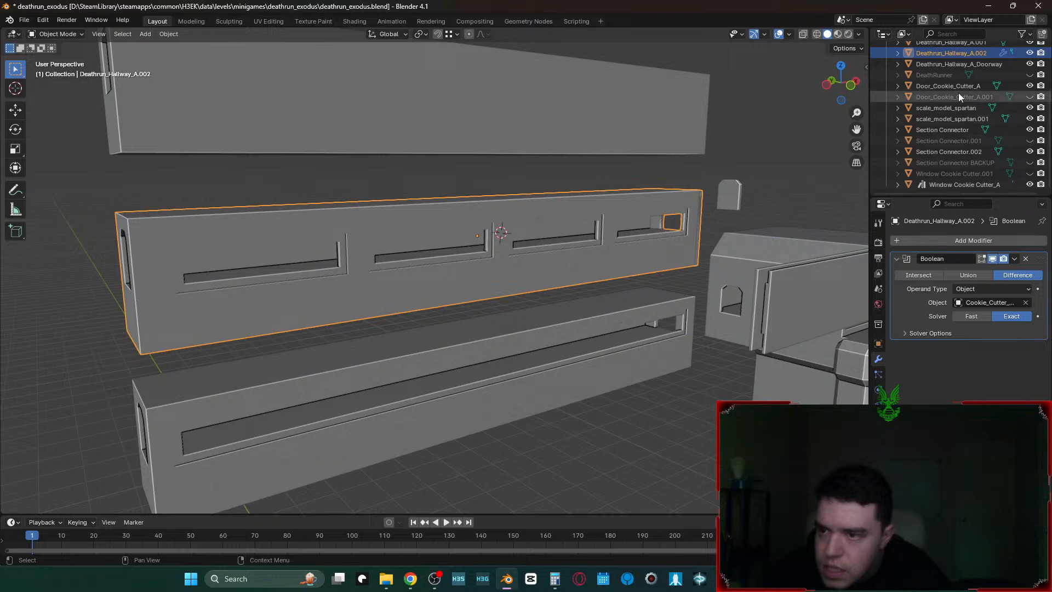
- Unhide the four-window cutter and snap it to the 3D cursor with its offset kept, then hide it again
{"action": "scroll", "coordinate": [958, 93], "scroll_direction": "up", "scroll_amount": 3}
{"action": "left_click", "coordinate": [977, 83]}
{"action": "left_click", "coordinate": [1028, 85]}
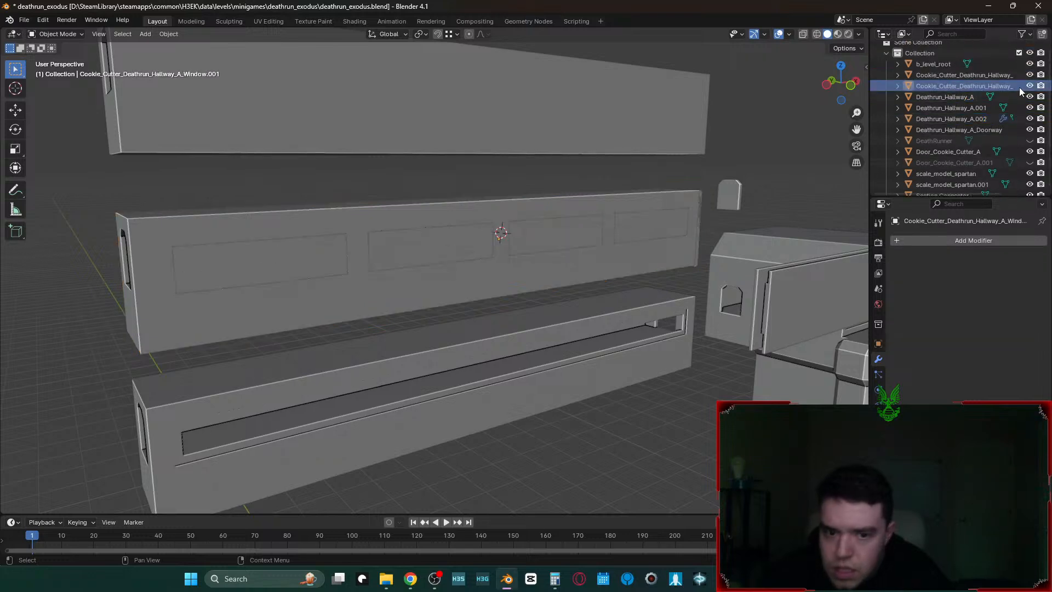
{"action": "left_click", "coordinate": [995, 87]}
{"action": "key", "text": "shift+s"}
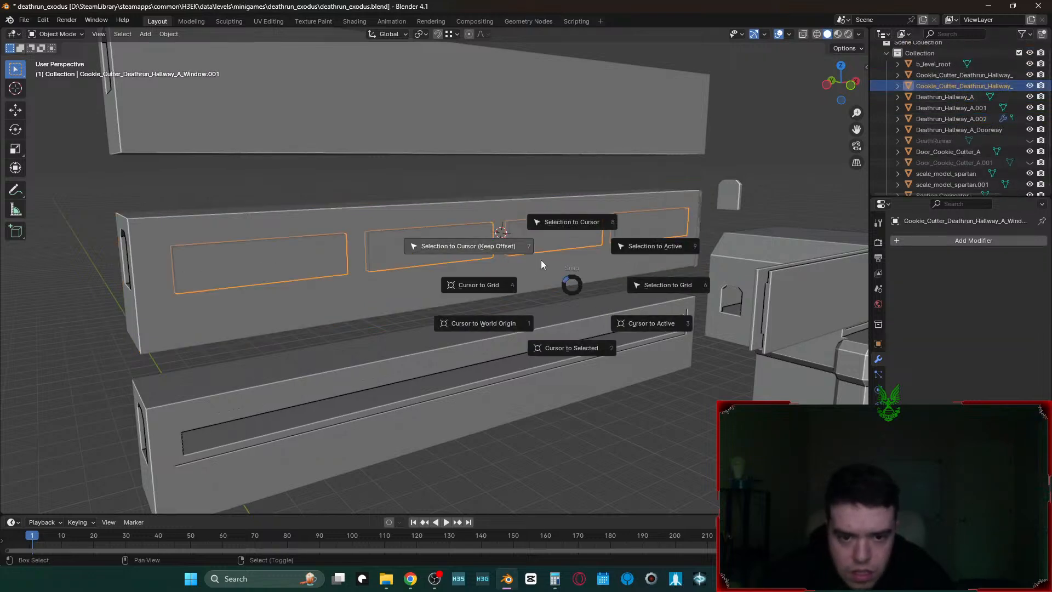
{"action": "left_click", "coordinate": [532, 258]}
{"action": "key", "text": "h"}
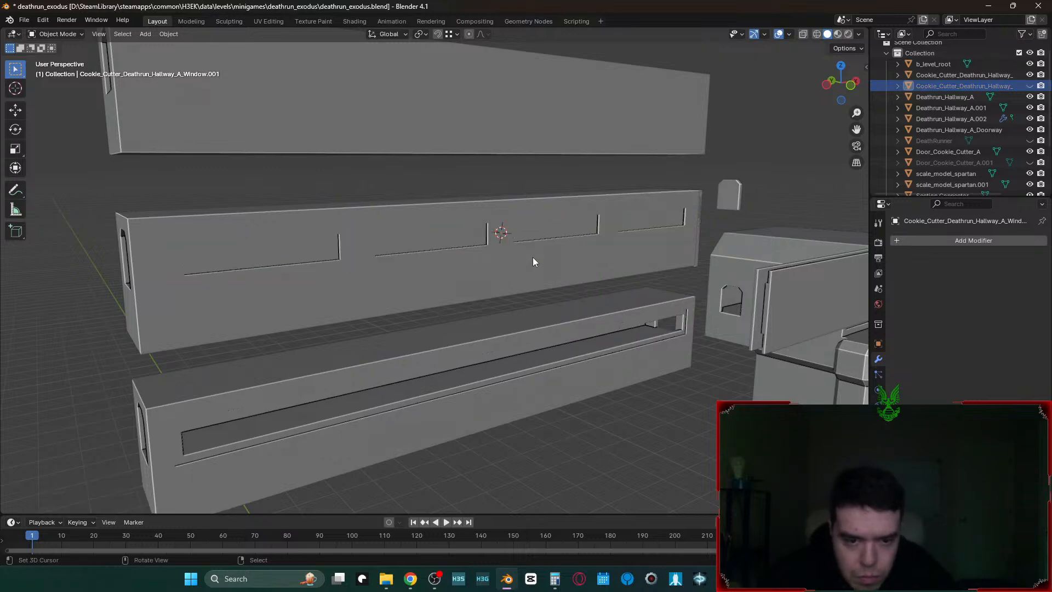
- Undo the hiding of the four-window cutter and move it along Y at the middle hallway's windowed side wall
{"action": "key", "text": "shift+grave"}
{"action": "key", "text": "w"}
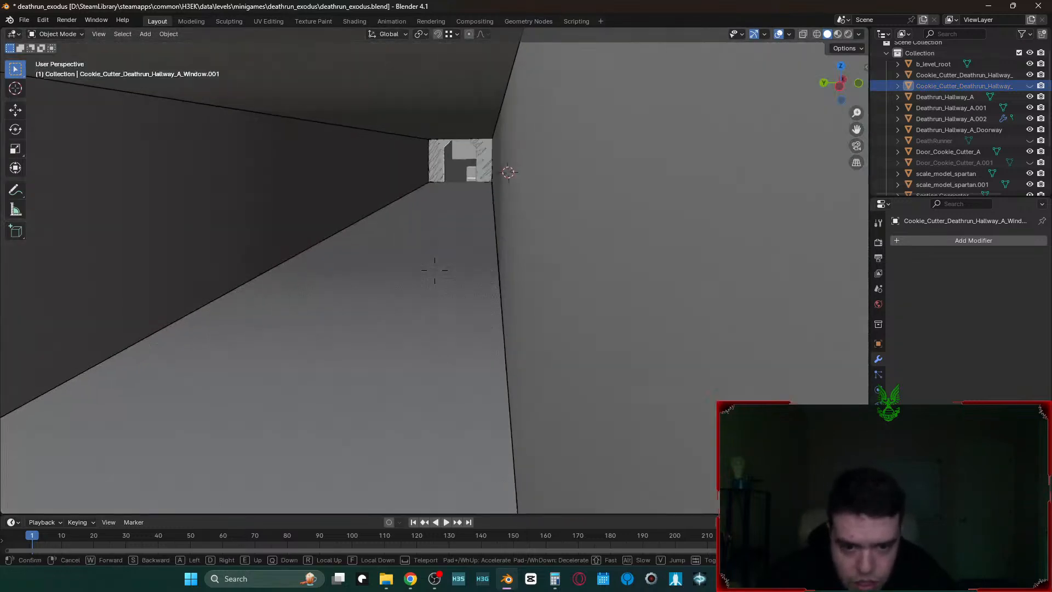
{"action": "left_click", "coordinate": [532, 257]}
{"action": "key", "text": "ctrl+z"}
{"action": "key", "text": "g"}
{"action": "key", "text": "x"}
{"action": "key", "text": "y"}
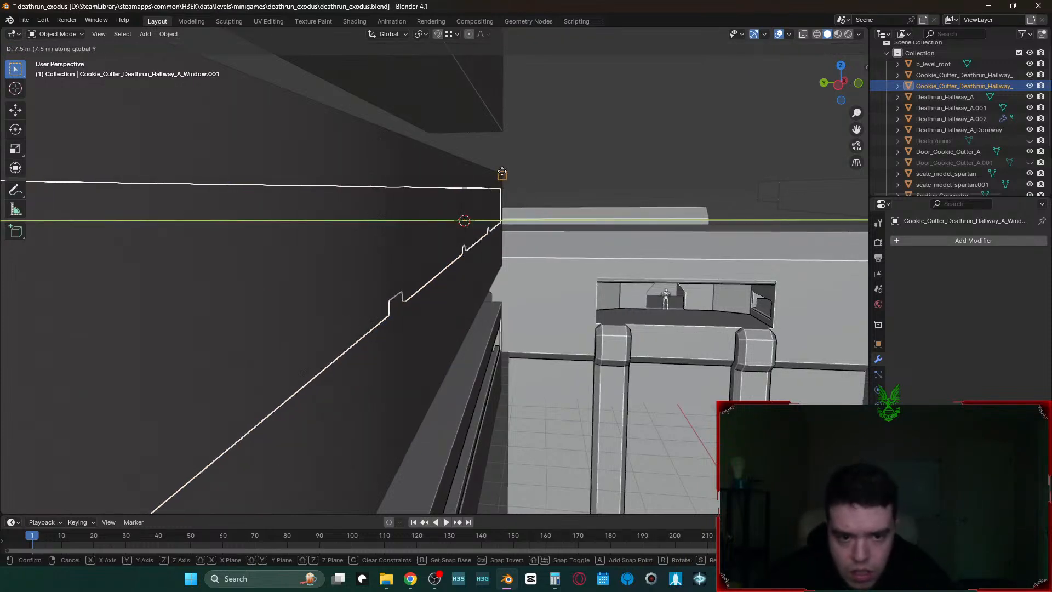
{"action": "left_click", "coordinate": [543, 183]}
- Snap the four-window cutter along Y to the middle hallway's side wall, offset it 15 m along Y, and hide it
{"action": "key", "text": "g"}
{"action": "key", "text": "y"}
{"action": "left_click", "coordinate": [503, 172], "text": "ctrl"}
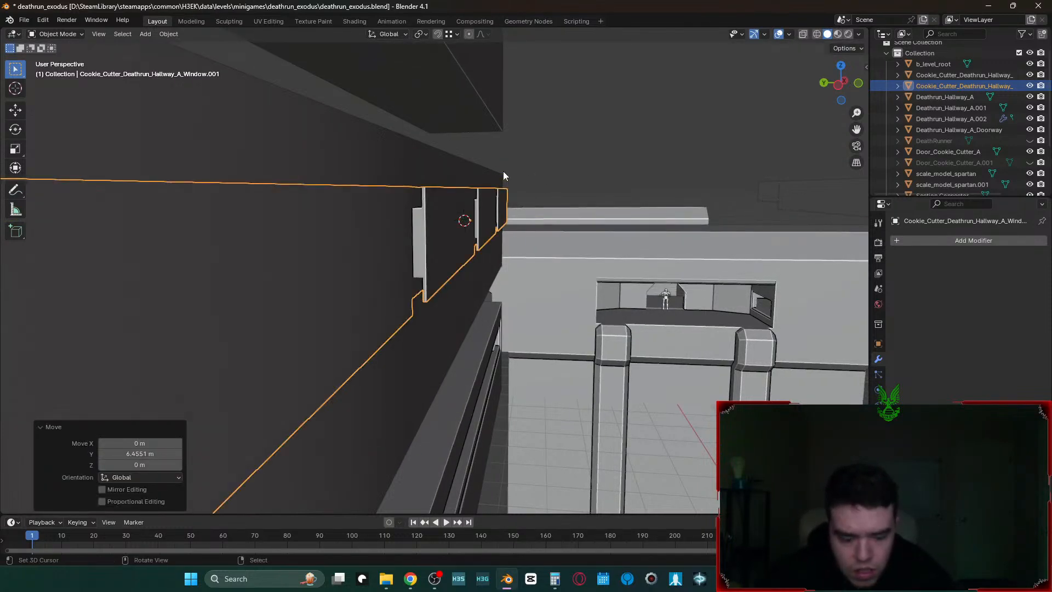
{"action": "type", "text": "gy15"}
{"action": "key", "text": "Return"}
- Examine the four cut windows from outside and inside the middle hallway, including the frames and the gaps between them
{"action": "key", "text": "shift+grave"}
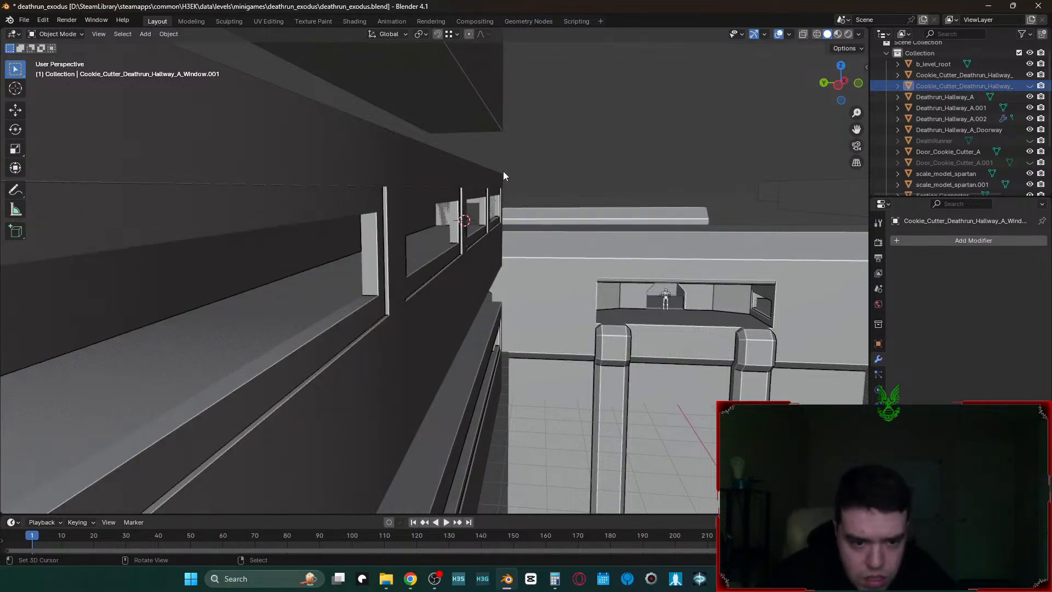
{"action": "key", "text": "w"}
{"action": "key", "text": "s"}
{"action": "key", "text": "d"}
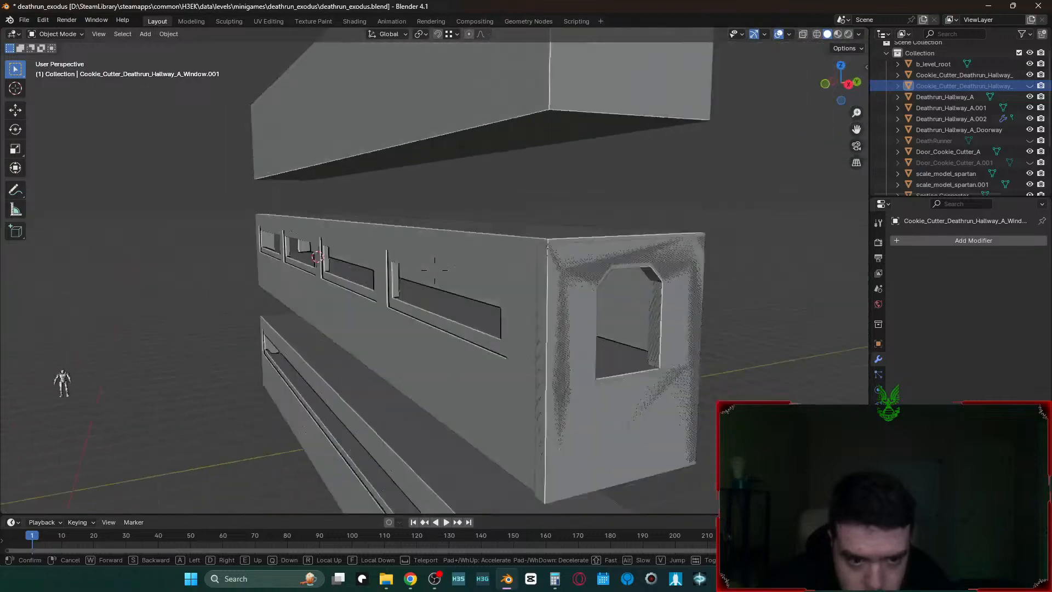
{"action": "key", "text": "a"}
{"action": "key", "text": "w"}
{"action": "key", "text": "w"}
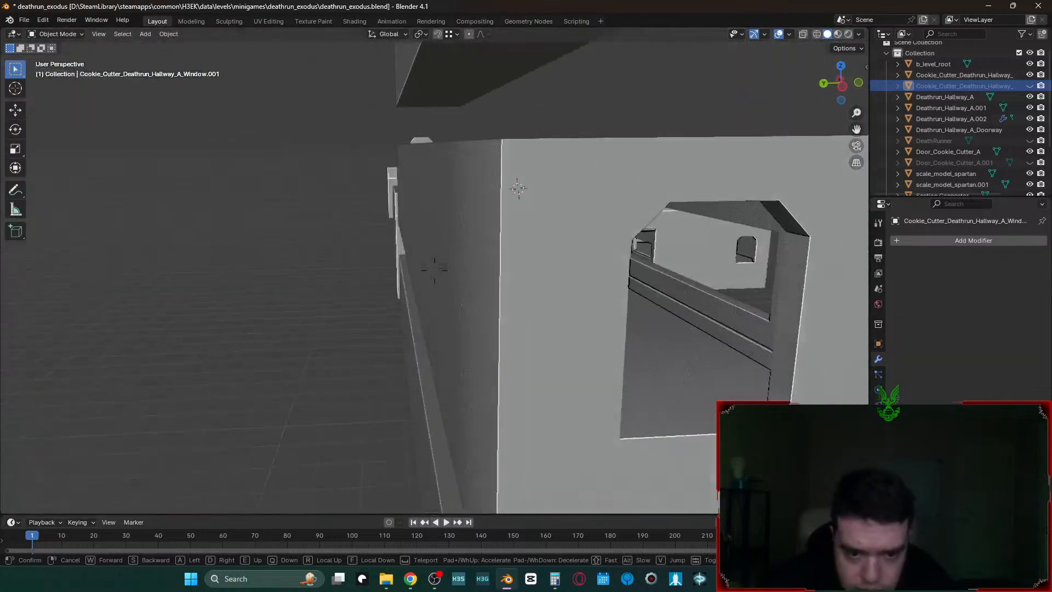
{"action": "key", "text": "w"}
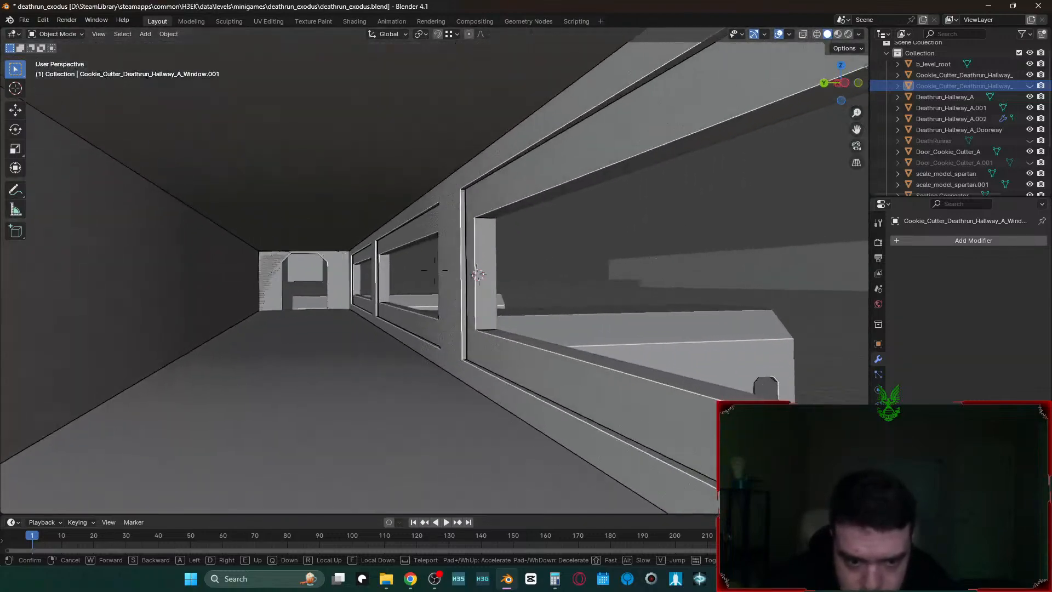
{"action": "key", "text": "s"}
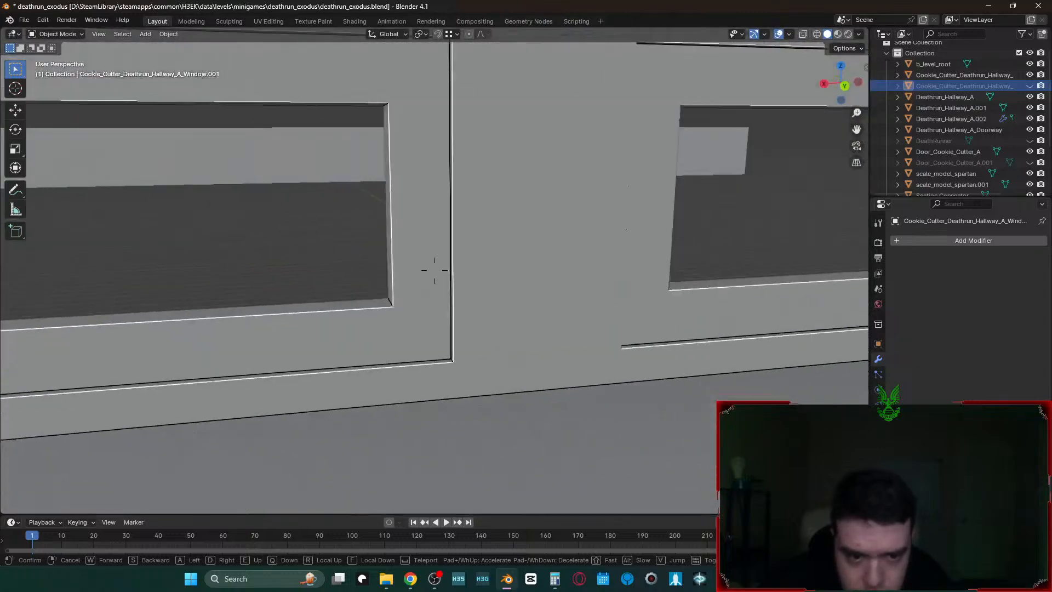
{"action": "key", "text": "s"}
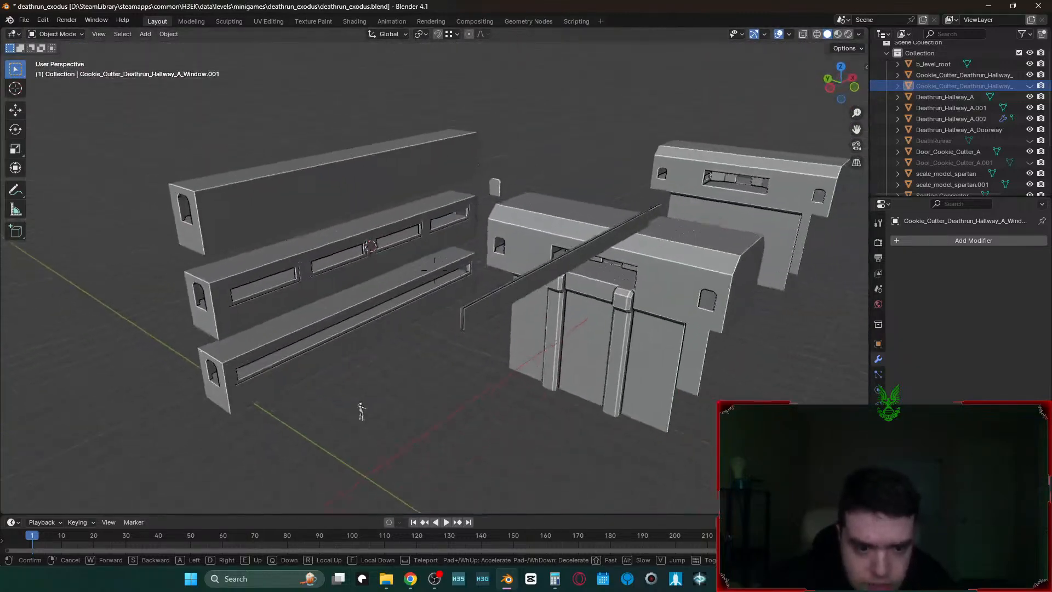
{"action": "left_click", "coordinate": [502, 171]}
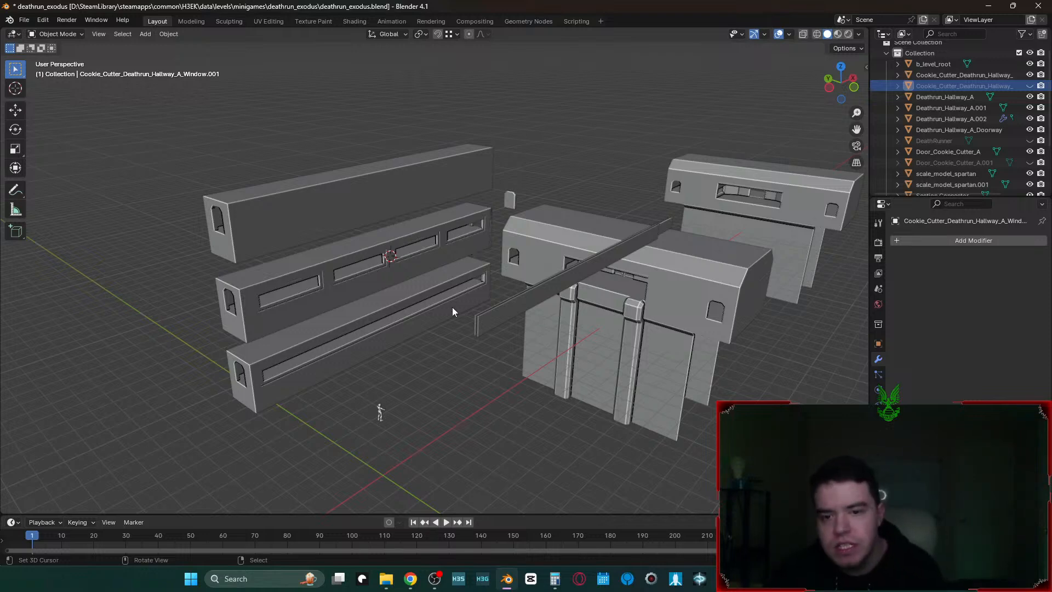
- Unhide the four-window cutter and apply the Boolean modifier on the middle hallway
{"action": "left_click", "coordinate": [1030, 86]}
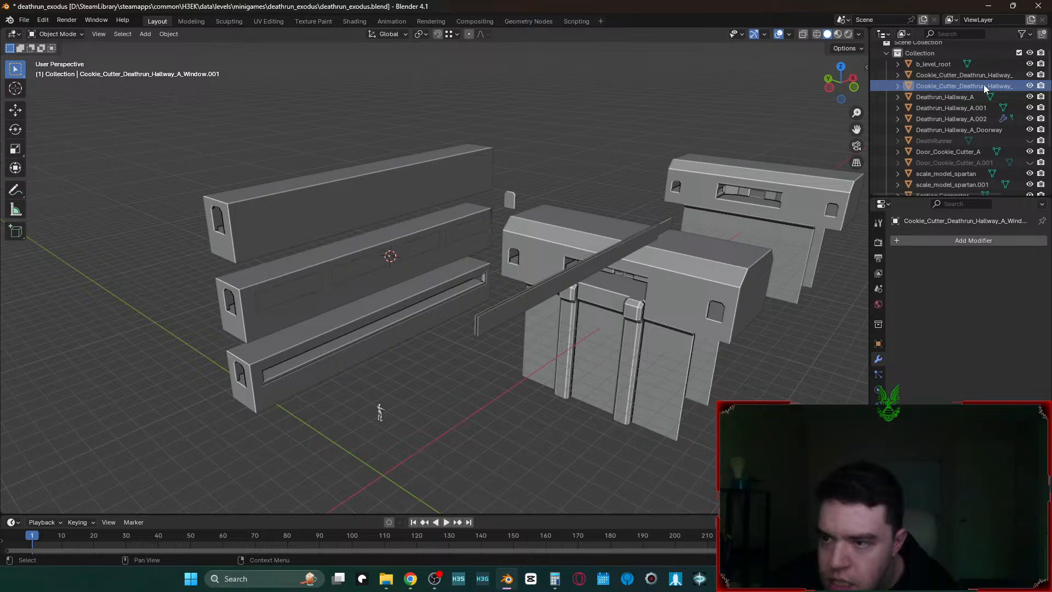
{"action": "left_click", "coordinate": [440, 255]}
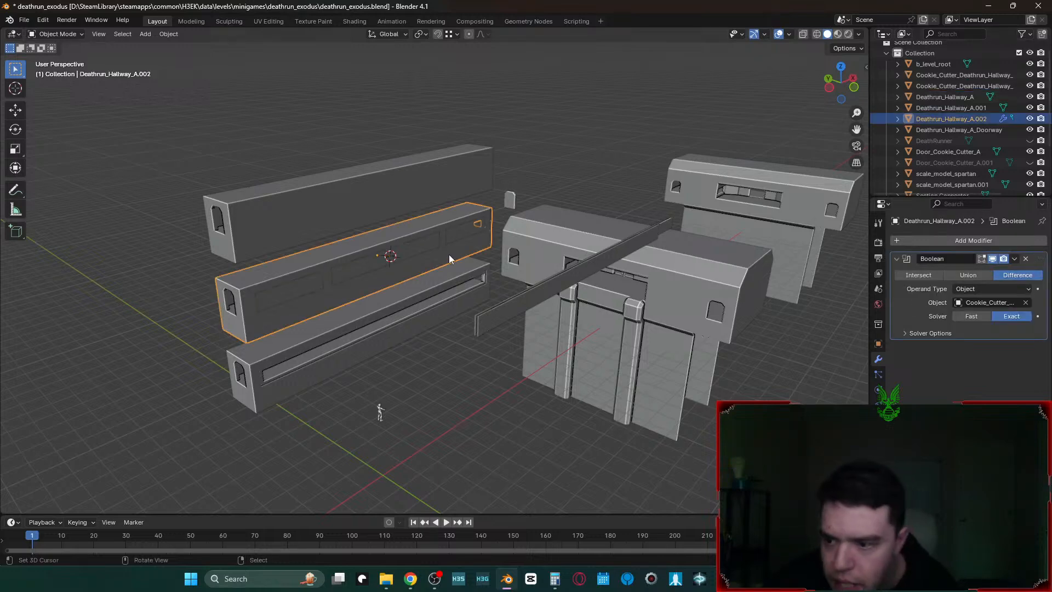
{"action": "left_click", "coordinate": [1012, 260]}
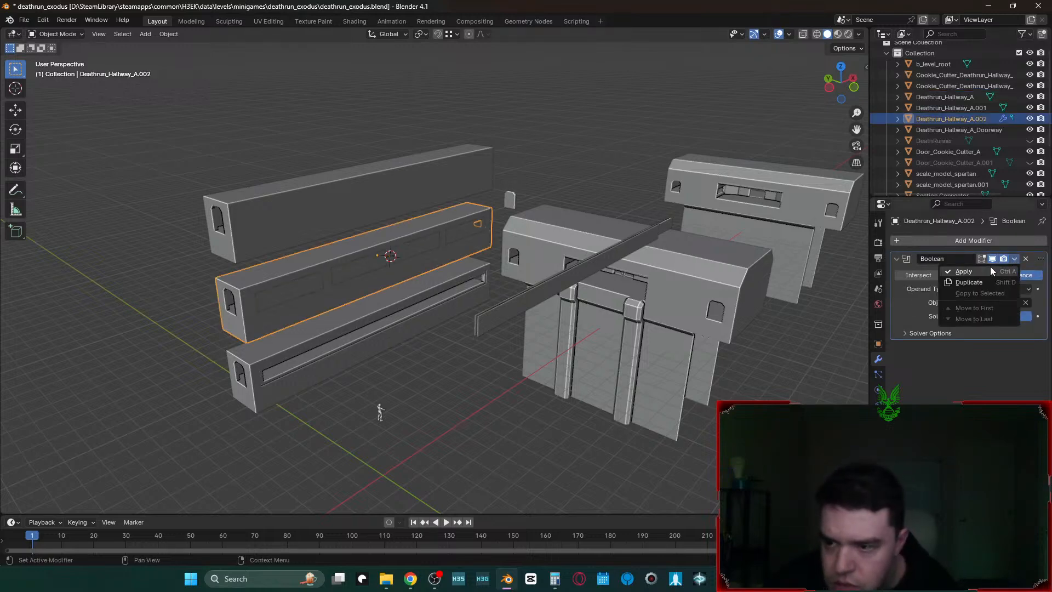
{"action": "left_click", "coordinate": [989, 268]}
- Rename the middle hallway object as Deathrun_Hallway_B
{"action": "left_click", "coordinate": [994, 130]}
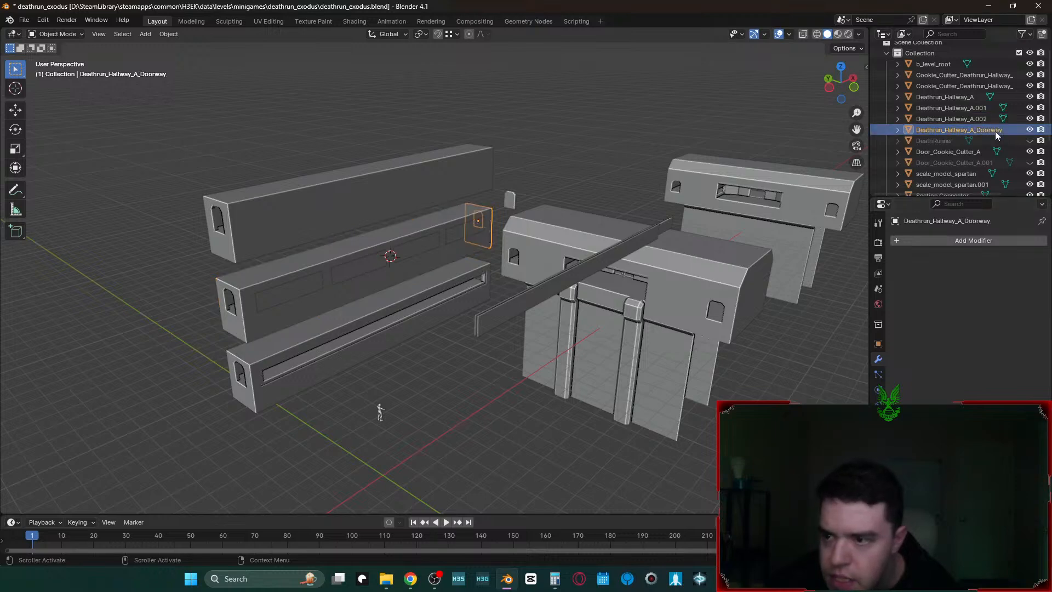
{"action": "left_click", "coordinate": [958, 120]}
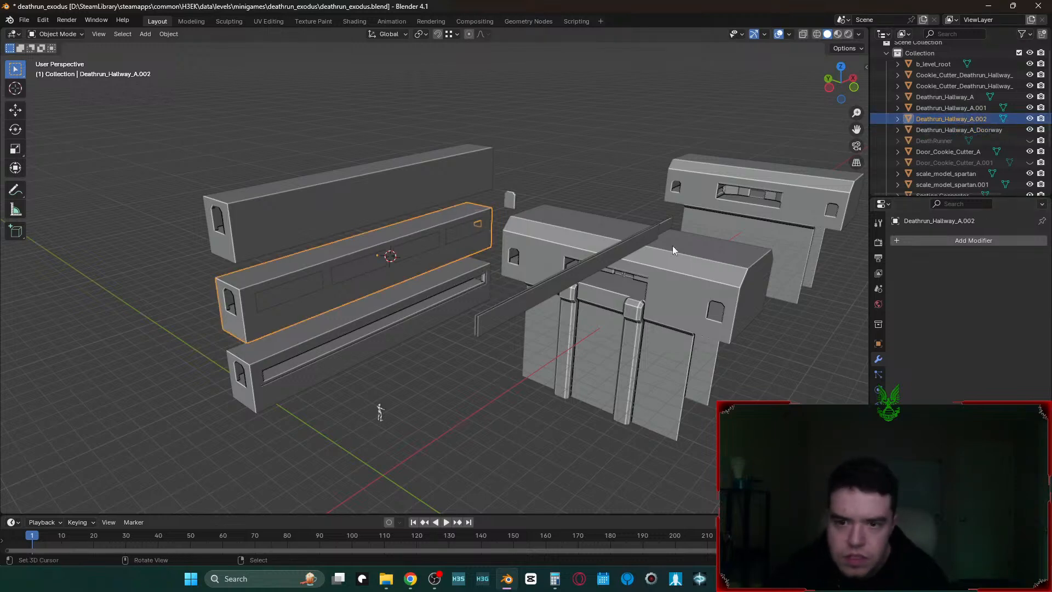
{"action": "key", "text": "F2"}
{"action": "left_click", "coordinate": [626, 262]}
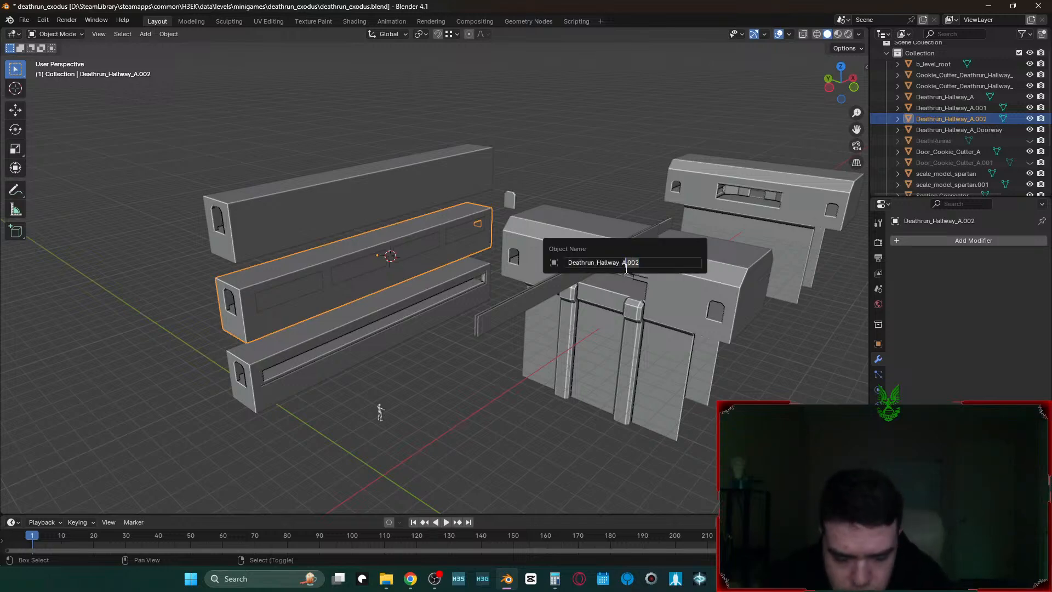
{"action": "type", "text": "B"}
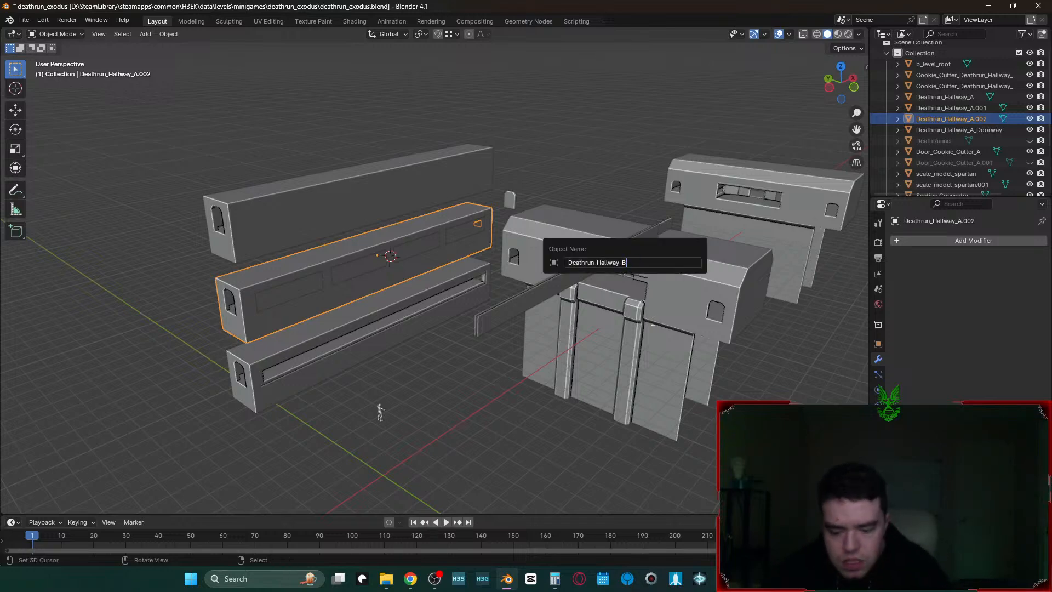
{"action": "key", "text": "Return"}
- Rename the four-window cutter as Cookie_Cutter_Deathrun_Hallway_B_Window
{"action": "left_click", "coordinate": [368, 330]}
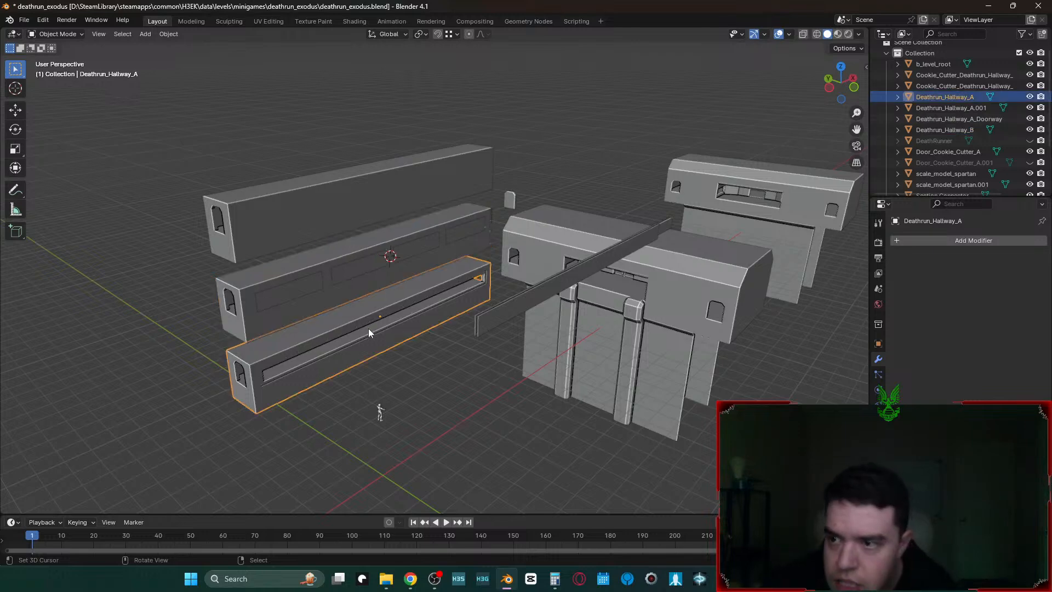
{"action": "left_click", "coordinate": [374, 260]}
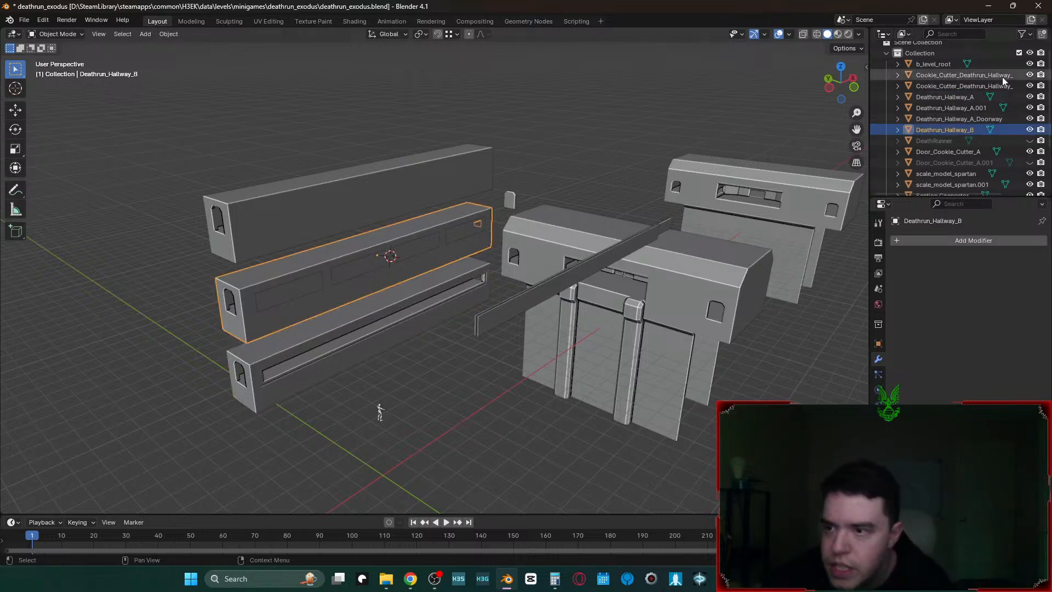
{"action": "left_click", "coordinate": [961, 86]}
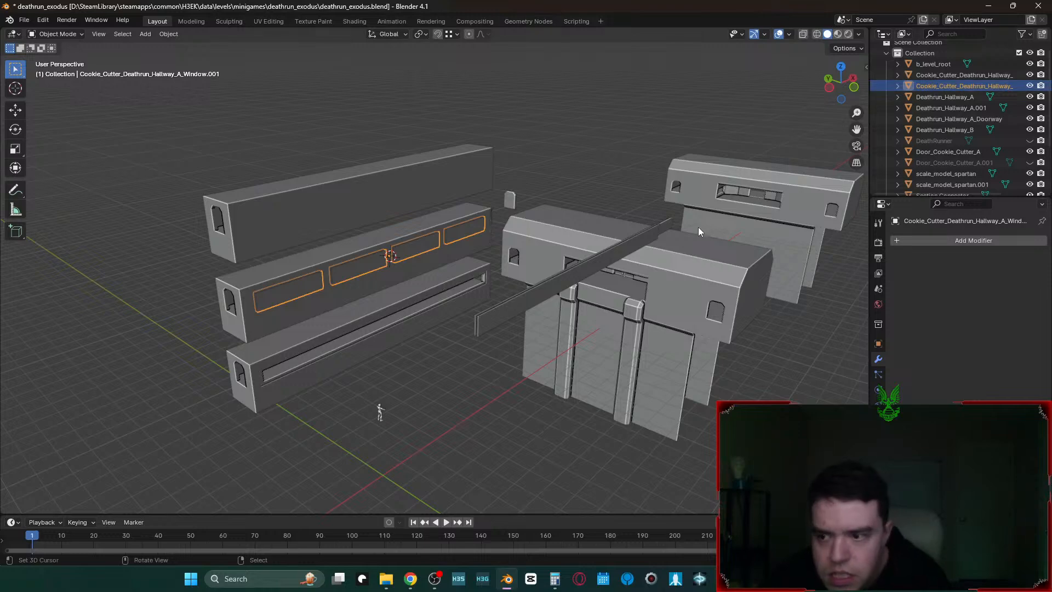
{"action": "key", "text": "F2"}
{"action": "key", "text": "End"}
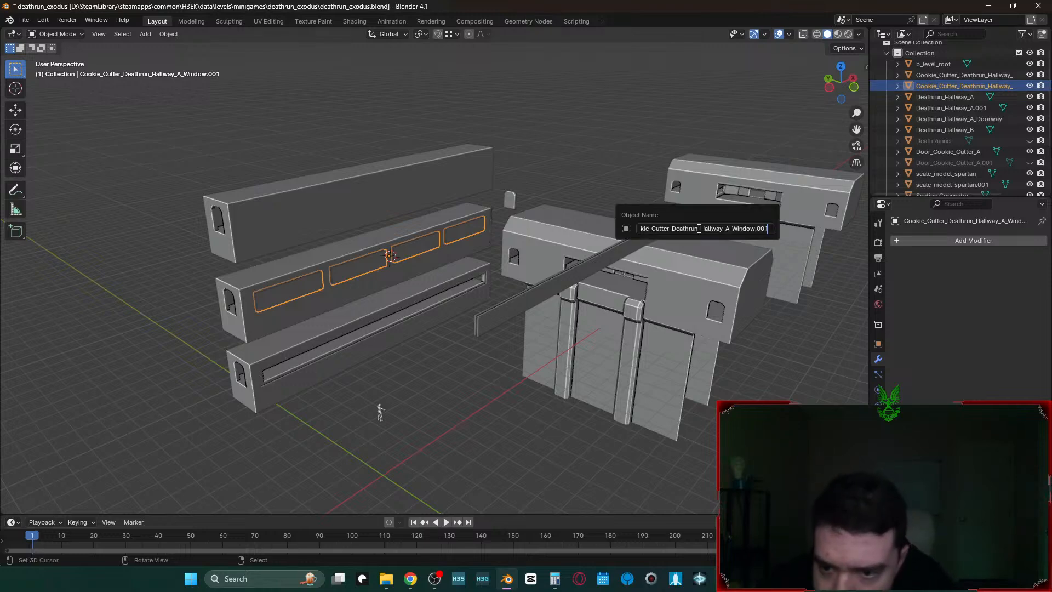
{"action": "key", "text": "BackSpace"}
{"action": "key", "text": "BackSpace"}
{"action": "key", "text": "BackSpace"}
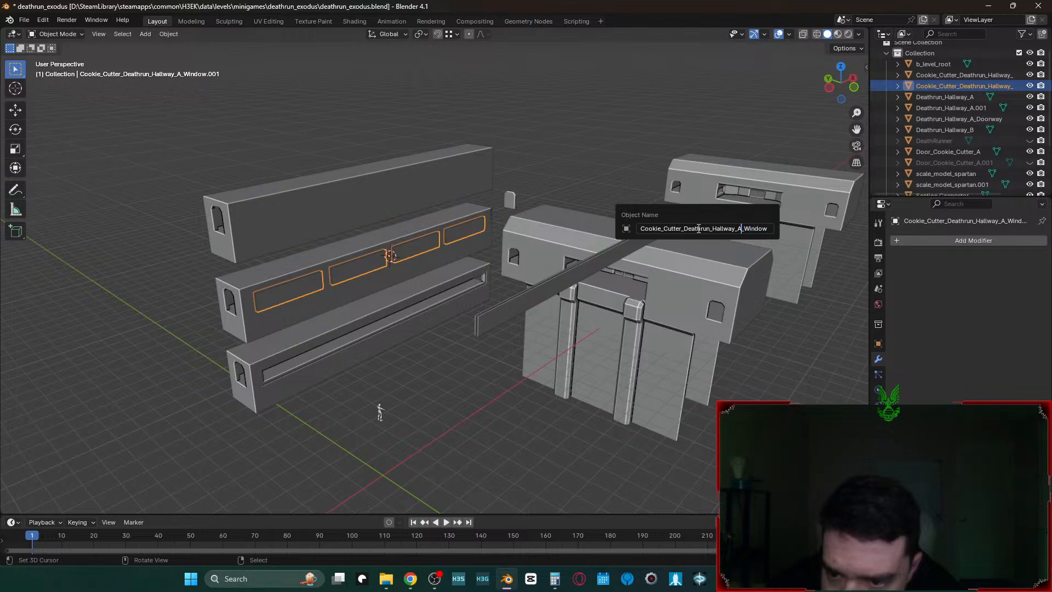
{"action": "key", "text": "BackSpace"}
{"action": "type", "text": "B"}
{"action": "key", "text": "Return"}
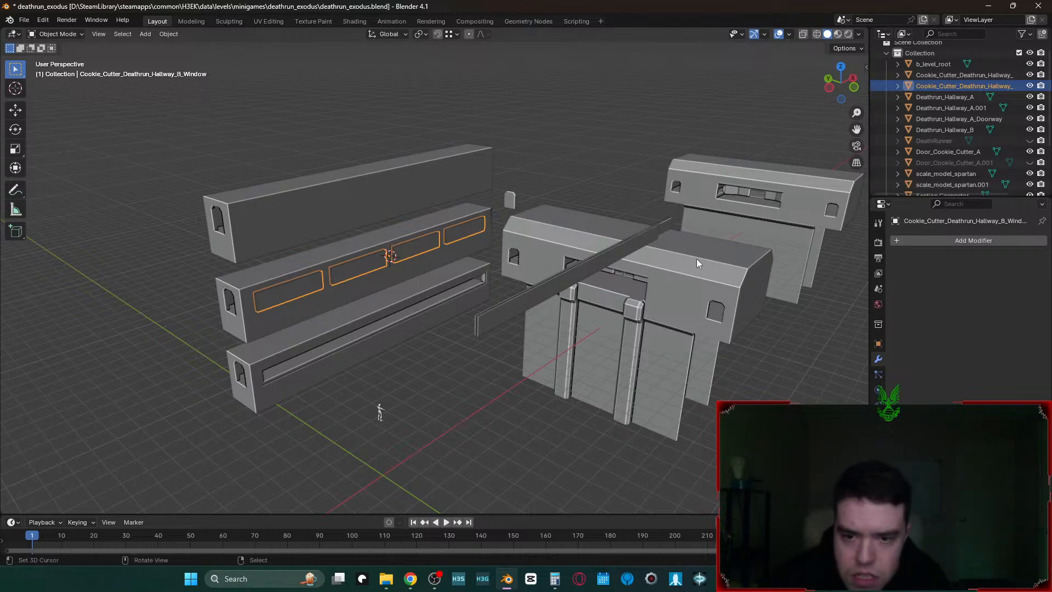
- Move the four-window cutter out of the middle hallway and place it beside the long single-window cutter, spaced apart along Y
{"action": "key", "text": "g"}
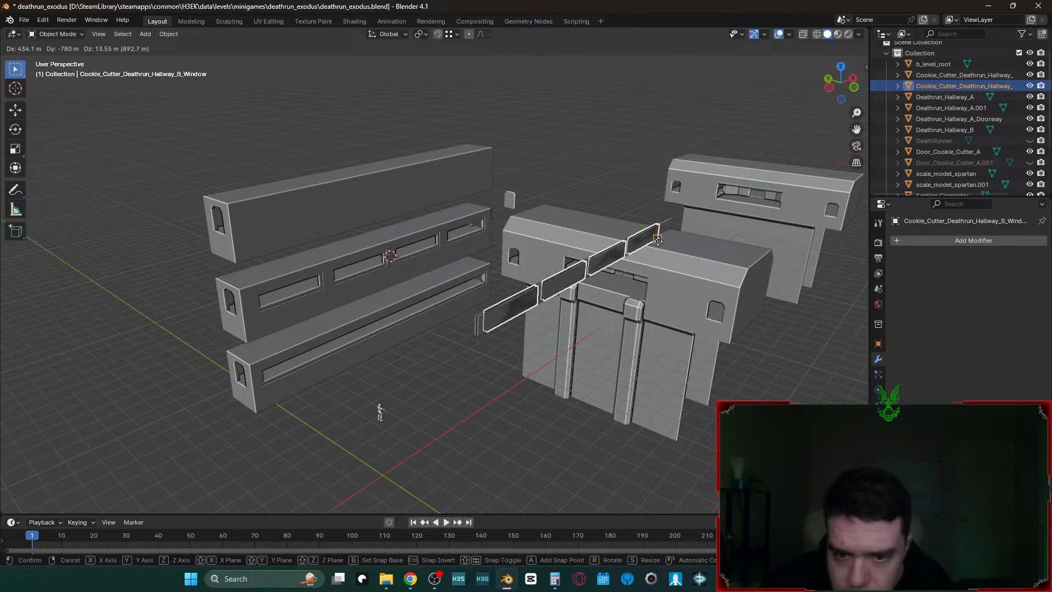
{"action": "left_click", "coordinate": [658, 241]}
{"action": "key", "text": "shift+grave"}
{"action": "key", "text": "w"}
{"action": "left_click", "coordinate": [659, 241]}
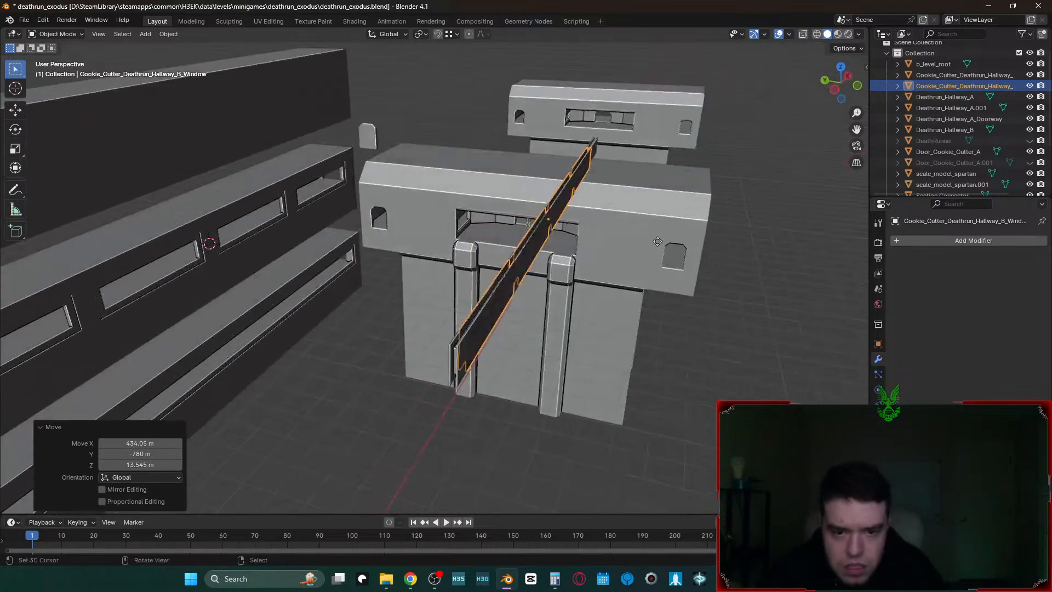
{"action": "key", "text": "g"}
{"action": "key", "text": "x"}
{"action": "key", "text": "y"}
{"action": "left_click", "coordinate": [664, 231]}
- Look over the two parked window cutters, the three stacked hallways and the adjoining rooms from several sides
{"action": "key", "text": "shift+grave"}
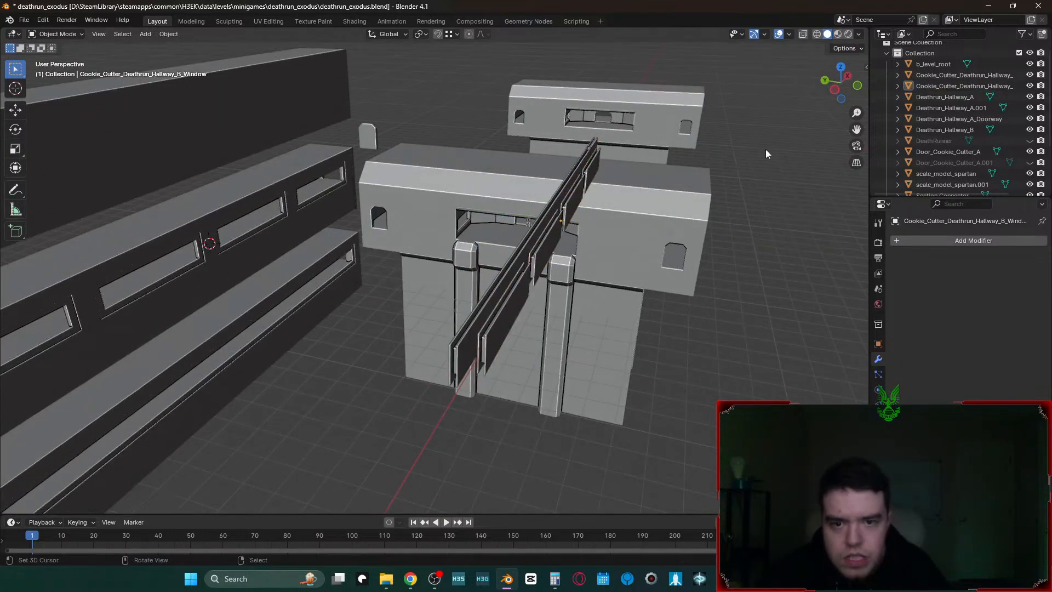
{"action": "key", "text": "w"}
{"action": "key", "text": "d"}
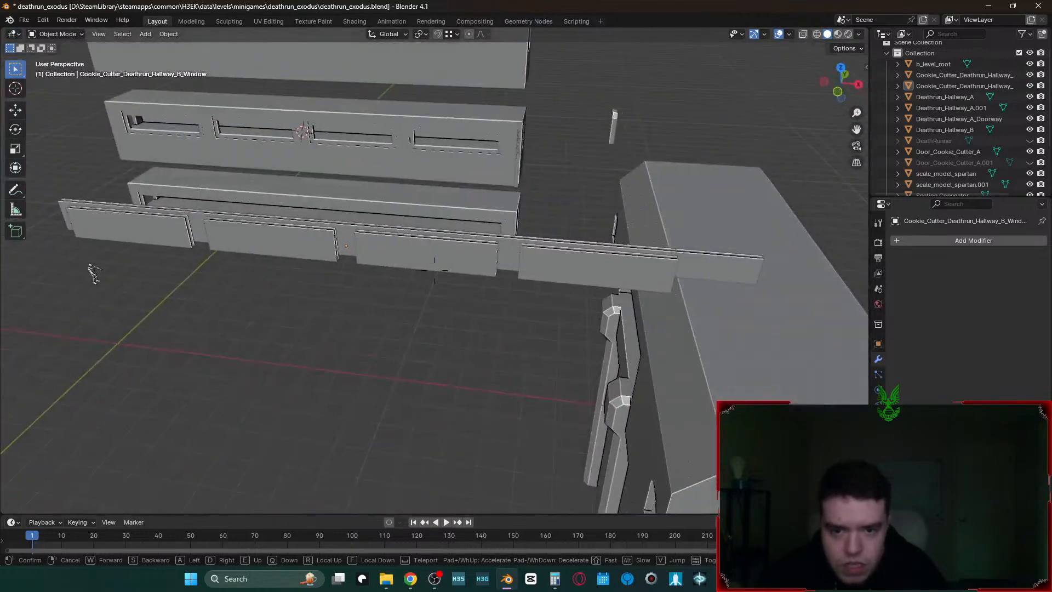
{"action": "left_click", "coordinate": [766, 155]}
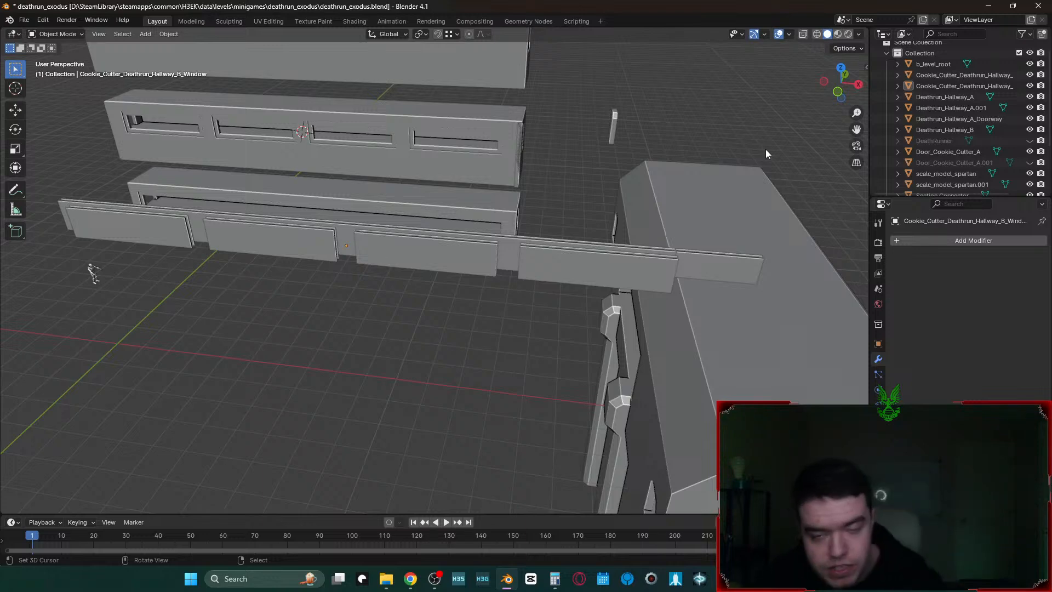
{"action": "middle_click_drag", "start_coordinate": [579, 336], "coordinate": [579, 338]}
{"action": "key", "text": "shift+grave"}
{"action": "key", "text": "a"}
{"action": "key", "text": "s"}
{"action": "key", "text": "a"}
{"action": "key", "text": "d"}
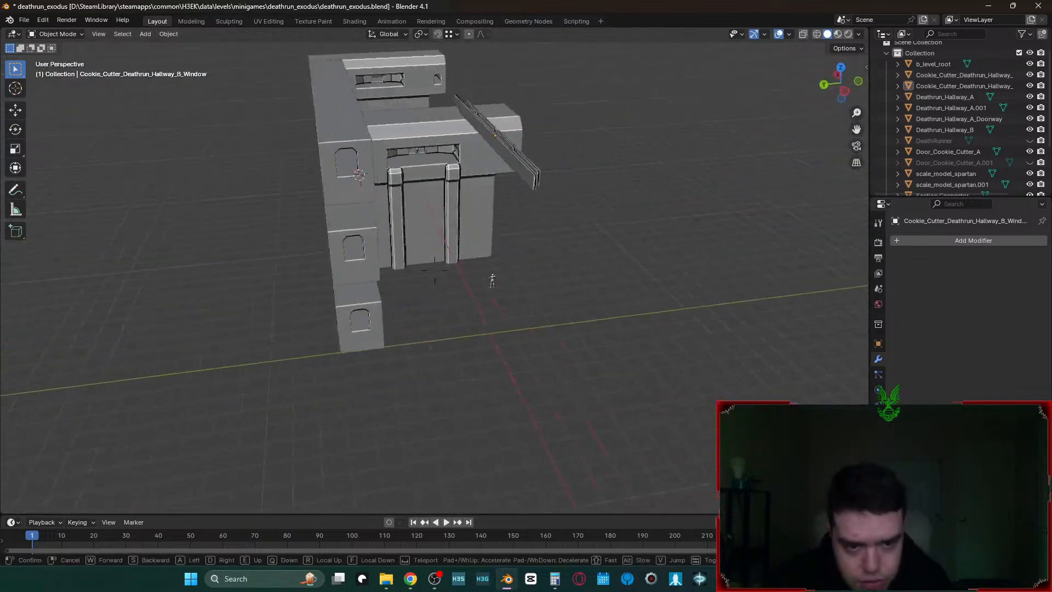
{"action": "key", "text": "d"}
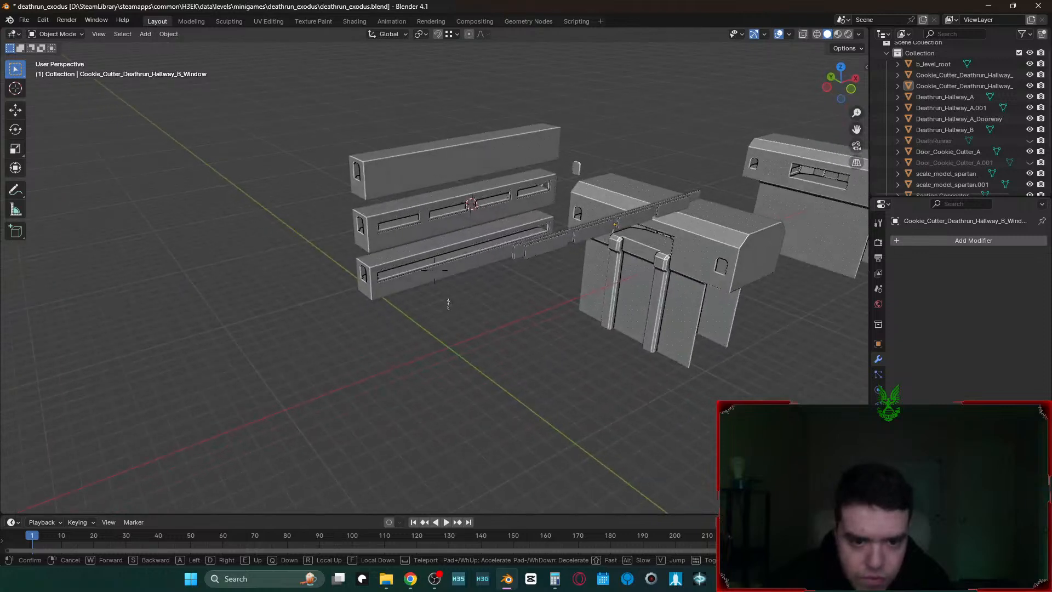
{"action": "left_click", "coordinate": [434, 270]}
- Move Deathrun_Hallway_A about 348 m along X so its end meets the doorway wall of the nearer room
{"action": "left_click", "coordinate": [487, 239]}
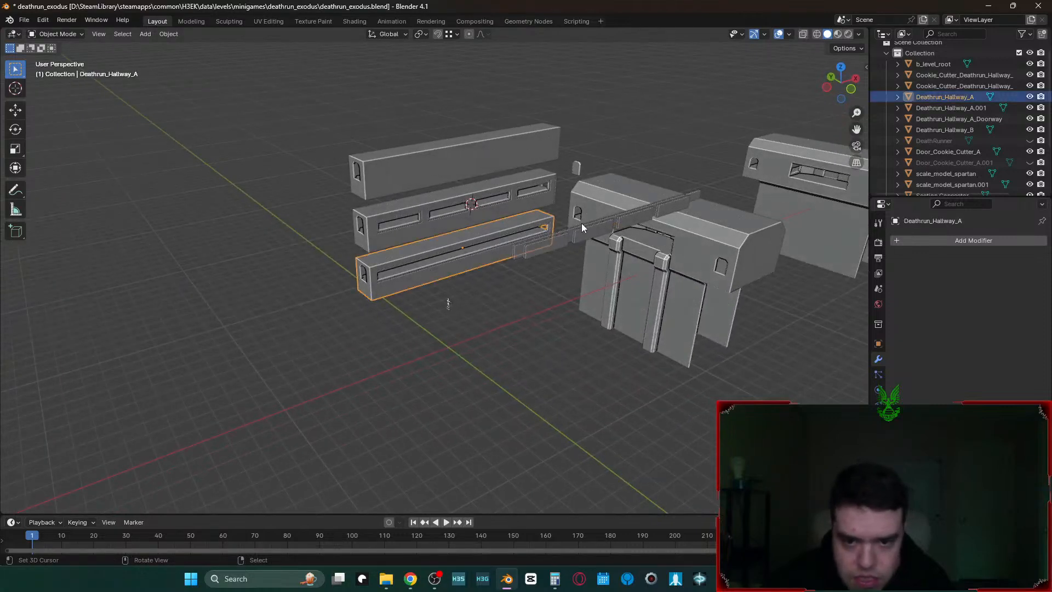
{"action": "key", "text": "g"}
{"action": "right_click", "coordinate": [581, 237]}
{"action": "key", "text": "shift+grave"}
{"action": "key", "text": "w"}
{"action": "left_click", "coordinate": [579, 268]}
{"action": "key", "text": "g"}
{"action": "left_click", "coordinate": [581, 269]}
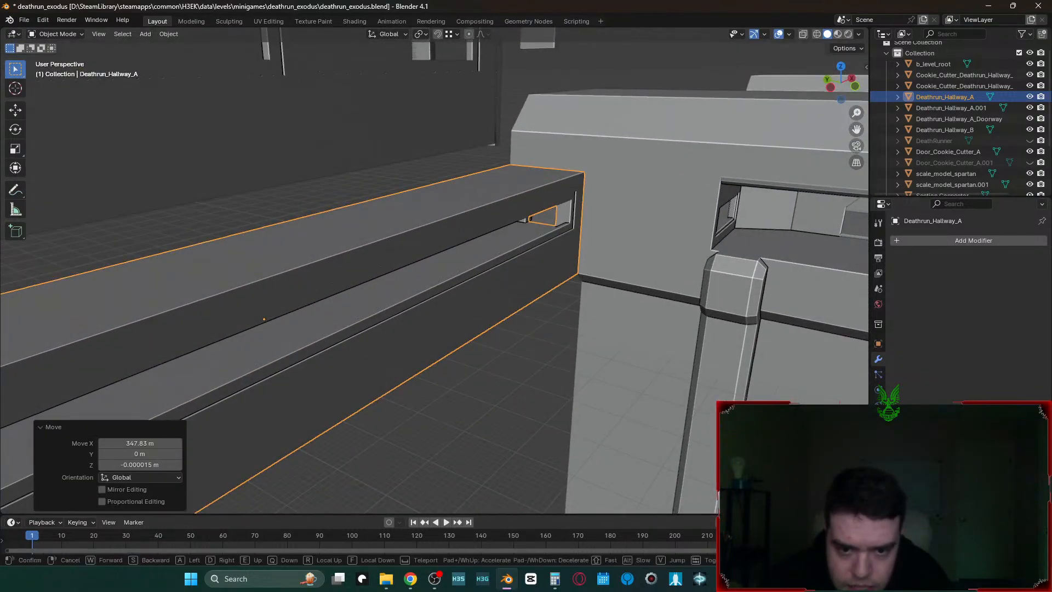
- Examine the joint between Deathrun_Hallway_A and the room's doorway, the hallway interior and its open far end
{"action": "key", "text": "shift+grave"}
{"action": "key", "text": "w"}
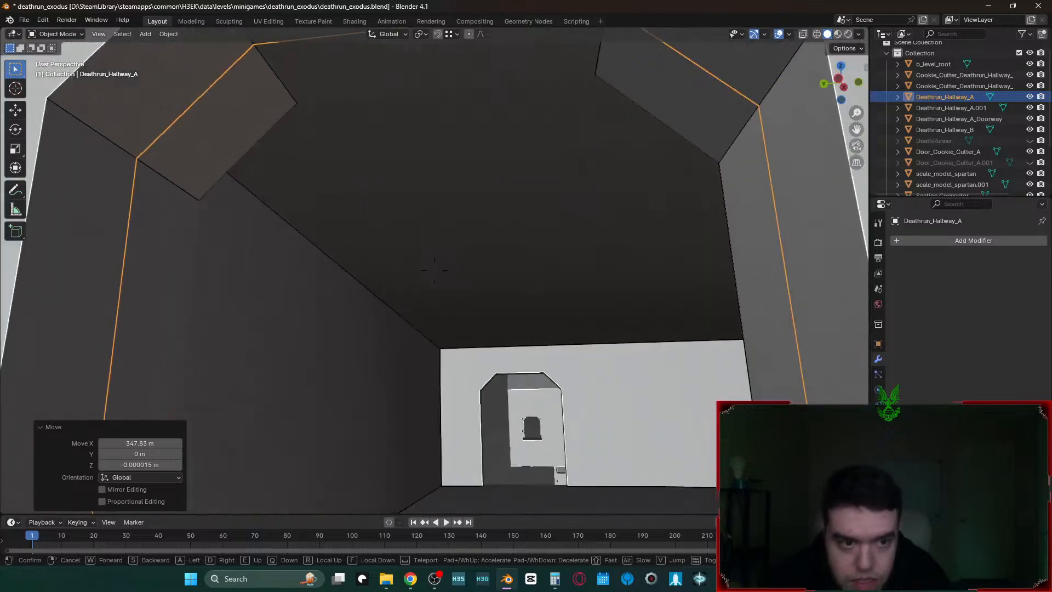
{"action": "key", "text": "s"}
{"action": "key", "text": "w"}
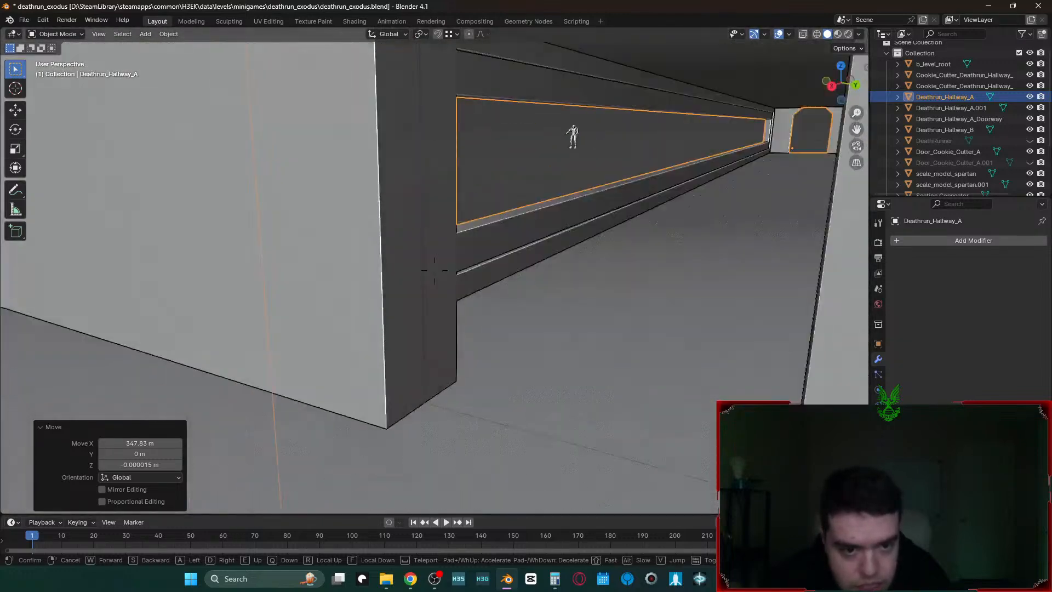
{"action": "key", "text": "s"}
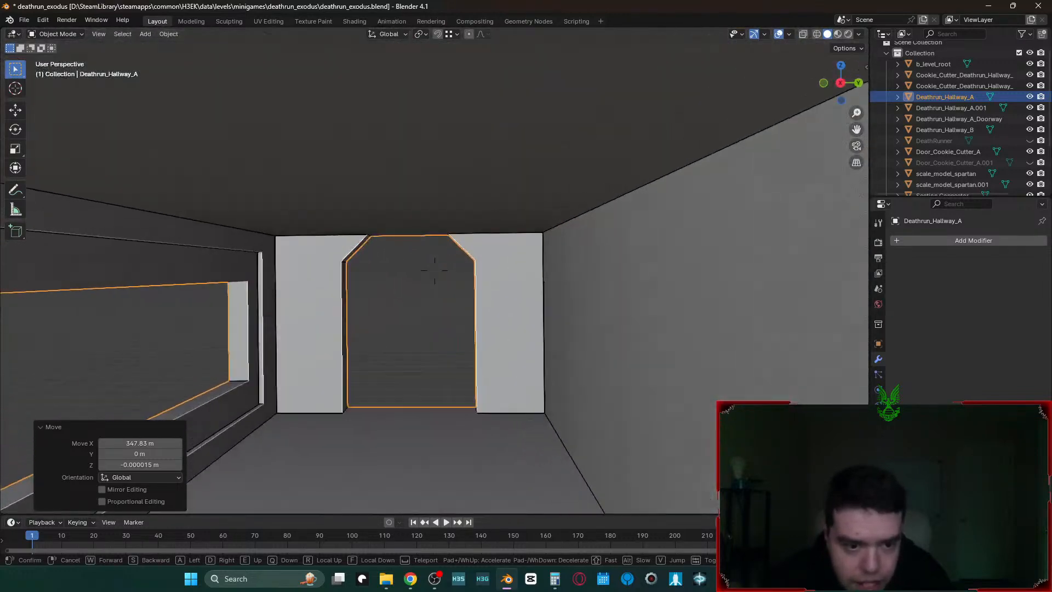
{"action": "key", "text": "d"}
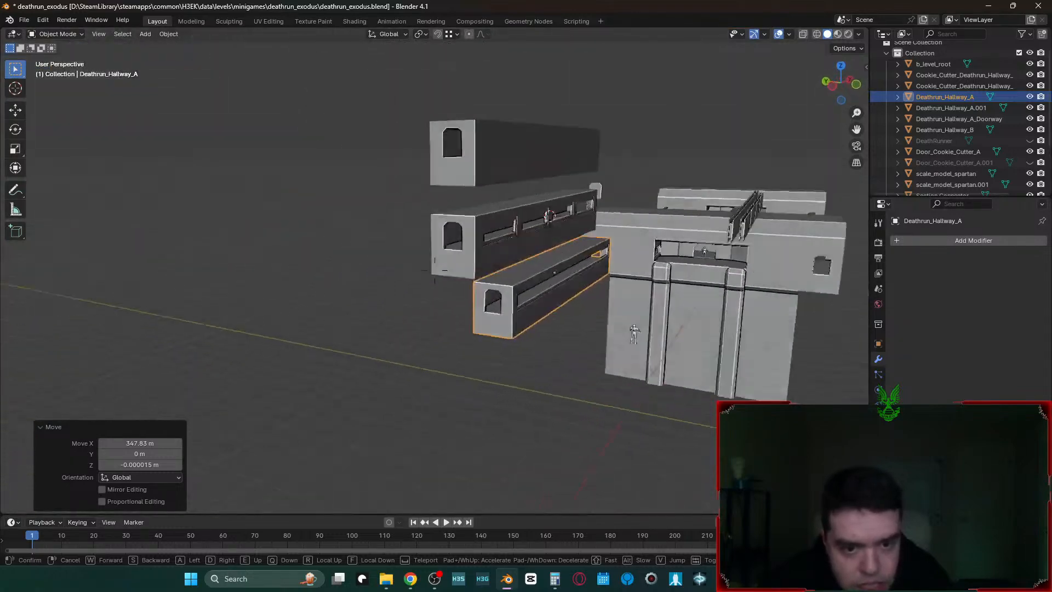
{"action": "key", "text": "s"}
{"action": "key", "text": "s"}
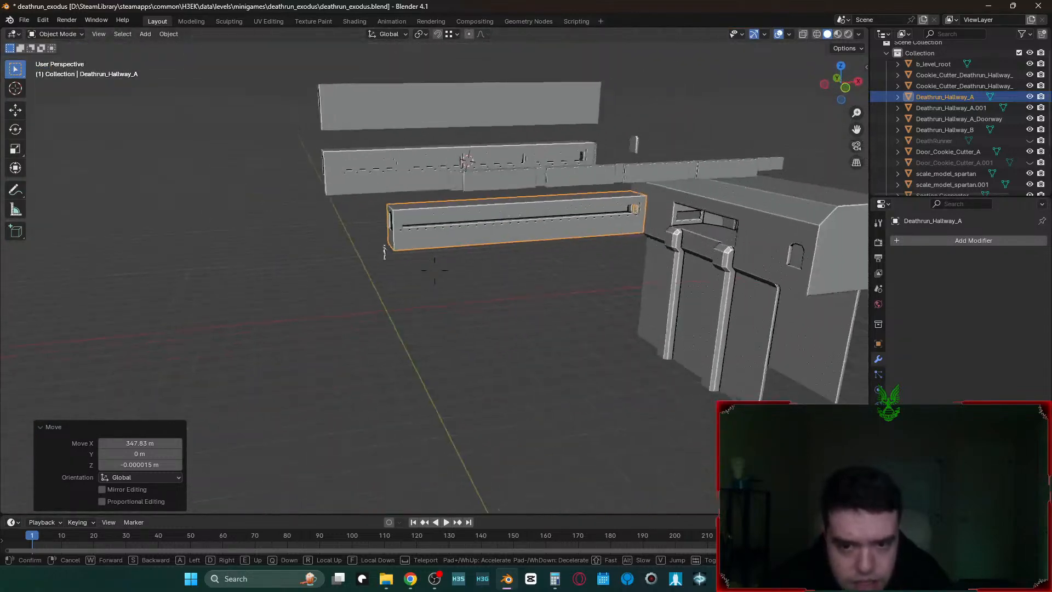
- Duplicate the Section Connector room along X and place the copy near the open far end of Deathrun_Hallway_A
{"action": "left_click", "coordinate": [689, 227]}
{"action": "left_click", "coordinate": [719, 202]}
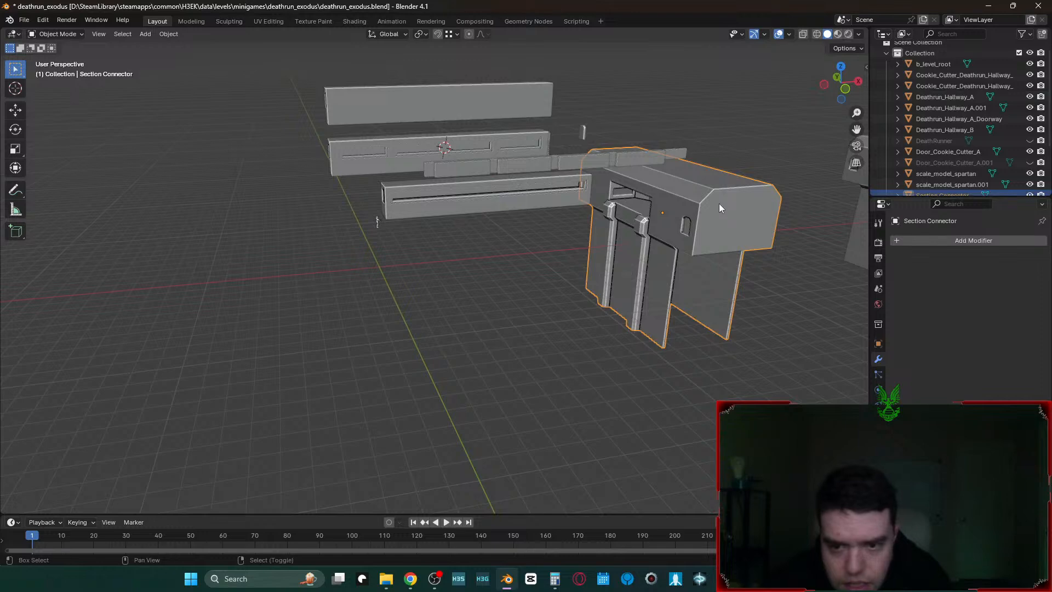
{"action": "key", "text": "shift+d"}
{"action": "key", "text": "x"}
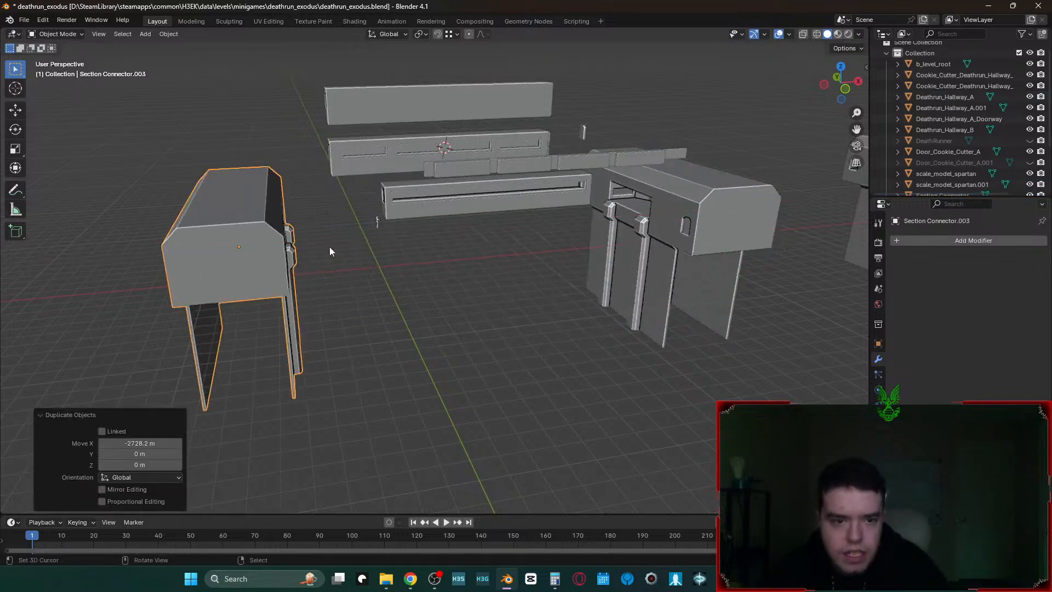
{"action": "left_click", "coordinate": [512, 284]}
- Adjust the duplicated Section Connector's position along X beside the hallway's open end, finishing with a move of about -18.5 m
{"action": "key", "text": "shift+grave"}
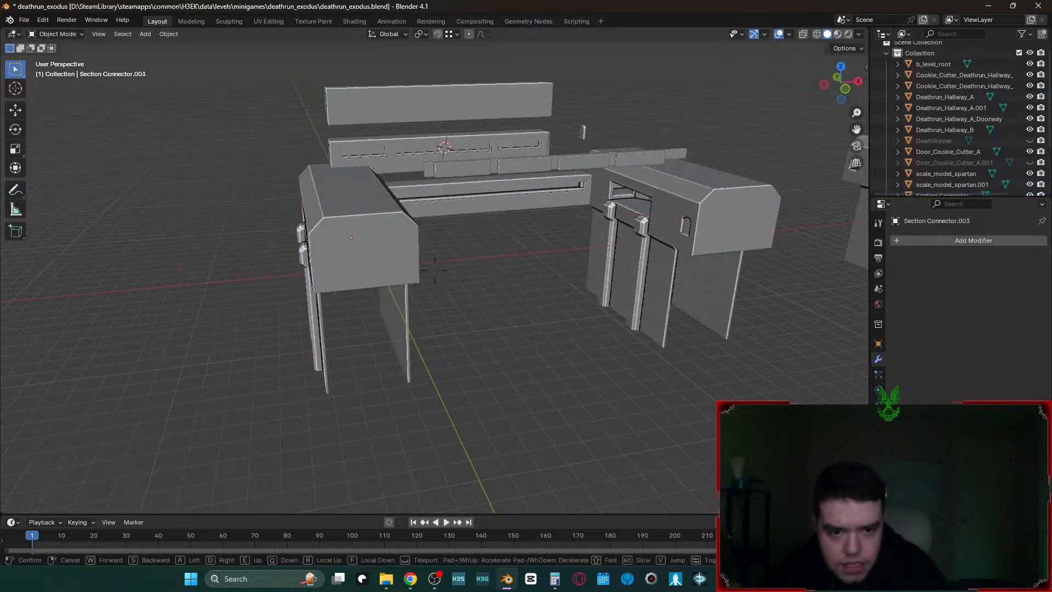
{"action": "key", "text": "w"}
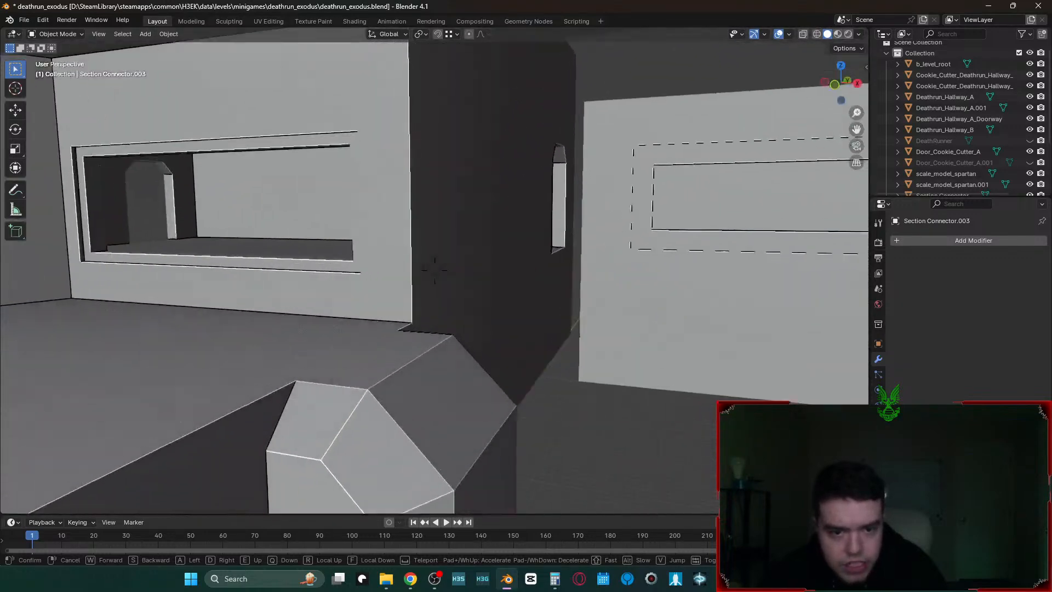
{"action": "left_click", "coordinate": [435, 269]}
{"action": "left_click", "coordinate": [528, 287]}
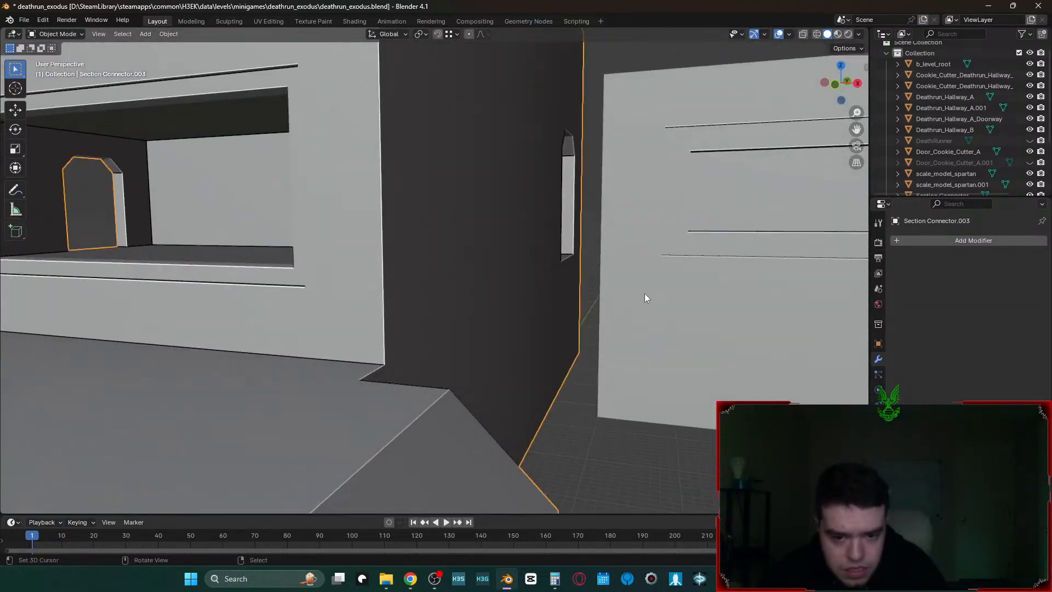
{"action": "key", "text": "g"}
{"action": "key", "text": "x"}
{"action": "left_click", "coordinate": [634, 315]}
{"action": "key", "text": "g"}
{"action": "key", "text": "x"}
{"action": "left_click", "coordinate": [596, 420]}
- Move the duplicated Section Connector 50 m along X toward the open end of Deathrun_Hallway_A
{"action": "key", "text": "shift+grave"}
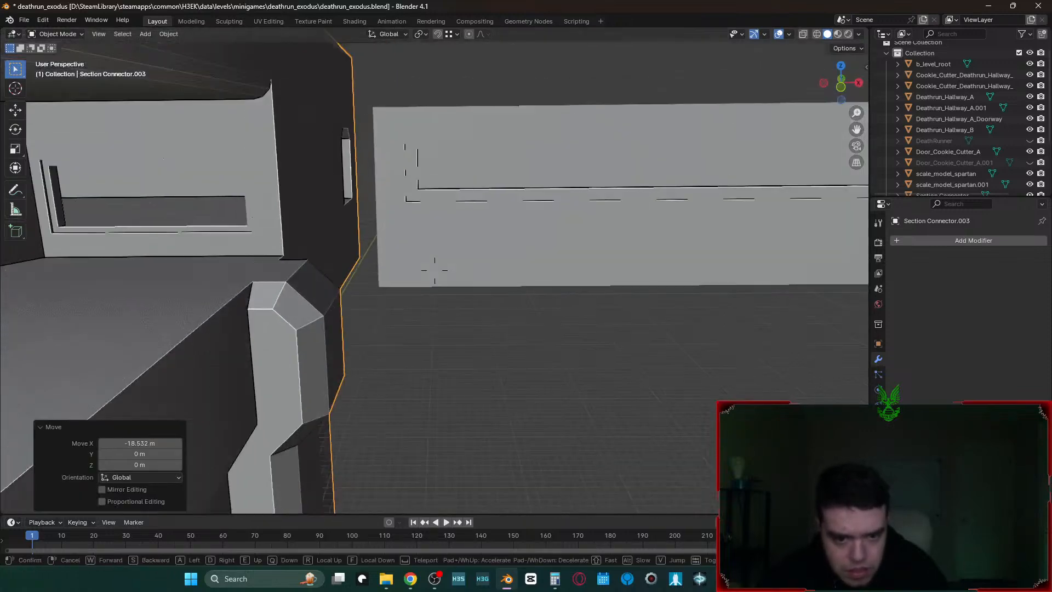
{"action": "left_click", "coordinate": [435, 268]}
{"action": "type", "text": "gx"}
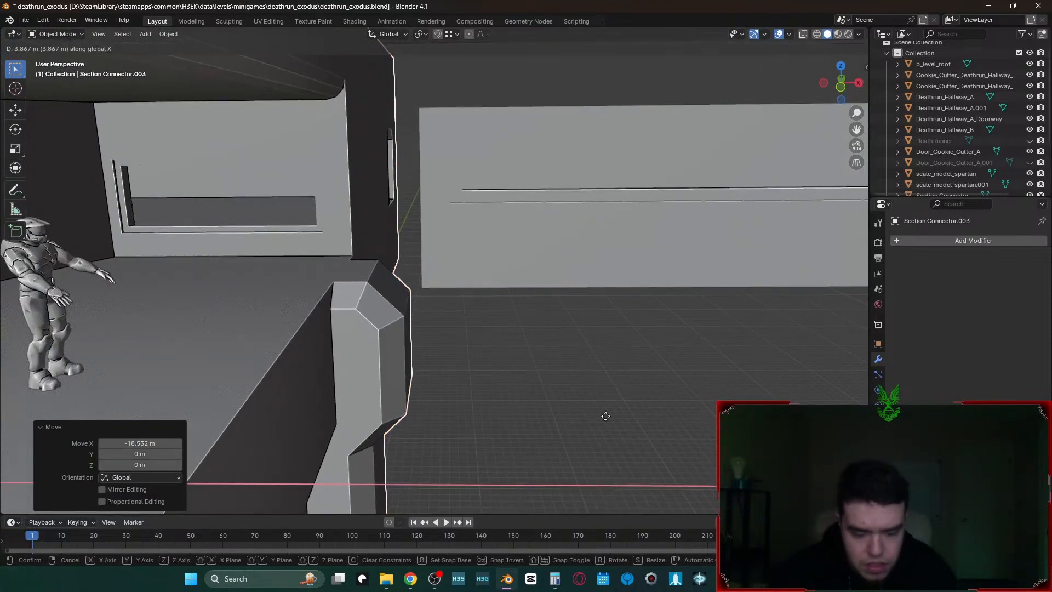
{"action": "type", "text": "50"}
{"action": "key", "text": "Return"}
{"action": "key", "text": "g"}
{"action": "left_click", "coordinate": [603, 421]}
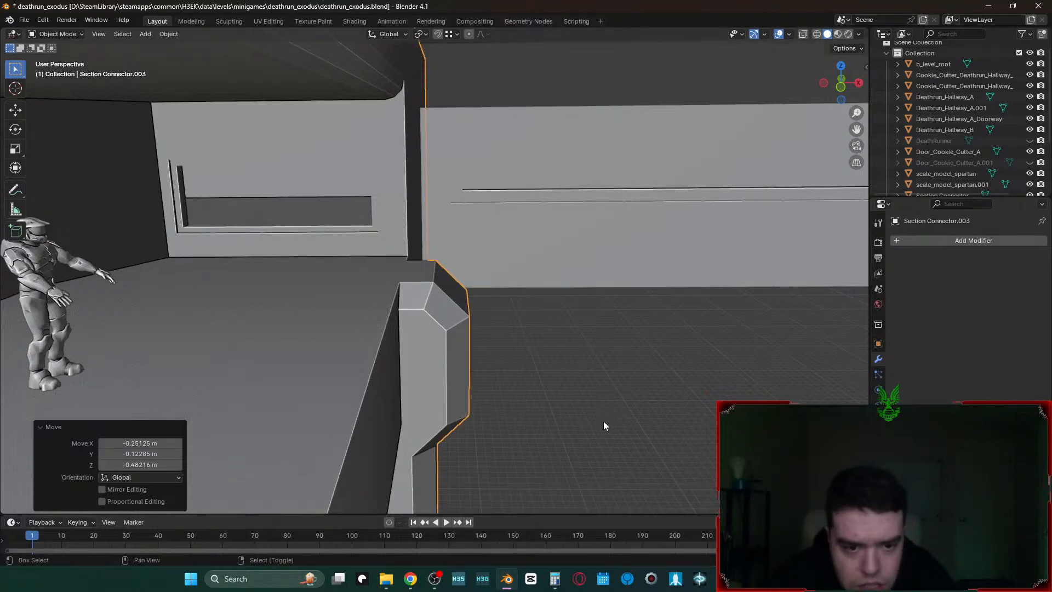
{"action": "key", "text": "ctrl+z"}
- Fine-tune the duplicated Section Connector along X so its doorway wall meets the end face of Deathrun_Hallway_A
{"action": "key", "text": "shift+grave"}
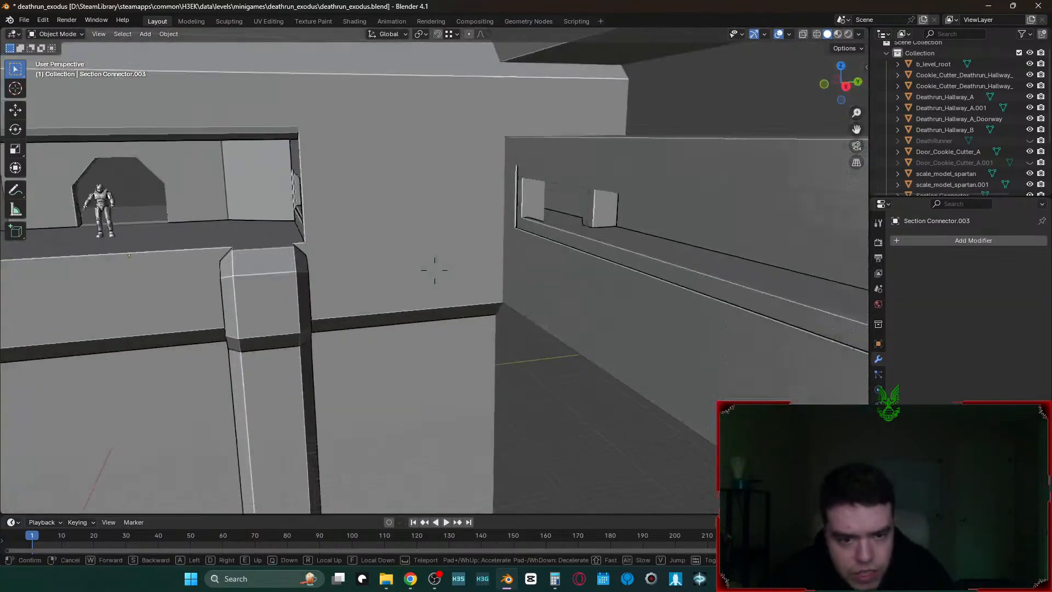
{"action": "key", "text": "w"}
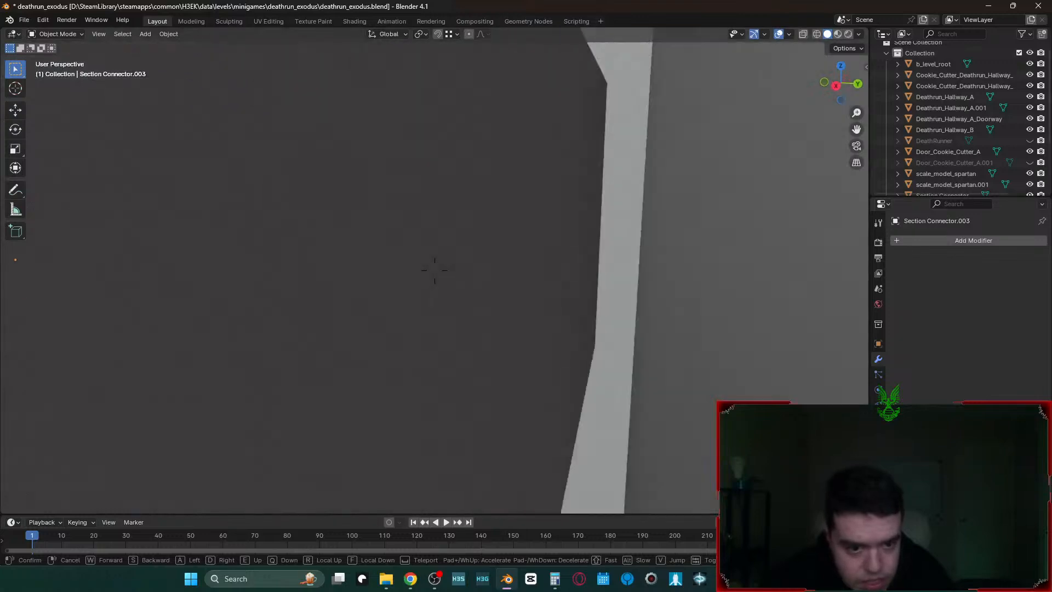
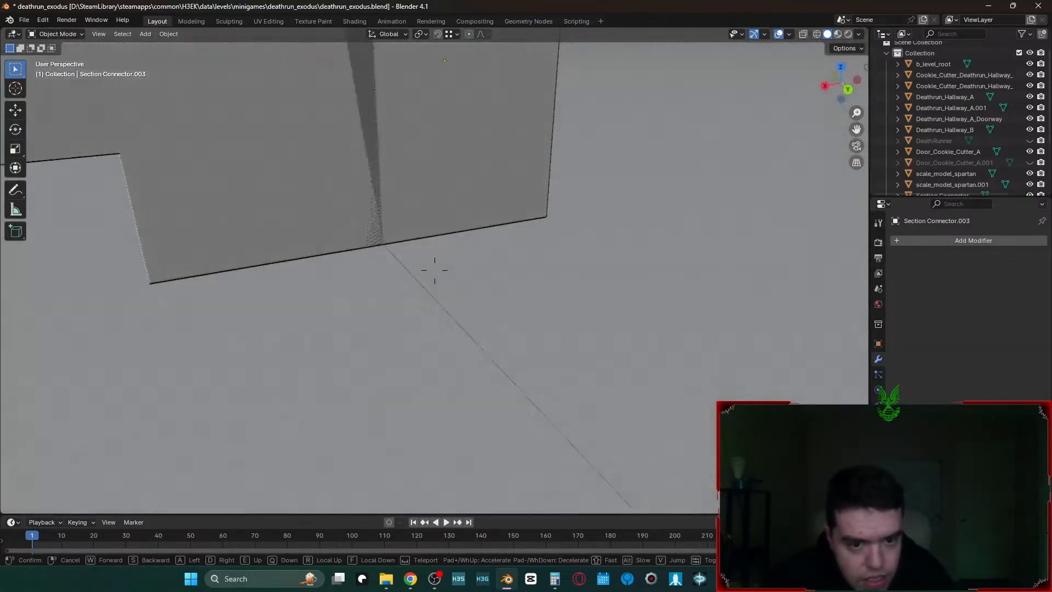
{"action": "left_click", "coordinate": [434, 270]}
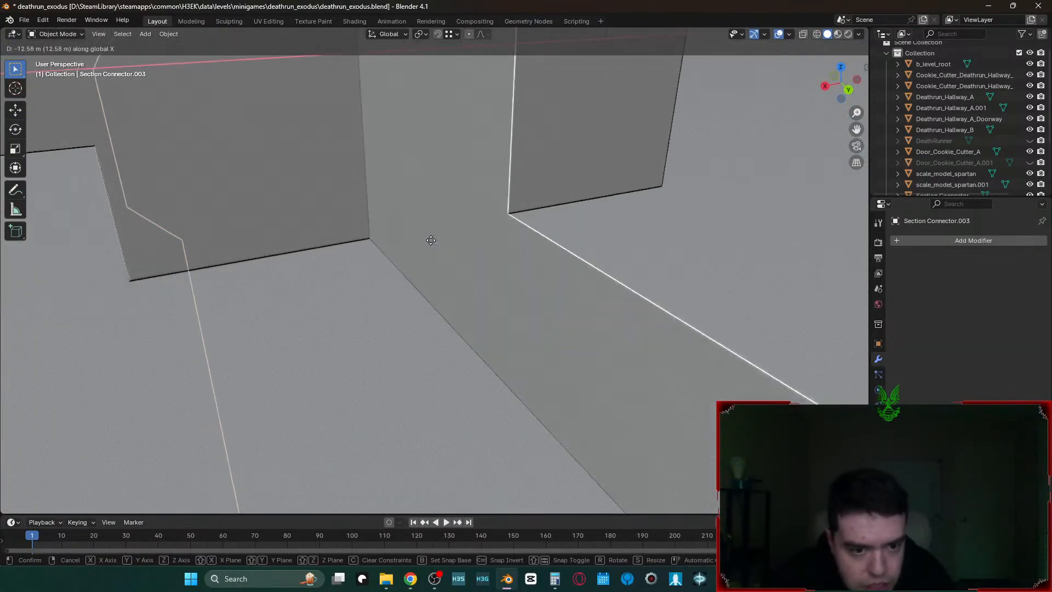
{"action": "key", "text": "x"}
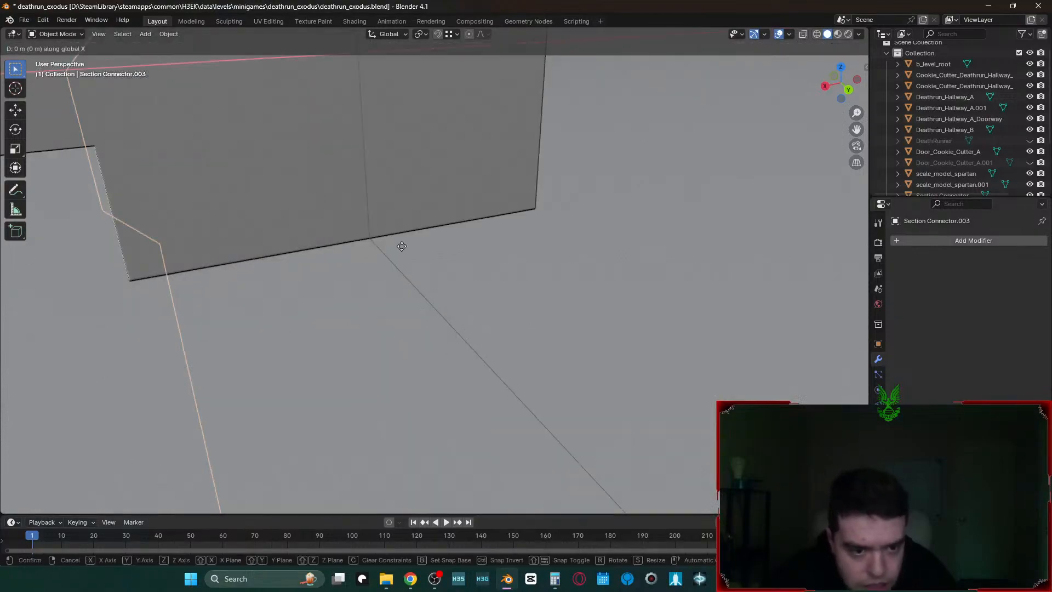
- Inspect the stacked hallway sections from several sides, including their window openings and doorway ends
{"action": "right_click", "coordinate": [402, 250]}
{"action": "key", "text": "shift+grave"}
{"action": "key", "text": "s"}
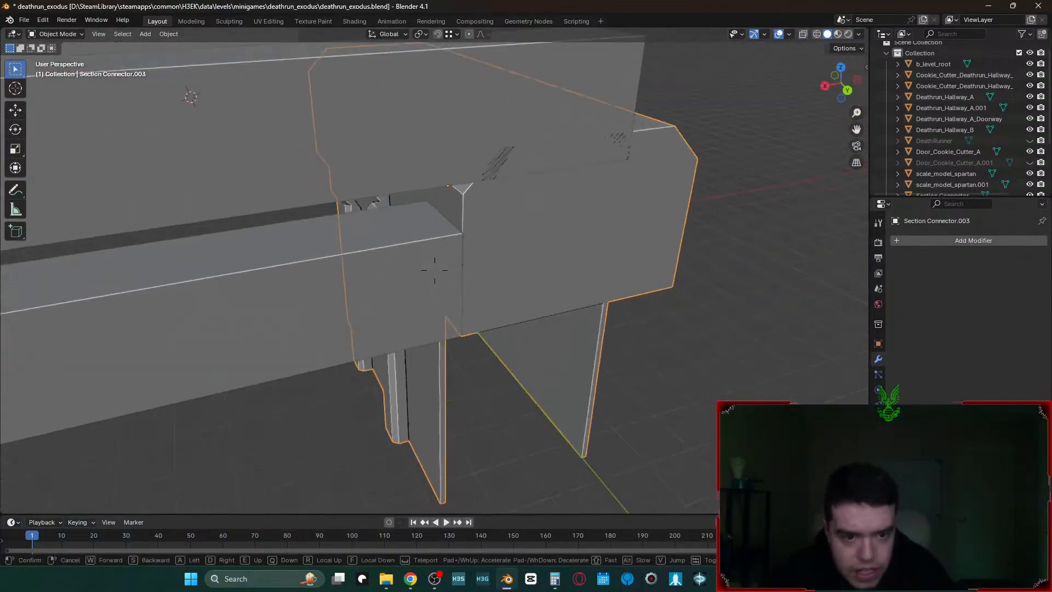
{"action": "left_click", "coordinate": [435, 269]}
{"action": "left_click", "coordinate": [474, 173]}
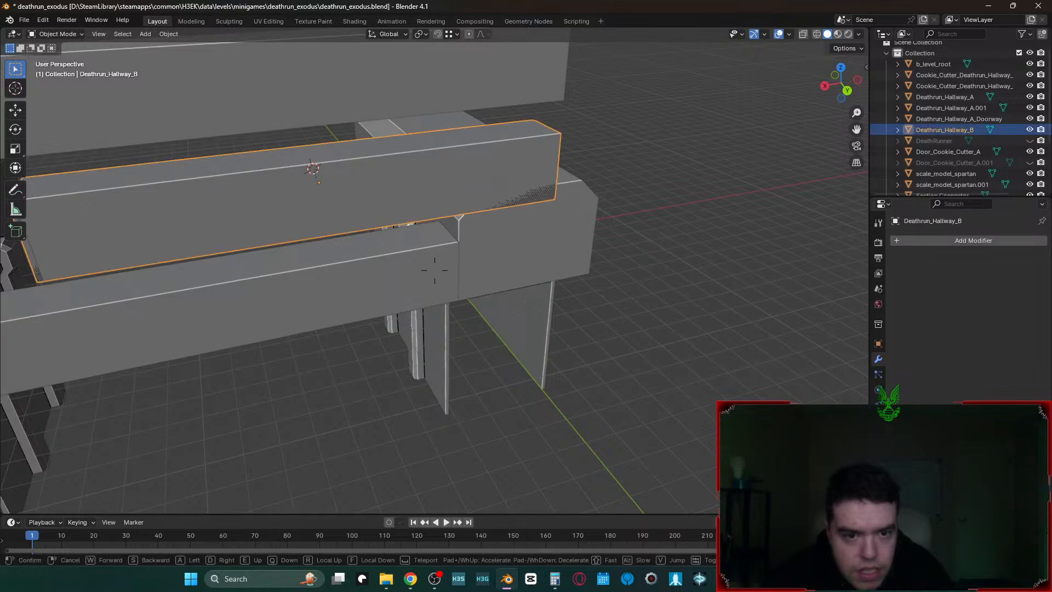
{"action": "key", "text": "shift+grave"}
{"action": "key", "text": "s"}
{"action": "key", "text": "a"}
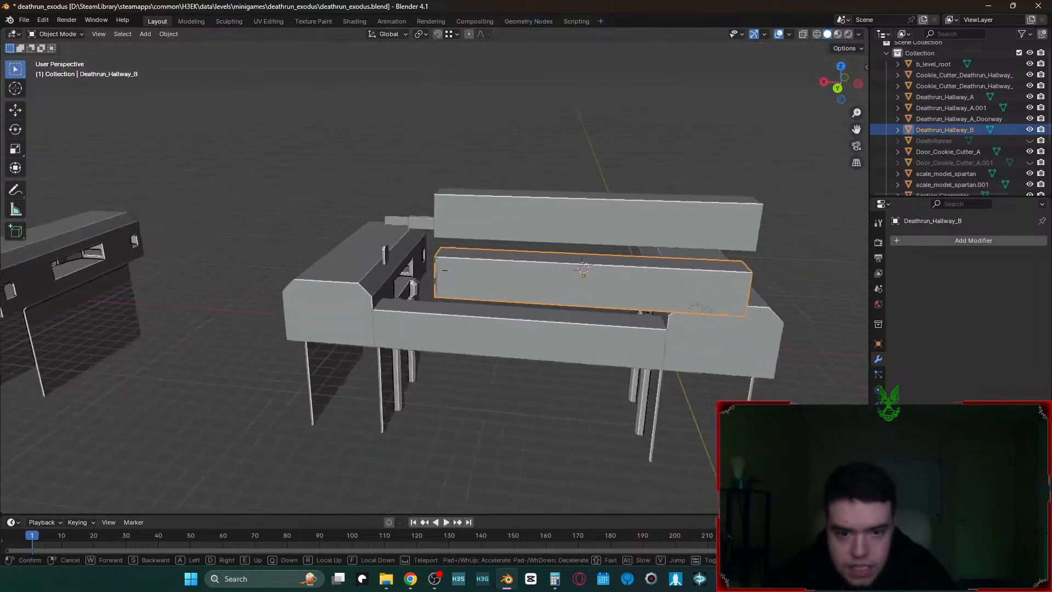
{"action": "key", "text": "a"}
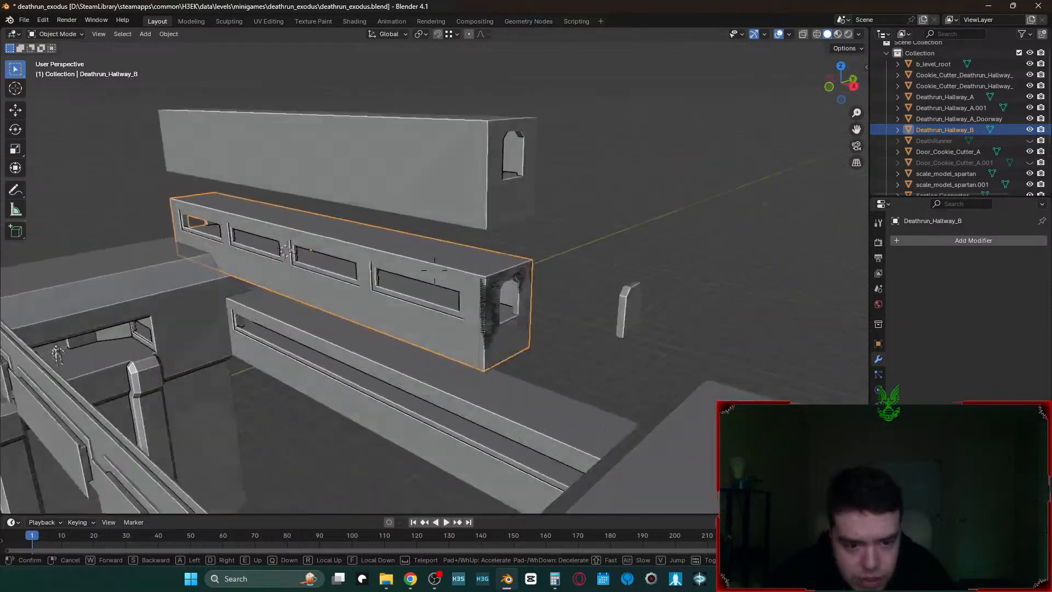
{"action": "left_click", "coordinate": [529, 213]}
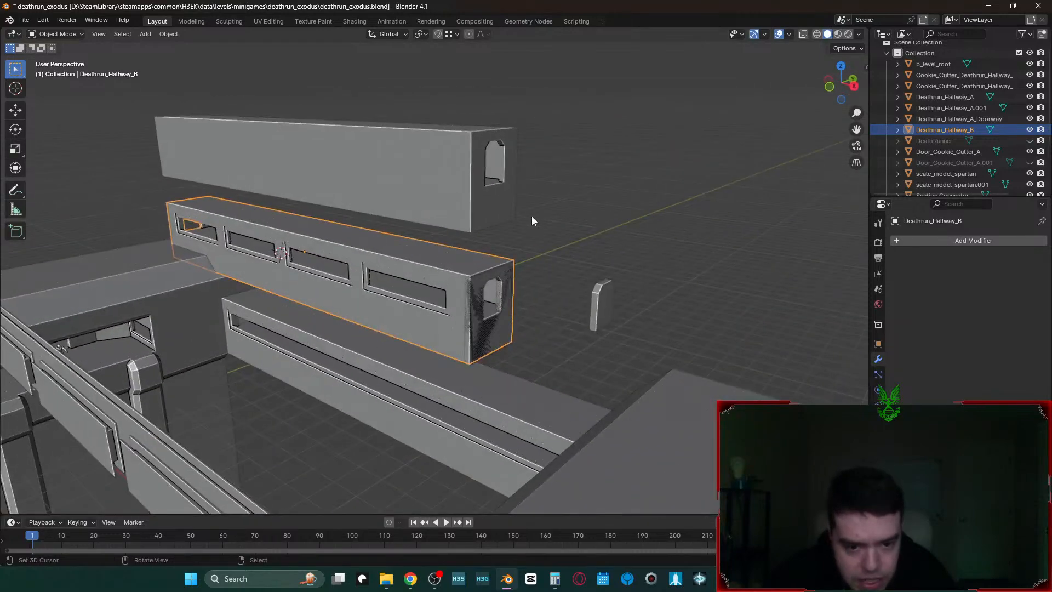
- Duplicate the lowest hallway, Deathrun_Hallway_A, and place the copy 1040.5 m higher along Z
{"action": "left_click", "coordinate": [473, 206]}
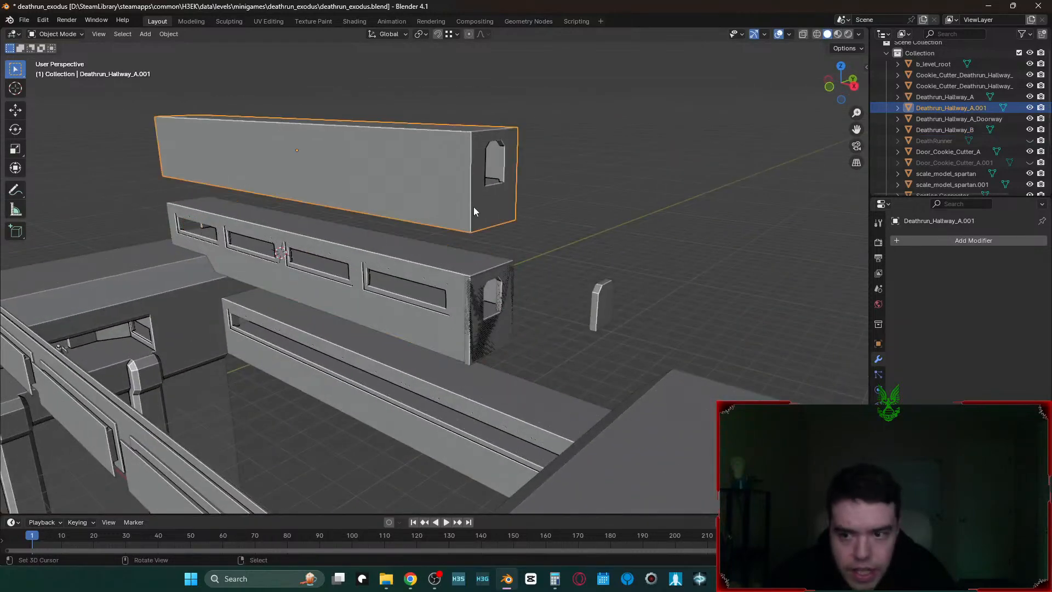
{"action": "left_click", "coordinate": [447, 431]}
{"action": "key", "text": "shift+d"}
{"action": "key", "text": "z"}
{"action": "left_click", "coordinate": [495, 74]}
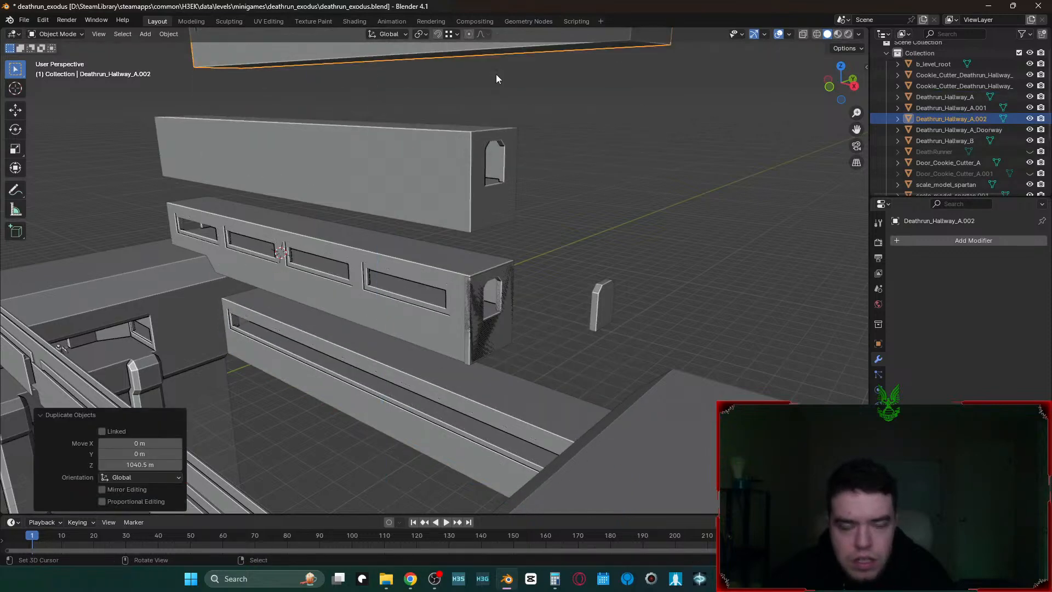
- Raise the four-window hallway Deathrun_Hallway_B along Z so it sits above the duplicated hallway
{"action": "left_click", "coordinate": [478, 317]}
{"action": "middle_click_drag", "start_coordinate": [478, 318], "coordinate": [495, 307]}
{"action": "scroll", "coordinate": [490, 290], "scroll_direction": "down", "scroll_amount": 4}
{"action": "key", "text": "g"}
{"action": "key", "text": "z"}
{"action": "left_click", "coordinate": [570, 333]}
- Move the Deathrun_Hallway_A_Doorway piece up along Z and along X beside the upper hallways, finishing with a 100.61 m Z lift
{"action": "left_click", "coordinate": [572, 318]}
{"action": "key", "text": "g"}
{"action": "key", "text": "z"}
{"action": "left_click", "coordinate": [666, 126]}
{"action": "key", "text": "g"}
{"action": "key", "text": "x"}
{"action": "left_click", "coordinate": [723, 135]}
{"action": "key", "text": "g"}
{"action": "key", "text": "z"}
{"action": "left_click", "coordinate": [637, 196]}
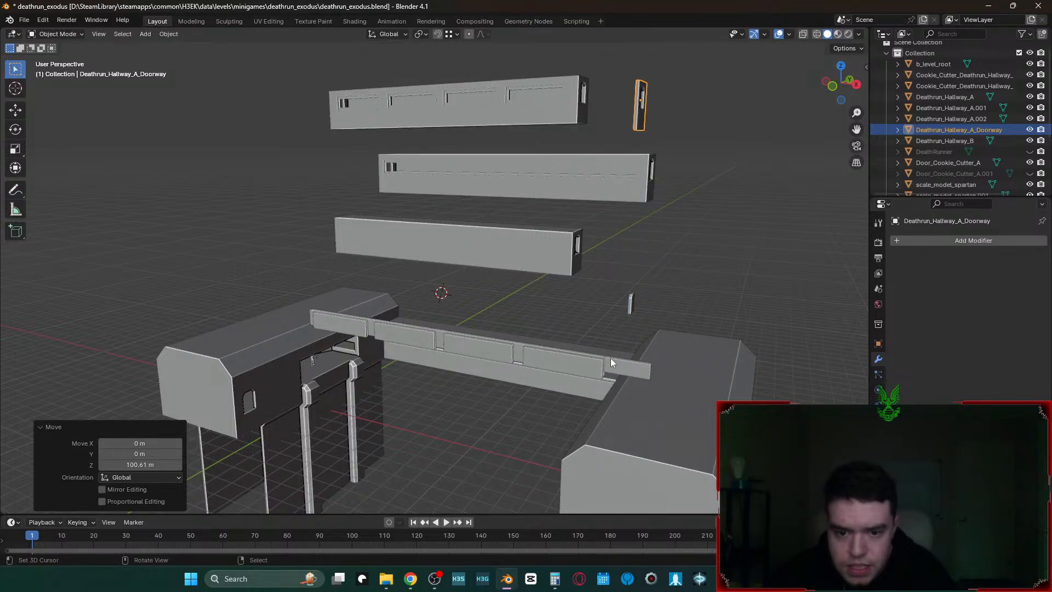
- Select the window cutters together with the door cutter and raise them along Z
{"action": "left_click", "coordinate": [568, 360]}
{"action": "middle_click_drag", "start_coordinate": [507, 402], "coordinate": [488, 409]}
{"action": "middle_click_drag", "start_coordinate": [487, 421], "coordinate": [600, 348], "text": "shift"}
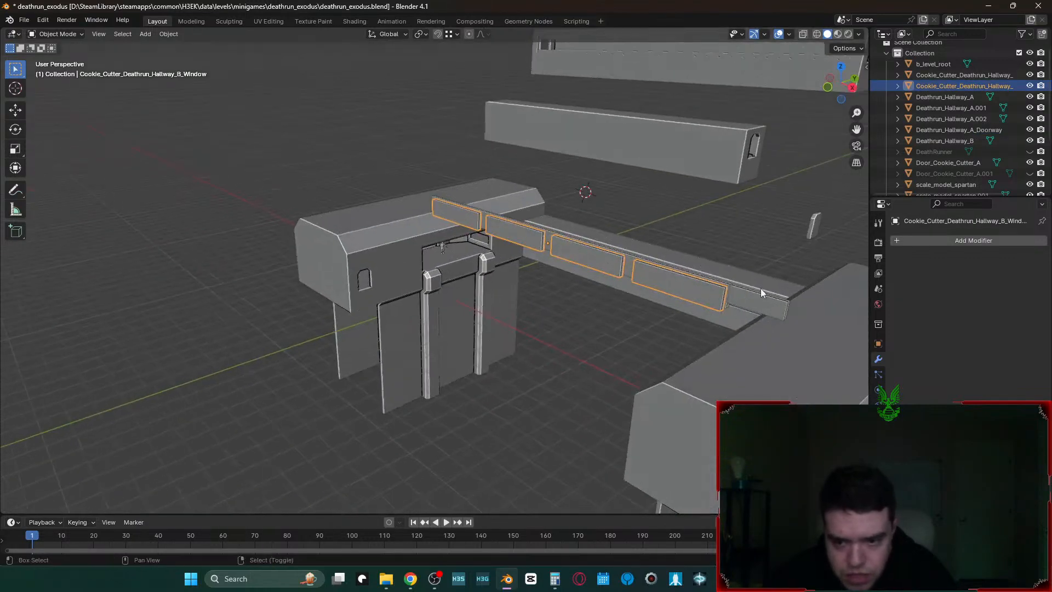
{"action": "left_click", "coordinate": [814, 225], "text": "shift"}
{"action": "key", "text": "shift+grave"}
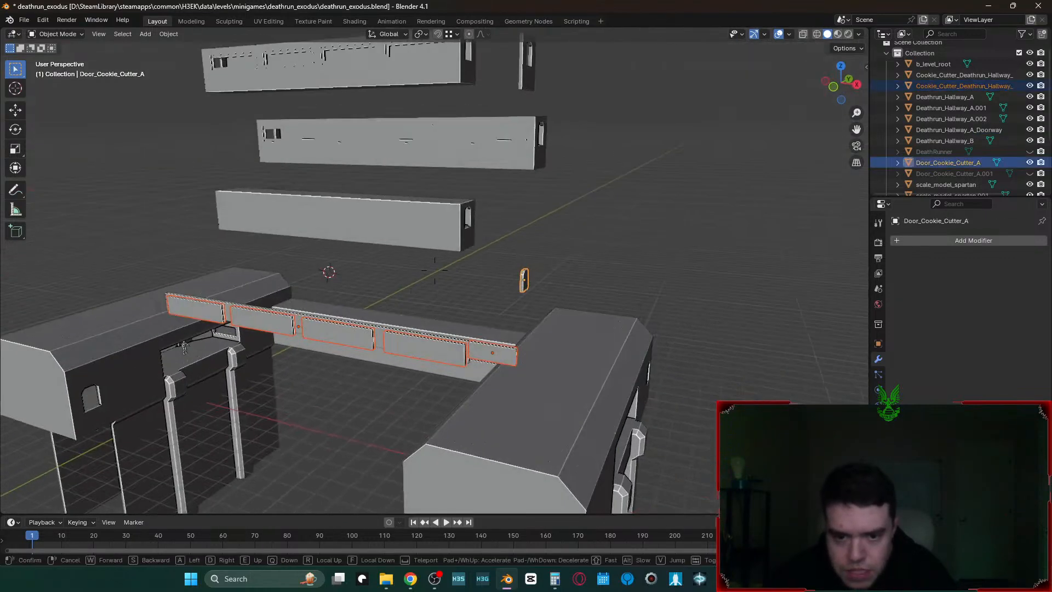
{"action": "left_click", "coordinate": [434, 270]}
{"action": "key", "text": "g"}
{"action": "key", "text": "z"}
{"action": "left_click", "coordinate": [803, 29]}
- Raise the selected window and door cutters a further 166.73 m along Z
{"action": "key", "text": "shift+grave"}
{"action": "key", "text": "d"}
{"action": "left_click", "coordinate": [434, 270]}
{"action": "key", "text": "g"}
{"action": "key", "text": "z"}
{"action": "left_click", "coordinate": [739, 258]}
{"action": "key", "text": "shift+grave"}
{"action": "key", "text": "d"}
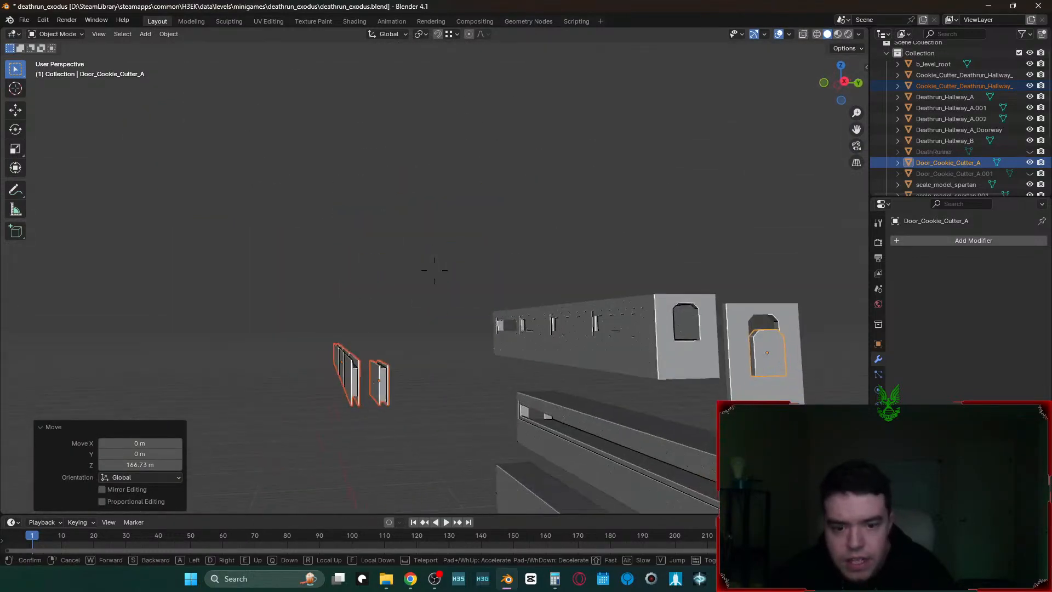
{"action": "key", "text": "w"}
{"action": "left_click", "coordinate": [743, 254]}
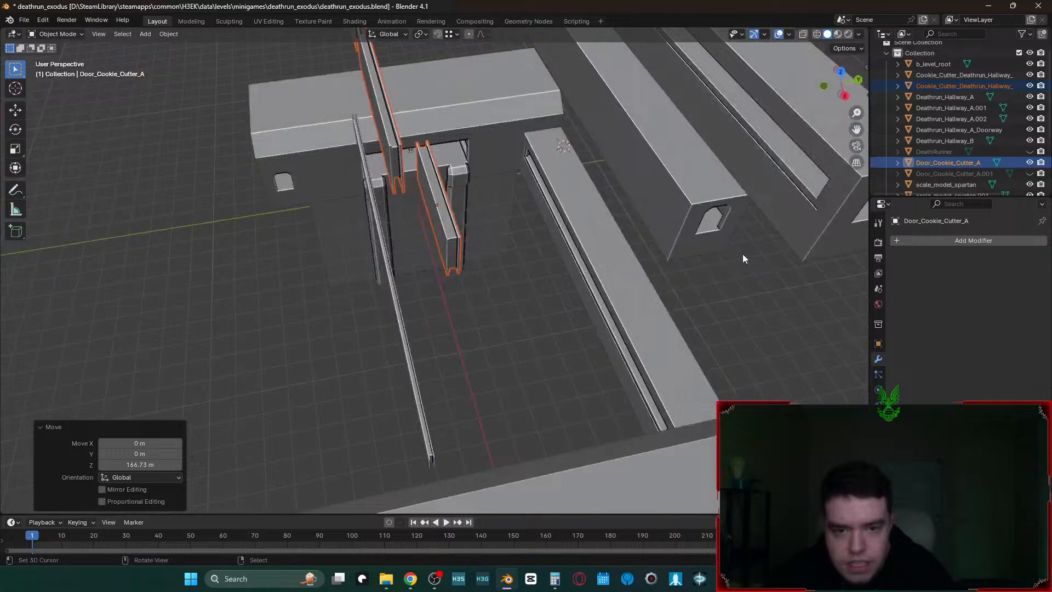
- Rename the original lowest hallway to Deathrun_Hallway_A_01
{"action": "left_click", "coordinate": [597, 242]}
{"action": "key", "text": "F2"}
{"action": "type", "text": "_01"}
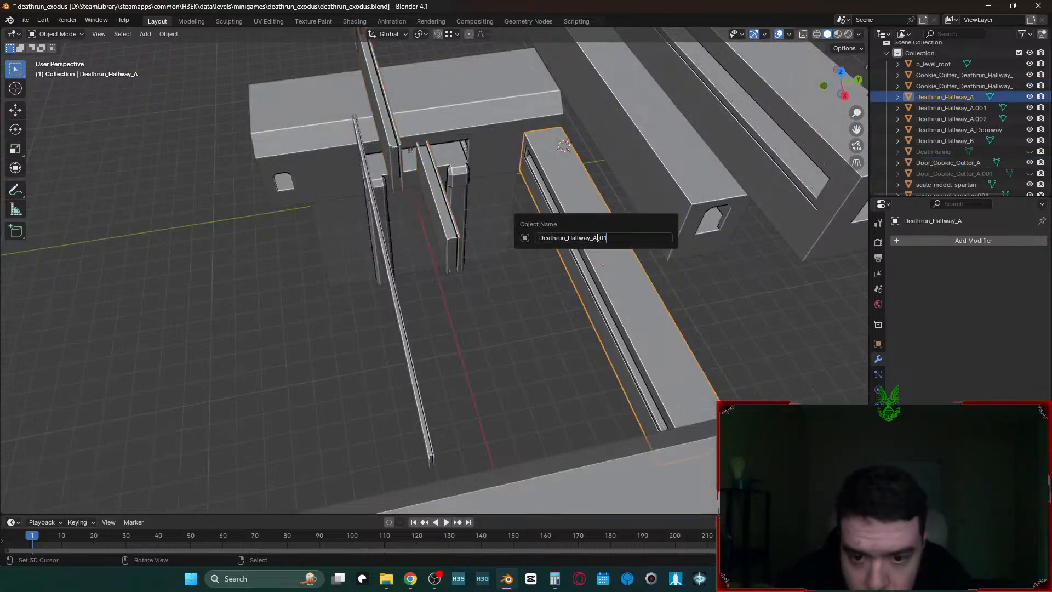
{"action": "key", "text": "Return"}
- Rename the duplicated hallway with the long window to Deathrun_Hallway_A
{"action": "key", "text": "shift+grave"}
{"action": "key", "text": "a"}
{"action": "left_click", "coordinate": [596, 242]}
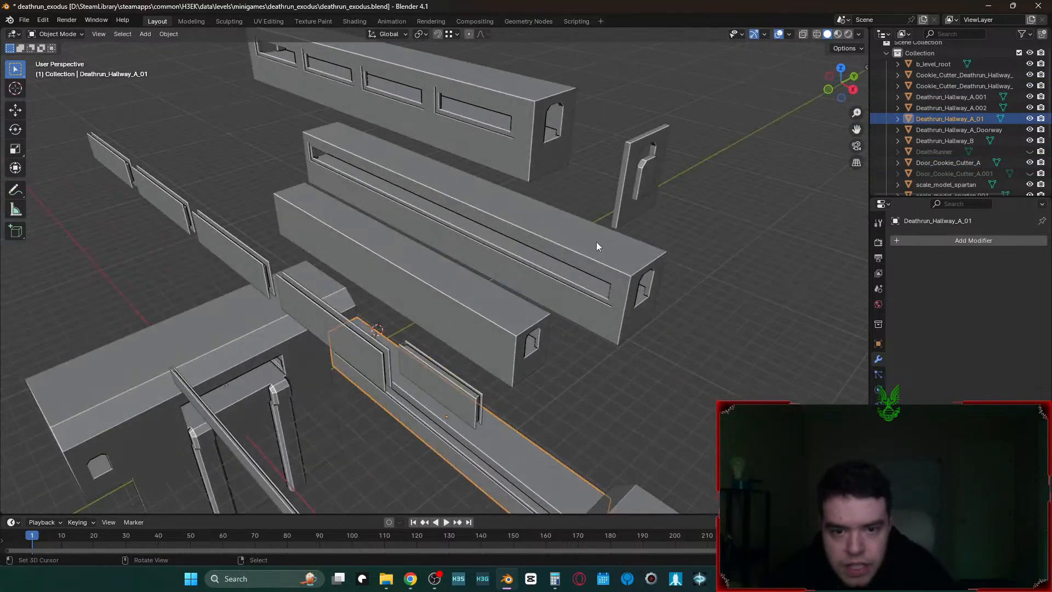
{"action": "left_click", "coordinate": [596, 242]}
{"action": "key", "text": "F2"}
{"action": "key", "text": "End"}
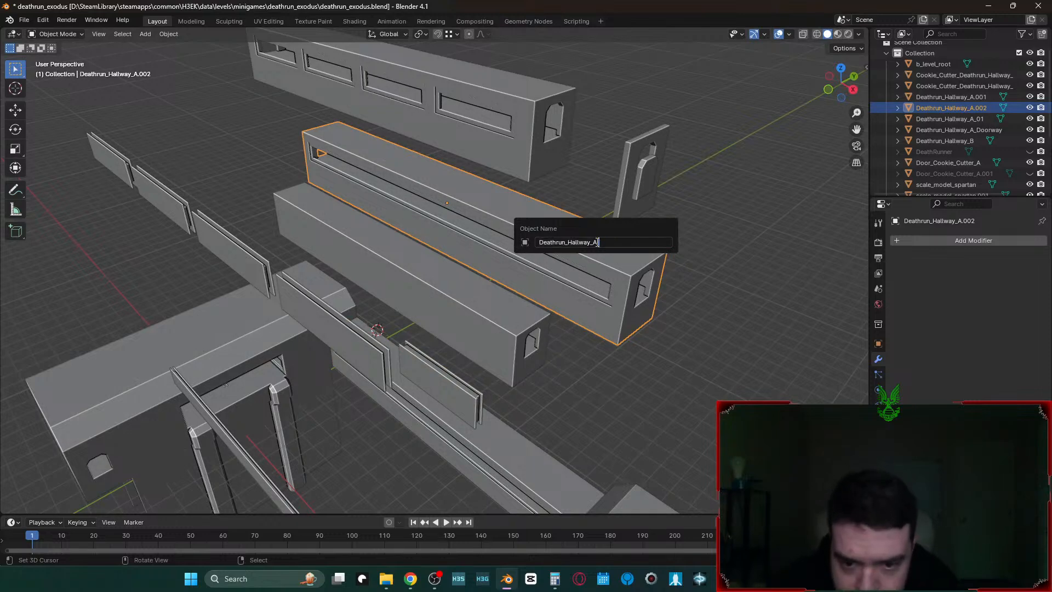
{"action": "key", "text": "Return"}
- Check the object names of the hallways, the doorway piece, and the door and window cutters
{"action": "left_click", "coordinate": [459, 129]}
{"action": "key", "text": "F2"}
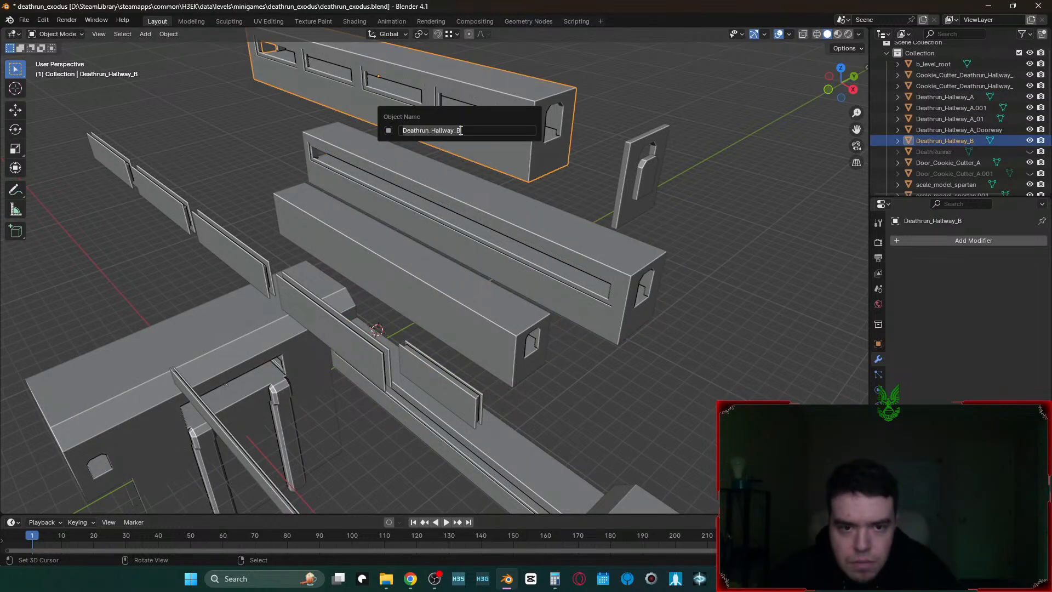
{"action": "key", "text": "Return"}
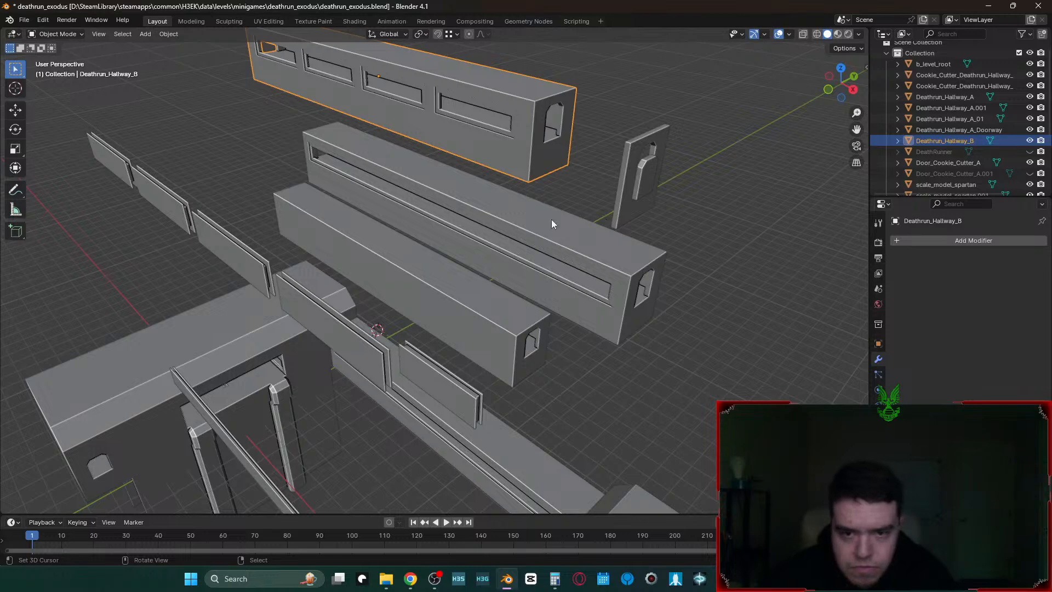
{"action": "right_click", "coordinate": [550, 247]}
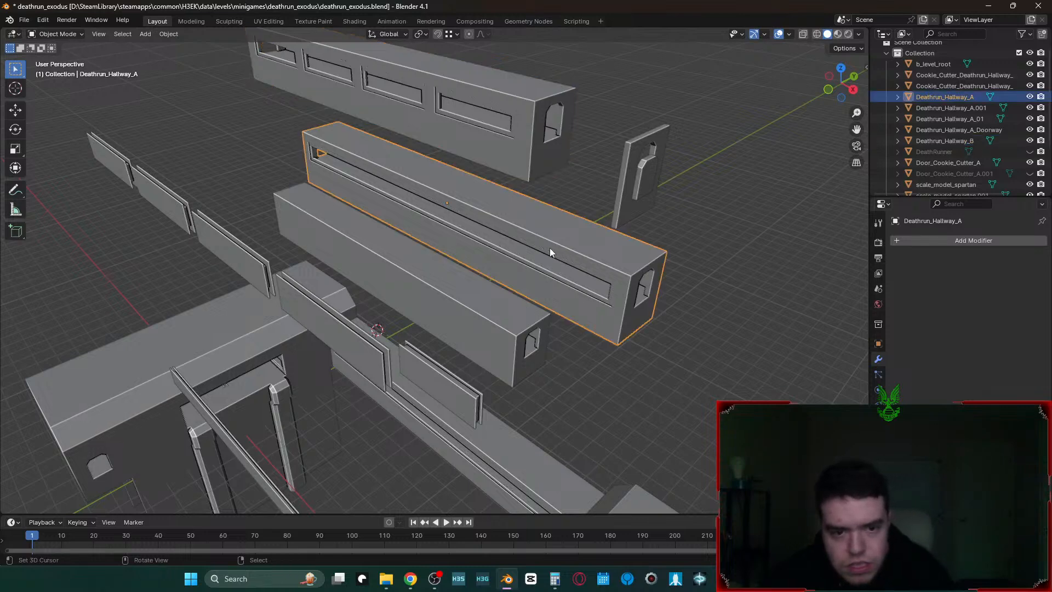
{"action": "key", "text": "q"}
{"action": "left_click", "coordinate": [550, 248]}
{"action": "left_click", "coordinate": [490, 100]}
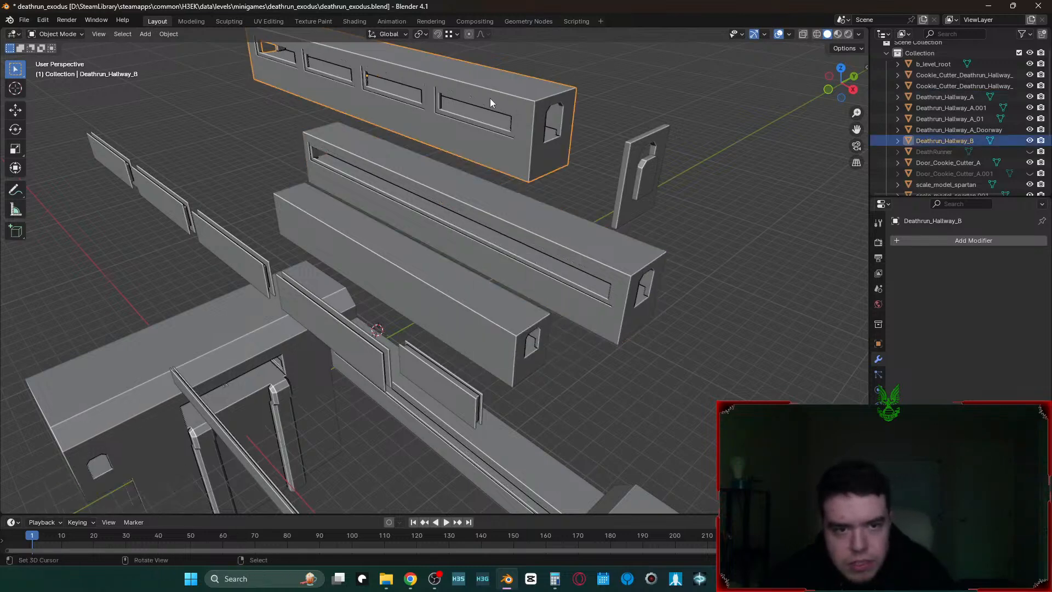
{"action": "left_click", "coordinate": [446, 260]}
{"action": "left_click", "coordinate": [628, 189]}
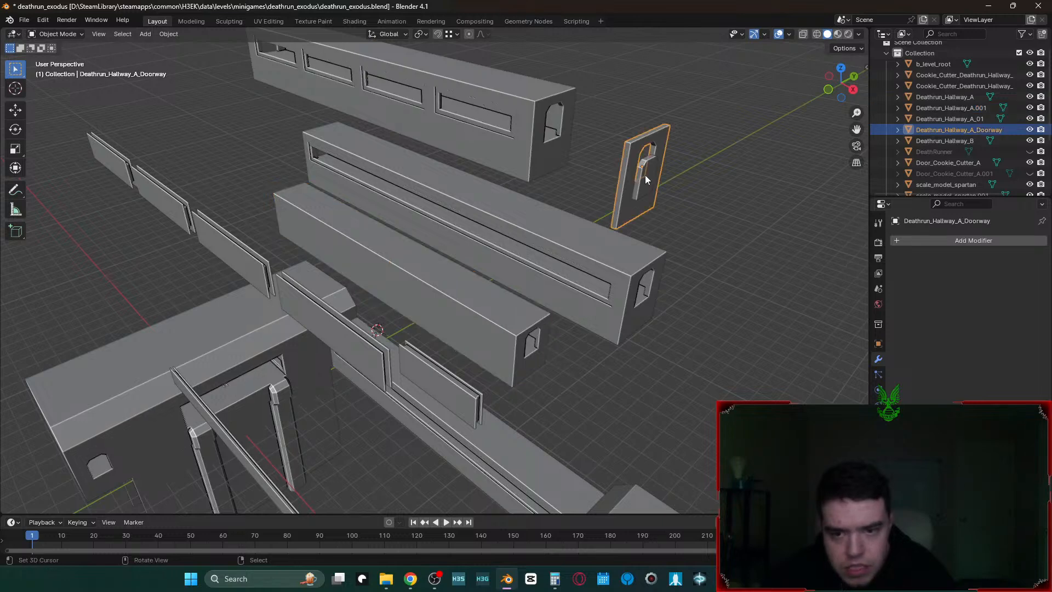
{"action": "left_click", "coordinate": [644, 175]}
{"action": "middle_click_drag", "start_coordinate": [404, 324], "coordinate": [254, 276]}
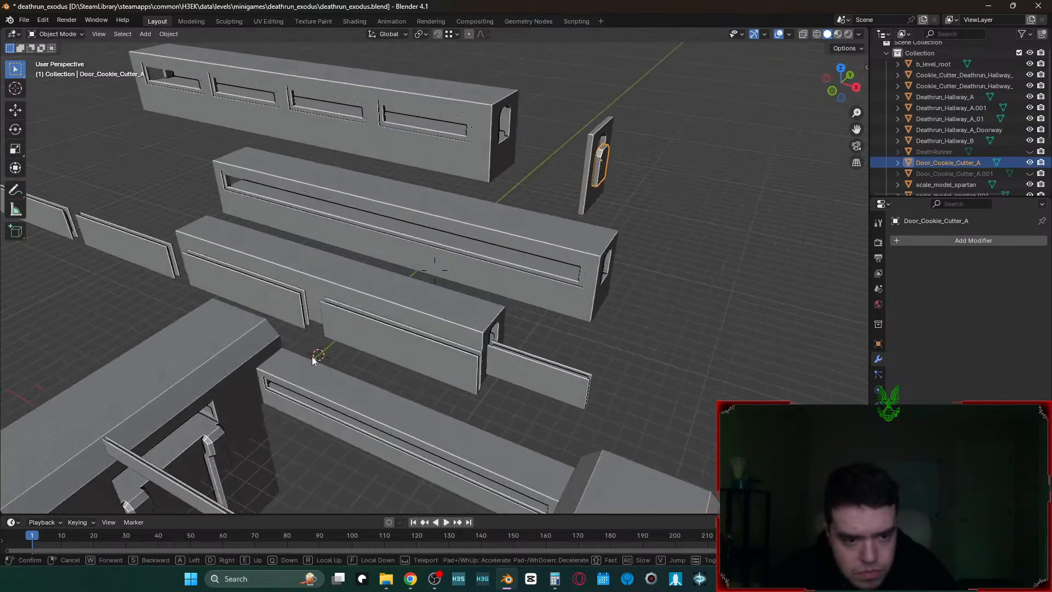
{"action": "left_click", "coordinate": [255, 277]}
{"action": "left_click", "coordinate": [517, 378]}
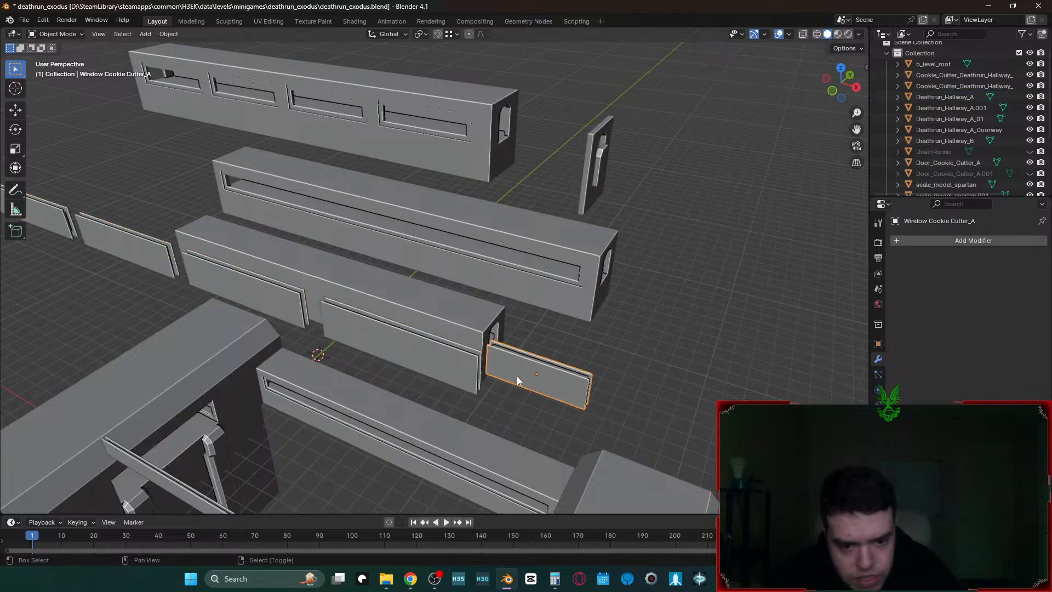
{"action": "key", "text": "shift+grave"}
{"action": "left_click", "coordinate": [435, 268]}
{"action": "left_click", "coordinate": [321, 292]}
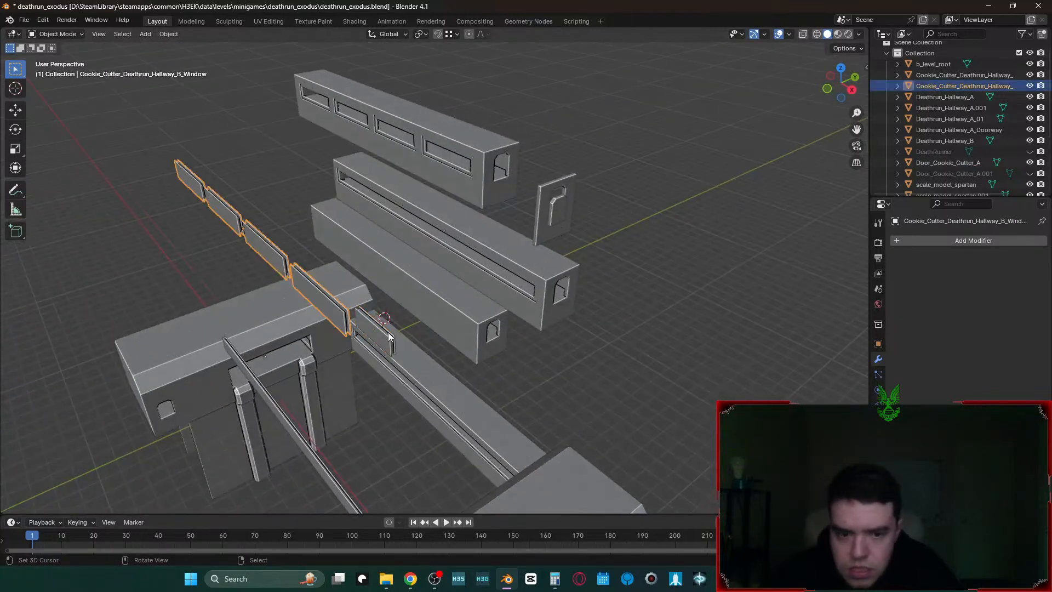
{"action": "left_click", "coordinate": [367, 328]}
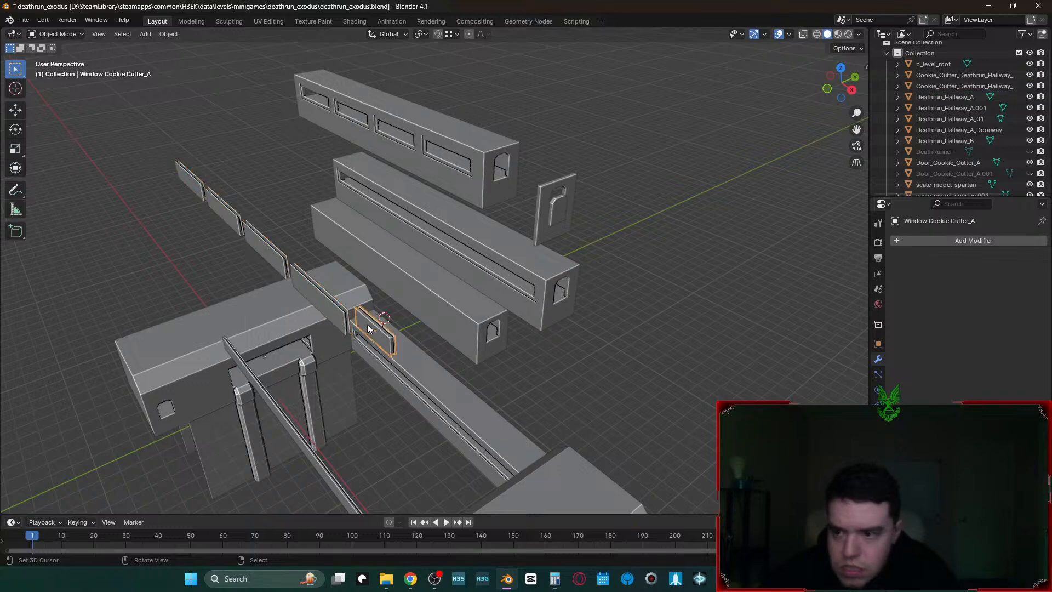
{"action": "left_click", "coordinate": [317, 303]}
{"action": "left_click", "coordinate": [465, 316]}
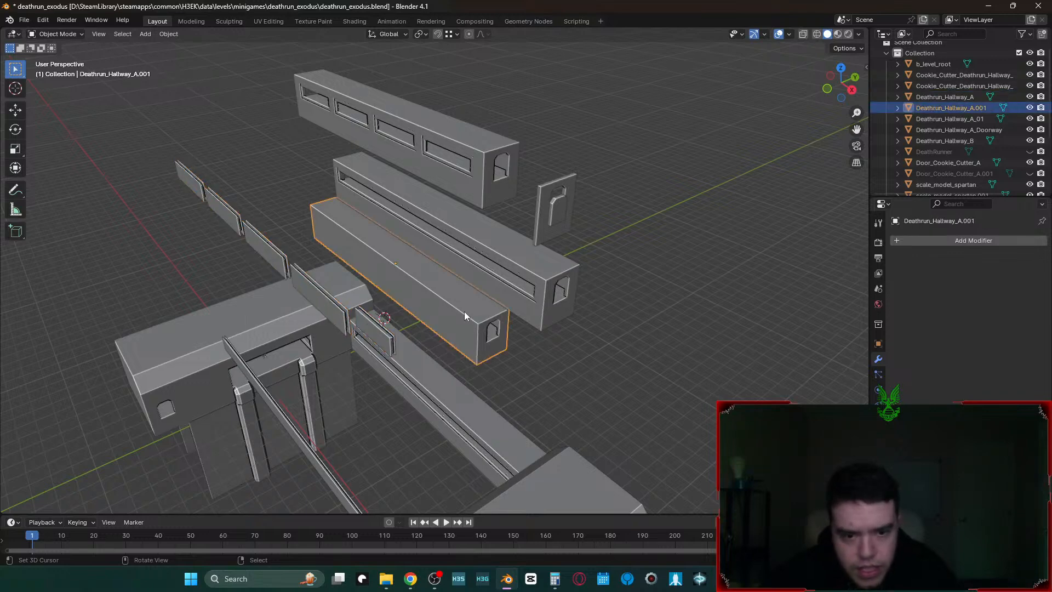
- Try to remove the numeric suffix from the windowless hallway's name
{"action": "left_click", "coordinate": [530, 294]}
{"action": "left_click", "coordinate": [464, 327]}
{"action": "key", "text": "F2"}
{"action": "key", "text": "End"}
{"action": "key", "text": "BackSpace"}
{"action": "key", "text": "BackSpace"}
{"action": "key", "text": "Return"}
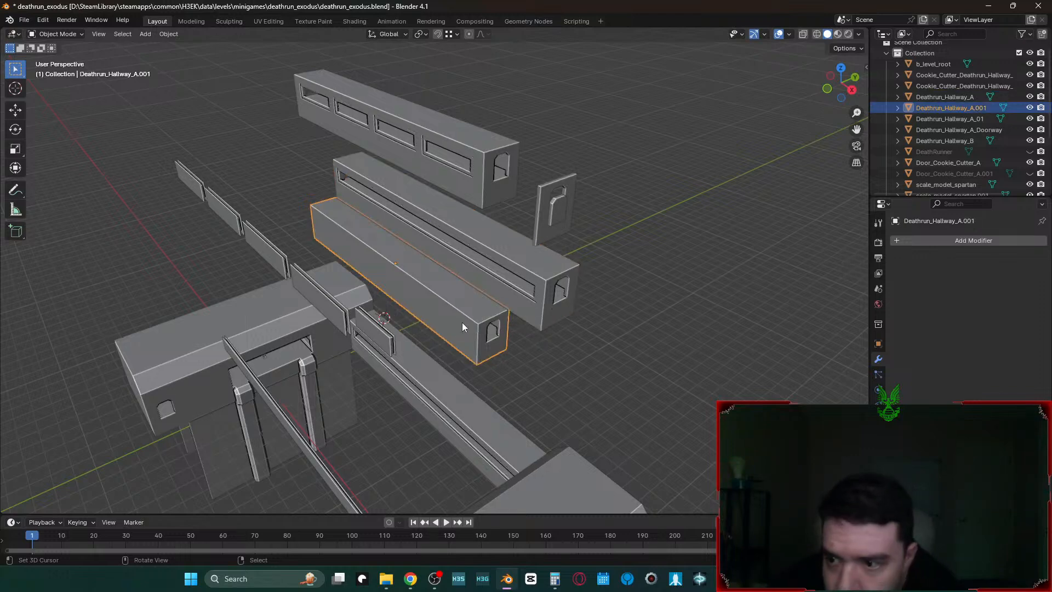
- Raise the windowless hallway Deathrun_Hallway_A.001 by 1113.1 m along Z, above the other hallways
{"action": "left_click", "coordinate": [447, 385]}
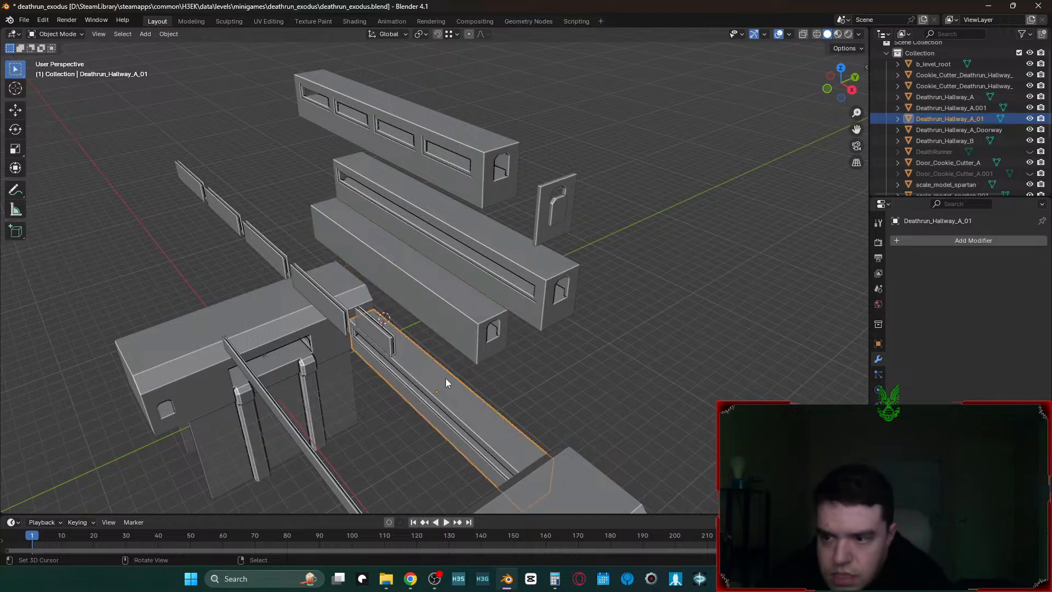
{"action": "left_click", "coordinate": [460, 320]}
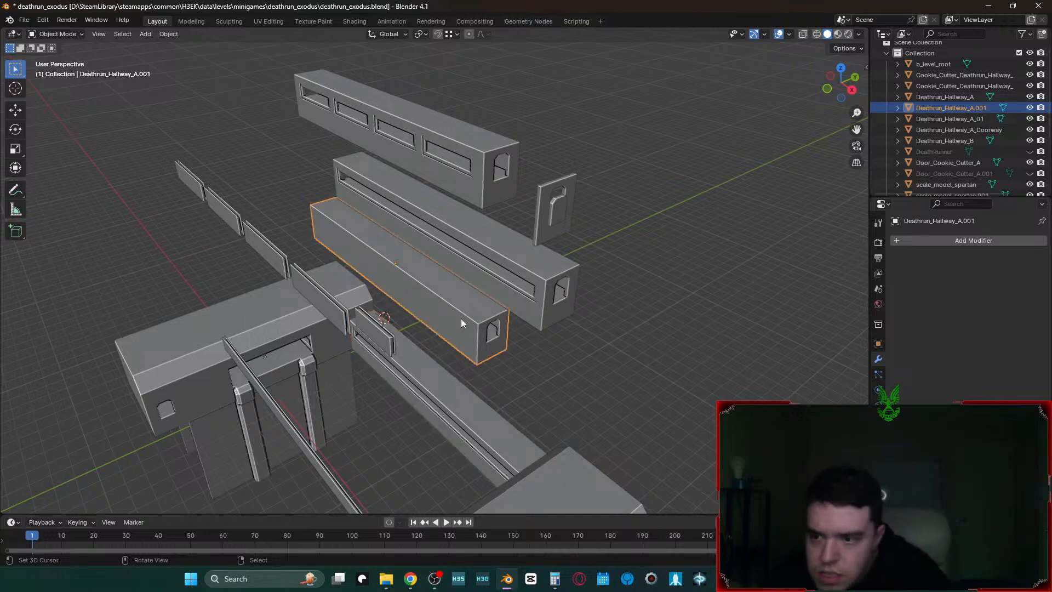
{"action": "left_click", "coordinate": [445, 400]}
{"action": "left_click", "coordinate": [541, 294]}
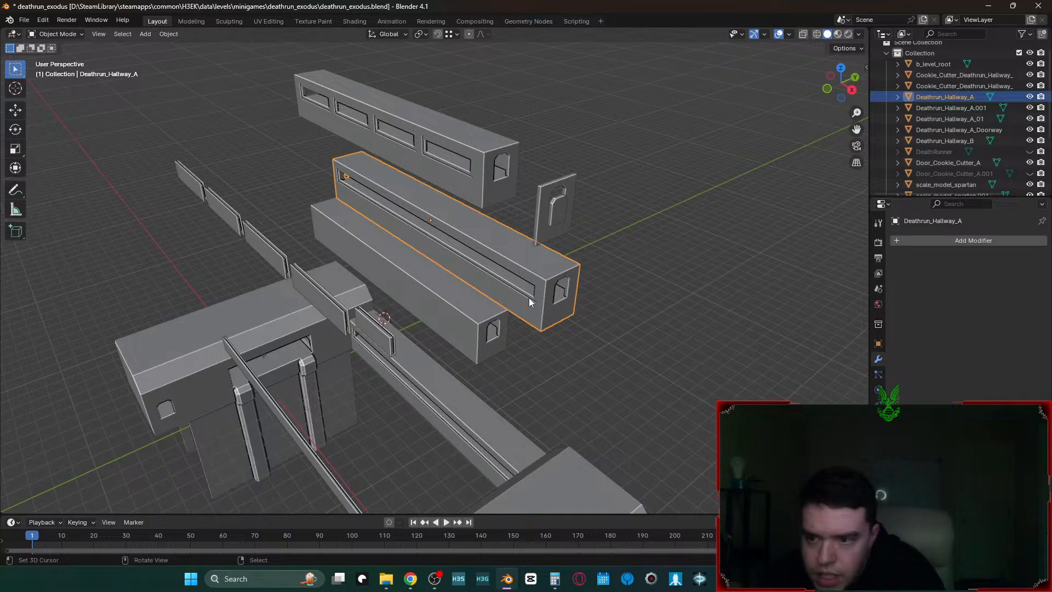
{"action": "left_click", "coordinate": [492, 316]}
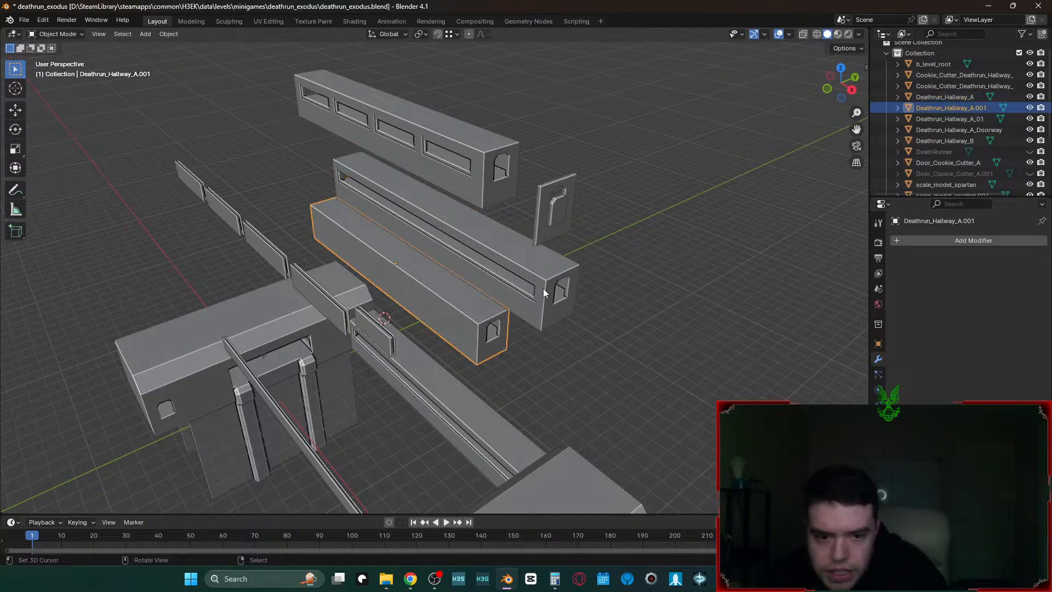
{"action": "left_click", "coordinate": [544, 293]}
{"action": "left_click", "coordinate": [476, 340]}
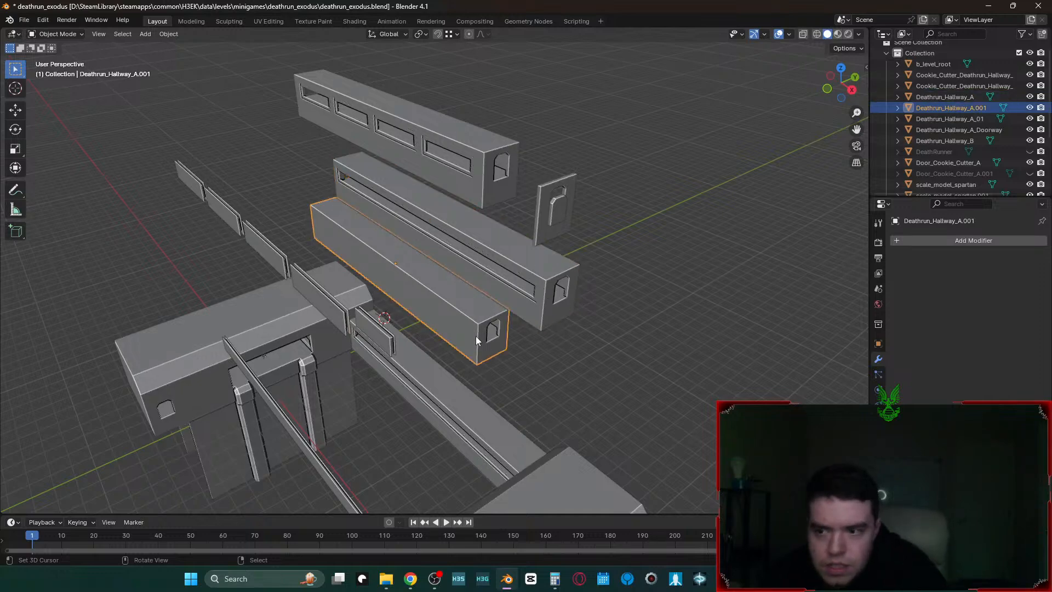
{"action": "key", "text": "g"}
{"action": "key", "text": "z"}
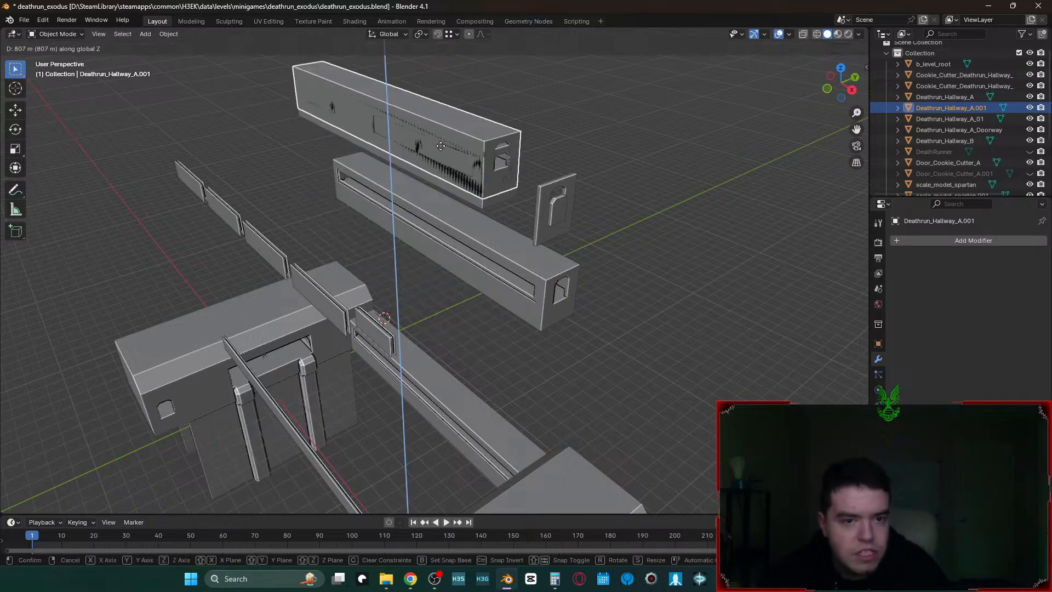
{"action": "left_click", "coordinate": [418, 77]}
{"action": "key", "text": "shift+grave"}
{"action": "key", "text": "s"}
{"action": "left_click", "coordinate": [577, 253]}
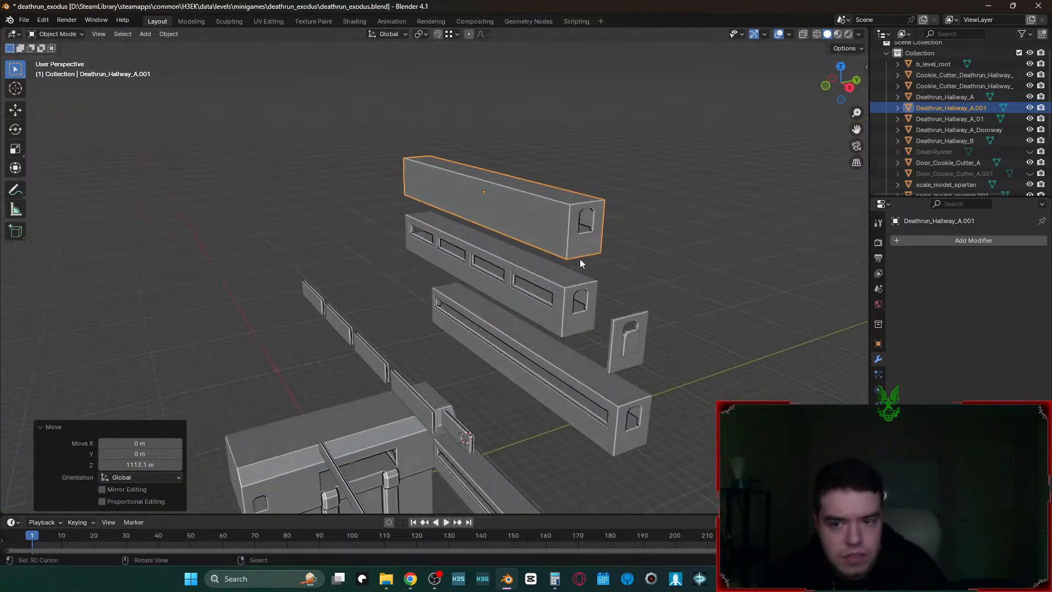
- Move the long-window hallway Deathrun_Hallway_A into a new collection named Modular Assets
{"action": "left_click", "coordinate": [547, 402]}
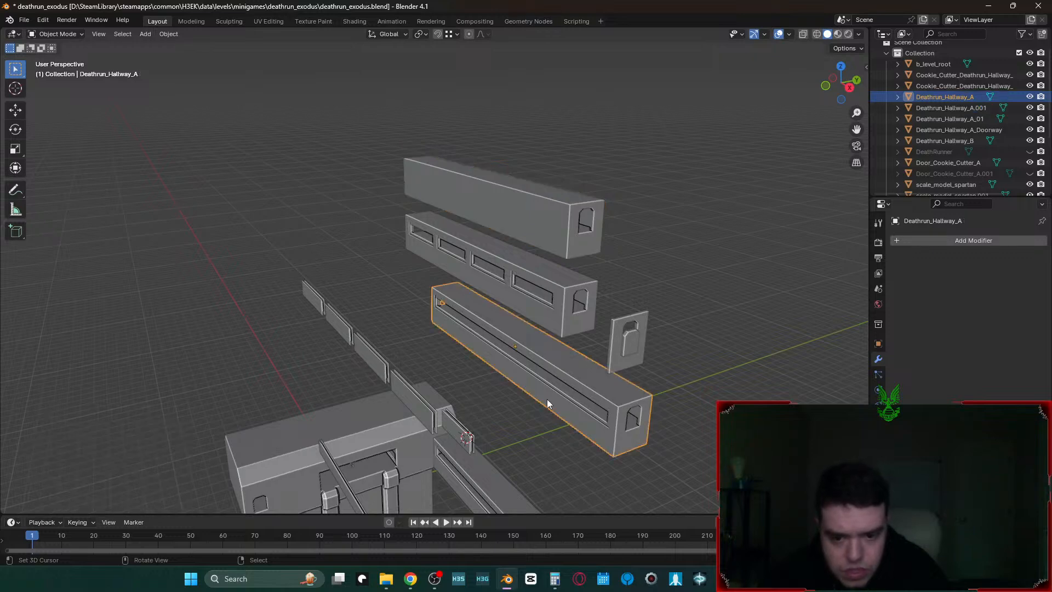
{"action": "key", "text": "m"}
{"action": "left_click", "coordinate": [562, 360]}
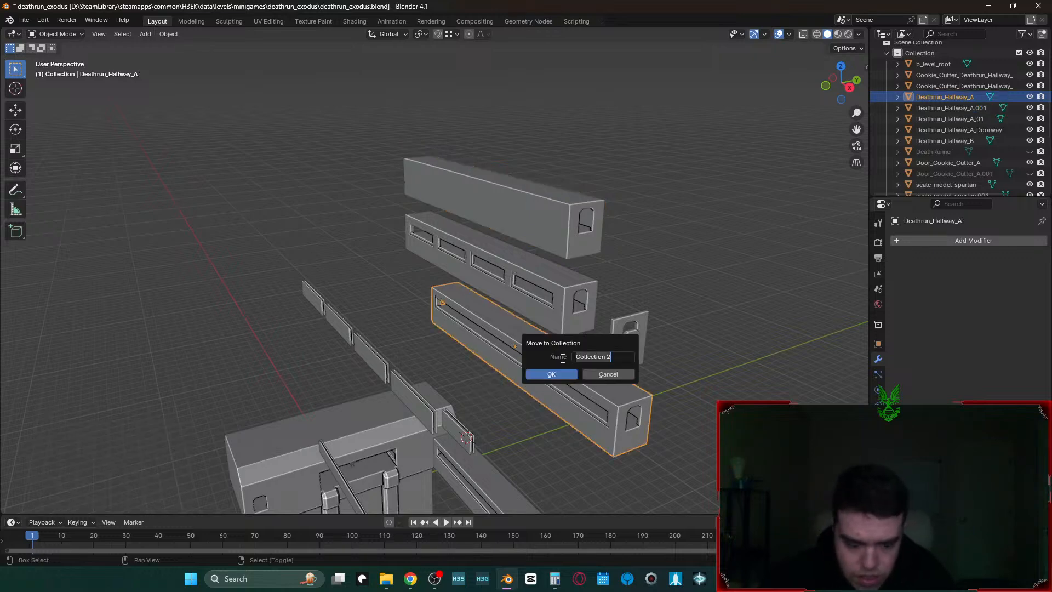
{"action": "type", "text": "Modu"}
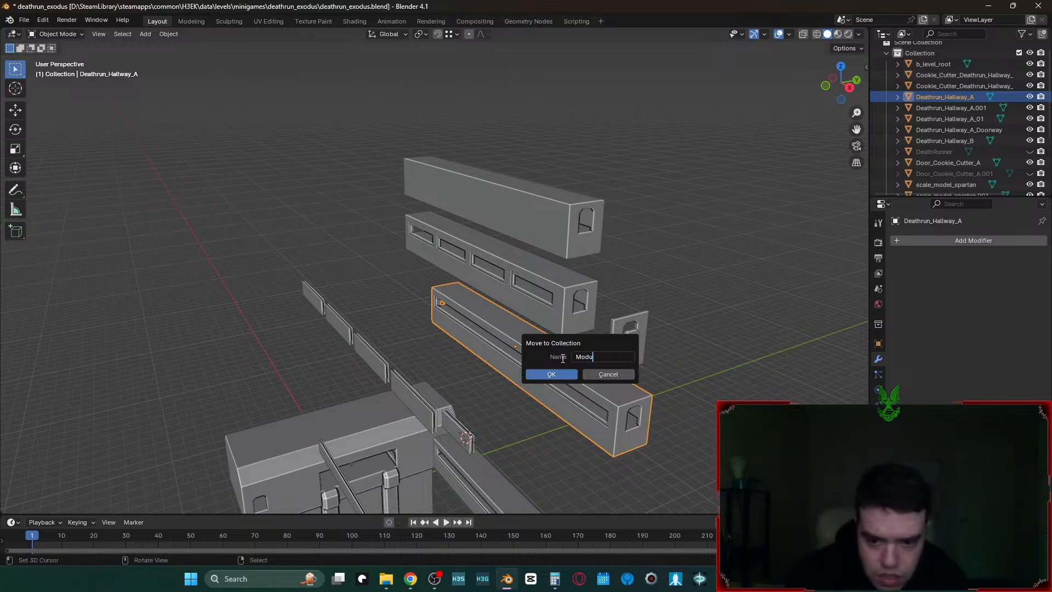
{"action": "type", "text": "lar Assets"}
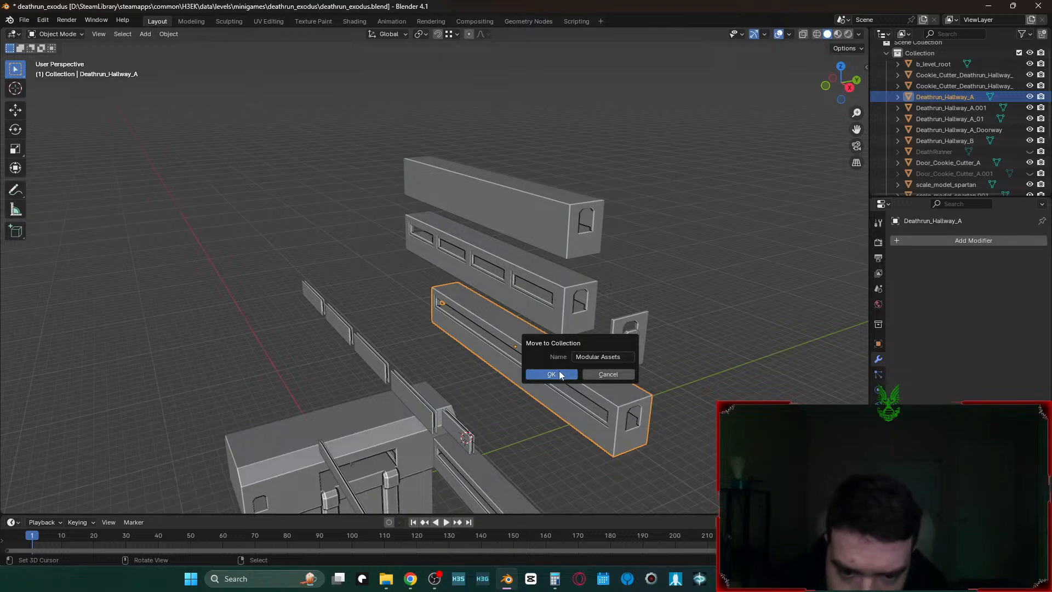
{"action": "left_click", "coordinate": [566, 374]}
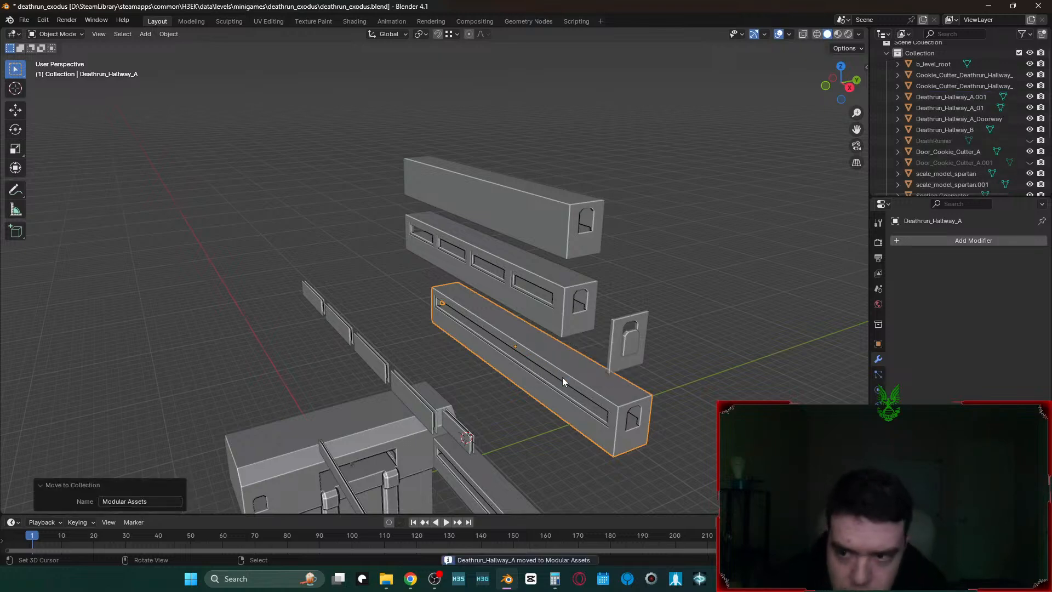
- Move Deathrun_Hallway_B, the doorway piece, the door cutter and the row of window cutters into Modular Assets, and hide that collection
{"action": "left_click", "coordinate": [524, 301], "text": "shift"}
{"action": "left_click", "coordinate": [630, 339], "text": "shift"}
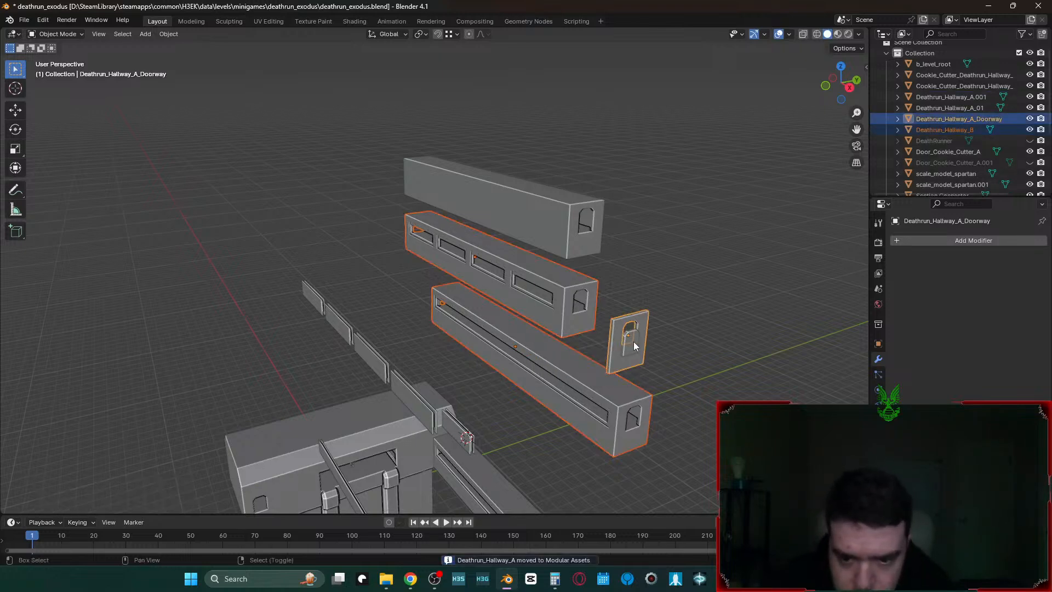
{"action": "left_click", "coordinate": [633, 344], "text": "shift"}
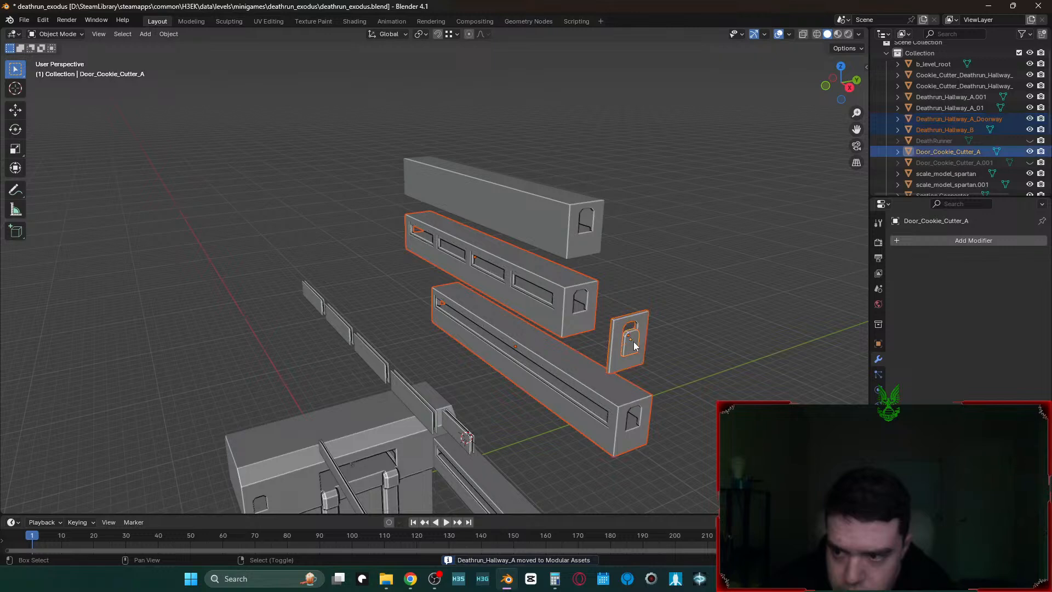
{"action": "left_click", "coordinate": [453, 421], "text": "shift"}
{"action": "left_click", "coordinate": [425, 405], "text": "shift"}
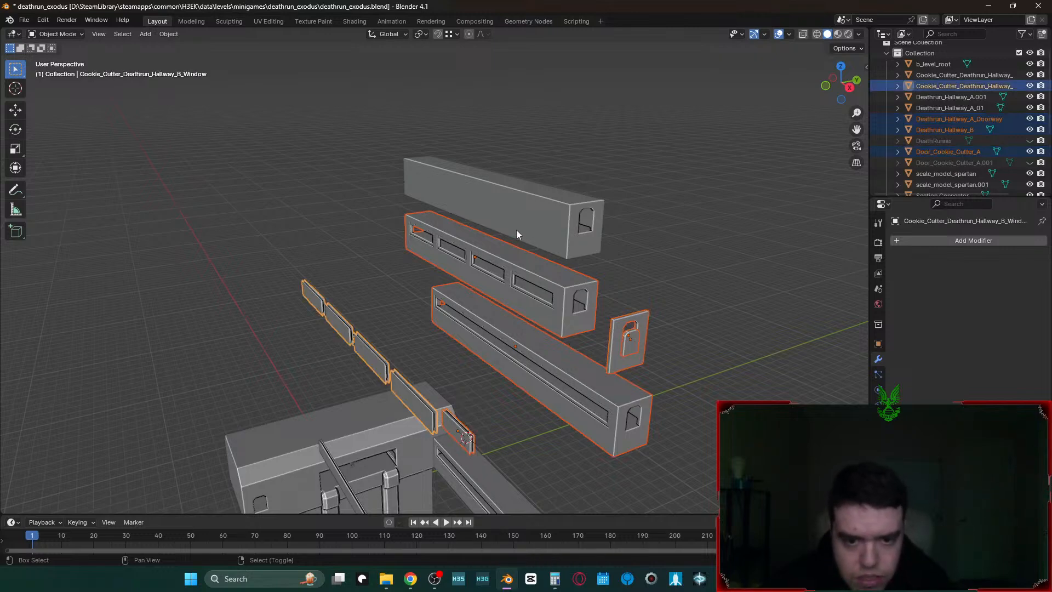
{"action": "key", "text": "m"}
{"action": "left_click", "coordinate": [492, 267]}
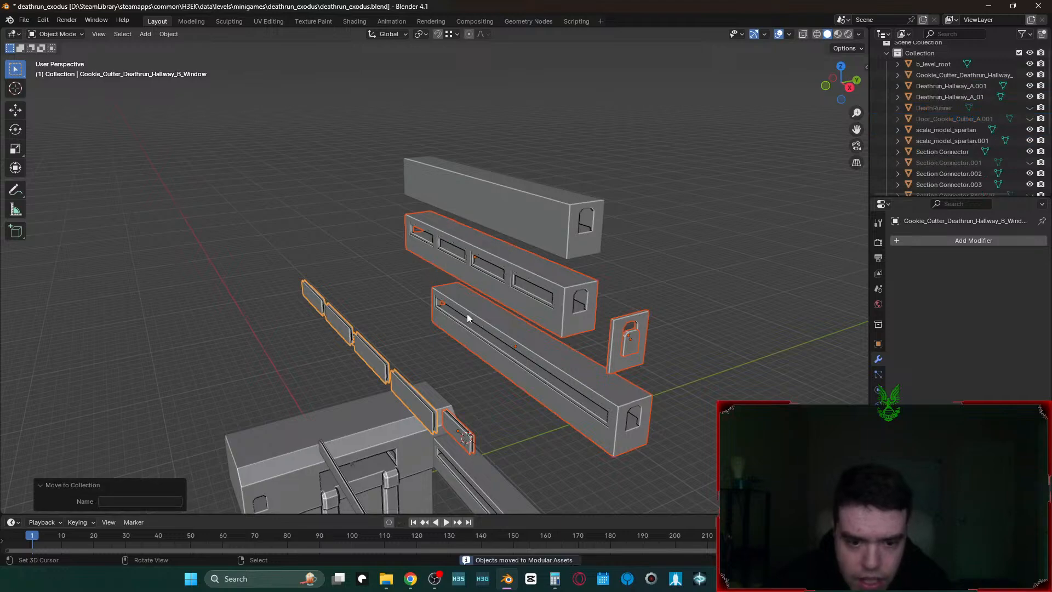
{"action": "scroll", "coordinate": [971, 141], "scroll_direction": "down", "scroll_amount": 5}
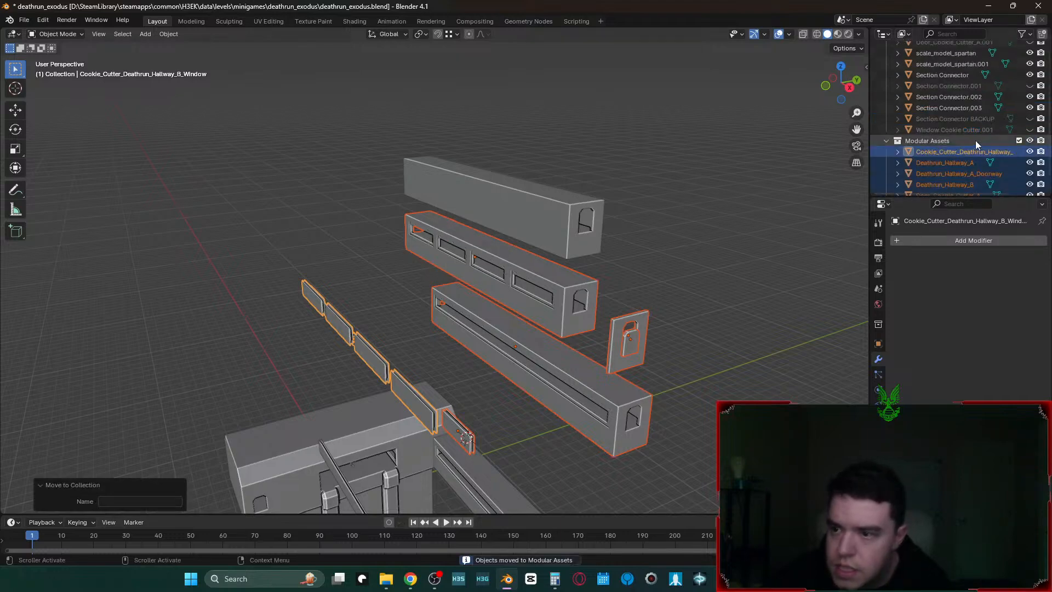
{"action": "left_click", "coordinate": [1030, 140]}
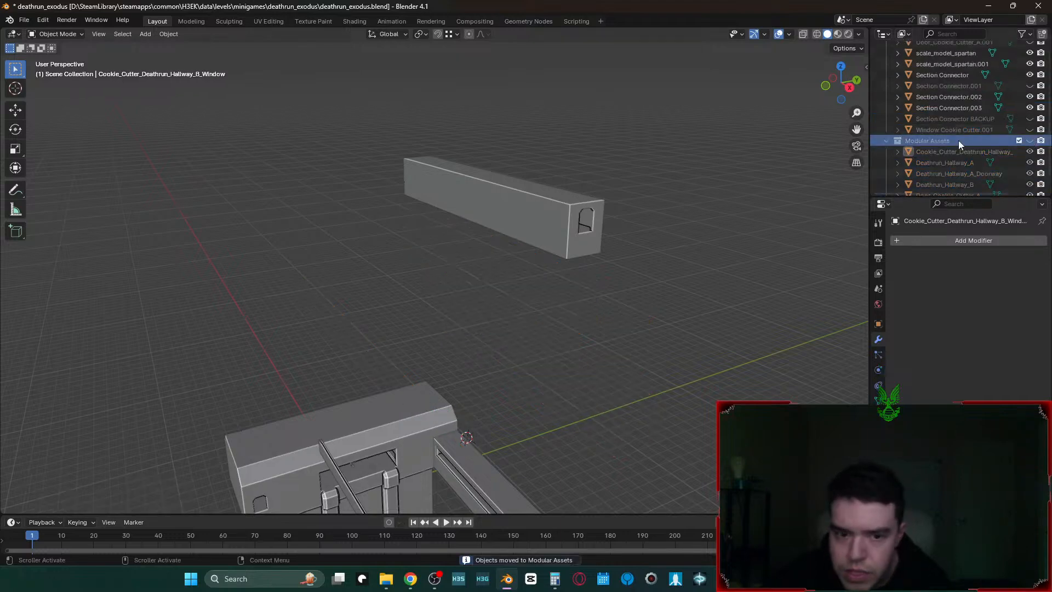
- Duplicate the section connector named Section Connector and offset the copy 846.89 m along X
{"action": "left_click", "coordinate": [541, 223]}
{"action": "left_click", "coordinate": [625, 344]}
{"action": "middle_click_drag", "start_coordinate": [625, 344], "coordinate": [515, 337]}
{"action": "left_click", "coordinate": [514, 337]}
{"action": "key", "text": "shift+d"}
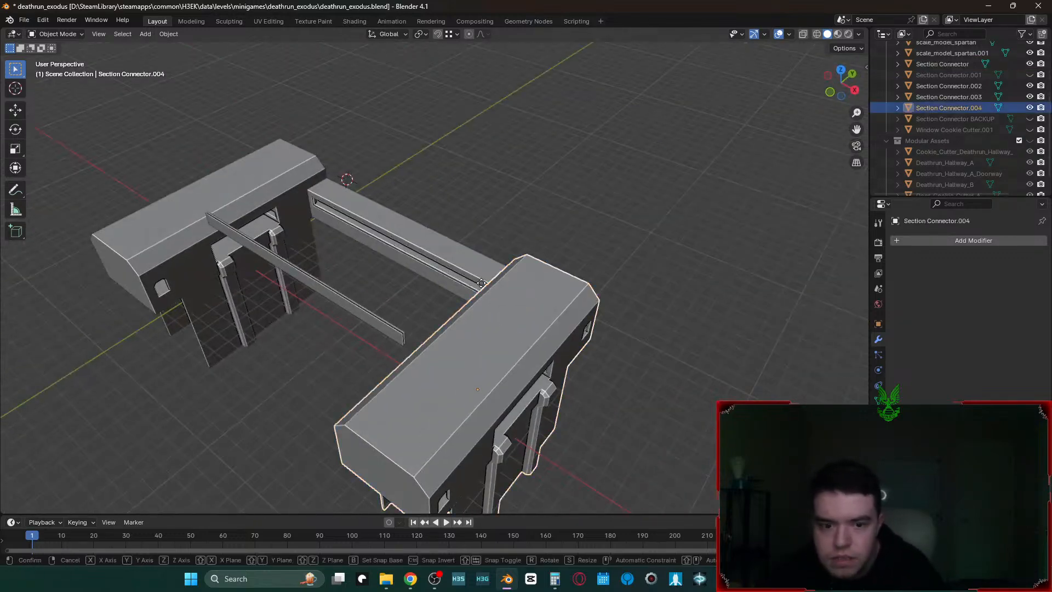
{"action": "key", "text": "x"}
{"action": "left_click", "coordinate": [653, 356]}
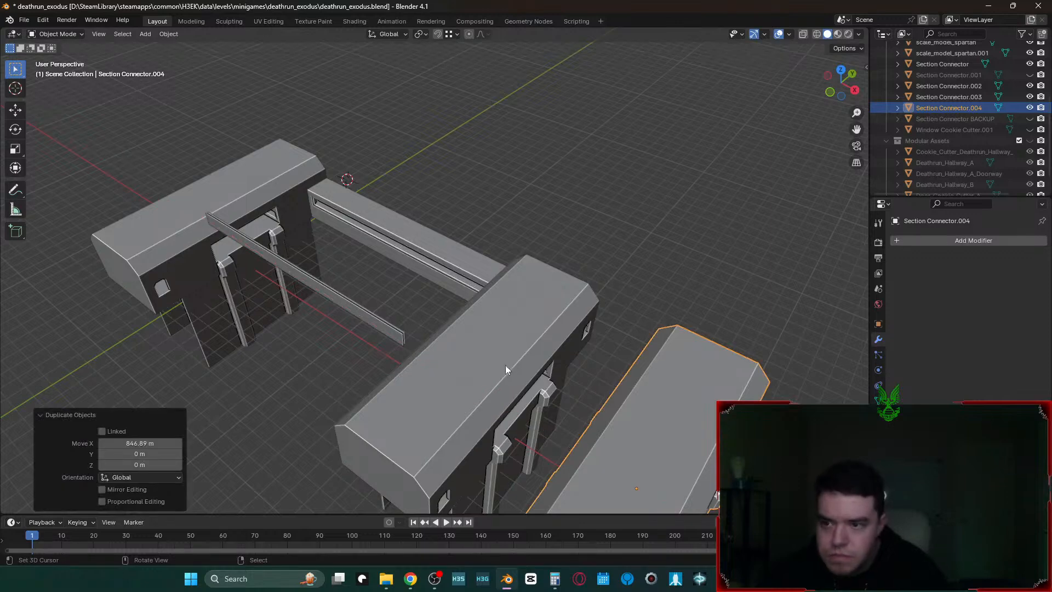
- Rename the original section connector, joined to the hallway beside the copy, as Section Connector_01
{"action": "left_click", "coordinate": [501, 363]}
{"action": "key", "text": "F2"}
{"action": "key", "text": "End"}
{"action": "type", "text": "_01"}
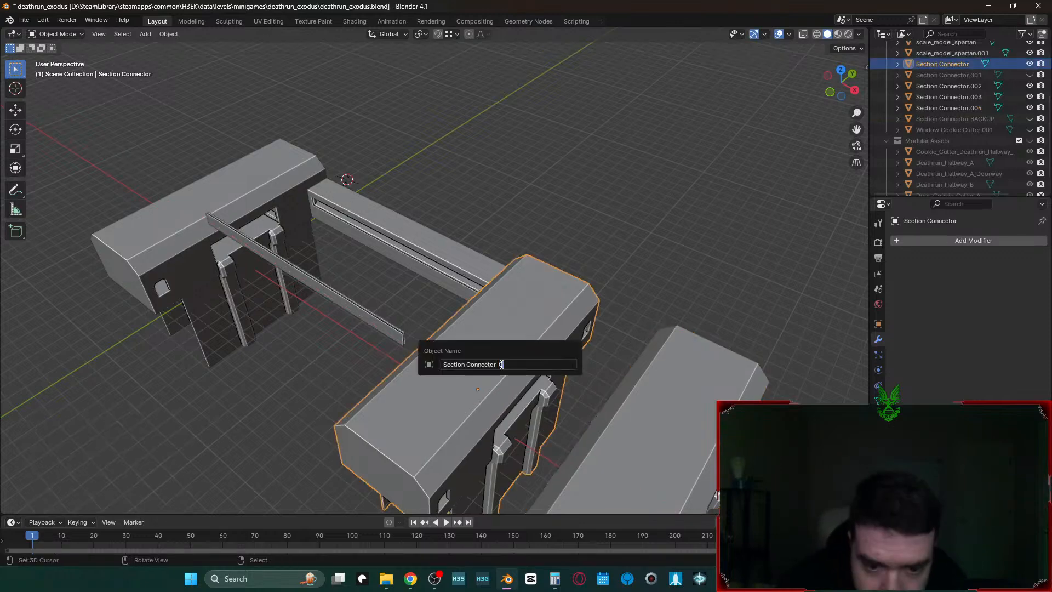
{"action": "key", "text": "Return"}
- Rename the duplicated connector as Section Connector and move it into the Modular Assets collection
{"action": "left_click", "coordinate": [679, 380]}
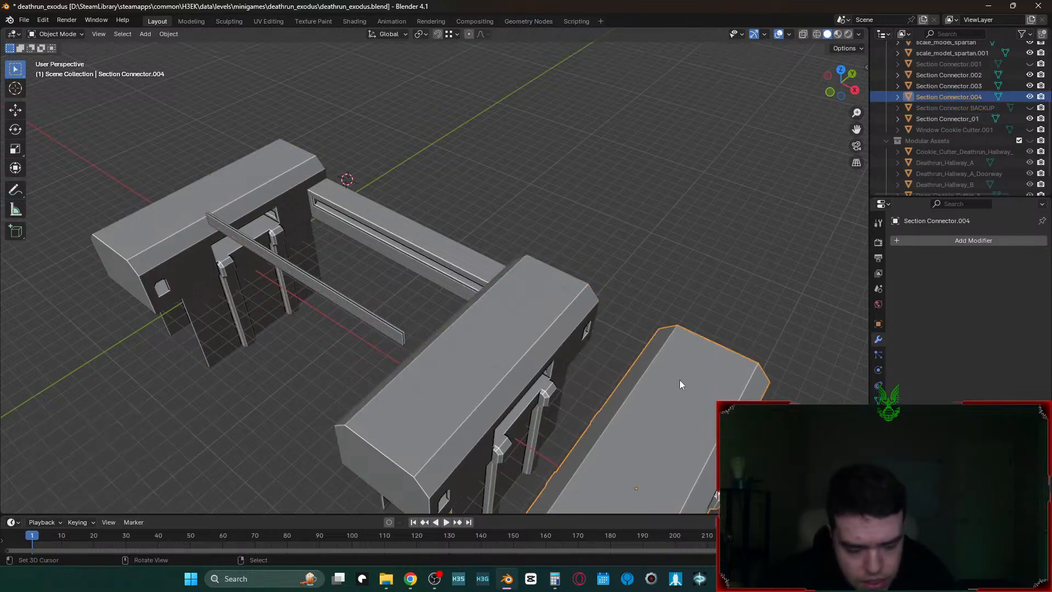
{"action": "key", "text": "F2"}
{"action": "key", "text": "Return"}
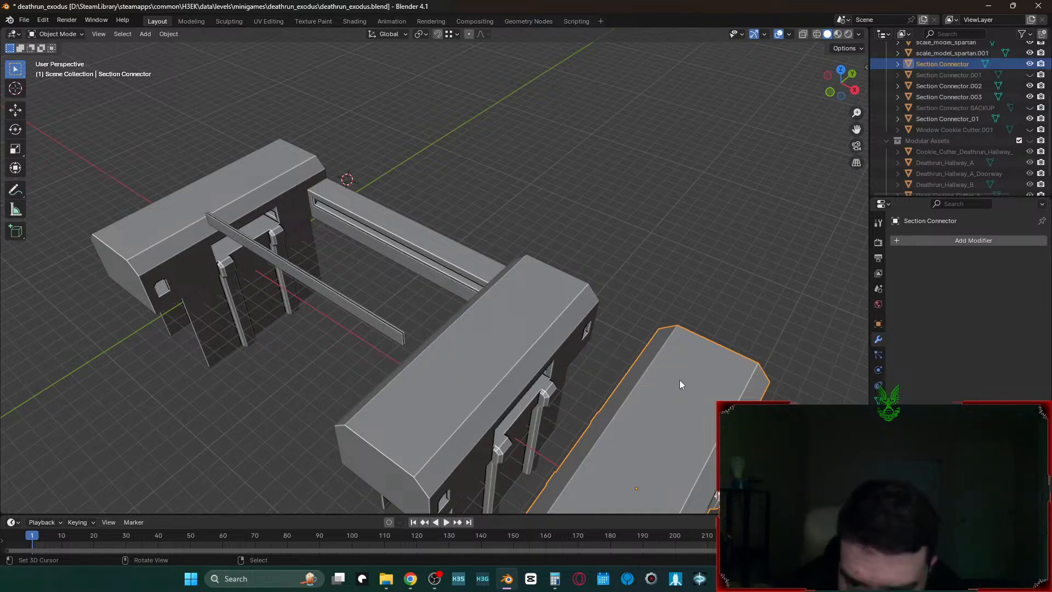
{"action": "key", "text": "m"}
{"action": "left_click", "coordinate": [679, 385]}
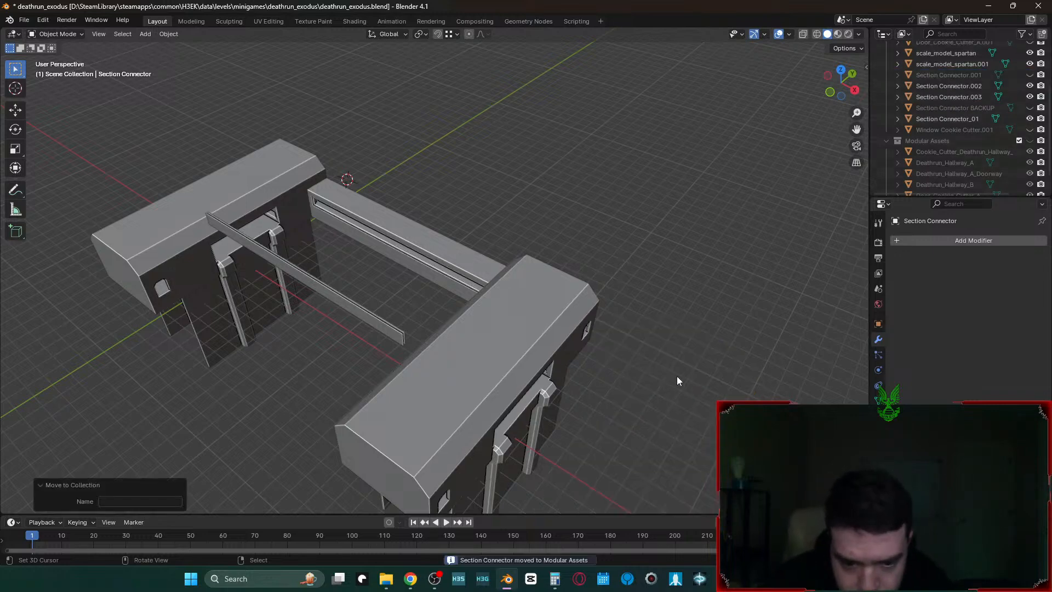
- Rename the section connector at the hallway's opposite end, Section Connector.003, as Section Connector_02
{"action": "left_click", "coordinate": [265, 201]}
{"action": "right_click", "coordinate": [301, 188]}
{"action": "key", "text": "Escape"}
{"action": "key", "text": "F2"}
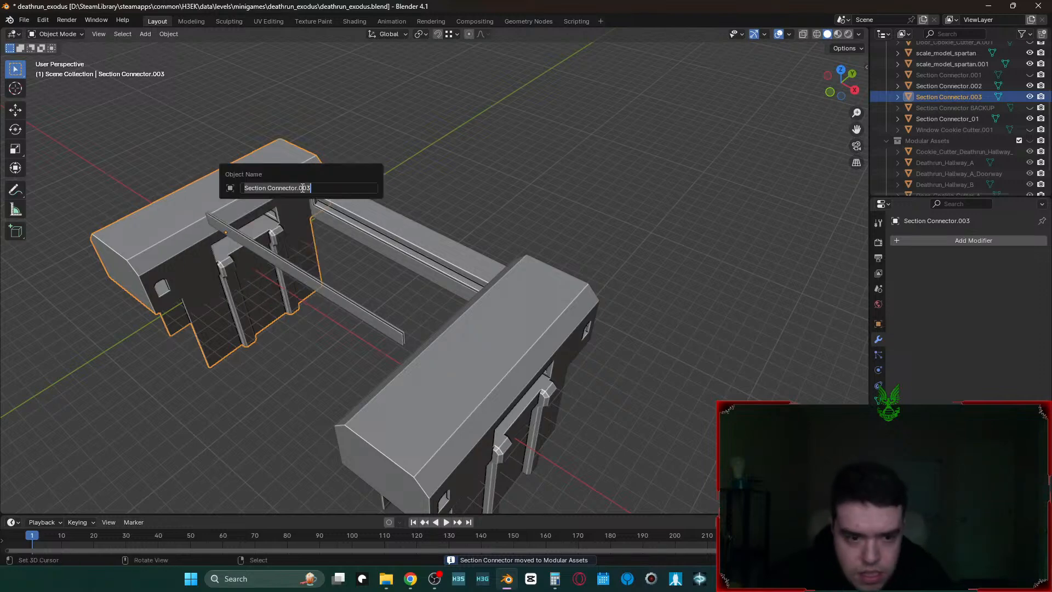
{"action": "key", "text": "End"}
{"action": "key", "text": "BackSpace"}
{"action": "key", "text": "BackSpace"}
{"action": "key", "text": "BackSpace"}
{"action": "key", "text": "BackSpace"}
{"action": "type", "text": "_0"}
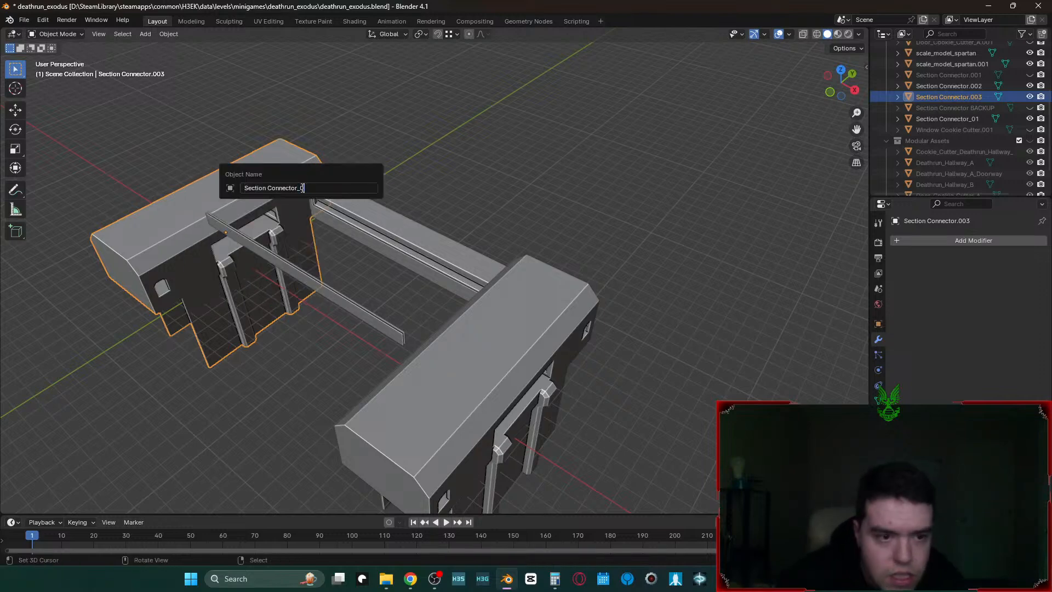
{"action": "type", "text": "2"}
{"action": "key", "text": "Return"}
- Move the long window cutter Cookie_Cutter_Deathrun_Hallway_A_Window into the Modular Assets collection
{"action": "left_click", "coordinate": [303, 289]}
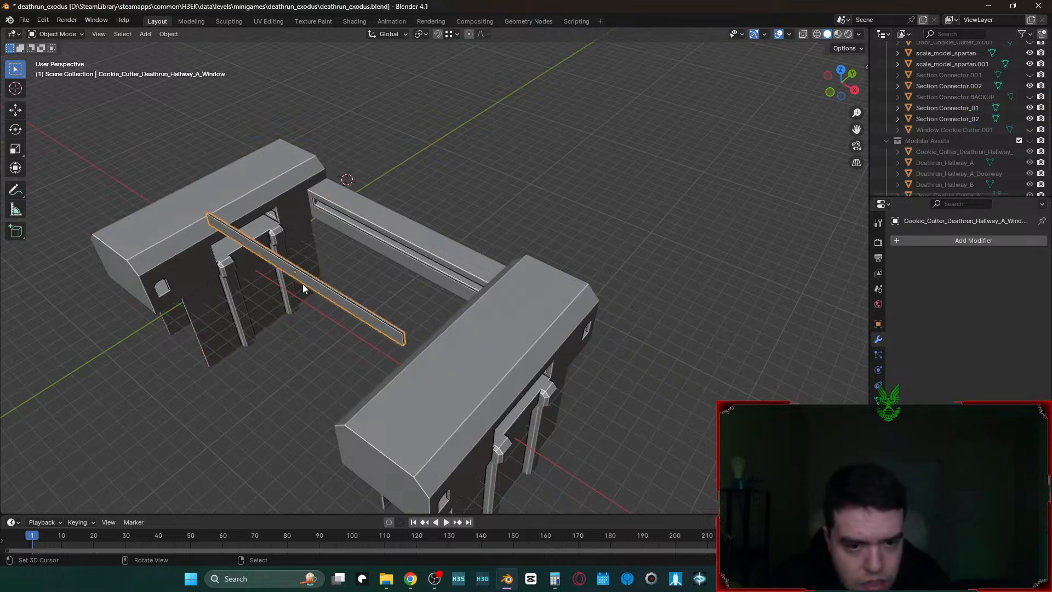
{"action": "key", "text": "m"}
{"action": "left_click", "coordinate": [303, 285]}
- Examine the placed section connectors and connecting hallway from several sides, including the interior windows and door opening
{"action": "right_click", "coordinate": [364, 227]}
{"action": "key", "text": "shift+grave"}
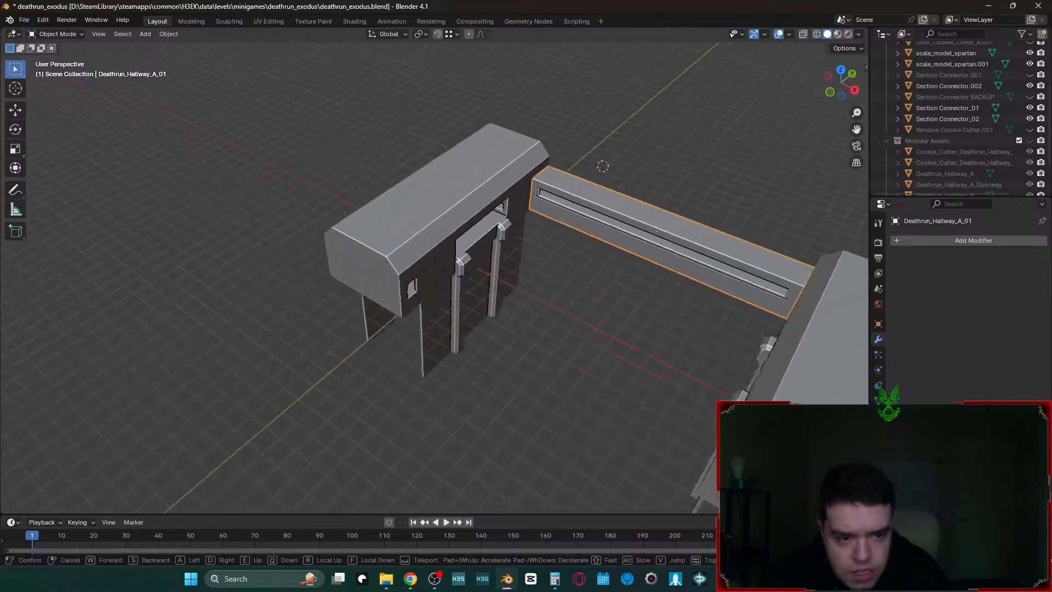
{"action": "left_click", "coordinate": [601, 239]}
{"action": "left_click", "coordinate": [601, 239]}
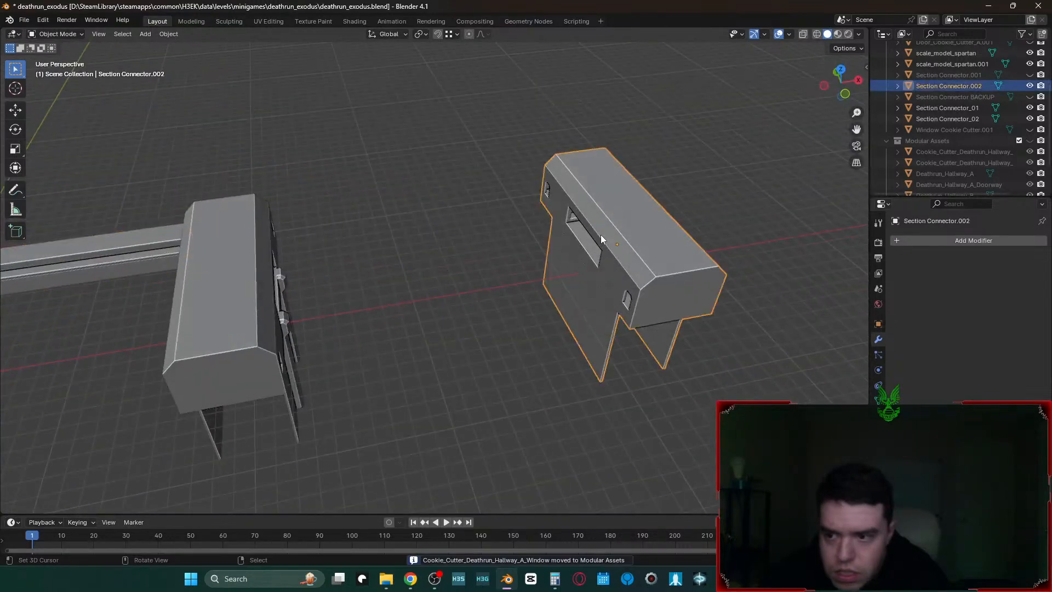
{"action": "key", "text": "shift+grave"}
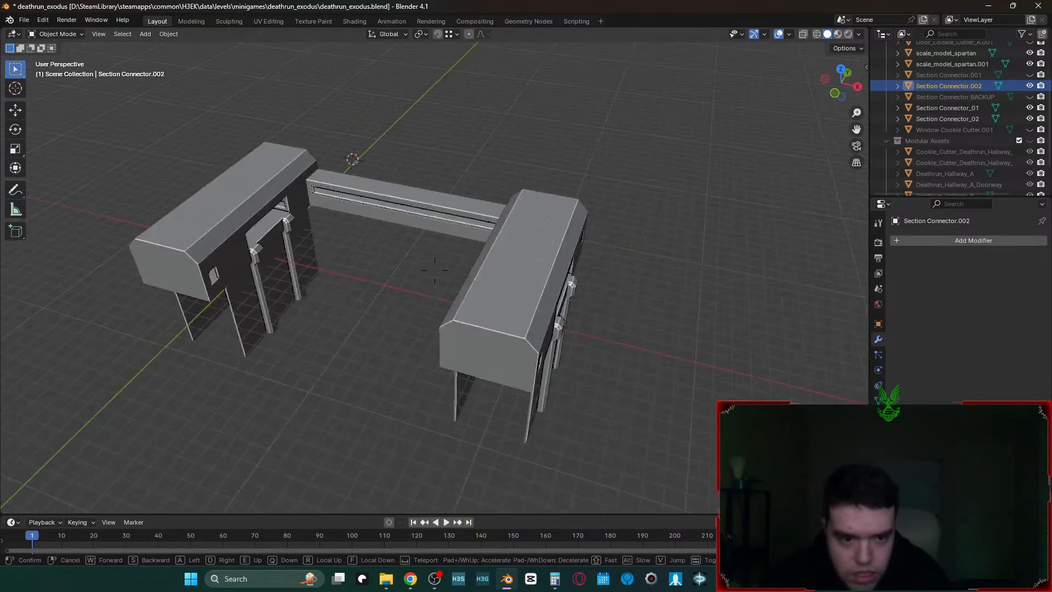
{"action": "key", "text": "d"}
{"action": "key", "text": "a"}
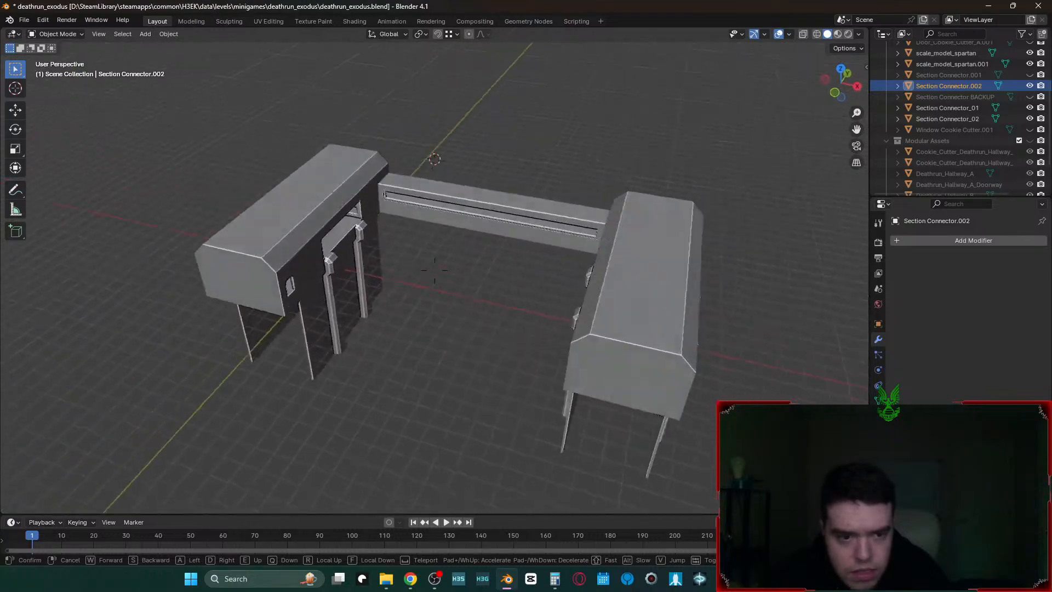
{"action": "key", "text": "d"}
{"action": "key", "text": "w"}
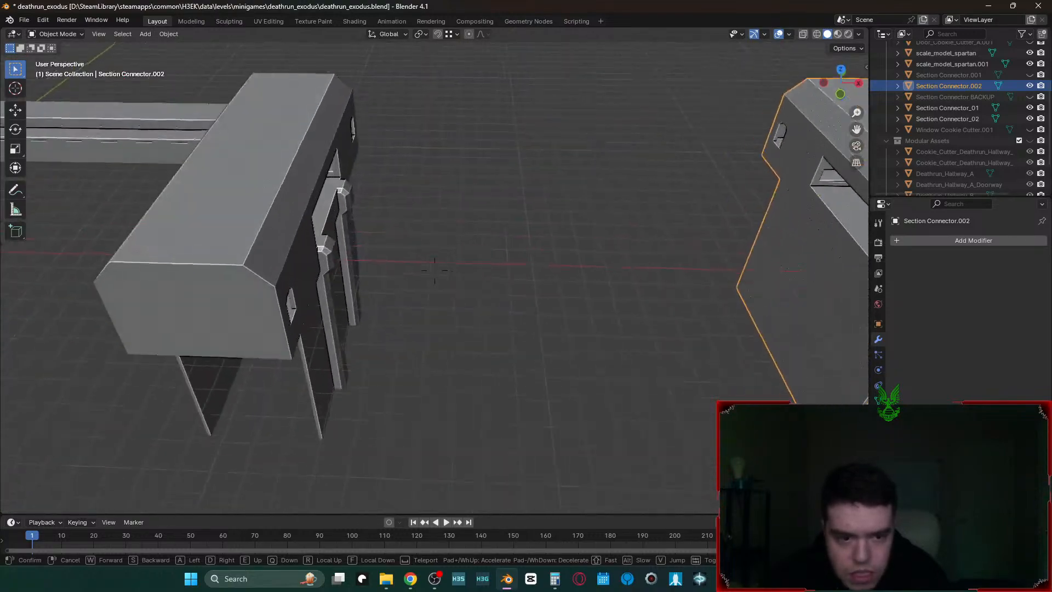
{"action": "key", "text": "s"}
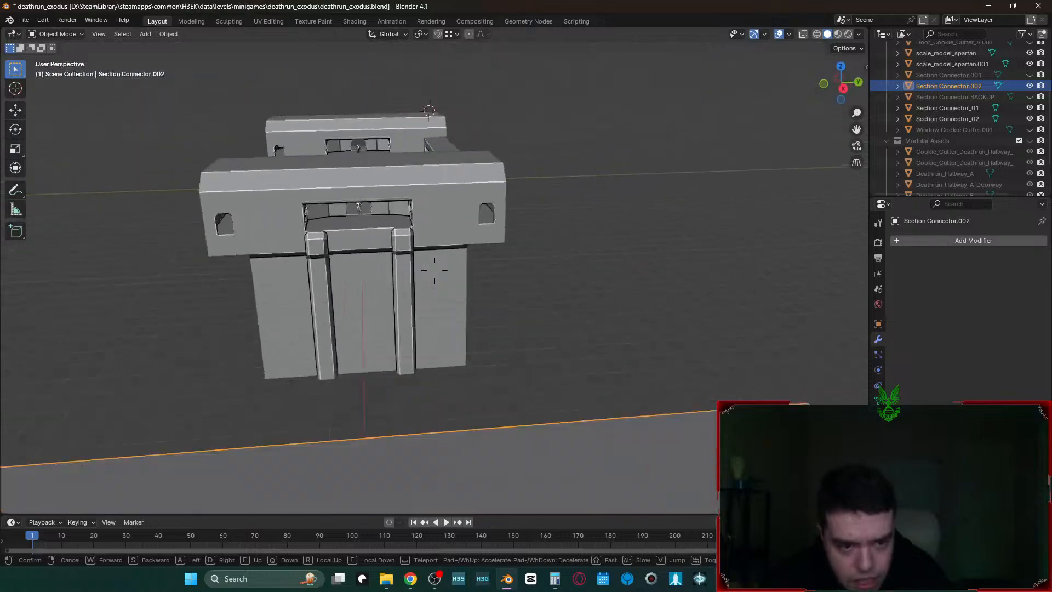
{"action": "key", "text": "w"}
{"action": "key", "text": "d"}
{"action": "key", "text": "e"}
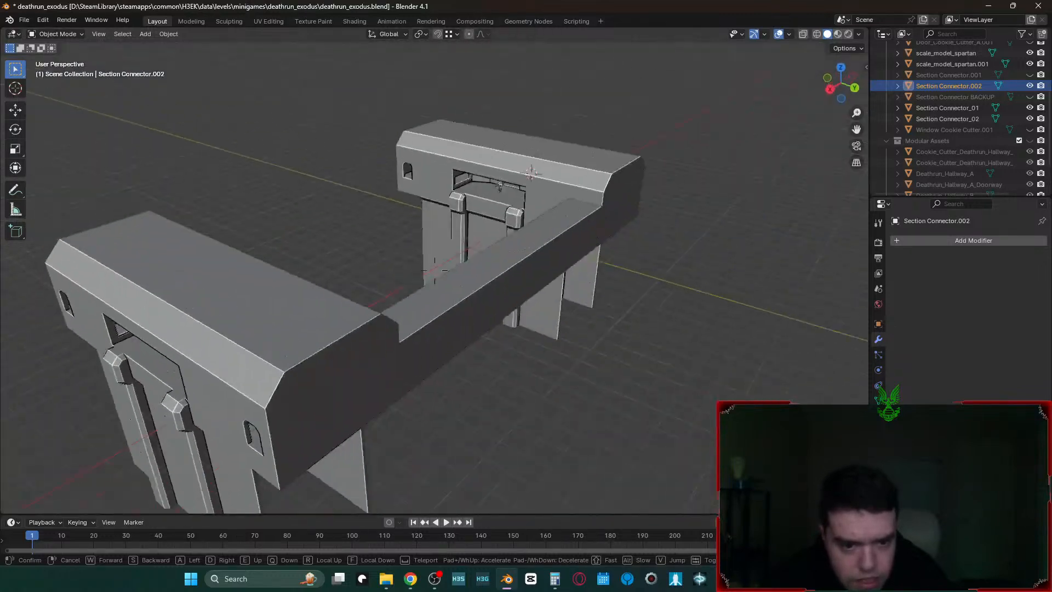
{"action": "key", "text": "w"}
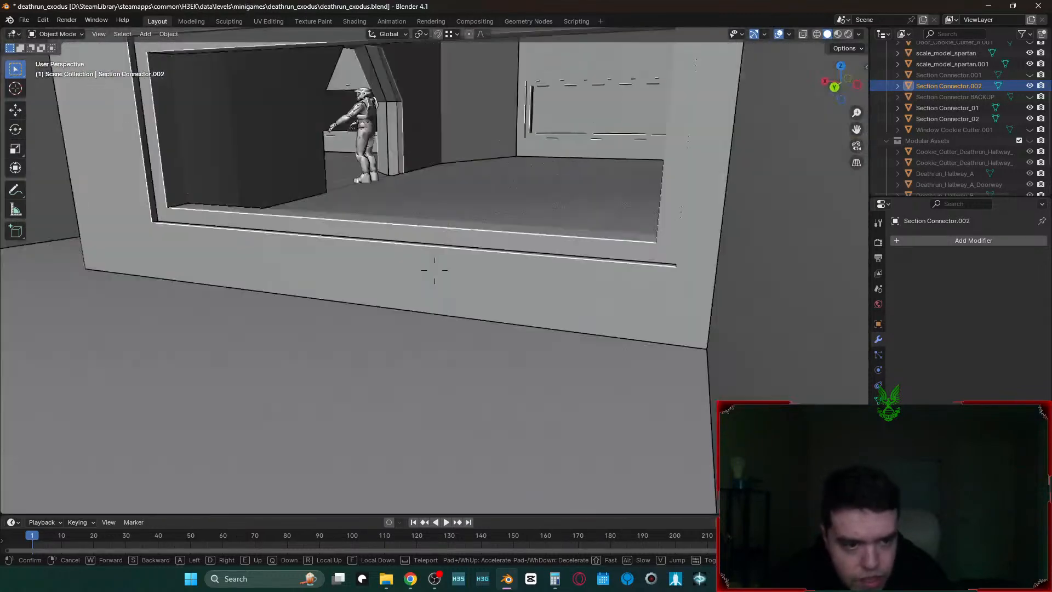
{"action": "key", "text": "w"}
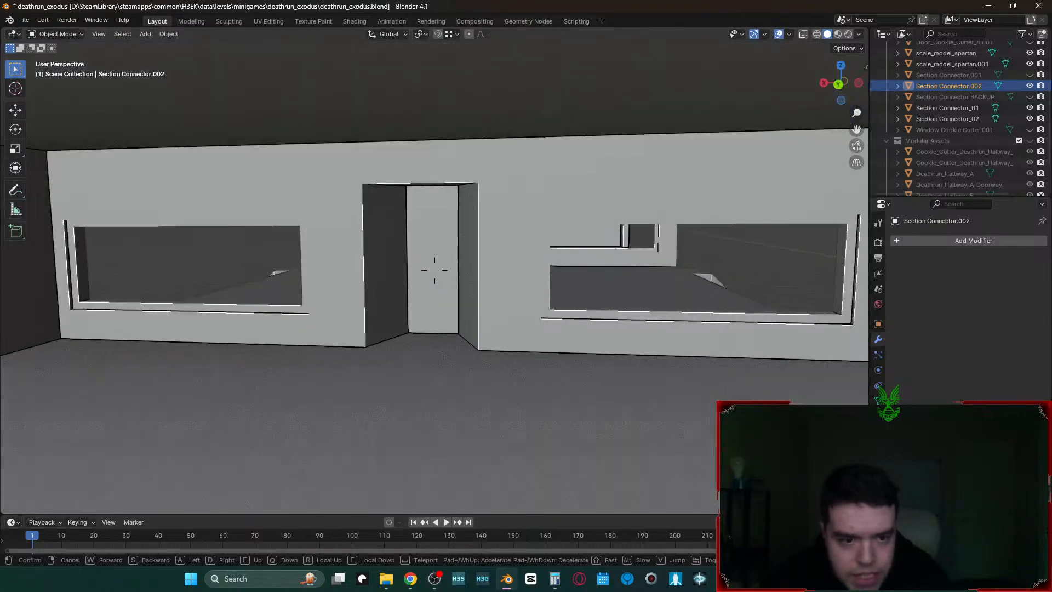
{"action": "key", "text": "w"}
{"action": "key", "text": "s"}
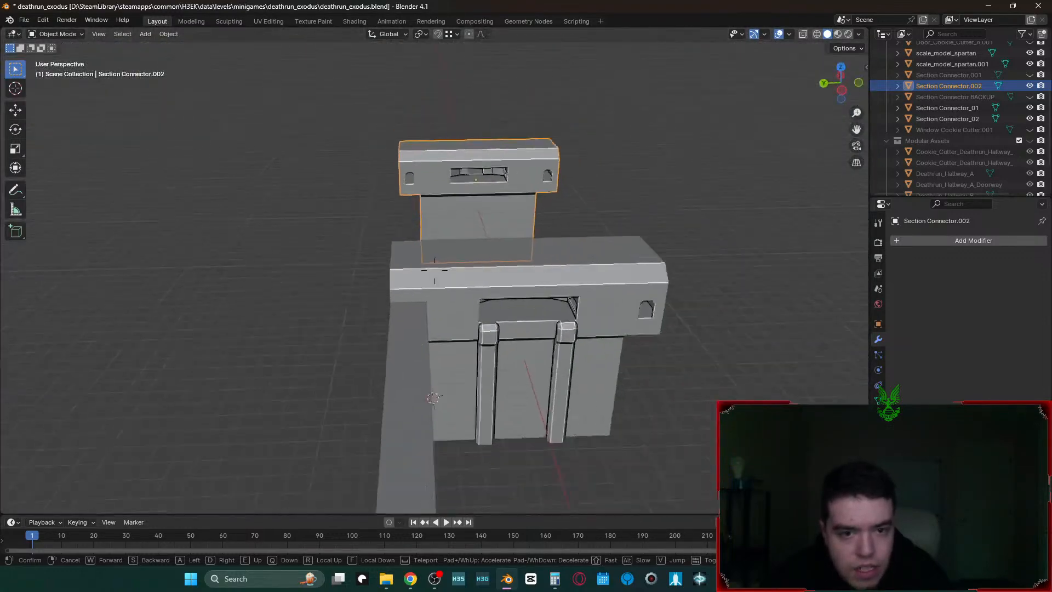
{"action": "key", "text": "d"}
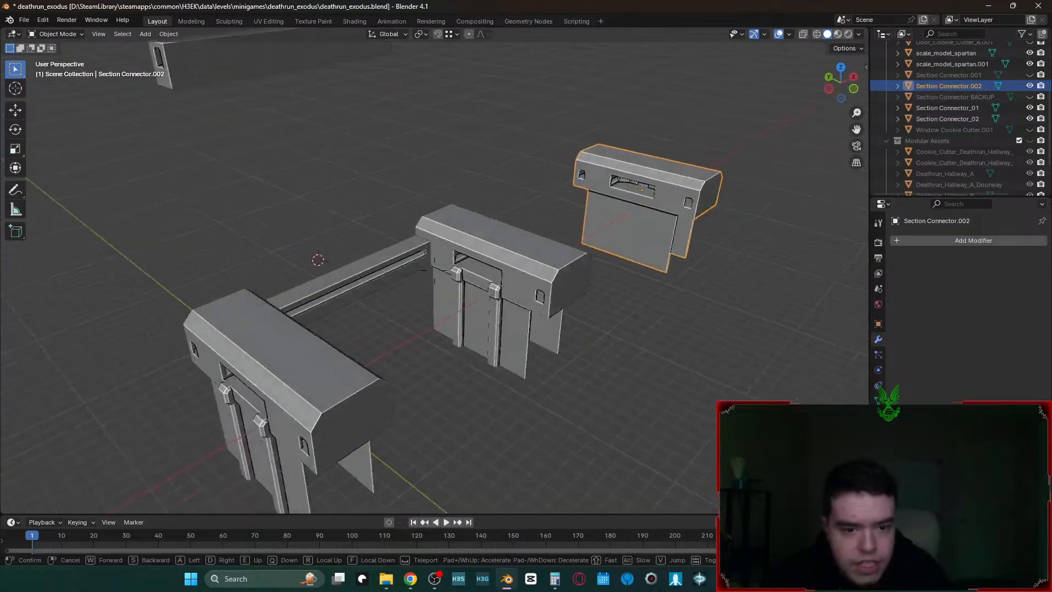
{"action": "key", "text": "a"}
{"action": "key", "text": "s"}
{"action": "left_click", "coordinate": [597, 235]}
{"action": "left_click", "coordinate": [419, 244]}
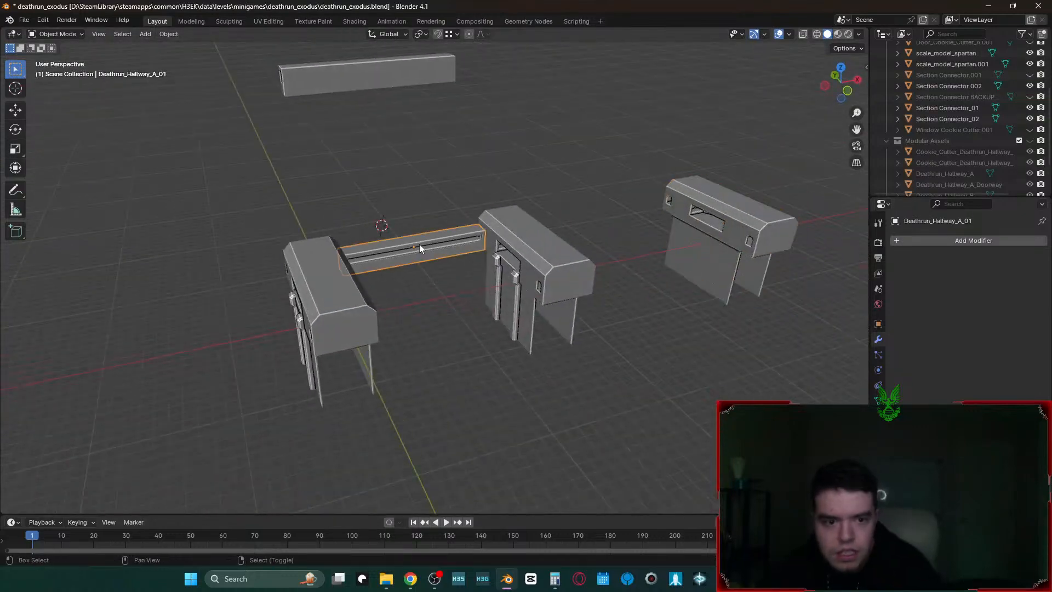
{"action": "key", "text": "Tab"}
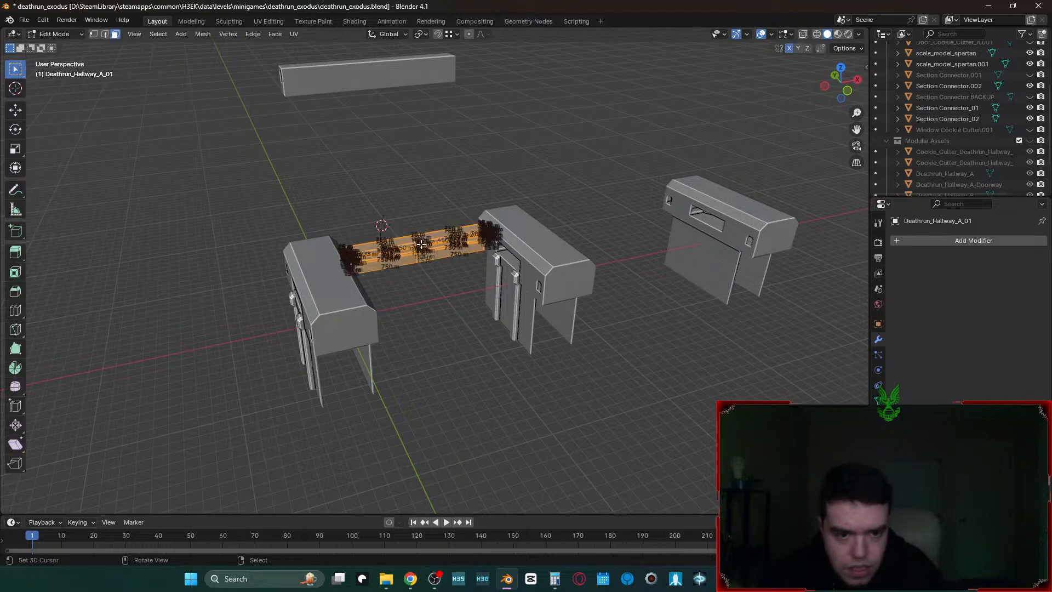
{"action": "key", "text": "shift+grave"}
{"action": "key", "text": "a"}
{"action": "key", "text": "w"}
{"action": "left_click", "coordinate": [422, 245]}
{"action": "key", "text": "Tab"}
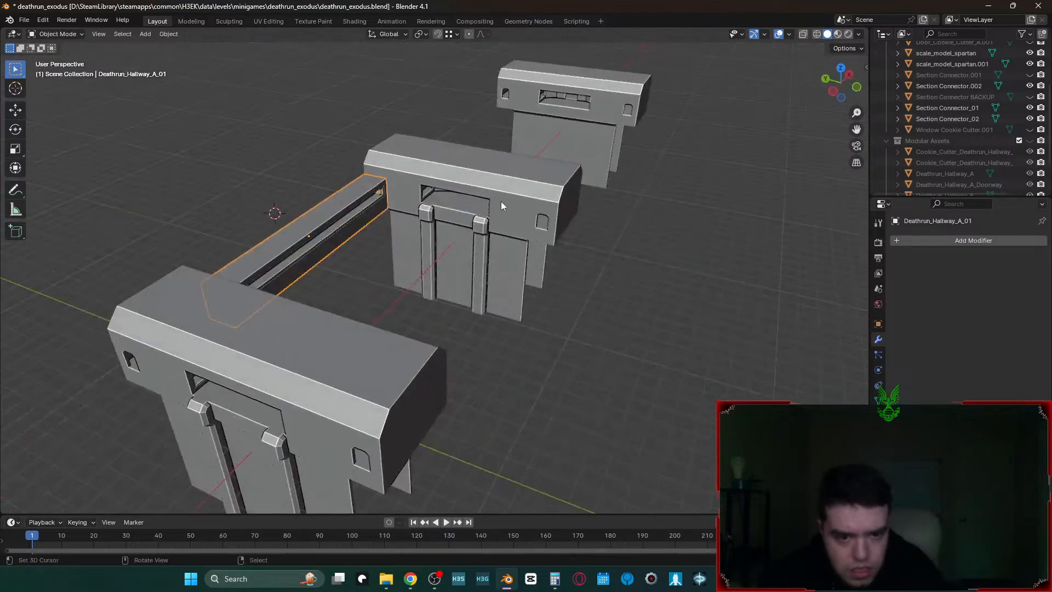
- Place the 3D cursor at the midpoint between the two section connectors joined by the hallway
{"action": "left_click", "coordinate": [501, 202]}
{"action": "key", "text": "shift+s"}
{"action": "left_click", "coordinate": [510, 289]}
{"action": "right_click", "coordinate": [357, 352], "text": "shift"}
{"action": "key", "text": "shift+s"}
{"action": "left_click", "coordinate": [491, 301]}
- Open the hallway between the section connectors for mesh editing and set the transform pivot to the 3D cursor
{"action": "left_click", "coordinate": [310, 229]}
{"action": "key", "text": "Tab"}
{"action": "key", "text": "period"}
{"action": "left_click", "coordinate": [519, 236]}
- Try to duplicate the hallway geometry and mirror the copy with a Y scale of -1 about the 3D cursor
{"action": "key", "text": "alt+f"}
{"action": "key", "text": "alt+f"}
{"action": "key", "text": "shift+d"}
{"action": "key", "text": "Escape"}
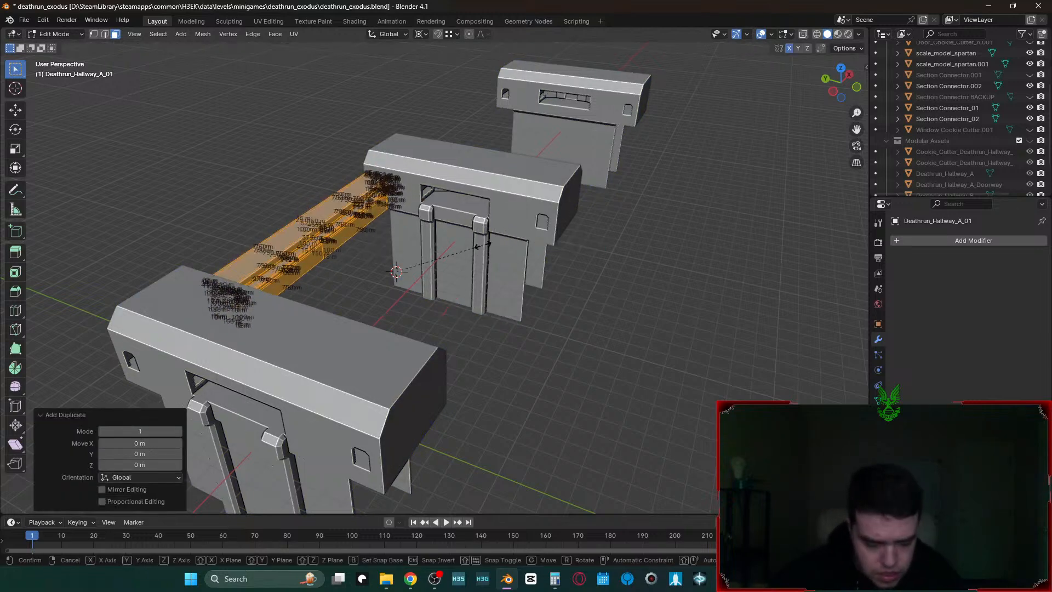
{"action": "type", "text": "sy-1"}
{"action": "key", "text": "Return"}
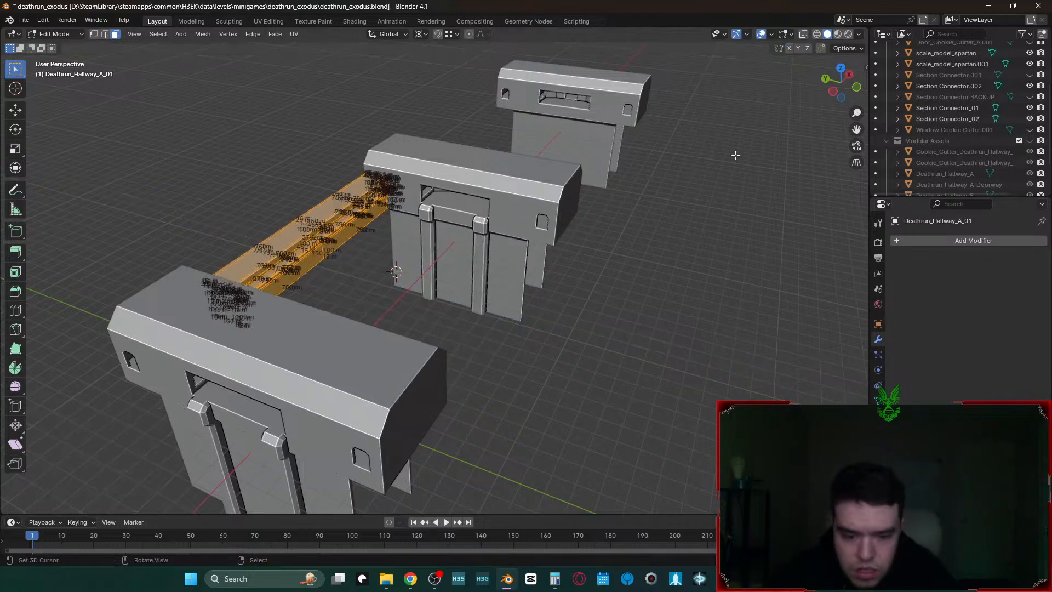
{"action": "type", "text": "sy-1"}
{"action": "key", "text": "Return"}
{"action": "key", "text": "ctrl+z"}
{"action": "key", "text": "ctrl+z"}
{"action": "key", "text": "Tab"}
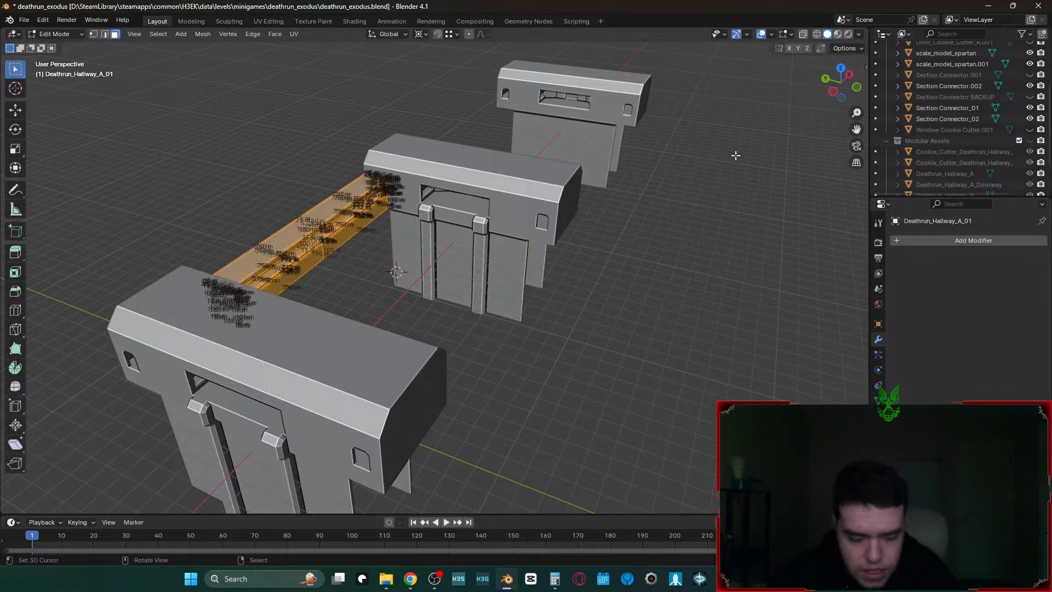
- Duplicate the hallway geometry, mirror the copy with a Y scale of -1 about the 3D cursor, and set the object's origin to geometry
{"action": "key", "text": "shift+d"}
{"action": "key", "text": "Escape"}
{"action": "type", "text": "s"}
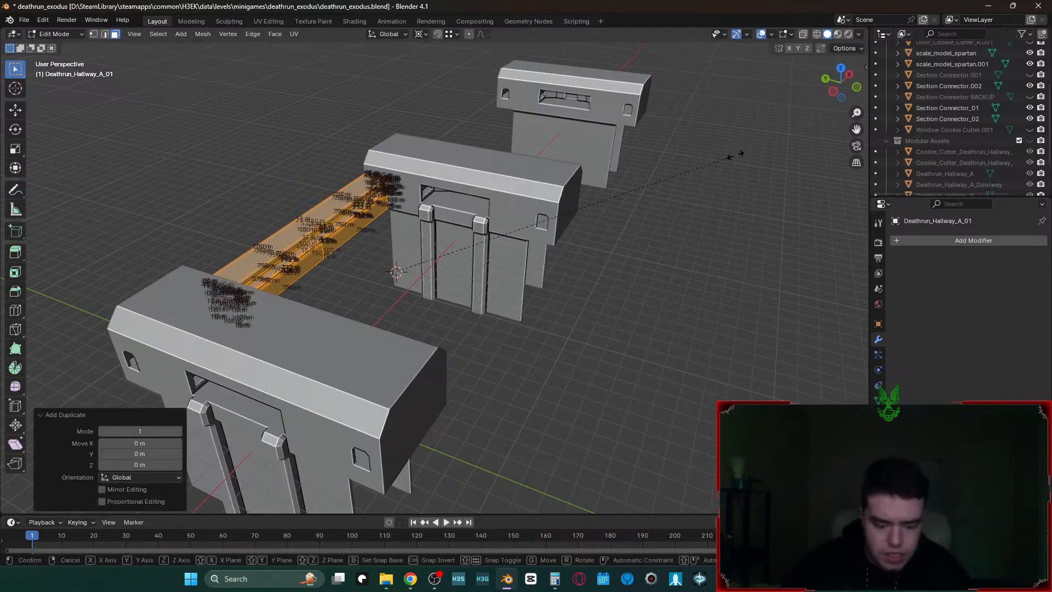
{"action": "type", "text": "y-1"}
{"action": "key", "text": "Return"}
{"action": "key", "text": "Tab"}
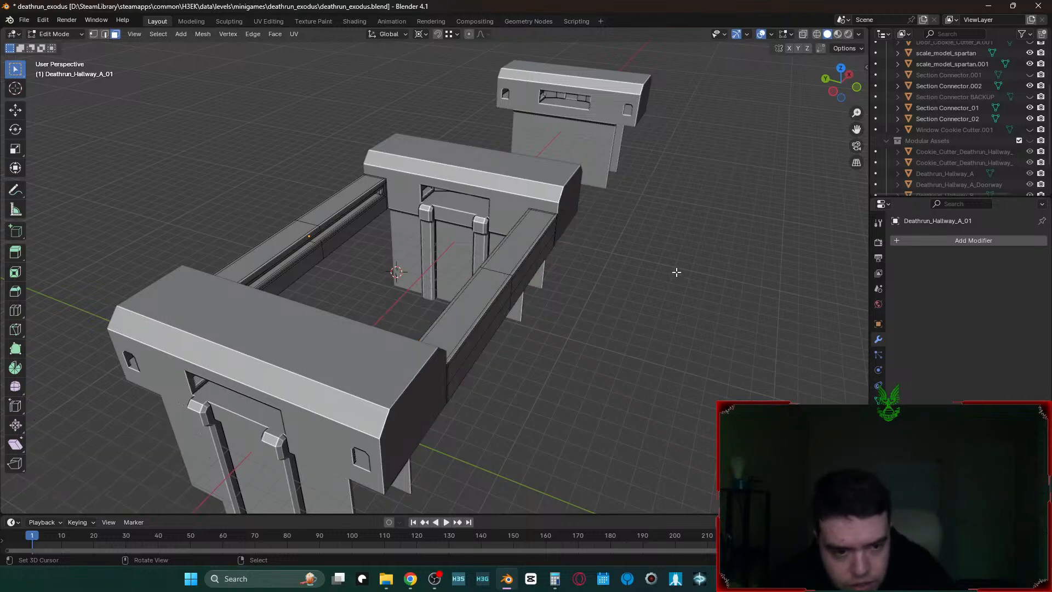
{"action": "right_click", "coordinate": [526, 267]}
{"action": "left_click", "coordinate": [527, 264]}
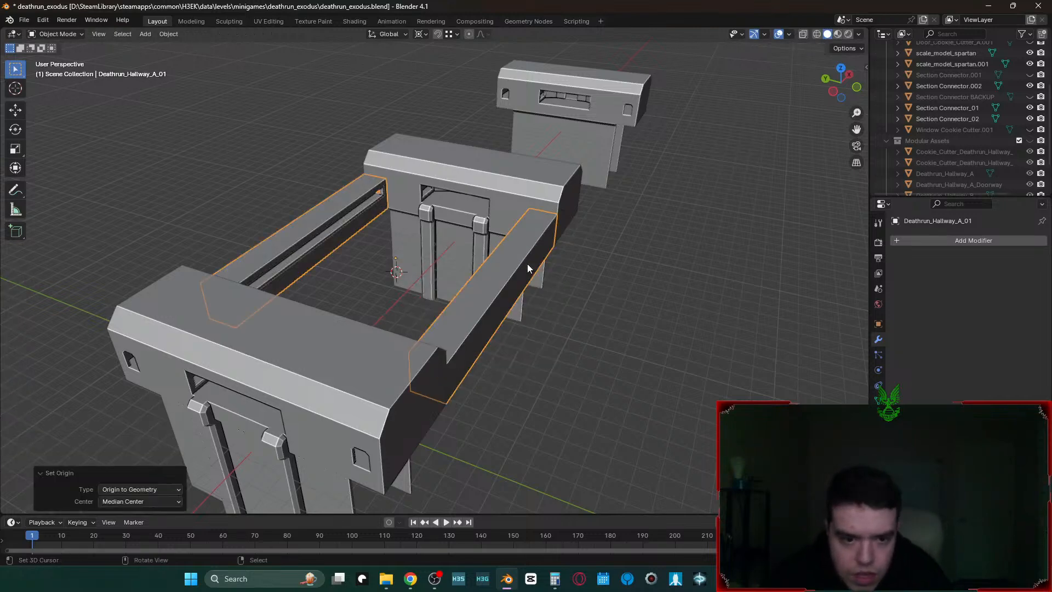
- Duplicate the hallway pair along X and butt the copy against the far side of the middle section connector
{"action": "key", "text": "shift+grave"}
{"action": "left_click", "coordinate": [434, 269]}
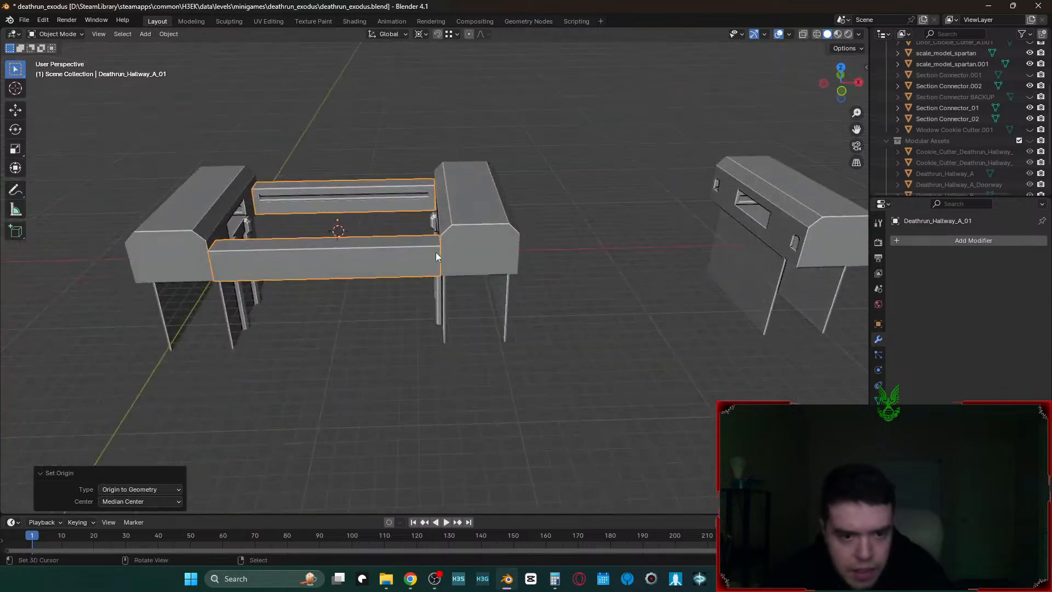
{"action": "key", "text": "shift+d"}
{"action": "key", "text": "x"}
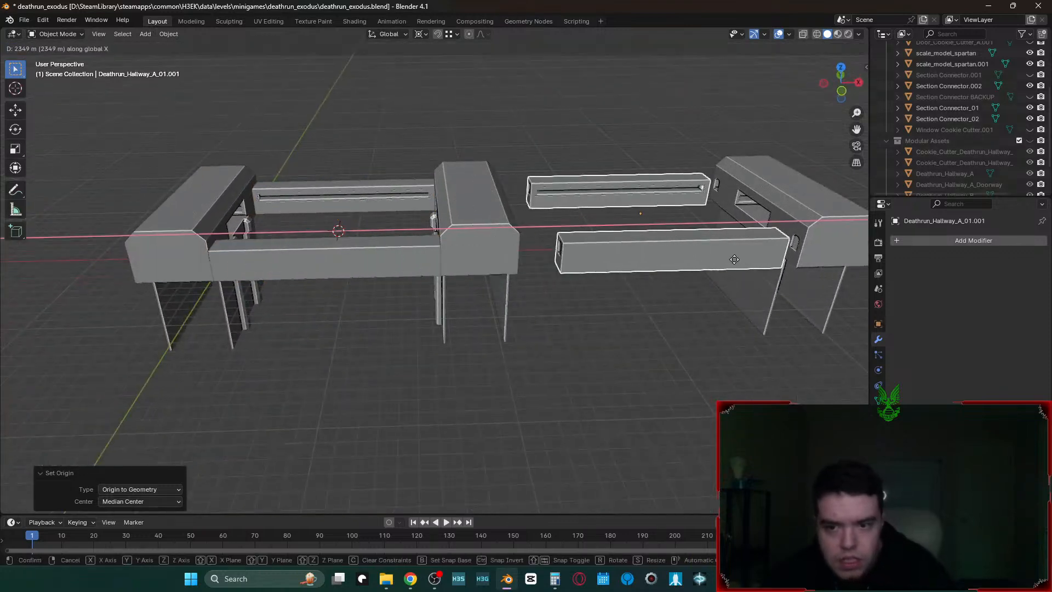
{"action": "left_click", "coordinate": [780, 251]}
{"action": "key", "text": "g"}
{"action": "key", "text": "x"}
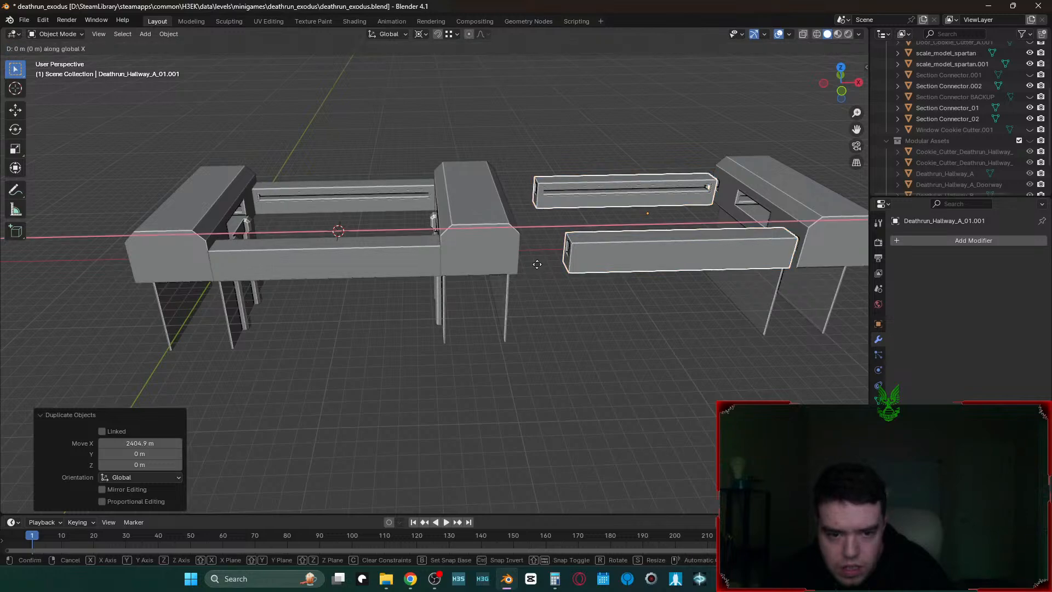
{"action": "left_click", "coordinate": [487, 267]}
- Move Section Connector.002 about -400.62 m along X to meet the free ends of the duplicated hallways
{"action": "left_click", "coordinate": [805, 252]}
{"action": "key", "text": "g"}
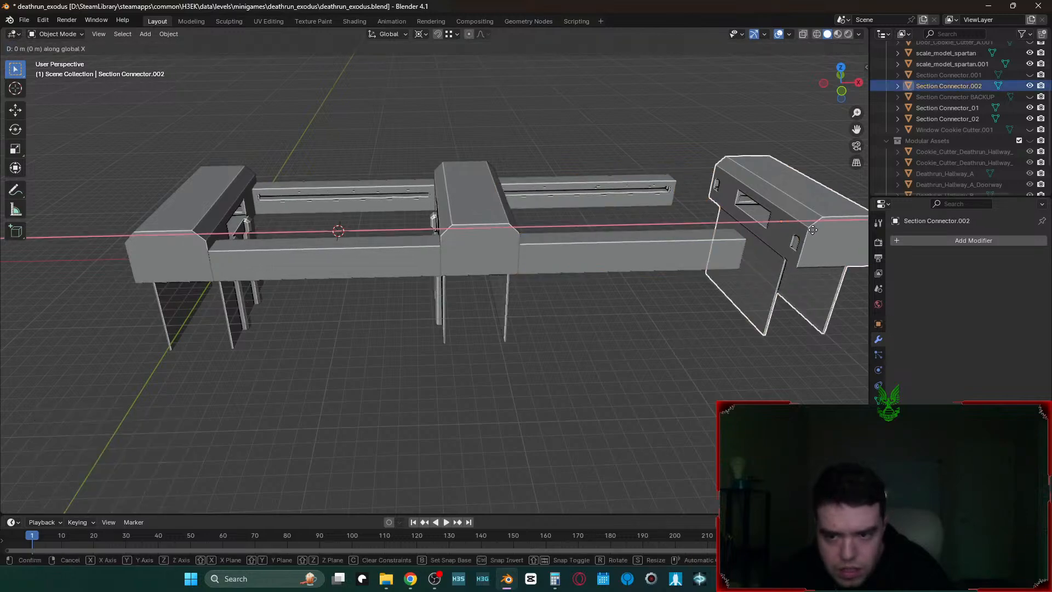
{"action": "key", "text": "x"}
{"action": "left_click", "coordinate": [747, 251]}
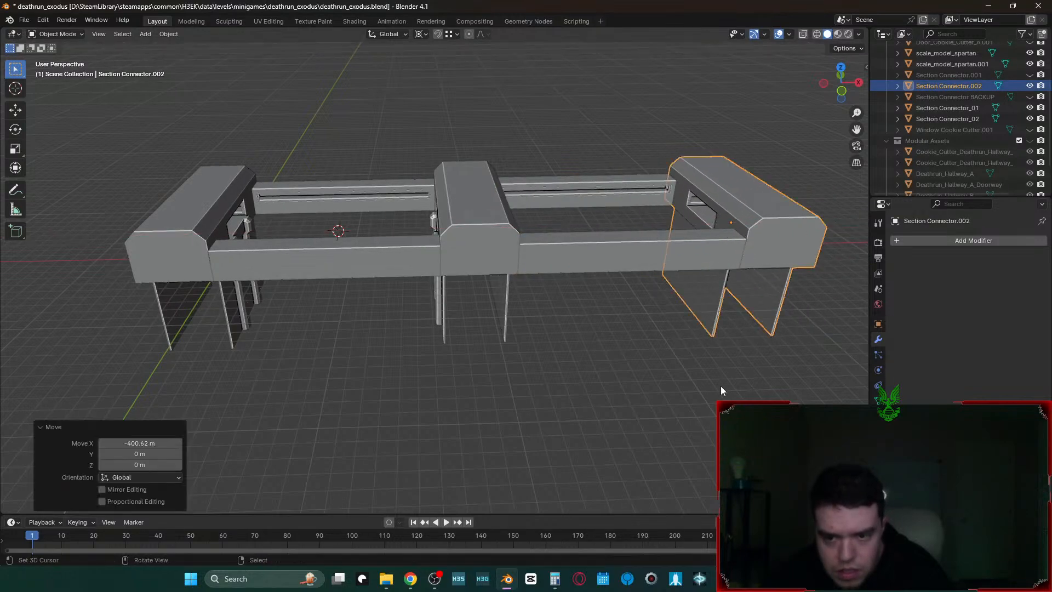
{"action": "left_click", "coordinate": [721, 385]}
- Examine the joints between the duplicated hallways and section connectors from close up and from the far end
{"action": "key", "text": "shift+grave"}
{"action": "key", "text": "d"}
{"action": "key", "text": "w"}
{"action": "key", "text": "w"}
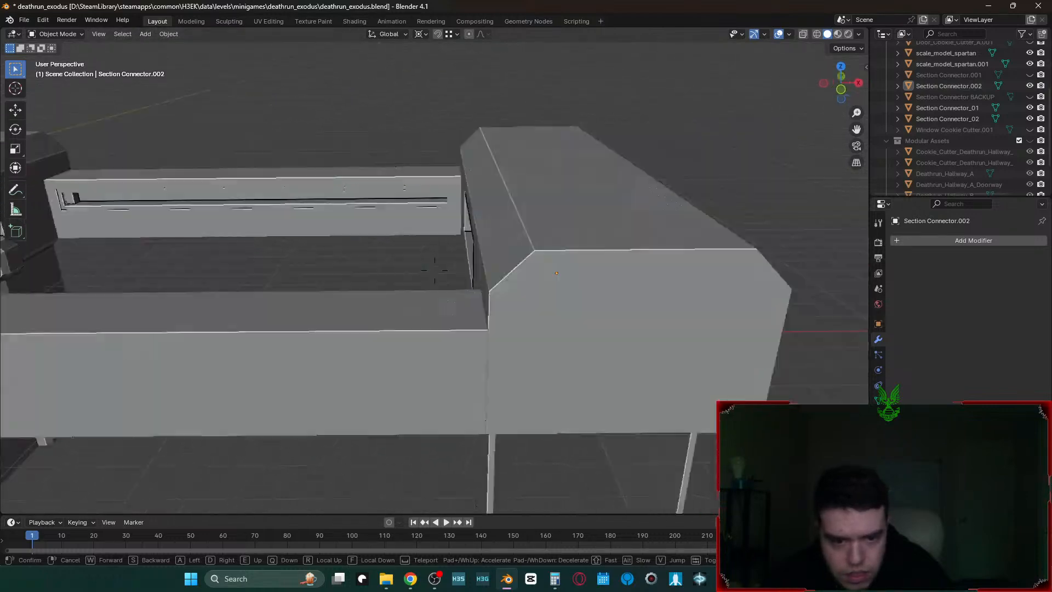
{"action": "key", "text": "w"}
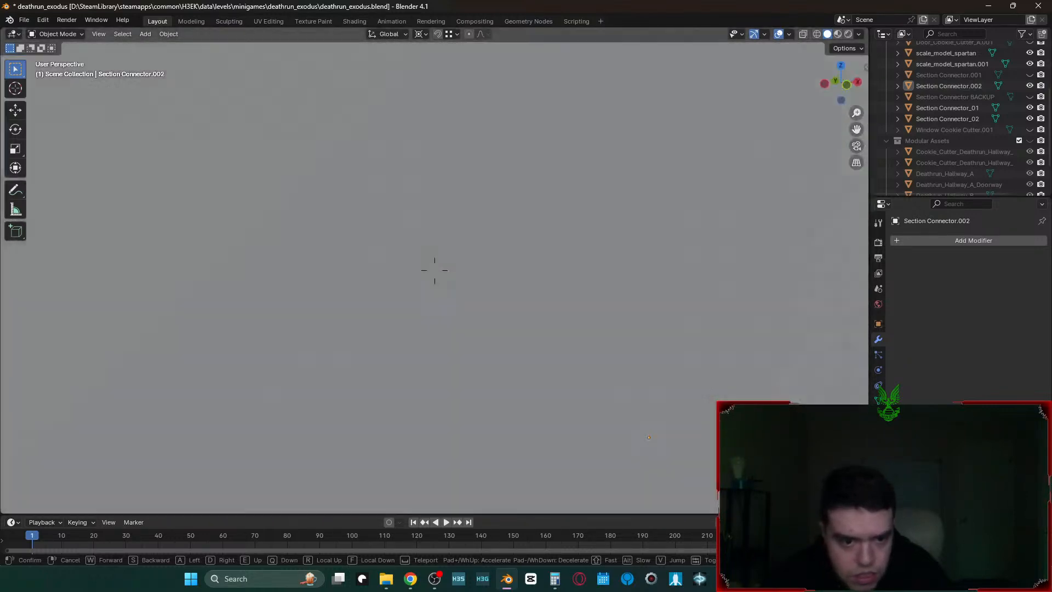
{"action": "key", "text": "w"}
{"action": "key", "text": "s"}
{"action": "key", "text": "w"}
{"action": "key", "text": "s"}
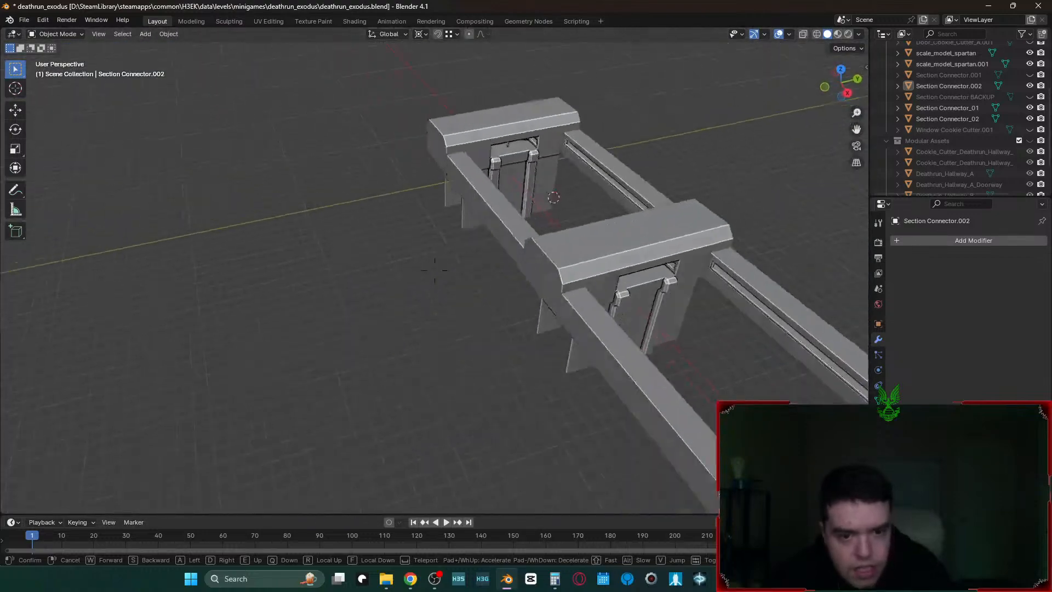
{"action": "key", "text": "a"}
{"action": "left_click", "coordinate": [721, 378]}
- Rename the end connector Section Connector.002 as Section Connector_A_01
{"action": "left_click", "coordinate": [742, 305]}
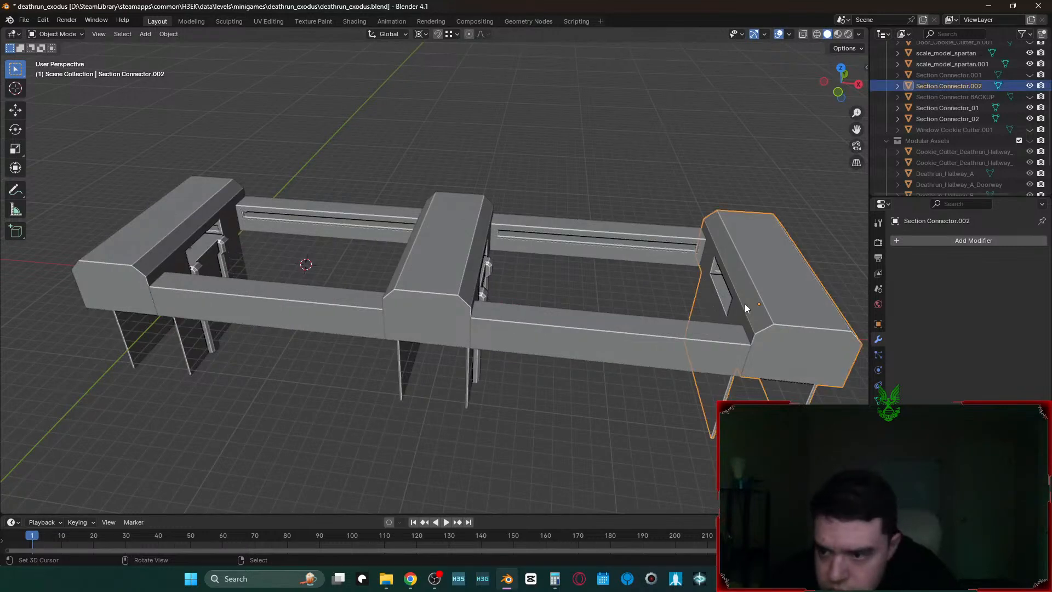
{"action": "key", "text": "F2"}
{"action": "left_click", "coordinate": [756, 295]}
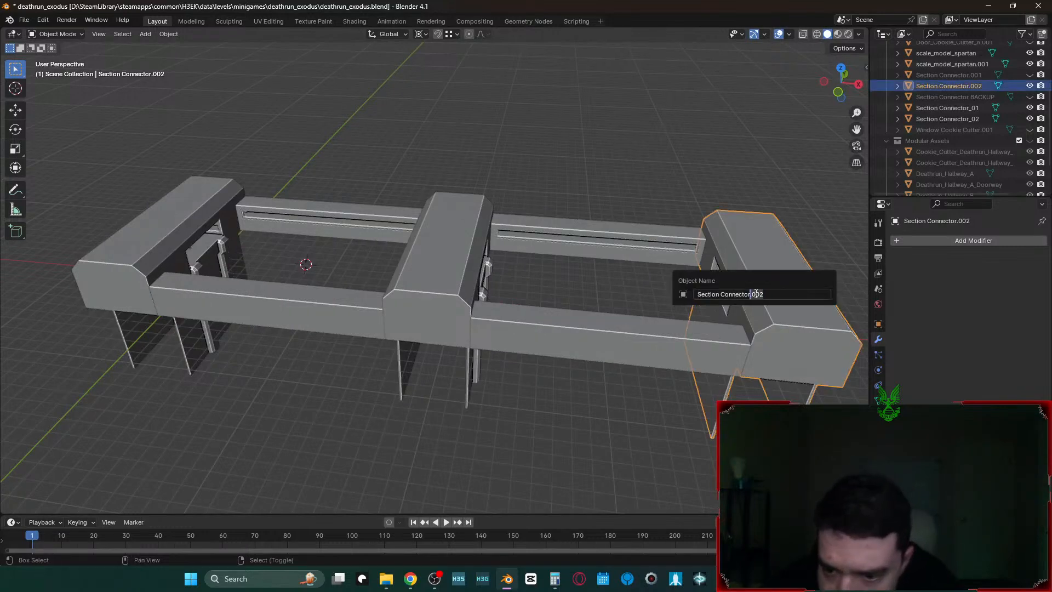
{"action": "type", "text": "_A_01"}
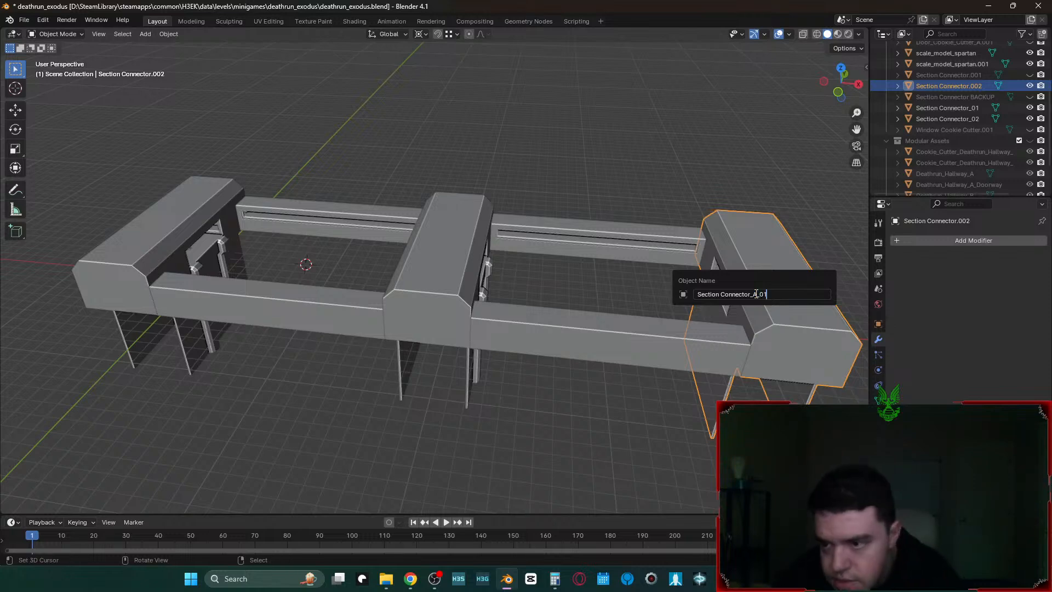
{"action": "key", "text": "Return"}
- Rename the middle connector Section Connector_01 as Section Connector_B_01
{"action": "left_click", "coordinate": [485, 302]}
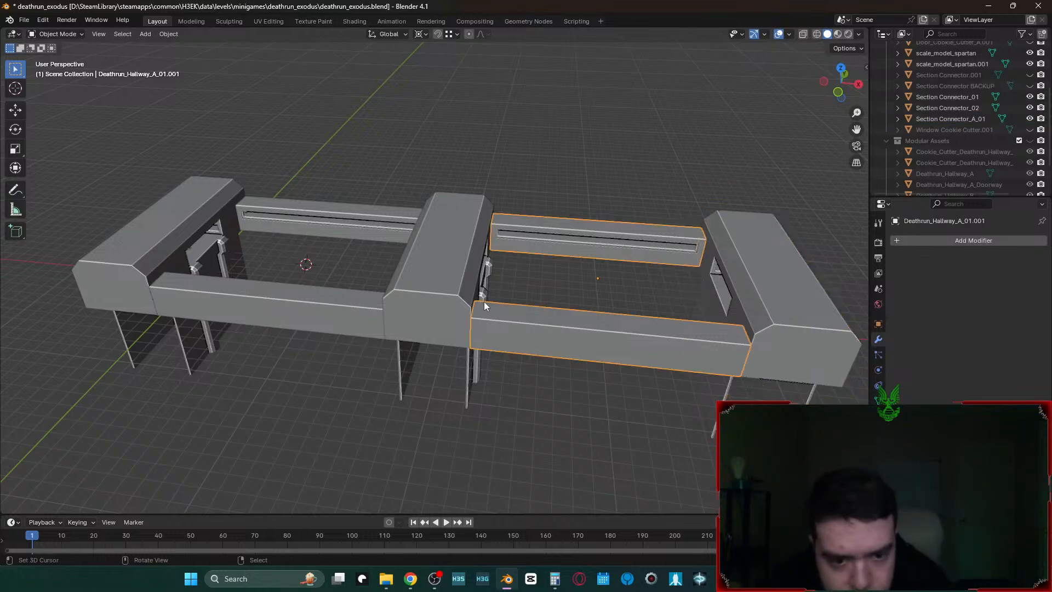
{"action": "left_click", "coordinate": [456, 272]}
{"action": "key", "text": "F2"}
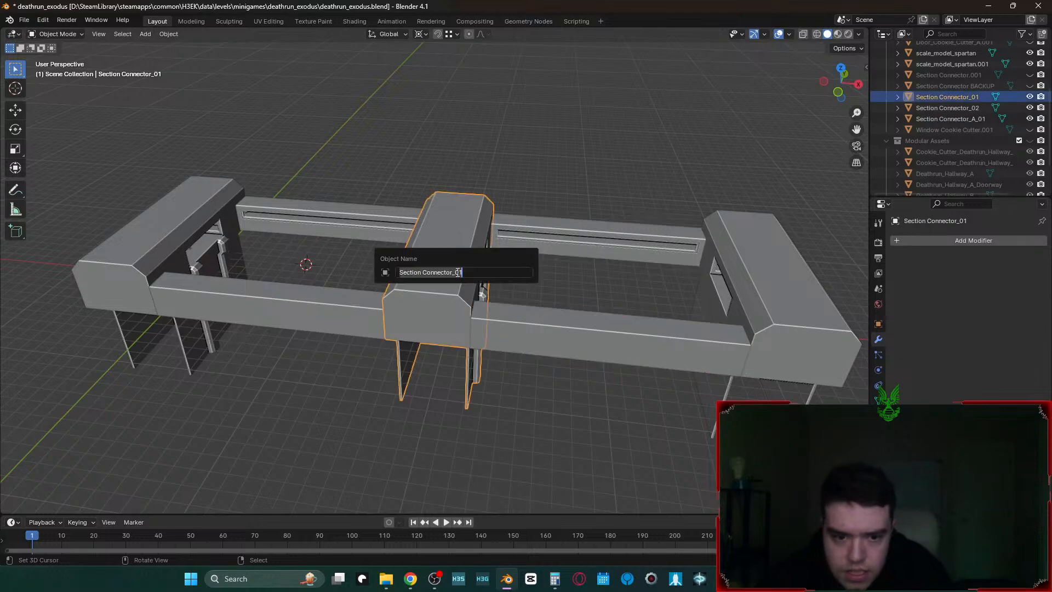
{"action": "left_click", "coordinate": [458, 272]}
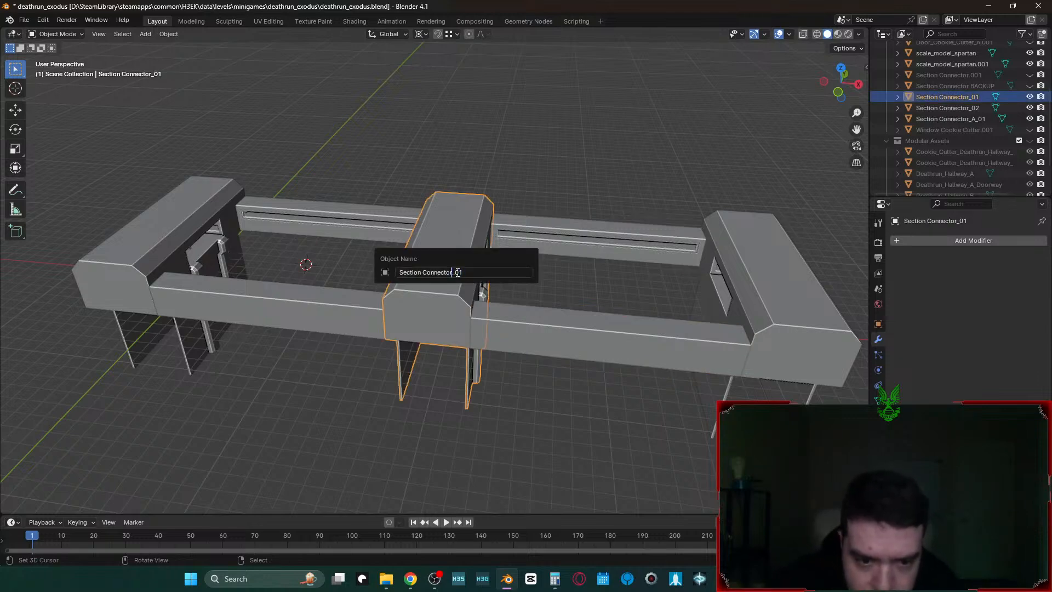
{"action": "type", "text": "_B"}
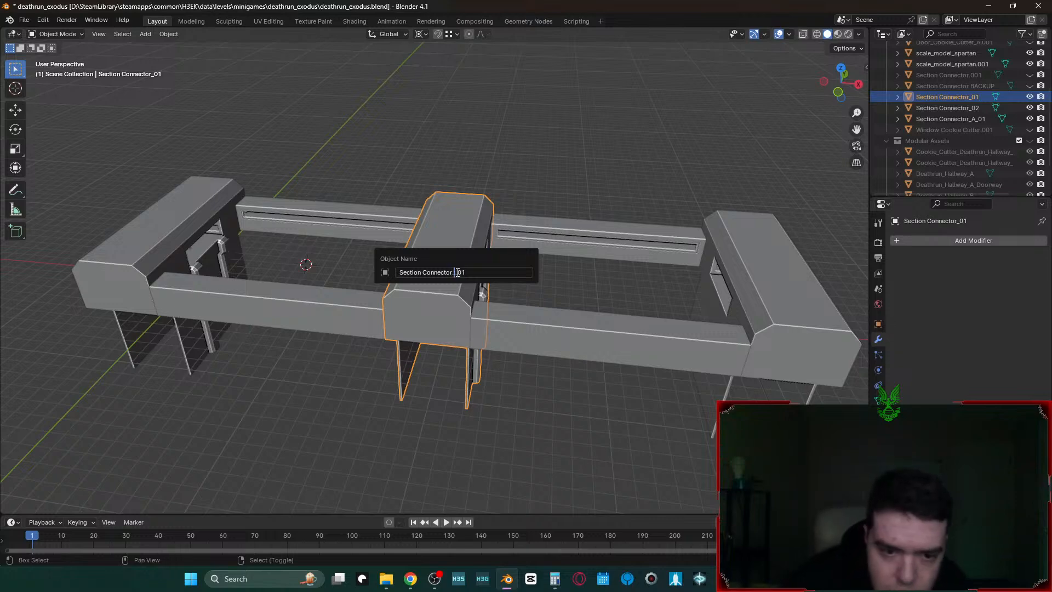
{"action": "key", "text": "Return"}
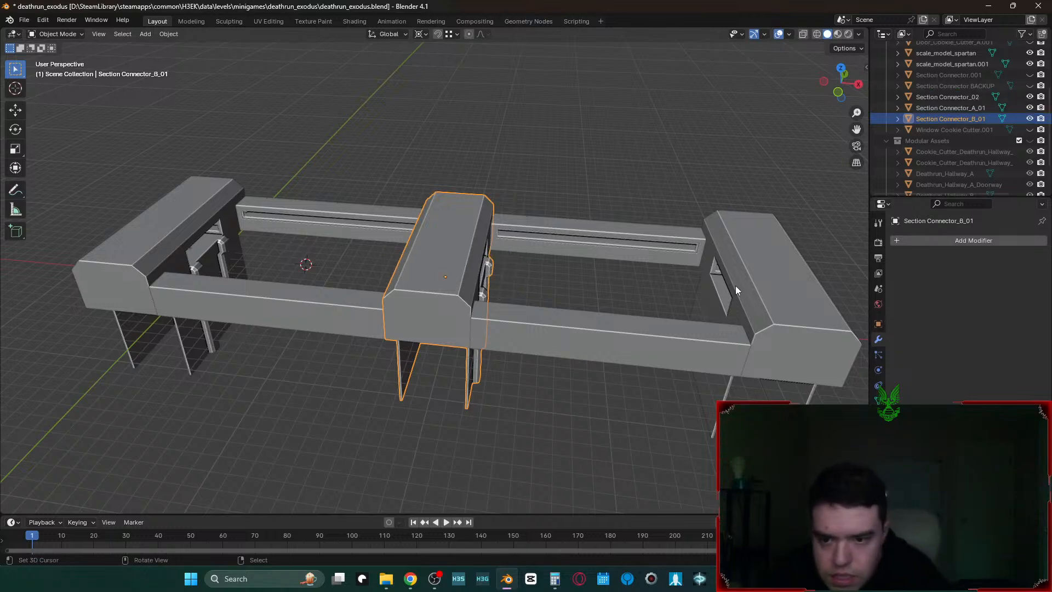
{"action": "left_click", "coordinate": [761, 283]}
{"action": "scroll", "coordinate": [987, 130], "scroll_direction": "down", "scroll_amount": 2}
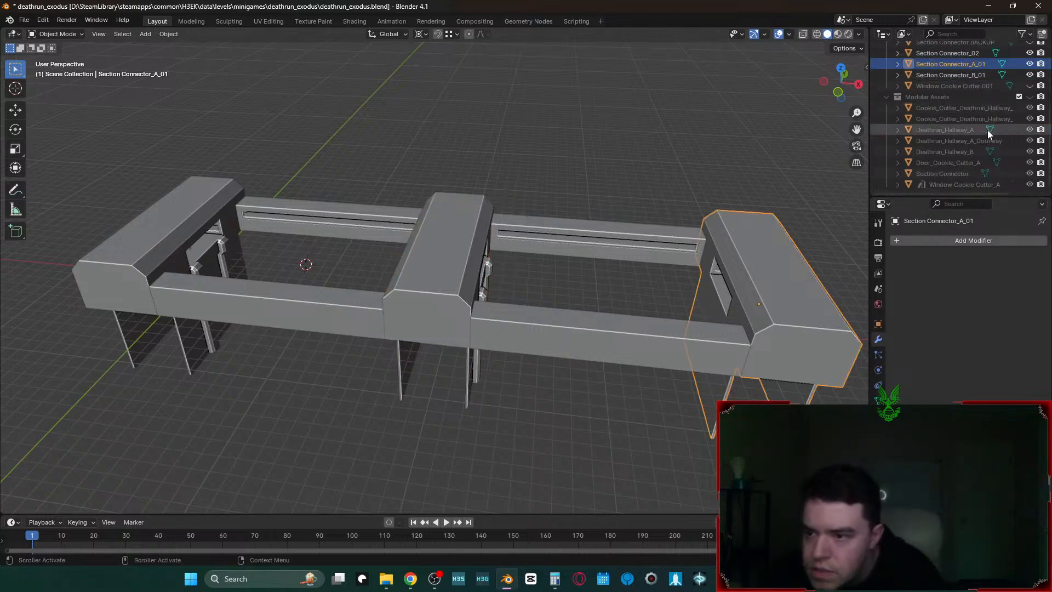
{"action": "left_click", "coordinate": [940, 174]}
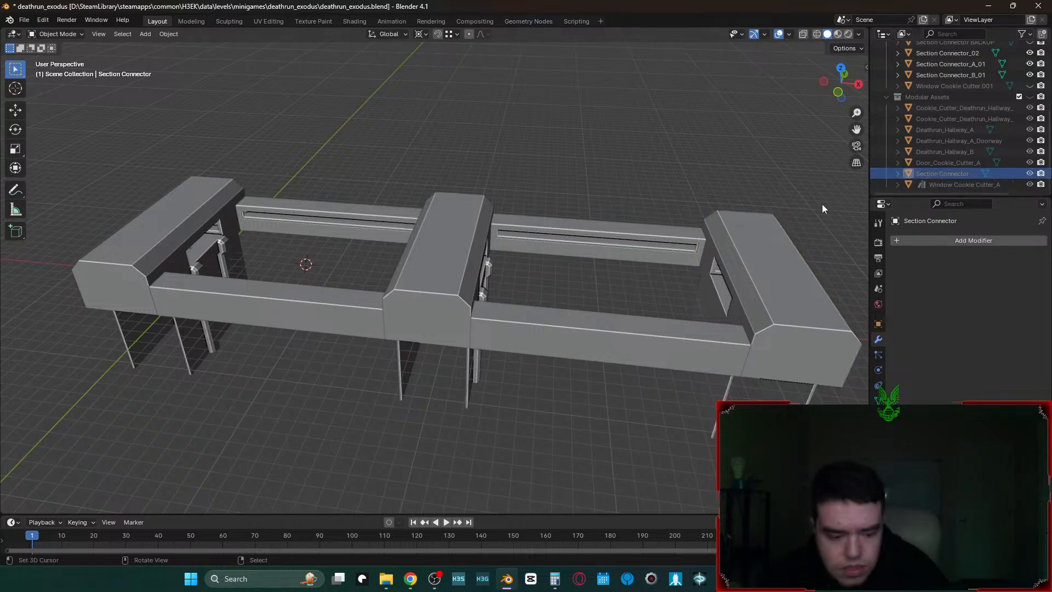
{"action": "key", "text": "F2"}
{"action": "key", "text": "Return"}
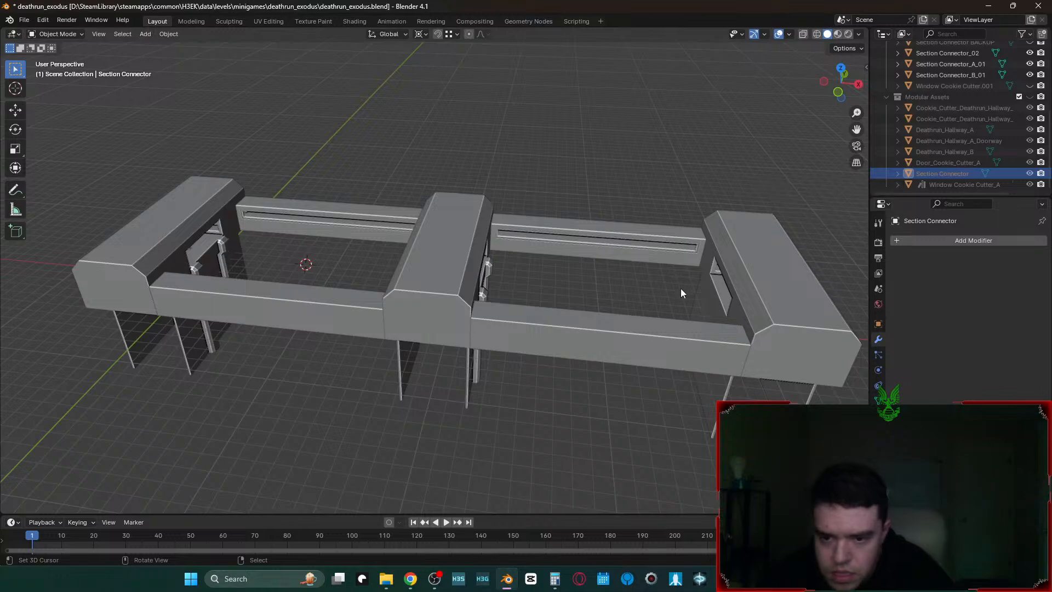
{"action": "left_click", "coordinate": [734, 277]}
{"action": "key", "text": "F2"}
{"action": "key", "text": "Escape"}
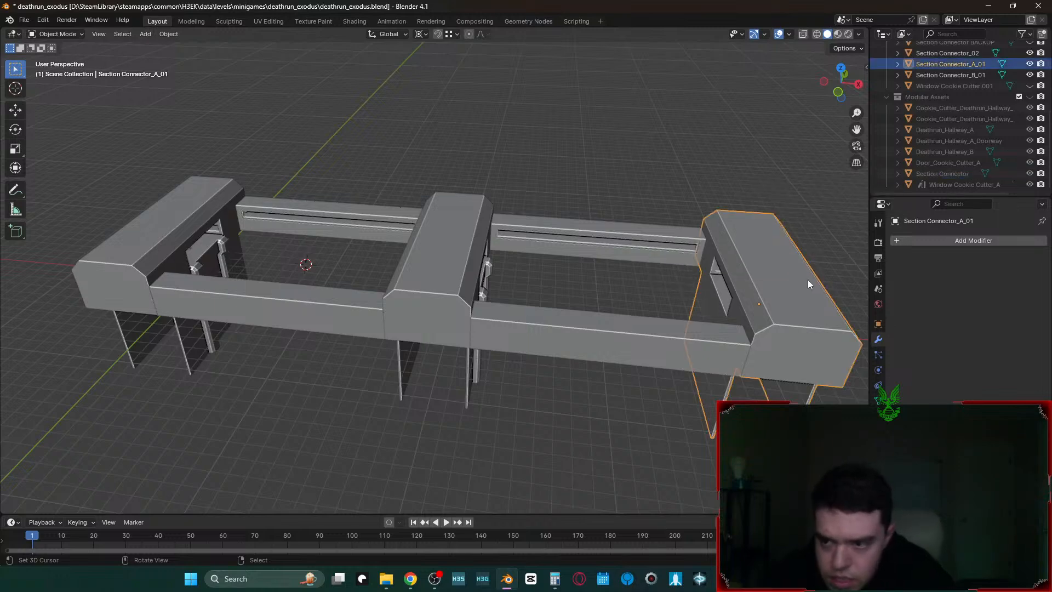
- Rename the Section Connector object in the Modular Assets collection as Section Connector_A
{"action": "left_click", "coordinate": [941, 173]}
{"action": "key", "text": "F2"}
{"action": "left_click", "coordinate": [700, 194]}
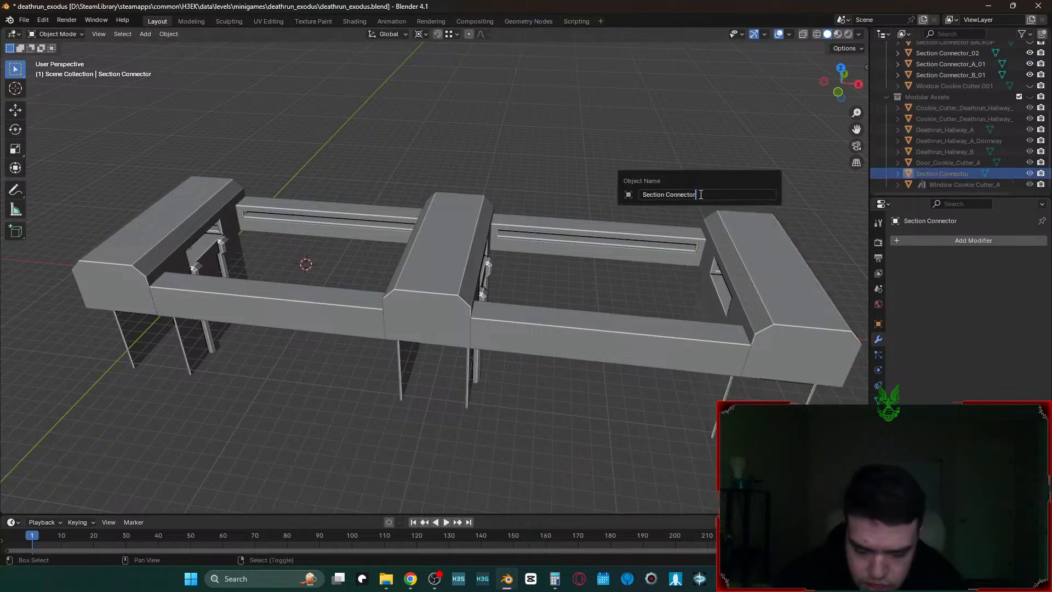
{"action": "type", "text": "_A"}
{"action": "key", "text": "Return"}
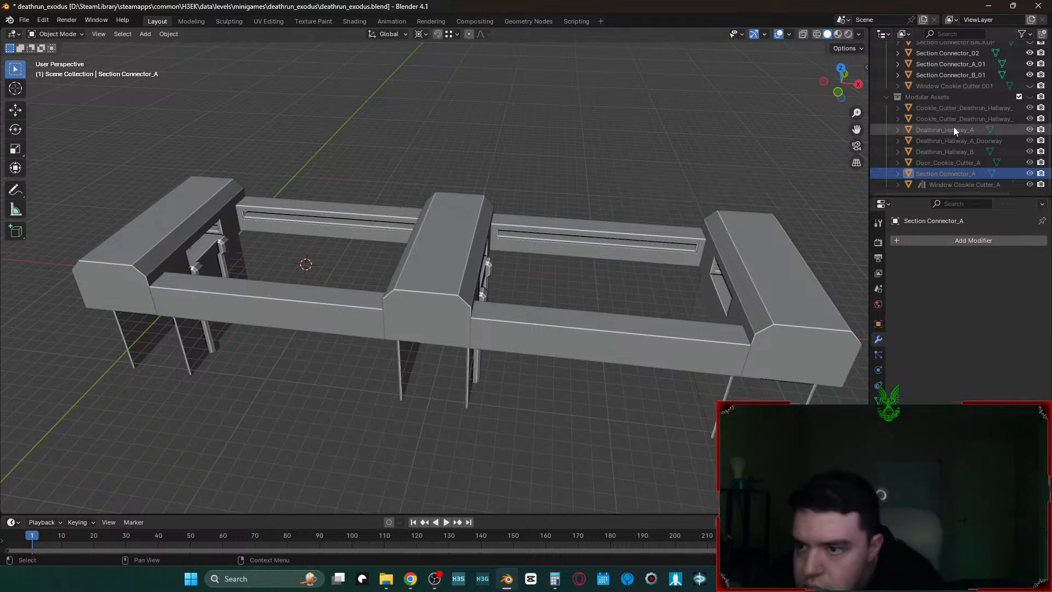
- Duplicate the middle connector Section Connector_B_01 in place and rename the copy Section Connector_B
{"action": "left_click", "coordinate": [434, 262]}
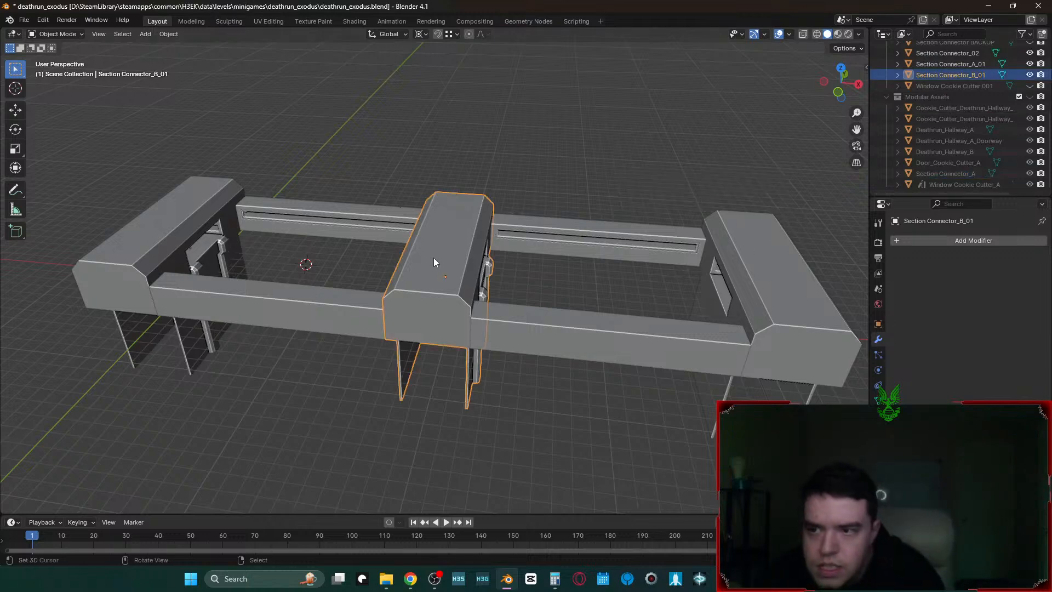
{"action": "key", "text": "shift+d"}
{"action": "right_click", "coordinate": [502, 288]}
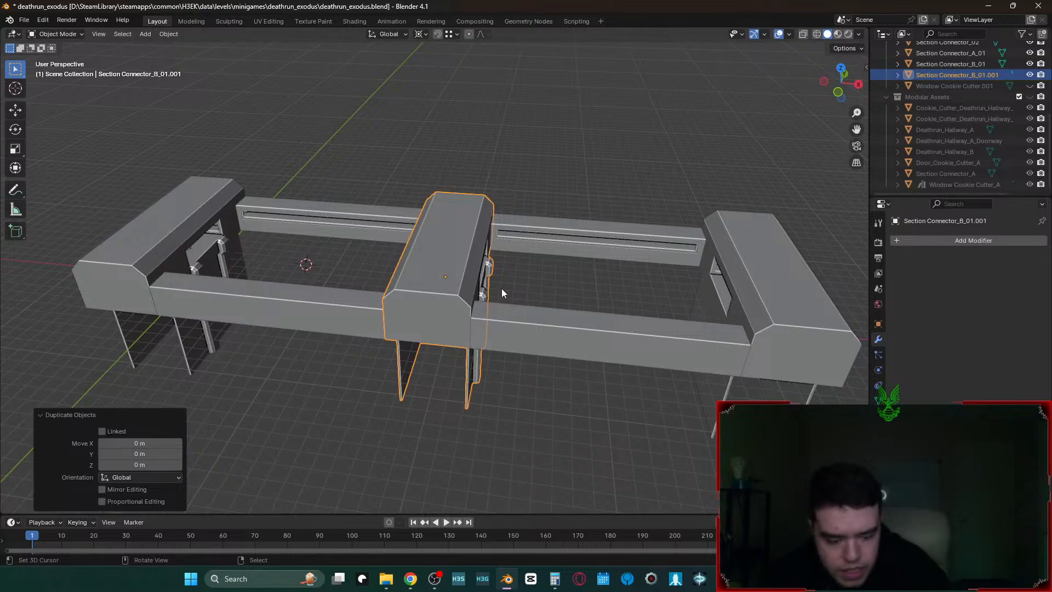
{"action": "key", "text": "F2"}
{"action": "type", "text": "0"}
{"action": "key", "text": "Escape"}
{"action": "key", "text": "F2"}
{"action": "key", "text": "End"}
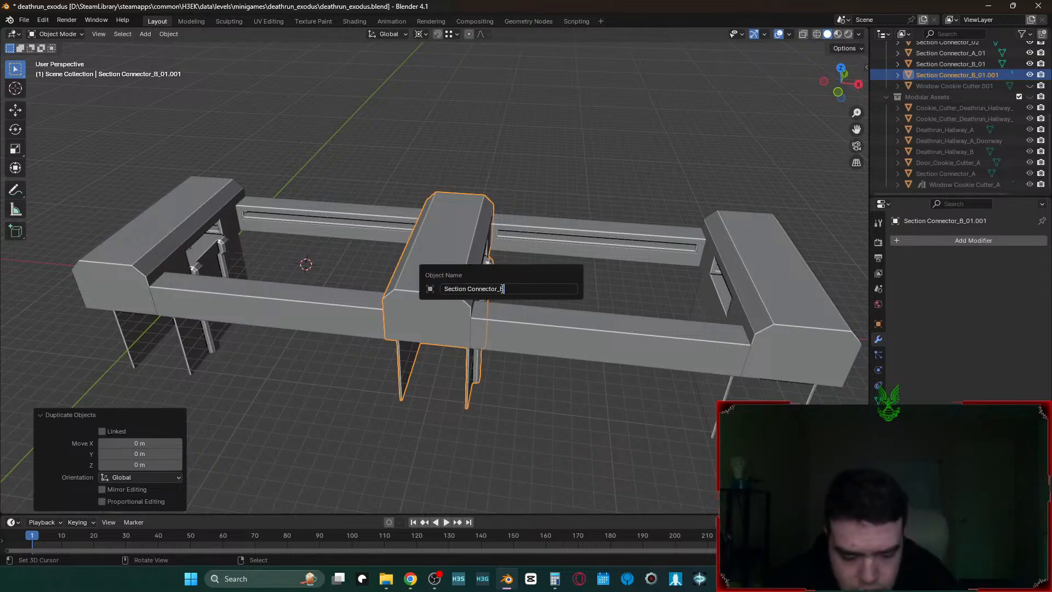
{"action": "key", "text": "Return"}
- Move Section Connector_B into the Modular Assets collection and save the file
{"action": "key", "text": "m"}
{"action": "left_click", "coordinate": [501, 288]}
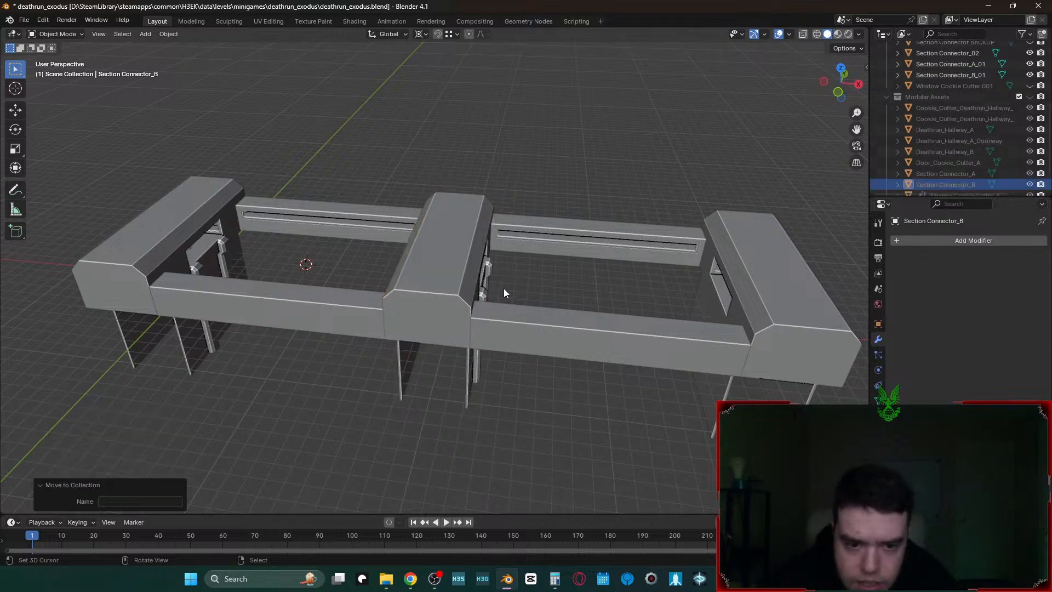
{"action": "left_click", "coordinate": [544, 285]}
{"action": "key", "text": "ctrl+s"}
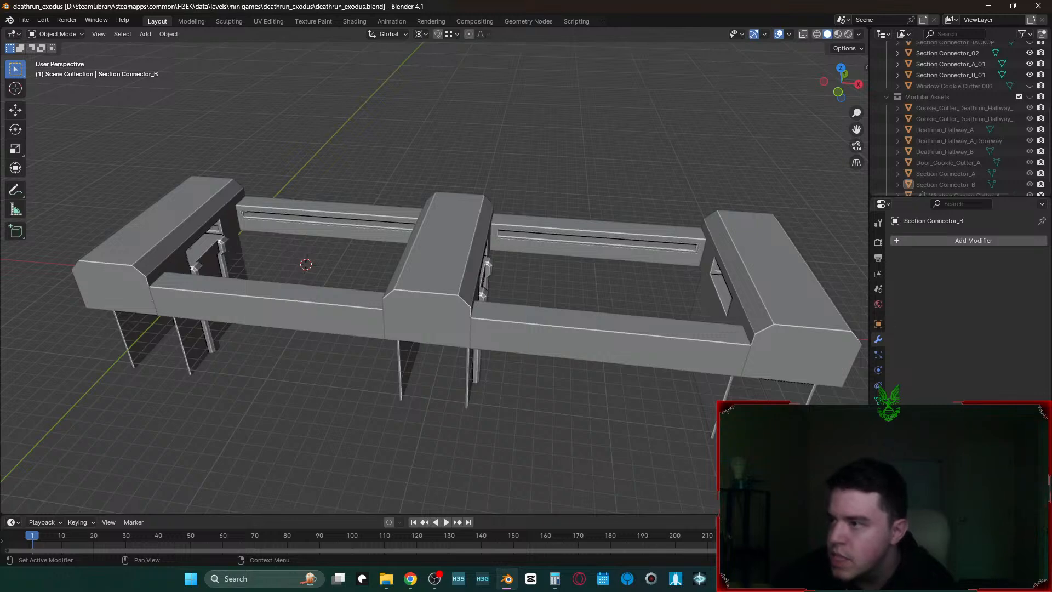
{"action": "middle_click_drag", "start_coordinate": [451, 284], "coordinate": [408, 289]}
{"action": "key", "text": "shift+grave"}
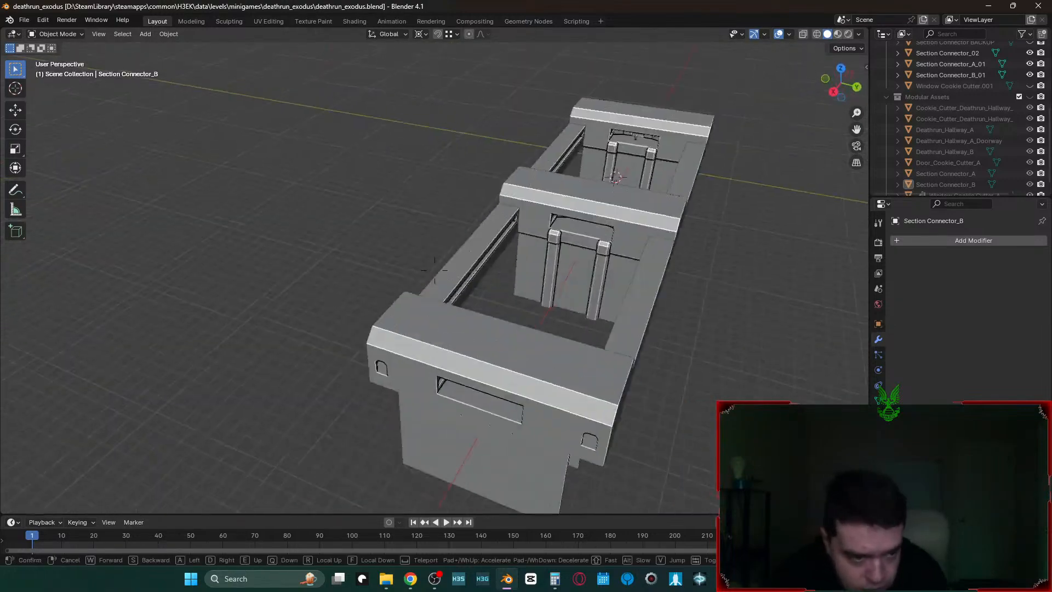
{"action": "key", "text": "w"}
{"action": "key", "text": "d"}
{"action": "key", "text": "s"}
{"action": "left_click", "coordinate": [409, 290]}
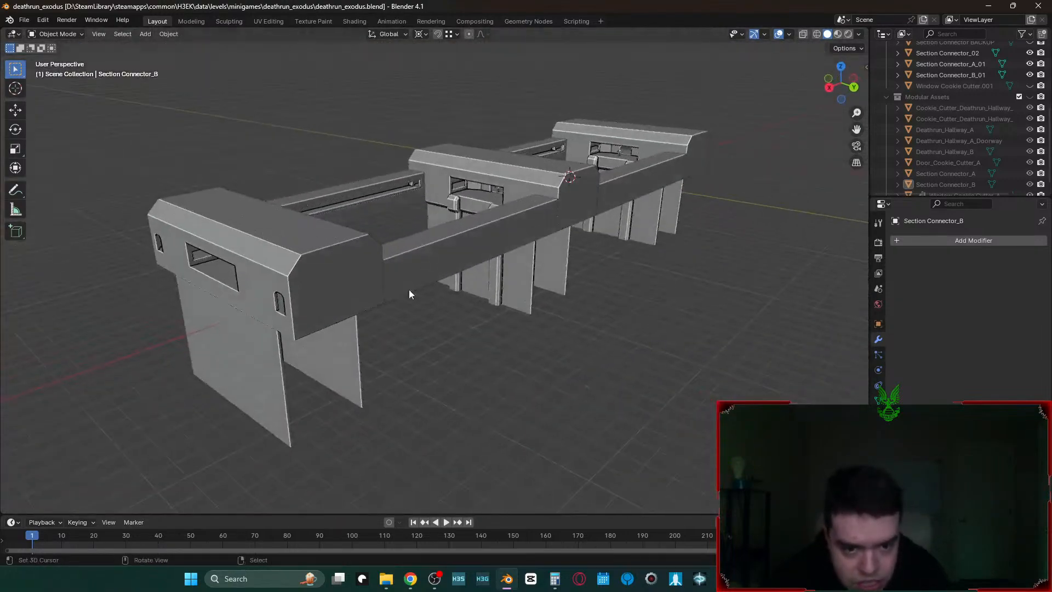
- Examine the connectors and hallways from outside and inside the assembled sections, checking the open space beneath the hallway walls
{"action": "key", "text": "shift+grave"}
{"action": "key", "text": "w"}
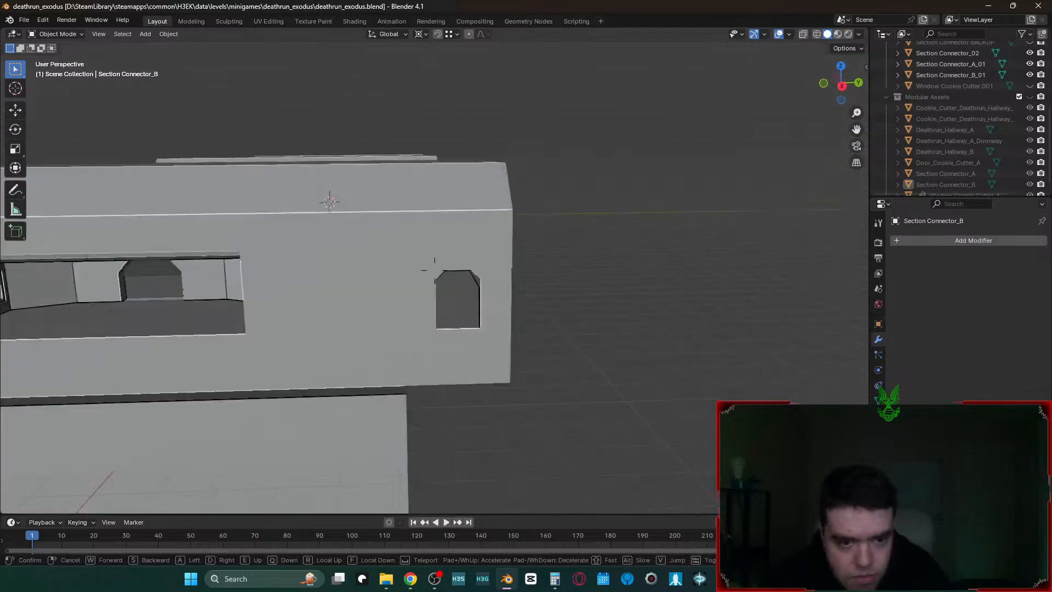
{"action": "key", "text": "w"}
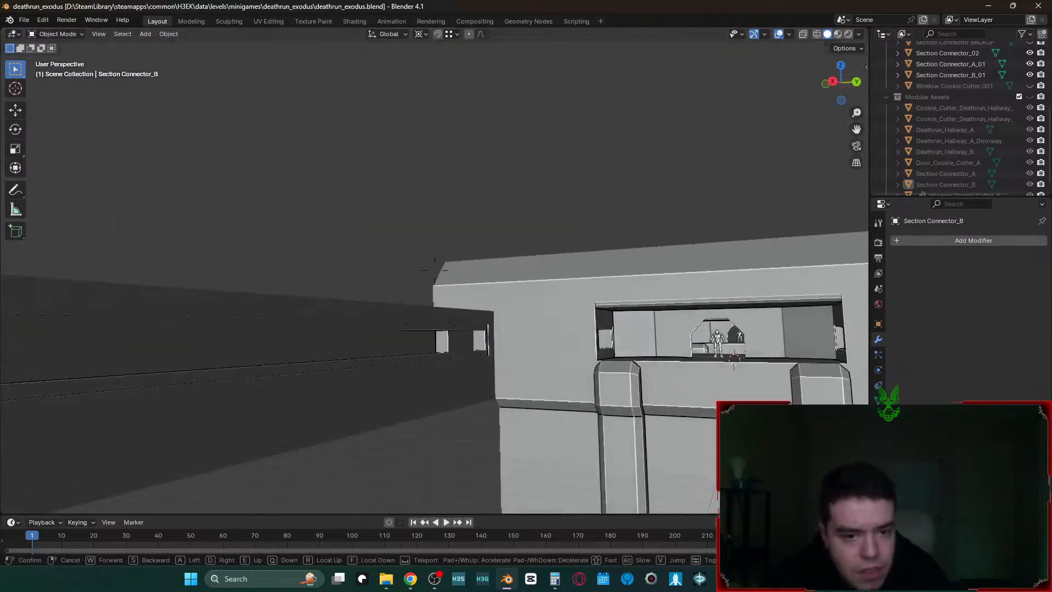
{"action": "key", "text": "w"}
{"action": "key", "text": "w"}
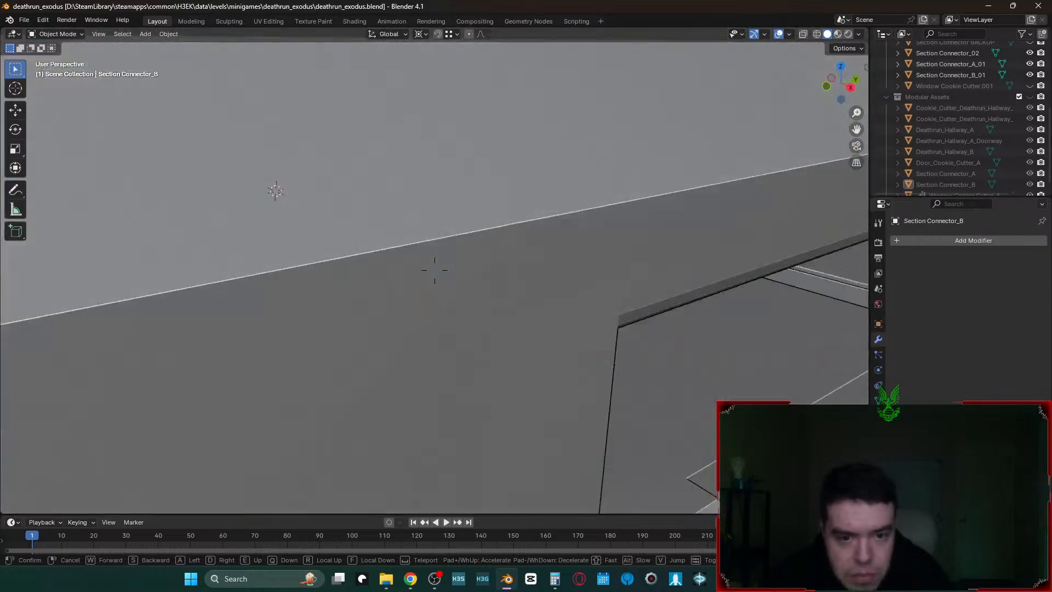
{"action": "key", "text": "w"}
{"action": "key", "text": "w"}
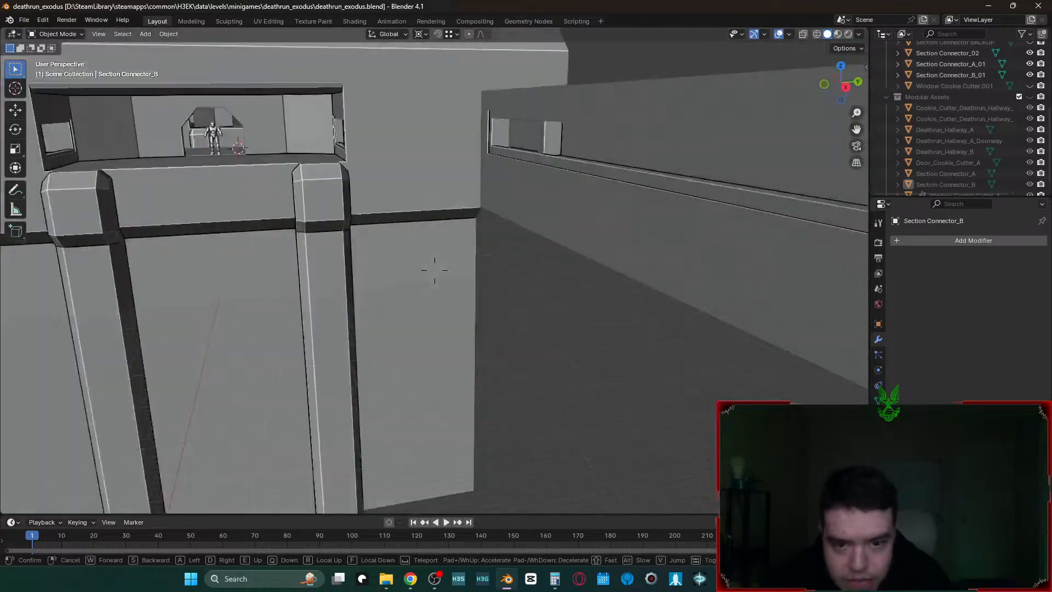
{"action": "key", "text": "w"}
{"action": "key", "text": "w"}
{"action": "key", "text": "s"}
{"action": "key", "text": "a"}
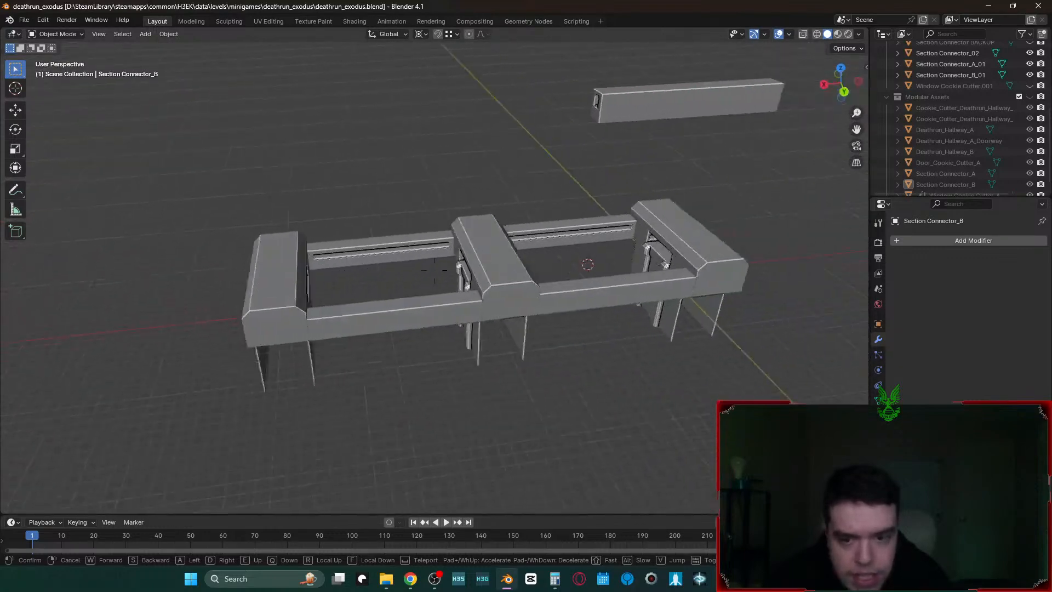
{"action": "key", "text": "w"}
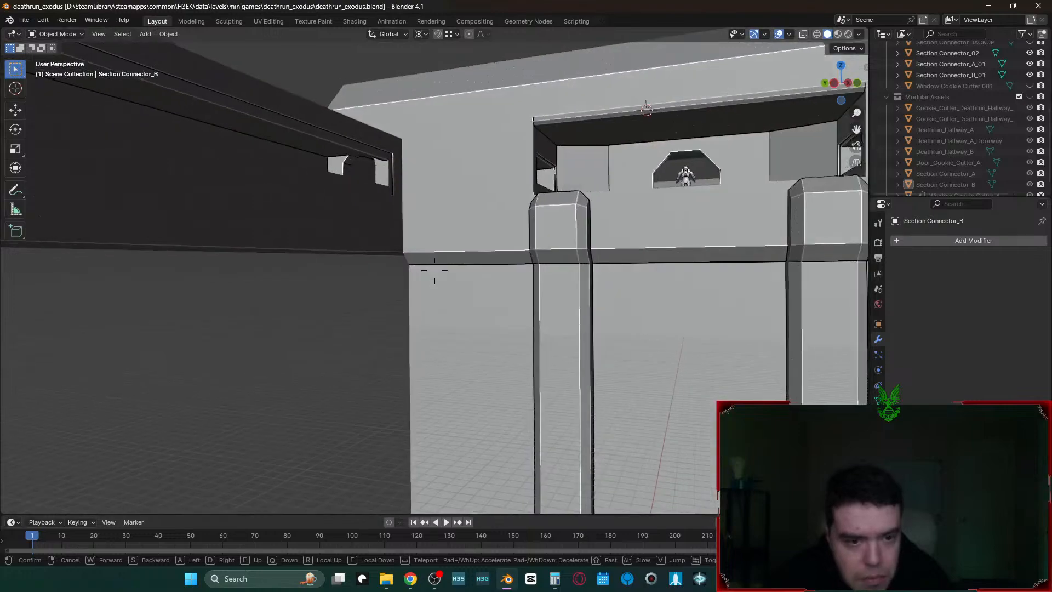
{"action": "key", "text": "w"}
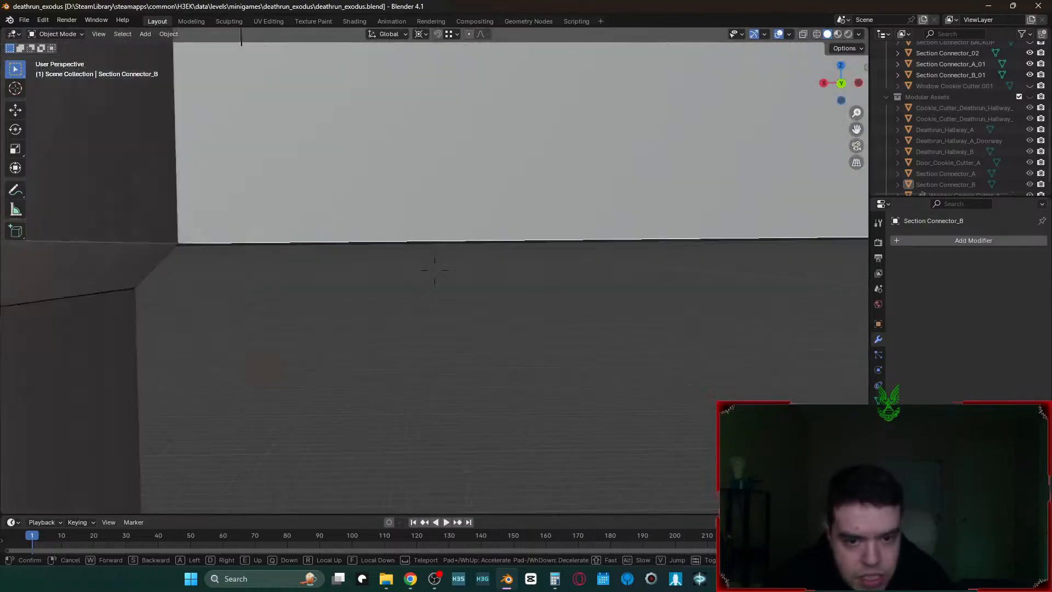
{"action": "key", "text": "s"}
{"action": "key", "text": "d"}
- Open Deathrun_Hallway_A_01 for mesh editing and select the two long underside faces of one hallway wall
{"action": "left_click", "coordinate": [420, 225]}
{"action": "right_click", "coordinate": [419, 225]}
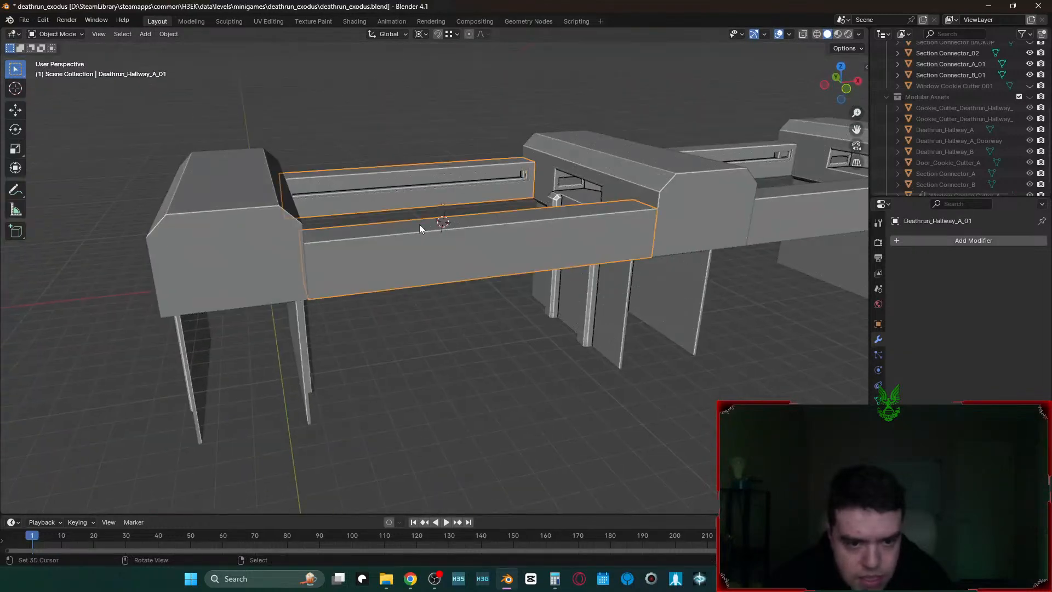
{"action": "key", "text": "Tab"}
{"action": "key", "text": "shift+grave"}
{"action": "key", "text": "w"}
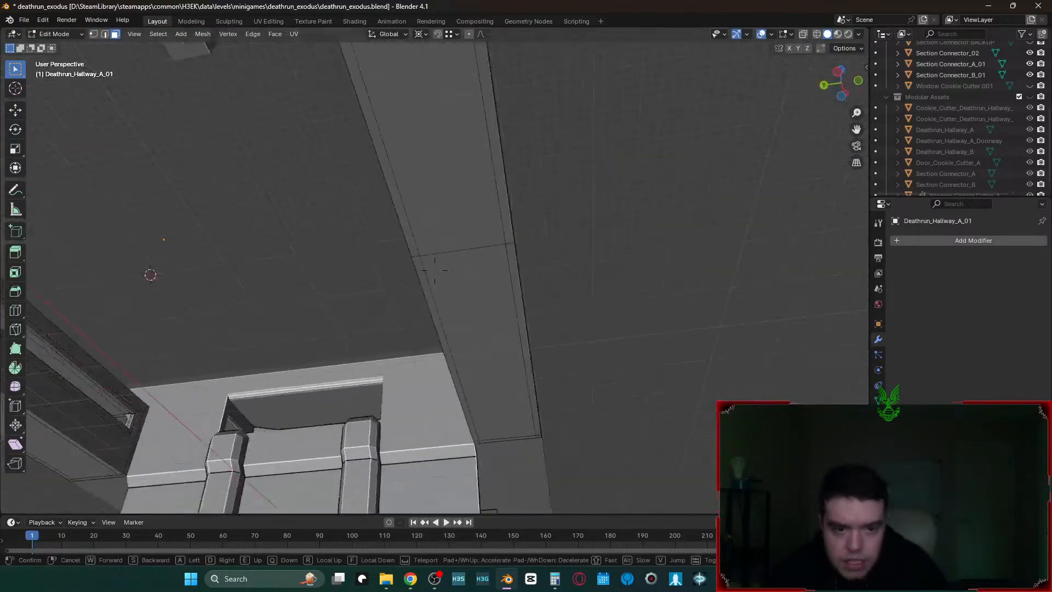
{"action": "left_click", "coordinate": [547, 350]}
{"action": "left_click", "coordinate": [555, 287]}
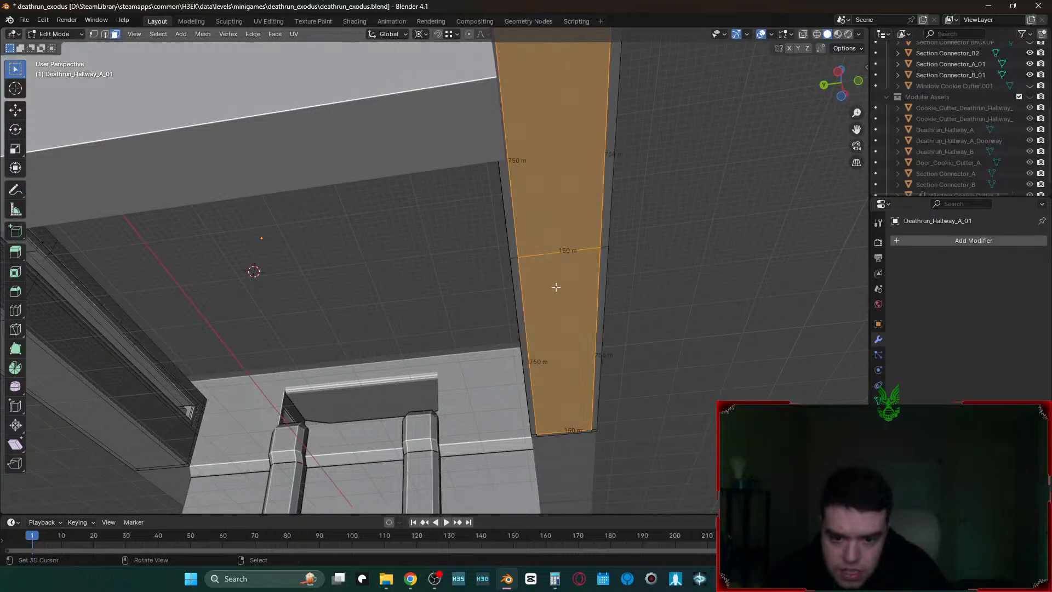
{"action": "key", "text": "shift+grave"}
{"action": "key", "text": "d"}
{"action": "left_click", "coordinate": [554, 288]}
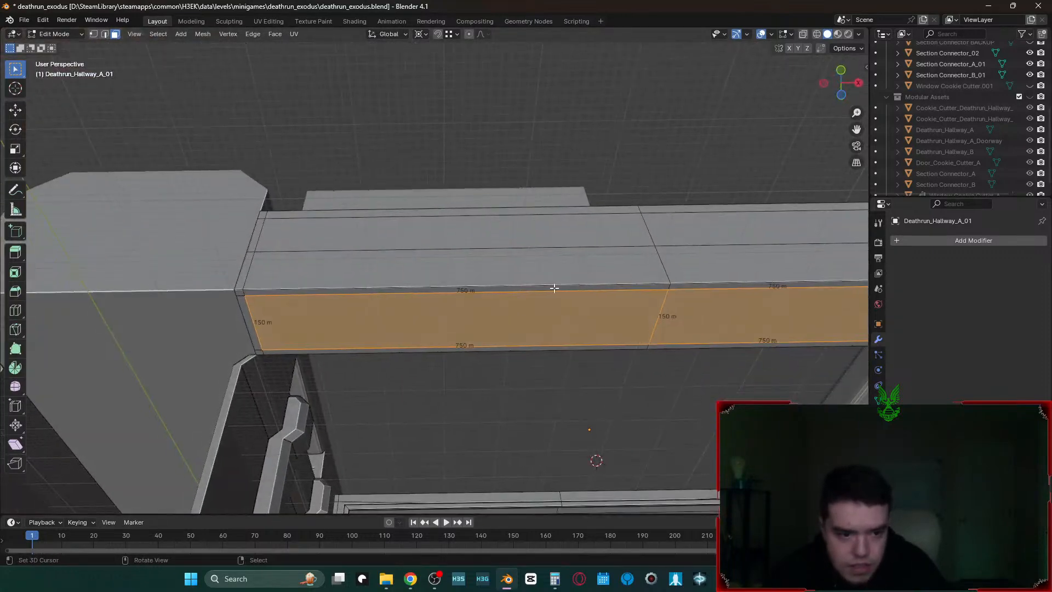
- Add the narrow end strips and small corner faces at both ends of that wall's underside to the selection
{"action": "key", "text": "shift+grave"}
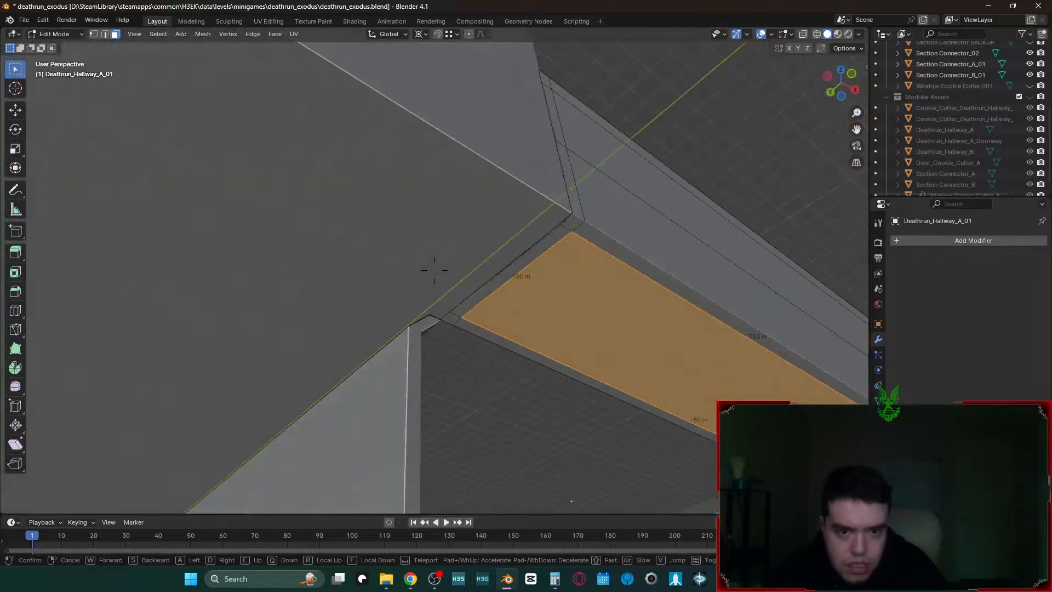
{"action": "left_click", "coordinate": [500, 303]}
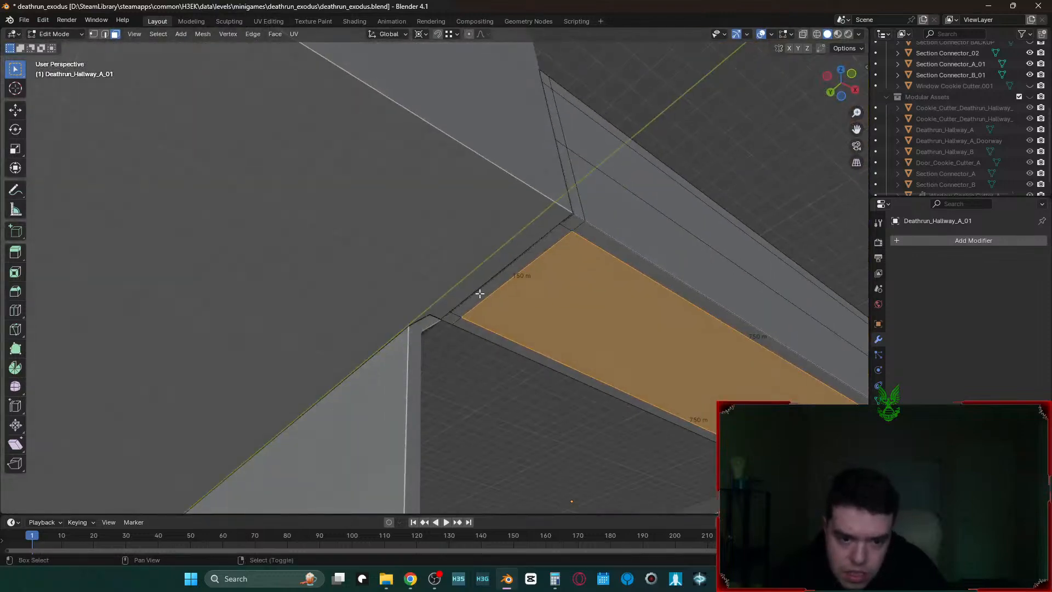
{"action": "key", "text": "shift+grave"}
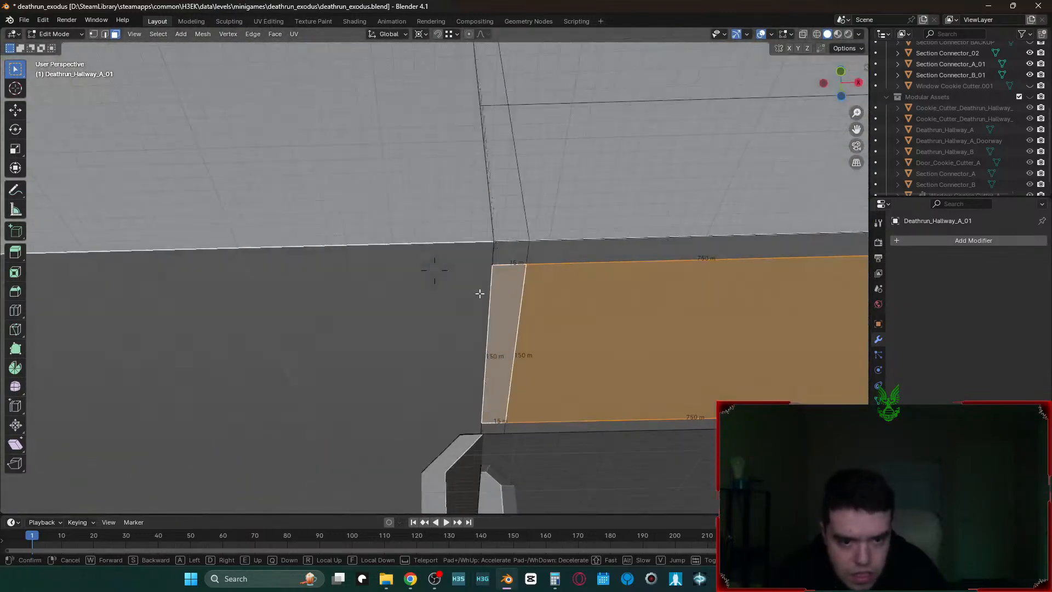
{"action": "left_click", "coordinate": [434, 269]}
{"action": "left_click", "coordinate": [501, 255], "text": "shift"}
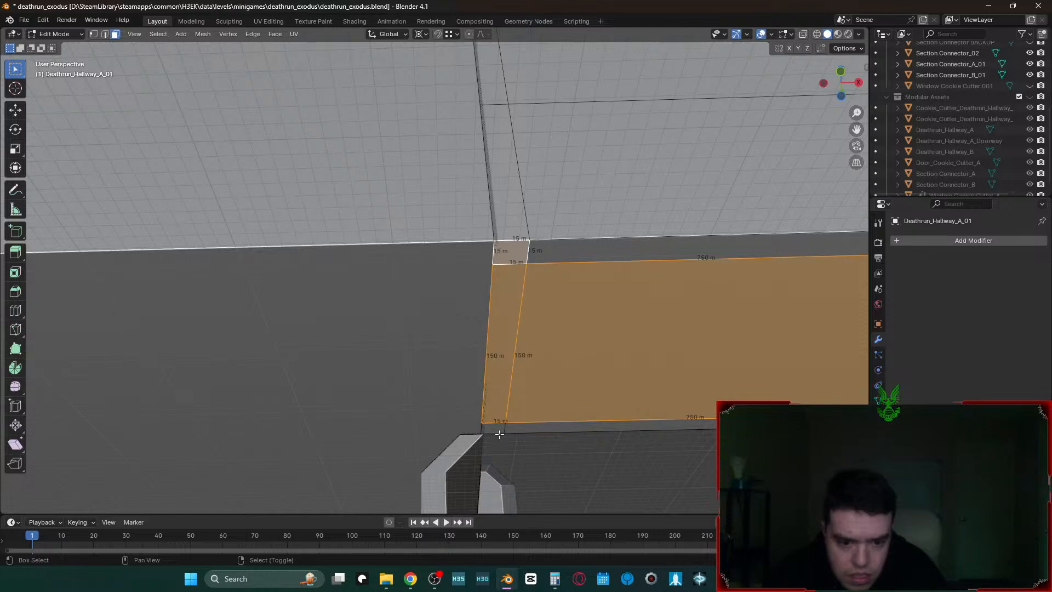
{"action": "key", "text": "shift+grave"}
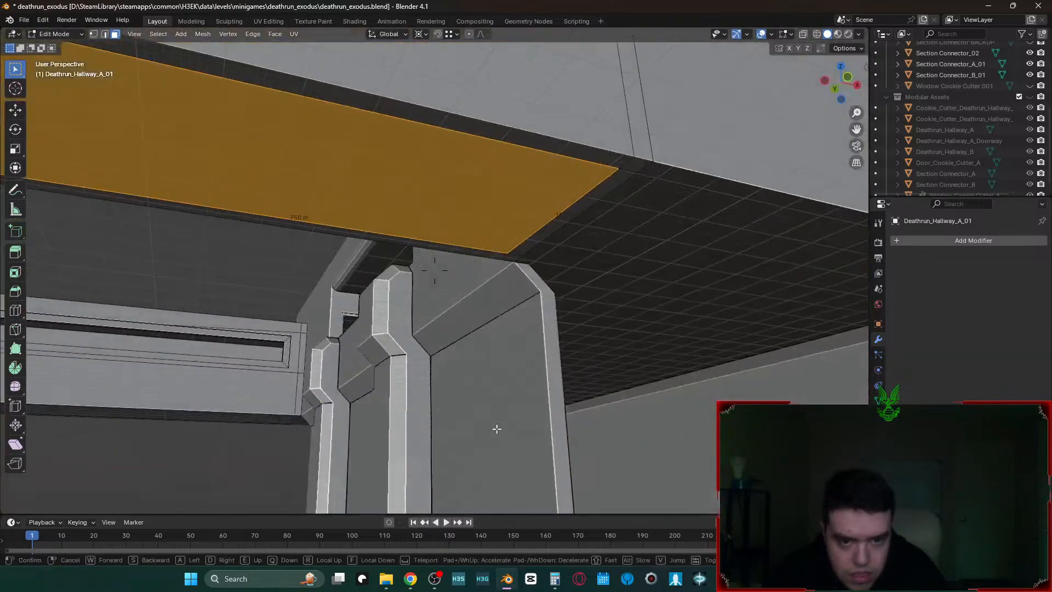
{"action": "left_click", "coordinate": [496, 428]}
{"action": "left_click", "coordinate": [598, 188], "text": "shift"}
{"action": "left_click", "coordinate": [631, 164], "text": "shift"}
- Add the opposite wall's long underside faces to the selection, including the end strips and corner faces at both ends
{"action": "key", "text": "shift+grave"}
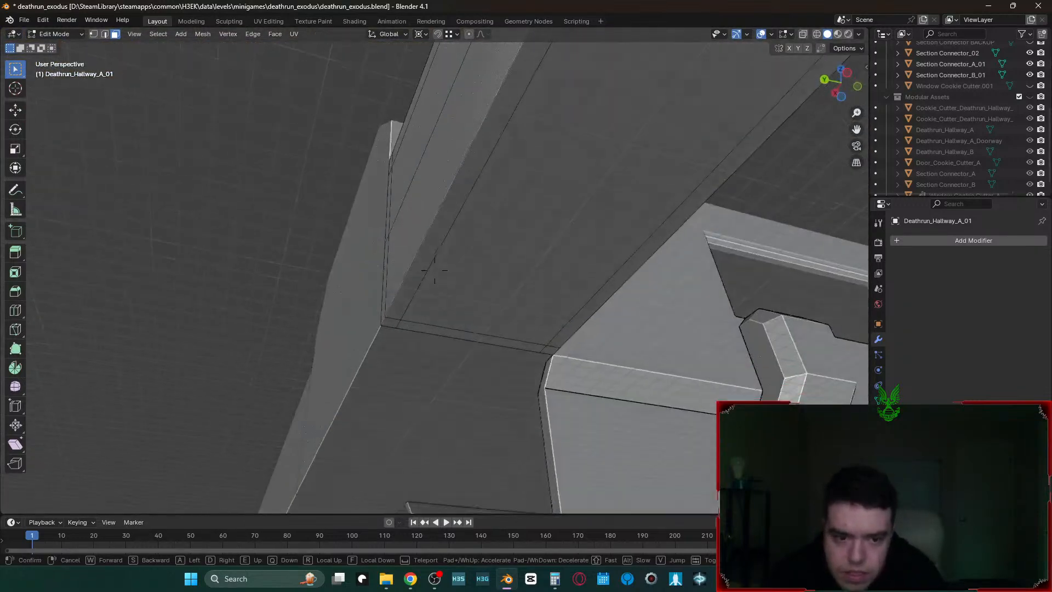
{"action": "left_click", "coordinate": [462, 324]}
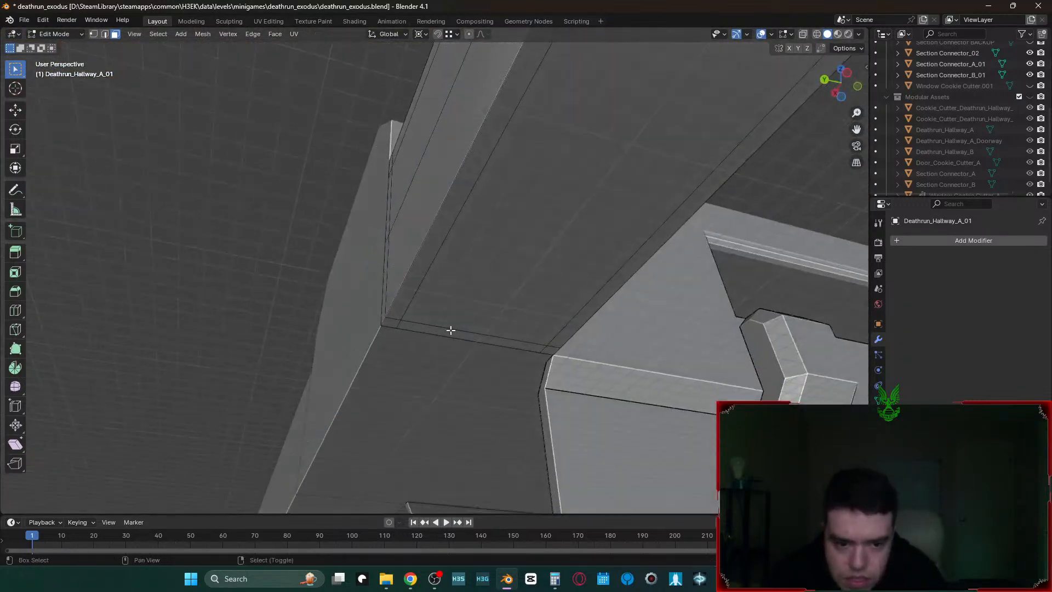
{"action": "left_click", "coordinate": [450, 331], "text": "shift"}
{"action": "left_click", "coordinate": [462, 319], "text": "shift"}
{"action": "left_click", "coordinate": [397, 321], "text": "shift"}
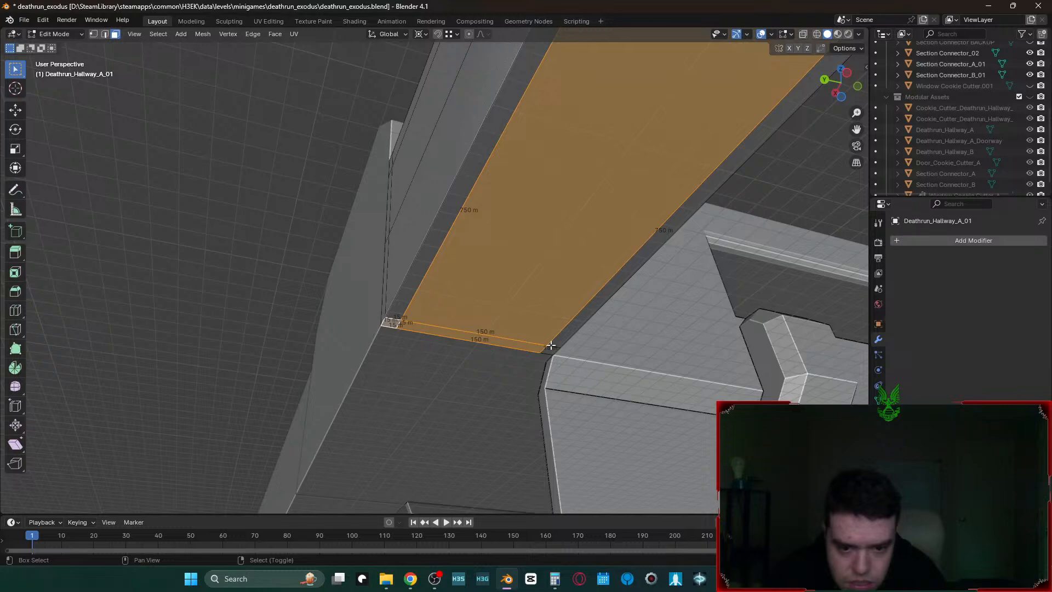
{"action": "key", "text": "shift+grave"}
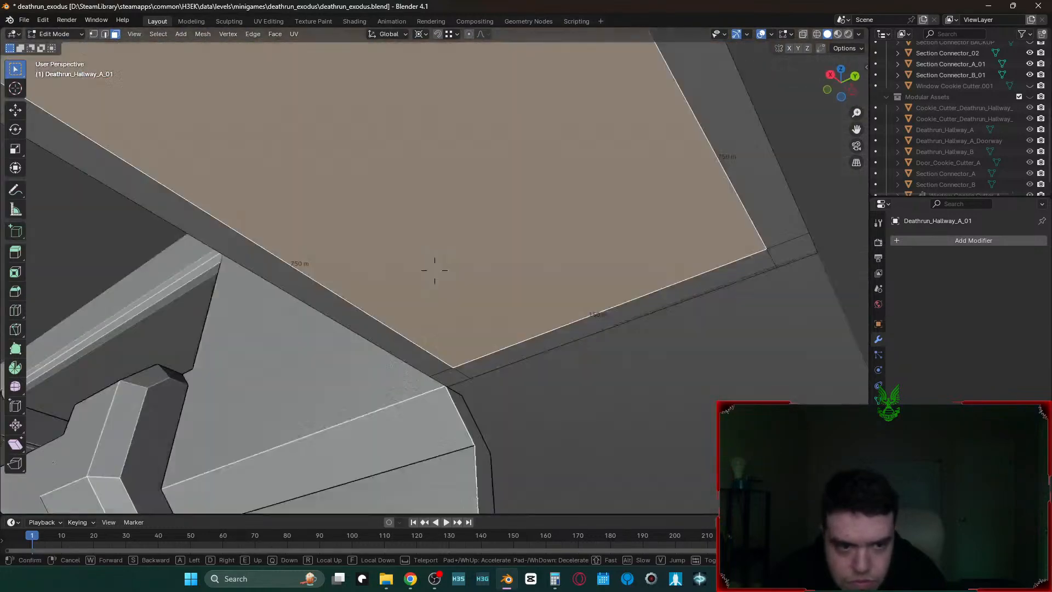
{"action": "left_click", "coordinate": [434, 270]}
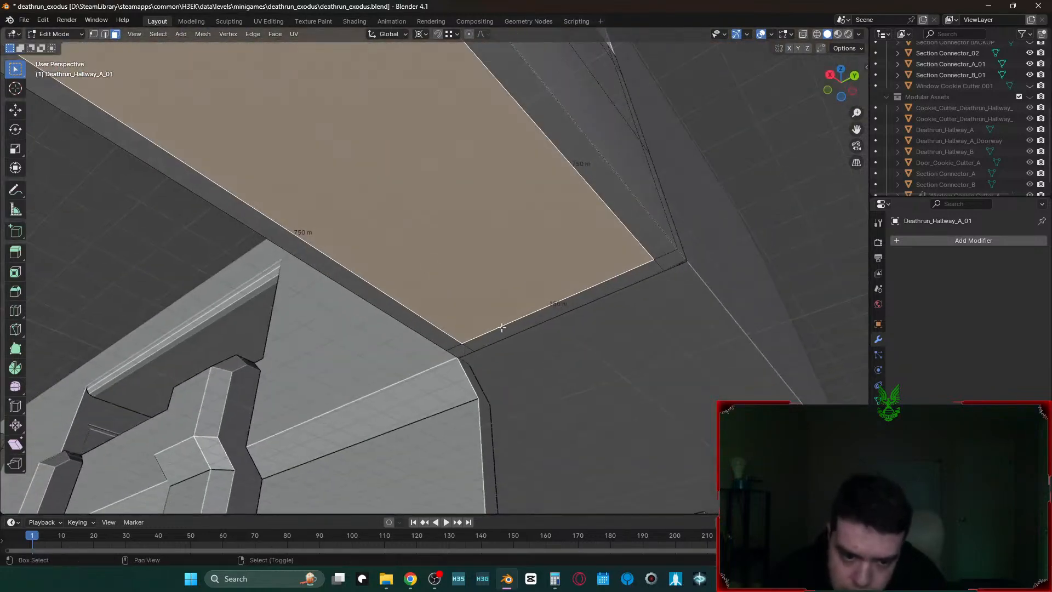
{"action": "left_click", "coordinate": [463, 350]}
{"action": "left_click", "coordinate": [601, 270], "text": "shift"}
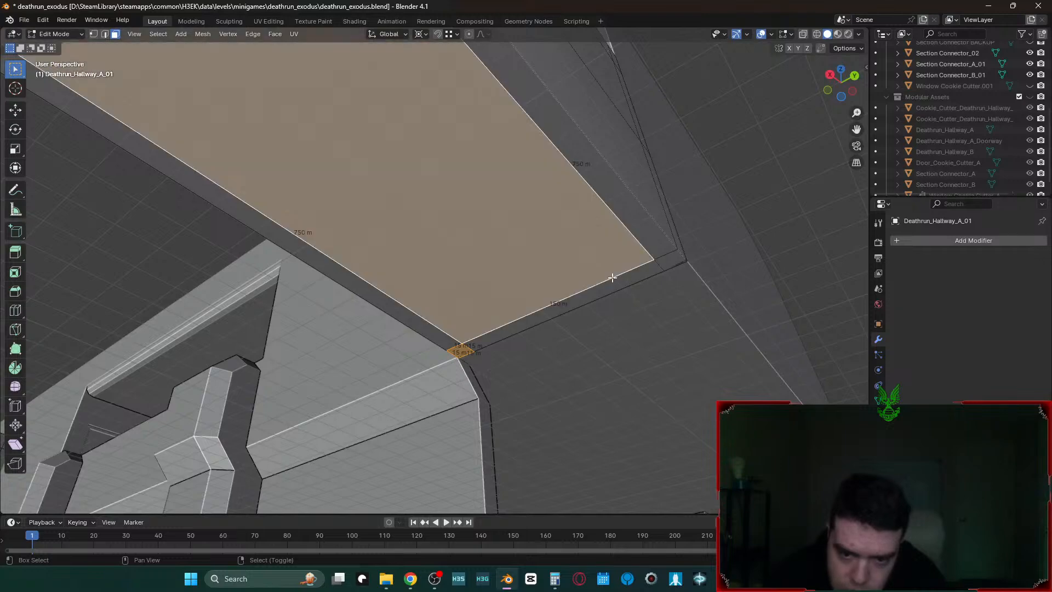
{"action": "left_click", "coordinate": [661, 271], "text": "shift"}
{"action": "left_click", "coordinate": [671, 262], "text": "shift"}
- Extrude the selected underside faces of both walls 675 m downward and return to Object Mode
{"action": "key", "text": "shift+grave"}
{"action": "key", "text": "s"}
{"action": "left_click", "coordinate": [434, 270]}
{"action": "key", "text": "e"}
{"action": "left_click", "coordinate": [505, 376]}
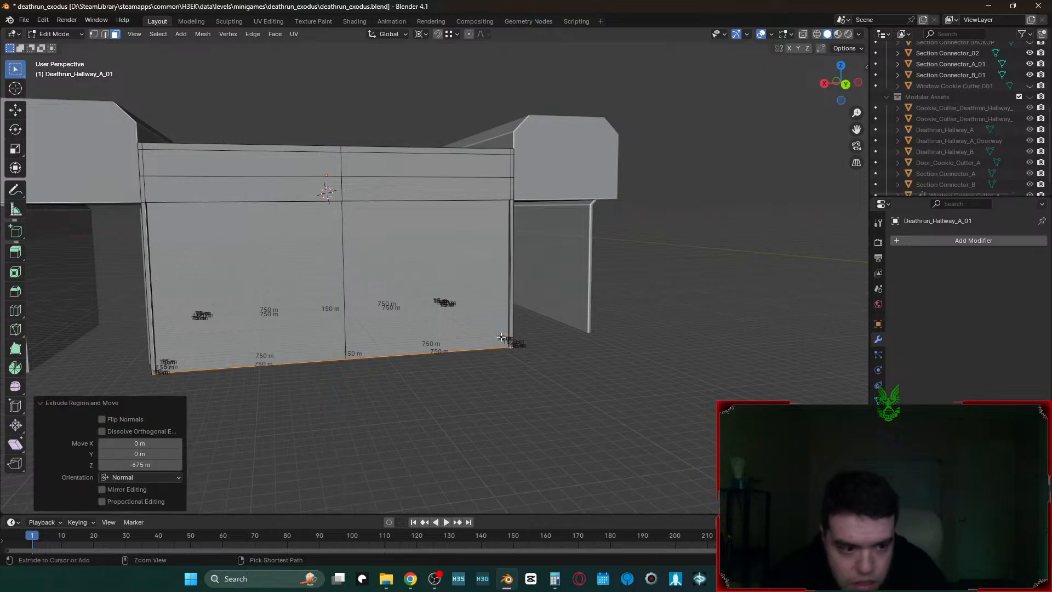
{"action": "key", "text": "shift+grave"}
{"action": "key", "text": "w"}
{"action": "key", "text": "s"}
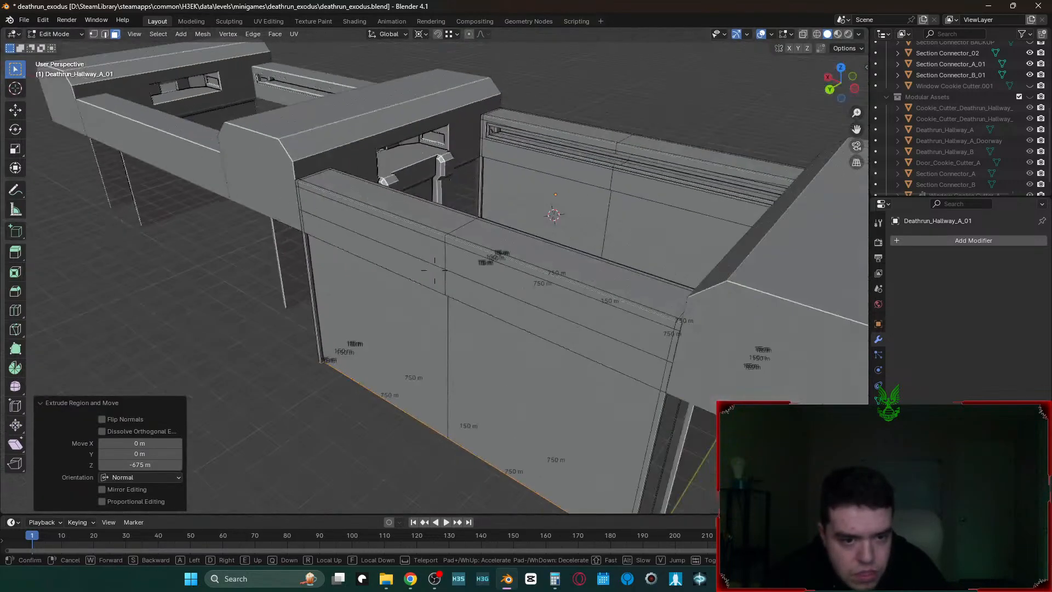
{"action": "left_click", "coordinate": [434, 270]}
{"action": "key", "text": "Tab"}
- Delete the old hallway in the neighbouring section beyond the middle connector
{"action": "key", "text": "shift+grave"}
{"action": "key", "text": "s"}
{"action": "left_click", "coordinate": [434, 270]}
{"action": "left_click", "coordinate": [445, 265]}
{"action": "key", "text": "x"}
{"action": "key", "text": "Return"}
- Duplicate the extended Deathrun_Hallway_A_01 along the X axis into the empty gap between the neighbouring section connectors
{"action": "left_click", "coordinate": [705, 312]}
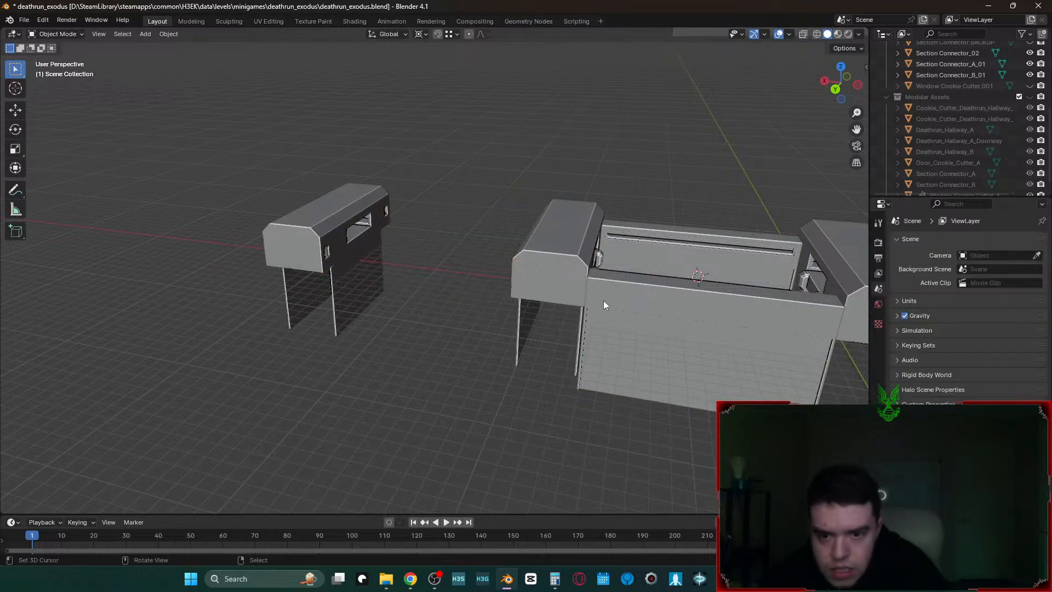
{"action": "key", "text": "g"}
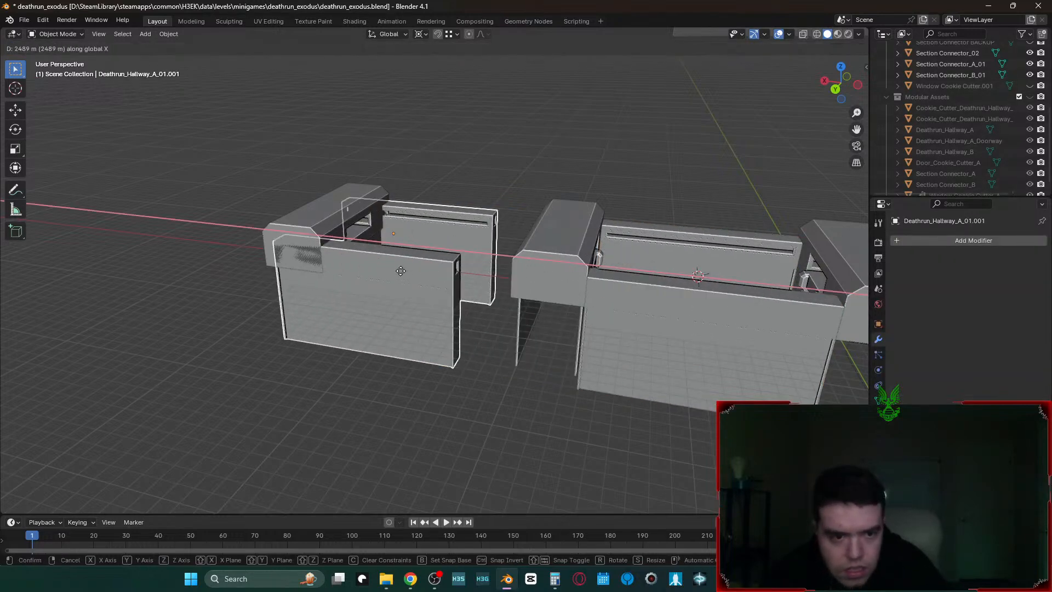
{"action": "left_click", "coordinate": [465, 310]}
{"action": "left_click", "coordinate": [538, 465]}
- Turn off the floor grid in the viewport overlays
{"action": "key", "text": "shift+grave"}
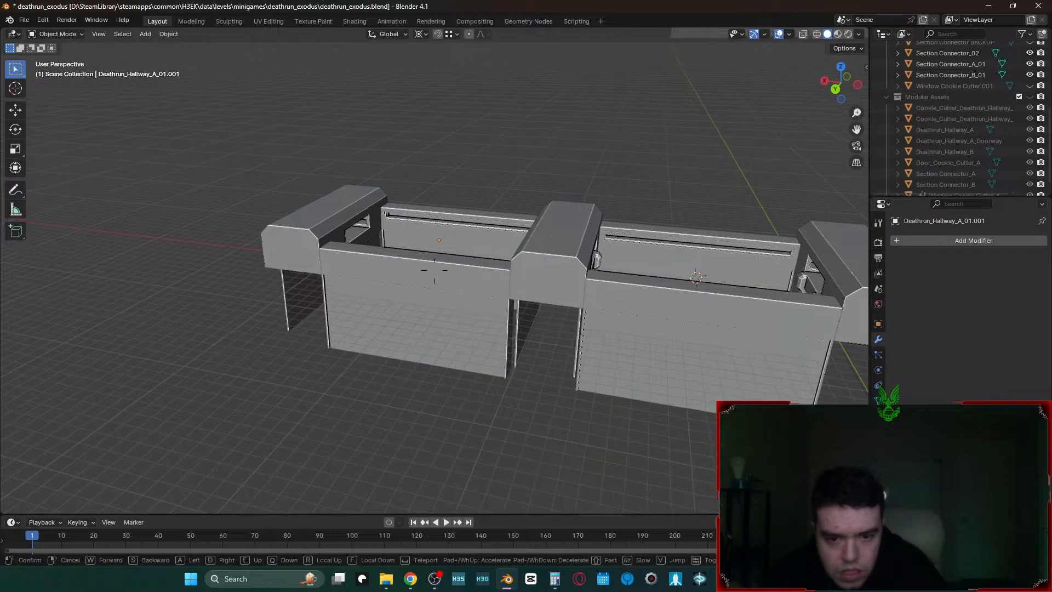
{"action": "key", "text": "w"}
{"action": "key", "text": "w"}
{"action": "key", "text": "s"}
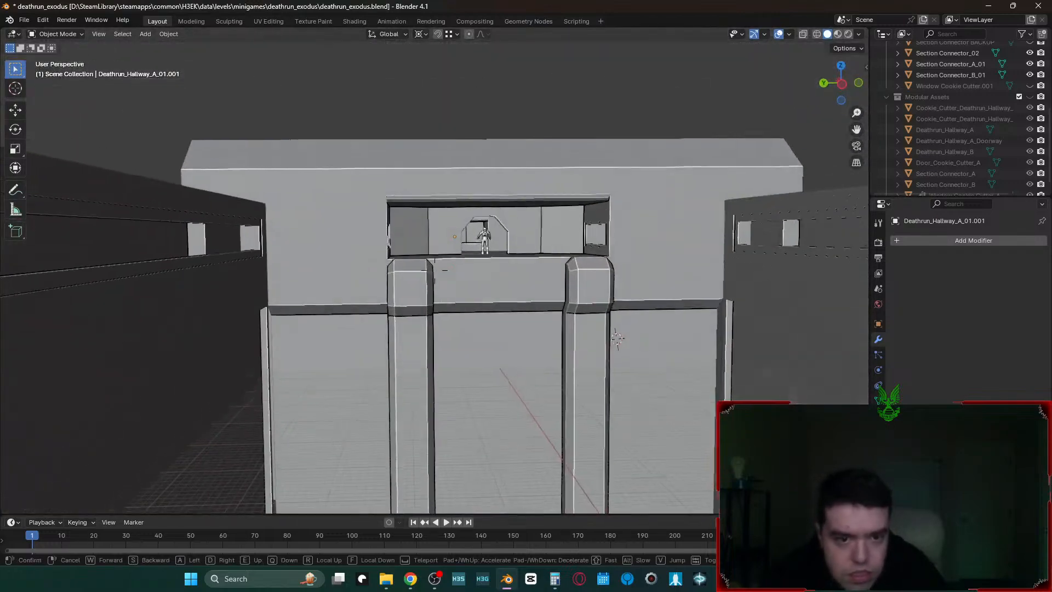
{"action": "key", "text": "w"}
{"action": "left_click", "coordinate": [534, 437]}
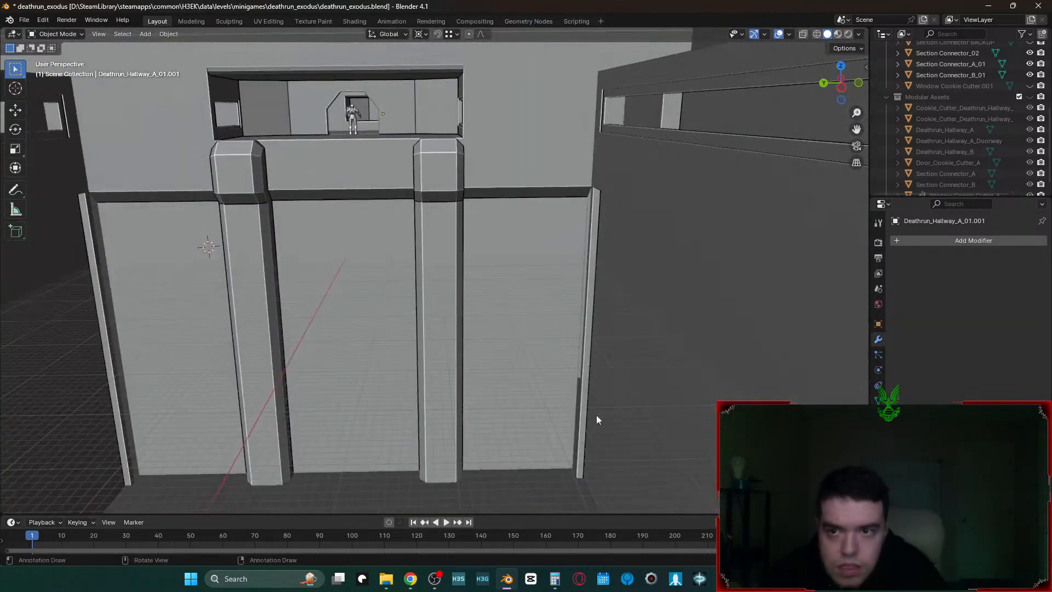
{"action": "left_click", "coordinate": [789, 34]}
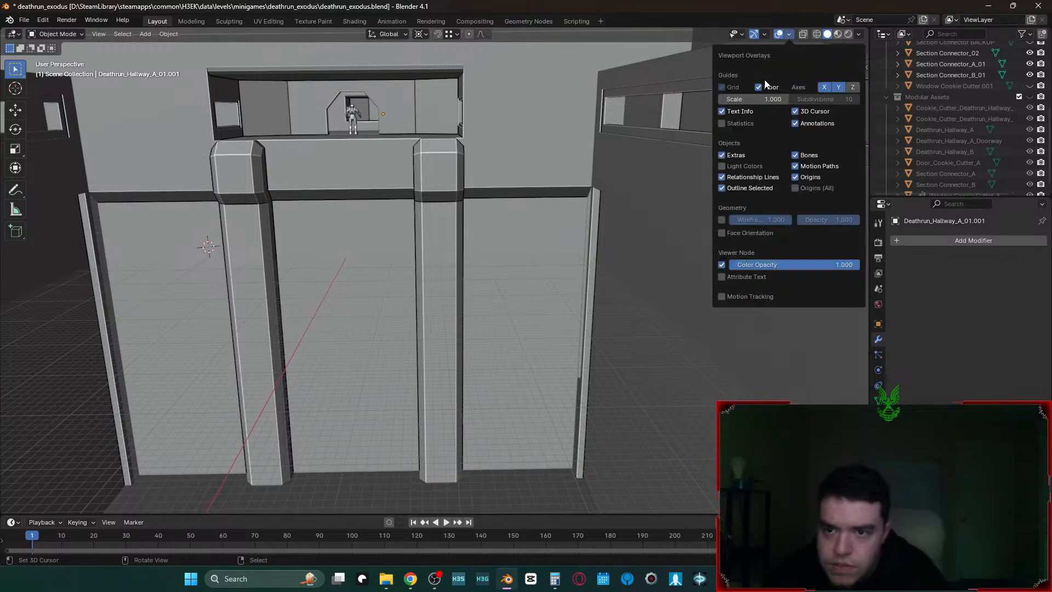
- Examine how the extended hallway walls meet the section connectors, from inside the section and from above
{"action": "key", "text": "shift+grave"}
{"action": "key", "text": "s"}
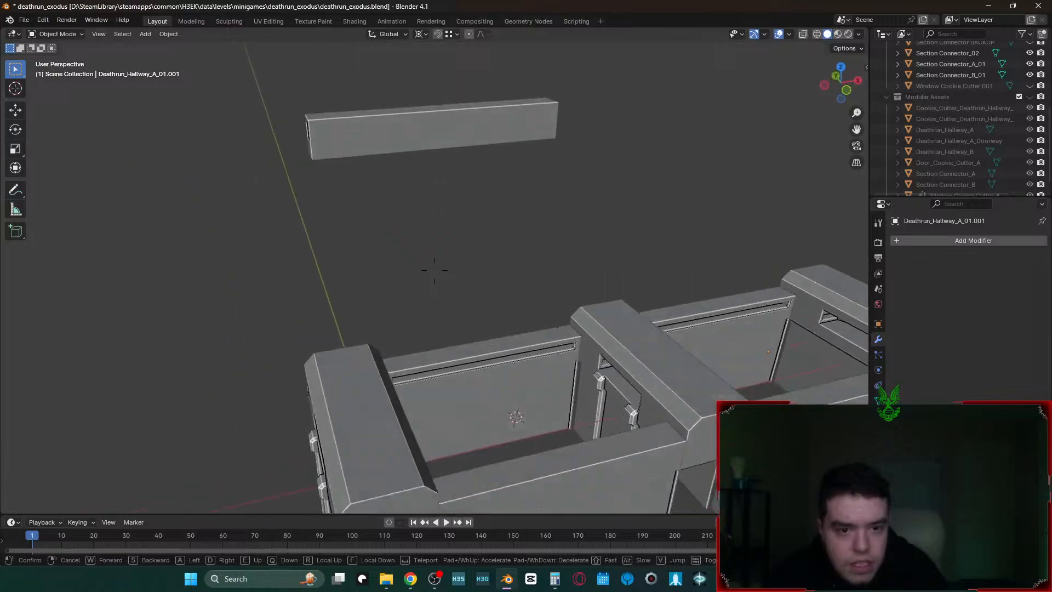
{"action": "key", "text": "w"}
{"action": "key", "text": "w"}
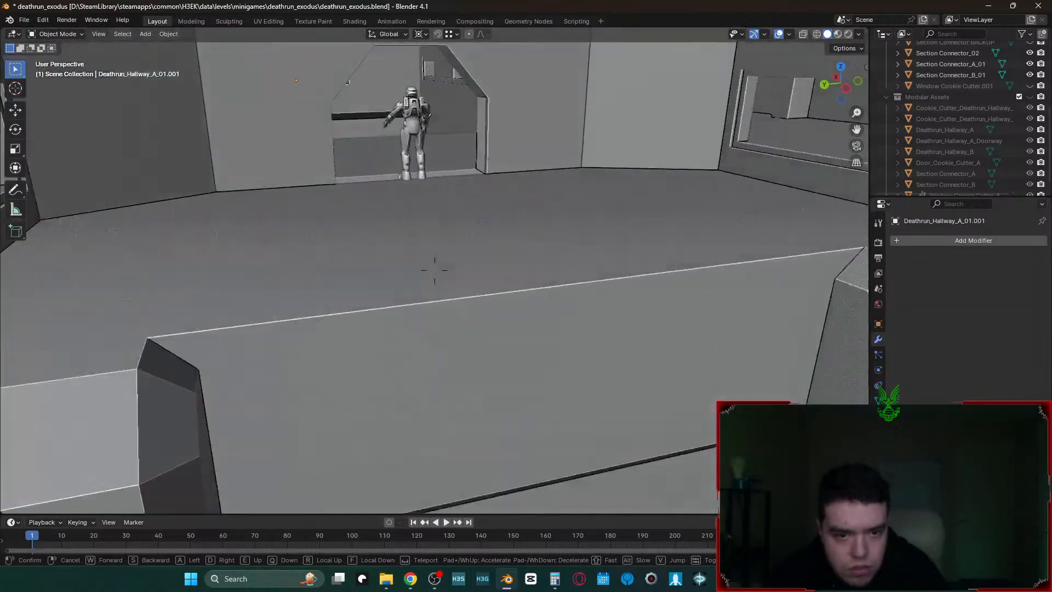
{"action": "key", "text": "s"}
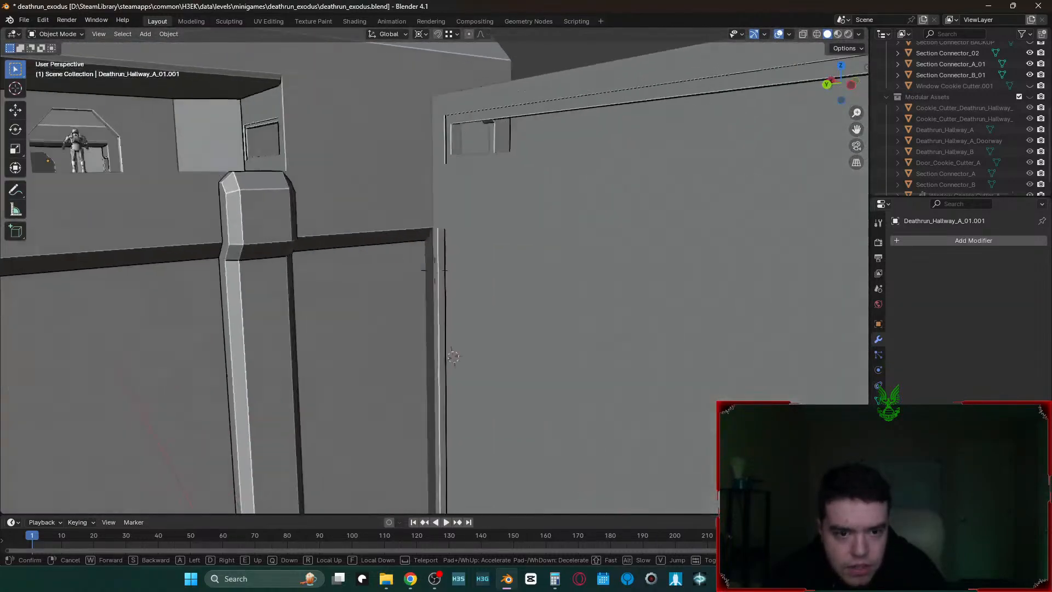
{"action": "key", "text": "s"}
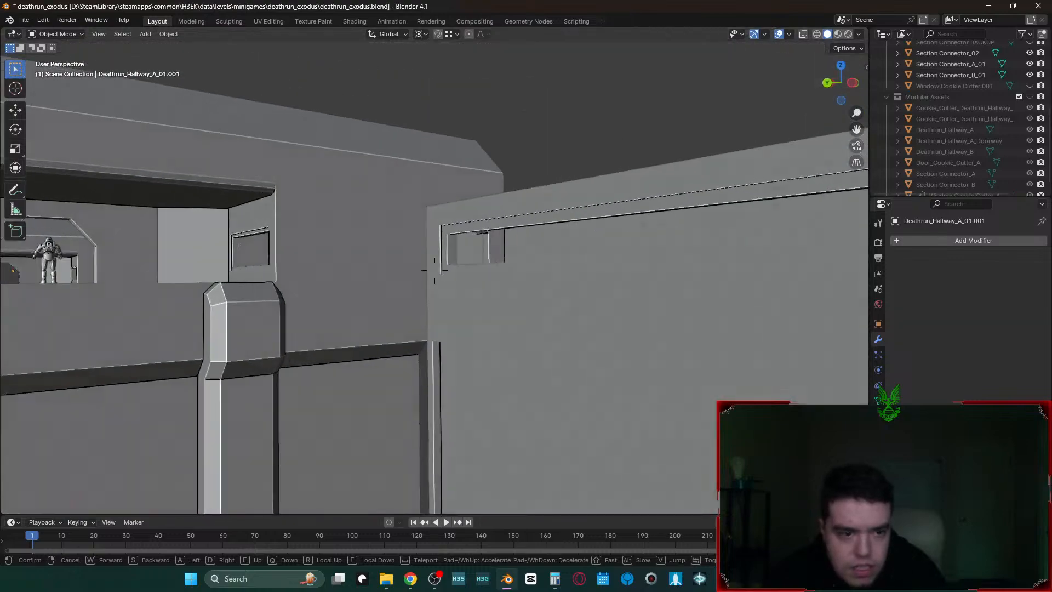
{"action": "key", "text": "s"}
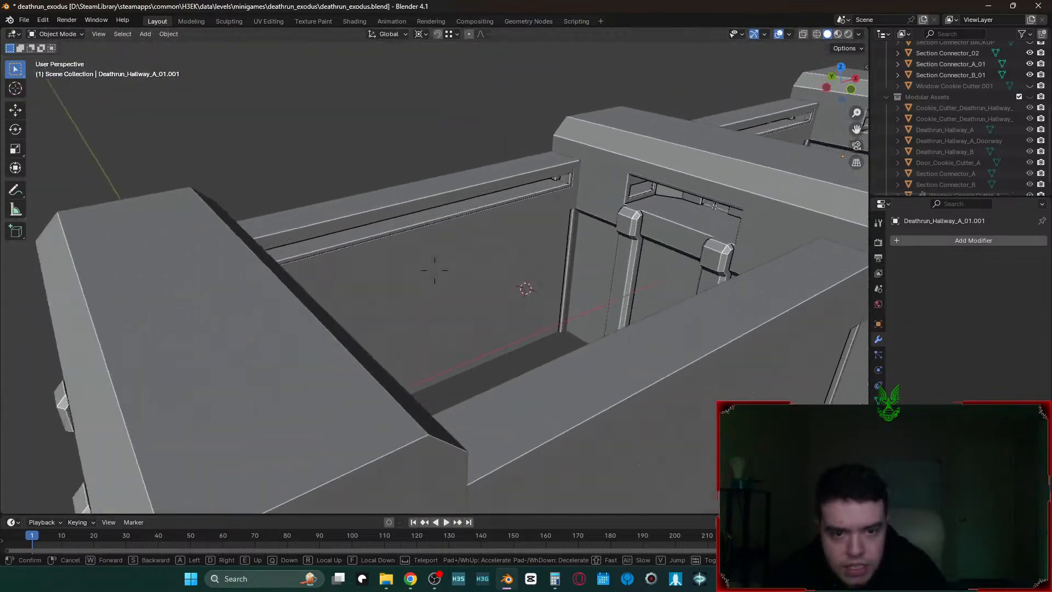
- Save the deathrun_exodus.blend file after viewing the row of connected hallway sections from outside
{"action": "key", "text": "s"}
{"action": "left_click", "coordinate": [431, 361]}
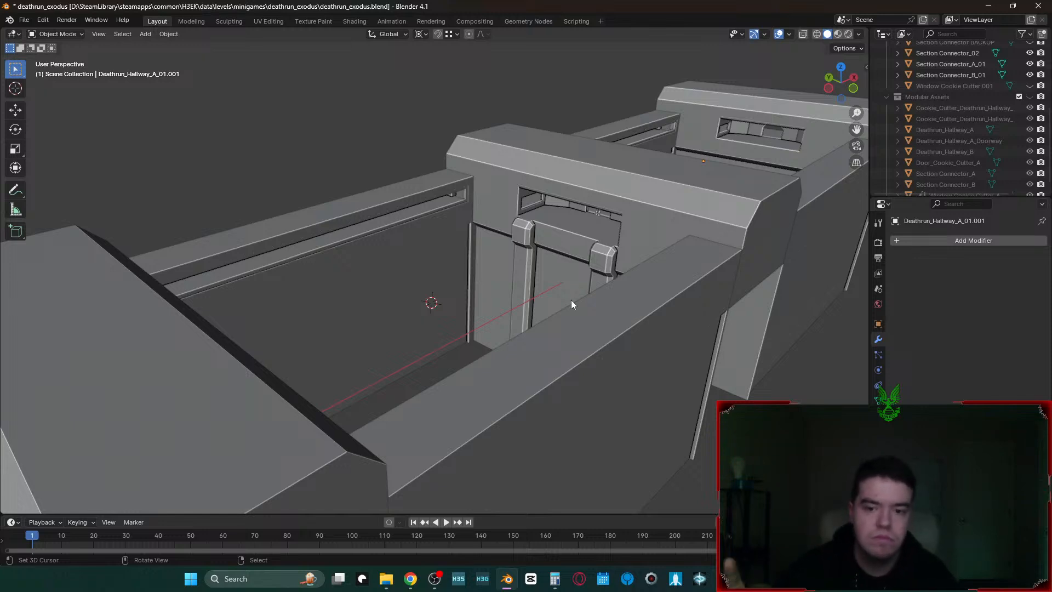
{"action": "key", "text": "shift+grave"}
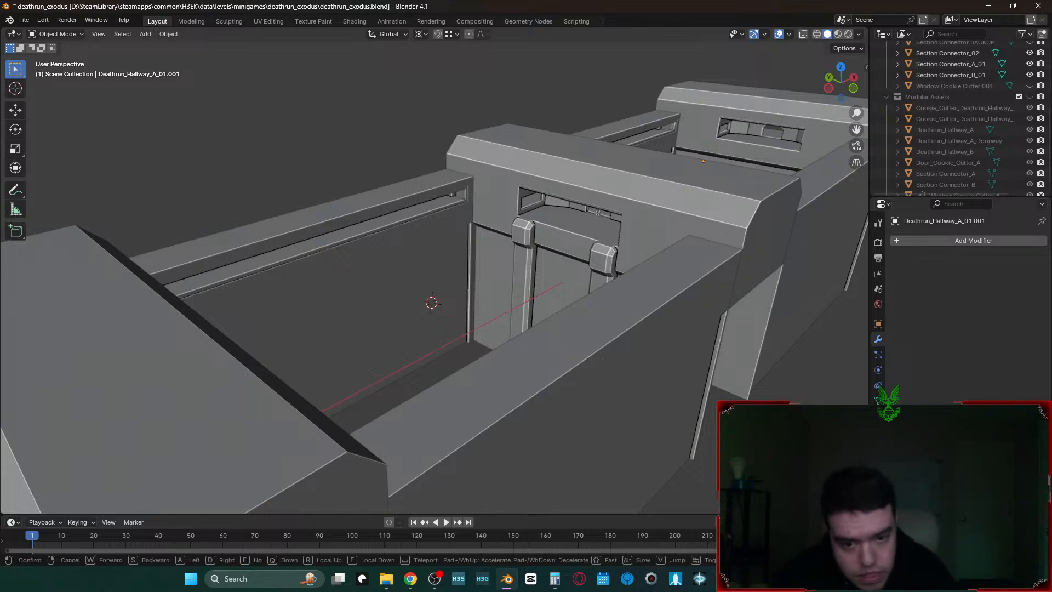
{"action": "key", "text": "s"}
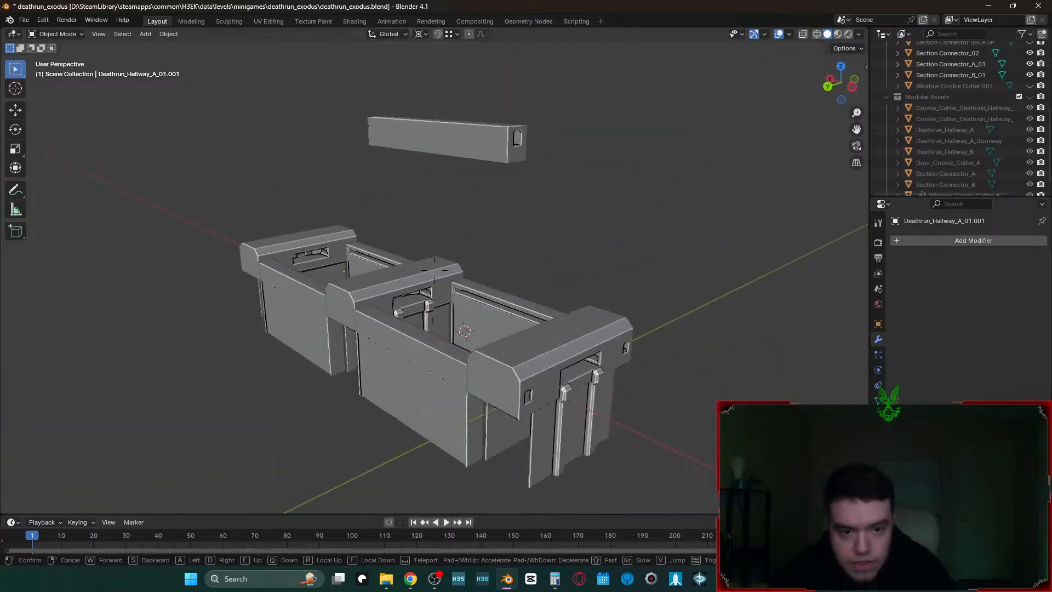
{"action": "key", "text": "w"}
{"action": "left_click", "coordinate": [570, 300]}
{"action": "key", "text": "ctrl+s"}
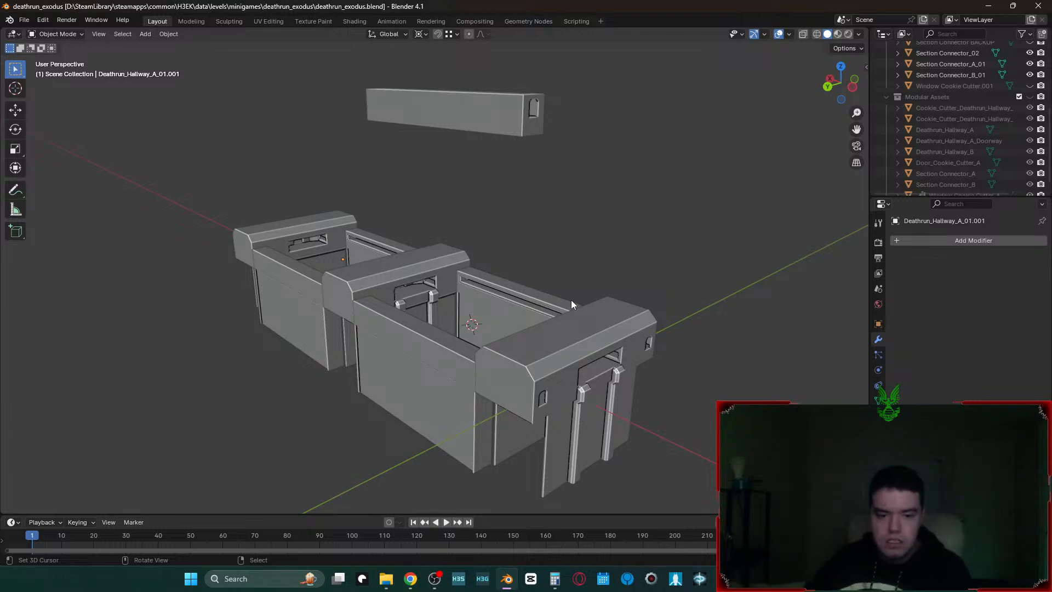
{"action": "middle_click_drag", "start_coordinate": [525, 309], "coordinate": [435, 262]}
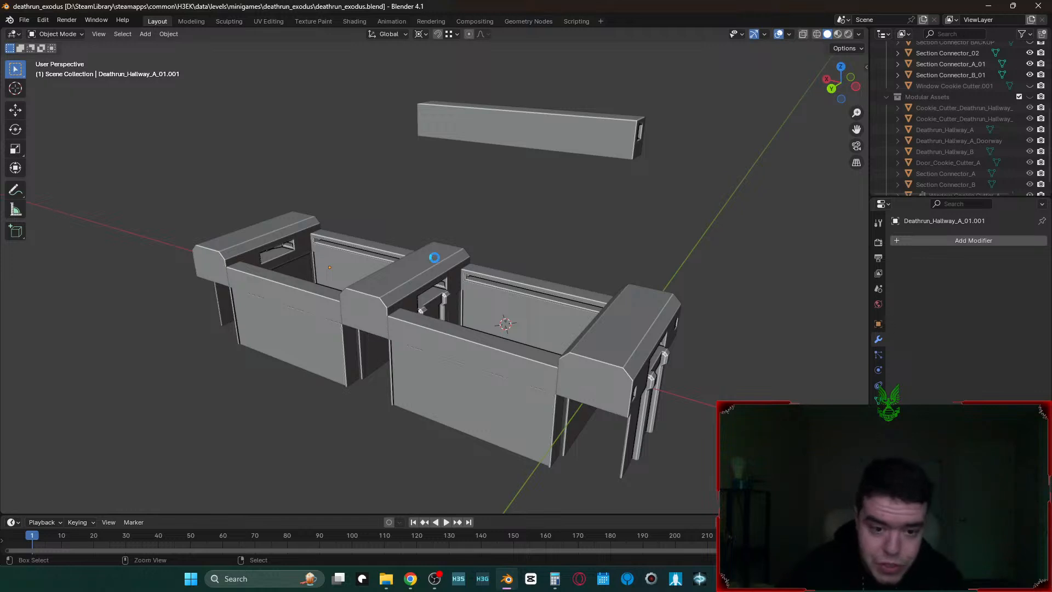
{"action": "key", "text": "ctrl+s"}
- Enlarge the timeline area below the viewport and turn it into an Asset Browser
{"action": "left_click_drag", "start_coordinate": [531, 513], "coordinate": [532, 330]}
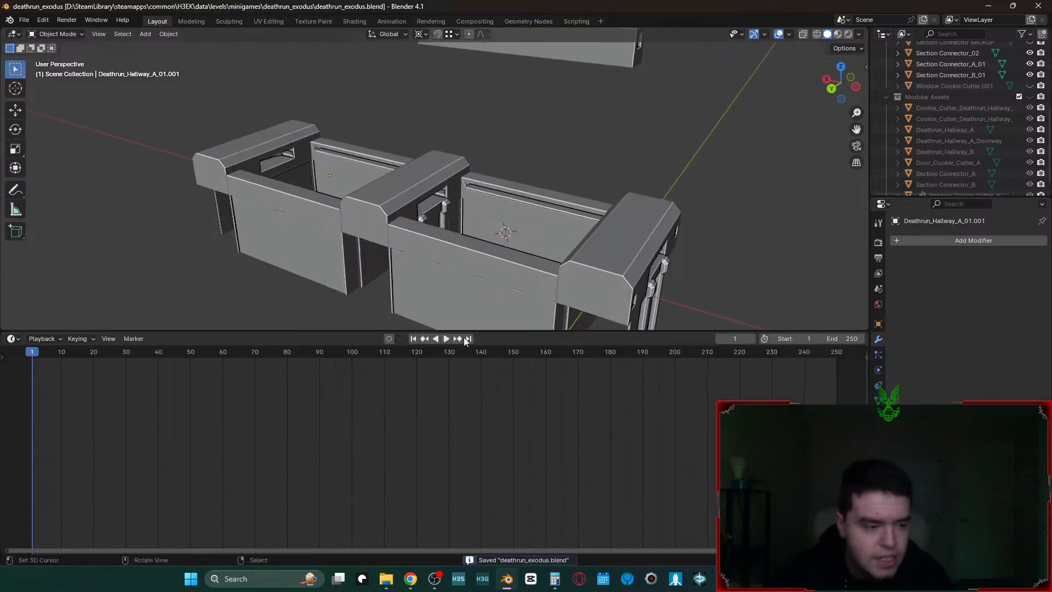
{"action": "left_click", "coordinate": [11, 338]}
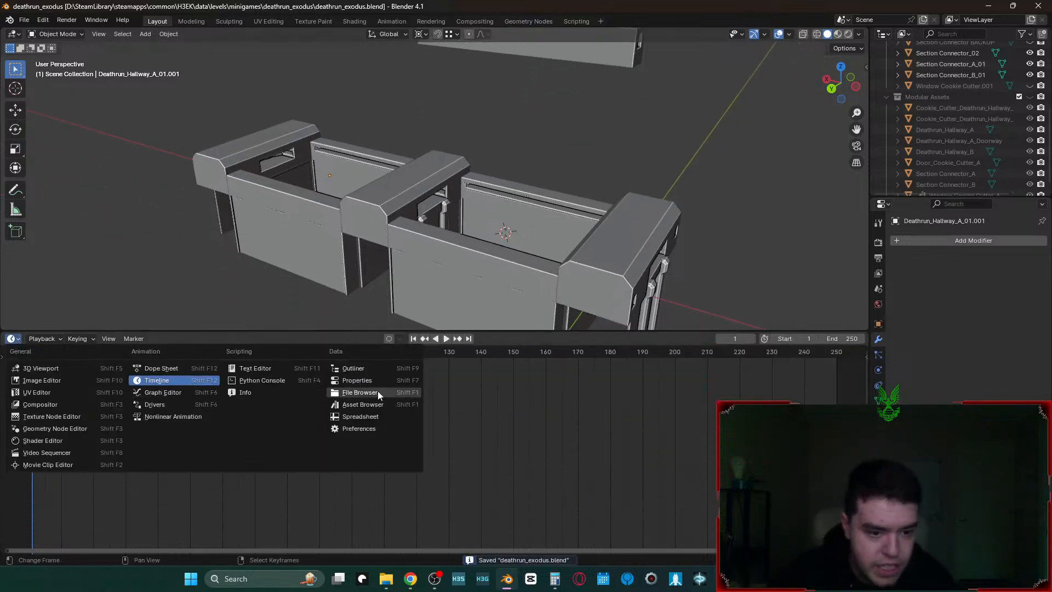
{"action": "left_click", "coordinate": [367, 404]}
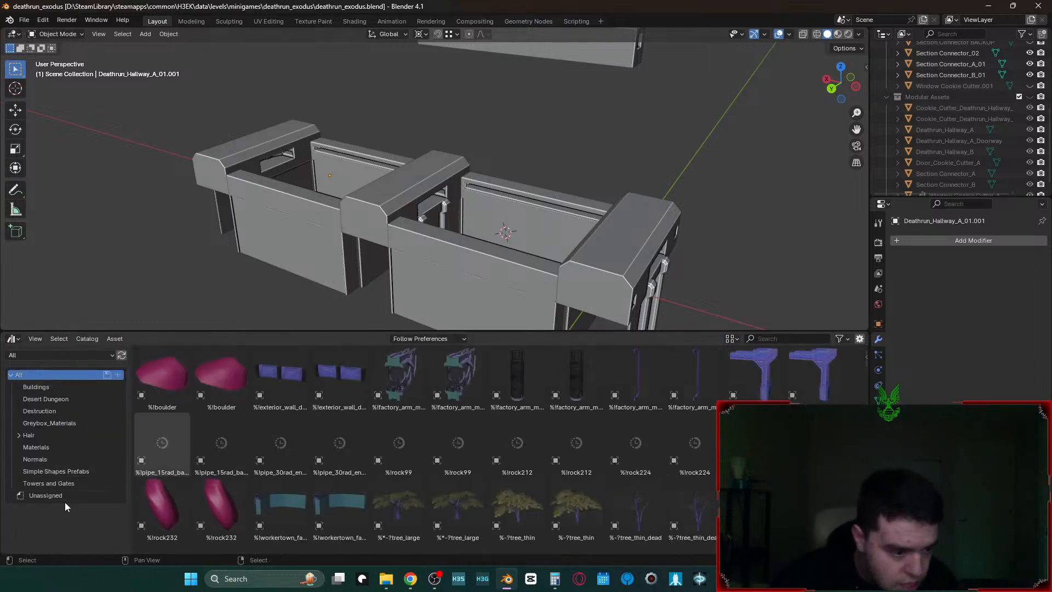
- Browse the Materials and Unassigned asset catalogs for a concrete wall material
{"action": "left_click", "coordinate": [34, 446]}
{"action": "scroll", "coordinate": [482, 495], "scroll_direction": "down", "scroll_amount": 6}
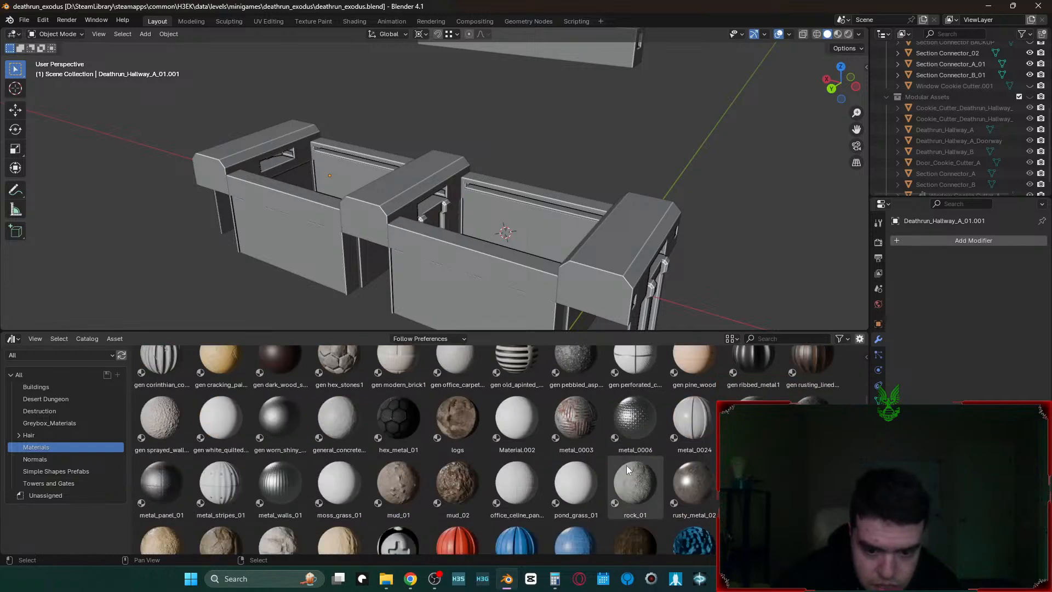
{"action": "scroll", "coordinate": [401, 488], "scroll_direction": "up", "scroll_amount": 4}
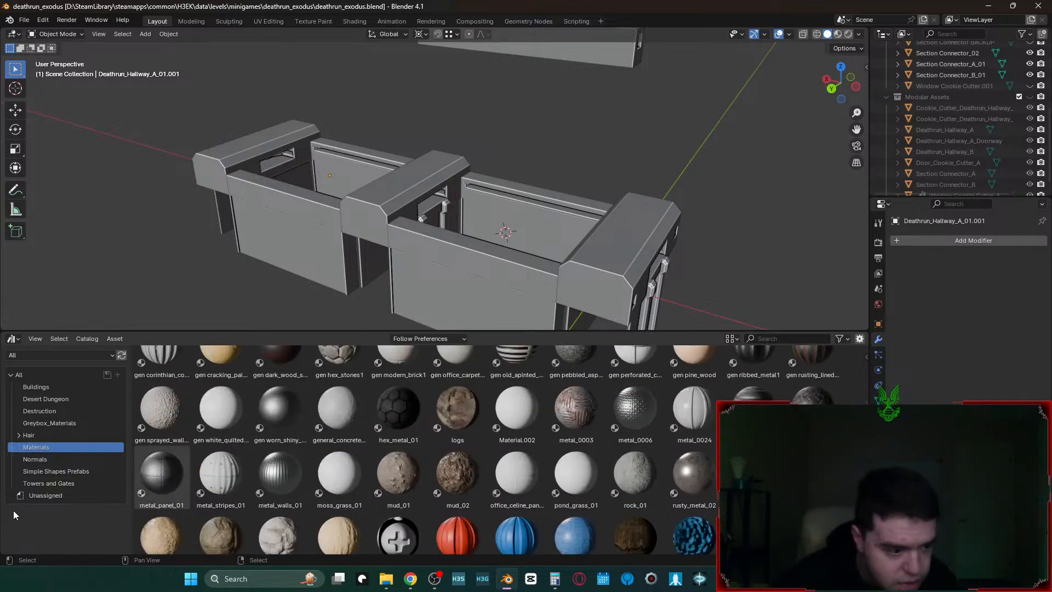
{"action": "left_click", "coordinate": [26, 495]}
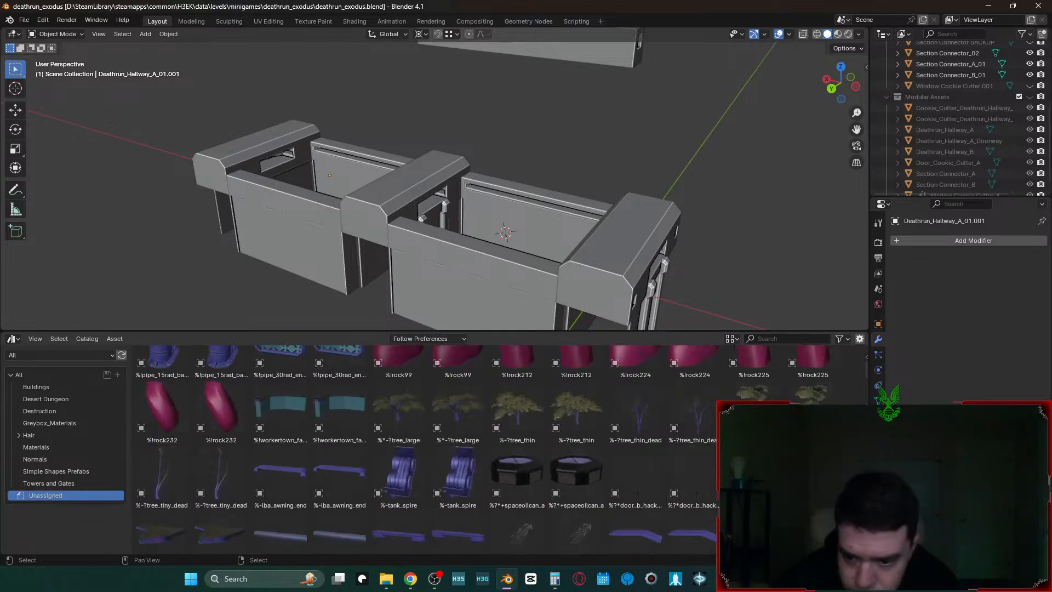
{"action": "scroll", "coordinate": [805, 444], "scroll_direction": "up", "scroll_amount": 1}
{"action": "scroll", "coordinate": [662, 428], "scroll_direction": "down", "scroll_amount": 12}
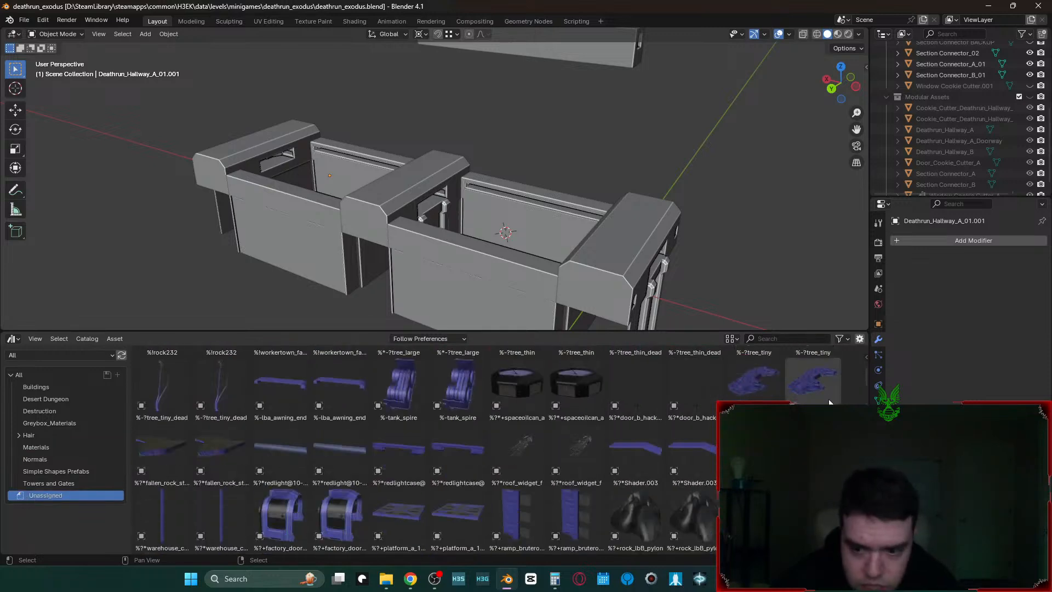
{"action": "scroll", "coordinate": [428, 449], "scroll_direction": "down", "scroll_amount": 10}
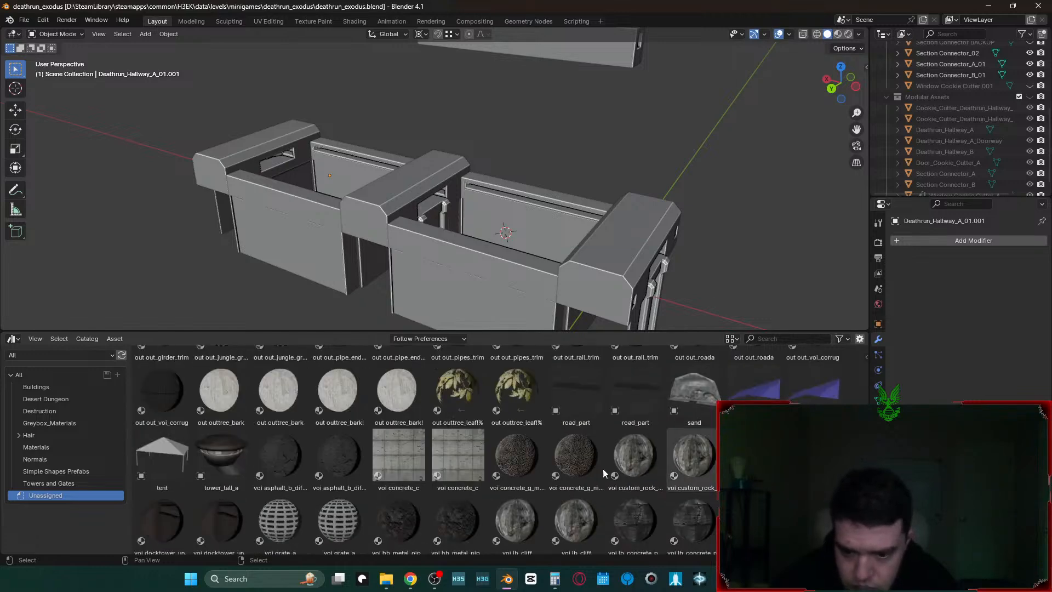
{"action": "scroll", "coordinate": [397, 472], "scroll_direction": "down", "scroll_amount": 2}
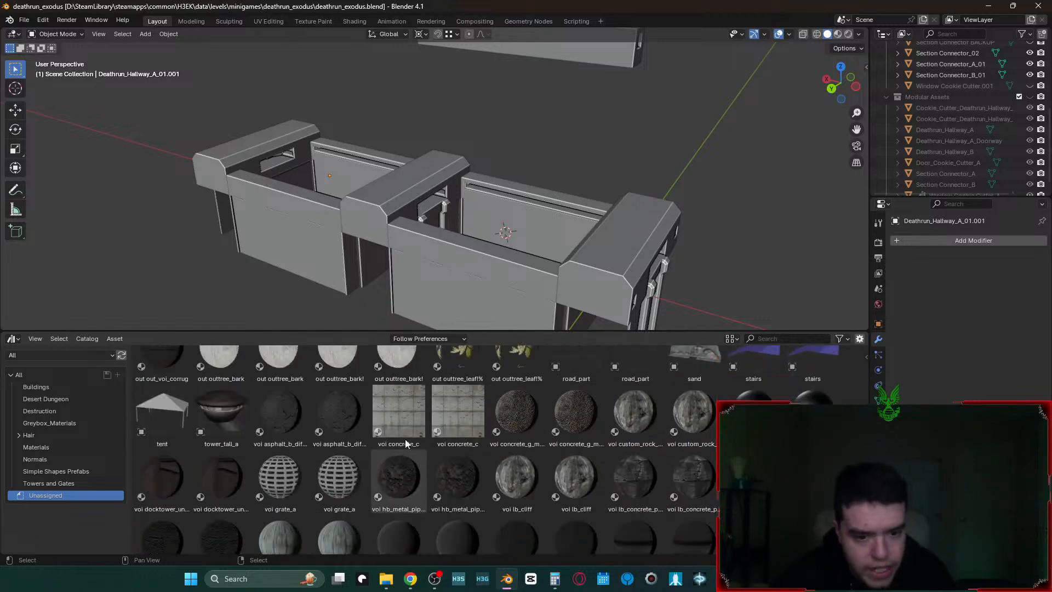
- Add a material slot to Deathrun_Hallway_A_01 and fill it with the voi concrete_c asset material
{"action": "left_click", "coordinate": [497, 255]}
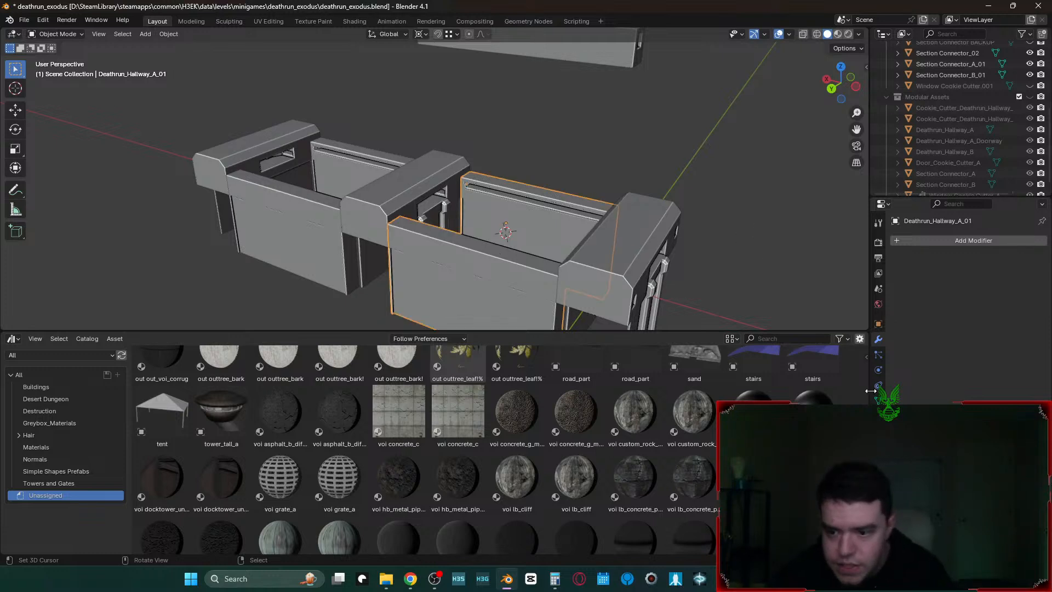
{"action": "left_click", "coordinate": [878, 416]}
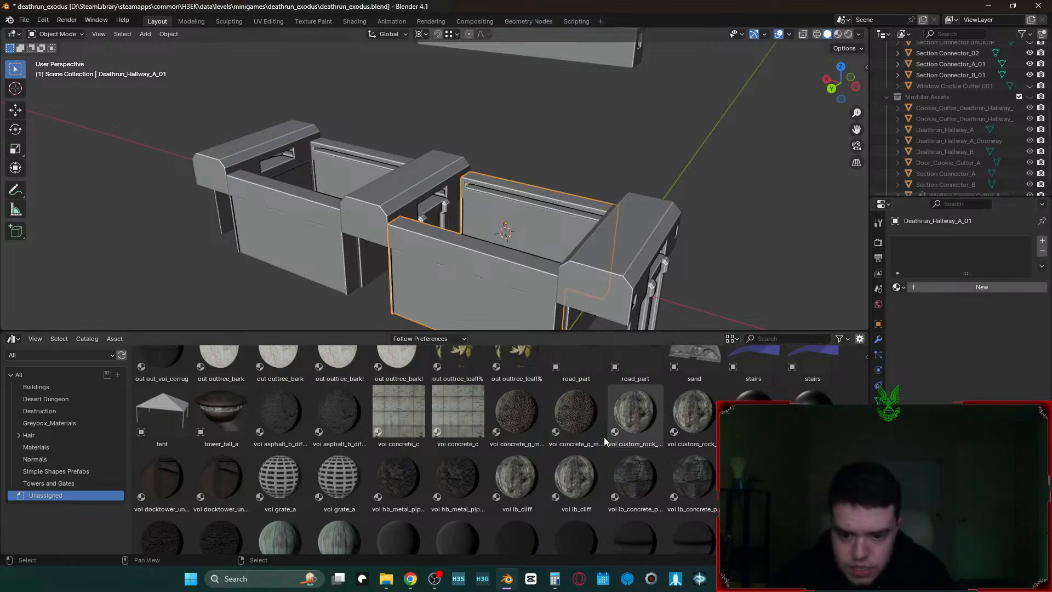
{"action": "left_click", "coordinate": [1041, 242]}
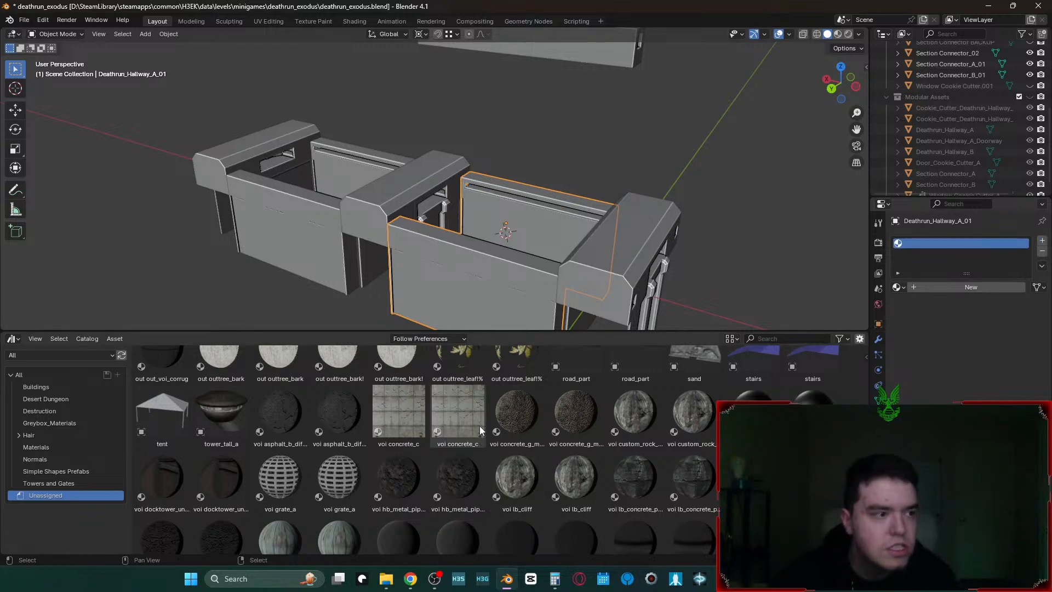
{"action": "left_click_drag", "start_coordinate": [412, 416], "coordinate": [952, 244]}
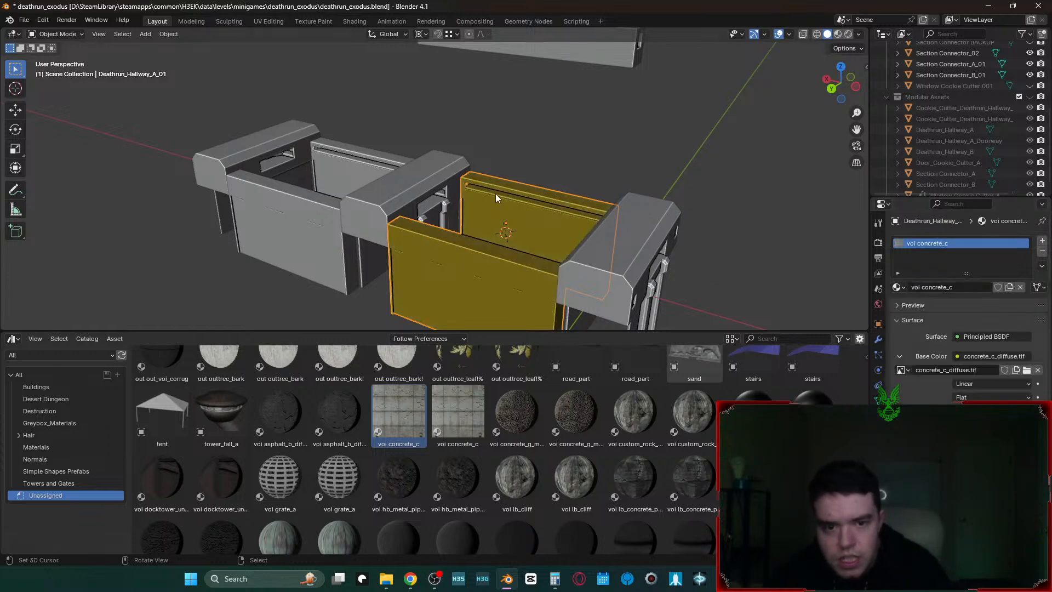
- Switch the viewport to Material Preview shading and move in on the concrete hallway walls
{"action": "mouse_move", "coordinate": [498, 240]}
{"action": "middle_mouse_down"}
{"action": "mouse_move", "coordinate": [577, 202]}
{"action": "mouse_move", "coordinate": [516, 219]}
{"action": "middle_mouse_up"}
{"action": "key", "text": "z"}
{"action": "left_click", "coordinate": [516, 301]}
{"action": "key", "text": "shift+grave"}
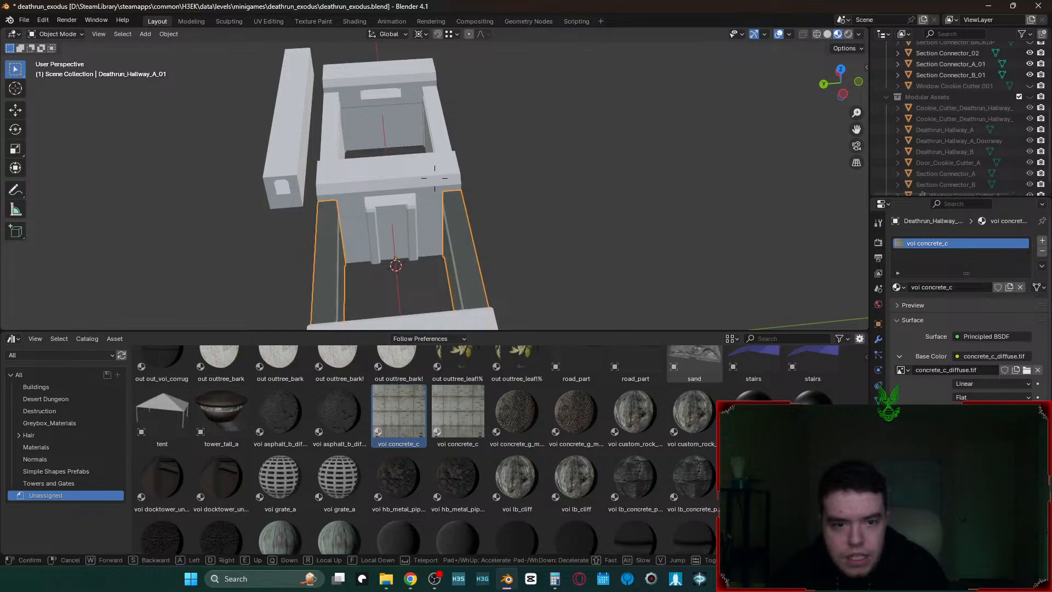
{"action": "key", "text": "w"}
{"action": "left_click", "coordinate": [434, 178]}
- Try a UV projection on the mesh of Deathrun_Hallway_A_01 and view the concrete texture up close
{"action": "key", "text": "Tab"}
{"action": "key", "text": "u"}
{"action": "left_click", "coordinate": [509, 208]}
{"action": "key", "text": "Tab"}
{"action": "key", "text": "shift+grave"}
{"action": "key", "text": "w"}
{"action": "left_click", "coordinate": [509, 208]}
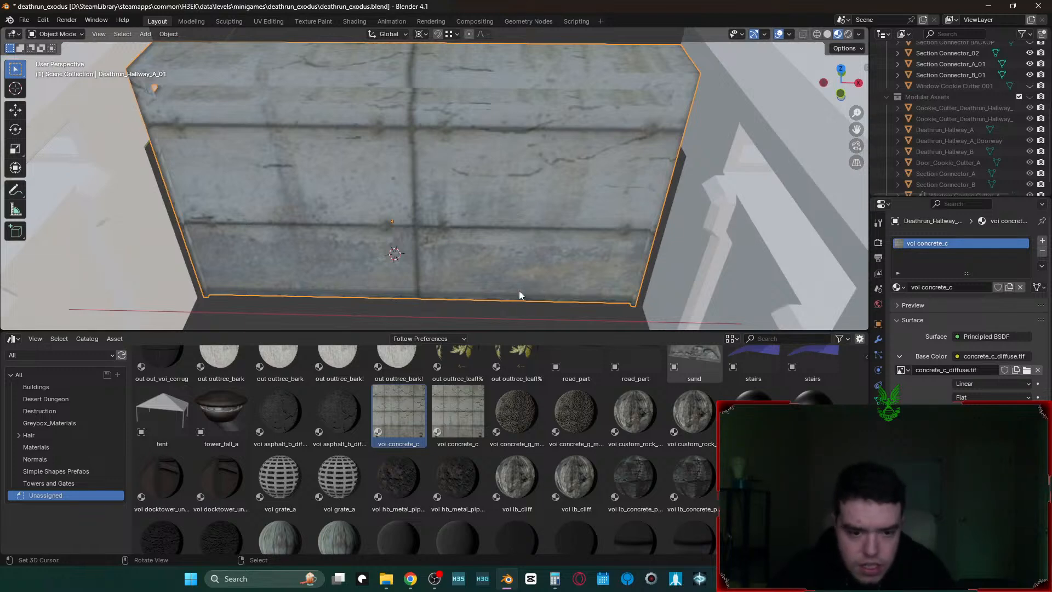
- Apply Cube Projection to the UVs of Deathrun_Hallway_A_01 with a cube size of 150
{"action": "key", "text": "Tab"}
{"action": "key", "text": "u"}
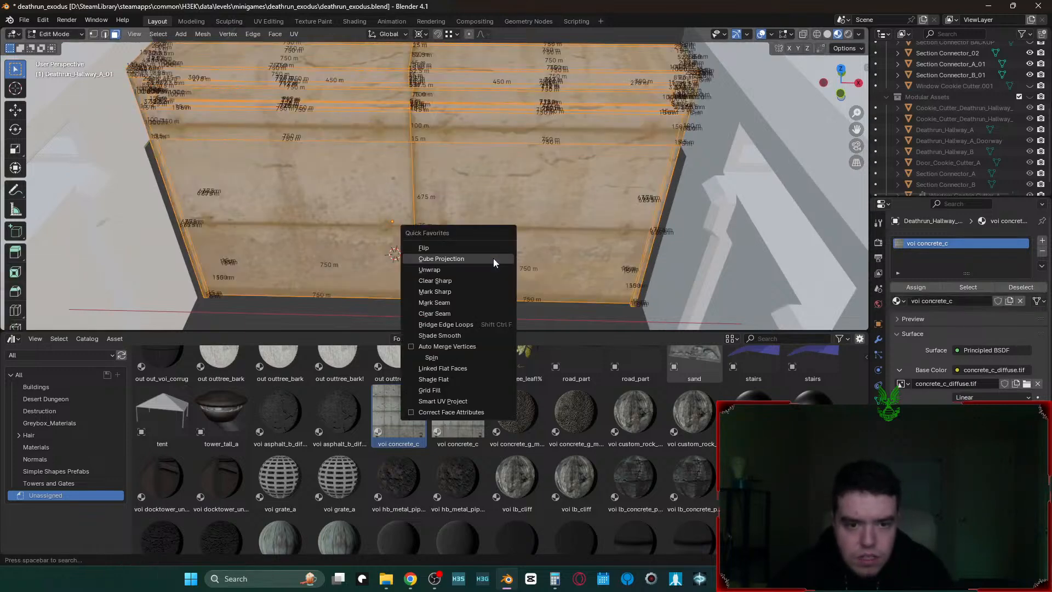
{"action": "left_click", "coordinate": [496, 262]}
{"action": "left_click", "coordinate": [131, 281]}
{"action": "type", "text": "1"}
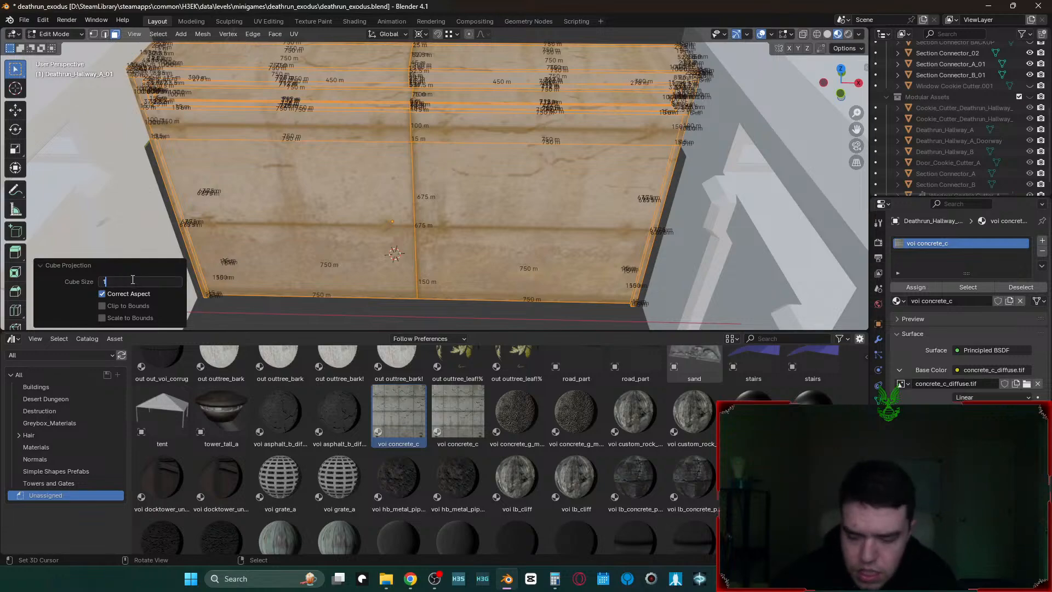
{"action": "type", "text": "50"}
{"action": "key", "text": "Return"}
{"action": "key", "text": "Tab"}
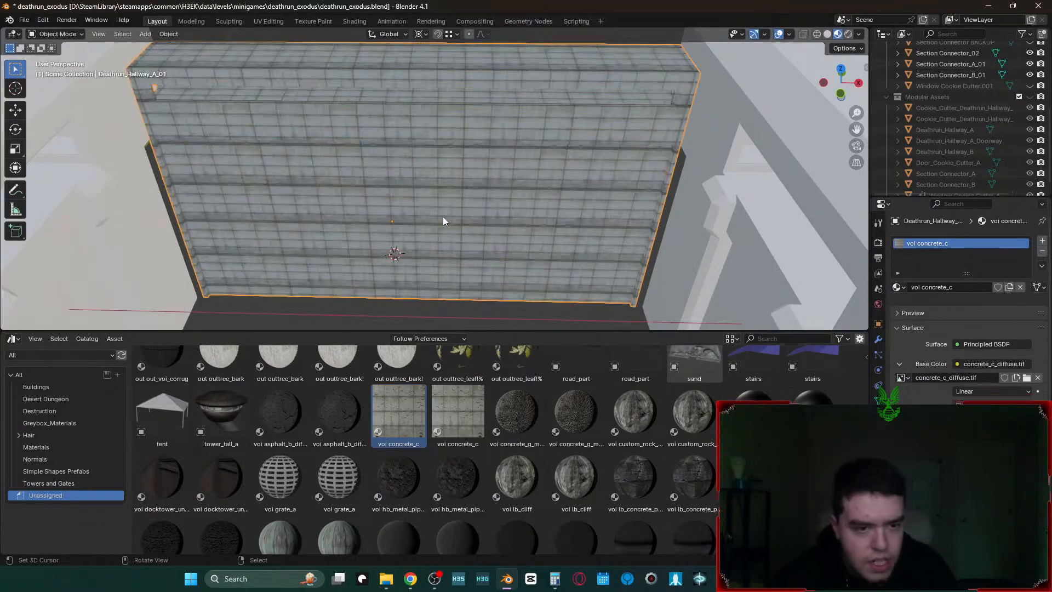
- Examine the tiled concrete texture on the hallway walls, close up and from beyond the section connector
{"action": "key", "text": "shift+grave"}
{"action": "key", "text": "w"}
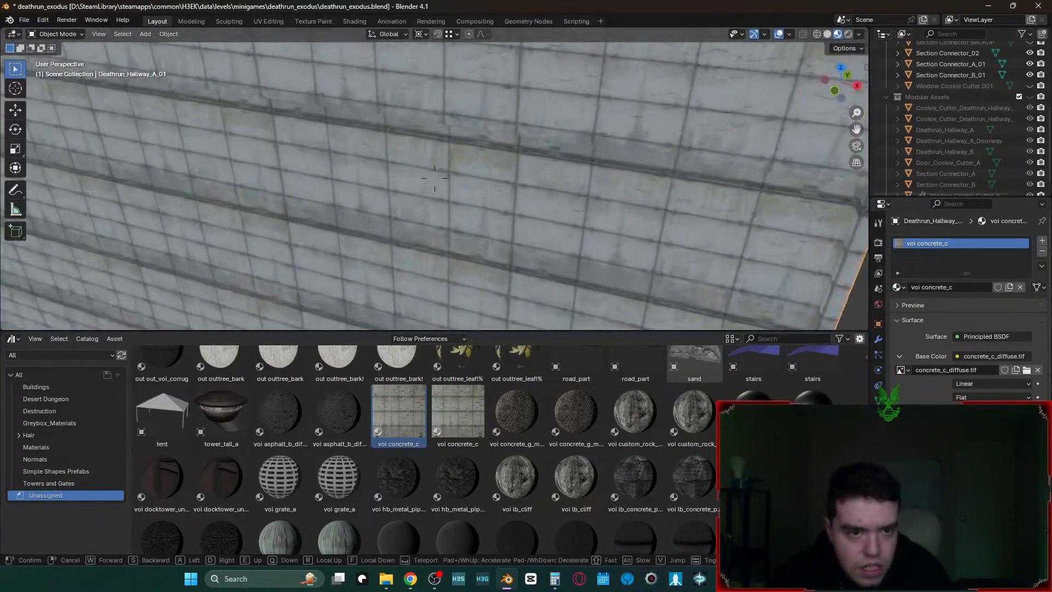
{"action": "key", "text": "s"}
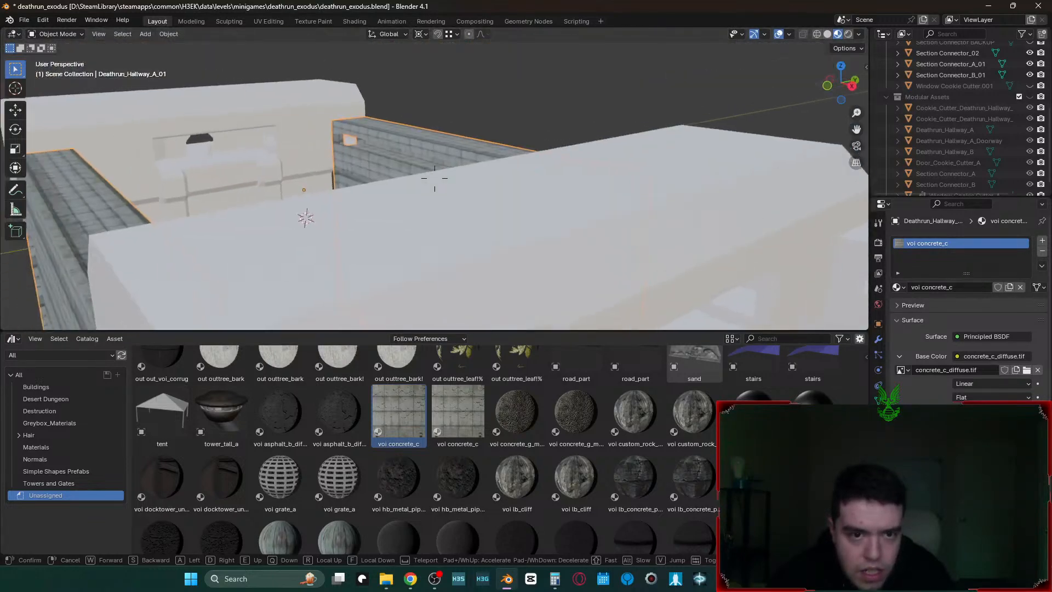
{"action": "key", "text": "w"}
{"action": "key", "text": "w"}
{"action": "key", "text": "a"}
{"action": "left_click", "coordinate": [434, 178]}
{"action": "key", "text": "Tab"}
{"action": "key", "text": "Tab"}
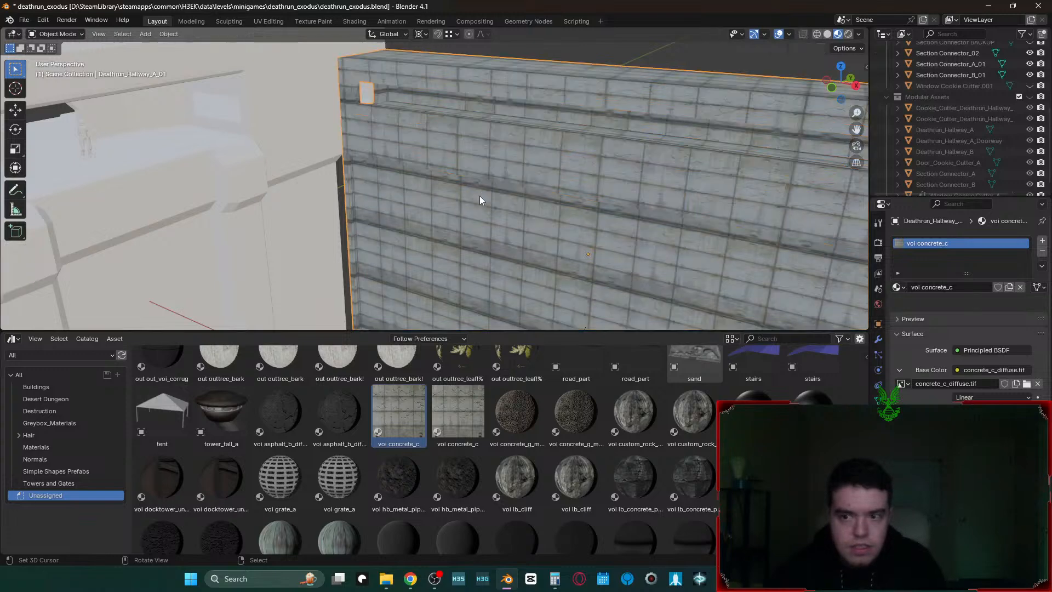
- Add a second material slot to Deathrun_Hallway_A_01 holding the voi metal_d_painted_yellow ! asset material
{"action": "left_click", "coordinate": [1042, 241]}
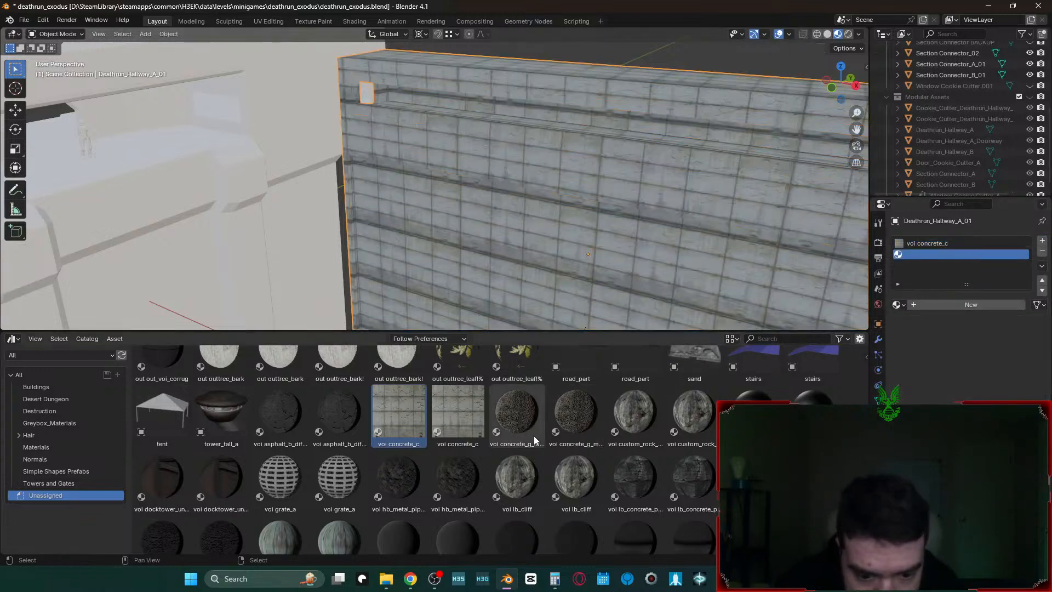
{"action": "scroll", "coordinate": [295, 459], "scroll_direction": "down", "scroll_amount": 5}
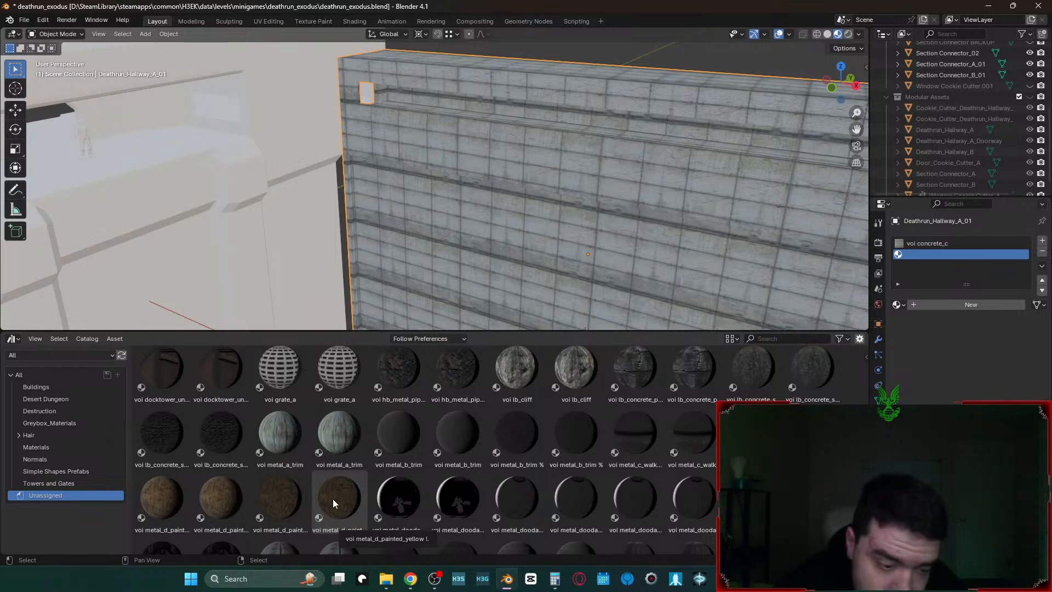
{"action": "left_click_drag", "start_coordinate": [333, 498], "coordinate": [920, 265]}
- Select the loop of wall faces just below the window ledge on Deathrun_Hallway_A_01
{"action": "key", "text": "Tab"}
{"action": "left_click", "coordinate": [419, 154]}
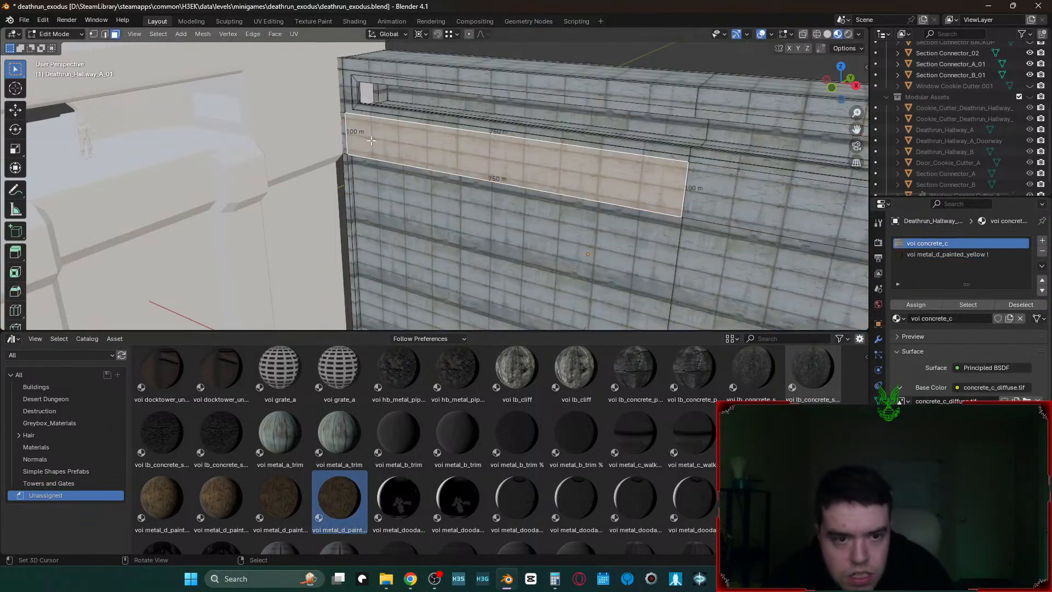
{"action": "left_click", "coordinate": [345, 131], "text": "alt"}
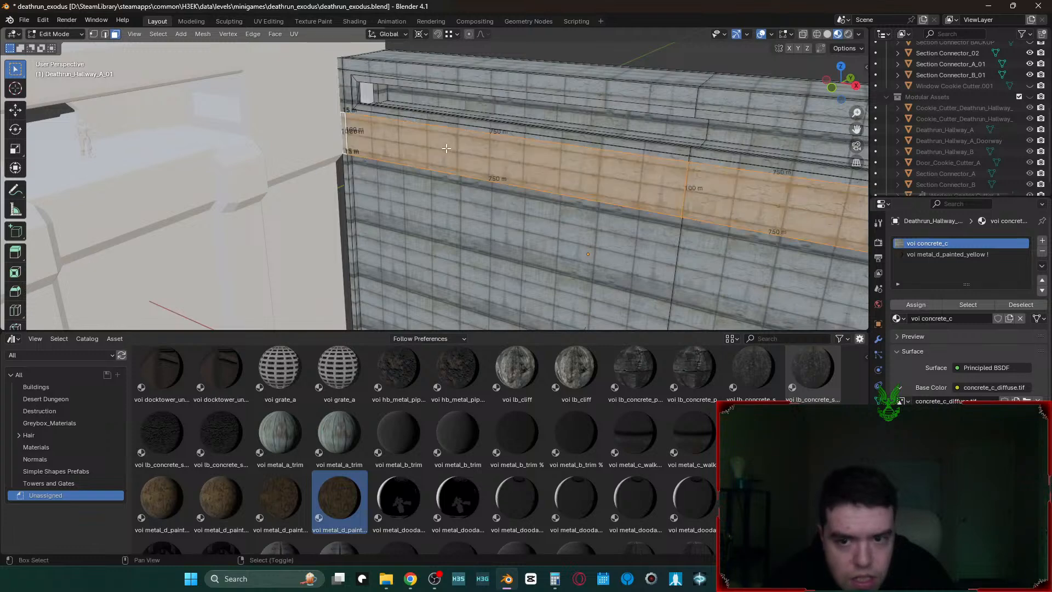
{"action": "scroll", "coordinate": [477, 158], "scroll_direction": "down", "scroll_amount": 5}
{"action": "middle_click_drag", "start_coordinate": [477, 157], "coordinate": [529, 159]}
- Box-select the vertices of the hallway's upper wall band in vertex mode, using wireframe shading and the front view
{"action": "key", "text": "KP_1"}
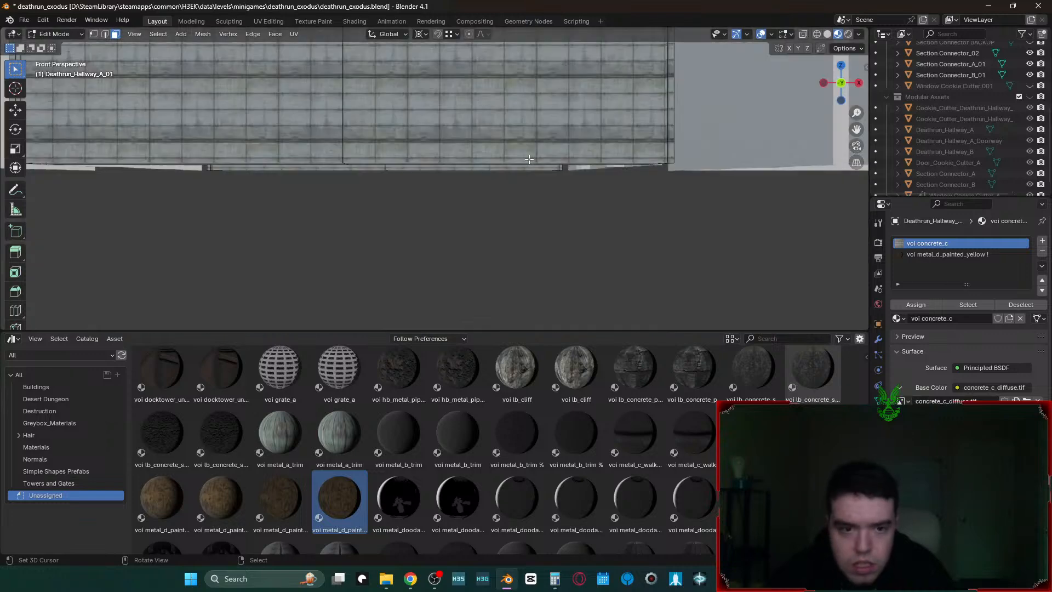
{"action": "mouse_move", "coordinate": [498, 104]}
{"action": "middle_mouse_down", "text": "shift"}
{"action": "mouse_move", "coordinate": [533, 204]}
{"action": "mouse_move", "coordinate": [486, 216]}
{"action": "mouse_move", "coordinate": [499, 212]}
{"action": "middle_mouse_up", "text": "shift"}
{"action": "key", "text": "1"}
{"action": "key", "text": "z"}
{"action": "left_click", "coordinate": [493, 205]}
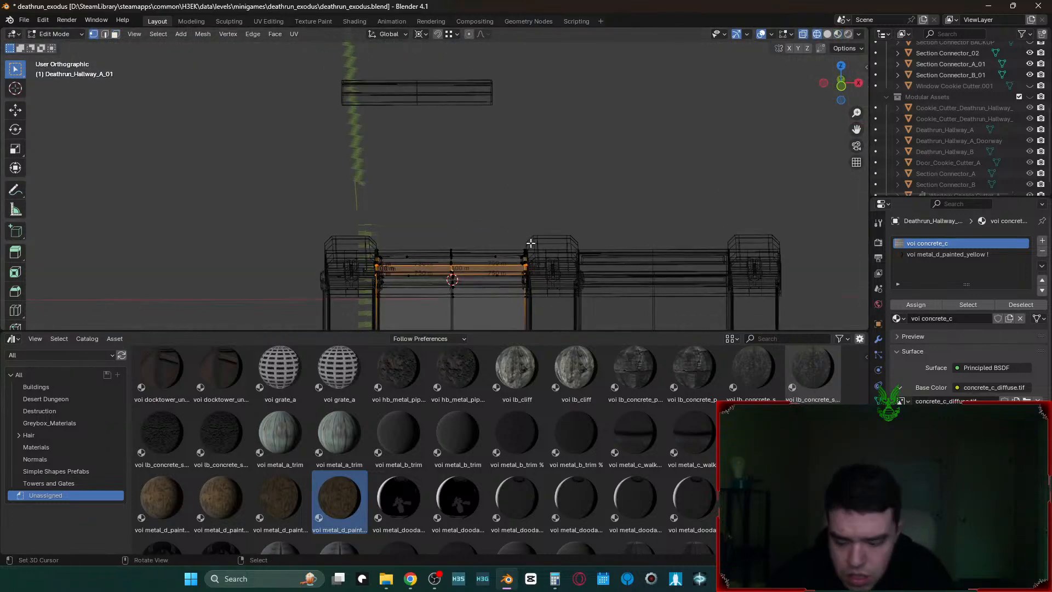
{"action": "key", "text": "KP_1"}
{"action": "scroll", "coordinate": [572, 231], "scroll_direction": "up", "scroll_amount": 1}
{"action": "left_click_drag", "start_coordinate": [318, 141], "coordinate": [581, 216]}
- Return the viewport to Material Preview shading and check the selected upper wall band from inside the hallway
{"action": "middle_click_drag", "start_coordinate": [605, 145], "coordinate": [537, 162]}
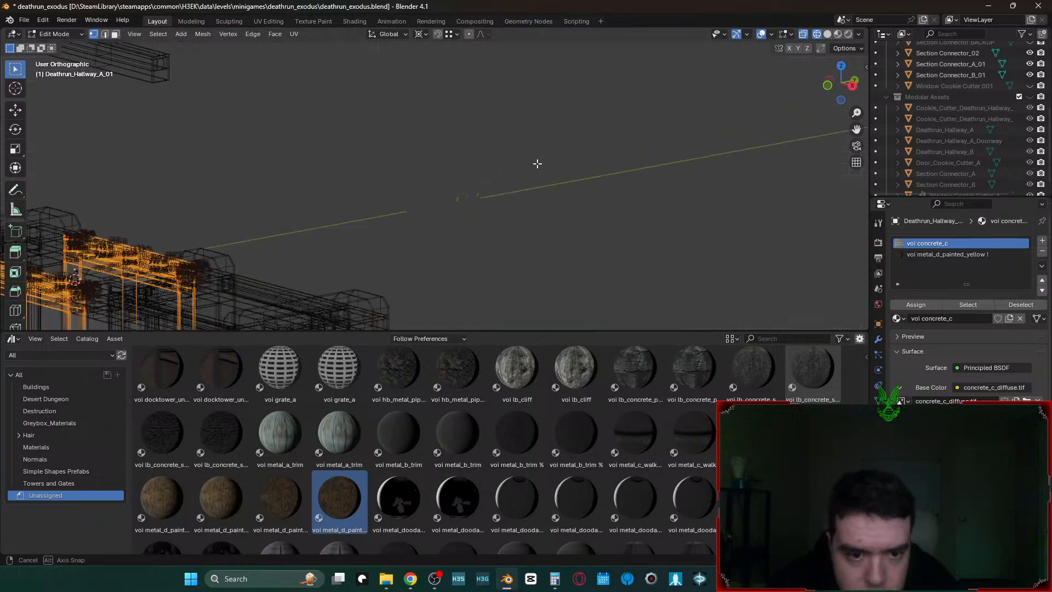
{"action": "key", "text": "KP_5"}
{"action": "key", "text": "KP_6"}
{"action": "key", "text": "KP_6"}
{"action": "key", "text": "KP_6"}
{"action": "key", "text": "KP_6"}
{"action": "key", "text": "z"}
{"action": "left_click", "coordinate": [659, 179]}
{"action": "scroll", "coordinate": [659, 179], "scroll_direction": "up", "scroll_amount": 5}
{"action": "key", "text": "z"}
{"action": "left_click", "coordinate": [610, 235]}
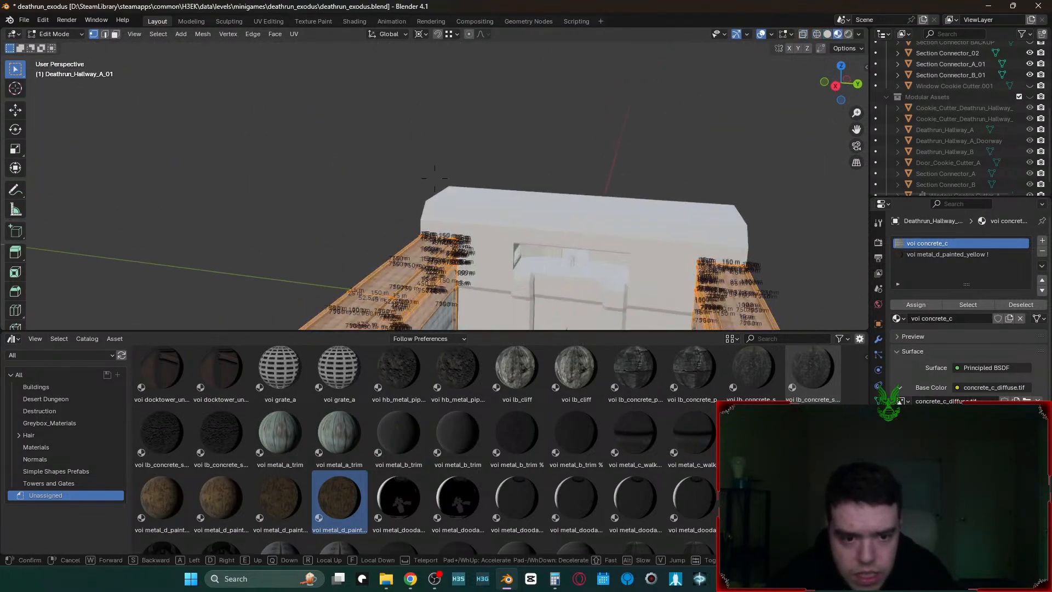
{"action": "key", "text": "shift+grave"}
{"action": "key", "text": "w"}
{"action": "key", "text": "d"}
{"action": "left_click", "coordinate": [627, 253]}
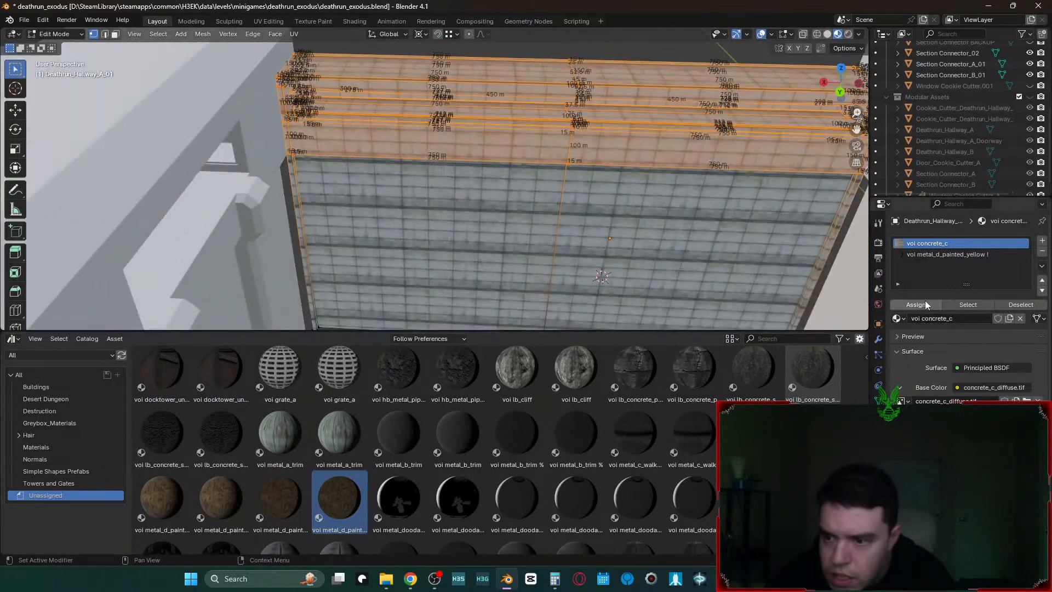
- Assign the voi metal_d_painted_yellow ! material to the selected upper wall band, then clear the mesh selection
{"action": "left_click", "coordinate": [946, 254]}
{"action": "left_click", "coordinate": [919, 305]}
{"action": "key", "text": "Tab"}
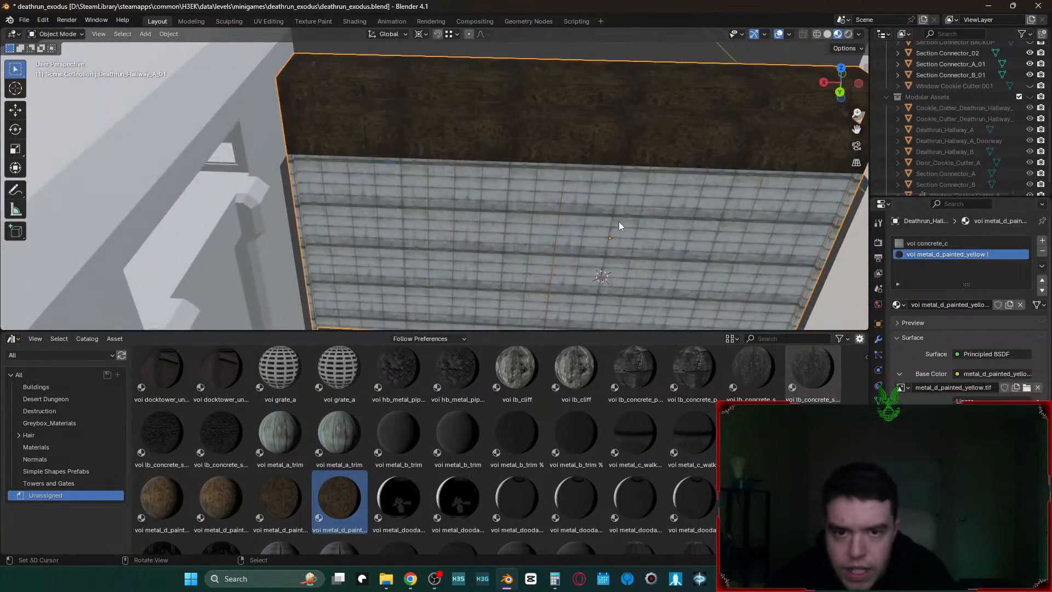
{"action": "key", "text": "Tab"}
{"action": "key", "text": "a"}
{"action": "key", "text": "q"}
{"action": "left_click", "coordinate": [621, 224]}
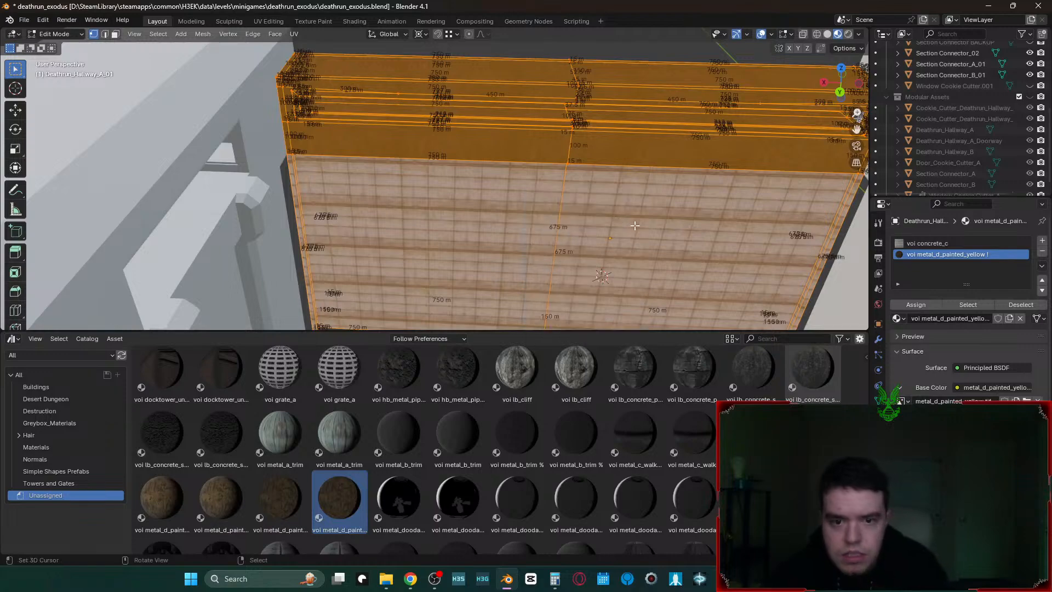
{"action": "key", "text": "alt+a"}
- Inspect the painted-metal surfaces from inside the upper hallway, leaving the mesh set to face selection mode
{"action": "key", "text": "shift+grave"}
{"action": "key", "text": "w"}
{"action": "left_click", "coordinate": [643, 76]}
{"action": "key", "text": "3"}
{"action": "key", "text": "Tab"}
{"action": "key", "text": "shift+grave"}
{"action": "key", "text": "w"}
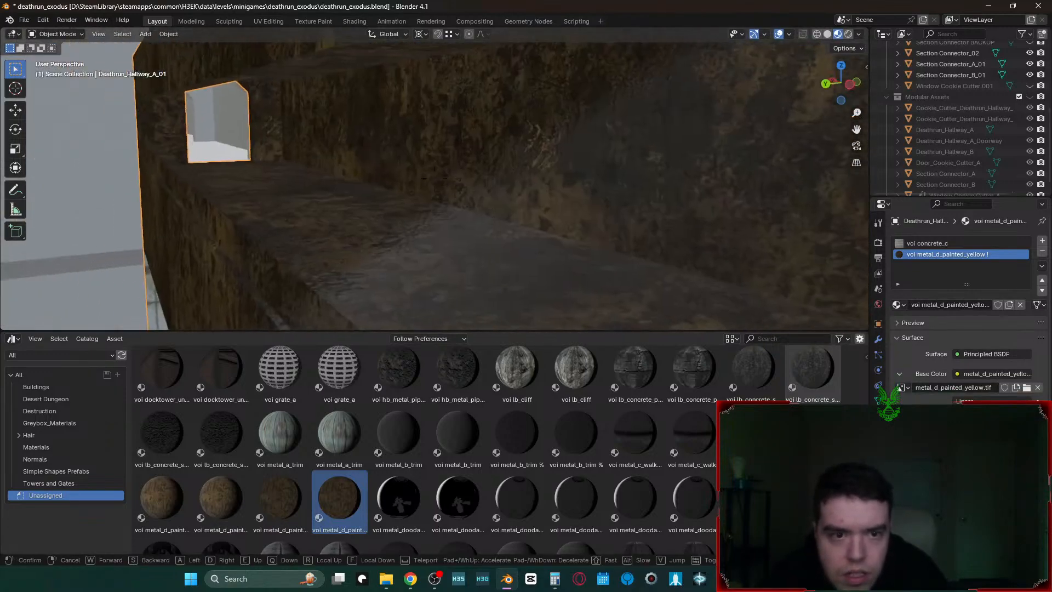
{"action": "key", "text": "a"}
{"action": "left_click", "coordinate": [619, 95]}
- Add a third material slot to Deathrun_Hallway_A_01 holding the voi metal_floorplate_b_01 asset material
{"action": "left_click", "coordinate": [1041, 241]}
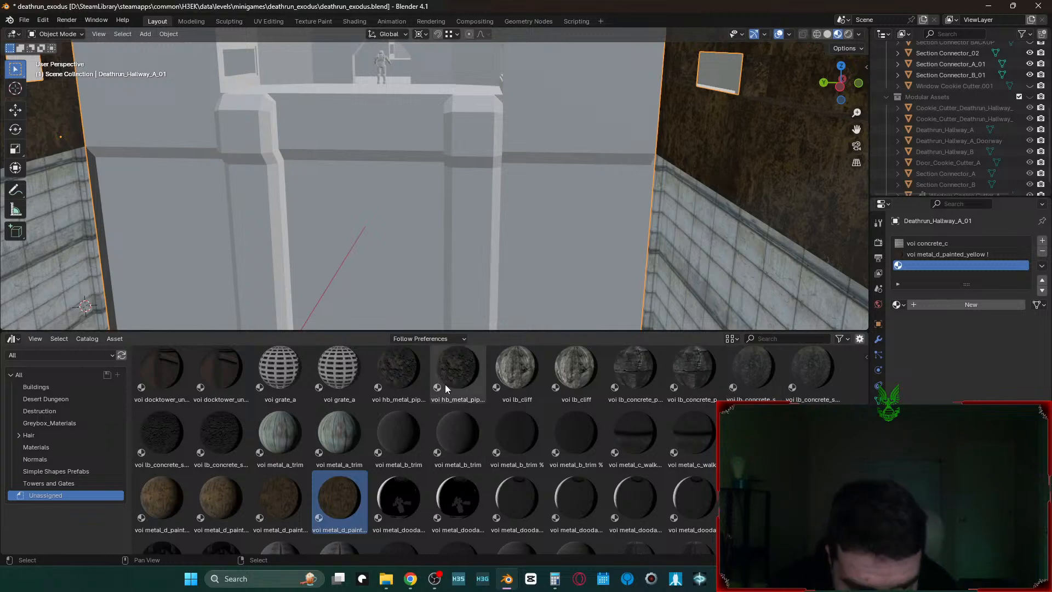
{"action": "scroll", "coordinate": [446, 384], "scroll_direction": "up", "scroll_amount": 1}
{"action": "scroll", "coordinate": [427, 397], "scroll_direction": "up", "scroll_amount": 3}
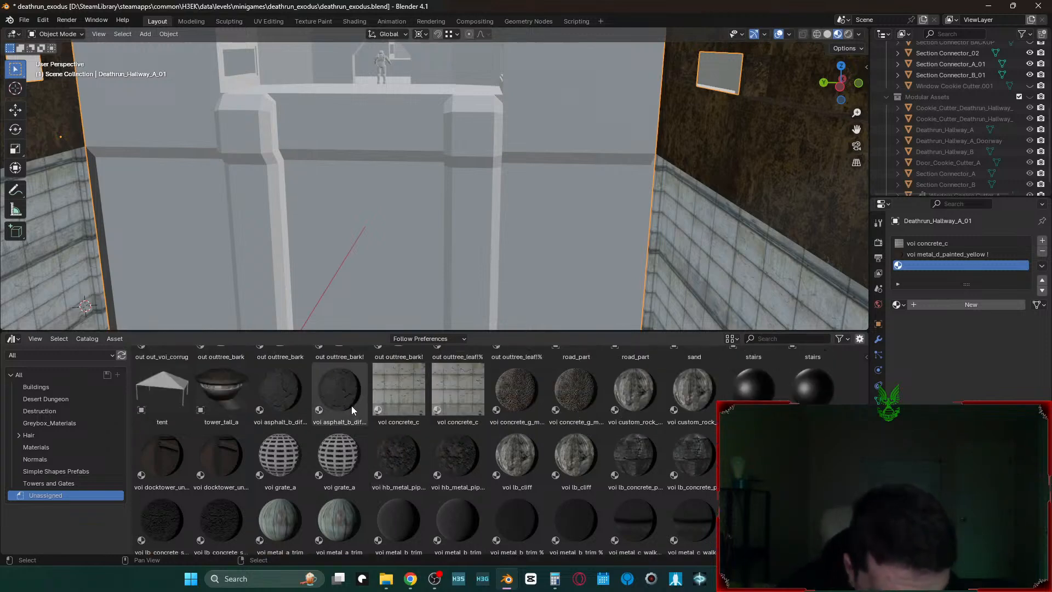
{"action": "scroll", "coordinate": [202, 433], "scroll_direction": "down", "scroll_amount": 6}
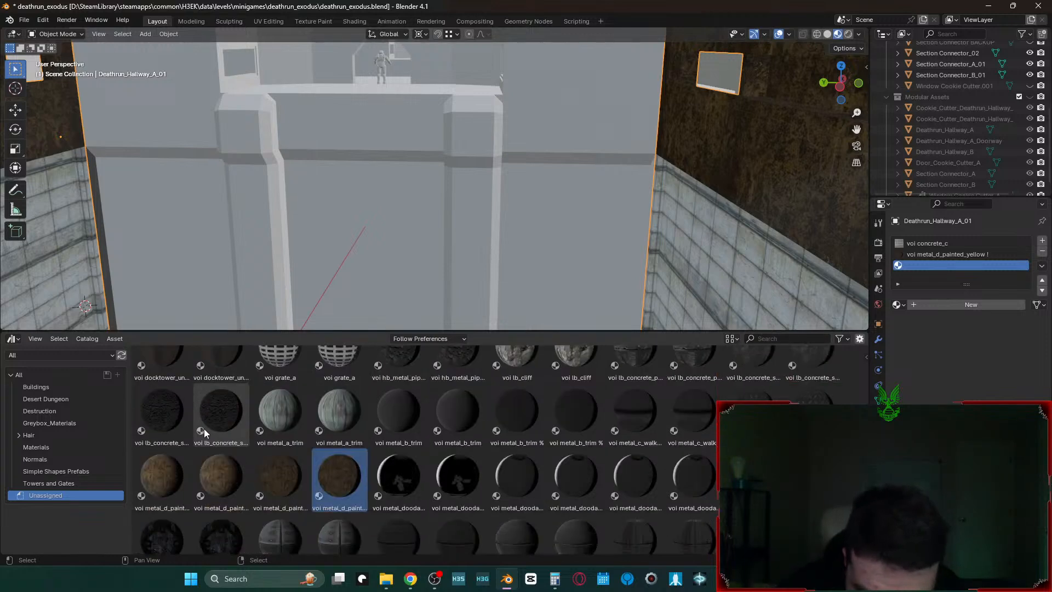
{"action": "scroll", "coordinate": [216, 412], "scroll_direction": "down", "scroll_amount": 1}
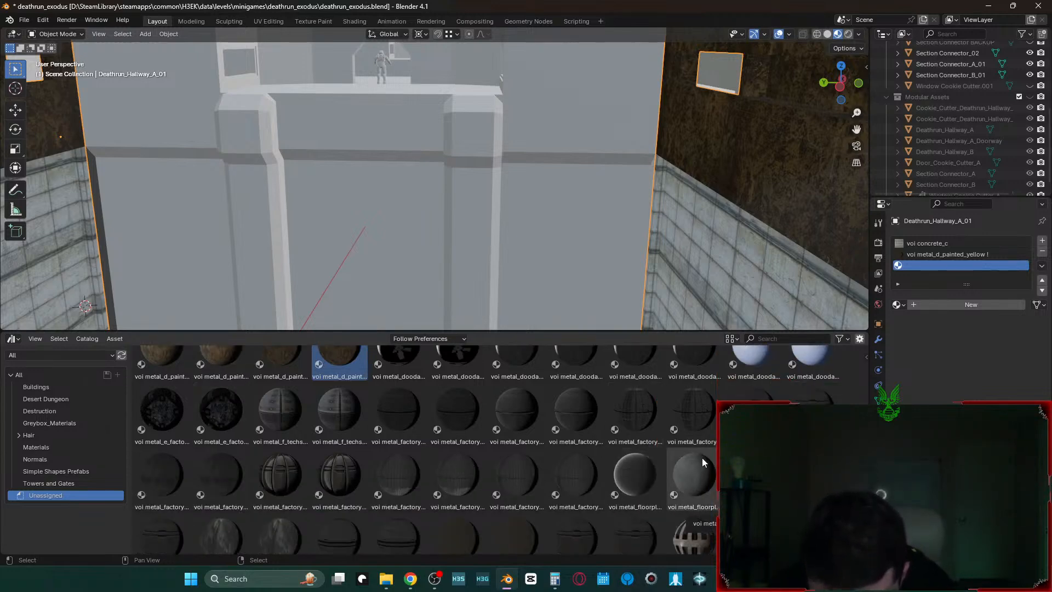
{"action": "left_click_drag", "start_coordinate": [702, 458], "coordinate": [653, 173]}
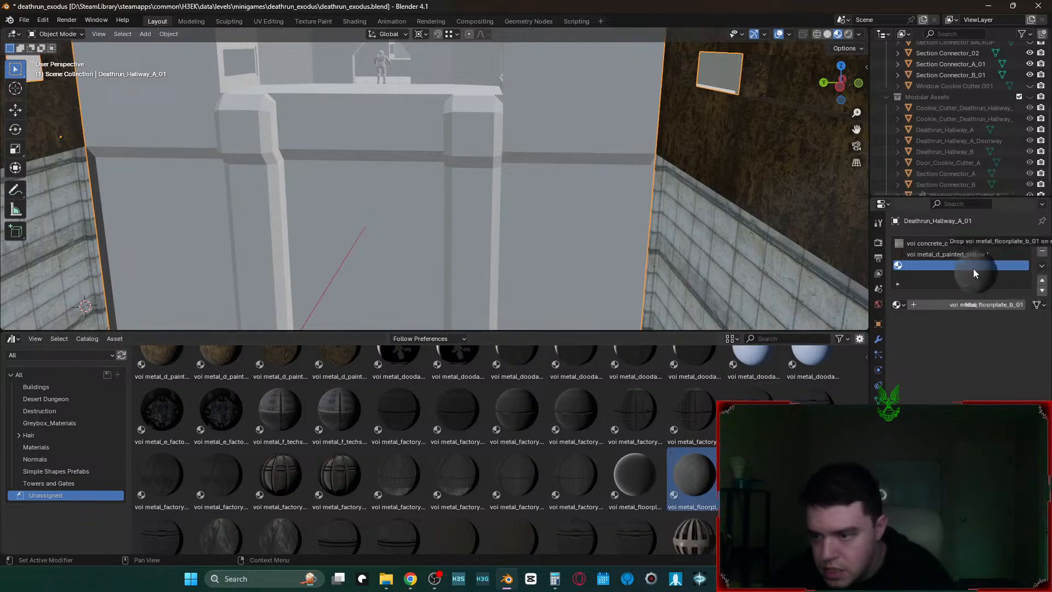
- Select the long floor faces of the upper corridor in Deathrun_Hallway_A_01
{"action": "key", "text": "Tab"}
{"action": "key", "text": "shift+grave"}
{"action": "key", "text": "w"}
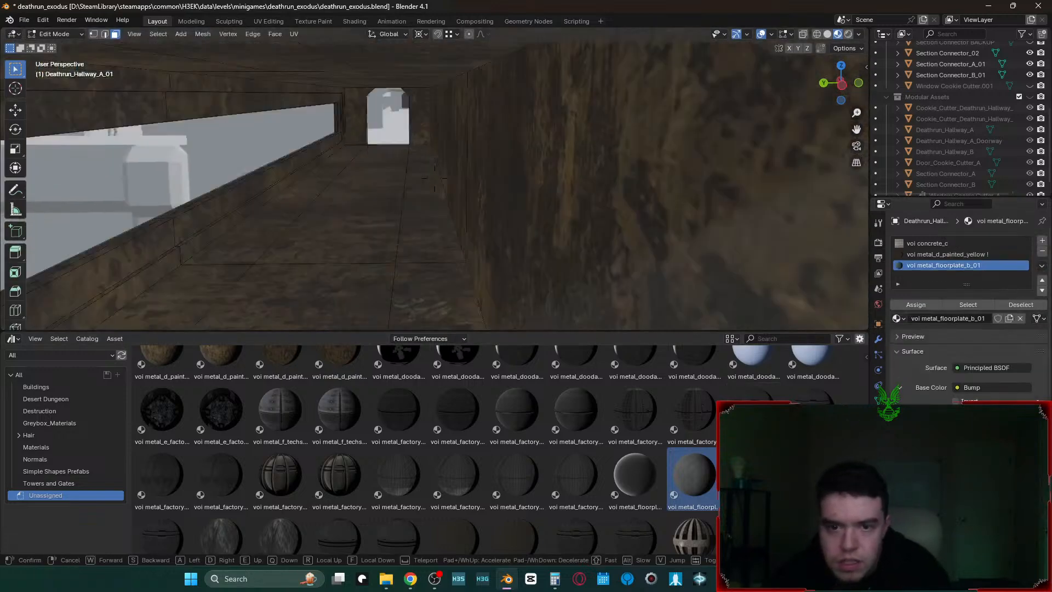
{"action": "left_click", "coordinate": [454, 221]}
{"action": "left_click", "coordinate": [444, 187], "text": "shift"}
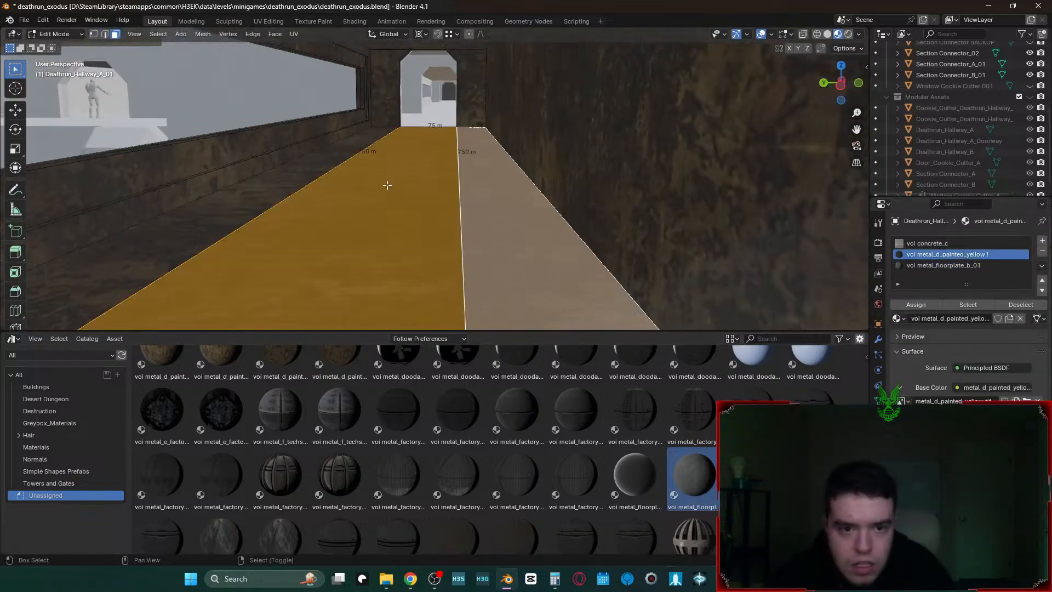
{"action": "key", "text": "shift+grave"}
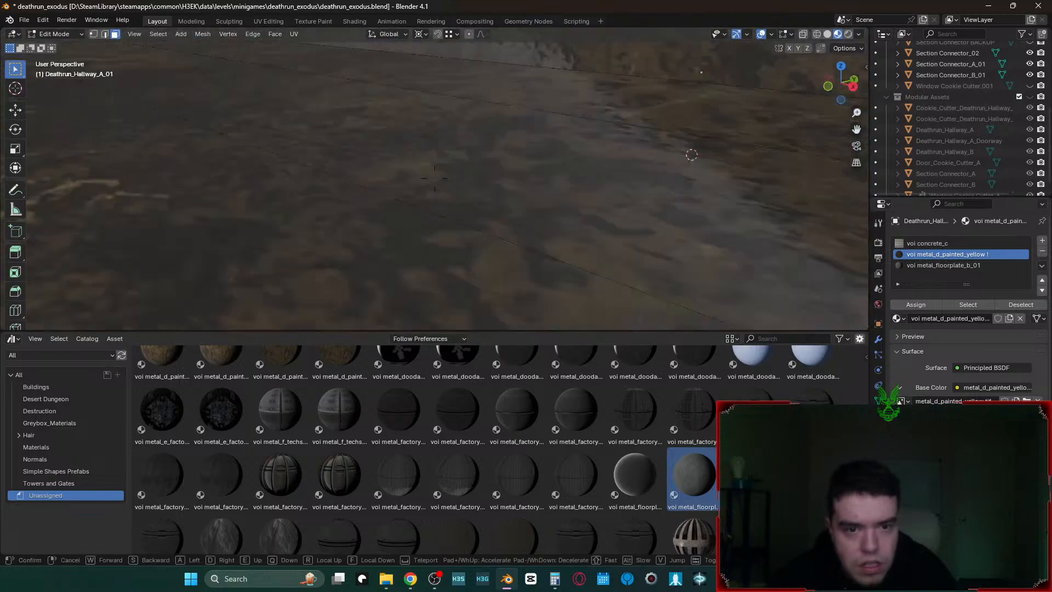
{"action": "left_click", "coordinate": [435, 178]}
- Set the viewport's focal length to 25 mm
{"action": "key", "text": "n"}
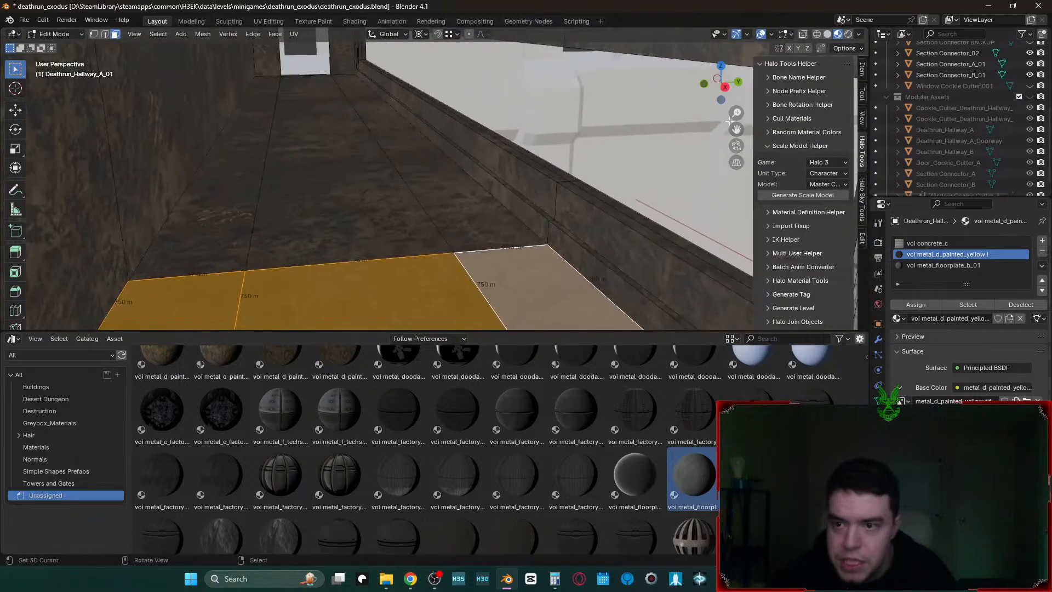
{"action": "left_click", "coordinate": [862, 118]}
{"action": "left_click", "coordinate": [820, 80]}
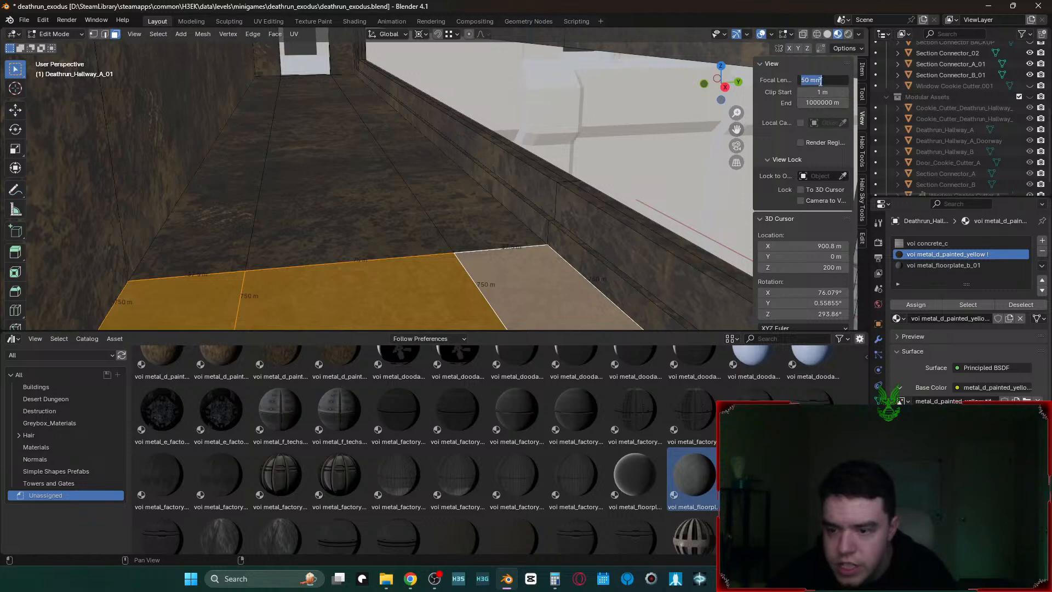
{"action": "type", "text": "35"}
{"action": "key", "text": "Return"}
{"action": "left_click", "coordinate": [820, 81]}
{"action": "type", "text": "25"}
{"action": "key", "text": "Return"}
- Assign the voi metal_floorplate_b_01 material to all floor faces of the upper corridor and save the file
{"action": "key", "text": "c"}
{"action": "mouse_move", "coordinate": [421, 217]}
{"action": "left_mouse_down"}
{"action": "mouse_move", "coordinate": [428, 212]}
{"action": "mouse_move", "coordinate": [336, 214]}
{"action": "left_mouse_up"}
{"action": "right_click", "coordinate": [336, 214]}
{"action": "middle_click_drag", "start_coordinate": [336, 214], "coordinate": [411, 214], "text": "shift"}
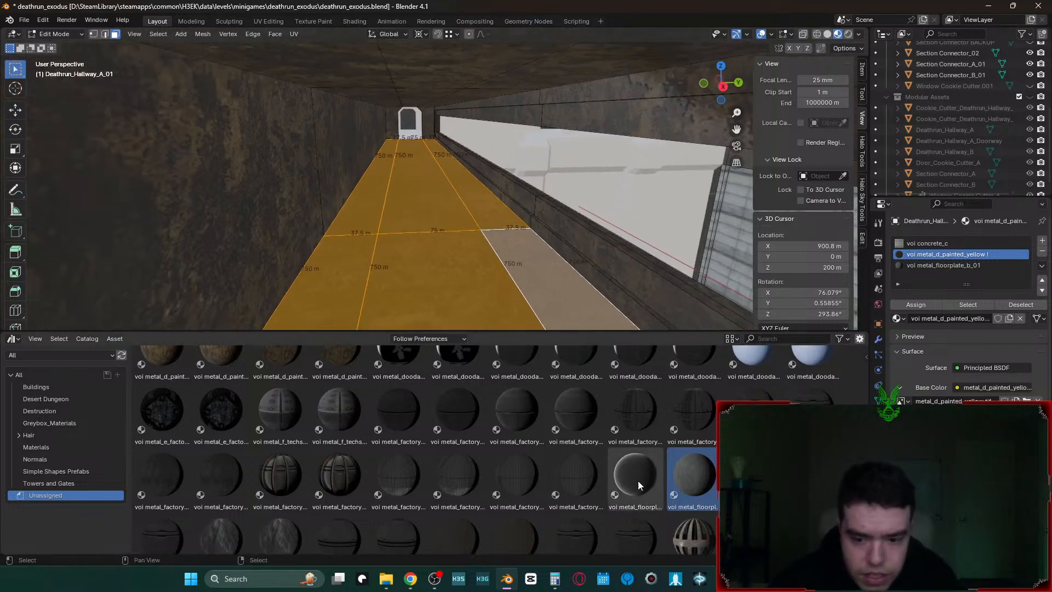
{"action": "left_click", "coordinate": [918, 267]}
{"action": "left_click", "coordinate": [914, 304]}
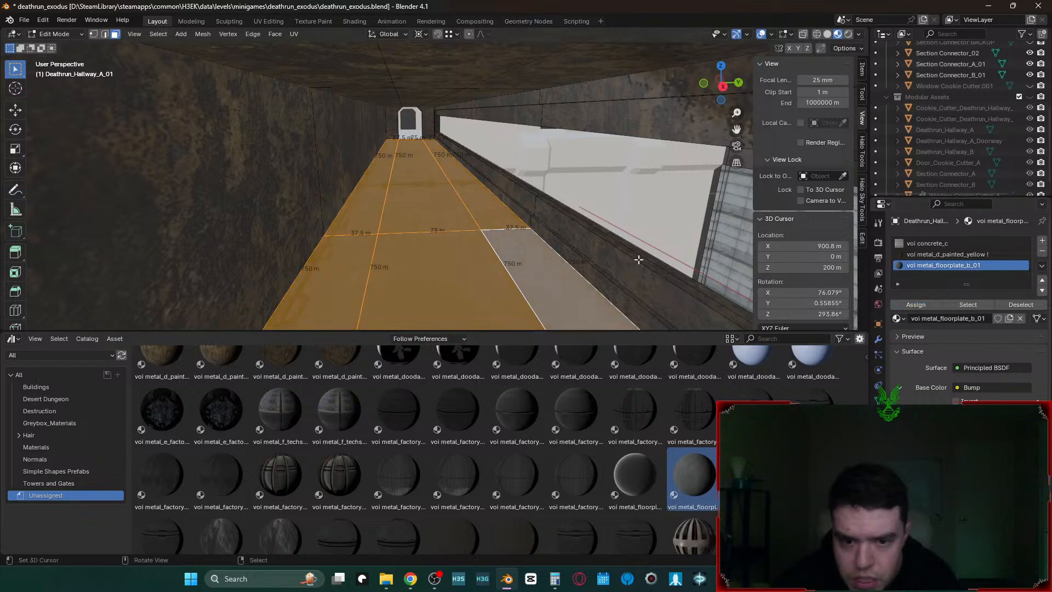
{"action": "key", "text": "Tab"}
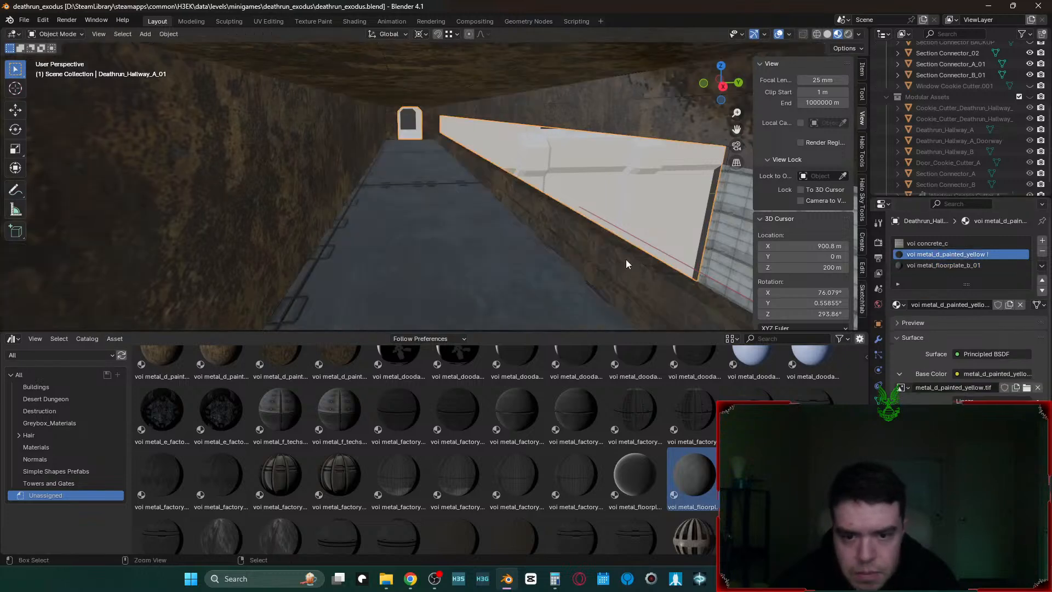
{"action": "key", "text": "ctrl+s"}
- Select every face using voi metal_floorplate_b_01 and try a cube projection on them, then undo it
{"action": "key", "text": "Tab"}
{"action": "left_click", "coordinate": [508, 256]}
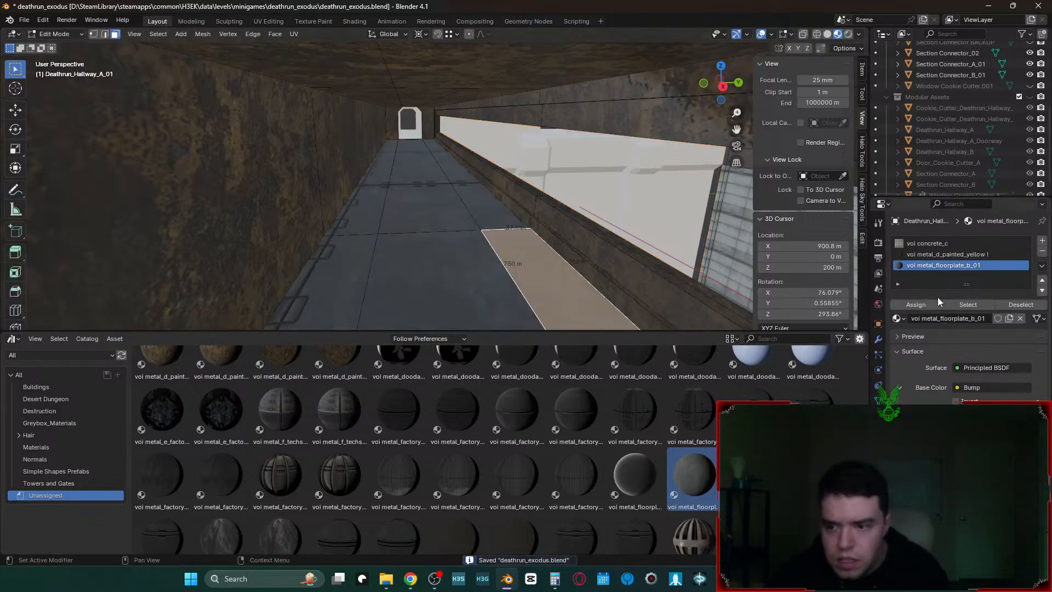
{"action": "left_click", "coordinate": [968, 304]}
{"action": "key", "text": "u"}
{"action": "left_click", "coordinate": [503, 234]}
{"action": "key", "text": "ctrl+z"}
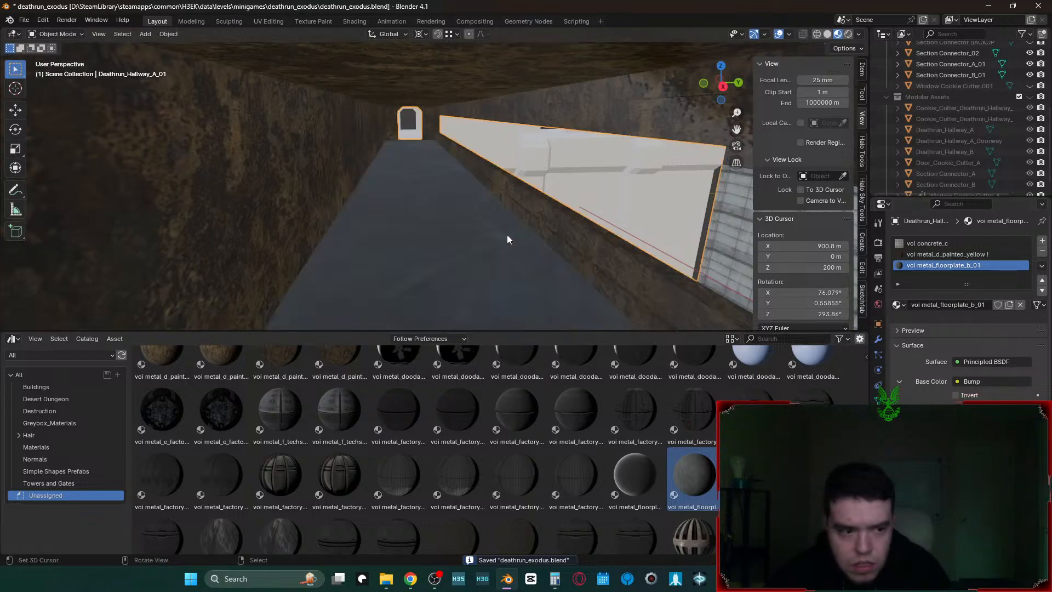
- Unwrap the selected floor faces with Cube Projection at a cube size of 100
{"action": "key", "text": "u"}
{"action": "left_click", "coordinate": [504, 234]}
{"action": "double_click", "coordinate": [148, 282]}
{"action": "key", "text": "Return"}
{"action": "left_click", "coordinate": [148, 282]}
{"action": "type", "text": "100"}
{"action": "key", "text": "Return"}
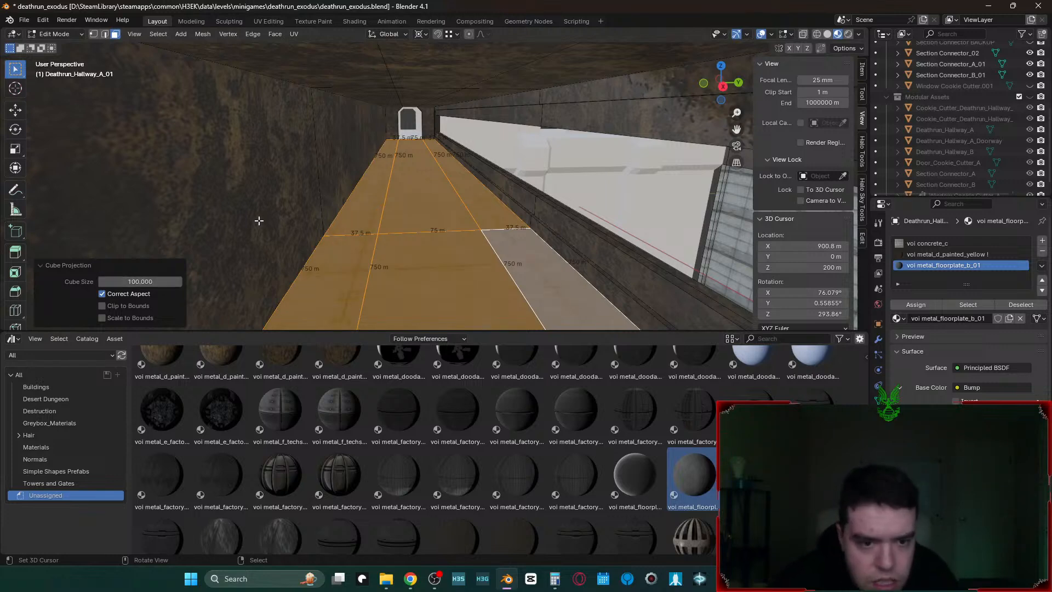
- Redo the floor's cube projection, trying a cube size of 85 before setting it to 80
{"action": "key", "text": "Tab"}
{"action": "key", "text": "Tab"}
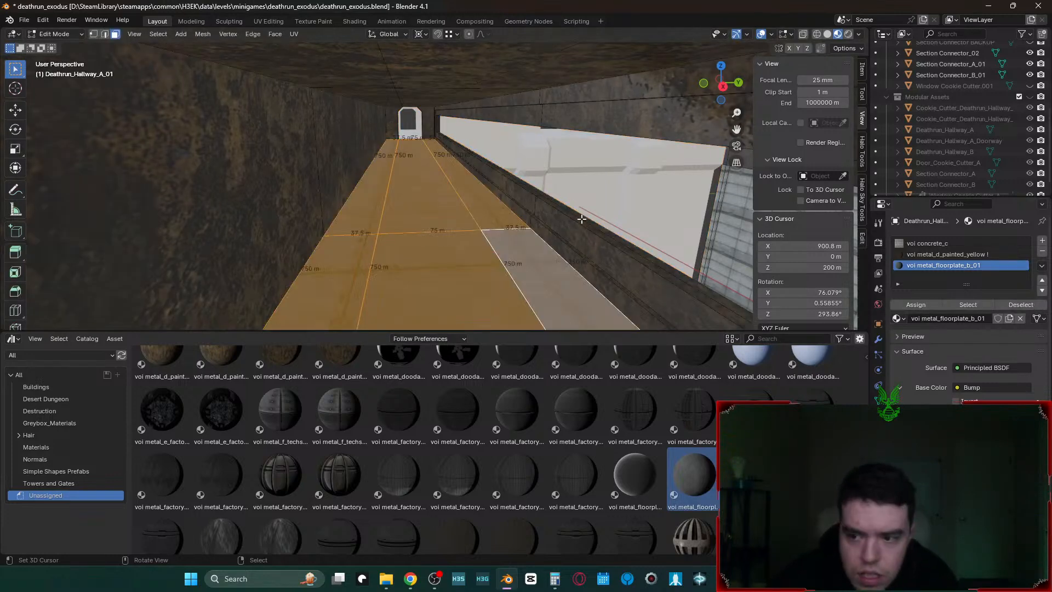
{"action": "key", "text": "u"}
{"action": "left_click", "coordinate": [386, 230]}
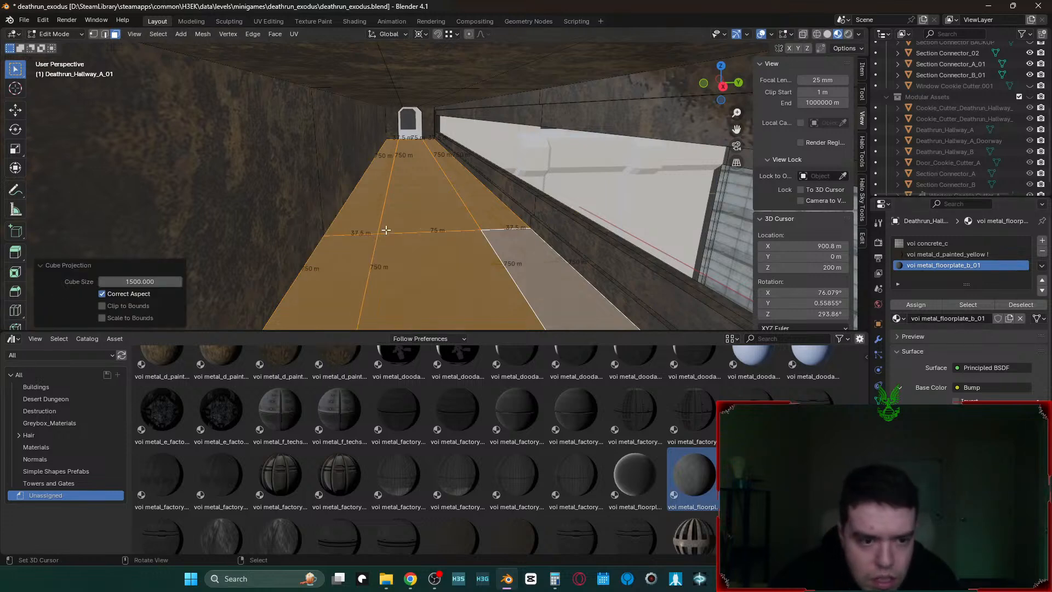
{"action": "left_click", "coordinate": [136, 278]}
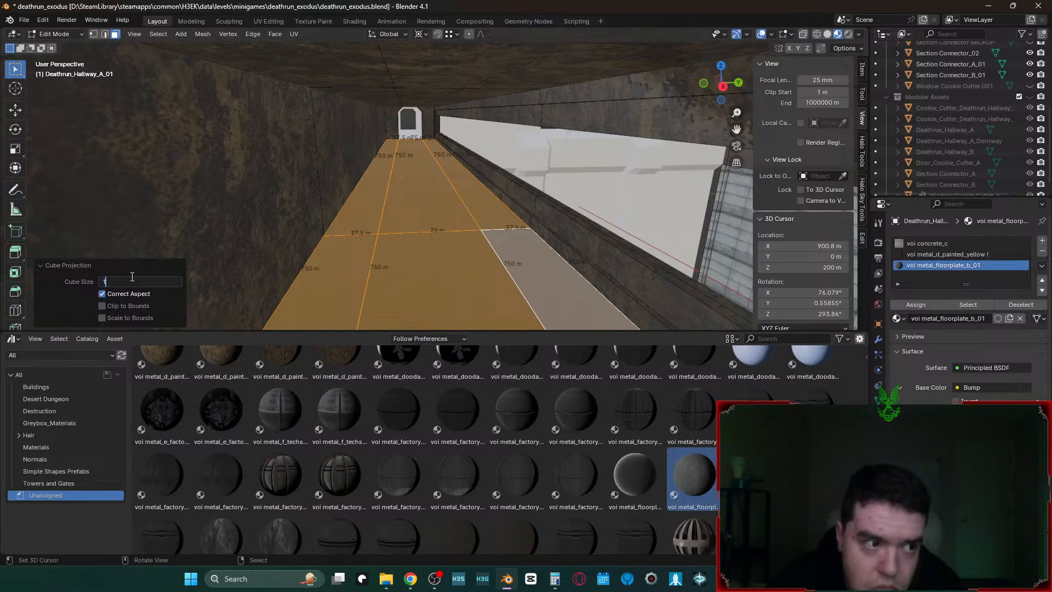
{"action": "type", "text": "85"}
{"action": "key", "text": "Return"}
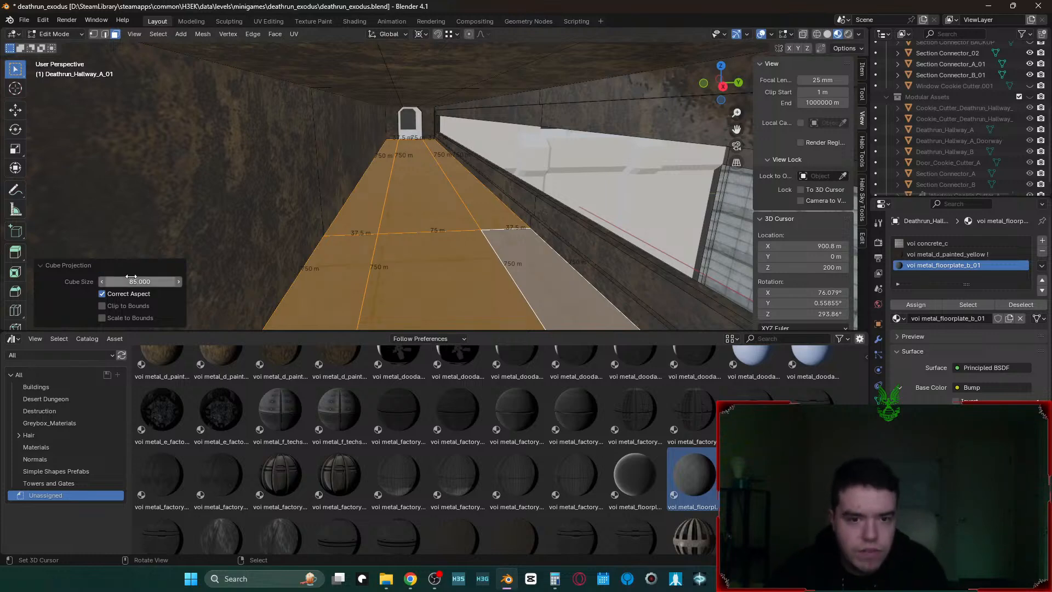
{"action": "left_click", "coordinate": [179, 282]}
{"action": "left_click", "coordinate": [179, 282]}
{"action": "left_click_drag", "start_coordinate": [144, 282], "coordinate": [155, 283]}
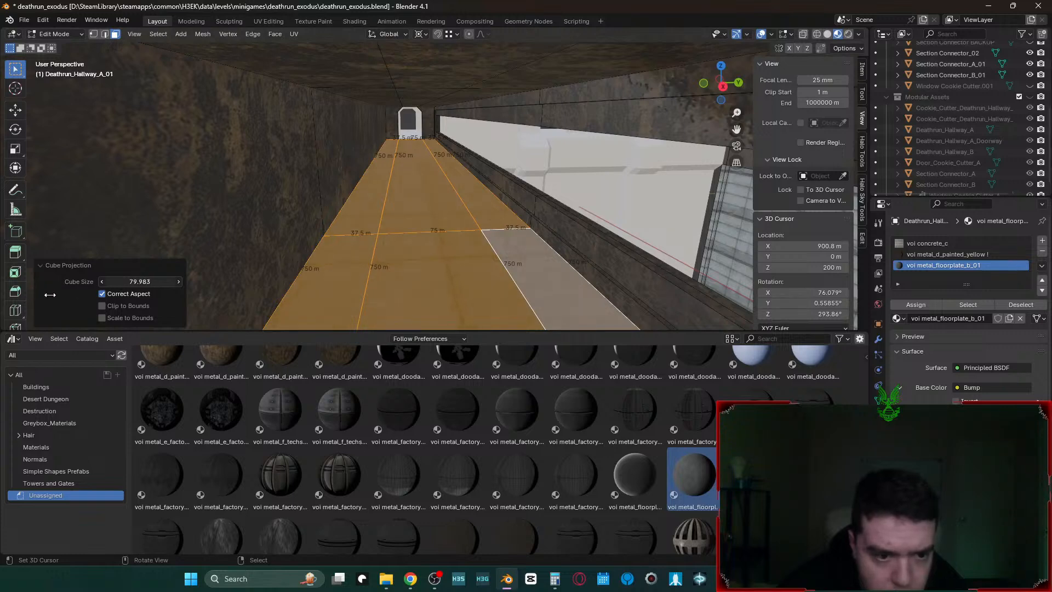
{"action": "left_click", "coordinate": [129, 281]}
{"action": "type", "text": "80"}
{"action": "key", "text": "Return"}
- Reapply Cube Projection to the corridor floor, trying cube sizes of 50 and 40 before setting 45
{"action": "key", "text": "Tab"}
{"action": "key", "text": "shift+grave"}
{"action": "key", "text": "w"}
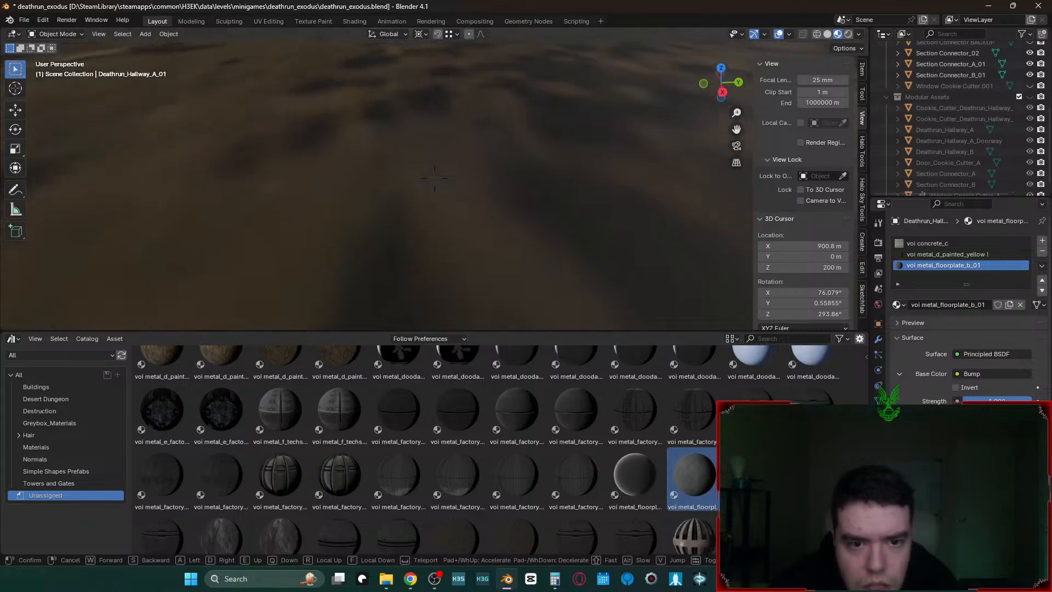
{"action": "left_click", "coordinate": [357, 201]}
{"action": "key", "text": "Tab"}
{"action": "key", "text": "u"}
{"action": "left_click", "coordinate": [358, 198]}
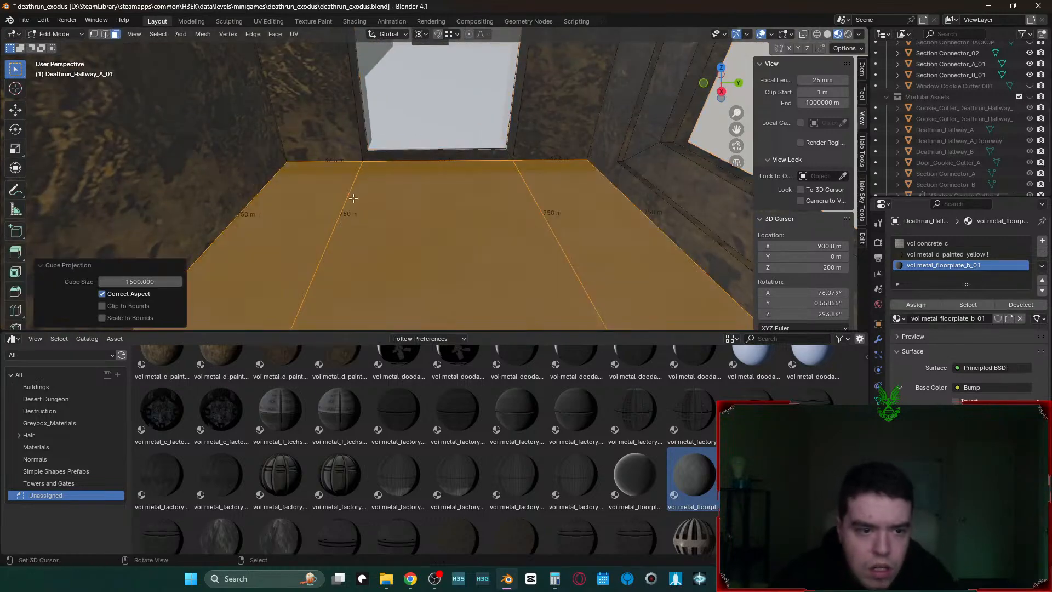
{"action": "left_click", "coordinate": [136, 282]}
{"action": "type", "text": "50"}
{"action": "key", "text": "Return"}
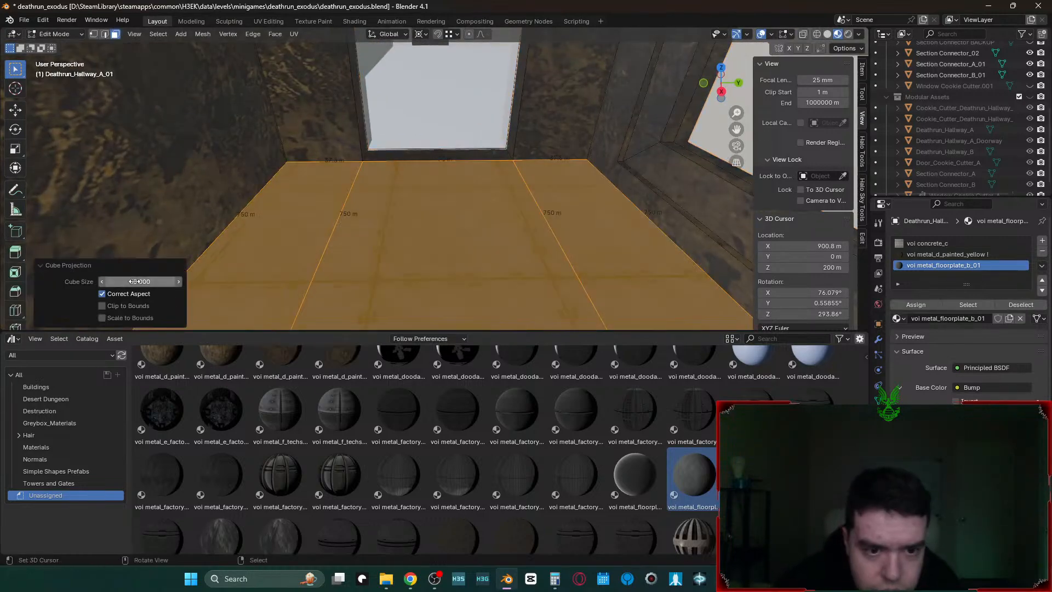
{"action": "left_click", "coordinate": [135, 282]}
{"action": "type", "text": "40"}
{"action": "key", "text": "Return"}
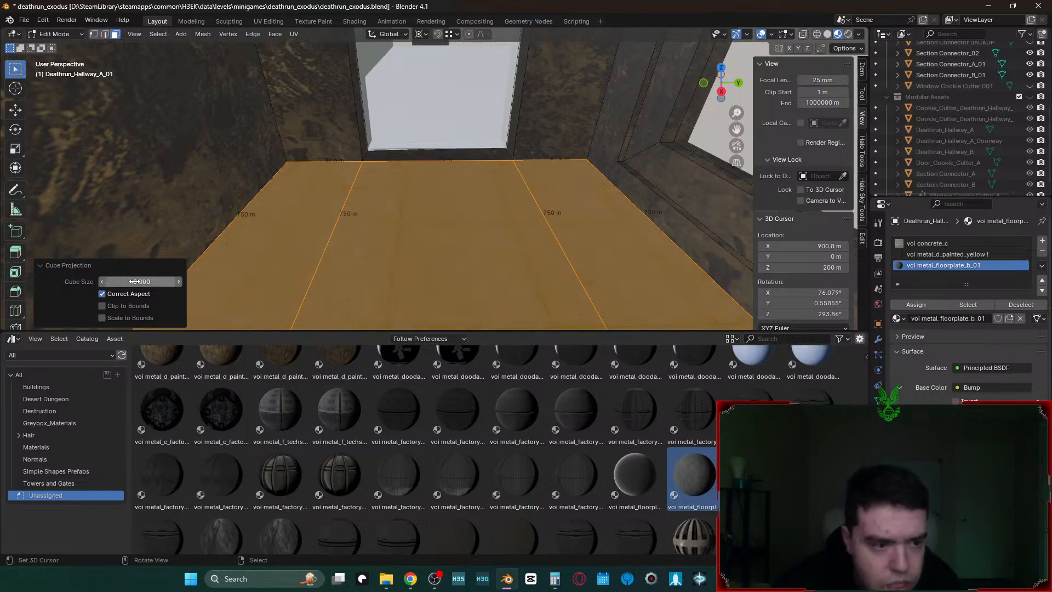
{"action": "left_click", "coordinate": [137, 282]}
{"action": "type", "text": "45"}
{"action": "key", "text": "Return"}
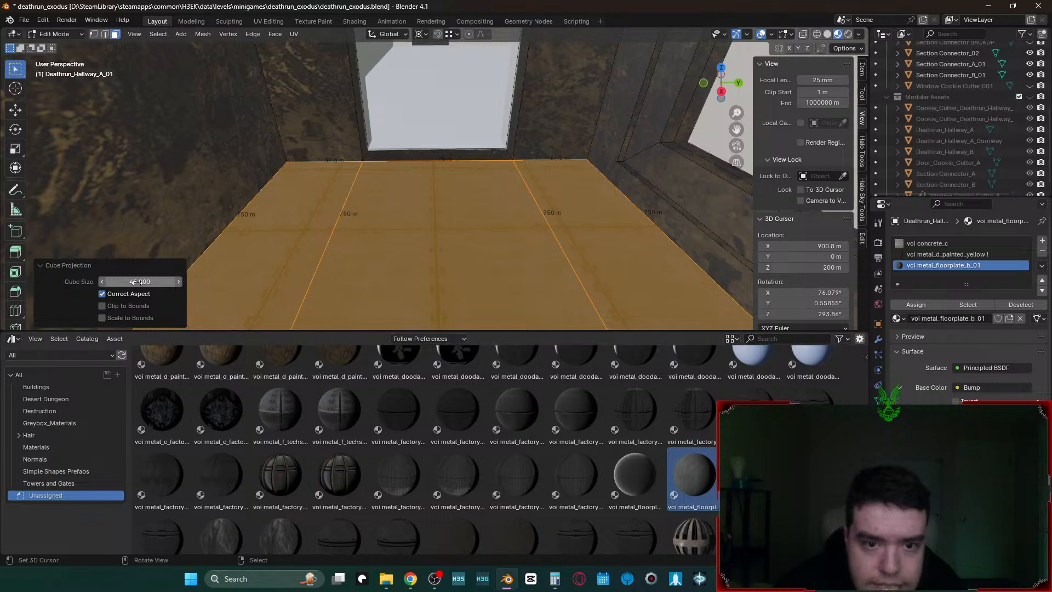
- Try the Clip to Bounds, Scale to Bounds and Correct Aspect options of the floor's cube projection, restoring each one
{"action": "left_click", "coordinate": [120, 305]}
{"action": "left_click", "coordinate": [119, 304]}
{"action": "left_click", "coordinate": [118, 316]}
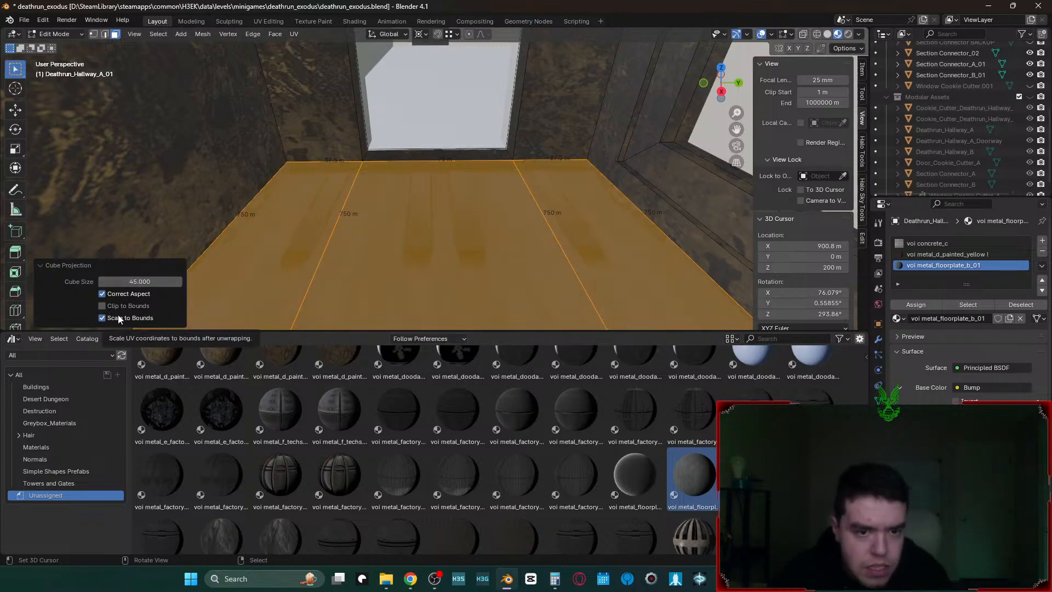
{"action": "left_click", "coordinate": [118, 317]}
{"action": "left_click", "coordinate": [108, 294]}
{"action": "left_click", "coordinate": [102, 294]}
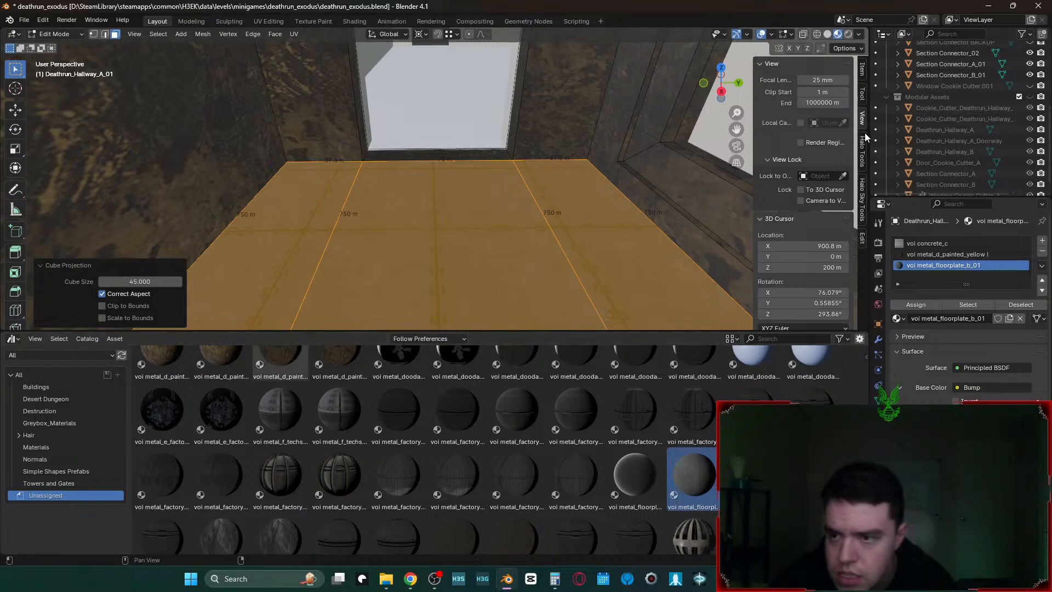
- Widen the Outliner area and turn it into a UV Editor showing the floorplate texture
{"action": "left_click_drag", "start_coordinate": [868, 133], "coordinate": [755, 133]}
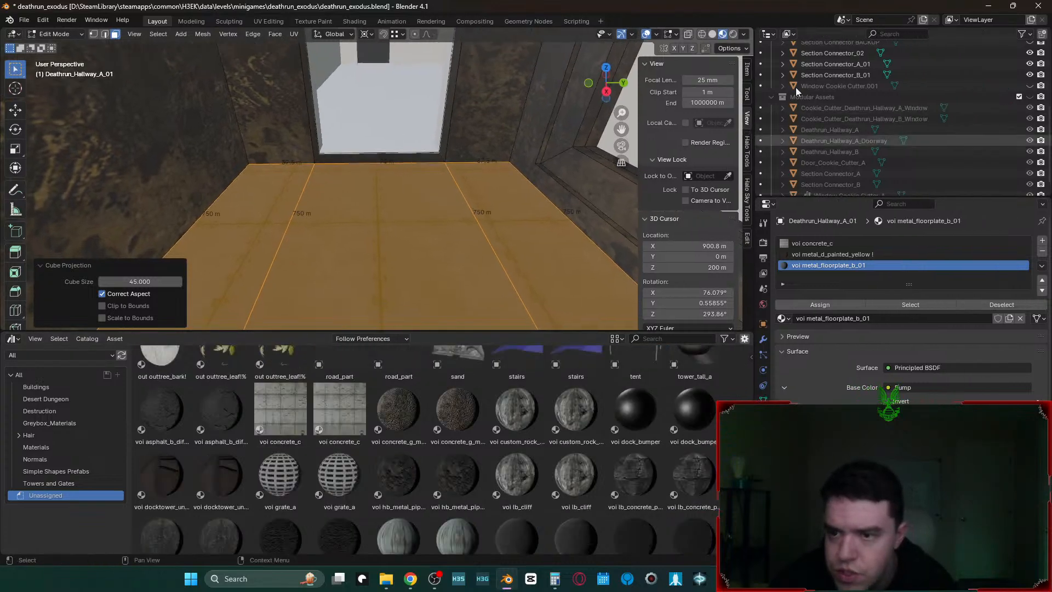
{"action": "left_click", "coordinate": [776, 36]}
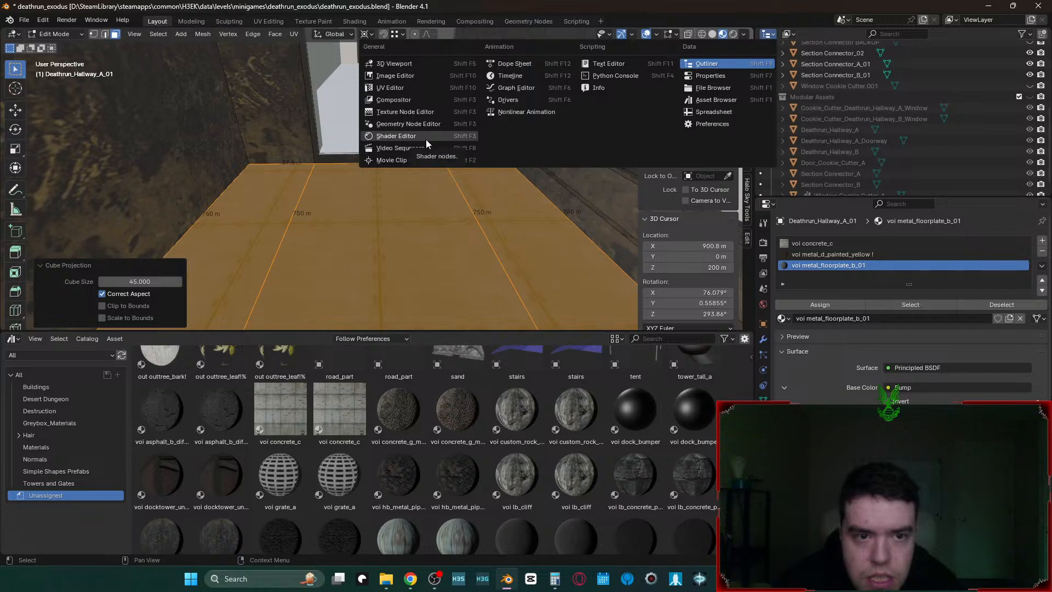
{"action": "left_click", "coordinate": [420, 89]}
{"action": "scroll", "coordinate": [921, 120], "scroll_direction": "down", "scroll_amount": 4}
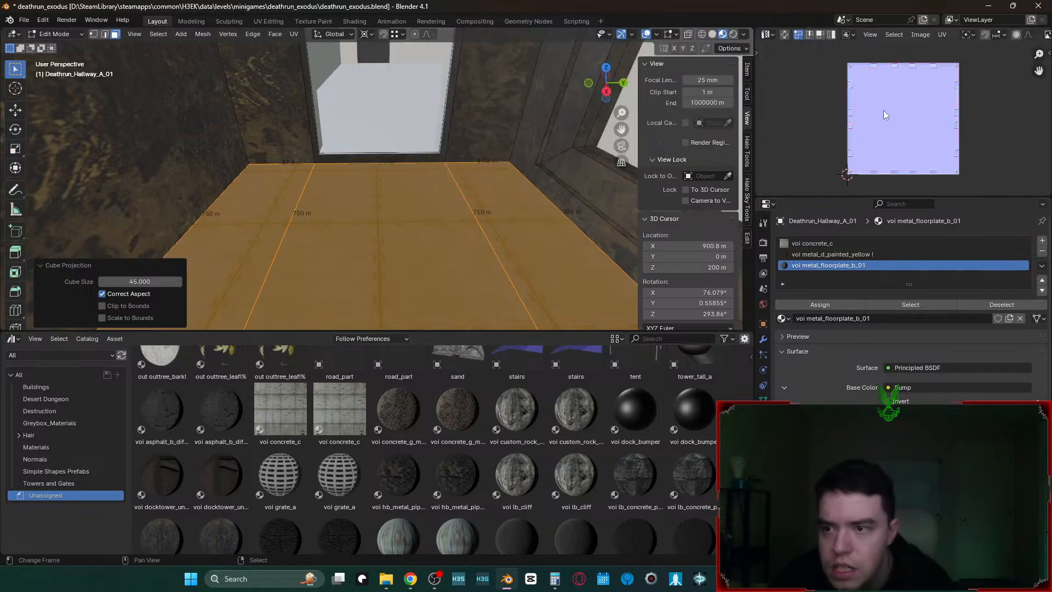
{"action": "scroll", "coordinate": [937, 150], "scroll_direction": "down", "scroll_amount": 2}
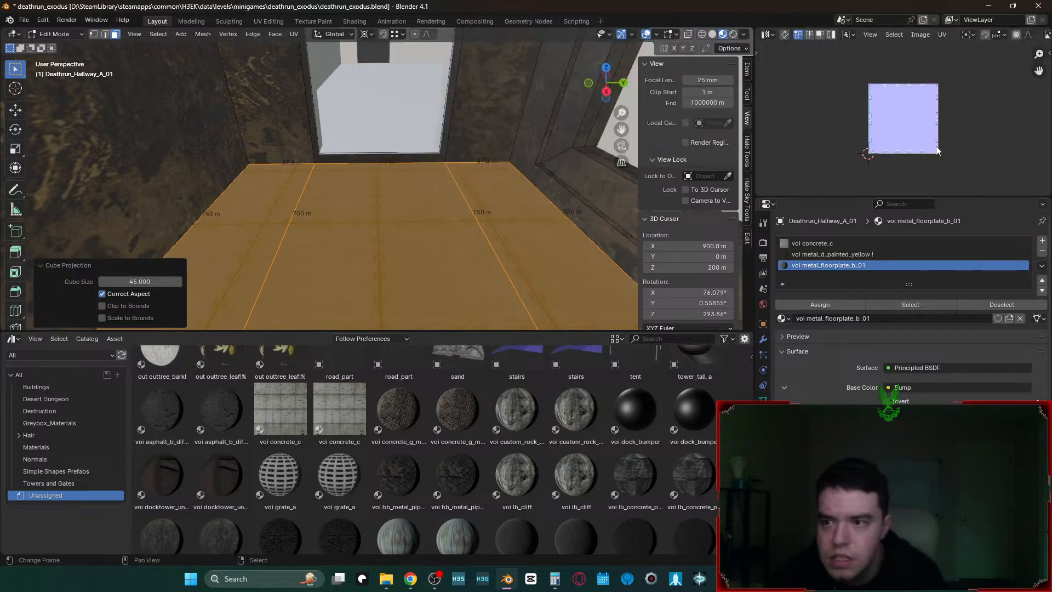
- Examine the floor's UV area around the floorplate texture and check the painted-yellow and floorplate material slots
{"action": "key", "text": "a"}
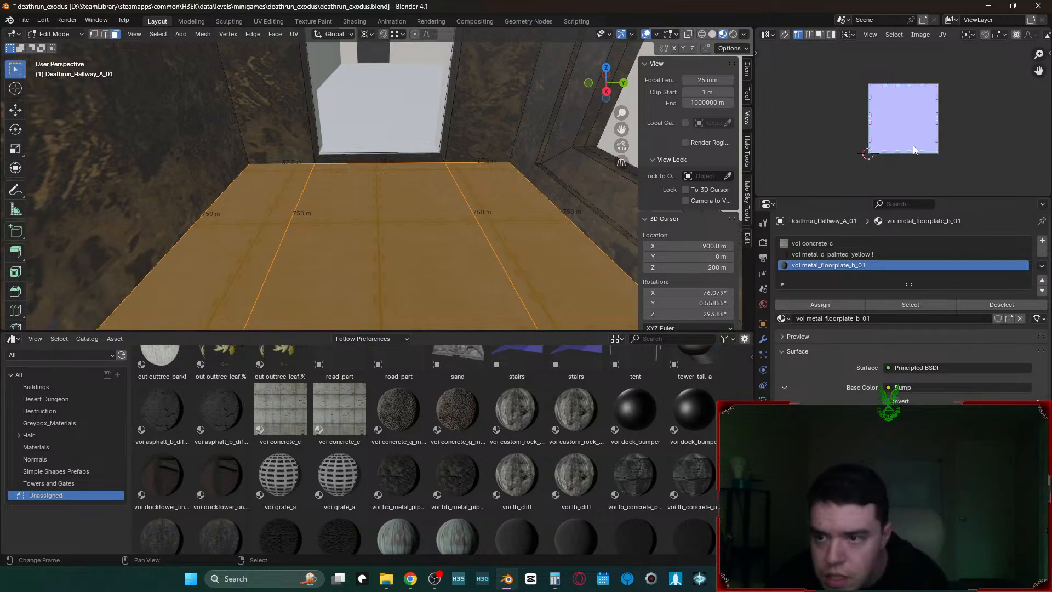
{"action": "scroll", "coordinate": [917, 147], "scroll_direction": "down", "scroll_amount": 3}
{"action": "scroll", "coordinate": [916, 147], "scroll_direction": "up", "scroll_amount": 1}
{"action": "scroll", "coordinate": [916, 147], "scroll_direction": "down", "scroll_amount": 3}
{"action": "scroll", "coordinate": [916, 147], "scroll_direction": "down", "scroll_amount": 2}
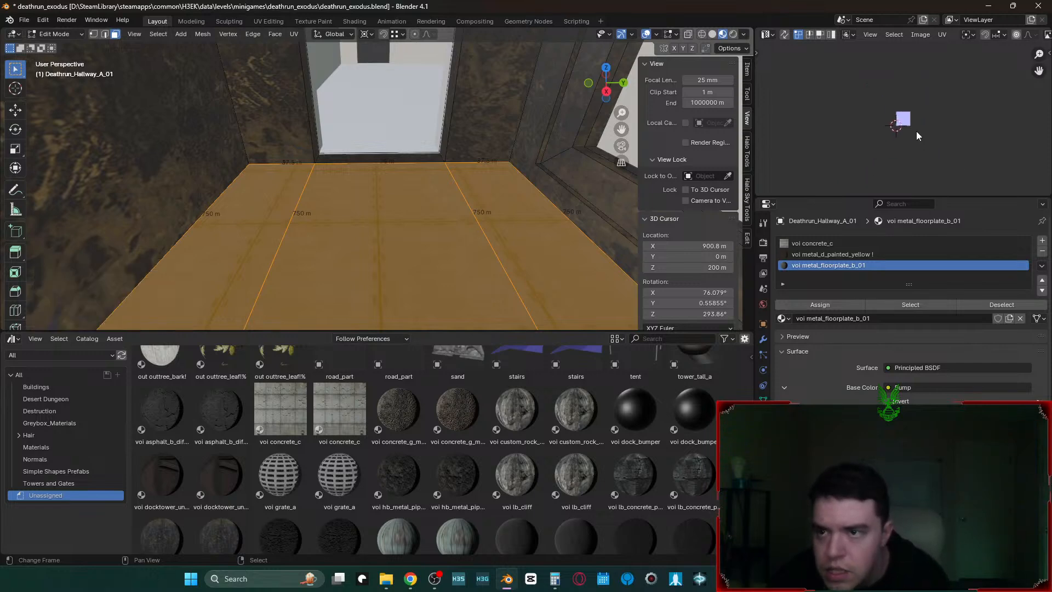
{"action": "scroll", "coordinate": [931, 34], "scroll_direction": "down", "scroll_amount": 6}
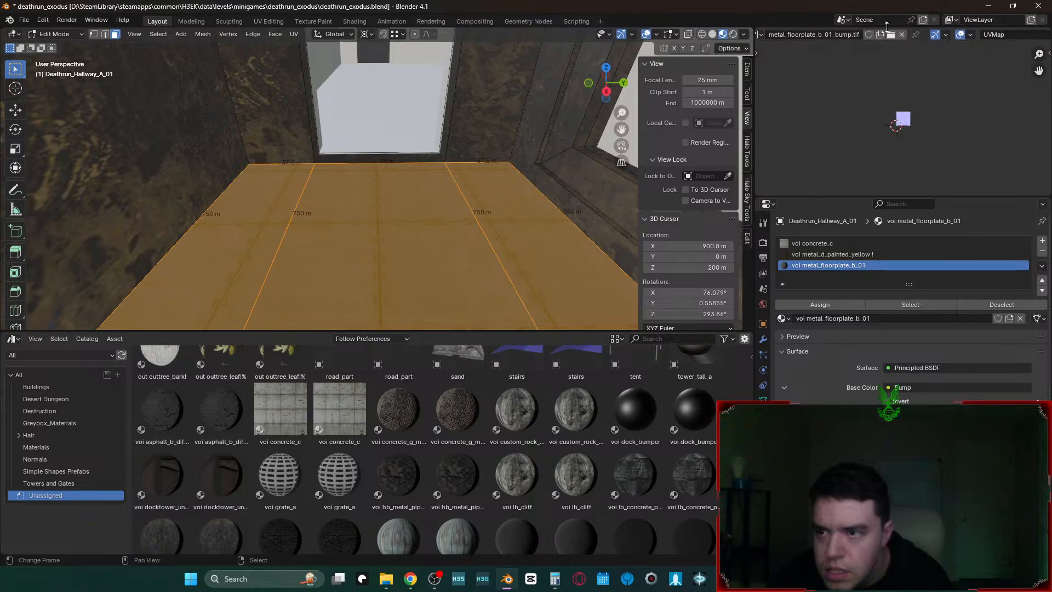
{"action": "left_click", "coordinate": [914, 35]}
{"action": "left_click", "coordinate": [836, 253]}
{"action": "left_click", "coordinate": [828, 264]}
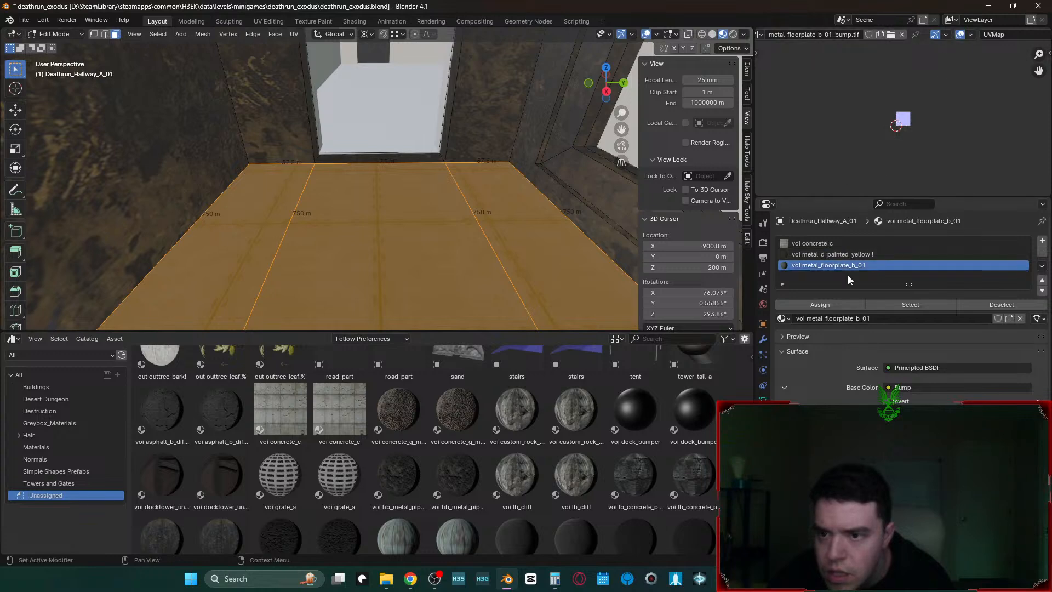
{"action": "left_click", "coordinate": [846, 255]}
{"action": "left_click", "coordinate": [836, 266]}
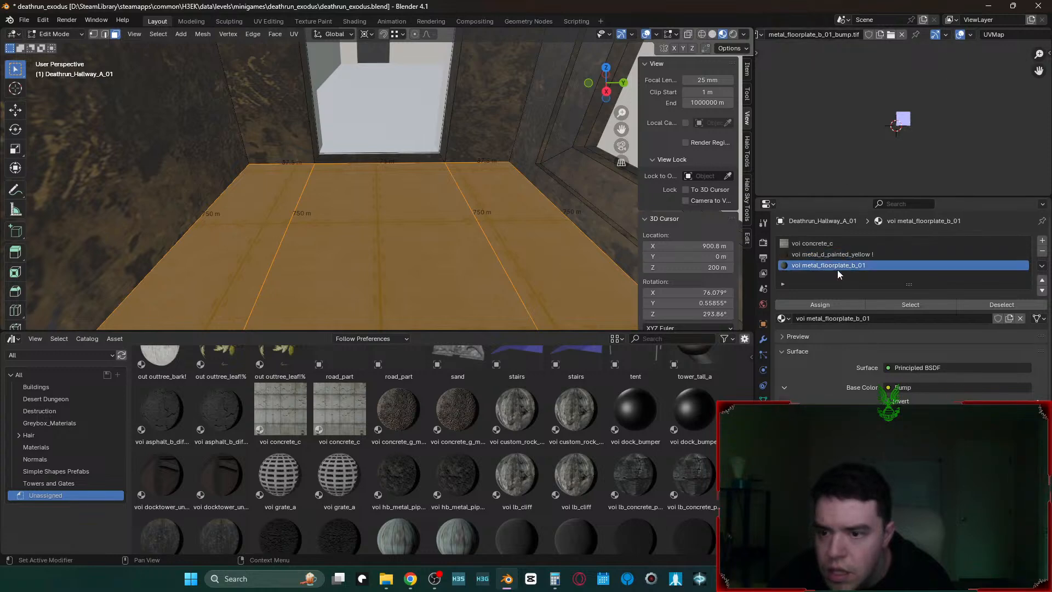
- Reselect the three long floor strips of the hallway: the centre one and both side ones
{"action": "left_click", "coordinate": [466, 127]}
{"action": "left_click", "coordinate": [460, 205]}
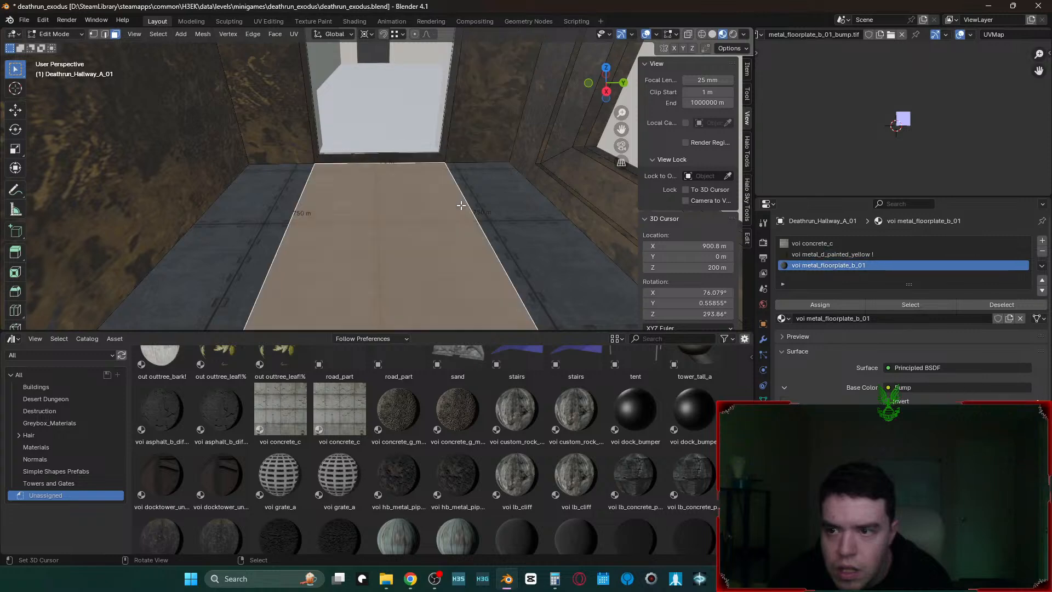
{"action": "left_click", "coordinate": [510, 198], "text": "shift"}
{"action": "left_click", "coordinate": [233, 230], "text": "shift"}
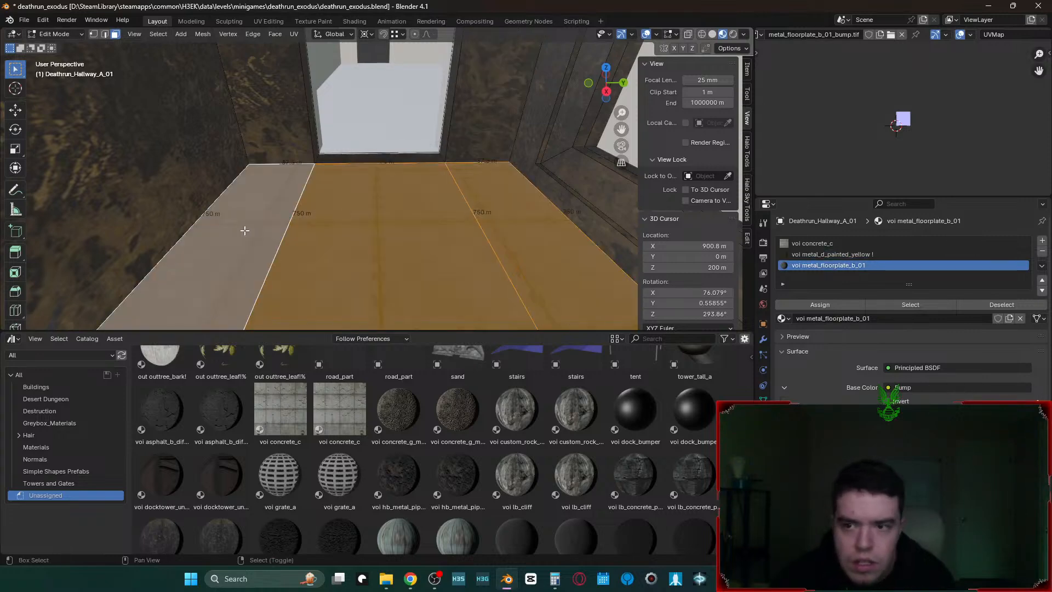
- Add the floor strips of the hallway's opposite half to the current face selection
{"action": "key", "text": "shift+grave"}
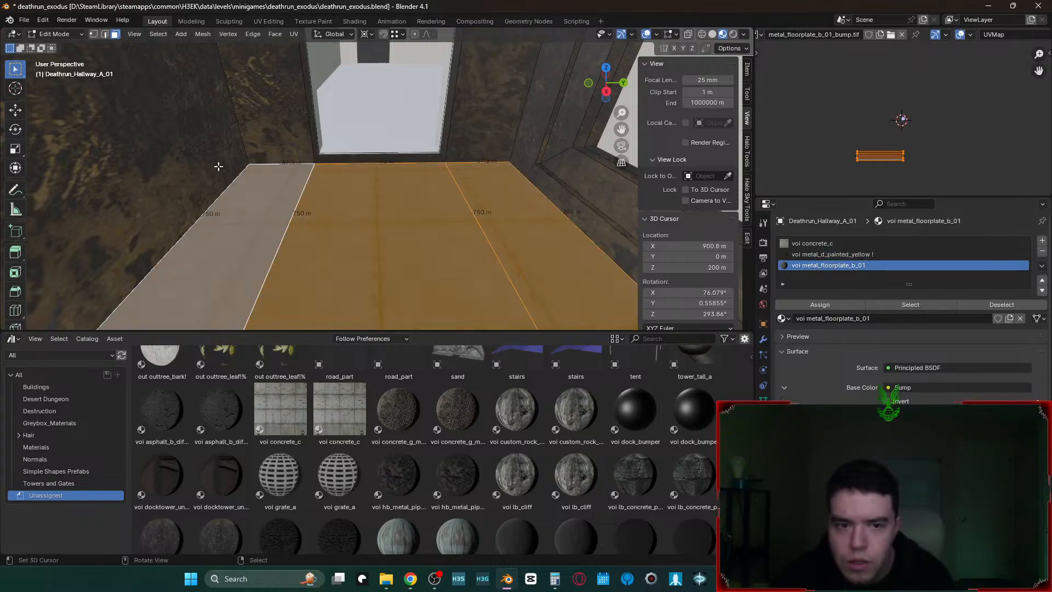
{"action": "left_click", "coordinate": [377, 178]}
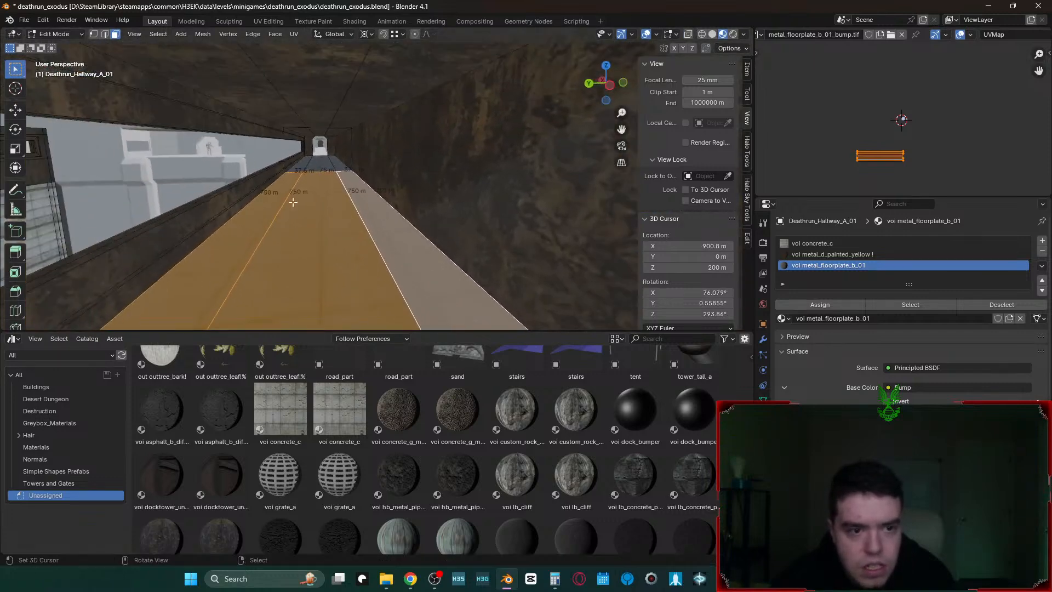
{"action": "key", "text": "c"}
{"action": "left_click", "coordinate": [323, 172]}
{"action": "key", "text": "Escape"}
{"action": "key", "text": "shift+grave"}
{"action": "key", "text": "w"}
{"action": "left_click", "coordinate": [377, 178]}
{"action": "left_click", "coordinate": [325, 181], "text": "shift"}
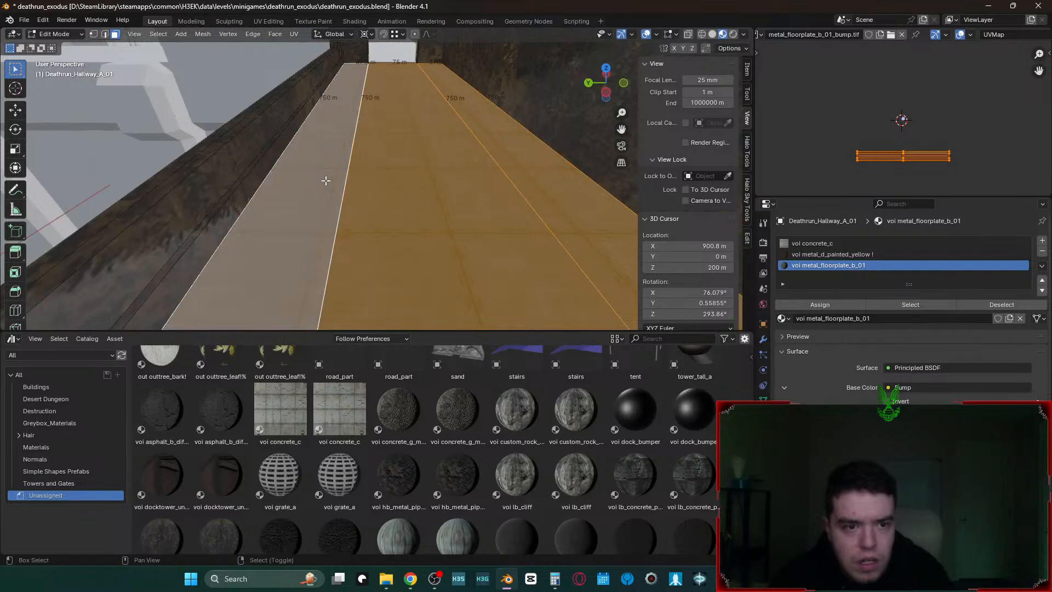
- Try shifting the selected floor UVs by 50 along X, by 50 along Y, and by 5 along Y
{"action": "key", "text": "g"}
{"action": "type", "text": "x50"}
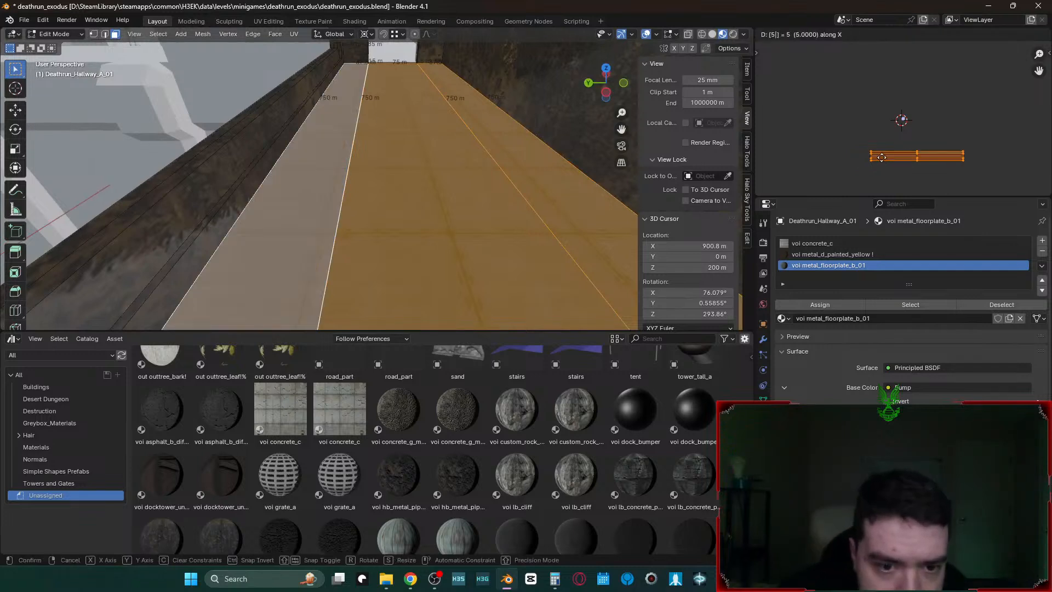
{"action": "right_click", "coordinate": [882, 157]}
{"action": "type", "text": "gy50"}
{"action": "right_click", "coordinate": [881, 157]}
{"action": "type", "text": "gy"}
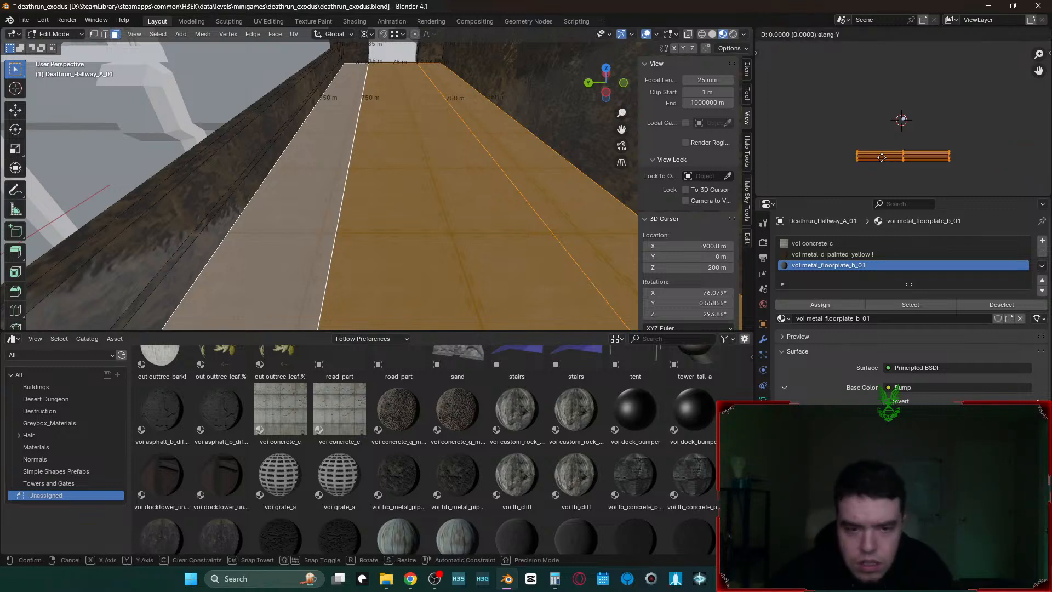
{"action": "type", "text": "5"}
{"action": "key", "text": "Return"}
{"action": "key", "text": "ctrl+z"}
- Try moving the floor UVs freely to preview how the floorplate pattern slides across the floor
{"action": "key", "text": "g"}
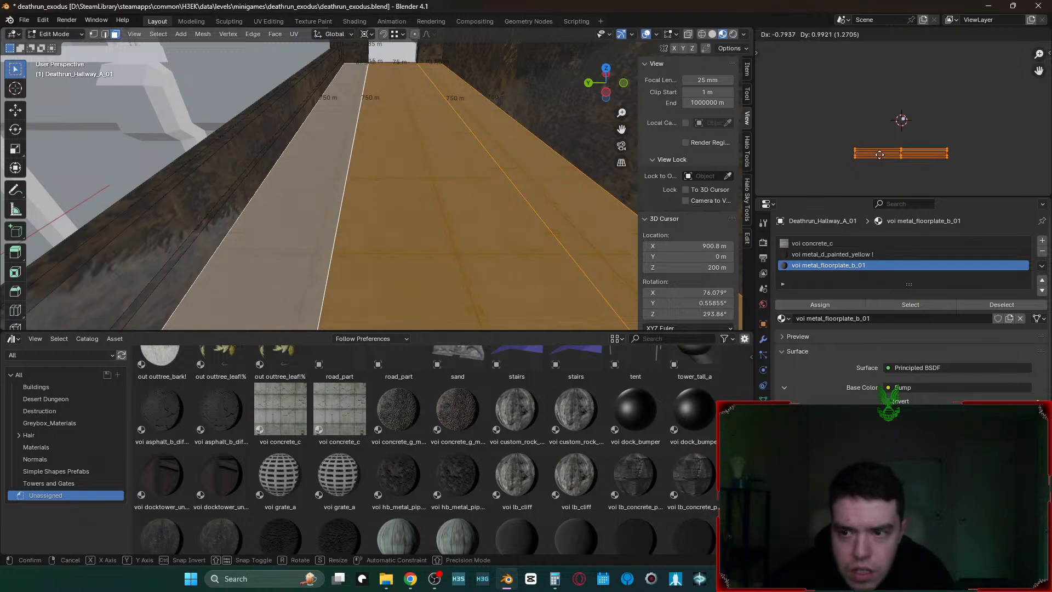
{"action": "right_click", "coordinate": [883, 151]}
{"action": "key", "text": "g"}
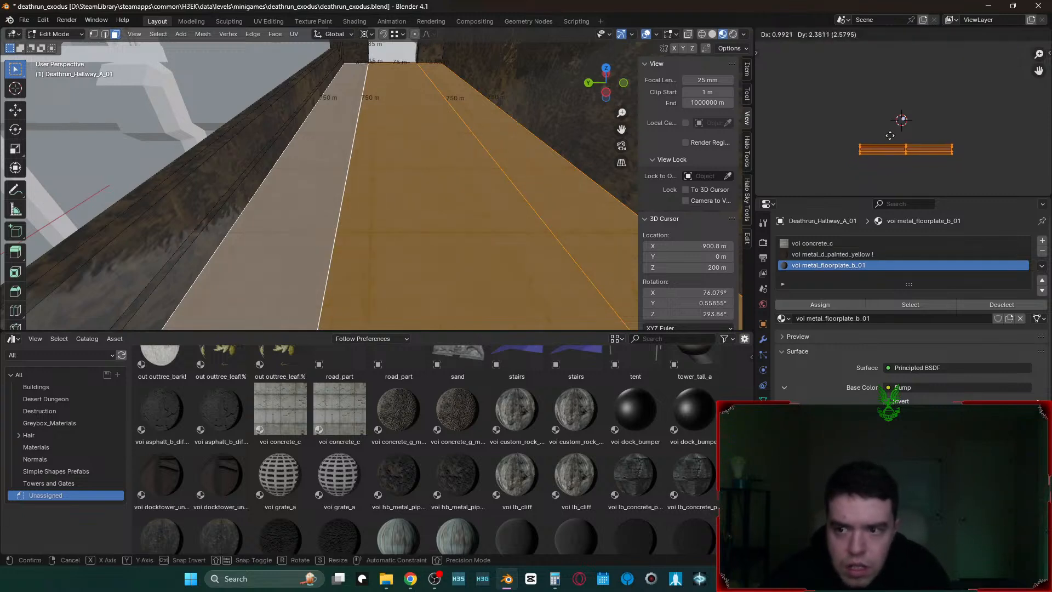
{"action": "right_click", "coordinate": [901, 130]}
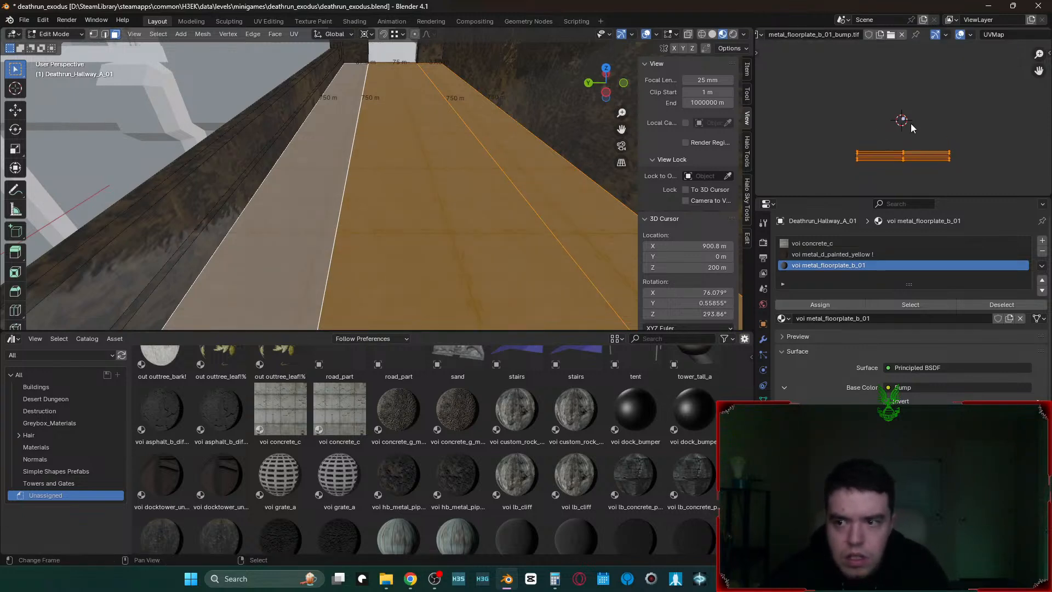
- Inspect the UV Editor's image, display and 2D cursor settings for the floorplate bump texture
{"action": "scroll", "coordinate": [911, 124], "scroll_direction": "up", "scroll_amount": 6}
{"action": "middle_click_drag", "start_coordinate": [886, 158], "coordinate": [869, 43]}
{"action": "scroll", "coordinate": [904, 114], "scroll_direction": "down", "scroll_amount": 2}
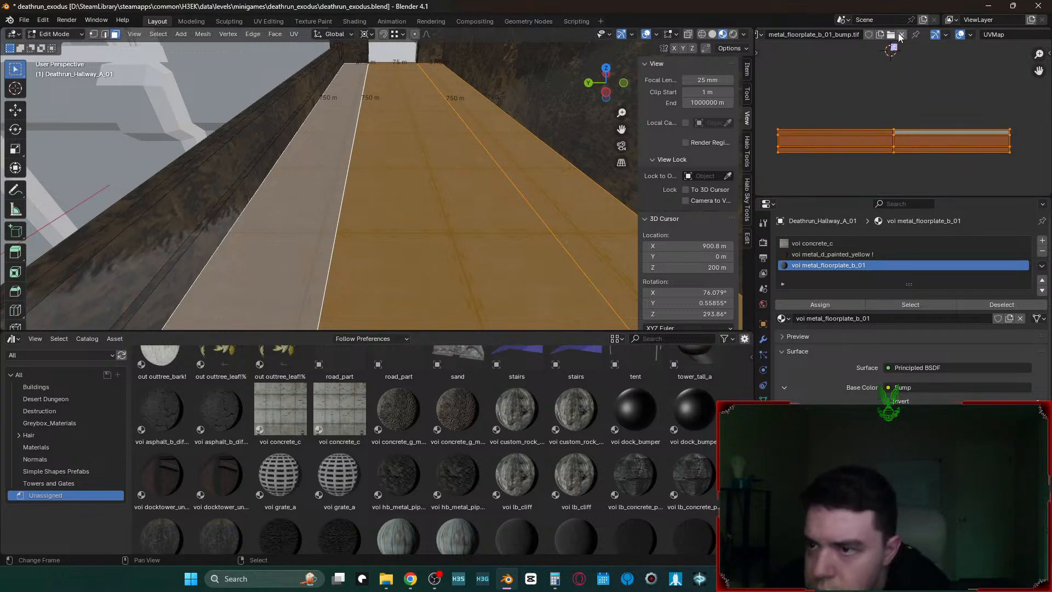
{"action": "scroll", "coordinate": [816, 37], "scroll_direction": "down", "scroll_amount": 2}
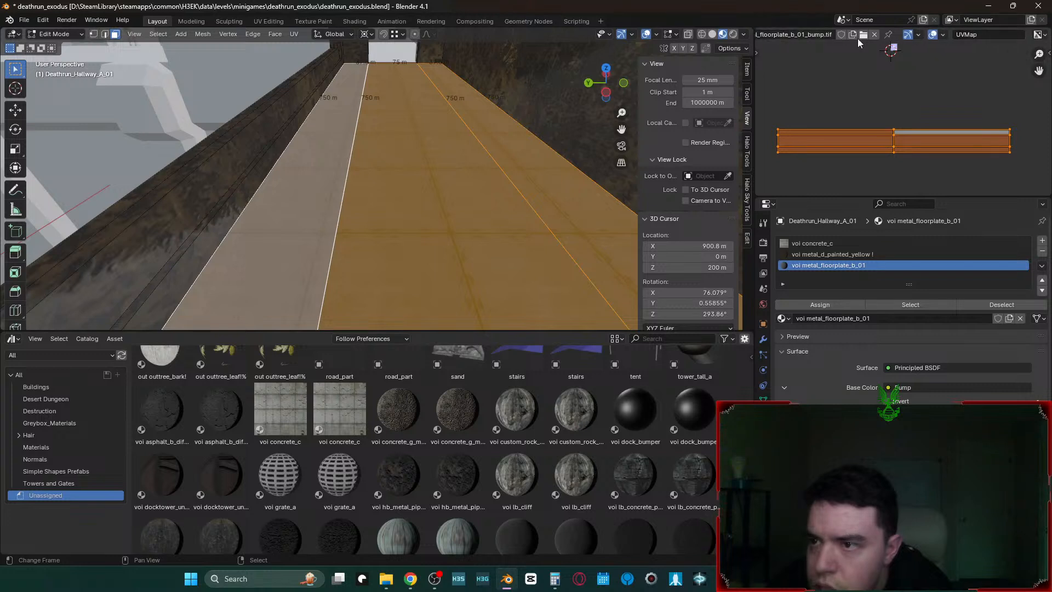
{"action": "left_click", "coordinate": [975, 37]}
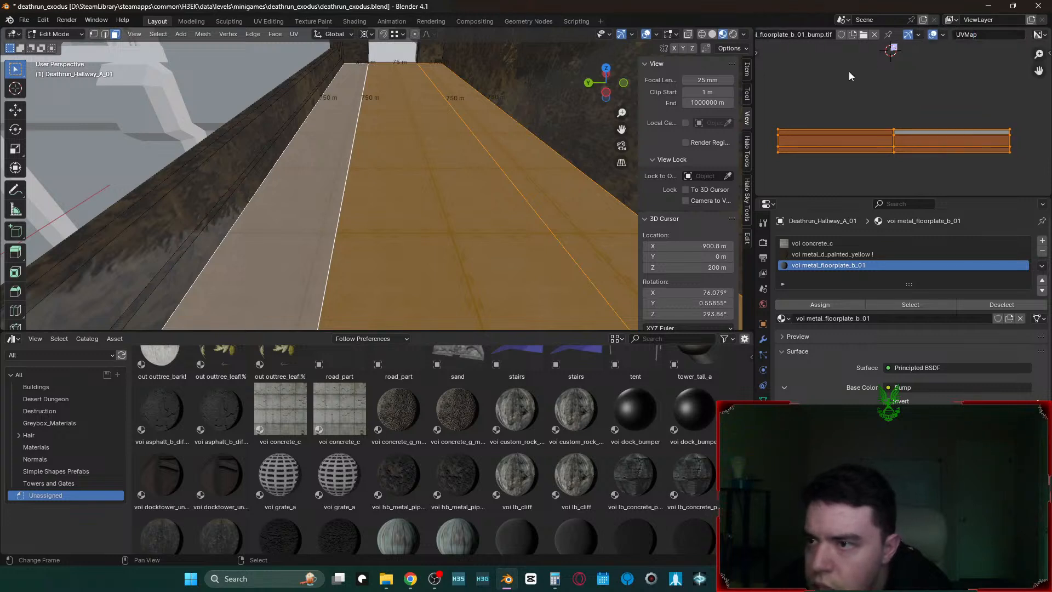
{"action": "left_click", "coordinate": [1041, 35]}
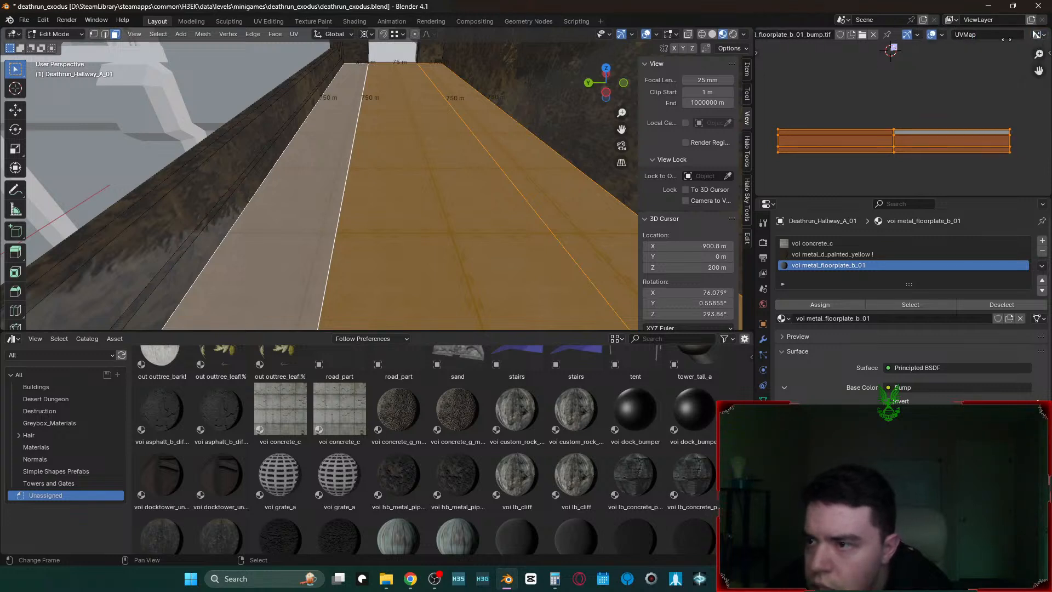
{"action": "scroll", "coordinate": [862, 37], "scroll_direction": "up", "scroll_amount": 3}
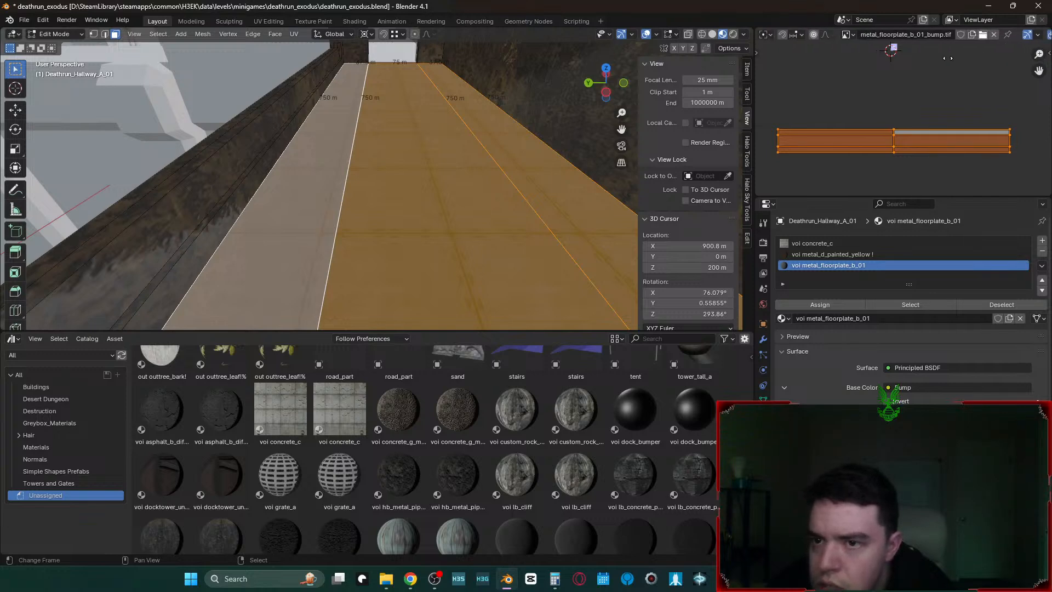
{"action": "key", "text": "n"}
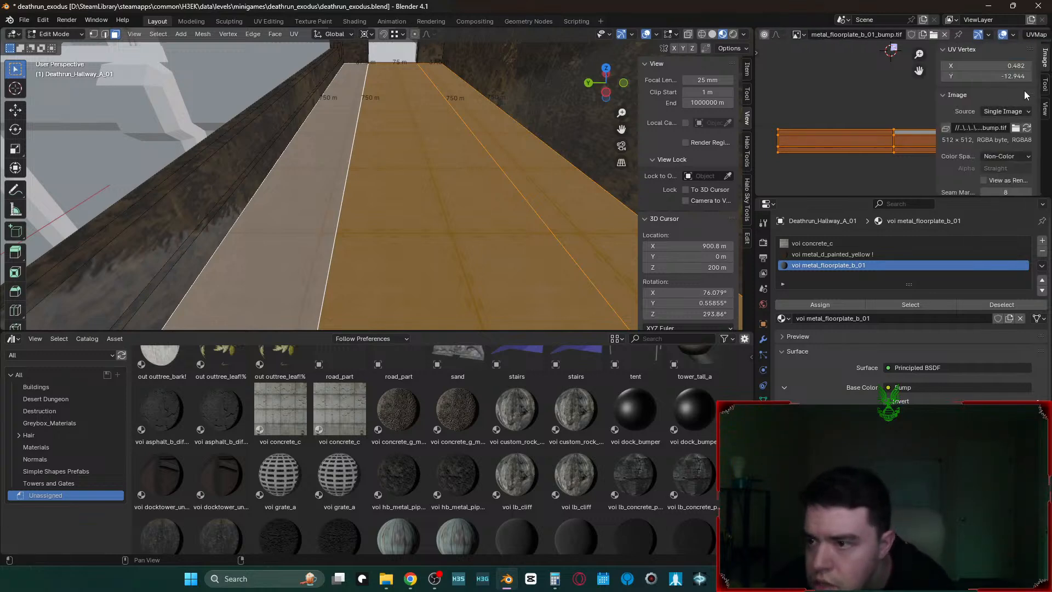
{"action": "left_click", "coordinate": [1045, 110]}
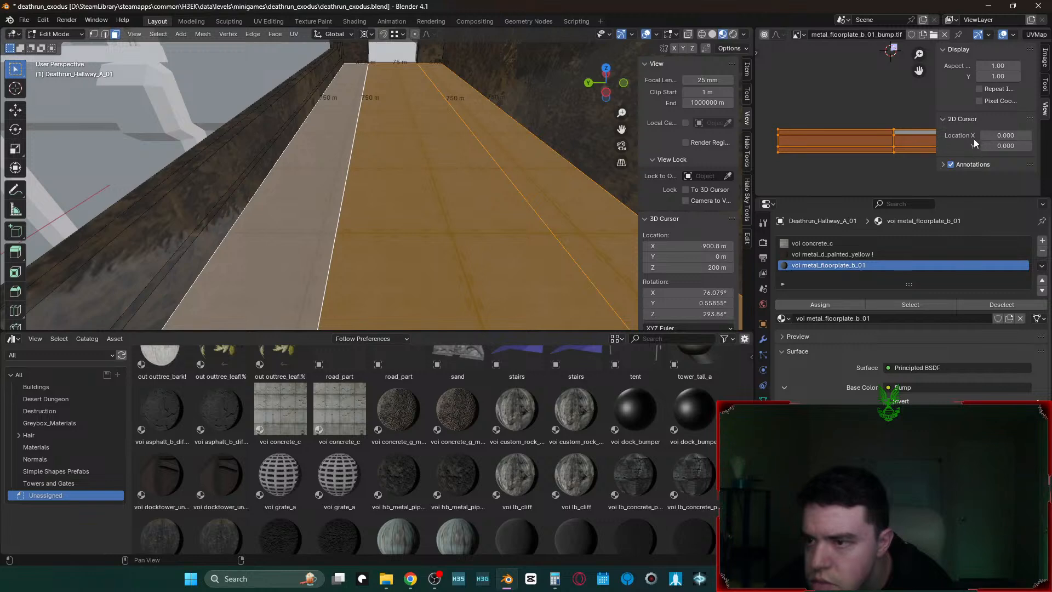
{"action": "left_click", "coordinate": [1046, 85]}
{"action": "left_click", "coordinate": [1045, 73]}
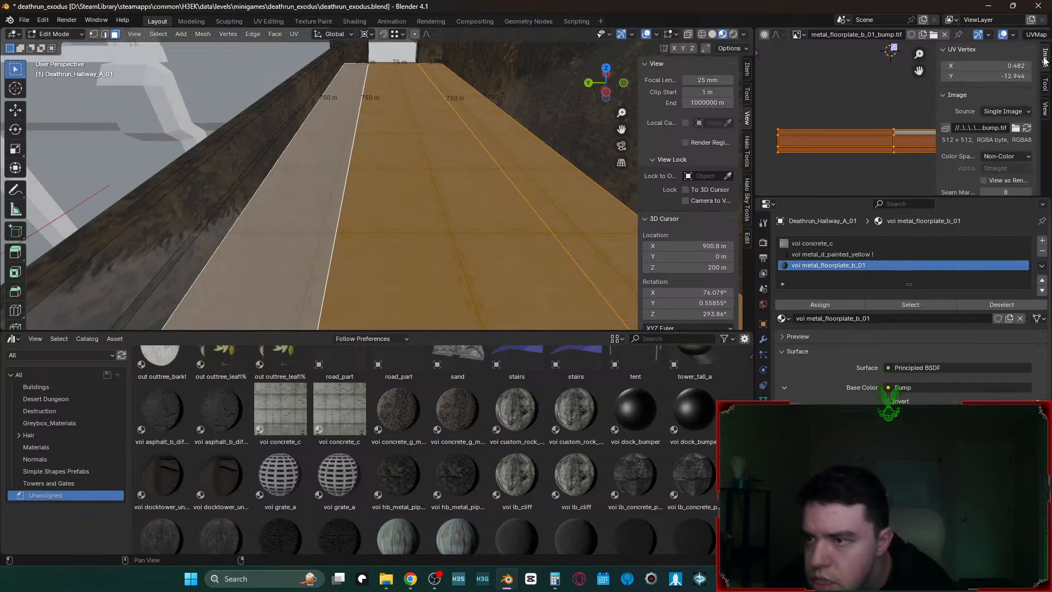
{"action": "scroll", "coordinate": [974, 117], "scroll_direction": "down", "scroll_amount": 2}
- Try UDIM Tiles as the bump image's source, then restore Single Image
{"action": "left_click", "coordinate": [1004, 89]}
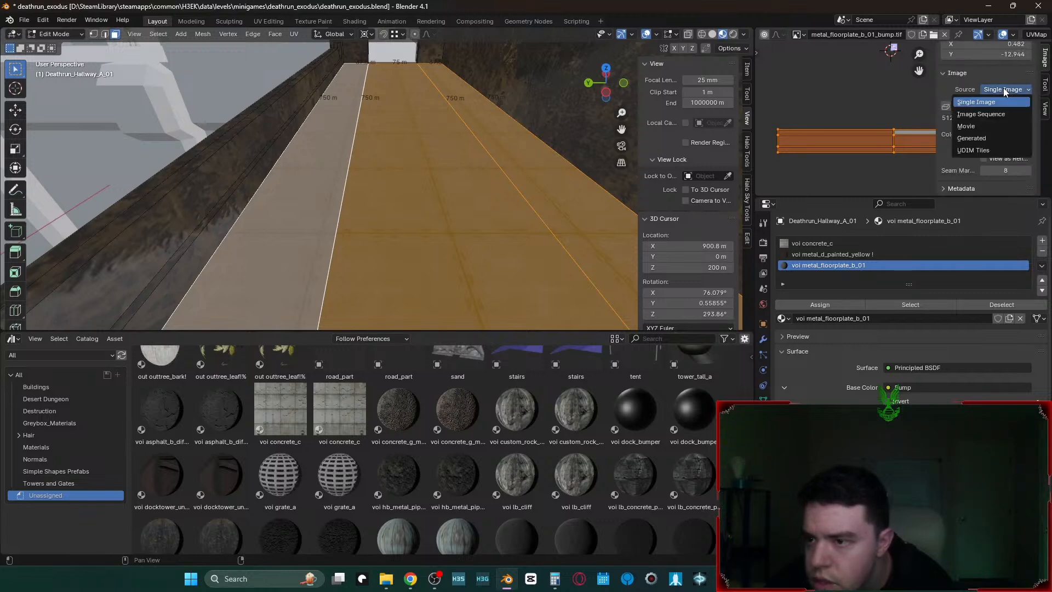
{"action": "left_click", "coordinate": [977, 148]}
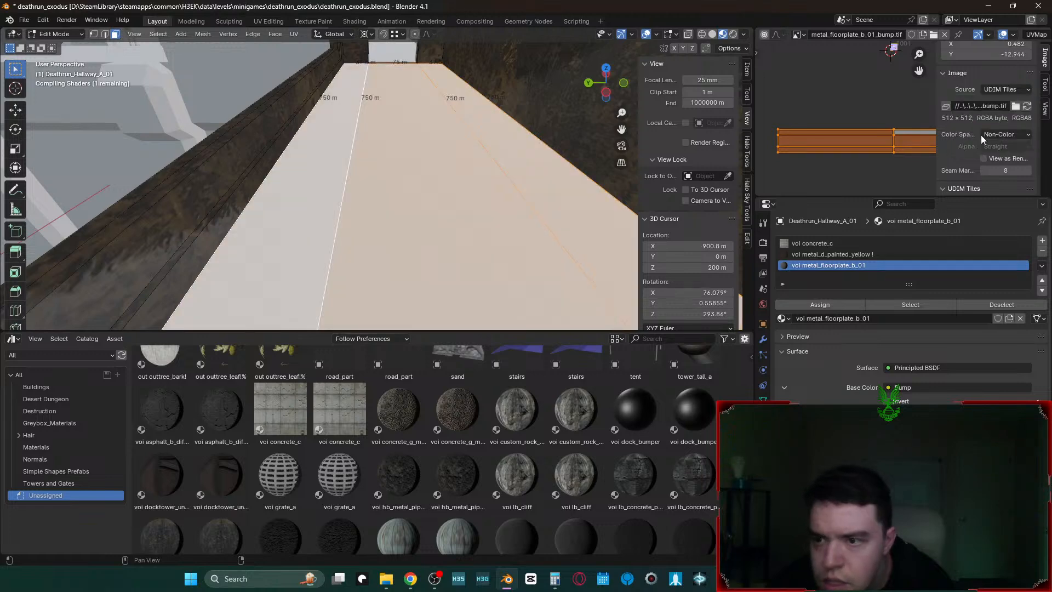
{"action": "left_click", "coordinate": [996, 90]}
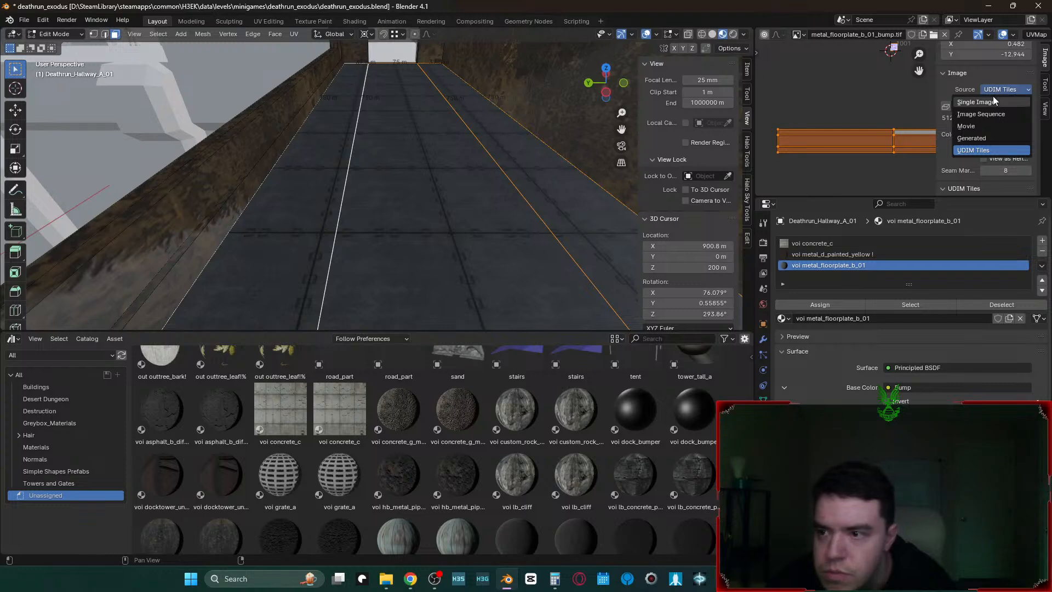
{"action": "left_click", "coordinate": [992, 101]}
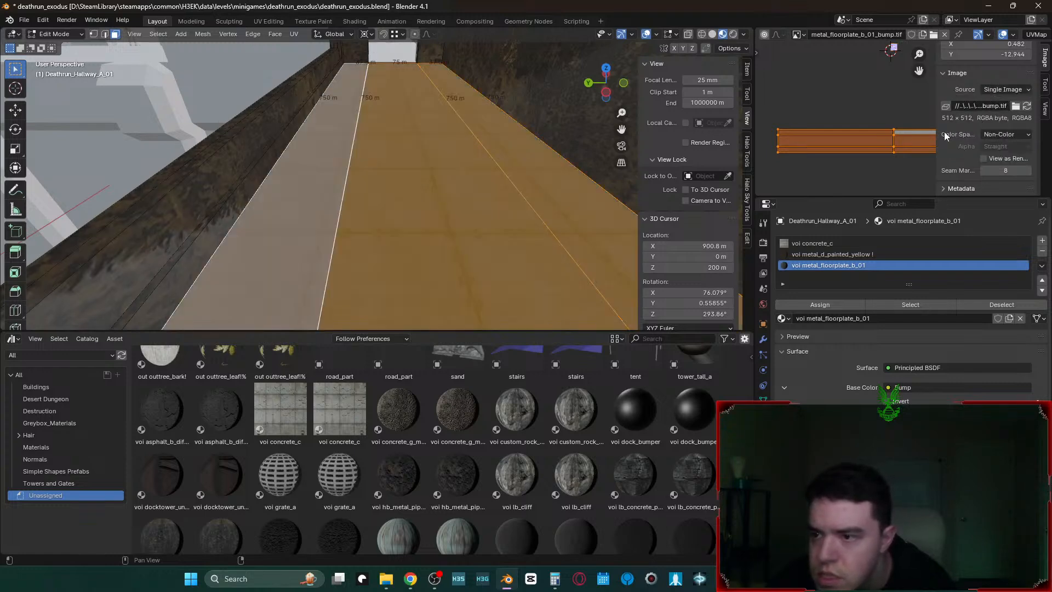
{"action": "key", "text": "n"}
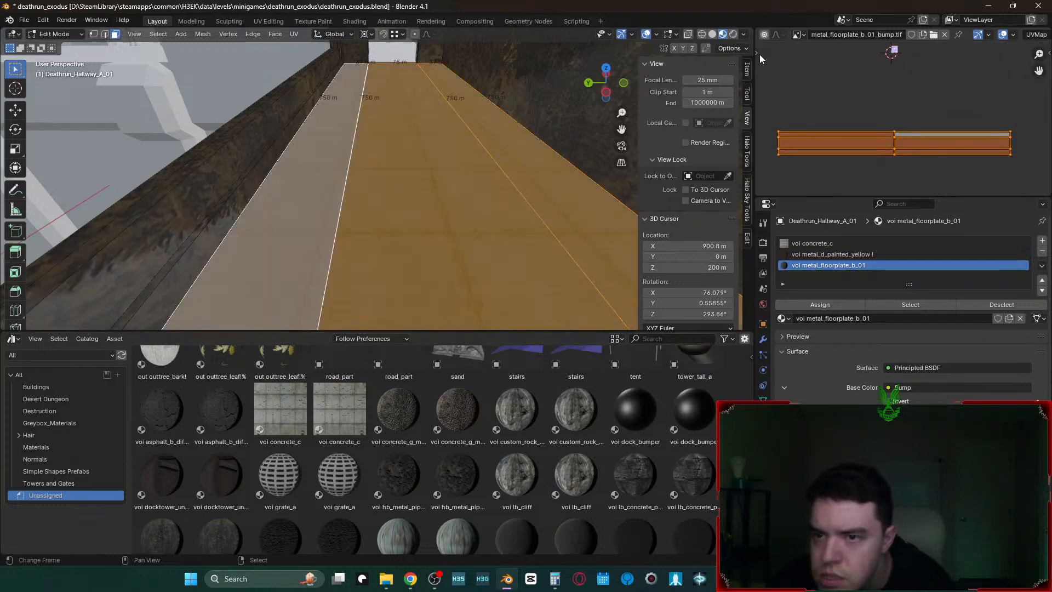
- Examine the UV Editor's view, area, image and UV commands for options that affect the floorplate alignment
{"action": "left_click", "coordinate": [756, 52]}
{"action": "scroll", "coordinate": [769, 60], "scroll_direction": "down", "scroll_amount": 3}
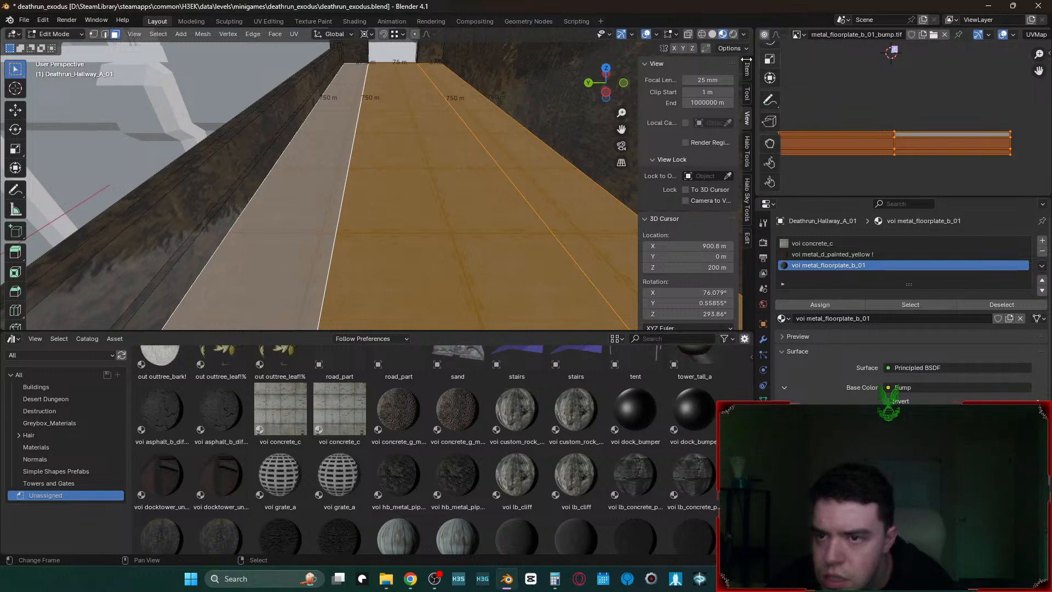
{"action": "left_click", "coordinate": [780, 35]}
{"action": "left_click", "coordinate": [780, 38]}
{"action": "middle_click_drag", "start_coordinate": [782, 37], "coordinate": [913, 40]}
{"action": "left_click", "coordinate": [871, 35]}
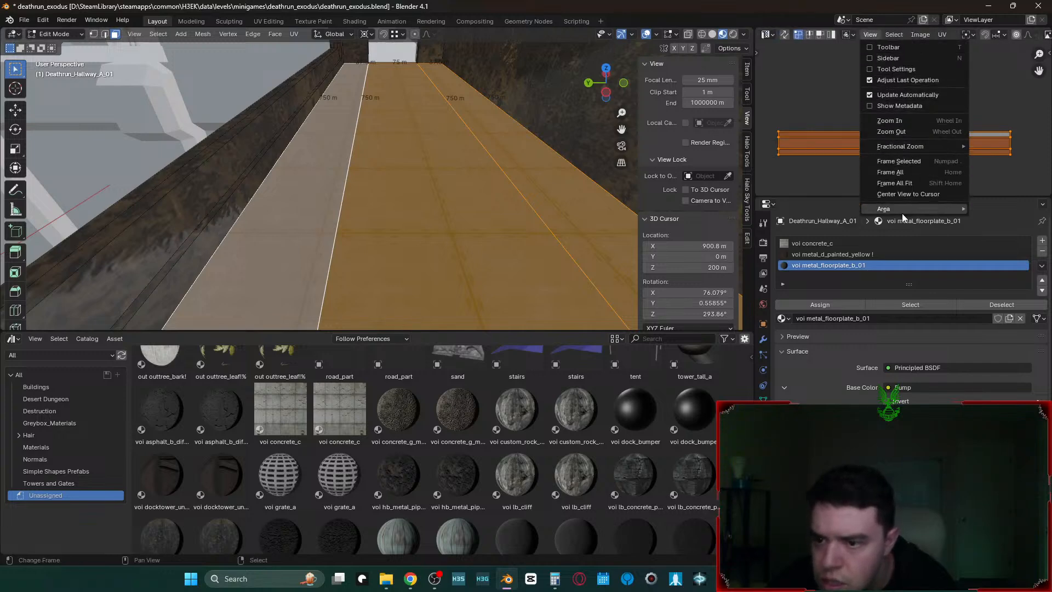
{"action": "mouse_move", "coordinate": [903, 213]}
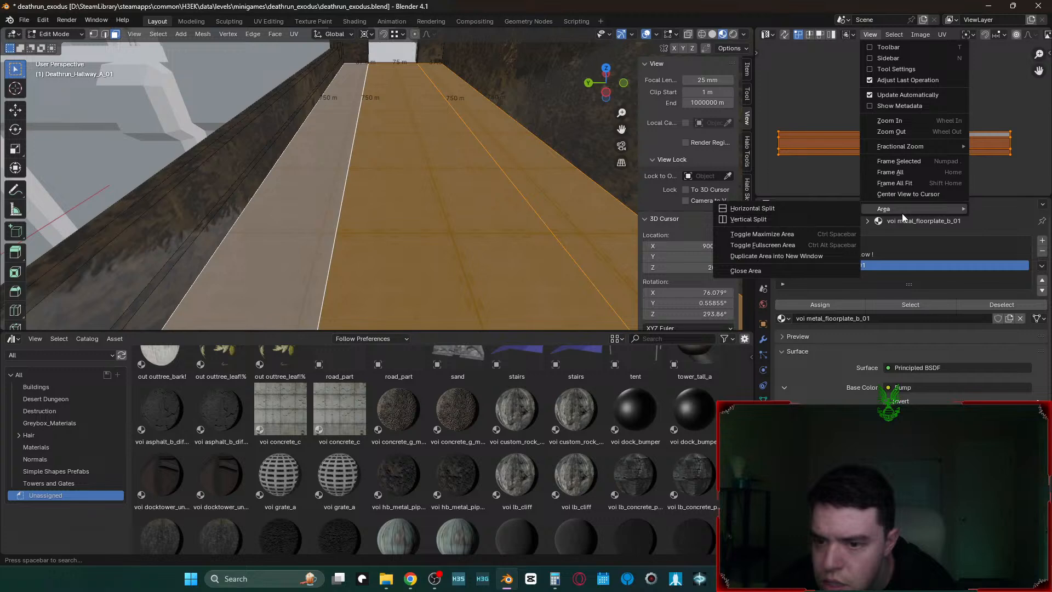
{"action": "left_click", "coordinate": [908, 34]}
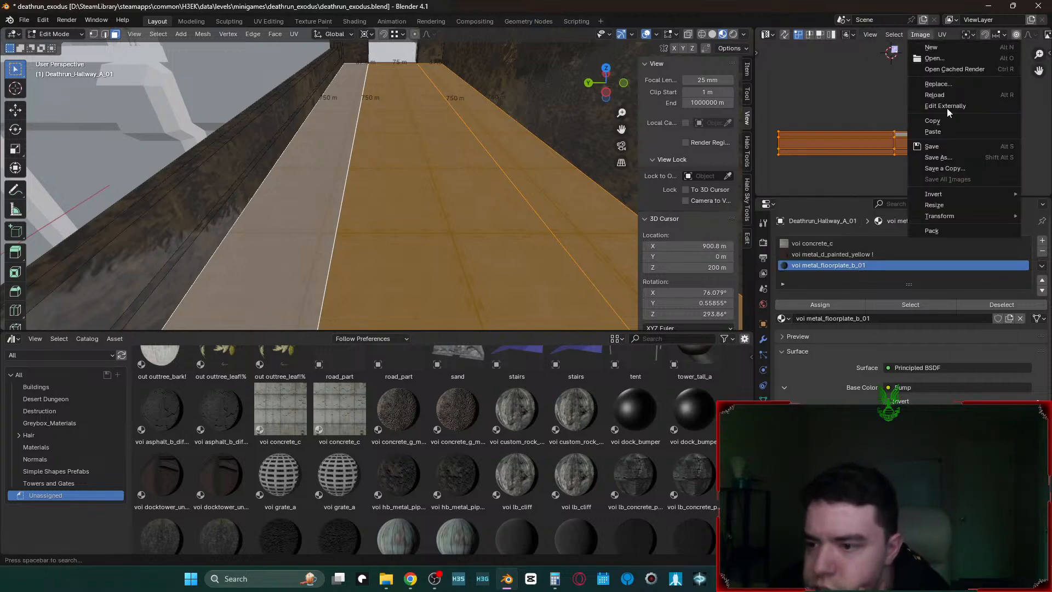
{"action": "mouse_move", "coordinate": [987, 193]}
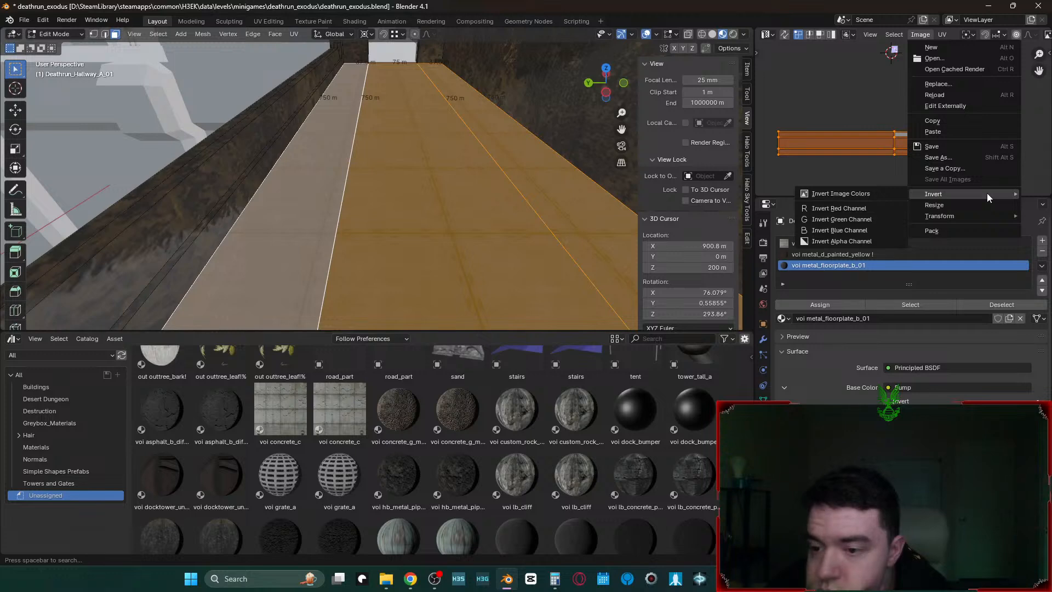
{"action": "left_click", "coordinate": [941, 34]}
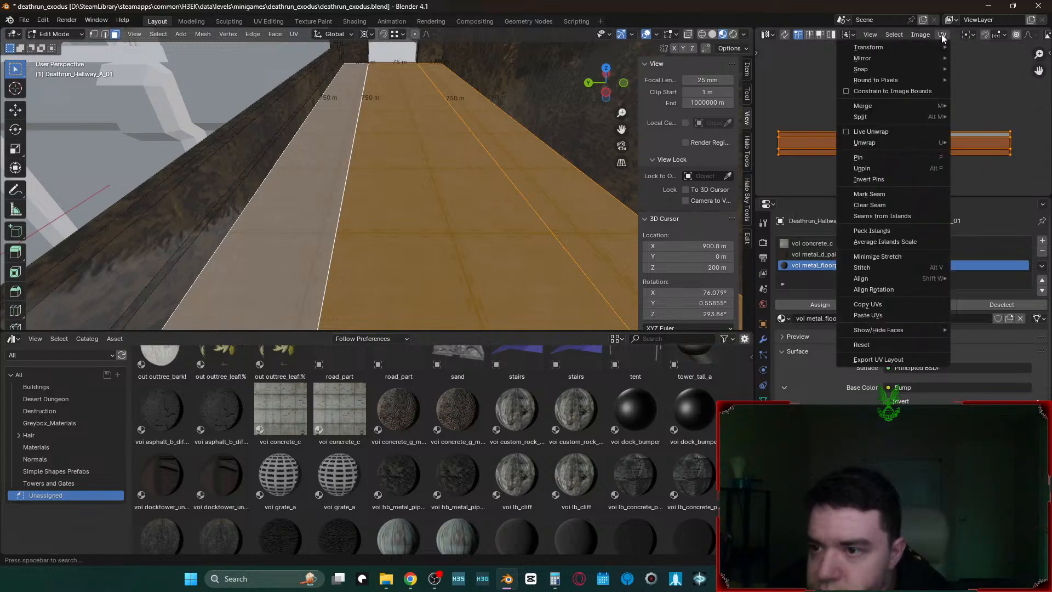
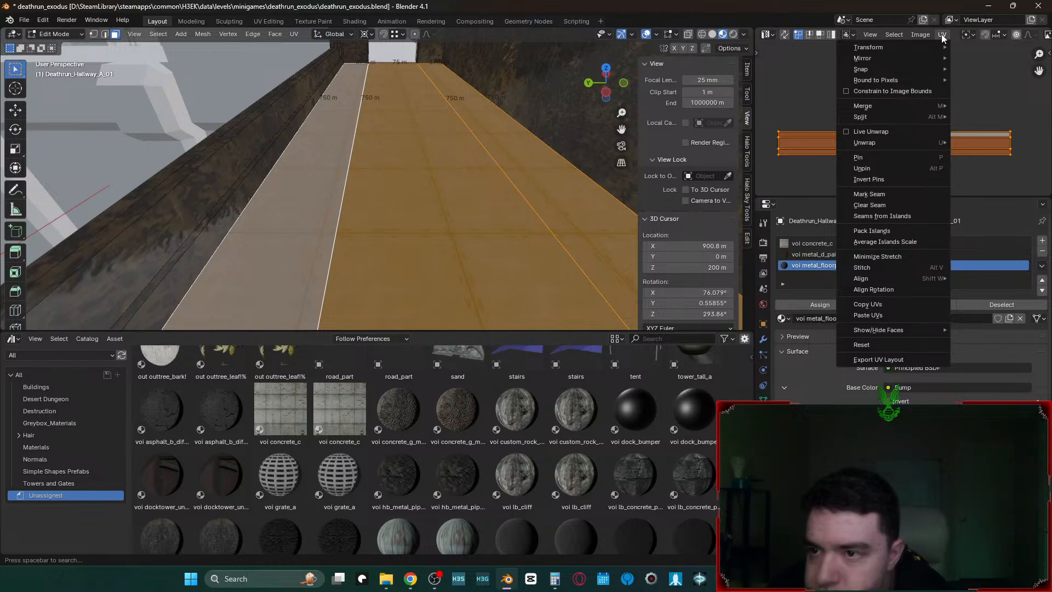
- Turn on UV Sync Selection so the UV Editor and the edit mode mesh share one selection
{"action": "mouse_move", "coordinate": [849, 34]}
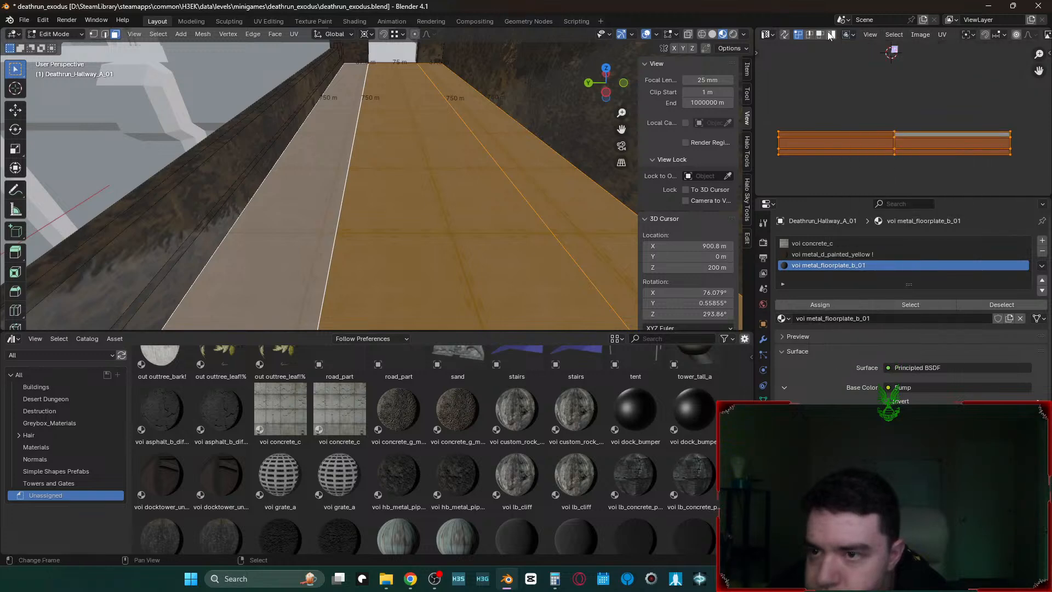
{"action": "left_click", "coordinate": [768, 35]}
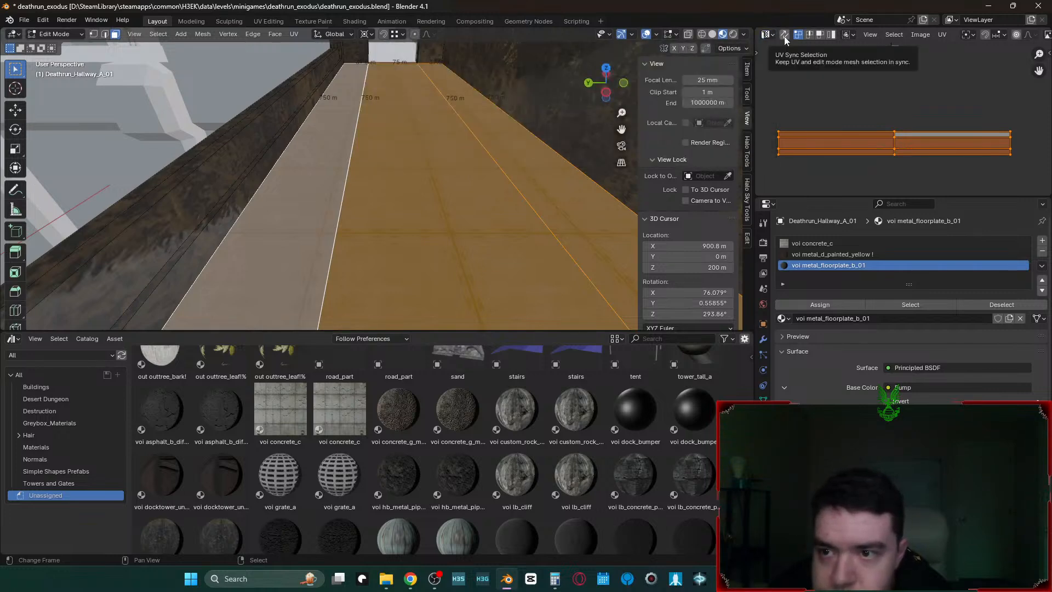
{"action": "left_click", "coordinate": [785, 36]}
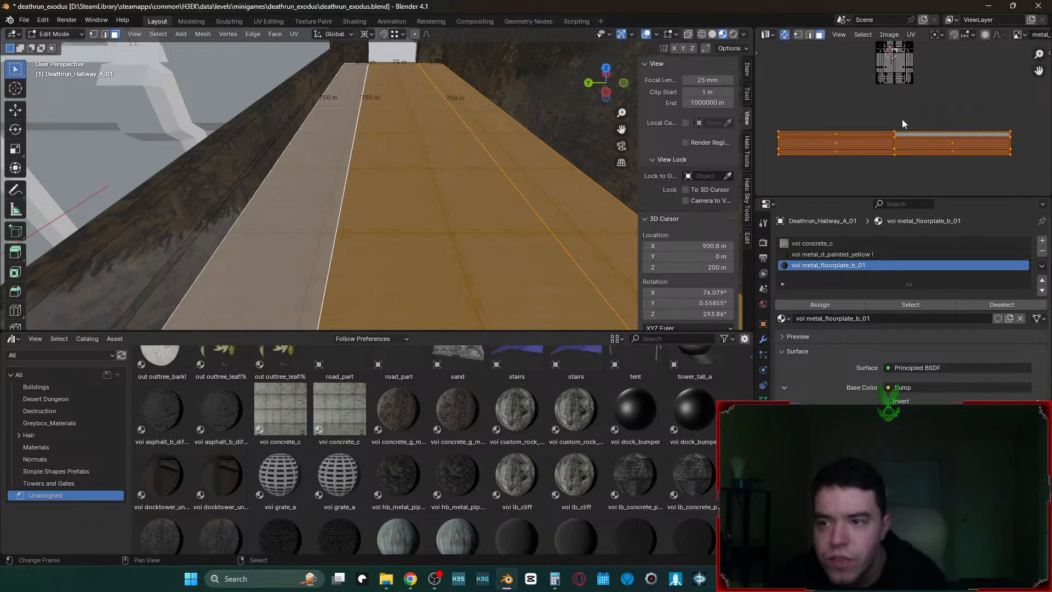
- Try shifting the selected floor UVs along Y by 1 and by 0.1
{"action": "key", "text": "g"}
{"action": "key", "text": "x"}
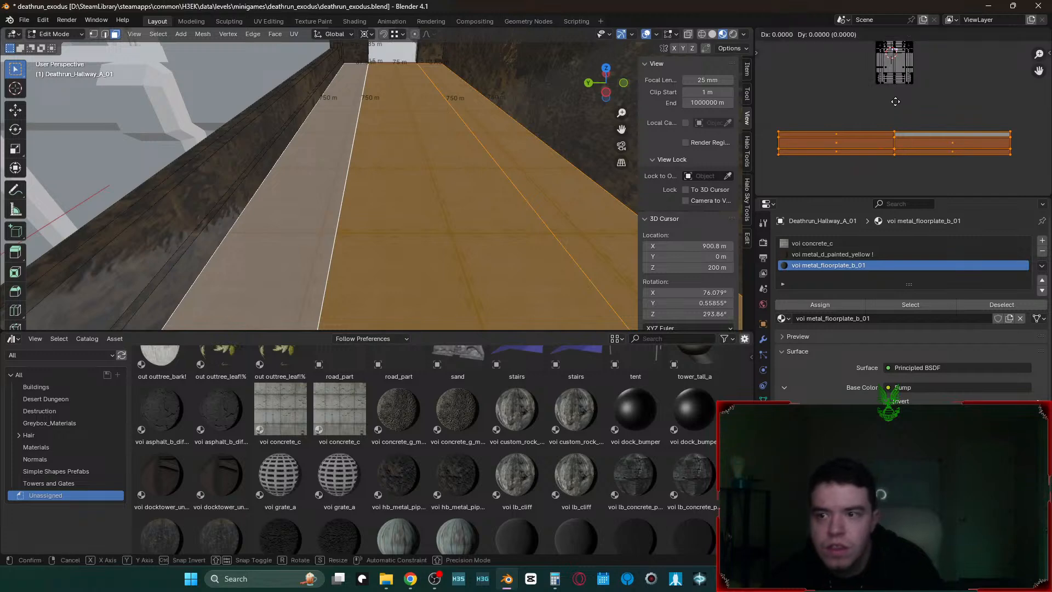
{"action": "key", "text": "y"}
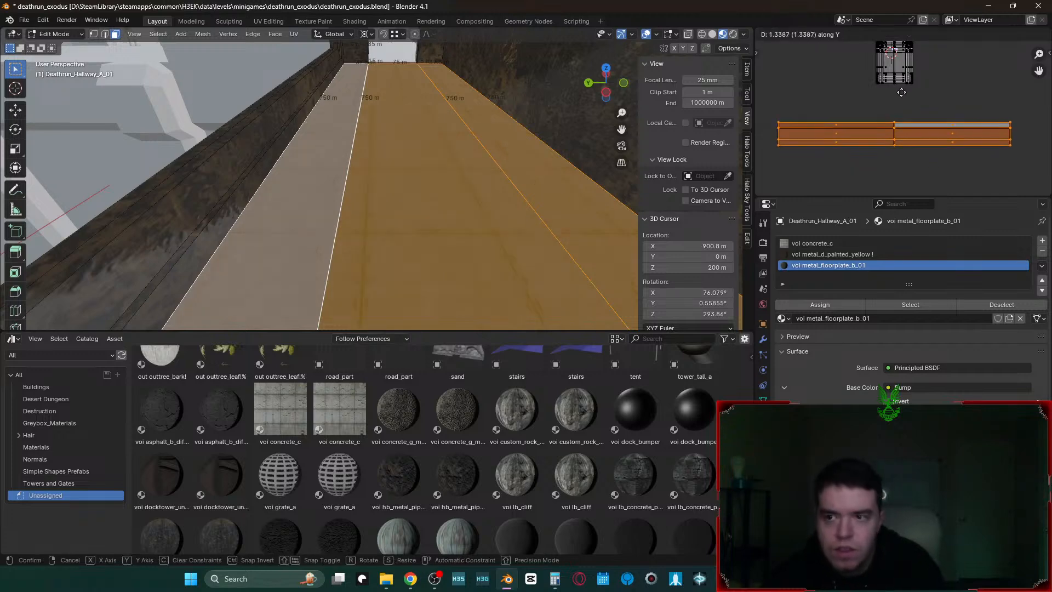
{"action": "type", "text": "1"}
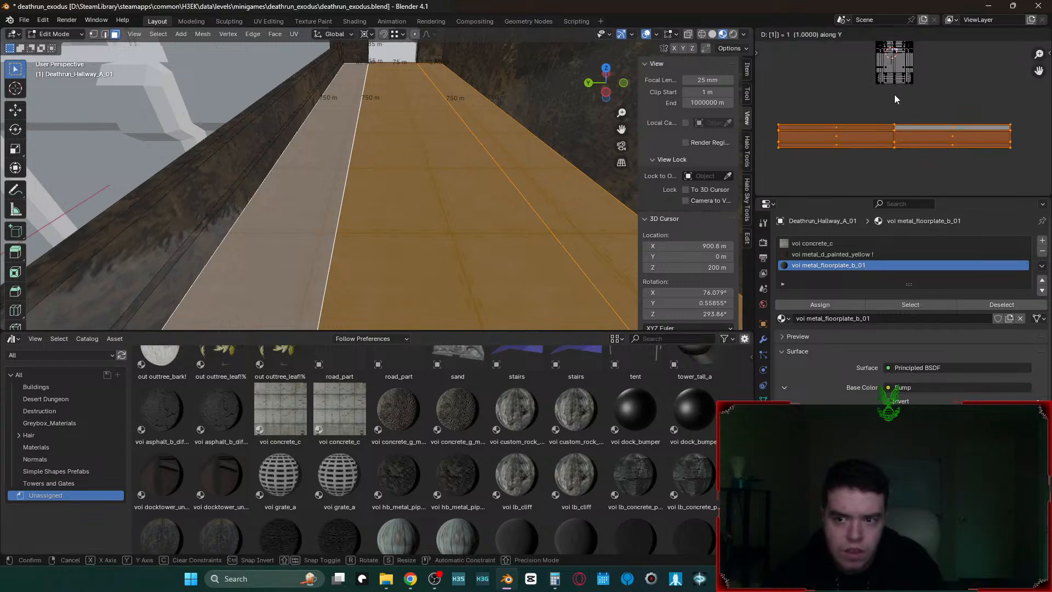
{"action": "key", "text": "BackSpace"}
{"action": "type", "text": "0.1"}
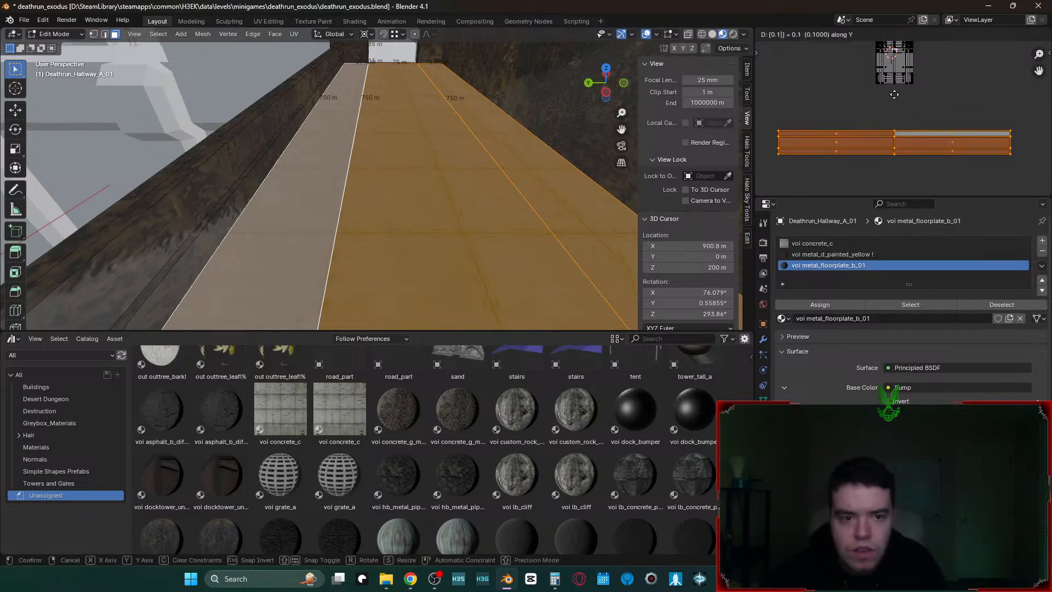
{"action": "key", "text": "BackSpace"}
{"action": "type", "text": "5"}
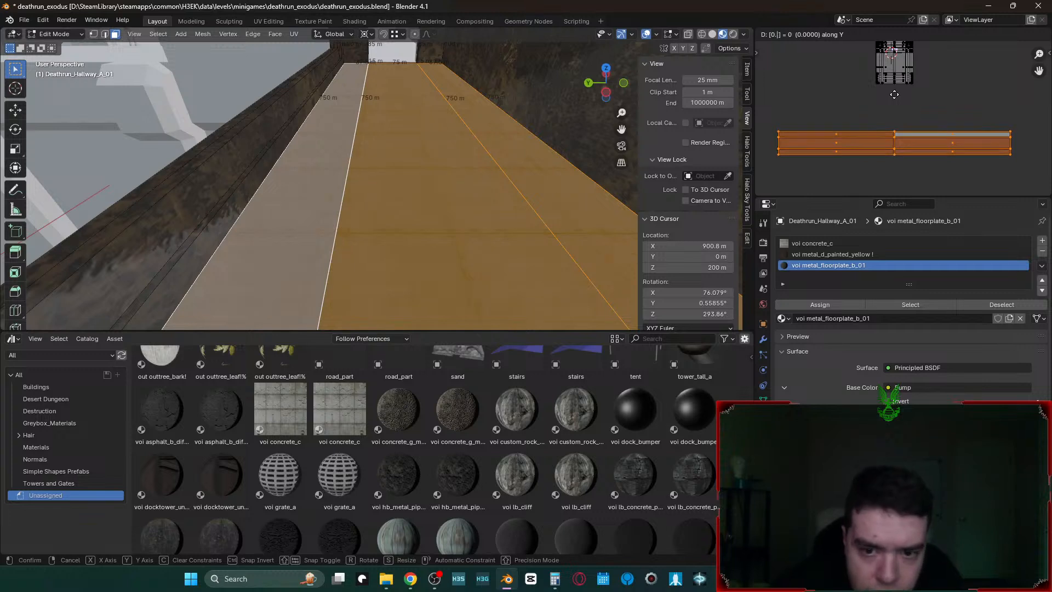
{"action": "key", "text": "Escape"}
- Try scaling the selected floor UVs along Y by 1.1 and by 1.2
{"action": "key", "text": "s"}
{"action": "key", "text": "x"}
{"action": "type", "text": "1.1y"}
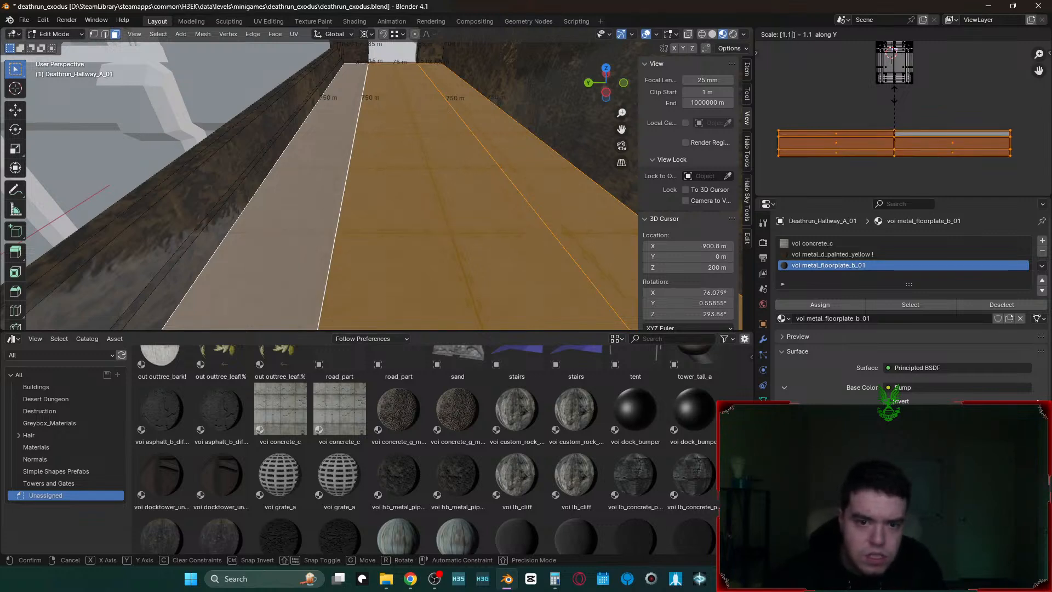
{"action": "key", "text": "BackSpace"}
{"action": "type", "text": "2"}
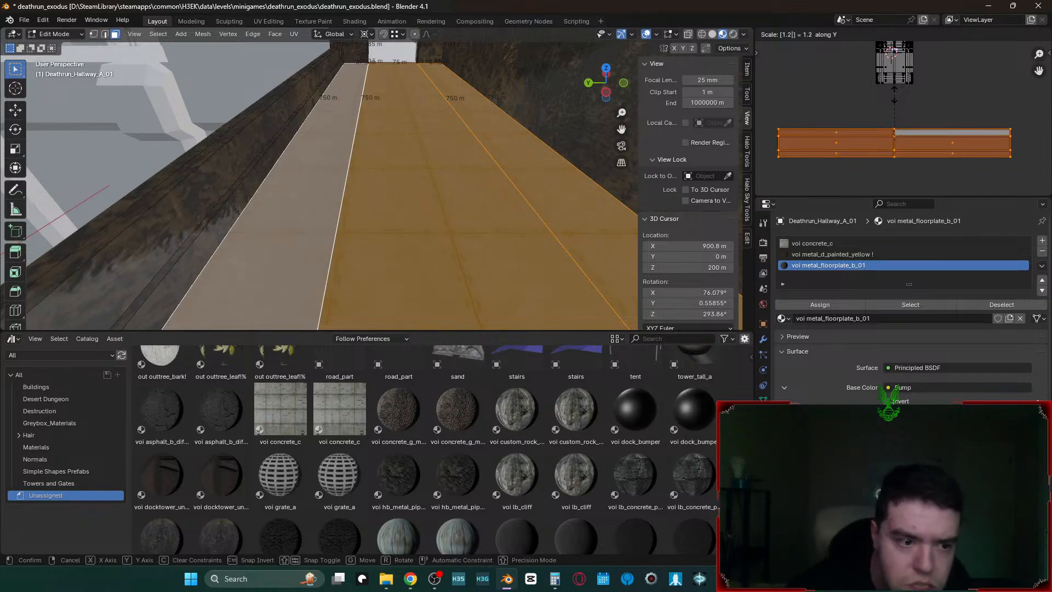
{"action": "key", "text": "Escape"}
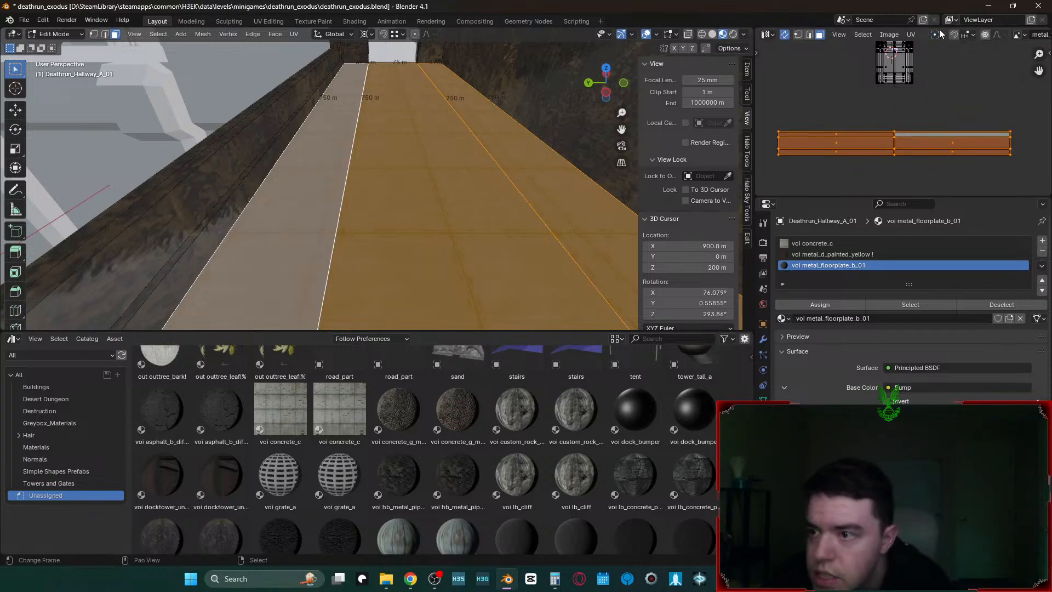
- Switch the Asset Browser area to the UV Editor and bring the whole hallway UV layout into view
{"action": "left_click", "coordinate": [12, 339]}
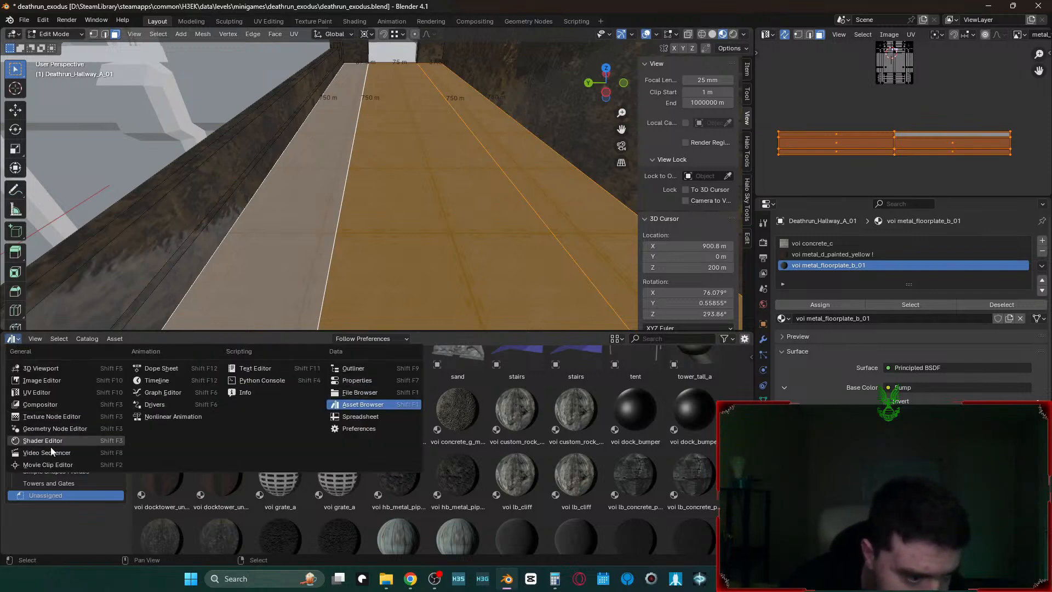
{"action": "left_click", "coordinate": [50, 392]}
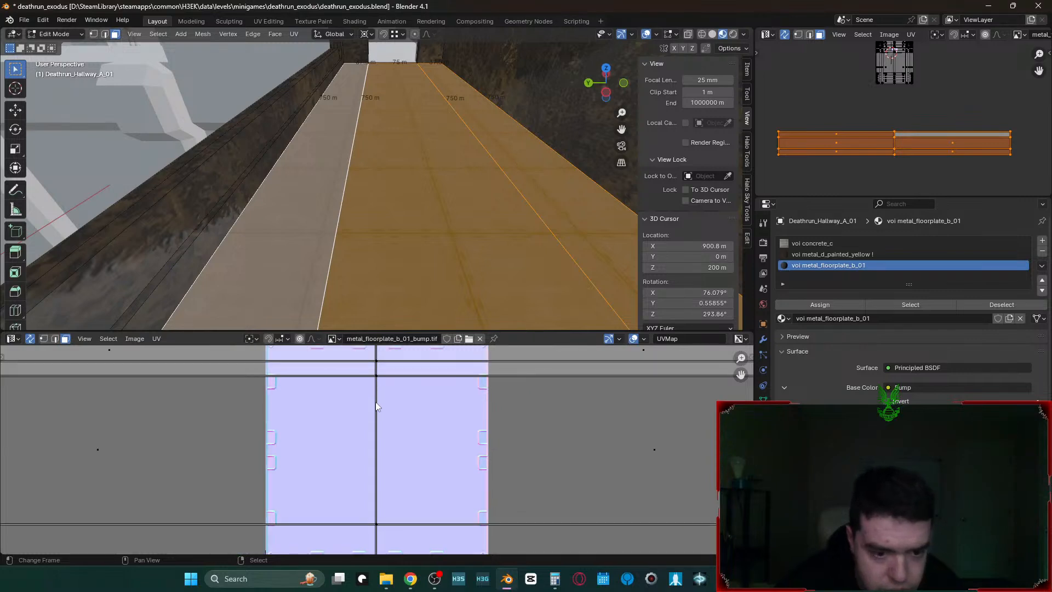
{"action": "scroll", "coordinate": [376, 391], "scroll_direction": "down", "scroll_amount": 4}
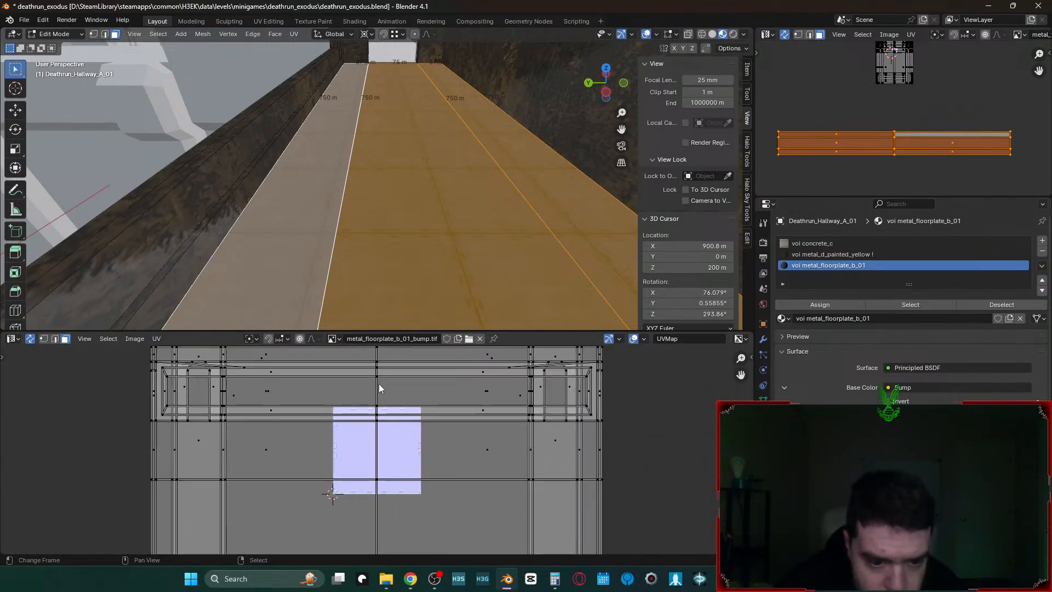
{"action": "scroll", "coordinate": [379, 385], "scroll_direction": "down", "scroll_amount": 6}
{"action": "scroll", "coordinate": [389, 390], "scroll_direction": "up", "scroll_amount": 2}
{"action": "middle_click_drag", "start_coordinate": [524, 488], "coordinate": [515, 461]}
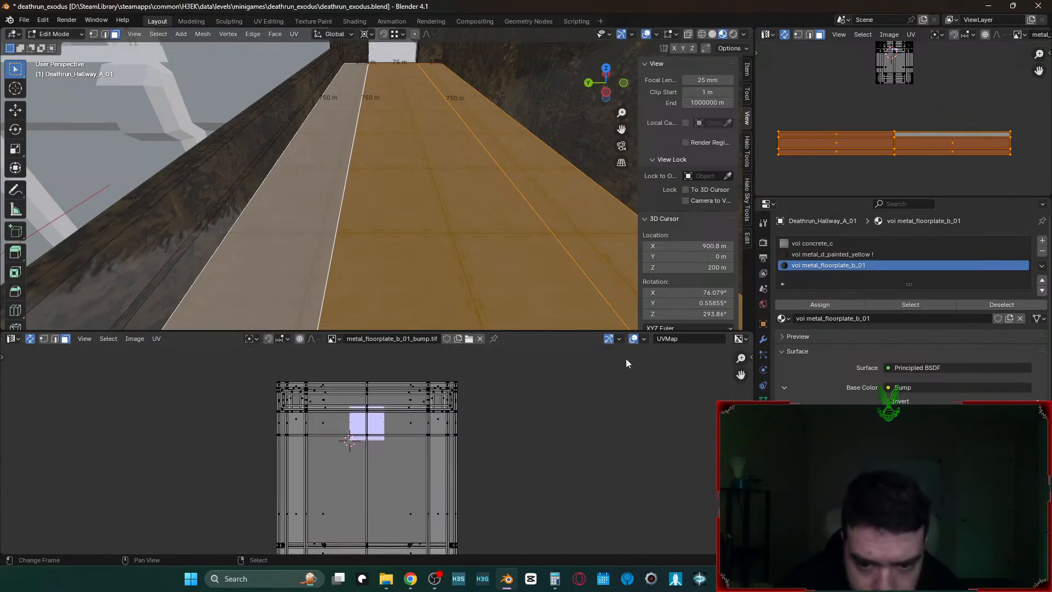
- Show the sidebar with UV vertex and image settings in the new, larger UV Editor
{"action": "left_click", "coordinate": [639, 339]}
{"action": "left_click", "coordinate": [739, 339]}
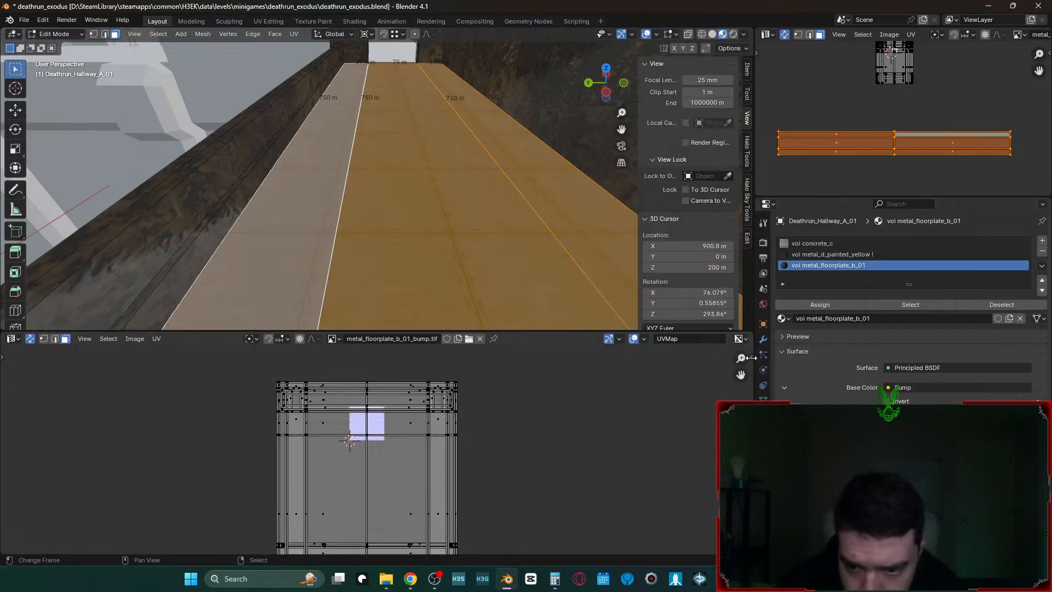
{"action": "left_click_drag", "start_coordinate": [751, 357], "coordinate": [639, 357]}
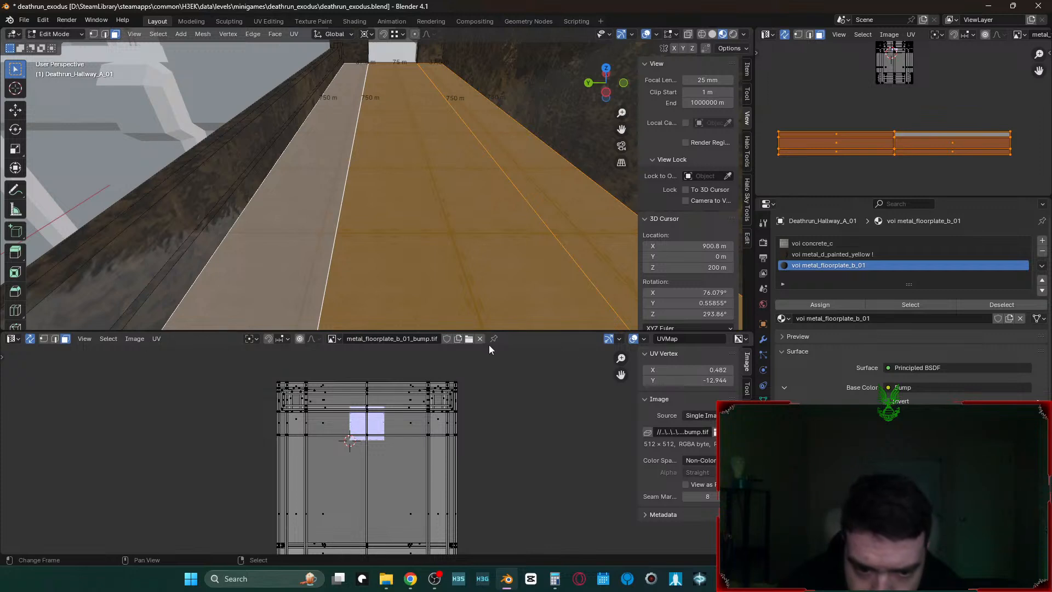
- Examine the larger UV Editor's UV, image and view commands, including face visibility, pixel rounding and area options
{"action": "left_click", "coordinate": [156, 339]}
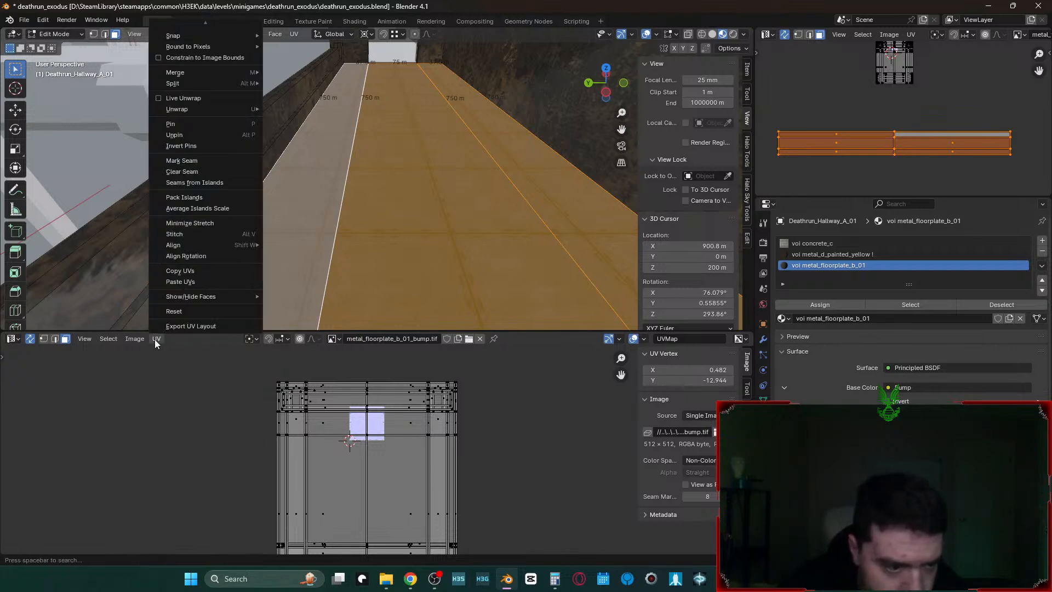
{"action": "mouse_move", "coordinate": [147, 341]}
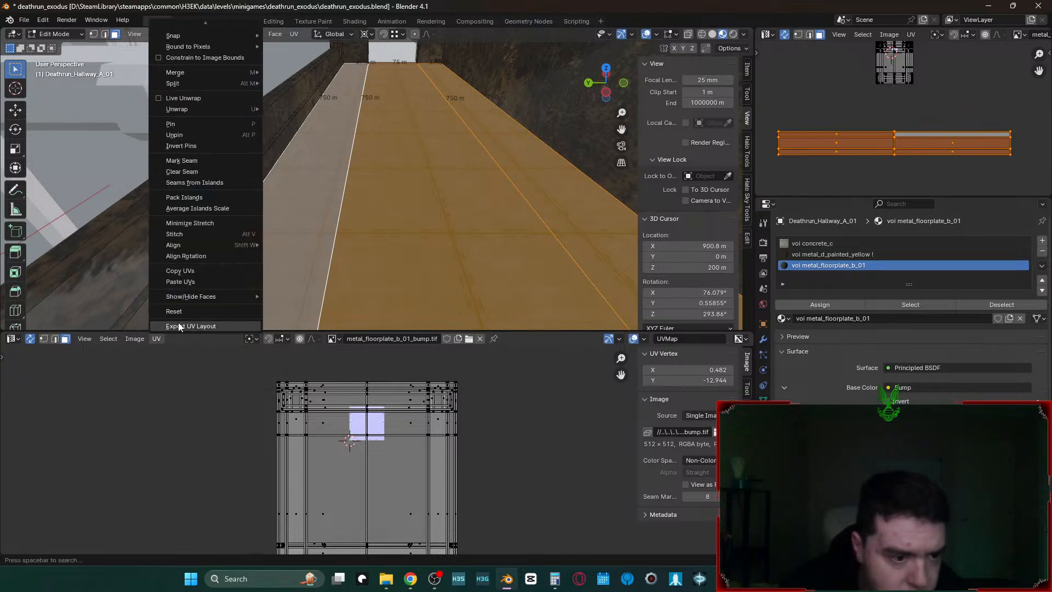
{"action": "mouse_move", "coordinate": [199, 302]}
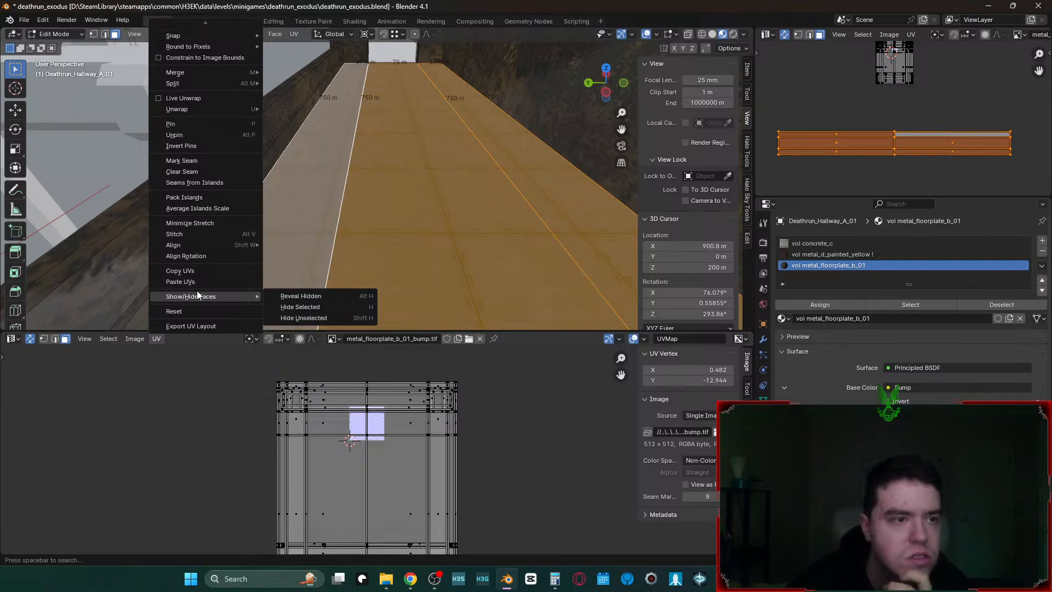
{"action": "mouse_move", "coordinate": [181, 48]}
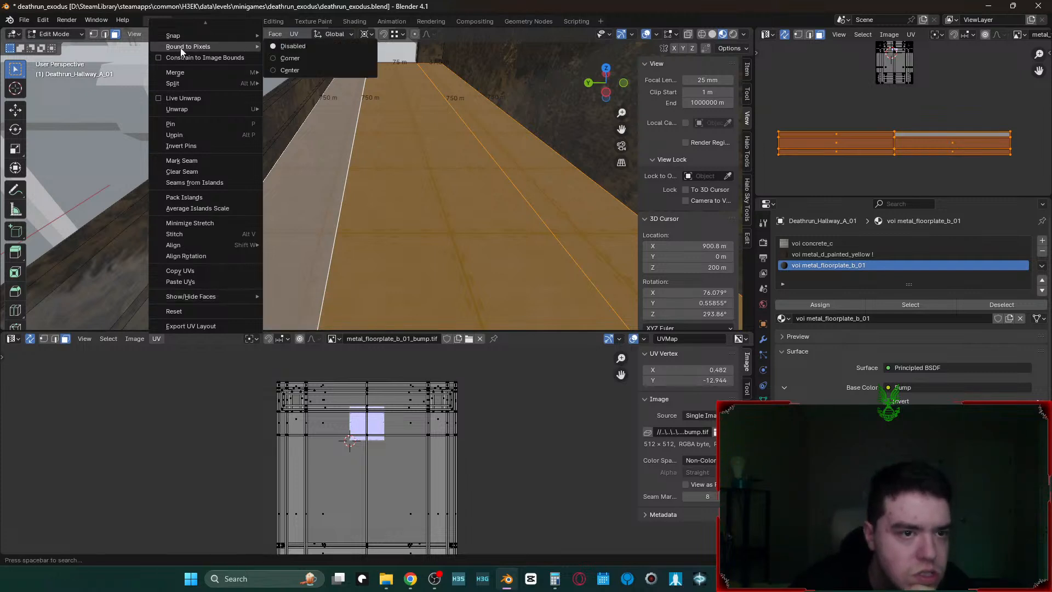
{"action": "mouse_move", "coordinate": [180, 107]}
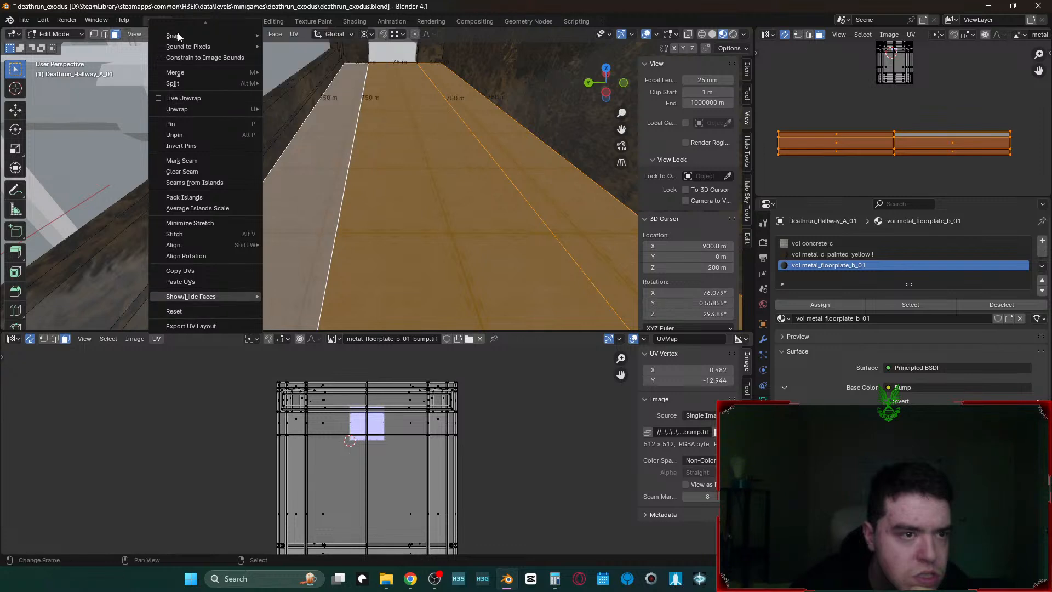
{"action": "left_click", "coordinate": [133, 340]}
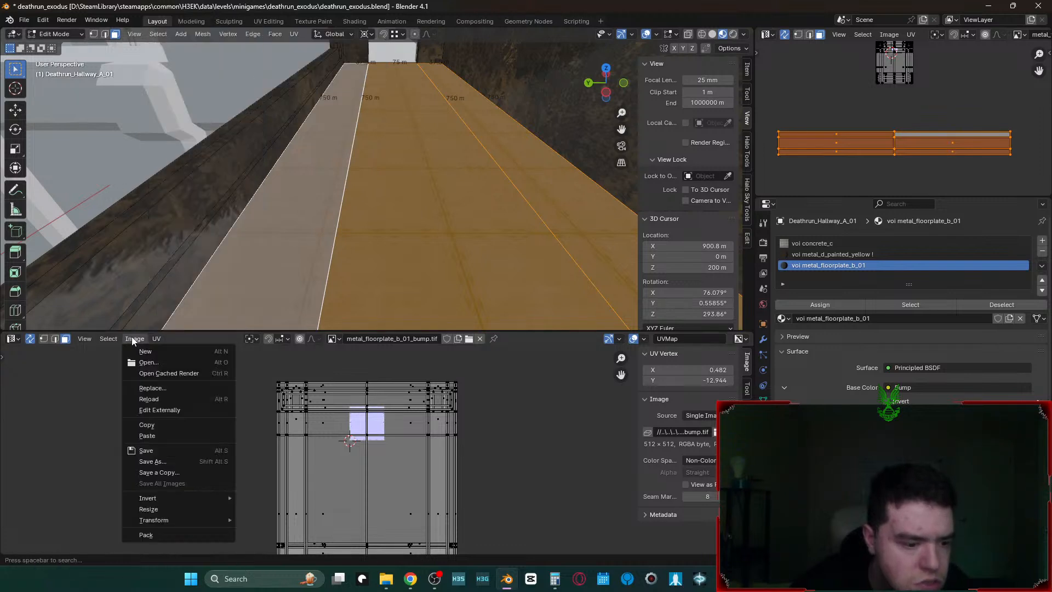
{"action": "mouse_move", "coordinate": [113, 339]}
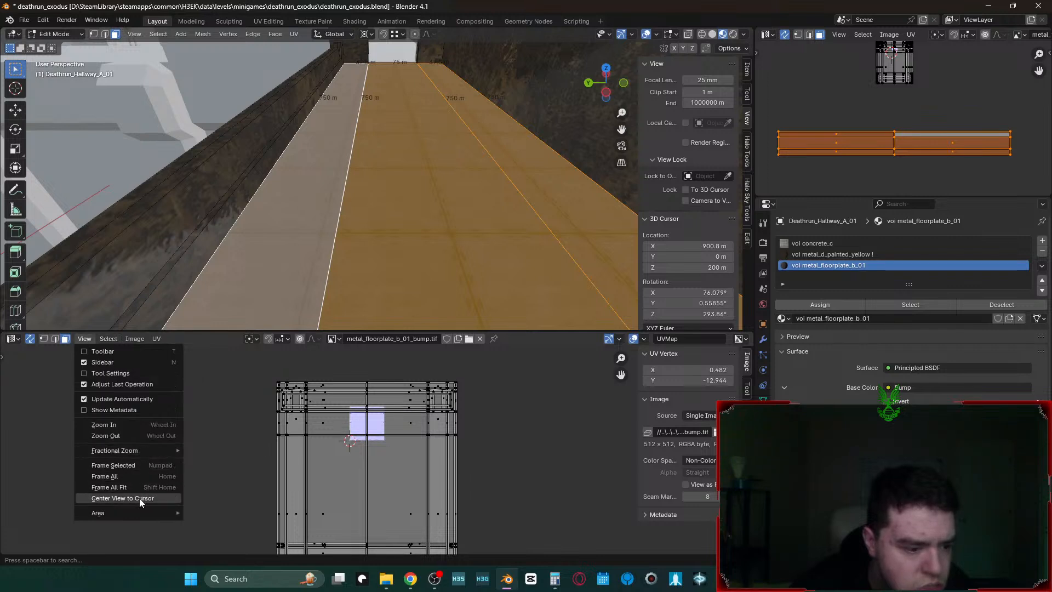
{"action": "mouse_move", "coordinate": [135, 511]}
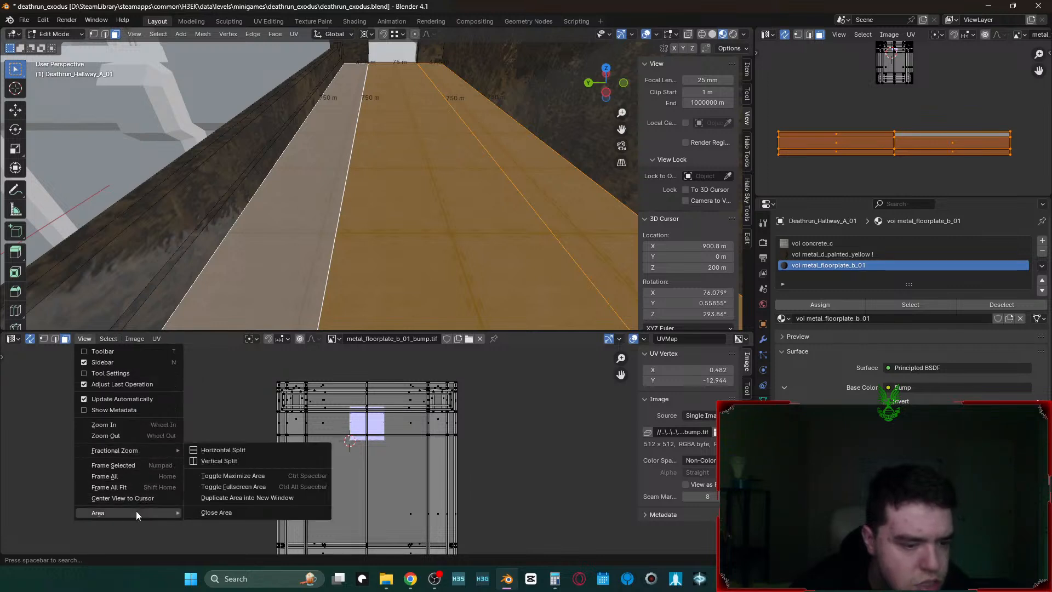
- Turn off Update Automatically in the larger UV Editor, and restore it
{"action": "left_click", "coordinate": [127, 397]}
{"action": "left_click", "coordinate": [109, 338]}
{"action": "mouse_move", "coordinate": [85, 340]}
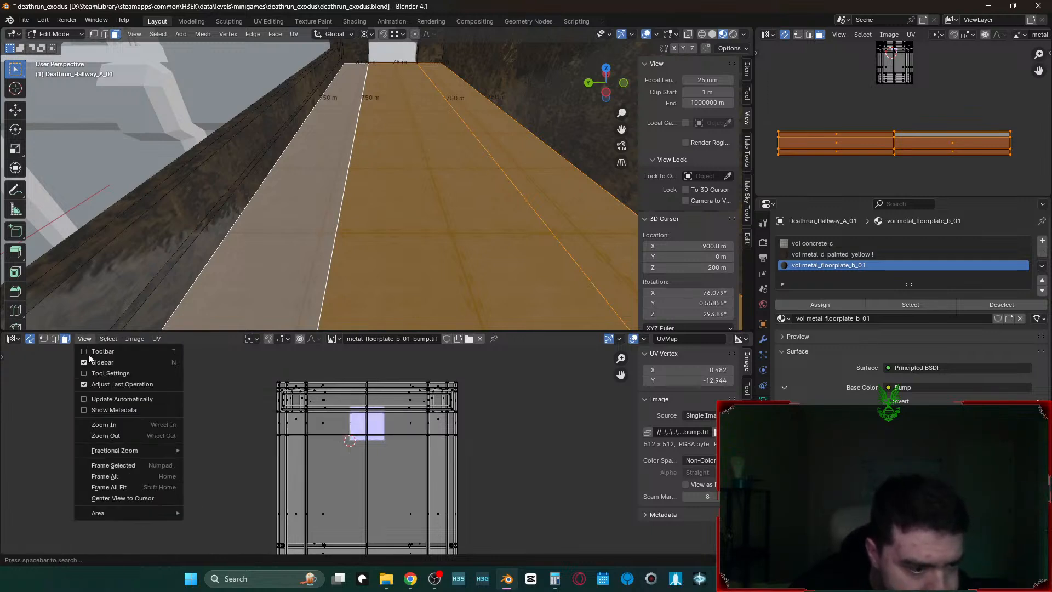
{"action": "left_click", "coordinate": [104, 396]}
- Show the toolbar in the larger UV Editor
{"action": "left_click", "coordinate": [83, 339]}
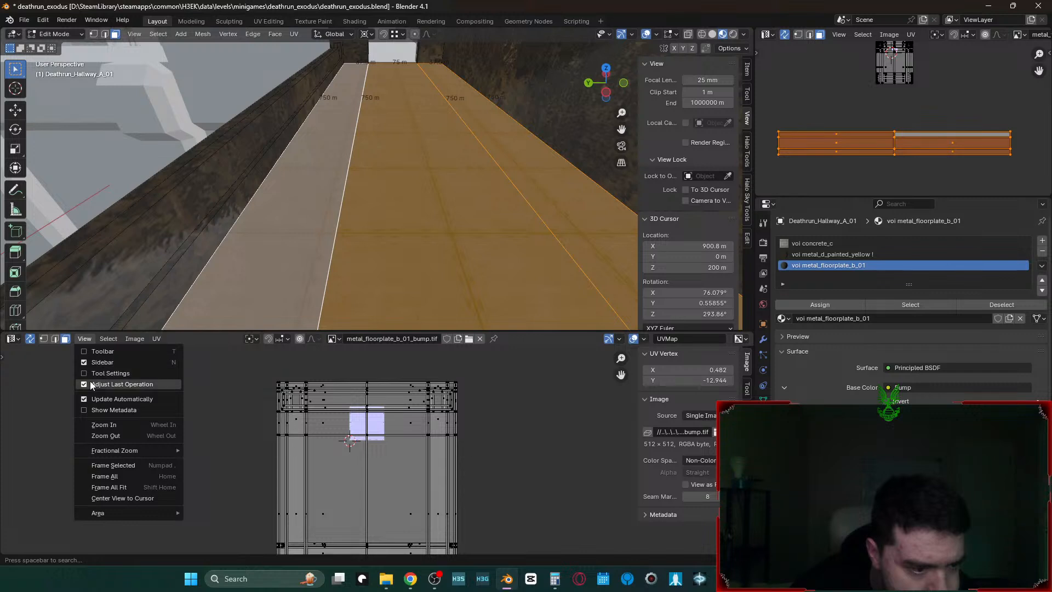
{"action": "left_click", "coordinate": [3, 355]}
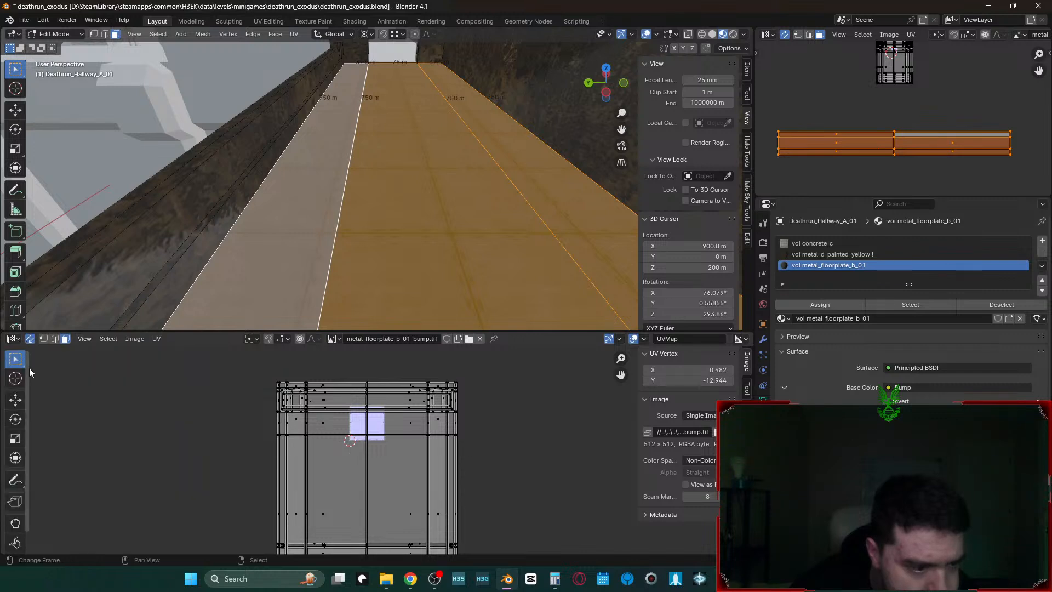
- Hide the toolbar in the larger UV Editor and turn on Repeat Image for its display
{"action": "left_click_drag", "start_coordinate": [29, 367], "coordinate": [7, 374]}
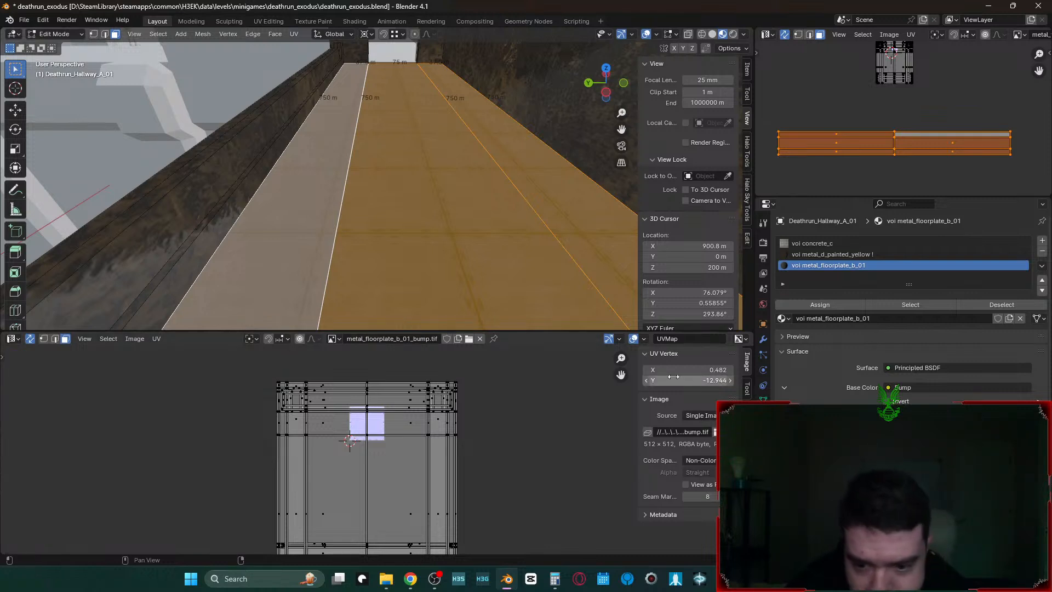
{"action": "left_click", "coordinate": [644, 339]}
{"action": "left_click", "coordinate": [644, 338]}
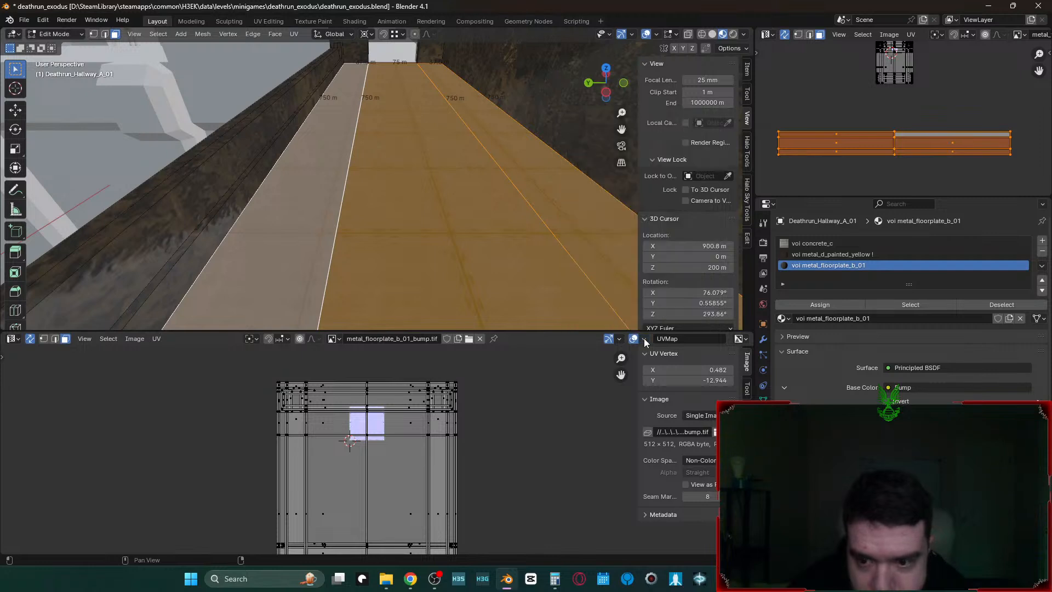
{"action": "left_click", "coordinate": [747, 388]}
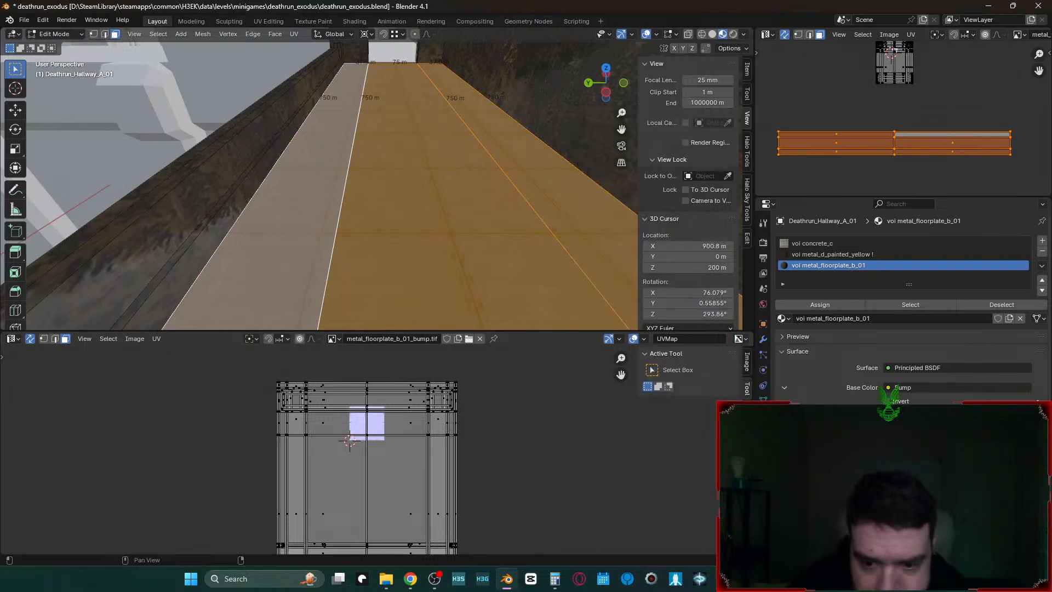
{"action": "left_click", "coordinate": [747, 414]}
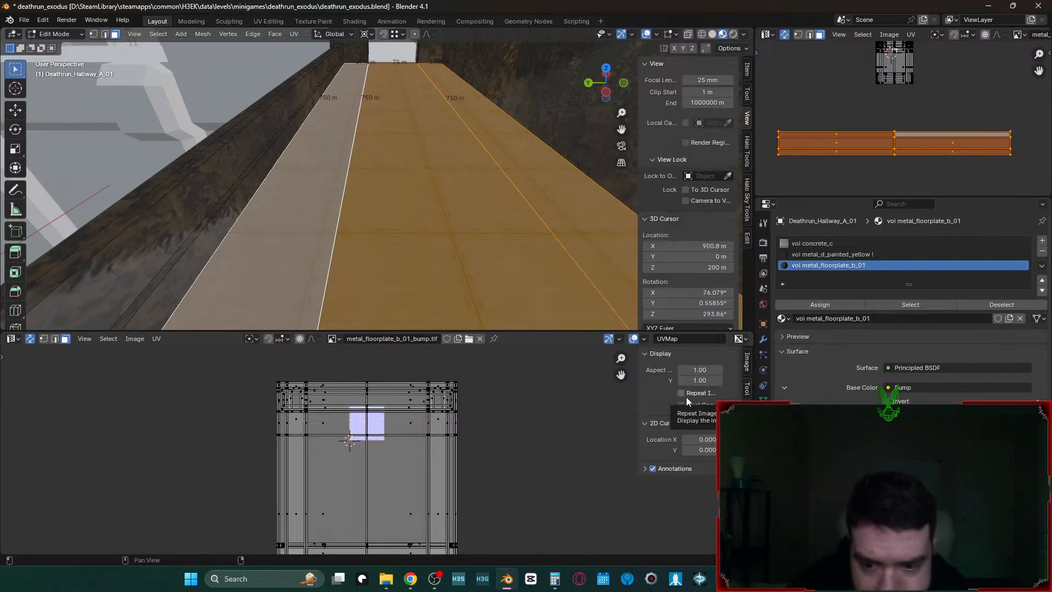
{"action": "left_click", "coordinate": [686, 398]}
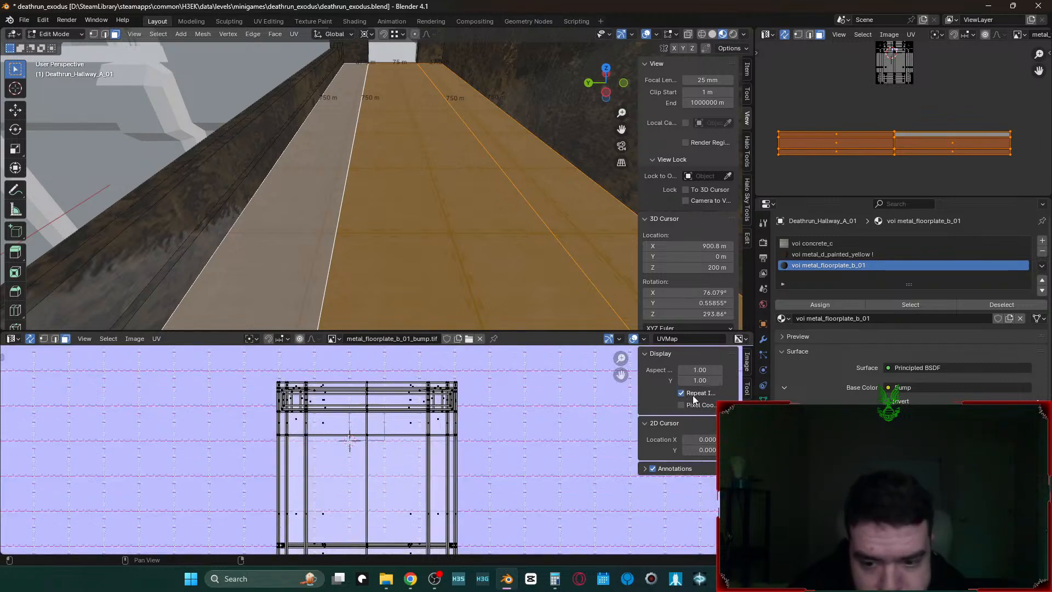
- Examine the larger UV Editor's overlay settings, turning its overlays off and on again
{"action": "left_click", "coordinate": [639, 340]}
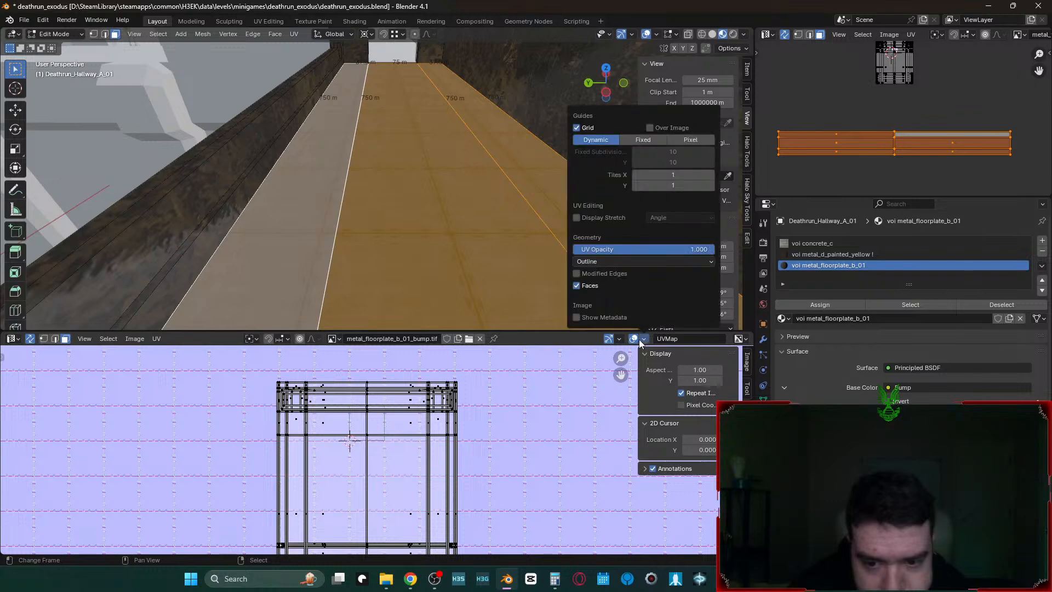
{"action": "left_click", "coordinate": [633, 339]}
{"action": "left_click", "coordinate": [633, 339]}
{"action": "left_click", "coordinate": [633, 339]}
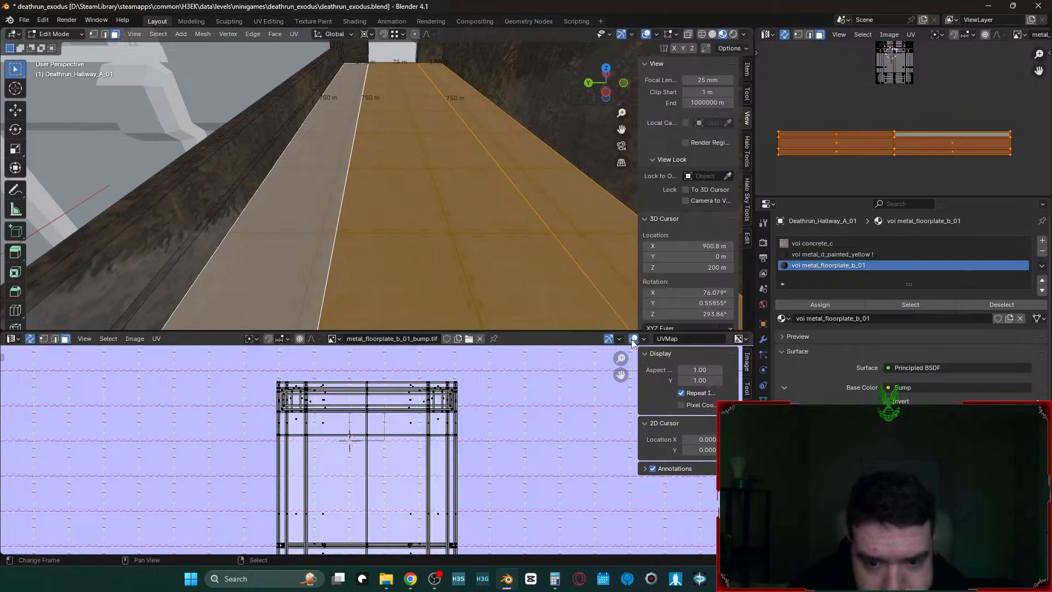
{"action": "left_click", "coordinate": [634, 339]}
{"action": "left_click", "coordinate": [642, 339]}
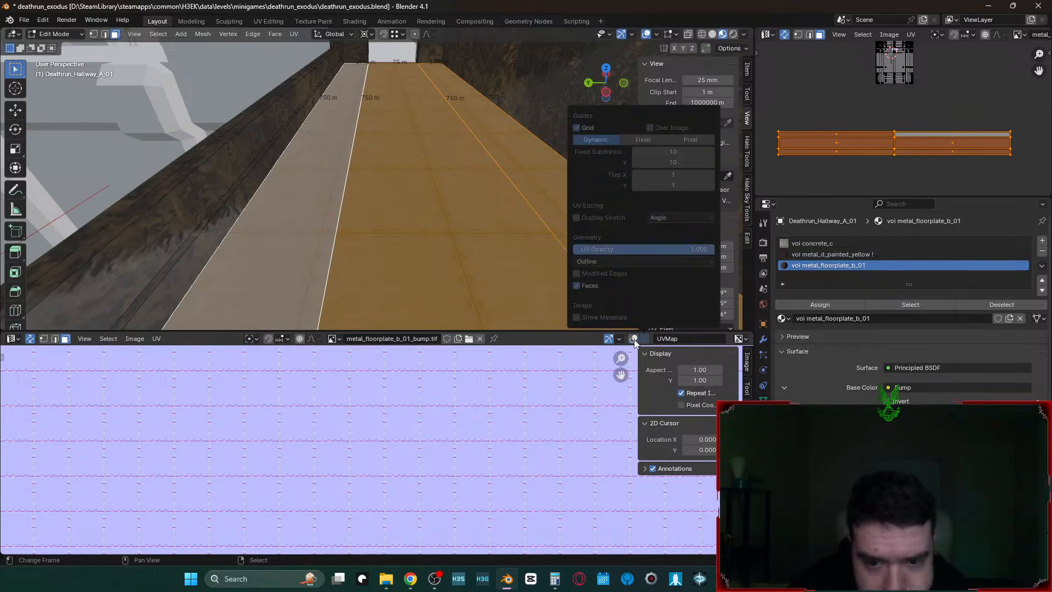
{"action": "left_click", "coordinate": [634, 339]}
{"action": "left_click", "coordinate": [645, 340]}
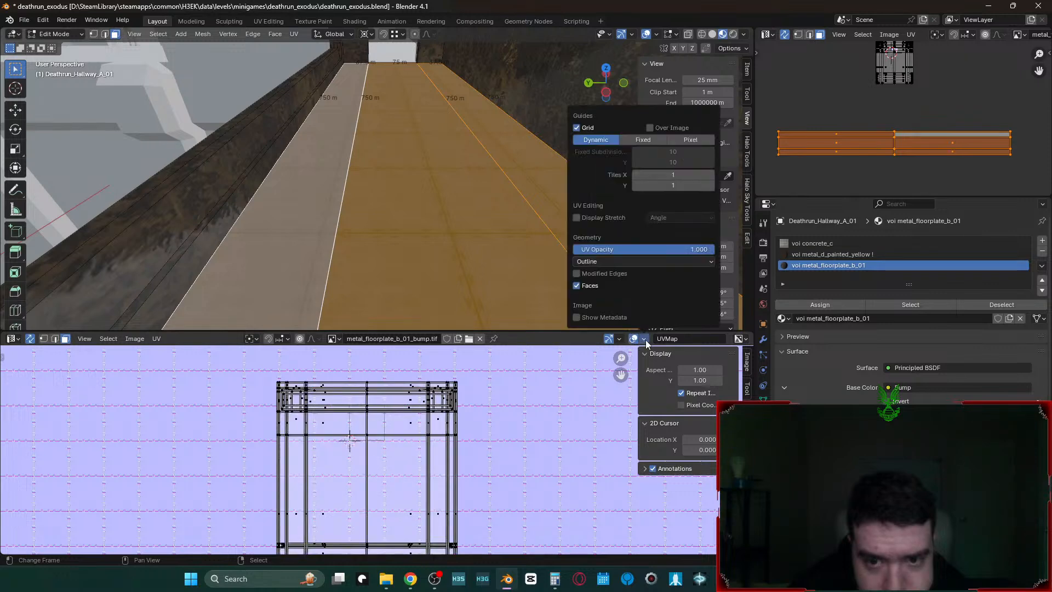
{"action": "left_click", "coordinate": [645, 340]}
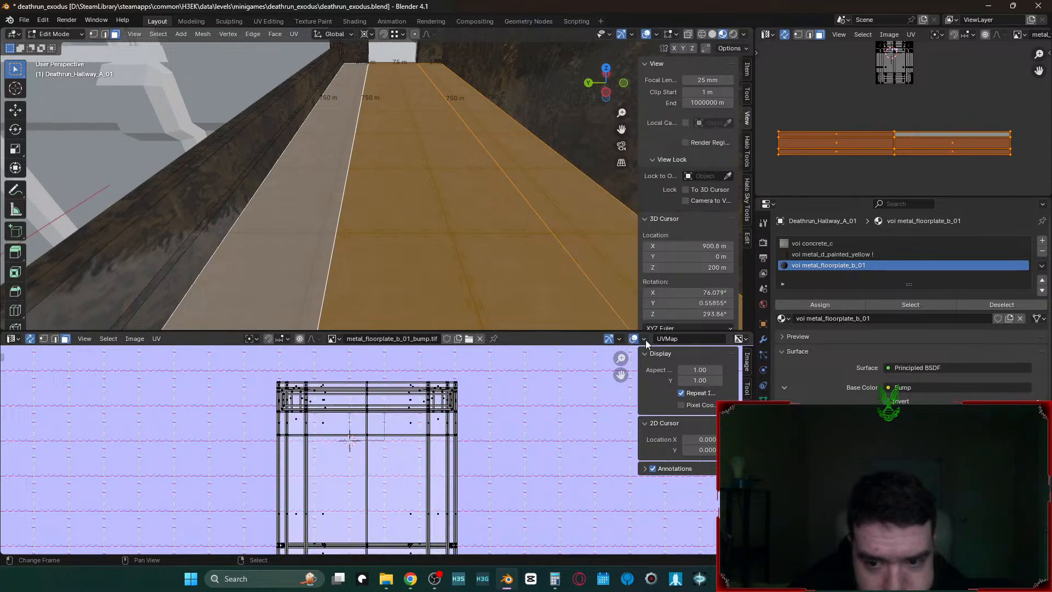
- Look through the larger UV Editor's header options, image commands and the sidebar's image and active tool settings
{"action": "left_click", "coordinate": [609, 339]}
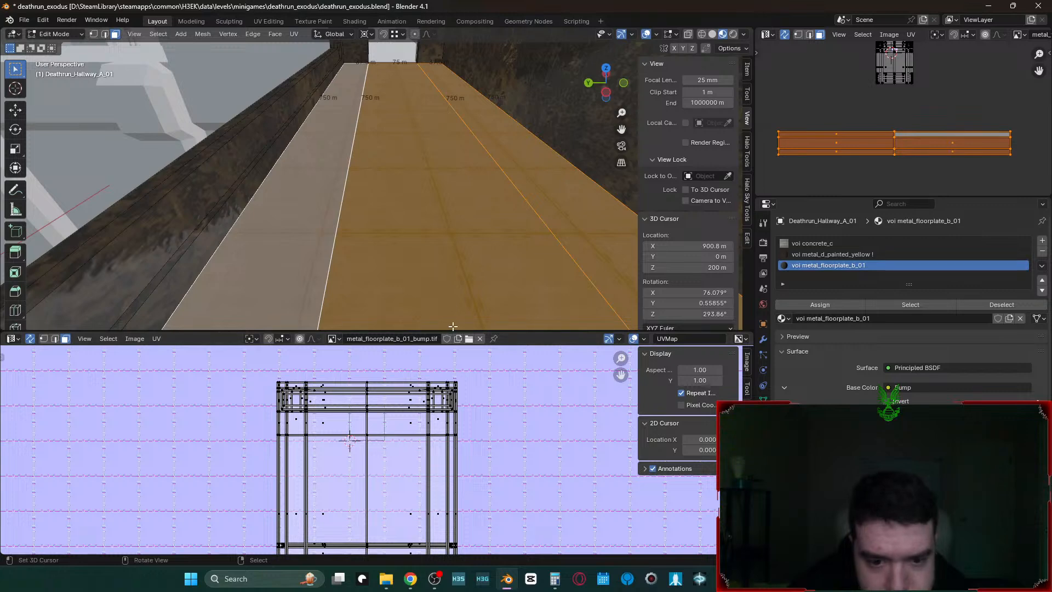
{"action": "left_click", "coordinate": [280, 338]}
{"action": "left_click", "coordinate": [256, 338]}
{"action": "left_click", "coordinate": [135, 339]}
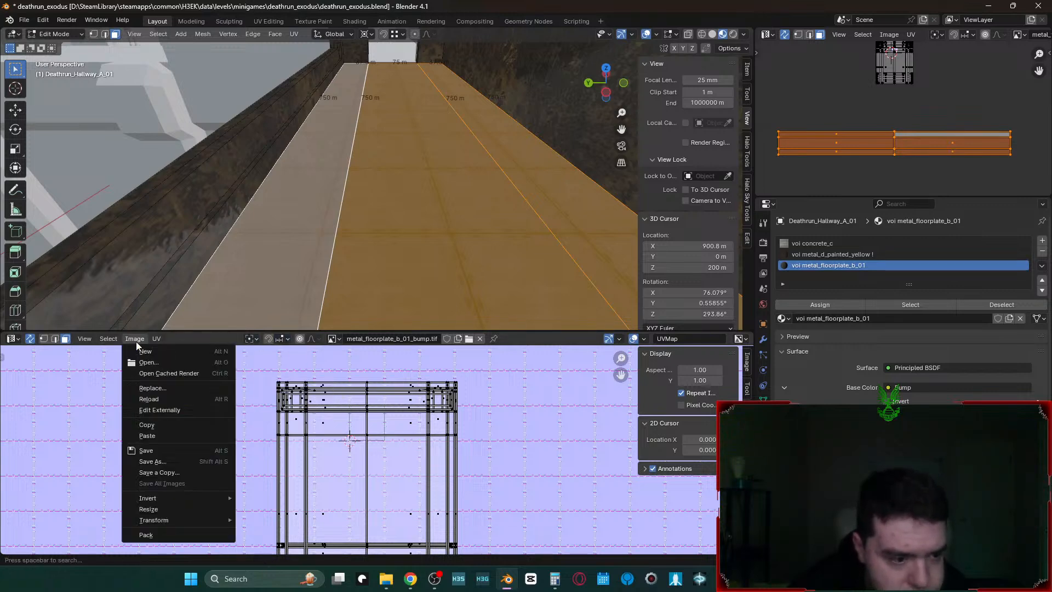
{"action": "left_click", "coordinate": [133, 340]}
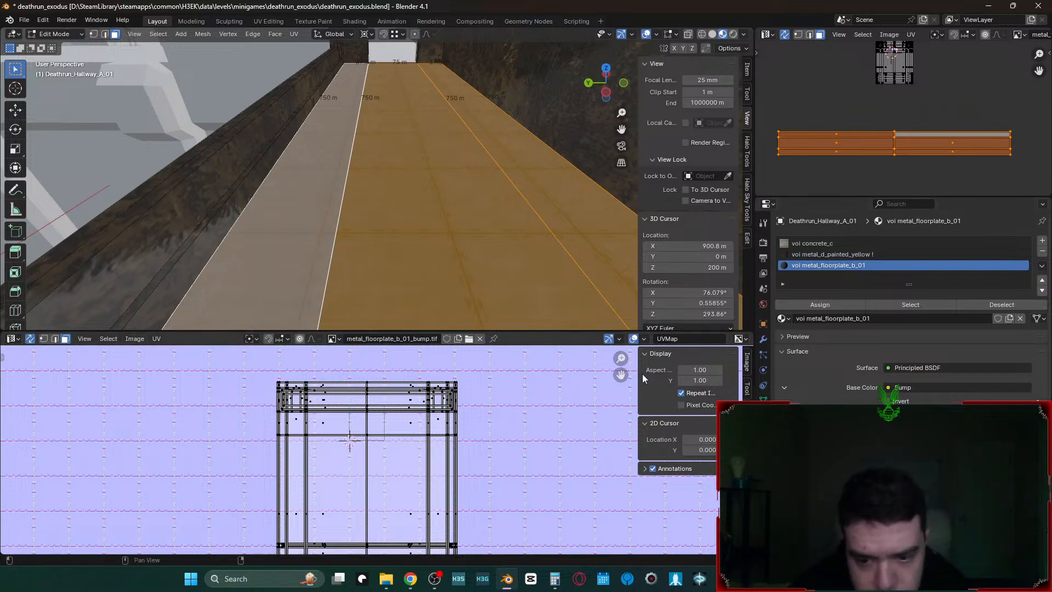
{"action": "left_click", "coordinate": [749, 366]}
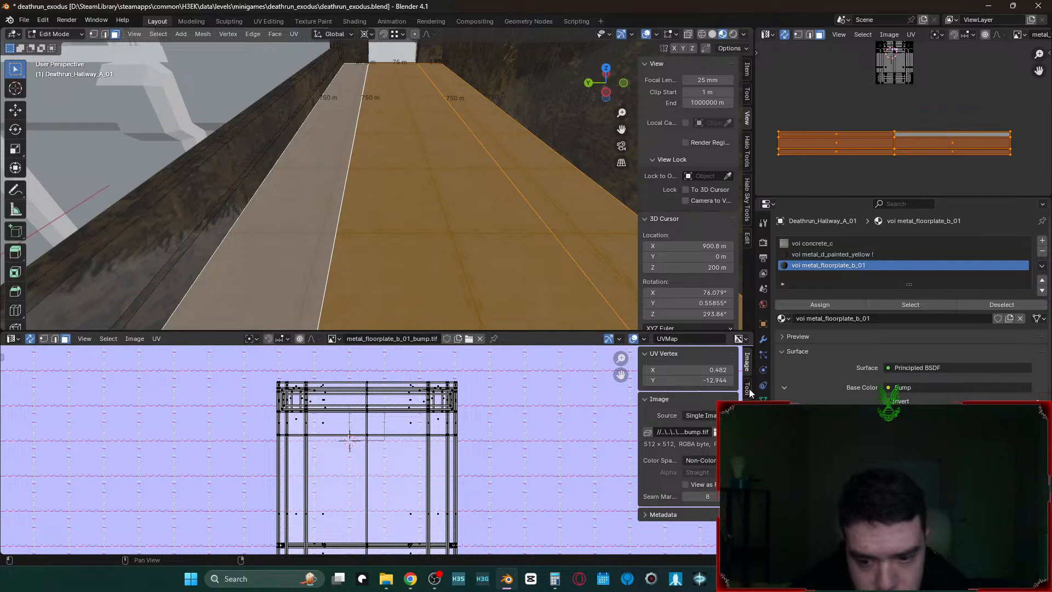
{"action": "left_click", "coordinate": [748, 389]}
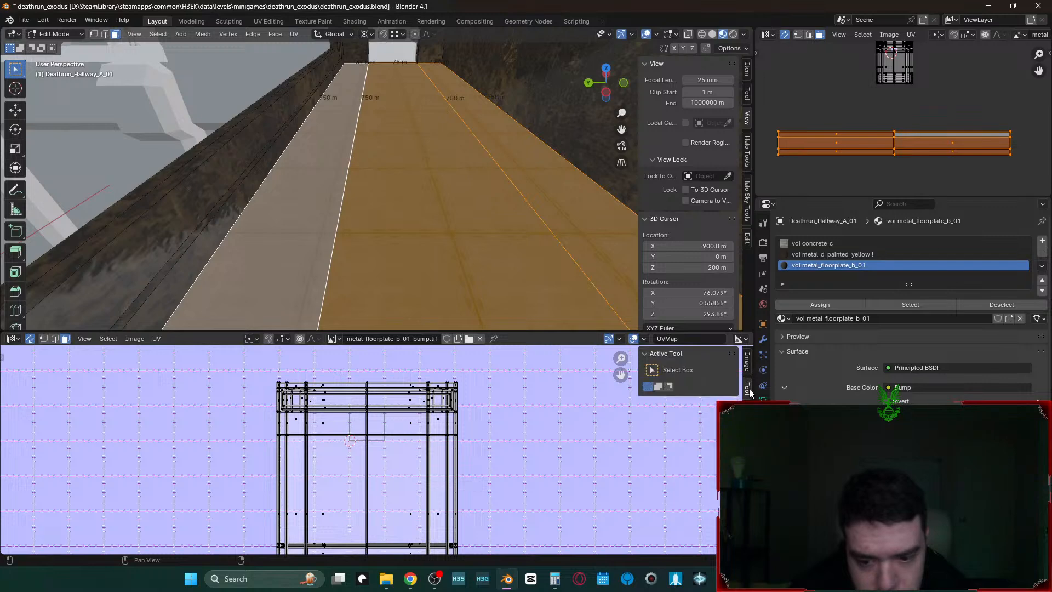
- Turn off UV Sync Selection and move the floor's UVs up along Y until their upper edge meets a plate seam
{"action": "left_click", "coordinate": [30, 339]}
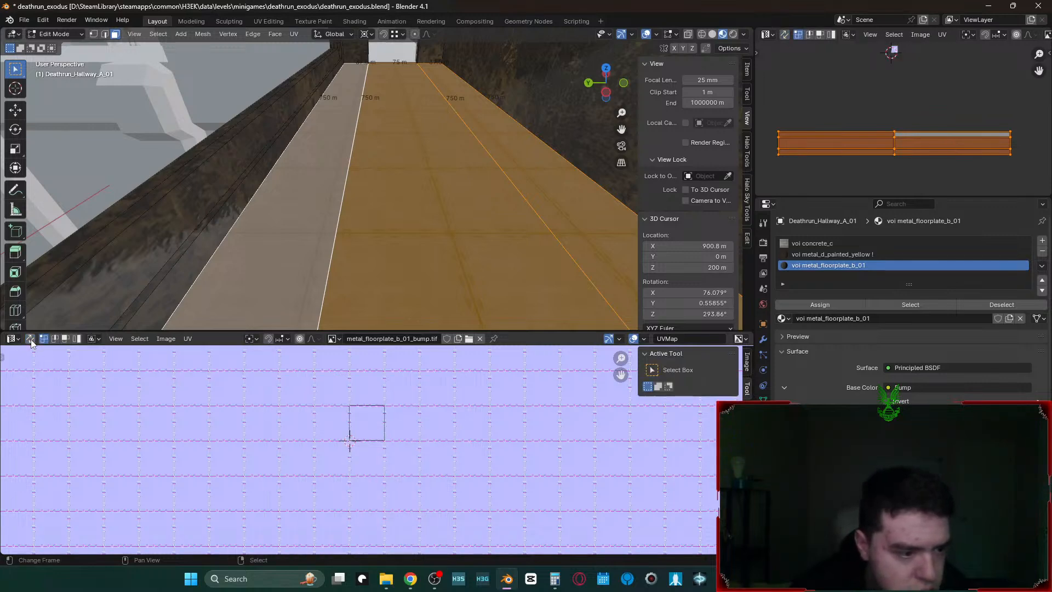
{"action": "scroll", "coordinate": [396, 443], "scroll_direction": "down", "scroll_amount": 2}
{"action": "middle_click_drag", "start_coordinate": [408, 467], "coordinate": [343, 221]}
{"action": "scroll", "coordinate": [388, 433], "scroll_direction": "down", "scroll_amount": 3}
{"action": "scroll", "coordinate": [390, 435], "scroll_direction": "up", "scroll_amount": 2}
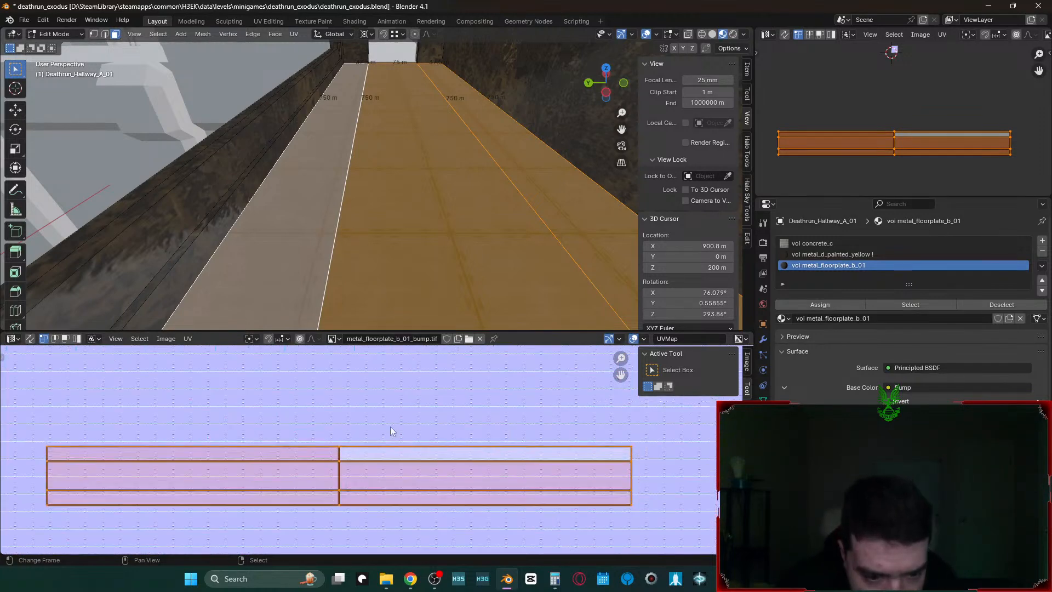
{"action": "middle_click_drag", "start_coordinate": [391, 464], "coordinate": [506, 466]}
{"action": "scroll", "coordinate": [482, 460], "scroll_direction": "up", "scroll_amount": 1}
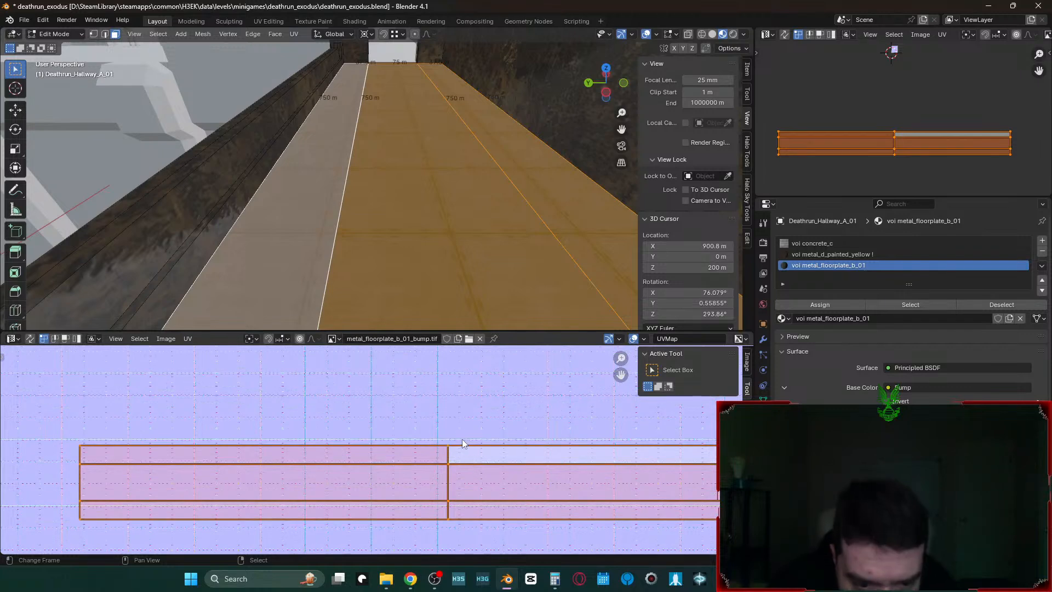
{"action": "key", "text": "g"}
{"action": "key", "text": "y"}
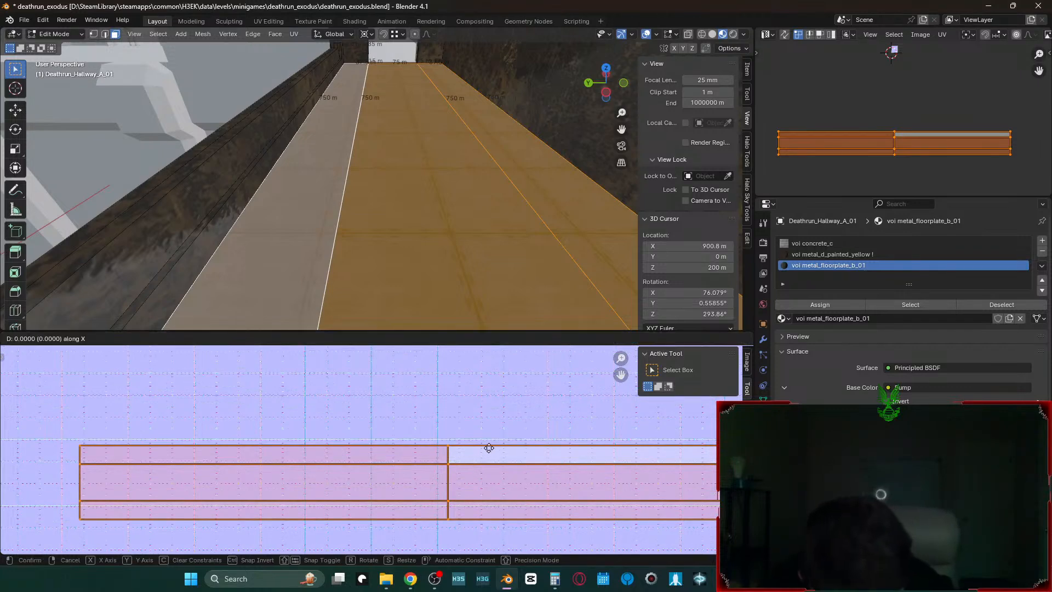
{"action": "left_click", "coordinate": [489, 446]}
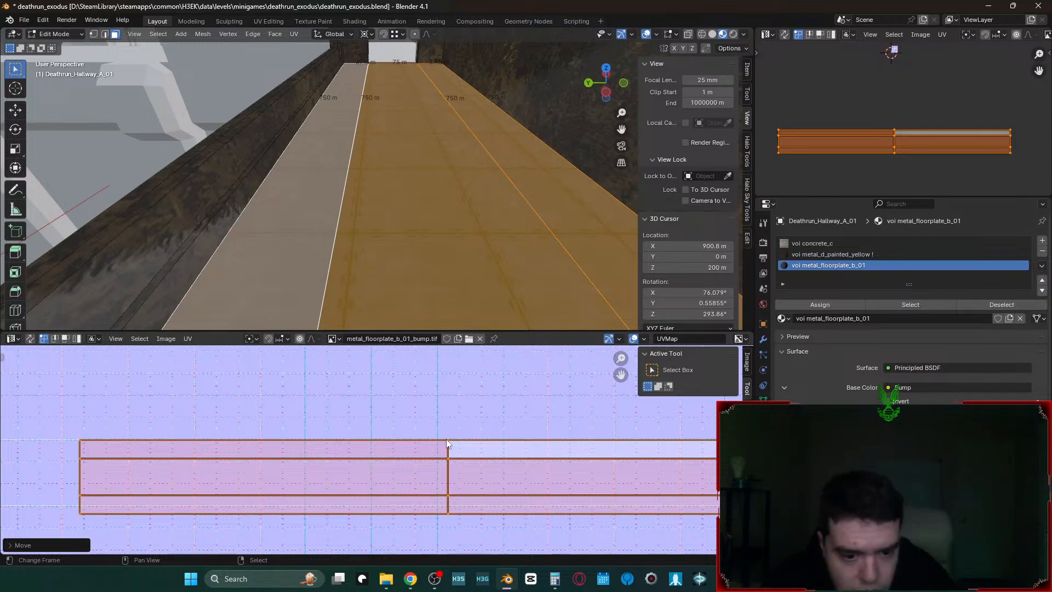
- Scale the floor's UVs along Y by about 1.187 around the 2D cursor at their upper middle vertex, aligning the lower edge with a seam
{"action": "key", "text": "period"}
{"action": "left_click", "coordinate": [559, 482]}
{"action": "key", "text": "s"}
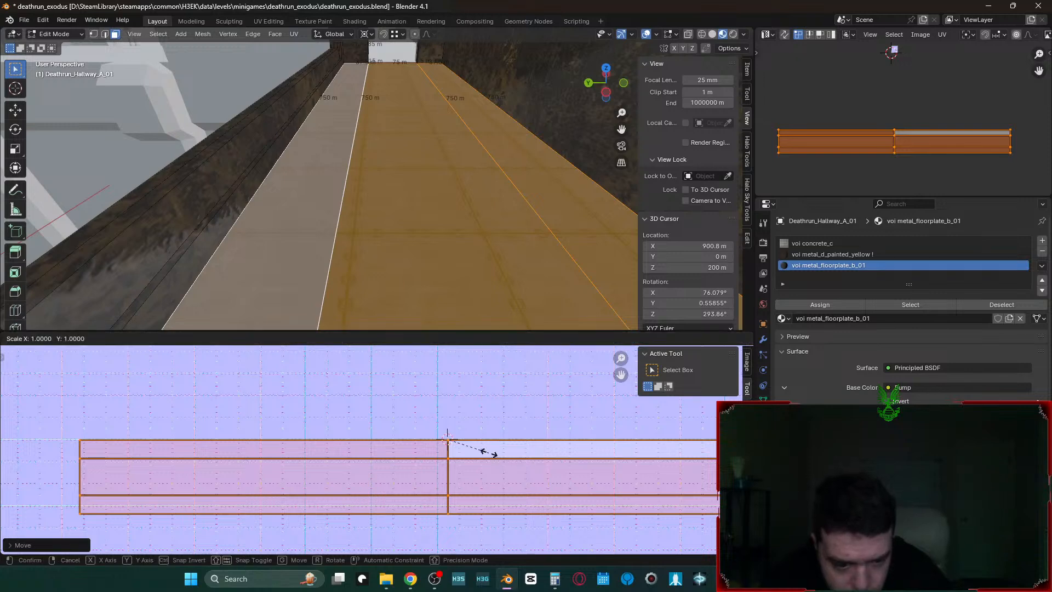
{"action": "key", "text": "x"}
{"action": "key", "text": "y"}
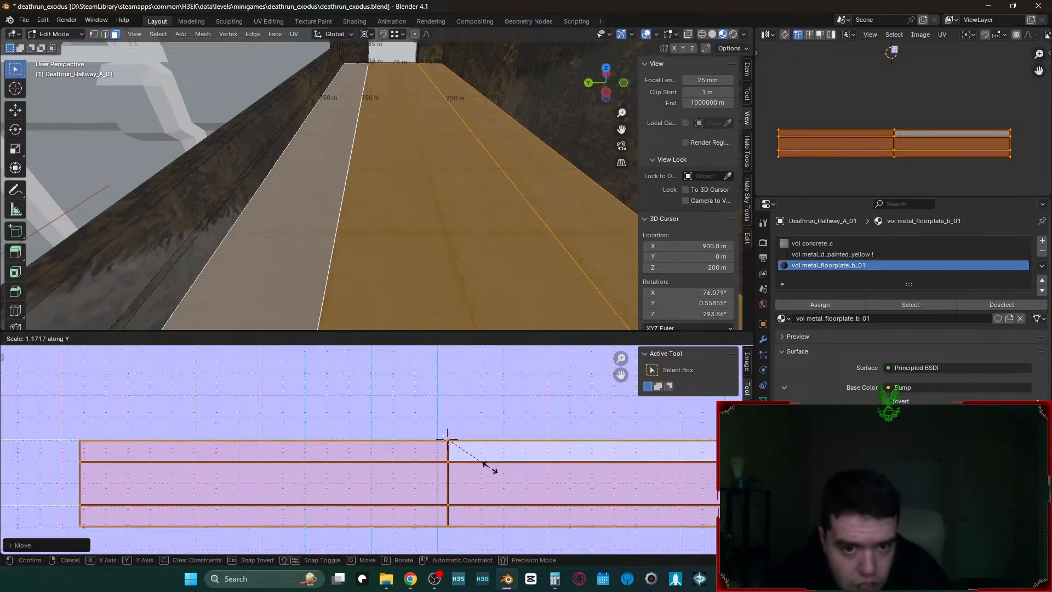
{"action": "right_click", "coordinate": [493, 471]}
{"action": "scroll", "coordinate": [497, 479], "scroll_direction": "up", "scroll_amount": 1}
{"action": "middle_click_drag", "start_coordinate": [498, 482], "coordinate": [401, 462]}
{"action": "scroll", "coordinate": [405, 400], "scroll_direction": "up", "scroll_amount": 3}
{"action": "key", "text": "s"}
{"action": "key", "text": "y"}
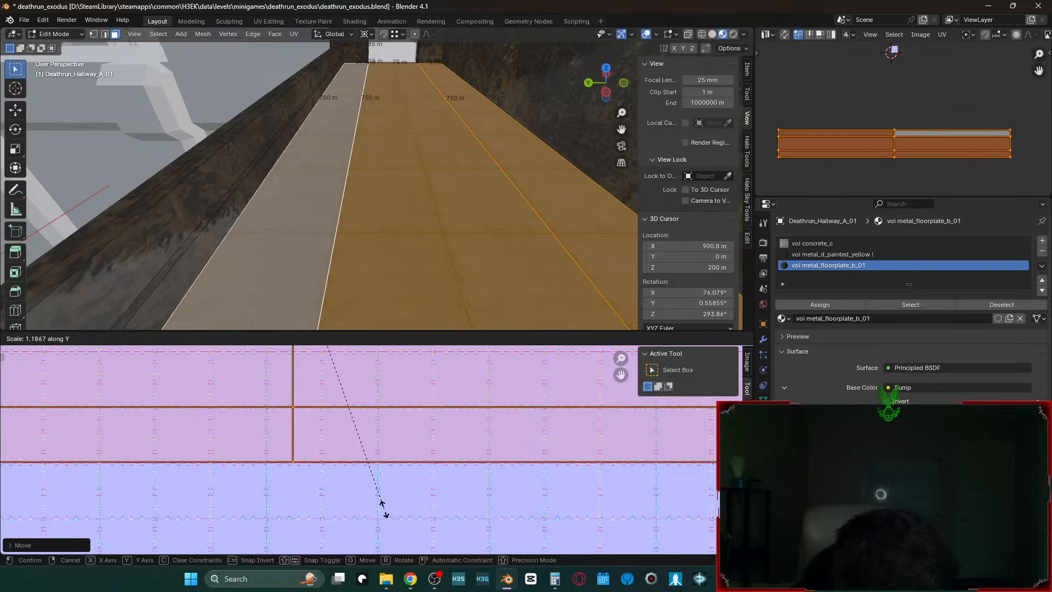
{"action": "left_click", "coordinate": [383, 505]}
- Check the floor's end in Object Mode, and scale its UVs along X by about 0.987 to align the outer edge with a seam
{"action": "key", "text": "Tab"}
{"action": "key", "text": "shift+grave"}
{"action": "key", "text": "w"}
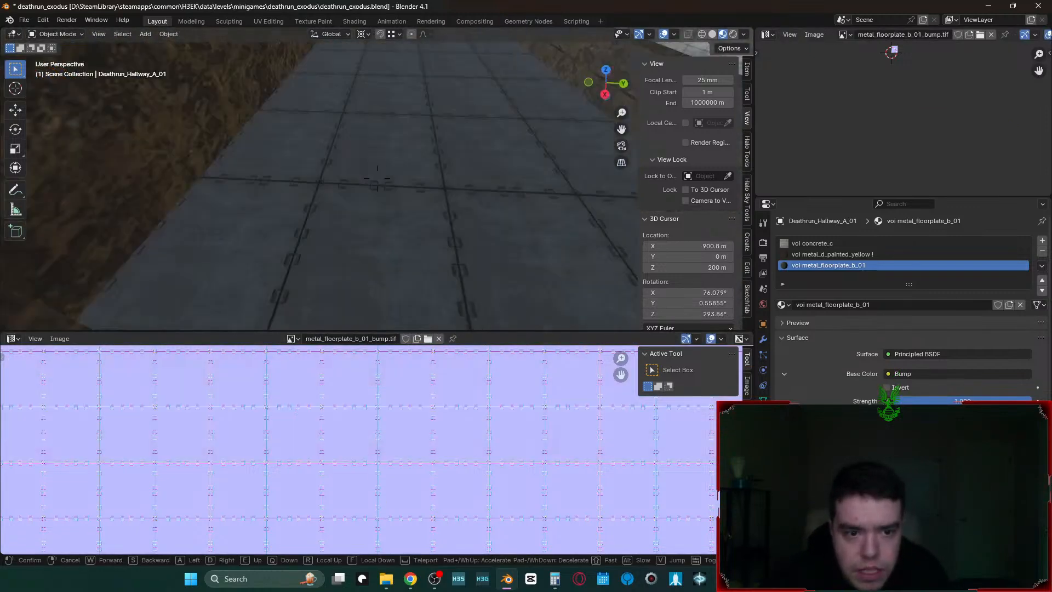
{"action": "left_click", "coordinate": [455, 226]}
{"action": "key", "text": "Tab"}
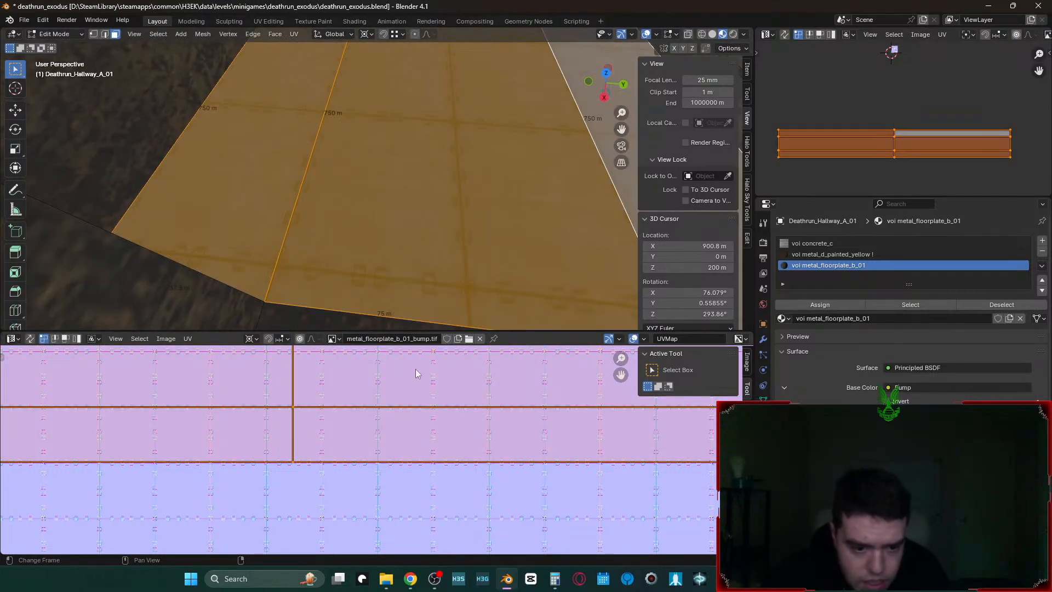
{"action": "middle_click_drag", "start_coordinate": [282, 443], "coordinate": [567, 495]}
{"action": "scroll", "coordinate": [376, 461], "scroll_direction": "down", "scroll_amount": 5}
{"action": "middle_click_drag", "start_coordinate": [290, 442], "coordinate": [513, 432]}
{"action": "scroll", "coordinate": [512, 432], "scroll_direction": "up", "scroll_amount": 3}
{"action": "key", "text": "s"}
{"action": "key", "text": "x"}
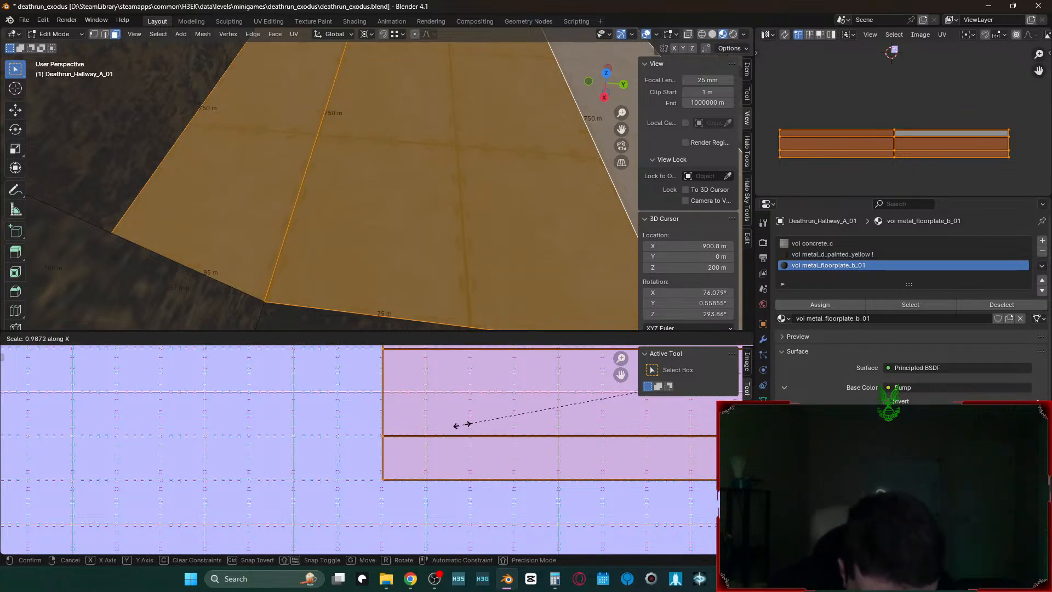
{"action": "left_click", "coordinate": [462, 424]}
- Inspect the floorplate texture's alignment at both ends and along the hallway in Object Mode
{"action": "key", "text": "Tab"}
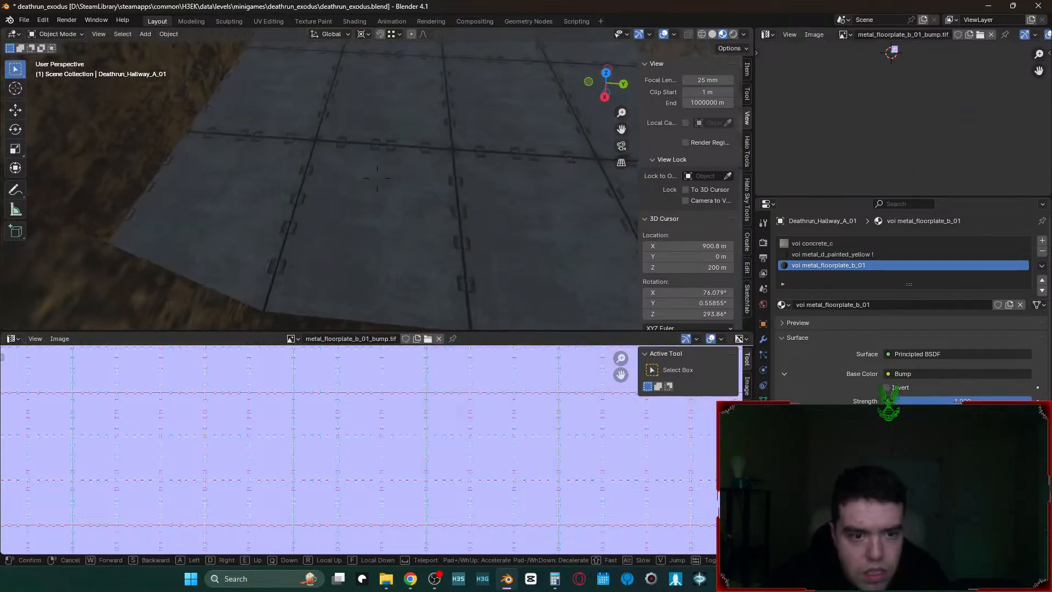
{"action": "key", "text": "shift+grave"}
{"action": "key", "text": "w"}
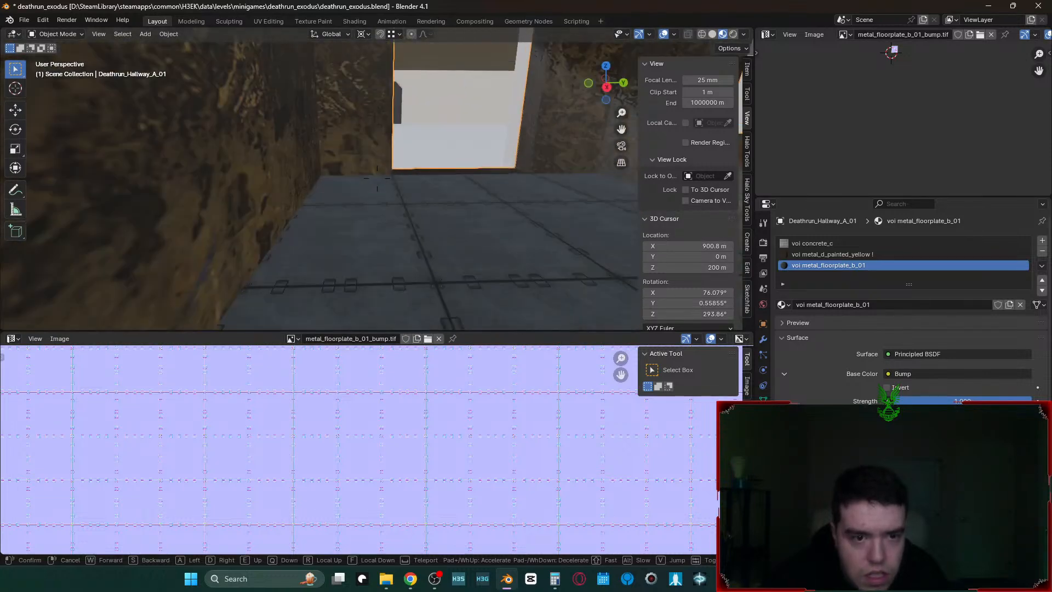
{"action": "key", "text": "s"}
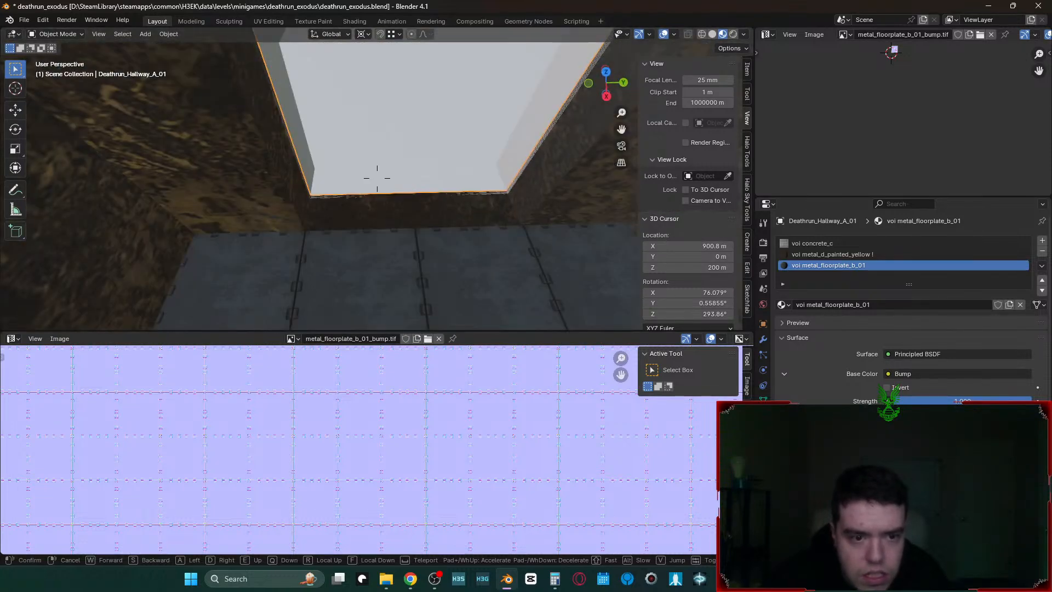
{"action": "key", "text": "s"}
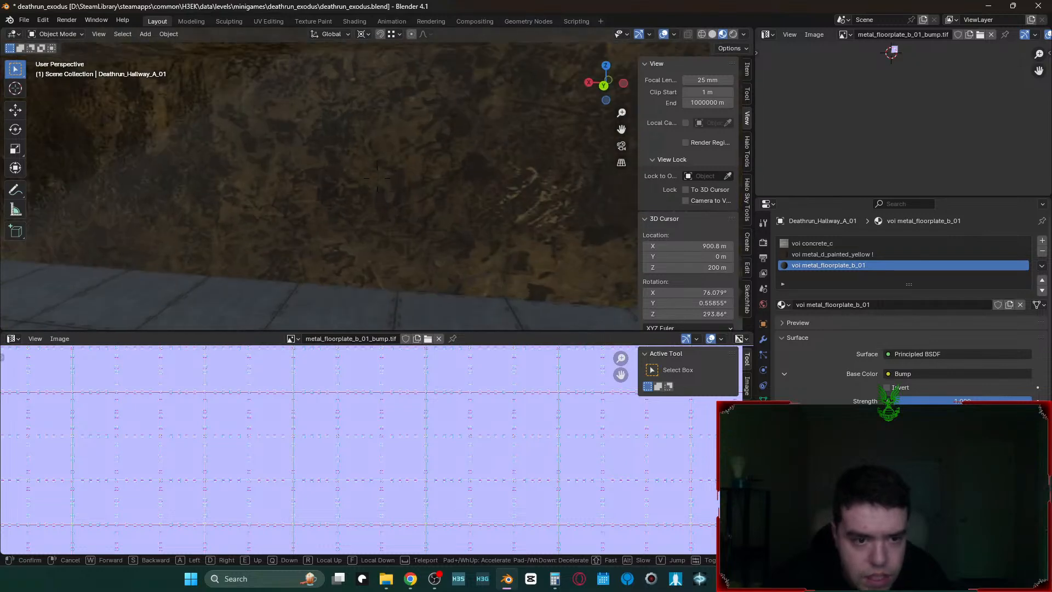
{"action": "left_click", "coordinate": [431, 176]}
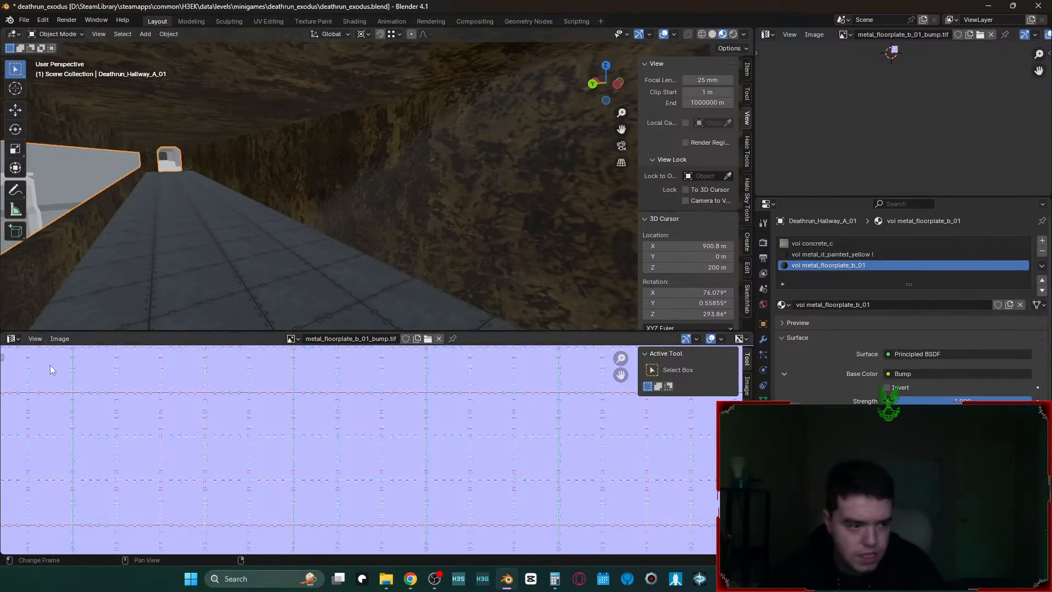
- Switch the smaller UV Editor to the Asset Browser and collapse its catalog list
{"action": "middle_click_drag", "start_coordinate": [891, 111], "coordinate": [798, 189]}
{"action": "scroll", "coordinate": [797, 121], "scroll_direction": "up", "scroll_amount": 5}
{"action": "middle_click_drag", "start_coordinate": [794, 124], "coordinate": [906, 127]}
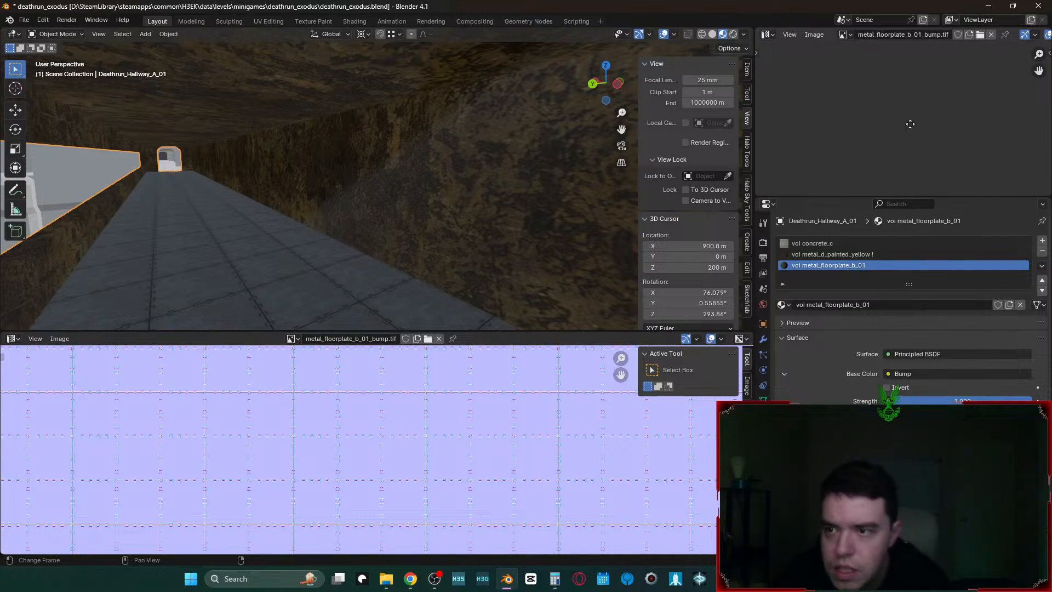
{"action": "left_click", "coordinate": [769, 36]}
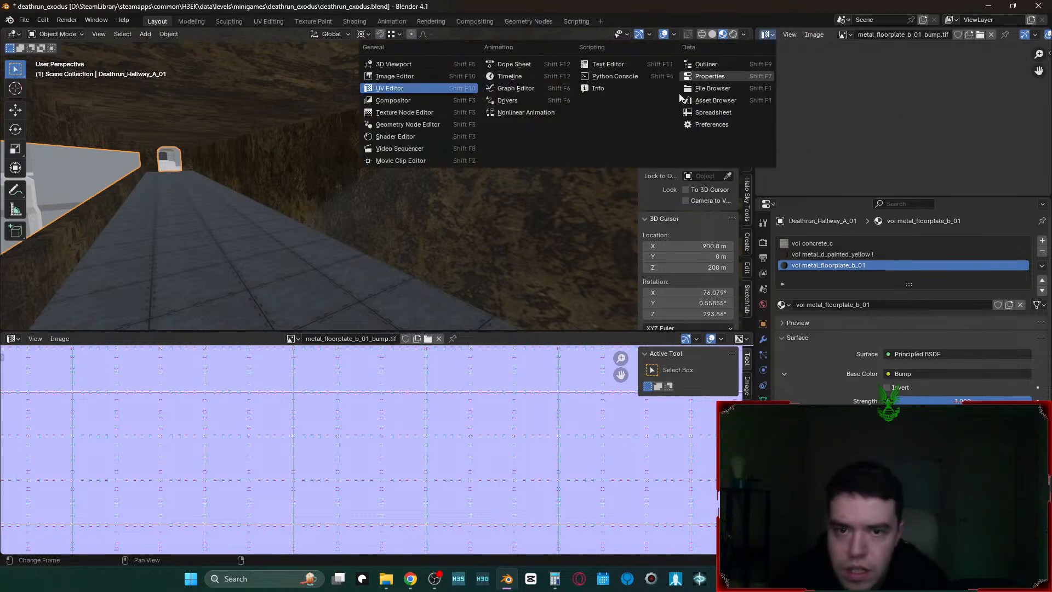
{"action": "left_click", "coordinate": [716, 105]}
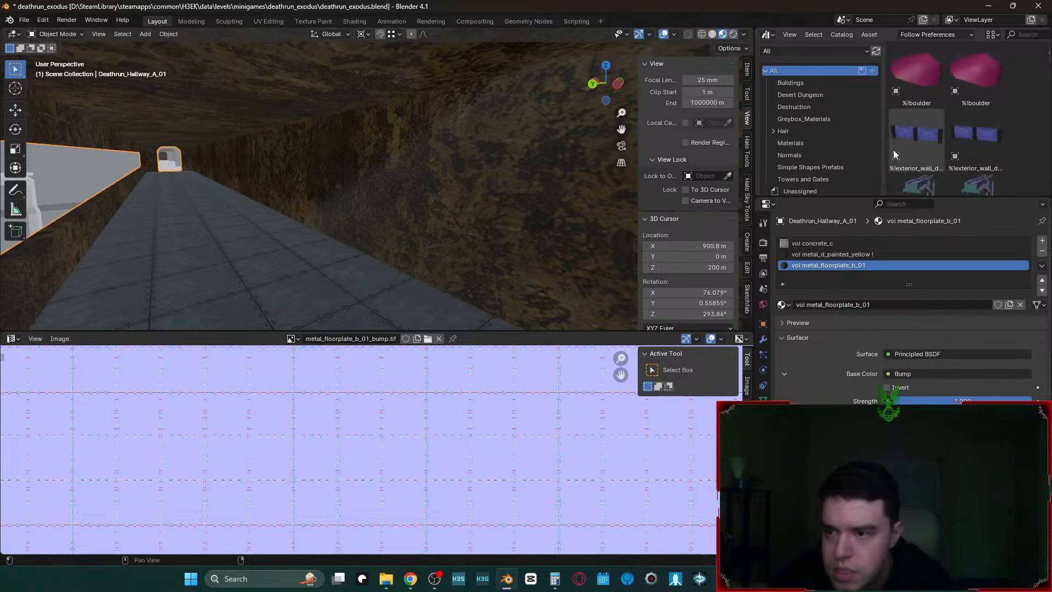
{"action": "left_click_drag", "start_coordinate": [884, 114], "coordinate": [764, 116]}
- Browse the Unassigned assets in the Asset Browser for a metal panel material for the hallway wall
{"action": "scroll", "coordinate": [797, 156], "scroll_direction": "down", "scroll_amount": 1}
{"action": "left_click", "coordinate": [797, 182]}
{"action": "scroll", "coordinate": [904, 140], "scroll_direction": "down", "scroll_amount": 7}
{"action": "scroll", "coordinate": [901, 147], "scroll_direction": "down", "scroll_amount": 5}
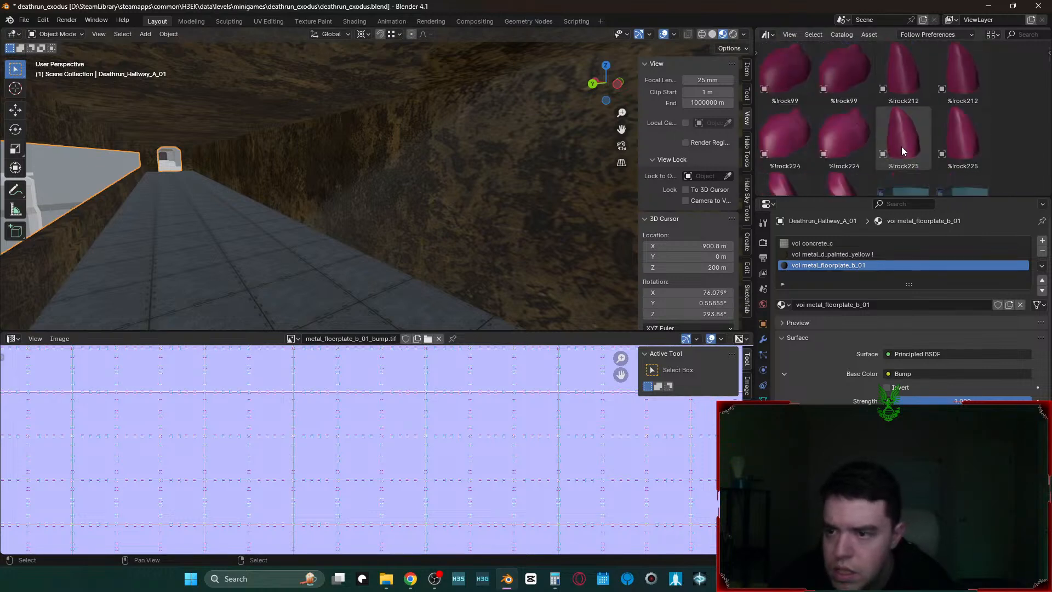
{"action": "left_click_drag", "start_coordinate": [1048, 63], "coordinate": [1045, 137]}
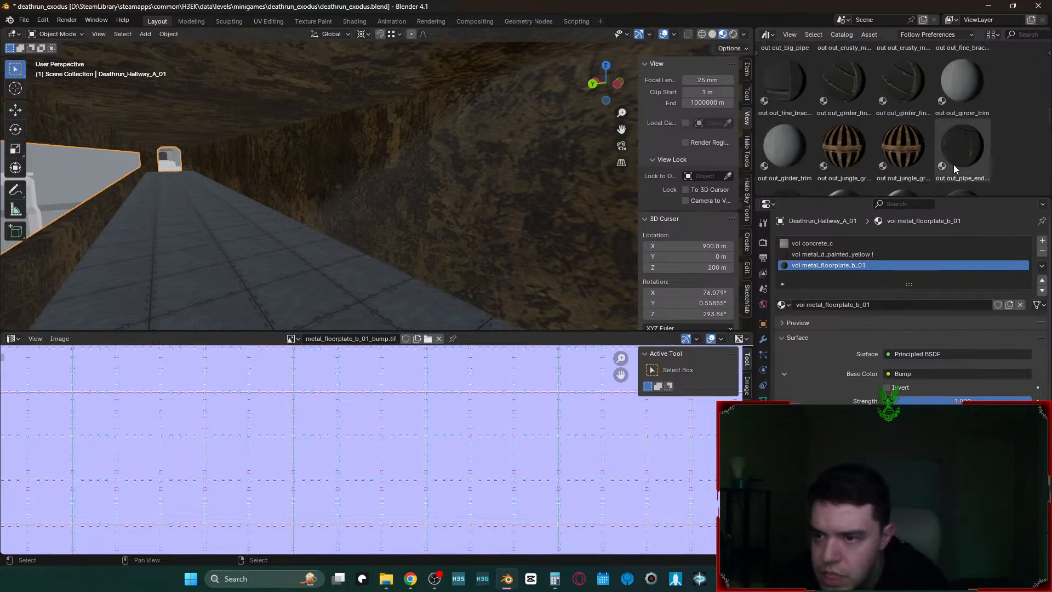
{"action": "scroll", "coordinate": [953, 165], "scroll_direction": "down", "scroll_amount": 4}
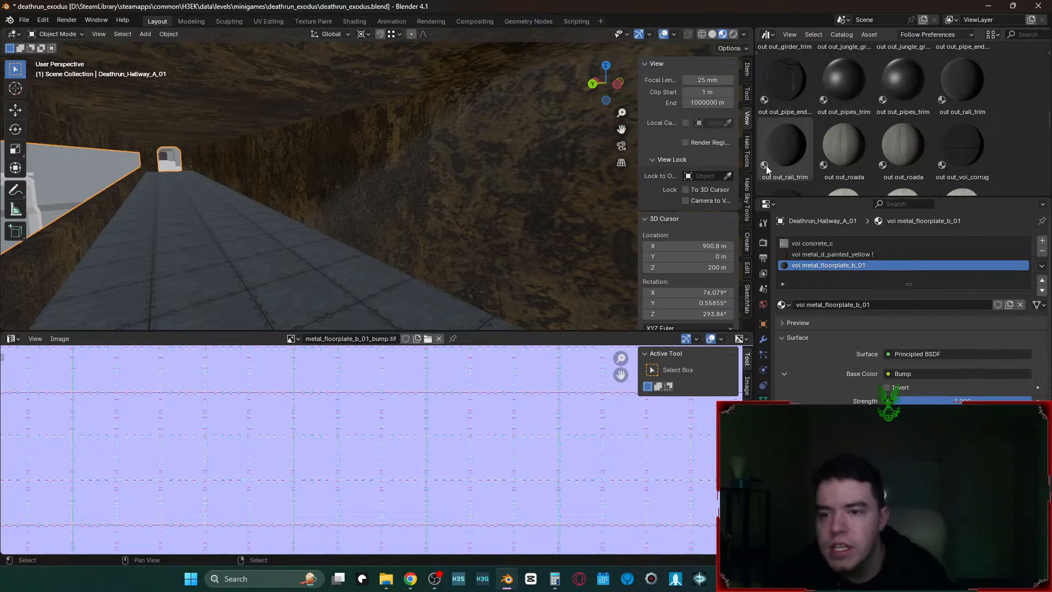
{"action": "scroll", "coordinate": [887, 141], "scroll_direction": "down", "scroll_amount": 3}
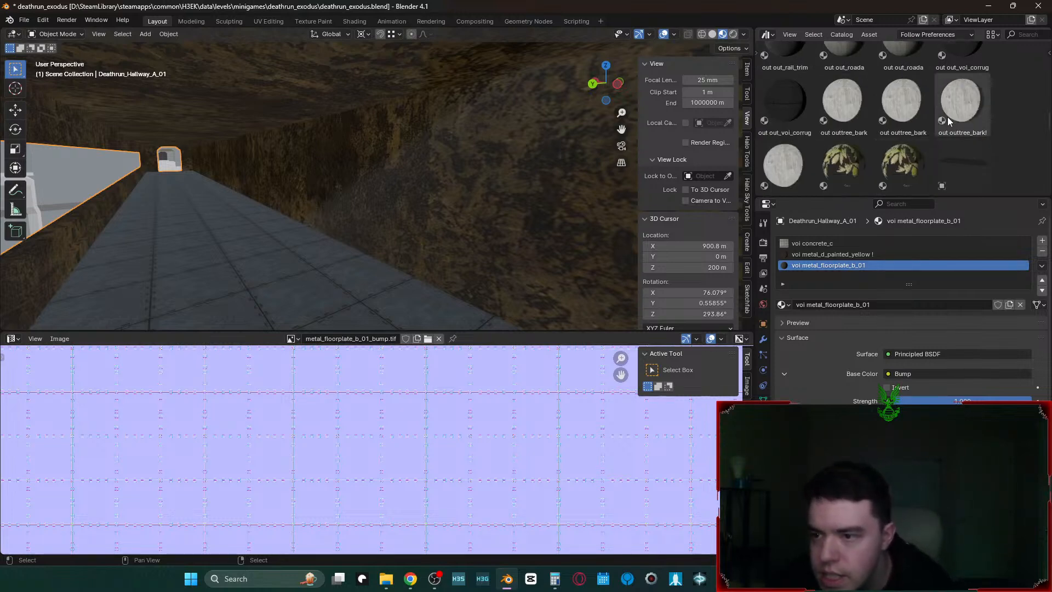
{"action": "scroll", "coordinate": [945, 116], "scroll_direction": "down", "scroll_amount": 2}
{"action": "scroll", "coordinate": [944, 116], "scroll_direction": "up", "scroll_amount": 2}
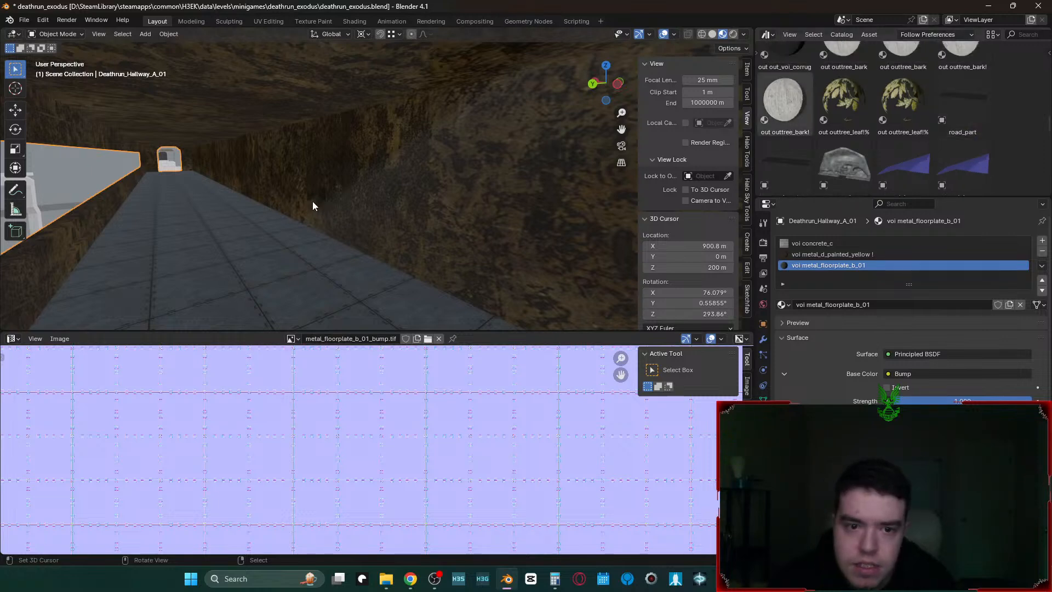
{"action": "scroll", "coordinate": [927, 119], "scroll_direction": "down", "scroll_amount": 6}
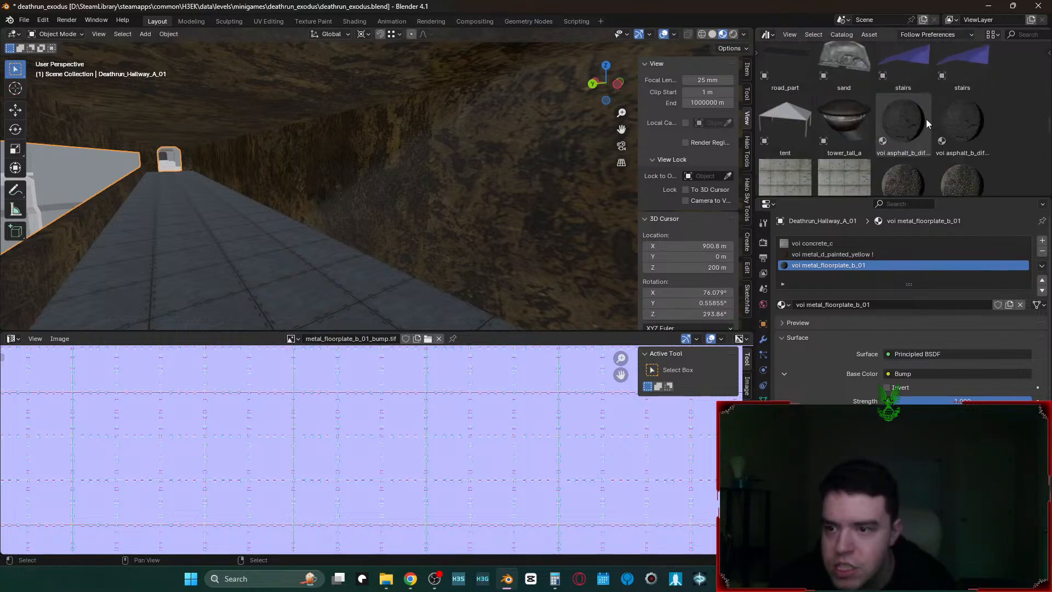
{"action": "scroll", "coordinate": [998, 110], "scroll_direction": "down", "scroll_amount": 5}
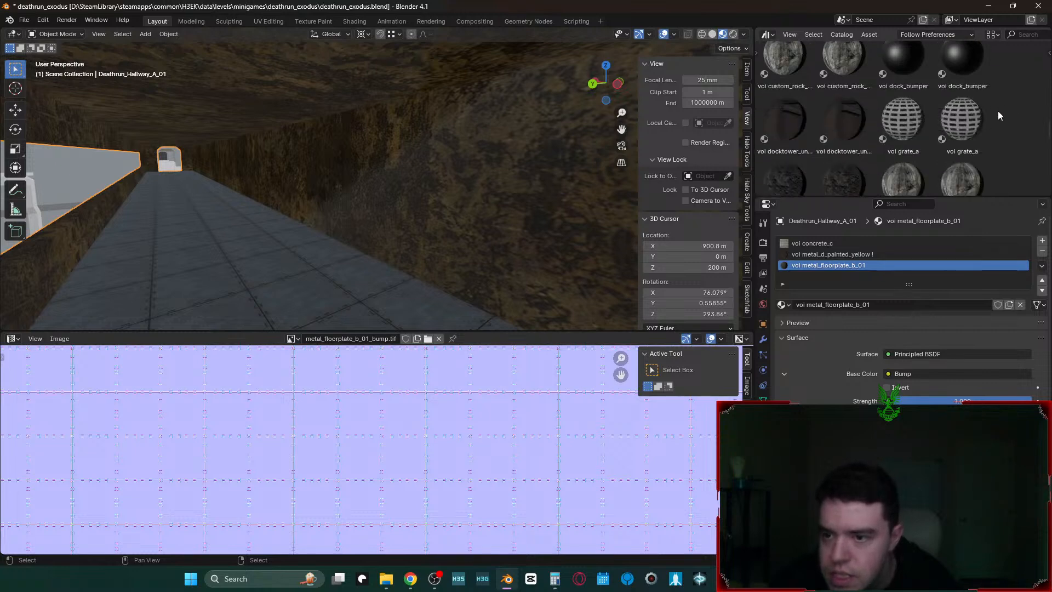
{"action": "scroll", "coordinate": [996, 111], "scroll_direction": "down", "scroll_amount": 5}
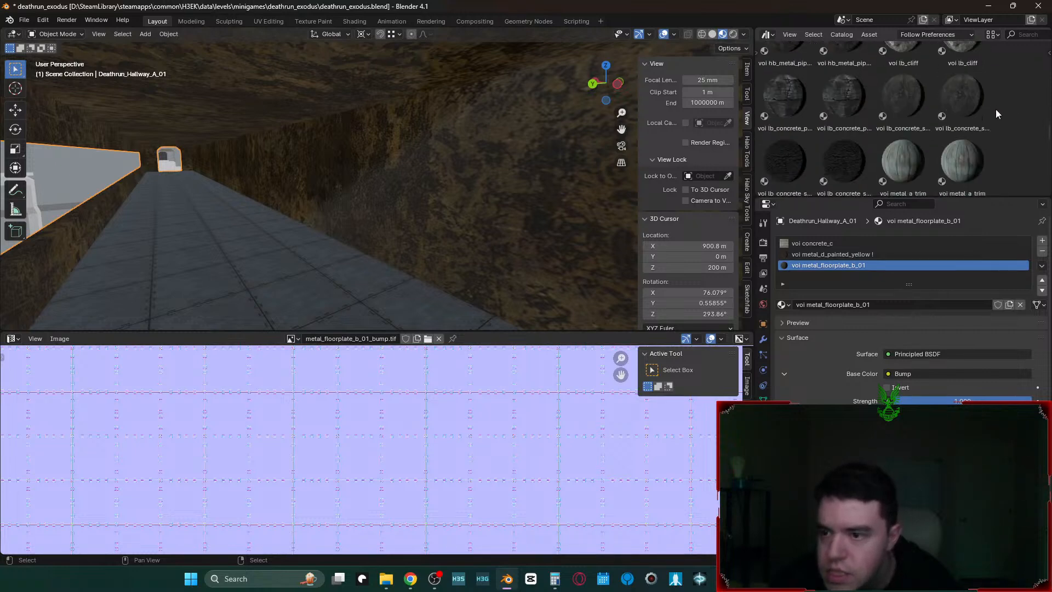
{"action": "scroll", "coordinate": [995, 109], "scroll_direction": "down", "scroll_amount": 5}
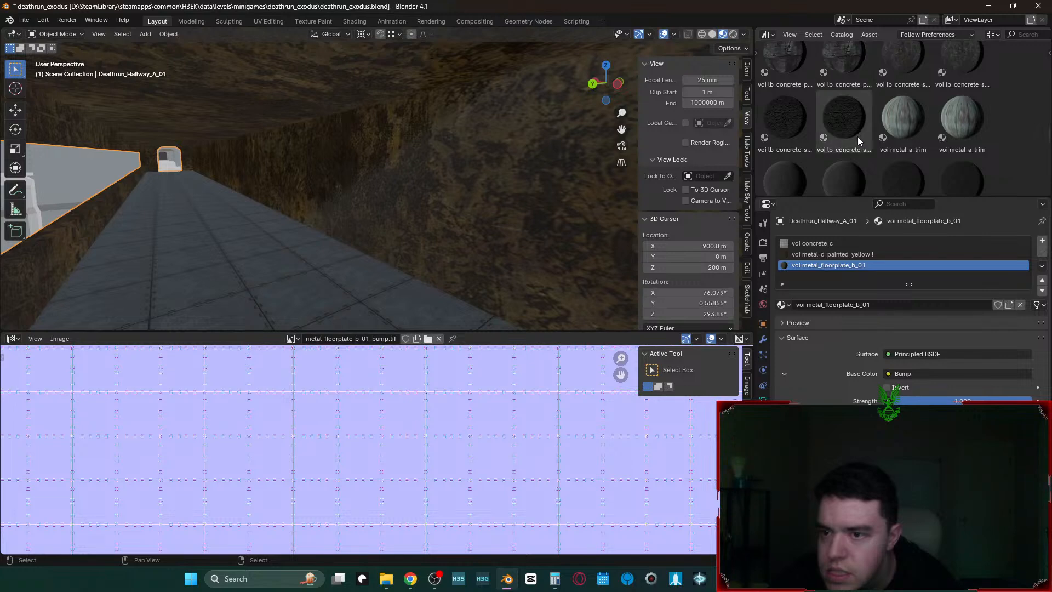
{"action": "scroll", "coordinate": [858, 141], "scroll_direction": "down", "scroll_amount": 2}
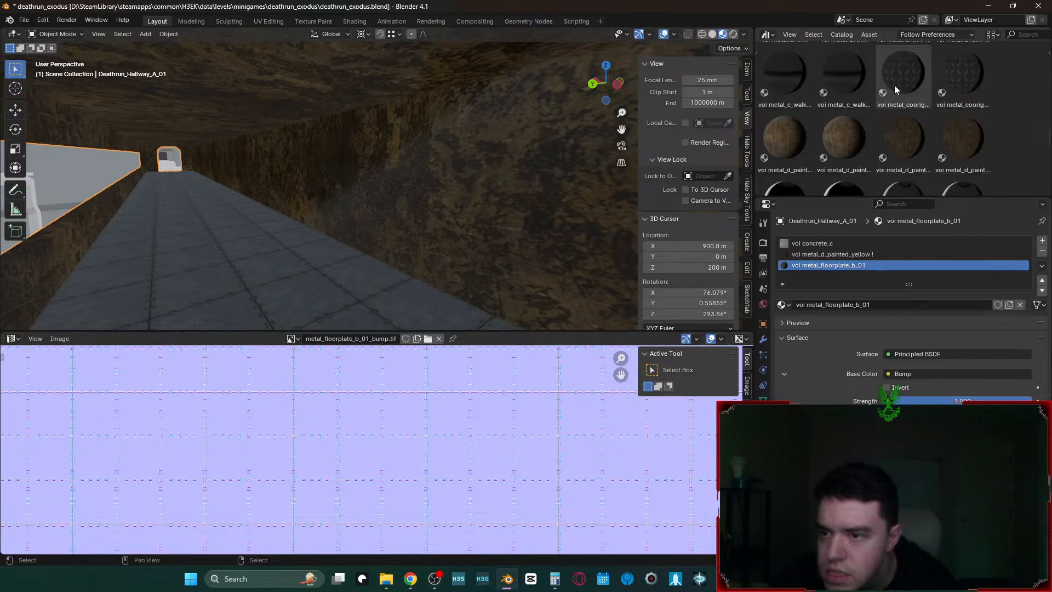
{"action": "scroll", "coordinate": [894, 85], "scroll_direction": "down", "scroll_amount": 6}
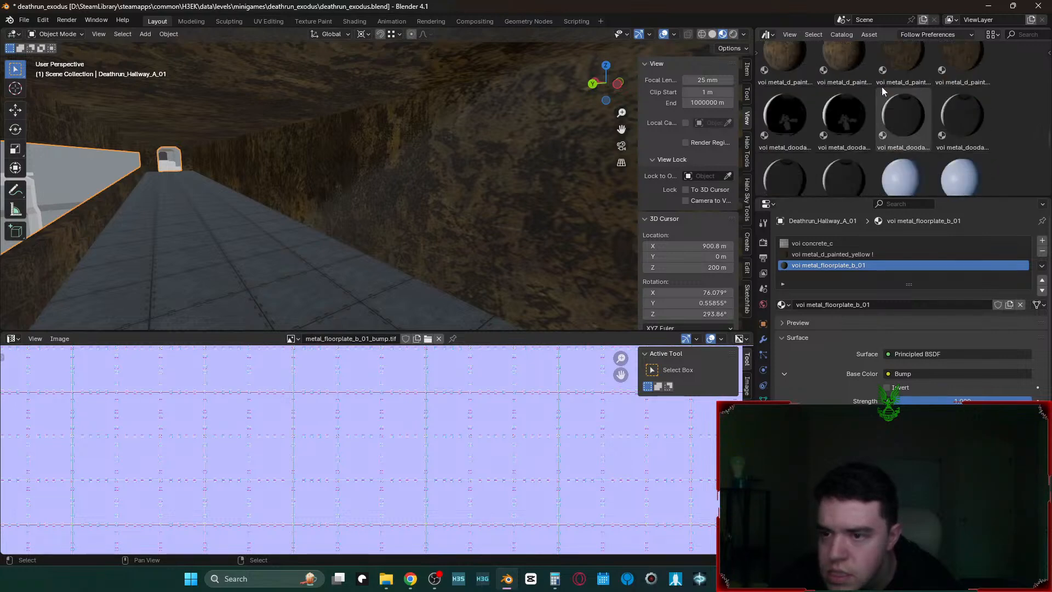
{"action": "scroll", "coordinate": [882, 86], "scroll_direction": "down", "scroll_amount": 2}
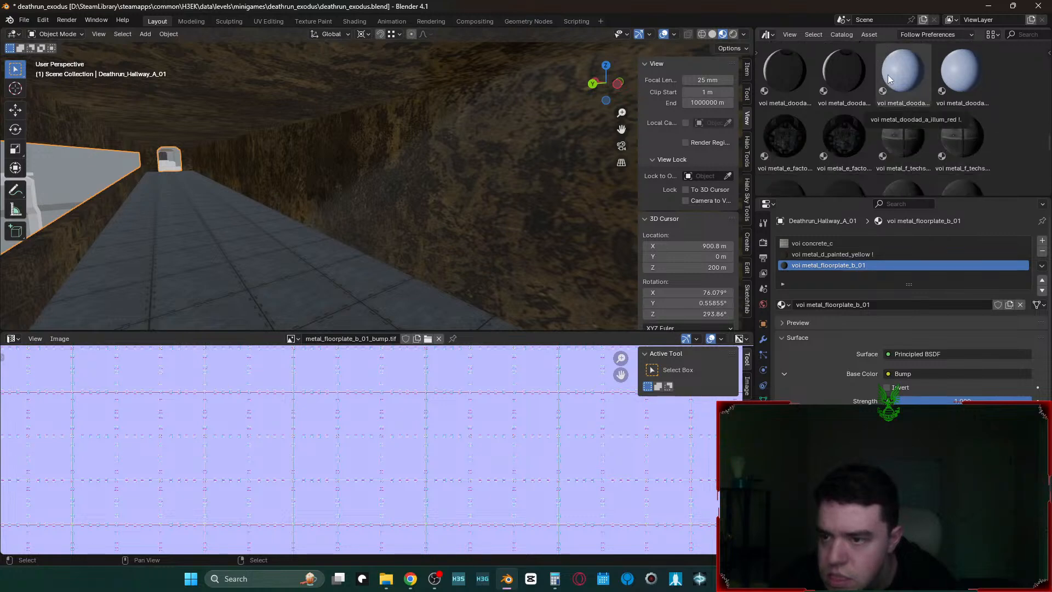
{"action": "scroll", "coordinate": [882, 159], "scroll_direction": "down", "scroll_amount": 5}
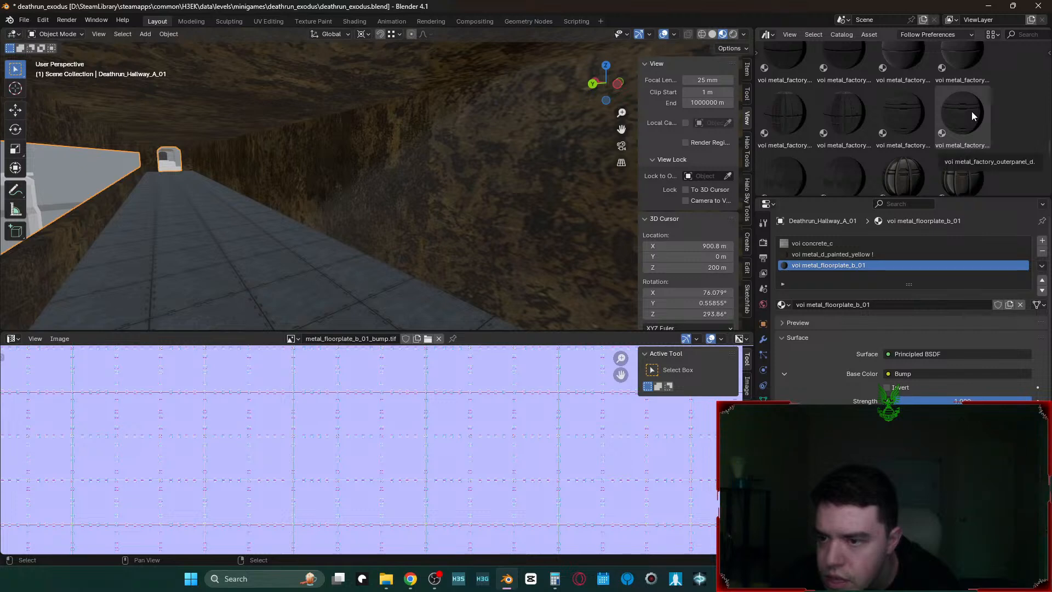
- Add voi metal_factory_outerpanel_g_yellow in a new material slot and assign it to the two faces of the hallway's solid side wall
{"action": "left_click", "coordinate": [1042, 241]}
{"action": "left_click_drag", "start_coordinate": [963, 164], "coordinate": [863, 281]}
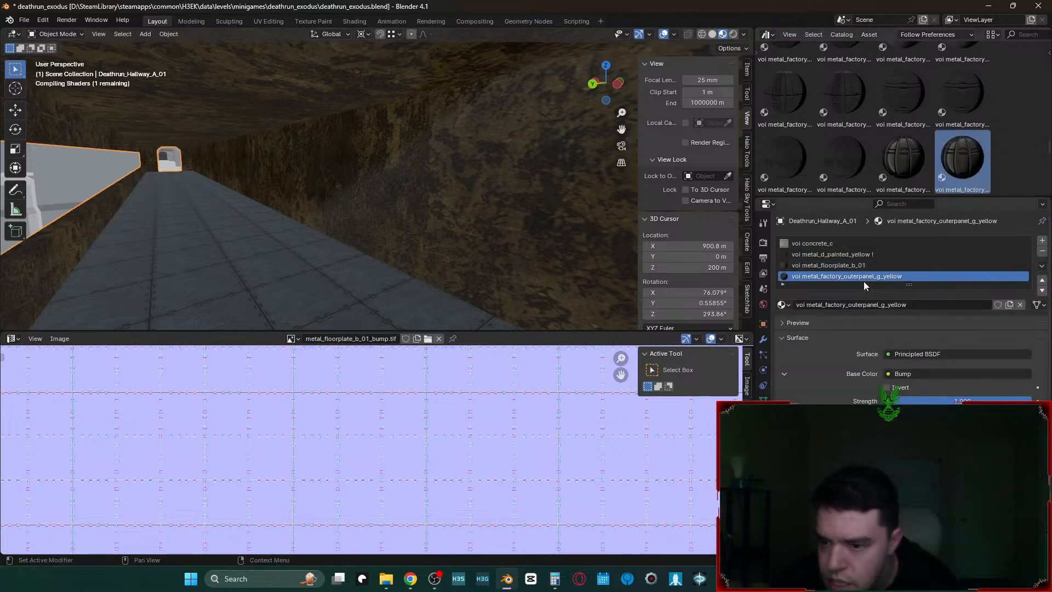
{"action": "key", "text": "Tab"}
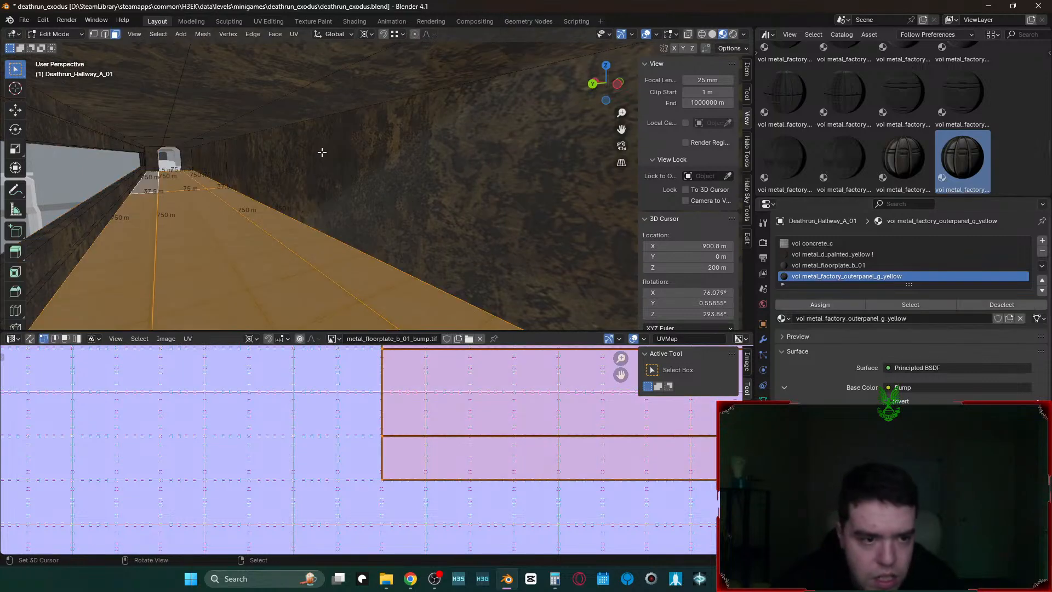
{"action": "left_click", "coordinate": [305, 155]}
{"action": "left_click", "coordinate": [205, 158]}
{"action": "right_click_drag", "start_coordinate": [206, 157], "coordinate": [227, 152]}
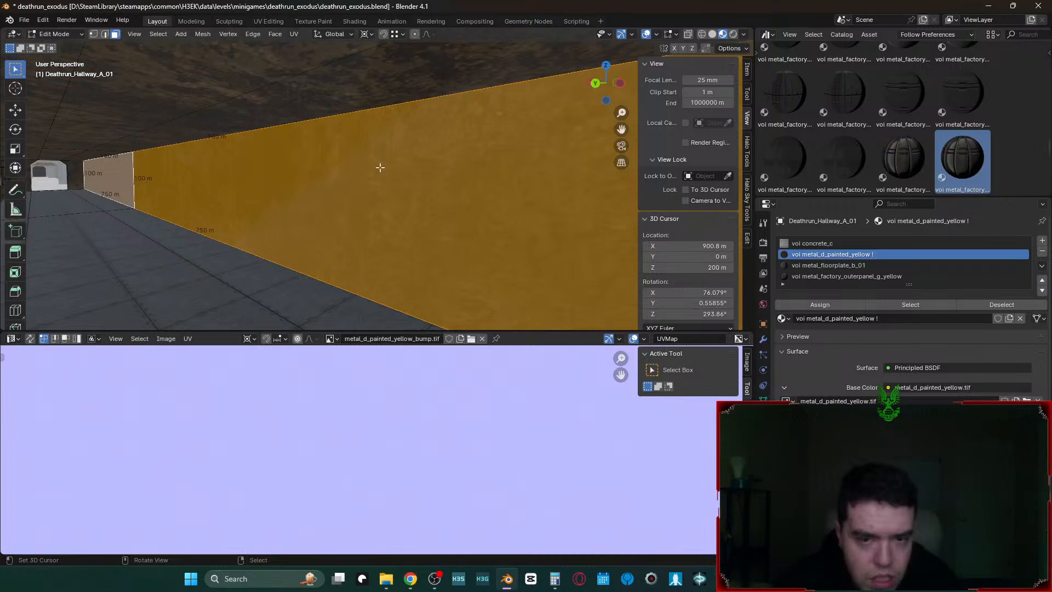
{"action": "left_click", "coordinate": [865, 276]}
{"action": "left_click", "coordinate": [838, 305]}
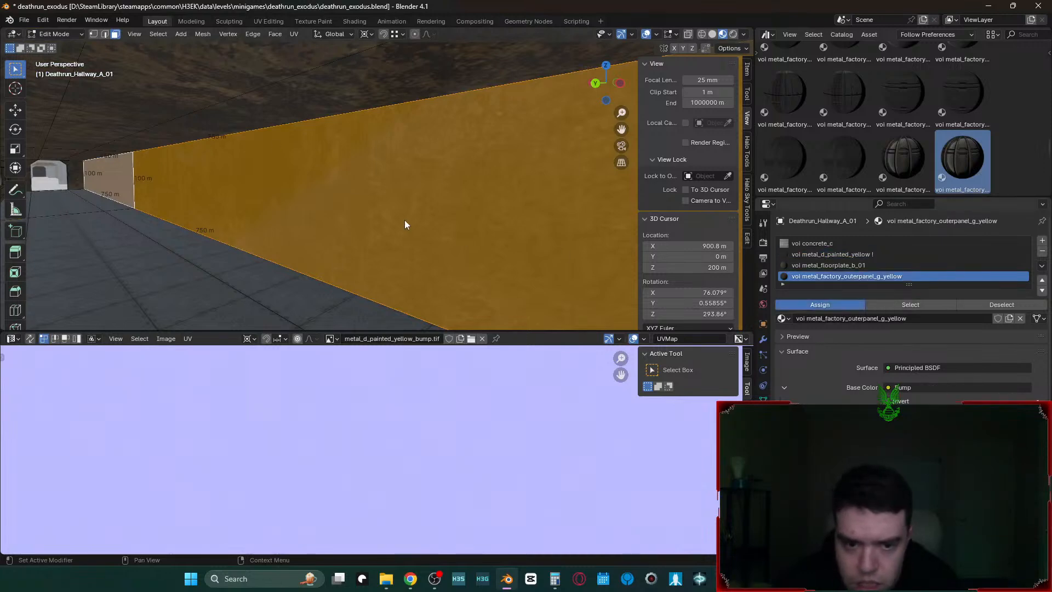
{"action": "key", "text": "Tab"}
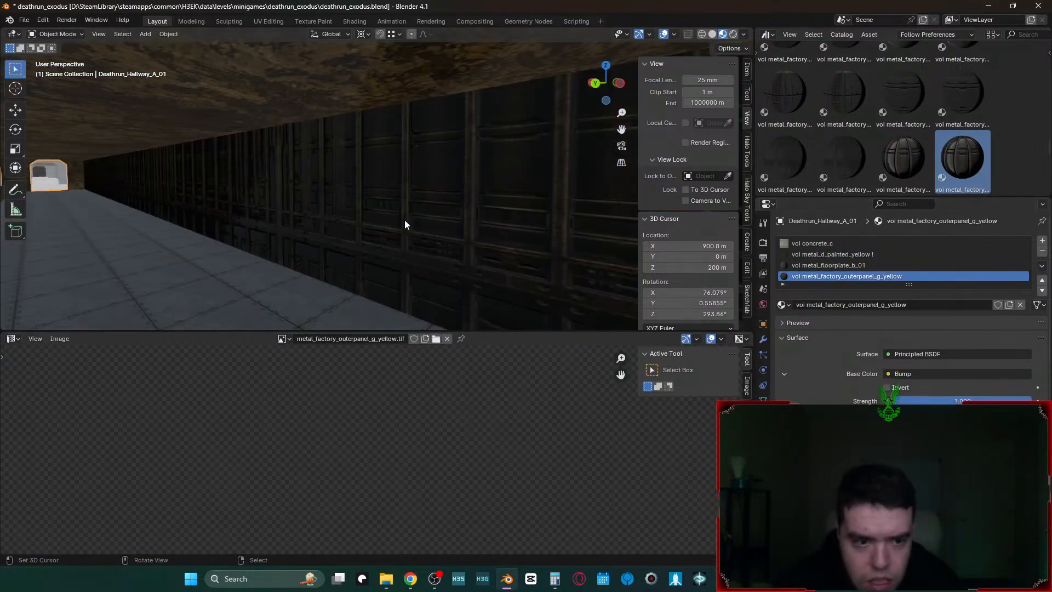
- Cube-project the UVs of the solid side wall's faces and check the panel texture's scale in Object Mode
{"action": "key", "text": "Tab"}
{"action": "key", "text": "u"}
{"action": "left_click", "coordinate": [403, 219]}
{"action": "key", "text": "Tab"}
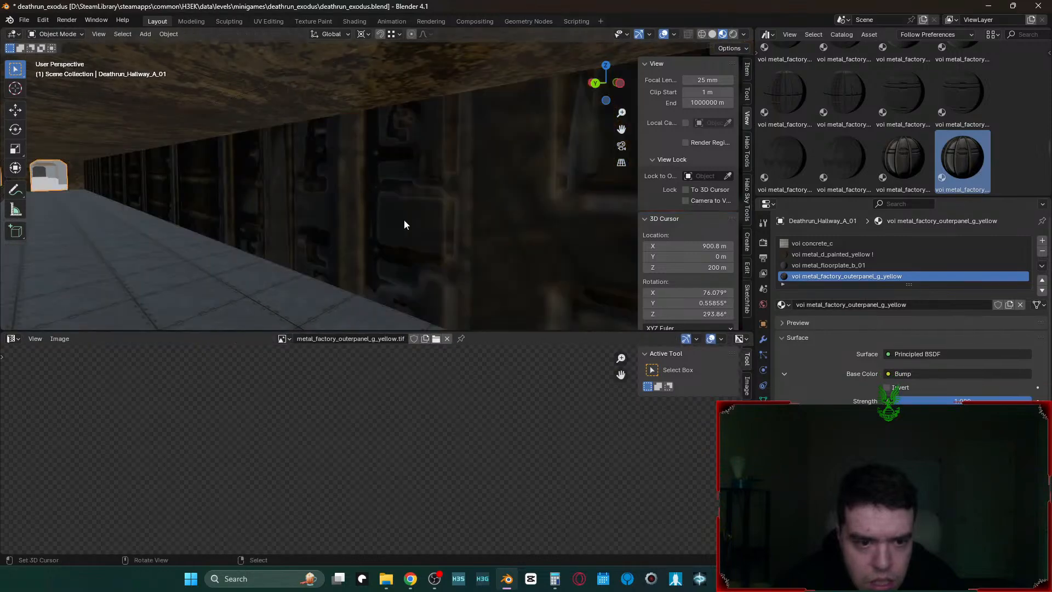
- Set the UV Editor's display channels to Color for the metal_factory_outerpanel_g_yellow.tif image
{"action": "key", "text": "Tab"}
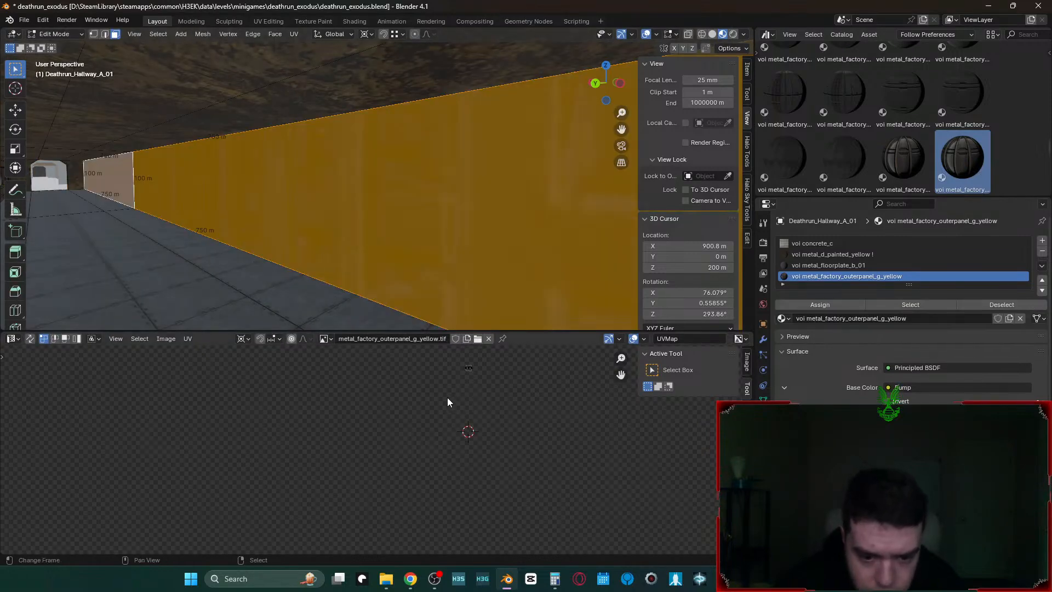
{"action": "middle_click_drag", "start_coordinate": [488, 423], "coordinate": [579, 406]}
{"action": "scroll", "coordinate": [396, 511], "scroll_direction": "down", "scroll_amount": 5}
{"action": "left_click", "coordinate": [739, 339]}
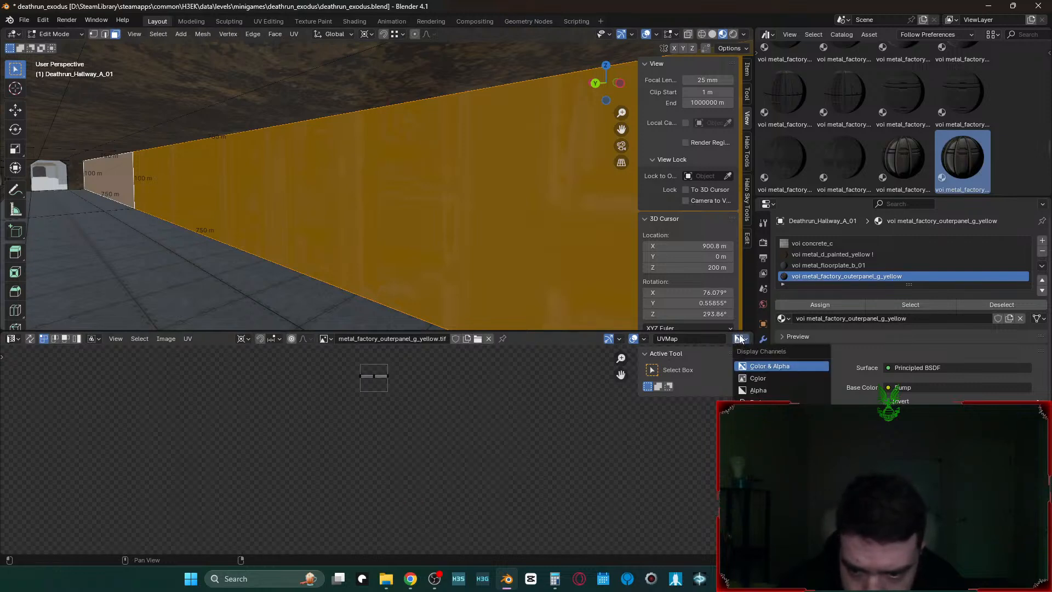
{"action": "left_click", "coordinate": [756, 378]}
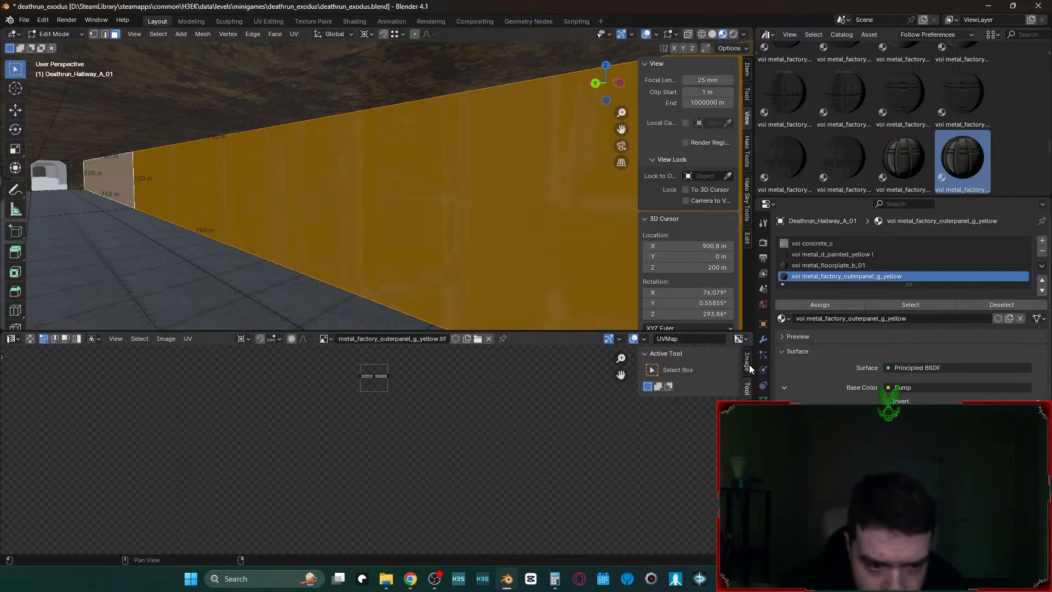
{"action": "left_click", "coordinate": [744, 341]}
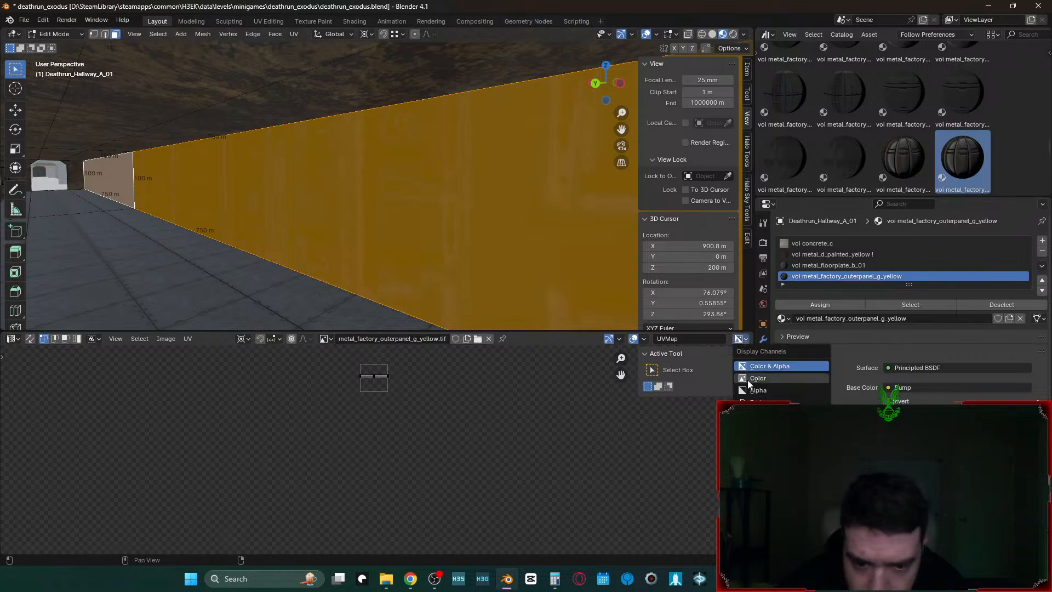
{"action": "left_click", "coordinate": [748, 378]}
{"action": "middle_click_drag", "start_coordinate": [433, 414], "coordinate": [359, 505]}
{"action": "scroll", "coordinate": [467, 454], "scroll_direction": "up", "scroll_amount": 2}
{"action": "scroll", "coordinate": [416, 495], "scroll_direction": "up", "scroll_amount": 3}
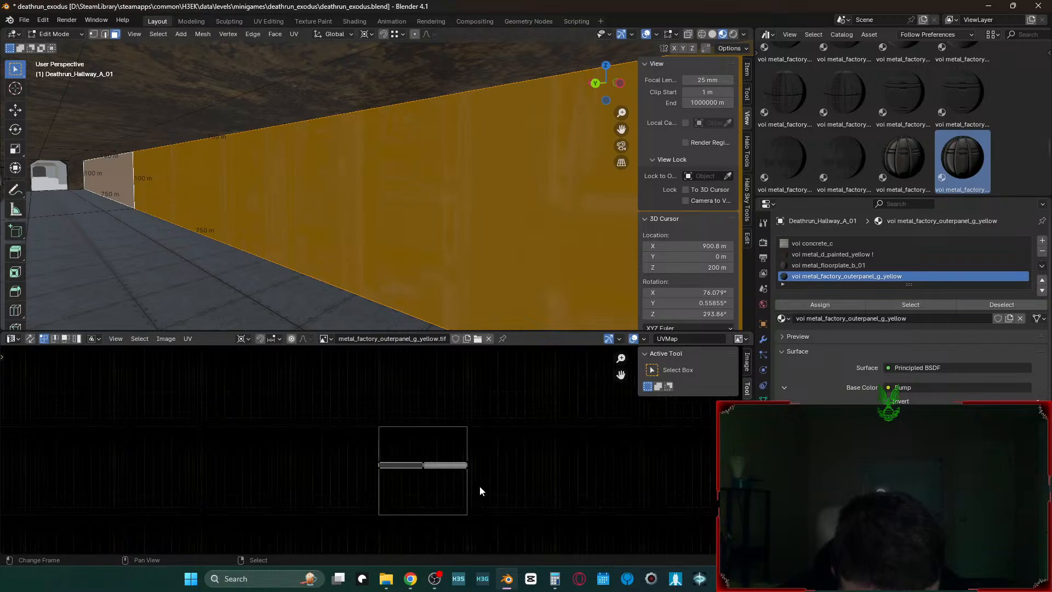
- Cube-project the side wall's UVs with a cube size of 150 and inspect the panel texture near the hallway's end in Object Mode
{"action": "key", "text": "u"}
{"action": "left_click", "coordinate": [370, 224]}
{"action": "left_click", "coordinate": [160, 281]}
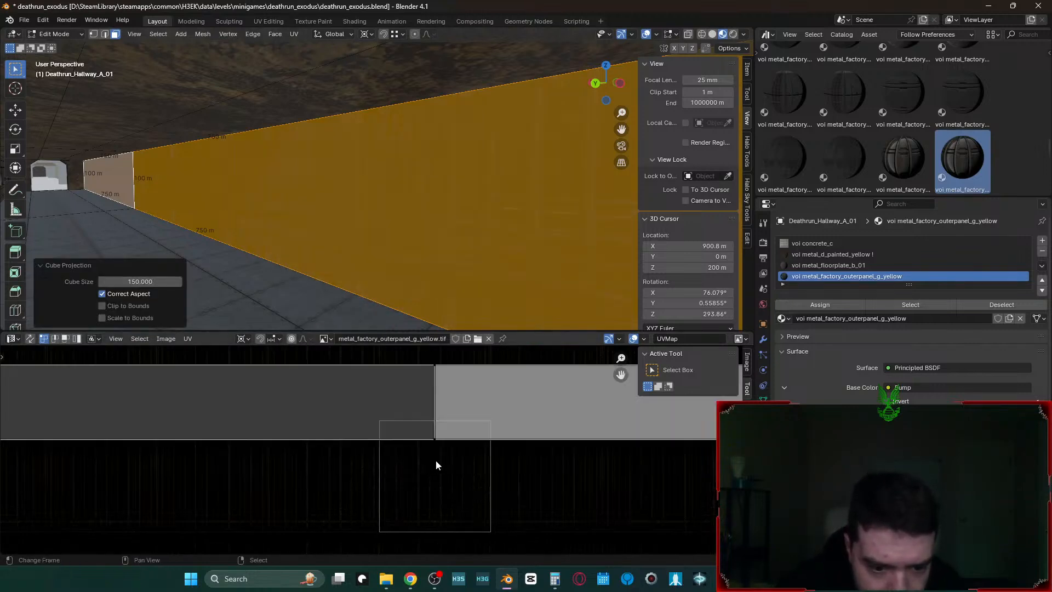
{"action": "key", "text": "Tab"}
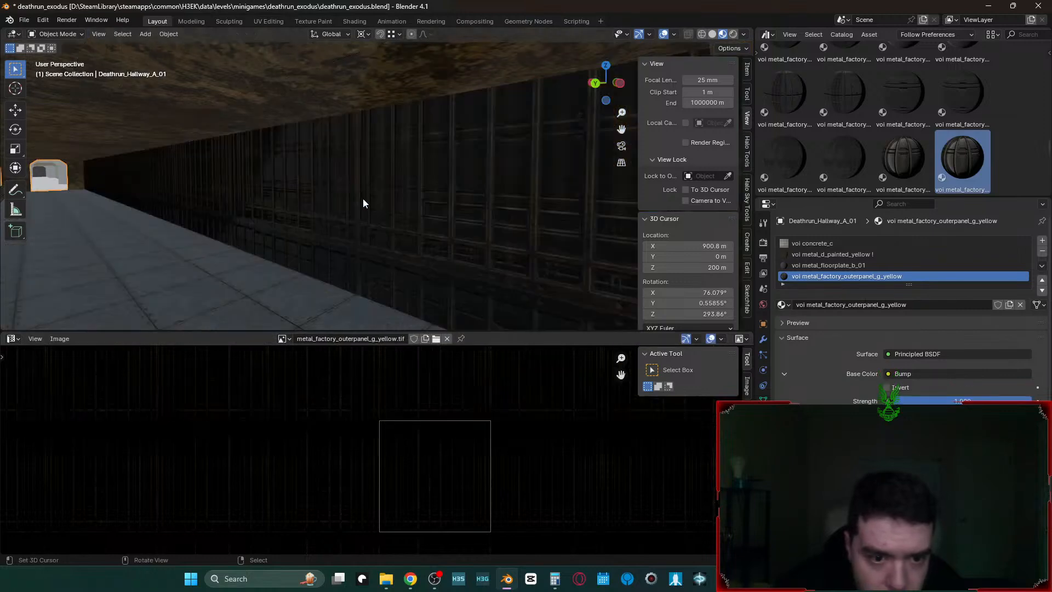
{"action": "key", "text": "shift+grave"}
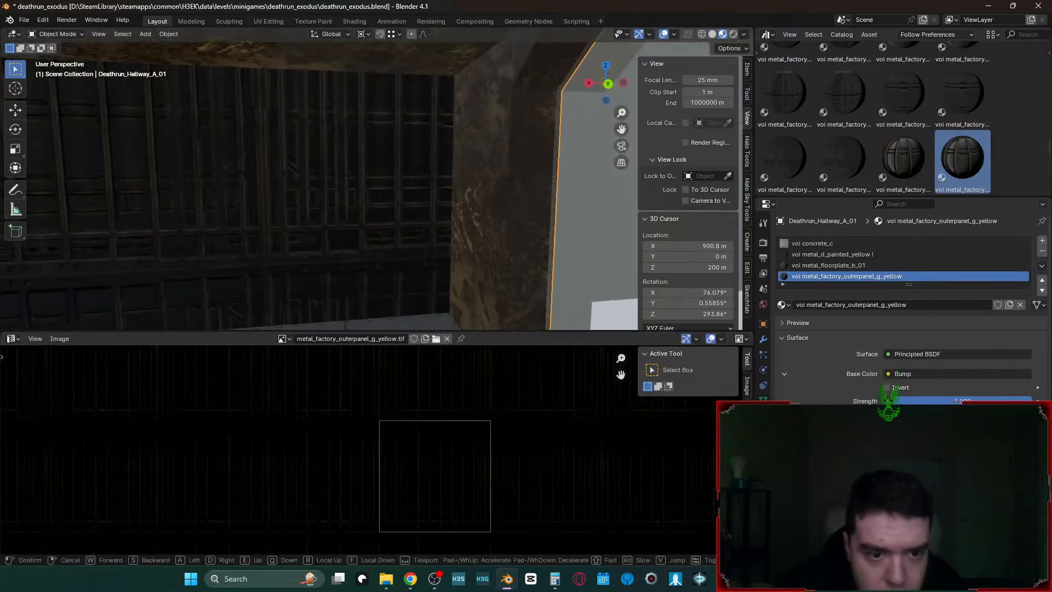
{"action": "left_click", "coordinate": [363, 203]}
- Move the side wall's UVs about -0.728 along Y and check the panel texture along the hallway in Object Mode
{"action": "key", "text": "Tab"}
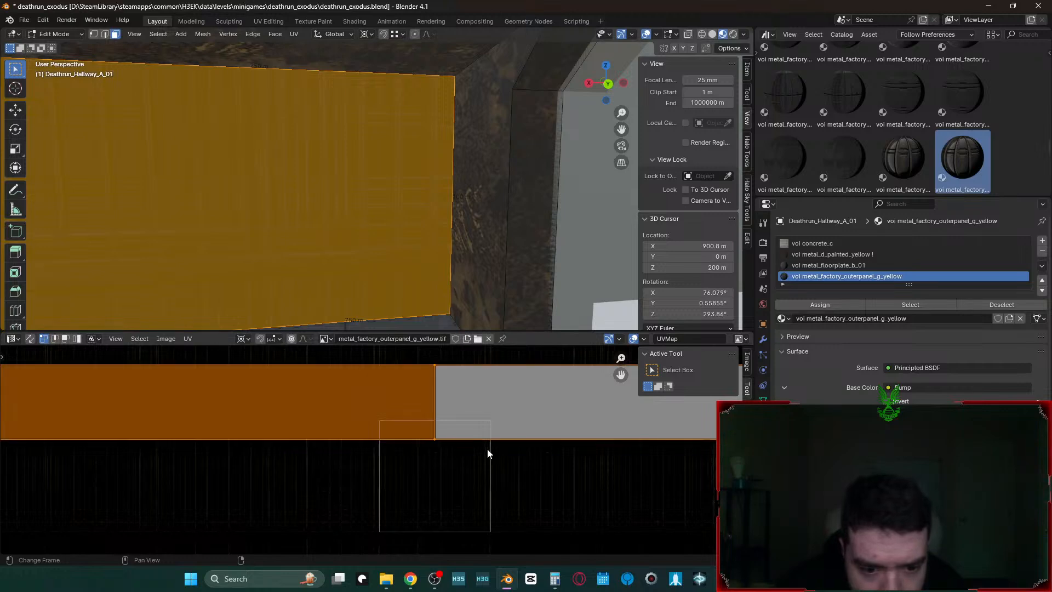
{"action": "key", "text": "g"}
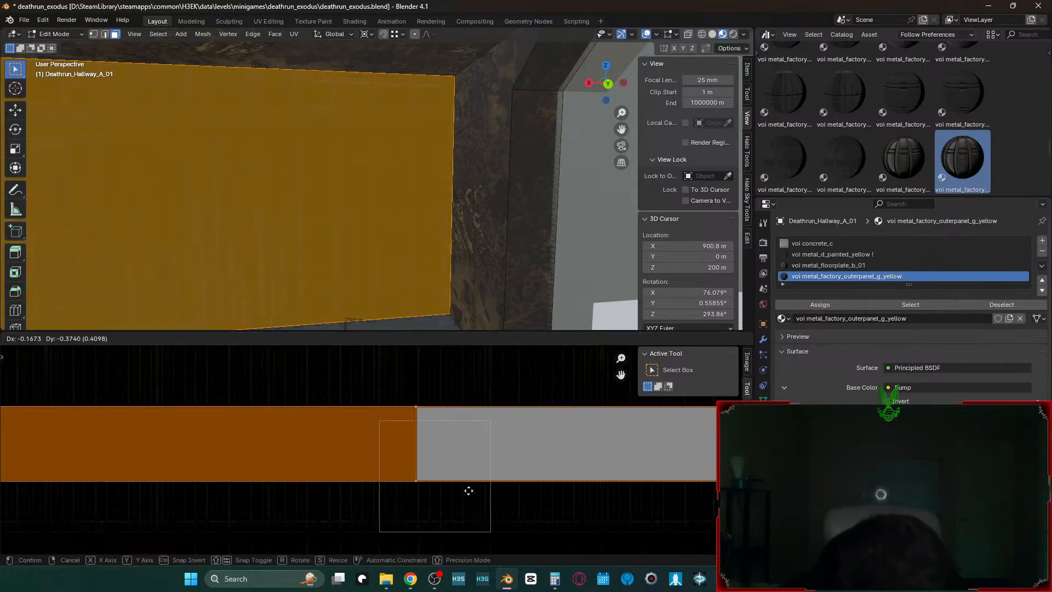
{"action": "key", "text": "y"}
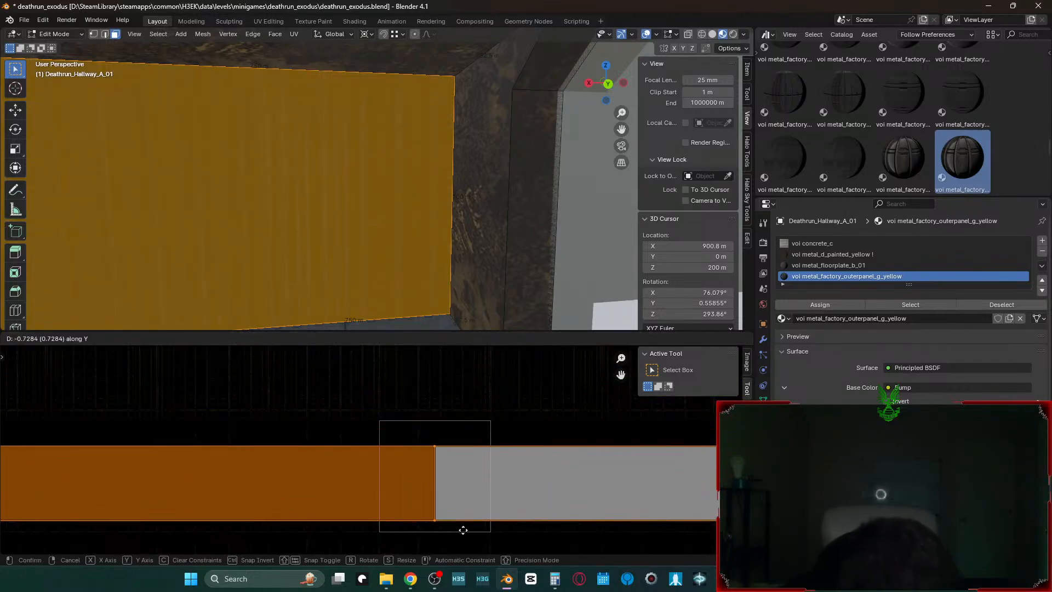
{"action": "left_click", "coordinate": [463, 530]}
{"action": "key", "text": "Tab"}
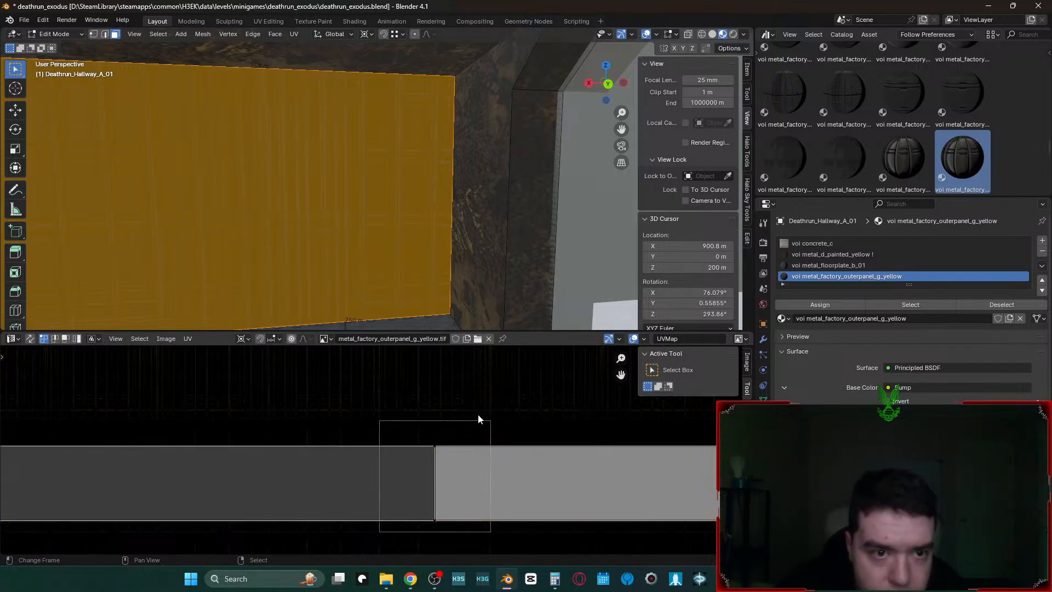
{"action": "key", "text": "shift+grave"}
{"action": "key", "text": "w"}
{"action": "key", "text": "w"}
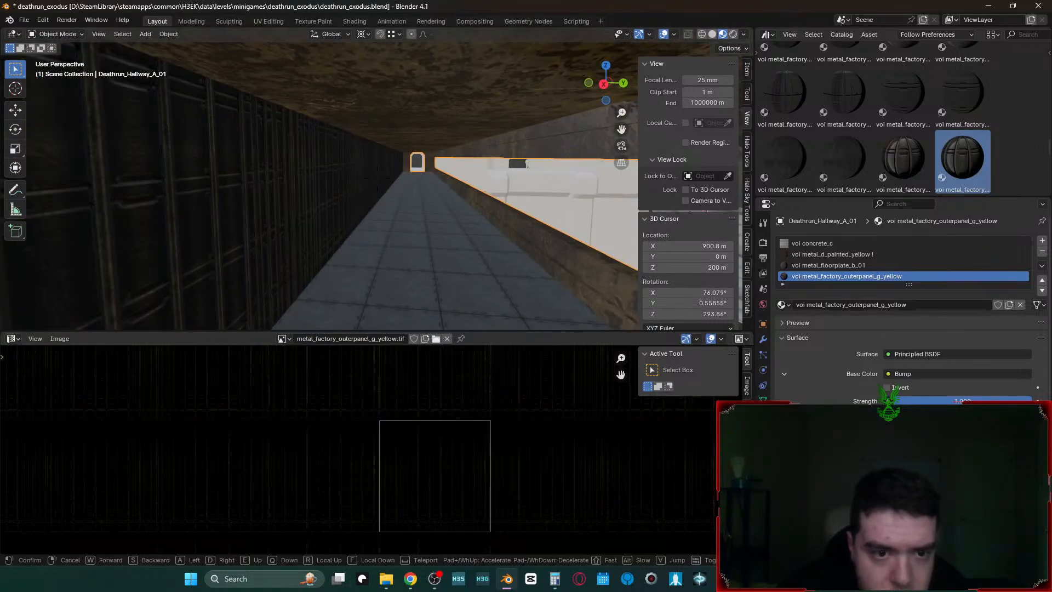
{"action": "left_click", "coordinate": [335, 194]}
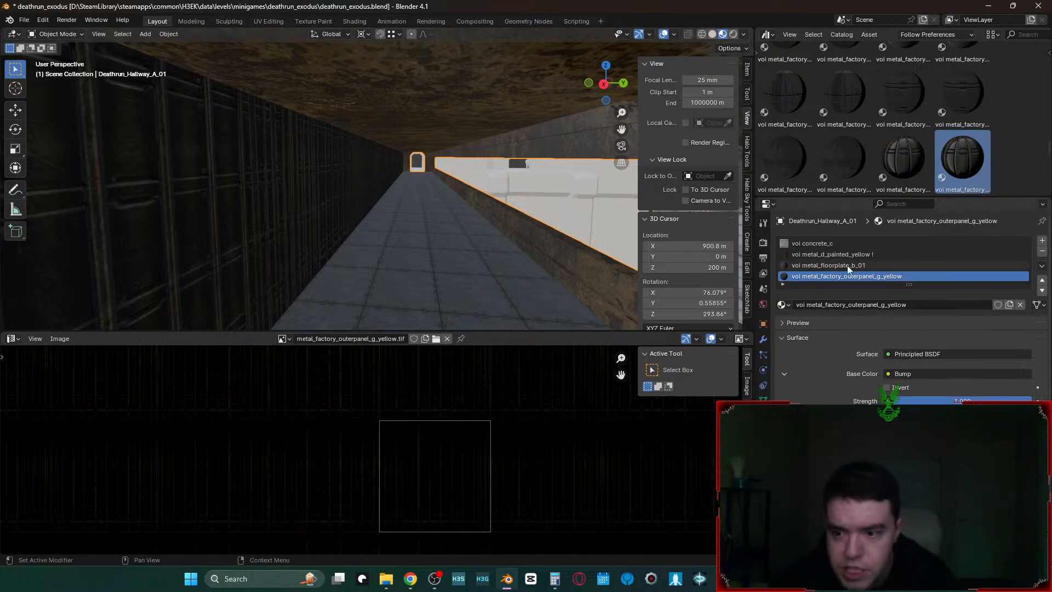
- Browse the asset library's materials for an alternative to the hallway's painted yellow metal
{"action": "scroll", "coordinate": [912, 170], "scroll_direction": "down", "scroll_amount": 5}
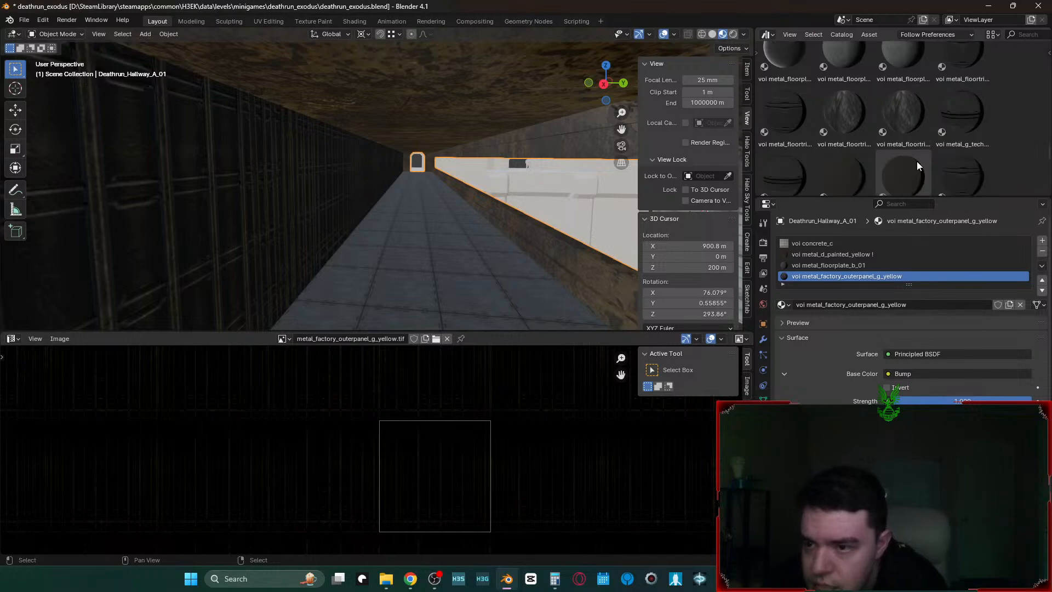
{"action": "scroll", "coordinate": [918, 160], "scroll_direction": "down", "scroll_amount": 10}
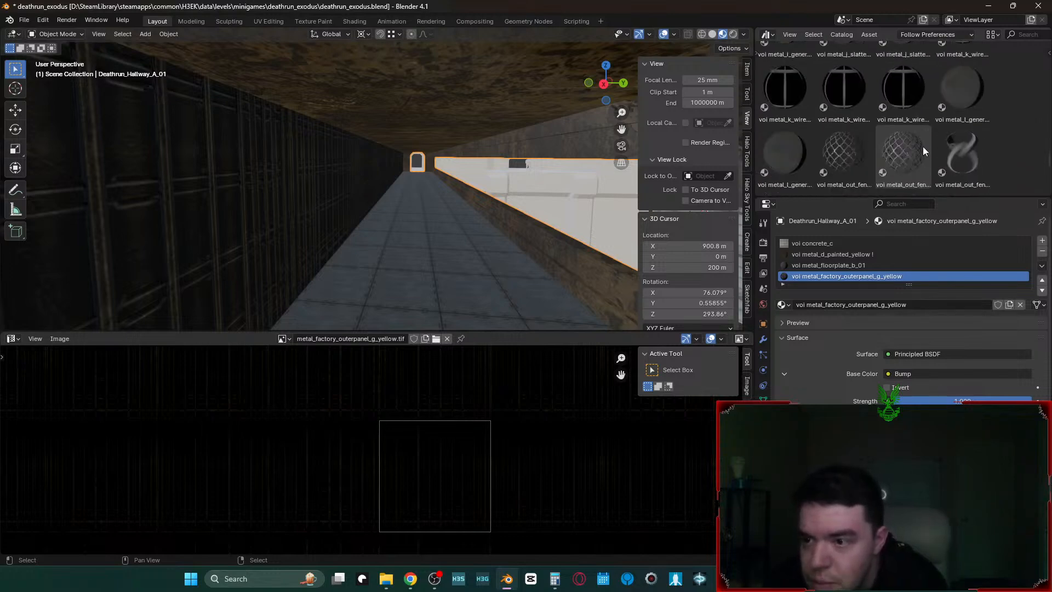
{"action": "scroll", "coordinate": [922, 146], "scroll_direction": "down", "scroll_amount": 3}
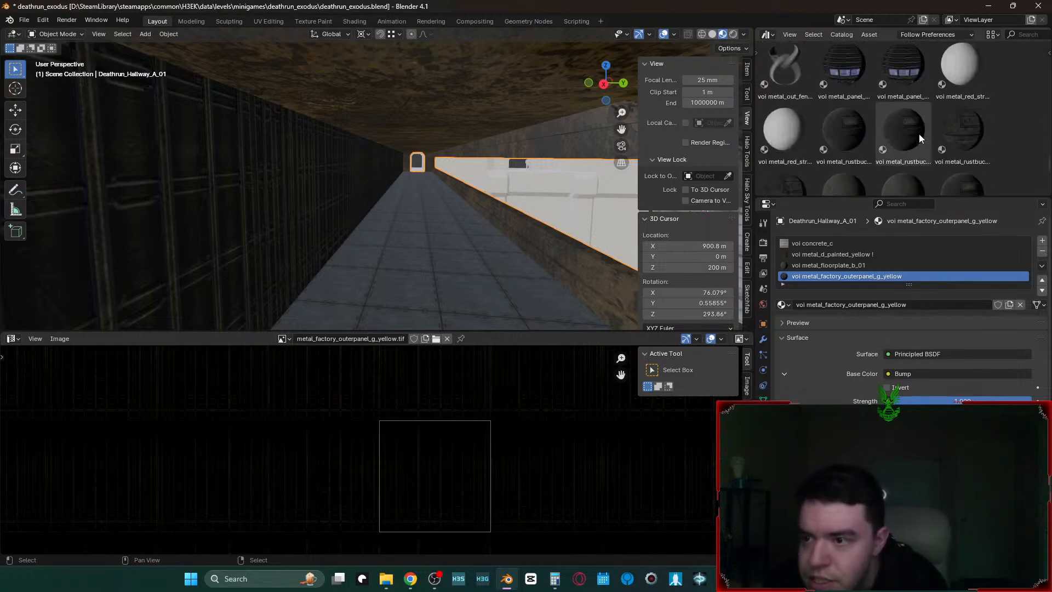
{"action": "scroll", "coordinate": [918, 136], "scroll_direction": "down", "scroll_amount": 8}
{"action": "scroll", "coordinate": [913, 122], "scroll_direction": "down", "scroll_amount": 10}
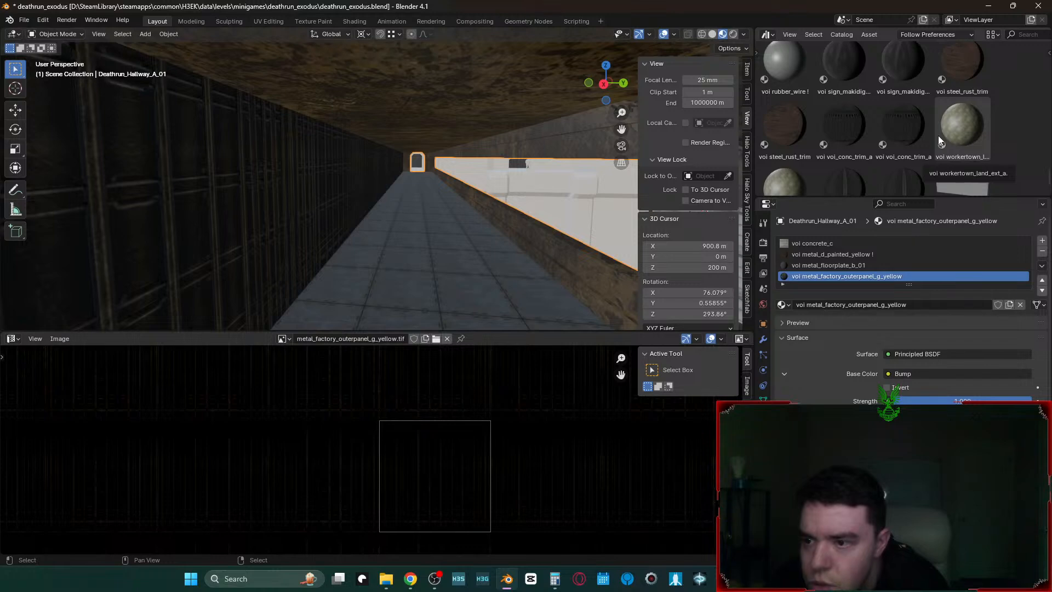
{"action": "scroll", "coordinate": [934, 132], "scroll_direction": "down", "scroll_amount": 2}
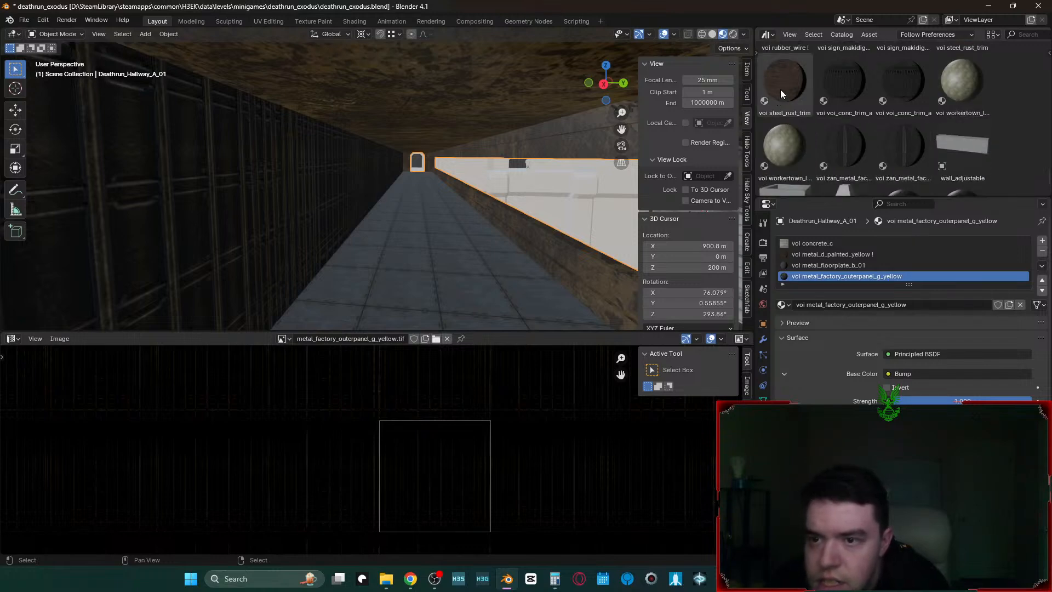
{"action": "scroll", "coordinate": [780, 89], "scroll_direction": "down", "scroll_amount": 5}
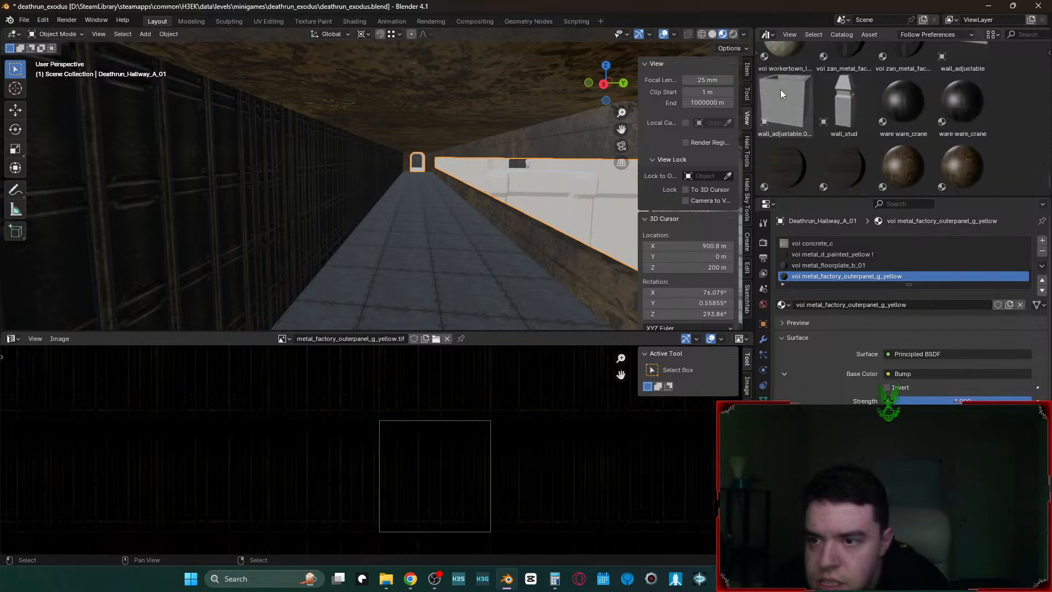
{"action": "scroll", "coordinate": [785, 85], "scroll_direction": "down", "scroll_amount": 5}
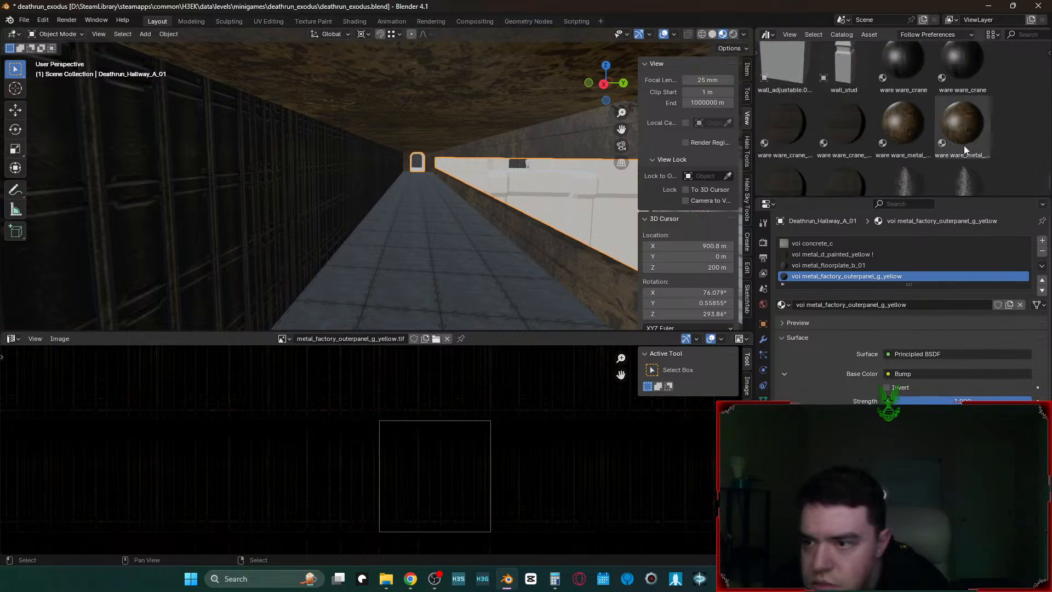
{"action": "scroll", "coordinate": [856, 122], "scroll_direction": "up", "scroll_amount": 3}
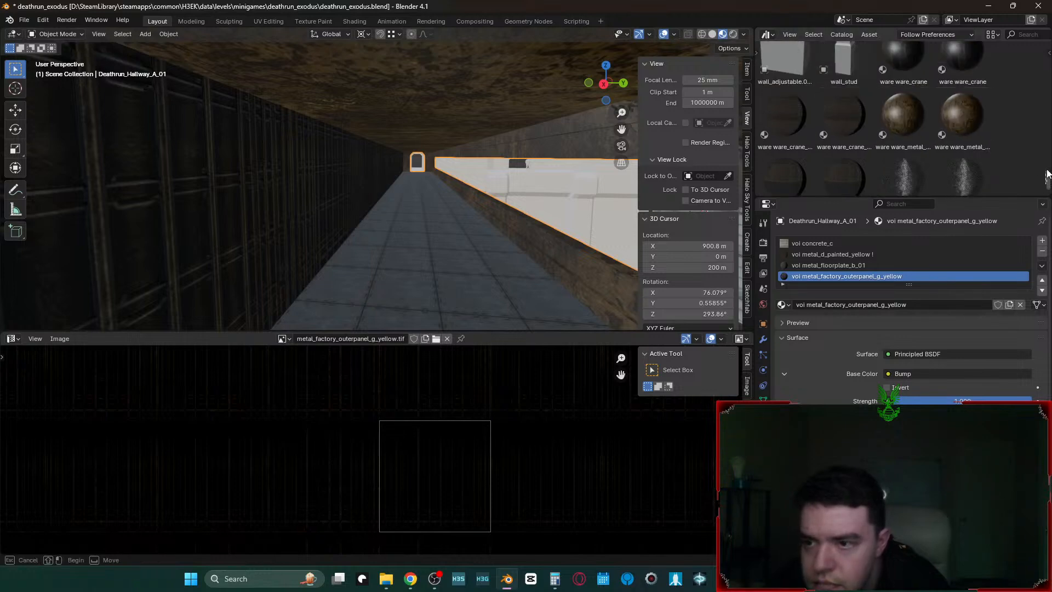
{"action": "left_click_drag", "start_coordinate": [1048, 185], "coordinate": [1047, 111]}
{"action": "scroll", "coordinate": [871, 121], "scroll_direction": "up", "scroll_amount": 10}
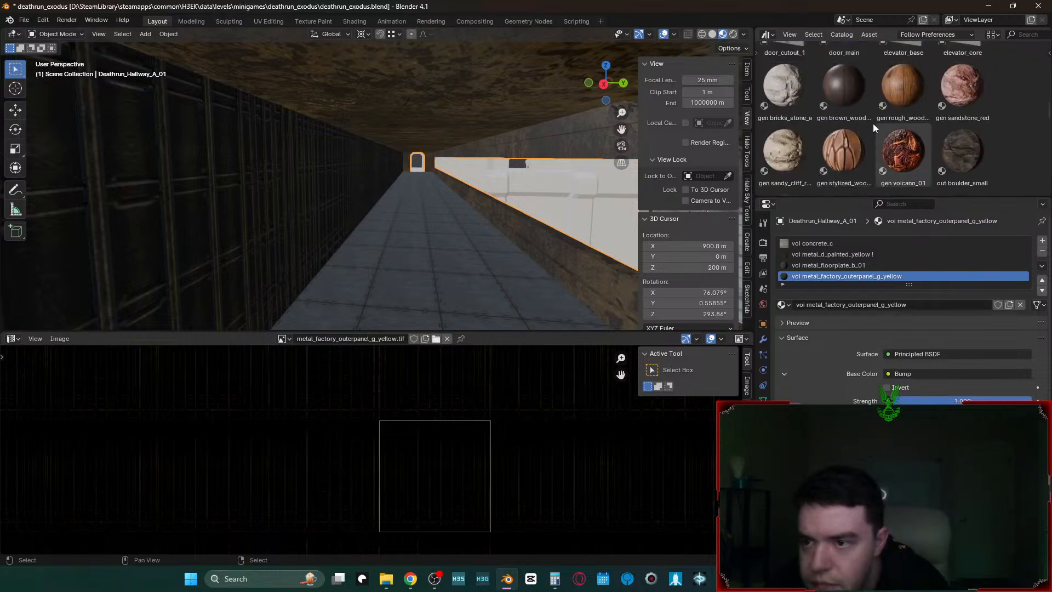
{"action": "left_click_drag", "start_coordinate": [1047, 109], "coordinate": [1020, 193]}
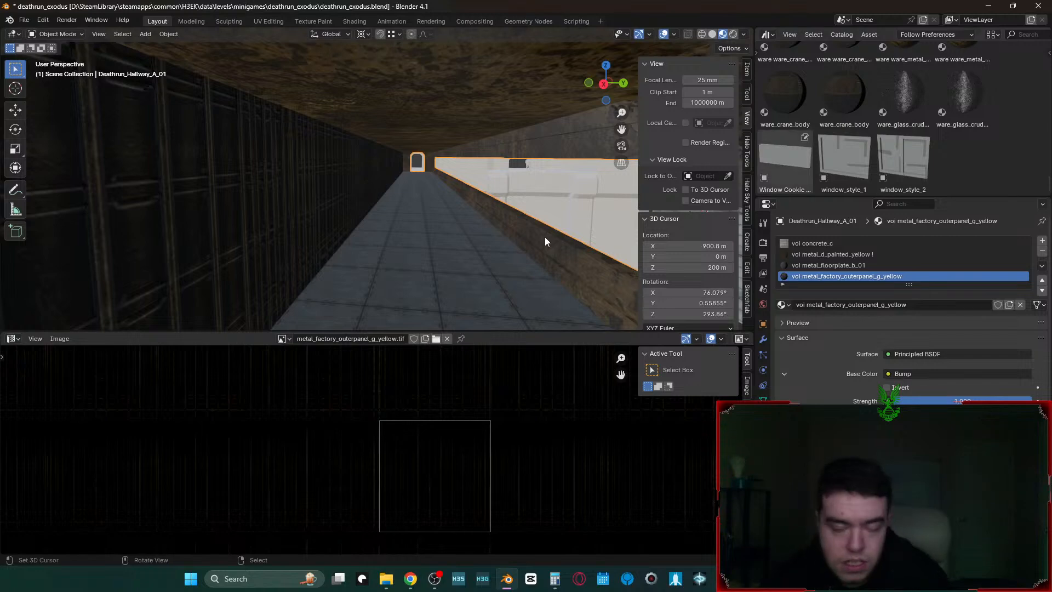
- Select all faces of Deathrun_Hallway_A_01 that use the voi metal_d_painted_yellow ! material in Edit Mode
{"action": "key", "text": "shift+grave"}
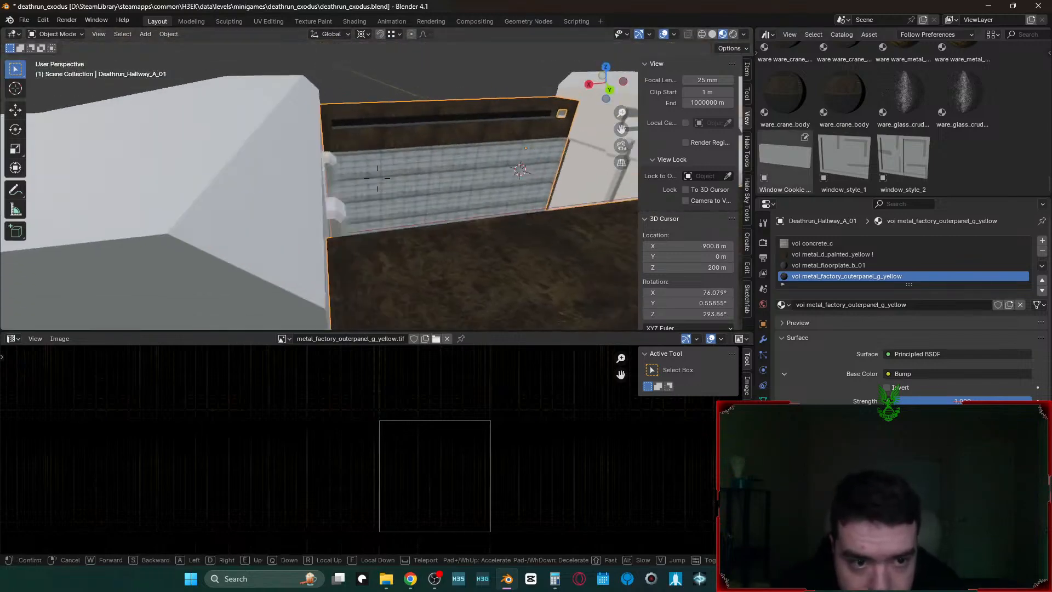
{"action": "key", "text": "w"}
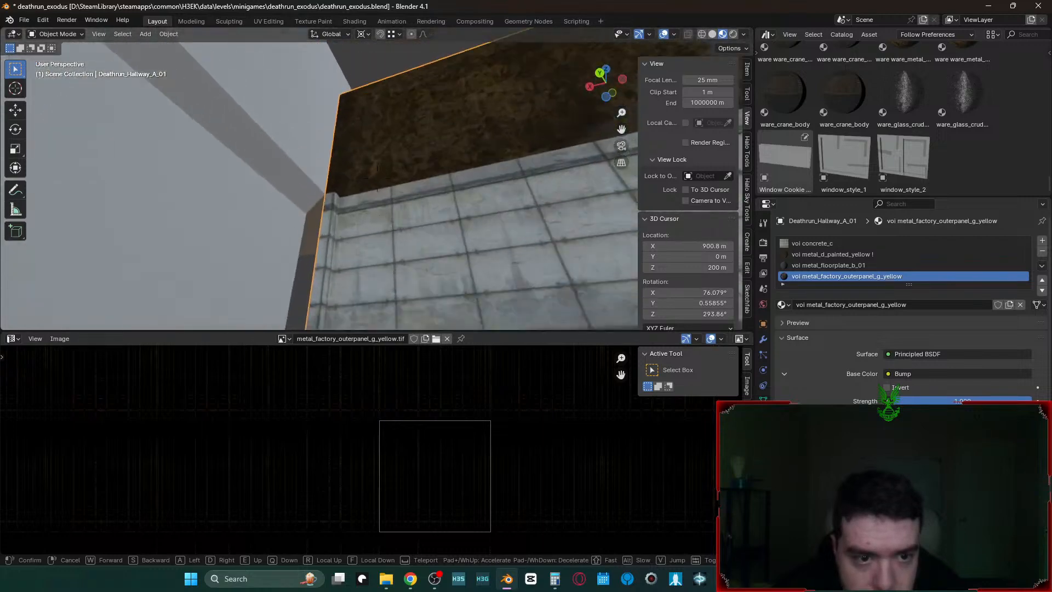
{"action": "key", "text": "w"}
{"action": "left_click", "coordinate": [542, 242]}
{"action": "key", "text": "Tab"}
{"action": "key", "text": "shift+grave"}
{"action": "key", "text": "a"}
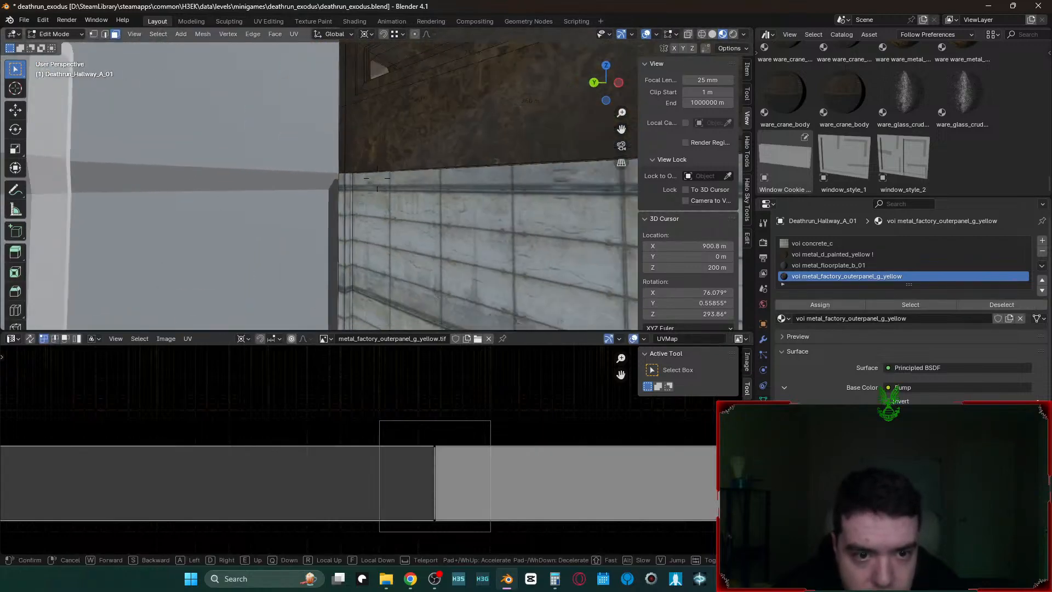
{"action": "left_click", "coordinate": [531, 237]}
{"action": "right_click", "coordinate": [417, 159]}
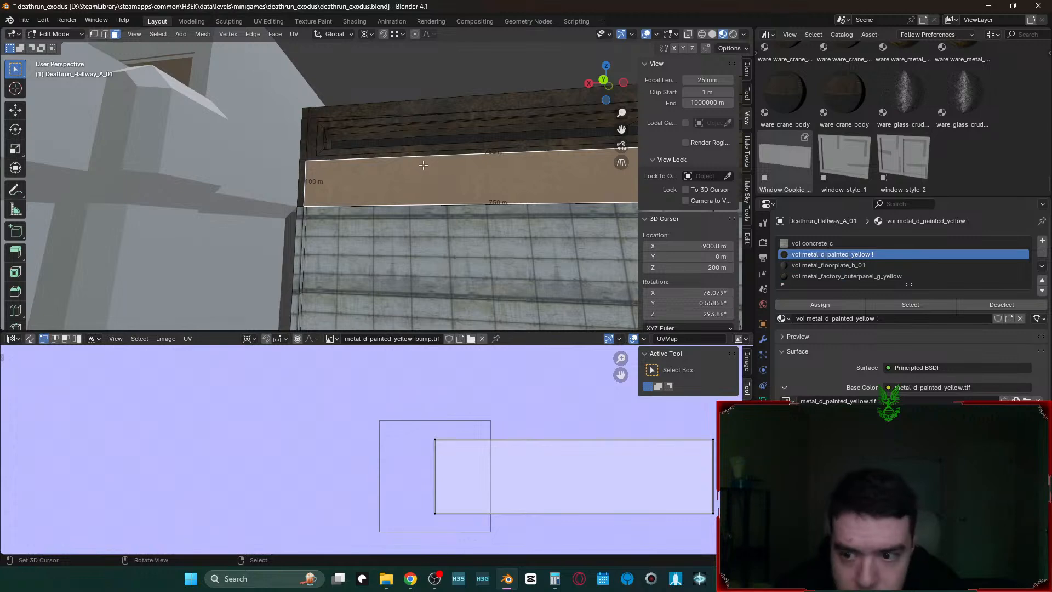
{"action": "left_click", "coordinate": [914, 310]}
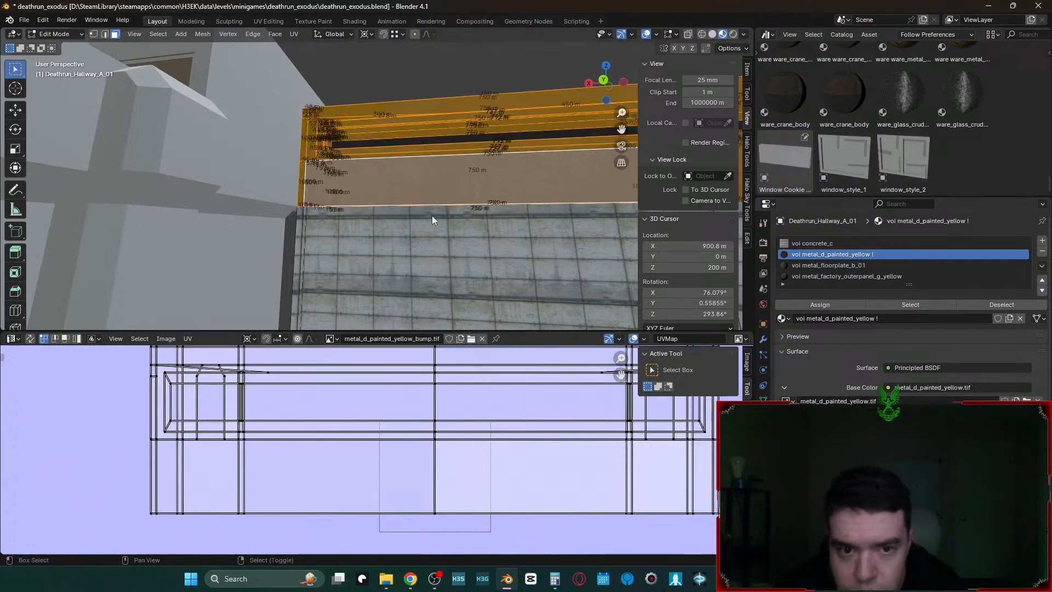
- Add a material slot holding ware ware_metal_painted_yellow ! and assign it to the selected hallway faces
{"action": "key", "text": "shift+grave"}
{"action": "key", "text": "w"}
{"action": "key", "text": "s"}
{"action": "left_click", "coordinate": [433, 220]}
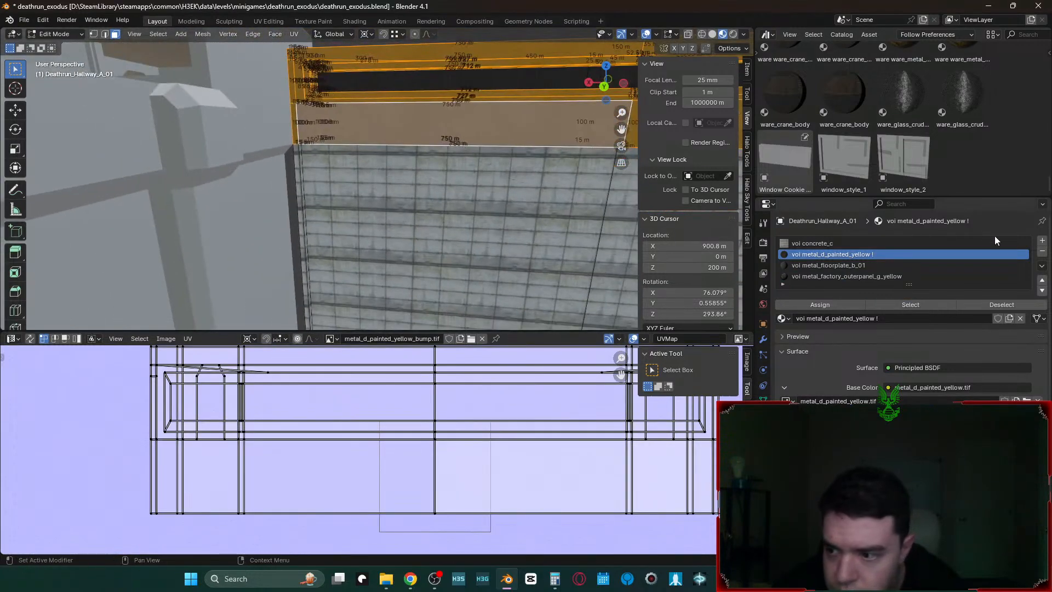
{"action": "left_click", "coordinate": [1041, 241]}
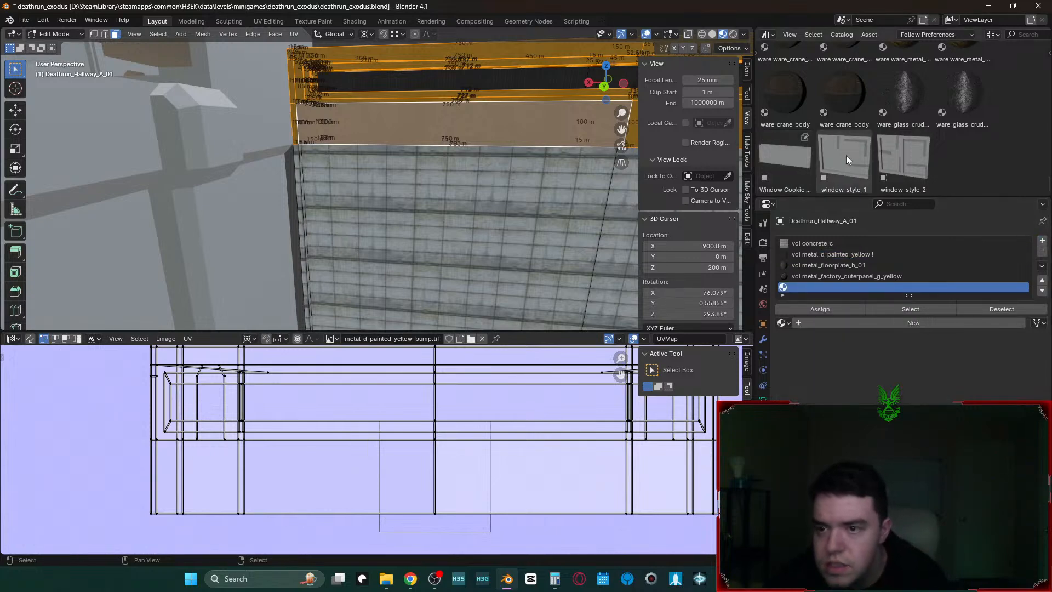
{"action": "scroll", "coordinate": [906, 117], "scroll_direction": "up", "scroll_amount": 2}
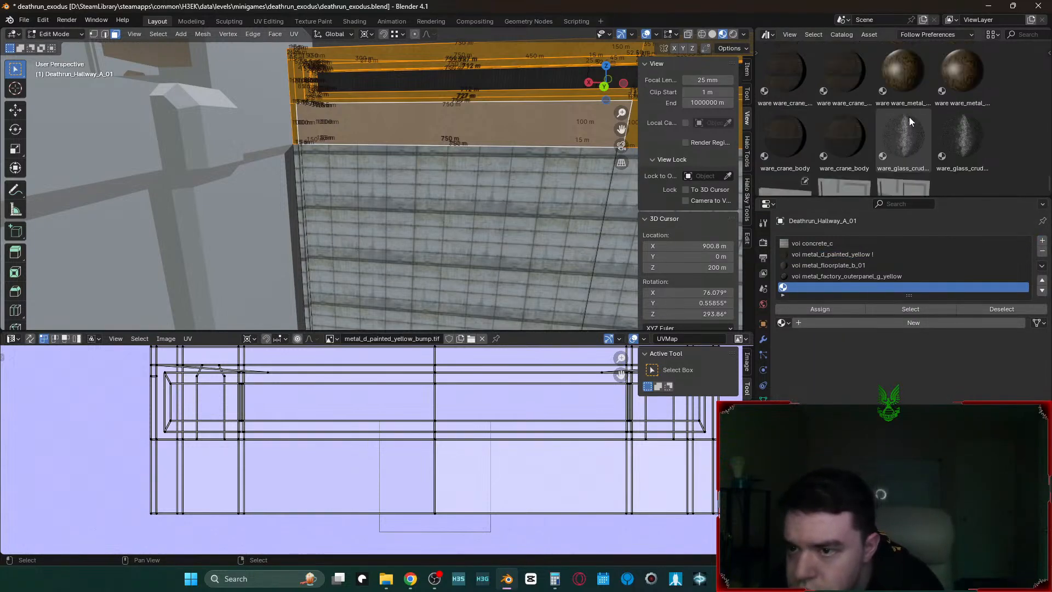
{"action": "left_click_drag", "start_coordinate": [892, 80], "coordinate": [872, 284]}
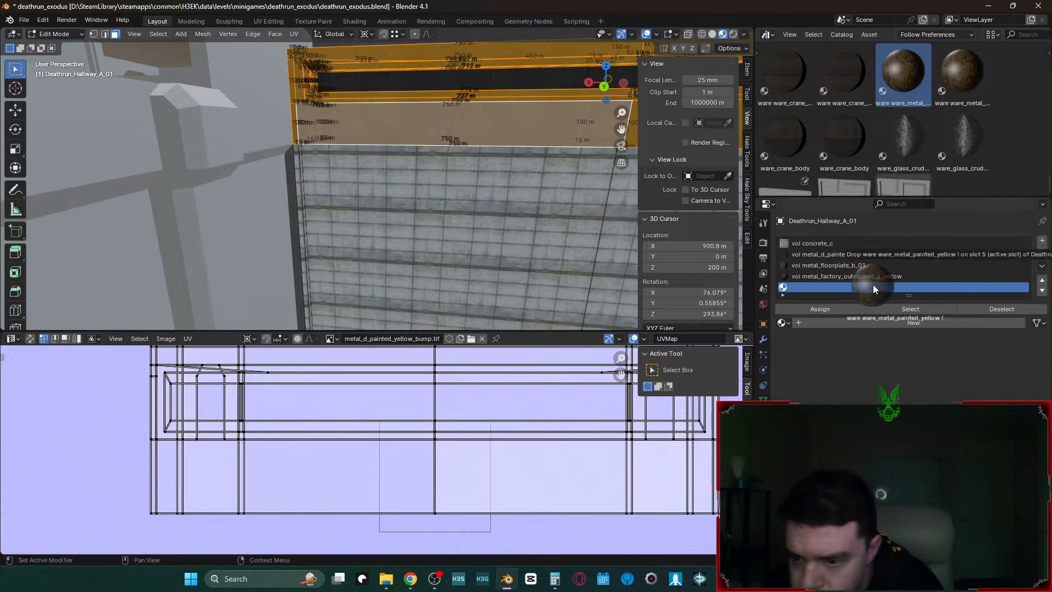
{"action": "left_click", "coordinate": [834, 307]}
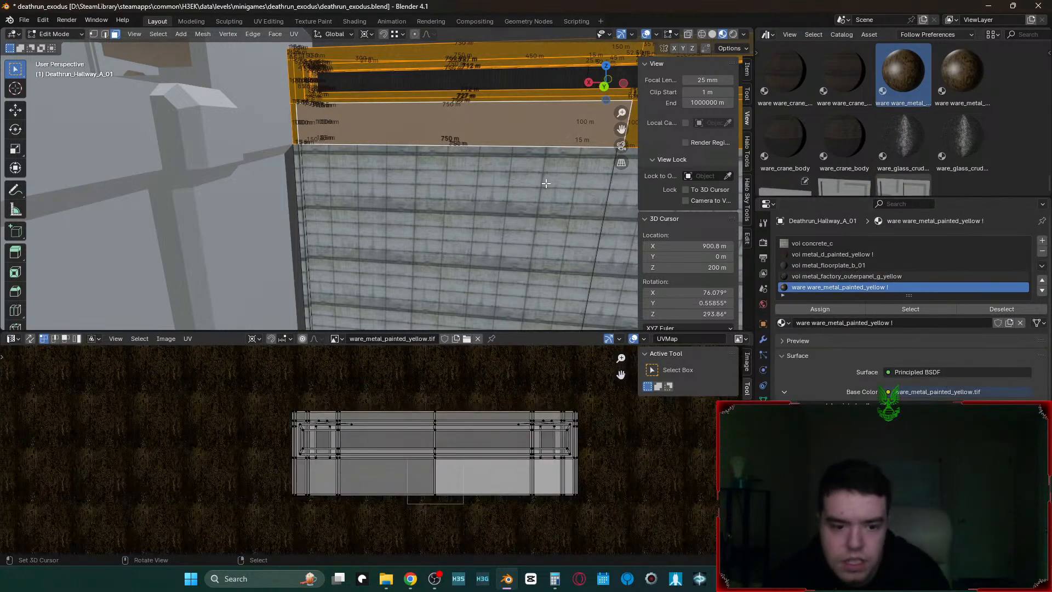
- Inspect the newly assigned painted metal on the hallway's outer wall and interior in Object Mode
{"action": "key", "text": "Tab"}
{"action": "key", "text": "shift+grave"}
{"action": "key", "text": "w"}
{"action": "key", "text": "s"}
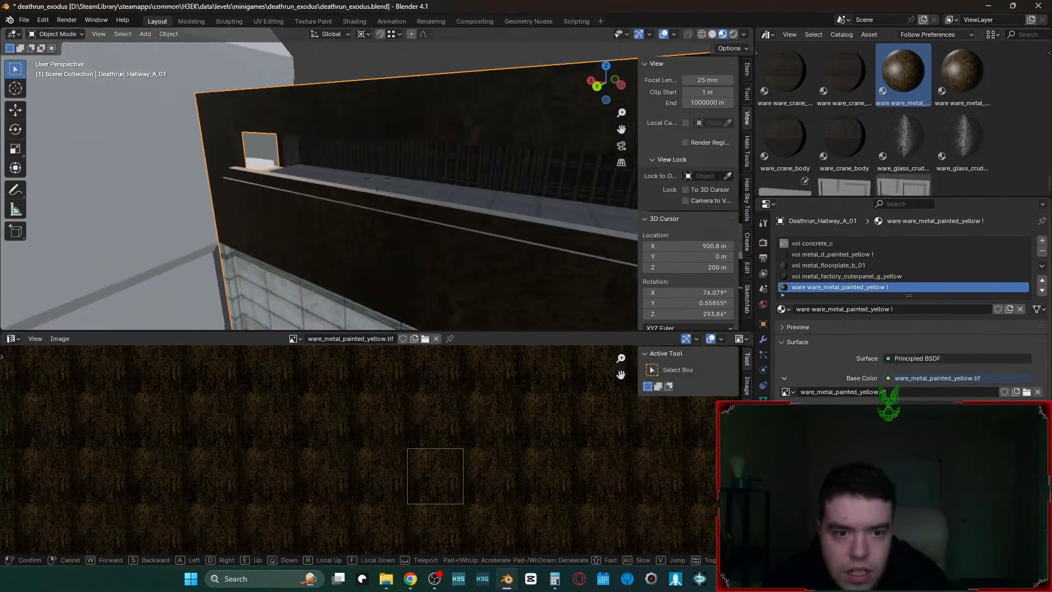
{"action": "key", "text": "w"}
{"action": "key", "text": "w"}
{"action": "left_click", "coordinate": [377, 188]}
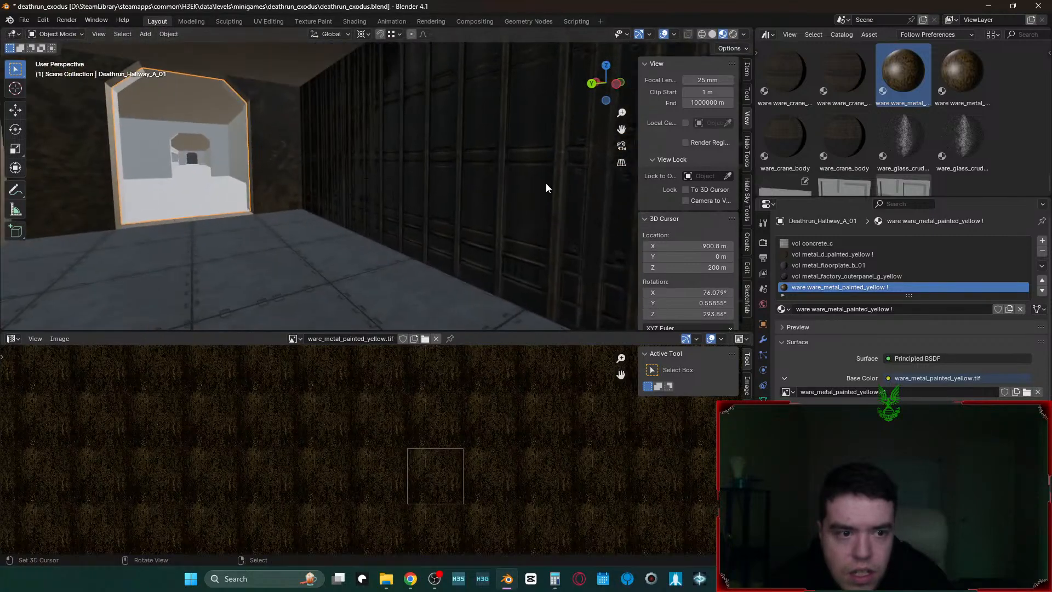
{"action": "key", "text": "shift+grave"}
{"action": "key", "text": "w"}
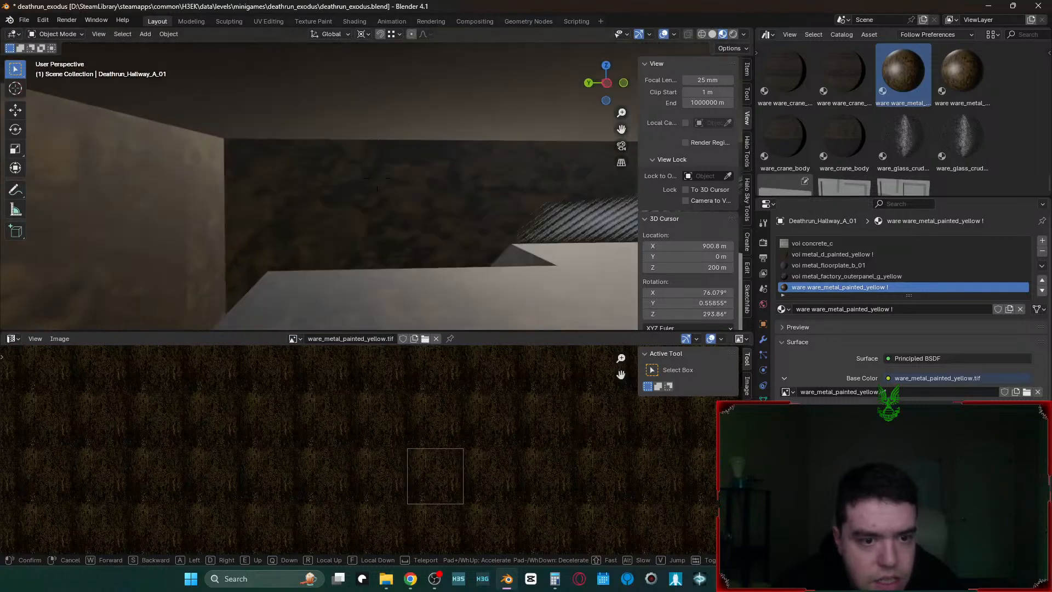
{"action": "key", "text": "s"}
{"action": "left_click", "coordinate": [410, 251]}
- Try the ware ware_crane material in the fifth material slot and check it on the hallway walls in Object Mode
{"action": "key", "text": "Tab"}
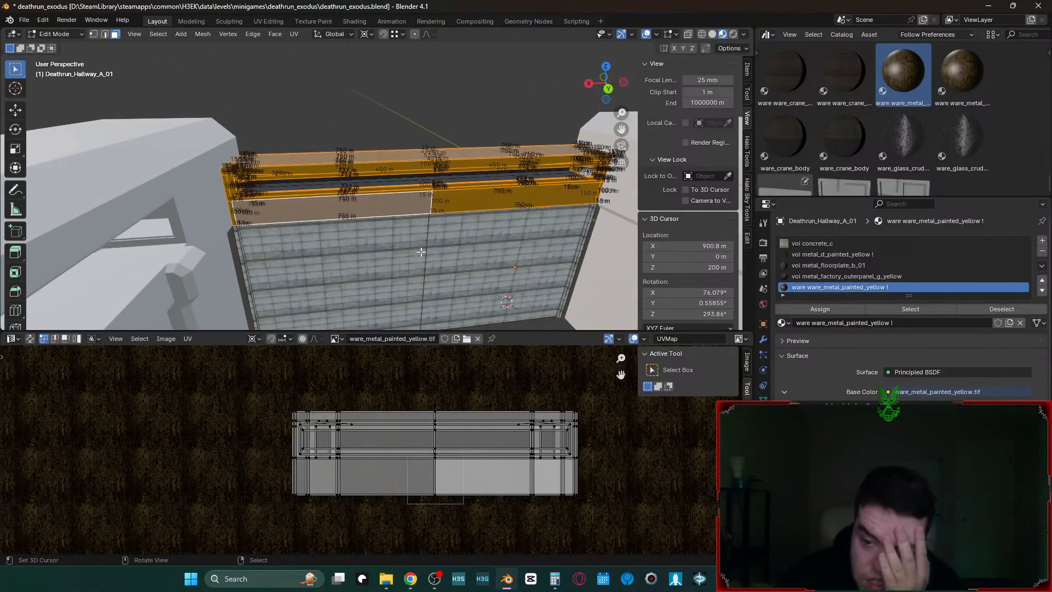
{"action": "scroll", "coordinate": [944, 160], "scroll_direction": "up", "scroll_amount": 2}
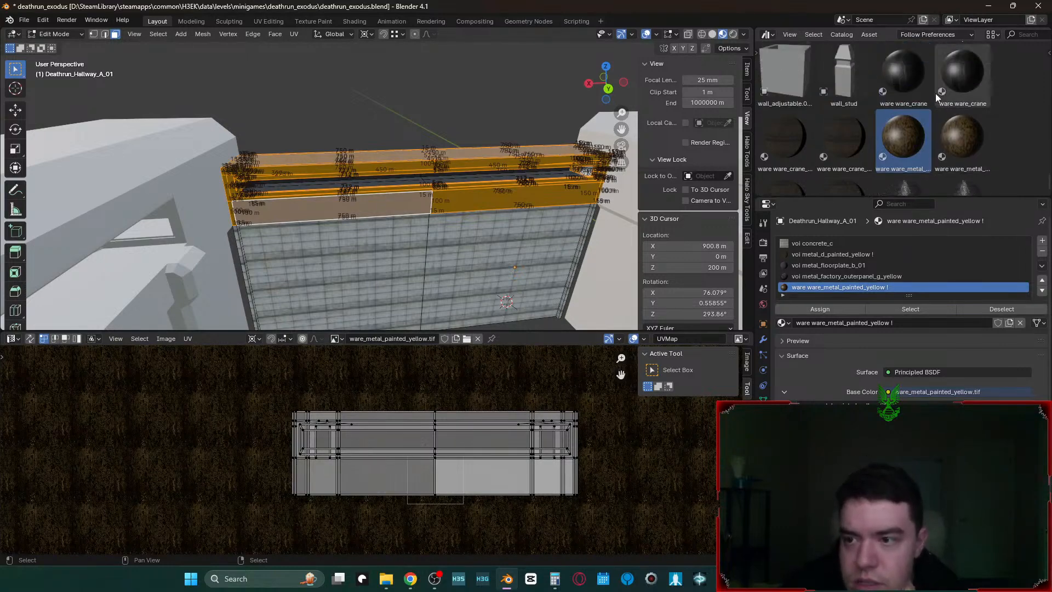
{"action": "scroll", "coordinate": [905, 91], "scroll_direction": "up", "scroll_amount": 1}
{"action": "left_click_drag", "start_coordinate": [905, 91], "coordinate": [886, 287]}
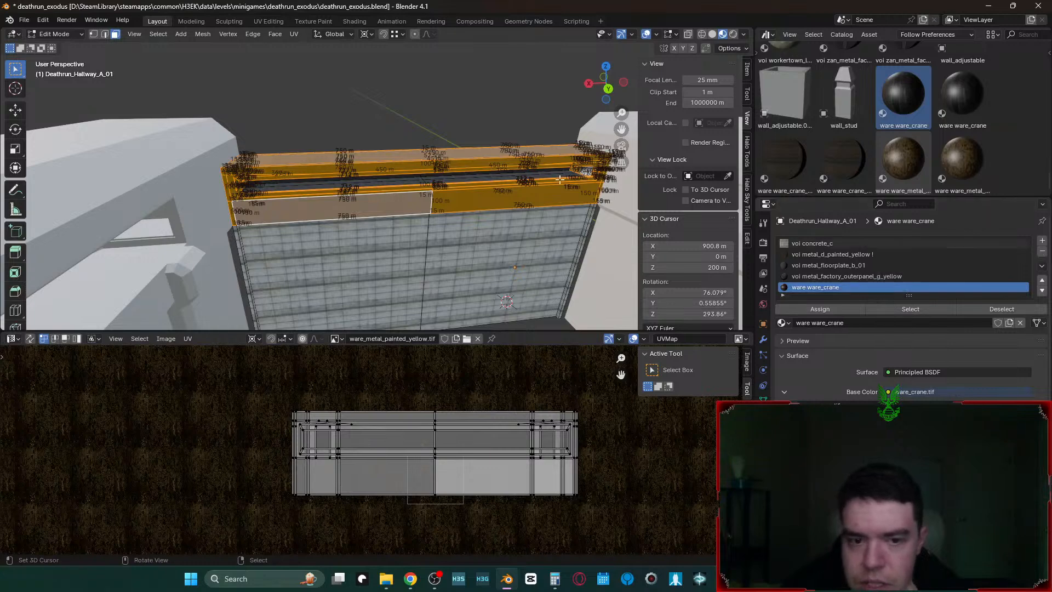
{"action": "key", "text": "Tab"}
{"action": "scroll", "coordinate": [560, 182], "scroll_direction": "up", "scroll_amount": 4}
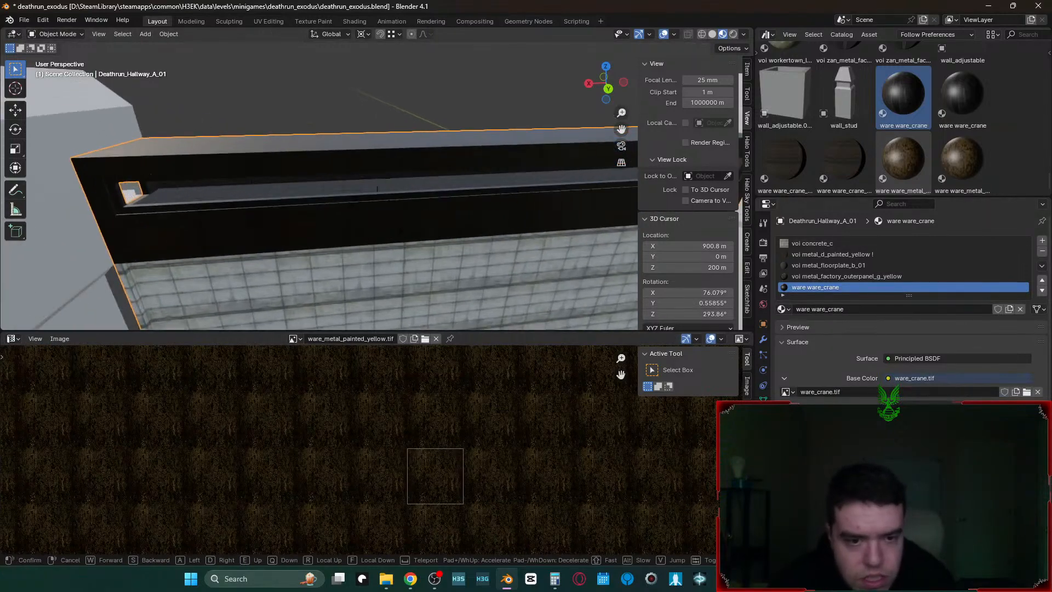
{"action": "key", "text": "shift+grave"}
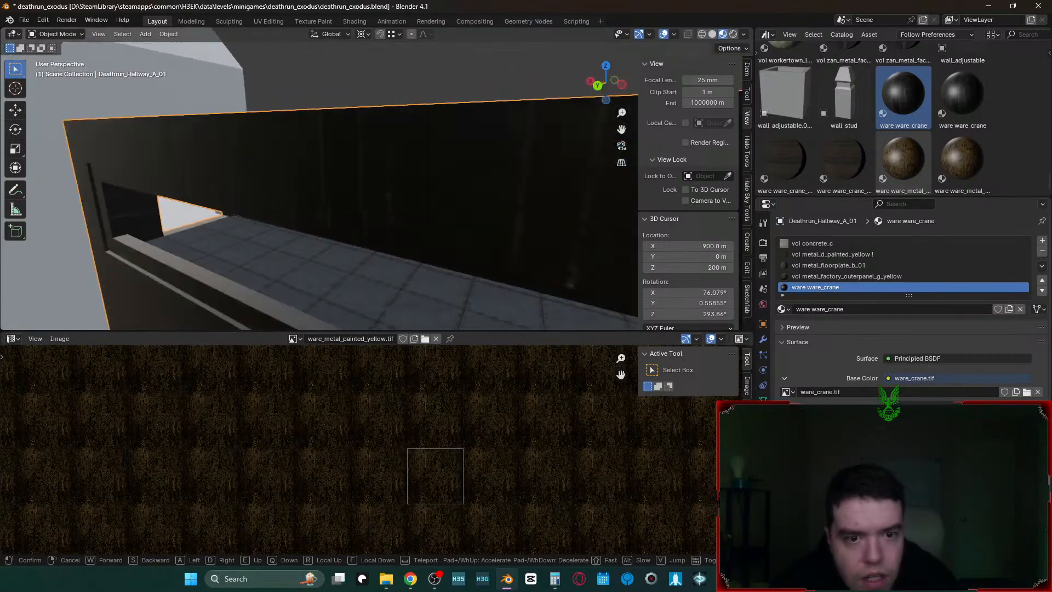
{"action": "left_click", "coordinate": [437, 226]}
- Replace the fifth slot's material with voi workertown_land_ext_a and inspect it on the hallway walls in Object Mode
{"action": "key", "text": "Tab"}
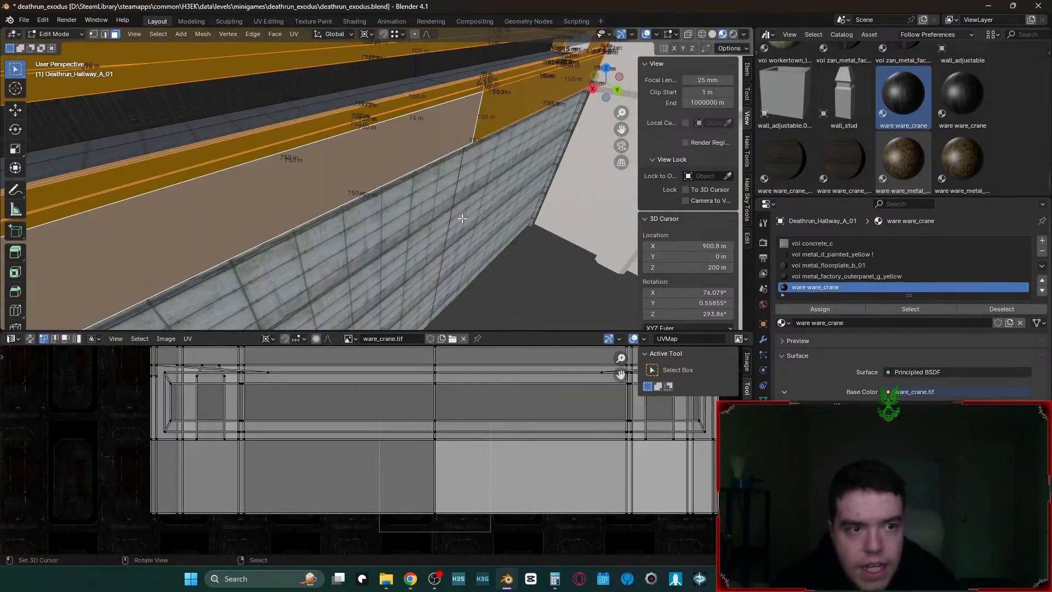
{"action": "scroll", "coordinate": [934, 163], "scroll_direction": "up", "scroll_amount": 2}
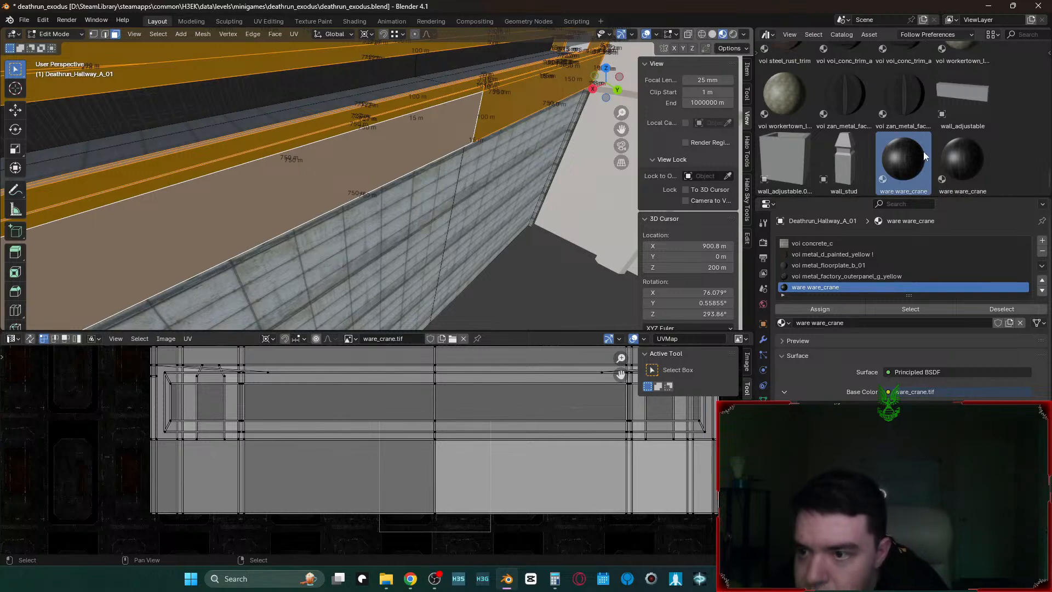
{"action": "scroll", "coordinate": [902, 85], "scroll_direction": "up", "scroll_amount": 2}
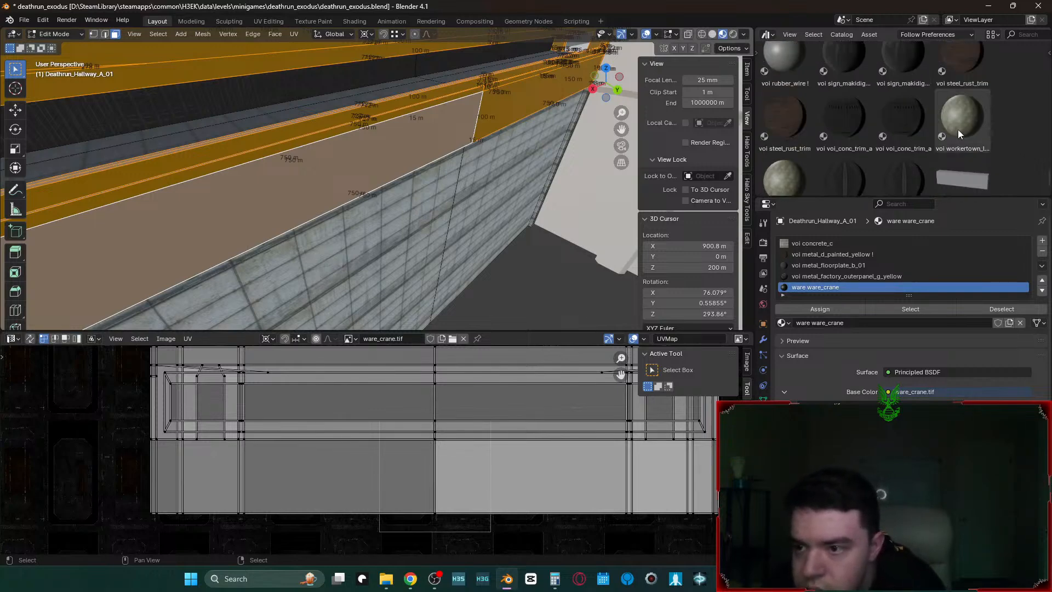
{"action": "left_click_drag", "start_coordinate": [957, 129], "coordinate": [860, 288]}
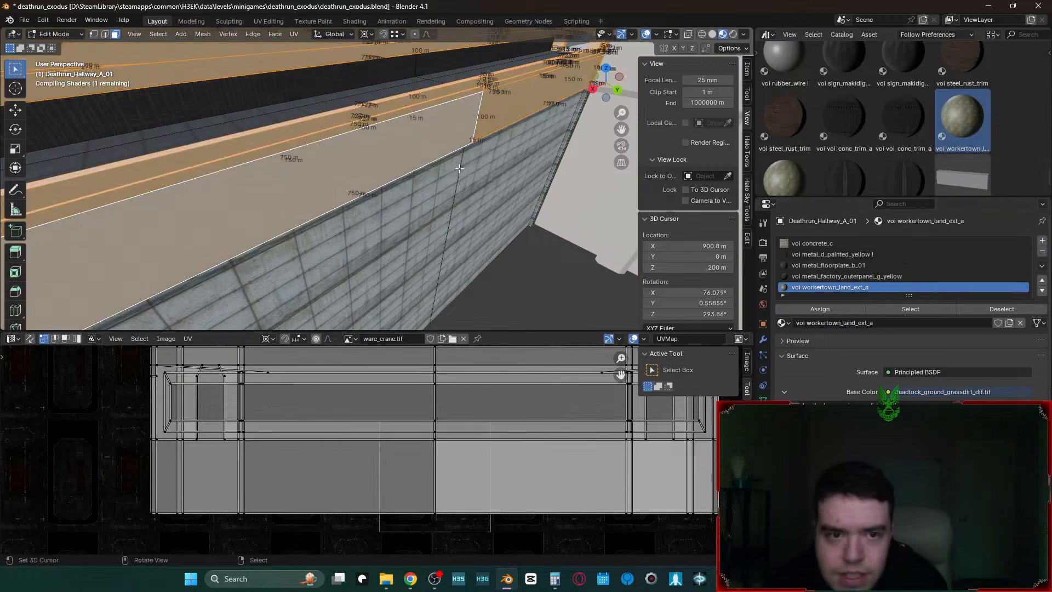
{"action": "key", "text": "Tab"}
{"action": "key", "text": "shift+grave"}
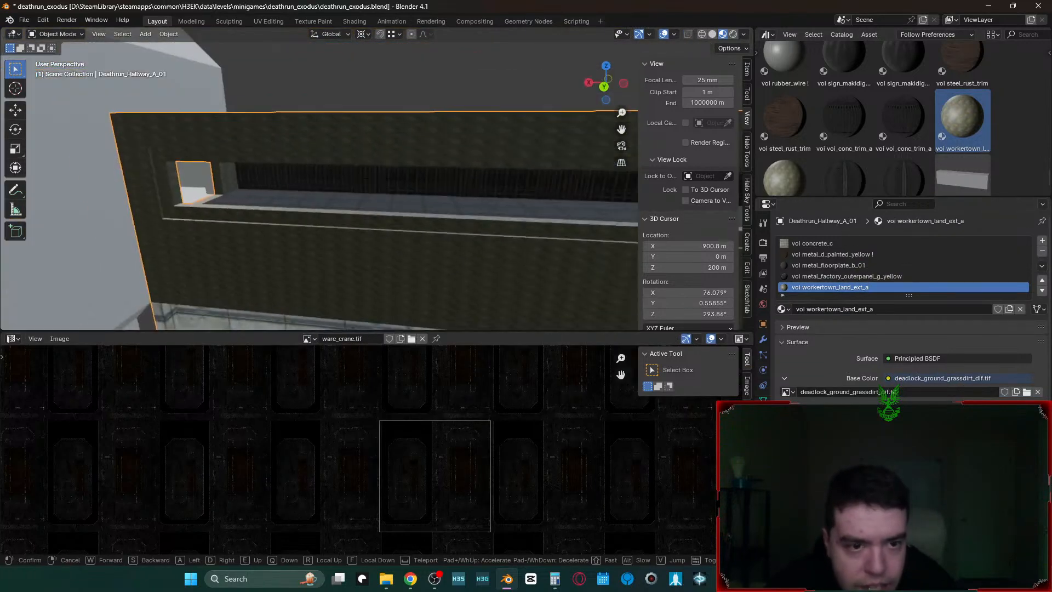
{"action": "key", "text": "w"}
{"action": "left_click", "coordinate": [353, 177]}
- Cube-project the UVs of the selected hallway faces with a cube size of 1530 and check the texture in Object Mode
{"action": "key", "text": "Tab"}
{"action": "key", "text": "u"}
{"action": "left_click", "coordinate": [353, 177]}
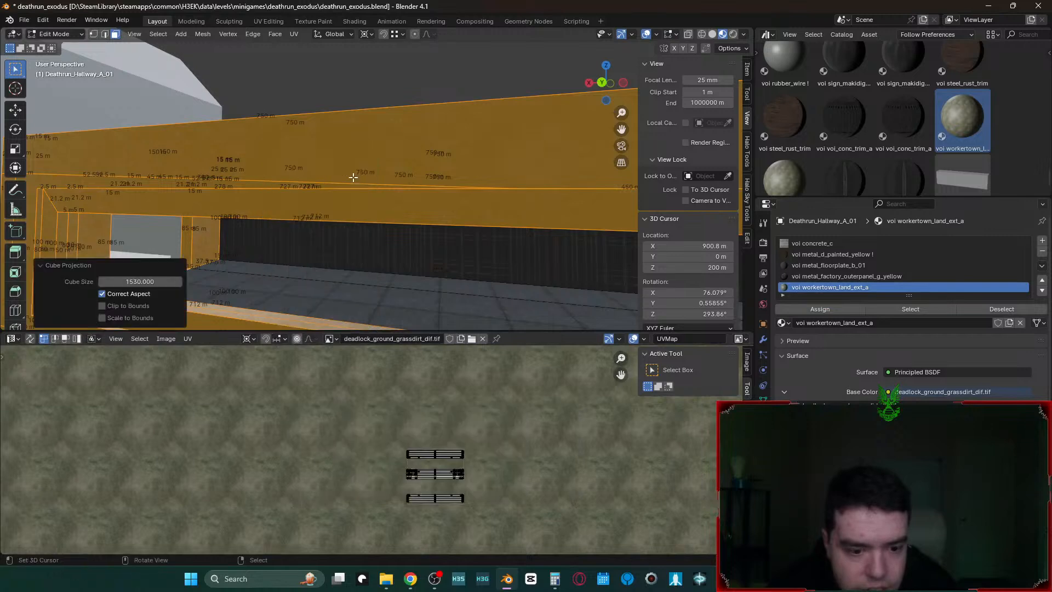
{"action": "key", "text": "Tab"}
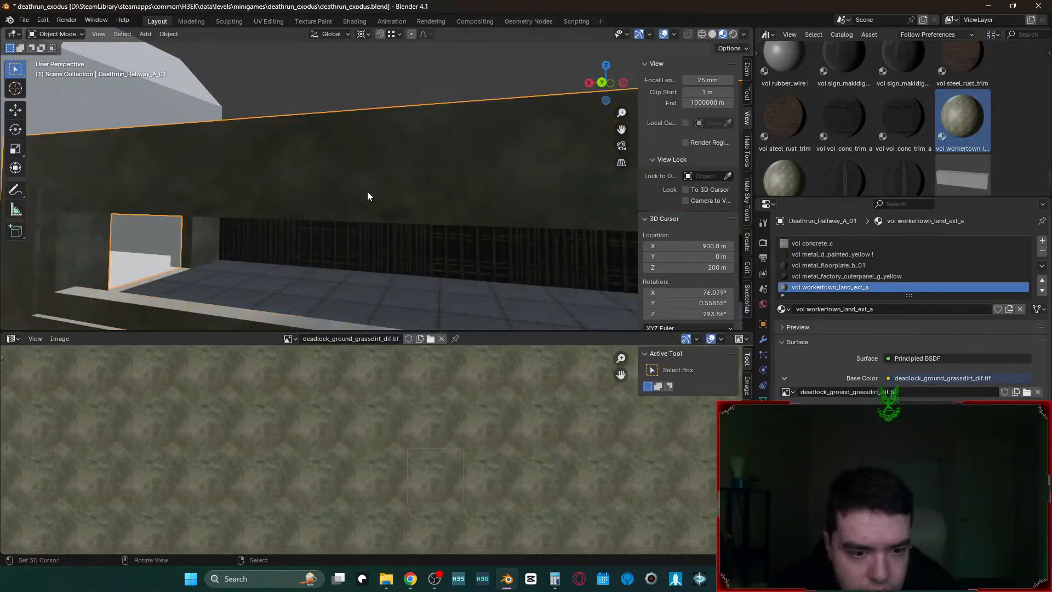
- Replace the fifth slot's material with voi voi_conc_trim_a and check it on the hallway's outer walls in Object Mode
{"action": "key", "text": "shift+grave"}
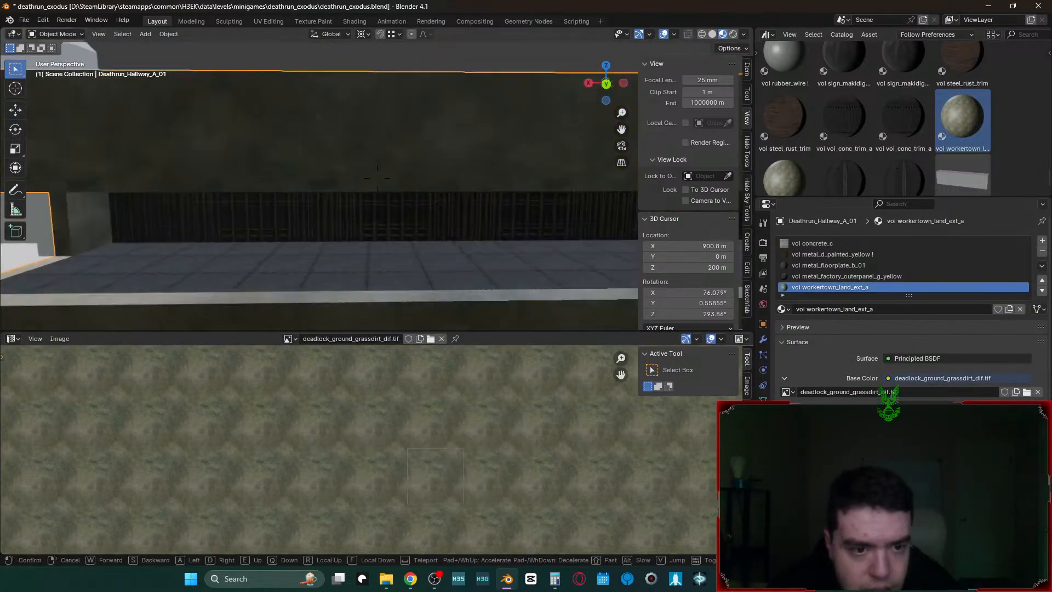
{"action": "key", "text": "w"}
{"action": "left_click", "coordinate": [370, 193]}
{"action": "key", "text": "shift+grave"}
{"action": "key", "text": "s"}
{"action": "left_click", "coordinate": [370, 193]}
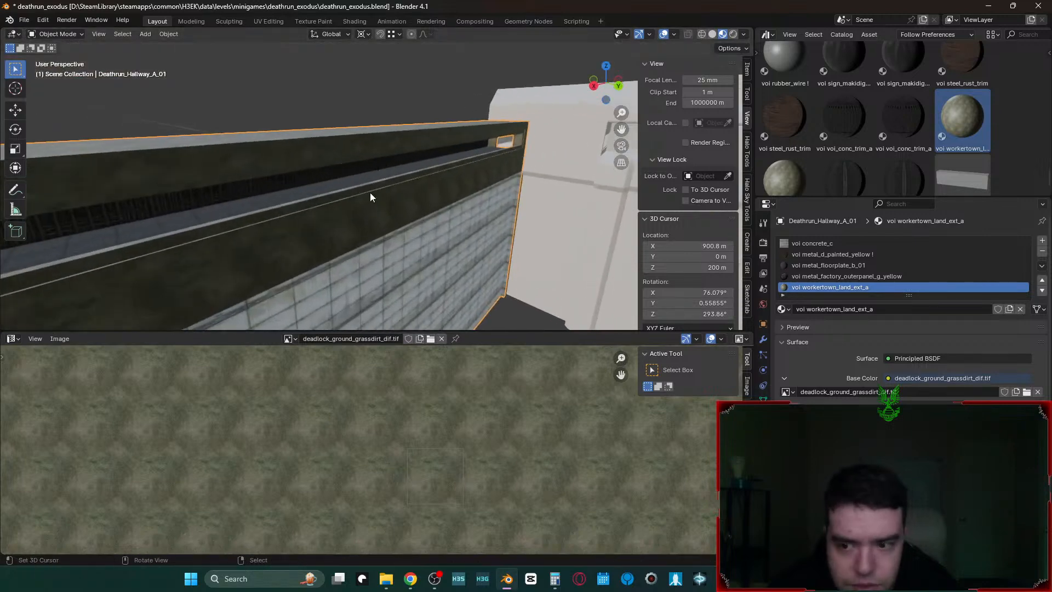
{"action": "key", "text": "Tab"}
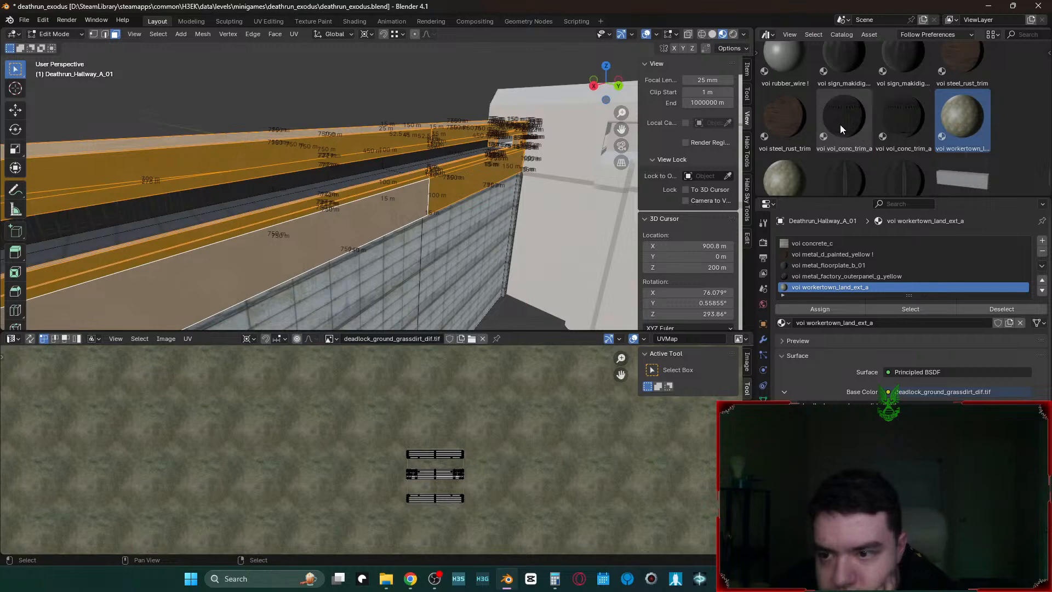
{"action": "left_click_drag", "start_coordinate": [902, 119], "coordinate": [880, 284]}
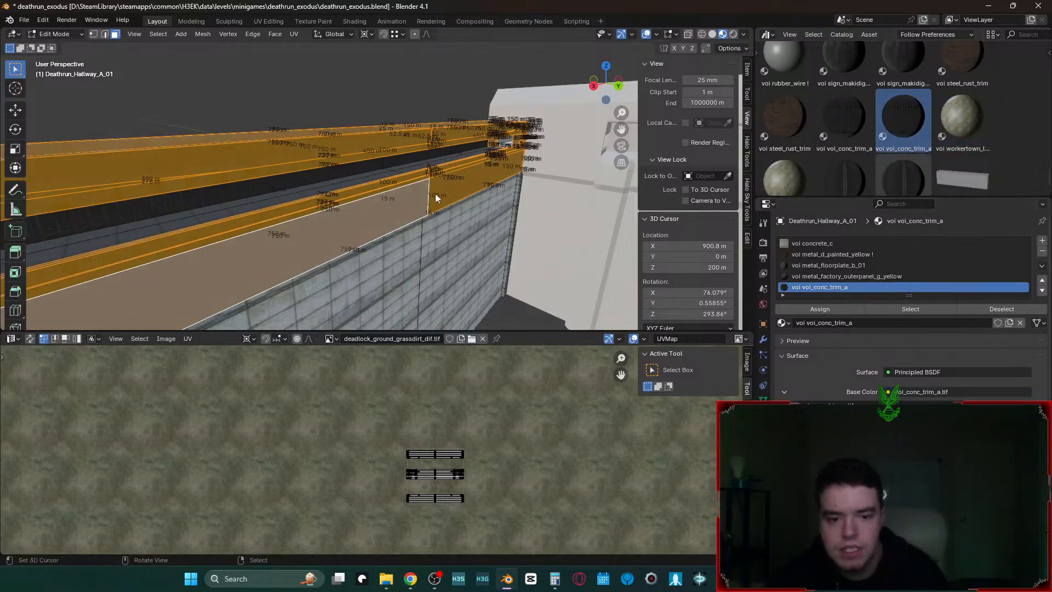
{"action": "key", "text": "Tab"}
{"action": "key", "text": "shift+grave"}
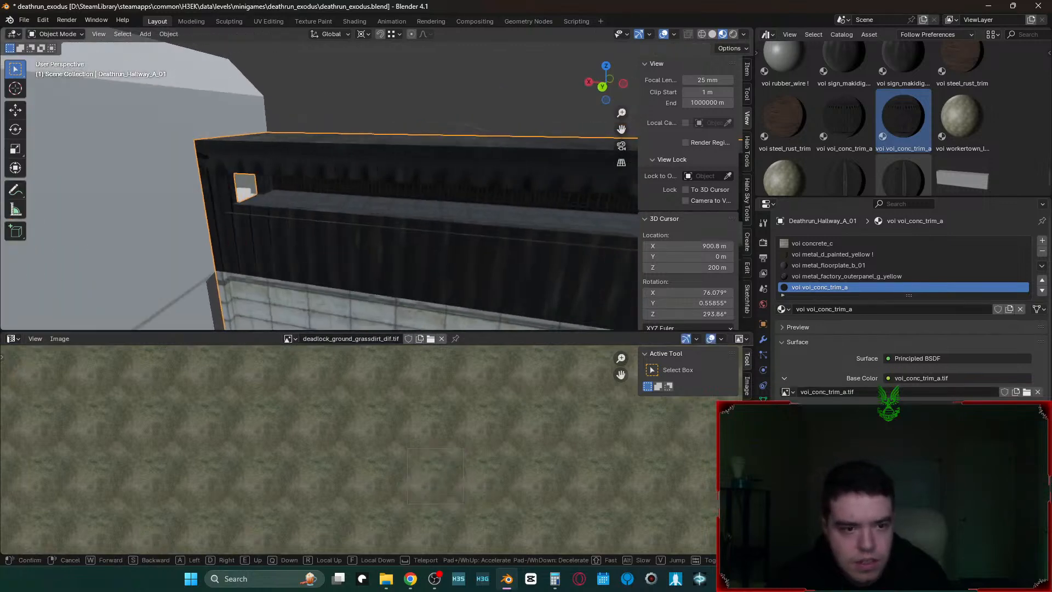
{"action": "left_click", "coordinate": [438, 193]}
- Cube-project the UVs of the selected hallway faces again with a cube size of 150
{"action": "key", "text": "Tab"}
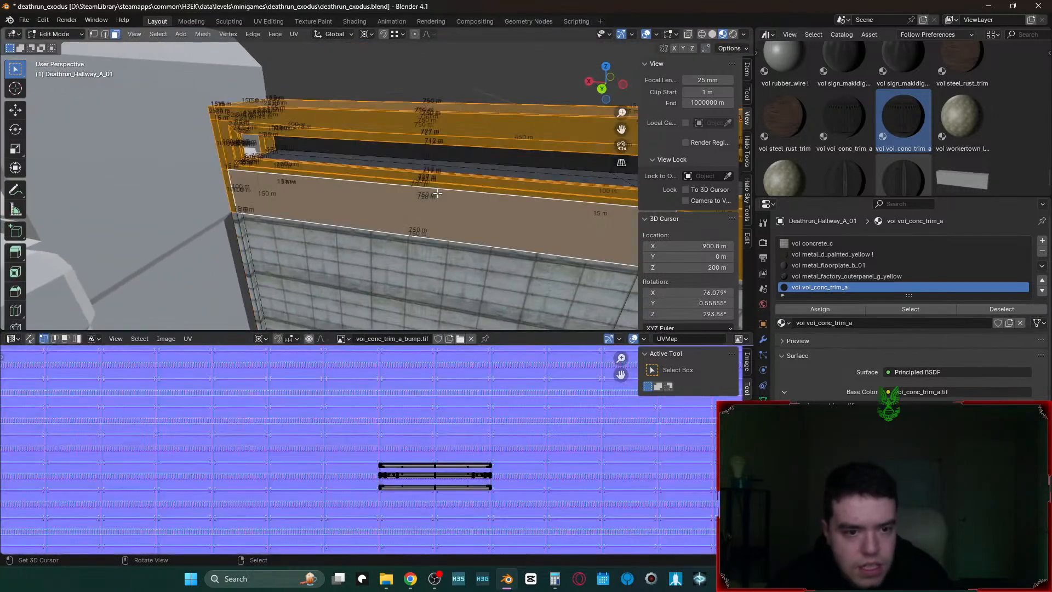
{"action": "key", "text": "u"}
{"action": "left_click", "coordinate": [437, 193]}
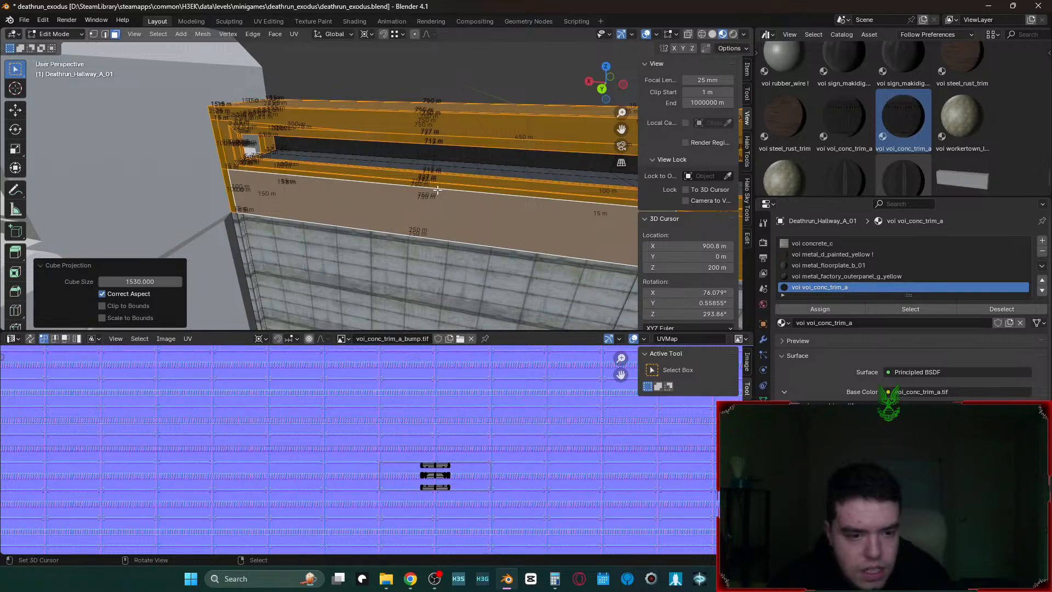
{"action": "key", "text": "Tab"}
{"action": "key", "text": "Tab"}
{"action": "key", "text": "u"}
{"action": "left_click", "coordinate": [438, 190]}
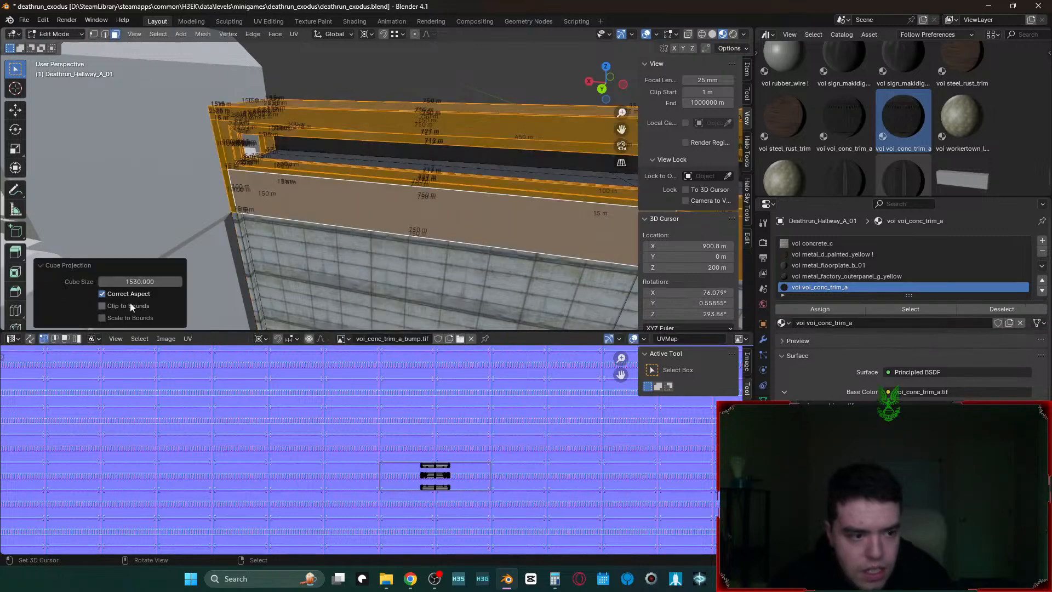
{"action": "key", "text": "Return"}
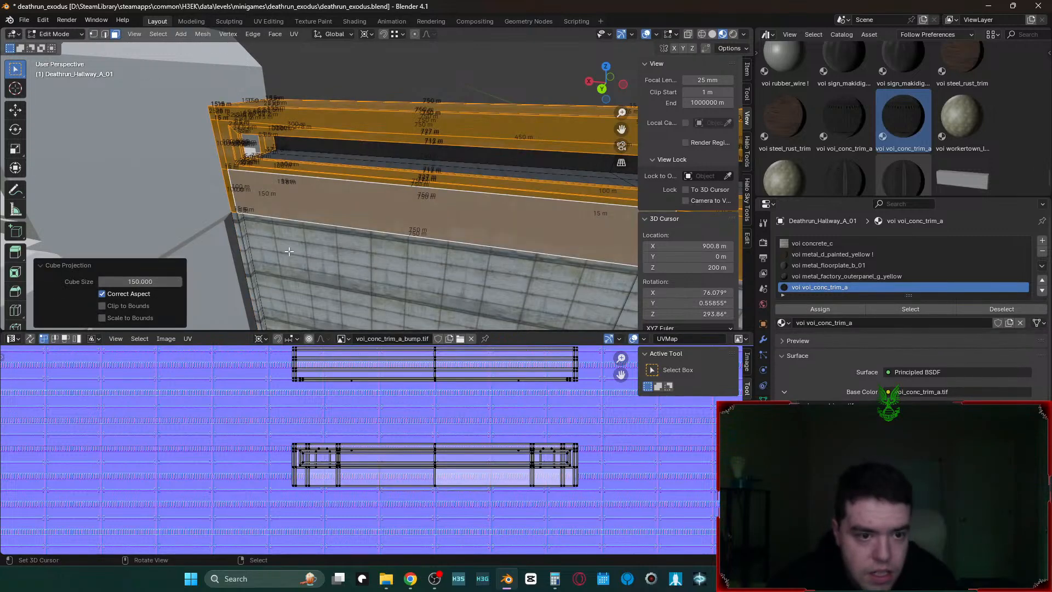
- Inspect the concrete trim's scale and alignment along the hallway's outer walls, interior and end openings in Object Mode
{"action": "key", "text": "Tab"}
{"action": "key", "text": "shift+grave"}
{"action": "key", "text": "w"}
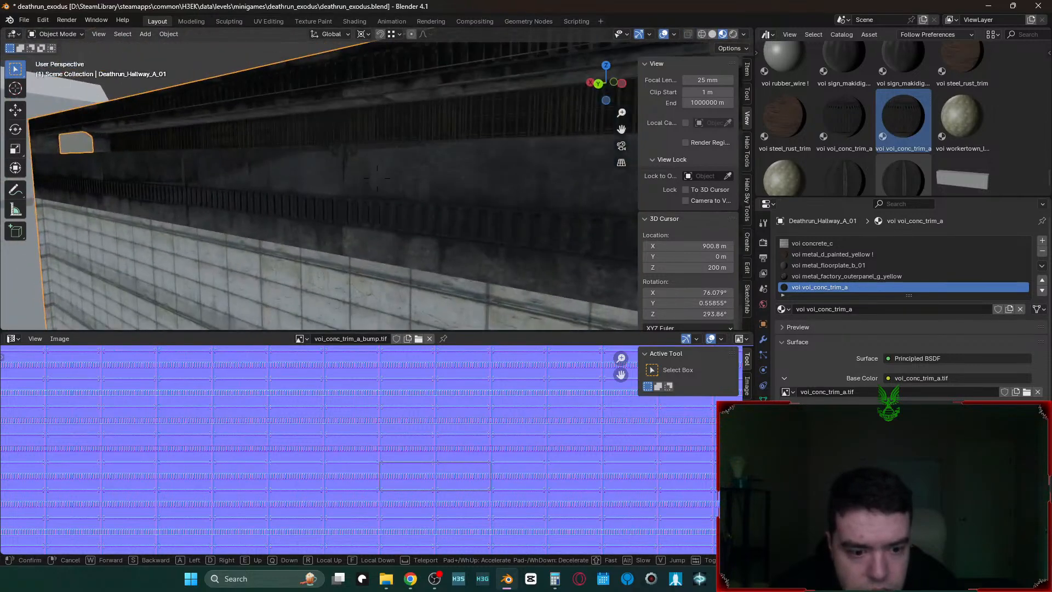
{"action": "key", "text": "w"}
{"action": "key", "text": "a"}
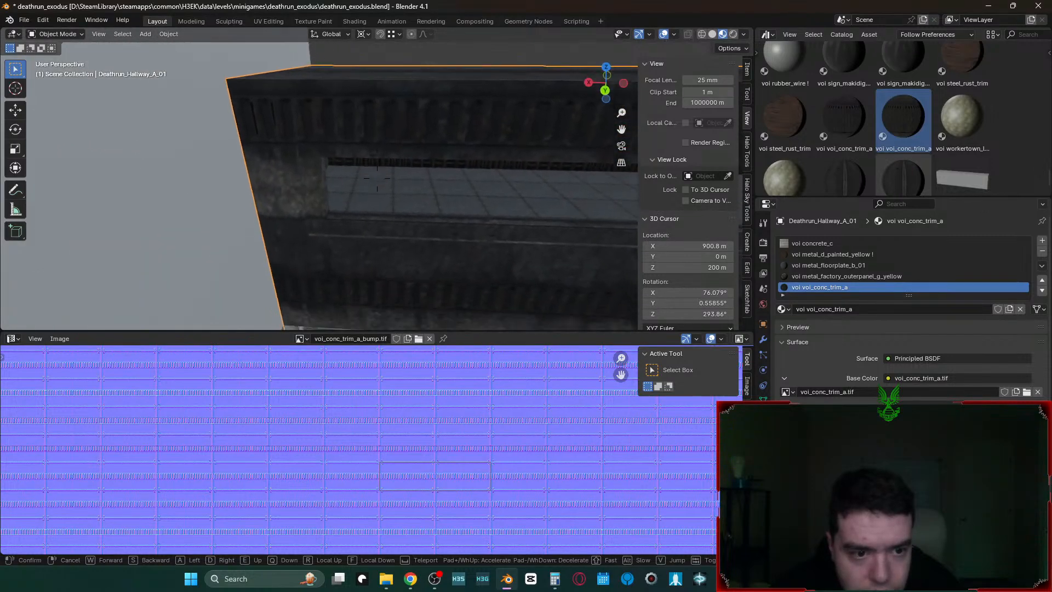
{"action": "key", "text": "w"}
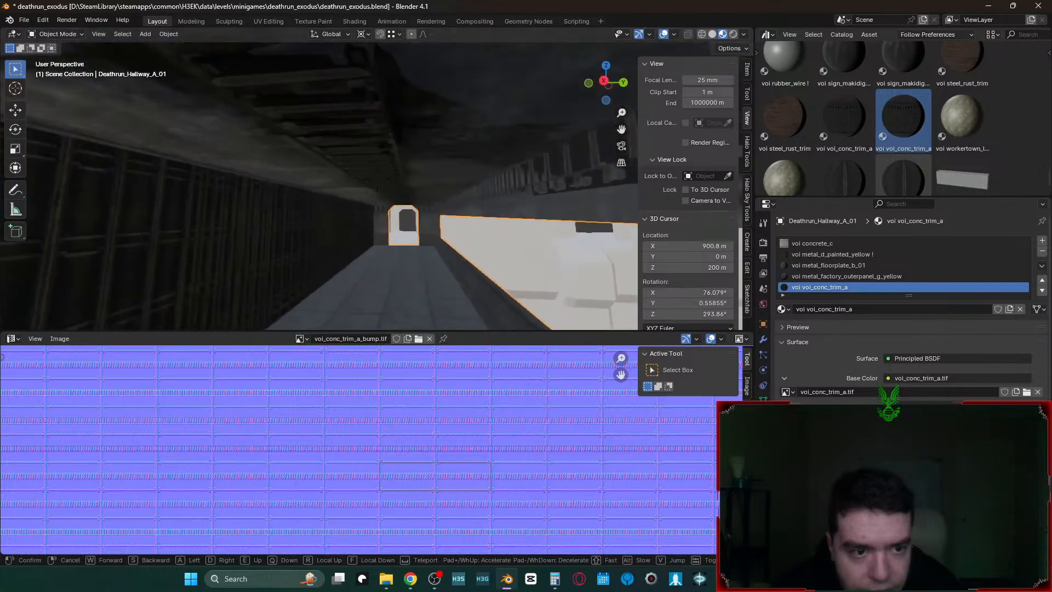
{"action": "key", "text": "s"}
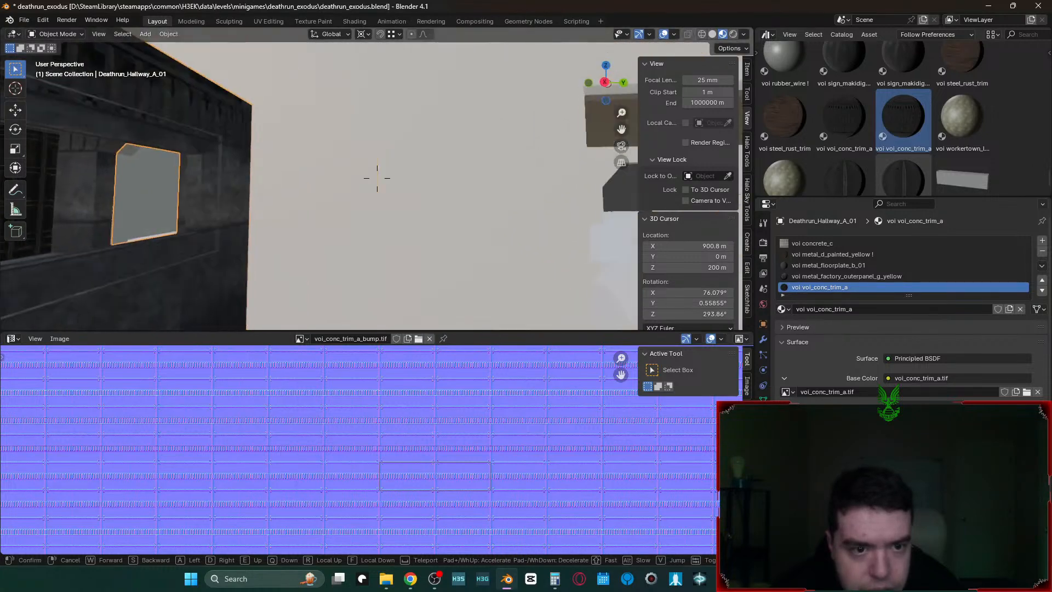
{"action": "key", "text": "w"}
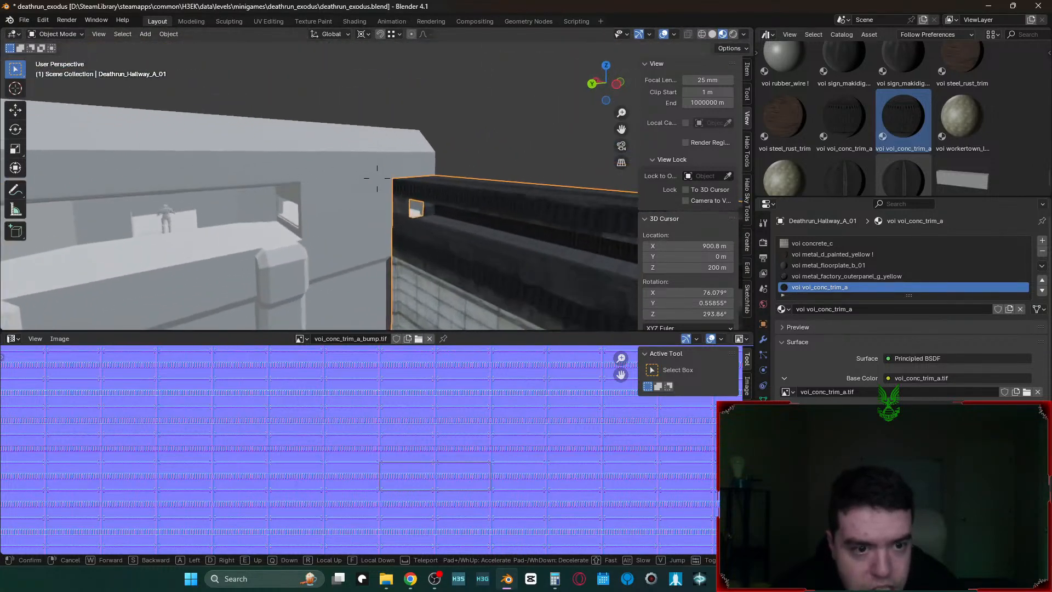
- Select the Section Connector_B_01 wall at the end of the hallway and add an empty material slot to it
{"action": "key", "text": "s"}
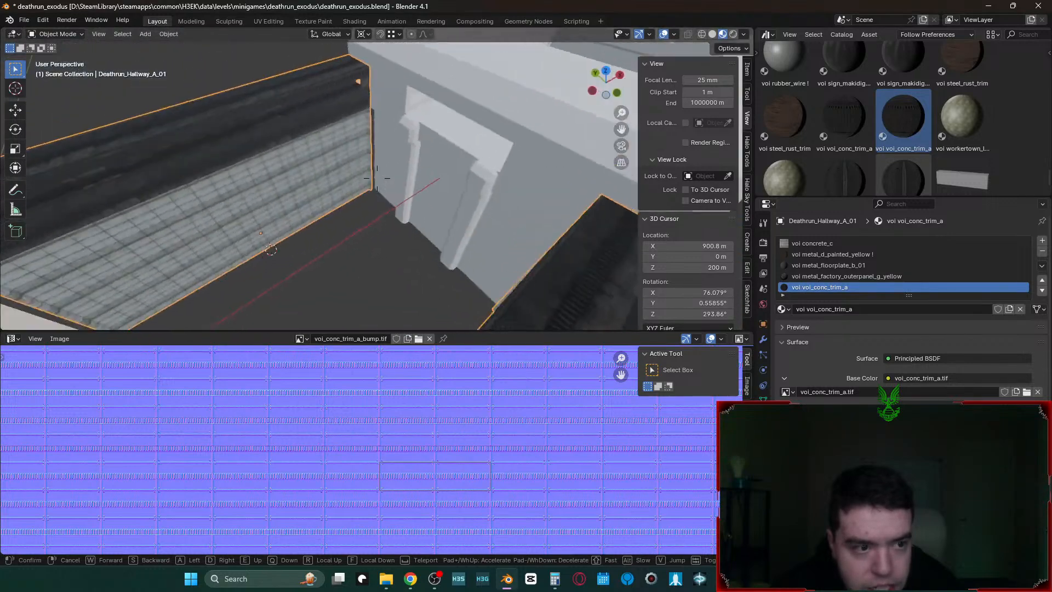
{"action": "left_click", "coordinate": [393, 169]}
{"action": "left_click", "coordinate": [392, 169]}
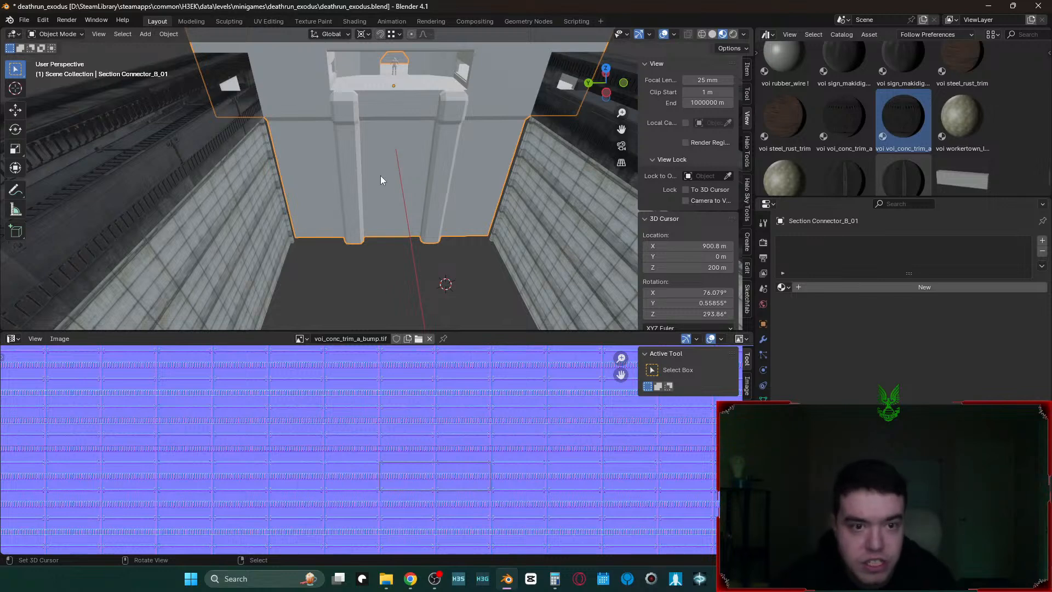
{"action": "key", "text": "Tab"}
{"action": "scroll", "coordinate": [380, 175], "scroll_direction": "up", "scroll_amount": 5}
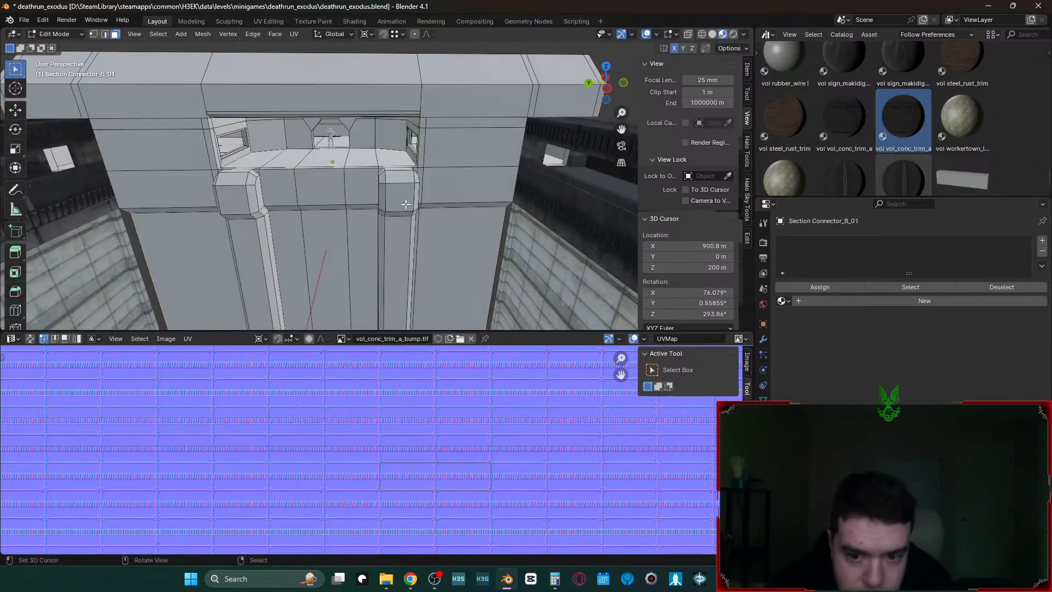
{"action": "key", "text": "Tab"}
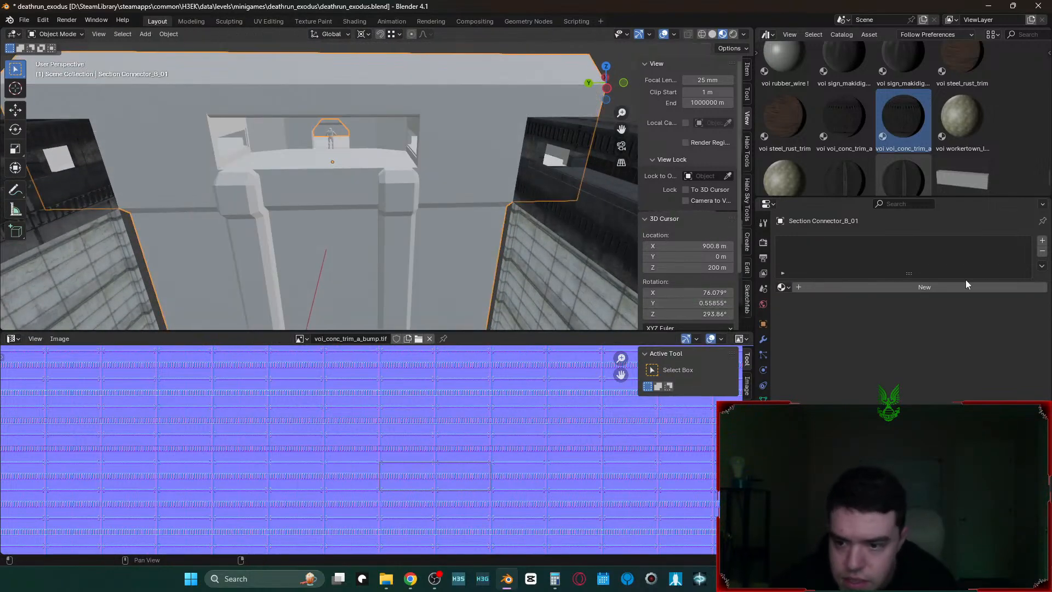
{"action": "left_click", "coordinate": [1042, 240]}
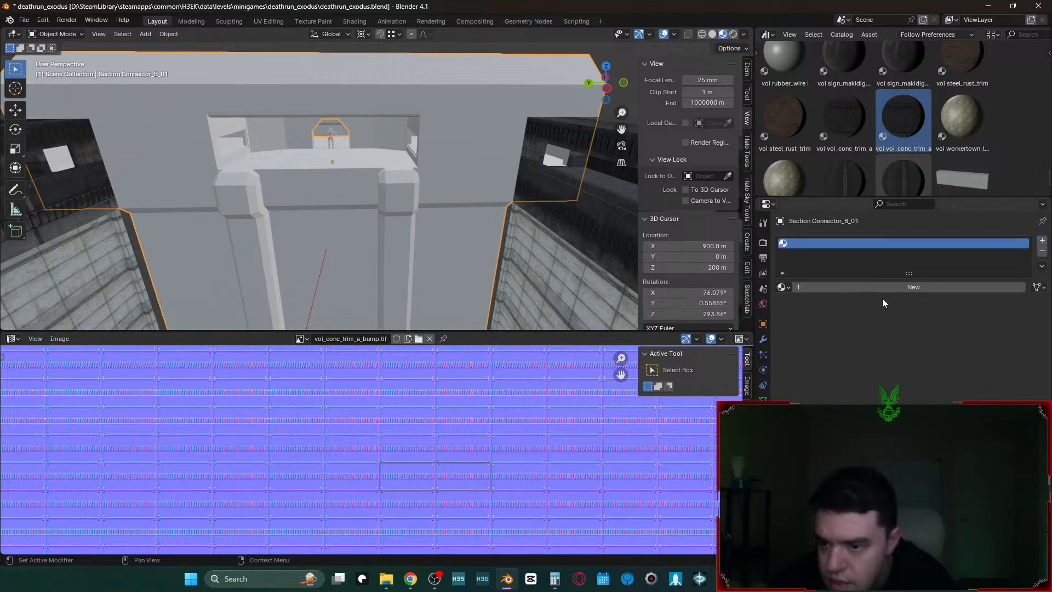
- Try the ware ware_crane and voi metal_floorplate_b_01 materials on the section connector
{"action": "left_click", "coordinate": [783, 287]}
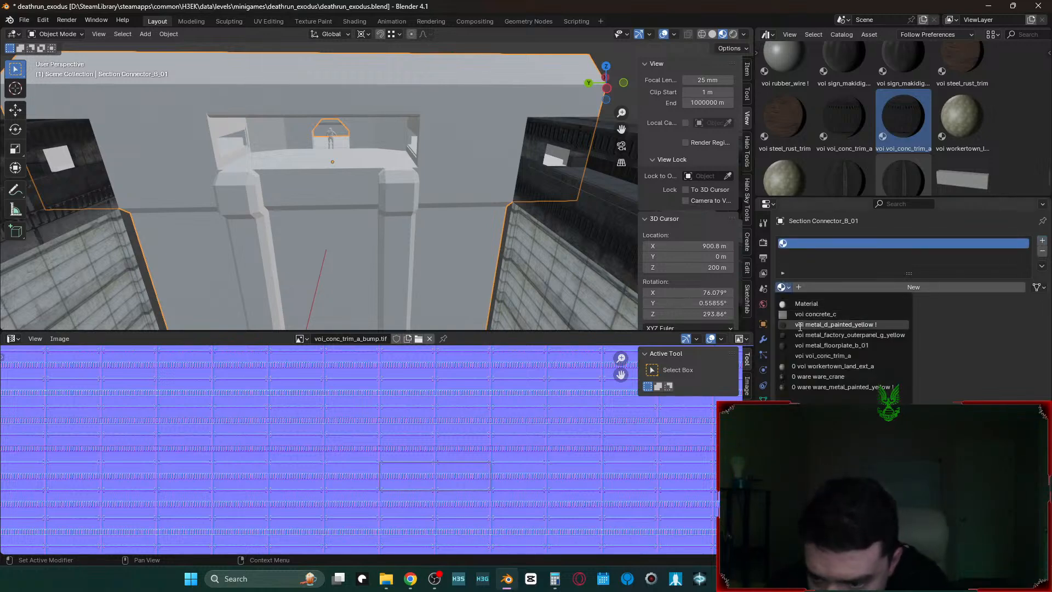
{"action": "left_click", "coordinate": [820, 376]}
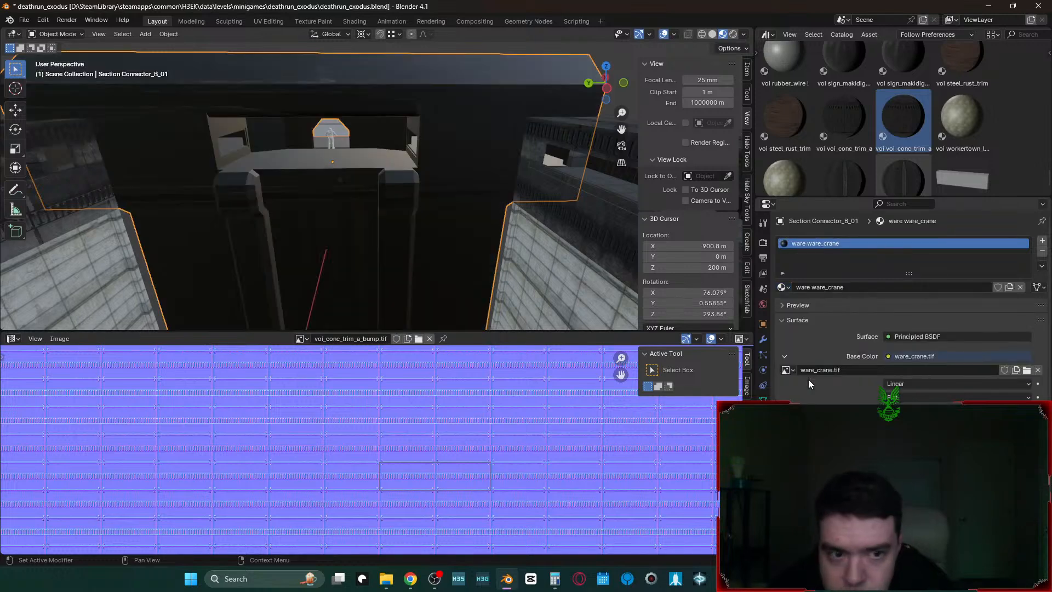
{"action": "left_click", "coordinate": [782, 288]}
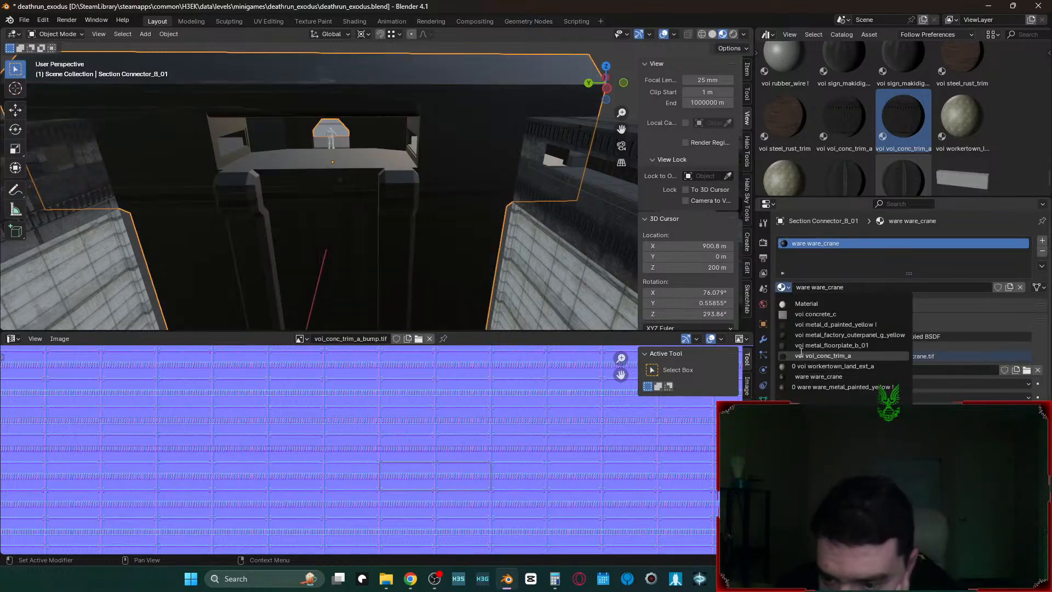
{"action": "left_click", "coordinate": [800, 346]}
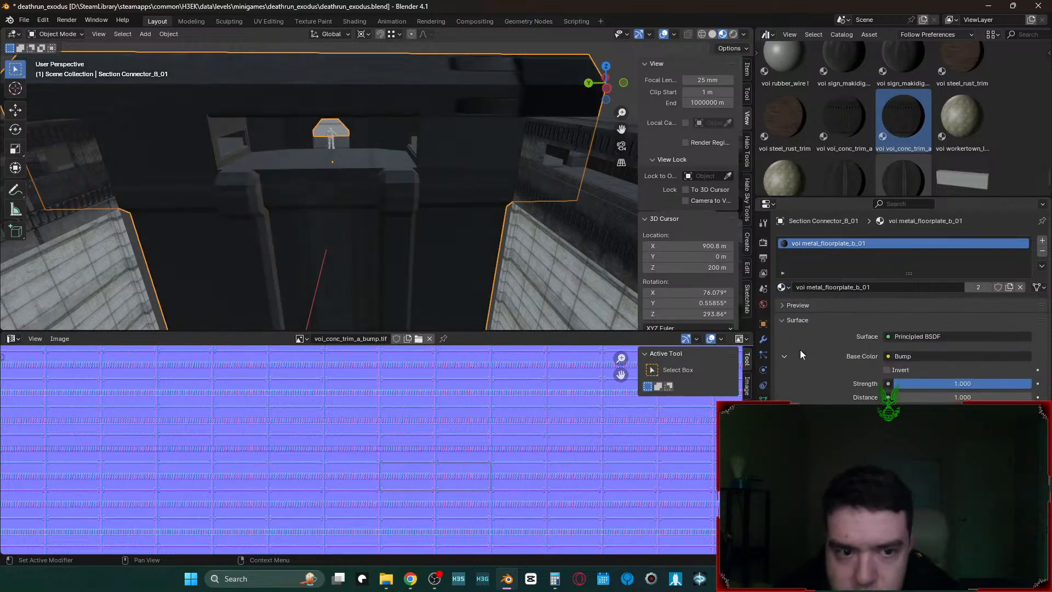
- Apply voi metal_d_painted_yellow ! to the section connector and cube-project the UVs of all its faces with cube size 150
{"action": "left_click", "coordinate": [783, 287]}
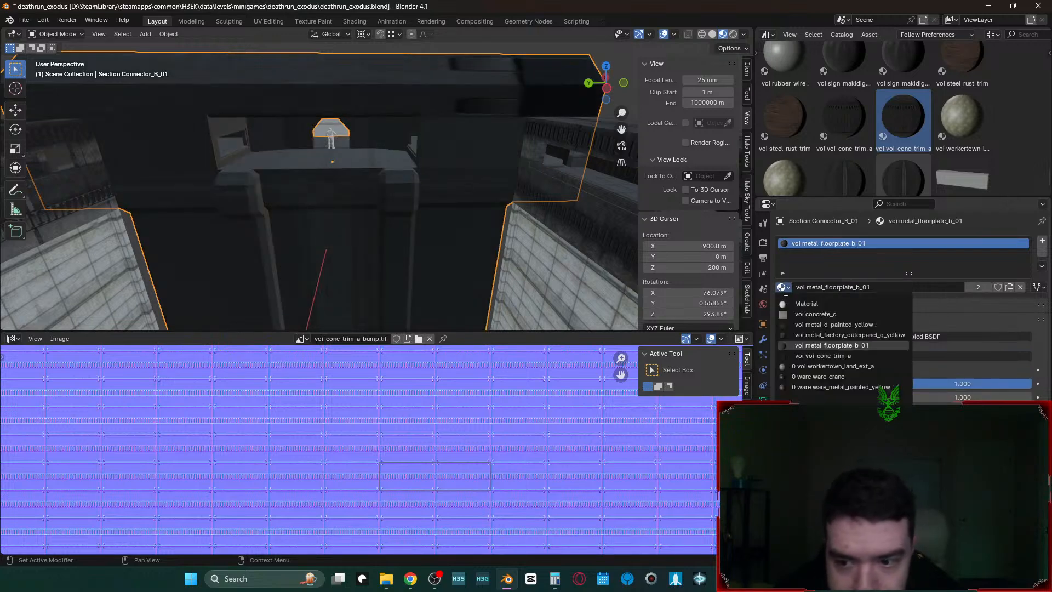
{"action": "left_click", "coordinate": [798, 325]}
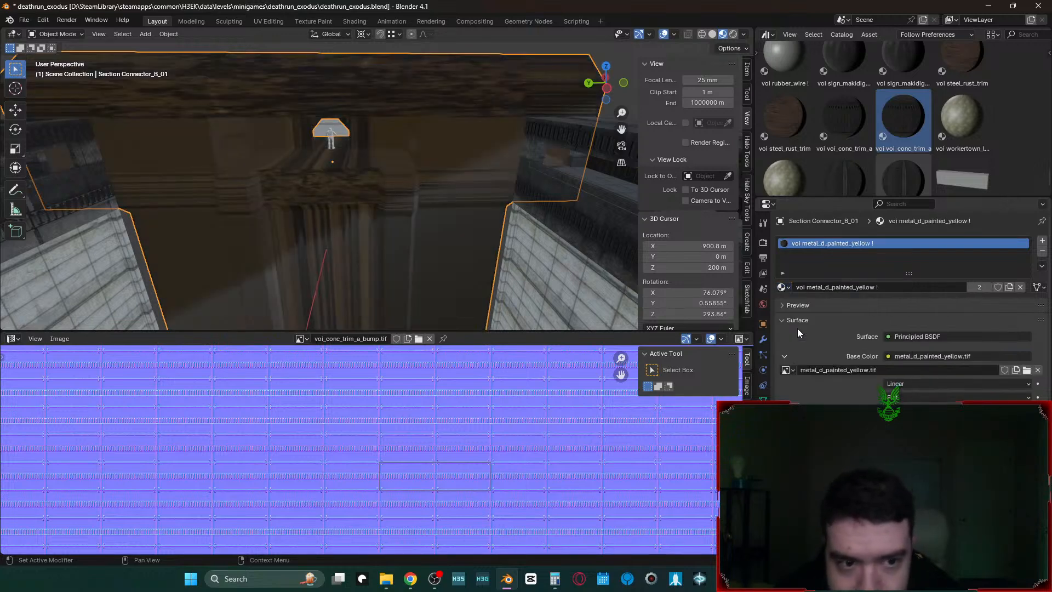
{"action": "key", "text": "Tab"}
{"action": "key", "text": "a"}
{"action": "key", "text": "u"}
{"action": "left_click", "coordinate": [479, 200]}
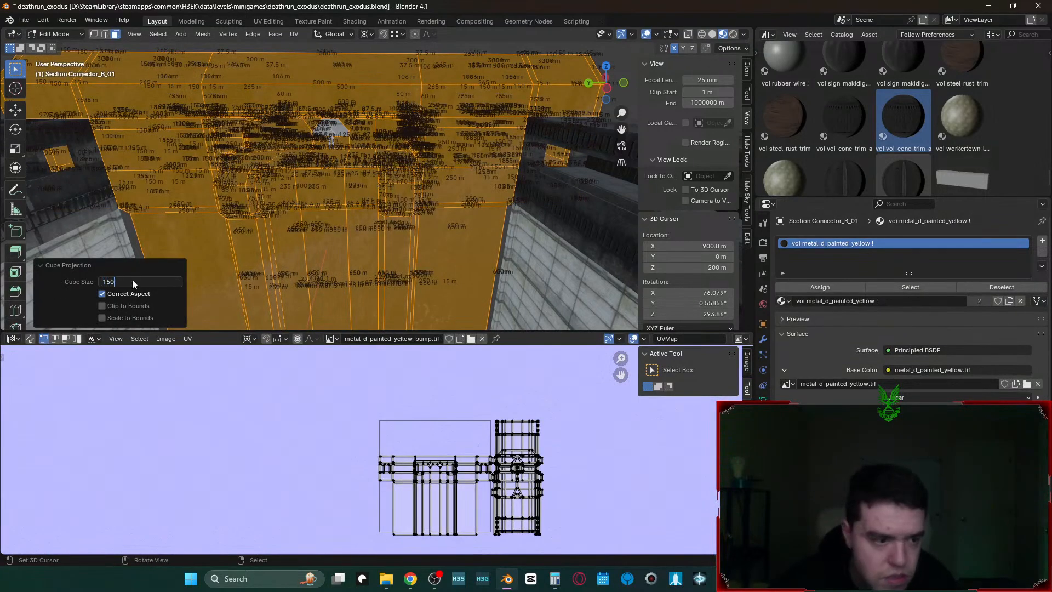
{"action": "key", "text": "Return"}
{"action": "key", "text": "Tab"}
{"action": "key", "text": "shift+grave"}
{"action": "left_click", "coordinate": [383, 214]}
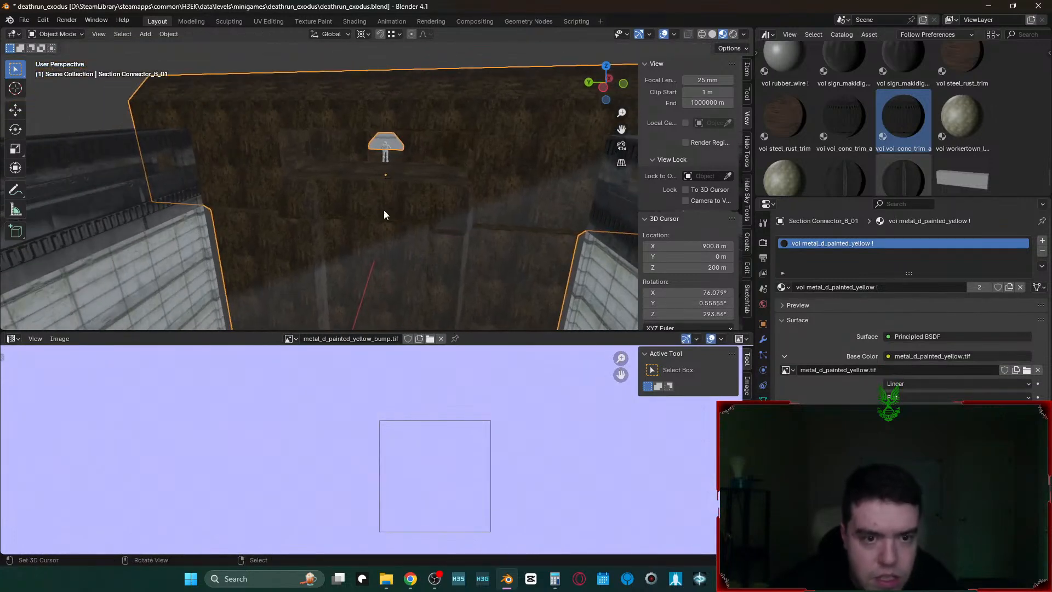
- Select the vertical face loops running along the front and side of one doorway pillar on the section connector
{"action": "key", "text": "shift+grave"}
{"action": "key", "text": "w"}
{"action": "left_click", "coordinate": [382, 214]}
{"action": "key", "text": "Tab"}
{"action": "left_click", "coordinate": [382, 208]}
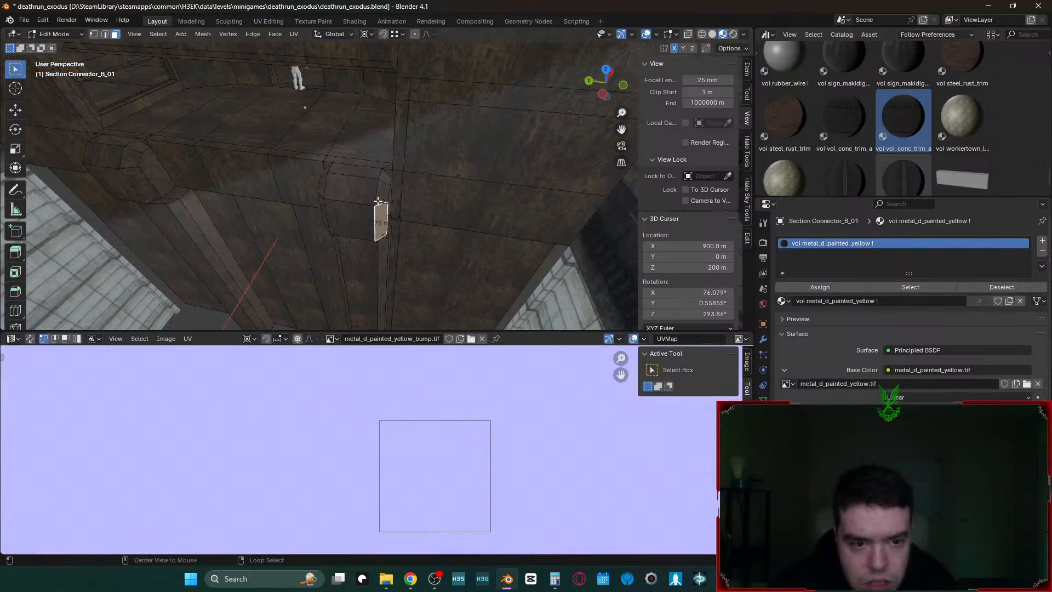
{"action": "left_click", "coordinate": [381, 204], "text": "alt"}
{"action": "left_click", "coordinate": [373, 206]}
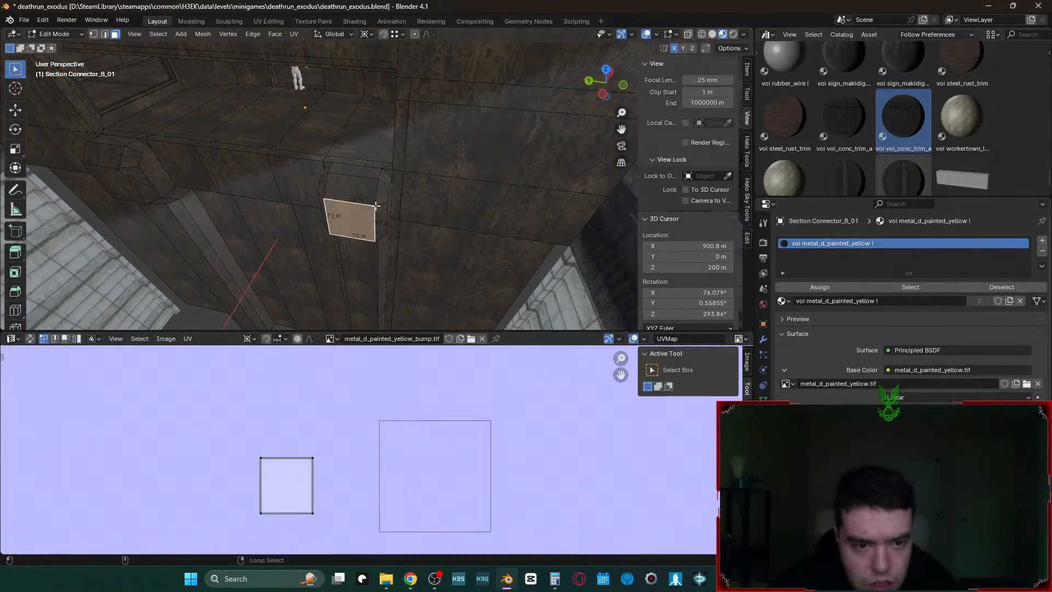
{"action": "left_click", "coordinate": [381, 203], "text": "alt+shift"}
{"action": "left_click", "coordinate": [354, 202], "text": "alt+shift"}
{"action": "left_click", "coordinate": [353, 202], "text": "alt+shift"}
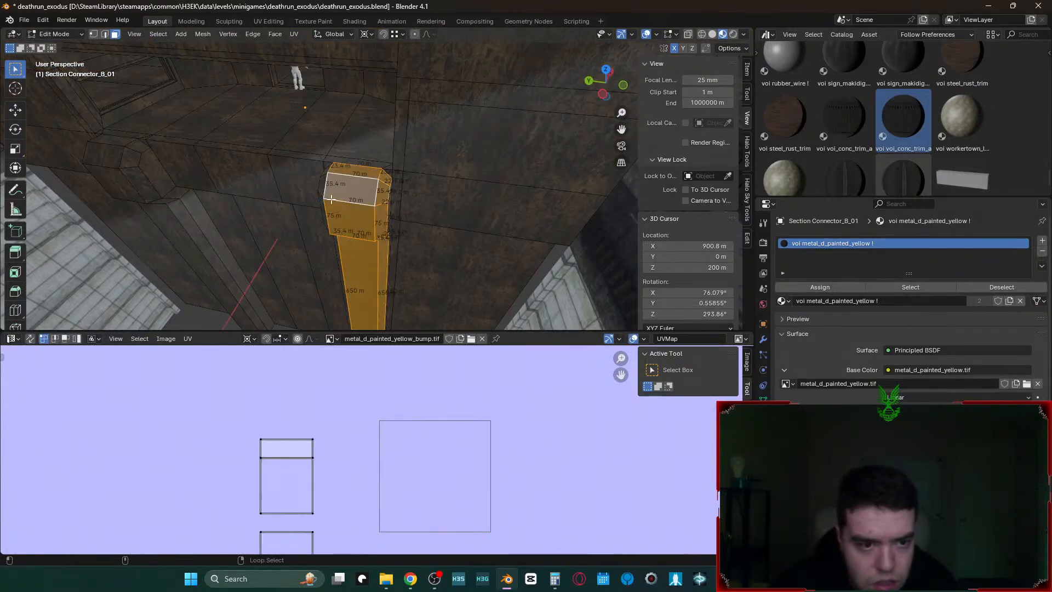
- Extend the selection with the front, side and bevel face loops of the other doorway pillar
{"action": "left_click", "coordinate": [321, 195], "text": "alt+shift"}
{"action": "middle_click_drag", "start_coordinate": [311, 194], "coordinate": [312, 195]}
{"action": "left_click", "coordinate": [398, 191], "text": "alt+shift"}
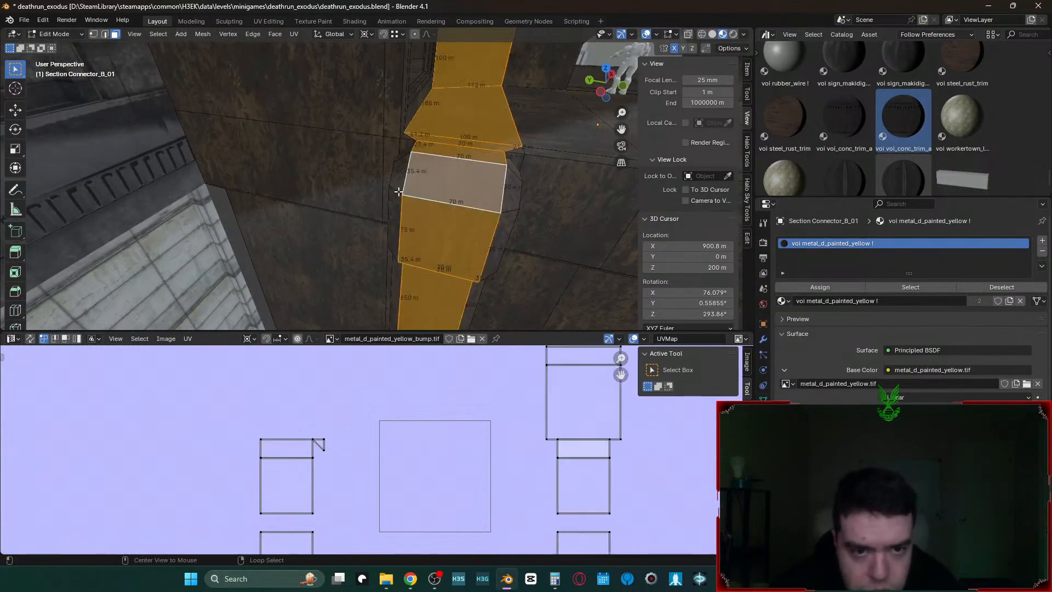
{"action": "left_click", "coordinate": [399, 191], "text": "alt+shift"}
{"action": "left_click", "coordinate": [506, 212], "text": "alt+shift"}
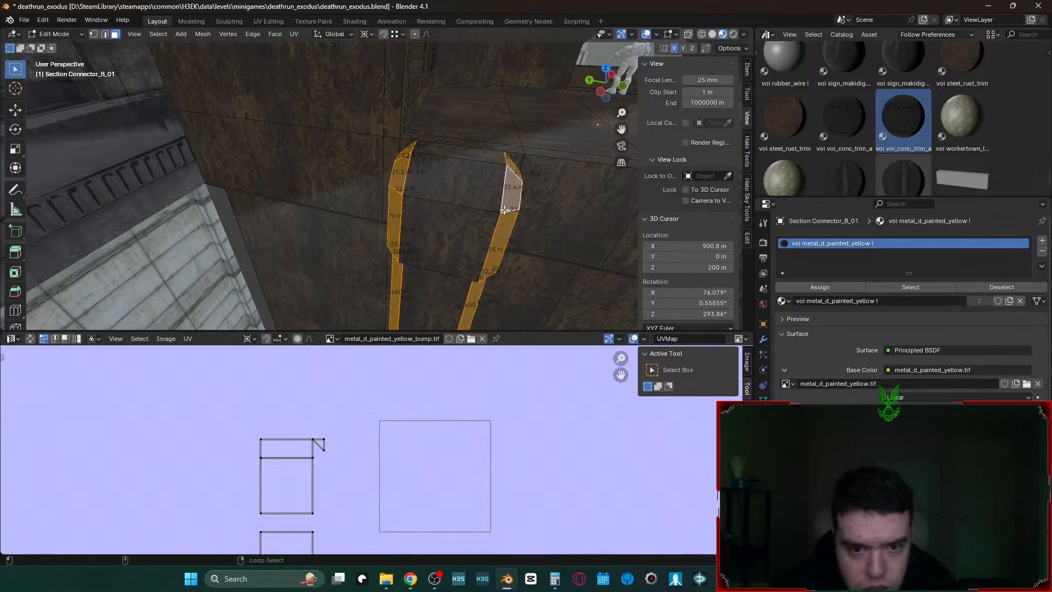
{"action": "left_click", "coordinate": [477, 173], "text": "alt+shift"}
{"action": "left_click", "coordinate": [429, 294], "text": "alt+shift"}
- Add the missing small ledge faces beneath the first pillar's capital to the face selection
{"action": "key", "text": "shift+grave"}
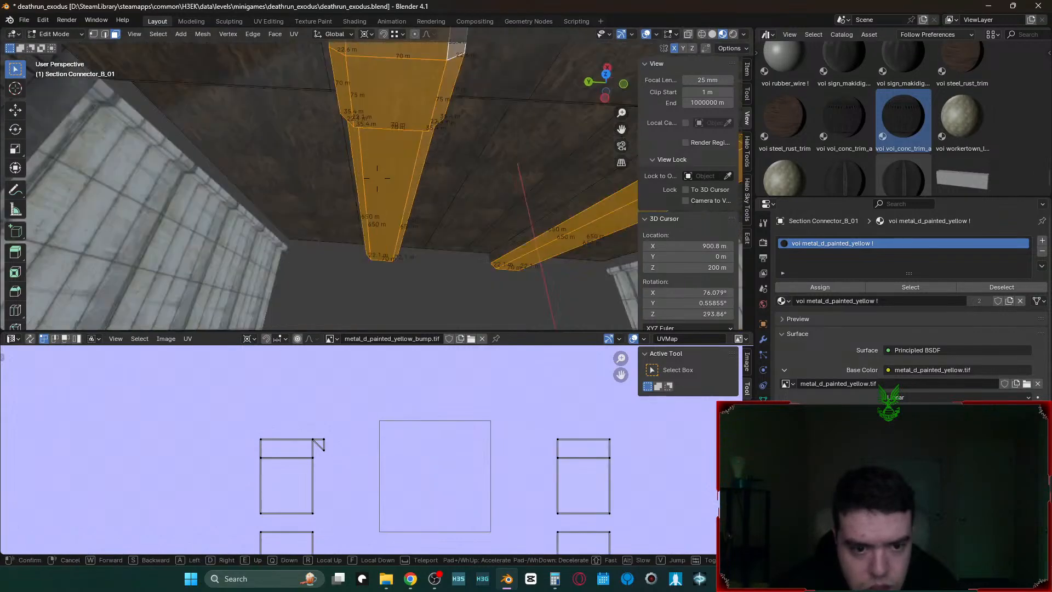
{"action": "key", "text": "s"}
{"action": "left_click", "coordinate": [377, 178]}
{"action": "key", "text": "c"}
{"action": "key", "text": "Escape"}
{"action": "key", "text": "shift+grave"}
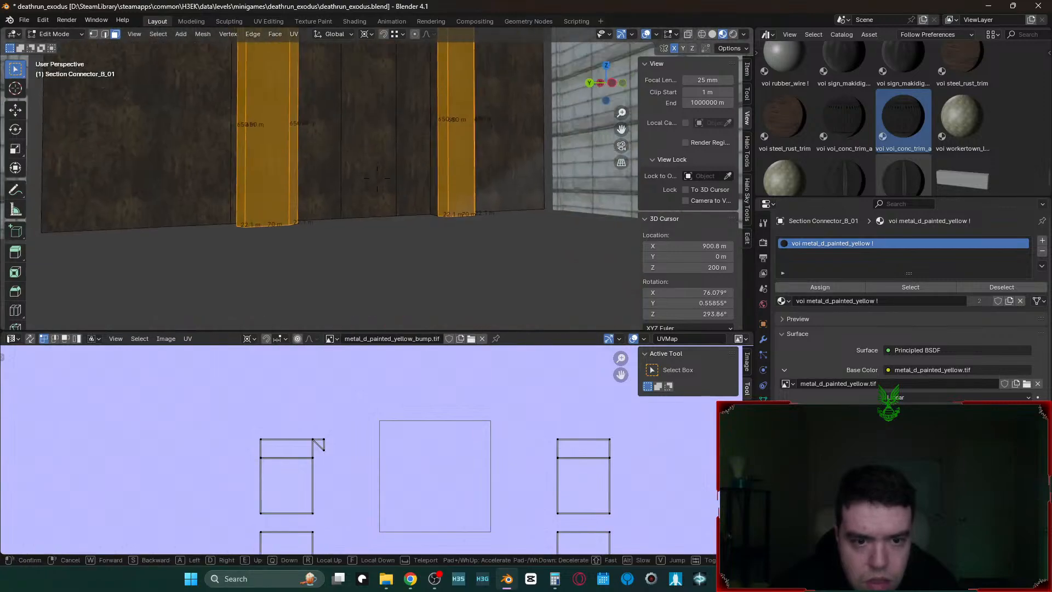
{"action": "key", "text": "w"}
{"action": "key", "text": "s"}
{"action": "left_click", "coordinate": [422, 159]}
{"action": "right_click", "coordinate": [438, 174], "text": "alt+shift"}
{"action": "middle_click_drag", "start_coordinate": [441, 171], "coordinate": [350, 140]}
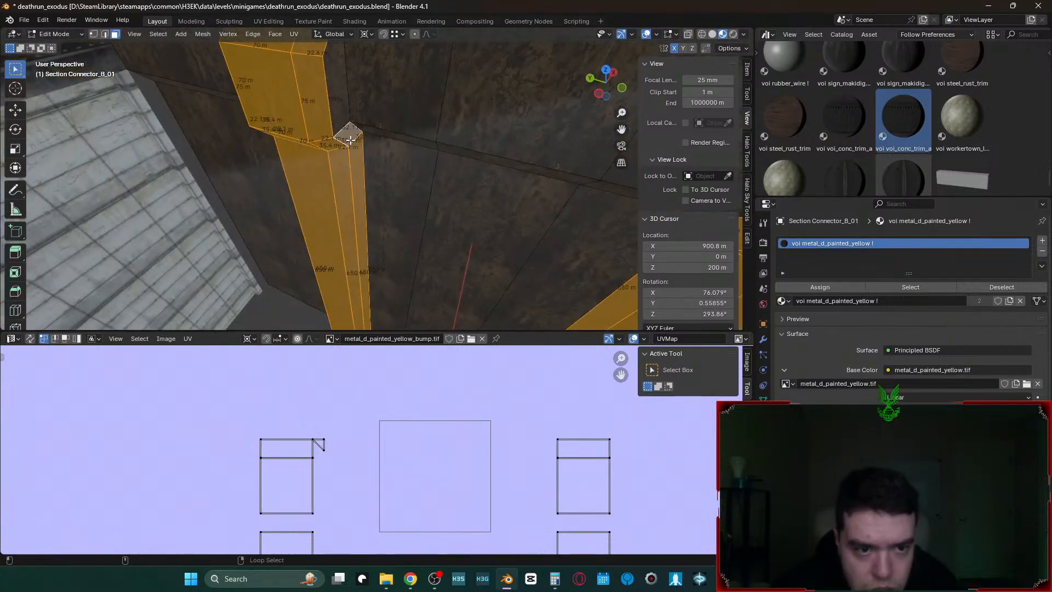
{"action": "right_click", "coordinate": [343, 112], "text": "alt+shift"}
{"action": "middle_click_drag", "start_coordinate": [279, 137], "coordinate": [347, 110]}
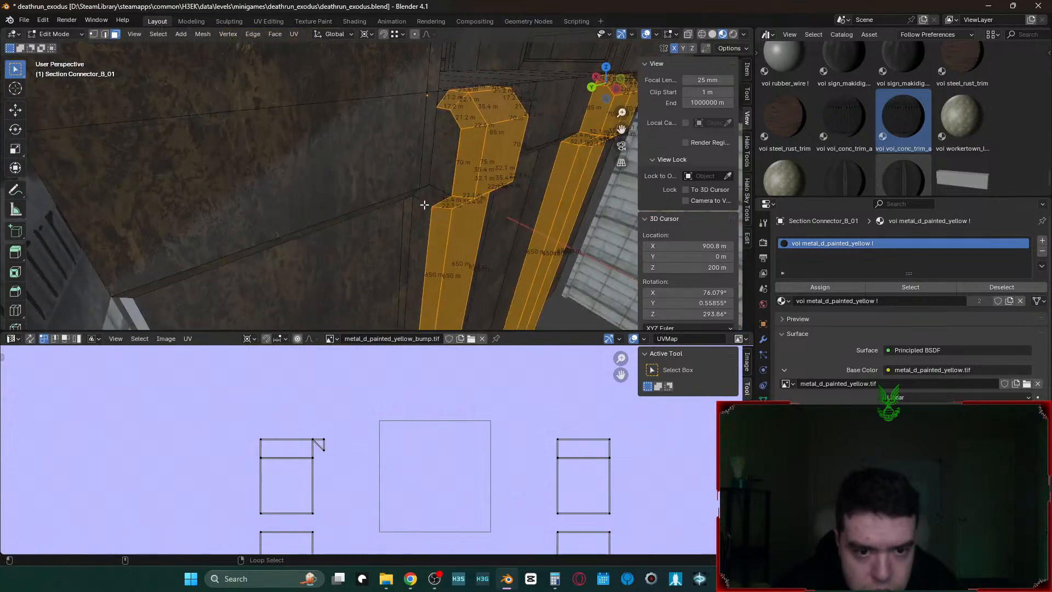
- Add the missing ledge face beneath the opposite pillar's capital, completing the selection of both pillars
{"action": "key", "text": "shift+grave"}
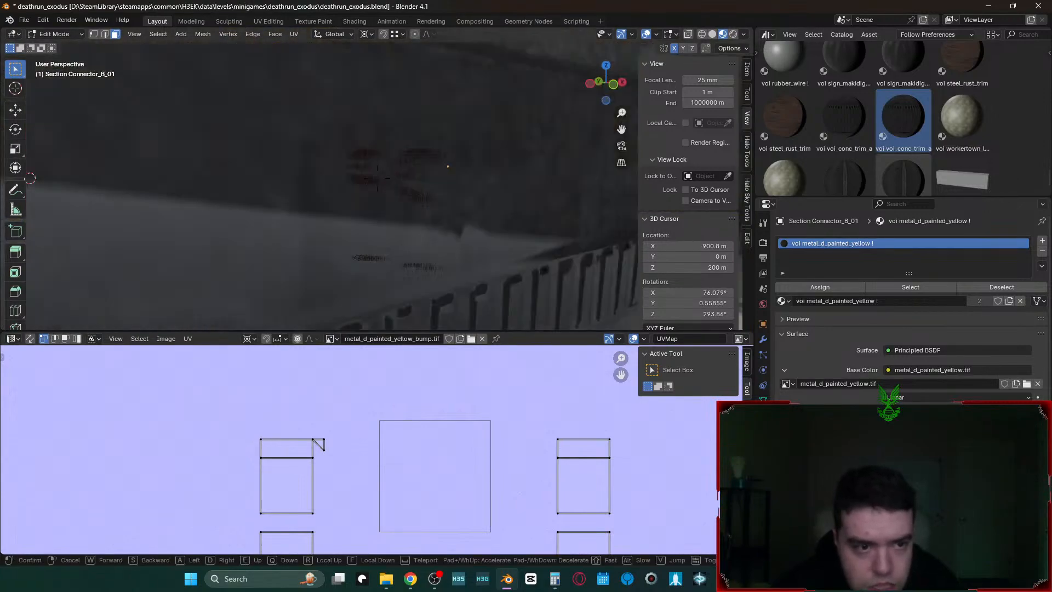
{"action": "left_click", "coordinate": [448, 151]}
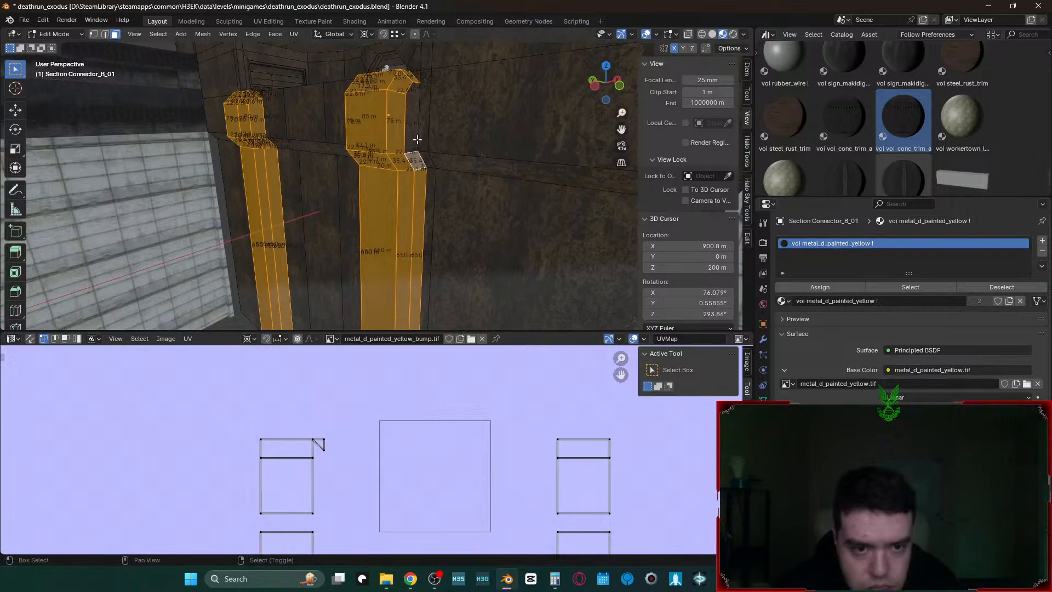
{"action": "key", "text": "shift+grave"}
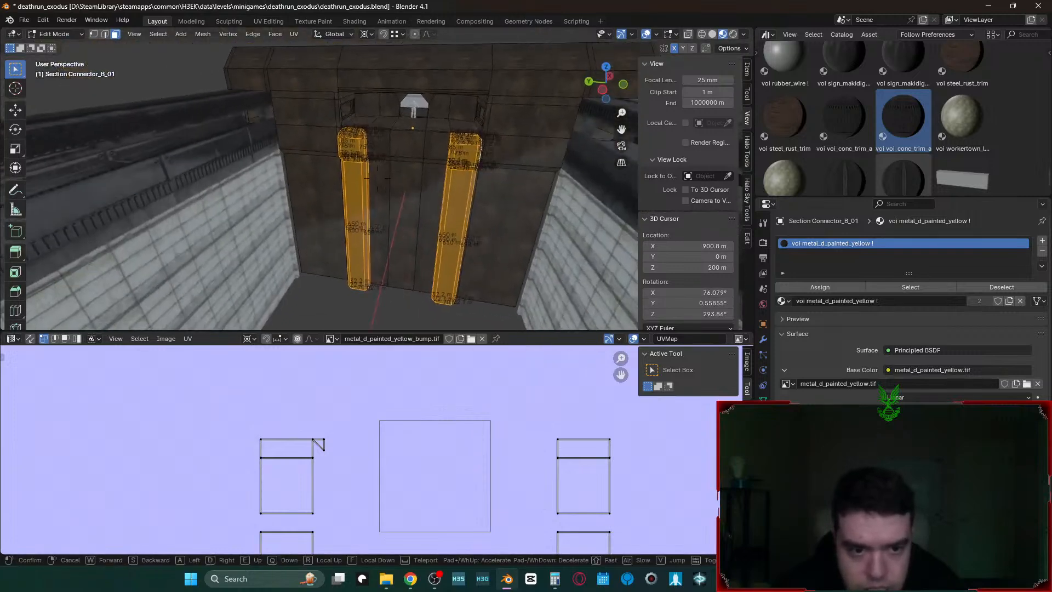
{"action": "left_click", "coordinate": [377, 178]}
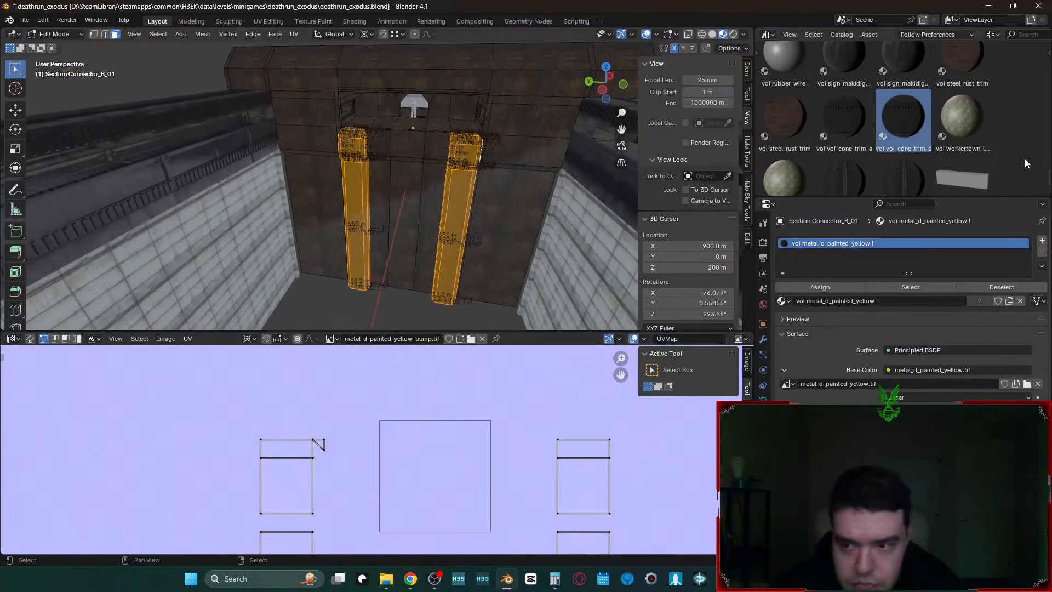
- Add a second material slot with voi steel_rust_trim and assign it to the selected pillar faces
{"action": "left_click", "coordinate": [1041, 241]}
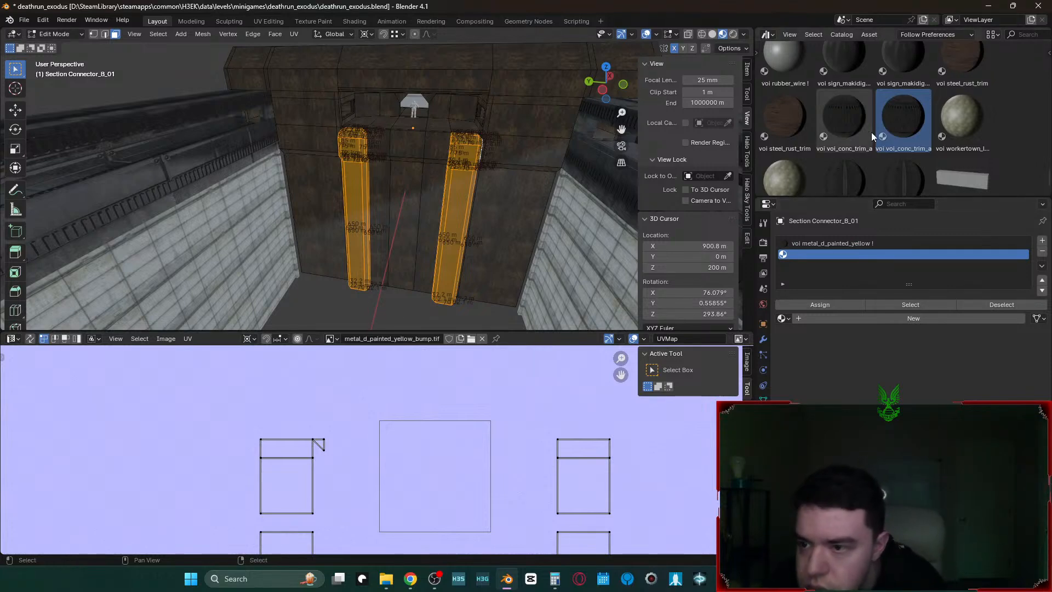
{"action": "left_click_drag", "start_coordinate": [772, 120], "coordinate": [833, 253]}
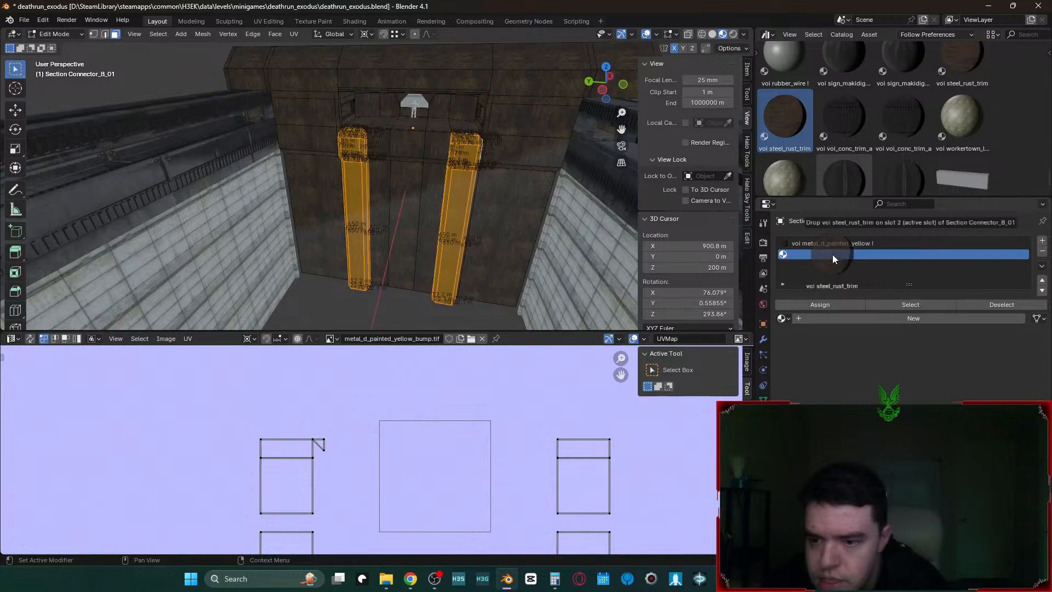
{"action": "left_click", "coordinate": [816, 305]}
- Try a cube projection on the pillar faces and check the rust trim texture up close
{"action": "key", "text": "q"}
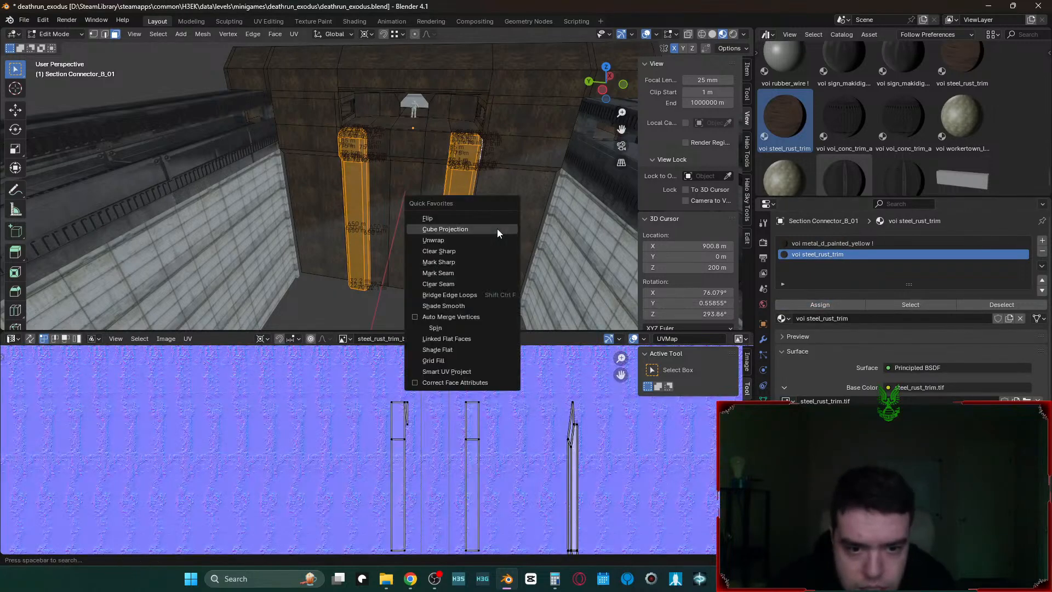
{"action": "left_click", "coordinate": [498, 230]}
{"action": "key", "text": "Tab"}
{"action": "key", "text": "shift+grave"}
{"action": "key", "text": "w"}
{"action": "left_click", "coordinate": [496, 228]}
- Cube-project the pillar faces' UVs with cube size 150 and view the textured pillars up close
{"action": "key", "text": "Tab"}
{"action": "key", "text": "q"}
{"action": "left_click", "coordinate": [484, 228]}
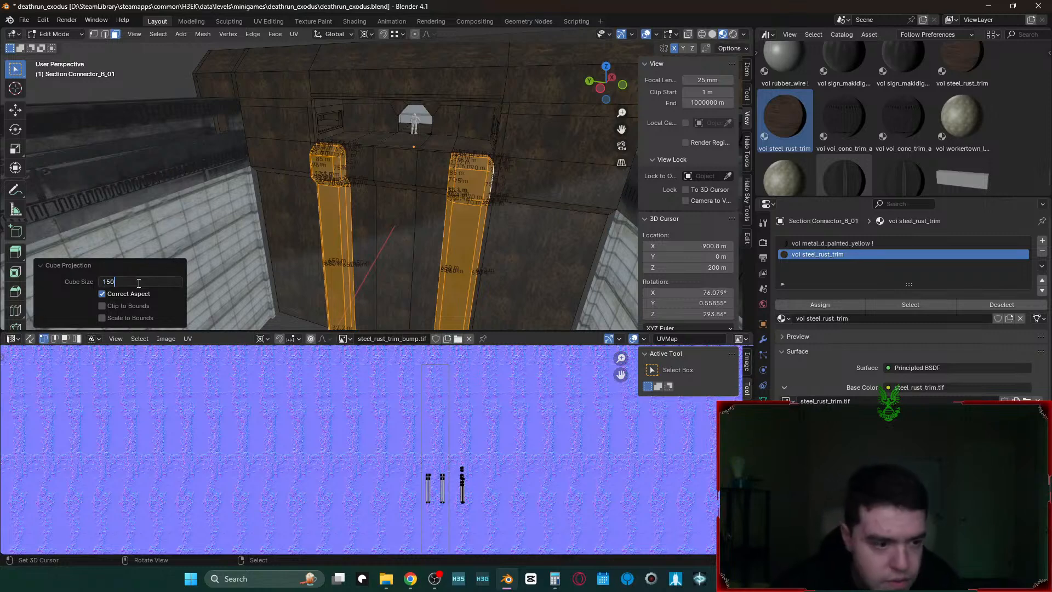
{"action": "key", "text": "Return"}
{"action": "key", "text": "Tab"}
{"action": "key", "text": "shift+grave"}
{"action": "key", "text": "w"}
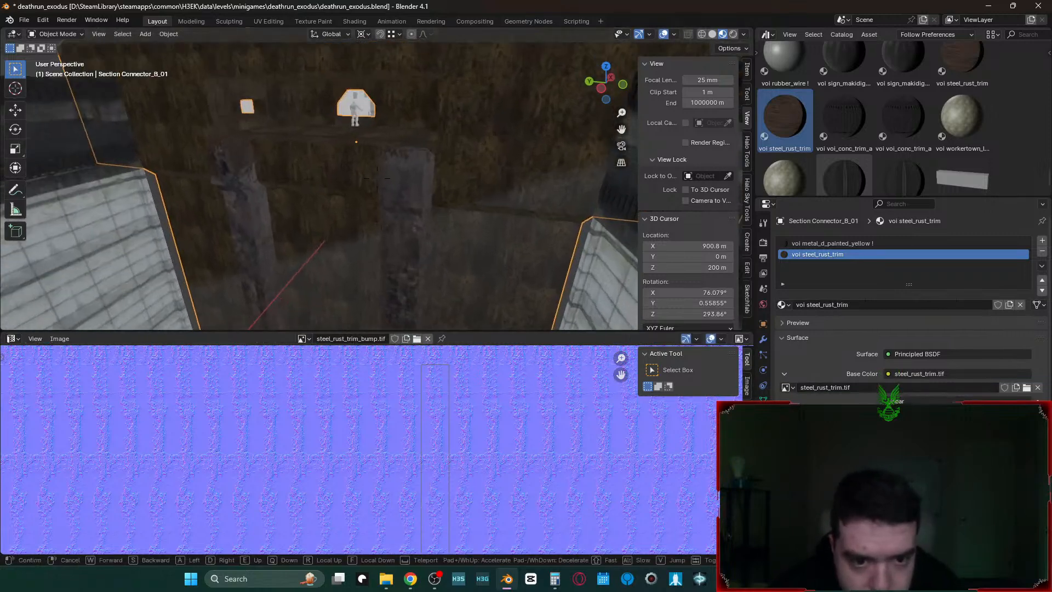
{"action": "left_click", "coordinate": [371, 246]}
- Replace the rust trim in the pillars' material slot with the voi metal_support_beam material from the asset library
{"action": "key", "text": "Tab"}
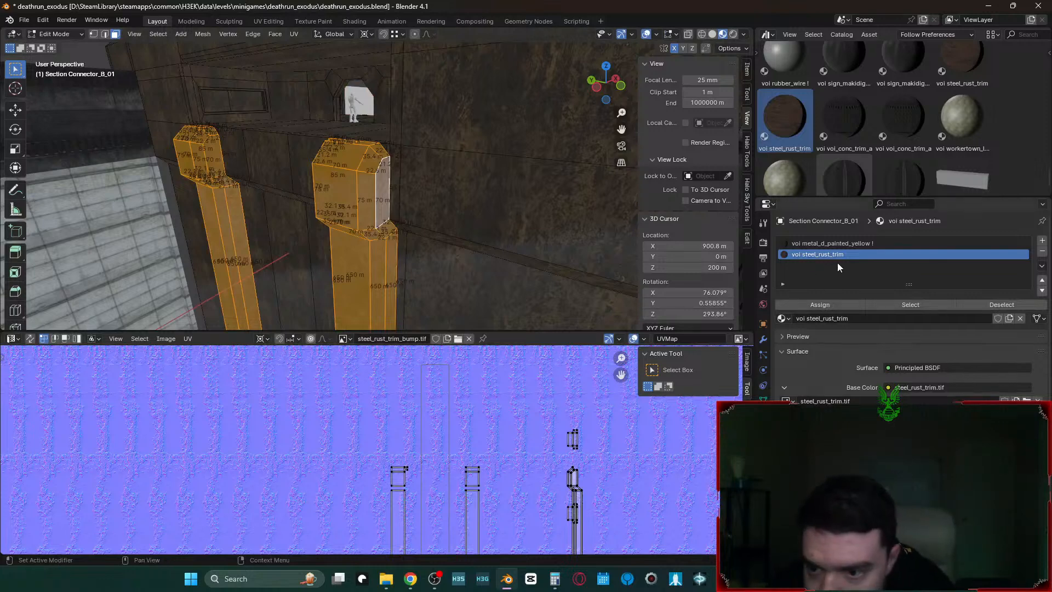
{"action": "scroll", "coordinate": [895, 136], "scroll_direction": "up", "scroll_amount": 5}
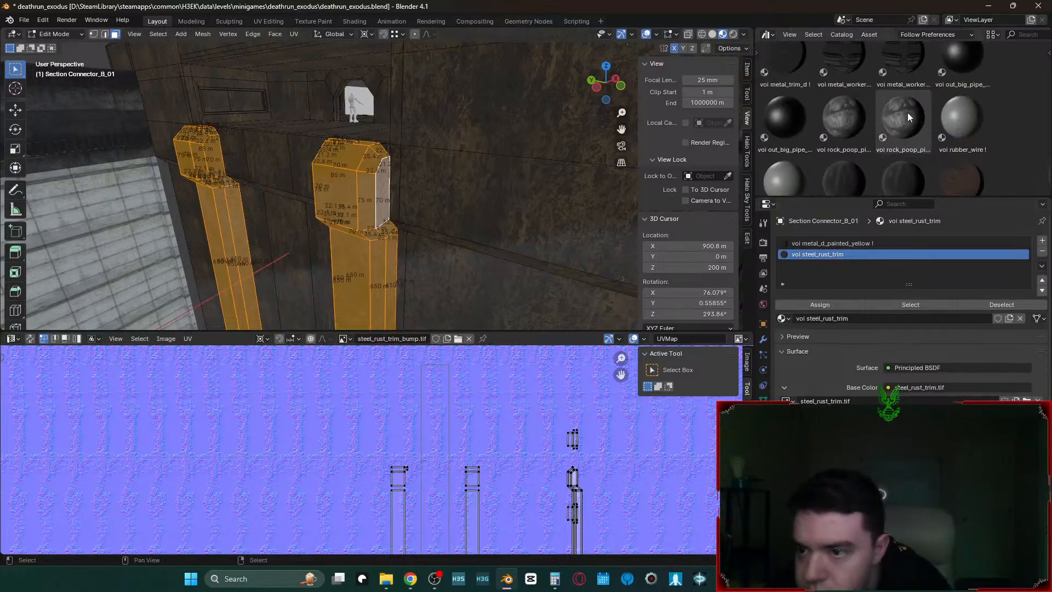
{"action": "scroll", "coordinate": [905, 127], "scroll_direction": "up", "scroll_amount": 3}
{"action": "scroll", "coordinate": [904, 129], "scroll_direction": "up", "scroll_amount": 1}
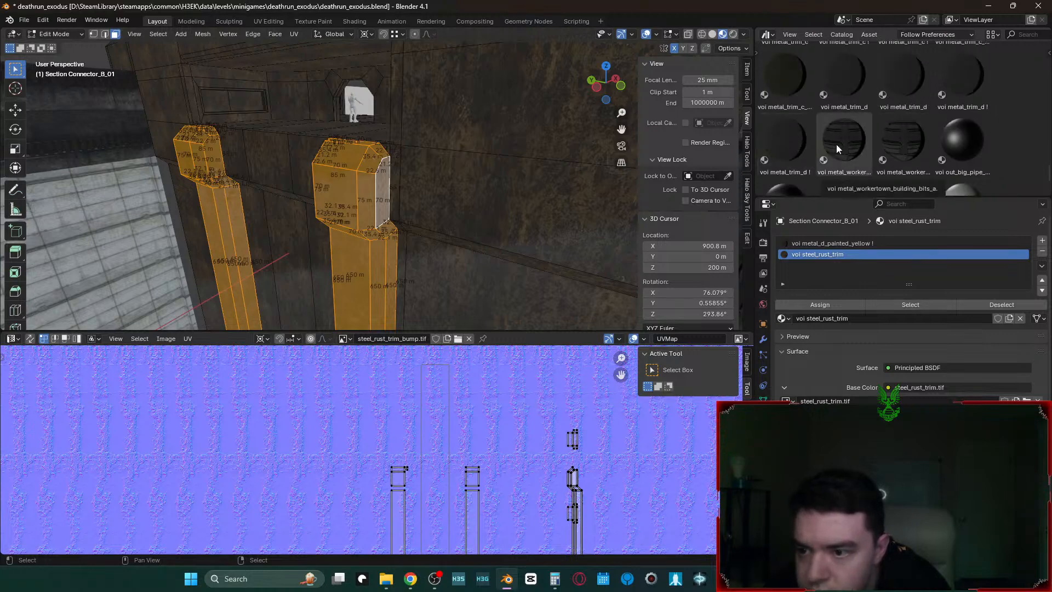
{"action": "scroll", "coordinate": [836, 143], "scroll_direction": "up", "scroll_amount": 4}
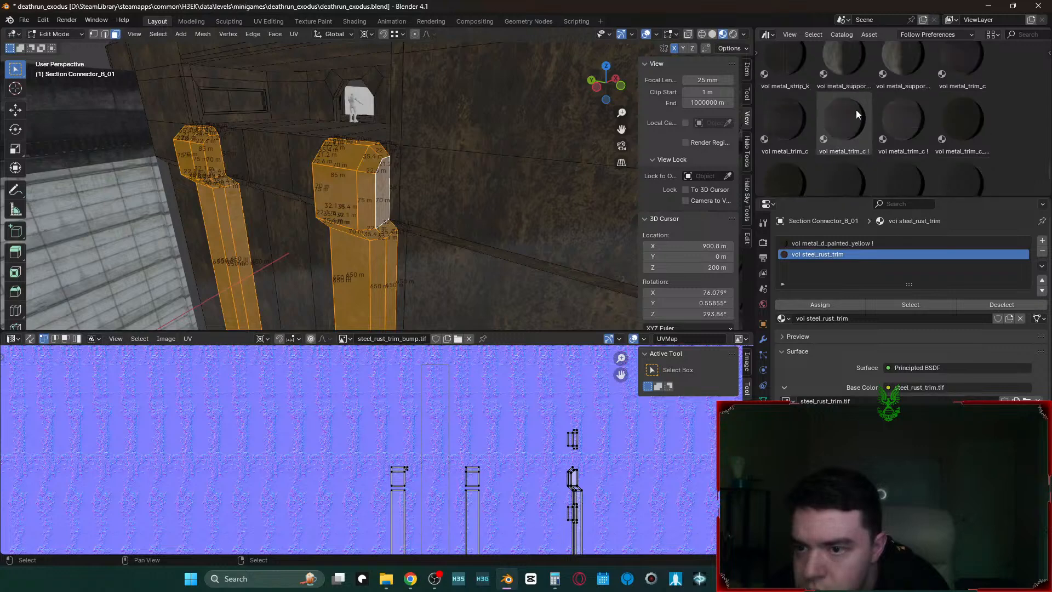
{"action": "scroll", "coordinate": [852, 109], "scroll_direction": "up", "scroll_amount": 3}
{"action": "left_click_drag", "start_coordinate": [915, 150], "coordinate": [440, 178]}
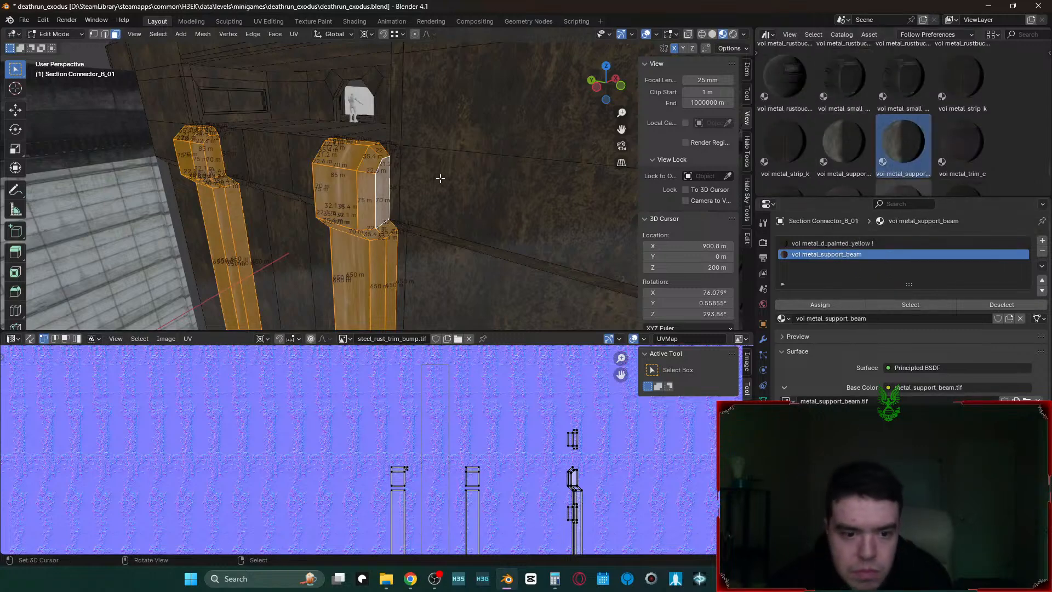
- Cube-project the pillar faces' UVs with cube size 150 for the support beam material and inspect both pillars
{"action": "key", "text": "u"}
{"action": "left_click", "coordinate": [440, 178]}
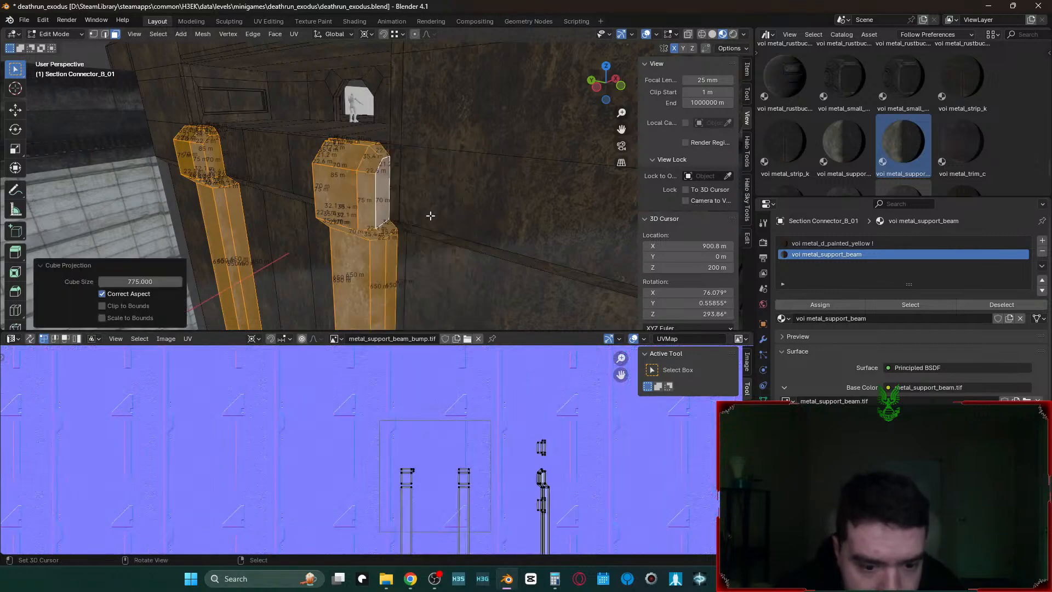
{"action": "scroll", "coordinate": [498, 374], "scroll_direction": "down", "scroll_amount": 1}
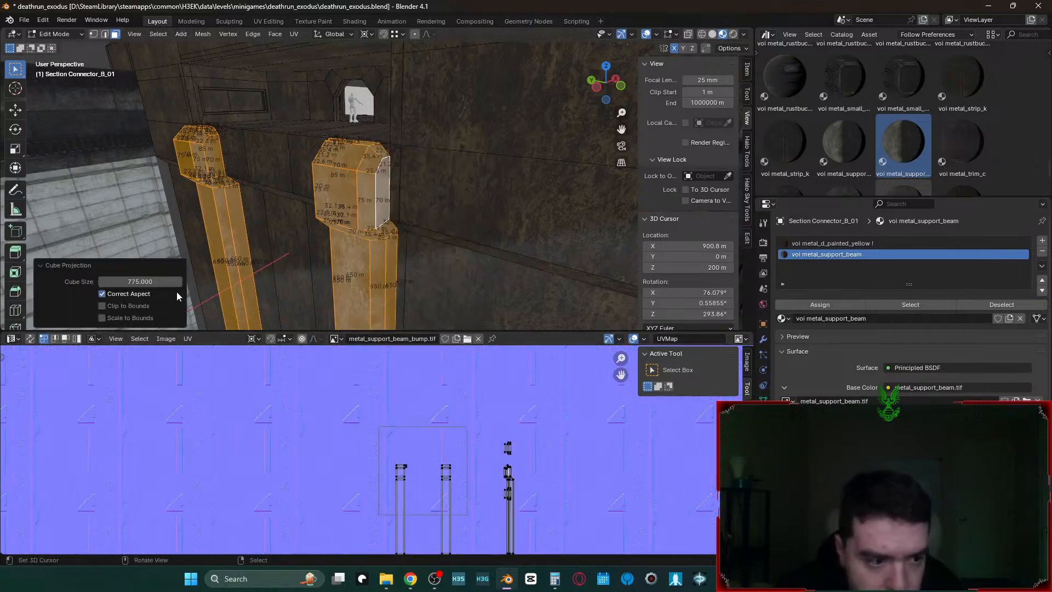
{"action": "key", "text": "Return"}
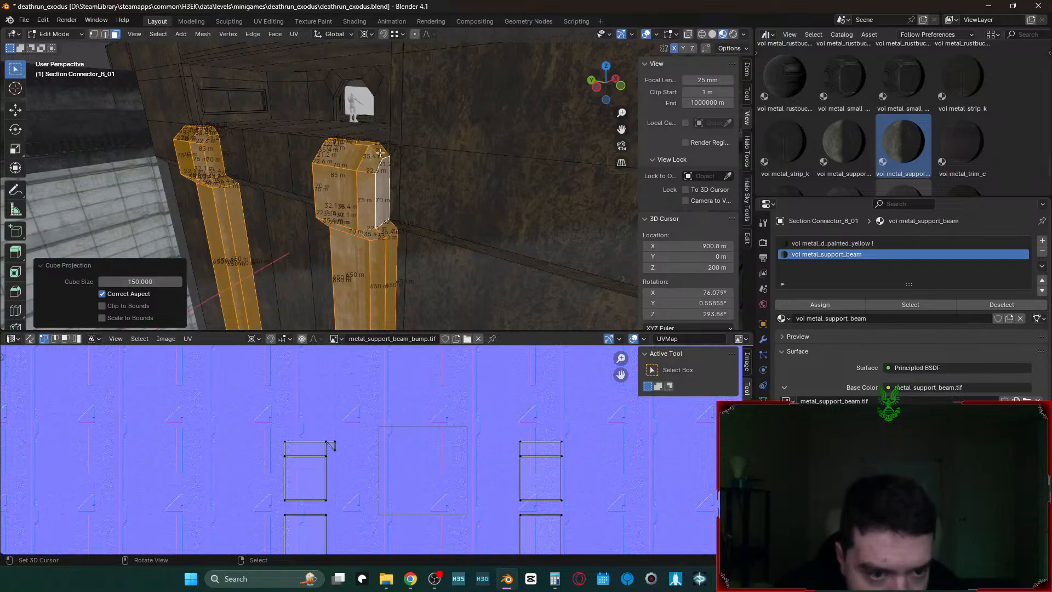
{"action": "key", "text": "Tab"}
{"action": "key", "text": "shift+grave"}
{"action": "key", "text": "a"}
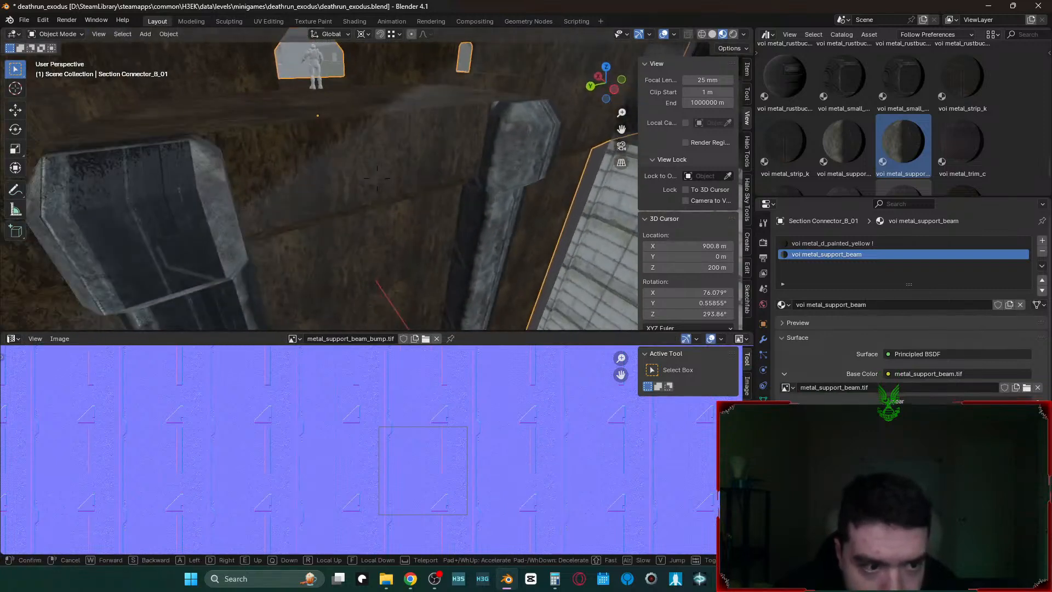
{"action": "key", "text": "d"}
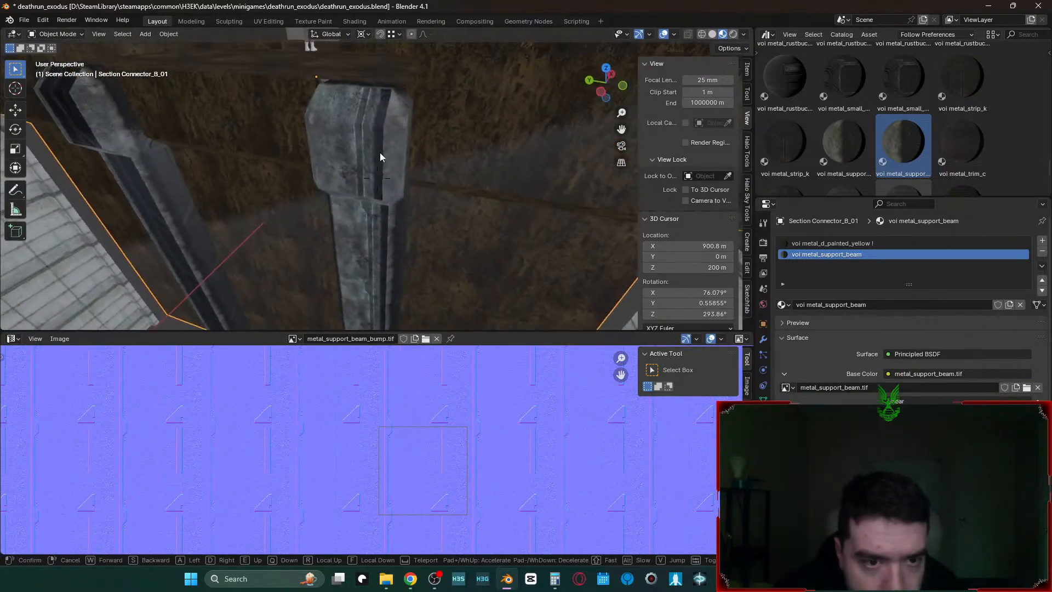
{"action": "left_click", "coordinate": [380, 157]}
- Select the right-hand front-face UV islands and move them -2.6667 along X, snapped onto the matching left-hand islands
{"action": "key", "text": "Tab"}
{"action": "scroll", "coordinate": [515, 457], "scroll_direction": "down", "scroll_amount": 5}
{"action": "middle_click_drag", "start_coordinate": [484, 492], "coordinate": [494, 429]}
{"action": "key", "text": "c"}
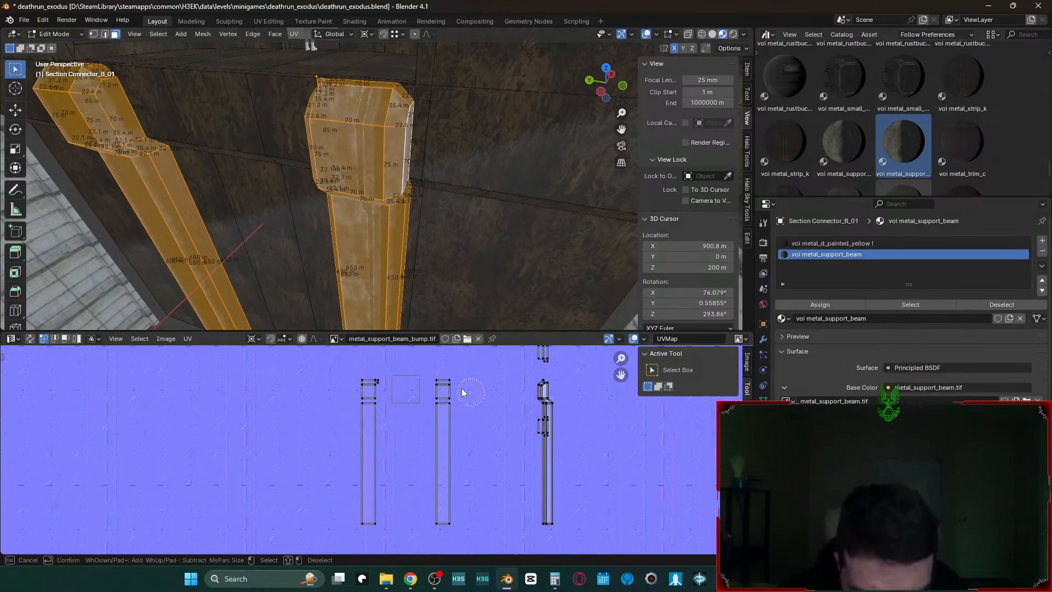
{"action": "key", "text": "Escape"}
{"action": "key", "text": "l"}
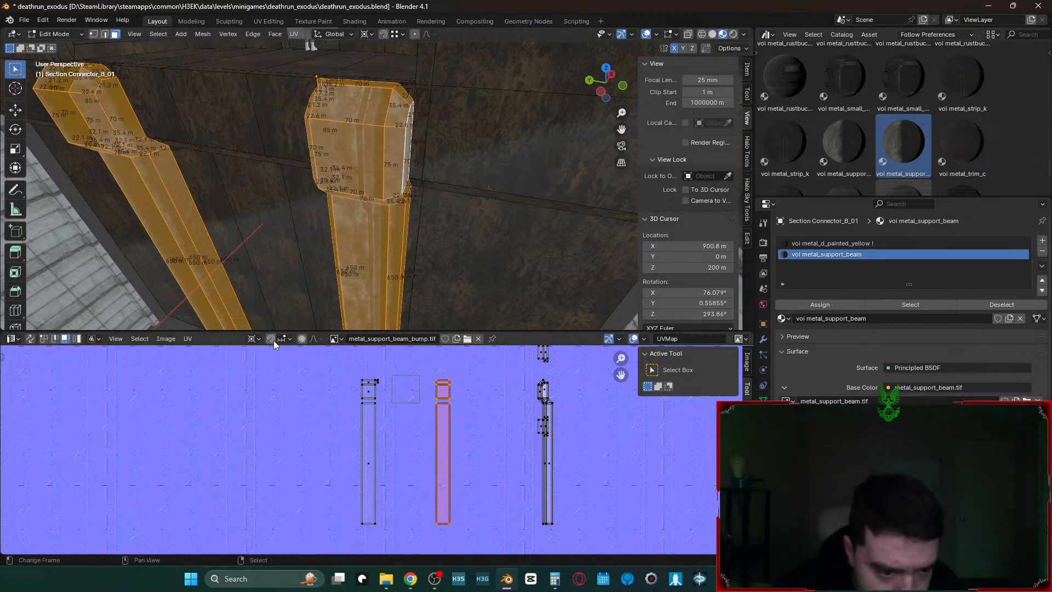
{"action": "left_click", "coordinate": [280, 339]}
{"action": "left_click", "coordinate": [281, 382]}
{"action": "key", "text": "g"}
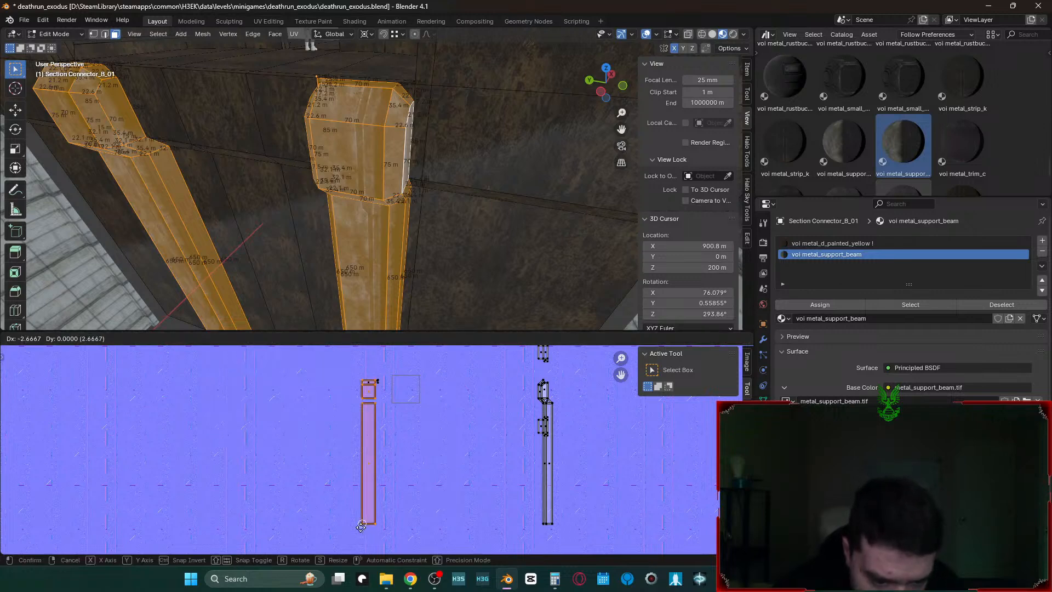
{"action": "left_click", "coordinate": [360, 527]}
{"action": "key", "text": "c"}
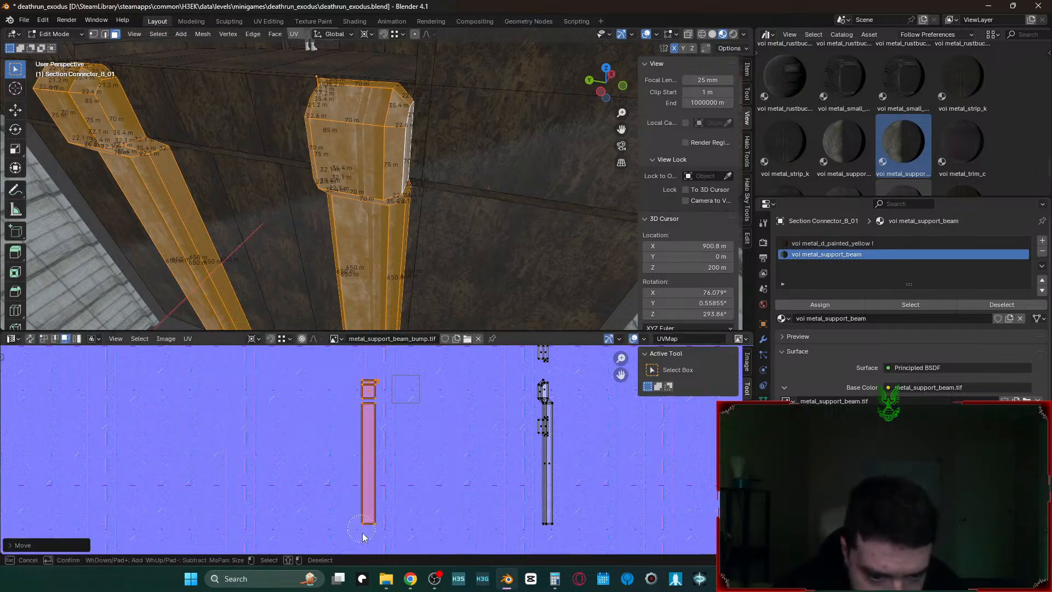
{"action": "key", "text": "Escape"}
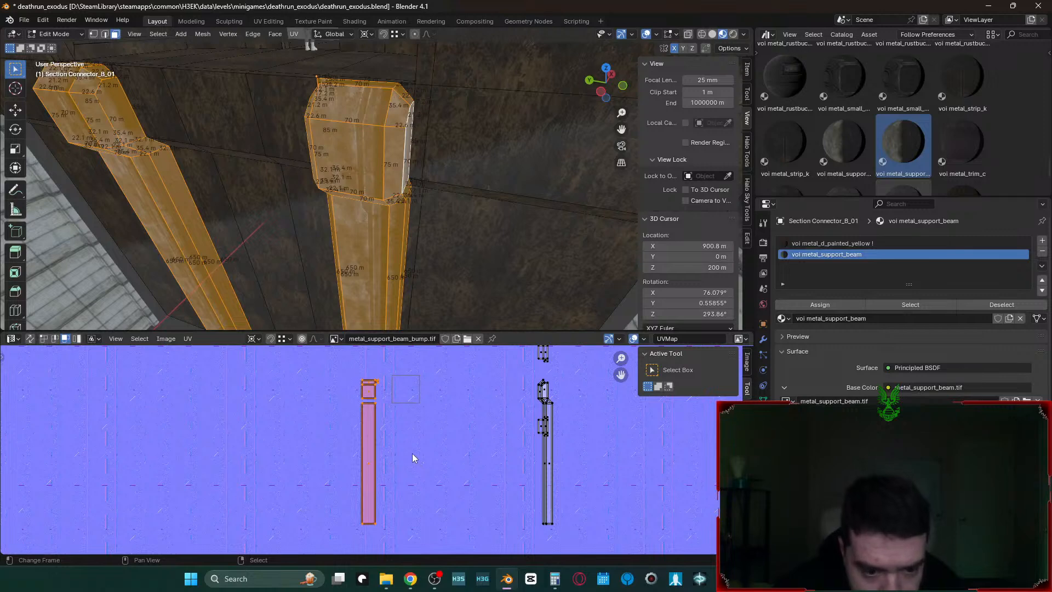
- Shift the stacked front-face UV strip about 0.17 along X over the texture
{"action": "scroll", "coordinate": [383, 446], "scroll_direction": "up", "scroll_amount": 4}
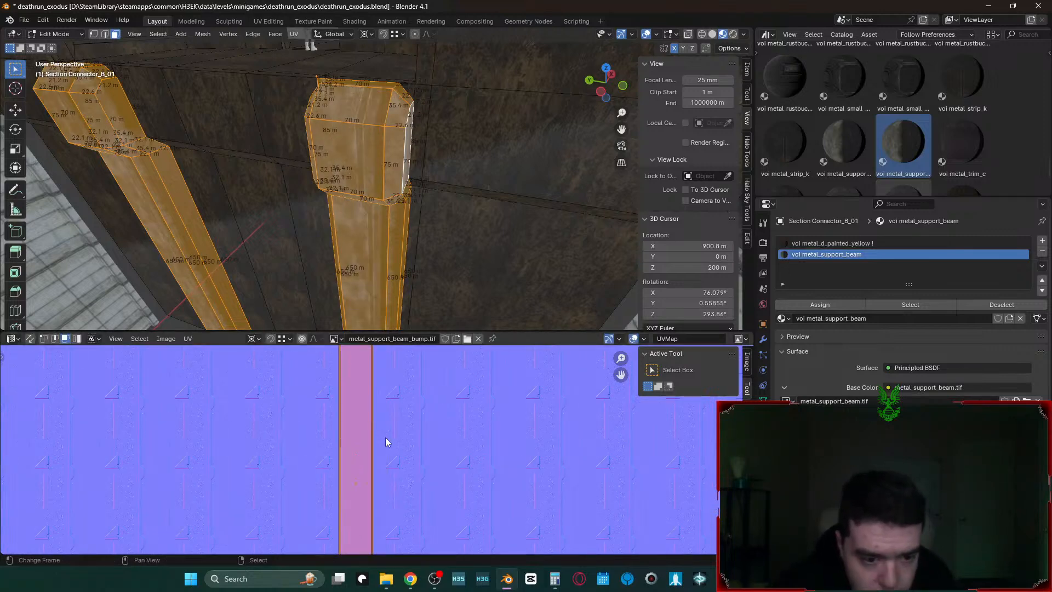
{"action": "key", "text": "g"}
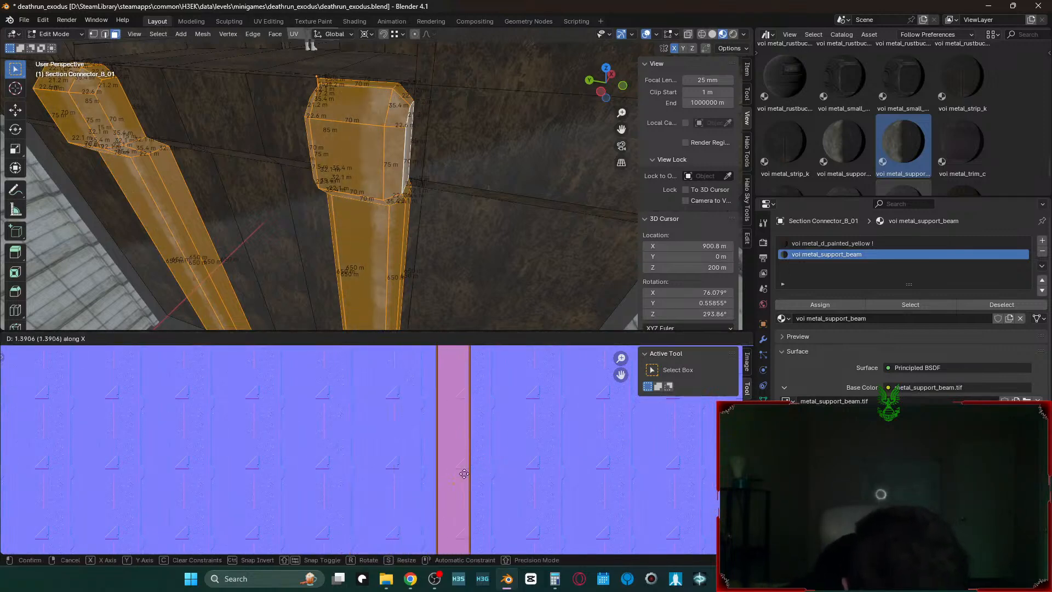
{"action": "key", "text": "Escape"}
{"action": "key", "text": "g"}
{"action": "key", "text": "x"}
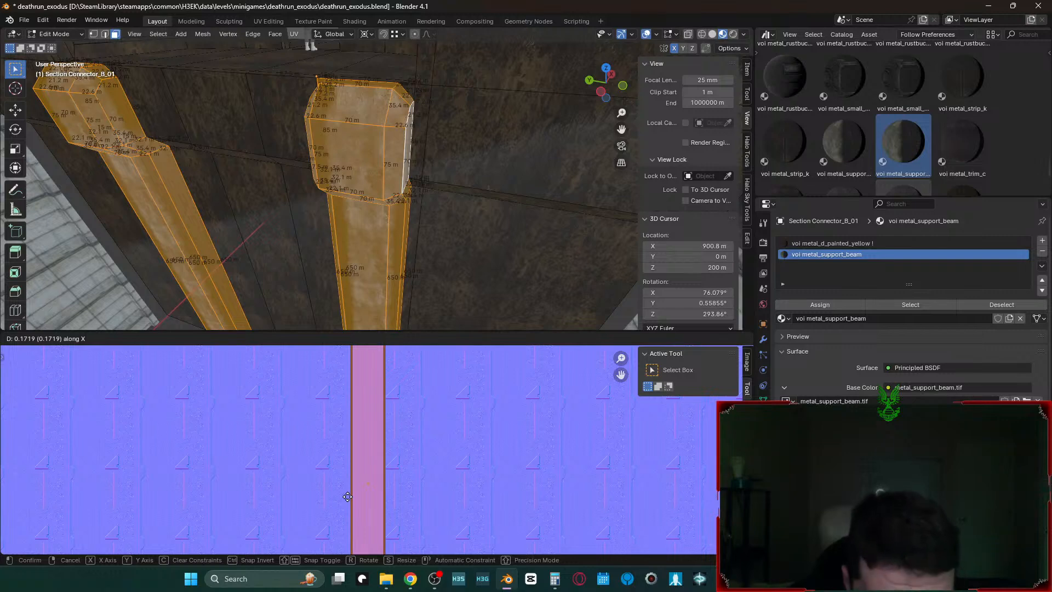
{"action": "left_click", "coordinate": [348, 500]}
- Snap the UV editor's 2D cursor to the selected front-face UV islands
{"action": "key", "text": "s"}
{"action": "key", "text": "y"}
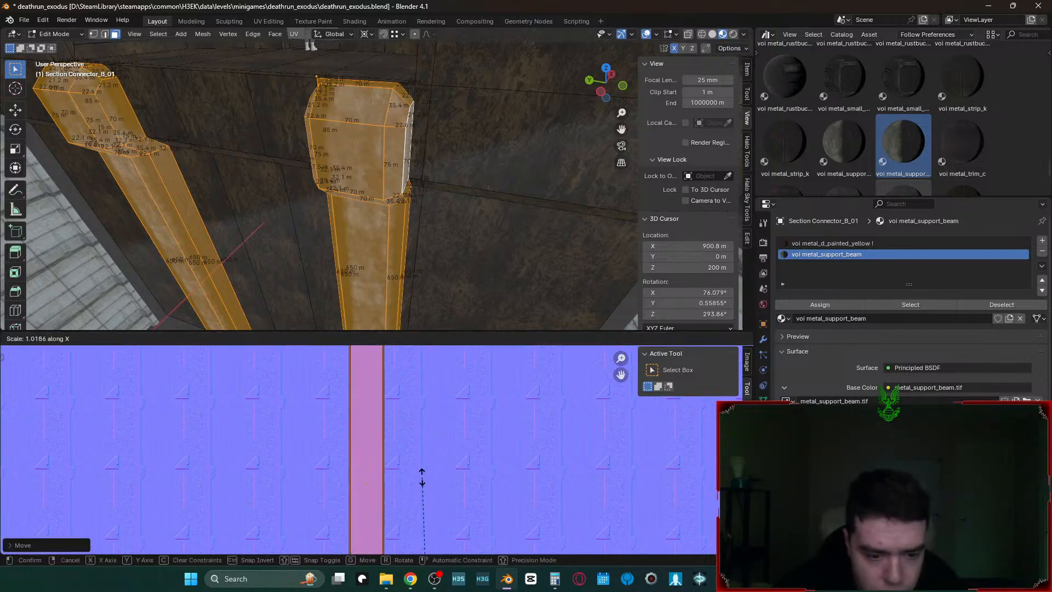
{"action": "key", "text": "Escape"}
{"action": "key", "text": "shift+s"}
{"action": "left_click", "coordinate": [430, 524]}
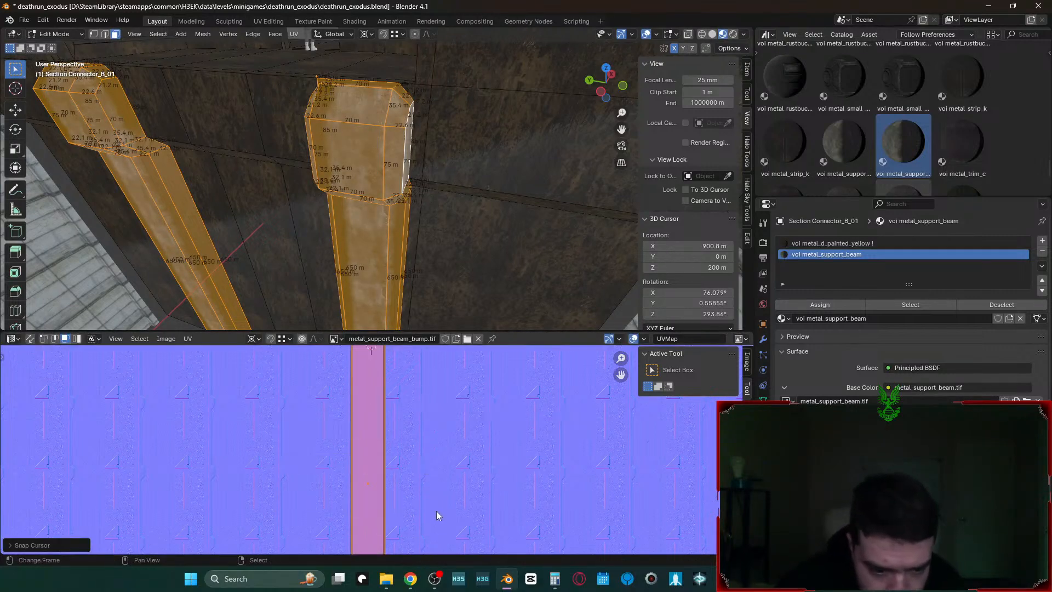
{"action": "key", "text": "s"}
{"action": "key", "text": "y"}
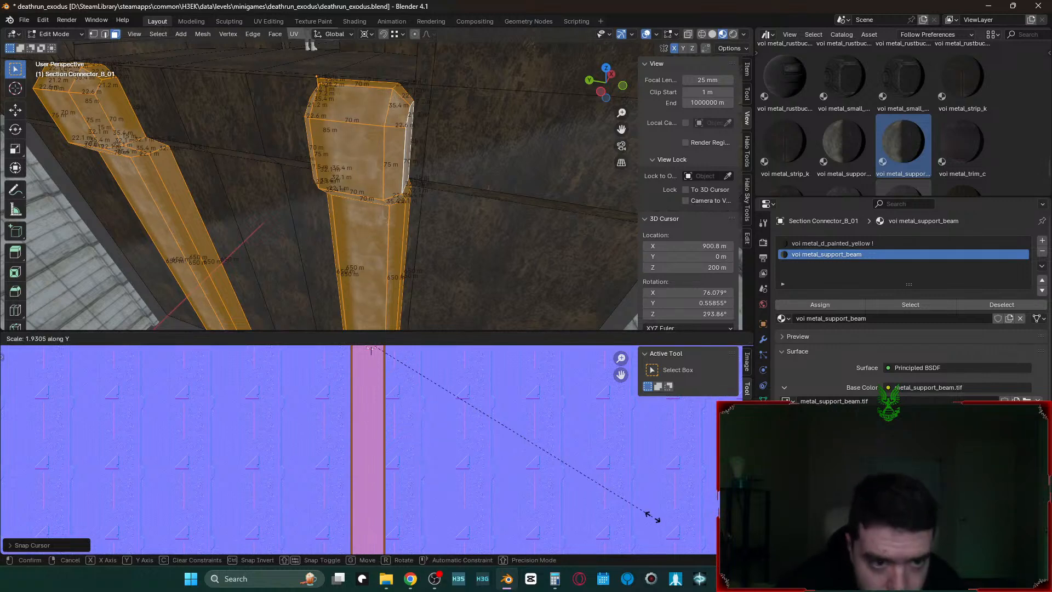
{"action": "key", "text": "x"}
{"action": "right_click", "coordinate": [499, 506]}
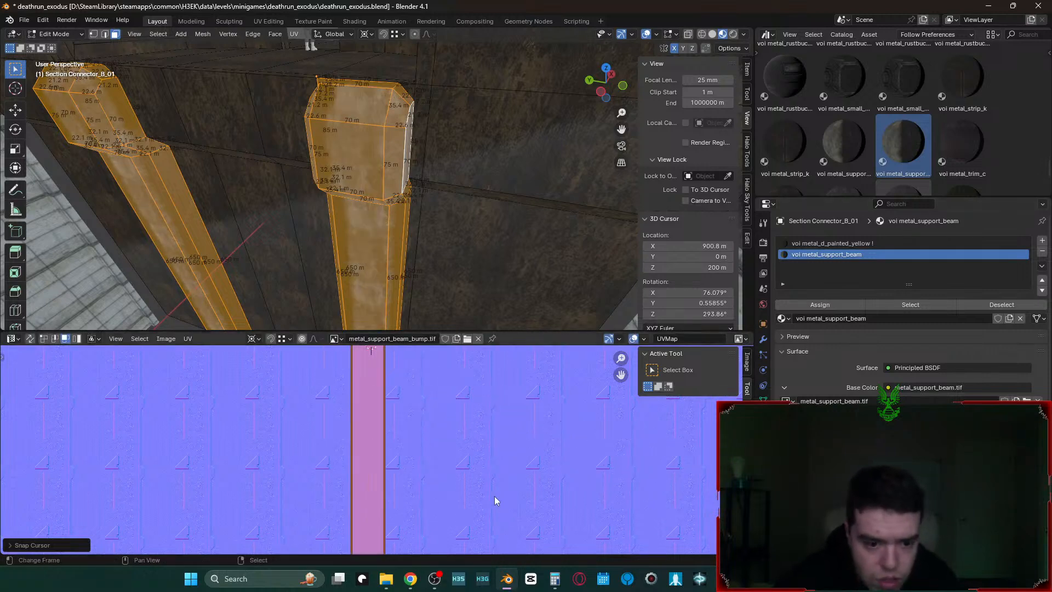
- Widen the selected front-face UV islands along X to about three times their width
{"action": "scroll", "coordinate": [500, 507], "scroll_direction": "down", "scroll_amount": 4}
{"action": "key", "text": "s"}
{"action": "key", "text": "x"}
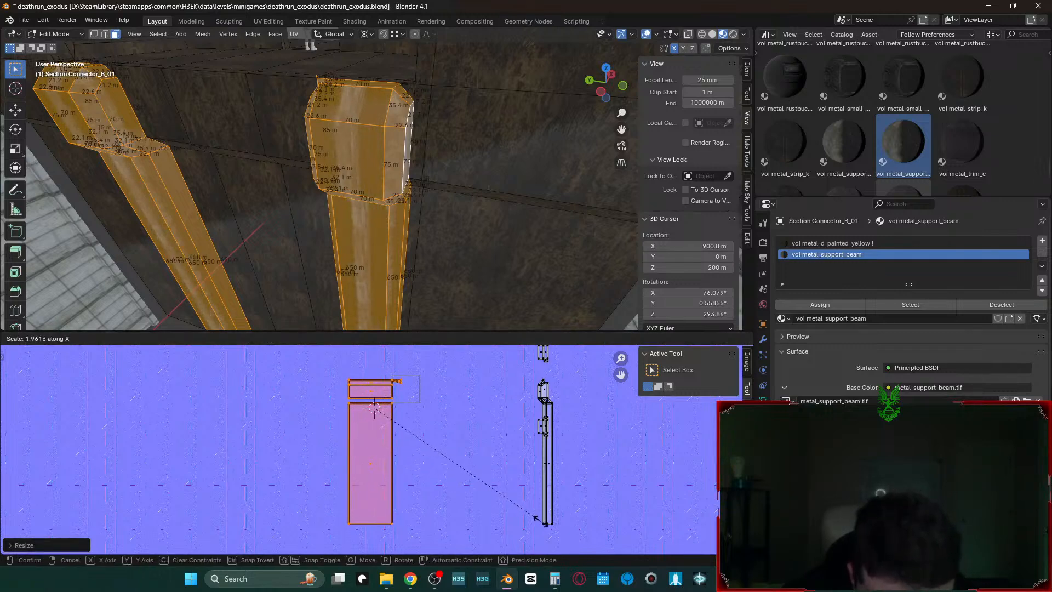
{"action": "left_click", "coordinate": [544, 527]}
{"action": "scroll", "coordinate": [465, 421], "scroll_direction": "up", "scroll_amount": 4}
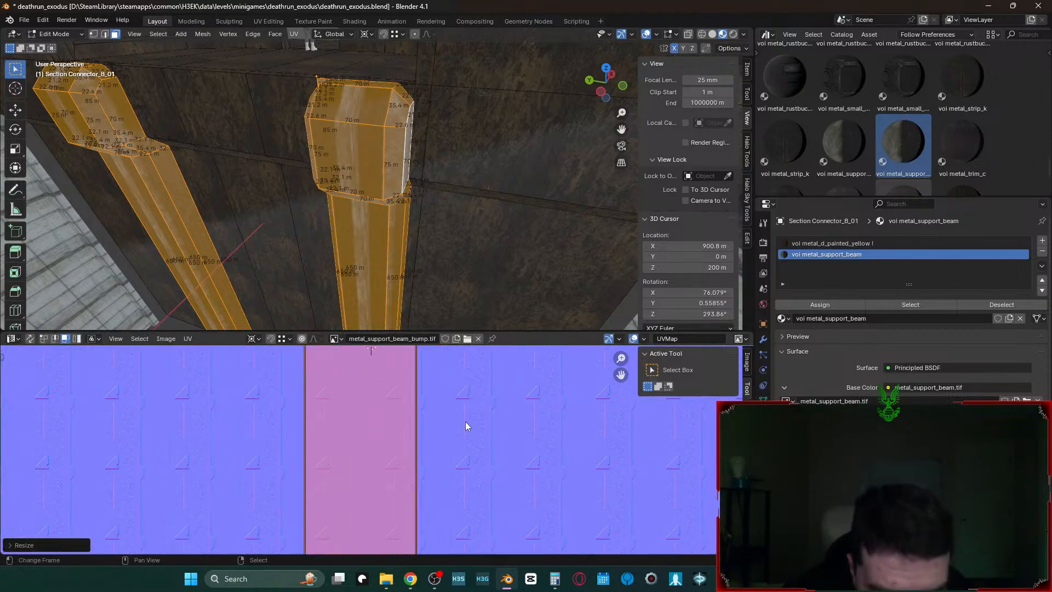
{"action": "middle_click_drag", "start_coordinate": [467, 394], "coordinate": [455, 480]}
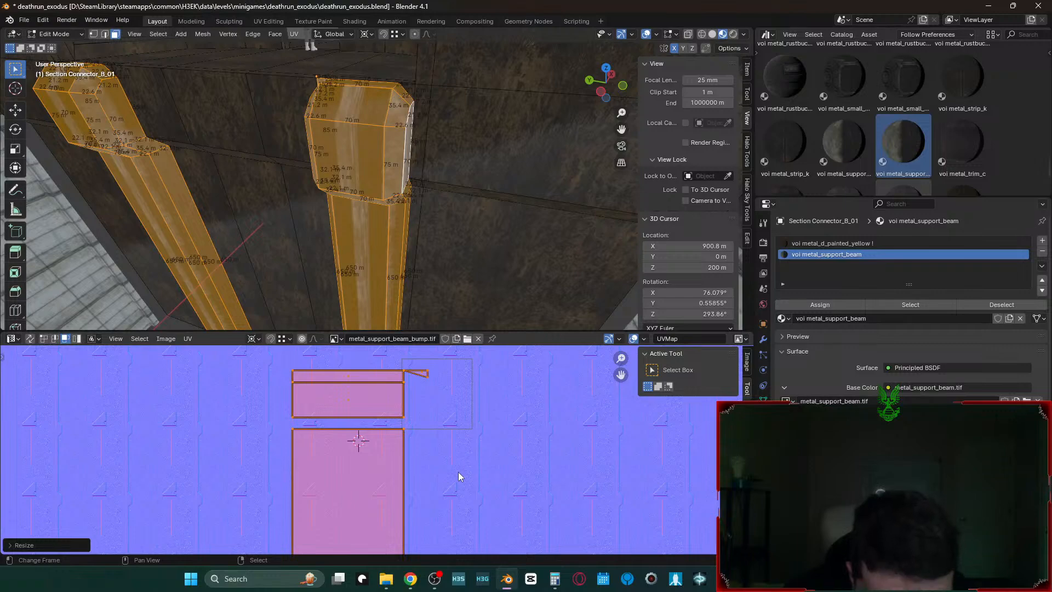
- Stretch the selected front-face UV islands about 5 times along Y and view the textured pillars up close
{"action": "key", "text": "shift+grave"}
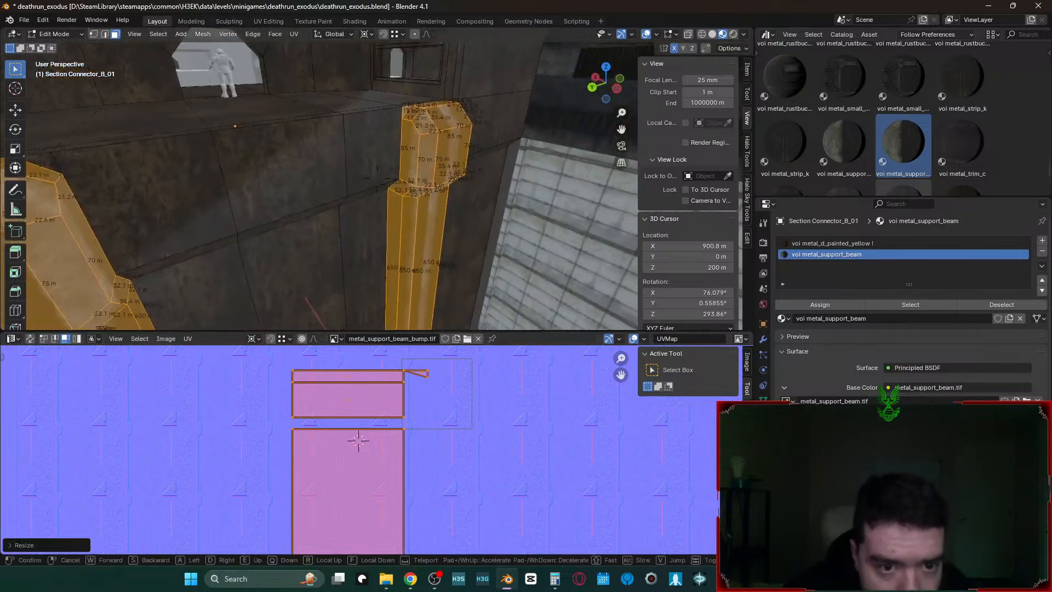
{"action": "key", "text": "w"}
{"action": "key", "text": "s"}
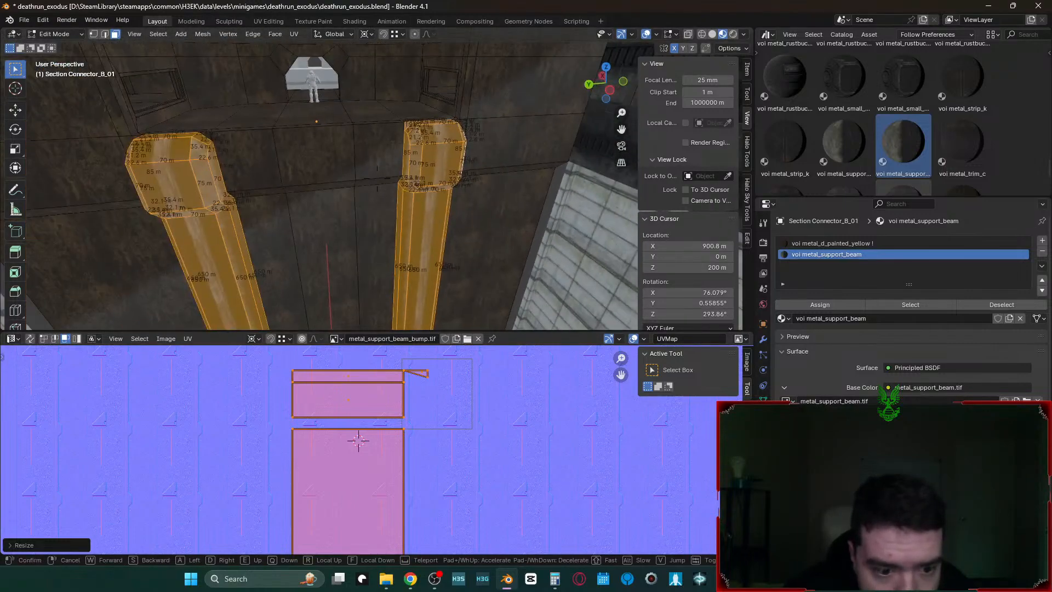
{"action": "key", "text": "w"}
{"action": "left_click", "coordinate": [376, 179]}
{"action": "key", "text": "s"}
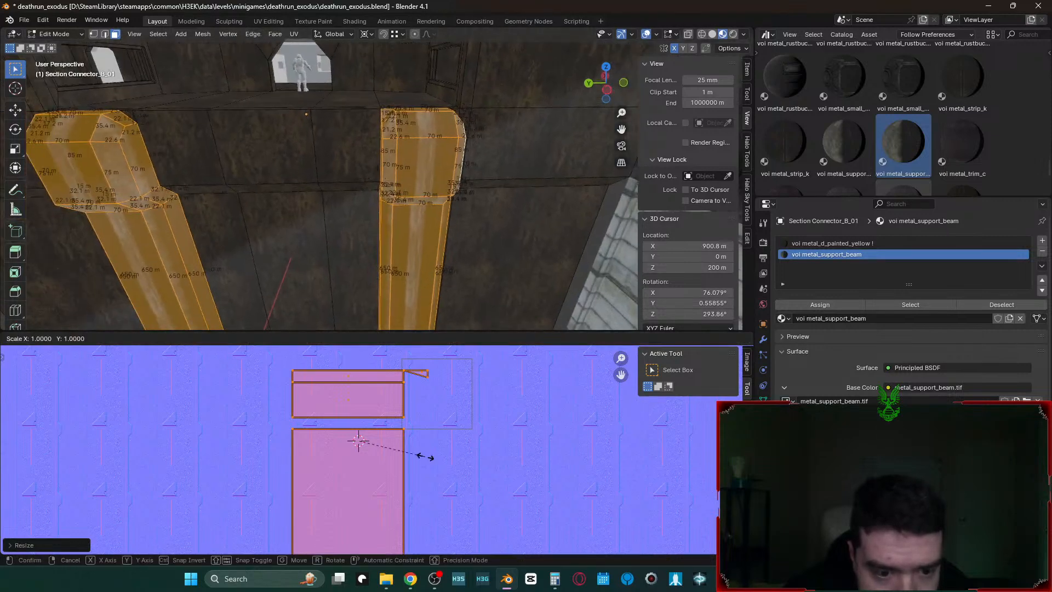
{"action": "key", "text": "y"}
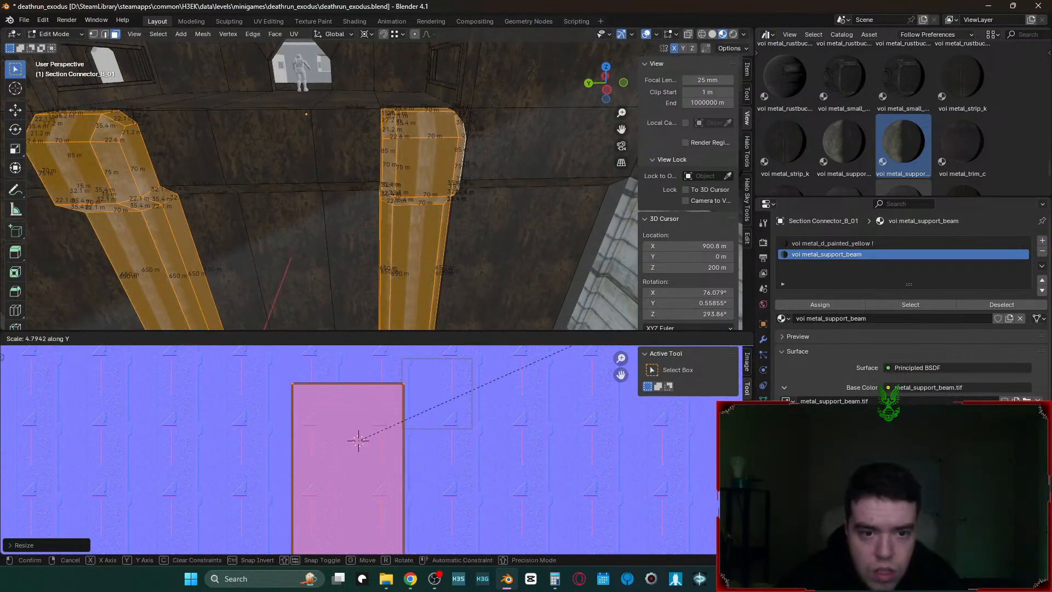
{"action": "key", "text": "Return"}
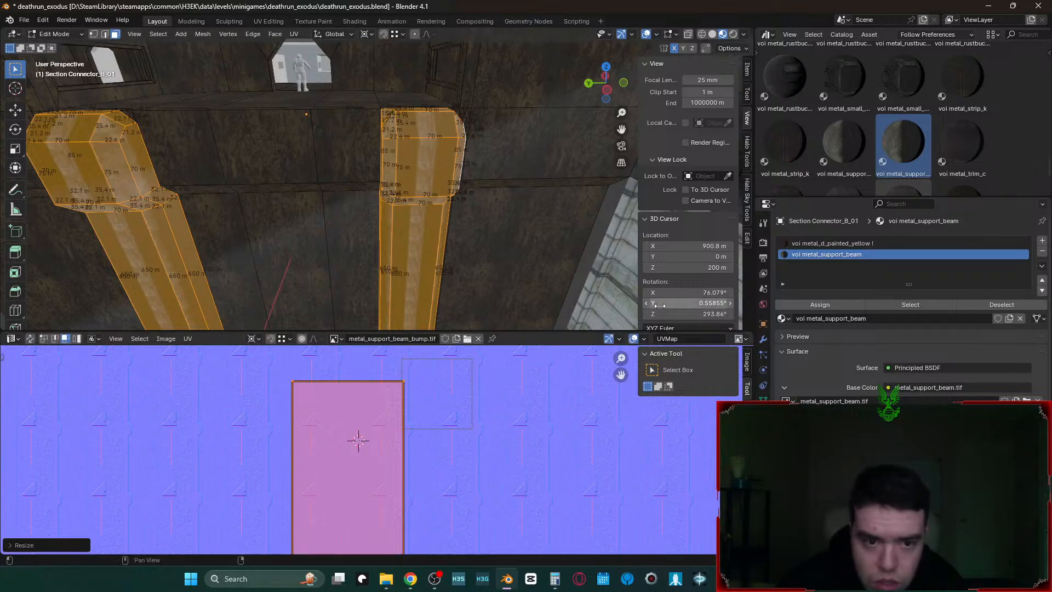
{"action": "key", "text": "Tab"}
{"action": "key", "text": "shift+grave"}
{"action": "key", "text": "w"}
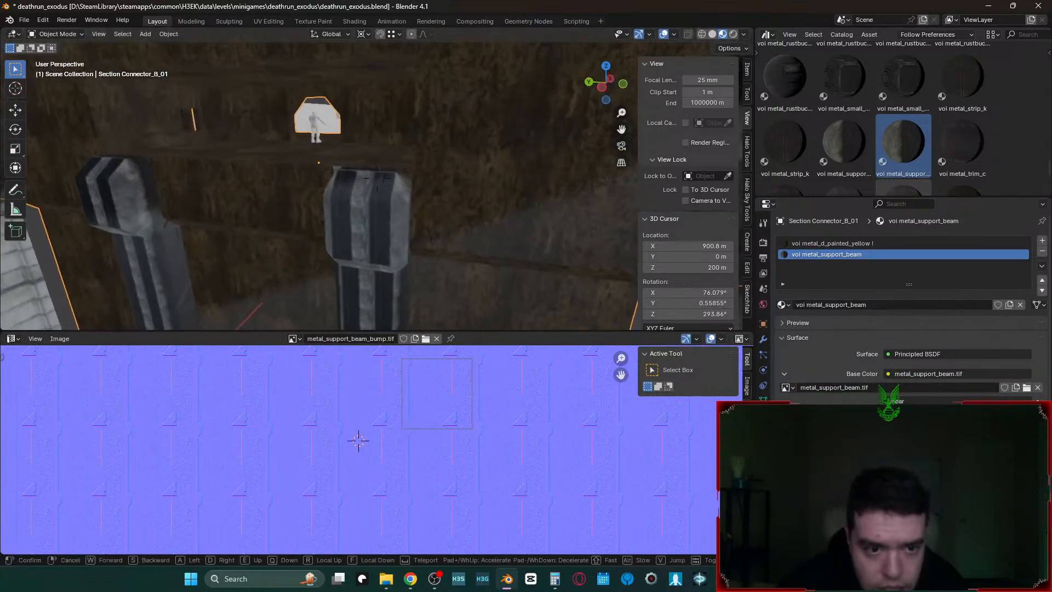
{"action": "key", "text": "Return"}
- Try centred vertical loop cuts down the front faces of the pillars
{"action": "key", "text": "Tab"}
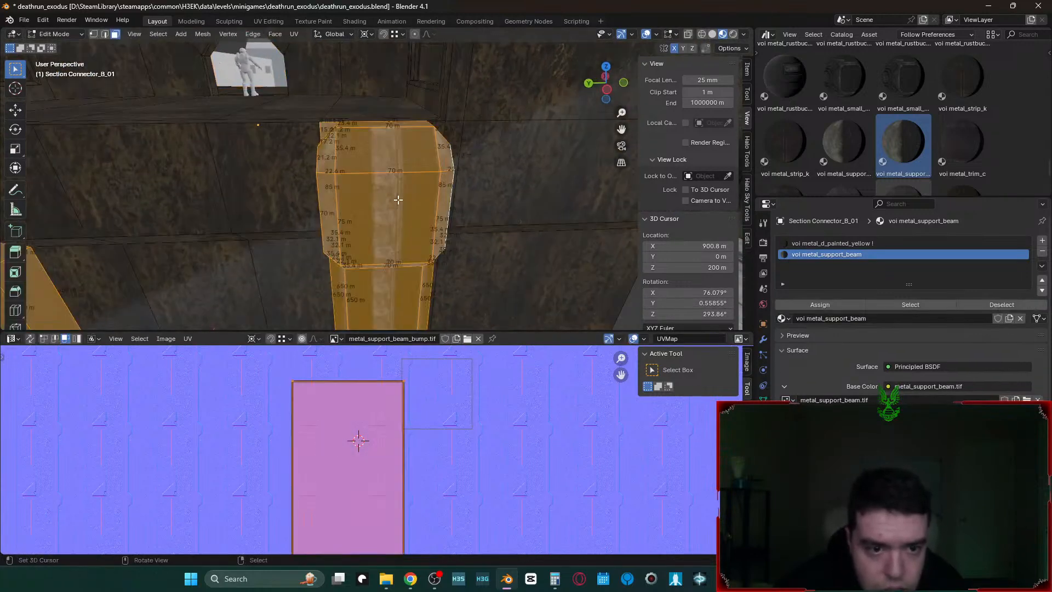
{"action": "key", "text": "ctrl+r"}
{"action": "left_click", "coordinate": [401, 170]}
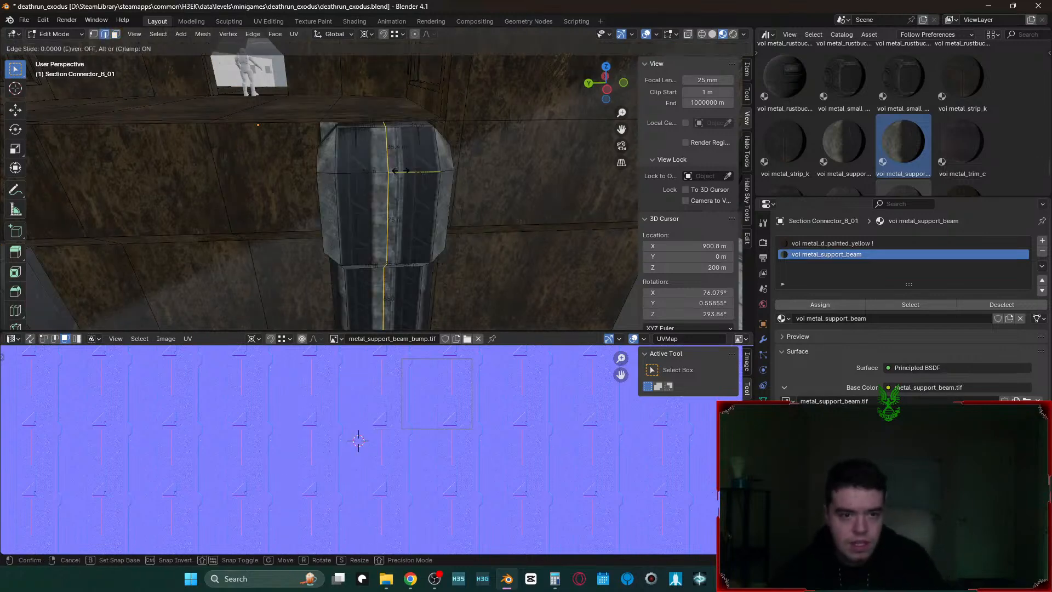
{"action": "right_click", "coordinate": [400, 171]}
{"action": "key", "text": "shift+grave"}
{"action": "left_click", "coordinate": [389, 169]}
{"action": "key", "text": "ctrl+r"}
{"action": "left_click", "coordinate": [375, 135]}
{"action": "right_click", "coordinate": [375, 136]}
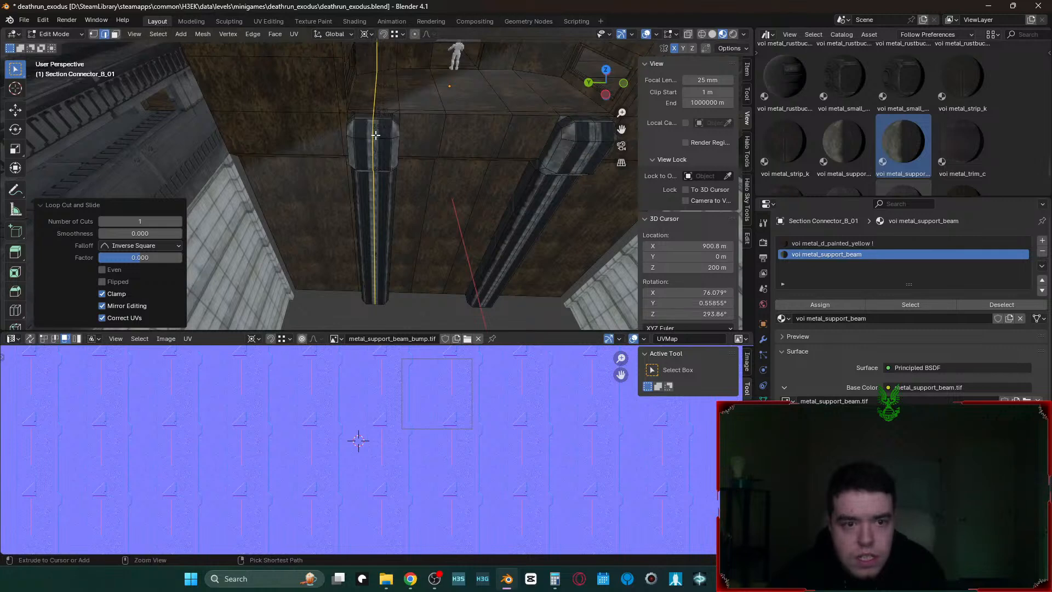
{"action": "key", "text": "ctrl+z"}
- Select the front faces of the pillar along its cap and shaft and subdivide them
{"action": "key", "text": "shift+grave"}
{"action": "left_click", "coordinate": [370, 159]}
{"action": "key", "text": "3"}
{"action": "key", "text": "c"}
{"action": "right_click", "coordinate": [369, 152]}
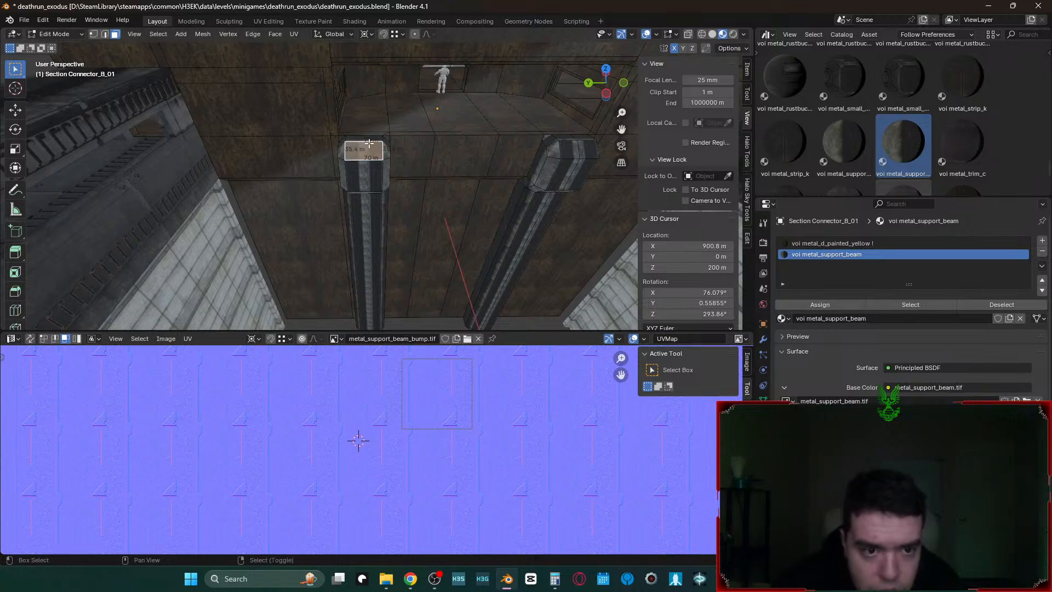
{"action": "key", "text": "c"}
{"action": "left_click", "coordinate": [367, 151]}
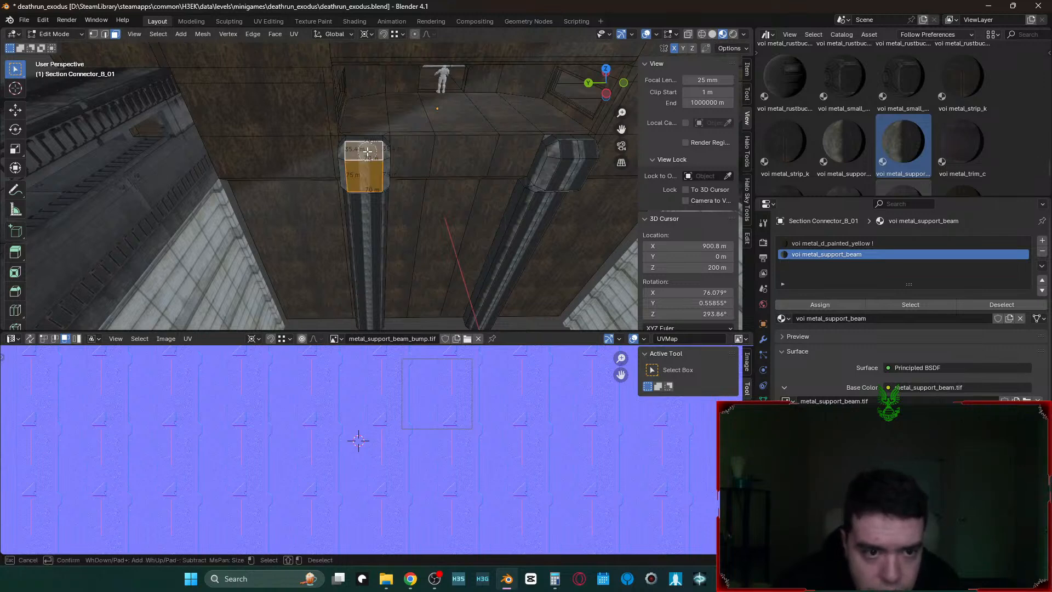
{"action": "left_click", "coordinate": [360, 209]}
{"action": "right_click", "coordinate": [371, 229]}
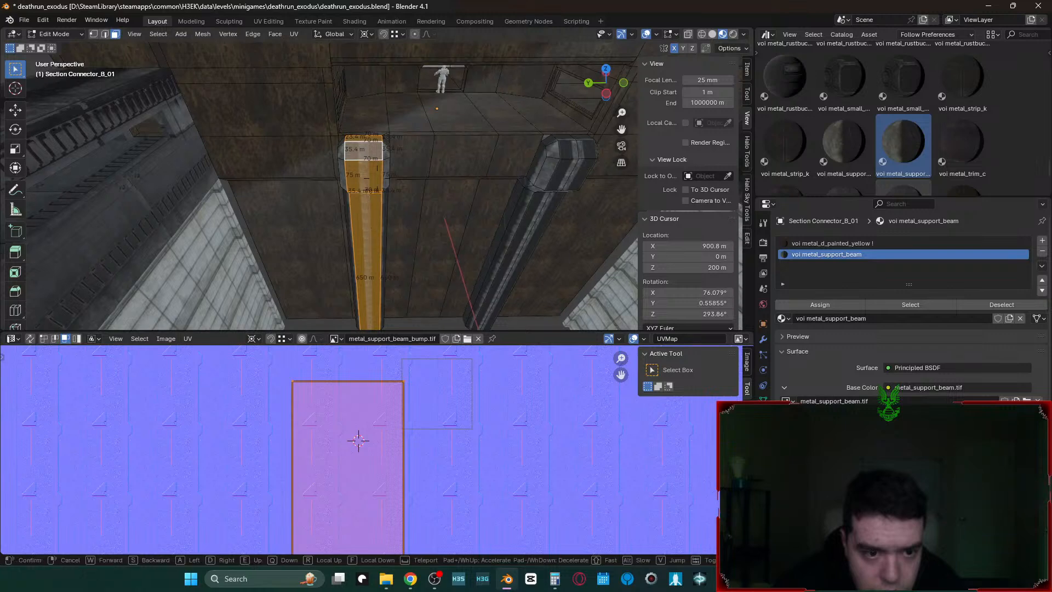
{"action": "key", "text": "shift+grave"}
{"action": "key", "text": "w"}
{"action": "right_click", "coordinate": [371, 241]}
{"action": "right_click", "coordinate": [372, 241]}
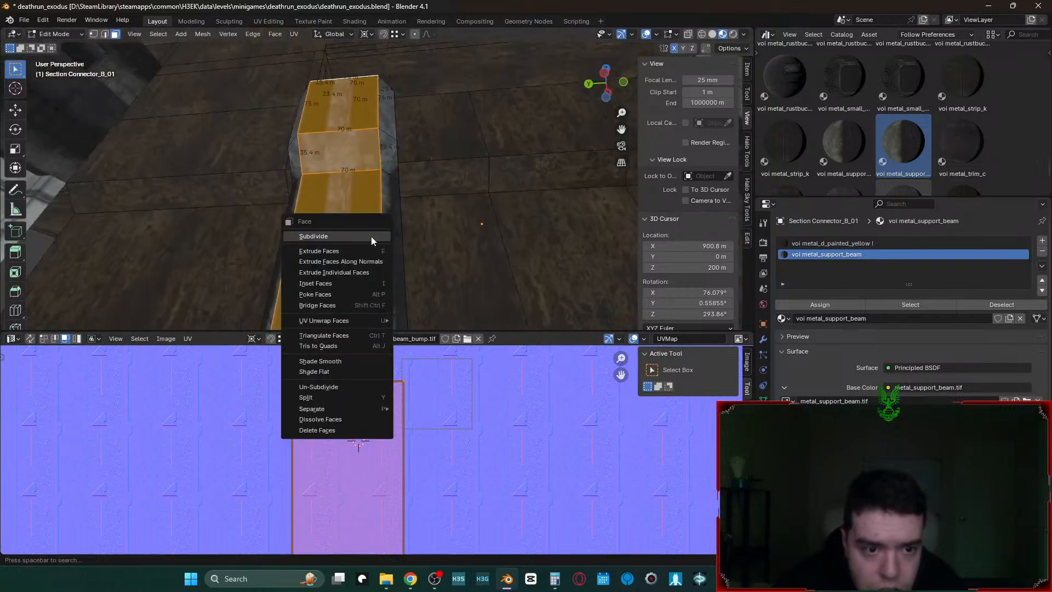
{"action": "left_click", "coordinate": [372, 238]}
- Dissolve the horizontal edges that the subdivision added across the pillar's front faces
{"action": "left_click", "coordinate": [327, 155]}
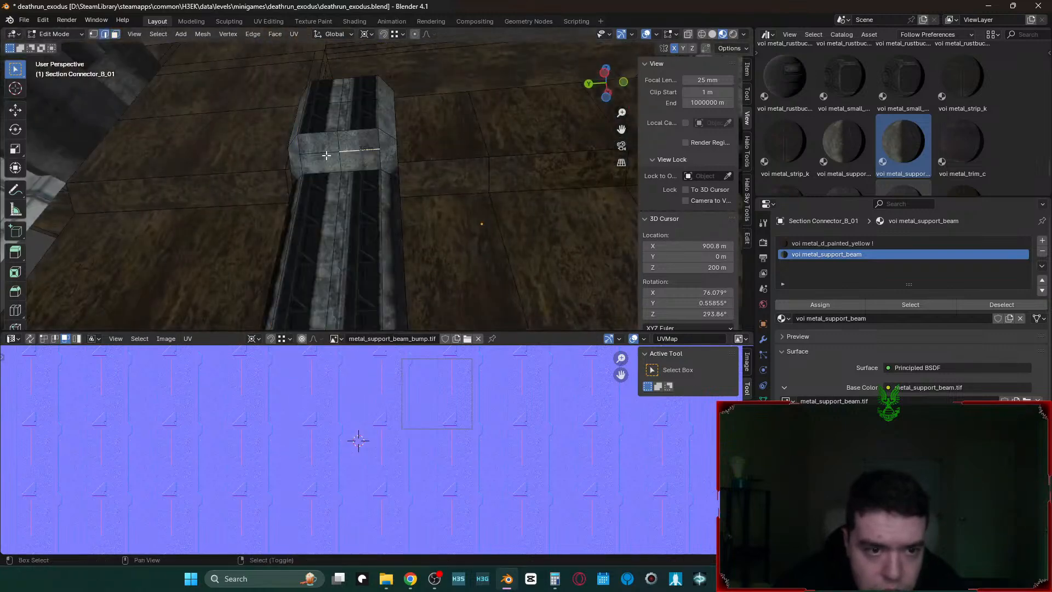
{"action": "right_click_drag", "start_coordinate": [361, 99], "coordinate": [383, 158]}
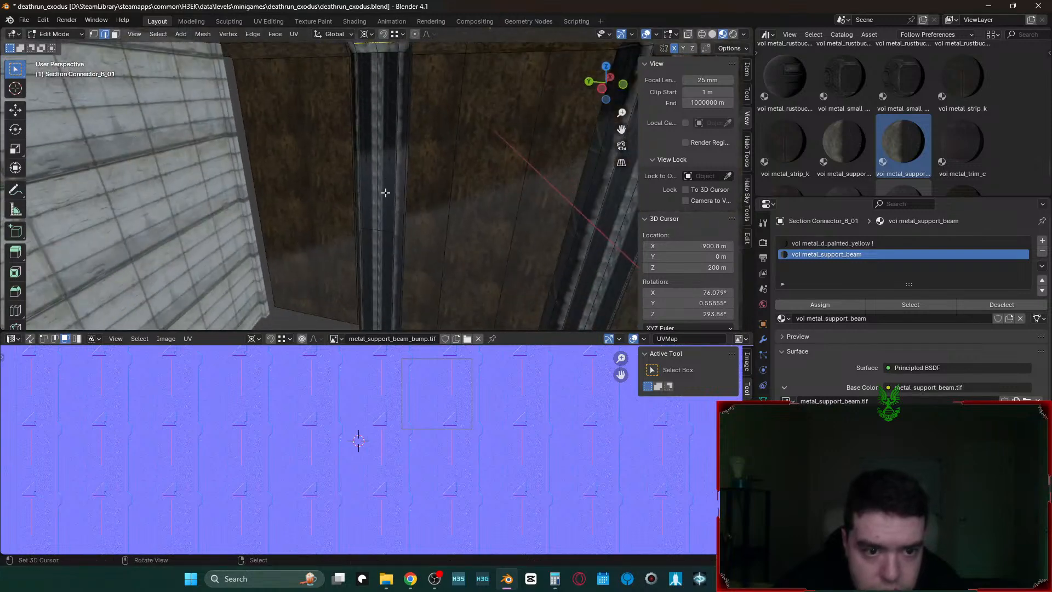
{"action": "key", "text": "x"}
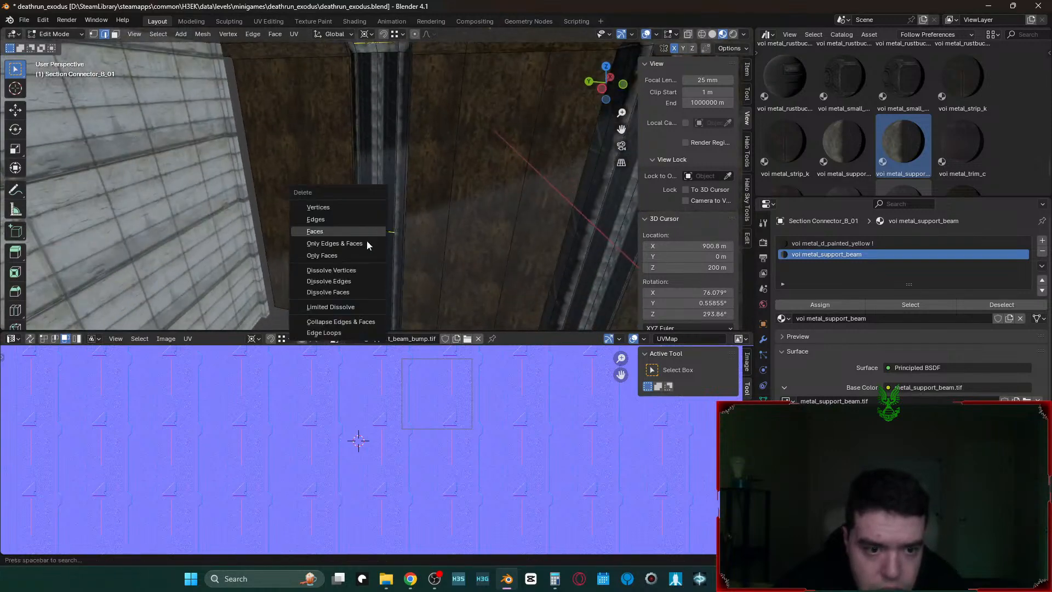
{"action": "left_click", "coordinate": [340, 278]}
{"action": "key", "text": "shift+grave"}
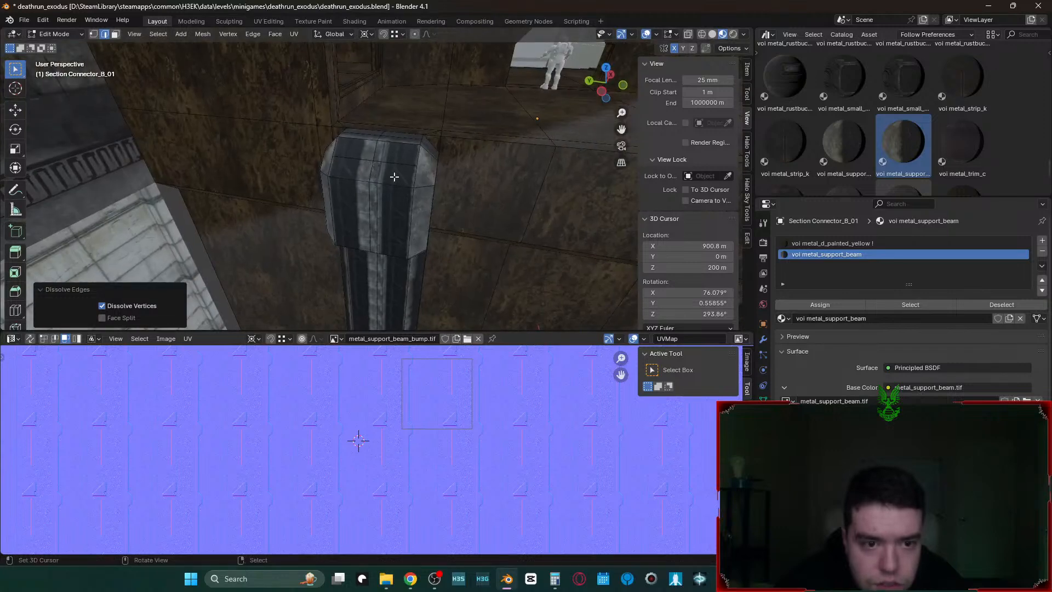
{"action": "left_click", "coordinate": [357, 158]}
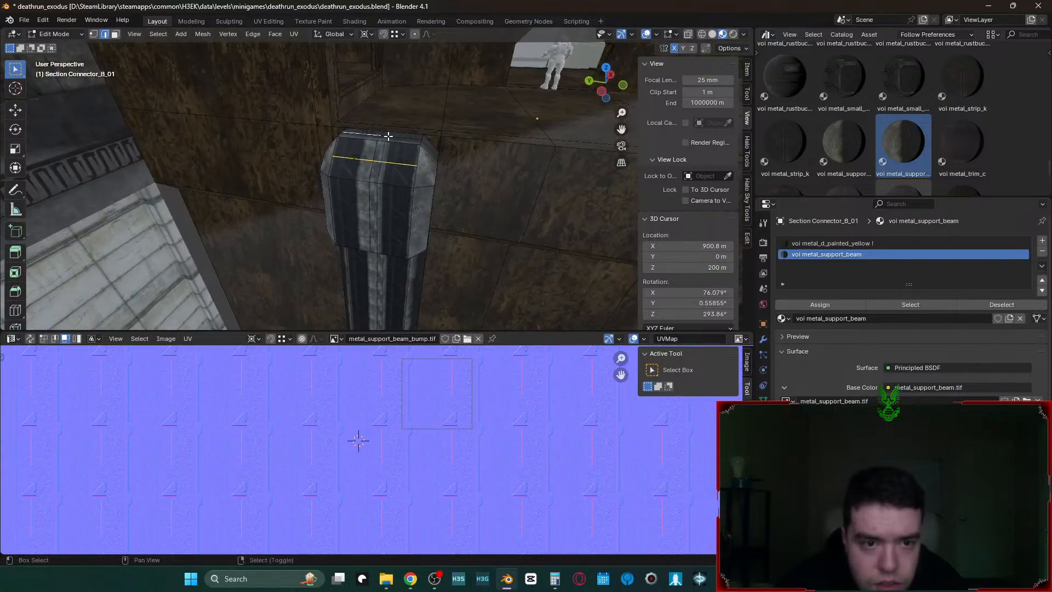
{"action": "key", "text": "shift+grave"}
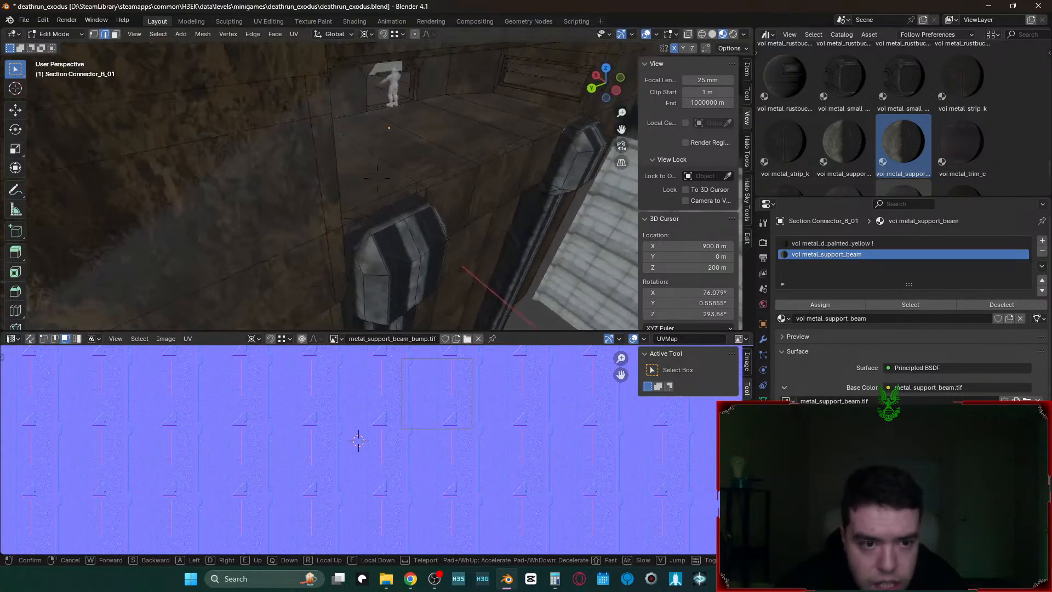
{"action": "left_click", "coordinate": [377, 178]}
- Select the left vertical strip of front faces running down the pillar's cap and shaft
{"action": "key", "text": "3"}
{"action": "left_click", "coordinate": [335, 154]}
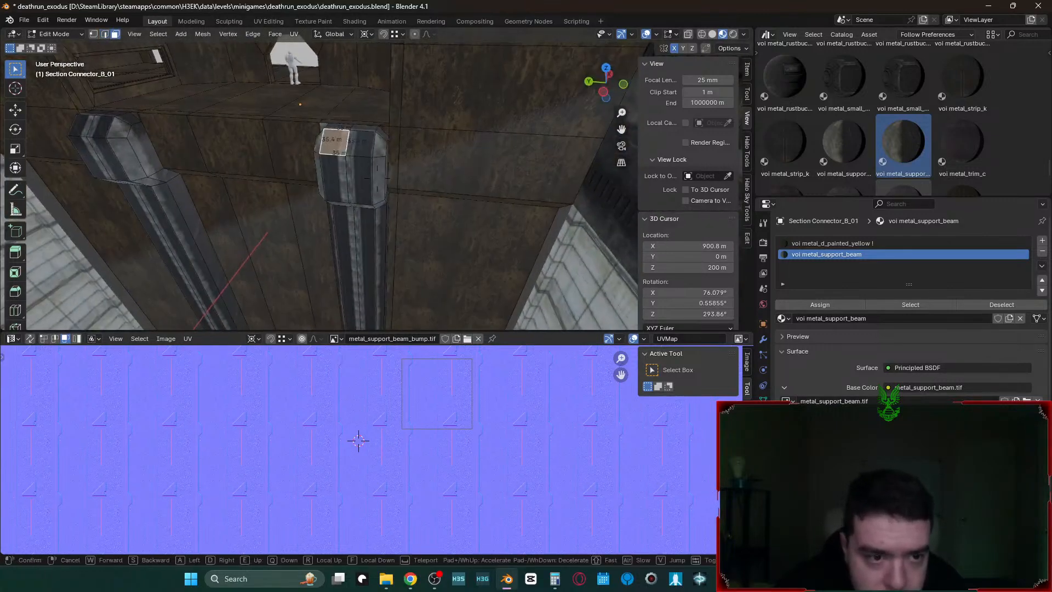
{"action": "key", "text": "shift+grave"}
{"action": "left_click", "coordinate": [377, 178]}
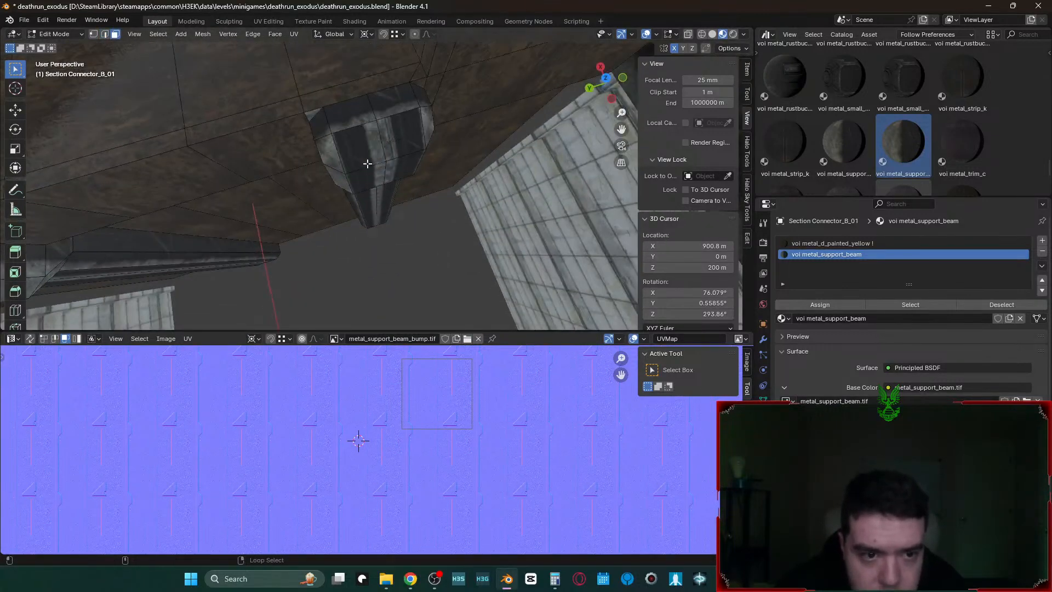
{"action": "left_click", "coordinate": [368, 167], "text": "alt"}
{"action": "key", "text": "shift+grave"}
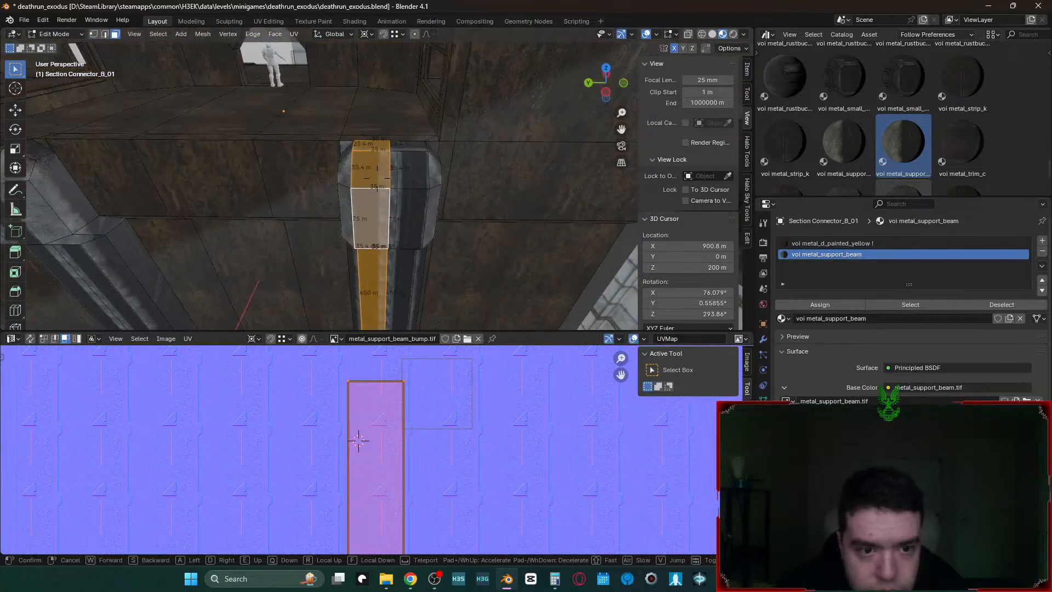
{"action": "left_click", "coordinate": [377, 178]}
- Try flipping the left strip's UVs by scaling them -1 along Y, and check the textured pillar
{"action": "type", "text": "sy"}
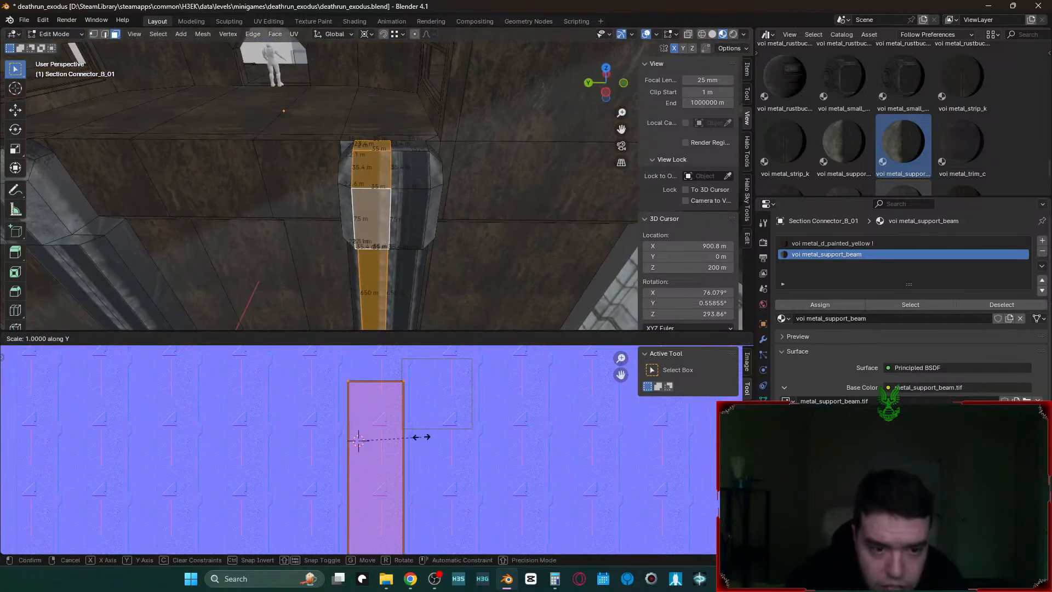
{"action": "type", "text": "-1"}
{"action": "key", "text": "Return"}
{"action": "key", "text": "Tab"}
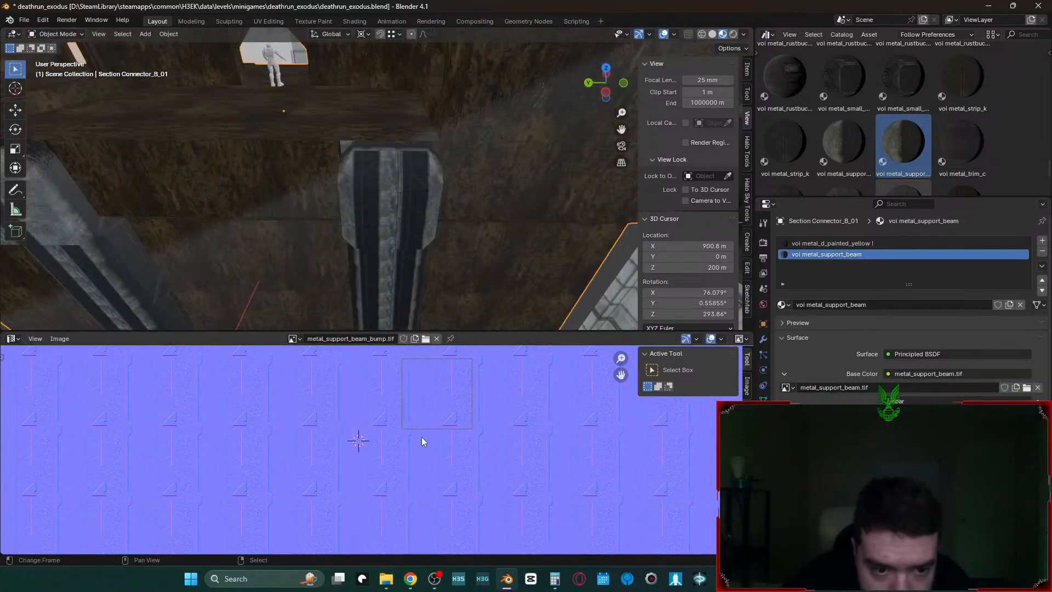
{"action": "key", "text": "Tab"}
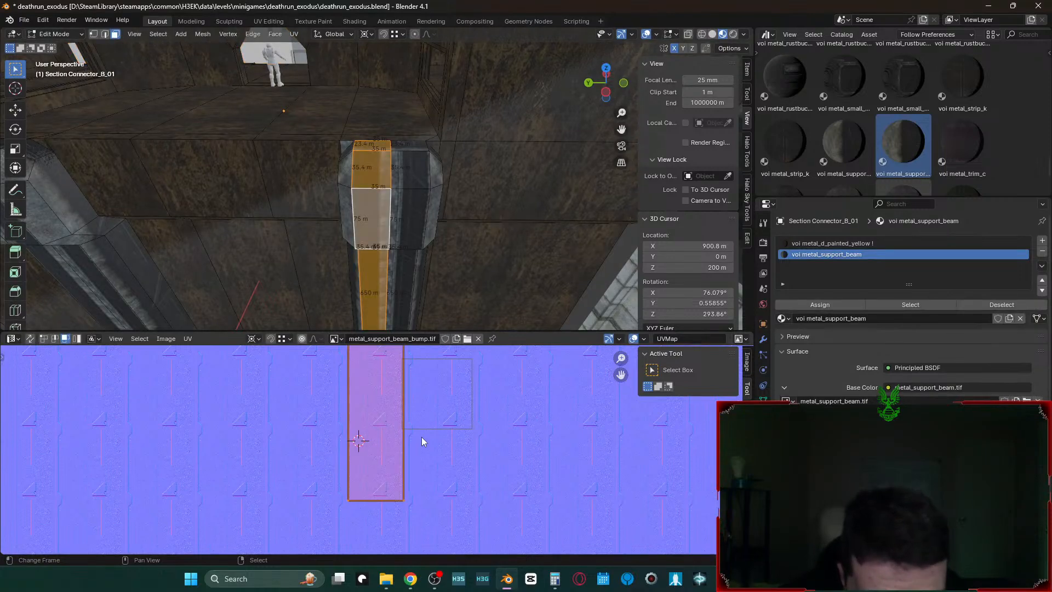
{"action": "left_click", "coordinate": [410, 191], "text": "alt+shift"}
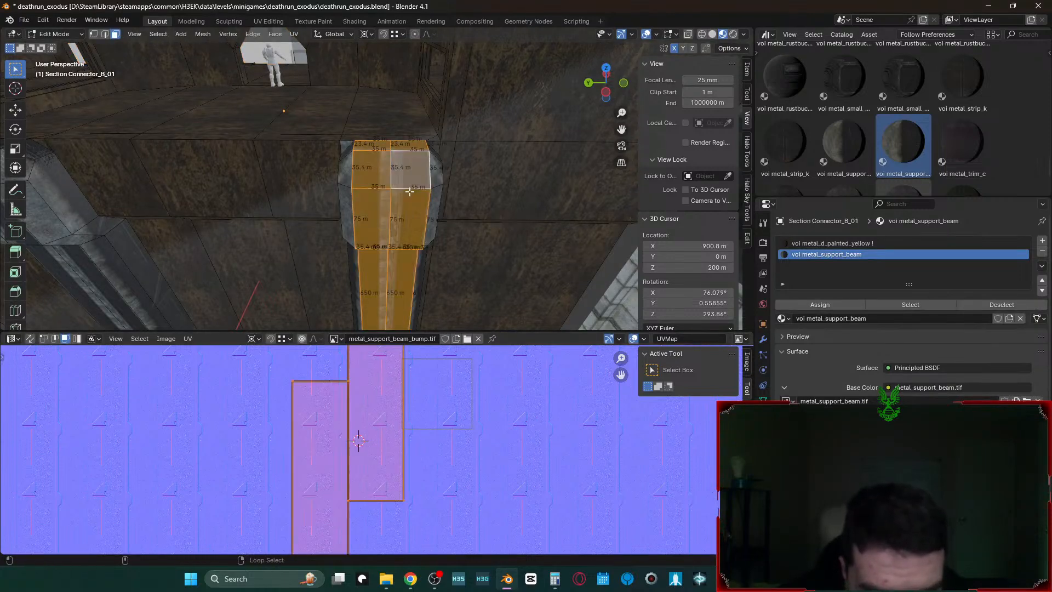
{"action": "key", "text": "ctrl+z"}
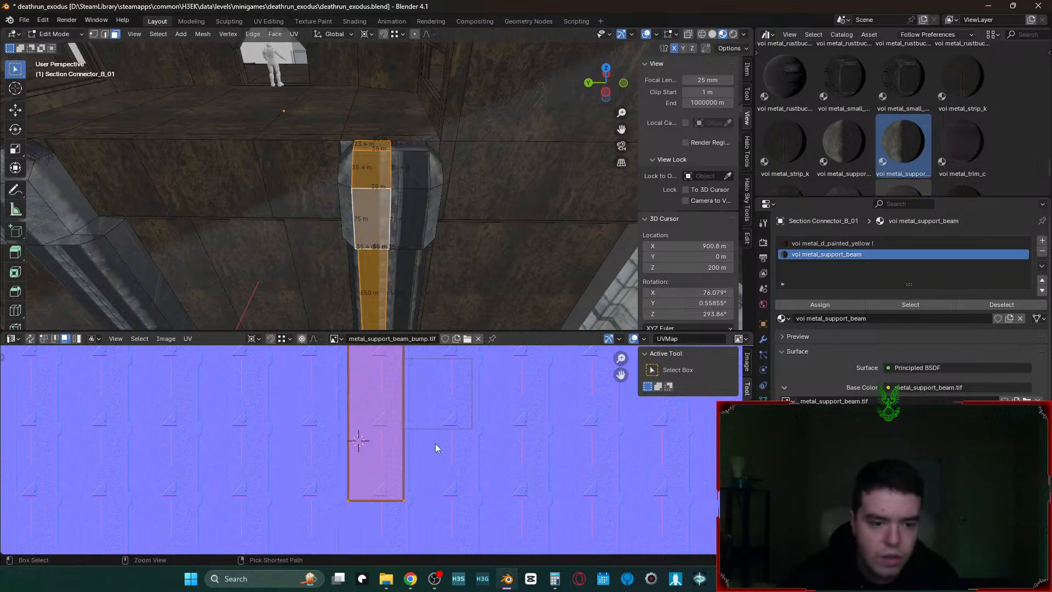
- Try mirroring the left strip's UVs about their own centre by scaling them -1 along X
{"action": "key", "text": "Tab"}
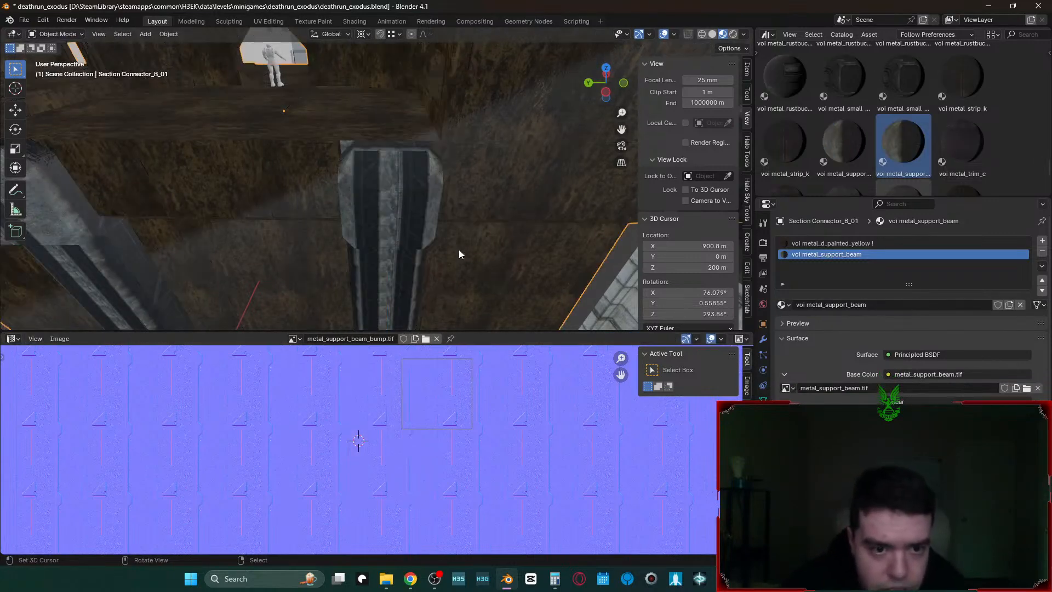
{"action": "key", "text": "Tab"}
{"action": "key", "text": "period"}
{"action": "key", "text": "8"}
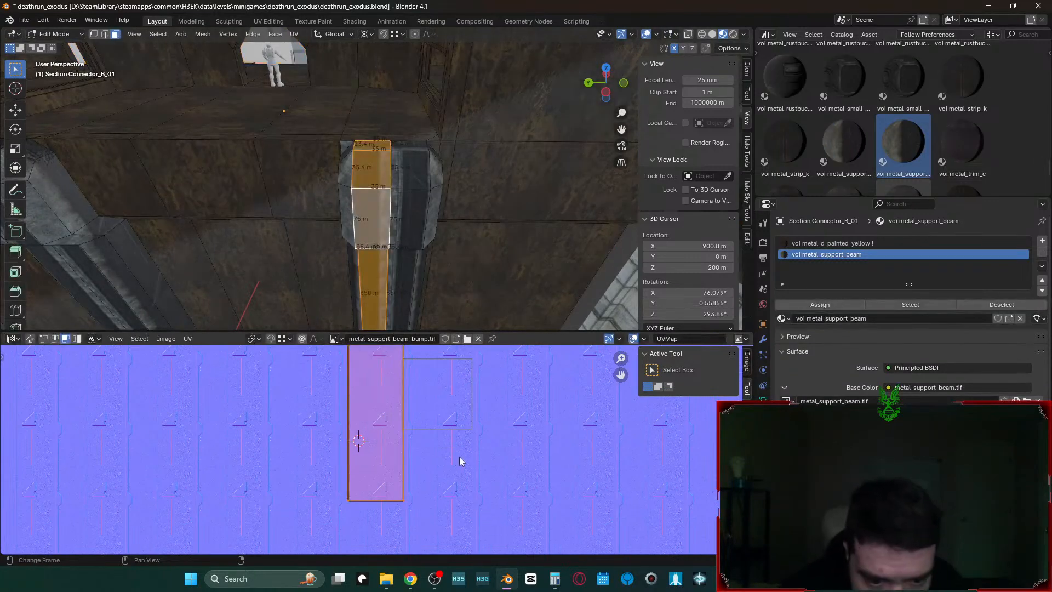
{"action": "key", "text": "s"}
{"action": "key", "text": "y"}
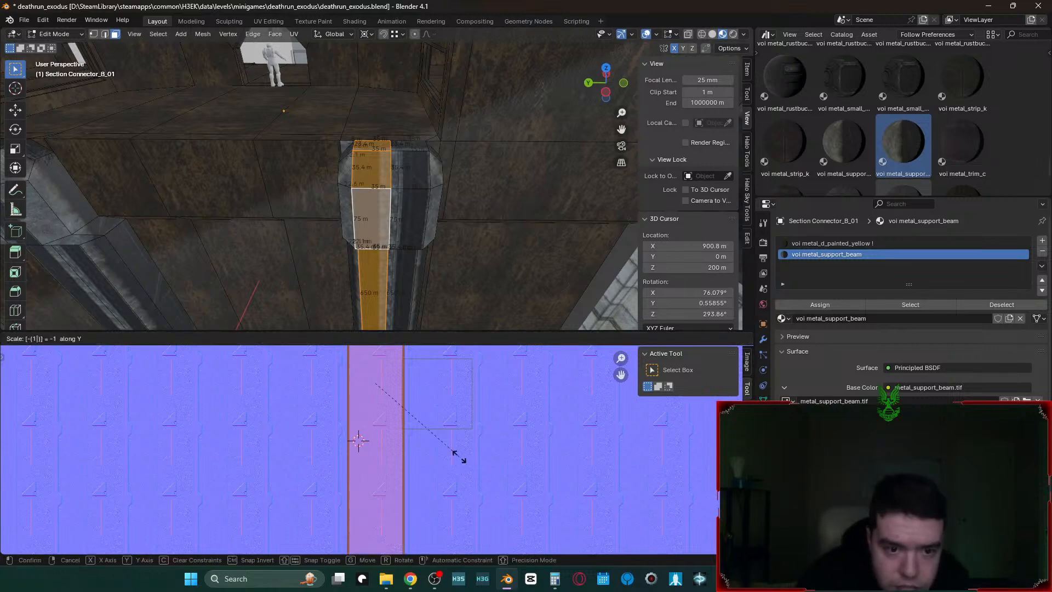
{"action": "key", "text": "x"}
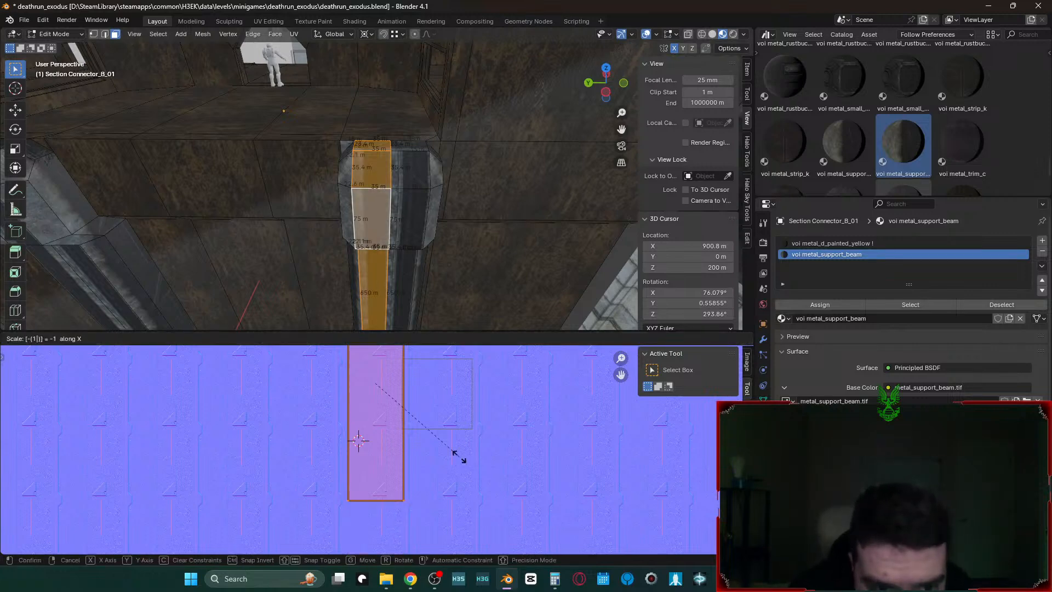
{"action": "key", "text": "Return"}
- View the textured pillar up close and undo the X and Y flips of the left strip's UVs
{"action": "key", "text": "Tab"}
{"action": "key", "text": "shift+grave"}
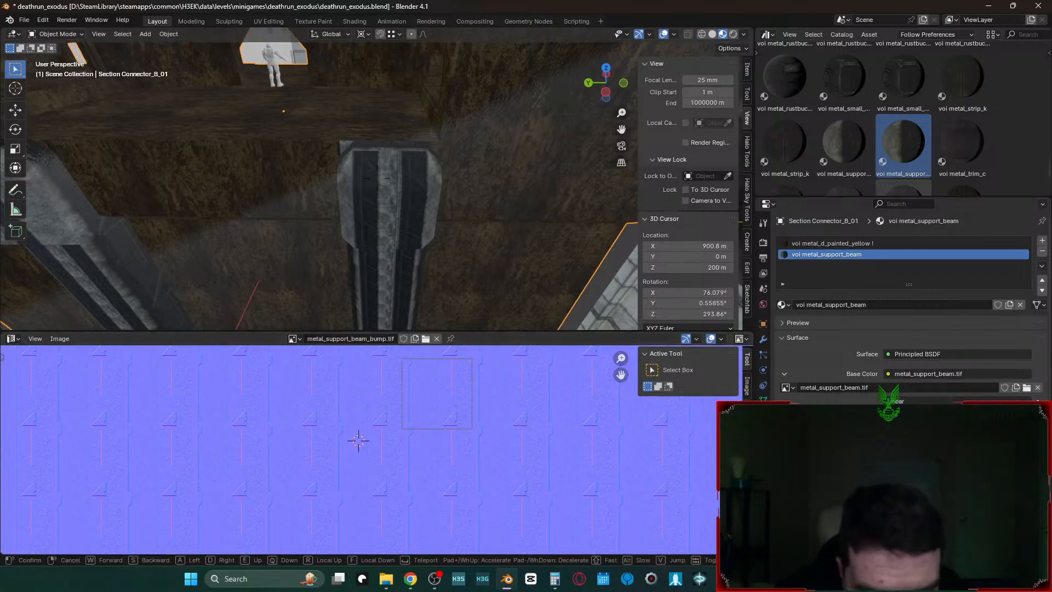
{"action": "key", "text": "w"}
{"action": "key", "text": "s"}
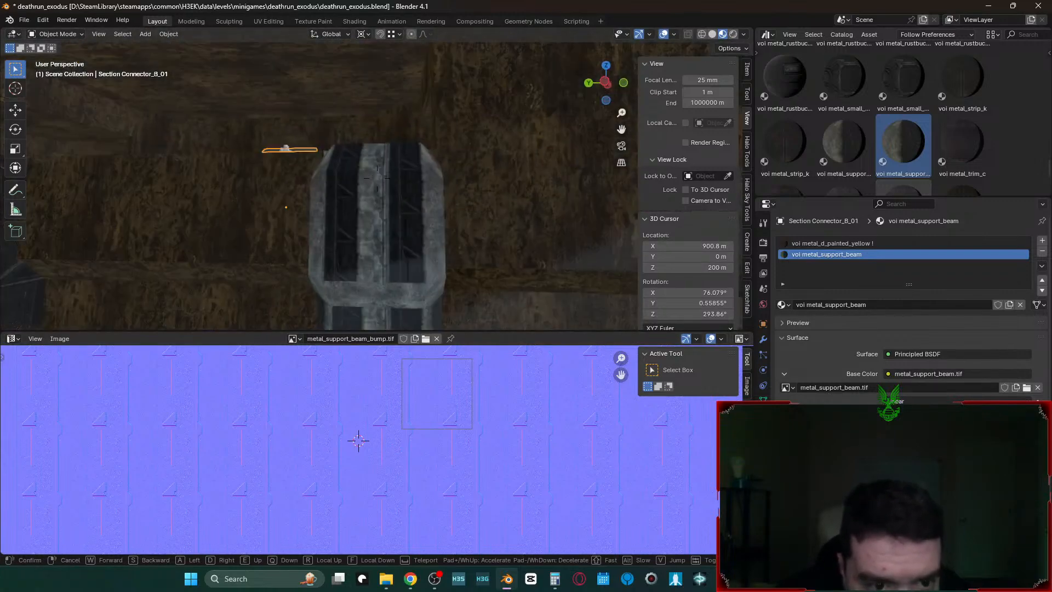
{"action": "left_click", "coordinate": [494, 284]}
{"action": "key", "text": "Tab"}
{"action": "key", "text": "ctrl+z"}
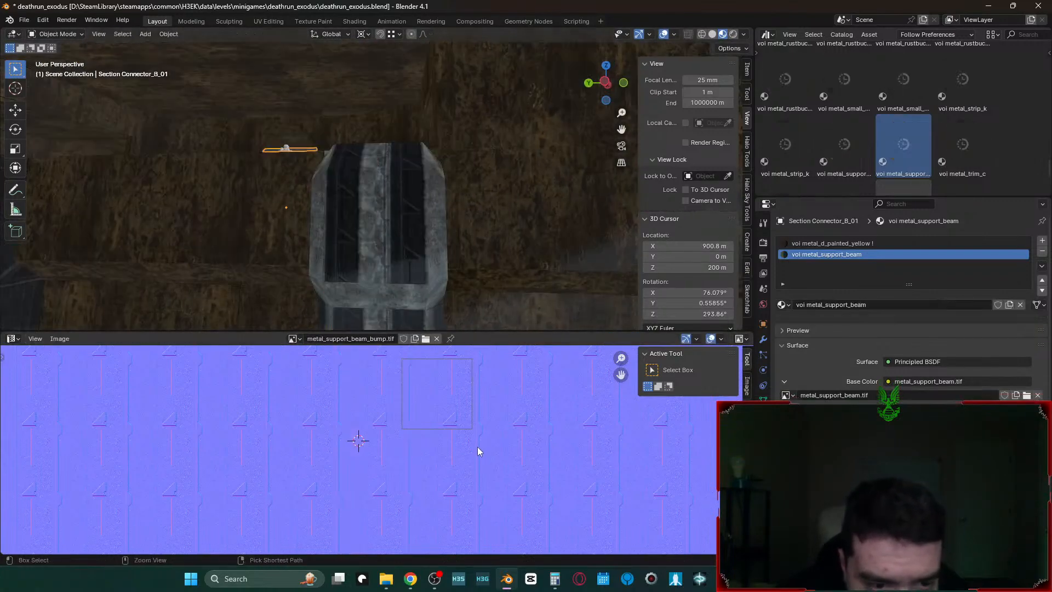
{"action": "left_click", "coordinate": [405, 282], "text": "alt+shift"}
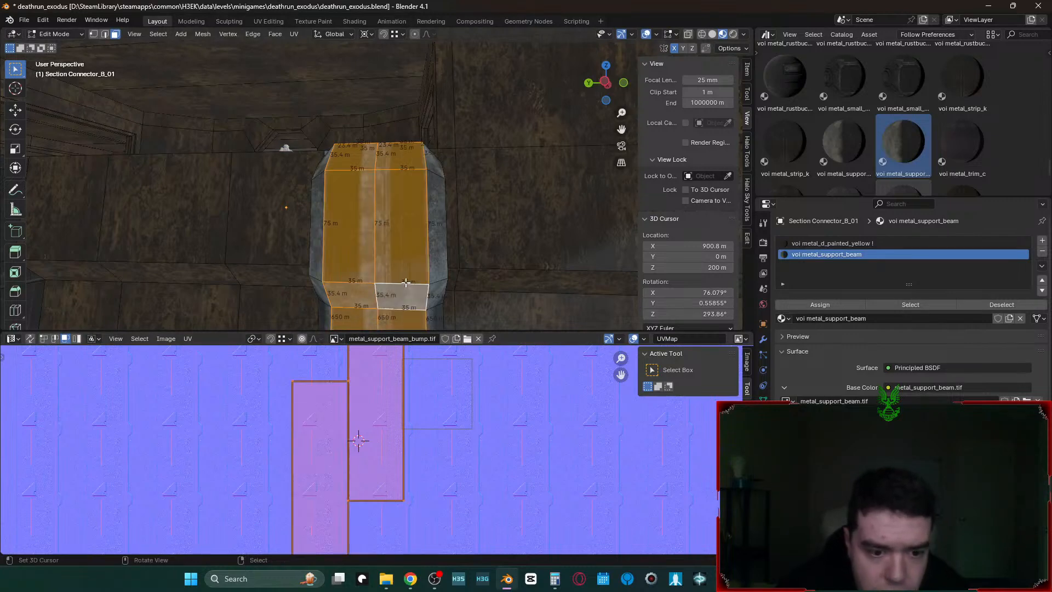
{"action": "key", "text": "ctrl+z"}
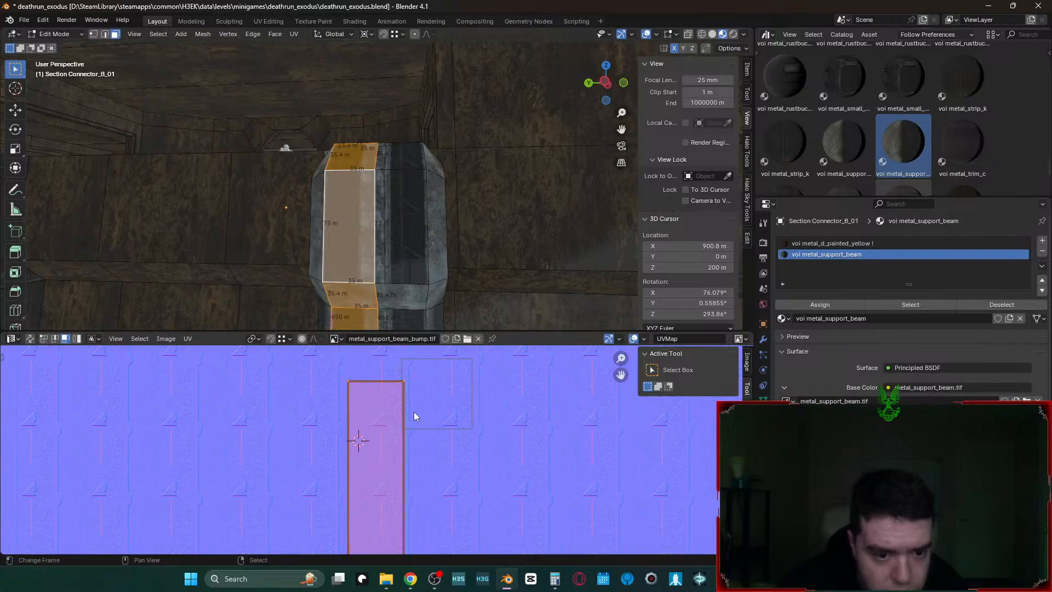
- Add the right vertical strip to the pillar's face selection and select the right-hand column of its UV islands
{"action": "left_click", "coordinate": [385, 286], "text": "alt+shift"}
{"action": "scroll", "coordinate": [461, 435], "scroll_direction": "down", "scroll_amount": 8}
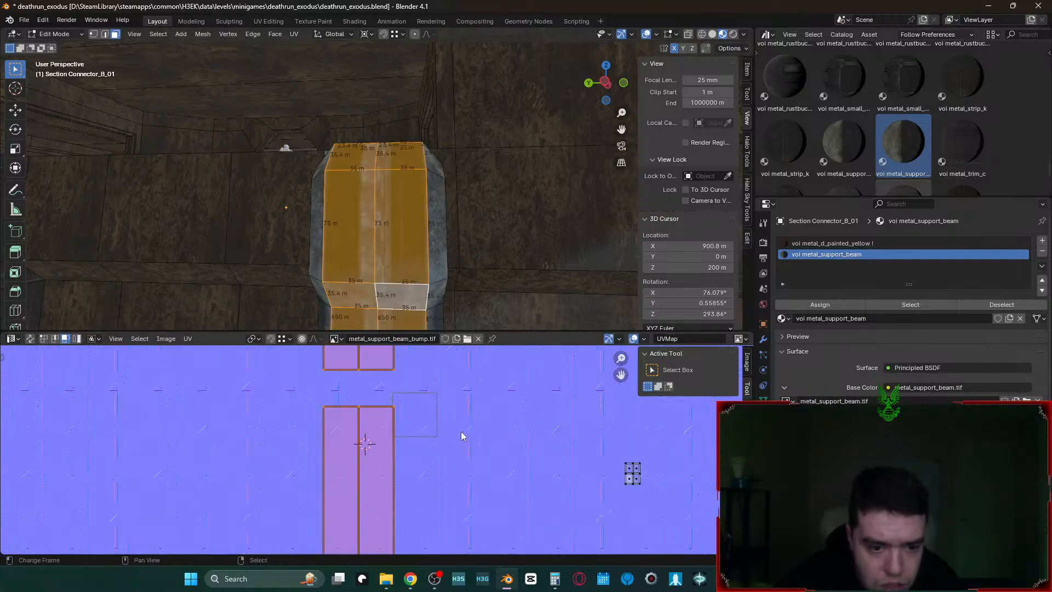
{"action": "right_click", "coordinate": [399, 412]}
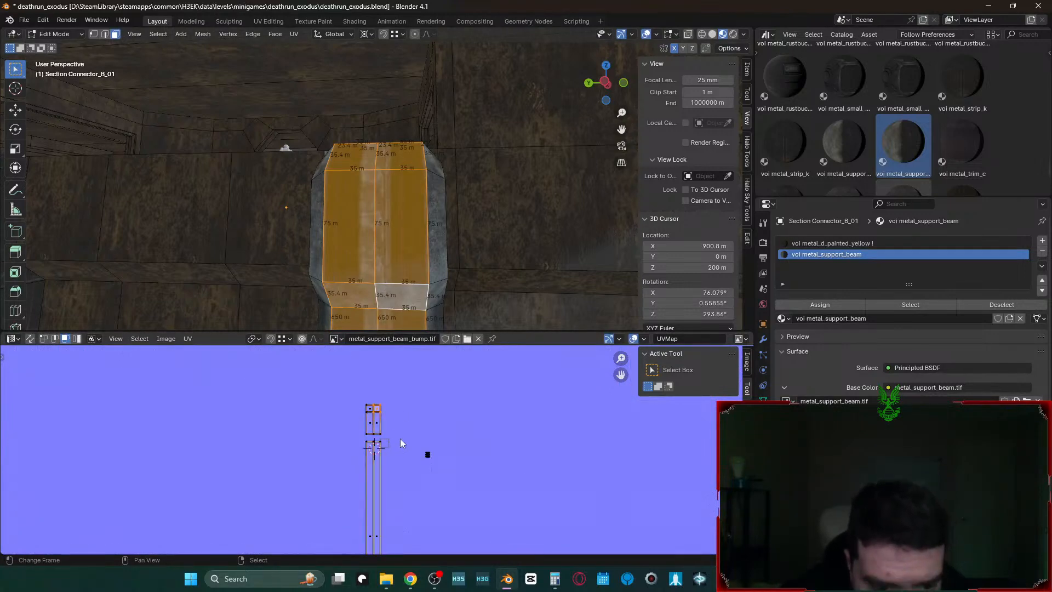
{"action": "key", "text": "c"}
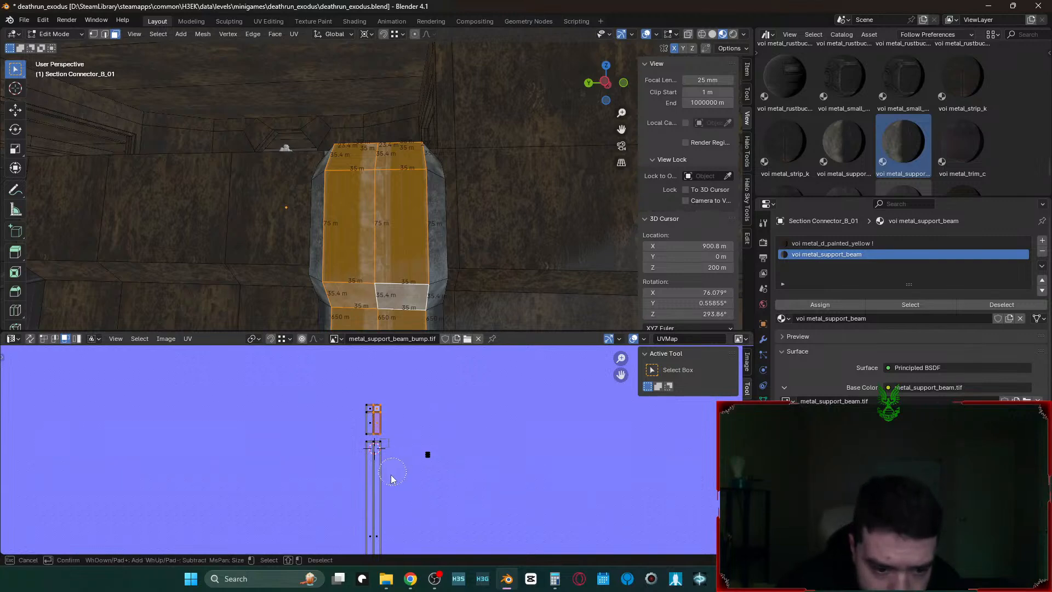
{"action": "right_click", "coordinate": [434, 461]}
{"action": "key", "text": "s"}
{"action": "right_click", "coordinate": [425, 461]}
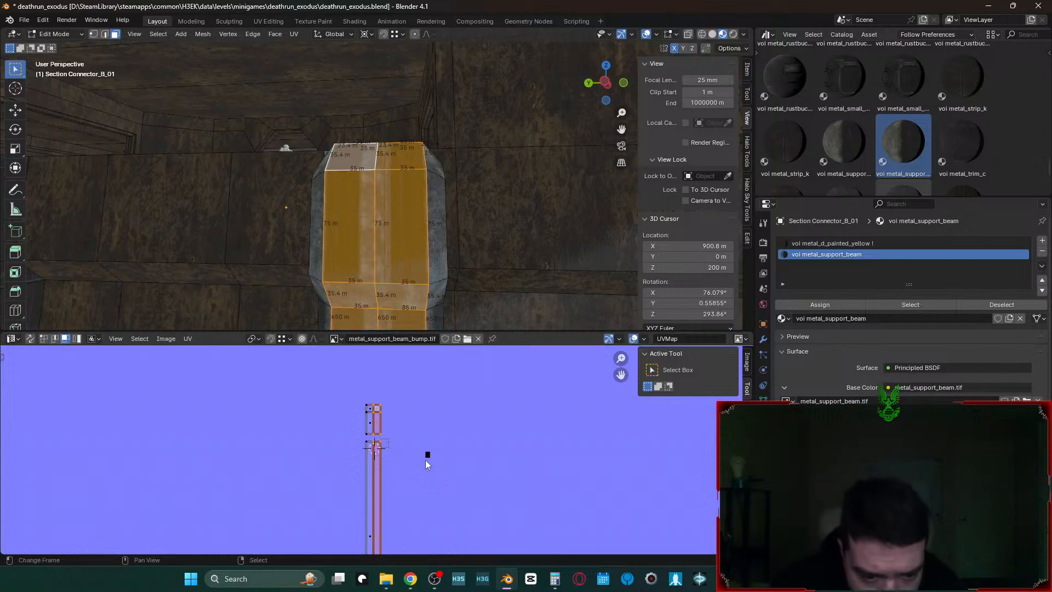
- Move the outer vertical edges of the right UV column about -1.59 along X to fold it over the left column, and view the pillar
{"action": "key", "text": "2"}
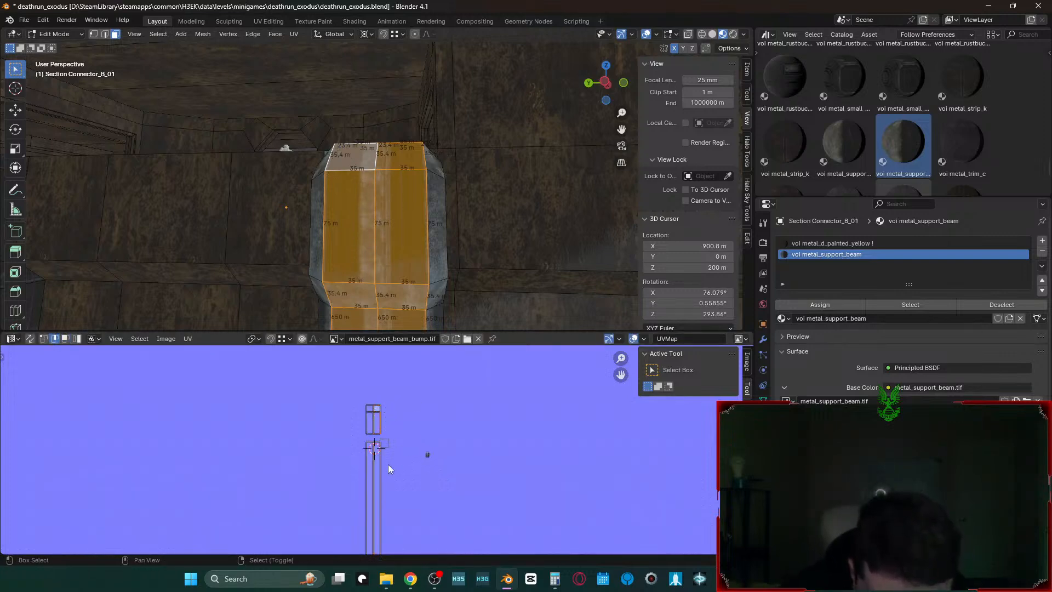
{"action": "left_click", "coordinate": [381, 428], "text": "shift"}
{"action": "key", "text": "g"}
{"action": "key", "text": "x"}
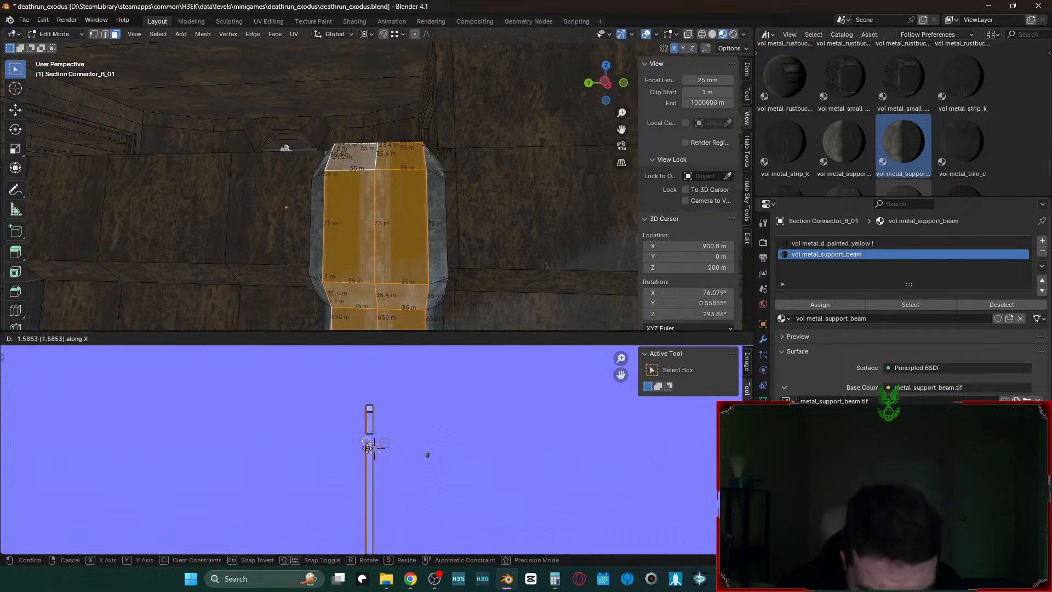
{"action": "left_click", "coordinate": [367, 450]}
{"action": "key", "text": "Tab"}
{"action": "key", "text": "shift+grave"}
{"action": "key", "text": "w"}
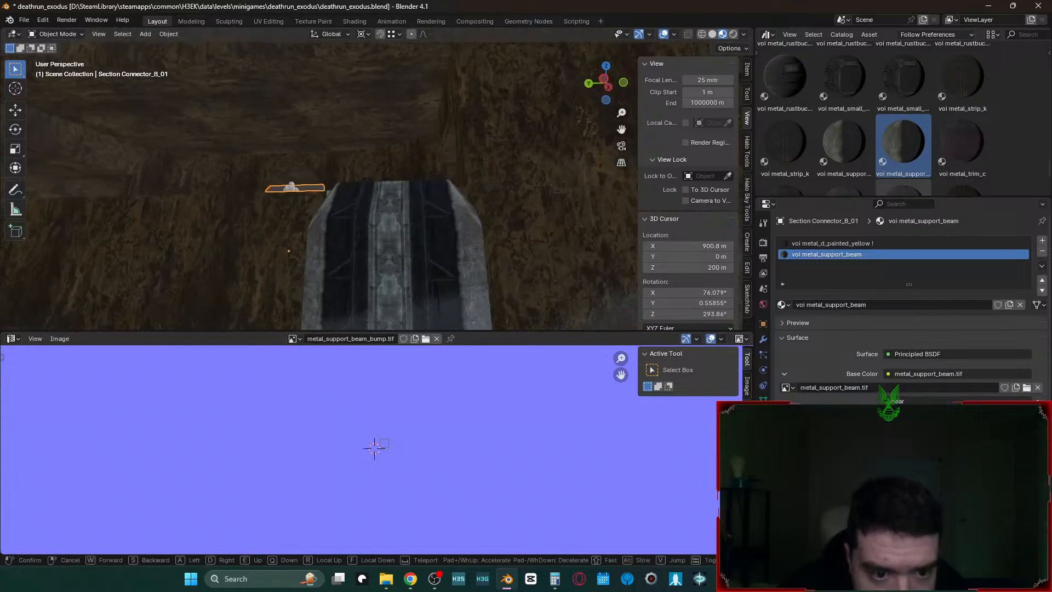
{"action": "left_click", "coordinate": [365, 275]}
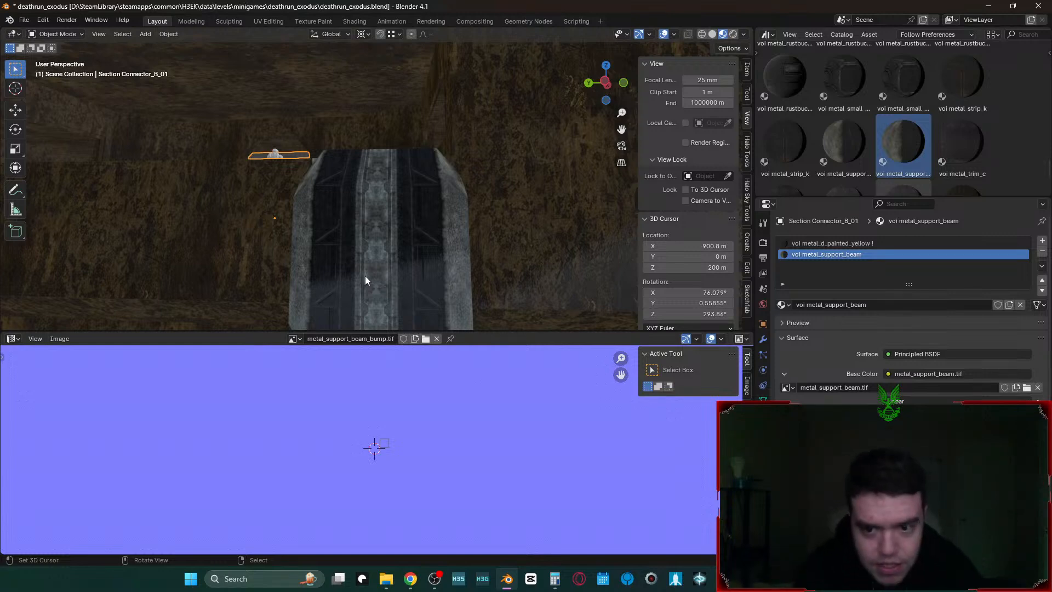
- Fly around the connector wall and examine how the support beam texture sits on both pillars and their caps
{"action": "key", "text": "shift+grave"}
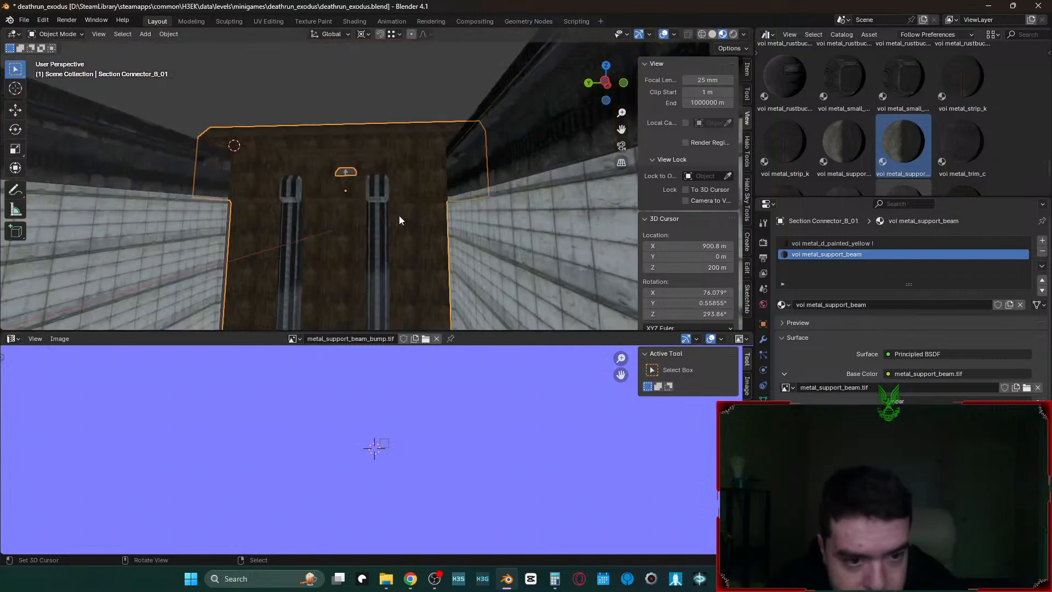
{"action": "key", "text": "w"}
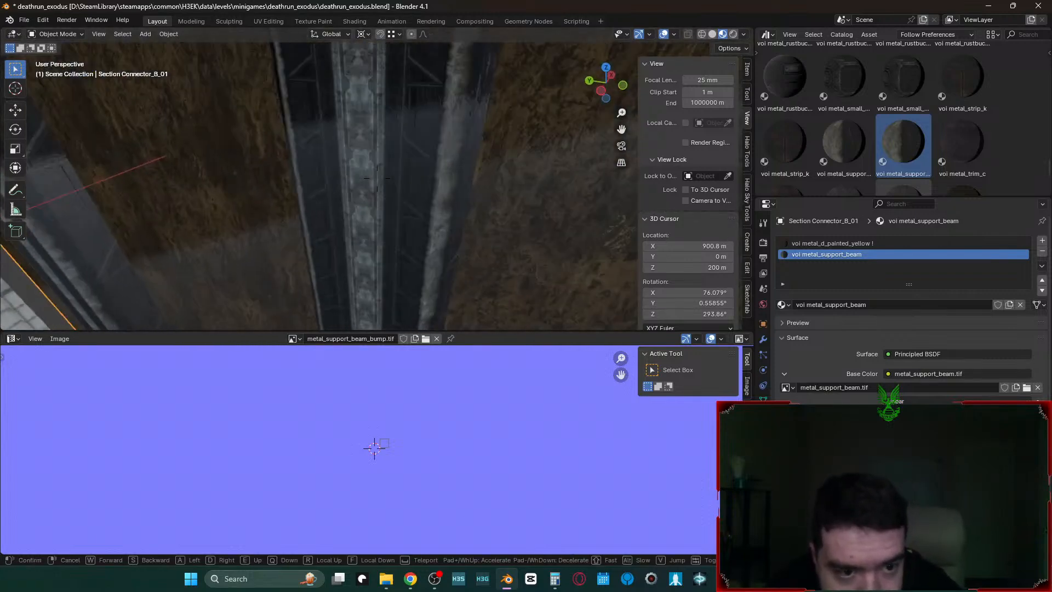
{"action": "key", "text": "s"}
{"action": "key", "text": "w"}
{"action": "key", "text": "s"}
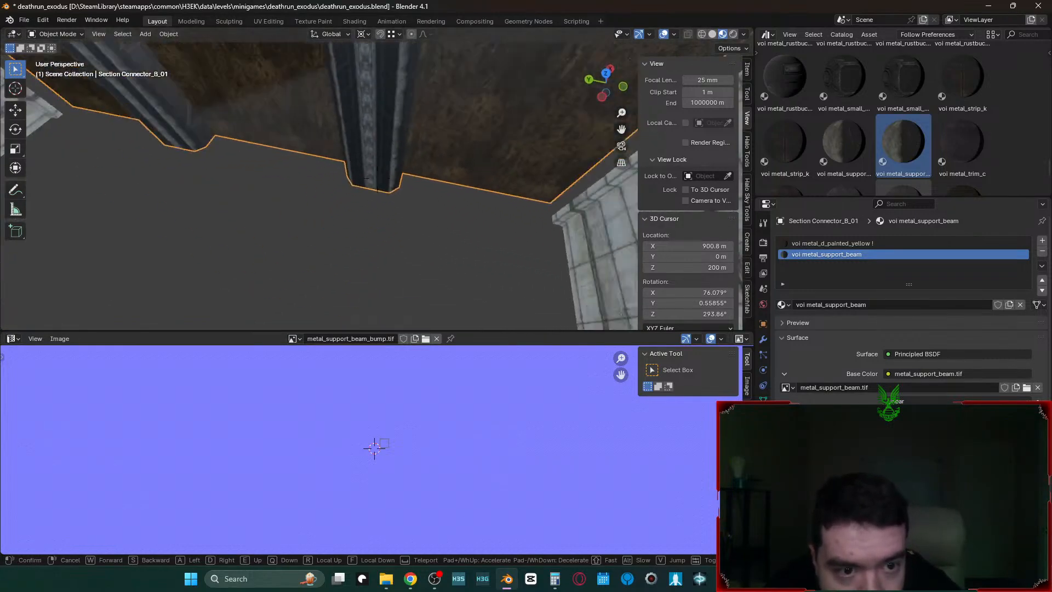
{"action": "key", "text": "s"}
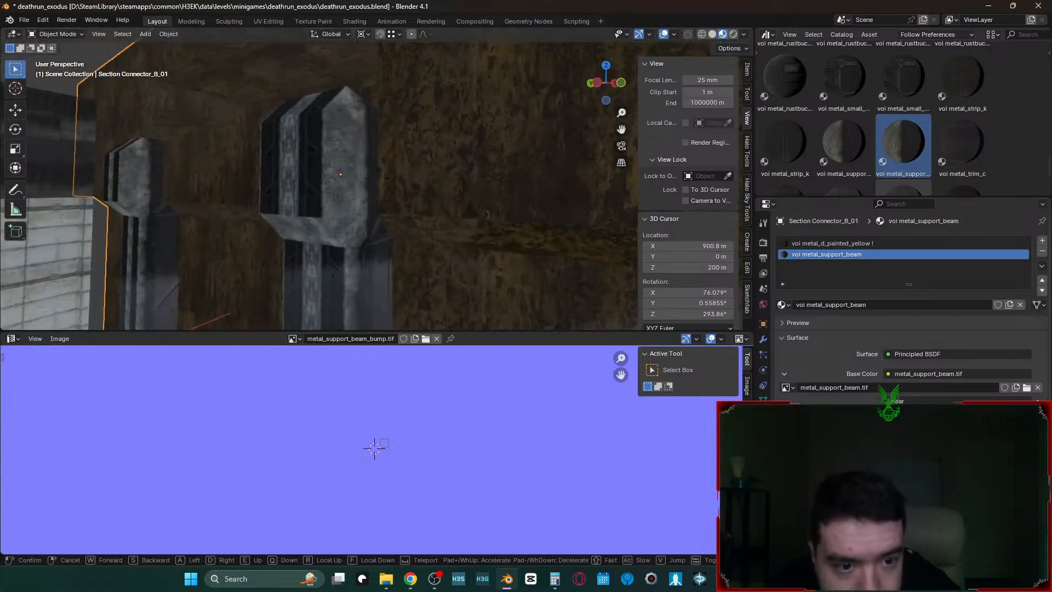
{"action": "key", "text": "w"}
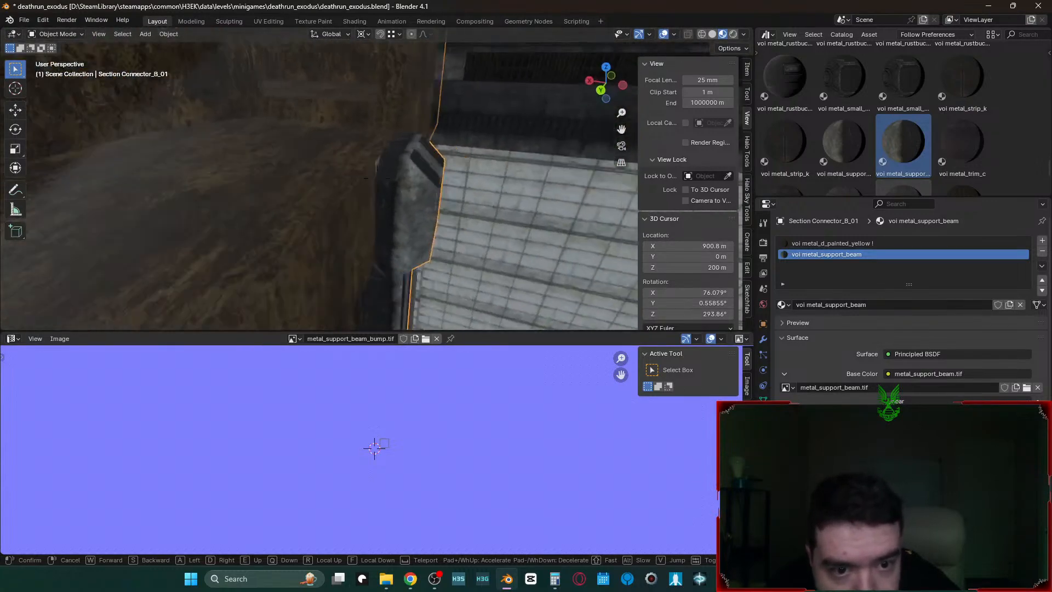
{"action": "key", "text": "w"}
{"action": "key", "text": "s"}
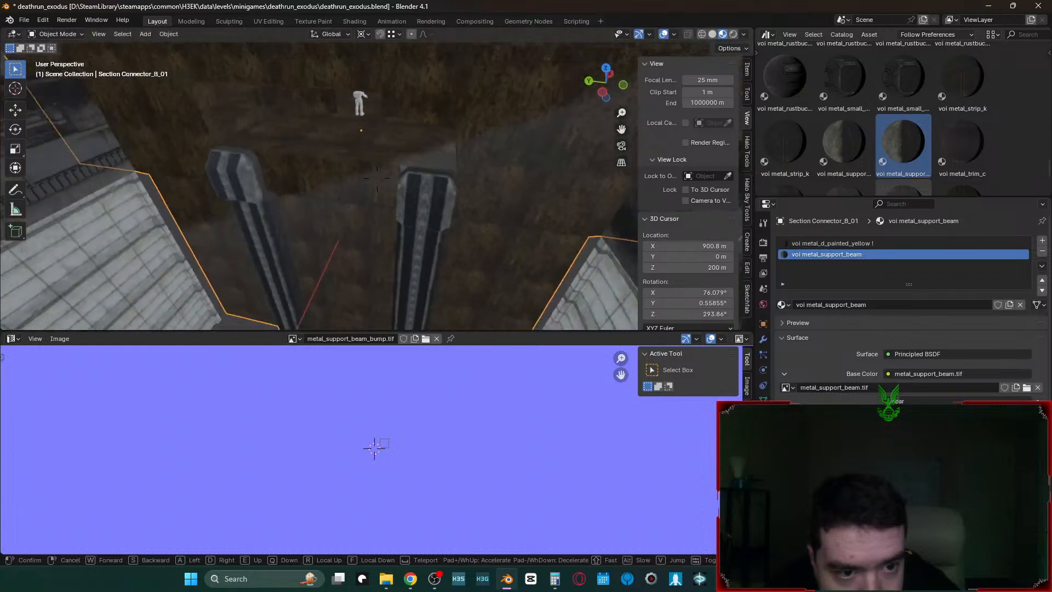
{"action": "key", "text": "w"}
{"action": "key", "text": "s"}
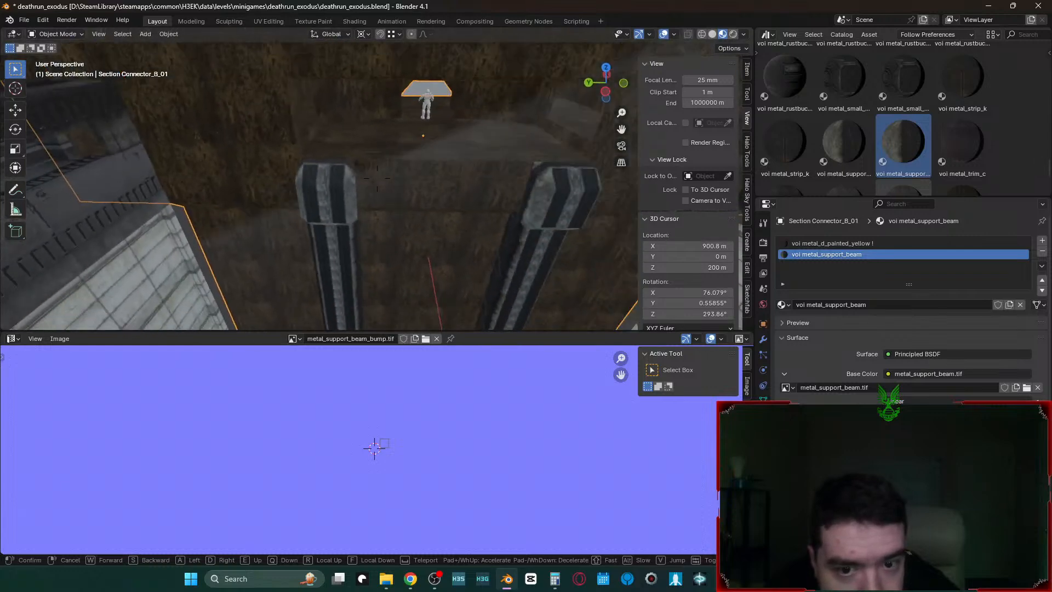
{"action": "left_click", "coordinate": [400, 219]}
{"action": "key", "text": "shift+grave"}
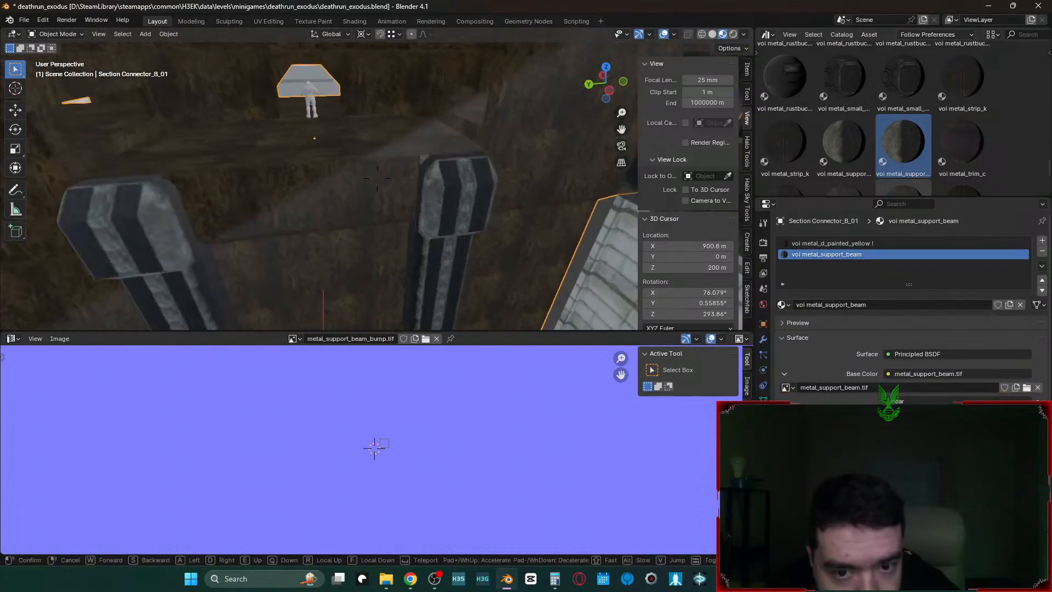
{"action": "key", "text": "w"}
{"action": "left_click", "coordinate": [400, 219]}
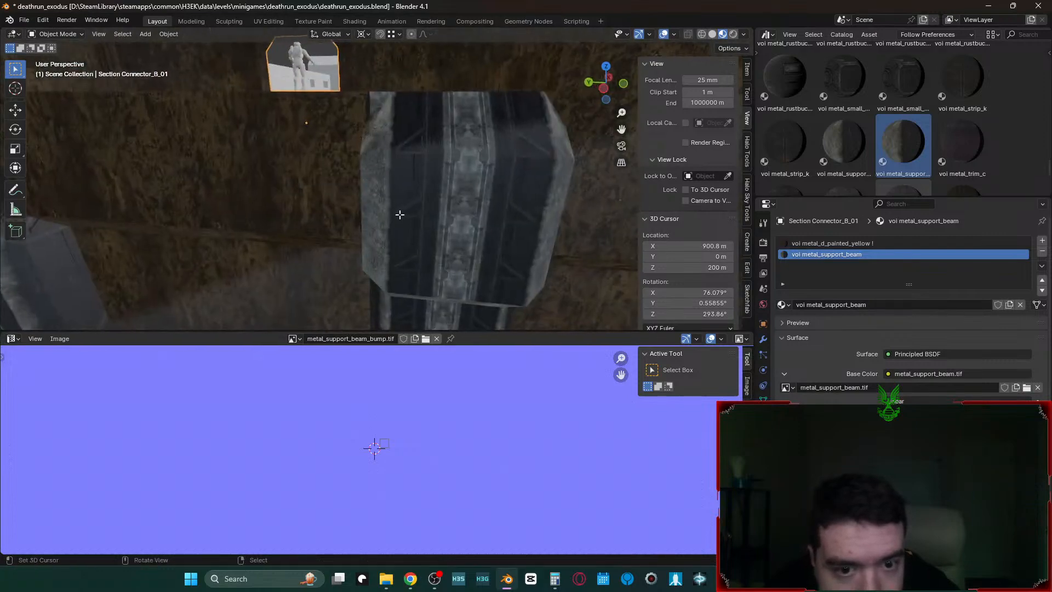
- Select the two adjacent vertical strips of faces running down the front of the left pillar
{"action": "key", "text": "Tab"}
{"action": "key", "text": "shift+grave"}
{"action": "key", "text": "s"}
{"action": "key", "text": "w"}
{"action": "left_click", "coordinate": [392, 213]}
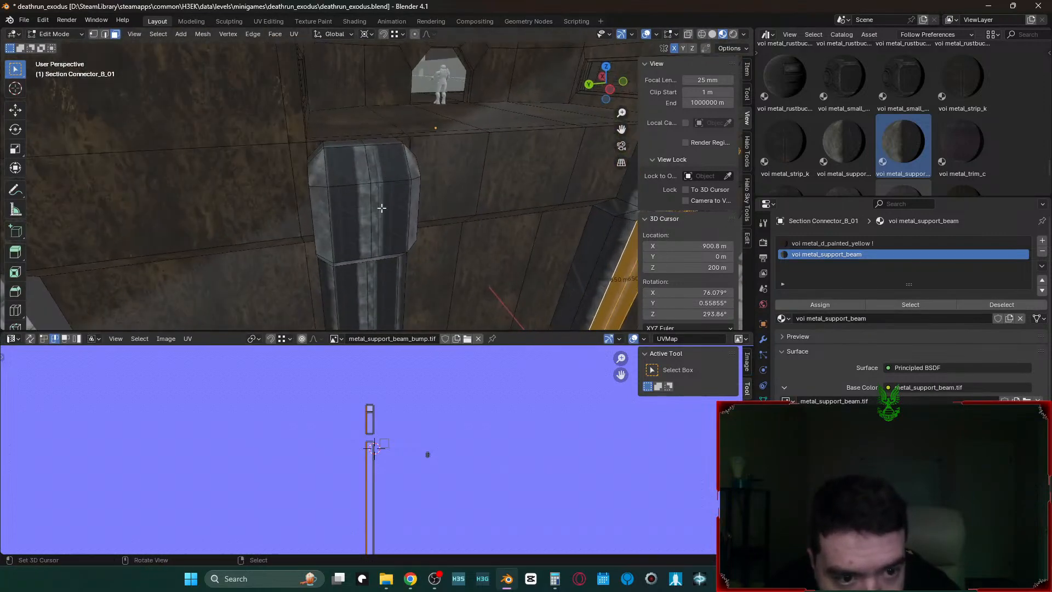
{"action": "left_click", "coordinate": [360, 193]}
{"action": "left_click", "coordinate": [375, 298], "text": "alt"}
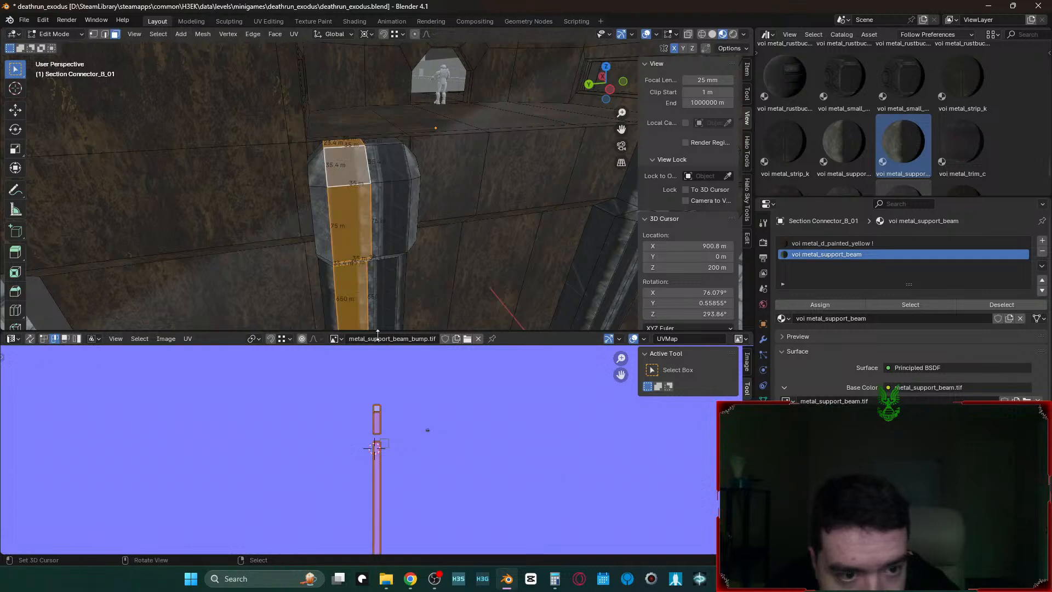
{"action": "left_click", "coordinate": [385, 187], "text": "alt+shift"}
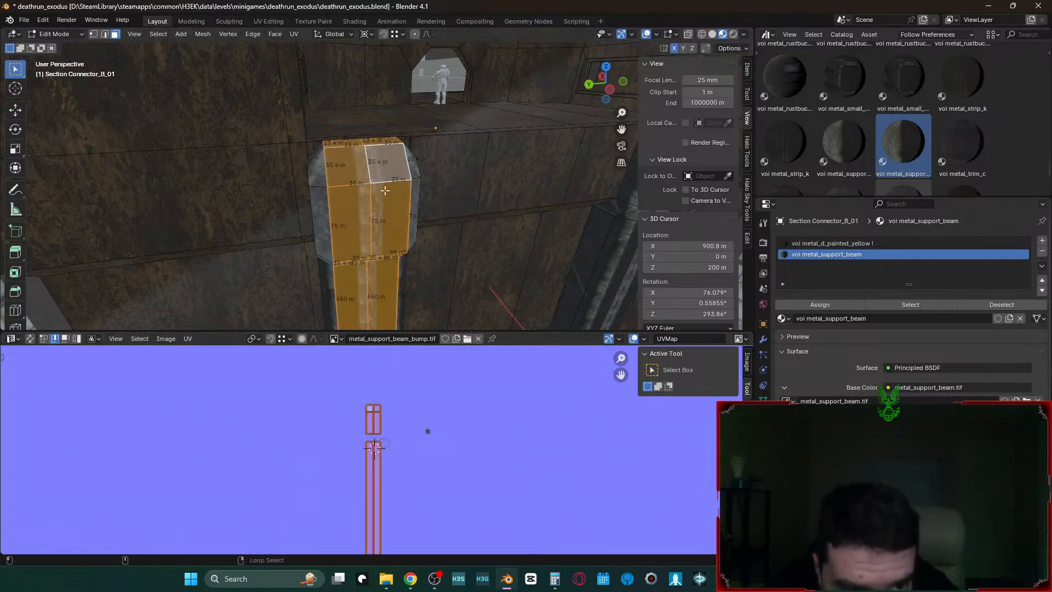
- Move the outer edges of the left pillar's right UV column about -1.59 along X, folding it over the left column
{"action": "left_click", "coordinate": [389, 454]}
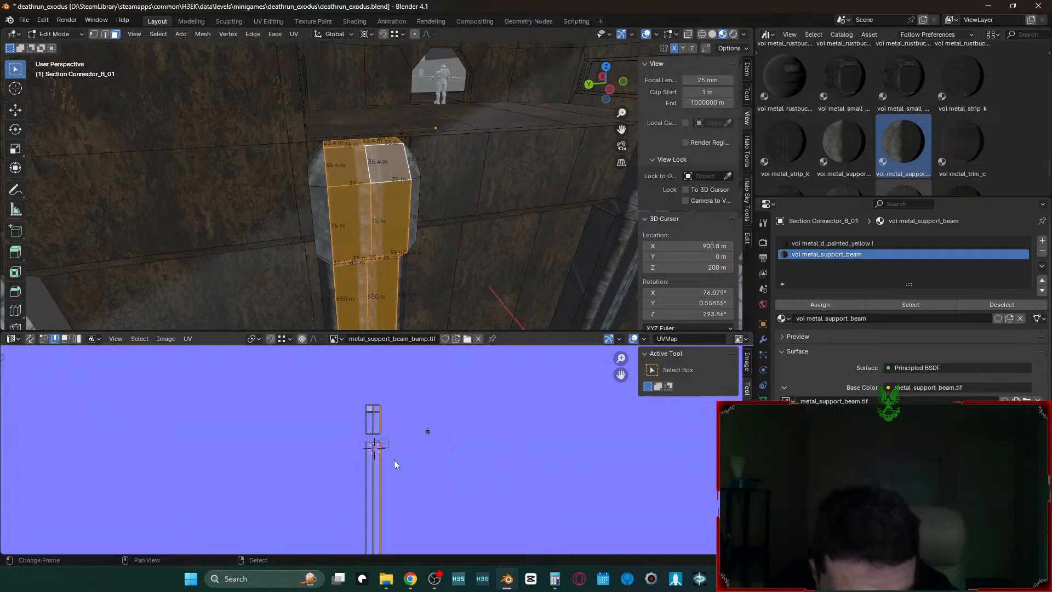
{"action": "key", "text": "g"}
{"action": "key", "text": "x"}
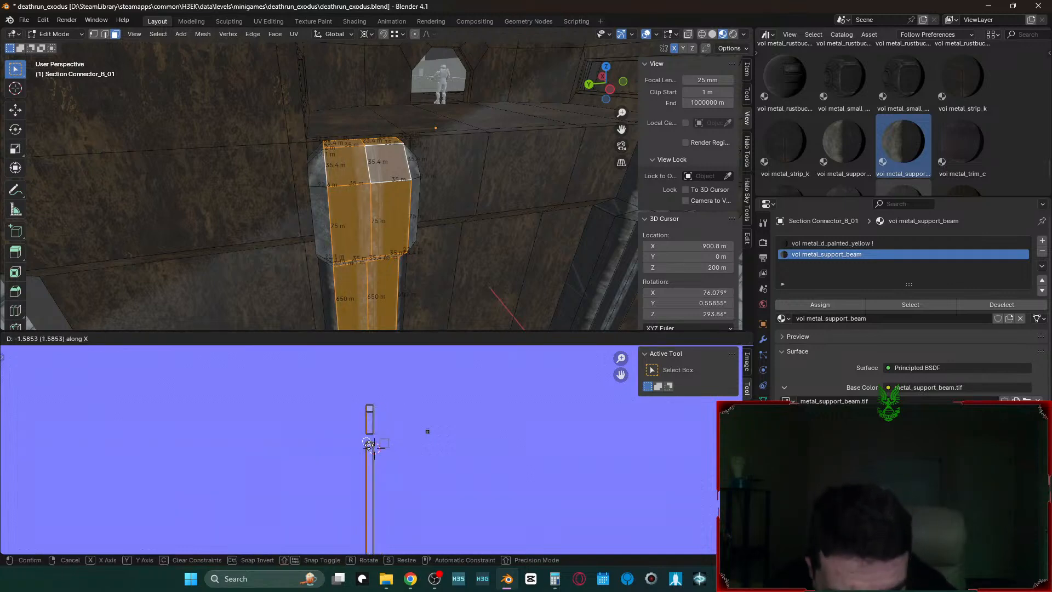
{"action": "left_click", "coordinate": [368, 444]}
{"action": "key", "text": "Tab"}
- View the whole connector wall with both pillars and save the deathrun_exodus file
{"action": "key", "text": "shift+grave"}
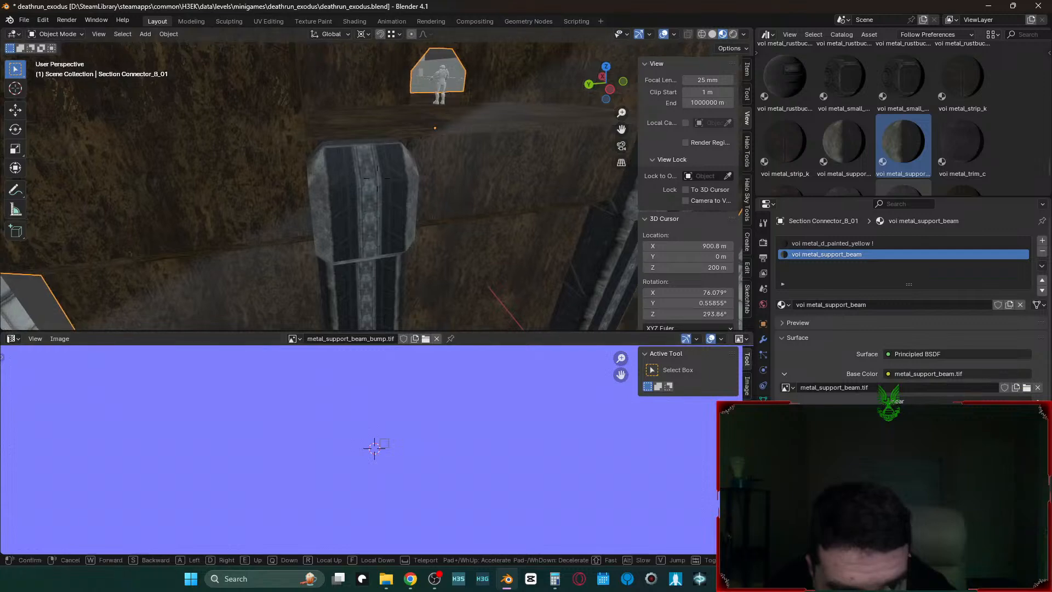
{"action": "key", "text": "s"}
{"action": "left_click", "coordinate": [449, 240]}
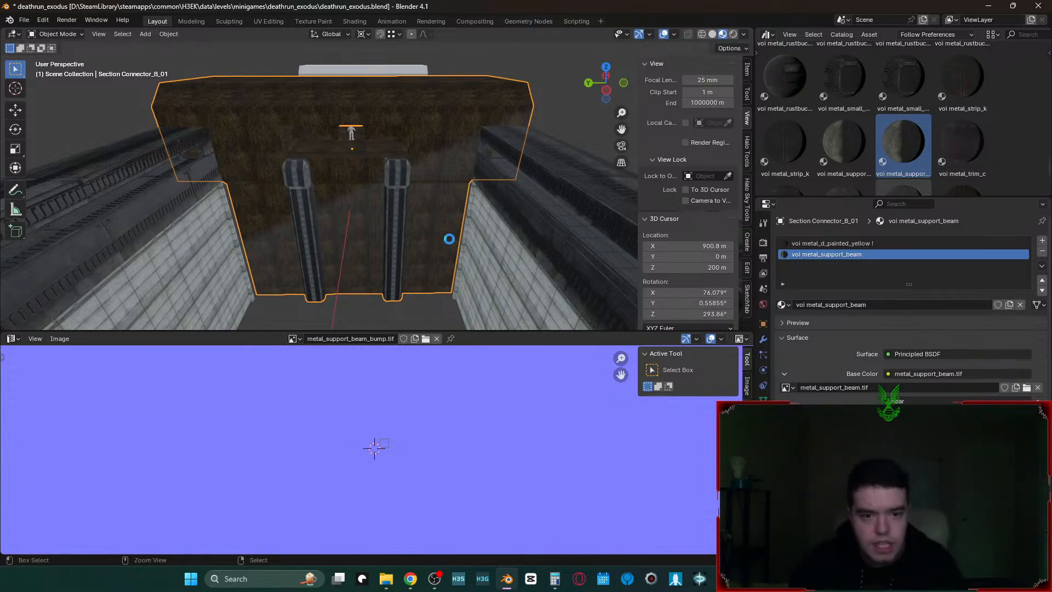
{"action": "key", "text": "ctrl+s"}
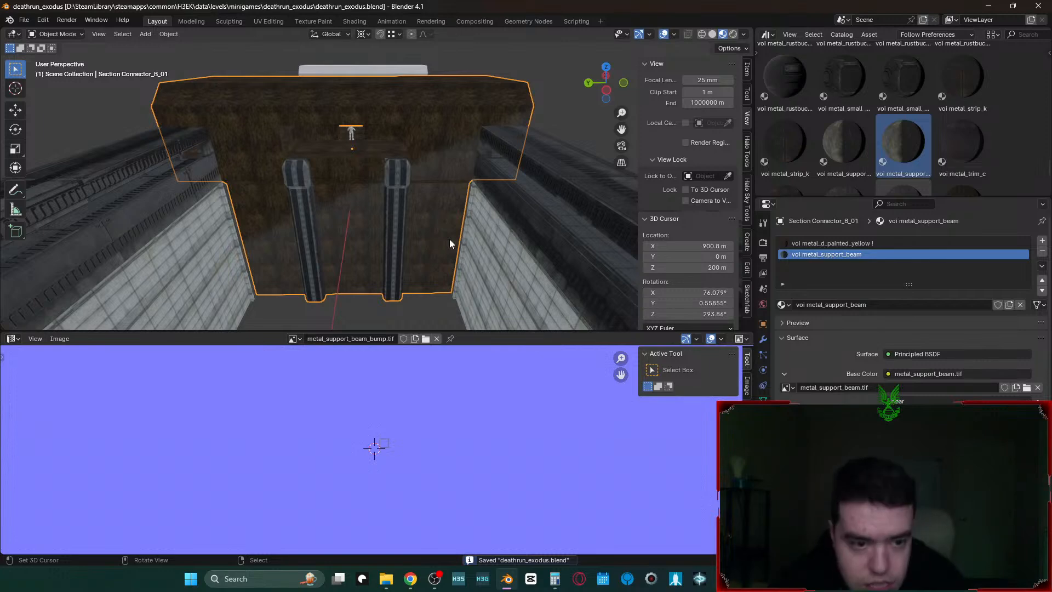
- Select the five tall lower wall panels beside and between the two pillars
{"action": "key", "text": "Tab"}
{"action": "left_click", "coordinate": [422, 242]}
{"action": "scroll", "coordinate": [419, 227], "scroll_direction": "up", "scroll_amount": 5}
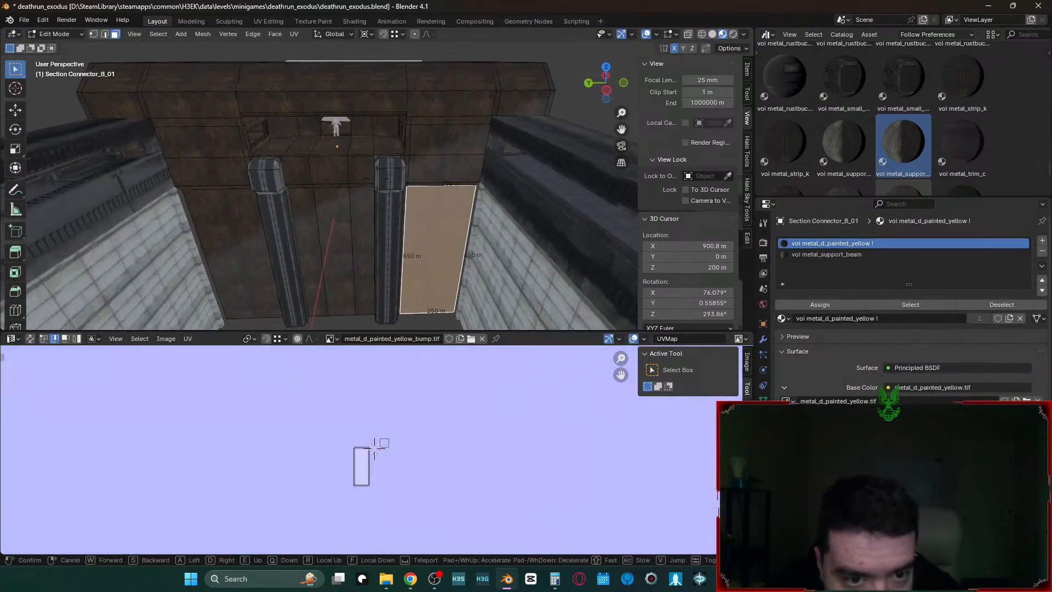
{"action": "right_click", "coordinate": [423, 217], "text": "shift"}
{"action": "right_click", "coordinate": [330, 223], "text": "shift"}
{"action": "right_click", "coordinate": [375, 219], "text": "shift"}
{"action": "right_click", "coordinate": [218, 234], "text": "shift"}
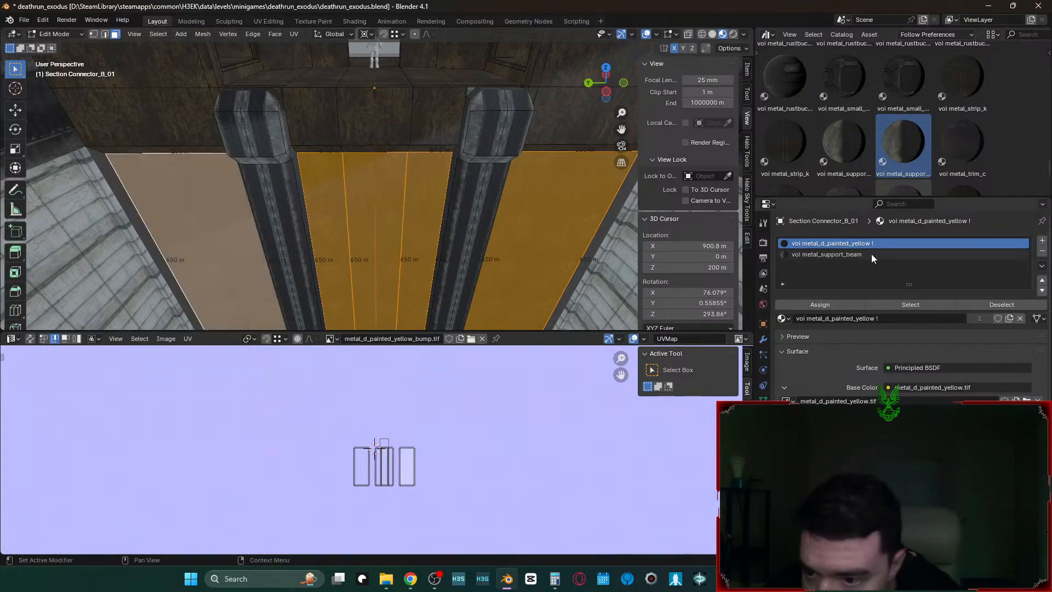
- Add a material slot with voi concrete_c and assign it to the selected lower wall panels
{"action": "left_click", "coordinate": [1041, 240]}
{"action": "left_click", "coordinate": [781, 318]}
{"action": "left_click", "coordinate": [815, 345]}
{"action": "left_click", "coordinate": [818, 306]}
{"action": "key", "text": "Tab"}
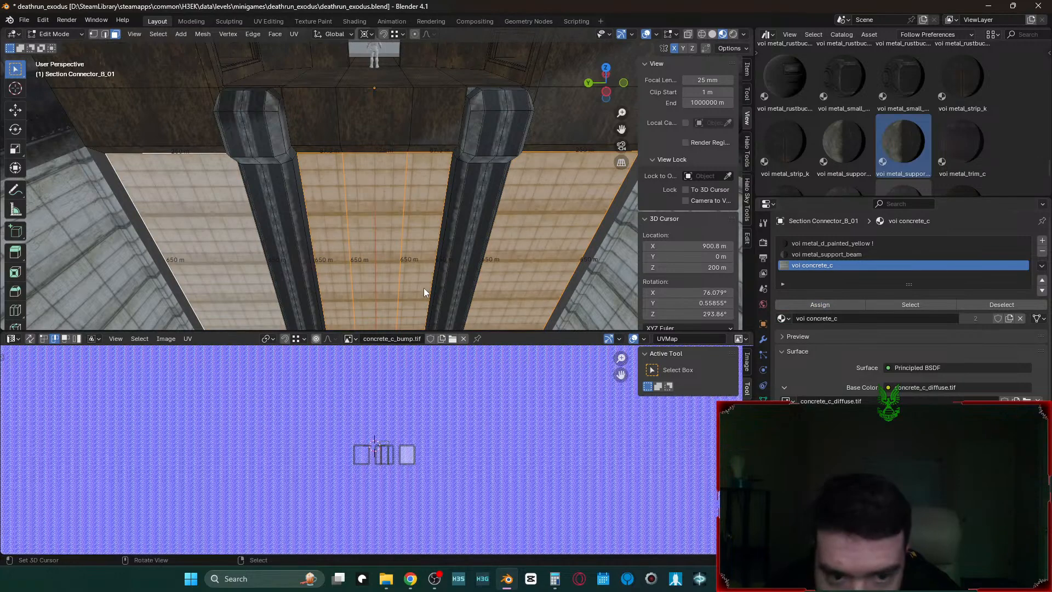
- Fly around the connector and examine how the concrete panels line up with the adjoining side walls
{"action": "middle_click_drag", "start_coordinate": [424, 291], "coordinate": [423, 290]}
{"action": "key", "text": "shift+grave"}
{"action": "key", "text": "s"}
{"action": "key", "text": "w"}
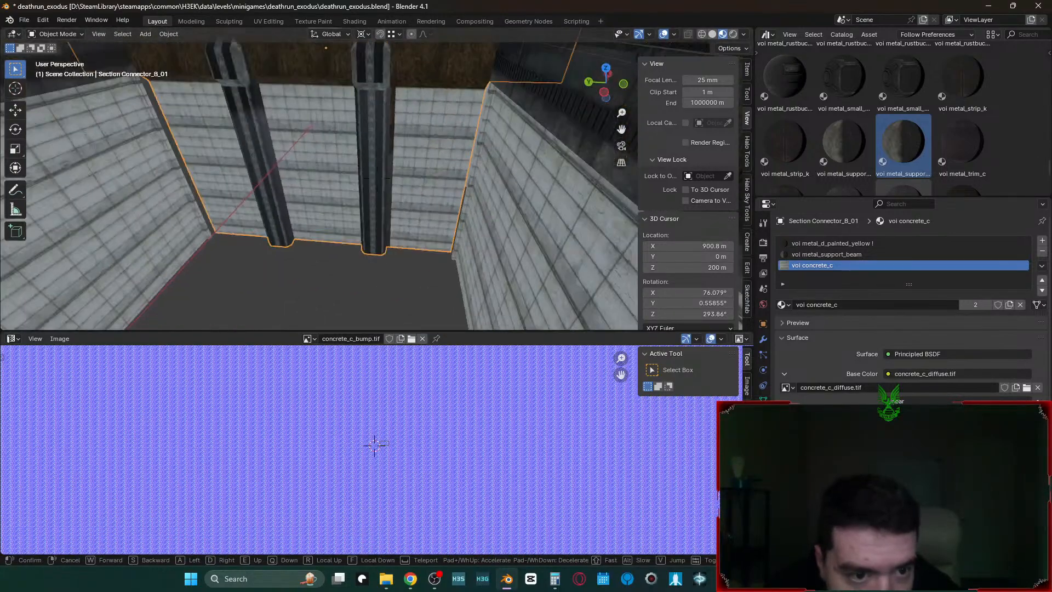
{"action": "key", "text": "w"}
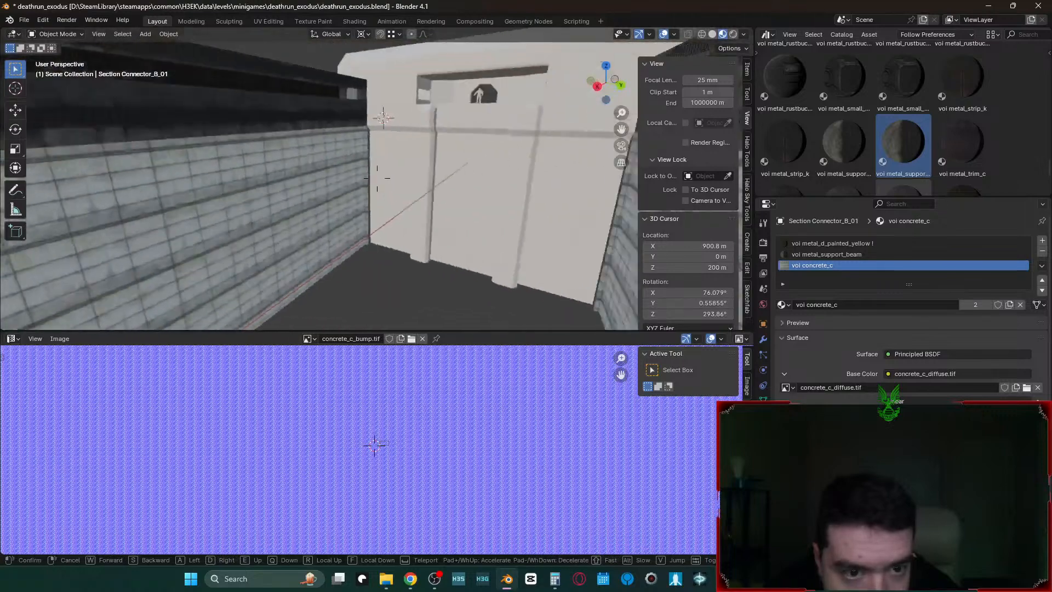
{"action": "key", "text": "w"}
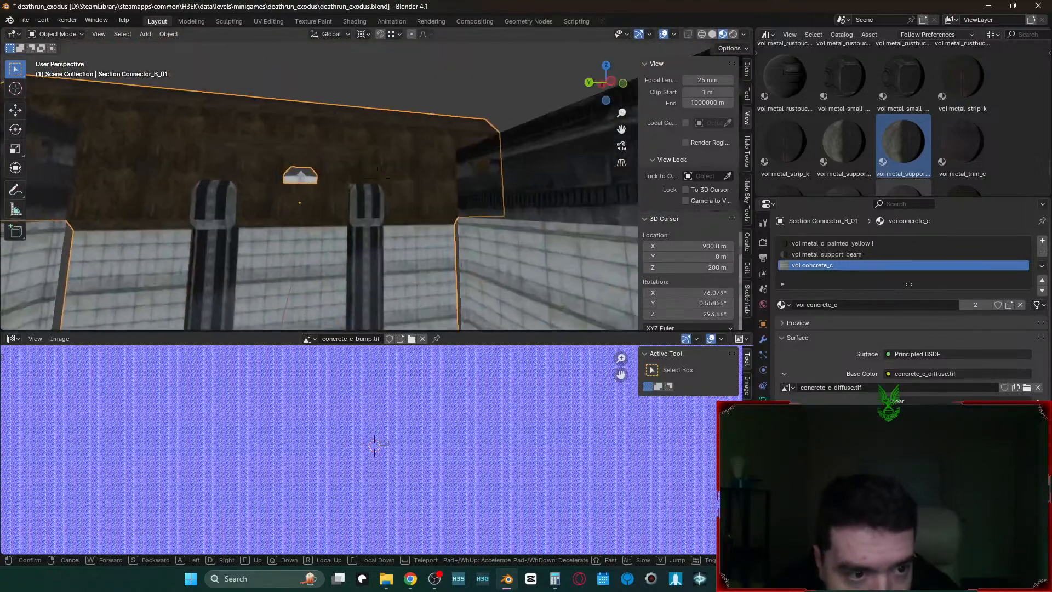
{"action": "key", "text": "w"}
{"action": "key", "text": "w"}
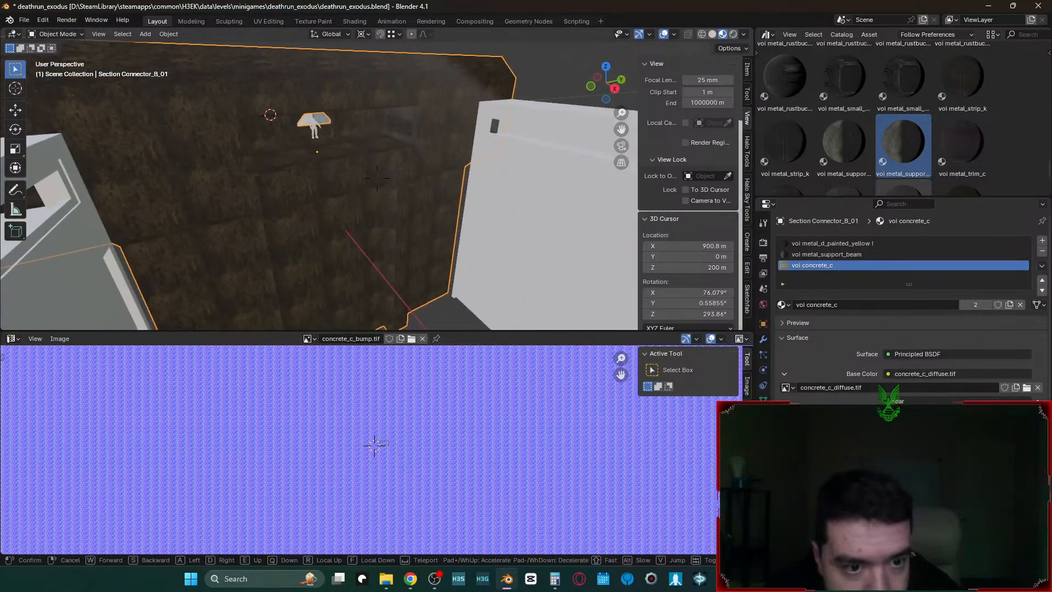
{"action": "key", "text": "w"}
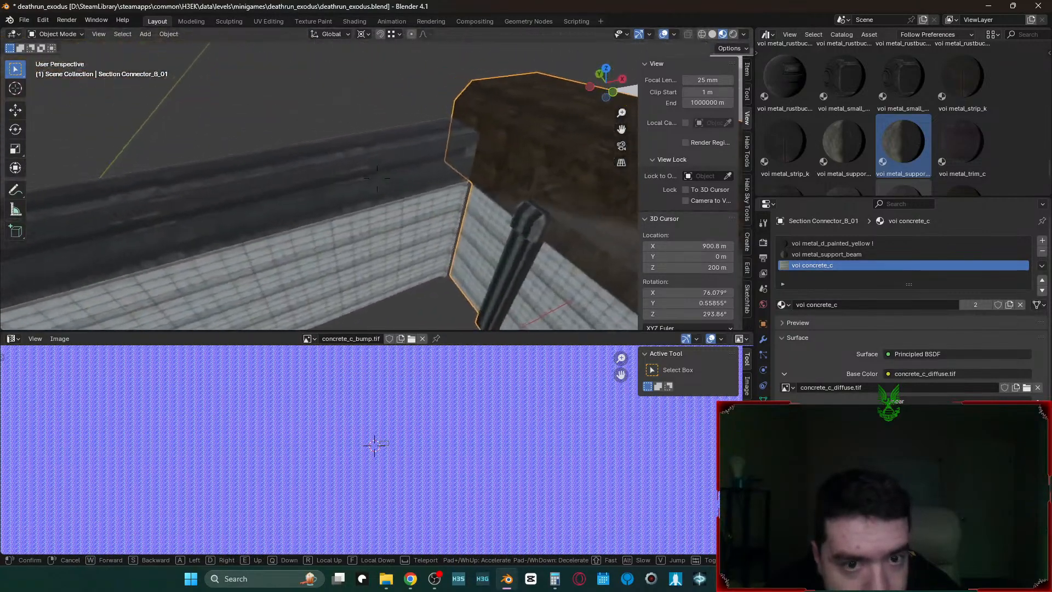
{"action": "key", "text": "s"}
{"action": "left_click", "coordinate": [420, 272]}
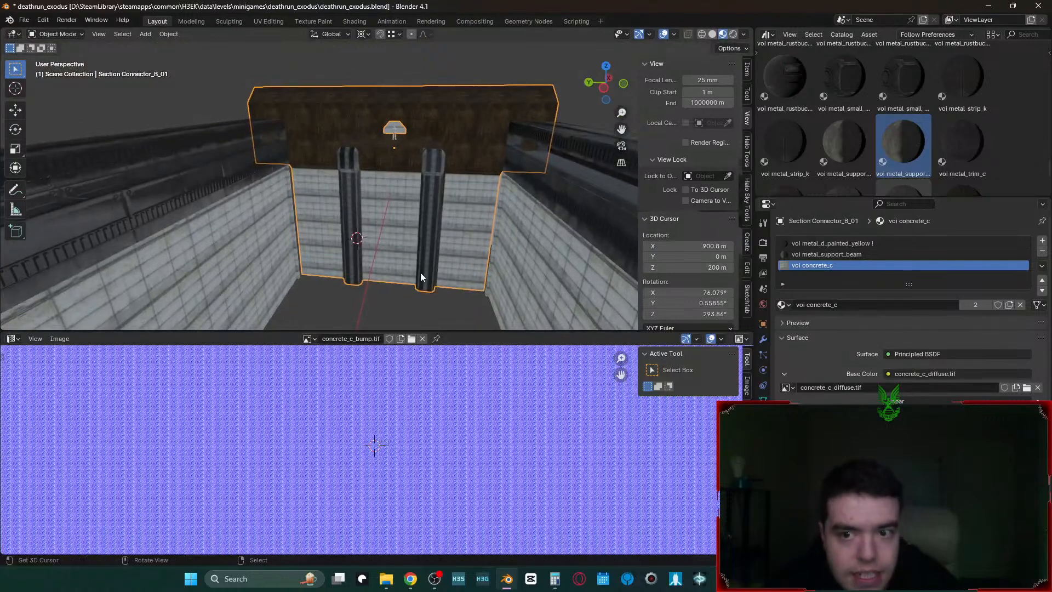
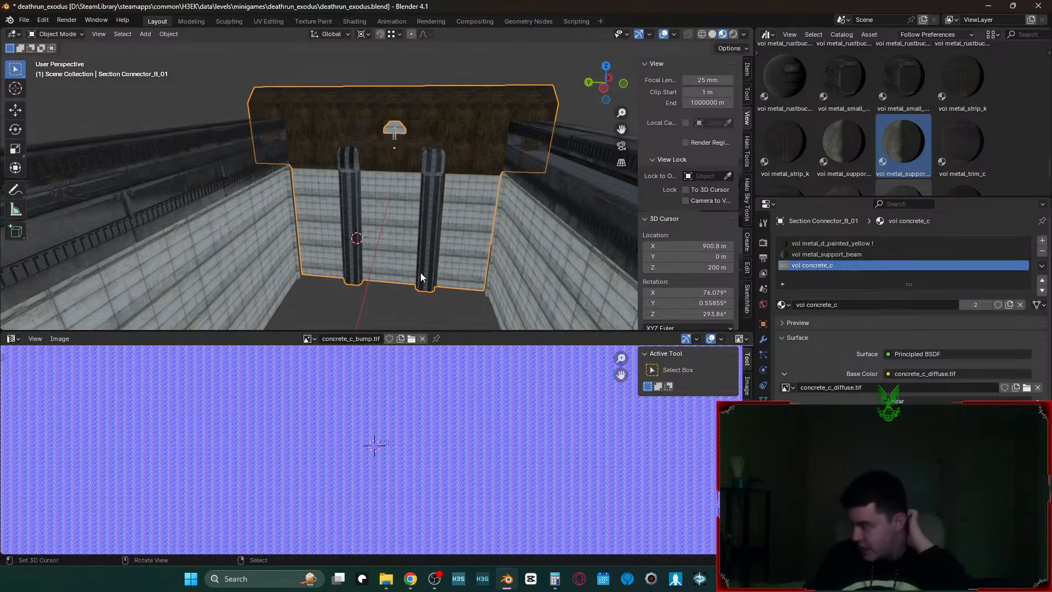
- Hide the viewport sidebar and look over the overall level layout and the connector's pillar side
{"action": "middle_click_drag", "start_coordinate": [537, 198], "coordinate": [495, 211]}
{"action": "key", "text": "n"}
{"action": "key", "text": "shift+grave"}
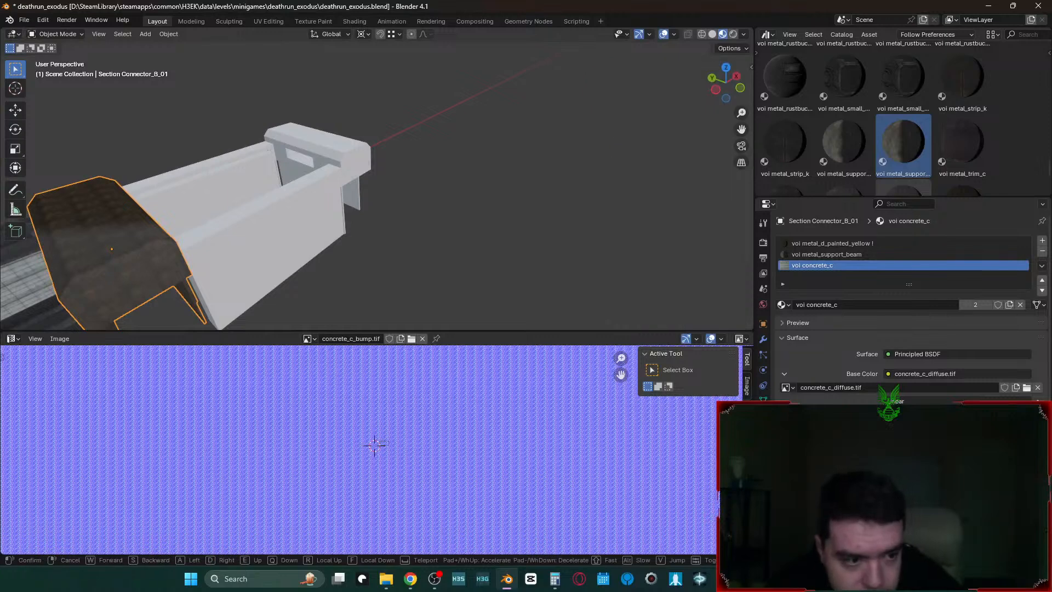
{"action": "key", "text": "d"}
{"action": "key", "text": "s"}
{"action": "left_click", "coordinate": [229, 252]}
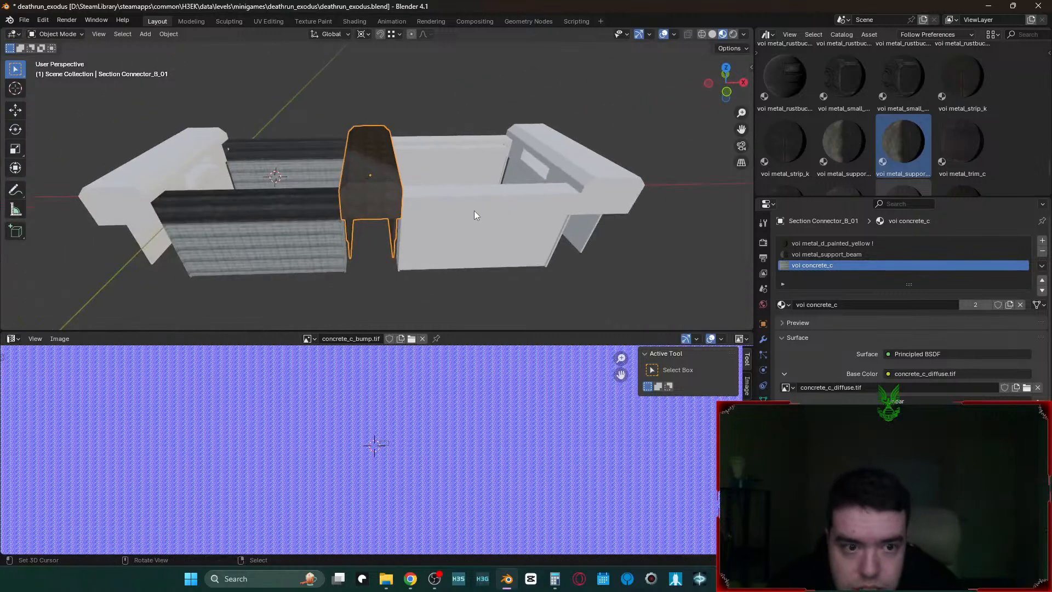
{"action": "key", "text": "shift+grave"}
{"action": "key", "text": "w"}
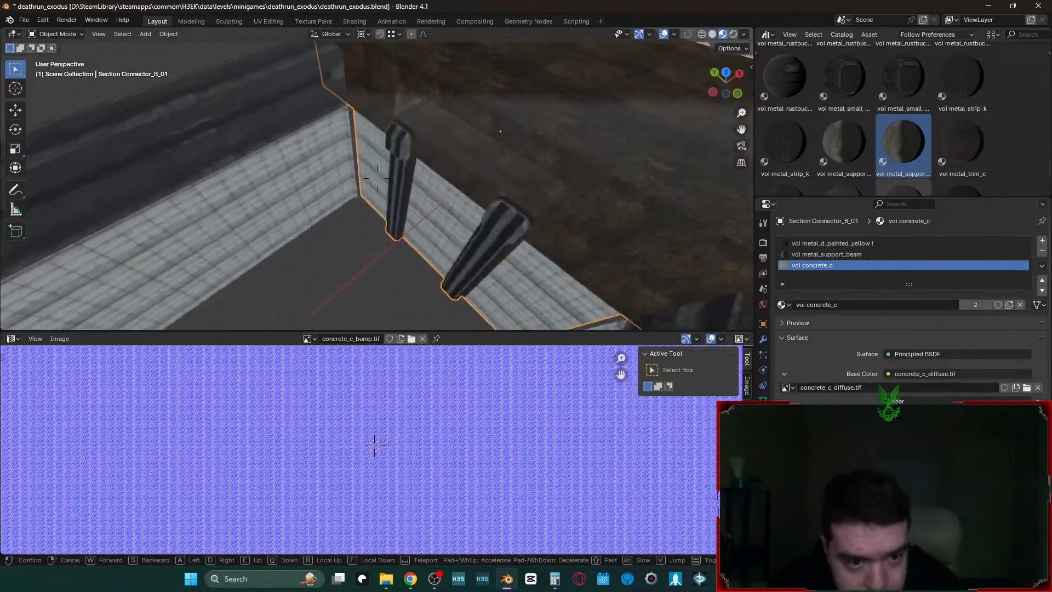
{"action": "key", "text": "s"}
{"action": "left_click", "coordinate": [474, 210]}
- Select the three stacked upper wall panels to the right of the doorway opening, above the concrete
{"action": "key", "text": "Tab"}
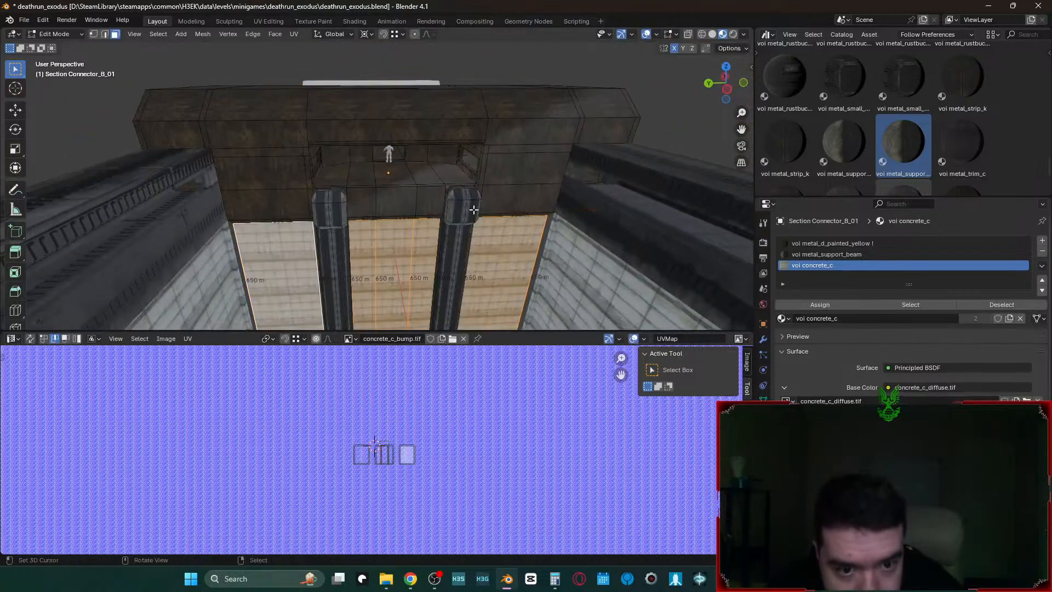
{"action": "left_click", "coordinate": [554, 158]}
{"action": "scroll", "coordinate": [554, 158], "scroll_direction": "up", "scroll_amount": 5}
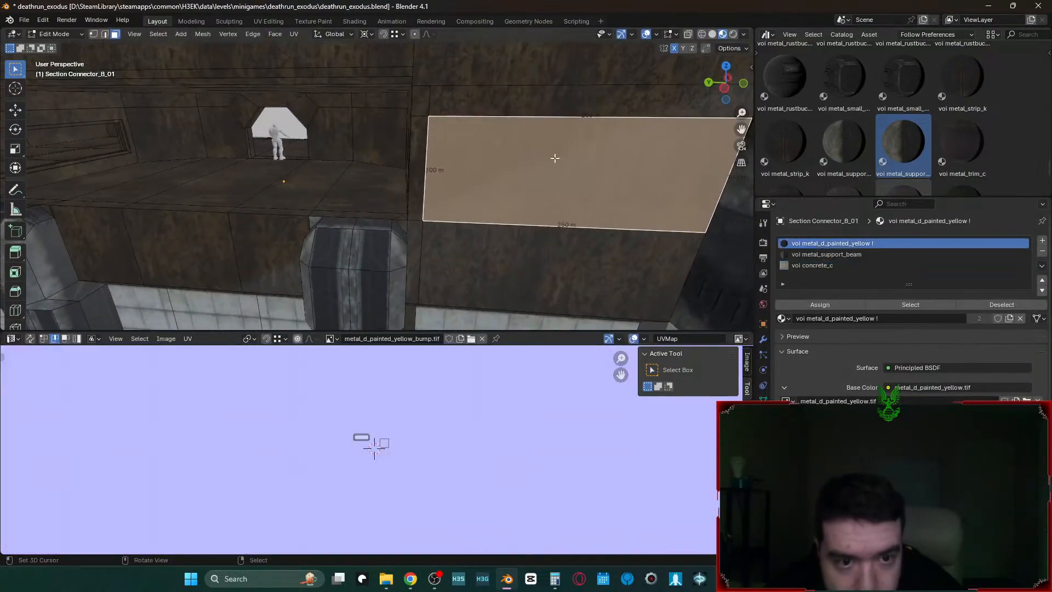
{"action": "right_click", "coordinate": [523, 101], "text": "shift"}
{"action": "right_click", "coordinate": [528, 261], "text": "shift"}
{"action": "scroll", "coordinate": [528, 261], "scroll_direction": "down", "scroll_amount": 4}
{"action": "mouse_move", "coordinate": [526, 262]}
{"action": "middle_mouse_down"}
{"action": "mouse_move", "coordinate": [573, 255]}
{"action": "mouse_move", "coordinate": [524, 253]}
{"action": "middle_mouse_up"}
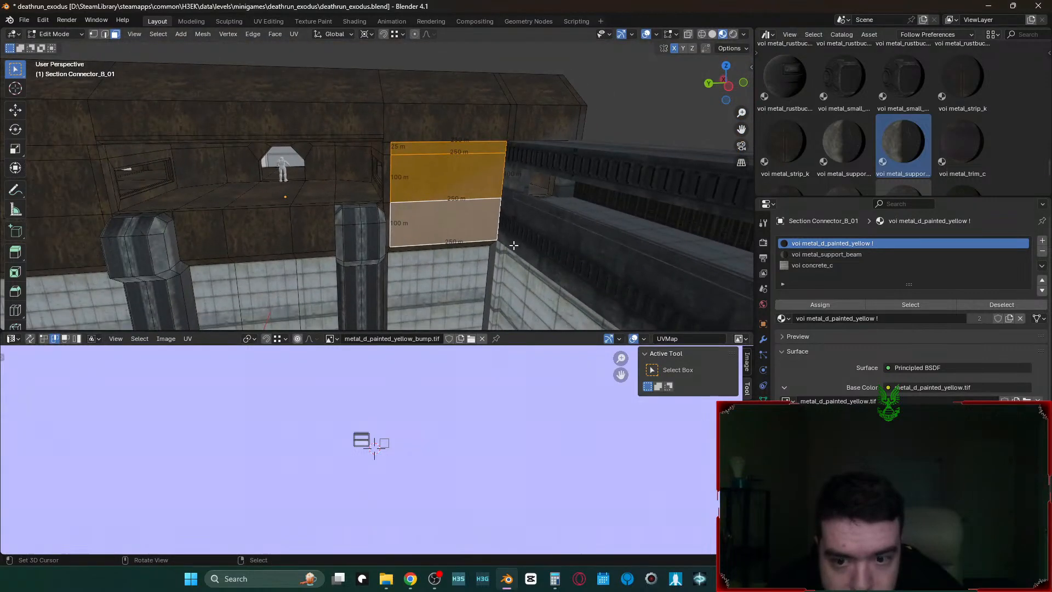
- Add a material slot with voi metal_small_door_unwrap and assign it to the three selected upper wall panels
{"action": "left_click", "coordinate": [1042, 240]}
{"action": "left_click", "coordinate": [782, 318]}
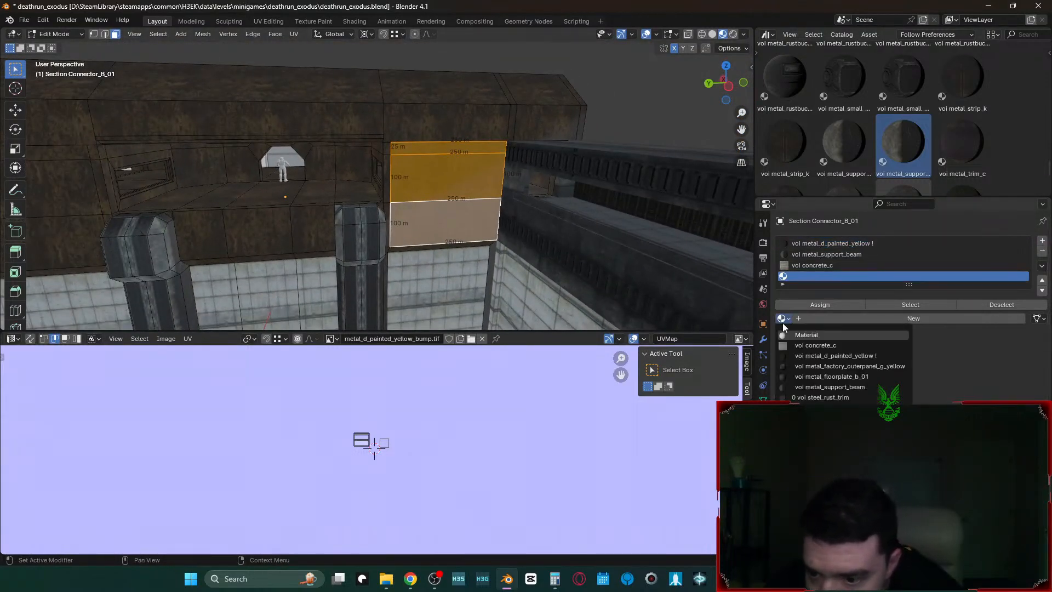
{"action": "scroll", "coordinate": [871, 74], "scroll_direction": "up", "scroll_amount": 2}
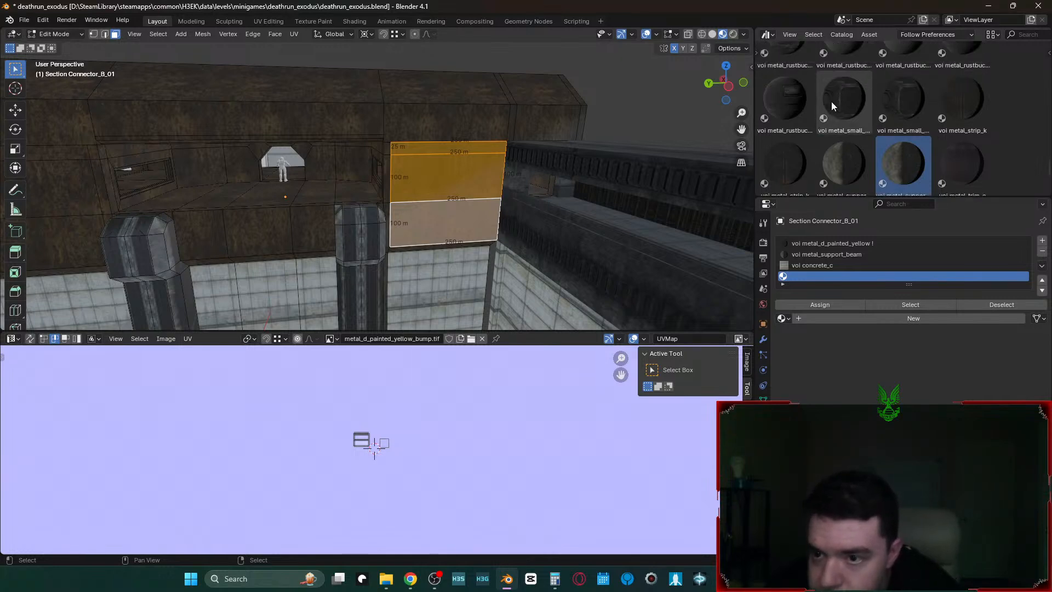
{"action": "left_click_drag", "start_coordinate": [836, 100], "coordinate": [827, 272]}
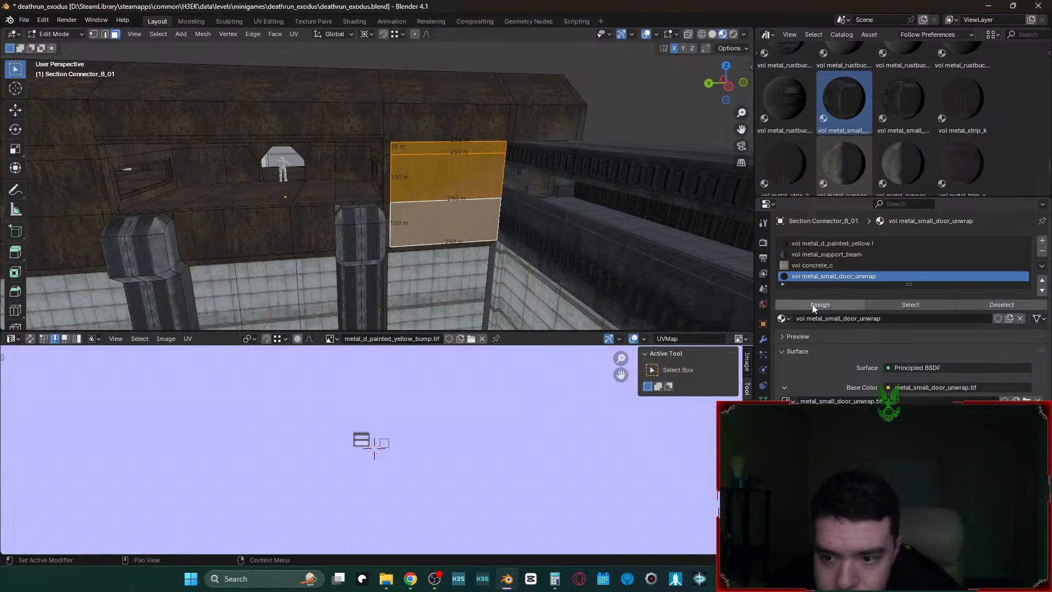
{"action": "left_click", "coordinate": [812, 306]}
{"action": "key", "text": "alt+a"}
- Select the middle upper panel and display metal_small_door_unwrap.tif in the UV editor to examine how the texture tiles
{"action": "scroll", "coordinate": [589, 207], "scroll_direction": "up", "scroll_amount": 3}
{"action": "middle_click_drag", "start_coordinate": [589, 207], "coordinate": [533, 206], "text": "shift"}
{"action": "left_click", "coordinate": [418, 206]}
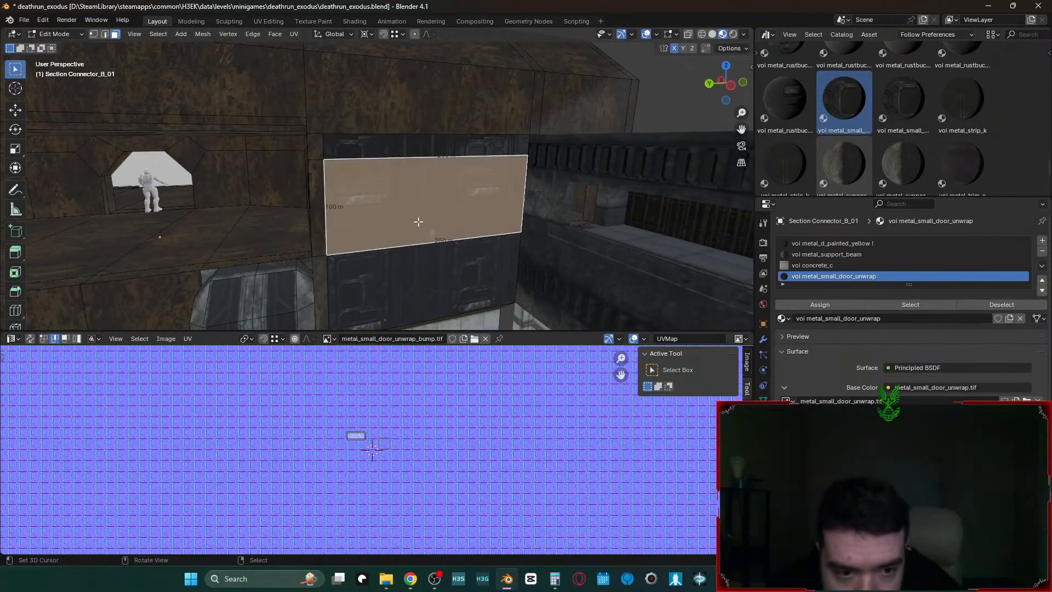
{"action": "left_click", "coordinate": [327, 339]}
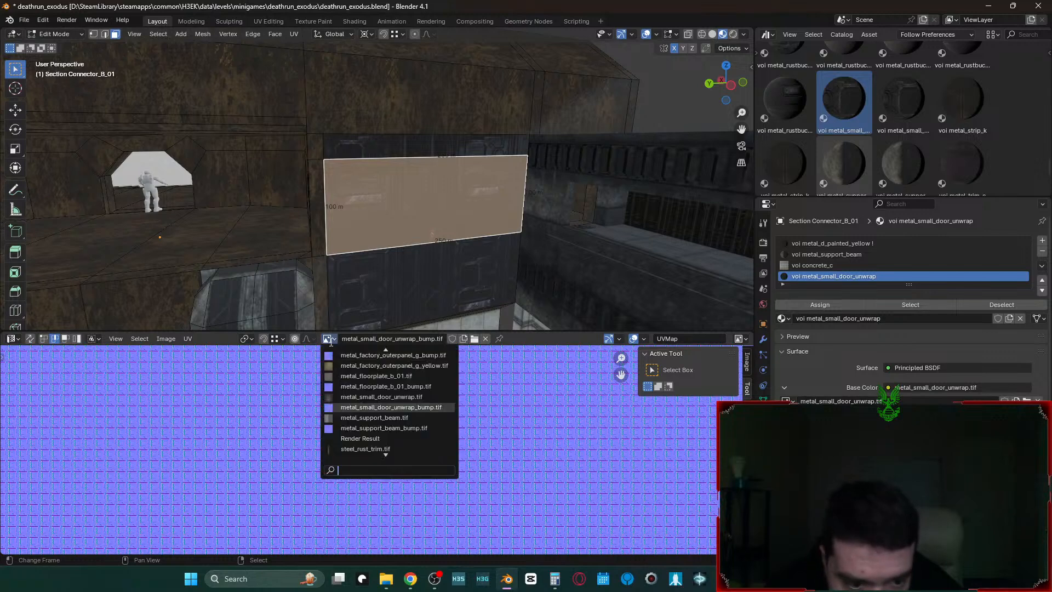
{"action": "left_click", "coordinate": [364, 402]}
{"action": "scroll", "coordinate": [379, 398], "scroll_direction": "up", "scroll_amount": 10}
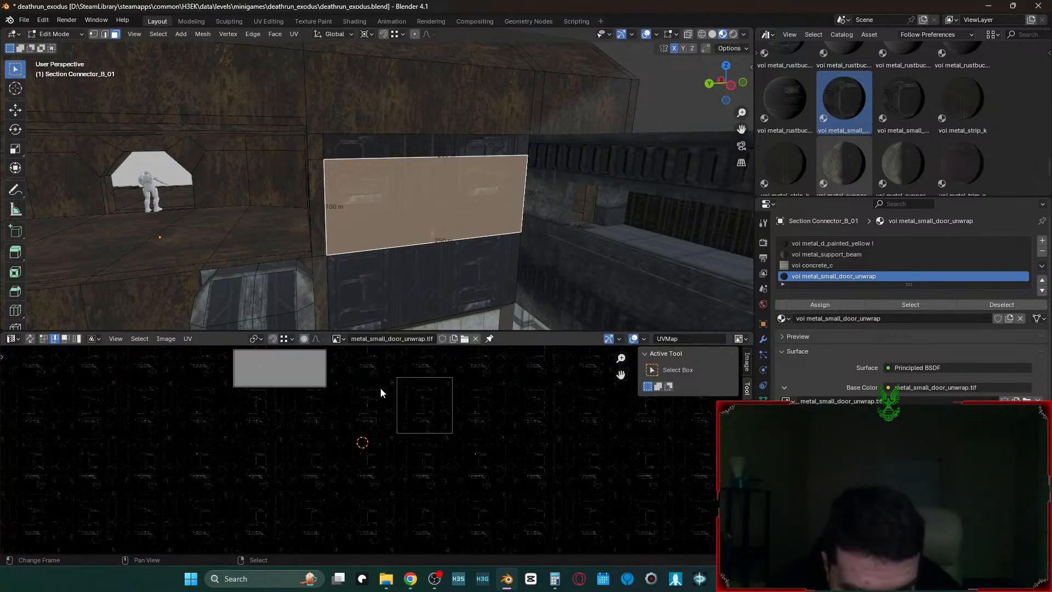
{"action": "scroll", "coordinate": [379, 386], "scroll_direction": "up", "scroll_amount": 2}
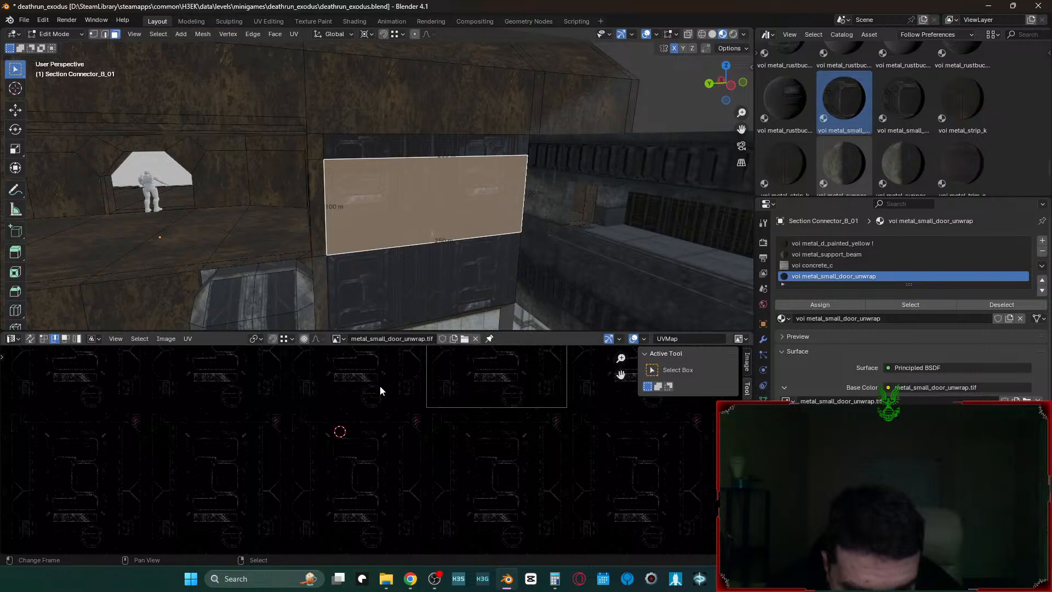
{"action": "left_click", "coordinate": [475, 274]}
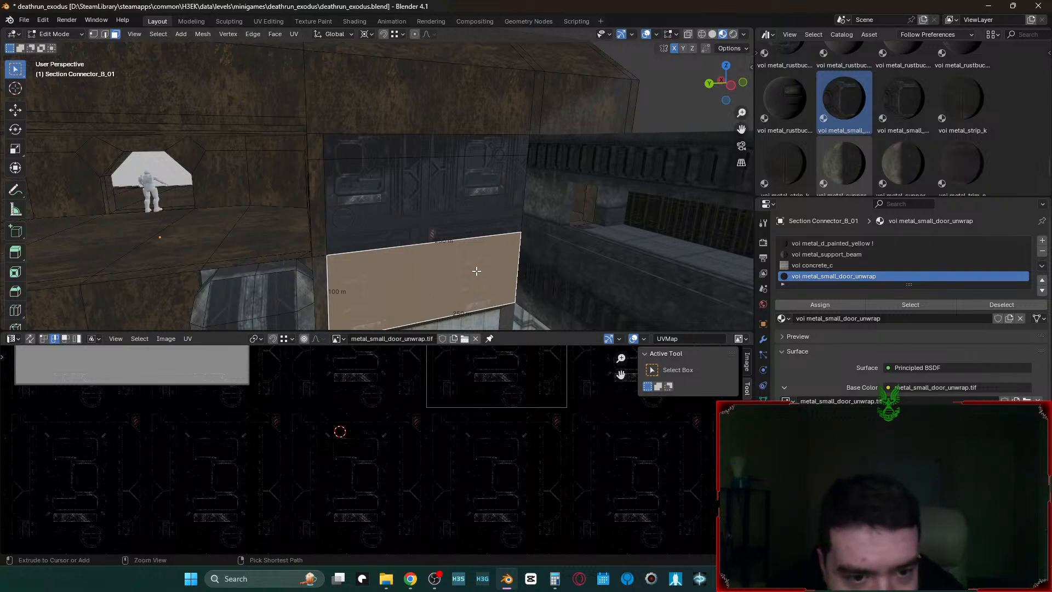
{"action": "key", "text": "ctrl+z"}
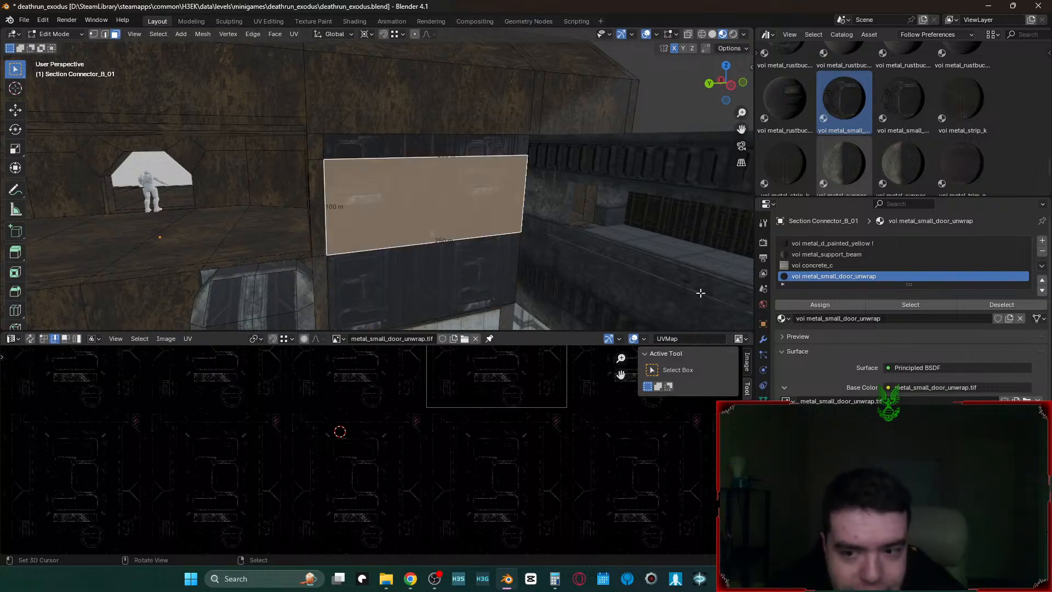
- Replace the upper panels' material with voi metal_rustbucket_b_dirtycorner from the asset library
{"action": "left_click", "coordinate": [783, 319]}
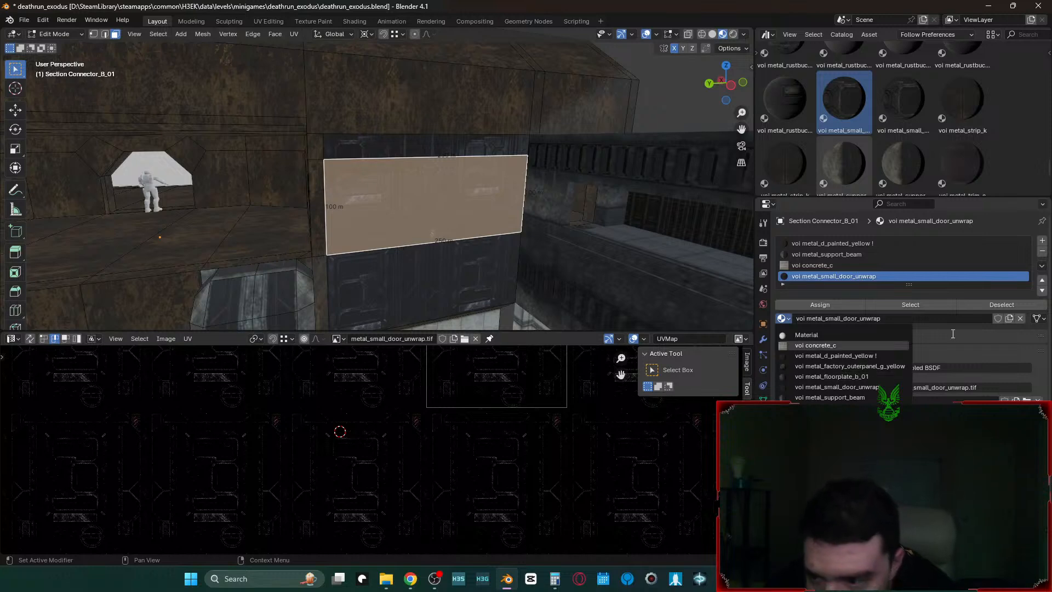
{"action": "scroll", "coordinate": [953, 131], "scroll_direction": "up", "scroll_amount": 2}
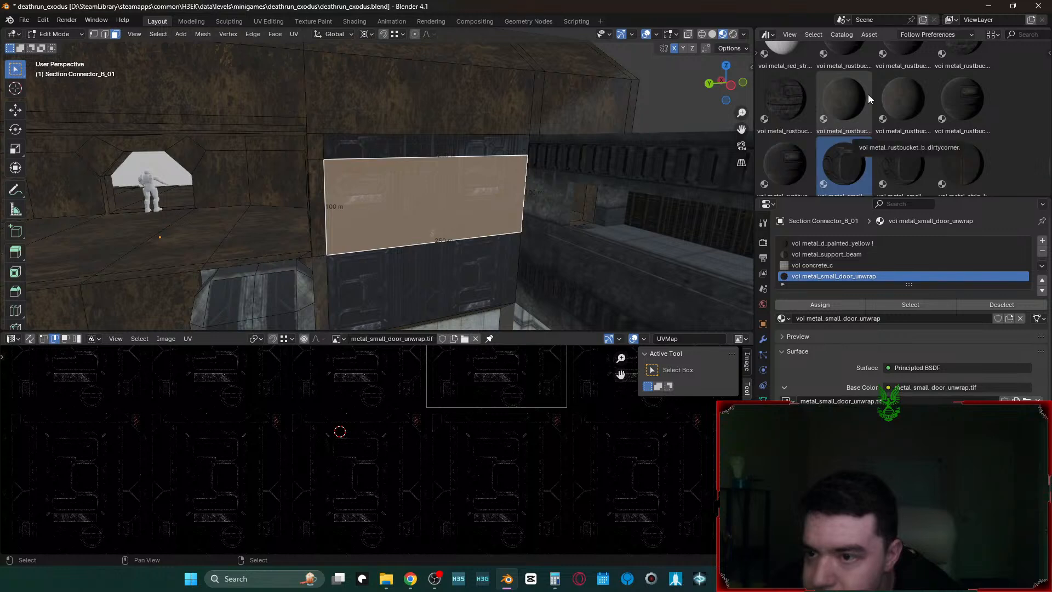
{"action": "left_click_drag", "start_coordinate": [850, 93], "coordinate": [822, 276]}
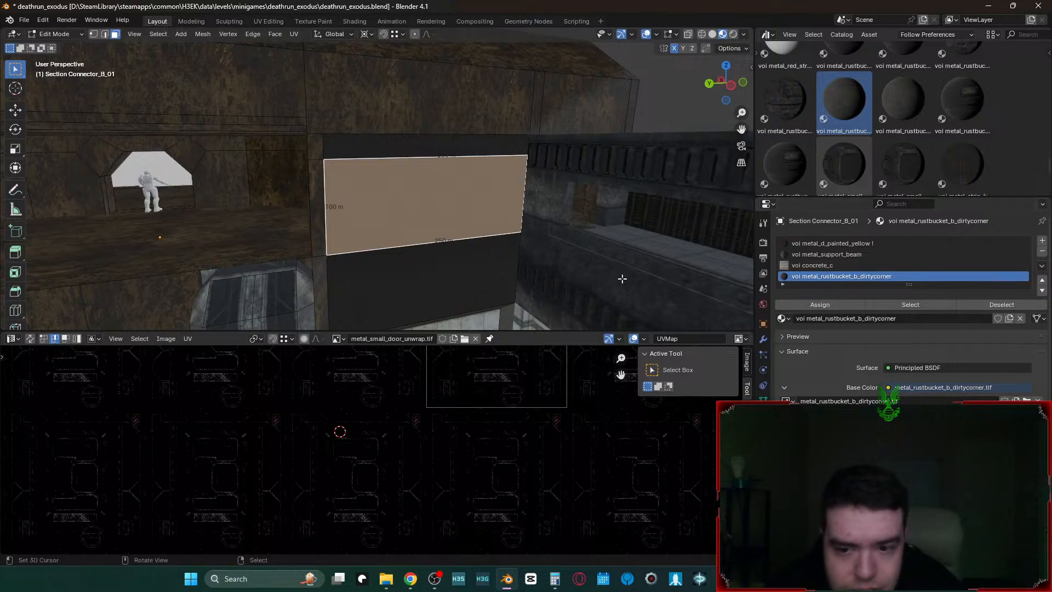
- Unpin the UV editor's image and examine the dirtycorner texture's tiling against the middle upper panel's UVs
{"action": "left_click", "coordinate": [451, 274]}
{"action": "left_click", "coordinate": [433, 184]}
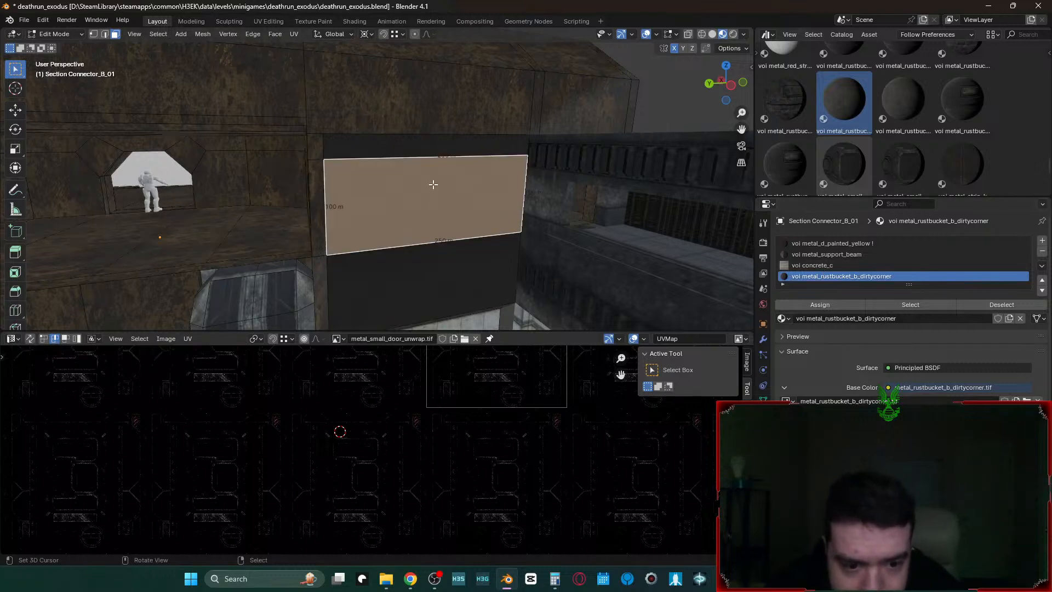
{"action": "left_click", "coordinate": [490, 338]}
{"action": "scroll", "coordinate": [495, 388], "scroll_direction": "down", "scroll_amount": 1}
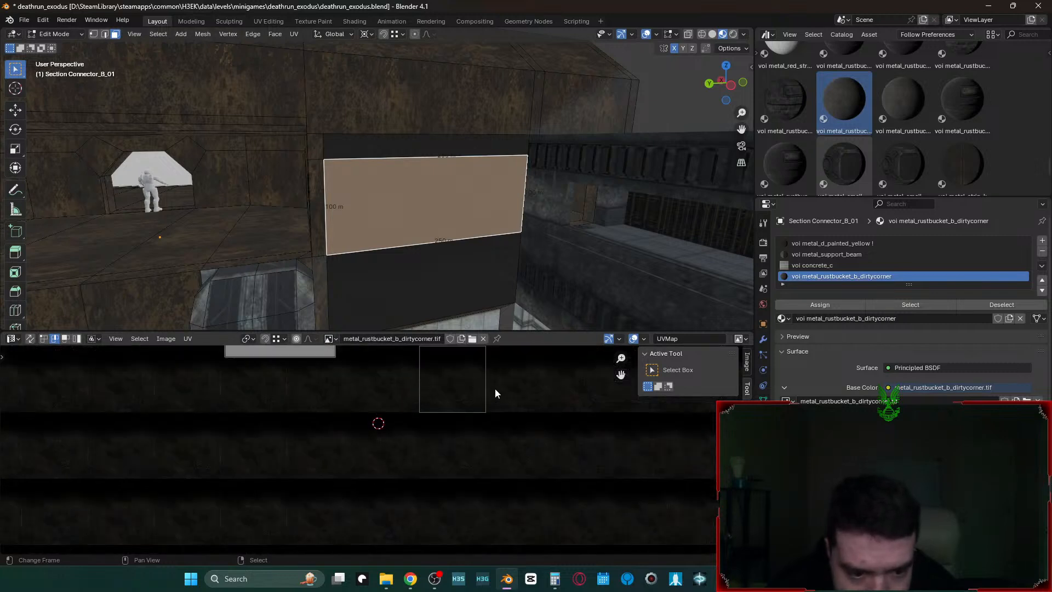
{"action": "scroll", "coordinate": [489, 386], "scroll_direction": "down", "scroll_amount": 3}
{"action": "middle_click_drag", "start_coordinate": [459, 386], "coordinate": [459, 387]}
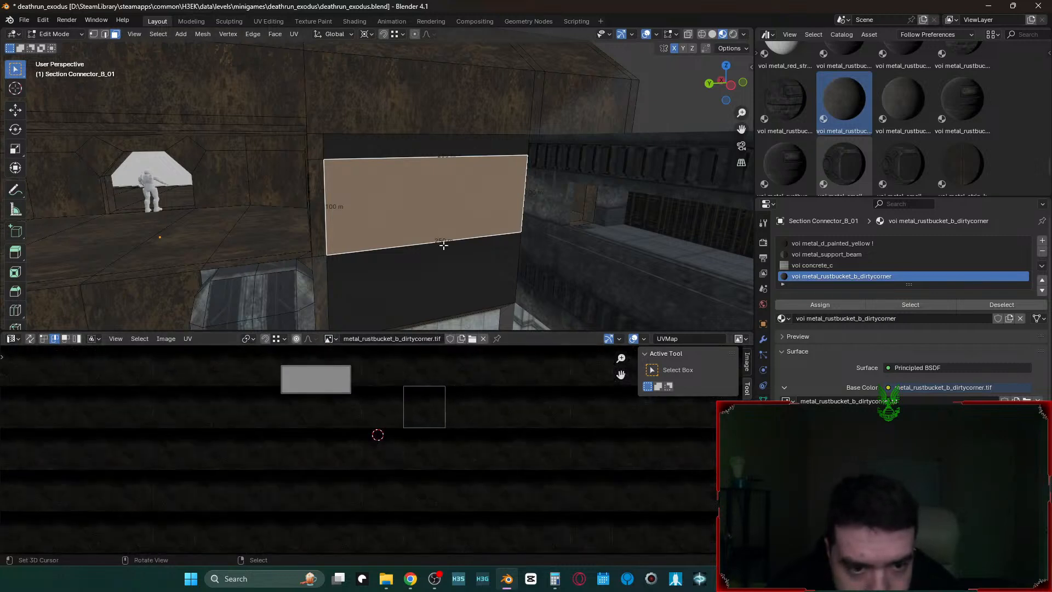
- Inspect the dirtycorner material on the upper panels up close and from an angle in Object Mode
{"action": "left_click", "coordinate": [438, 281]}
{"action": "key", "text": "Tab"}
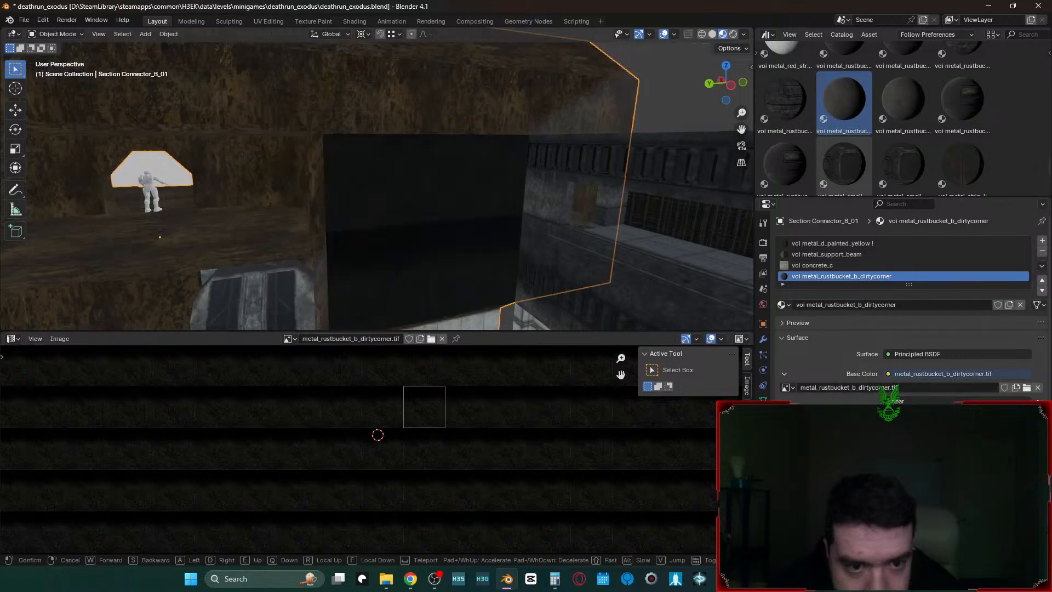
{"action": "key", "text": "shift+grave"}
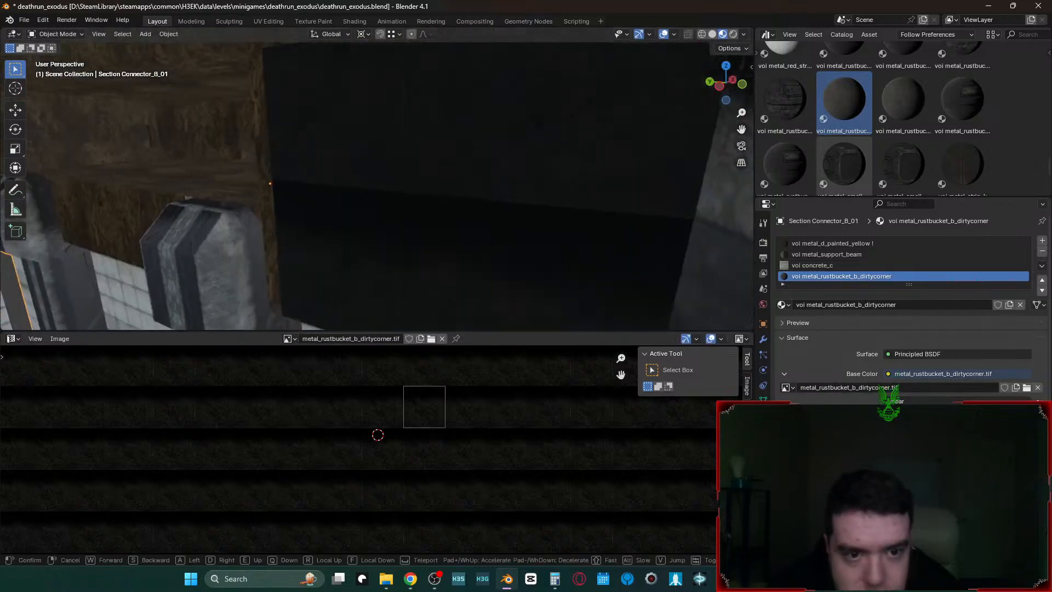
{"action": "left_click", "coordinate": [593, 203]}
{"action": "key", "text": "Tab"}
{"action": "left_click", "coordinate": [504, 168]}
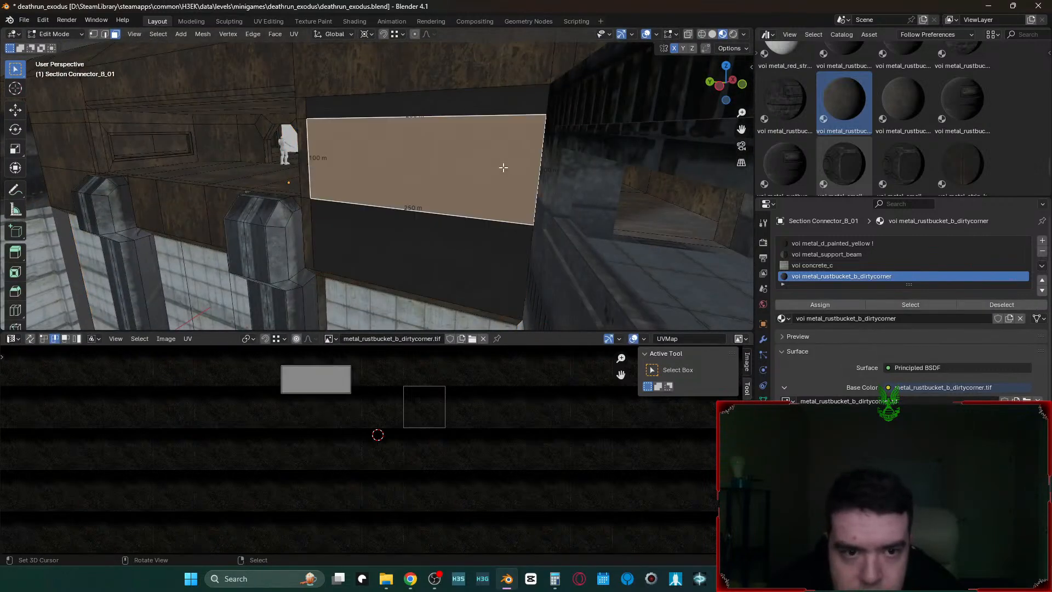
{"action": "left_click", "coordinate": [797, 303]}
{"action": "key", "text": "Tab"}
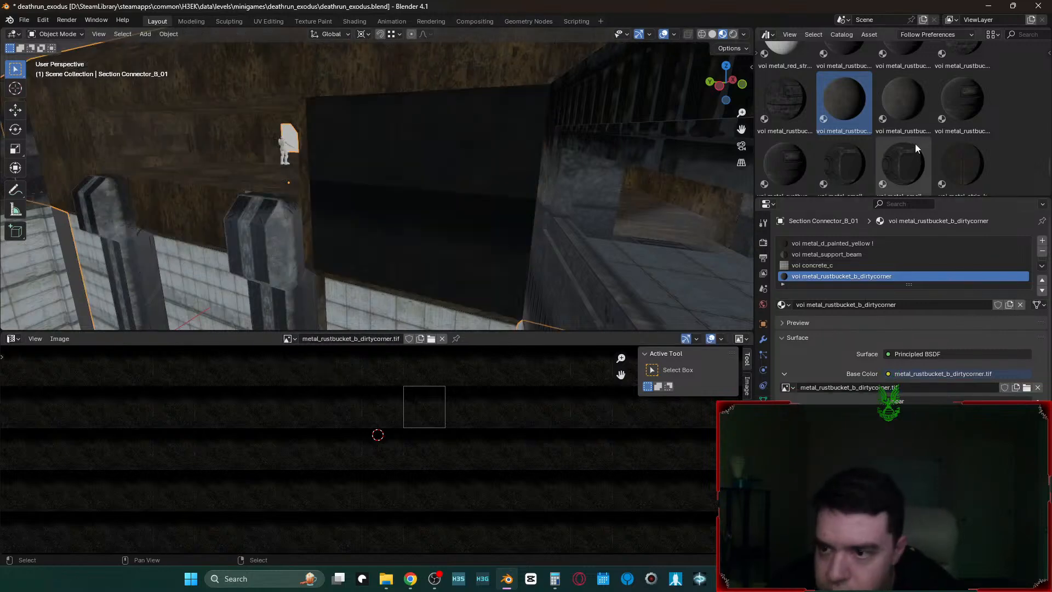
- Try voi metal_red_streak_topcrud_a as the upper panels' material and check it on the wall
{"action": "scroll", "coordinate": [912, 131], "scroll_direction": "up", "scroll_amount": 2}
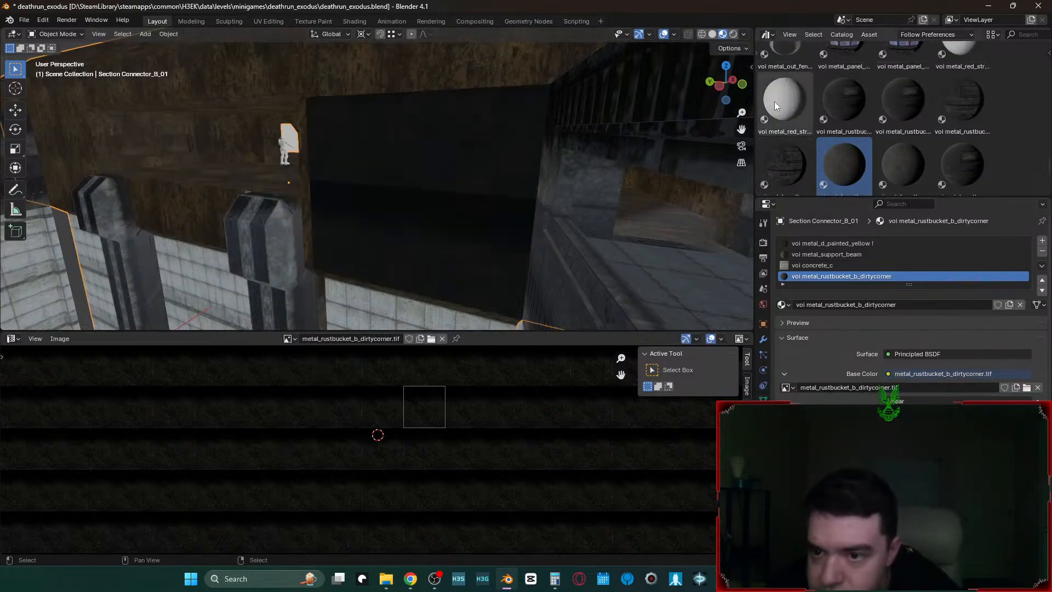
{"action": "left_click_drag", "start_coordinate": [774, 101], "coordinate": [827, 276]}
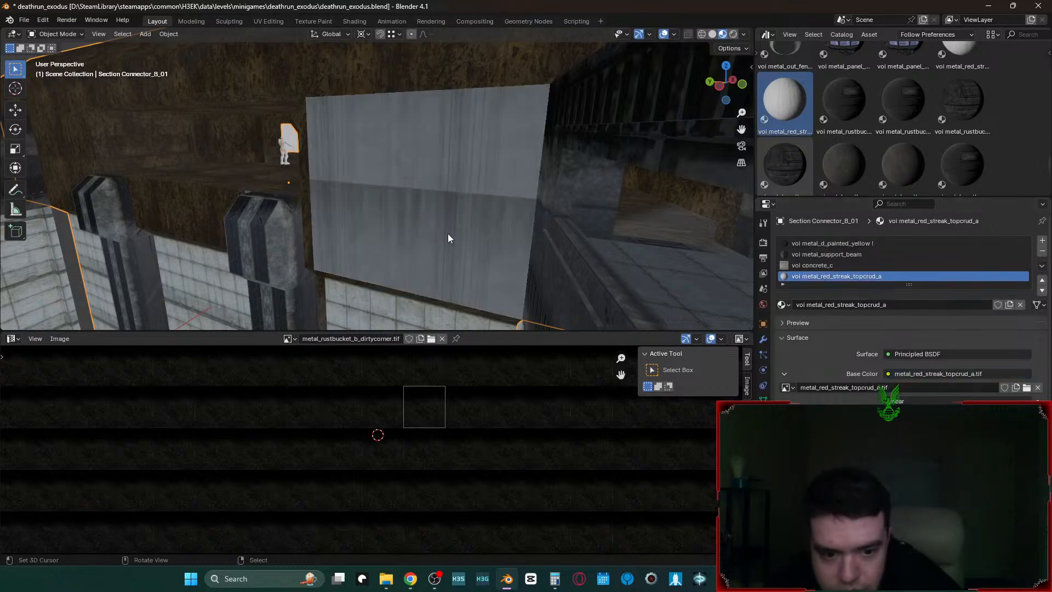
{"action": "key", "text": "Tab"}
{"action": "left_click", "coordinate": [450, 247]}
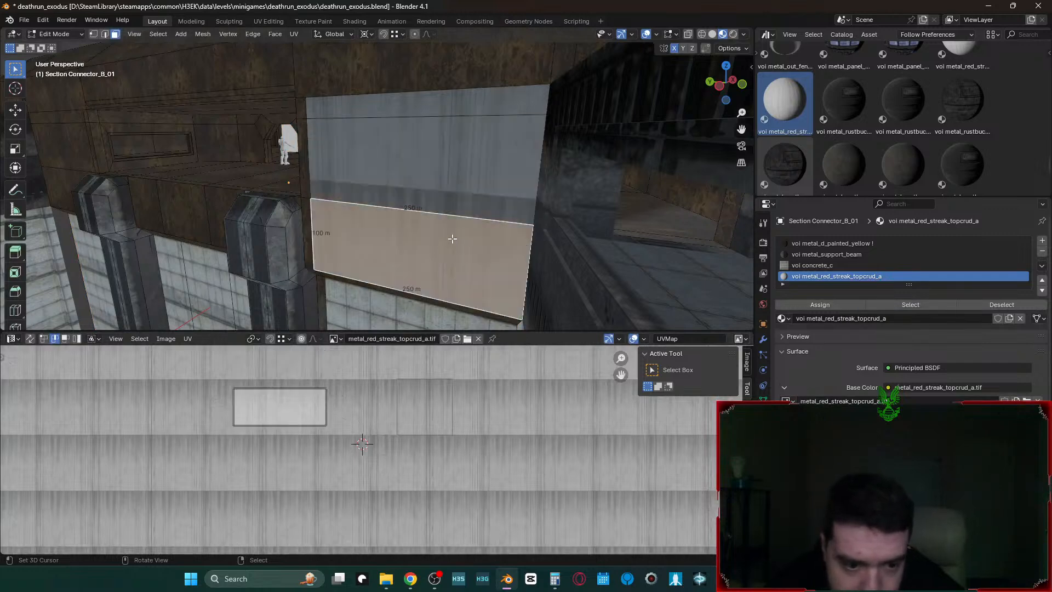
{"action": "key", "text": "Tab"}
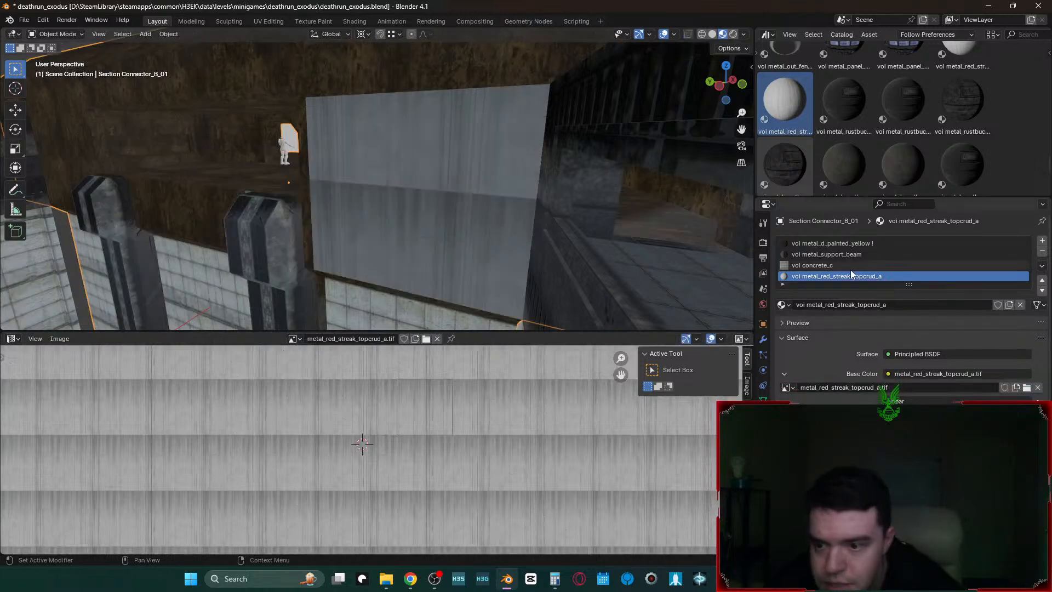
- Replace the upper panels' material with voi metal_j_slatted_door from the asset library
{"action": "scroll", "coordinate": [879, 96], "scroll_direction": "up", "scroll_amount": 2}
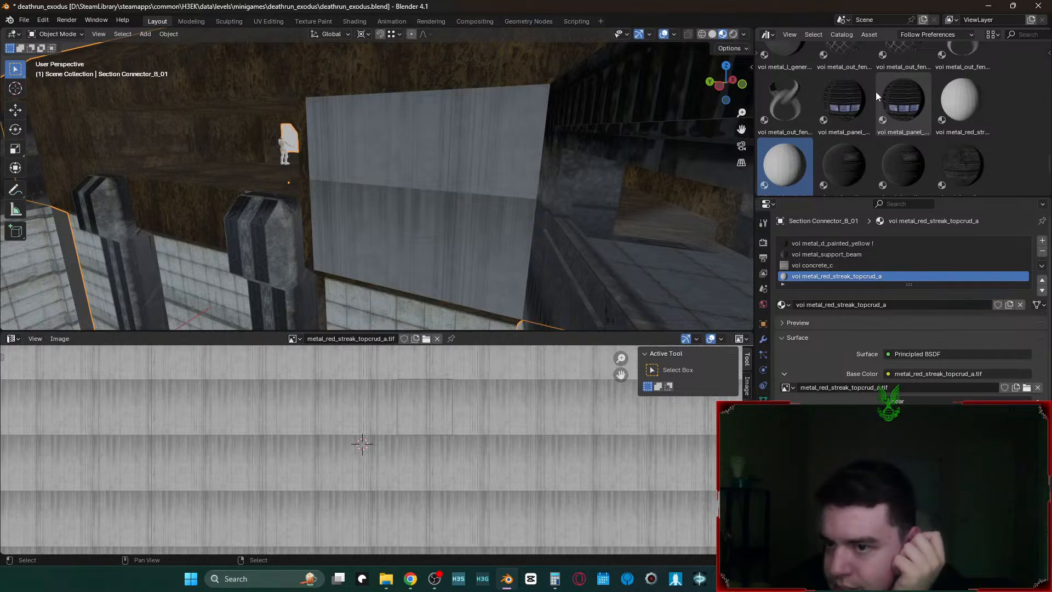
{"action": "scroll", "coordinate": [875, 91], "scroll_direction": "up", "scroll_amount": 5}
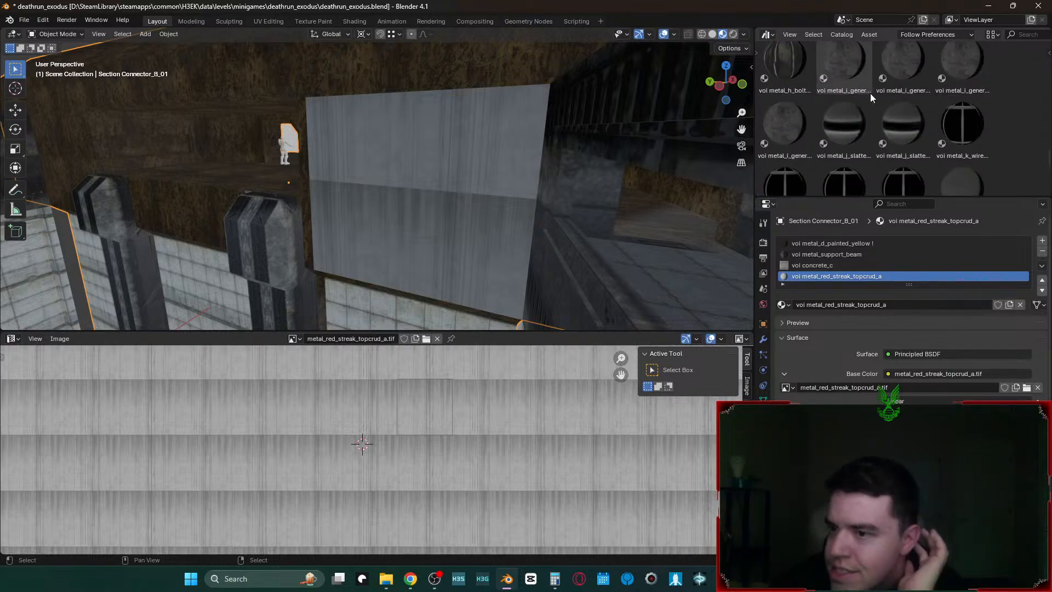
{"action": "left_click_drag", "start_coordinate": [909, 126], "coordinate": [867, 274]}
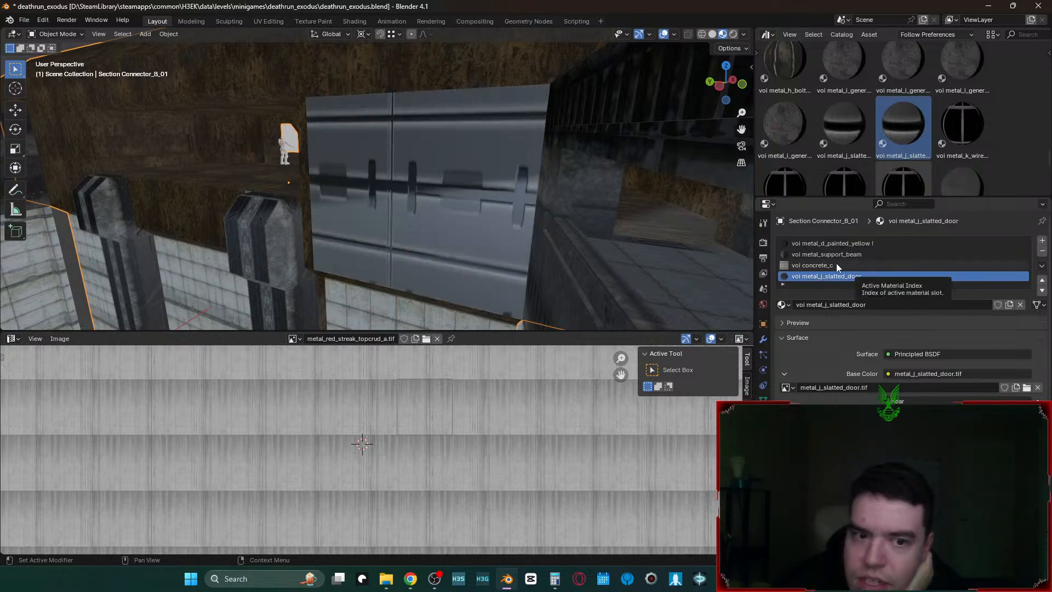
- Select the middle upper panel and display metal_j_slatted_door.tif in the UV editor
{"action": "key", "text": "Tab"}
{"action": "left_click", "coordinate": [416, 190]}
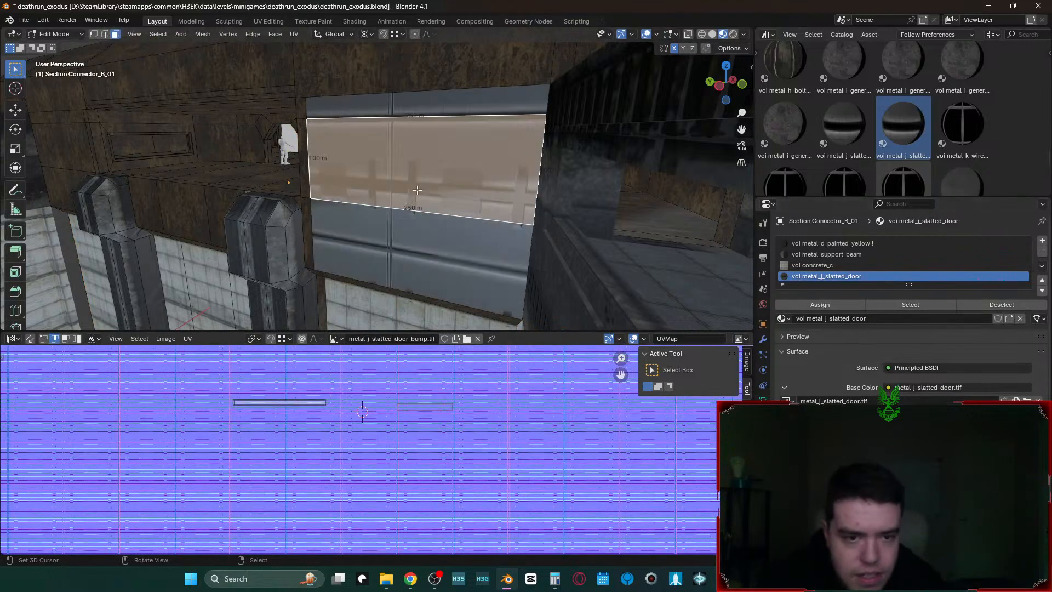
{"action": "left_click", "coordinate": [336, 338]}
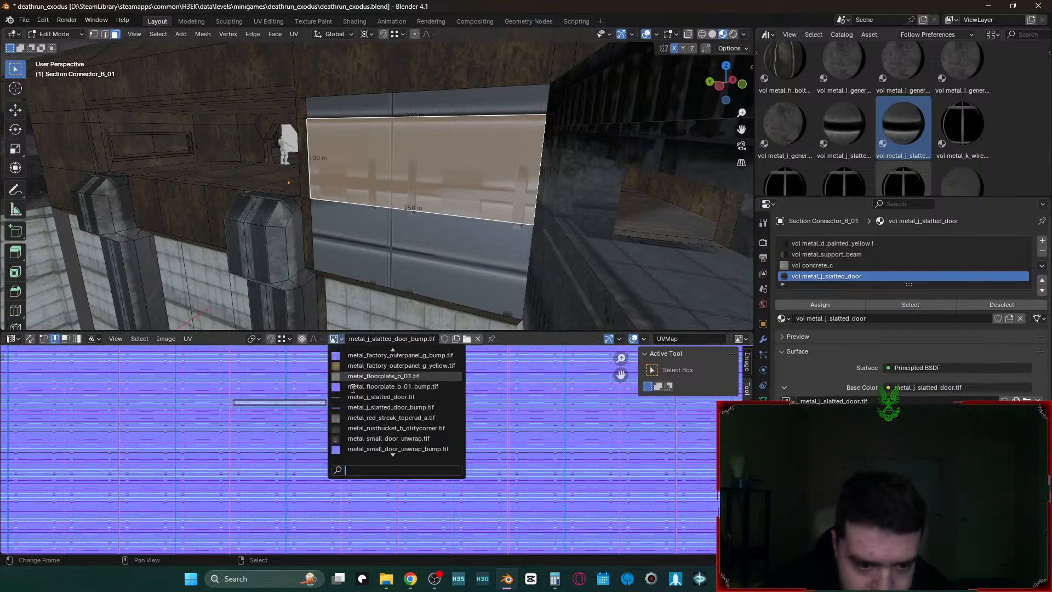
{"action": "left_click", "coordinate": [390, 397]}
{"action": "scroll", "coordinate": [423, 393], "scroll_direction": "up", "scroll_amount": 4}
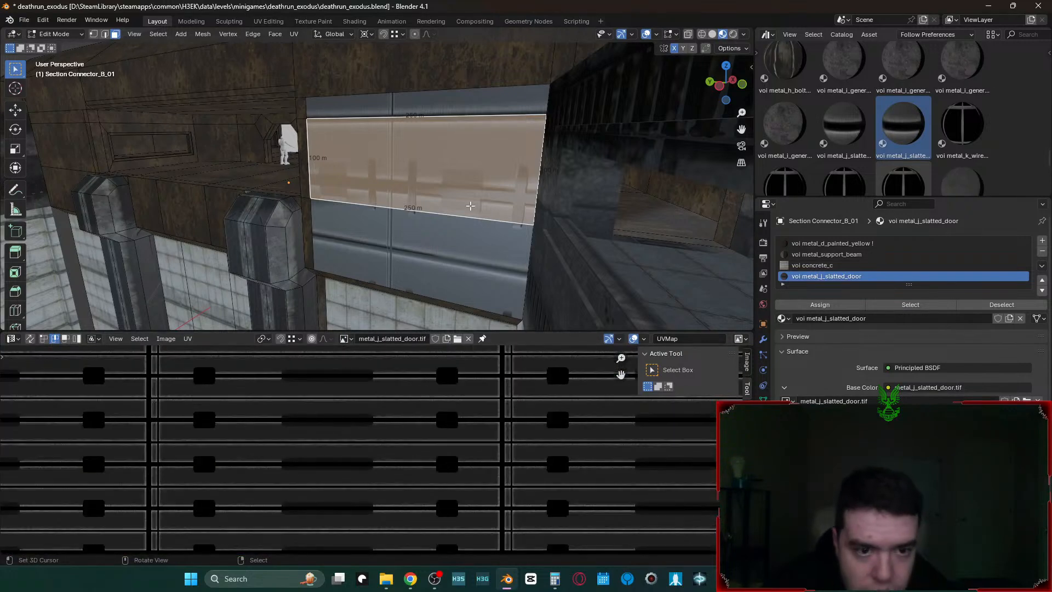
- Select all three slatted-door panels and apply a Cube Projection to their UVs with a cube size of 100
{"action": "left_click", "coordinate": [456, 219], "text": "shift"}
{"action": "left_click", "coordinate": [448, 110], "text": "shift"}
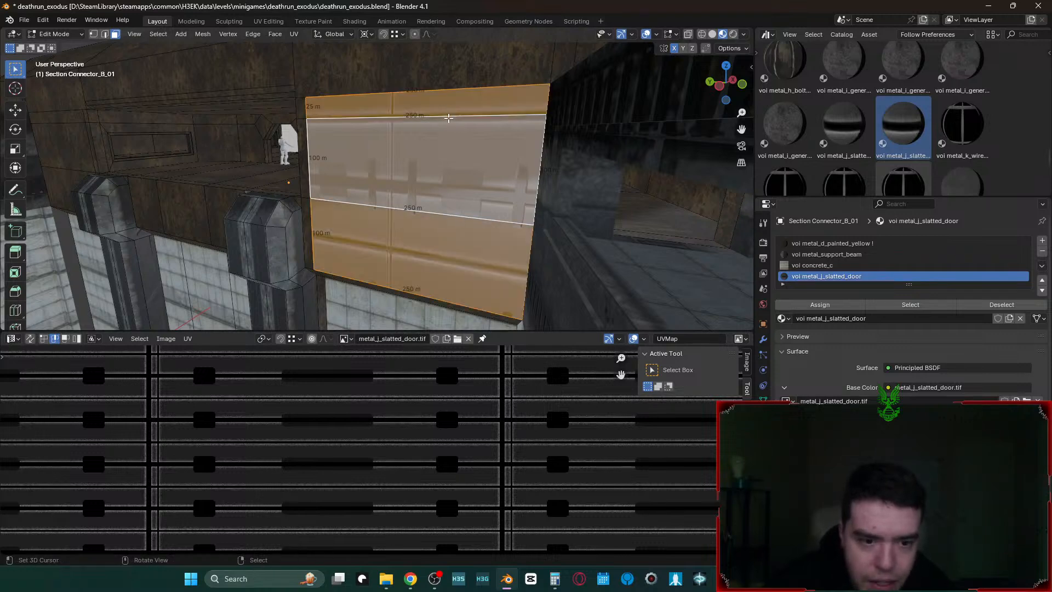
{"action": "scroll", "coordinate": [447, 451], "scroll_direction": "down", "scroll_amount": 2}
{"action": "scroll", "coordinate": [447, 451], "scroll_direction": "down", "scroll_amount": 2}
{"action": "key", "text": "u"}
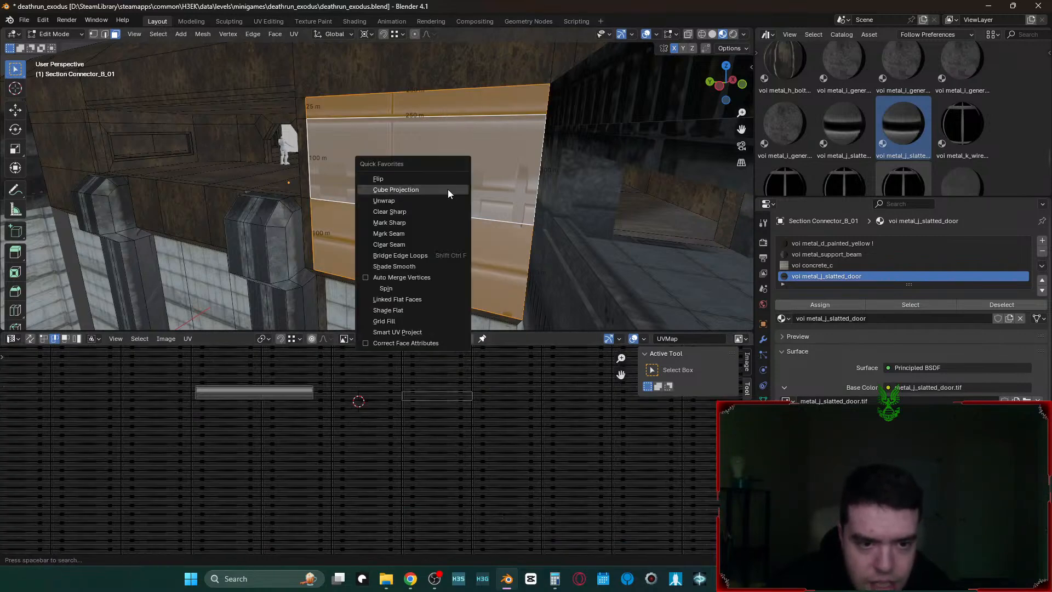
{"action": "left_click", "coordinate": [448, 189]}
{"action": "left_click", "coordinate": [141, 281]}
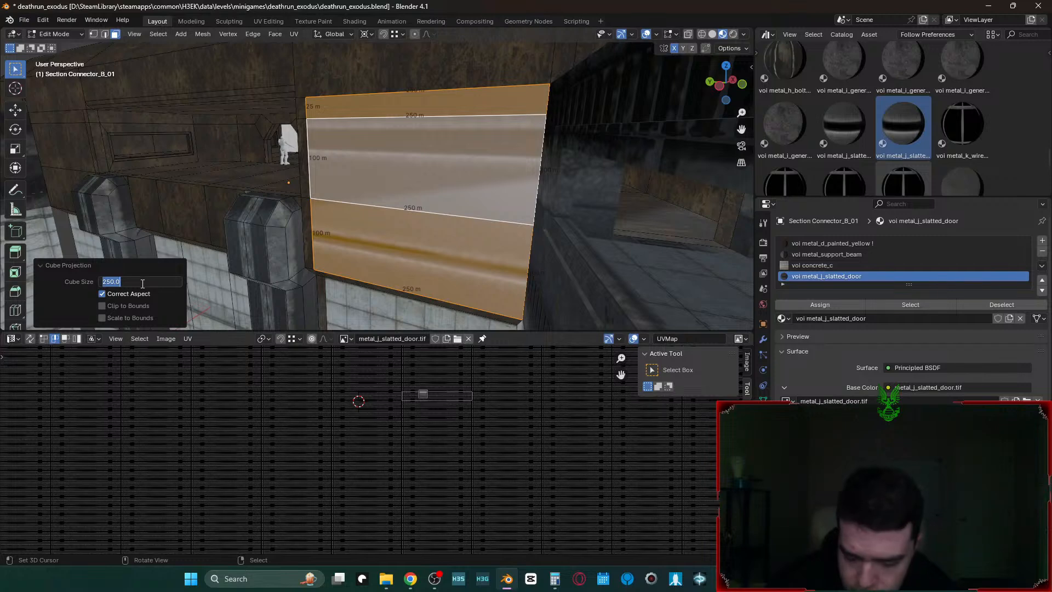
{"action": "type", "text": "100"}
{"action": "key", "text": "Return"}
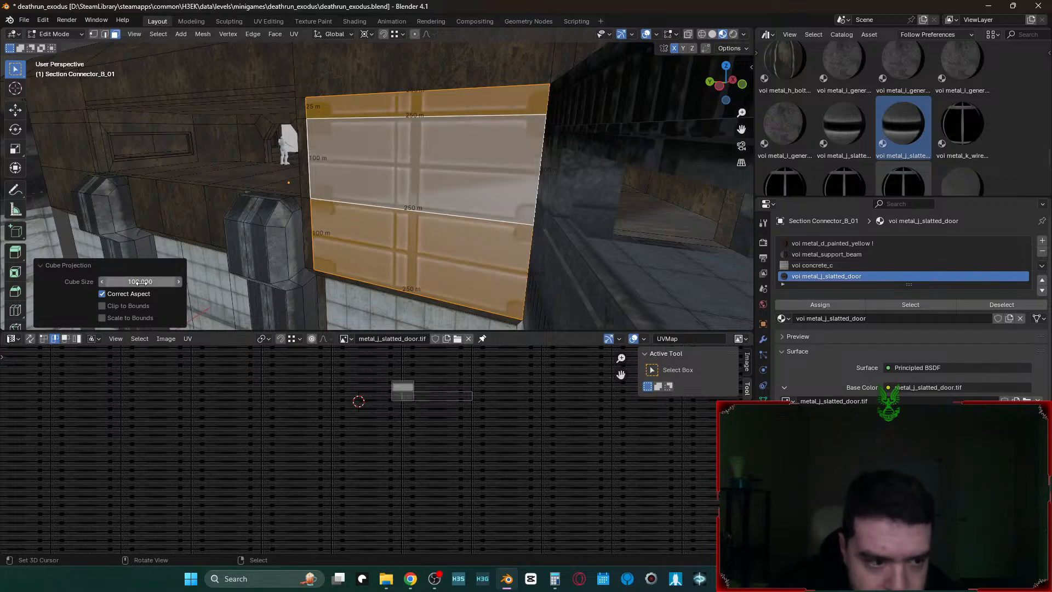
- Set the panels' Cube Projection size to 50 and view the slatted wall from the front
{"action": "left_click", "coordinate": [139, 281]}
{"action": "type", "text": "50"}
{"action": "key", "text": "Return"}
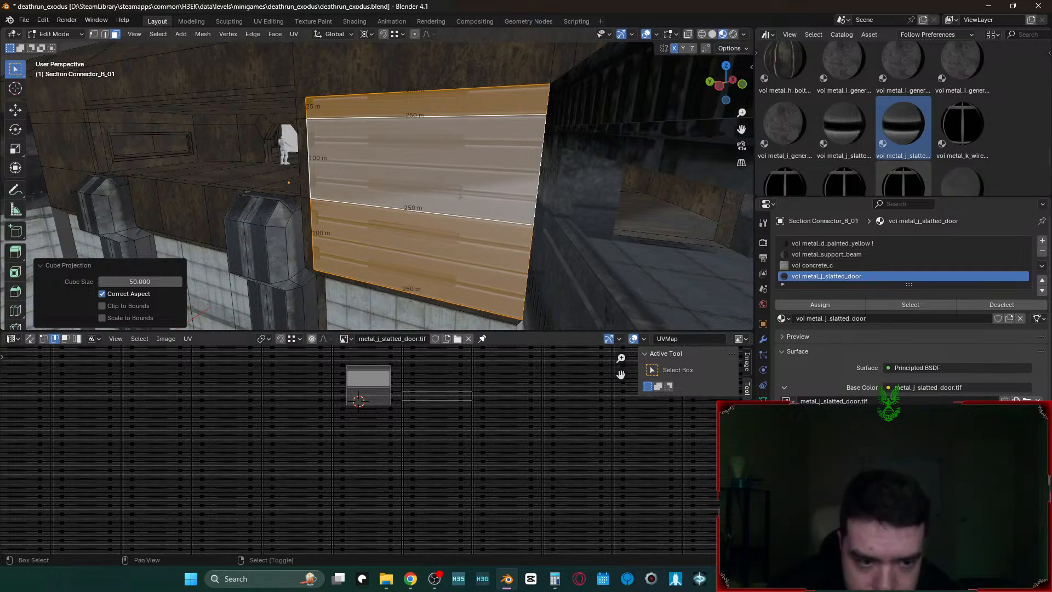
{"action": "key", "text": "shift+grave"}
{"action": "key", "text": "a"}
{"action": "left_click", "coordinate": [453, 255]}
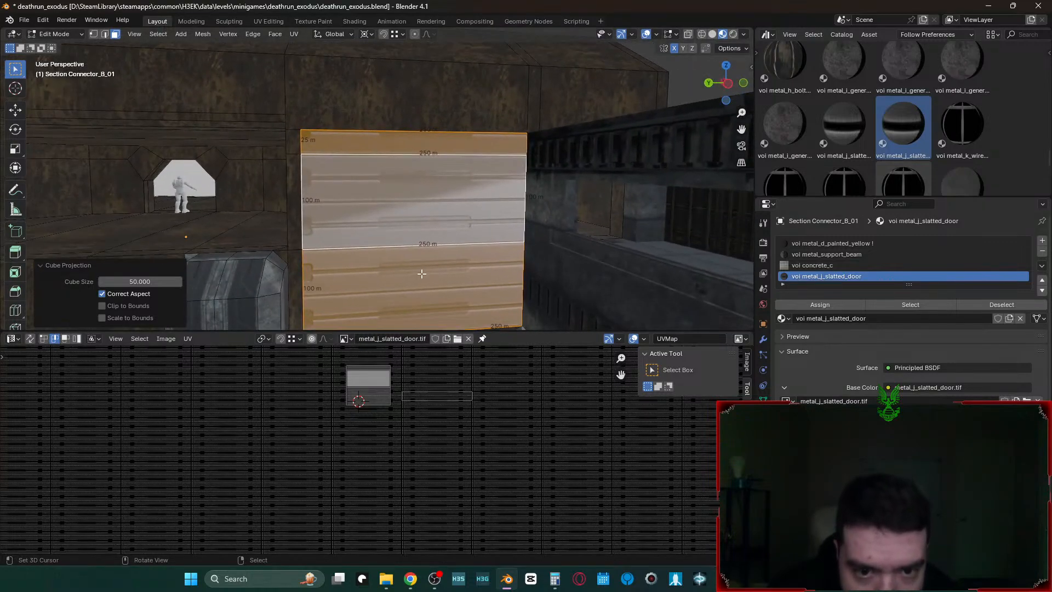
- Select the three untextured upper panels on the opposite side of the connector wall
{"action": "scroll", "coordinate": [422, 405], "scroll_direction": "up", "scroll_amount": 4}
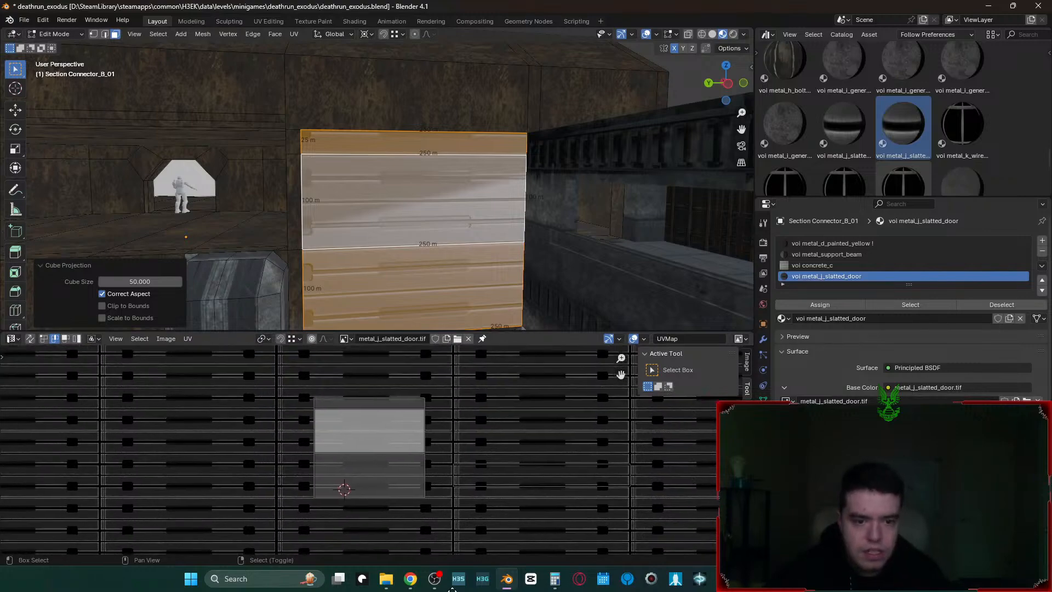
{"action": "key", "text": "a"}
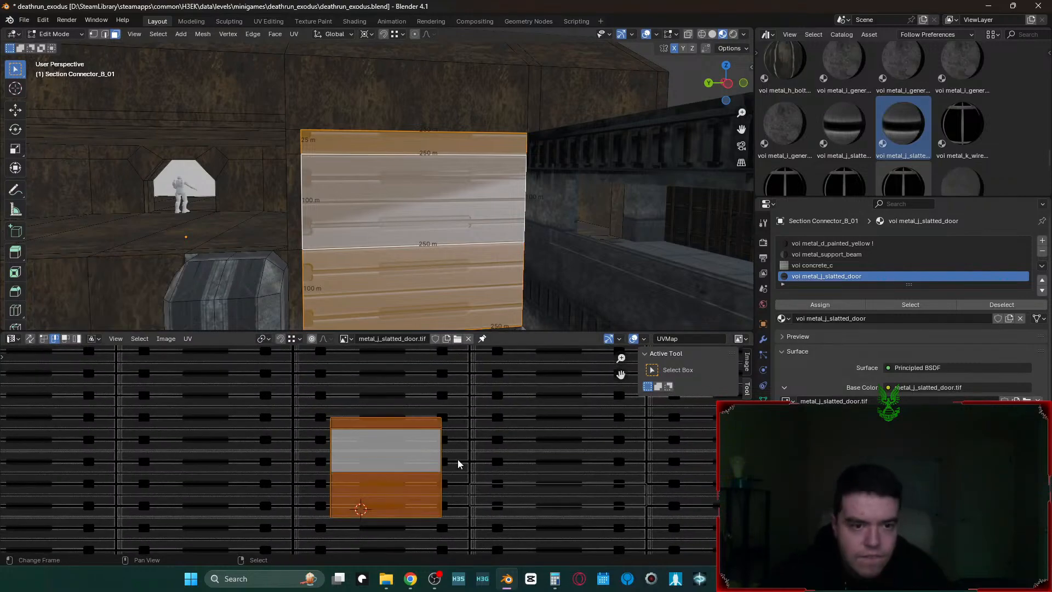
{"action": "right_click", "coordinate": [539, 175]}
{"action": "key", "text": "shift+grave"}
{"action": "key", "text": "s"}
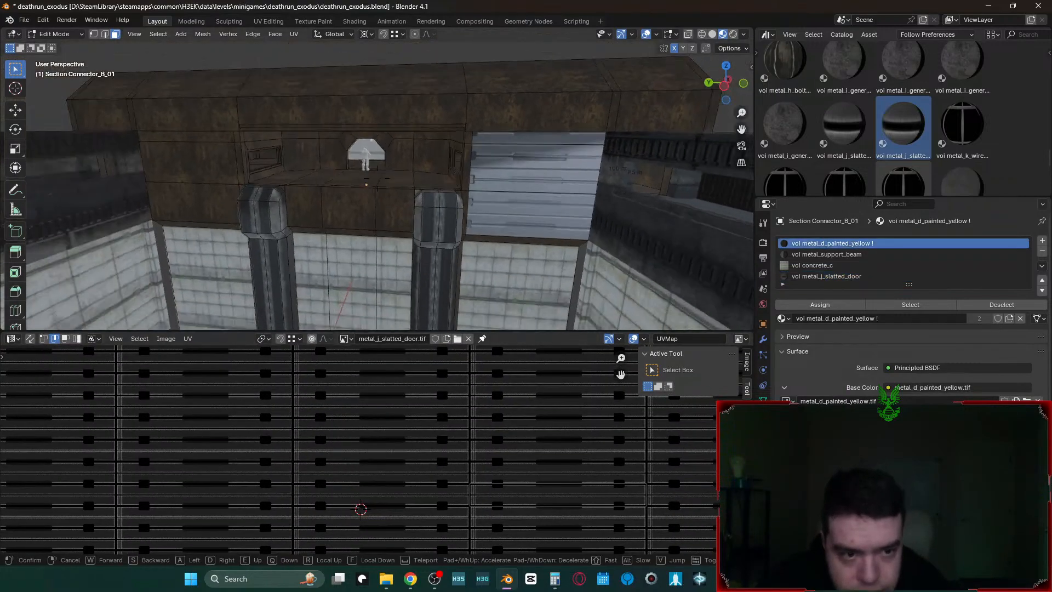
{"action": "left_click", "coordinate": [299, 173]}
{"action": "key", "text": "c"}
{"action": "left_click_drag", "start_coordinate": [298, 173], "coordinate": [302, 208]}
{"action": "right_click", "coordinate": [303, 209]}
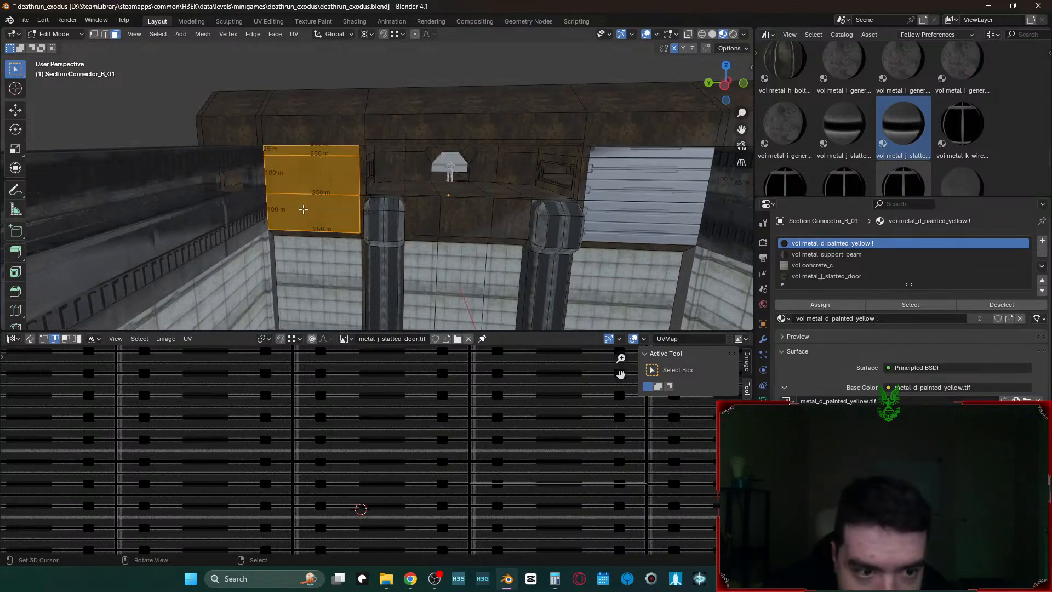
- Add the slatted-door panels to the selection and try a Cube Projection with a cube size of 100 on both groups
{"action": "key", "text": "c"}
{"action": "left_click_drag", "start_coordinate": [639, 188], "coordinate": [644, 209]}
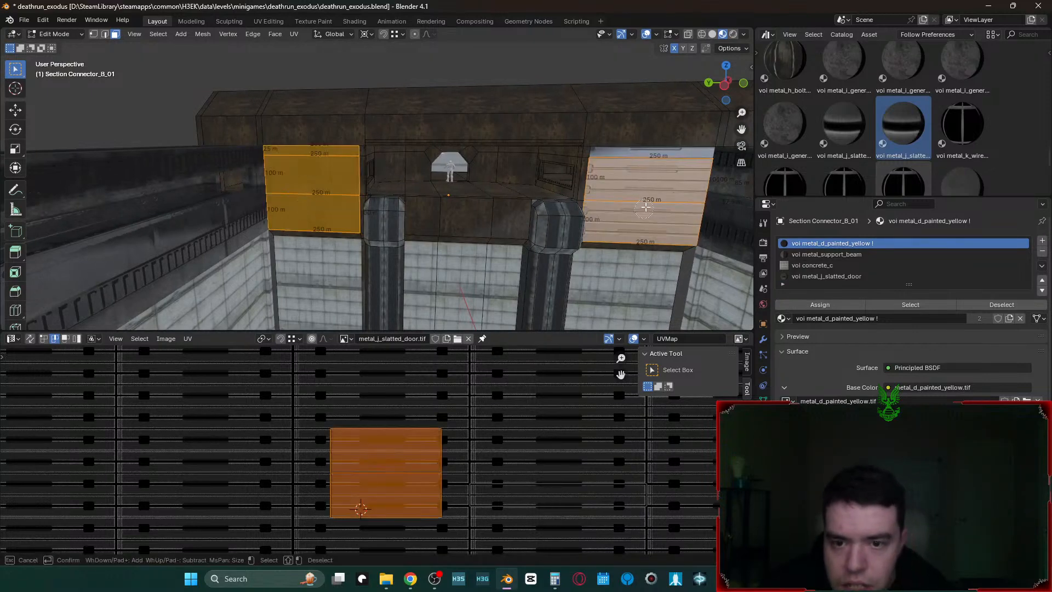
{"action": "right_click", "coordinate": [648, 160]}
{"action": "key", "text": "u"}
{"action": "left_click", "coordinate": [630, 213]}
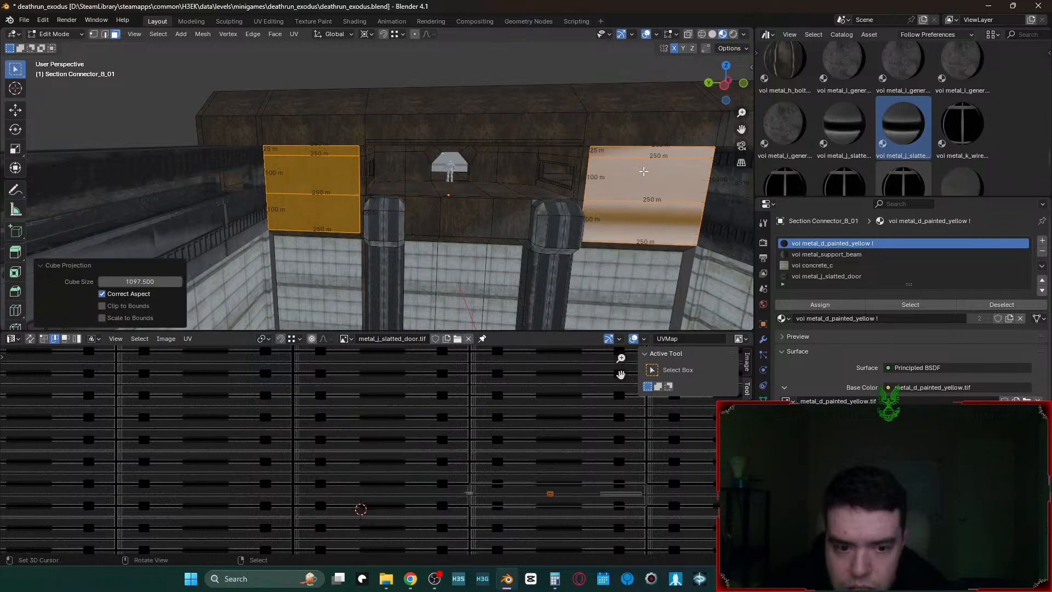
{"action": "left_click", "coordinate": [154, 281]}
{"action": "type", "text": "100"}
{"action": "key", "text": "Return"}
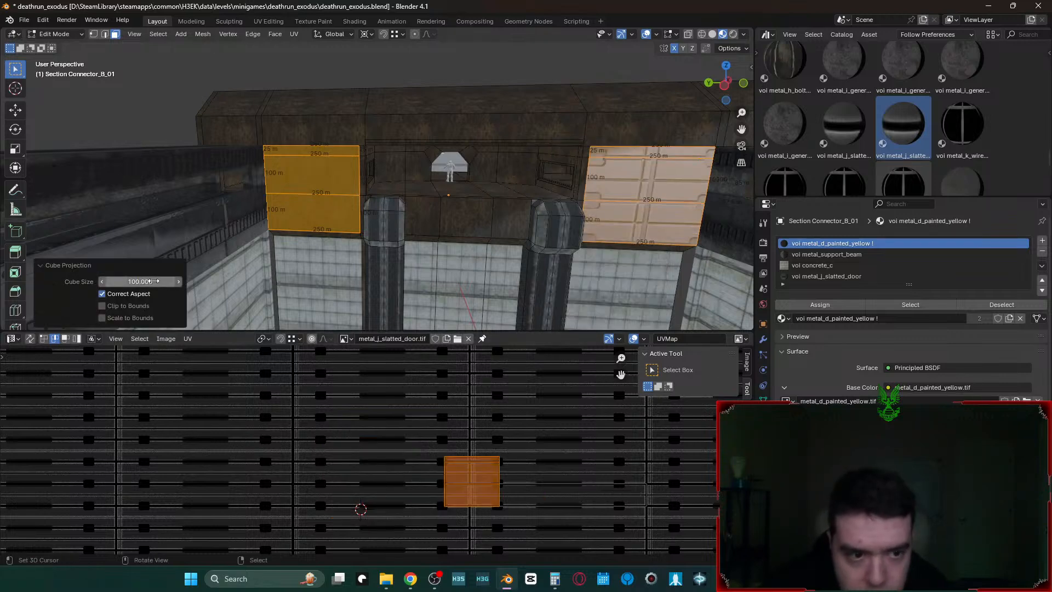
- Assign voi metal_j_slatted_door to the selected panels on both sides and reapply the Cube Projection with a cube size of 100
{"action": "left_click", "coordinate": [842, 278]}
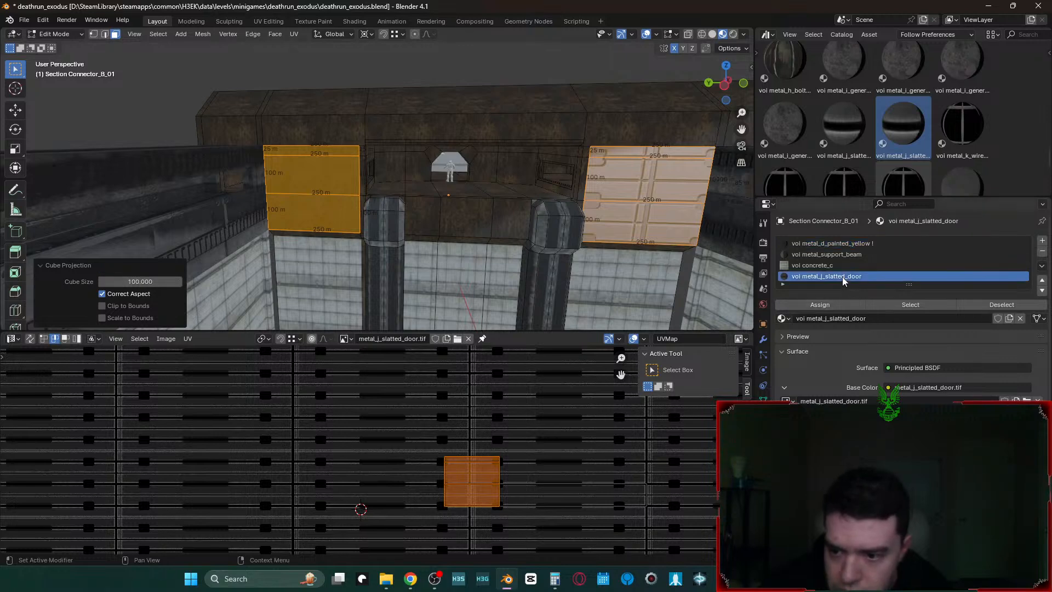
{"action": "left_click", "coordinate": [836, 302]}
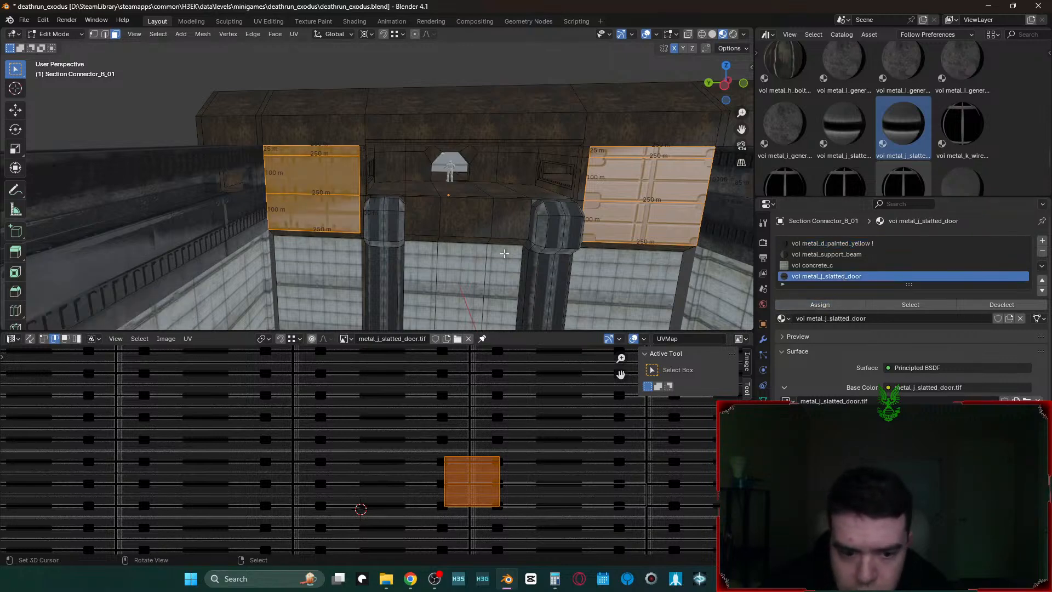
{"action": "key", "text": "u"}
{"action": "left_click", "coordinate": [402, 238]}
{"action": "left_click", "coordinate": [165, 281]}
{"action": "type", "text": "100"}
{"action": "key", "text": "Return"}
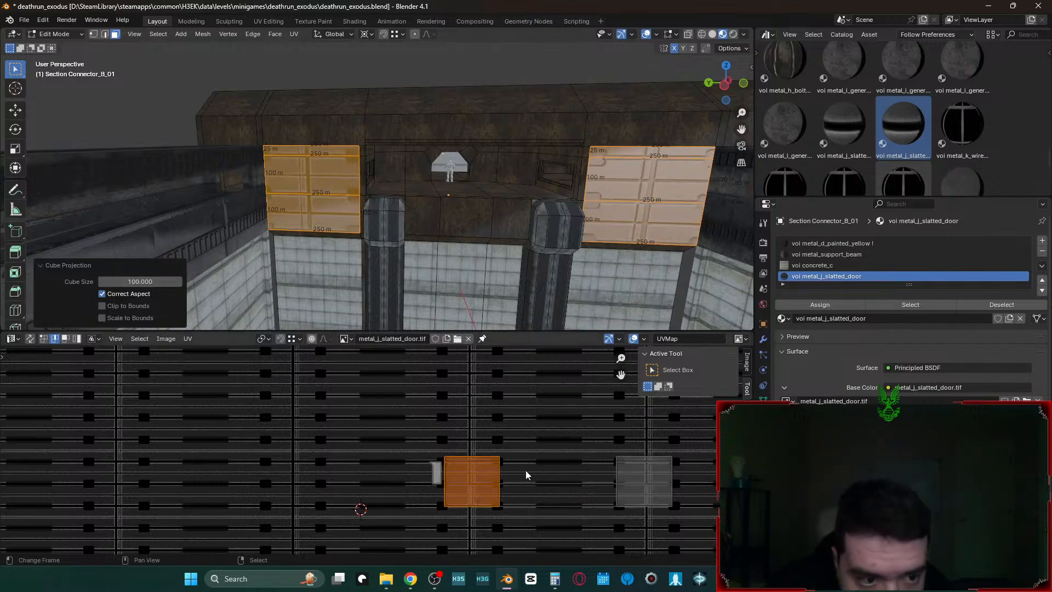
- Check the selection in wireframe, undo back to only the original slatted-door panels being selected, and restore the textured view
{"action": "key", "text": "z"}
{"action": "left_click", "coordinate": [385, 220]}
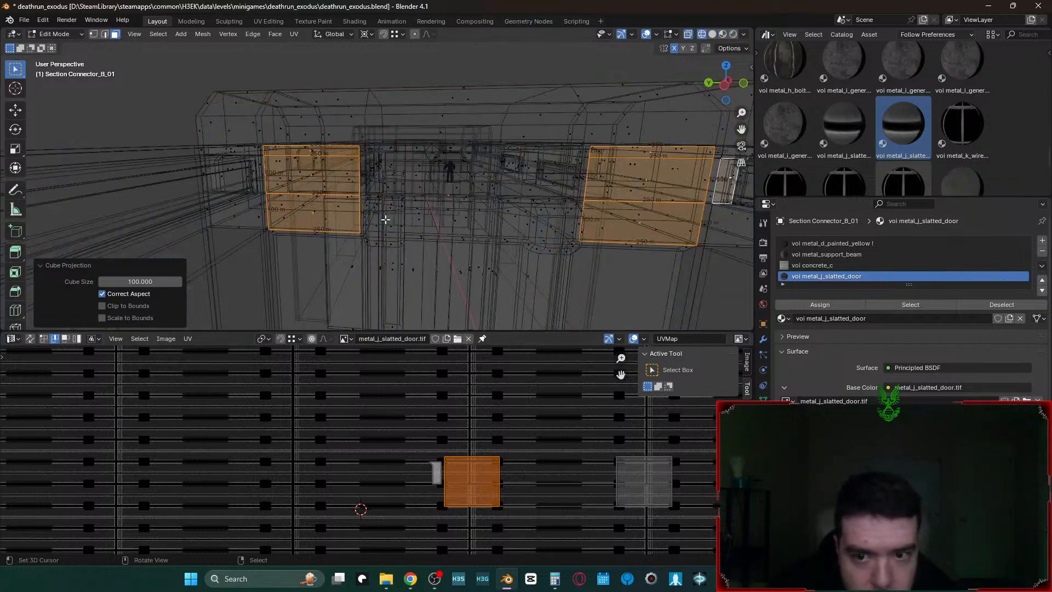
{"action": "key", "text": "ctrl+z"}
{"action": "key", "text": "ctrl+z"}
{"action": "key", "text": "ctrl+z"}
{"action": "key", "text": "ctrl+z"}
{"action": "key", "text": "ctrl+z"}
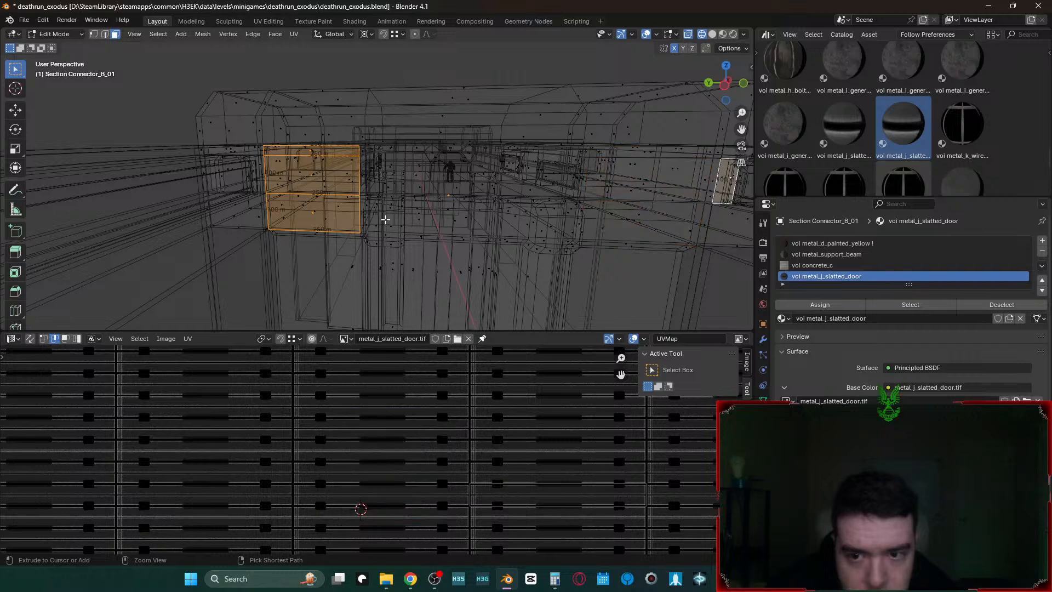
{"action": "key", "text": "z"}
{"action": "left_click", "coordinate": [528, 218]}
{"action": "key", "text": "z"}
{"action": "left_click", "coordinate": [532, 292]}
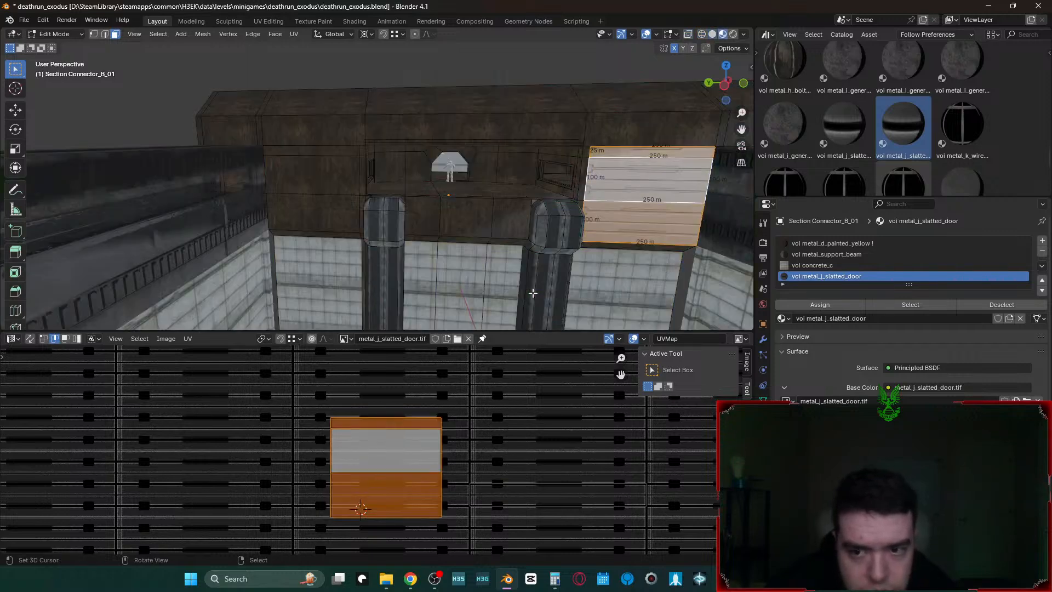
- Add the three matching upper panels on the opposite side to the selection and assign voi metal_j_slatted_door
{"action": "key", "text": "c"}
{"action": "left_click", "coordinate": [318, 165]}
{"action": "left_click_drag", "start_coordinate": [318, 164], "coordinate": [320, 213]}
{"action": "key", "text": "Escape"}
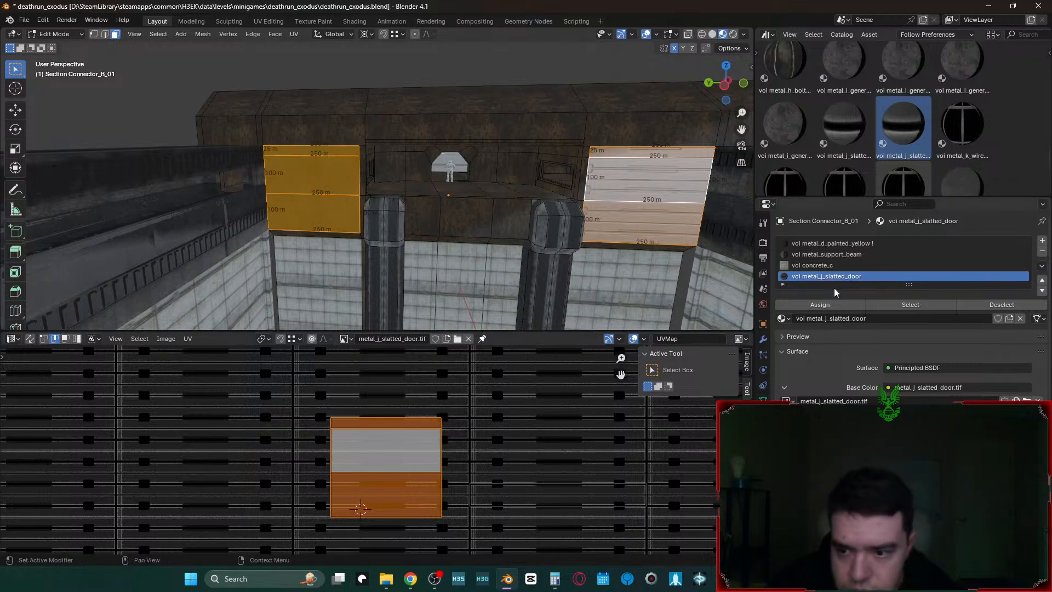
{"action": "left_click", "coordinate": [821, 303]}
- Apply a Cube Projection with a cube size of 100 to the upper panels on both sides
{"action": "key", "text": "u"}
{"action": "left_click", "coordinate": [363, 238]}
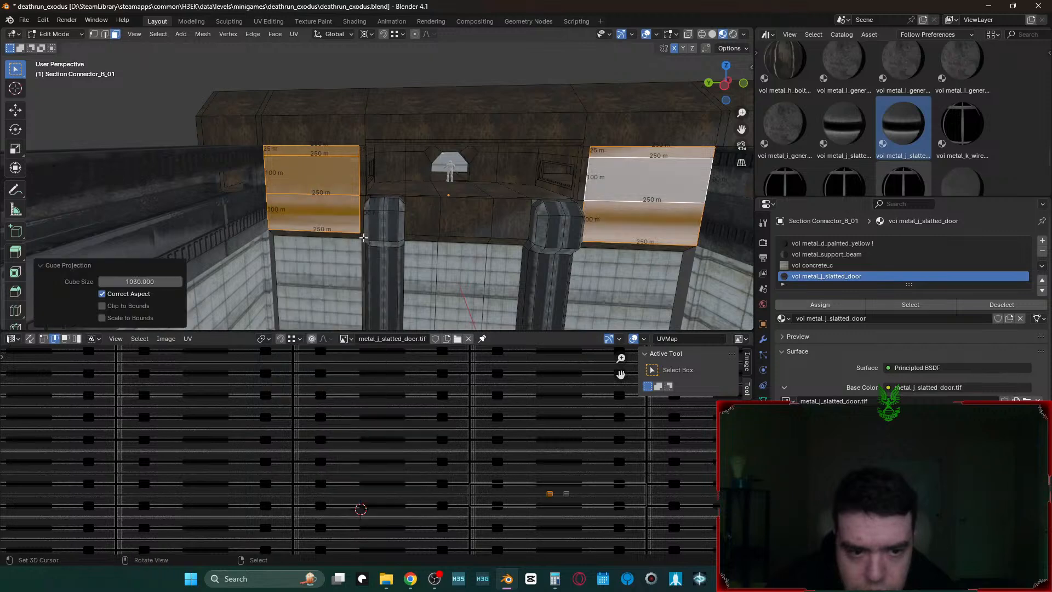
{"action": "left_click", "coordinate": [154, 281]}
{"action": "type", "text": "100"}
{"action": "key", "text": "Return"}
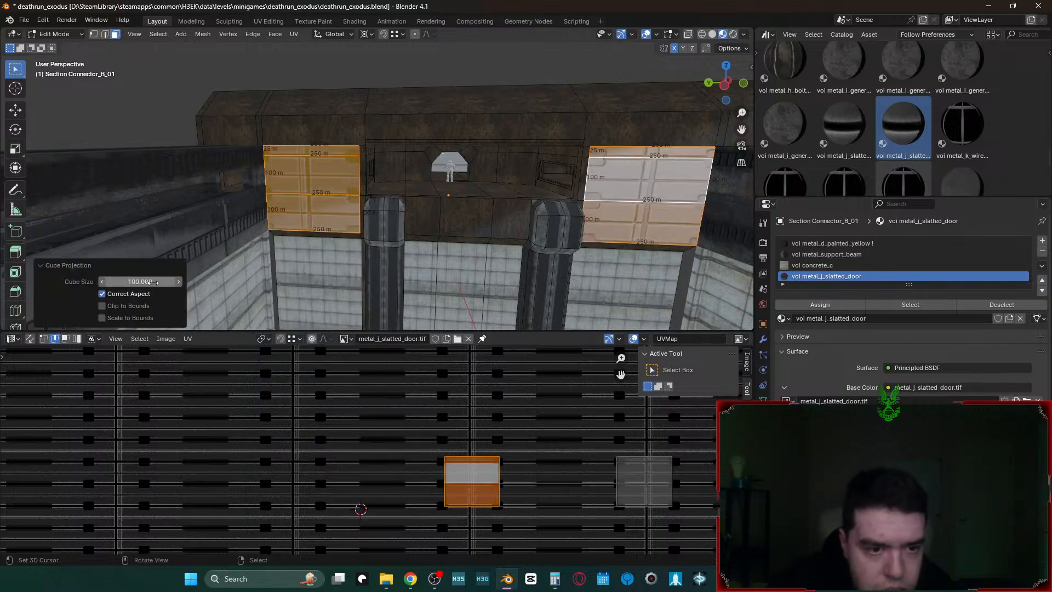
- Select the separate panel UV island in face mode and snap it exactly over the other panels' island
{"action": "left_click", "coordinate": [566, 479]}
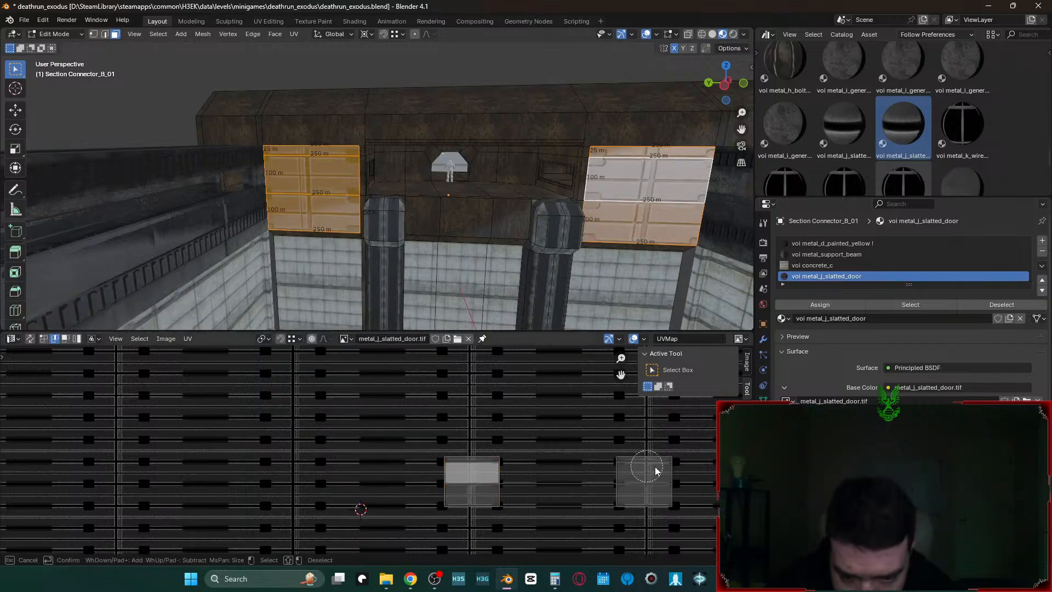
{"action": "key", "text": "3"}
{"action": "key", "text": "c"}
{"action": "left_click_drag", "start_coordinate": [645, 465], "coordinate": [644, 510]}
{"action": "right_click", "coordinate": [644, 510]}
{"action": "key", "text": "g"}
{"action": "left_click", "coordinate": [442, 504], "text": "ctrl"}
{"action": "left_click", "coordinate": [631, 510]}
- Select the stacked UV islands and try shifting them along X over the slatted-door texture, undoing the first move of about 0.49
{"action": "key", "text": "c"}
{"action": "mouse_move", "coordinate": [478, 444]}
{"action": "left_mouse_down"}
{"action": "mouse_move", "coordinate": [467, 492]}
{"action": "mouse_move", "coordinate": [477, 525]}
{"action": "left_mouse_up"}
{"action": "right_click", "coordinate": [478, 524]}
{"action": "key", "text": "g"}
{"action": "key", "text": "x"}
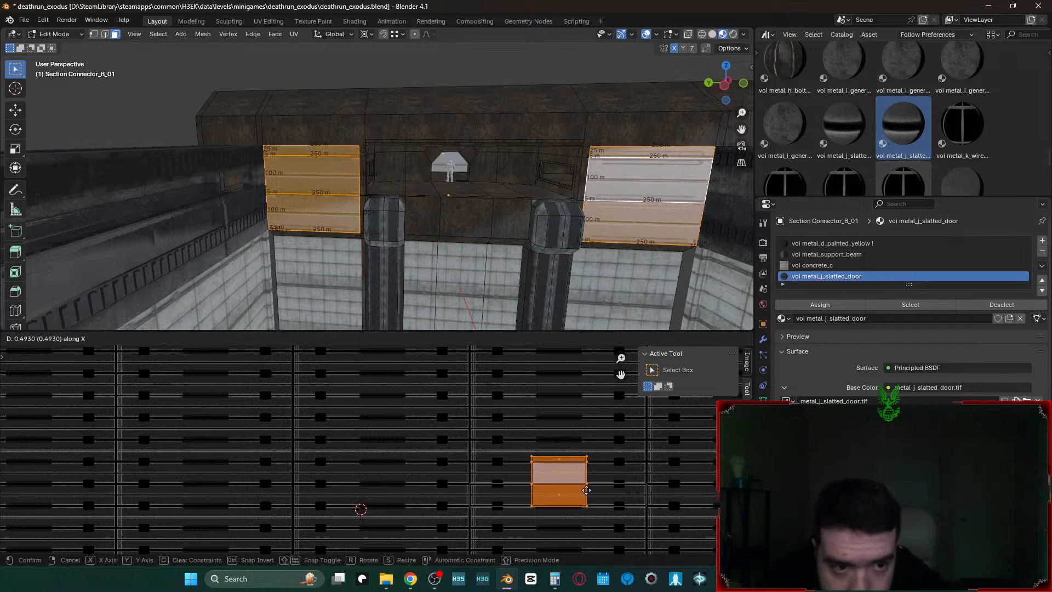
{"action": "left_click", "coordinate": [586, 490]}
{"action": "key", "text": "g"}
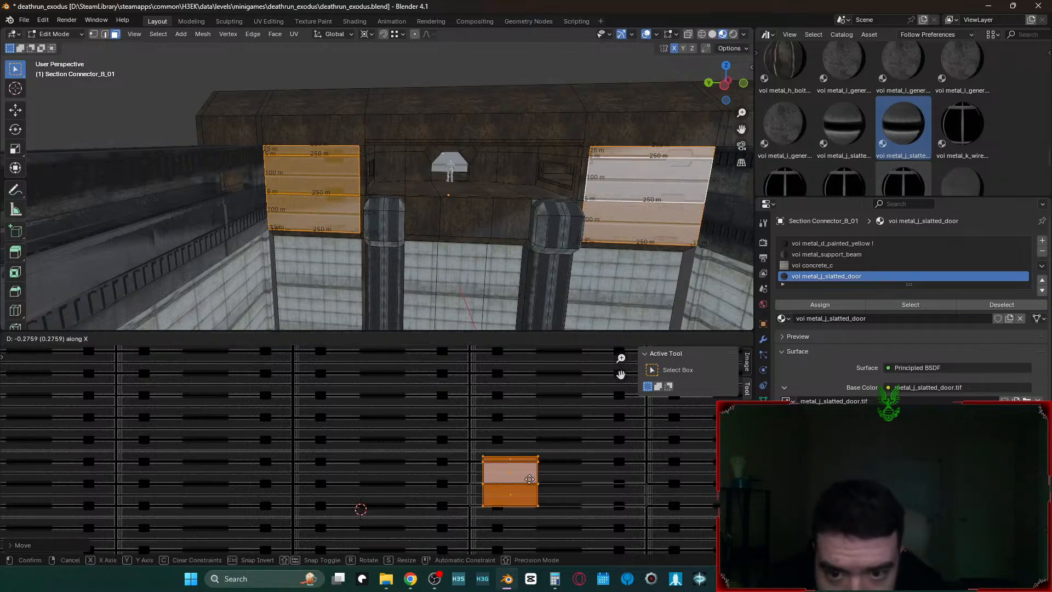
{"action": "right_click", "coordinate": [568, 485]}
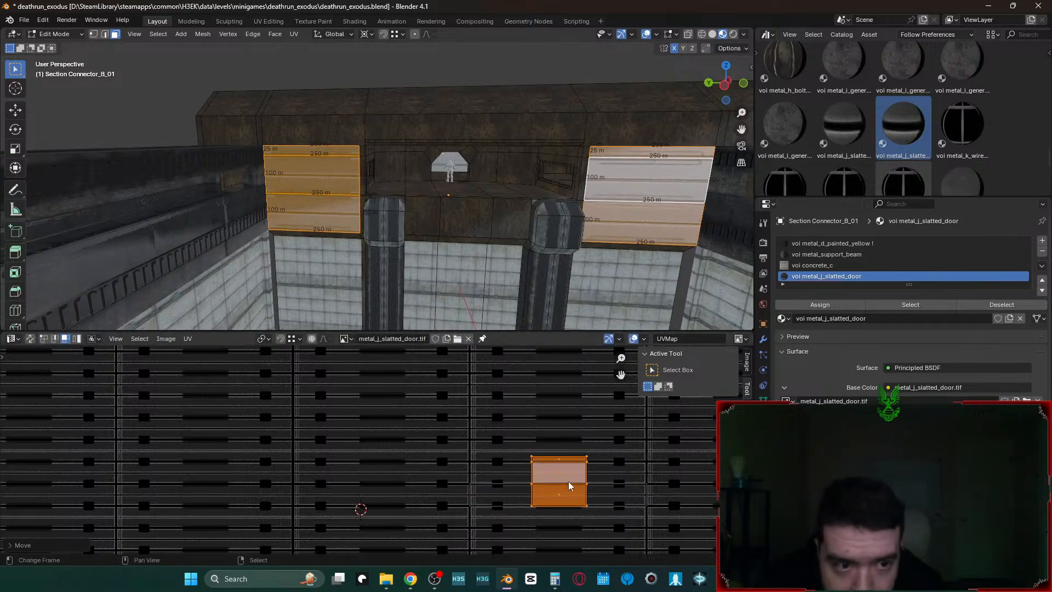
{"action": "key", "text": "ctrl+z"}
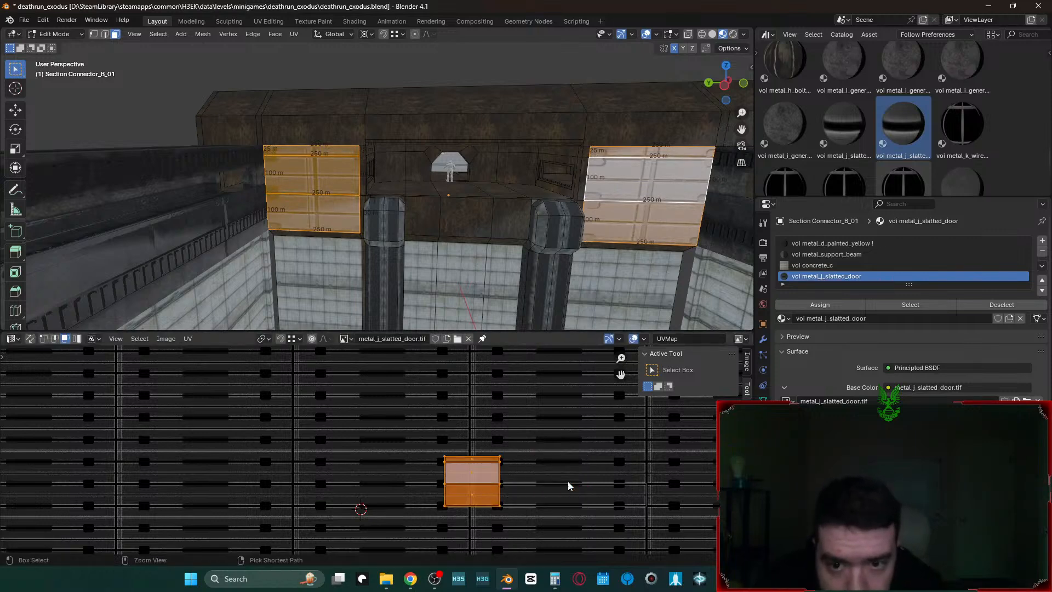
{"action": "key", "text": "g"}
{"action": "key", "text": "x"}
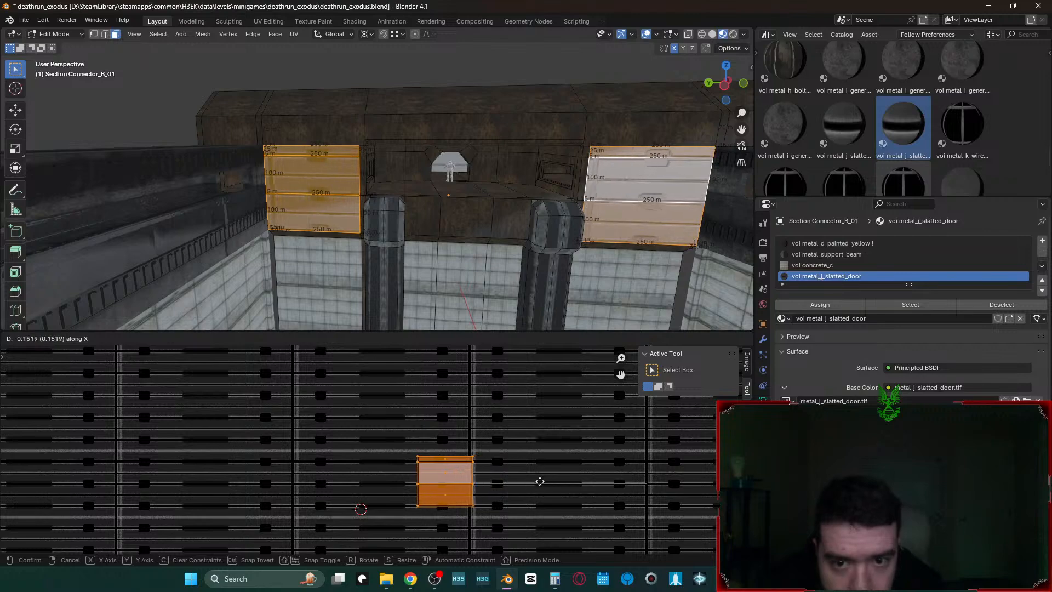
{"action": "left_click", "coordinate": [597, 489]}
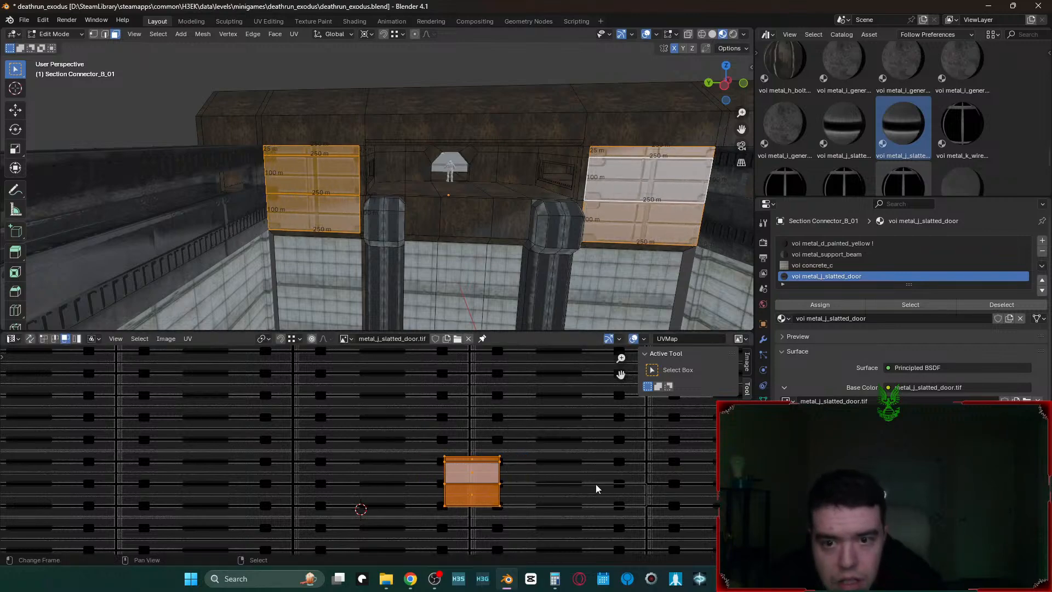
- Examine the slatted-door panels up close and across the whole wall in Object Mode, and return to Edit Mode
{"action": "key", "text": "shift+grave"}
{"action": "key", "text": "w"}
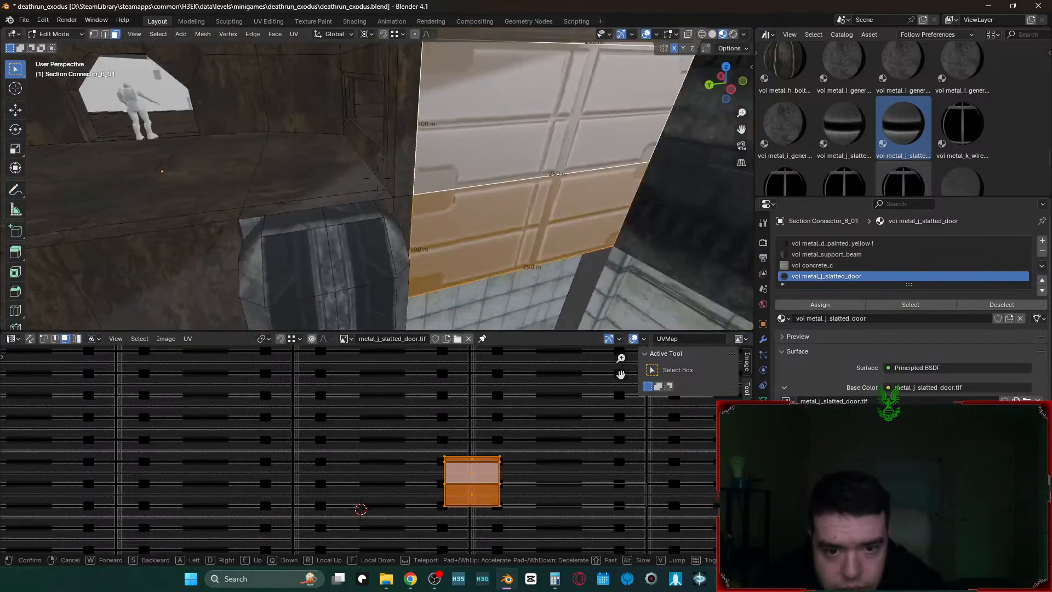
{"action": "left_click", "coordinate": [626, 281]}
{"action": "key", "text": "Tab"}
{"action": "key", "text": "shift+grave"}
{"action": "key", "text": "s"}
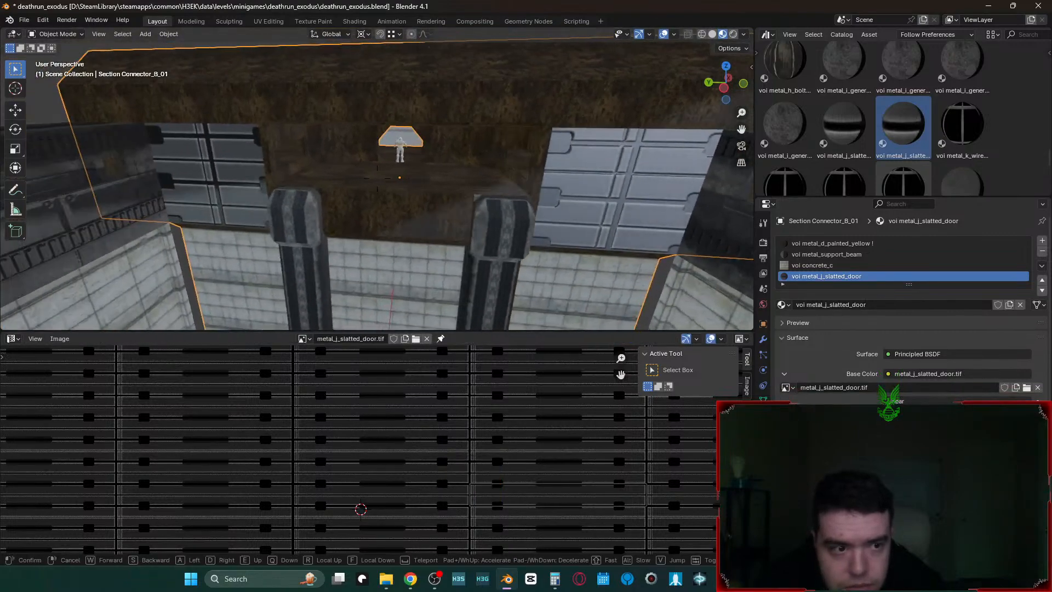
{"action": "left_click", "coordinate": [511, 563]}
{"action": "key", "text": "Tab"}
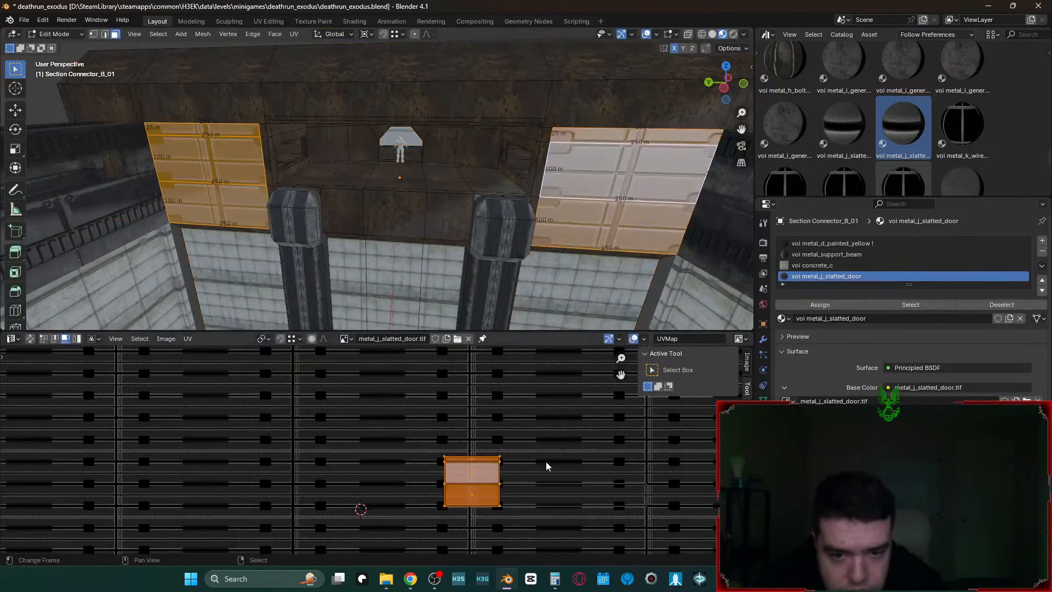
- Reselect the stacked panel UV islands with their linked faces and move them about 0.16 along X
{"action": "left_click", "coordinate": [538, 467]}
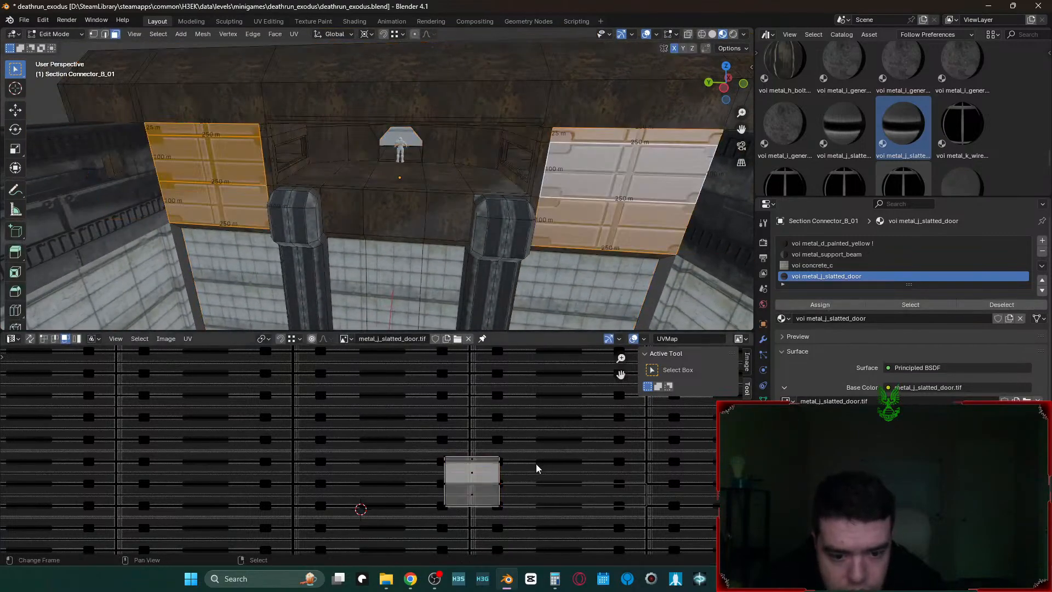
{"action": "left_click", "coordinate": [489, 474]}
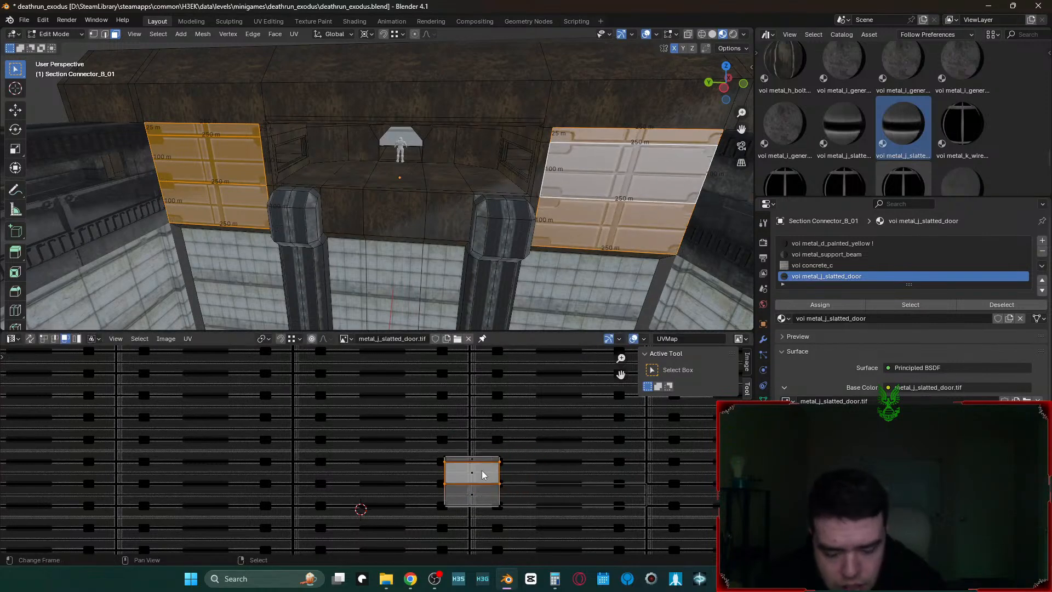
{"action": "key", "text": "l"}
{"action": "key", "text": "g"}
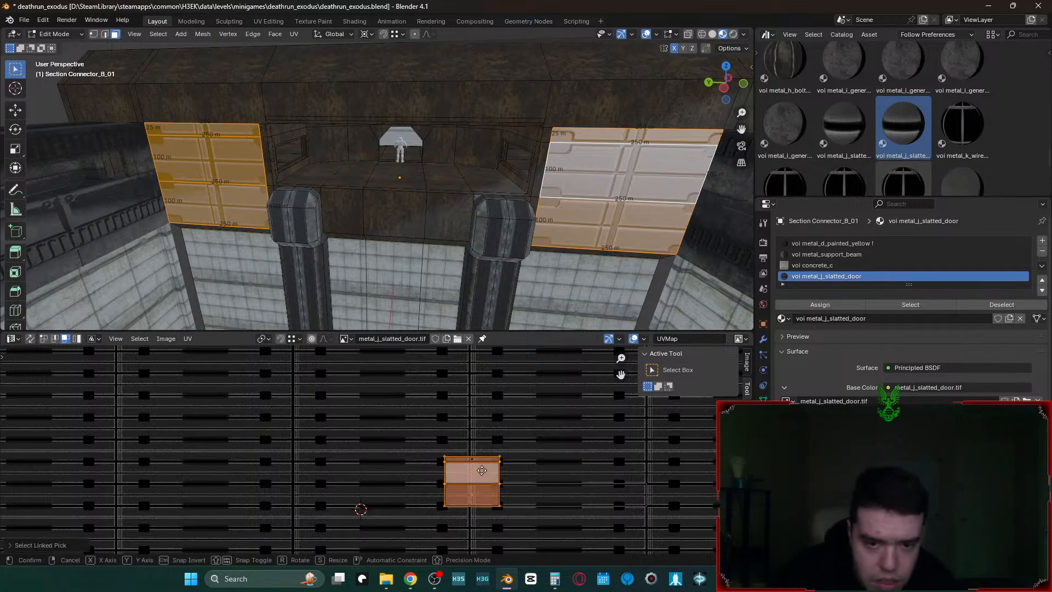
{"action": "right_click", "coordinate": [575, 470]}
{"action": "left_click", "coordinate": [564, 470]}
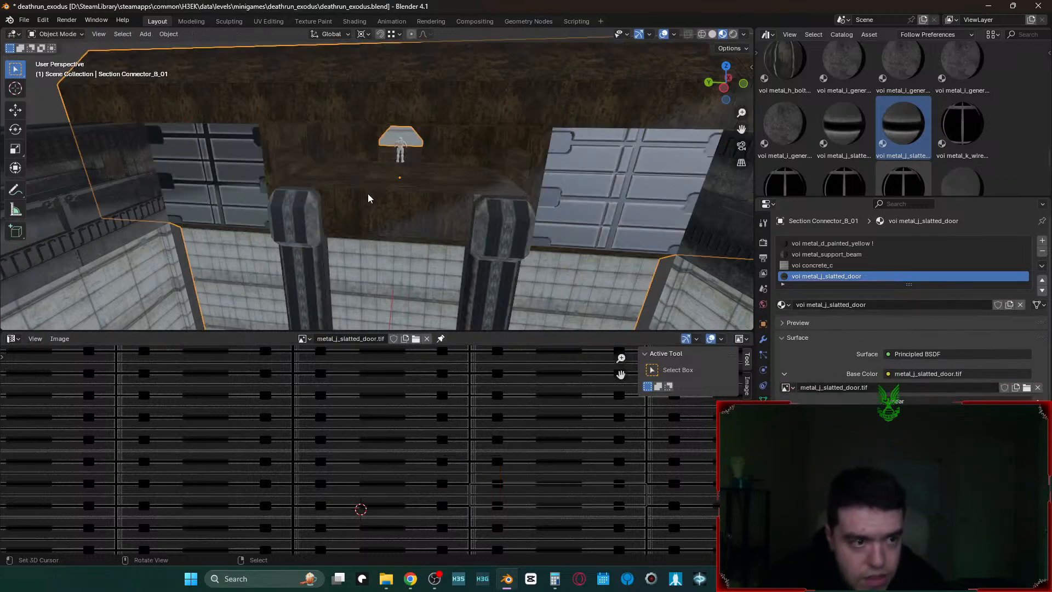
{"action": "key", "text": "g"}
{"action": "key", "text": "x"}
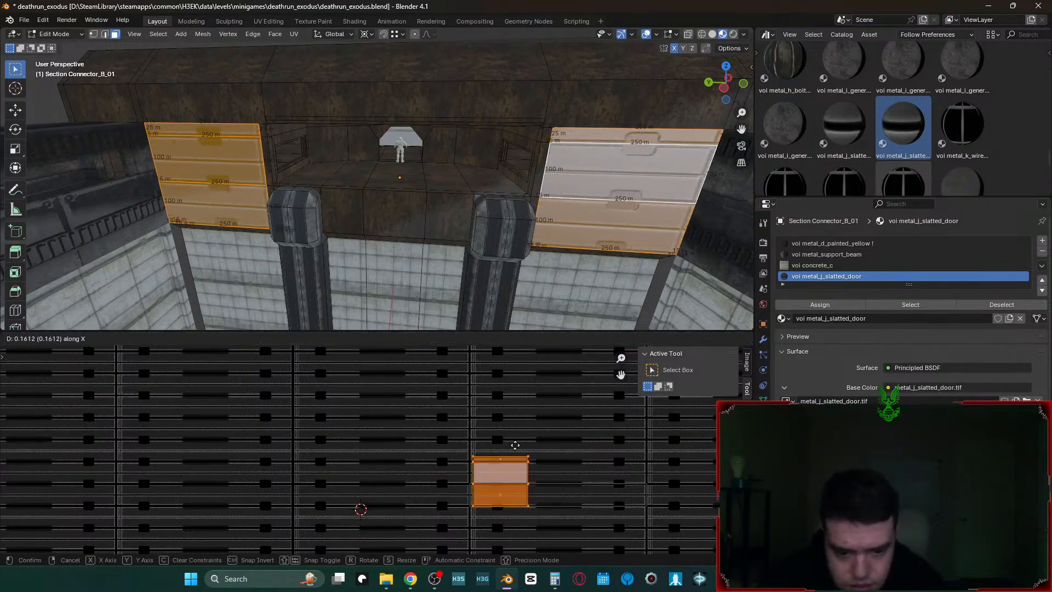
{"action": "left_click", "coordinate": [515, 443]}
- Stretch the stacked UV islands along X and move them about 0.38 so one side meets the texture's vertical seam
{"action": "key", "text": "s"}
{"action": "key", "text": "x"}
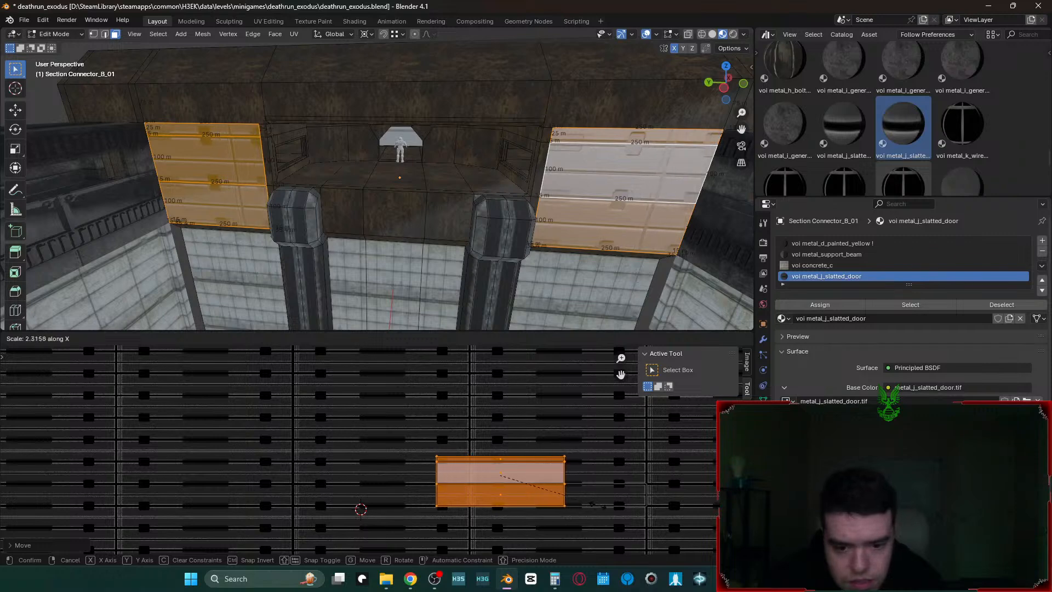
{"action": "left_click", "coordinate": [621, 514]}
{"action": "key", "text": "g"}
{"action": "key", "text": "x"}
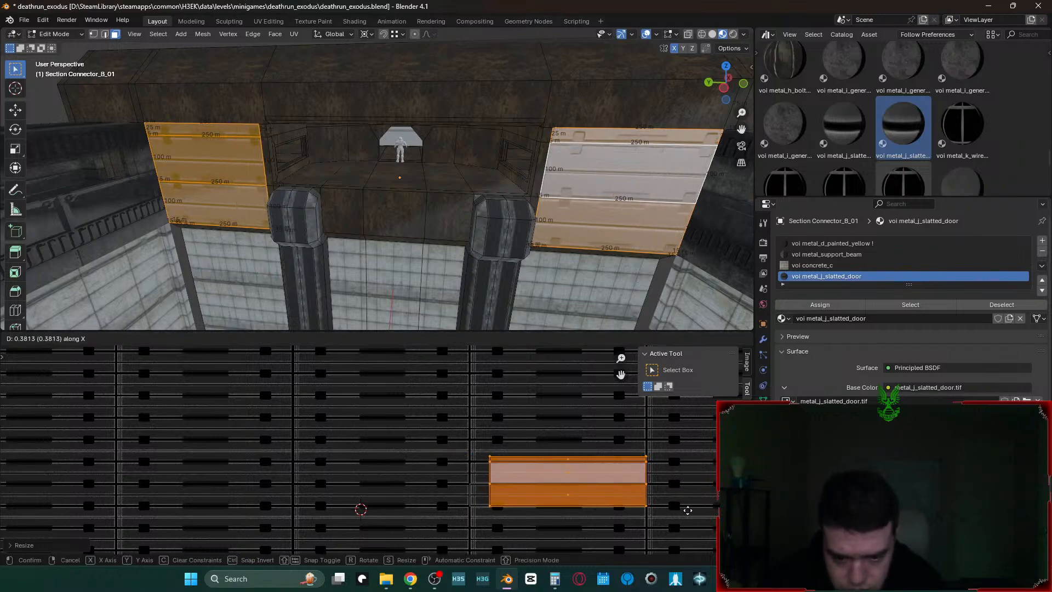
{"action": "left_click", "coordinate": [682, 507]}
{"action": "key", "text": "s"}
{"action": "key", "text": "x"}
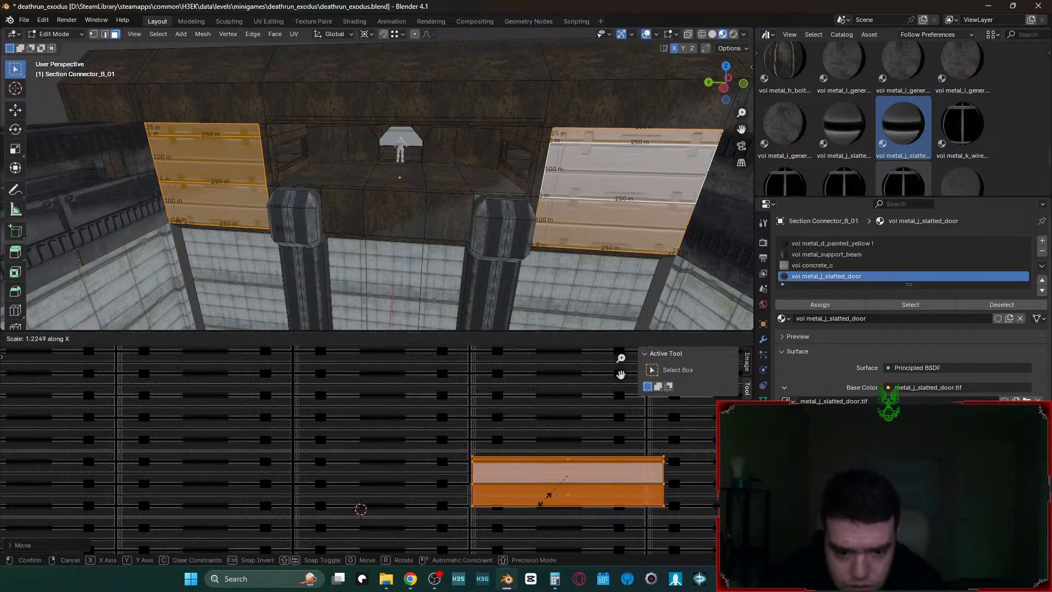
{"action": "key", "text": "Escape"}
- Select only the side-edge vertices of the stacked panel UVs that miss the texture's vertical seam and move them along X to it
{"action": "key", "text": "c"}
{"action": "key", "text": "Escape"}
{"action": "key", "text": "alt+a"}
{"action": "key", "text": "c"}
{"action": "left_click_drag", "start_coordinate": [476, 464], "coordinate": [483, 497]}
{"action": "key", "text": "Escape"}
{"action": "key", "text": "g"}
{"action": "key", "text": "x"}
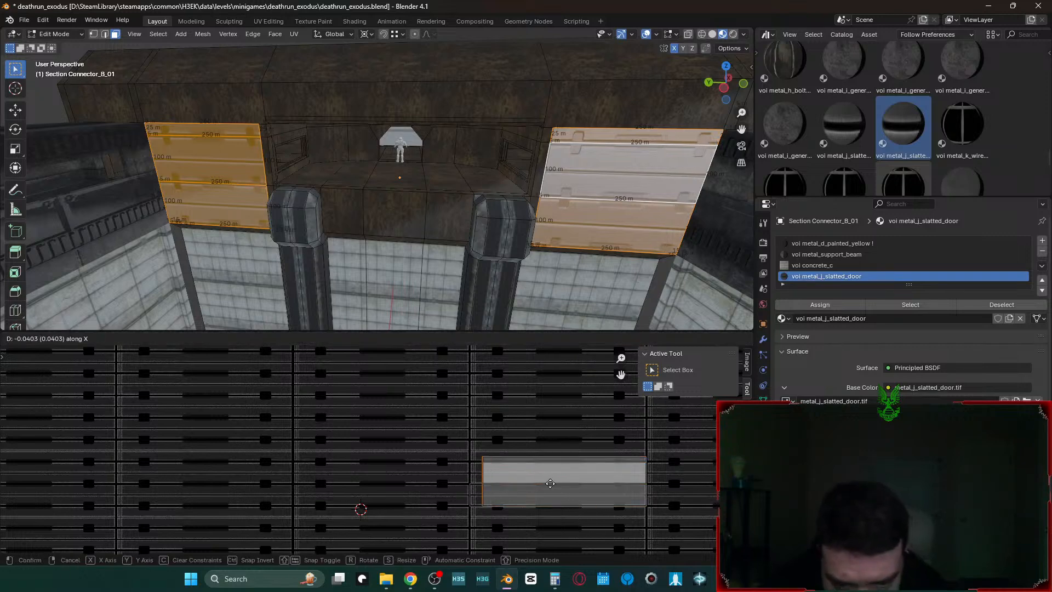
{"action": "left_click", "coordinate": [540, 484]}
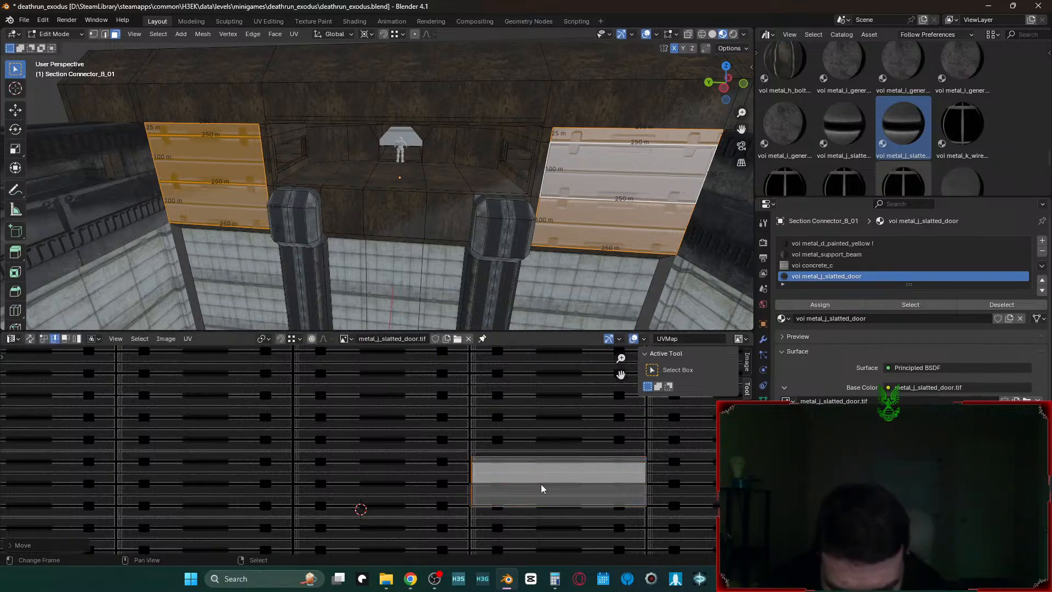
- Fine-tune the same UV edge along X up close until it sits on the far side of the dark seam line
{"action": "scroll", "coordinate": [577, 478], "scroll_direction": "up", "scroll_amount": 6}
{"action": "middle_click_drag", "start_coordinate": [297, 388], "coordinate": [227, 409]}
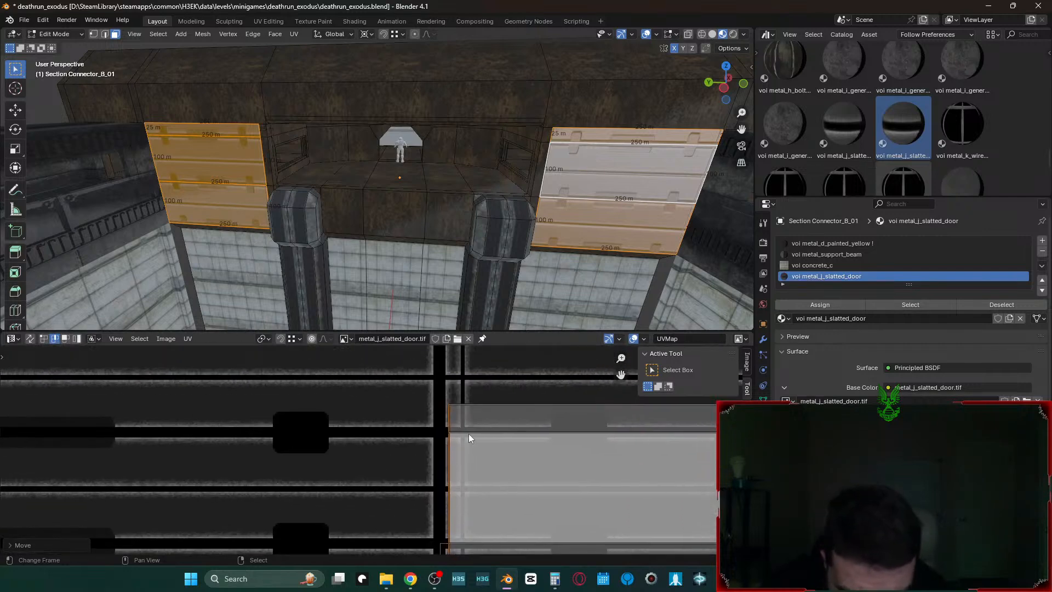
{"action": "key", "text": "g"}
{"action": "key", "text": "x"}
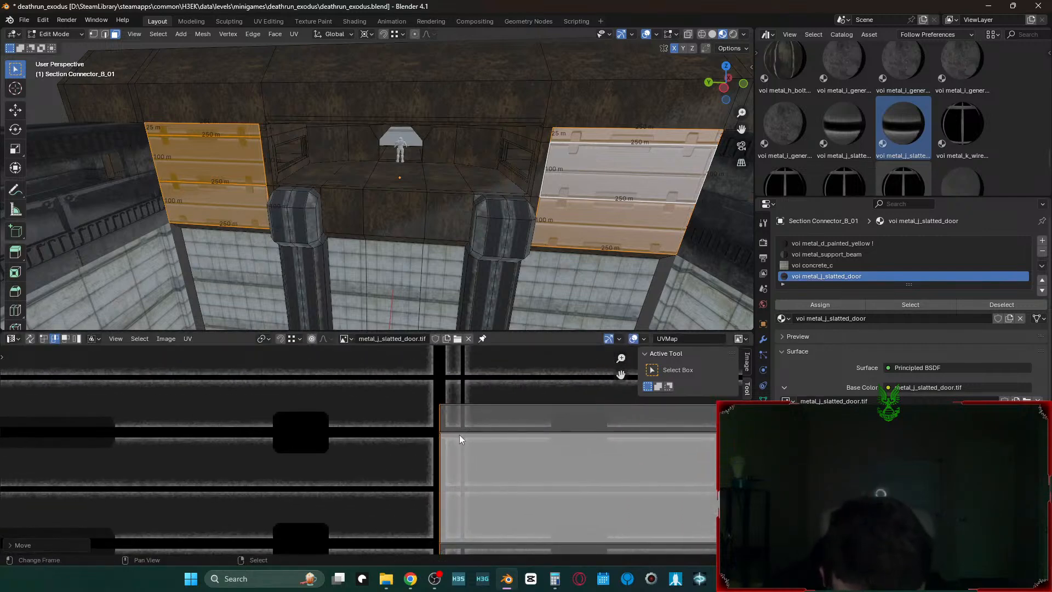
{"action": "left_click", "coordinate": [454, 435]}
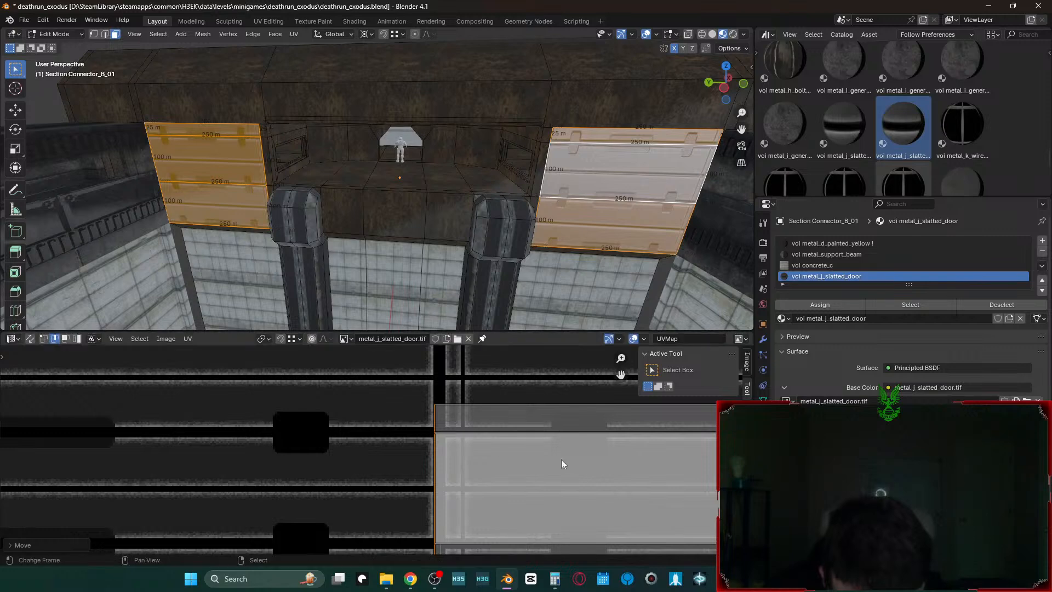
{"action": "scroll", "coordinate": [445, 470], "scroll_direction": "down", "scroll_amount": 2}
{"action": "scroll", "coordinate": [460, 507], "scroll_direction": "up", "scroll_amount": 4}
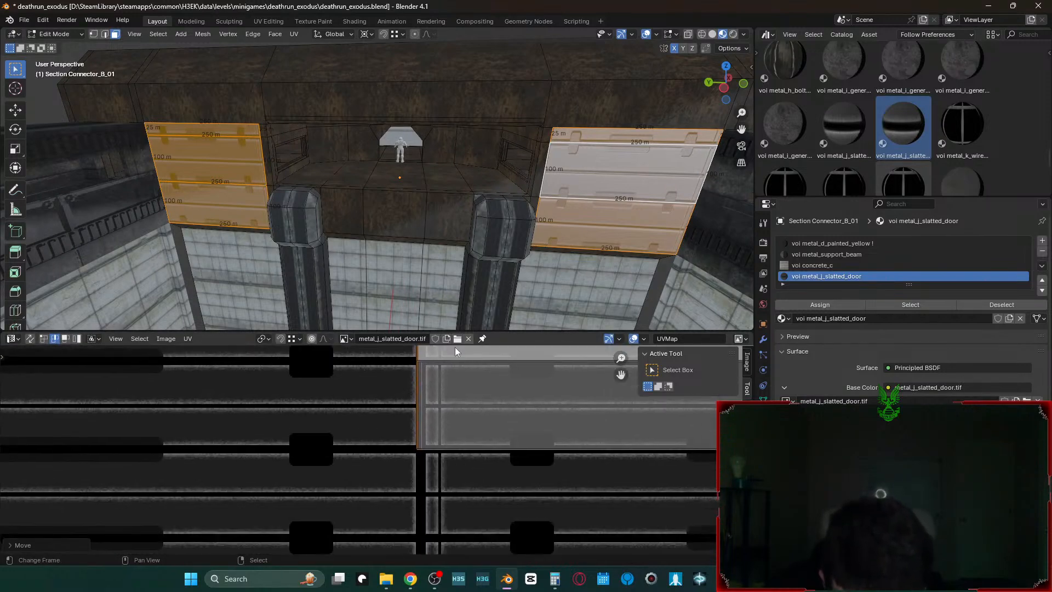
{"action": "key", "text": "g"}
{"action": "left_click", "coordinate": [478, 447]}
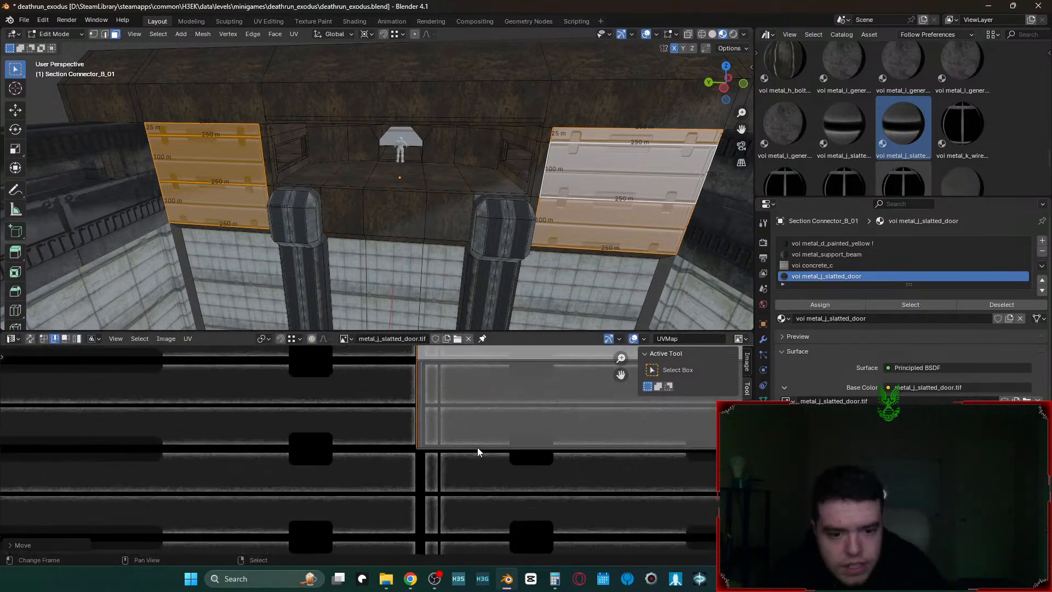
- Select the opposite side edge of the stacked UVs and move it about 0.0066 along X onto the next vertical seam
{"action": "scroll", "coordinate": [485, 445], "scroll_direction": "down", "scroll_amount": 4}
{"action": "middle_click_drag", "start_coordinate": [563, 452], "coordinate": [477, 477]}
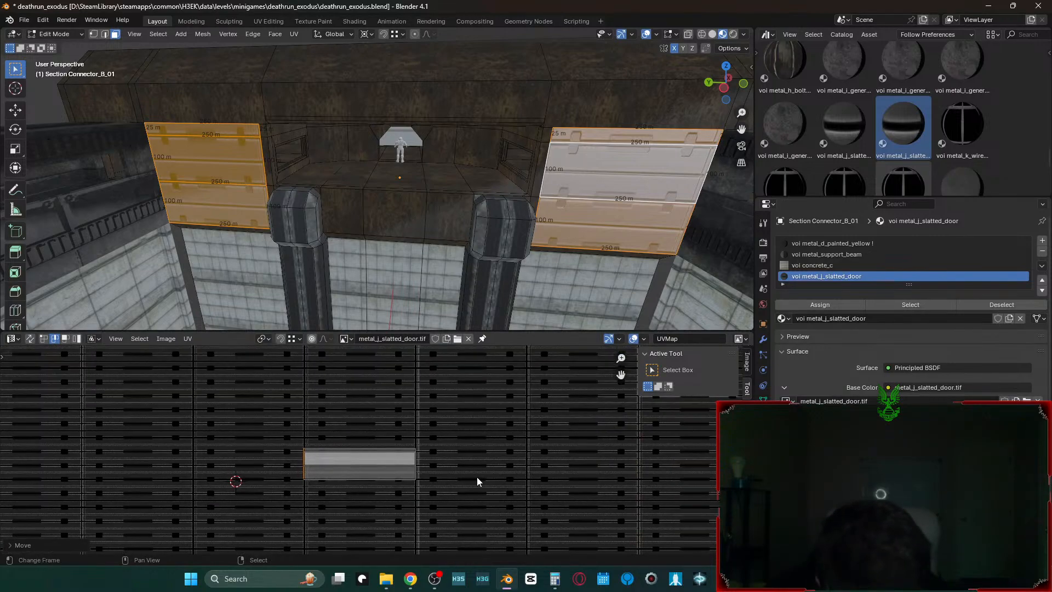
{"action": "scroll", "coordinate": [484, 477], "scroll_direction": "up", "scroll_amount": 4}
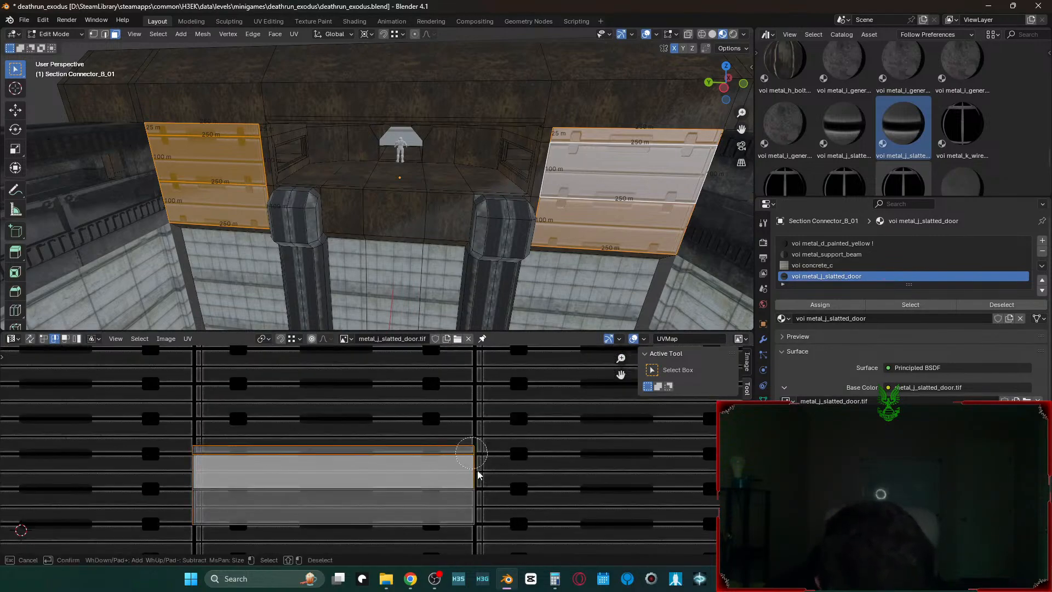
{"action": "left_click", "coordinate": [472, 469]}
{"action": "scroll", "coordinate": [615, 505], "scroll_direction": "up", "scroll_amount": 5}
{"action": "middle_click_drag", "start_coordinate": [711, 491], "coordinate": [390, 483]}
{"action": "key", "text": "g"}
{"action": "key", "text": "x"}
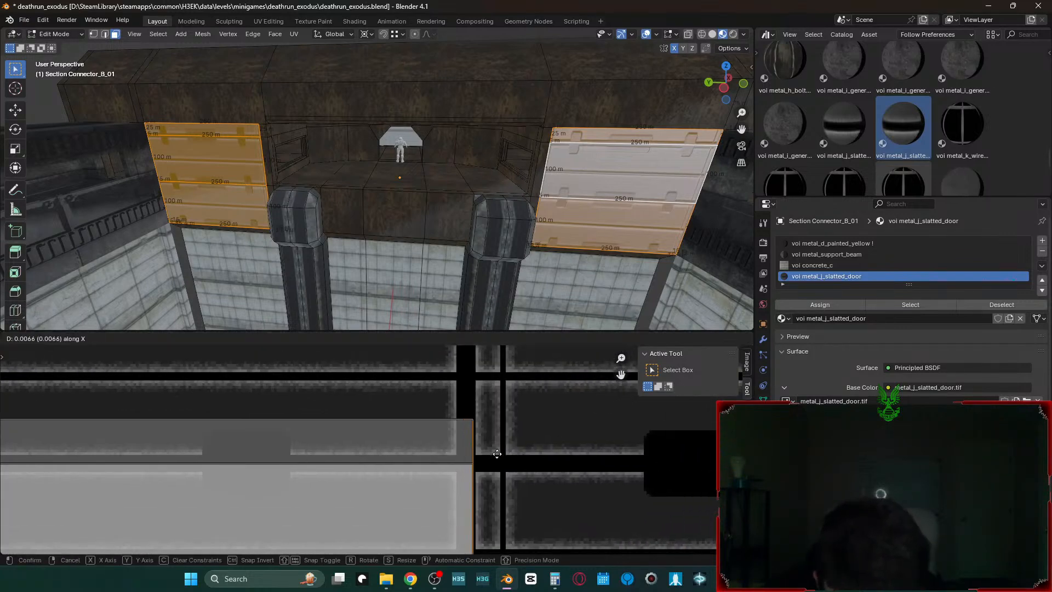
{"action": "left_click", "coordinate": [498, 458]}
- Select the whole stacked UV islands and scale them about 2.47 along Y over the slatted-door texture
{"action": "scroll", "coordinate": [486, 474], "scroll_direction": "down", "scroll_amount": 4}
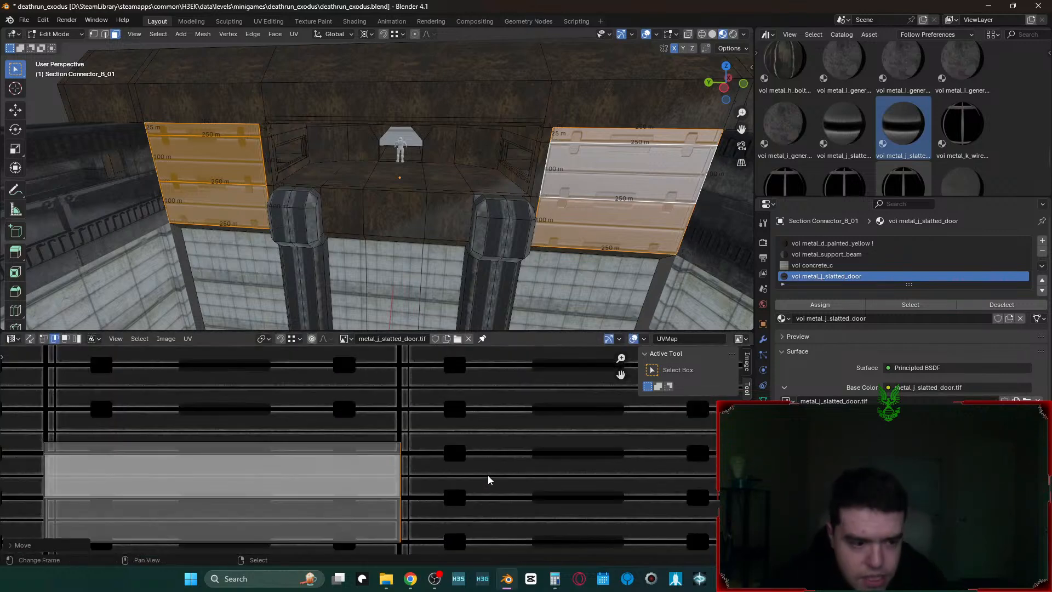
{"action": "left_click", "coordinate": [340, 456]}
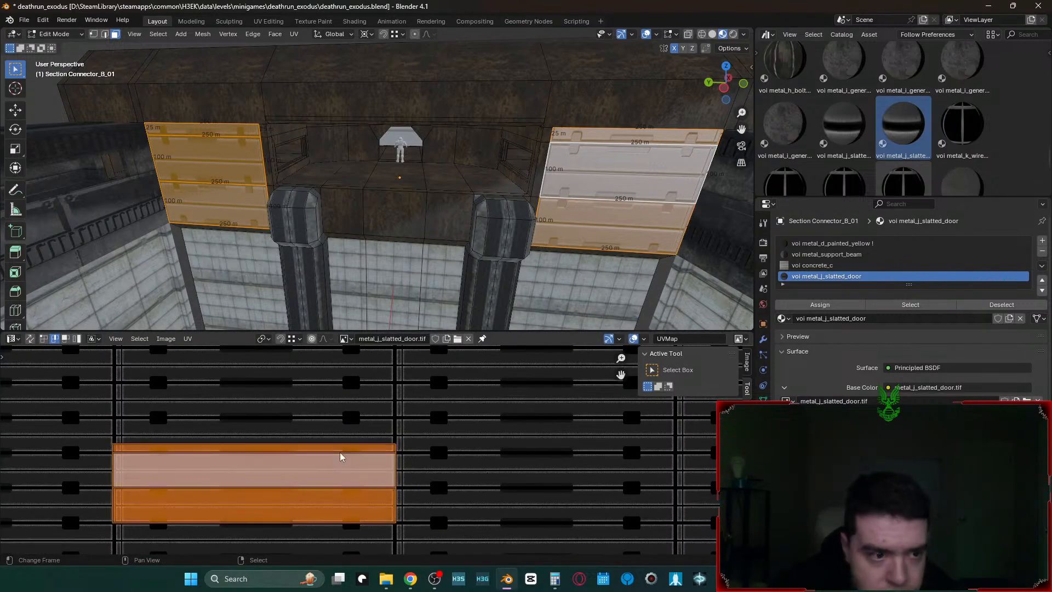
{"action": "key", "text": "s"}
{"action": "key", "text": "y"}
{"action": "key", "text": "Escape"}
{"action": "key", "text": "s"}
{"action": "key", "text": "y"}
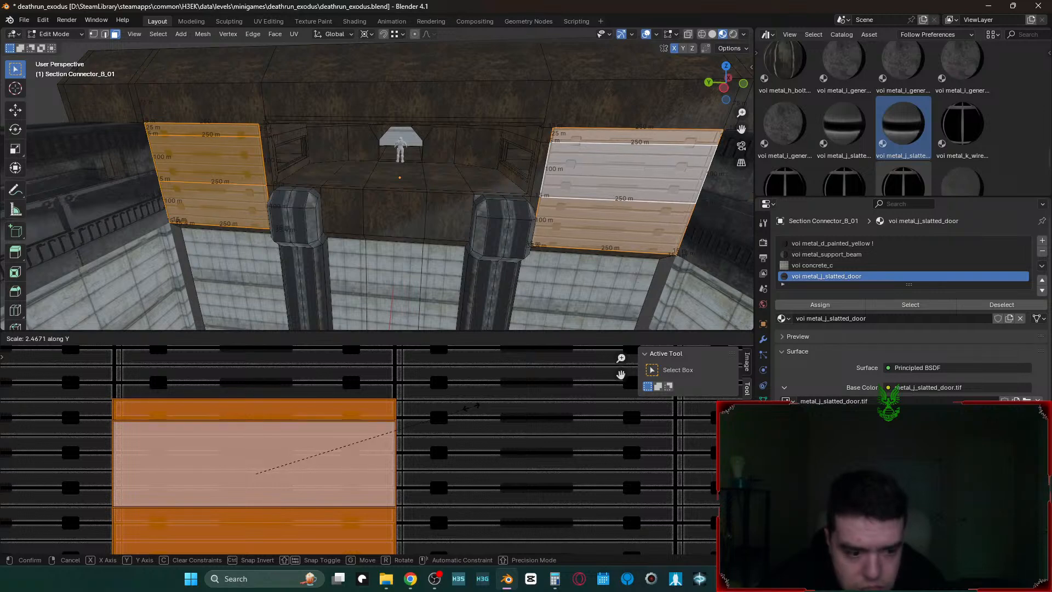
{"action": "left_click", "coordinate": [471, 407]}
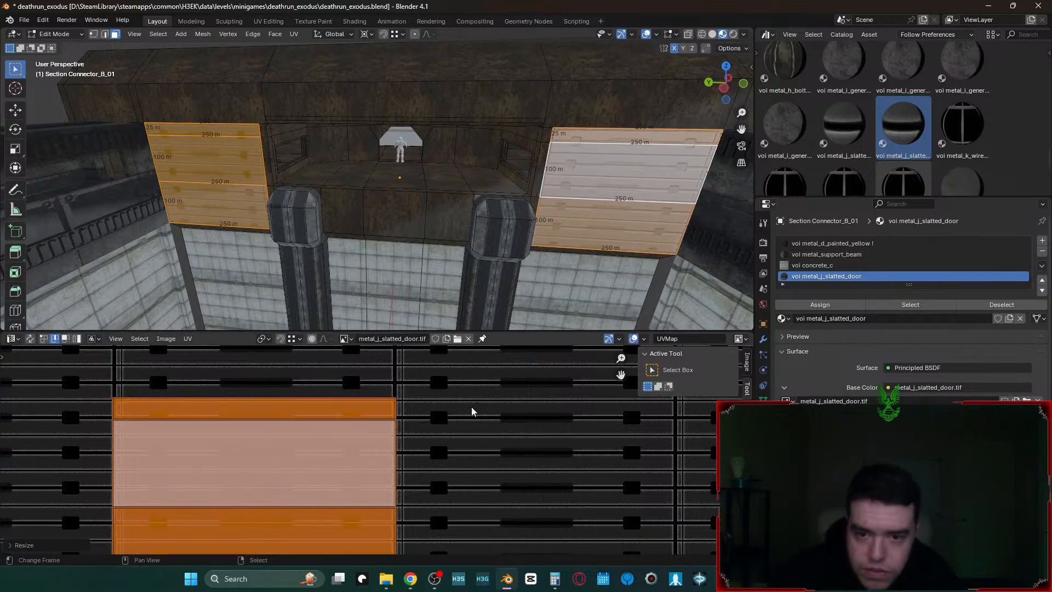
- Examine the rescaled slat pattern on both upper door panels in Object Mode, and return to Edit Mode
{"action": "key", "text": "Tab"}
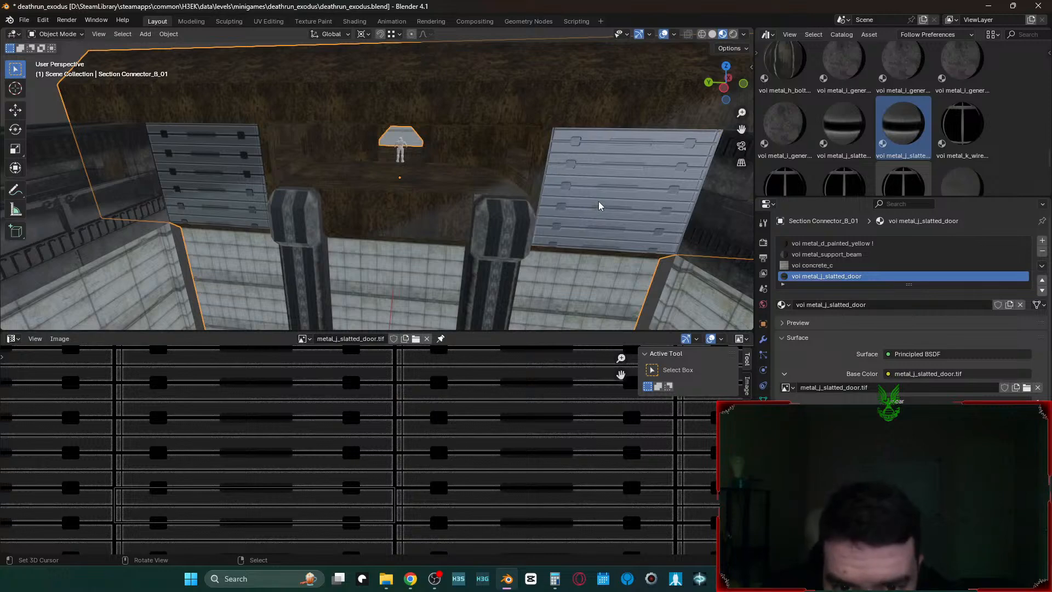
{"action": "key", "text": "shift+grave"}
{"action": "key", "text": "w"}
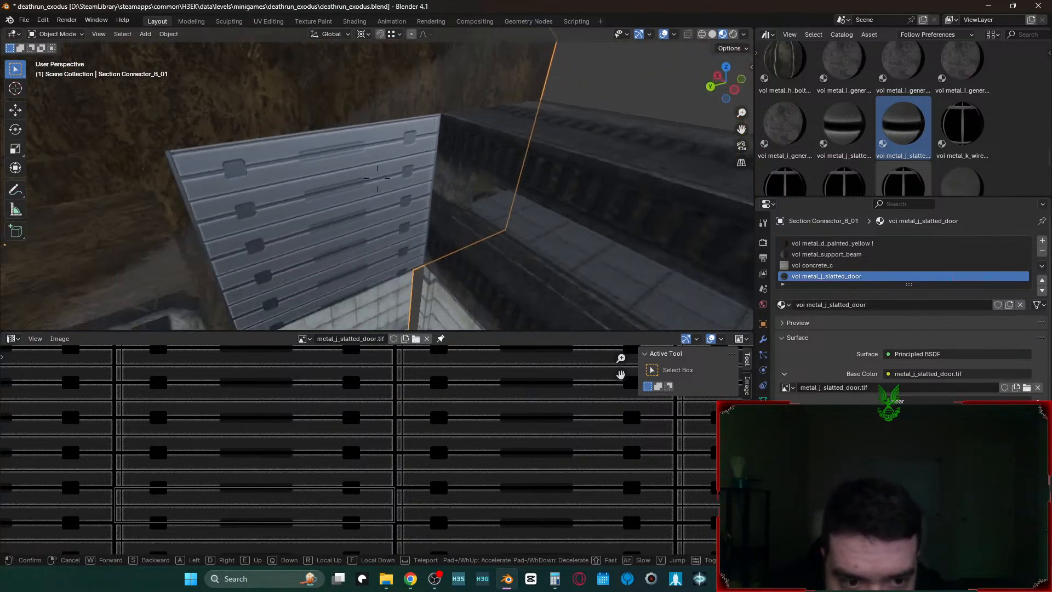
{"action": "key", "text": "a"}
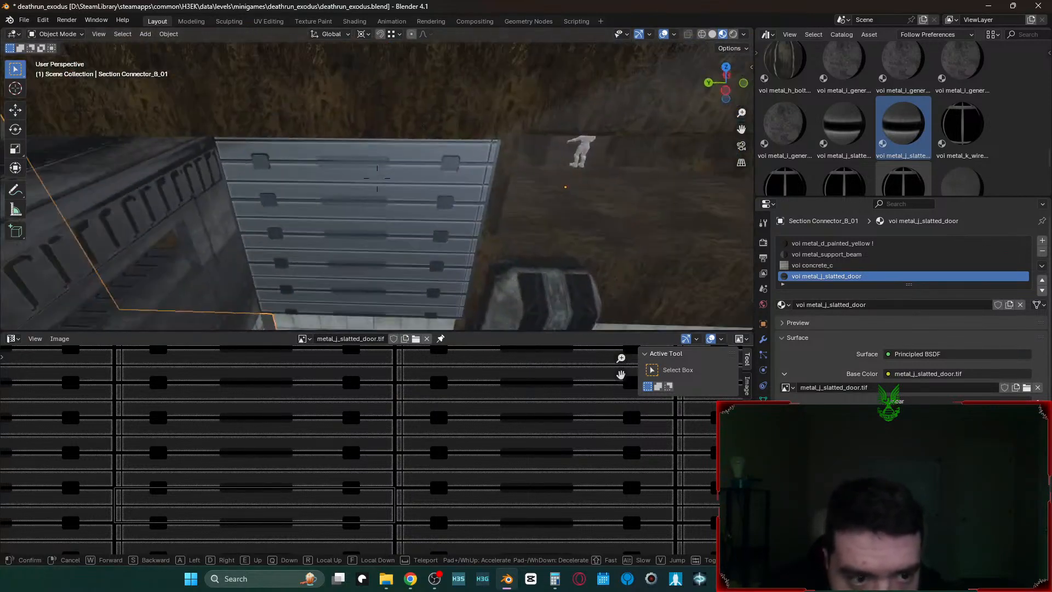
{"action": "key", "text": "s"}
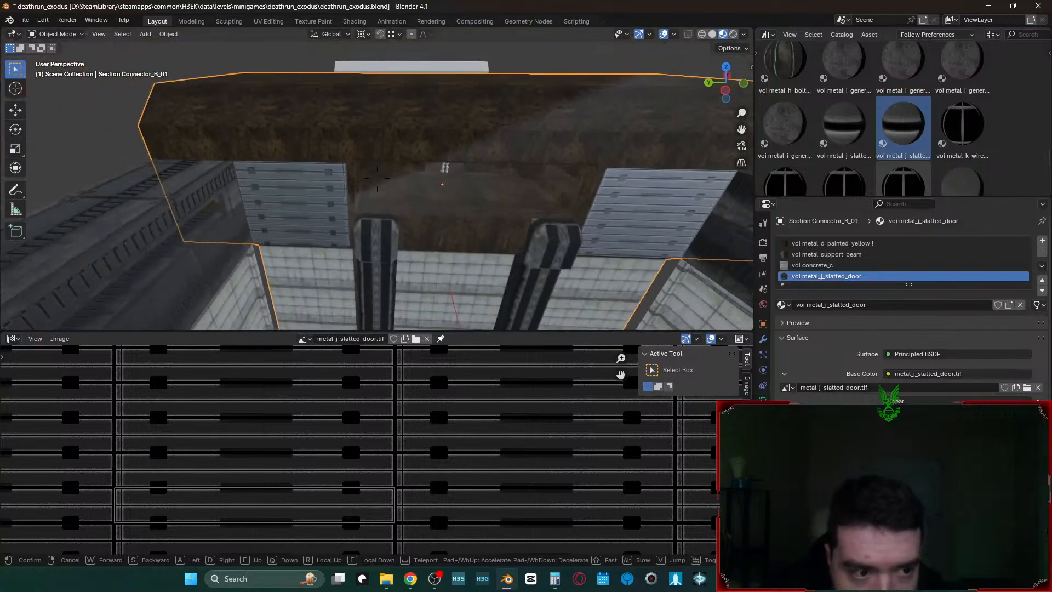
{"action": "left_click", "coordinate": [599, 203]}
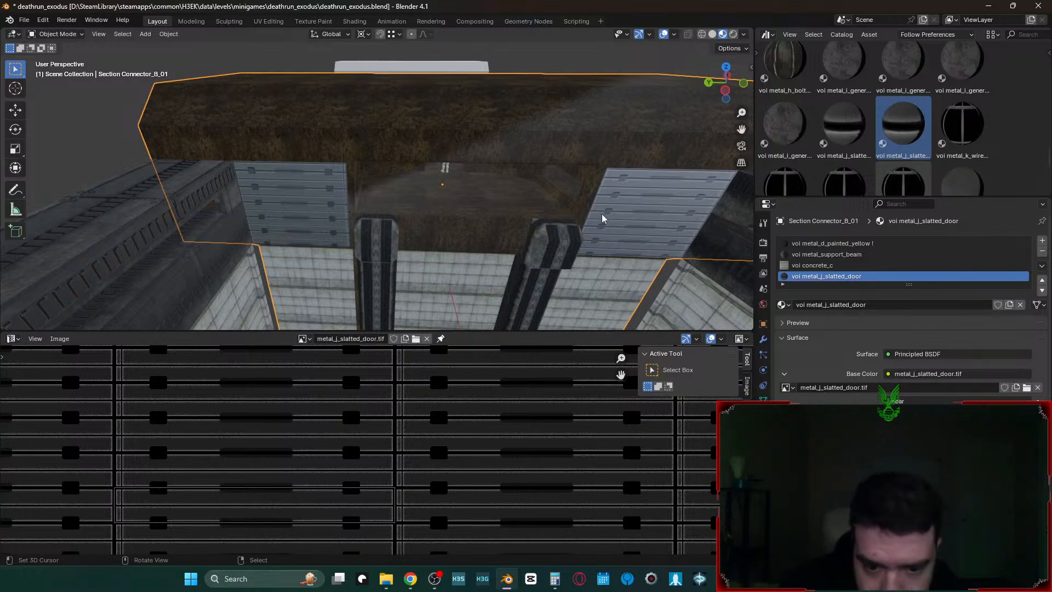
{"action": "key", "text": "Tab"}
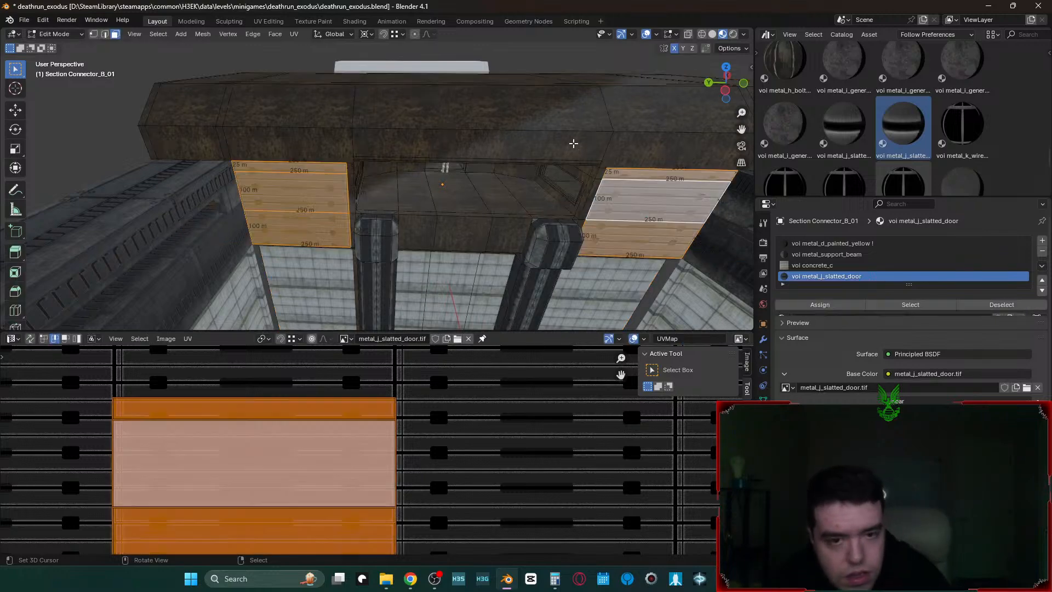
- Select the face above a slatted-door panel and add voi metal_i_generic_cruddy to the object in a new material slot
{"action": "key", "text": "shift+grave"}
{"action": "left_click", "coordinate": [574, 143]}
{"action": "left_click", "coordinate": [597, 187]}
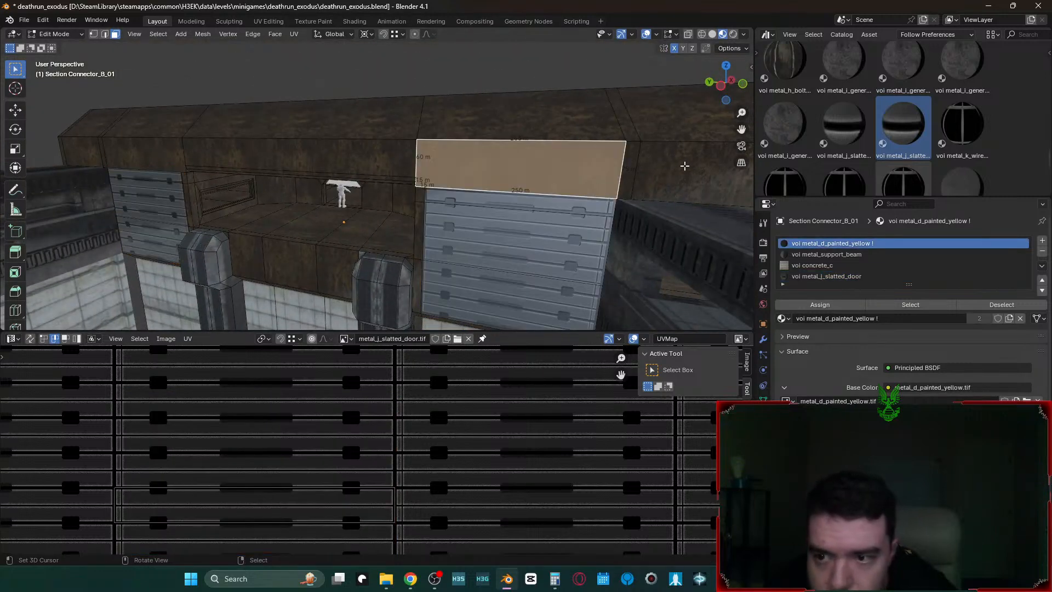
{"action": "left_click", "coordinate": [1042, 240]}
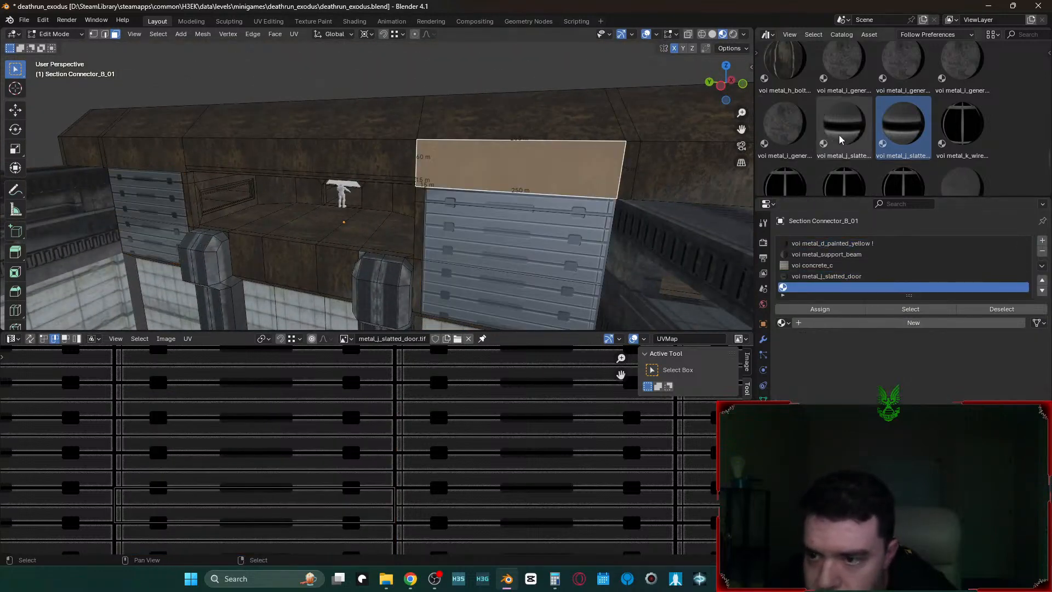
{"action": "left_click_drag", "start_coordinate": [851, 194], "coordinate": [851, 248]}
{"action": "scroll", "coordinate": [913, 203], "scroll_direction": "up", "scroll_amount": 3}
{"action": "left_click_drag", "start_coordinate": [909, 211], "coordinate": [830, 361]}
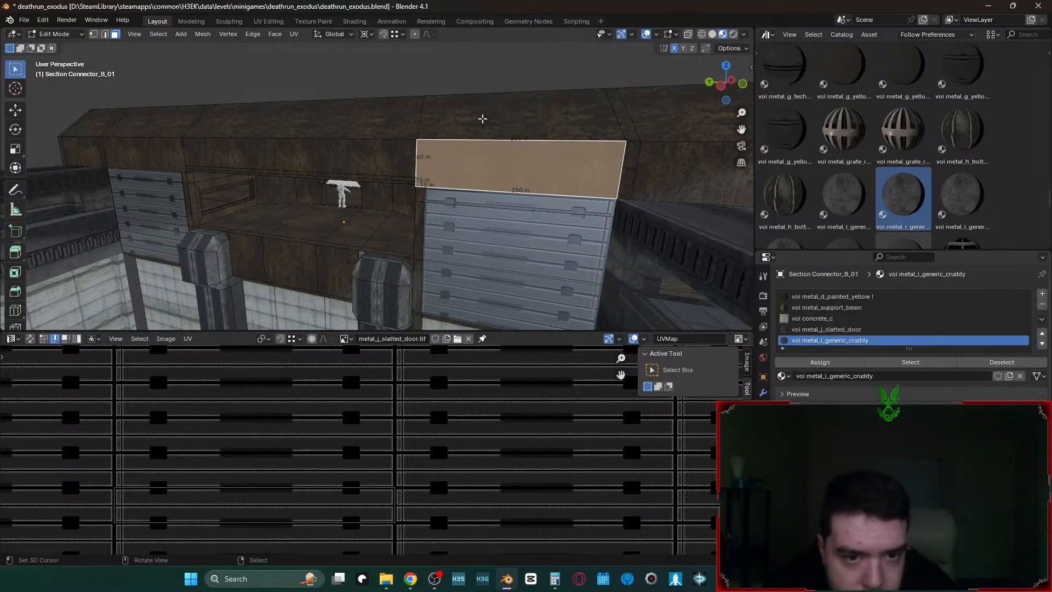
- Circle-select the top and sloped front faces of the roof and assign voi metal_i_generic_cruddy to them
{"action": "right_click", "coordinate": [491, 121]}
{"action": "middle_click_drag", "start_coordinate": [557, 158], "coordinate": [555, 168]}
{"action": "scroll", "coordinate": [555, 168], "scroll_direction": "down", "scroll_amount": 6}
{"action": "key", "text": "c"}
{"action": "left_click", "coordinate": [482, 169]}
{"action": "left_click_drag", "start_coordinate": [517, 166], "coordinate": [142, 167]}
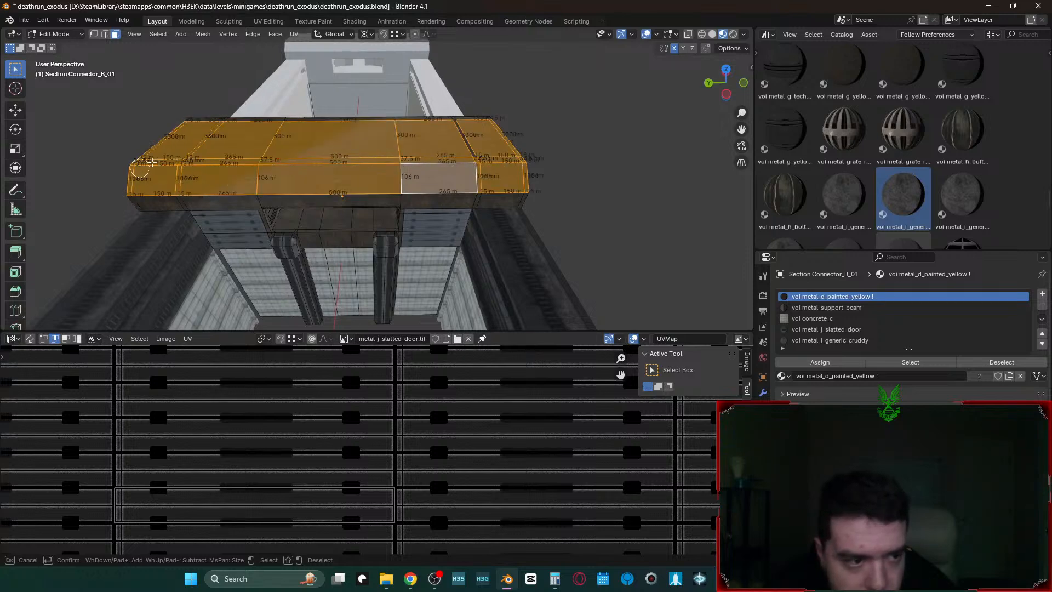
{"action": "key", "text": "Escape"}
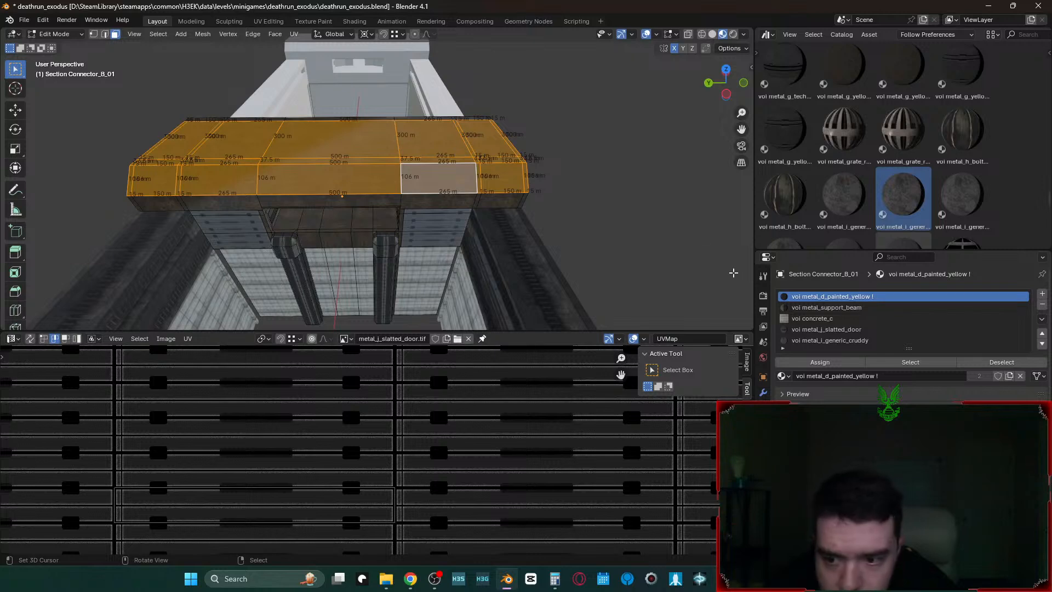
{"action": "left_click", "coordinate": [844, 340]}
{"action": "scroll", "coordinate": [844, 340], "scroll_direction": "down", "scroll_amount": 2}
{"action": "left_click", "coordinate": [820, 318]}
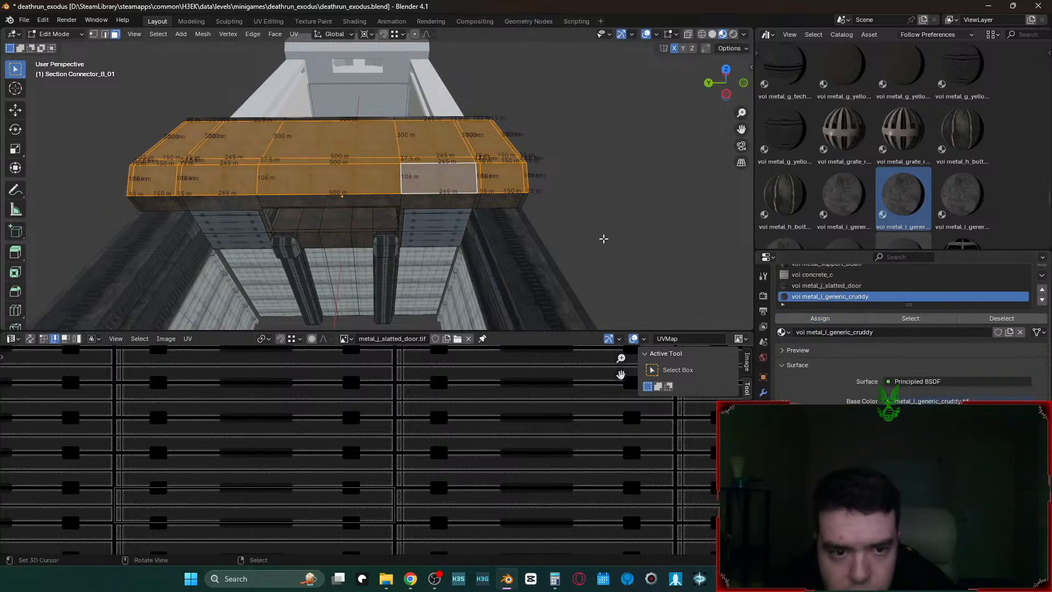
- Check the roof material in Object Mode, then unpin the UV editor's image so it follows the selected faces
{"action": "key", "text": "Tab"}
{"action": "key", "text": "shift+grave"}
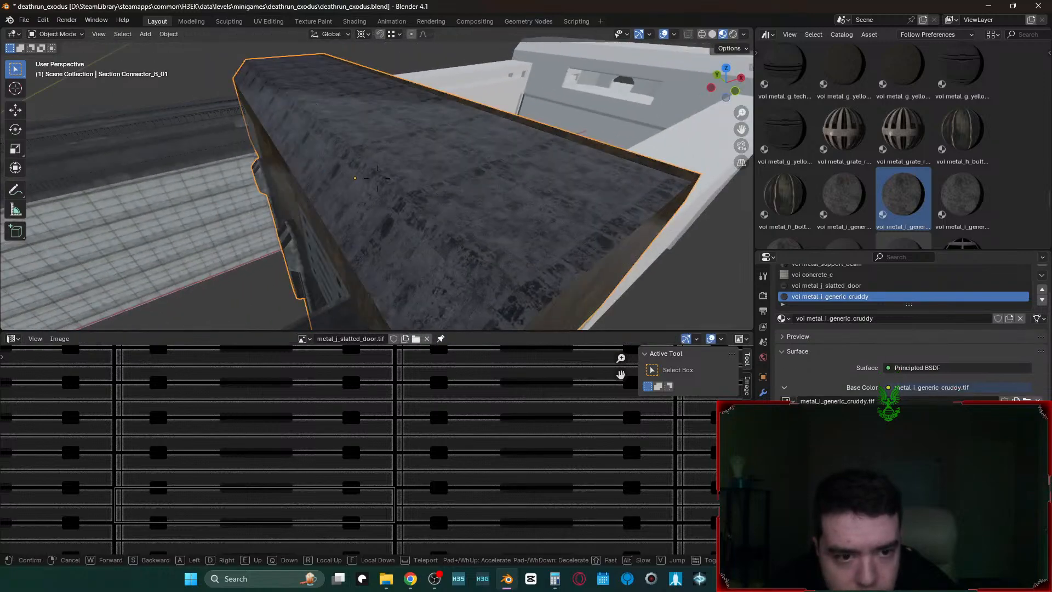
{"action": "left_click", "coordinate": [603, 241]}
{"action": "key", "text": "Tab"}
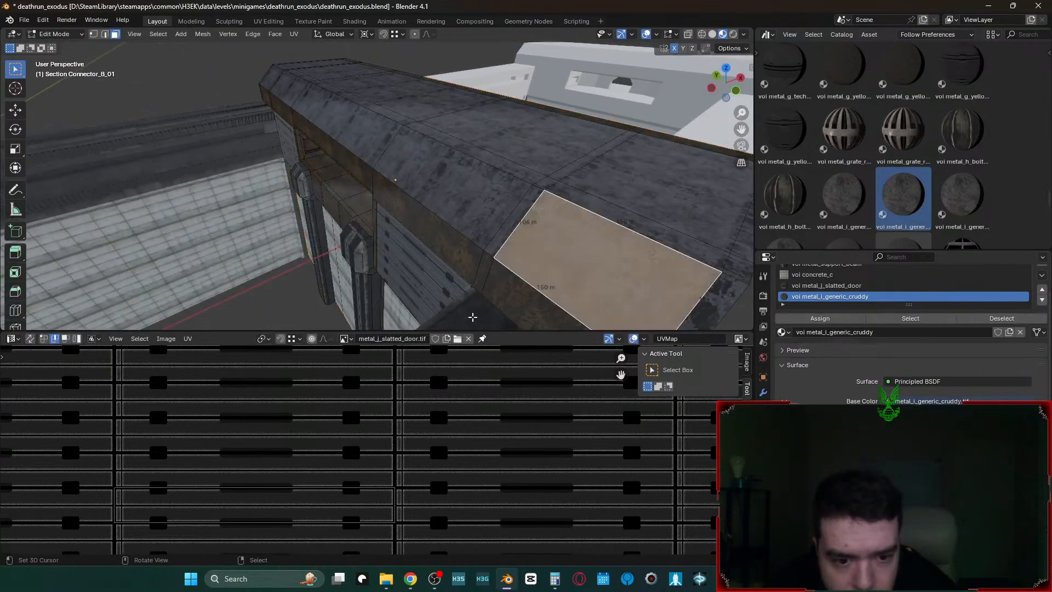
{"action": "left_click", "coordinate": [482, 339]}
{"action": "scroll", "coordinate": [495, 433], "scroll_direction": "down", "scroll_amount": 6}
{"action": "scroll", "coordinate": [470, 413], "scroll_direction": "up", "scroll_amount": 7}
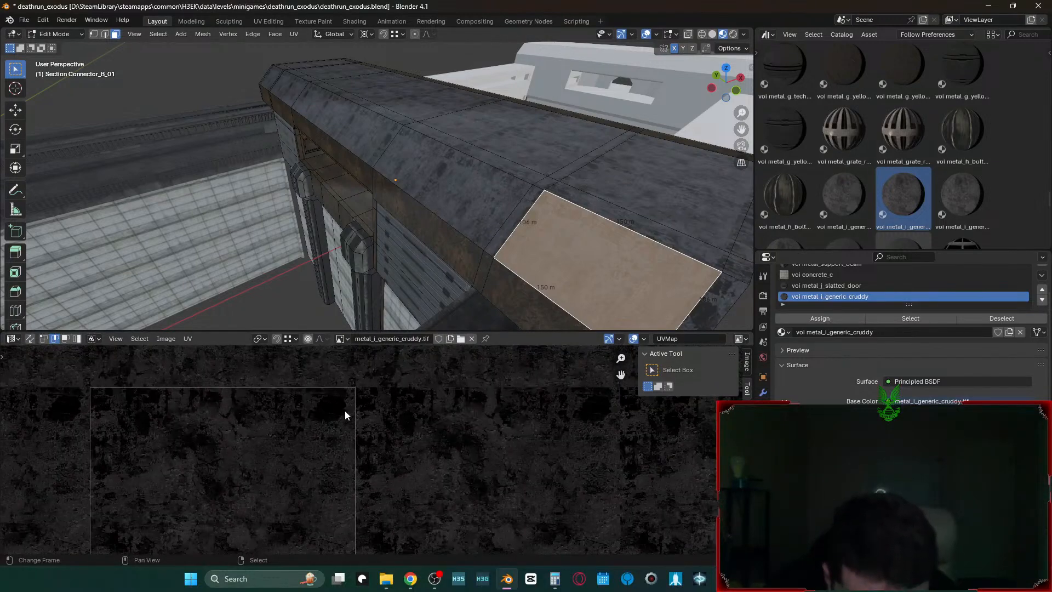
- Select neighbouring sloped roof faces to check their UVs, and examine the whole connector in Object Mode before returning to Edit Mode
{"action": "left_click", "coordinate": [485, 204], "text": "shift"}
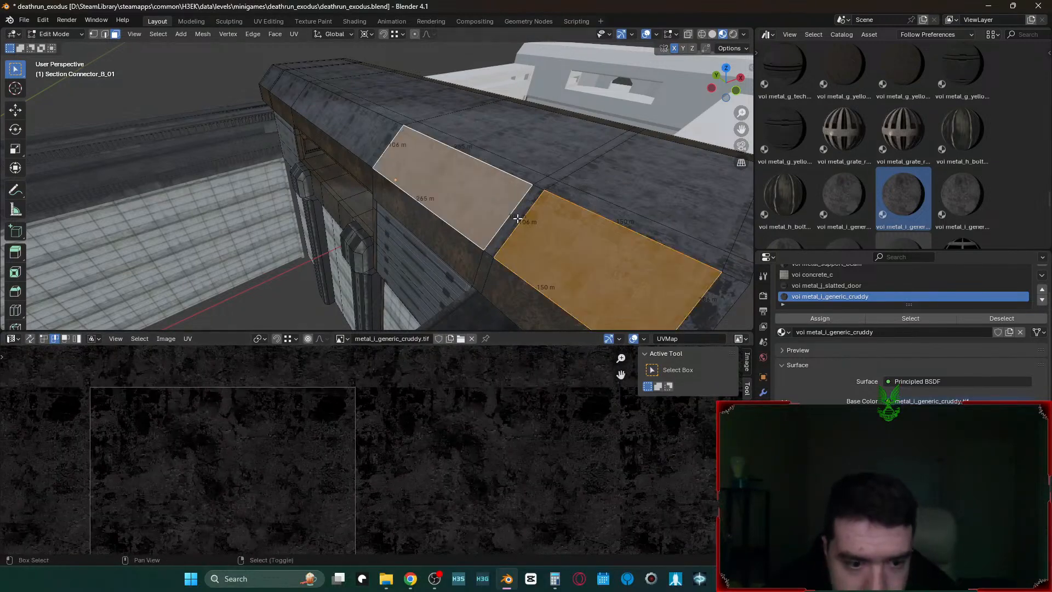
{"action": "left_click", "coordinate": [511, 218], "text": "shift"}
{"action": "scroll", "coordinate": [465, 415], "scroll_direction": "down", "scroll_amount": 4}
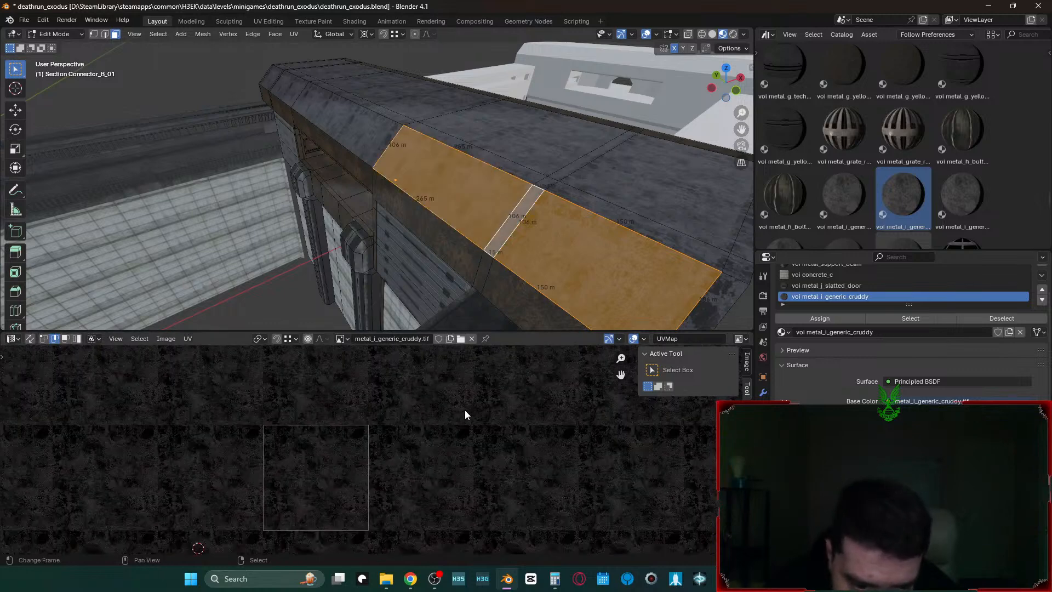
{"action": "key", "text": "Tab"}
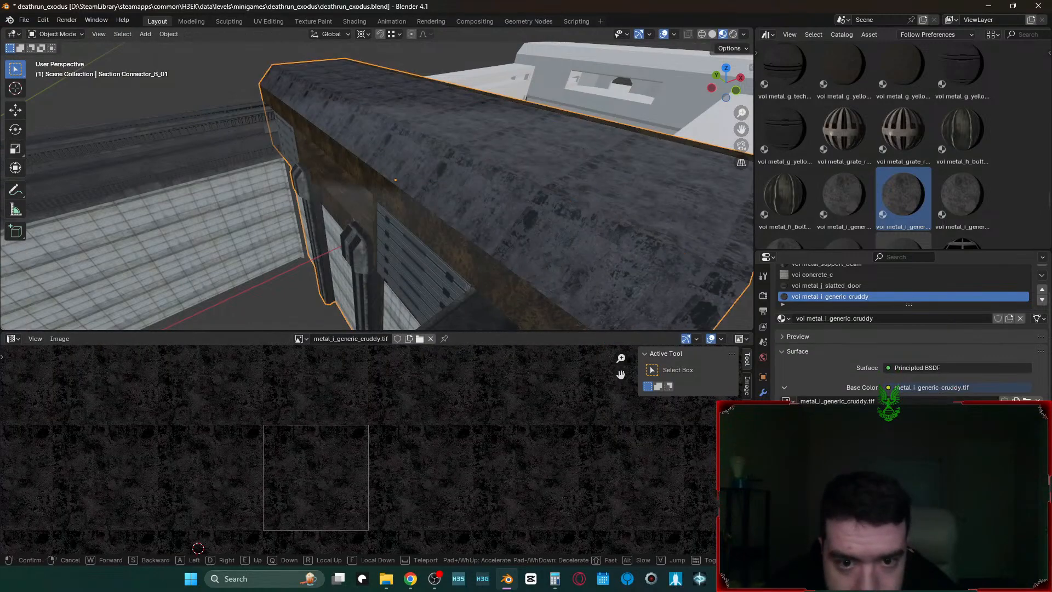
{"action": "key", "text": "shift+grave"}
{"action": "key", "text": "a"}
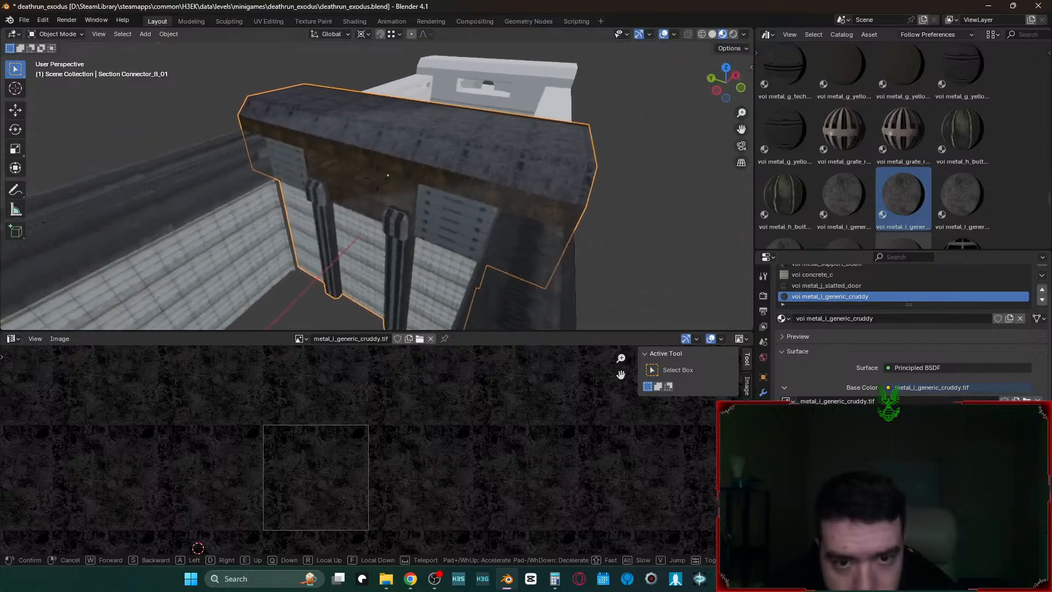
{"action": "key", "text": "Return"}
{"action": "key", "text": "Tab"}
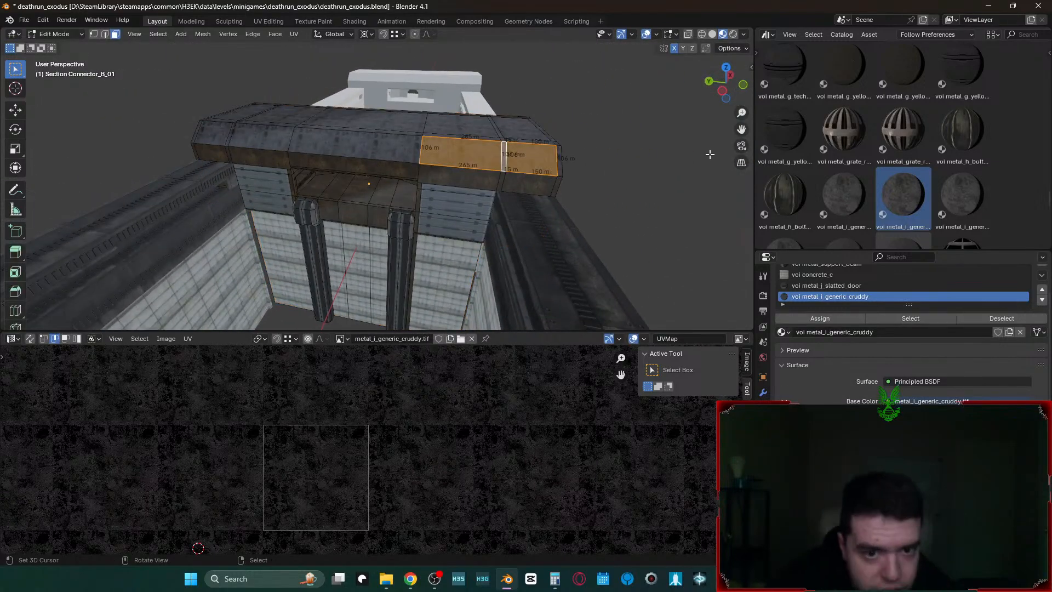
- Select the roof's lower front band and the sloped front faces at one end, and assign voi metal_i_generic_cruddy to them
{"action": "key", "text": "alt+a"}
{"action": "left_click", "coordinate": [504, 184]}
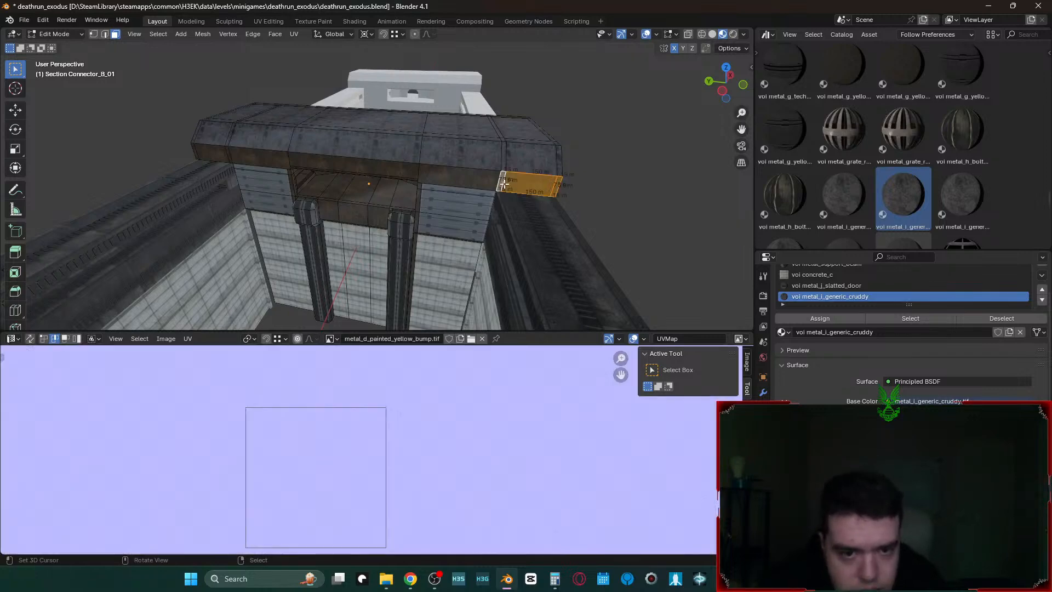
{"action": "left_click", "coordinate": [413, 171], "text": "alt+shift"}
{"action": "left_click", "coordinate": [206, 152], "text": "alt+shift"}
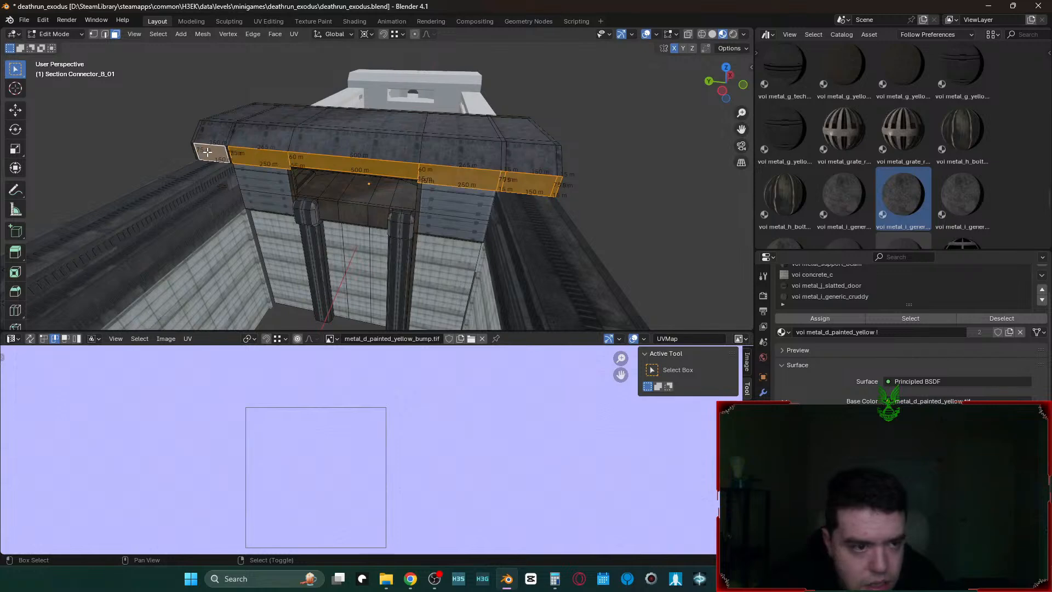
{"action": "key", "text": "c"}
{"action": "left_click_drag", "start_coordinate": [207, 151], "coordinate": [197, 141]}
{"action": "key", "text": "Escape"}
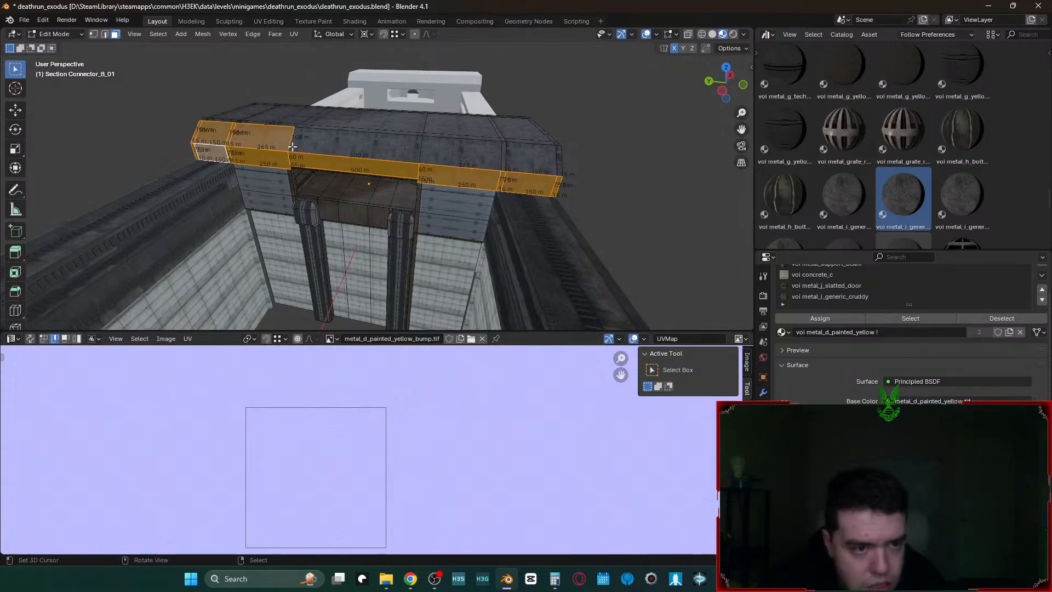
{"action": "left_click", "coordinate": [828, 297]}
{"action": "left_click", "coordinate": [826, 319]}
{"action": "left_click", "coordinate": [703, 214]}
- Circle-select the upper and lower panels of the roof's end wall
{"action": "key", "text": "shift+grave"}
{"action": "key", "text": "w"}
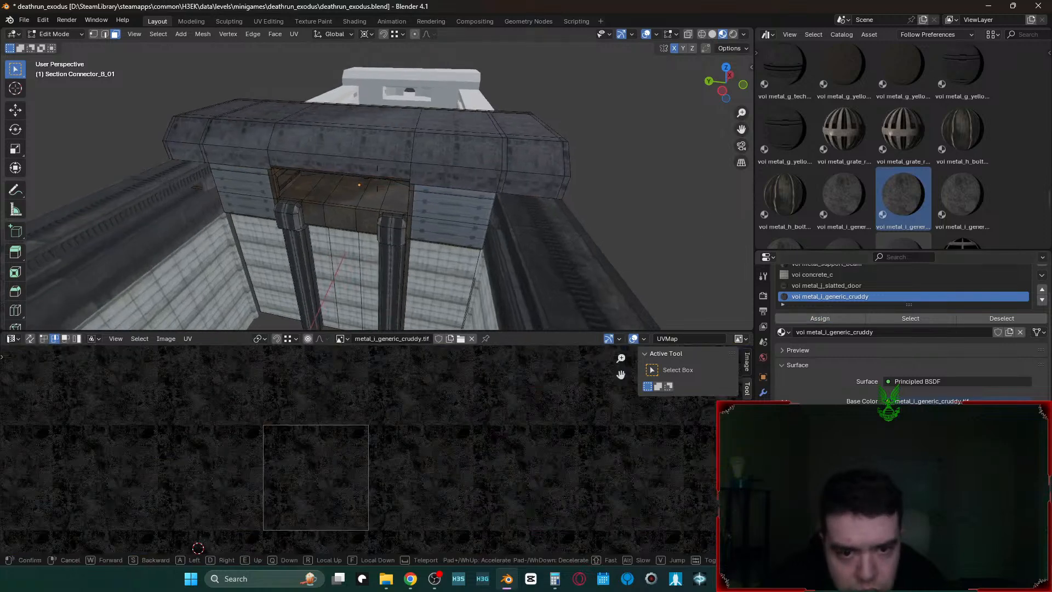
{"action": "key", "text": "s"}
{"action": "left_click", "coordinate": [510, 212]}
{"action": "key", "text": "c"}
{"action": "mouse_move", "coordinate": [428, 189]}
{"action": "left_mouse_down"}
{"action": "mouse_move", "coordinate": [345, 181]}
{"action": "mouse_move", "coordinate": [338, 253]}
{"action": "mouse_move", "coordinate": [482, 235]}
{"action": "mouse_move", "coordinate": [415, 208]}
{"action": "left_mouse_up"}
{"action": "middle_click_drag", "start_coordinate": [355, 305], "coordinate": [342, 294]}
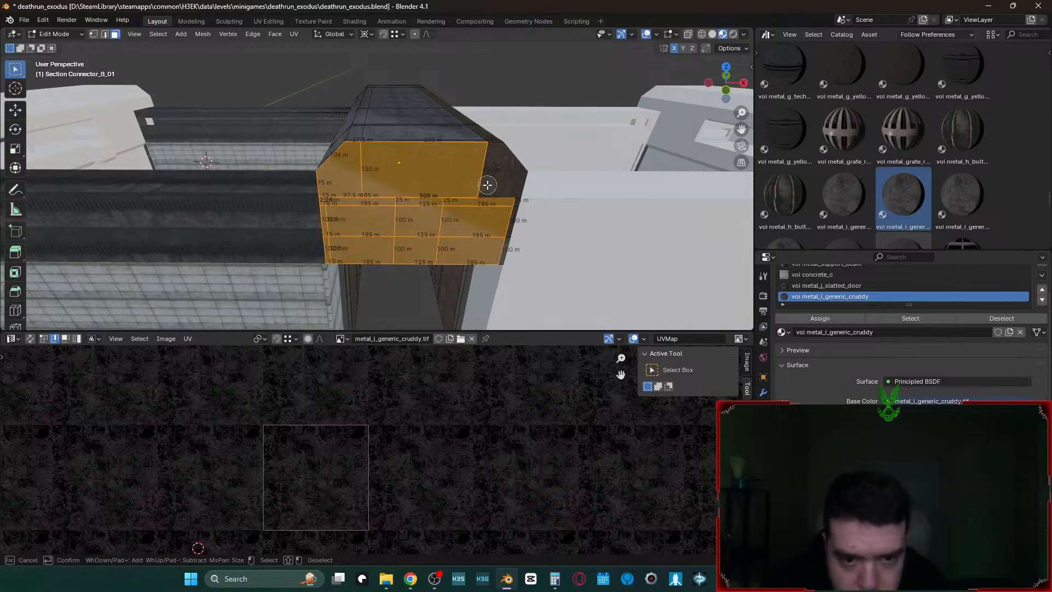
{"action": "left_click_drag", "start_coordinate": [489, 187], "coordinate": [502, 216]}
{"action": "right_click", "coordinate": [511, 201]}
- Add the sloped, upright and lower rear faces adjoining that end wall to the selection
{"action": "middle_click_drag", "start_coordinate": [511, 199], "coordinate": [394, 171]}
{"action": "key", "text": "c"}
{"action": "left_click_drag", "start_coordinate": [394, 171], "coordinate": [431, 175]}
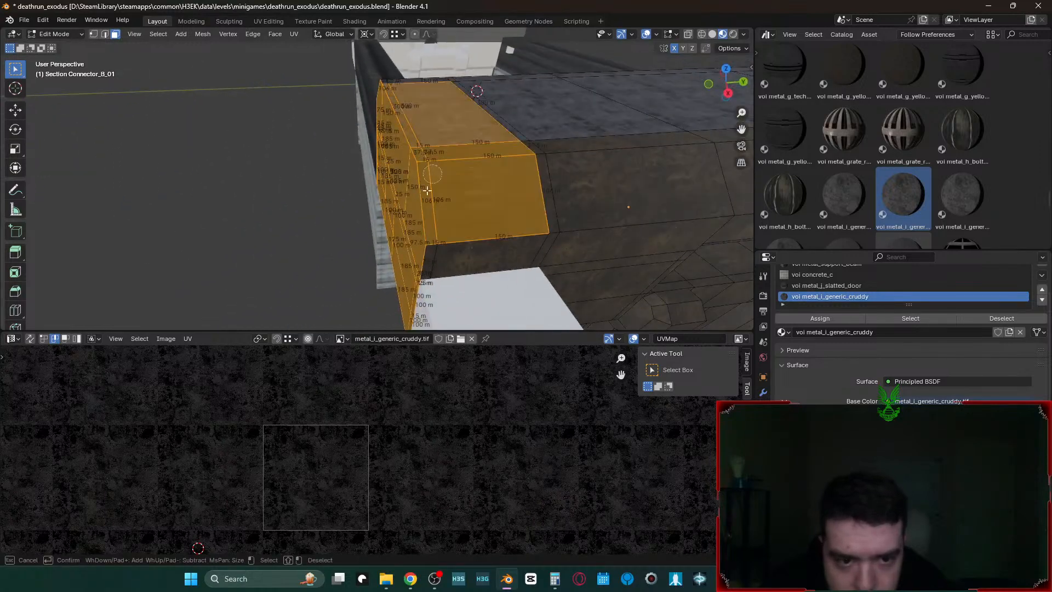
{"action": "left_click_drag", "start_coordinate": [441, 234], "coordinate": [550, 232]}
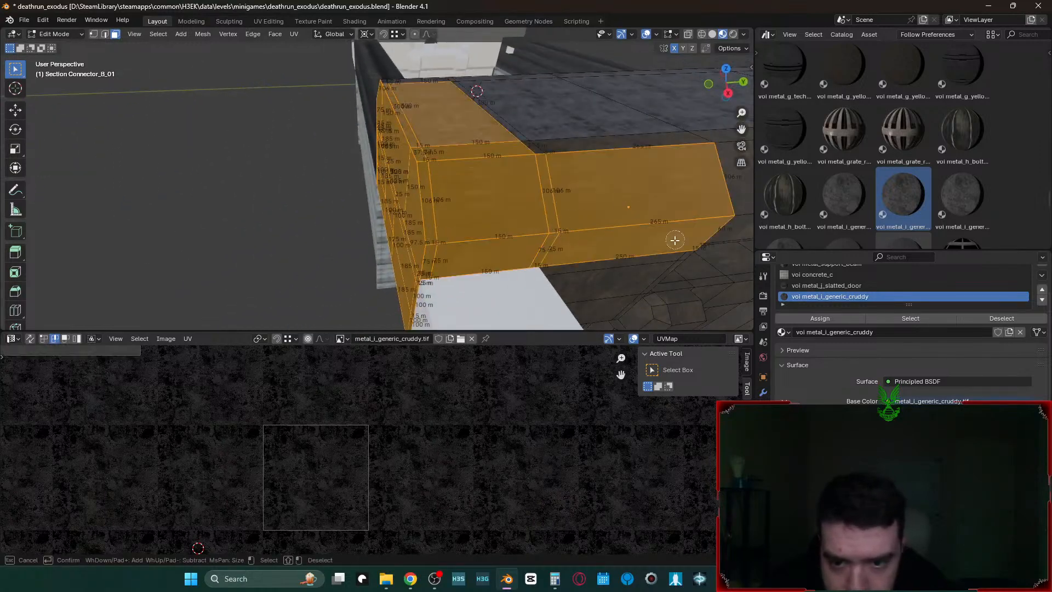
{"action": "middle_click", "coordinate": [659, 255]}
{"action": "right_click", "coordinate": [659, 255]}
- Circle-select the remaining faces along the long rear side of the roof
{"action": "middle_click_drag", "start_coordinate": [660, 255], "coordinate": [660, 248]}
{"action": "key", "text": "c"}
{"action": "mouse_move", "coordinate": [380, 207]}
{"action": "left_mouse_down"}
{"action": "mouse_move", "coordinate": [445, 189]}
{"action": "mouse_move", "coordinate": [455, 171]}
{"action": "mouse_move", "coordinate": [340, 144]}
{"action": "left_mouse_up"}
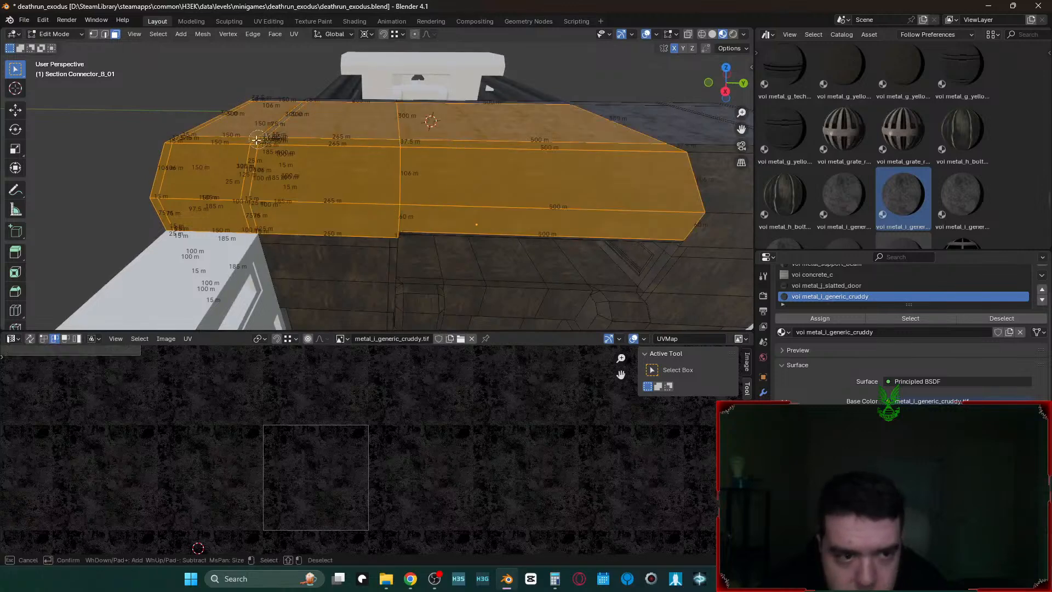
{"action": "right_click", "coordinate": [701, 211]}
{"action": "middle_click_drag", "start_coordinate": [698, 213], "coordinate": [689, 216]}
{"action": "key", "text": "c"}
{"action": "mouse_move", "coordinate": [395, 184]}
{"action": "left_mouse_down"}
{"action": "mouse_move", "coordinate": [432, 205]}
{"action": "mouse_move", "coordinate": [470, 164]}
{"action": "mouse_move", "coordinate": [413, 147]}
{"action": "mouse_move", "coordinate": [425, 118]}
{"action": "left_mouse_up"}
{"action": "right_click", "coordinate": [483, 176]}
- Add the opposite end wall and the adjoining roof face to the selection, and assign voi metal_i_generic_cruddy to all selected faces
{"action": "mouse_move", "coordinate": [483, 175]}
{"action": "middle_mouse_down"}
{"action": "mouse_move", "coordinate": [207, 146]}
{"action": "mouse_move", "coordinate": [427, 130]}
{"action": "middle_mouse_up"}
{"action": "key", "text": "c"}
{"action": "mouse_move", "coordinate": [427, 130]}
{"action": "left_mouse_down"}
{"action": "mouse_move", "coordinate": [402, 150]}
{"action": "mouse_move", "coordinate": [463, 183]}
{"action": "mouse_move", "coordinate": [486, 158]}
{"action": "mouse_move", "coordinate": [540, 176]}
{"action": "mouse_move", "coordinate": [520, 206]}
{"action": "mouse_move", "coordinate": [466, 189]}
{"action": "mouse_move", "coordinate": [449, 211]}
{"action": "left_mouse_up"}
{"action": "key", "text": "Escape"}
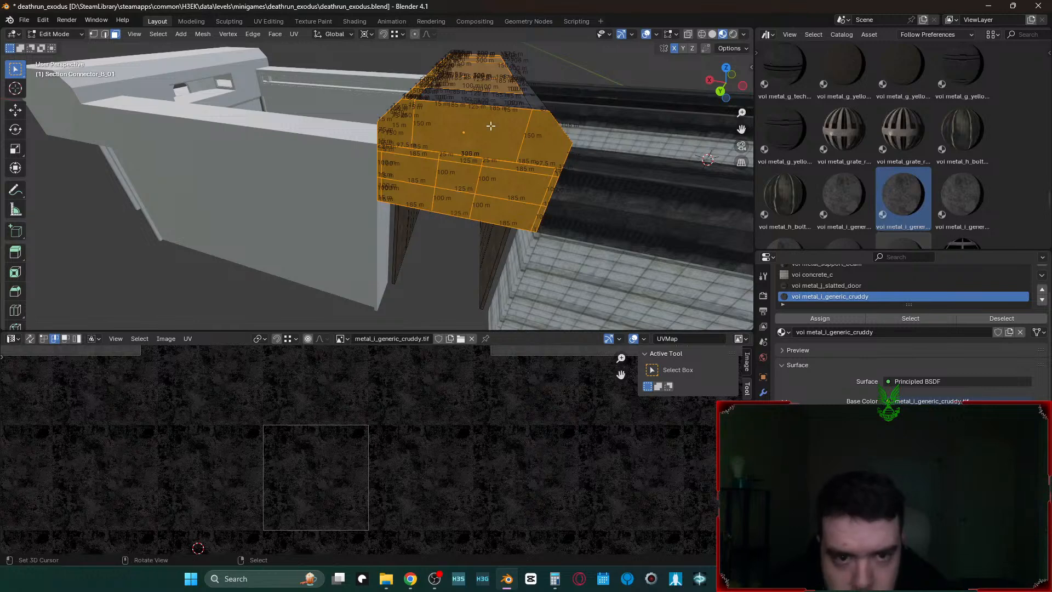
{"action": "right_click", "coordinate": [480, 98], "text": "shift"}
{"action": "left_click", "coordinate": [795, 316]}
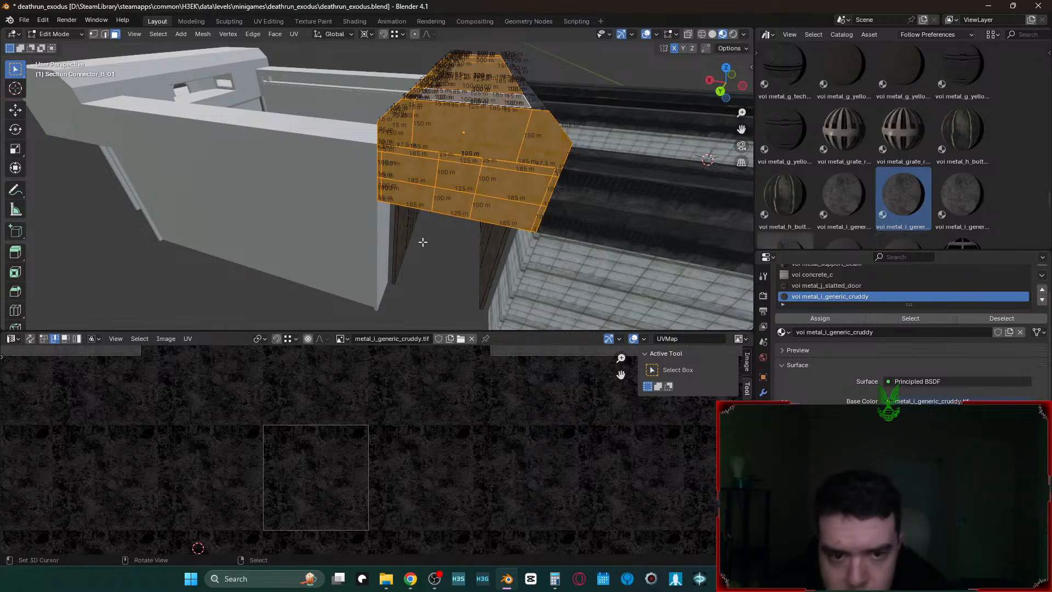
{"action": "key", "text": "shift+grave"}
{"action": "key", "text": "w"}
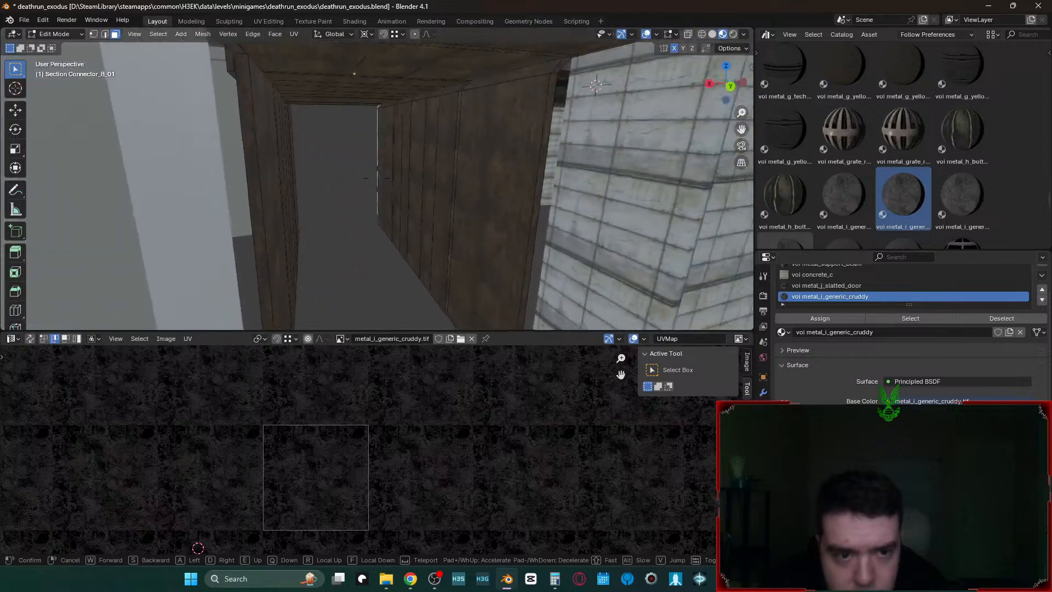
{"action": "key", "text": "s"}
{"action": "left_click", "coordinate": [412, 248]}
{"action": "left_click", "coordinate": [420, 247], "text": "alt"}
{"action": "key", "text": "shift+grave"}
{"action": "key", "text": "w"}
{"action": "key", "text": "s"}
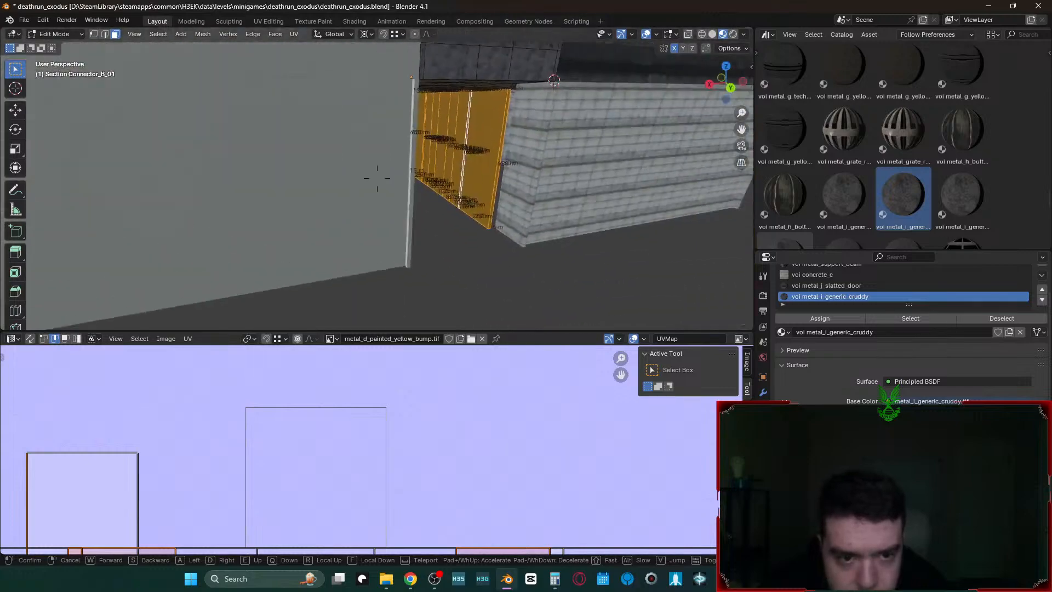
{"action": "left_click", "coordinate": [577, 296]}
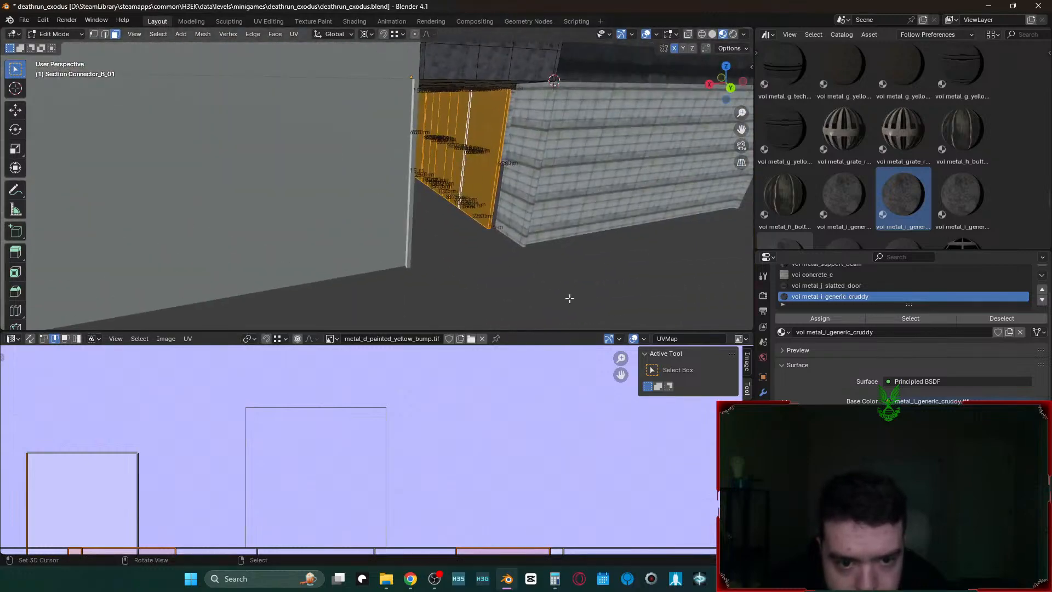
{"action": "key", "text": "alt+a"}
- Select the three upright front faces between the pillars, just below the window opening
{"action": "key", "text": "shift+grave"}
{"action": "key", "text": "s"}
{"action": "key", "text": "w"}
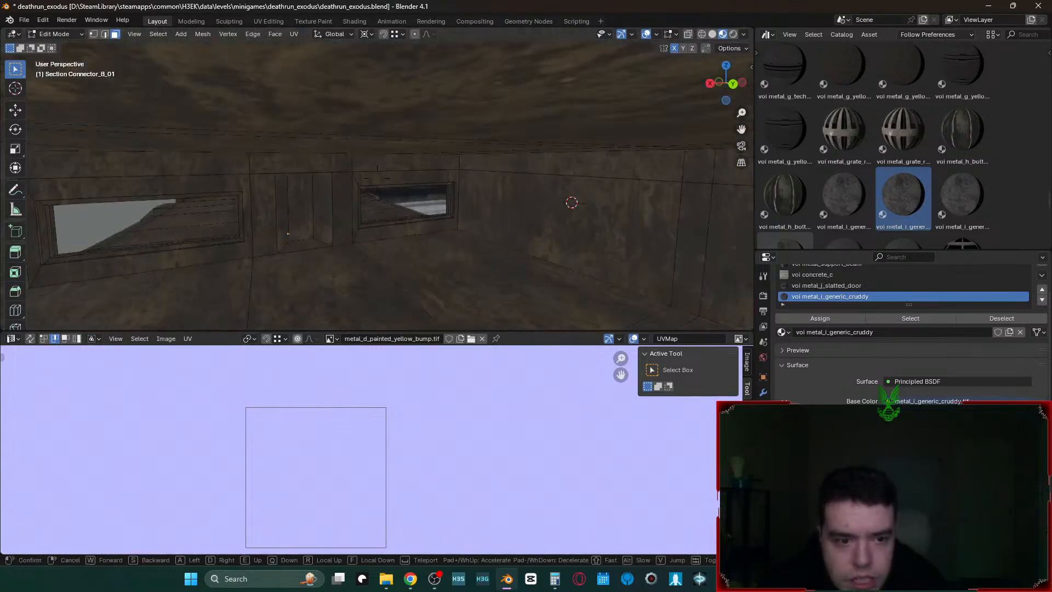
{"action": "key", "text": "s"}
{"action": "key", "text": "w"}
{"action": "left_click", "coordinate": [512, 299]}
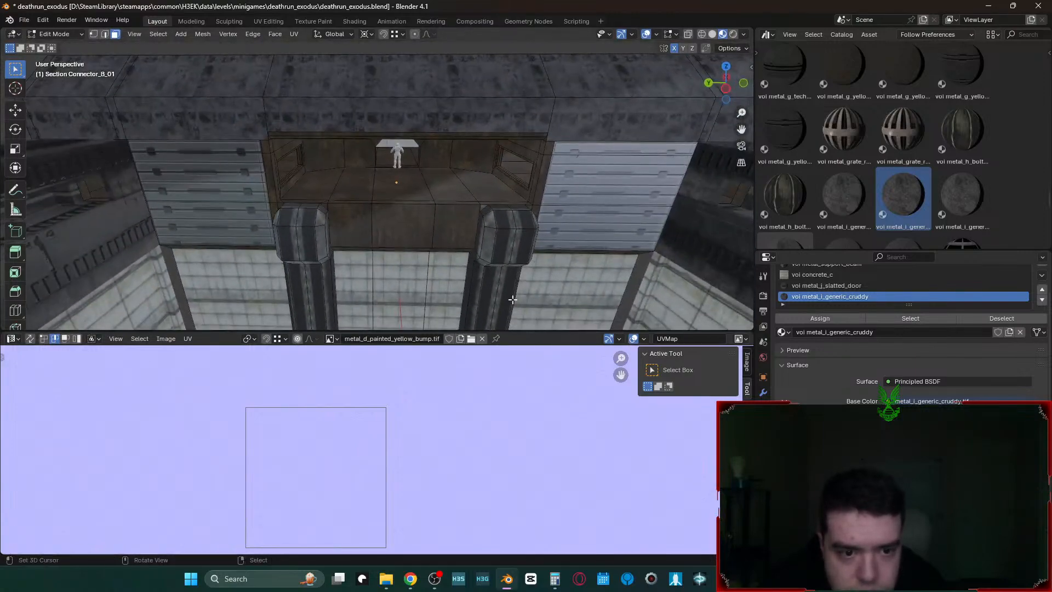
{"action": "left_click", "coordinate": [450, 217]}
{"action": "left_click", "coordinate": [403, 224], "text": "shift"}
{"action": "left_click", "coordinate": [350, 225], "text": "shift"}
- Add the three narrow slanted faces beneath those front panels to the selection
{"action": "key", "text": "shift+grave"}
{"action": "key", "text": "w"}
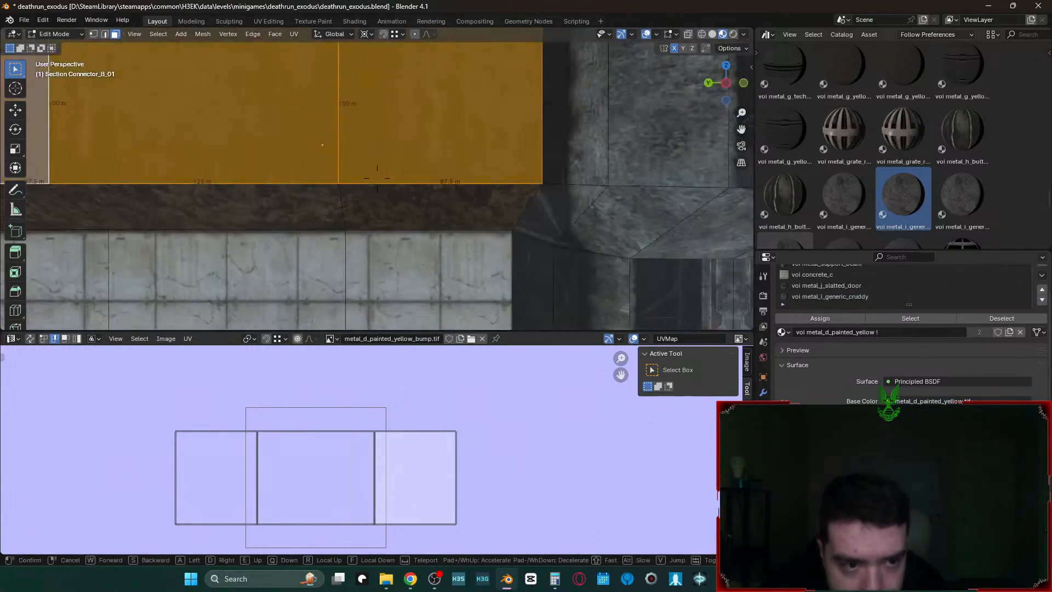
{"action": "key", "text": "s"}
{"action": "left_click", "coordinate": [376, 205]}
{"action": "left_click", "coordinate": [468, 184], "text": "shift"}
{"action": "left_click", "coordinate": [380, 188], "text": "shift"}
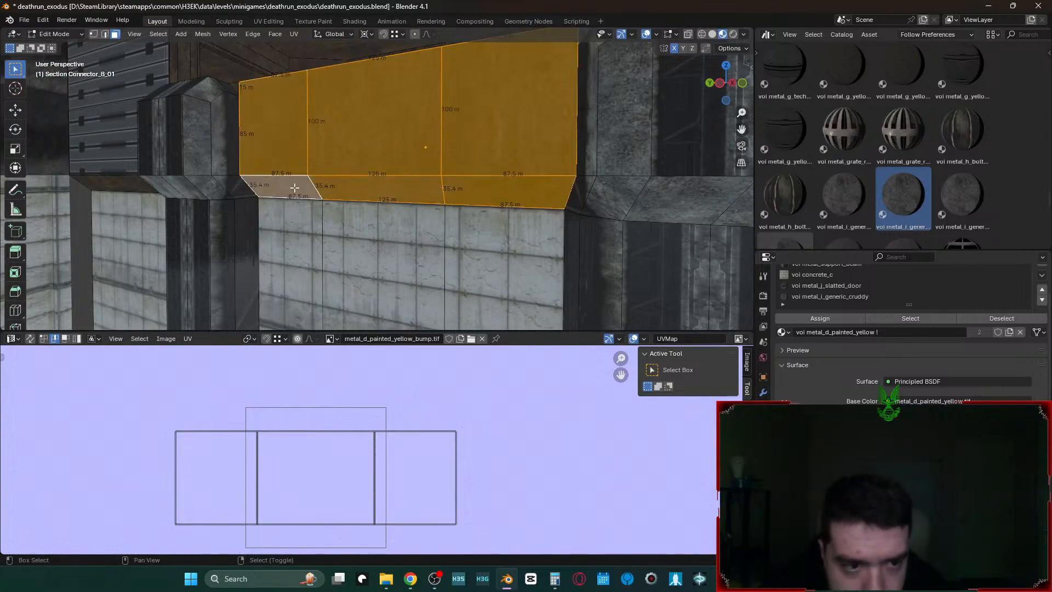
- Add the face above one slatted door panel, the slanted ledge below it and its narrow side strips to the selection
{"action": "key", "text": "shift+grave"}
{"action": "key", "text": "w"}
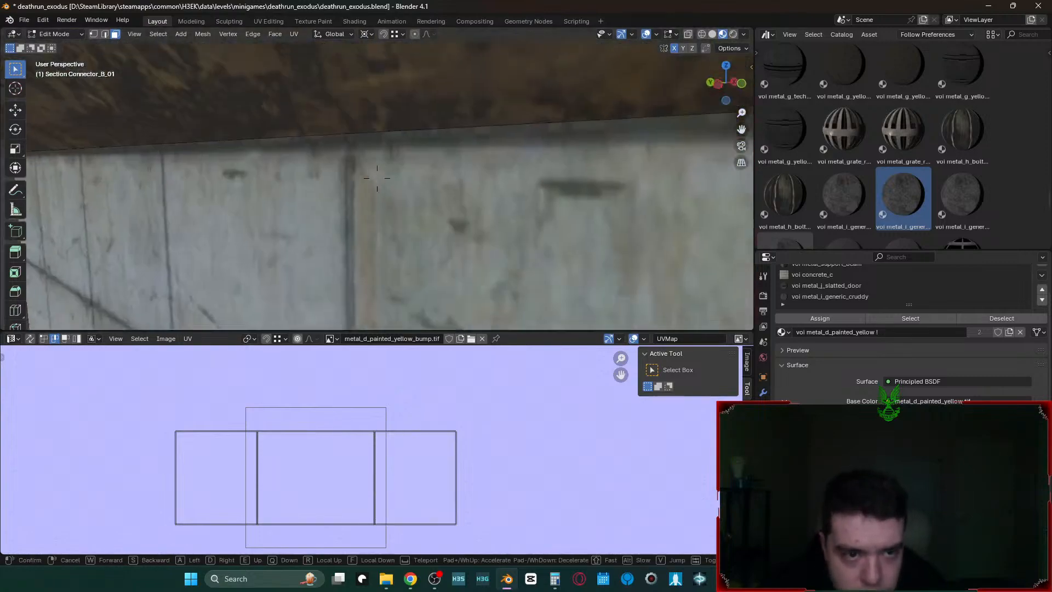
{"action": "left_click", "coordinate": [294, 187]}
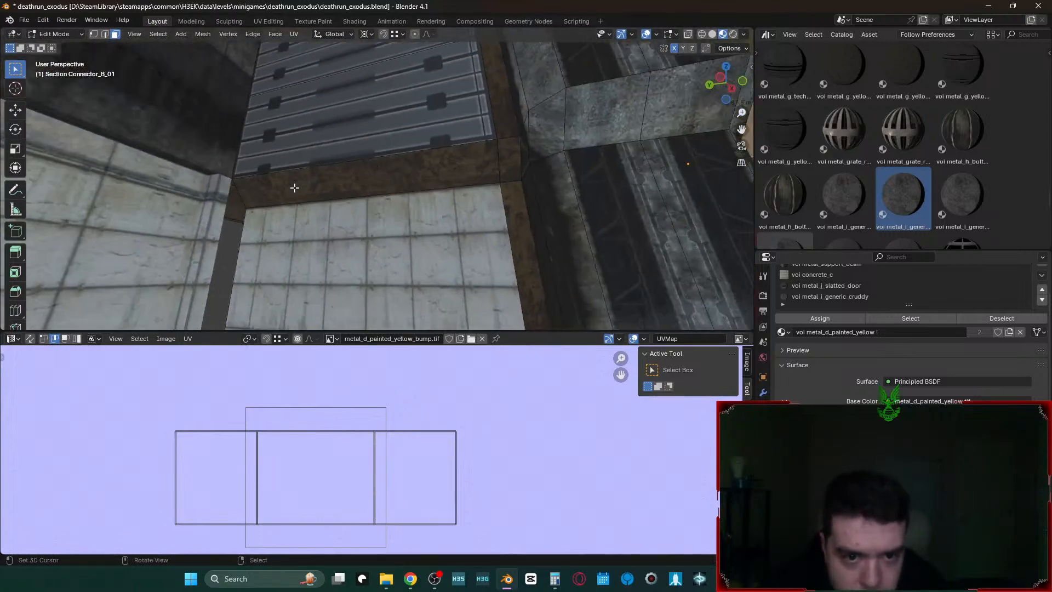
{"action": "key", "text": "shift+grave"}
{"action": "key", "text": "s"}
{"action": "left_click", "coordinate": [441, 175]}
{"action": "left_click", "coordinate": [441, 135], "text": "shift"}
{"action": "left_click", "coordinate": [465, 288], "text": "shift"}
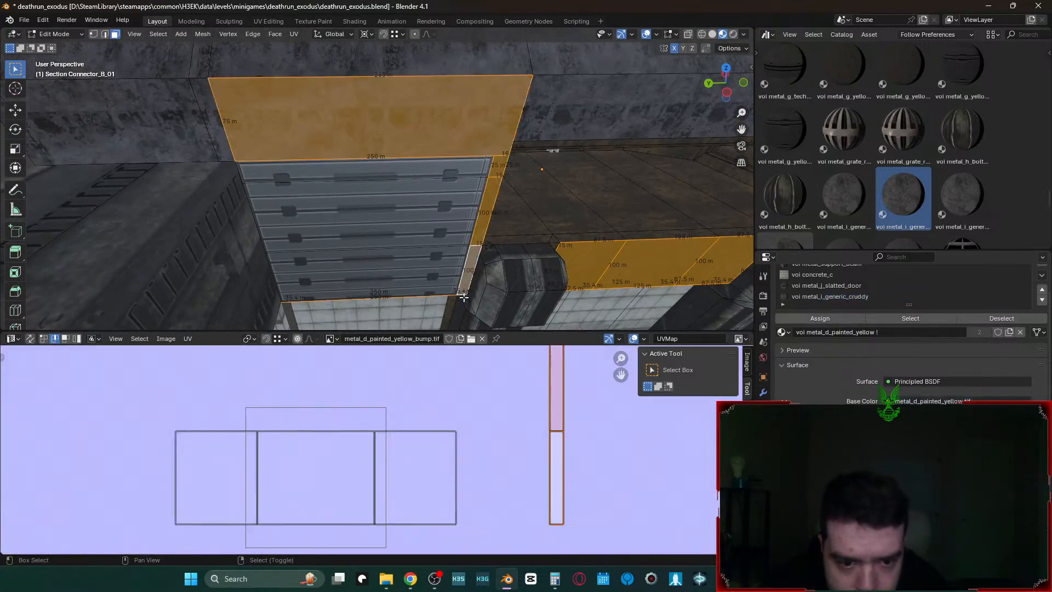
- Add the tall narrow strips beside both pillars and the ledge under the opposite slatted door panel to the selection
{"action": "key", "text": "shift+grave"}
{"action": "key", "text": "w"}
{"action": "left_click", "coordinate": [412, 278]}
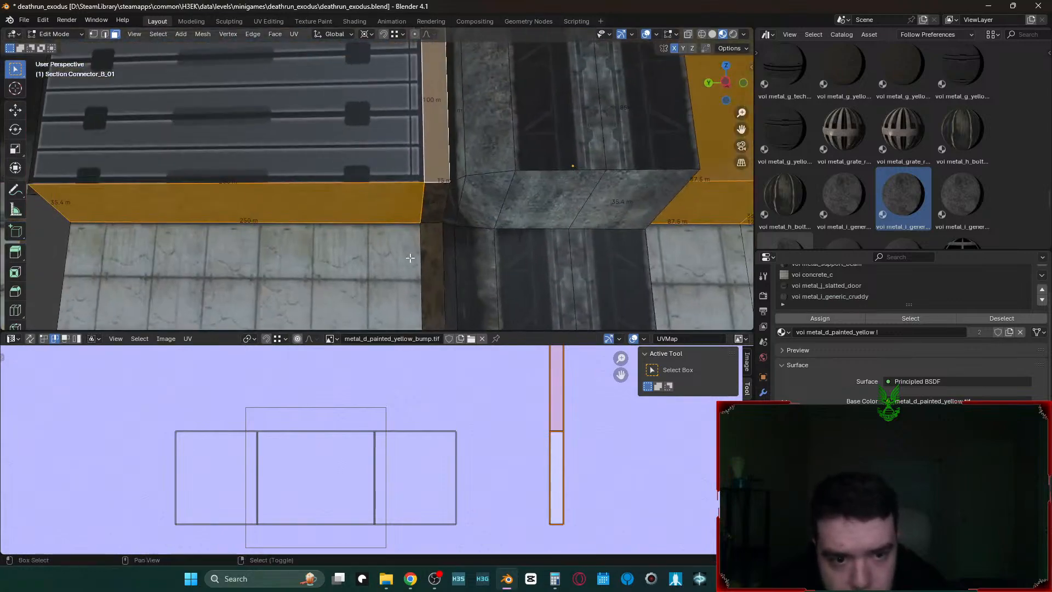
{"action": "key", "text": "shift+grave"}
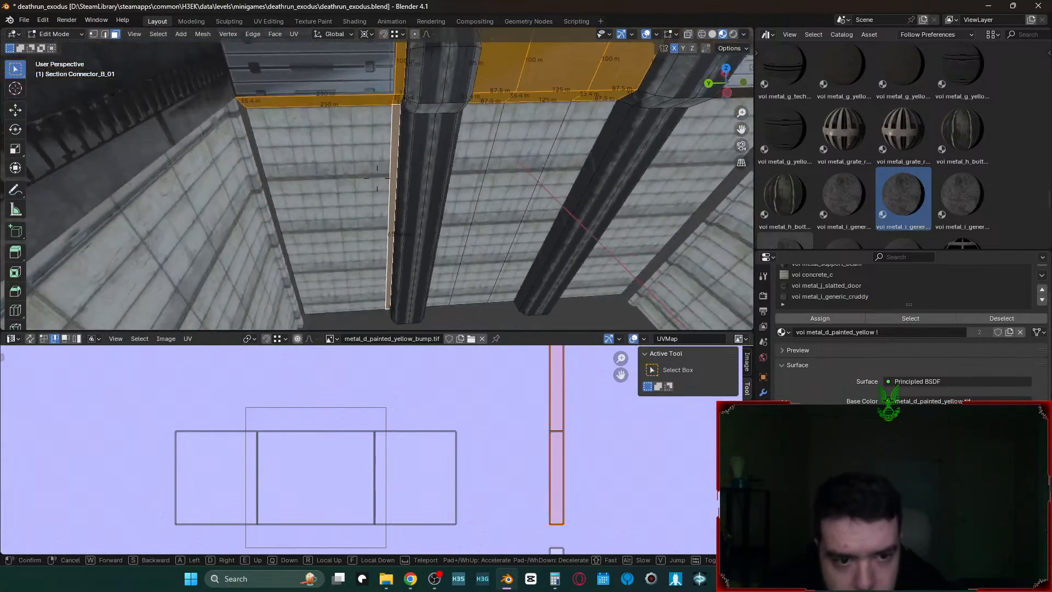
{"action": "key", "text": "w"}
{"action": "left_click", "coordinate": [502, 242]}
{"action": "left_click", "coordinate": [505, 186], "text": "shift"}
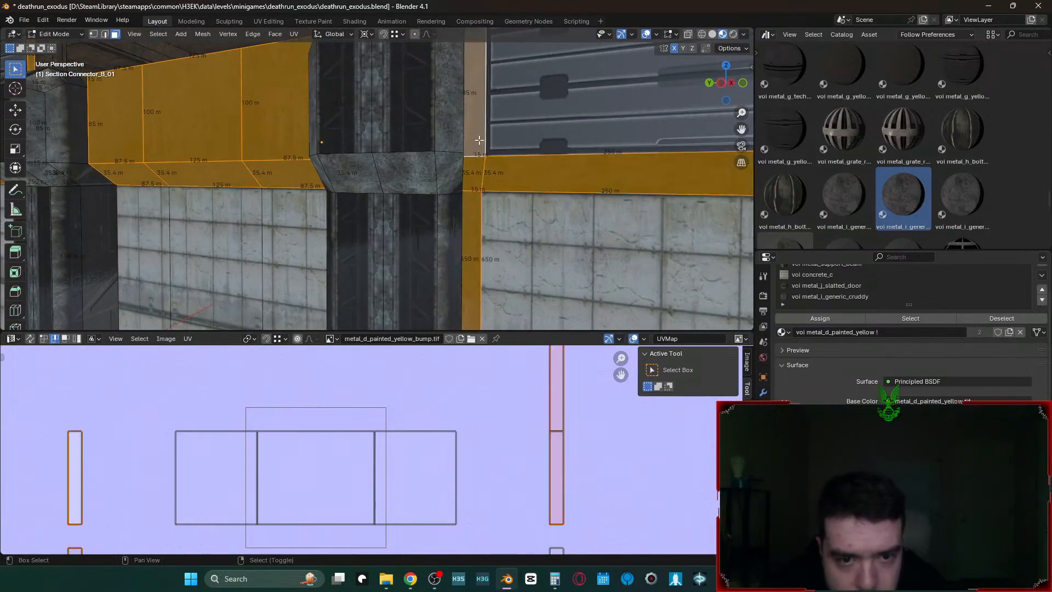
- Add the narrow upright strips beside the opposite slatted door panel, up along the window opening, to the selection
{"action": "key", "text": "shift+grave"}
{"action": "key", "text": "w"}
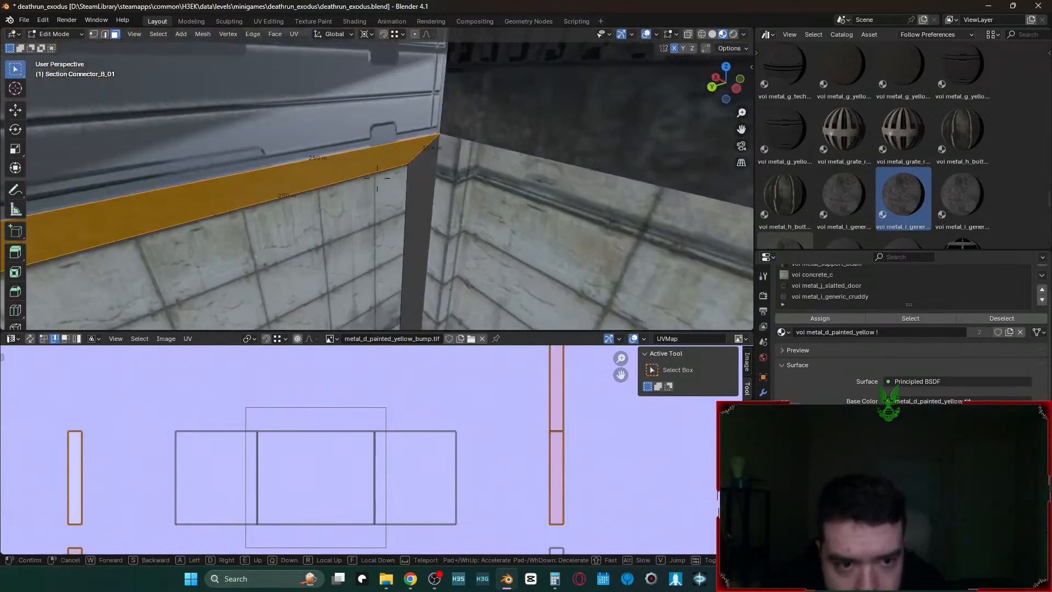
{"action": "key", "text": "s"}
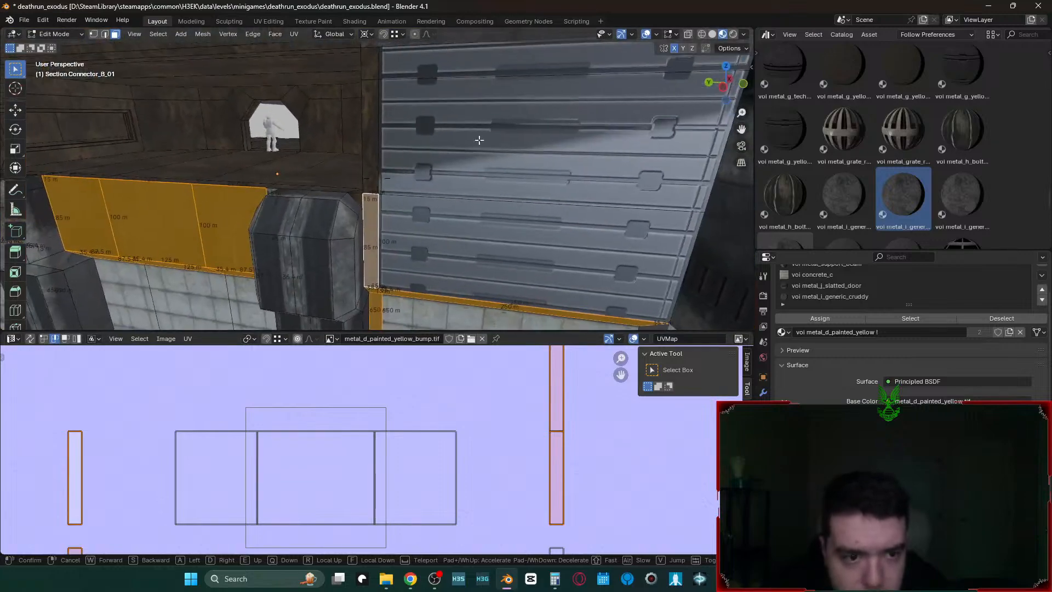
{"action": "left_click", "coordinate": [387, 157]}
{"action": "left_click", "coordinate": [371, 180], "text": "shift"}
{"action": "left_click", "coordinate": [370, 92], "text": "shift"}
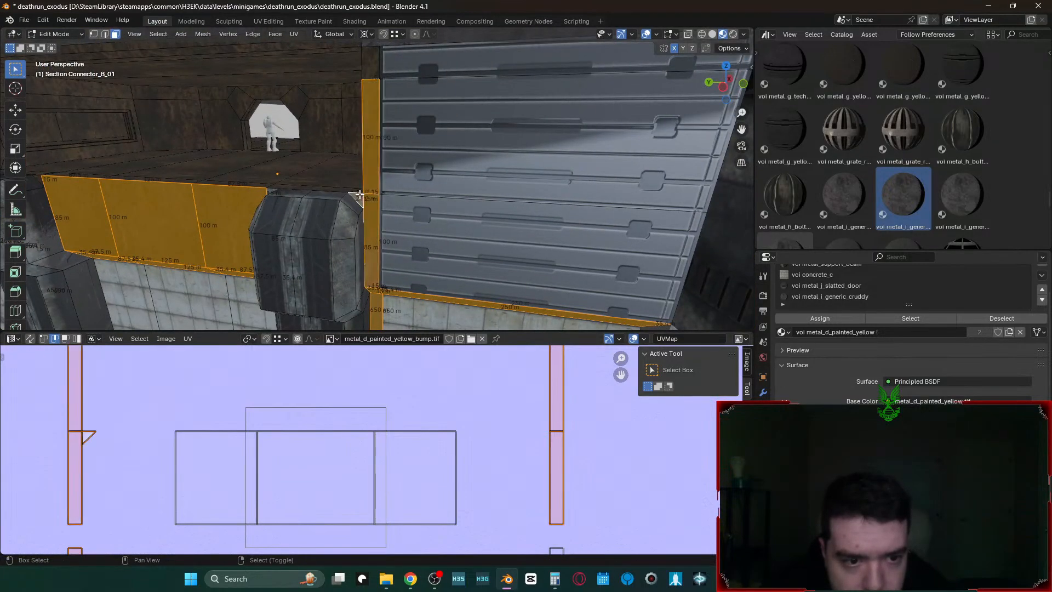
- Add the window opening's sill faces, the adjoining inner jamb and the triangular corner by the pillar to the selection
{"action": "key", "text": "shift+grave"}
{"action": "key", "text": "w"}
{"action": "left_click", "coordinate": [359, 194]}
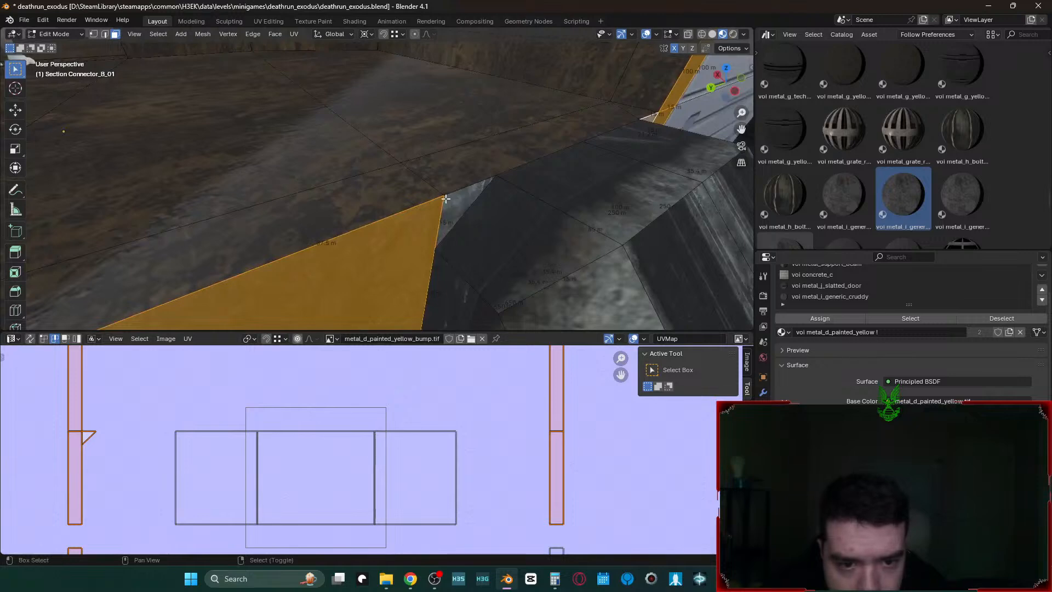
{"action": "left_click", "coordinate": [616, 114], "text": "shift"}
{"action": "left_click", "coordinate": [635, 112], "text": "shift"}
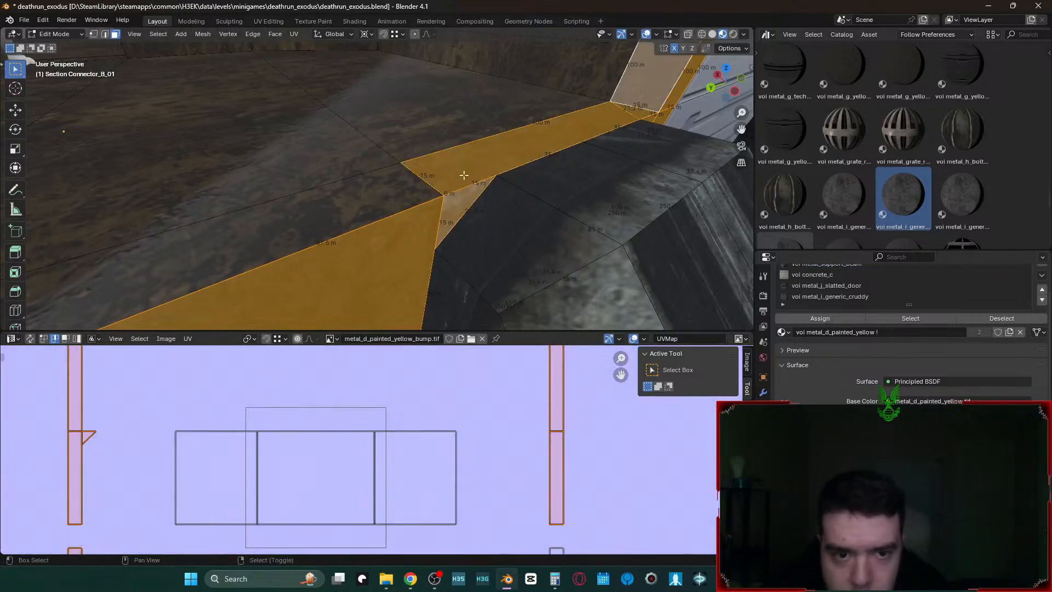
{"action": "key", "text": "shift+grave"}
{"action": "key", "text": "w"}
{"action": "left_click", "coordinate": [417, 187]}
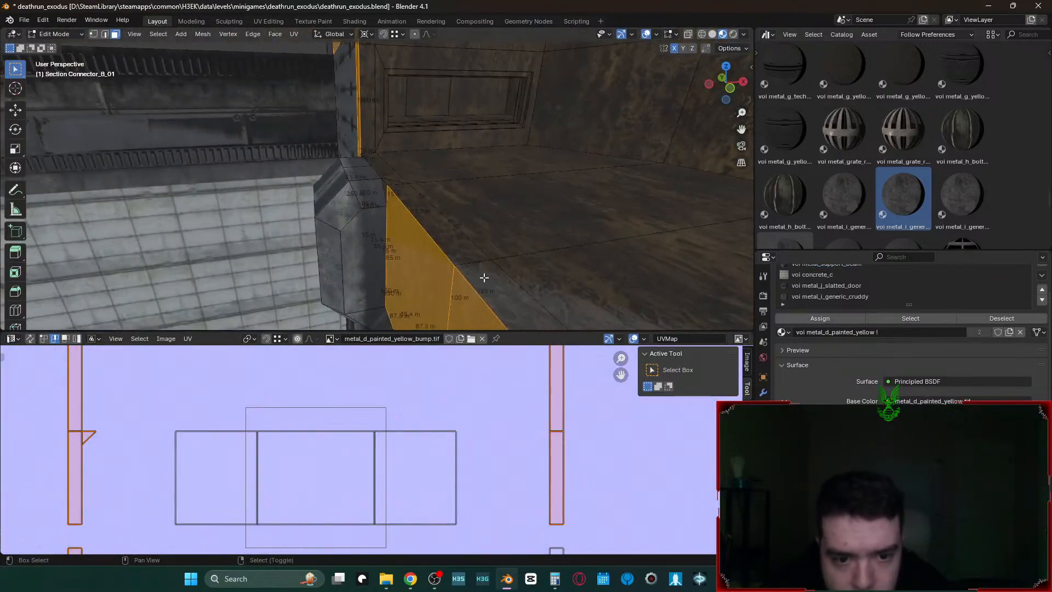
{"action": "left_click", "coordinate": [485, 277], "text": "shift"}
{"action": "left_click", "coordinate": [409, 194], "text": "shift"}
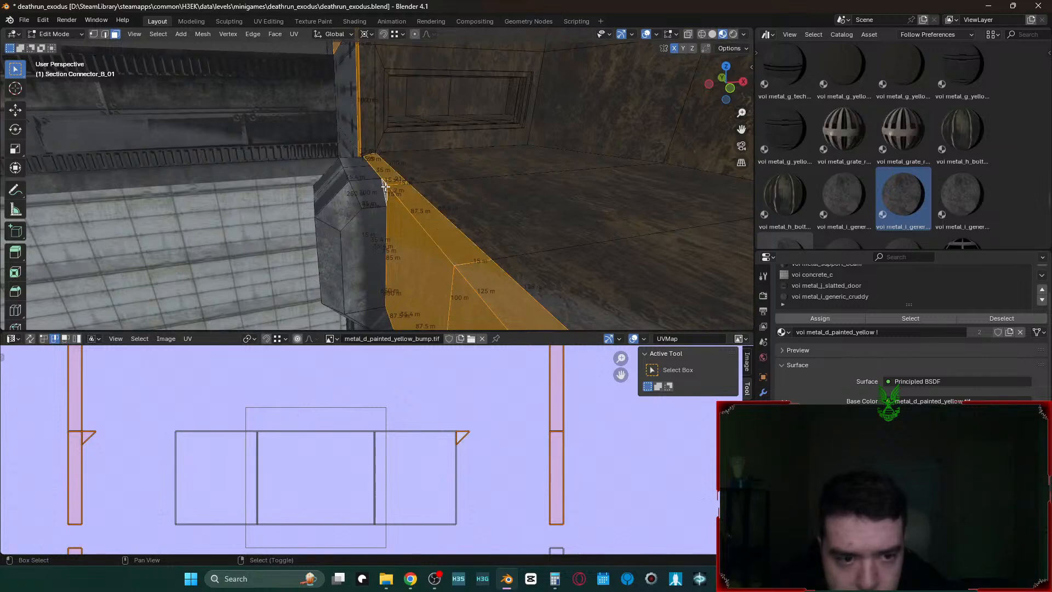
- Add the triangular corner face by the other pillar and the upright jamb strips above it to the selection
{"action": "key", "text": "shift+grave"}
{"action": "key", "text": "w"}
{"action": "left_click", "coordinate": [378, 186]}
{"action": "left_click", "coordinate": [453, 273], "text": "shift"}
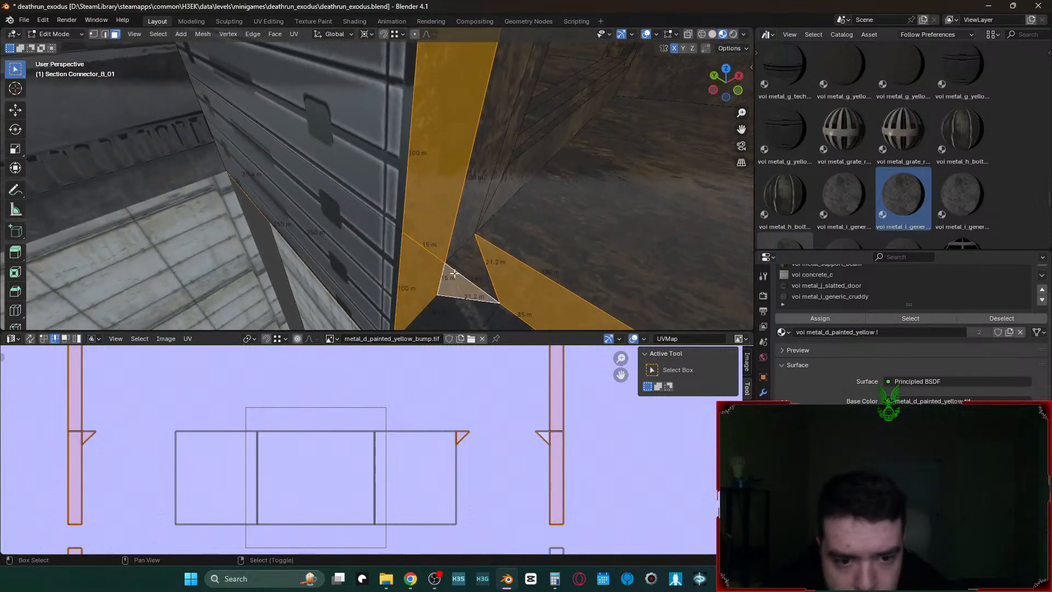
{"action": "right_click", "coordinate": [443, 227], "text": "shift"}
{"action": "right_click", "coordinate": [475, 192], "text": "shift"}
{"action": "right_click", "coordinate": [448, 221], "text": "shift"}
{"action": "key", "text": "shift+grave"}
{"action": "key", "text": "s"}
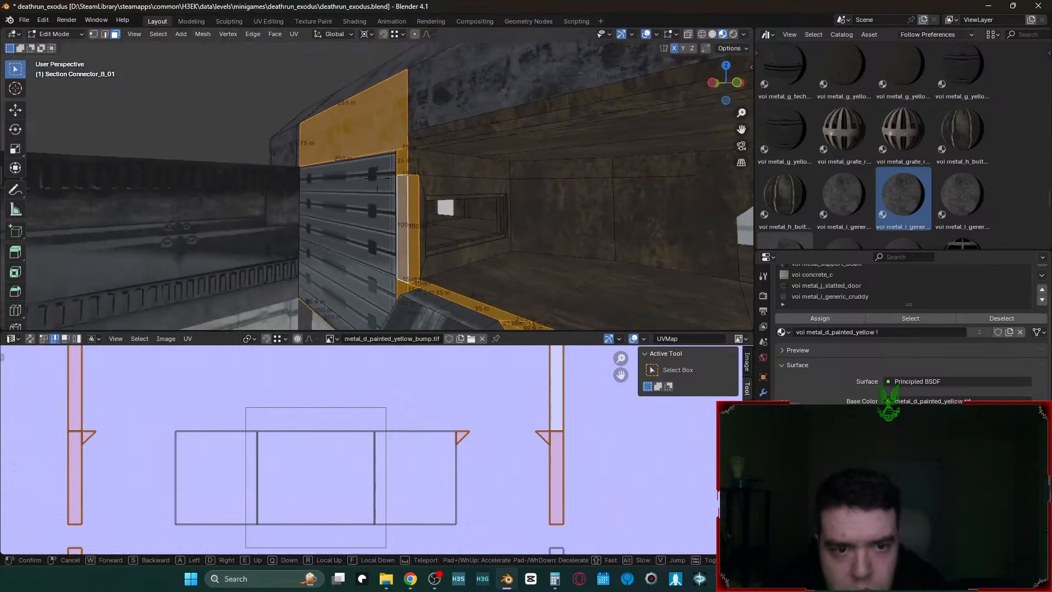
{"action": "key", "text": "w"}
{"action": "left_click", "coordinate": [447, 221]}
- Add the upper jamb faces and the narrow lintel faces across the top of the window opening to the selection
{"action": "right_click", "coordinate": [464, 167], "text": "shift"}
{"action": "right_click", "coordinate": [460, 133], "text": "shift"}
{"action": "key", "text": "c"}
{"action": "left_click_drag", "start_coordinate": [514, 97], "coordinate": [578, 127]}
{"action": "right_click", "coordinate": [579, 127]}
{"action": "key", "text": "shift+grave"}
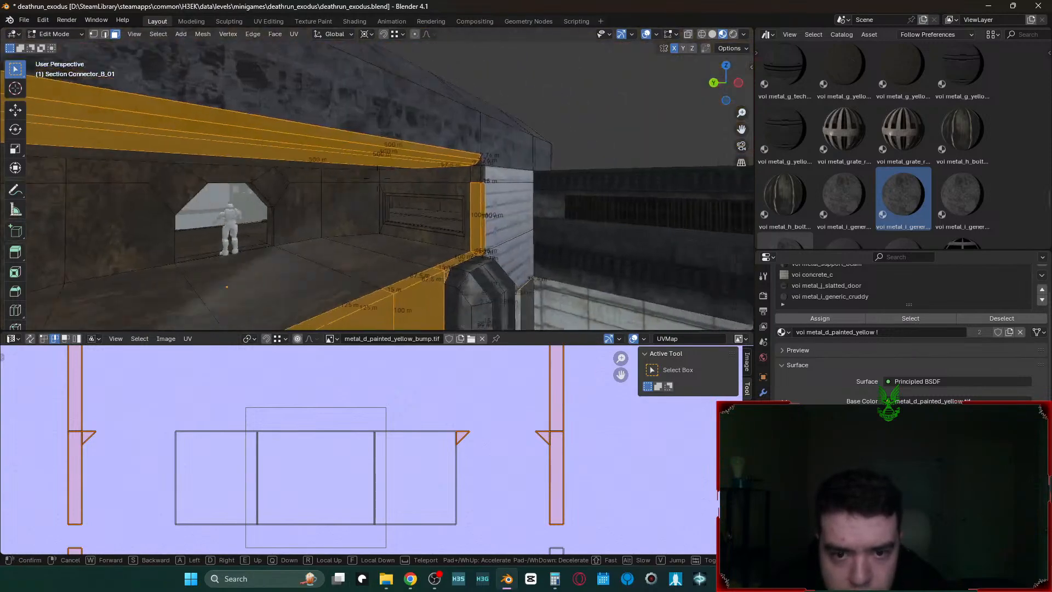
{"action": "key", "text": "w"}
{"action": "left_click", "coordinate": [579, 127]}
- Add the remaining ceiling and jamb faces of the window opening and the panel above the slatted door to the selection
{"action": "key", "text": "c"}
{"action": "mouse_move", "coordinate": [523, 110]}
{"action": "left_mouse_down"}
{"action": "mouse_move", "coordinate": [540, 146]}
{"action": "mouse_move", "coordinate": [277, 171]}
{"action": "mouse_move", "coordinate": [243, 146]}
{"action": "left_mouse_up"}
{"action": "right_click", "coordinate": [242, 146]}
{"action": "key", "text": "shift+grave"}
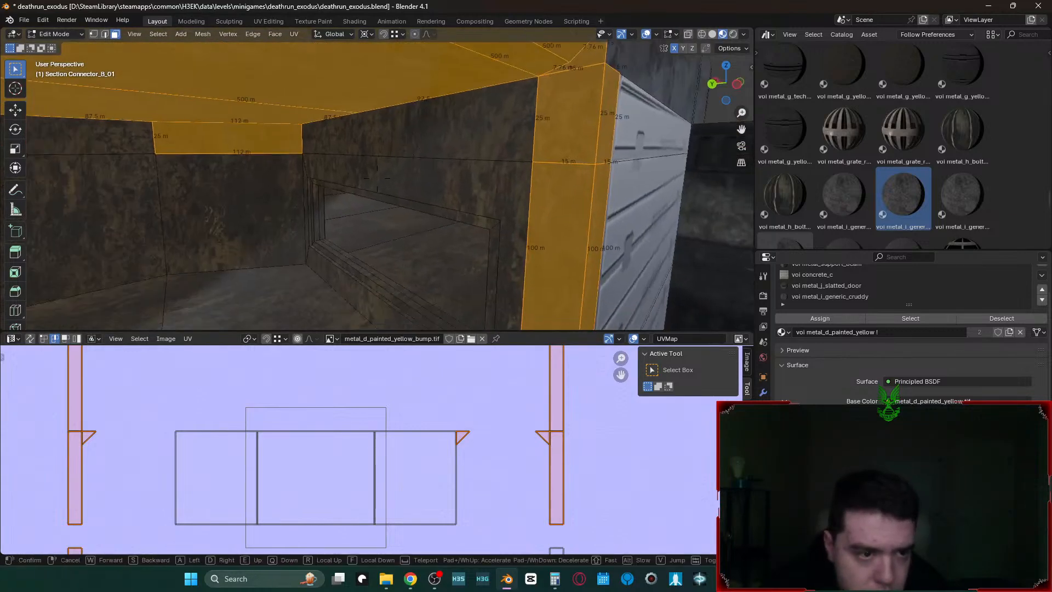
{"action": "left_click", "coordinate": [249, 144]}
{"action": "key", "text": "c"}
{"action": "right_click", "coordinate": [437, 186]}
{"action": "key", "text": "shift+grave"}
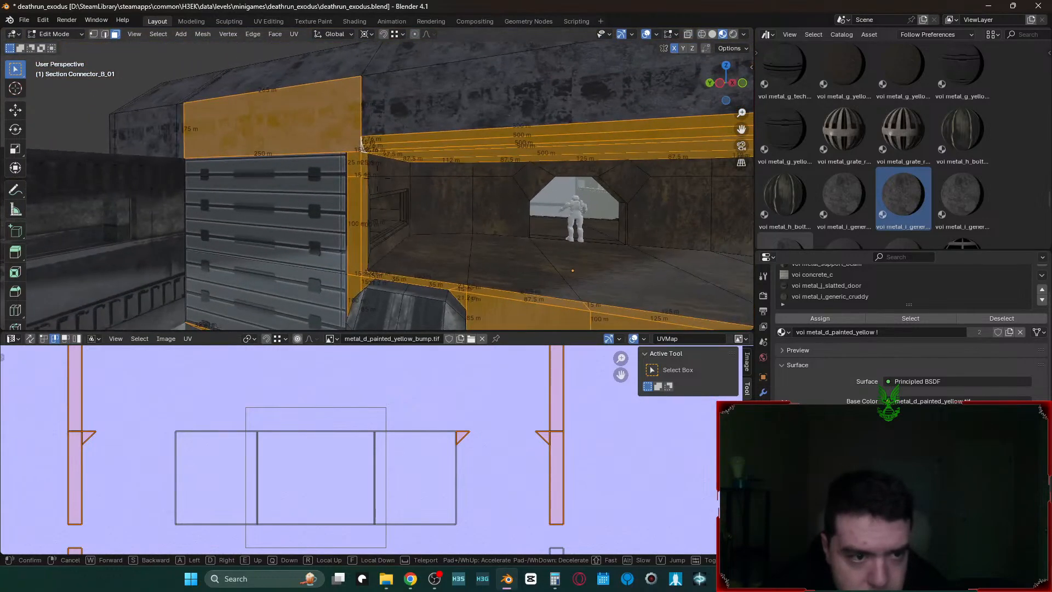
{"action": "right_click", "coordinate": [438, 186]}
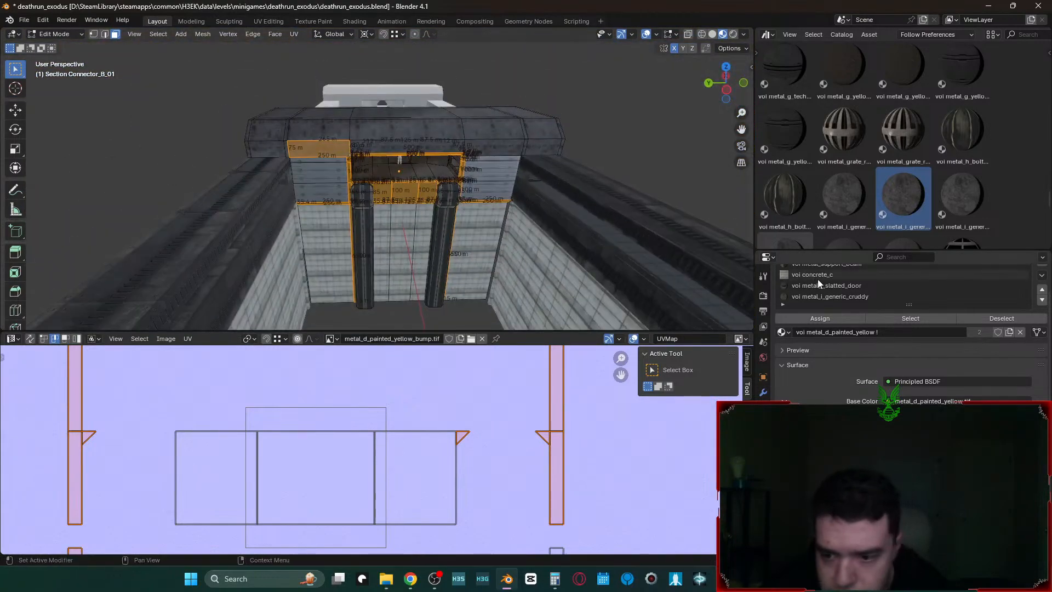
- Assign voi metal_i_generic_cruddy to the selected trim faces and save the file
{"action": "left_click", "coordinate": [818, 297]}
{"action": "left_click", "coordinate": [820, 318]}
{"action": "key", "text": "Tab"}
{"action": "scroll", "coordinate": [572, 149], "scroll_direction": "up", "scroll_amount": 5}
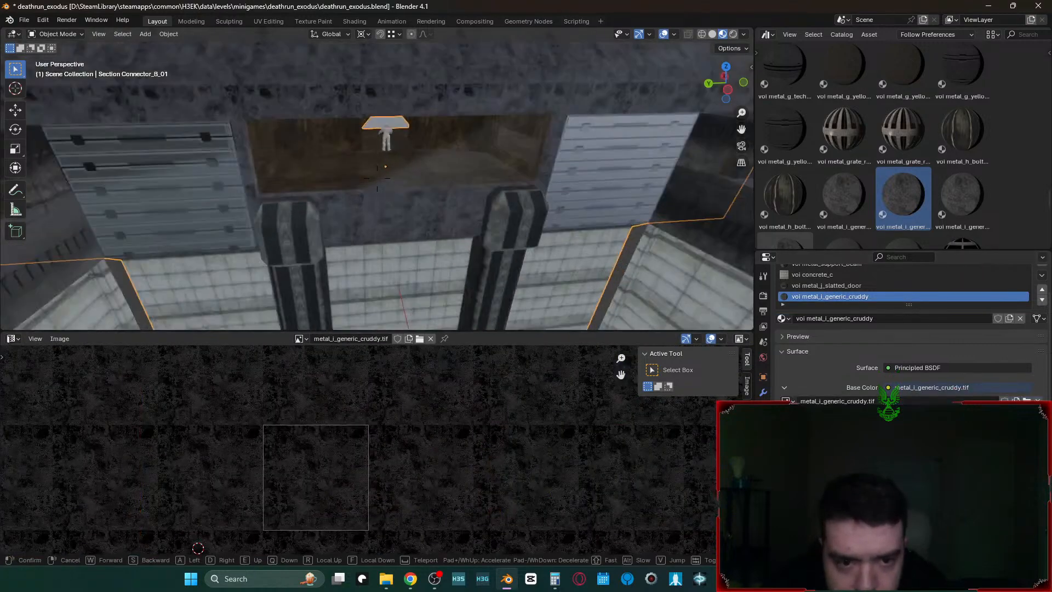
{"action": "key", "text": "ctrl+s"}
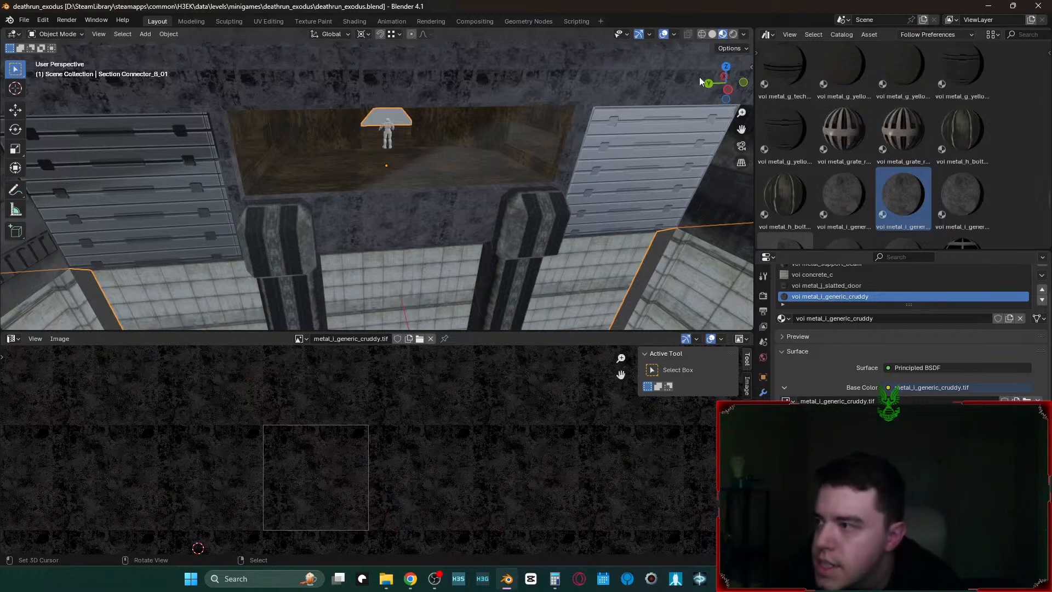
- Examine the connector room's interior walls, floor and window openings from outside and inside
{"action": "key", "text": "alt+Tab"}
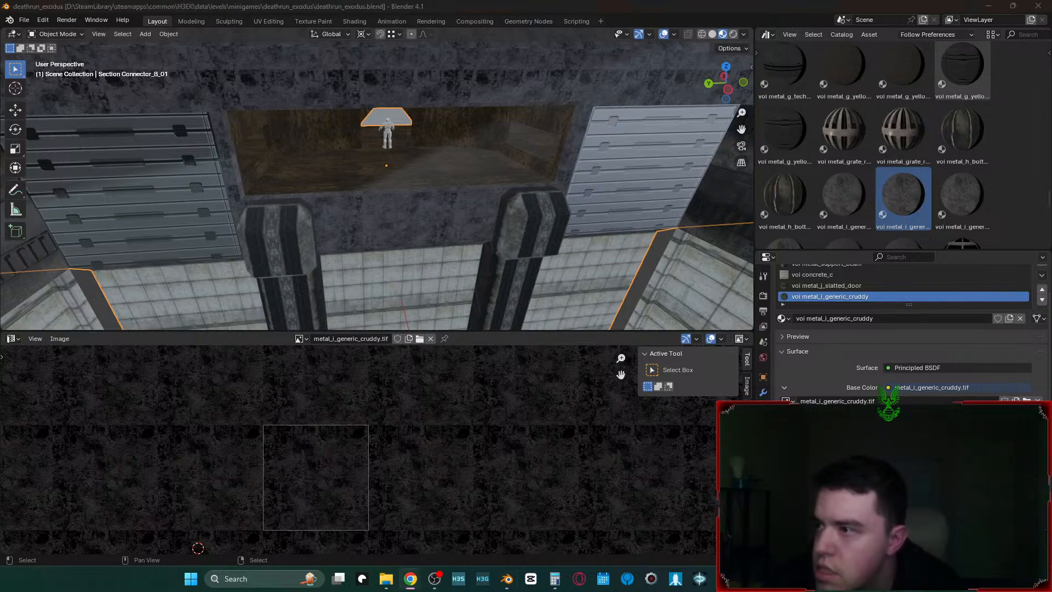
{"action": "middle_click_drag", "start_coordinate": [523, 210], "coordinate": [521, 207]}
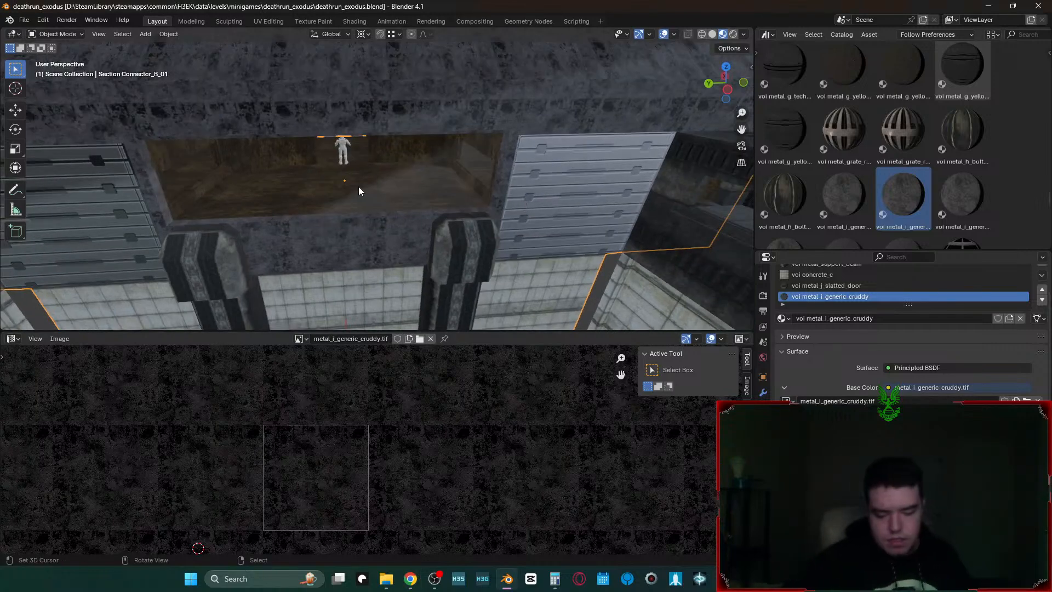
{"action": "key", "text": "shift+grave"}
{"action": "key", "text": "w"}
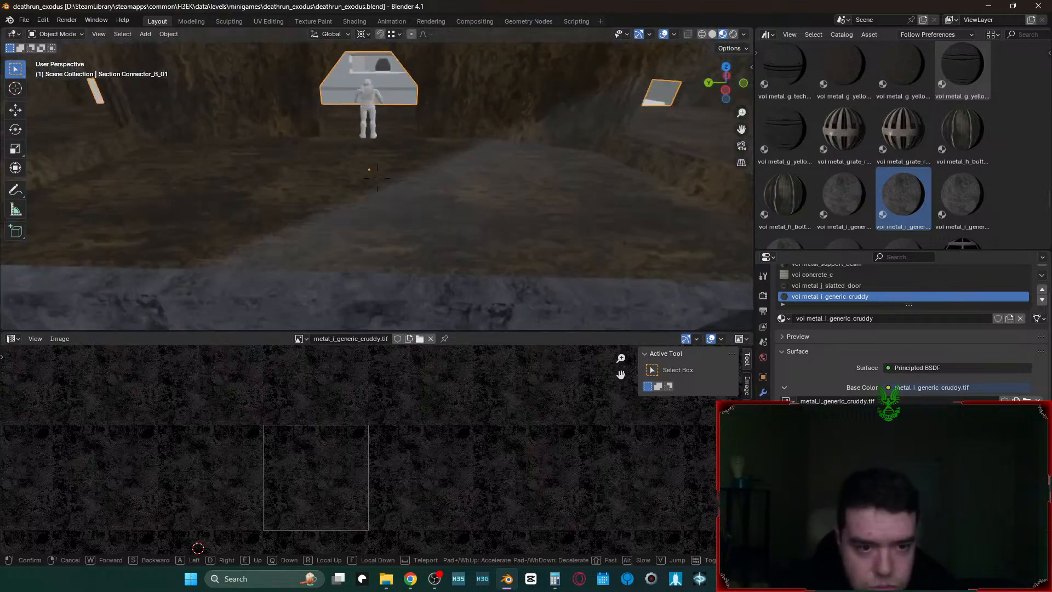
{"action": "key", "text": "s"}
{"action": "left_click", "coordinate": [356, 191]}
{"action": "key", "text": "Tab"}
{"action": "key", "text": "shift+grave"}
{"action": "key", "text": "w"}
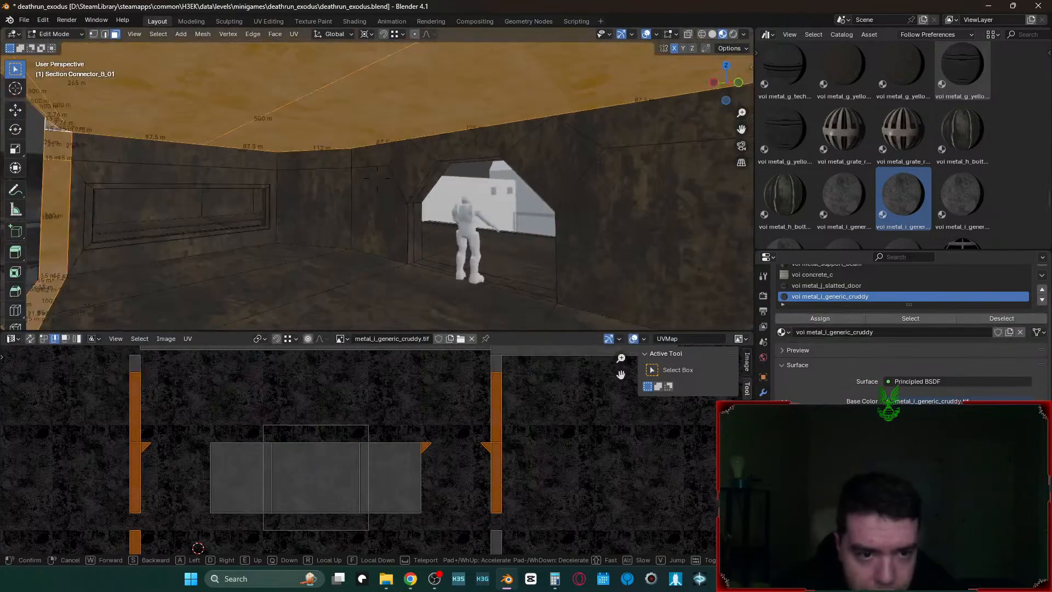
{"action": "left_click", "coordinate": [356, 192]}
{"action": "left_click", "coordinate": [356, 192]}
{"action": "key", "text": "shift+grave"}
{"action": "key", "text": "s"}
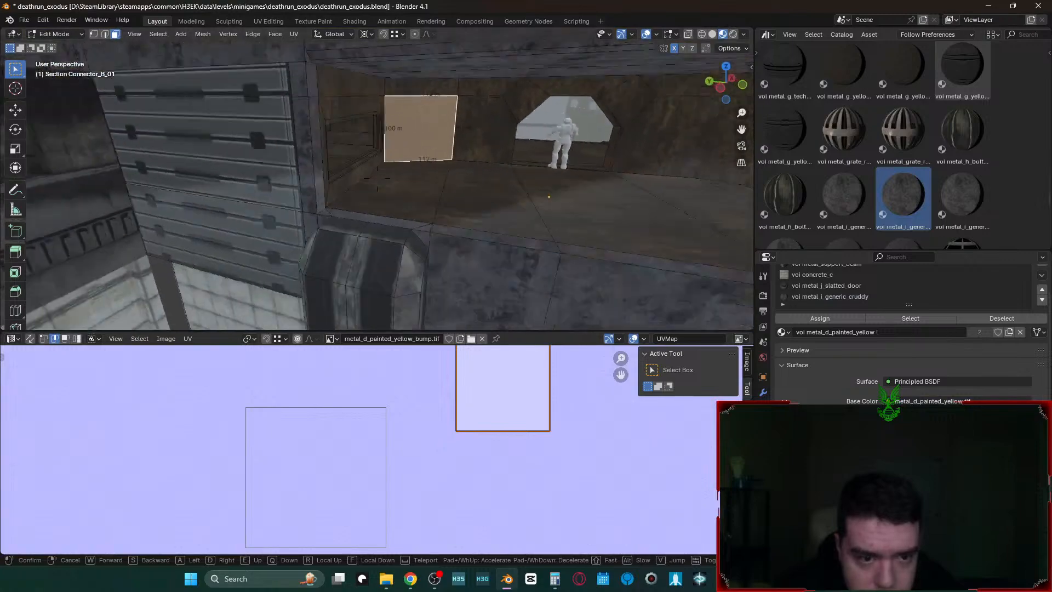
{"action": "key", "text": "w"}
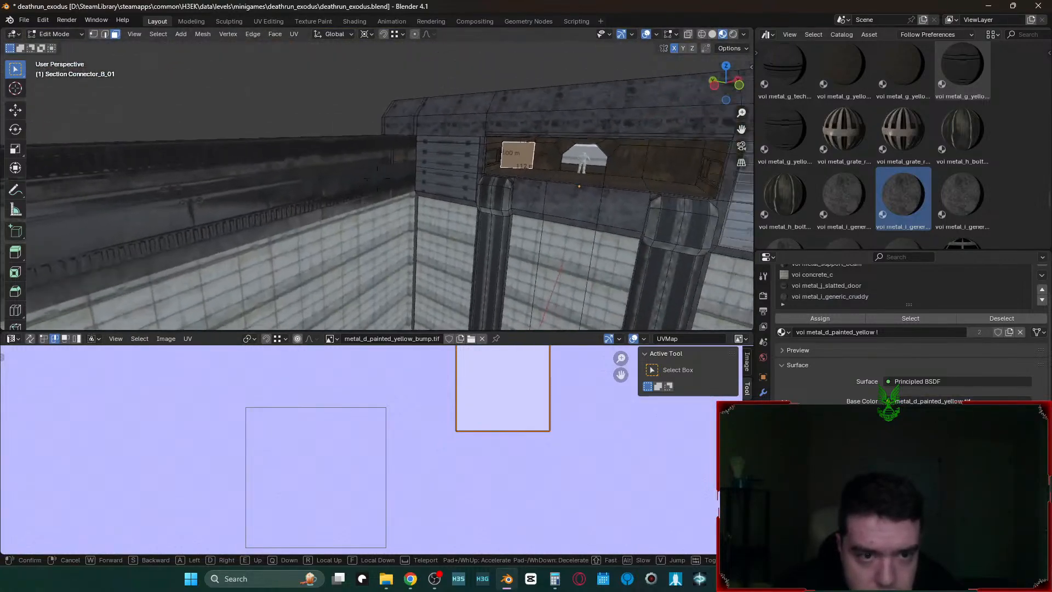
{"action": "key", "text": "w"}
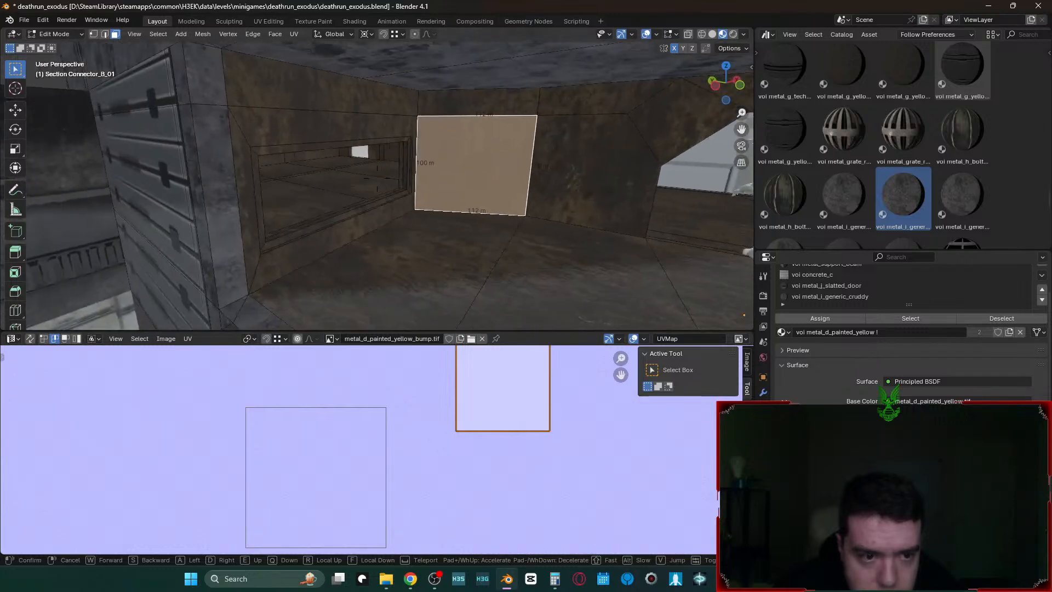
{"action": "key", "text": "w"}
{"action": "key", "text": "s"}
{"action": "left_click", "coordinate": [358, 192]}
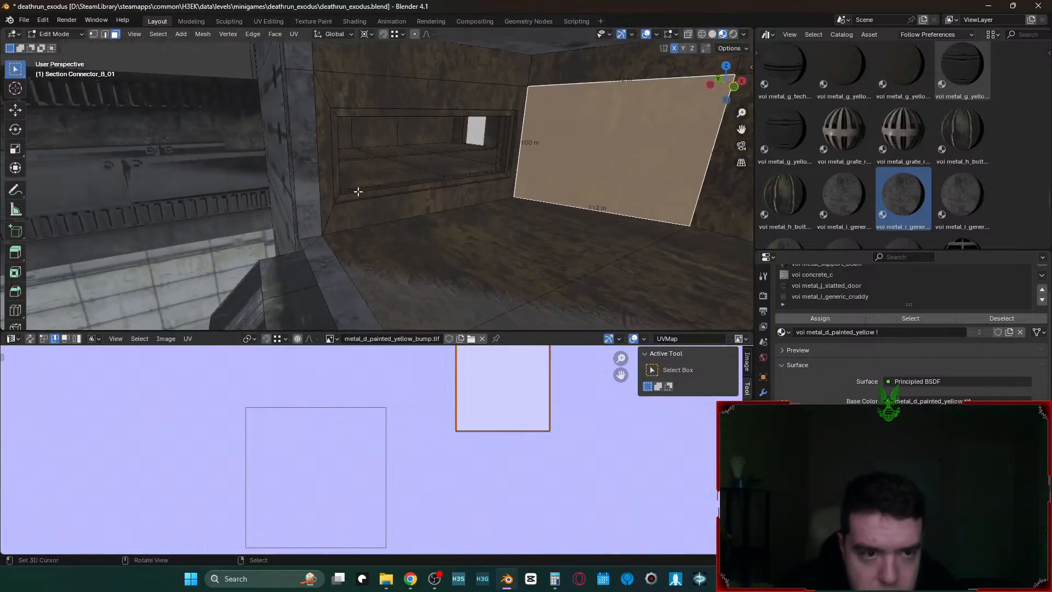
- Find the rusty metal grate material in the asset library and select all of the room's floor faces
{"action": "scroll", "coordinate": [869, 225], "scroll_direction": "up", "scroll_amount": 2}
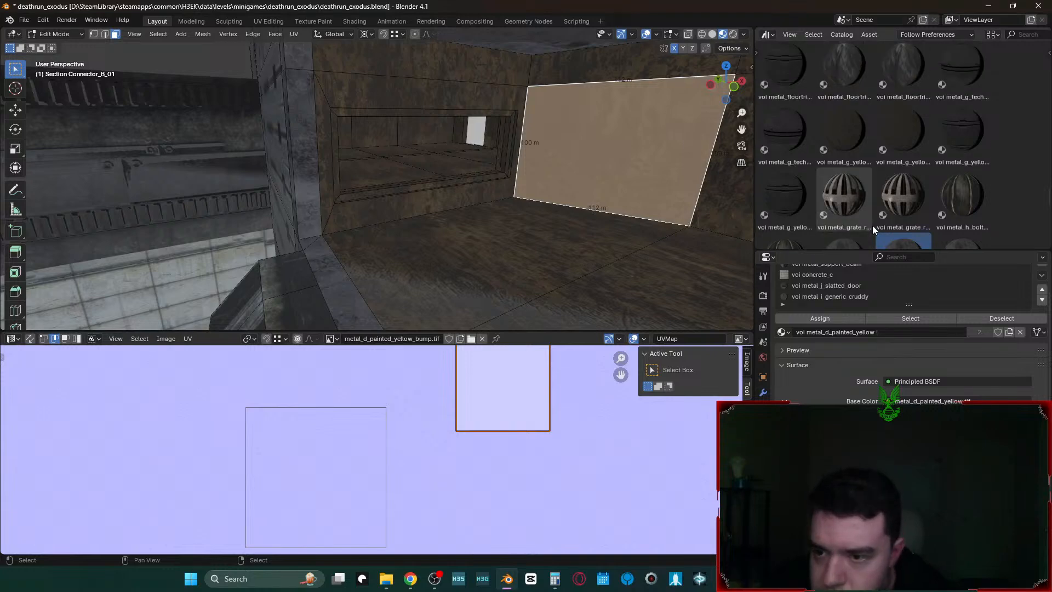
{"action": "left_click", "coordinate": [853, 215]}
{"action": "right_click", "coordinate": [534, 297]}
{"action": "key", "text": "shift+grave"}
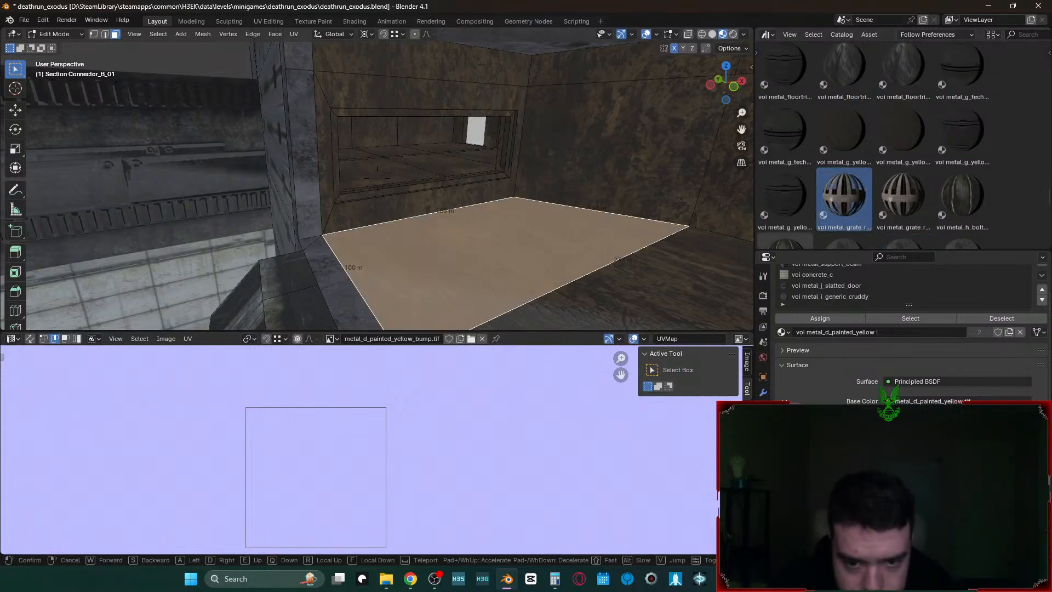
{"action": "key", "text": "s"}
{"action": "left_click", "coordinate": [449, 194]}
{"action": "left_click", "coordinate": [498, 180], "text": "shift"}
{"action": "left_click", "coordinate": [419, 185], "text": "shift"}
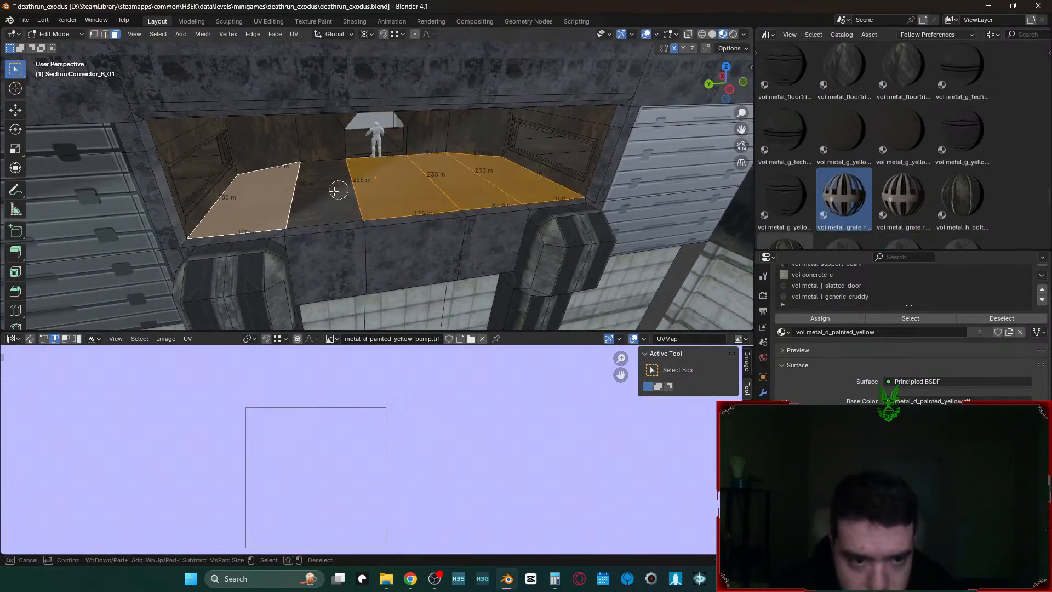
{"action": "left_click", "coordinate": [344, 188], "text": "shift"}
- Add a material slot with voi metal_grate_rusty%] and assign it to the selected floor faces
{"action": "scroll", "coordinate": [986, 297], "scroll_direction": "up", "scroll_amount": 2}
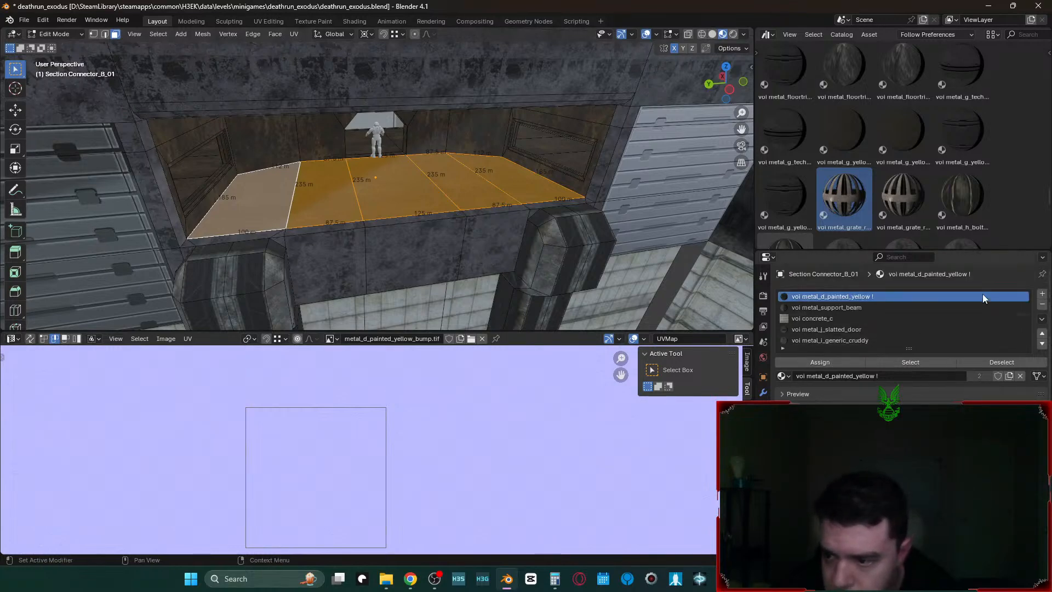
{"action": "left_click", "coordinate": [1042, 294]}
{"action": "left_click_drag", "start_coordinate": [843, 196], "coordinate": [839, 340]}
{"action": "left_click", "coordinate": [819, 361]}
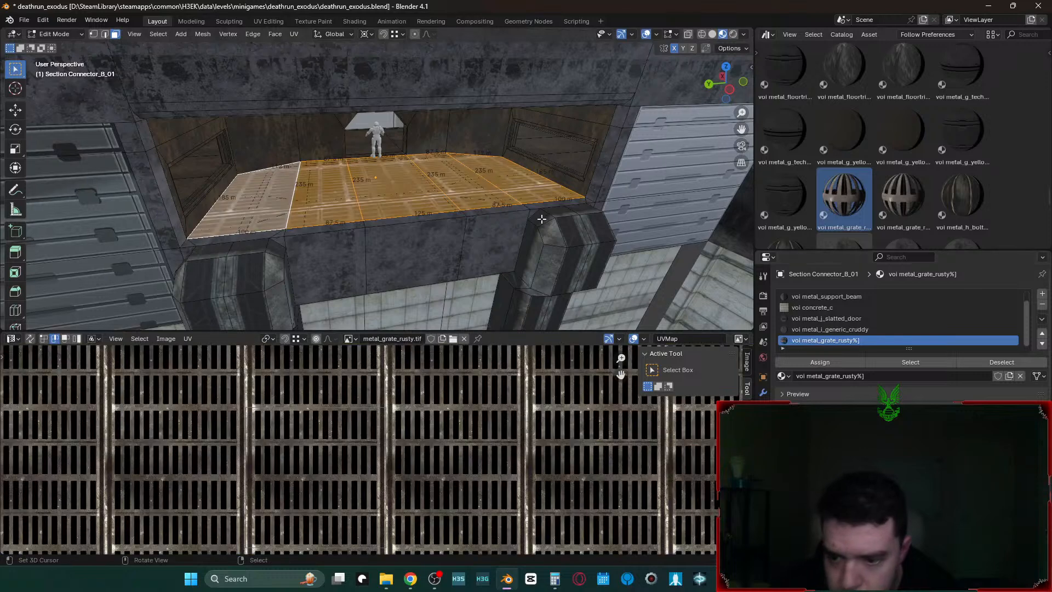
- Unwrap the floor faces with Cube Projection, trying cube sizes of 150 and 100 and settling on 50
{"action": "key", "text": "u"}
{"action": "left_click", "coordinate": [524, 203]}
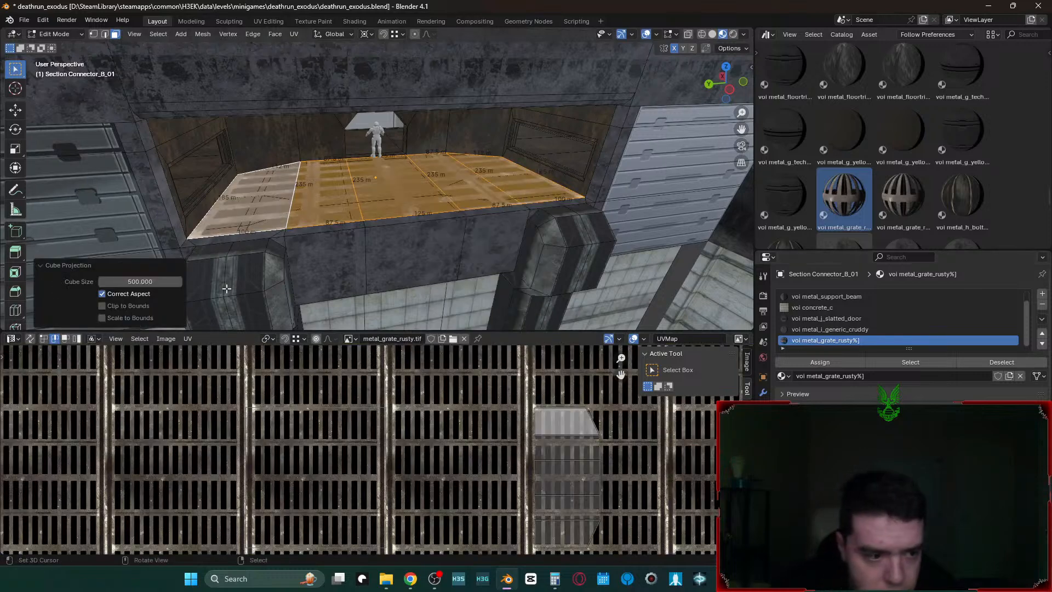
{"action": "left_click", "coordinate": [157, 281]}
{"action": "type", "text": "150"}
{"action": "key", "text": "Return"}
{"action": "left_click", "coordinate": [142, 281]}
{"action": "type", "text": "100"}
{"action": "key", "text": "Return"}
{"action": "left_click", "coordinate": [138, 281]}
{"action": "type", "text": "5"}
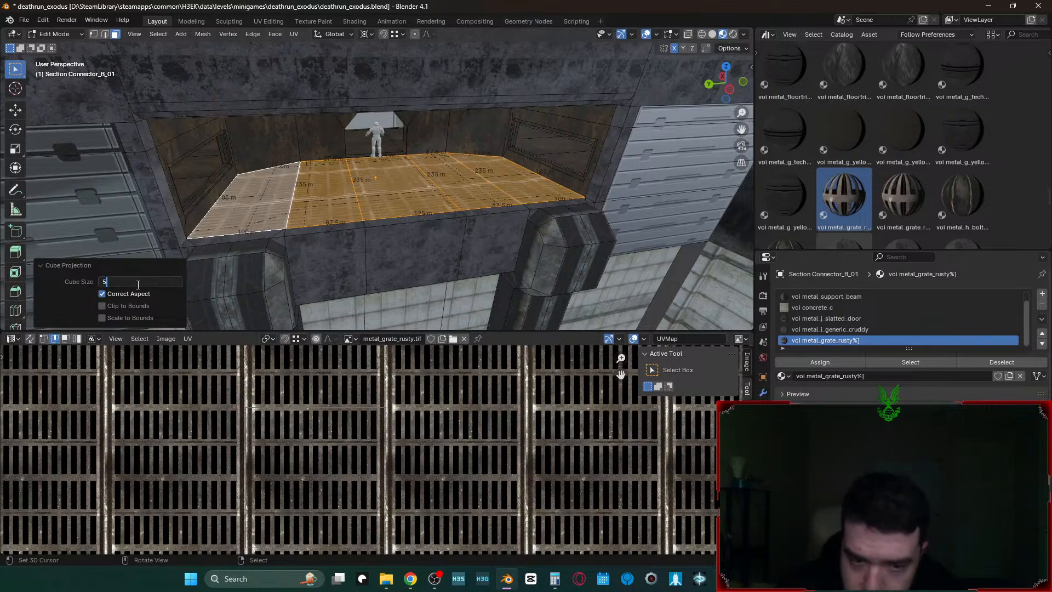
{"action": "type", "text": "0"}
{"action": "key", "text": "Return"}
- Inspect the scale and tiling of the grate floor close up, beside the character model and from farther back
{"action": "key", "text": "Tab"}
{"action": "key", "text": "shift+grave"}
{"action": "key", "text": "w"}
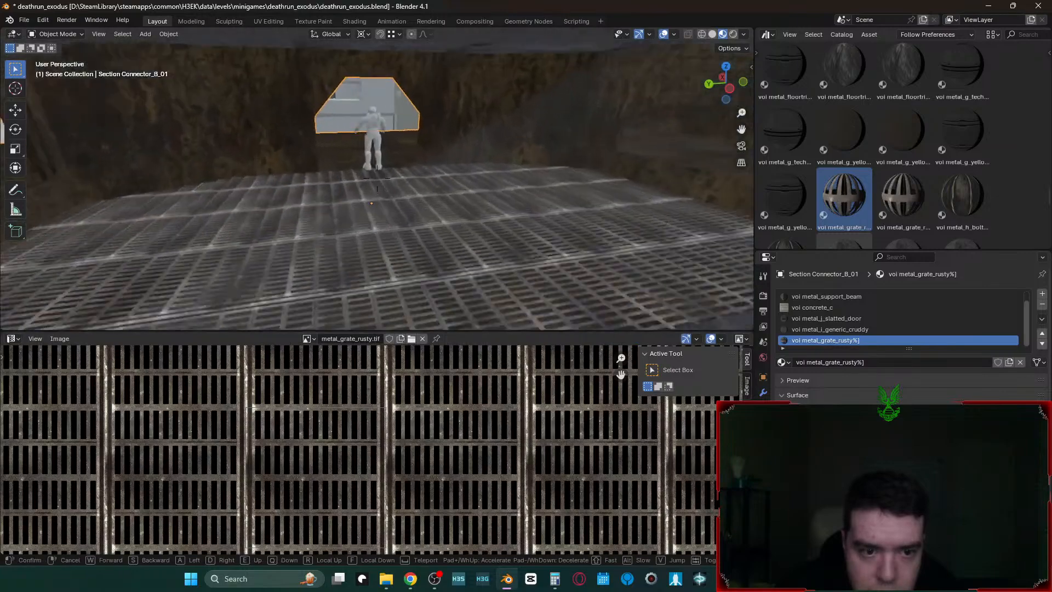
{"action": "key", "text": "s"}
{"action": "key", "text": "w"}
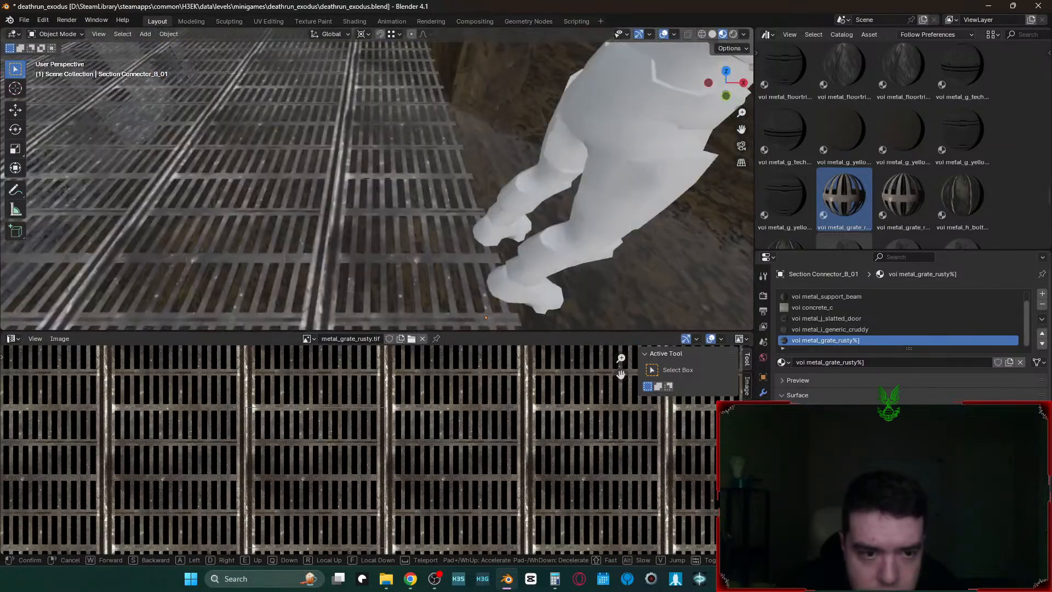
{"action": "key", "text": "w"}
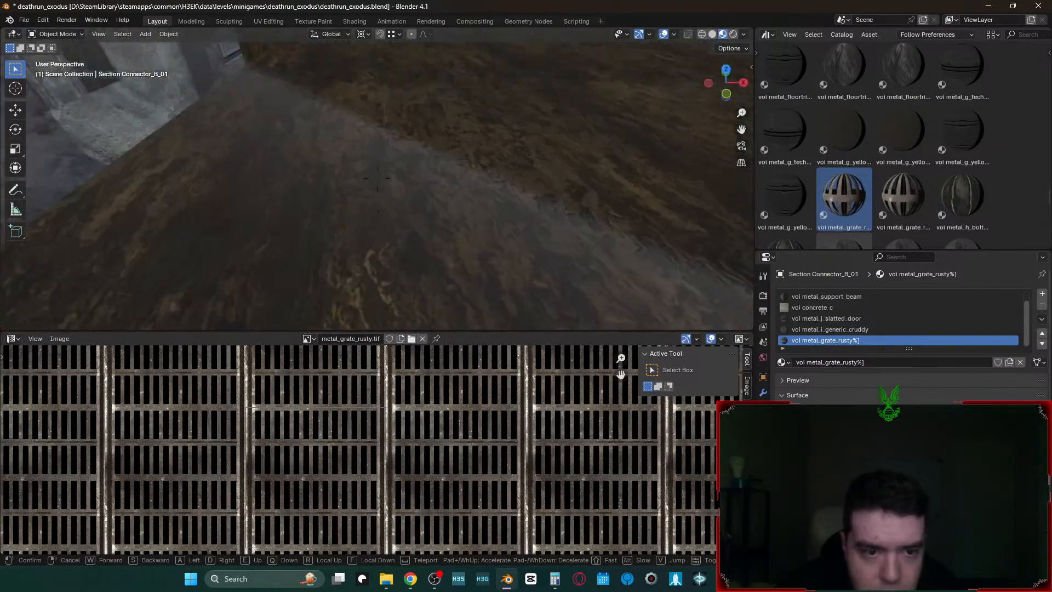
{"action": "key", "text": "s"}
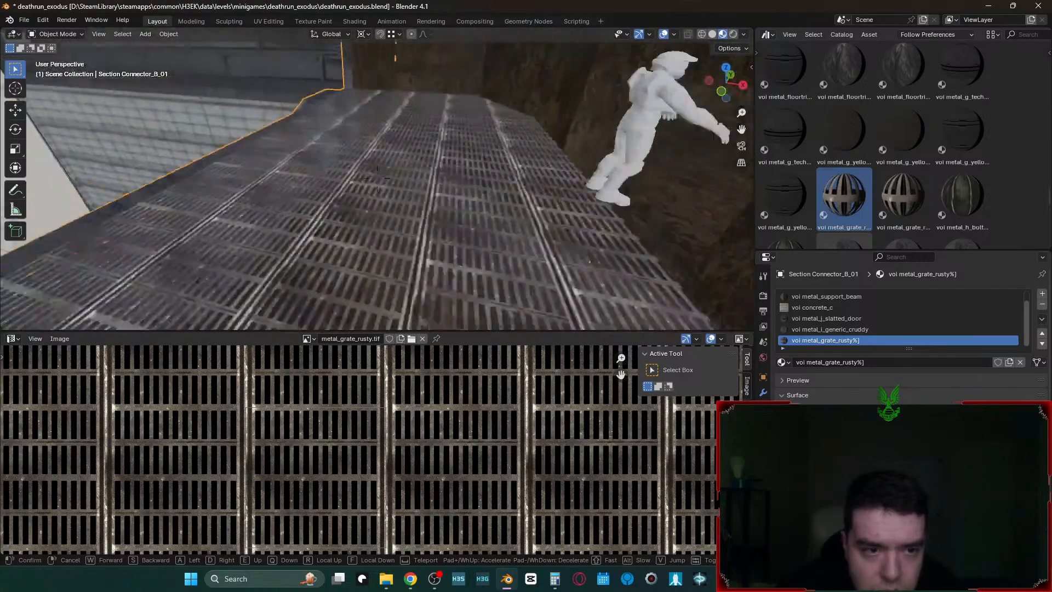
{"action": "key", "text": "w"}
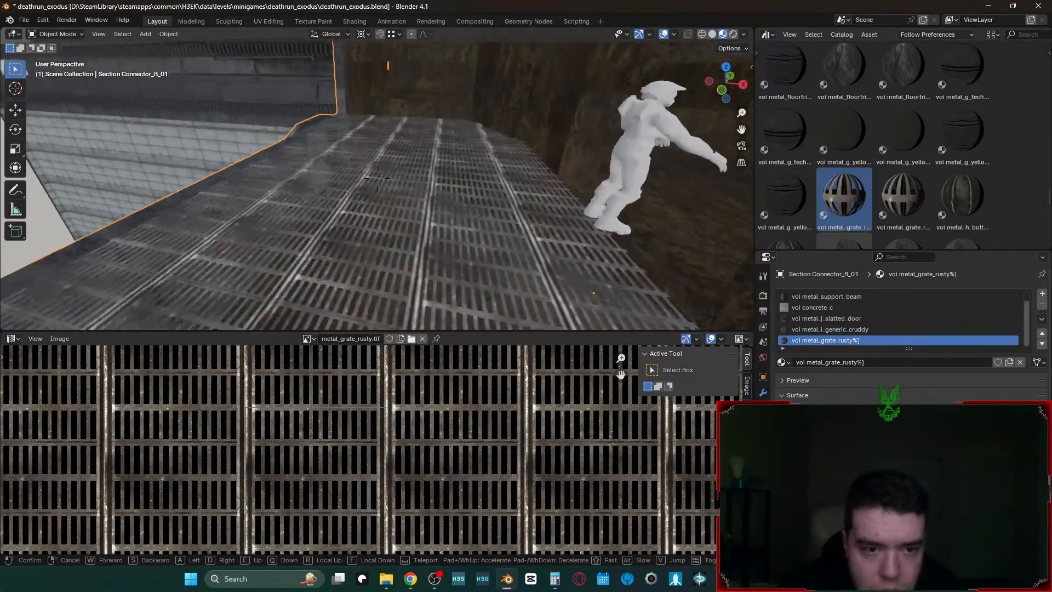
{"action": "key", "text": "s"}
{"action": "key", "text": "s"}
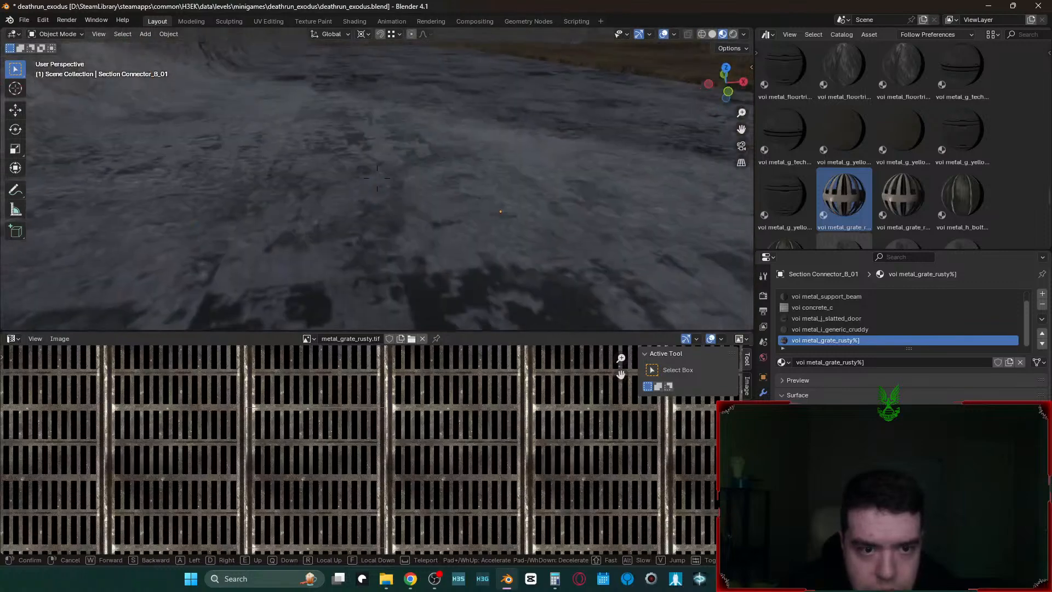
{"action": "left_click", "coordinate": [459, 201]}
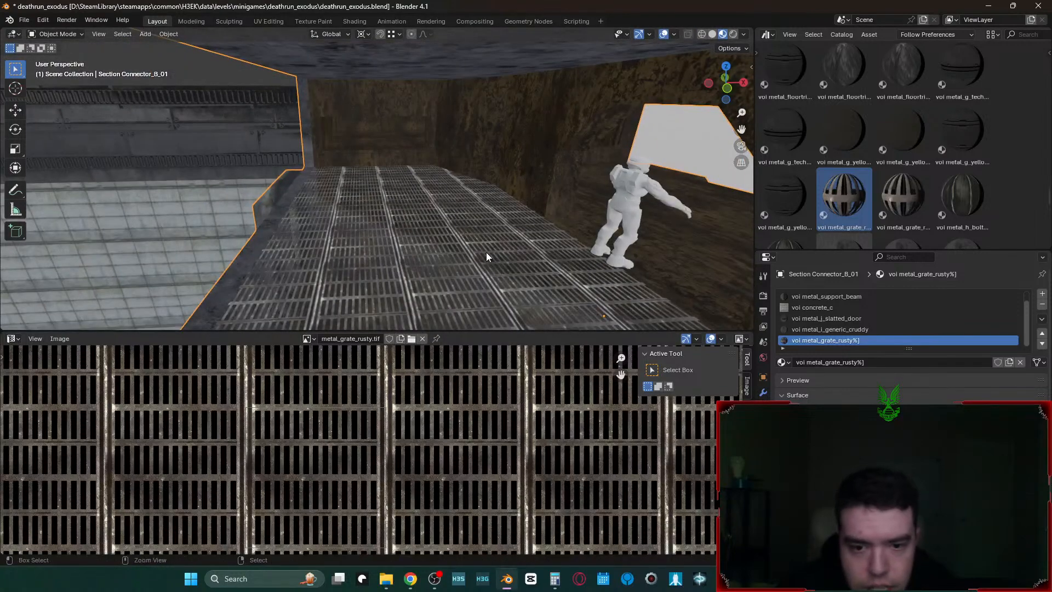
- Try voi metal_h_boltpattern ! in the floor's material slot in place of the rusty grate
{"action": "key", "text": "Tab"}
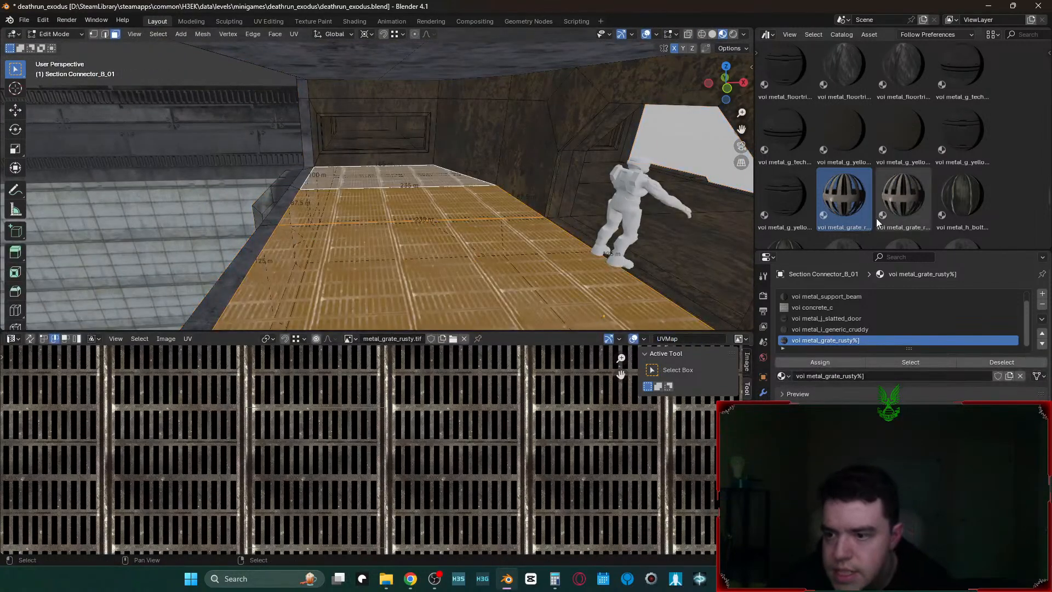
{"action": "left_click", "coordinate": [904, 206]}
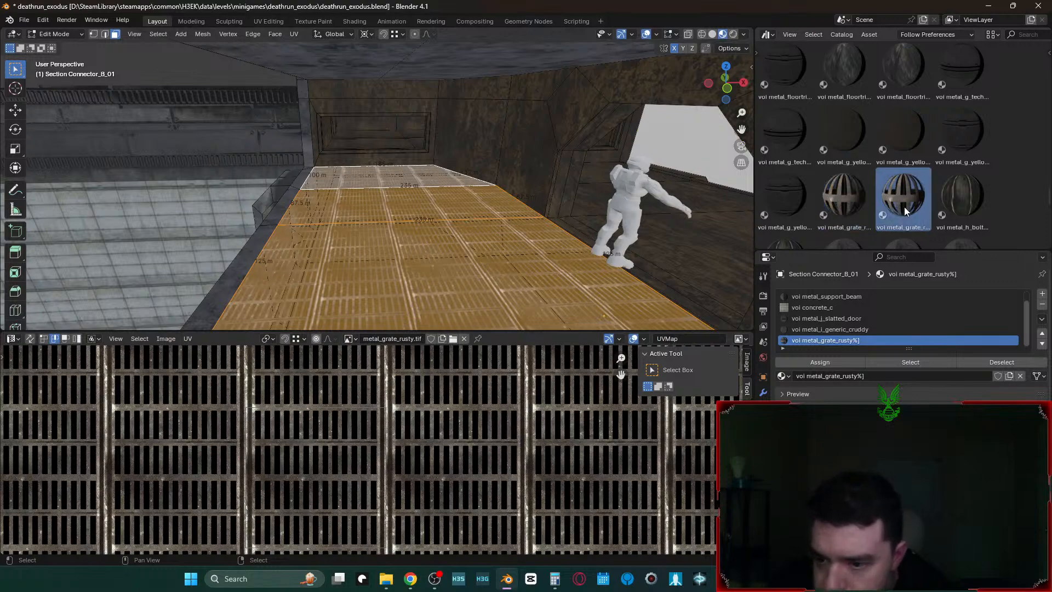
{"action": "left_click", "coordinate": [852, 199]}
{"action": "left_click_drag", "start_coordinate": [954, 192], "coordinate": [870, 338]}
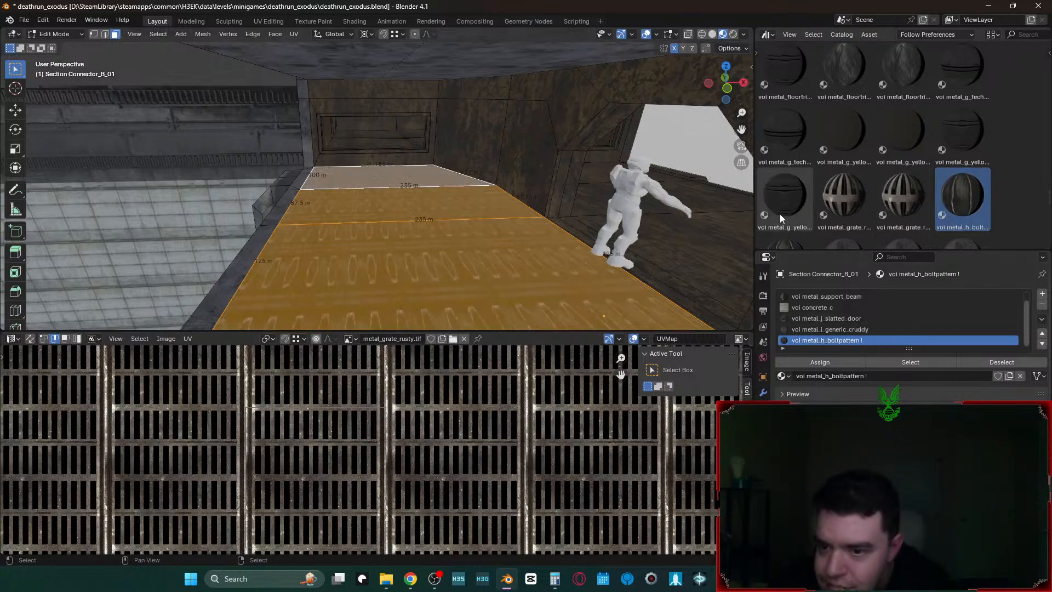
- Try voi metal_floortrim_01 ! as the floor material and check it in Object Mode
{"action": "scroll", "coordinate": [841, 129], "scroll_direction": "up", "scroll_amount": 3}
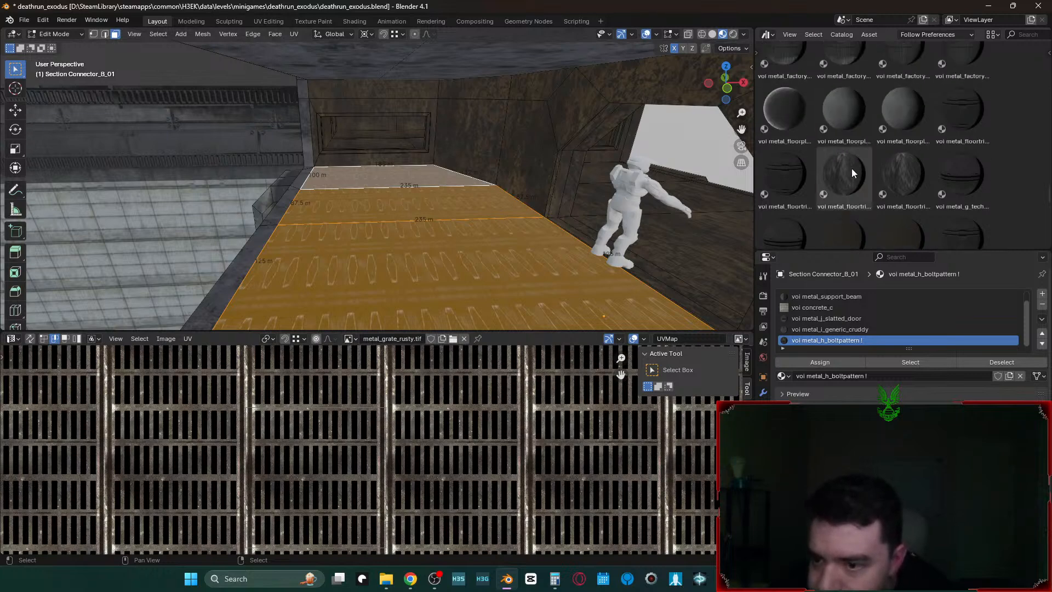
{"action": "left_click_drag", "start_coordinate": [851, 169], "coordinate": [847, 335]}
{"action": "middle_click_drag", "start_coordinate": [576, 212], "coordinate": [581, 214]}
{"action": "key", "text": "Tab"}
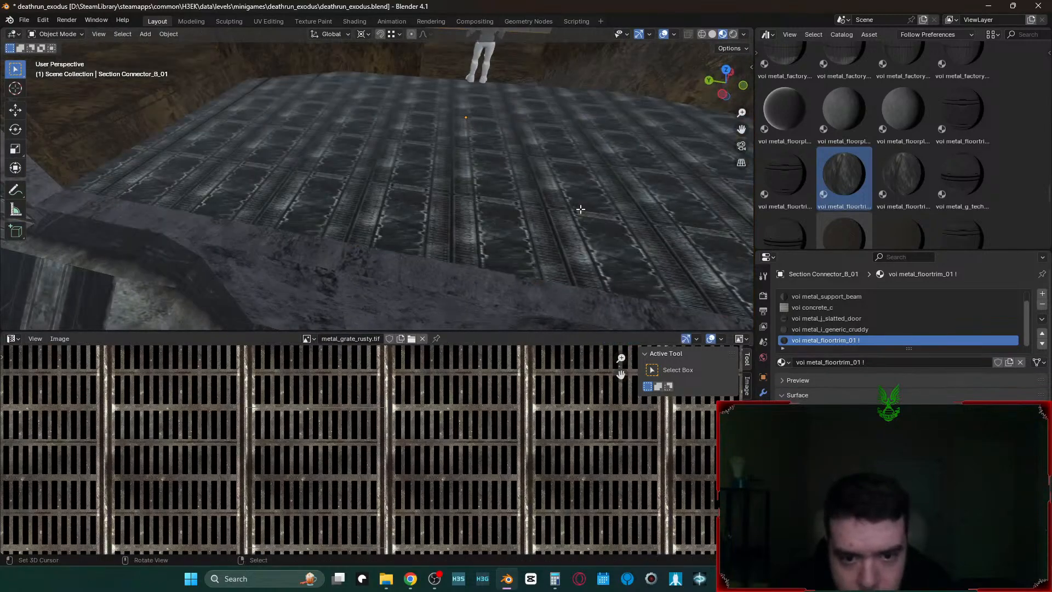
- Try voi metal_floorplate_b_01 as the floor material and view the floor without the selection overlay
{"action": "key", "text": "Tab"}
{"action": "left_click_drag", "start_coordinate": [912, 114], "coordinate": [876, 340]}
{"action": "key", "text": "Tab"}
{"action": "middle_click_drag", "start_coordinate": [465, 143], "coordinate": [465, 141]}
{"action": "key", "text": "Tab"}
- Replace the floor's material with voi metal_factory_outerpanel_g_yellow and check it in Object Mode
{"action": "scroll", "coordinate": [879, 166], "scroll_direction": "up", "scroll_amount": 1}
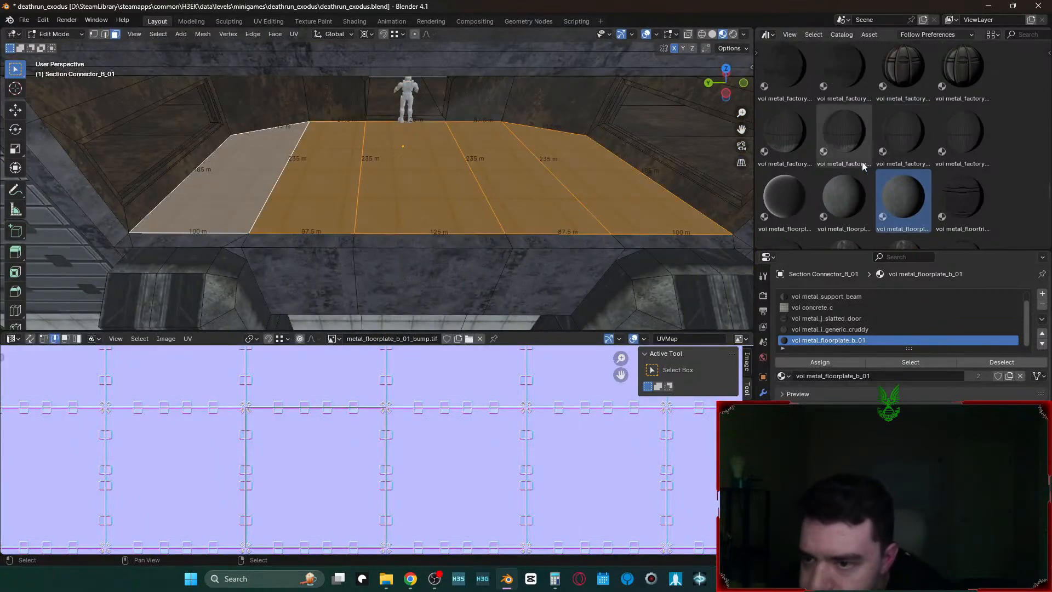
{"action": "left_click", "coordinate": [780, 196]}
{"action": "scroll", "coordinate": [907, 179], "scroll_direction": "up", "scroll_amount": 1}
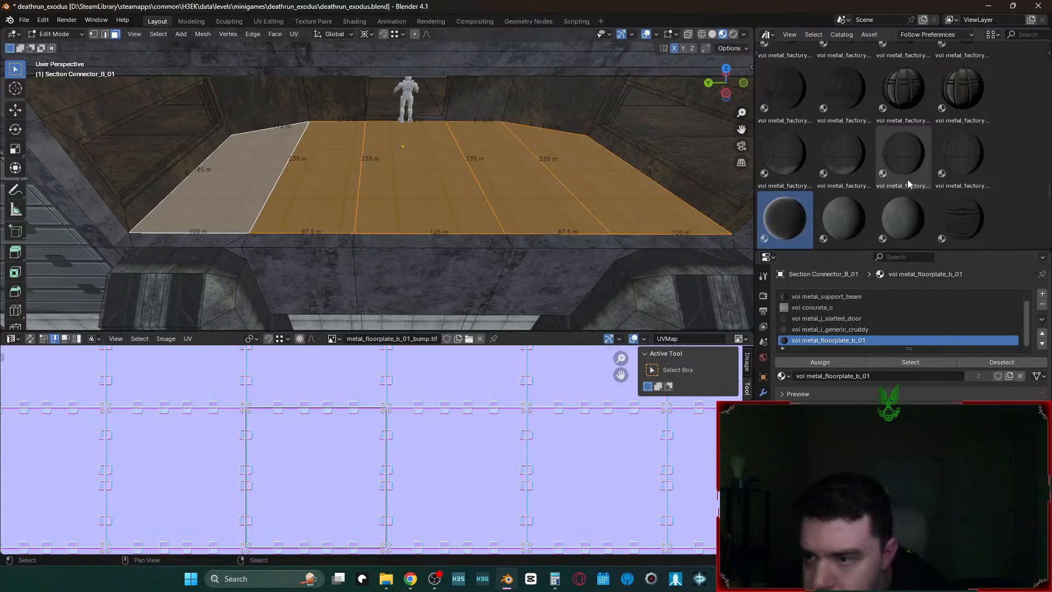
{"action": "scroll", "coordinate": [986, 129], "scroll_direction": "up", "scroll_amount": 2}
{"action": "left_click_drag", "start_coordinate": [980, 132], "coordinate": [873, 342]}
{"action": "key", "text": "Tab"}
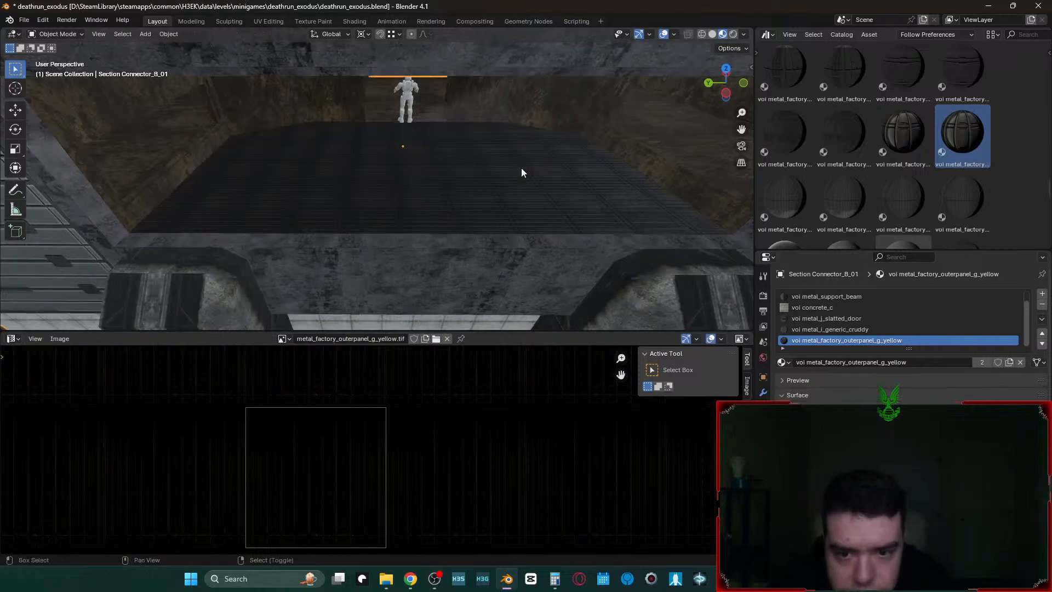
- Examine the floor's outer panel material up close and from several viewpoints around the room
{"action": "key", "text": "shift+grave"}
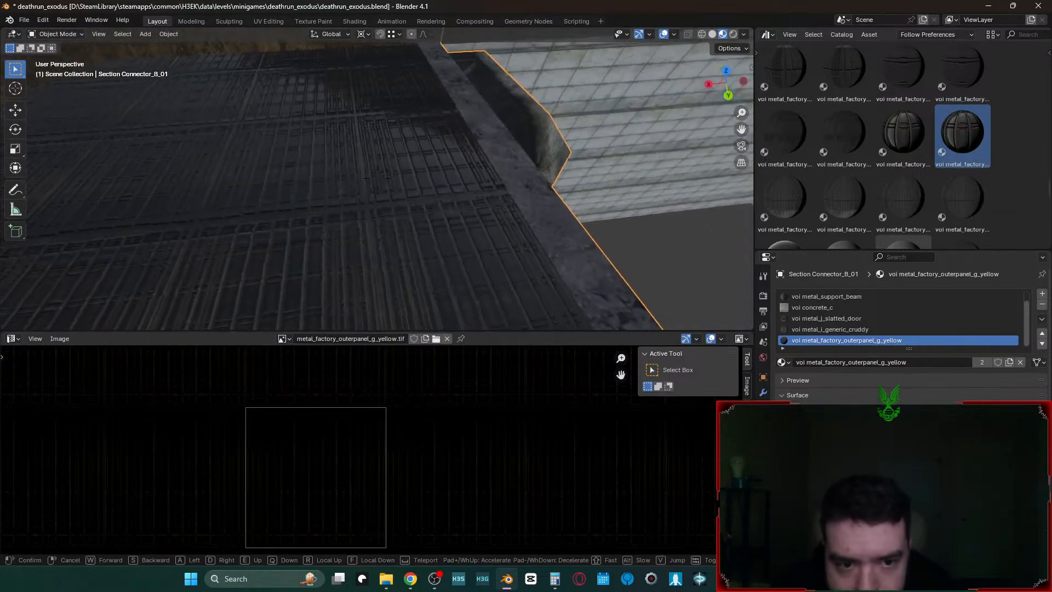
{"action": "key", "text": "w"}
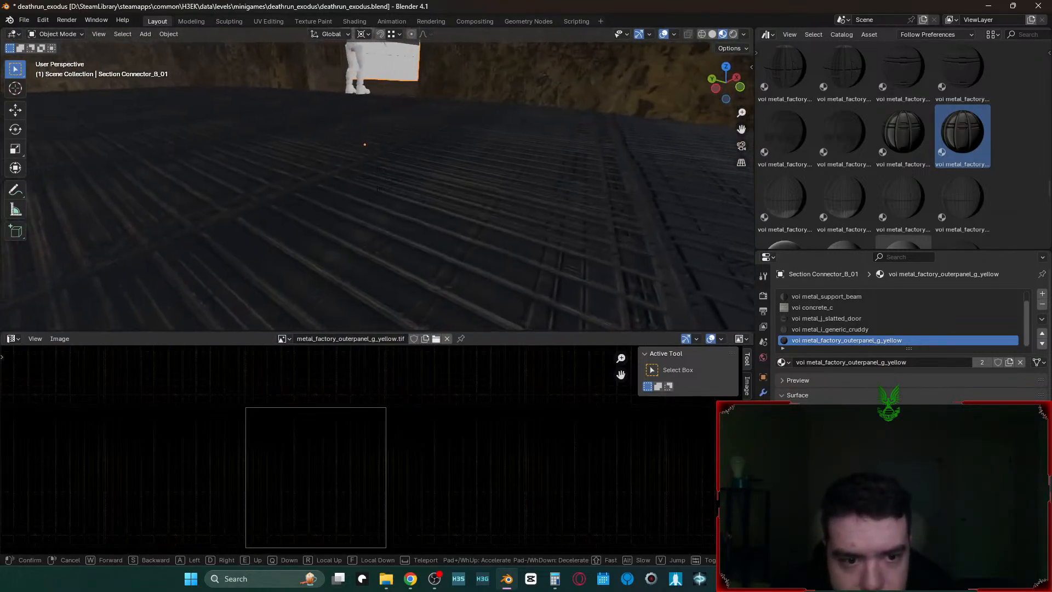
{"action": "key", "text": "s"}
{"action": "key", "text": "w"}
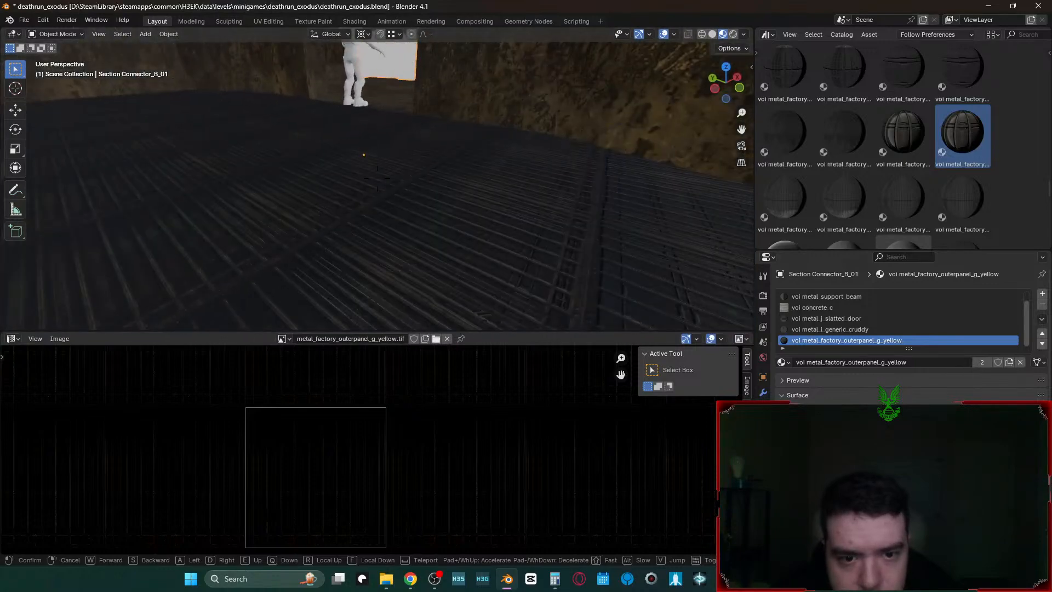
{"action": "key", "text": "s"}
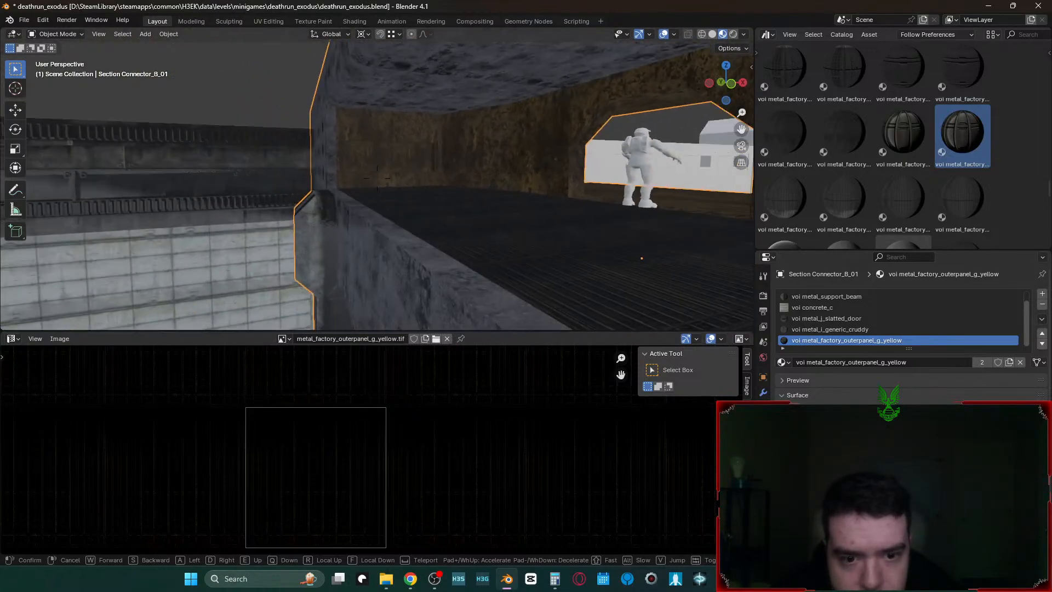
{"action": "key", "text": "w"}
{"action": "key", "text": "s"}
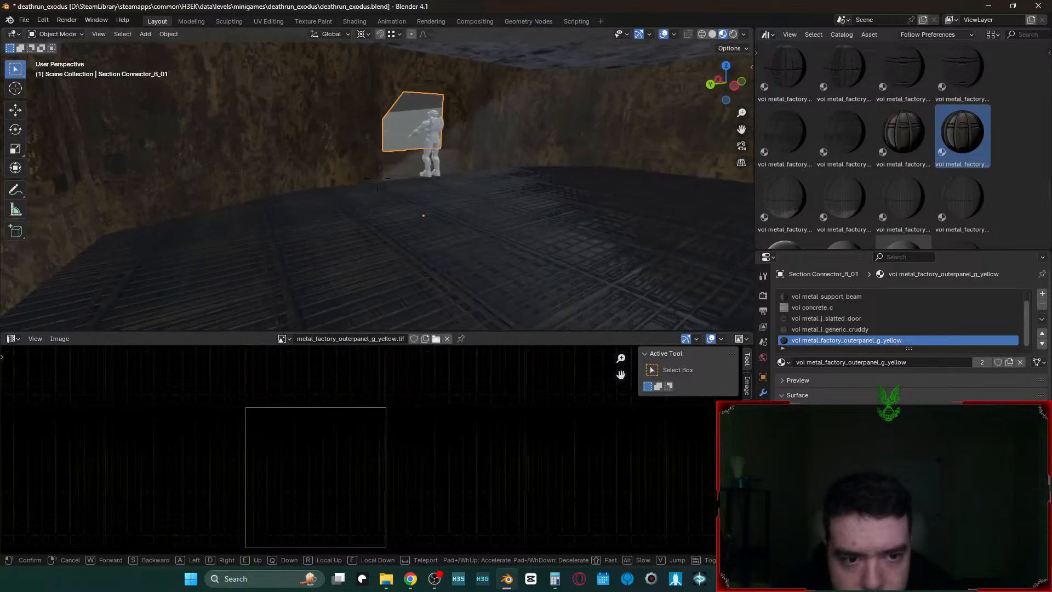
{"action": "left_click", "coordinate": [434, 175]}
- Select all the interior wall faces surrounding the doorway on Section Connector_B_01 in Edit Mode
{"action": "key", "text": "Tab"}
{"action": "left_click", "coordinate": [322, 178]}
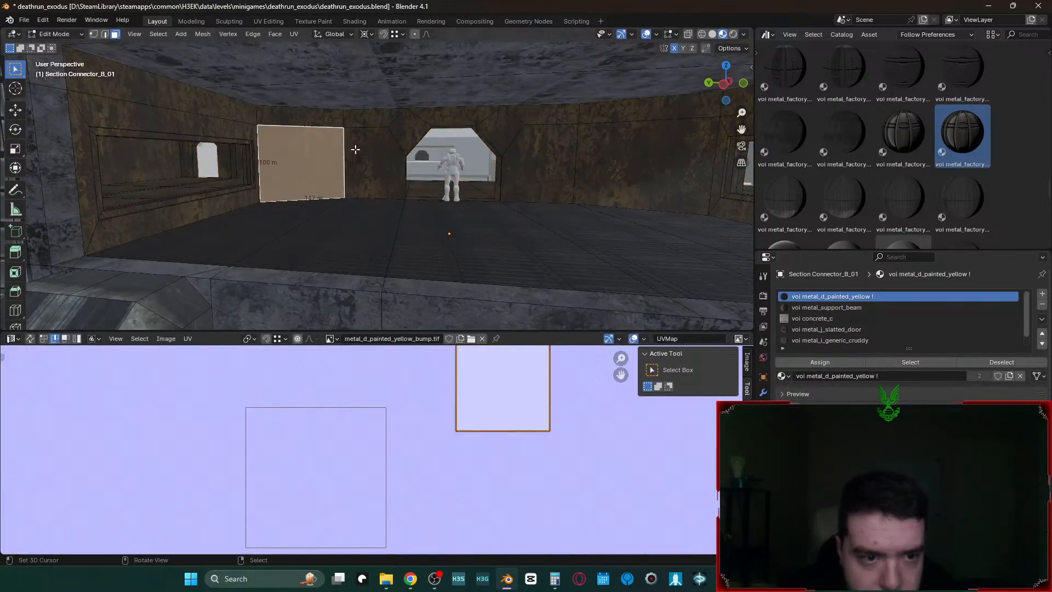
{"action": "key", "text": "c"}
{"action": "left_click", "coordinate": [344, 134]}
{"action": "mouse_move", "coordinate": [424, 121]}
{"action": "left_mouse_down"}
{"action": "mouse_move", "coordinate": [613, 137]}
{"action": "mouse_move", "coordinate": [617, 125]}
{"action": "left_mouse_up"}
{"action": "right_click", "coordinate": [635, 140]}
{"action": "key", "text": "shift+grave"}
{"action": "key", "text": "w"}
{"action": "left_click", "coordinate": [634, 139]}
{"action": "key", "text": "c"}
{"action": "right_click", "coordinate": [491, 120]}
{"action": "key", "text": "shift+grave"}
{"action": "key", "text": "s"}
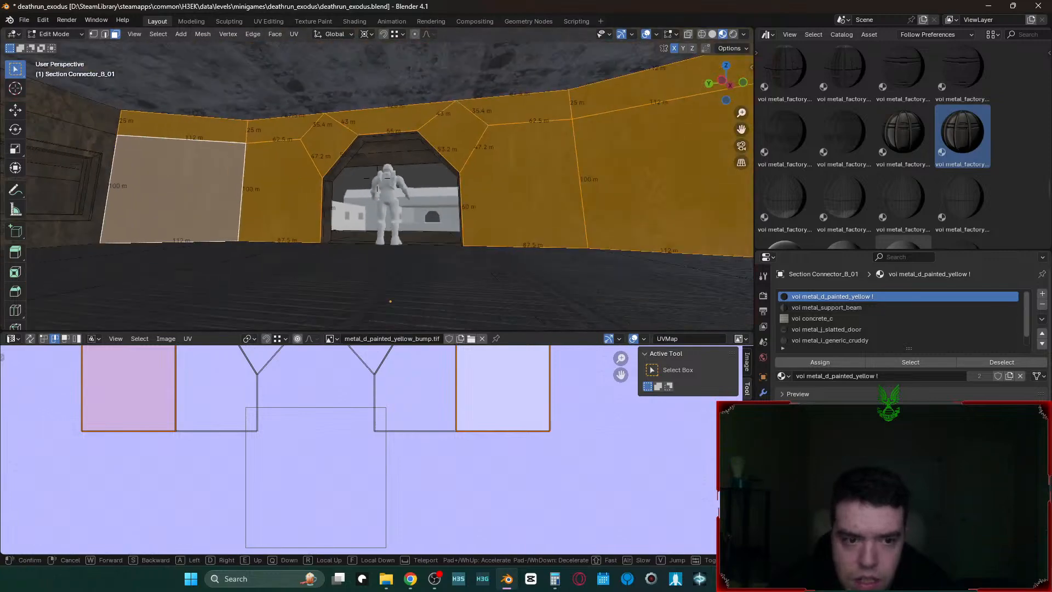
{"action": "key", "text": "w"}
{"action": "key", "text": "s"}
{"action": "left_click", "coordinate": [430, 230]}
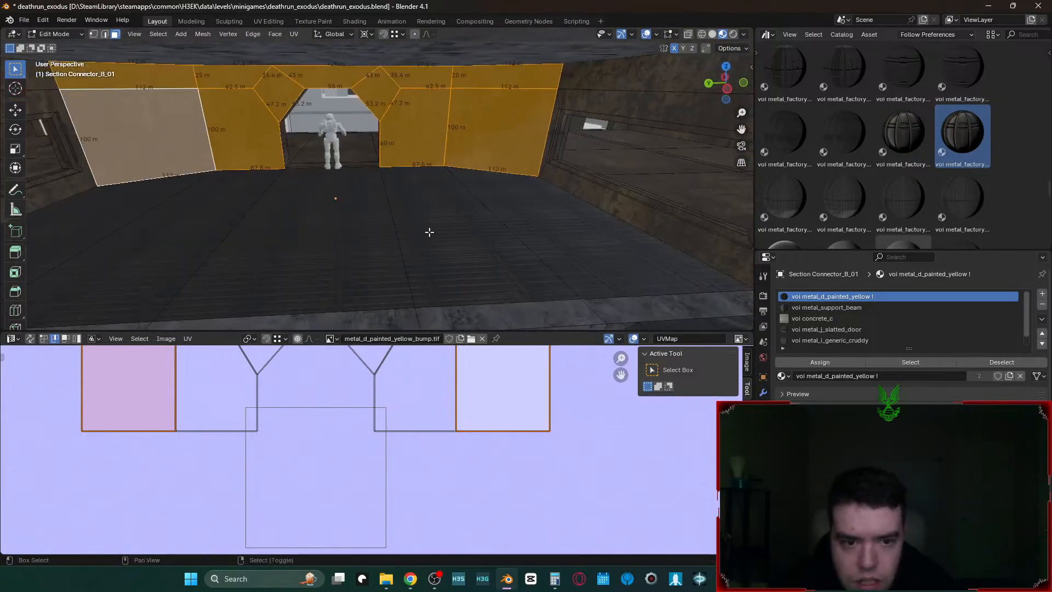
- Try the floor's voi metal_factory_outerpanel_g_yellow material on the selected doorway walls and return to Object Mode
{"action": "right_click", "coordinate": [433, 230], "text": "shift"}
{"action": "right_click", "coordinate": [442, 231], "text": "shift"}
{"action": "left_click", "coordinate": [815, 363]}
{"action": "key", "text": "Tab"}
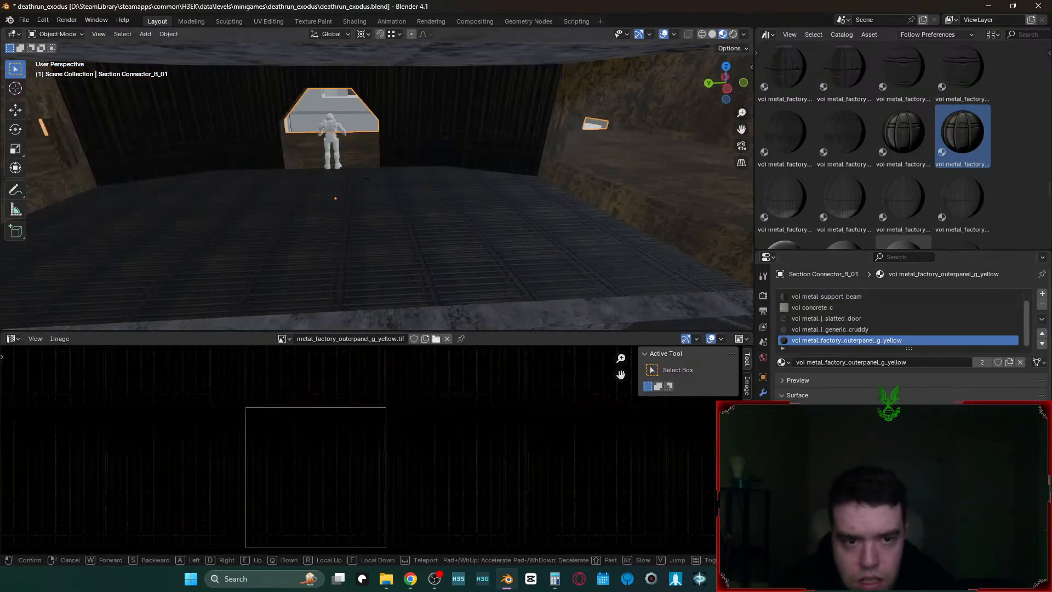
- Examine the outer panel material on the doorway walls from outside and inside the room, comparing it with the side walls
{"action": "key", "text": "shift+grave"}
{"action": "key", "text": "s"}
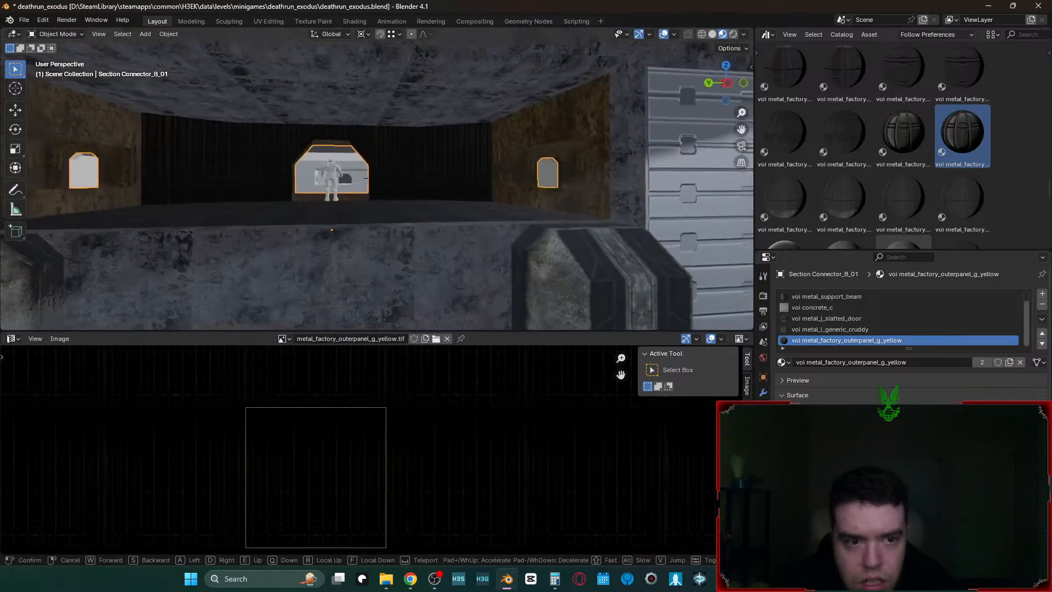
{"action": "key", "text": "w"}
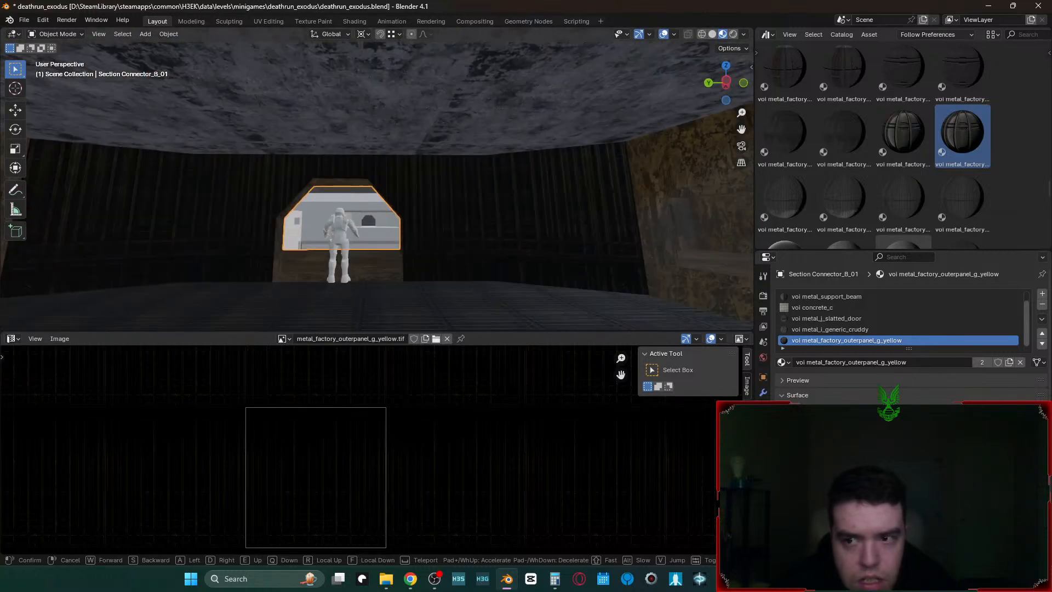
{"action": "left_click", "coordinate": [427, 193]}
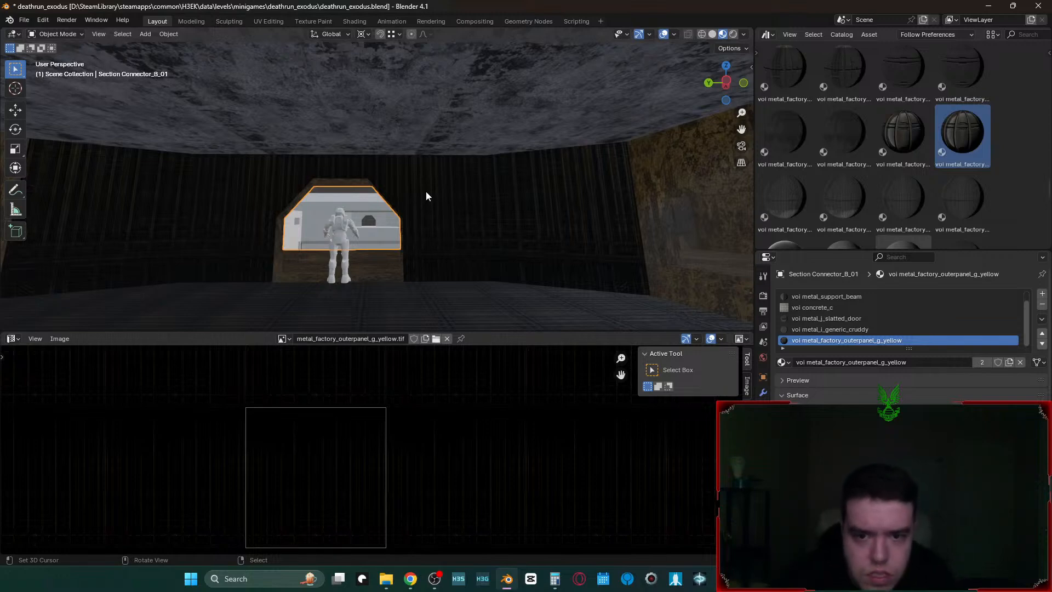
{"action": "key", "text": "Tab"}
{"action": "key", "text": "shift+grave"}
{"action": "key", "text": "w"}
{"action": "left_click", "coordinate": [588, 266]}
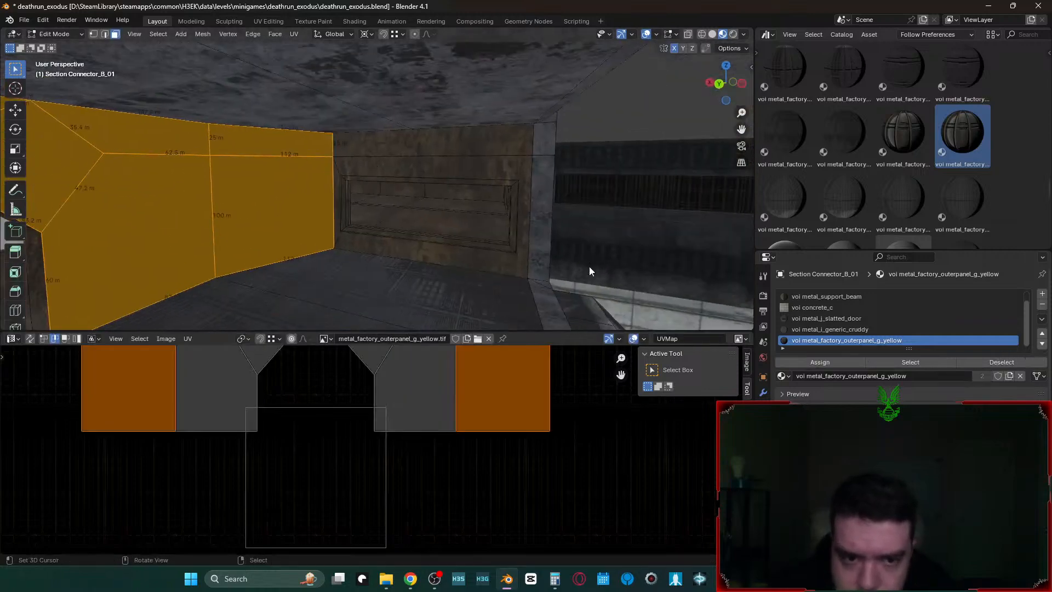
{"action": "key", "text": "Tab"}
{"action": "key", "text": "shift+grave"}
{"action": "key", "text": "w"}
{"action": "left_click", "coordinate": [586, 266]}
{"action": "key", "text": "Tab"}
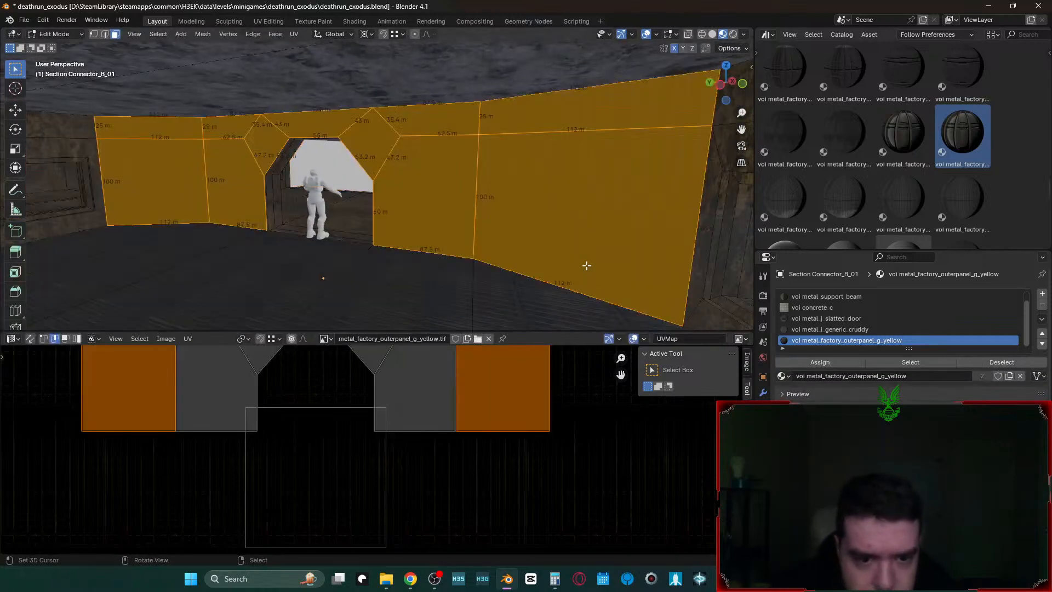
- Try voi metal_j_slatted_door and voi metal_i_generic_cruddy in turn on the selected doorway walls, checking the latter in Object Mode
{"action": "left_click", "coordinate": [828, 317]}
{"action": "left_click", "coordinate": [811, 363]}
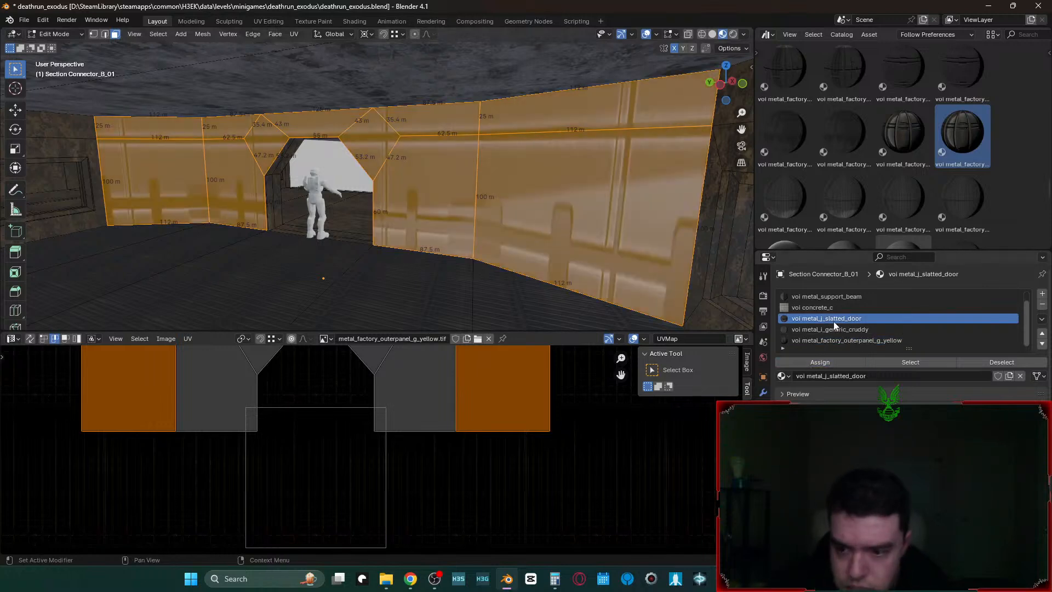
{"action": "left_click", "coordinate": [829, 329]}
{"action": "left_click", "coordinate": [818, 364]}
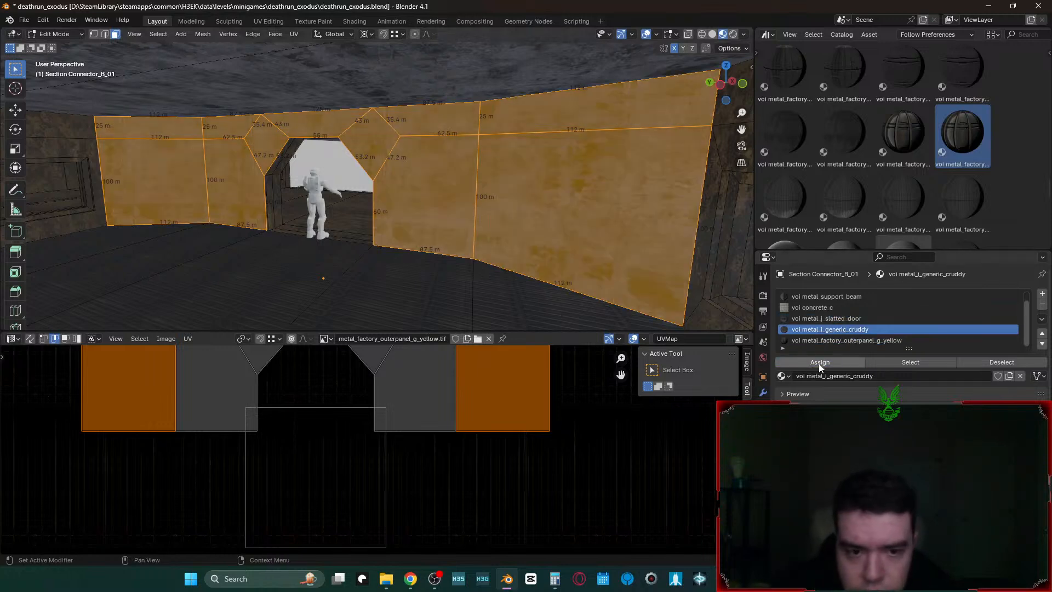
{"action": "key", "text": "Tab"}
{"action": "middle_click_drag", "start_coordinate": [508, 196], "coordinate": [506, 196]}
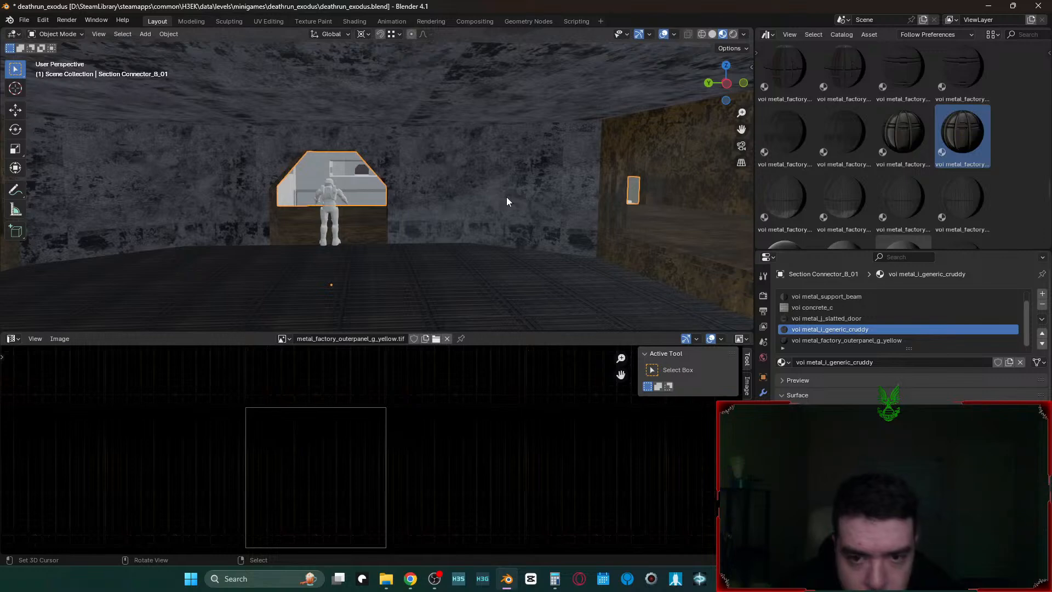
{"action": "key", "text": "shift+grave"}
{"action": "key", "text": "s"}
{"action": "key", "text": "w"}
{"action": "left_click", "coordinate": [508, 198]}
- Add a material slot to Section Connector_B_01 and fill it with voi docktower_unwrap_a from the asset library
{"action": "left_click", "coordinate": [1042, 296]}
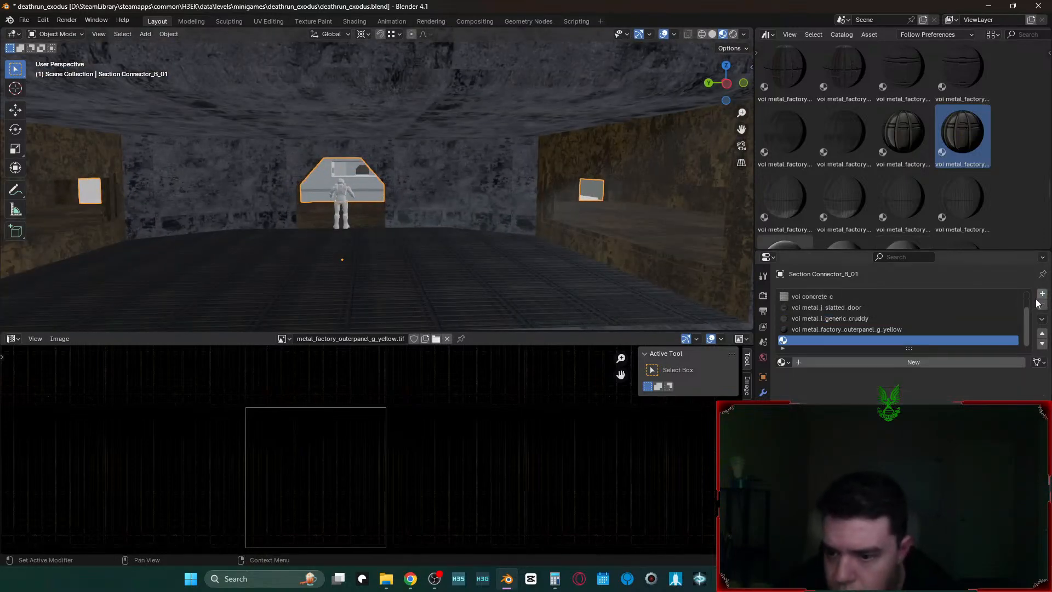
{"action": "scroll", "coordinate": [840, 159], "scroll_direction": "down", "scroll_amount": 5}
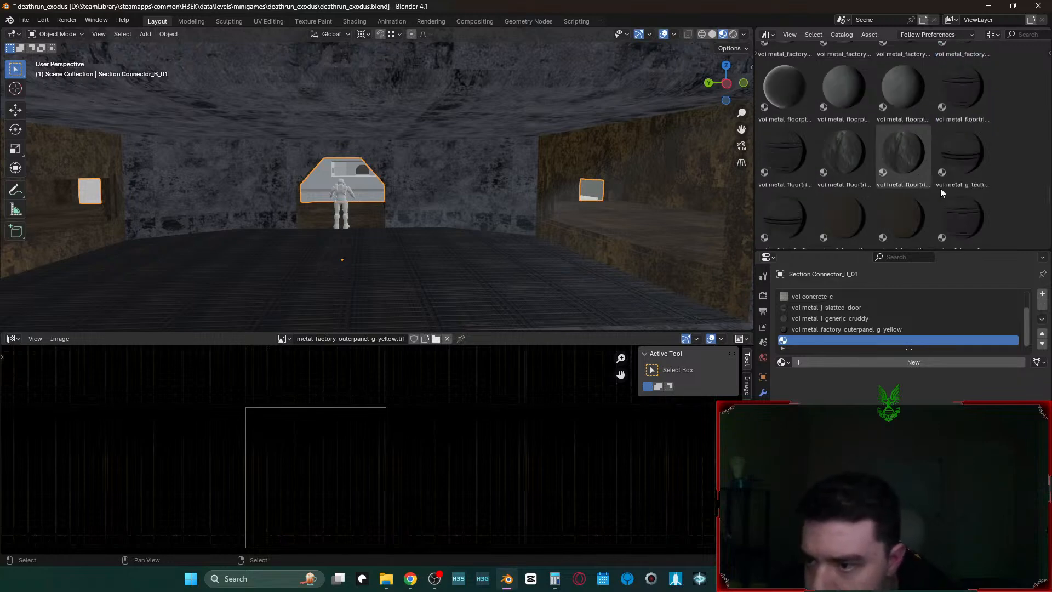
{"action": "scroll", "coordinate": [958, 185], "scroll_direction": "up", "scroll_amount": 1}
{"action": "left_click_drag", "start_coordinate": [1048, 190], "coordinate": [1046, 167]}
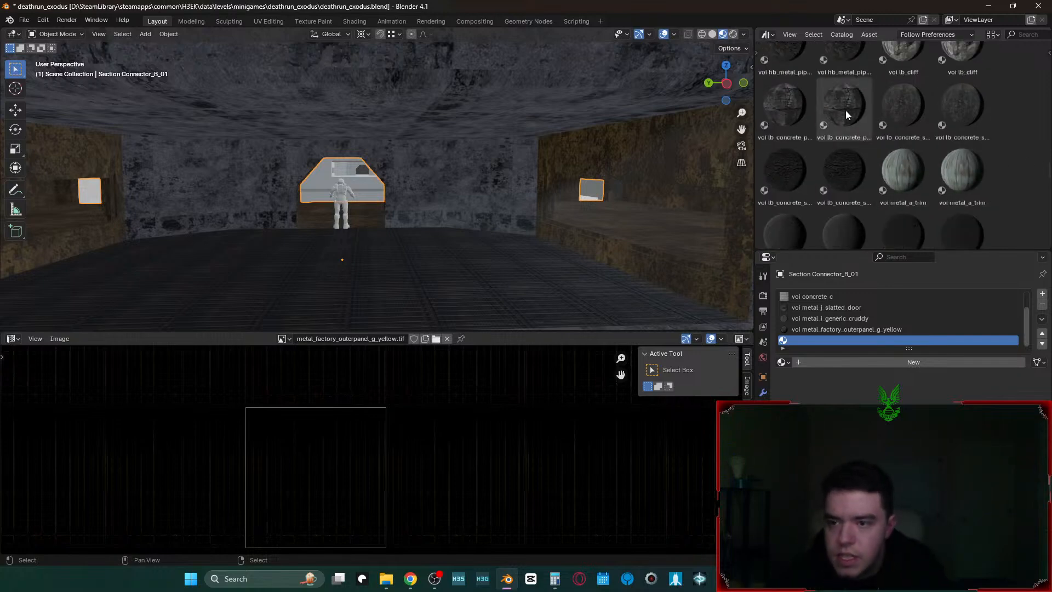
{"action": "scroll", "coordinate": [857, 112], "scroll_direction": "up", "scroll_amount": 5}
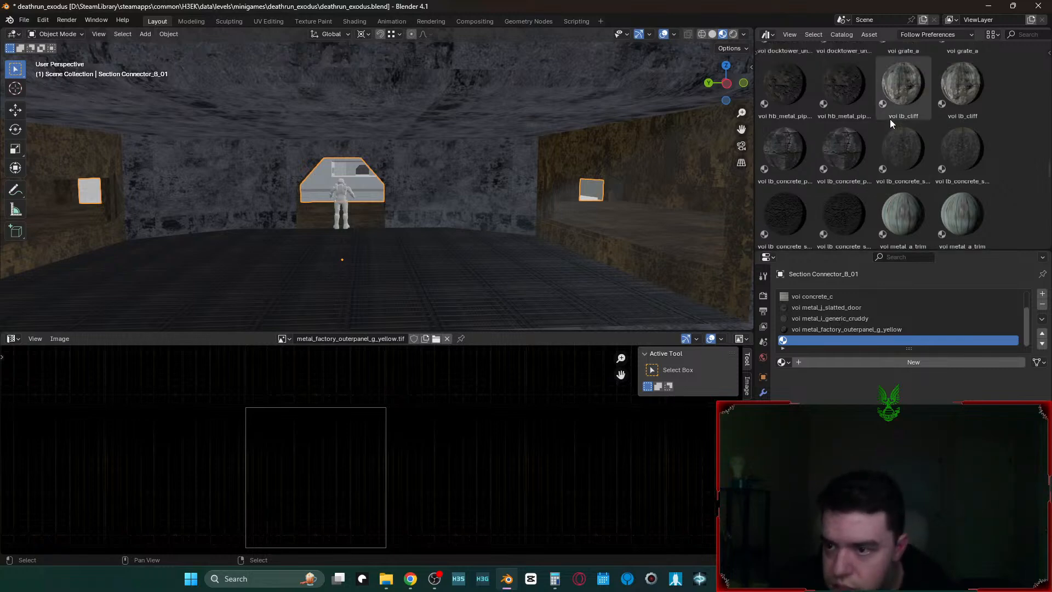
{"action": "scroll", "coordinate": [987, 128], "scroll_direction": "up", "scroll_amount": 2}
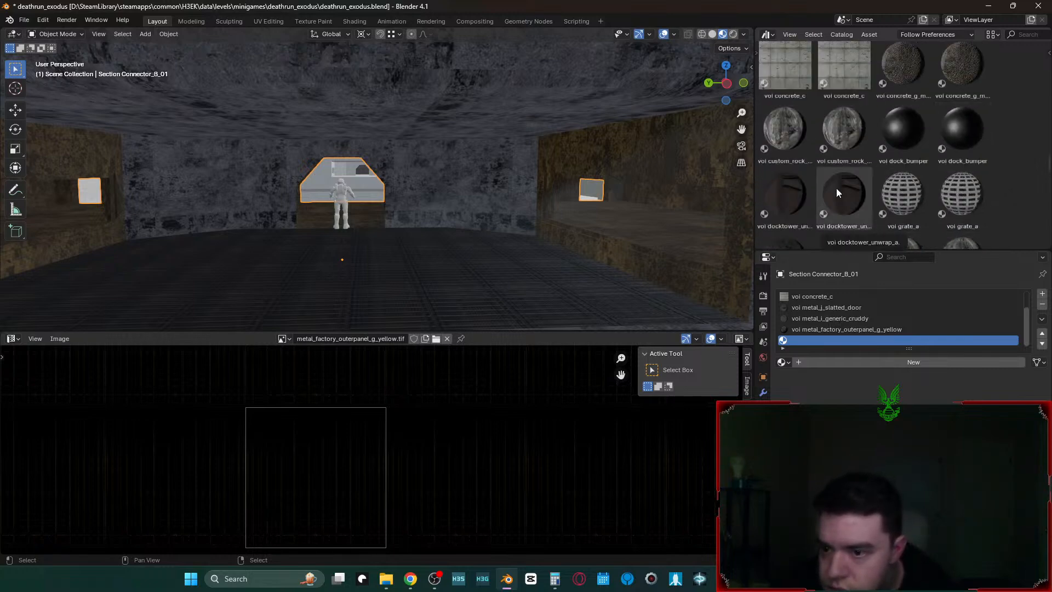
{"action": "left_click_drag", "start_coordinate": [836, 188], "coordinate": [842, 336]}
- Assign voi docktower_unwrap_a to the selected doorway walls and check them in Object Mode
{"action": "key", "text": "Tab"}
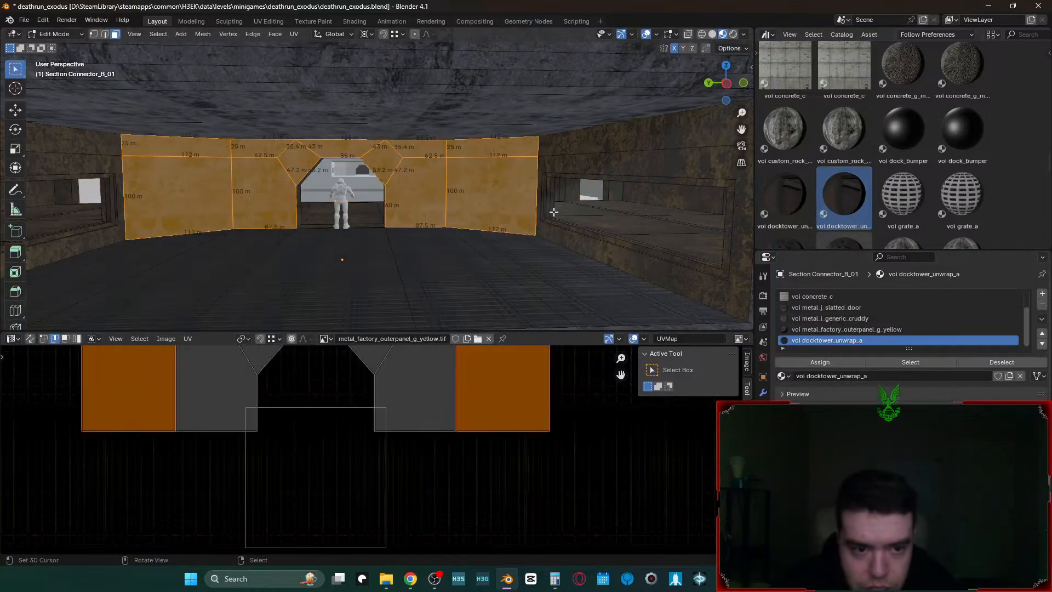
{"action": "key", "text": "Tab"}
{"action": "scroll", "coordinate": [494, 192], "scroll_direction": "up", "scroll_amount": 3}
{"action": "key", "text": "Tab"}
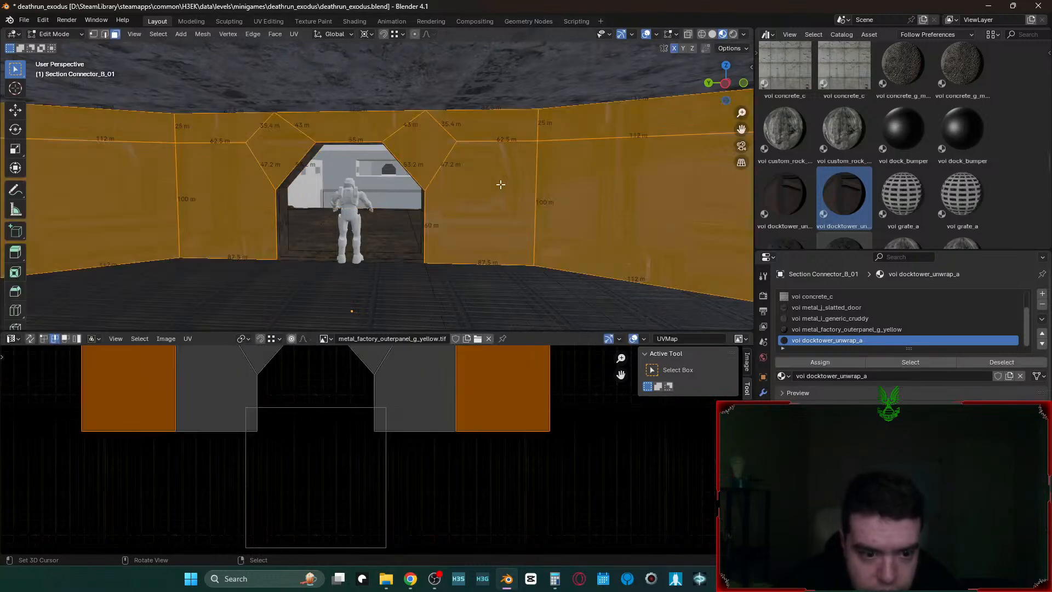
- Show only the alpha channel of the texture behind the wall UVs in the UV editor
{"action": "scroll", "coordinate": [413, 448], "scroll_direction": "down", "scroll_amount": 6}
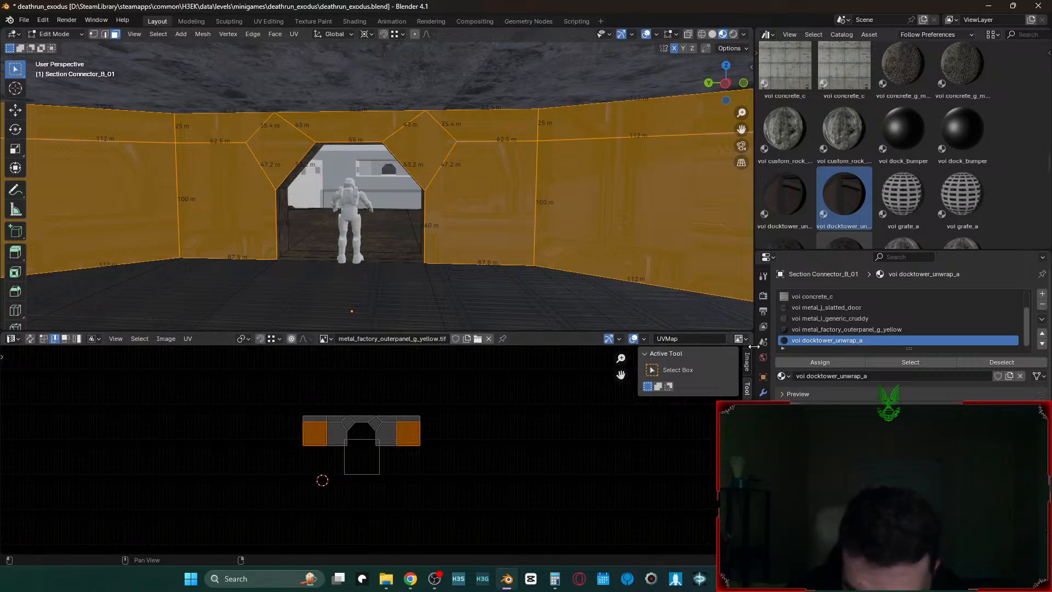
{"action": "left_click", "coordinate": [739, 339]}
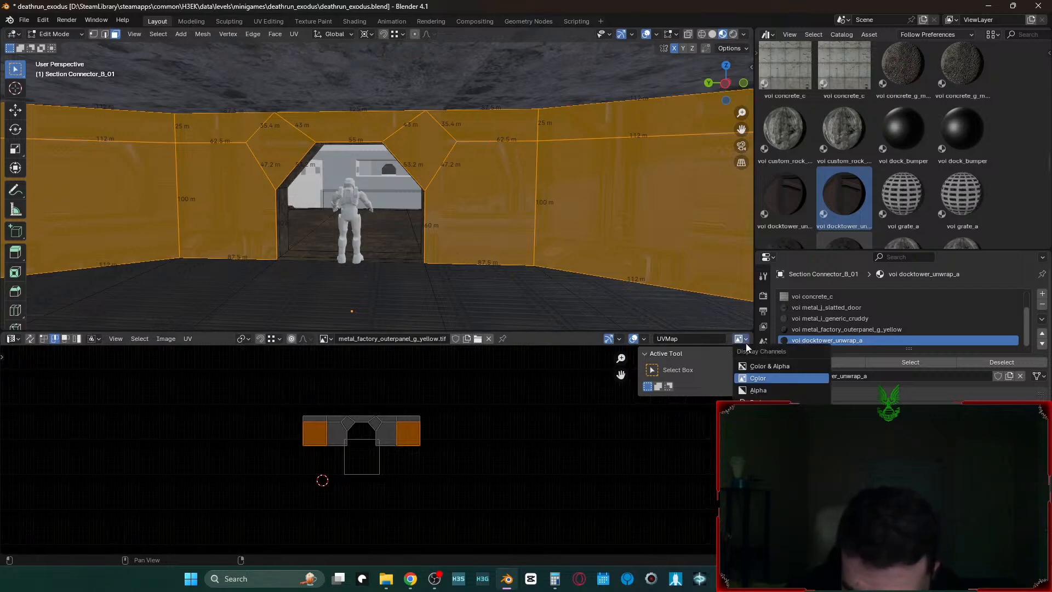
{"action": "left_click", "coordinate": [747, 390]}
{"action": "scroll", "coordinate": [468, 461], "scroll_direction": "up", "scroll_amount": 7}
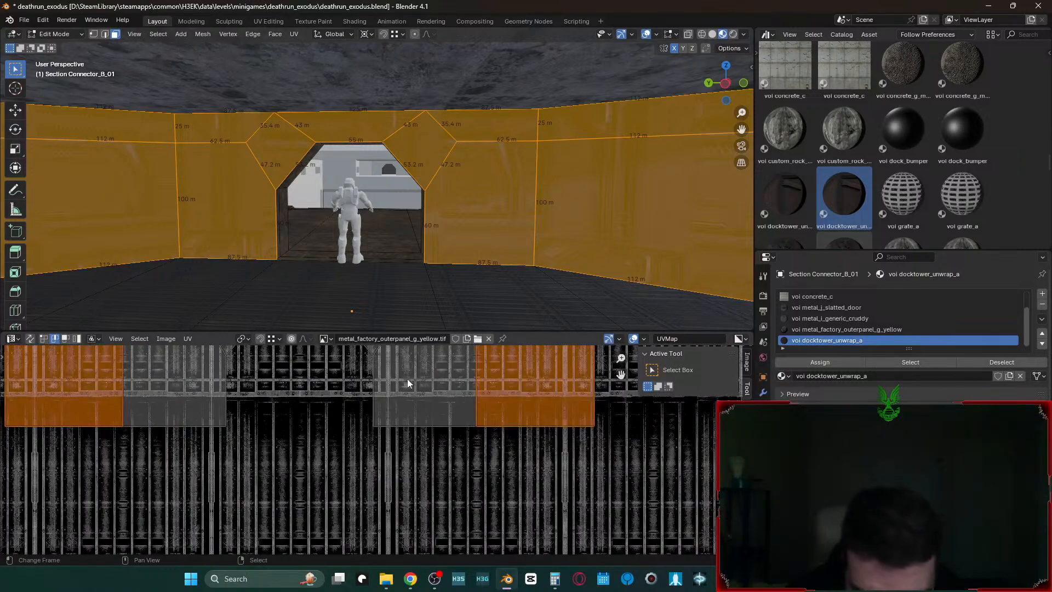
{"action": "scroll", "coordinate": [468, 461], "scroll_direction": "down", "scroll_amount": 2}
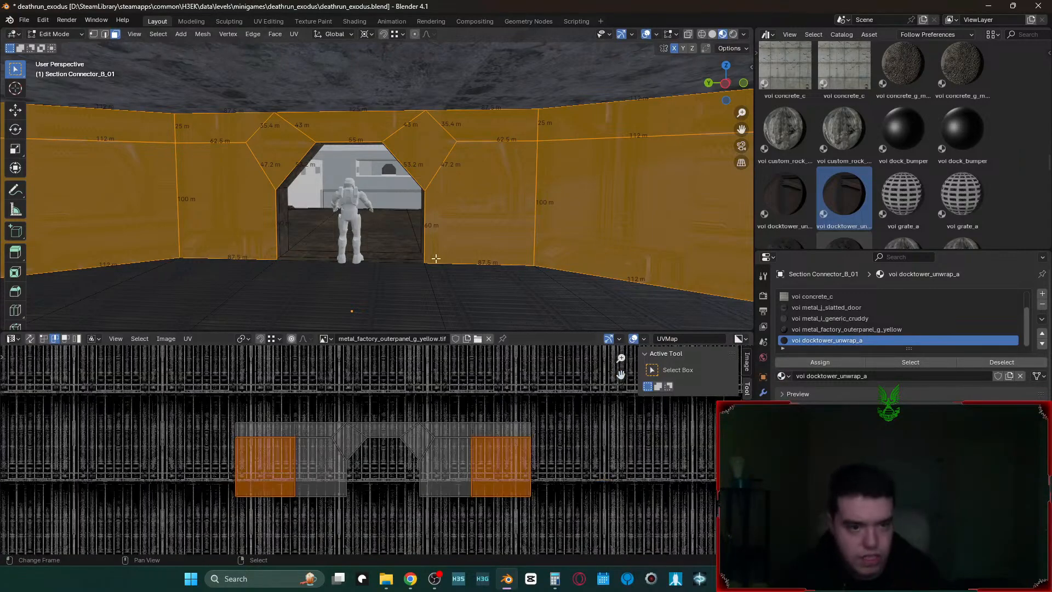
- Move all the wall UVs up about 0.18 along Y to the texture's horizontal seam and check the walls in Object Mode
{"action": "key", "text": "a"}
{"action": "scroll", "coordinate": [396, 458], "scroll_direction": "up", "scroll_amount": 1}
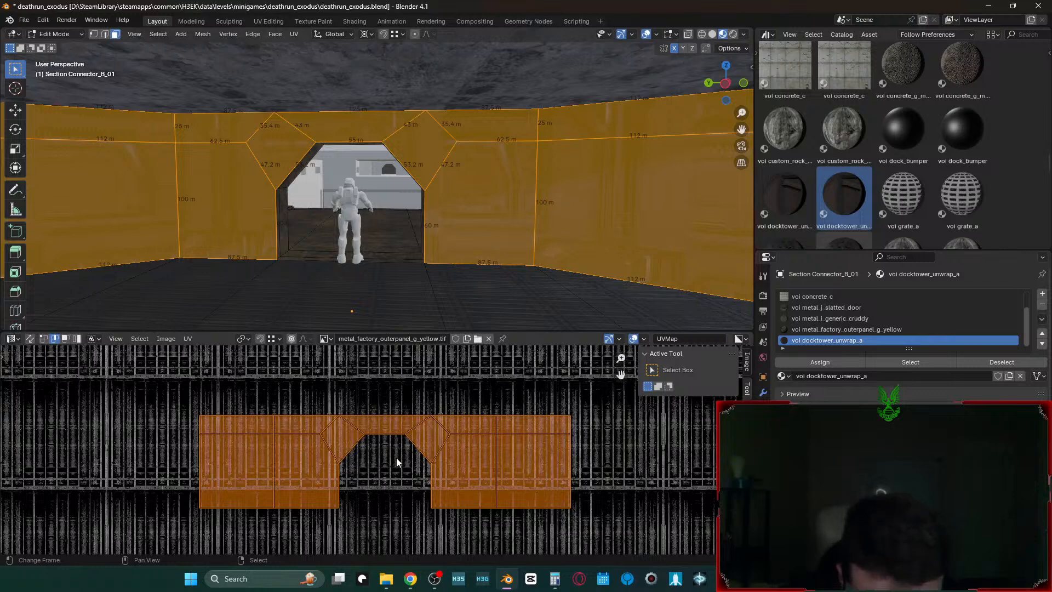
{"action": "scroll", "coordinate": [396, 458], "scroll_direction": "up", "scroll_amount": 2}
{"action": "key", "text": "g"}
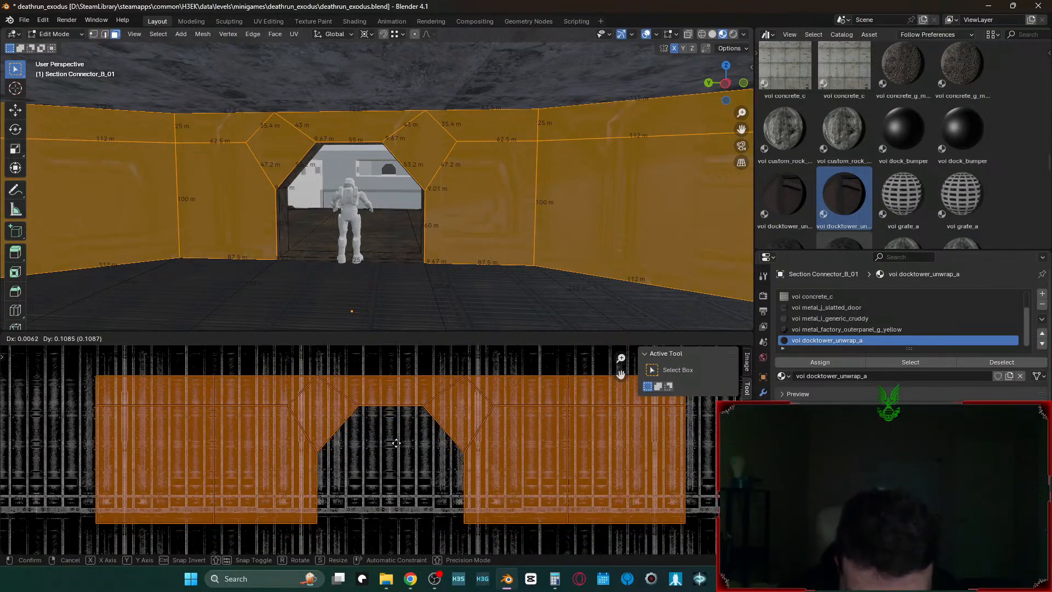
{"action": "key", "text": "y"}
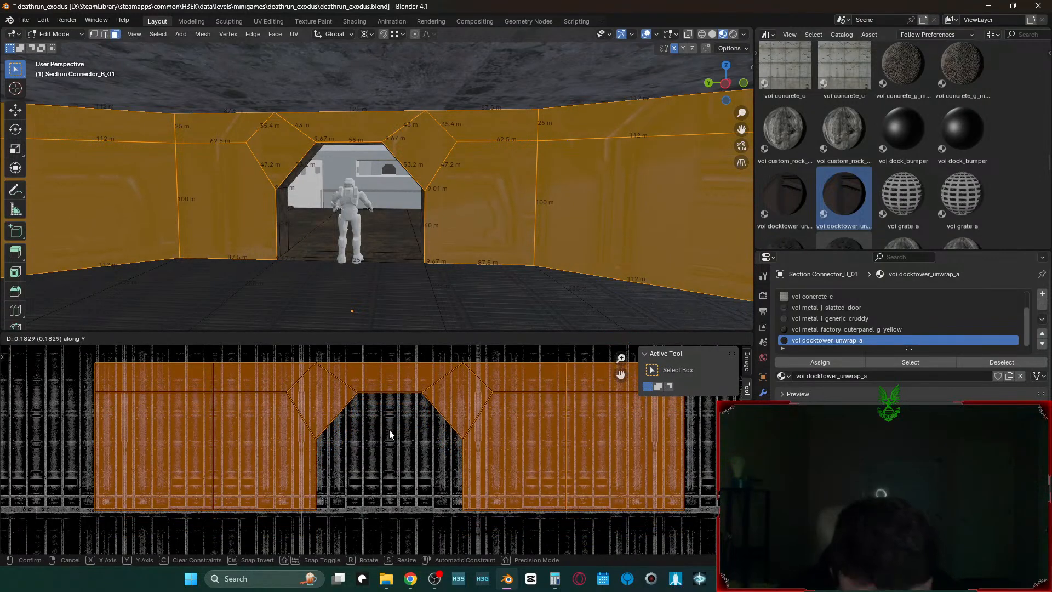
{"action": "left_click", "coordinate": [389, 430]}
{"action": "key", "text": "Tab"}
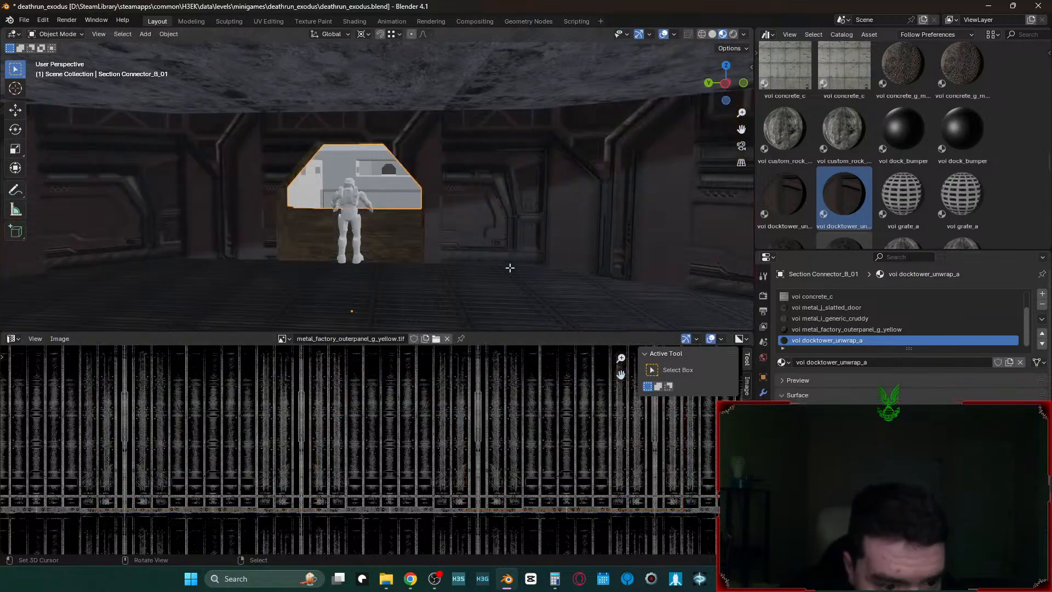
- Snap the UV editor's 2D cursor to the selected wall UVs in Edit Mode
{"action": "key", "text": "Tab"}
{"action": "scroll", "coordinate": [448, 442], "scroll_direction": "down", "scroll_amount": 2}
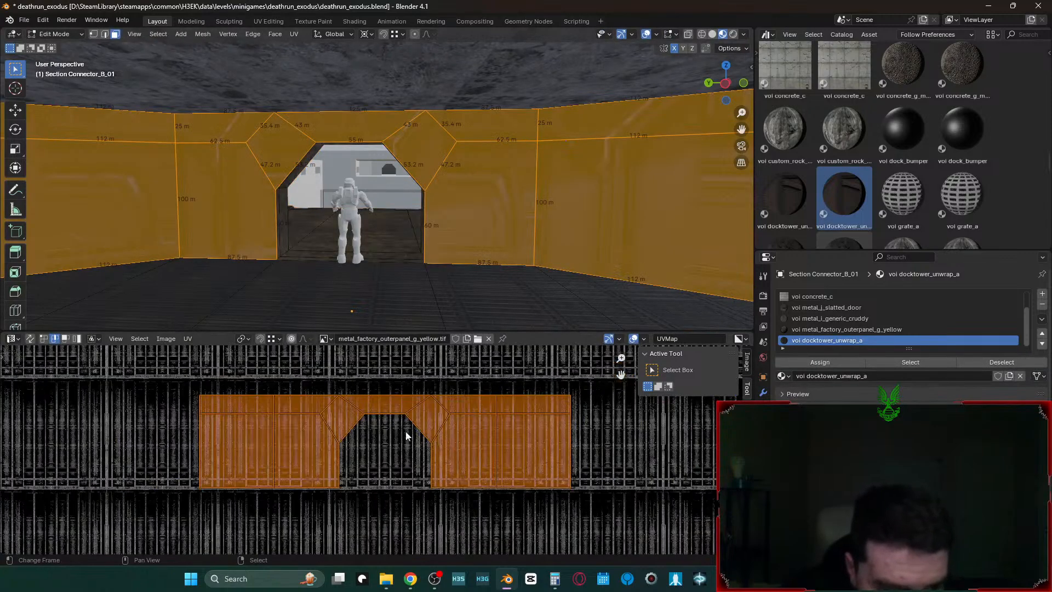
{"action": "key", "text": "shift+s"}
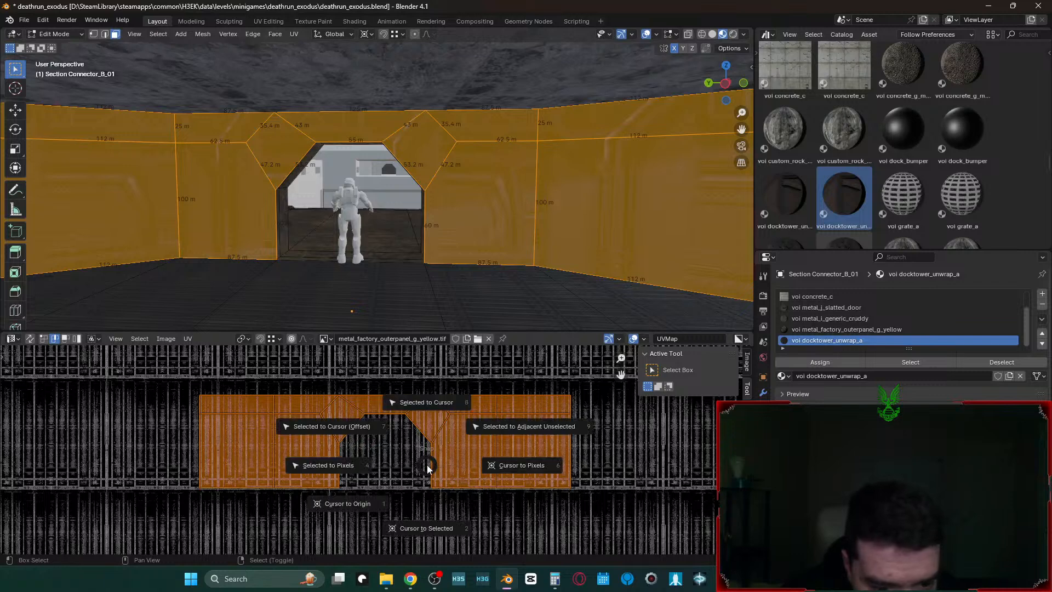
{"action": "left_click", "coordinate": [431, 530]}
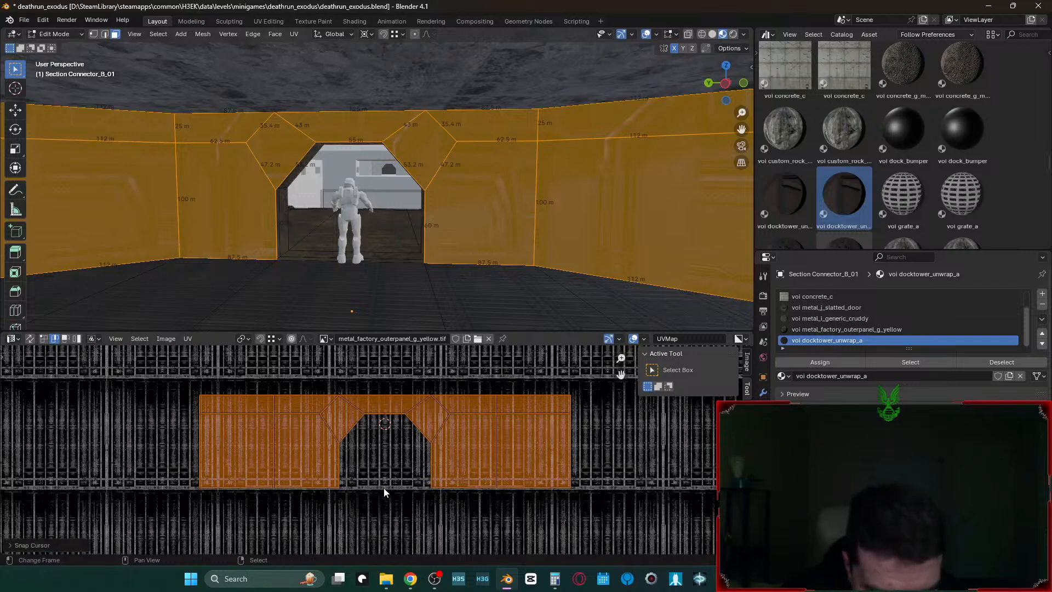
- Snap the UV editor's 2D cursor to the bottom edge of the wall UVs, centred under the doorway opening
{"action": "left_click", "coordinate": [442, 487]}
{"action": "key", "text": "shift+s"}
{"action": "left_click", "coordinate": [406, 491]}
- Scale all the wall UVs up around the 2D cursor to the texture's next horizontal seam and check the walls in Object Mode
{"action": "key", "text": "a"}
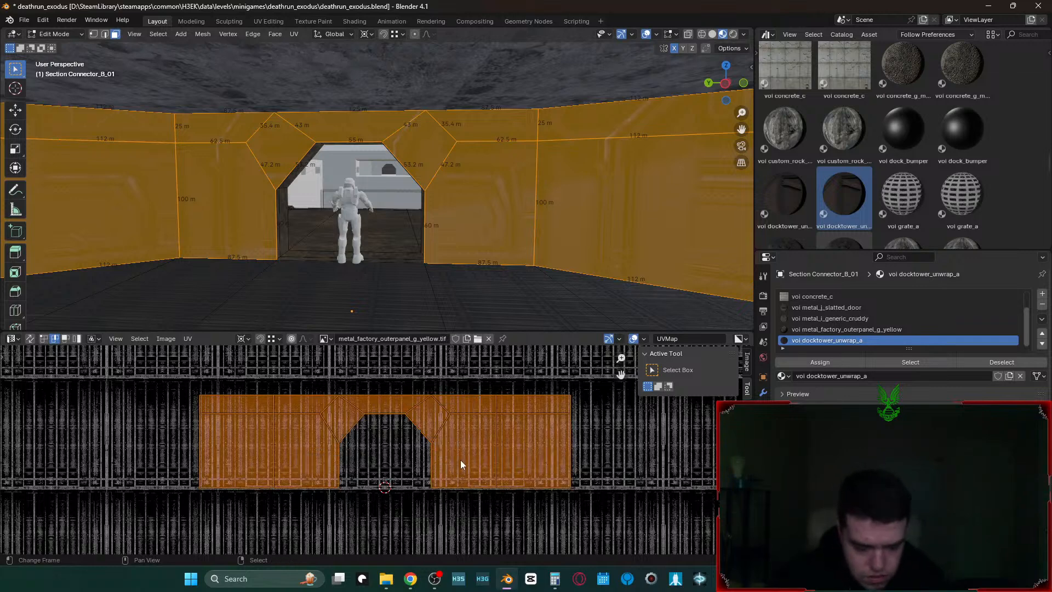
{"action": "key", "text": "s"}
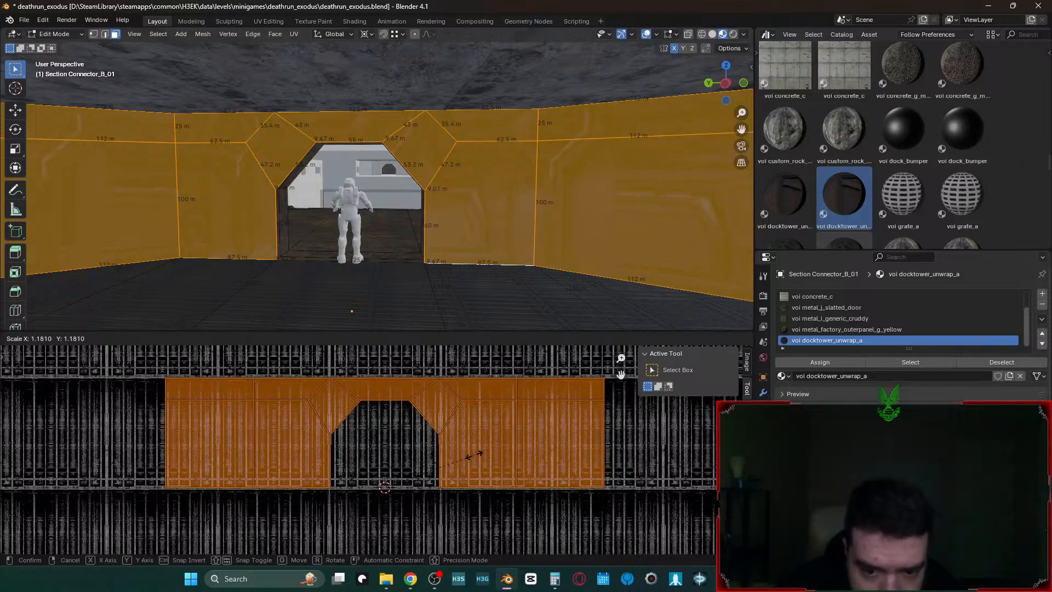
{"action": "left_click", "coordinate": [447, 478]}
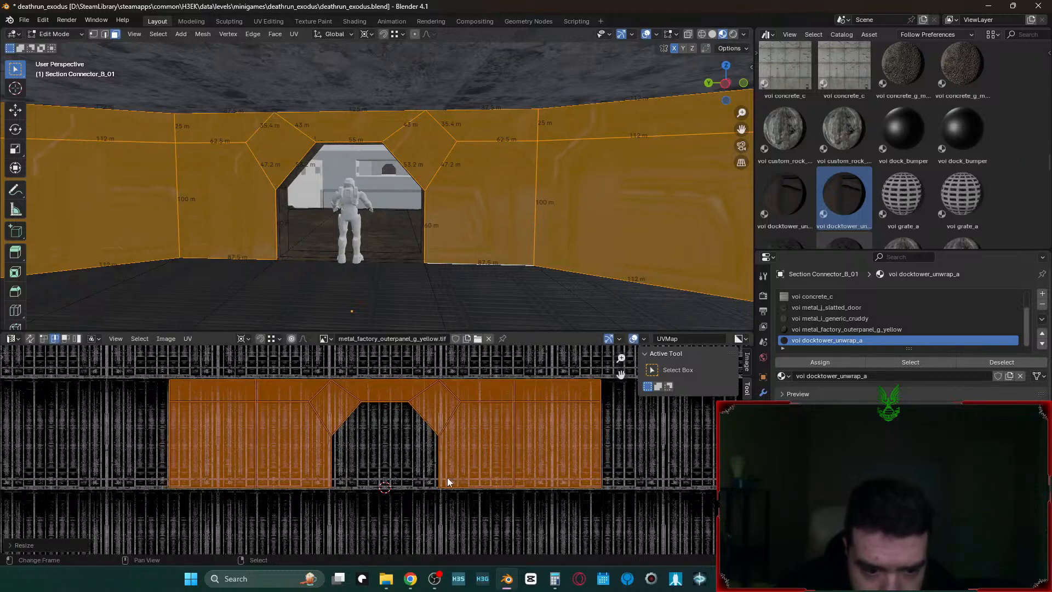
{"action": "key", "text": "Tab"}
{"action": "key", "text": "Tab"}
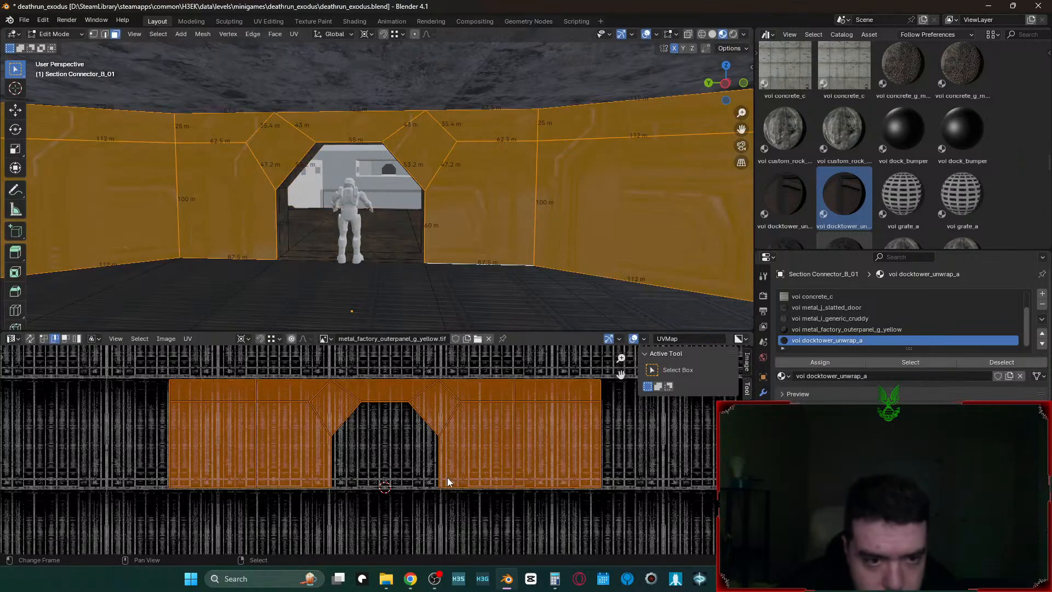
{"action": "key", "text": "Tab"}
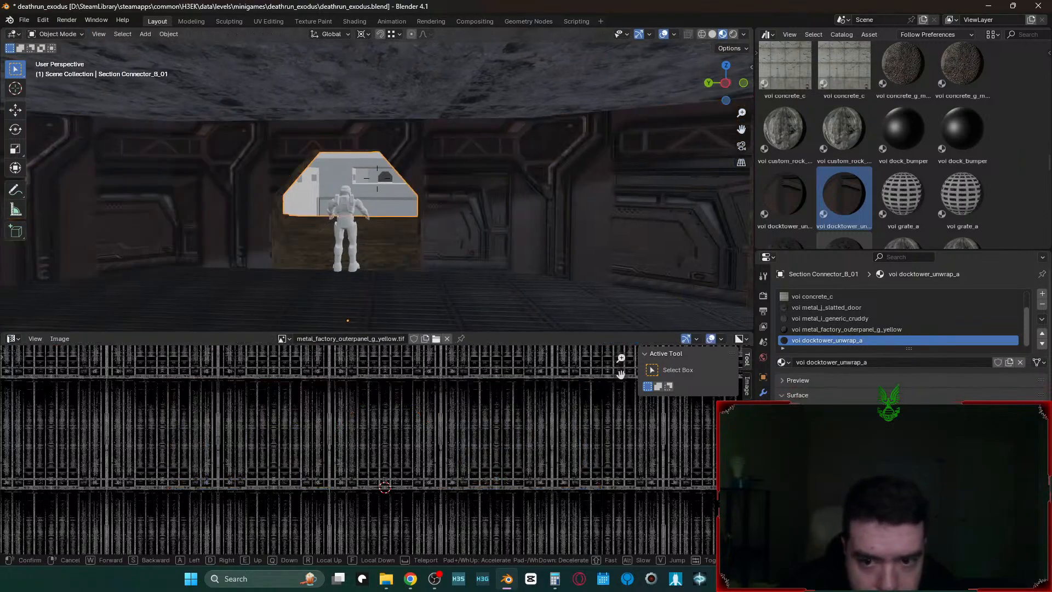
- Return to Edit Mode, switch the UV editor to face selection, and undo the trial selections of the wall faces
{"action": "key", "text": "Tab"}
{"action": "left_click", "coordinate": [464, 442]}
{"action": "key", "text": "3"}
{"action": "left_click", "coordinate": [527, 443]}
{"action": "left_click", "coordinate": [499, 422]}
{"action": "right_click", "coordinate": [601, 427]}
{"action": "right_click", "coordinate": [484, 426], "text": "shift"}
{"action": "right_click", "coordinate": [376, 401]}
{"action": "right_click", "coordinate": [522, 250]}
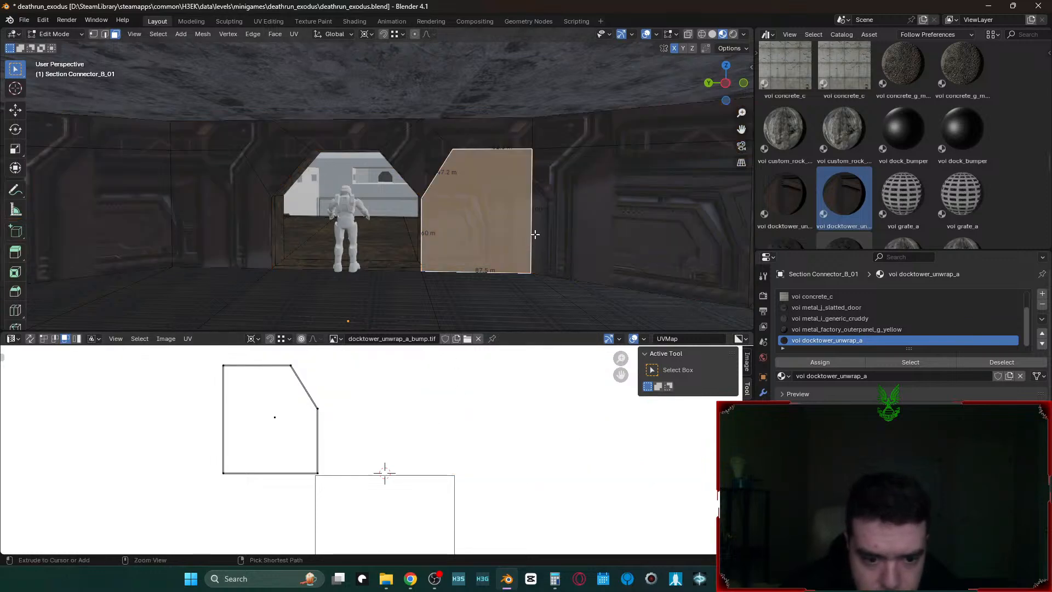
{"action": "right_click", "coordinate": [532, 239], "text": "ctrl"}
{"action": "right_click", "coordinate": [468, 459]}
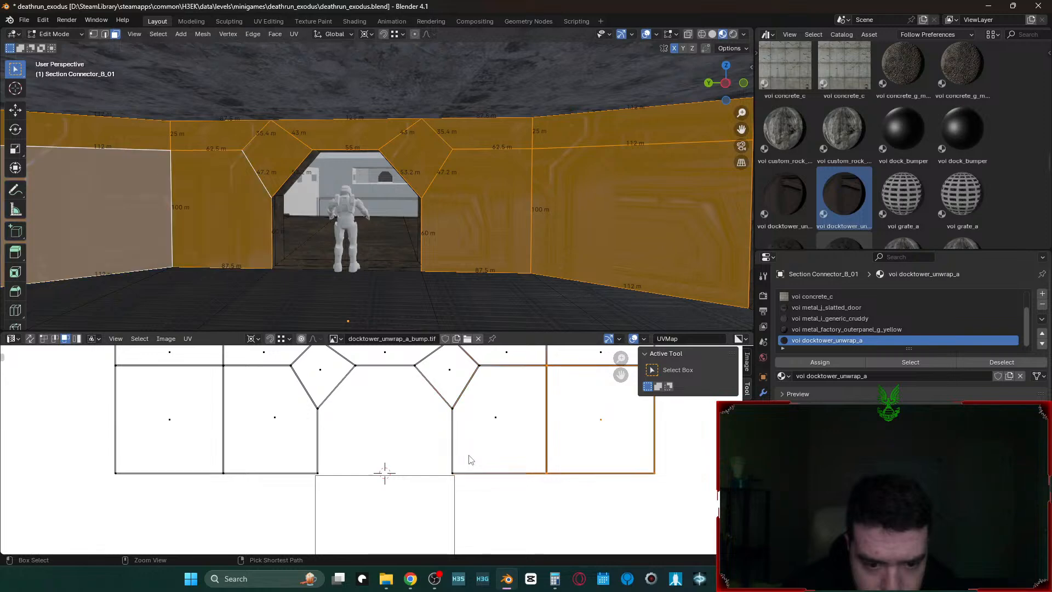
{"action": "key", "text": "ctrl+z"}
{"action": "key", "text": "ctrl+z"}
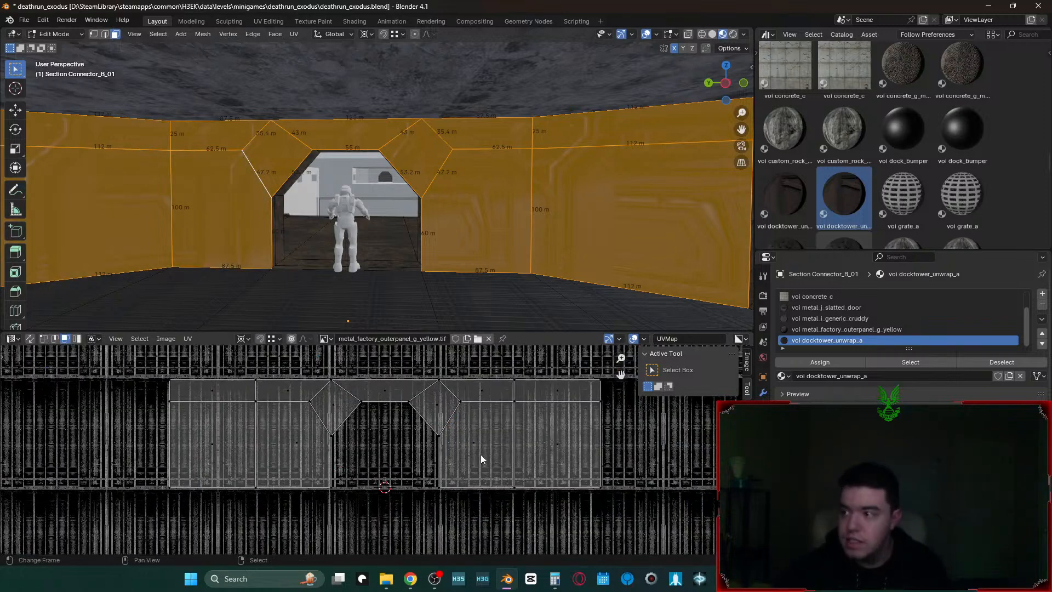
{"action": "key", "text": "a"}
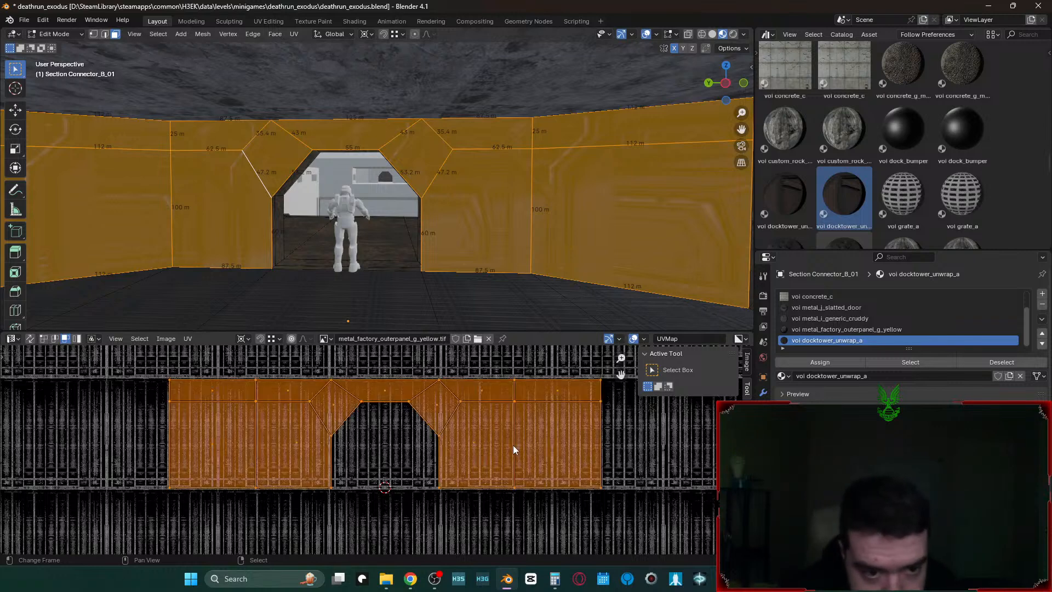
{"action": "left_click", "coordinate": [428, 395]}
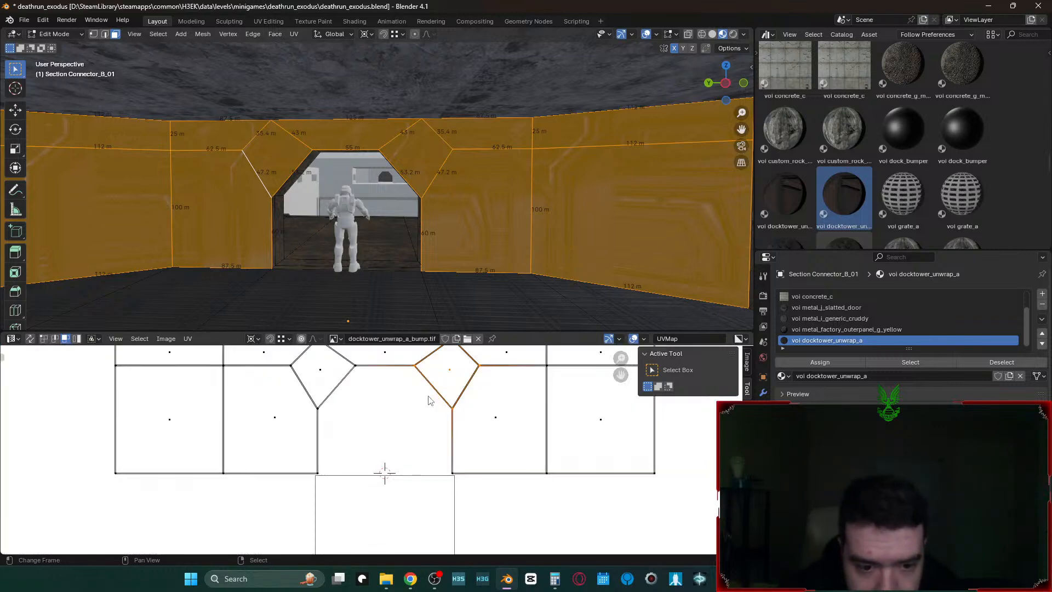
{"action": "key", "text": "ctrl+z"}
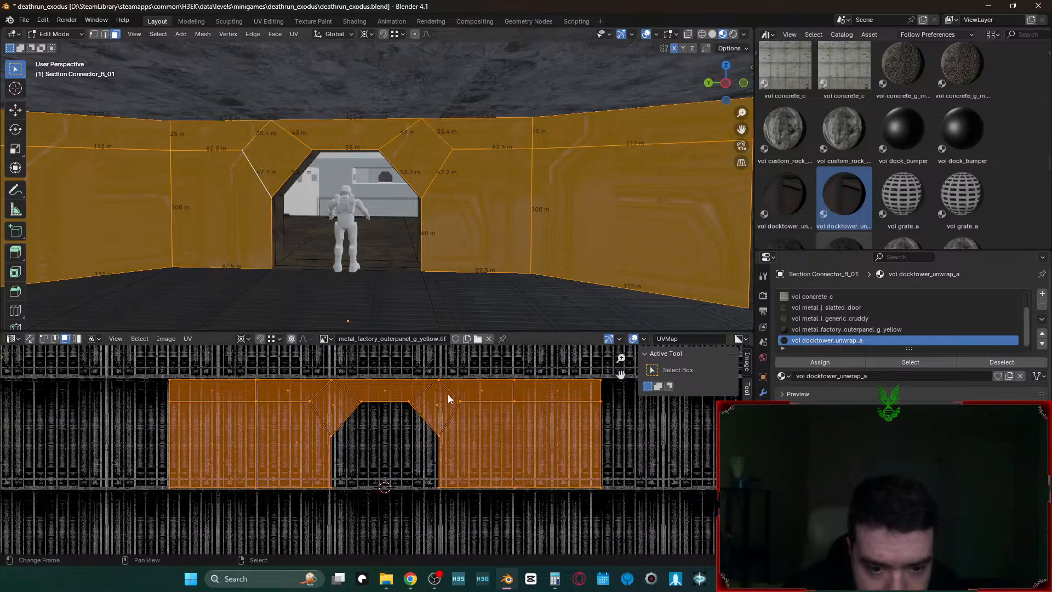
{"action": "left_click", "coordinate": [441, 401]}
{"action": "key", "text": "ctrl+z"}
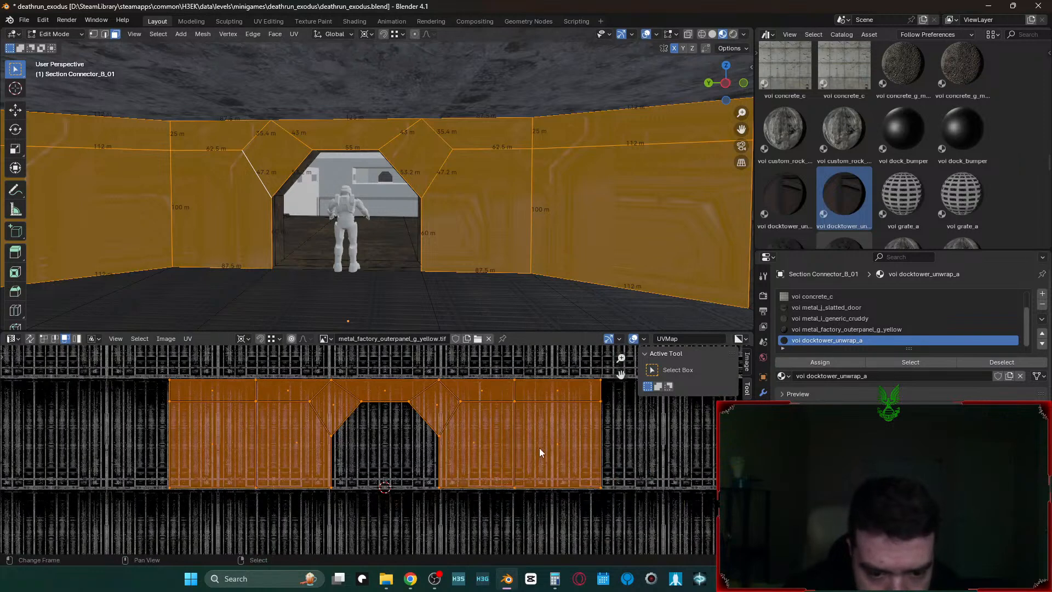
{"action": "key", "text": "alt+a"}
{"action": "left_click", "coordinate": [446, 413]}
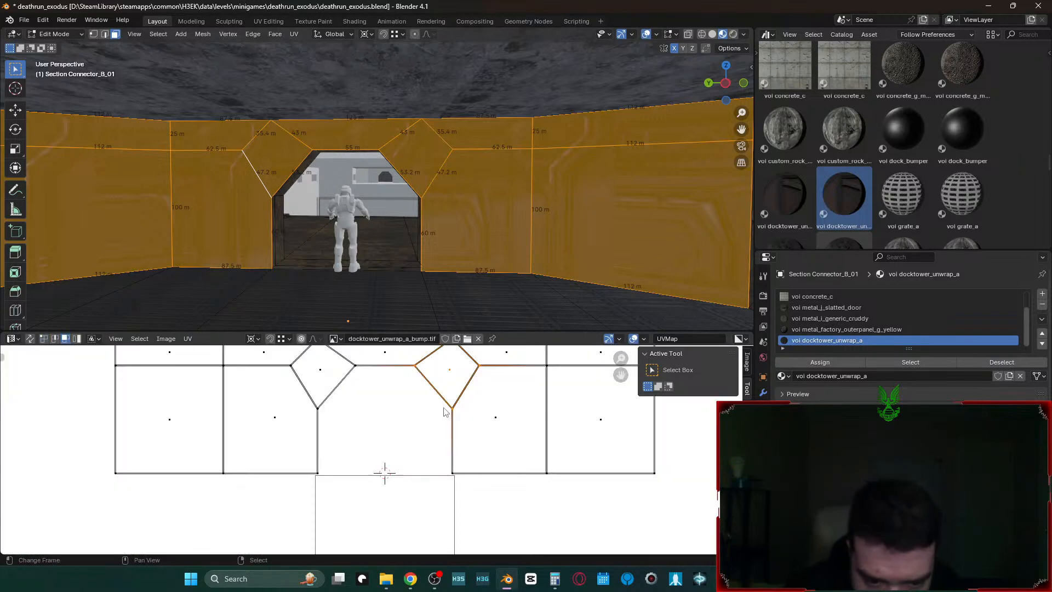
{"action": "key", "text": "ctrl+z"}
- Try to move each diamond-shaped UV face at the doorway's upper corners
{"action": "left_click", "coordinate": [444, 414]}
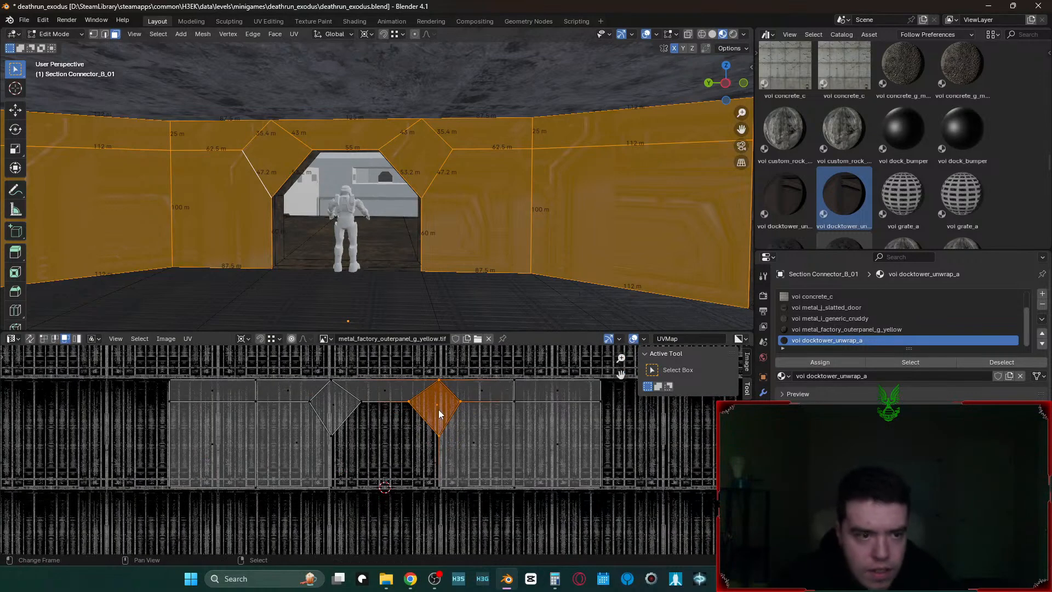
{"action": "key", "text": "g"}
{"action": "right_click", "coordinate": [440, 407]}
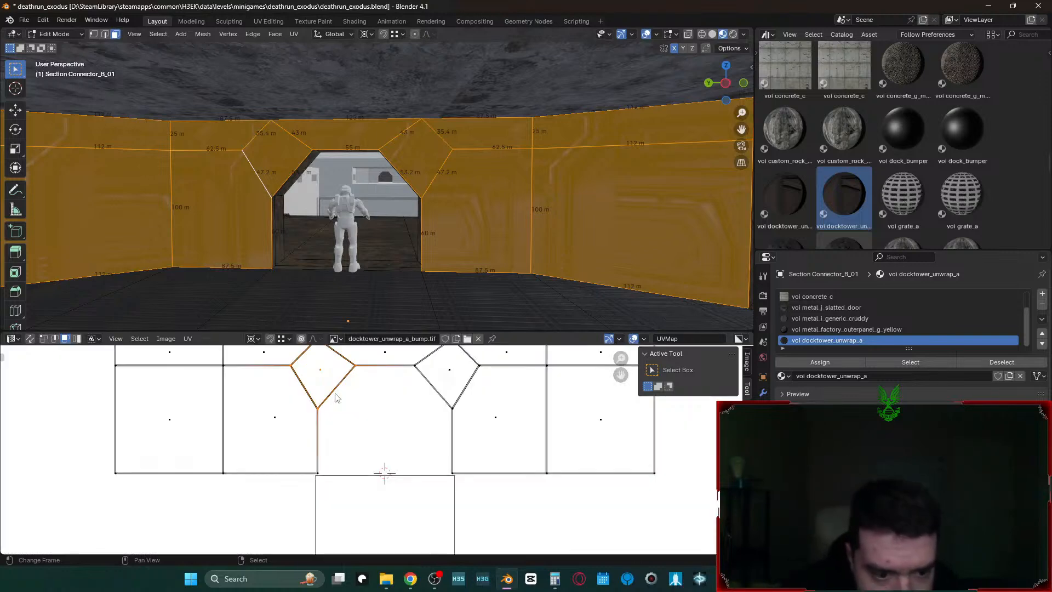
{"action": "key", "text": "c"}
{"action": "left_click", "coordinate": [334, 413]}
{"action": "left_click", "coordinate": [438, 408], "text": "shift"}
{"action": "right_click", "coordinate": [434, 410]}
{"action": "key", "text": "g"}
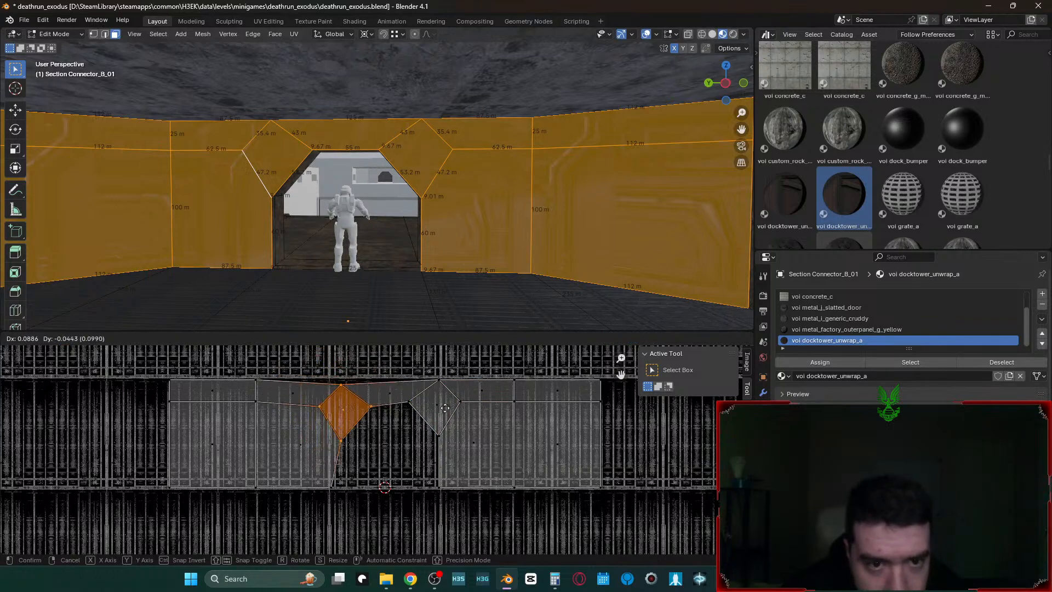
{"action": "left_click", "coordinate": [398, 410]}
- Circle-select the UV faces of the wall on the doorway's left side, excluding the diamond-shaped face
{"action": "key", "text": "c"}
{"action": "left_click", "coordinate": [328, 410], "text": "shift"}
{"action": "left_click", "coordinate": [298, 451]}
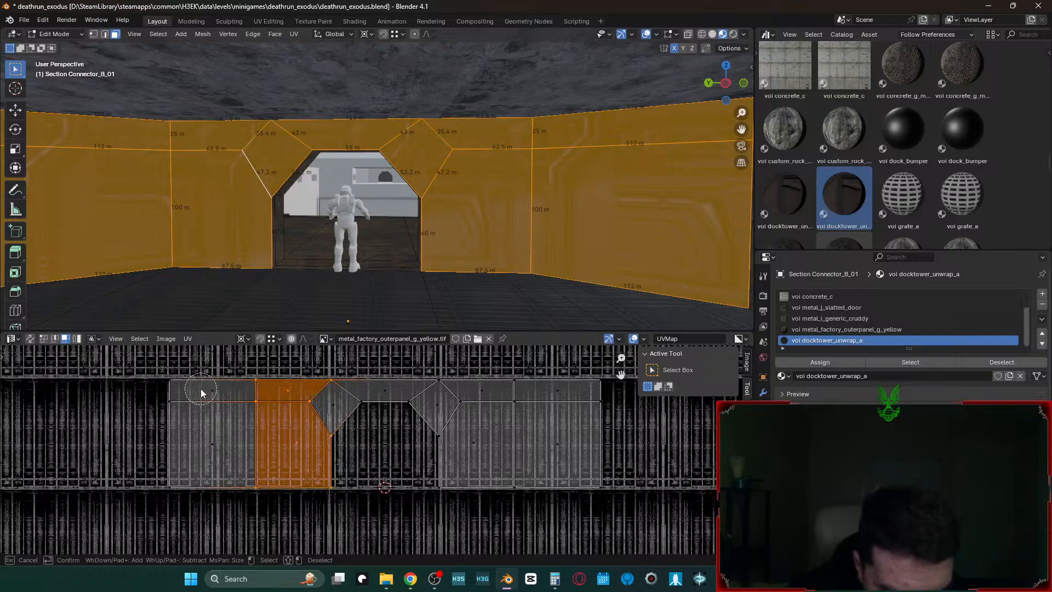
{"action": "left_click_drag", "start_coordinate": [202, 394], "coordinate": [199, 448]}
{"action": "right_click", "coordinate": [256, 410]}
- Hide the 3D viewport overlays and try moving the left wall's UV faces
{"action": "middle_click_drag", "start_coordinate": [445, 238], "coordinate": [458, 238]}
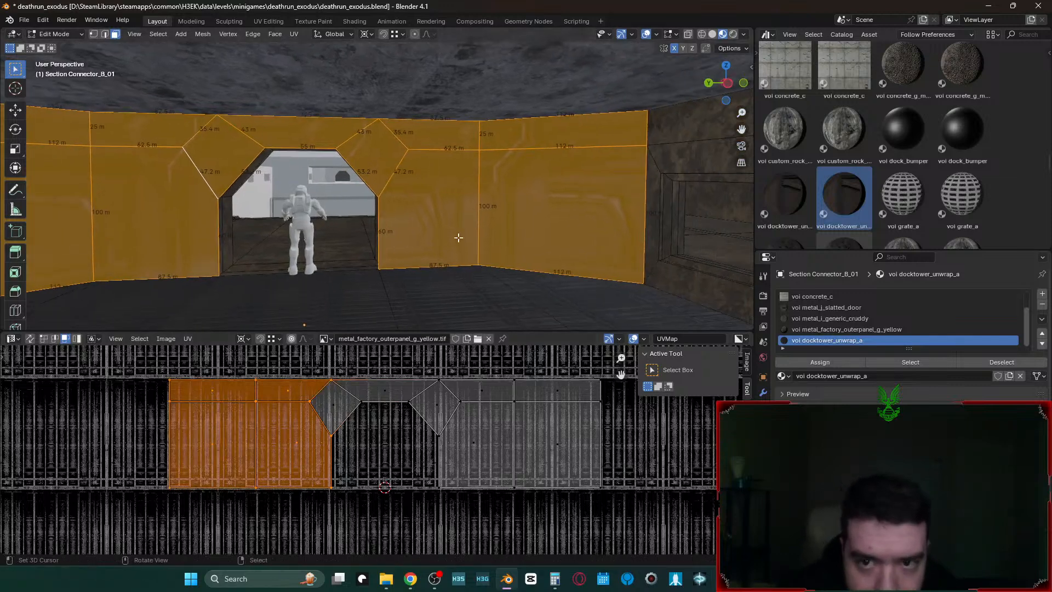
{"action": "left_click", "coordinate": [645, 35]}
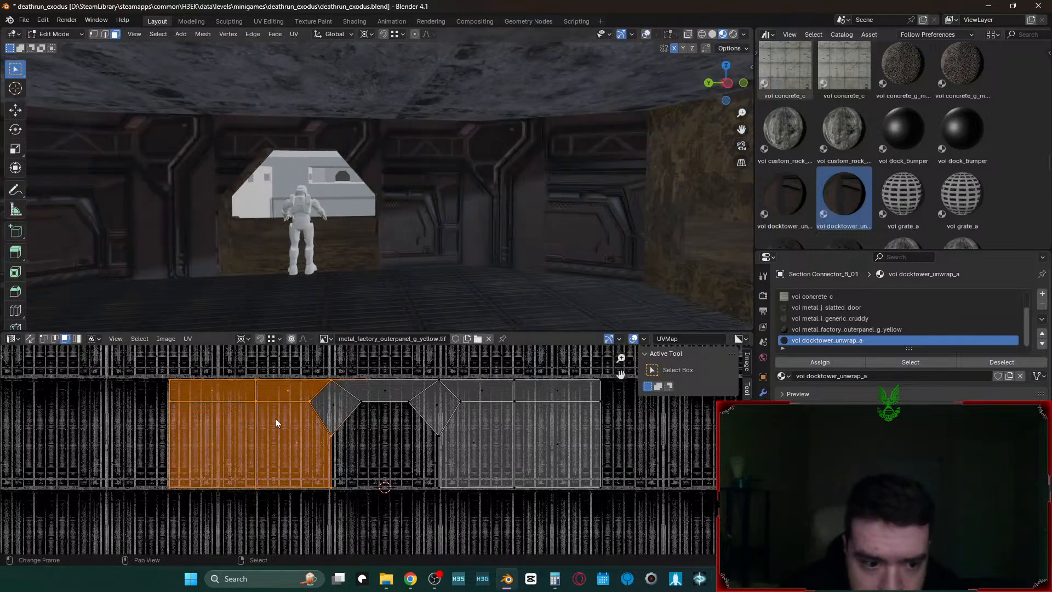
{"action": "key", "text": "g"}
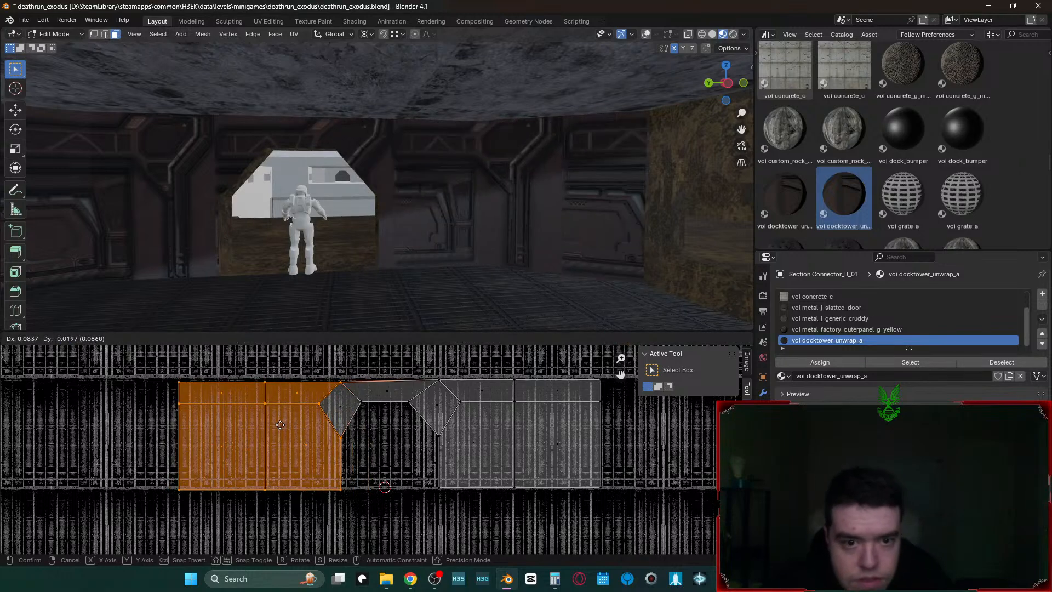
{"action": "left_click", "coordinate": [197, 429]}
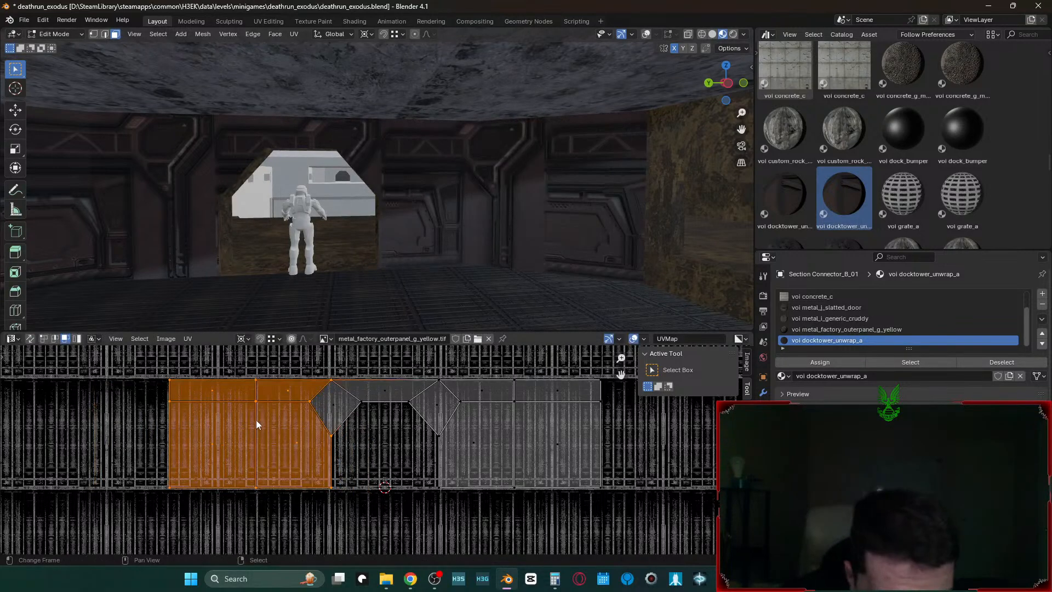
- Select the left outer edge of the wall UVs in edge mode and move it 0.3 outward along X
{"action": "key", "text": "2"}
{"action": "left_click", "coordinate": [171, 392]}
{"action": "left_click", "coordinate": [170, 431], "text": "shift"}
{"action": "key", "text": "g"}
{"action": "key", "text": "x"}
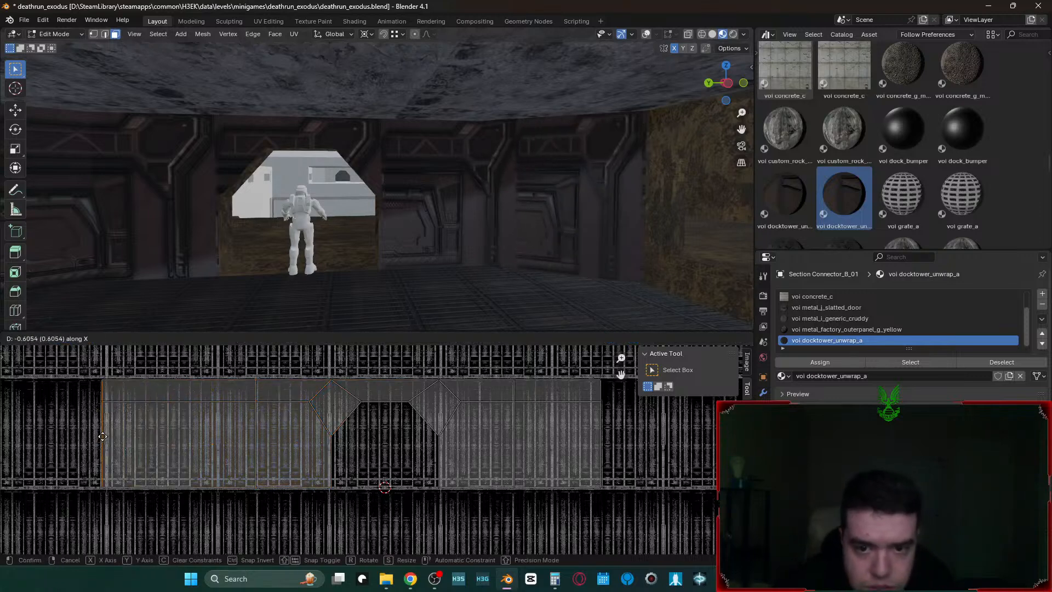
{"action": "left_click", "coordinate": [168, 440]}
{"action": "key", "text": "g"}
{"action": "key", "text": "x"}
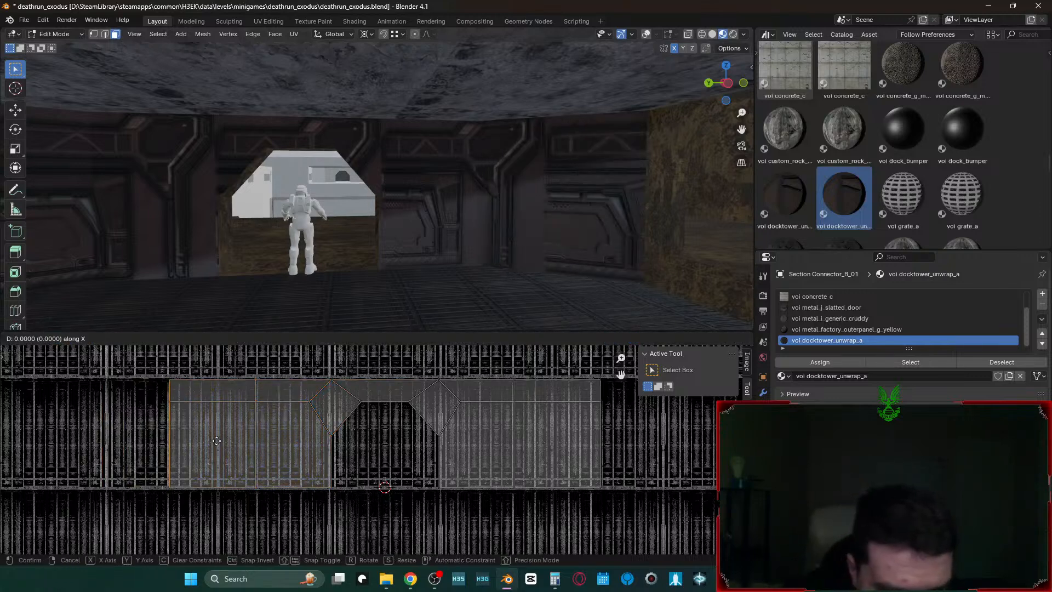
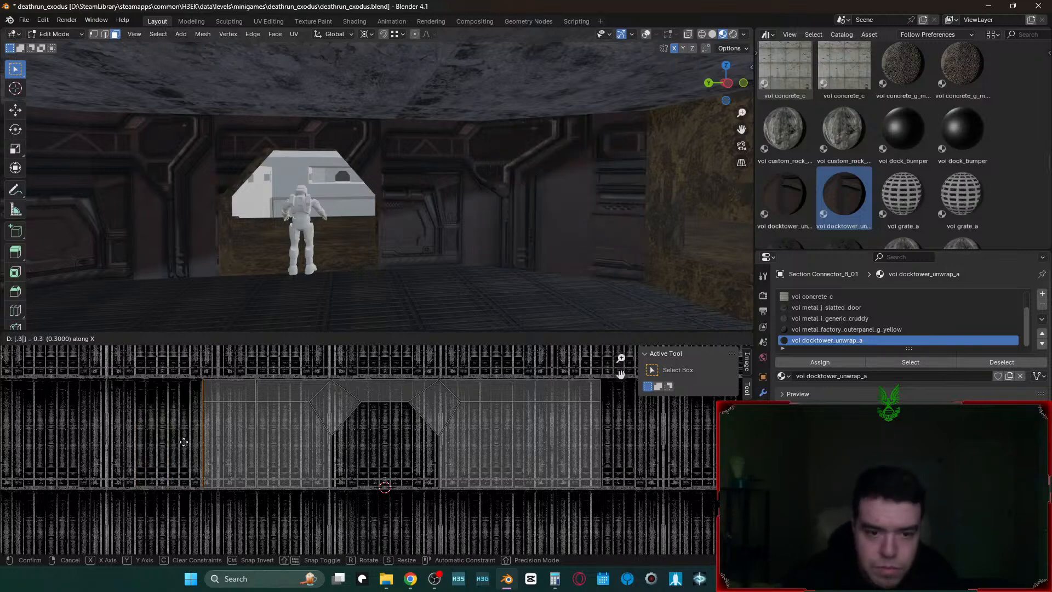
{"action": "left_click", "coordinate": [184, 446]}
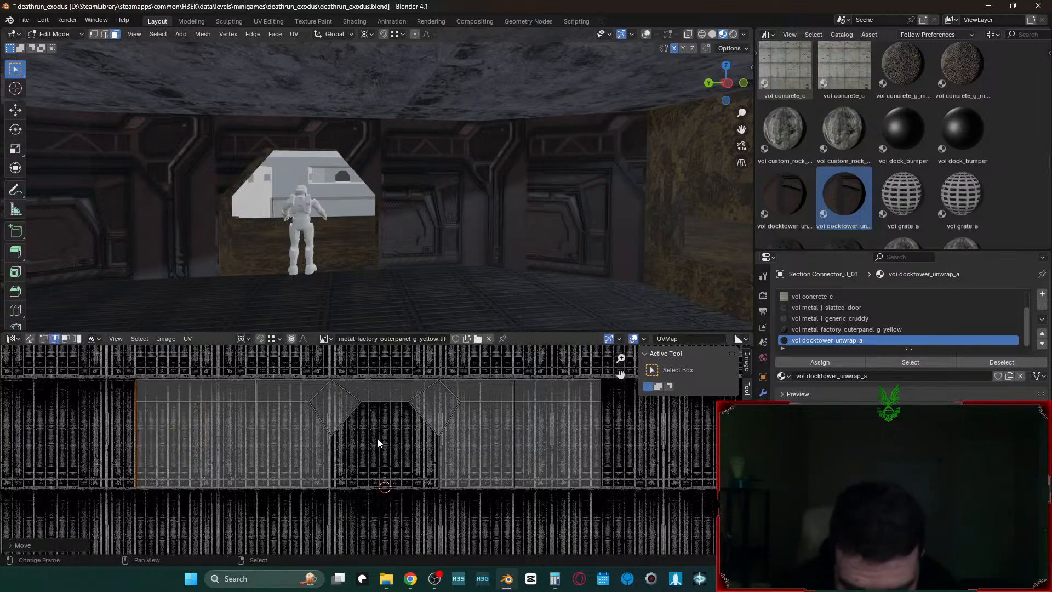
- Select the right outer edge of the wall UVs and move it 0.3 outward along X
{"action": "key", "text": "c"}
{"action": "left_click_drag", "start_coordinate": [609, 426], "coordinate": [614, 408]}
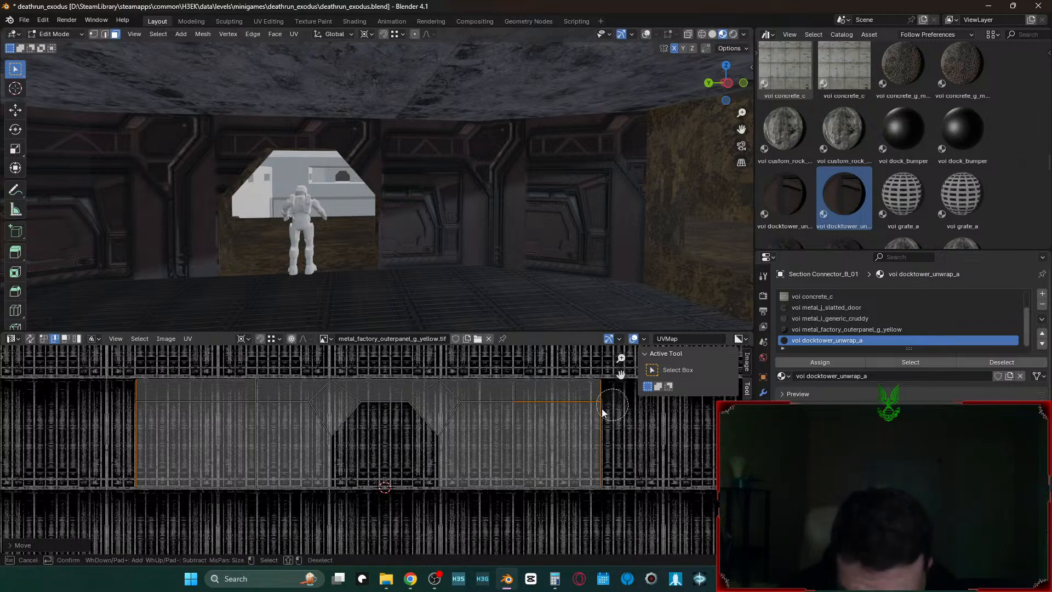
{"action": "right_click", "coordinate": [145, 439]}
{"action": "type", "text": "g"}
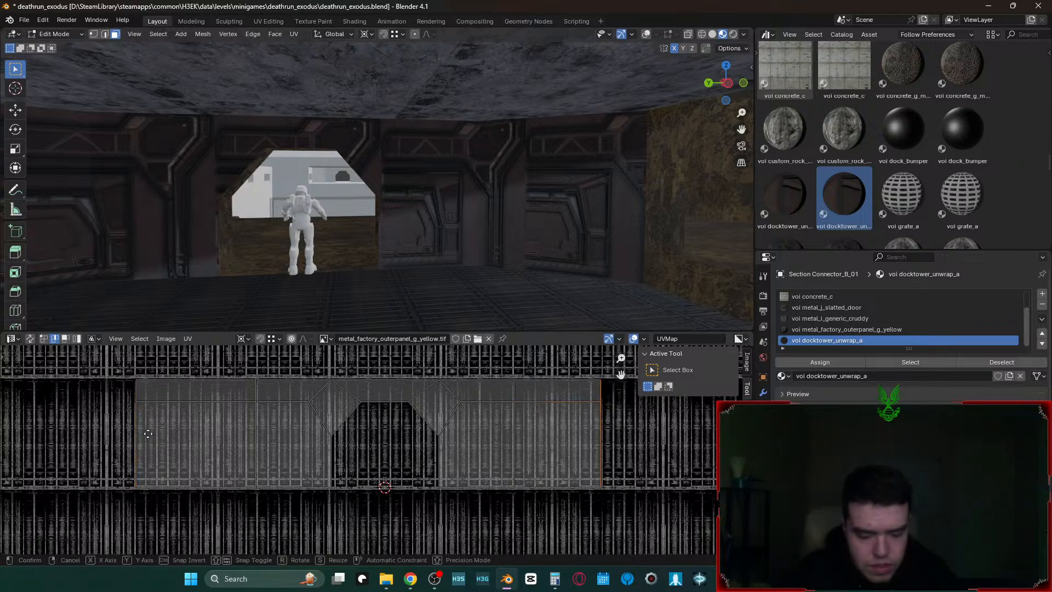
{"action": "type", "text": "y.3"}
{"action": "key", "text": "Return"}
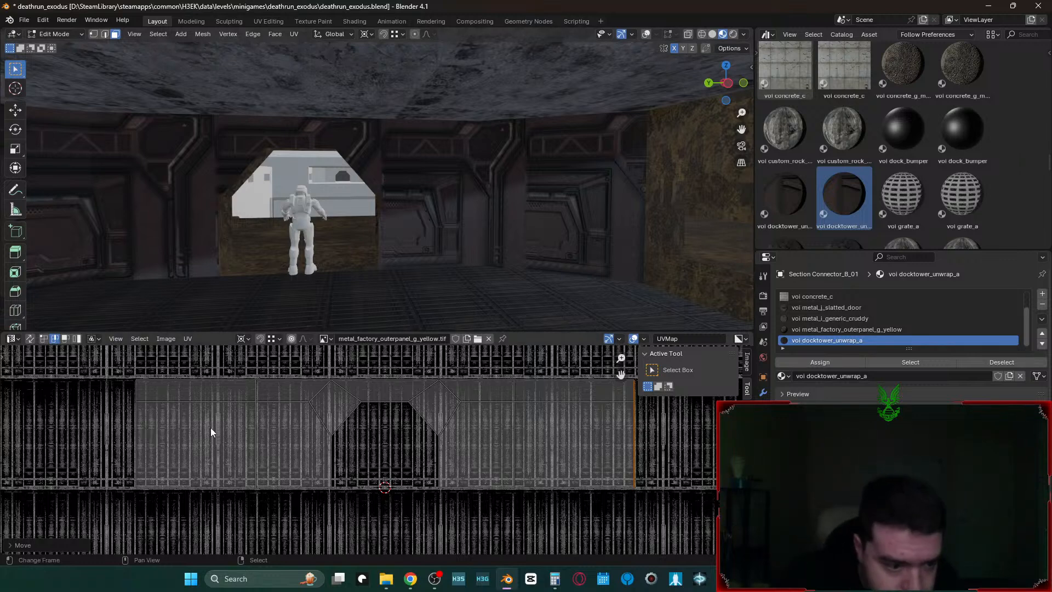
- Select the UV faces left of the doorway in face mode and reduce the selection to the diamond-shaped face
{"action": "key", "text": "c"}
{"action": "key", "text": "Escape"}
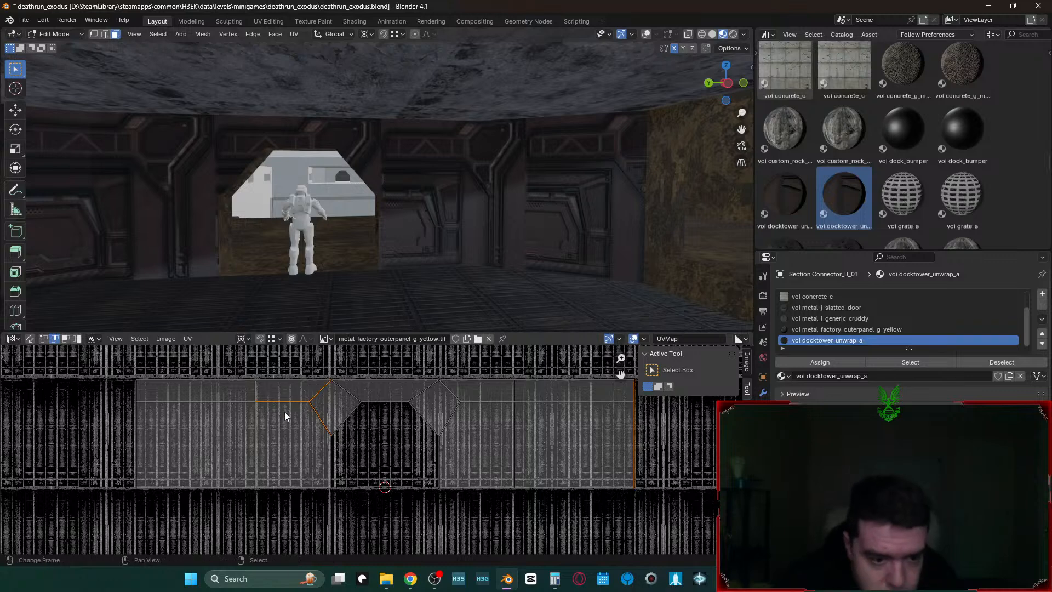
{"action": "key", "text": "3"}
{"action": "key", "text": "c"}
{"action": "mouse_move", "coordinate": [331, 418]}
{"action": "left_mouse_down"}
{"action": "mouse_move", "coordinate": [314, 401]}
{"action": "mouse_move", "coordinate": [304, 448]}
{"action": "left_mouse_up"}
{"action": "key", "text": "Escape"}
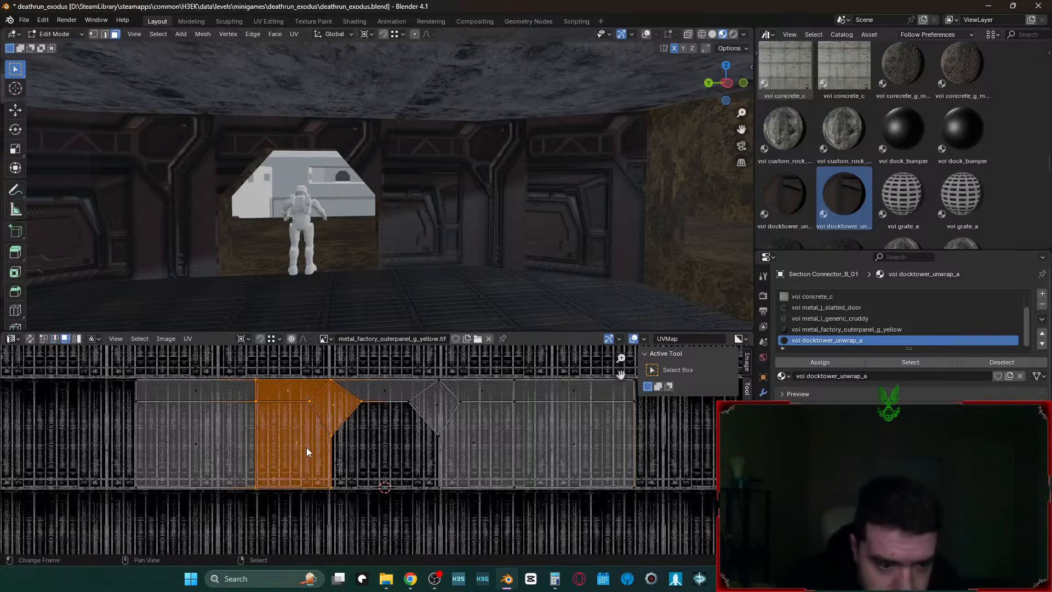
{"action": "key", "text": "g"}
{"action": "key", "text": "x"}
{"action": "right_click", "coordinate": [296, 446]}
{"action": "key", "text": "c"}
{"action": "left_click_drag", "start_coordinate": [242, 383], "coordinate": [241, 458], "text": "shift"}
{"action": "key", "text": "Escape"}
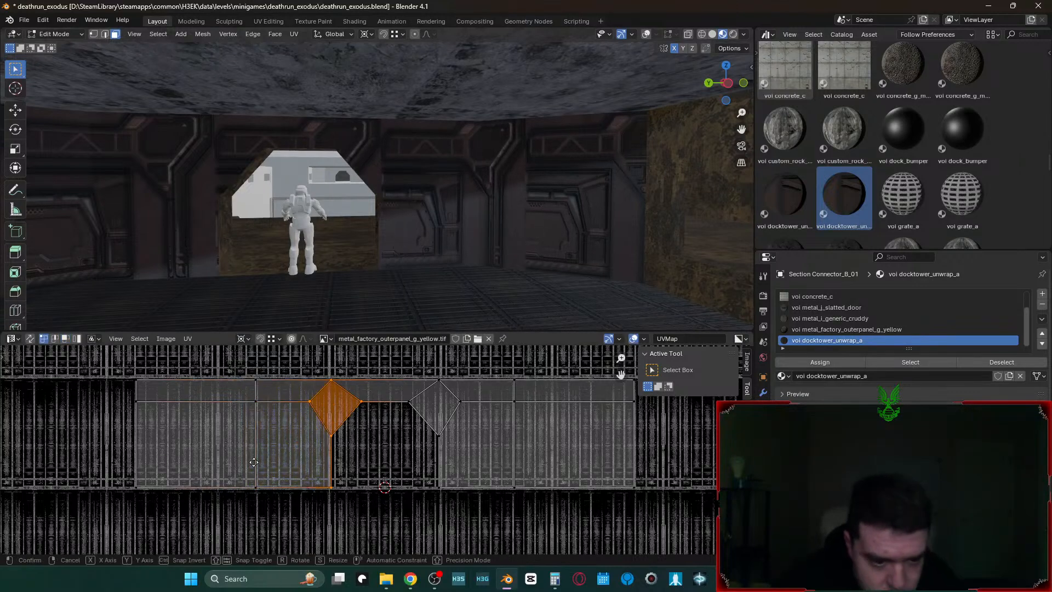
{"action": "key", "text": "g"}
{"action": "right_click", "coordinate": [261, 458]}
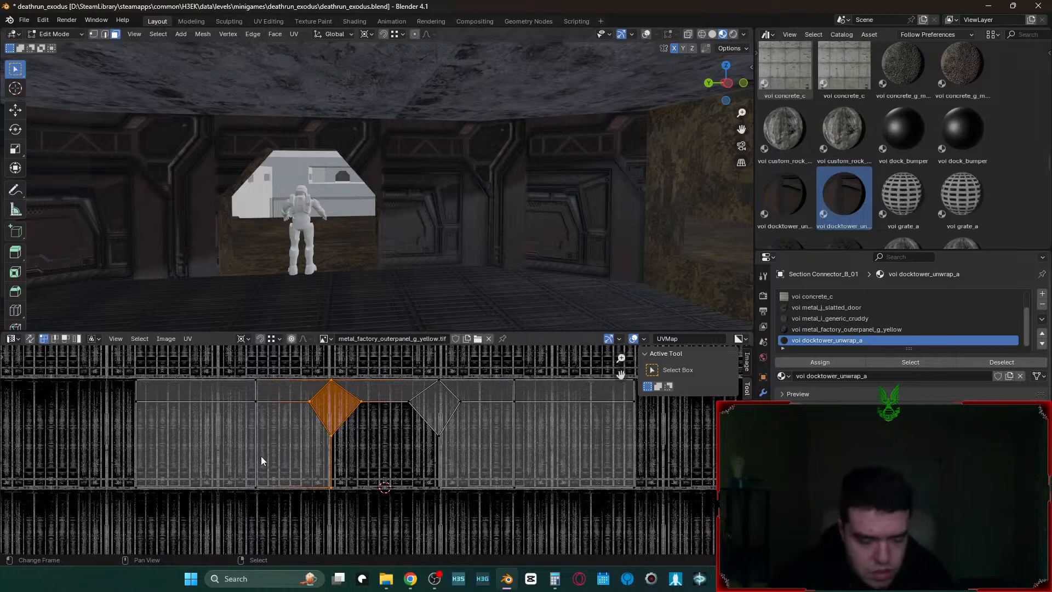
- Try to mirror the left diamond-shaped UV face around the 2D cursor by scaling it -1 along X
{"action": "type", "text": "sy-1"}
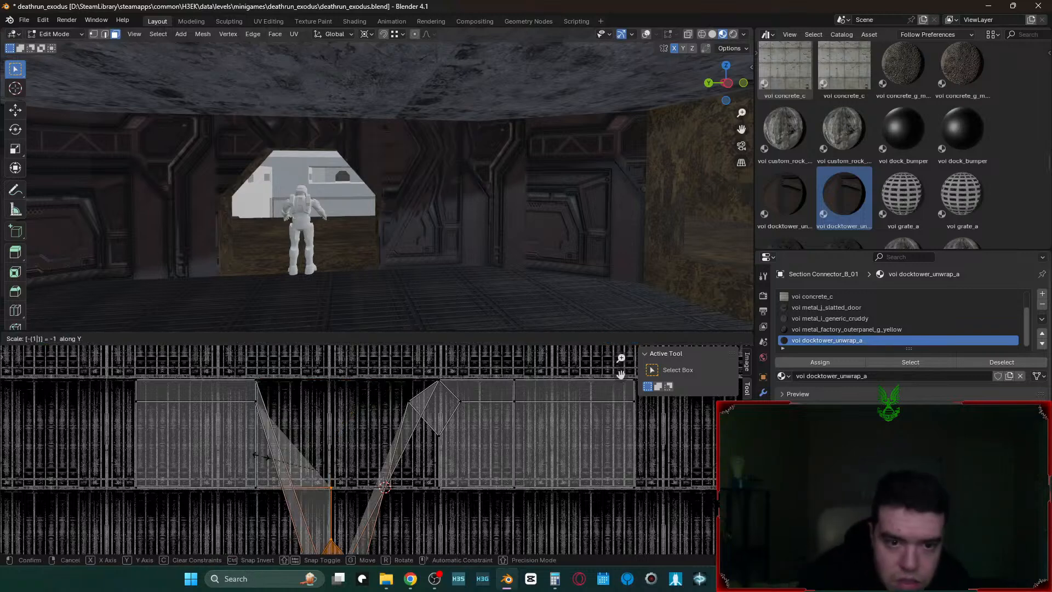
{"action": "type", "text": "x"}
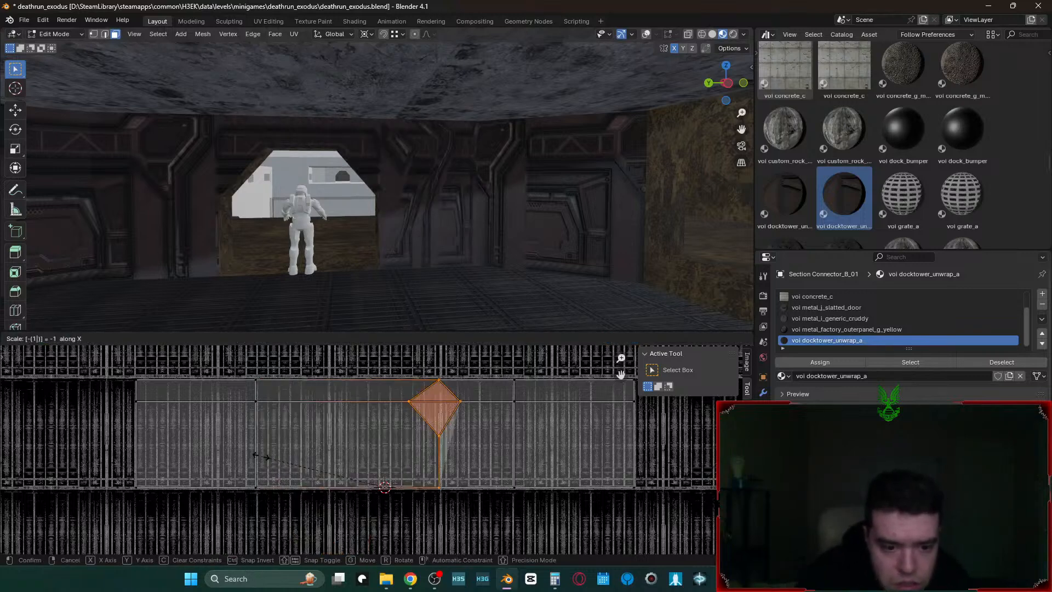
{"action": "key", "text": "Return"}
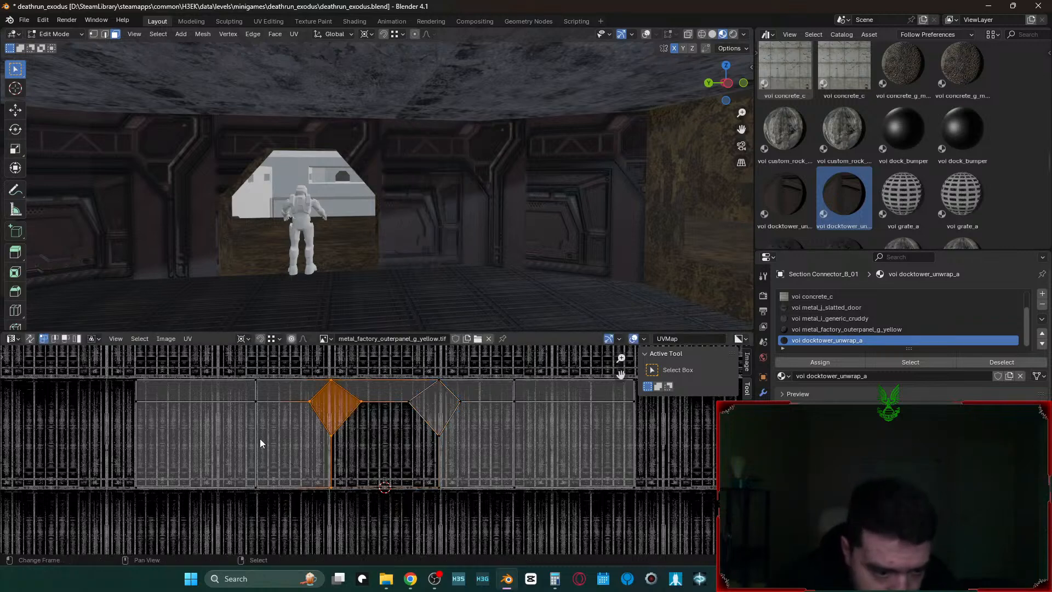
- Snap the 2D cursor to the vertical UV edge along the outer side of the faces left of the doorway
{"action": "left_click", "coordinate": [255, 430]}
{"action": "key", "text": "shift+s"}
{"action": "left_click", "coordinate": [260, 421]}
- Circle-select the UVs between the 2D cursor and the doorway in edge mode, including the diamond-shaped face and the lower edge
{"action": "key", "text": "3"}
{"action": "key", "text": "2"}
{"action": "key", "text": "c"}
{"action": "left_click", "coordinate": [328, 404]}
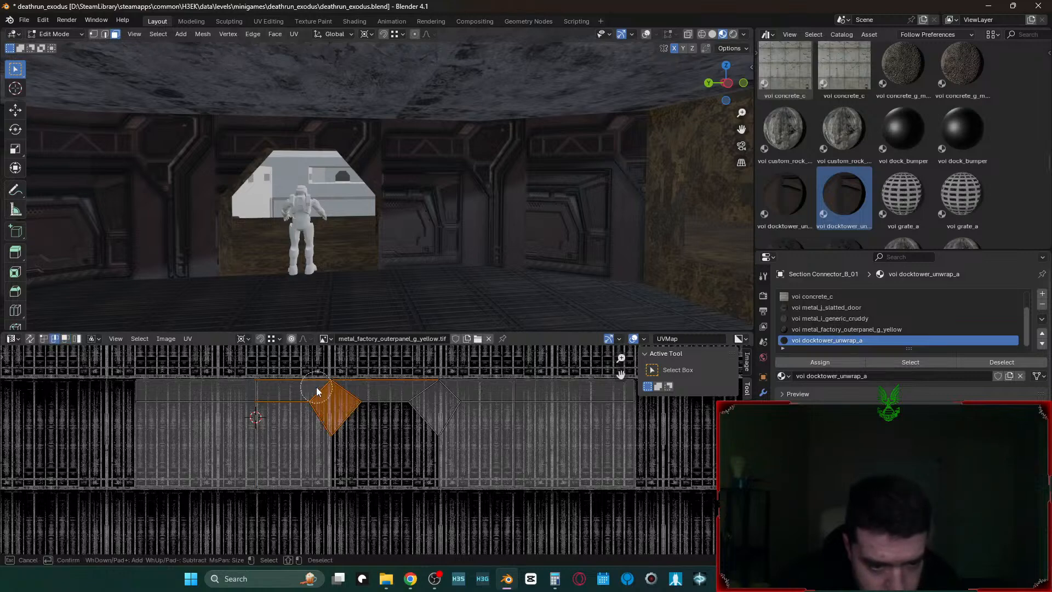
{"action": "left_click", "coordinate": [320, 485]}
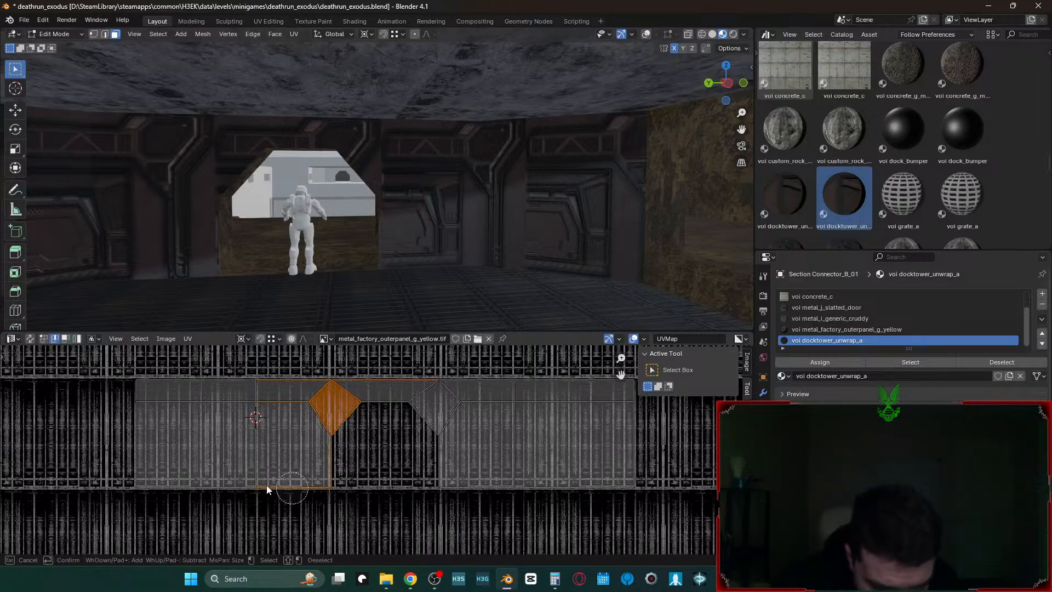
{"action": "left_click", "coordinate": [271, 393], "text": "shift"}
{"action": "left_click", "coordinate": [408, 377], "text": "shift"}
{"action": "right_click", "coordinate": [408, 377]}
- Mirror the selected UVs left of the doorway around the 2D cursor by scaling them -1 along X
{"action": "type", "text": "s"}
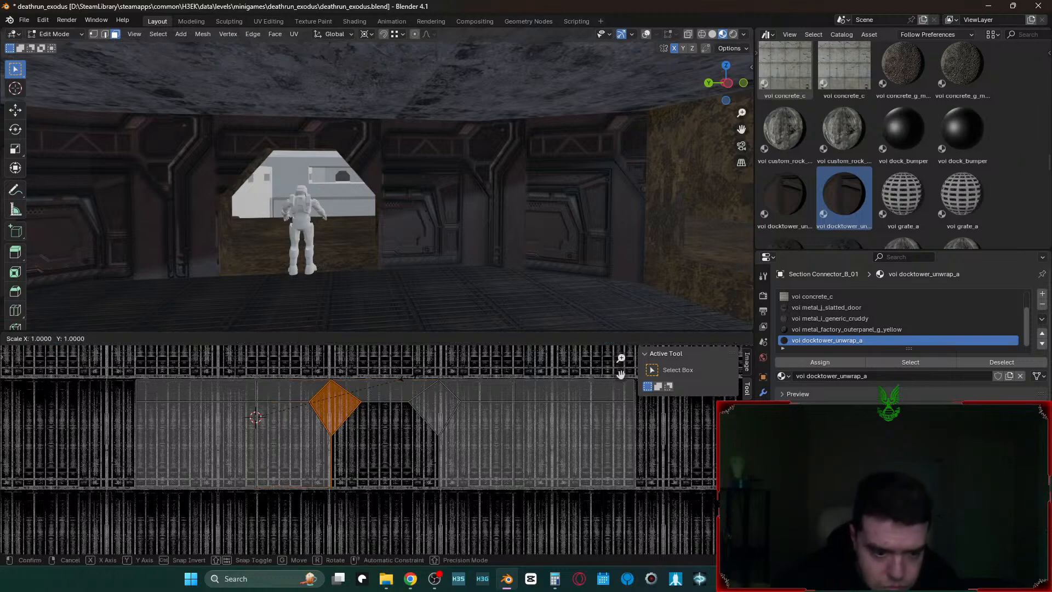
{"action": "type", "text": "y-1x"}
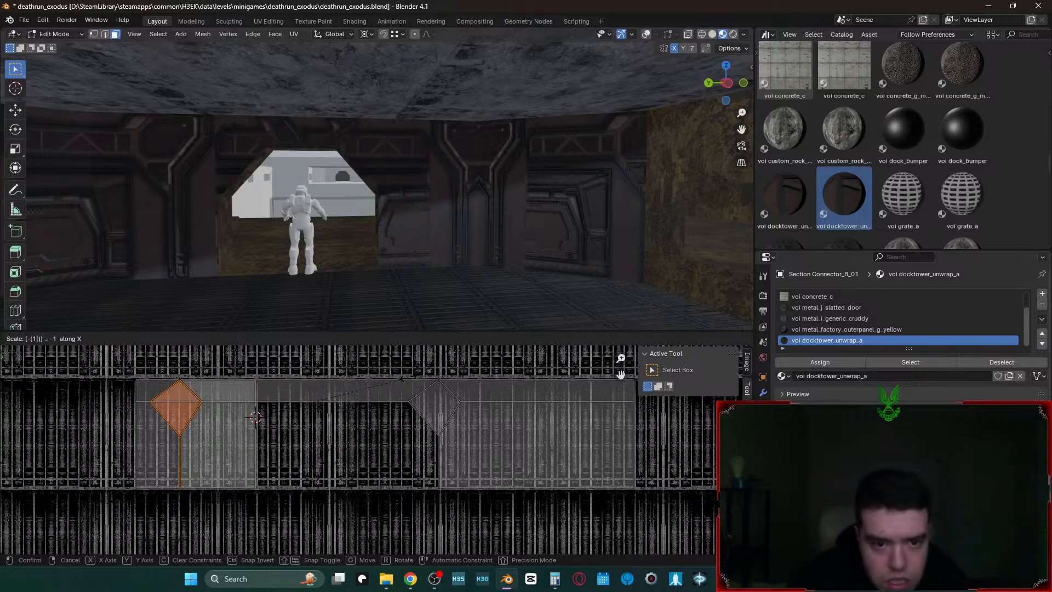
{"action": "type", "text": "--"}
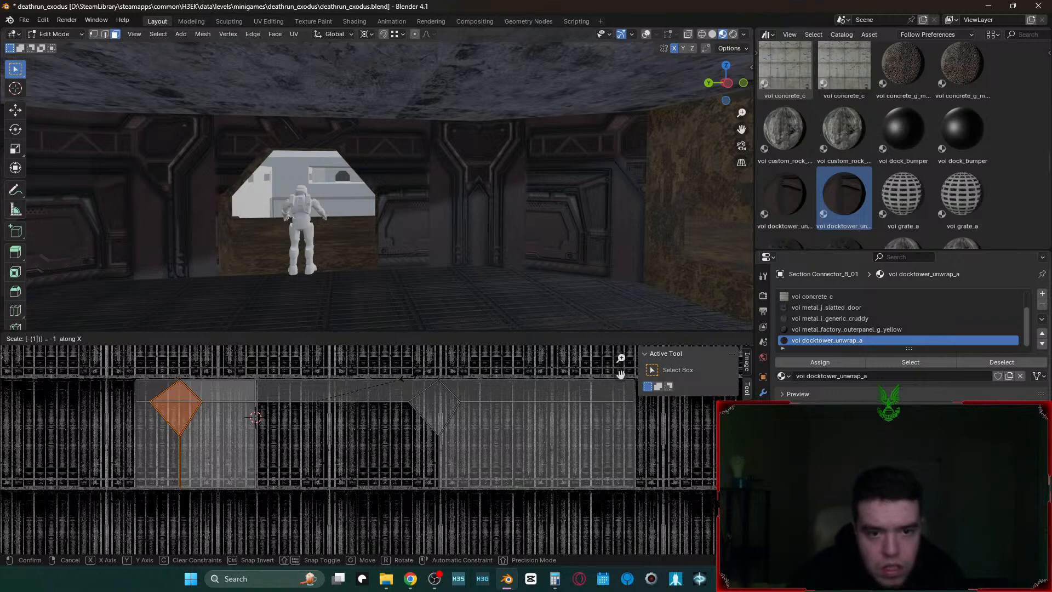
{"action": "key", "text": "Return"}
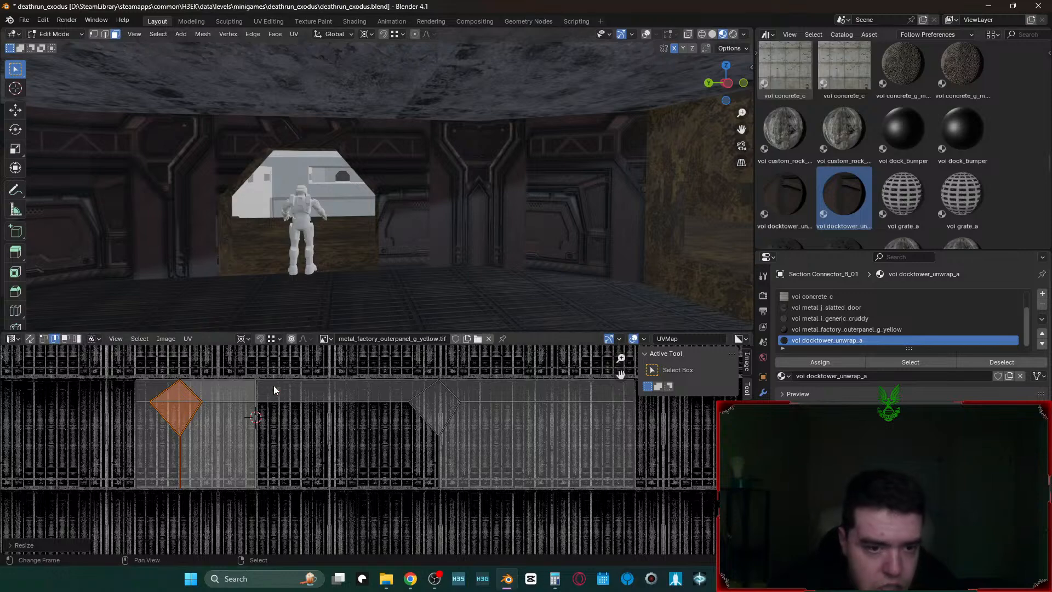
- Turn on the viewport overlays and select the diamond-shaped wall face at the doorway's upper corner on the model
{"action": "key", "text": "shift+grave"}
{"action": "key", "text": "w"}
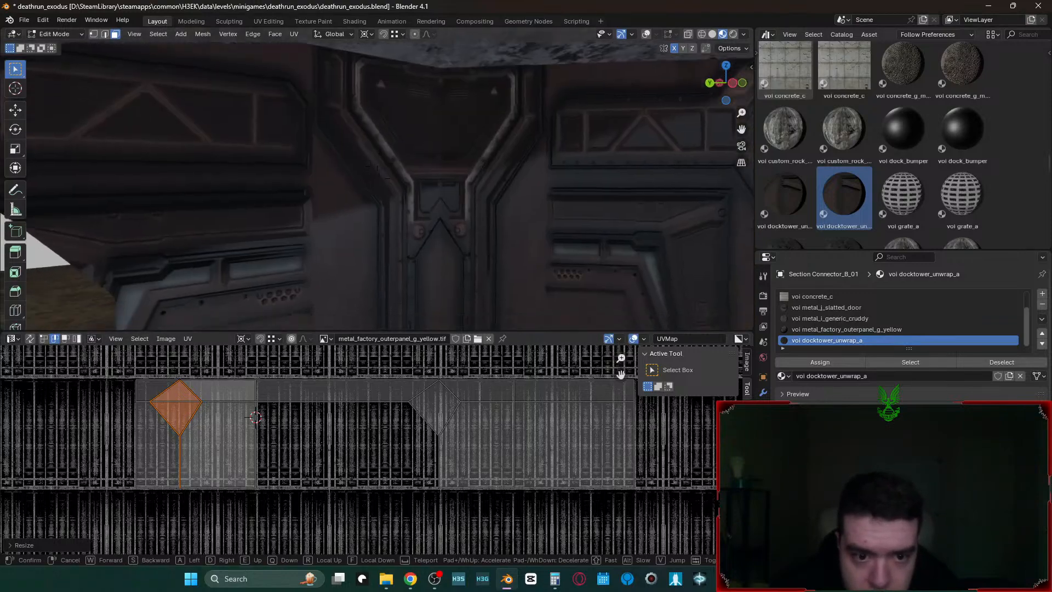
{"action": "key", "text": "s"}
{"action": "key", "text": "w"}
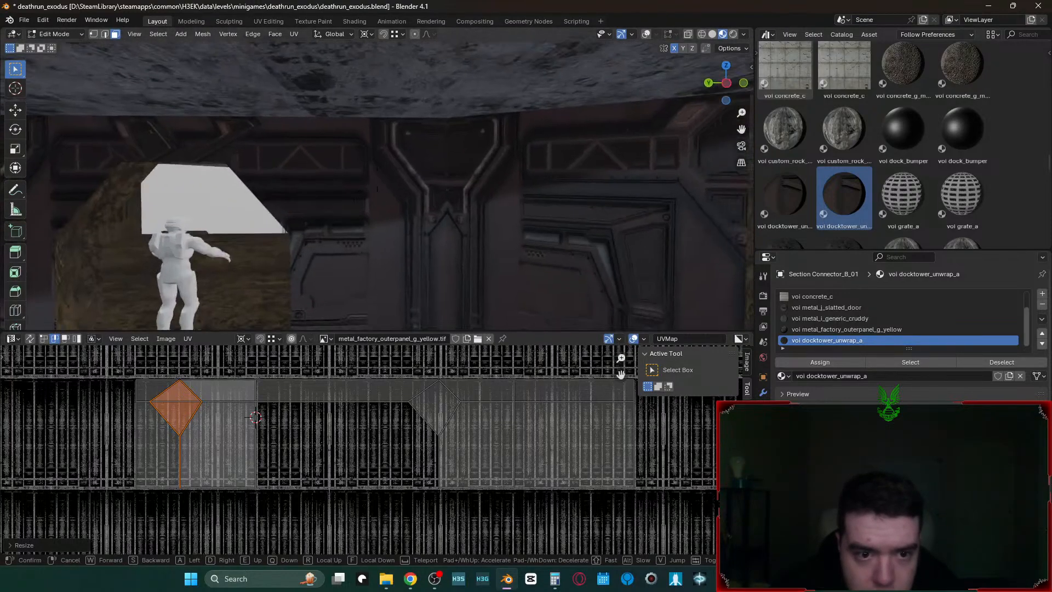
{"action": "left_click", "coordinate": [445, 209]}
{"action": "left_click", "coordinate": [188, 408]}
{"action": "left_click", "coordinate": [352, 159]}
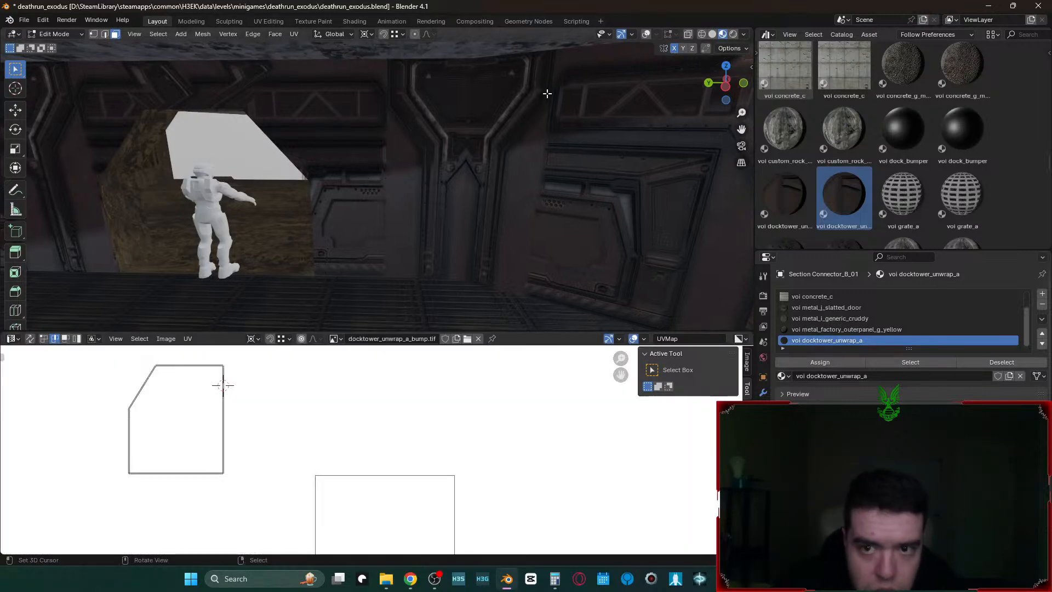
{"action": "left_click", "coordinate": [645, 35]}
{"action": "left_click", "coordinate": [285, 152]}
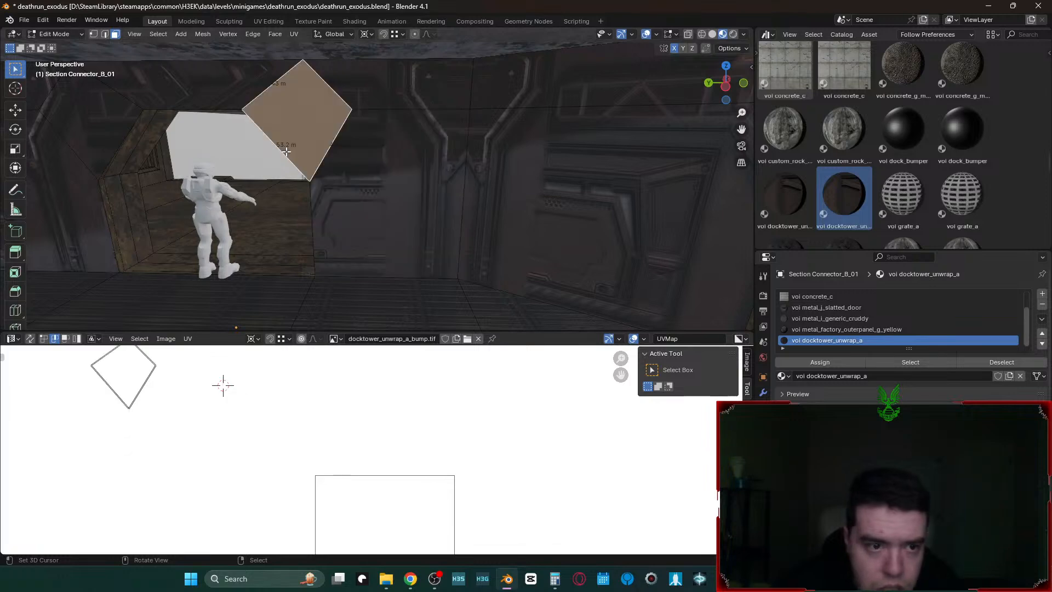
- Display the docktower_unwrap_a_bump.tif image in color behind the UVs
{"action": "scroll", "coordinate": [351, 419], "scroll_direction": "down", "scroll_amount": 7}
{"action": "middle_click_drag", "start_coordinate": [457, 429], "coordinate": [417, 424]}
{"action": "left_click", "coordinate": [738, 338]}
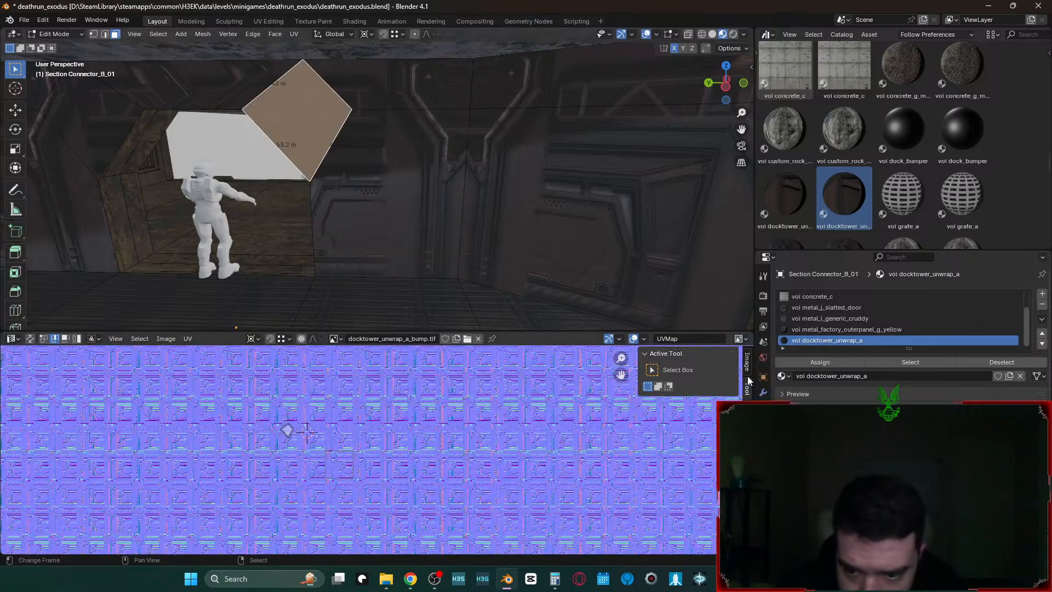
- Examine the red, green and blue channels of docktower_unwrap_a_bump.tif separately, then return the display to Color
{"action": "left_click", "coordinate": [755, 370]}
{"action": "left_click", "coordinate": [739, 338]}
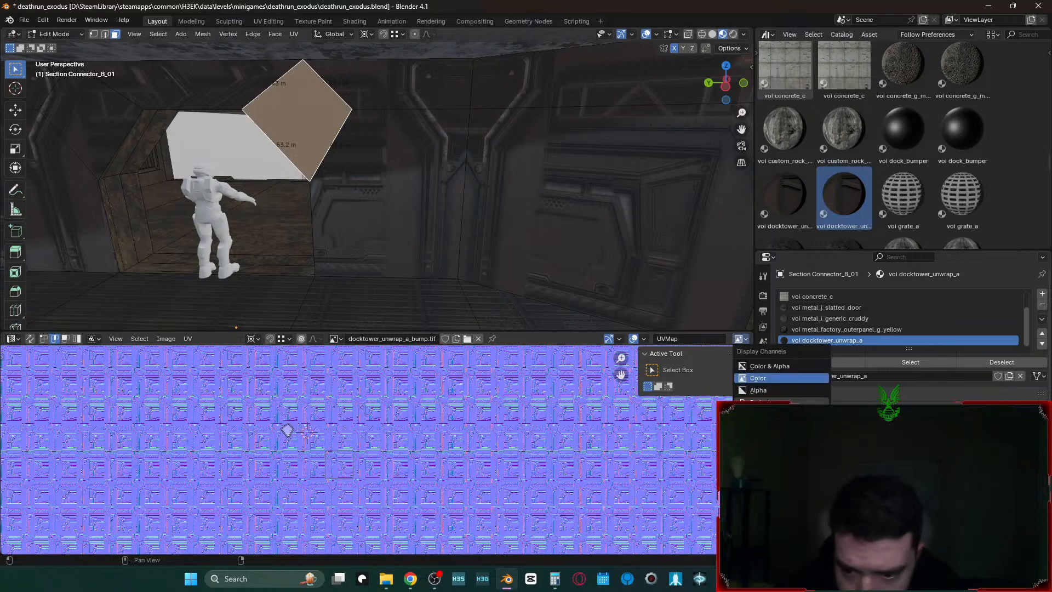
{"action": "left_click", "coordinate": [756, 401]}
{"action": "left_click", "coordinate": [738, 339]}
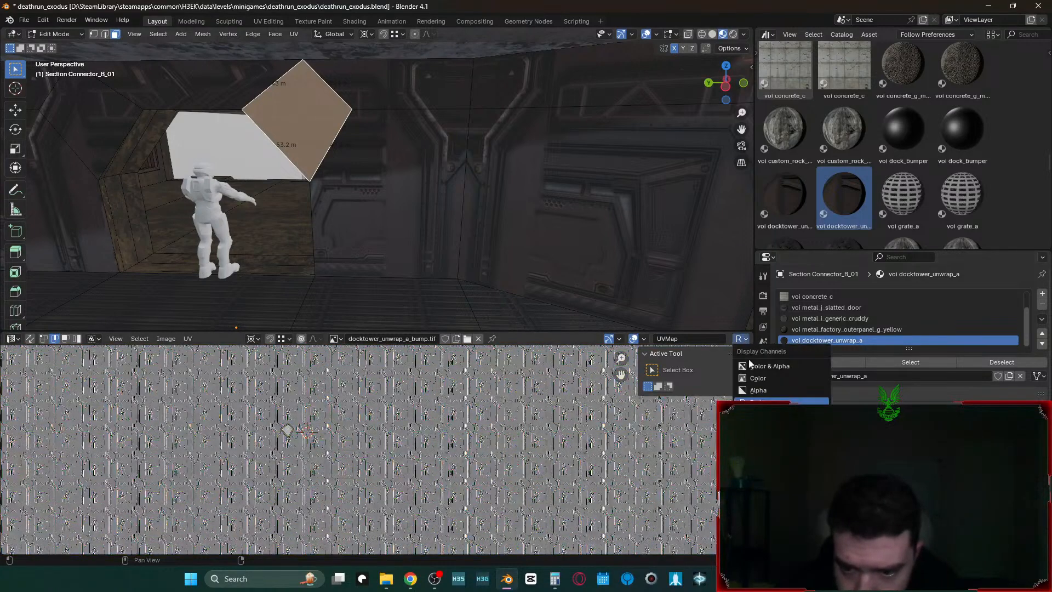
{"action": "left_click", "coordinate": [756, 402]}
{"action": "left_click", "coordinate": [739, 338]}
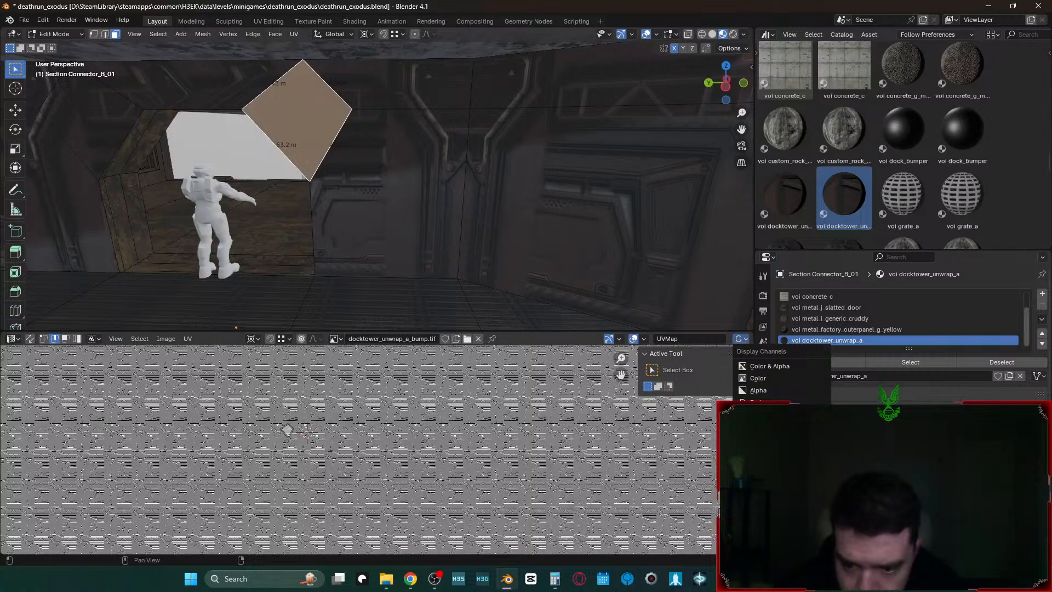
{"action": "left_click", "coordinate": [756, 402]}
{"action": "left_click", "coordinate": [738, 338]}
{"action": "left_click", "coordinate": [756, 401]}
{"action": "left_click", "coordinate": [739, 339]}
{"action": "left_click", "coordinate": [761, 378]}
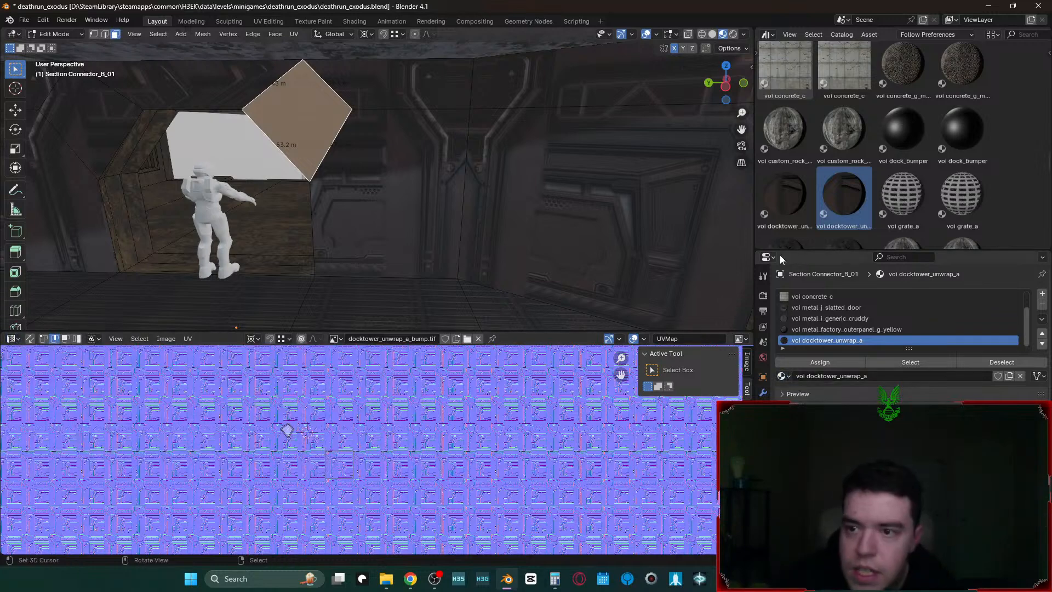
- Replace the asset browser with the Shader Editor and bring the voi docktower_unwrap_a image texture nodes into view
{"action": "left_click", "coordinate": [763, 35]}
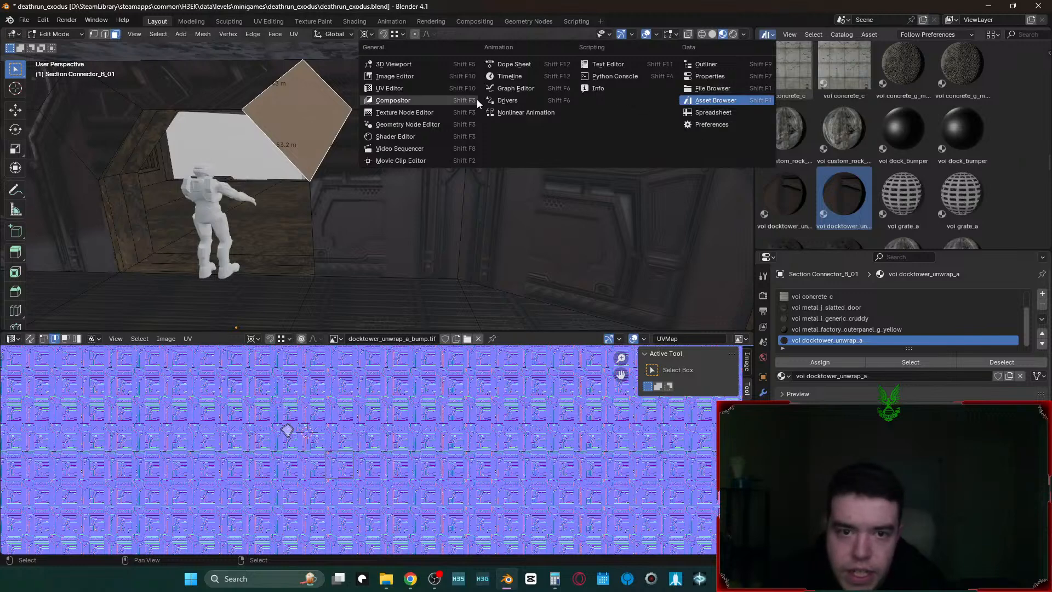
{"action": "left_click", "coordinate": [404, 138]}
{"action": "key", "text": "Home"}
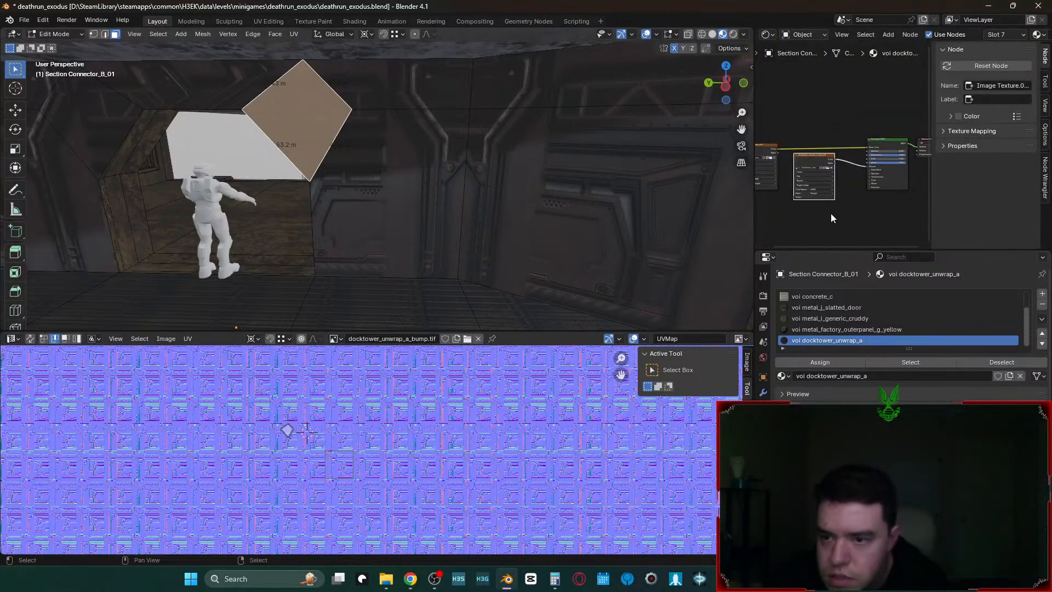
{"action": "scroll", "coordinate": [810, 191], "scroll_direction": "up", "scroll_amount": 4}
{"action": "middle_click_drag", "start_coordinate": [807, 215], "coordinate": [893, 211]}
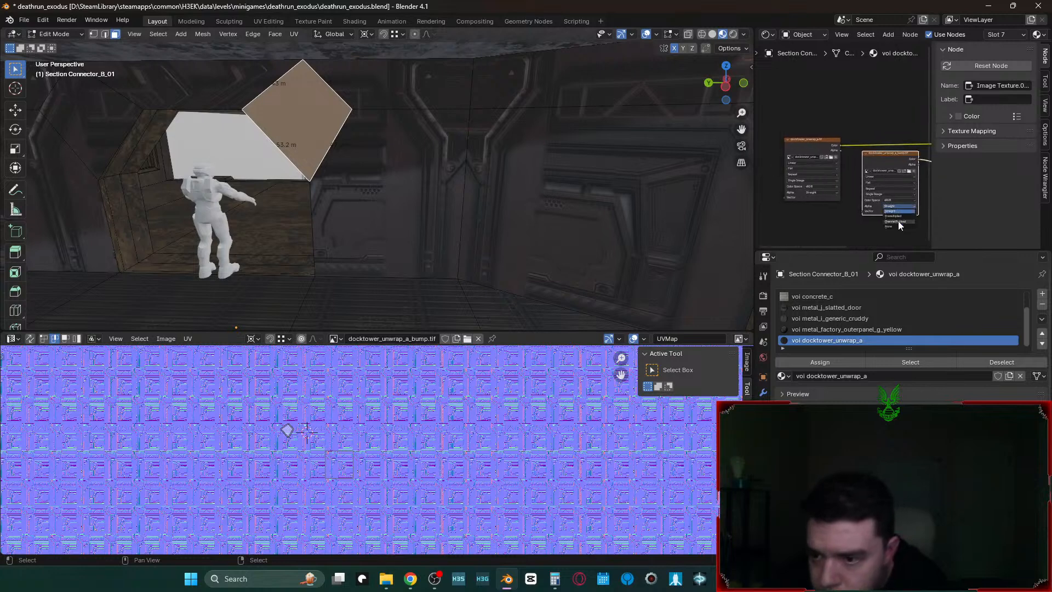
- Delete the docktower_unwrap_a_bump image texture node from the voi docktower_unwrap_a material
{"action": "left_click", "coordinate": [827, 235]}
{"action": "scroll", "coordinate": [868, 225], "scroll_direction": "up", "scroll_amount": 3}
{"action": "left_click", "coordinate": [910, 215]}
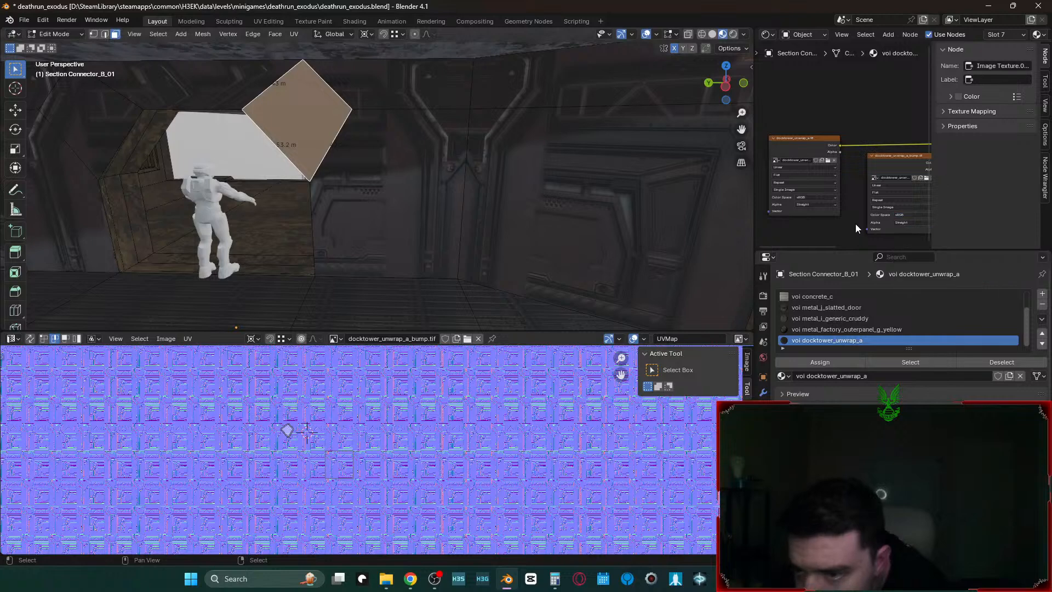
{"action": "left_click", "coordinate": [893, 157]}
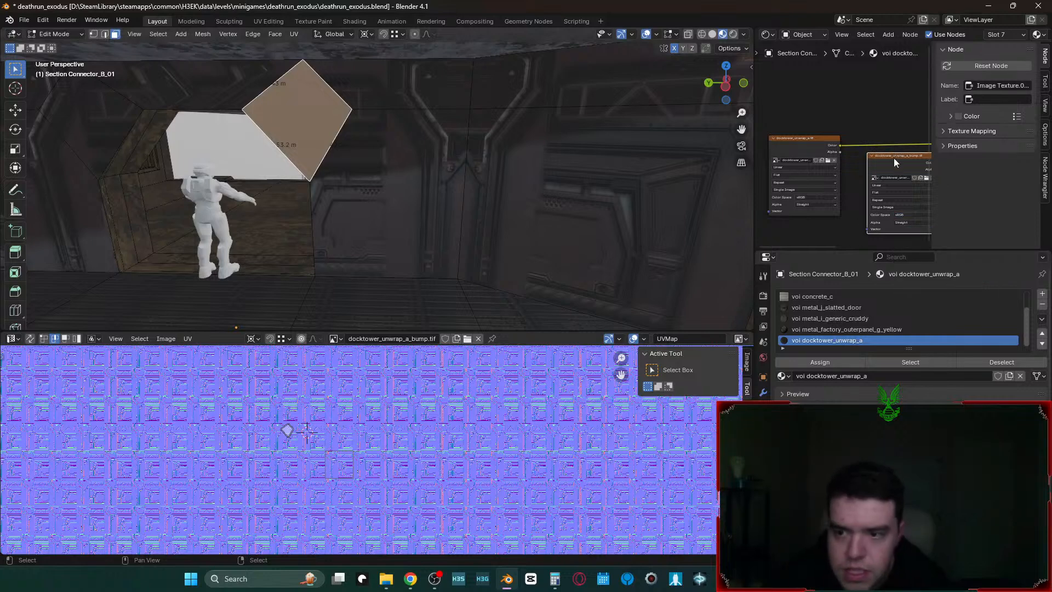
{"action": "key", "text": "x"}
- Select the large wall panel and display only the alpha channel of docktower_unwrap_a.tif to examine the texture layout
{"action": "right_click", "coordinate": [452, 212]}
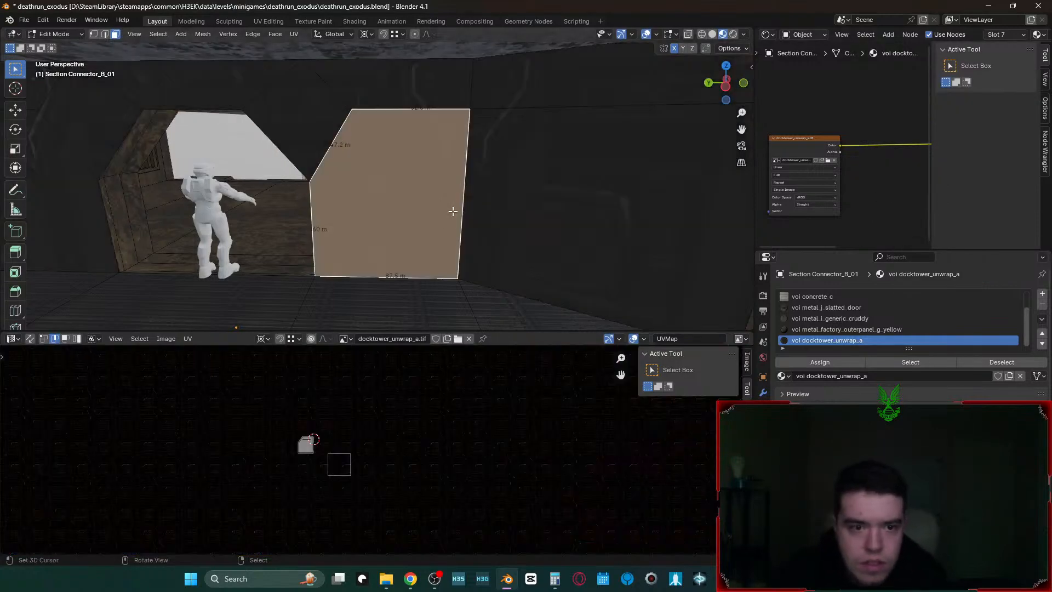
{"action": "right_click", "coordinate": [515, 219]}
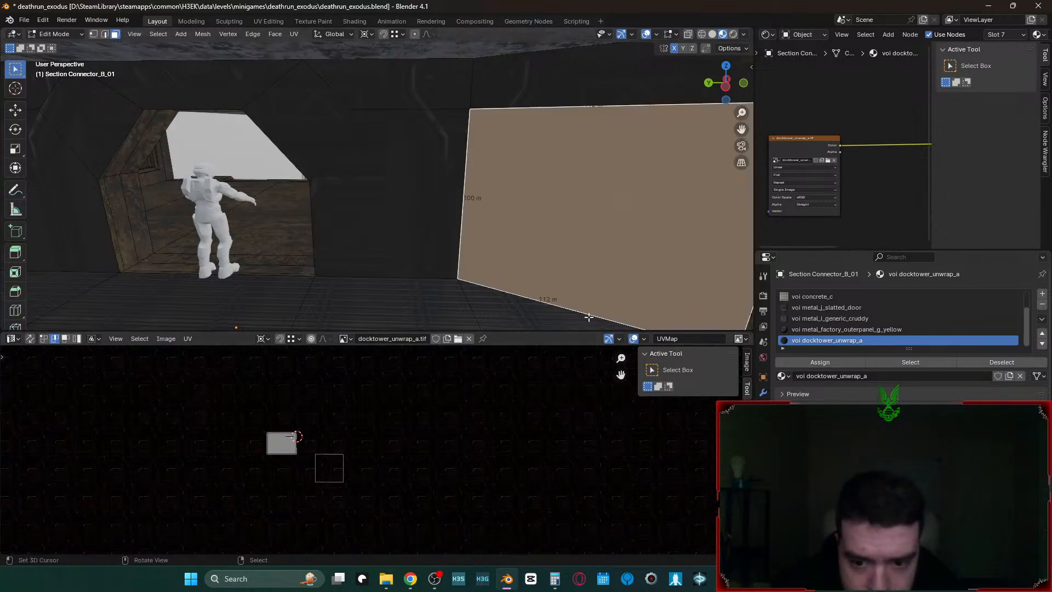
{"action": "left_click", "coordinate": [744, 340]}
{"action": "left_click", "coordinate": [754, 378]}
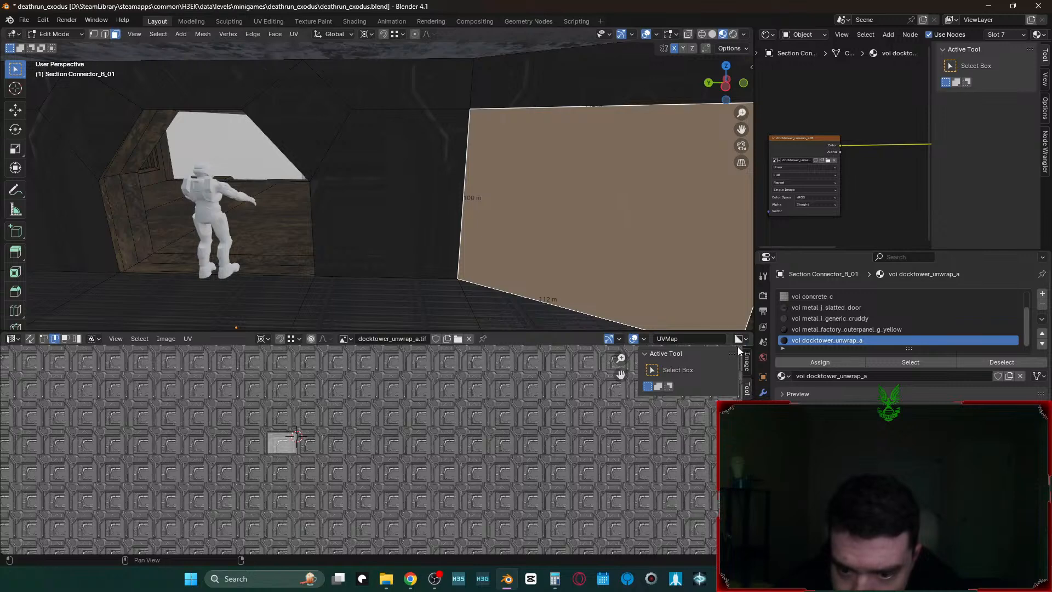
{"action": "scroll", "coordinate": [414, 449], "scroll_direction": "up", "scroll_amount": 5}
{"action": "middle_click_drag", "start_coordinate": [258, 415], "coordinate": [586, 487]}
- Select the angled wall face beside the doorway and inspect its texture alignment and the material's Principled BSDF node
{"action": "right_click", "coordinate": [417, 250]}
{"action": "scroll", "coordinate": [437, 253], "scroll_direction": "down", "scroll_amount": 1}
{"action": "scroll", "coordinate": [436, 252], "scroll_direction": "up", "scroll_amount": 1}
{"action": "scroll", "coordinate": [436, 252], "scroll_direction": "down", "scroll_amount": 3}
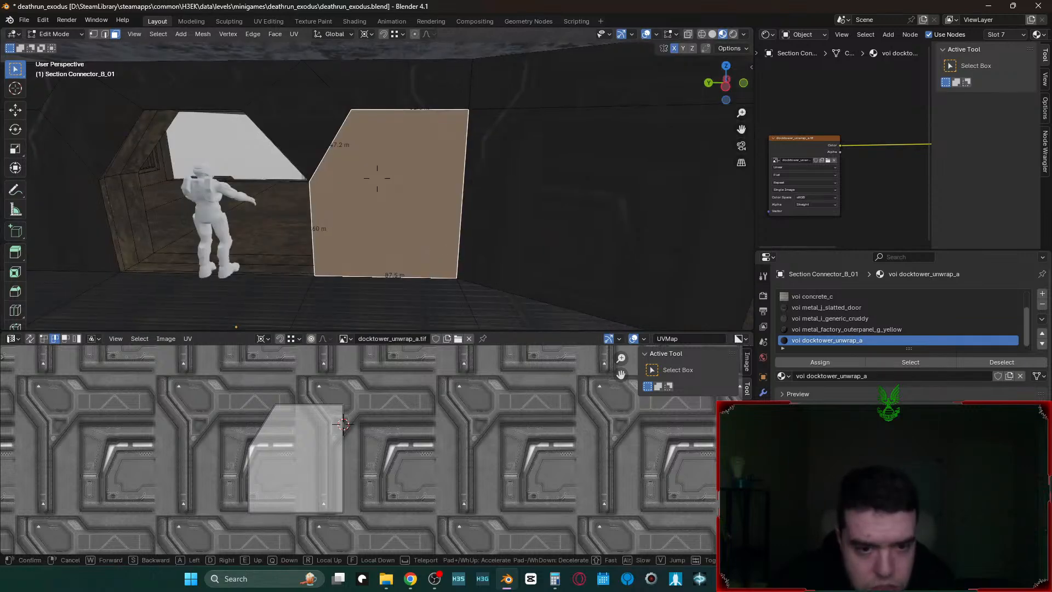
{"action": "middle_click_drag", "start_coordinate": [859, 184], "coordinate": [820, 202]}
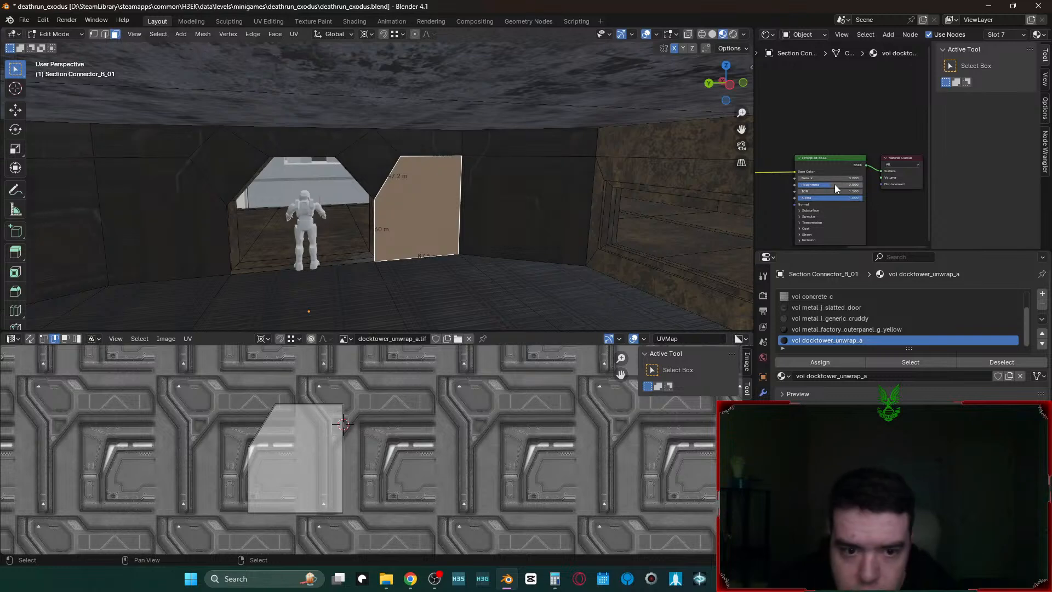
- Select the corner wall panel and the strip above it, and move the panel's outer vertical UV edge about -0.18 along X
{"action": "left_click", "coordinate": [531, 154]}
{"action": "middle_click_drag", "start_coordinate": [531, 153], "coordinate": [547, 211]}
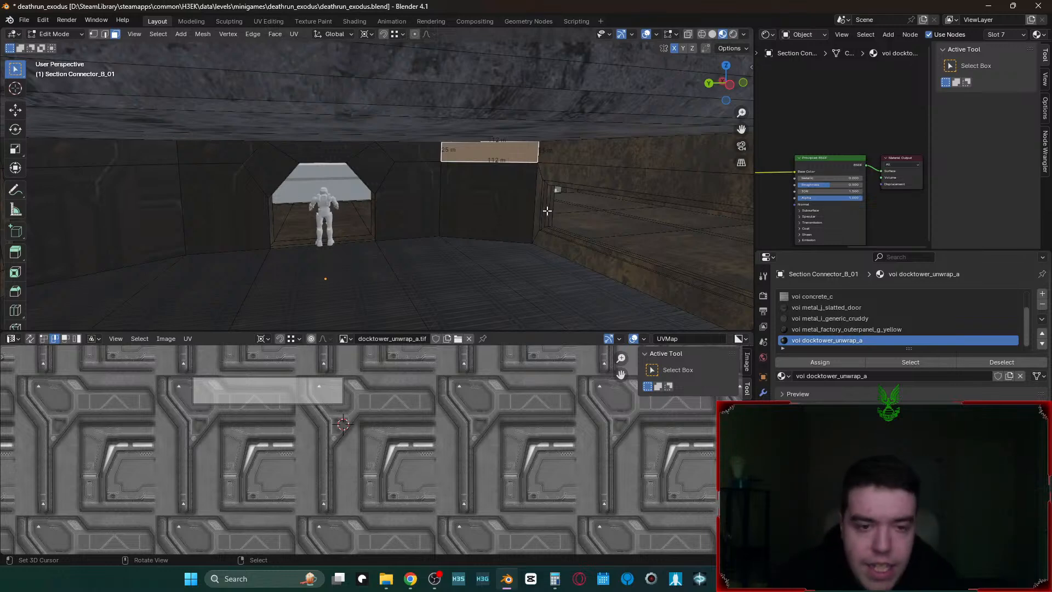
{"action": "key", "text": "shift+grave"}
{"action": "key", "text": "w"}
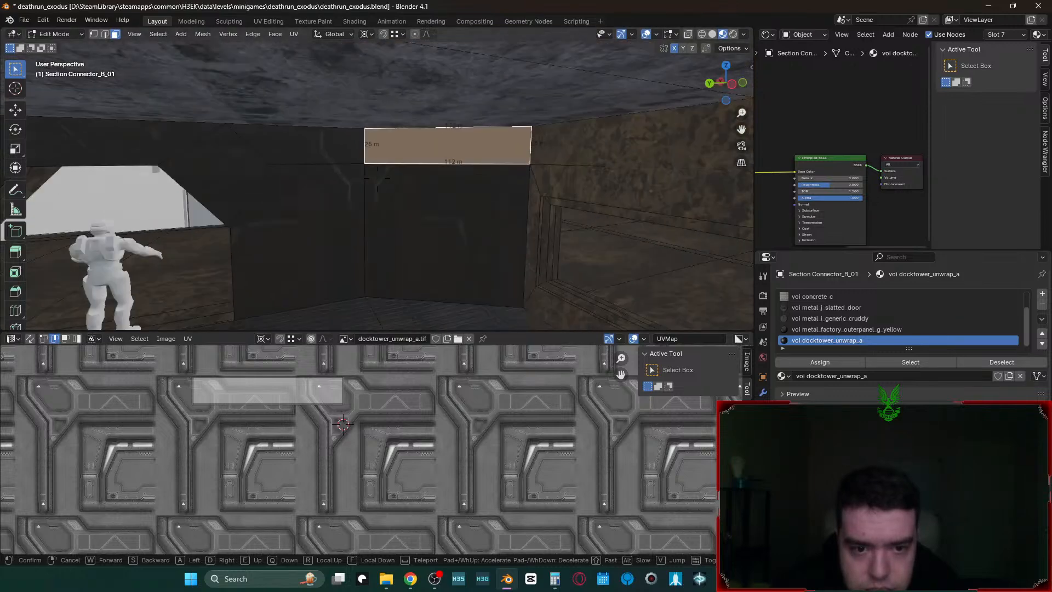
{"action": "left_click", "coordinate": [531, 208]}
{"action": "left_click", "coordinate": [497, 216], "text": "shift"}
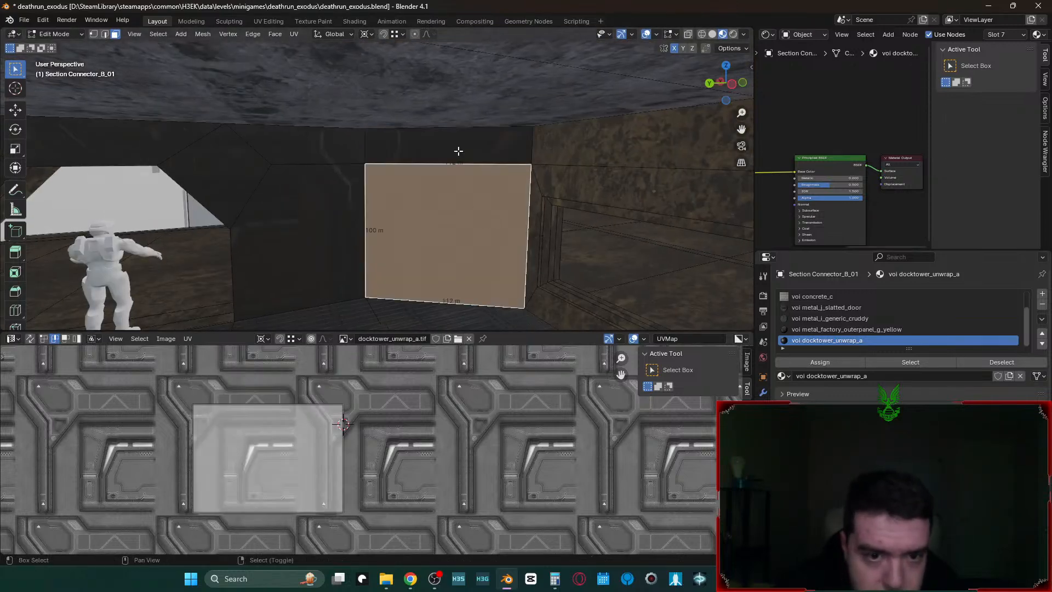
{"action": "left_click", "coordinate": [477, 159], "text": "shift"}
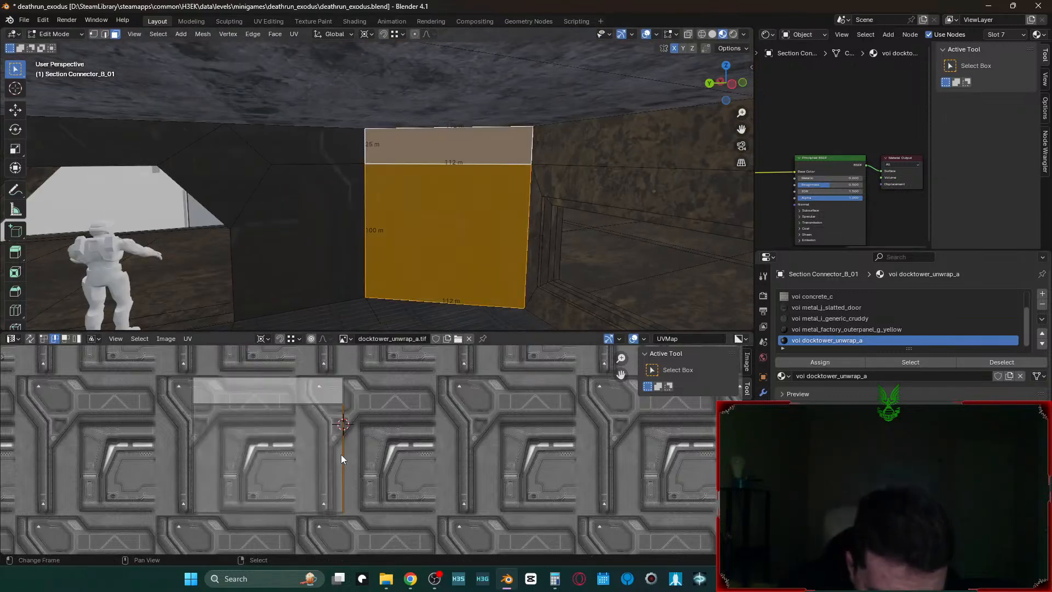
{"action": "scroll", "coordinate": [340, 439], "scroll_direction": "up", "scroll_amount": 2}
{"action": "middle_click_drag", "start_coordinate": [340, 436], "coordinate": [491, 452], "text": "shift"}
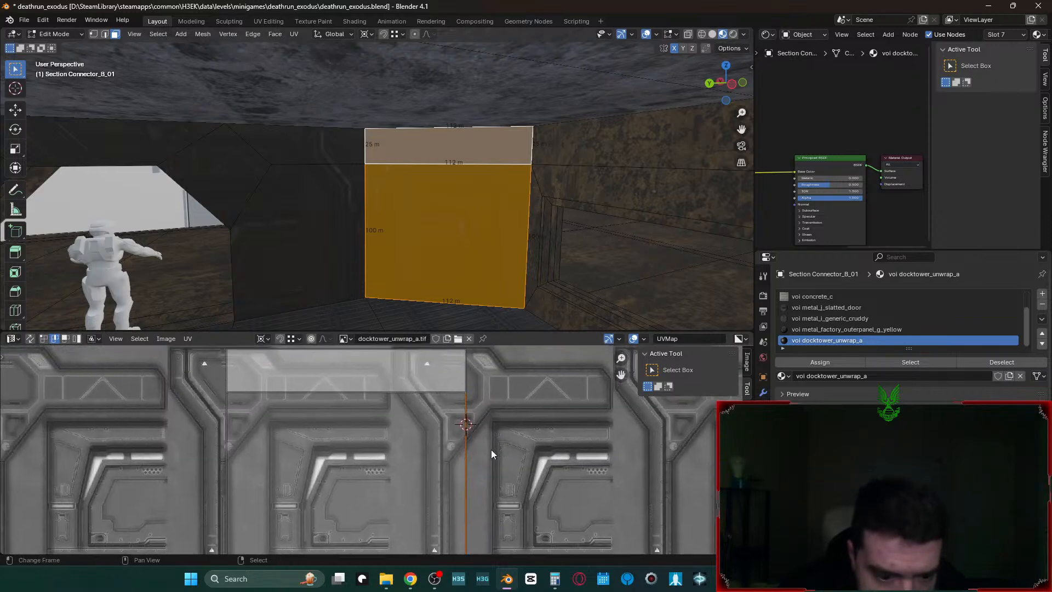
{"action": "key", "text": "g"}
{"action": "key", "text": "x"}
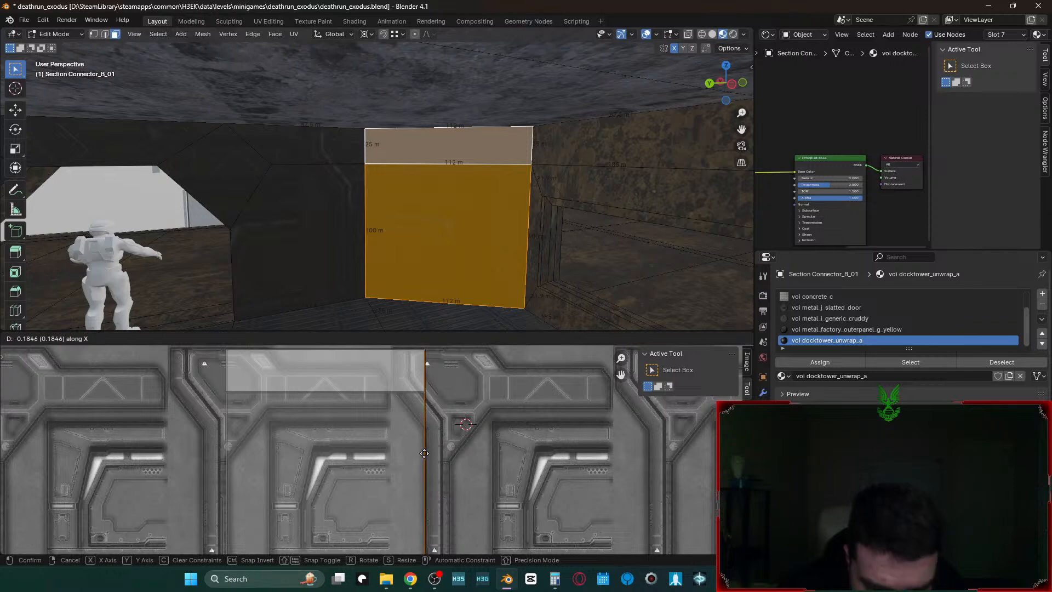
{"action": "left_click", "coordinate": [425, 449]}
{"action": "key", "text": "Tab"}
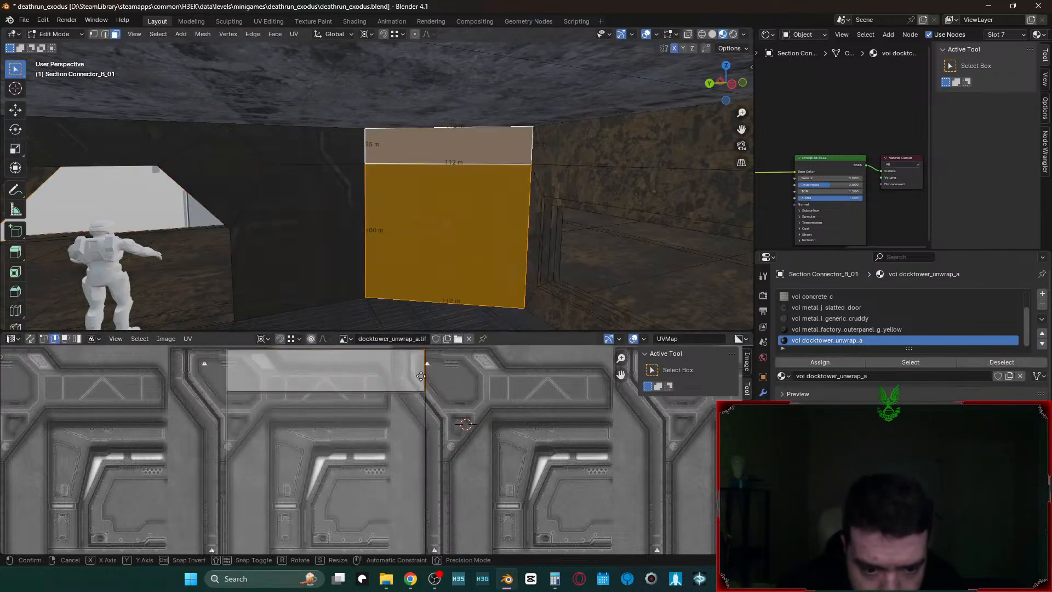
{"action": "key", "text": "g"}
{"action": "key", "text": "x"}
{"action": "right_click", "coordinate": [417, 393]}
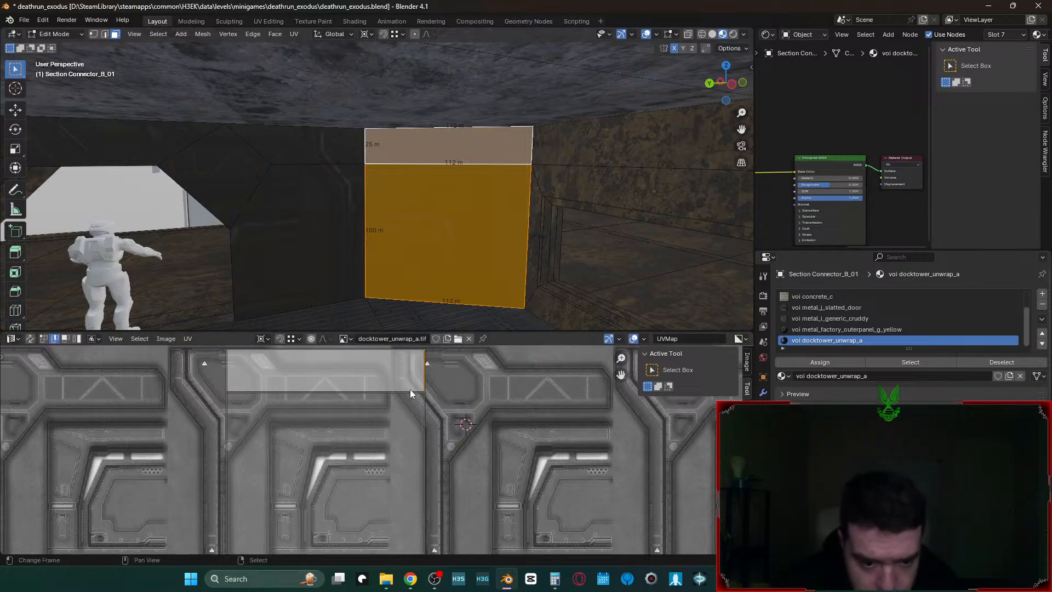
{"action": "left_click", "coordinate": [385, 353]}
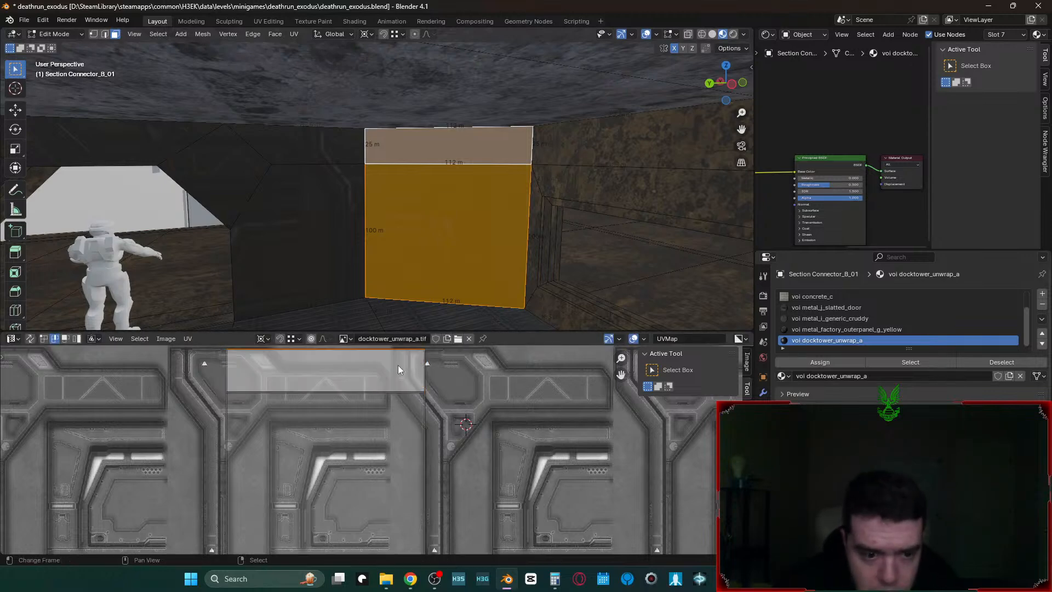
{"action": "scroll", "coordinate": [366, 406], "scroll_direction": "down", "scroll_amount": 4}
- Preview the wall in Object Mode, select all faces using voi docktower_unwrap_a, and unwrap them with Cube Projection
{"action": "key", "text": "Tab"}
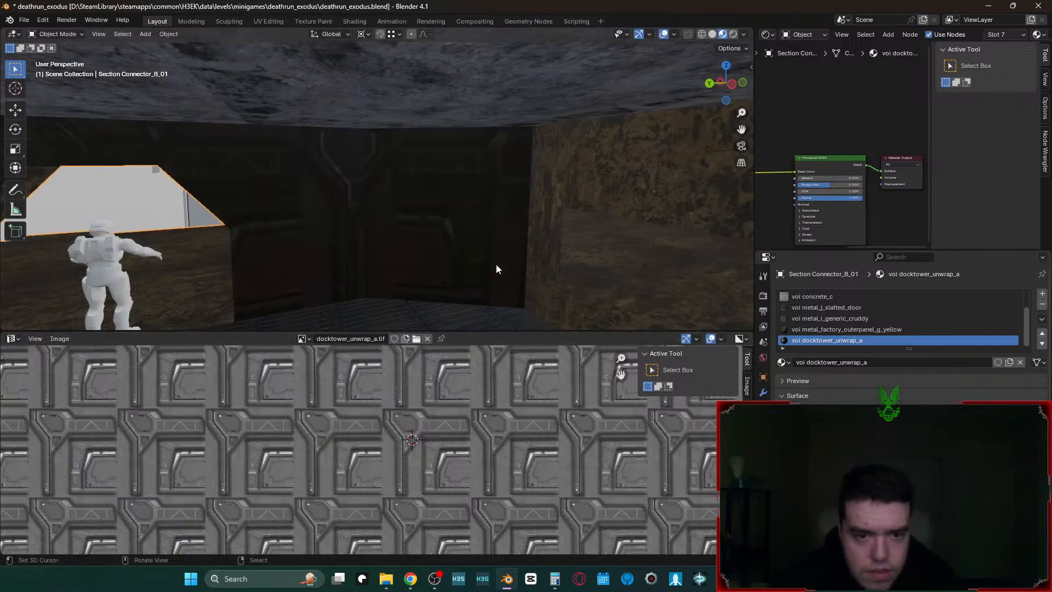
{"action": "key", "text": "Tab"}
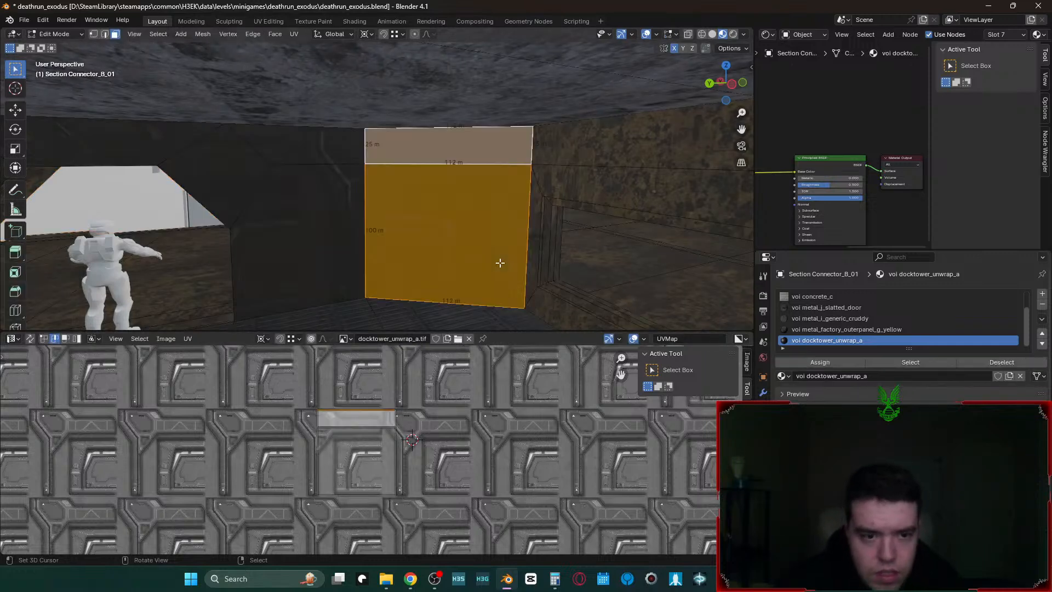
{"action": "left_click", "coordinate": [908, 362]}
{"action": "key", "text": "shift+grave"}
{"action": "key", "text": "w"}
{"action": "left_click", "coordinate": [466, 231]}
{"action": "key", "text": "q"}
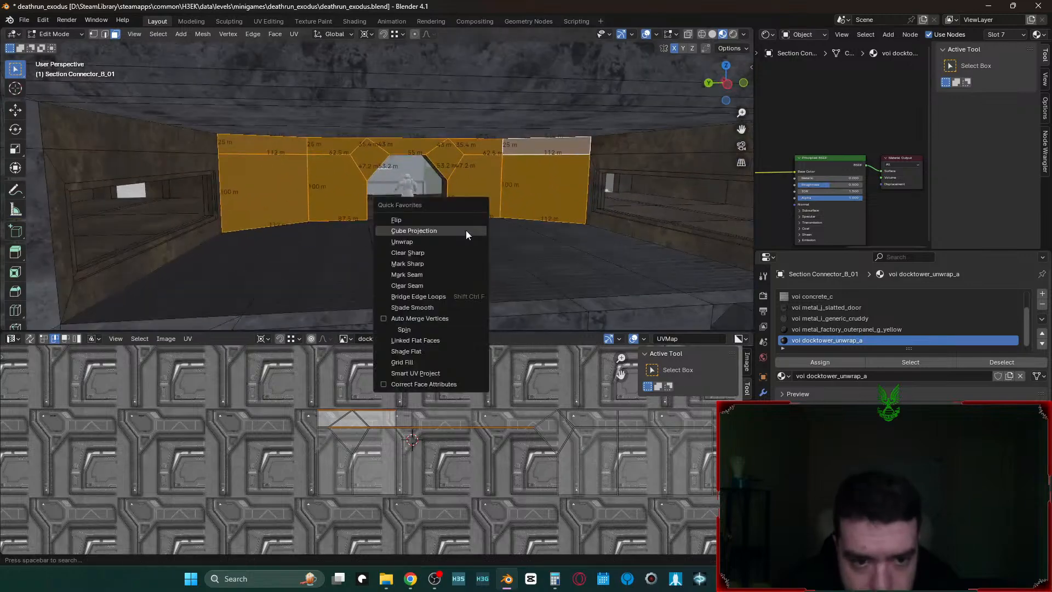
{"action": "left_click", "coordinate": [466, 231]}
{"action": "key", "text": "Tab"}
{"action": "key", "text": "Tab"}
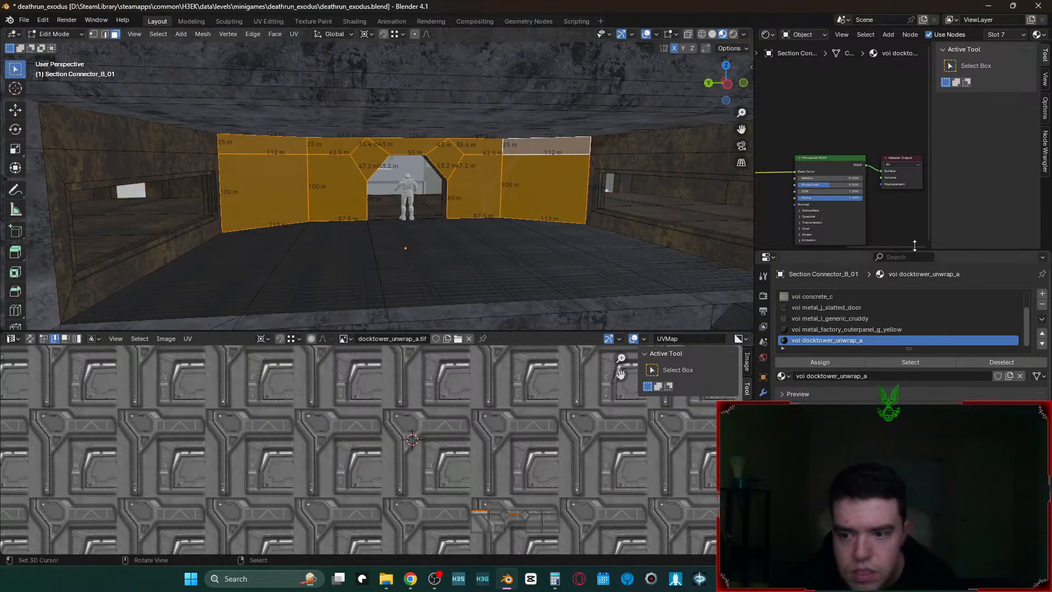
- Bring back the Asset Browser and replace the wall's voi docktower_unwrap_a material with the out out_big_pipe asset
{"action": "left_click", "coordinate": [773, 35]}
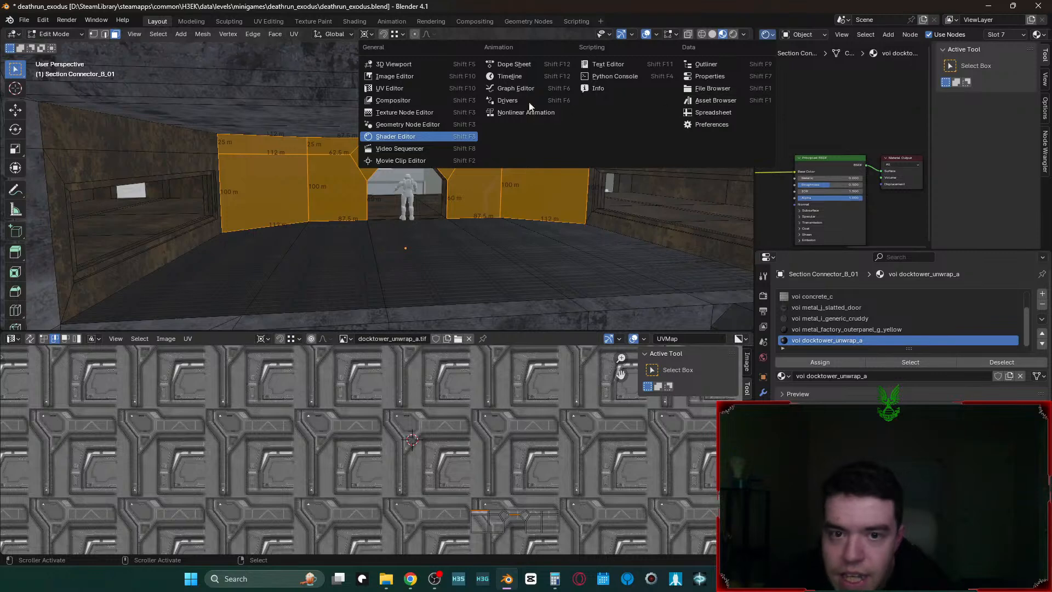
{"action": "left_click", "coordinate": [712, 100]}
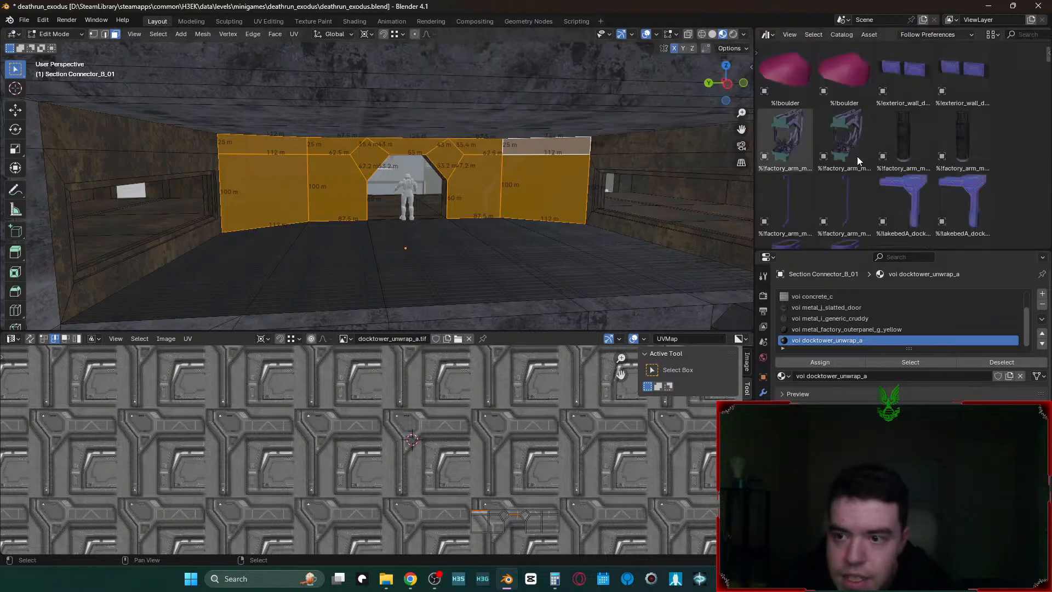
{"action": "scroll", "coordinate": [934, 98], "scroll_direction": "down", "scroll_amount": 1}
{"action": "left_click_drag", "start_coordinate": [1049, 62], "coordinate": [1037, 160]}
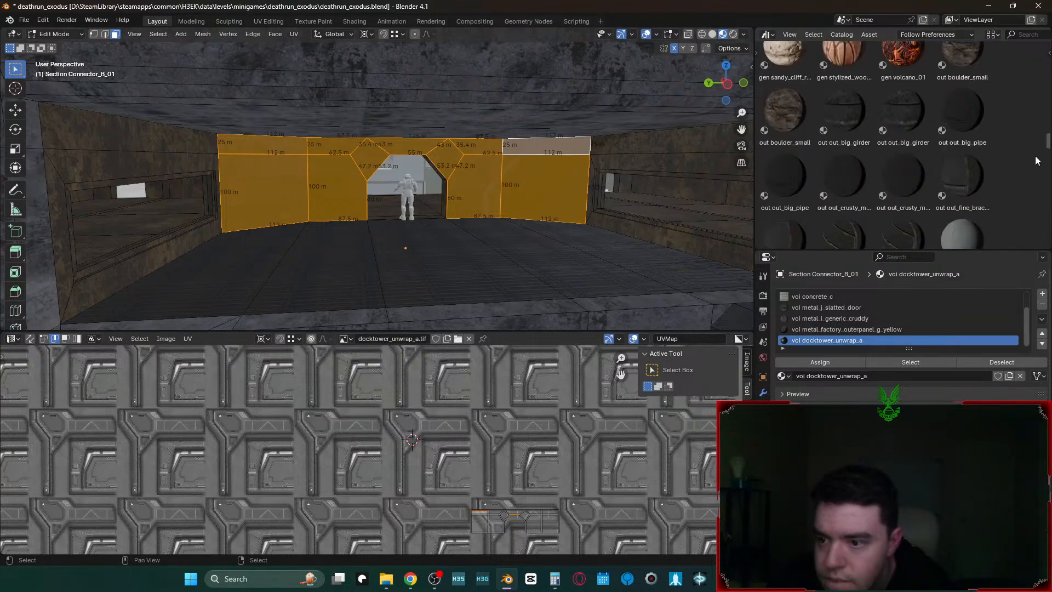
{"action": "scroll", "coordinate": [1000, 141], "scroll_direction": "up", "scroll_amount": 3}
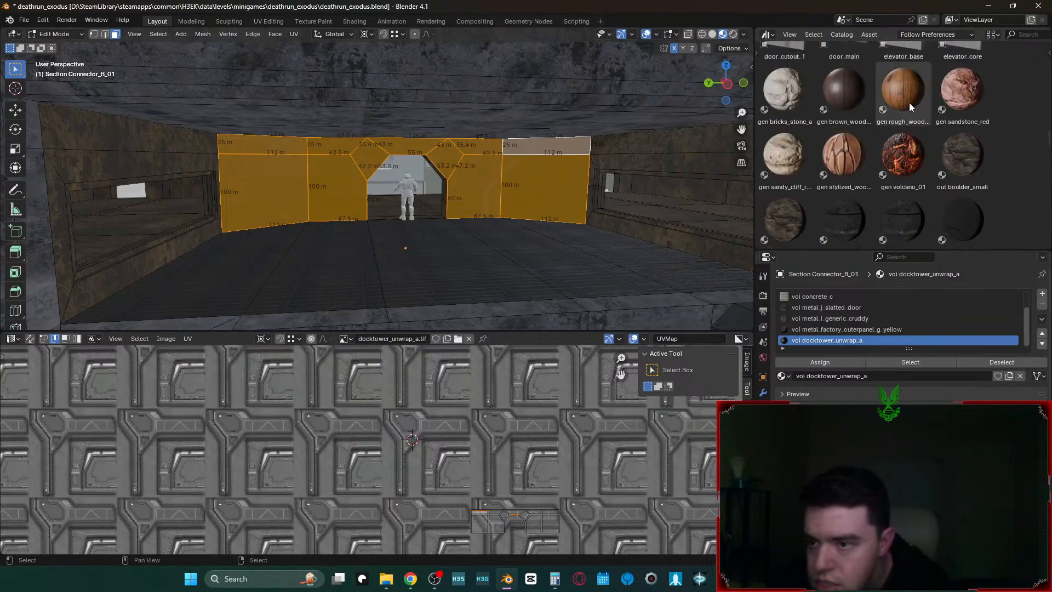
{"action": "scroll", "coordinate": [910, 180], "scroll_direction": "up", "scroll_amount": 4}
{"action": "scroll", "coordinate": [910, 179], "scroll_direction": "down", "scroll_amount": 6}
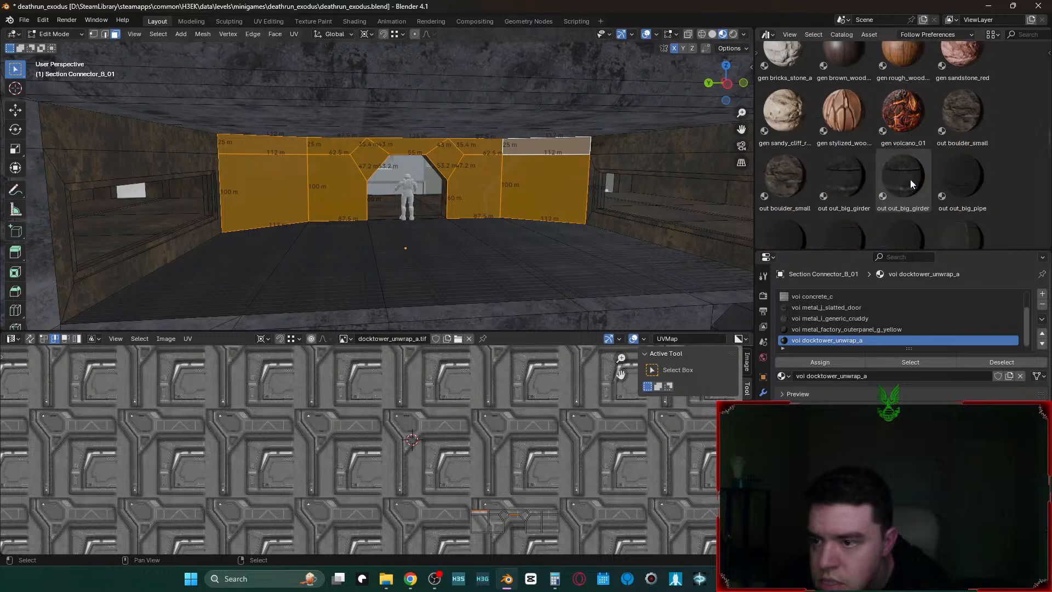
{"action": "scroll", "coordinate": [899, 183], "scroll_direction": "down", "scroll_amount": 2}
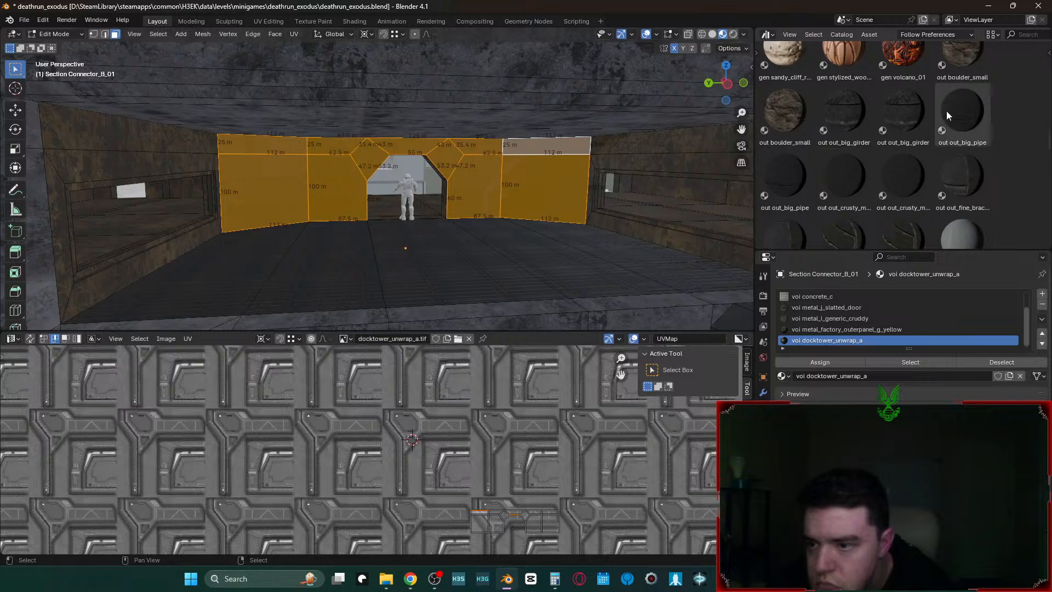
{"action": "left_click_drag", "start_coordinate": [945, 110], "coordinate": [872, 337]}
- Select the wall panel beside the doorway and inspect the out out_big_pipe material on the wall in Object Mode
{"action": "left_click", "coordinate": [607, 251]}
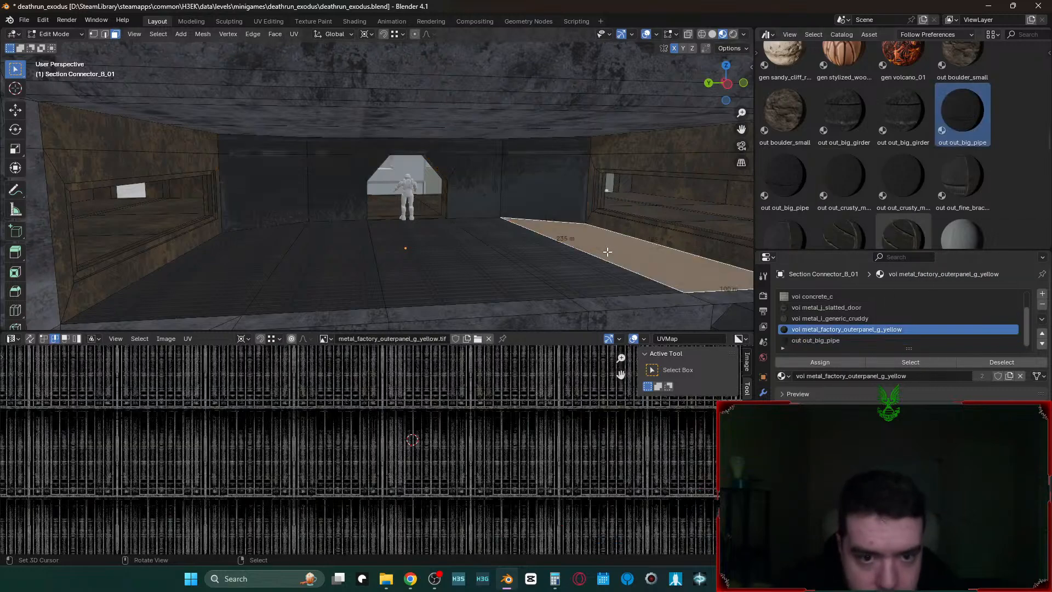
{"action": "left_click", "coordinate": [502, 188]}
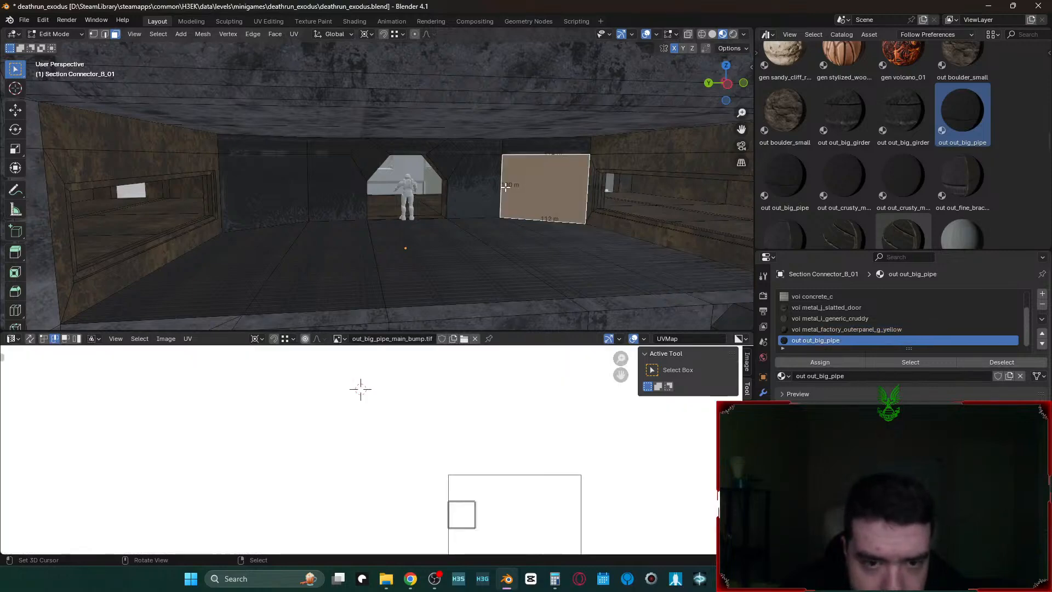
{"action": "key", "text": "Tab"}
{"action": "key", "text": "shift+grave"}
{"action": "key", "text": "w"}
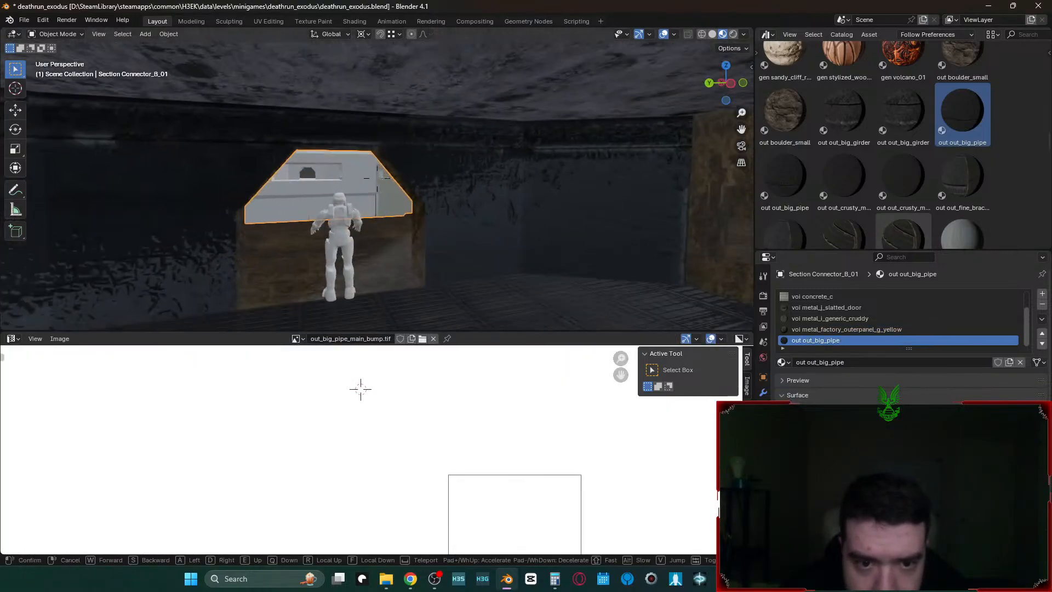
{"action": "key", "text": "s"}
{"action": "left_click", "coordinate": [517, 207]}
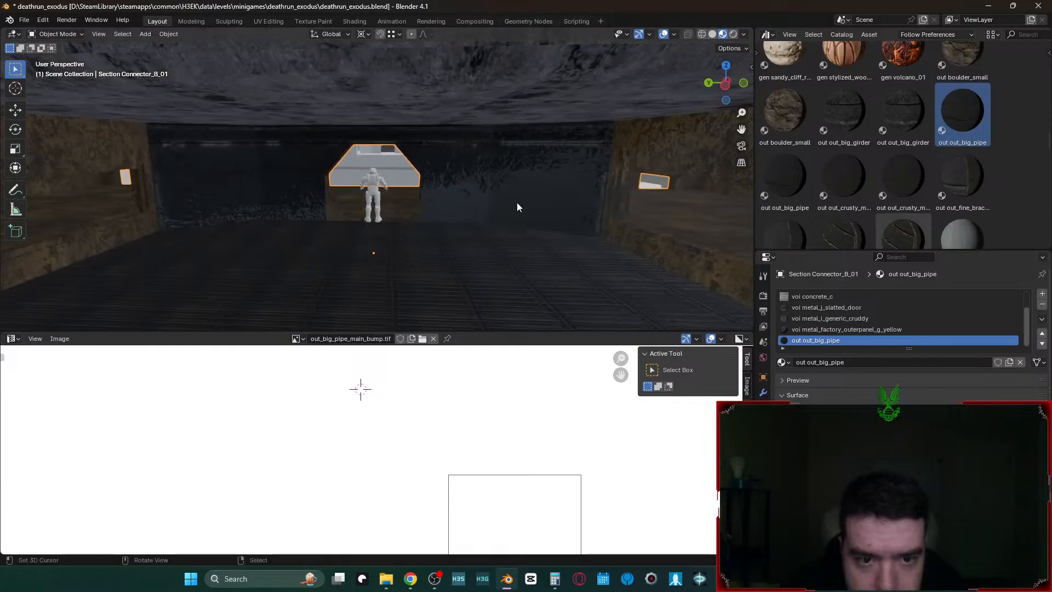
- Try the out out_big_girder asset, followed by out out_rail_trim, as the doorway wall's material
{"action": "key", "text": "Tab"}
{"action": "left_click_drag", "start_coordinate": [896, 101], "coordinate": [888, 341]}
{"action": "scroll", "coordinate": [877, 177], "scroll_direction": "down", "scroll_amount": 2}
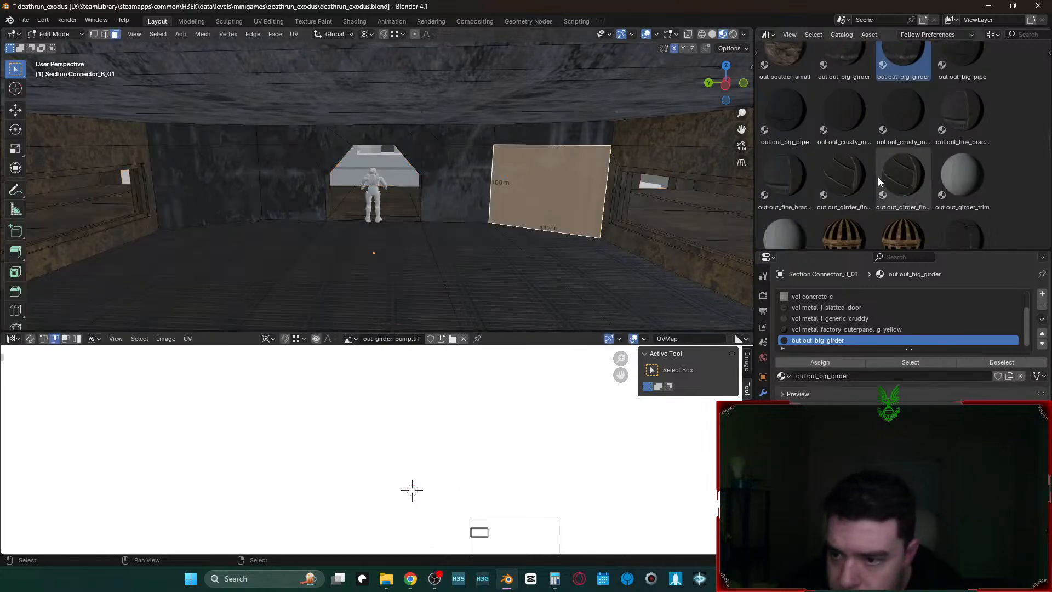
{"action": "scroll", "coordinate": [877, 176], "scroll_direction": "down", "scroll_amount": 1}
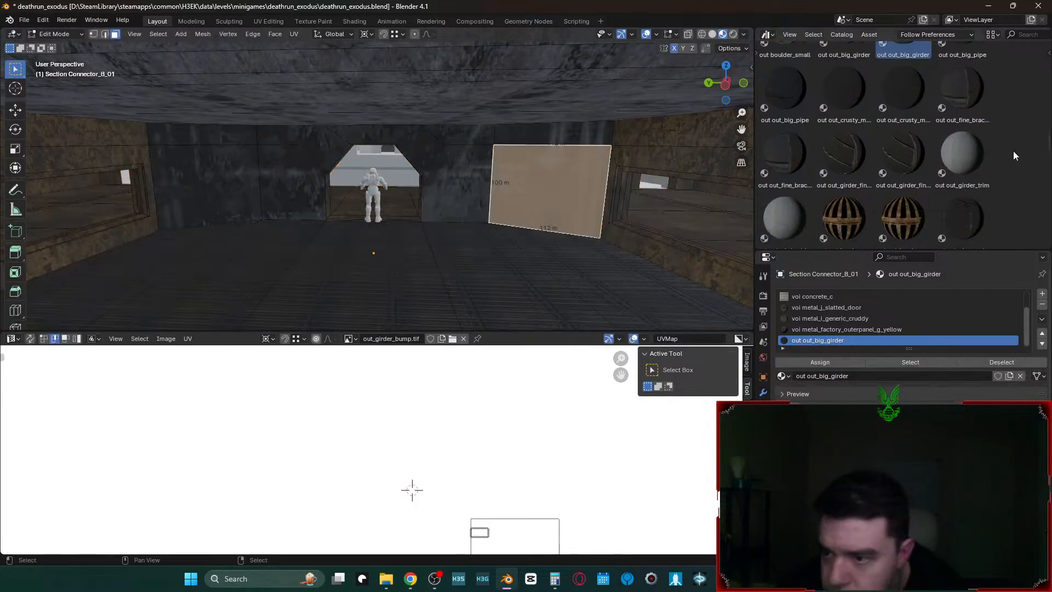
{"action": "scroll", "coordinate": [936, 185], "scroll_direction": "down", "scroll_amount": 2}
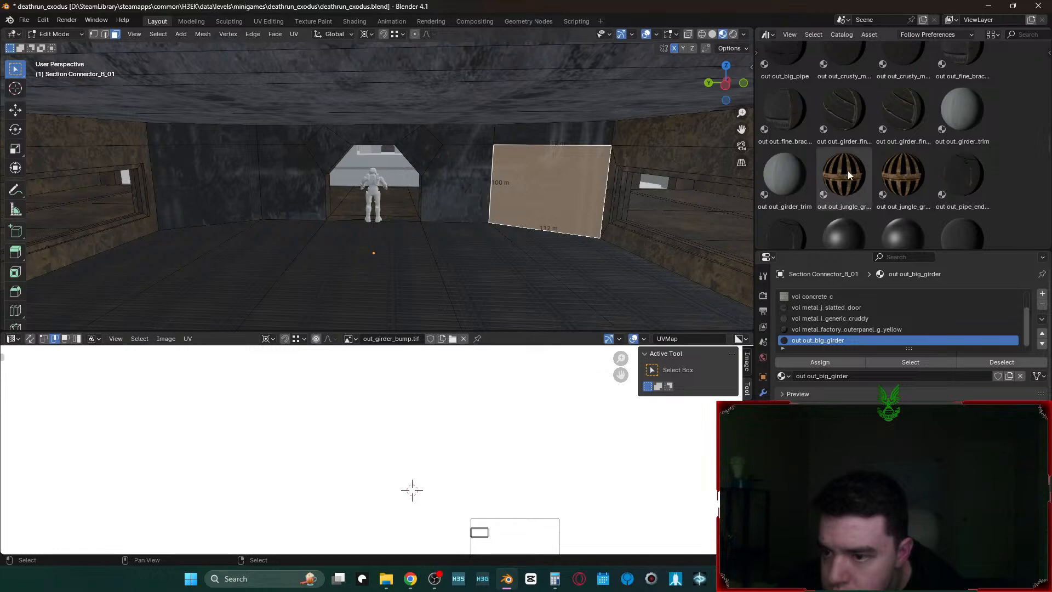
{"action": "scroll", "coordinate": [959, 185], "scroll_direction": "down", "scroll_amount": 1}
{"action": "scroll", "coordinate": [953, 182], "scroll_direction": "down", "scroll_amount": 2}
{"action": "left_click_drag", "start_coordinate": [965, 170], "coordinate": [862, 340]}
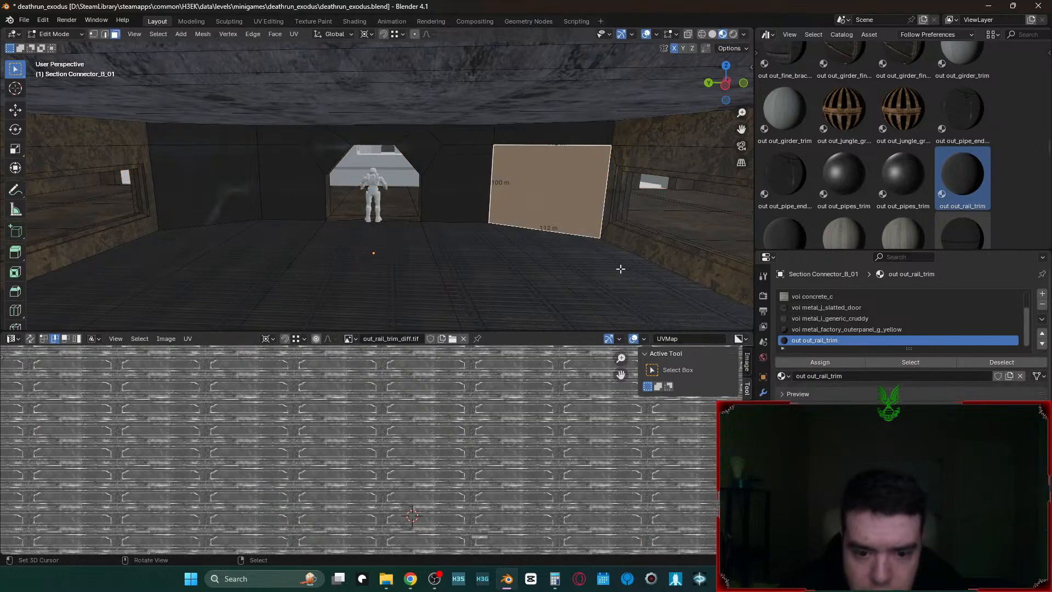
- Select all faces using out out_rail_trim and unwrap them with Cube Projection at a cube size of 100
{"action": "left_click", "coordinate": [901, 363]}
{"action": "key", "text": "q"}
{"action": "left_click", "coordinate": [513, 222]}
{"action": "key", "text": "Tab"}
{"action": "key", "text": "Tab"}
{"action": "key", "text": "q"}
{"action": "left_click", "coordinate": [512, 221]}
{"action": "left_click", "coordinate": [151, 281]}
{"action": "type", "text": "100"}
{"action": "key", "text": "Return"}
- Examine the out out_rail_trim texture on the doorway wall in Object Mode, up close and from farther back
{"action": "key", "text": "Tab"}
{"action": "key", "text": "shift+grave"}
{"action": "key", "text": "w"}
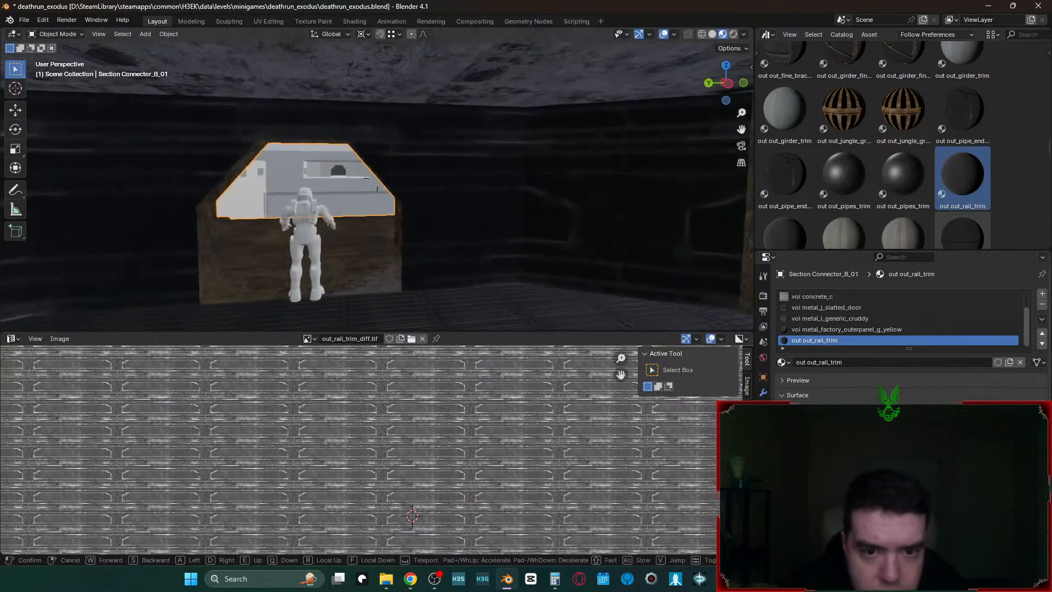
{"action": "key", "text": "s"}
{"action": "left_click", "coordinate": [476, 221]}
- Scale up the doorway wall's UV islands to about 2.6 times their size and preview the tiling in Object Mode
{"action": "key", "text": "Tab"}
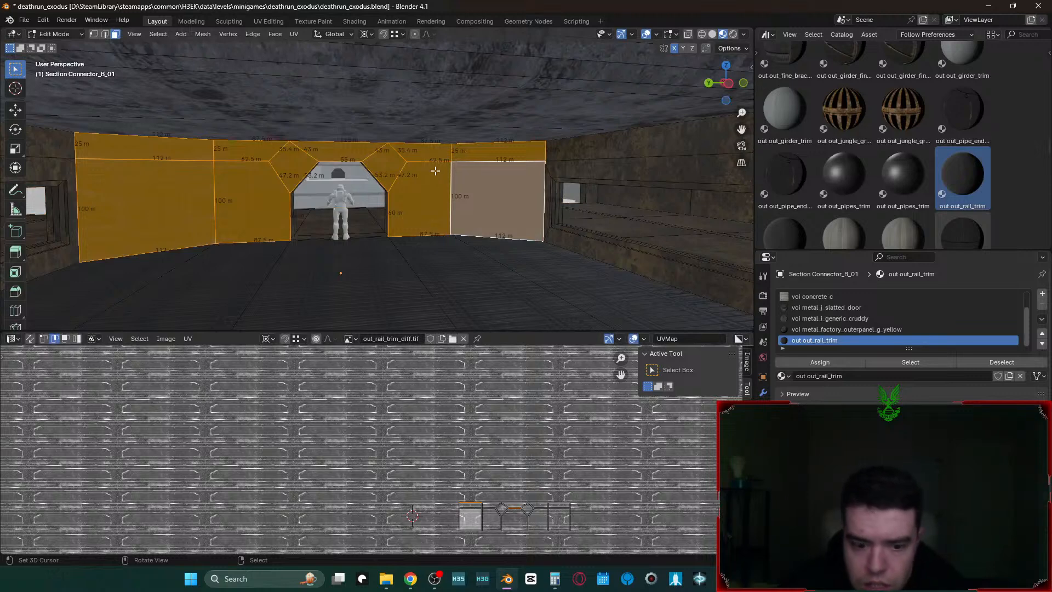
{"action": "middle_click_drag", "start_coordinate": [576, 416], "coordinate": [462, 393]}
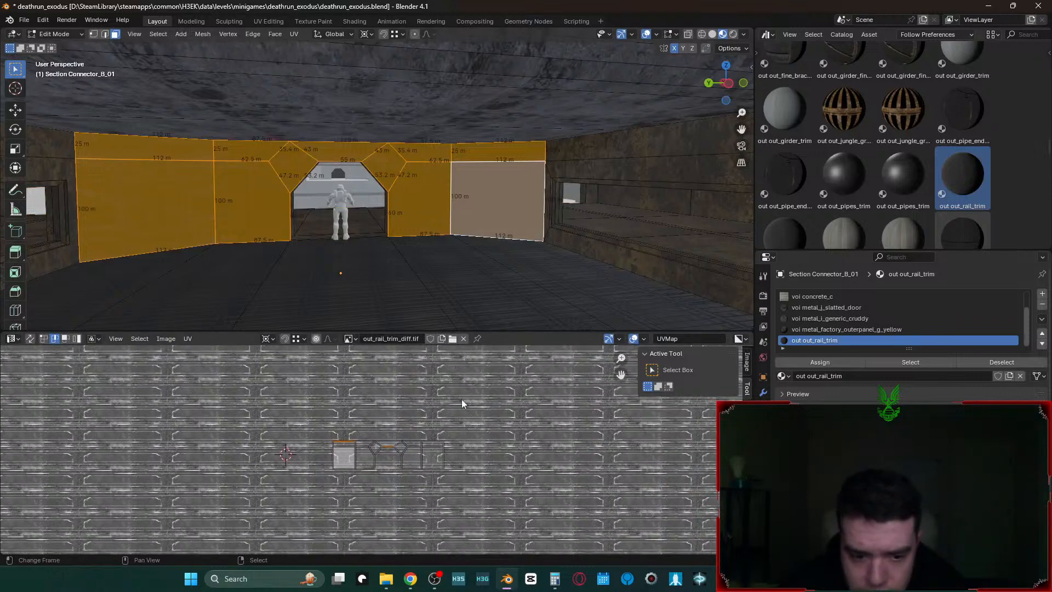
{"action": "key", "text": "s"}
{"action": "left_click", "coordinate": [691, 423]}
{"action": "key", "text": "Tab"}
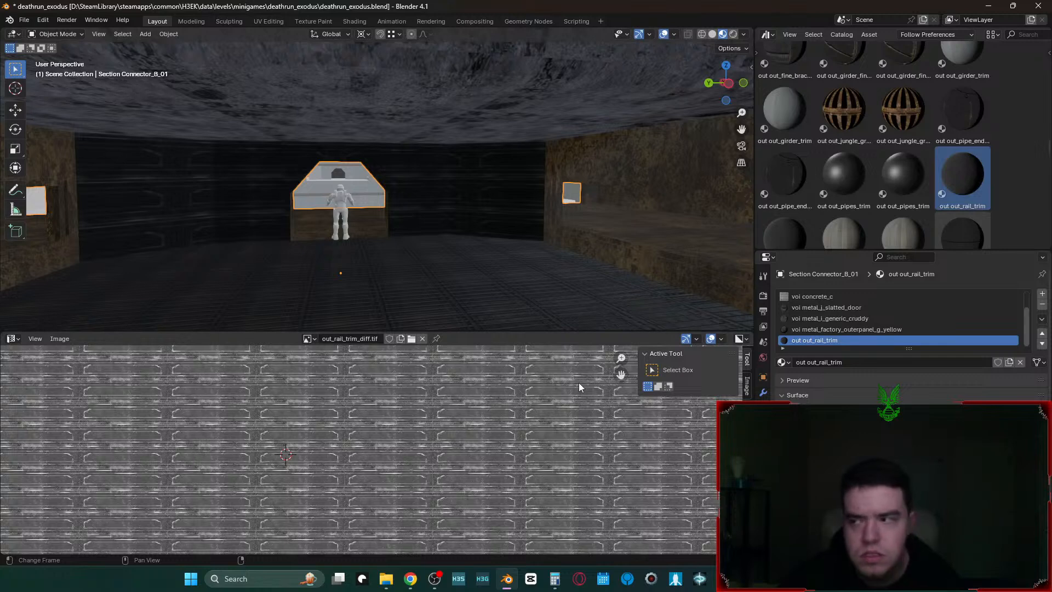
{"action": "key", "text": "Tab"}
{"action": "key", "text": "Tab"}
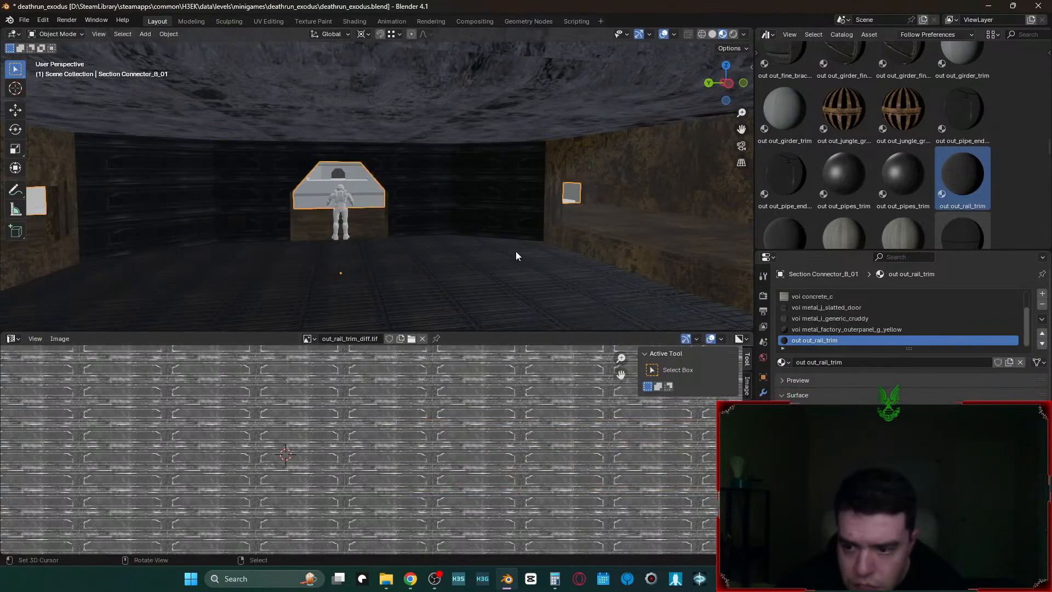
{"action": "key", "text": "Tab"}
- Try the out outtree_bark assets in the doorway wall's material slot and assign the slot to the selected faces
{"action": "scroll", "coordinate": [748, 191], "scroll_direction": "down", "scroll_amount": 8}
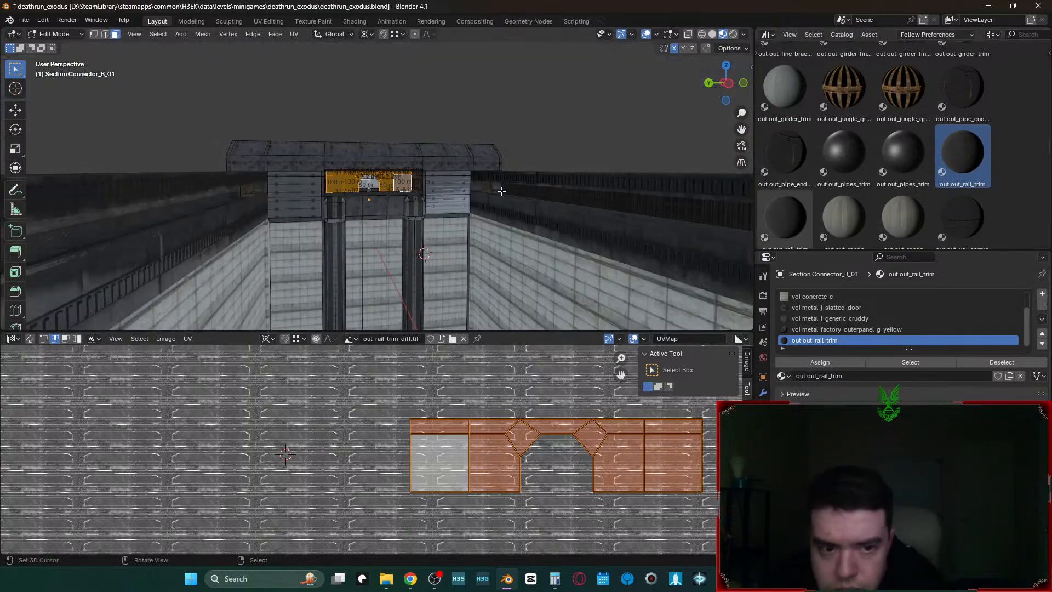
{"action": "scroll", "coordinate": [499, 190], "scroll_direction": "up", "scroll_amount": 8}
{"action": "scroll", "coordinate": [855, 157], "scroll_direction": "down", "scroll_amount": 2}
{"action": "scroll", "coordinate": [856, 154], "scroll_direction": "down", "scroll_amount": 1}
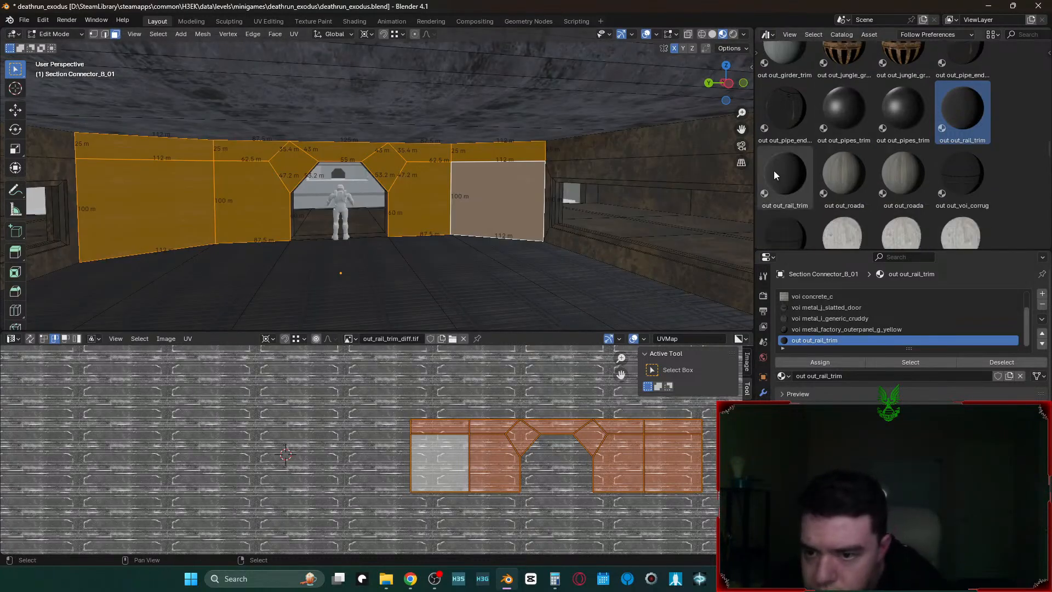
{"action": "scroll", "coordinate": [774, 174], "scroll_direction": "down", "scroll_amount": 4}
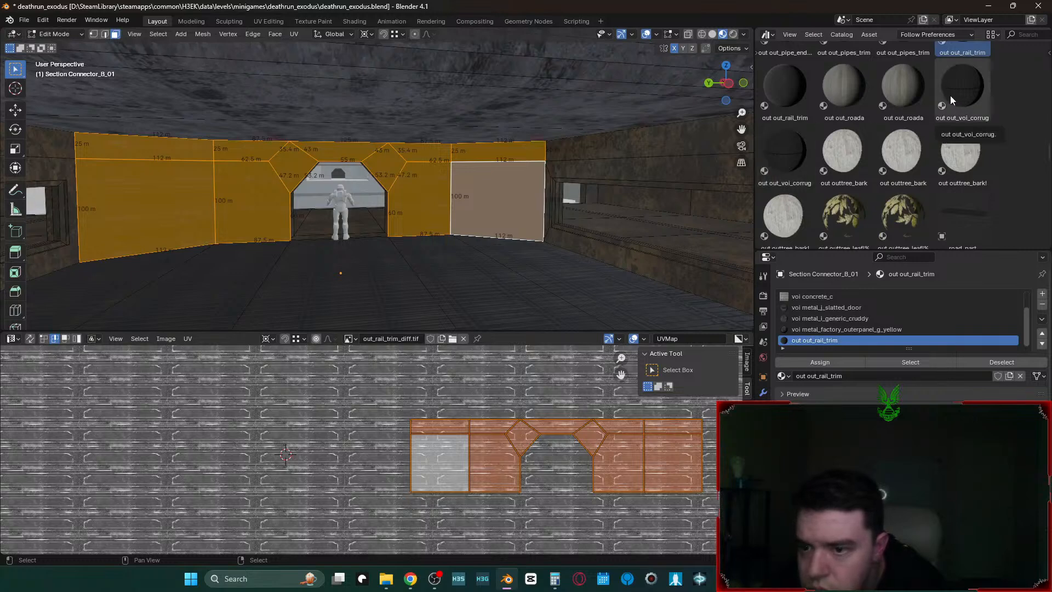
{"action": "scroll", "coordinate": [950, 95], "scroll_direction": "down", "scroll_amount": 3}
{"action": "left_click_drag", "start_coordinate": [901, 82], "coordinate": [842, 339]}
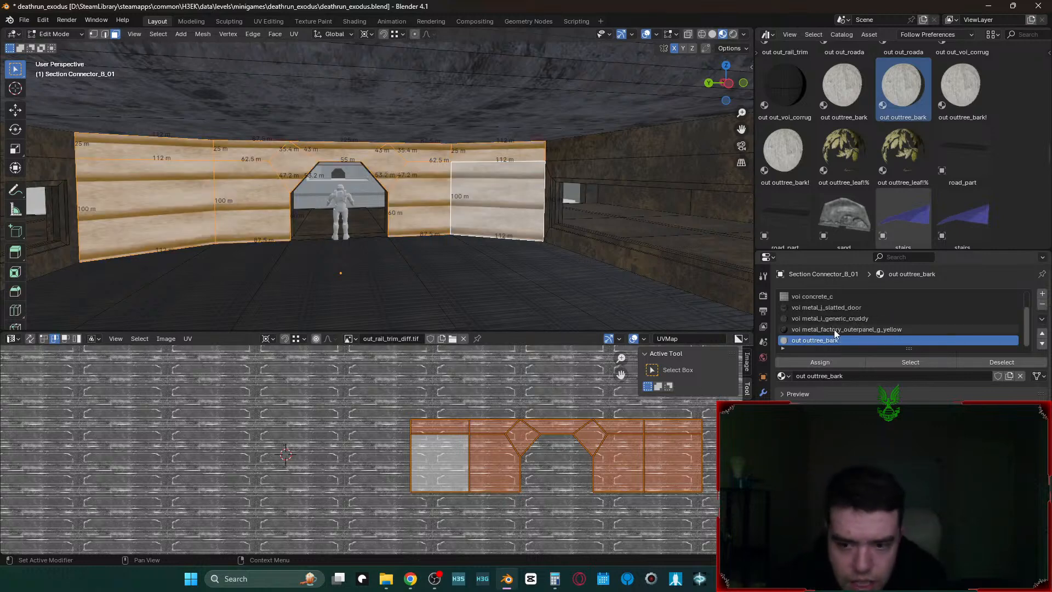
{"action": "left_click", "coordinate": [821, 363]}
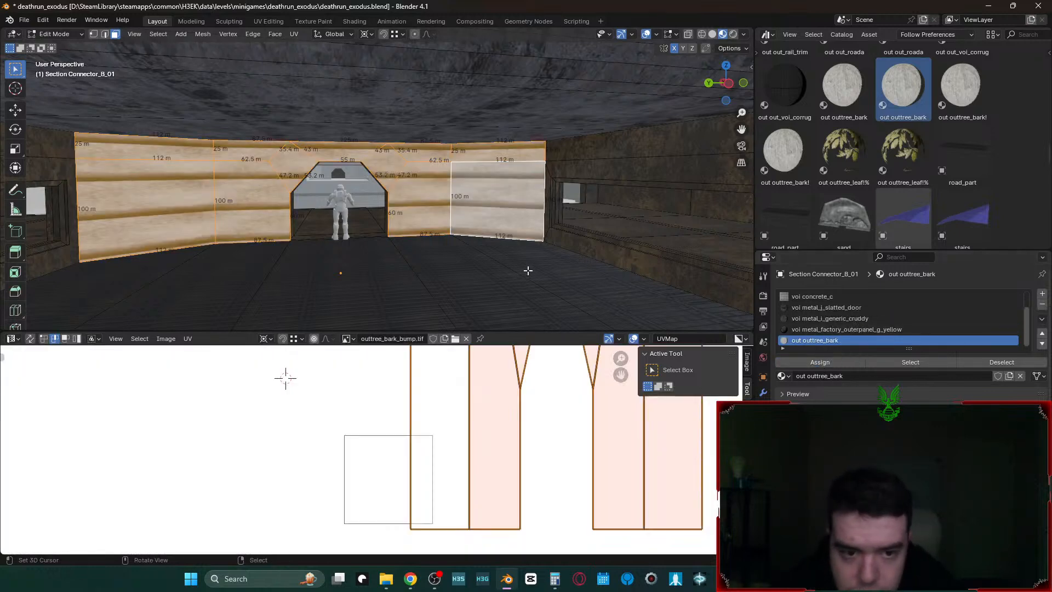
{"action": "key", "text": "Tab"}
{"action": "key", "text": "Tab"}
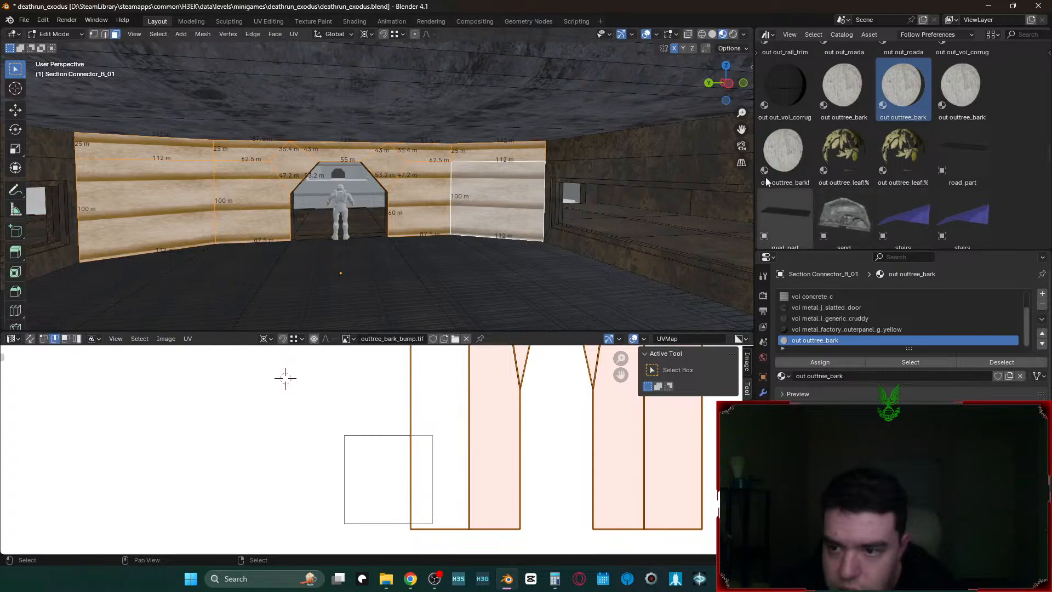
{"action": "left_click_drag", "start_coordinate": [843, 85], "coordinate": [737, 320]}
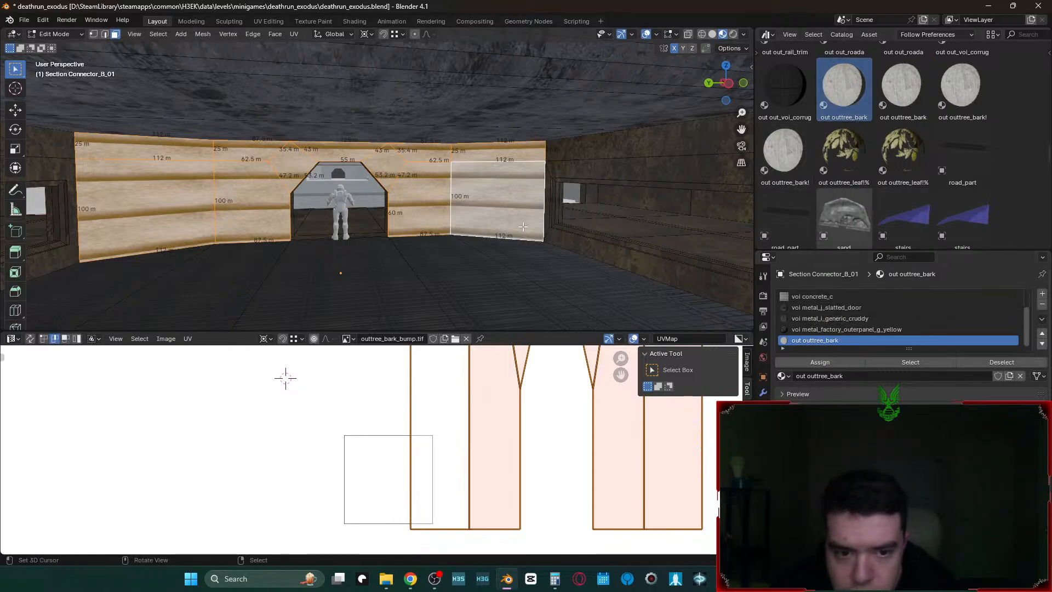
- Unwrap the selected doorway wall faces again with Cube Projection at a cube size of 100
{"action": "key", "text": "u"}
{"action": "left_click", "coordinate": [437, 199]}
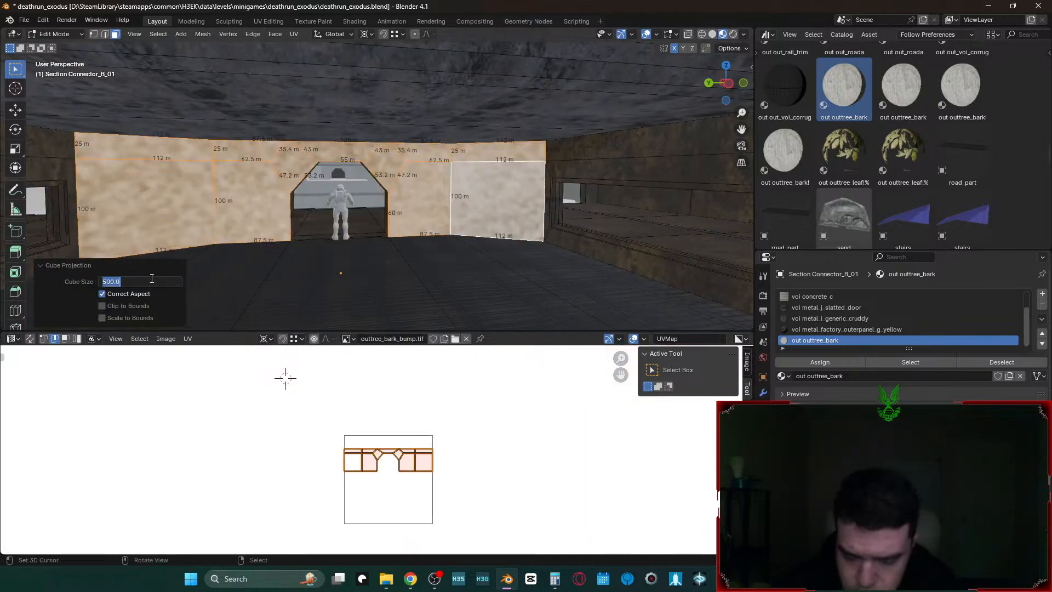
{"action": "key", "text": "Return"}
- Replace the doorway wall's out outtree_bark material with the voi concrete_g_moldybrick asset and preview it in Object Mode
{"action": "scroll", "coordinate": [463, 403], "scroll_direction": "down", "scroll_amount": 8}
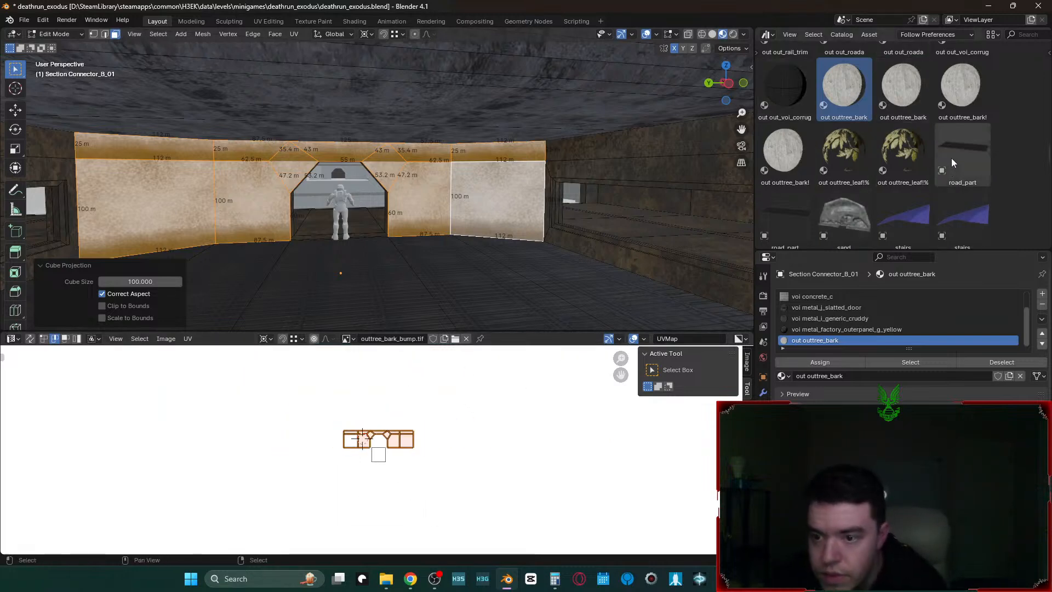
{"action": "scroll", "coordinate": [942, 158], "scroll_direction": "down", "scroll_amount": 10}
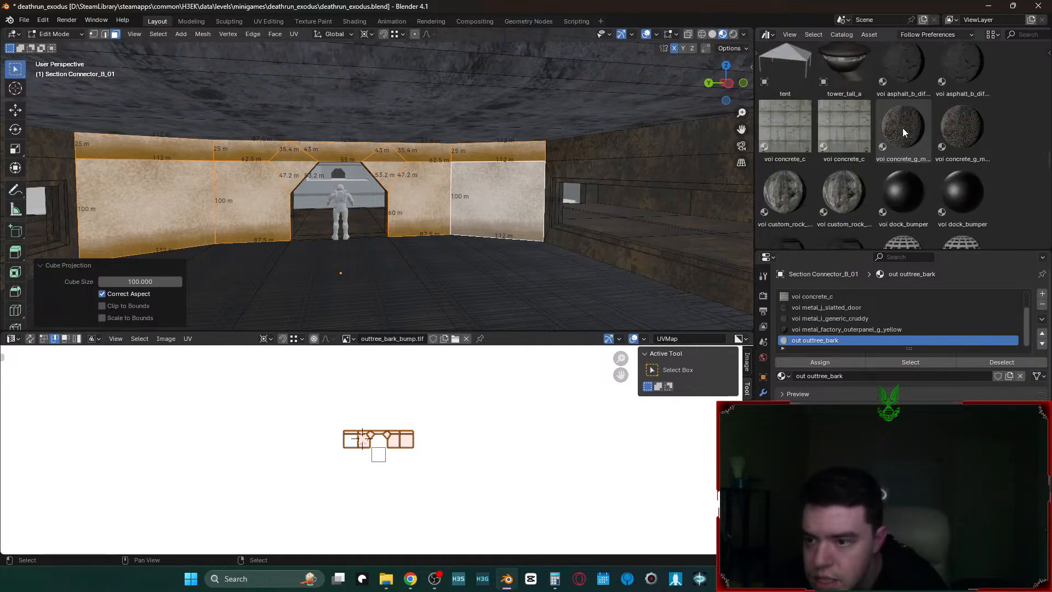
{"action": "mouse_move", "coordinate": [902, 127]}
{"action": "left_mouse_down"}
{"action": "mouse_move", "coordinate": [880, 350]}
{"action": "mouse_move", "coordinate": [879, 337]}
{"action": "left_mouse_up"}
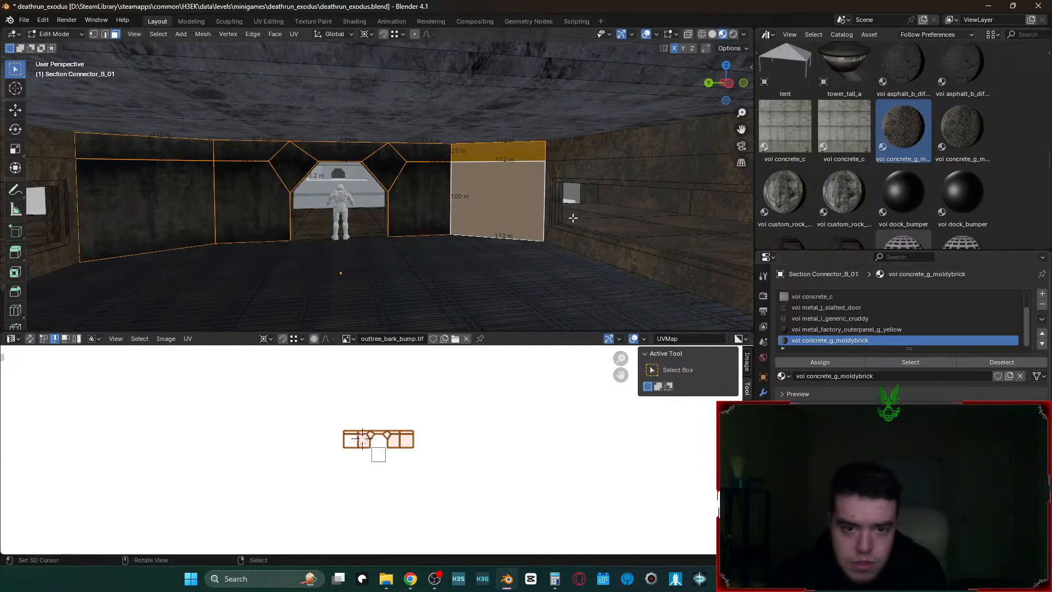
{"action": "key", "text": "Tab"}
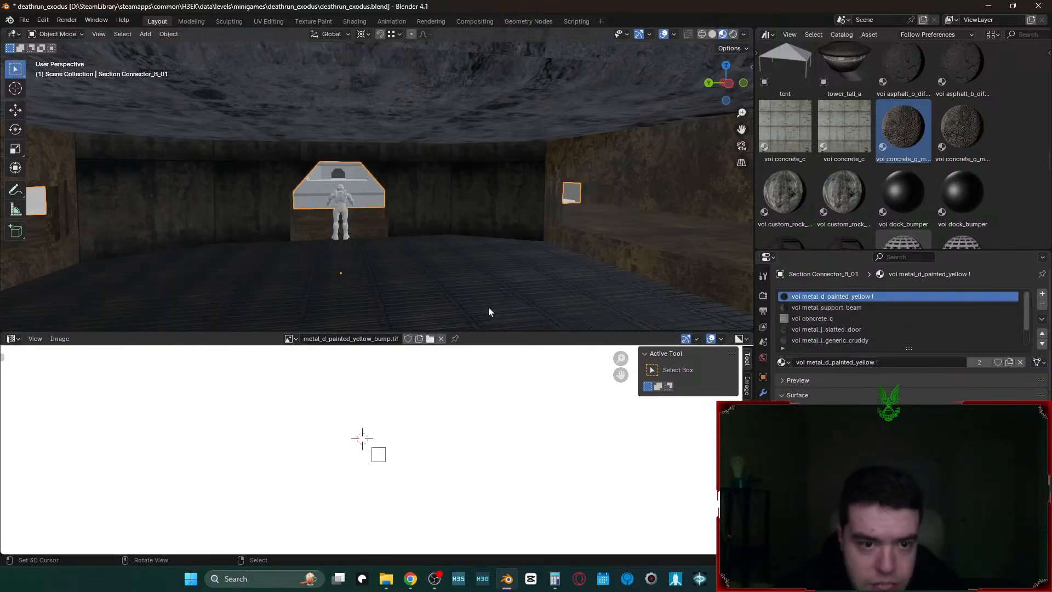
- Select the side-wall faces around the window openings and the strips above them, and assign voi concrete_g_moldybrick to them
{"action": "key", "text": "Tab"}
{"action": "key", "text": "KP_Decimal"}
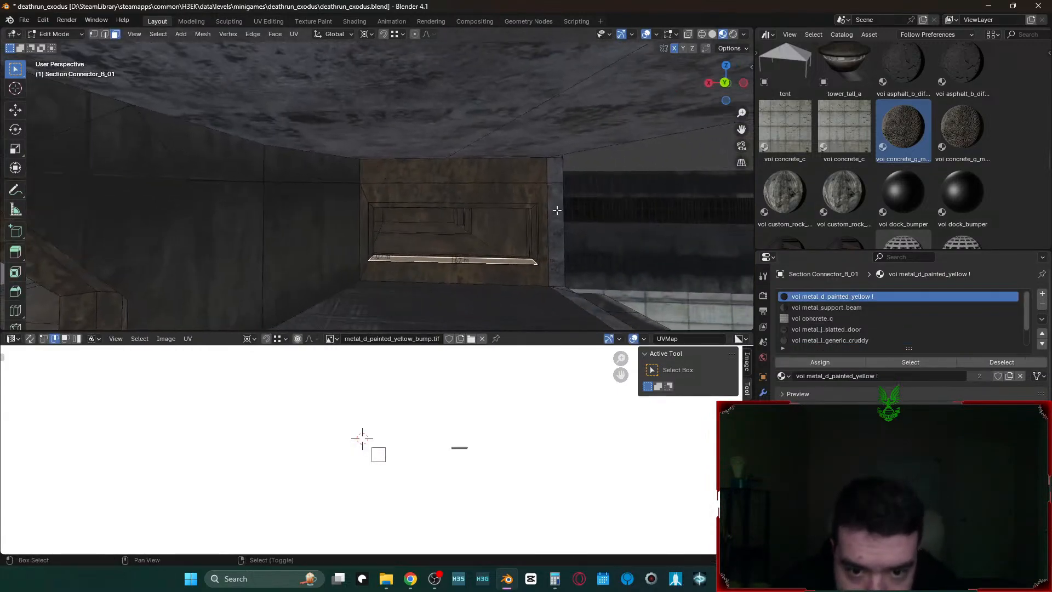
{"action": "left_click", "coordinate": [540, 193], "text": "alt+shift"}
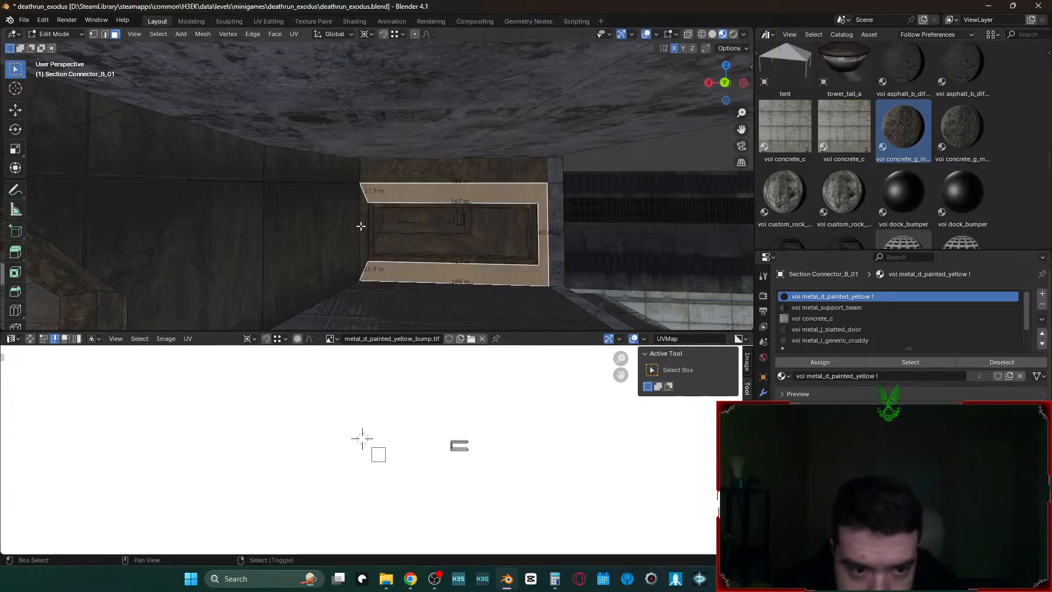
{"action": "key", "text": "shift+grave"}
{"action": "key", "text": "w"}
{"action": "left_click", "coordinate": [376, 178]}
{"action": "left_click", "coordinate": [463, 190], "text": "alt+shift"}
{"action": "left_click", "coordinate": [465, 164], "text": "shift"}
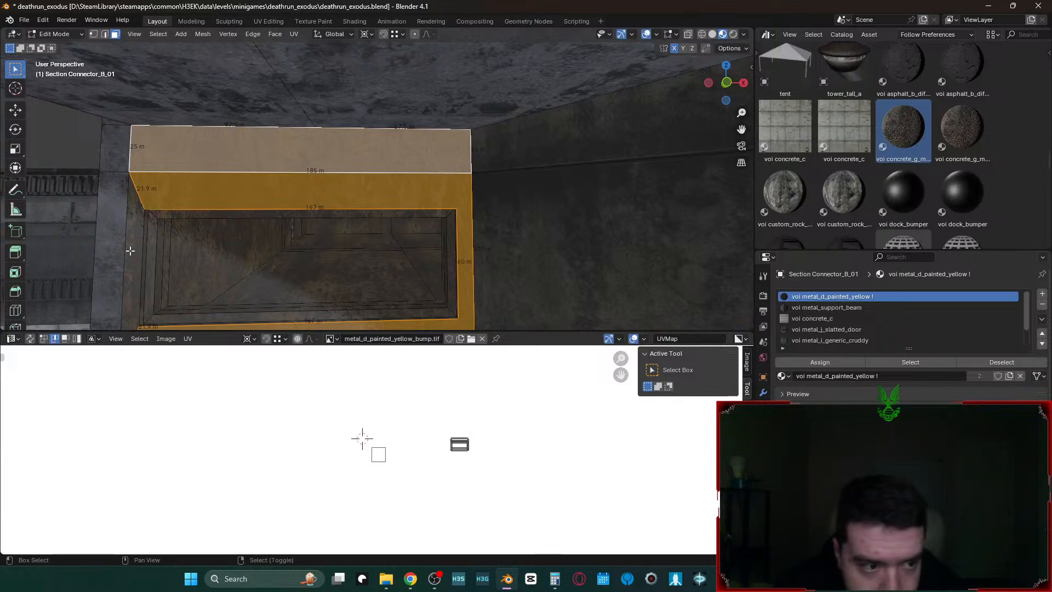
{"action": "left_click", "coordinate": [597, 221], "text": "shift"}
{"action": "left_click", "coordinate": [819, 362]}
- Select the narrow face loops along the outer edge of the side window's frame
{"action": "left_click", "coordinate": [388, 189]}
{"action": "key", "text": "shift+grave"}
{"action": "key", "text": "w"}
{"action": "key", "text": "s"}
{"action": "left_click", "coordinate": [394, 188]}
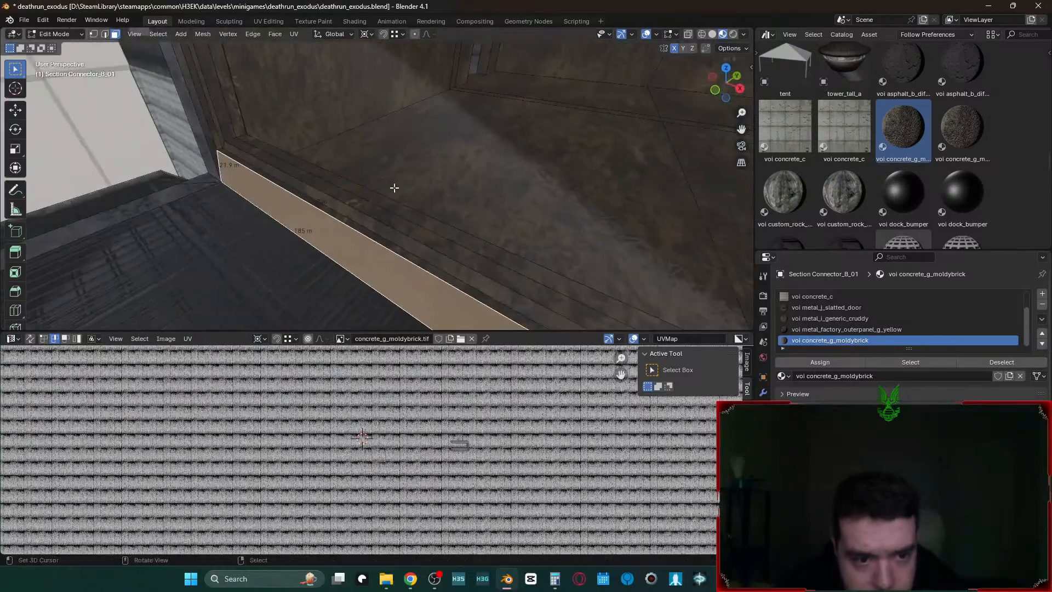
{"action": "right_click", "coordinate": [222, 151]}
{"action": "right_click", "coordinate": [220, 147]}
{"action": "right_click", "coordinate": [220, 148], "text": "alt"}
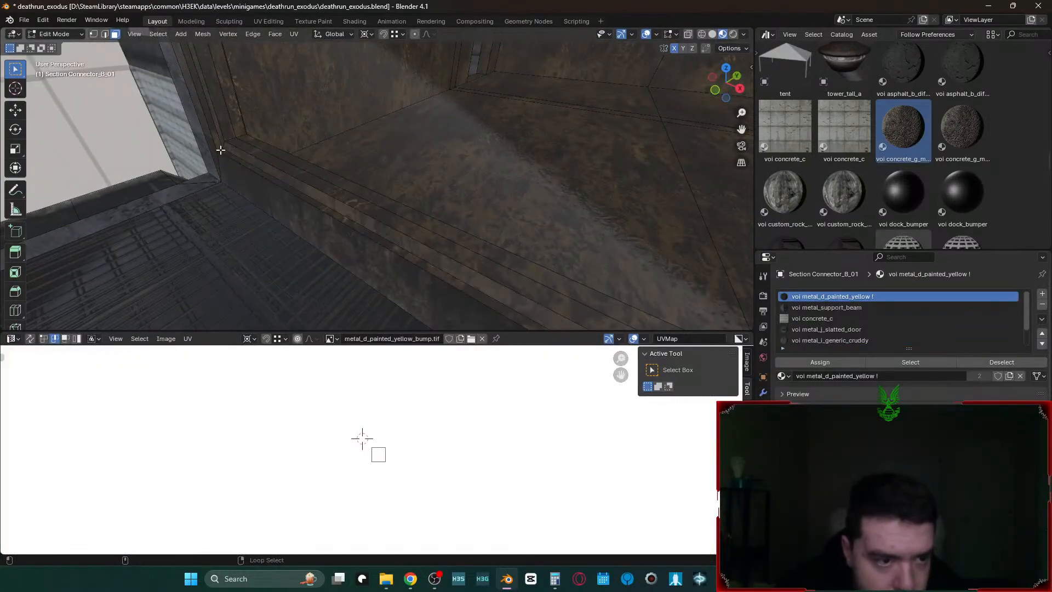
{"action": "right_click", "coordinate": [221, 149], "text": "alt"}
{"action": "right_click", "coordinate": [221, 148], "text": "alt"}
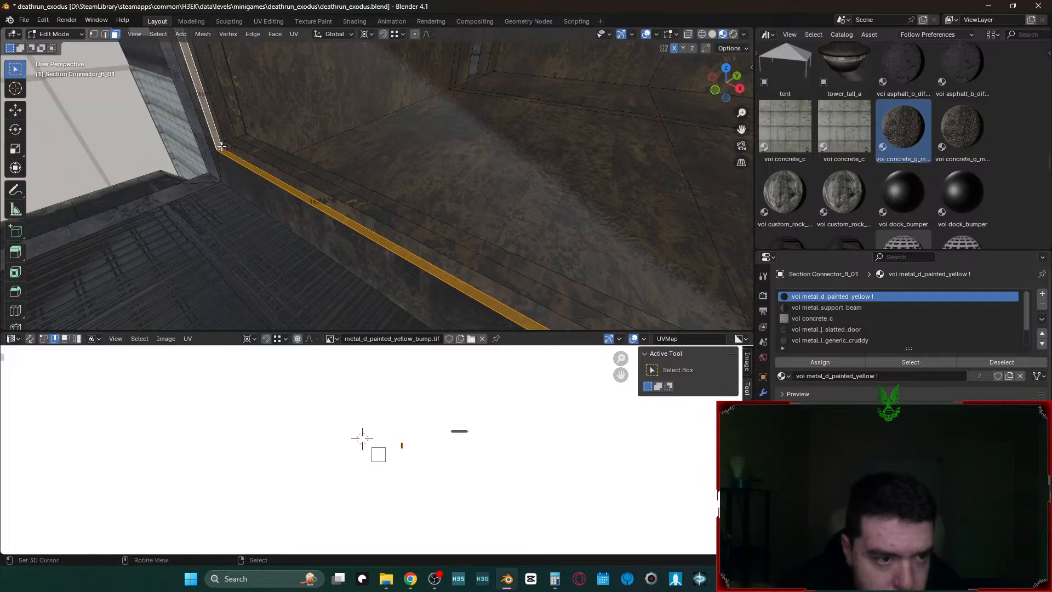
{"action": "right_click", "coordinate": [221, 147], "text": "alt+shift"}
{"action": "right_click", "coordinate": [230, 139], "text": "alt+shift"}
{"action": "right_click", "coordinate": [239, 134], "text": "alt+shift"}
- Add the remaining face loops along the sill, sides and inner edges of the side window's frame to the selection
{"action": "key", "text": "shift+grave"}
{"action": "key", "text": "w"}
{"action": "left_click", "coordinate": [266, 144]}
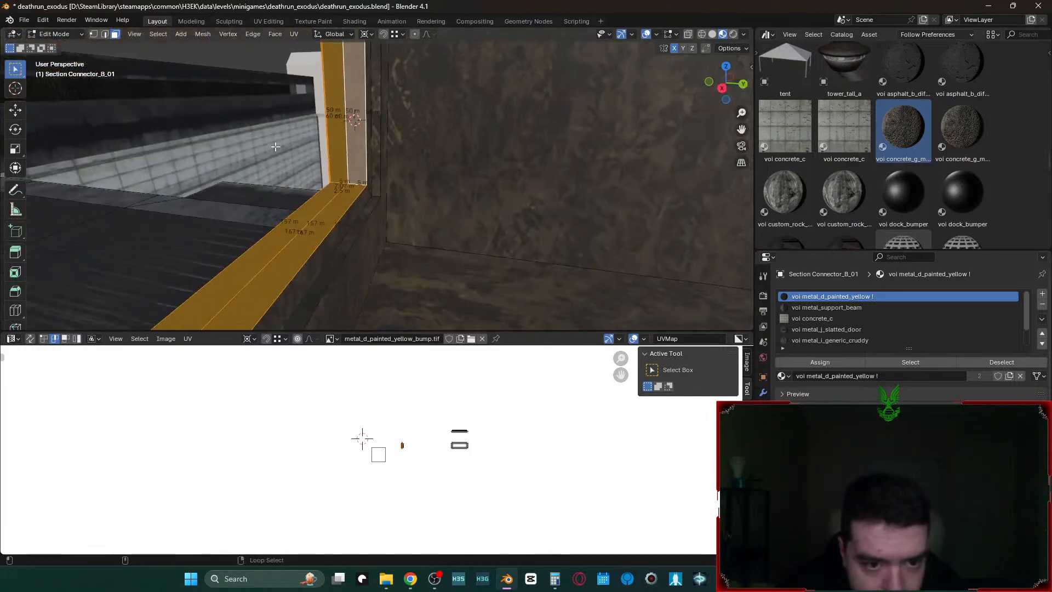
{"action": "right_click", "coordinate": [369, 191], "text": "alt+shift"}
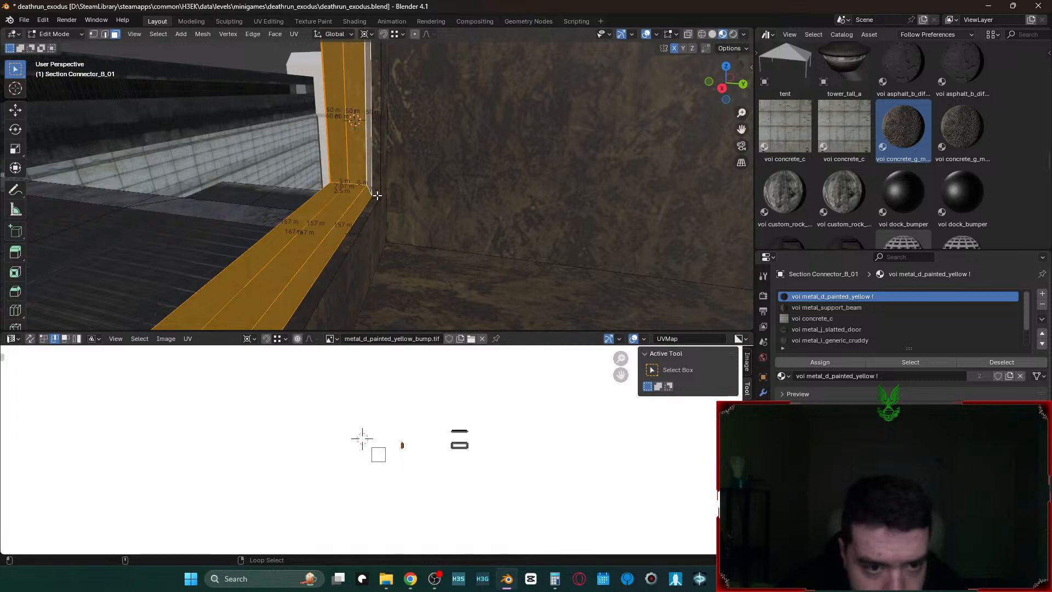
{"action": "right_click", "coordinate": [376, 193], "text": "alt+shift"}
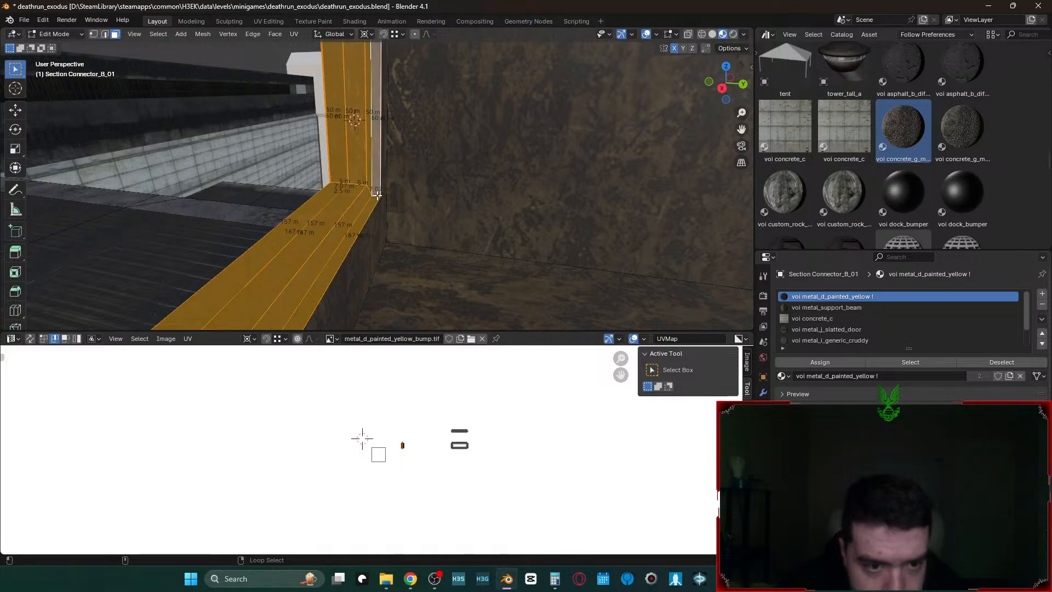
{"action": "right_click", "coordinate": [376, 242], "text": "alt+shift"}
{"action": "key", "text": "shift+grave"}
{"action": "key", "text": "s"}
{"action": "key", "text": "w"}
{"action": "left_click", "coordinate": [387, 241]}
{"action": "right_click", "coordinate": [387, 242], "text": "shift"}
{"action": "key", "text": "shift+grave"}
{"action": "key", "text": "w"}
{"action": "left_click", "coordinate": [399, 241]}
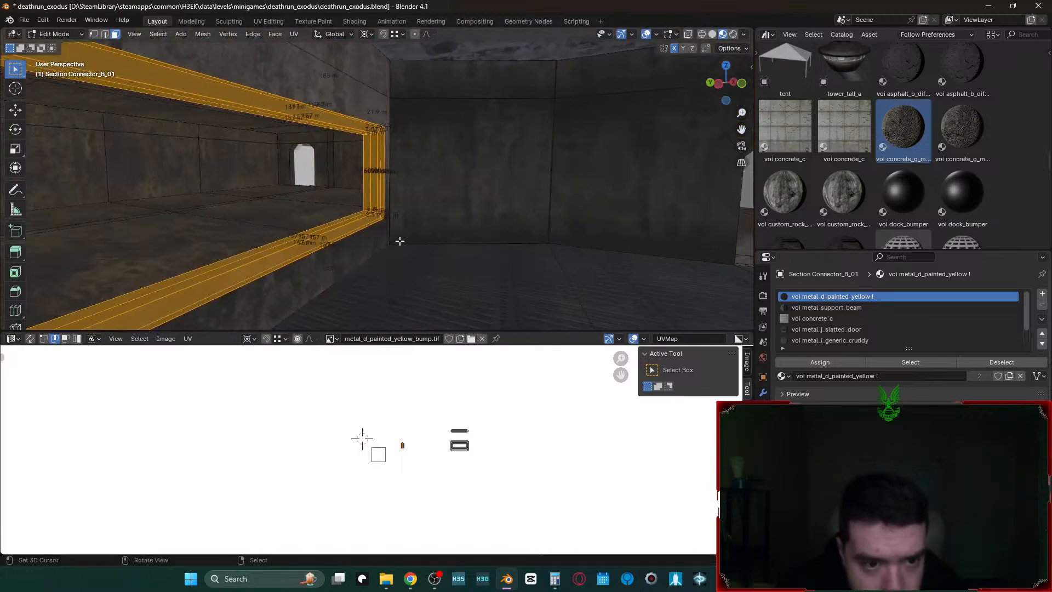
- Assign voi concrete_g_moldybrick to the selected window frame loops and check them in Object Mode
{"action": "right_click", "coordinate": [352, 254], "text": "shift"}
{"action": "right_click", "coordinate": [351, 255], "text": "shift"}
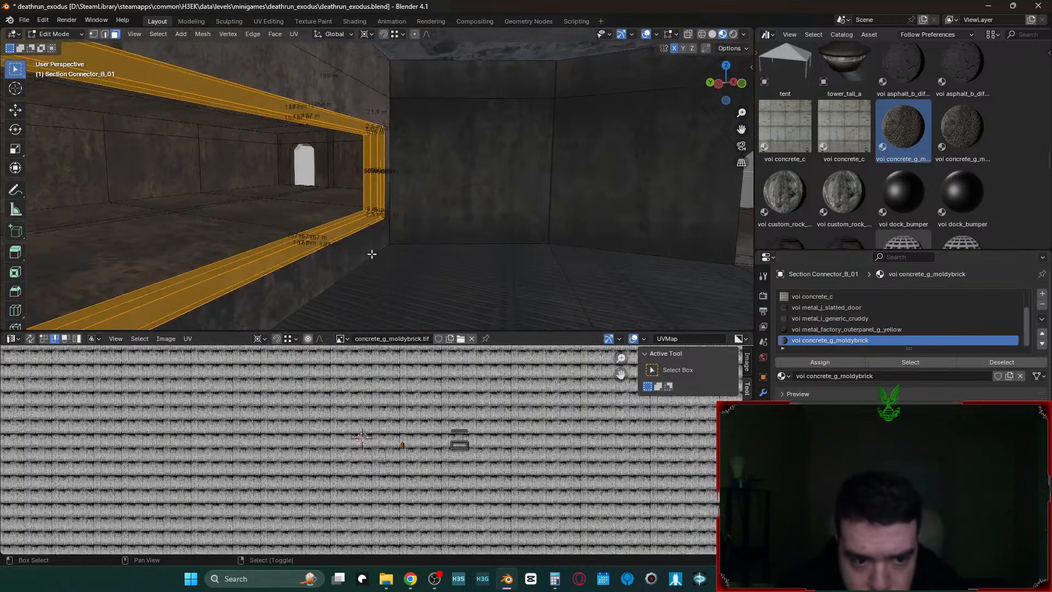
{"action": "left_click", "coordinate": [817, 363]}
{"action": "key", "text": "Tab"}
{"action": "key", "text": "shift+grave"}
{"action": "key", "text": "s"}
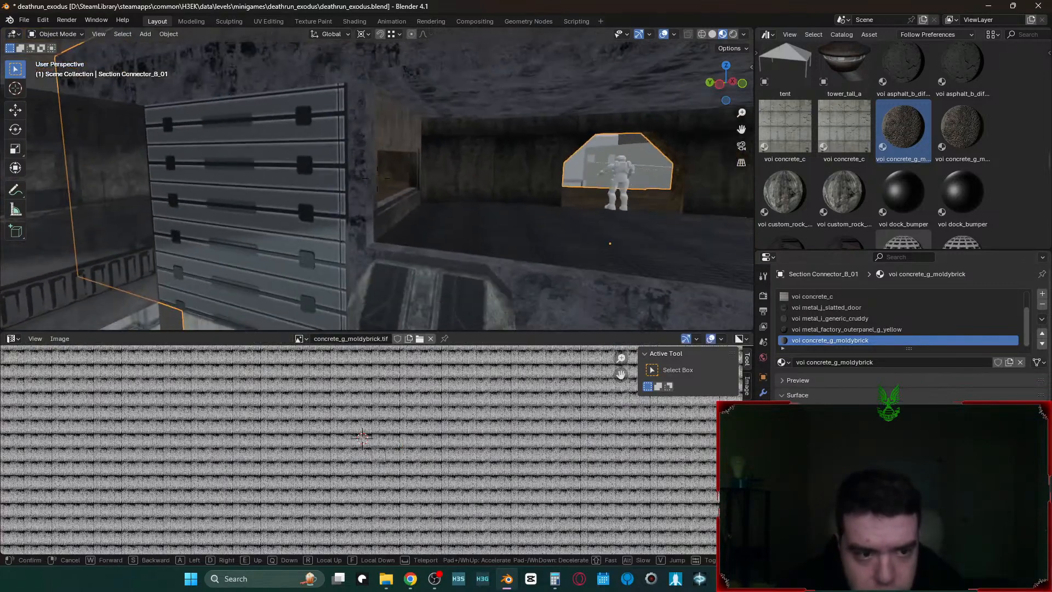
{"action": "left_click", "coordinate": [376, 213]}
- Unwrap the connector's voi concrete_g_moldybrick faces with Cube Projection and check the mapping in Object Mode
{"action": "key", "text": "Tab"}
{"action": "key", "text": "a"}
{"action": "key", "text": "q"}
{"action": "left_click", "coordinate": [491, 212]}
{"action": "key", "text": "Tab"}
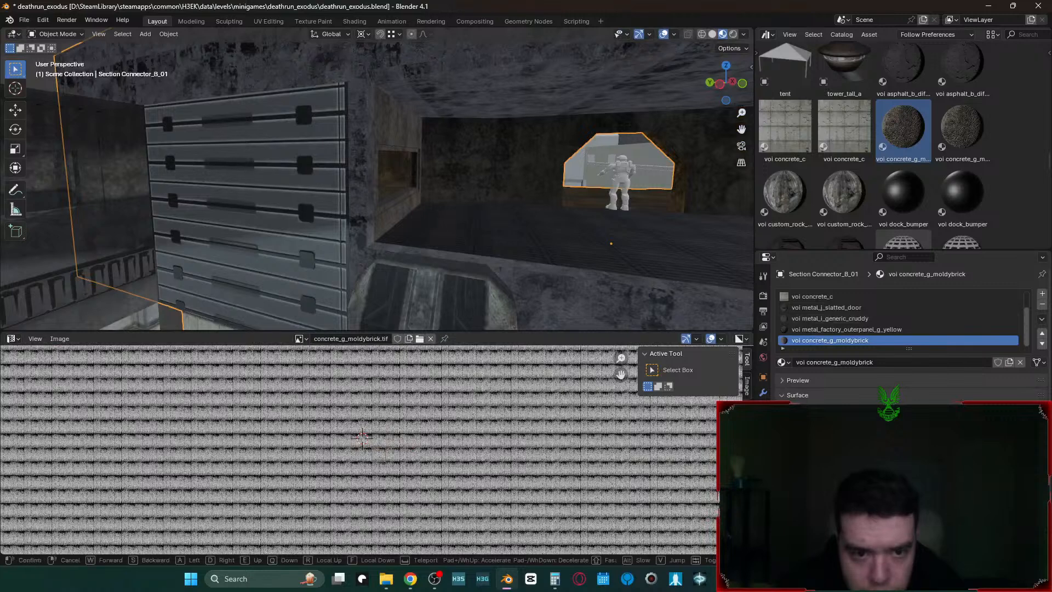
{"action": "key", "text": "w"}
{"action": "left_click", "coordinate": [491, 214]}
{"action": "key", "text": "Tab"}
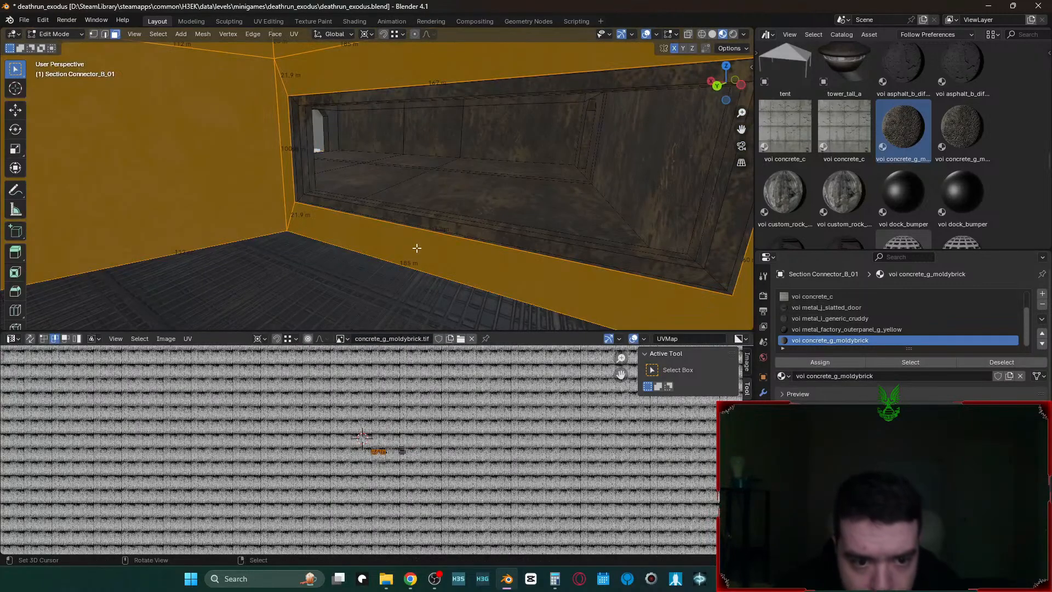
- Clear the selection and select all face loops of the opposite side window's frame, including the wide sloped surround on its far side
{"action": "key", "text": "alt+a"}
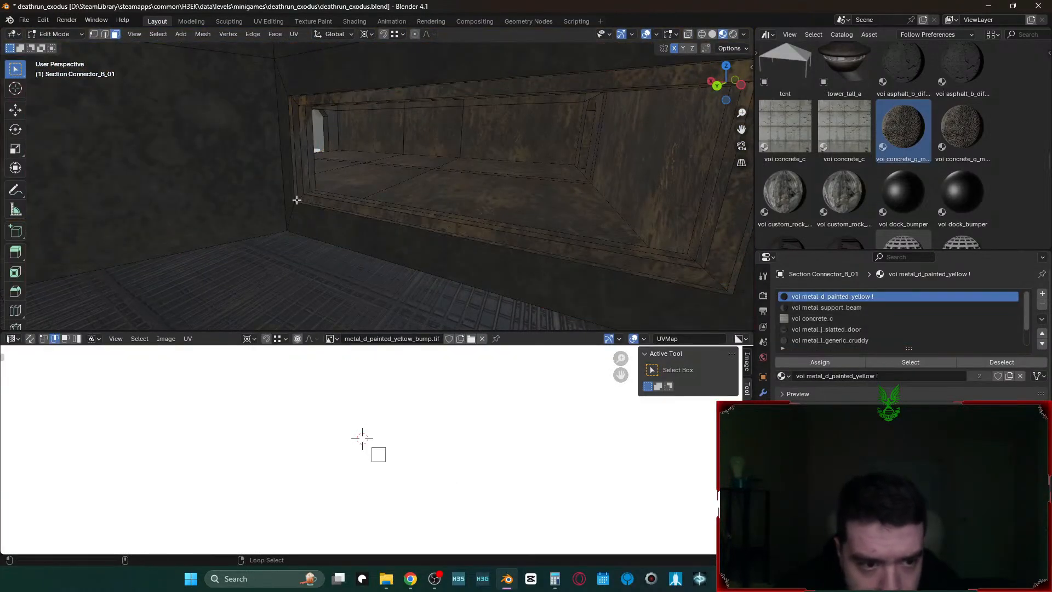
{"action": "left_click", "coordinate": [300, 196], "text": "alt"}
{"action": "left_click", "coordinate": [306, 194], "text": "alt+shift"}
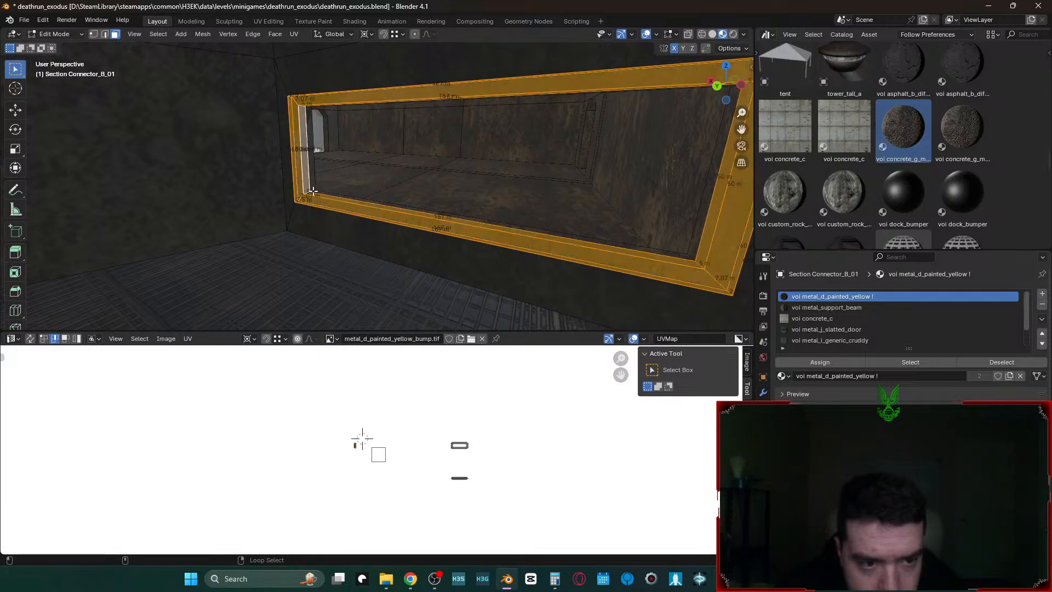
{"action": "key", "text": "shift+grave"}
{"action": "key", "text": "w"}
{"action": "key", "text": "s"}
{"action": "left_click", "coordinate": [344, 257]}
{"action": "left_click", "coordinate": [347, 260], "text": "alt+shift"}
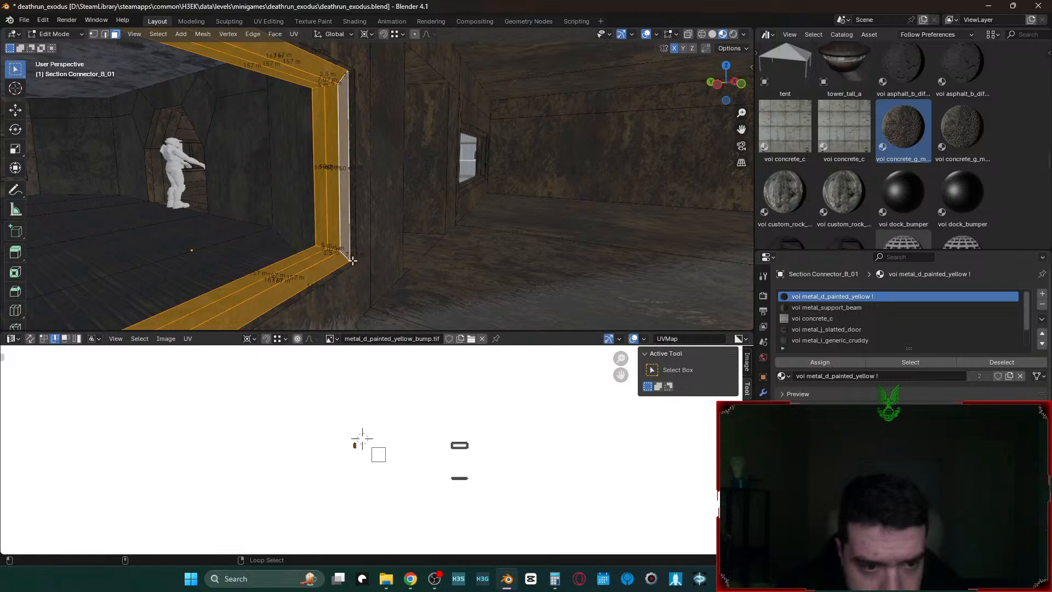
{"action": "key", "text": "shift+grave"}
{"action": "key", "text": "s"}
{"action": "left_click", "coordinate": [380, 196]}
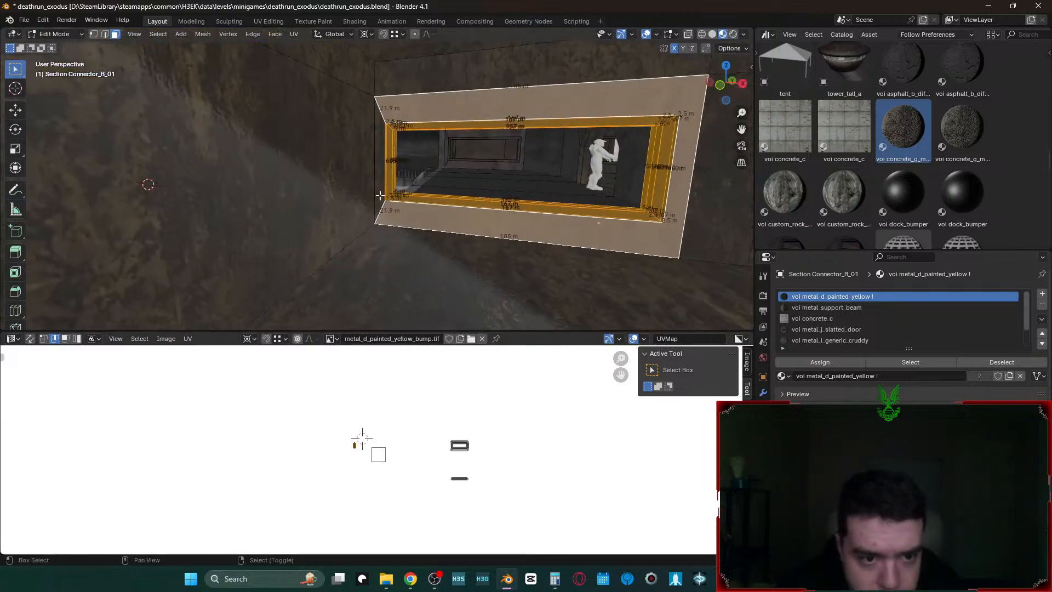
{"action": "left_click", "coordinate": [380, 195], "text": "alt+shift"}
- Assign voi concrete_g_moldybrick to the opposite window's selected frame faces and unwrap them with Cube Projection
{"action": "scroll", "coordinate": [810, 334], "scroll_direction": "down", "scroll_amount": 2}
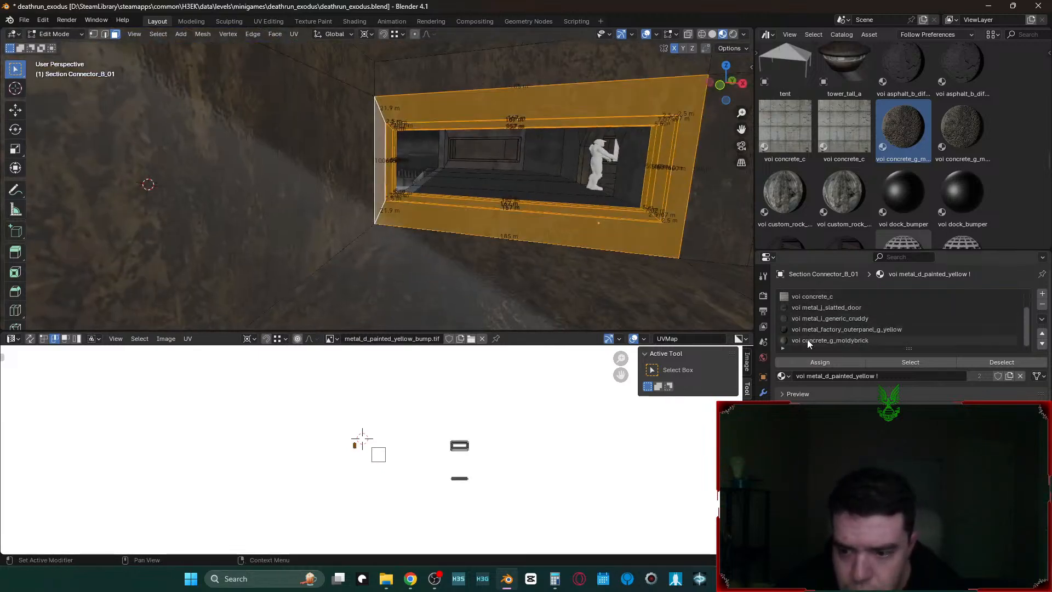
{"action": "left_click", "coordinate": [807, 341]}
{"action": "left_click", "coordinate": [814, 362]}
{"action": "key", "text": "u"}
{"action": "left_click", "coordinate": [527, 238]}
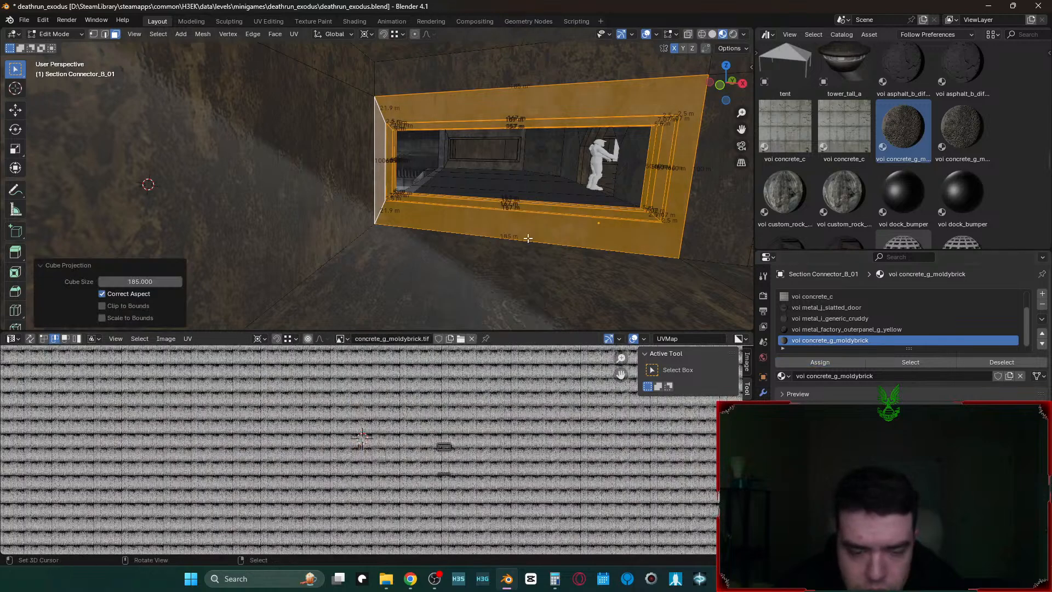
- Select every face using voi concrete_g_moldybrick and unwrap them with Cube Projection at a cube size of 100
{"action": "left_click", "coordinate": [911, 362]}
{"action": "key", "text": "u"}
{"action": "left_click", "coordinate": [554, 237]}
{"action": "key", "text": "Tab"}
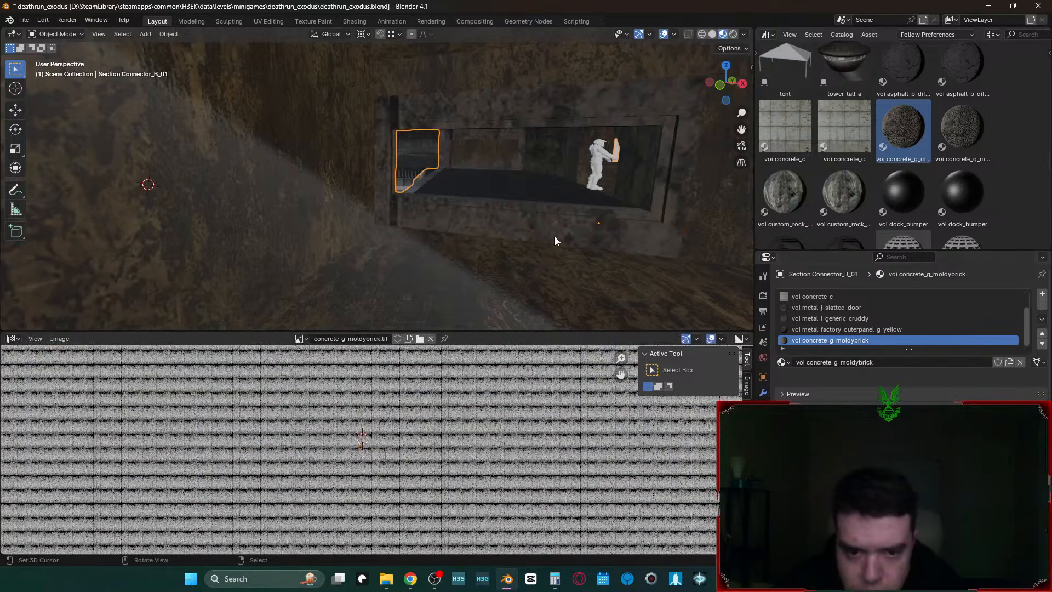
{"action": "left_click", "coordinate": [553, 238]}
{"action": "key", "text": "Tab"}
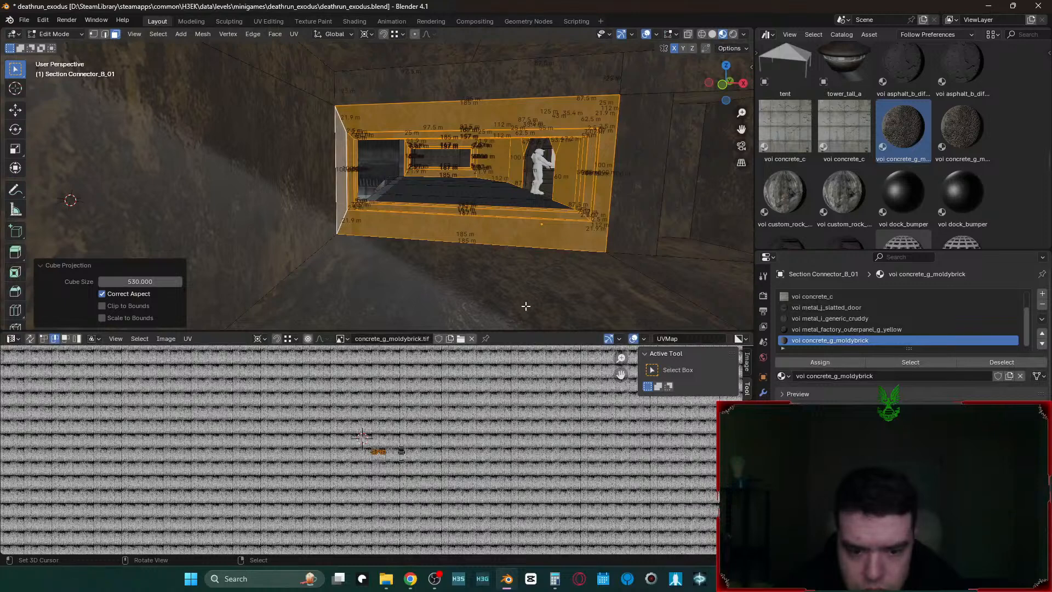
{"action": "left_click", "coordinate": [148, 281]}
{"action": "type", "text": "1"}
{"action": "key", "text": "Return"}
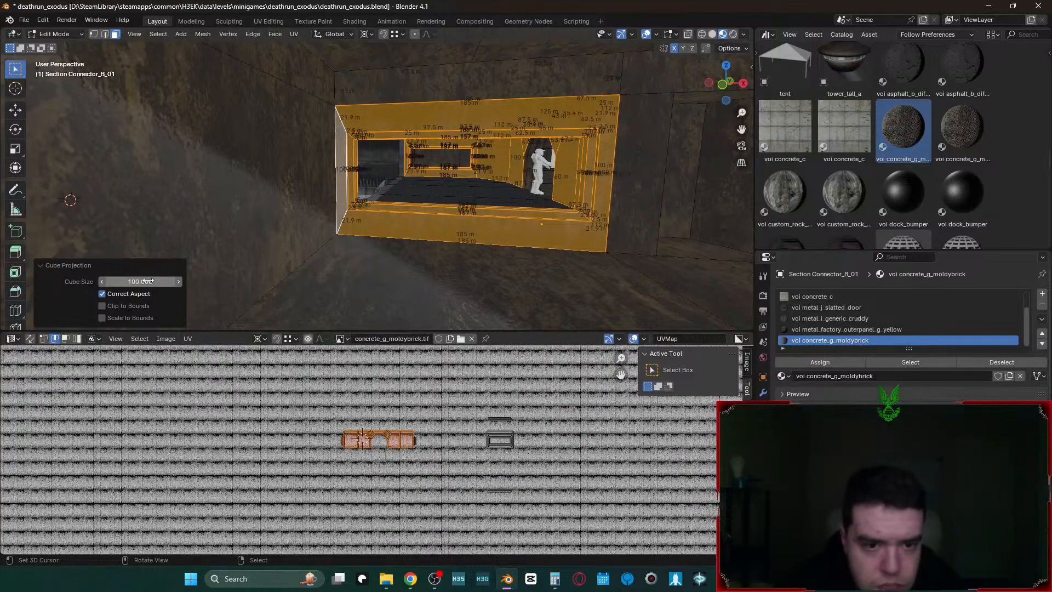
- Inspect the concrete mapping on the connector's interior walls, window surrounds and exterior in Object Mode
{"action": "key", "text": "Tab"}
{"action": "key", "text": "shift+grave"}
{"action": "key", "text": "s"}
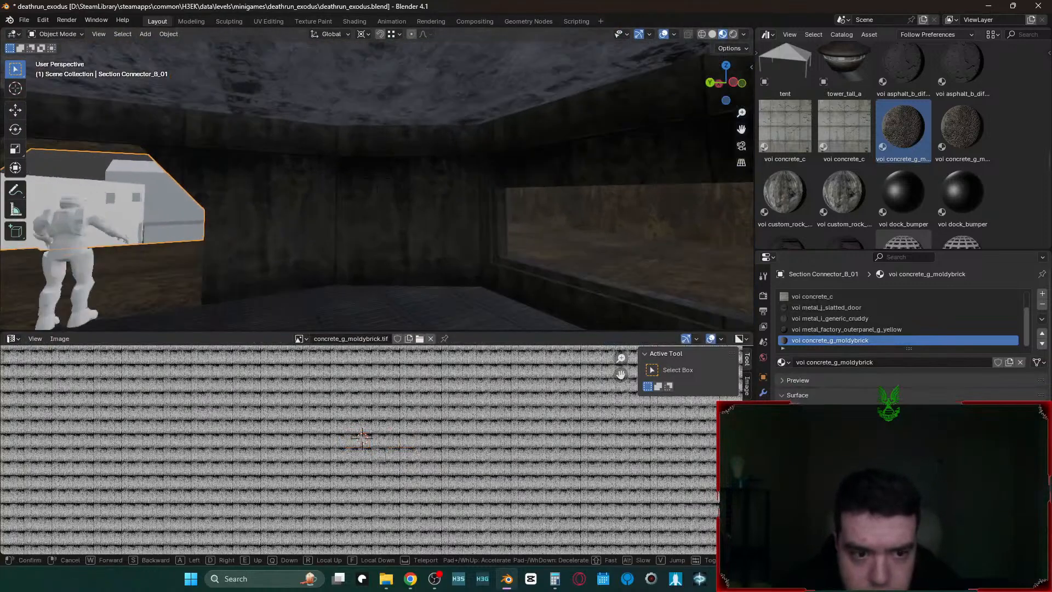
{"action": "key", "text": "w"}
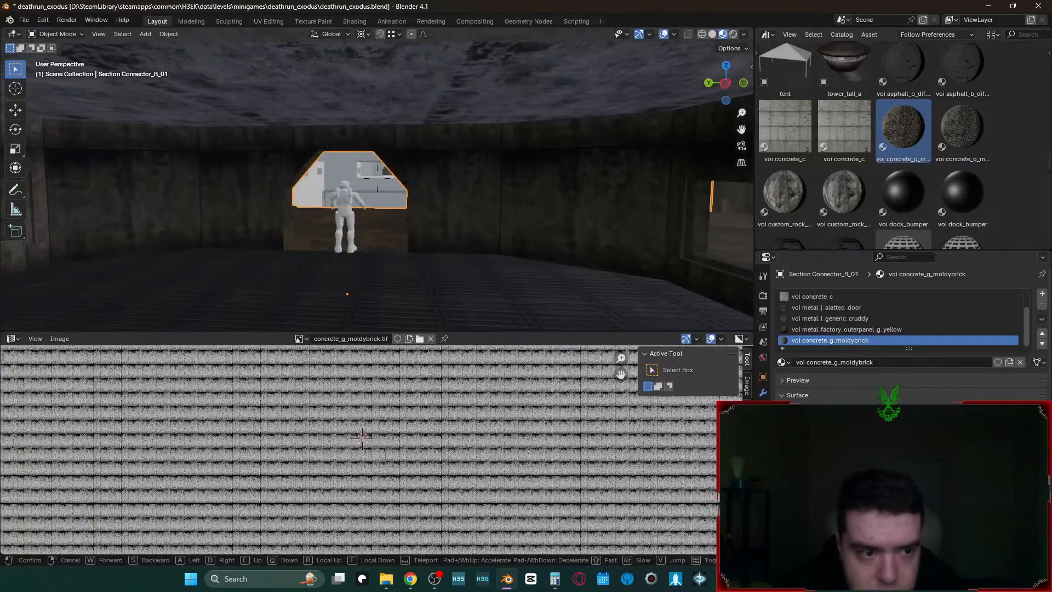
{"action": "key", "text": "s"}
{"action": "key", "text": "w"}
{"action": "key", "text": "w"}
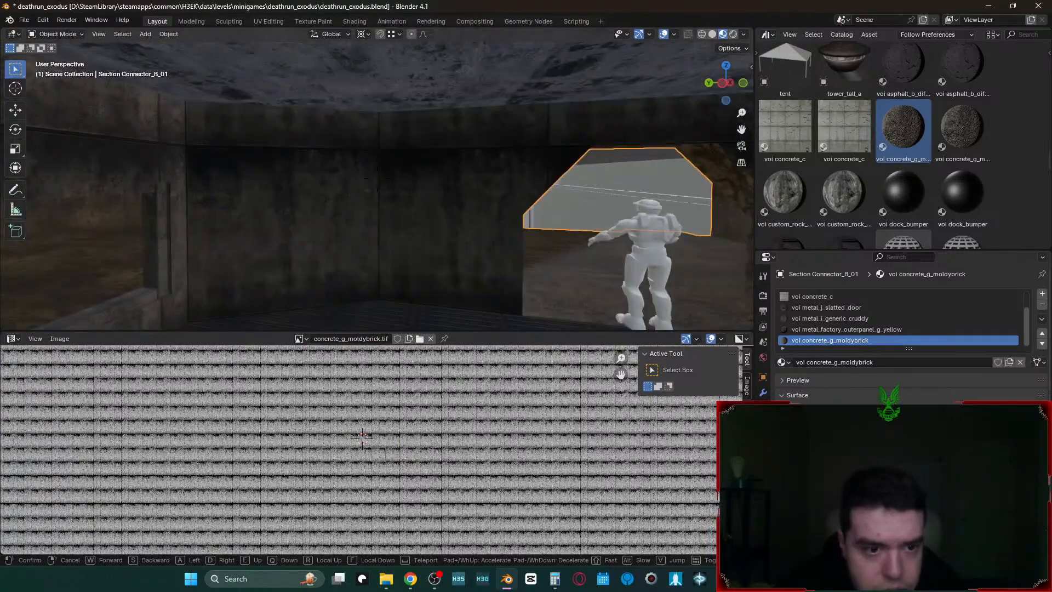
{"action": "key", "text": "s"}
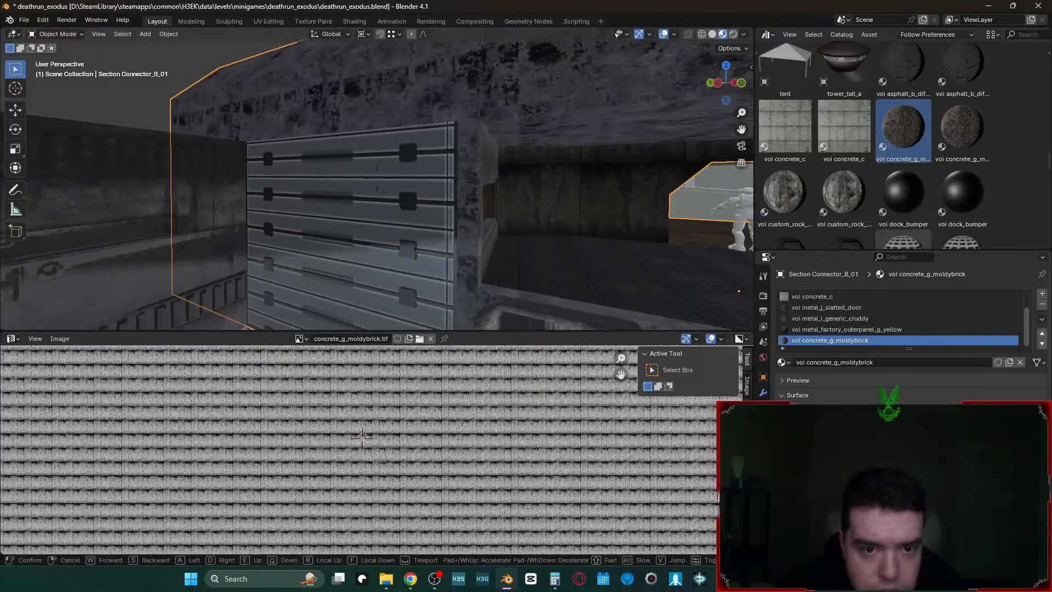
{"action": "key", "text": "s"}
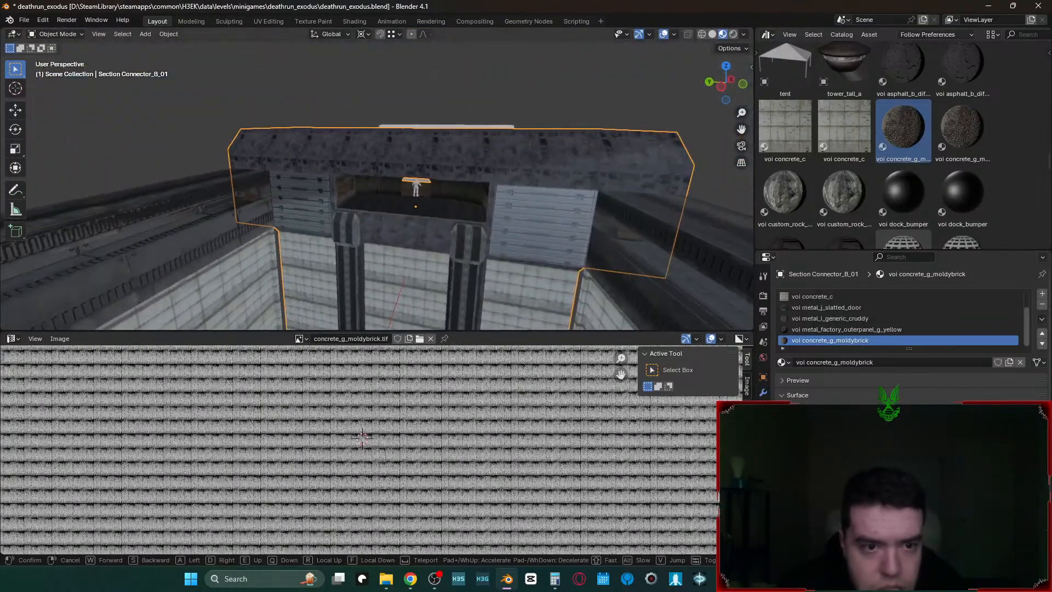
{"action": "key", "text": "w"}
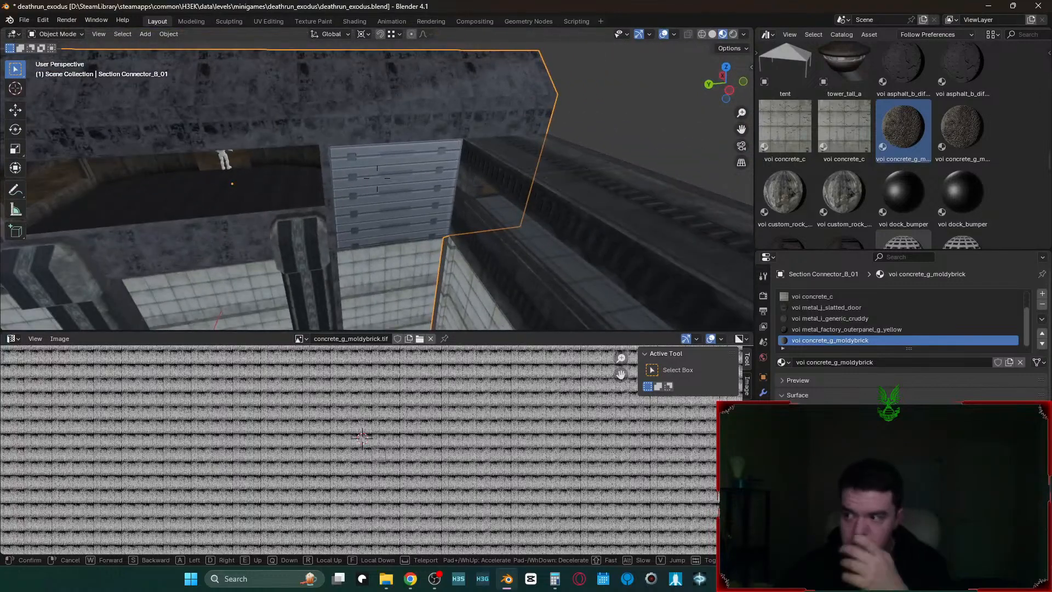
{"action": "left_click", "coordinate": [479, 221]}
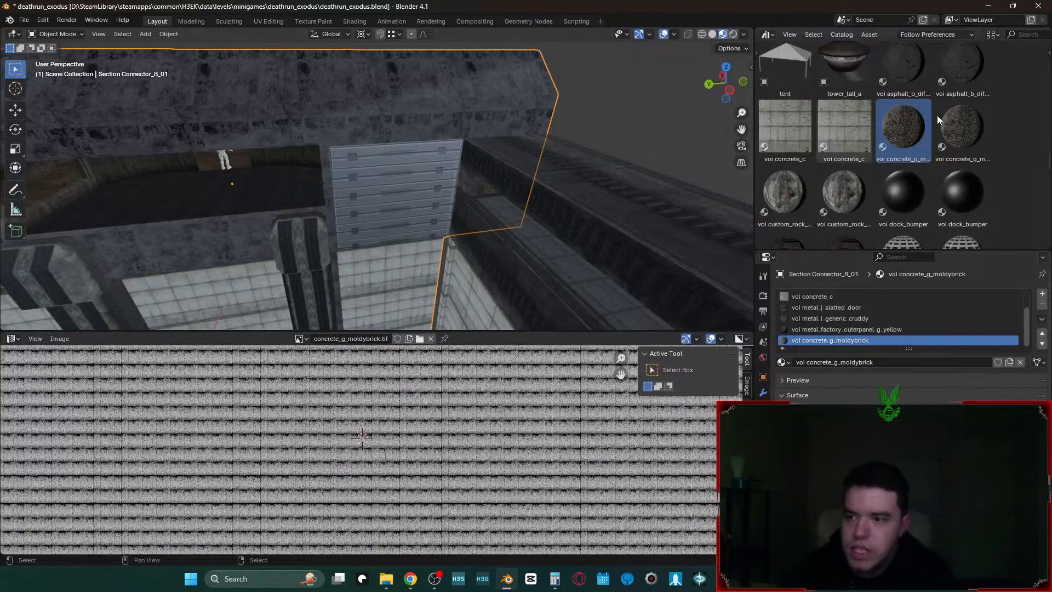
- Save deathrun_exodus.blend and show the end of the asset list
{"action": "left_click_drag", "start_coordinate": [1043, 174], "coordinate": [1048, 243]}
{"action": "middle_click_drag", "start_coordinate": [513, 207], "coordinate": [401, 166]}
{"action": "scroll", "coordinate": [422, 181], "scroll_direction": "down", "scroll_amount": 5}
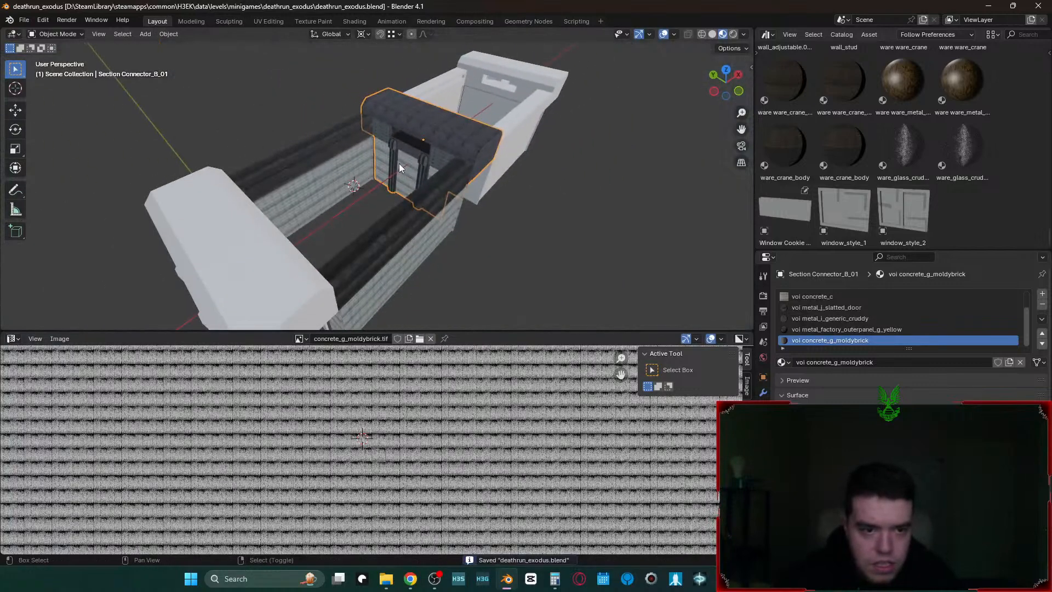
- Add a 300 m cube at the world origin and scale its mesh by 200 in Edit Mode
{"action": "left_click", "coordinate": [333, 203]}
{"action": "key", "text": "shift+a"}
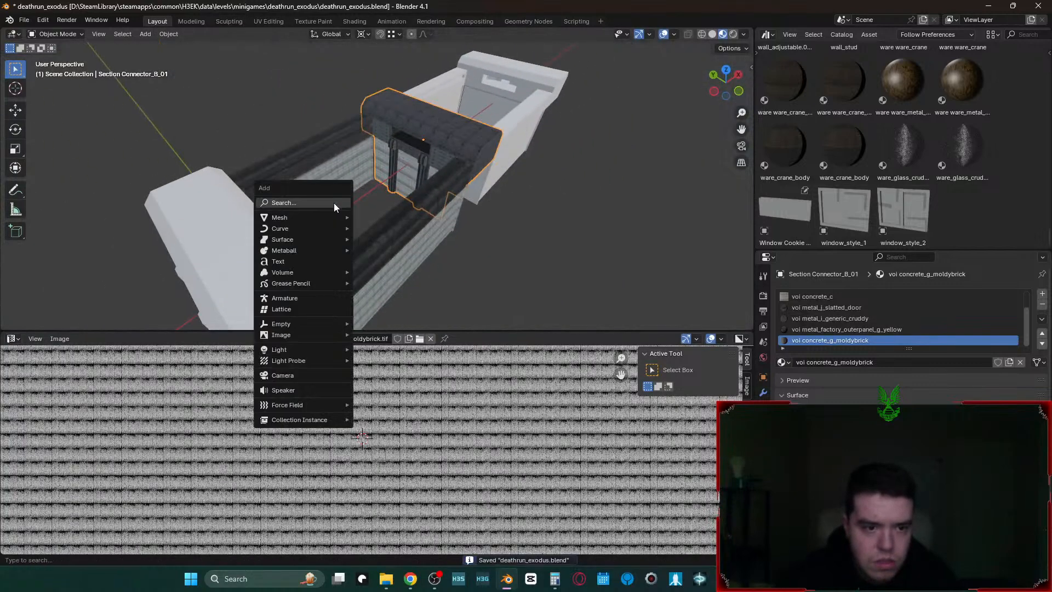
{"action": "type", "text": "cube"}
{"action": "key", "text": "Return"}
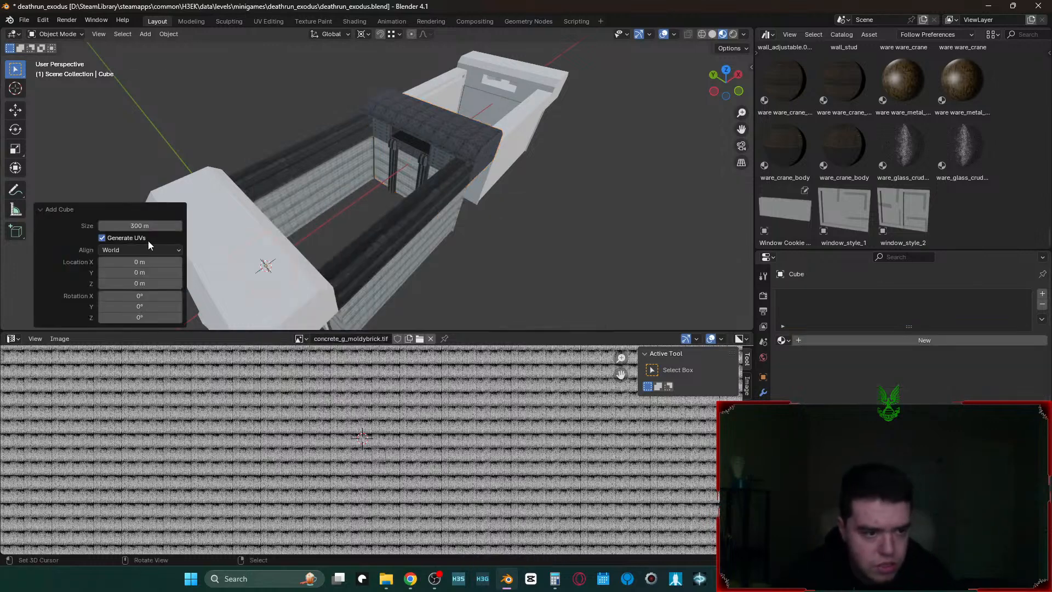
{"action": "key", "text": "Tab"}
{"action": "type", "text": "s"}
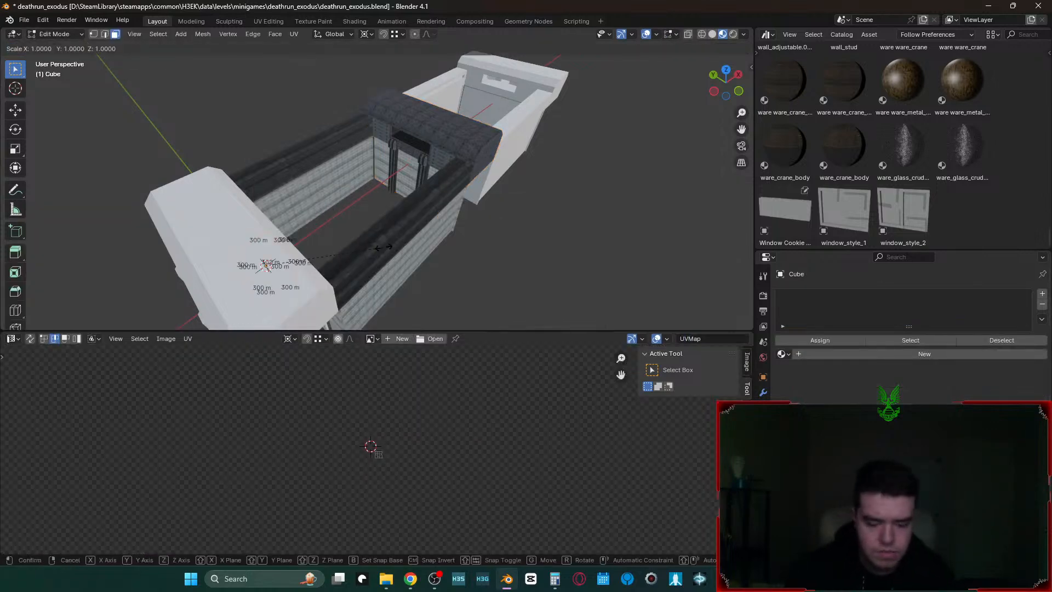
{"action": "type", "text": "200"}
{"action": "key", "text": "Return"}
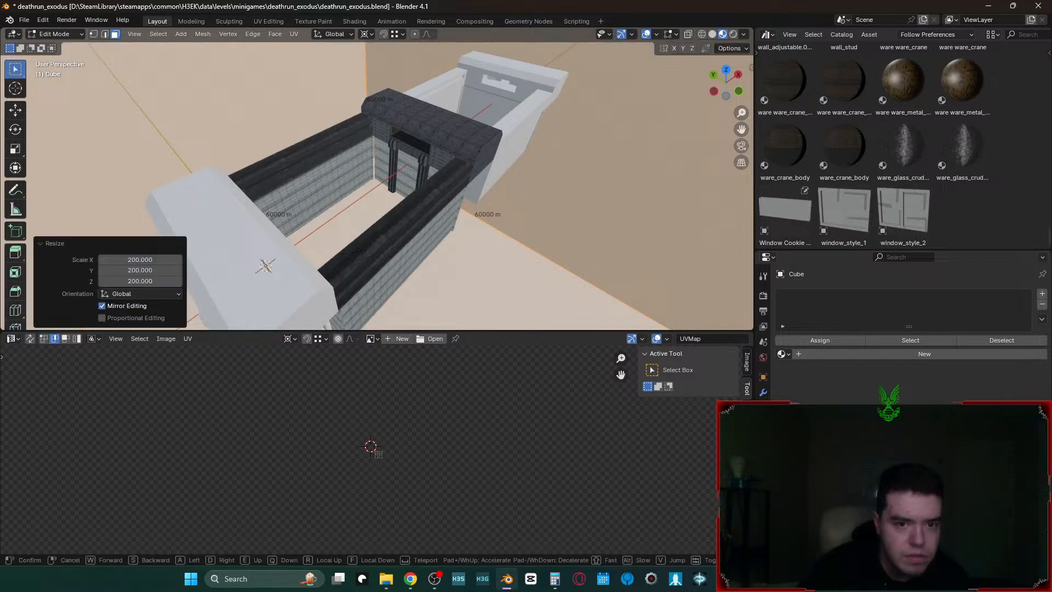
- Create a new material on the cube and name it +sky
{"action": "key", "text": "shift+grave"}
{"action": "left_click", "coordinate": [384, 247]}
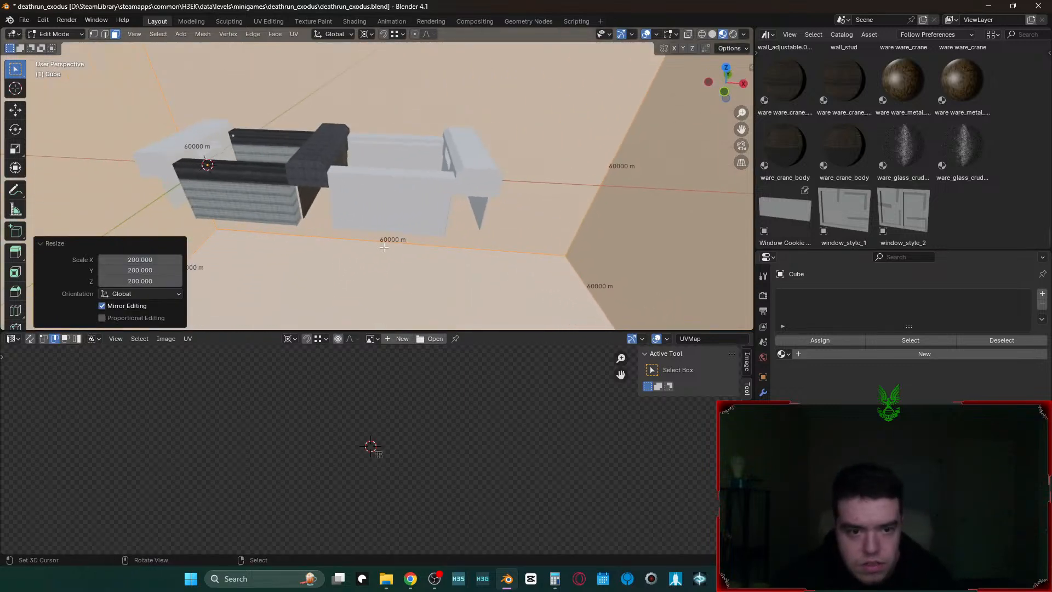
{"action": "left_click", "coordinate": [819, 355]}
{"action": "double_click", "coordinate": [820, 354]}
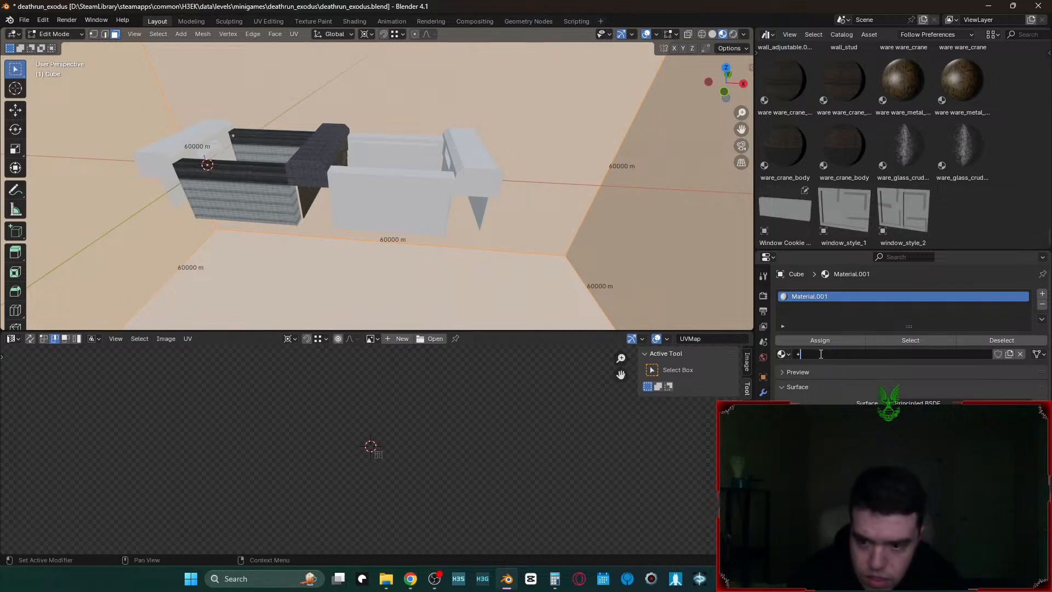
{"action": "key", "text": "Return"}
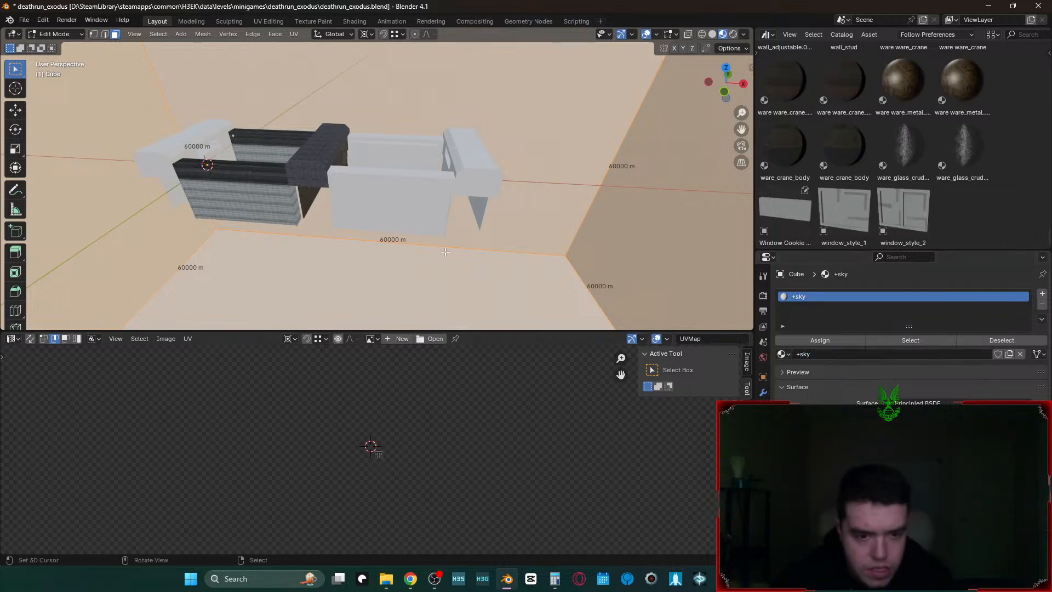
- Flip the cube's face normals and rename the object Skybox
{"action": "key", "text": "q"}
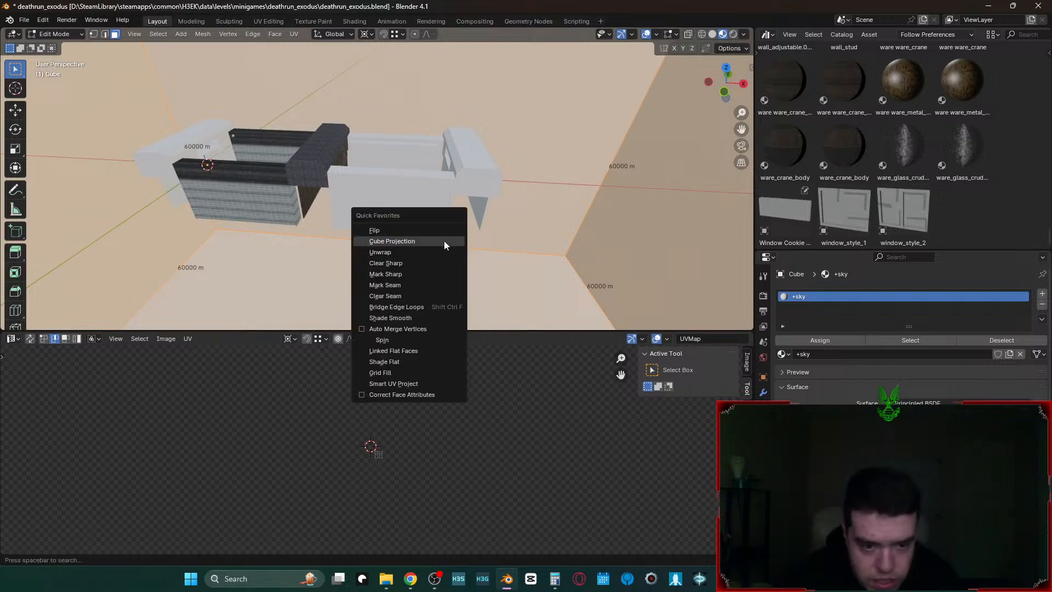
{"action": "left_click", "coordinate": [439, 230]}
{"action": "key", "text": "Tab"}
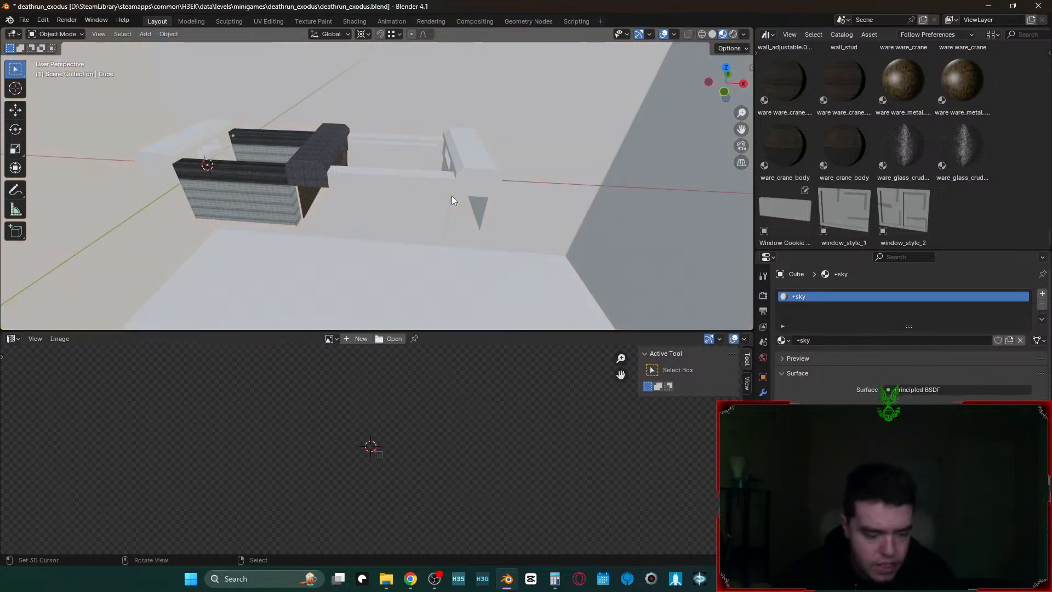
{"action": "key", "text": "F2"}
{"action": "type", "text": "Skybox"}
{"action": "key", "text": "Return"}
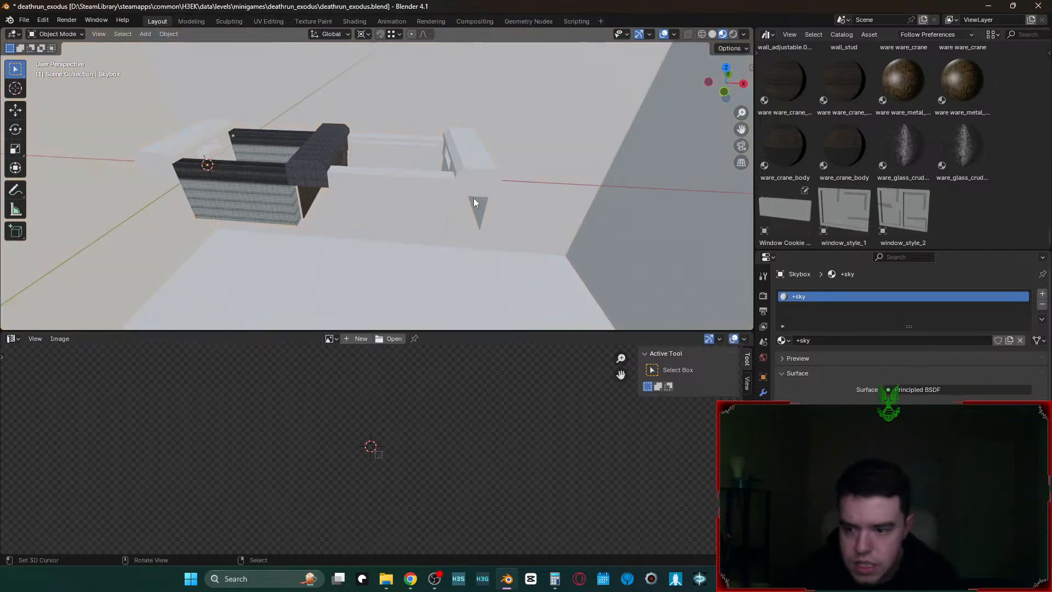
- Set the +sky material's base colour to blue and change the Asset Browser area to the Outliner
{"action": "left_click", "coordinate": [901, 403]}
{"action": "left_click", "coordinate": [1008, 301]}
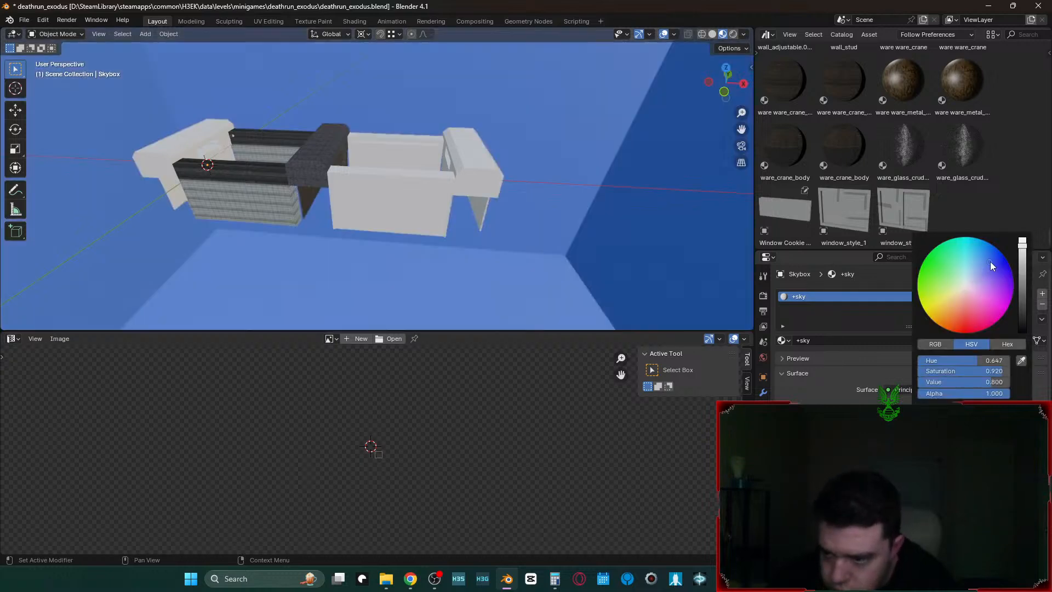
{"action": "left_click", "coordinate": [769, 35]}
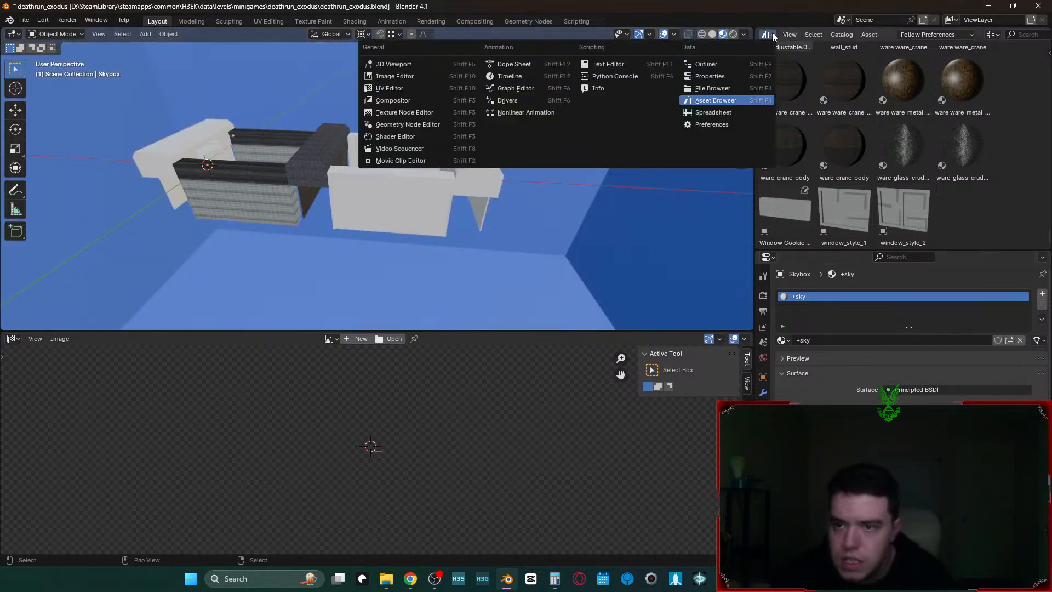
{"action": "left_click", "coordinate": [715, 64]}
{"action": "scroll", "coordinate": [826, 164], "scroll_direction": "down", "scroll_amount": 1}
{"action": "left_click_drag", "start_coordinate": [808, 239], "coordinate": [806, 64]}
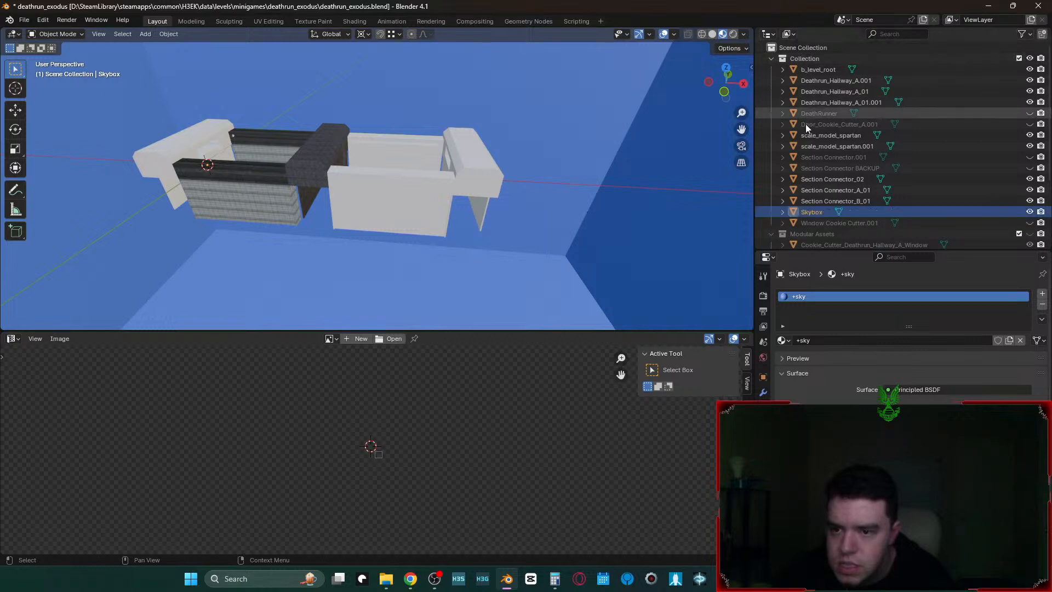
- Parent the Skybox, the three visible section connectors and the three Deathrun hallways to b_level_root with Keep Transform
{"action": "left_click", "coordinate": [826, 68], "text": "ctrl"}
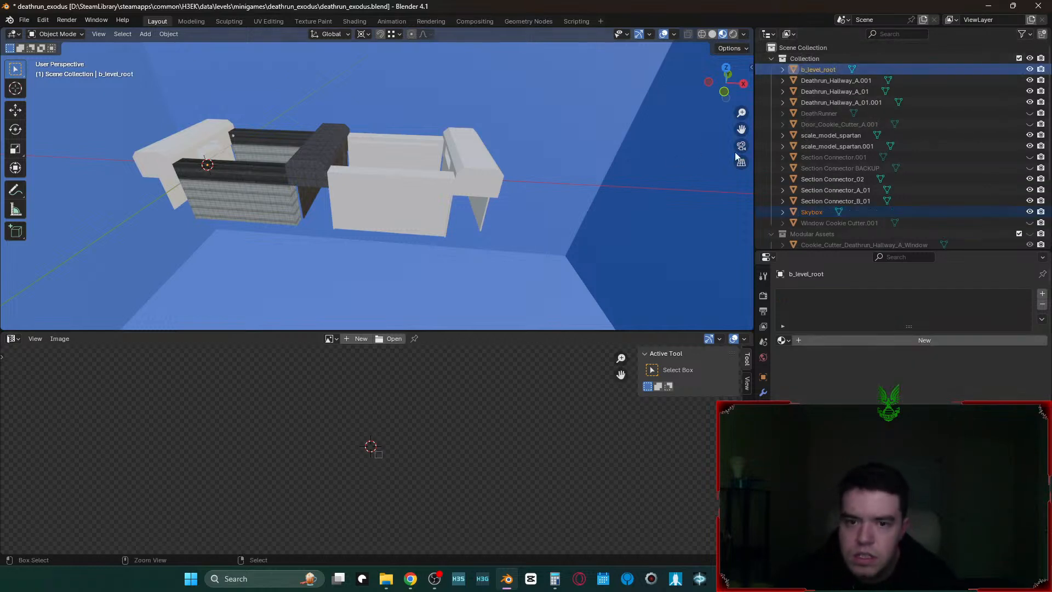
{"action": "left_click", "coordinate": [823, 211]}
{"action": "left_click", "coordinate": [827, 179], "text": "shift"}
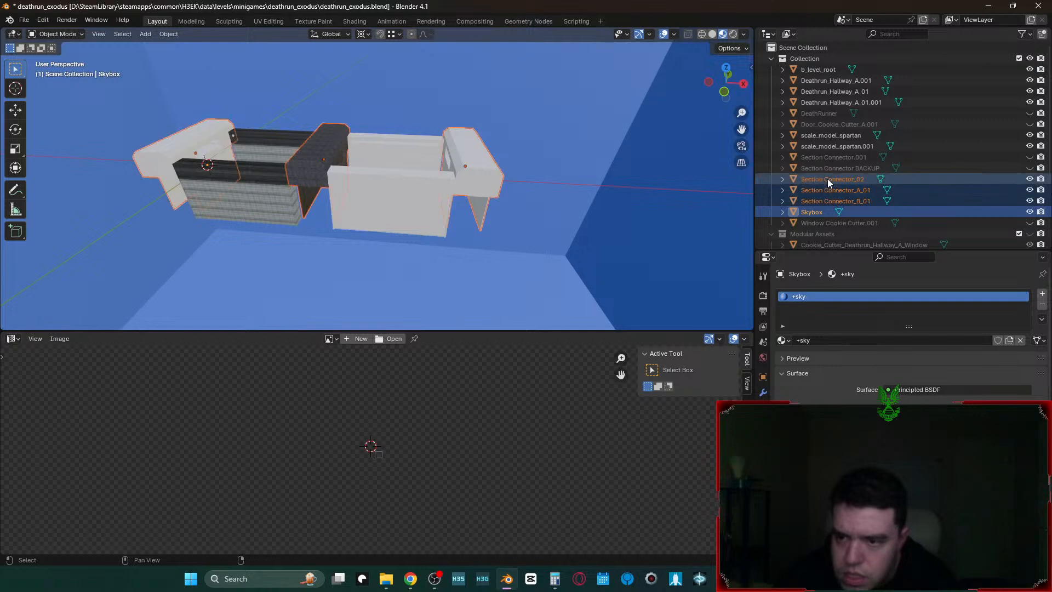
{"action": "left_click", "coordinate": [840, 102], "text": "ctrl"}
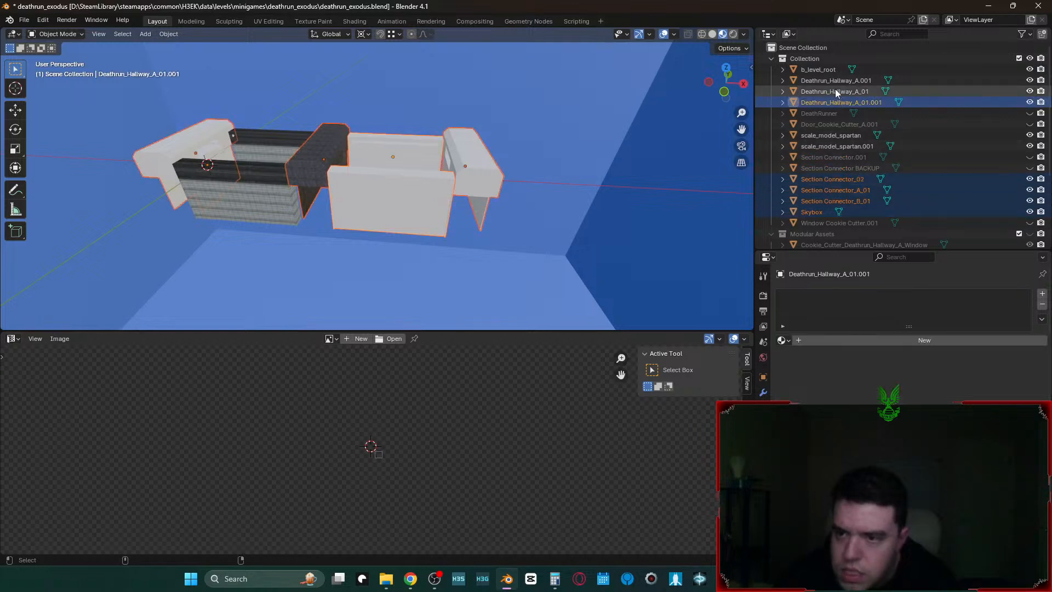
{"action": "left_click", "coordinate": [835, 91], "text": "ctrl"}
{"action": "left_click", "coordinate": [837, 81], "text": "ctrl"}
{"action": "left_click", "coordinate": [827, 70], "text": "ctrl"}
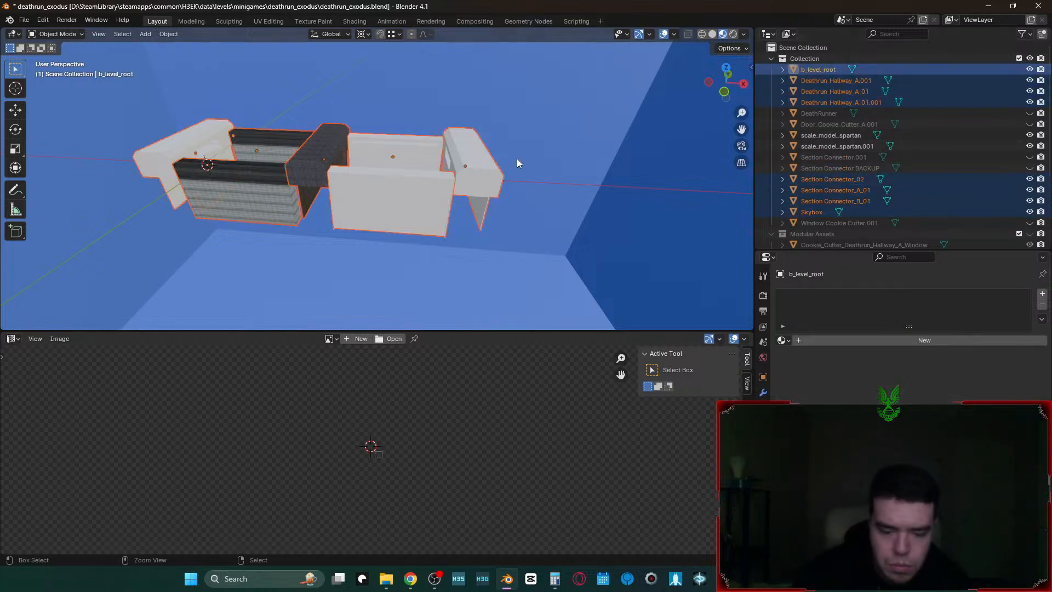
{"action": "key", "text": "ctrl+p"}
{"action": "left_click", "coordinate": [495, 170]}
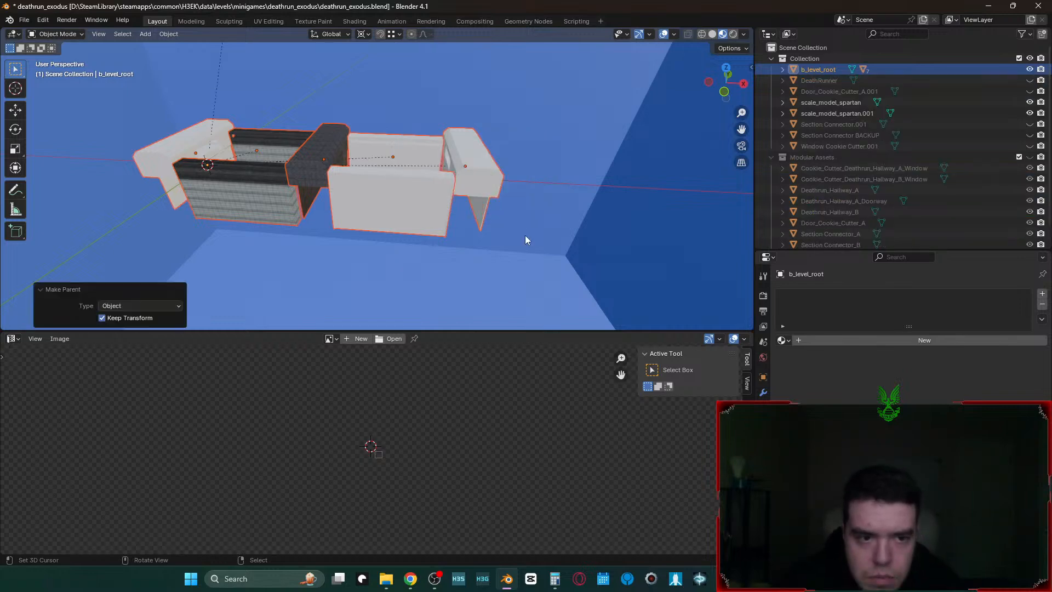
- Delete the untextured Section Connector_02 at the end of the textured hallway
{"action": "left_click", "coordinate": [547, 282]}
{"action": "key", "text": "shift+grave"}
{"action": "key", "text": "w"}
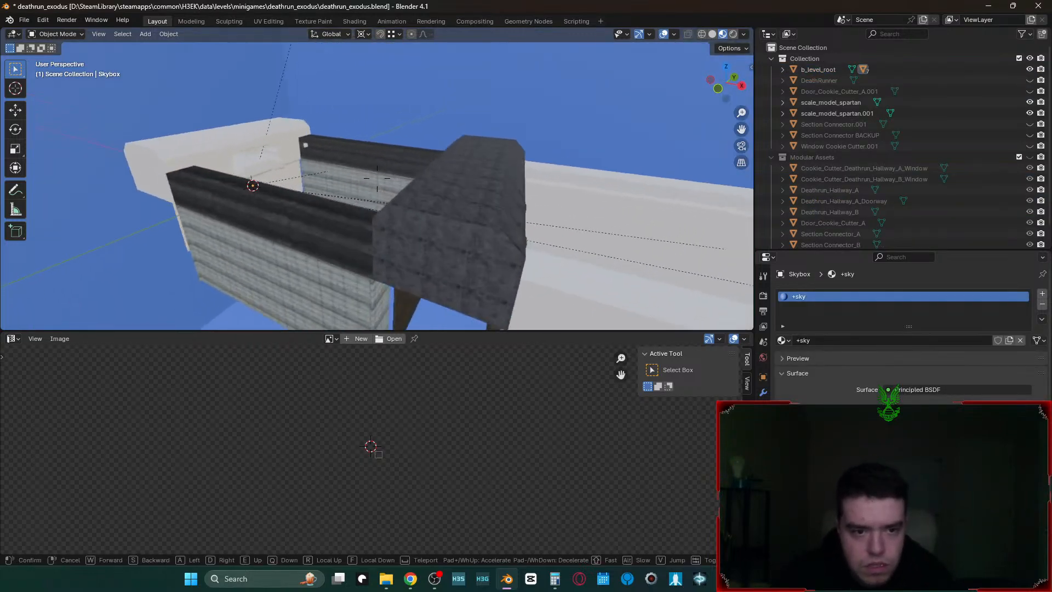
{"action": "key", "text": "s"}
{"action": "left_click", "coordinate": [479, 225]}
{"action": "left_click", "coordinate": [320, 158]}
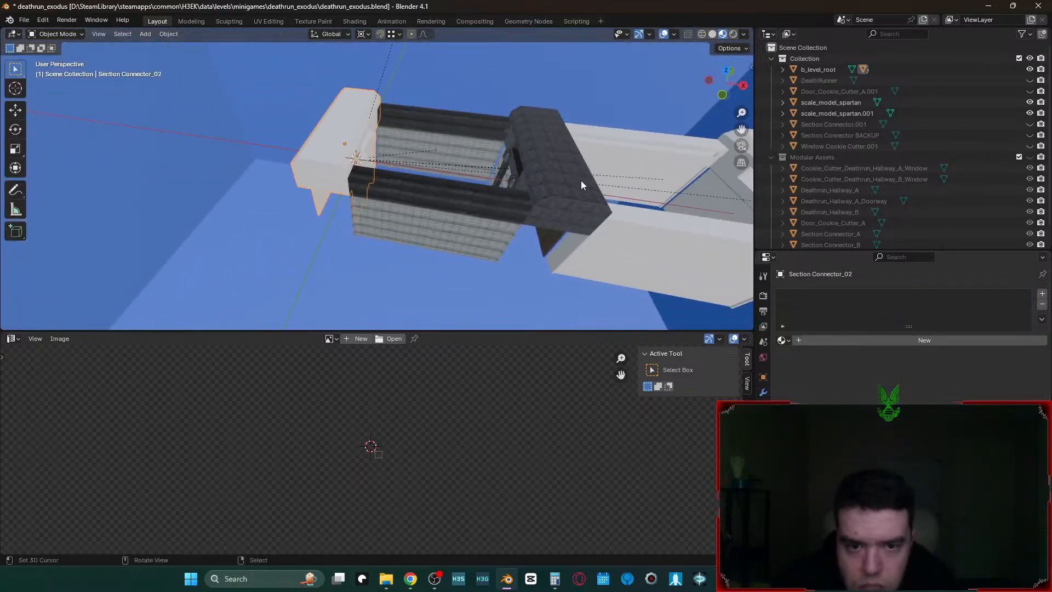
{"action": "key", "text": "Delete"}
{"action": "left_click", "coordinate": [561, 181]}
{"action": "key", "text": "shift+d"}
{"action": "key", "text": "x"}
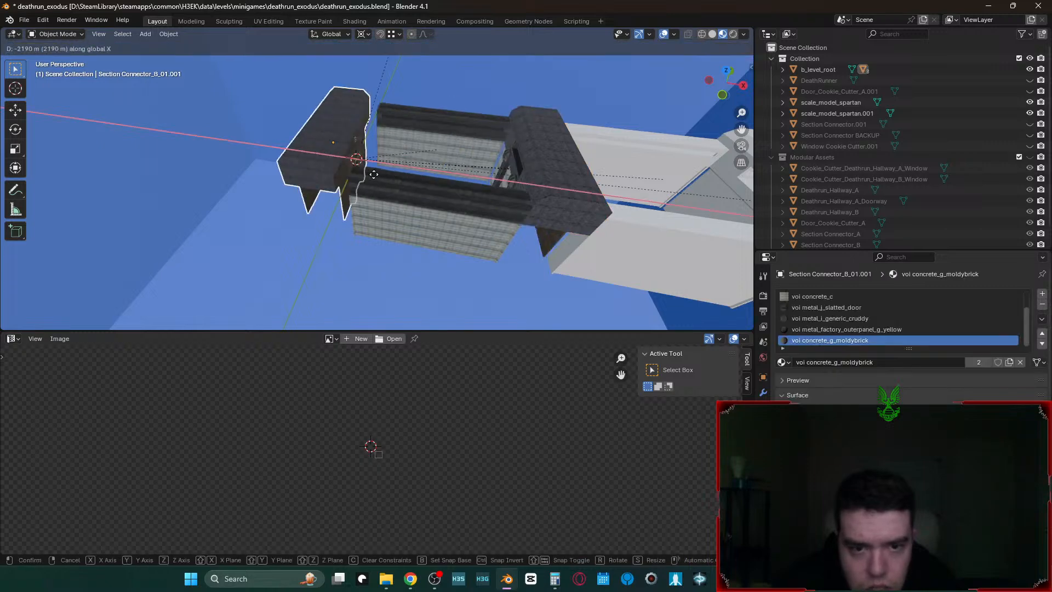
{"action": "right_click", "coordinate": [384, 175]}
{"action": "key", "text": "ctrl+z"}
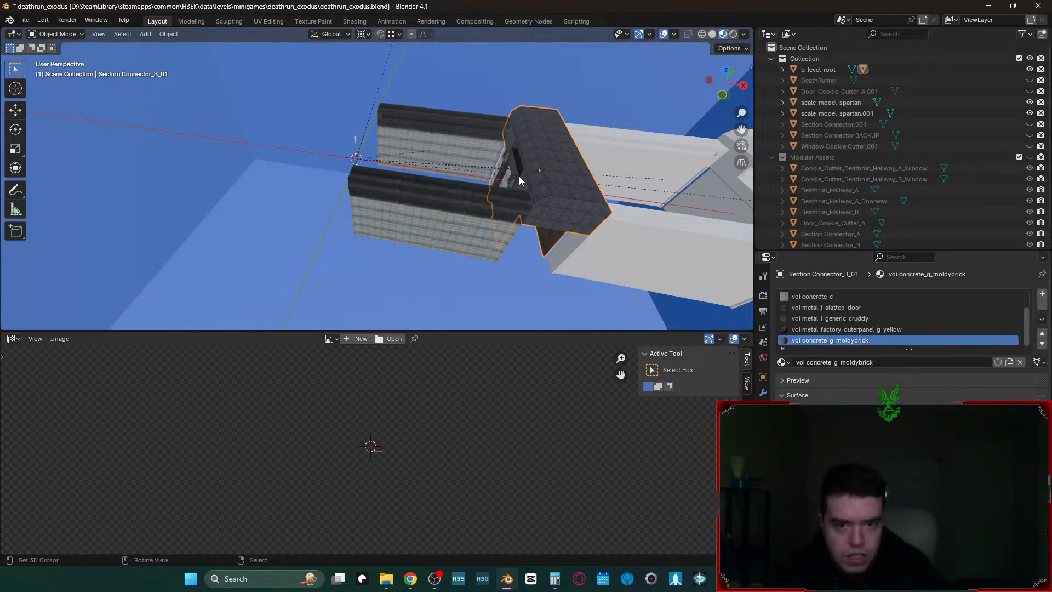
- Try adding centred single loop cuts across the roof and the end face of Section Connector_B_01
{"action": "key", "text": "shift+grave"}
{"action": "key", "text": "w"}
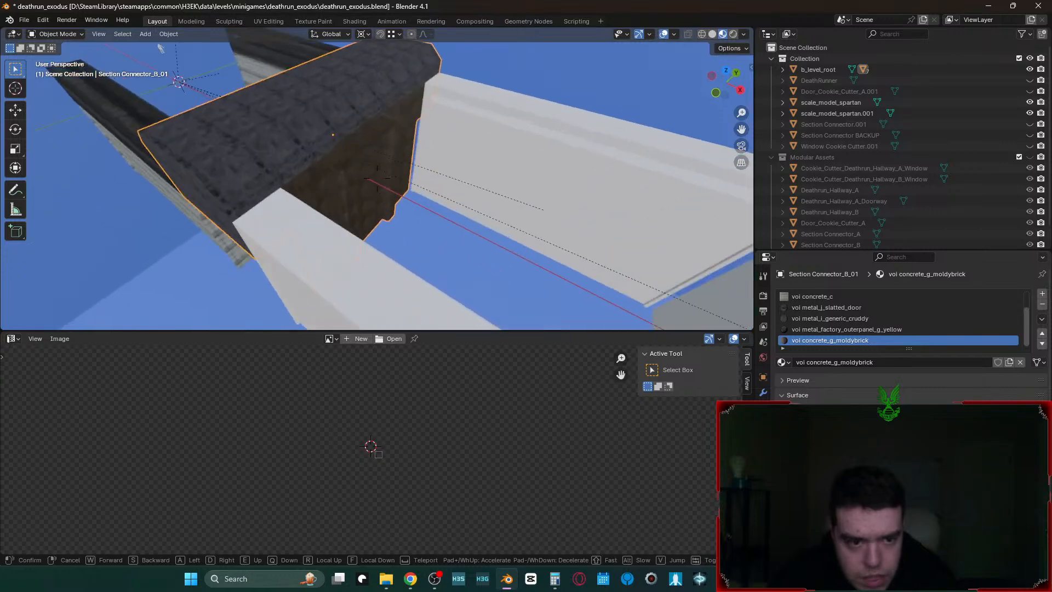
{"action": "key", "text": "s"}
{"action": "left_click", "coordinate": [377, 179]}
{"action": "key", "text": "Tab"}
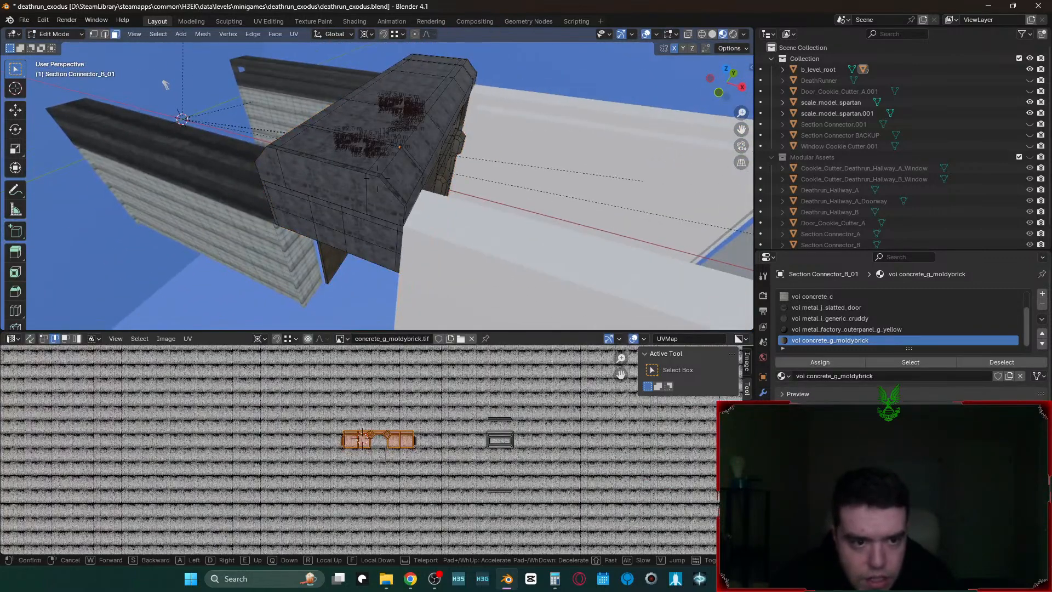
{"action": "middle_click_drag", "start_coordinate": [443, 176], "coordinate": [519, 176]}
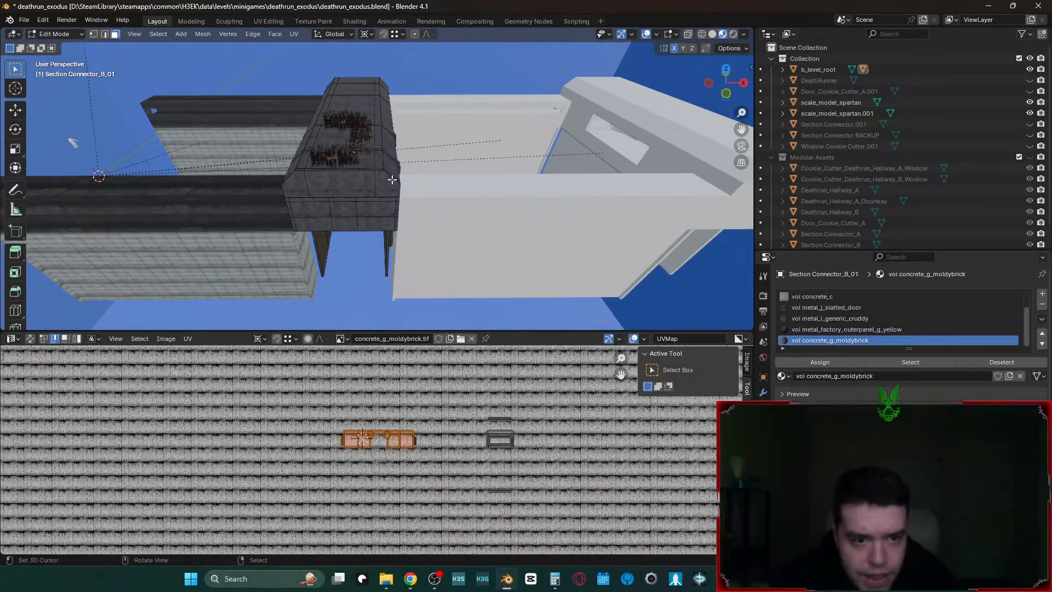
{"action": "key", "text": "1"}
{"action": "key", "text": "alt+a"}
{"action": "key", "text": "ctrl+r"}
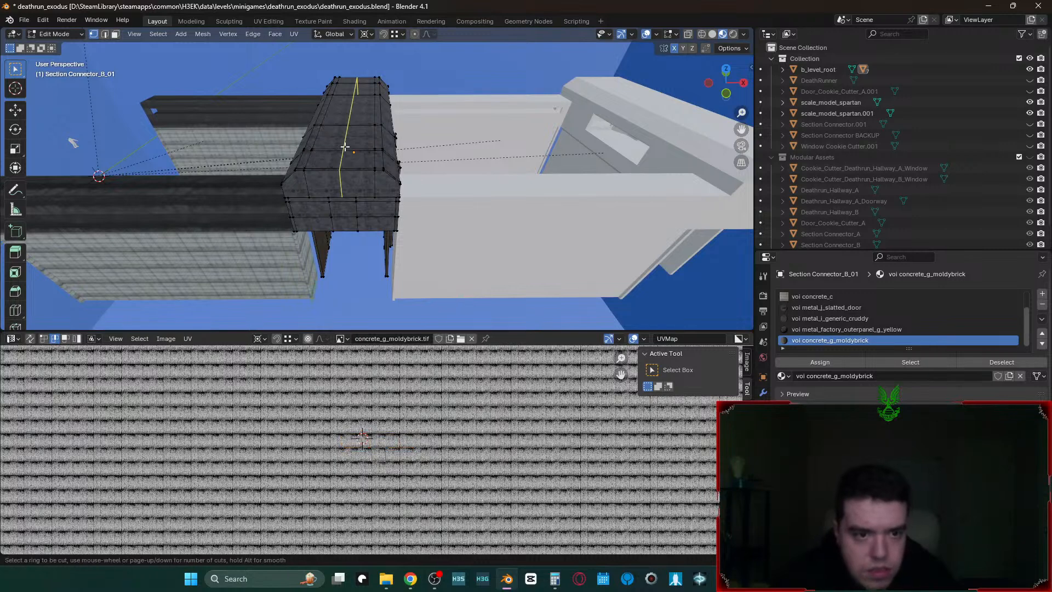
{"action": "left_click", "coordinate": [344, 146]}
{"action": "right_click", "coordinate": [345, 147]}
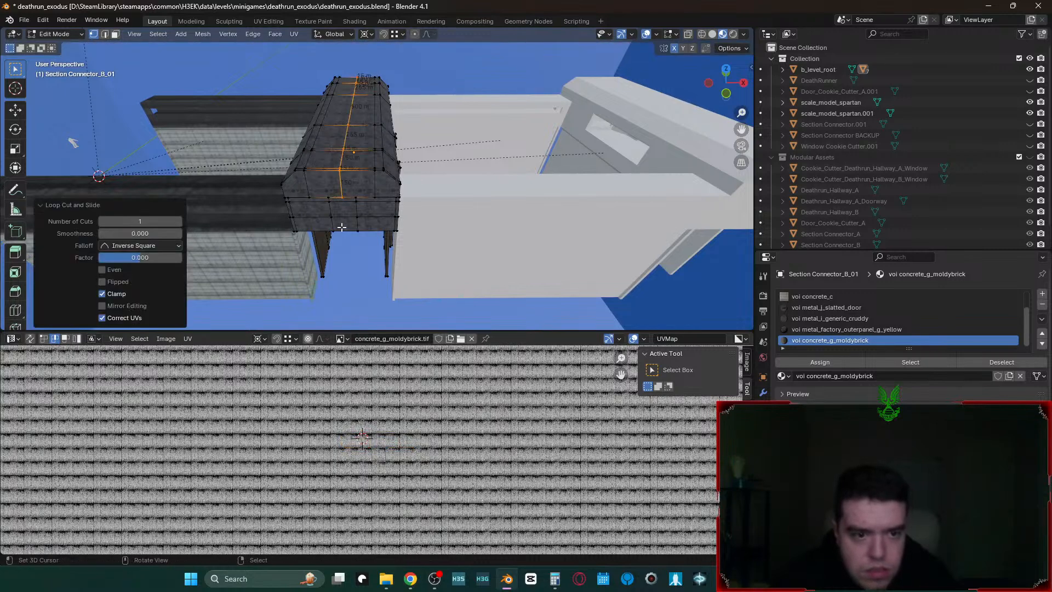
{"action": "left_click", "coordinate": [347, 225]}
{"action": "right_click", "coordinate": [347, 226]}
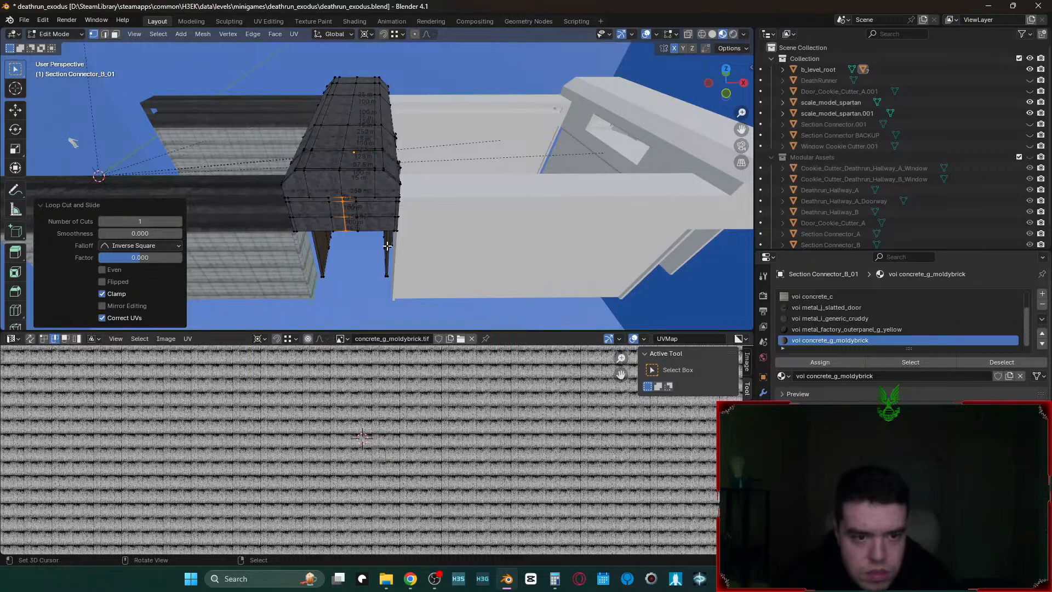
- Inspect the loop cuts from inside and outside the connector and undo both of them
{"action": "key", "text": "shift+grave"}
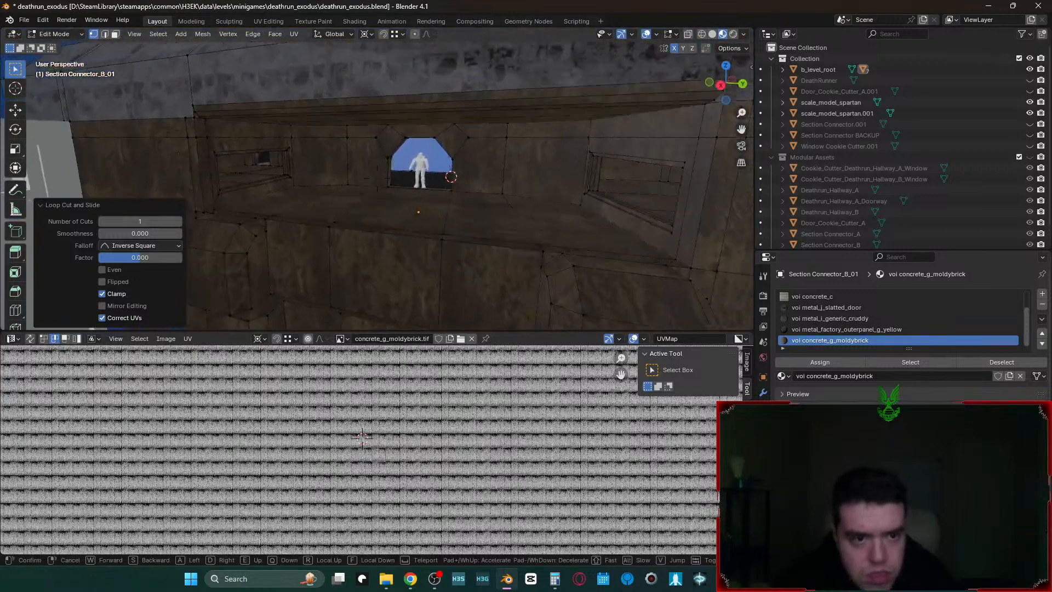
{"action": "key", "text": "w"}
{"action": "key", "text": "w"}
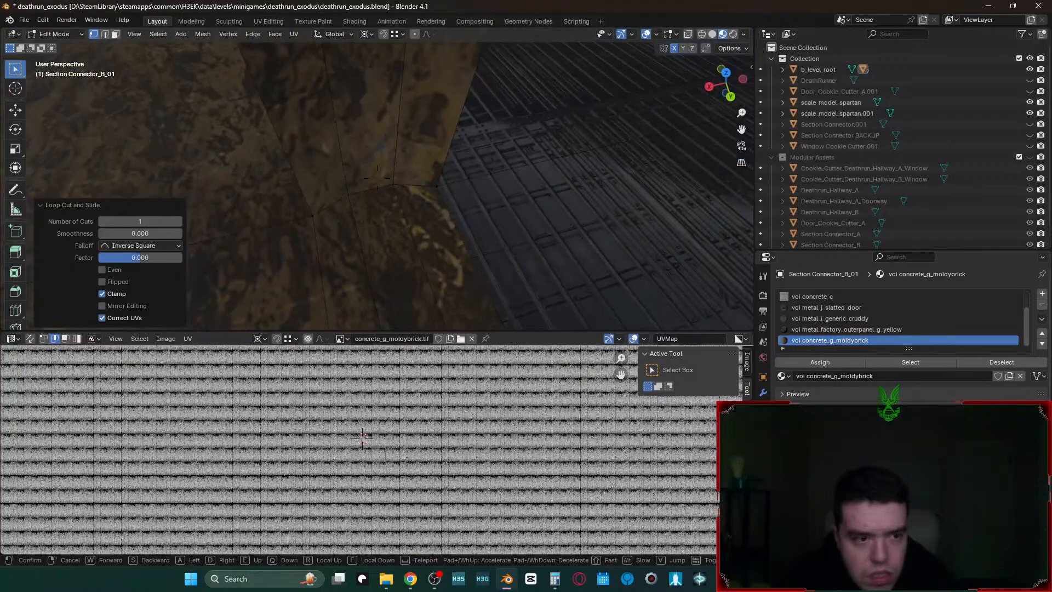
{"action": "key", "text": "s"}
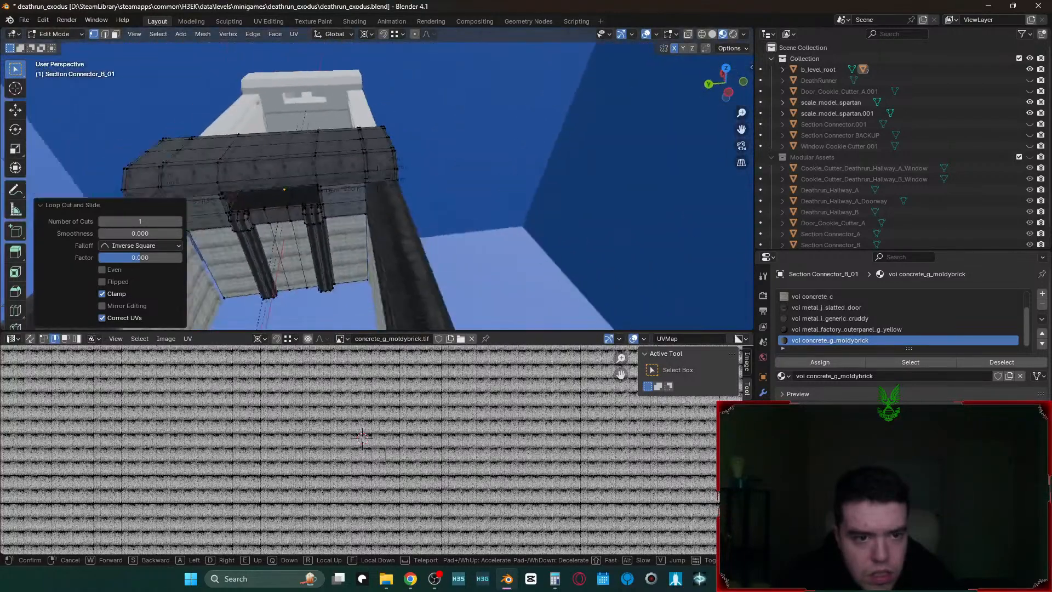
{"action": "key", "text": "d"}
{"action": "key", "text": "s"}
{"action": "left_click", "coordinate": [385, 246]}
{"action": "key", "text": "ctrl+z"}
{"action": "key", "text": "ctrl+z"}
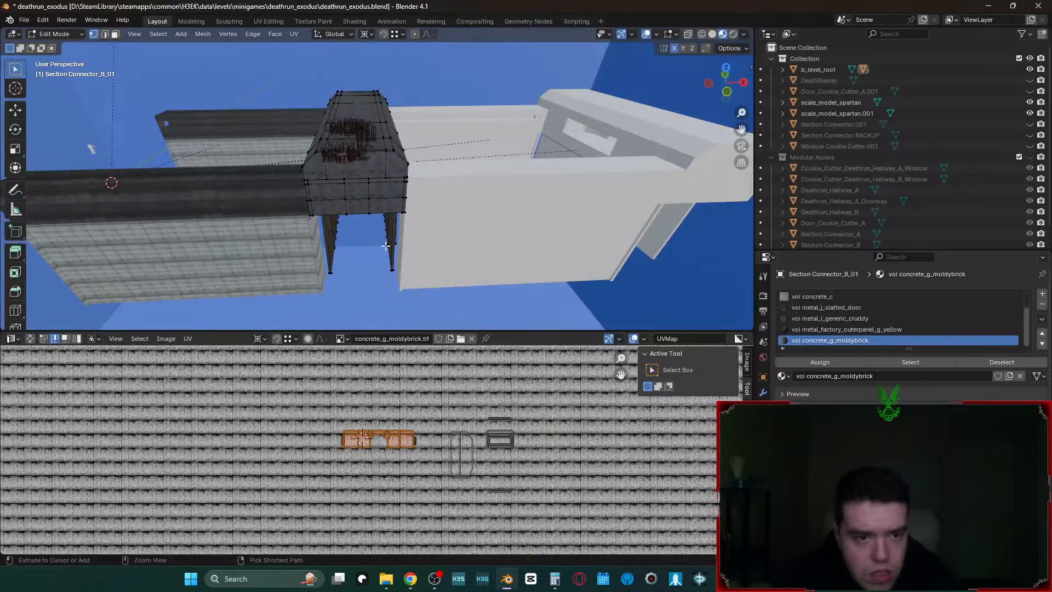
- Examine both sides of Section Connector_B_01, in Edit Mode and in Object Mode
{"action": "key", "text": "shift+grave"}
{"action": "key", "text": "w"}
{"action": "key", "text": "d"}
{"action": "left_click", "coordinate": [385, 229]}
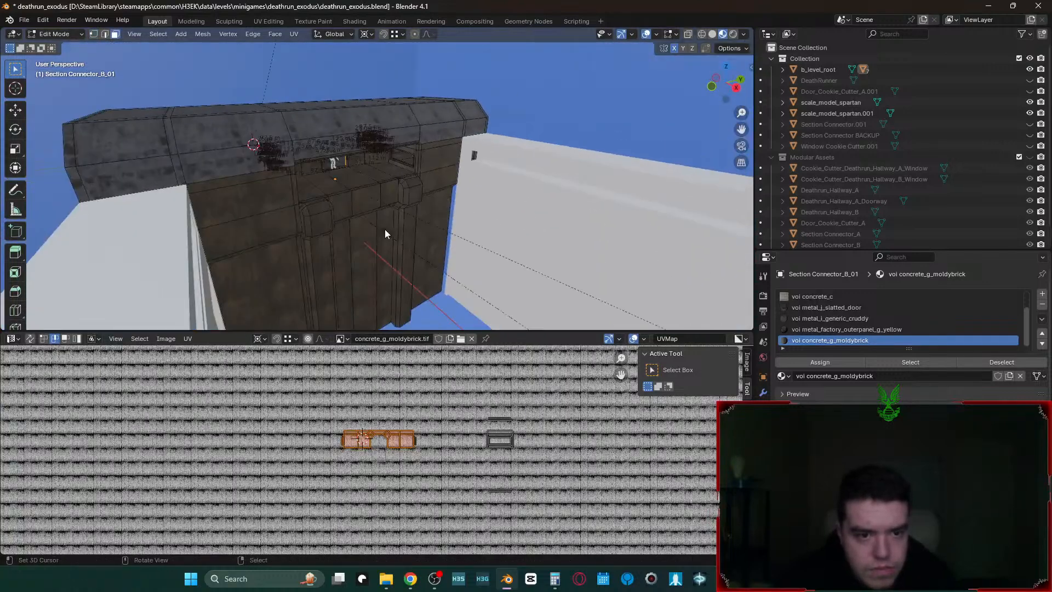
{"action": "key", "text": "Tab"}
{"action": "key", "text": "shift+grave"}
{"action": "key", "text": "w"}
{"action": "key", "text": "a"}
{"action": "key", "text": "s"}
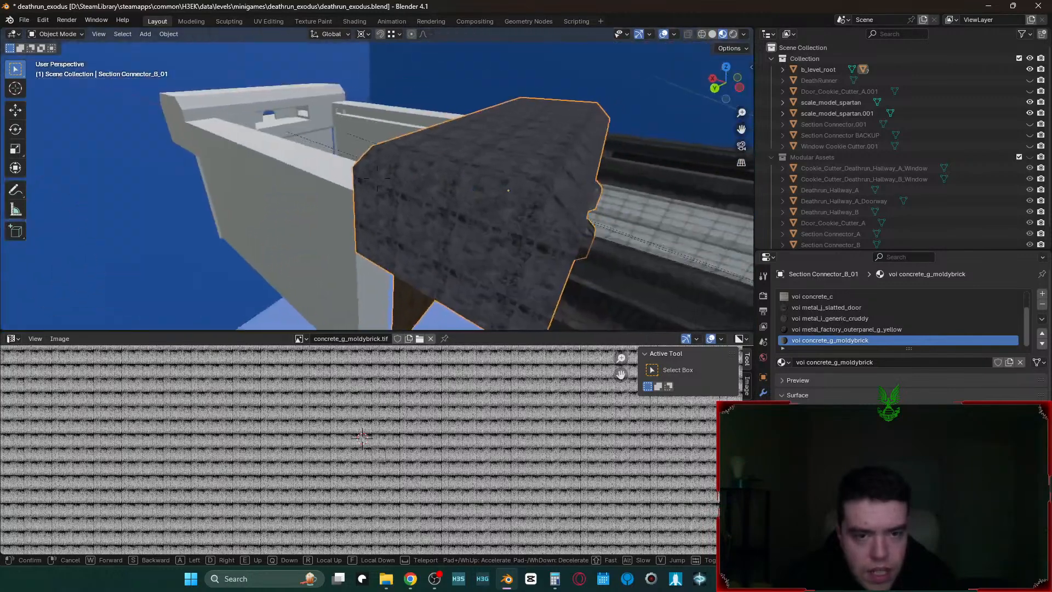
{"action": "left_click", "coordinate": [379, 224]}
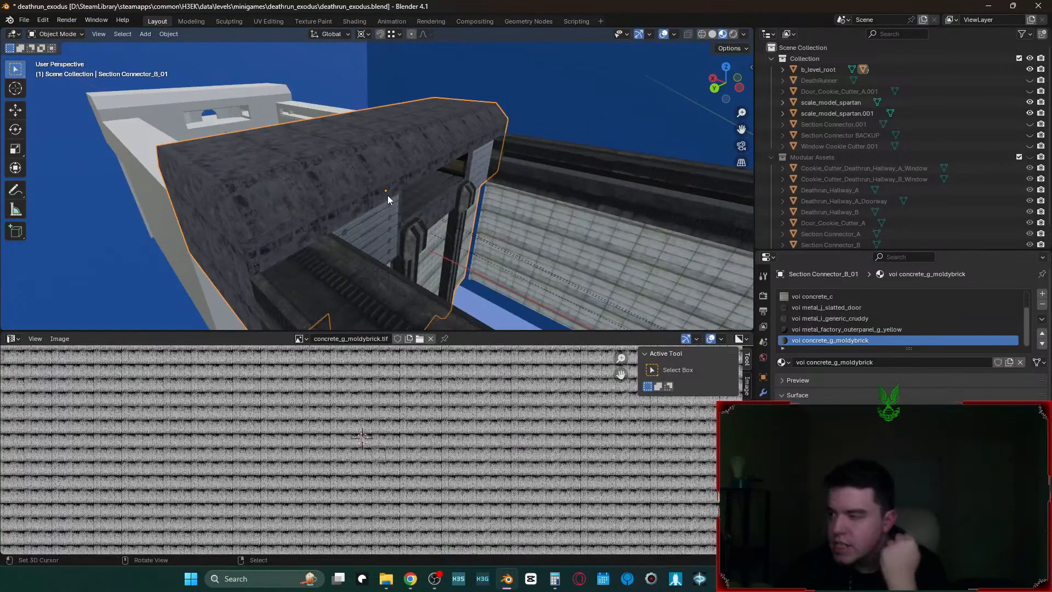
{"action": "key", "text": "shift+grave"}
{"action": "key", "text": "d"}
{"action": "left_click", "coordinate": [423, 248]}
- Check the material and UV mapping of a sloped upper face on Section Connector_B_01 in Edit Mode
{"action": "key", "text": "Tab"}
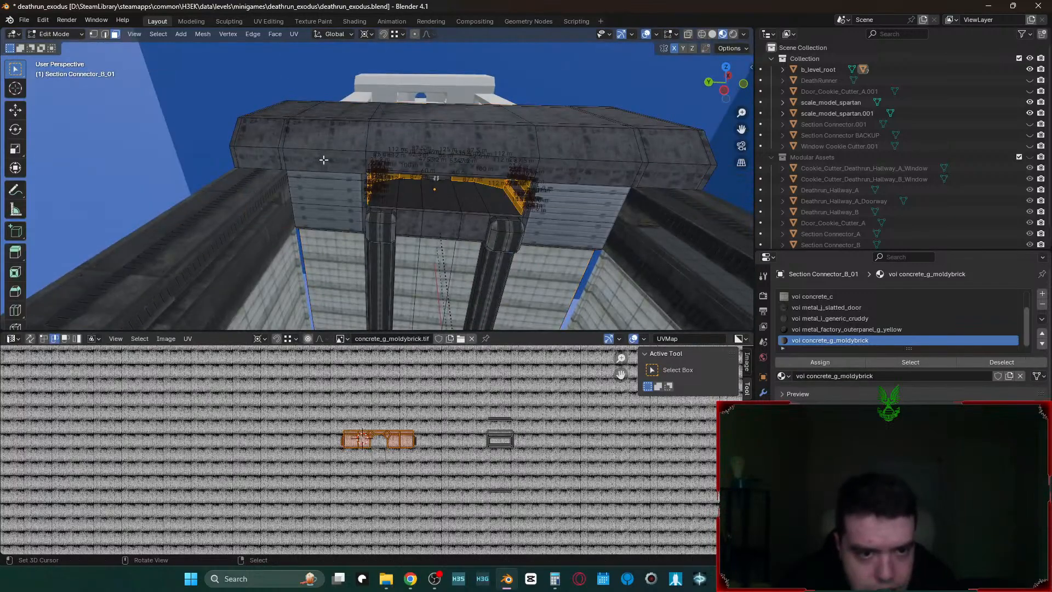
{"action": "left_click", "coordinate": [333, 148]}
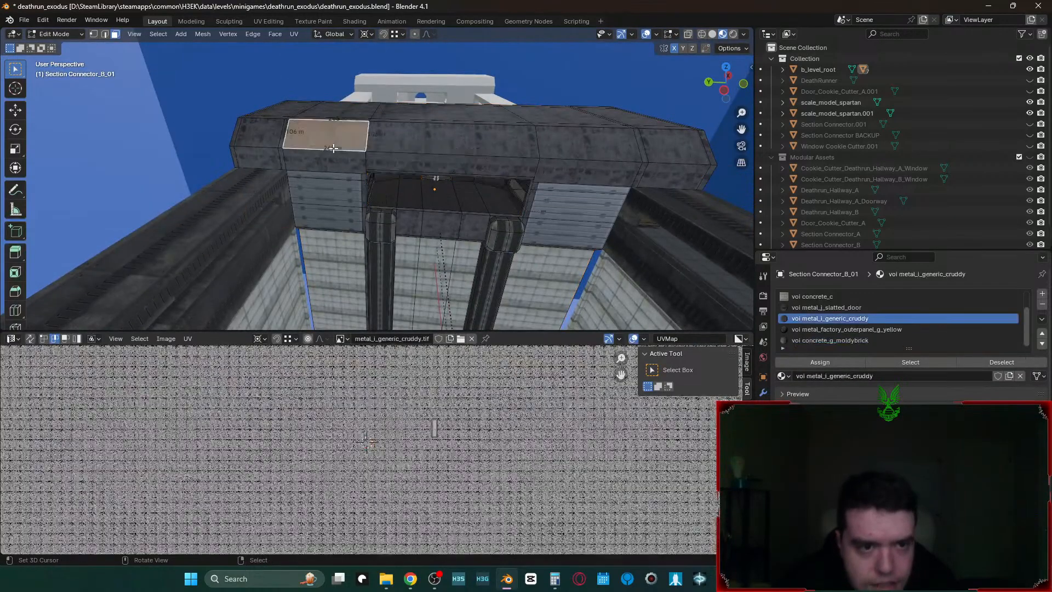
{"action": "left_click", "coordinate": [189, 338]}
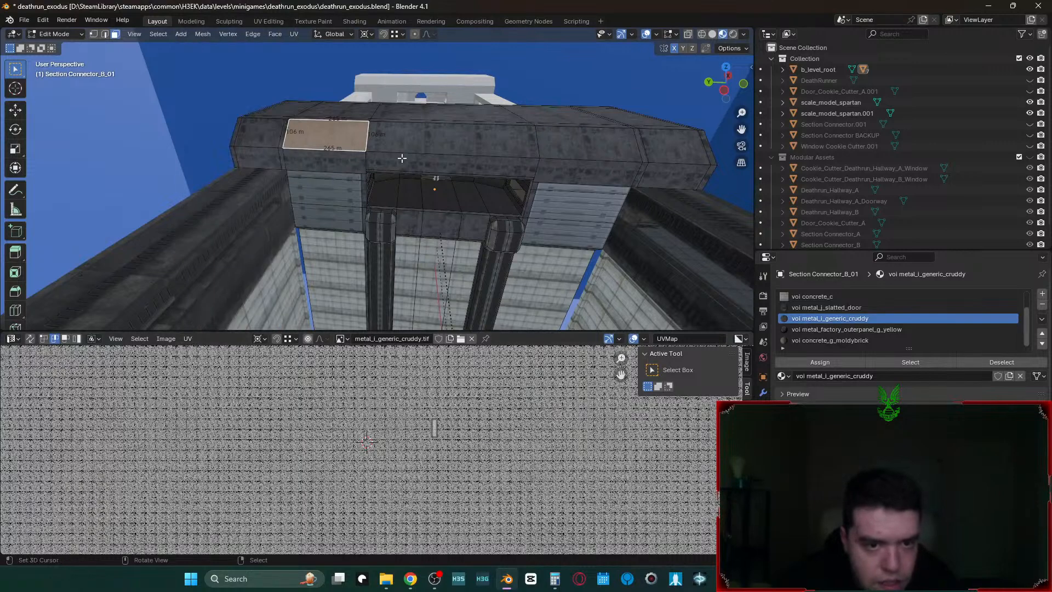
{"action": "key", "text": "shift+grave"}
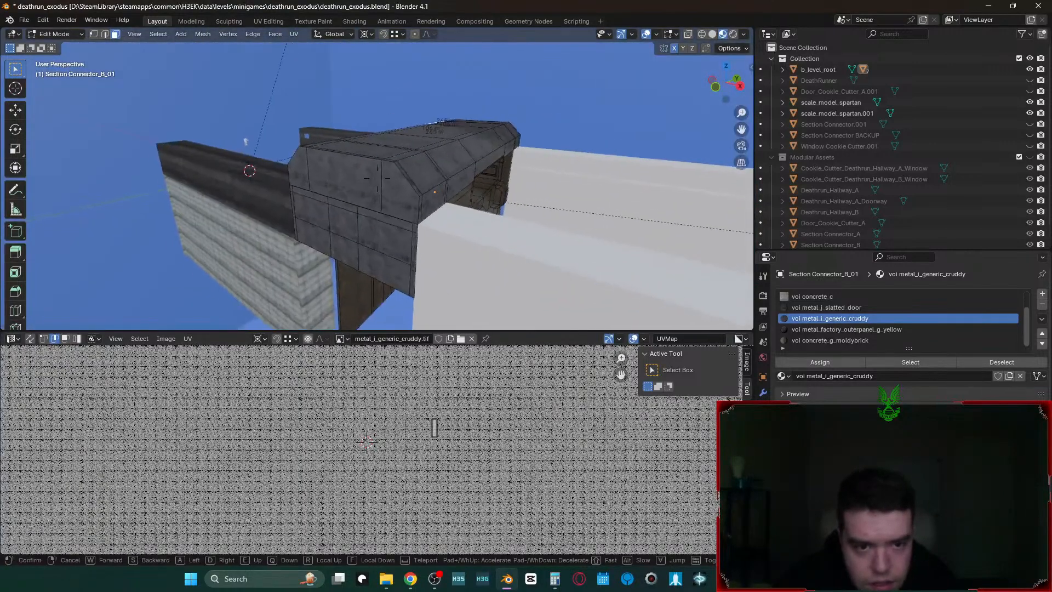
{"action": "key", "text": "w"}
{"action": "key", "text": "d"}
{"action": "left_click", "coordinate": [327, 134]}
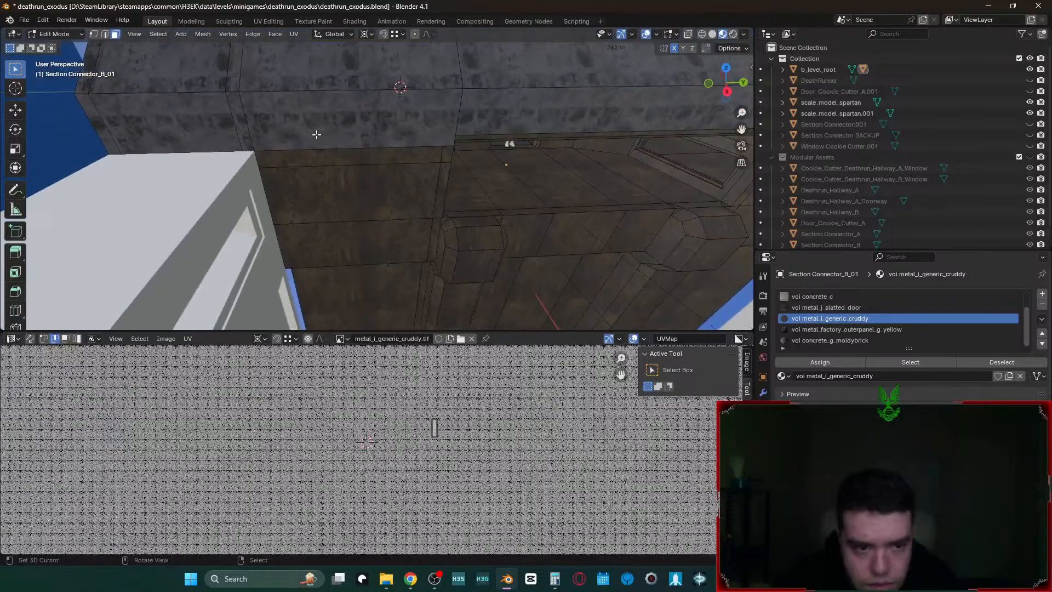
- Select the narrow strips and upper wall faces flanking the central opening on the connector's brown, unmapped side
{"action": "right_click", "coordinate": [304, 164]}
{"action": "key", "text": "shift+grave"}
{"action": "left_click", "coordinate": [304, 163]}
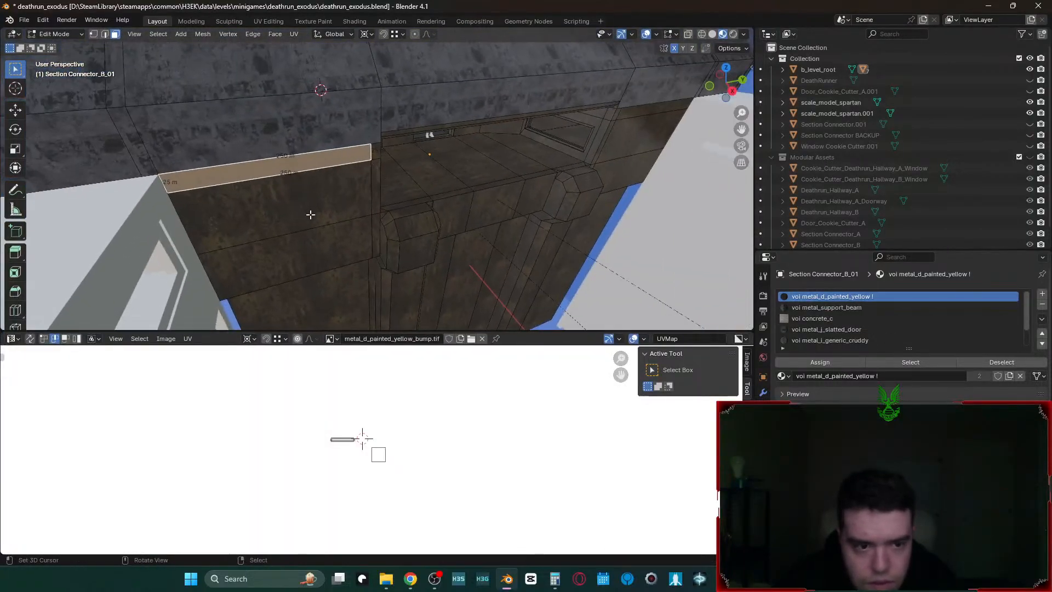
{"action": "key", "text": "c"}
{"action": "left_click_drag", "start_coordinate": [308, 212], "coordinate": [308, 238]}
{"action": "left_click", "coordinate": [645, 126]}
{"action": "left_click", "coordinate": [646, 119]}
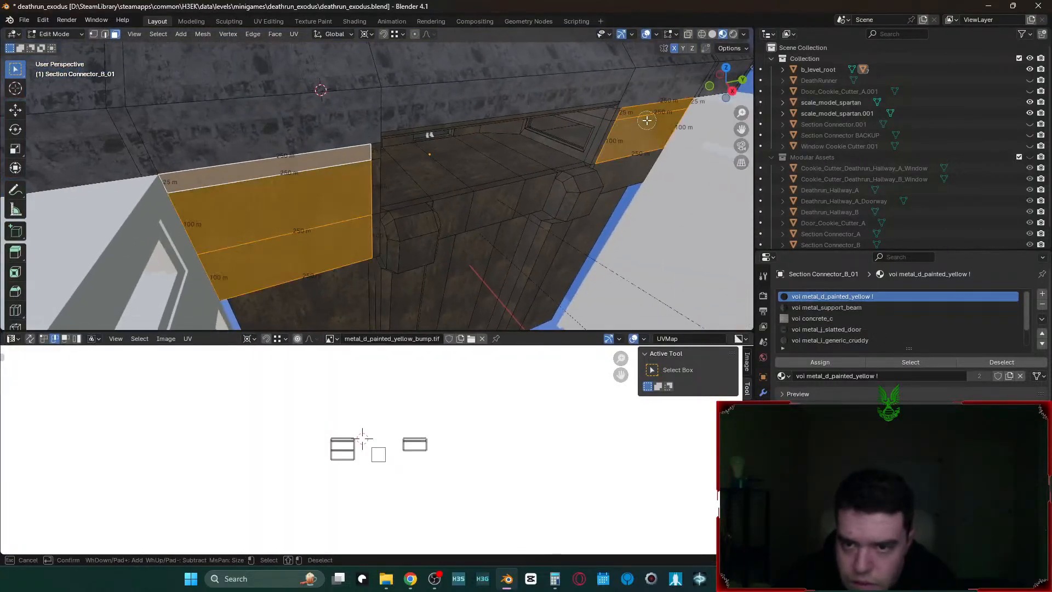
{"action": "left_click", "coordinate": [642, 165]}
{"action": "right_click", "coordinate": [643, 165]}
- Apply voi metal_j_slatted_door from the finished side's panel to the selected faces flanking the opening on the unmapped side
{"action": "key", "text": "shift+grave"}
{"action": "key", "text": "w"}
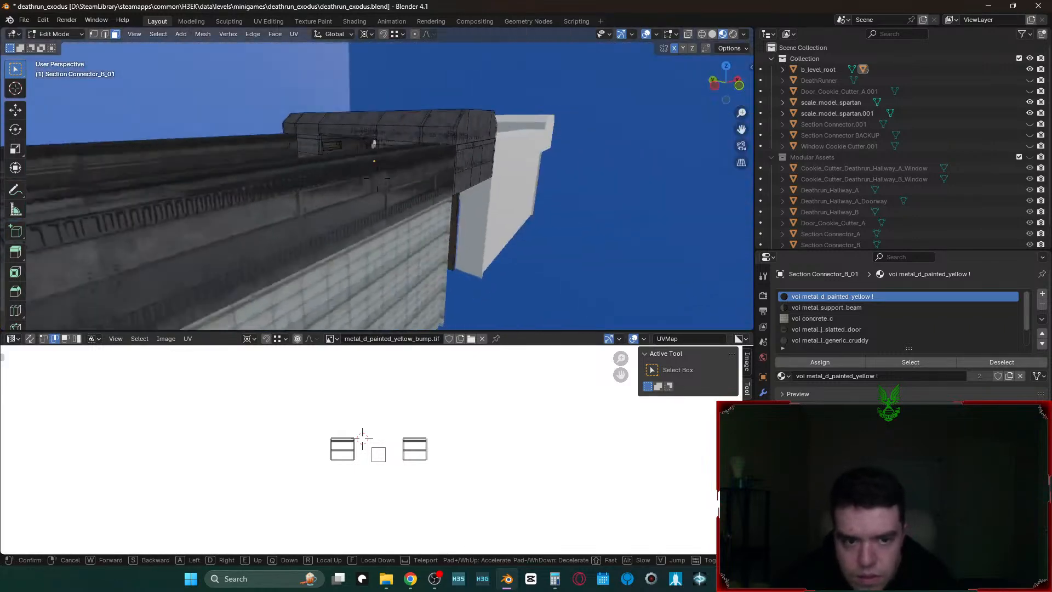
{"action": "left_click", "coordinate": [641, 154]}
{"action": "left_click", "coordinate": [431, 149], "text": "shift"}
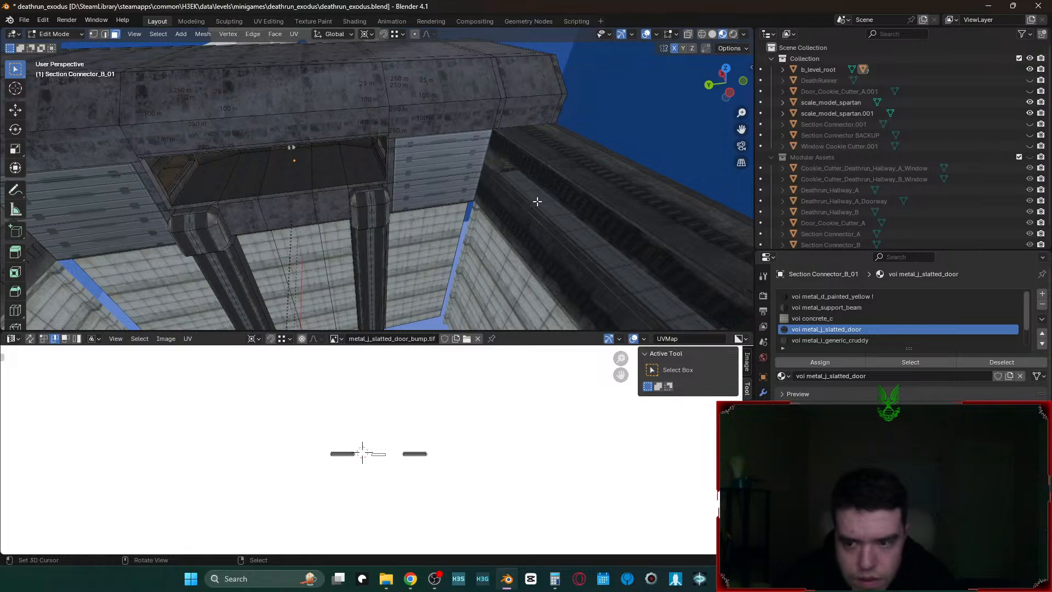
{"action": "key", "text": "shift+grave"}
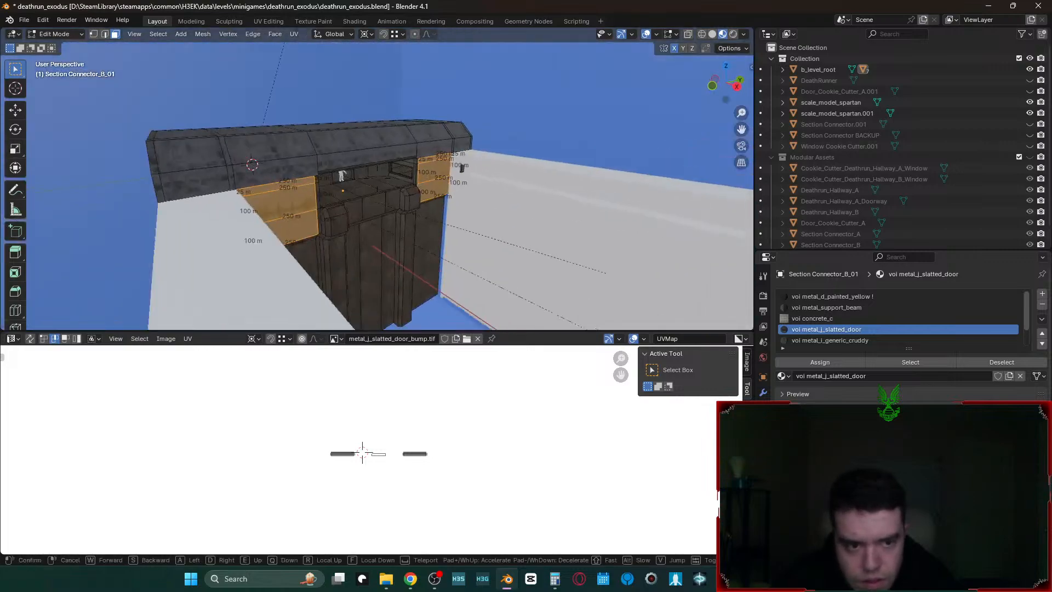
{"action": "left_click", "coordinate": [377, 178]}
- Drop the finished side's panel faces from the selection and cube-project the unmapped side's flanking faces with a cube size of 100
{"action": "key", "text": "c"}
{"action": "left_click", "coordinate": [449, 185]}
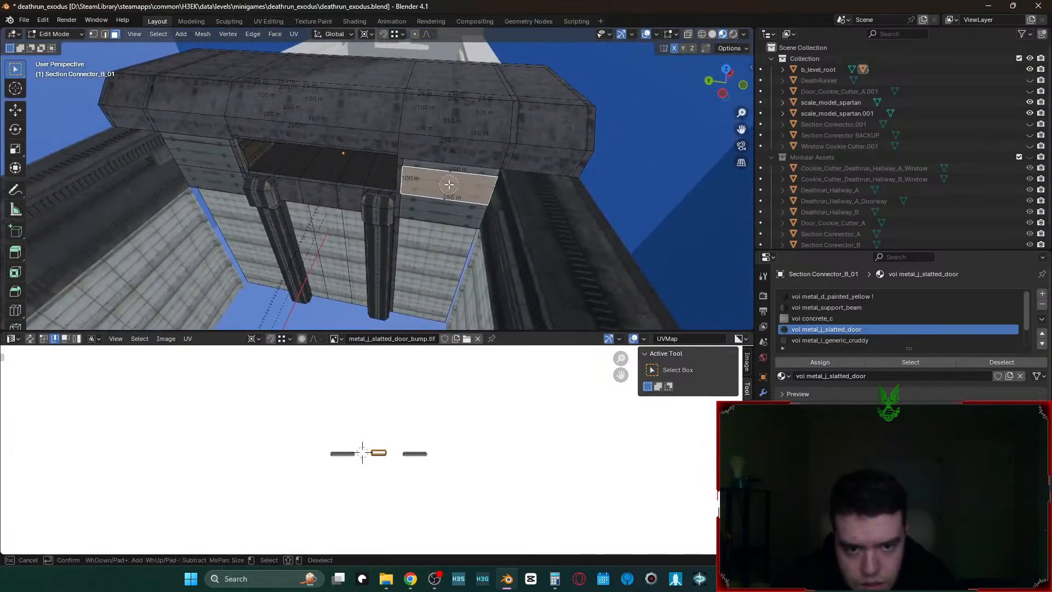
{"action": "left_click_drag", "start_coordinate": [451, 180], "coordinate": [444, 218]}
{"action": "right_click", "coordinate": [424, 190]}
{"action": "mouse_move", "coordinate": [424, 191]}
{"action": "middle_mouse_down"}
{"action": "mouse_move", "coordinate": [402, 192]}
{"action": "mouse_move", "coordinate": [432, 236]}
{"action": "middle_mouse_up"}
{"action": "key", "text": "c"}
{"action": "right_click", "coordinate": [438, 179]}
{"action": "key", "text": "u"}
{"action": "left_click", "coordinate": [436, 181]}
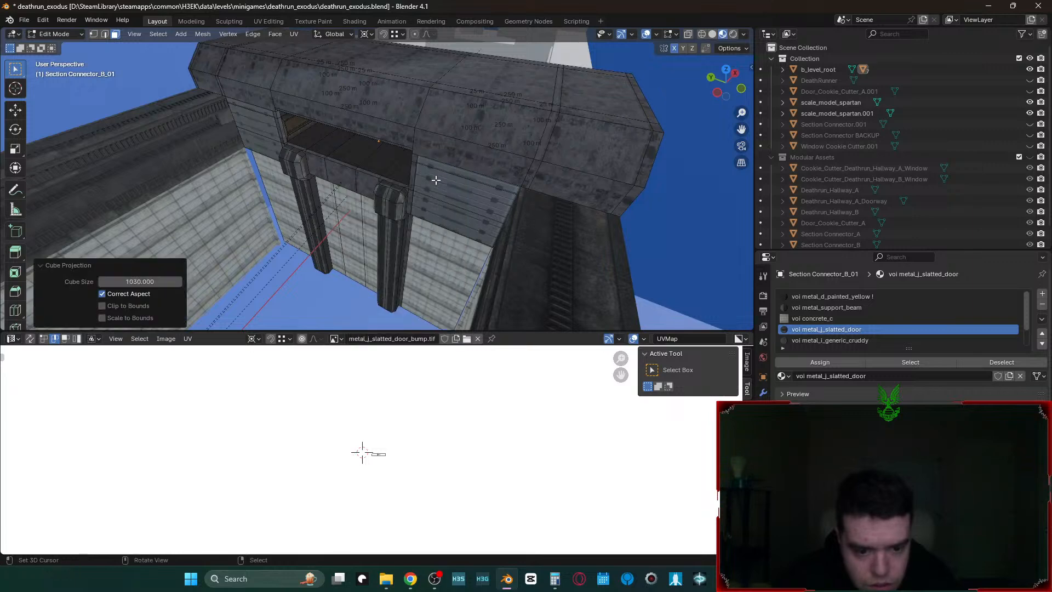
{"action": "left_click", "coordinate": [160, 277]}
{"action": "type", "text": "100"}
{"action": "key", "text": "Return"}
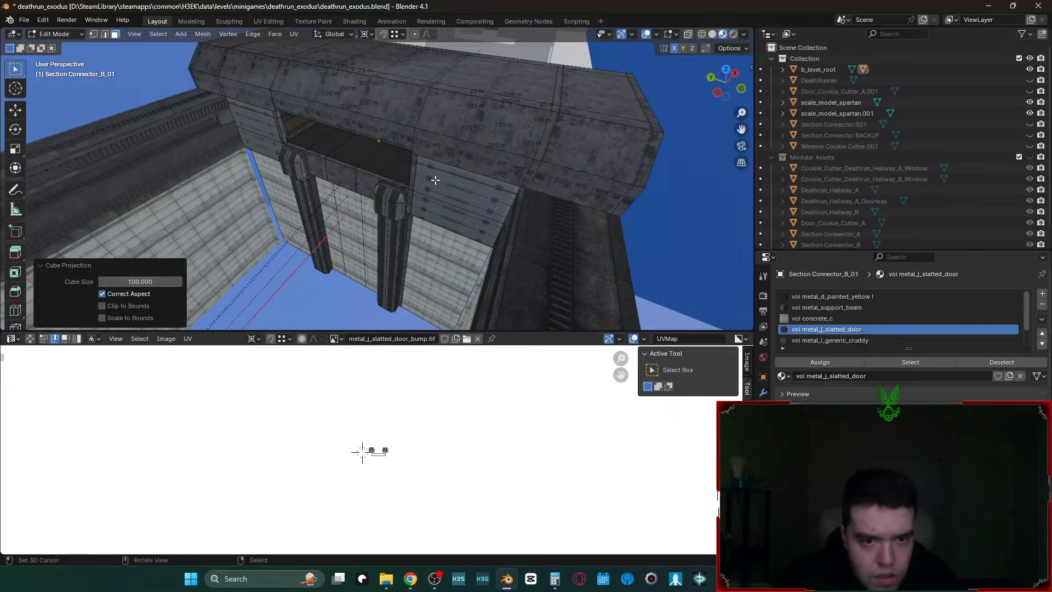
- Add the finished slatted-door panel beside the opening to the selection and select its UV faces in face mode
{"action": "key", "text": "shift+grave"}
{"action": "key", "text": "w"}
{"action": "key", "text": "s"}
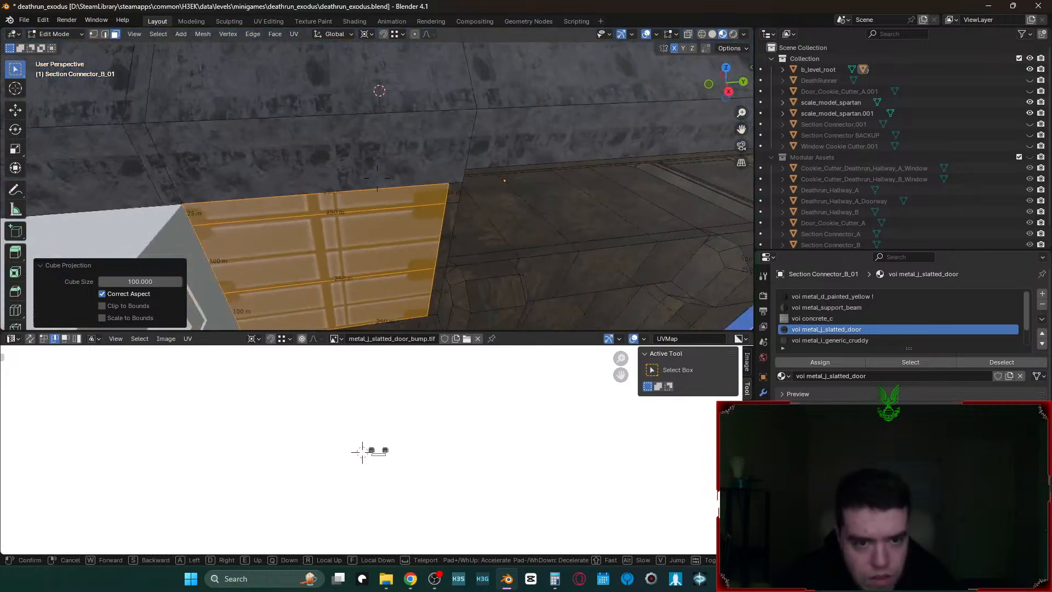
{"action": "left_click", "coordinate": [454, 164]}
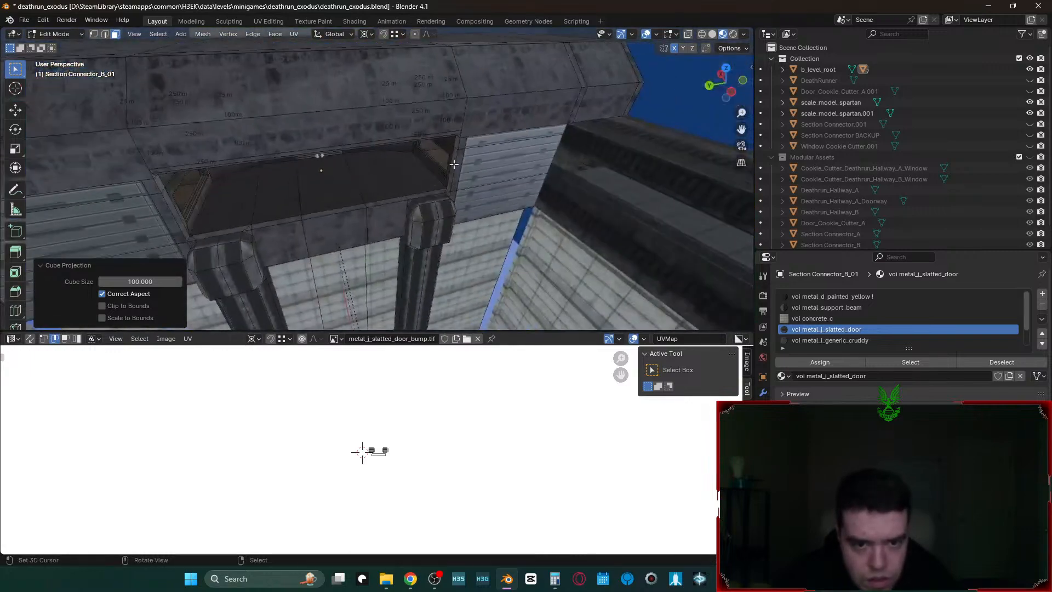
{"action": "left_click", "coordinate": [510, 161]}
{"action": "left_click", "coordinate": [505, 189], "text": "shift"}
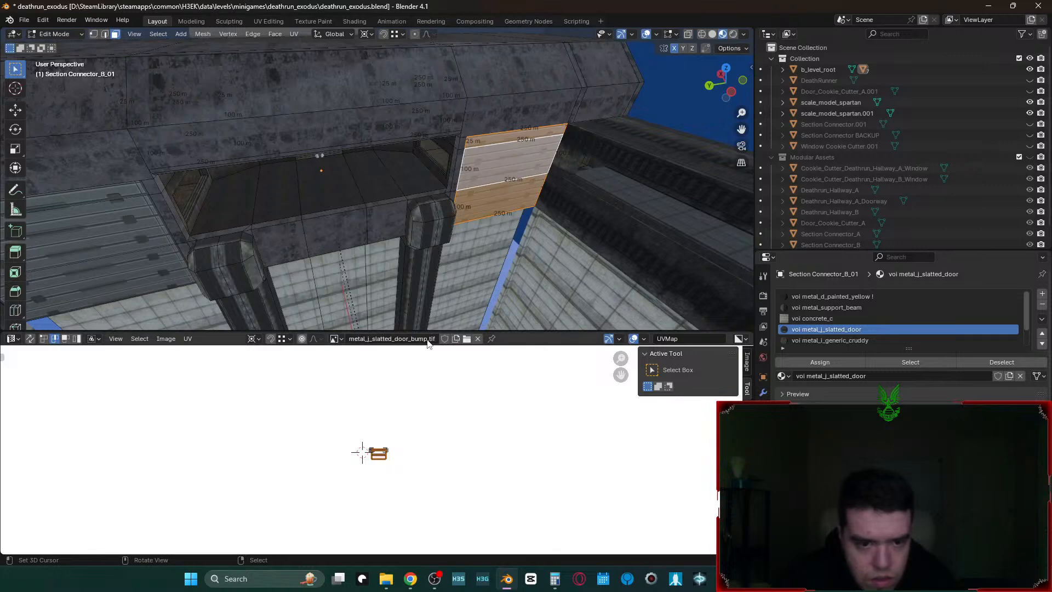
{"action": "scroll", "coordinate": [422, 436], "scroll_direction": "up", "scroll_amount": 6}
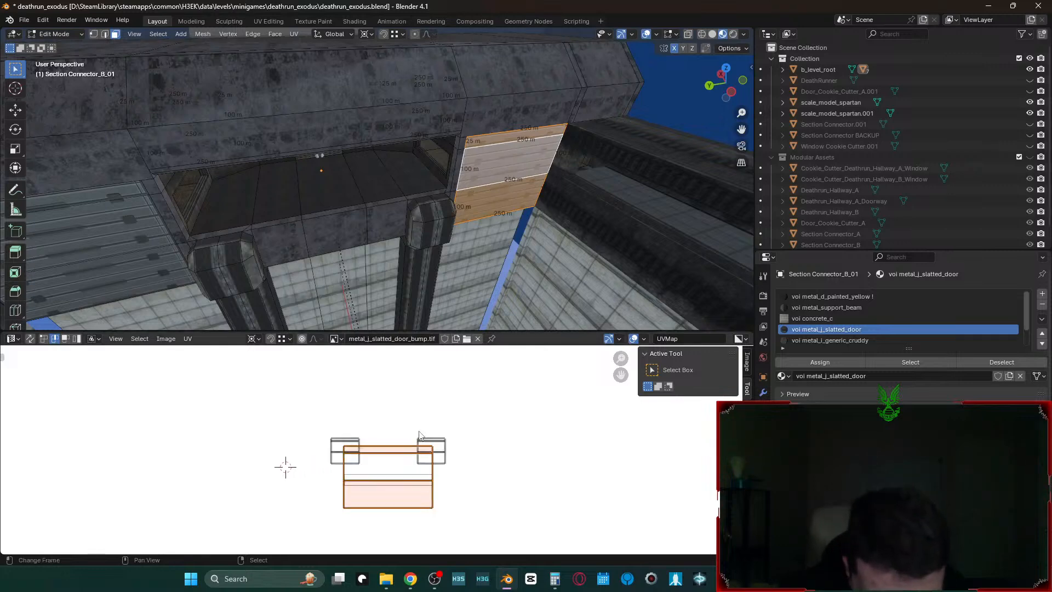
{"action": "left_click", "coordinate": [392, 480]}
{"action": "key", "text": "3"}
{"action": "key", "text": "c"}
{"action": "left_click_drag", "start_coordinate": [392, 459], "coordinate": [400, 517]}
{"action": "right_click", "coordinate": [399, 490]}
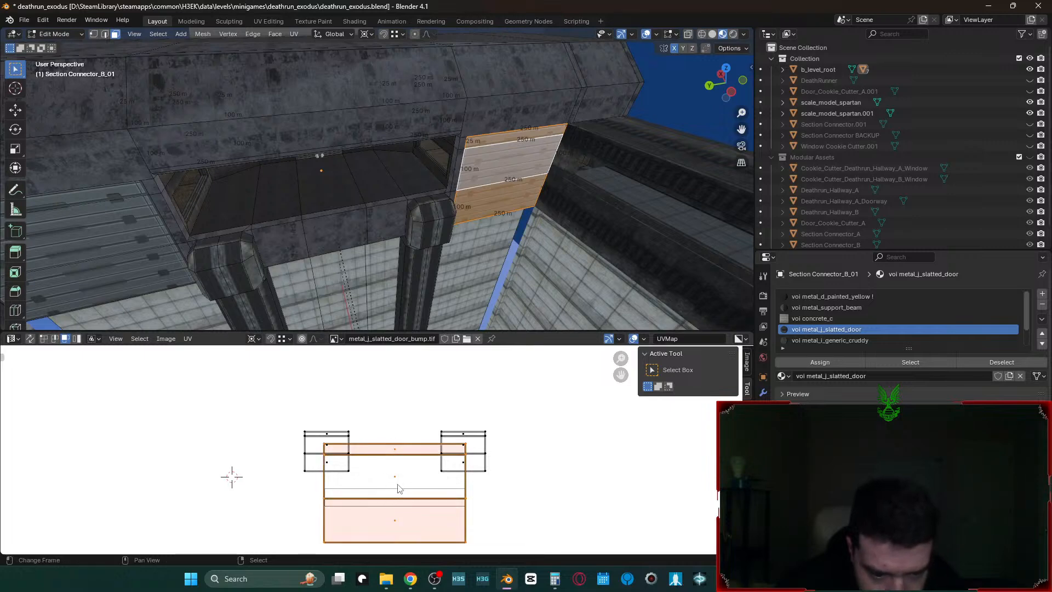
{"action": "left_click", "coordinate": [484, 465]}
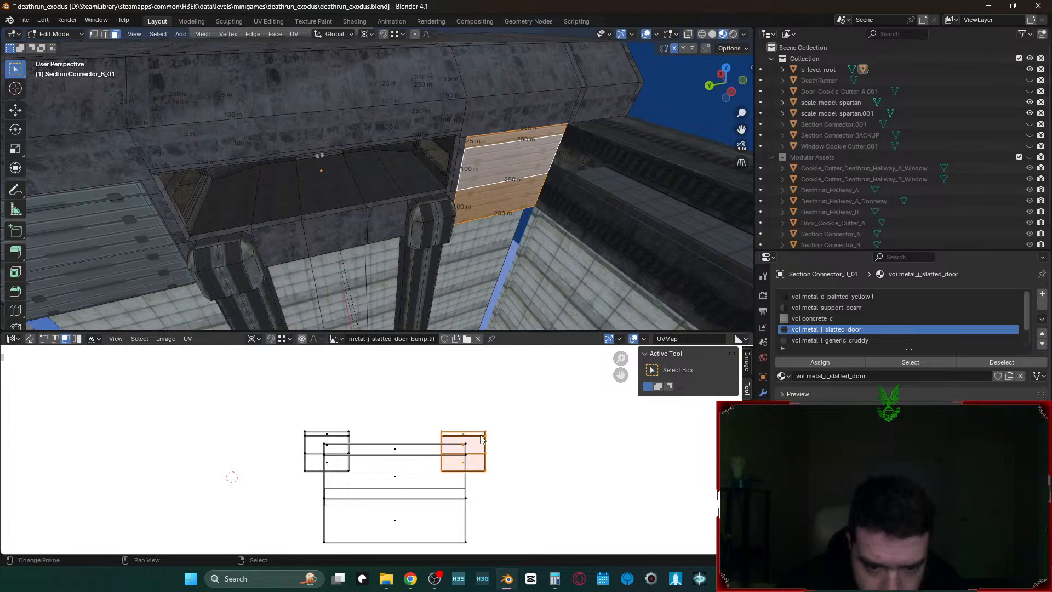
{"action": "left_click", "coordinate": [188, 338]}
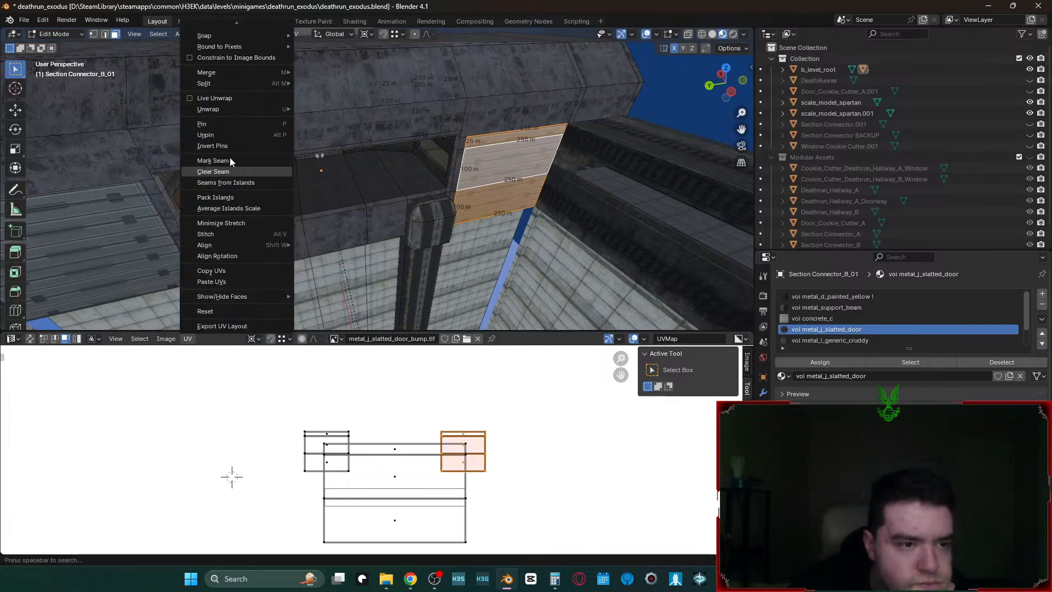
{"action": "mouse_move", "coordinate": [209, 34]}
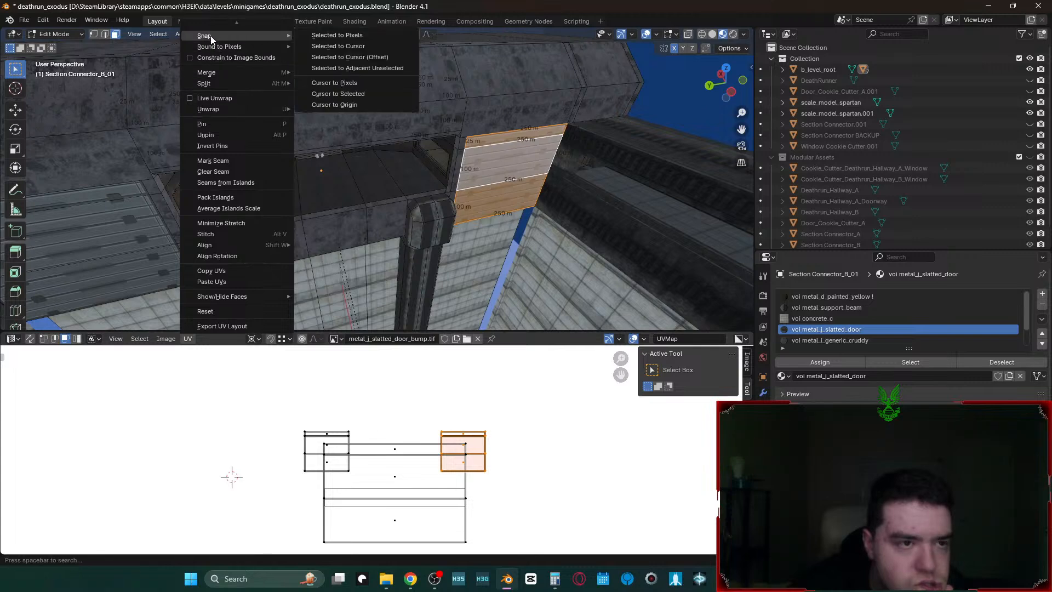
{"action": "left_click", "coordinate": [224, 269]}
- Select all three UV faces of the finished slatted-door panel and copy their UVs
{"action": "left_click", "coordinate": [404, 449]}
{"action": "key", "text": "c"}
{"action": "left_click_drag", "start_coordinate": [394, 485], "coordinate": [391, 517]}
{"action": "key", "text": "Escape"}
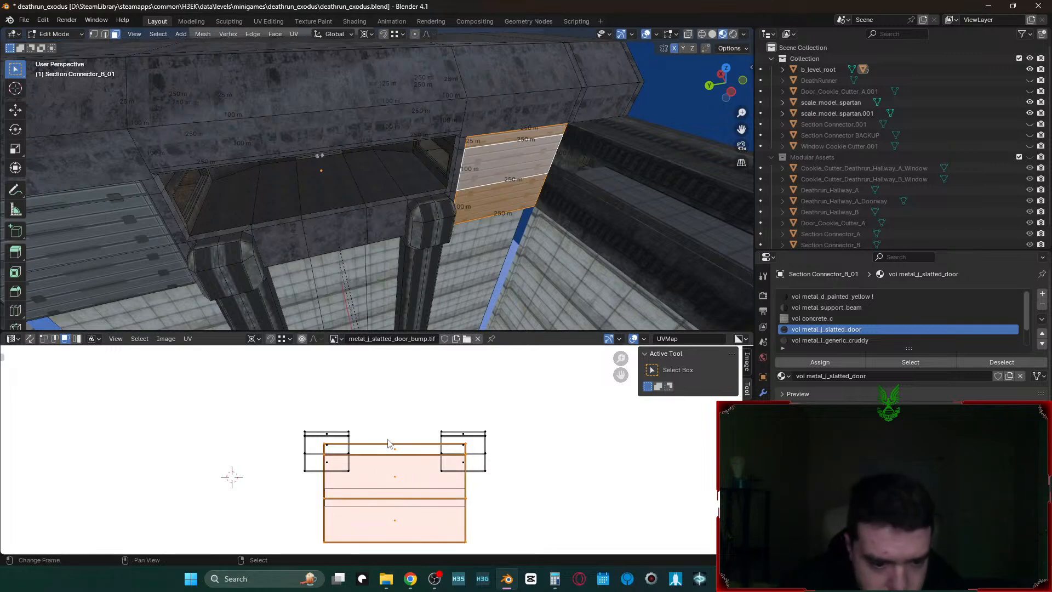
{"action": "left_click", "coordinate": [187, 339]}
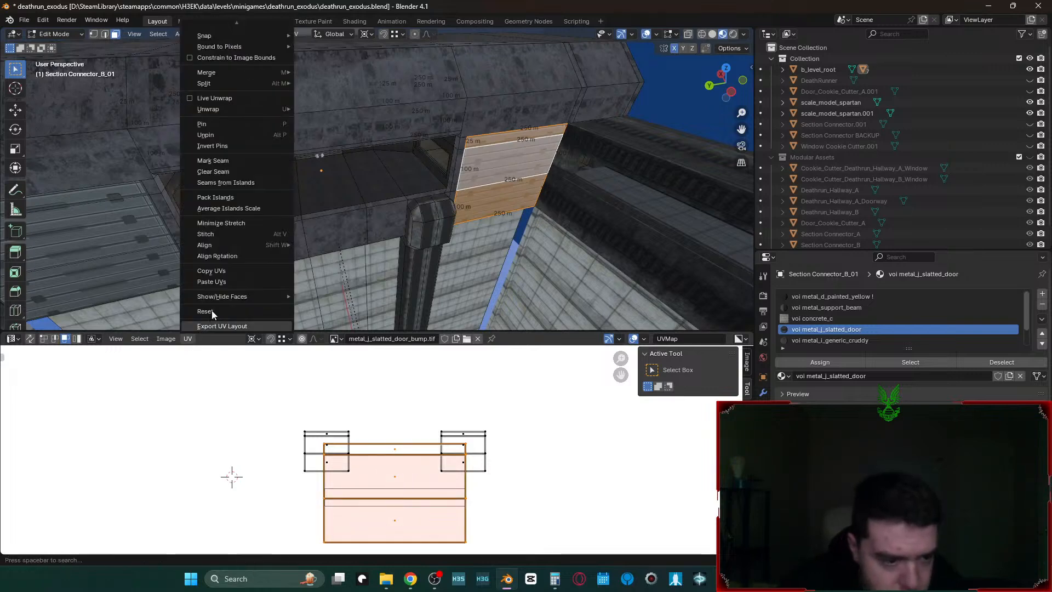
{"action": "left_click", "coordinate": [215, 272]}
- Paste the copied UVs onto the two small UV islands of the unmapped side's flanking panels
{"action": "left_click", "coordinate": [504, 441]}
{"action": "key", "text": "c"}
{"action": "left_click_drag", "start_coordinate": [469, 435], "coordinate": [466, 460]}
{"action": "key", "text": "Escape"}
{"action": "left_click", "coordinate": [188, 339]}
{"action": "left_click", "coordinate": [189, 339]}
{"action": "left_click", "coordinate": [192, 337]}
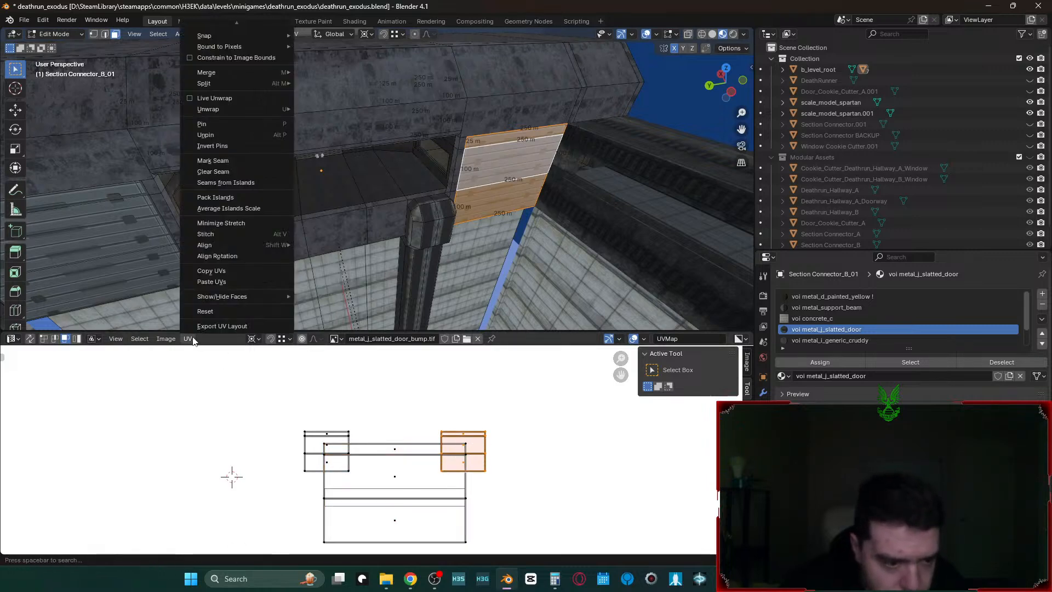
{"action": "left_click", "coordinate": [212, 283]}
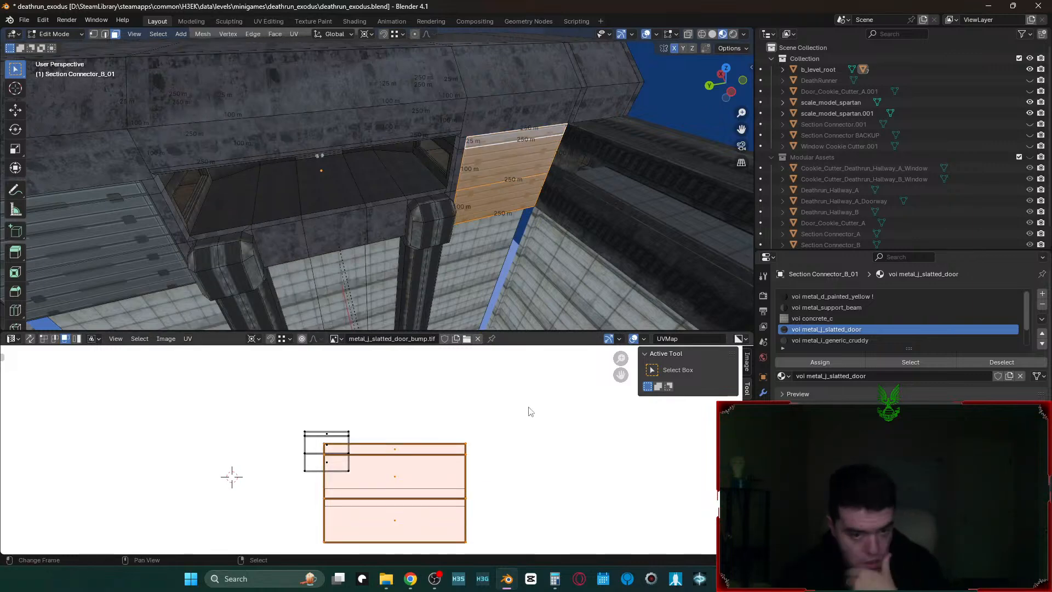
{"action": "left_click", "coordinate": [430, 387]}
{"action": "left_click", "coordinate": [315, 441]}
{"action": "key", "text": "ctrl+v"}
{"action": "left_click", "coordinate": [492, 412]}
- Compare the slatted-door mapping on the panels flanking the opening from both sides of the connector
{"action": "key", "text": "shift+grave"}
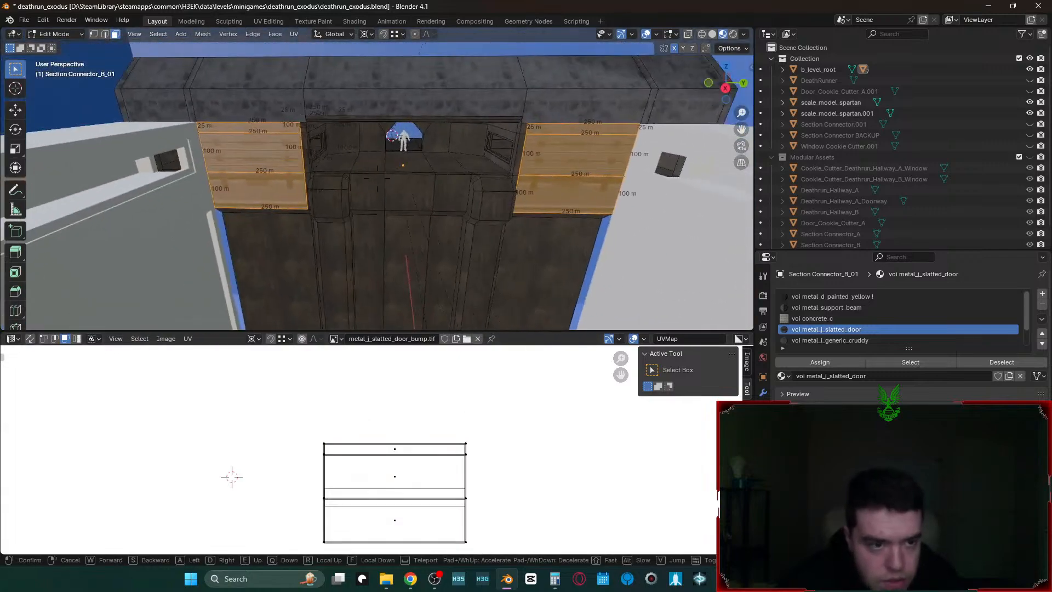
{"action": "key", "text": "w"}
{"action": "key", "text": "w"}
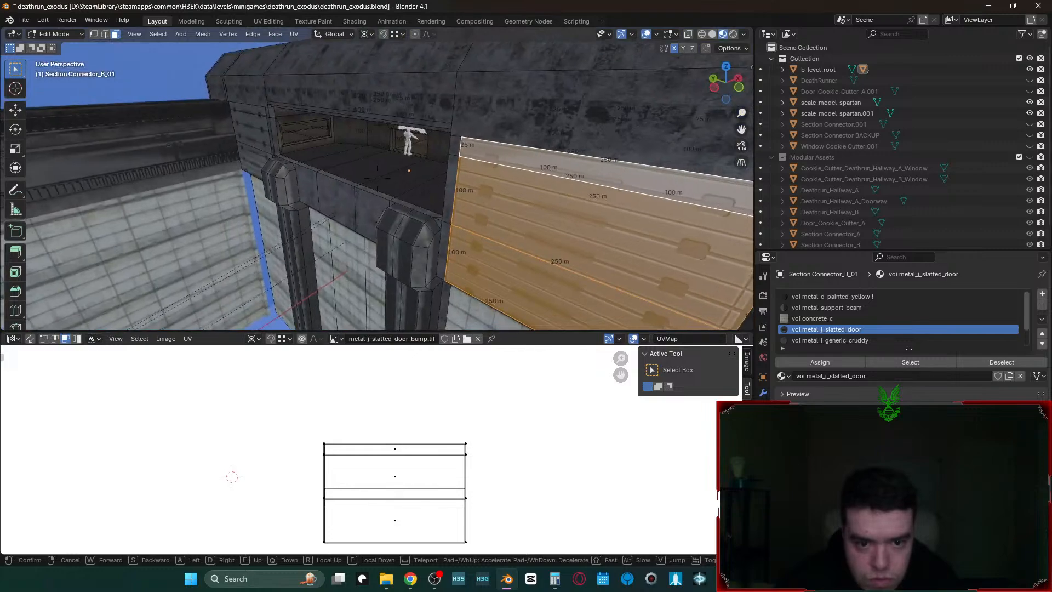
{"action": "key", "text": "s"}
{"action": "left_click", "coordinate": [506, 130]}
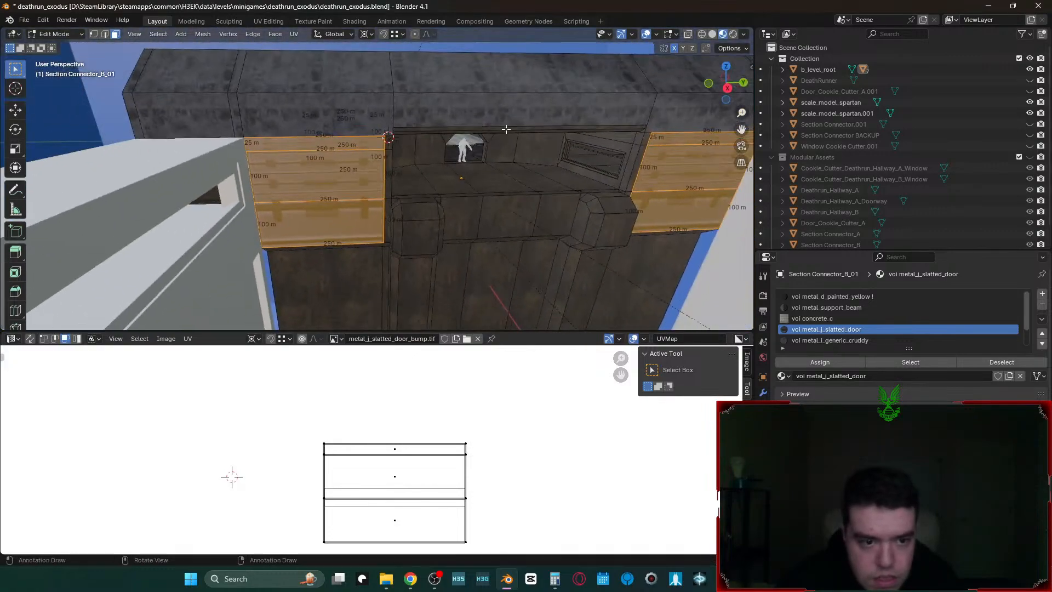
{"action": "left_click", "coordinate": [327, 207]}
{"action": "key", "text": "shift+grave"}
{"action": "key", "text": "w"}
{"action": "key", "text": "s"}
{"action": "left_click", "coordinate": [360, 193]}
{"action": "left_click", "coordinate": [540, 205]}
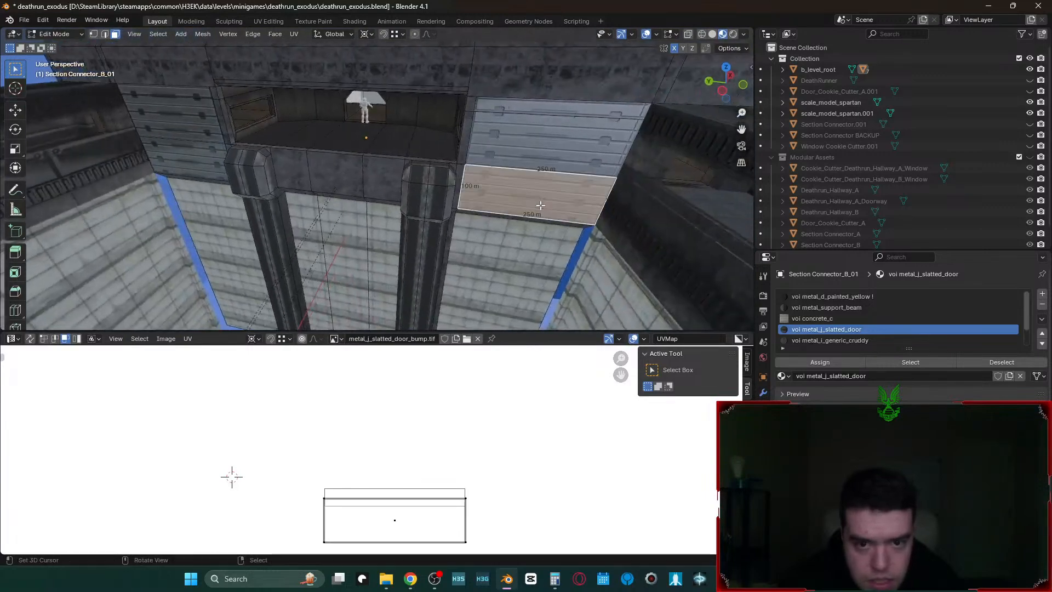
{"action": "right_click", "coordinate": [530, 140]}
{"action": "right_click", "coordinate": [540, 108]}
{"action": "key", "text": "ctrl+l"}
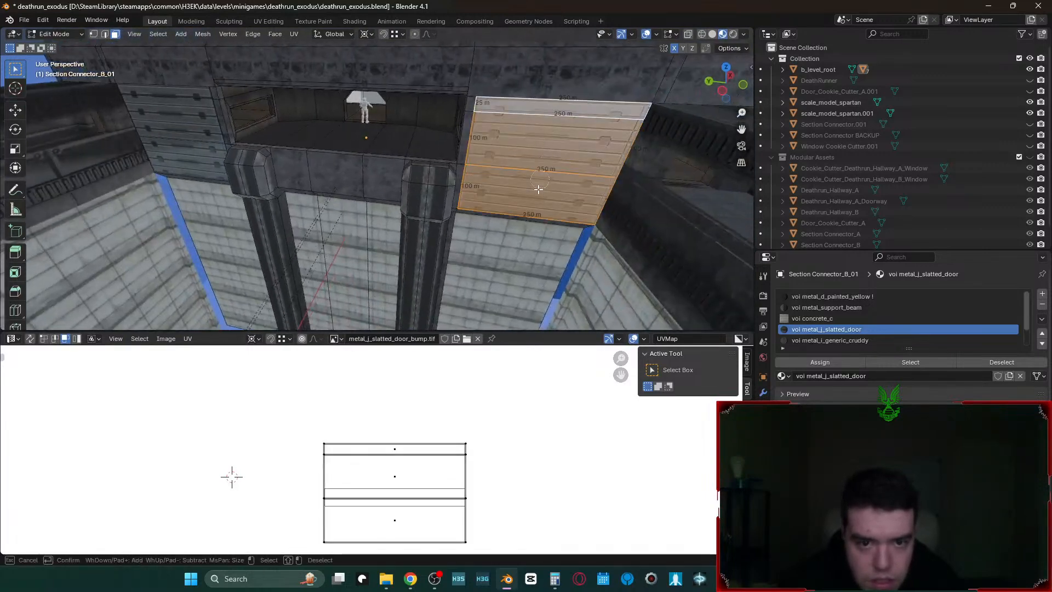
- Check the UVs of individual strip and panel faces on both sides to see how the slatted-door texture is ordered
{"action": "key", "text": "shift+grave"}
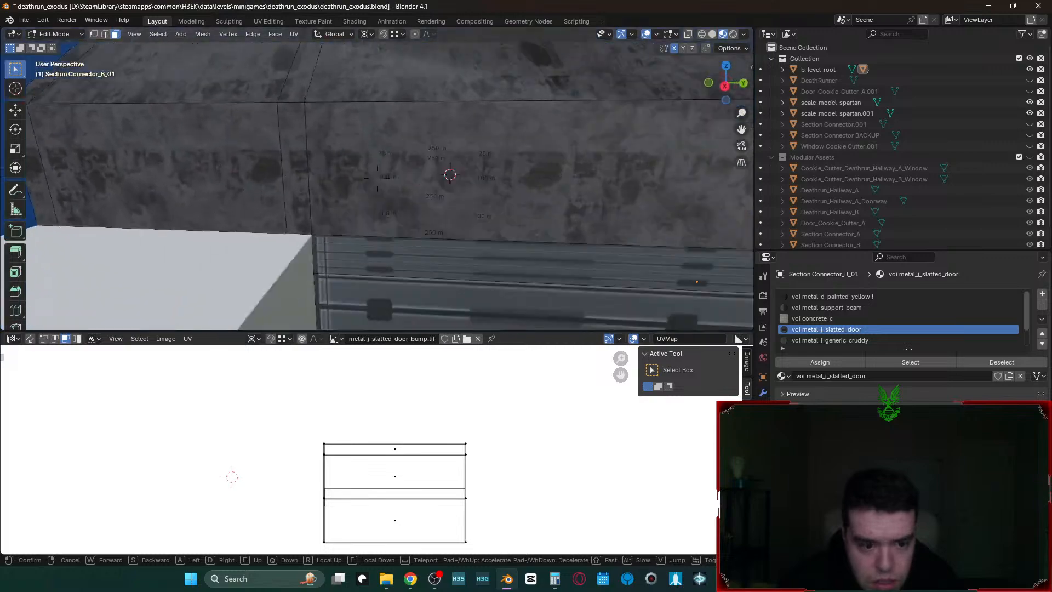
{"action": "left_click", "coordinate": [377, 178]}
{"action": "right_click", "coordinate": [334, 175]}
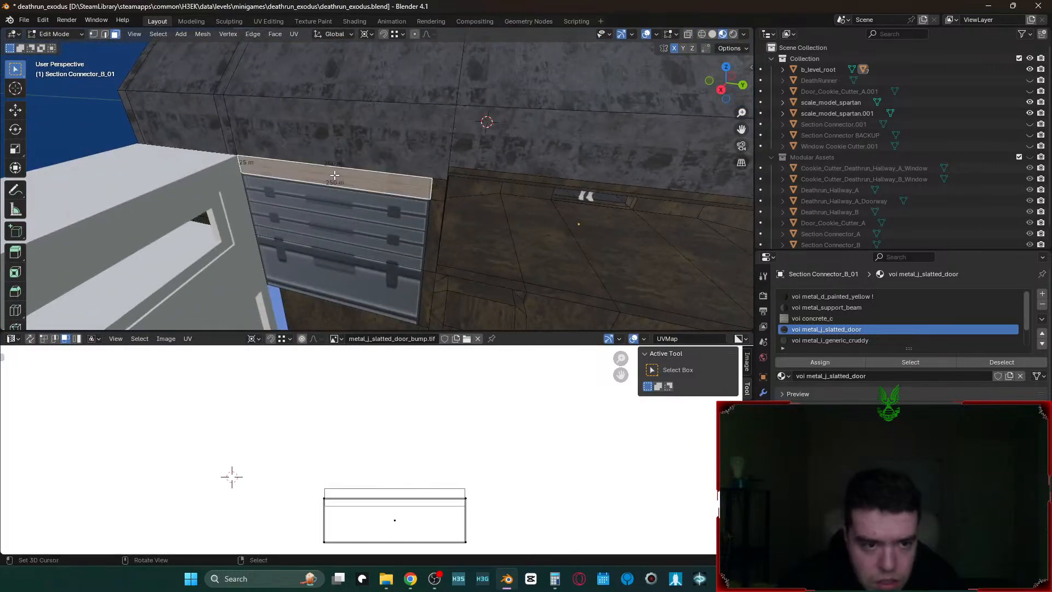
{"action": "right_click", "coordinate": [341, 229], "text": "shift"}
{"action": "right_click", "coordinate": [345, 298], "text": "shift"}
{"action": "key", "text": "shift+grave"}
{"action": "key", "text": "d"}
{"action": "key", "text": "w"}
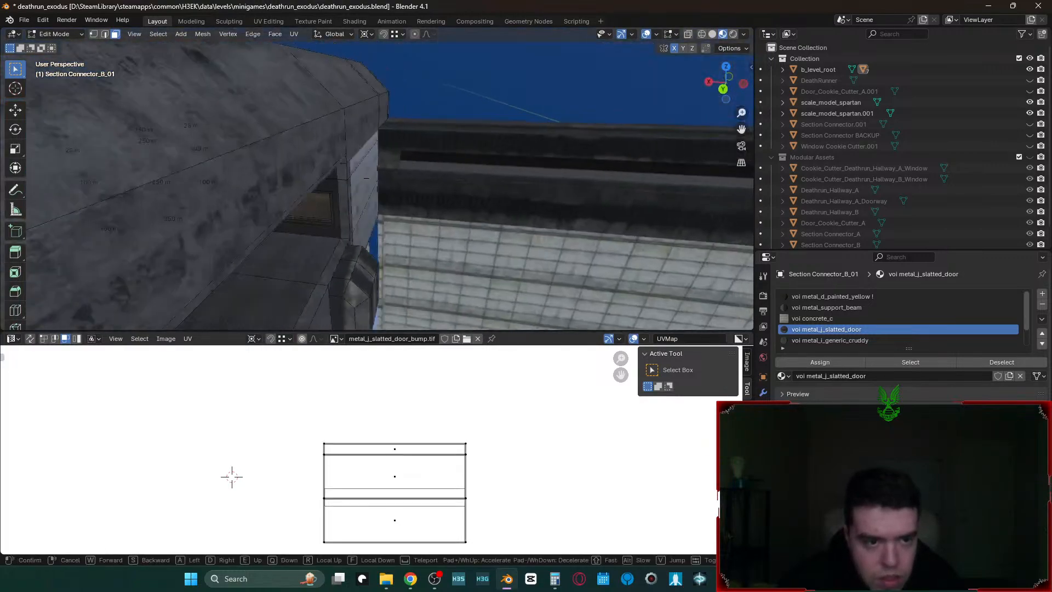
{"action": "key", "text": "d"}
{"action": "left_click", "coordinate": [340, 285]}
{"action": "left_click", "coordinate": [278, 123]}
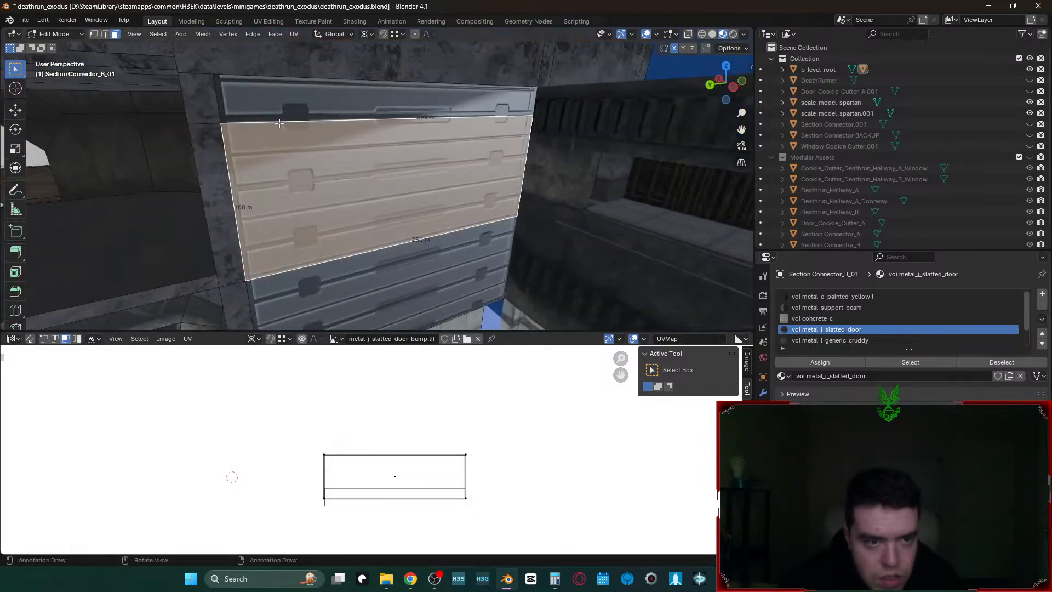
{"action": "key", "text": "d"}
{"action": "right_click_drag", "start_coordinate": [282, 106], "coordinate": [331, 134]}
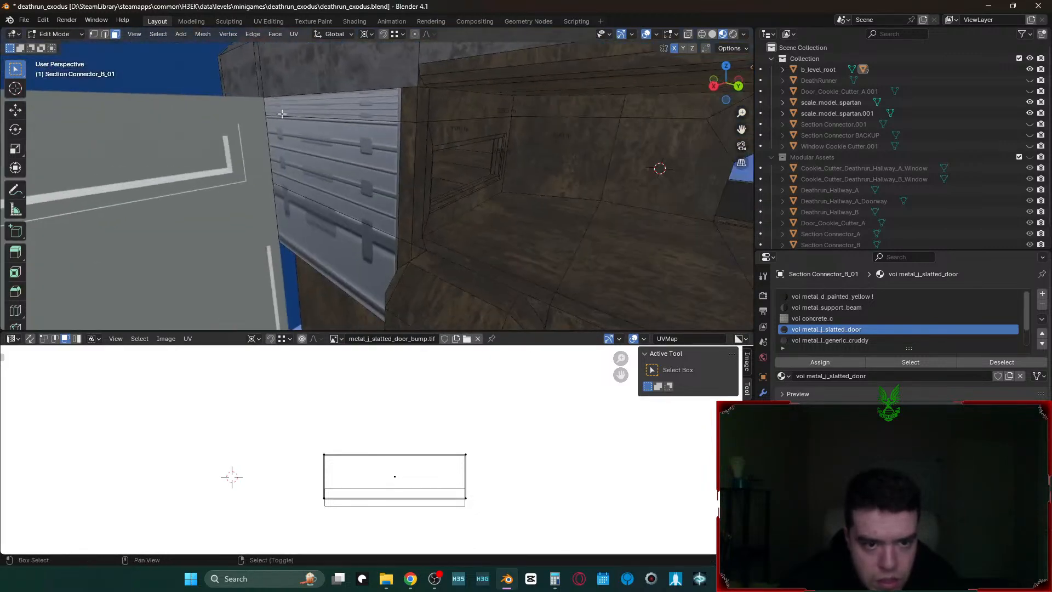
{"action": "left_click", "coordinate": [335, 144], "text": "shift"}
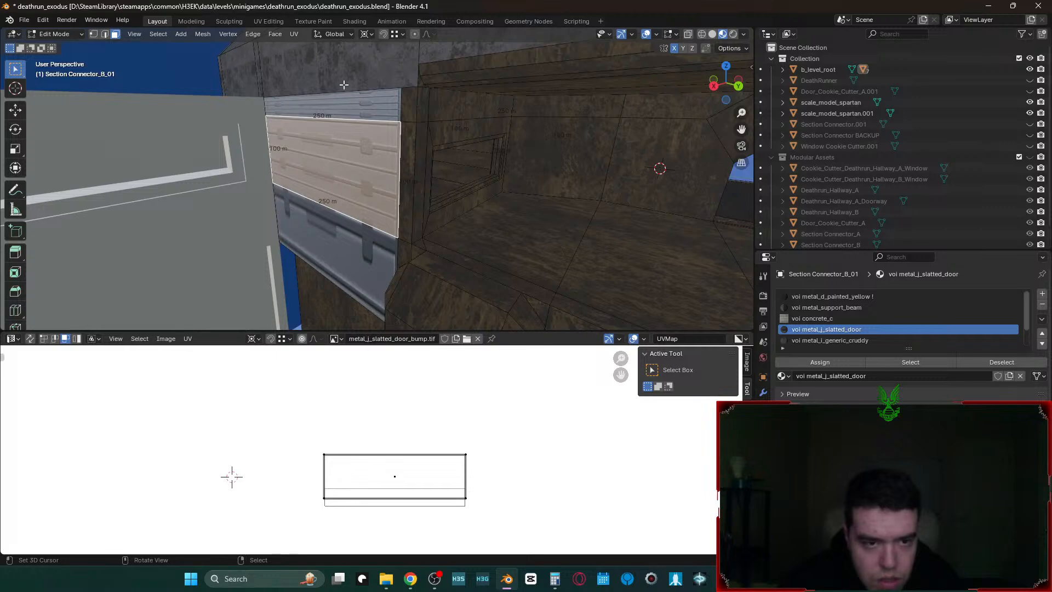
- Snap the unmapped side's top strip UVs onto the finished panel's top strip, aligning first the upper corner and then the lower edge
{"action": "left_click", "coordinate": [342, 111]}
{"action": "right_click_drag", "start_coordinate": [342, 110], "coordinate": [358, 110]}
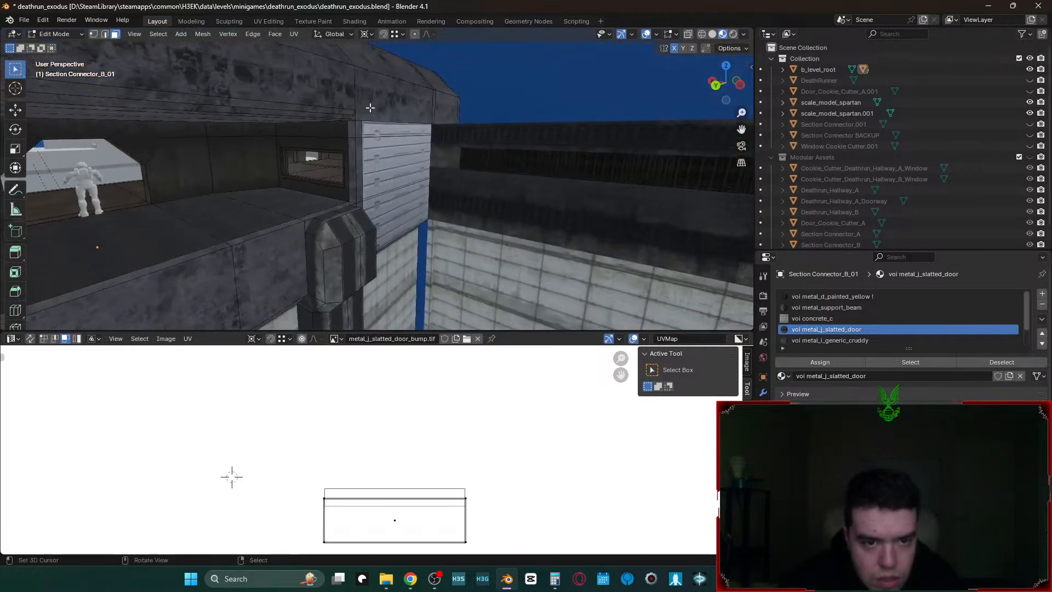
{"action": "left_click", "coordinate": [389, 129], "text": "shift"}
{"action": "left_click", "coordinate": [407, 518]}
{"action": "key", "text": "g"}
{"action": "left_click", "coordinate": [314, 440], "text": "ctrl"}
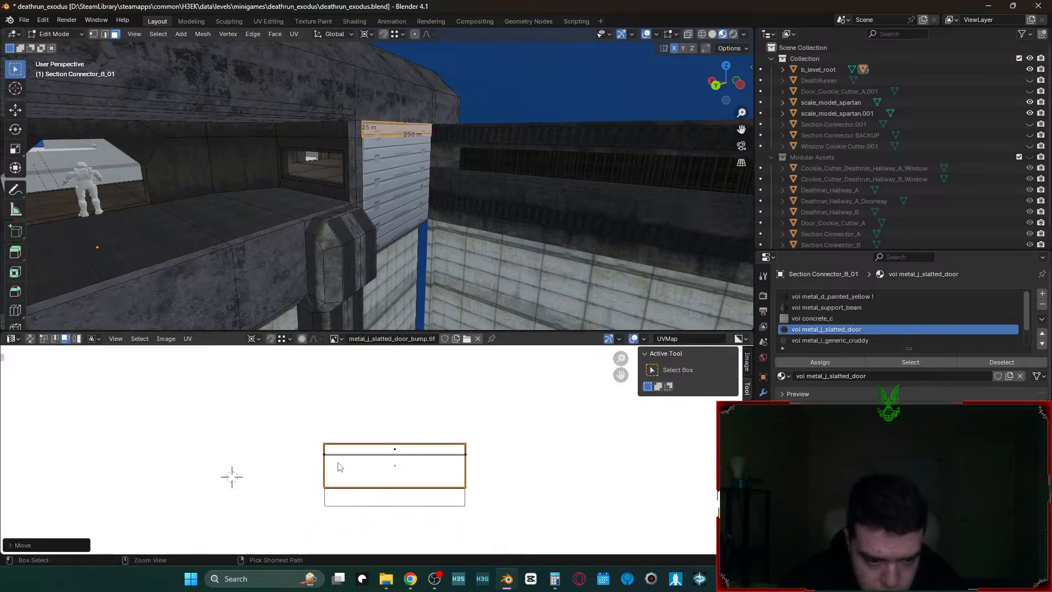
{"action": "key", "text": "2"}
{"action": "left_click", "coordinate": [382, 488]}
{"action": "key", "text": "g"}
{"action": "left_click", "coordinate": [330, 456], "text": "ctrl"}
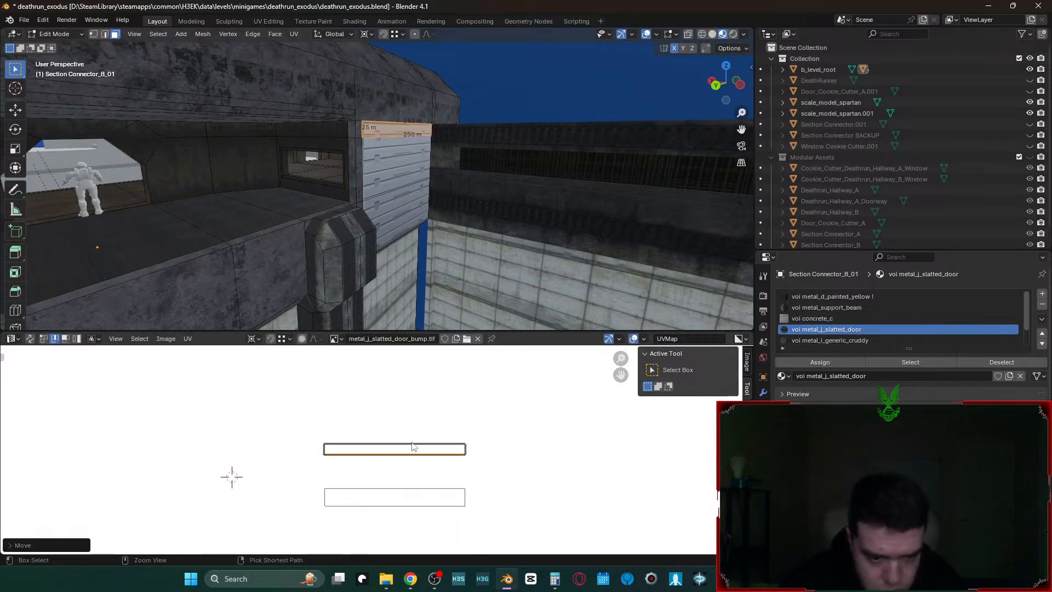
- Snap the upper edge of the middle slatted-door panel's UVs onto the lower edge of the top strip's UVs
{"action": "middle_click_drag", "start_coordinate": [364, 254], "coordinate": [490, 241]}
{"action": "right_click", "coordinate": [418, 292]}
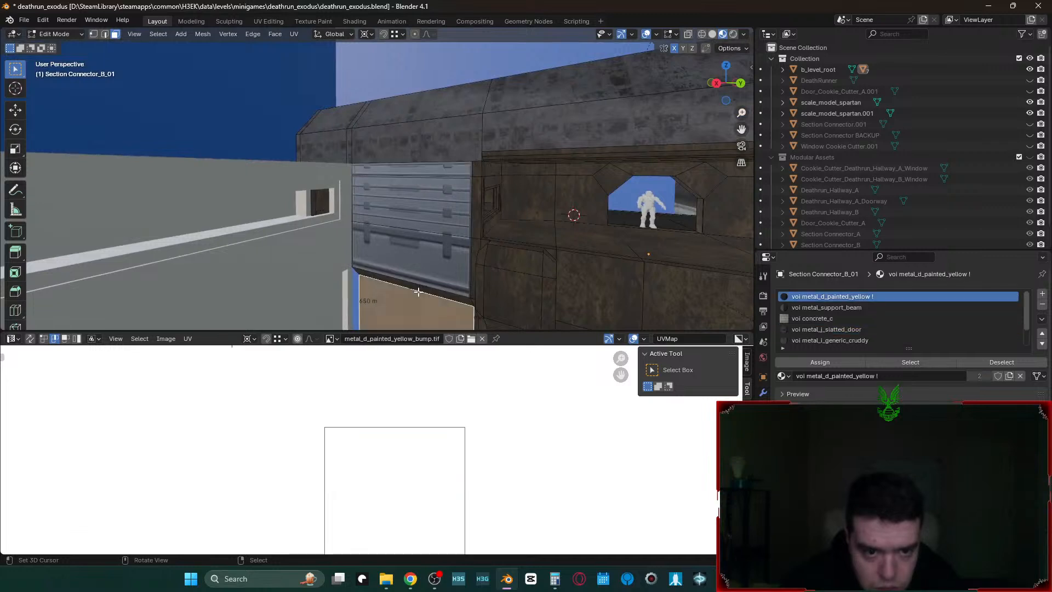
{"action": "right_click", "coordinate": [412, 272]}
{"action": "right_click", "coordinate": [421, 203]}
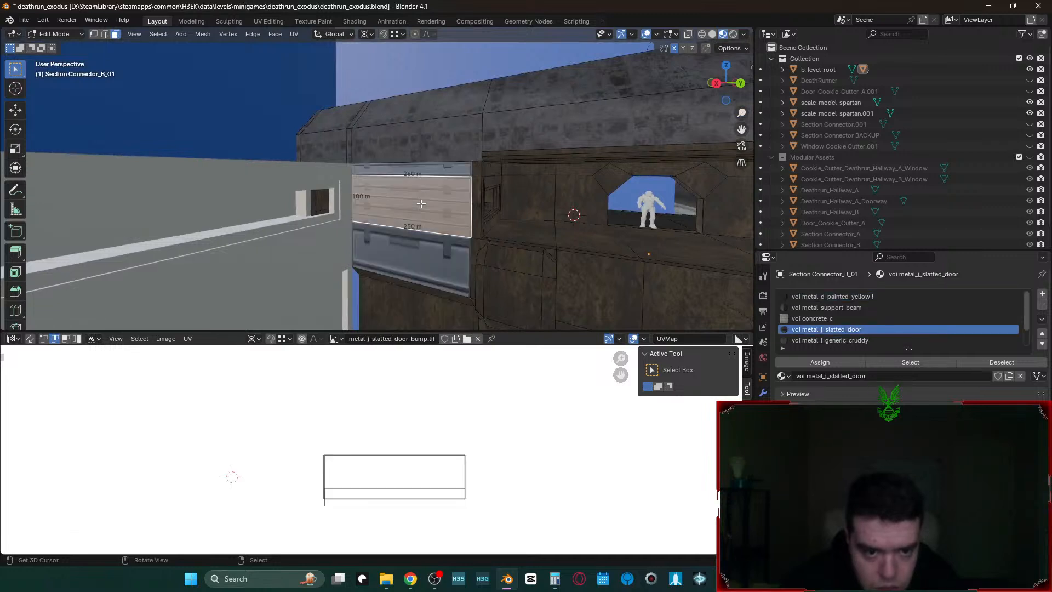
{"action": "right_click", "coordinate": [418, 167], "text": "shift"}
{"action": "scroll", "coordinate": [540, 465], "scroll_direction": "up", "scroll_amount": 4}
{"action": "scroll", "coordinate": [540, 465], "scroll_direction": "up", "scroll_amount": 1}
{"action": "key", "text": "g"}
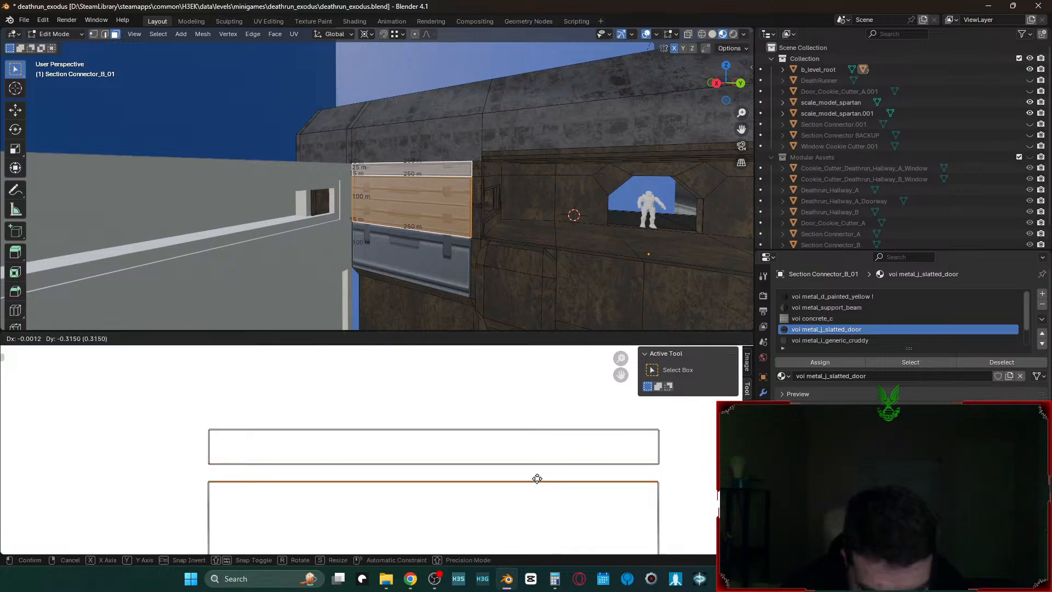
{"action": "left_click", "coordinate": [657, 458]}
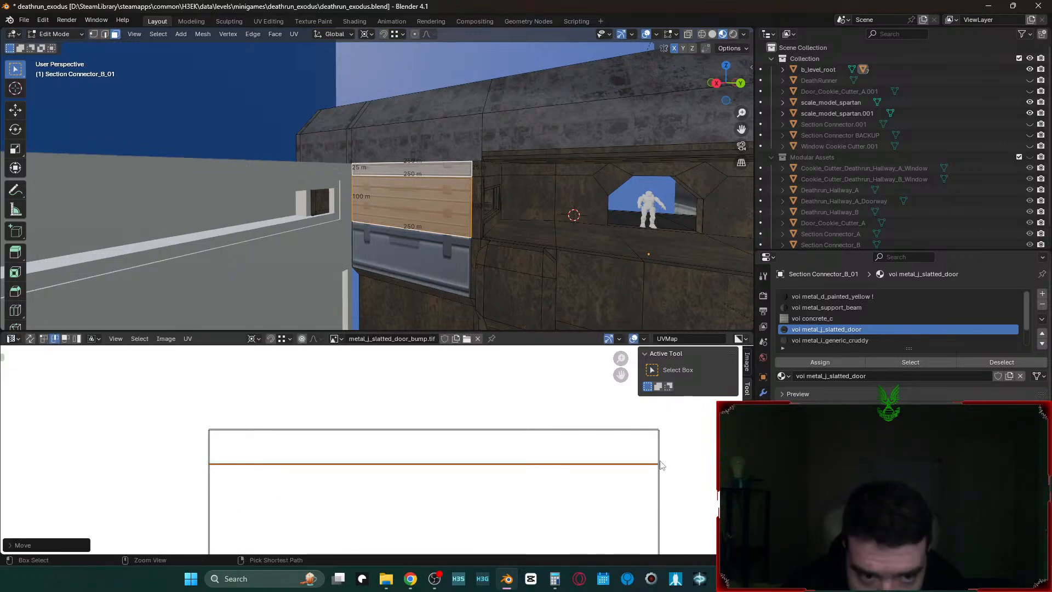
- Compare the UV layout of the middle and lower slatted-door panels on both sides of the connector
{"action": "right_click", "coordinate": [445, 246]}
{"action": "right_click", "coordinate": [451, 215], "text": "shift"}
{"action": "scroll", "coordinate": [607, 437], "scroll_direction": "down", "scroll_amount": 4}
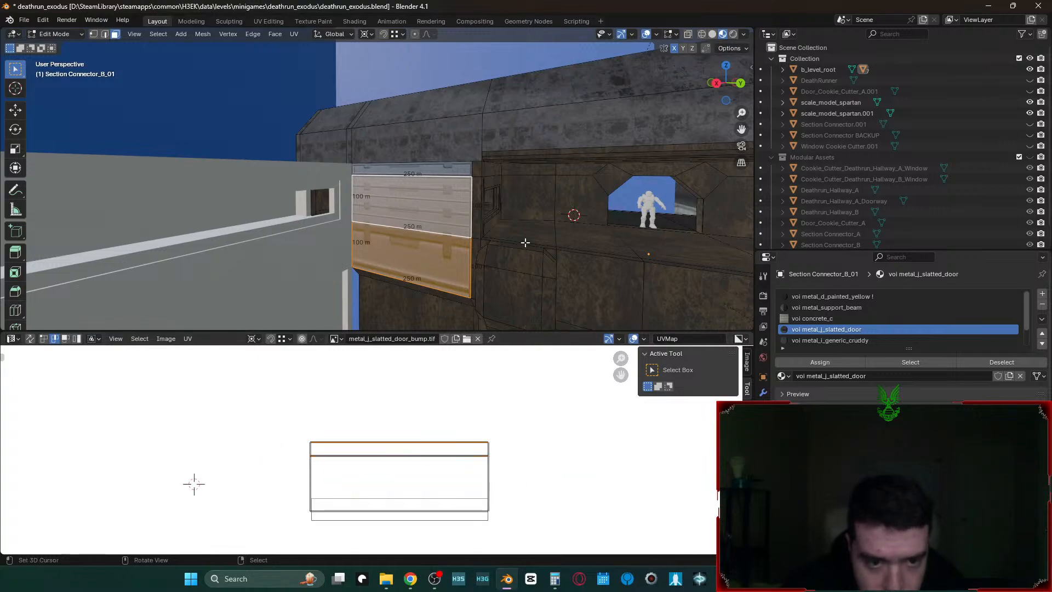
{"action": "key", "text": "shift+grave"}
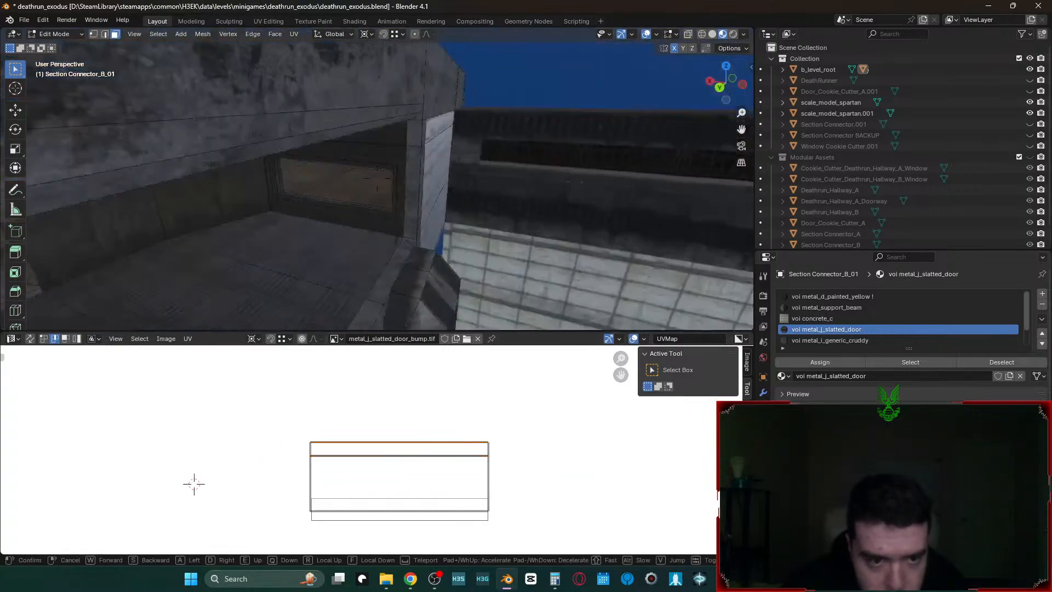
{"action": "left_click", "coordinate": [377, 178]}
{"action": "right_click", "coordinate": [396, 213]}
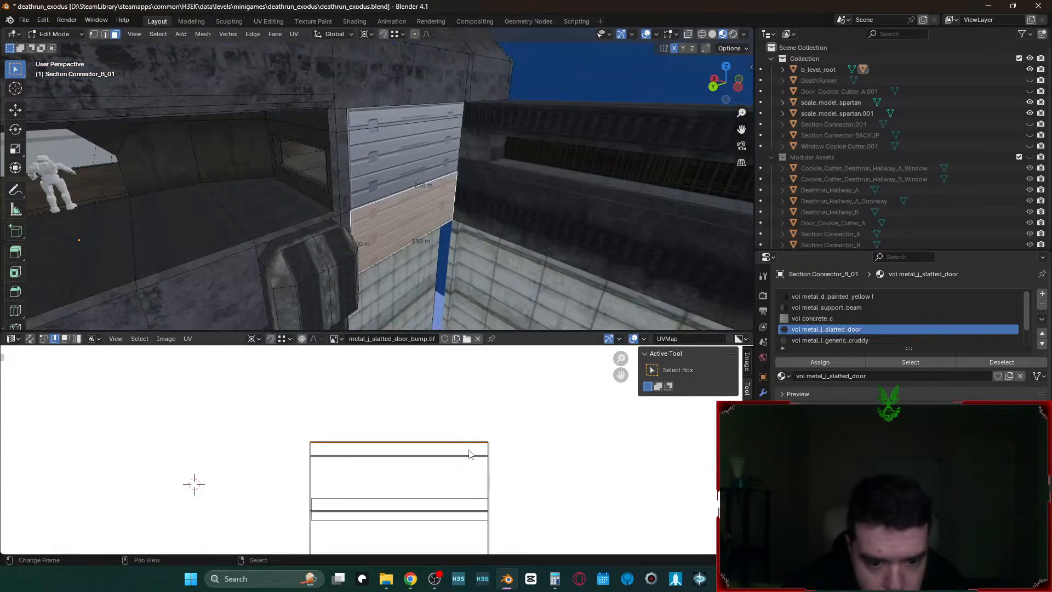
{"action": "key", "text": "shift+grave"}
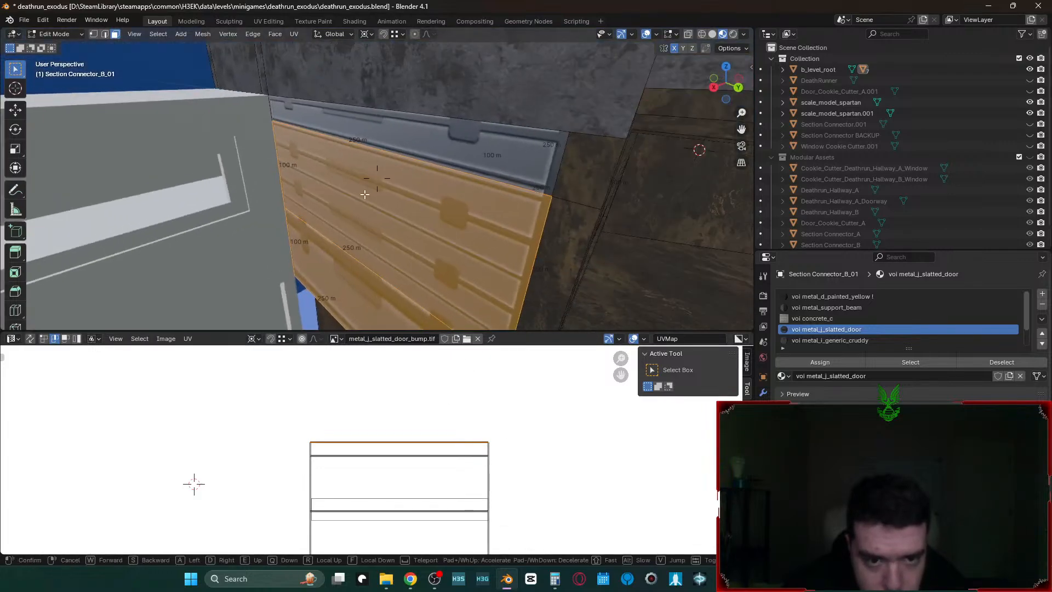
{"action": "left_click", "coordinate": [377, 178]}
- Try to move the top strip's upper UV edge down to the lower edge of the panel UVs
{"action": "middle_click_drag", "start_coordinate": [439, 438], "coordinate": [448, 371]}
{"action": "key", "text": "g"}
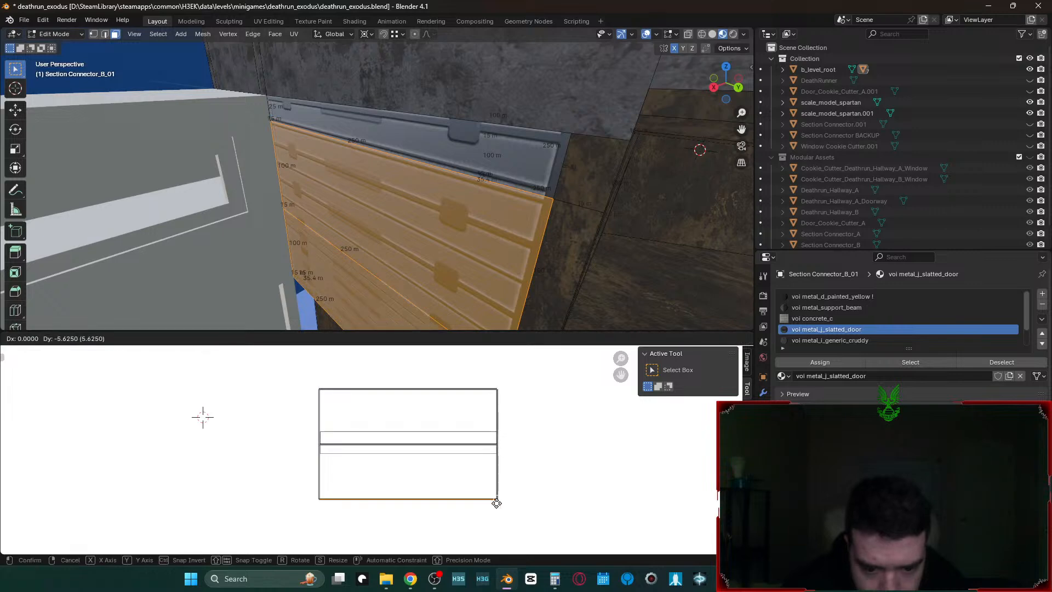
{"action": "left_click", "coordinate": [496, 503]}
{"action": "key", "text": "ctrl+z"}
{"action": "key", "text": "ctrl+shift+z"}
{"action": "key", "text": "ctrl+z"}
{"action": "key", "text": "ctrl+z"}
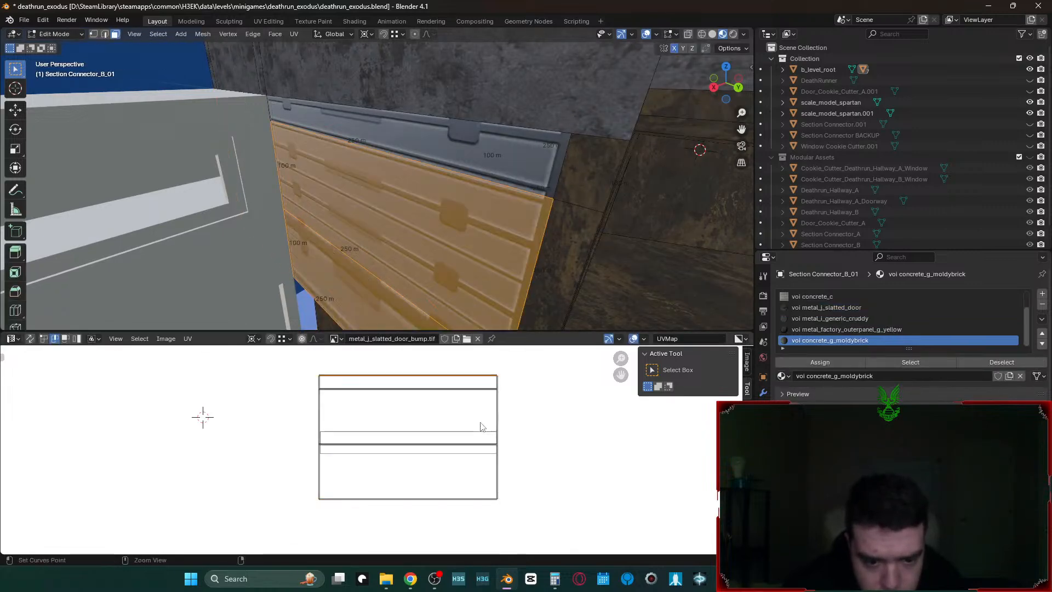
{"action": "key", "text": "3"}
{"action": "right_click", "coordinate": [456, 384]}
{"action": "key", "text": "g"}
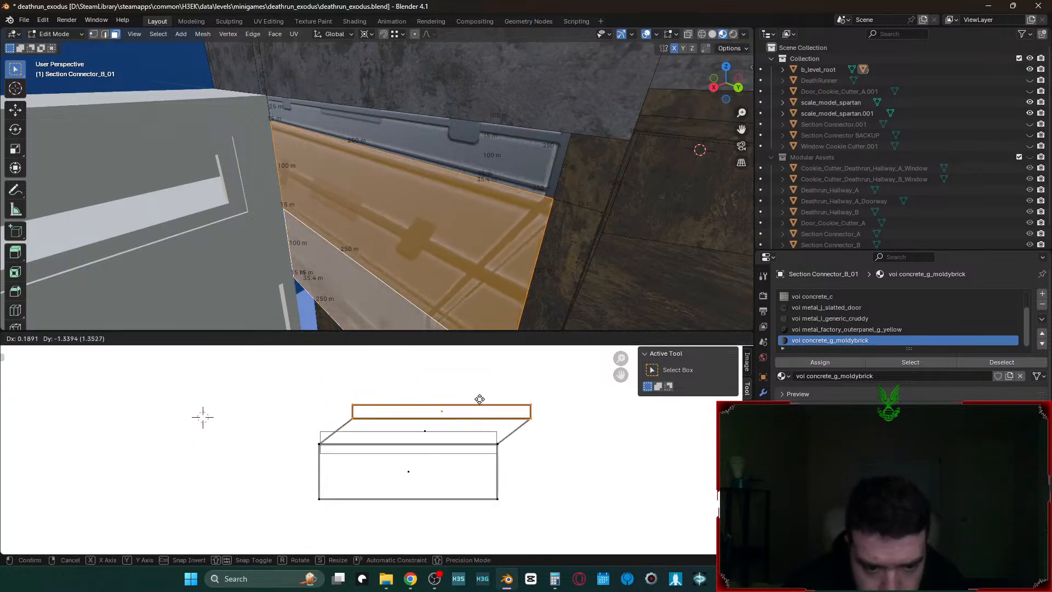
{"action": "right_click", "coordinate": [470, 391]}
{"action": "key", "text": "2"}
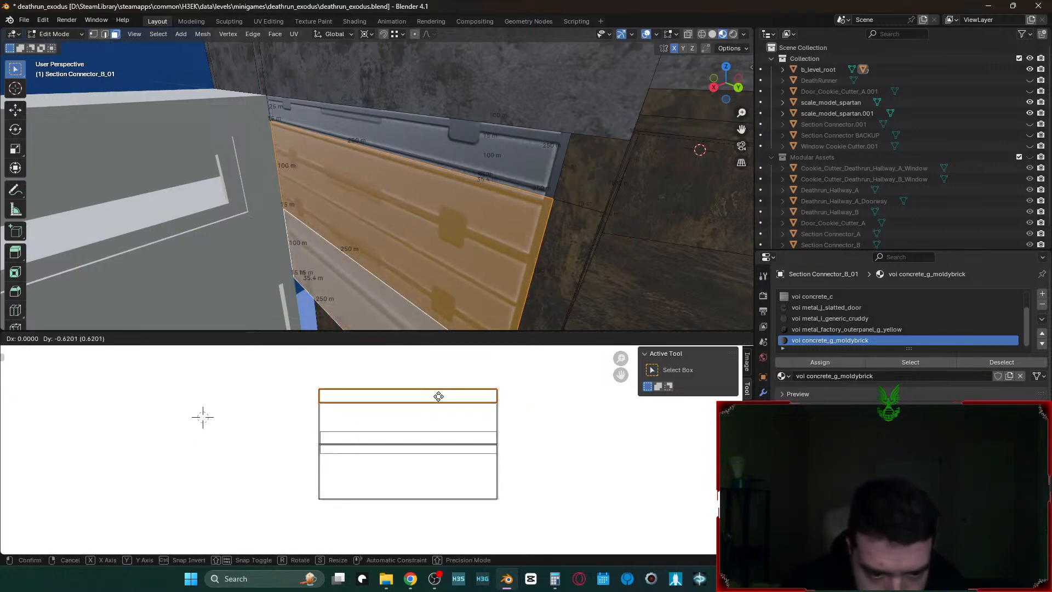
- Cube-project the UVs of the top strip, middle and lower slatted-door faces with a cube size of 250
{"action": "right_click", "coordinate": [464, 159]}
{"action": "right_click", "coordinate": [419, 219], "text": "shift"}
{"action": "right_click", "coordinate": [358, 294], "text": "shift"}
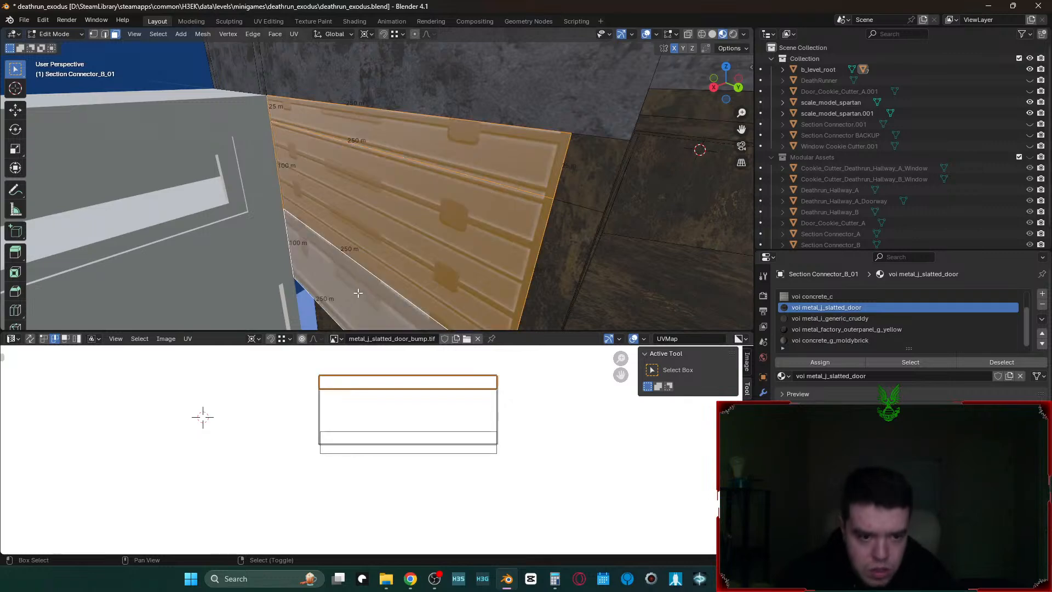
{"action": "key", "text": "q"}
{"action": "left_click", "coordinate": [467, 295]}
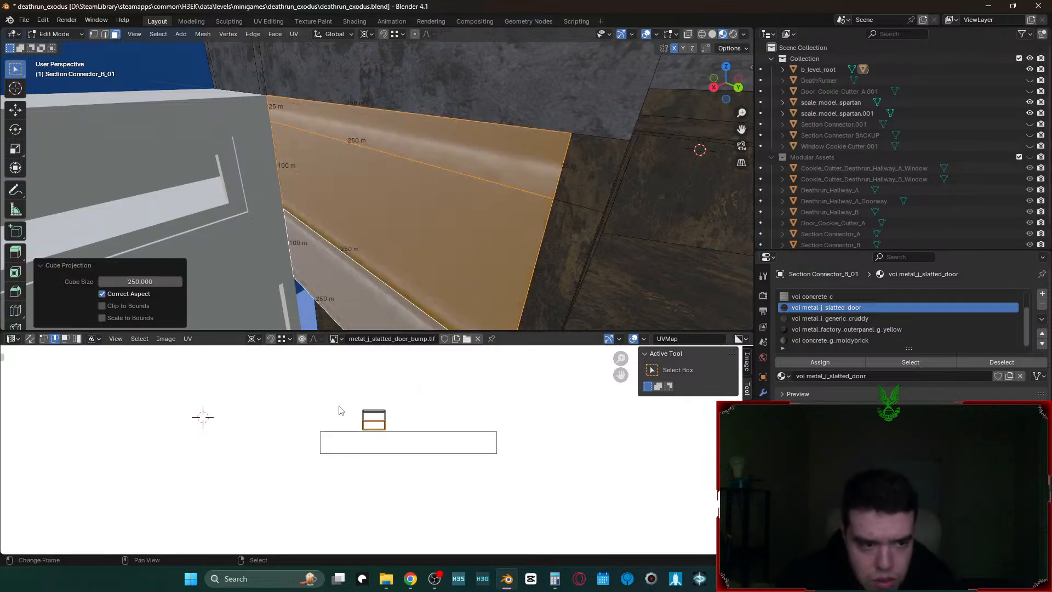
{"action": "left_click", "coordinate": [133, 282]}
{"action": "key", "text": "Return"}
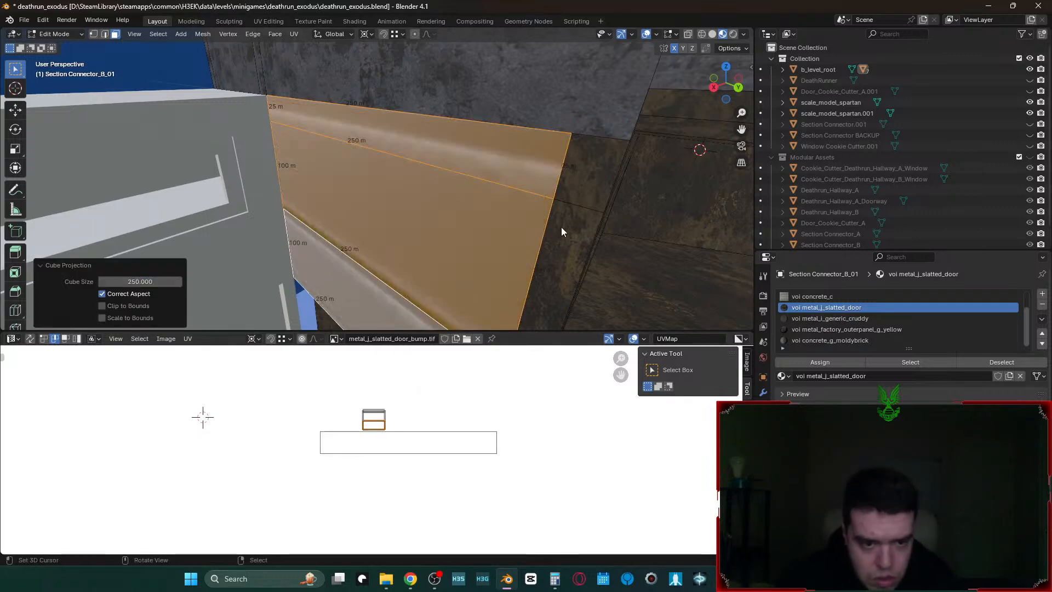
- Add the finished slatted-door faces on the opposite side of the connector to the face selection
{"action": "key", "text": "shift+grave"}
{"action": "left_click", "coordinate": [448, 186]}
{"action": "key", "text": "c"}
{"action": "left_click_drag", "start_coordinate": [366, 164], "coordinate": [367, 234]}
{"action": "key", "text": "Escape"}
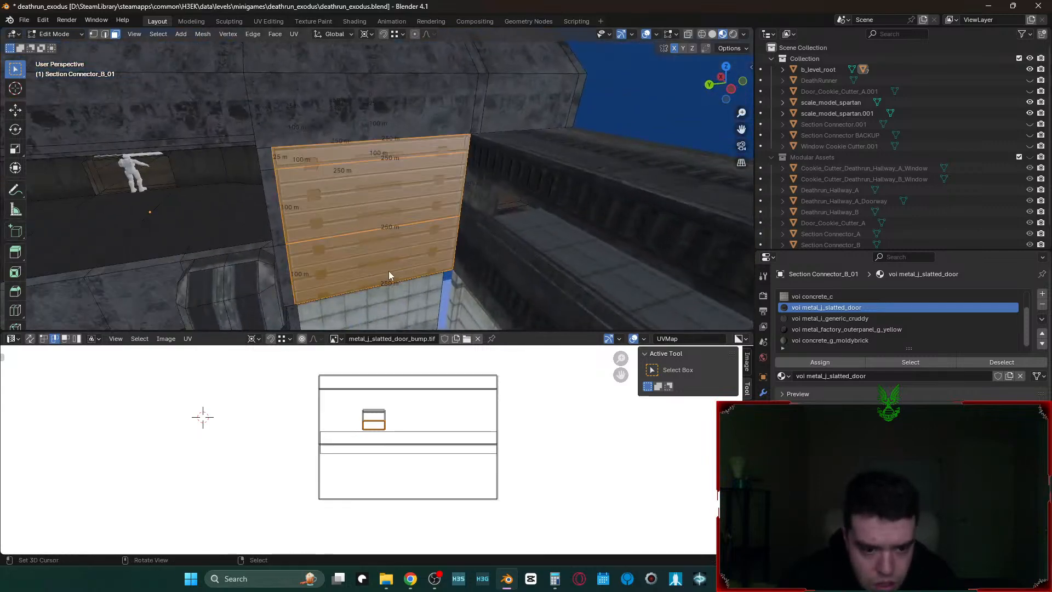
- Select all three faces of the large finished UV island and copy their UVs
{"action": "left_click", "coordinate": [612, 455]}
{"action": "key", "text": "c"}
{"action": "left_click", "coordinate": [424, 389]}
{"action": "key", "text": "Escape"}
{"action": "key", "text": "3"}
{"action": "key", "text": "c"}
{"action": "left_click_drag", "start_coordinate": [420, 394], "coordinate": [422, 471]}
{"action": "key", "text": "Escape"}
{"action": "left_click", "coordinate": [187, 340]}
{"action": "left_click", "coordinate": [191, 340]}
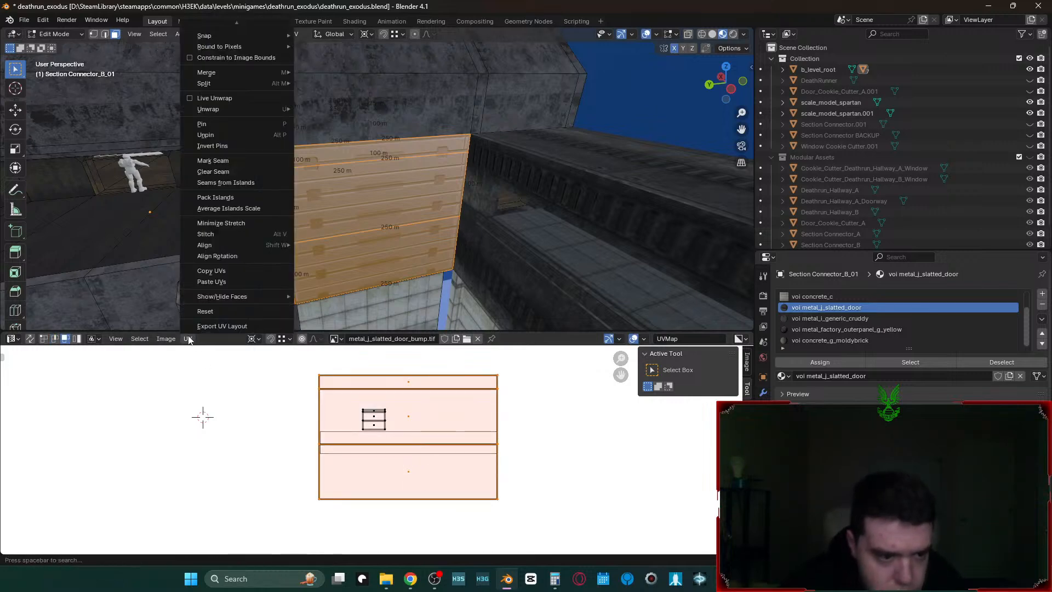
{"action": "left_click", "coordinate": [219, 271]}
- Paste the copied UVs onto the small cube-projected UV island
{"action": "key", "text": "alt+a"}
{"action": "key", "text": "c"}
{"action": "left_click", "coordinate": [371, 417]}
{"action": "key", "text": "Escape"}
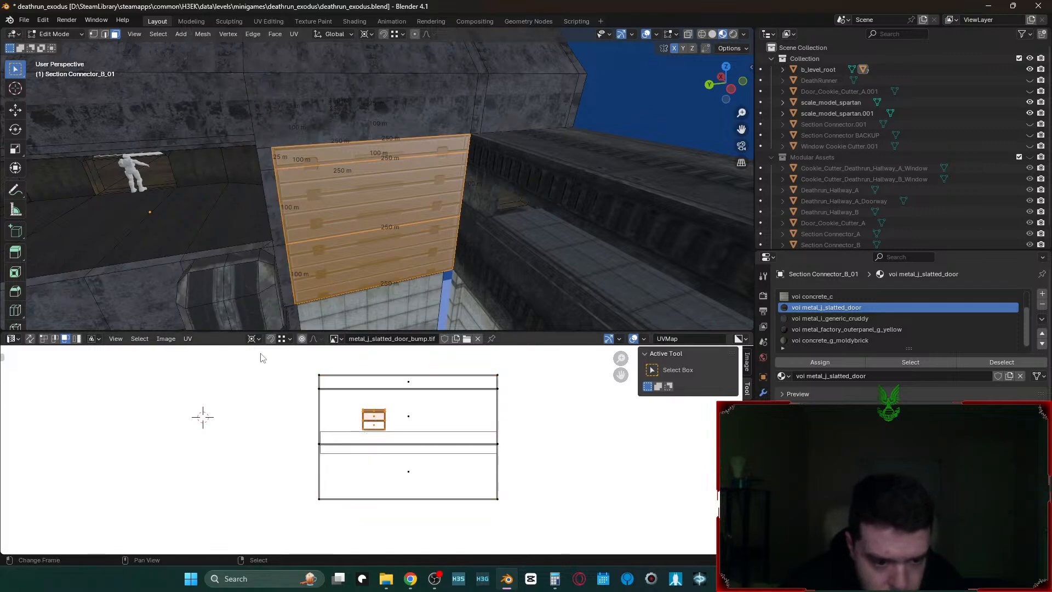
{"action": "left_click", "coordinate": [192, 340]}
{"action": "left_click", "coordinate": [210, 281]}
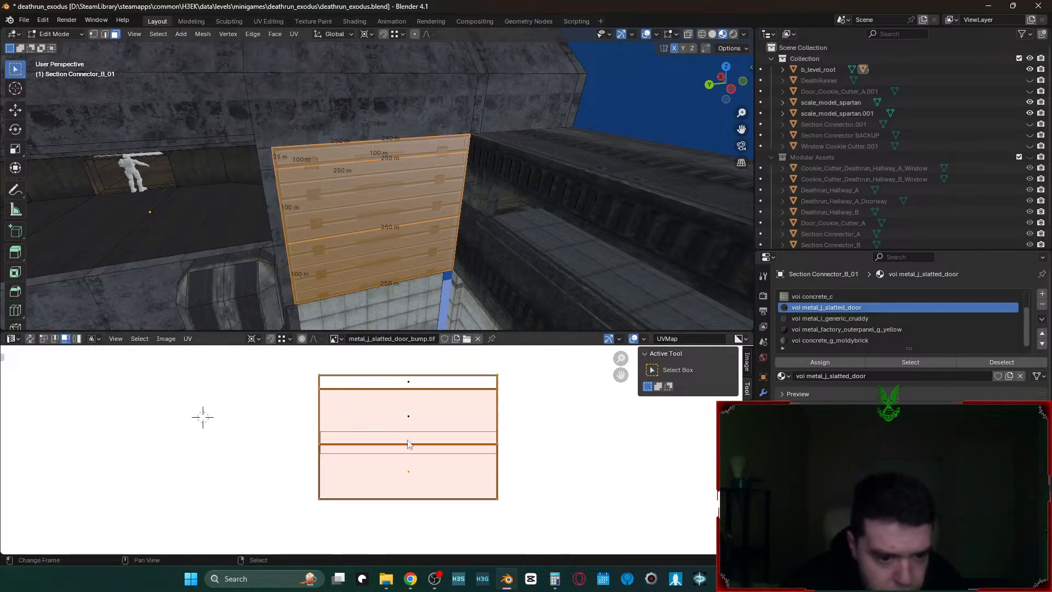
- Undo and redo the UV paste to compare the slatted-door texture with the plain projection
{"action": "key", "text": "shift+grave"}
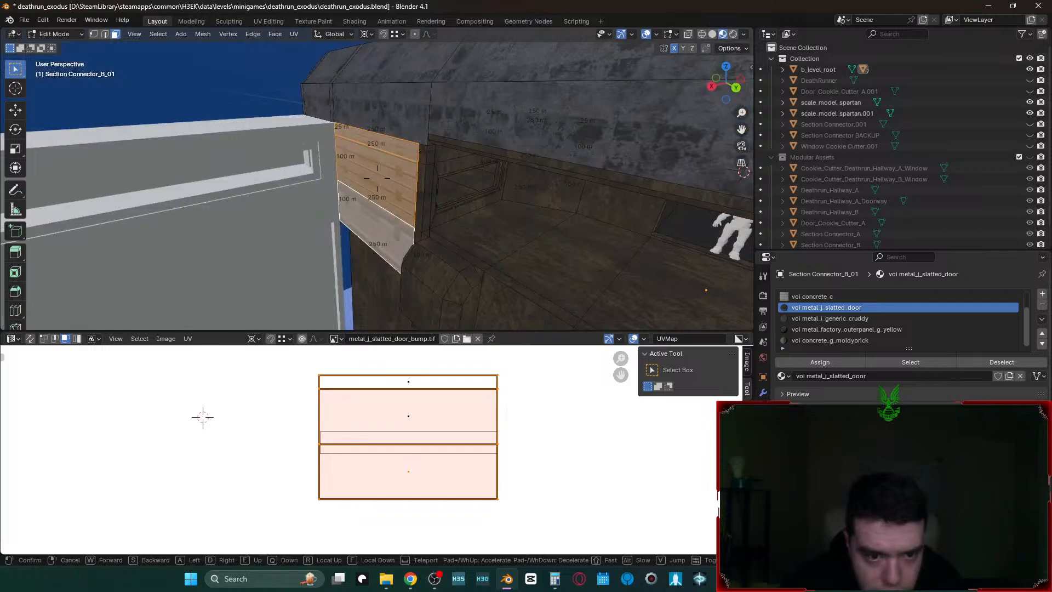
{"action": "left_click", "coordinate": [384, 236]}
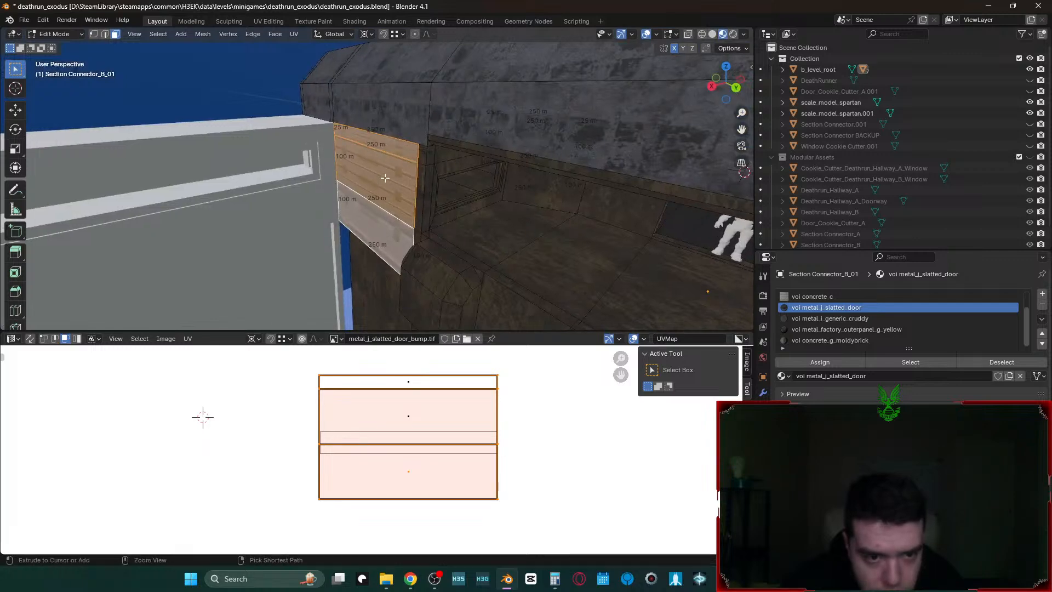
{"action": "key", "text": "ctrl+z"}
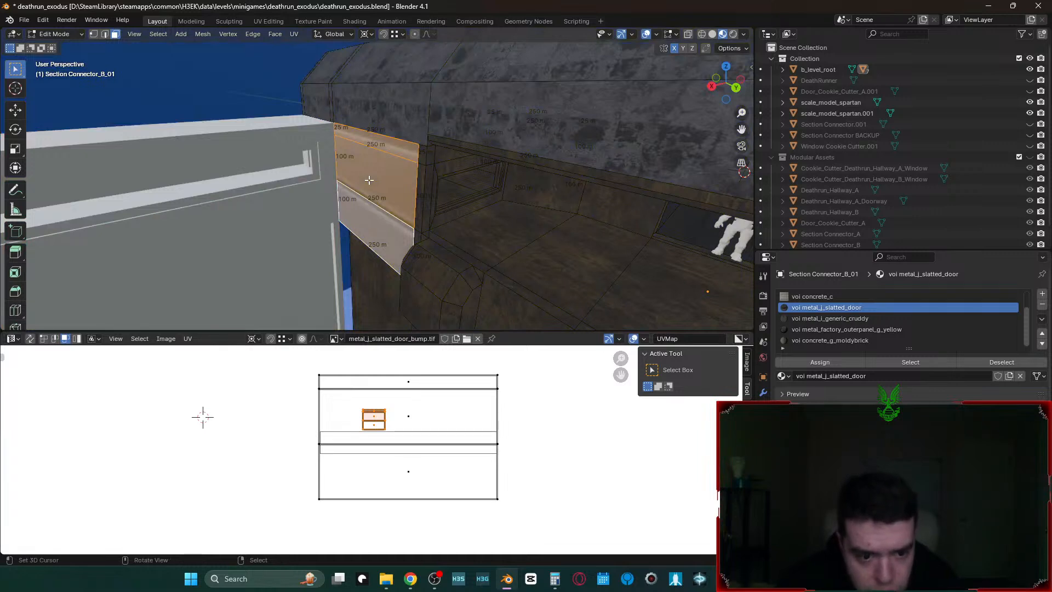
{"action": "key", "text": "ctrl+shift+z"}
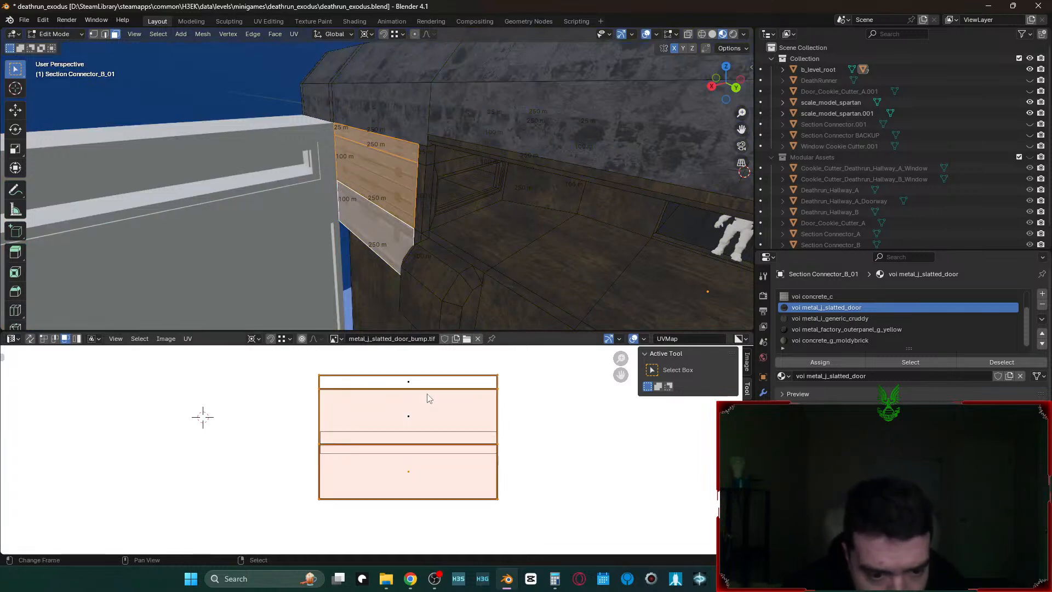
- Try to mirror the UVs of the three newly pasted slatted-door faces by scaling them -1 along Y about the 2D cursor
{"action": "right_click", "coordinate": [368, 226]}
{"action": "right_click", "coordinate": [376, 176], "text": "shift"}
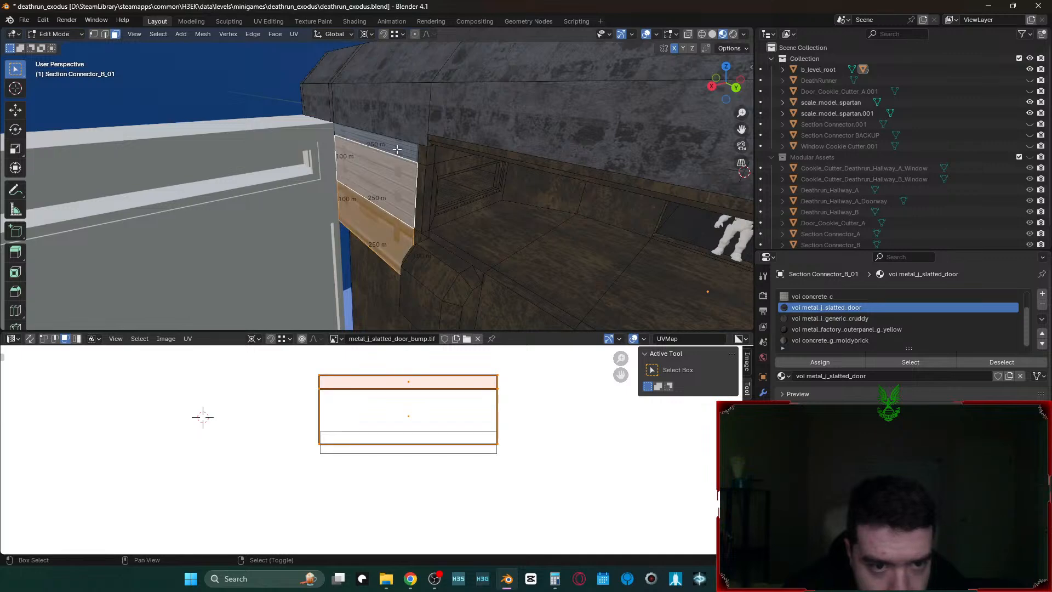
{"action": "right_click", "coordinate": [379, 141], "text": "shift"}
{"action": "key", "text": "s"}
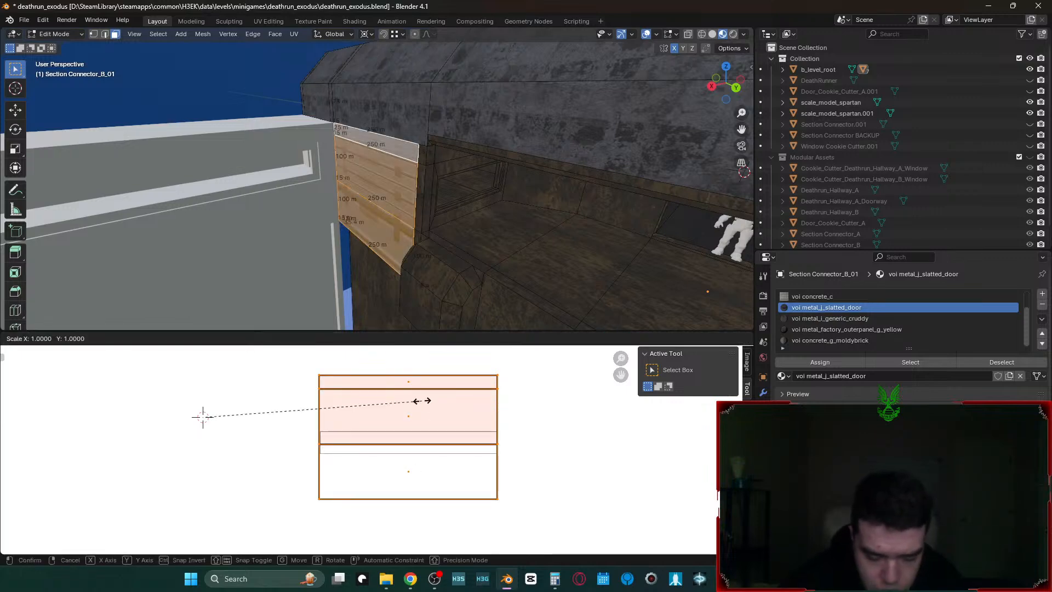
{"action": "key", "text": "y"}
{"action": "key", "text": "minus"}
{"action": "key", "text": "1"}
{"action": "key", "text": "Return"}
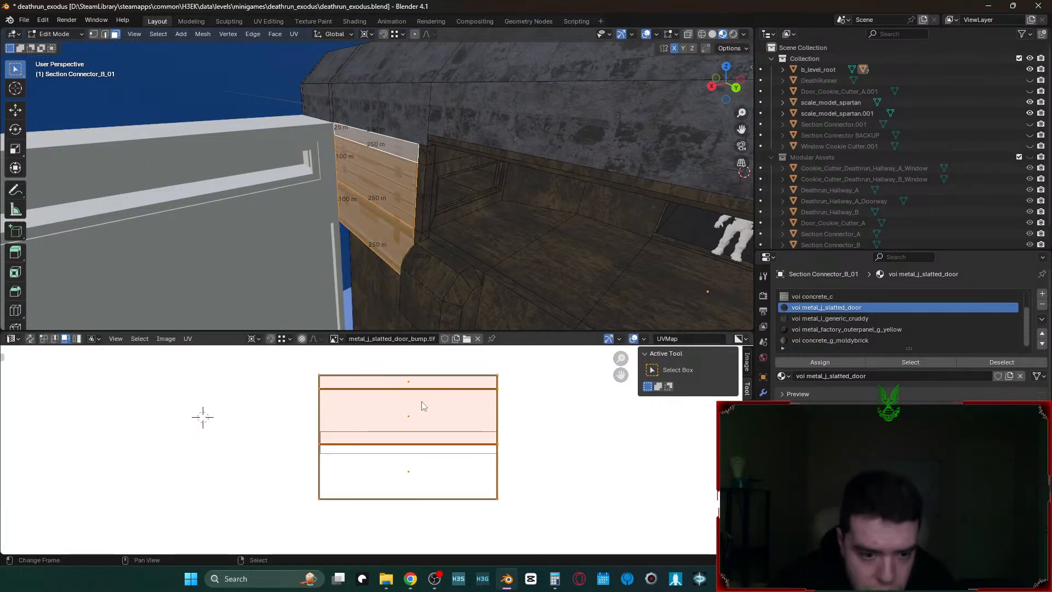
- Set the UV pivot to Individual Origins, try scaling the panel UVs by -1 along Y, and undo the scaling
{"action": "key", "text": "period"}
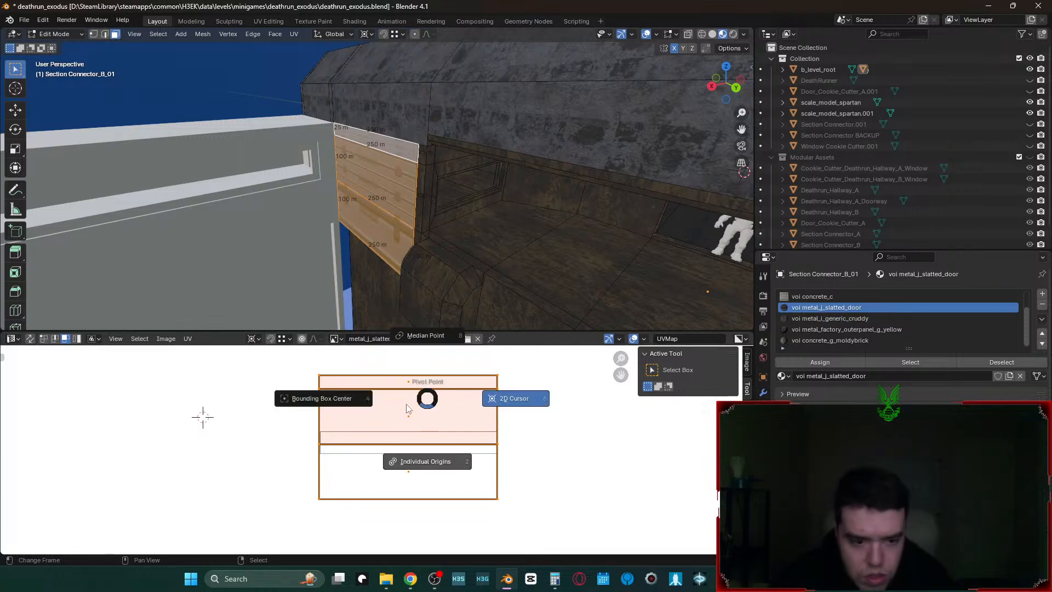
{"action": "left_click", "coordinate": [393, 459]}
{"action": "key", "text": "s"}
{"action": "key", "text": "y"}
{"action": "key", "text": "minus"}
{"action": "key", "text": "1"}
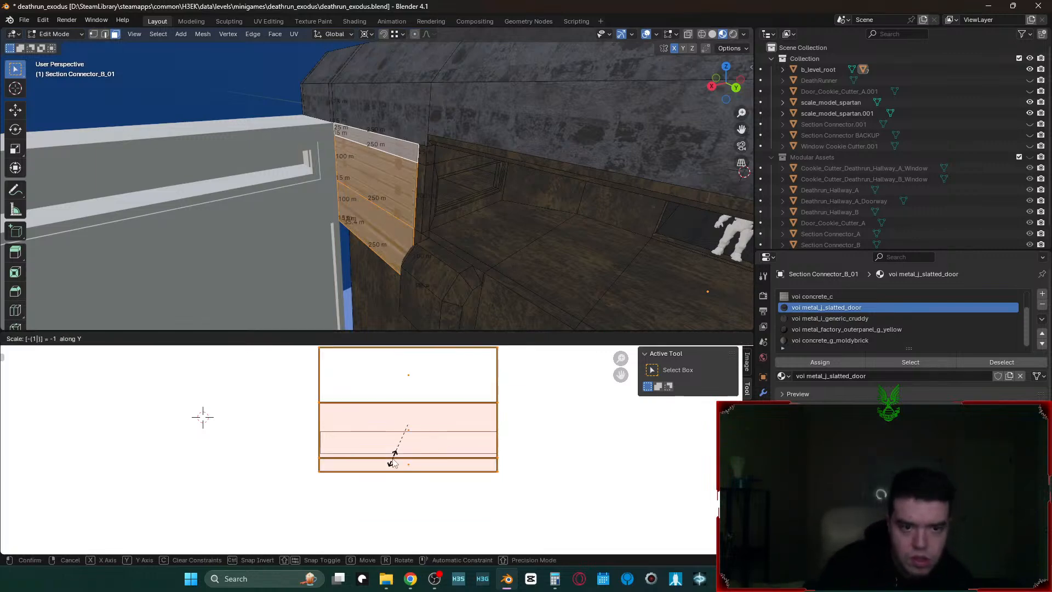
{"action": "key", "text": "Return"}
{"action": "key", "text": "ctrl+z"}
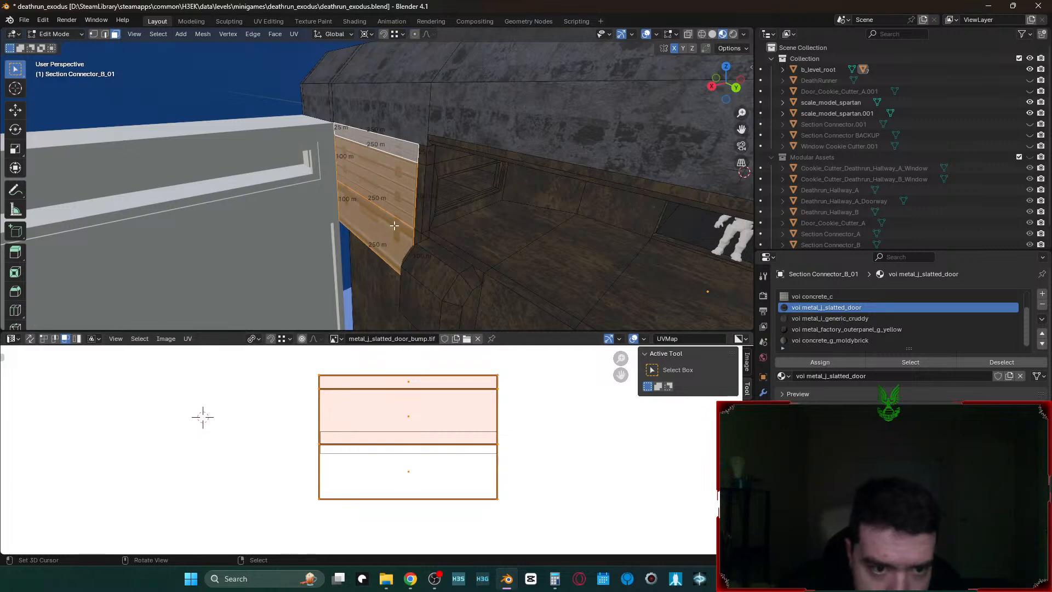
- Reselect the top, lower and middle slatted-door faces and flip all their UVs vertically with a scale of -1 along Y
{"action": "right_click", "coordinate": [378, 141]}
{"action": "right_click", "coordinate": [379, 226], "text": "shift"}
{"action": "right_click", "coordinate": [374, 169], "text": "shift"}
{"action": "right_click", "coordinate": [418, 415]}
{"action": "key", "text": "a"}
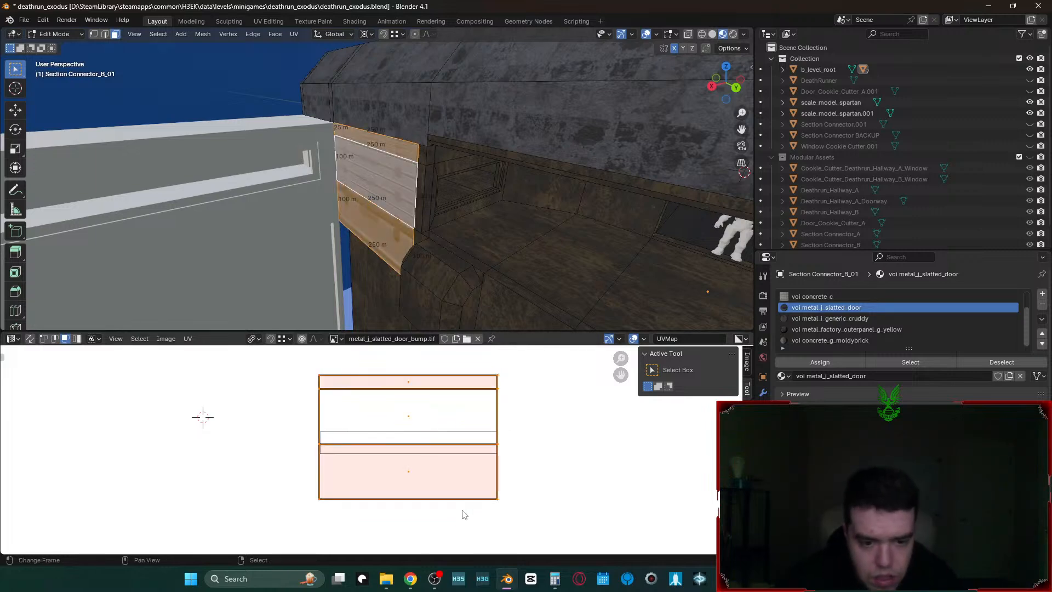
{"action": "key", "text": "s"}
{"action": "key", "text": "y"}
{"action": "key", "text": "minus"}
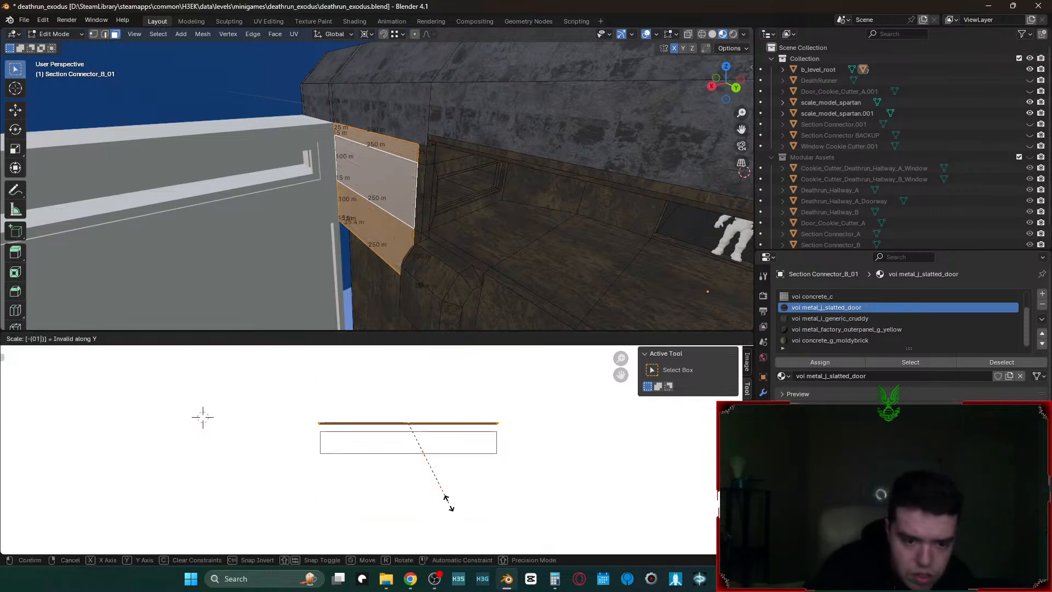
{"action": "key", "text": "Escape"}
{"action": "key", "text": "s"}
{"action": "key", "text": "y"}
{"action": "key", "text": "minus"}
{"action": "key", "text": "1"}
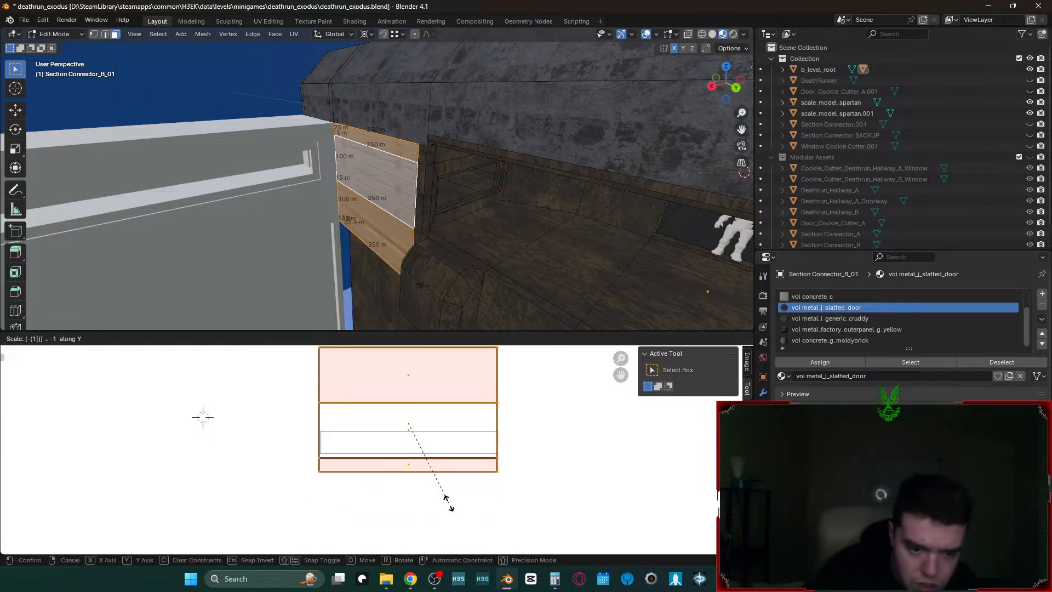
{"action": "key", "text": "Return"}
- Add the slatted-door faces on the opposite side of Section Connector_B_01 to the current selection
{"action": "middle_click_drag", "start_coordinate": [630, 320], "coordinate": [528, 311]}
{"action": "key", "text": "c"}
{"action": "left_click_drag", "start_coordinate": [457, 243], "coordinate": [457, 233]}
{"action": "left_click_drag", "start_coordinate": [453, 185], "coordinate": [461, 167]}
{"action": "key", "text": "Escape"}
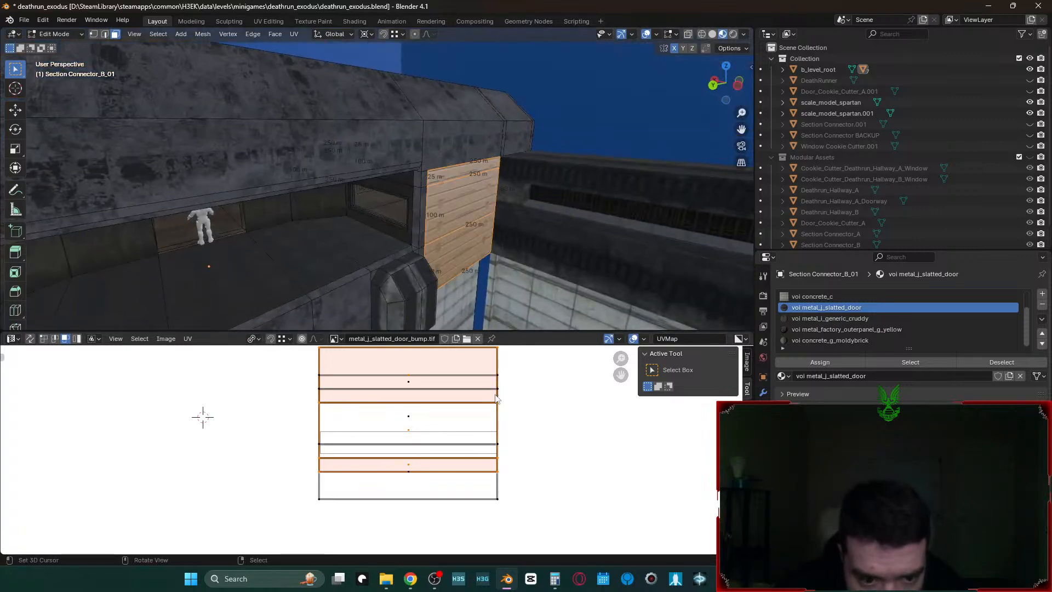
- Move the flipped UV islands down along Y until their lower edge snaps to the bottom of the opposite side's UV layout
{"action": "left_click", "coordinate": [556, 470]}
{"action": "left_click", "coordinate": [493, 467]}
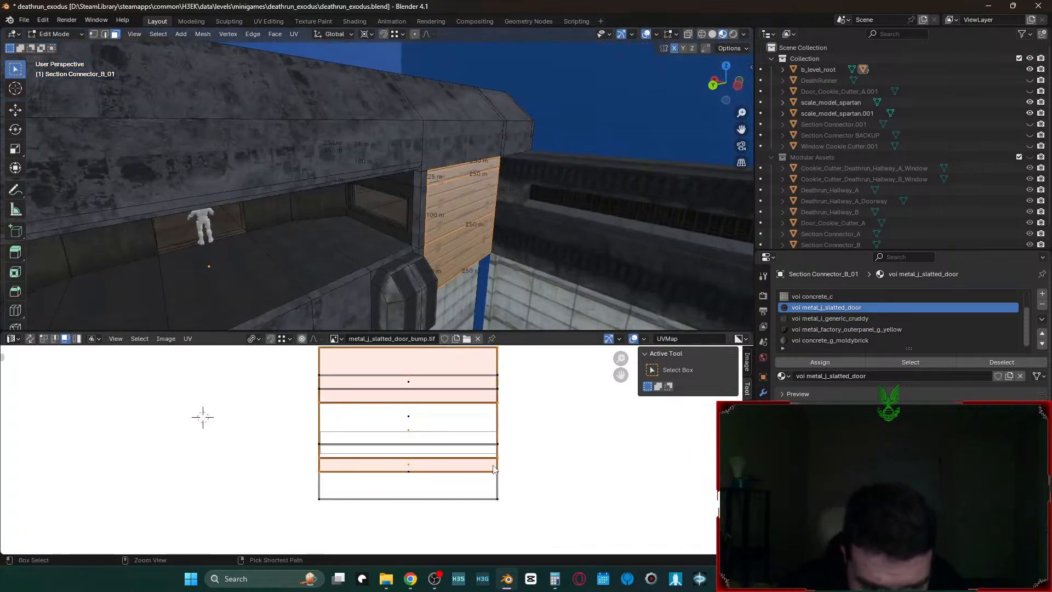
{"action": "key", "text": "g"}
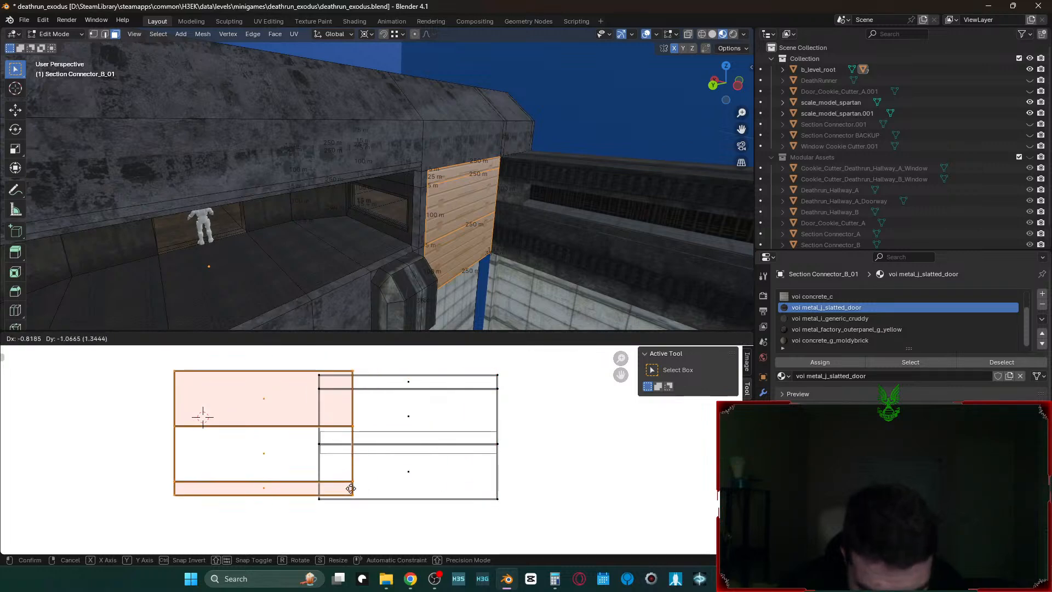
{"action": "key", "text": "y"}
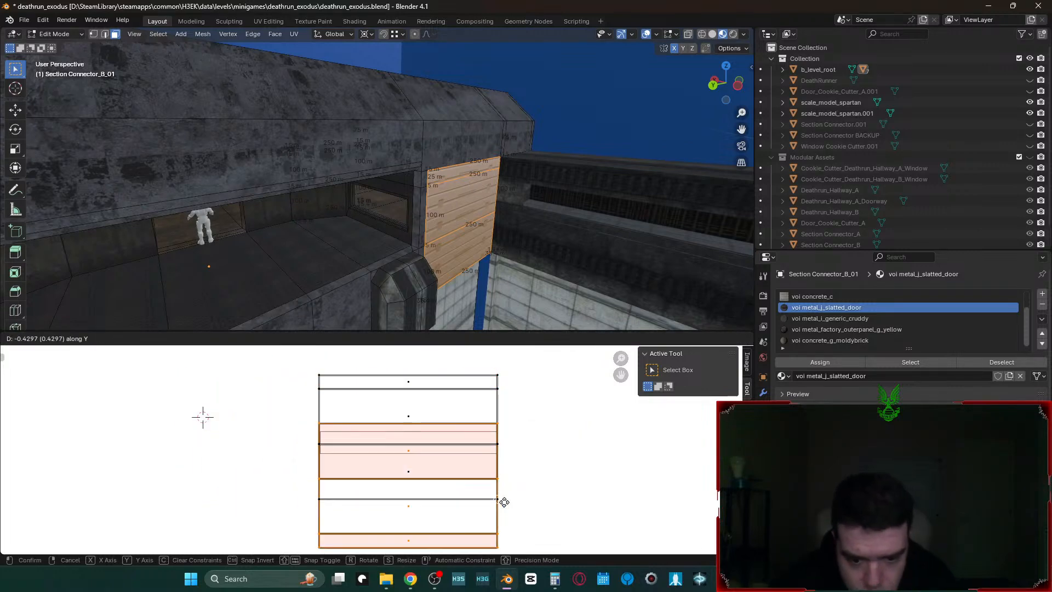
{"action": "right_click", "coordinate": [504, 502]}
{"action": "key", "text": "period"}
{"action": "left_click", "coordinate": [498, 426]}
{"action": "key", "text": "g"}
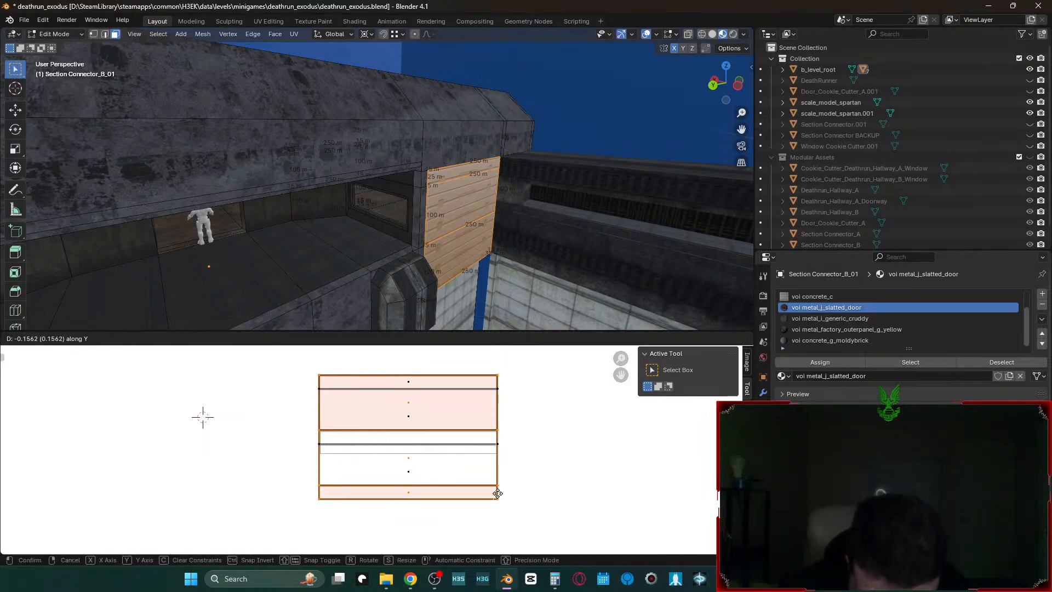
{"action": "left_click", "coordinate": [493, 492]}
- Switch the UV editor to edge selection and deselect the lowest edge of the moved islands
{"action": "key", "text": "2"}
{"action": "key", "text": "c"}
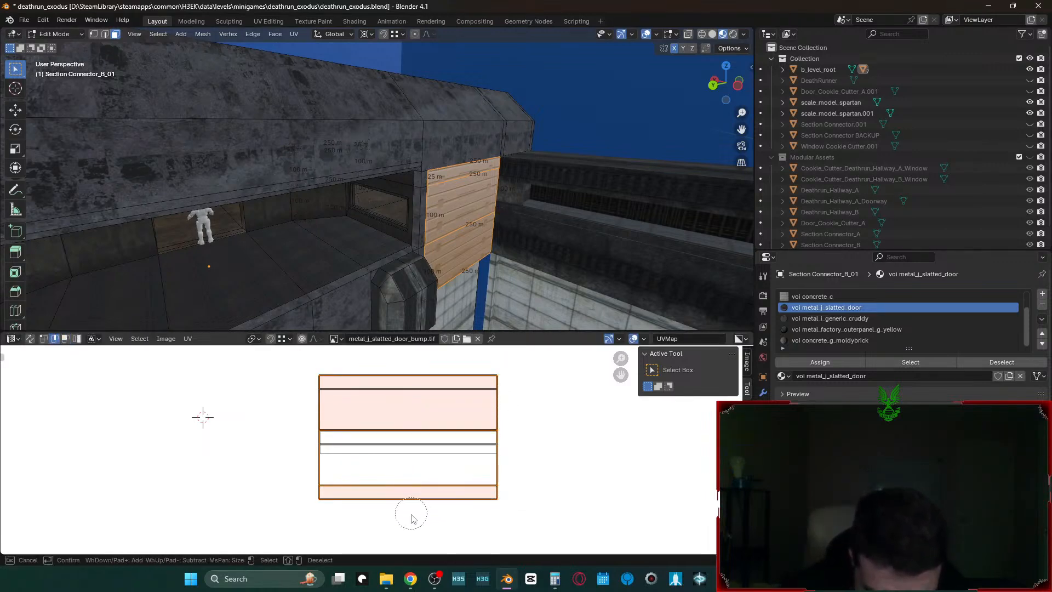
{"action": "right_click", "coordinate": [412, 515]}
{"action": "key", "text": "c"}
{"action": "left_click", "coordinate": [412, 513], "text": "shift"}
{"action": "right_click", "coordinate": [413, 512]}
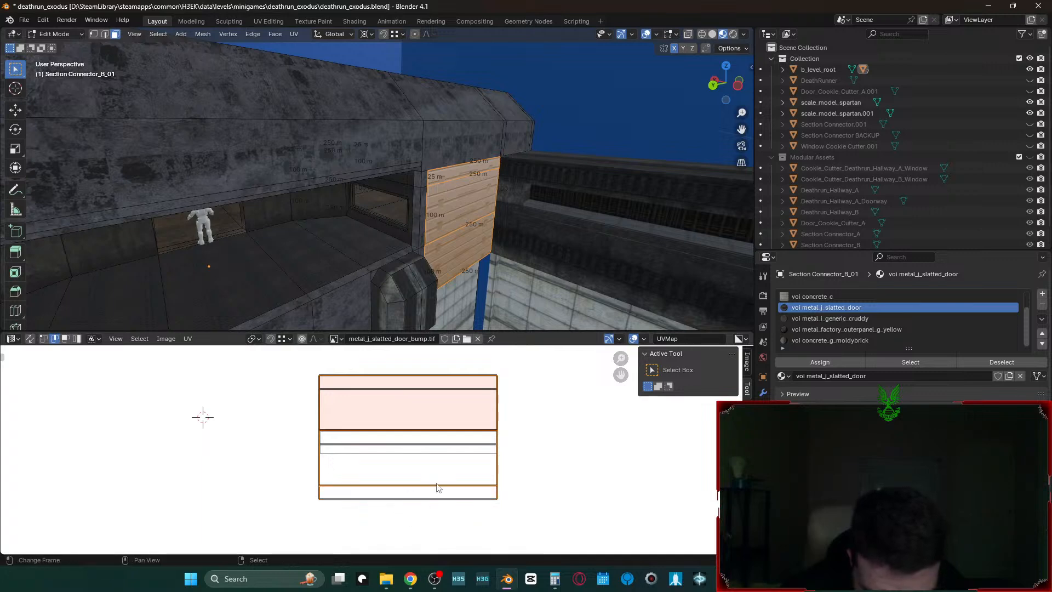
- Try to shift the remaining UV edges up along Y, and undo the moves
{"action": "key", "text": "g"}
{"action": "key", "text": "y"}
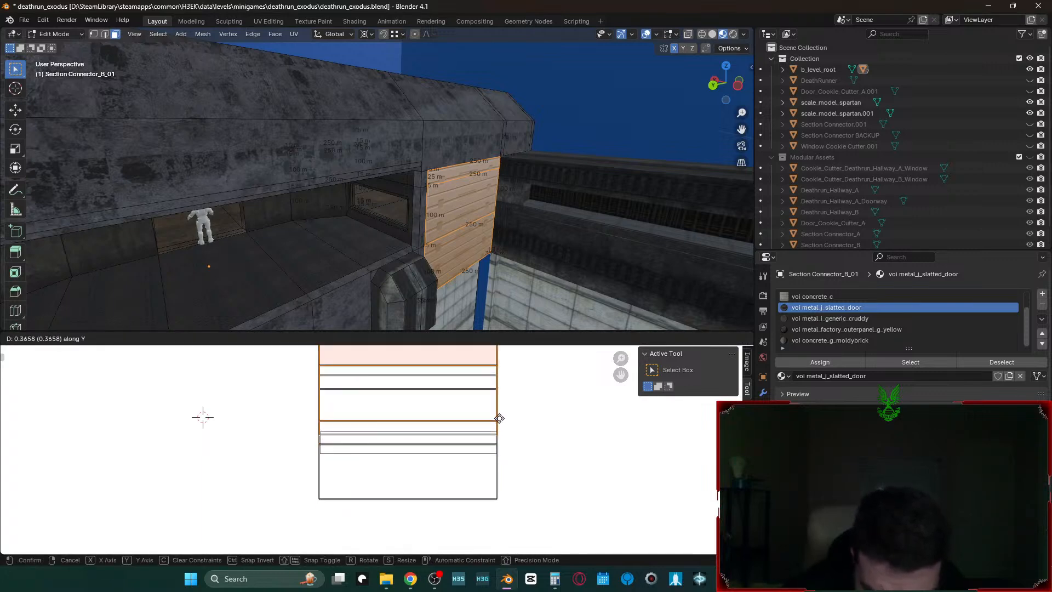
{"action": "left_click", "coordinate": [496, 377]}
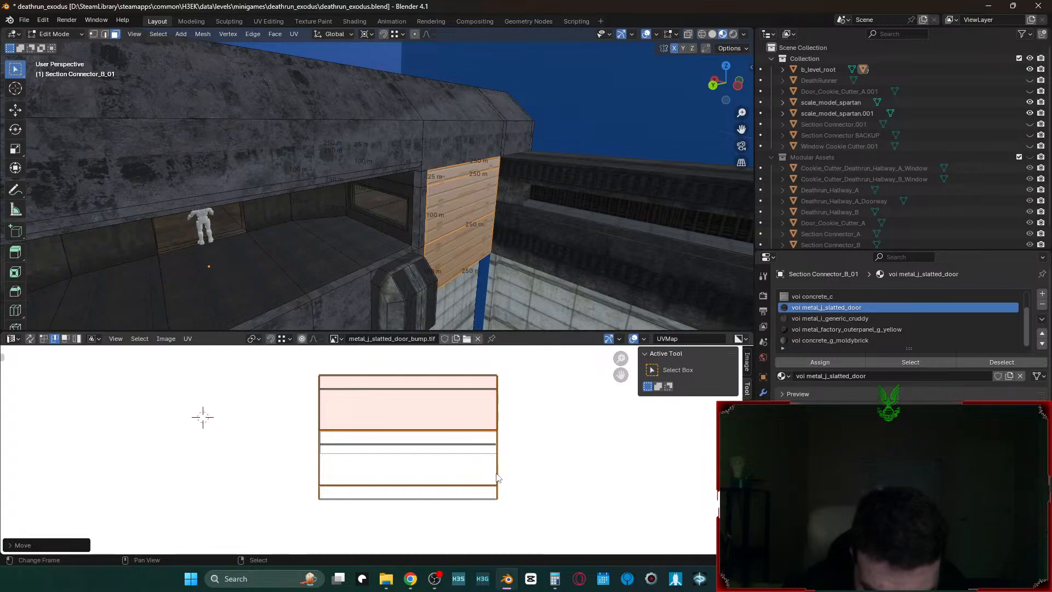
{"action": "key", "text": "g"}
{"action": "key", "text": "y"}
{"action": "left_click", "coordinate": [495, 403]}
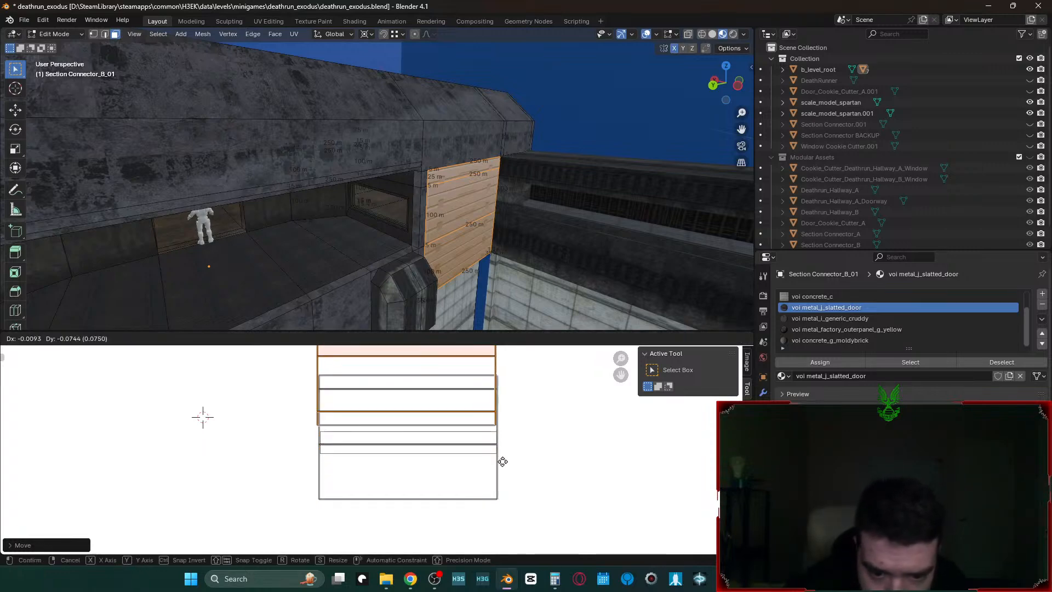
{"action": "key", "text": "g"}
{"action": "key", "text": "y"}
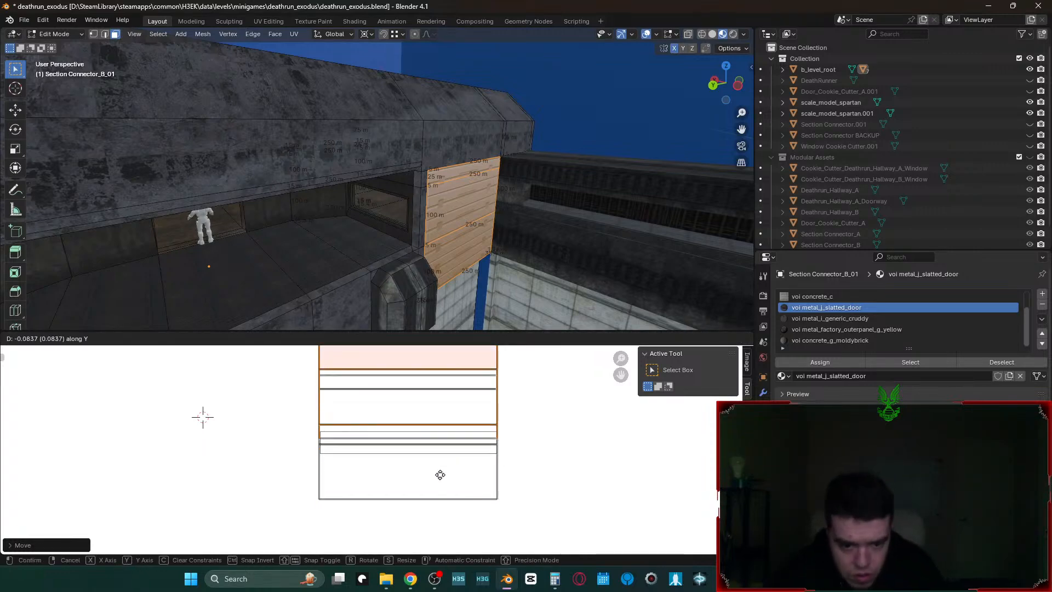
{"action": "left_click", "coordinate": [530, 484]}
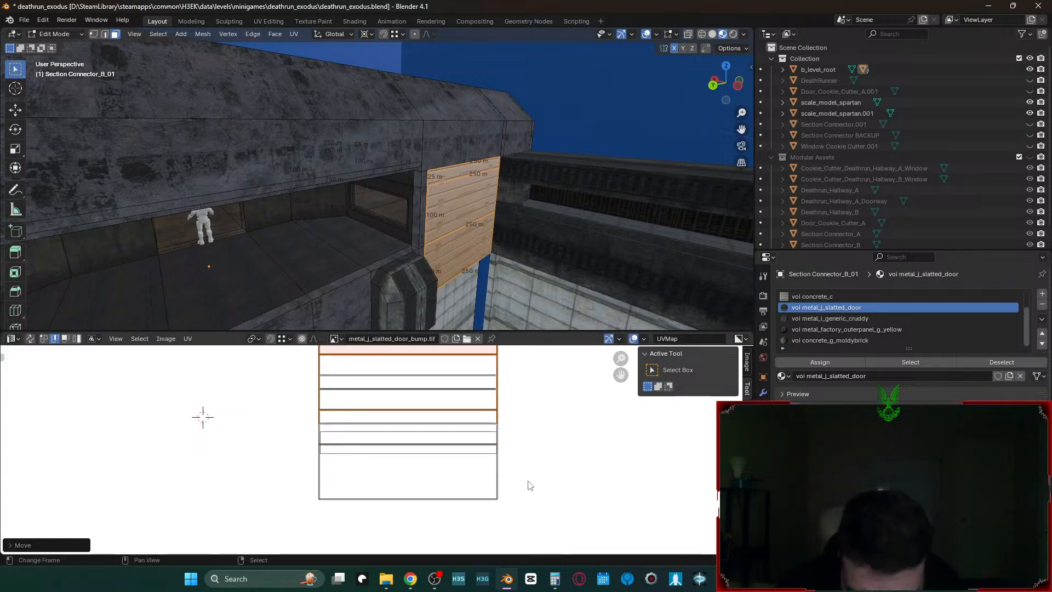
{"action": "key", "text": "ctrl+z"}
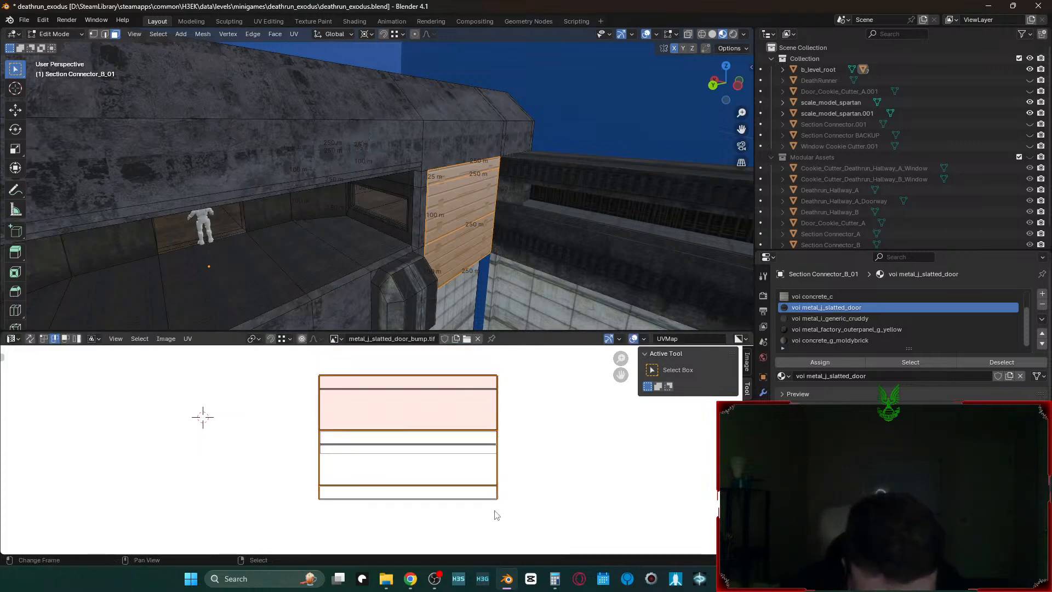
- Move the selected UV edges up along Y so the two inner edges line up with the opposite side's inner edges
{"action": "key", "text": "c"}
{"action": "key", "text": "Escape"}
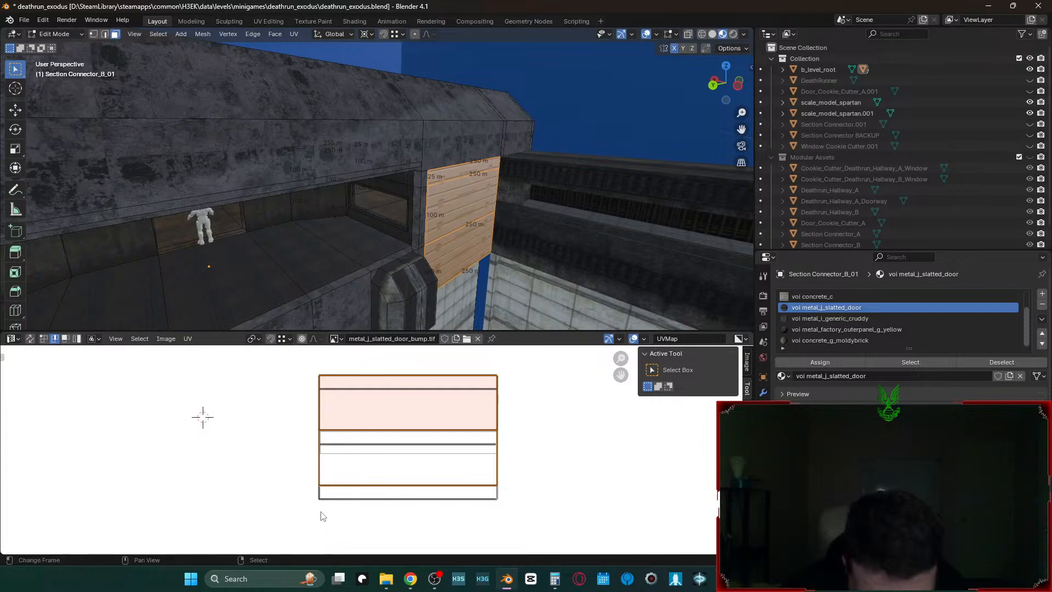
{"action": "key", "text": "g"}
{"action": "key", "text": "y"}
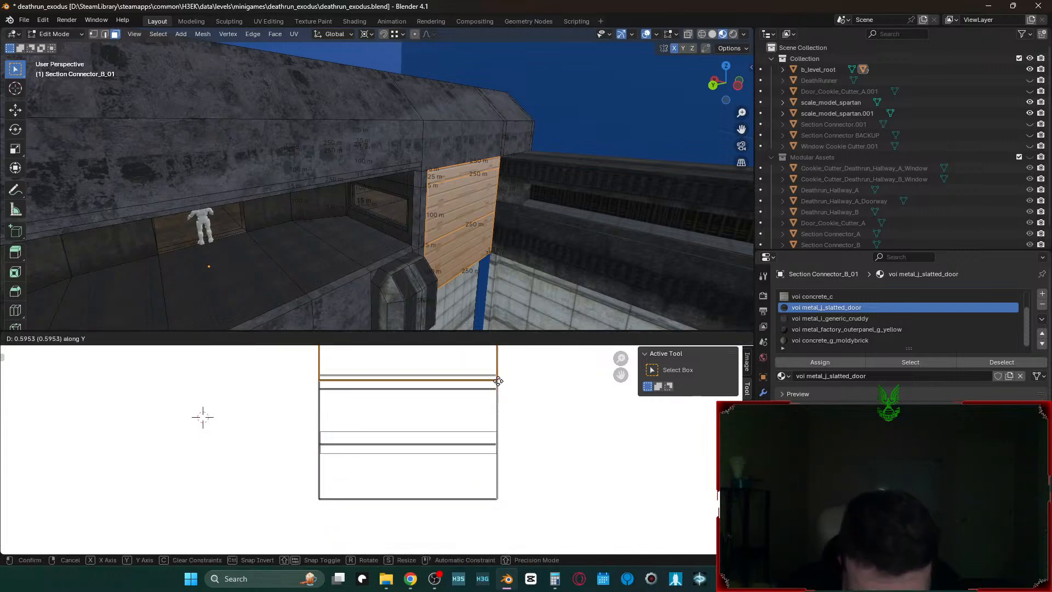
{"action": "left_click", "coordinate": [500, 371]}
{"action": "key", "text": "g"}
{"action": "key", "text": "y"}
{"action": "left_click", "coordinate": [500, 448]}
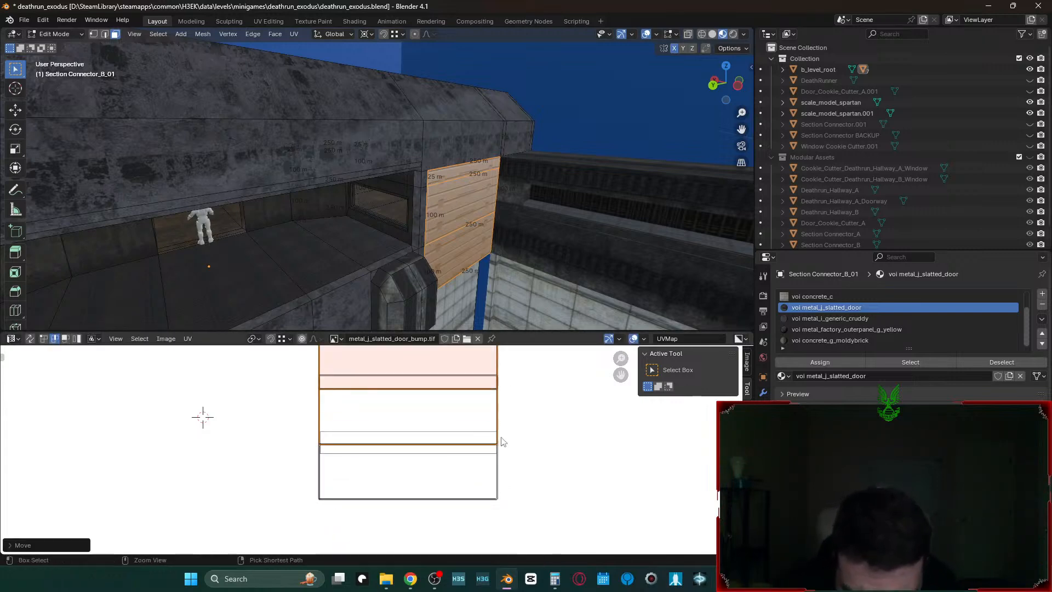
- Deselect both inner UV edges and snap the remaining top edge down along Y to the top of the opposite side's layout
{"action": "key", "text": "c"}
{"action": "right_click", "coordinate": [449, 437]}
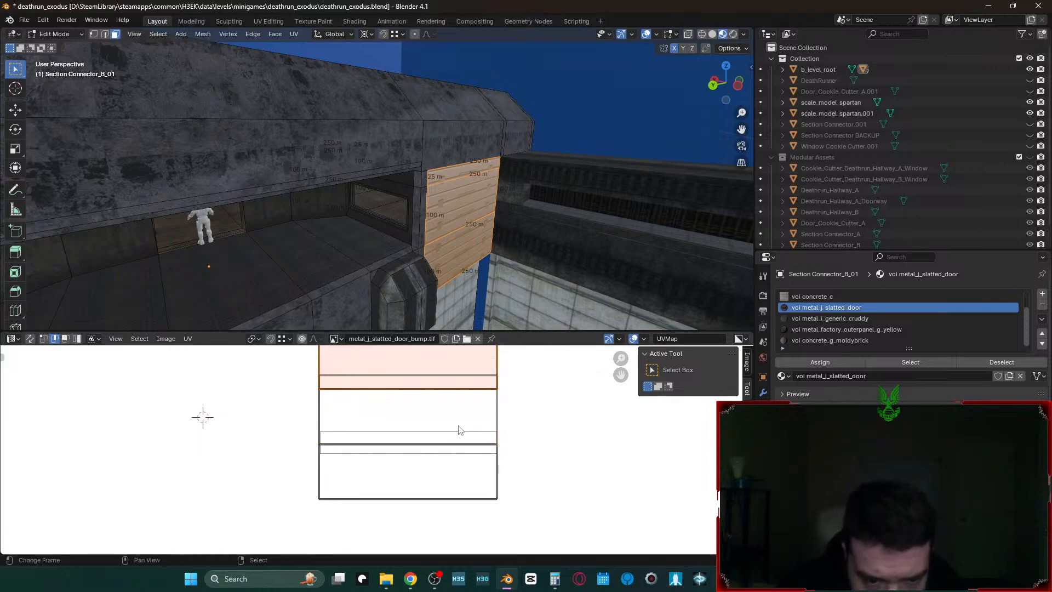
{"action": "key", "text": "g"}
{"action": "key", "text": "y"}
{"action": "right_click", "coordinate": [482, 406]}
{"action": "key", "text": "c"}
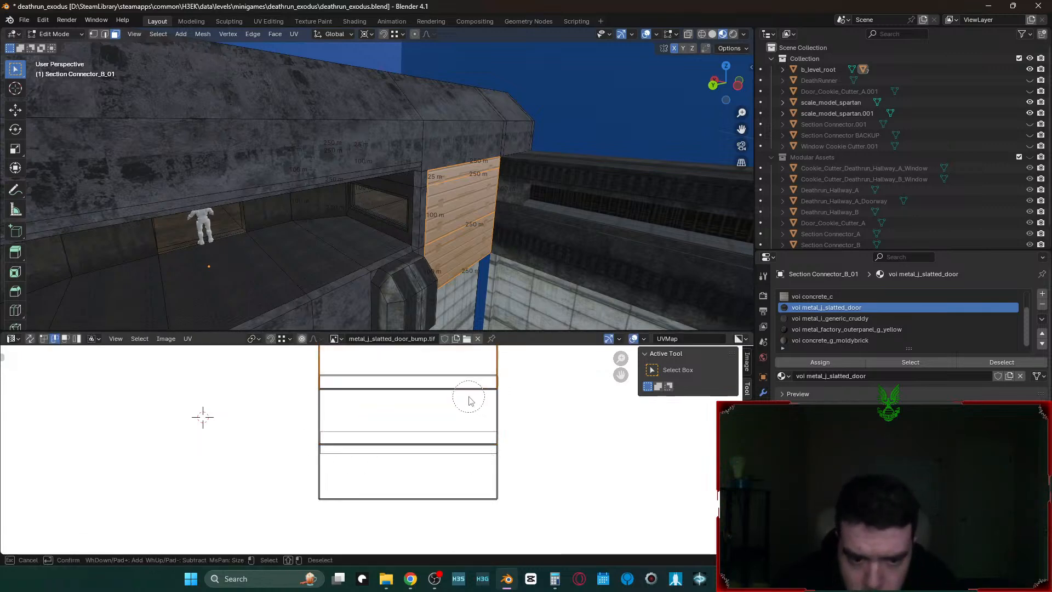
{"action": "right_click", "coordinate": [471, 408]}
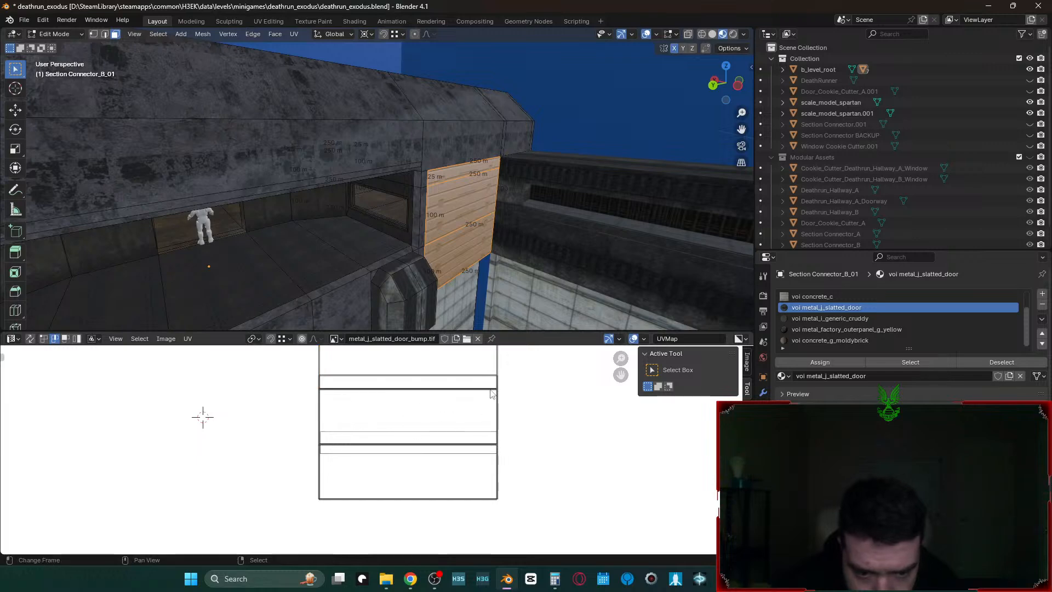
{"action": "key", "text": "g"}
{"action": "key", "text": "y"}
{"action": "left_click", "coordinate": [495, 379], "text": "ctrl"}
- View both slatted-door panels from the front and select their faces on both sides to compare the UV layouts
{"action": "key", "text": "Tab"}
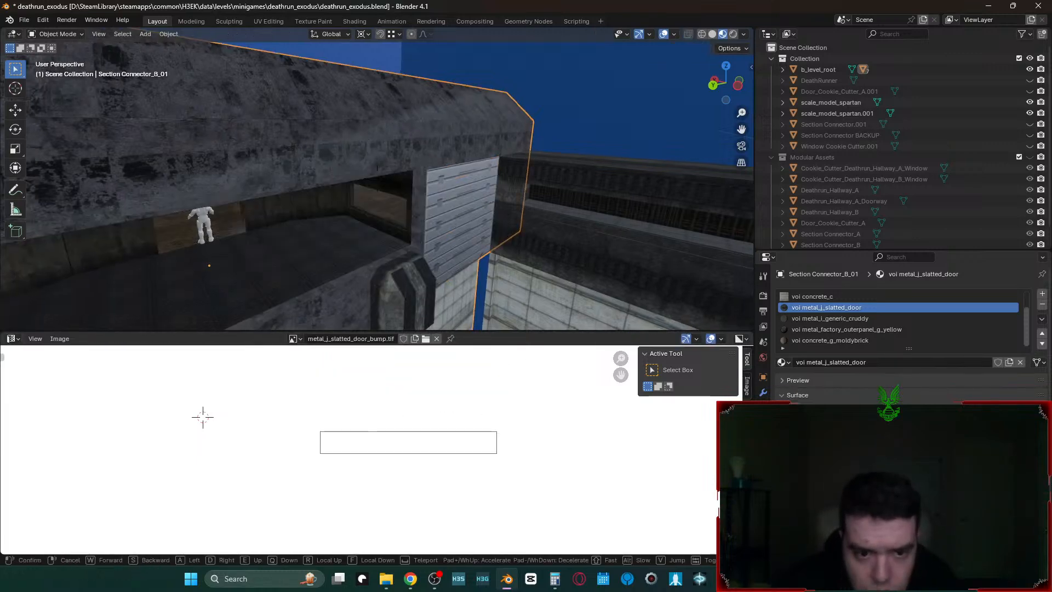
{"action": "key", "text": "shift+grave"}
{"action": "left_click", "coordinate": [507, 238]}
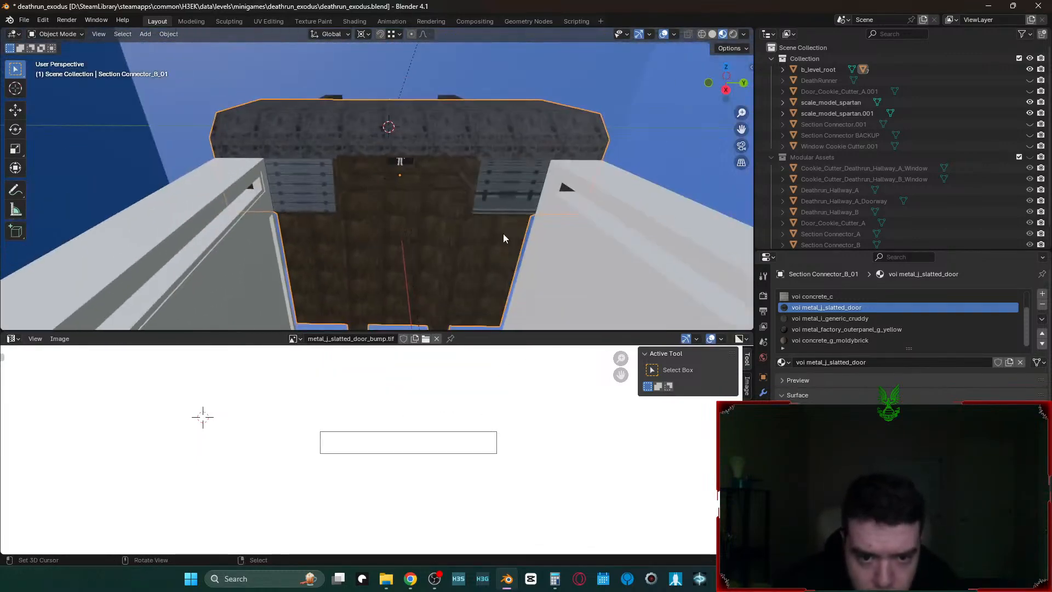
{"action": "key", "text": "Tab"}
{"action": "left_click", "coordinate": [515, 176]}
{"action": "key", "text": "c"}
{"action": "left_click", "coordinate": [515, 175]}
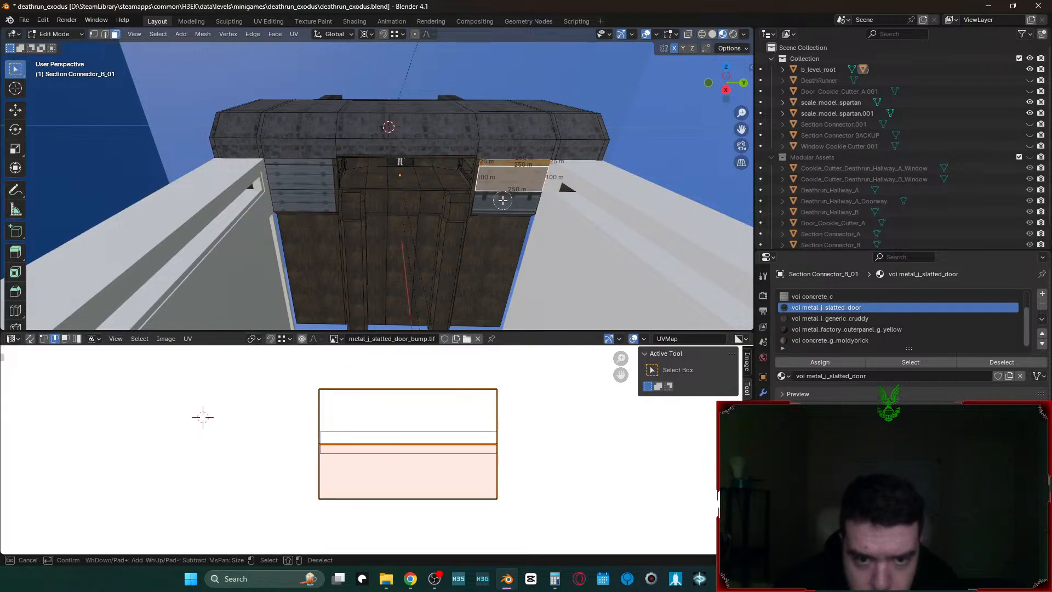
{"action": "left_click", "coordinate": [501, 201]}
{"action": "left_click", "coordinate": [307, 174]}
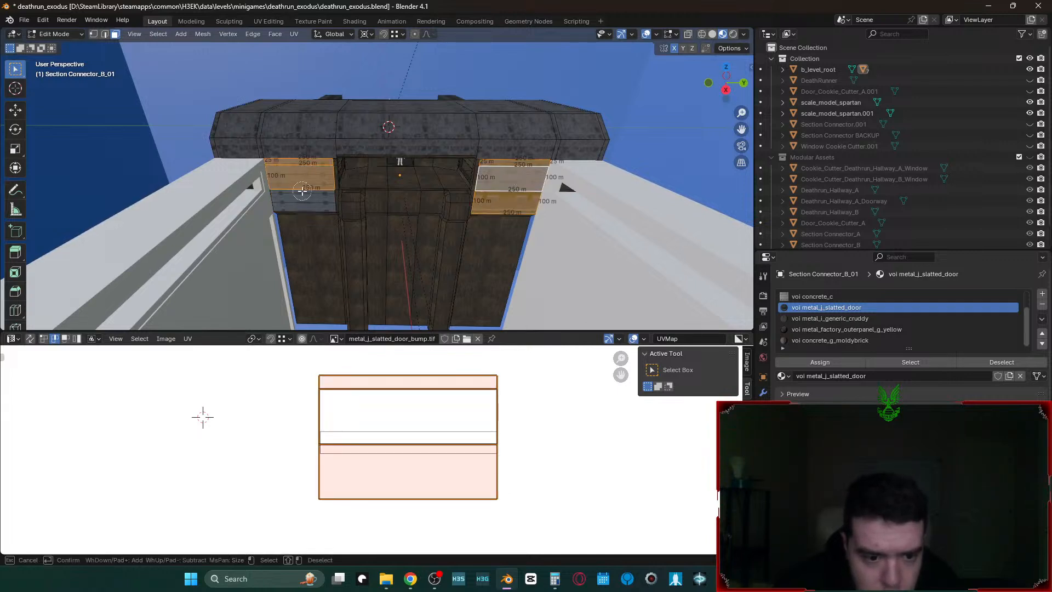
{"action": "left_click", "coordinate": [303, 190]}
{"action": "key", "text": "Return"}
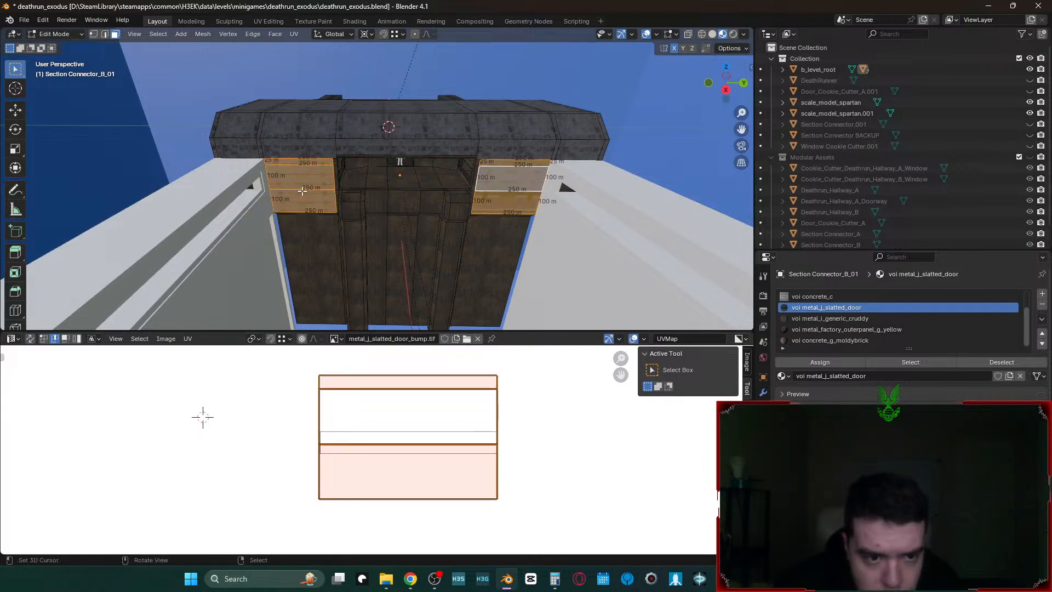
- Select only the narrow top slatted-door strips on both sides and snap the taller UV island's top corner onto the narrow island's top corner
{"action": "right_click", "coordinate": [313, 162]}
{"action": "right_click", "coordinate": [310, 188], "text": "shift"}
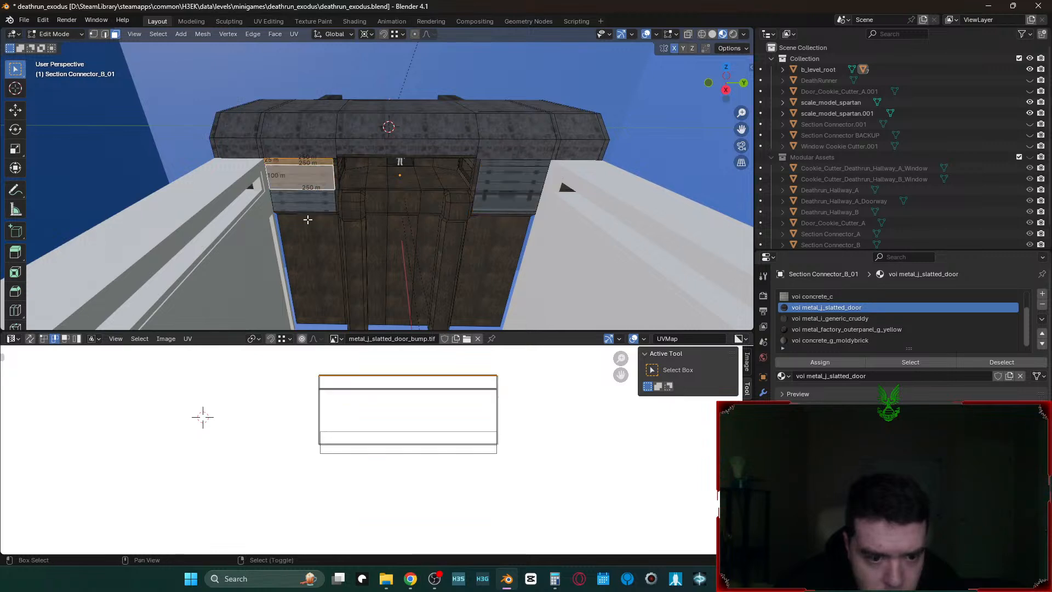
{"action": "right_click", "coordinate": [324, 162]}
{"action": "right_click", "coordinate": [509, 163], "text": "shift"}
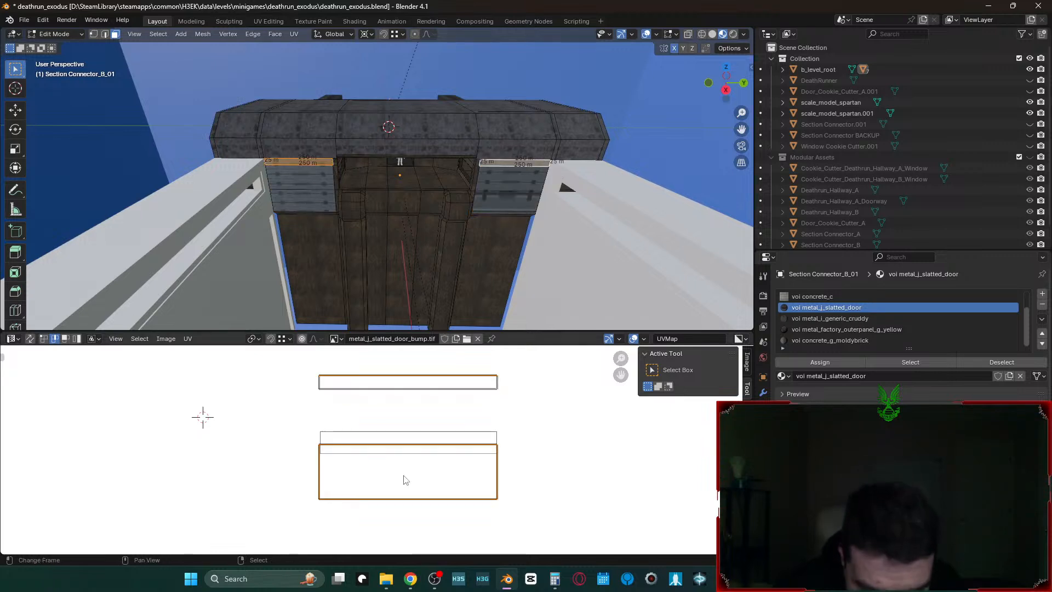
{"action": "key", "text": "3"}
{"action": "key", "text": "g"}
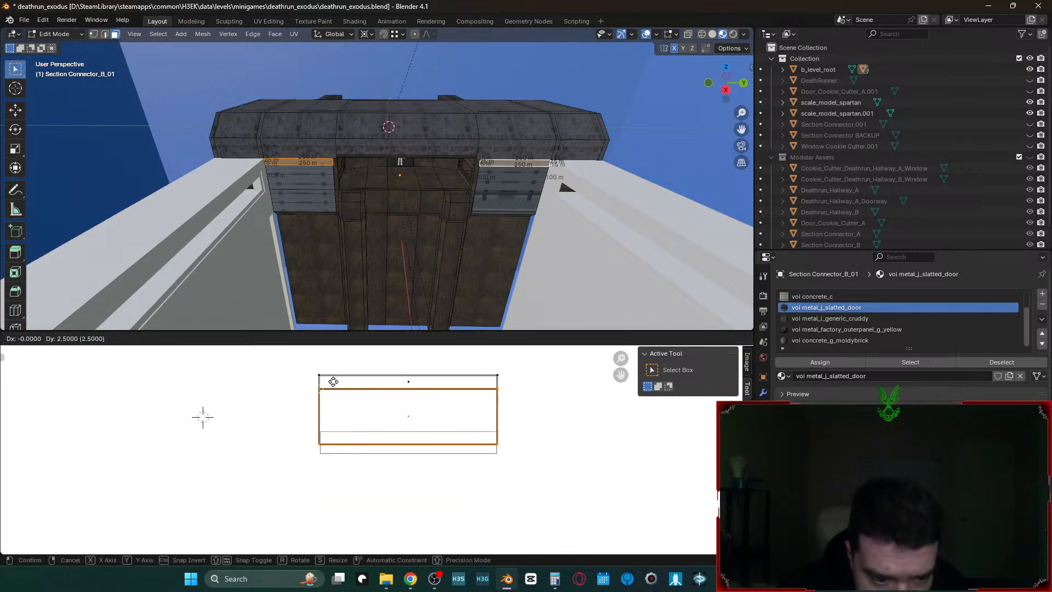
{"action": "left_click", "coordinate": [326, 378], "text": "ctrl"}
- Snap the tall island's lower UV edge up to the narrow strip's lower edge so both top strips share one layout
{"action": "key", "text": "2"}
{"action": "key", "text": "g"}
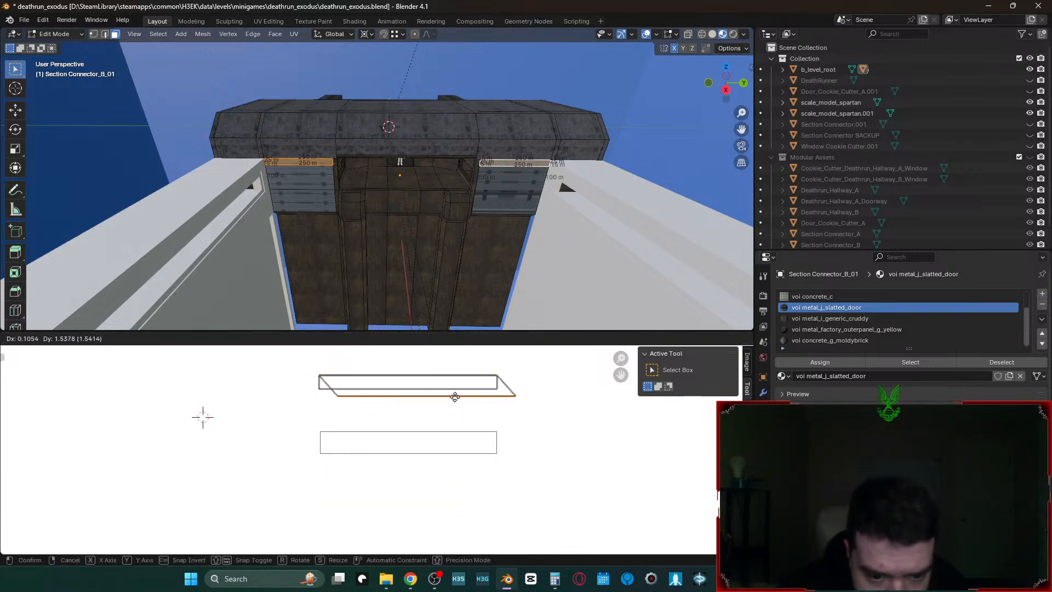
{"action": "left_click", "coordinate": [497, 392], "text": "ctrl"}
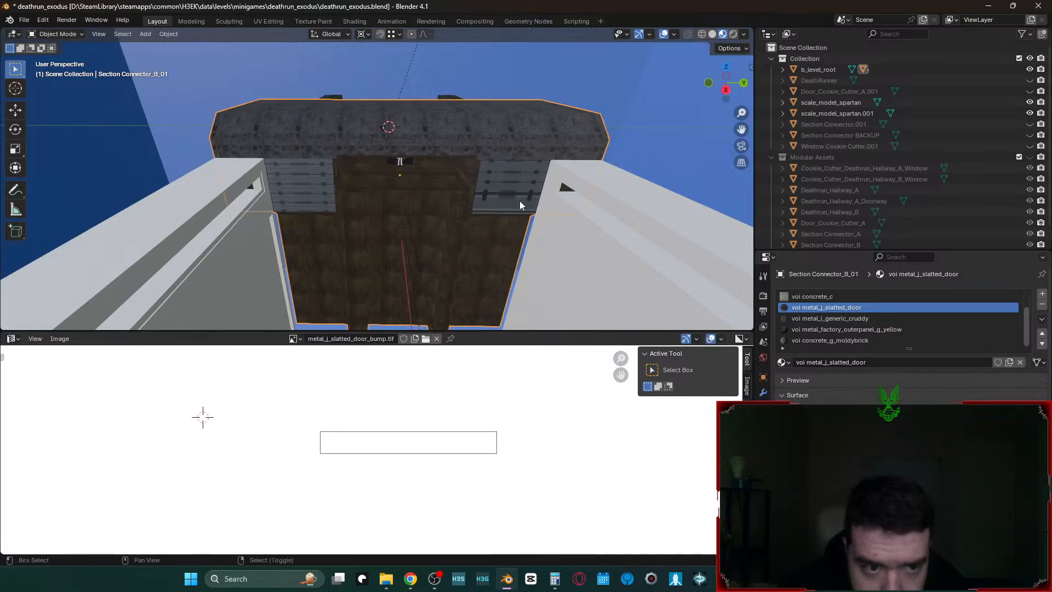
{"action": "scroll", "coordinate": [519, 201], "scroll_direction": "up", "scroll_amount": 5}
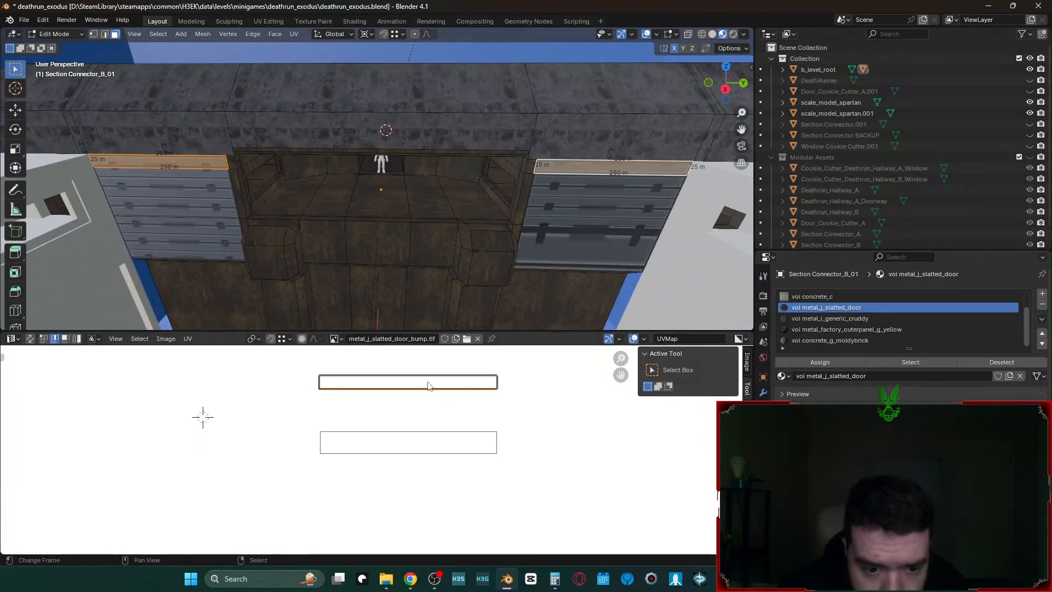
- Flip the top strip's UV island vertically with a scale of -1 along Y
{"action": "key", "text": "s"}
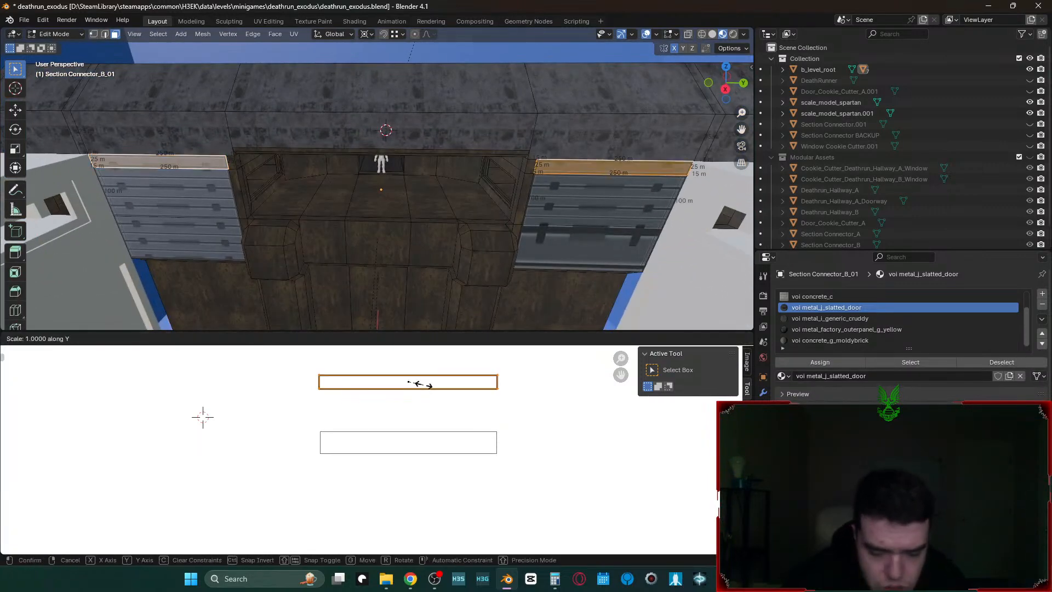
{"action": "key", "text": "y"}
{"action": "key", "text": "minus"}
{"action": "key", "text": "1"}
{"action": "key", "text": "Return"}
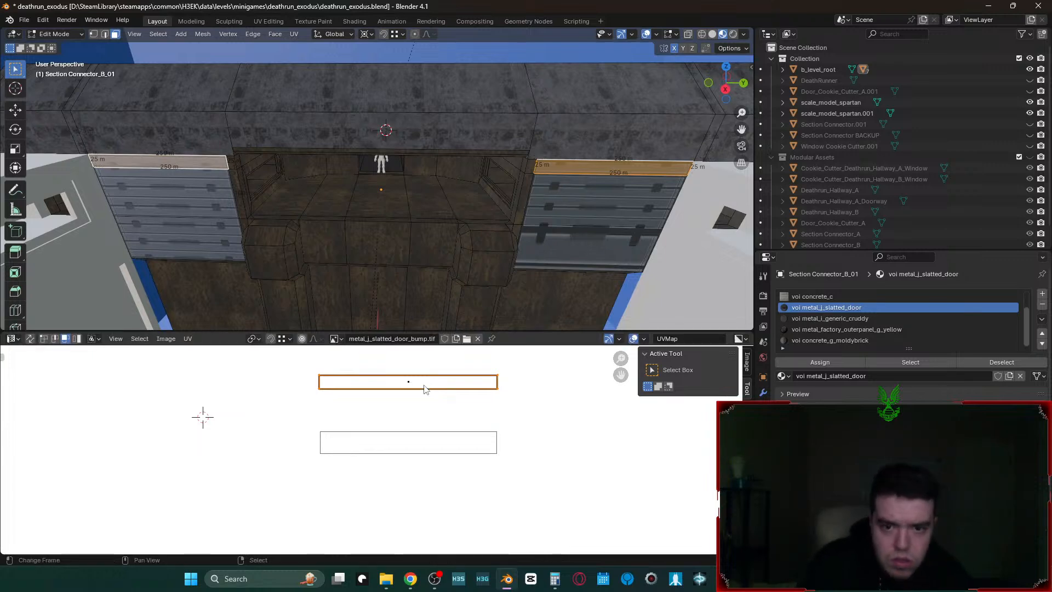
{"action": "key", "text": "s"}
{"action": "key", "text": "Escape"}
{"action": "key", "text": "s"}
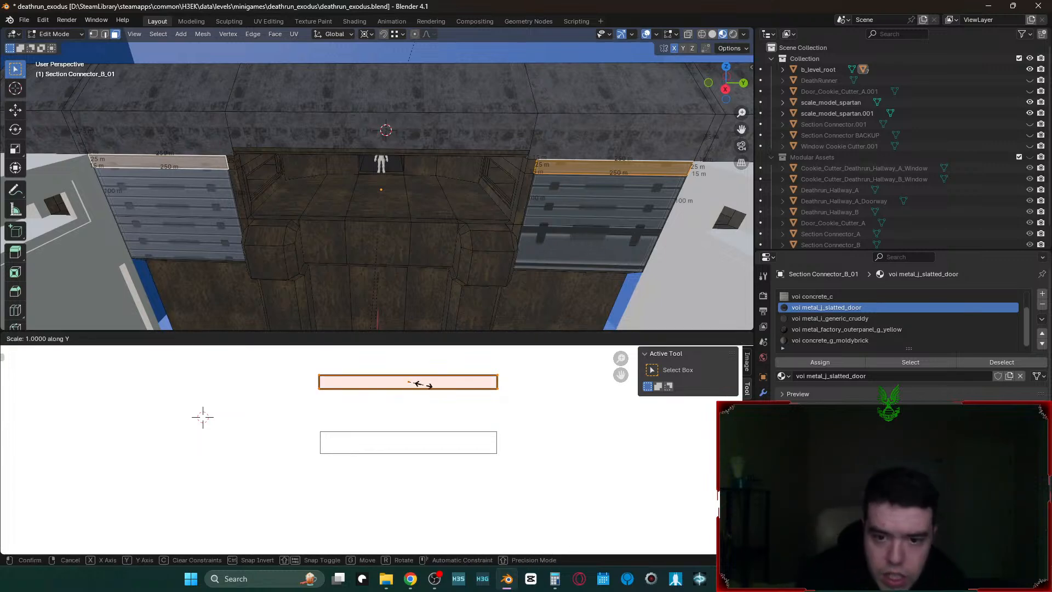
{"action": "left_click", "coordinate": [425, 388]}
- Select the middle and top faces of the right-hand slatted-door panel in turn and compare their texture and UV islands up close
{"action": "left_click", "coordinate": [603, 179]}
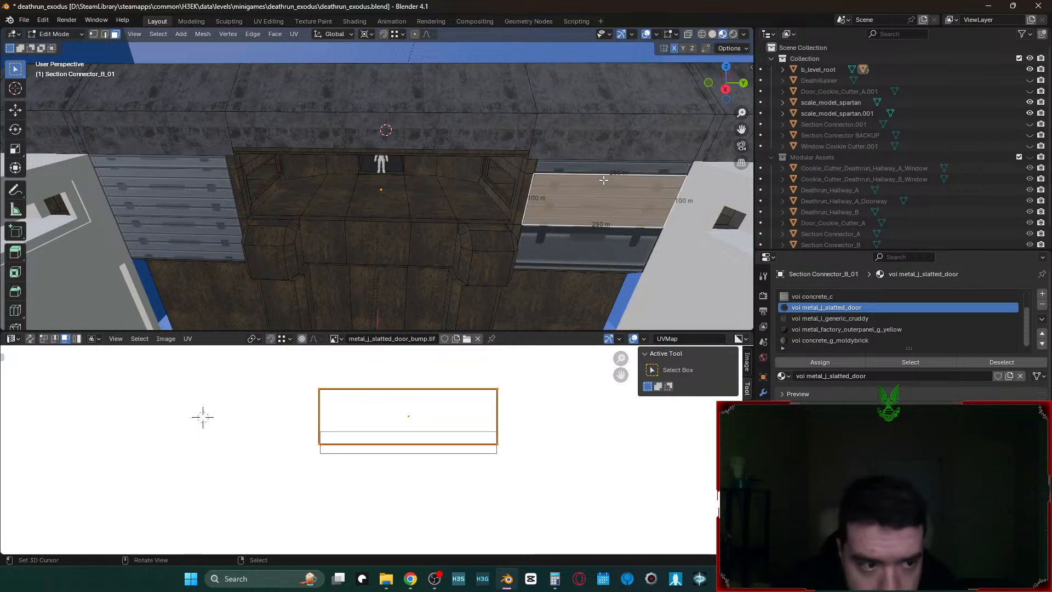
{"action": "key", "text": "shift+grave"}
{"action": "key", "text": "w"}
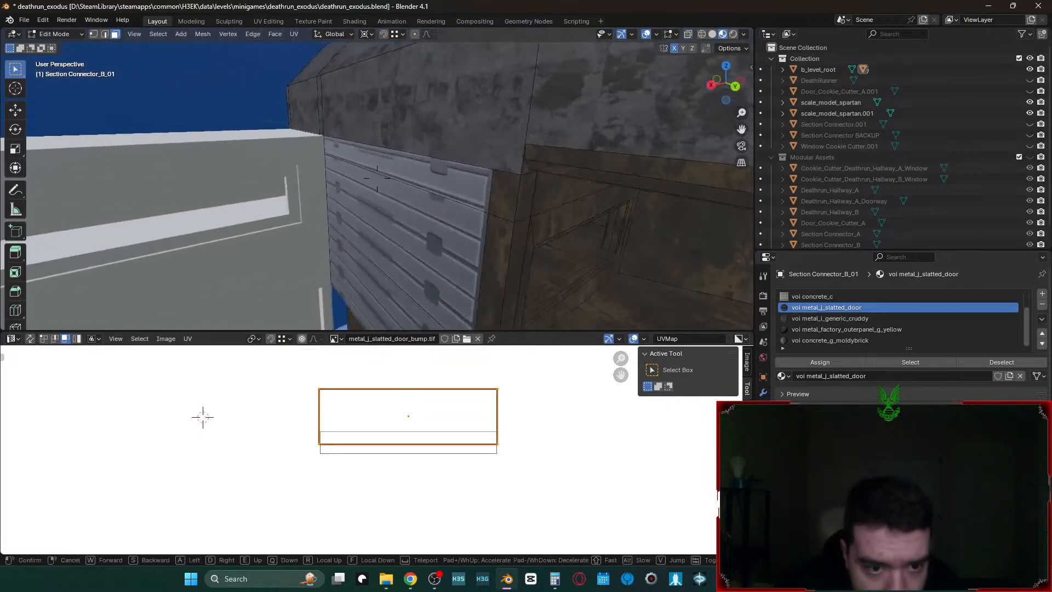
{"action": "key", "text": "w"}
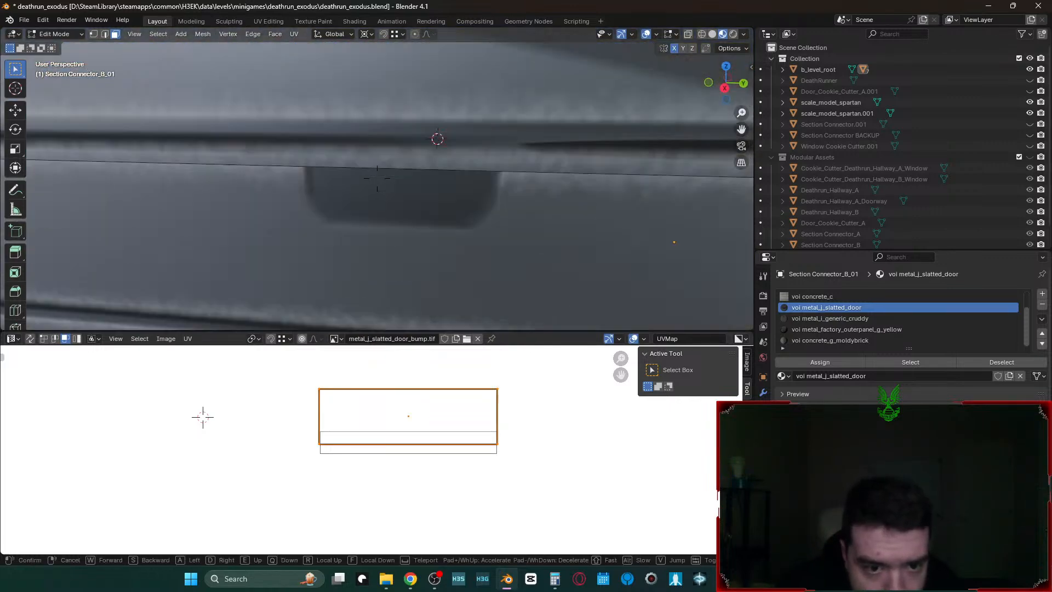
{"action": "key", "text": "s"}
{"action": "key", "text": "d"}
{"action": "left_click", "coordinate": [273, 195]}
{"action": "left_click", "coordinate": [564, 189], "text": "shift"}
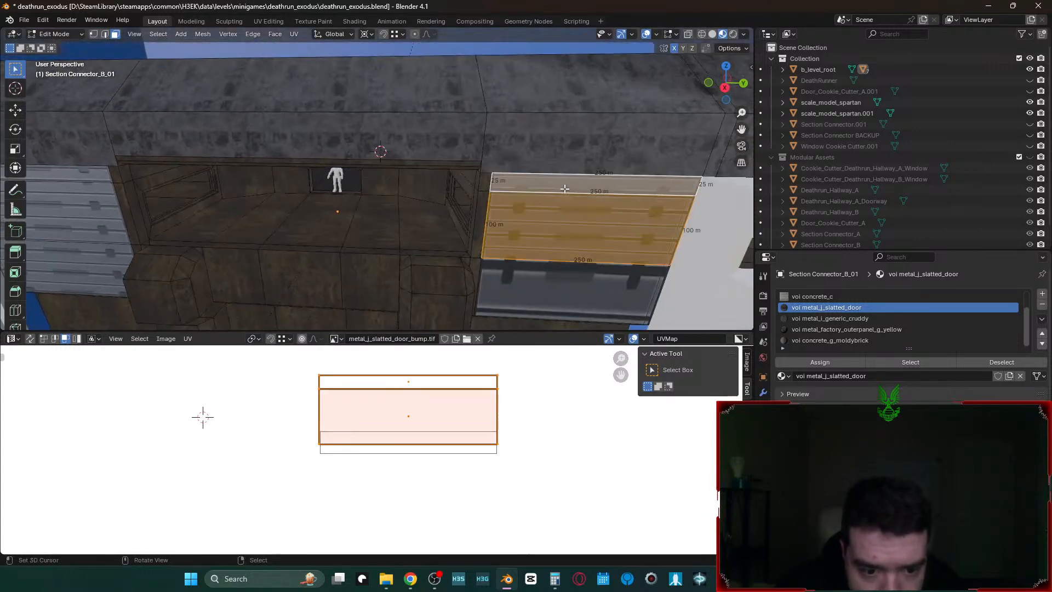
{"action": "left_click", "coordinate": [570, 234]}
{"action": "left_click", "coordinate": [562, 186]}
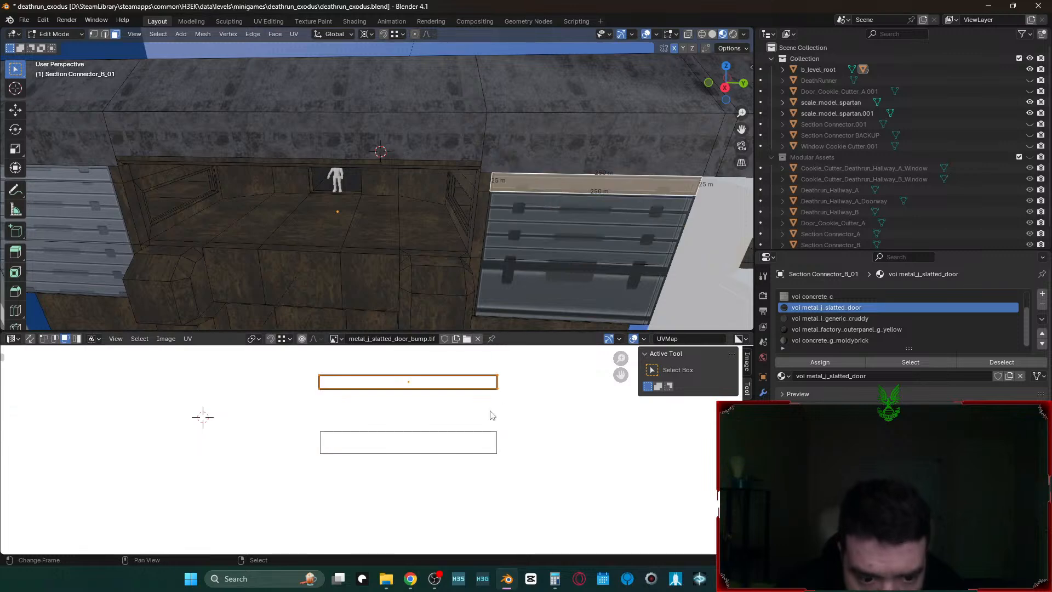
- Select the lowest slatted-door faces on both sides, snap the narrow UV island to the tall island's lower corner, and stretch its upper edge to match
{"action": "left_click", "coordinate": [584, 279]}
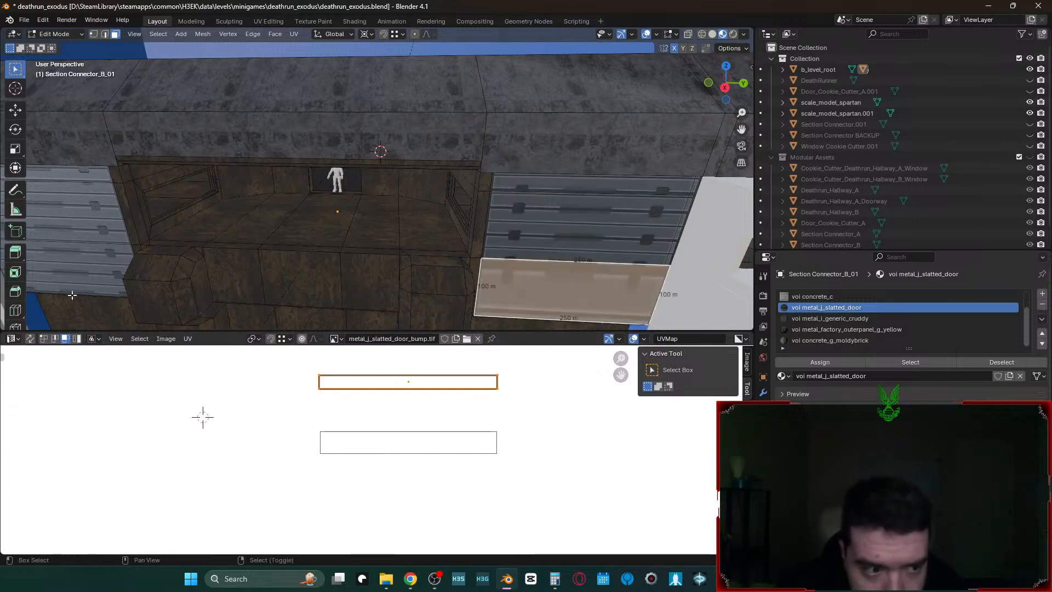
{"action": "left_click", "coordinate": [70, 267], "text": "shift"}
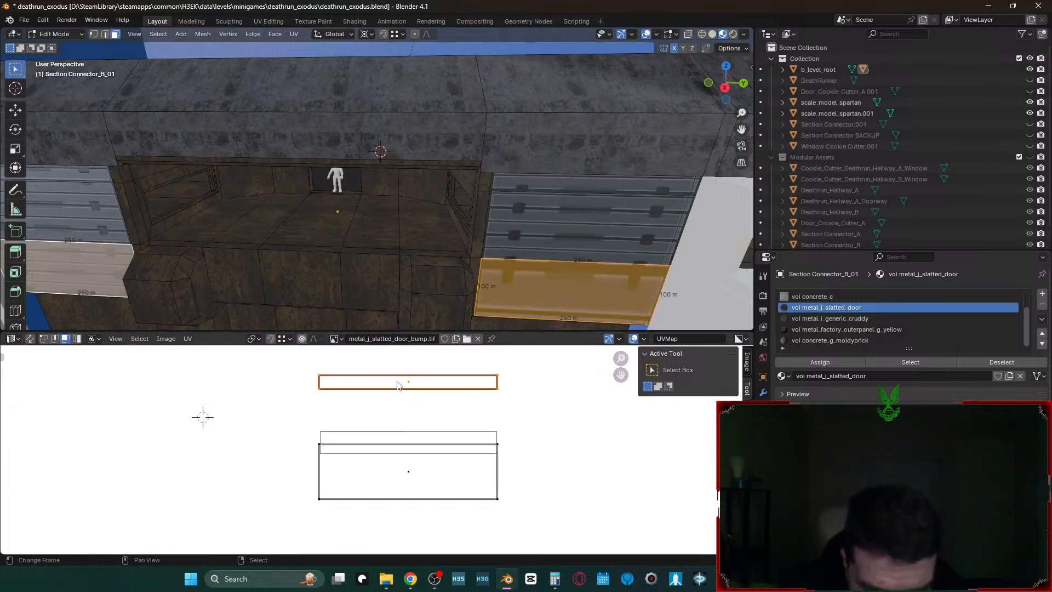
{"action": "key", "text": "g"}
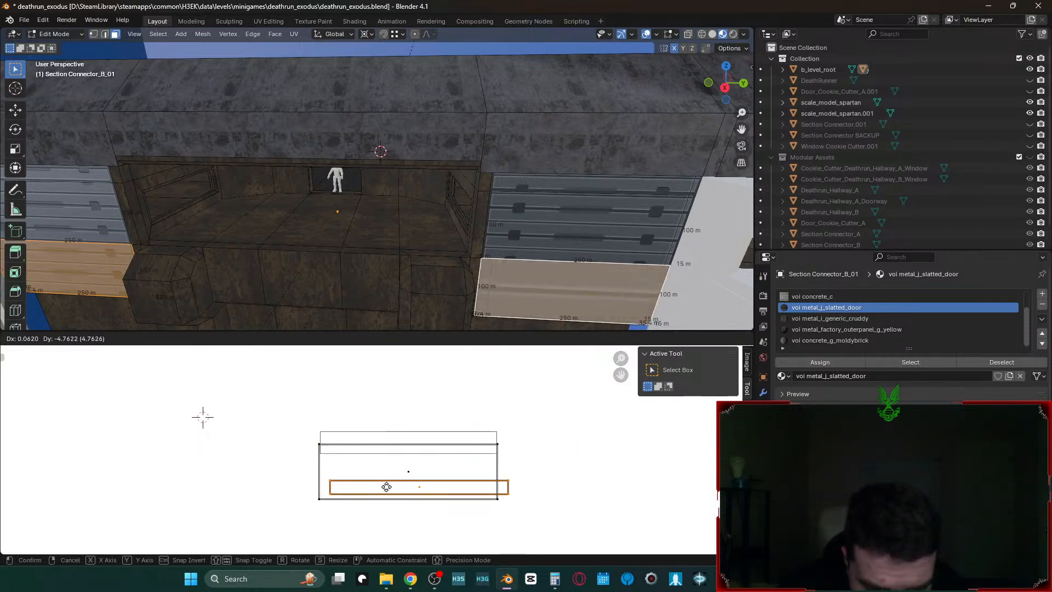
{"action": "left_click", "coordinate": [490, 499]}
{"action": "key", "text": "g"}
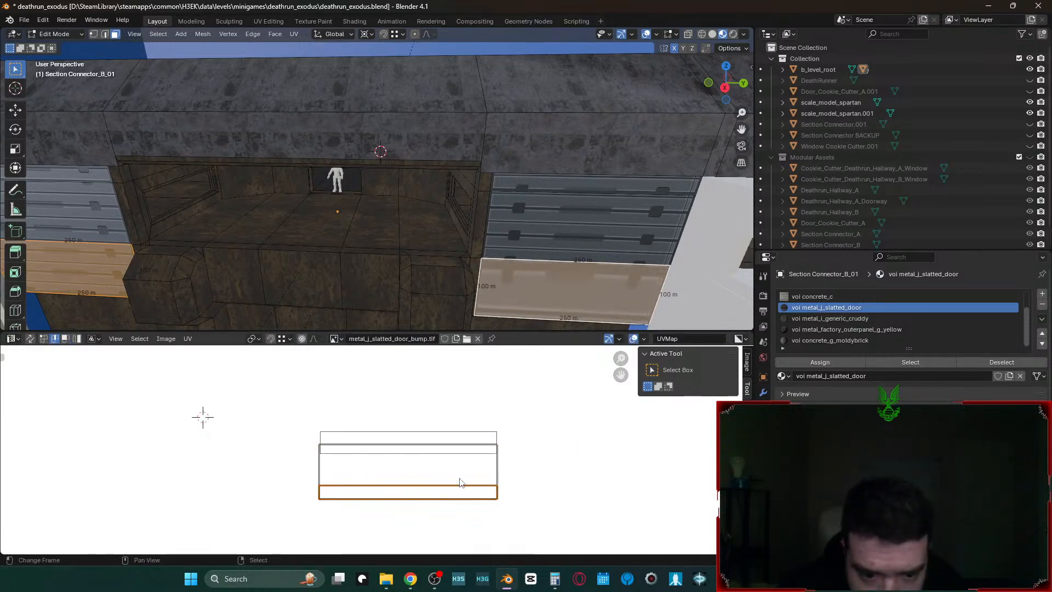
{"action": "left_click", "coordinate": [495, 444]}
- Inspect the slatted-door panels on both sides of the connector in Object Mode, from the front and the rear
{"action": "key", "text": "Tab"}
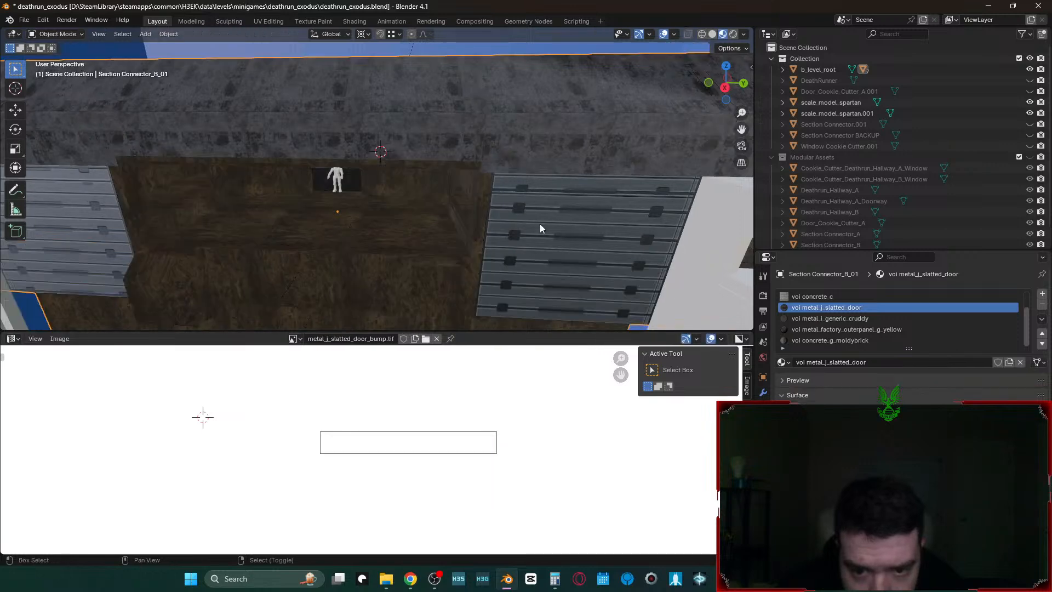
{"action": "key", "text": "shift+grave"}
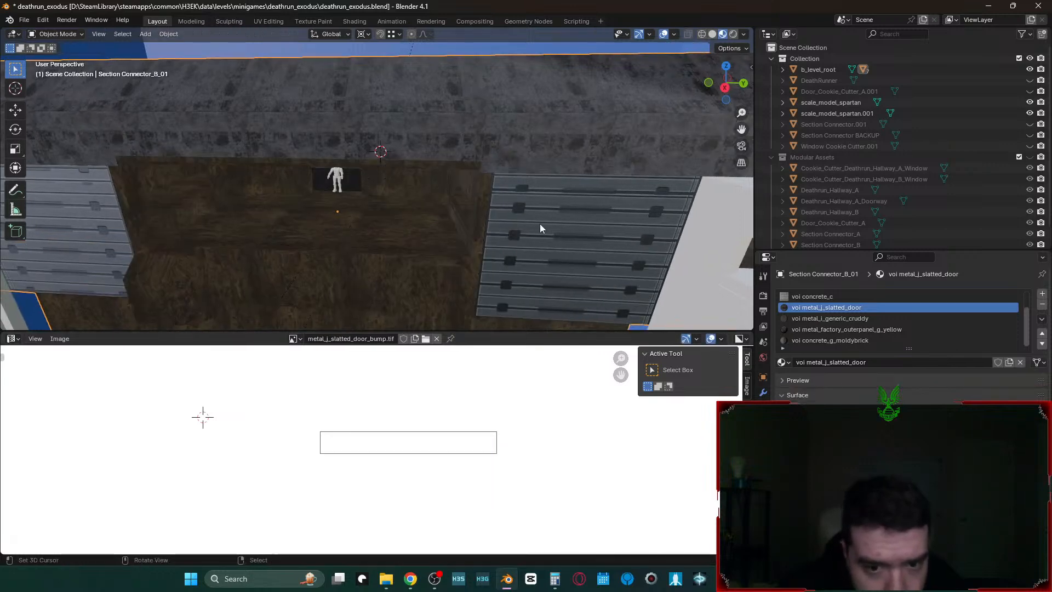
{"action": "key", "text": "s"}
{"action": "key", "text": "w"}
{"action": "key", "text": "w"}
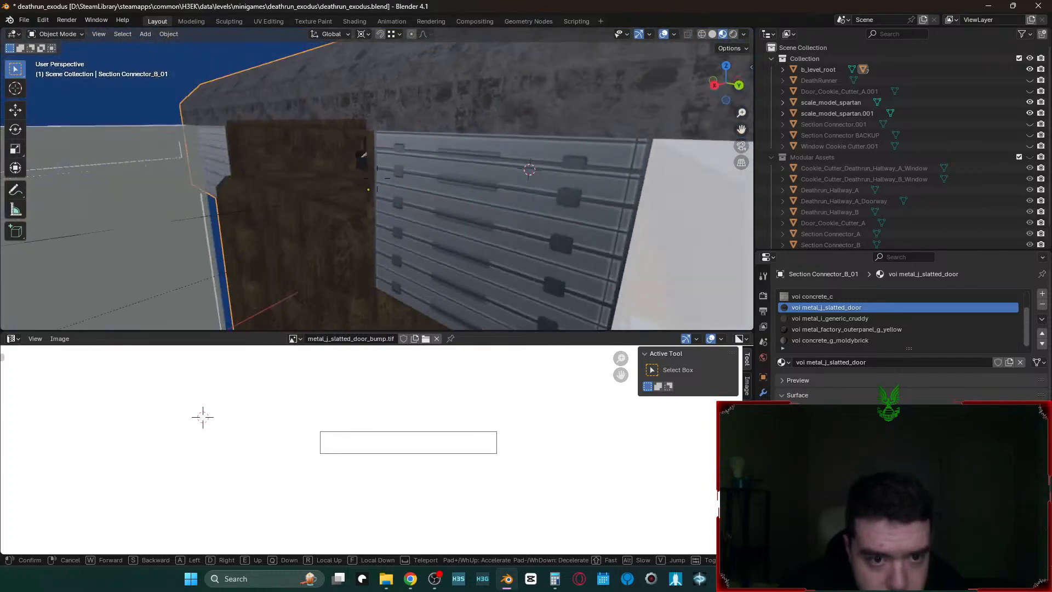
{"action": "key", "text": "s"}
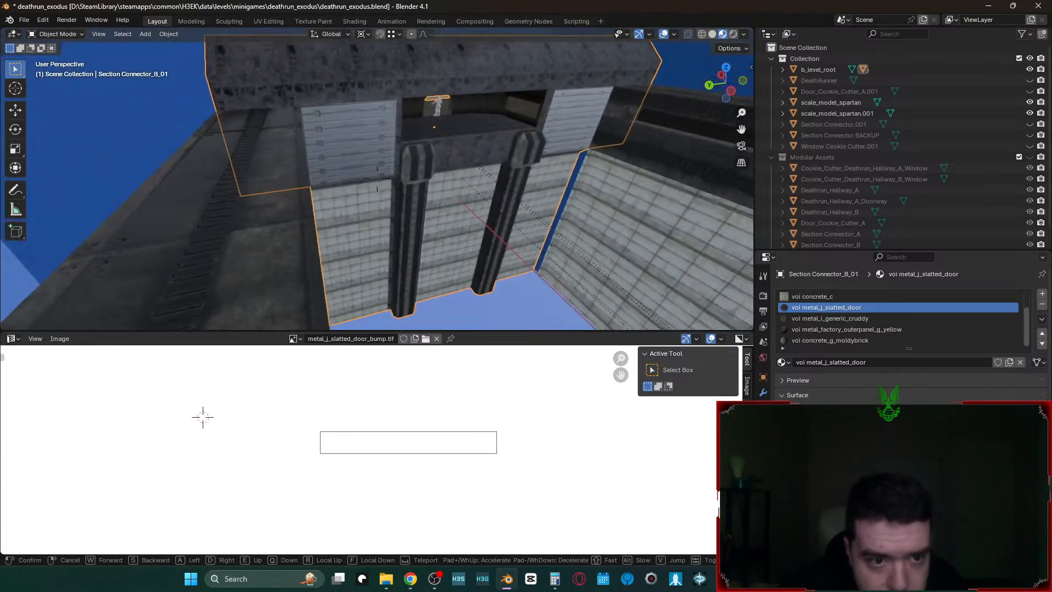
{"action": "key", "text": "d"}
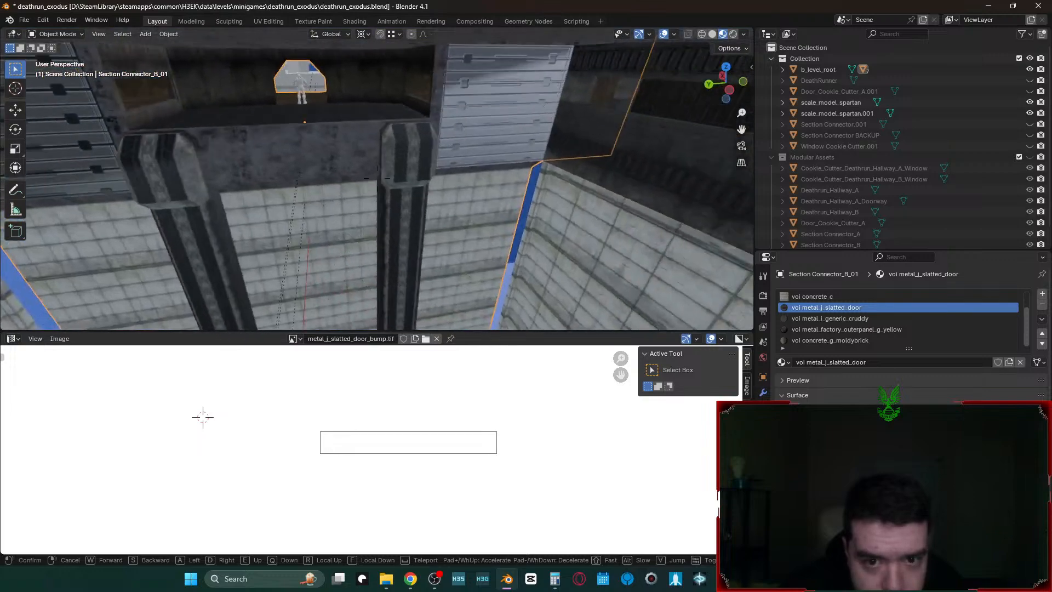
{"action": "key", "text": "w"}
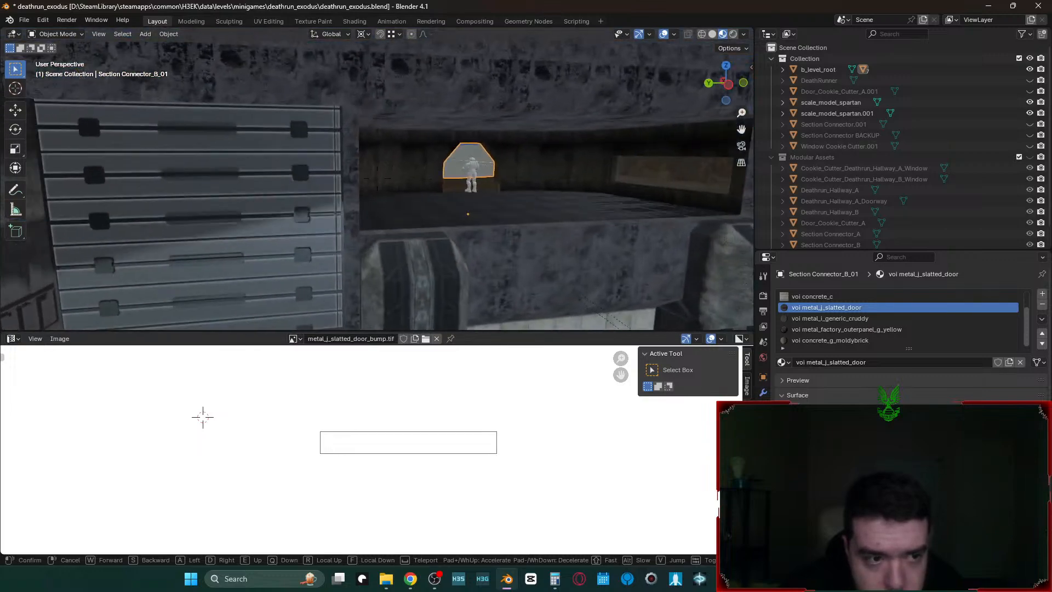
{"action": "key", "text": "s"}
{"action": "key", "text": "d"}
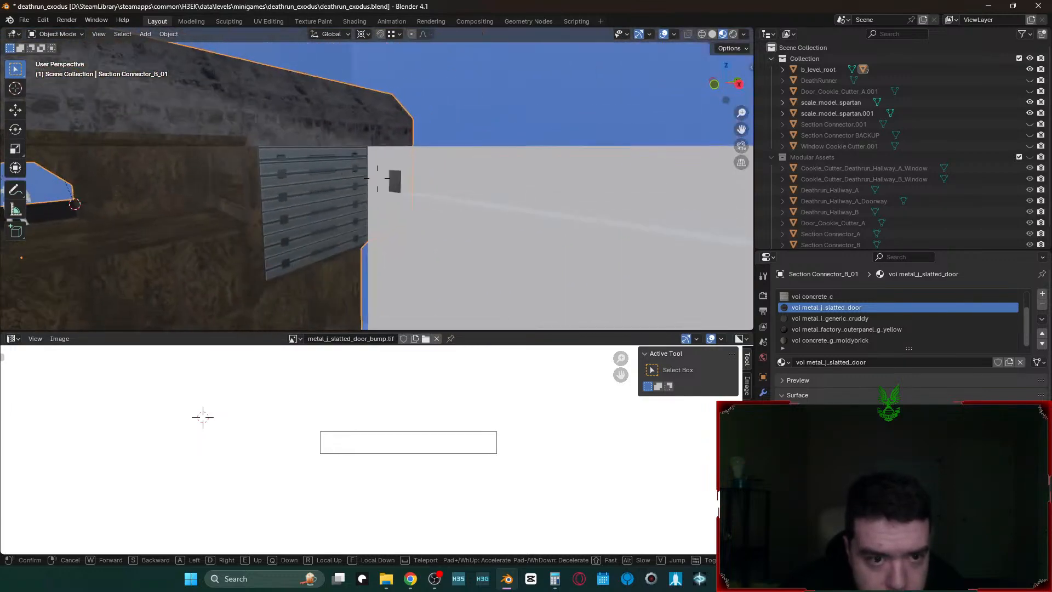
{"action": "key", "text": "d"}
{"action": "key", "text": "w"}
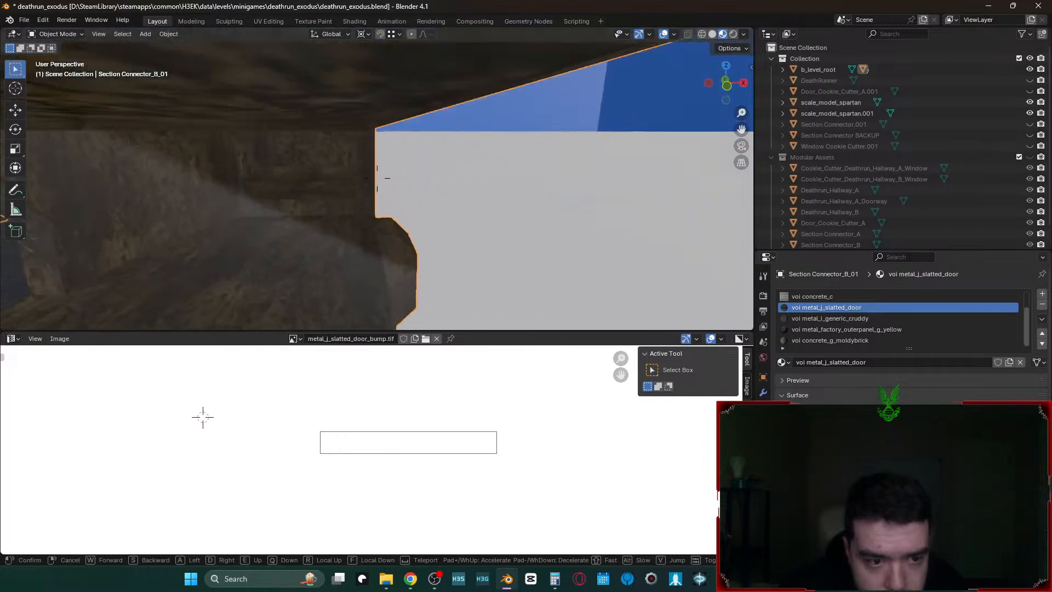
{"action": "key", "text": "w"}
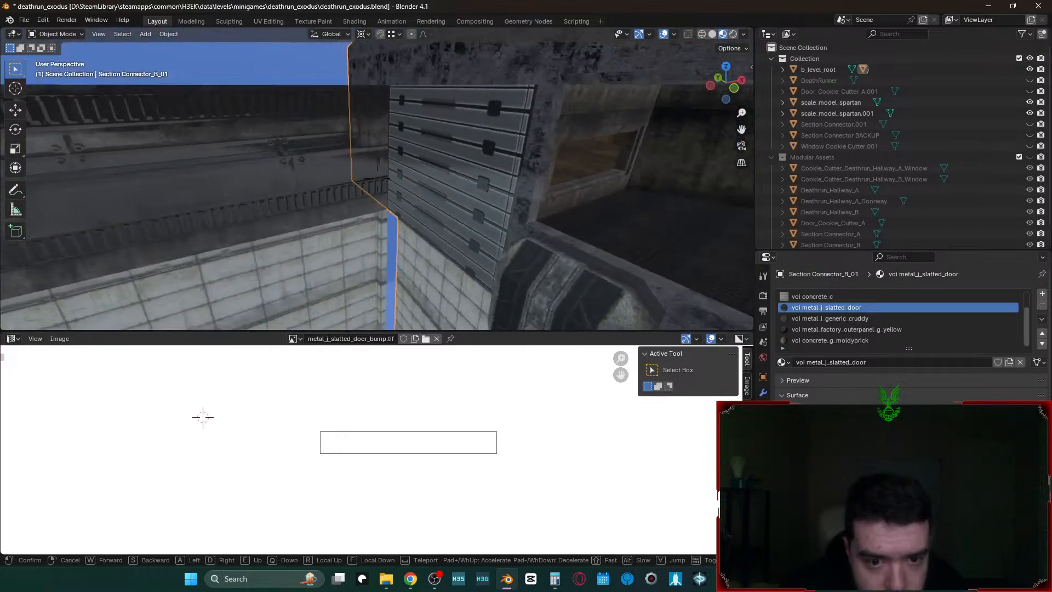
{"action": "key", "text": "s"}
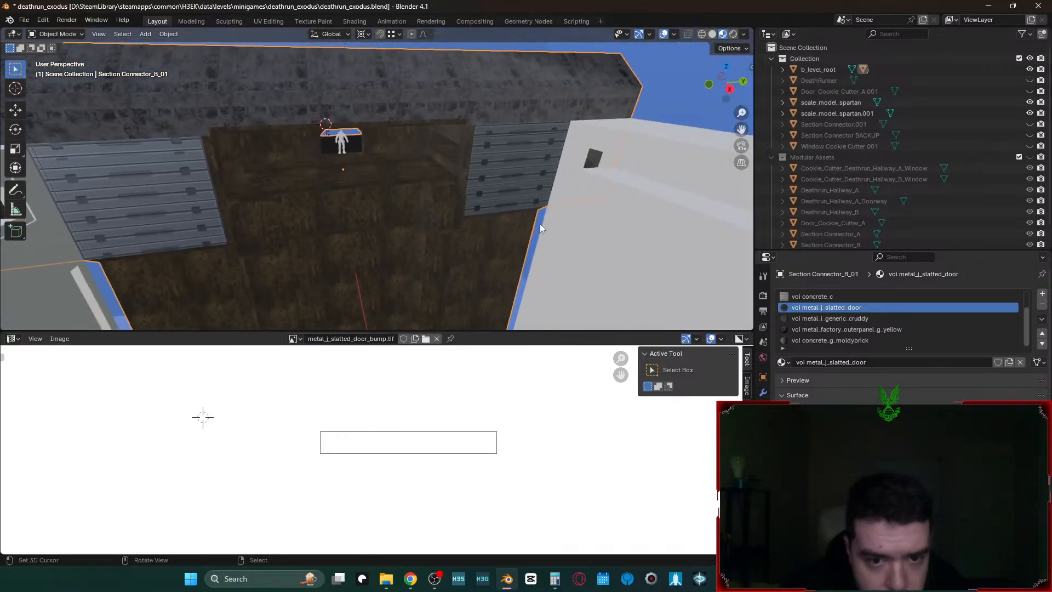
{"action": "left_click", "coordinate": [401, 214]}
- Select the lowest face of the left-hand slatted-door panel and flip its UV island vertically with a scale of -1 along Y
{"action": "key", "text": "Tab"}
{"action": "left_click", "coordinate": [198, 227]}
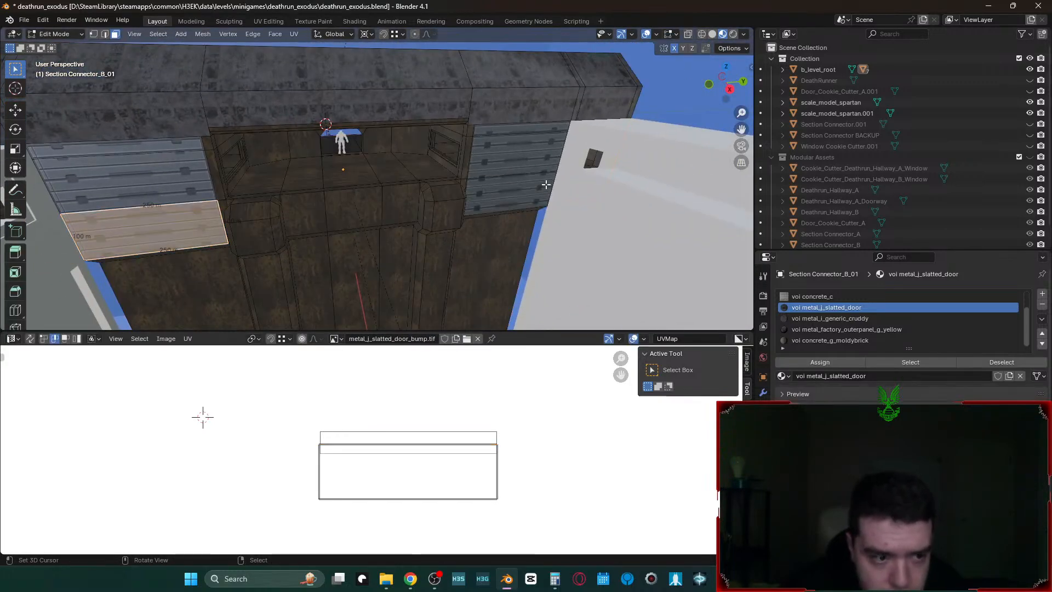
{"action": "left_click", "coordinate": [513, 194], "text": "shift"}
{"action": "left_click", "coordinate": [513, 194]}
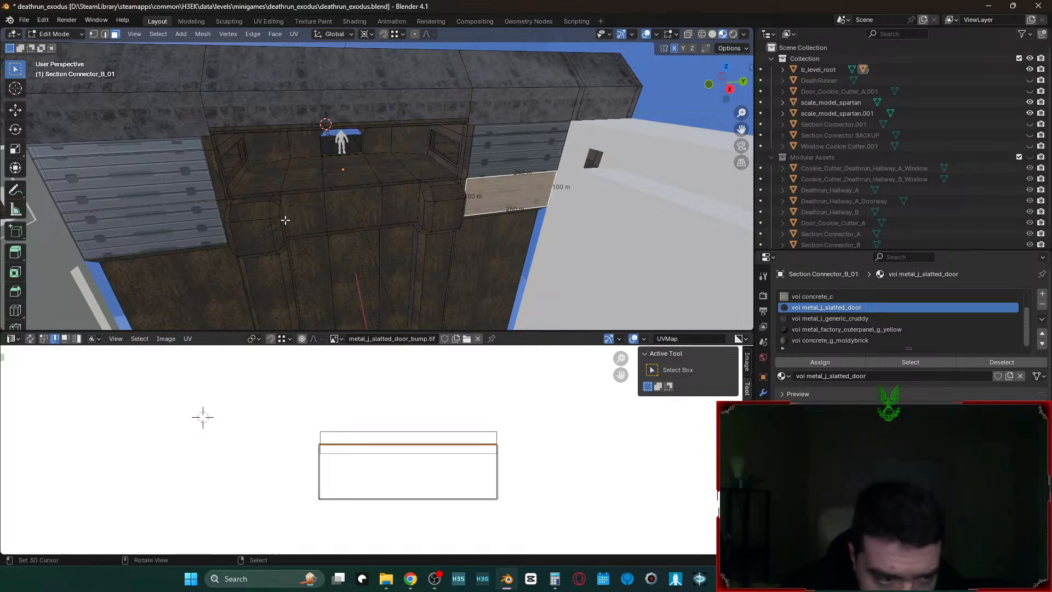
{"action": "left_click", "coordinate": [206, 221]}
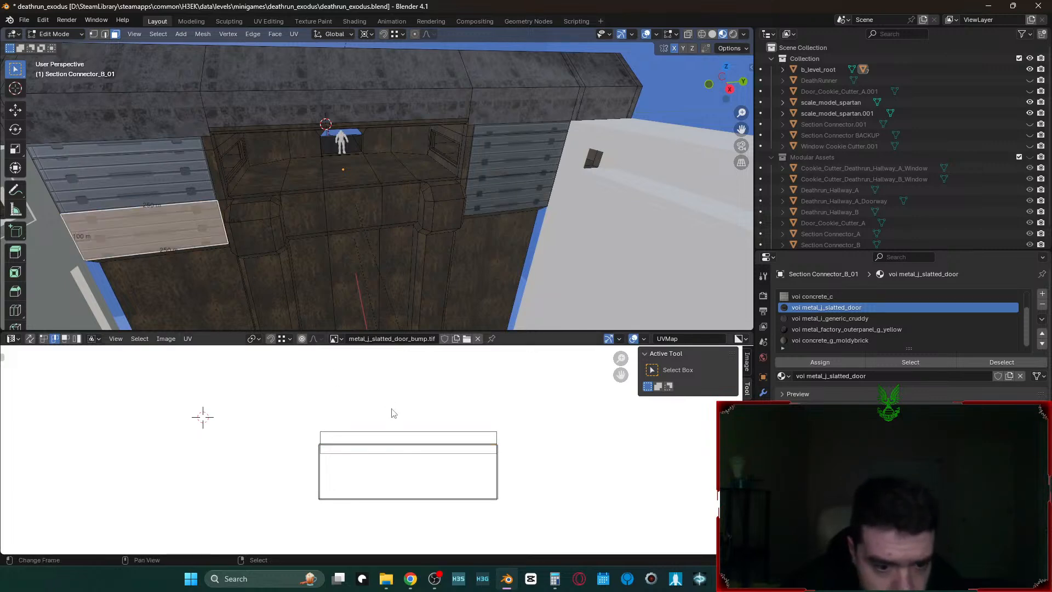
{"action": "left_click", "coordinate": [407, 464]}
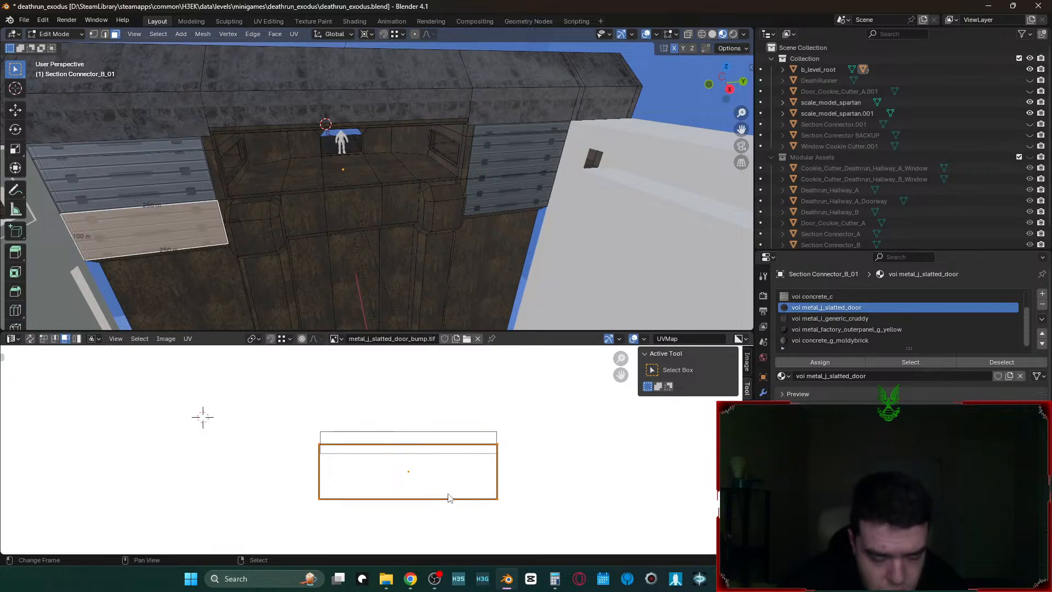
{"action": "type", "text": "sy-1"}
{"action": "key", "text": "Return"}
{"action": "key", "text": "Tab"}
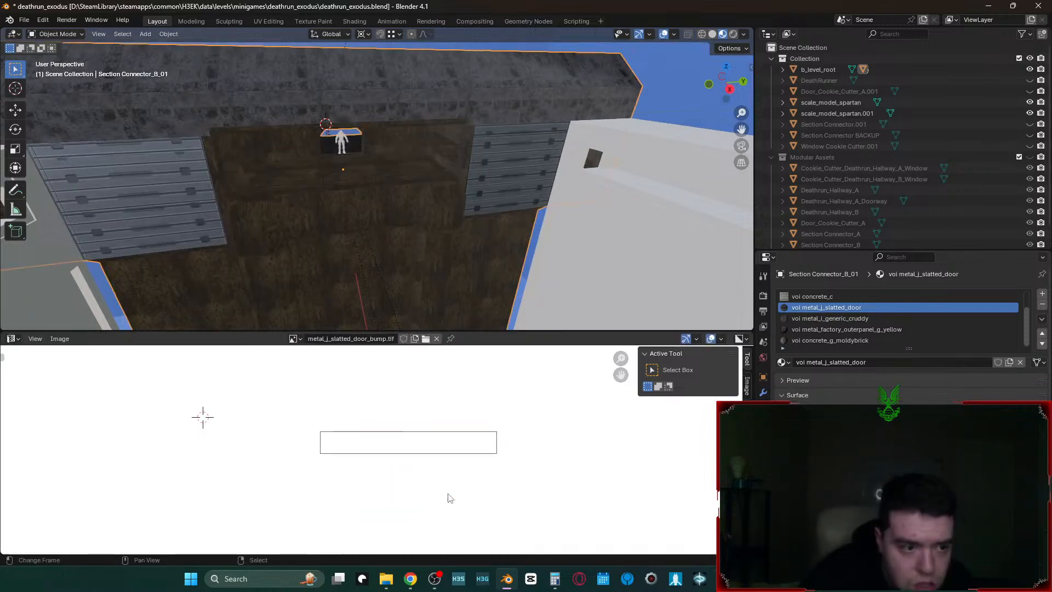
- Select the left-hand panel's middle and lowest faces and try to align the middle UV island's edges with the lower island
{"action": "key", "text": "shift+grave"}
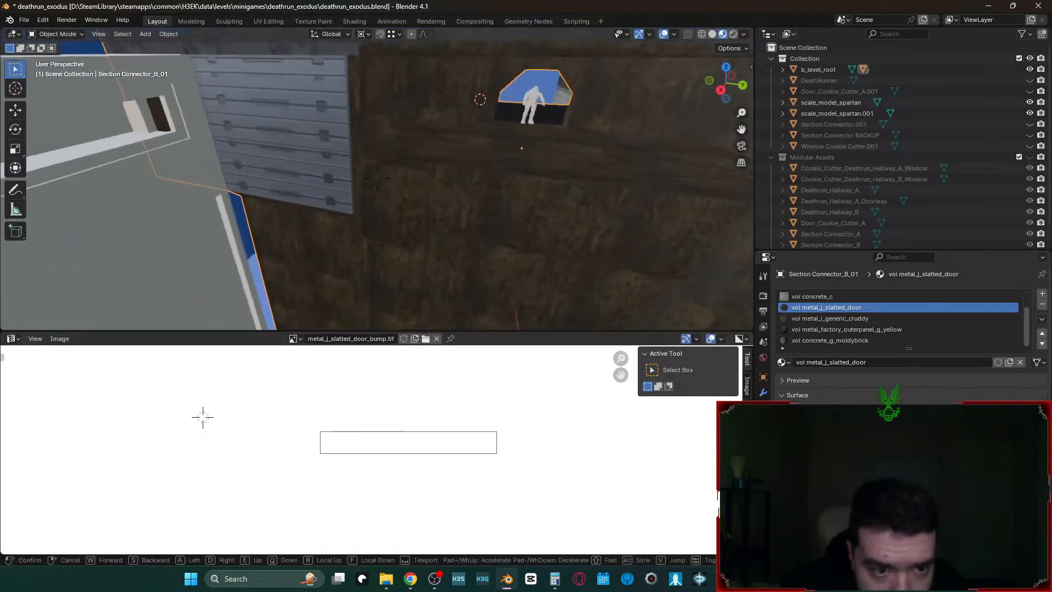
{"action": "key", "text": "s"}
{"action": "left_click", "coordinate": [400, 242]}
{"action": "key", "text": "Tab"}
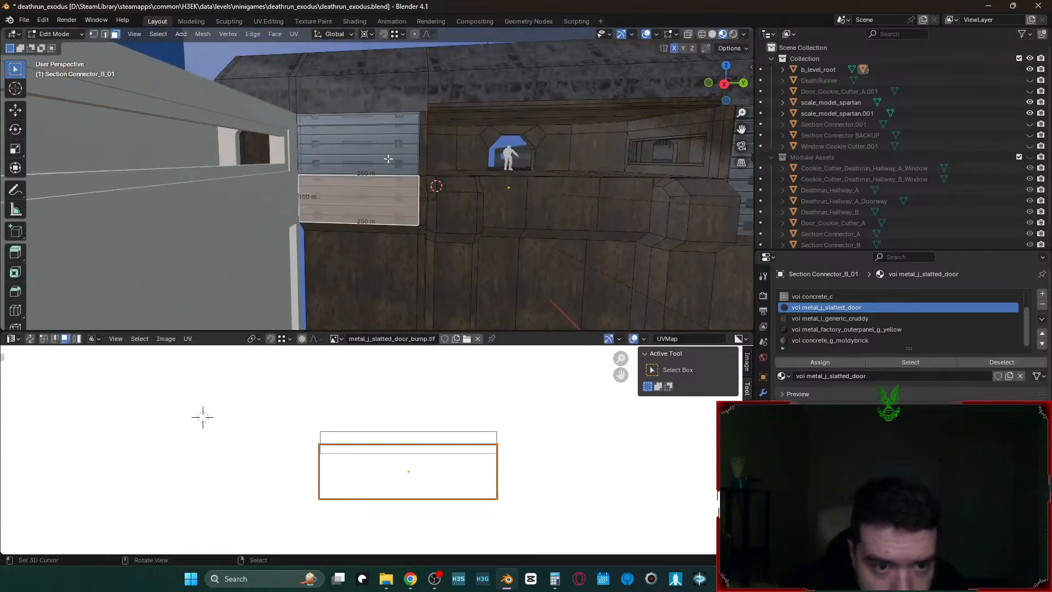
{"action": "right_click", "coordinate": [388, 159]}
{"action": "key", "text": "2"}
{"action": "left_click", "coordinate": [419, 444]}
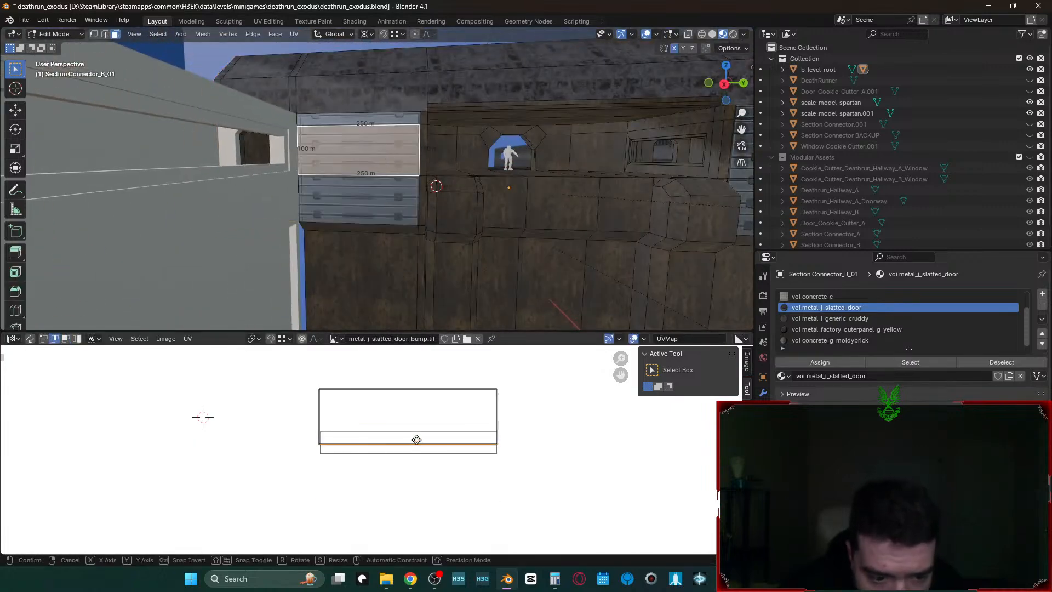
{"action": "right_click", "coordinate": [375, 194], "text": "shift"}
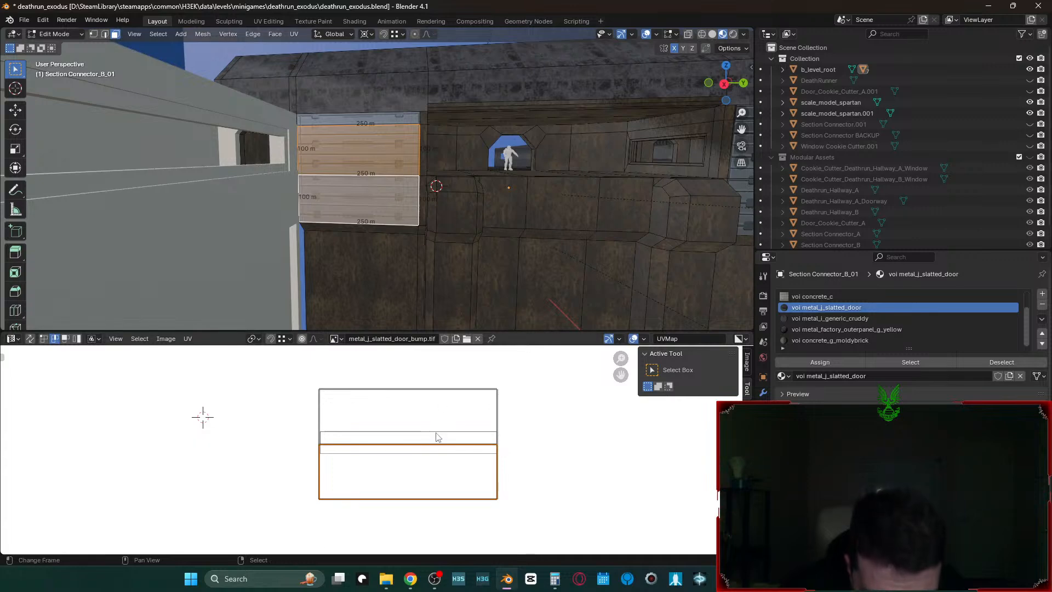
{"action": "scroll", "coordinate": [438, 432], "scroll_direction": "up", "scroll_amount": 3}
{"action": "right_click", "coordinate": [255, 411]}
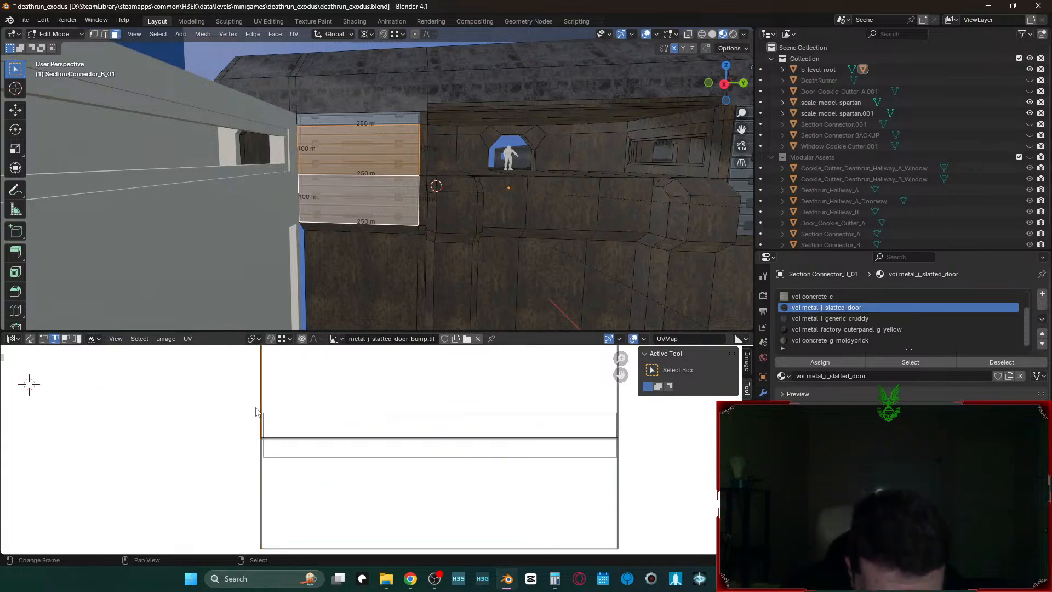
{"action": "key", "text": "g"}
{"action": "right_click", "coordinate": [258, 385]}
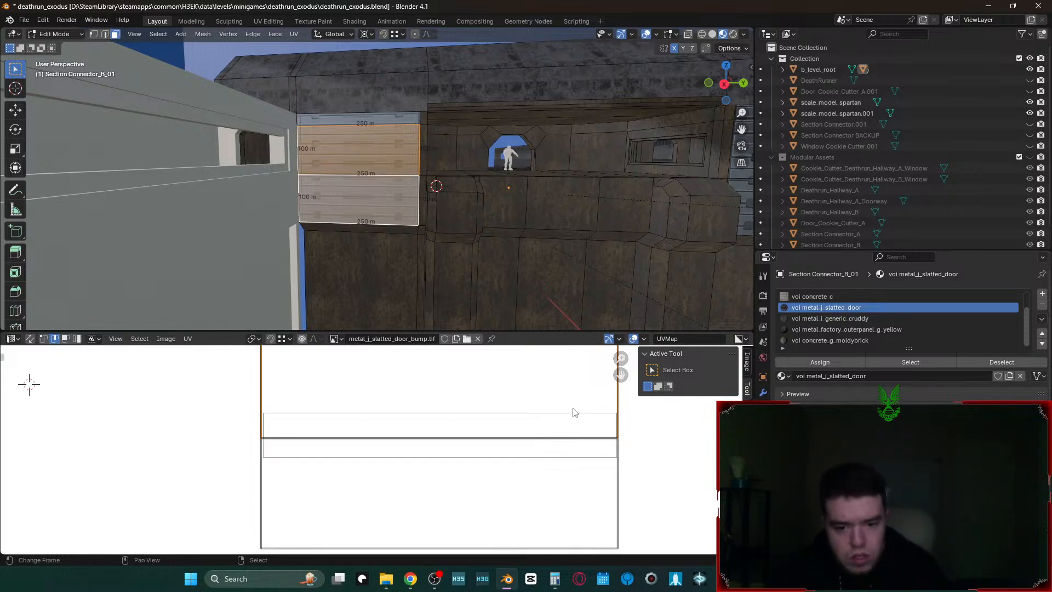
- Move the middle UV island's lower edge along Y and snap it onto the lower island's top corner
{"action": "key", "text": "l"}
{"action": "scroll", "coordinate": [460, 392], "scroll_direction": "down", "scroll_amount": 4}
{"action": "key", "text": "c"}
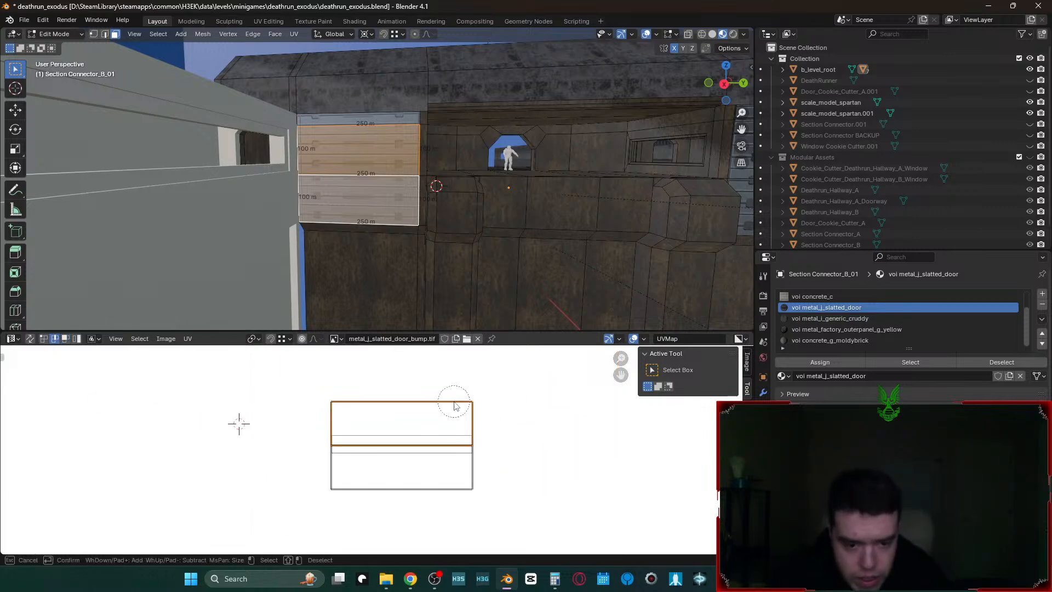
{"action": "middle_click_drag", "start_coordinate": [454, 406], "coordinate": [327, 395]}
{"action": "right_click", "coordinate": [344, 404]}
{"action": "left_click", "coordinate": [437, 459]}
{"action": "key", "text": "g"}
{"action": "key", "text": "y"}
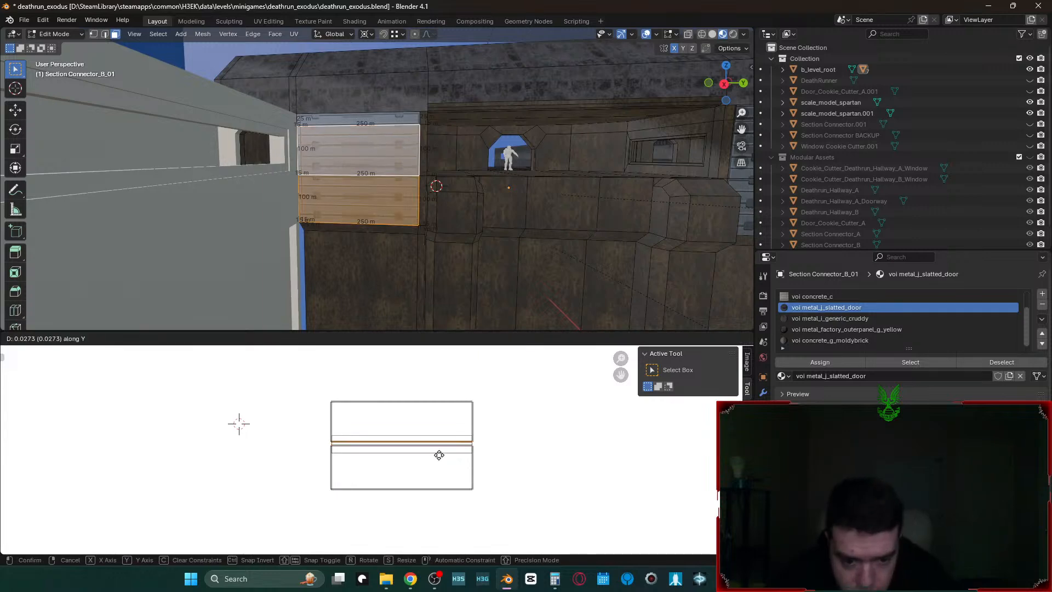
{"action": "left_click", "coordinate": [472, 448]}
- Select the middle faces of both slatted-door panels and move the left-hand face's UV island clear of the overlapping right-hand island
{"action": "key", "text": "Tab"}
{"action": "key", "text": "shift+grave"}
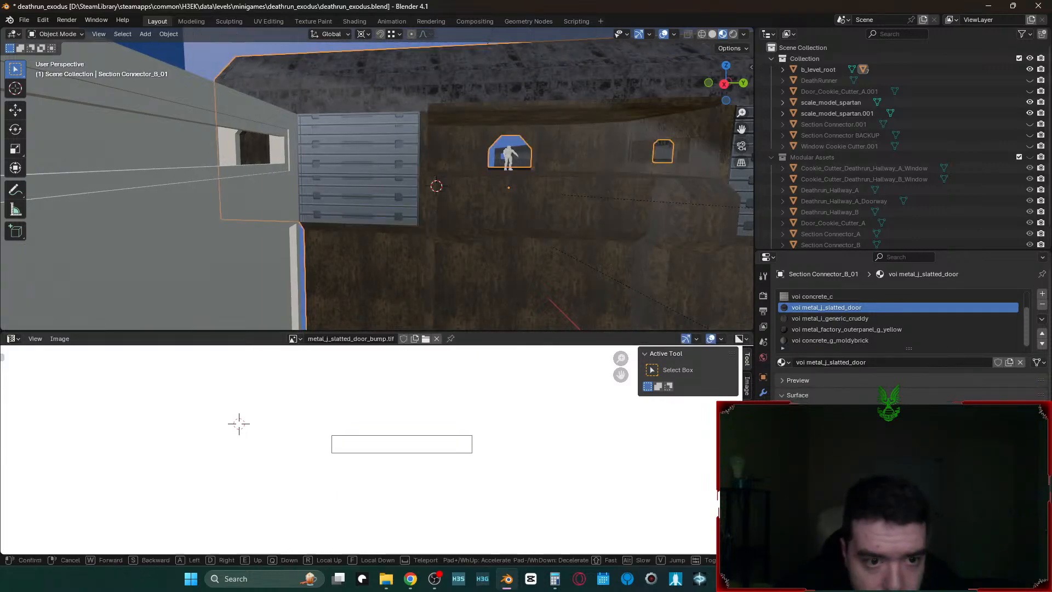
{"action": "key", "text": "w"}
{"action": "key", "text": "s"}
{"action": "left_click", "coordinate": [377, 178]}
{"action": "key", "text": "Tab"}
{"action": "right_click", "coordinate": [181, 165]}
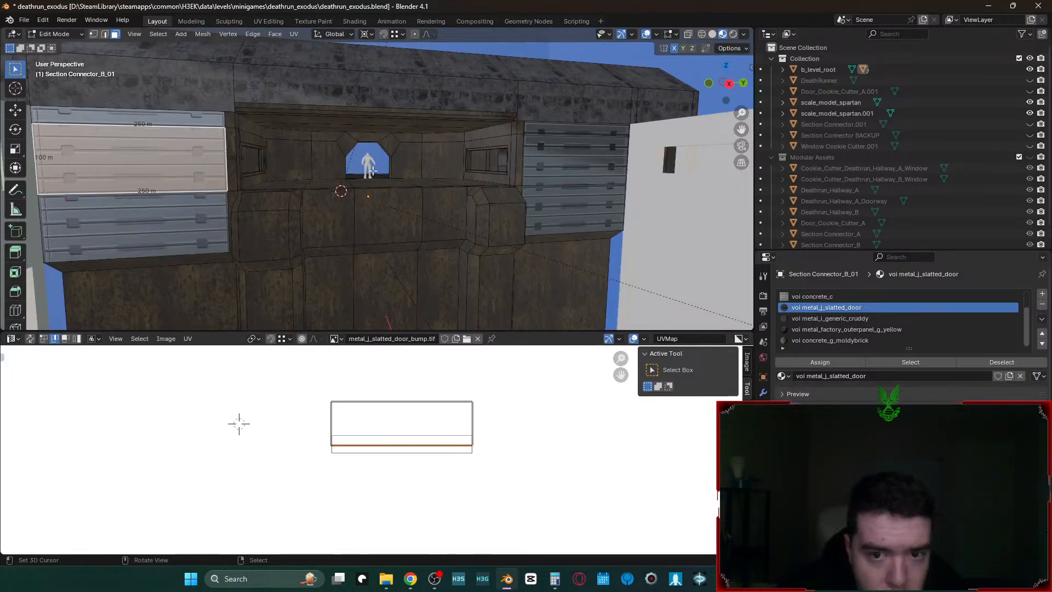
{"action": "left_click", "coordinate": [596, 174], "text": "shift"}
{"action": "left_click", "coordinate": [414, 417]}
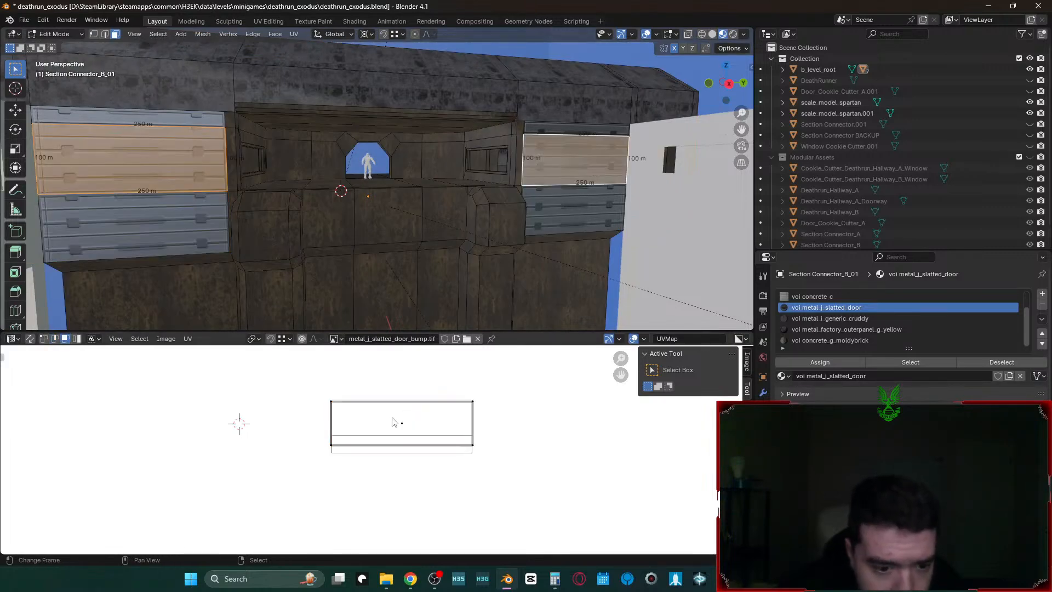
{"action": "key", "text": "g"}
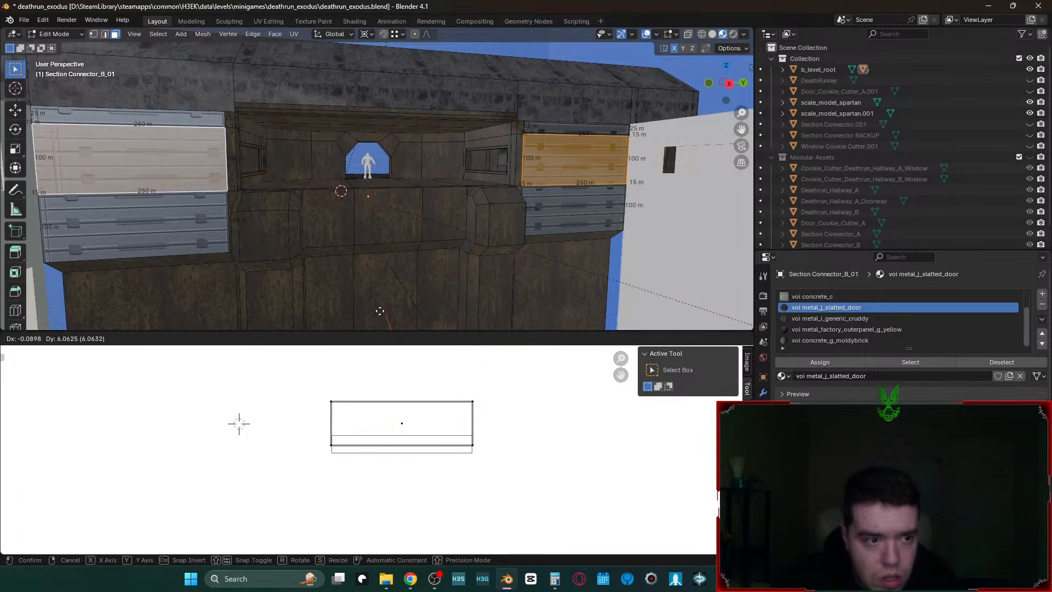
{"action": "left_click", "coordinate": [422, 358]}
{"action": "middle_click_drag", "start_coordinate": [492, 416], "coordinate": [505, 456]}
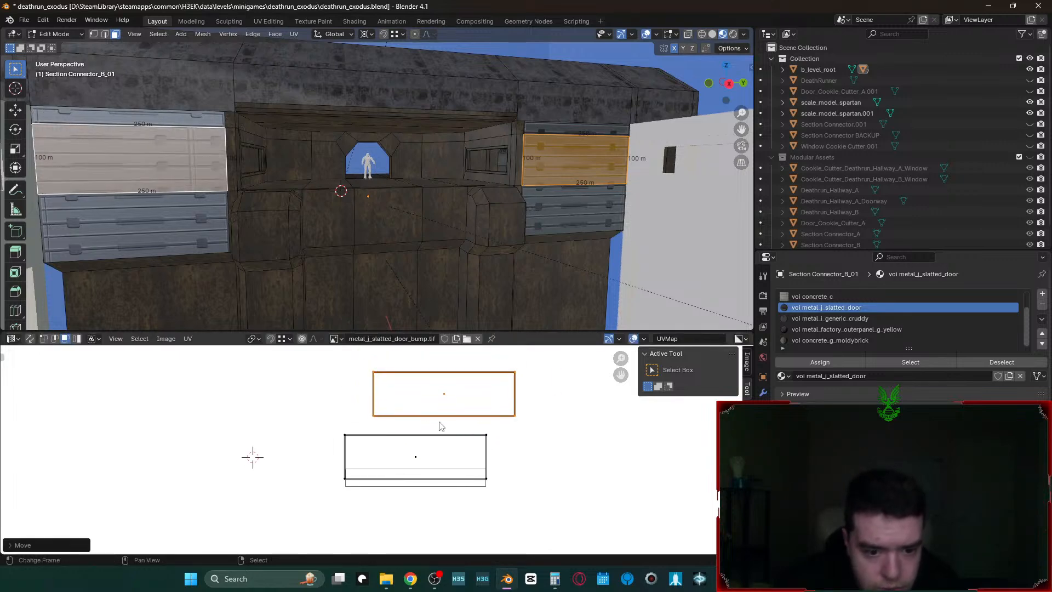
{"action": "key", "text": "g"}
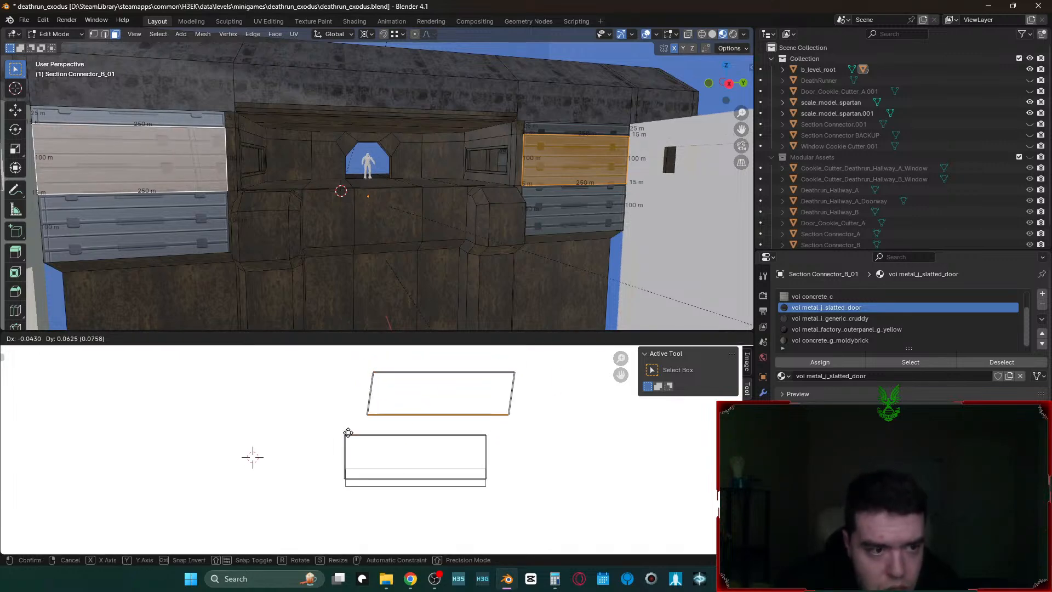
{"action": "right_click", "coordinate": [349, 436]}
{"action": "key", "text": "g"}
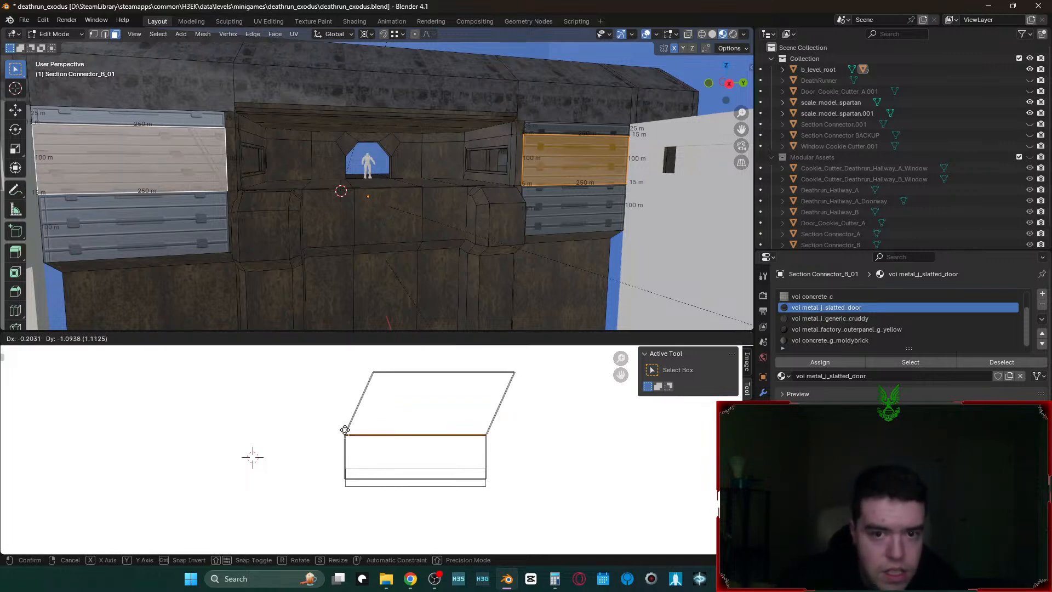
{"action": "right_click", "coordinate": [345, 430]}
{"action": "left_click", "coordinate": [370, 435]}
{"action": "key", "text": "g"}
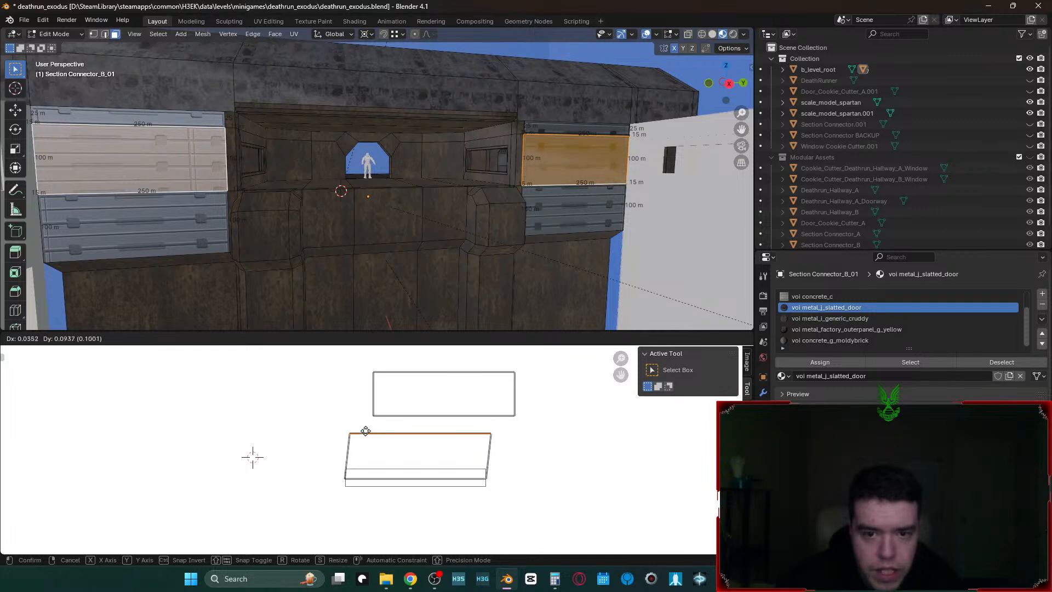
{"action": "right_click", "coordinate": [383, 419]}
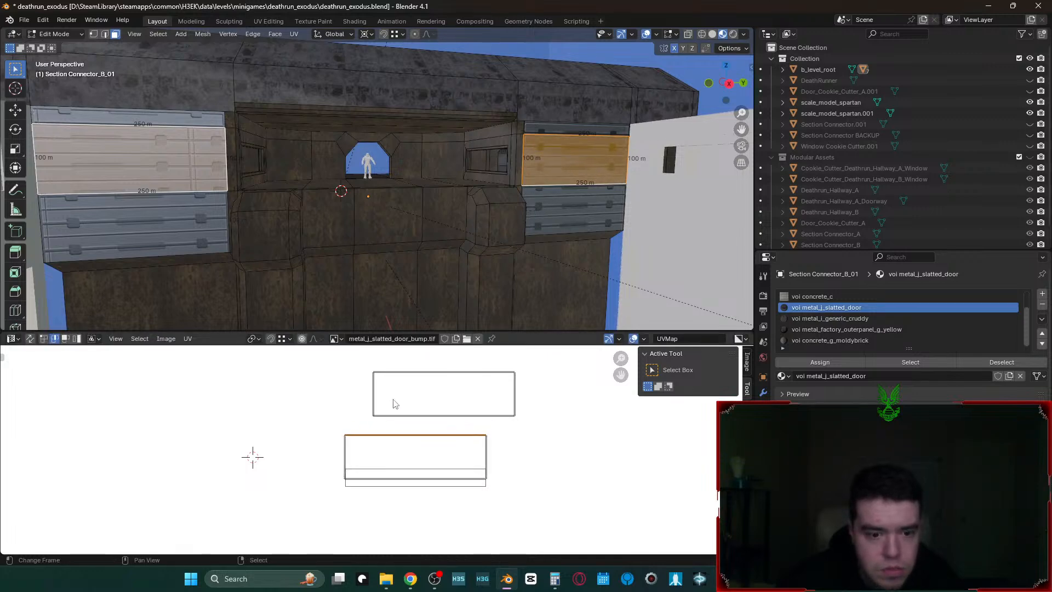
- Flip the offset middle UV island onto the other by snapping its lower edge to the top corner and its upper edge to the bottom corner
{"action": "left_click", "coordinate": [402, 416]}
{"action": "key", "text": "g"}
{"action": "right_click", "coordinate": [380, 425]}
{"action": "key", "text": "g"}
{"action": "left_click", "coordinate": [345, 434]}
{"action": "left_click", "coordinate": [432, 385]}
{"action": "key", "text": "g"}
{"action": "left_click", "coordinate": [353, 480]}
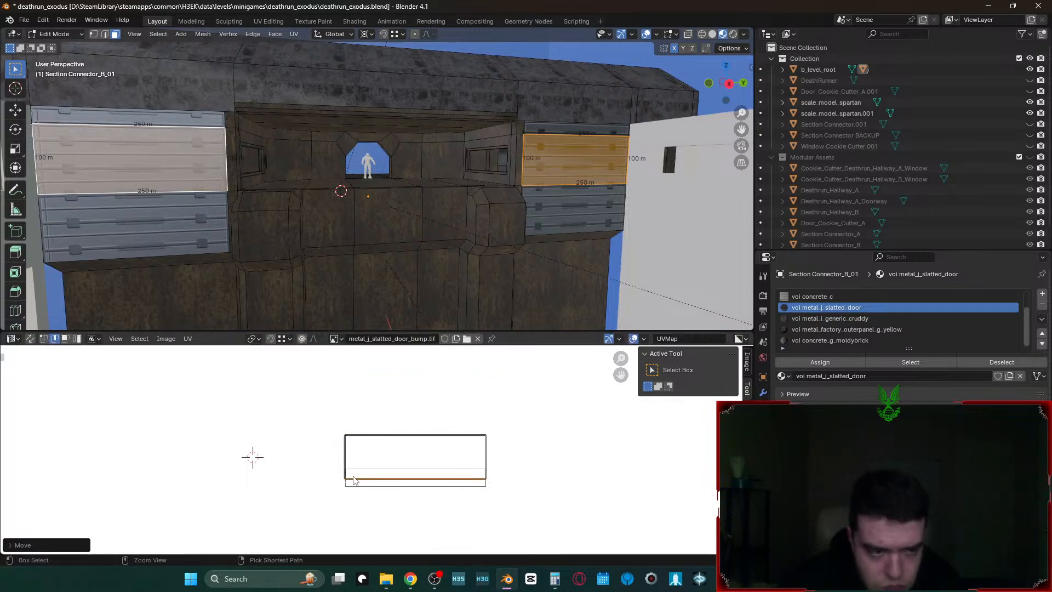
{"action": "key", "text": "Tab"}
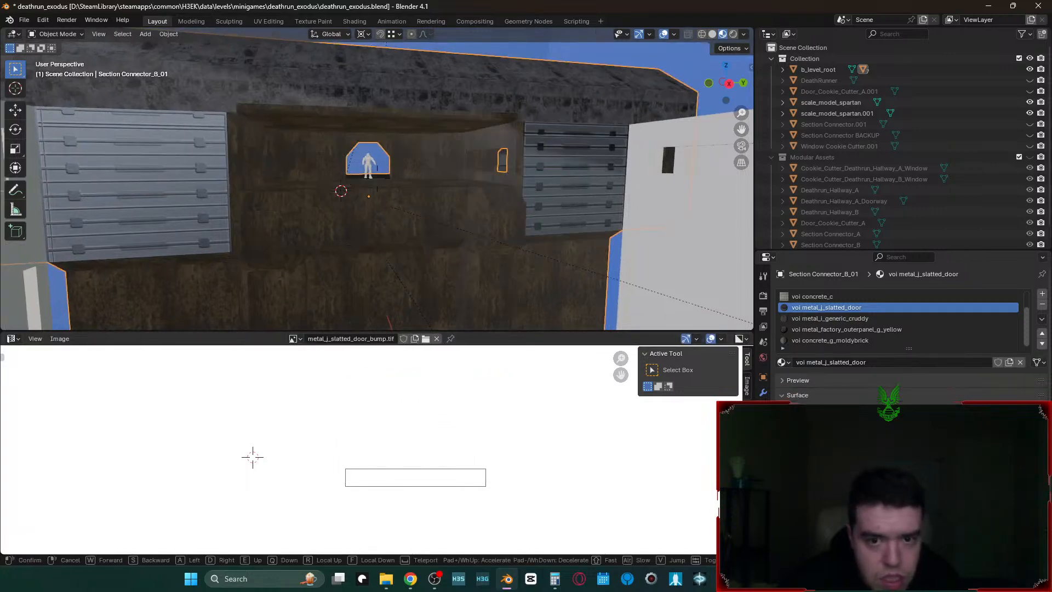
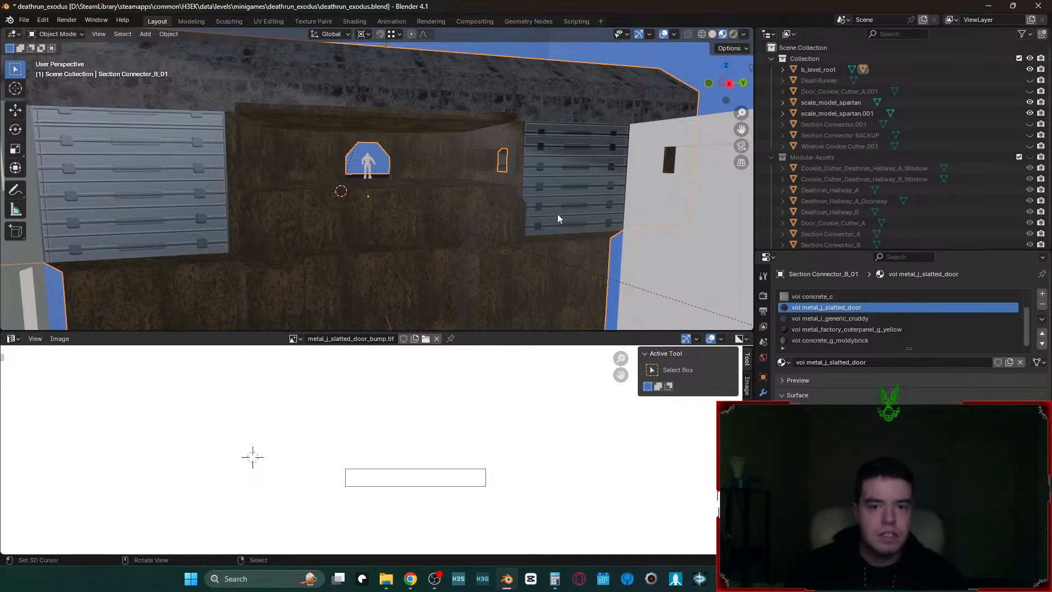
- Select the top faces of both slatted-door panels and move the left-hand face's UV island above the overlapping one
{"action": "key", "text": "Tab"}
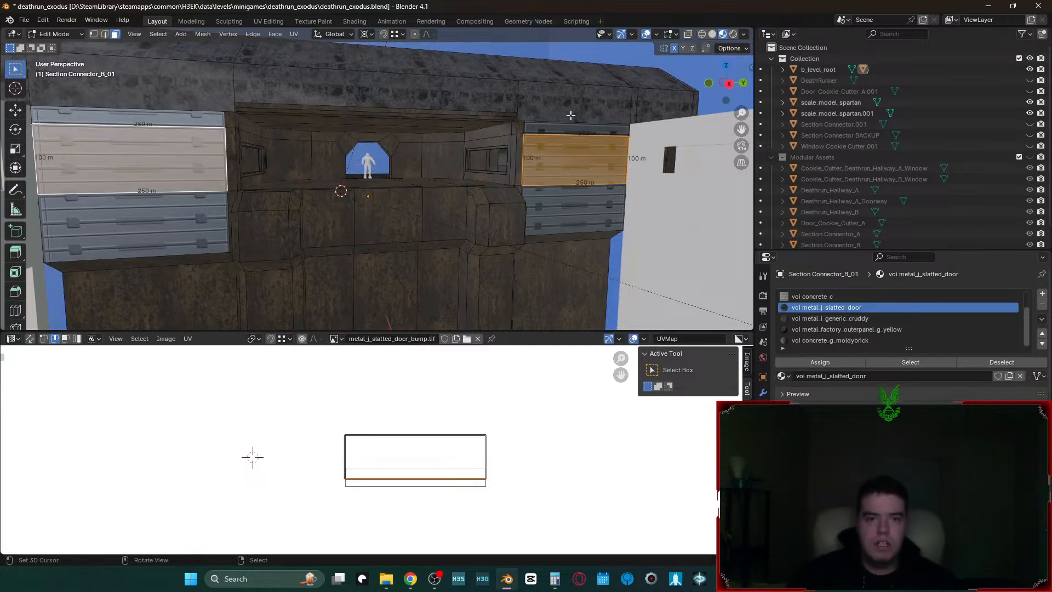
{"action": "left_click", "coordinate": [166, 124]}
{"action": "left_click", "coordinate": [558, 130]}
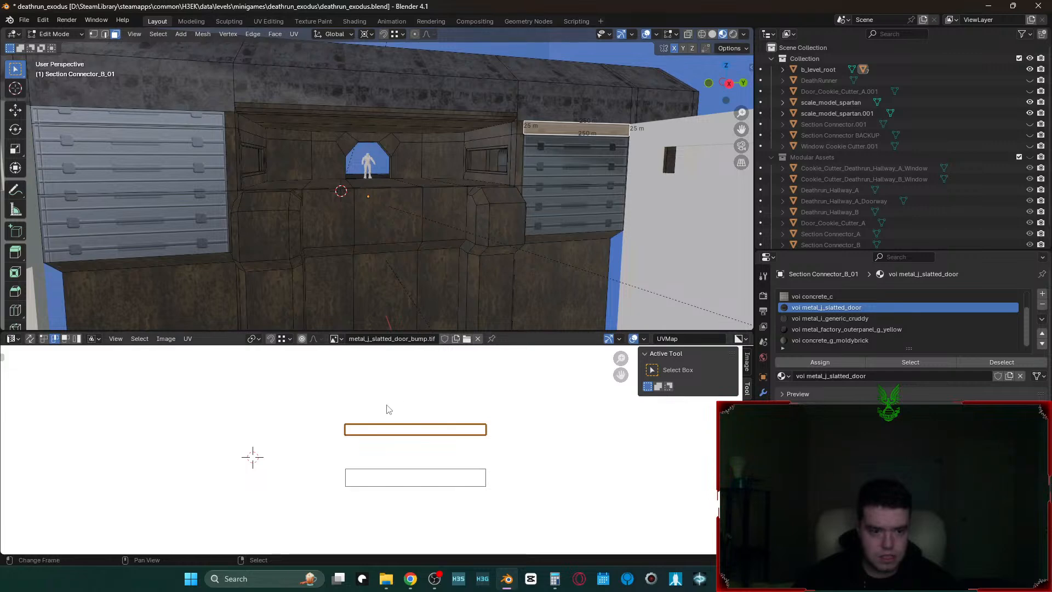
{"action": "left_click", "coordinate": [187, 121], "text": "shift"}
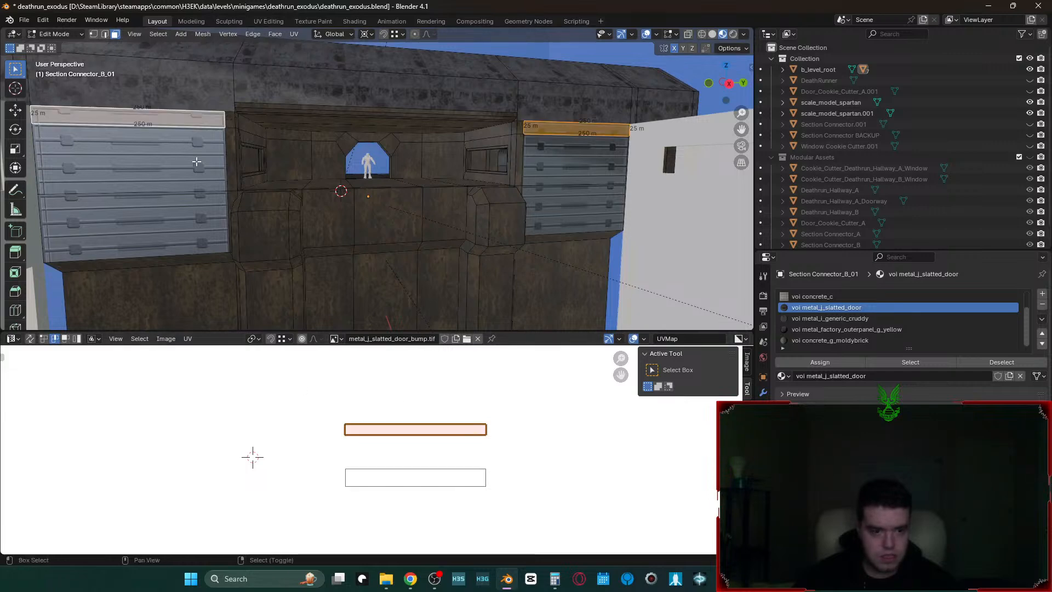
{"action": "key", "text": "3"}
{"action": "right_click", "coordinate": [425, 433]}
{"action": "key", "text": "g"}
{"action": "right_click", "coordinate": [431, 432]}
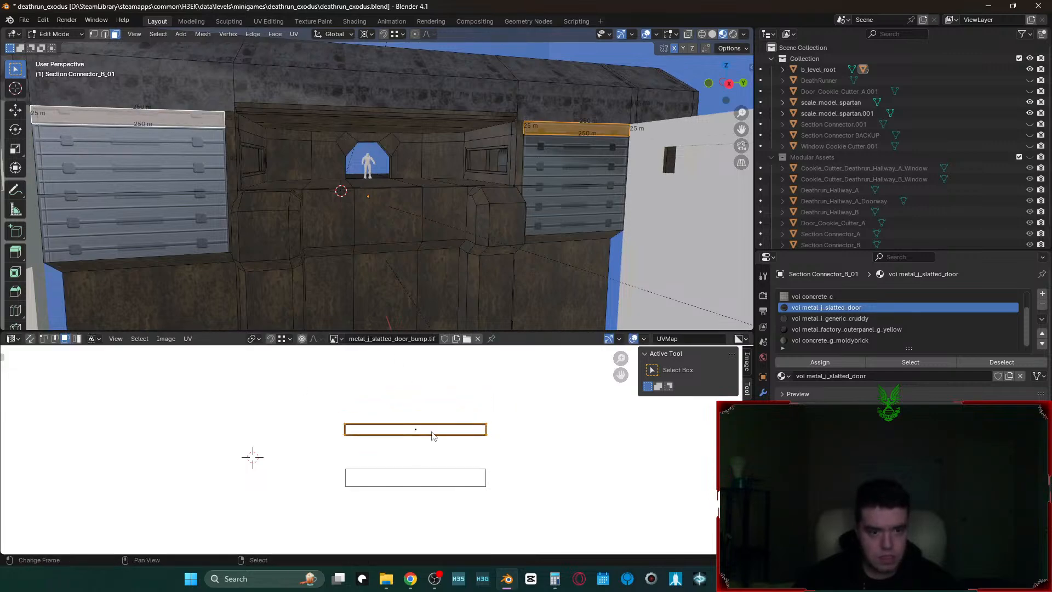
{"action": "left_click", "coordinate": [577, 128]}
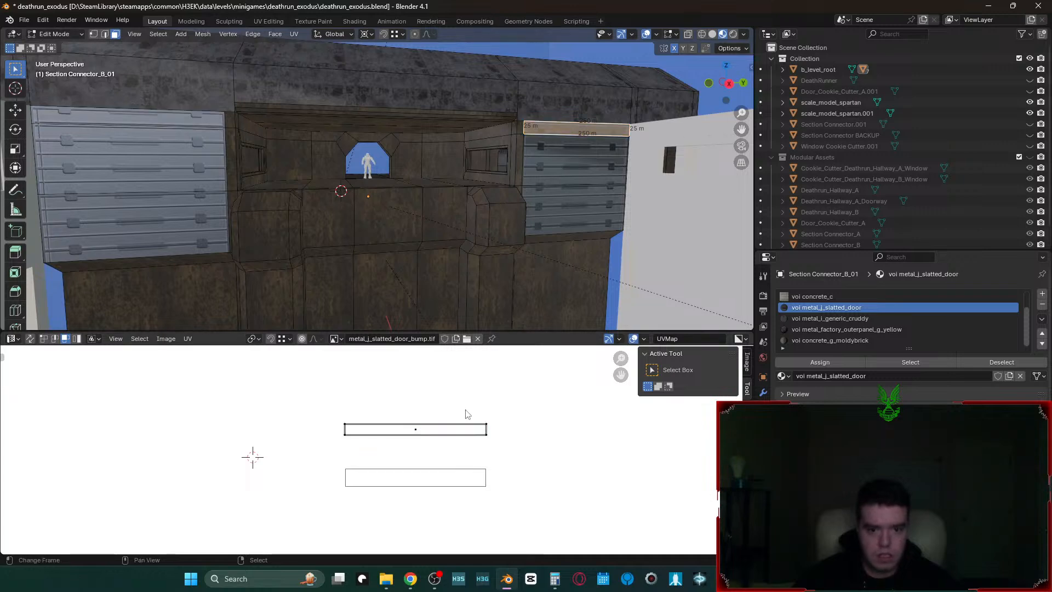
{"action": "left_click", "coordinate": [189, 117], "text": "shift"}
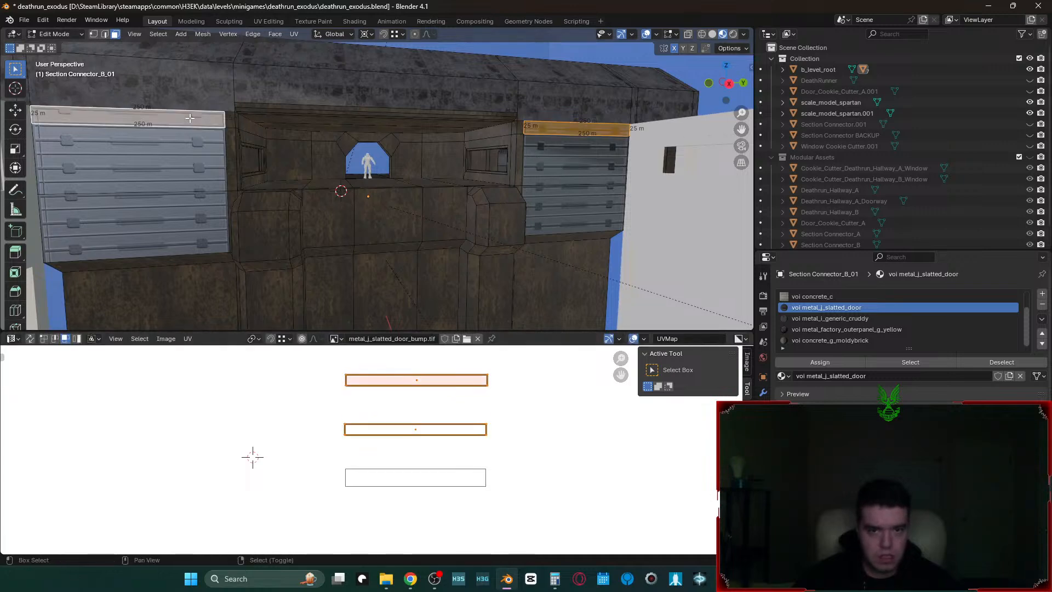
- Snap the raised top-face island's lower edge onto the matching island's upper edge, and its upper edge onto the matching lower edge
{"action": "key", "text": "2"}
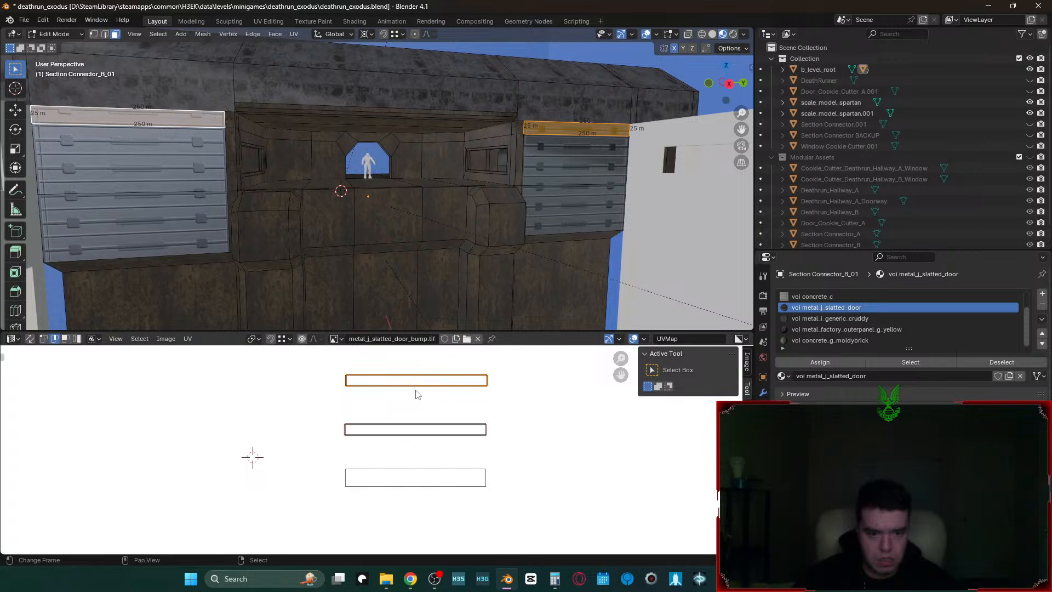
{"action": "key", "text": "g"}
{"action": "left_click", "coordinate": [350, 431]}
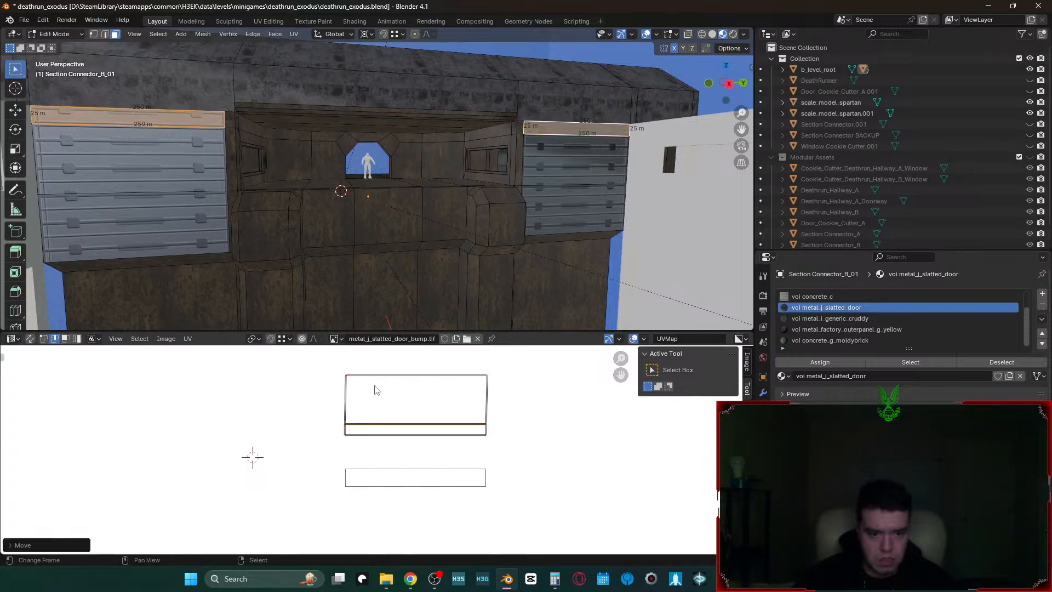
{"action": "left_click", "coordinate": [368, 377]}
{"action": "key", "text": "g"}
{"action": "left_click", "coordinate": [347, 439]}
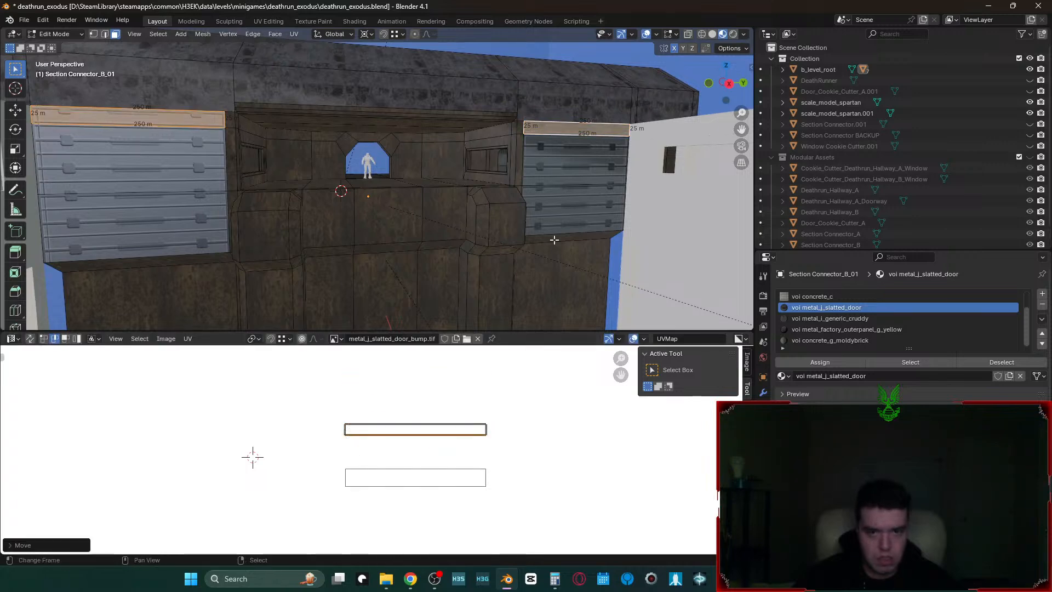
- Inspect the slatted-door panels on both sides of the connector in Object Mode, checking how the top strips meet the slats below
{"action": "key", "text": "Tab"}
{"action": "key", "text": "shift+grave"}
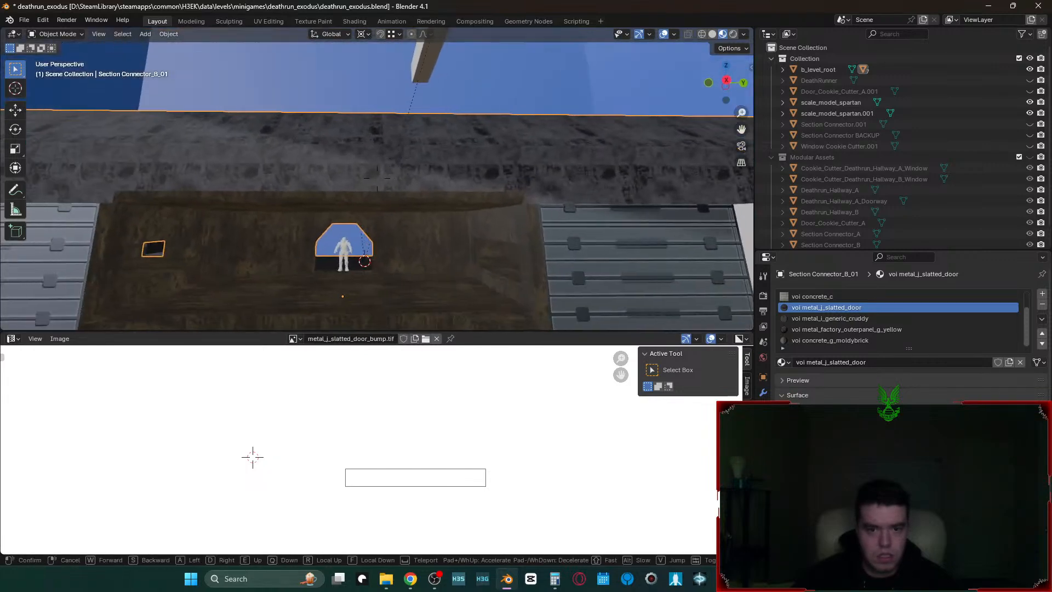
{"action": "key", "text": "d"}
{"action": "key", "text": "w"}
{"action": "key", "text": "s"}
{"action": "key", "text": "s"}
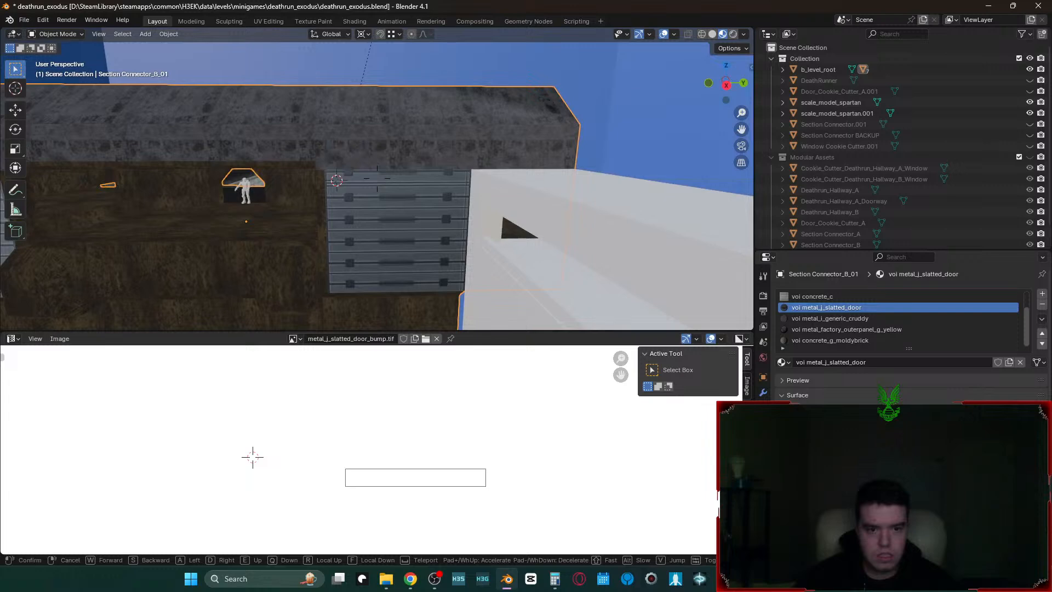
{"action": "key", "text": "w"}
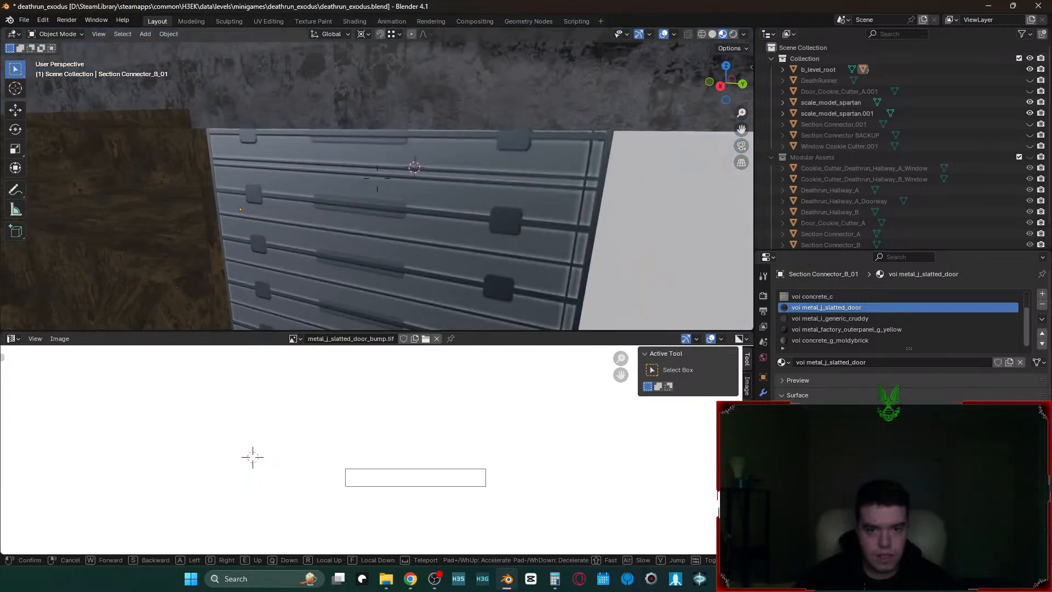
{"action": "key", "text": "s"}
{"action": "left_click", "coordinate": [557, 203]}
{"action": "key", "text": "shift+grave"}
{"action": "key", "text": "s"}
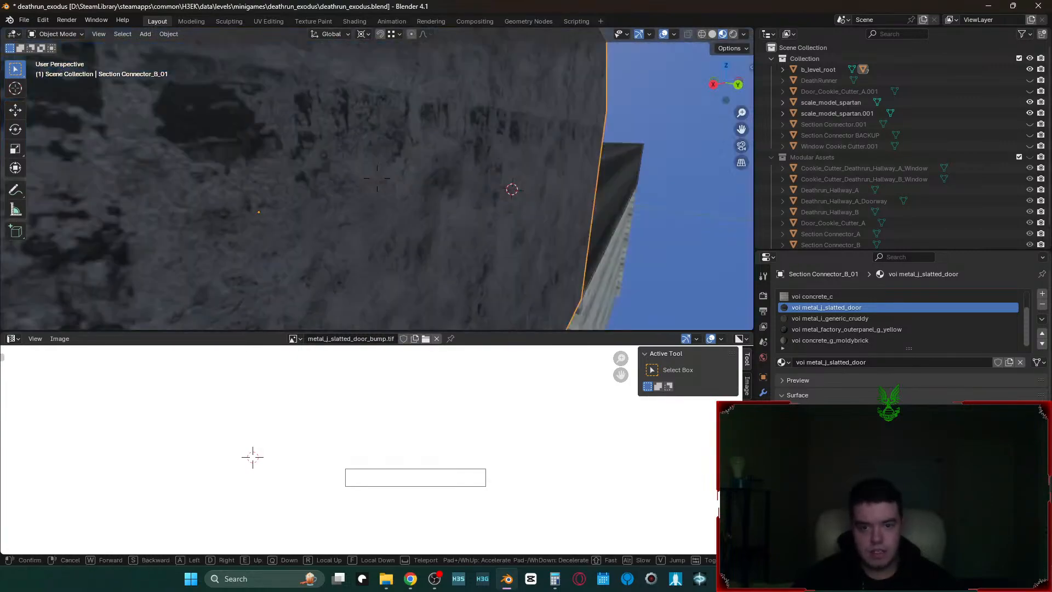
{"action": "key", "text": "w"}
{"action": "key", "text": "s"}
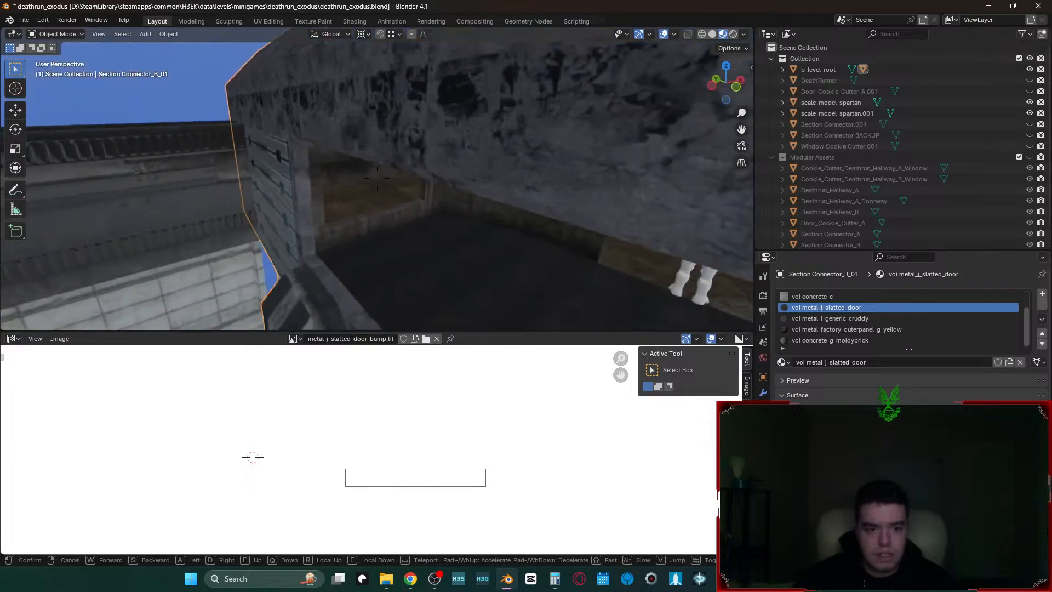
{"action": "key", "text": "w"}
{"action": "left_click", "coordinate": [575, 207]}
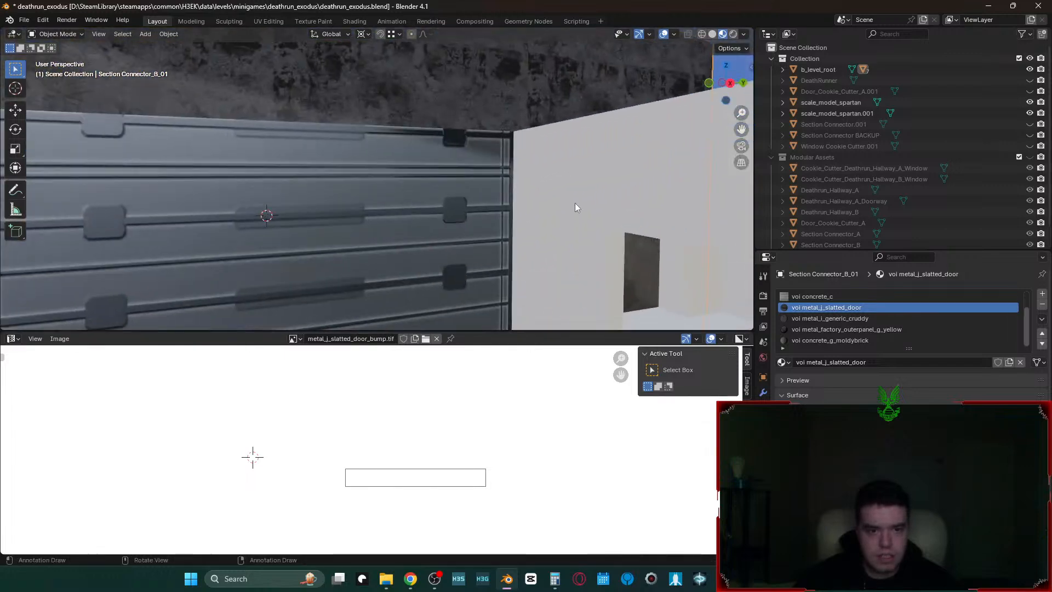
{"action": "key", "text": "Tab"}
{"action": "key", "text": "g"}
{"action": "right_click", "coordinate": [394, 446]}
{"action": "key", "text": "g"}
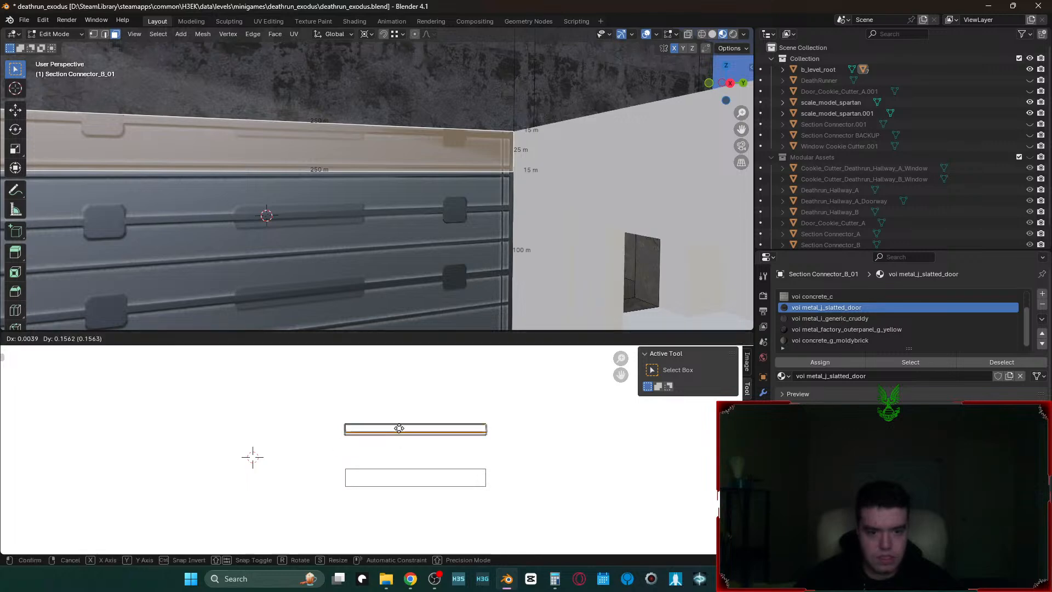
{"action": "right_click", "coordinate": [397, 430]}
- Move the UV island of the left-hand panel's top face up and clear of the matching island
{"action": "key", "text": "shift+grave"}
{"action": "key", "text": "s"}
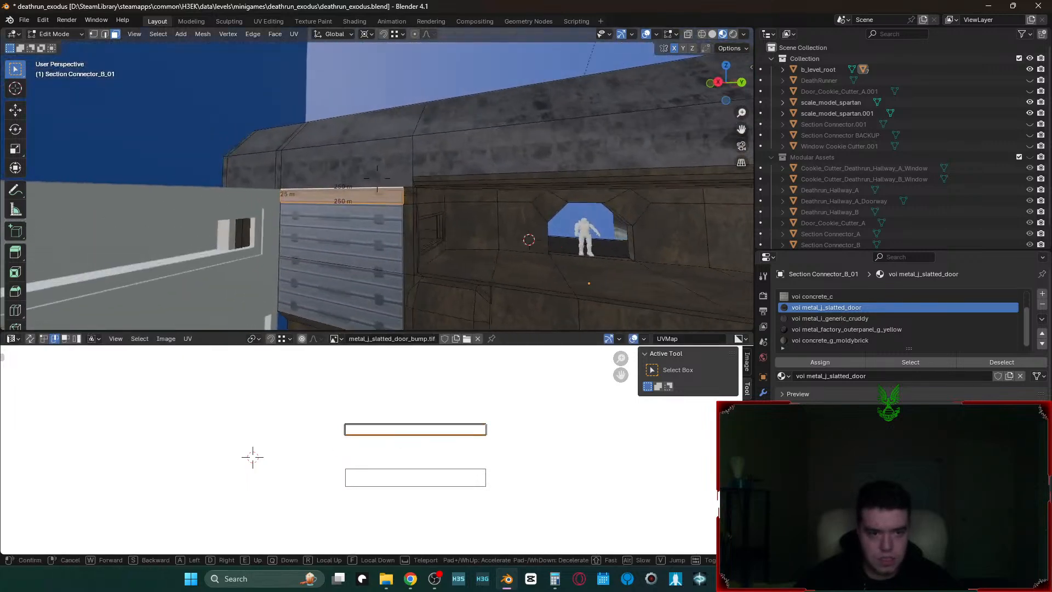
{"action": "key", "text": "w"}
{"action": "left_click", "coordinate": [377, 178]}
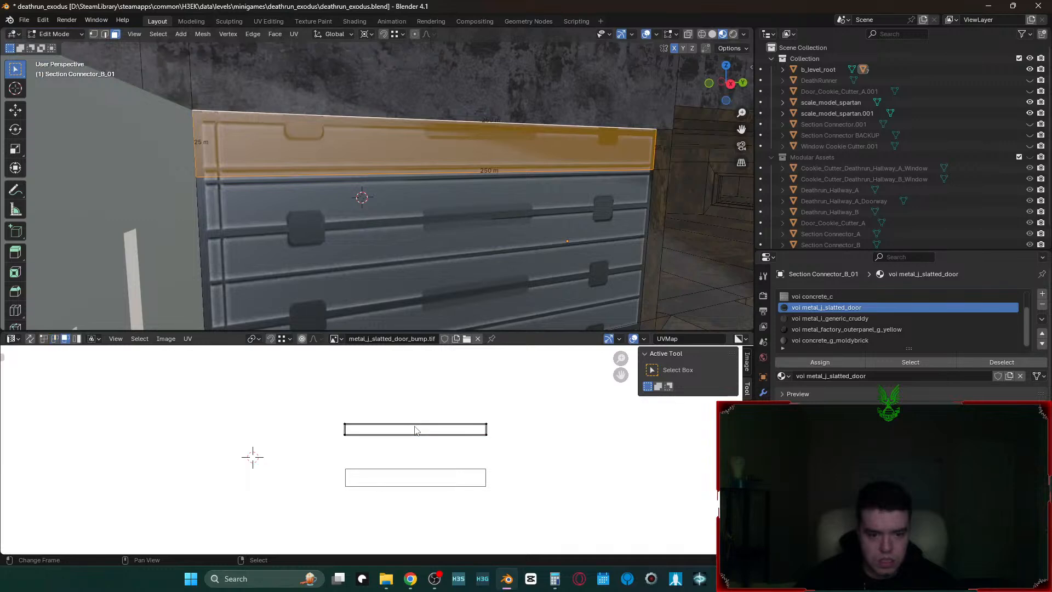
{"action": "left_click", "coordinate": [415, 430]}
{"action": "key", "text": "g"}
{"action": "right_click", "coordinate": [416, 409]}
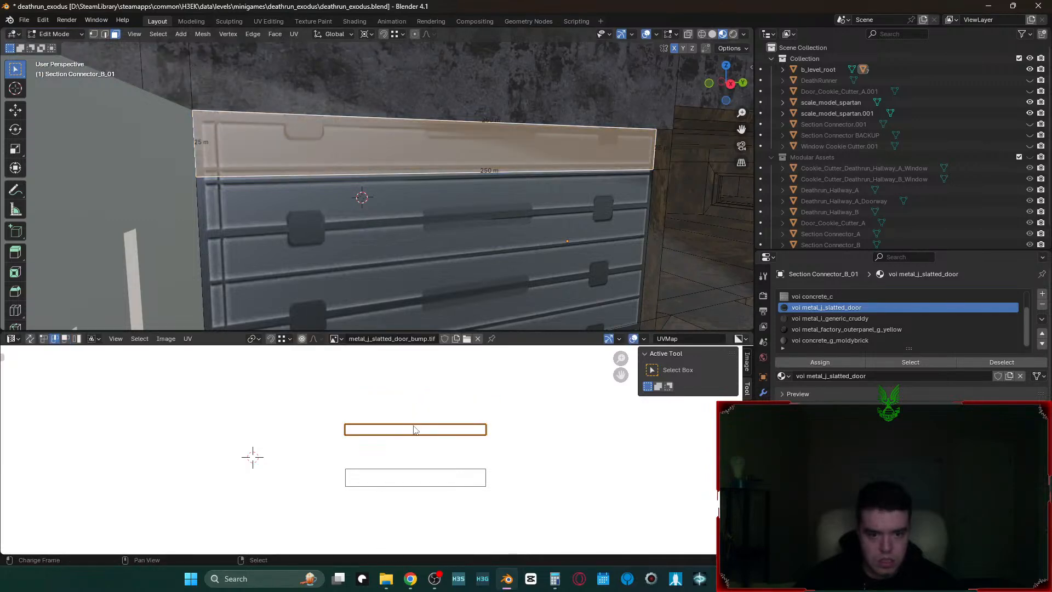
{"action": "key", "text": "r"}
{"action": "right_click", "coordinate": [417, 431]}
{"action": "key", "text": "3"}
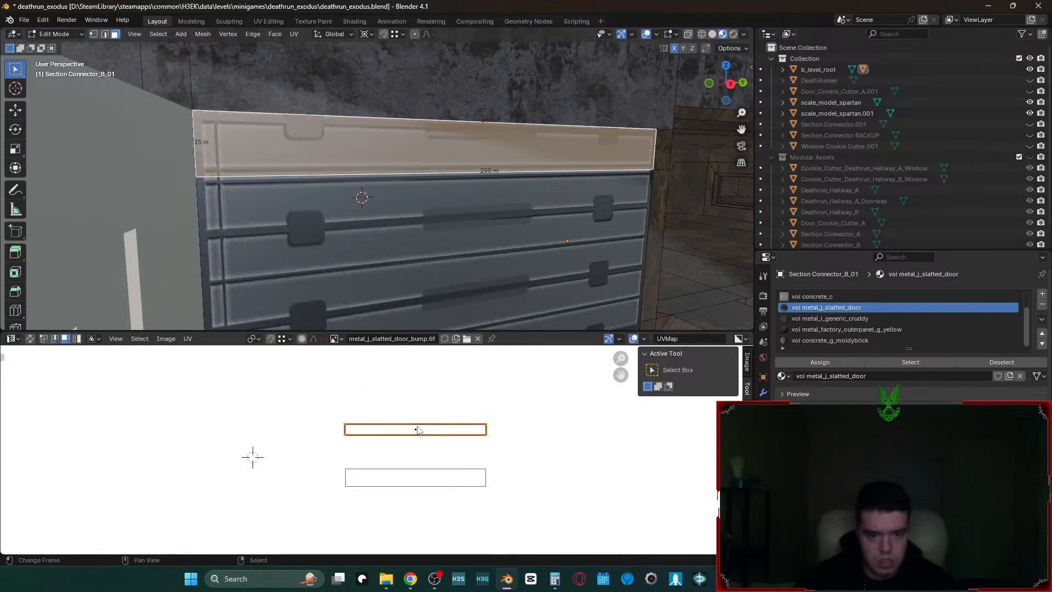
{"action": "key", "text": "g"}
{"action": "left_click", "coordinate": [429, 412]}
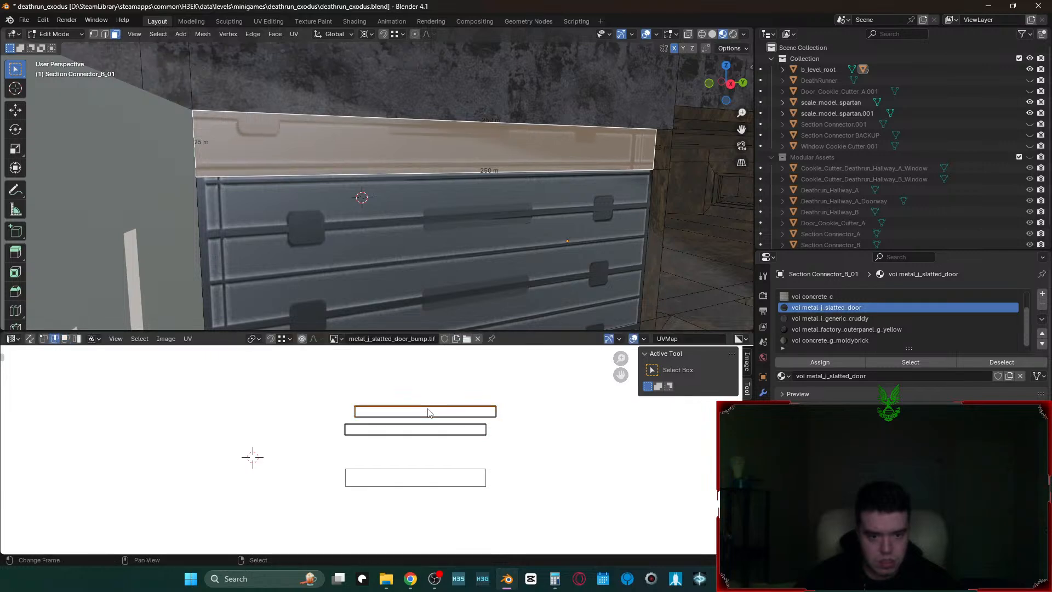
- Flip the left-hand top-face island by snapping its upper edge to the matching island's bottom corner and its lower edge to the top corner
{"action": "key", "text": "g"}
{"action": "left_click", "coordinate": [344, 436]}
{"action": "left_click", "coordinate": [388, 420]}
{"action": "key", "text": "g"}
{"action": "left_click", "coordinate": [345, 424]}
{"action": "key", "text": "Tab"}
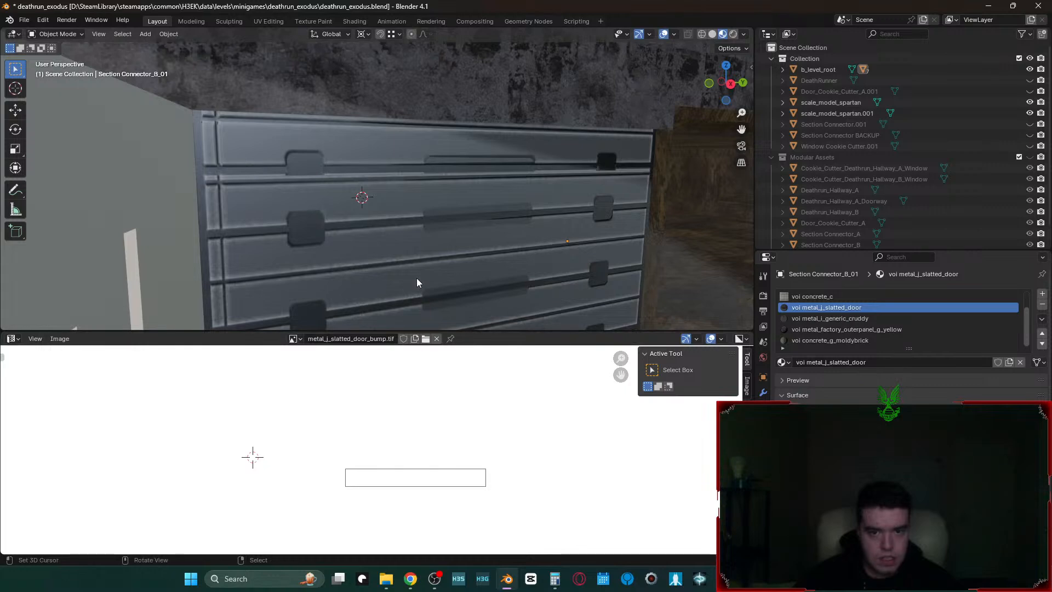
{"action": "key", "text": "shift+grave"}
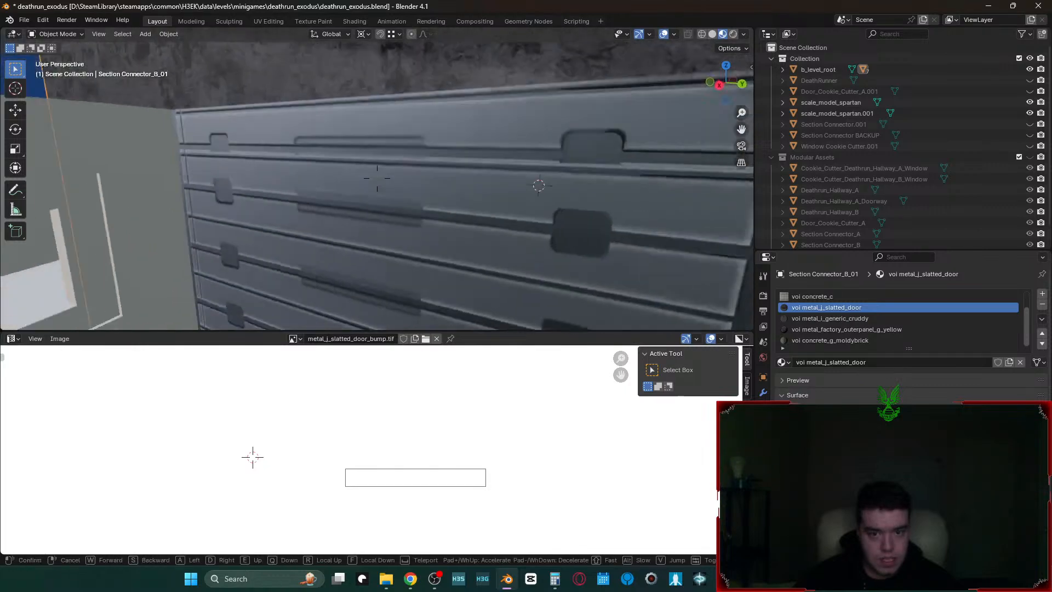
- Select the middle and top slatted-door faces of the left-hand panel together in Edit Mode
{"action": "key", "text": "s"}
{"action": "key", "text": "w"}
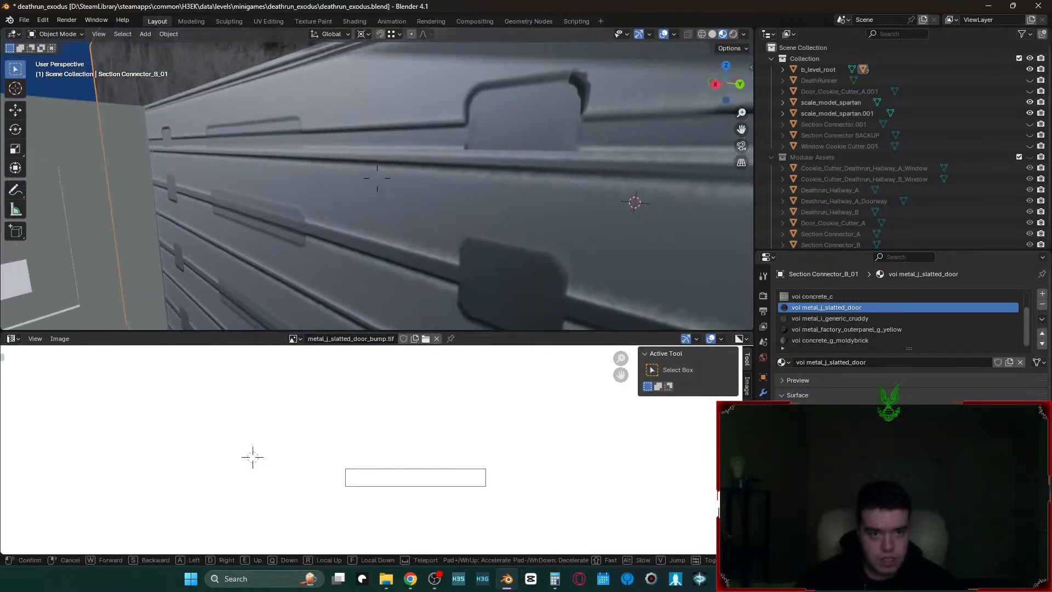
{"action": "key", "text": "w"}
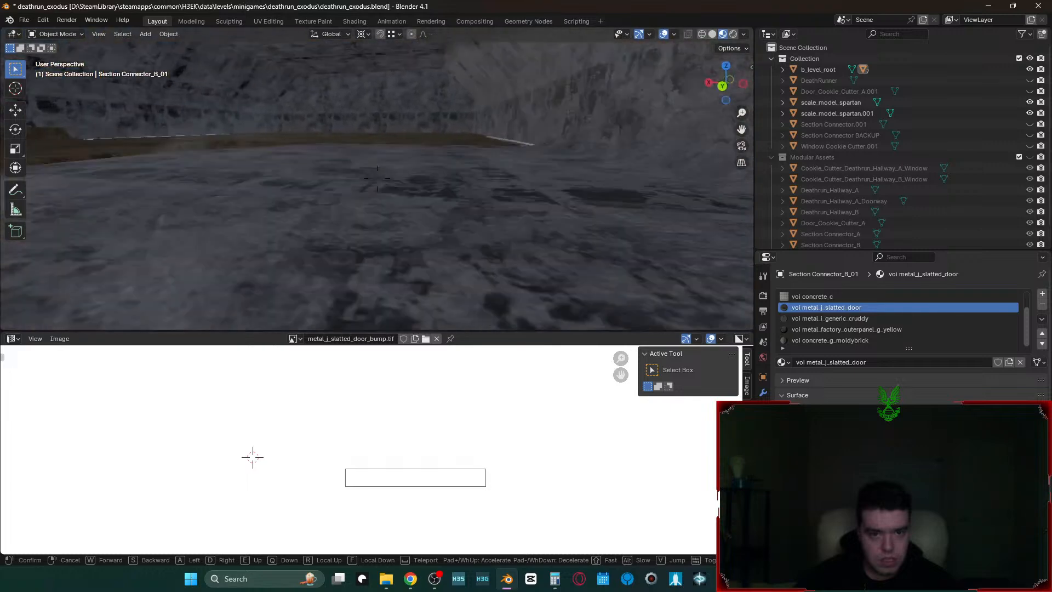
{"action": "key", "text": "w"}
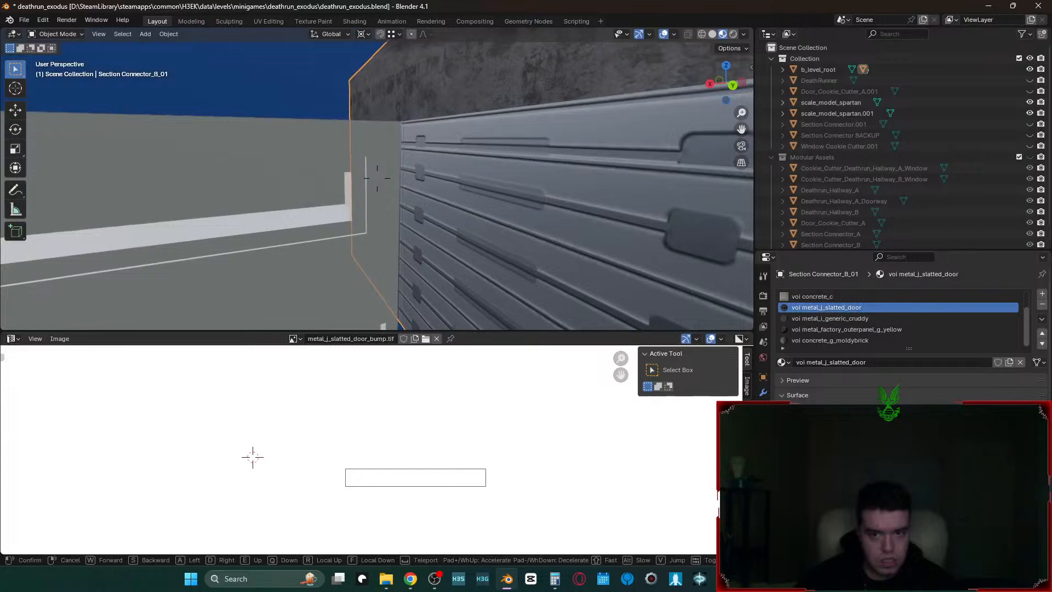
{"action": "left_click", "coordinate": [457, 225]}
{"action": "key", "text": "Tab"}
{"action": "left_click", "coordinate": [456, 168]}
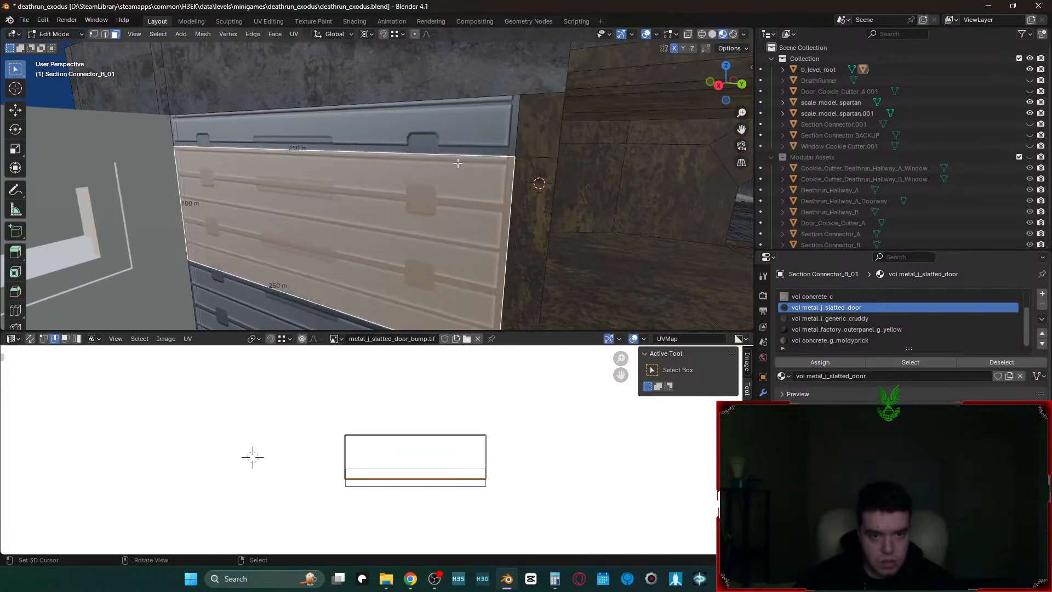
{"action": "left_click", "coordinate": [471, 137], "text": "shift"}
{"action": "left_click", "coordinate": [425, 437]}
{"action": "key", "text": "g"}
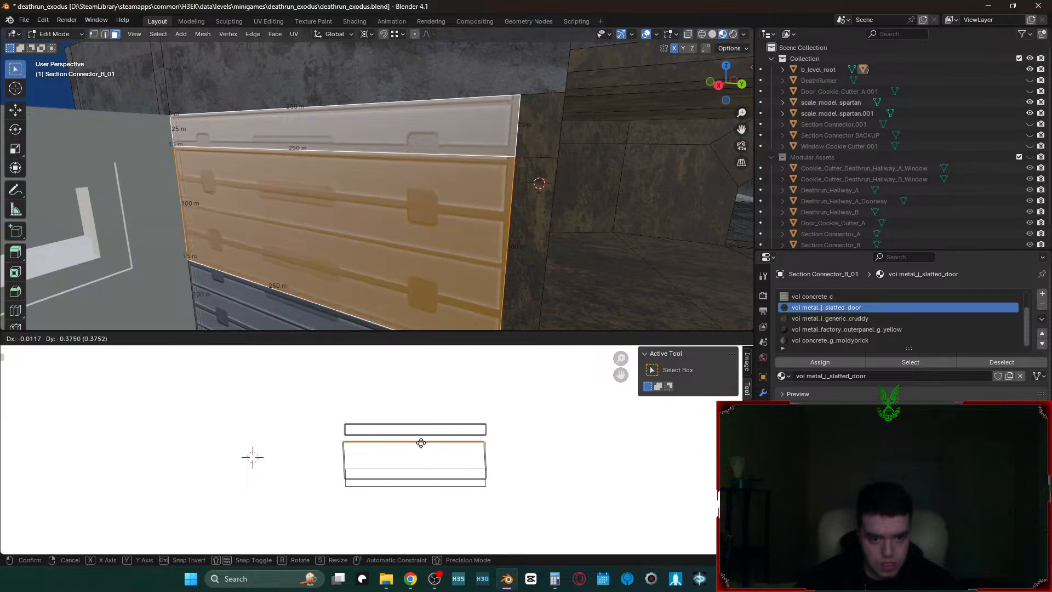
{"action": "right_click", "coordinate": [432, 442]}
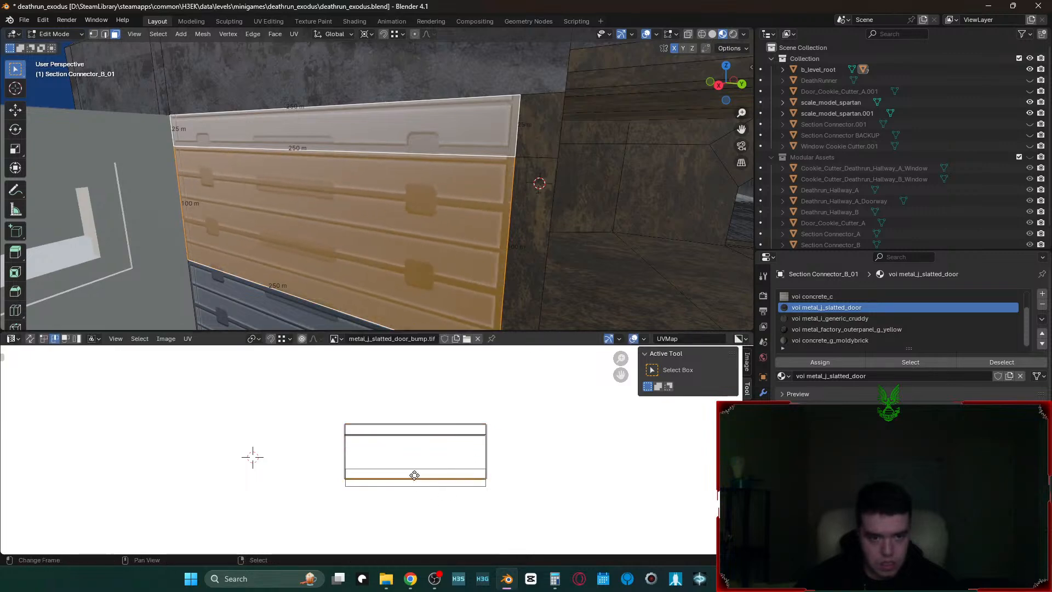
{"action": "key", "text": "g"}
{"action": "right_click", "coordinate": [417, 494]}
- Flip the left-hand middle-face UV island by swapping its edges between the top island's lower edge and the lower island's upper edge
{"action": "key", "text": "3"}
{"action": "left_click", "coordinate": [399, 467]}
{"action": "key", "text": "g"}
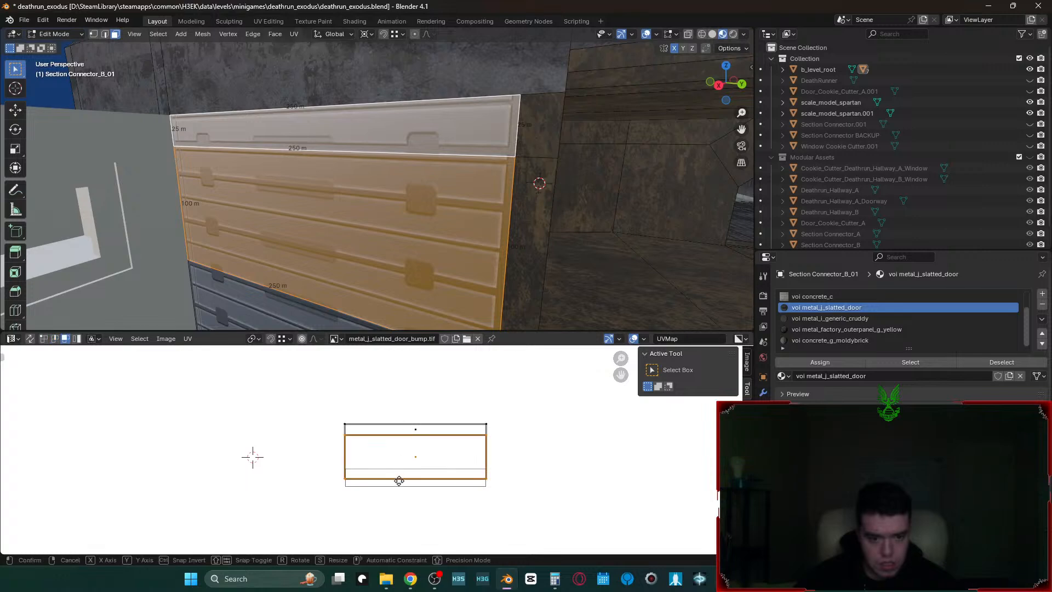
{"action": "left_click", "coordinate": [404, 518]}
{"action": "key", "text": "2"}
{"action": "key", "text": "ctrl+z"}
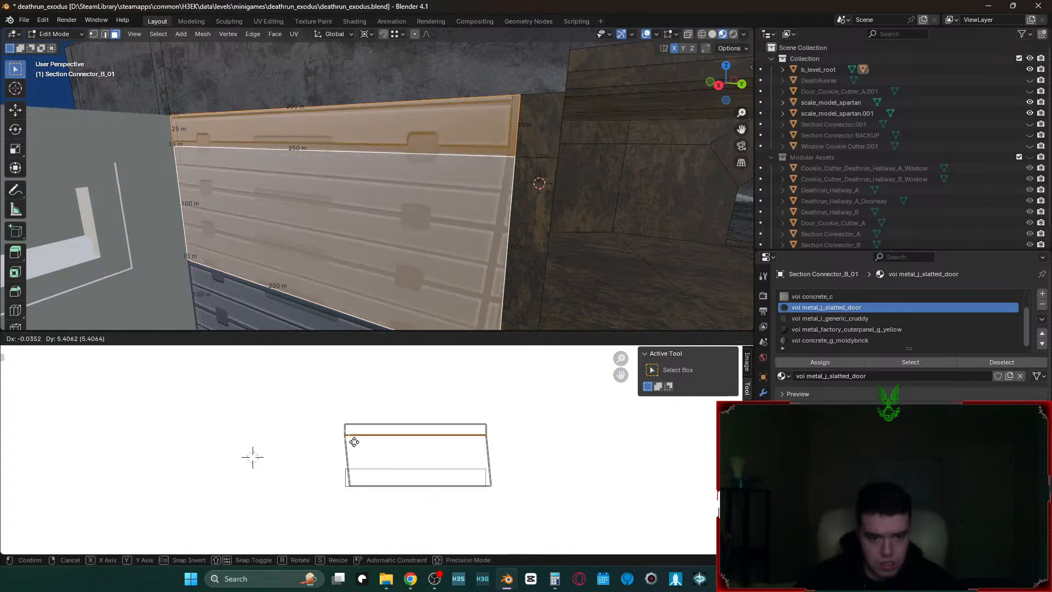
{"action": "scroll", "coordinate": [378, 166], "scroll_direction": "down", "scroll_amount": 5}
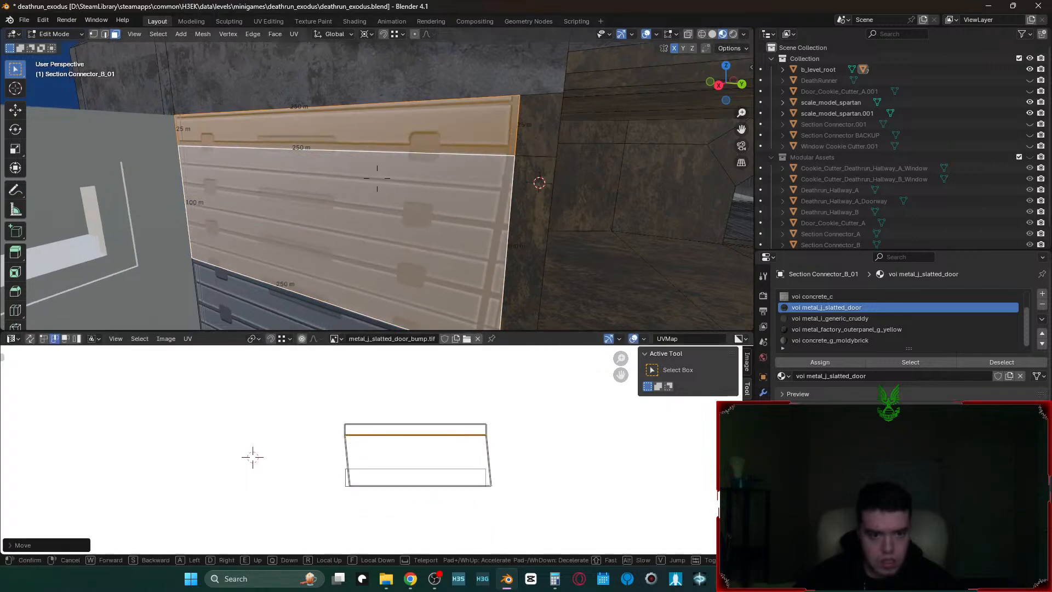
{"action": "middle_click_drag", "start_coordinate": [376, 171], "coordinate": [375, 189]}
{"action": "left_click", "coordinate": [357, 252], "text": "shift"}
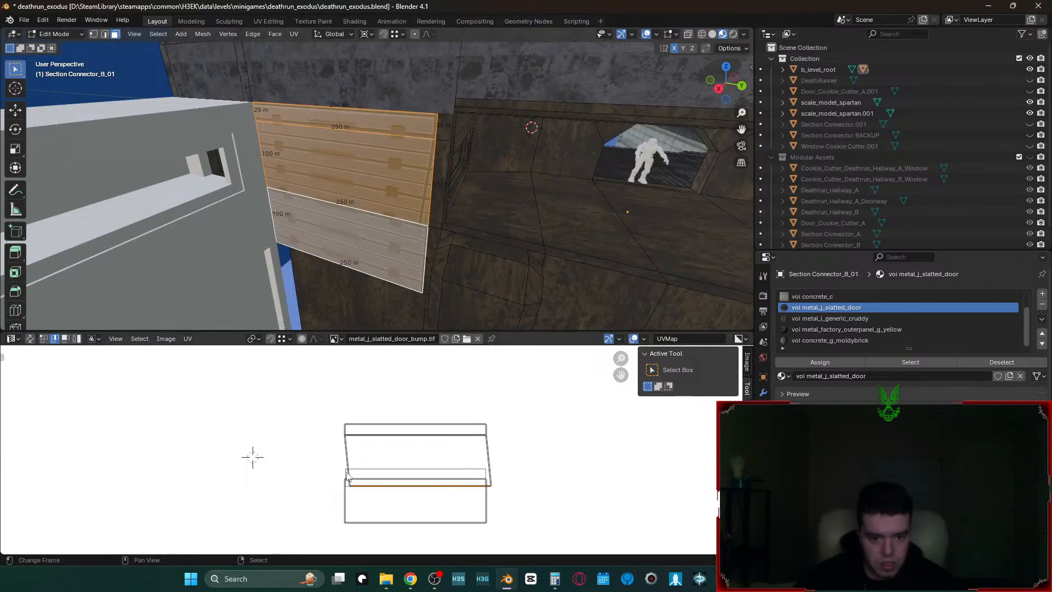
- Select only the left-hand panel's lower face and move its UV island's upper edge down, clear of the middle island
{"action": "key", "text": "Tab"}
{"action": "key", "text": "shift+grave"}
{"action": "key", "text": "w"}
{"action": "key", "text": "s"}
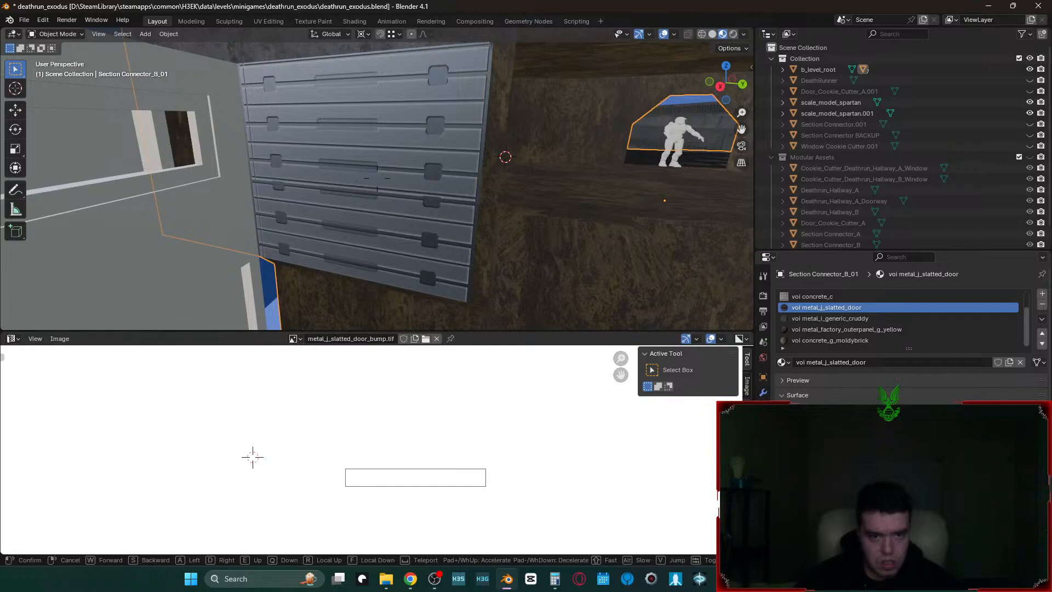
{"action": "left_click", "coordinate": [376, 178]}
{"action": "key", "text": "Tab"}
{"action": "left_click", "coordinate": [432, 247]}
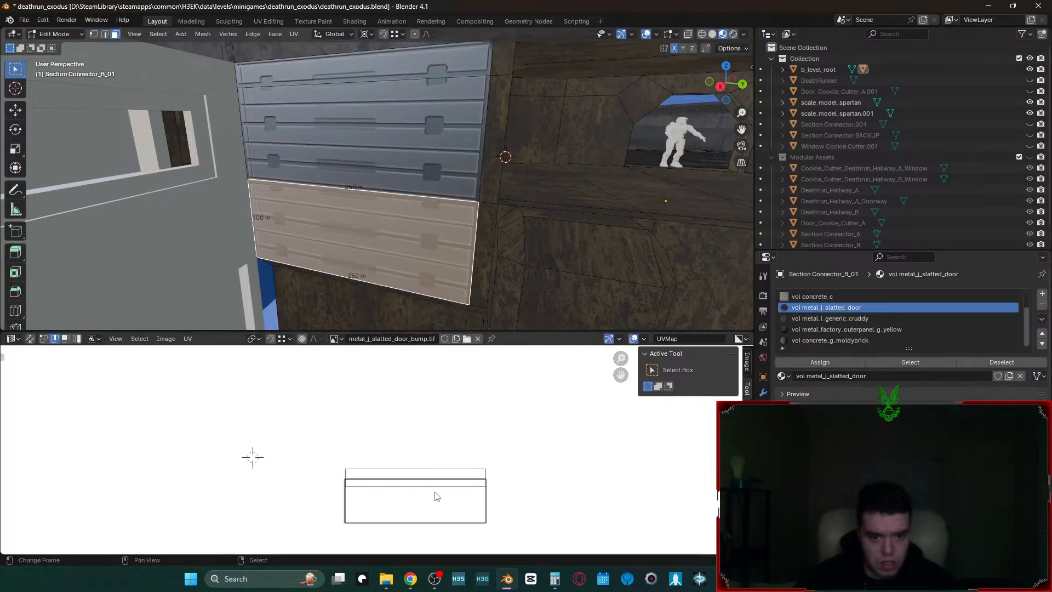
{"action": "key", "text": "g"}
{"action": "left_click", "coordinate": [422, 509]}
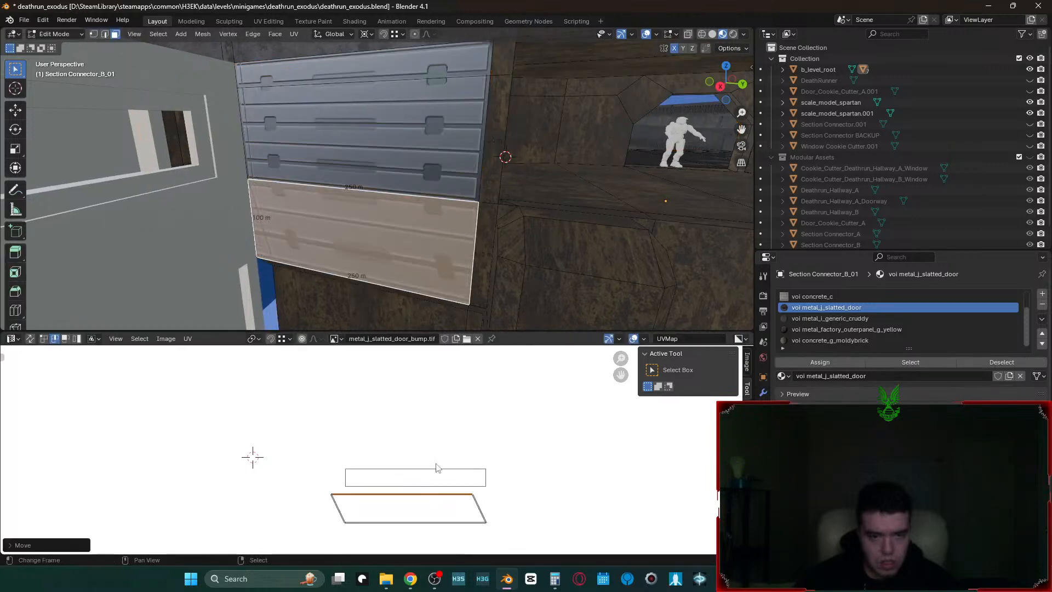
- Flip the lower-face island by snapping its lower edge onto the middle island's lower edge and its other edge onto the opposite panel's matching bottom edge
{"action": "left_click", "coordinate": [425, 166], "text": "shift"}
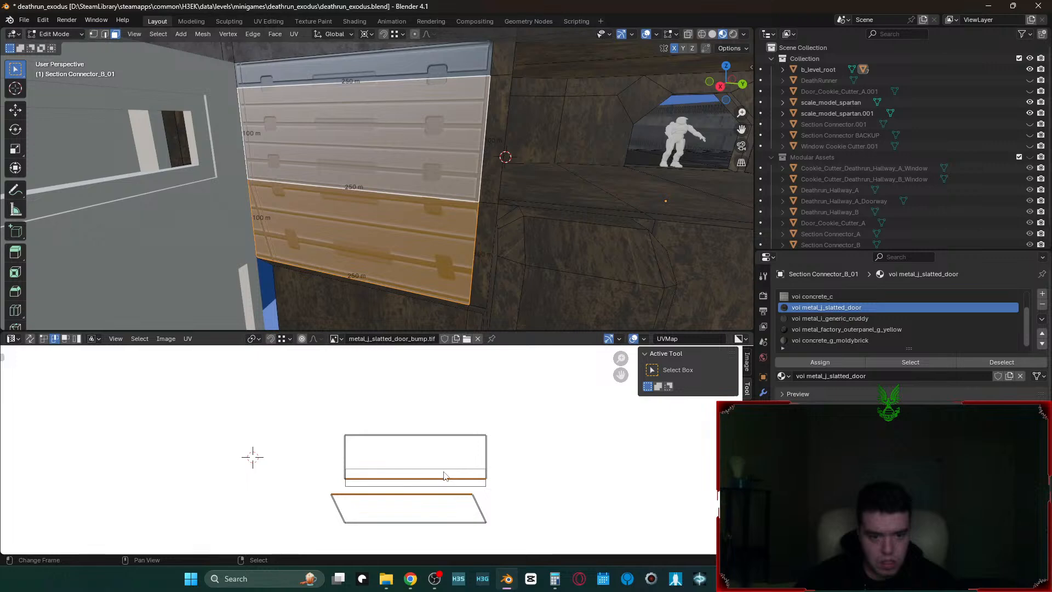
{"action": "key", "text": "g"}
{"action": "left_click", "coordinate": [480, 476], "text": "ctrl"}
{"action": "middle_click_drag", "start_coordinate": [436, 219], "coordinate": [488, 228]}
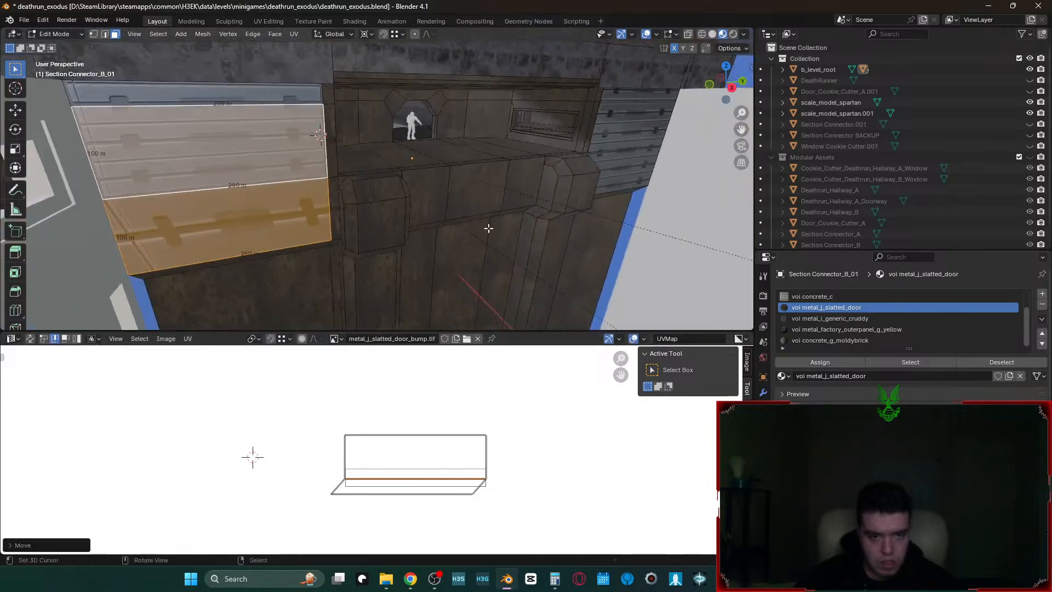
{"action": "left_click", "coordinate": [620, 175], "text": "shift"}
{"action": "key", "text": "g"}
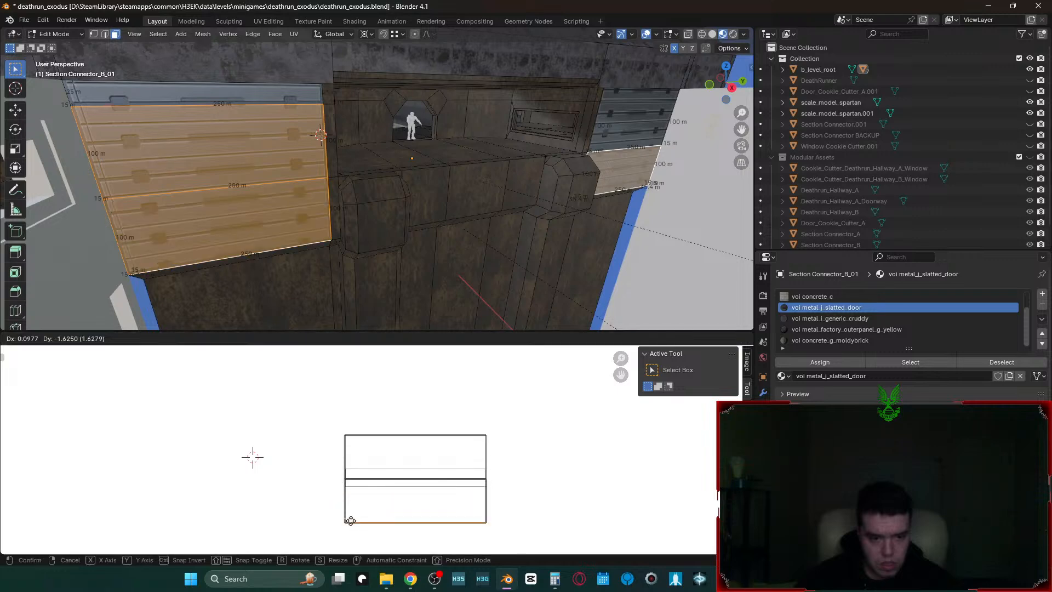
{"action": "left_click", "coordinate": [413, 501], "text": "ctrl"}
- Inspect the slatted-door panels on both sides of the connector in Object Mode, comparing slat direction and the seams between faces
{"action": "key", "text": "Tab"}
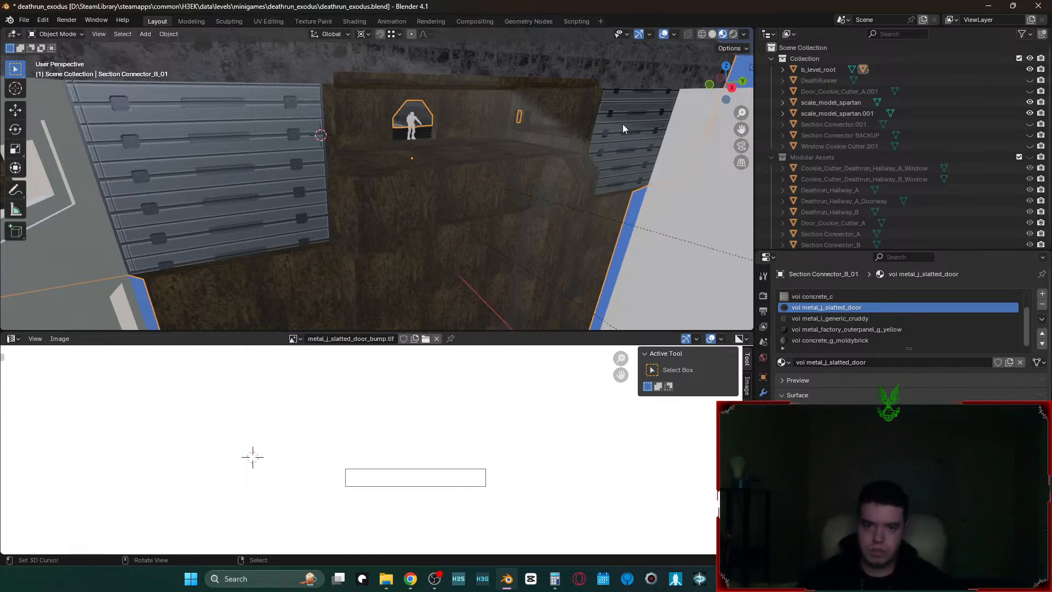
{"action": "key", "text": "Tab"}
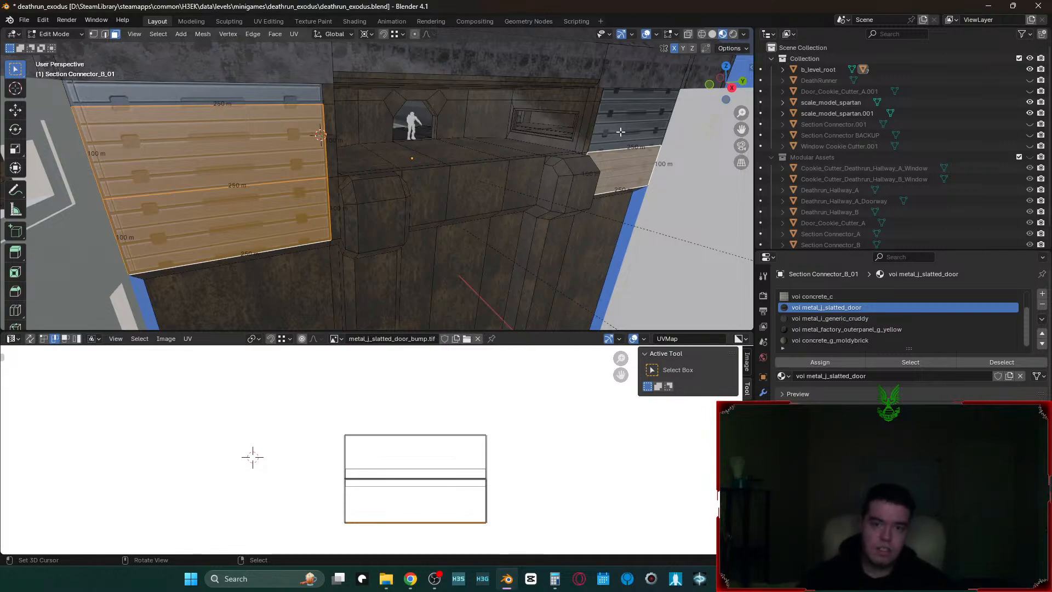
{"action": "left_click", "coordinate": [620, 132]}
{"action": "key", "text": "shift+grave"}
{"action": "key", "text": "w"}
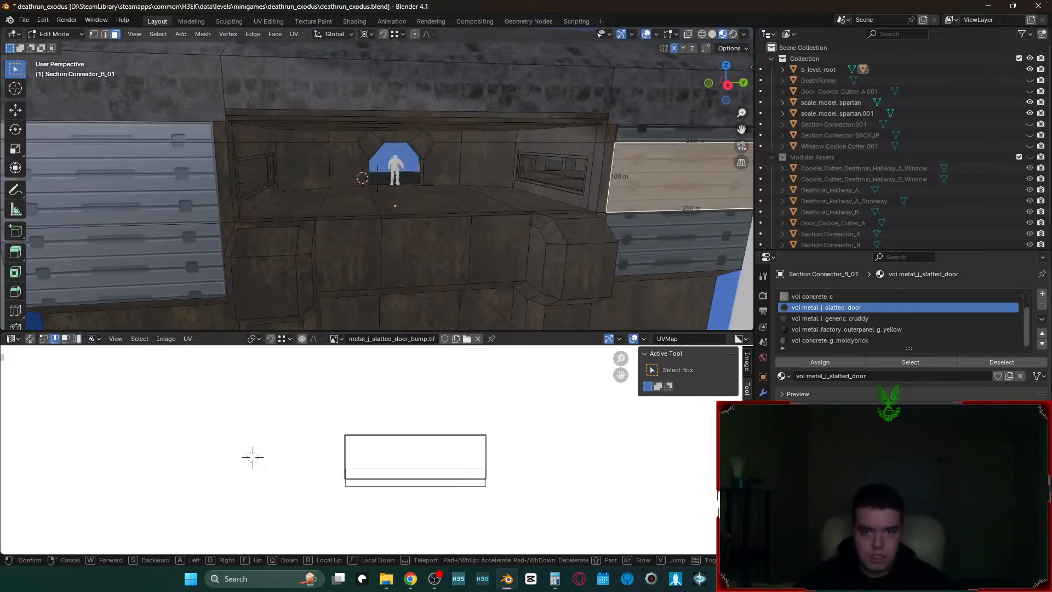
{"action": "key", "text": "w"}
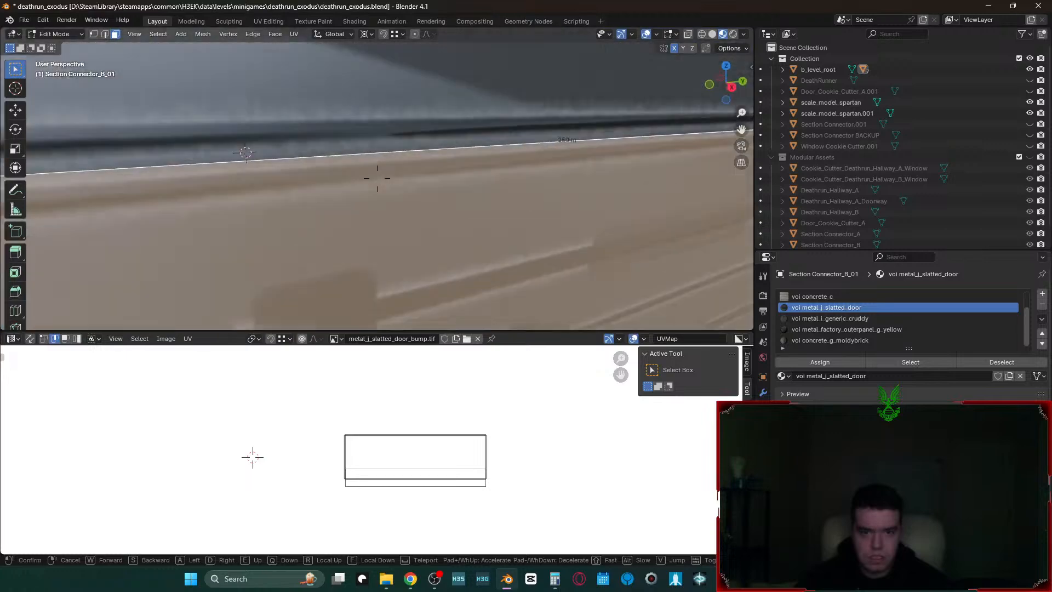
{"action": "key", "text": "Tab"}
{"action": "key", "text": "s"}
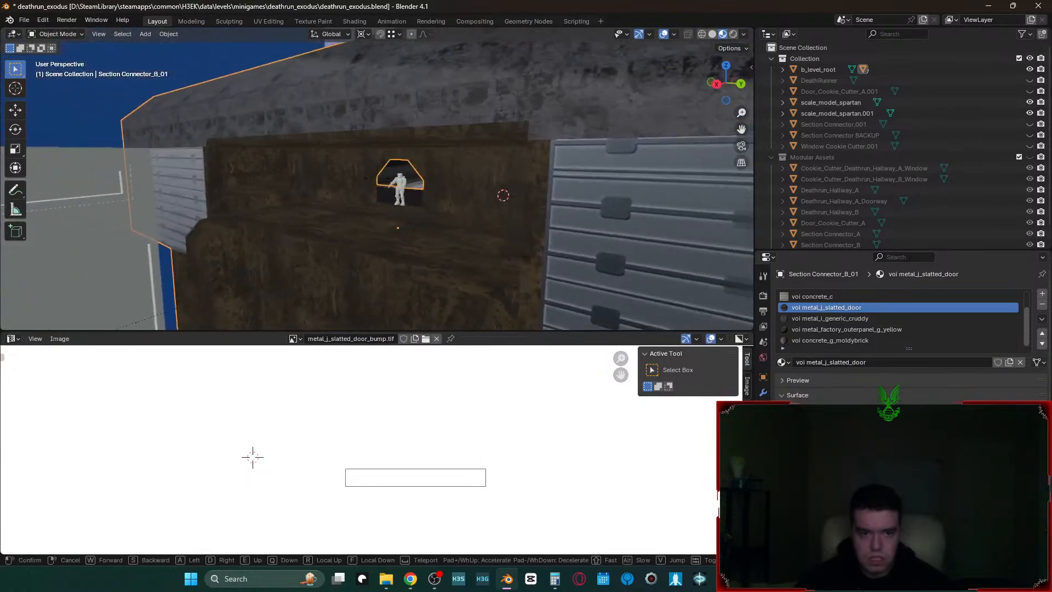
{"action": "key", "text": "Return"}
{"action": "key", "text": "Tab"}
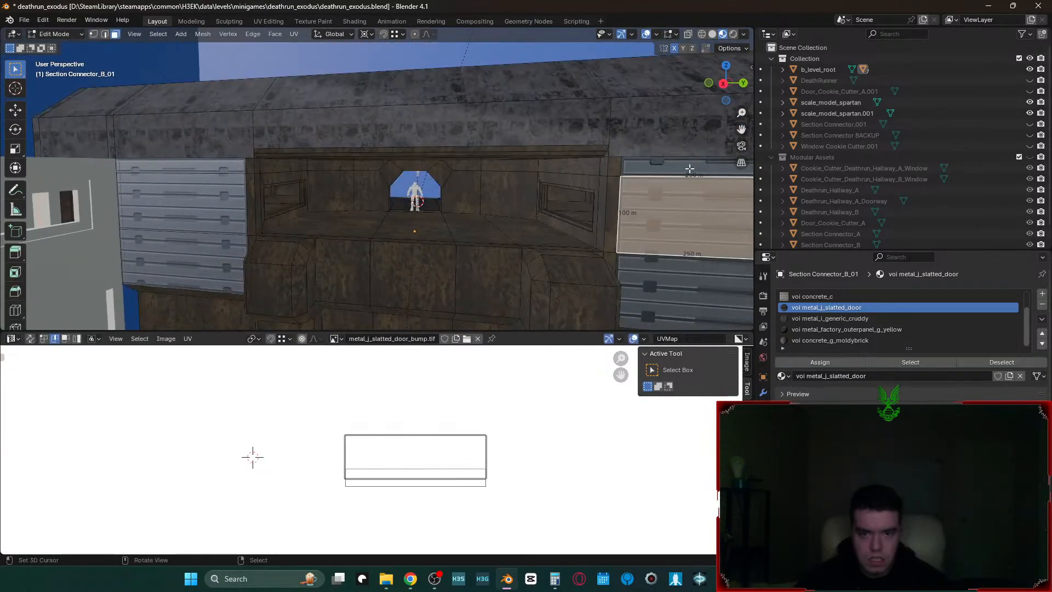
- Move the right-hand panel's top-face UV island up and clear, and add the left-hand top face to the selection
{"action": "left_click", "coordinate": [689, 169]}
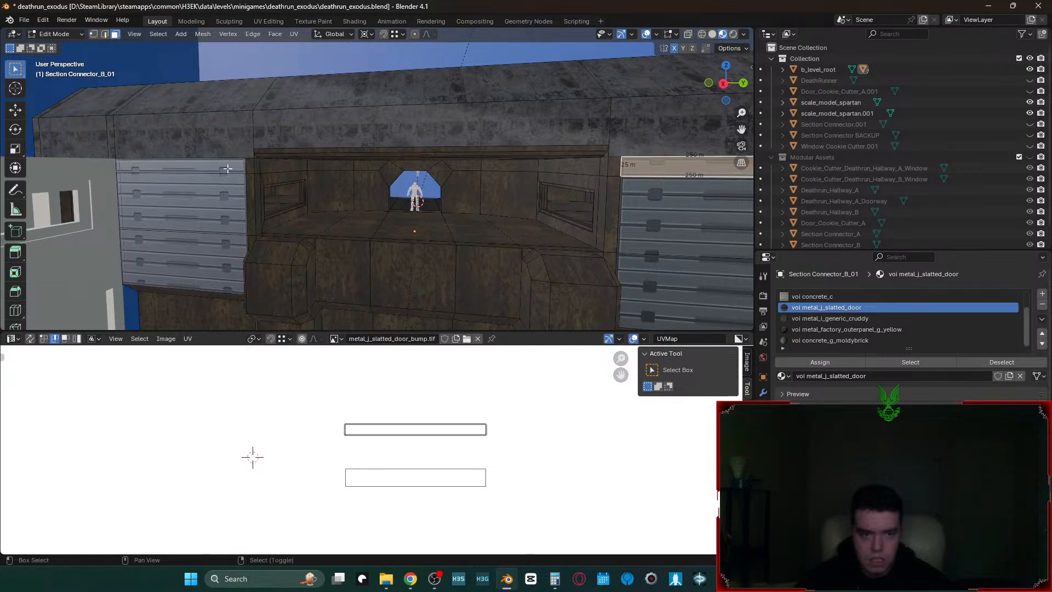
{"action": "left_click", "coordinate": [229, 167], "text": "shift"}
{"action": "left_click", "coordinate": [662, 172]}
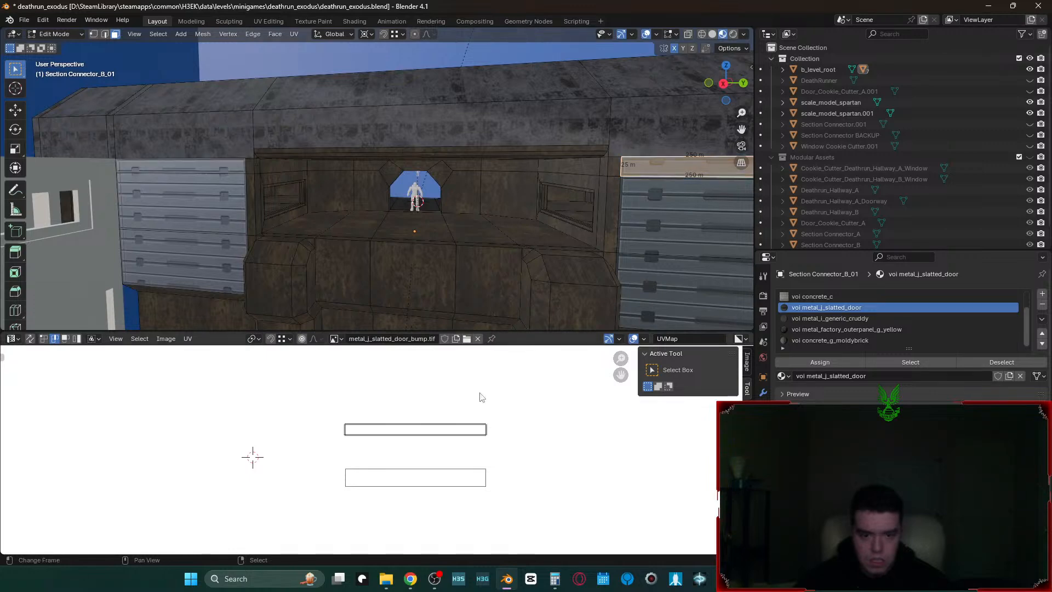
{"action": "left_click", "coordinate": [412, 438]}
{"action": "left_click_drag", "start_coordinate": [412, 439], "coordinate": [406, 395]}
{"action": "left_click", "coordinate": [198, 163], "text": "shift"}
- Try snapping the raised top-face island's edges onto the left-hand panel's matching island, and undo back to the raised island
{"action": "key", "text": "g"}
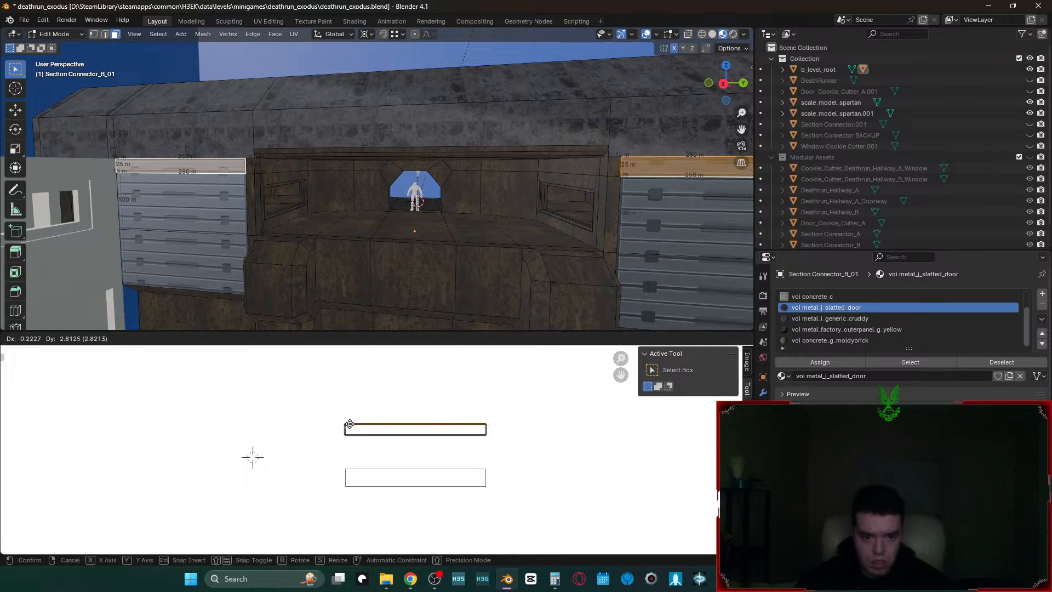
{"action": "left_click", "coordinate": [350, 425]}
{"action": "key", "text": "ctrl+z"}
{"action": "key", "text": "ctrl+z"}
{"action": "key", "text": "ctrl+z"}
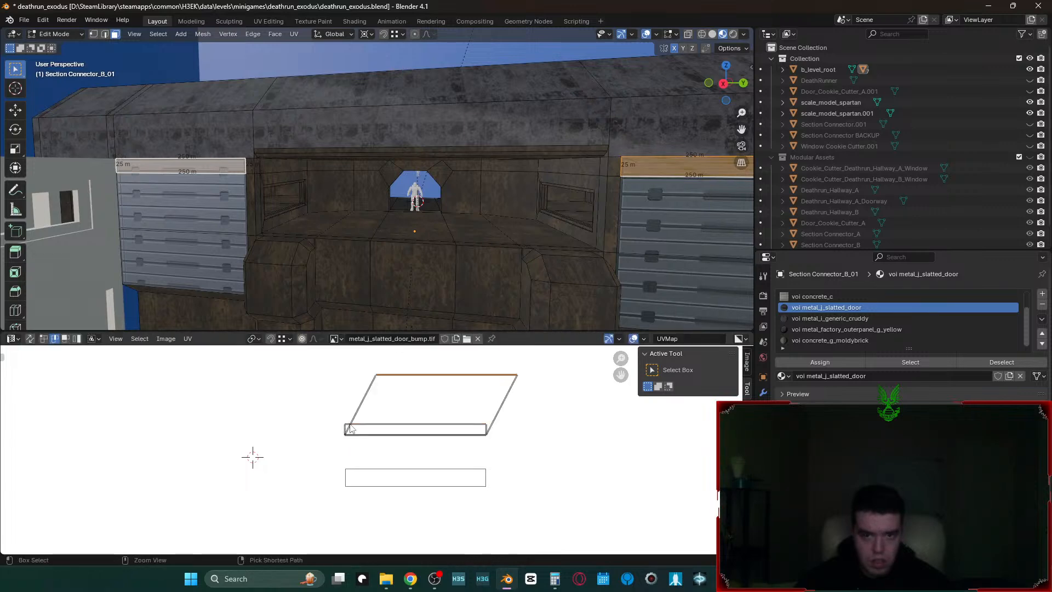
{"action": "key", "text": "g"}
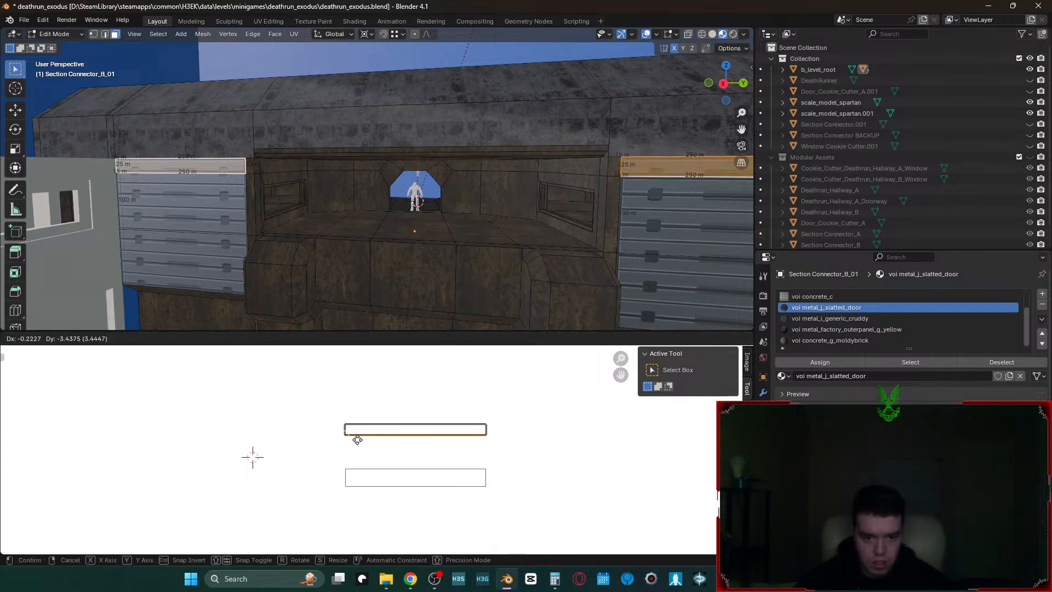
{"action": "right_click", "coordinate": [354, 442]}
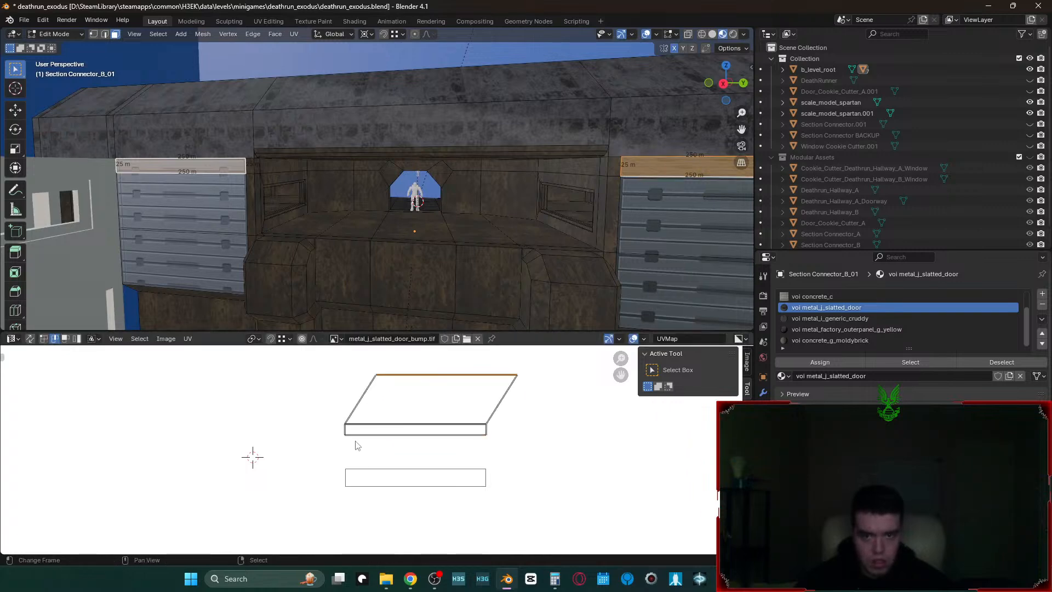
{"action": "key", "text": "ctrl+z"}
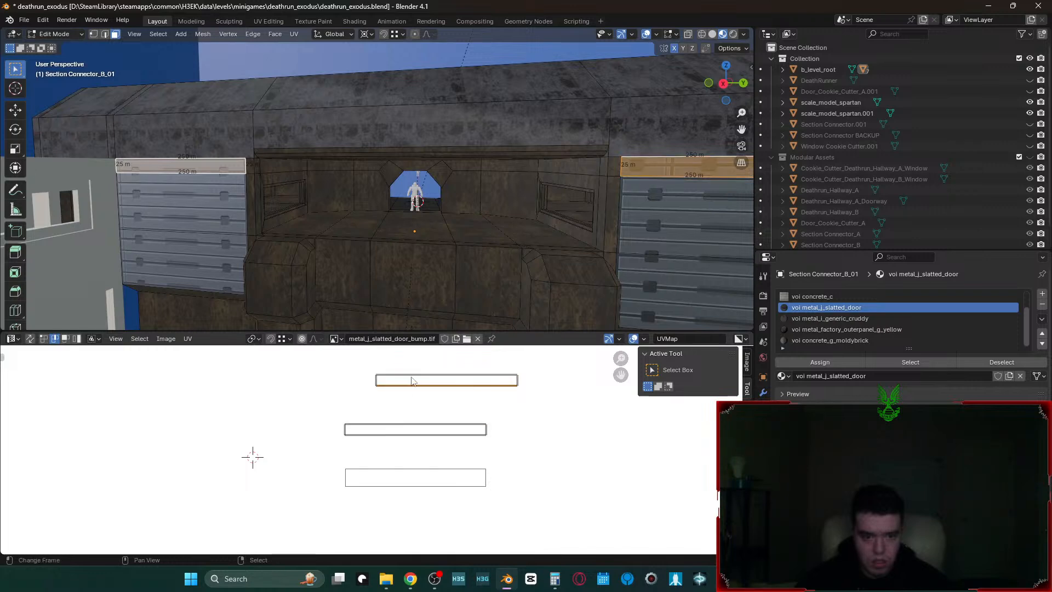
- Flip the right-hand top-face island by snapping its lower edge onto the matching island's upper edge and its upper edge onto the lower one
{"action": "key", "text": "g"}
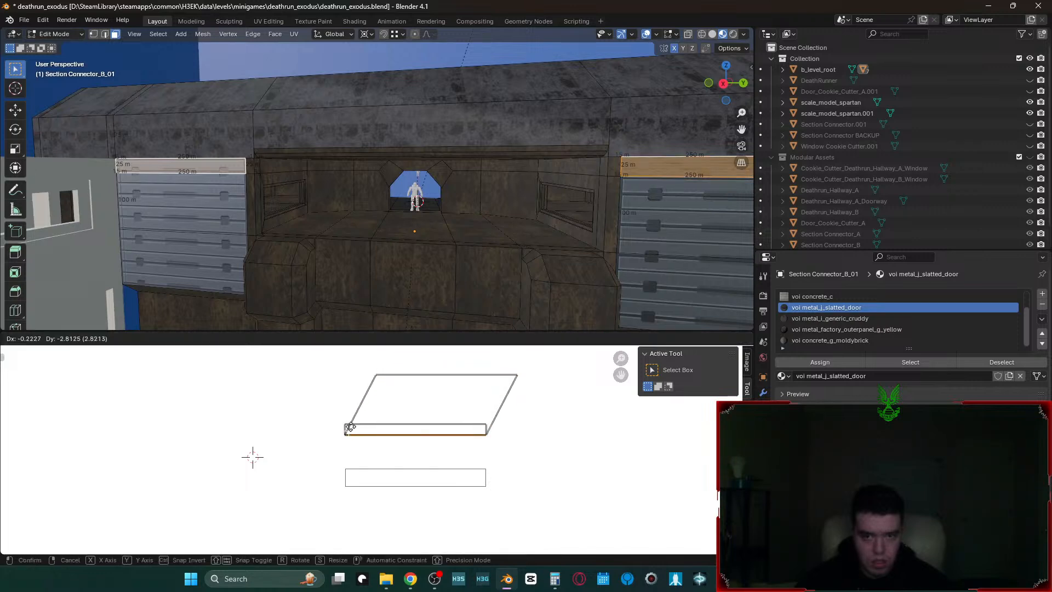
{"action": "left_click", "coordinate": [351, 428]}
{"action": "left_click", "coordinate": [382, 402]}
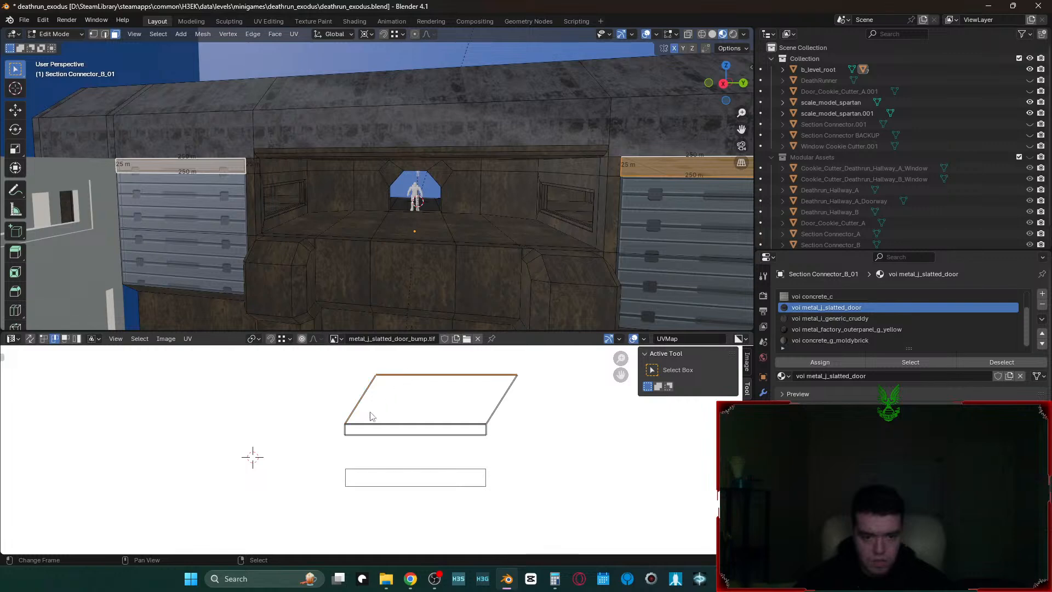
{"action": "key", "text": "g"}
{"action": "left_click", "coordinate": [352, 434]}
- Move the right-hand panel's middle-face UV island up and clear, and add the left-hand middle face to the selection
{"action": "right_click", "coordinate": [678, 200]}
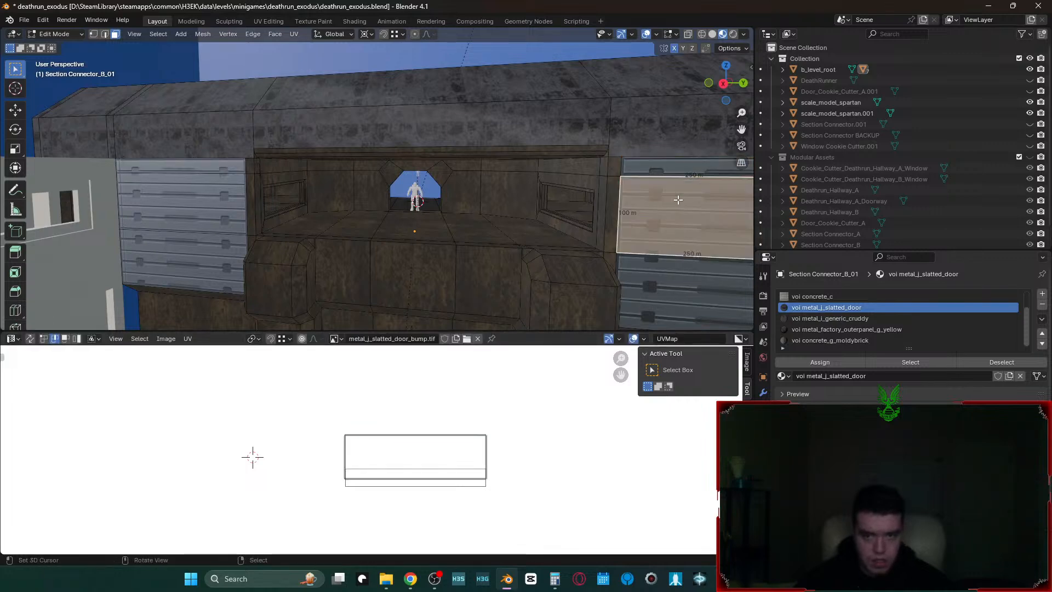
{"action": "left_click", "coordinate": [445, 428]}
{"action": "key", "text": "g"}
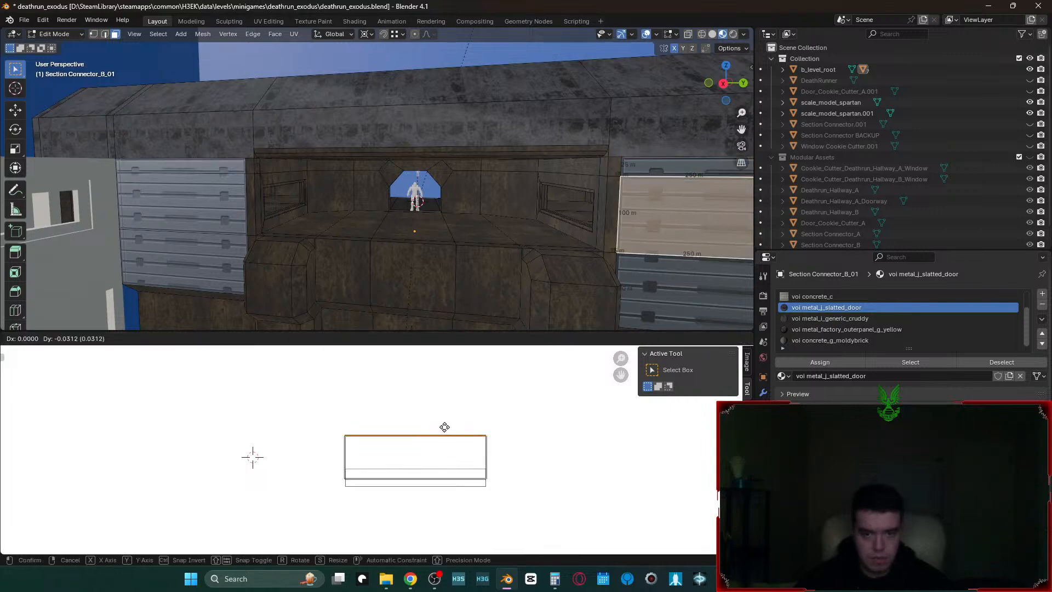
{"action": "right_click", "coordinate": [440, 455]}
{"action": "key", "text": "3"}
{"action": "left_click", "coordinate": [419, 456]}
{"action": "key", "text": "g"}
{"action": "left_click", "coordinate": [504, 372]}
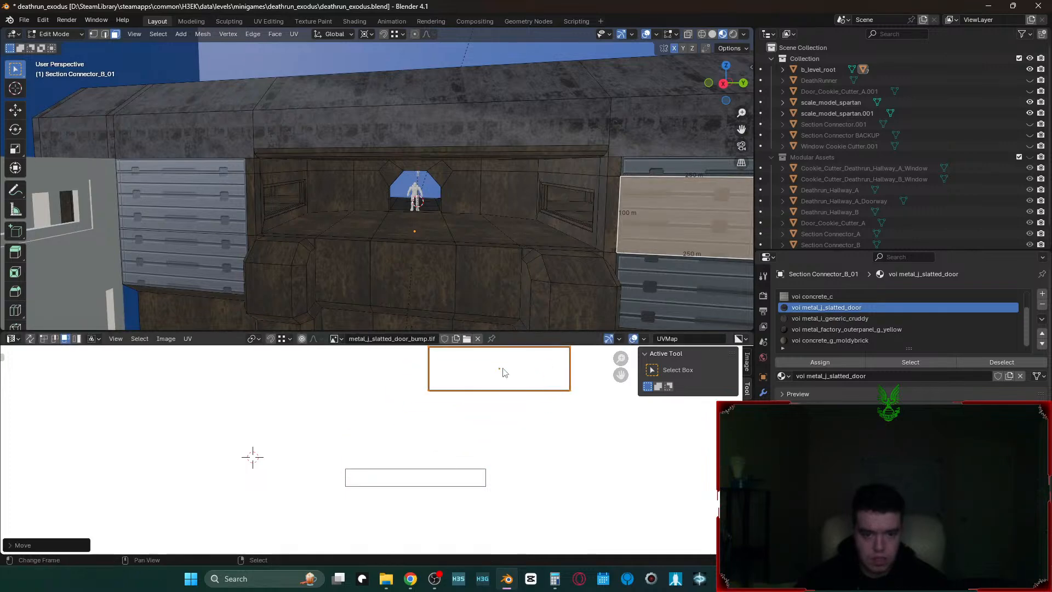
{"action": "left_click", "coordinate": [241, 217], "text": "shift"}
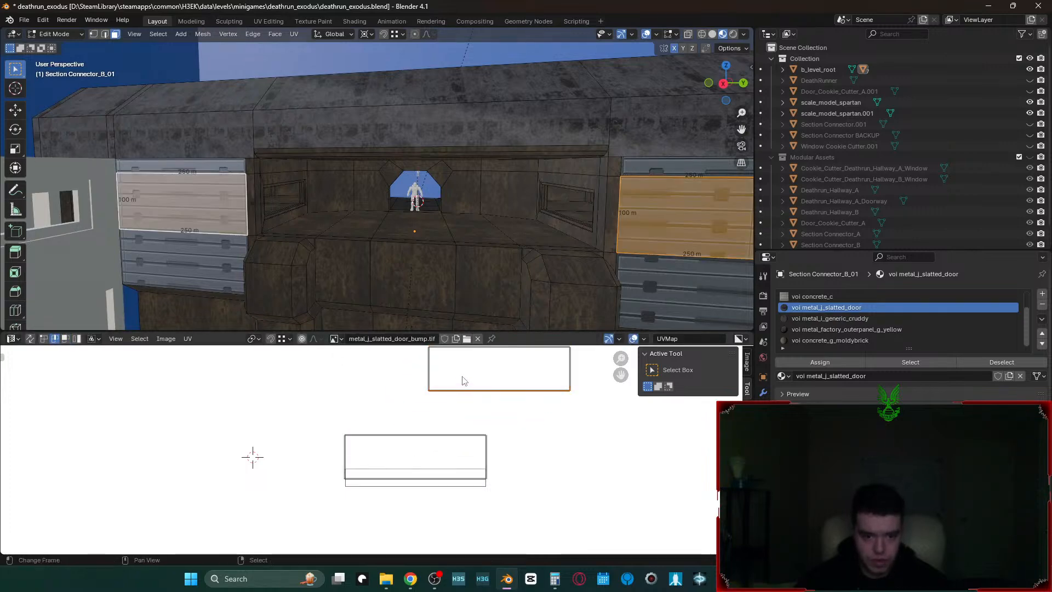
- Try flipping the right-hand middle-face UV island by snapping its lower edge onto the matching island's upper edge and its upper edge onto the lower one
{"action": "left_click", "coordinate": [467, 360]}
{"action": "key", "text": "g"}
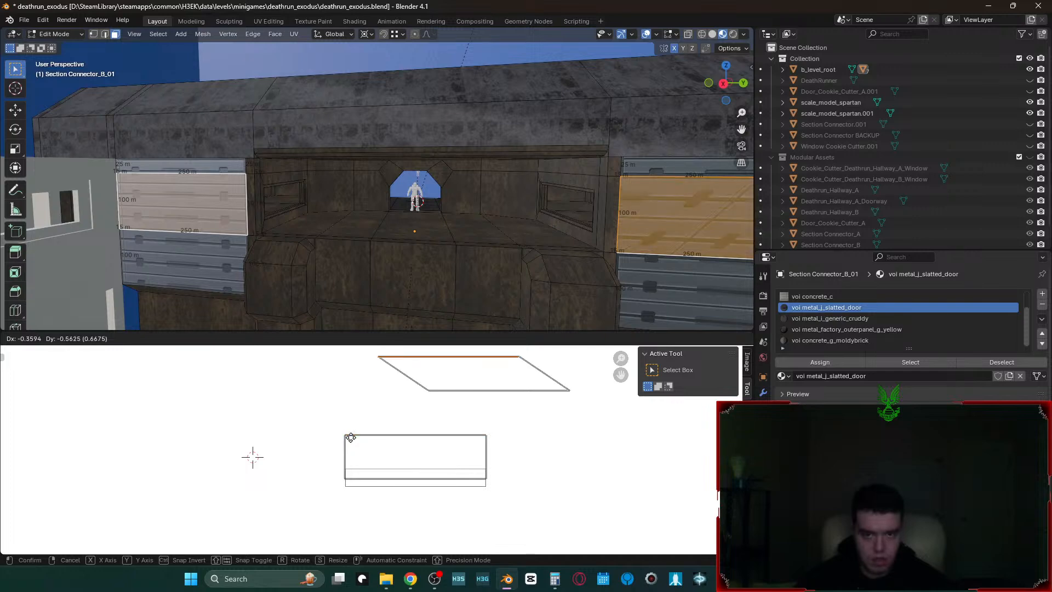
{"action": "right_click", "coordinate": [353, 435]}
{"action": "key", "text": "g"}
{"action": "left_click", "coordinate": [459, 384]}
{"action": "key", "text": "g"}
{"action": "left_click", "coordinate": [347, 438]}
{"action": "key", "text": "g"}
{"action": "right_click", "coordinate": [450, 394]}
{"action": "key", "text": "g"}
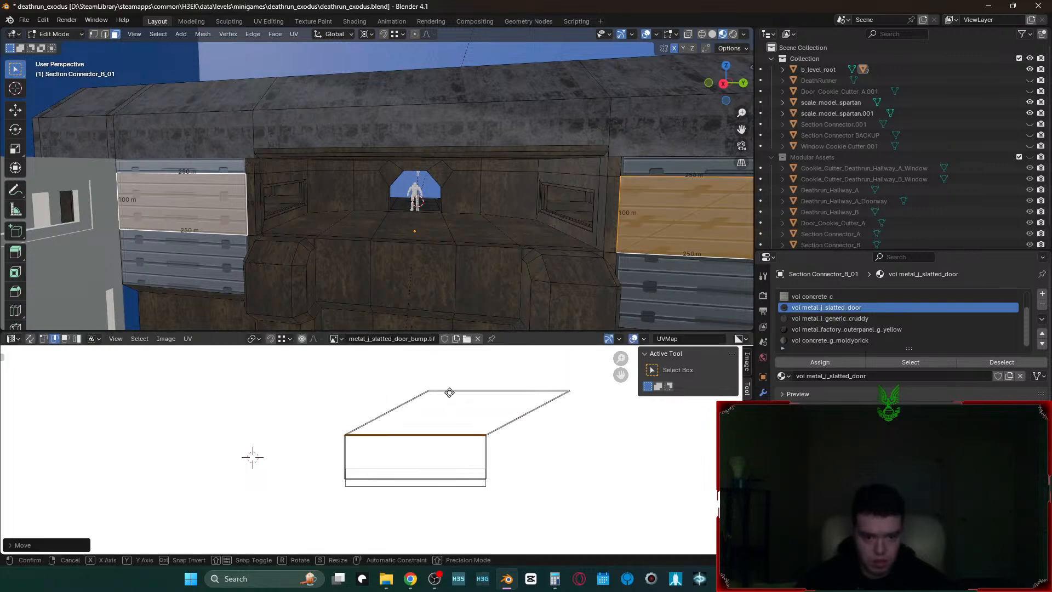
{"action": "left_click", "coordinate": [450, 391]}
{"action": "key", "text": "g"}
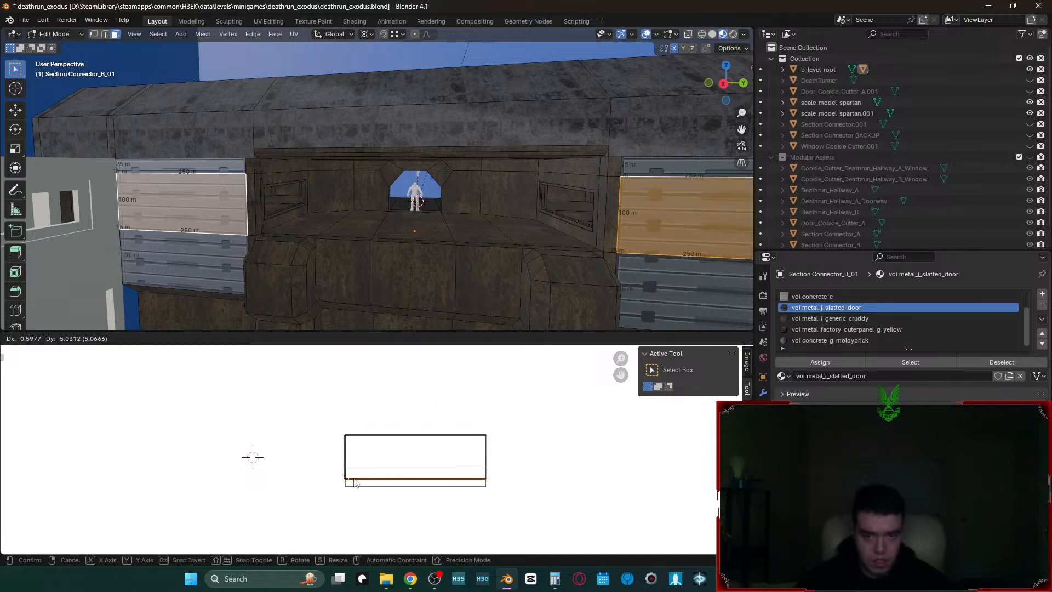
{"action": "left_click", "coordinate": [352, 477]}
- Check the slatted panels in Object Mode and undo the middle-face island's edge moves
{"action": "key", "text": "Tab"}
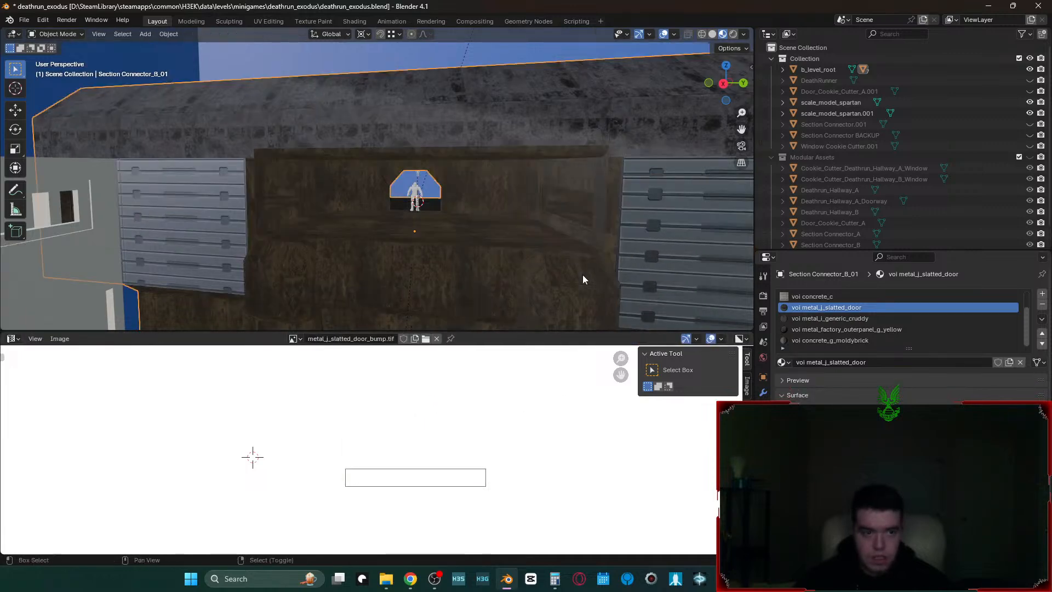
{"action": "key", "text": "Tab"}
{"action": "key", "text": "Tab"}
{"action": "key", "text": "Tab"}
{"action": "left_click", "coordinate": [581, 270]}
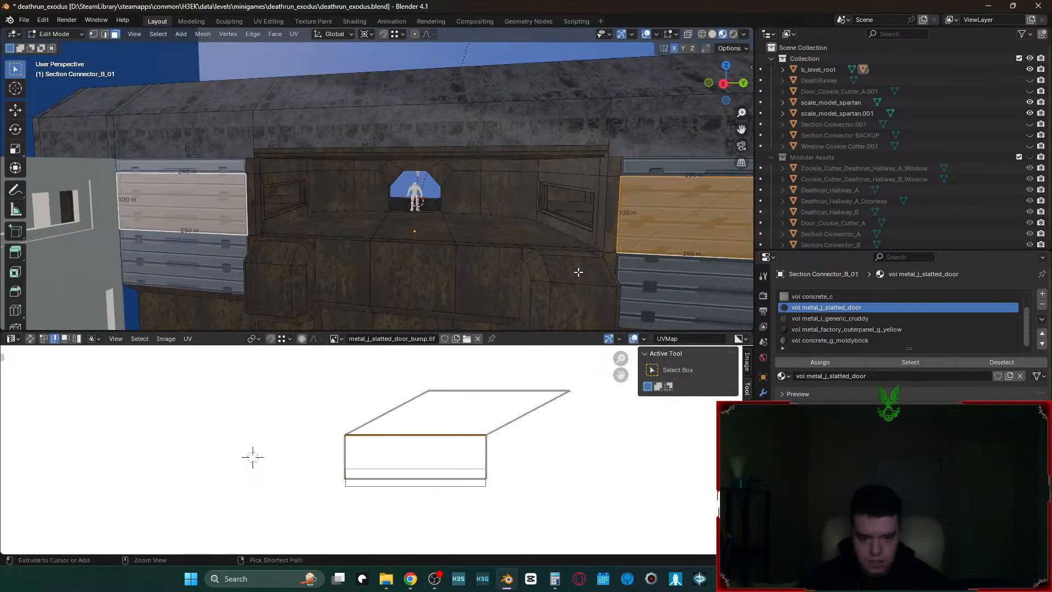
{"action": "key", "text": "ctrl+z"}
- Snap the middle-face island's lower edge onto the matching island's lower edge and its upper edge onto the upper one, keeping its orientation
{"action": "key", "text": "g"}
{"action": "right_click", "coordinate": [340, 493]}
{"action": "key", "text": "g"}
{"action": "left_click", "coordinate": [339, 483], "text": "ctrl"}
{"action": "left_click", "coordinate": [446, 402]}
{"action": "key", "text": "g"}
{"action": "left_click", "coordinate": [357, 433]}
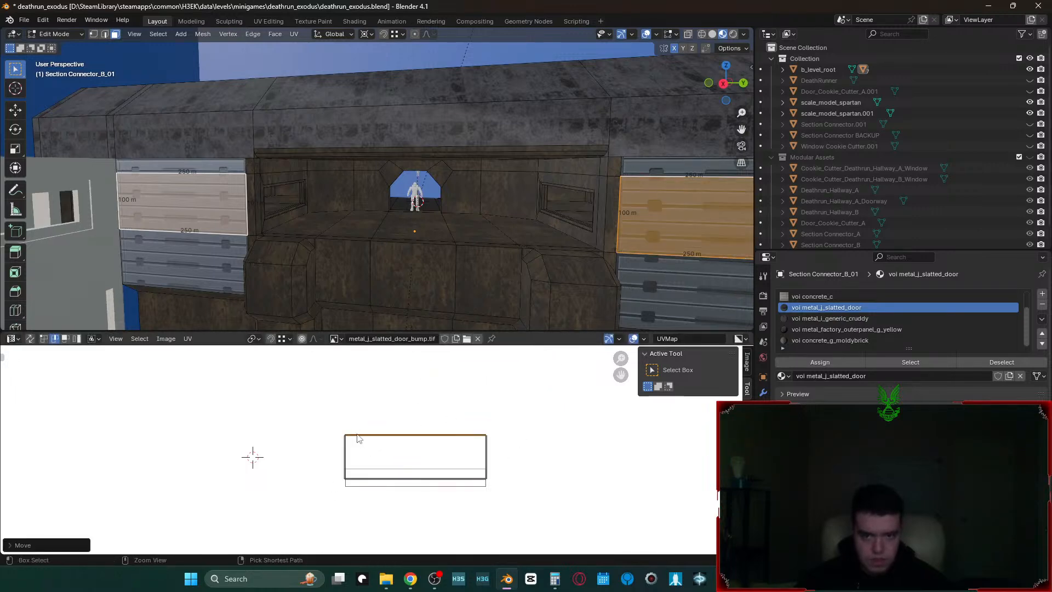
{"action": "key", "text": "Tab"}
{"action": "key", "text": "Tab"}
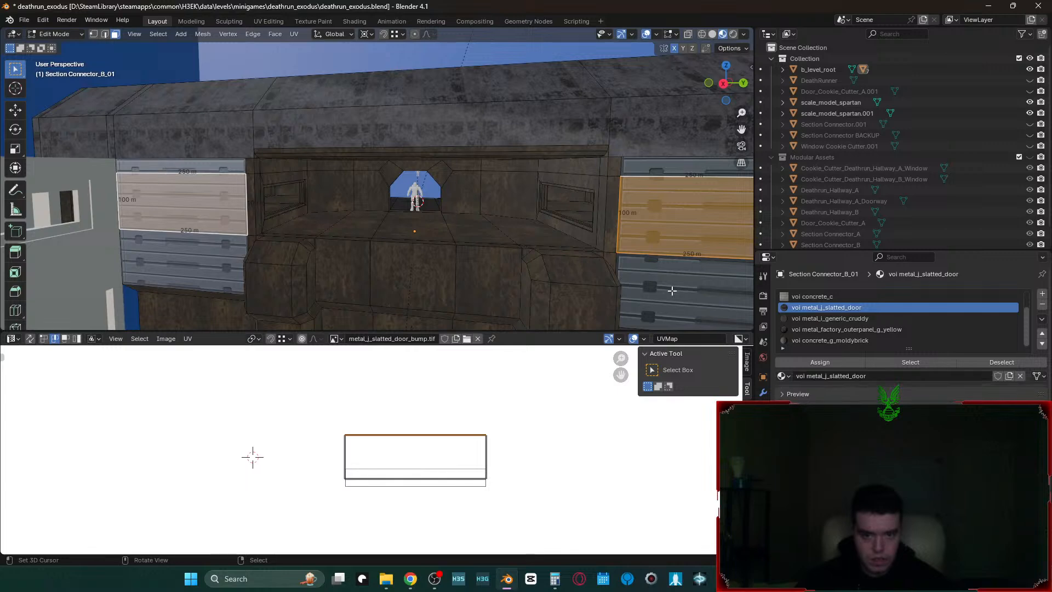
- Move the right-hand panel's lower-face UV island up and clear, and add the left-hand lower face to the selection
{"action": "left_click", "coordinate": [671, 290]}
{"action": "key", "text": "3"}
{"action": "left_click", "coordinate": [422, 495]}
{"action": "key", "text": "g"}
{"action": "left_click", "coordinate": [475, 423]}
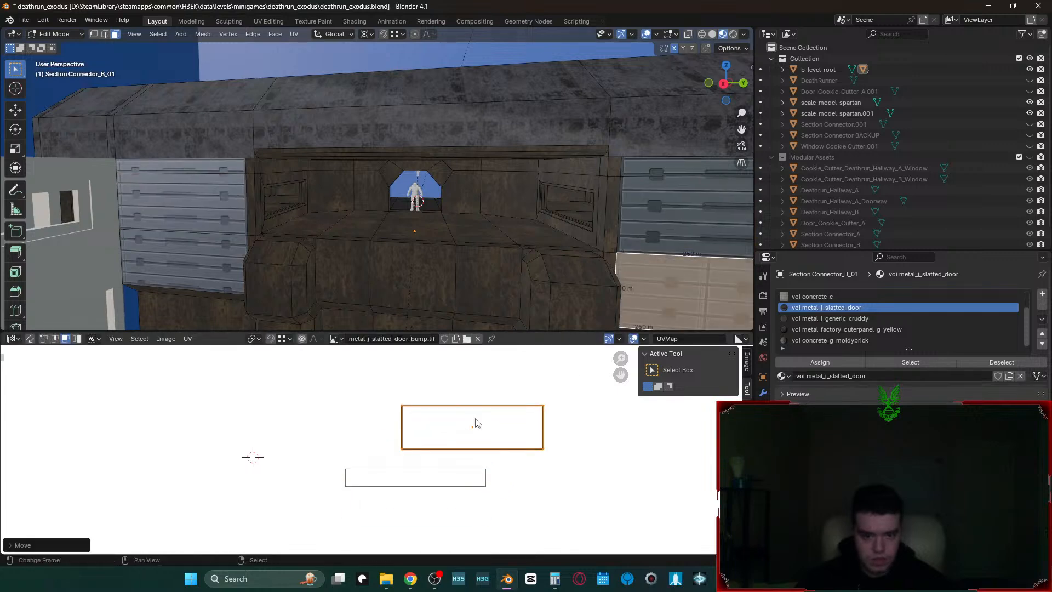
{"action": "left_click", "coordinate": [182, 250], "text": "shift"}
- Flip the right-hand lower-face island by snapping its lower edge onto the matching island's upper edge and its upper edge onto the lower one
{"action": "key", "text": "2"}
{"action": "left_click", "coordinate": [440, 448]}
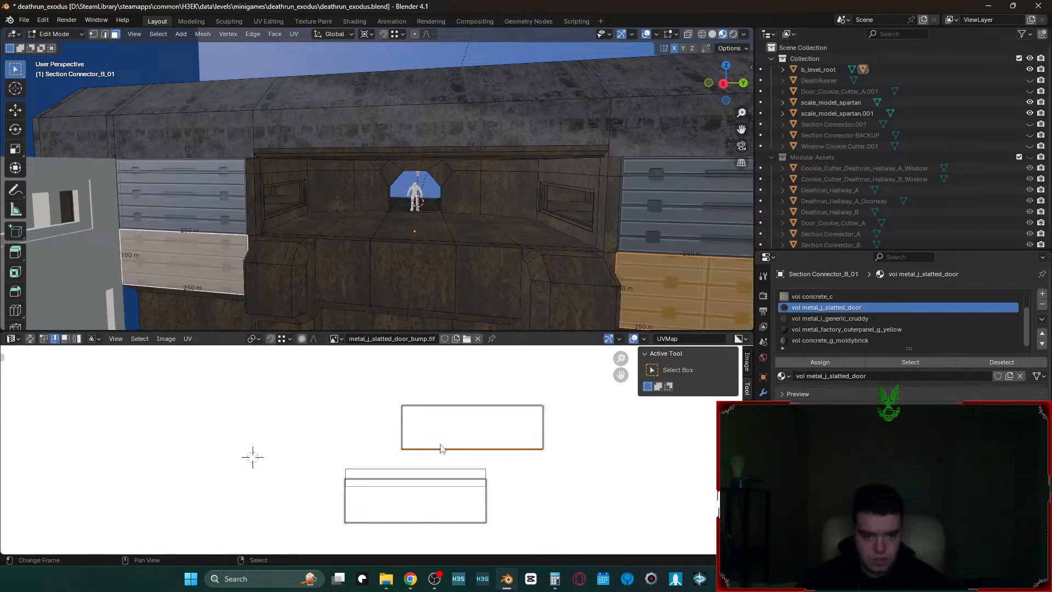
{"action": "key", "text": "g"}
{"action": "left_click", "coordinate": [345, 479]}
{"action": "left_click", "coordinate": [430, 416]}
{"action": "key", "text": "g"}
{"action": "left_click", "coordinate": [356, 529]}
{"action": "key", "text": "Tab"}
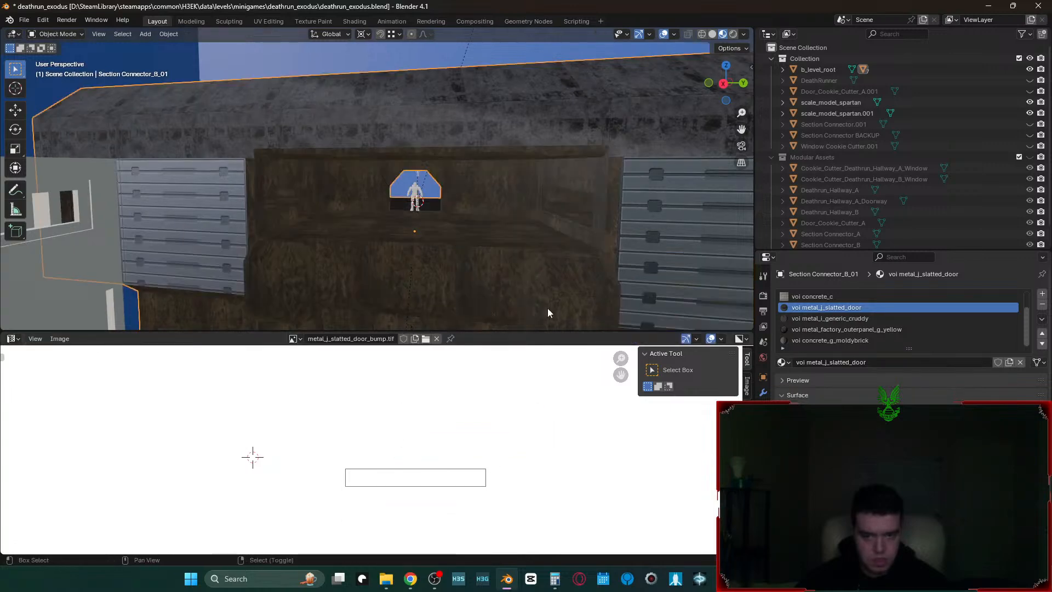
{"action": "key", "text": "shift+grave"}
{"action": "key", "text": "s"}
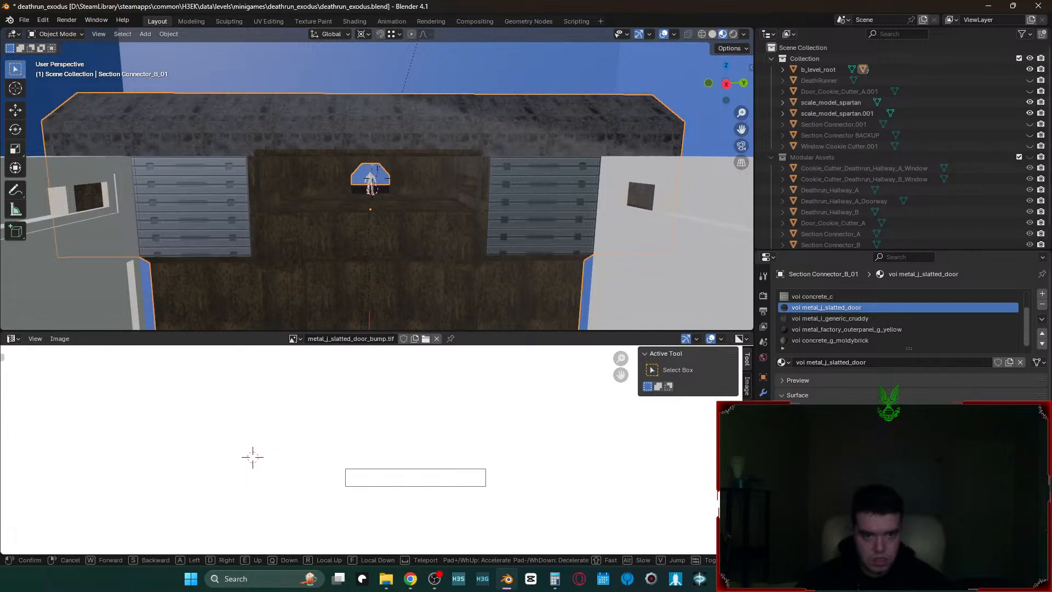
{"action": "left_click", "coordinate": [547, 308]}
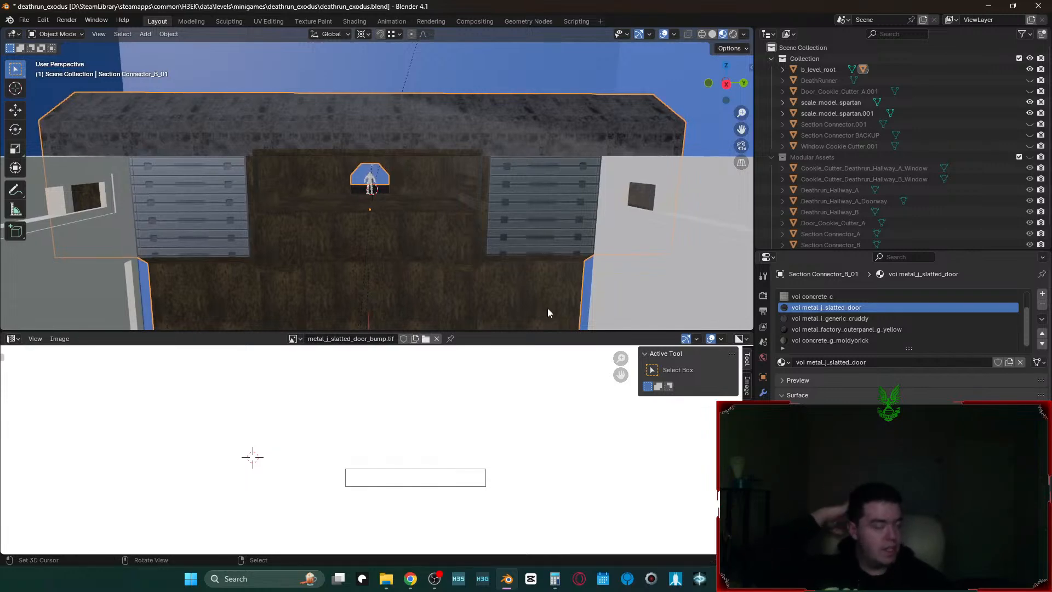
- Select all floor faces on the near side of Section Connector_B_01's interior
{"action": "key", "text": "shift+grave"}
{"action": "key", "text": "w"}
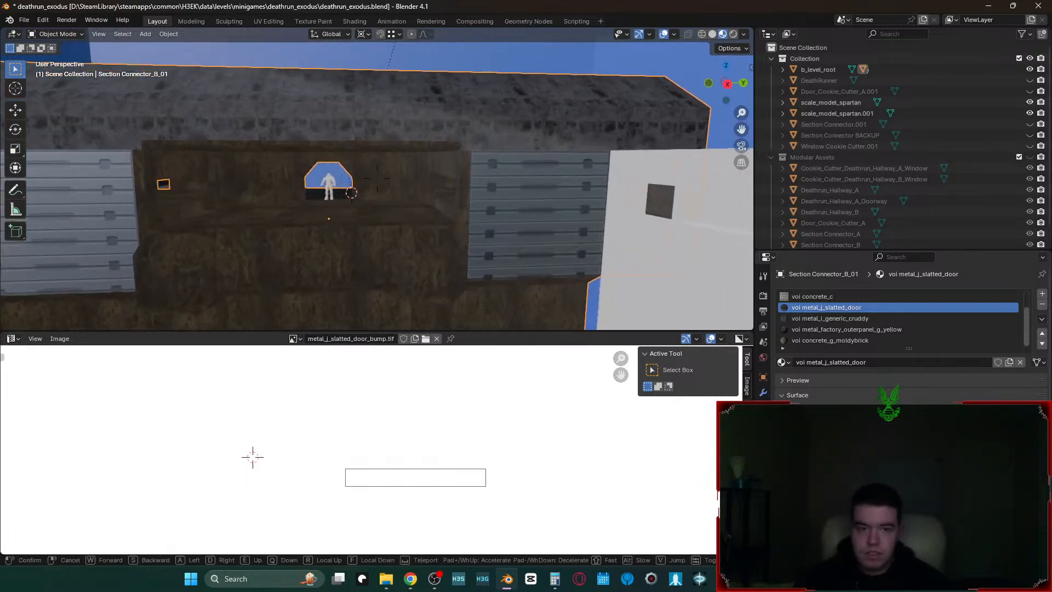
{"action": "left_click", "coordinate": [465, 240]}
{"action": "key", "text": "Tab"}
{"action": "left_click", "coordinate": [429, 170]}
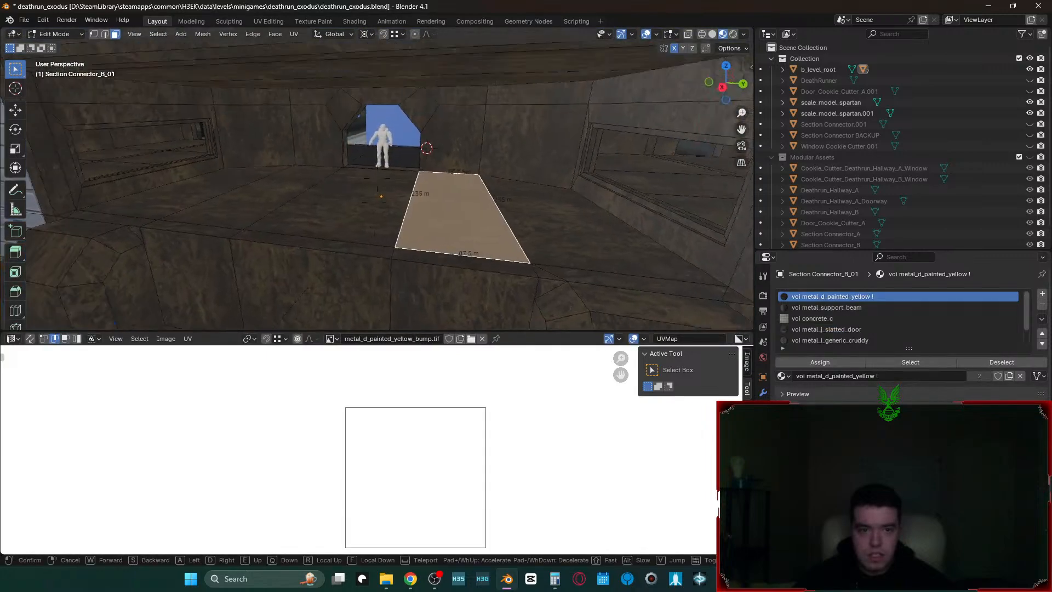
{"action": "key", "text": "shift+grave"}
{"action": "key", "text": "w"}
{"action": "key", "text": "s"}
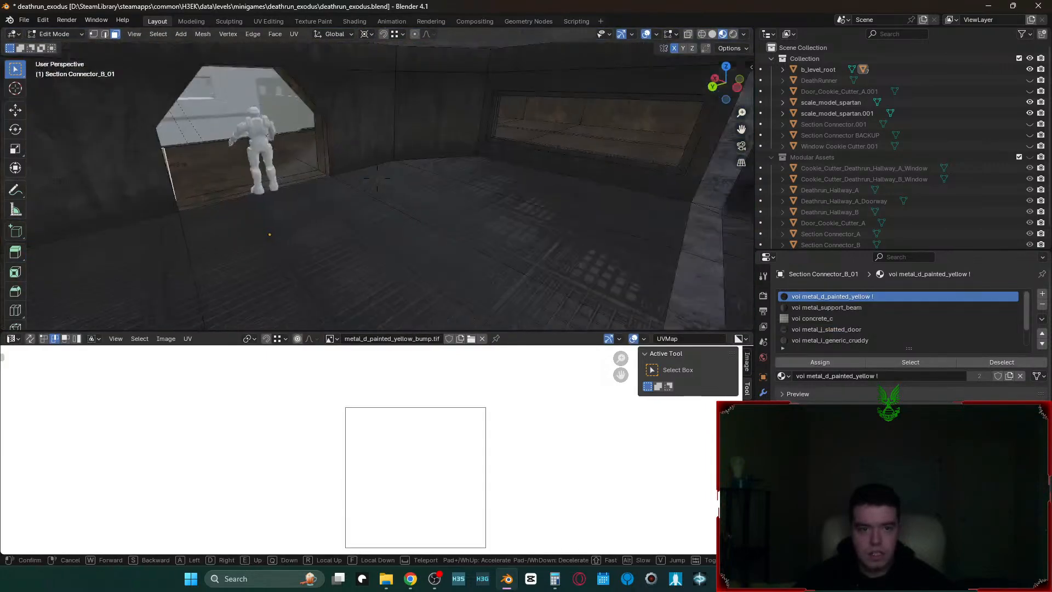
{"action": "left_click", "coordinate": [457, 206]}
{"action": "key", "text": "c"}
{"action": "left_click_drag", "start_coordinate": [493, 195], "coordinate": [392, 250]}
{"action": "left_click", "coordinate": [225, 278]}
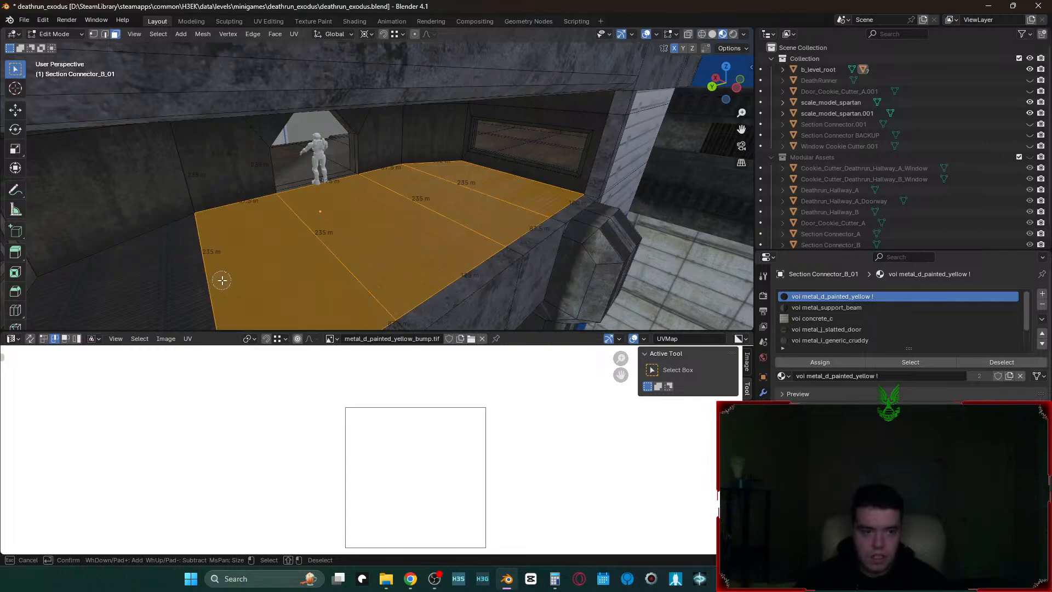
{"action": "left_click", "coordinate": [172, 304]}
{"action": "right_click", "coordinate": [275, 222]}
- Add the floor faces on the opposite side of the connector to the selection
{"action": "key", "text": "shift+grave"}
{"action": "key", "text": "w"}
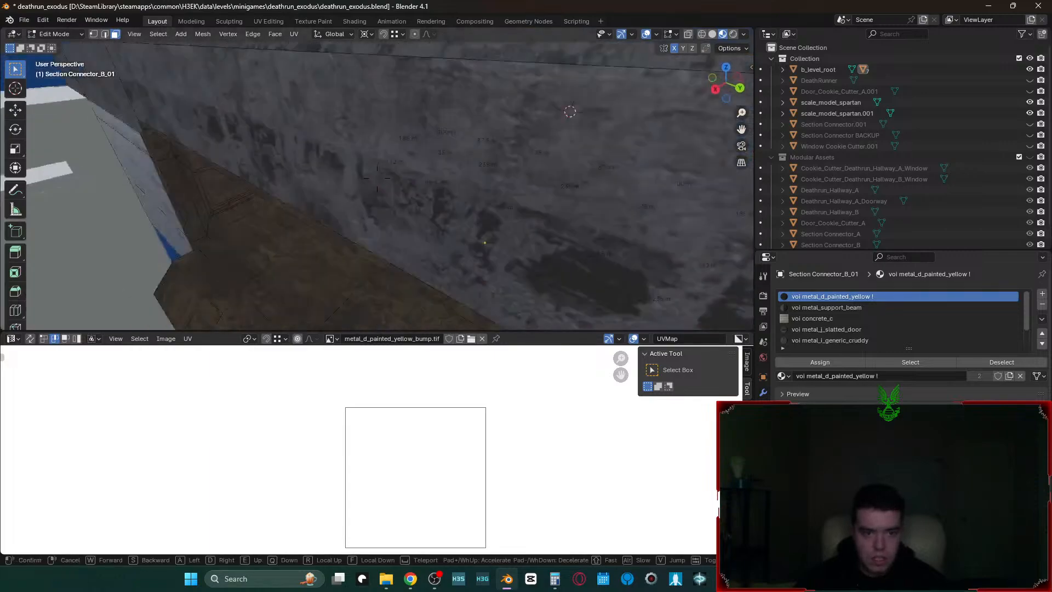
{"action": "left_click", "coordinate": [305, 164]}
{"action": "key", "text": "c"}
{"action": "left_click_drag", "start_coordinate": [472, 107], "coordinate": [265, 216]}
{"action": "right_click", "coordinate": [310, 196]}
- Make the floor face beyond the doorway active and assign voi metal_factory_outerpanel_g_yellow to all selected floor faces
{"action": "key", "text": "shift+grave"}
{"action": "key", "text": "w"}
{"action": "left_click", "coordinate": [665, 230]}
{"action": "right_click", "coordinate": [388, 130], "text": "shift"}
{"action": "right_click", "coordinate": [388, 130], "text": "shift"}
{"action": "left_click", "coordinate": [817, 361]}
- Make the front side's middle floor face active and copy the UVs of the five larger floor islands
{"action": "key", "text": "shift+grave"}
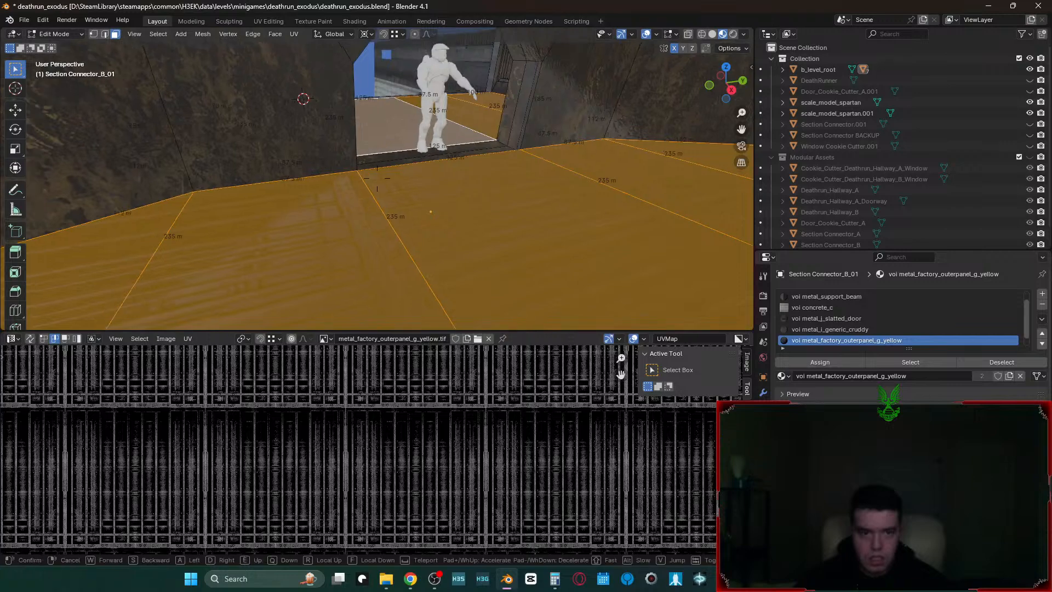
{"action": "key", "text": "s"}
{"action": "left_click", "coordinate": [498, 204]}
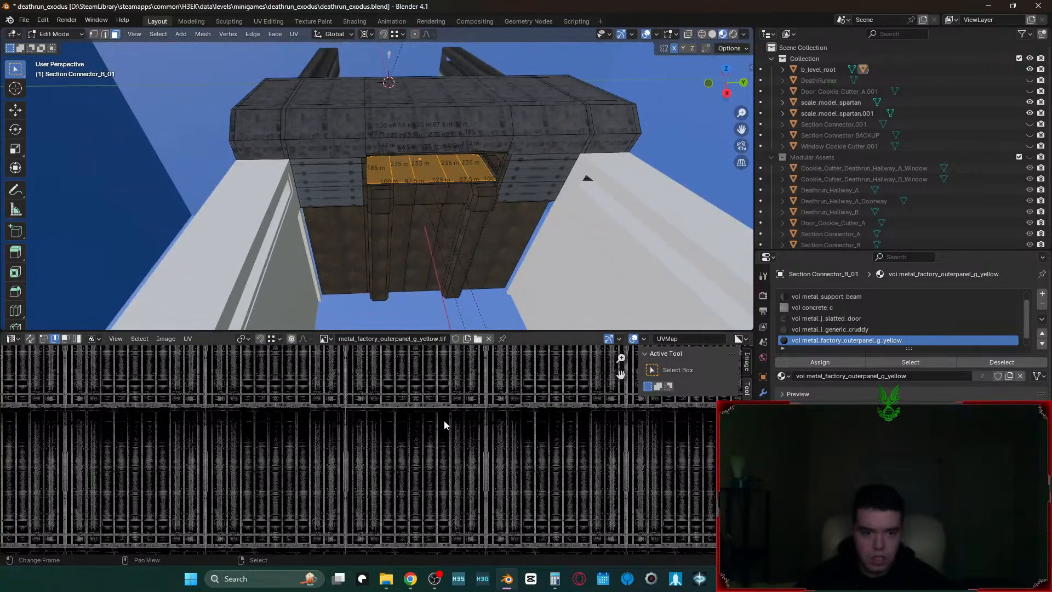
{"action": "scroll", "coordinate": [445, 423], "scroll_direction": "down", "scroll_amount": 6}
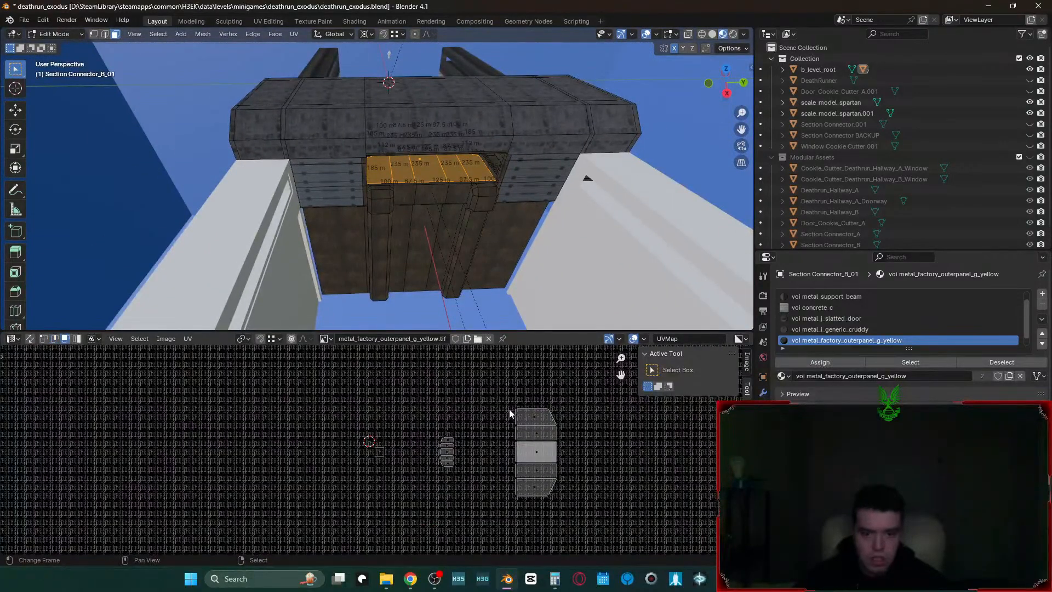
{"action": "right_click", "coordinate": [427, 170], "text": "shift"}
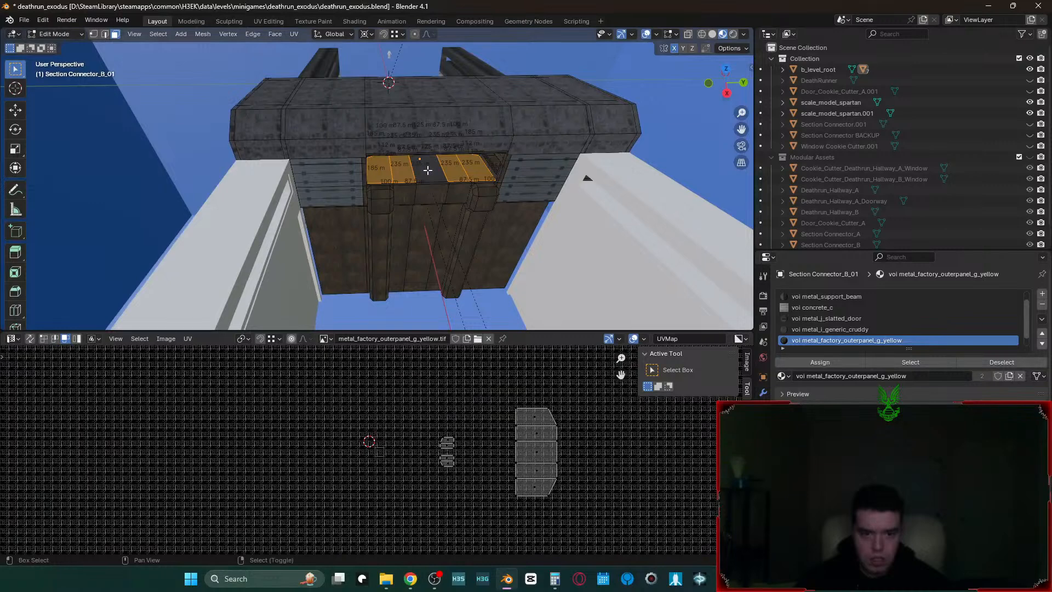
{"action": "right_click", "coordinate": [428, 171], "text": "shift"}
{"action": "key", "text": "c"}
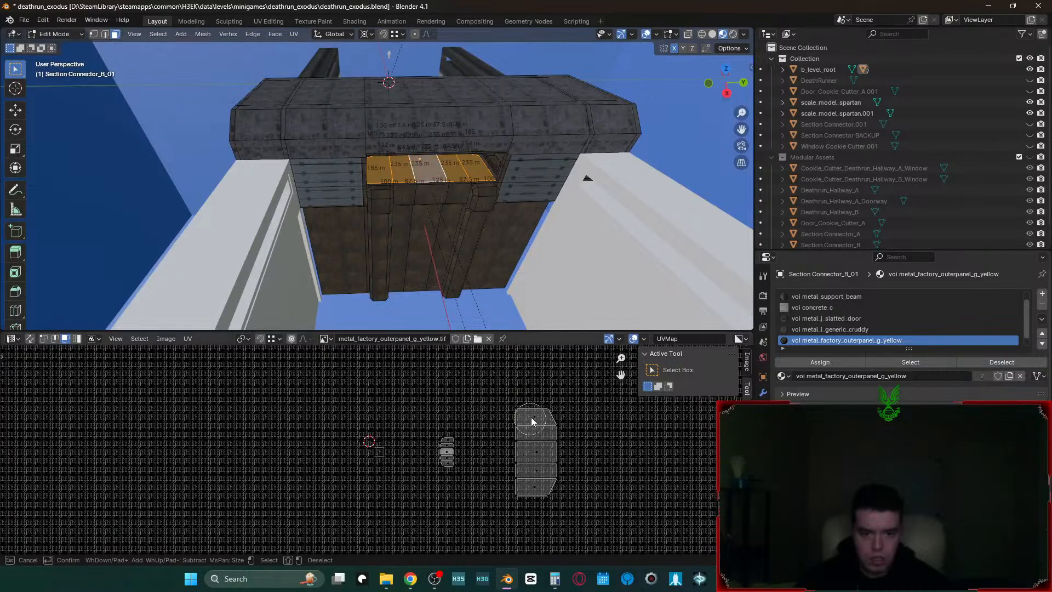
{"action": "right_click", "coordinate": [535, 482]}
{"action": "left_click", "coordinate": [185, 340]}
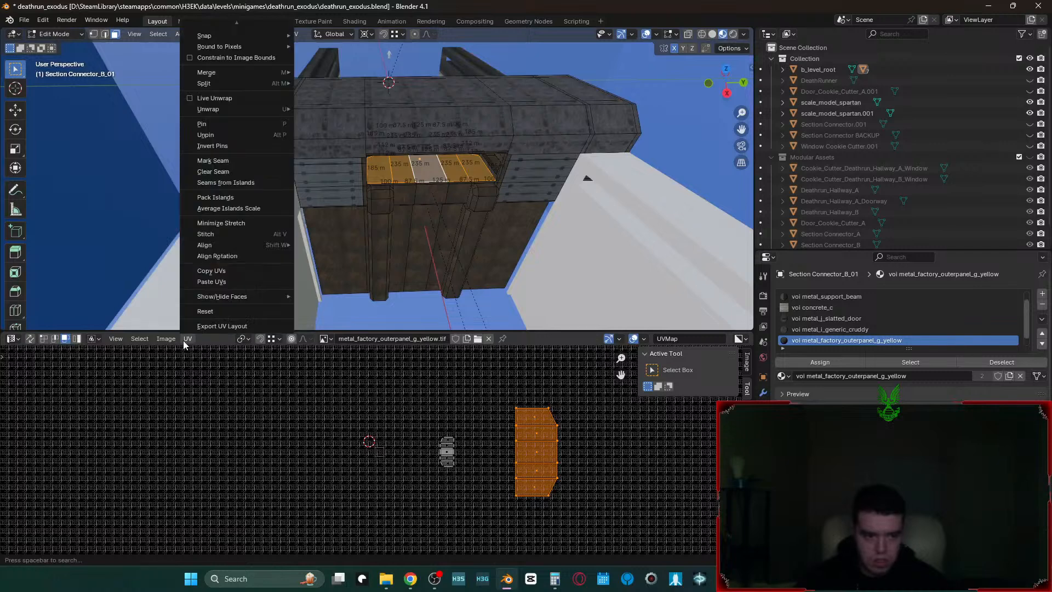
{"action": "left_click", "coordinate": [215, 273]}
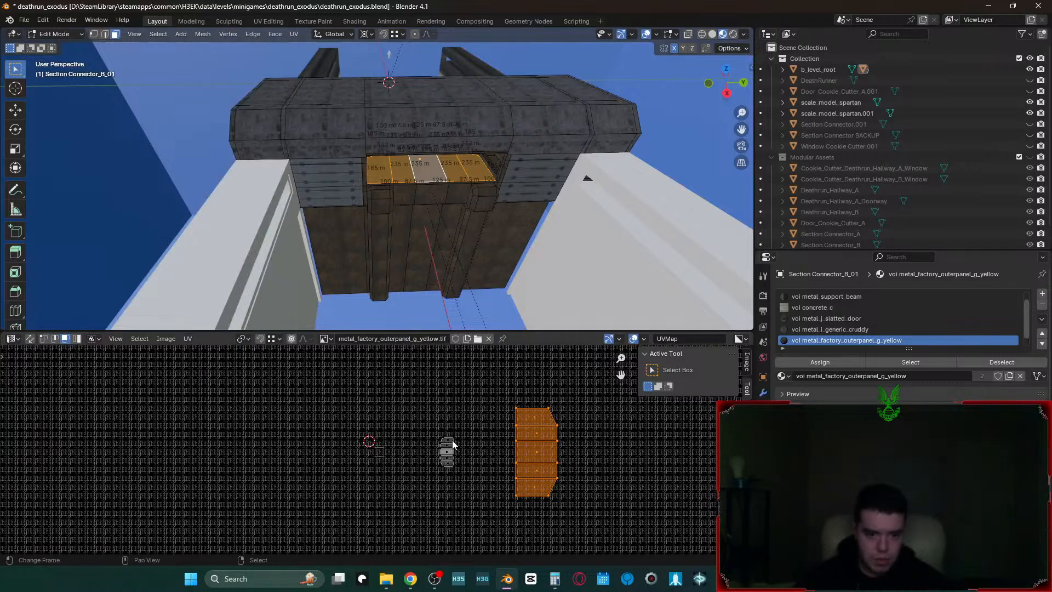
- Select only the five smaller floor islands and paste the copied UVs onto them
{"action": "key", "text": "alt+a"}
{"action": "key", "text": "c"}
{"action": "left_click_drag", "start_coordinate": [450, 407], "coordinate": [445, 480]}
{"action": "right_click", "coordinate": [446, 479]}
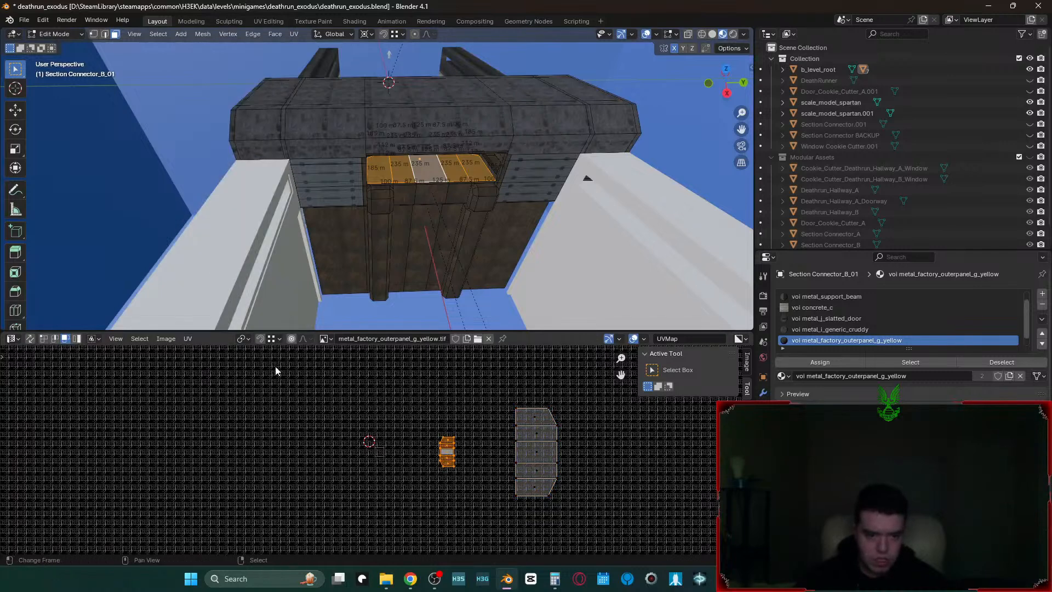
{"action": "left_click", "coordinate": [187, 340]}
{"action": "left_click", "coordinate": [211, 282]}
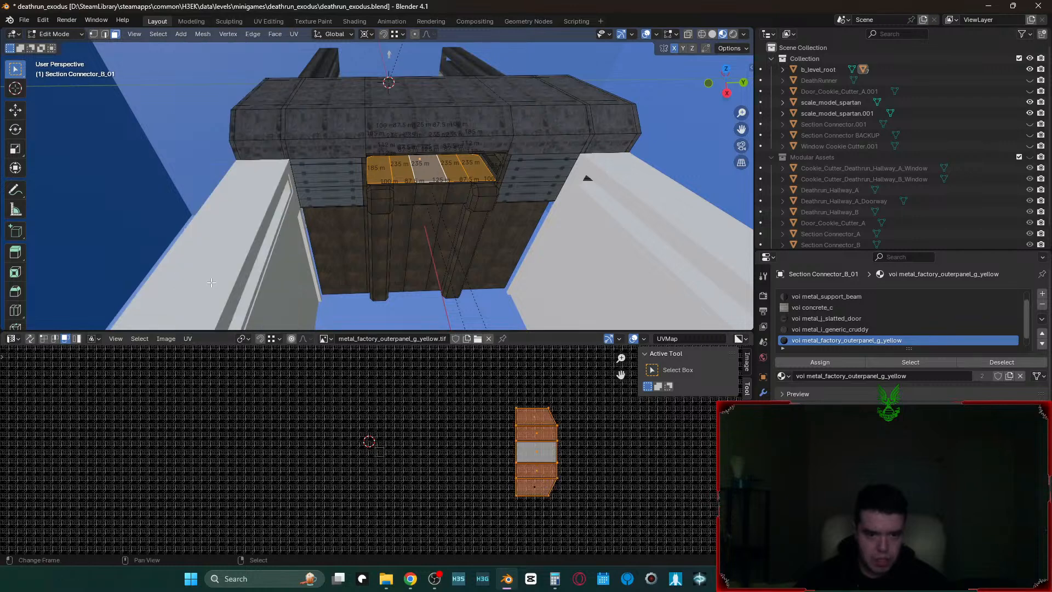
- Inspect the outer-panel texture's scale and alignment across the connector floor, comparing Object Mode and Edit Mode
{"action": "key", "text": "Tab"}
{"action": "key", "text": "shift+grave"}
{"action": "key", "text": "w"}
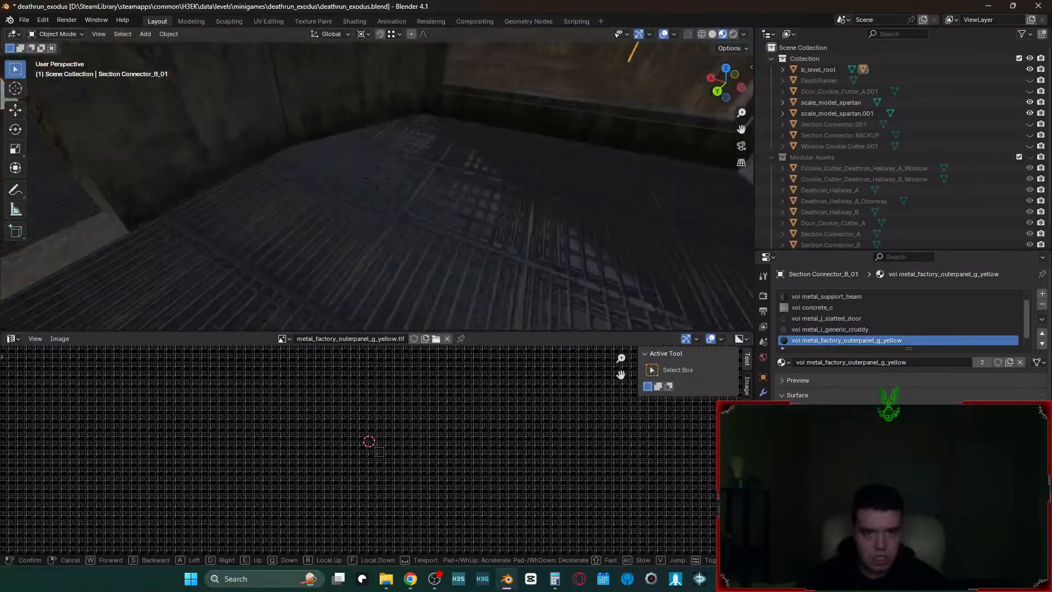
{"action": "left_click", "coordinate": [404, 185]}
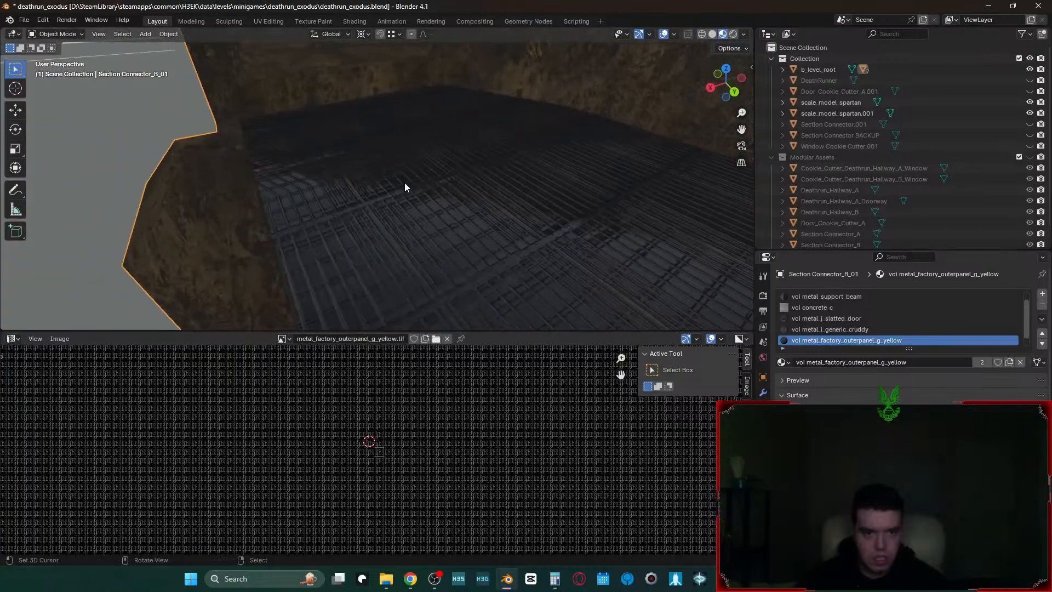
{"action": "key", "text": "Tab"}
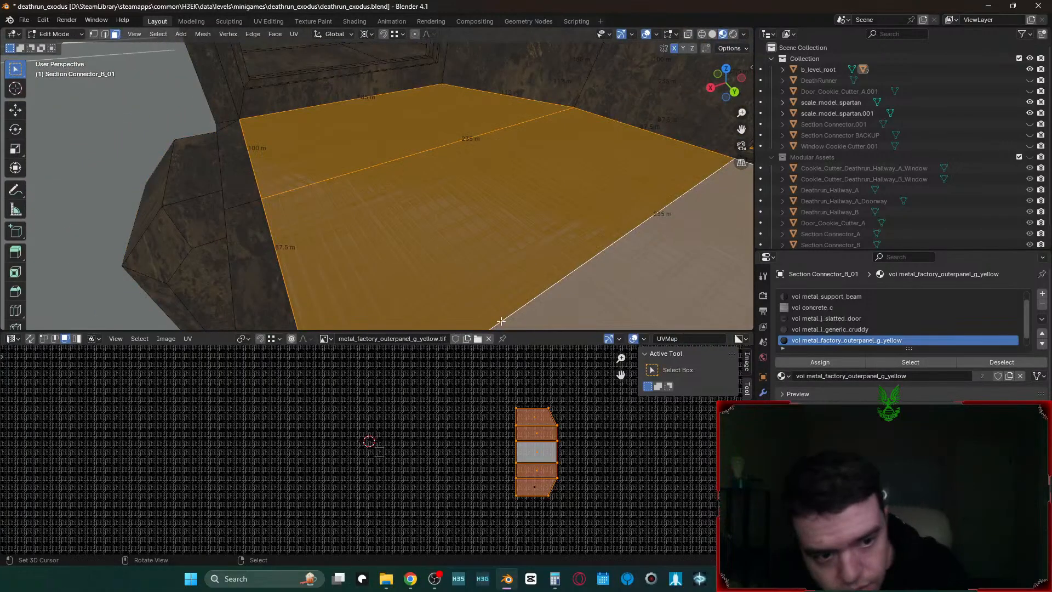
{"action": "key", "text": "shift+grave"}
{"action": "key", "text": "w"}
{"action": "left_click", "coordinate": [403, 205]}
{"action": "key", "text": "Tab"}
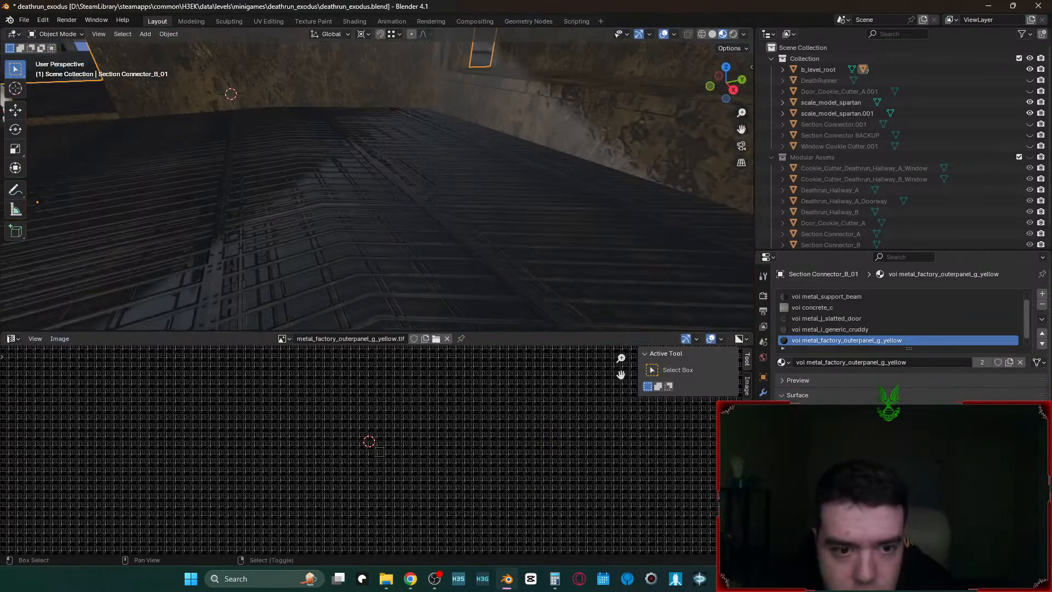
{"action": "key", "text": "shift+grave"}
{"action": "key", "text": "s"}
{"action": "left_click", "coordinate": [405, 205]}
{"action": "key", "text": "Tab"}
{"action": "key", "text": "shift+grave"}
{"action": "key", "text": "w"}
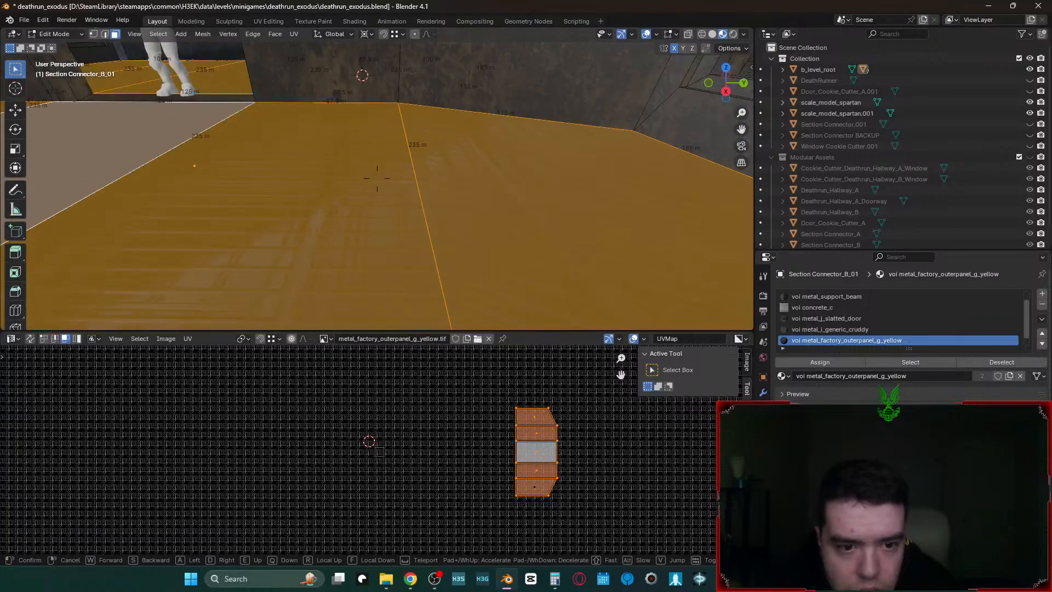
{"action": "key", "text": "w"}
{"action": "right_click", "coordinate": [404, 205]}
- Compare the texture alignment and UV islands of the connector's outer floor faces, selecting the front side's tapered end face
{"action": "middle_click_drag", "start_coordinate": [435, 206], "coordinate": [459, 218]}
{"action": "left_click", "coordinate": [431, 206]}
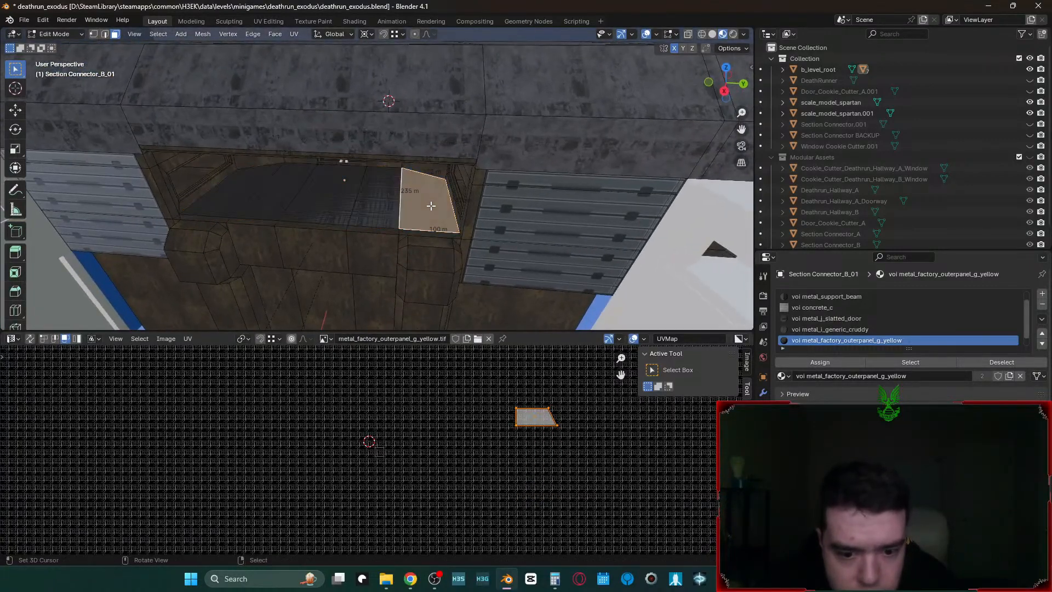
{"action": "key", "text": "shift+grave"}
{"action": "key", "text": "w"}
{"action": "key", "text": "w"}
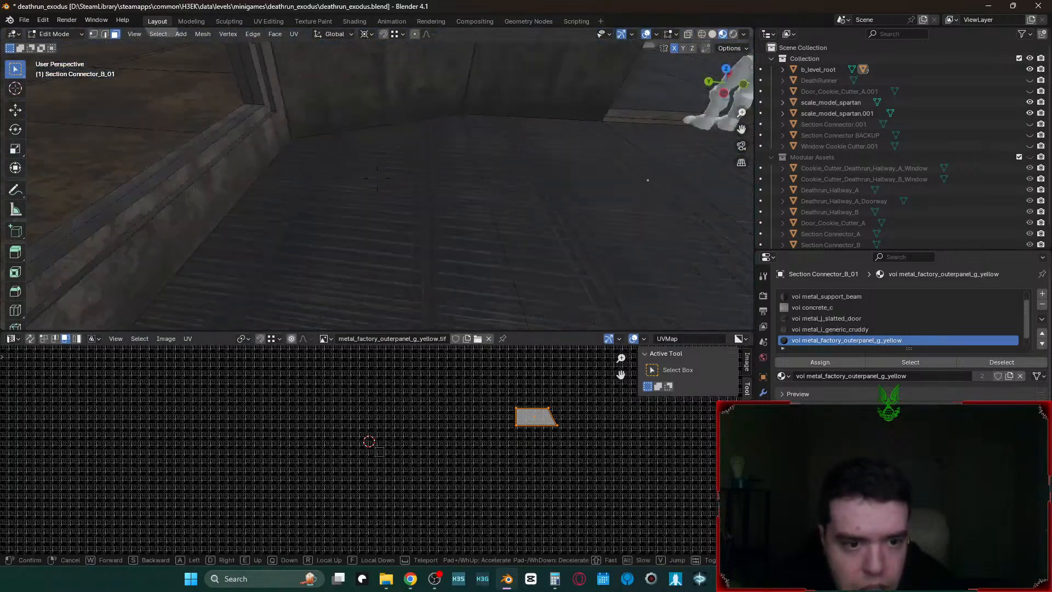
{"action": "right_click", "coordinate": [430, 204]}
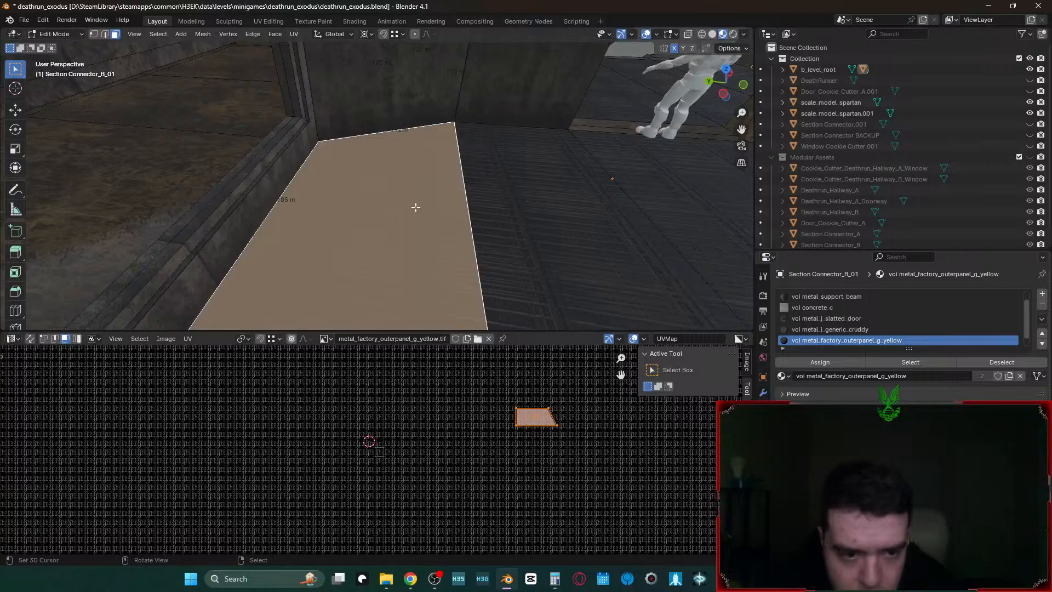
{"action": "right_click", "coordinate": [533, 199]}
{"action": "key", "text": "shift+grave"}
{"action": "key", "text": "w"}
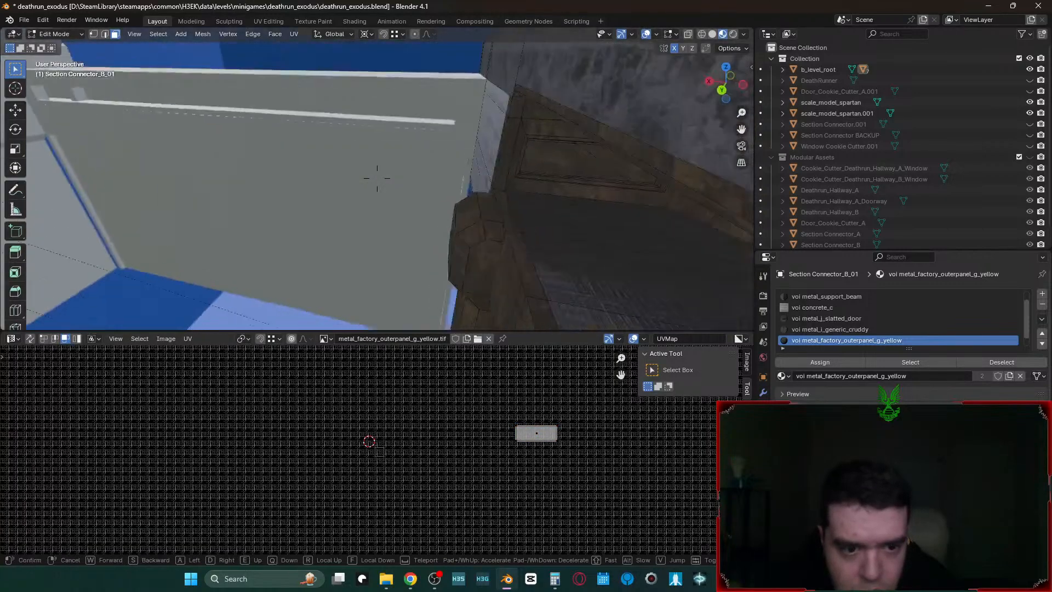
{"action": "left_click", "coordinate": [521, 170]}
{"action": "right_click", "coordinate": [441, 123]}
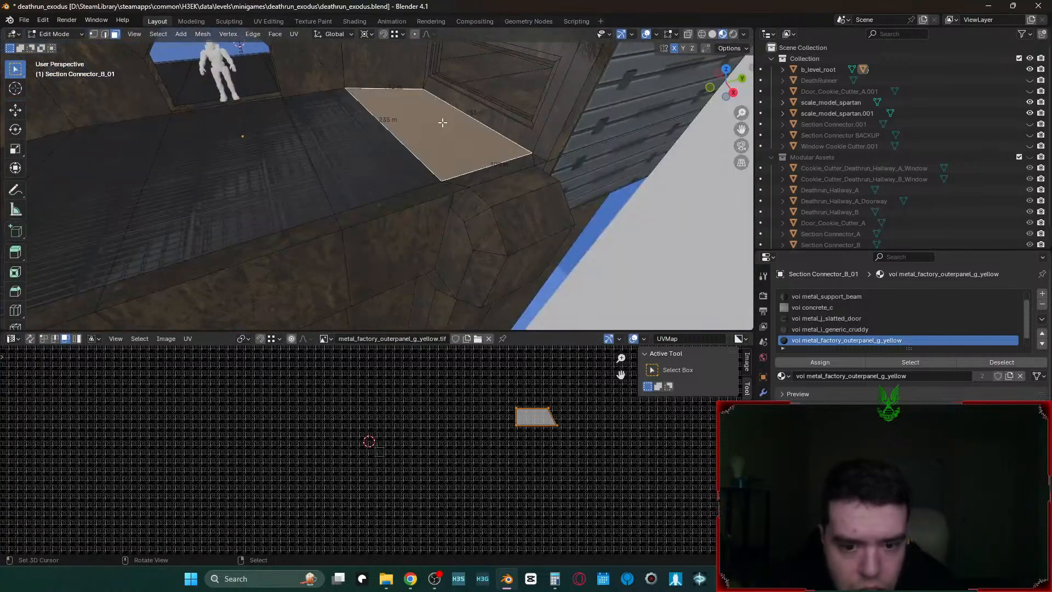
- Try moving the tapered end floor island's outer corner UV vertices, including along X, with the viewport overlays hidden
{"action": "scroll", "coordinate": [550, 397], "scroll_direction": "up", "scroll_amount": 3}
{"action": "middle_click_drag", "start_coordinate": [572, 390], "coordinate": [443, 387]}
{"action": "scroll", "coordinate": [438, 391], "scroll_direction": "up", "scroll_amount": 1}
{"action": "key", "text": "1"}
{"action": "right_click", "coordinate": [491, 420]}
{"action": "key", "text": "g"}
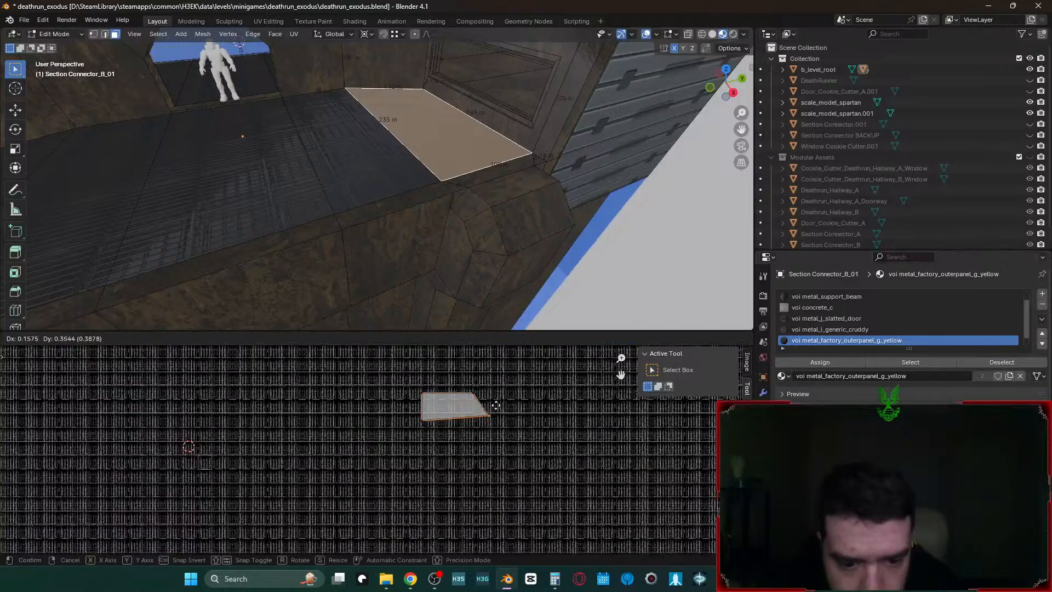
{"action": "key", "text": "Escape"}
{"action": "key", "text": "z"}
{"action": "key", "text": "Escape"}
{"action": "left_click", "coordinate": [646, 35]}
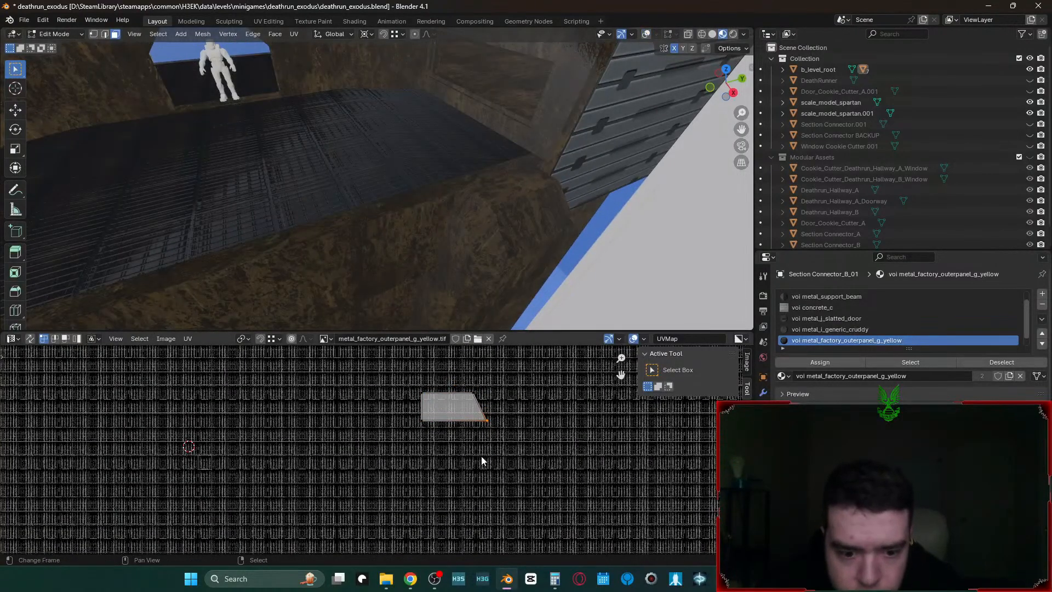
{"action": "key", "text": "g"}
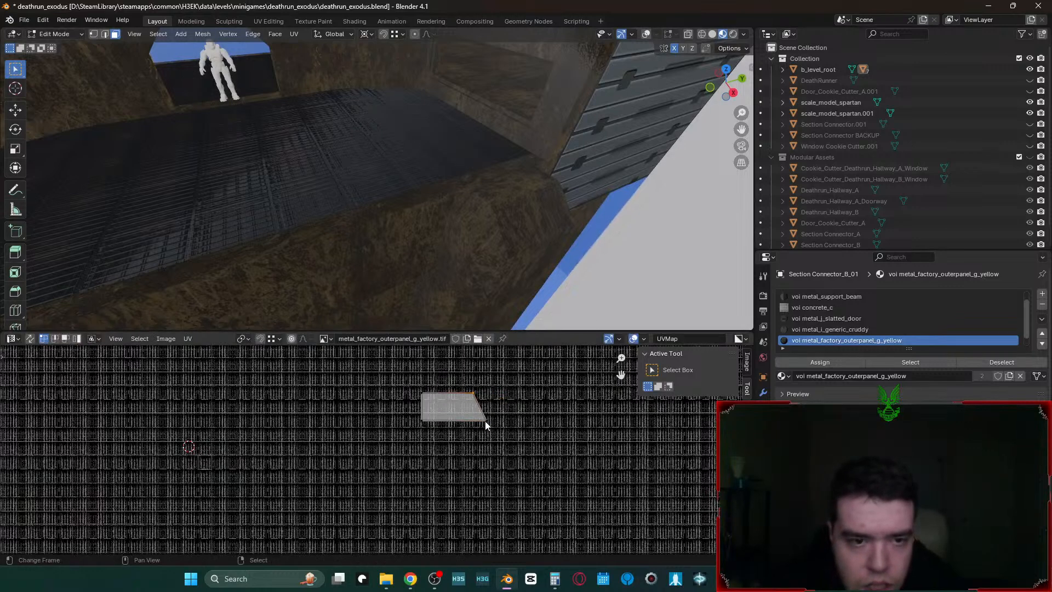
{"action": "key", "text": "x"}
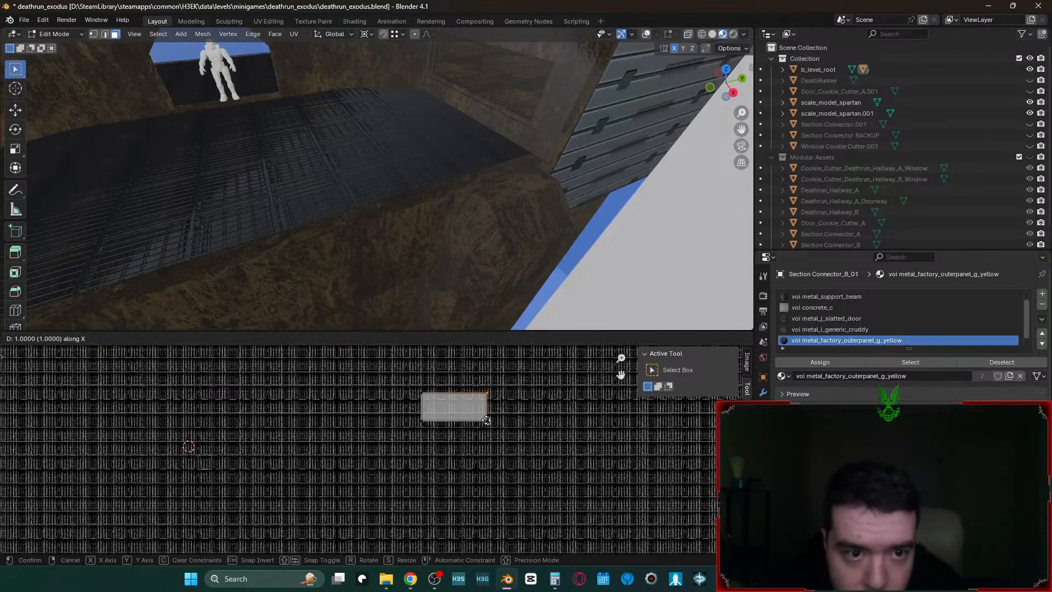
{"action": "right_click", "coordinate": [486, 420]}
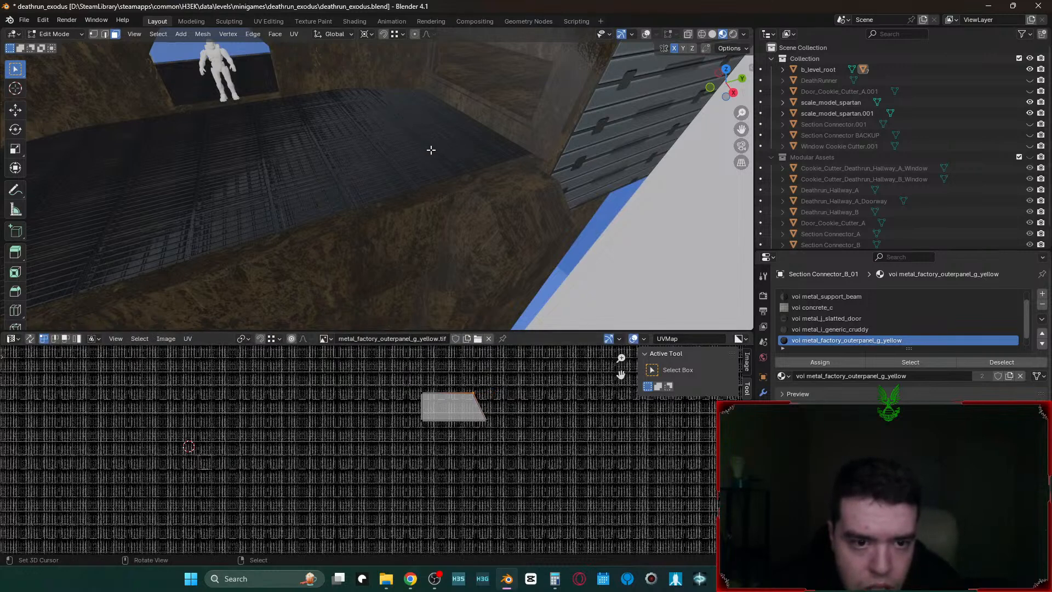
- Show the viewport overlays and add the remaining four floor faces on the same side to the selection
{"action": "left_click", "coordinate": [646, 35]}
{"action": "key", "text": "c"}
{"action": "mouse_move", "coordinate": [348, 155]}
{"action": "left_mouse_down"}
{"action": "mouse_move", "coordinate": [128, 184]}
{"action": "mouse_move", "coordinate": [57, 172]}
{"action": "left_mouse_up"}
{"action": "right_click", "coordinate": [56, 172]}
{"action": "middle_click_drag", "start_coordinate": [277, 222], "coordinate": [239, 223]}
{"action": "scroll", "coordinate": [240, 223], "scroll_direction": "down", "scroll_amount": 2}
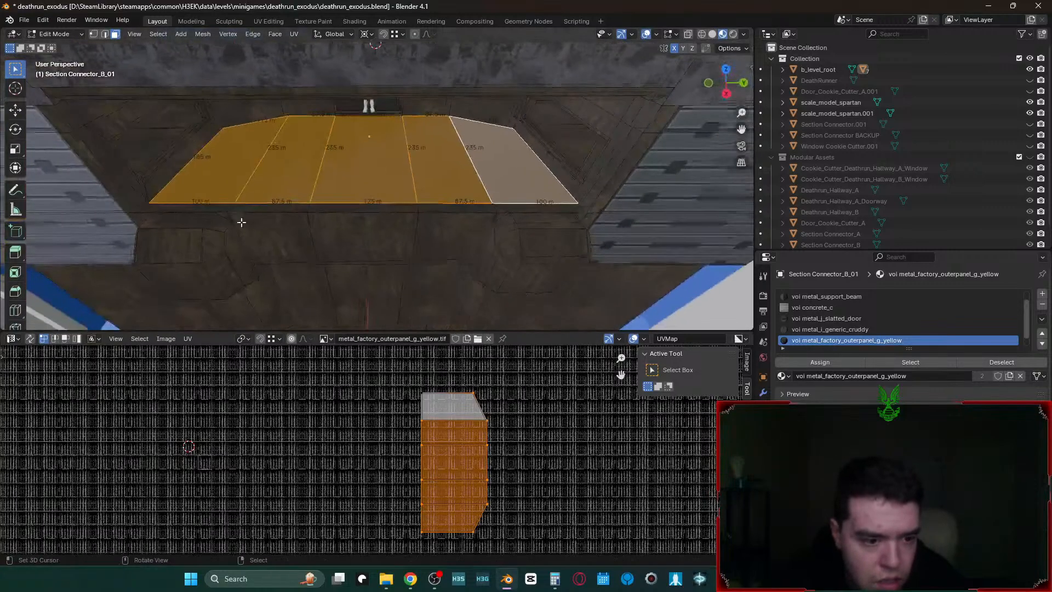
{"action": "left_click", "coordinate": [186, 338]}
{"action": "left_click", "coordinate": [215, 281]}
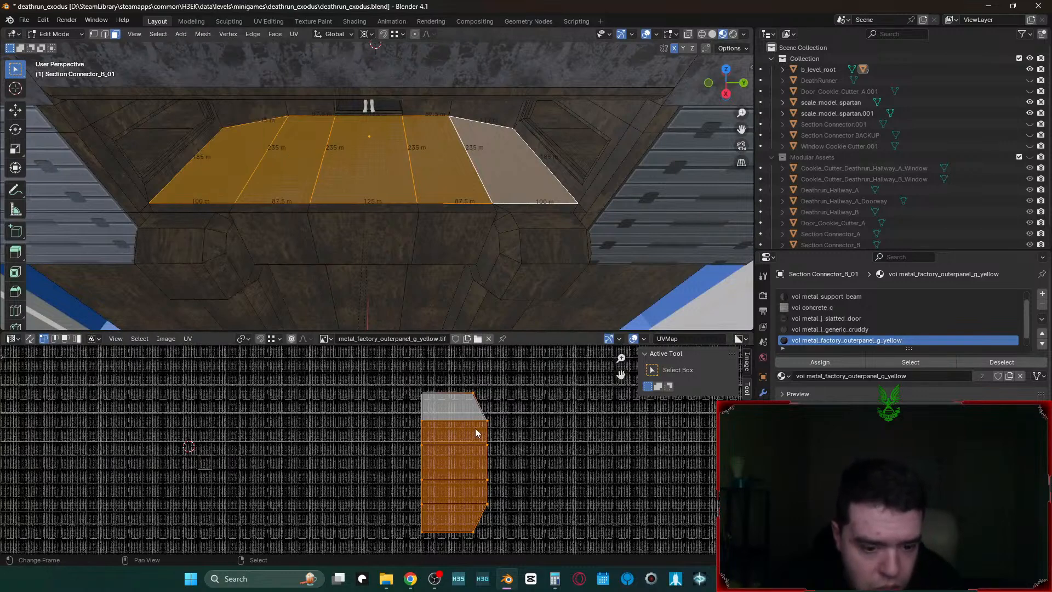
- Try mirroring the five floor UV islands along Y with a scale of -1 and check the floor in Object Mode
{"action": "type", "text": "sy"}
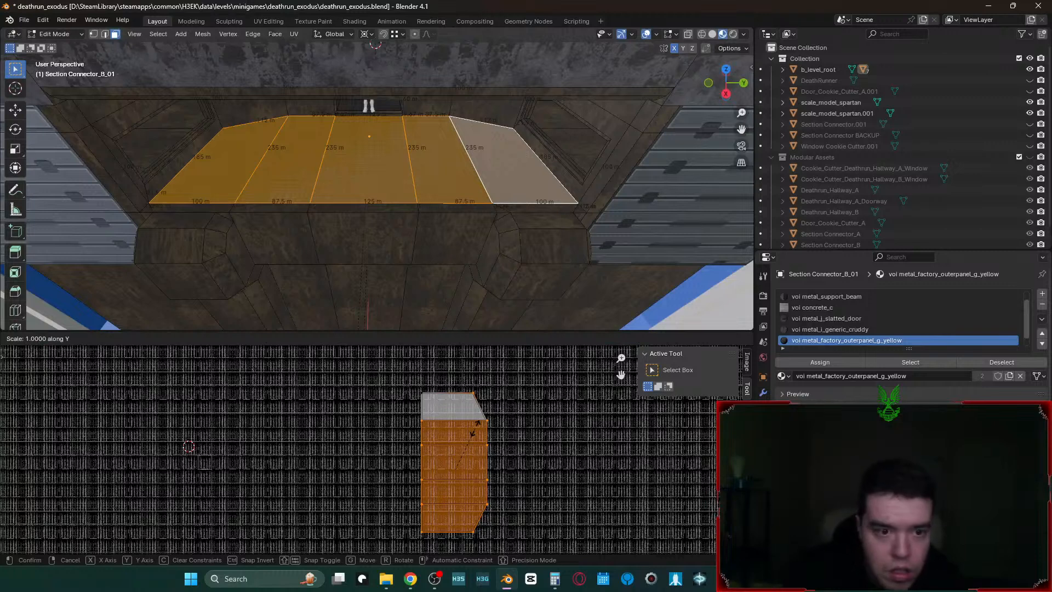
{"action": "type", "text": "-1"}
{"action": "key", "text": "Return"}
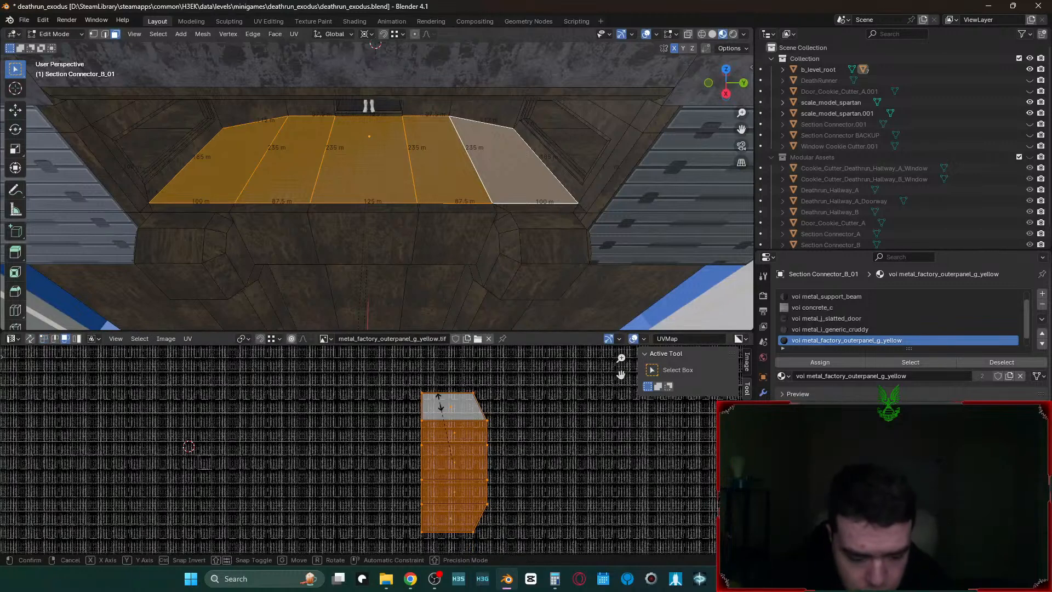
{"action": "type", "text": "sy-1"}
{"action": "key", "text": "Return"}
{"action": "key", "text": "Tab"}
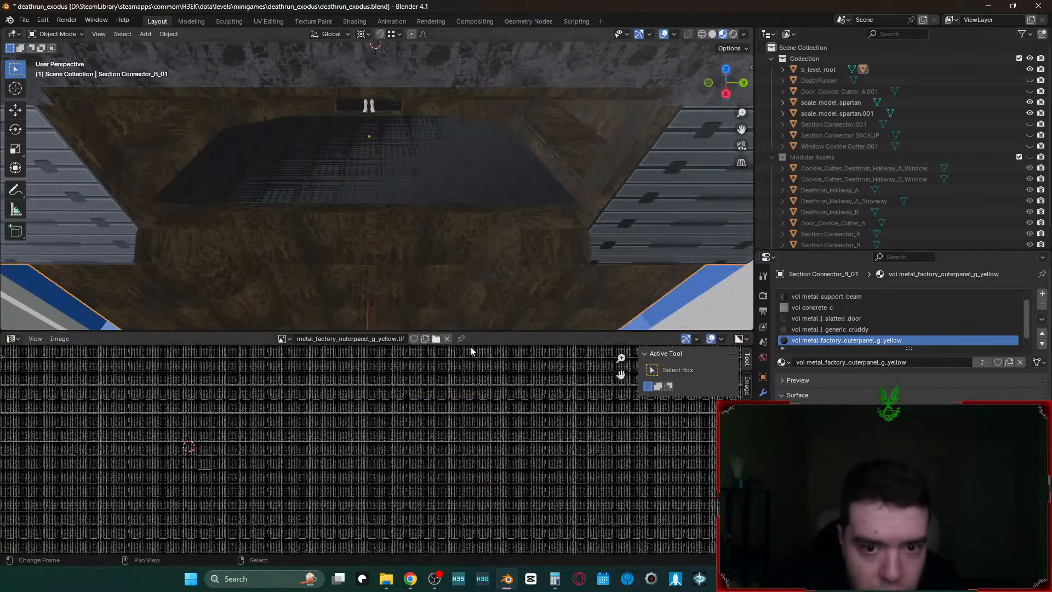
- Try mirroring the five floor UV islands along X with a scale of -1, then undo the mirroring
{"action": "key", "text": "Tab"}
{"action": "type", "text": "sx-1"}
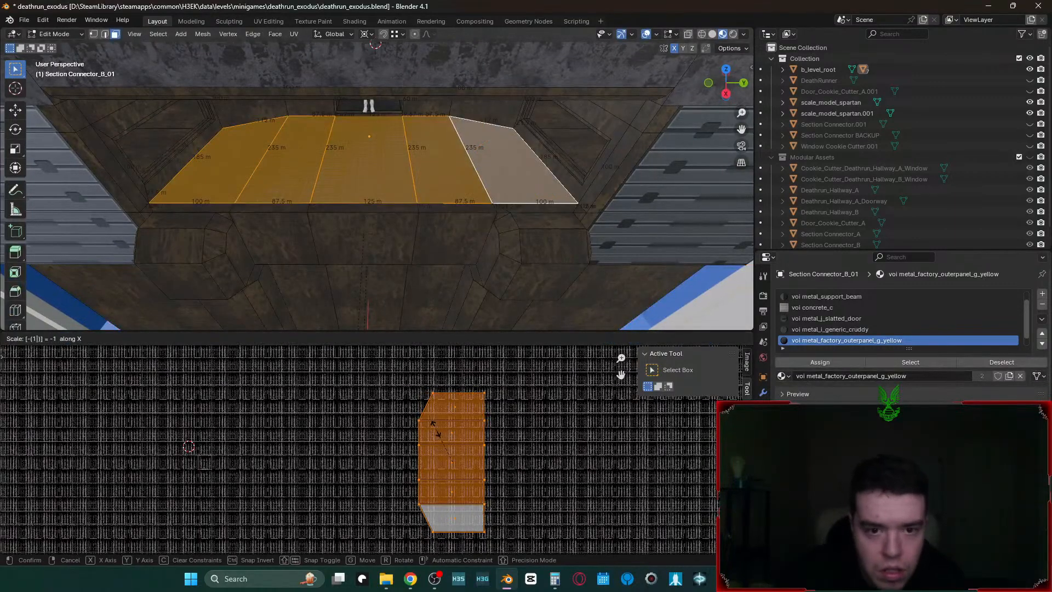
{"action": "key", "text": "Return"}
{"action": "key", "text": "Tab"}
{"action": "key", "text": "Tab"}
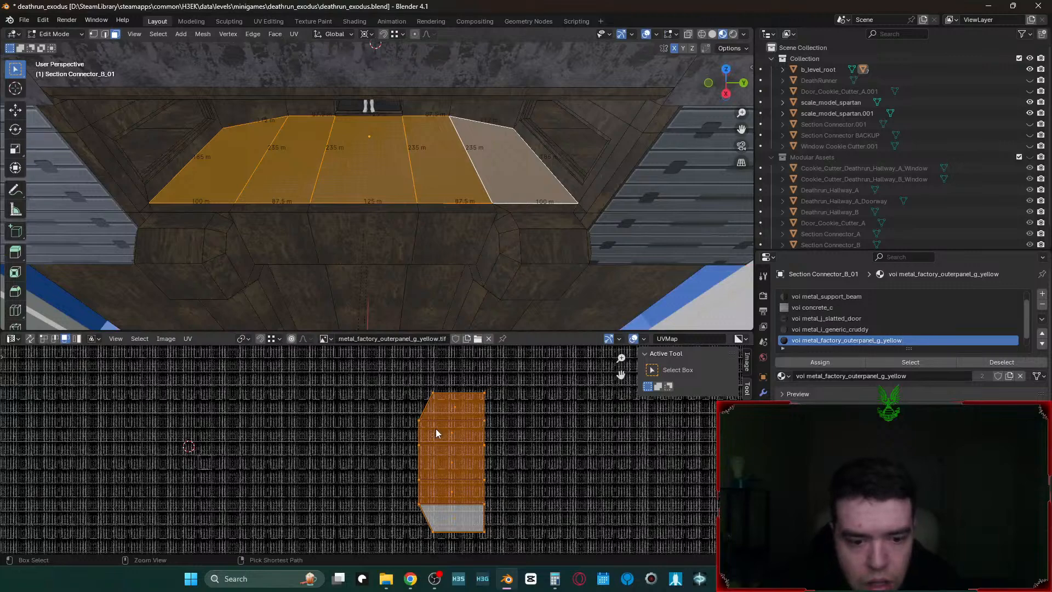
{"action": "key", "text": "ctrl+z"}
{"action": "key", "text": "Tab"}
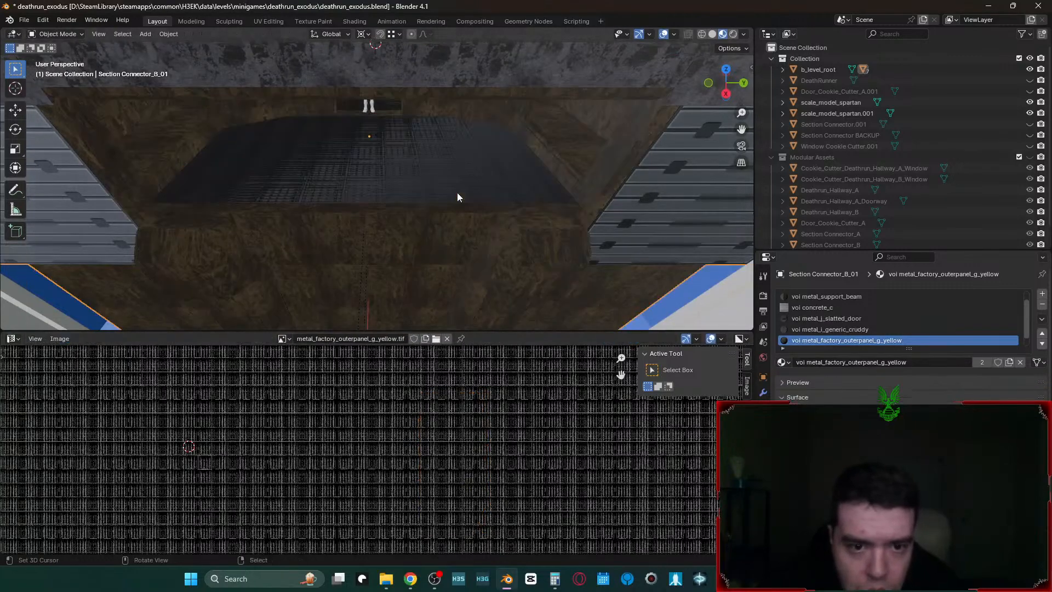
- Inside the connector, select the end floor face beyond the doorway and add the tapered end face beneath the framed wall panel
{"action": "key", "text": "shift+grave"}
{"action": "key", "text": "w"}
{"action": "left_click", "coordinate": [458, 197]}
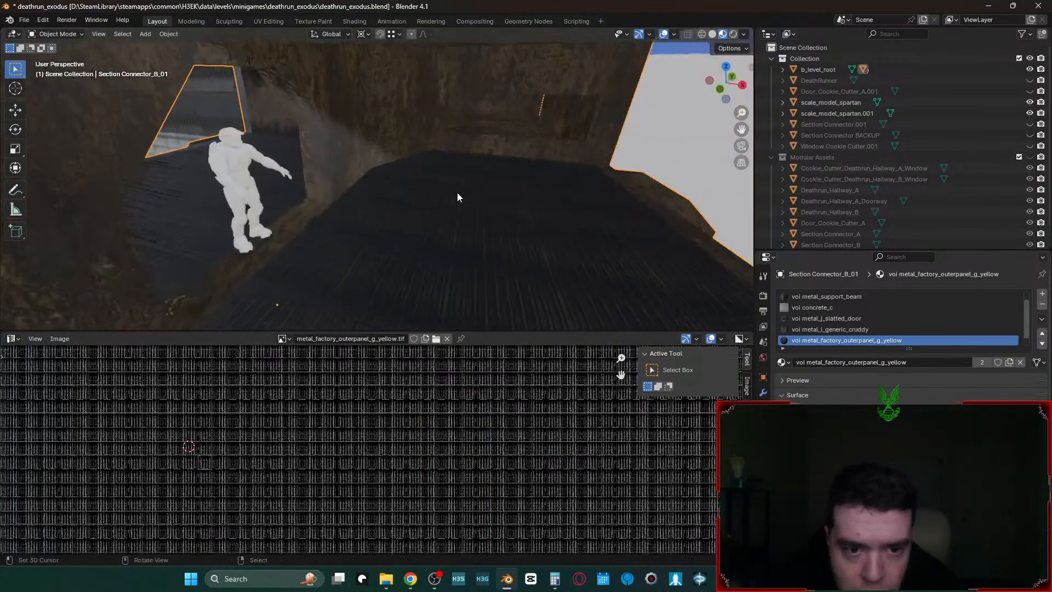
{"action": "key", "text": "Tab"}
{"action": "left_click", "coordinate": [298, 183]}
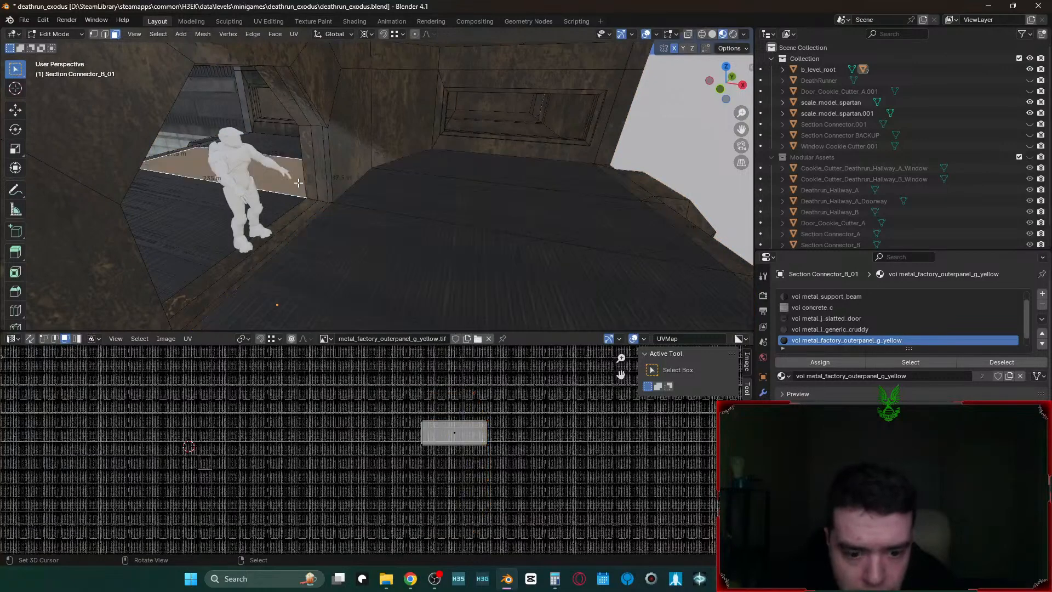
{"action": "left_click", "coordinate": [298, 156]}
{"action": "left_click", "coordinate": [444, 160], "text": "shift"}
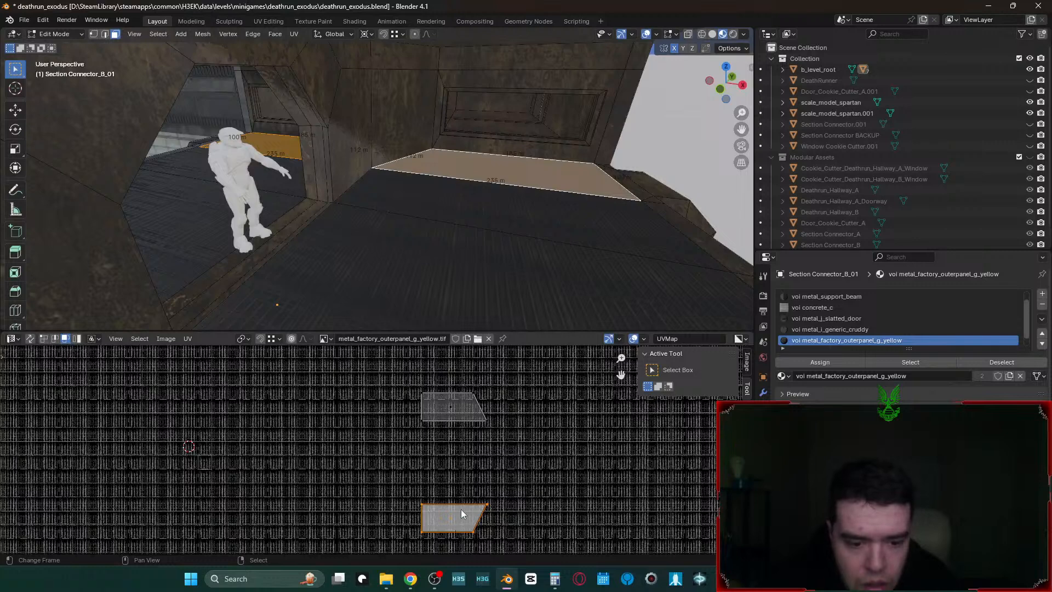
- Try moving the active end floor island 8 units up onto the other end island and aligning its corner vertex
{"action": "key", "text": "g"}
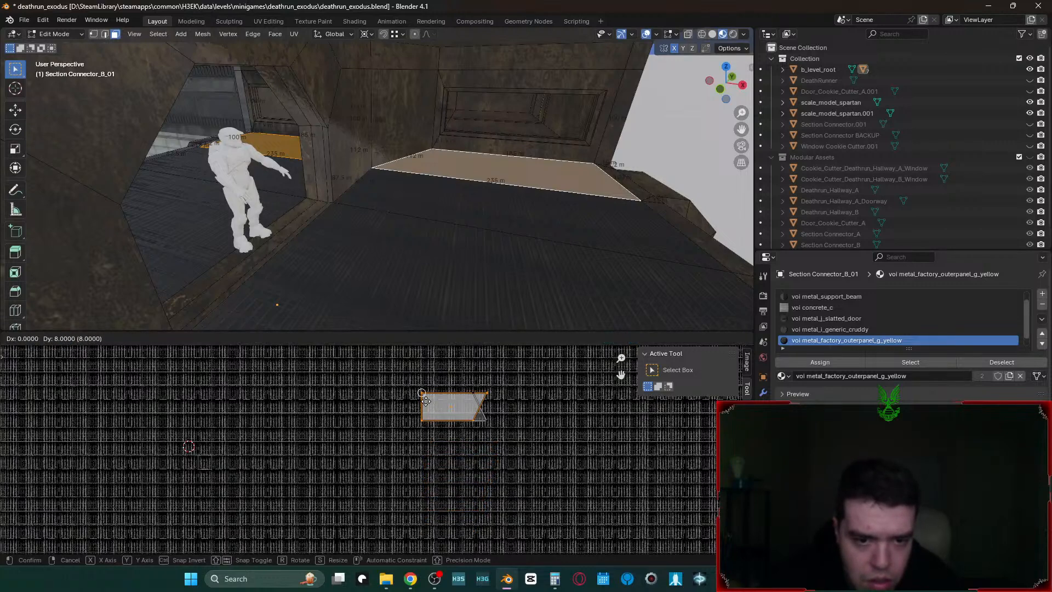
{"action": "left_click", "coordinate": [420, 387]}
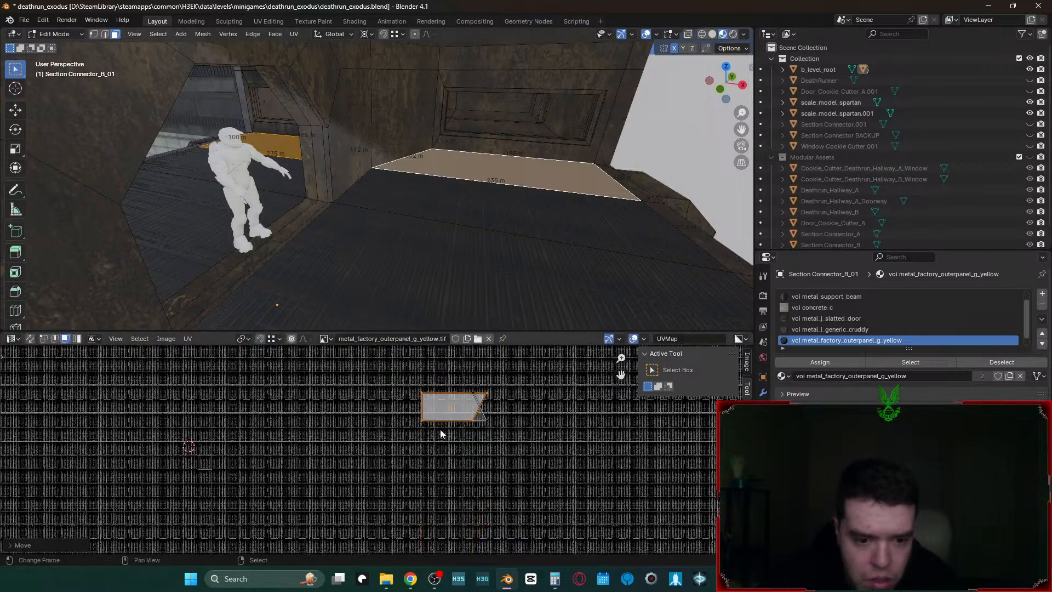
{"action": "key", "text": "1"}
{"action": "key", "text": "g"}
{"action": "left_click", "coordinate": [468, 423]}
{"action": "key", "text": "Tab"}
{"action": "middle_click_drag", "start_coordinate": [502, 242], "coordinate": [501, 242]}
{"action": "key", "text": "Tab"}
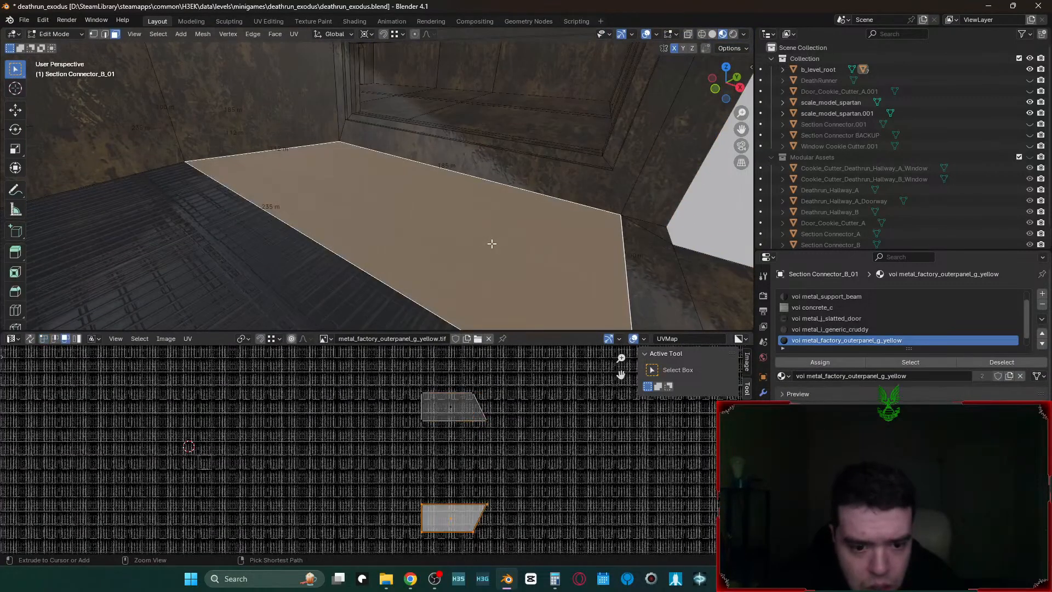
- Move the lower trapezoid UV island of the angled floor face directly above the other angled face's UV island
{"action": "left_click", "coordinate": [442, 408]}
{"action": "key", "text": "g"}
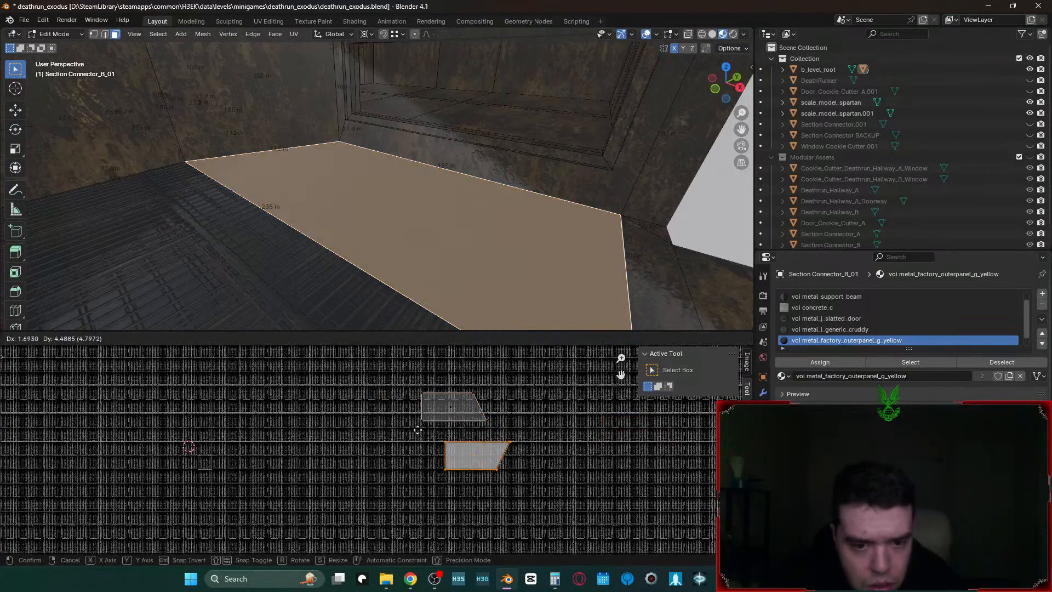
{"action": "left_click", "coordinate": [469, 507]}
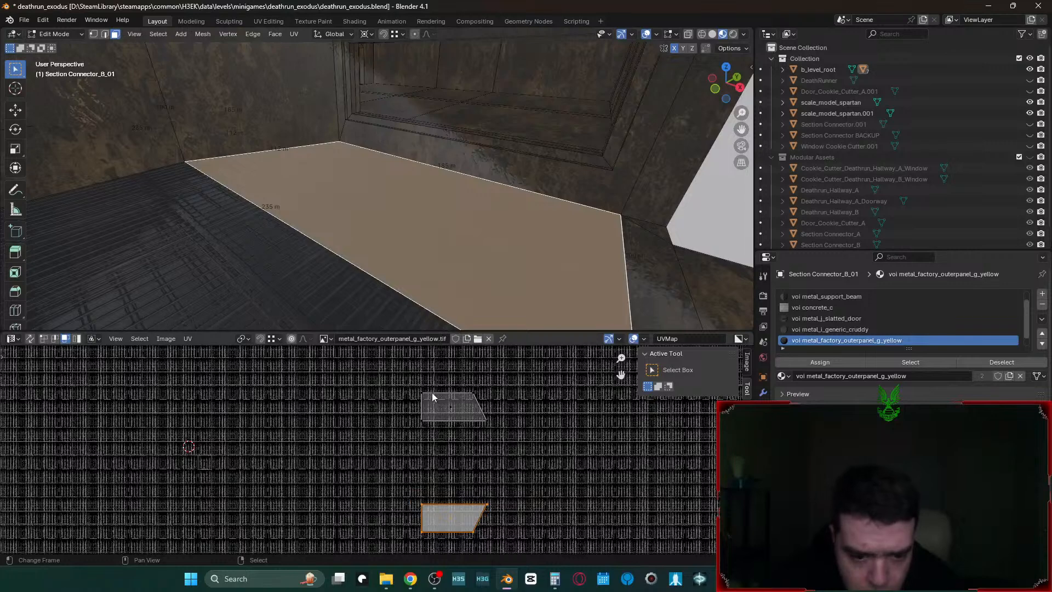
{"action": "key", "text": "g"}
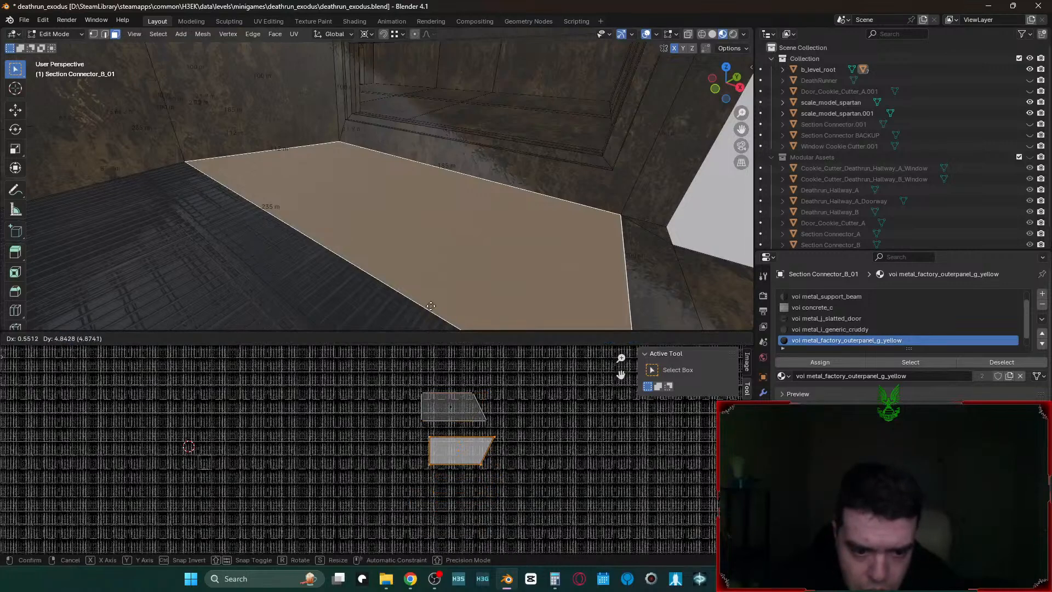
{"action": "left_click", "coordinate": [425, 265]}
- Try to snap the moved island's UV corners onto the matching corners of the other angled floor face
{"action": "key", "text": "g"}
{"action": "left_click", "coordinate": [422, 395], "text": "ctrl"}
{"action": "key", "text": "2"}
{"action": "left_click", "coordinate": [442, 362]}
{"action": "key", "text": "g"}
{"action": "left_click", "coordinate": [426, 422], "text": "ctrl"}
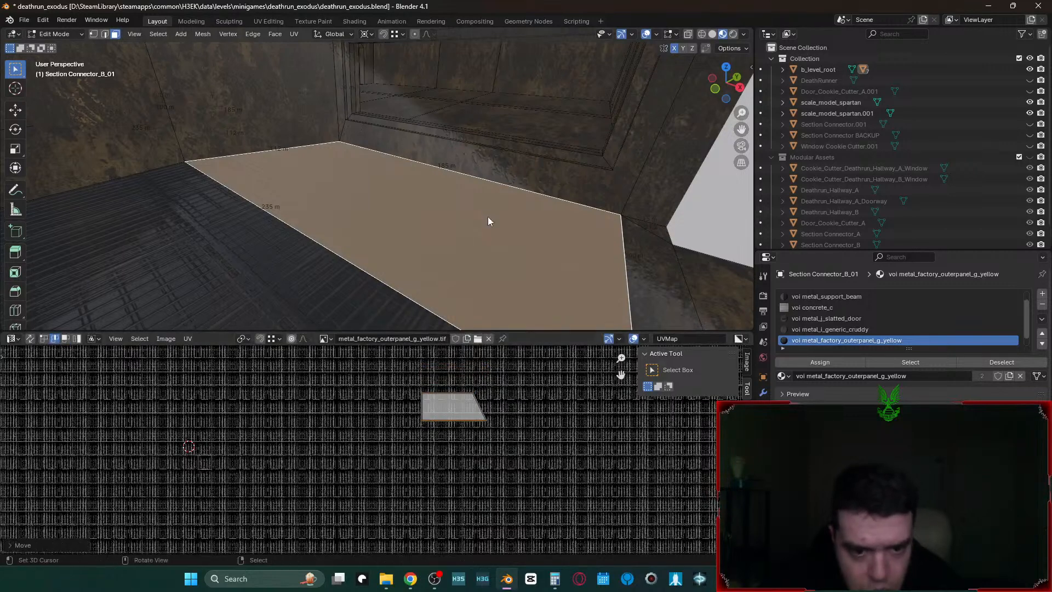
- Check the floor texture in the 3D view, then undo the UV corner moves on the angled floor face
{"action": "key", "text": "Tab"}
{"action": "mouse_move", "coordinate": [484, 217]}
{"action": "middle_mouse_down"}
{"action": "mouse_move", "coordinate": [439, 224]}
{"action": "mouse_move", "coordinate": [479, 222]}
{"action": "middle_mouse_up"}
{"action": "key", "text": "Tab"}
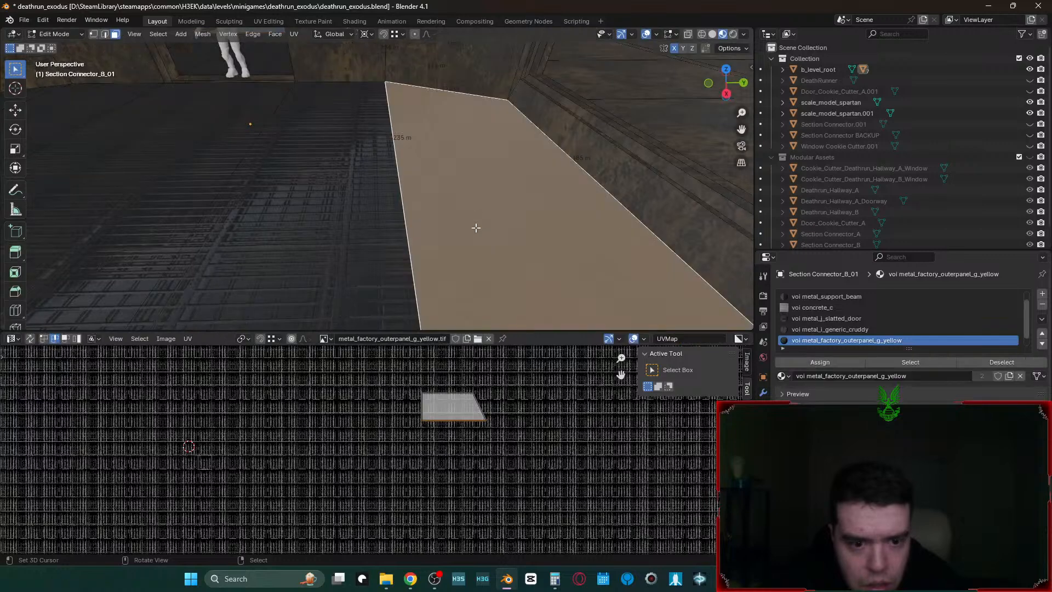
{"action": "key", "text": "g"}
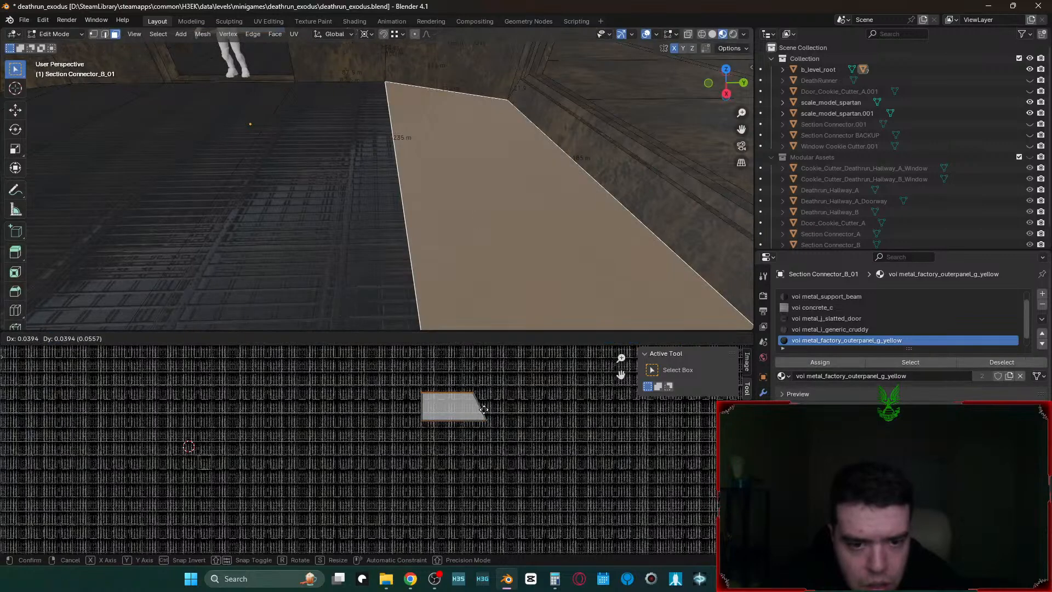
{"action": "key", "text": "Escape"}
{"action": "key", "text": "g"}
{"action": "key", "text": "Escape"}
{"action": "key", "text": "ctrl+z"}
{"action": "key", "text": "ctrl+z"}
{"action": "key", "text": "ctrl+z"}
{"action": "key", "text": "ctrl+z"}
{"action": "key", "text": "ctrl+z"}
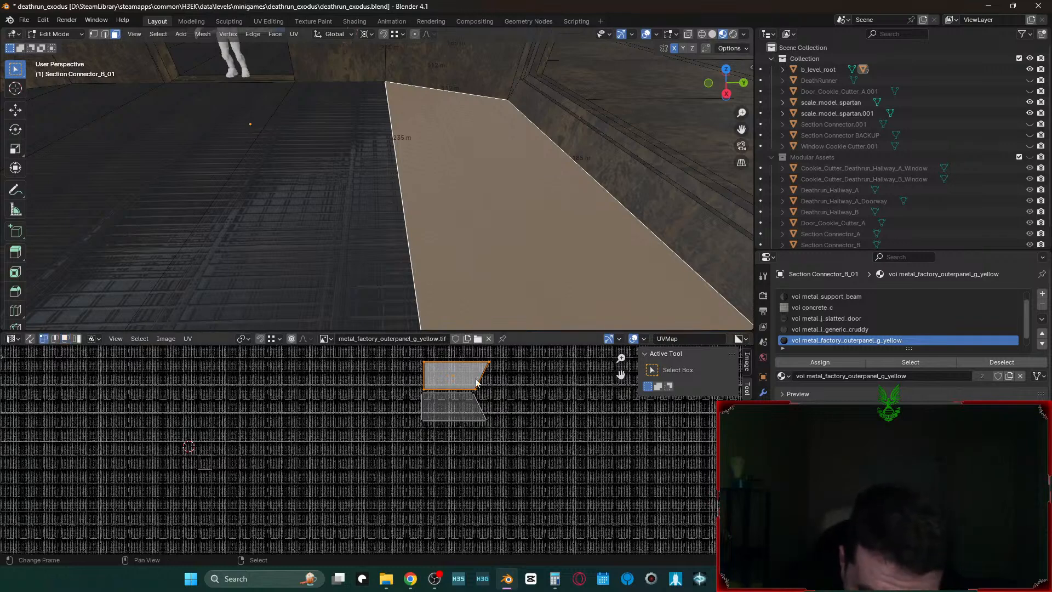
- Select the middle floor strip and the angled side floor faces in turn to compare their UV islands
{"action": "left_click", "coordinate": [335, 221]}
{"action": "left_click", "coordinate": [443, 227], "text": "shift"}
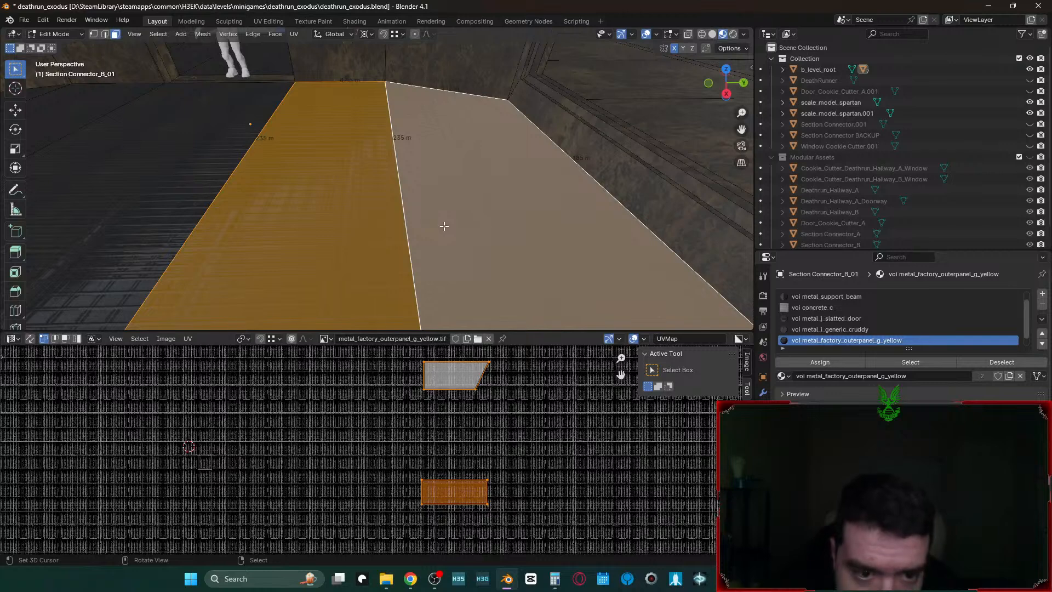
{"action": "left_click", "coordinate": [334, 227]}
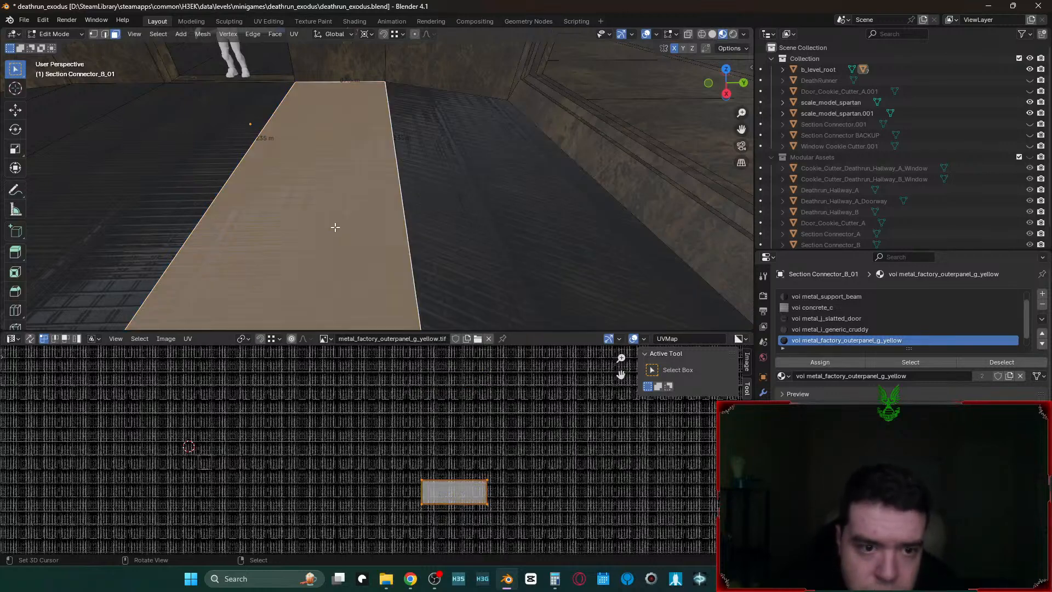
{"action": "right_click", "coordinate": [453, 211]}
{"action": "middle_click_drag", "start_coordinate": [454, 211], "coordinate": [454, 212]}
{"action": "left_click", "coordinate": [166, 218], "text": "shift"}
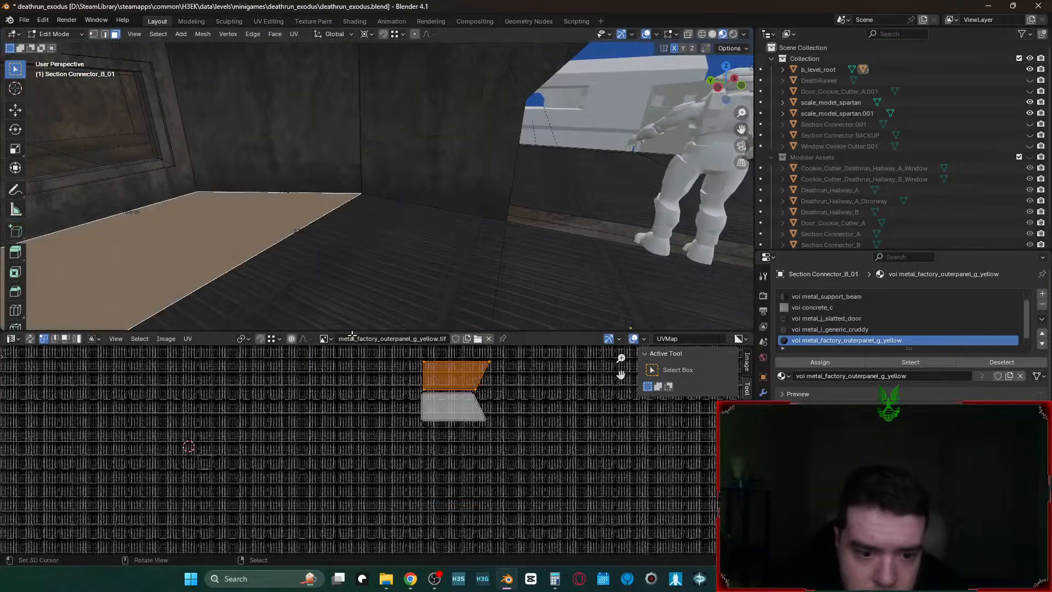
- Inspect the corner vertex and wall-side edge of the floor, then return to face selection
{"action": "left_click", "coordinate": [534, 435]}
{"action": "key", "text": "1"}
{"action": "left_click", "coordinate": [360, 197]}
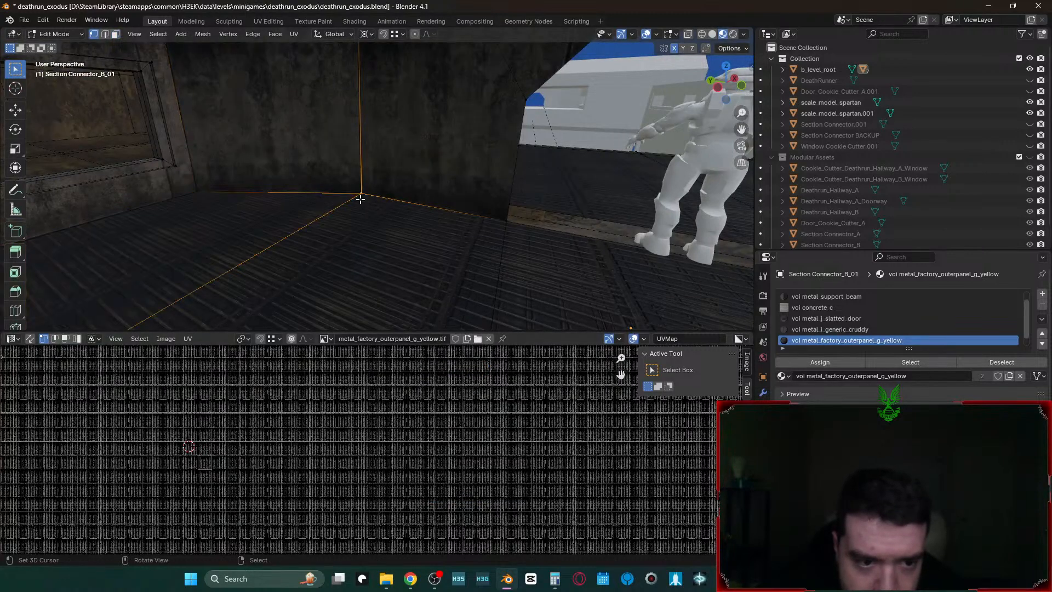
{"action": "key", "text": "2"}
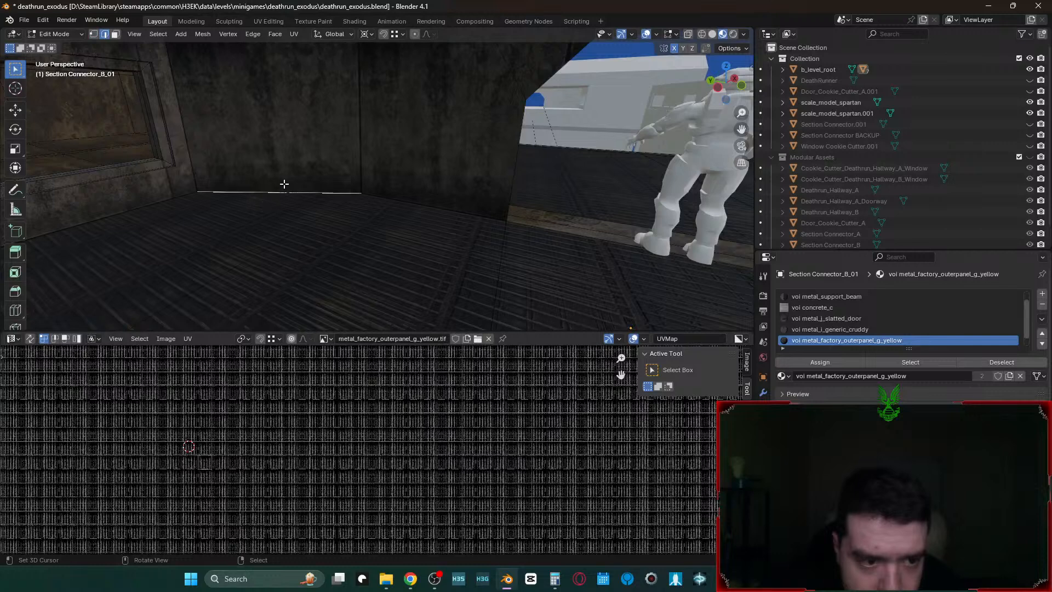
{"action": "right_click", "coordinate": [282, 243], "text": "shift"}
{"action": "middle_click_drag", "start_coordinate": [283, 244], "coordinate": [204, 250]}
{"action": "key", "text": "3"}
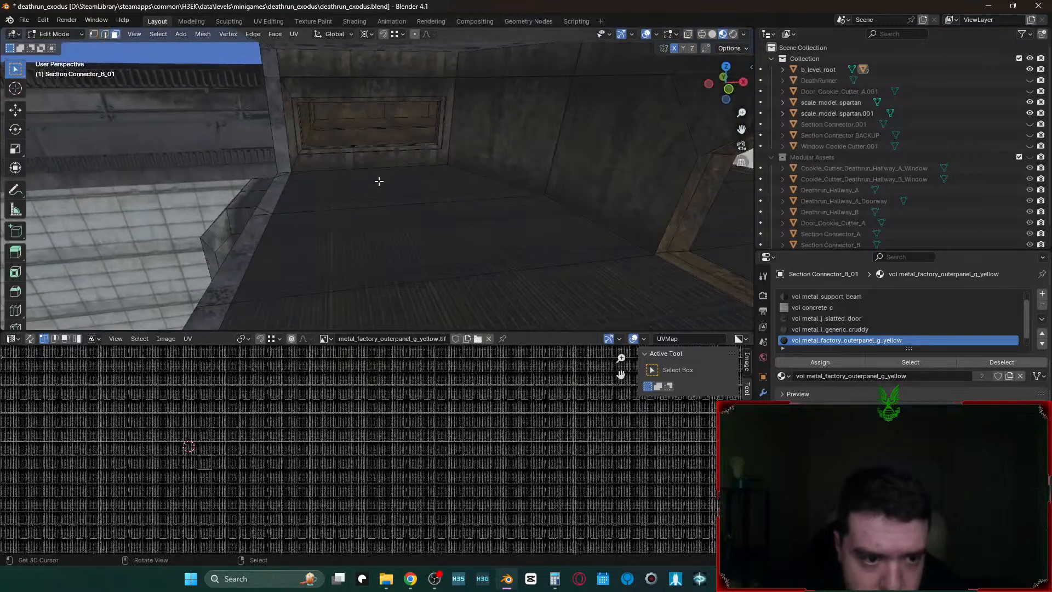
- Select the far angled floor face, hide the viewport overlays, and try moving its upper-right UV corner
{"action": "right_click", "coordinate": [376, 183]}
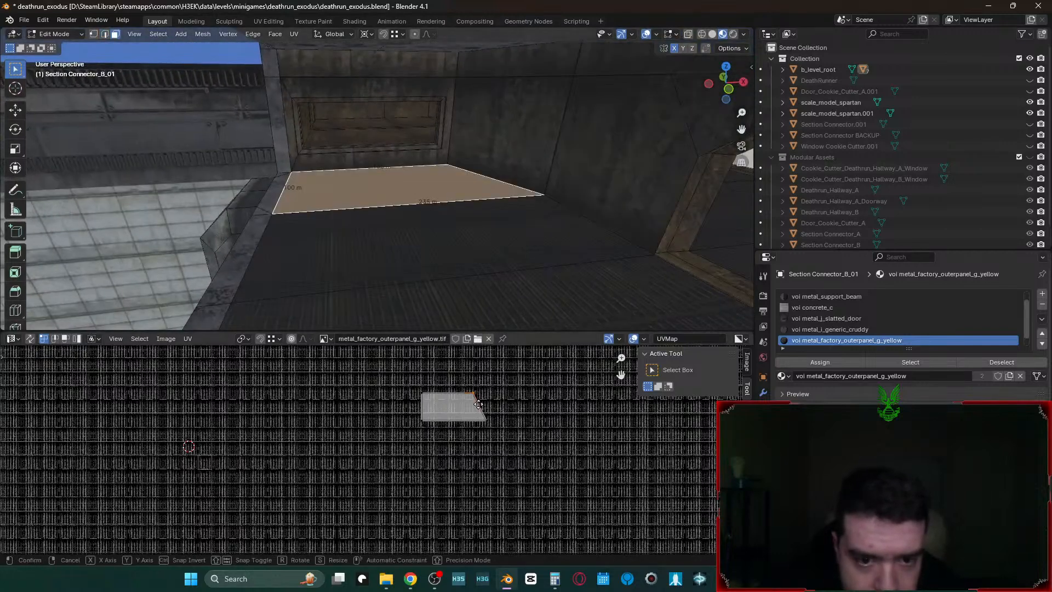
{"action": "left_click", "coordinate": [645, 35]}
{"action": "middle_click_drag", "start_coordinate": [493, 208], "coordinate": [466, 230]}
{"action": "scroll", "coordinate": [465, 230], "scroll_direction": "up", "scroll_amount": 3}
{"action": "key", "text": "g"}
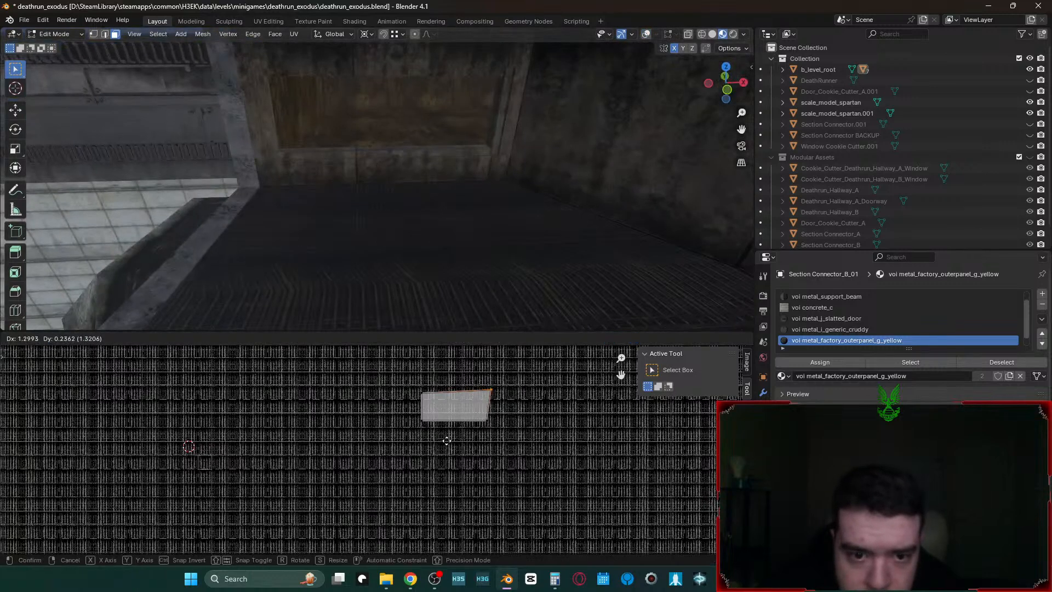
{"action": "left_click", "coordinate": [439, 444]}
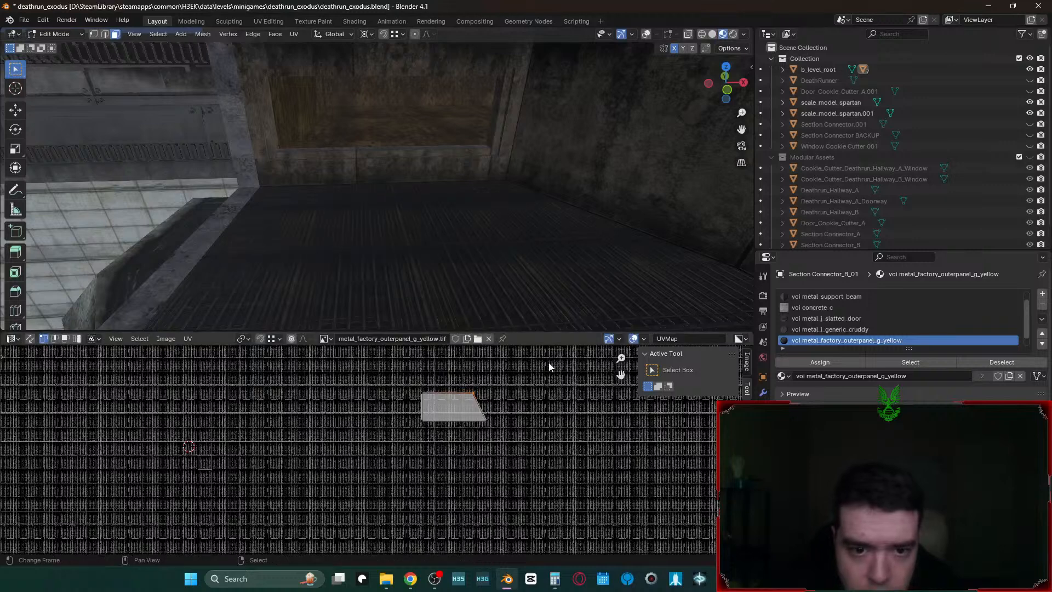
- Select both angled floor faces together to show their UV islands one above the other
{"action": "middle_click_drag", "start_coordinate": [524, 222], "coordinate": [315, 213]}
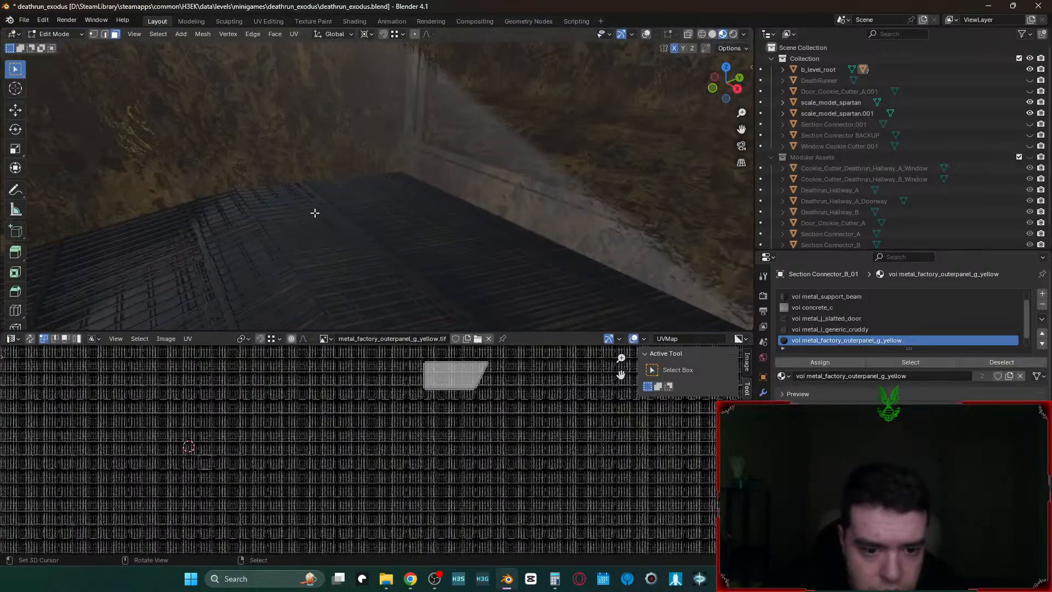
{"action": "middle_click_drag", "start_coordinate": [433, 241], "coordinate": [517, 263]}
{"action": "right_click", "coordinate": [268, 270], "text": "shift"}
{"action": "key", "text": "shift+grave"}
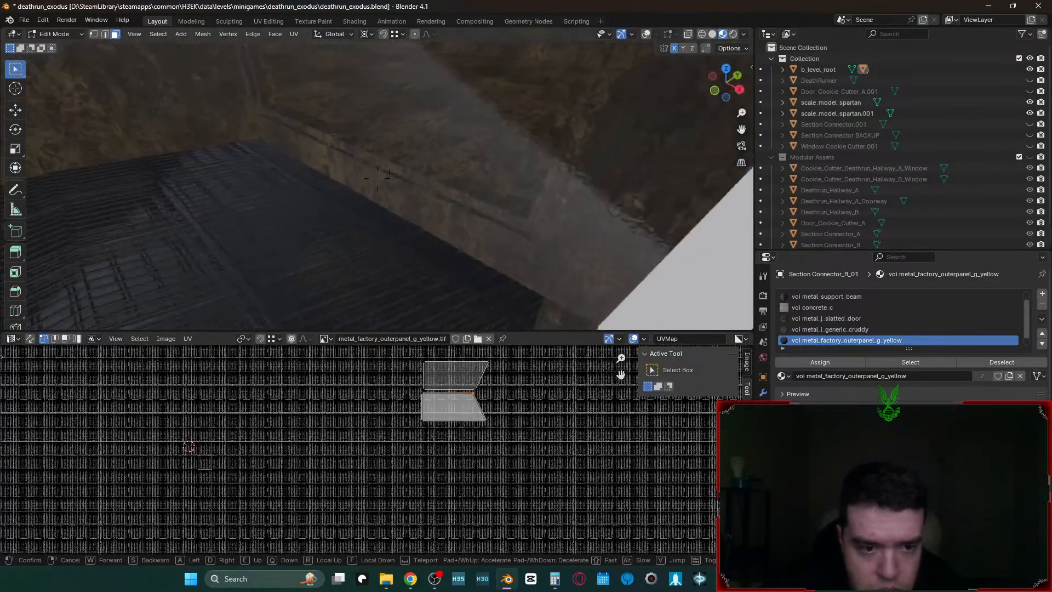
{"action": "left_click", "coordinate": [449, 244]}
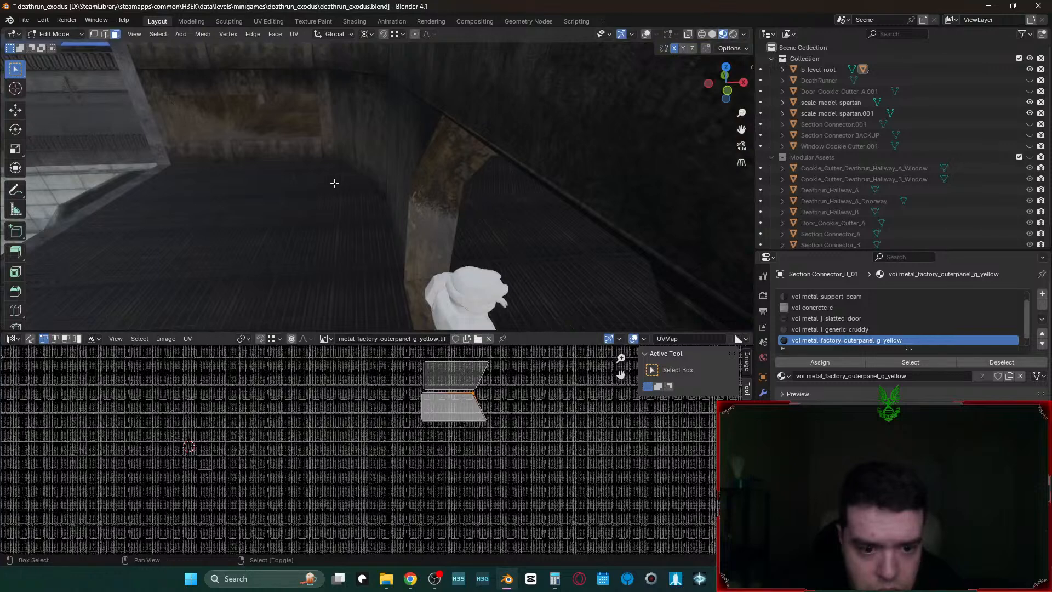
- Try to snap the upper island's UV corners onto the lower island's top corners, then undo the moves
{"action": "left_click_drag", "start_coordinate": [489, 367], "coordinate": [421, 393]}
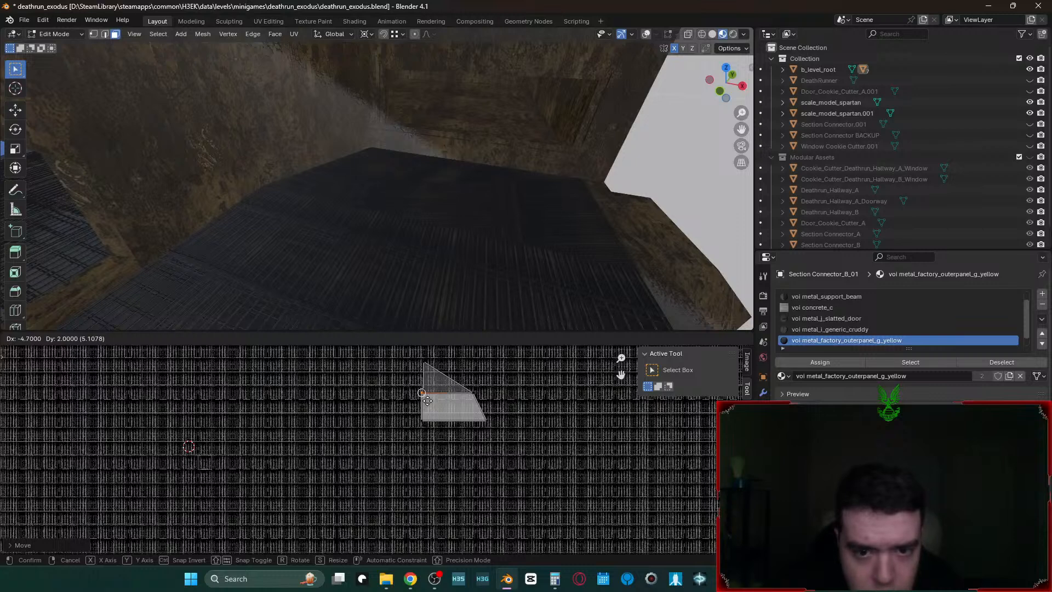
{"action": "right_click", "coordinate": [428, 401]}
{"action": "right_click", "coordinate": [415, 388]}
{"action": "key", "text": "g"}
{"action": "right_click", "coordinate": [416, 408]}
{"action": "key", "text": "ctrl+z"}
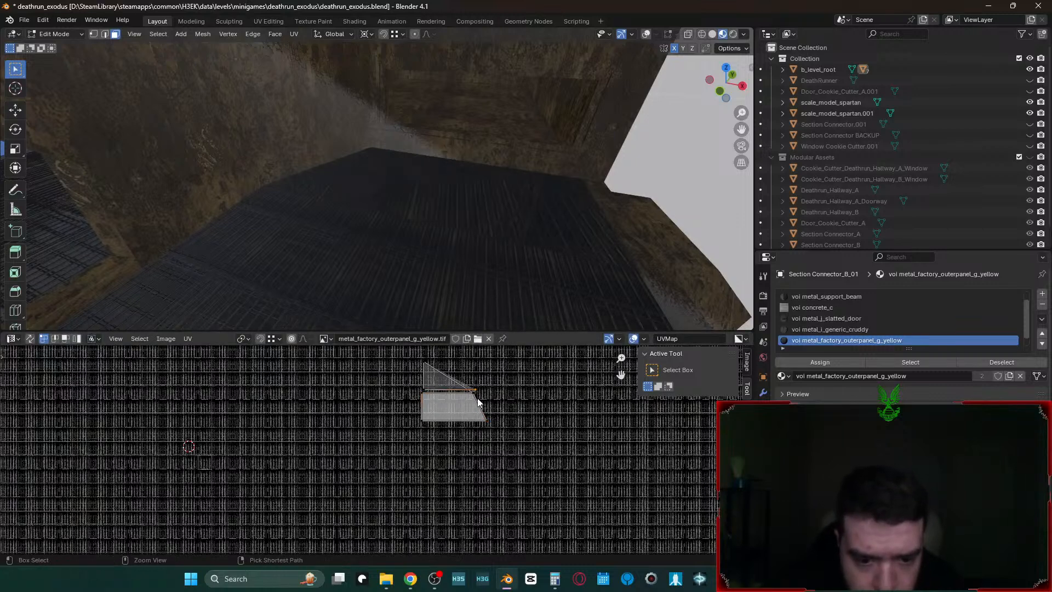
{"action": "key", "text": "ctrl+z"}
- Try moving the upper island's right-hand and upper-left UV corners to test the texture direction, cancelling each move
{"action": "right_click", "coordinate": [486, 359]}
{"action": "key", "text": "g"}
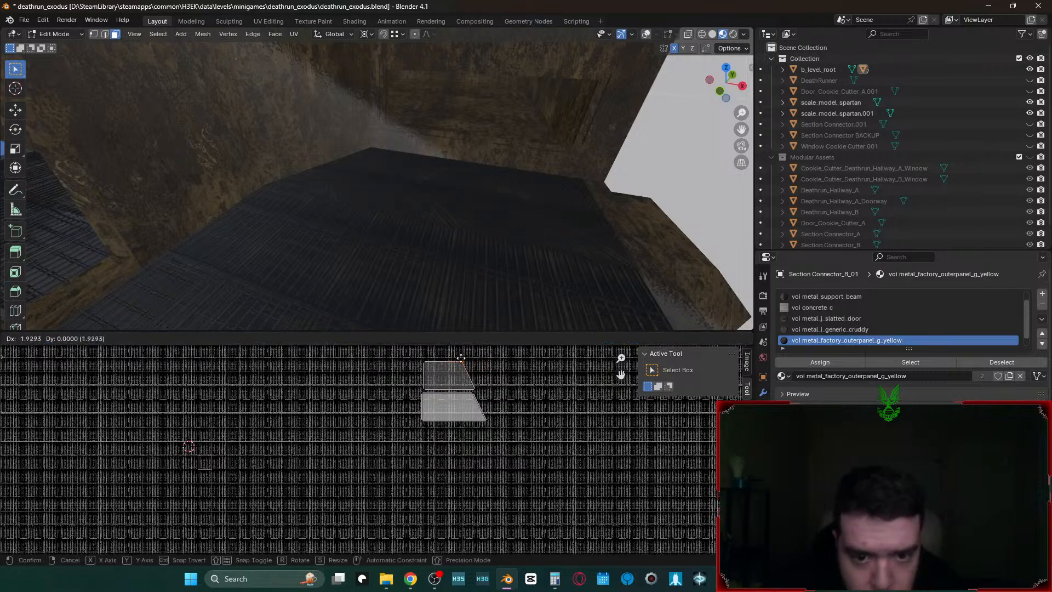
{"action": "right_click", "coordinate": [474, 364]}
{"action": "right_click", "coordinate": [475, 390]}
{"action": "key", "text": "g"}
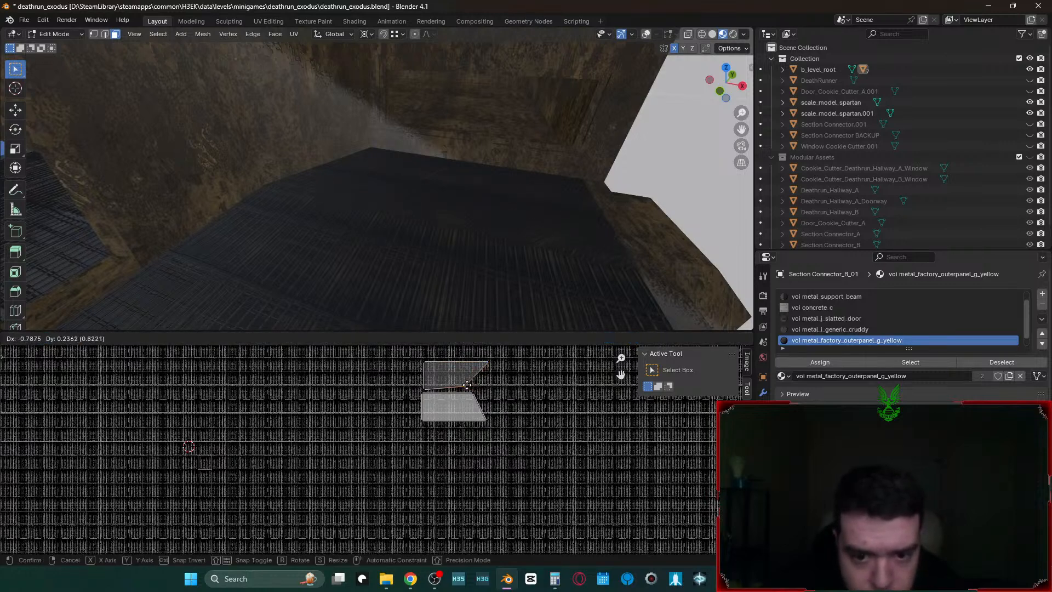
{"action": "right_click", "coordinate": [425, 366]}
{"action": "right_click", "coordinate": [426, 364]}
{"action": "key", "text": "g"}
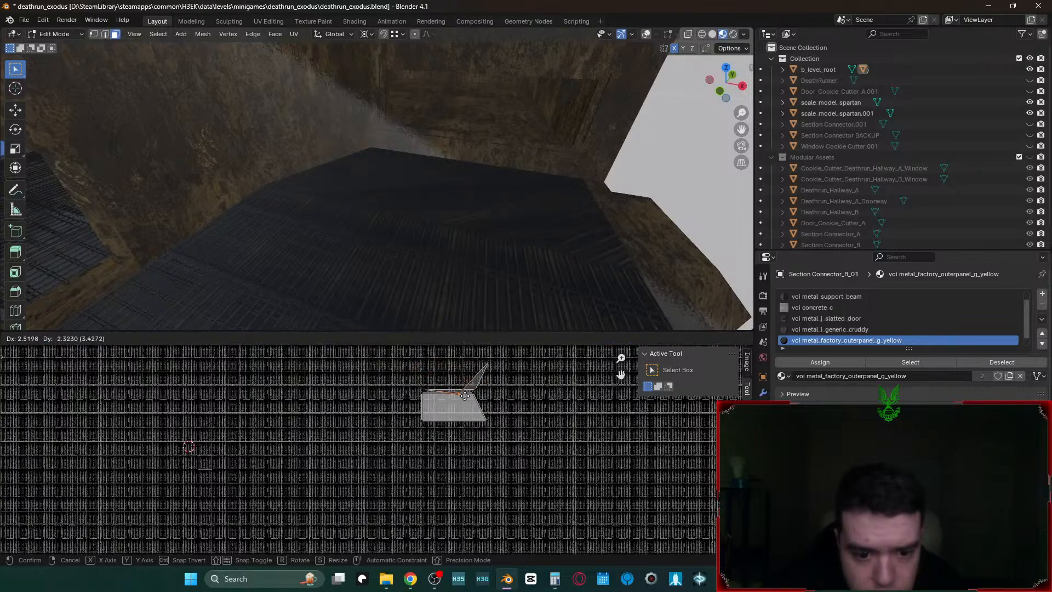
{"action": "right_click", "coordinate": [463, 382]}
- Rotate the upper angled floor face's UV island by 180 degrees
{"action": "key", "text": "3"}
{"action": "left_click", "coordinate": [455, 376]}
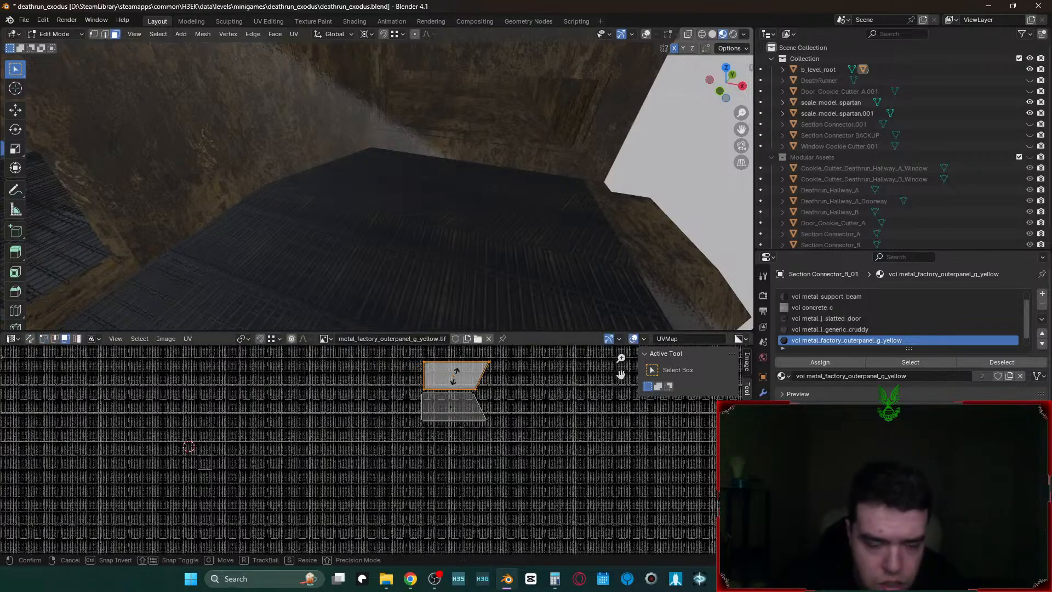
{"action": "key", "text": "r"}
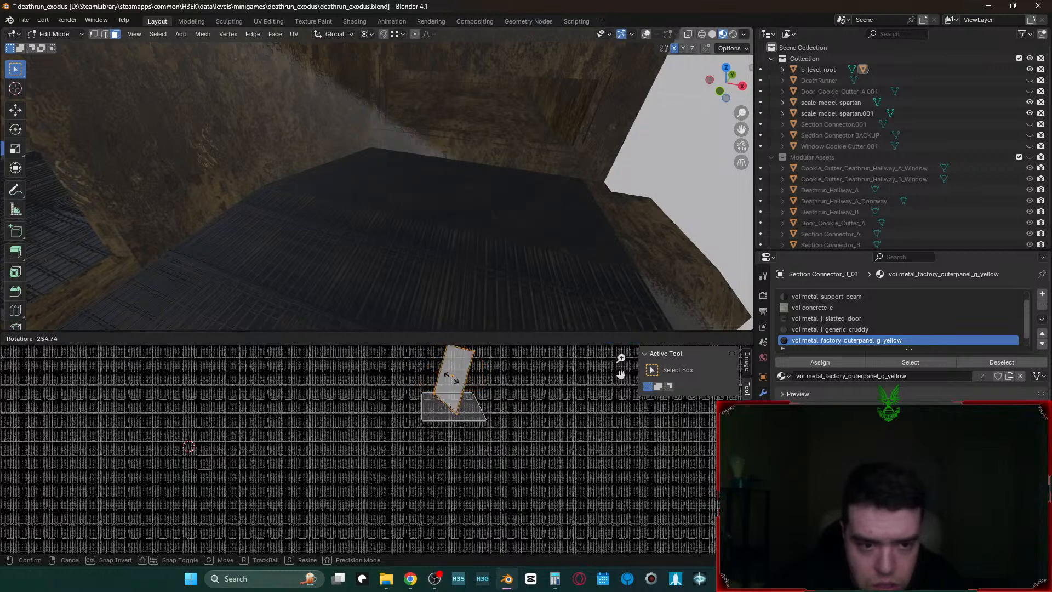
{"action": "left_click", "coordinate": [453, 382]}
{"action": "type", "text": "r80"}
{"action": "key", "text": "Return"}
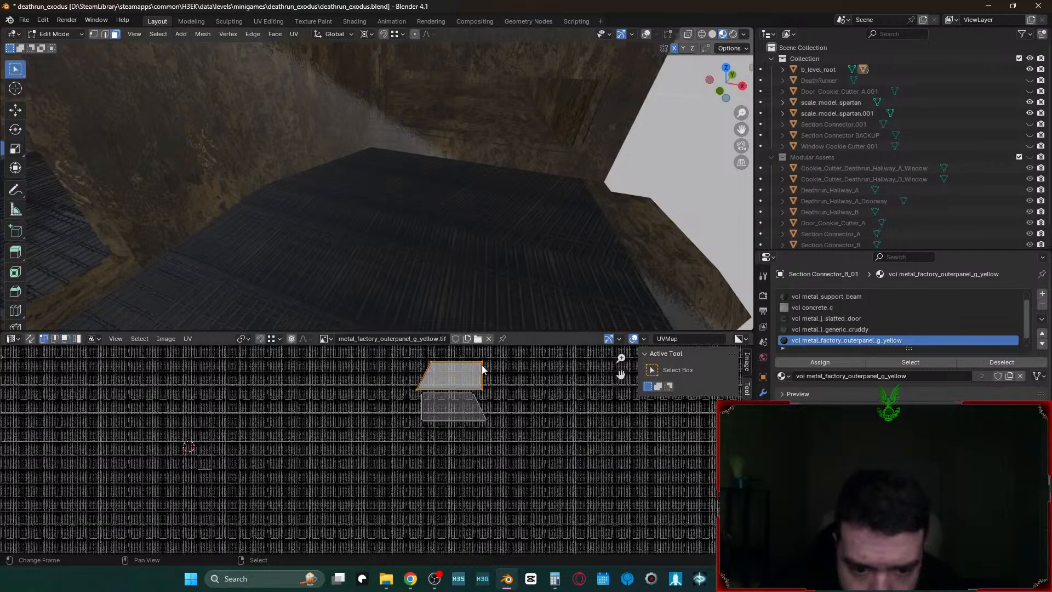
- Snap all four corners of the rotated UV island onto the matching corners of the lower trapezoid island
{"action": "key", "text": "g"}
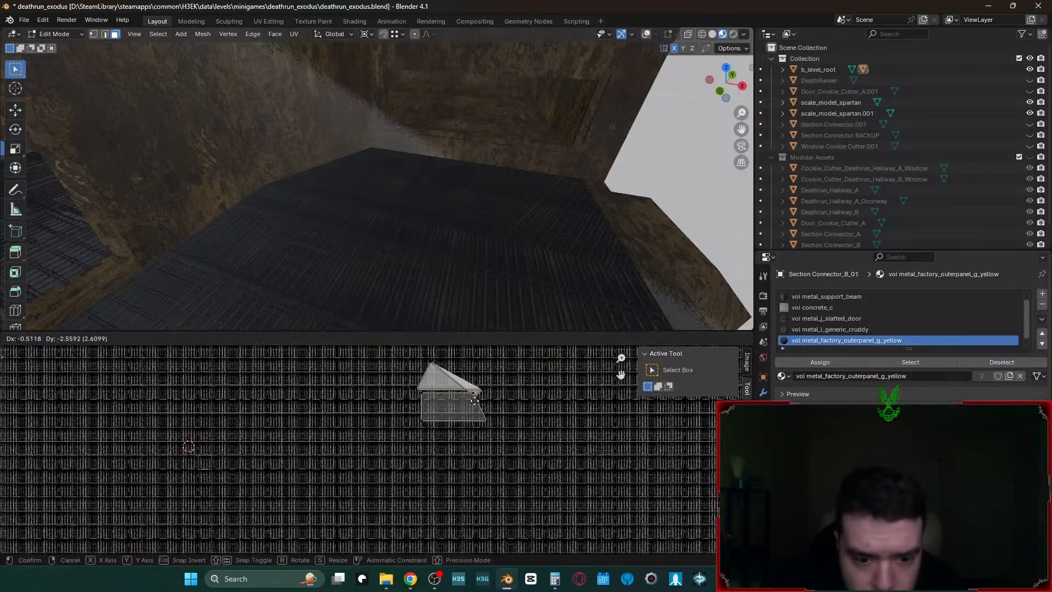
{"action": "left_click", "coordinate": [484, 387]}
{"action": "key", "text": "g"}
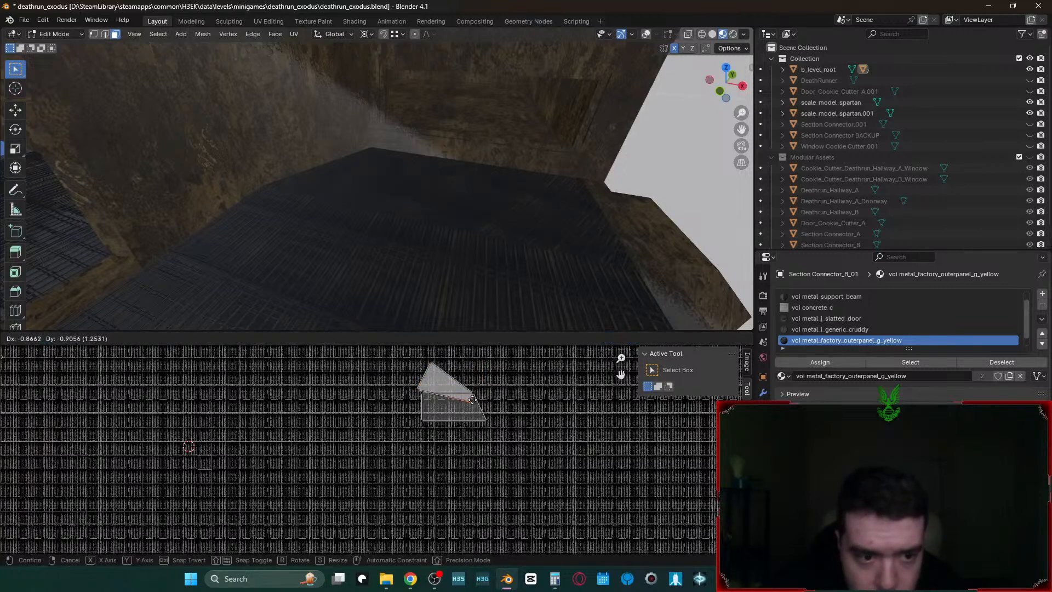
{"action": "left_click", "coordinate": [488, 420]}
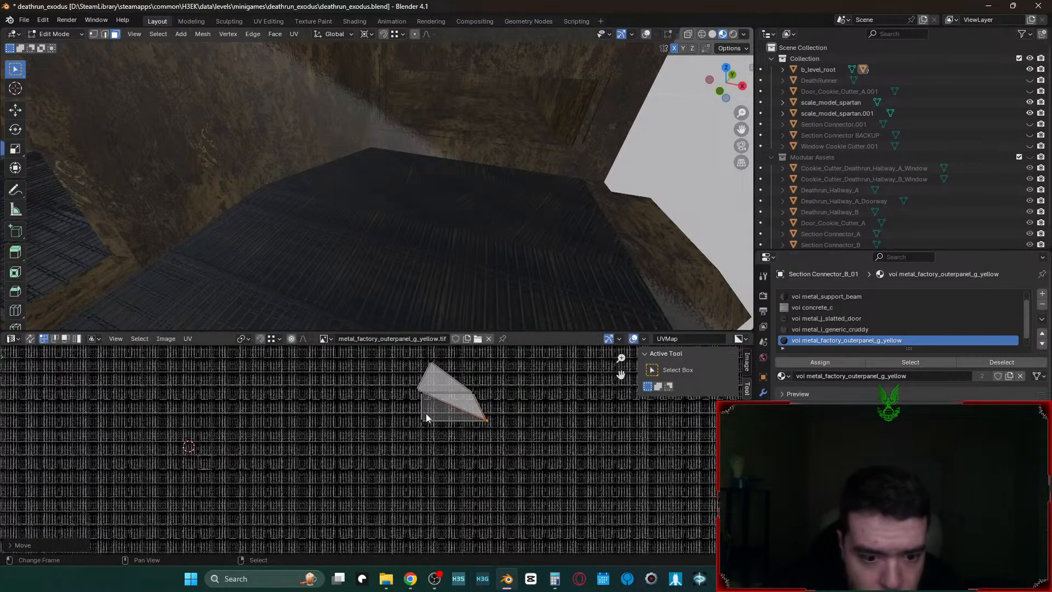
{"action": "left_click", "coordinate": [414, 391]}
{"action": "key", "text": "g"}
{"action": "left_click", "coordinate": [420, 422]}
{"action": "left_click", "coordinate": [429, 357]}
{"action": "key", "text": "g"}
{"action": "left_click", "coordinate": [410, 409]}
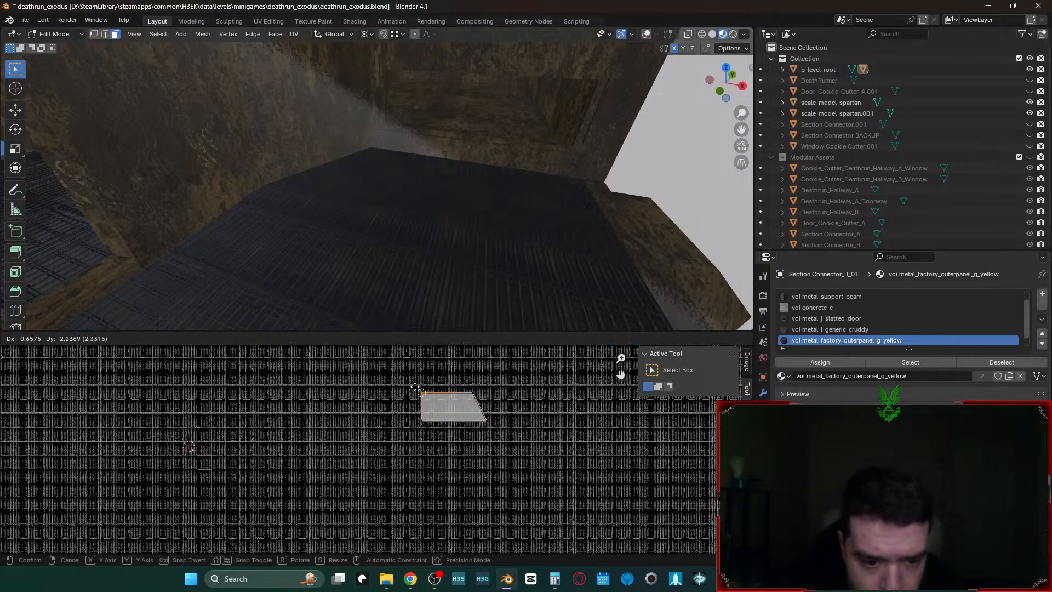
- Select the remaining metal panel floor faces between the two angled end faces so all floor UV islands are shown
{"action": "key", "text": "shift+grave"}
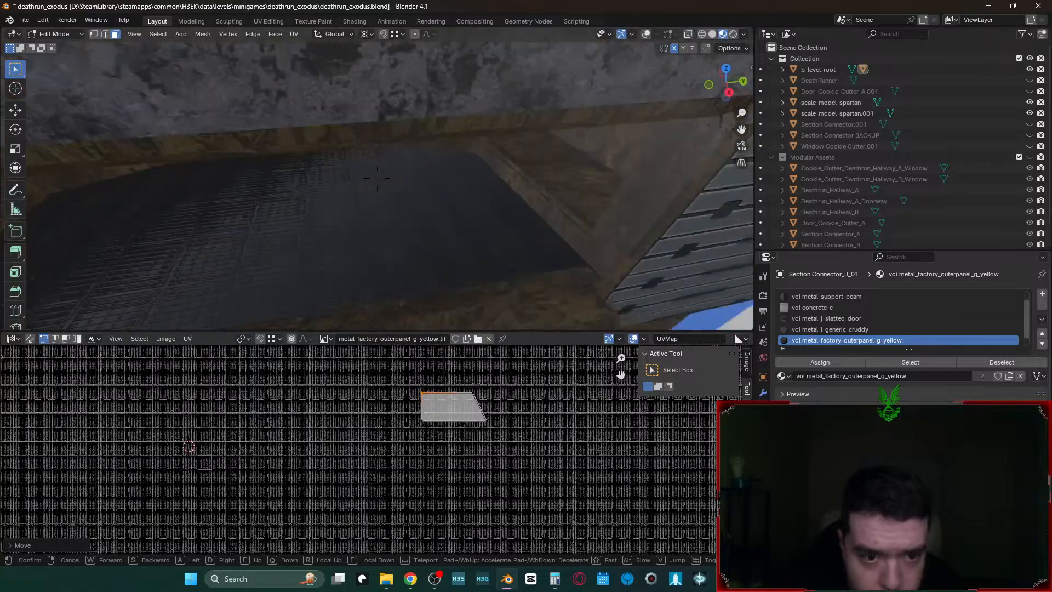
{"action": "left_click", "coordinate": [446, 235]}
{"action": "key", "text": "Tab"}
{"action": "key", "text": "Tab"}
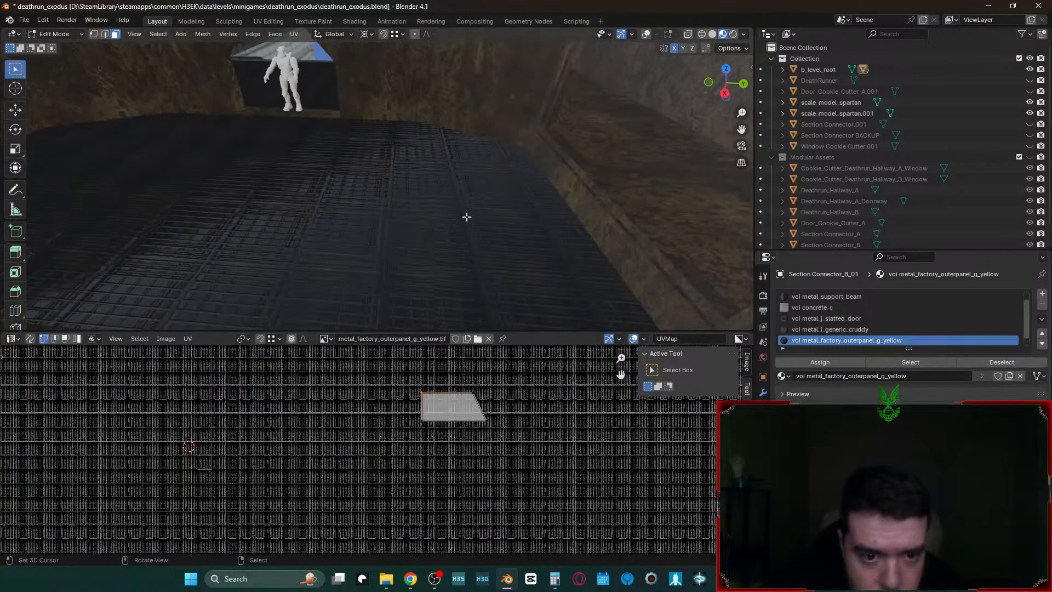
{"action": "left_click", "coordinate": [353, 216], "text": "shift"}
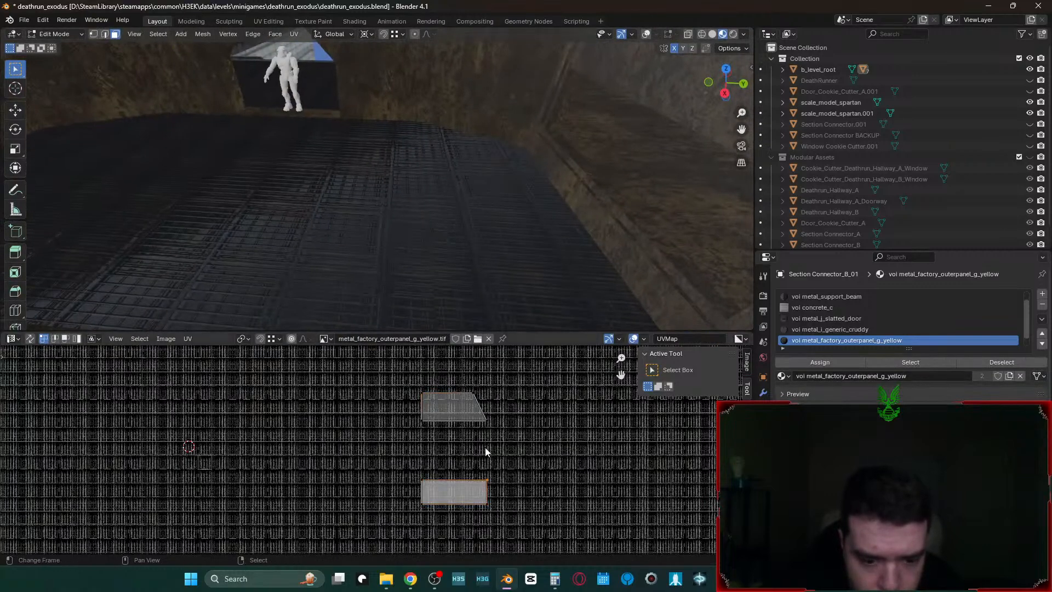
{"action": "middle_click_drag", "start_coordinate": [220, 205], "coordinate": [263, 212]}
{"action": "key", "text": "c"}
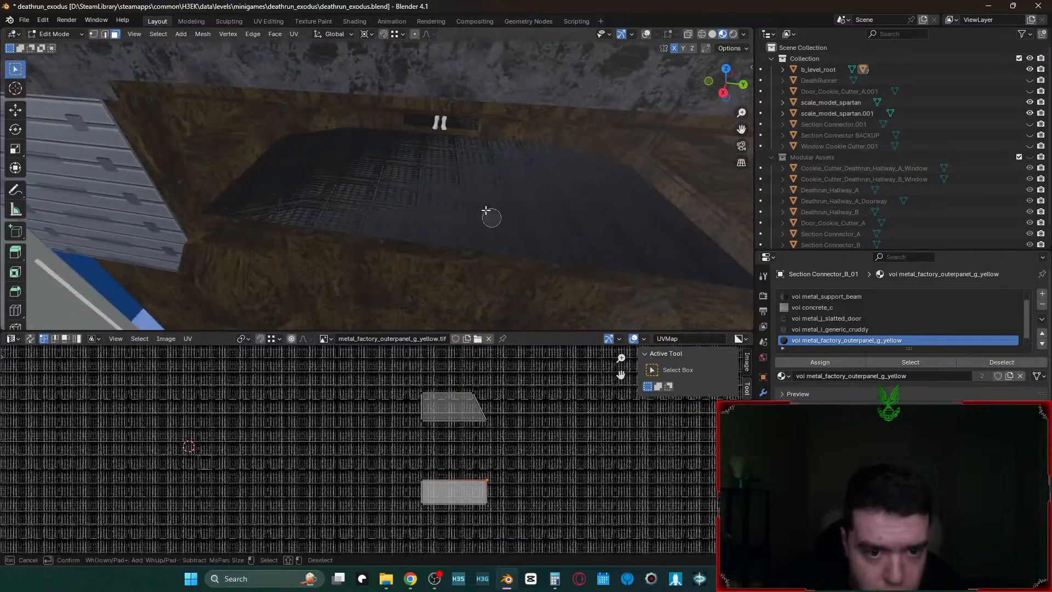
{"action": "left_click_drag", "start_coordinate": [491, 219], "coordinate": [322, 181]}
{"action": "key", "text": "Escape"}
{"action": "left_click", "coordinate": [491, 471]}
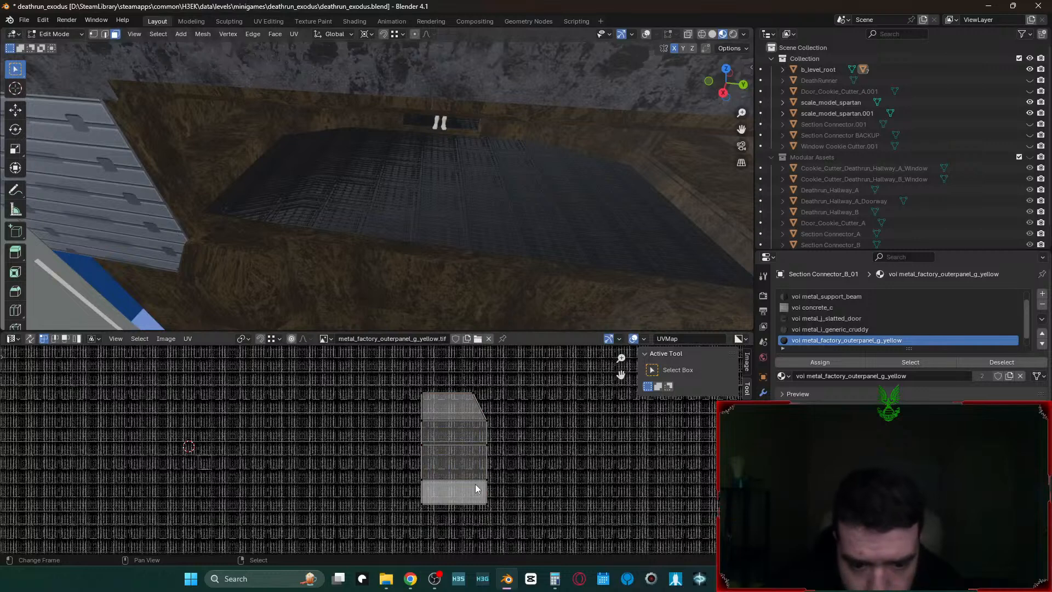
- Try mirroring the rectangular floor UV islands vertically with a Y scale of -1, then undo it
{"action": "key", "text": "3"}
{"action": "left_click", "coordinate": [453, 431]}
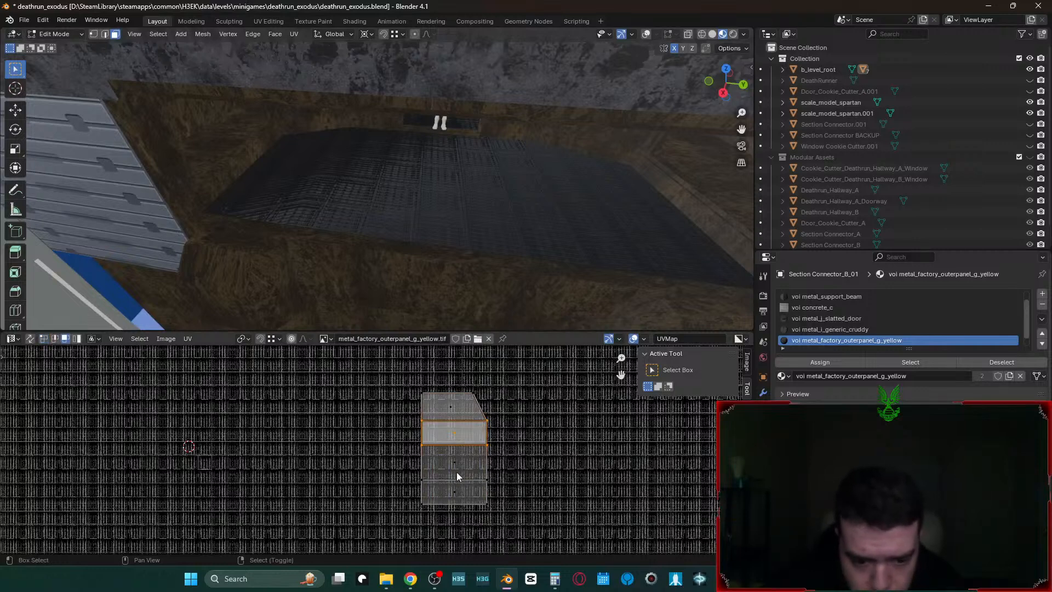
{"action": "left_click", "coordinate": [455, 471], "text": "shift"}
{"action": "type", "text": "s"}
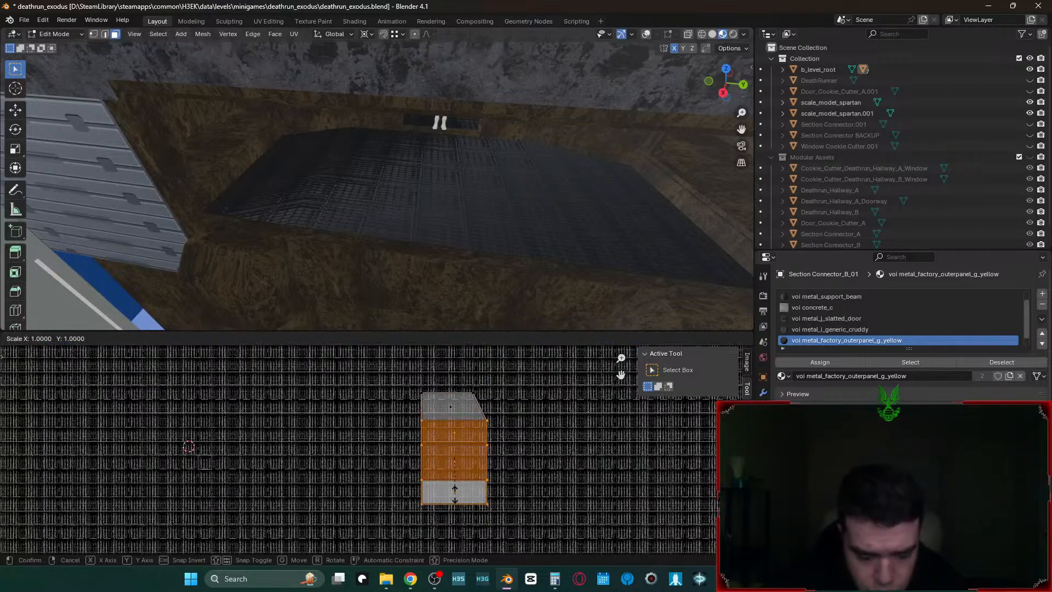
{"action": "type", "text": "y-1"}
{"action": "key", "text": "Return"}
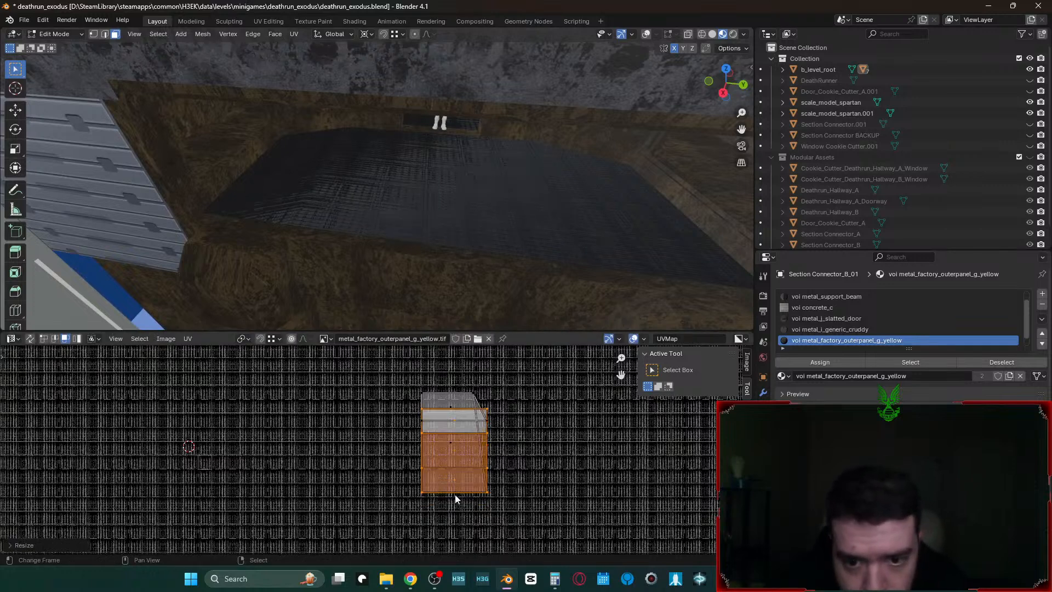
{"action": "key", "text": "ctrl+z"}
{"action": "key", "text": "s"}
{"action": "right_click", "coordinate": [479, 468]}
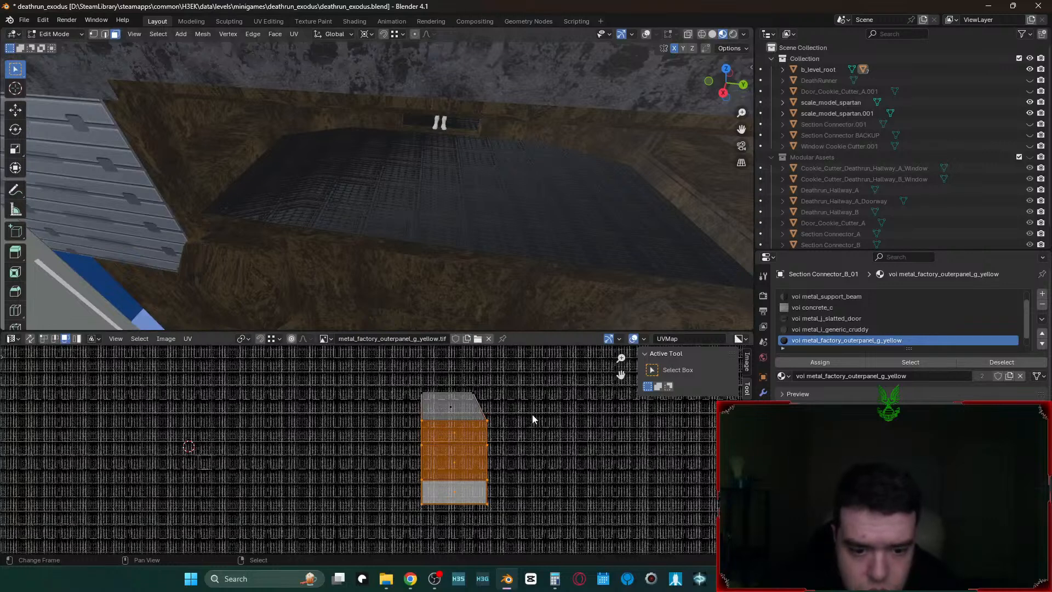
- Select one upper trapezoid UV island with the three rectangular islands below it and mirror them vertically with a Y scale of -1
{"action": "key", "text": "a"}
{"action": "left_click", "coordinate": [540, 435]}
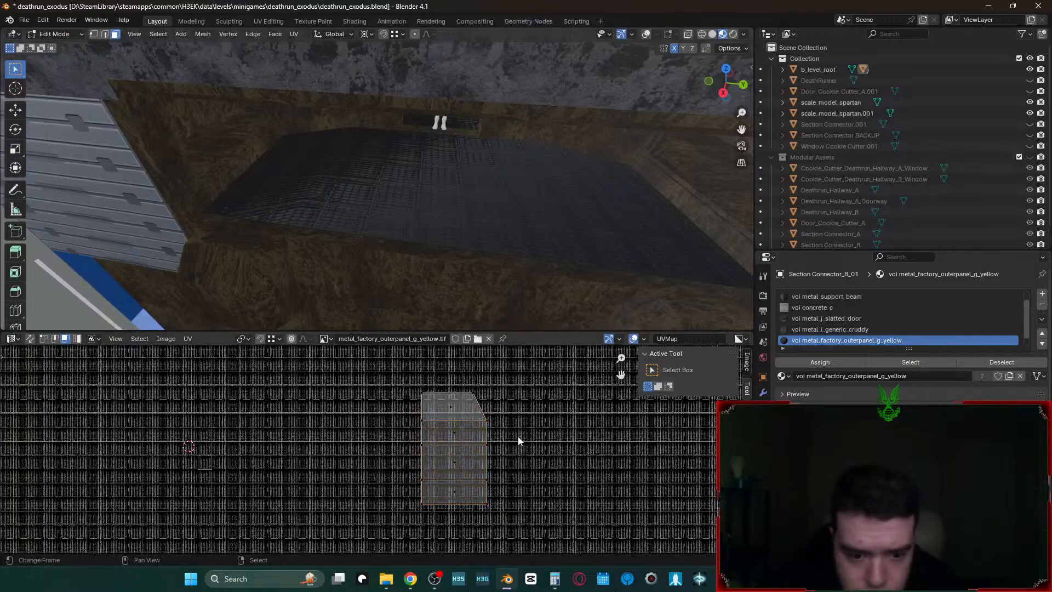
{"action": "left_click", "coordinate": [459, 436]}
{"action": "key", "text": "g"}
{"action": "right_click", "coordinate": [460, 455]}
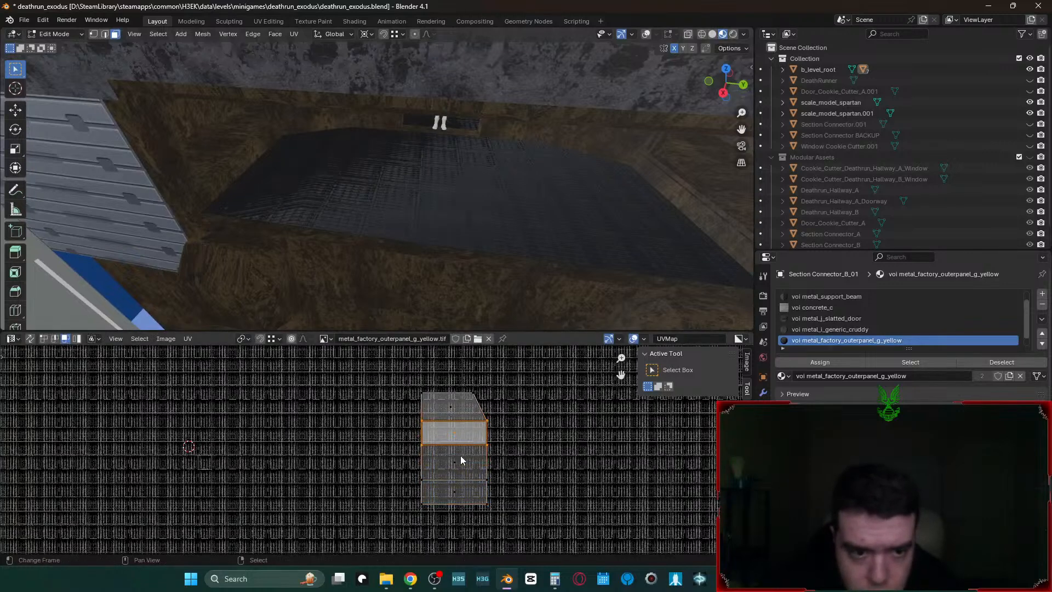
{"action": "left_click", "coordinate": [458, 463], "text": "shift"}
{"action": "left_click", "coordinate": [458, 496], "text": "shift"}
{"action": "left_click", "coordinate": [449, 411], "text": "shift"}
{"action": "key", "text": "g"}
{"action": "right_click", "coordinate": [445, 461]}
{"action": "type", "text": "s"}
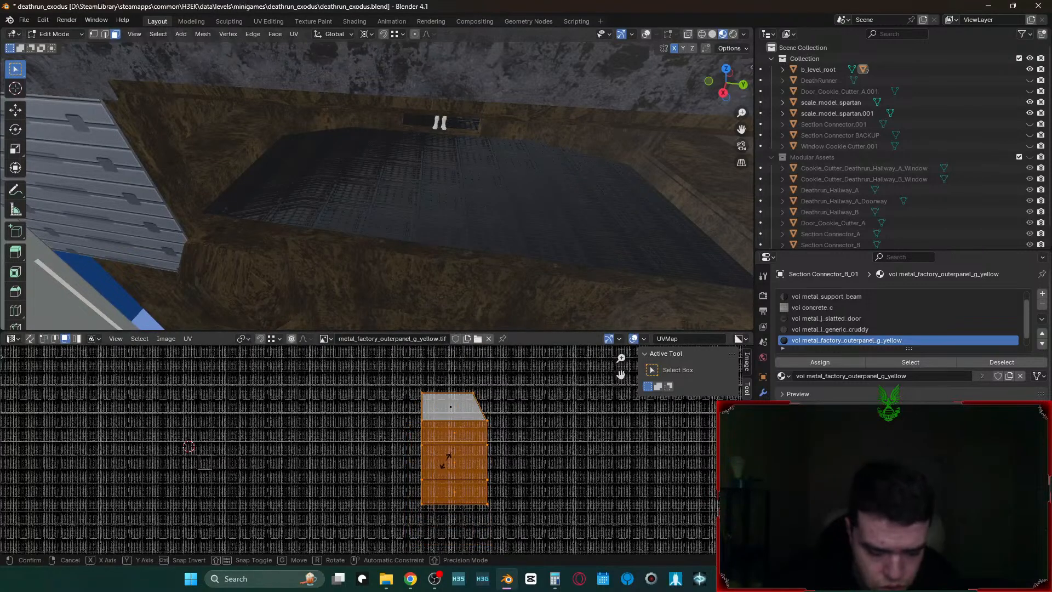
{"action": "type", "text": "y-1"}
{"action": "key", "text": "Return"}
- Move the mirrored UV islands down along Y so they sit directly beneath the unselected upper trapezoid island
{"action": "key", "text": "g"}
{"action": "key", "text": "y"}
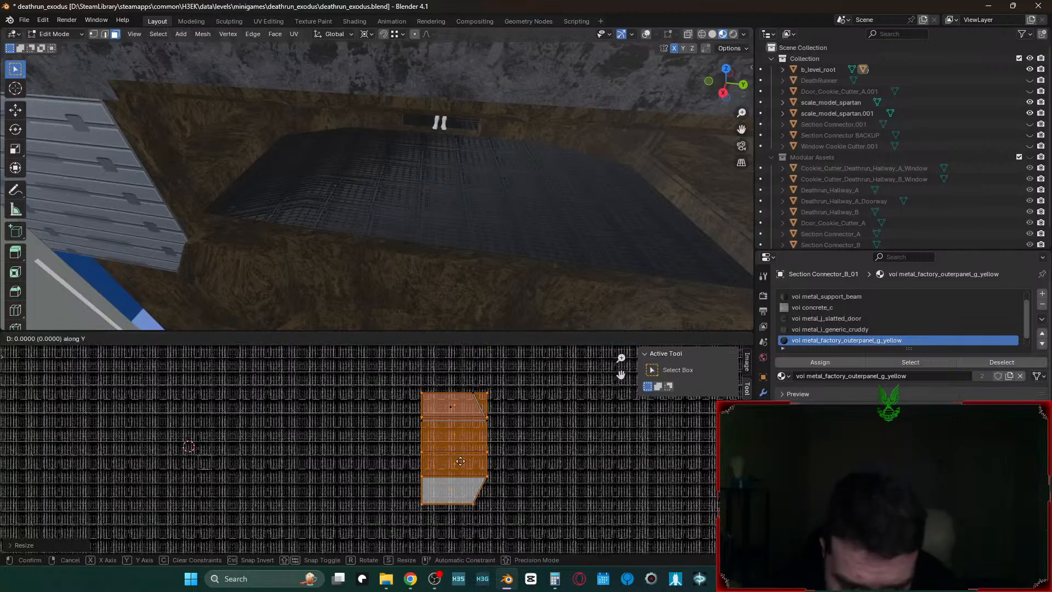
{"action": "left_click", "coordinate": [458, 512]}
{"action": "key", "text": "g"}
{"action": "key", "text": "y"}
{"action": "left_click", "coordinate": [479, 433]}
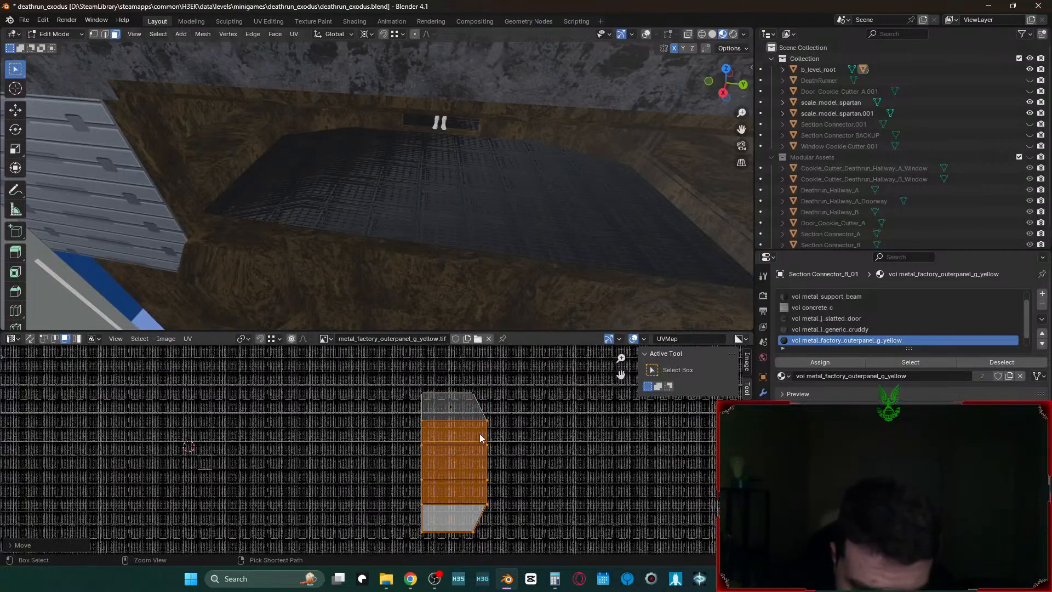
- Select only the mirrored trapezoid island at the bottom of the UV stack
{"action": "left_click", "coordinate": [532, 444]}
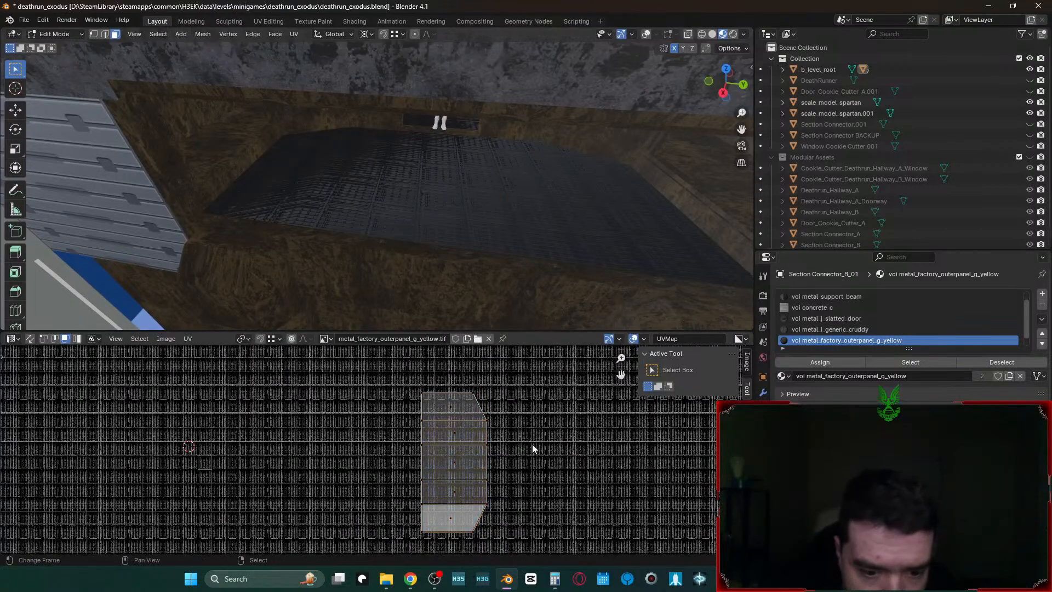
{"action": "key", "text": "3"}
{"action": "left_click", "coordinate": [461, 521]}
{"action": "right_click_drag", "start_coordinate": [310, 228], "coordinate": [317, 228]}
{"action": "key", "text": "ctrl+z"}
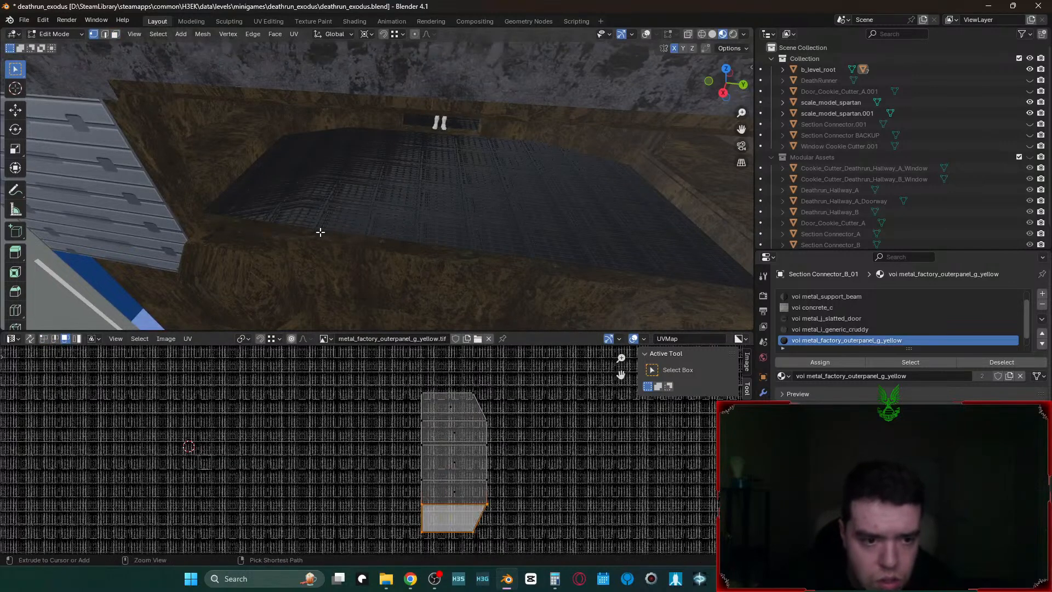
- Try moving the bottom trapezoid UV island and its individual corners to check the texture direction, cancelling each move
{"action": "key", "text": "g"}
{"action": "right_click", "coordinate": [452, 517]}
{"action": "right_click", "coordinate": [474, 532]}
{"action": "key", "text": "g"}
{"action": "right_click", "coordinate": [426, 527]}
{"action": "right_click", "coordinate": [419, 525], "text": "shift"}
{"action": "key", "text": "g"}
{"action": "right_click", "coordinate": [505, 520]}
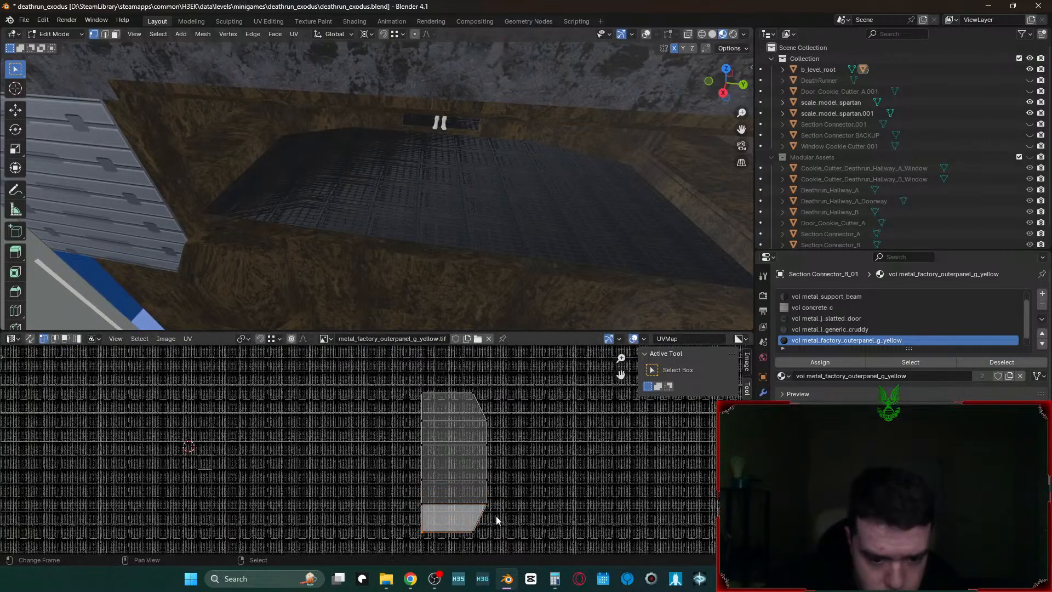
{"action": "key", "text": "g"}
{"action": "right_click", "coordinate": [454, 515]}
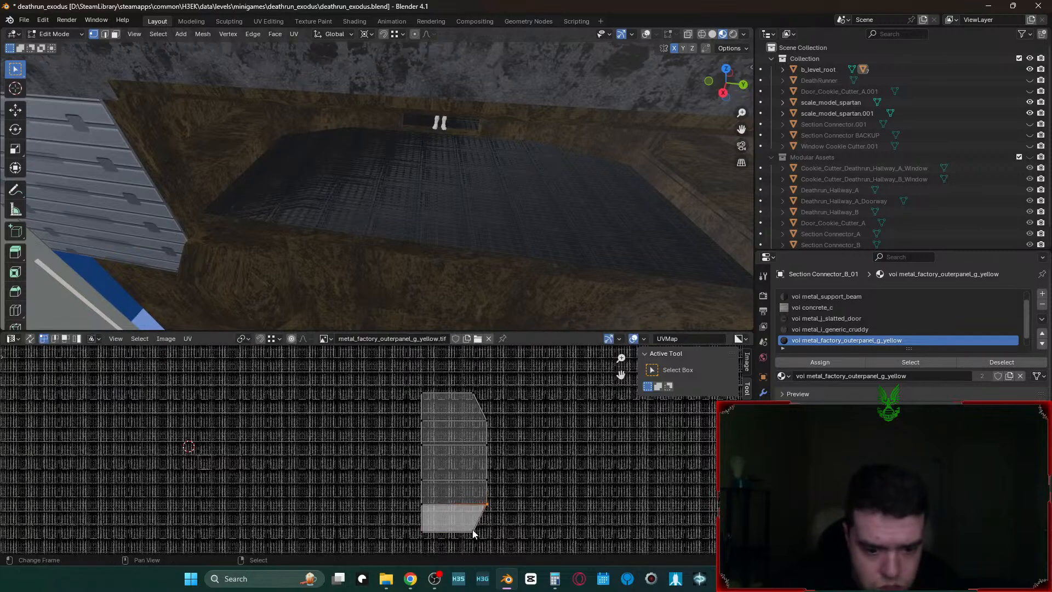
{"action": "right_click", "coordinate": [452, 515]}
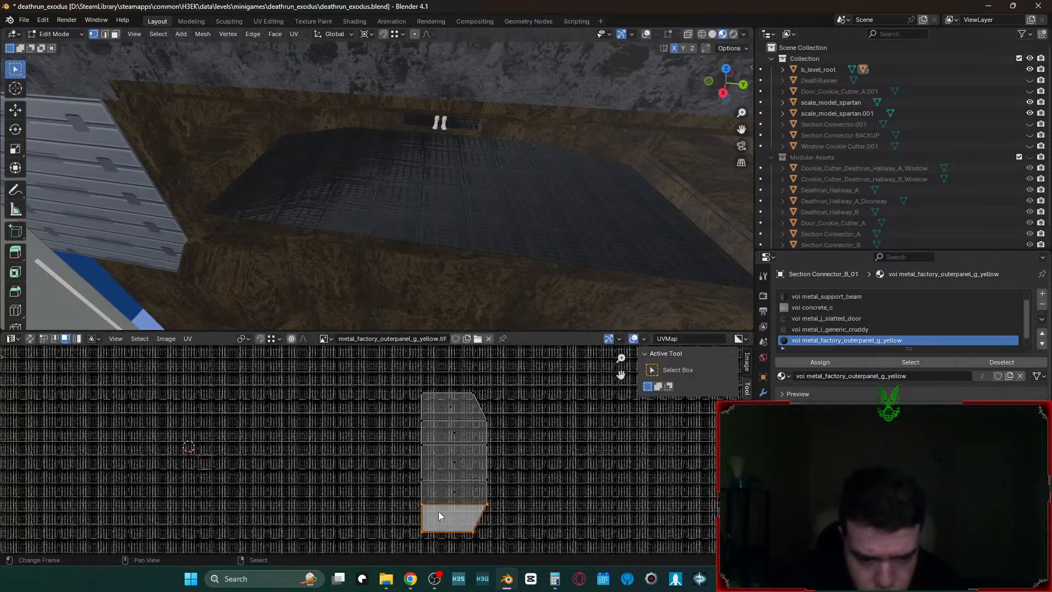
- Select only the angled end floor face belonging to the bottom trapezoid and select its whole UV island
{"action": "key", "text": "alt+a"}
{"action": "right_click", "coordinate": [292, 178]}
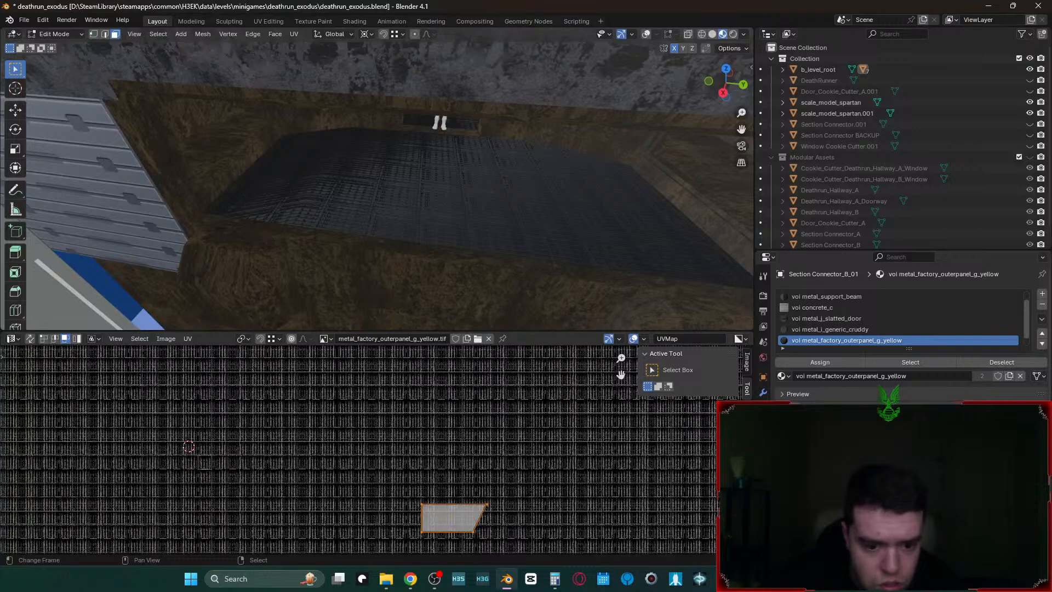
{"action": "key", "text": "1"}
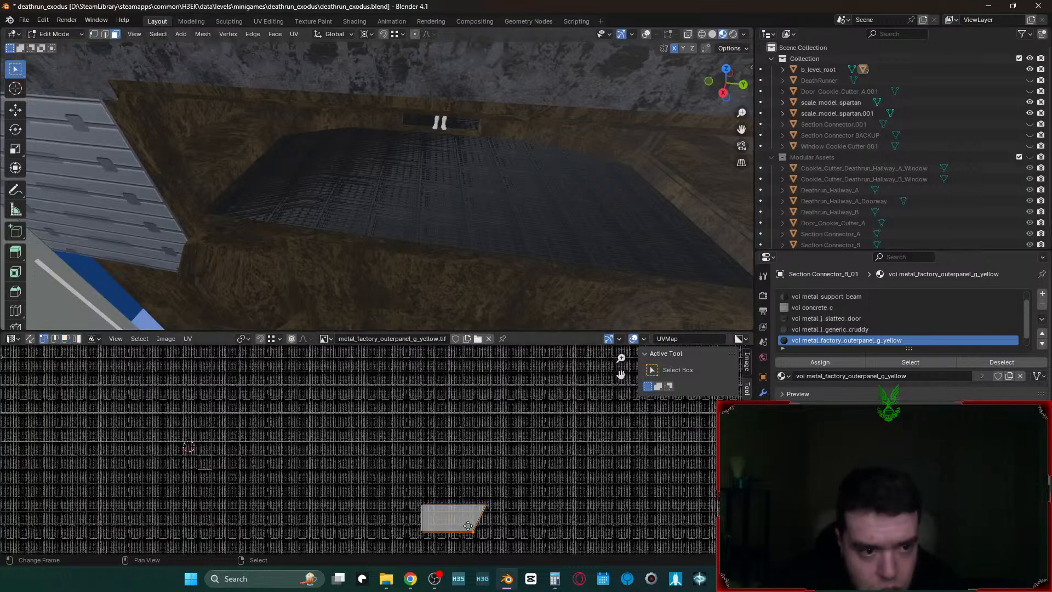
{"action": "right_click", "coordinate": [484, 493]}
{"action": "key", "text": "3"}
{"action": "right_click", "coordinate": [466, 521]}
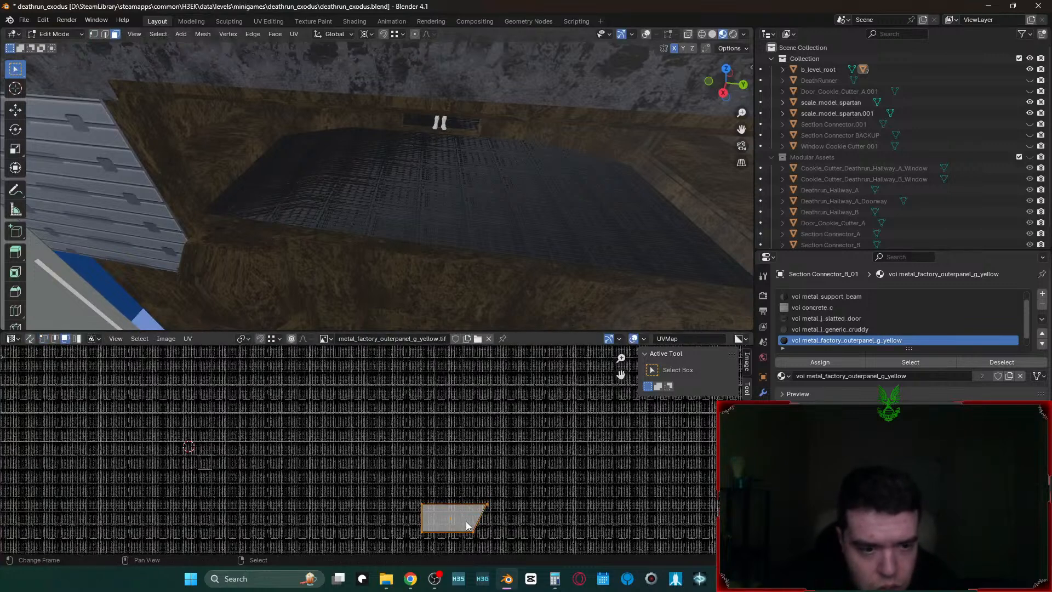
- Rotate the angled end face's UV island by 180 degrees
{"action": "key", "text": "r"}
{"action": "right_click", "coordinate": [380, 542]}
{"action": "type", "text": "r90"}
{"action": "key", "text": "BackSpace"}
{"action": "key", "text": "BackSpace"}
{"action": "type", "text": "180"}
{"action": "key", "text": "Return"}
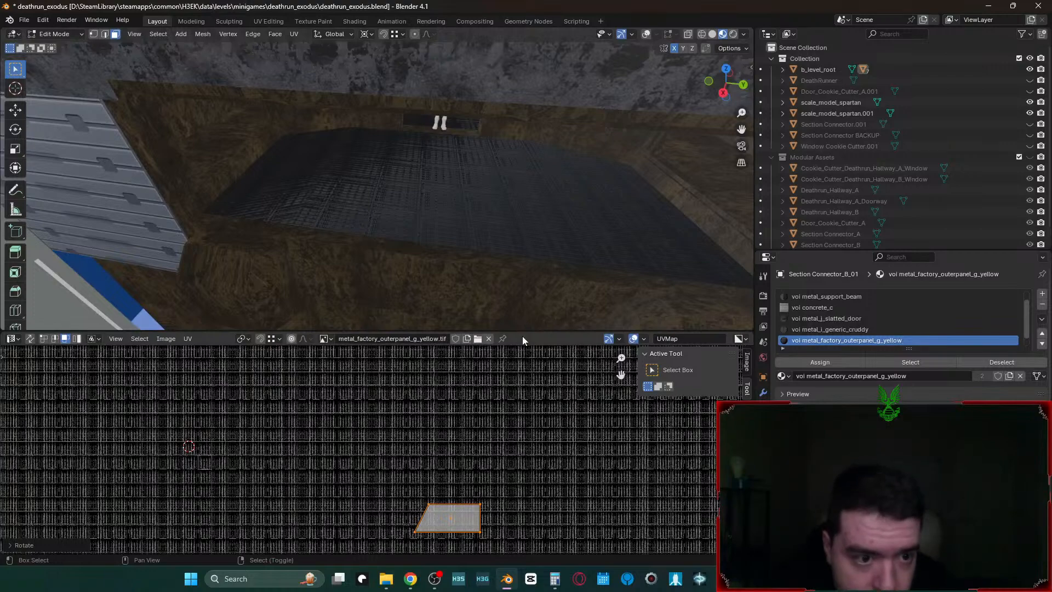
- Add the matching angled floor face to the selection and snap the rotated island's upper-left UV corner onto the overlapping island's corner
{"action": "key", "text": "shift+grave"}
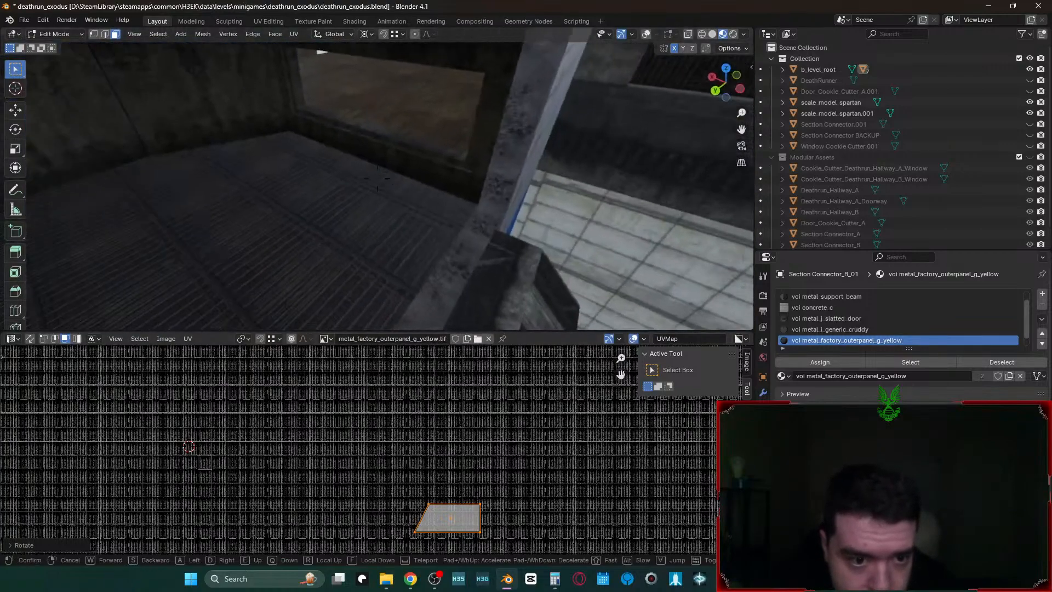
{"action": "left_click", "coordinate": [377, 178]}
{"action": "left_click", "coordinate": [336, 204], "text": "shift"}
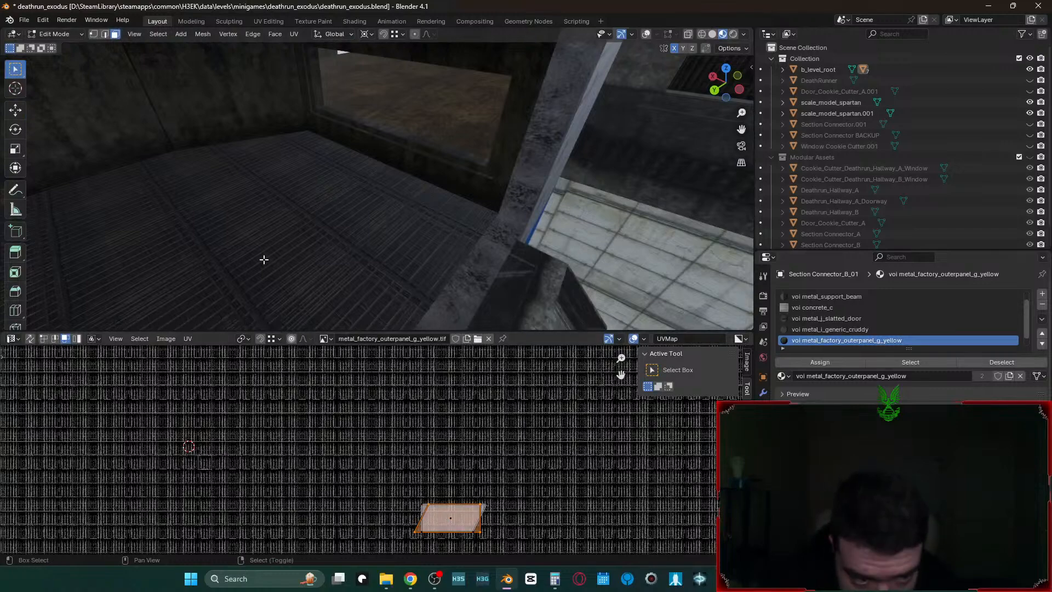
{"action": "key", "text": "shift+grave"}
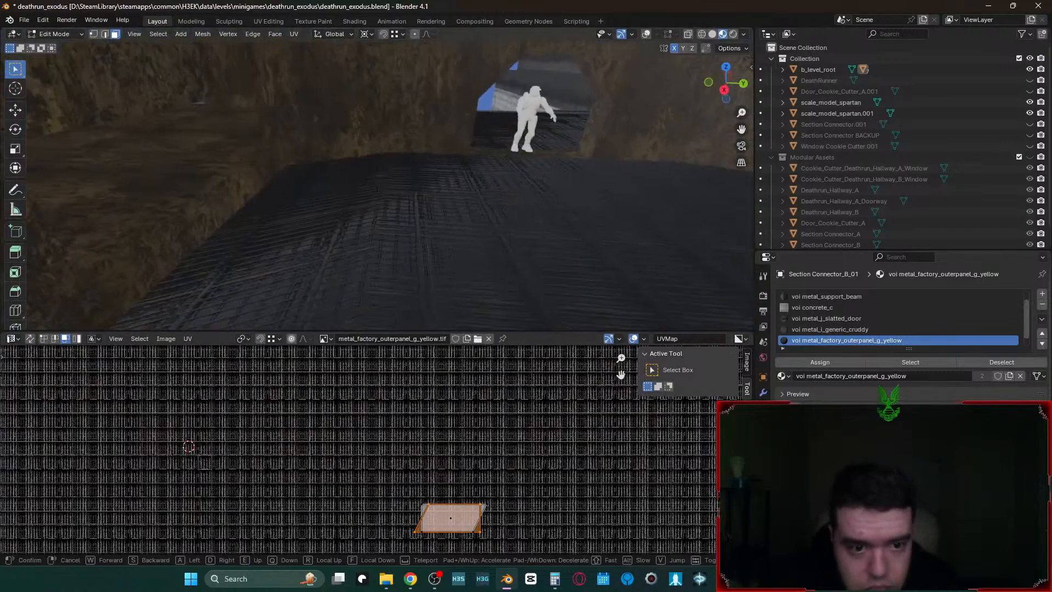
{"action": "left_click", "coordinate": [263, 229]}
{"action": "scroll", "coordinate": [445, 466], "scroll_direction": "up", "scroll_amount": 3}
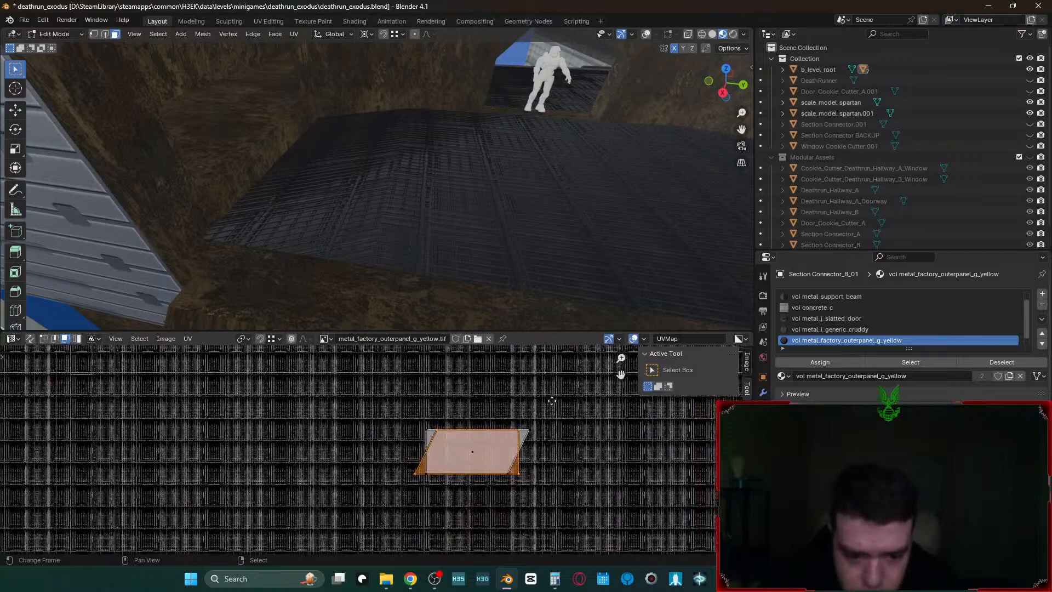
{"action": "key", "text": "g"}
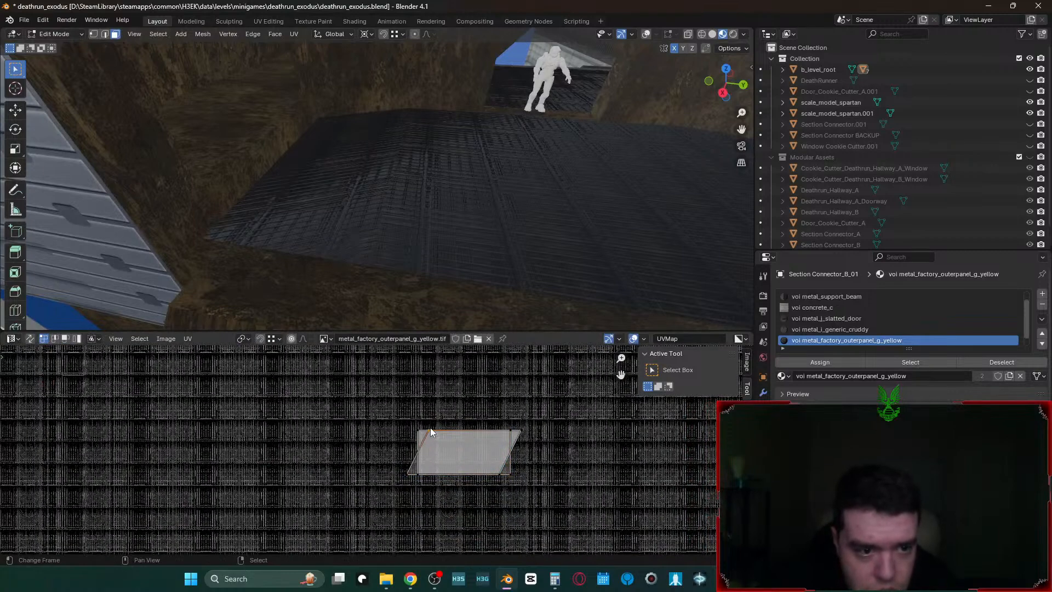
{"action": "left_click", "coordinate": [429, 427]}
- Try snapping the rotated island's remaining UV corners onto the overlapping trapezoid's corners, then undo the moves
{"action": "left_click", "coordinate": [407, 474]}
{"action": "key", "text": "g"}
{"action": "left_click", "coordinate": [417, 474]}
{"action": "left_click", "coordinate": [507, 422]}
{"action": "key", "text": "g"}
{"action": "left_click", "coordinate": [527, 430]}
{"action": "left_click", "coordinate": [507, 482]}
{"action": "key", "text": "g"}
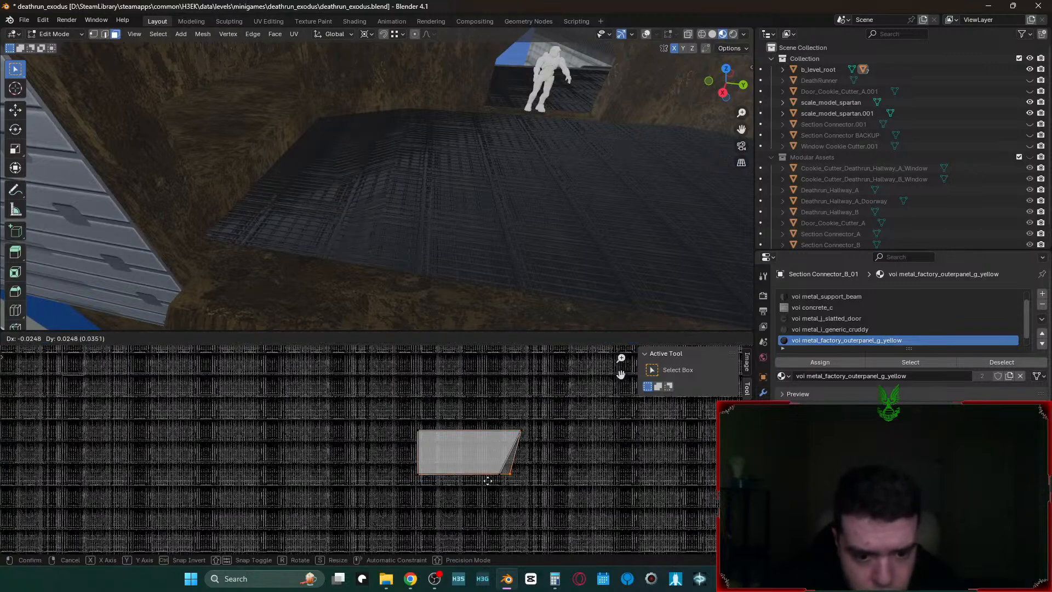
{"action": "key", "text": "Escape"}
{"action": "key", "text": "ctrl+z"}
{"action": "key", "text": "ctrl+z"}
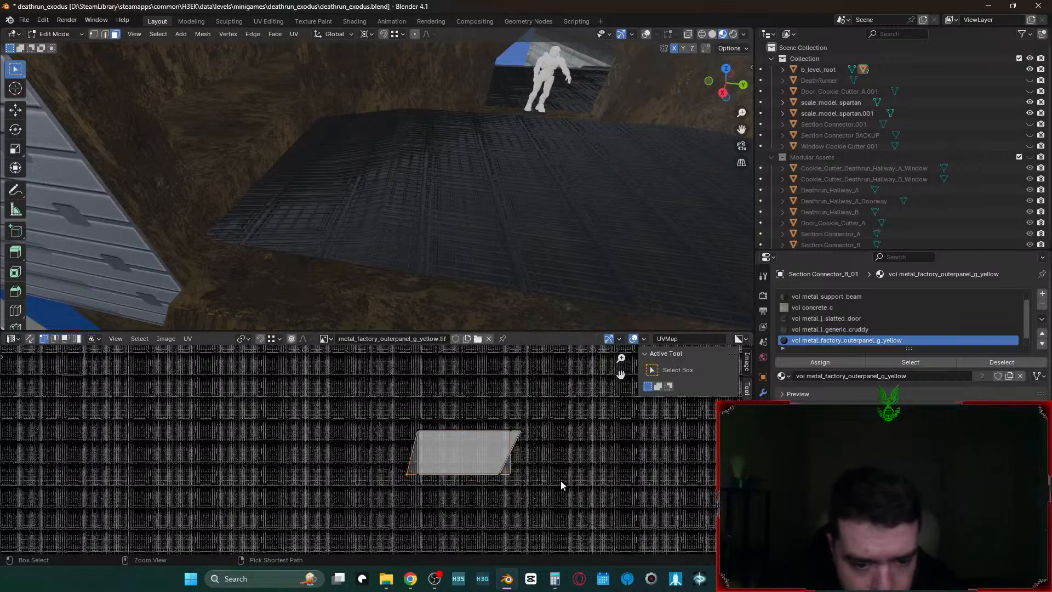
{"action": "left_click", "coordinate": [508, 433]}
{"action": "key", "text": "g"}
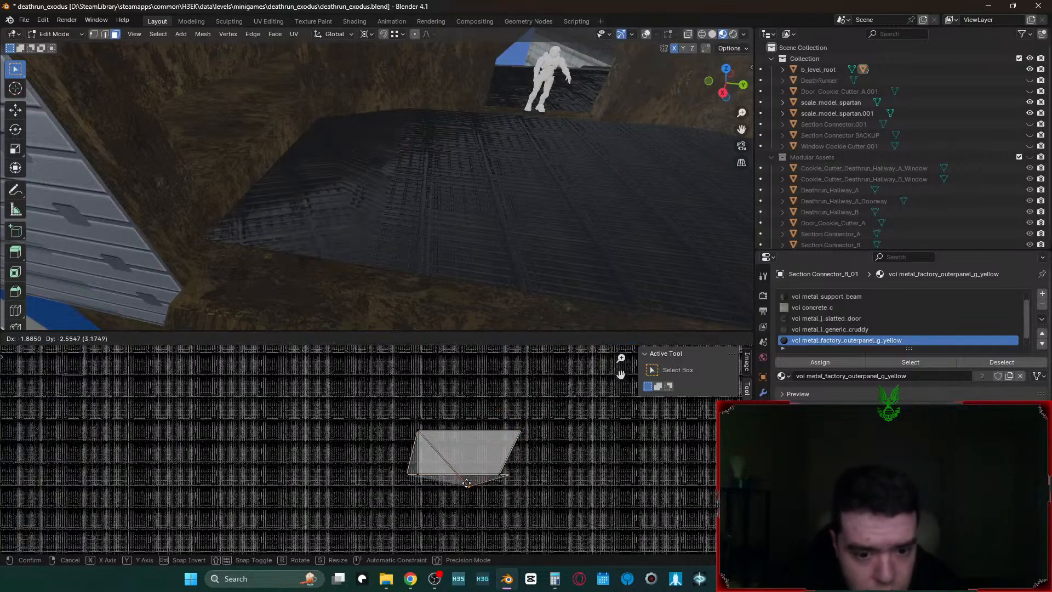
{"action": "left_click", "coordinate": [522, 445]}
{"action": "middle_click_drag", "start_coordinate": [493, 236], "coordinate": [411, 219]}
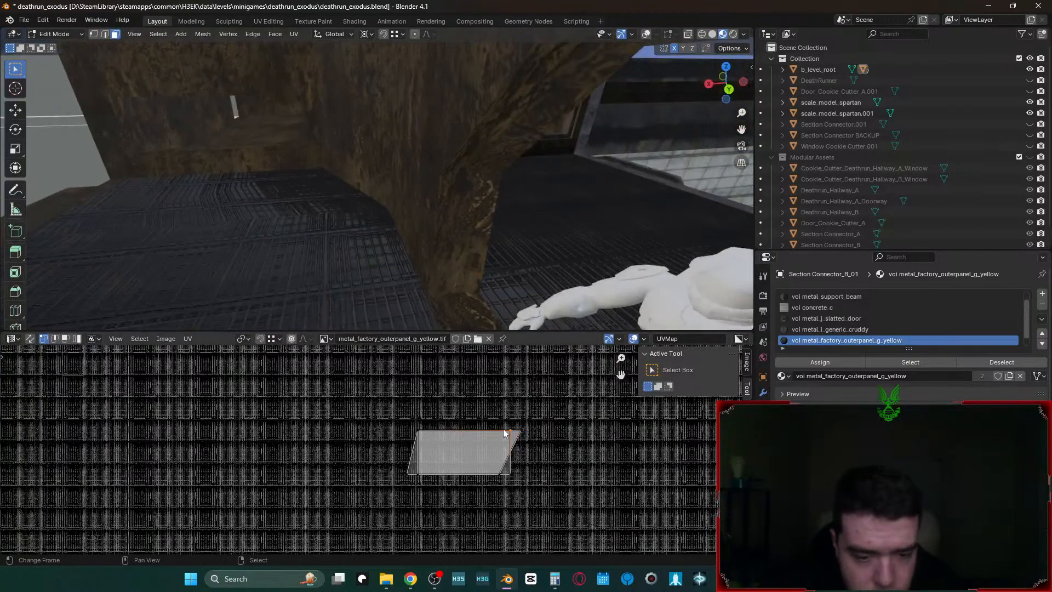
{"action": "key", "text": "g"}
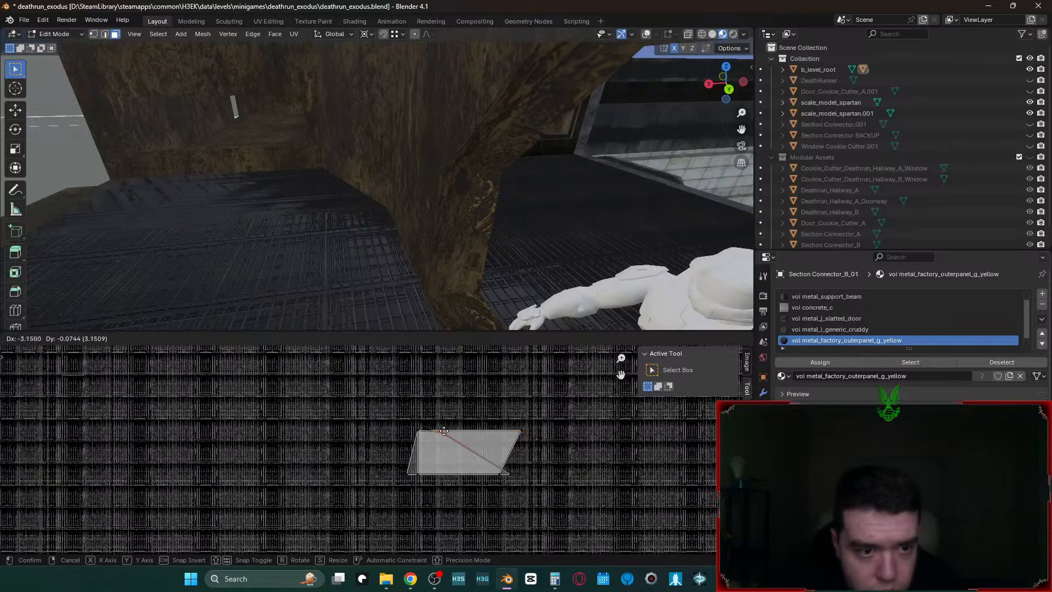
{"action": "left_click", "coordinate": [434, 430]}
{"action": "middle_click_drag", "start_coordinate": [410, 219], "coordinate": [307, 219]}
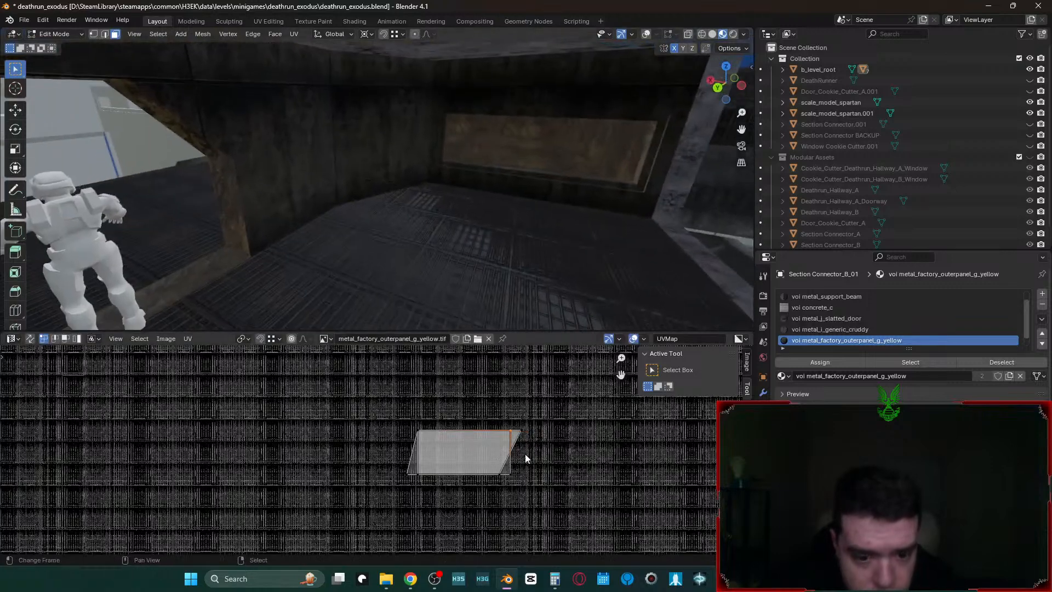
{"action": "key", "text": "g"}
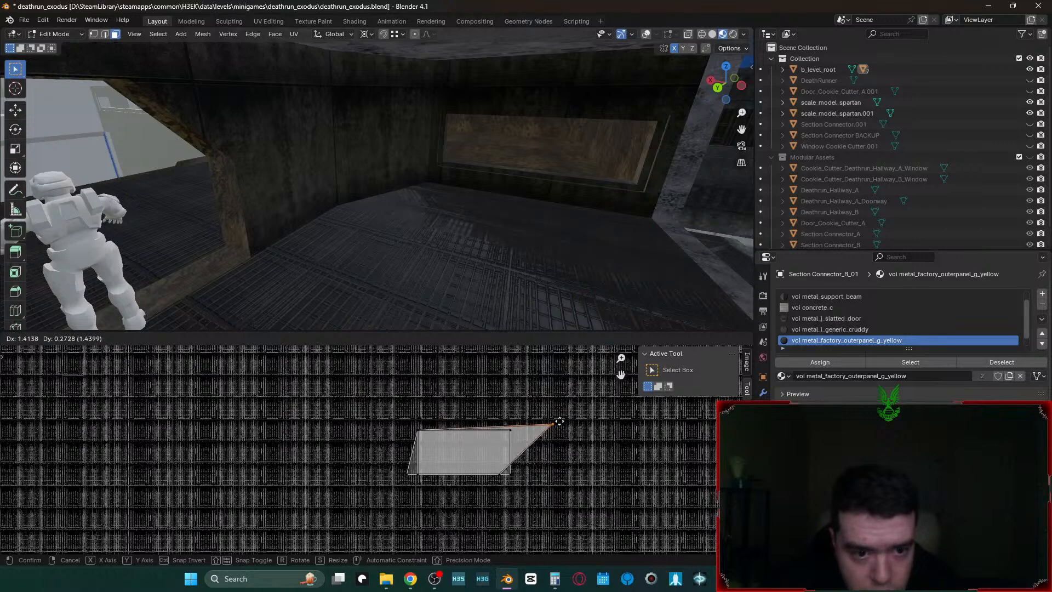
{"action": "right_click", "coordinate": [552, 420]}
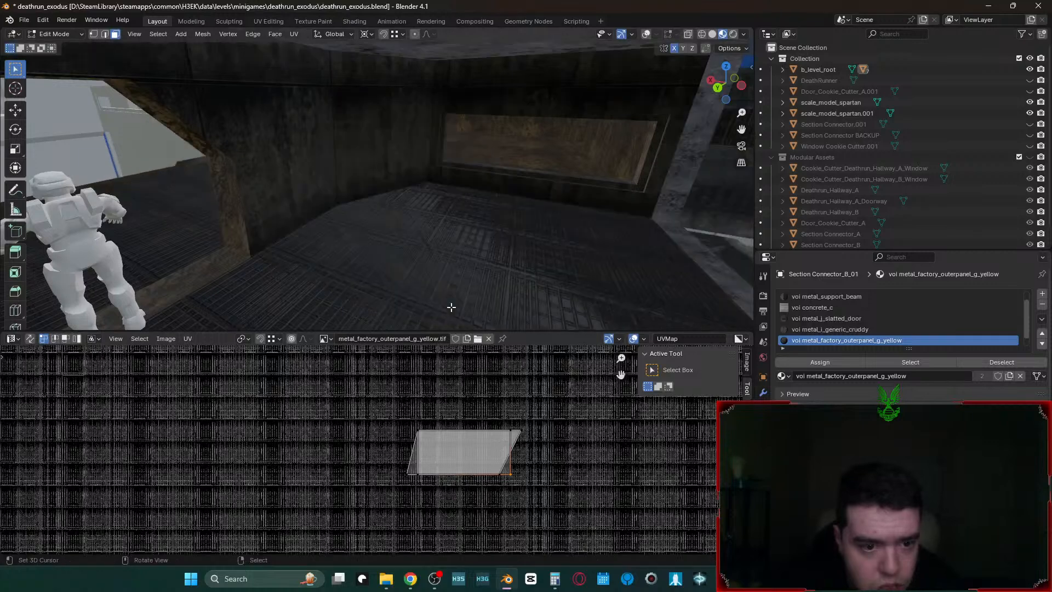
{"action": "key", "text": "g"}
{"action": "right_click", "coordinate": [630, 449]}
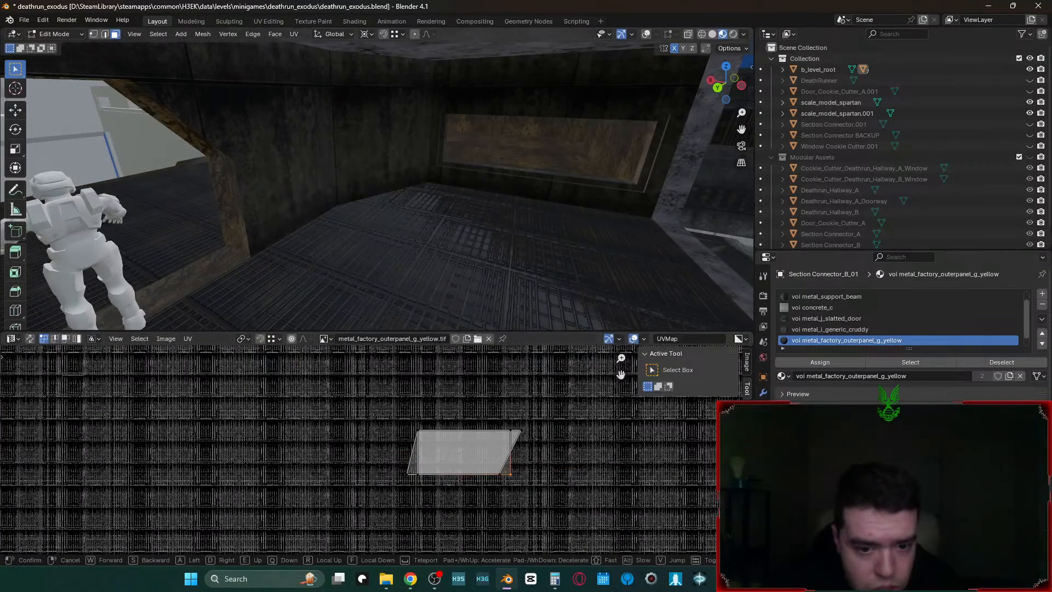
- Swap the rotated island's two right-hand UV corners by snapping each onto the overlapping trapezoid's opposite right-hand corner
{"action": "right_click", "coordinate": [568, 454]}
{"action": "key", "text": "g"}
{"action": "left_click", "coordinate": [520, 435]}
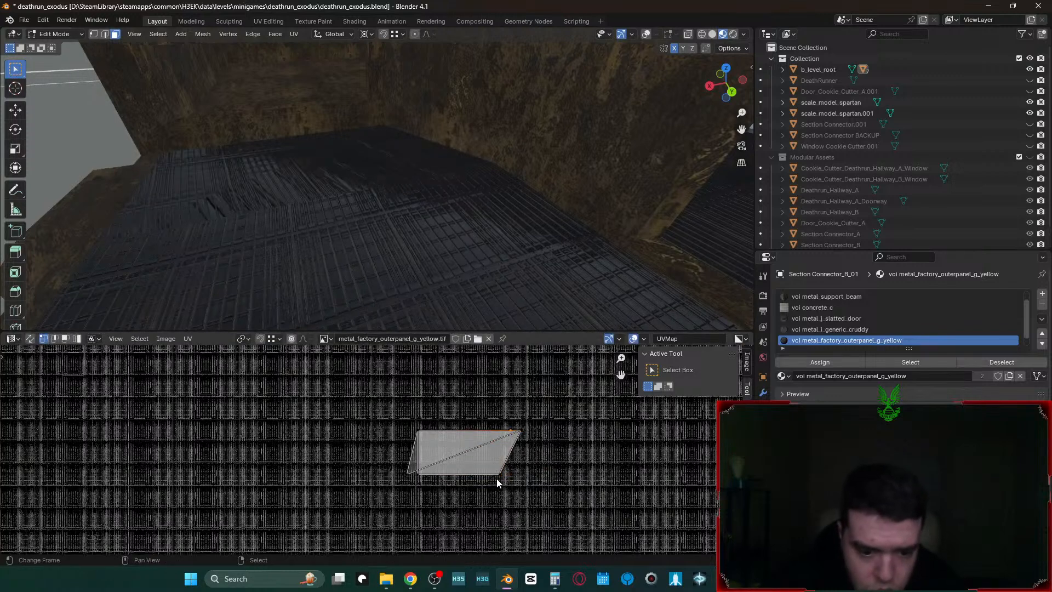
{"action": "left_click", "coordinate": [377, 179]}
{"action": "key", "text": "g"}
{"action": "right_click", "coordinate": [484, 485]}
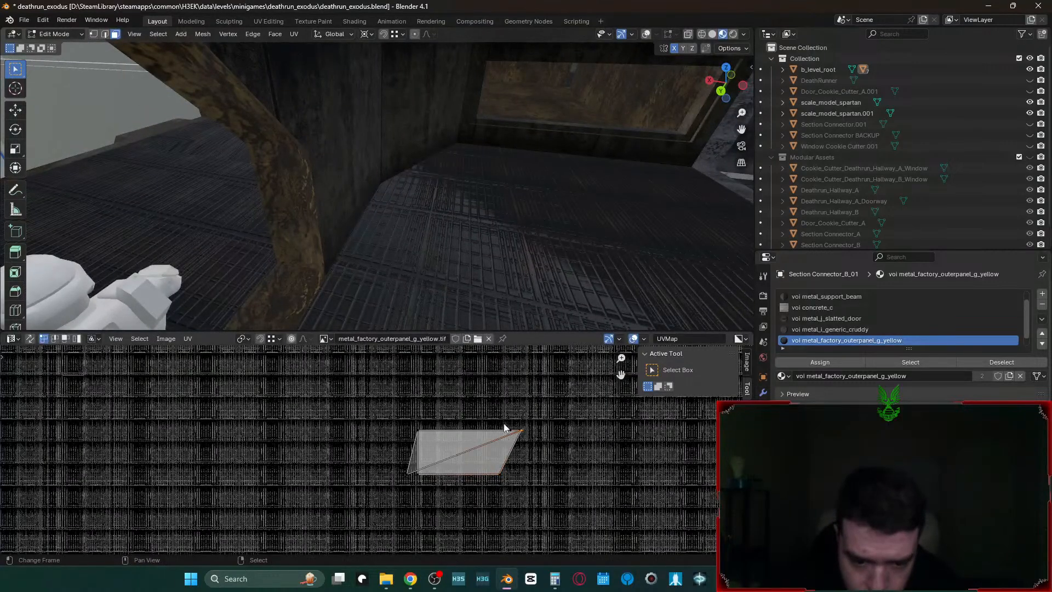
{"action": "left_click", "coordinate": [498, 486]}
- Swap the rotated island's two left-hand UV corners, snapping them onto the overlapping trapezoid's left-hand corners
{"action": "left_click", "coordinate": [400, 474]}
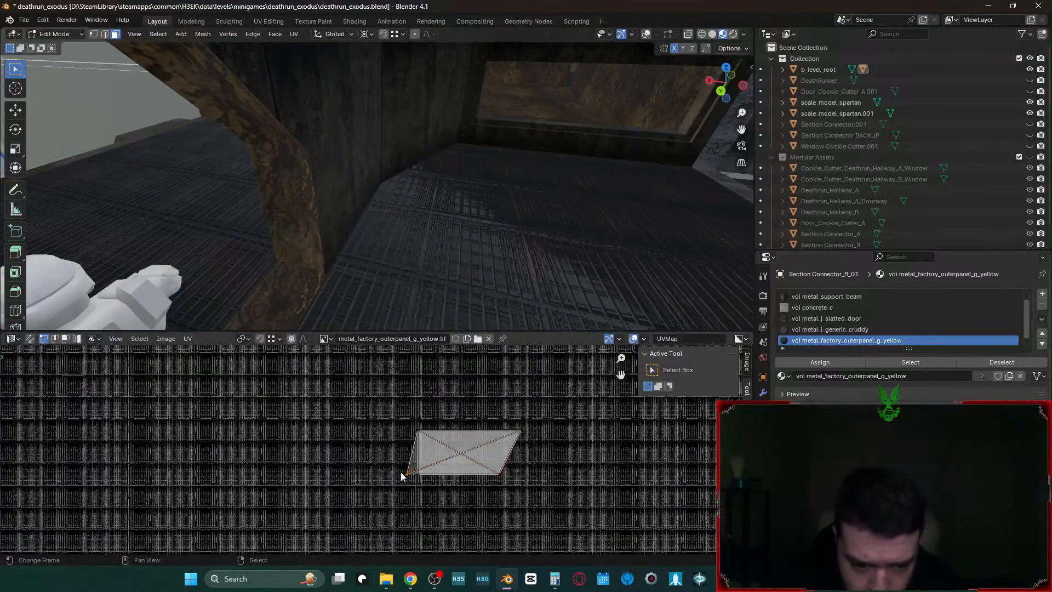
{"action": "left_click", "coordinate": [415, 431]}
{"action": "key", "text": "g"}
{"action": "left_click", "coordinate": [387, 441]}
{"action": "left_click", "coordinate": [407, 473]}
{"action": "key", "text": "g"}
{"action": "left_click", "coordinate": [418, 431], "text": "ctrl"}
{"action": "left_click", "coordinate": [389, 441]}
{"action": "key", "text": "g"}
{"action": "left_click", "coordinate": [424, 471], "text": "ctrl"}
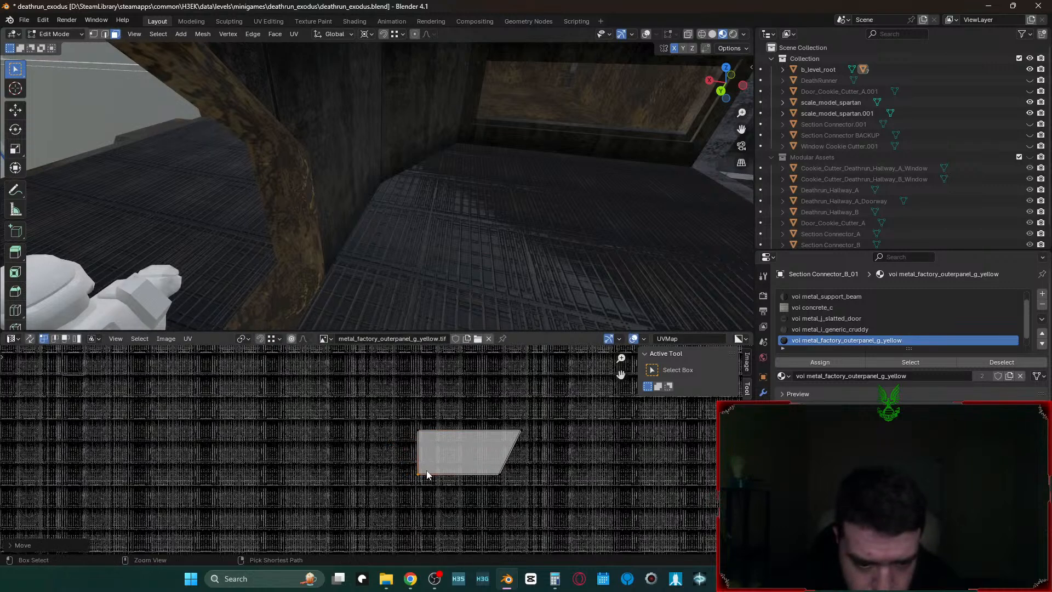
- Select the rectangular floor face beside the angled end face and add the angled end face to the selection
{"action": "key", "text": "shift+grave"}
{"action": "key", "text": "s"}
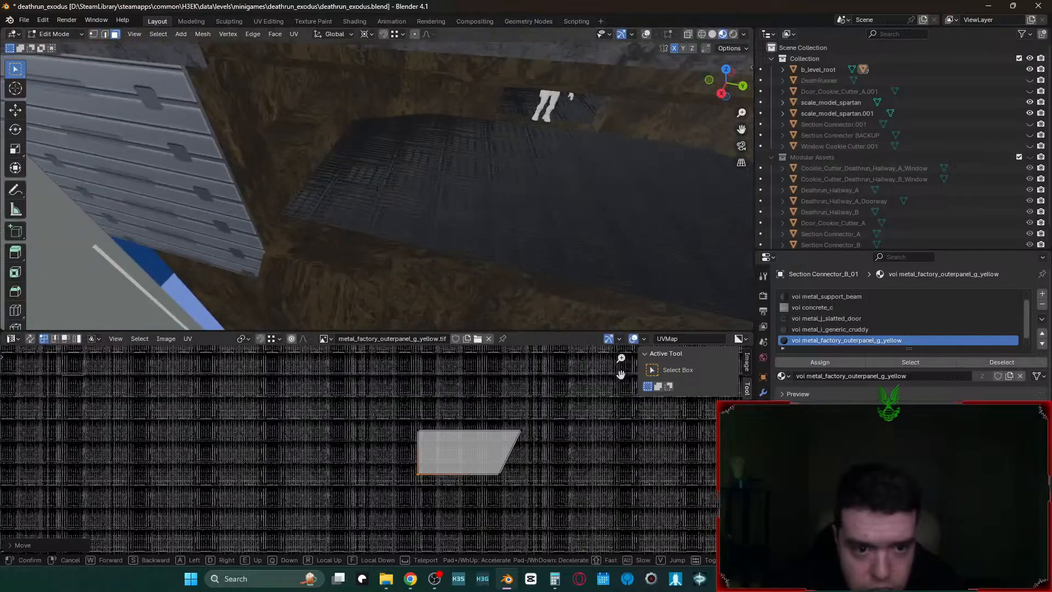
{"action": "key", "text": "w"}
{"action": "left_click", "coordinate": [369, 282]}
{"action": "right_click", "coordinate": [446, 222]}
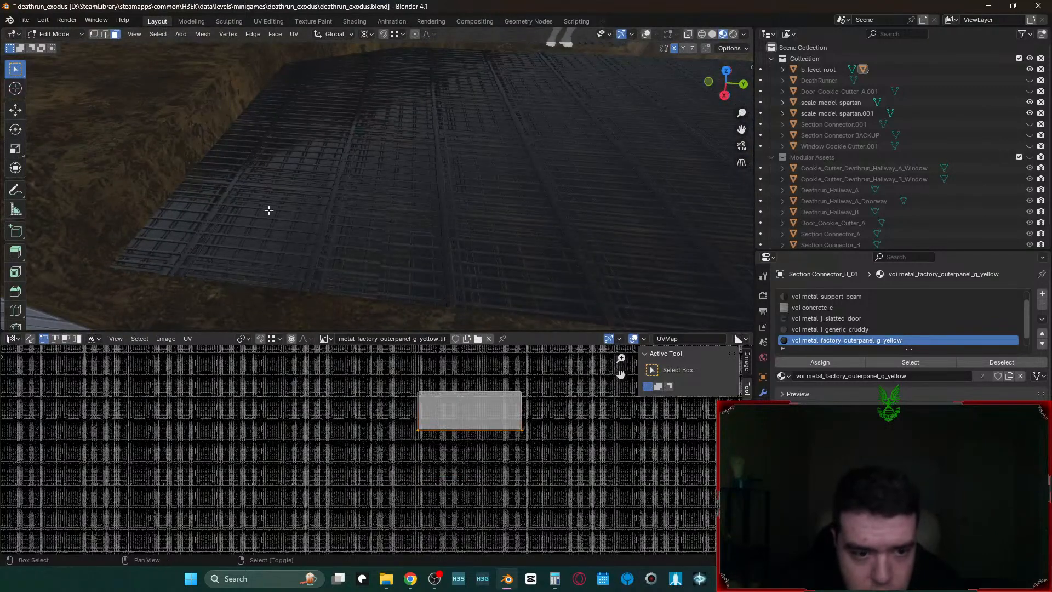
{"action": "right_click", "coordinate": [329, 250], "text": "shift"}
{"action": "key", "text": "3"}
{"action": "right_click", "coordinate": [501, 445]}
{"action": "key", "text": "g"}
{"action": "right_click", "coordinate": [495, 456]}
{"action": "key", "text": "g"}
{"action": "left_click", "coordinate": [526, 428]}
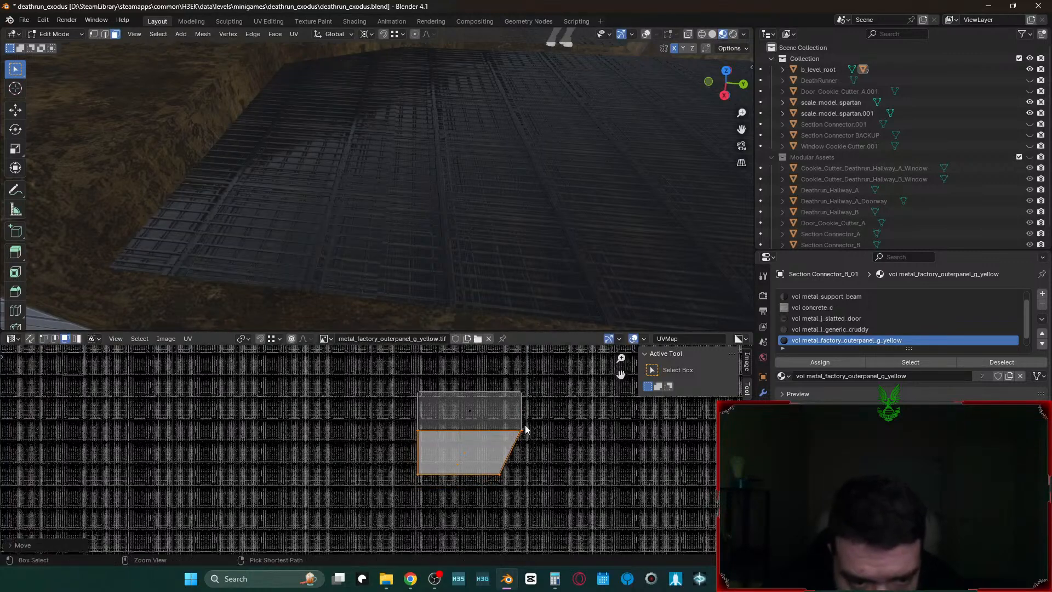
{"action": "right_click", "coordinate": [506, 427]}
{"action": "key", "text": "2"}
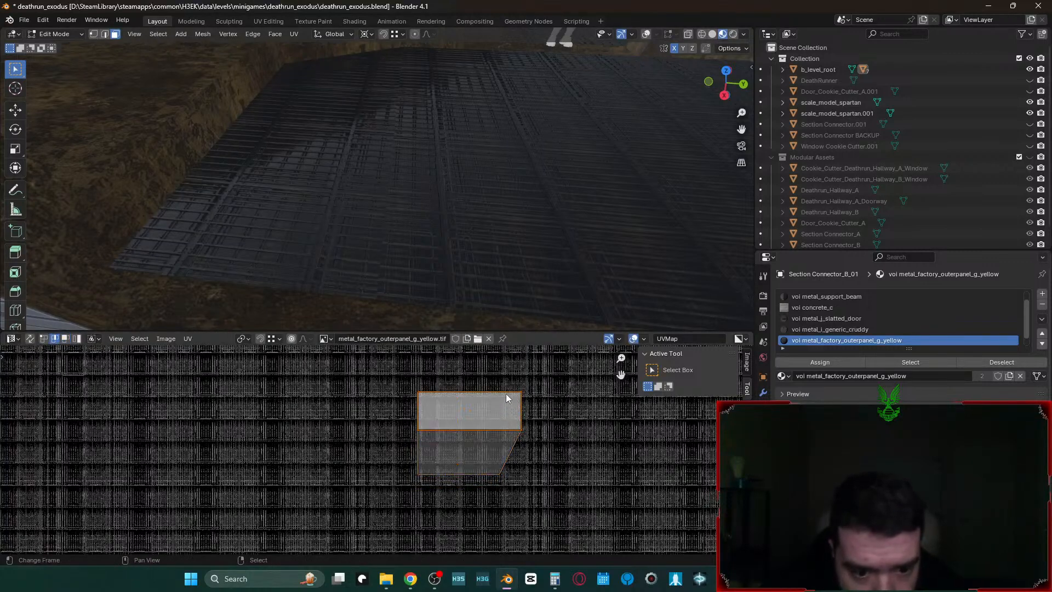
{"action": "key", "text": "3"}
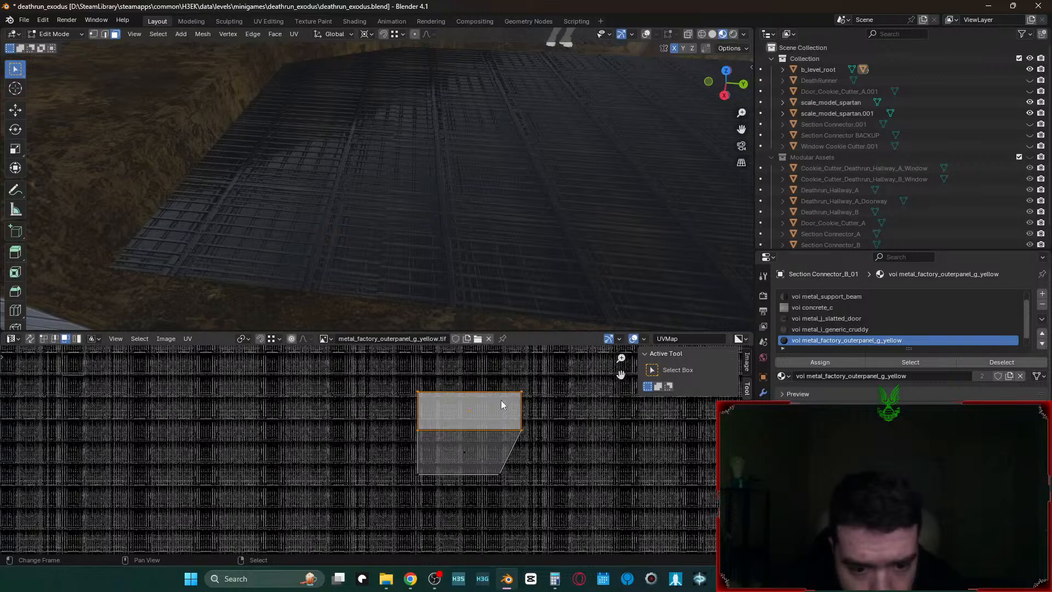
{"action": "key", "text": "1"}
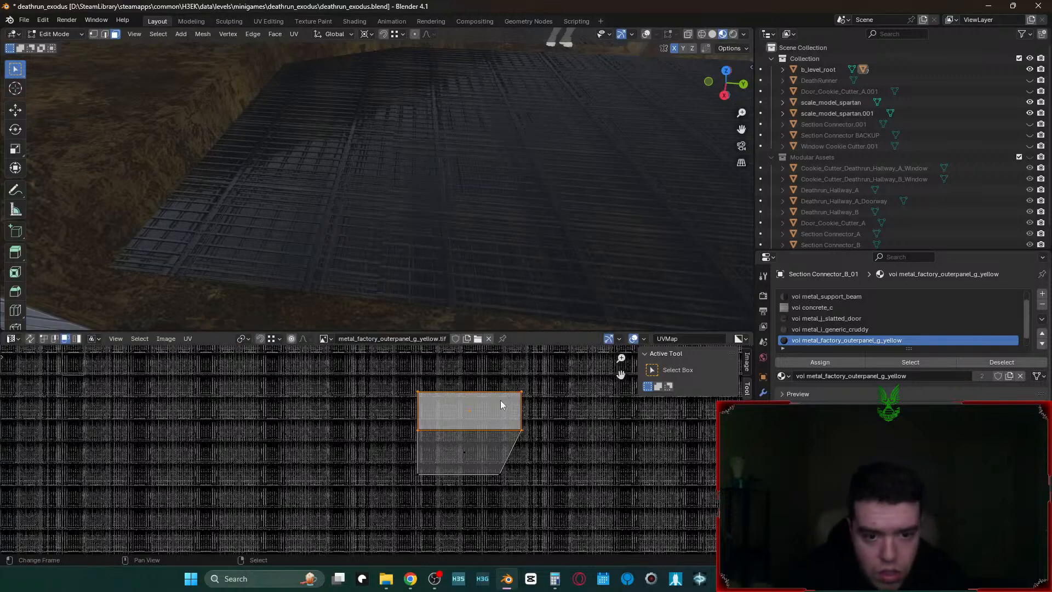
{"action": "right_click", "coordinate": [526, 431]}
{"action": "key", "text": "g"}
{"action": "right_click", "coordinate": [523, 432]}
{"action": "key", "text": "2"}
{"action": "left_click", "coordinate": [518, 406]}
{"action": "key", "text": "g"}
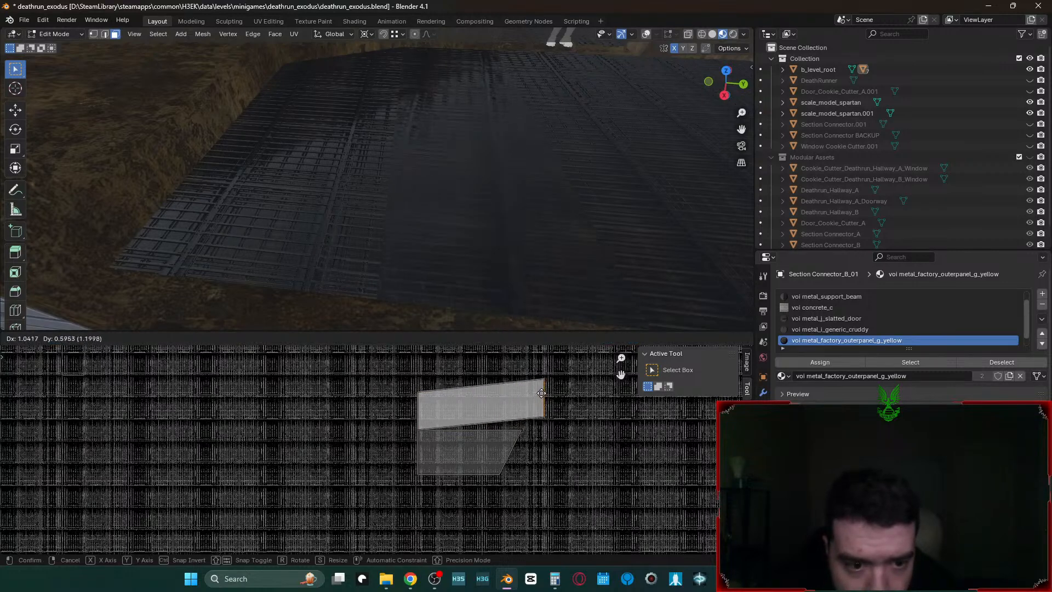
{"action": "right_click", "coordinate": [531, 392]}
{"action": "key", "text": "g"}
{"action": "right_click", "coordinate": [452, 407]}
- Mirror the rectangular face's UVs horizontally by moving it aside and snapping its side edges onto opposite ends above the trapezoid
{"action": "key", "text": "3"}
{"action": "right_click", "coordinate": [452, 405]}
{"action": "key", "text": "g"}
{"action": "left_click", "coordinate": [494, 384]}
{"action": "key", "text": "2"}
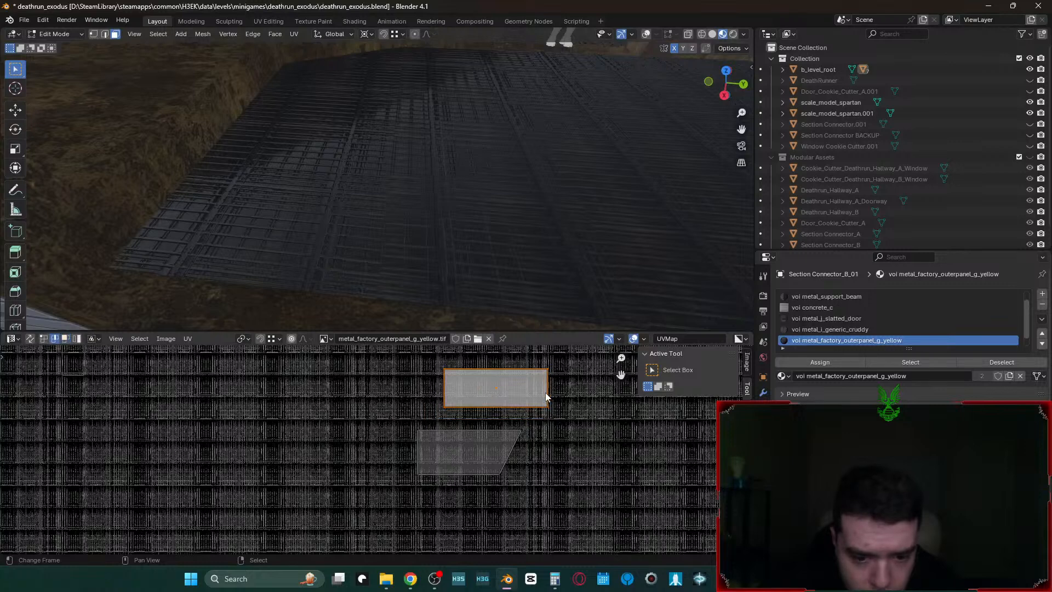
{"action": "right_click", "coordinate": [545, 396]}
{"action": "key", "text": "g"}
{"action": "left_click", "coordinate": [415, 419]}
{"action": "right_click", "coordinate": [448, 399]}
{"action": "key", "text": "g"}
{"action": "left_click", "coordinate": [514, 415]}
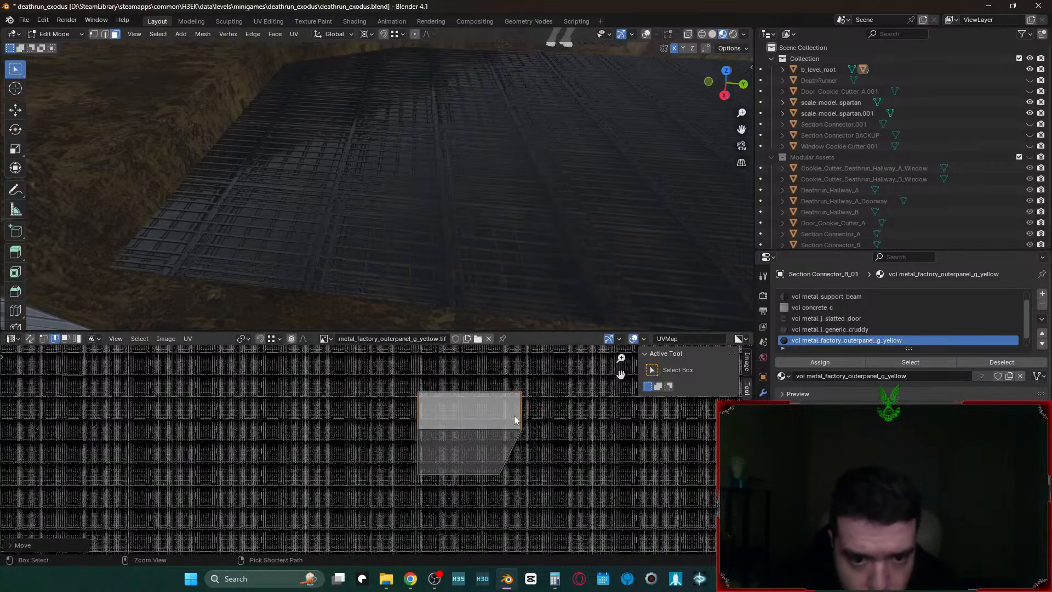
- Add the next floor face to the selection and swap its left and right UV edges, keeping it aligned above the rectangle
{"action": "right_click", "coordinate": [683, 249], "text": "shift"}
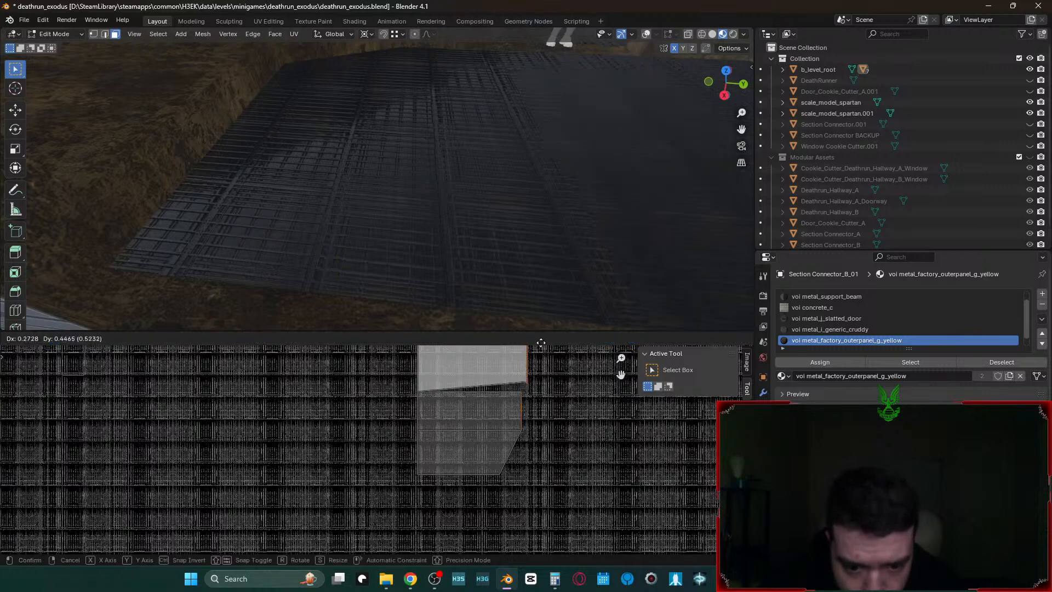
{"action": "key", "text": "g"}
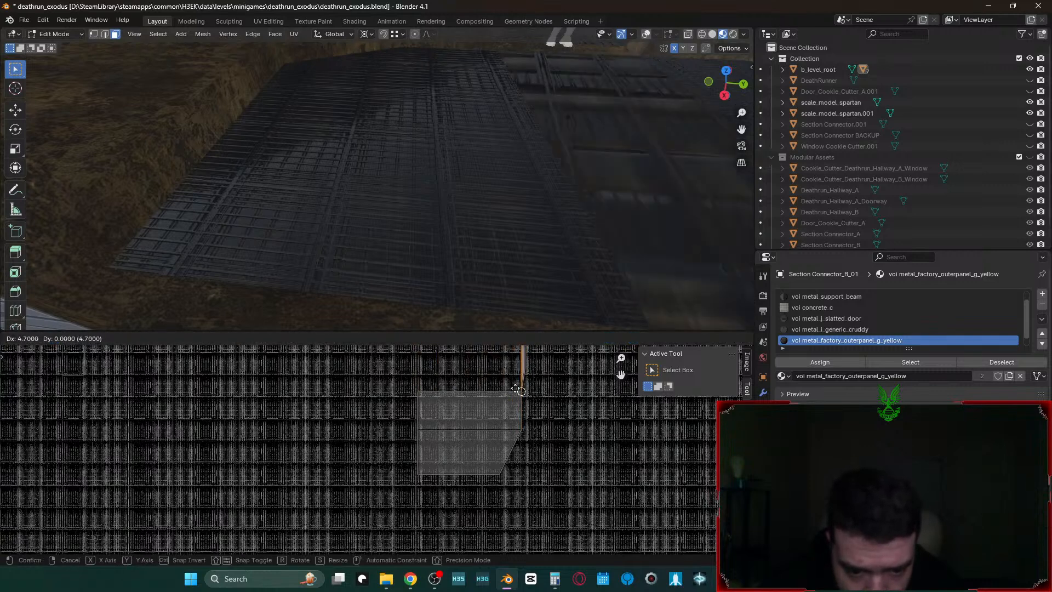
{"action": "left_click", "coordinate": [418, 391]}
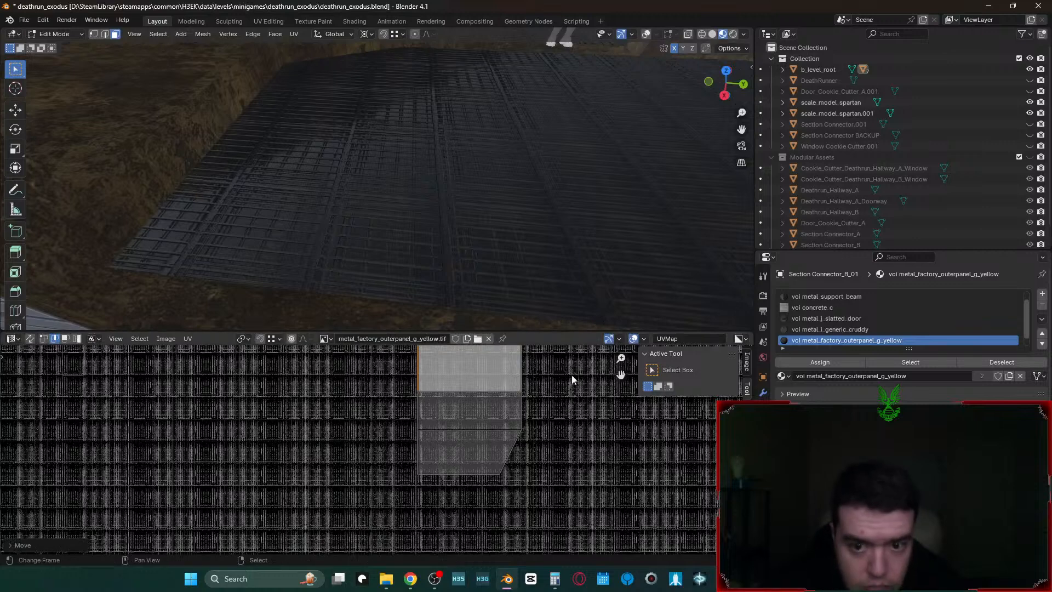
- Select the next unaligned floor face and add its adjoining, already mirrored face to the selection
{"action": "key", "text": "shift+grave"}
{"action": "left_click", "coordinate": [423, 234]}
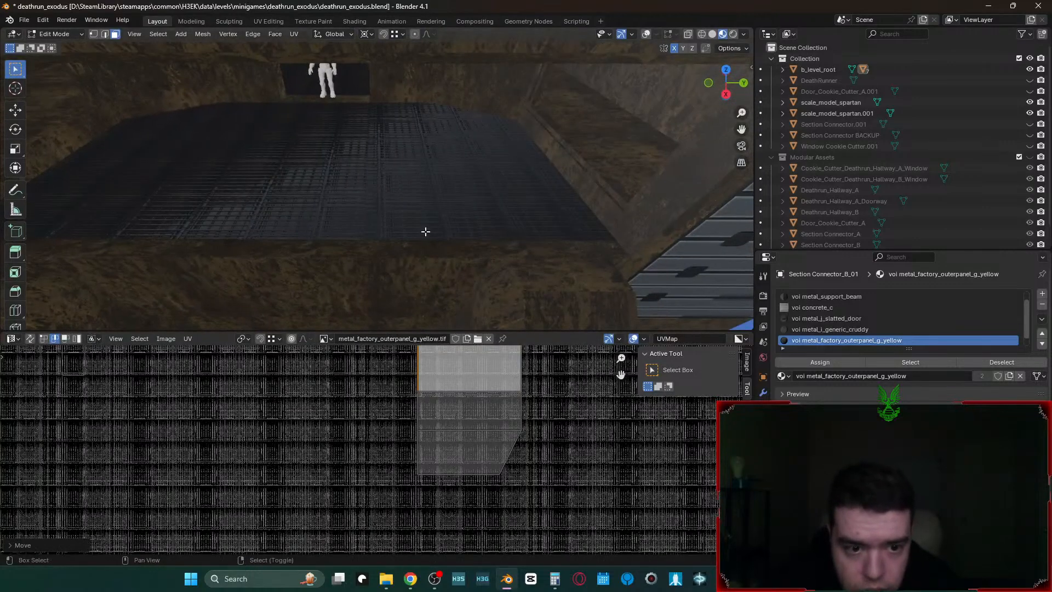
{"action": "key", "text": "shift+grave"}
{"action": "key", "text": "w"}
{"action": "left_click", "coordinate": [433, 212]}
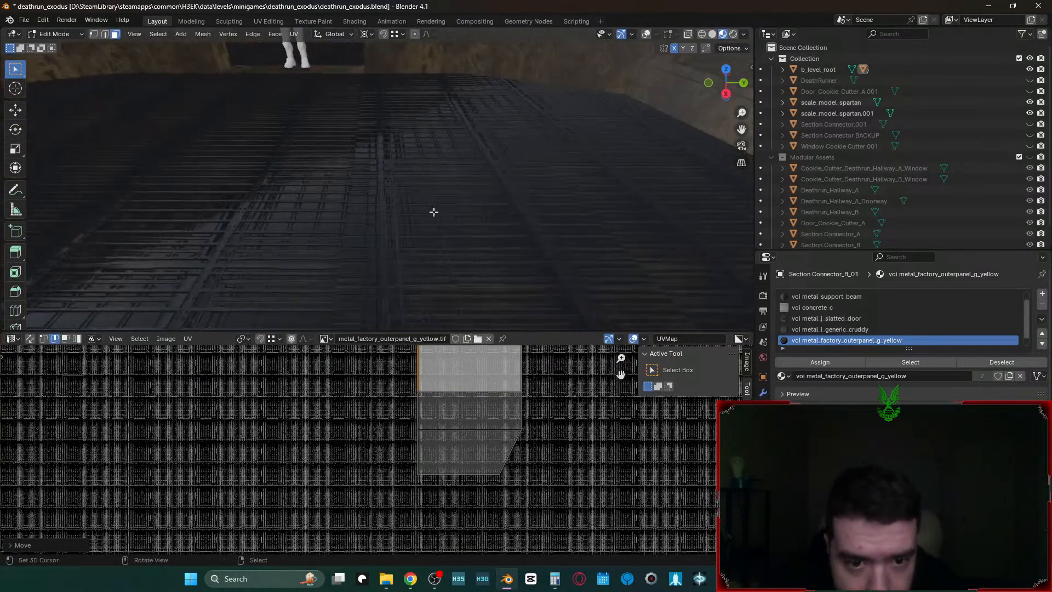
{"action": "right_click", "coordinate": [433, 212]}
{"action": "middle_click_drag", "start_coordinate": [484, 427], "coordinate": [471, 552]}
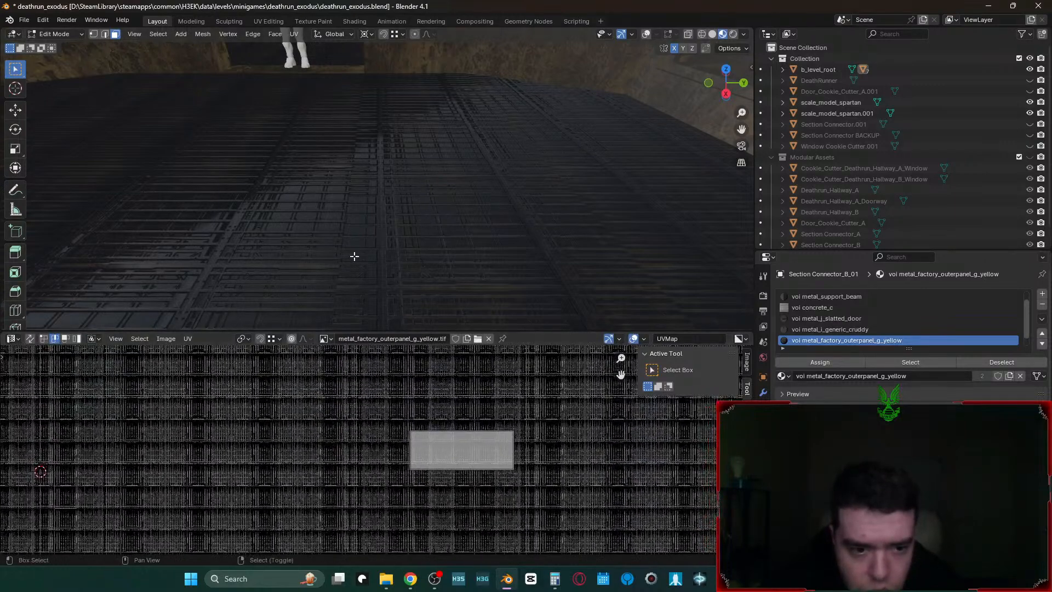
{"action": "left_click", "coordinate": [287, 243], "text": "shift"}
- Try swapping the upper UV rectangle's left and right edges in place, then undo the moves
{"action": "key", "text": "g"}
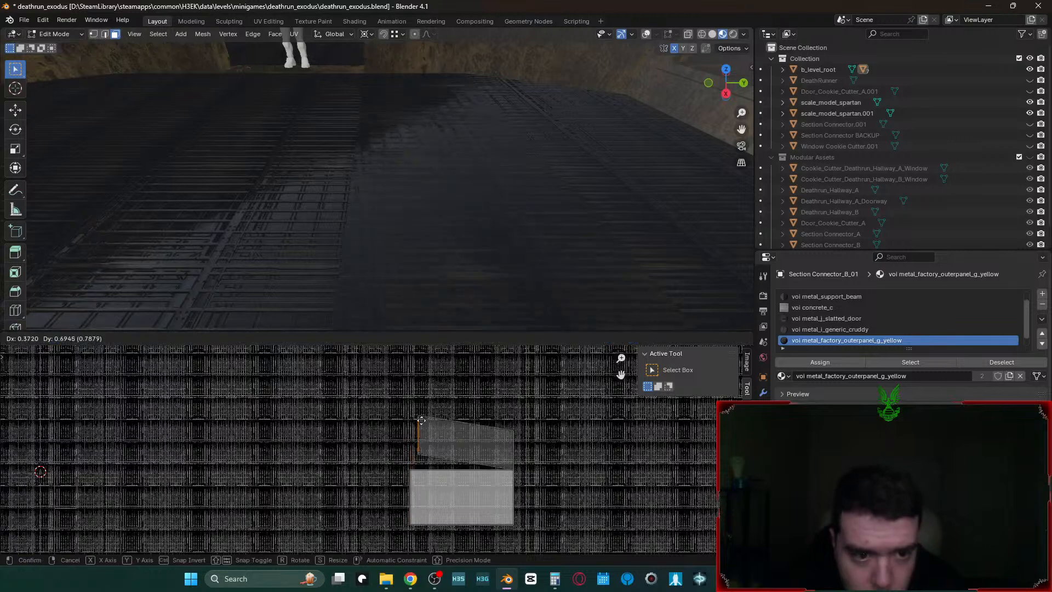
{"action": "left_click", "coordinate": [414, 416]}
{"action": "left_click", "coordinate": [513, 444]}
{"action": "key", "text": "g"}
{"action": "left_click", "coordinate": [407, 455]}
{"action": "left_click", "coordinate": [405, 410]}
{"action": "key", "text": "g"}
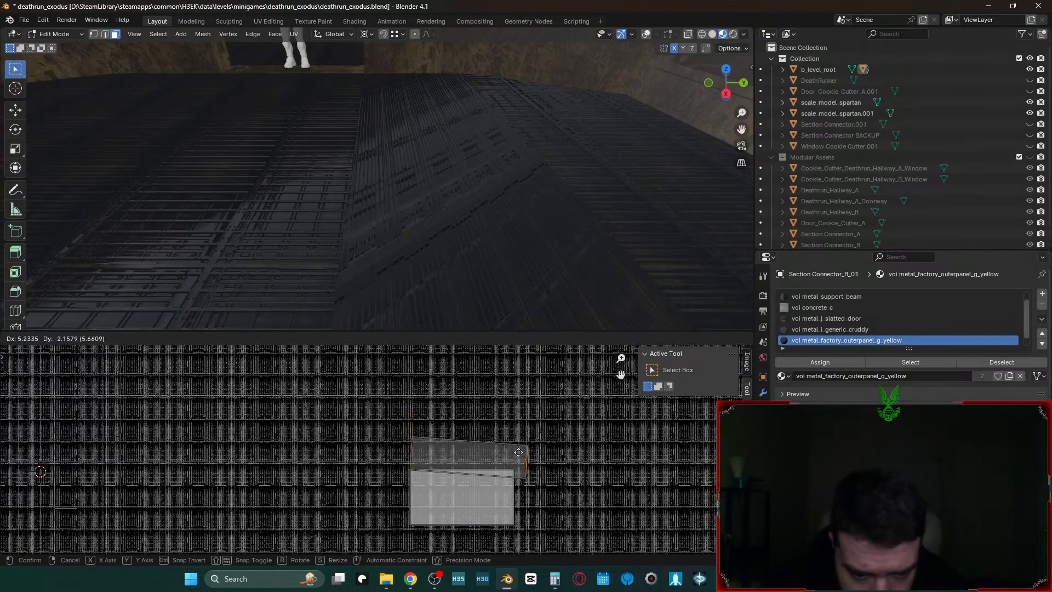
{"action": "left_click", "coordinate": [517, 458]}
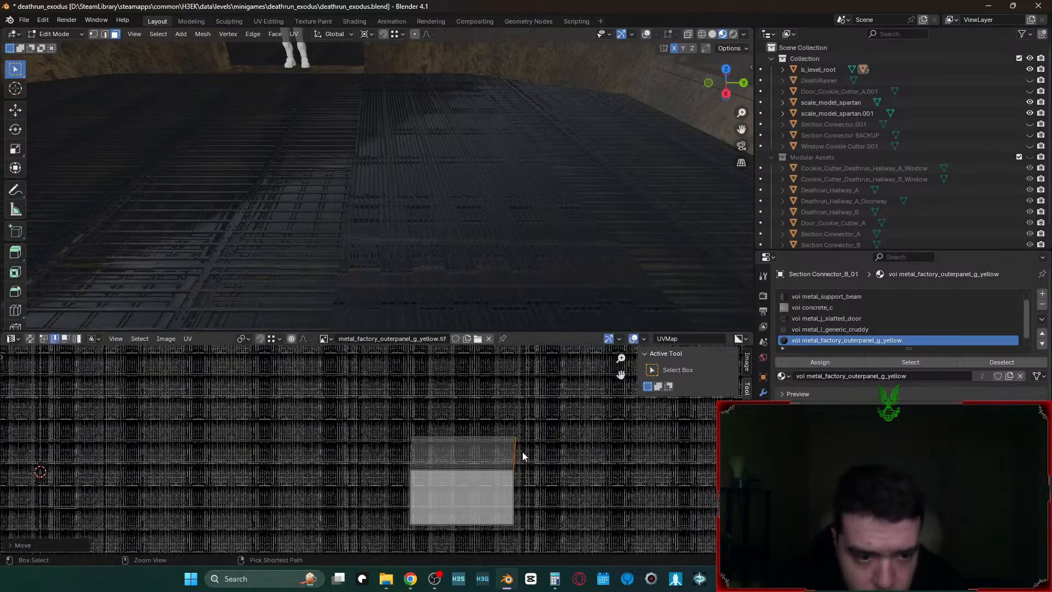
{"action": "key", "text": "ctrl+z"}
{"action": "key", "text": "ctrl+z"}
{"action": "key", "text": "ctrl+z"}
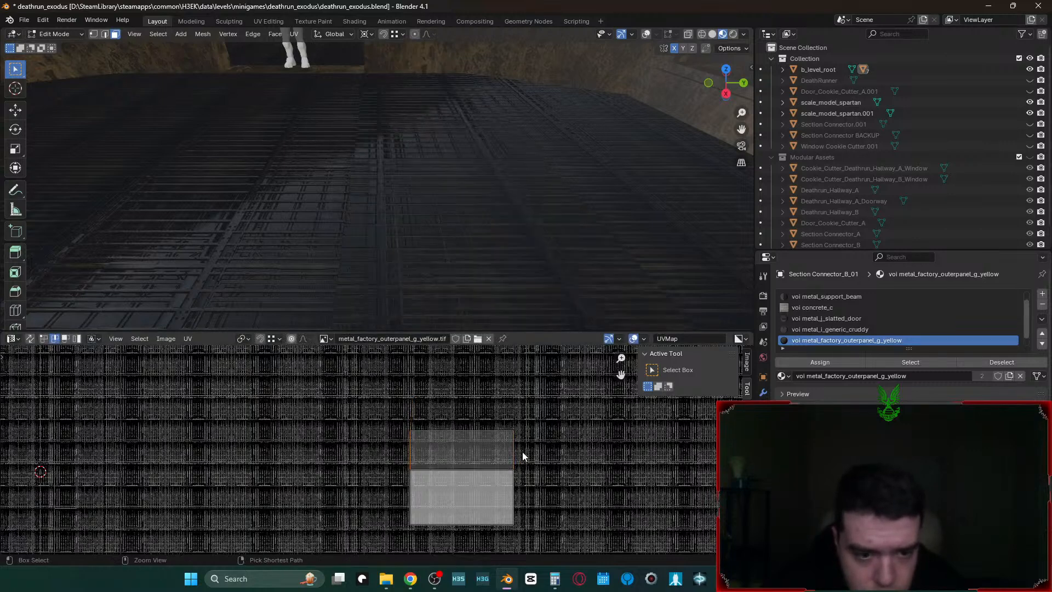
- Select the upper rectangular UV face and move it clear of the adjoining rectangle
{"action": "key", "text": "3"}
{"action": "left_click", "coordinate": [463, 461]}
{"action": "key", "text": "g"}
{"action": "left_click", "coordinate": [429, 432]}
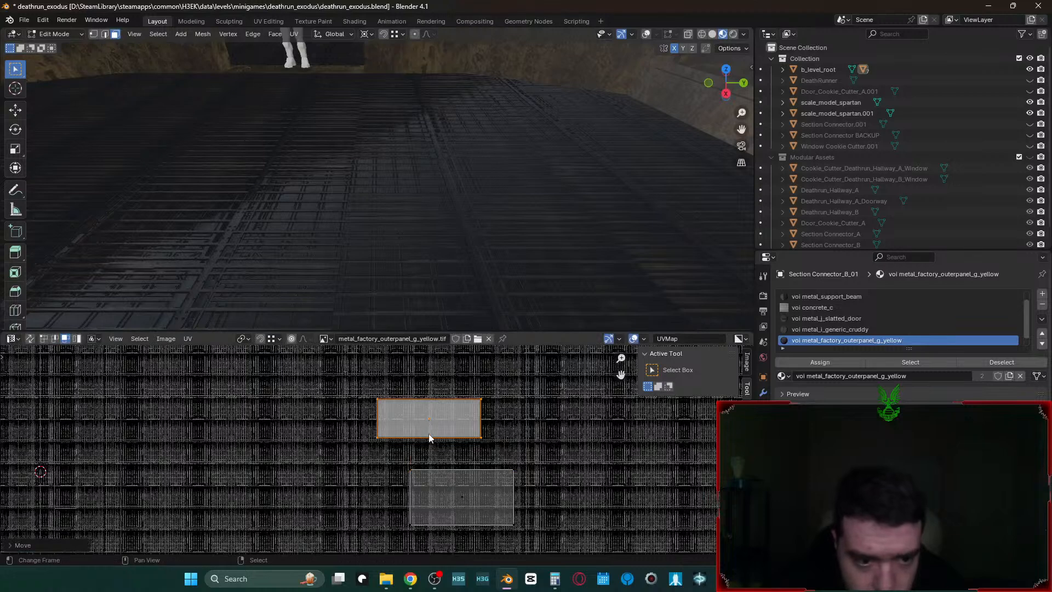
{"action": "middle_click_drag", "start_coordinate": [430, 203], "coordinate": [420, 190]}
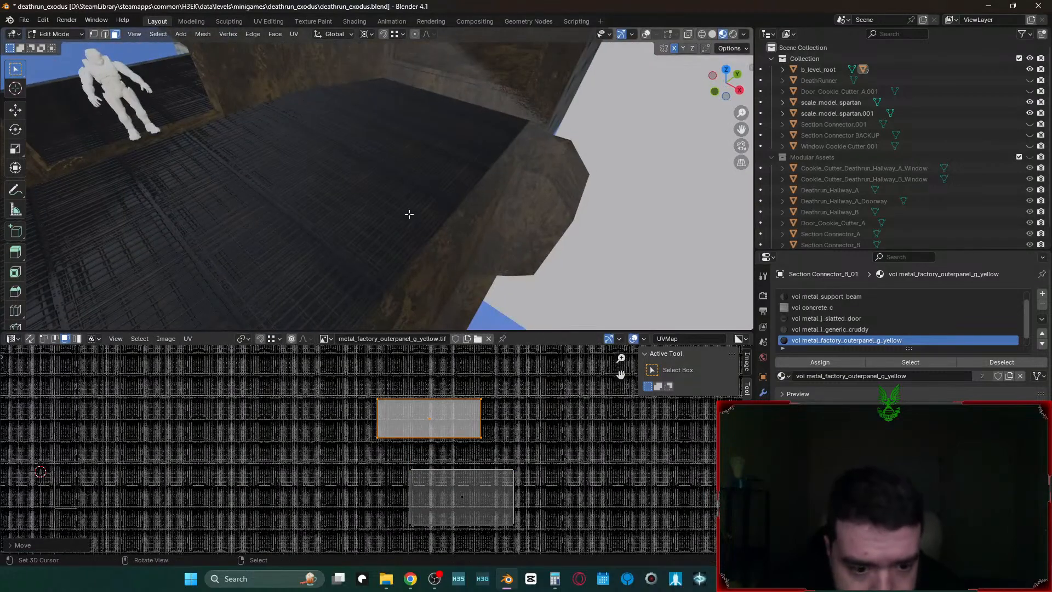
- Mirror the separated UV rectangle by snapping its side edges onto opposite ends above the adjoining rectangle, and inspect the floor texture
{"action": "key", "text": "2"}
{"action": "left_click", "coordinate": [480, 429]}
{"action": "key", "text": "g"}
{"action": "right_click", "coordinate": [494, 431]}
{"action": "key", "text": "g"}
{"action": "left_click", "coordinate": [511, 471]}
{"action": "left_click", "coordinate": [370, 424]}
{"action": "key", "text": "g"}
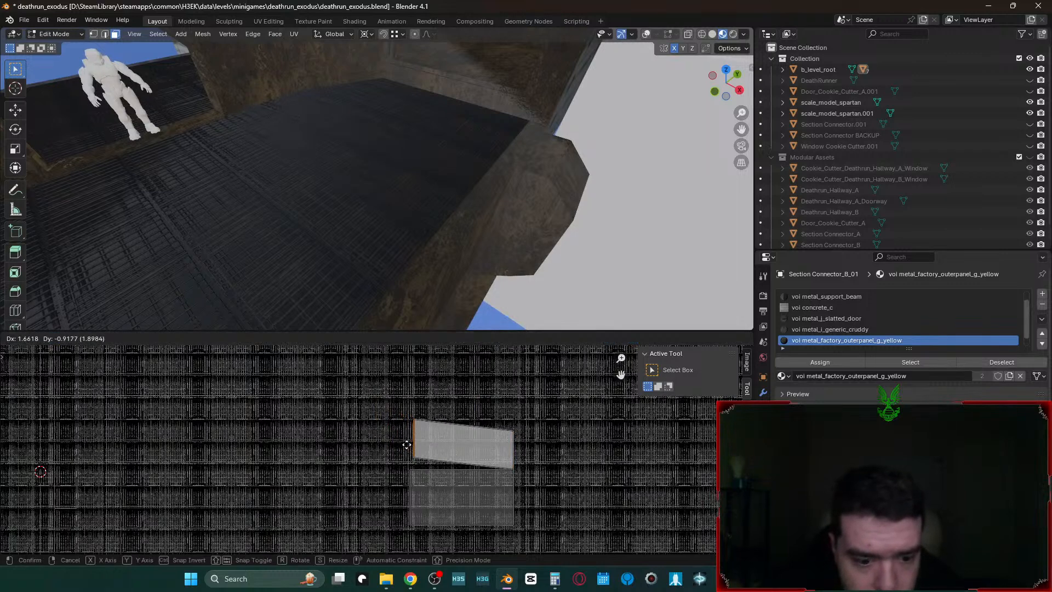
{"action": "left_click", "coordinate": [407, 464]}
{"action": "key", "text": "shift+grave"}
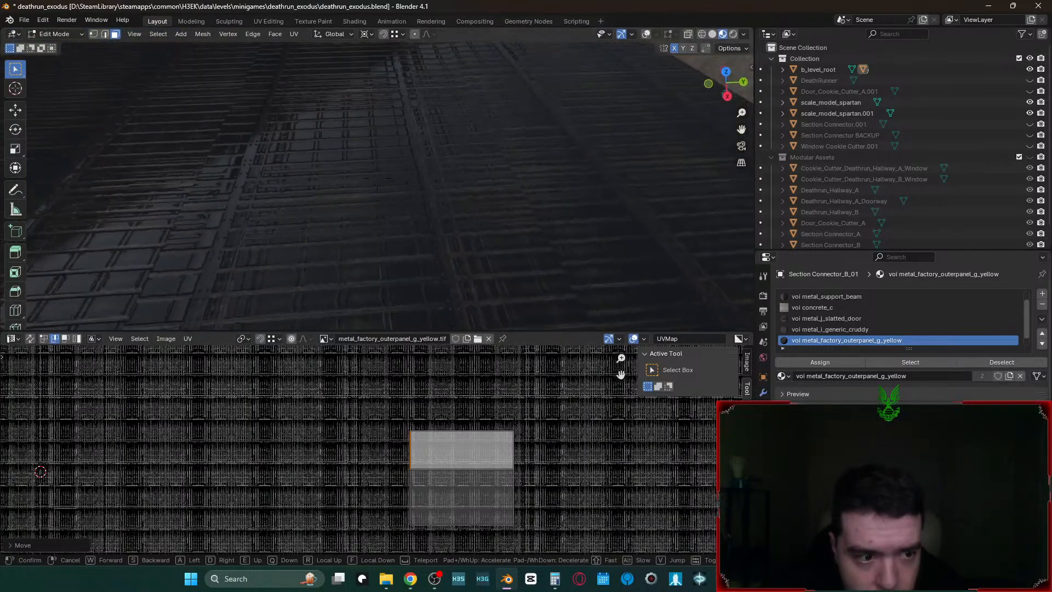
{"action": "left_click", "coordinate": [425, 234]}
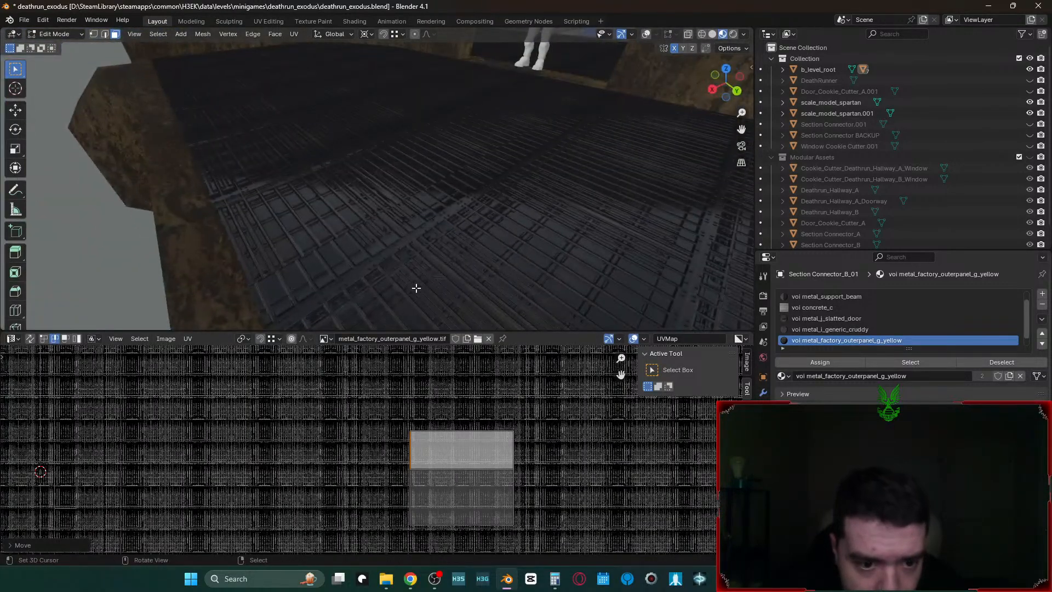
- Fly around the Section Connector_B_01 floor and examine how the metal panel texture lines up along the seams between faces
{"action": "key", "text": "shift+grave"}
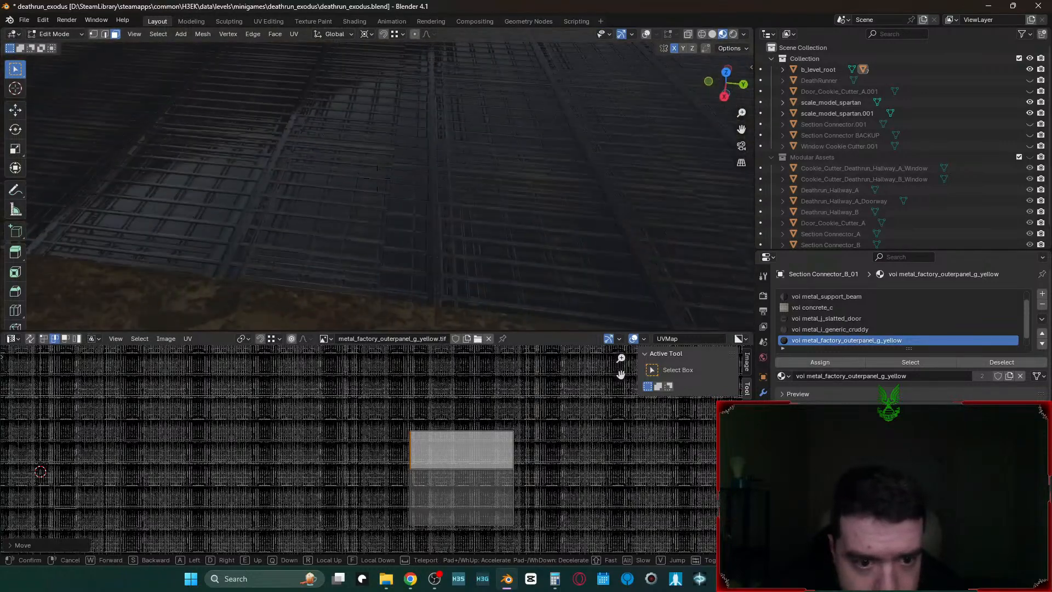
{"action": "key", "text": "w"}
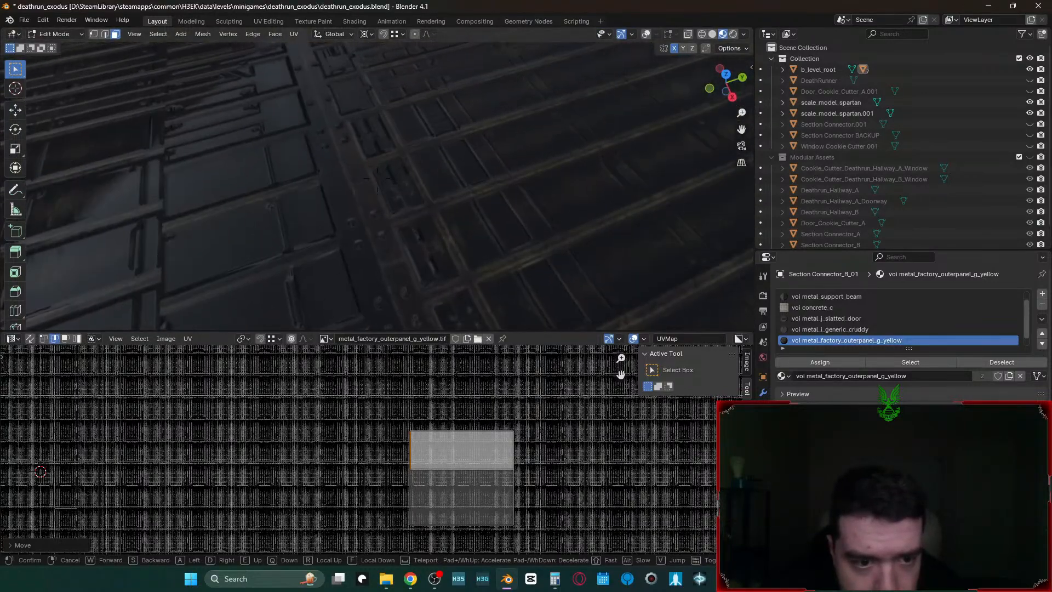
{"action": "key", "text": "s"}
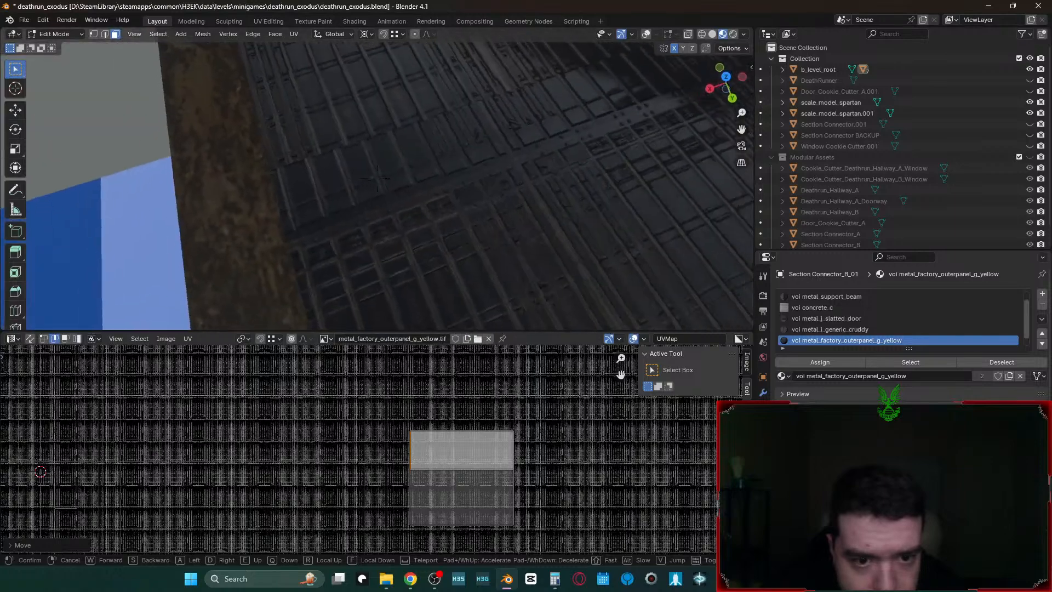
{"action": "key", "text": "d"}
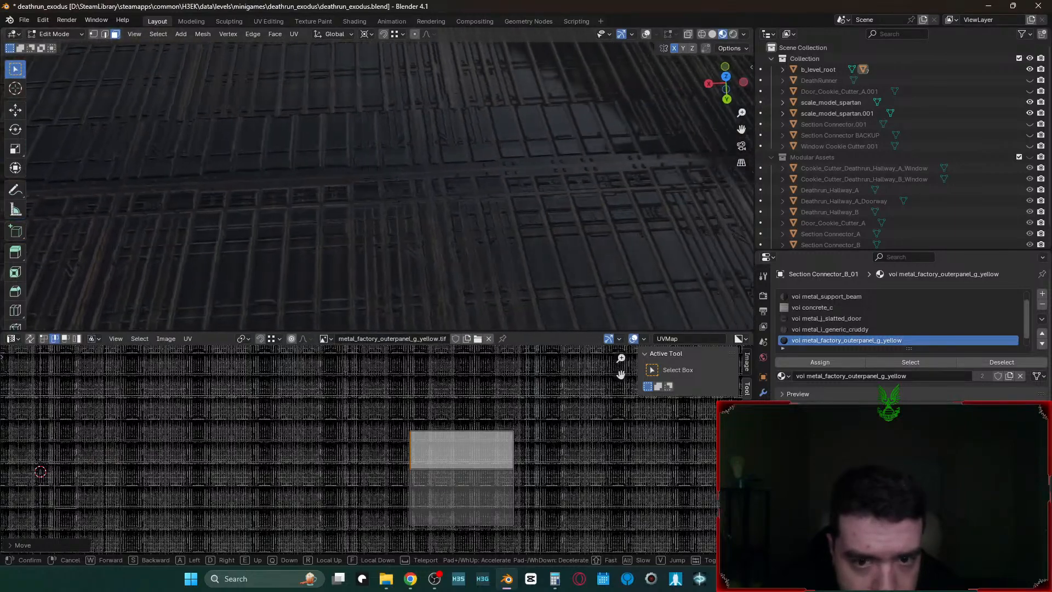
{"action": "key", "text": "d"}
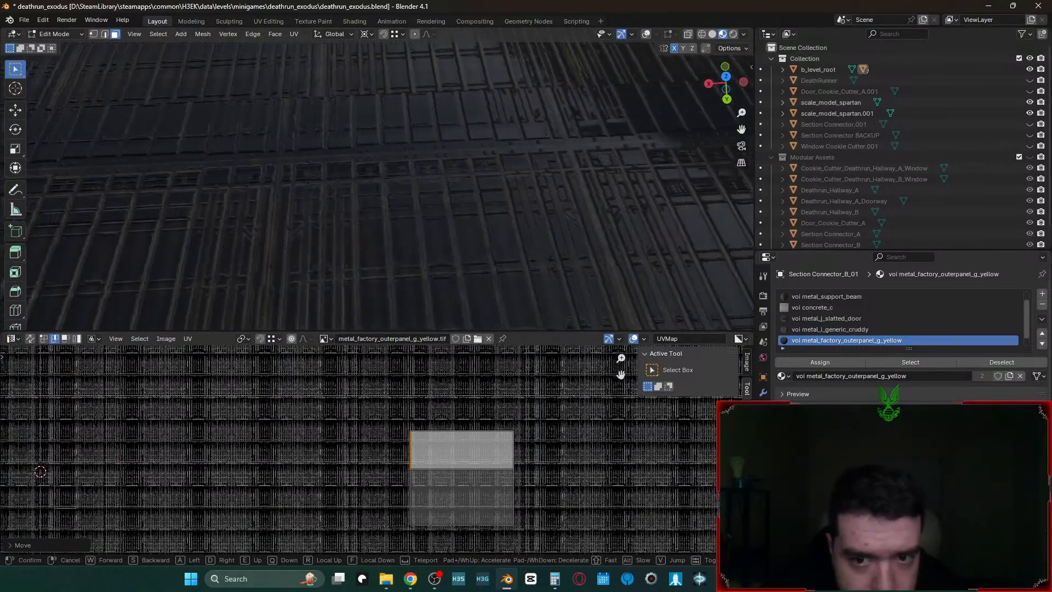
{"action": "left_click", "coordinate": [377, 177]}
{"action": "key", "text": "g"}
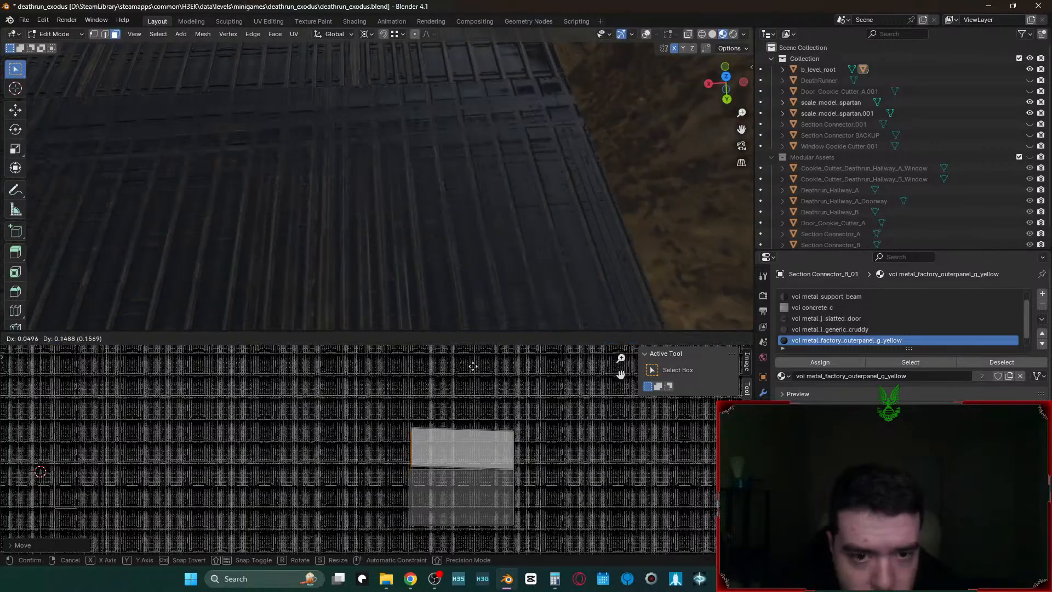
{"action": "right_click", "coordinate": [468, 384]}
{"action": "key", "text": "shift+grave"}
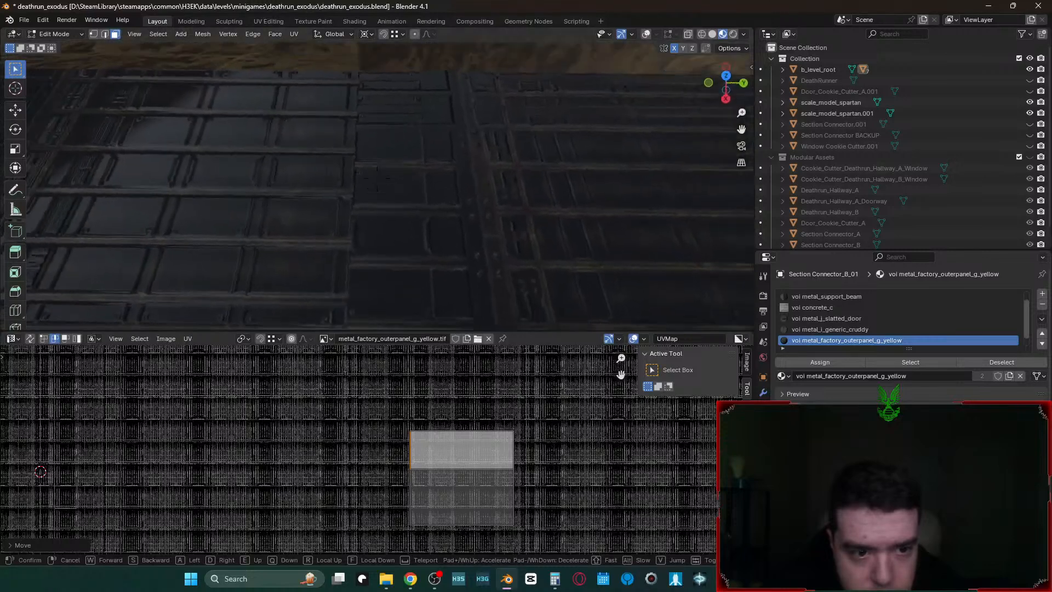
{"action": "left_click", "coordinate": [539, 100]}
- Test-move three corners of the upper UV rectangle and cancel each move to identify the floor corners they control
{"action": "left_click", "coordinate": [423, 460]}
{"action": "left_click", "coordinate": [415, 435]}
{"action": "key", "text": "g"}
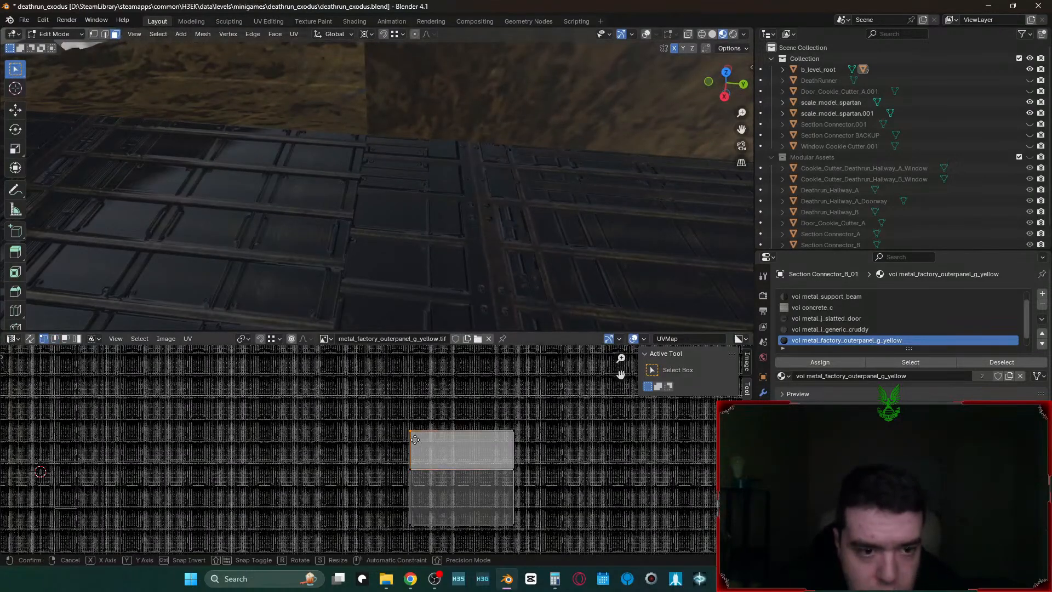
{"action": "right_click", "coordinate": [417, 439]}
{"action": "left_click", "coordinate": [513, 428]}
{"action": "key", "text": "g"}
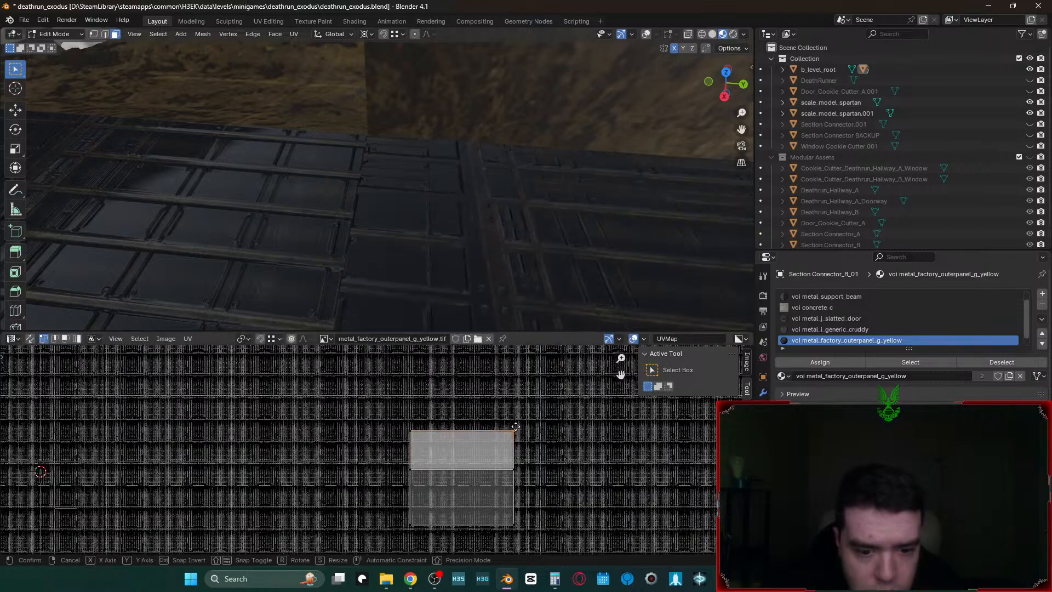
{"action": "right_click", "coordinate": [497, 424]}
{"action": "left_click", "coordinate": [509, 464]}
{"action": "key", "text": "g"}
{"action": "right_click", "coordinate": [498, 446]}
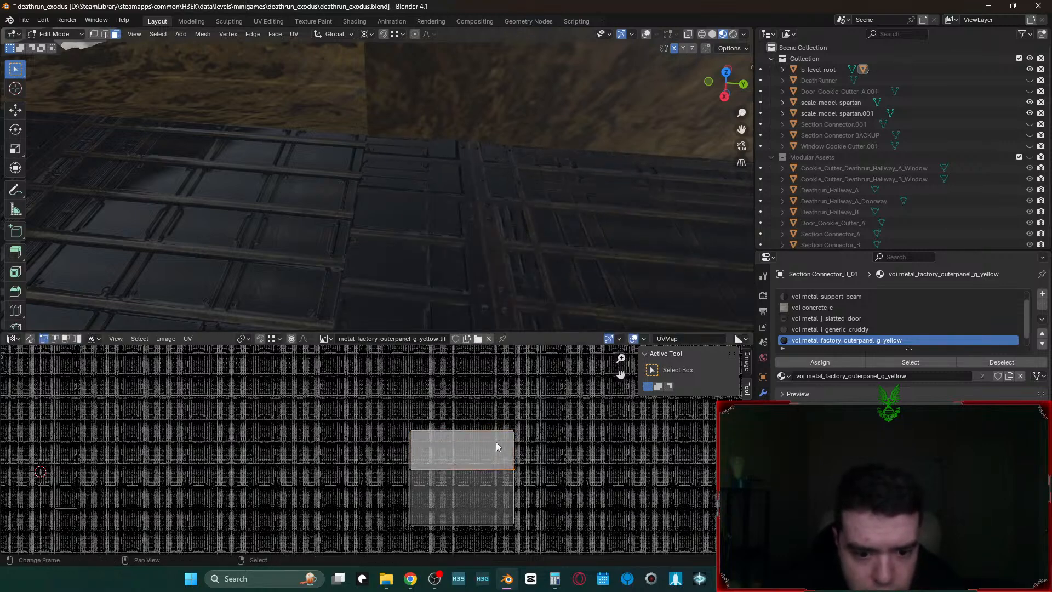
- Move both side edges of the upper UV rectangle away from their original positions to begin rearranging it
{"action": "key", "text": "2"}
{"action": "left_click", "coordinate": [513, 451]}
{"action": "key", "text": "g"}
{"action": "left_click", "coordinate": [451, 441]}
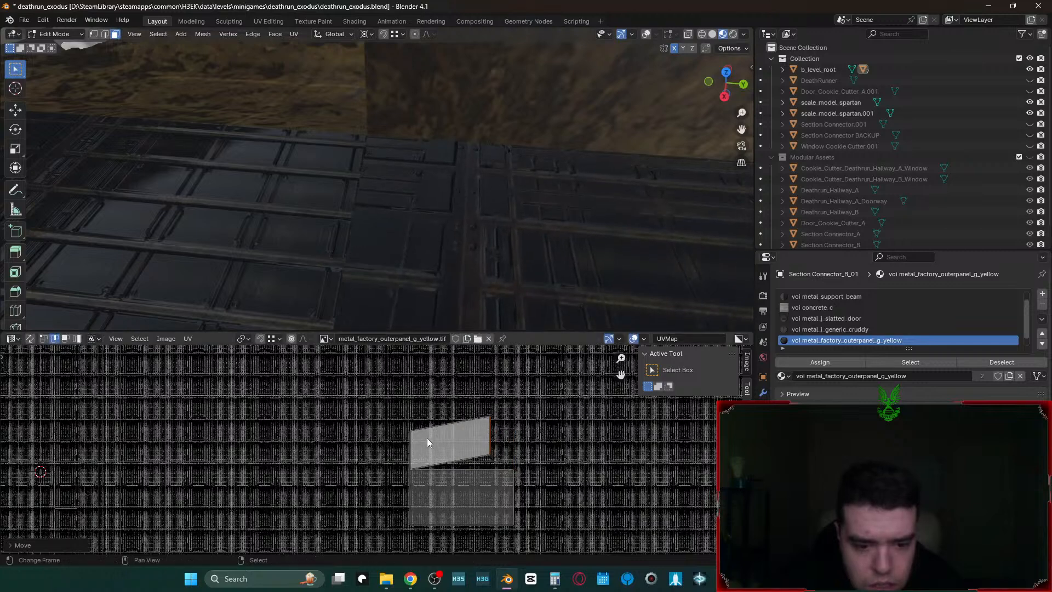
{"action": "left_click", "coordinate": [410, 450]}
{"action": "key", "text": "g"}
{"action": "left_click", "coordinate": [416, 414]}
- Reposition the upper UV face's corners so two of them meet the upper corners of the adjoining UV rectangle
{"action": "key", "text": "1"}
{"action": "left_click", "coordinate": [488, 454]}
{"action": "key", "text": "g"}
{"action": "left_click", "coordinate": [485, 423]}
{"action": "key", "text": "g"}
{"action": "left_click", "coordinate": [508, 476]}
{"action": "left_click", "coordinate": [418, 403]}
{"action": "right_click_drag", "start_coordinate": [449, 236], "coordinate": [540, 194]}
{"action": "mouse_move", "coordinate": [483, 107]}
{"action": "right_mouse_down"}
{"action": "mouse_move", "coordinate": [377, 178]}
{"action": "mouse_move", "coordinate": [488, 103]}
{"action": "right_mouse_up"}
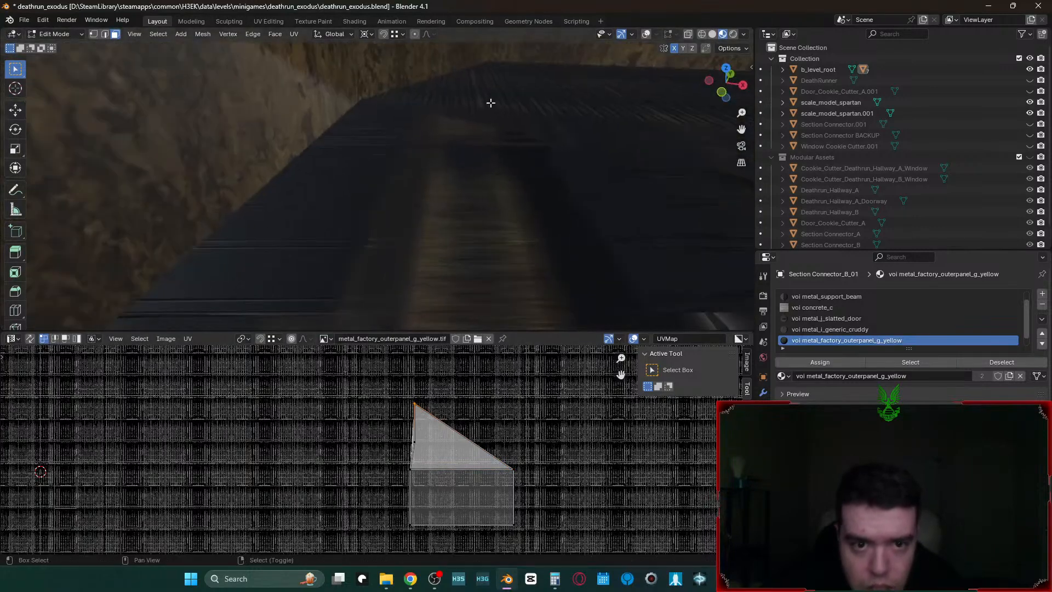
- Add the adjoining floor face and snap the UV face's remaining corners to its lower corners, restoring a rectangle between both neighbours
{"action": "left_click", "coordinate": [489, 102], "text": "shift"}
{"action": "key", "text": "g"}
{"action": "left_click", "coordinate": [511, 425], "text": "ctrl"}
{"action": "left_click", "coordinate": [412, 442]}
{"action": "key", "text": "g"}
{"action": "left_click", "coordinate": [413, 420], "text": "ctrl"}
{"action": "right_click_drag", "start_coordinate": [412, 235], "coordinate": [521, 322]}
{"action": "left_click", "coordinate": [467, 466]}
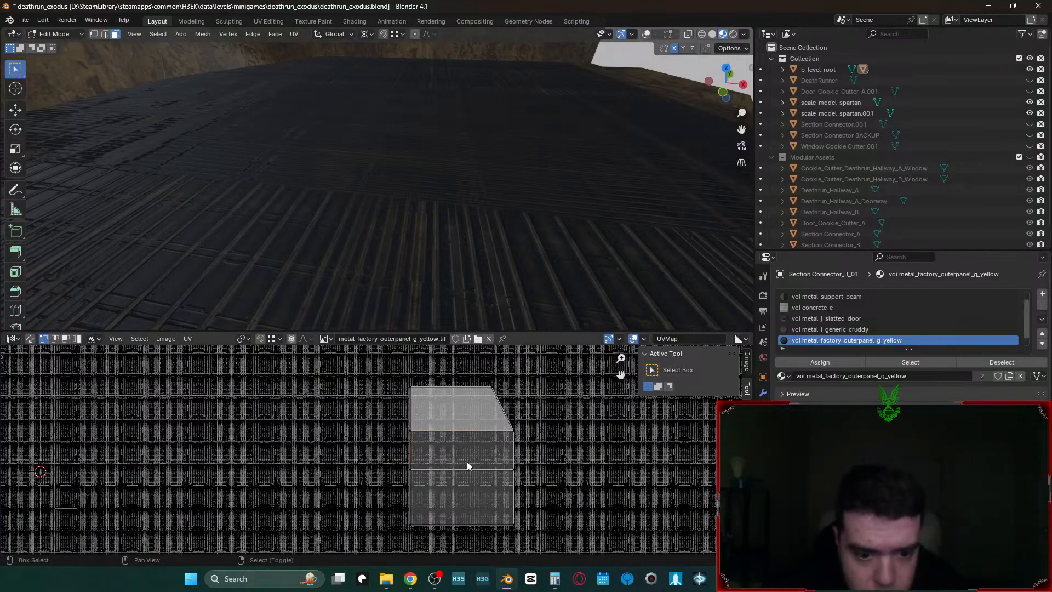
{"action": "right_click_drag", "start_coordinate": [383, 246], "coordinate": [438, 230]}
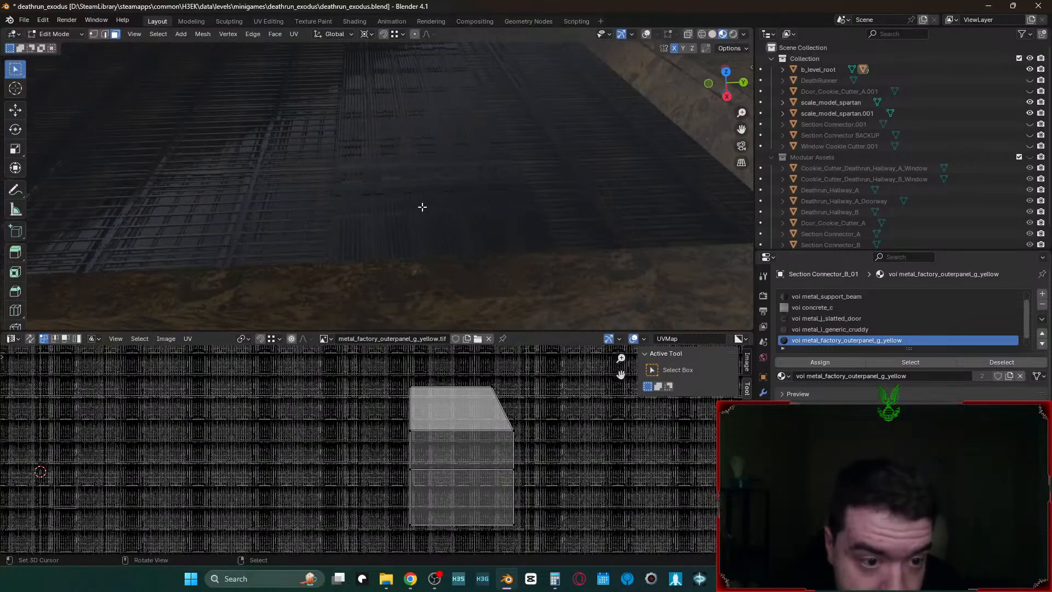
- Compare the floor sections on both sides of the dividing wall and select the matching rectangular floor face
{"action": "key", "text": "shift+grave"}
{"action": "key", "text": "w"}
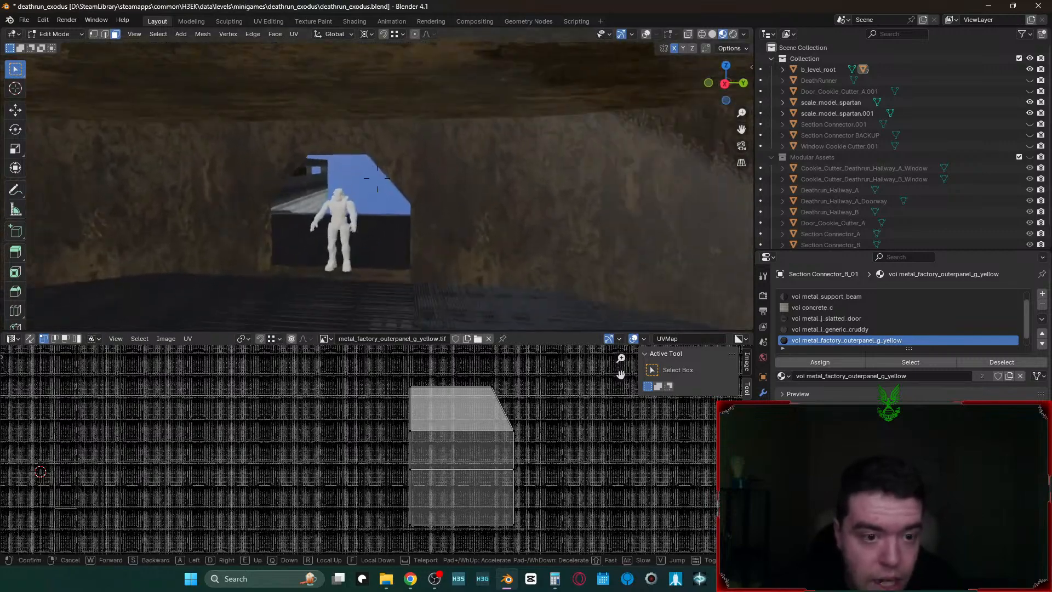
{"action": "key", "text": "w"}
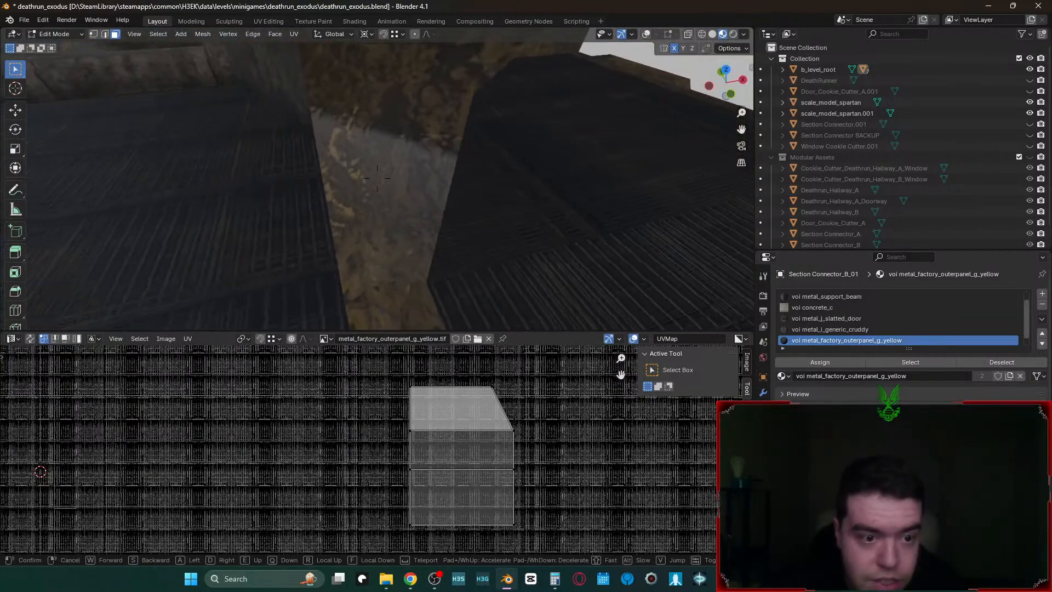
{"action": "left_click", "coordinate": [371, 192]}
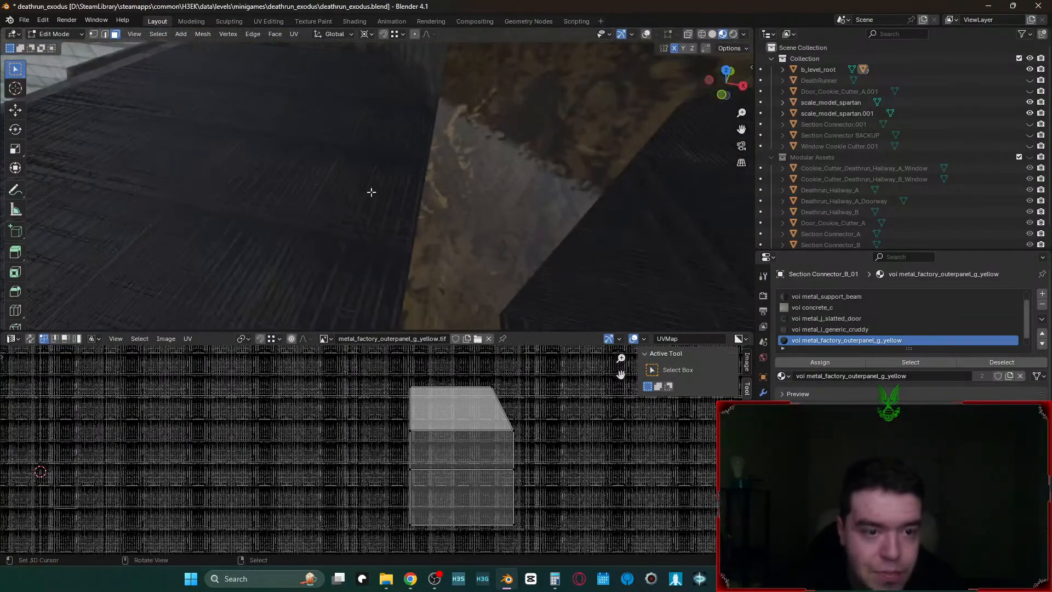
{"action": "left_click", "coordinate": [313, 194], "text": "shift"}
{"action": "left_click", "coordinate": [328, 190]}
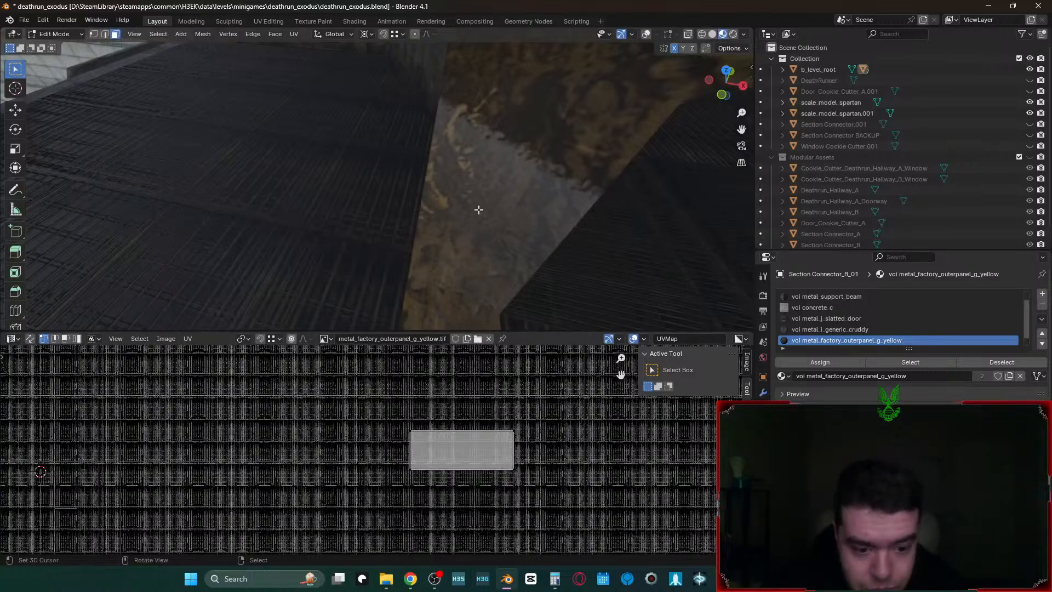
{"action": "key", "text": "shift+grave"}
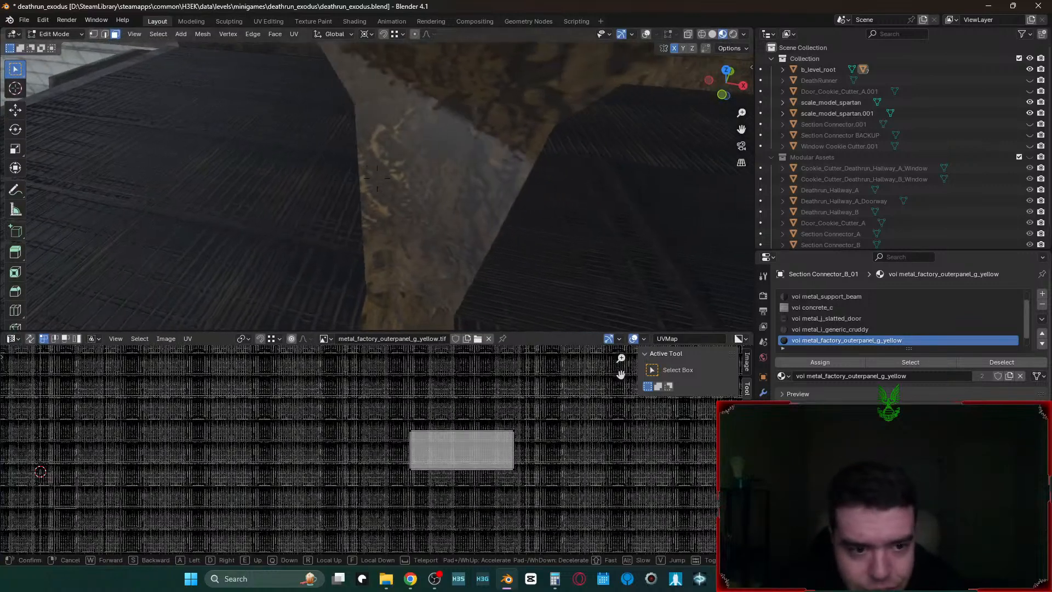
{"action": "left_click", "coordinate": [626, 272]}
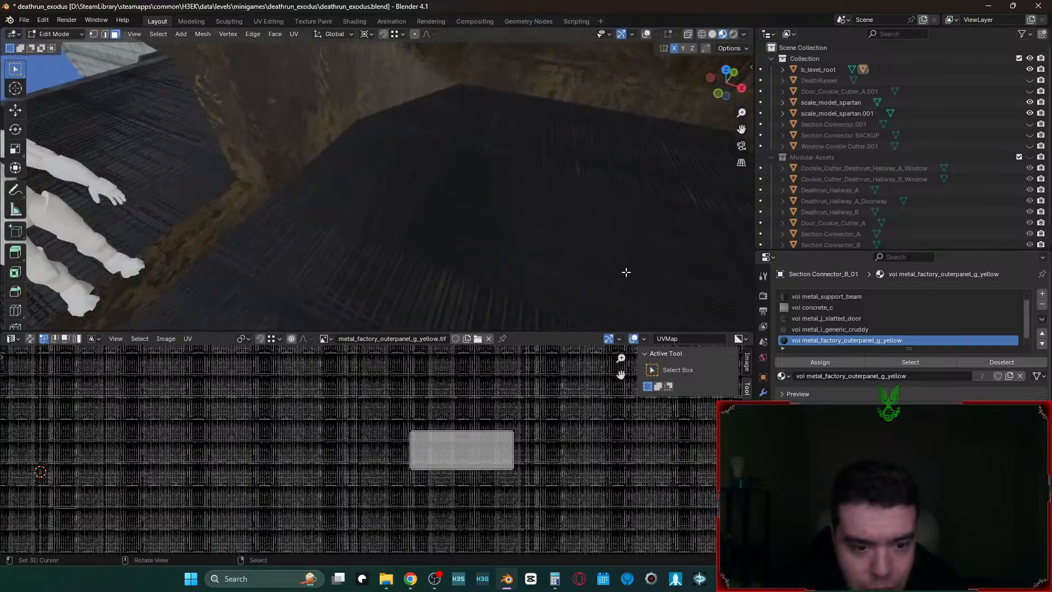
- Test-move the selected UV rectangle's right edge and cancel, to identify the floor border it controls
{"action": "key", "text": "2"}
{"action": "right_click", "coordinate": [514, 448]}
{"action": "key", "text": "g"}
{"action": "right_click", "coordinate": [510, 430]}
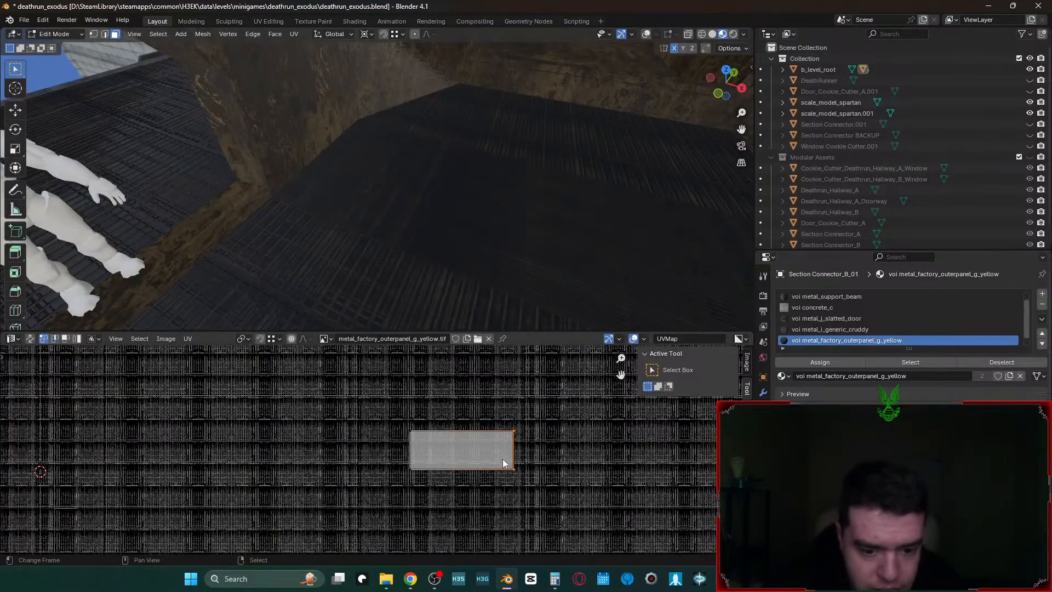
{"action": "right_click", "coordinate": [472, 444]}
- Move the UV rectangle's upper-left corner to the lower left and its lower-left corner to the lower right
{"action": "right_click", "coordinate": [391, 417]}
{"action": "key", "text": "g"}
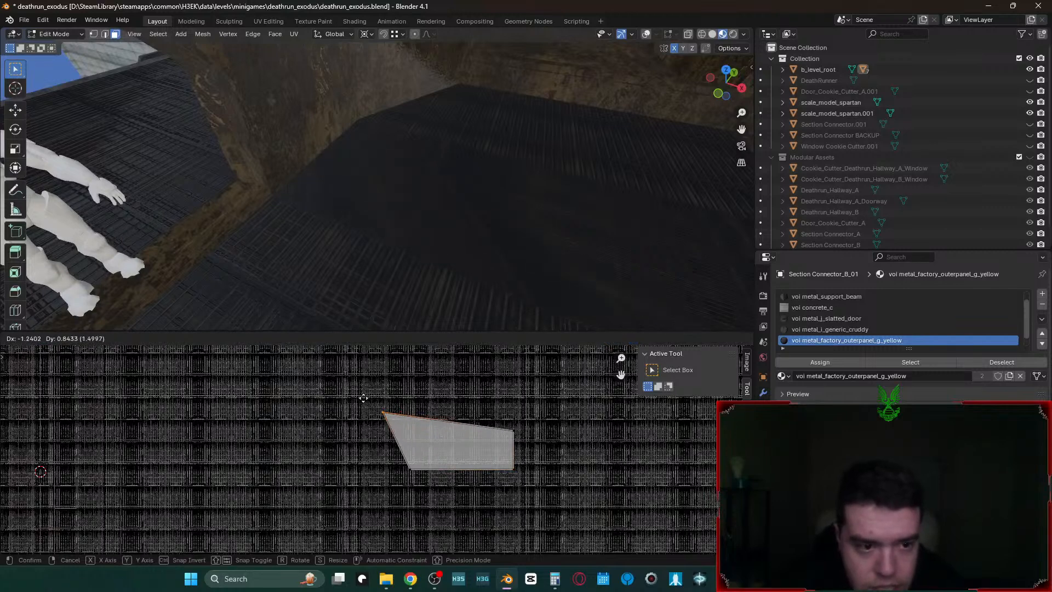
{"action": "left_click", "coordinate": [361, 528]}
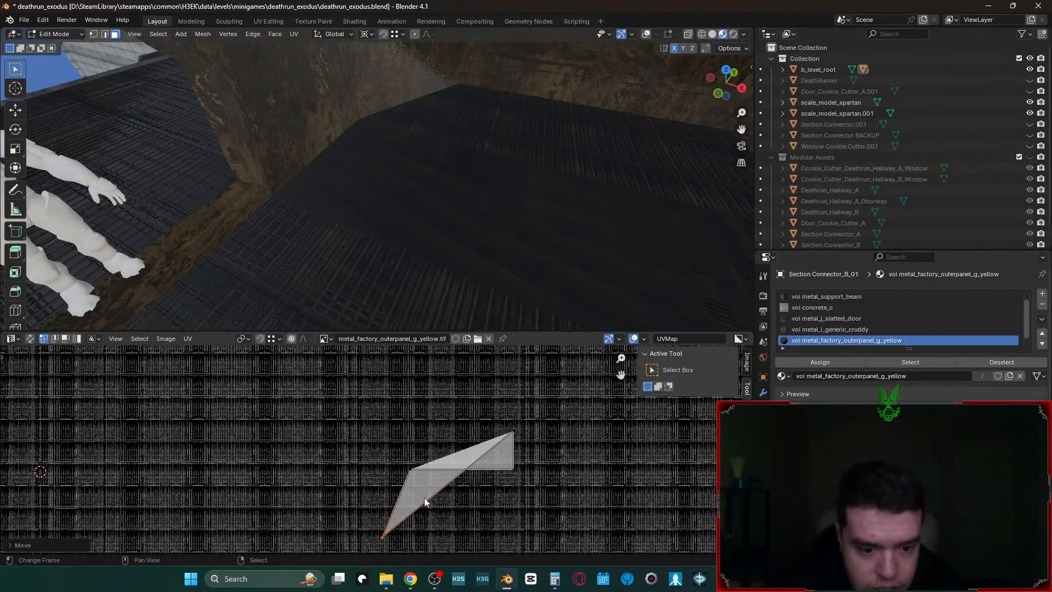
{"action": "right_click", "coordinate": [408, 469]}
{"action": "key", "text": "g"}
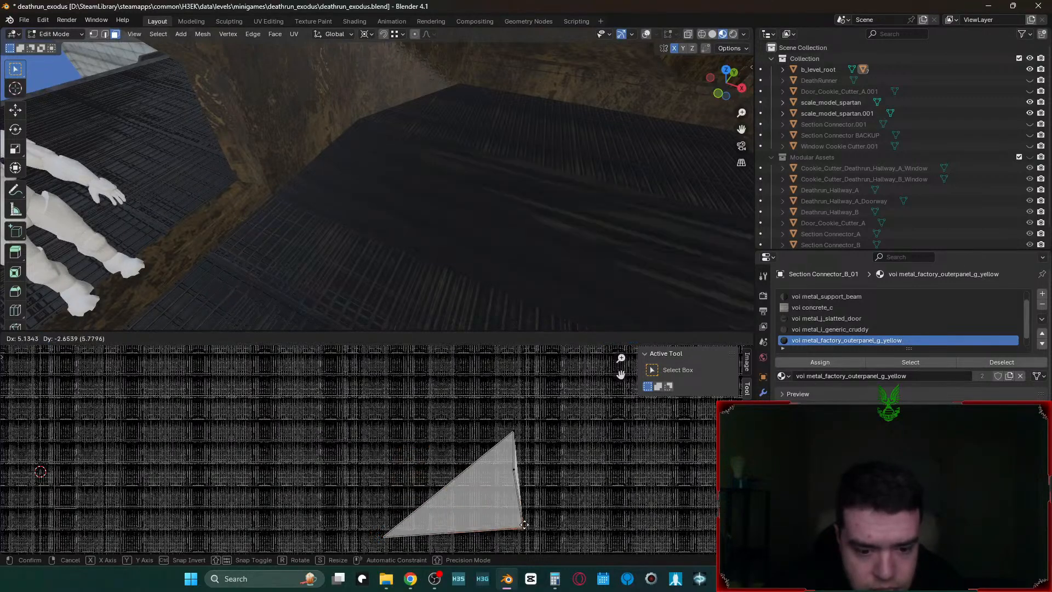
{"action": "left_click", "coordinate": [510, 485]}
- Move the UV face's original lower-right corner to the upper right and its original upper-right corner to the upper left
{"action": "right_click", "coordinate": [513, 470]}
{"action": "key", "text": "g"}
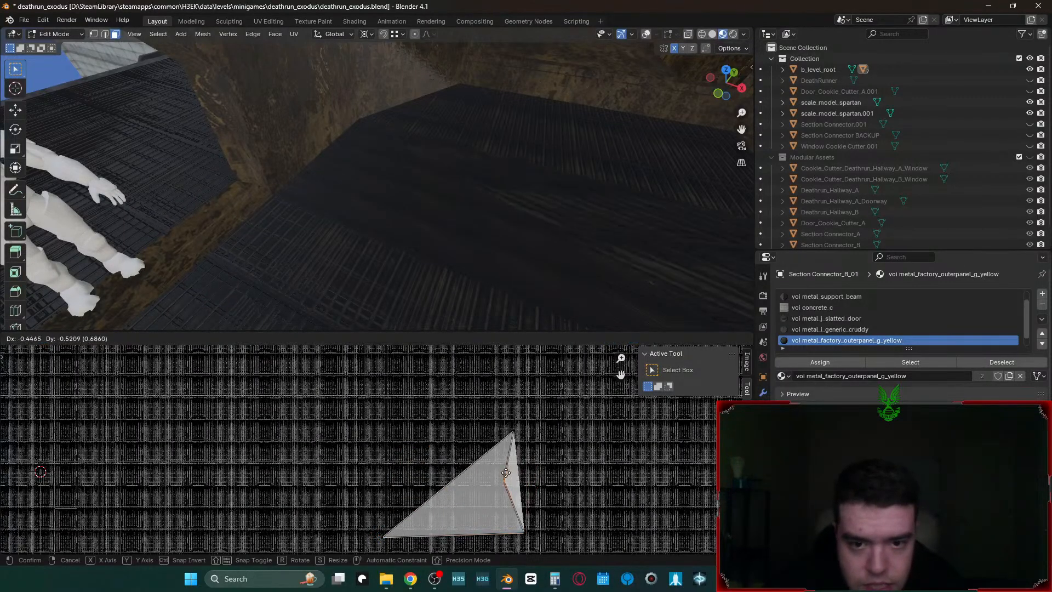
{"action": "left_click", "coordinate": [527, 474]}
{"action": "right_click", "coordinate": [519, 433]}
{"action": "key", "text": "g"}
{"action": "left_click", "coordinate": [372, 476]}
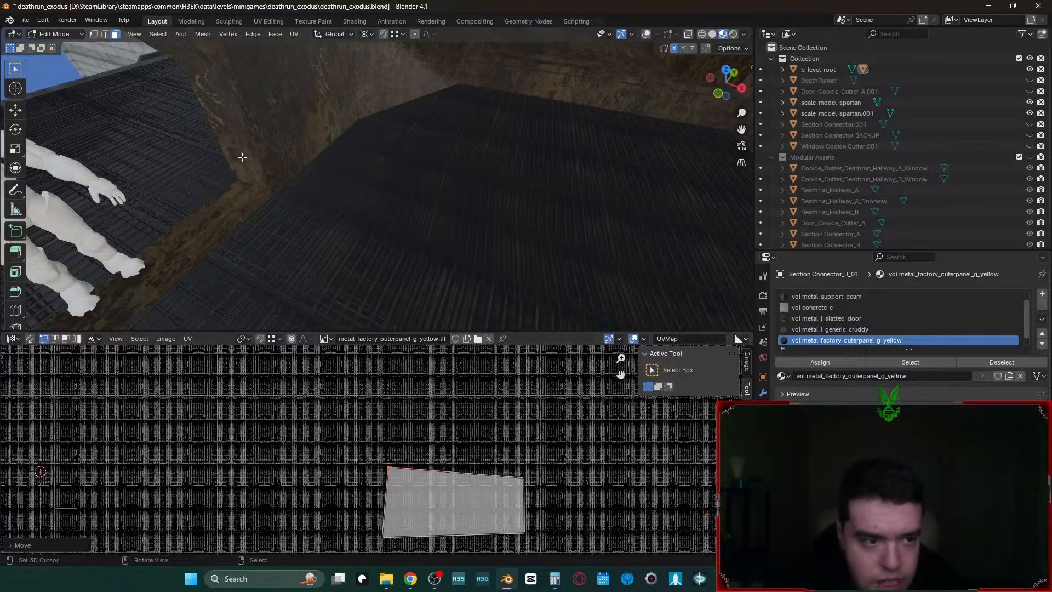
- View both floor sections together, then select the rearranged face and test-move its upper-left UV corner for comparison
{"action": "right_click", "coordinate": [216, 147]}
{"action": "key", "text": "shift+grave"}
{"action": "key", "text": "a"}
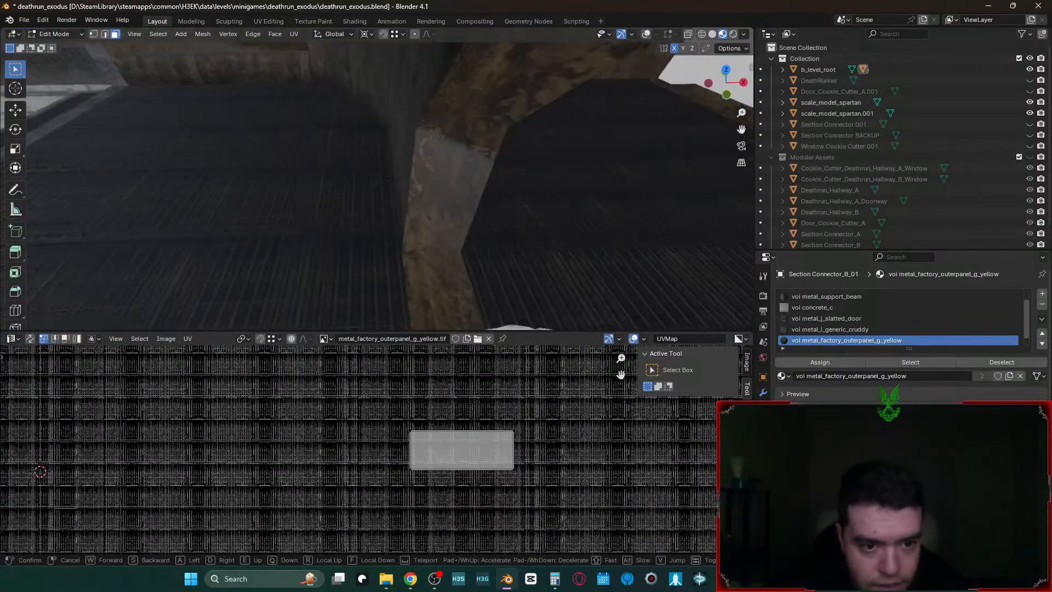
{"action": "left_click", "coordinate": [463, 163]}
{"action": "right_click", "coordinate": [593, 212]}
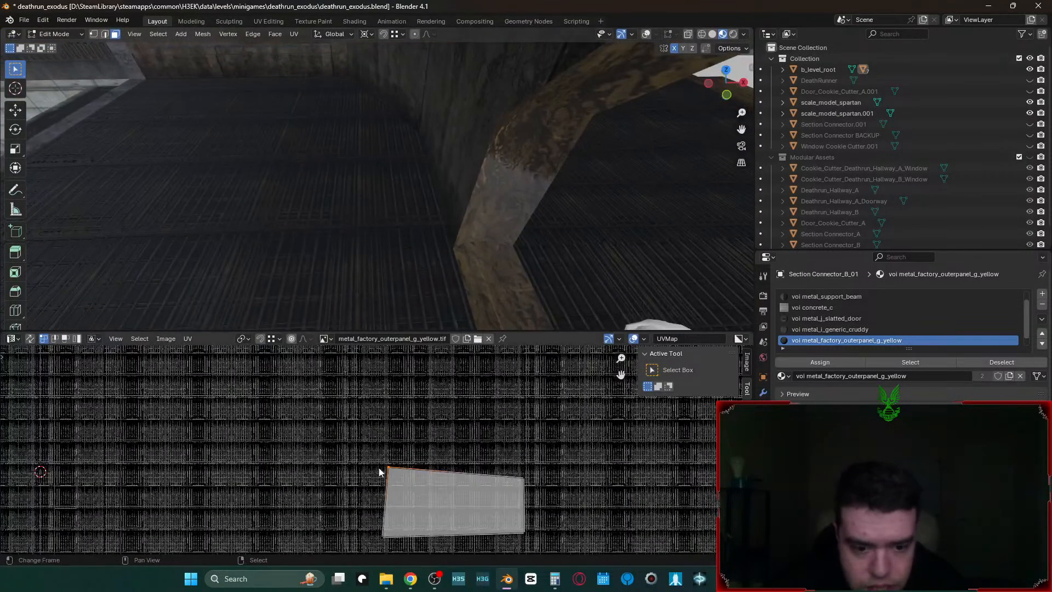
{"action": "key", "text": "g"}
{"action": "right_click", "coordinate": [412, 450]}
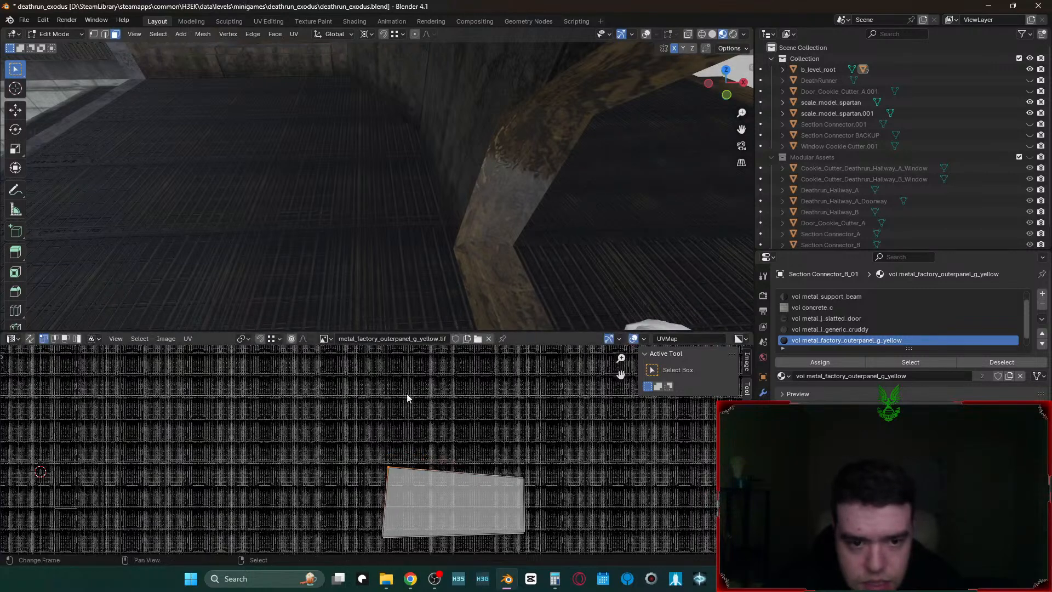
- Select the reference floor face across the wall and test-move its two left UV corners, cancelling each move
{"action": "right_click", "coordinate": [386, 179]}
{"action": "key", "text": "g"}
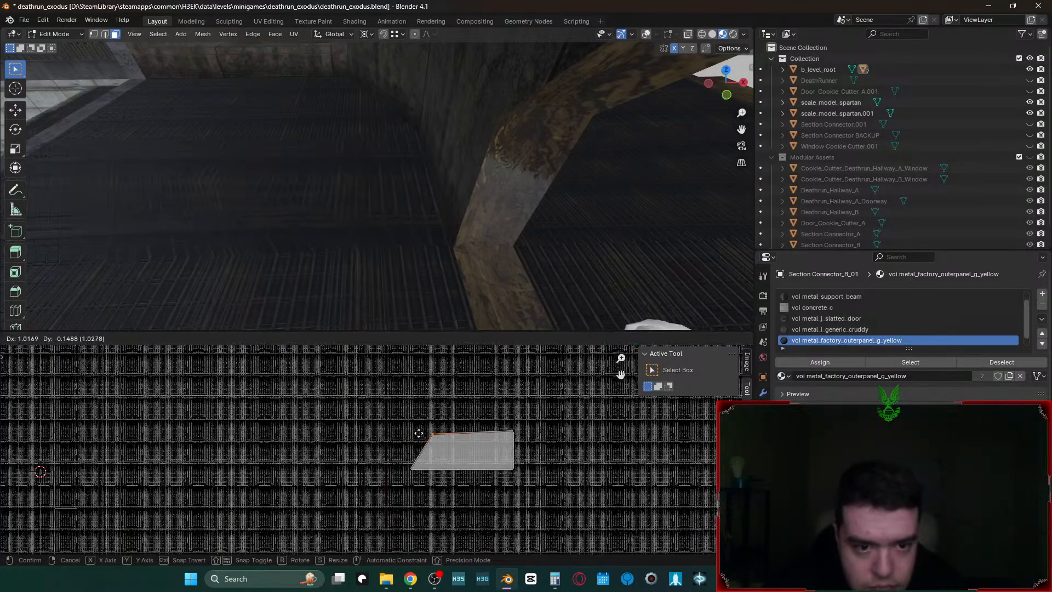
{"action": "right_click", "coordinate": [398, 470]}
{"action": "right_click", "coordinate": [409, 471]}
{"action": "key", "text": "g"}
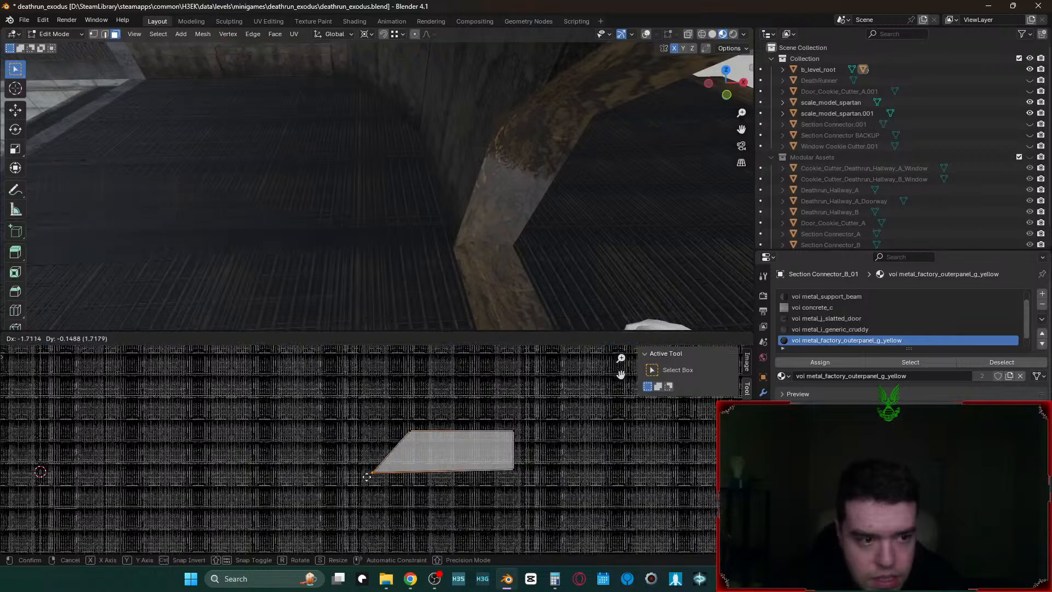
{"action": "right_click", "coordinate": [412, 478]}
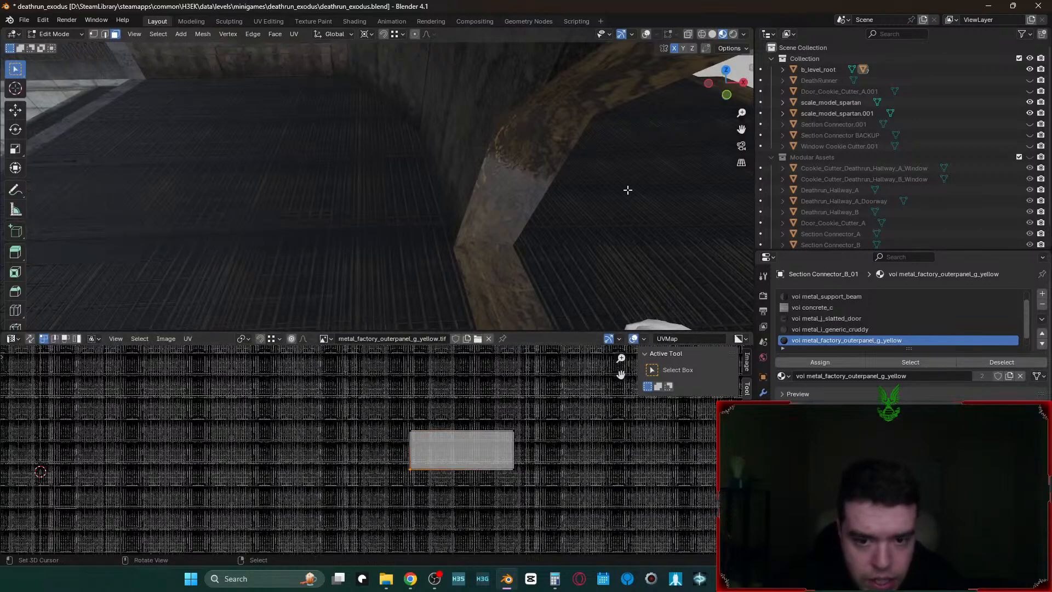
- Select the rearranged floor face again and test-move its two right UV corners, cancelling each move
{"action": "right_click", "coordinate": [617, 203]}
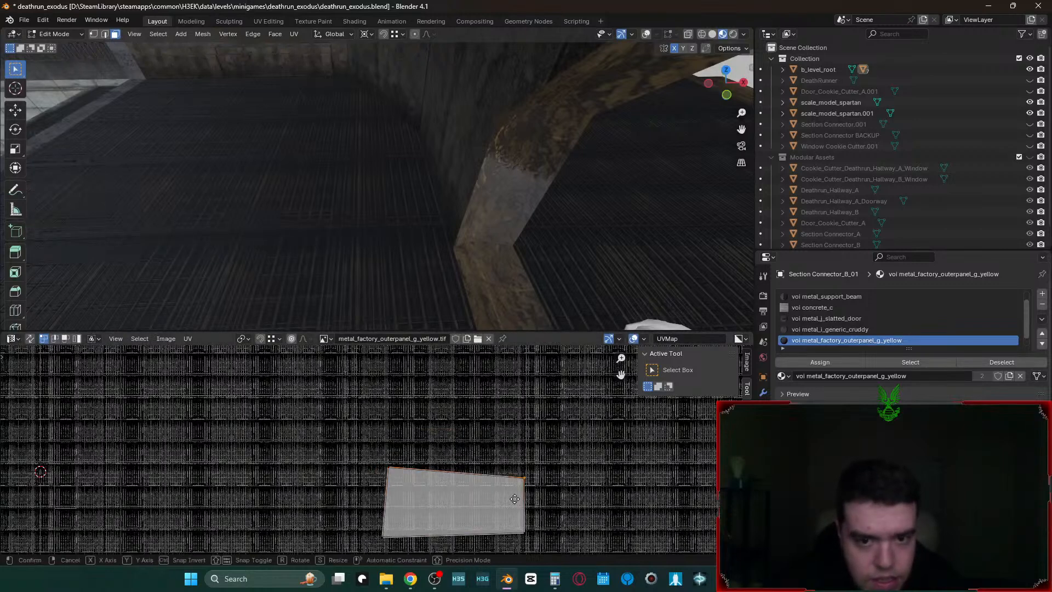
{"action": "right_click", "coordinate": [520, 482]}
{"action": "key", "text": "g"}
{"action": "right_click", "coordinate": [479, 488]}
{"action": "right_click", "coordinate": [525, 533]}
{"action": "key", "text": "g"}
{"action": "right_click", "coordinate": [521, 526]}
- Return to the reference floor face and test-move its lower-left UV corner, cancelling the move
{"action": "right_click", "coordinate": [402, 205]}
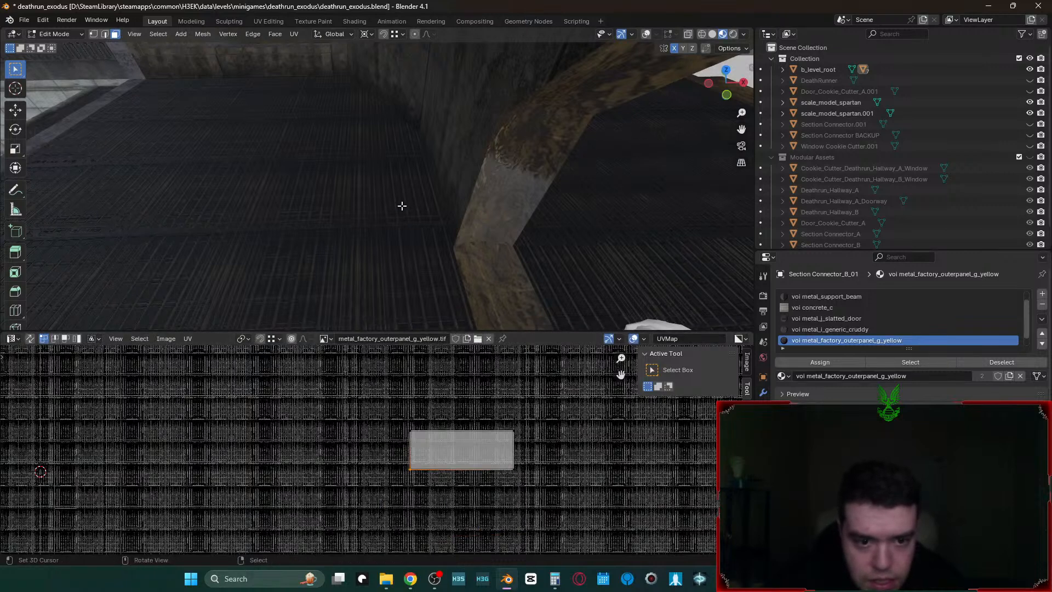
{"action": "key", "text": "g"}
{"action": "right_click", "coordinate": [414, 456]}
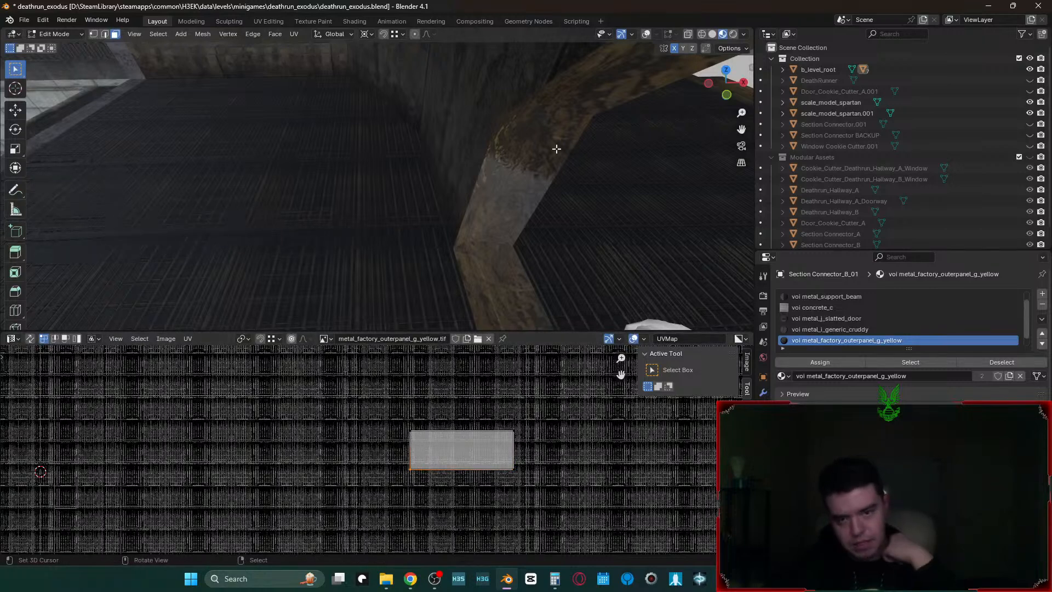
- Select both floor faces together and snap the rearranged face's lower-right UV corner onto the reference face's lower-left corner
{"action": "right_click", "coordinate": [581, 186]}
{"action": "key", "text": "g"}
{"action": "right_click", "coordinate": [504, 525]}
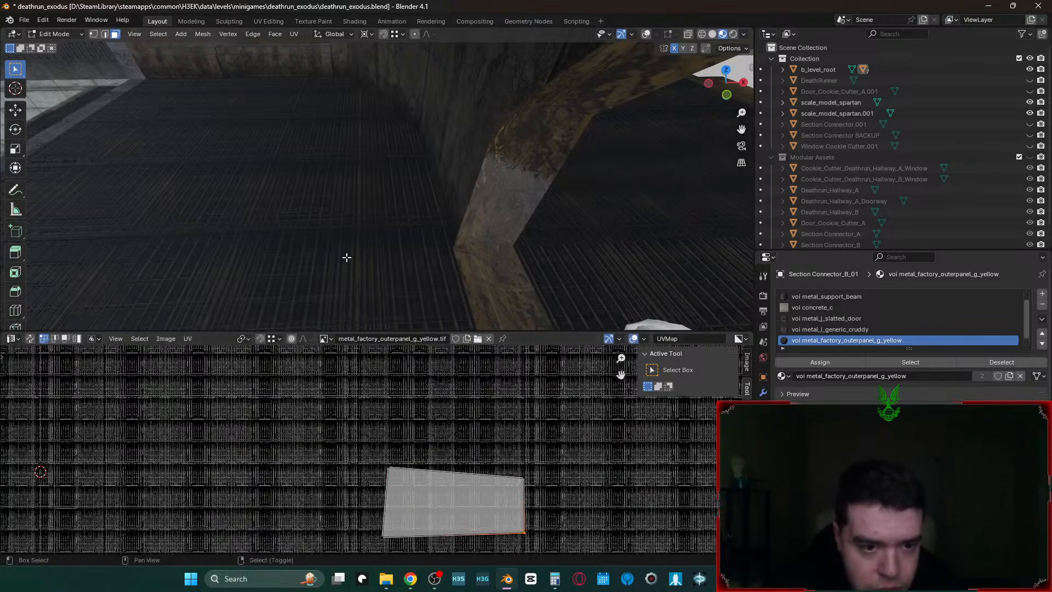
{"action": "right_click", "coordinate": [358, 191], "text": "shift"}
{"action": "key", "text": "g"}
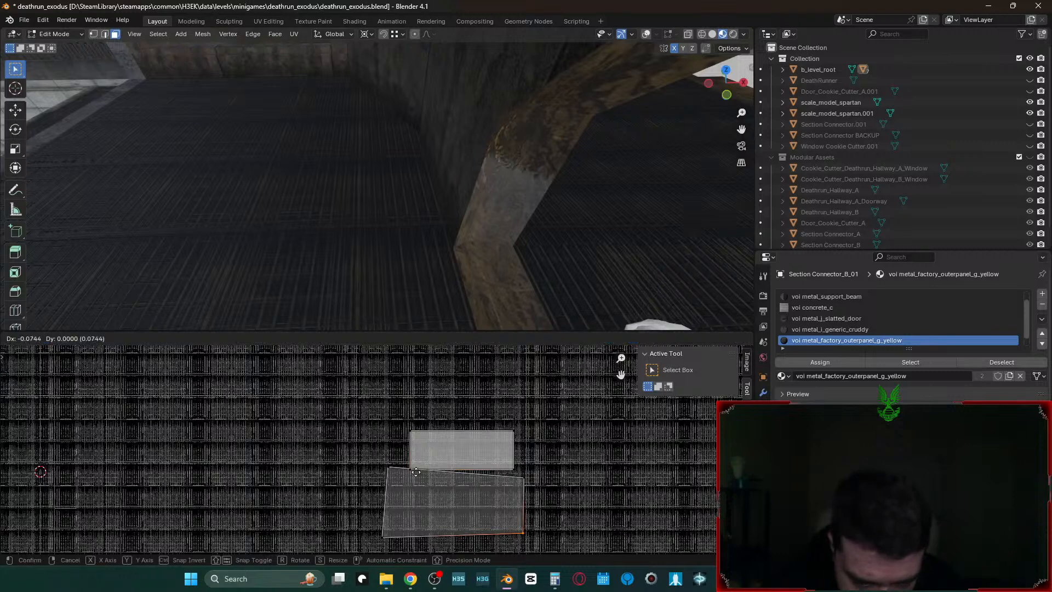
{"action": "left_click", "coordinate": [527, 475]}
{"action": "key", "text": "g"}
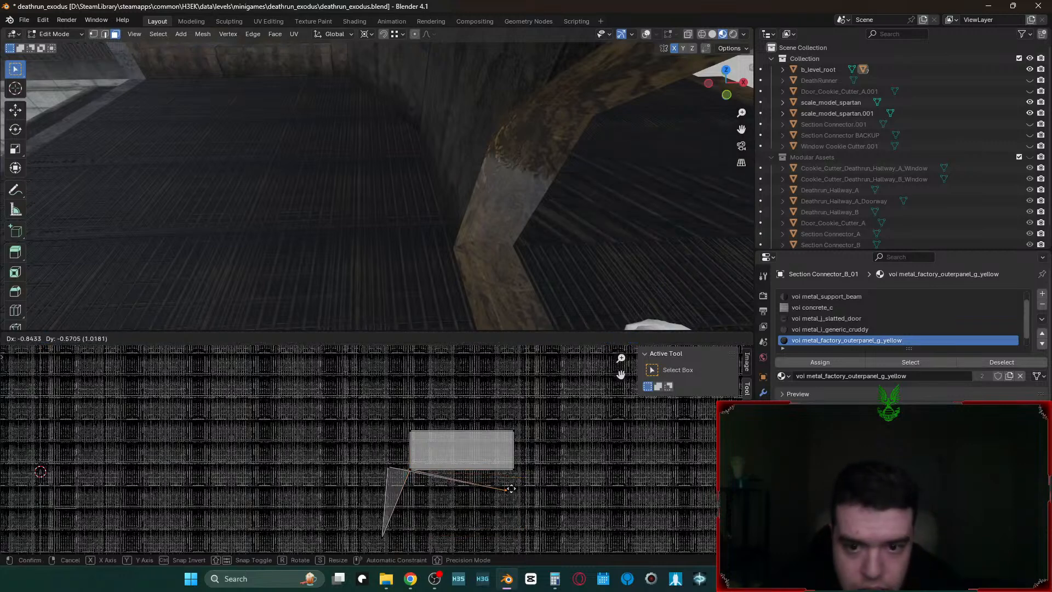
{"action": "key", "text": "Escape"}
- Snap the rearranged face's upper-left UV corner to the reference's upper-right corner and move its lower-left corner above the reference's upper-left
{"action": "left_click", "coordinate": [386, 471]}
{"action": "key", "text": "g"}
{"action": "left_click", "coordinate": [511, 437], "text": "ctrl"}
{"action": "left_click", "coordinate": [386, 540]}
{"action": "key", "text": "g"}
{"action": "left_click", "coordinate": [412, 397]}
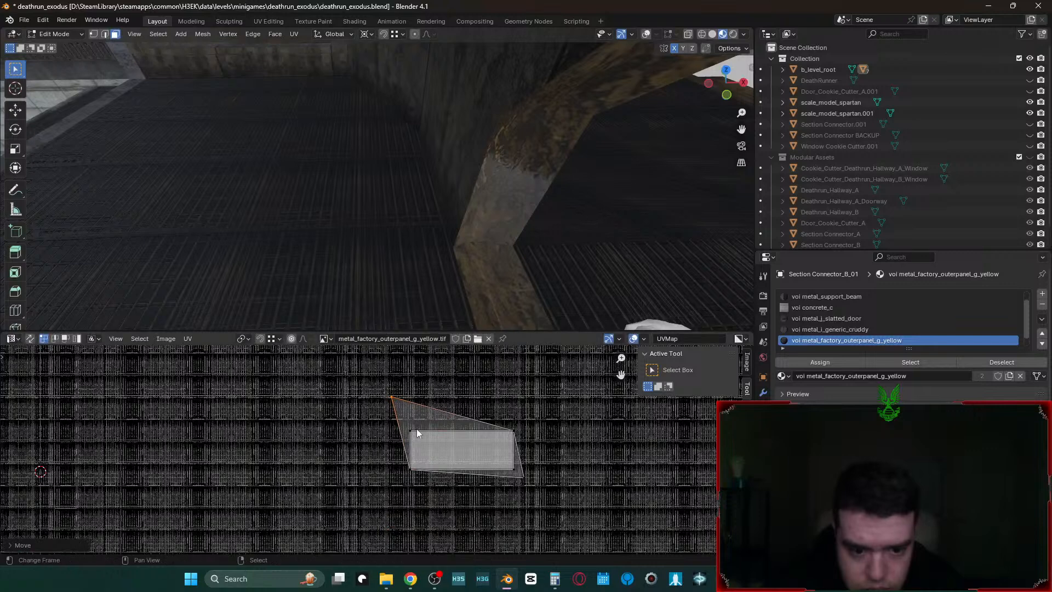
- Snap the rearranged face's two remaining UV corners onto the reference face's upper-left and lower-right corners
{"action": "left_click", "coordinate": [512, 428]}
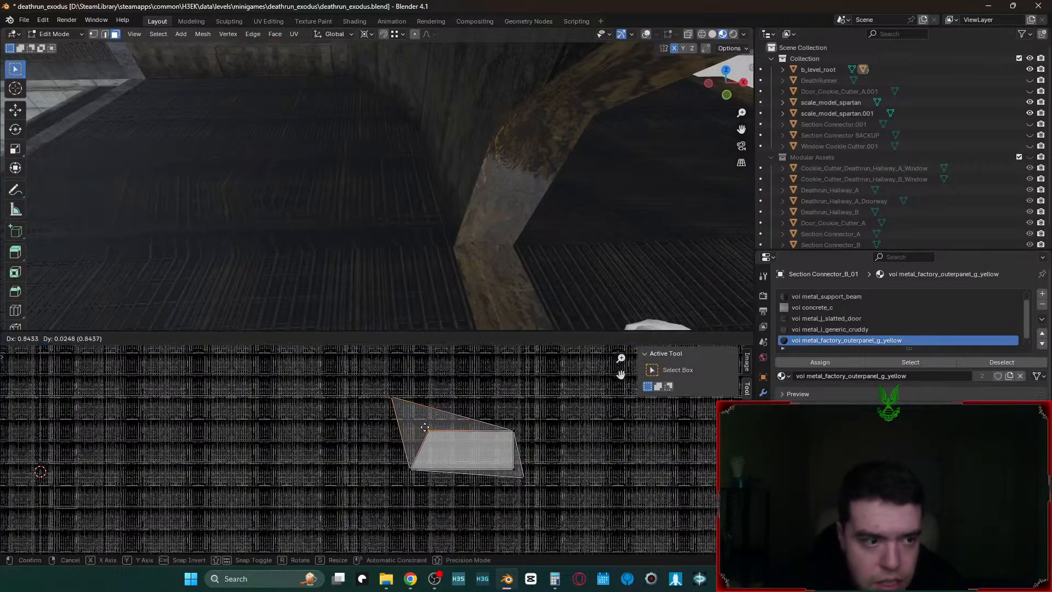
{"action": "key", "text": "Escape"}
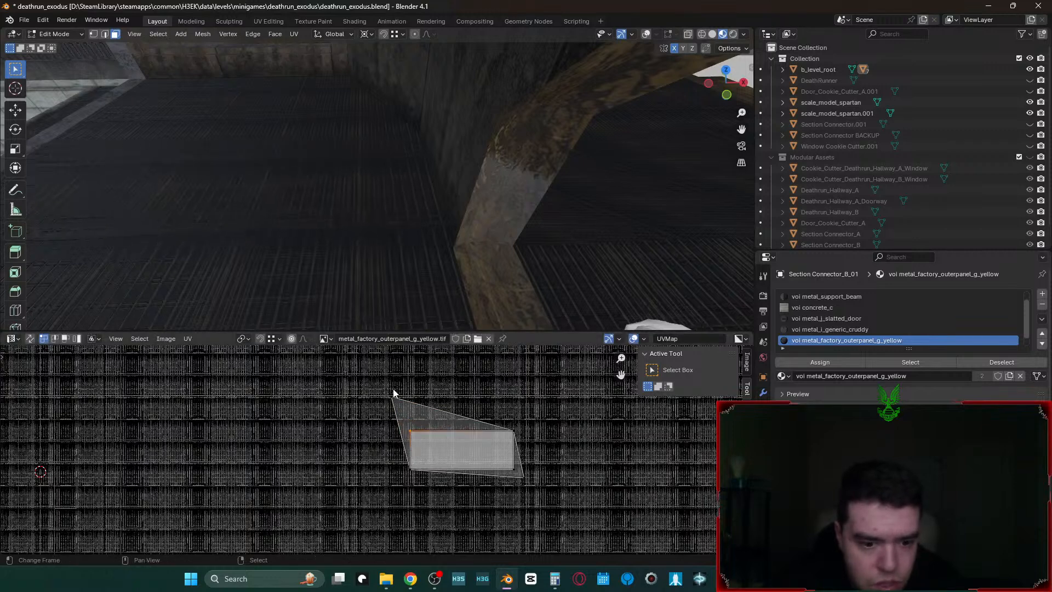
{"action": "key", "text": "g"}
{"action": "right_click", "coordinate": [407, 402]}
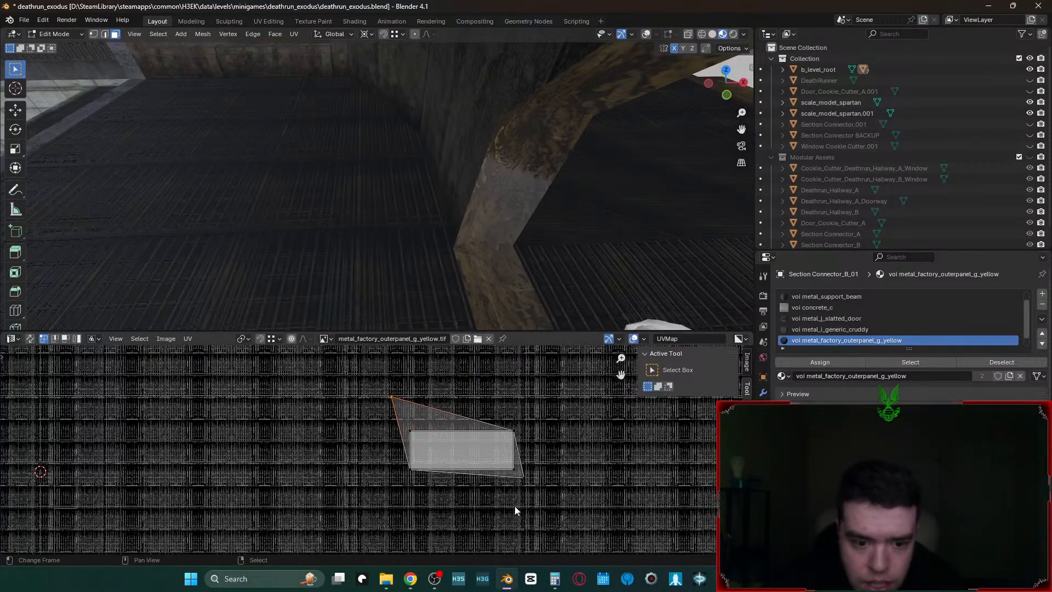
{"action": "key", "text": "g"}
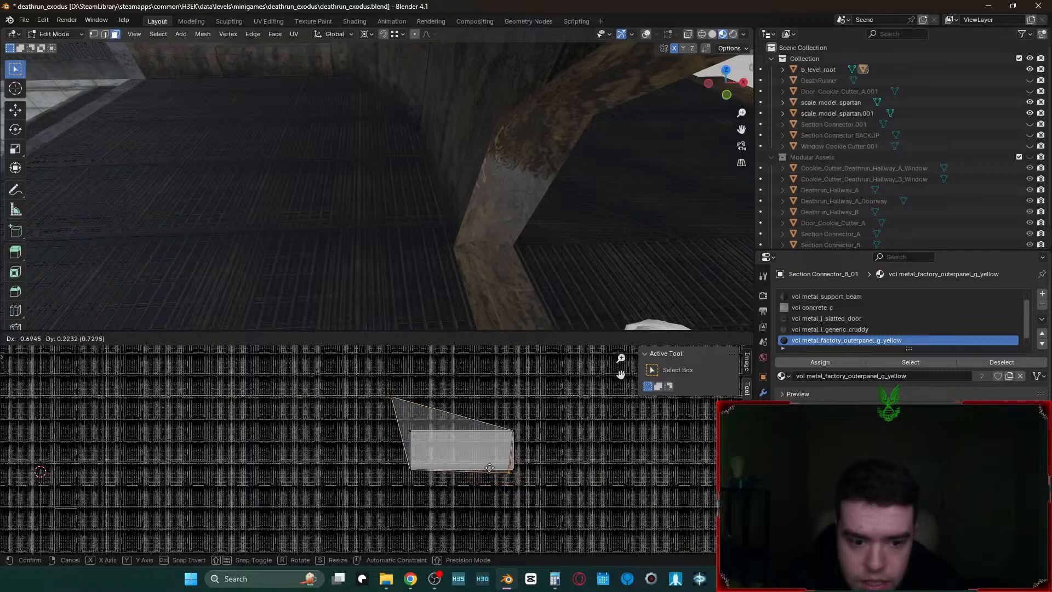
{"action": "right_click", "coordinate": [411, 427]}
{"action": "key", "text": "g"}
{"action": "left_click", "coordinate": [517, 474]}
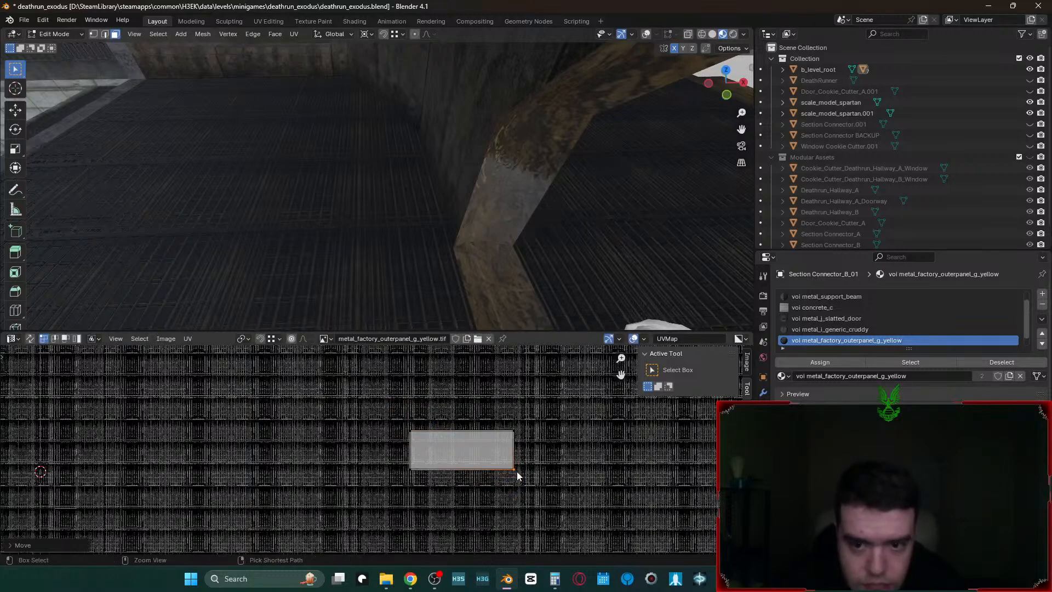
- Inspect the metal panel texture across both floor sections and the window opening, and save the Blender file
{"action": "key", "text": "shift+grave"}
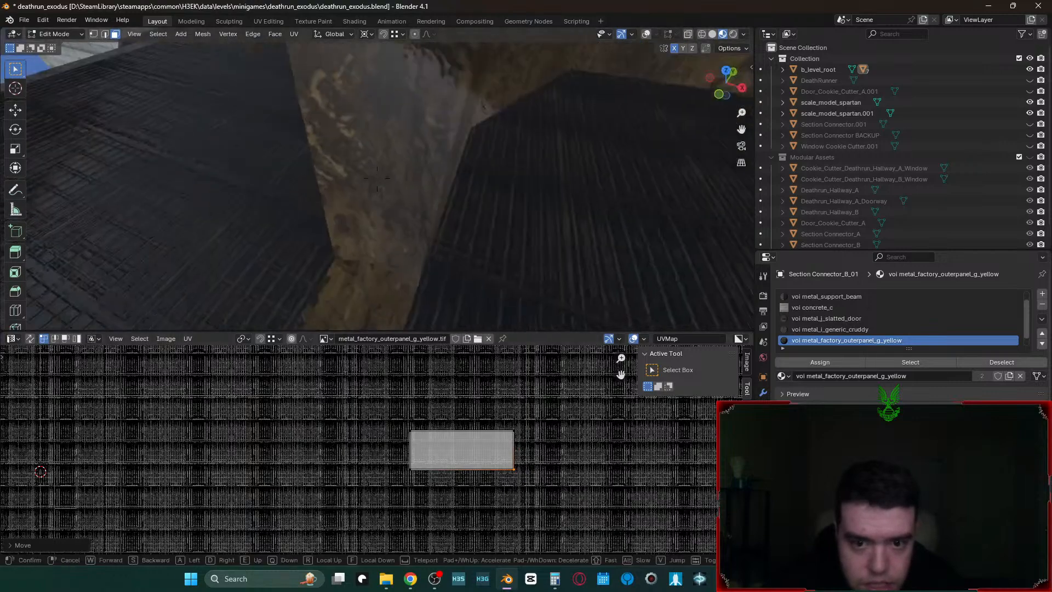
{"action": "key", "text": "w"}
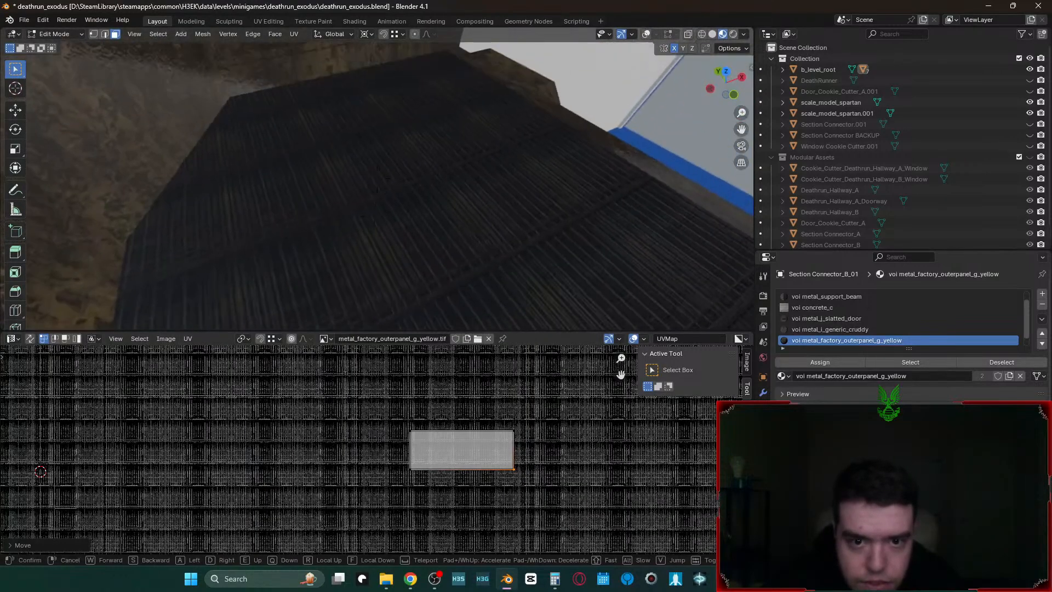
{"action": "key", "text": "d"}
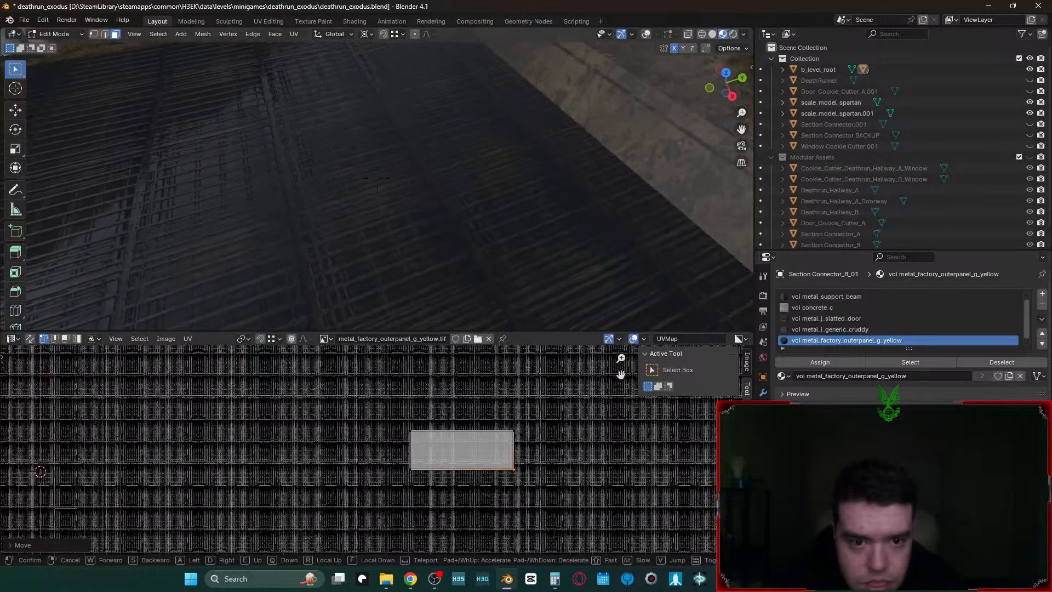
{"action": "key", "text": "s"}
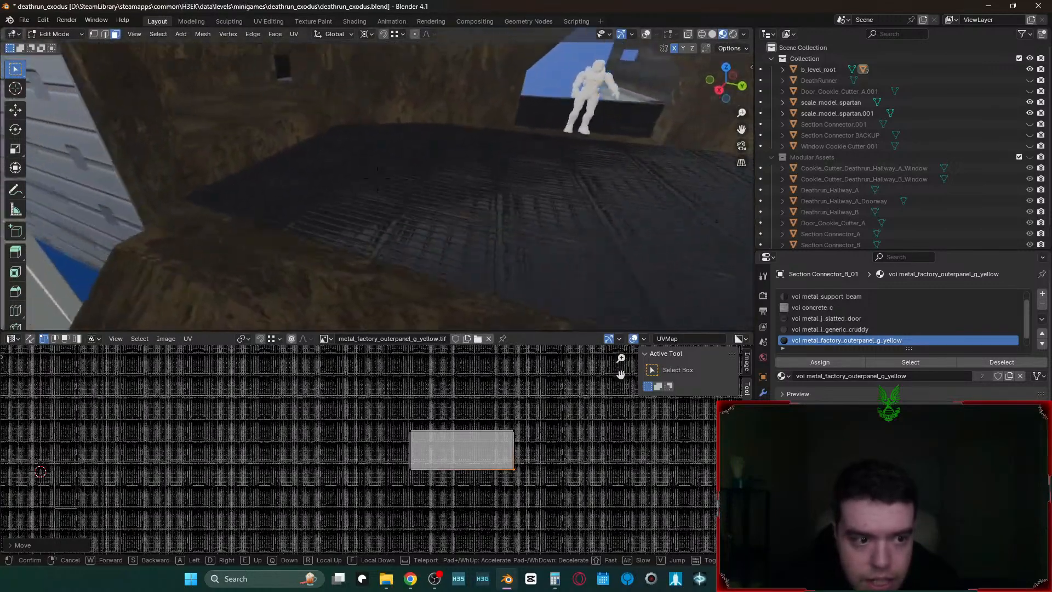
{"action": "key", "text": "w"}
{"action": "key", "text": "s"}
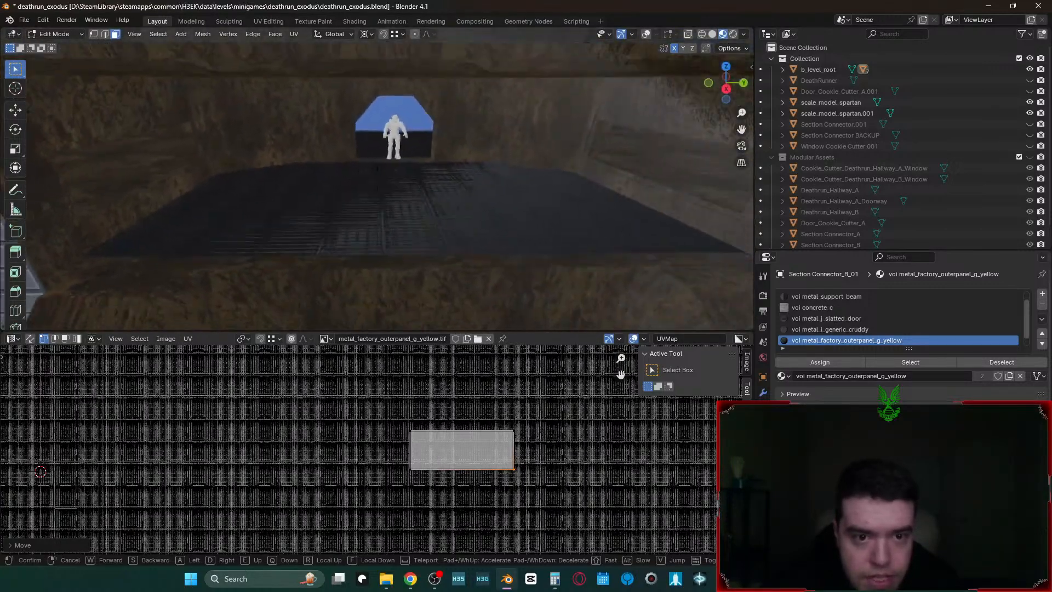
{"action": "key", "text": "s"}
{"action": "left_click", "coordinate": [516, 274]}
{"action": "key", "text": "ctrl+s"}
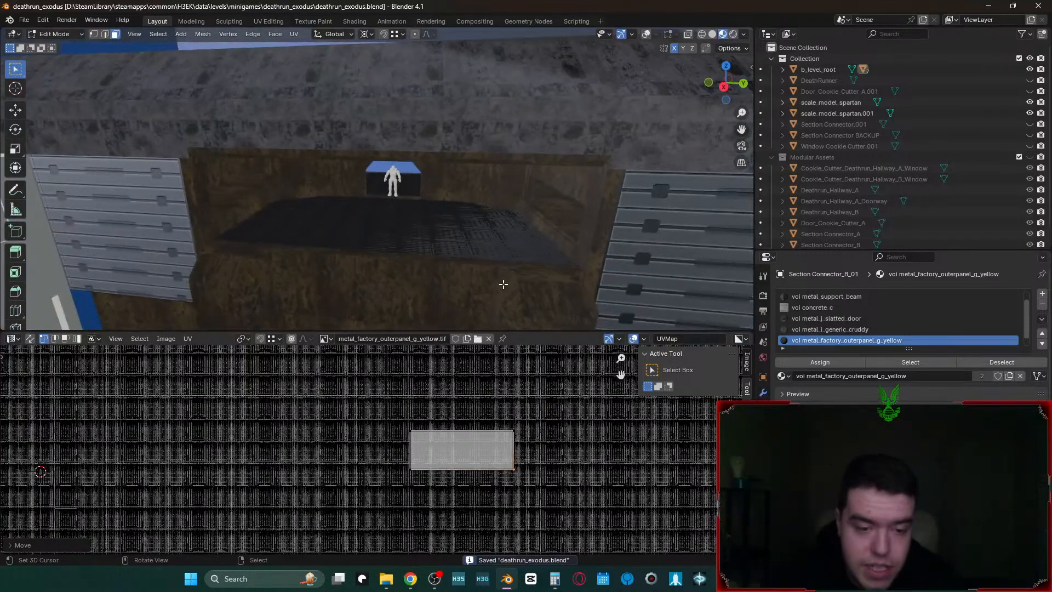
- Enlarge the 3D viewport, fly out to view the connector and hallways from outside, and return to Object Mode
{"action": "left_click_drag", "start_coordinate": [526, 329], "coordinate": [527, 476]}
{"action": "key", "text": "shift+grave"}
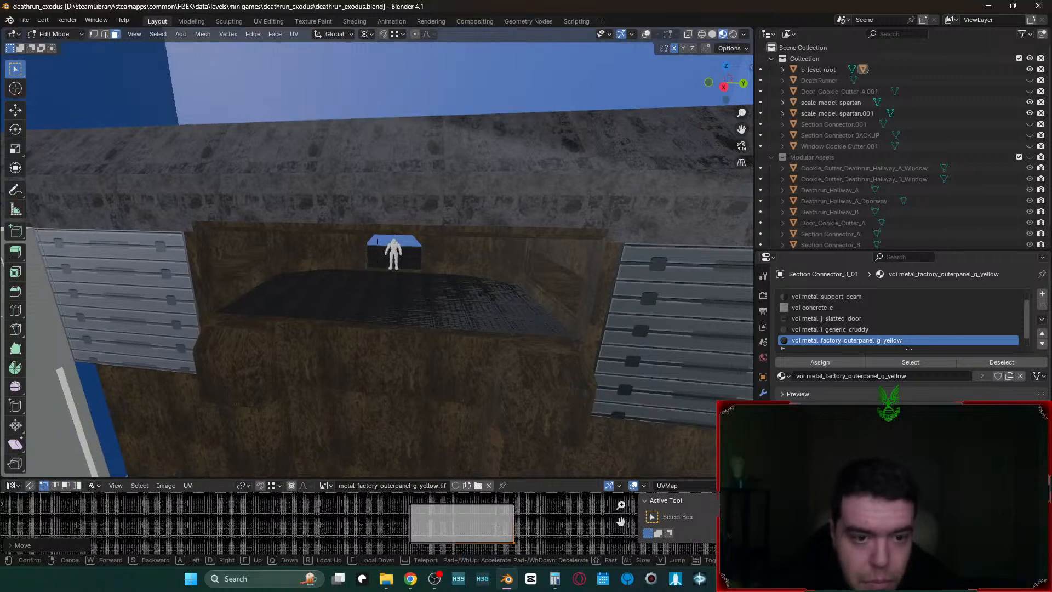
{"action": "key", "text": "s"}
{"action": "key", "text": "d"}
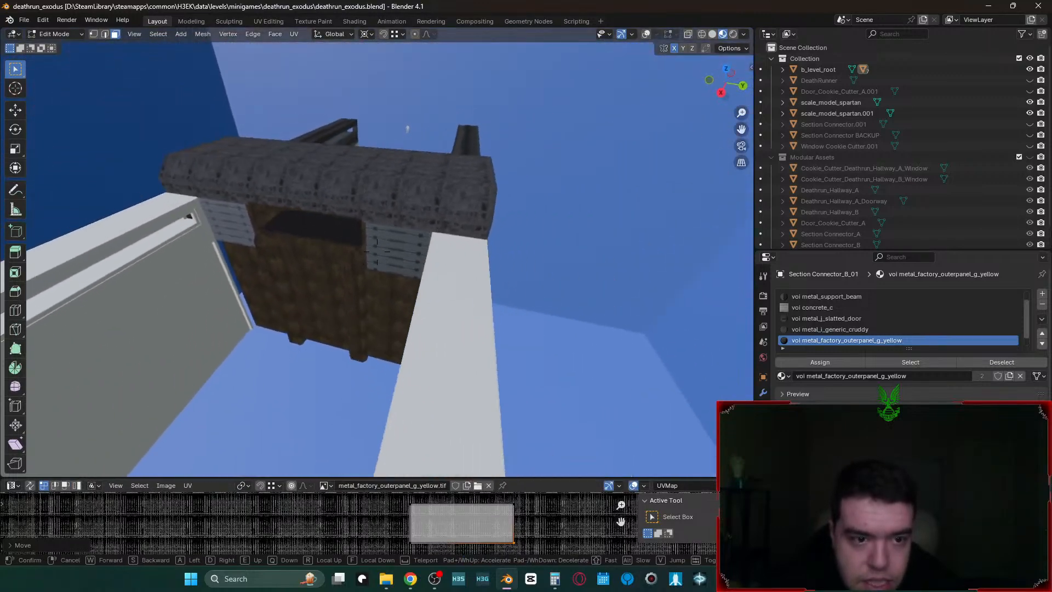
{"action": "key", "text": "d"}
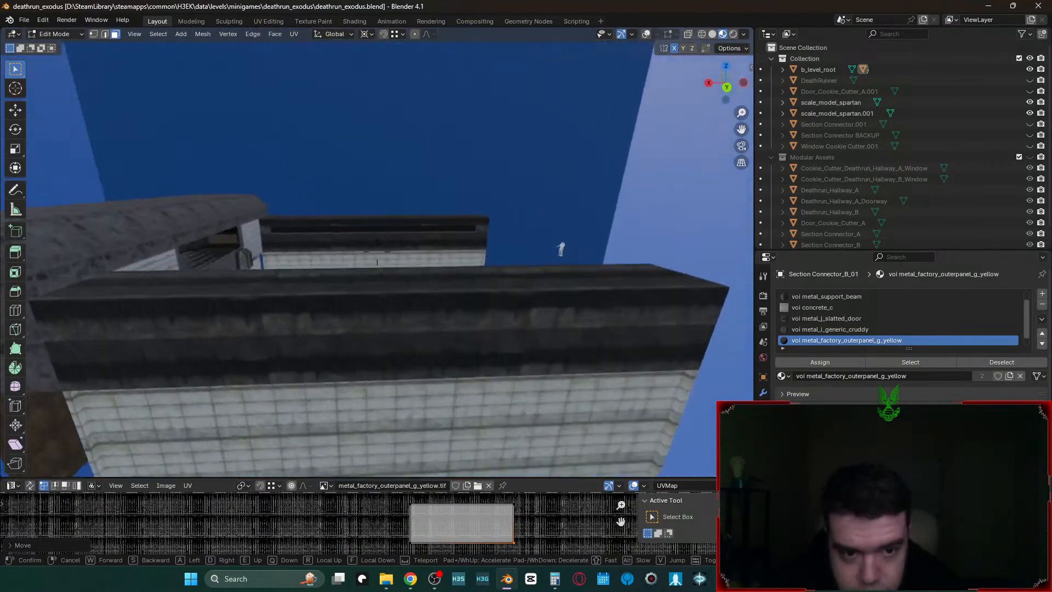
{"action": "key", "text": "Return"}
{"action": "key", "text": "Tab"}
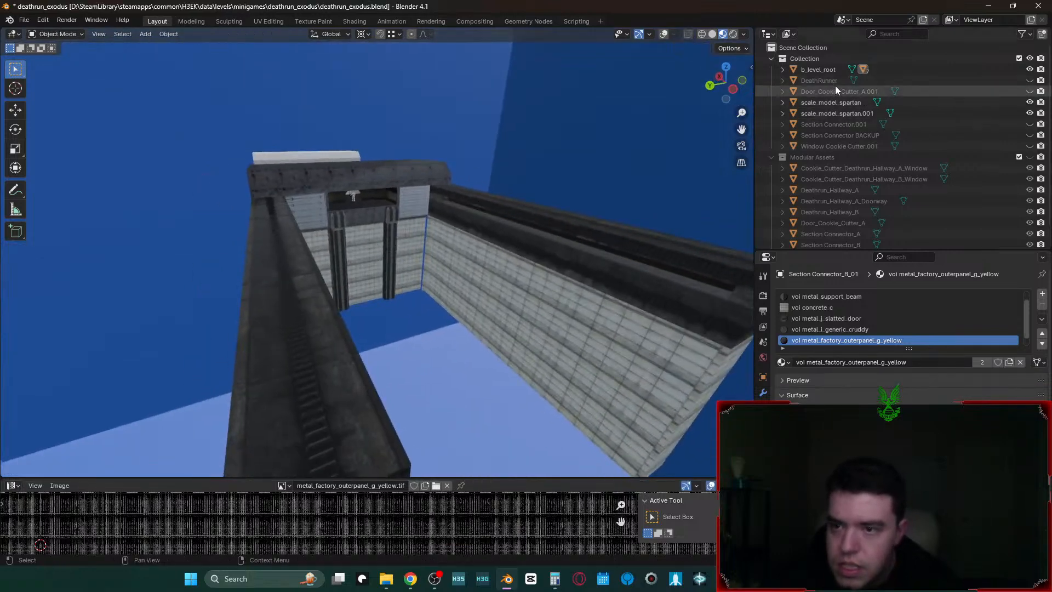
- Turn on the viewport overlays, clear the object selection and view the whole hallway structure inside the skybox
{"action": "left_click", "coordinate": [467, 228]}
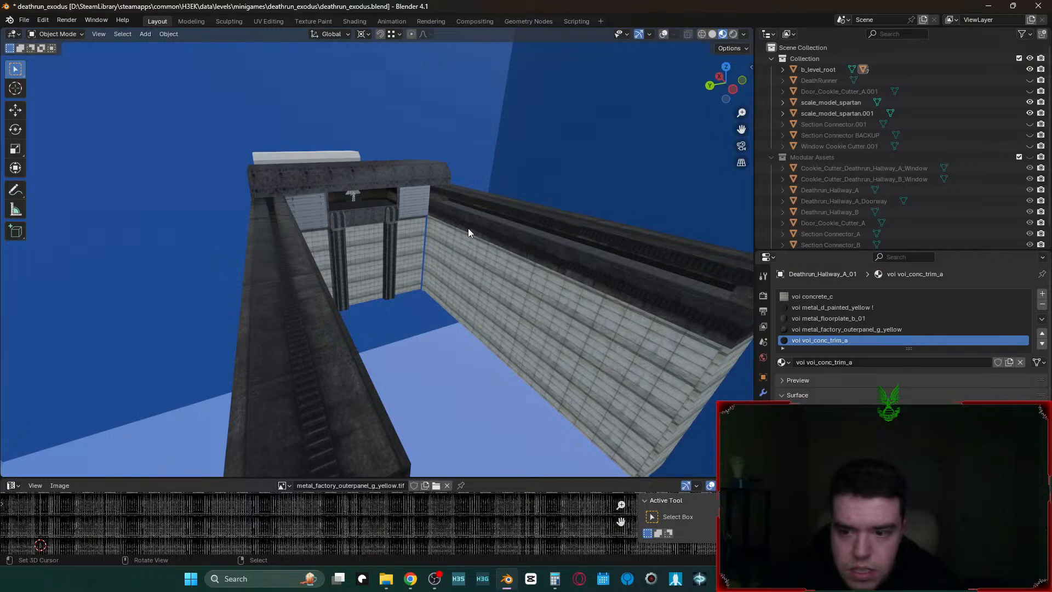
{"action": "left_click", "coordinate": [660, 34]}
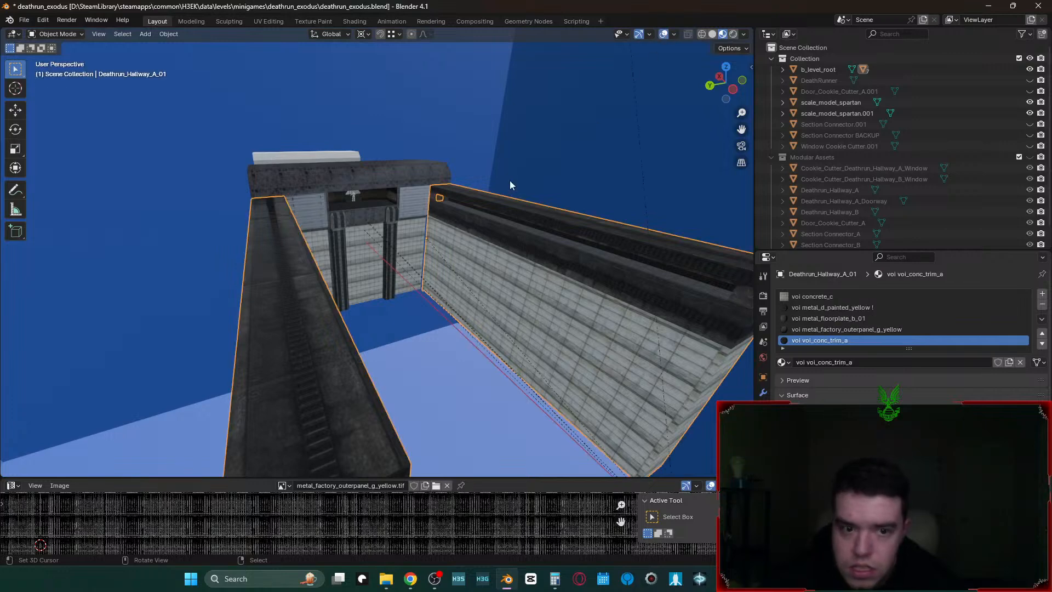
{"action": "key", "text": "alt+a"}
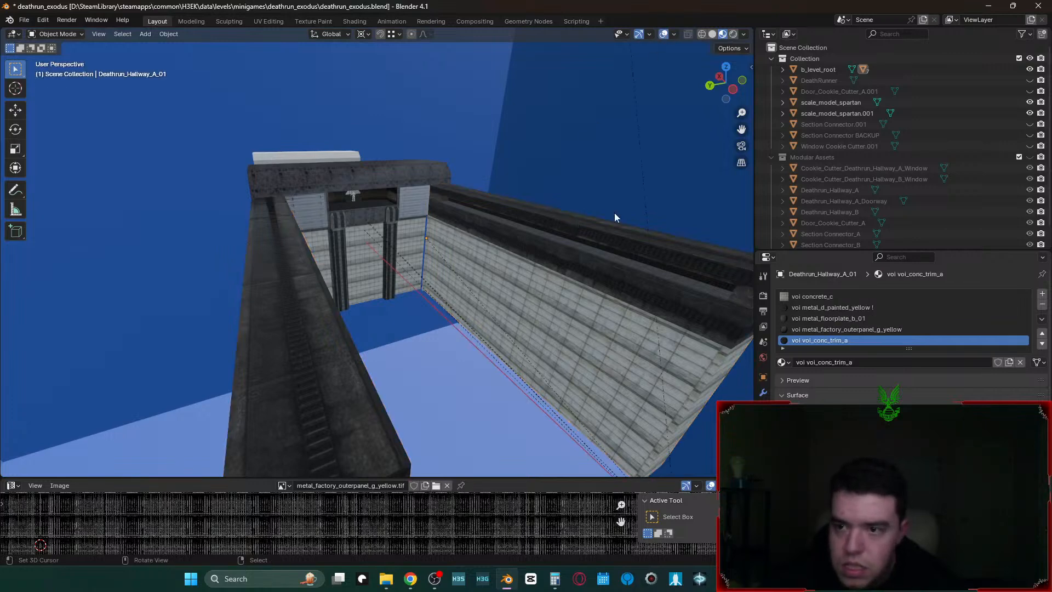
{"action": "scroll", "coordinate": [619, 217], "scroll_direction": "down", "scroll_amount": 4}
{"action": "scroll", "coordinate": [881, 208], "scroll_direction": "down", "scroll_amount": 2}
{"action": "scroll", "coordinate": [885, 208], "scroll_direction": "up", "scroll_amount": 2}
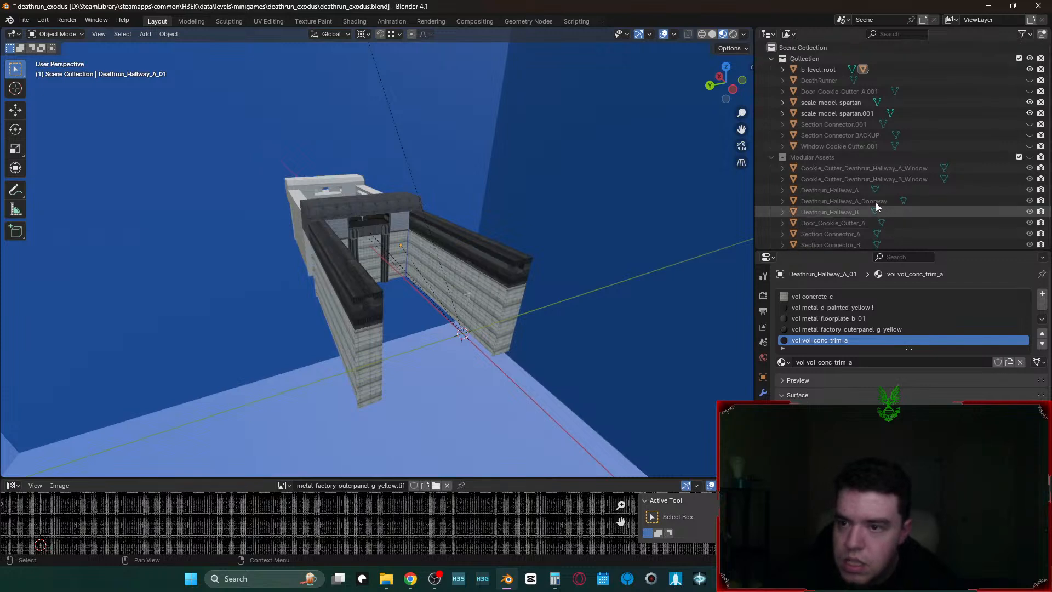
- Check which objects are parented under b_level_root, collapse its hierarchy again and save the file
{"action": "left_click", "coordinate": [783, 68]}
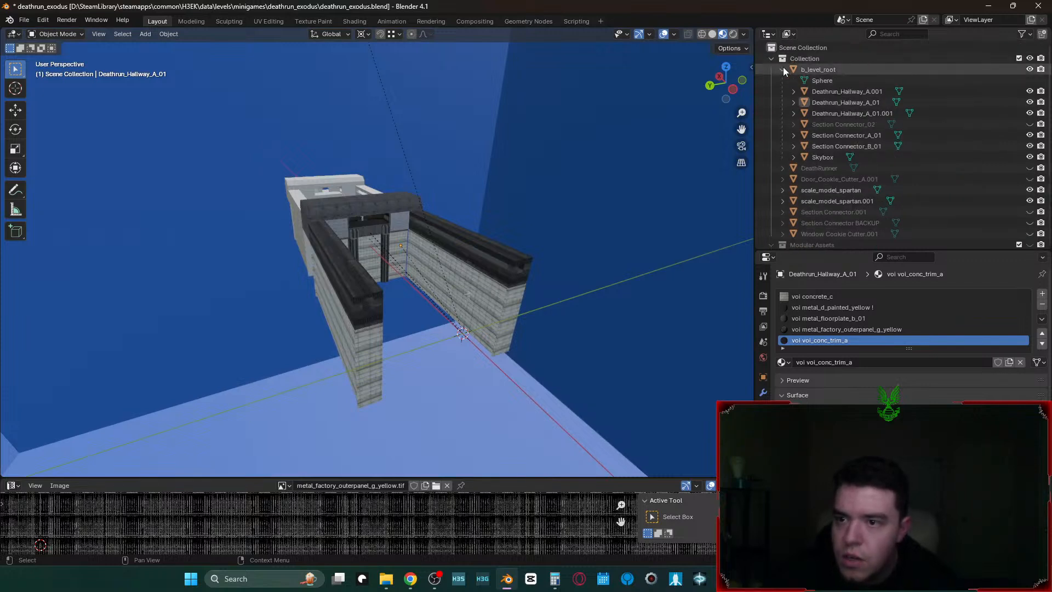
{"action": "left_click", "coordinate": [783, 68]}
{"action": "key", "text": "ctrl+s"}
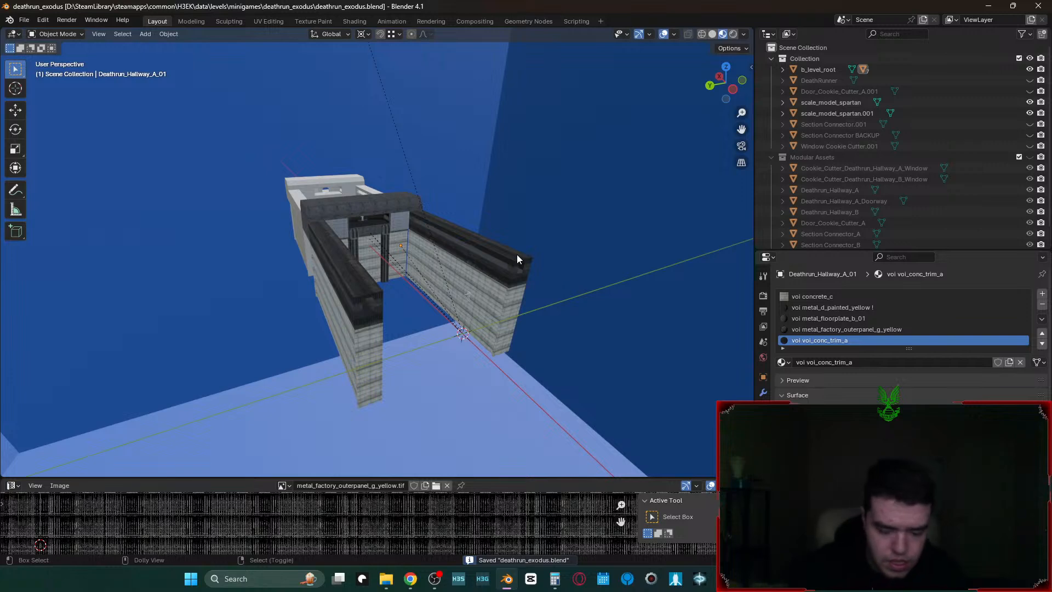
- Export the level as deathrun_exodus.ASS into the structure folder with game title Halo 3 and Export Hidden Geometry disabled
{"action": "key", "text": "ctrl+shift+e"}
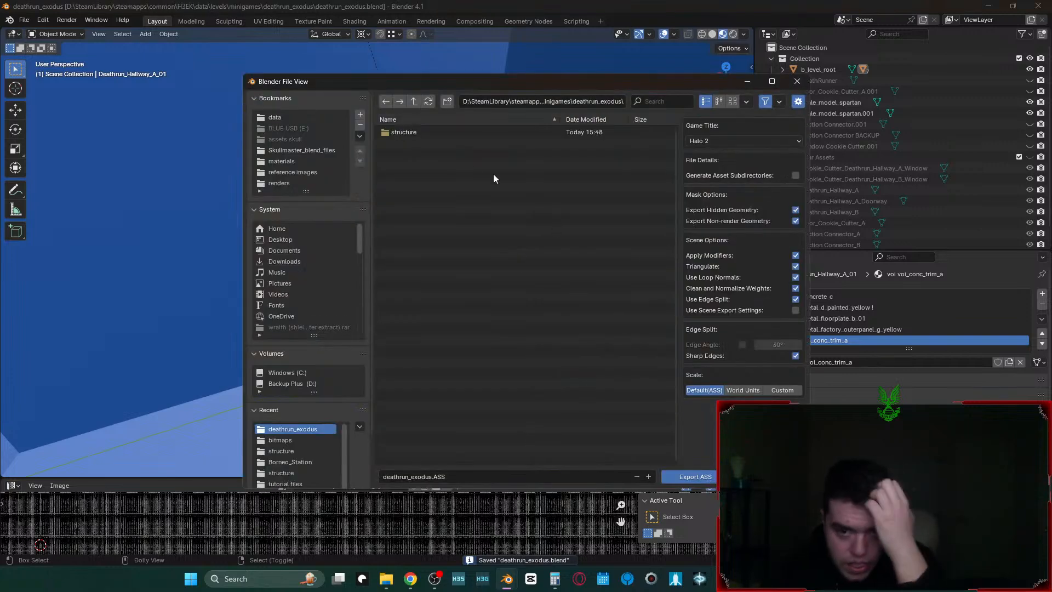
{"action": "left_click", "coordinate": [409, 132]}
{"action": "double_click", "coordinate": [409, 132]}
{"action": "left_click", "coordinate": [713, 141]}
{"action": "left_click", "coordinate": [708, 169]}
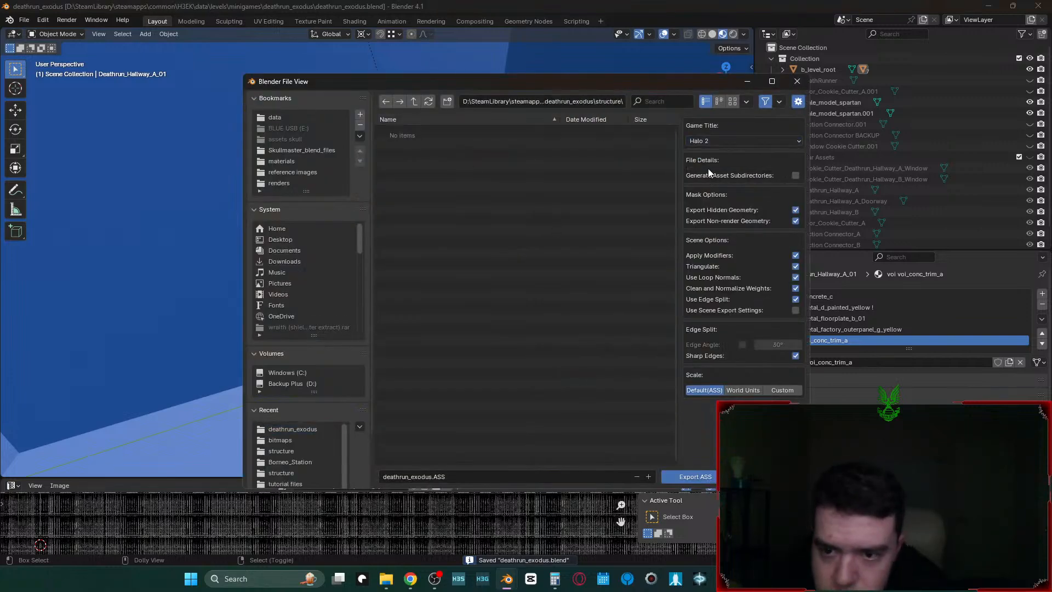
{"action": "left_click", "coordinate": [707, 143]}
{"action": "left_click", "coordinate": [708, 157]}
{"action": "left_click", "coordinate": [712, 141]}
{"action": "left_click", "coordinate": [728, 165]}
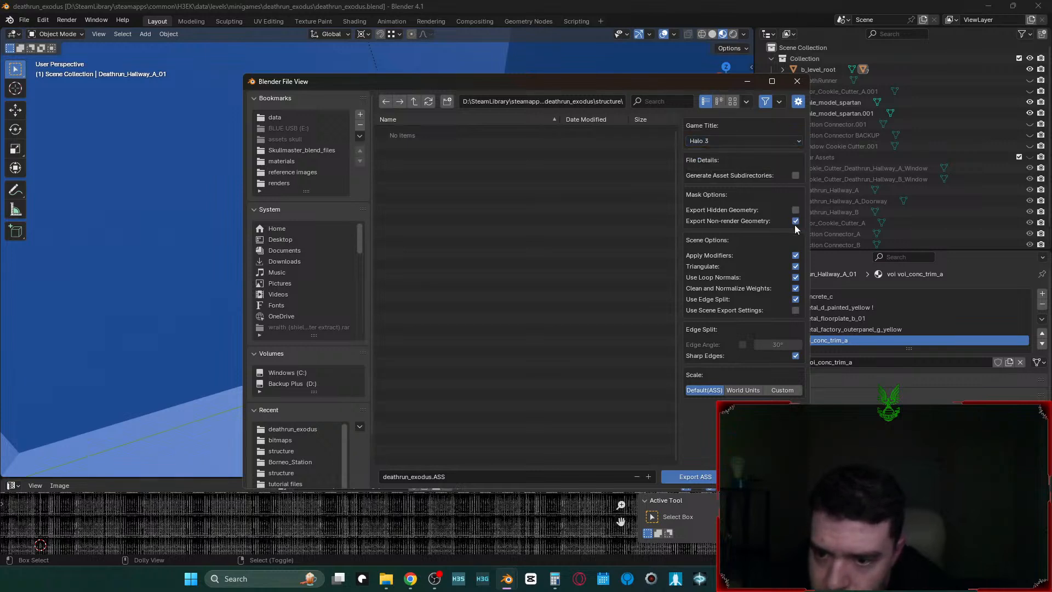
{"action": "left_click", "coordinate": [692, 477]}
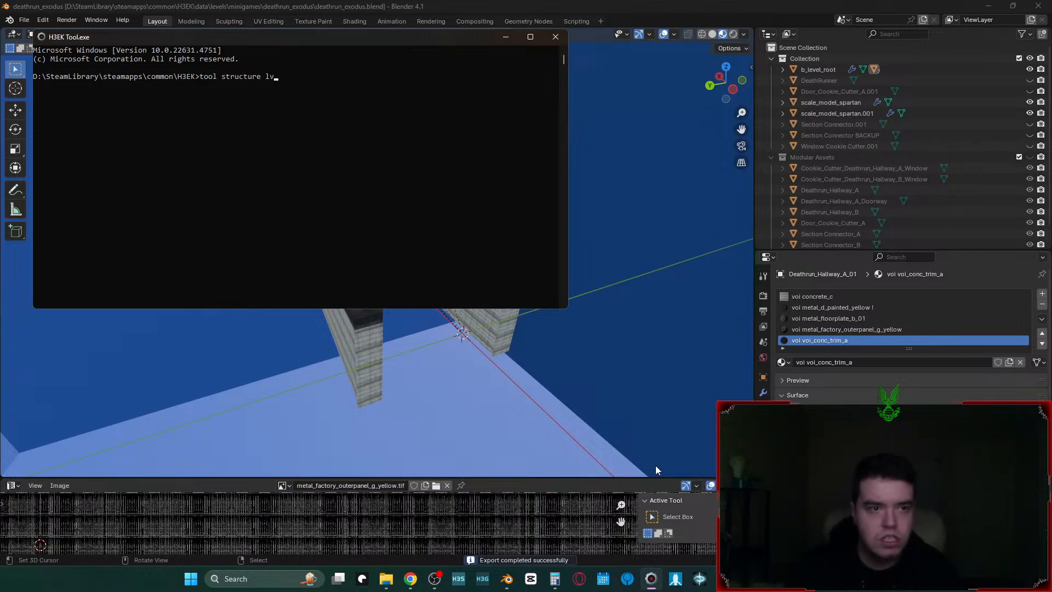
- Run tool structure levels\minigames\deathrun_exodus\structure\deathrun_exodus.ass in the H3EK Tool console
{"action": "type", "text": "s\\m"}
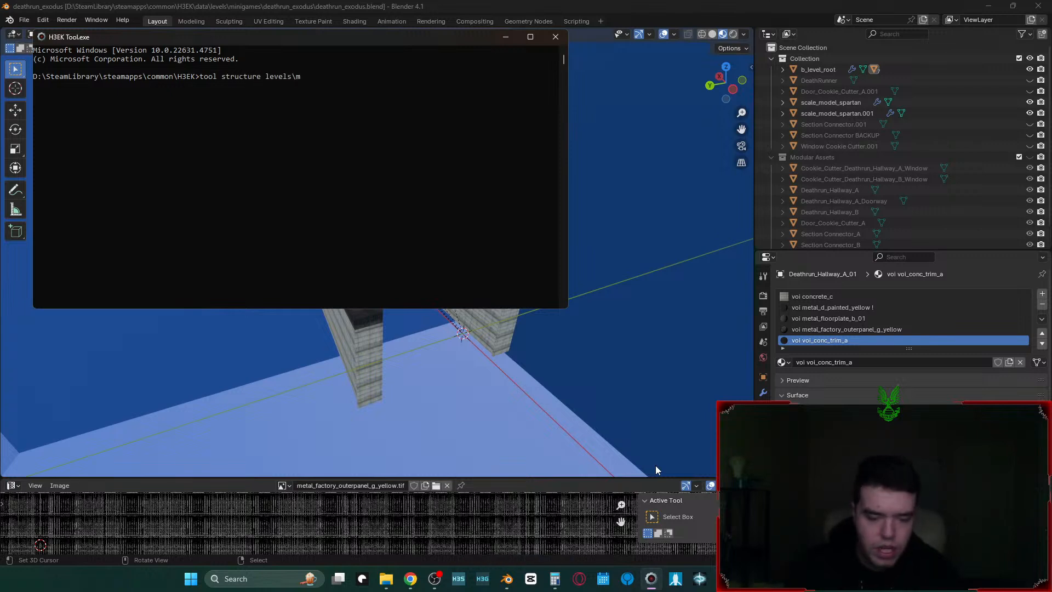
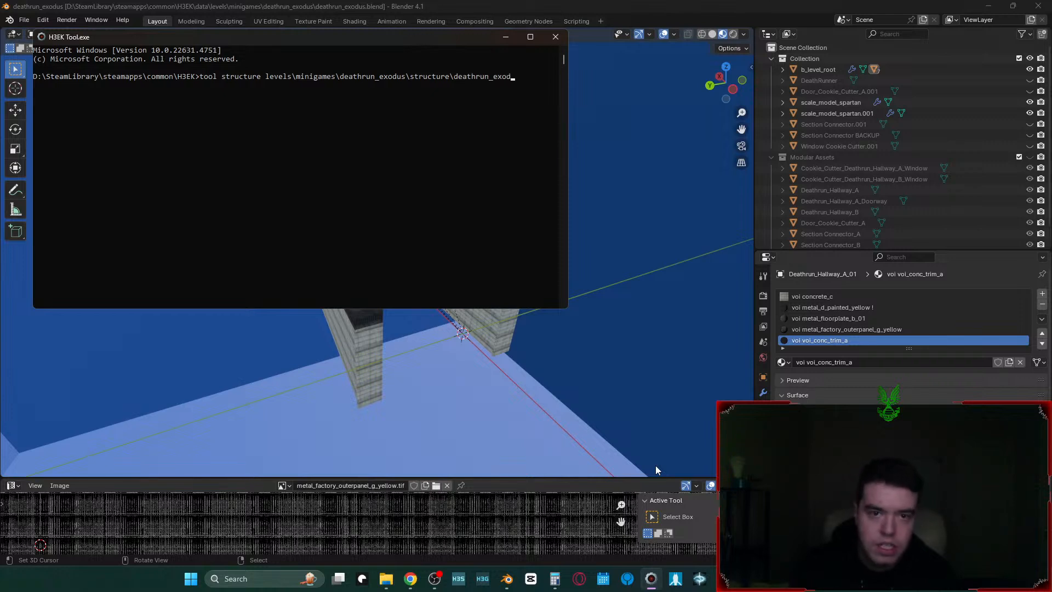
{"action": "type", "text": "s.as"}
{"action": "key", "text": "Return"}
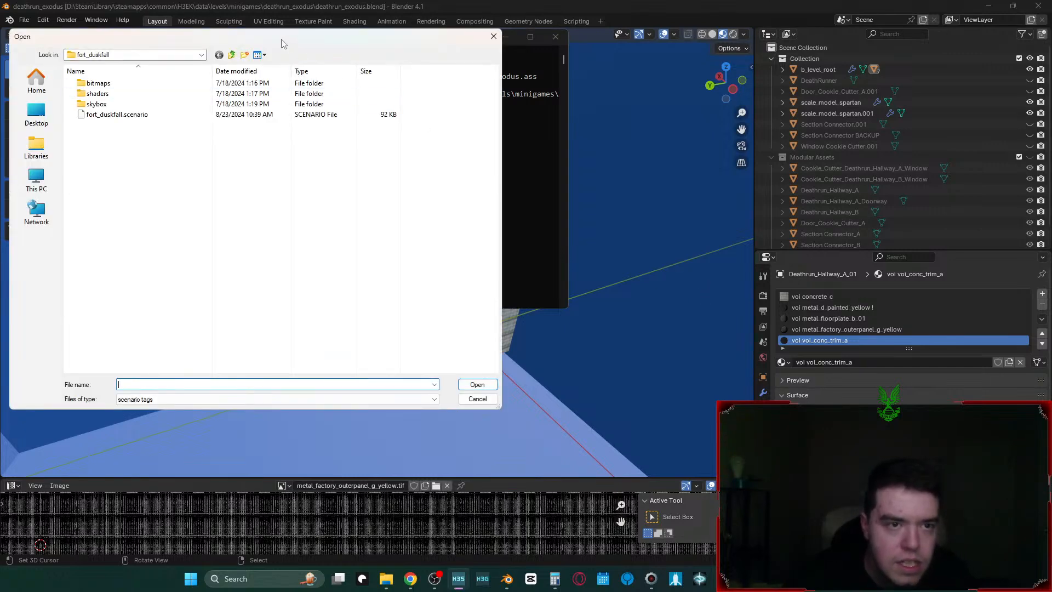
- Move the scenario Open dialog clear of the console output and browse up from fort_duskfall to the levels folder
{"action": "left_click_drag", "start_coordinate": [281, 40], "coordinate": [924, 159]}
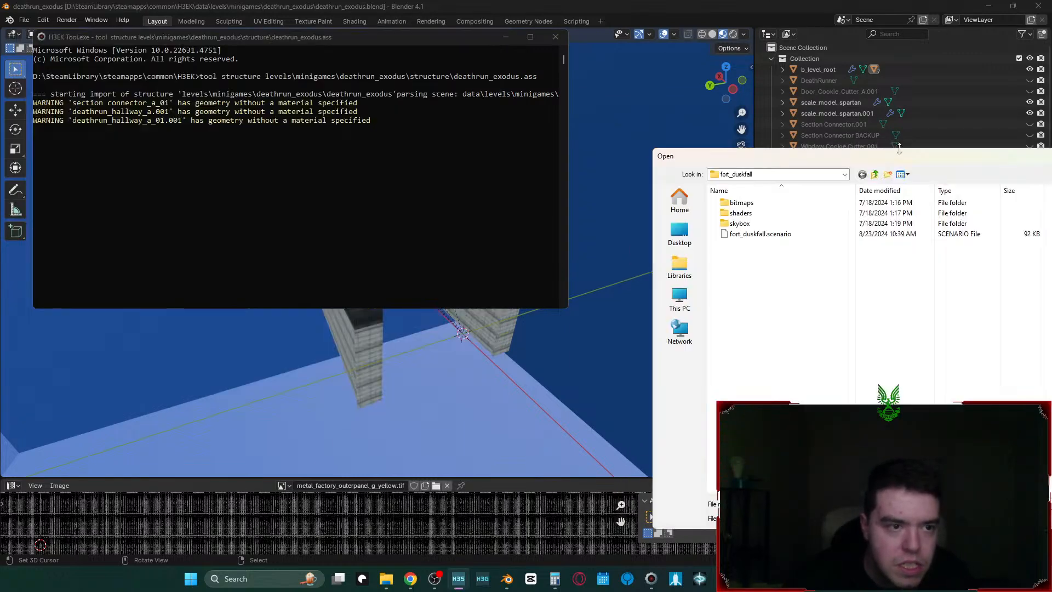
{"action": "left_click_drag", "start_coordinate": [770, 157], "coordinate": [537, 96]}
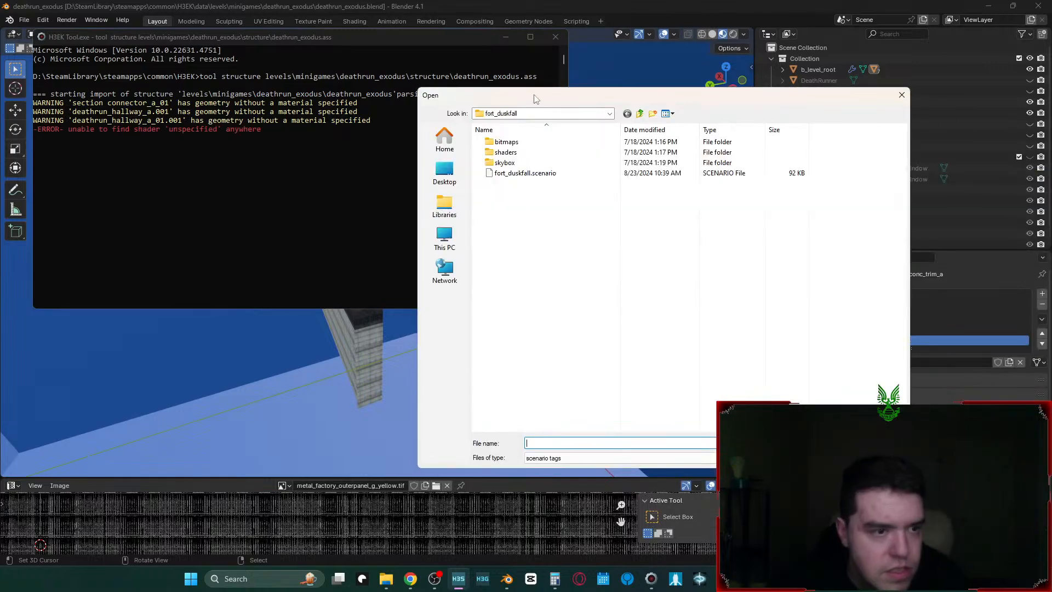
{"action": "left_click", "coordinate": [640, 114]}
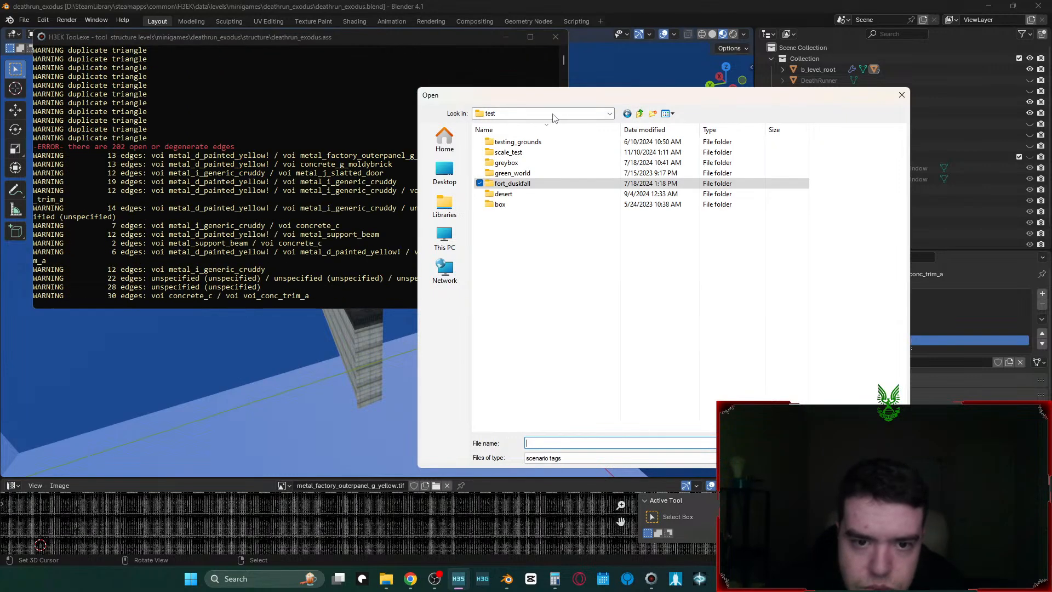
{"action": "left_click", "coordinate": [639, 114]}
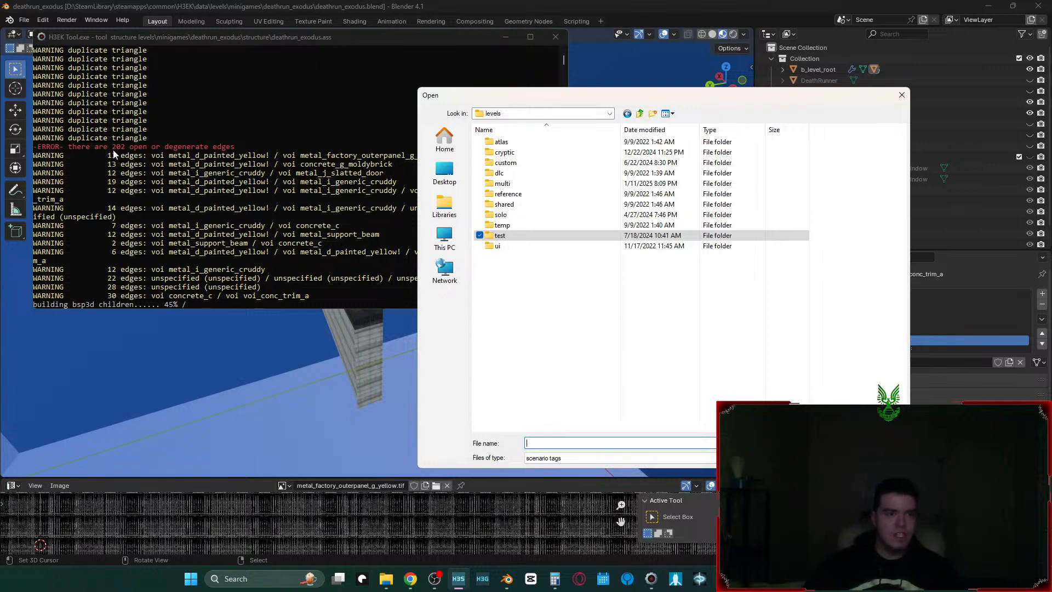
- Switch to Blender and flip the normals of the reversed side wall in Deathrun_Hallway_A_01, selecting its linked faces
{"action": "left_click", "coordinate": [331, 371]}
{"action": "key", "text": "Tab"}
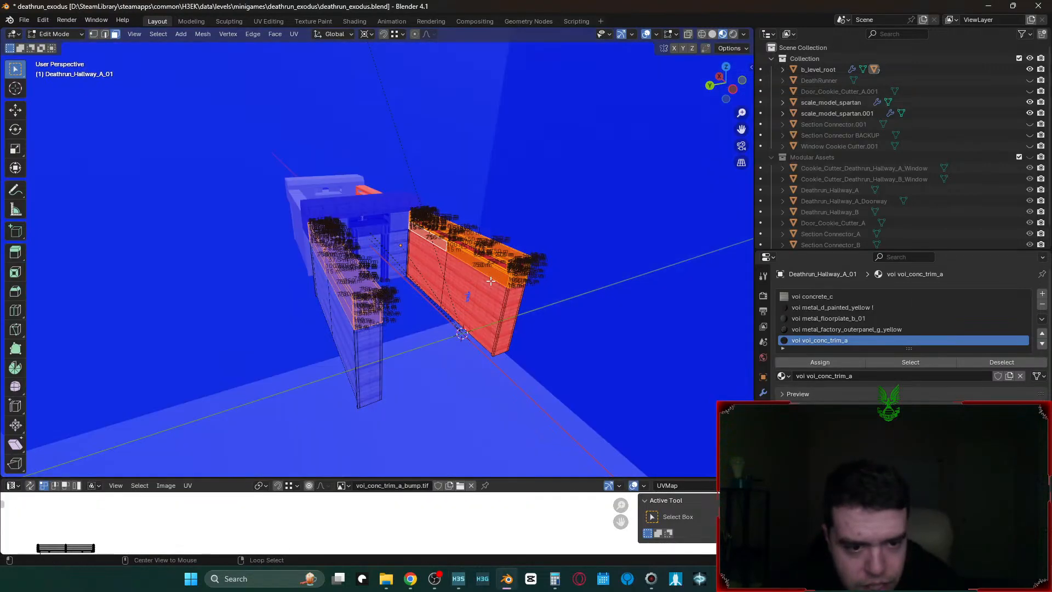
{"action": "key", "text": "shift+grave"}
{"action": "left_click", "coordinate": [510, 340]}
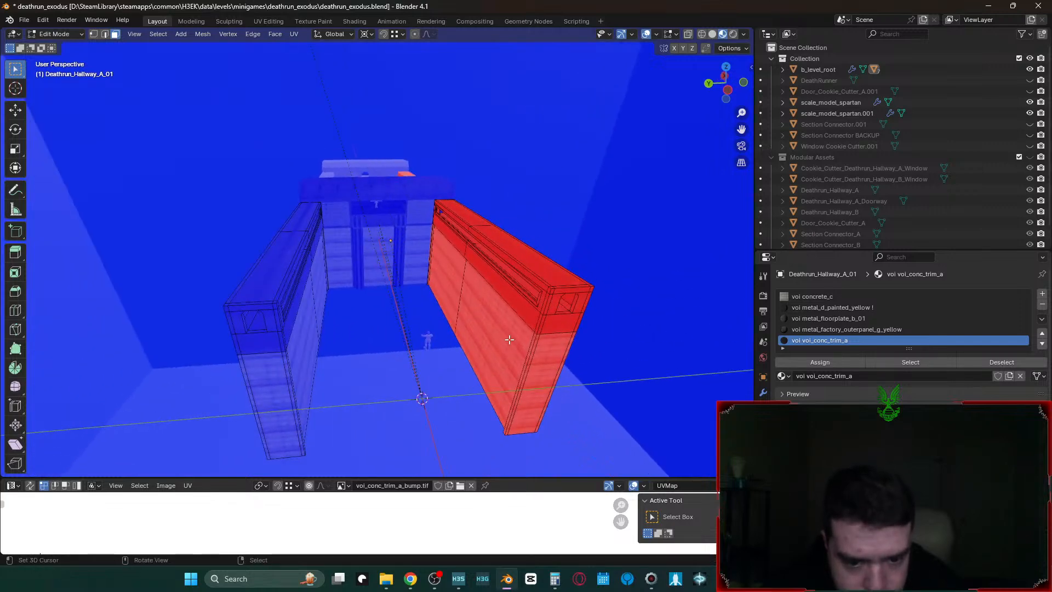
{"action": "key", "text": "l"}
{"action": "key", "text": "q"}
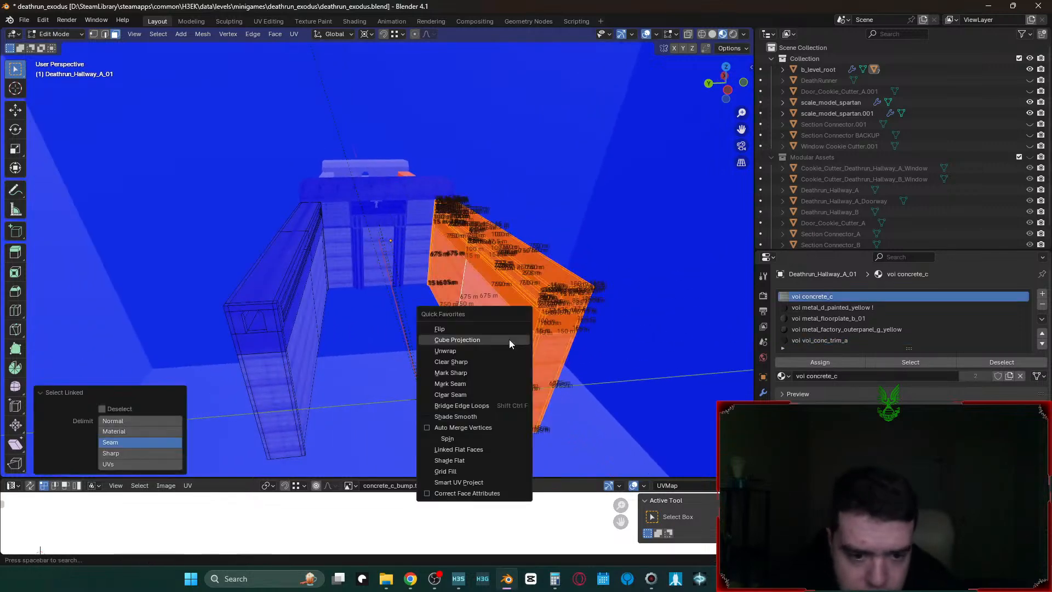
{"action": "left_click", "coordinate": [465, 327]}
{"action": "key", "text": "Tab"}
- Delete the untextured second hallway section, Deathrun_Hallway_A_01.001
{"action": "key", "text": "shift+grave"}
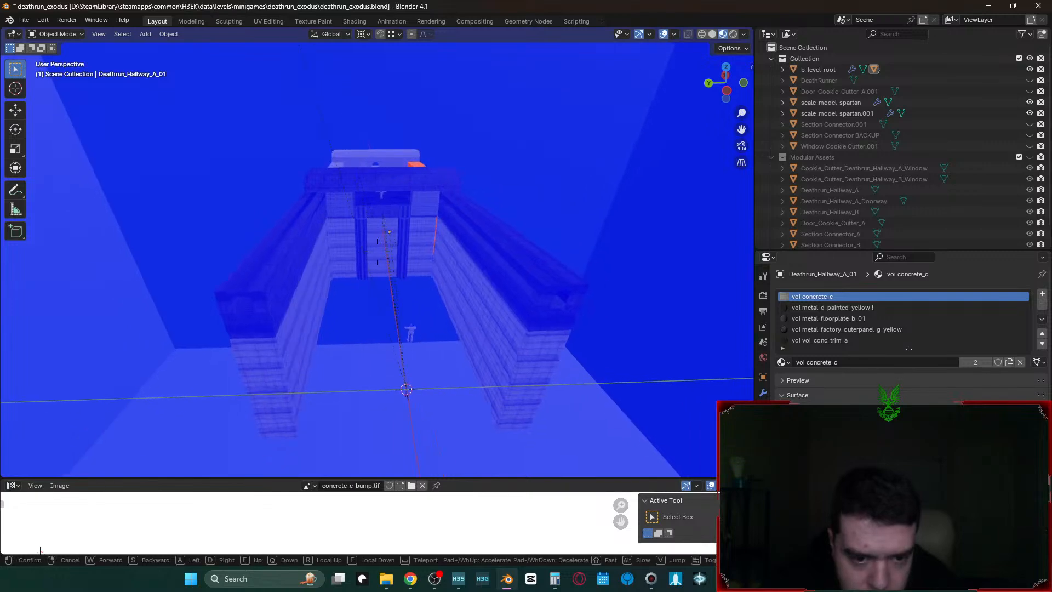
{"action": "key", "text": "d"}
{"action": "left_click", "coordinate": [472, 323]}
{"action": "left_click", "coordinate": [469, 300]}
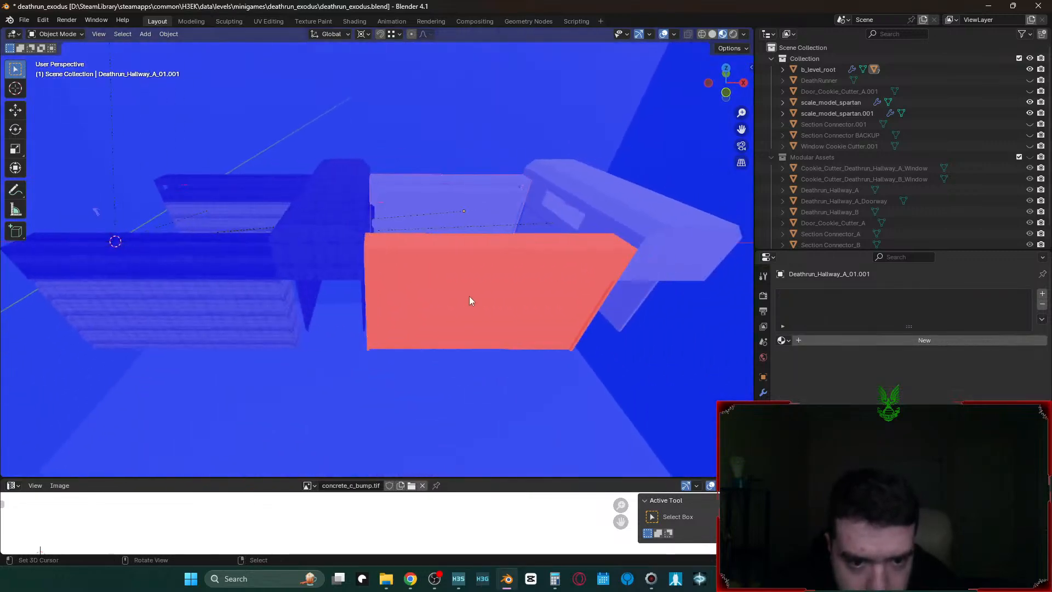
{"action": "key", "text": "x"}
{"action": "left_click", "coordinate": [413, 297]}
- Duplicate Deathrun_Hallway_A_01 along X and move the copy -1000.3 m in X to sit behind the first connector
{"action": "right_click", "coordinate": [221, 288]}
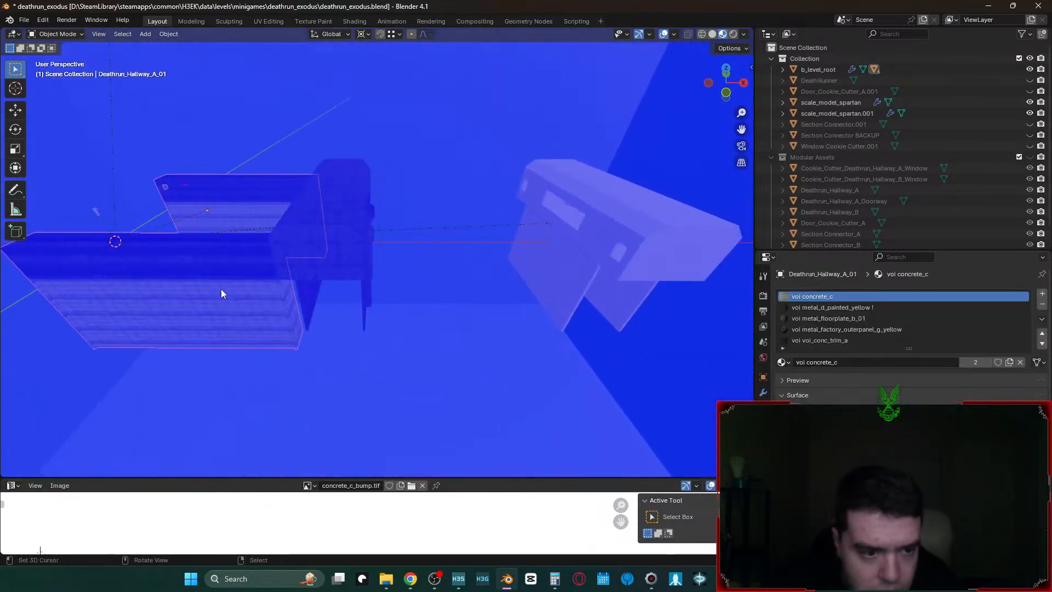
{"action": "key", "text": "shift+d"}
{"action": "left_click", "coordinate": [574, 298]}
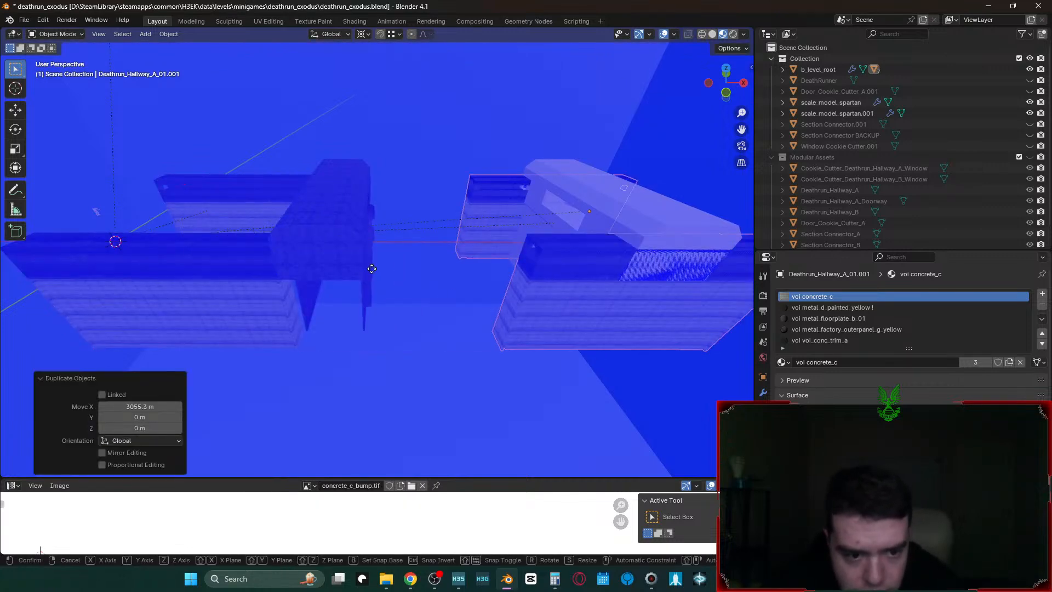
{"action": "type", "text": "gx-1000"}
{"action": "key", "text": "Return"}
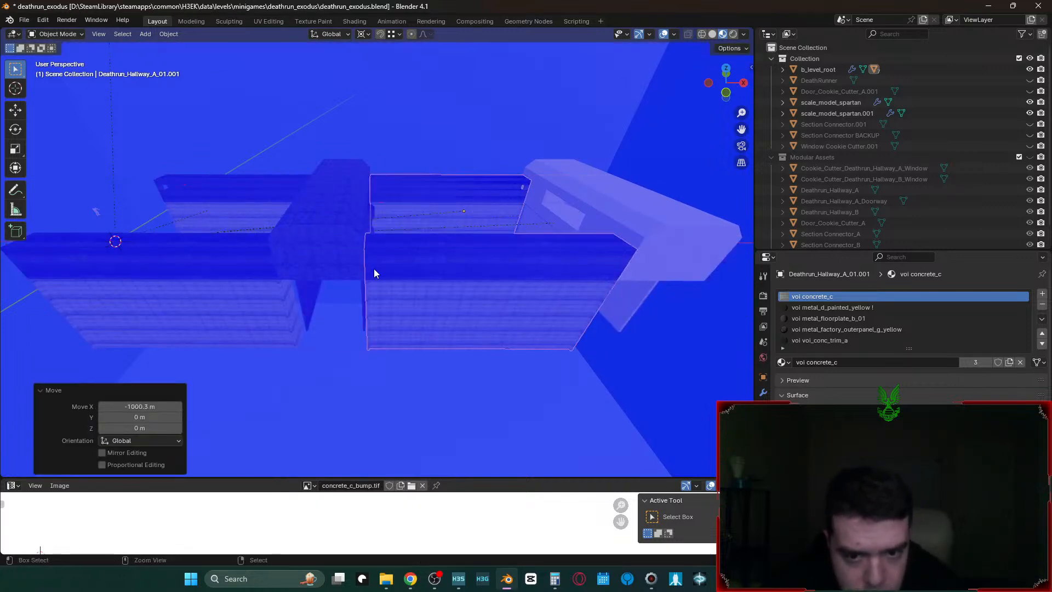
- Hide the untextured Section Connector_A_01 at the far end of the second hallway
{"action": "left_click", "coordinate": [586, 188]}
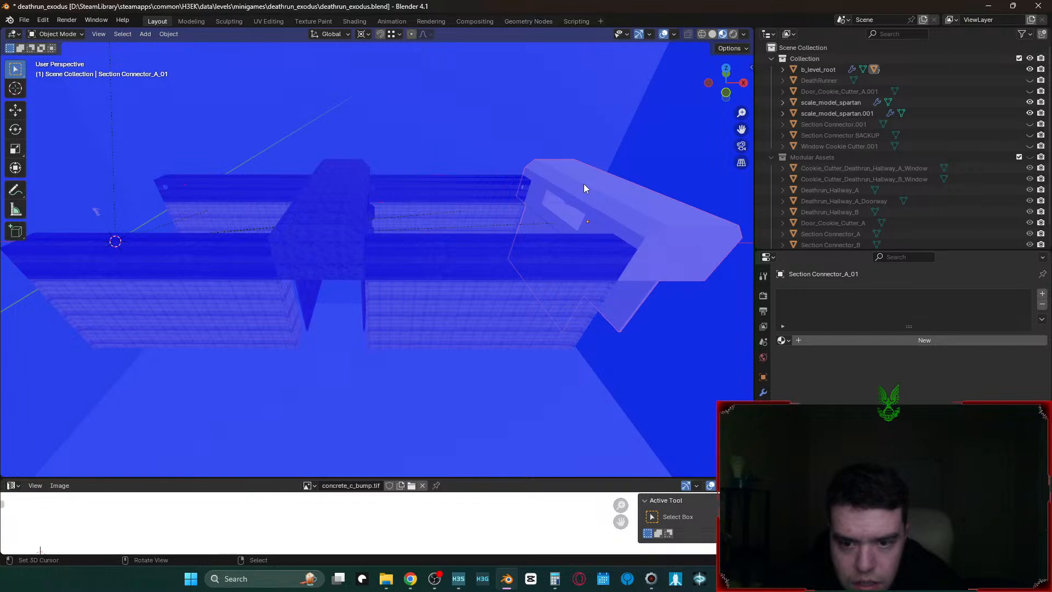
{"action": "key", "text": "shift+grave"}
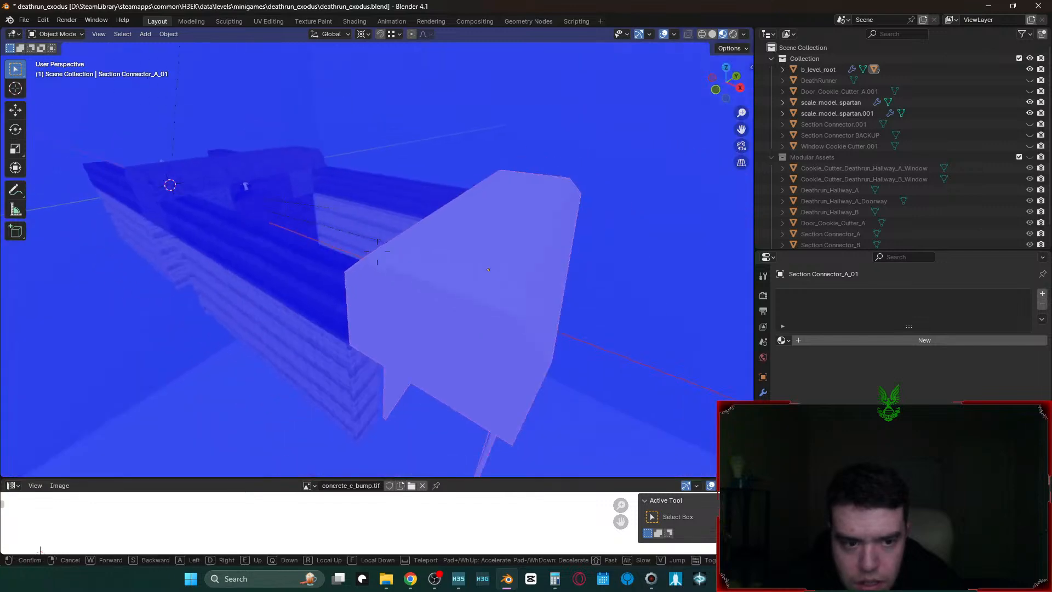
{"action": "left_click", "coordinate": [580, 184]}
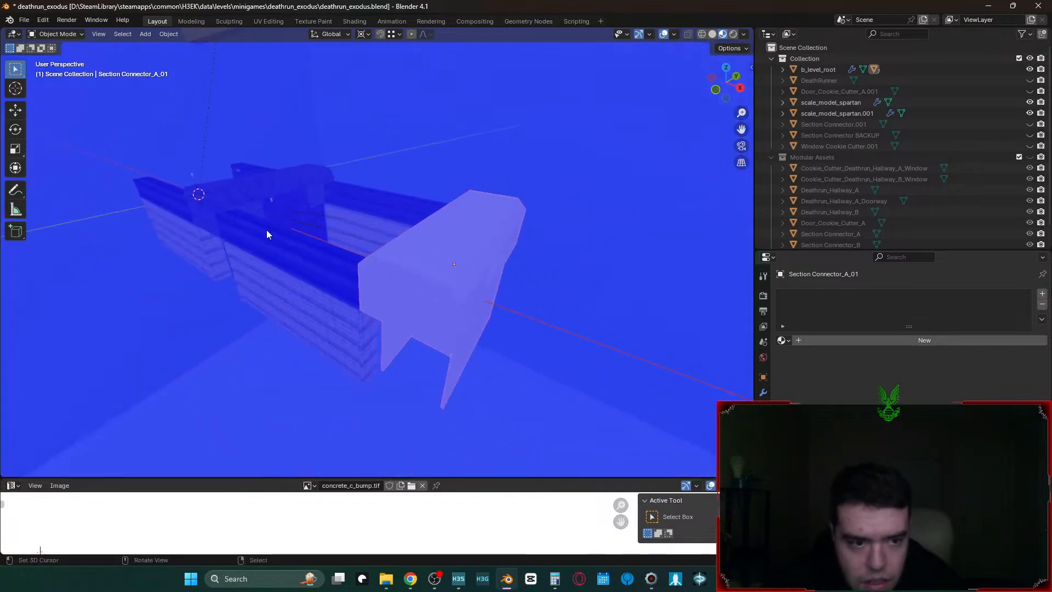
{"action": "key", "text": "h"}
- Duplicate Section Connector_B_01 along X and move the copy -1628.2 m in X to the end of the second hallway
{"action": "left_click", "coordinate": [306, 190]}
{"action": "key", "text": "shift+d"}
{"action": "key", "text": "x"}
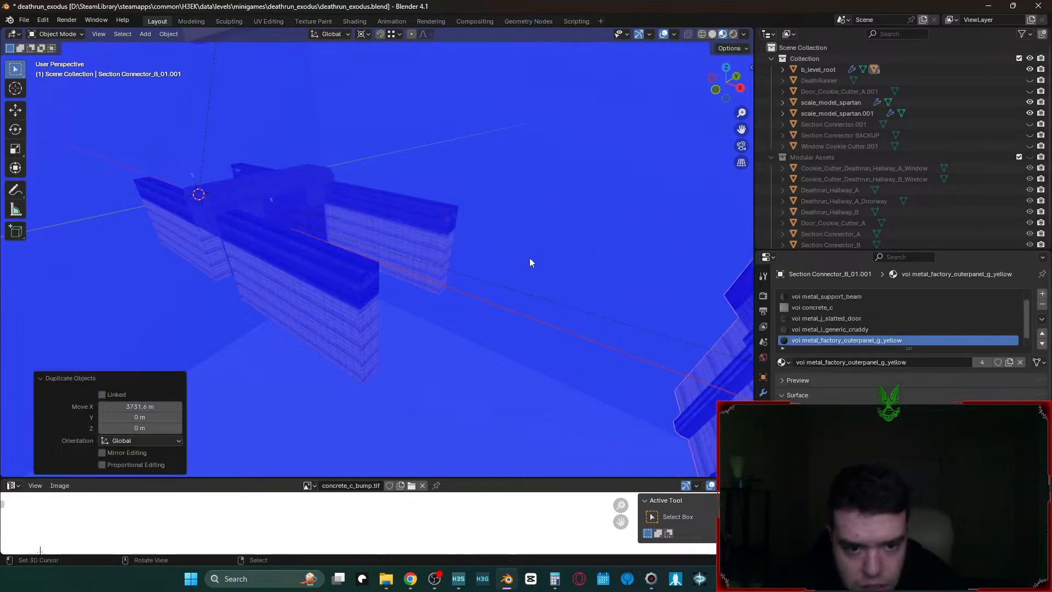
{"action": "left_click", "coordinate": [440, 245]}
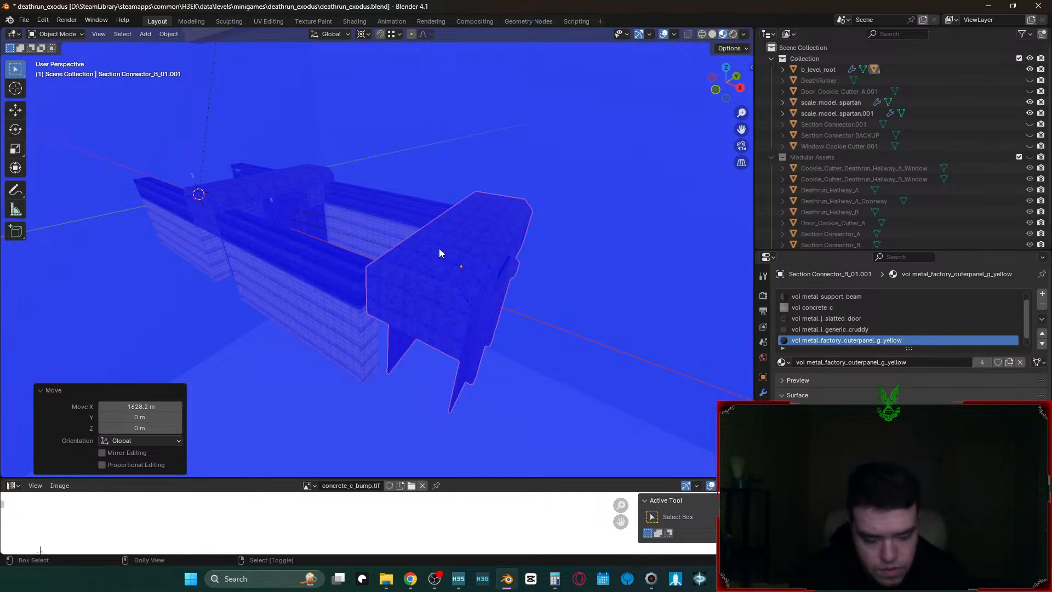
- Re-export the level as deathrun_exodus.ASS, rerun tool structure levels\minigames\deathrun_exodus\structure\deathrun_exodus.ass in H3EK Tool and review its output
{"action": "key", "text": "ctrl+shift+e"}
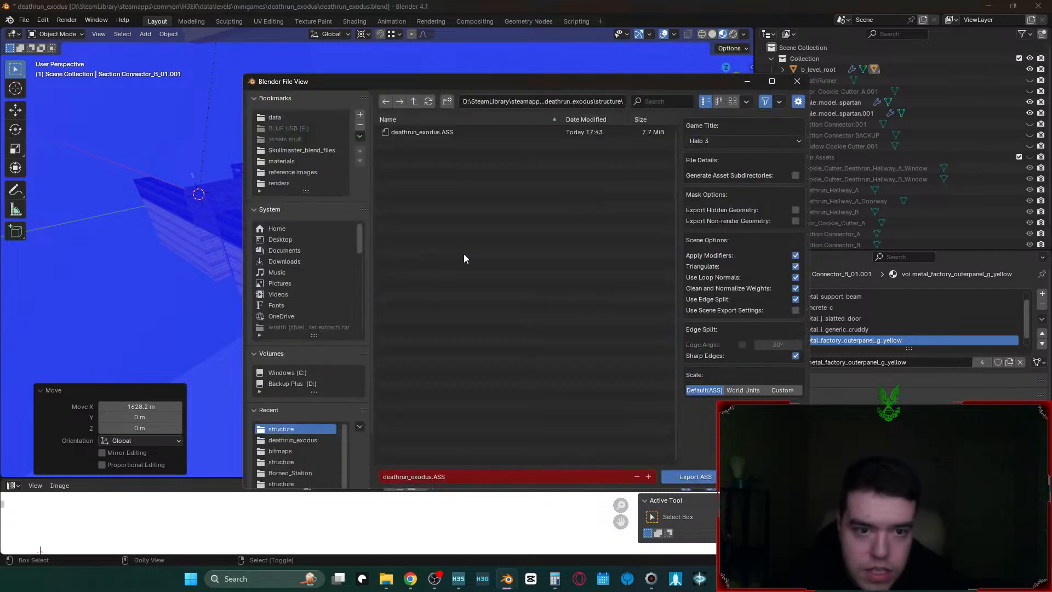
{"action": "left_click", "coordinate": [691, 476]}
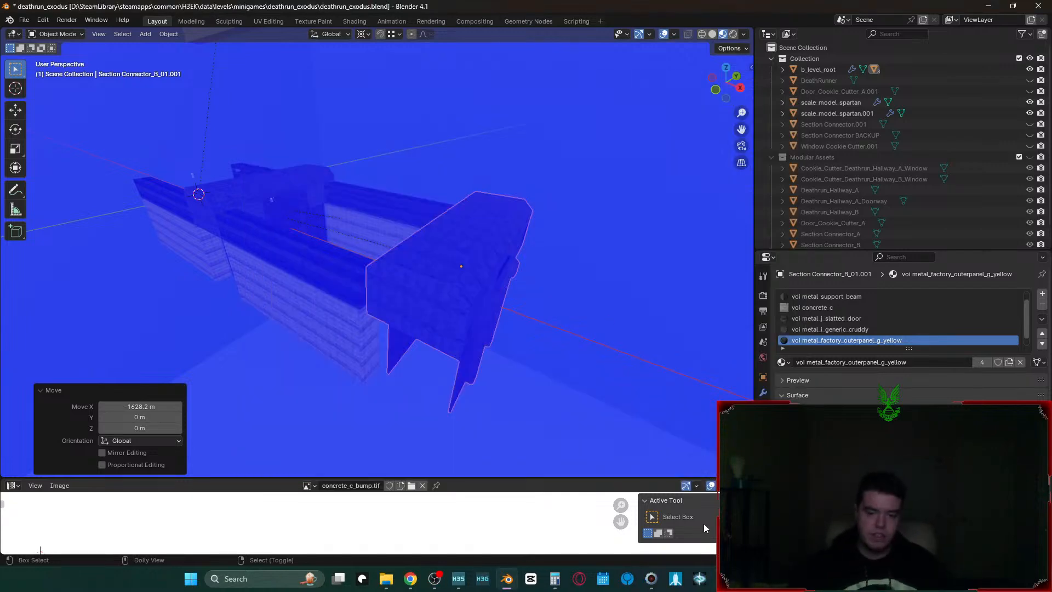
{"action": "left_click", "coordinate": [650, 579]}
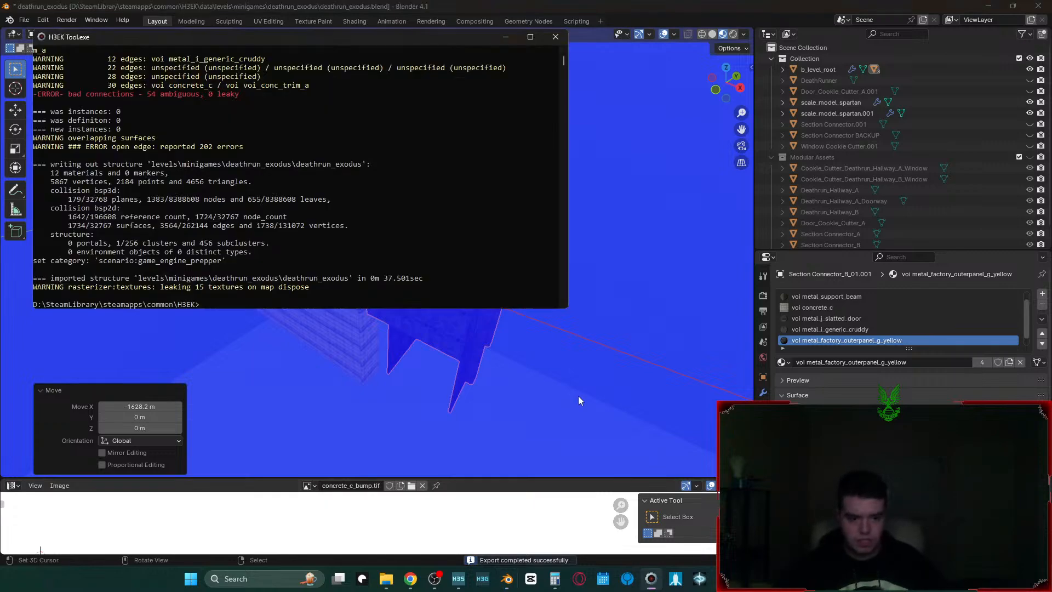
{"action": "key", "text": "Up"}
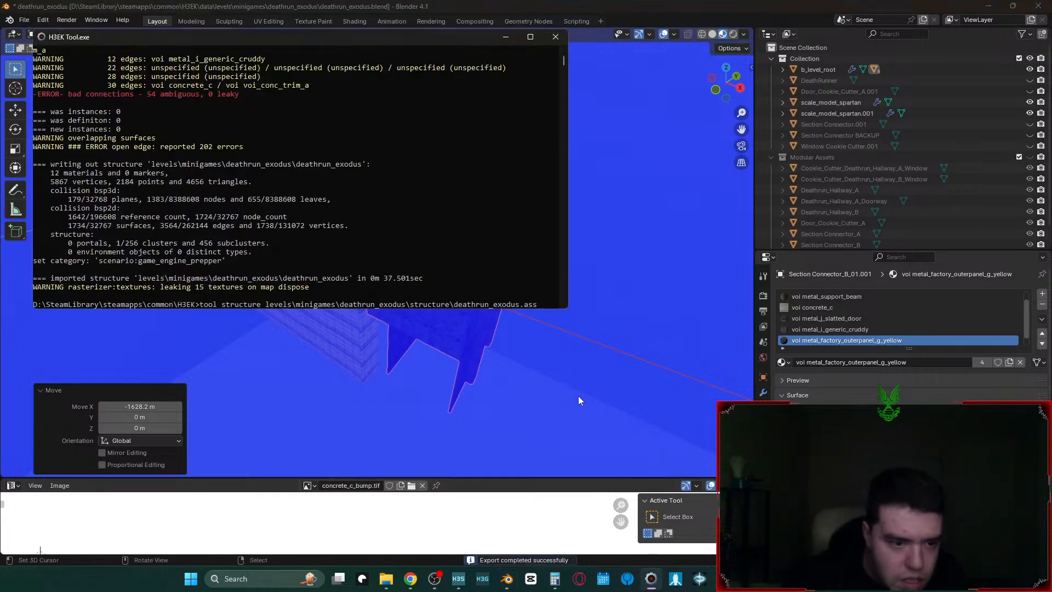
{"action": "key", "text": "Return"}
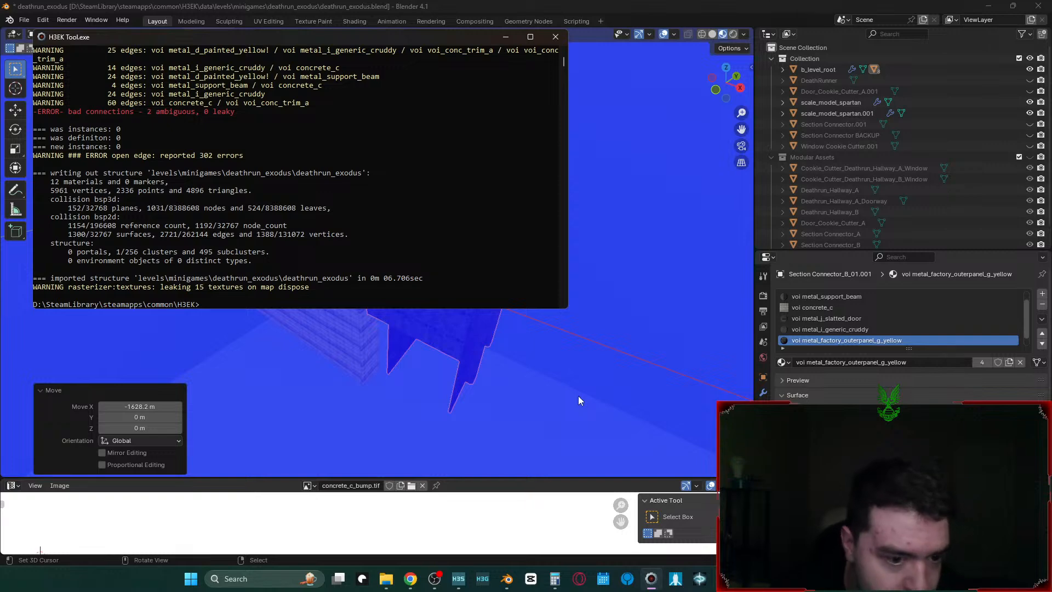
{"action": "scroll", "coordinate": [370, 181], "scroll_direction": "up", "scroll_amount": 6}
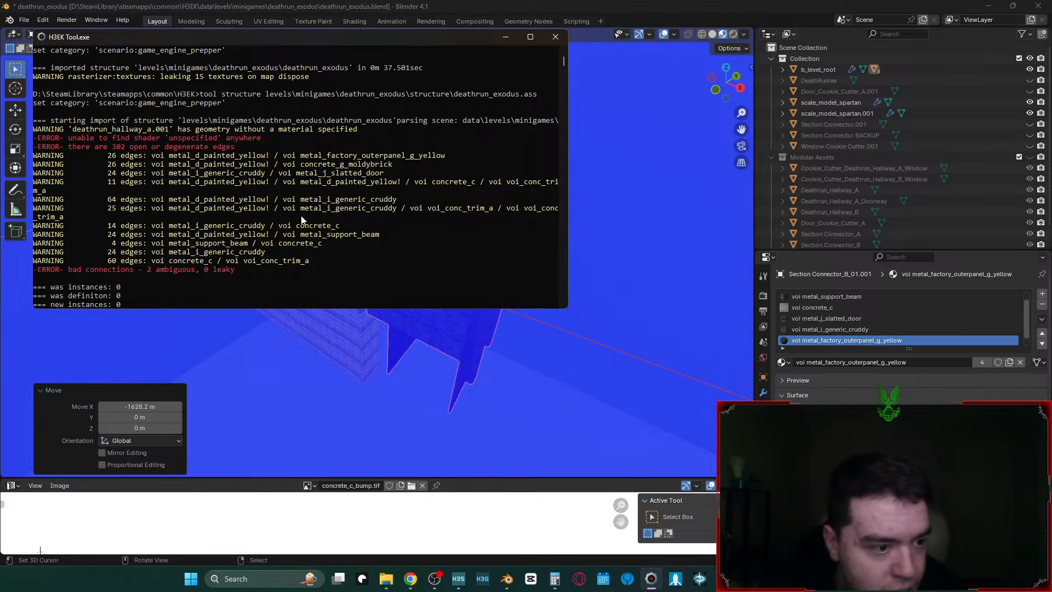
- Switch to H3 Sapien, open the deathrun_exodus scenario from levels\minigames\deathrun_exodus and maximize the application window
{"action": "left_click", "coordinate": [458, 580]}
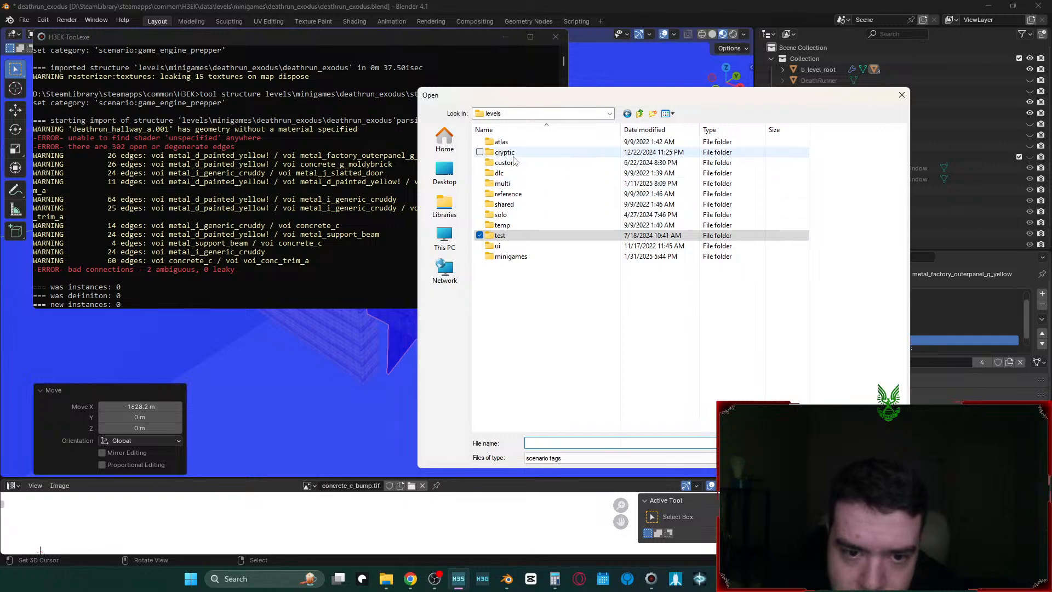
{"action": "double_click", "coordinate": [511, 256]}
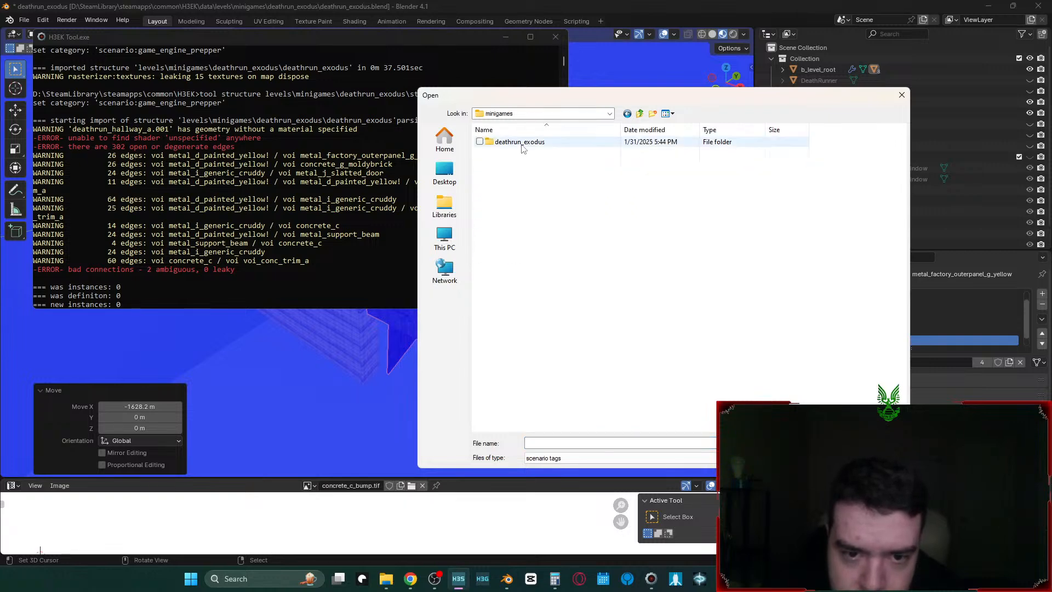
{"action": "double_click", "coordinate": [523, 144]}
{"action": "left_click", "coordinate": [523, 143]}
{"action": "double_click", "coordinate": [523, 144]}
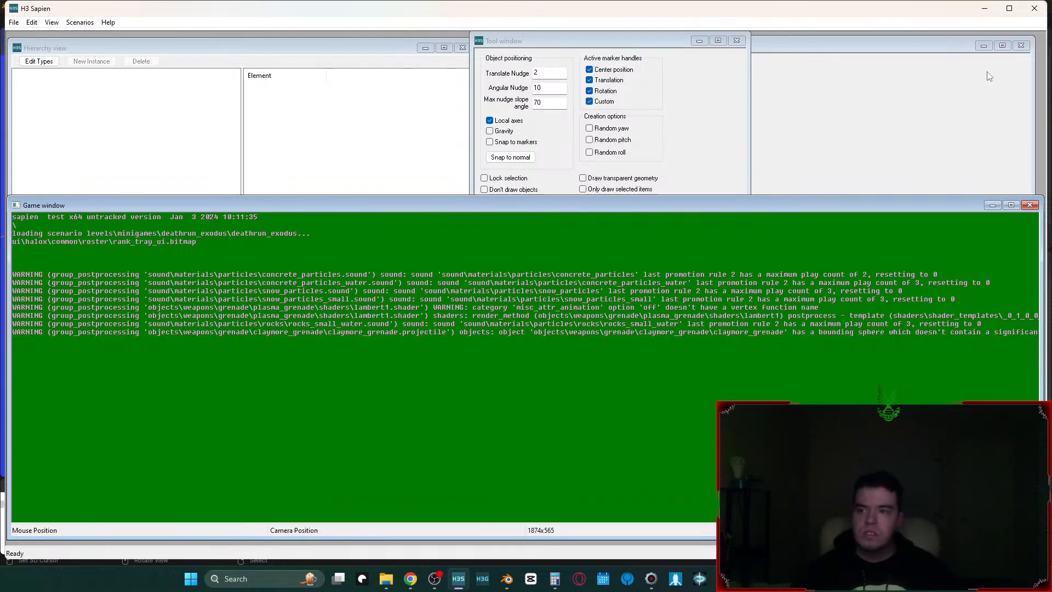
{"action": "left_click", "coordinate": [1008, 9]}
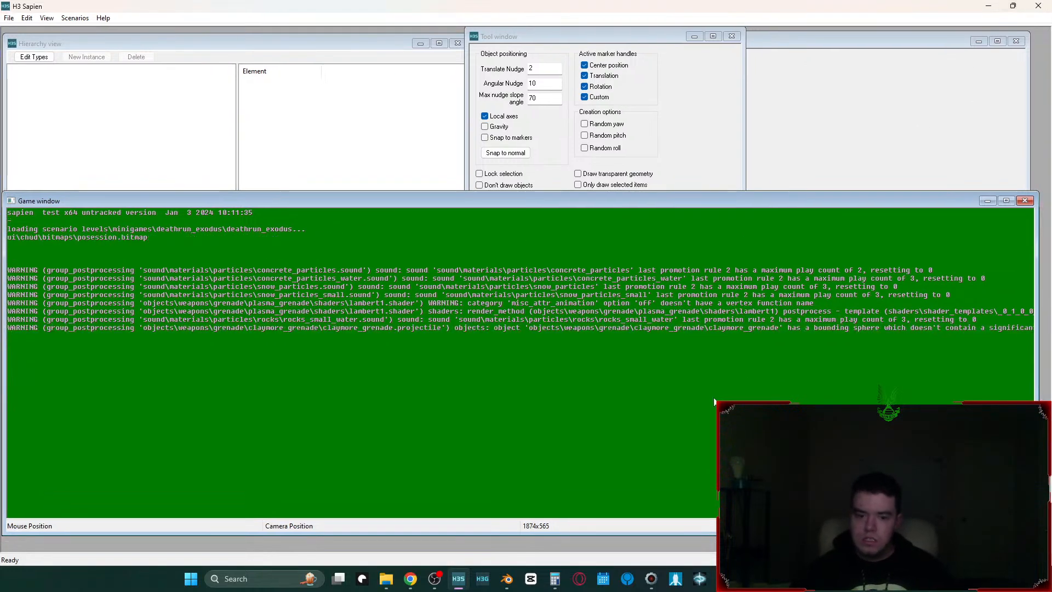
- Switch to Blender, save deathrun_exodus.blend and turn off the face orientation overlay
{"action": "left_click", "coordinate": [514, 581]}
{"action": "key", "text": "ctrl+s"}
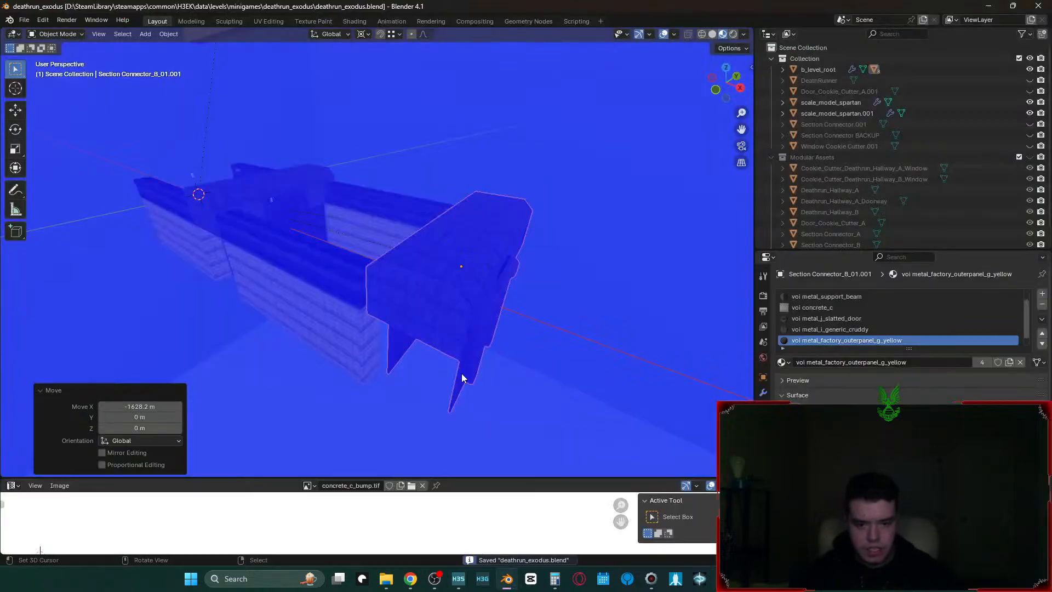
{"action": "key", "text": "Tab"}
{"action": "key", "text": "Tab"}
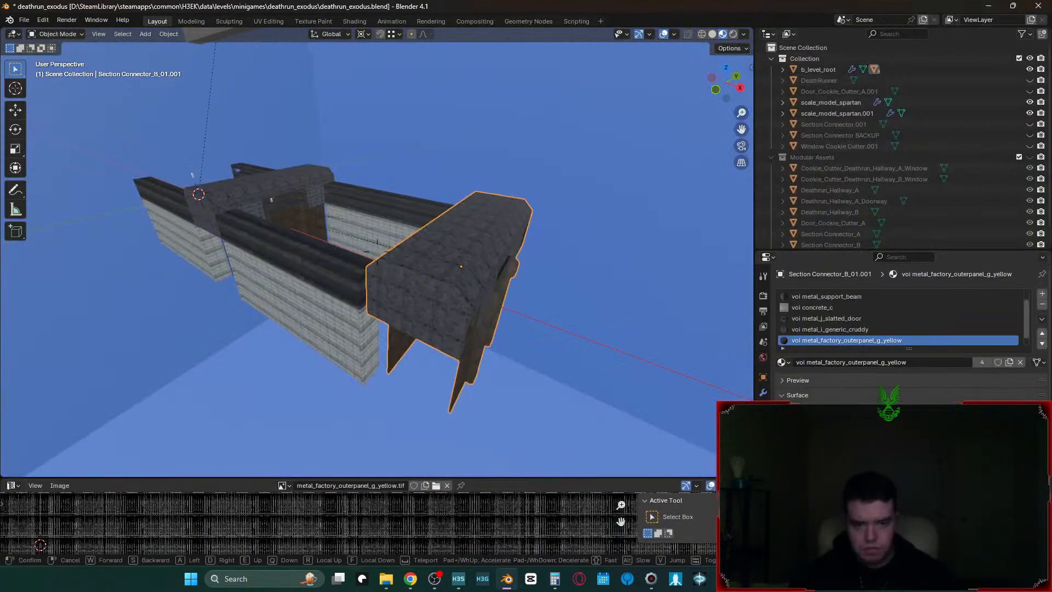
- Fly through the hallways and Section Connector_B rooms to examine the textured geometry and the openings between sections
{"action": "key", "text": "shift+grave"}
{"action": "key", "text": "w"}
{"action": "key", "text": "w"}
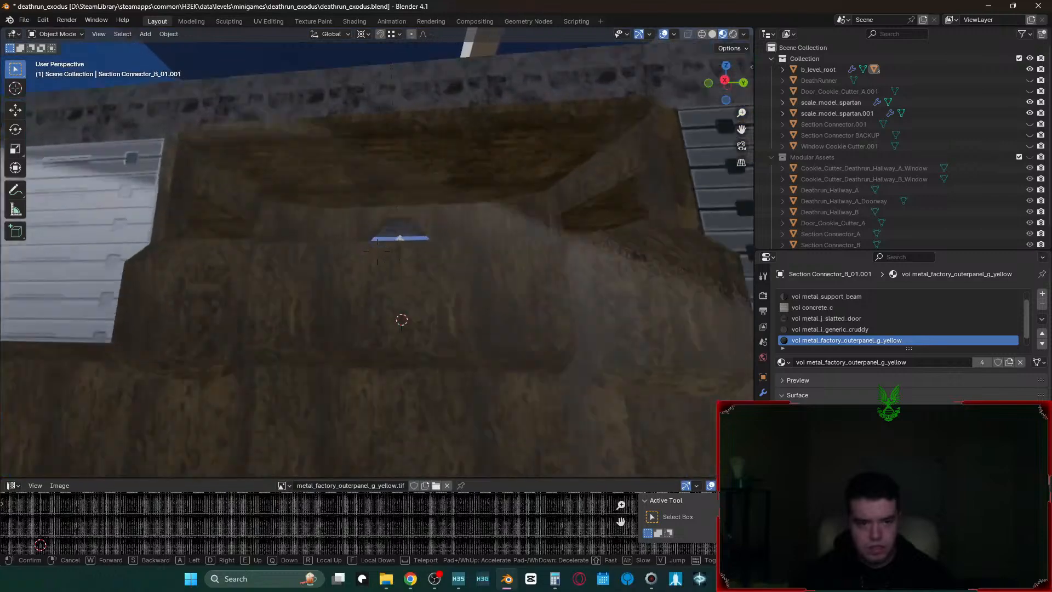
{"action": "key", "text": "s"}
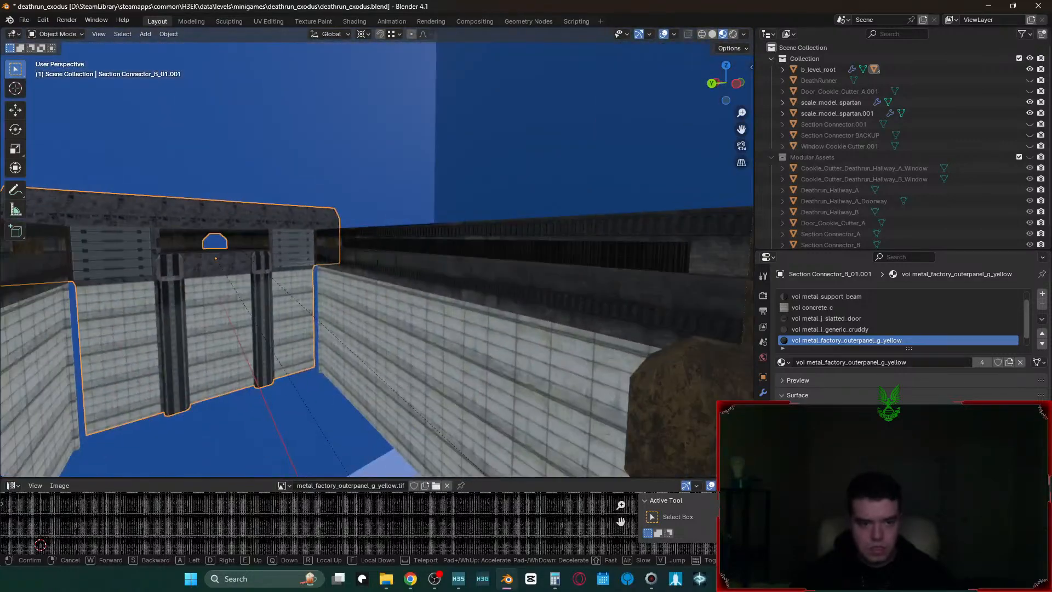
{"action": "key", "text": "w"}
{"action": "key", "text": "w"}
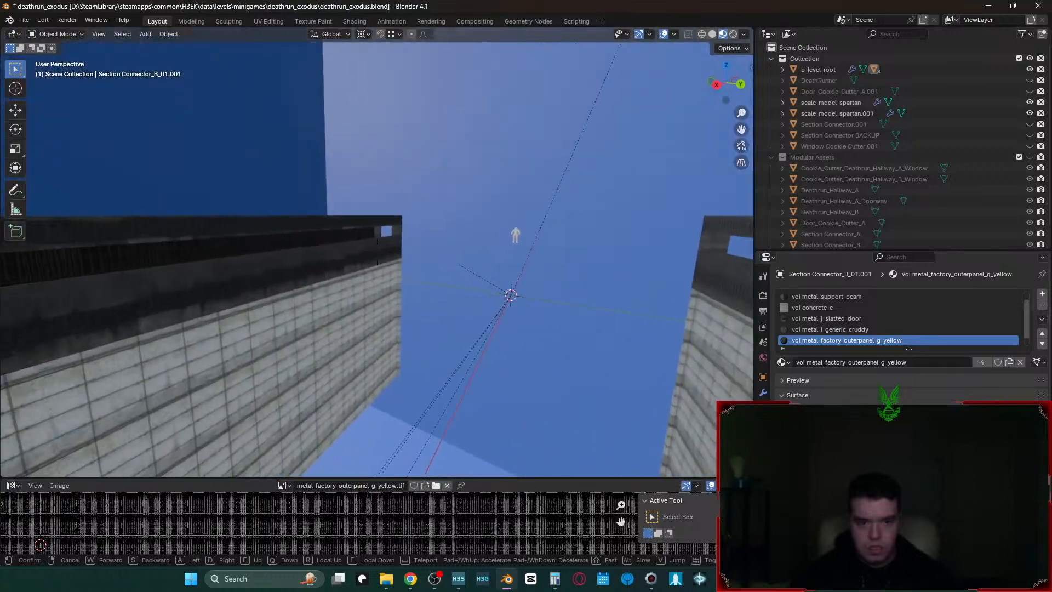
{"action": "key", "text": "w"}
{"action": "key", "text": "w"}
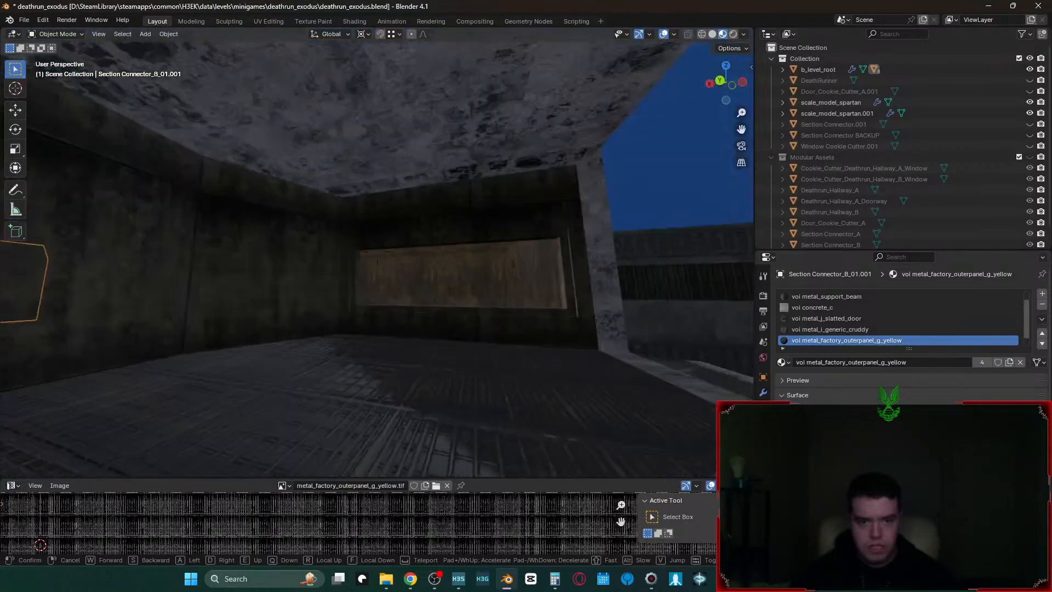
{"action": "key", "text": "w"}
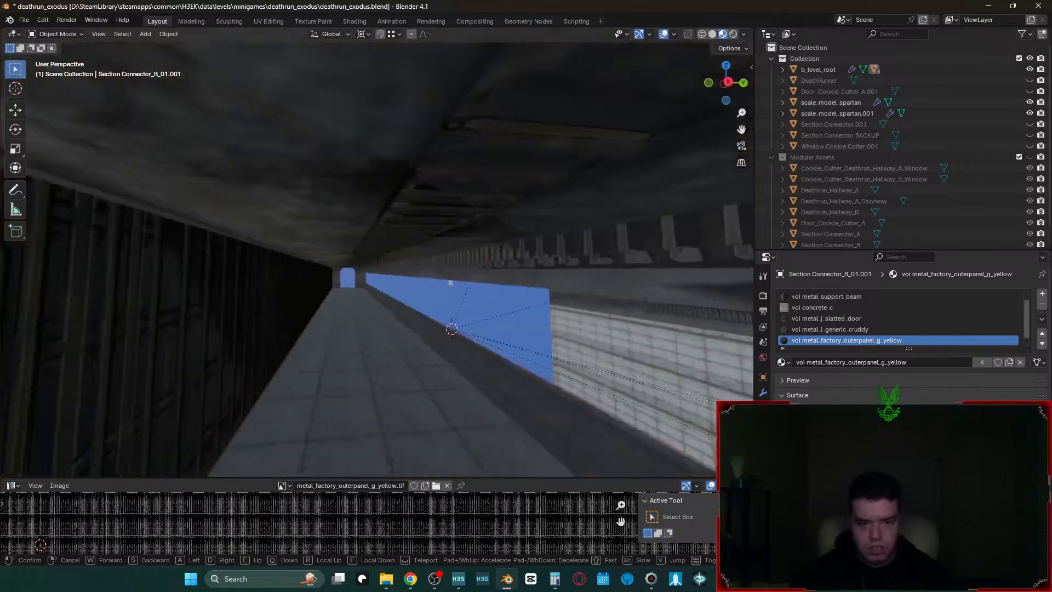
{"action": "key", "text": "w"}
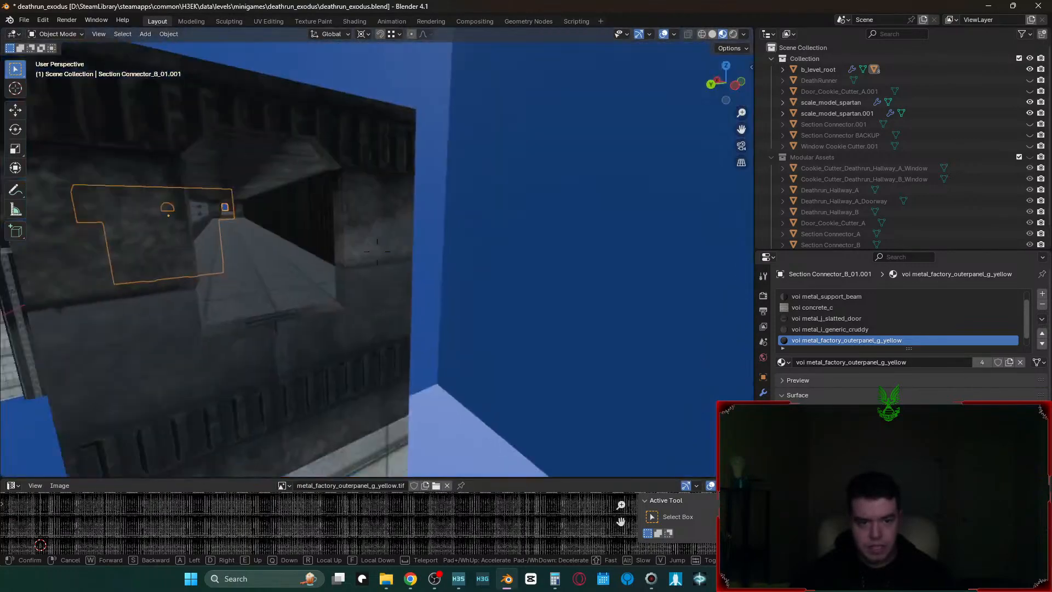
{"action": "key", "text": "w"}
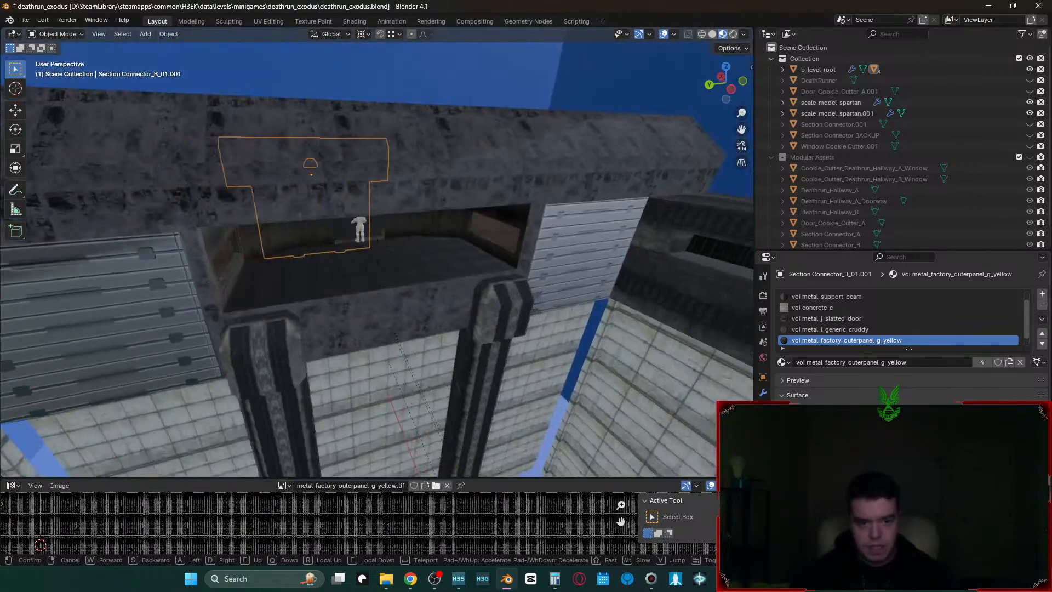
{"action": "left_click", "coordinate": [462, 374]}
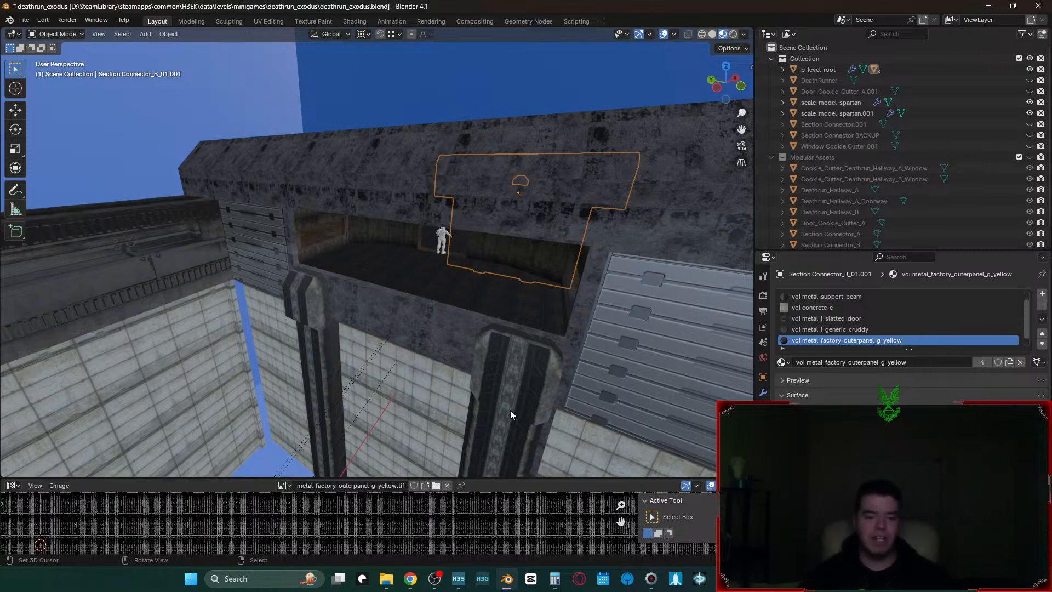
- Switch to H3EK Tool and review the structure import output for errors and warnings
{"action": "left_click", "coordinate": [459, 581]}
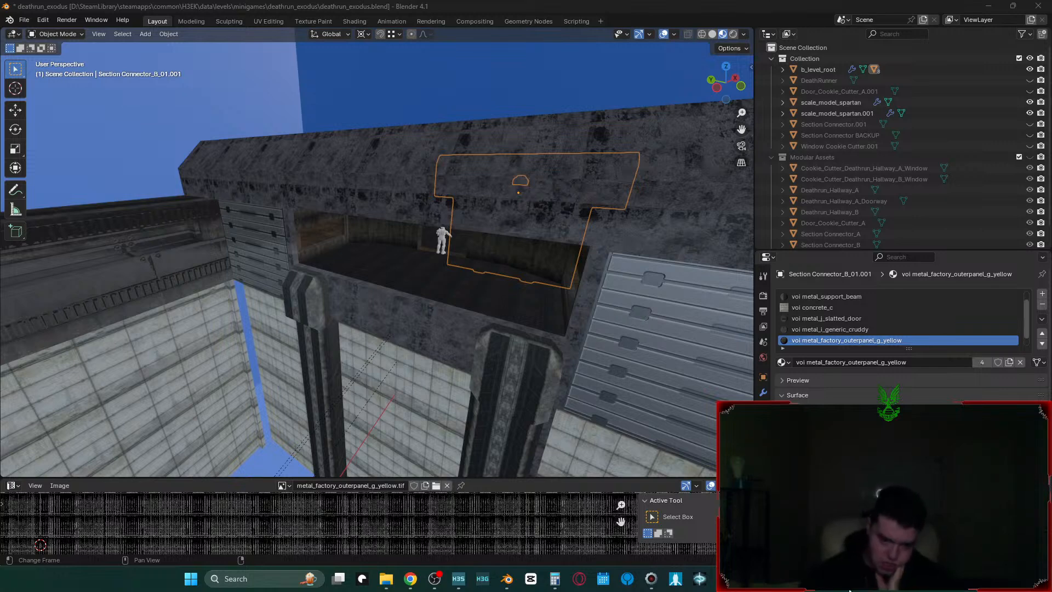
{"action": "left_click", "coordinate": [652, 579]}
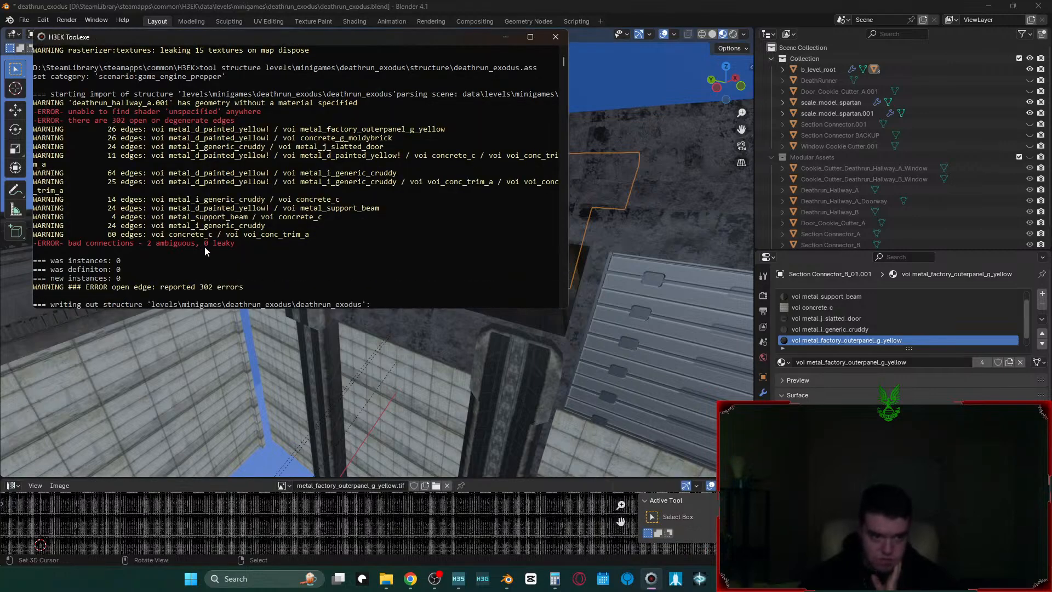
{"action": "scroll", "coordinate": [202, 273], "scroll_direction": "up", "scroll_amount": 3}
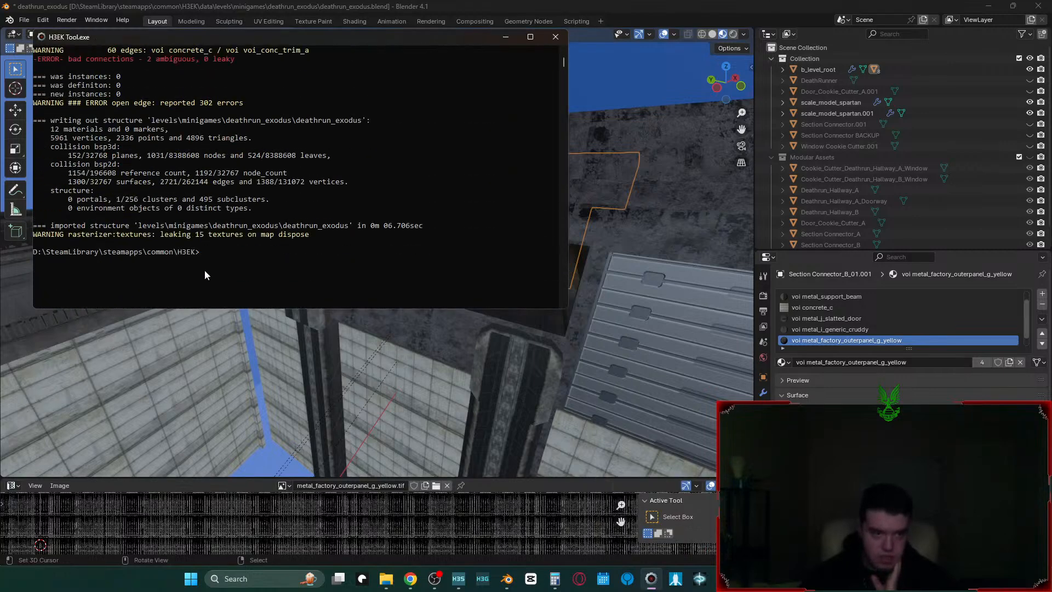
{"action": "scroll", "coordinate": [248, 326], "scroll_direction": "up", "scroll_amount": 5}
{"action": "scroll", "coordinate": [272, 382], "scroll_direction": "down", "scroll_amount": 5}
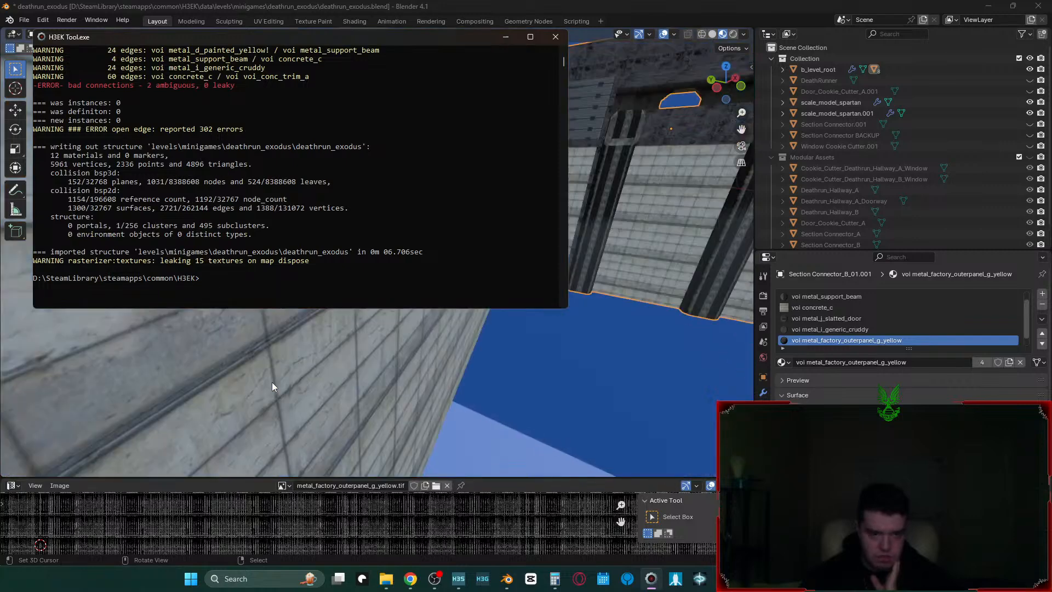
{"action": "scroll", "coordinate": [284, 288], "scroll_direction": "up", "scroll_amount": 1}
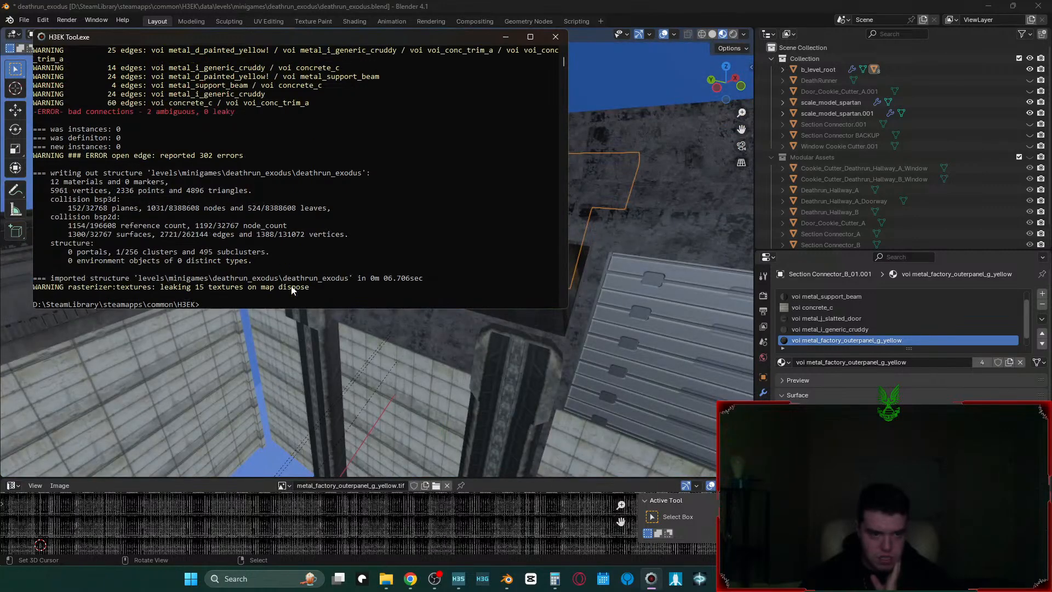
- Switch to H3 Sapien and expand the scenario's Game Data and Structure Data folders in the hierarchy
{"action": "left_click", "coordinate": [458, 580]}
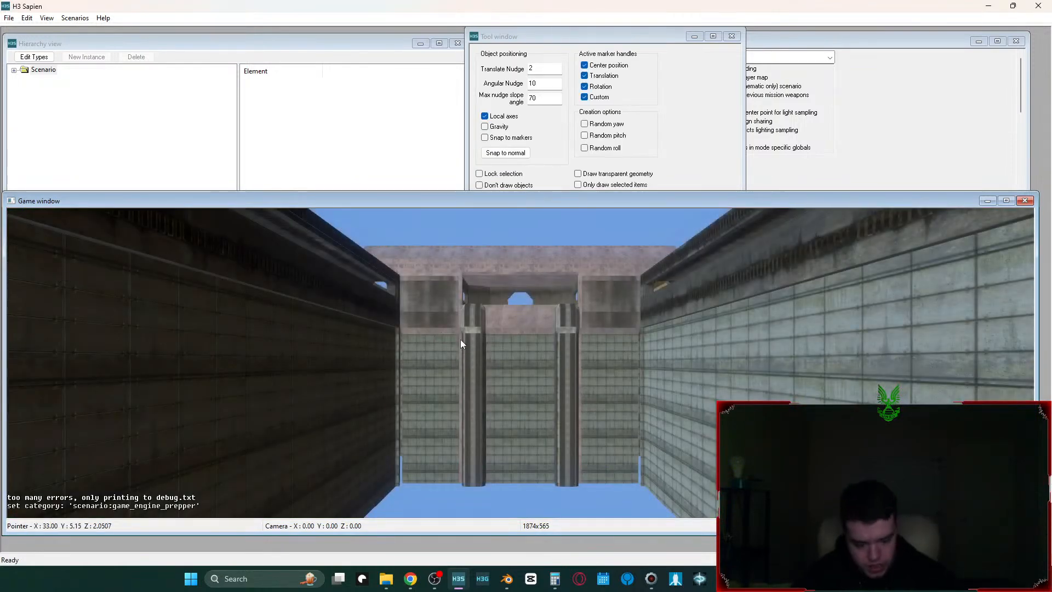
{"action": "left_click", "coordinate": [12, 74]}
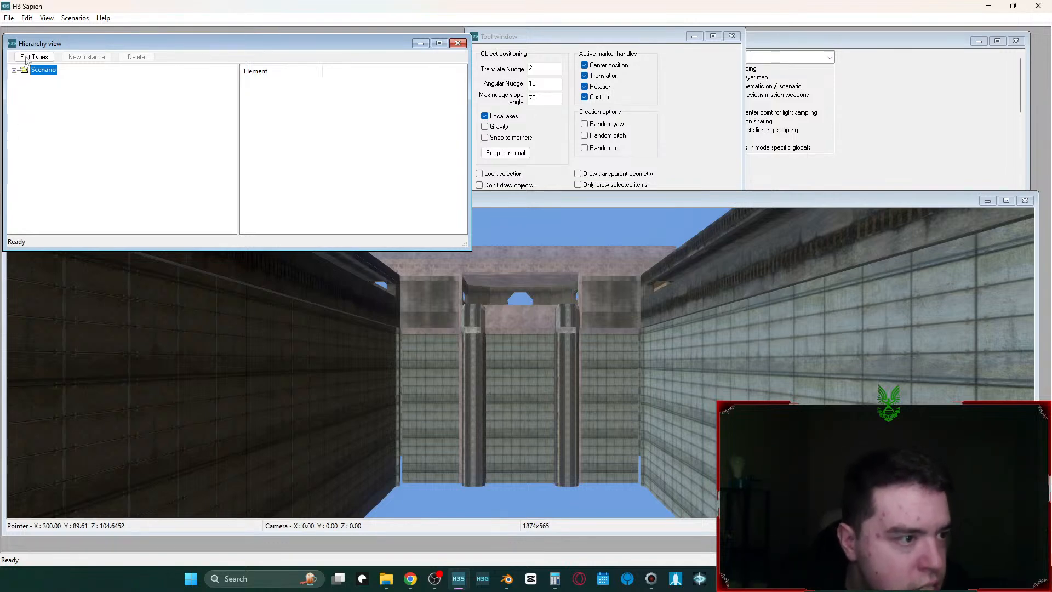
{"action": "left_click", "coordinate": [14, 70]}
{"action": "left_click", "coordinate": [24, 109]}
{"action": "left_click", "coordinate": [24, 109]}
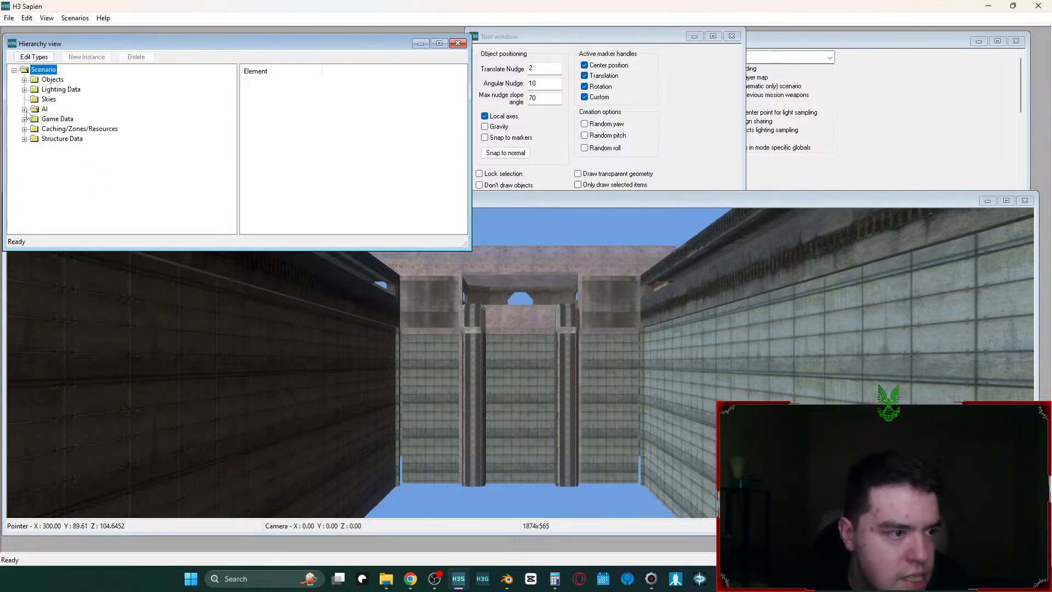
{"action": "left_click", "coordinate": [25, 128]}
{"action": "left_click", "coordinate": [24, 129]}
{"action": "left_click", "coordinate": [24, 118]}
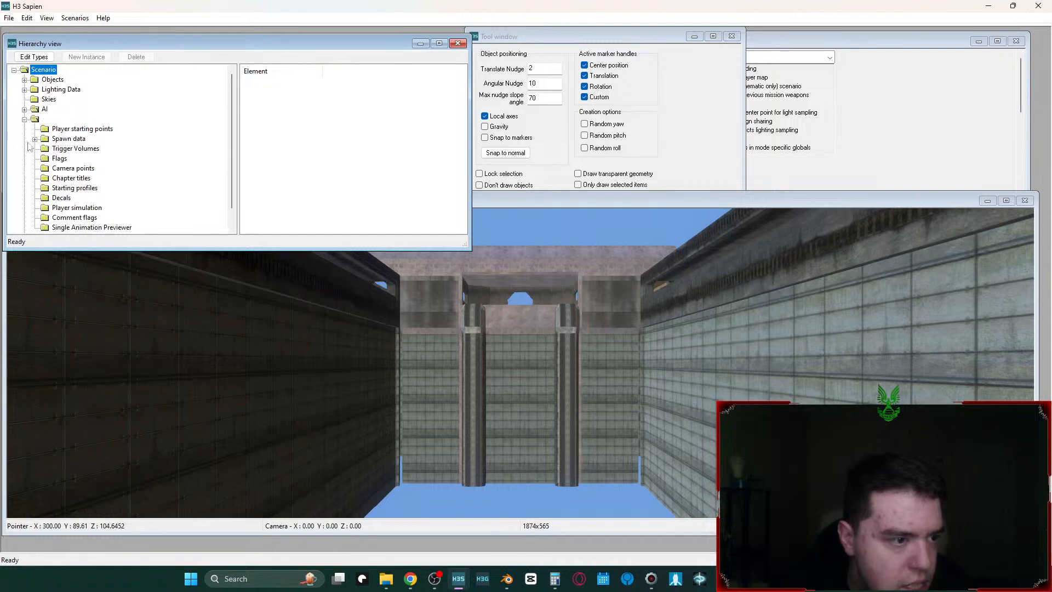
{"action": "left_click", "coordinate": [69, 178]}
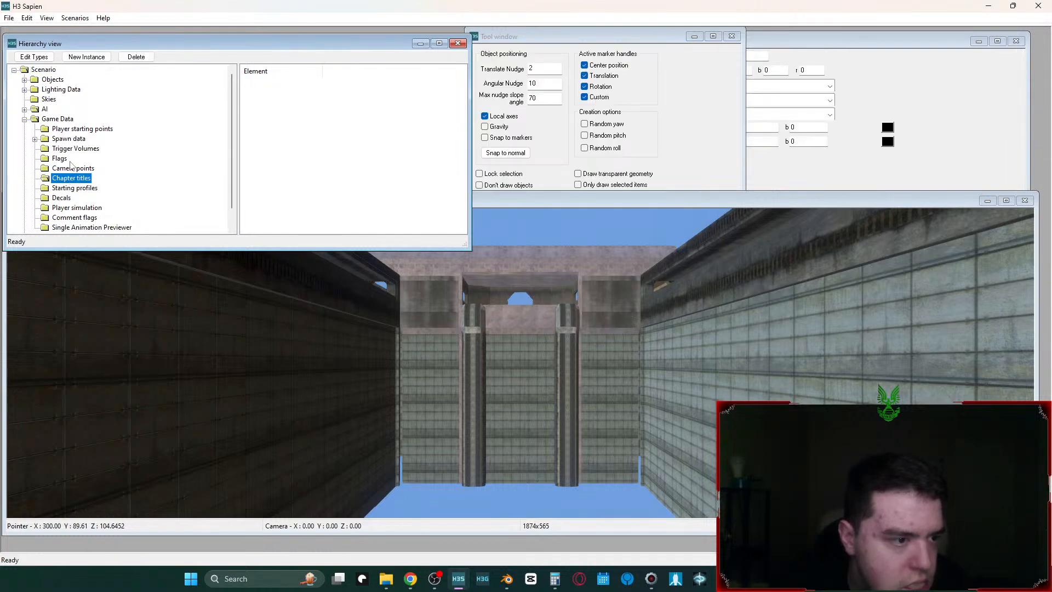
{"action": "scroll", "coordinate": [77, 195], "scroll_direction": "down", "scroll_amount": 1}
{"action": "left_click", "coordinate": [24, 227]}
{"action": "scroll", "coordinate": [53, 176], "scroll_direction": "up", "scroll_amount": 4}
{"action": "left_click", "coordinate": [35, 139]}
{"action": "left_click", "coordinate": [35, 138]}
{"action": "scroll", "coordinate": [66, 132], "scroll_direction": "down", "scroll_amount": 4}
{"action": "scroll", "coordinate": [77, 120], "scroll_direction": "up", "scroll_amount": 4}
- Add a player starting point on the floor inside the section connector room
{"action": "left_click", "coordinate": [84, 104]}
{"action": "middle_click_drag", "start_coordinate": [520, 359], "coordinate": [505, 390]}
{"action": "key", "text": "w"}
{"action": "key", "text": "r"}
{"action": "key", "text": "w"}
{"action": "right_click", "coordinate": [495, 429]}
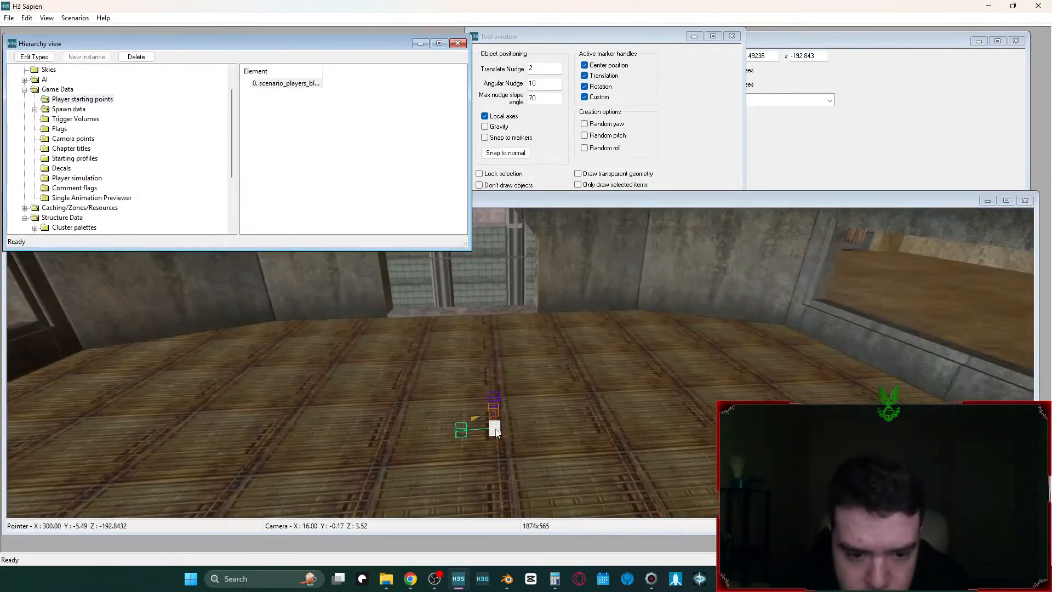
{"action": "key", "text": "f"}
- Move the player starting point out of the connector room onto the connector's roof
{"action": "middle_click_drag", "start_coordinate": [607, 387], "coordinate": [577, 382]}
{"action": "key", "text": "w"}
{"action": "key", "text": "s"}
{"action": "left_click_drag", "start_coordinate": [643, 332], "coordinate": [286, 441]}
{"action": "key", "text": "d"}
{"action": "middle_click_drag", "start_coordinate": [274, 428], "coordinate": [343, 558]}
{"action": "key", "text": "a"}
{"action": "key", "text": "r"}
{"action": "key", "text": "a"}
{"action": "left_click", "coordinate": [422, 491]}
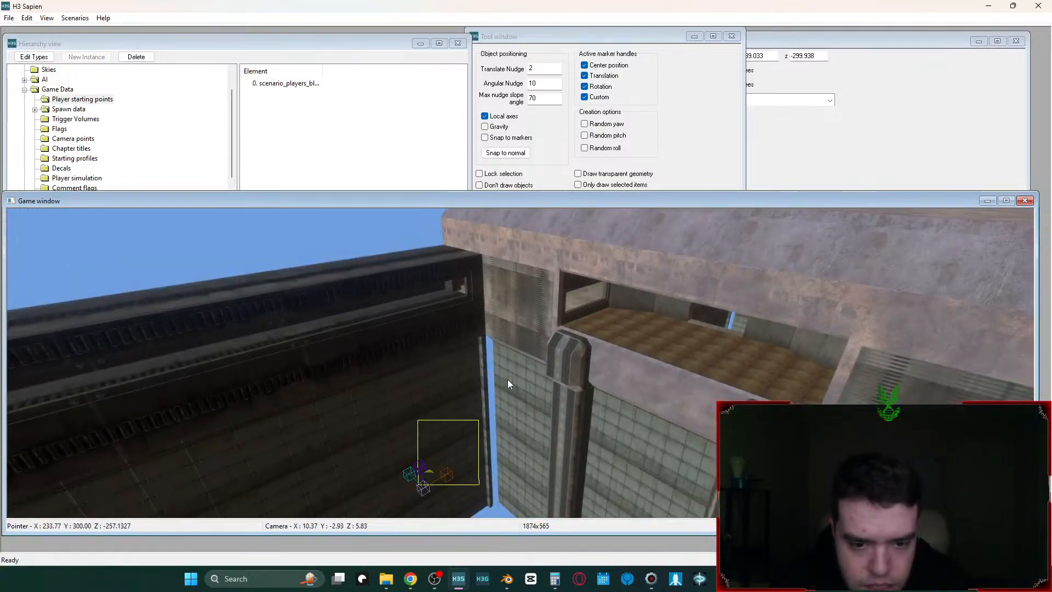
{"action": "left_click_drag", "start_coordinate": [425, 485], "coordinate": [752, 234]}
- Reposition the player starting point farther along the connector roof
{"action": "middle_click_drag", "start_coordinate": [744, 341], "coordinate": [680, 357]}
{"action": "key", "text": "r"}
{"action": "key", "text": "w"}
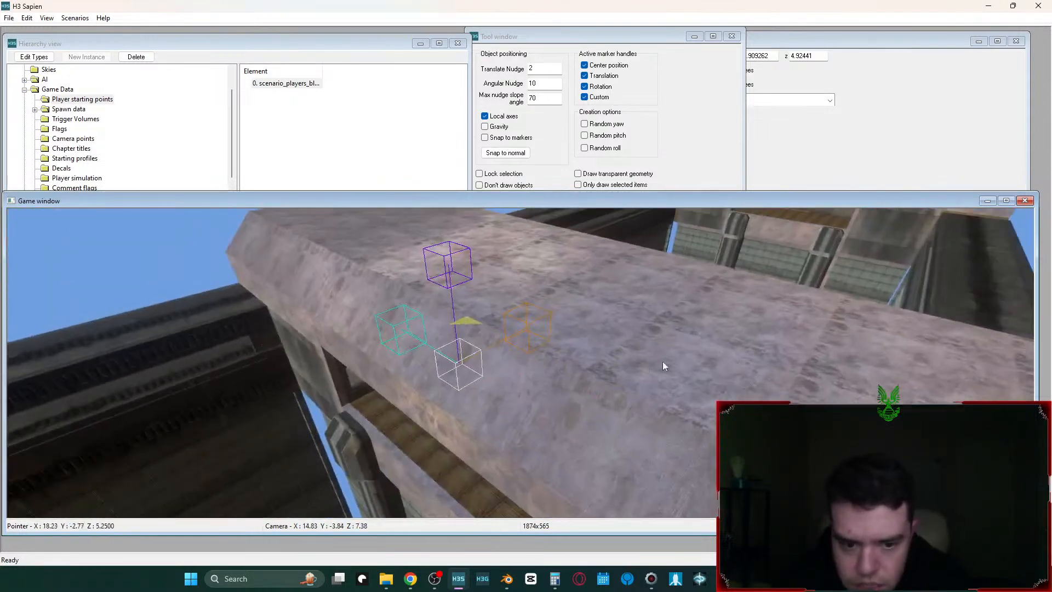
{"action": "left_click_drag", "start_coordinate": [474, 367], "coordinate": [597, 291]}
{"action": "key", "text": "d"}
{"action": "mouse_move", "coordinate": [690, 357]}
{"action": "middle_mouse_down"}
{"action": "mouse_move", "coordinate": [619, 345]}
{"action": "mouse_move", "coordinate": [689, 360]}
{"action": "middle_mouse_up"}
- Take control of the player on the connector roof and maximize the game window
{"action": "middle_click_drag", "start_coordinate": [474, 335], "coordinate": [458, 366]}
{"action": "key", "text": "w"}
{"action": "key", "text": "w"}
{"action": "key", "text": "shift+Tab"}
{"action": "key", "text": "w"}
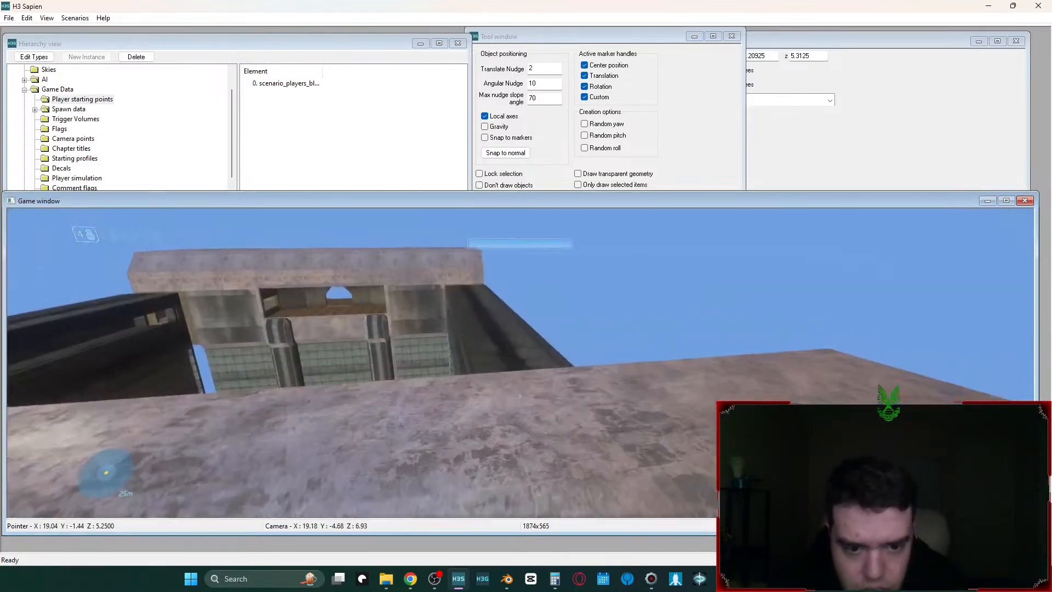
{"action": "key", "text": "shift+Tab"}
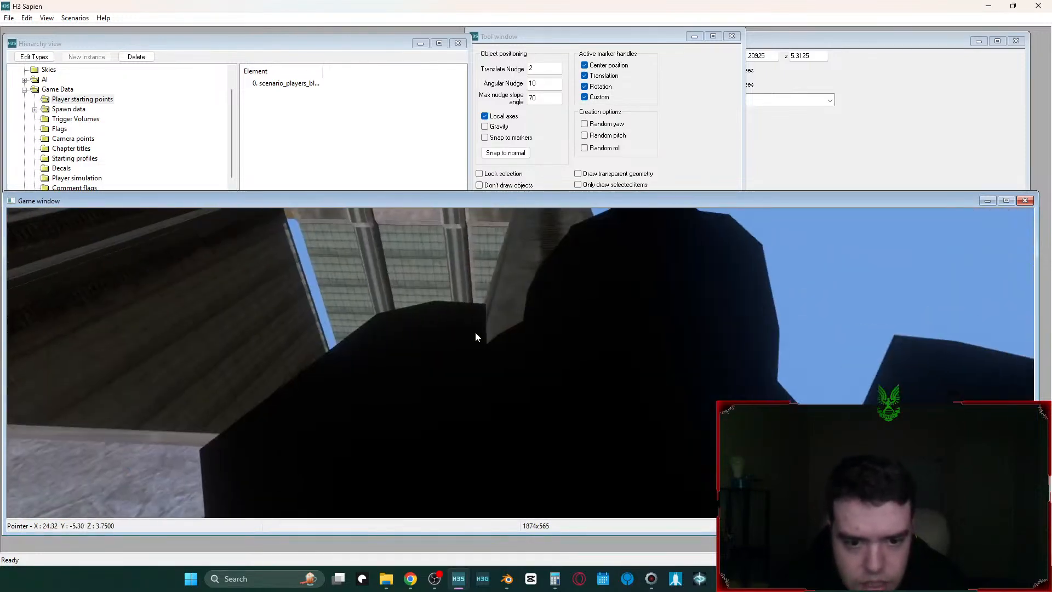
{"action": "left_click", "coordinate": [1005, 201]}
{"action": "key", "text": "shift+Tab"}
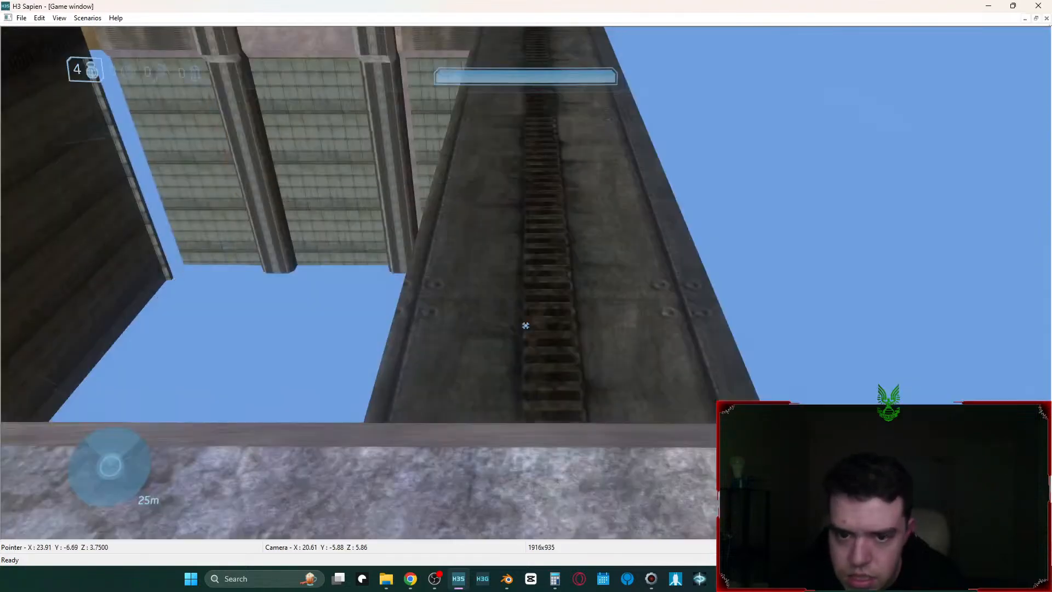
- Walk the player along the hallway roof, examine the connector's window room from outside, and leave player control
{"action": "key", "text": "w"}
{"action": "key", "text": "w"}
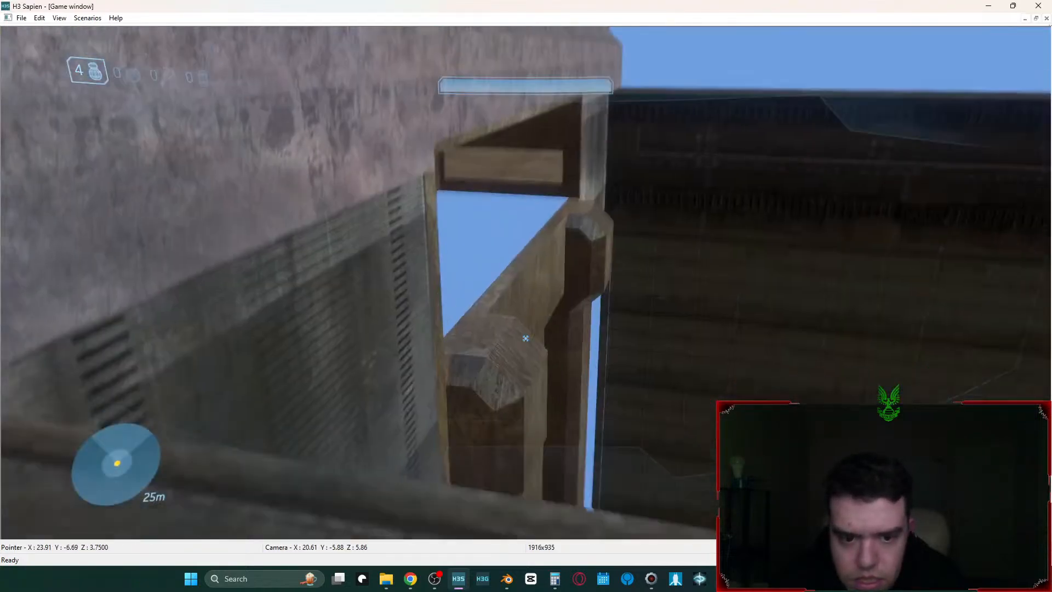
{"action": "key", "text": "d"}
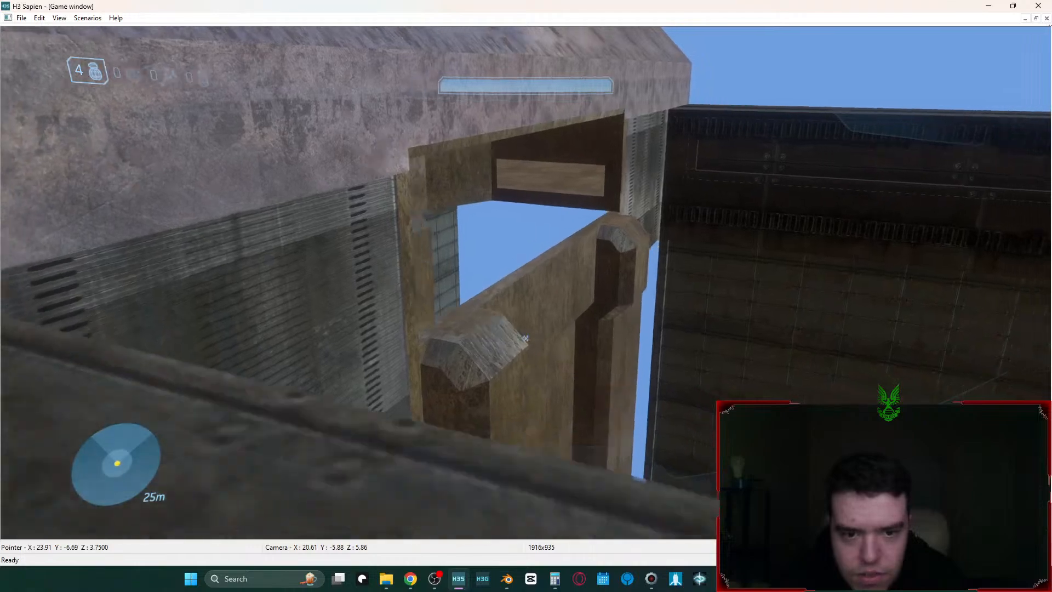
{"action": "key", "text": "z"}
{"action": "key", "text": "z"}
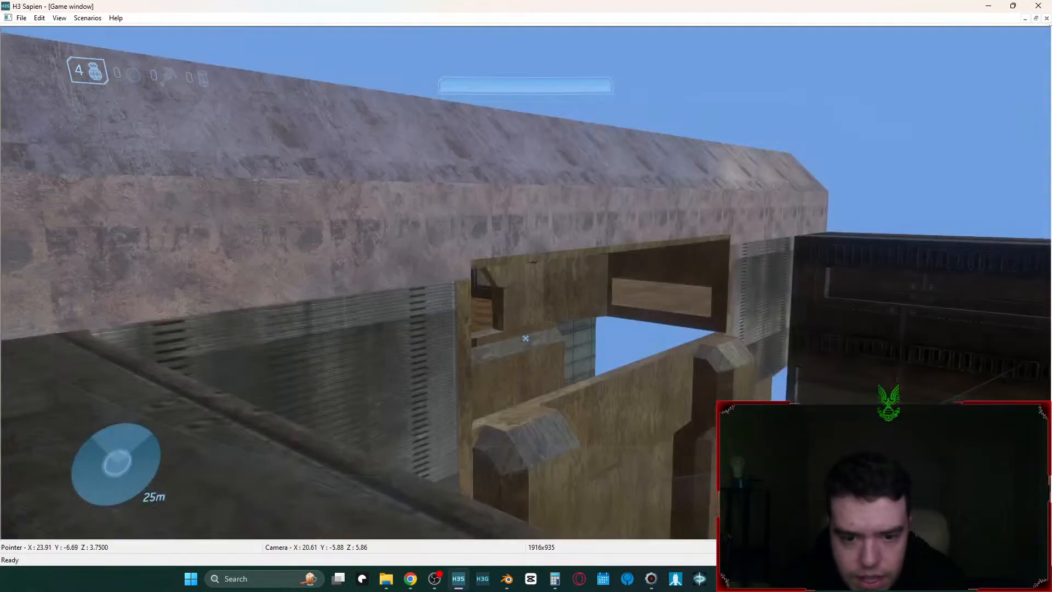
{"action": "key", "text": "shift+Tab"}
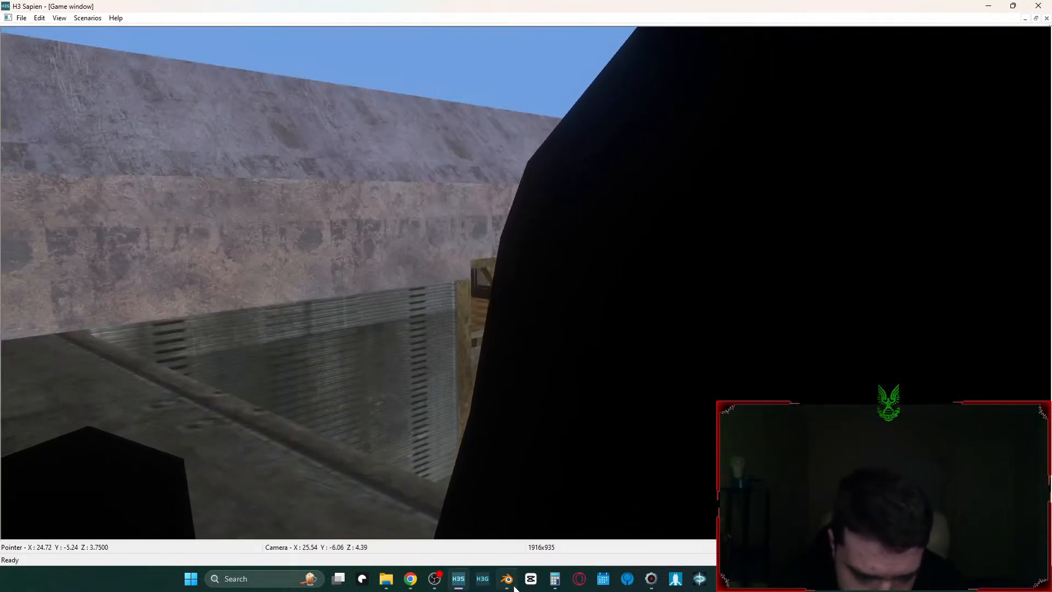
- Switch to Blender and examine the face orientation inside Section Connector_B_01's window room in Edit Mode
{"action": "mouse_move", "coordinate": [513, 587]}
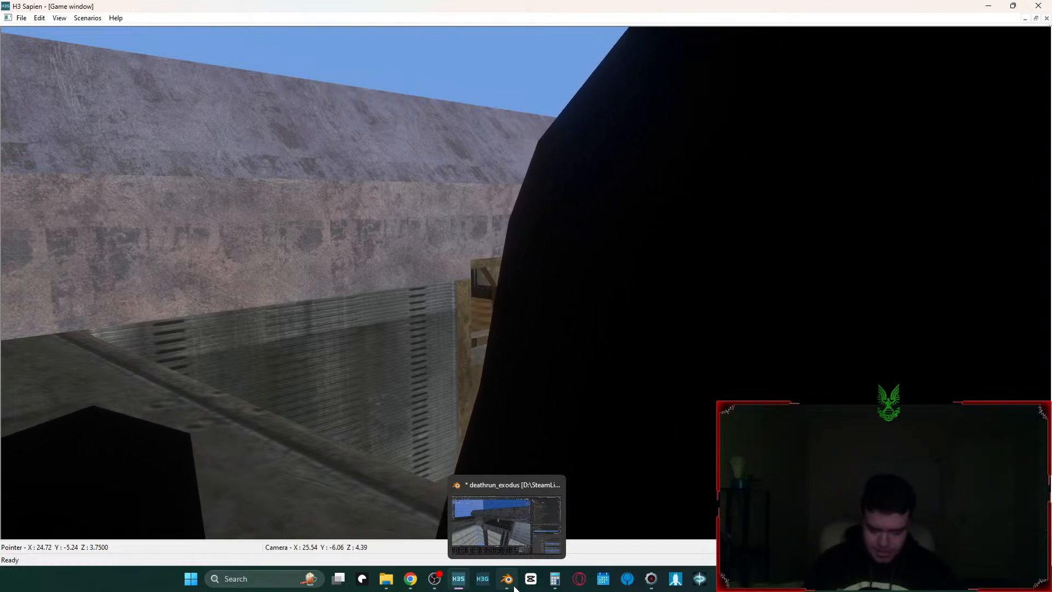
{"action": "left_click", "coordinate": [514, 586]}
{"action": "key", "text": "Tab"}
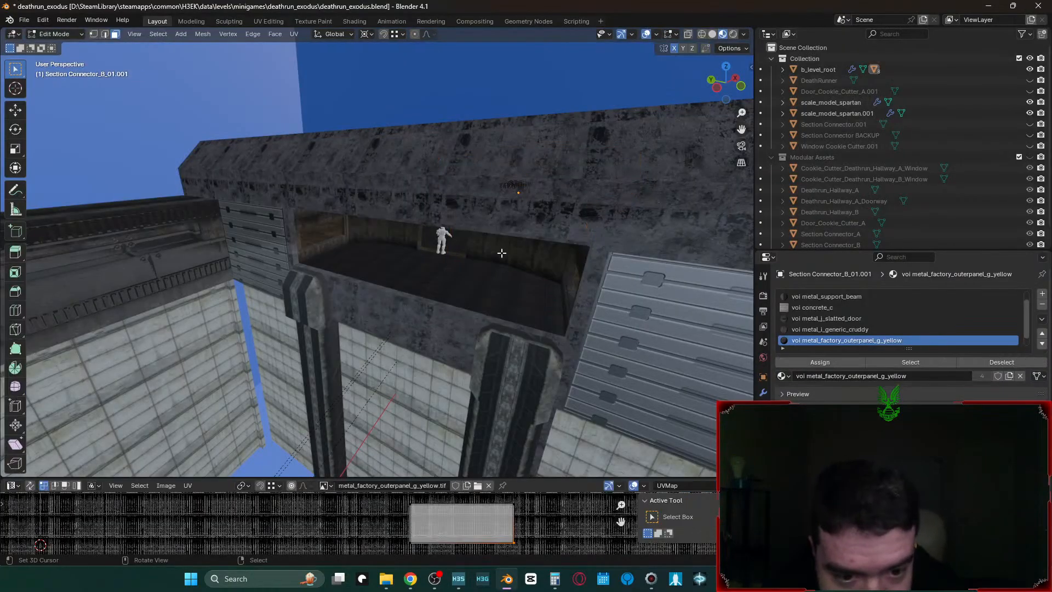
{"action": "left_click", "coordinate": [482, 297]}
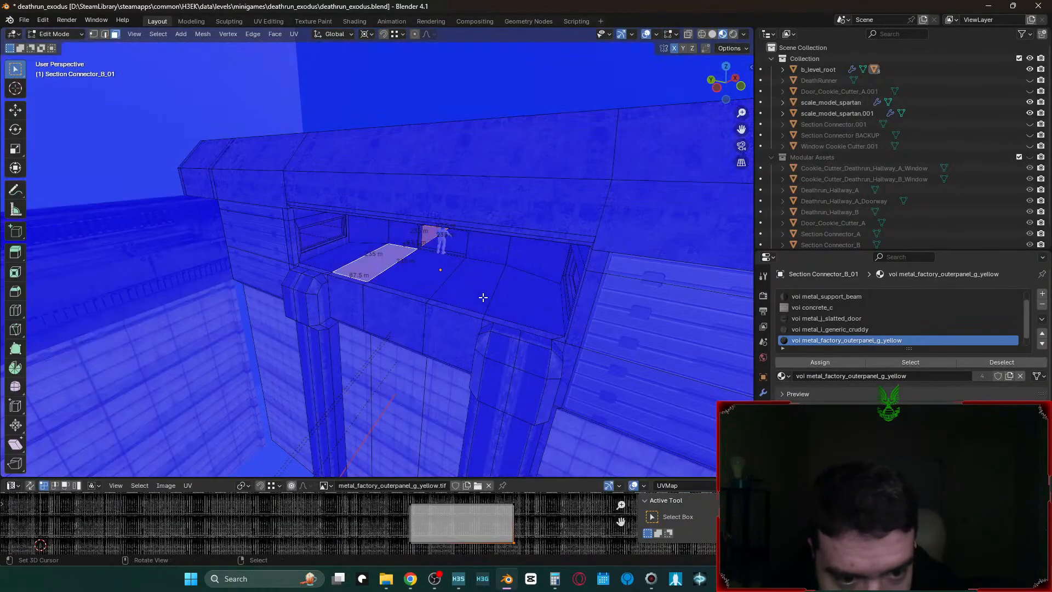
{"action": "key", "text": "shift+grave"}
{"action": "key", "text": "w"}
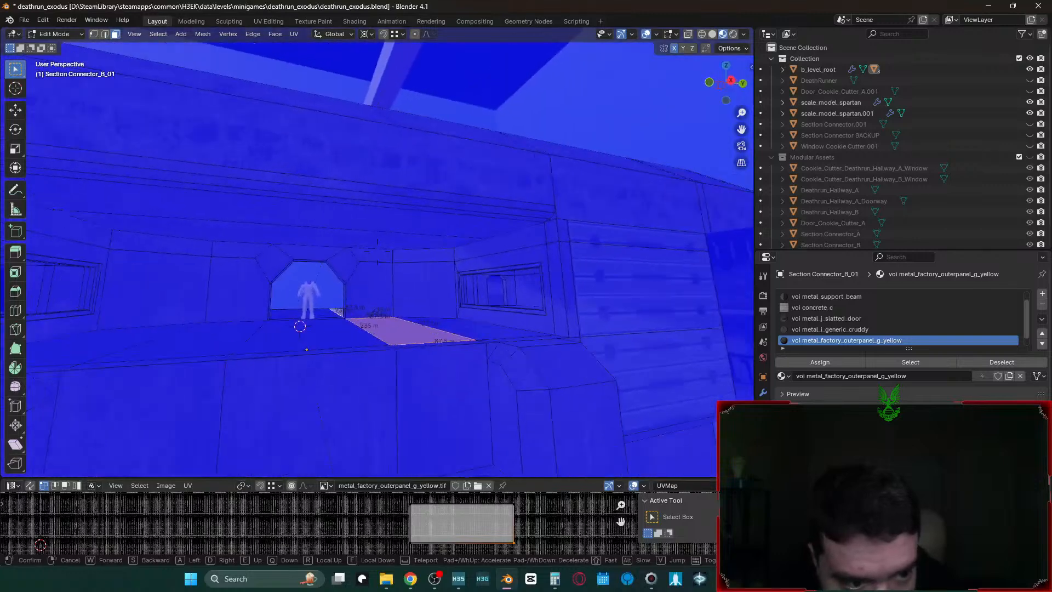
{"action": "key", "text": "Escape"}
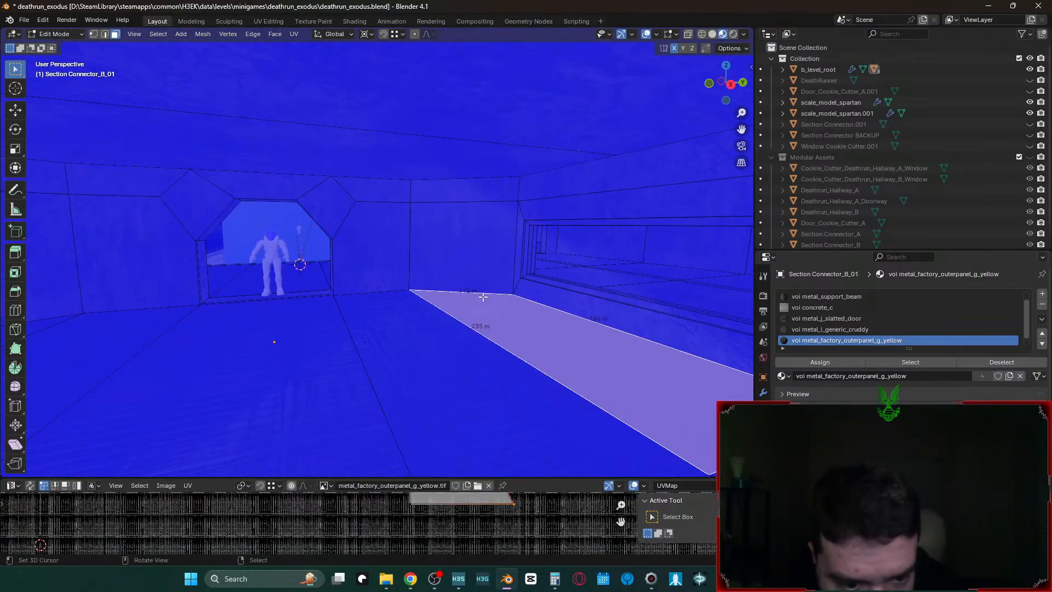
- Fly through and around the connector to examine the face orientation of its exterior, window opening and floor
{"action": "key", "text": "Tab"}
{"action": "key", "text": "shift+grave"}
{"action": "key", "text": "w"}
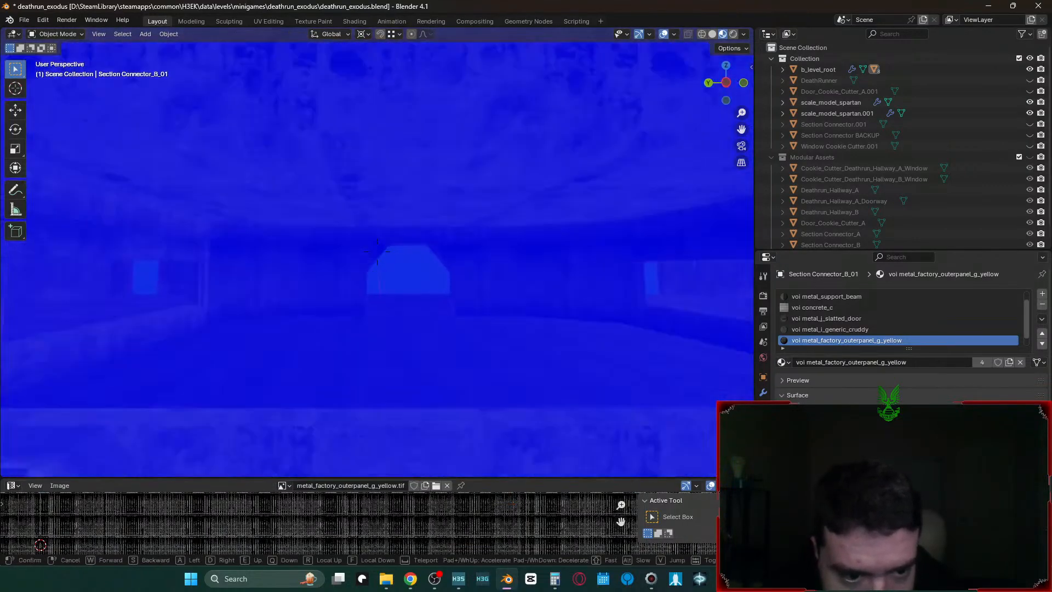
{"action": "key", "text": "w"}
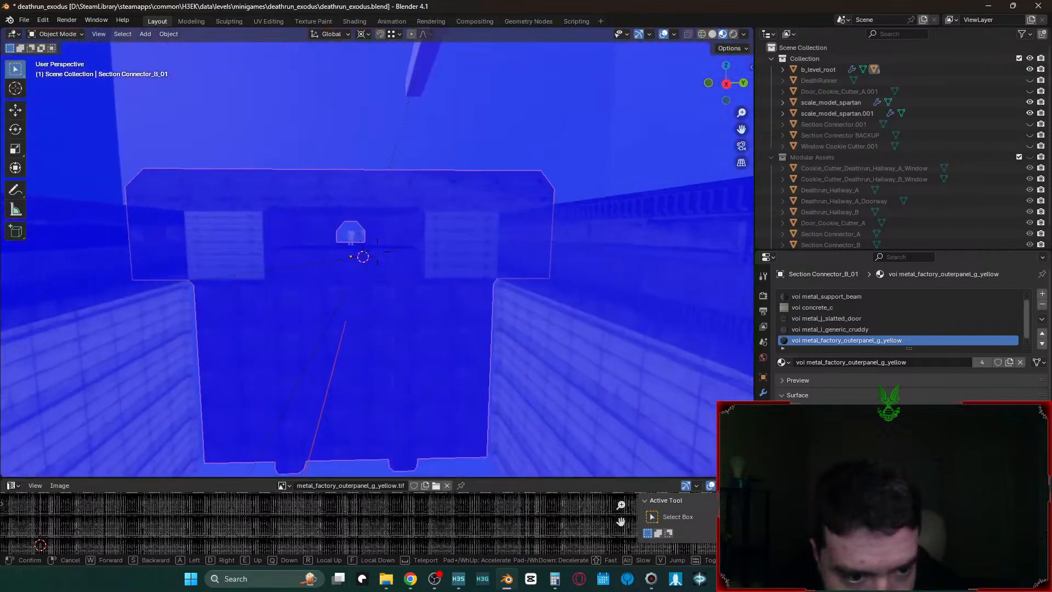
{"action": "key", "text": "w"}
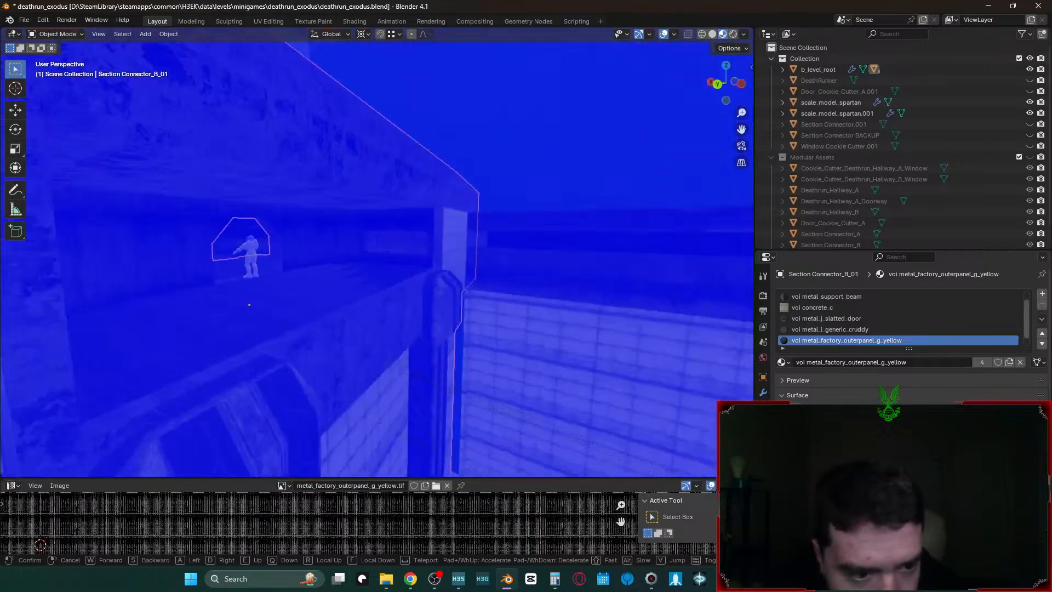
{"action": "key", "text": "Return"}
{"action": "key", "text": "Tab"}
{"action": "left_click", "coordinate": [376, 268]}
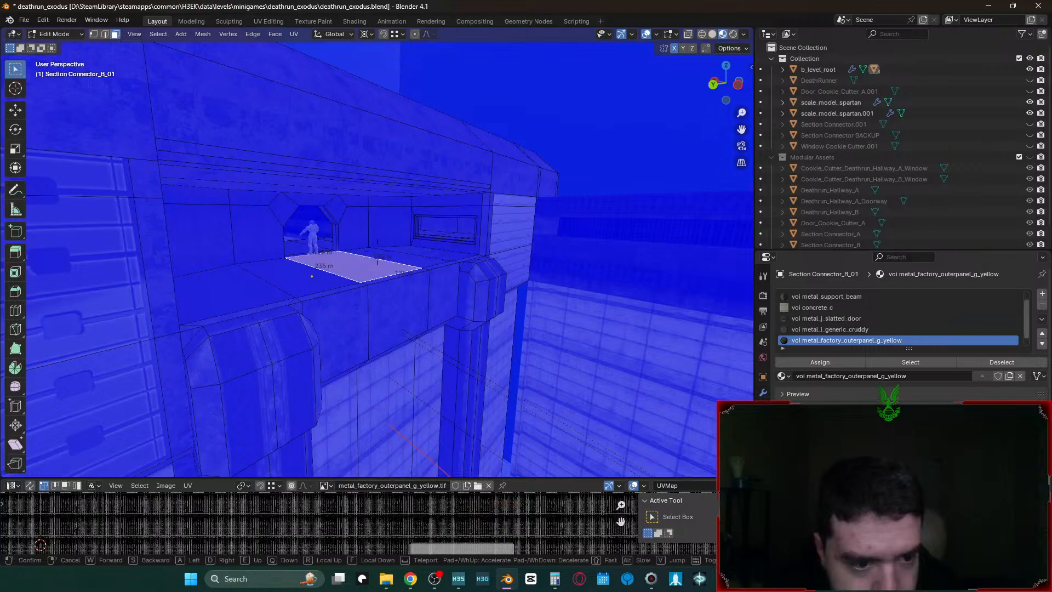
{"action": "key", "text": "shift+grave"}
{"action": "key", "text": "Return"}
{"action": "key", "text": "Tab"}
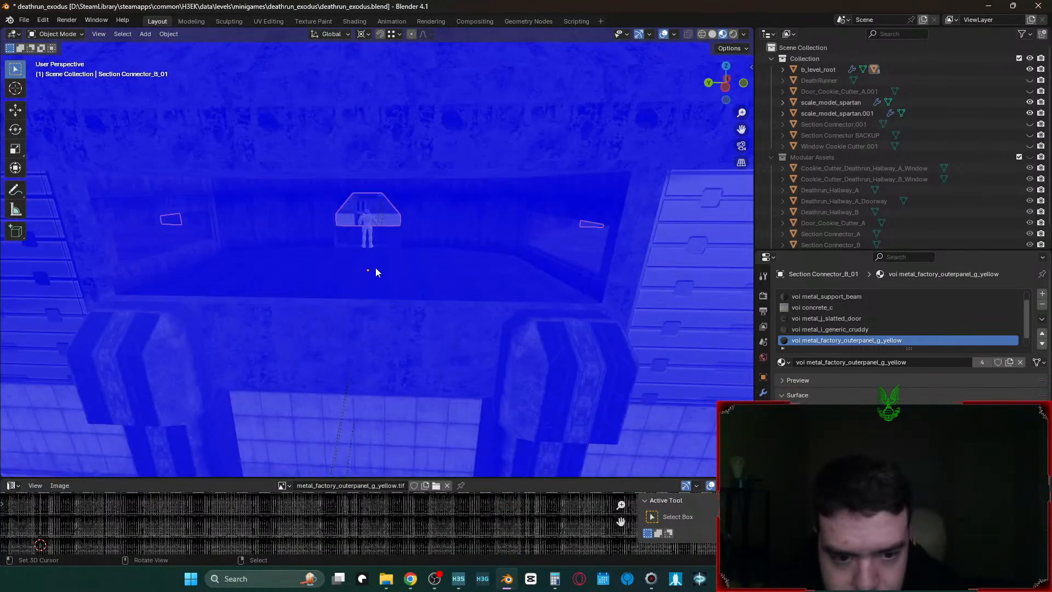
- Compare the connector in Solid and Material Preview shading with the face orientation overlay hidden
{"action": "key", "text": "Tab"}
{"action": "key", "text": "z"}
{"action": "left_click", "coordinate": [420, 272]}
{"action": "key", "text": "z"}
{"action": "left_click", "coordinate": [422, 330]}
{"action": "key", "text": "Tab"}
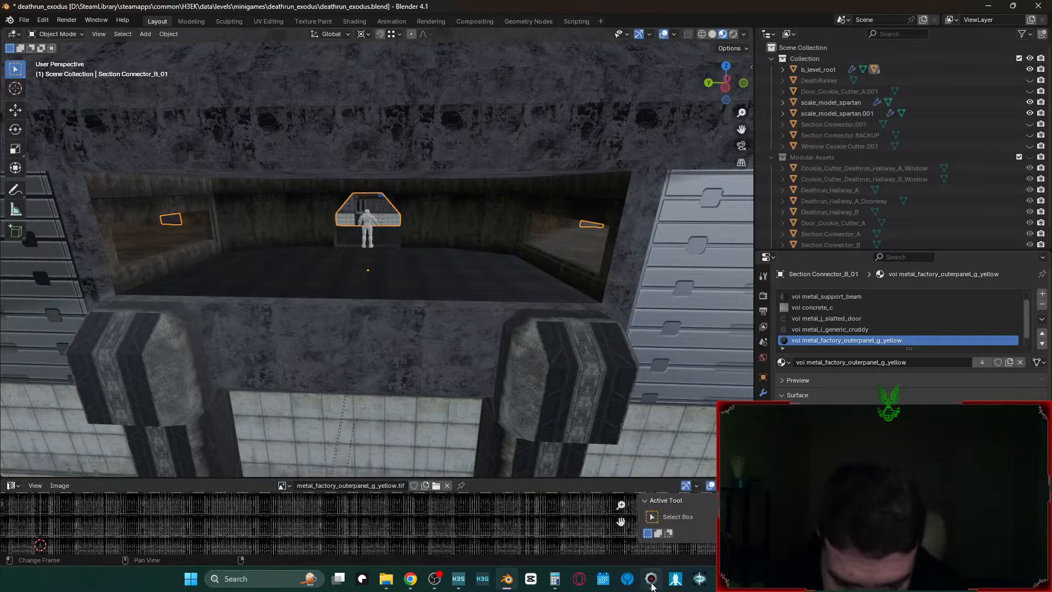
- Switch to H3 Sapien, walk the player off the roof into the connector's window opening, and leave player control
{"action": "mouse_move", "coordinate": [651, 585]}
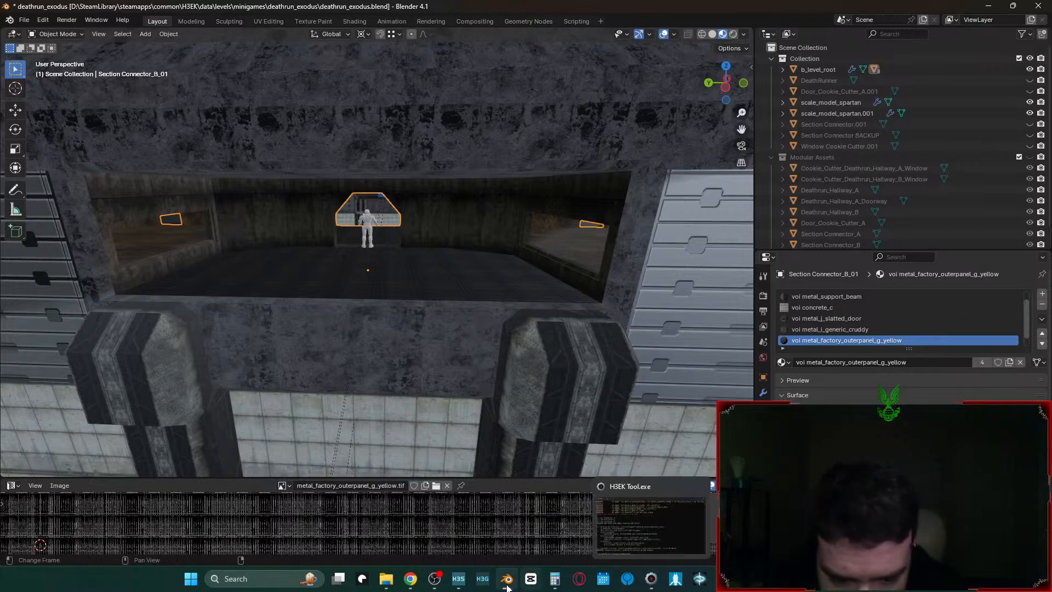
{"action": "left_click", "coordinate": [458, 579]}
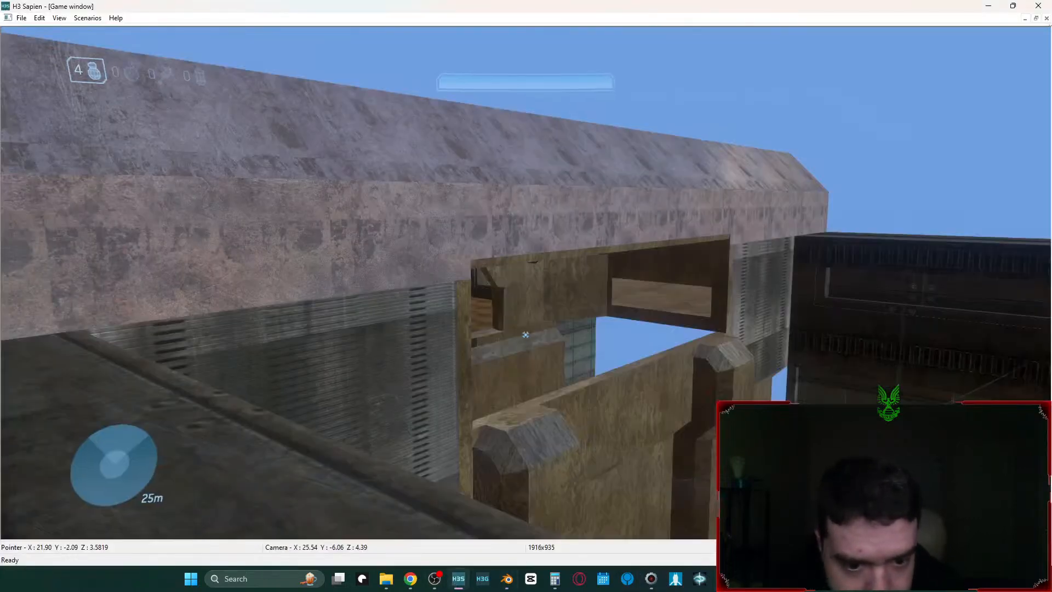
{"action": "key", "text": "w"}
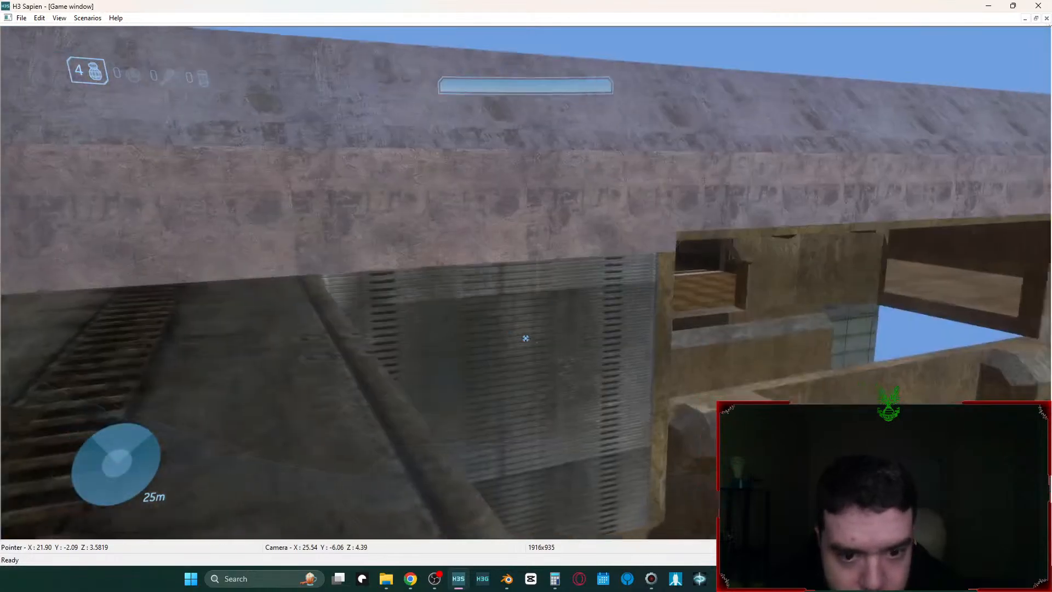
{"action": "key", "text": "w"}
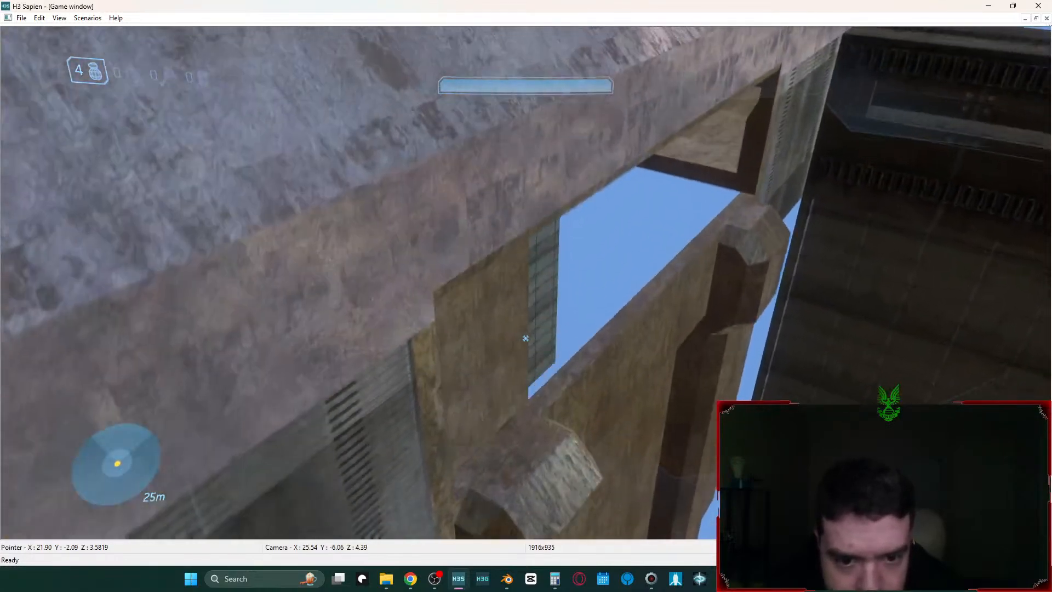
{"action": "key", "text": "w"}
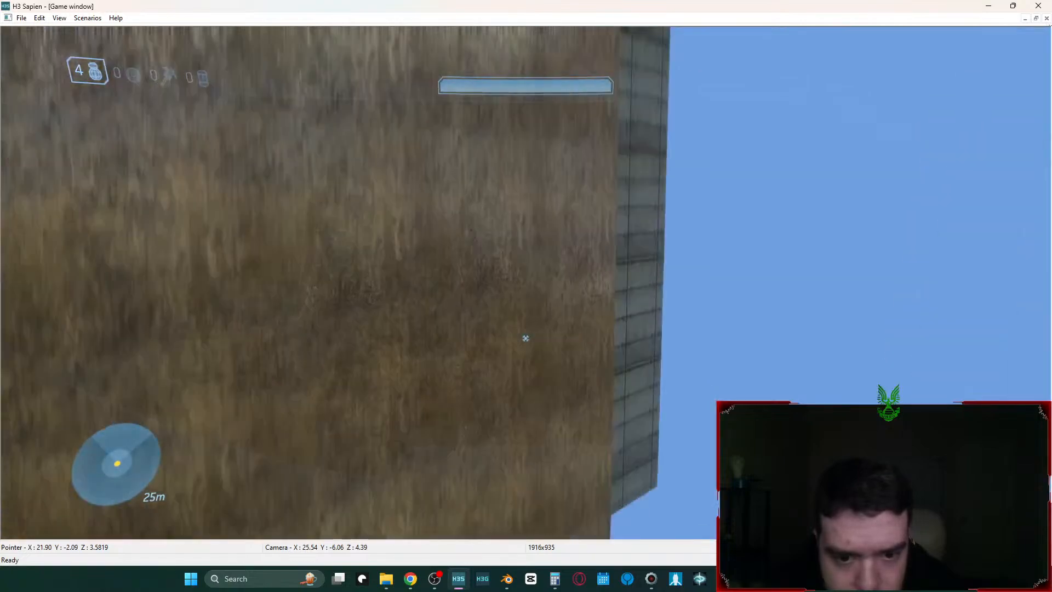
{"action": "key", "text": "BackSpace"}
{"action": "key", "text": "w"}
{"action": "middle_click_drag", "start_coordinate": [507, 298], "coordinate": [493, 274]}
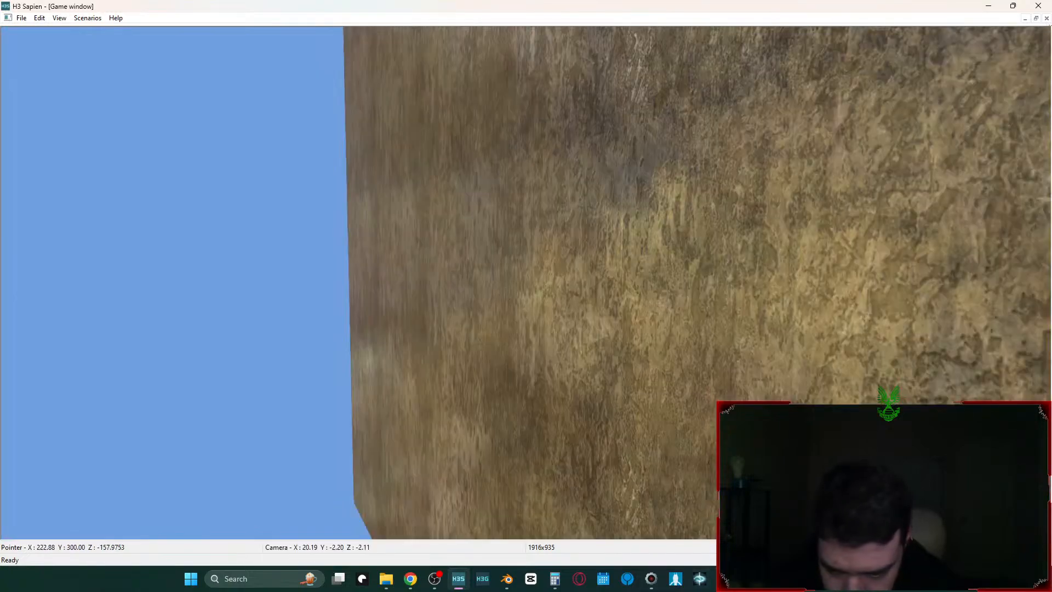
- Switch to Blender, examine the face orientation inside and outside the connector in Edit Mode, and hide the overlay
{"action": "left_click", "coordinate": [507, 579]}
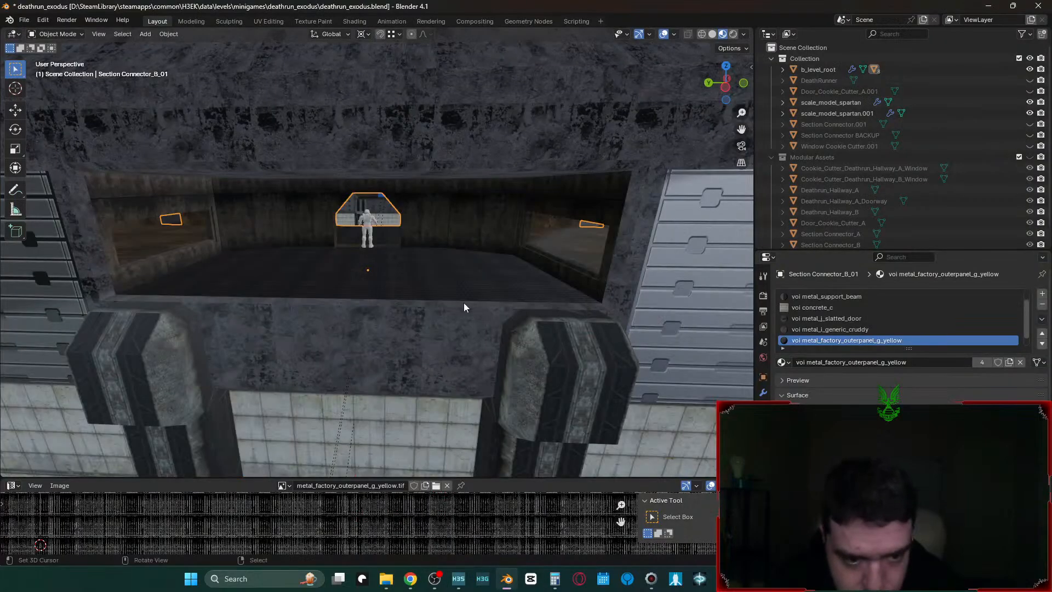
{"action": "key", "text": "Tab"}
{"action": "key", "text": "a"}
{"action": "key", "text": "shift+grave"}
{"action": "key", "text": "w"}
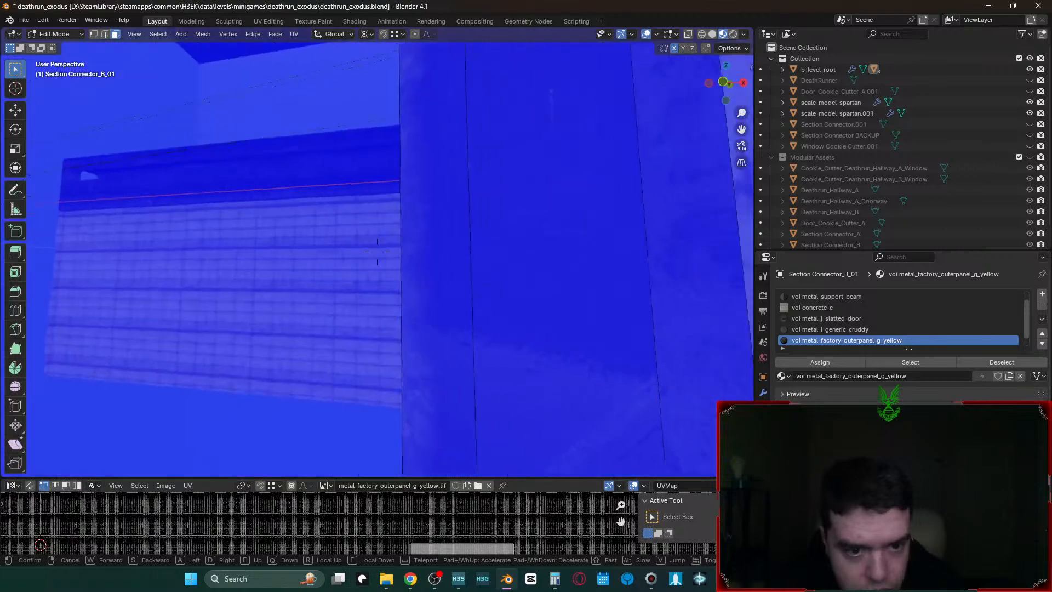
{"action": "key", "text": "w"}
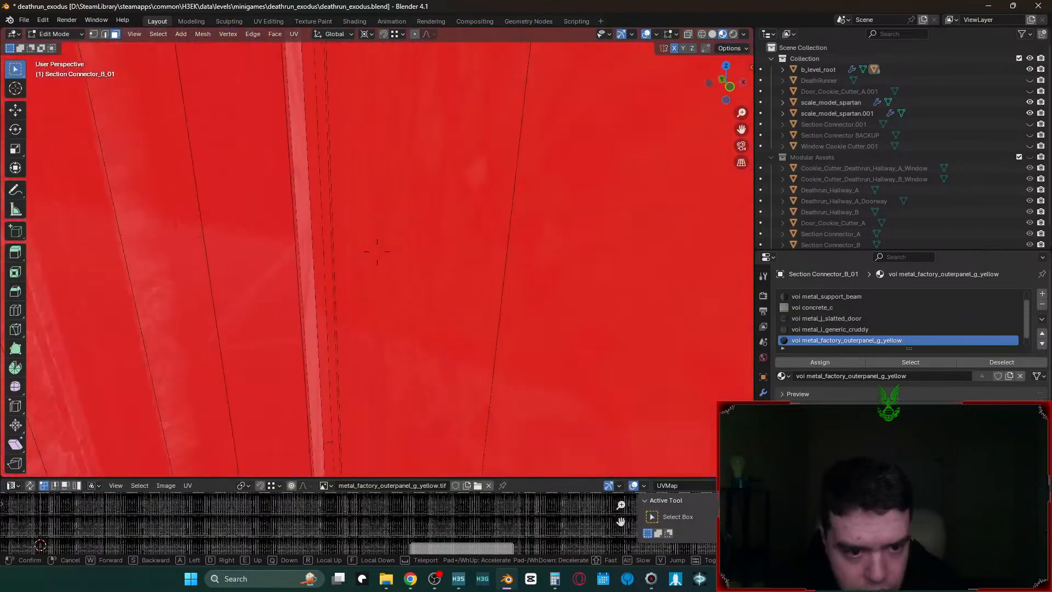
{"action": "key", "text": "s"}
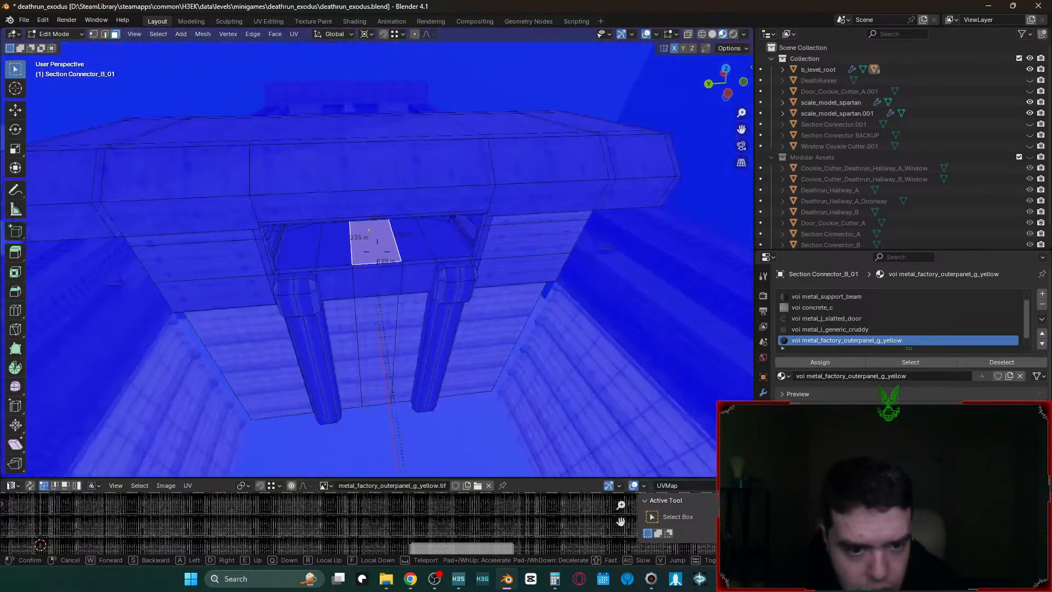
{"action": "left_click", "coordinate": [377, 251]}
{"action": "key", "text": "alt+shift+f"}
- Add a single centred loop cut across the connector room's floor
{"action": "key", "text": "shift+grave"}
{"action": "key", "text": "w"}
{"action": "left_click", "coordinate": [457, 290]}
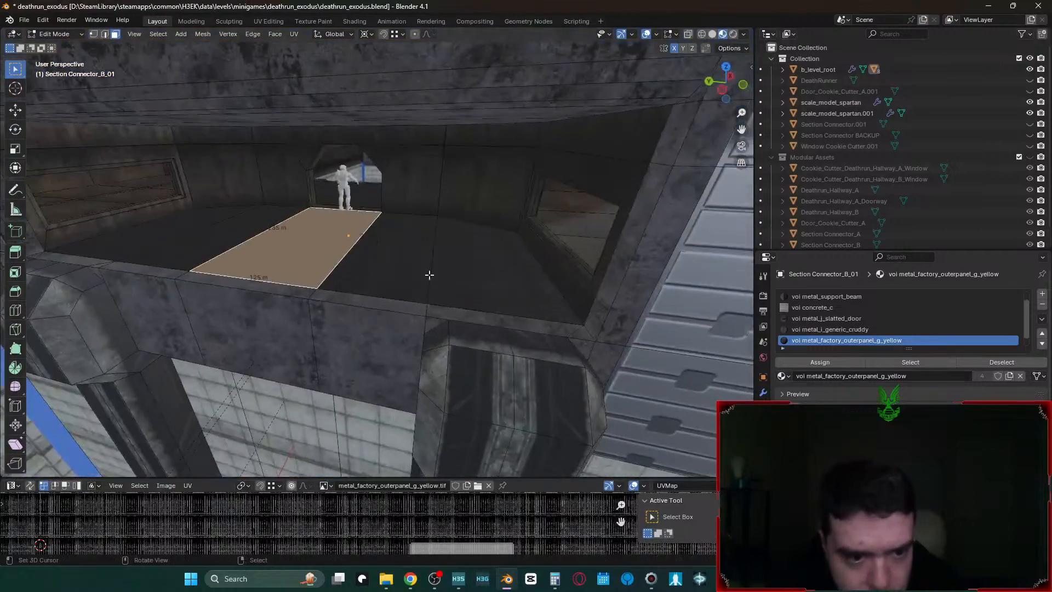
{"action": "left_click", "coordinate": [393, 261]}
{"action": "right_click", "coordinate": [422, 261]}
{"action": "key", "text": "Escape"}
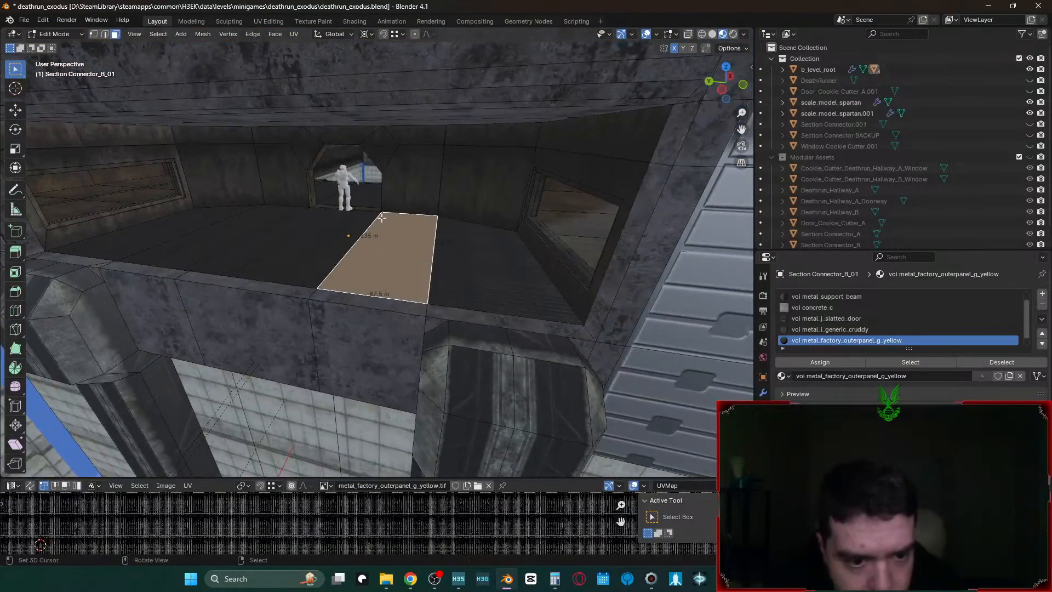
{"action": "key", "text": "ctrl+r"}
{"action": "left_click", "coordinate": [296, 231]}
{"action": "right_click", "coordinate": [311, 235]}
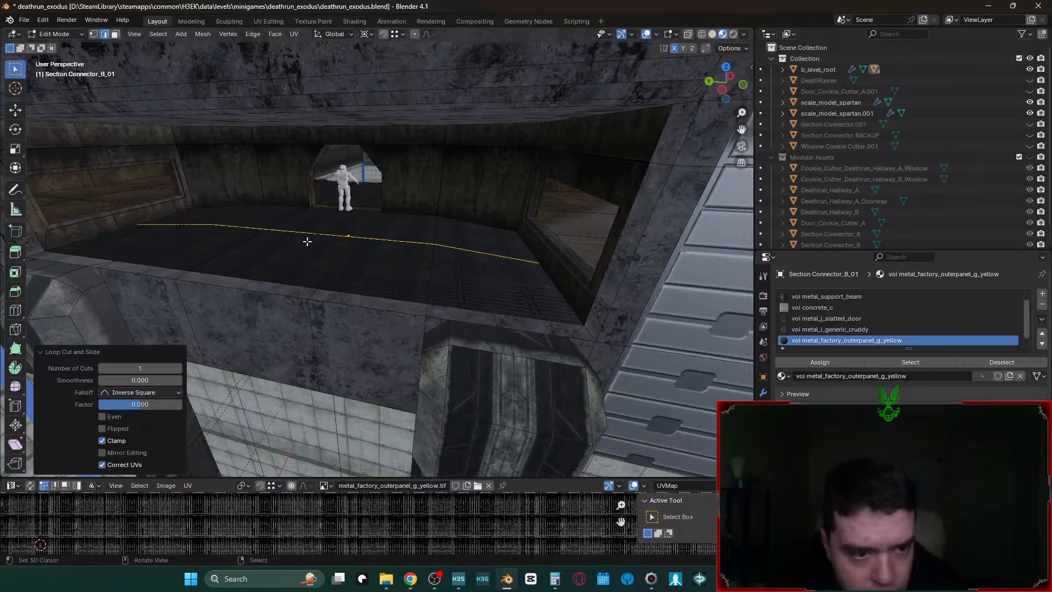
- Select one of the split floor faces and fly around the connectors to examine them from both sides
{"action": "key", "text": "3"}
{"action": "left_click", "coordinate": [308, 241]}
{"action": "key", "text": "shift+grave"}
{"action": "key", "text": "s"}
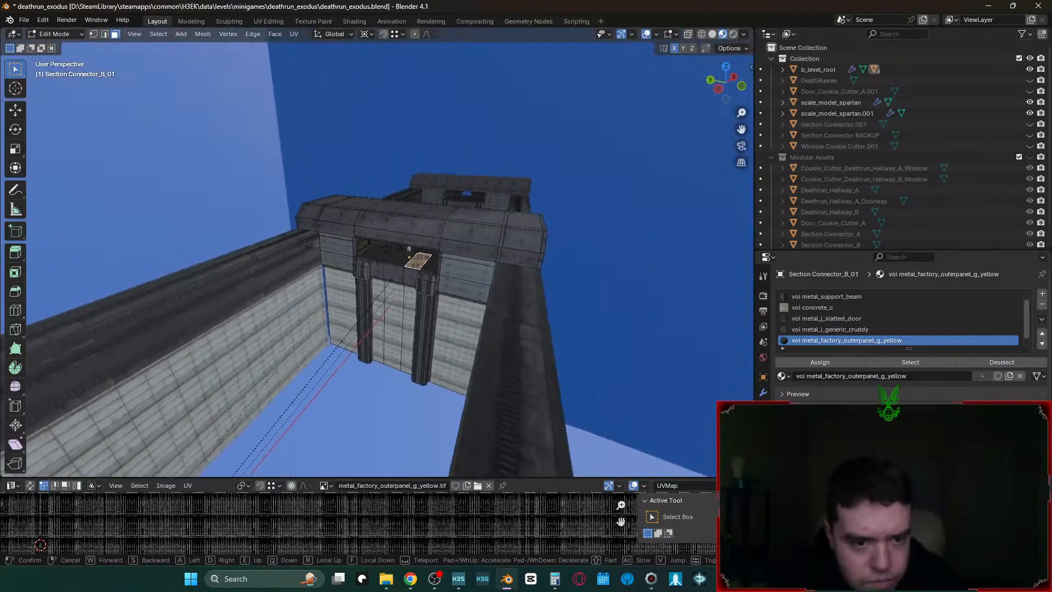
{"action": "key", "text": "w"}
{"action": "key", "text": "d"}
{"action": "left_click", "coordinate": [300, 204]}
{"action": "key", "text": "Tab"}
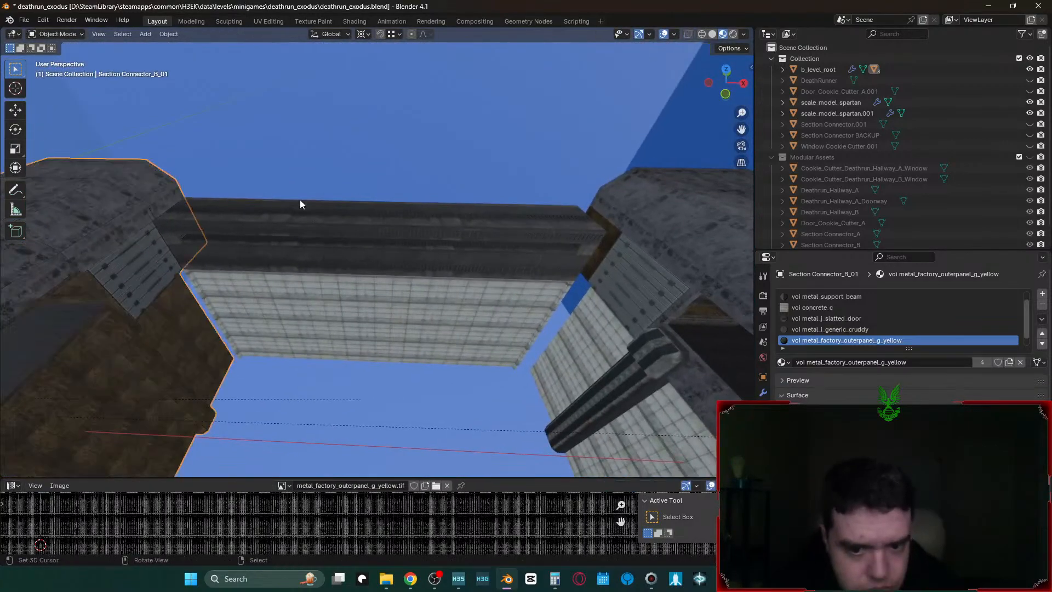
{"action": "key", "text": "shift+grave"}
{"action": "key", "text": "w"}
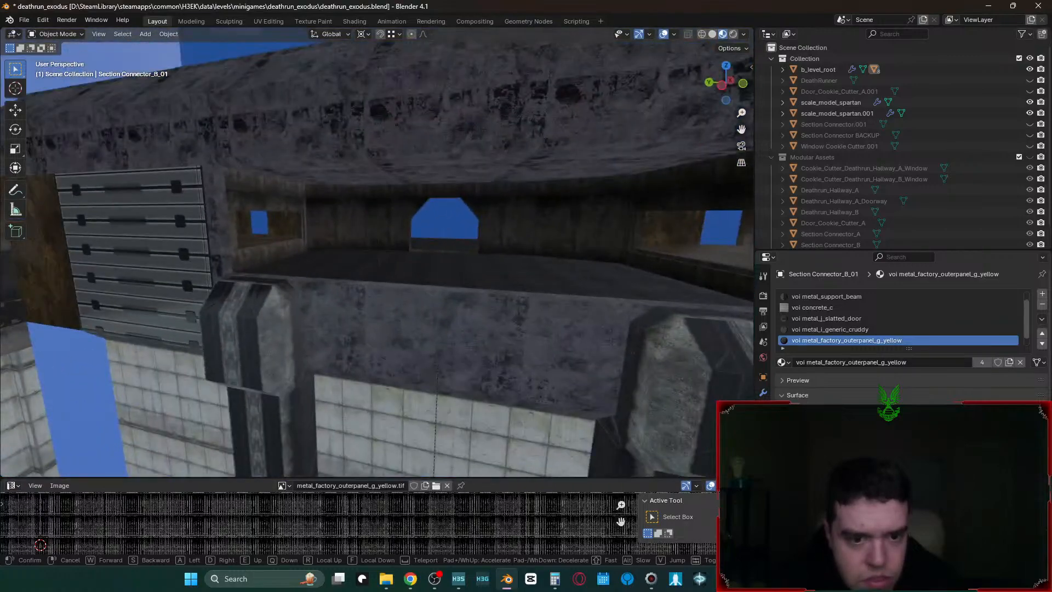
{"action": "left_click", "coordinate": [302, 204]}
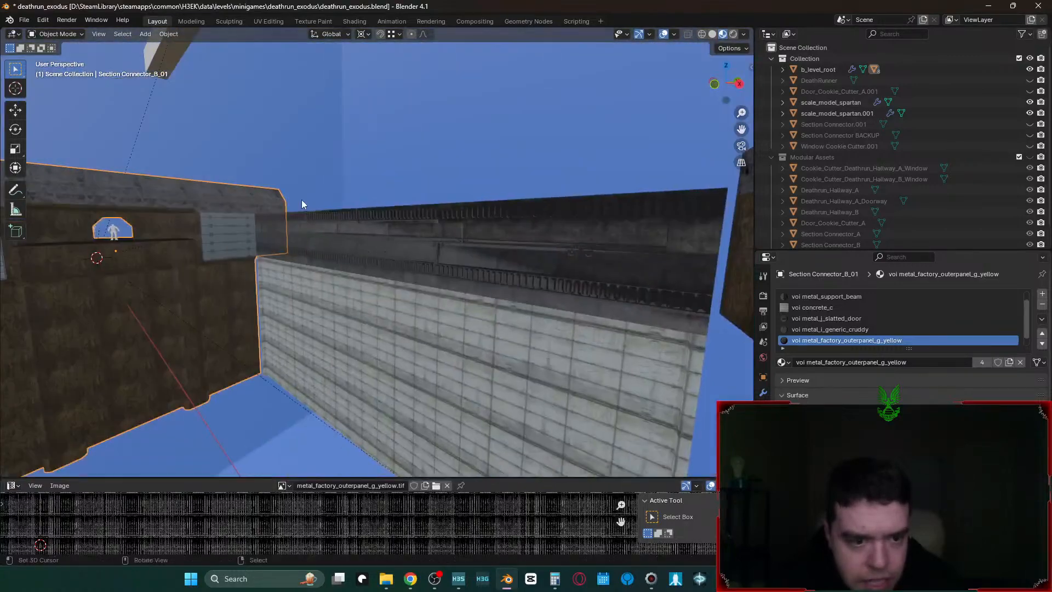
- Switch to H3 Sapien and fly the camera out of the connector wall to the window opening of its room
{"action": "left_click", "coordinate": [459, 579]}
{"action": "key", "text": "w"}
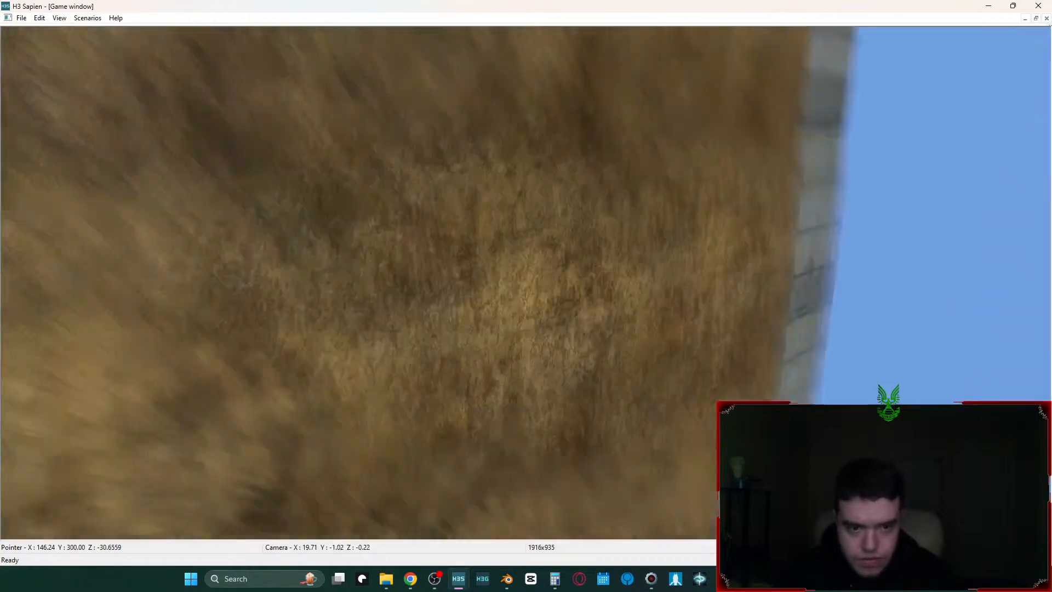
{"action": "key", "text": "s"}
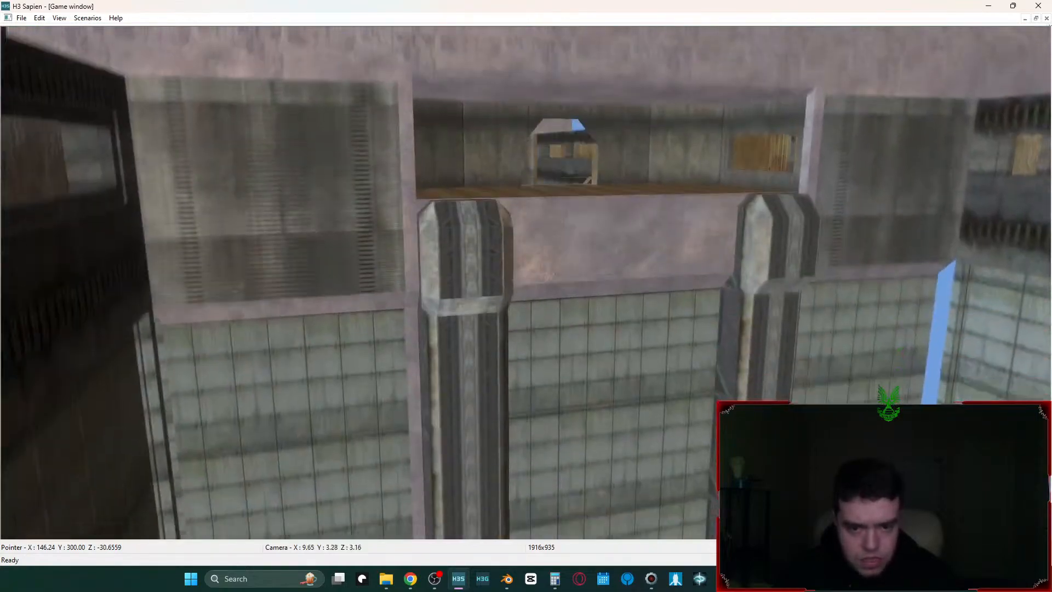
{"action": "key", "text": "w"}
{"action": "key", "text": "d"}
{"action": "key", "text": "w"}
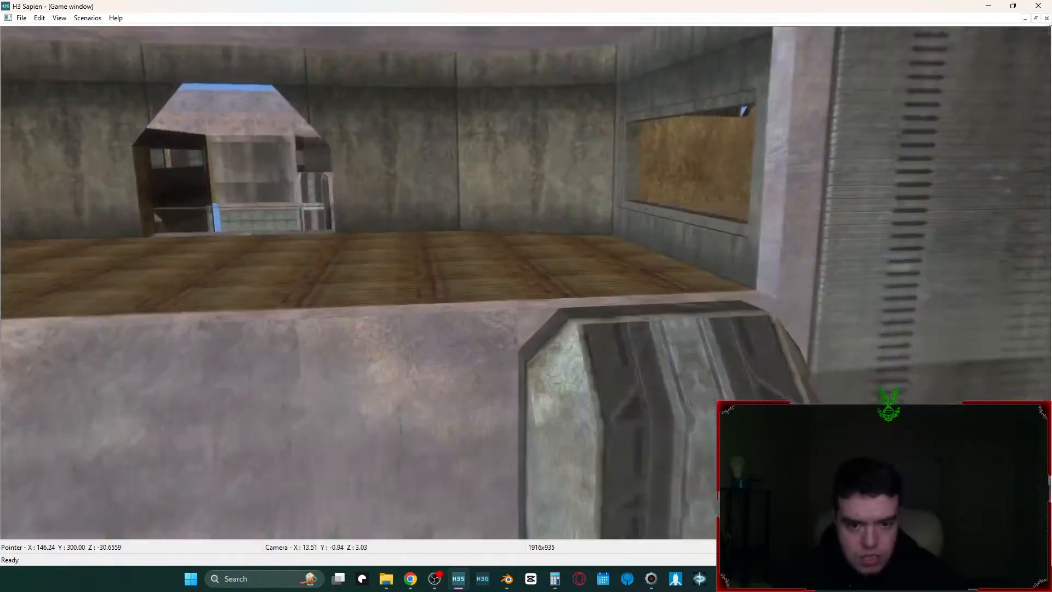
- Take control of the player on the connector room's floor and walk through the room to test its collision
{"action": "key", "text": "Tab"}
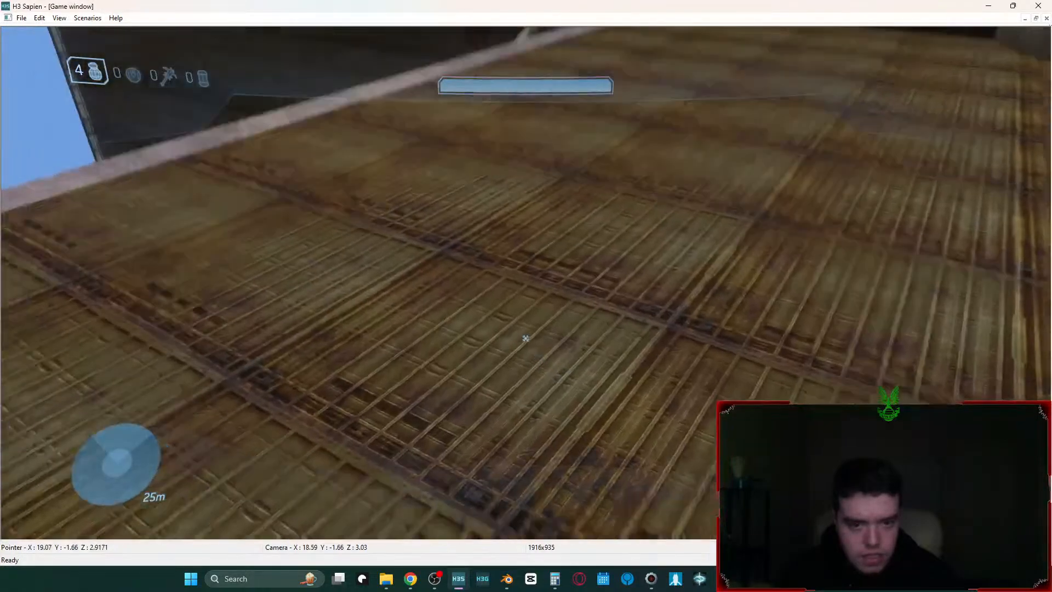
{"action": "key", "text": "w"}
{"action": "key", "text": "w"}
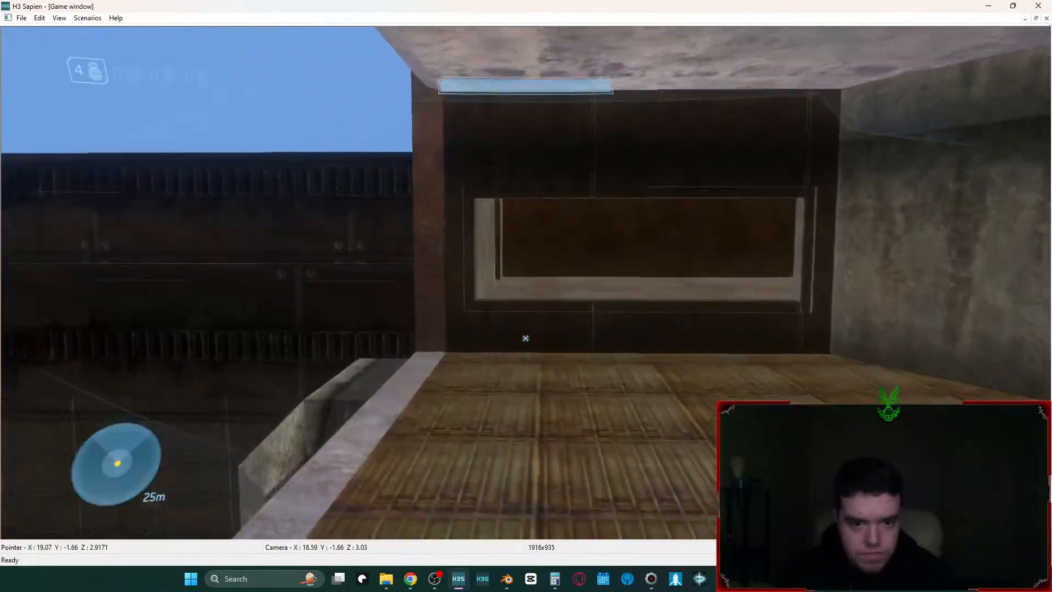
{"action": "key", "text": "w"}
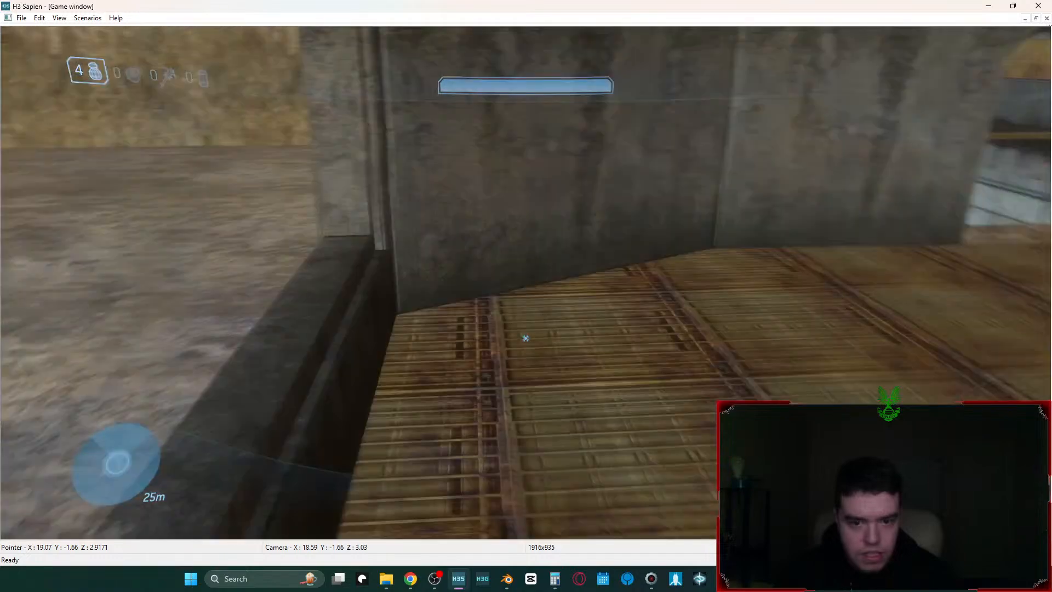
{"action": "key", "text": "d"}
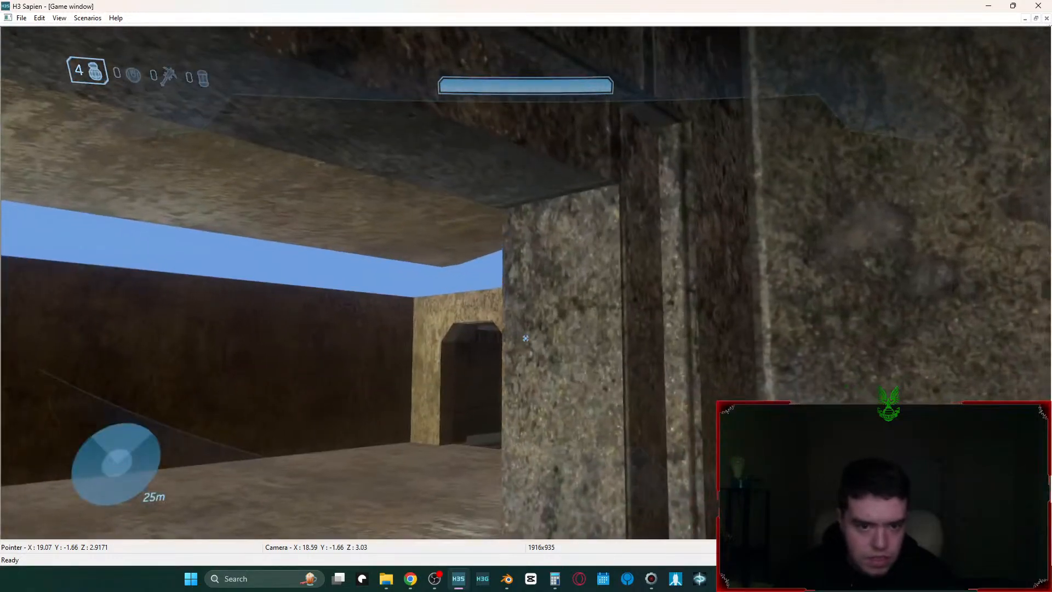
- Walk the player through the connector room and its openings to test collision, and return to the free camera to view the room from outside
{"action": "key", "text": "w"}
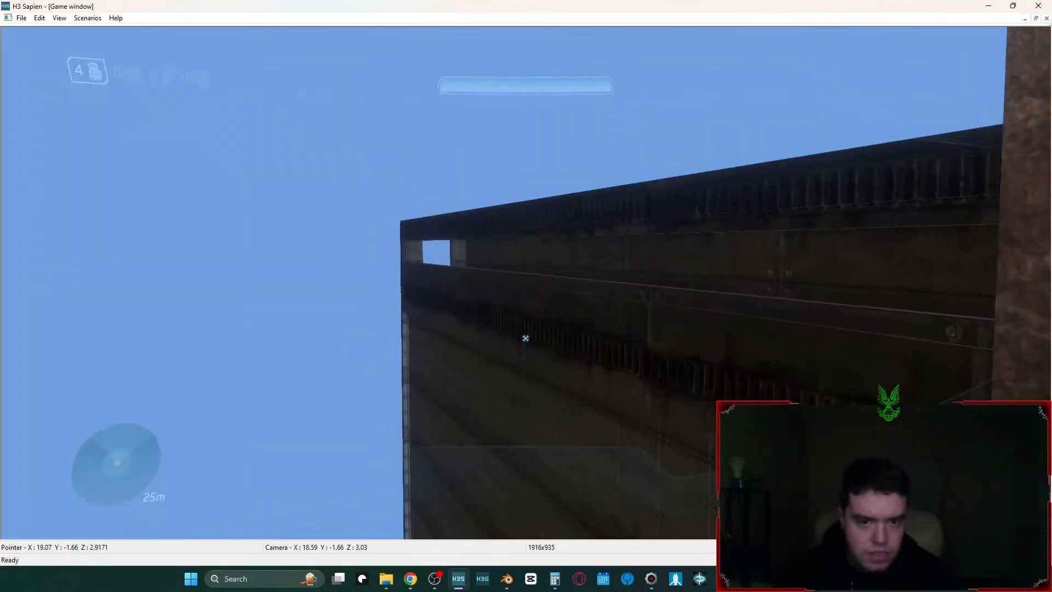
{"action": "key", "text": "w"}
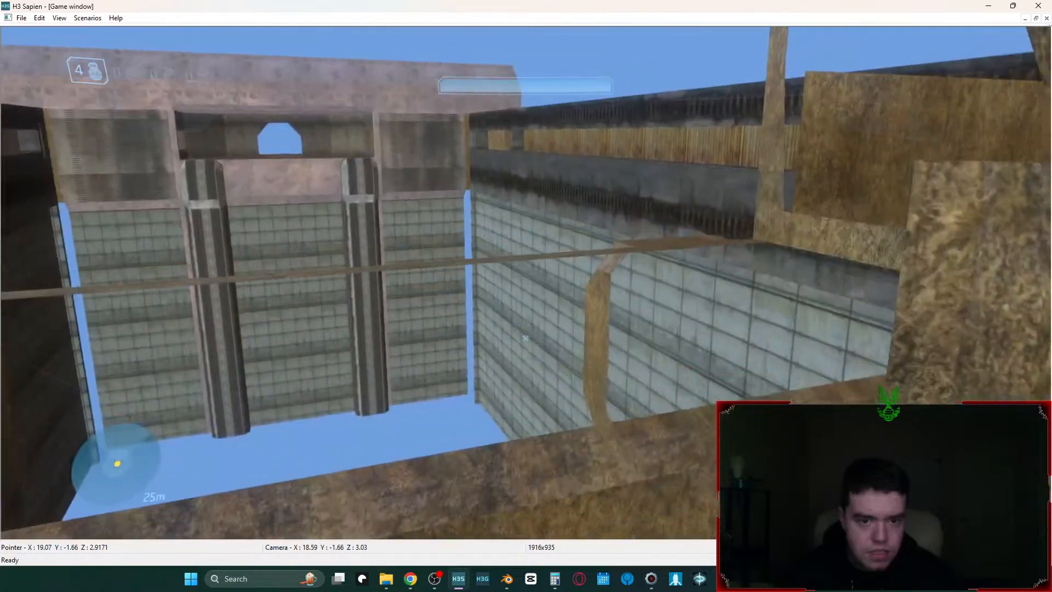
{"action": "key", "text": "d"}
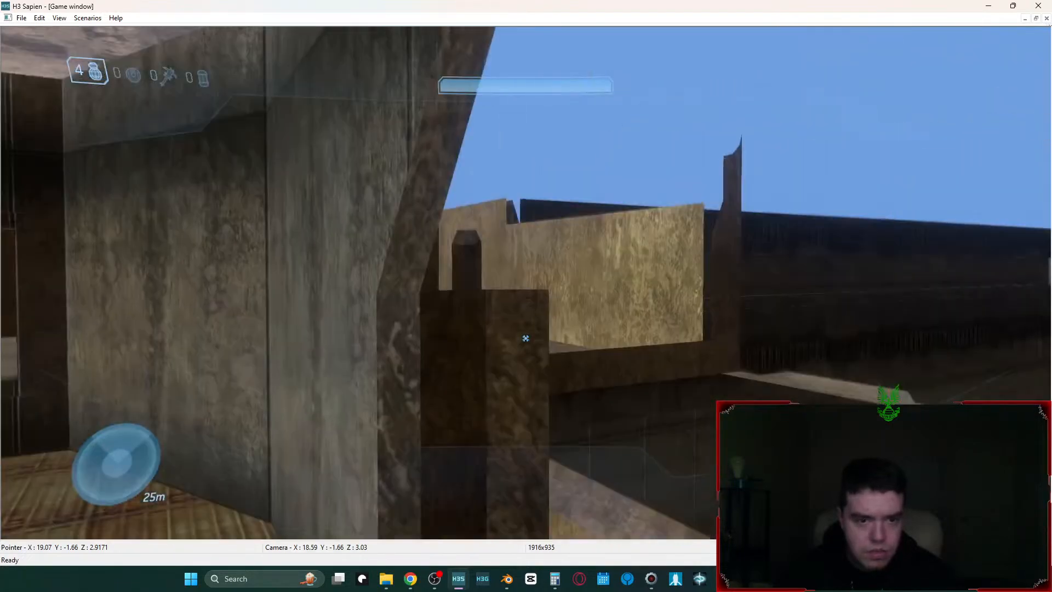
{"action": "key", "text": "w"}
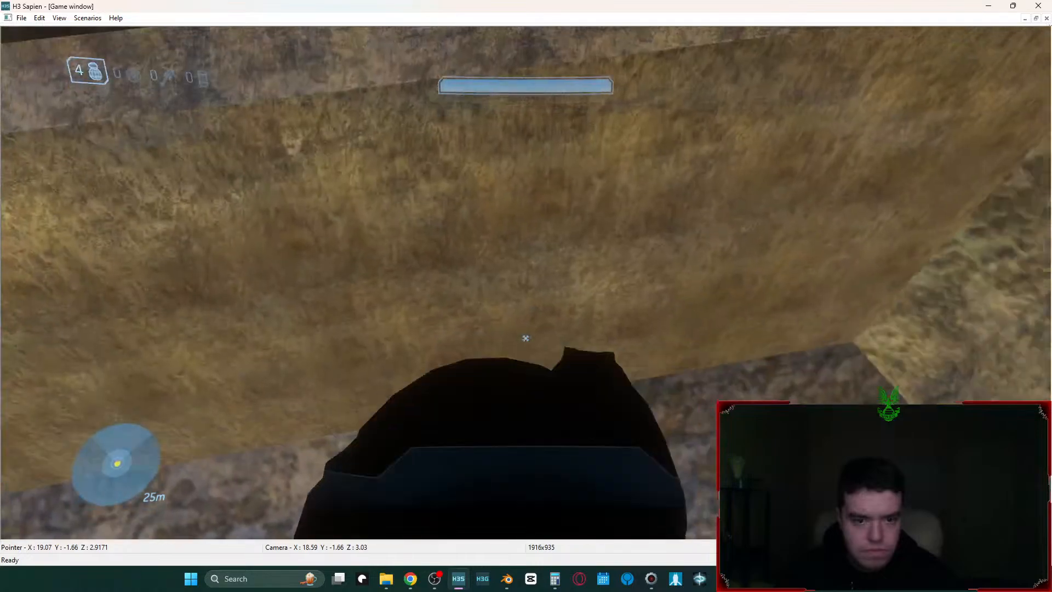
{"action": "key", "text": "Tab"}
{"action": "middle_click_drag", "start_coordinate": [538, 235], "coordinate": [765, 206]}
{"action": "key", "text": "s"}
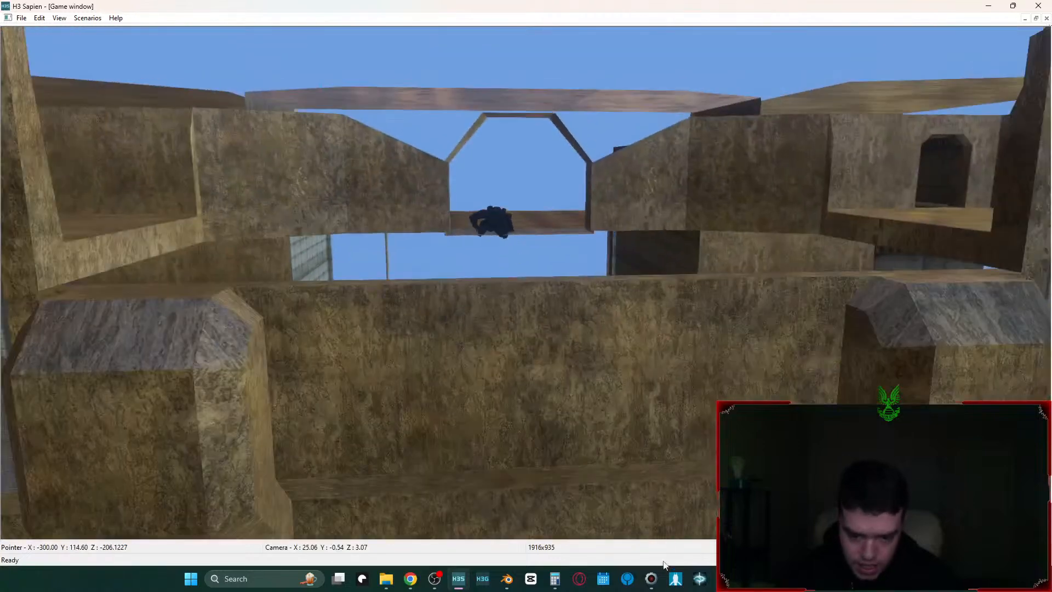
- Switch to Blender and examine the connector's modifier stack and its geometry in wireframe, solid and material preview shading
{"action": "left_click", "coordinate": [505, 581]}
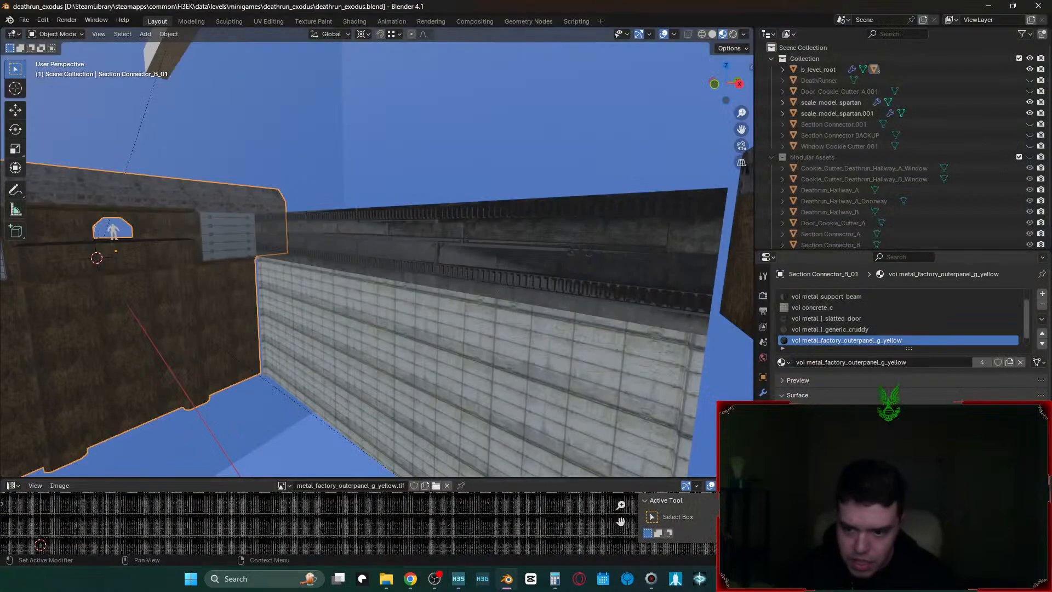
{"action": "left_click", "coordinate": [763, 394]}
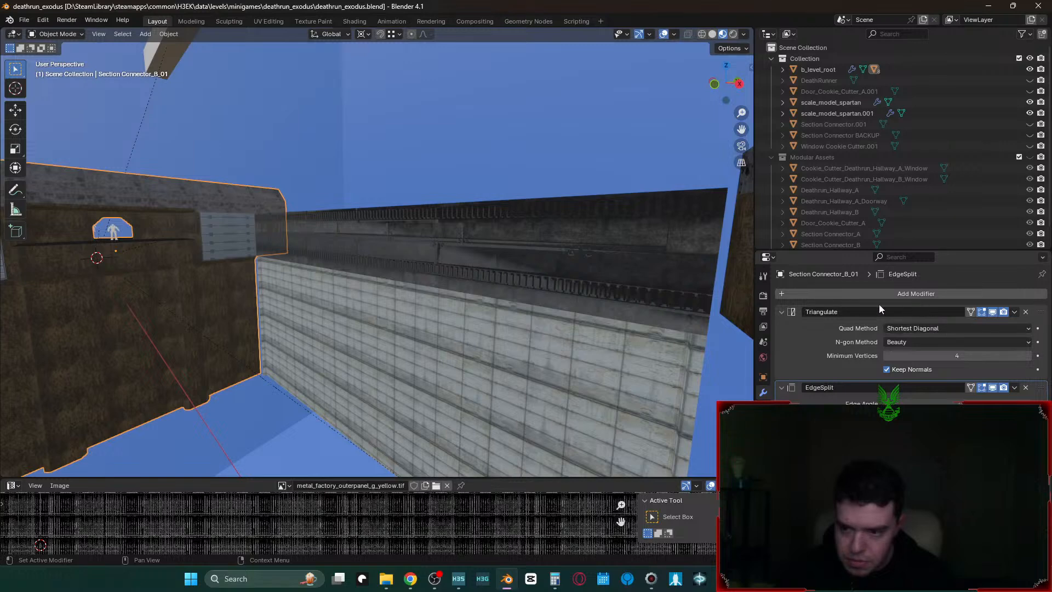
{"action": "middle_click_drag", "start_coordinate": [431, 275], "coordinate": [387, 275]}
{"action": "key", "text": "z"}
{"action": "left_click", "coordinate": [370, 182]}
{"action": "key", "text": "shift+grave"}
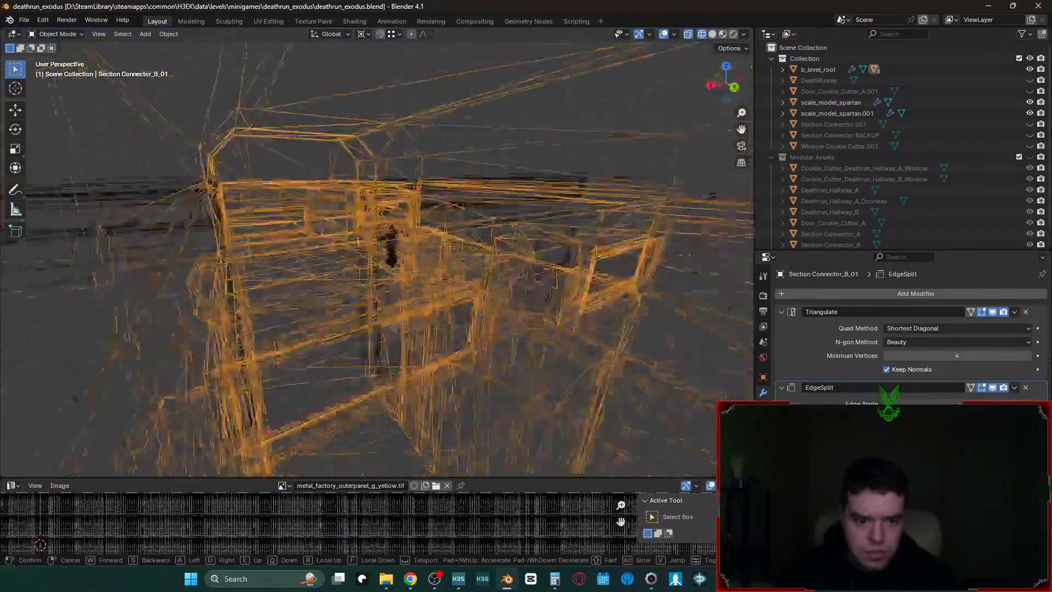
{"action": "key", "text": "w"}
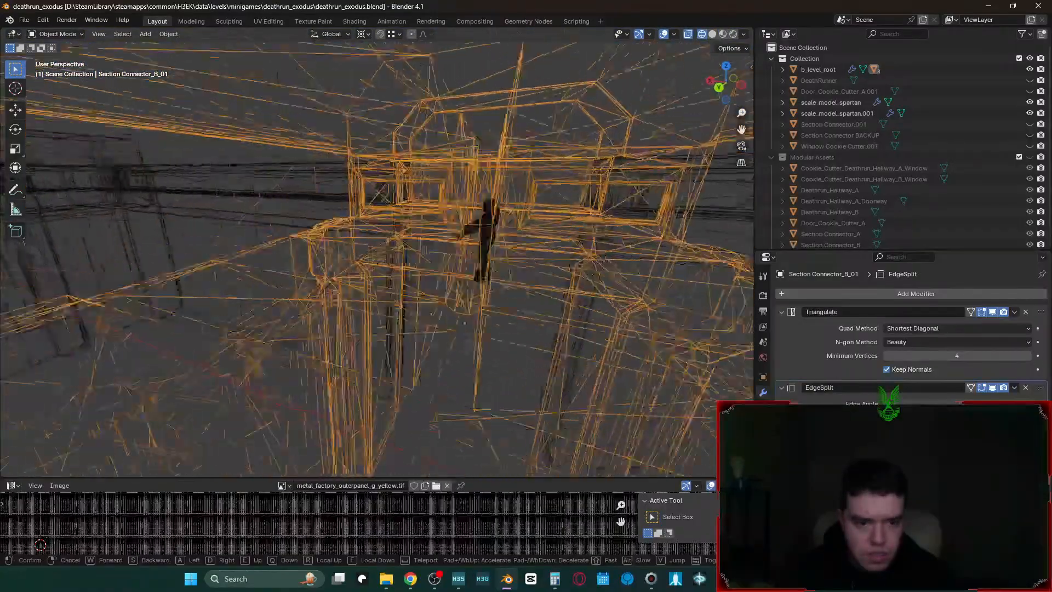
{"action": "key", "text": "z"}
{"action": "left_click", "coordinate": [603, 295]}
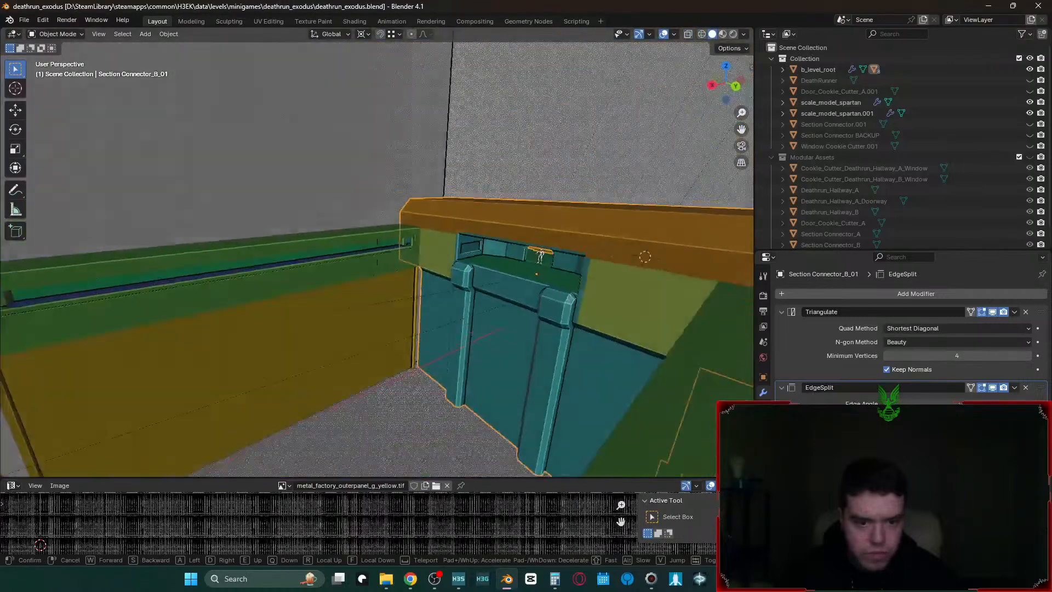
{"action": "key", "text": "z"}
{"action": "left_click", "coordinate": [521, 352]}
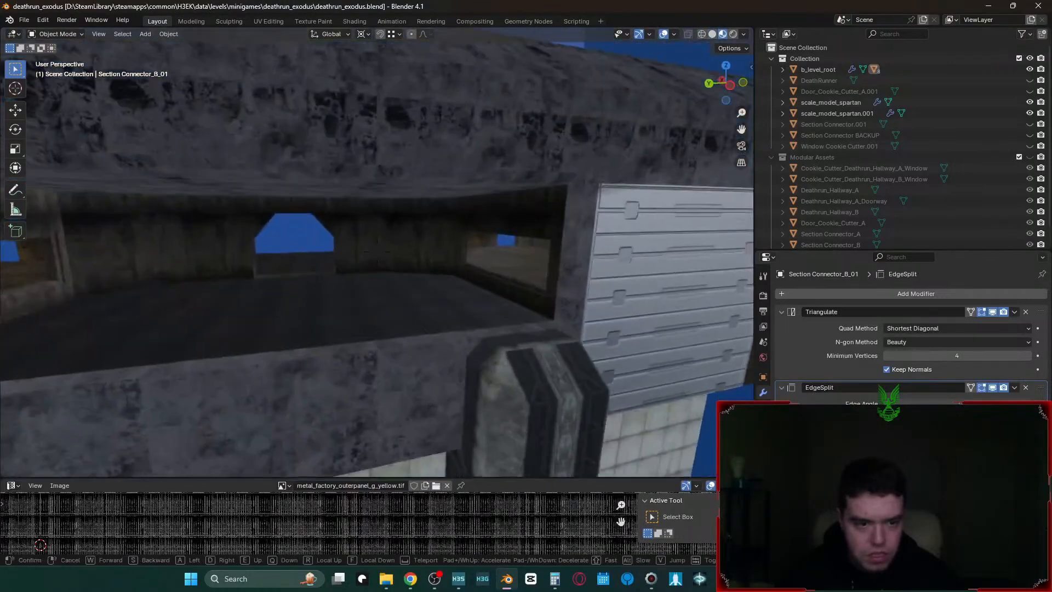
- Export the level over deathrun_exodus.ASS with Halo 3 settings and import it again as structure in H3EK Tool, widening the console to read its output
{"action": "left_click", "coordinate": [482, 417]}
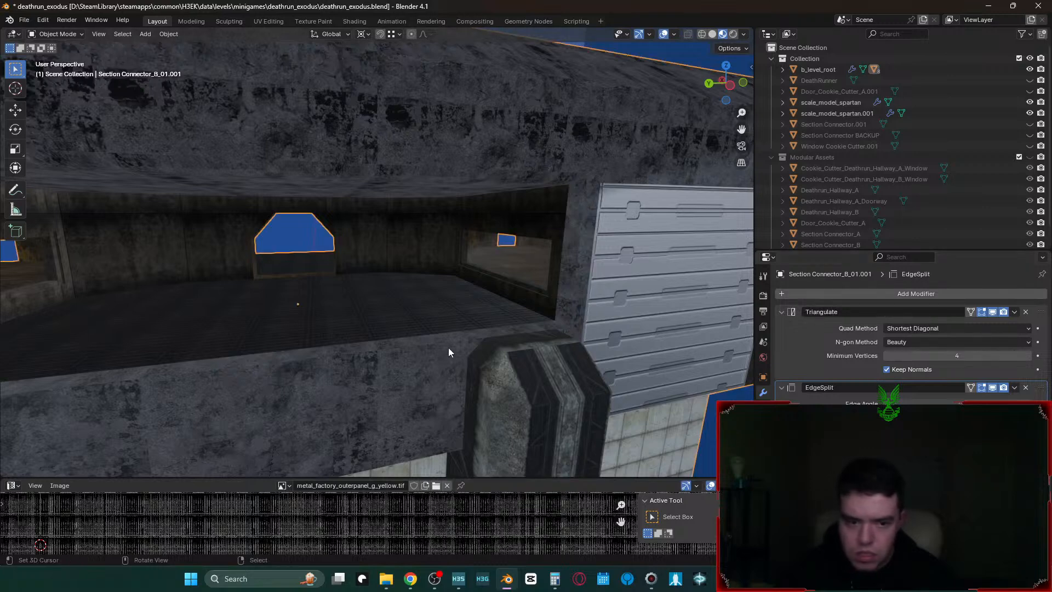
{"action": "key", "text": "ctrl+shift+j"}
{"action": "key", "text": "Escape"}
{"action": "key", "text": "ctrl+shift+a"}
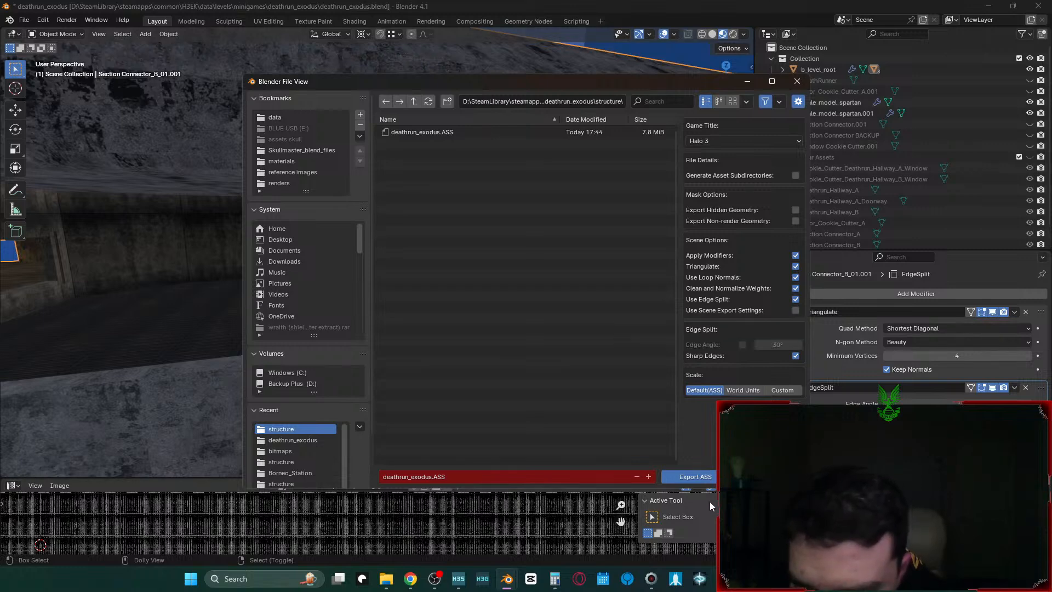
{"action": "left_click", "coordinate": [695, 476]}
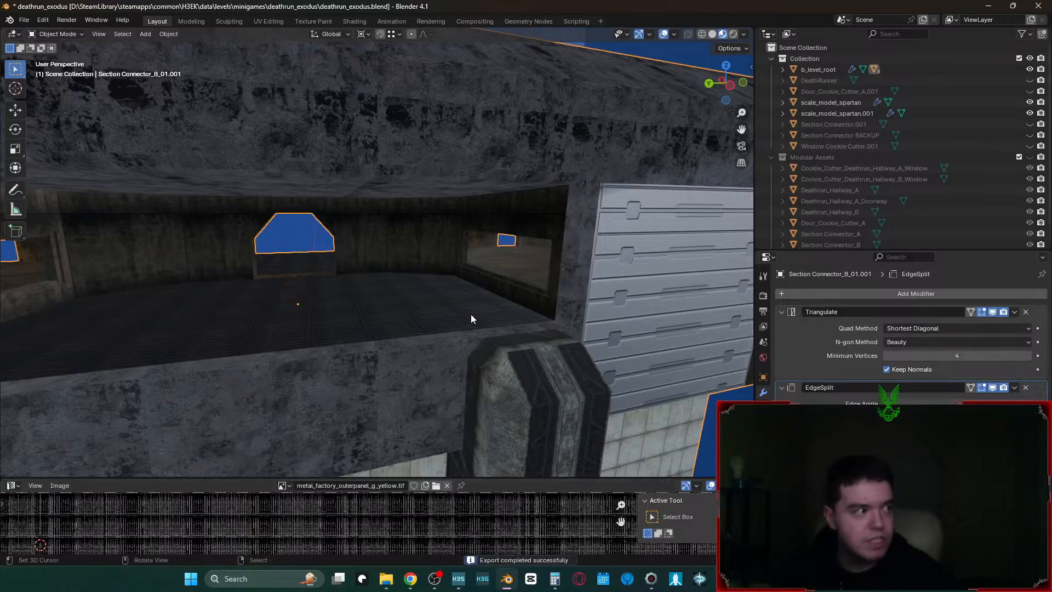
{"action": "left_click", "coordinate": [647, 579]}
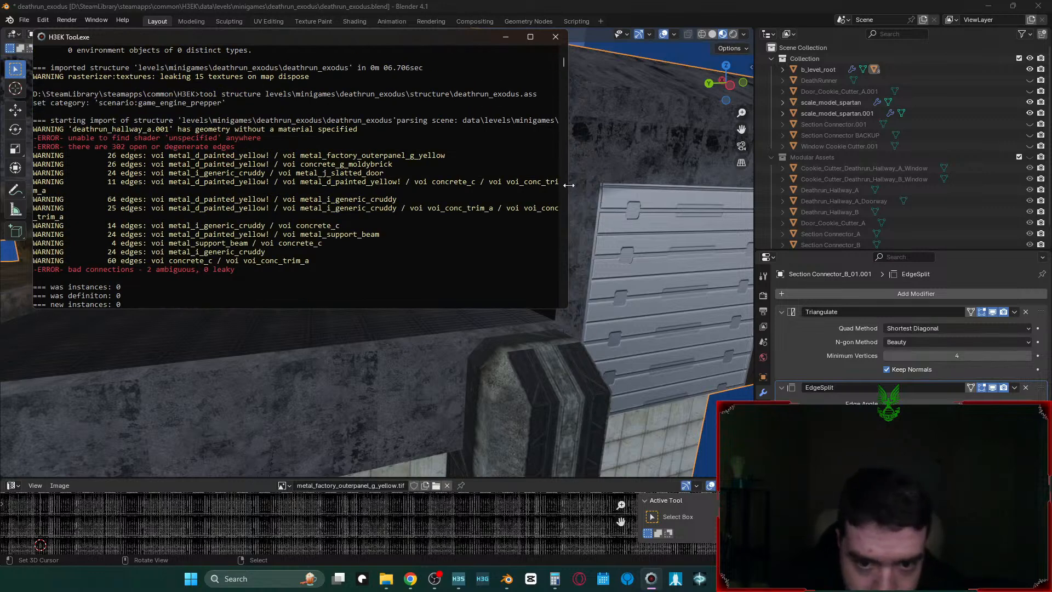
{"action": "left_click_drag", "start_coordinate": [569, 185], "coordinate": [792, 186]}
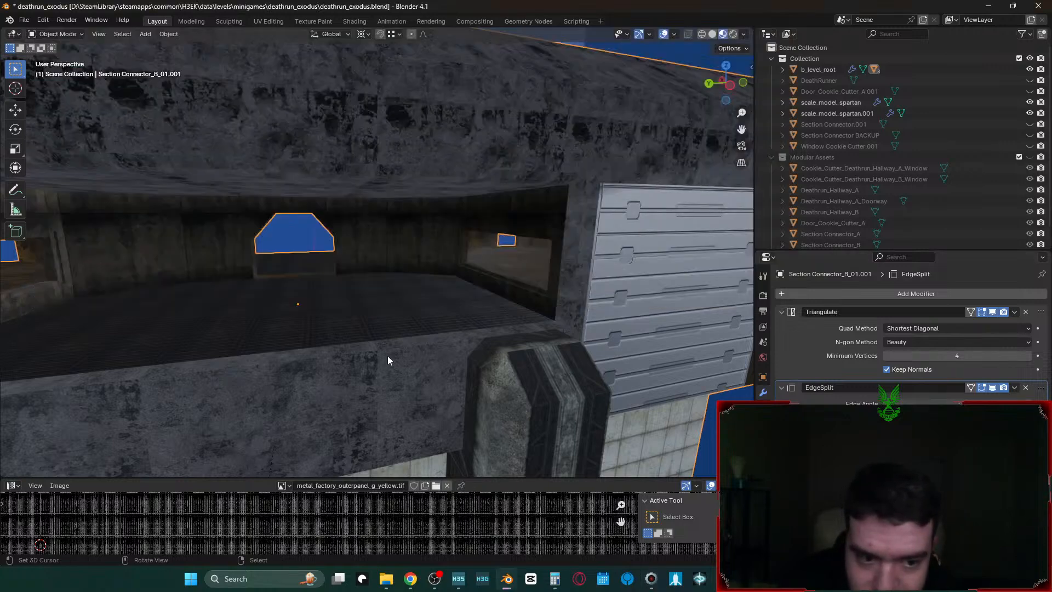
- Remove the trailing exclamation mark from the connector's yellow painted metal material, naming it voi metal_d_painted_yellow
{"action": "left_click", "coordinate": [763, 469]}
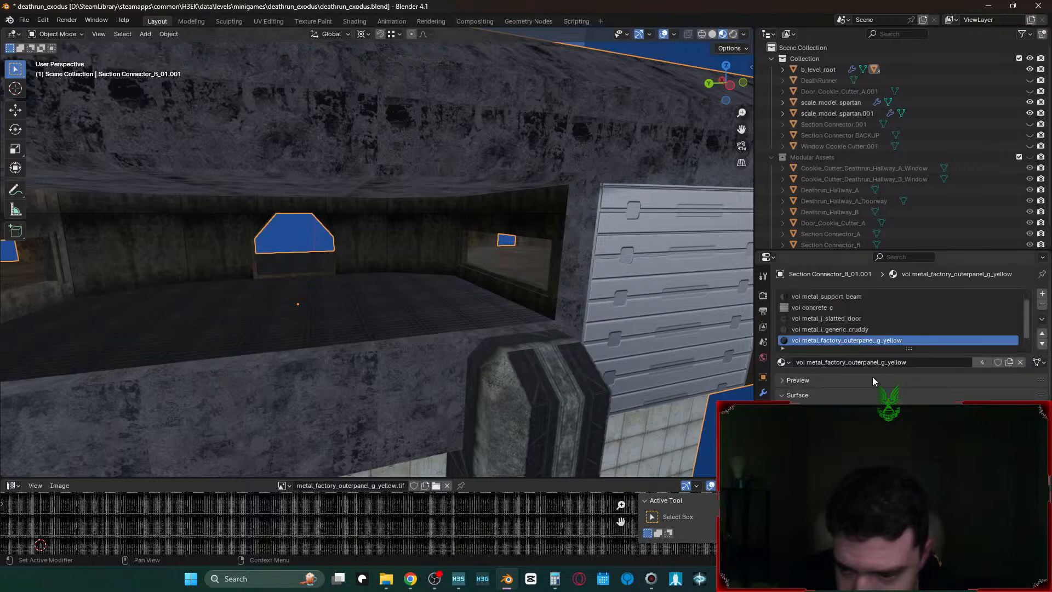
{"action": "scroll", "coordinate": [909, 335], "scroll_direction": "up", "scroll_amount": 1}
{"action": "left_click", "coordinate": [898, 295]}
{"action": "left_click", "coordinate": [906, 363]}
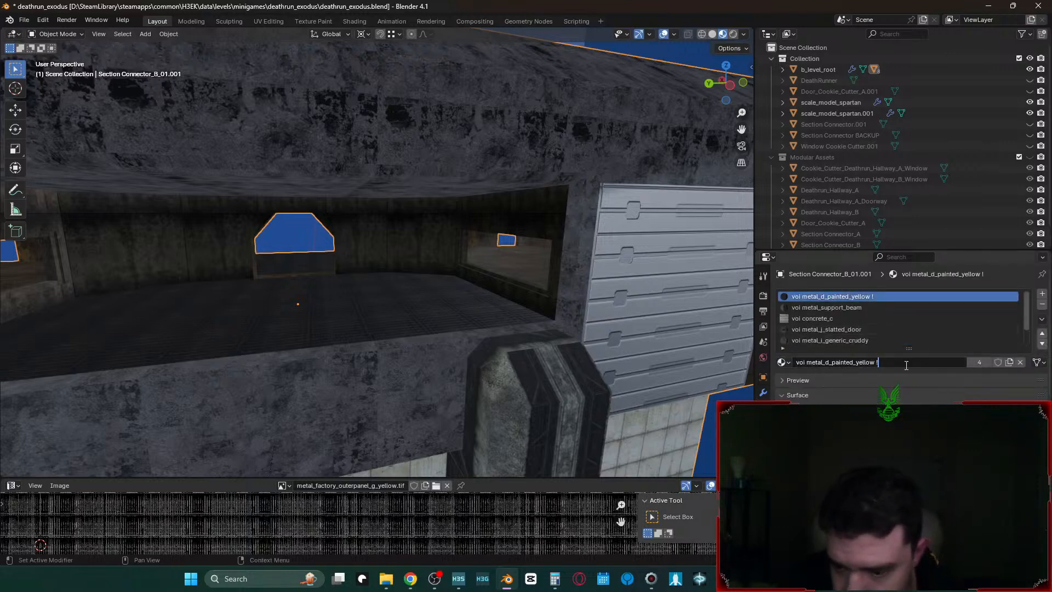
{"action": "key", "text": "Return"}
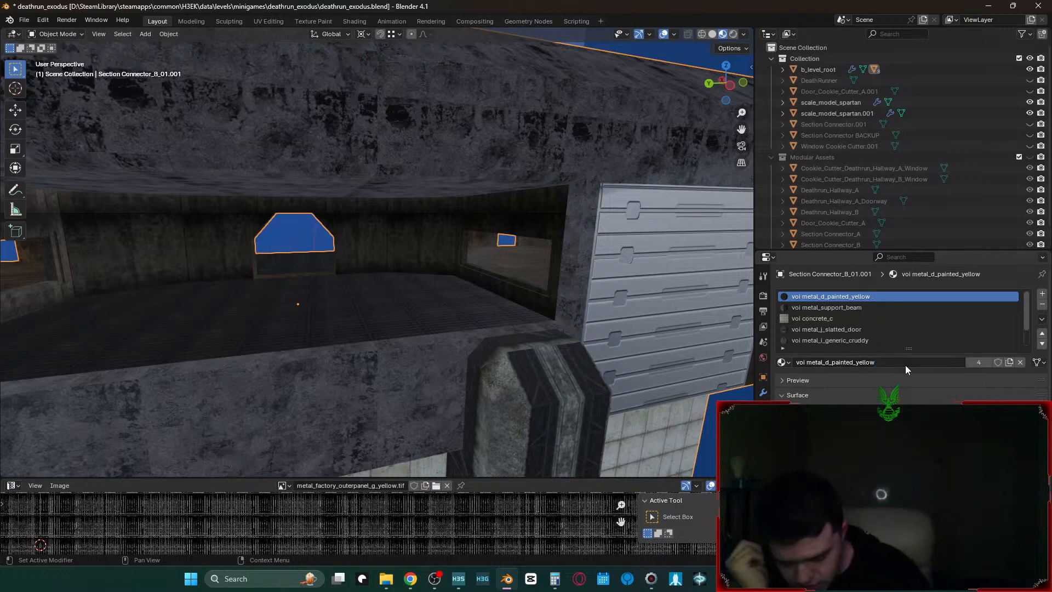
- Export deathrun_exodus.ASS again with the renamed material and rerun the structure import in H3EK Tool
{"action": "key", "text": "ctrl+e"}
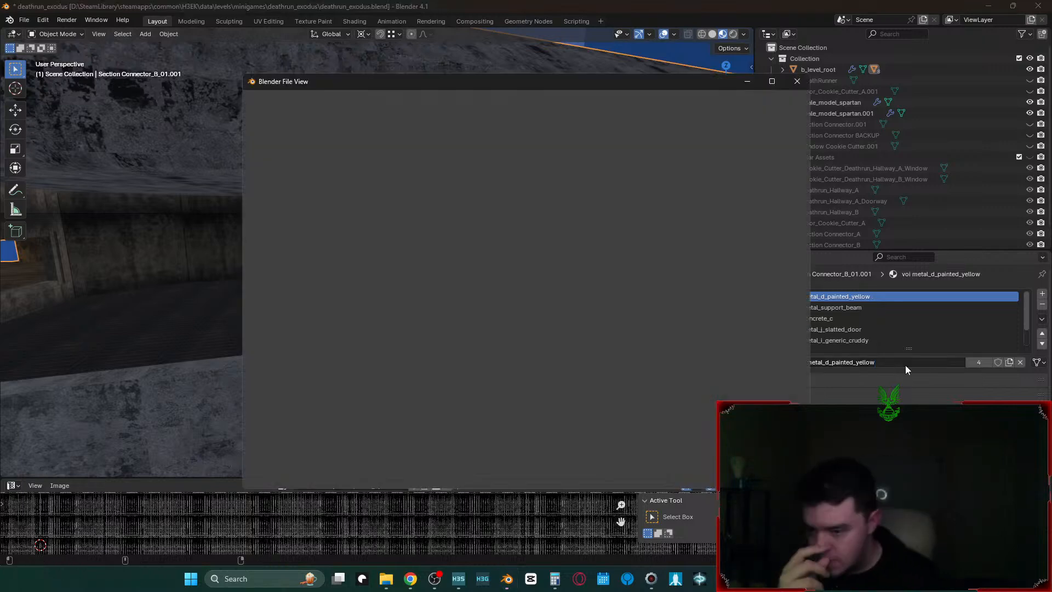
{"action": "left_click", "coordinate": [711, 478]}
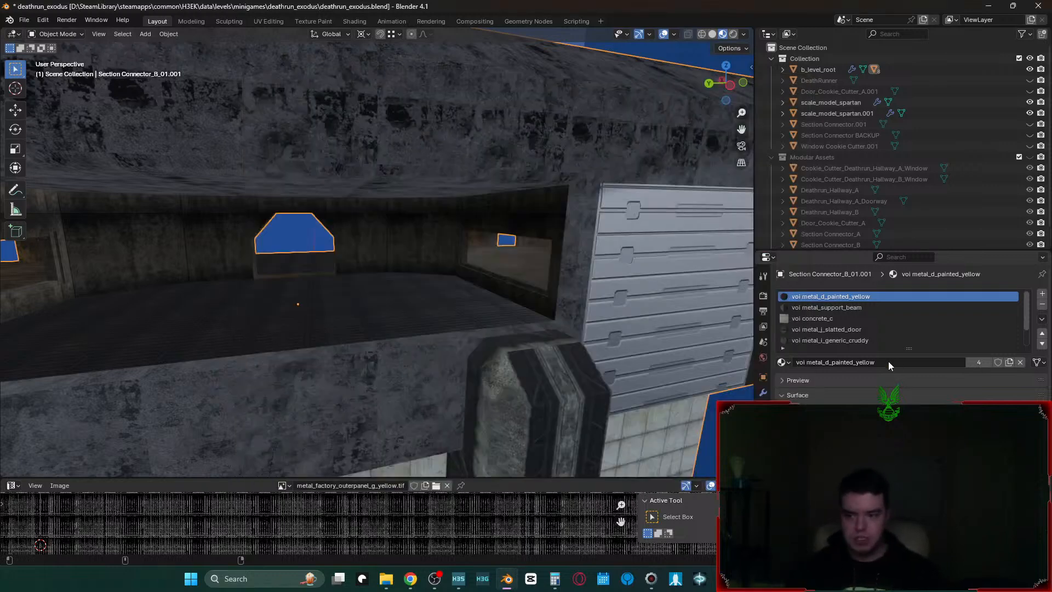
{"action": "left_click", "coordinate": [649, 578]}
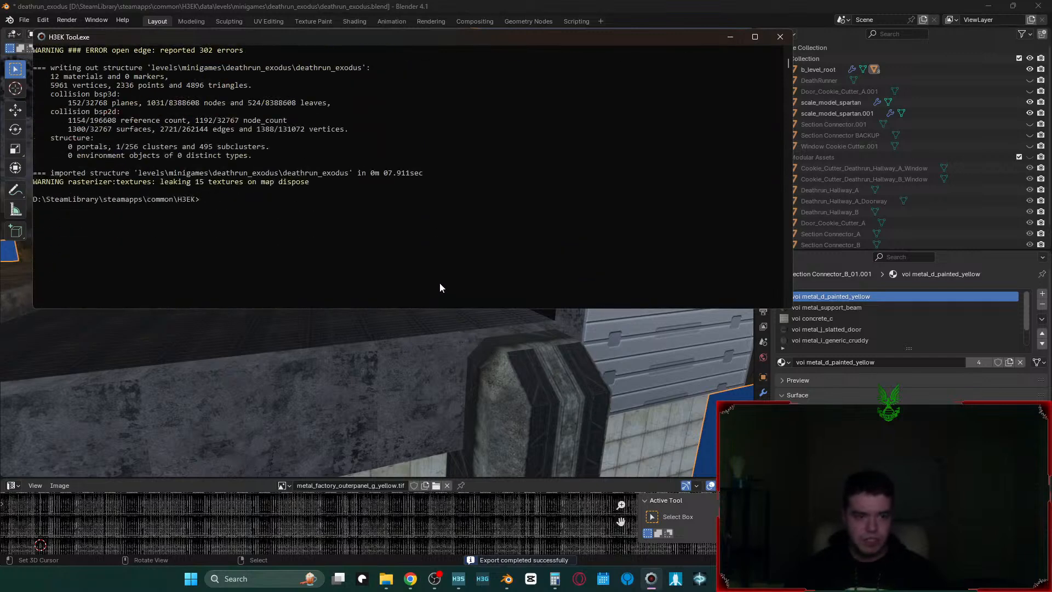
{"action": "key", "text": "Up"}
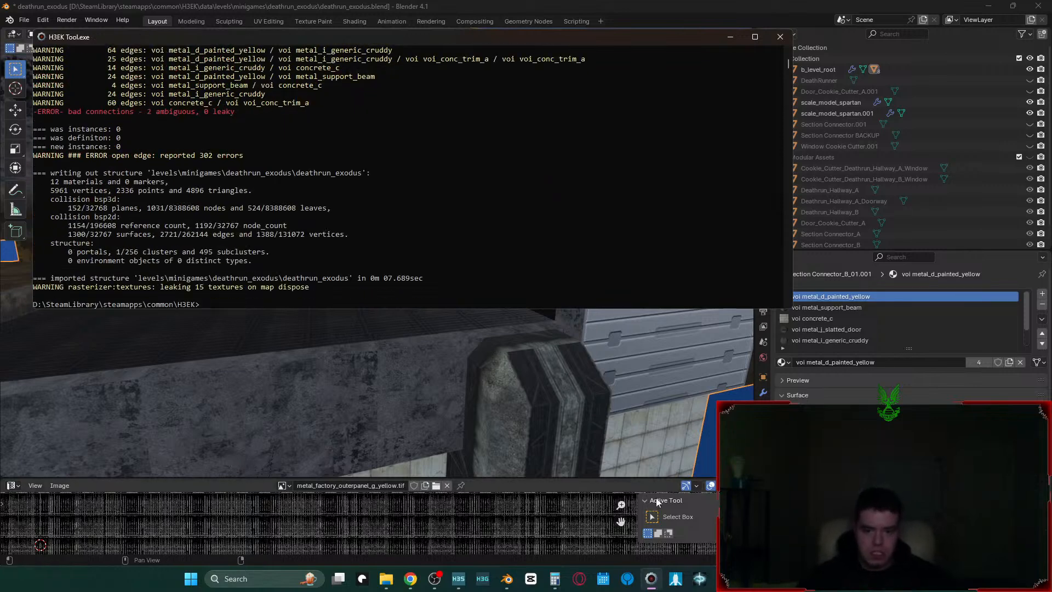
- Switch to H3 Sapien and fly the camera through the connector room to examine its floor, doorway and highlighted edges
{"action": "left_click", "coordinate": [464, 585]}
{"action": "middle_click_drag", "start_coordinate": [550, 346], "coordinate": [876, 351]}
{"action": "key", "text": "w"}
{"action": "key", "text": "w"}
{"action": "key", "text": "w"}
{"action": "key", "text": "w"}
{"action": "key", "text": "s"}
{"action": "key", "text": "w"}
{"action": "key", "text": "s"}
{"action": "key", "text": "w"}
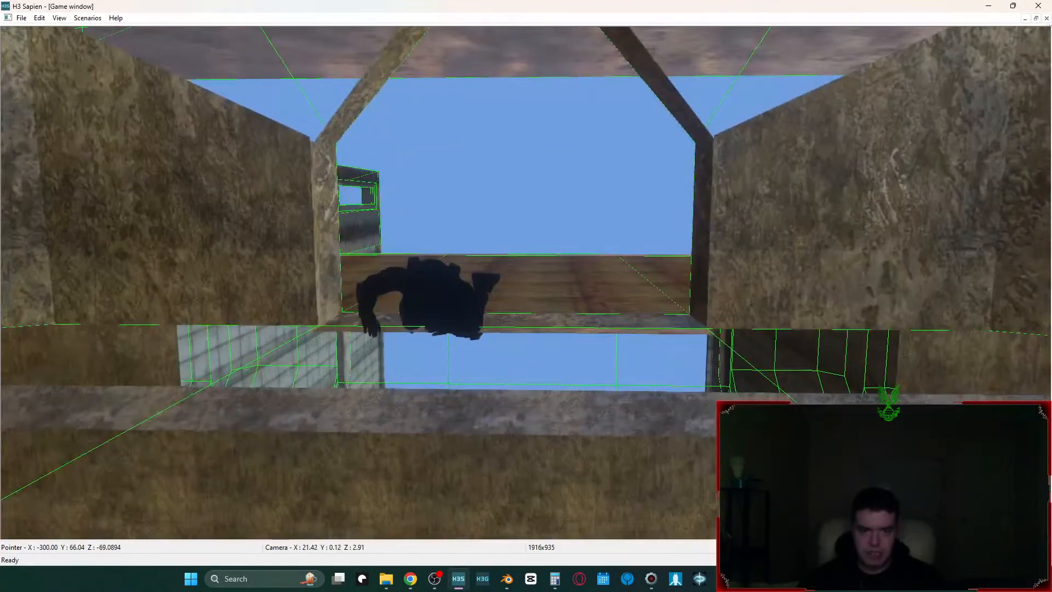
{"action": "middle_click_drag", "start_coordinate": [876, 351], "coordinate": [931, 361]}
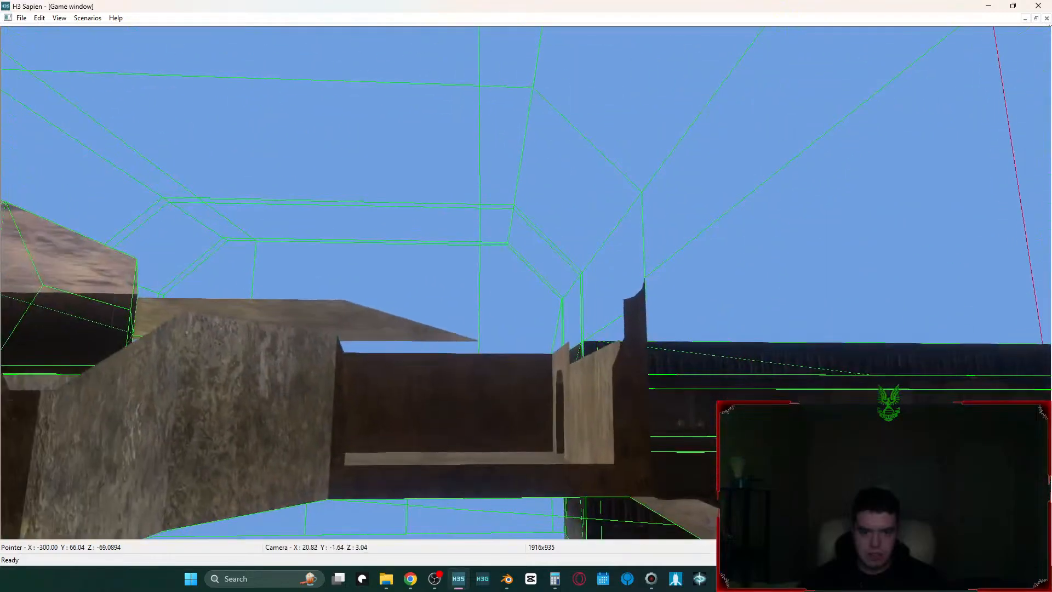
- Switch to Blender, fly out around the connectors and select Section Connector_B_01, cancelling any move of it
{"action": "left_click", "coordinate": [510, 582]}
{"action": "key", "text": "shift+grave"}
{"action": "key", "text": "s"}
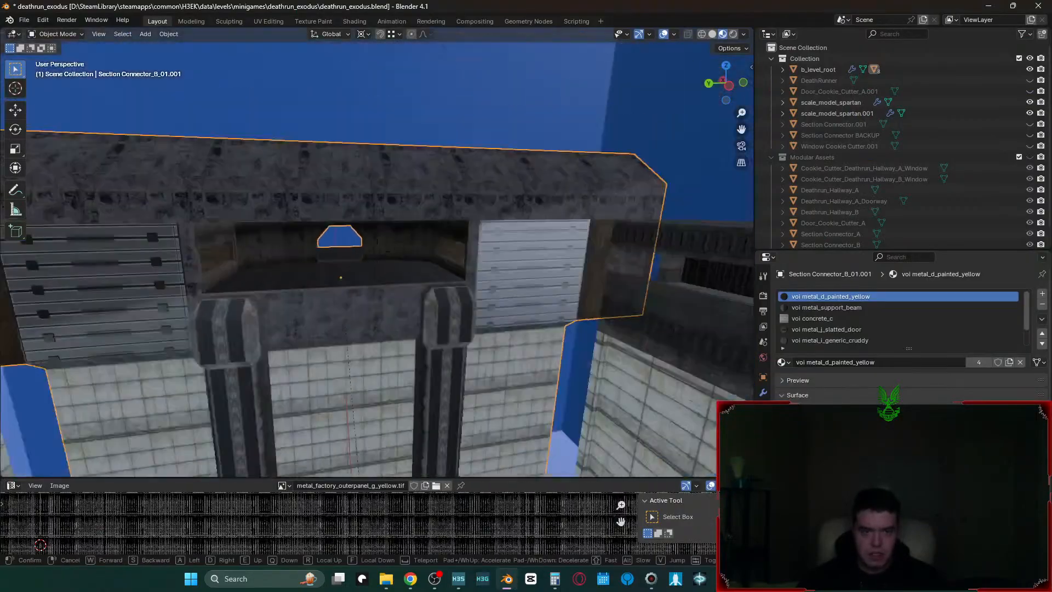
{"action": "key", "text": "w"}
{"action": "key", "text": "s"}
{"action": "key", "text": "w"}
{"action": "key", "text": "s"}
{"action": "left_click", "coordinate": [376, 252]}
{"action": "left_click", "coordinate": [393, 261]}
{"action": "key", "text": "g"}
{"action": "right_click", "coordinate": [473, 284]}
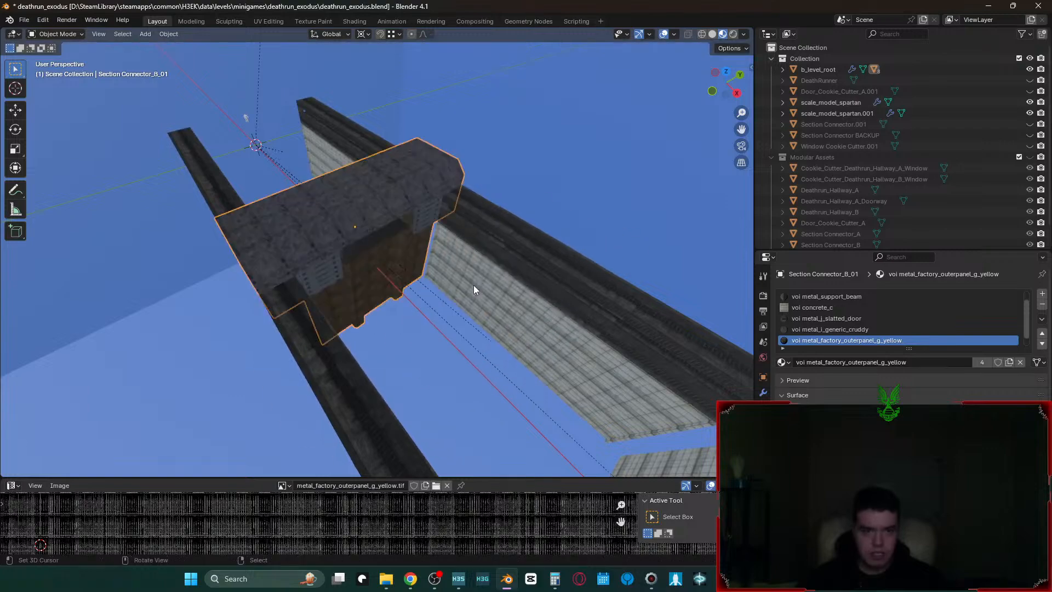
- Fly up to the Section Connector_B_01 room and examine its floor around the spartan scale model, keeping the connector selected
{"action": "key", "text": "shift+grave"}
{"action": "key", "text": "w"}
{"action": "key", "text": "w"}
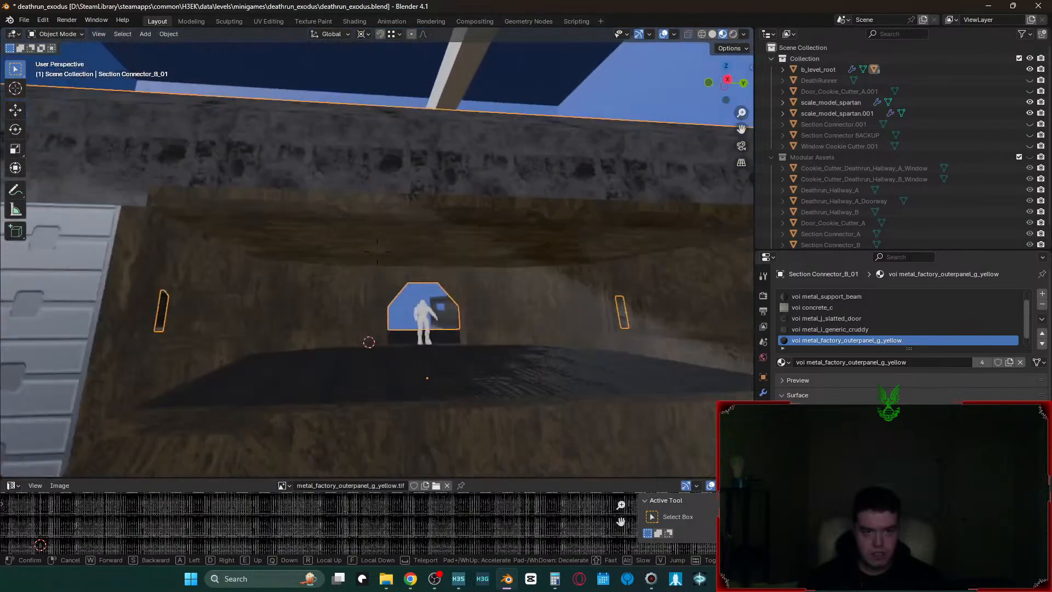
{"action": "left_click", "coordinate": [474, 283]}
{"action": "left_click", "coordinate": [426, 261]}
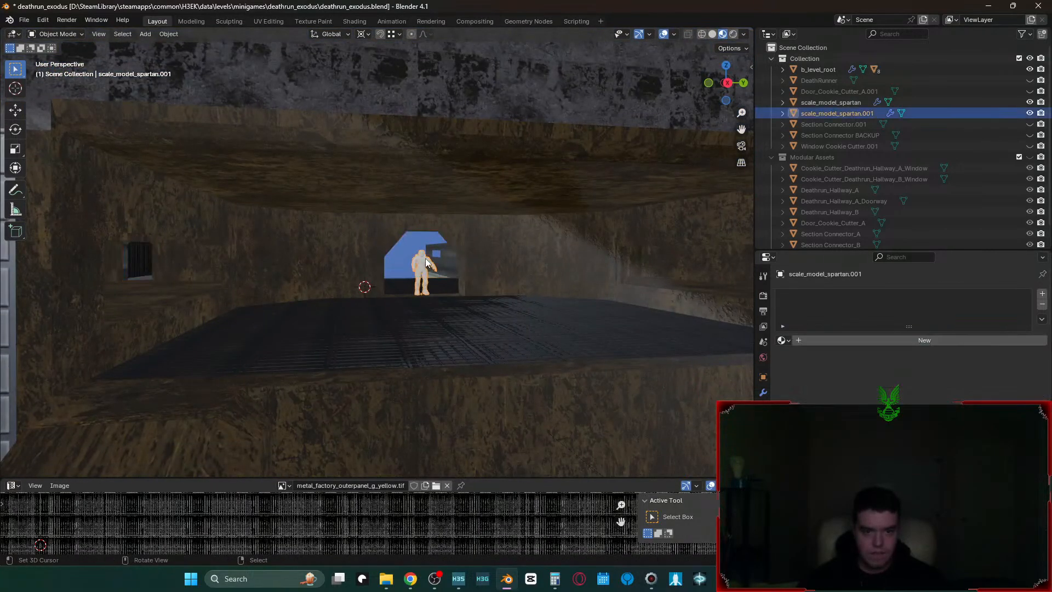
{"action": "left_click", "coordinate": [472, 351]}
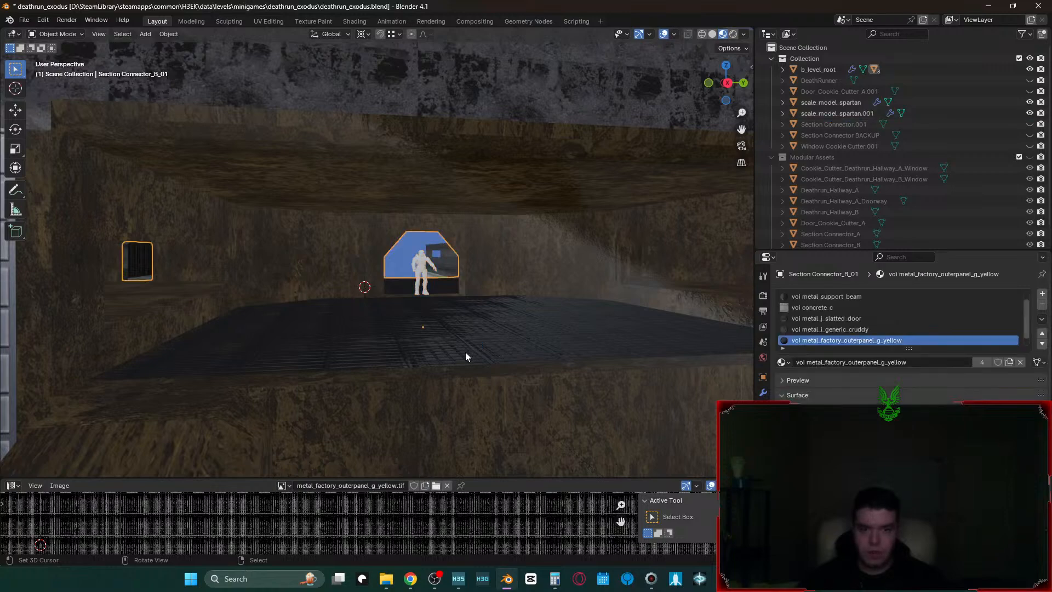
{"action": "key", "text": "shift+grave"}
{"action": "key", "text": "s"}
{"action": "left_click", "coordinate": [425, 349]}
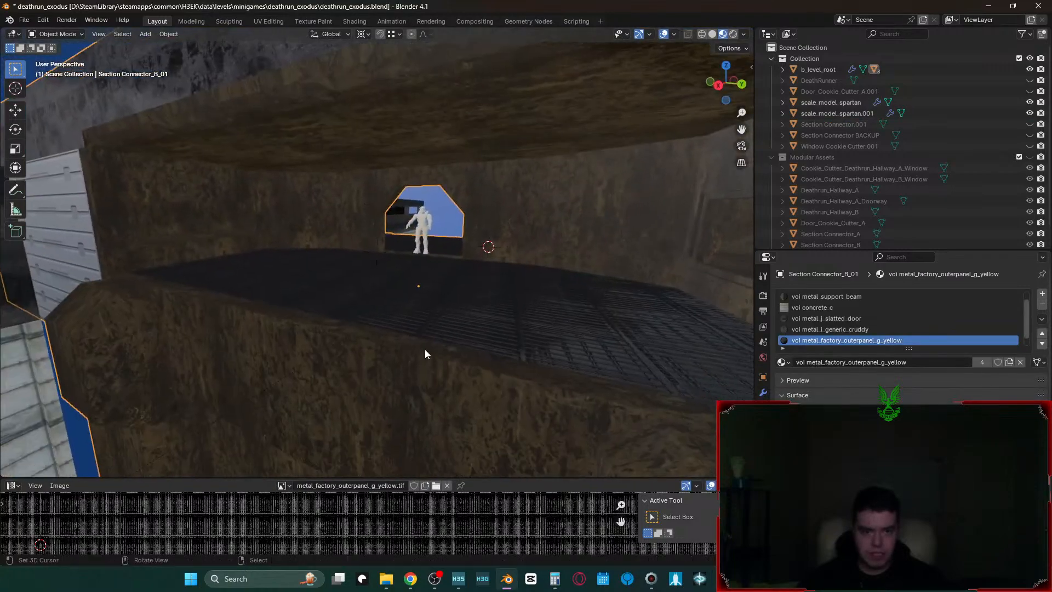
- Examine the outside of Section Connector_B_01 where it meets the hallways, and select the adjoining Deathrun_Hallway_A_01.001
{"action": "key", "text": "Tab"}
{"action": "key", "text": "shift+grave"}
{"action": "key", "text": "s"}
{"action": "left_click", "coordinate": [425, 349]}
{"action": "key", "text": "Tab"}
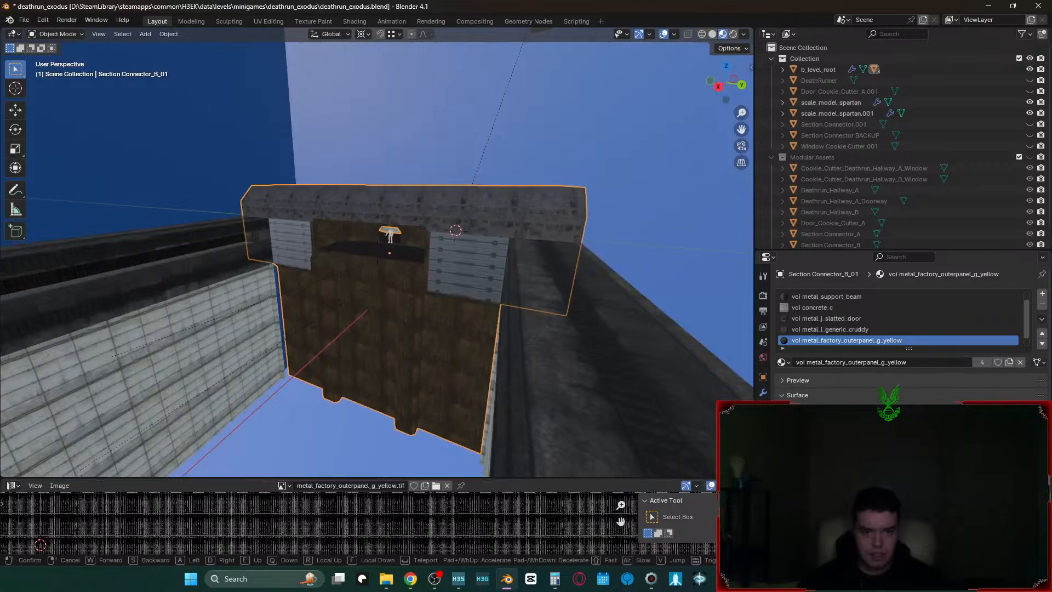
{"action": "key", "text": "shift+grave"}
{"action": "key", "text": "w"}
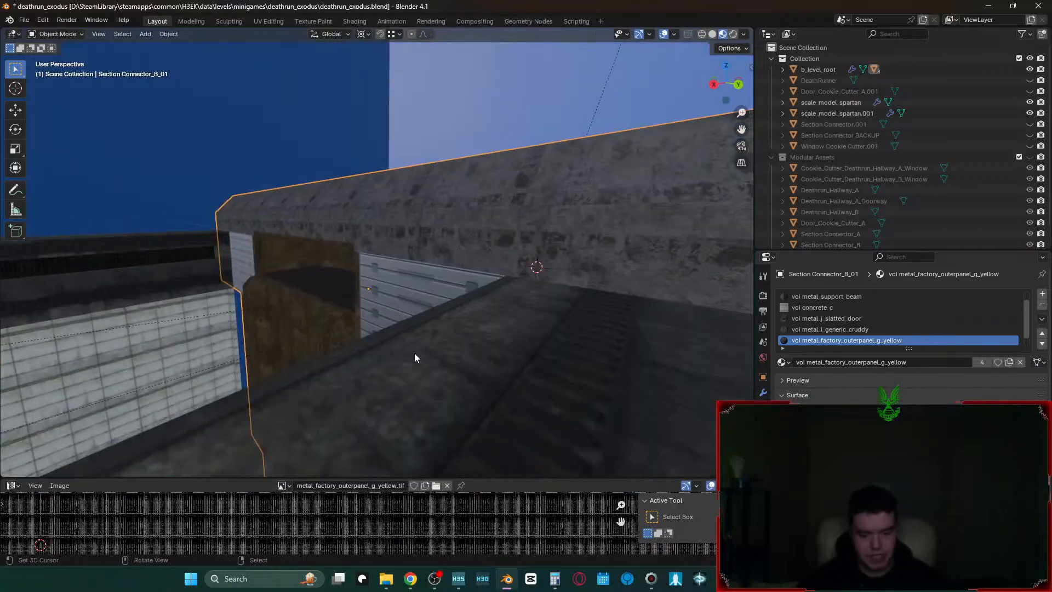
{"action": "key", "text": "shift+grave"}
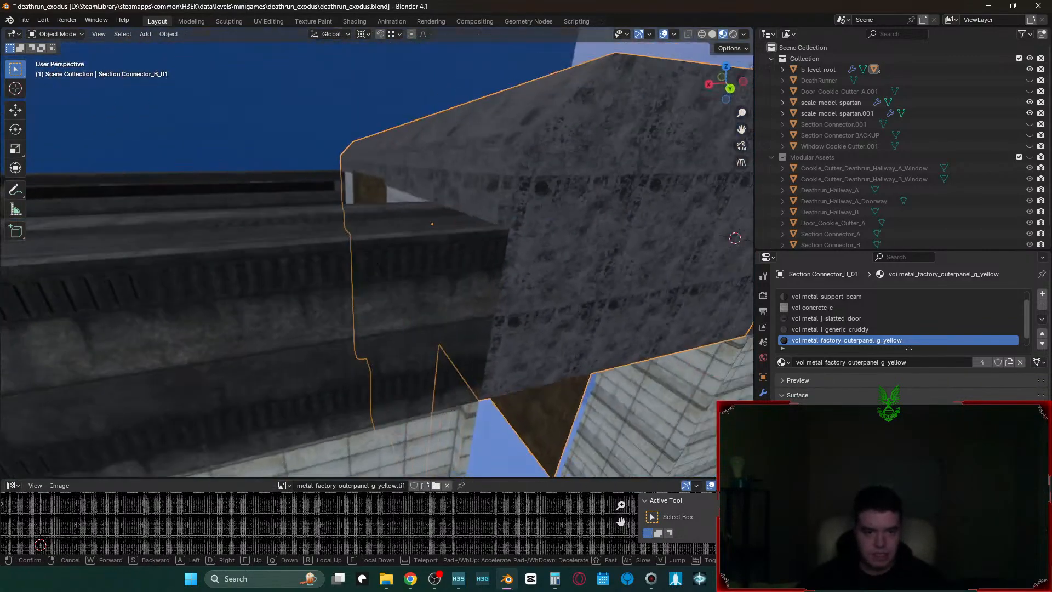
{"action": "left_click", "coordinate": [415, 353]}
{"action": "right_click", "coordinate": [423, 354]}
{"action": "key", "text": "shift+grave"}
{"action": "key", "text": "s"}
{"action": "left_click", "coordinate": [423, 353]}
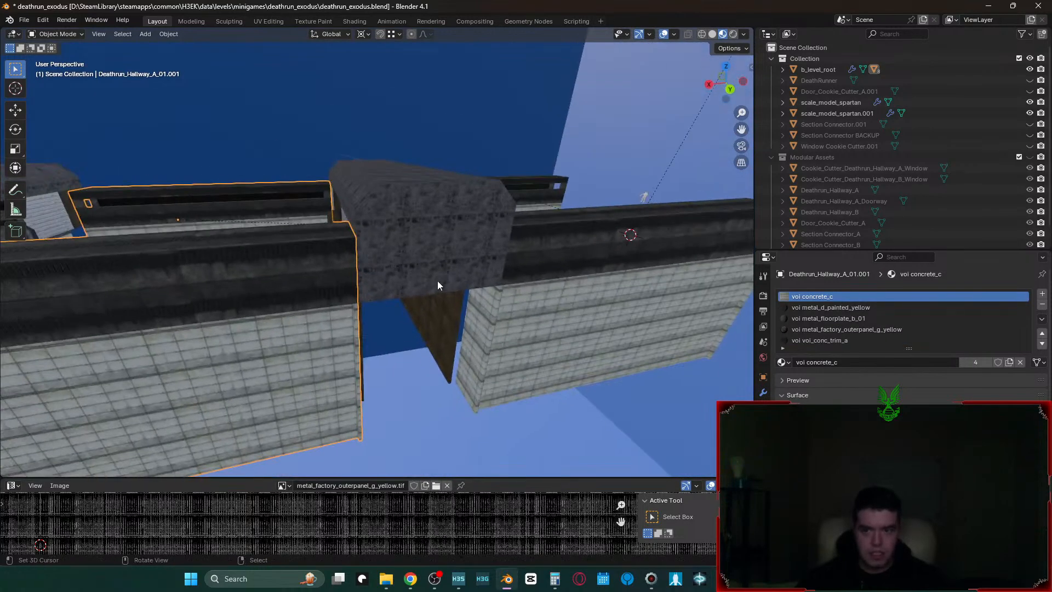
- Select Section Connector_B_01, fly inside it, and look through its material slots
{"action": "left_click", "coordinate": [437, 280]}
{"action": "key", "text": "shift+grave"}
{"action": "key", "text": "w"}
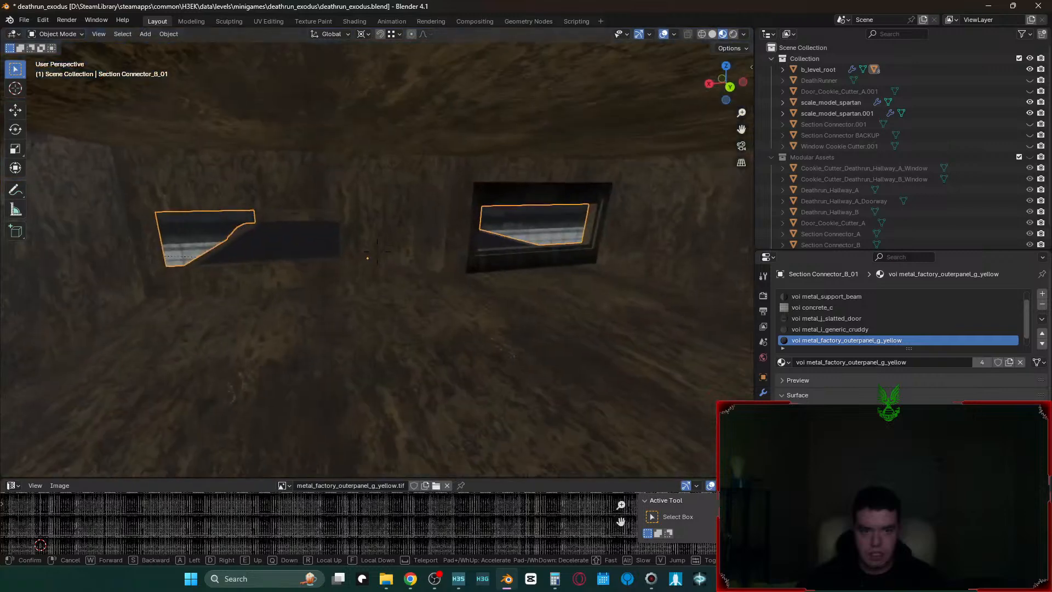
{"action": "left_click", "coordinate": [376, 252]}
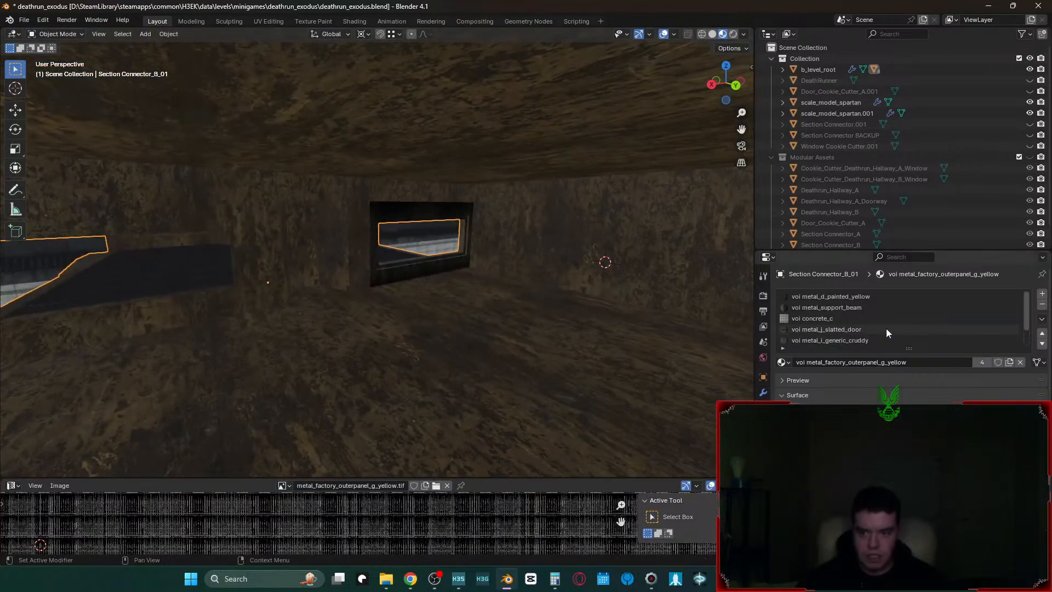
{"action": "scroll", "coordinate": [886, 328], "scroll_direction": "down", "scroll_amount": 2}
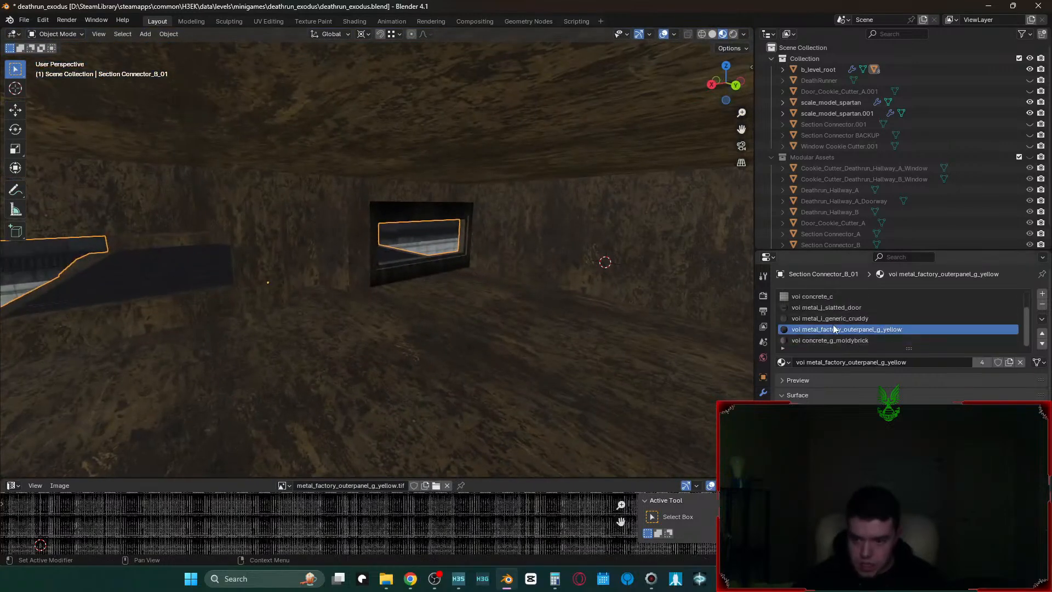
- Examine the floor faces of Section Connector_B_01 in Edit Mode from inside and outside the room, then return to Object Mode
{"action": "key", "text": "Tab"}
{"action": "key", "text": "shift+grave"}
{"action": "key", "text": "w"}
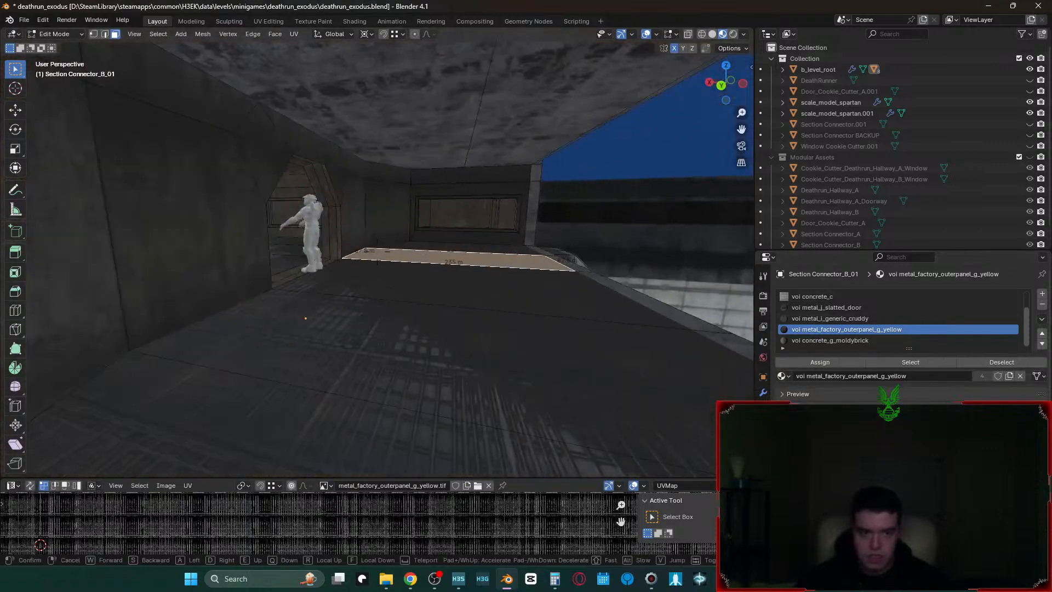
{"action": "key", "text": "s"}
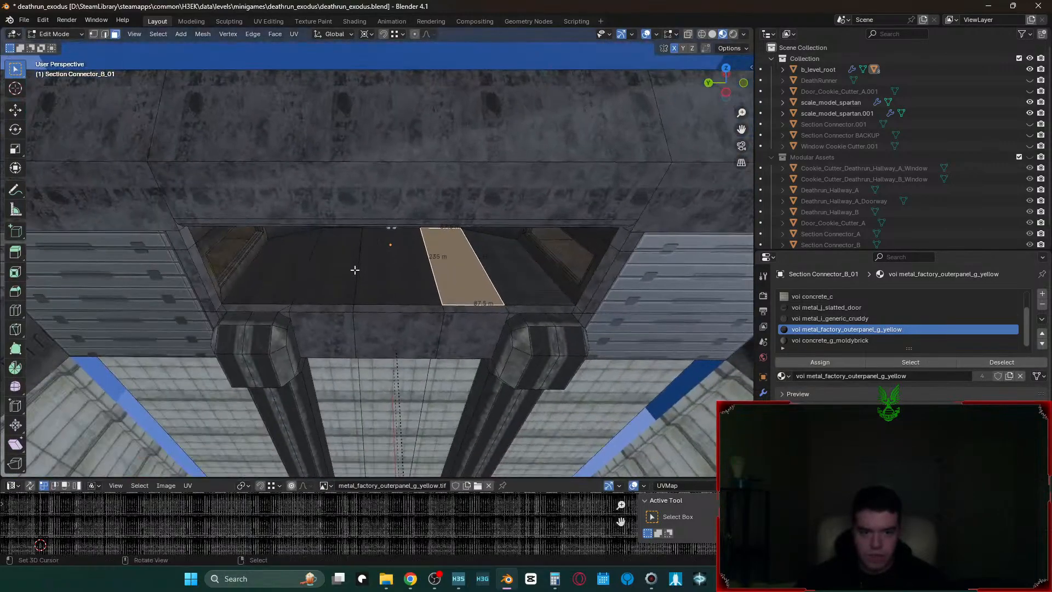
{"action": "left_click", "coordinate": [420, 332]}
{"action": "key", "text": "Tab"}
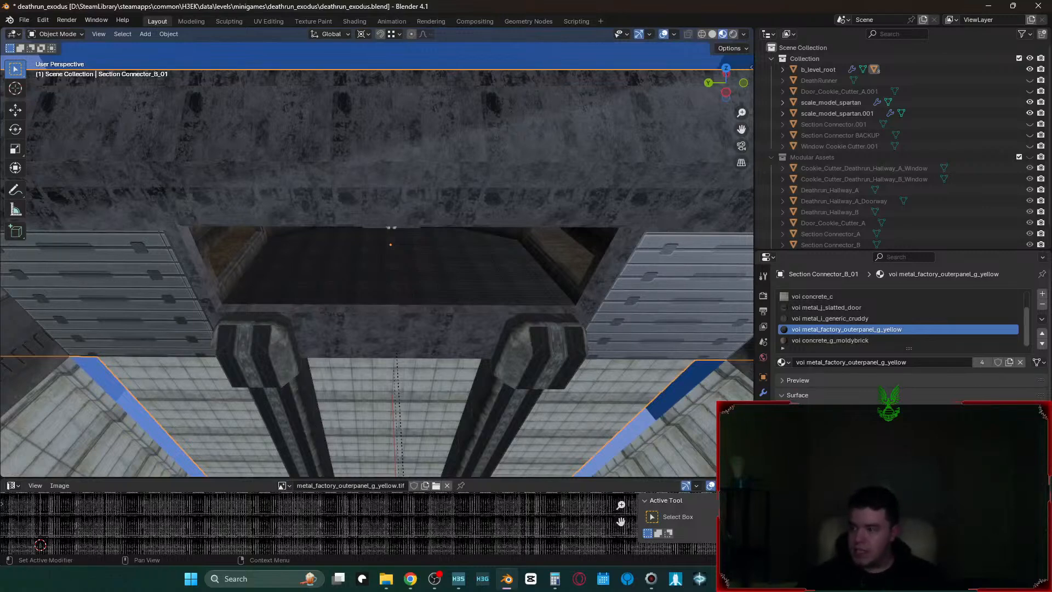
- Switch to H3 Sapien, examine the imported connector and its support columns, and return to Blender
{"action": "key", "text": "alt+Tab"}
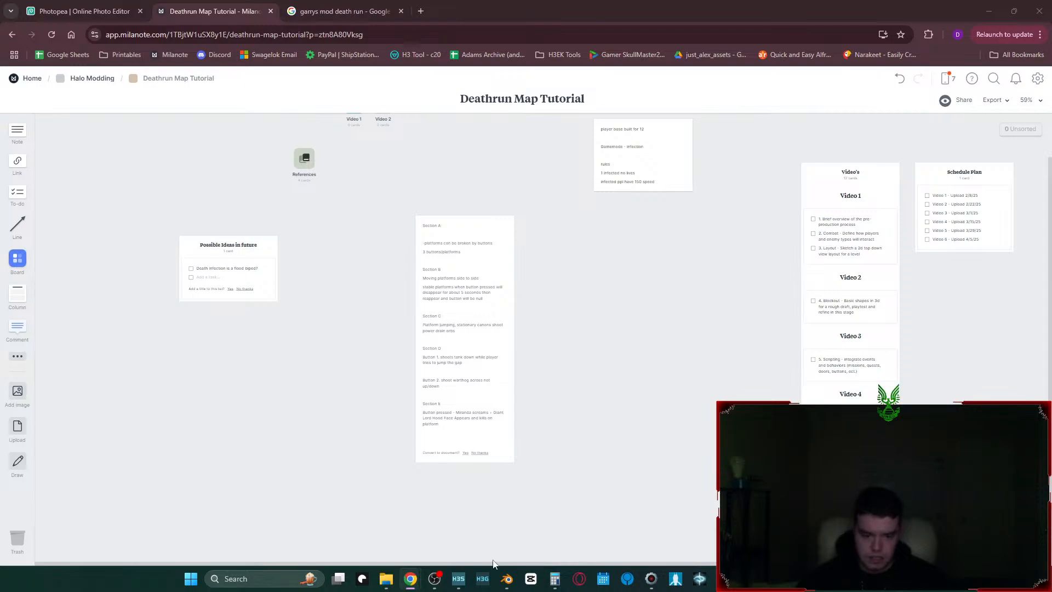
{"action": "left_click", "coordinate": [463, 583]}
{"action": "middle_click_drag", "start_coordinate": [526, 283], "coordinate": [619, 501]}
{"action": "key", "text": "w"}
{"action": "key", "text": "w"}
{"action": "key", "text": "s"}
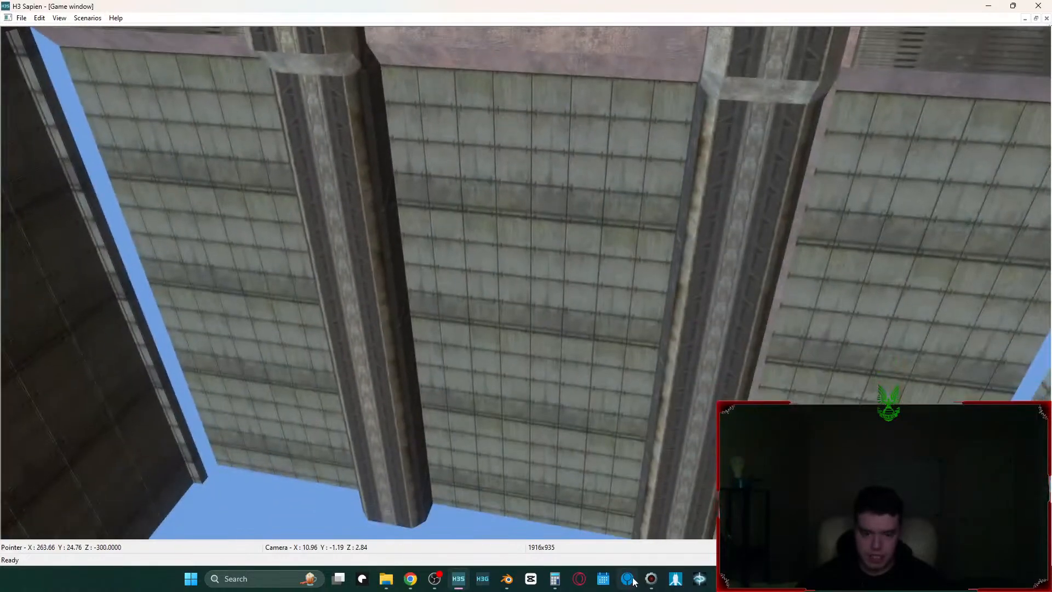
{"action": "left_click", "coordinate": [506, 578]}
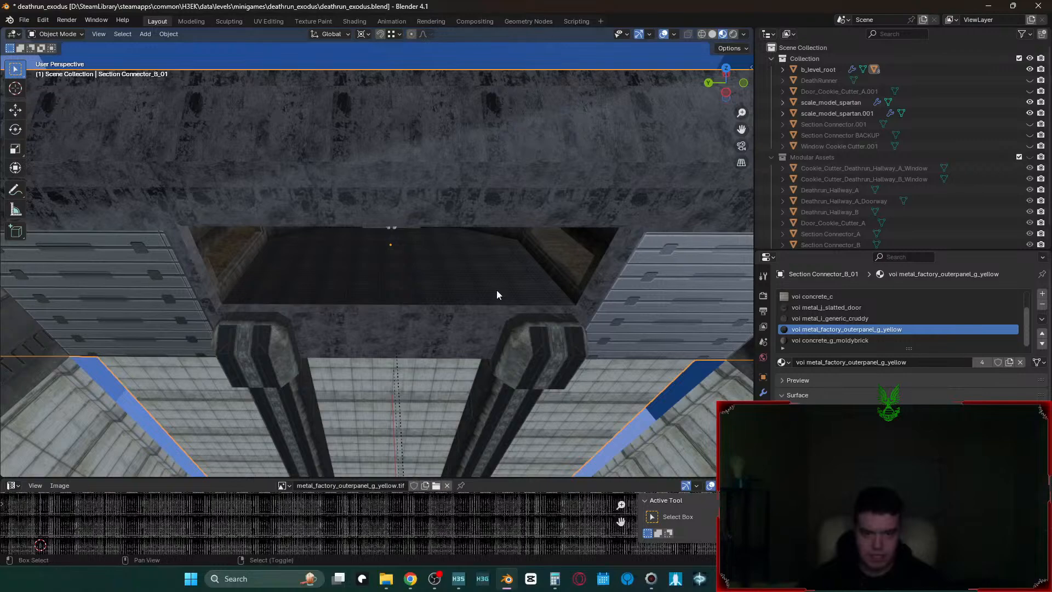
- Show face orientation while editing the Skybox and fly around the structure to examine which way its faces point
{"action": "key", "text": "shift+grave"}
{"action": "key", "text": "s"}
{"action": "left_click", "coordinate": [523, 252]}
{"action": "left_click", "coordinate": [528, 244]}
{"action": "key", "text": "Tab"}
{"action": "key", "text": "shift+grave"}
{"action": "key", "text": "s"}
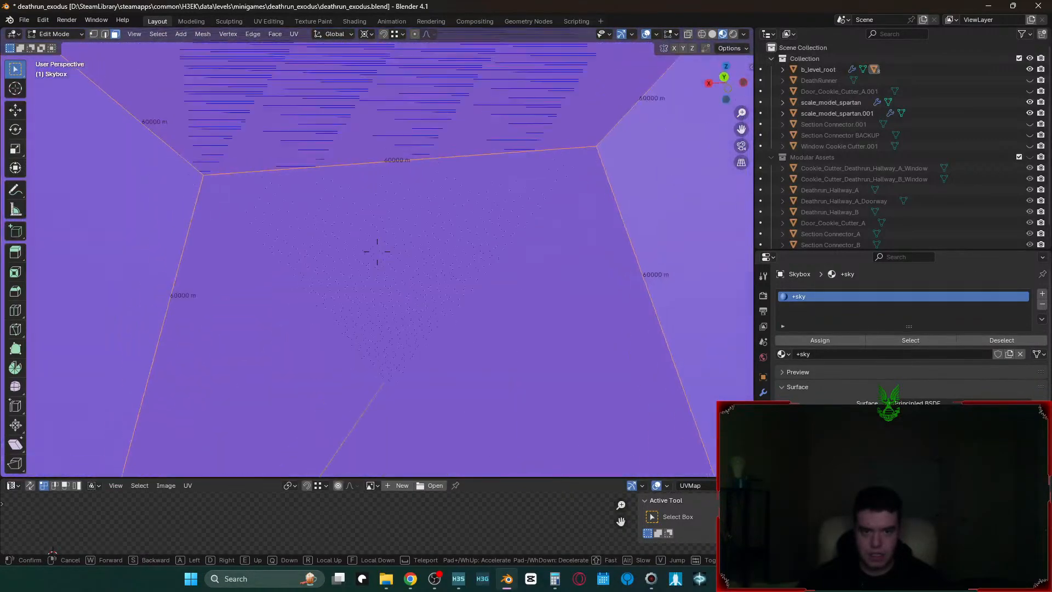
{"action": "key", "text": "w"}
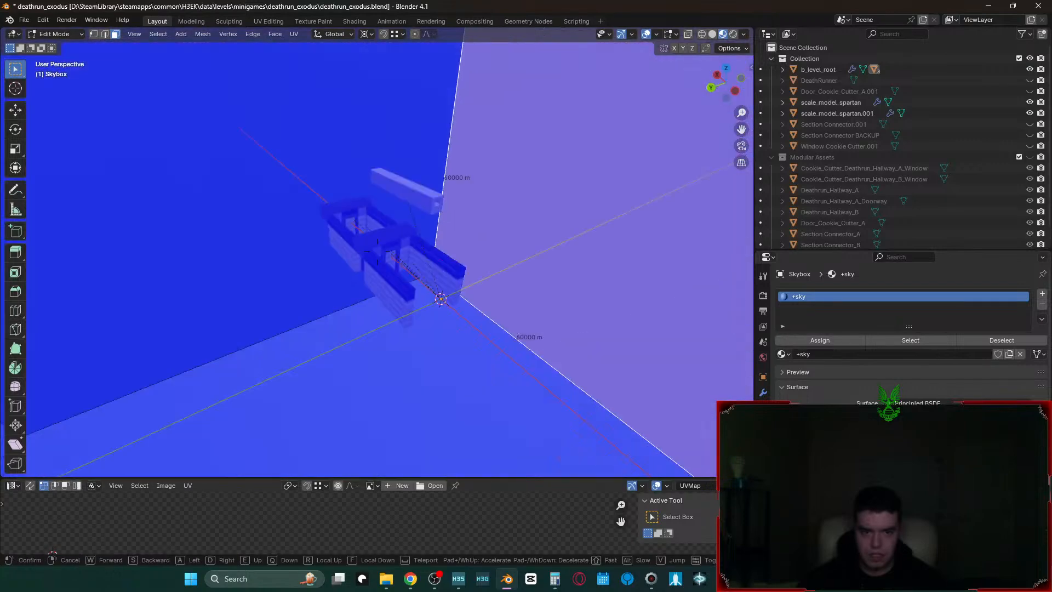
{"action": "key", "text": "w"}
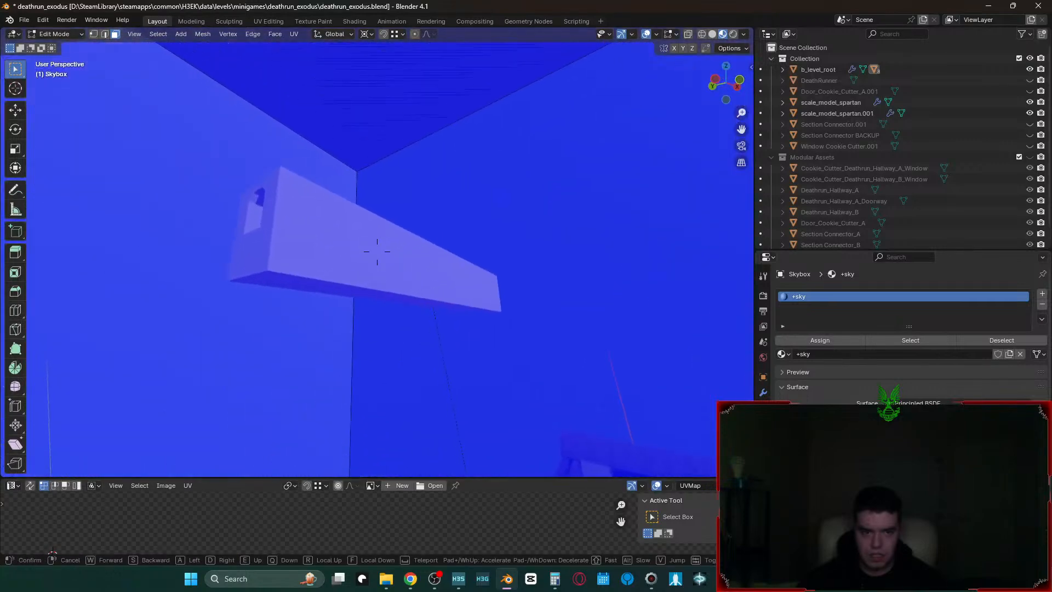
- Leave the Skybox's Edit Mode and hide the untextured Deathrun_Hallway_A.001 block
{"action": "left_click", "coordinate": [519, 254]}
{"action": "key", "text": "Tab"}
{"action": "right_click", "coordinate": [426, 268]}
{"action": "key", "text": "h"}
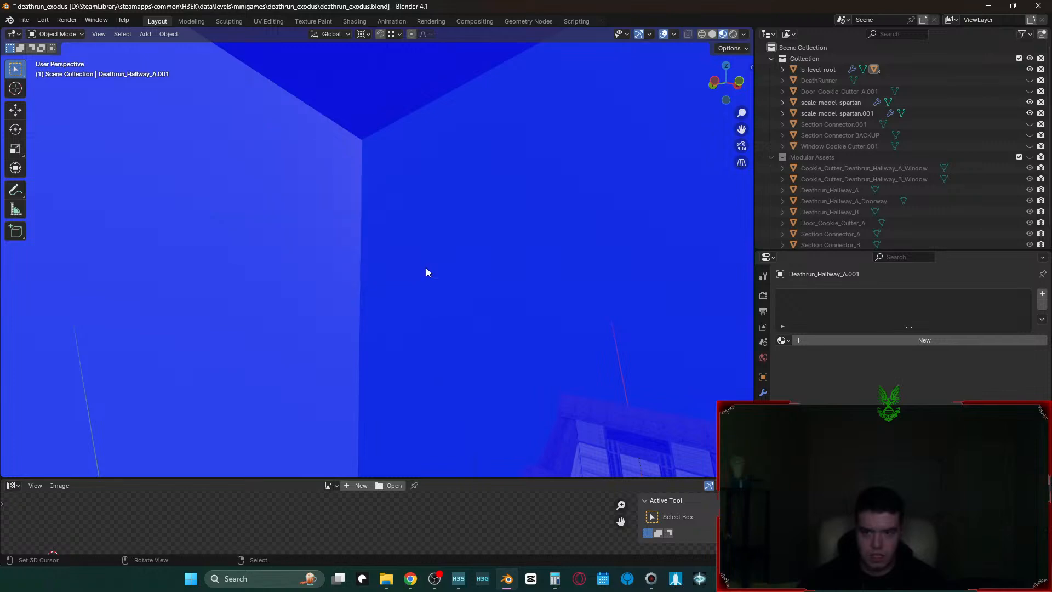
- Recalculate the normals of the selected floor face in Section Connector_B_01 and return to the normal material view
{"action": "key", "text": "shift+grave"}
{"action": "key", "text": "w"}
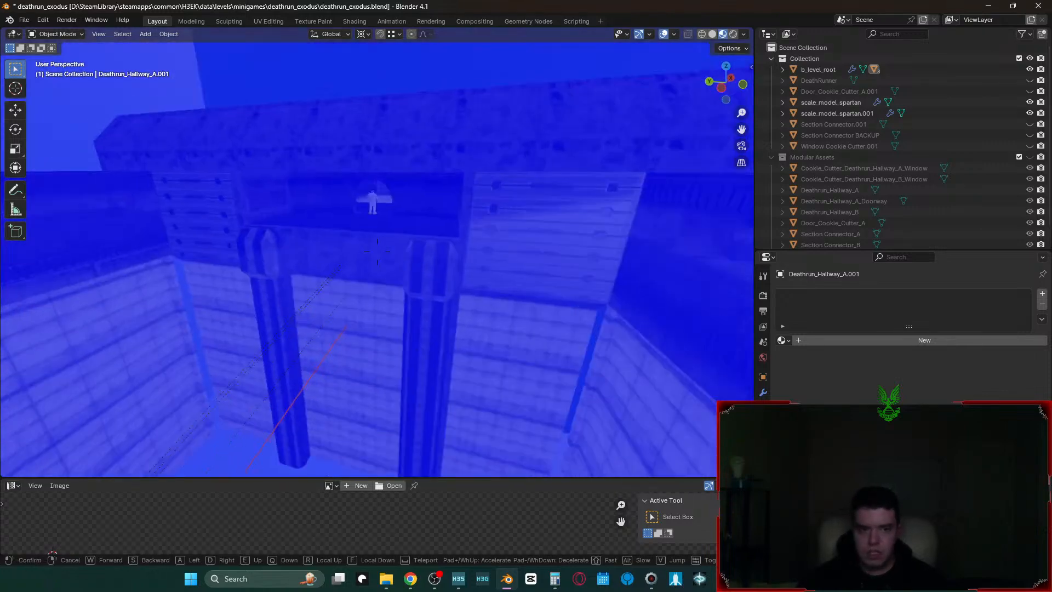
{"action": "left_click", "coordinate": [425, 275]}
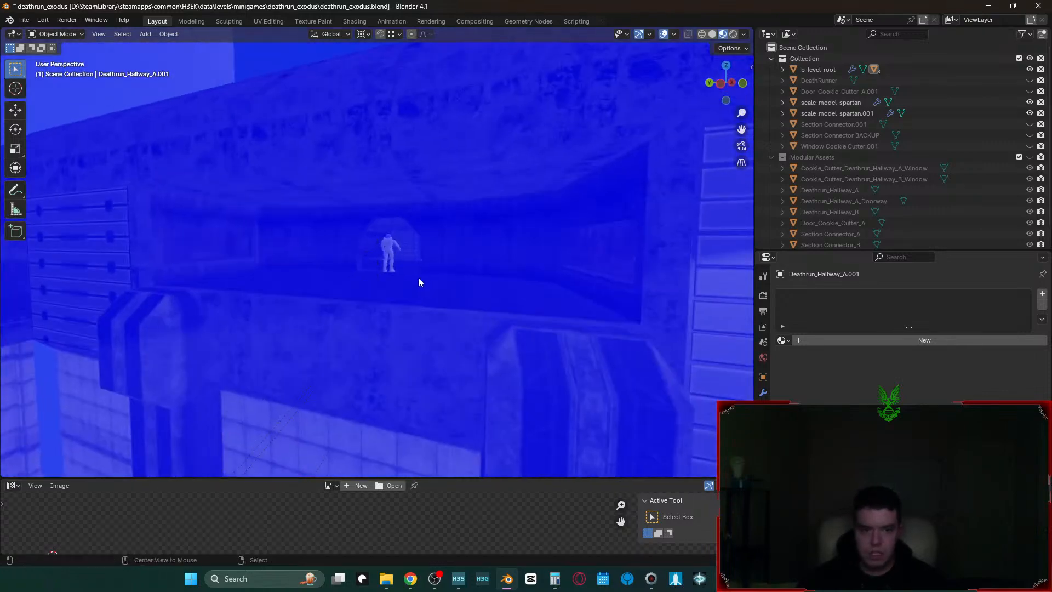
{"action": "right_click", "coordinate": [406, 314]}
{"action": "key", "text": "Tab"}
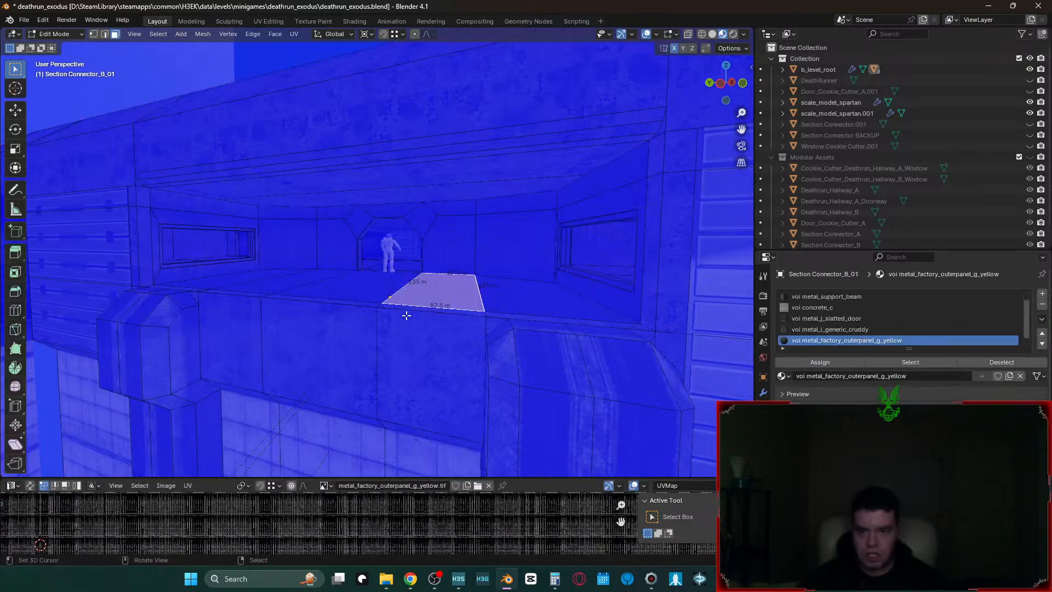
{"action": "key", "text": "shift+n"}
{"action": "key", "text": "Tab"}
{"action": "key", "text": "shift+grave"}
{"action": "left_click", "coordinate": [406, 314]}
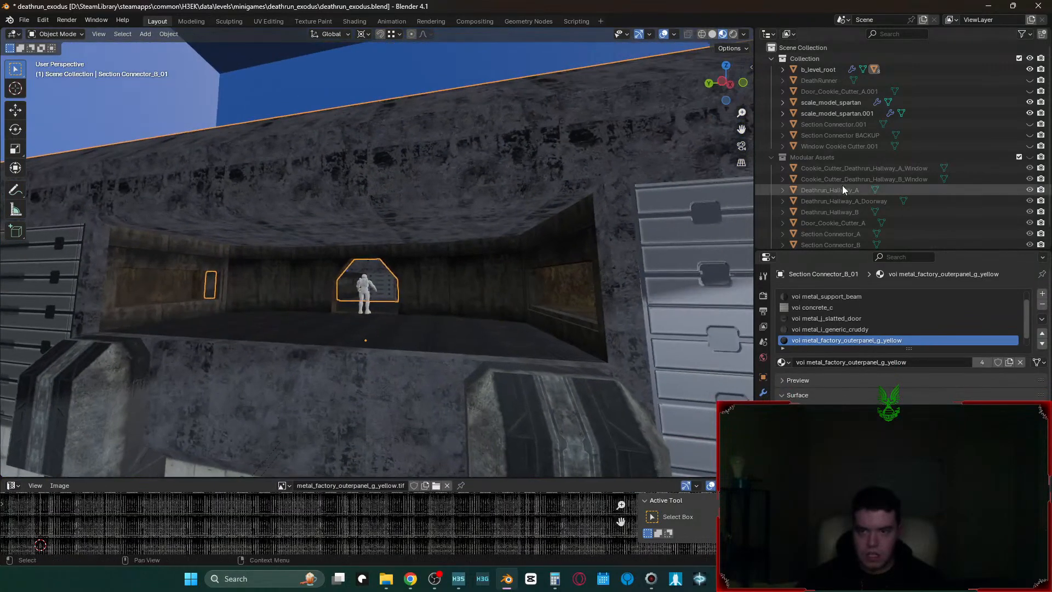
- Reveal Section Connector_A_01 under b_level_root to check its placement, cancel moving it, and hide it again
{"action": "left_click", "coordinate": [782, 69]}
{"action": "left_click", "coordinate": [838, 145]}
{"action": "key", "text": "shift+grave"}
{"action": "key", "text": "s"}
{"action": "left_click", "coordinate": [508, 332]}
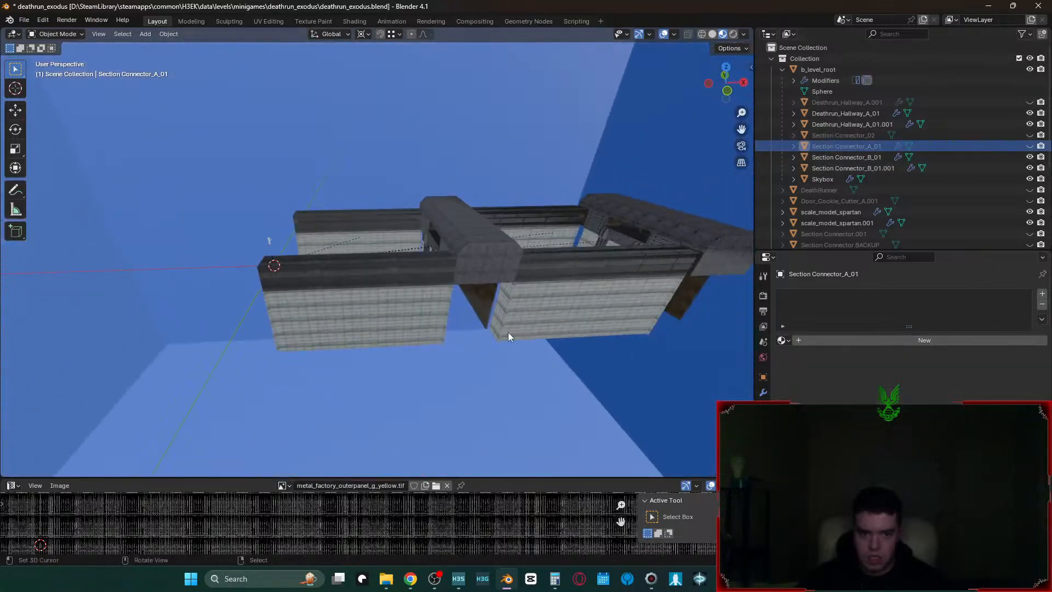
{"action": "left_click", "coordinate": [1030, 145]}
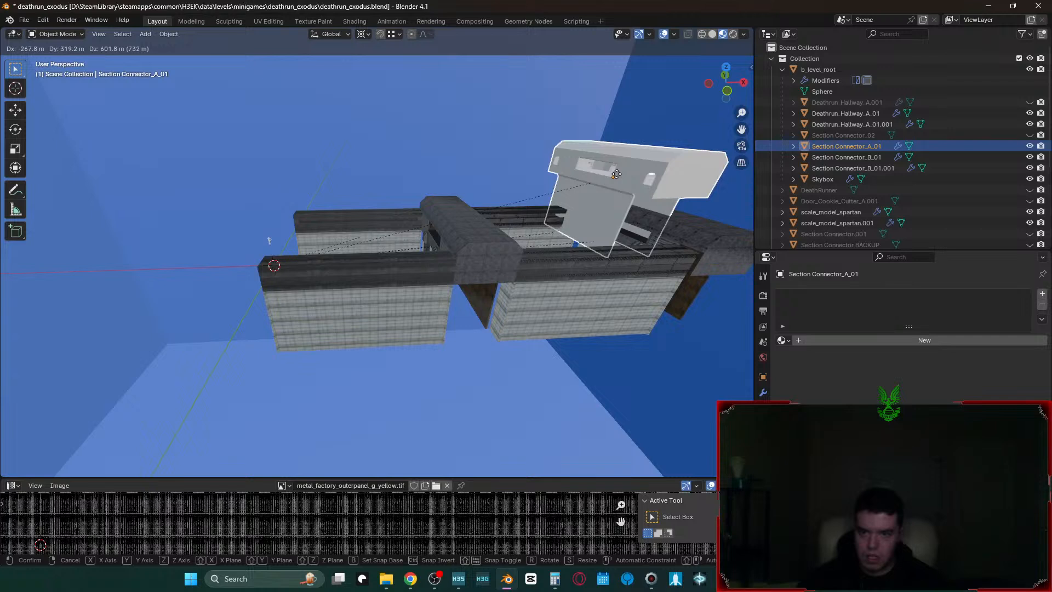
{"action": "right_click", "coordinate": [617, 174]}
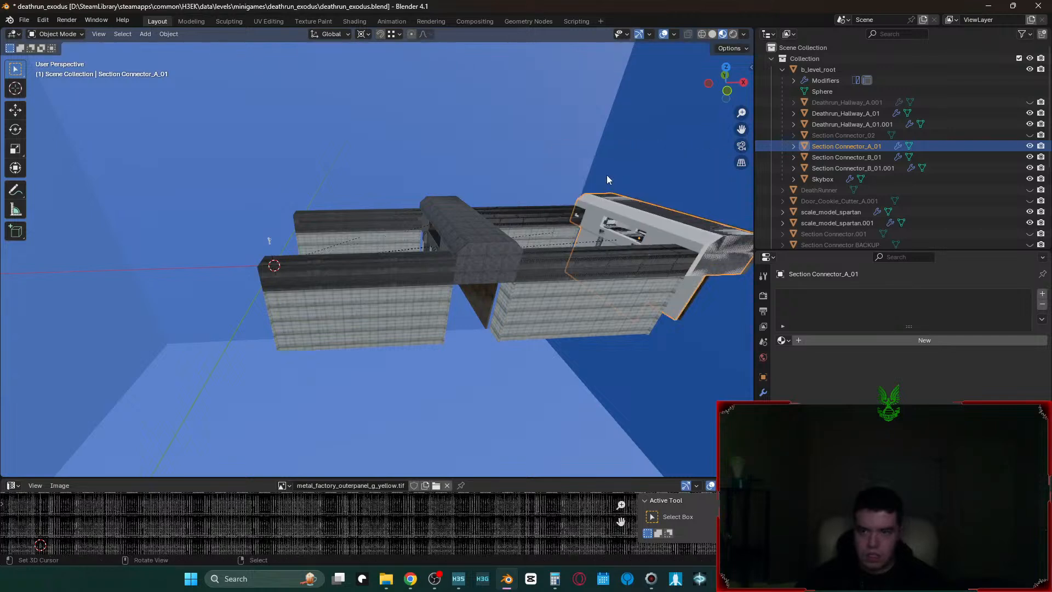
{"action": "key", "text": "h"}
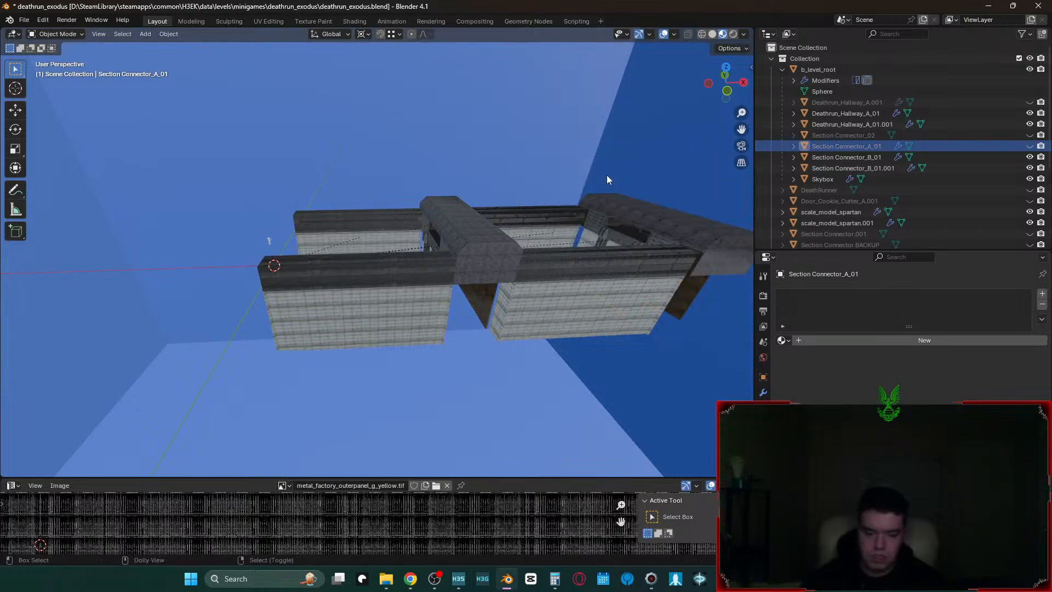
- Open the ASS export for deathrun_exodus.ASS and cancel it
{"action": "key", "text": "ctrl+shift+e"}
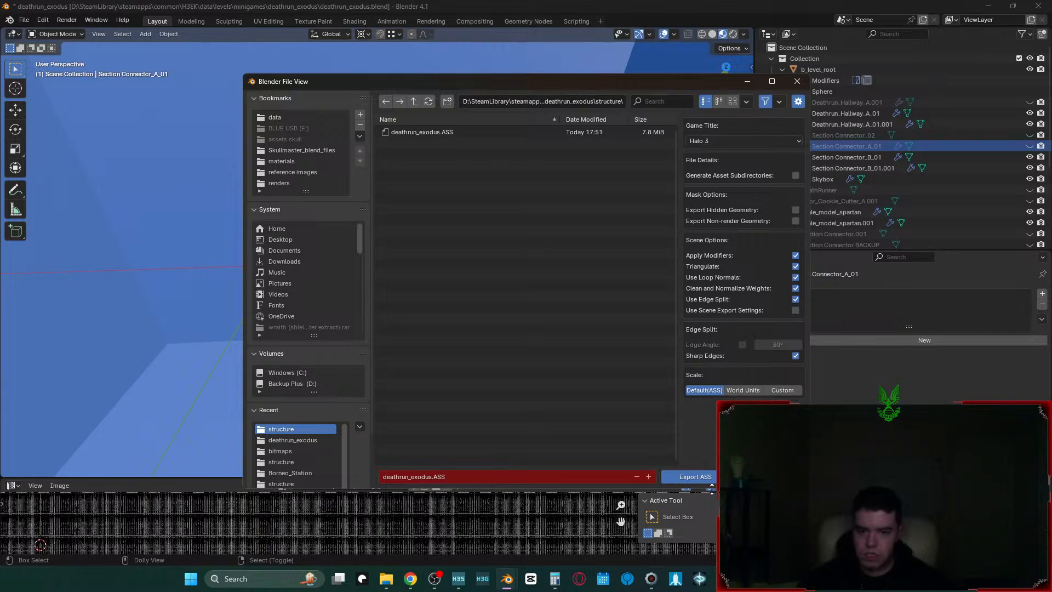
{"action": "left_click", "coordinate": [768, 476]}
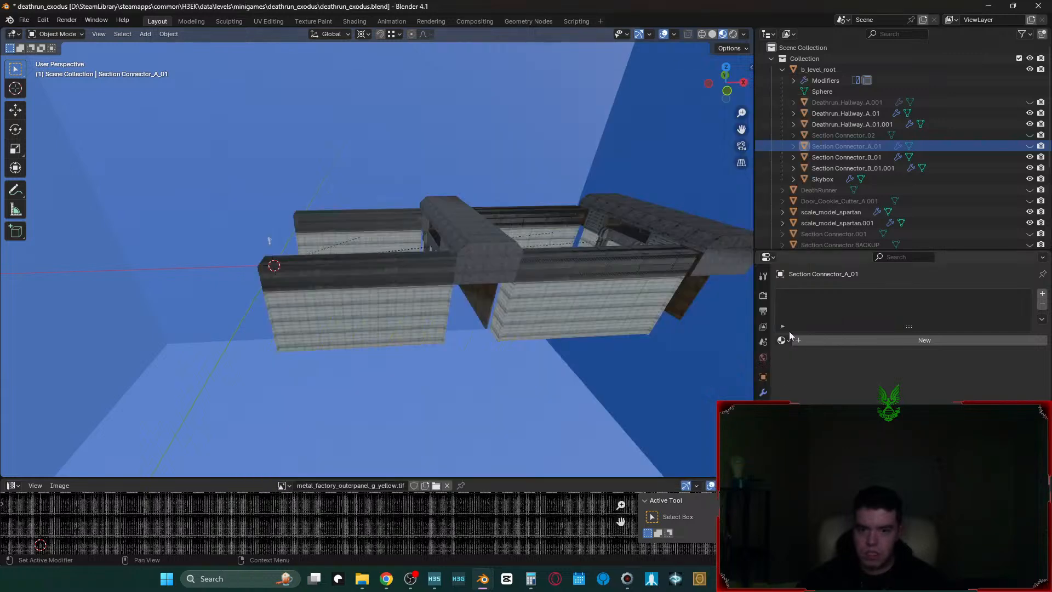
- Select Deathrun_Hallway_A_01 and Deathrun_Hallway_A_01.001 in turn and examine where each sits in the structure
{"action": "left_click", "coordinate": [833, 115]}
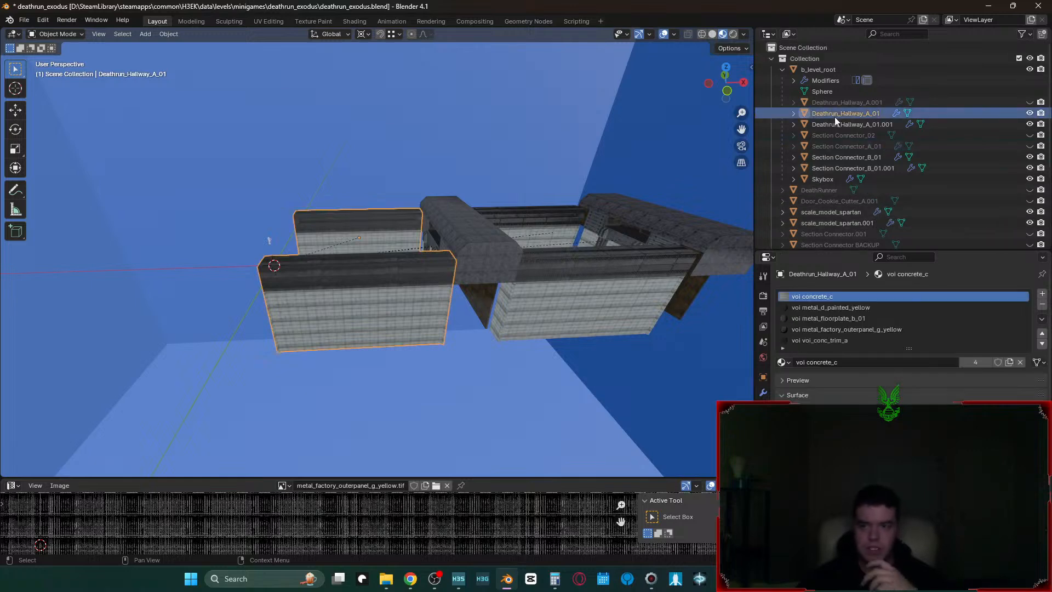
{"action": "left_click", "coordinate": [845, 124]}
{"action": "scroll", "coordinate": [597, 275], "scroll_direction": "up", "scroll_amount": 5}
{"action": "left_click", "coordinate": [534, 252]}
{"action": "key", "text": "q"}
{"action": "left_click", "coordinate": [533, 252]}
{"action": "right_click", "coordinate": [410, 311]}
{"action": "left_click", "coordinate": [634, 363]}
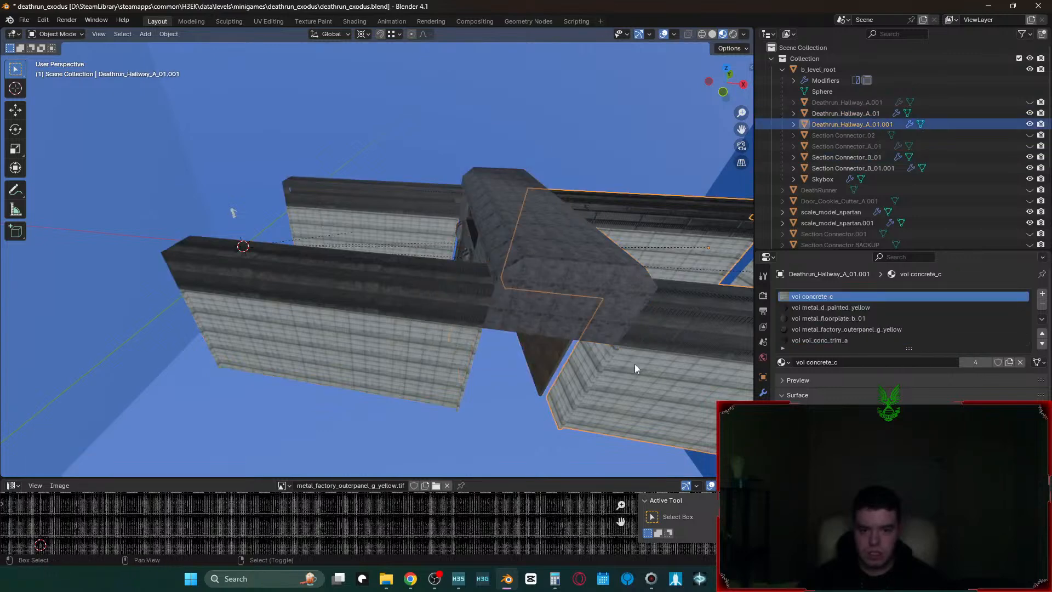
{"action": "middle_click_drag", "start_coordinate": [634, 364], "coordinate": [584, 300]}
- Check Section Connector_B_01.001 at the far end, then fly into the spartan's room and select Section Connector_B_01
{"action": "left_click", "coordinate": [509, 229]}
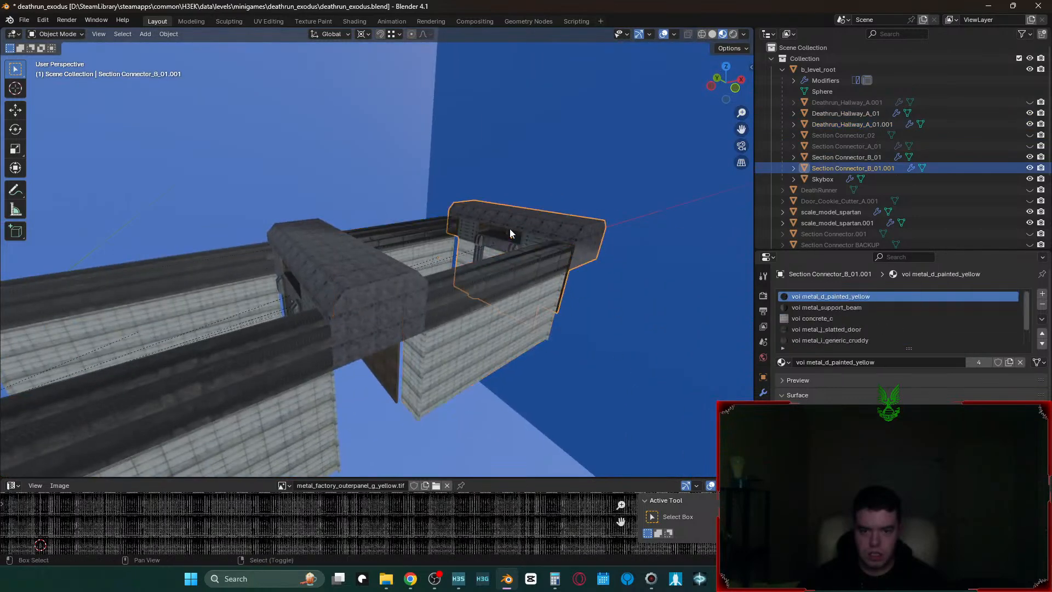
{"action": "key", "text": "shift+grave"}
{"action": "key", "text": "w"}
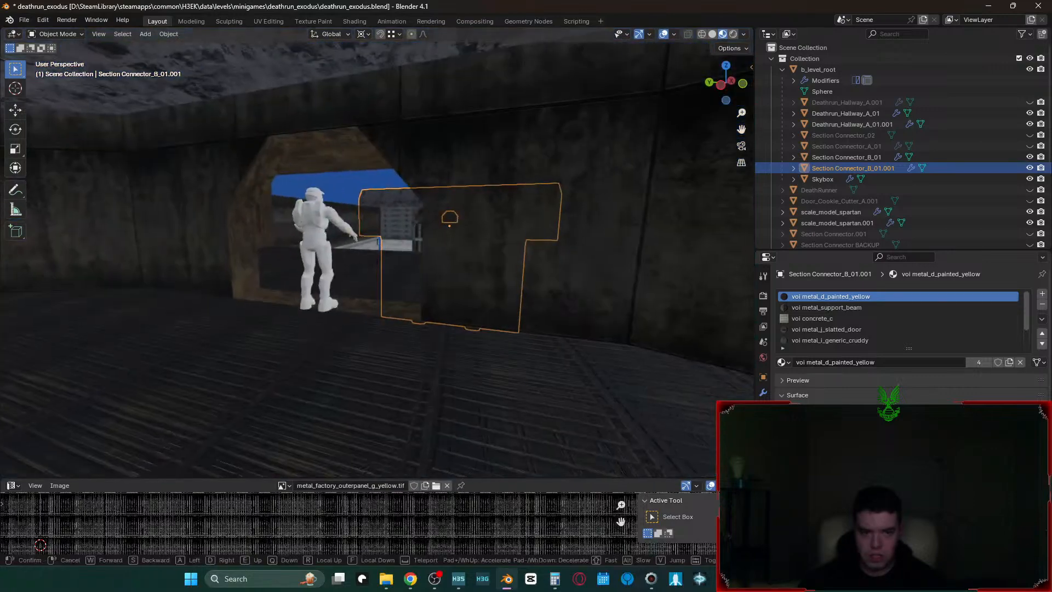
{"action": "left_click", "coordinate": [483, 343]}
{"action": "left_click", "coordinate": [484, 343]}
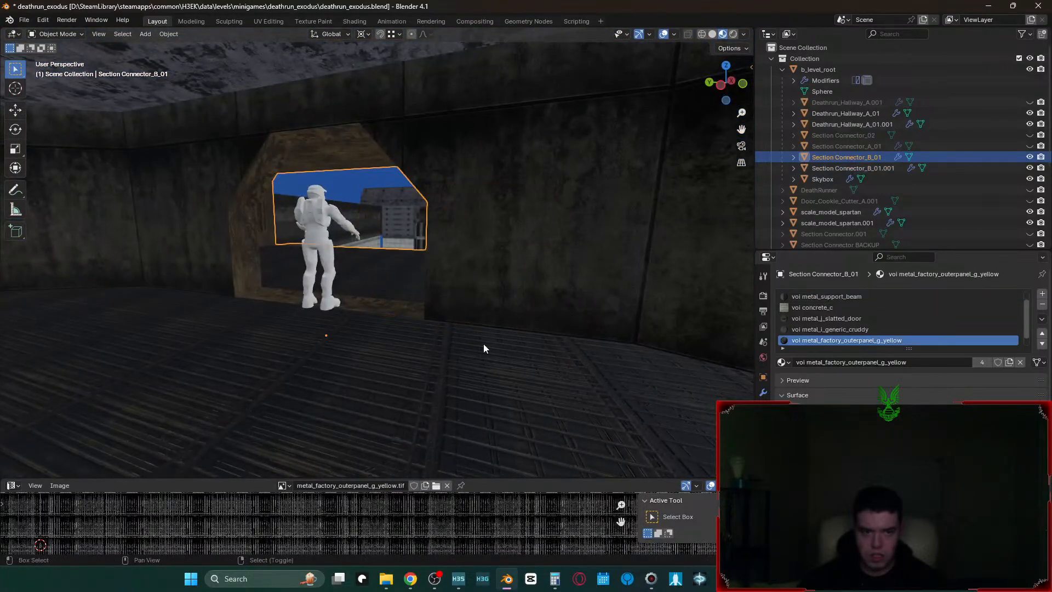
- Examine the space between the walls of Section Connector_B_01 in Edit Mode with face orientation shown, looking for stray interior faces
{"action": "key", "text": "Tab"}
{"action": "key", "text": "shift+grave"}
{"action": "key", "text": "w"}
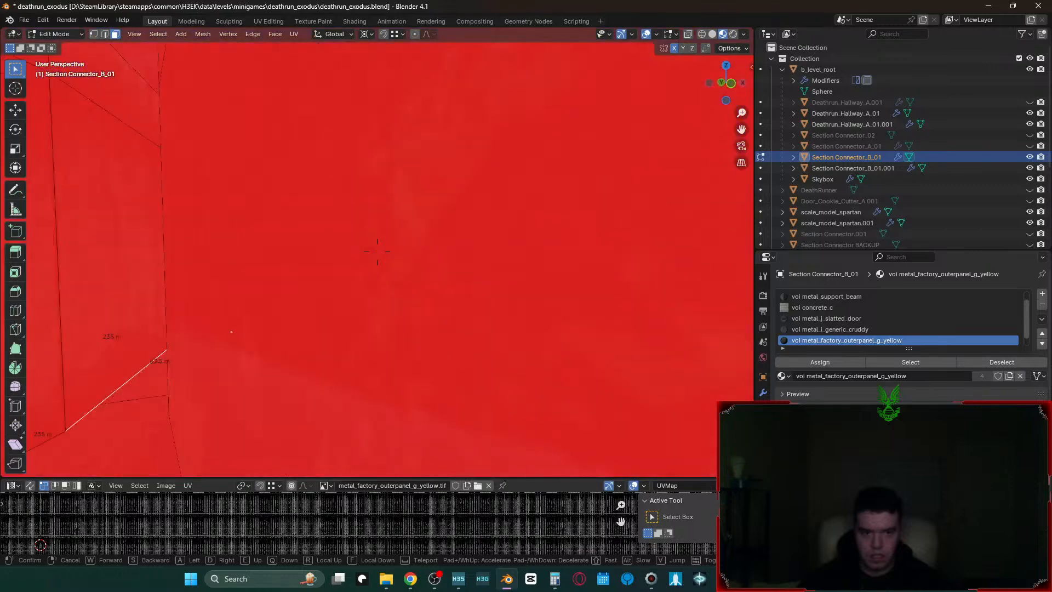
{"action": "key", "text": "s"}
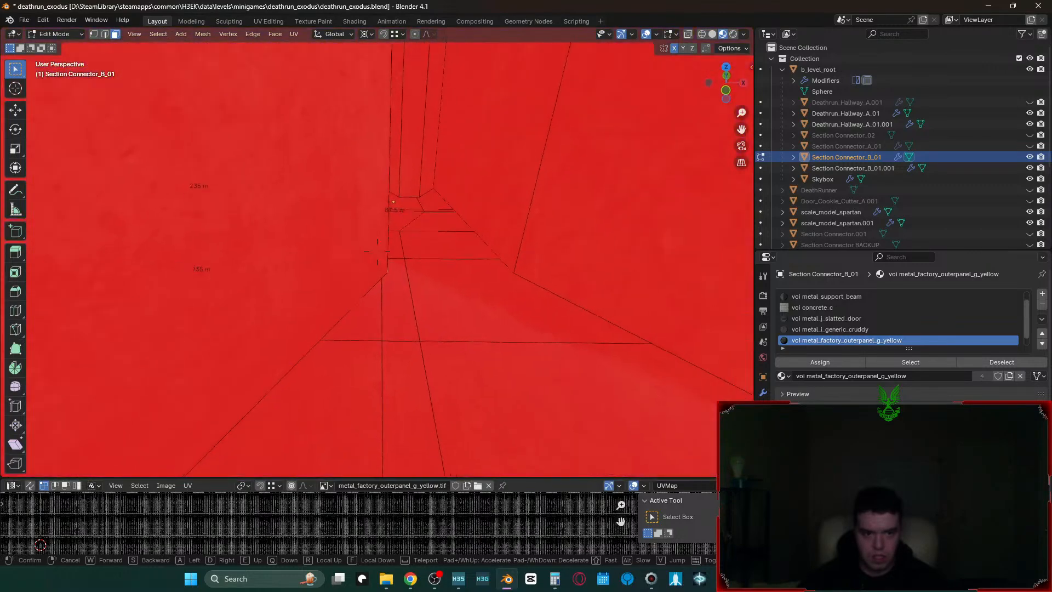
{"action": "key", "text": "w"}
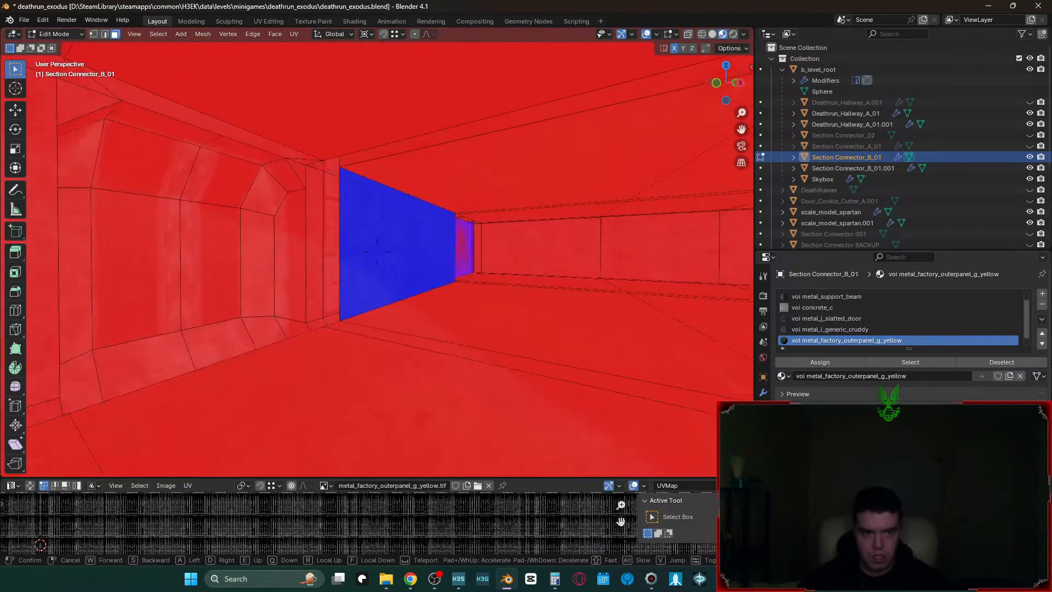
{"action": "key", "text": "s"}
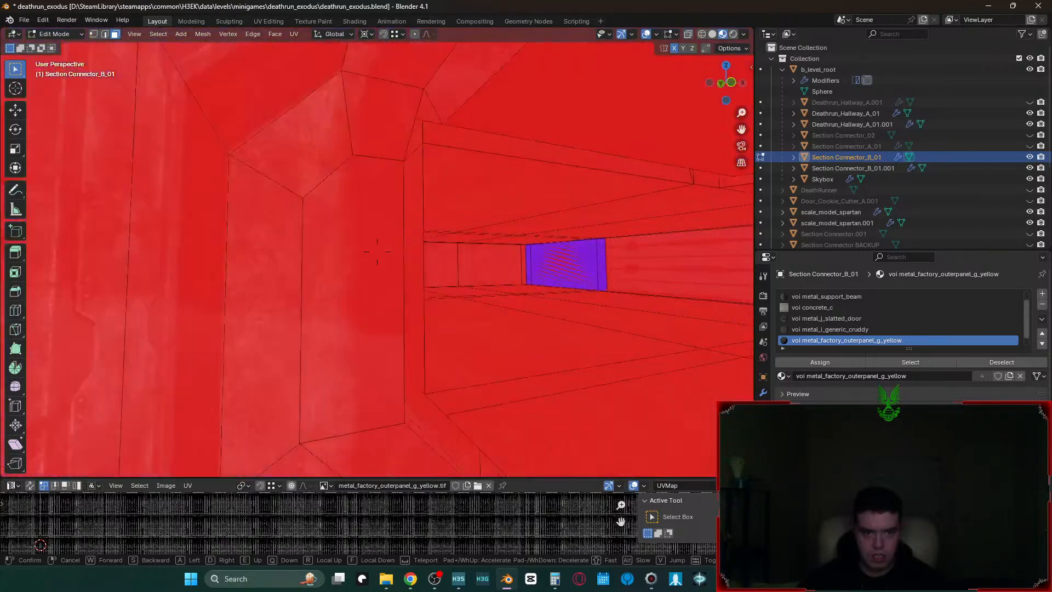
{"action": "key", "text": "w"}
{"action": "key", "text": "d"}
{"action": "left_click", "coordinate": [432, 336]}
- Delete the large stray interior face between the walls of Section Connector_B_01 using the Faces delete option
{"action": "left_click", "coordinate": [360, 282]}
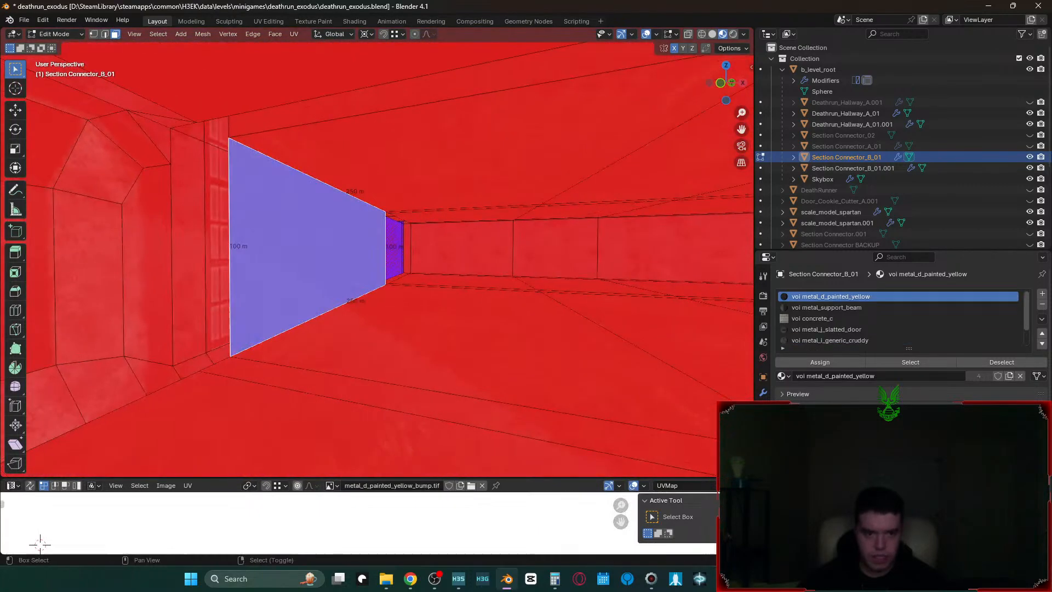
{"action": "key", "text": "shift+grave"}
{"action": "key", "text": "a"}
{"action": "key", "text": "a"}
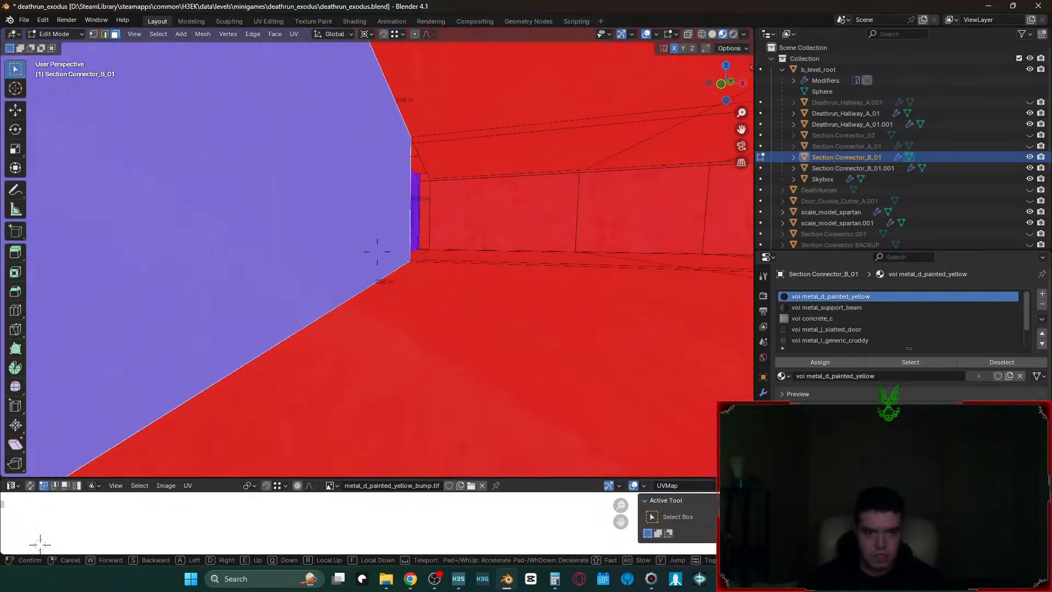
{"action": "left_click", "coordinate": [359, 282]}
{"action": "key", "text": "x"}
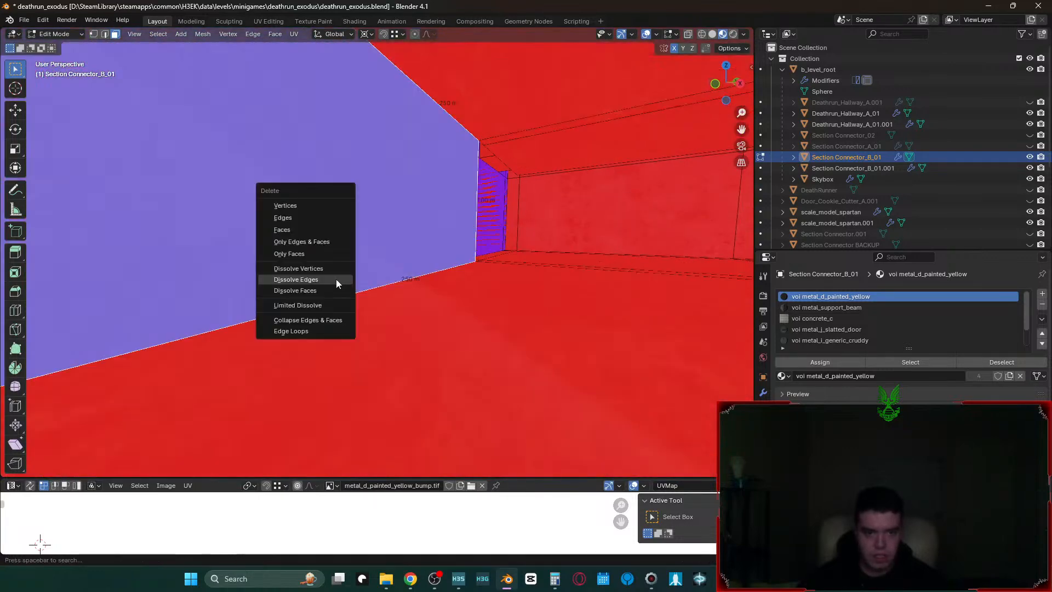
{"action": "left_click", "coordinate": [278, 236]}
{"action": "key", "text": "ctrl+z"}
{"action": "key", "text": "x"}
{"action": "left_click", "coordinate": [277, 219]}
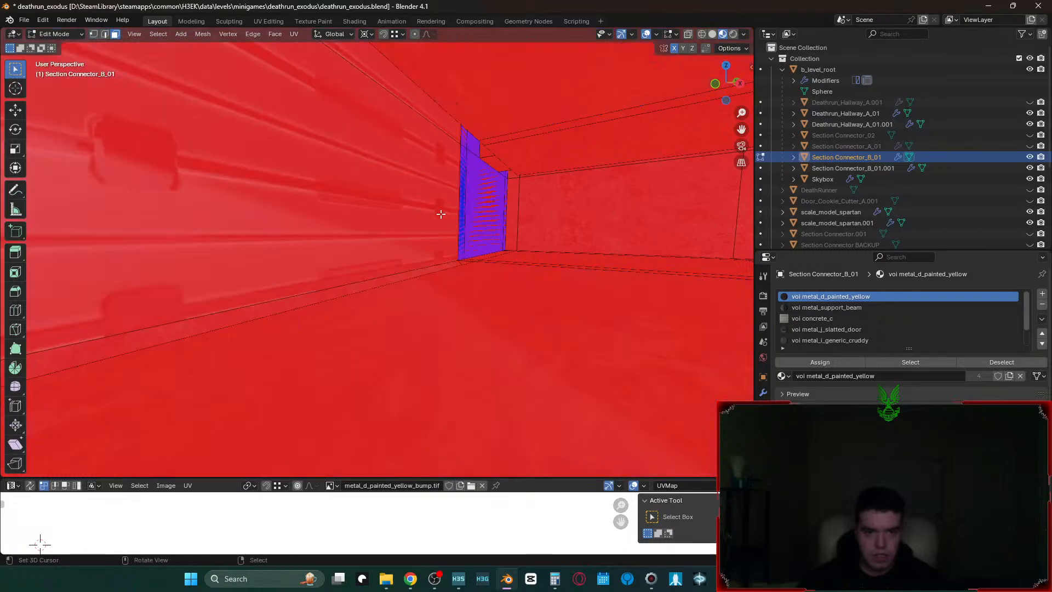
- Find and delete the matching stray interior face on the opposite side of Section Connector_B_01
{"action": "key", "text": "shift+grave"}
{"action": "key", "text": "w"}
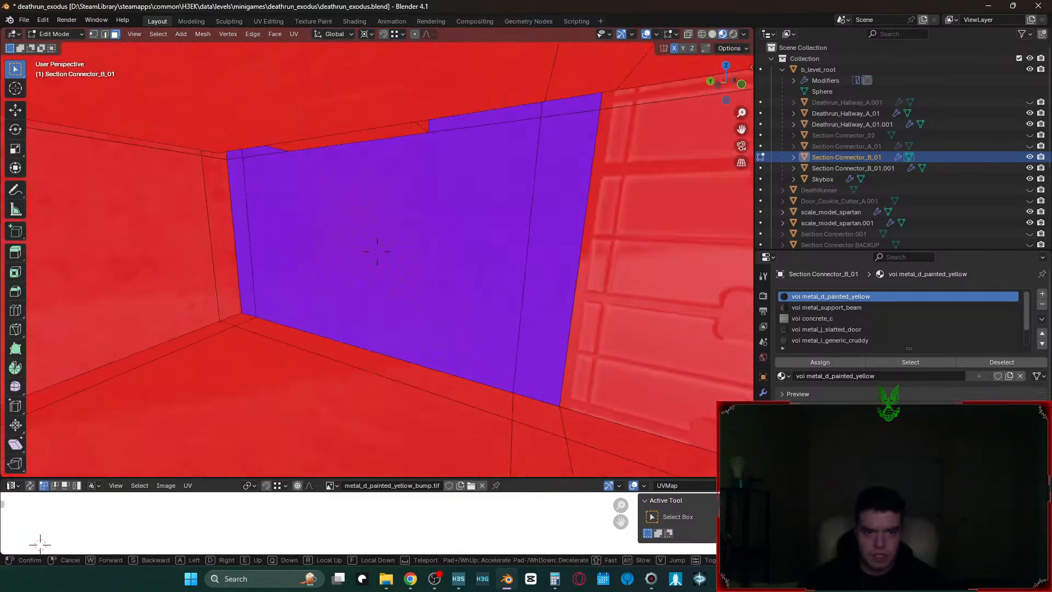
{"action": "key", "text": "w"}
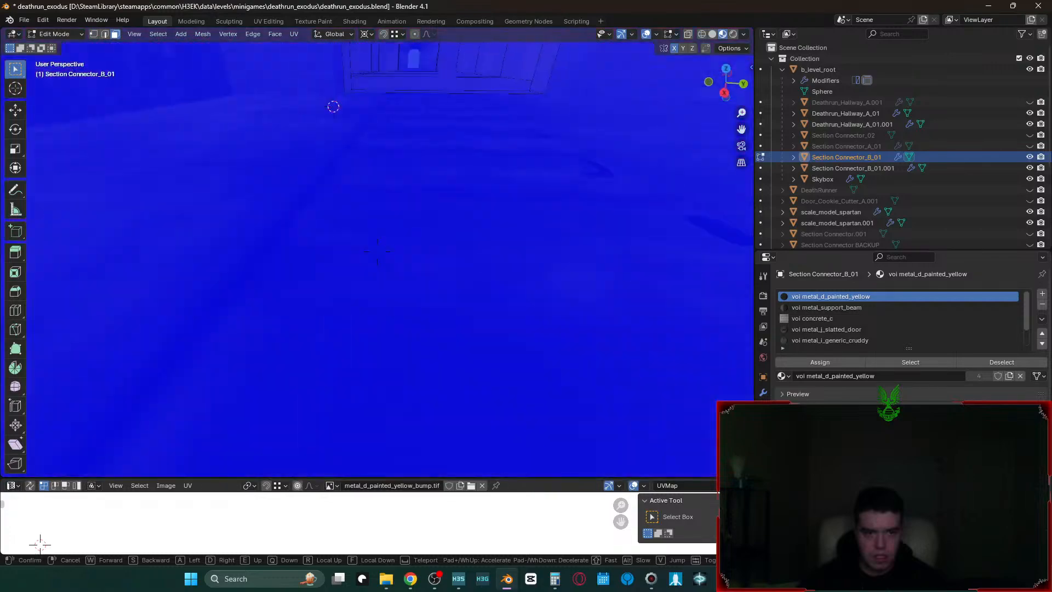
{"action": "key", "text": "w"}
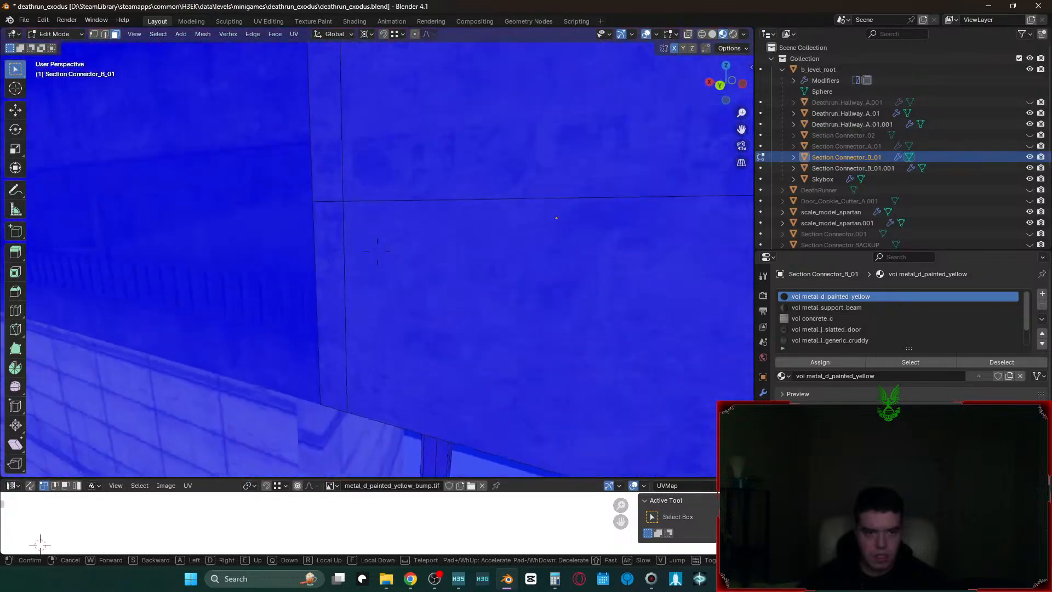
{"action": "key", "text": "w"}
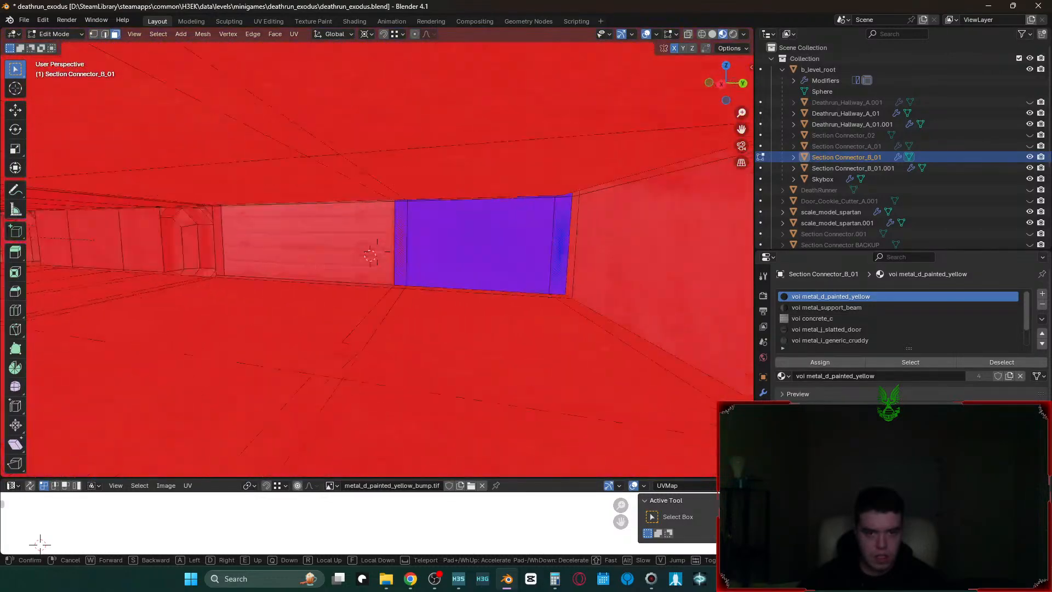
{"action": "key", "text": "w"}
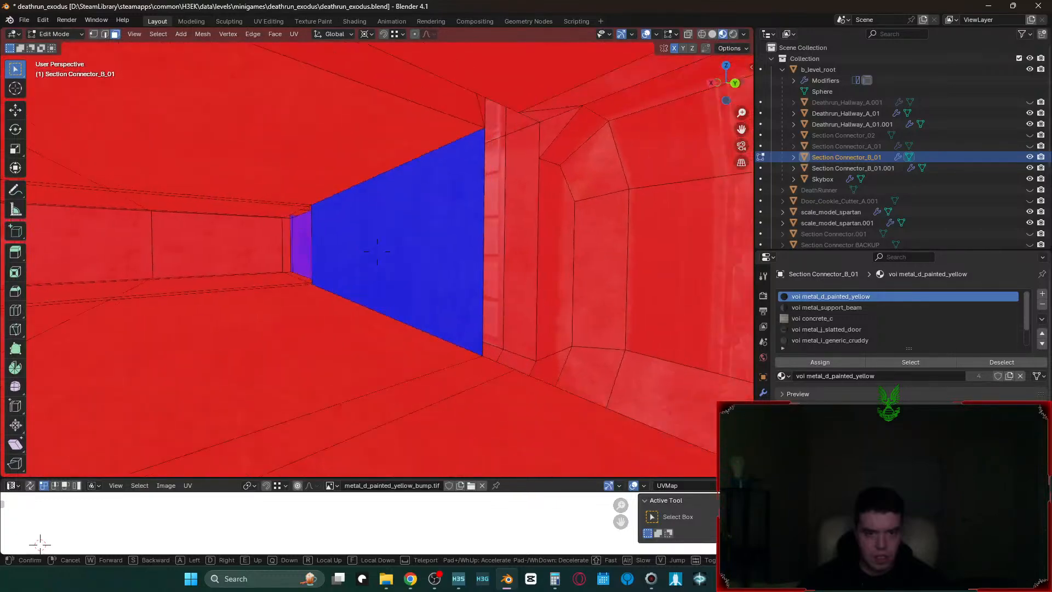
{"action": "left_click", "coordinate": [473, 201]}
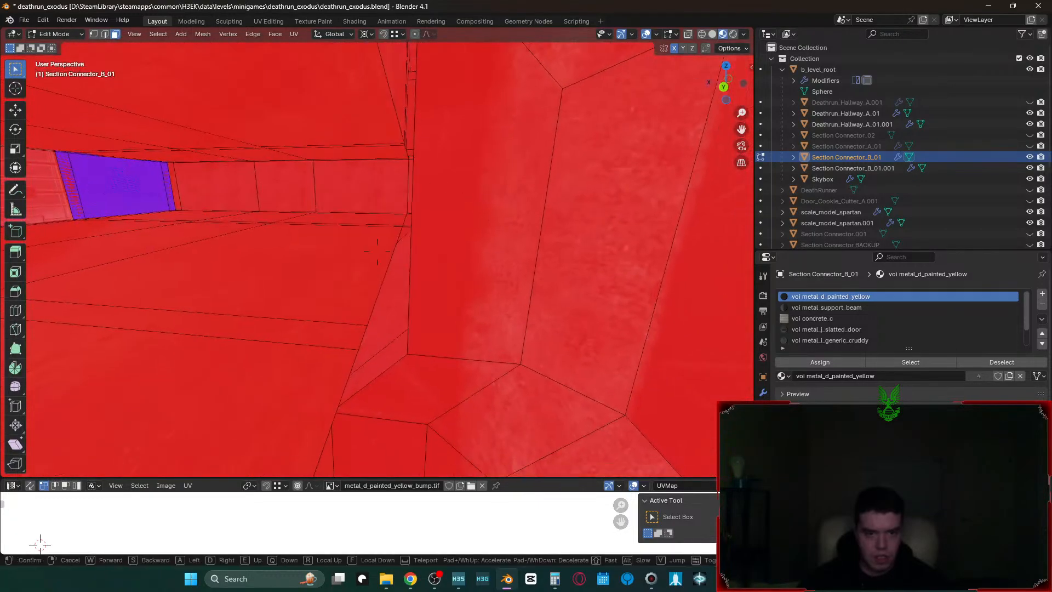
- Examine the rest of Section Connector_B_01's wall interior for stray faces and return to Object Mode
{"action": "key", "text": "shift+grave"}
{"action": "key", "text": "w"}
{"action": "key", "text": "w"}
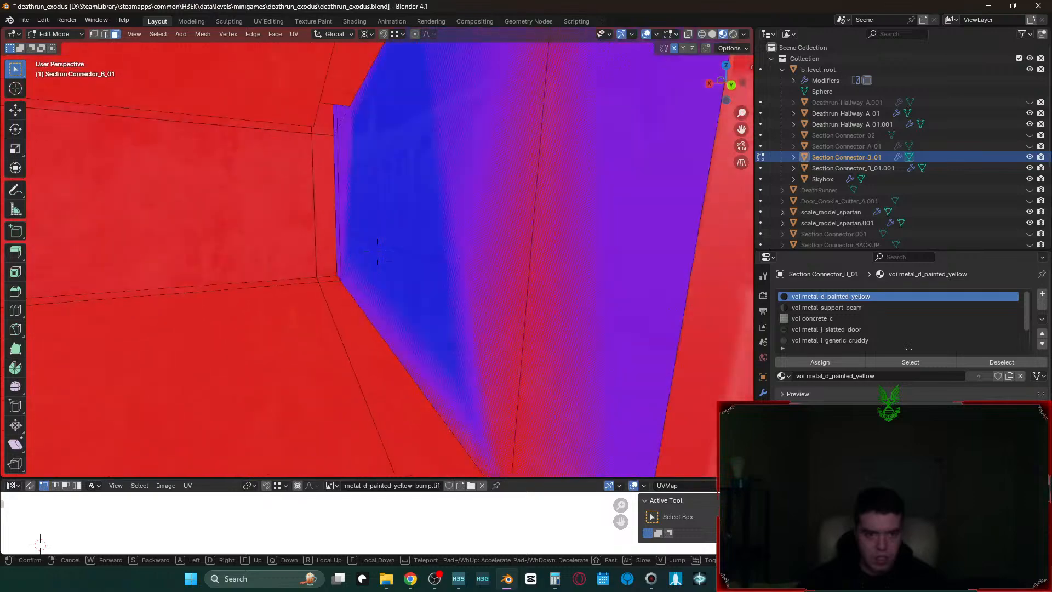
{"action": "key", "text": "w"}
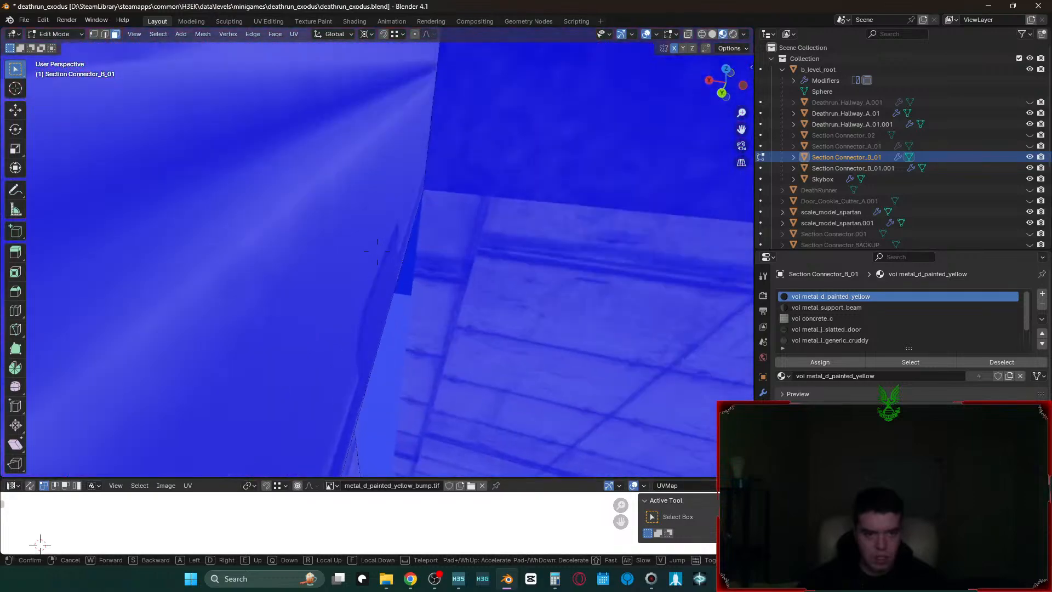
{"action": "key", "text": "w"}
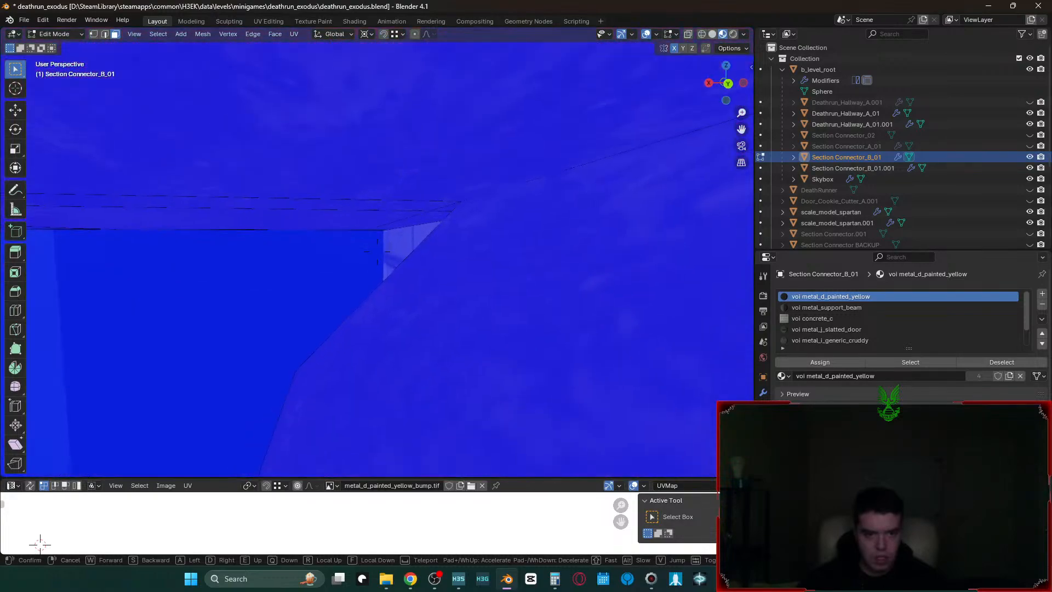
{"action": "key", "text": "w"}
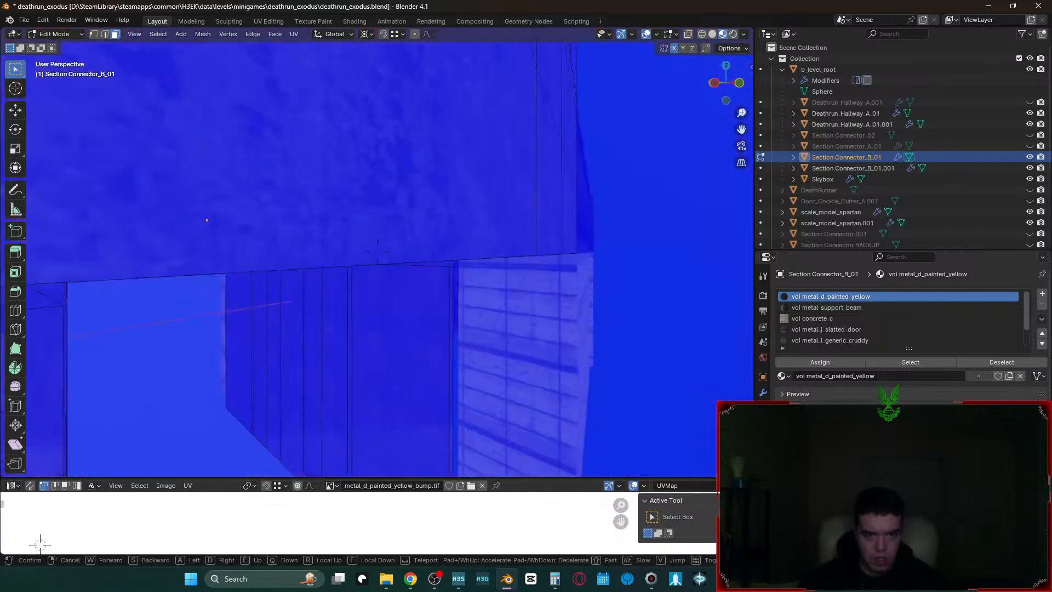
{"action": "key", "text": "w"}
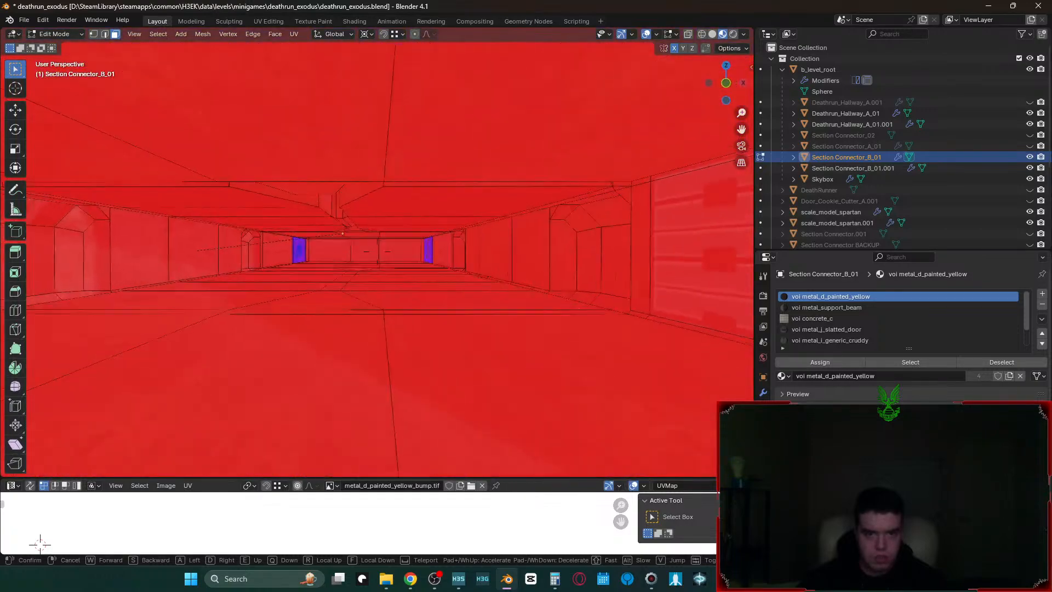
{"action": "key", "text": "w"}
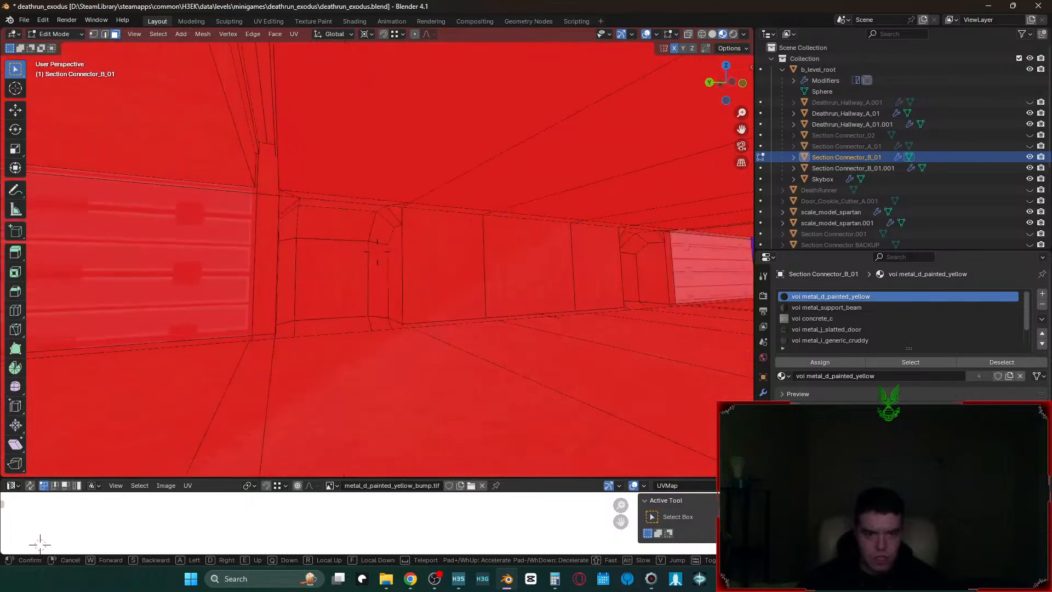
{"action": "left_click", "coordinate": [392, 190]}
{"action": "key", "text": "Tab"}
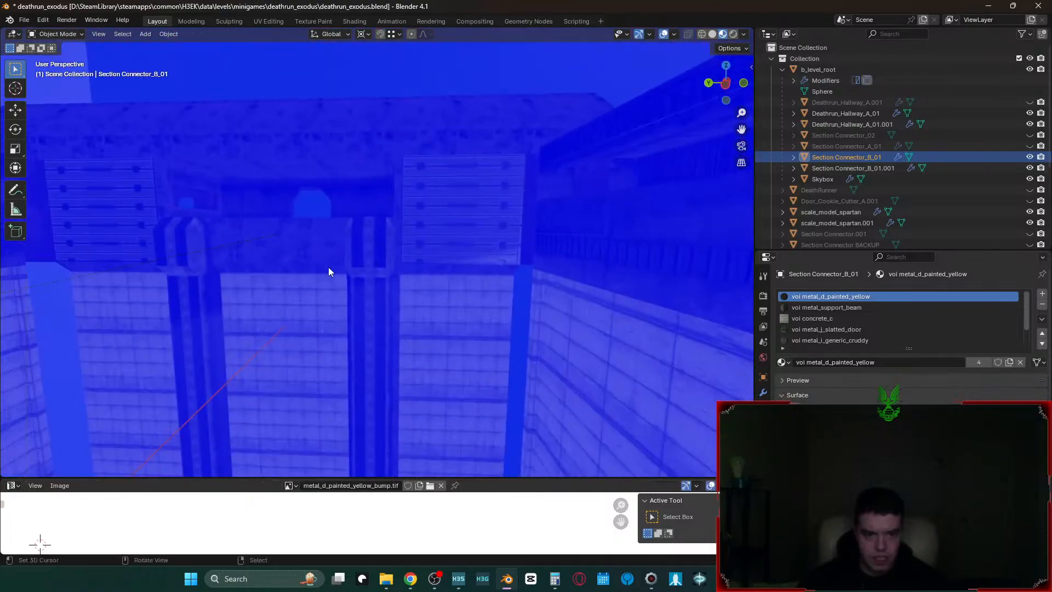
- Open Section Connector_B_01.001 in Edit Mode and delete the first stray face inside its walls
{"action": "right_click", "coordinate": [327, 268]}
{"action": "key", "text": "Tab"}
{"action": "key", "text": "shift+grave"}
{"action": "key", "text": "w"}
{"action": "key", "text": "s"}
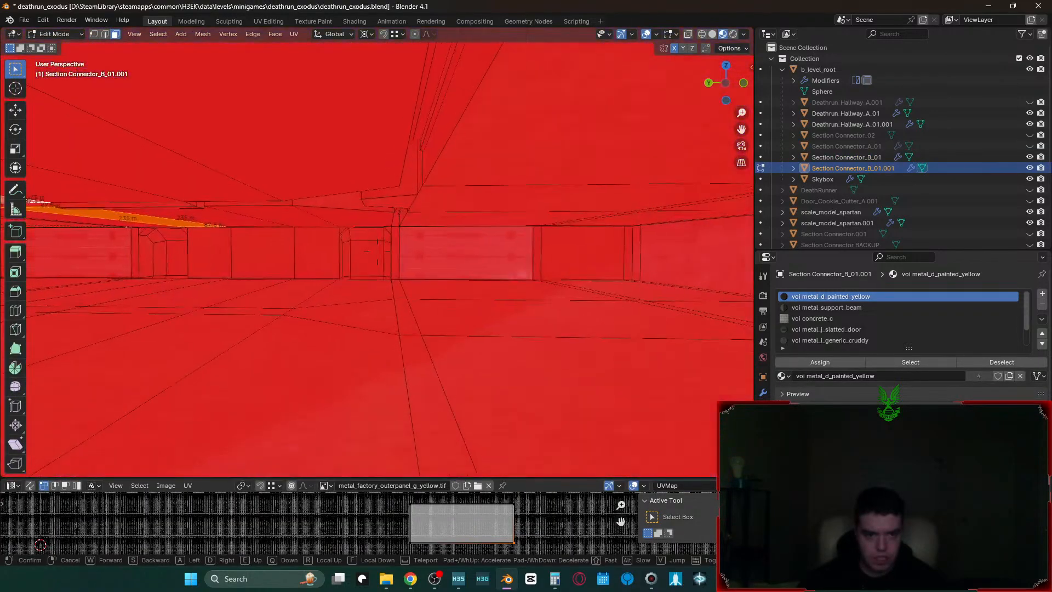
{"action": "left_click", "coordinate": [328, 267]}
{"action": "right_click", "coordinate": [328, 267]}
{"action": "key", "text": "x"}
{"action": "left_click", "coordinate": [330, 266]}
- Delete the remaining stray interior face of Section Connector_B_01.001 and leave Edit Mode
{"action": "key", "text": "shift+grave"}
{"action": "key", "text": "w"}
{"action": "left_click", "coordinate": [412, 278]}
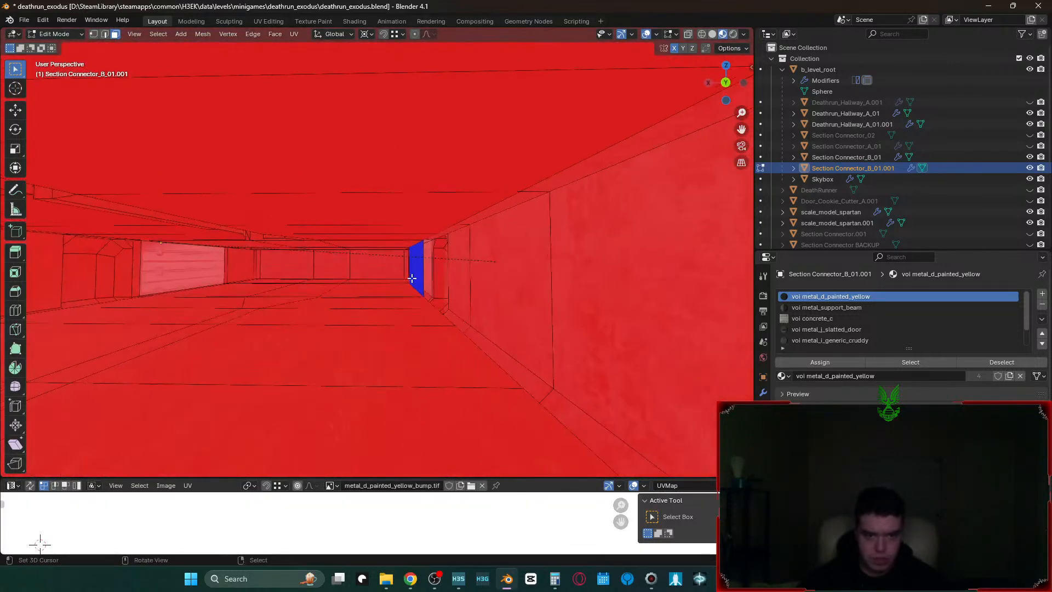
{"action": "right_click", "coordinate": [412, 272]}
{"action": "key", "text": "x"}
{"action": "left_click", "coordinate": [412, 272]}
{"action": "key", "text": "Tab"}
- Export the level as deathrun_exodus.ASS and rerun the previous structure import command in H3EK Tool
{"action": "key", "text": "ctrl+shift+e"}
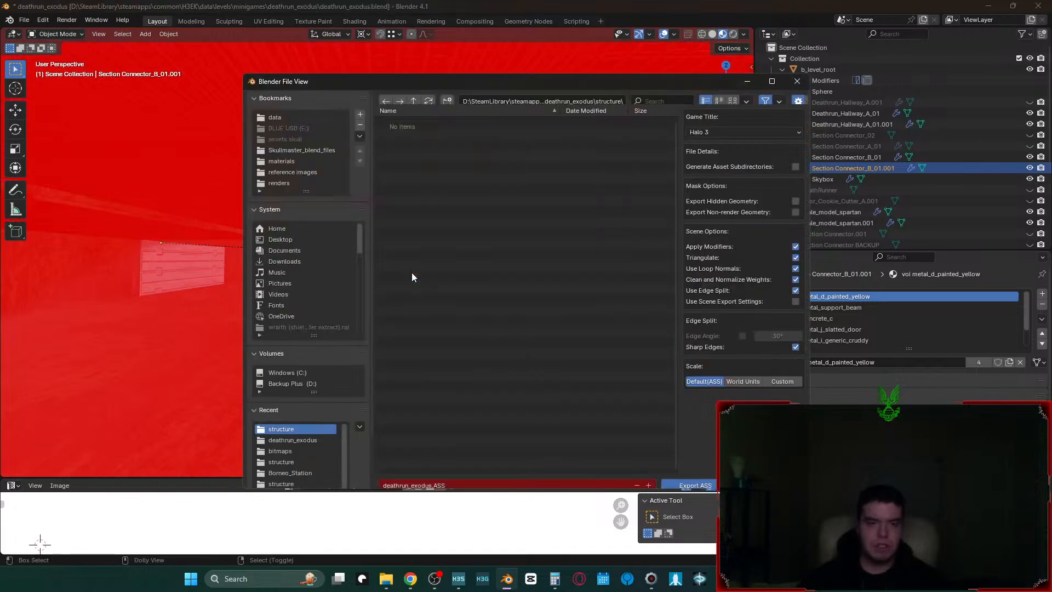
{"action": "left_click", "coordinate": [697, 477]}
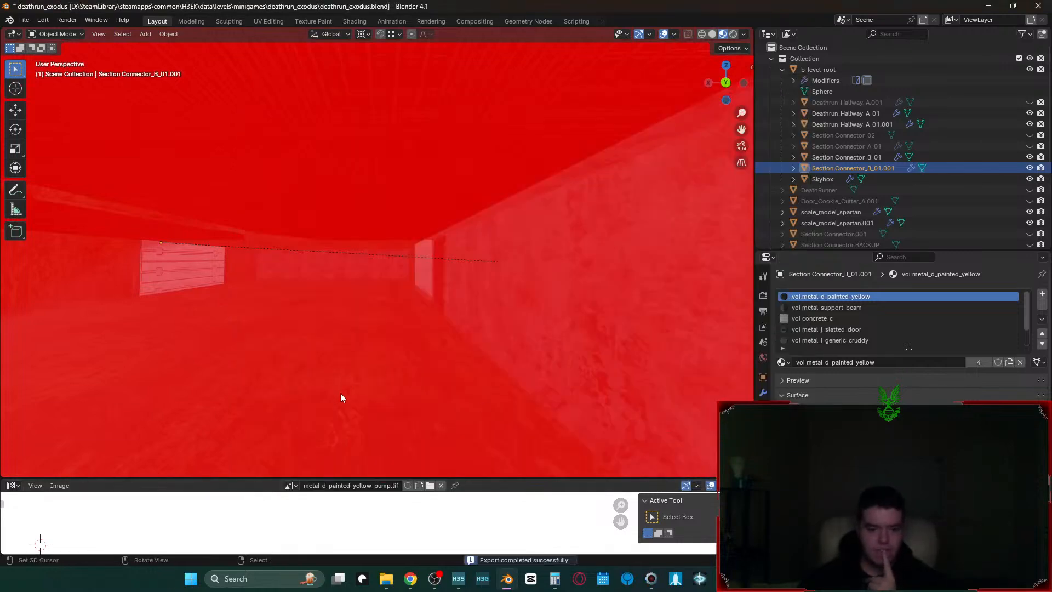
{"action": "left_click", "coordinate": [648, 580]}
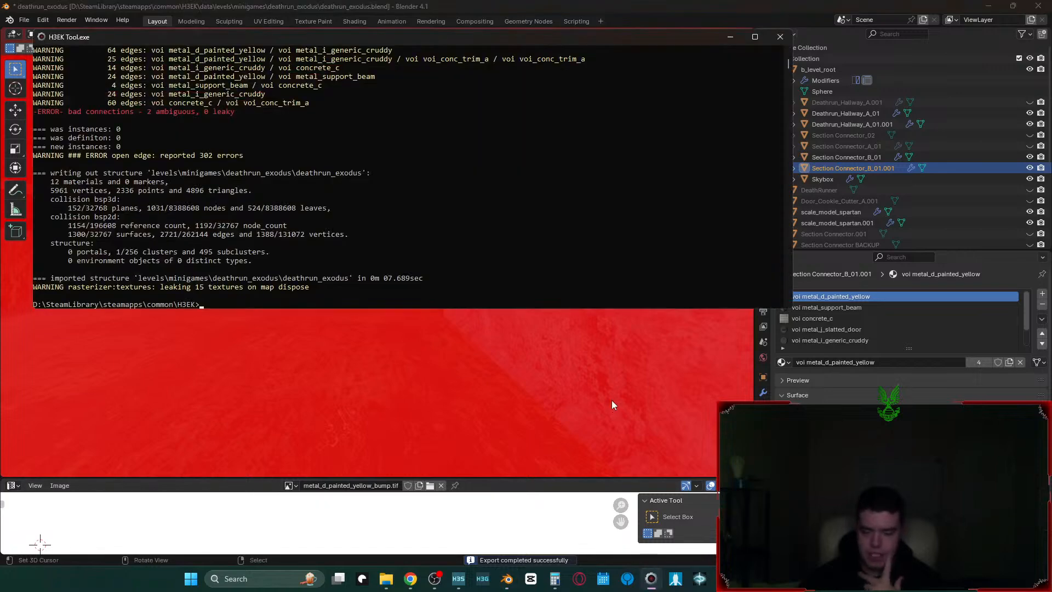
{"action": "key", "text": "Up"}
{"action": "key", "text": "Return"}
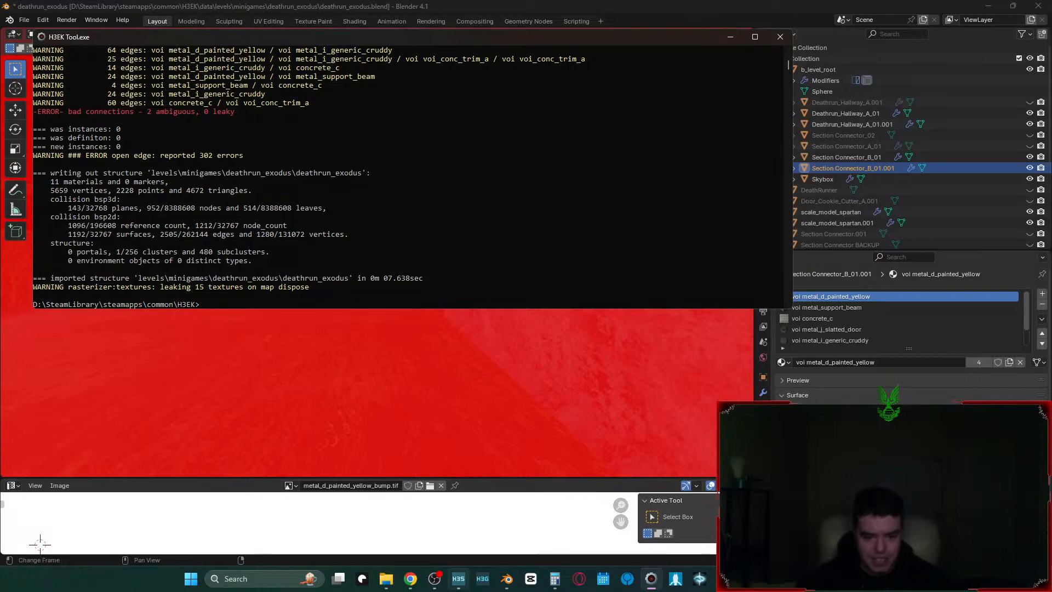
- Switch to H3 Sapien, fly to the connector room and walk the player through it
{"action": "left_click", "coordinate": [458, 580]}
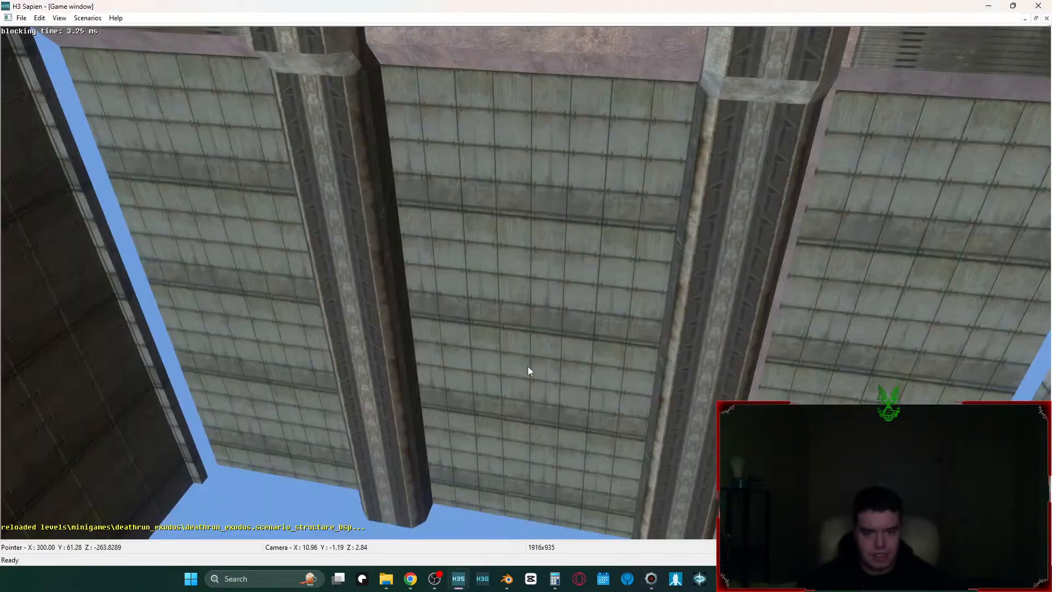
{"action": "middle_click_drag", "start_coordinate": [528, 368], "coordinate": [528, 329]}
{"action": "middle_click_drag", "start_coordinate": [526, 282], "coordinate": [531, 363]}
{"action": "key", "text": "w"}
{"action": "key", "text": "shift+Tab"}
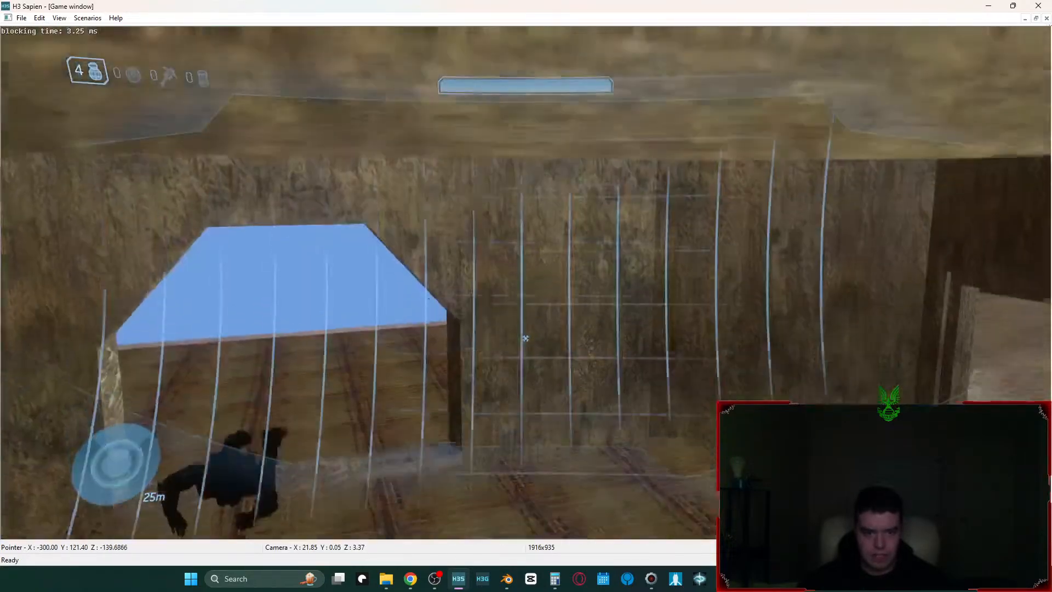
{"action": "key", "text": "w"}
{"action": "key", "text": "w"}
{"action": "key", "text": "shift+Tab"}
- Test a jump in the connector room, then examine its ceiling and roof from the free camera
{"action": "middle_click_drag", "start_coordinate": [526, 282], "coordinate": [495, 327]}
{"action": "key", "text": "shift+Tab"}
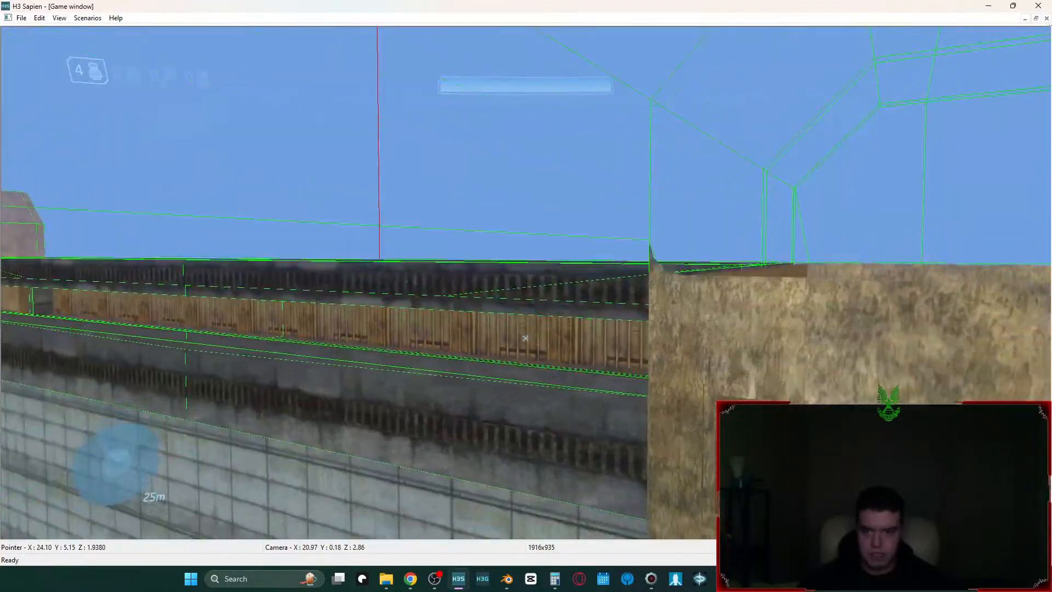
{"action": "key", "text": "space"}
{"action": "key", "text": "BackSpace"}
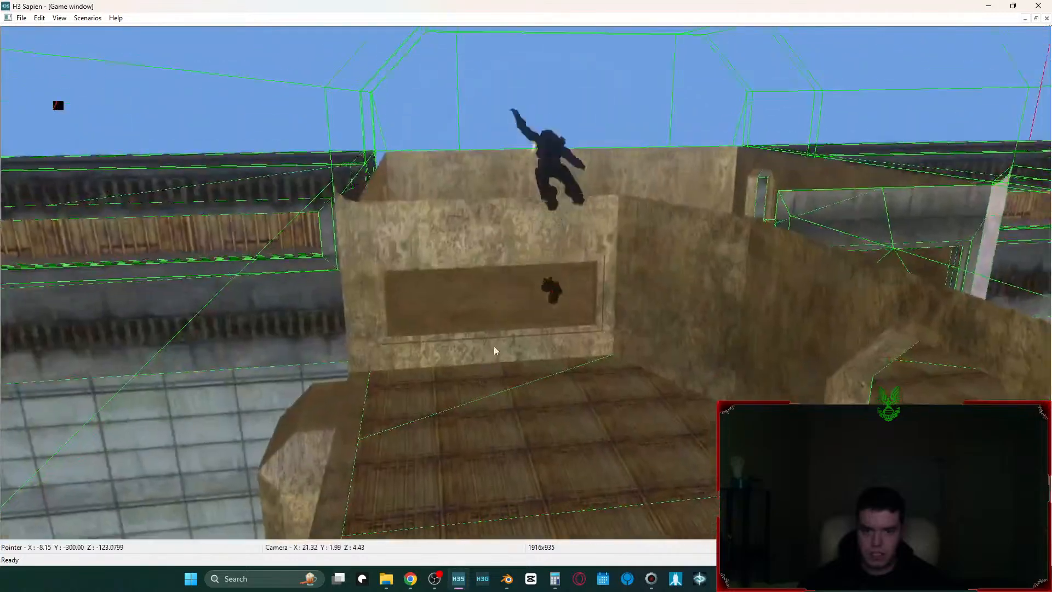
{"action": "key", "text": "s"}
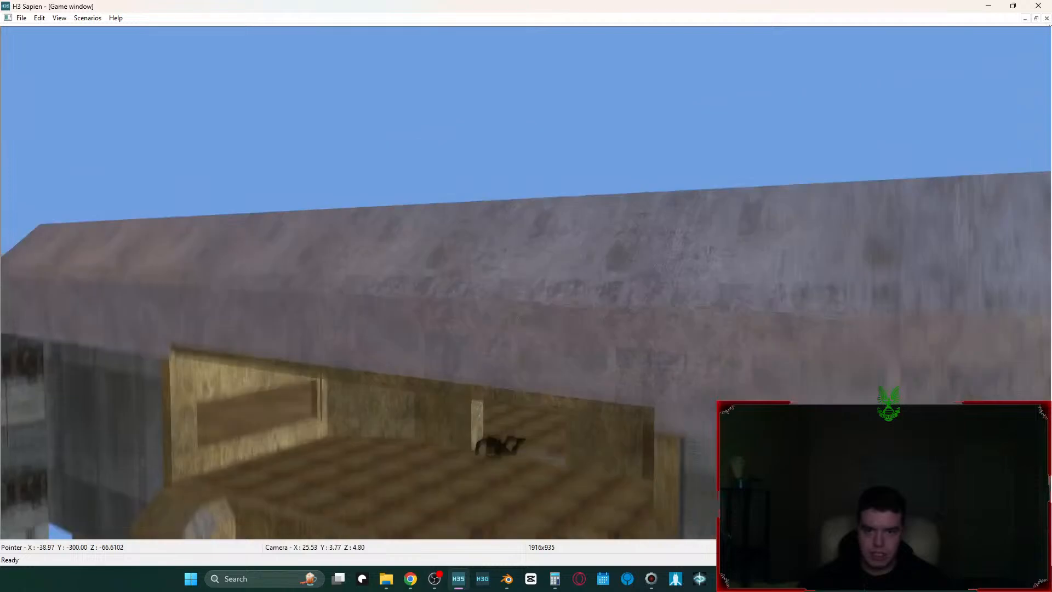
{"action": "key", "text": "a"}
{"action": "middle_click_drag", "start_coordinate": [591, 493], "coordinate": [673, 537]}
- Switch to Blender and inspect Section Connector_B_01.001 from outside in Edit Mode with face orientation hidden
{"action": "left_click", "coordinate": [508, 580]}
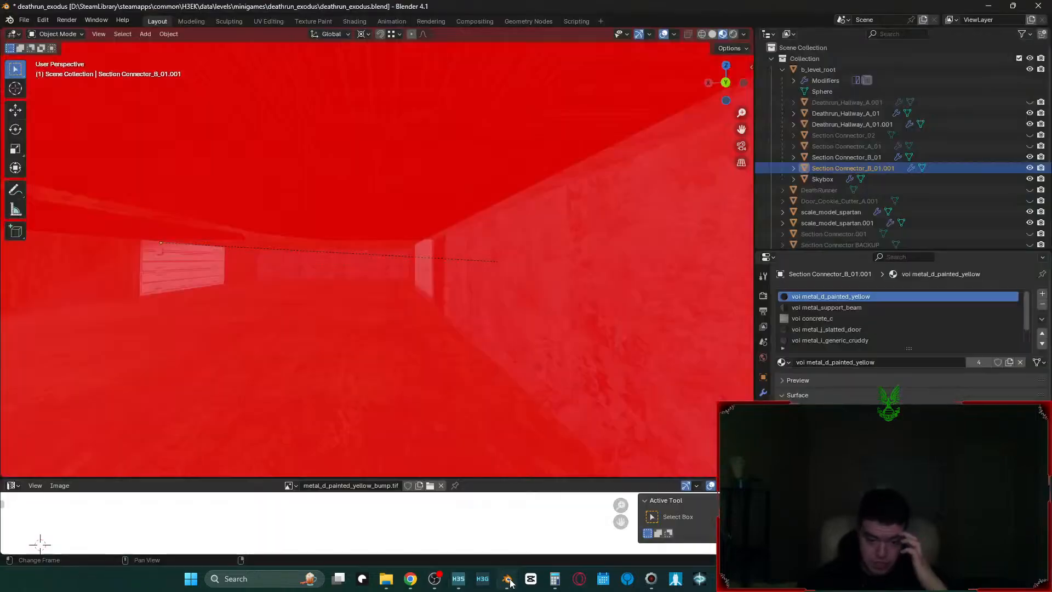
{"action": "key", "text": "KP_Decimal"}
{"action": "middle_click_drag", "start_coordinate": [402, 321], "coordinate": [423, 340]}
{"action": "key", "text": "Tab"}
{"action": "key", "text": "shift+grave"}
{"action": "key", "text": "a"}
{"action": "key", "text": "d"}
{"action": "key", "text": "w"}
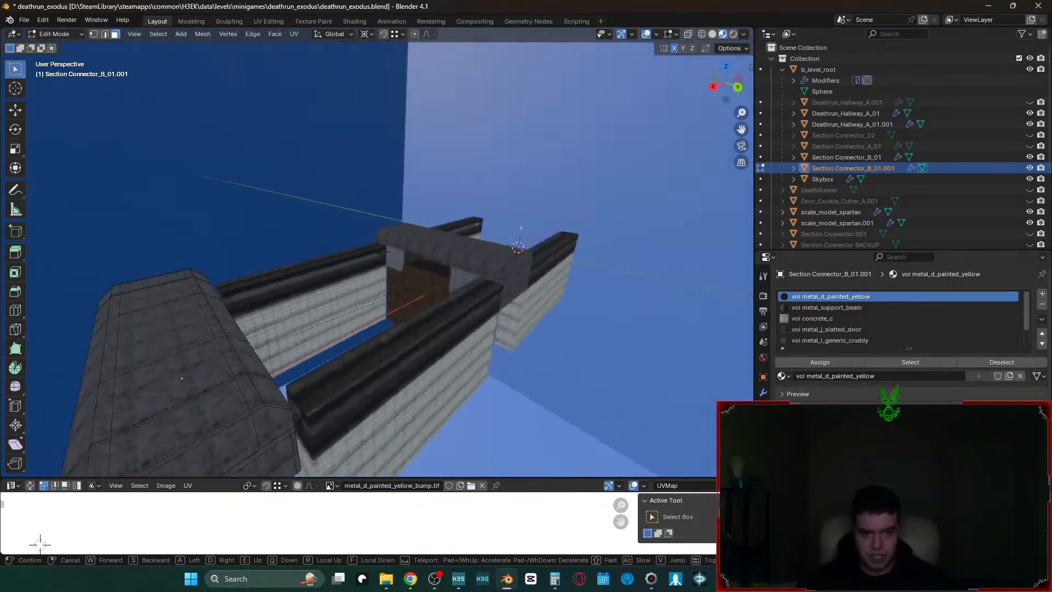
{"action": "key", "text": "Escape"}
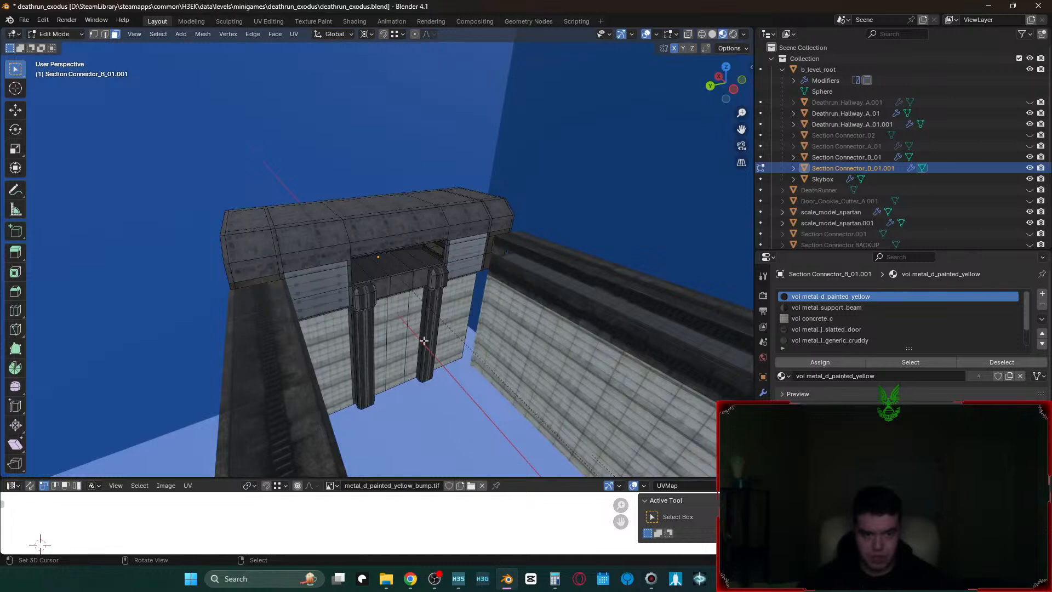
- Select the middle sloped roof face of Section Connector_B_01.001 and review its material settings down to Halo Material Properties
{"action": "left_click", "coordinate": [387, 225]}
{"action": "scroll", "coordinate": [910, 334], "scroll_direction": "down", "scroll_amount": 10}
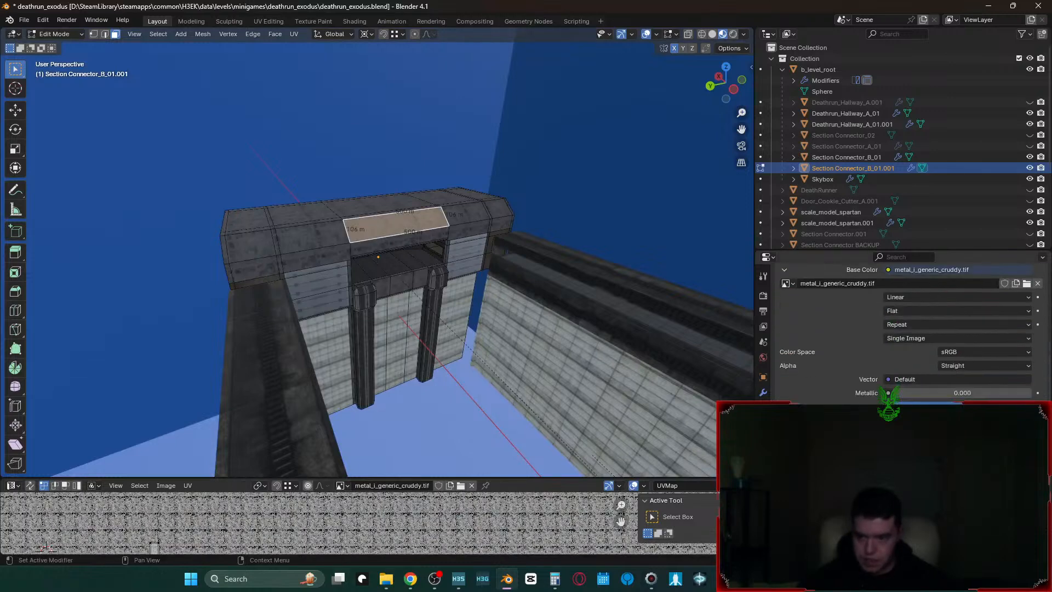
{"action": "scroll", "coordinate": [911, 334], "scroll_direction": "down", "scroll_amount": 5}
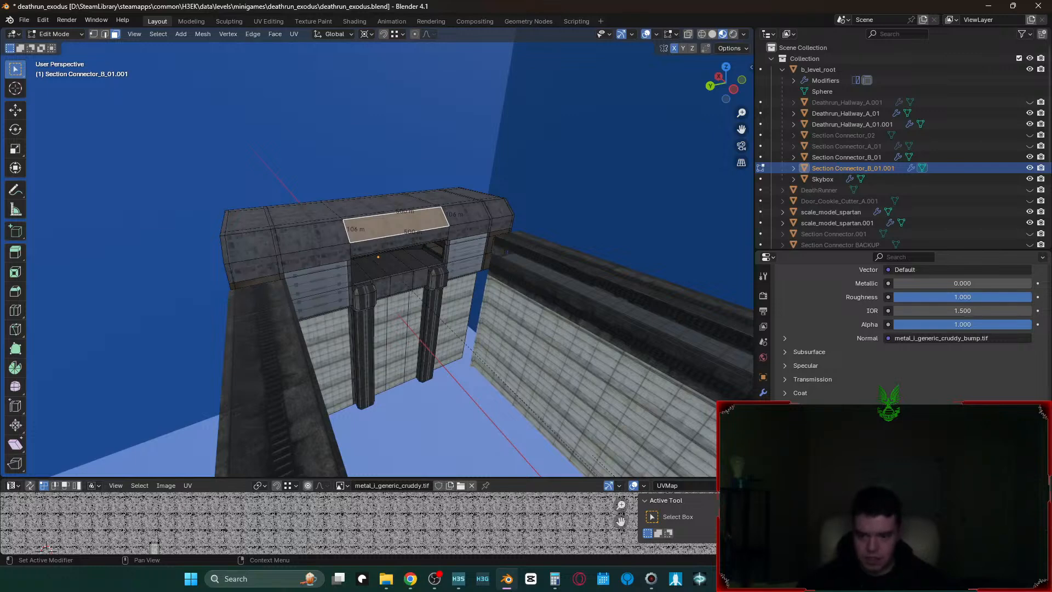
{"action": "scroll", "coordinate": [910, 334], "scroll_direction": "down", "scroll_amount": 6}
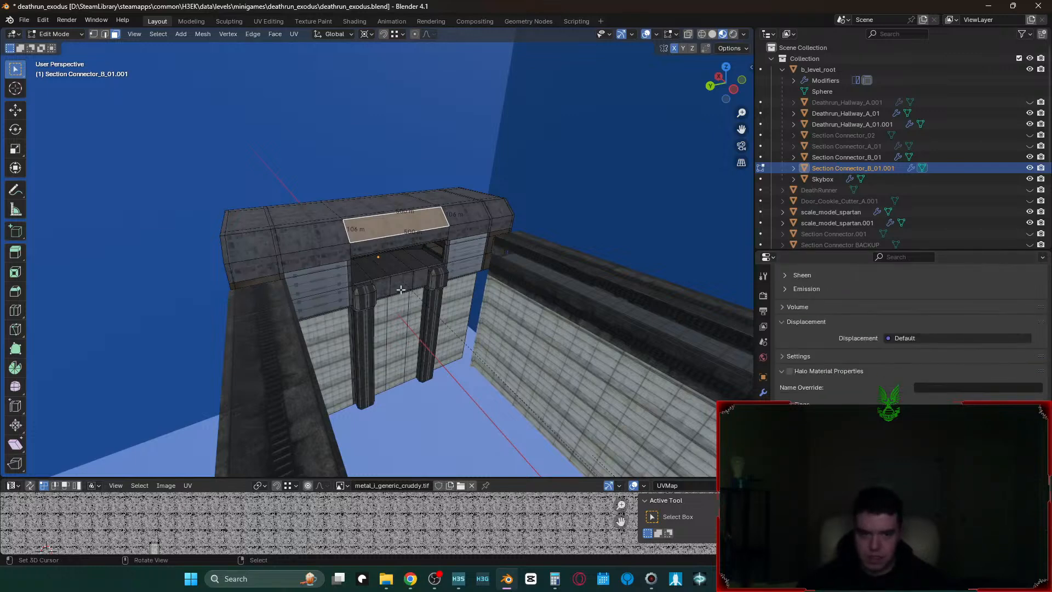
- Move inside the connector room and select the large ceiling face of Section Connector_B_01.001
{"action": "left_click", "coordinate": [374, 266]}
{"action": "key", "text": "w"}
{"action": "key", "text": "w"}
{"action": "key", "text": "w"}
{"action": "key", "text": "w"}
{"action": "key", "text": "w"}
{"action": "key", "text": "w"}
{"action": "key", "text": "w"}
{"action": "key", "text": "w"}
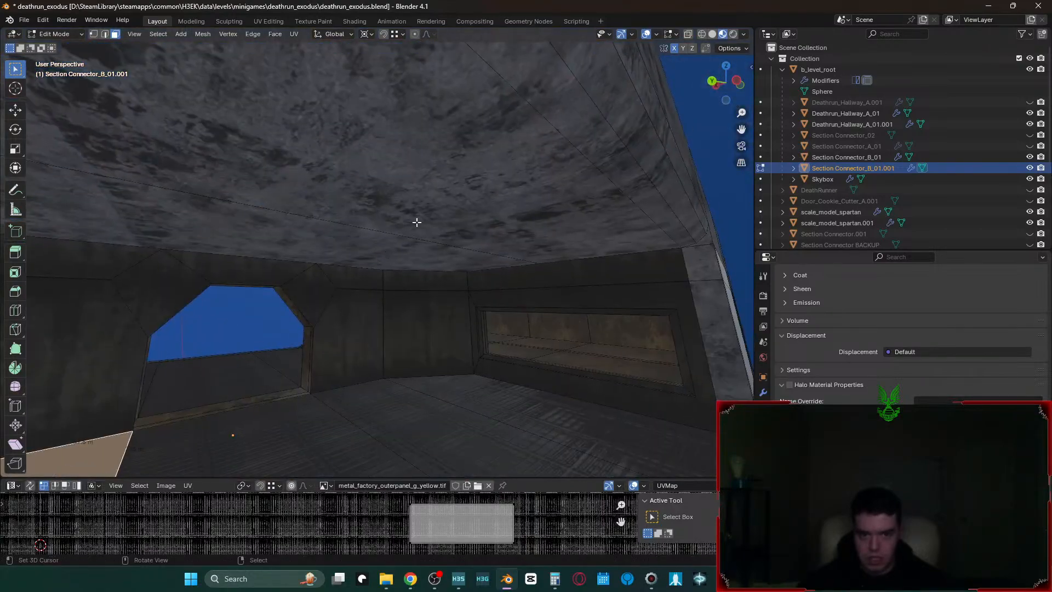
{"action": "left_click", "coordinate": [420, 235]}
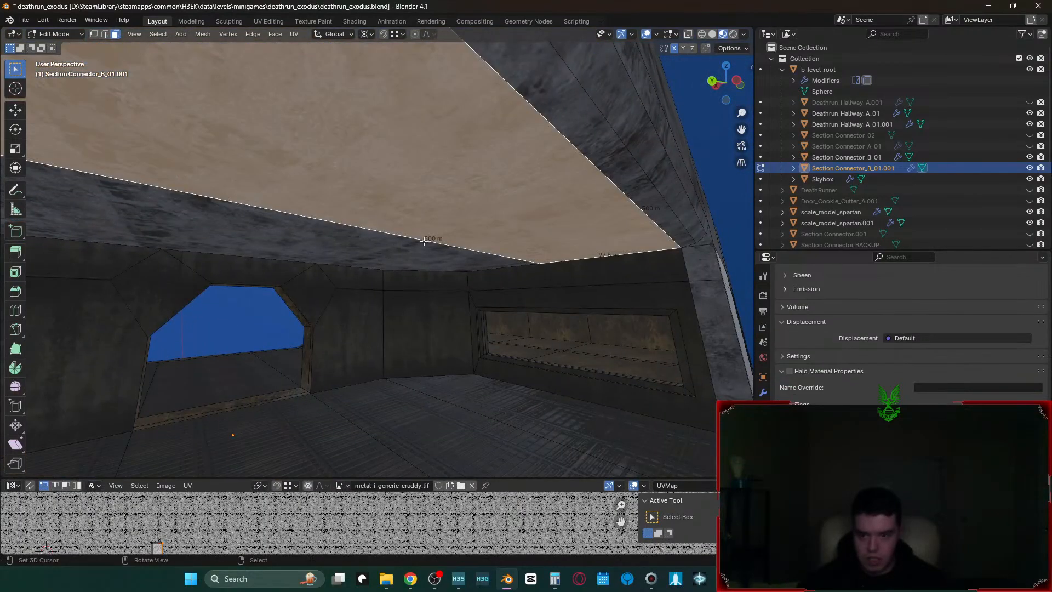
- Review the ceiling face's voi metal_i_generic_cruddy material settings up to the slot list, and return to Object Mode
{"action": "scroll", "coordinate": [925, 371], "scroll_direction": "up", "scroll_amount": 8}
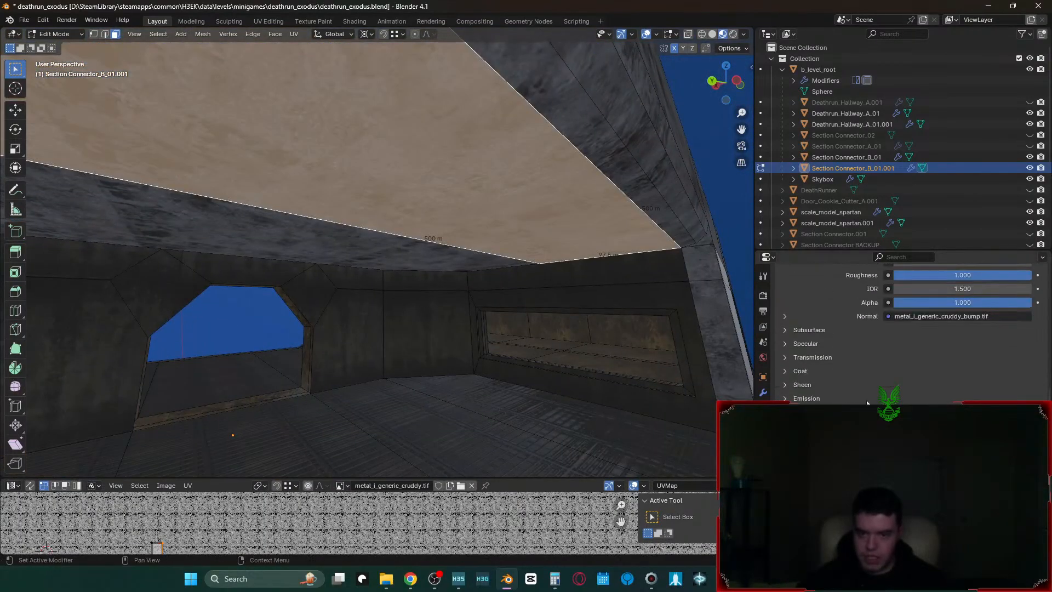
{"action": "scroll", "coordinate": [864, 403], "scroll_direction": "up", "scroll_amount": 5}
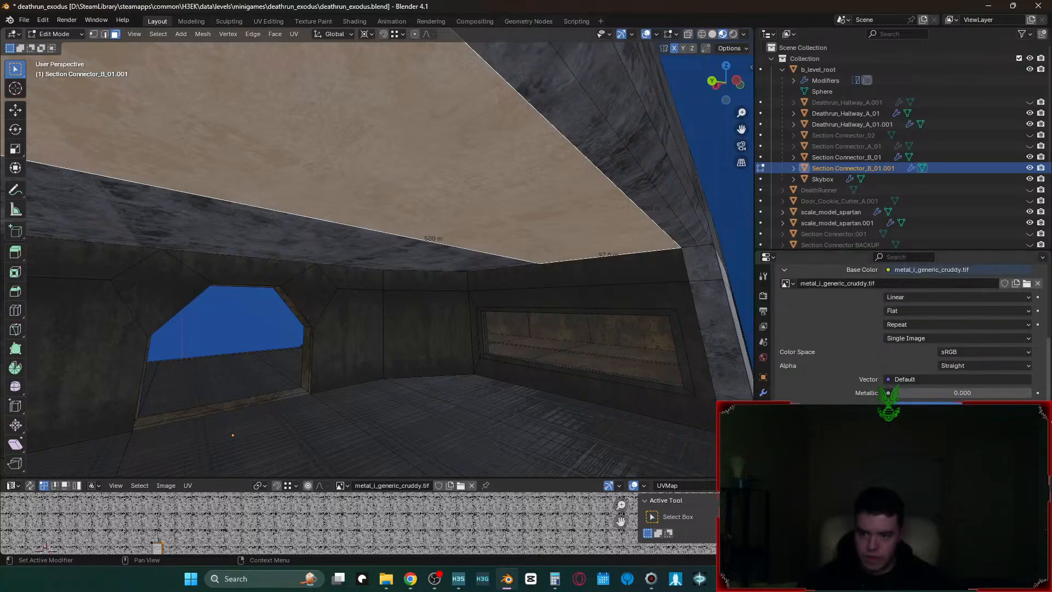
{"action": "scroll", "coordinate": [876, 383], "scroll_direction": "up", "scroll_amount": 10}
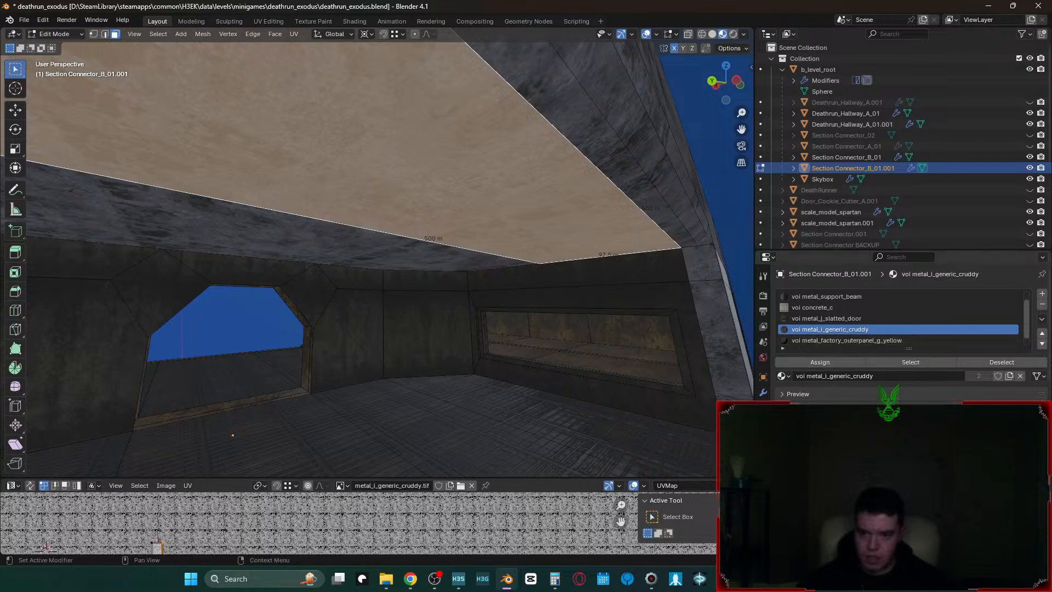
{"action": "key", "text": "Tab"}
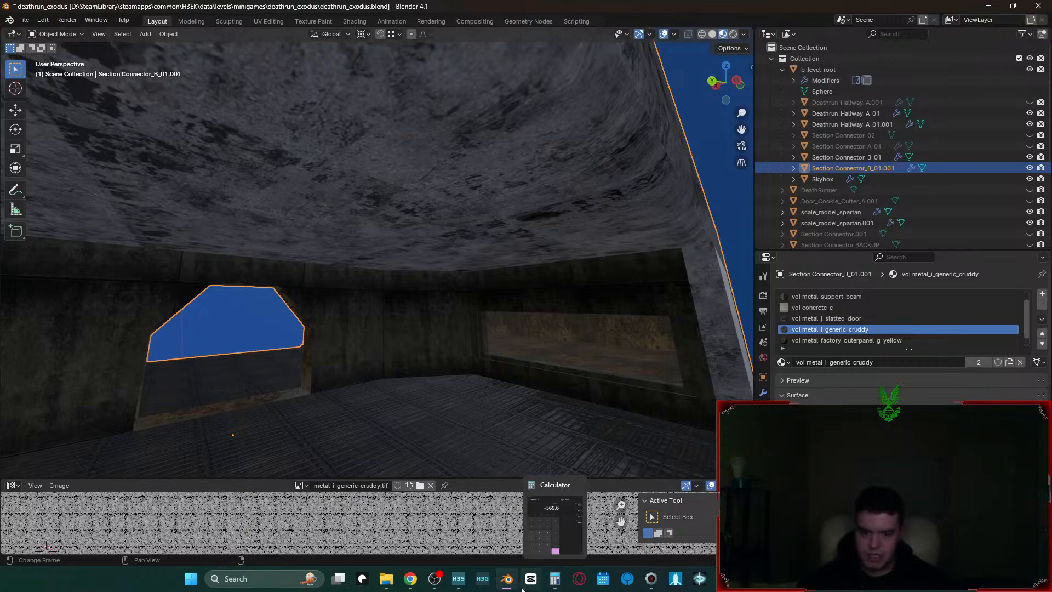
- Switch to H3 Sapien, spawn the player at the connector's roof and test moving across it
{"action": "left_click", "coordinate": [463, 583]}
{"action": "key", "text": "w"}
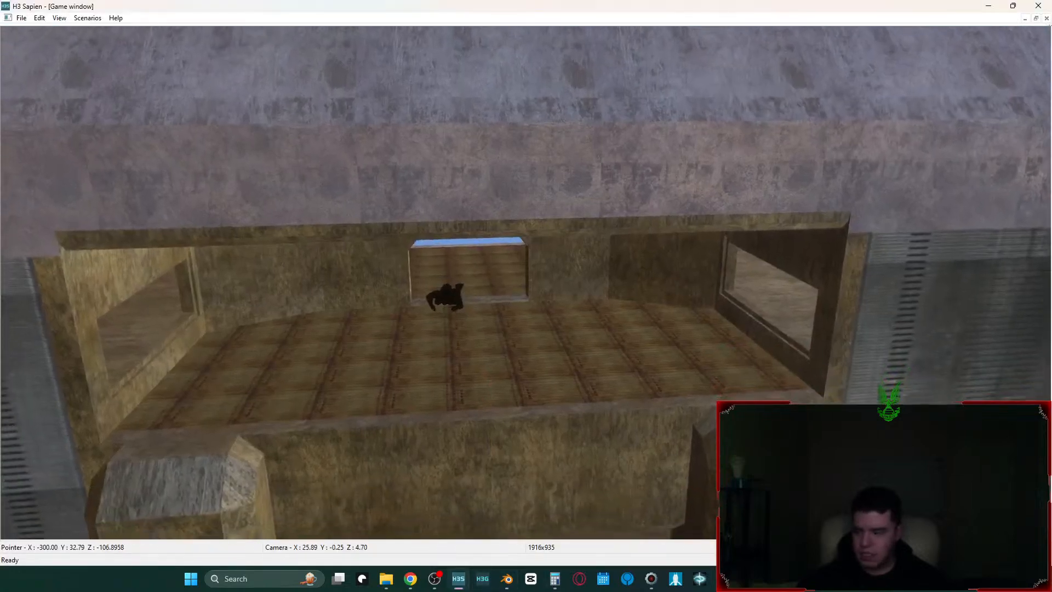
{"action": "key", "text": "BackSpace"}
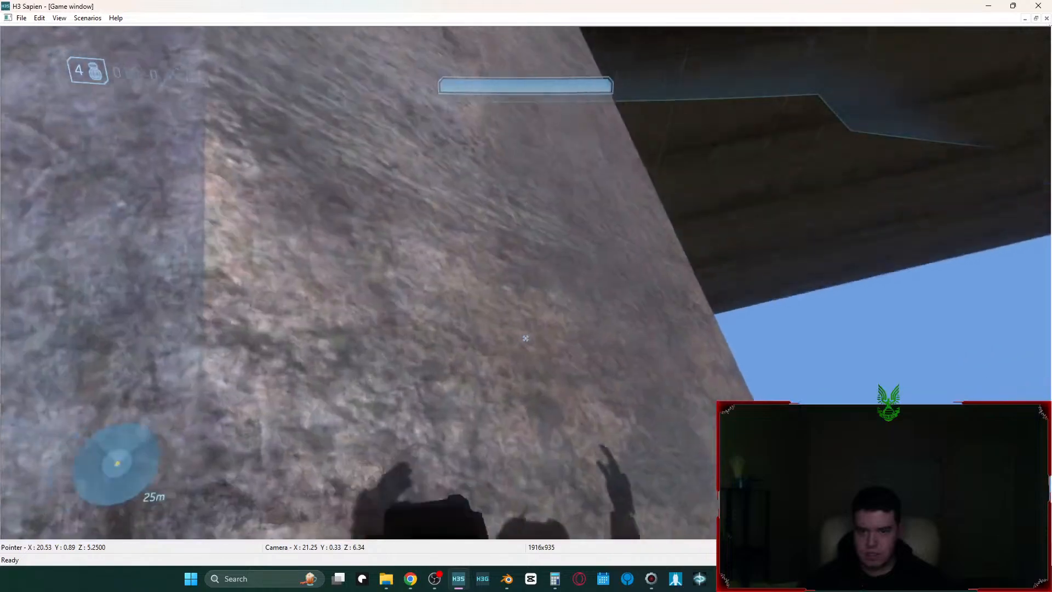
{"action": "key", "text": "w"}
{"action": "key", "text": "w"}
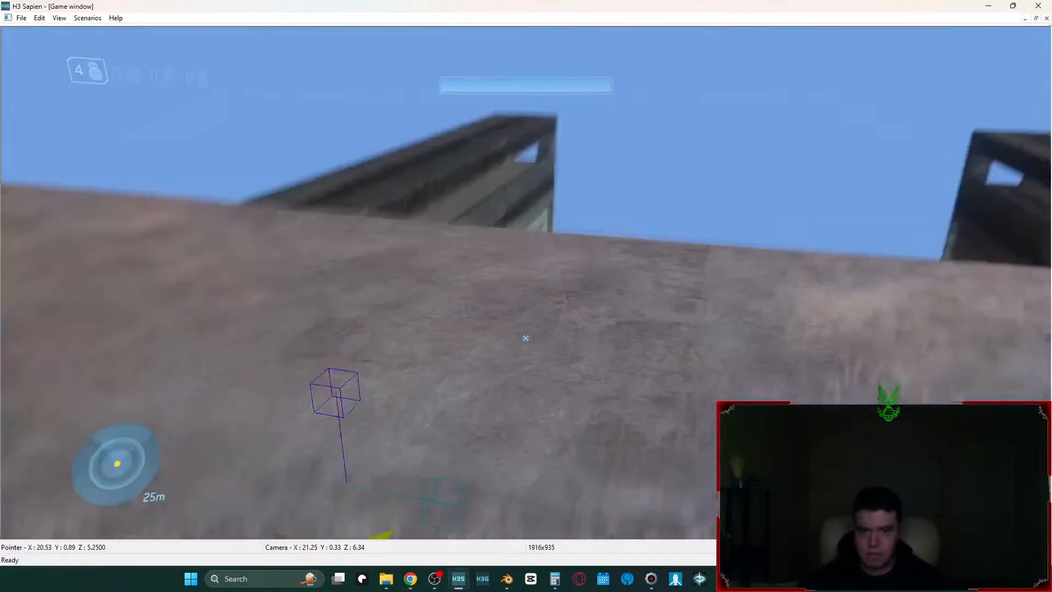
{"action": "key", "text": "w"}
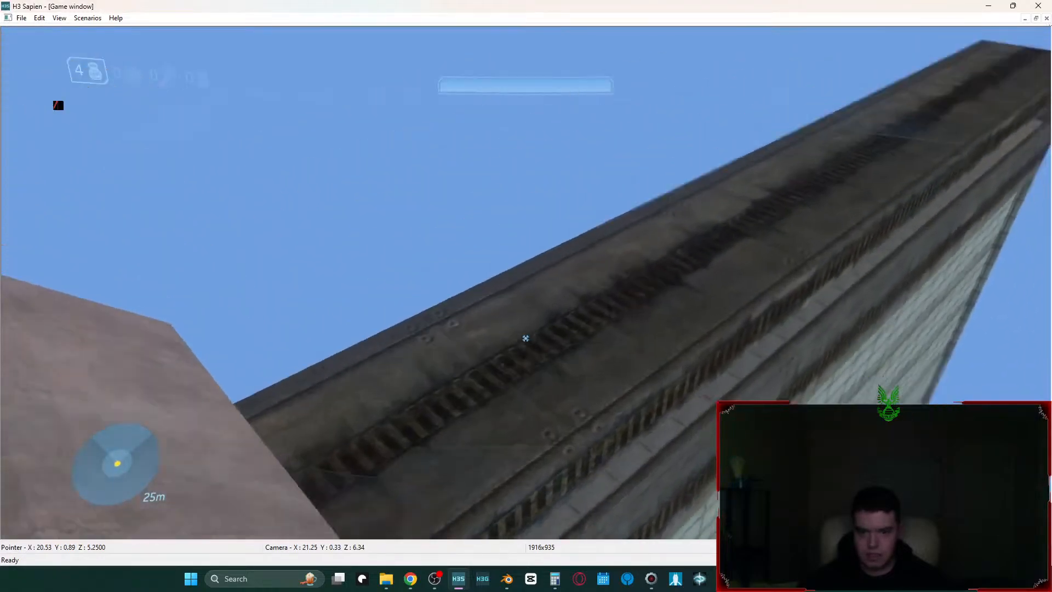
{"action": "key", "text": "w"}
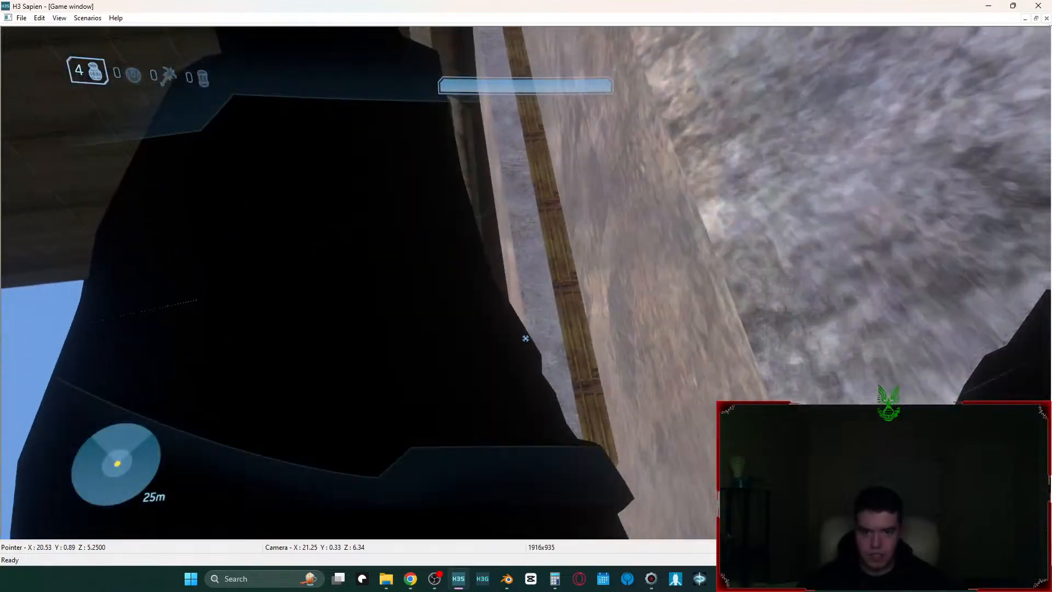
- Walk the player past the connector room's side window and across its floor, and check the structure from below
{"action": "key", "text": "w"}
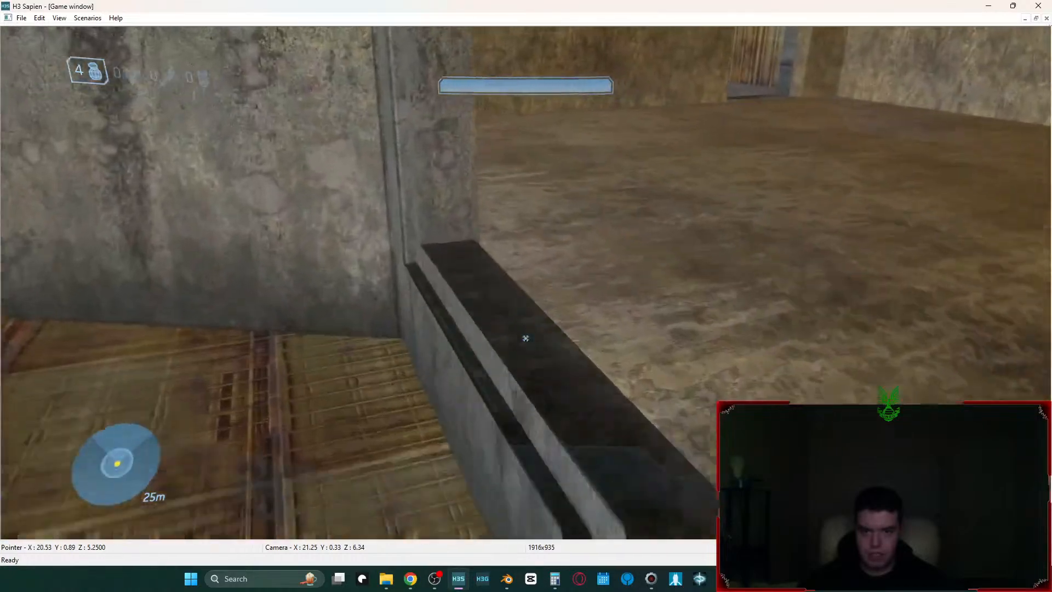
{"action": "key", "text": "w"}
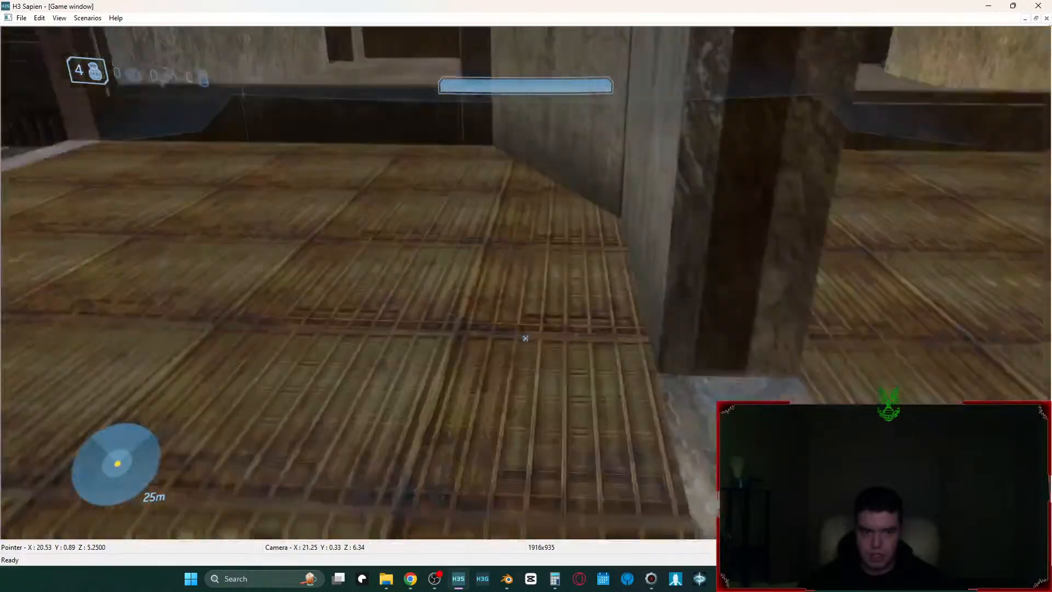
{"action": "key", "text": "w"}
{"action": "key", "text": "w"}
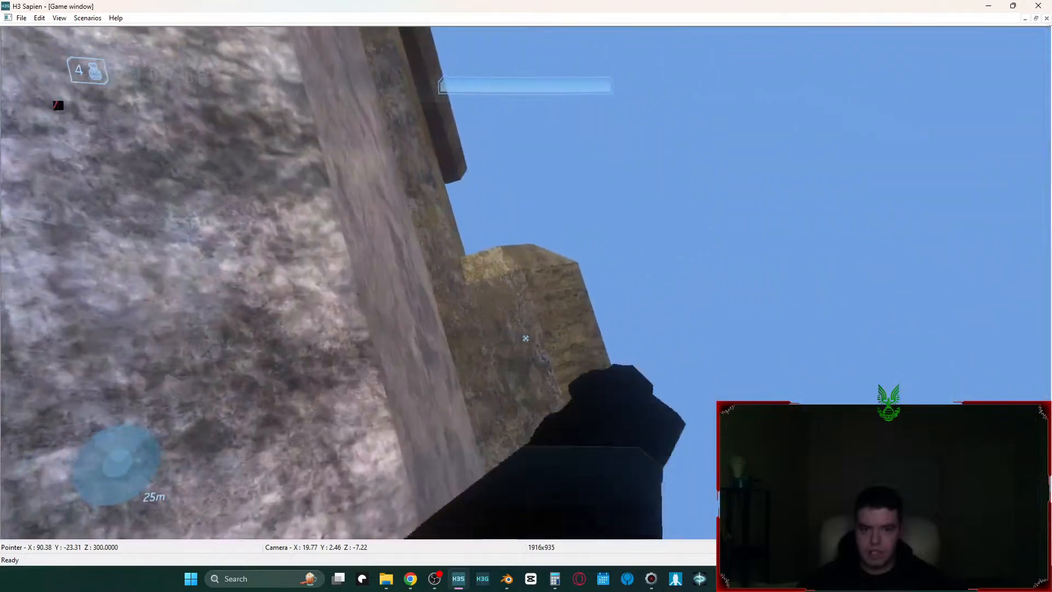
{"action": "key", "text": "w"}
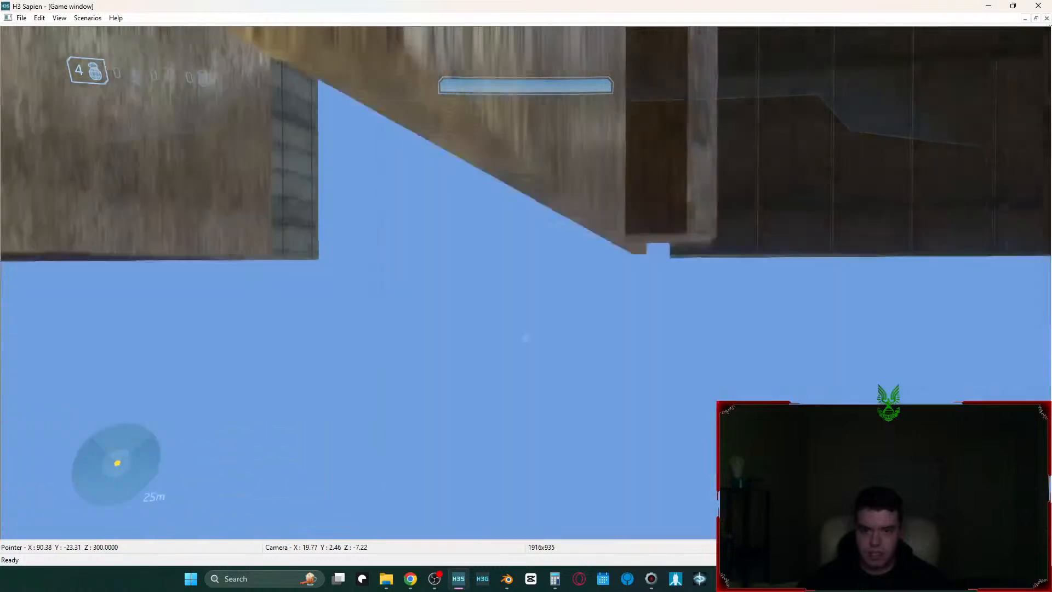
- Fly the free camera to the connector's front and examine its support pillar, ledge and interior floor up close
{"action": "key", "text": "Tab"}
{"action": "key", "text": "Tab"}
{"action": "key", "text": "Tab"}
{"action": "key", "text": "w"}
{"action": "mouse_move", "coordinate": [508, 355]}
{"action": "middle_mouse_down"}
{"action": "mouse_move", "coordinate": [508, 432]}
{"action": "mouse_move", "coordinate": [508, 356]}
{"action": "middle_mouse_up"}
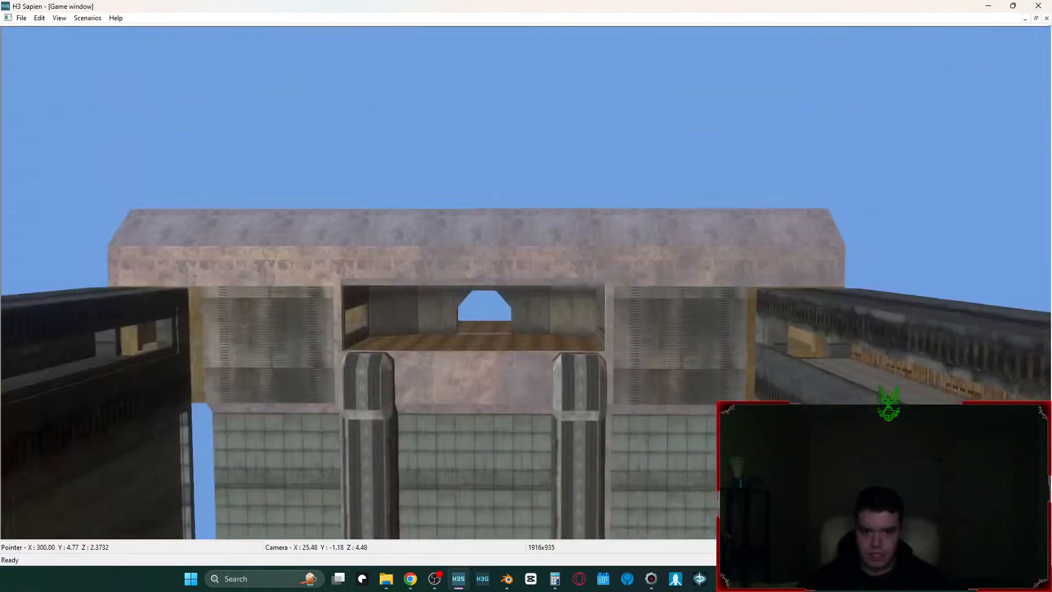
{"action": "key", "text": "w"}
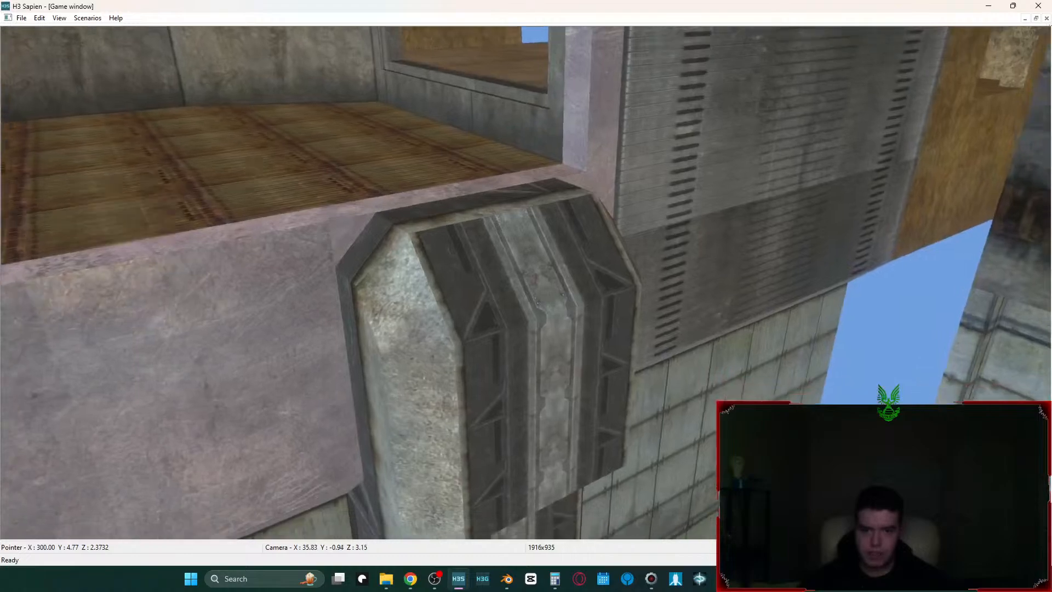
{"action": "key", "text": "w"}
{"action": "middle_click_drag", "start_coordinate": [526, 283], "coordinate": [554, 302]}
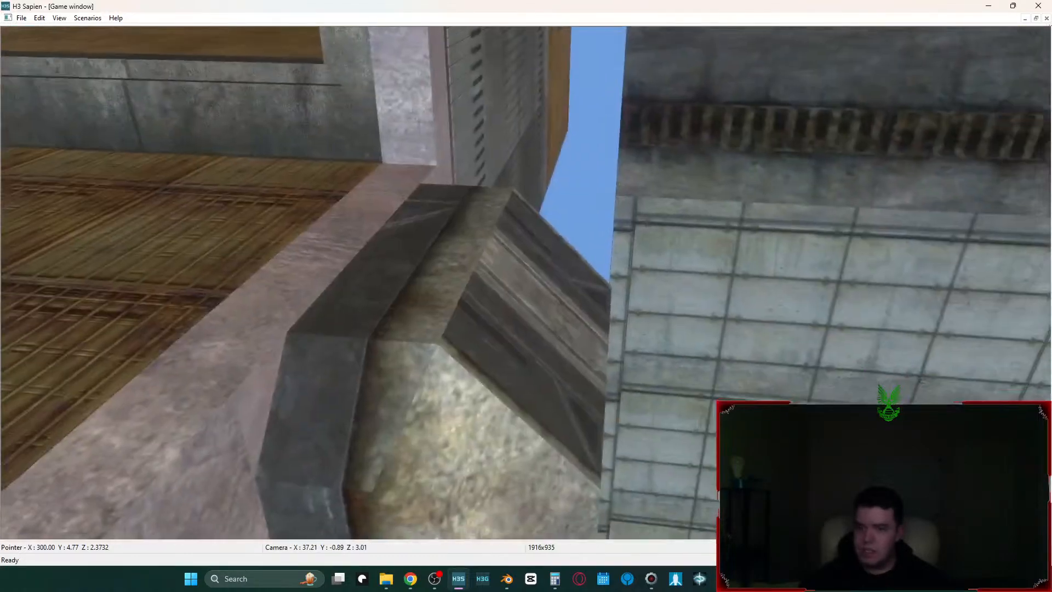
{"action": "key", "text": "w"}
{"action": "left_click_drag", "start_coordinate": [553, 350], "coordinate": [545, 361]}
{"action": "middle_click_drag", "start_coordinate": [545, 361], "coordinate": [517, 347]}
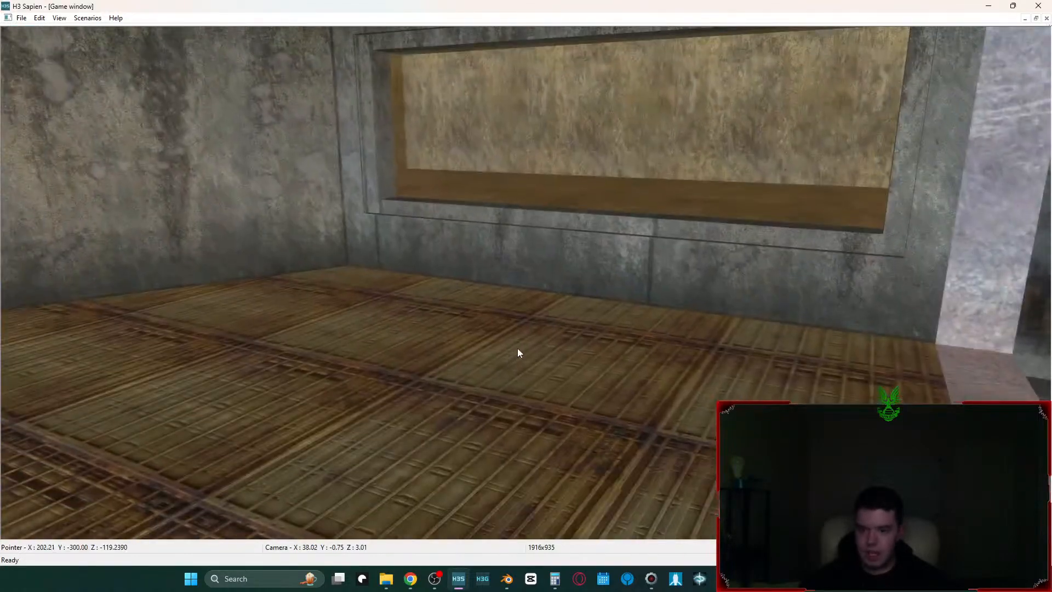
- Place the player inside the connector room and walk around its doorway, walls and open floor edge
{"action": "key", "text": "Tab"}
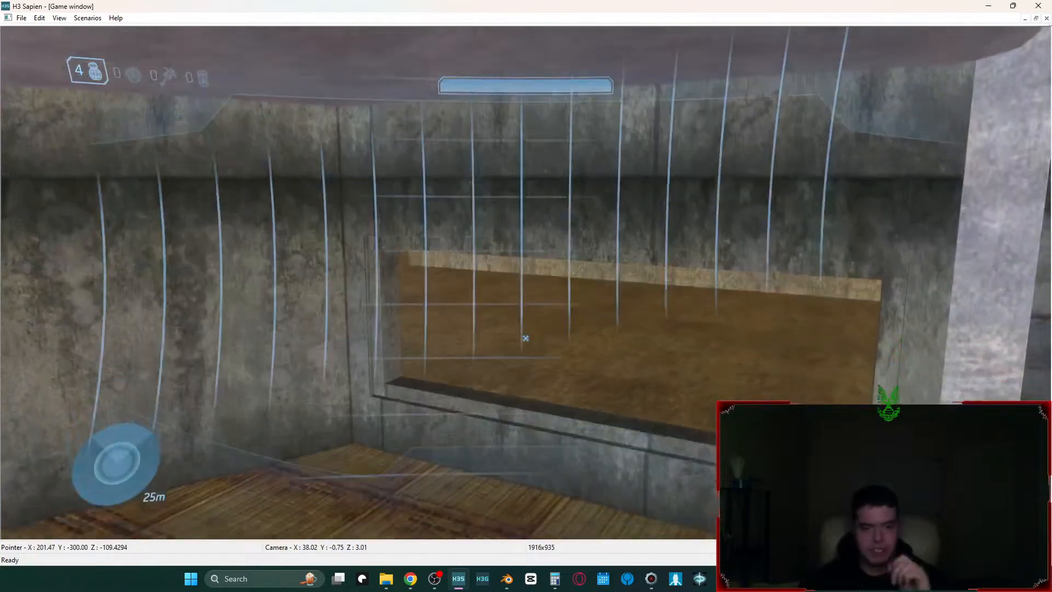
{"action": "key", "text": "w"}
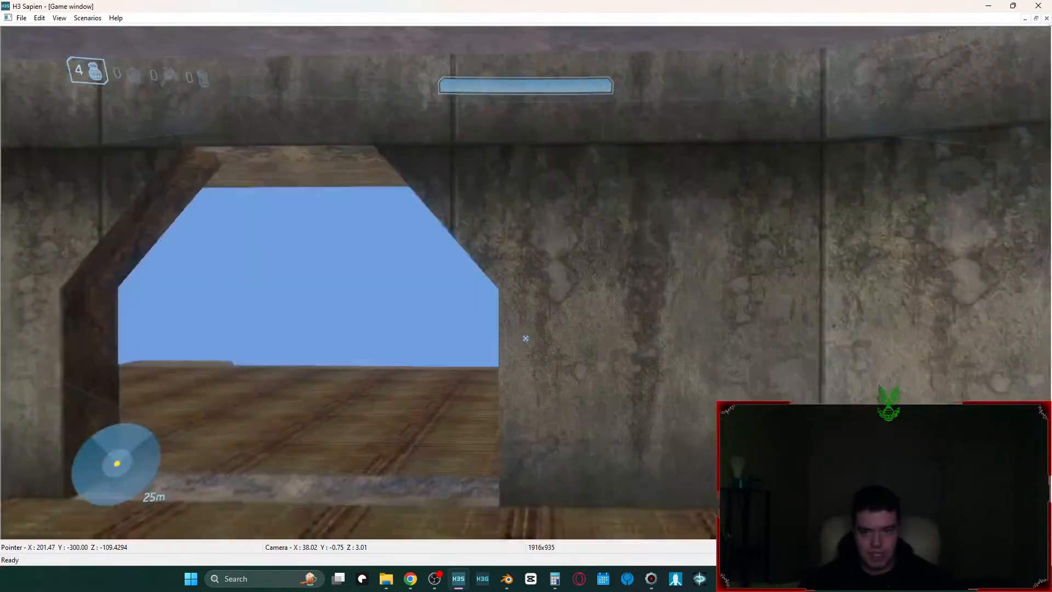
{"action": "key", "text": "w"}
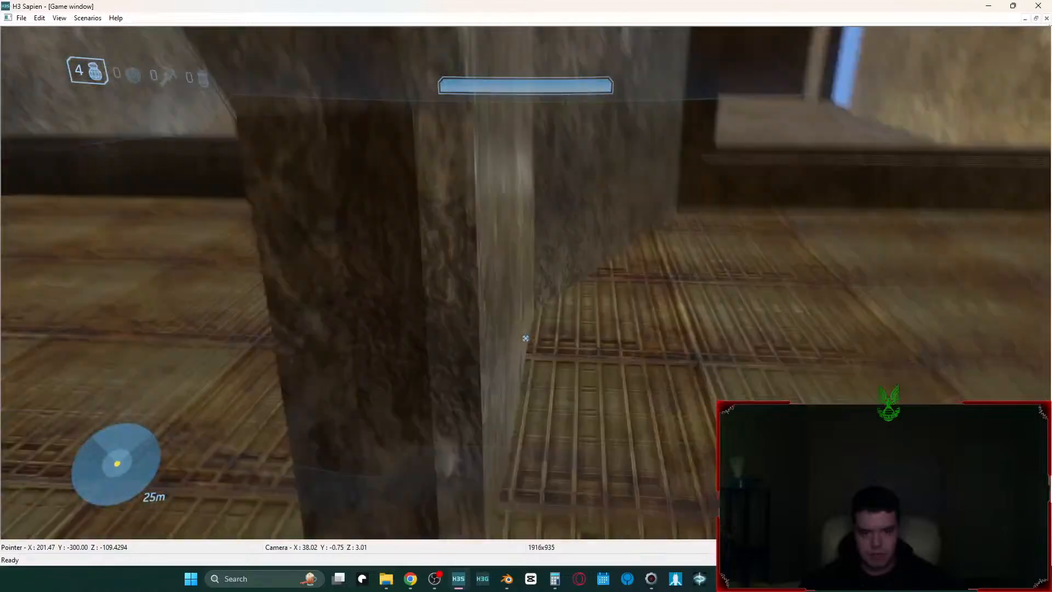
{"action": "key", "text": "w"}
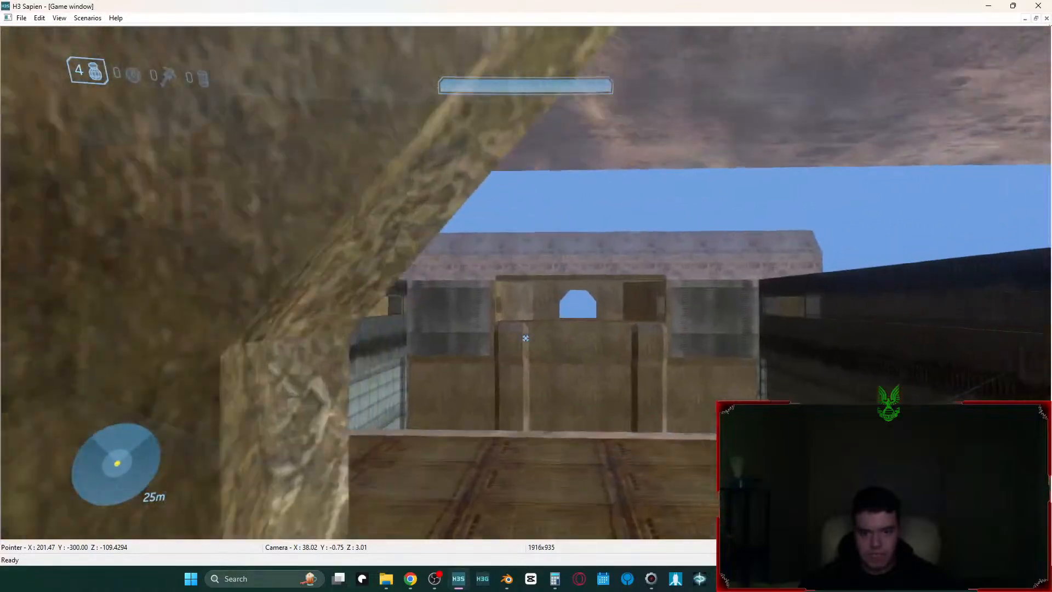
{"action": "key", "text": "w"}
{"action": "key", "text": "w"}
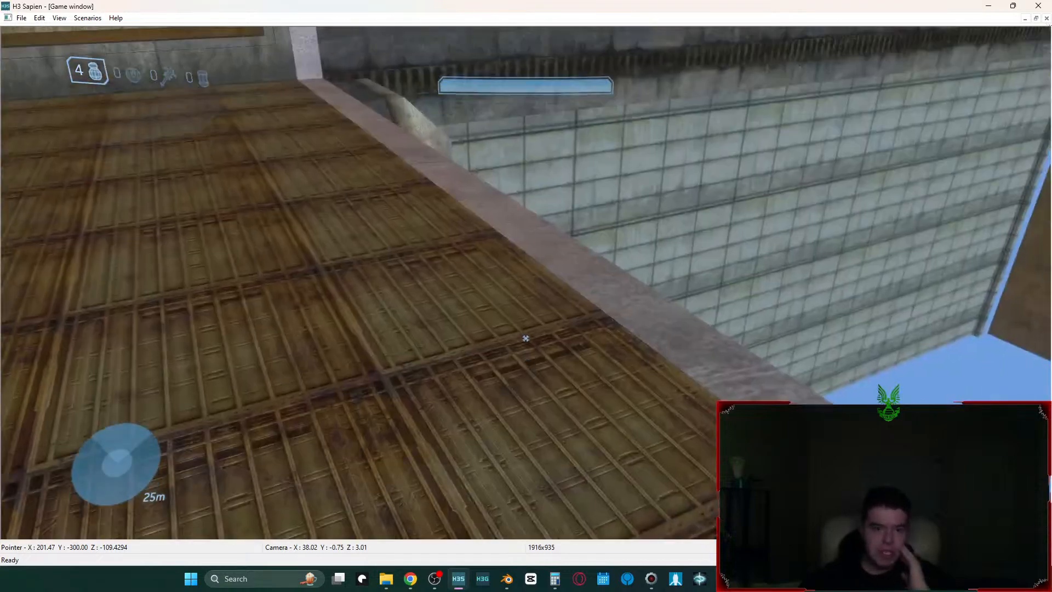
{"action": "key", "text": "w"}
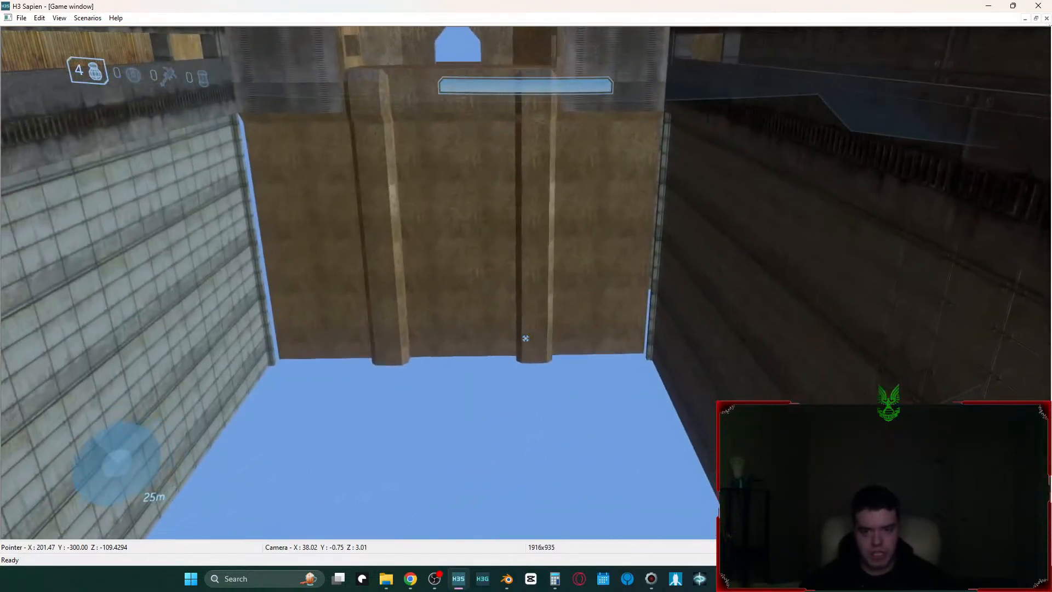
- Inspect the connector's exterior and slatted side panels from the free camera, up close and from a distance
{"action": "key", "text": "w"}
{"action": "key", "text": "w"}
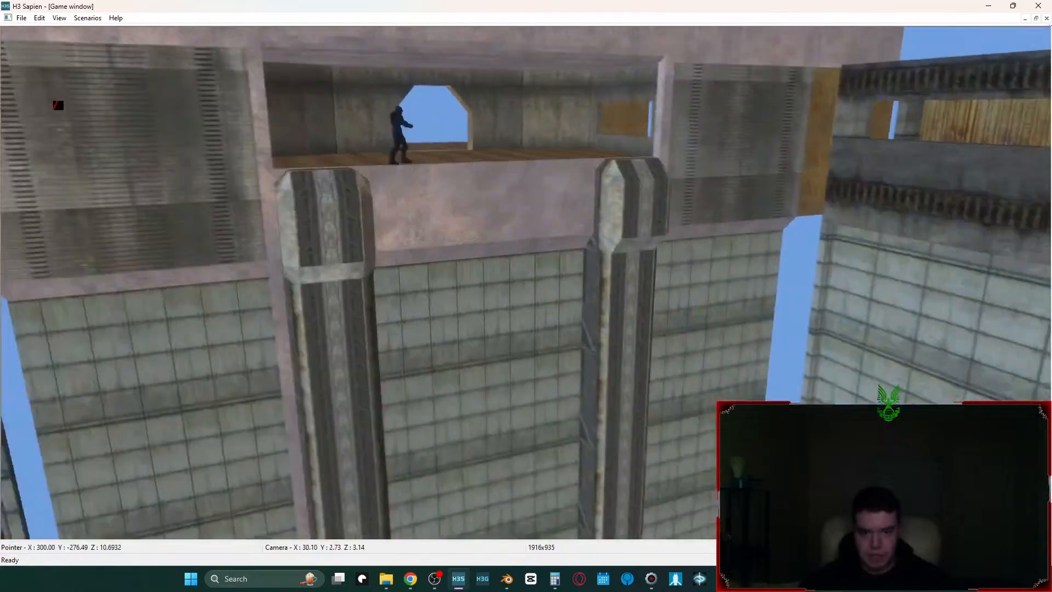
{"action": "key", "text": "s"}
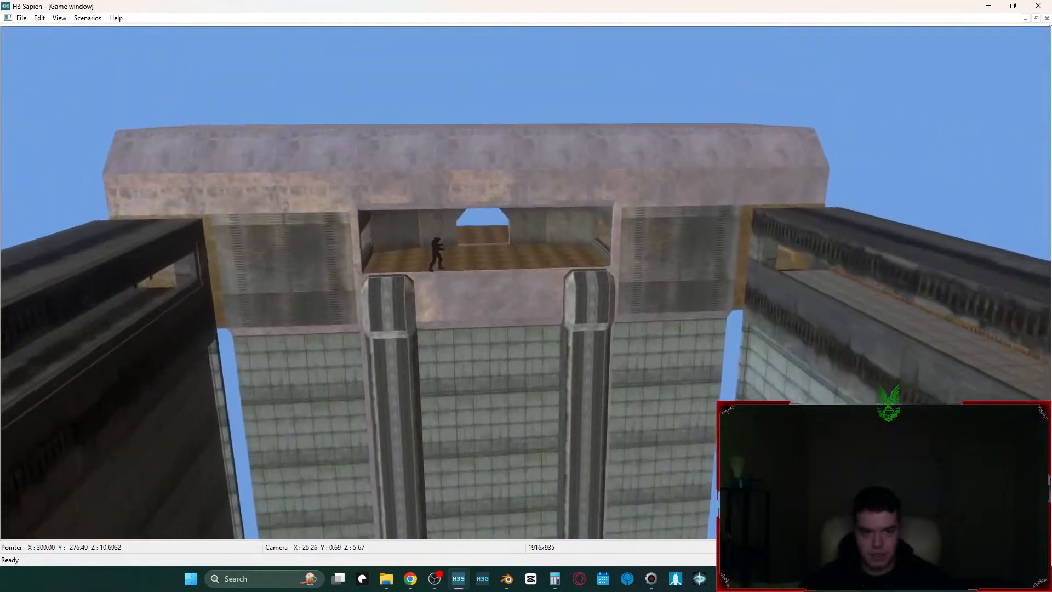
{"action": "key", "text": "w"}
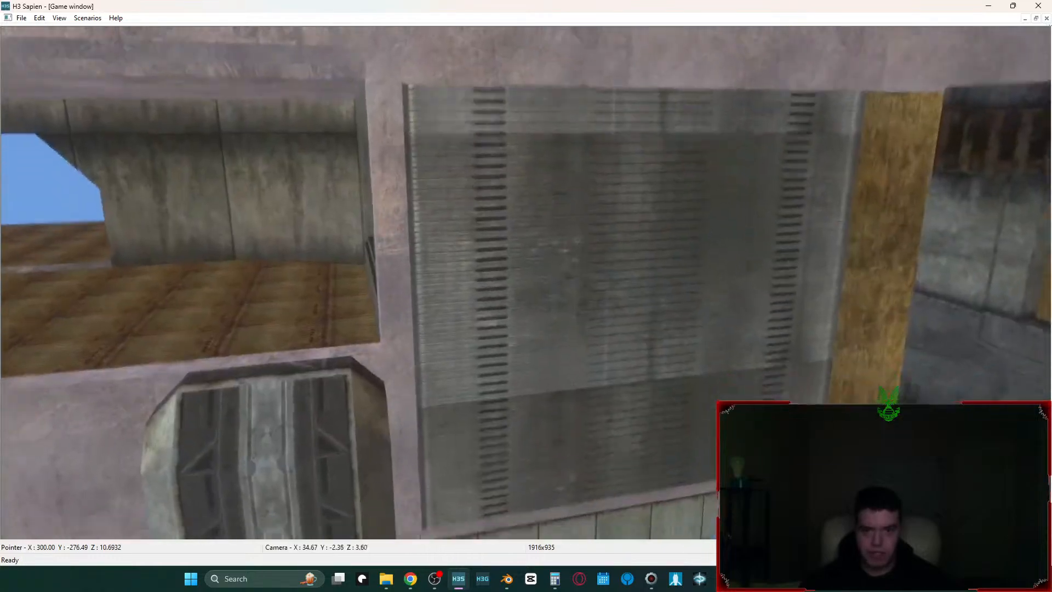
{"action": "key", "text": "w"}
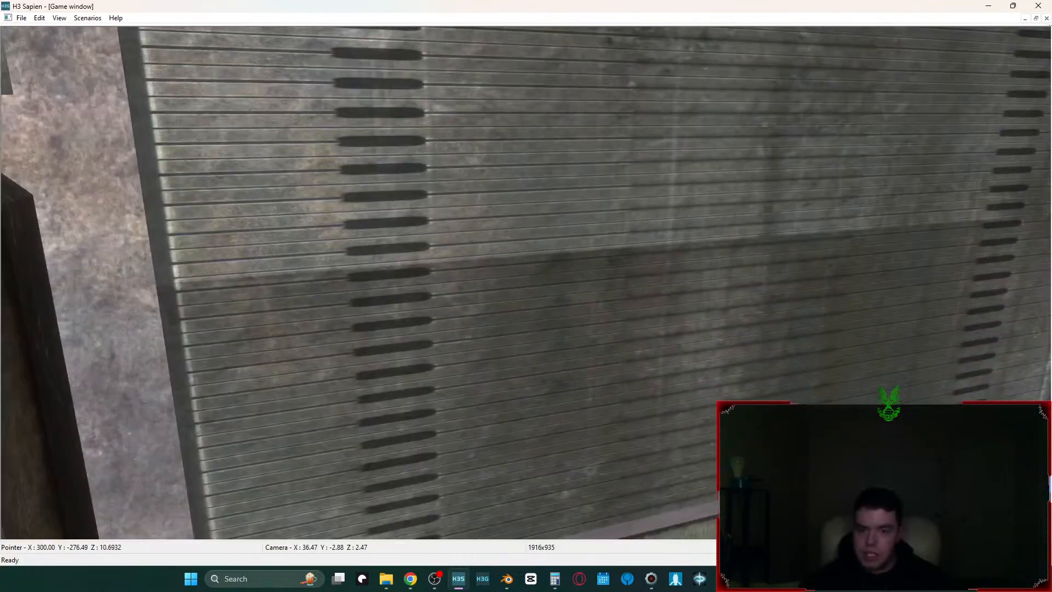
{"action": "key", "text": "a"}
{"action": "key", "text": "s"}
{"action": "key", "text": "a"}
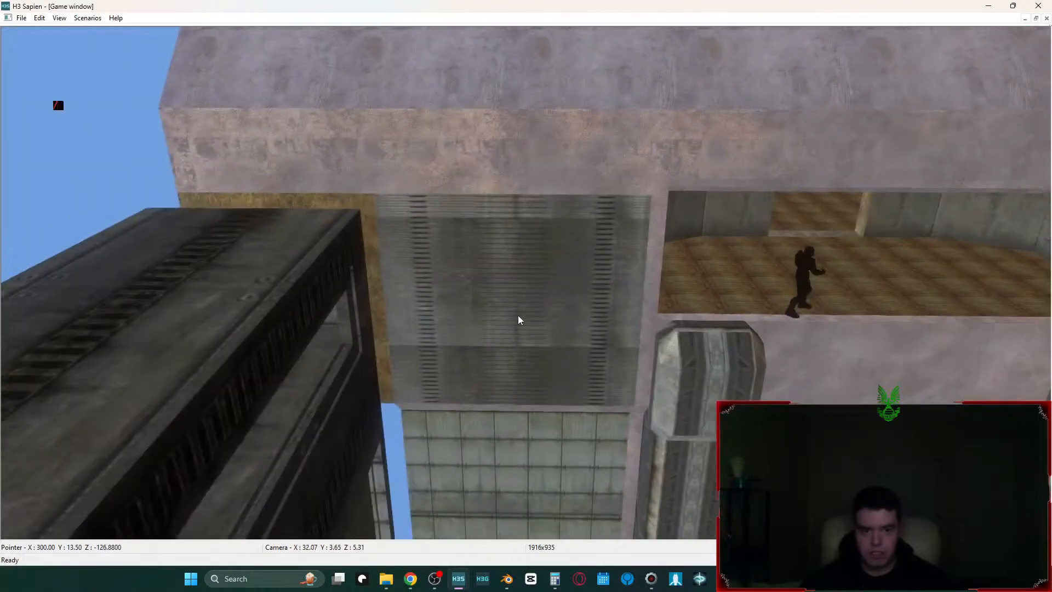